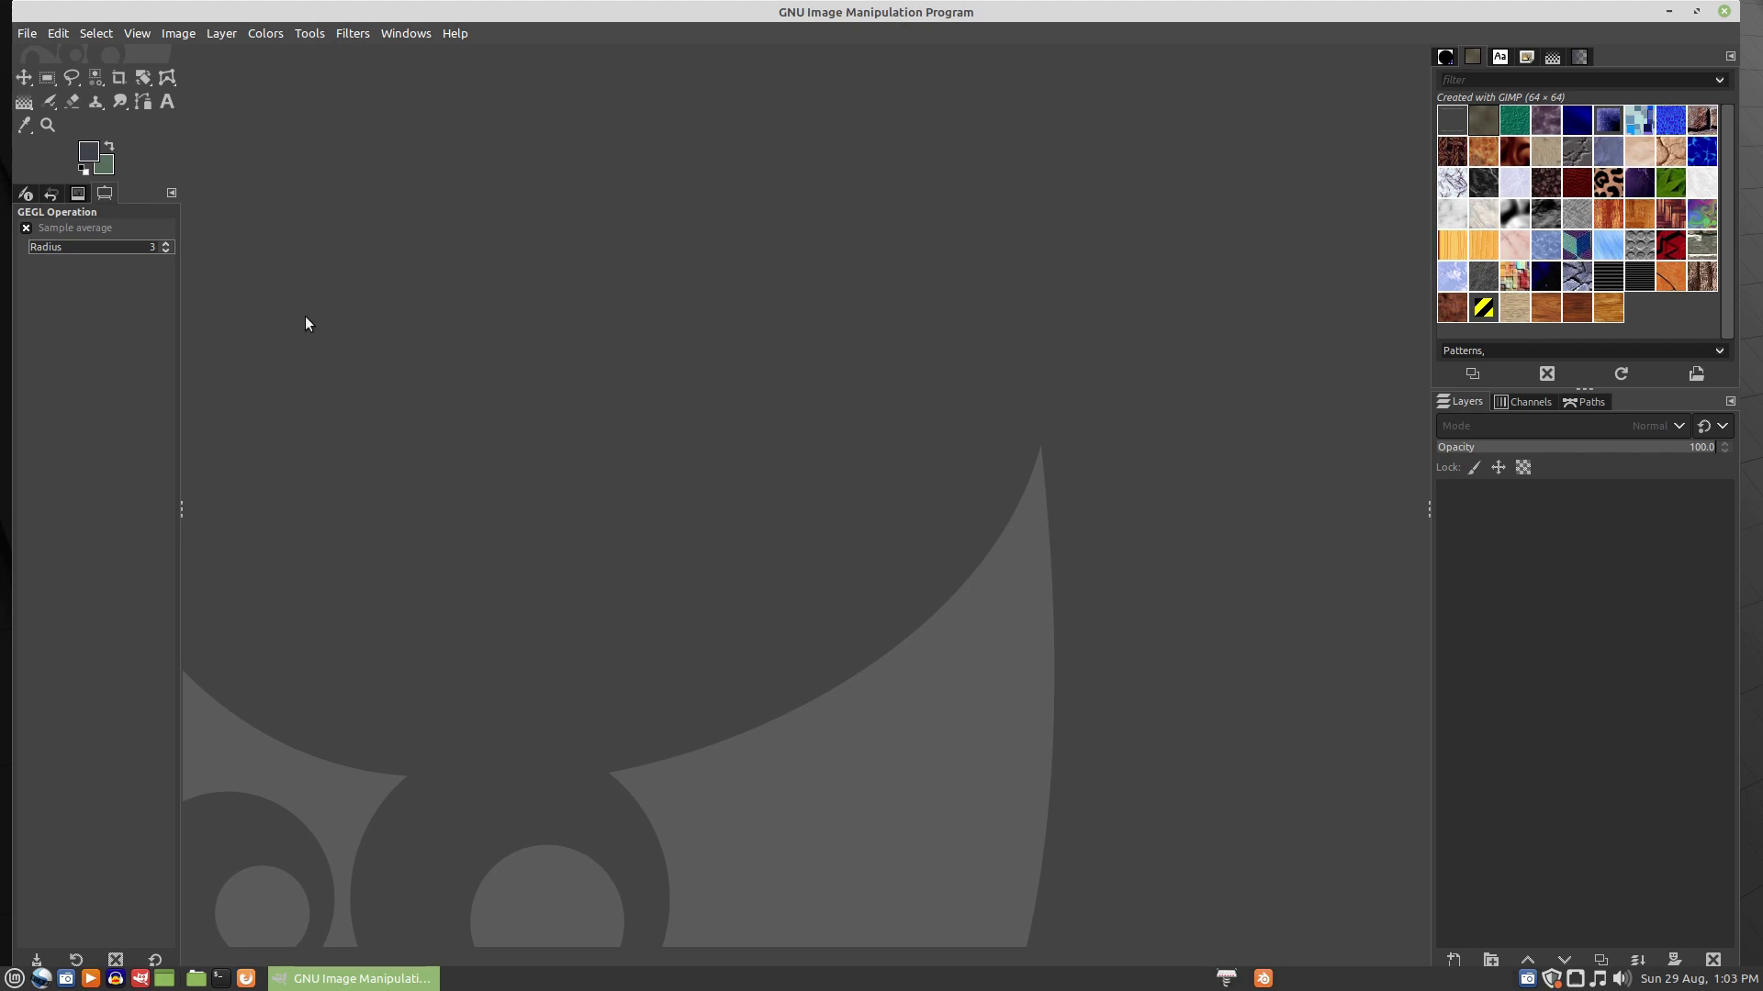
- Accept 546d5c as the background colour and create a new 25 × 25 px image
{"action": "left_click", "coordinate": [106, 165]}
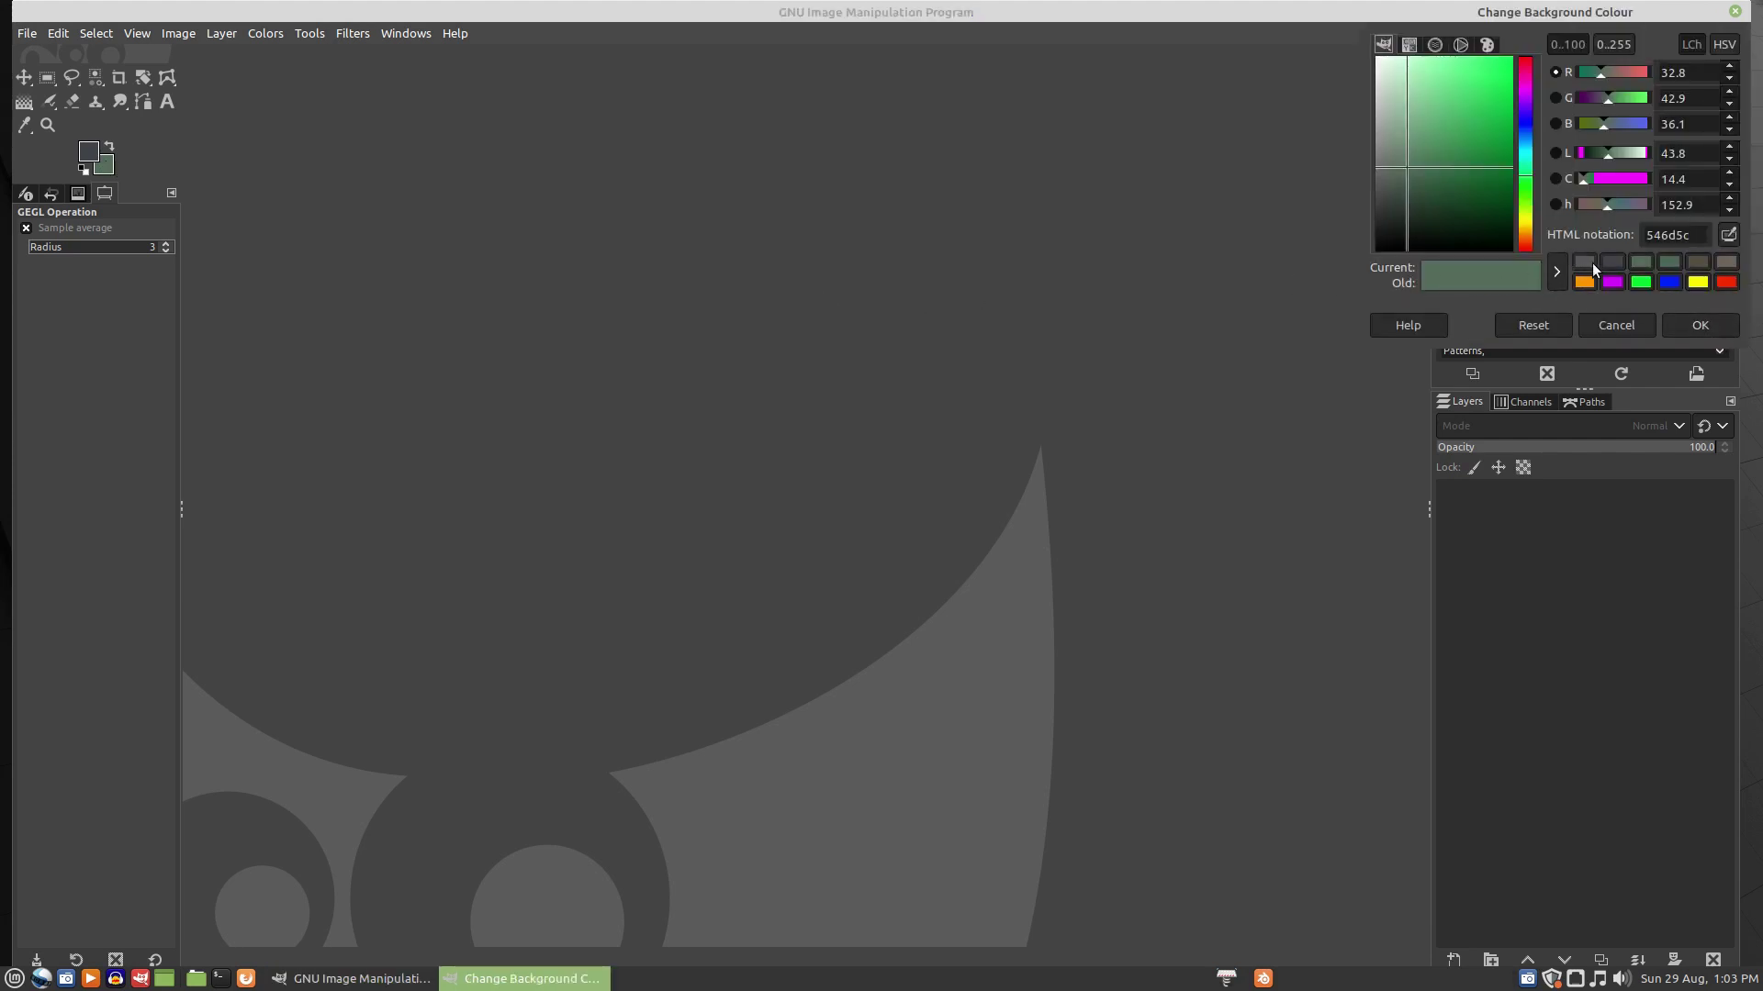
{"action": "left_click", "coordinate": [1705, 327]}
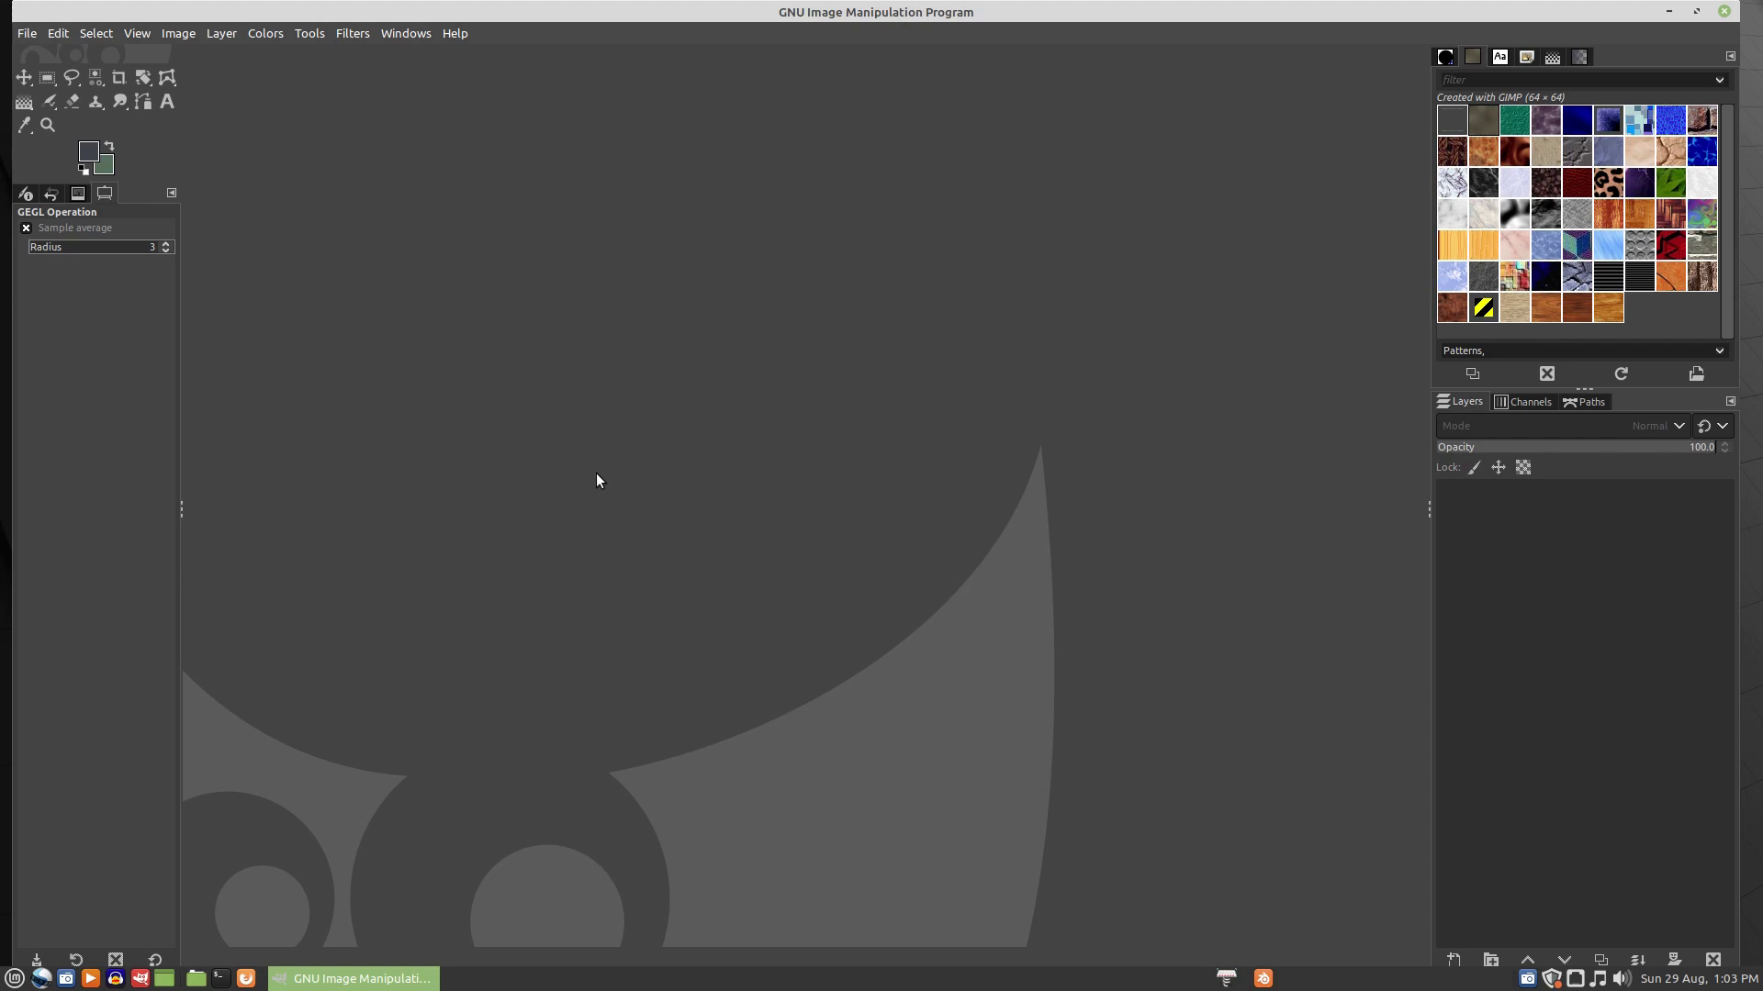
{"action": "key", "text": "ctrl+n"}
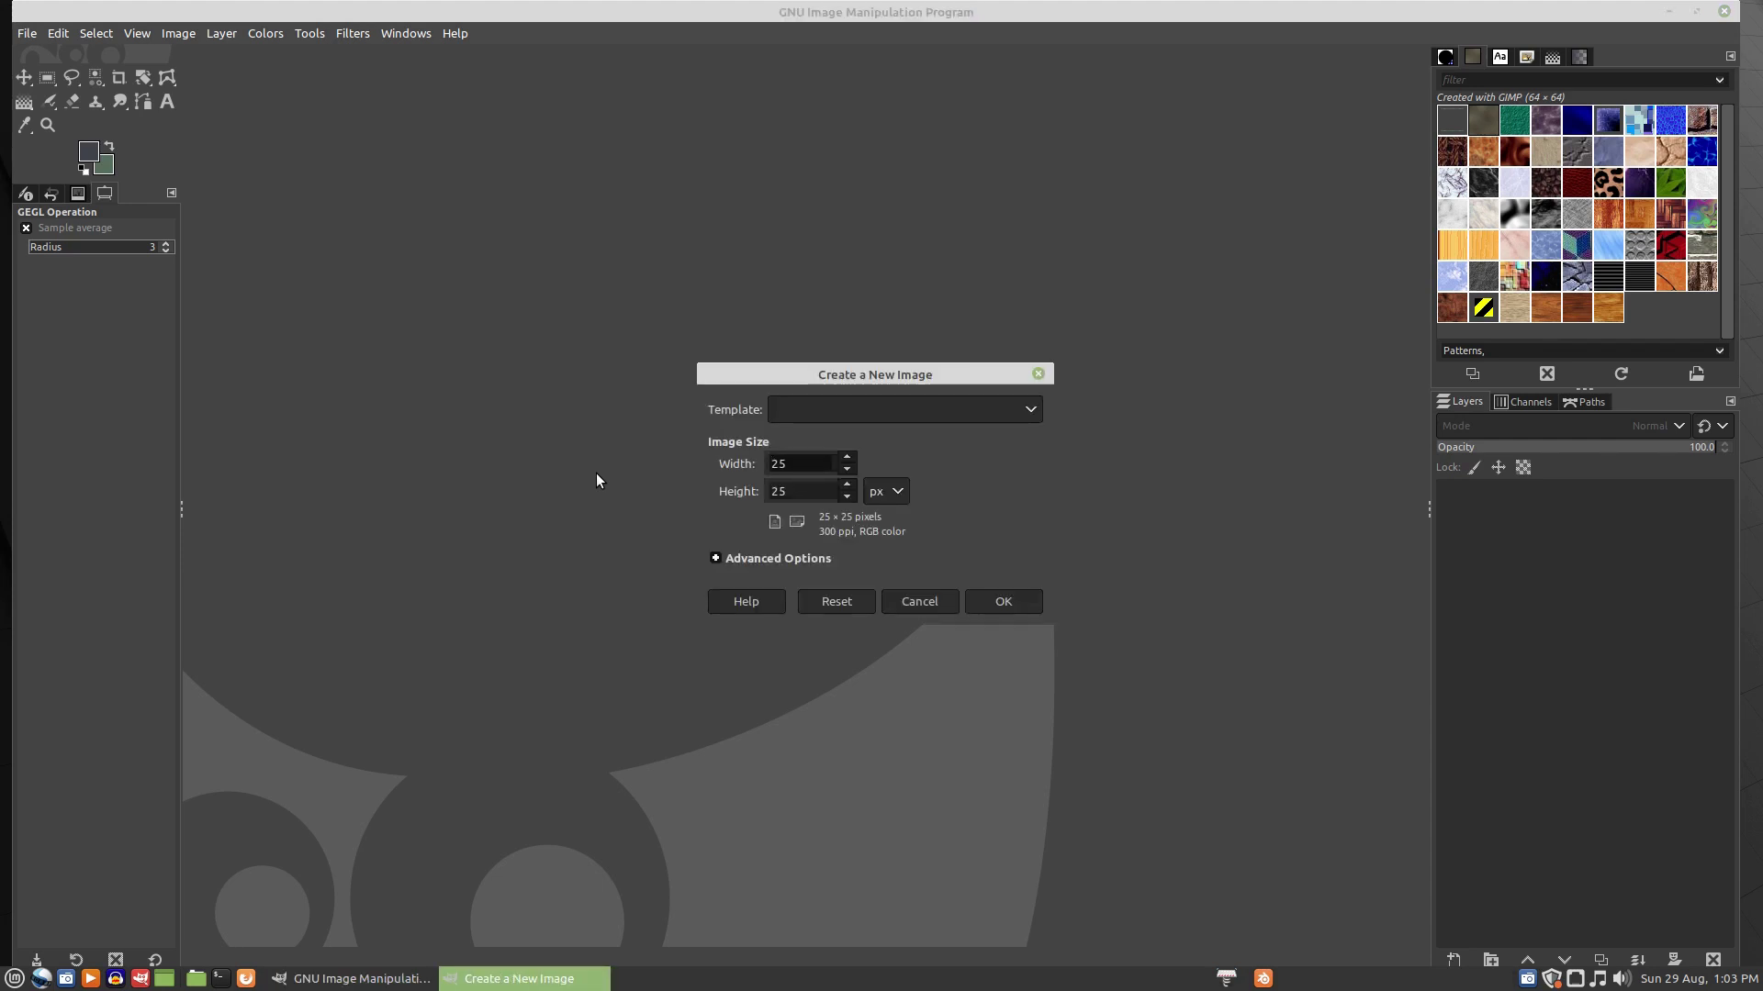
{"action": "left_click", "coordinate": [783, 466]}
{"action": "left_click", "coordinate": [982, 604]}
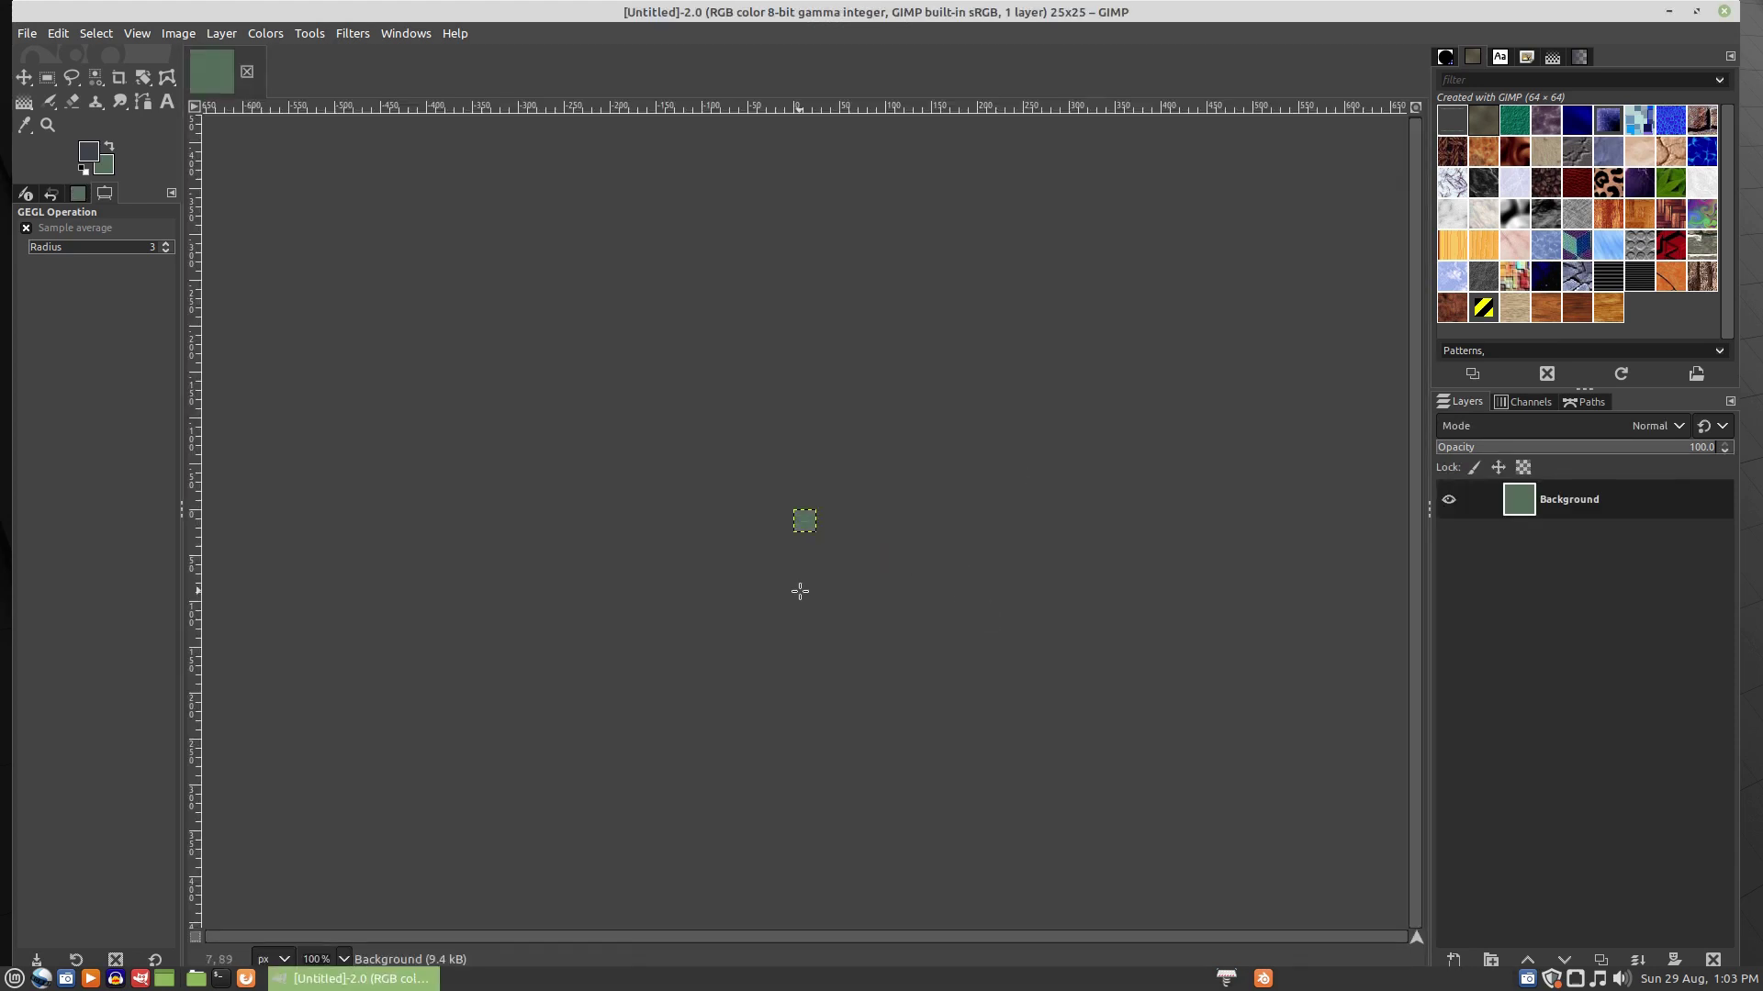
- Select a rectangle of 13 × 1 px starting at position 0, 0 in the image's top row
{"action": "scroll", "coordinate": [800, 591], "scroll_direction": "up", "scroll_amount": 10}
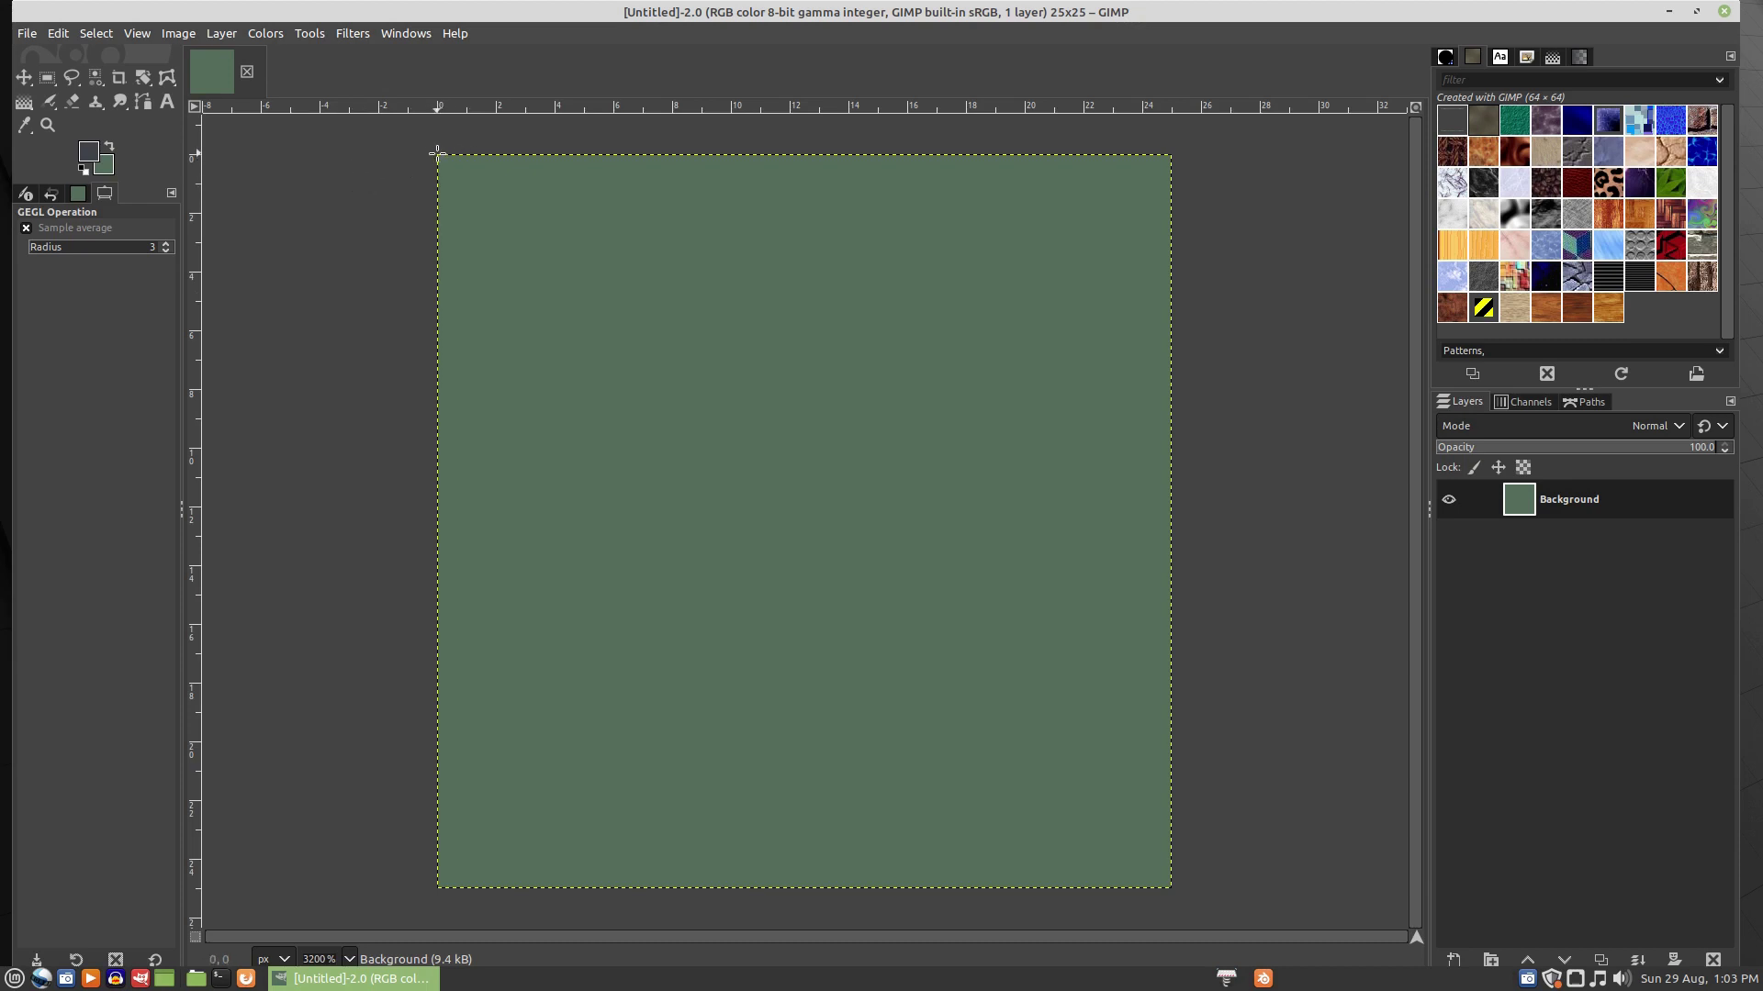
{"action": "left_click", "coordinate": [47, 77]}
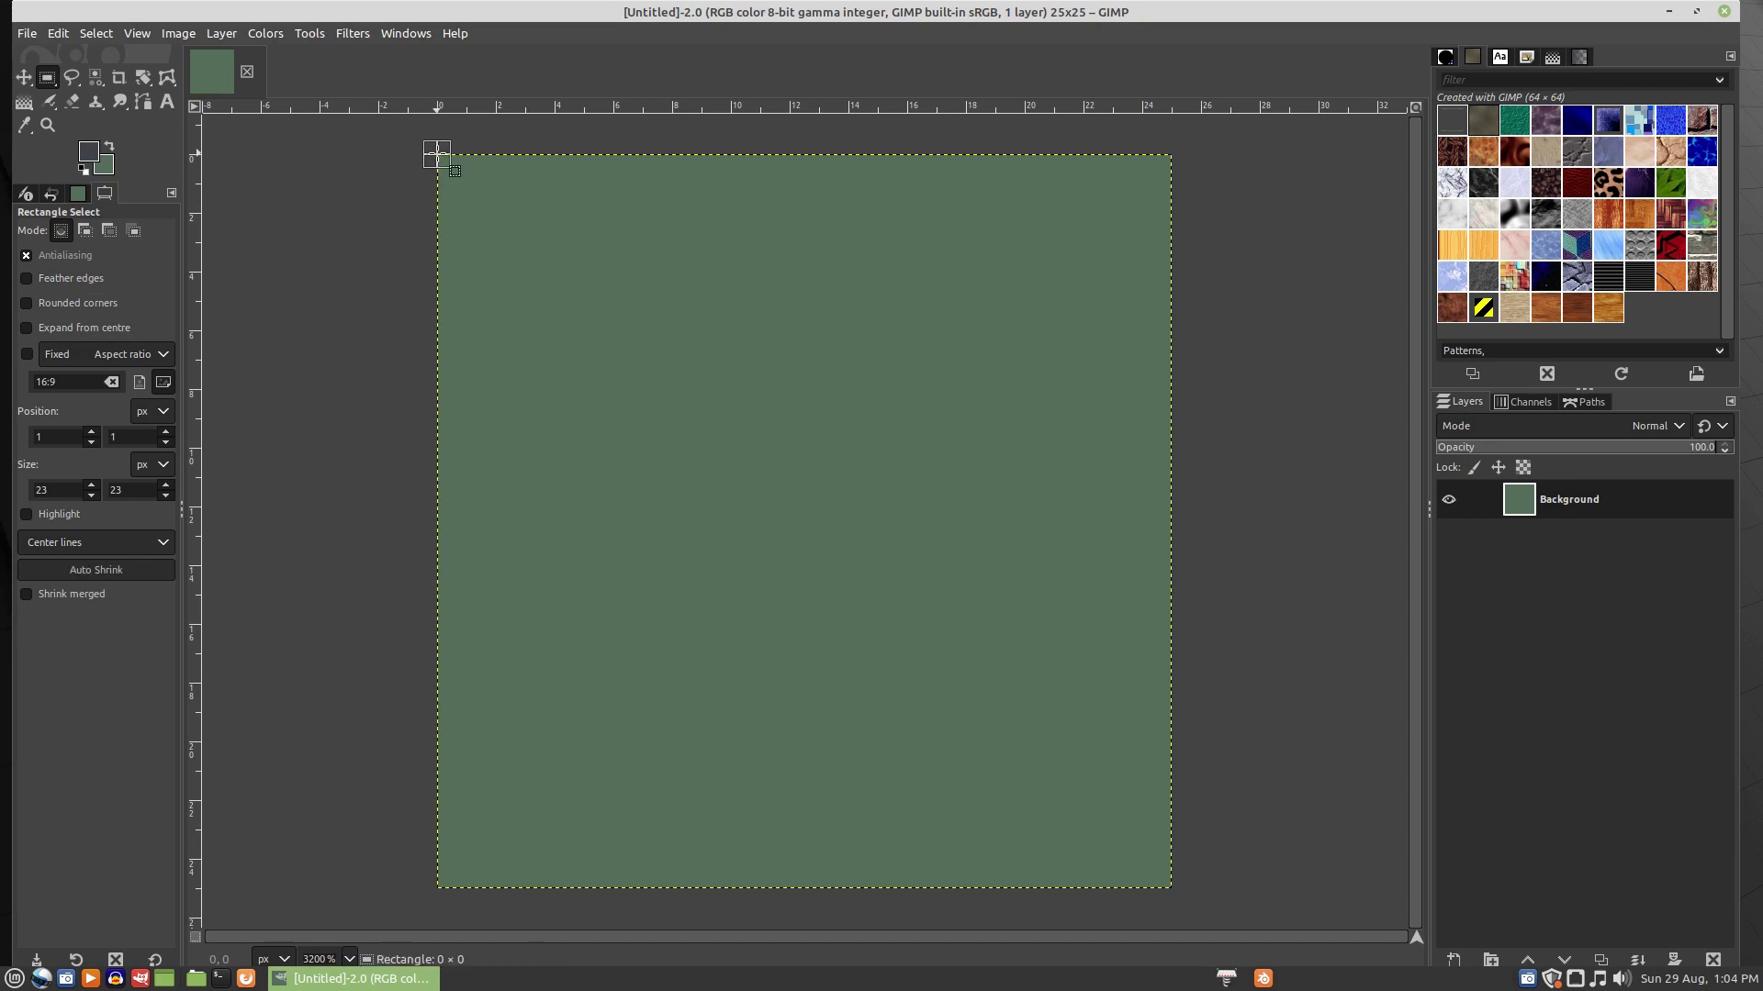
{"action": "left_click_drag", "start_coordinate": [438, 155], "coordinate": [814, 188]}
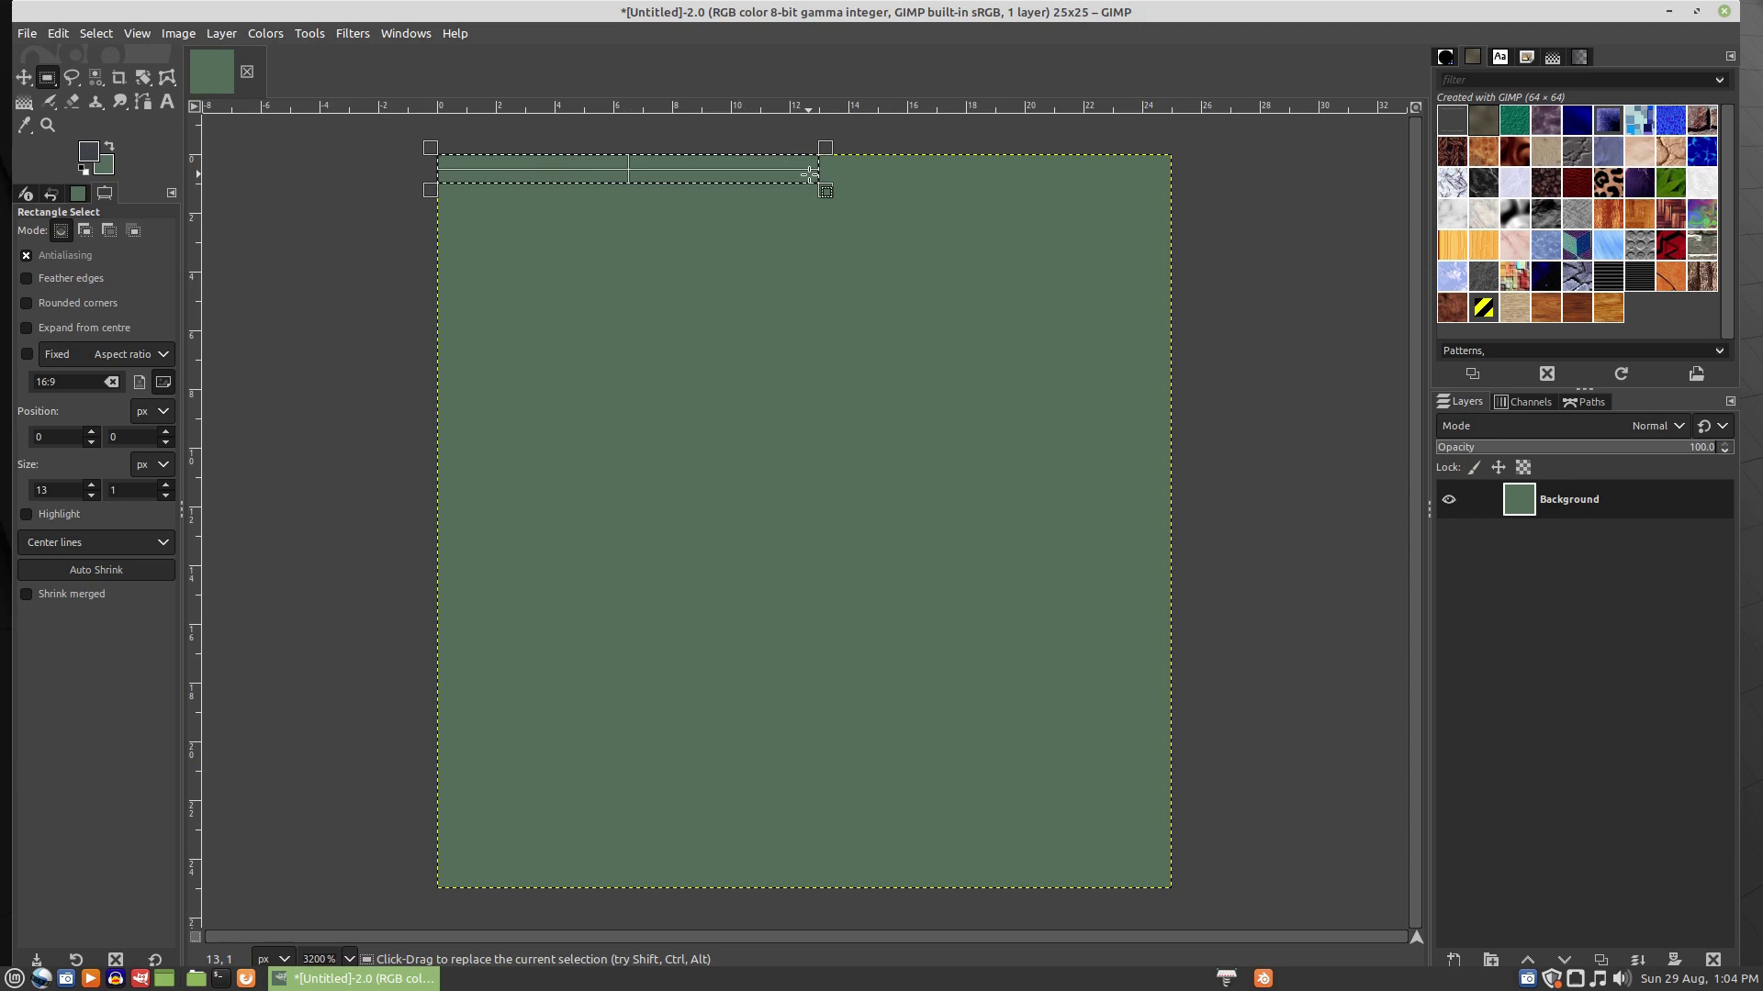
- Apply HSV Noise to the selected strip with Value 0.100 and random seed 2
{"action": "right_click", "coordinate": [777, 265]}
{"action": "mouse_move", "coordinate": [820, 311]}
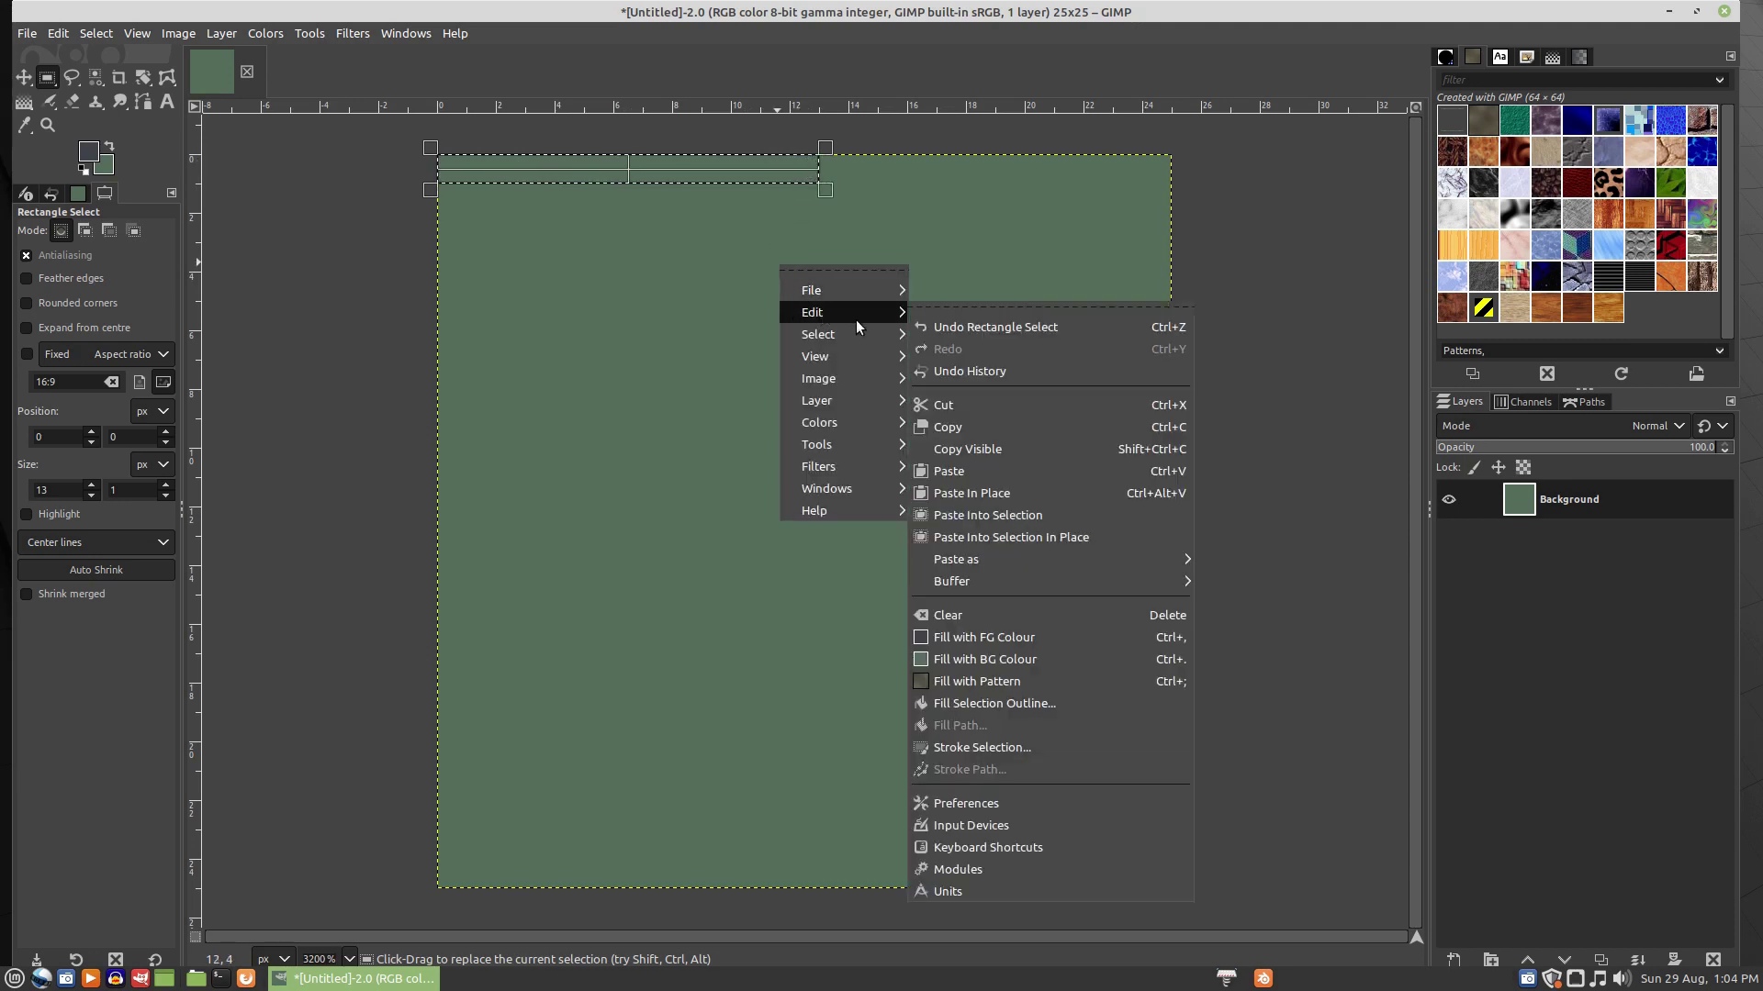
{"action": "mouse_move", "coordinate": [830, 466]}
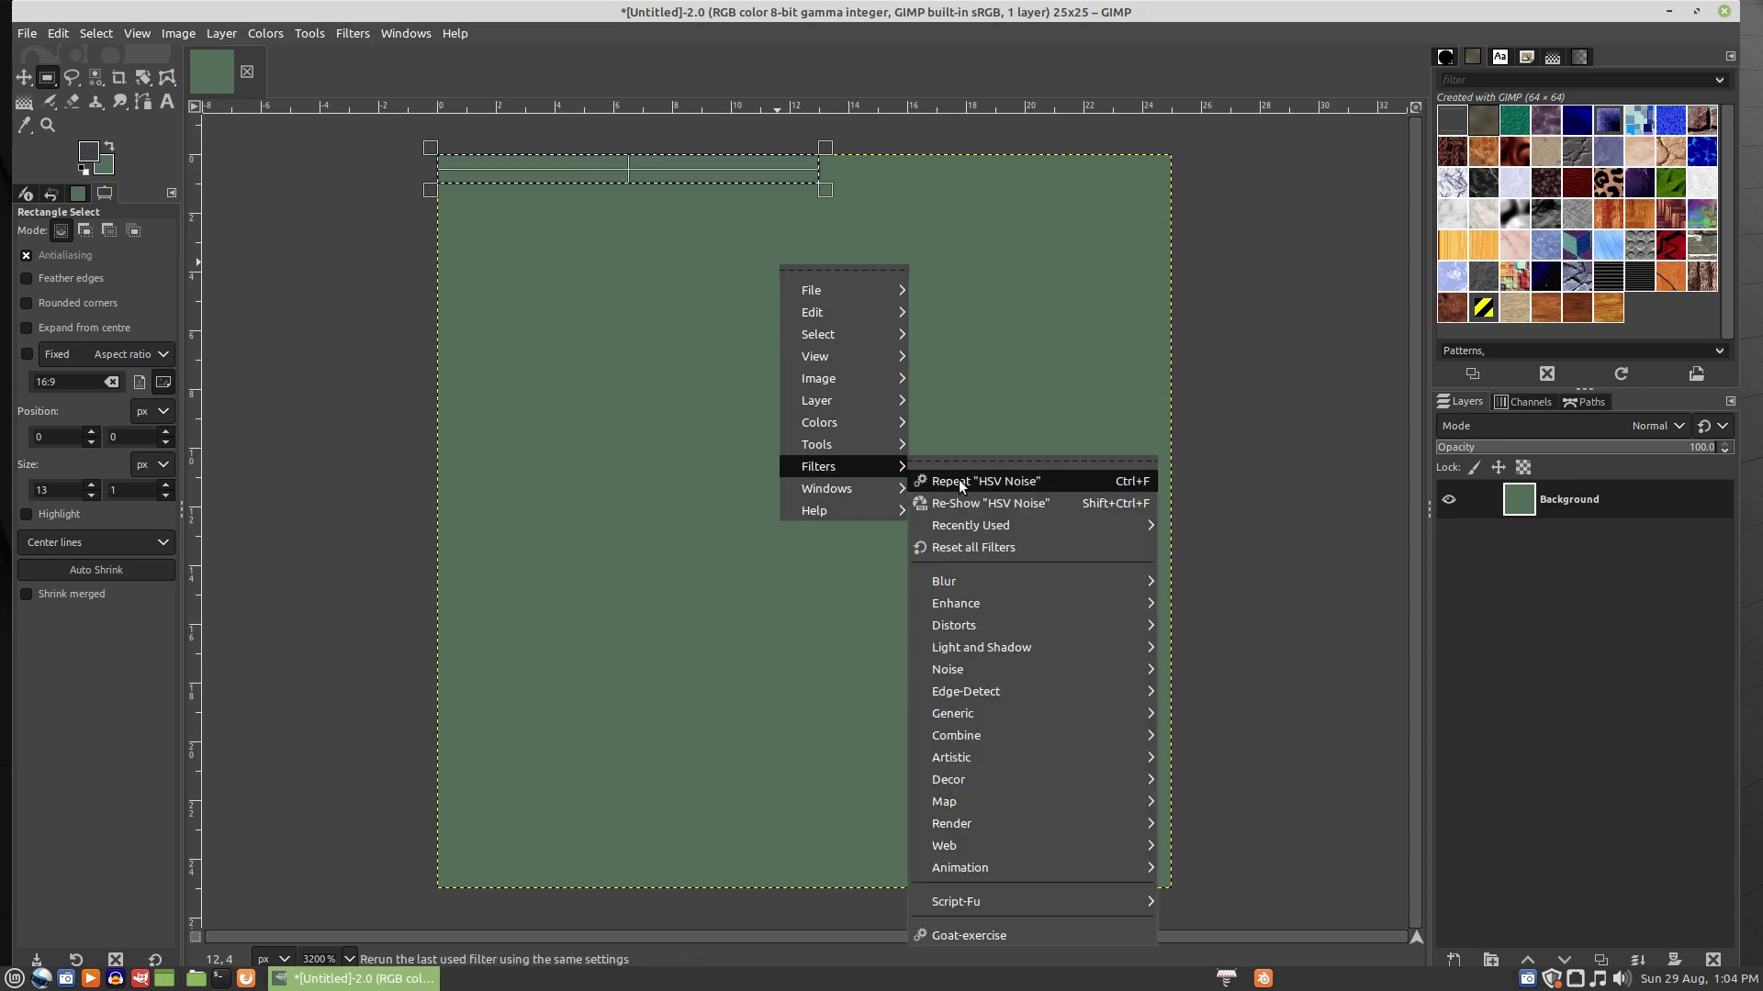
{"action": "mouse_move", "coordinate": [1010, 673]}
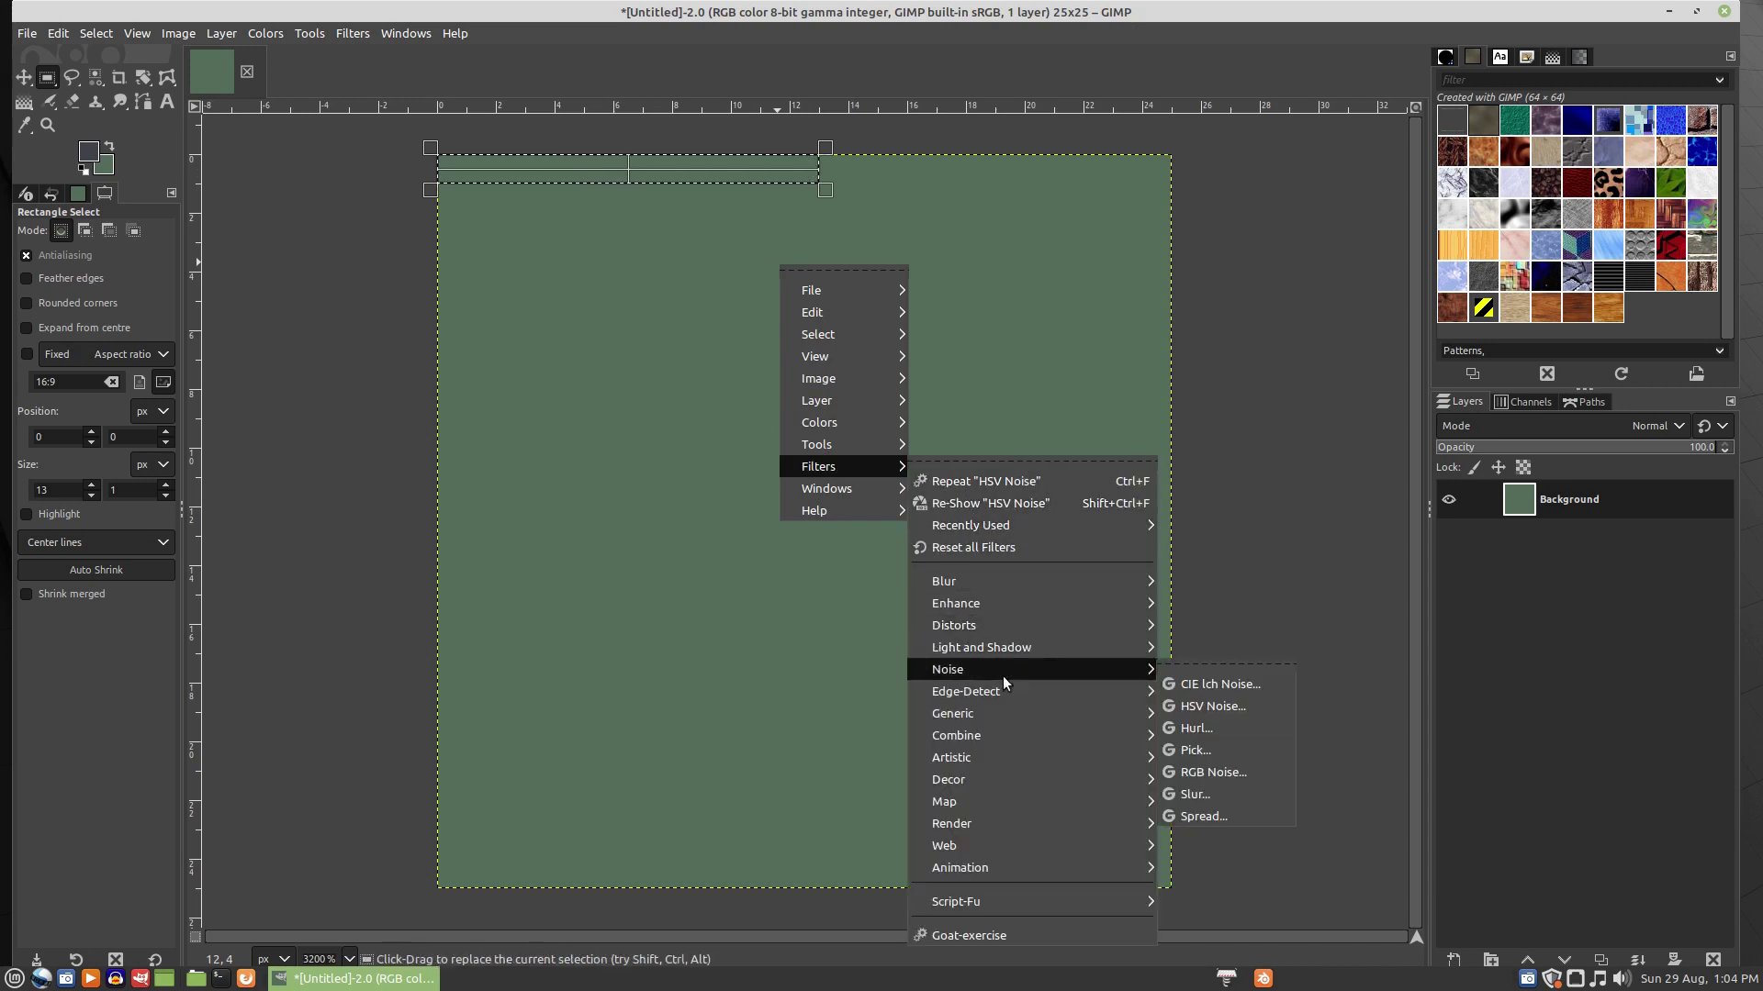
{"action": "left_click", "coordinate": [1214, 706]}
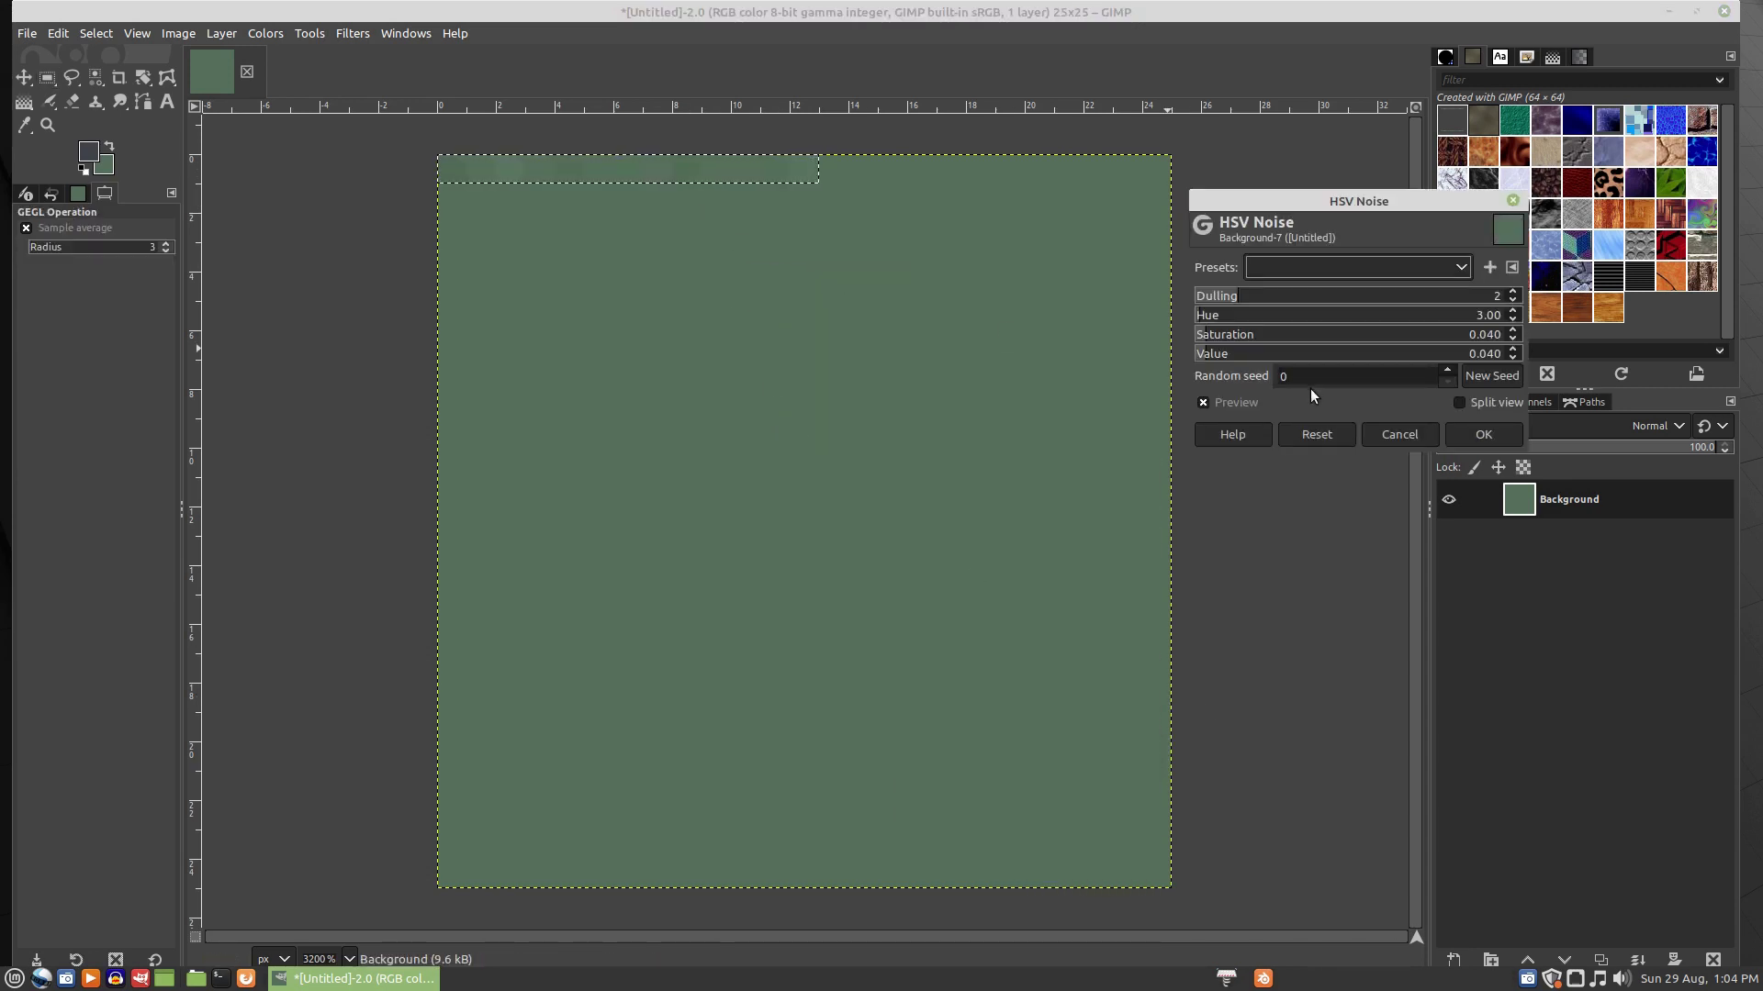
{"action": "left_click", "coordinate": [1485, 354]}
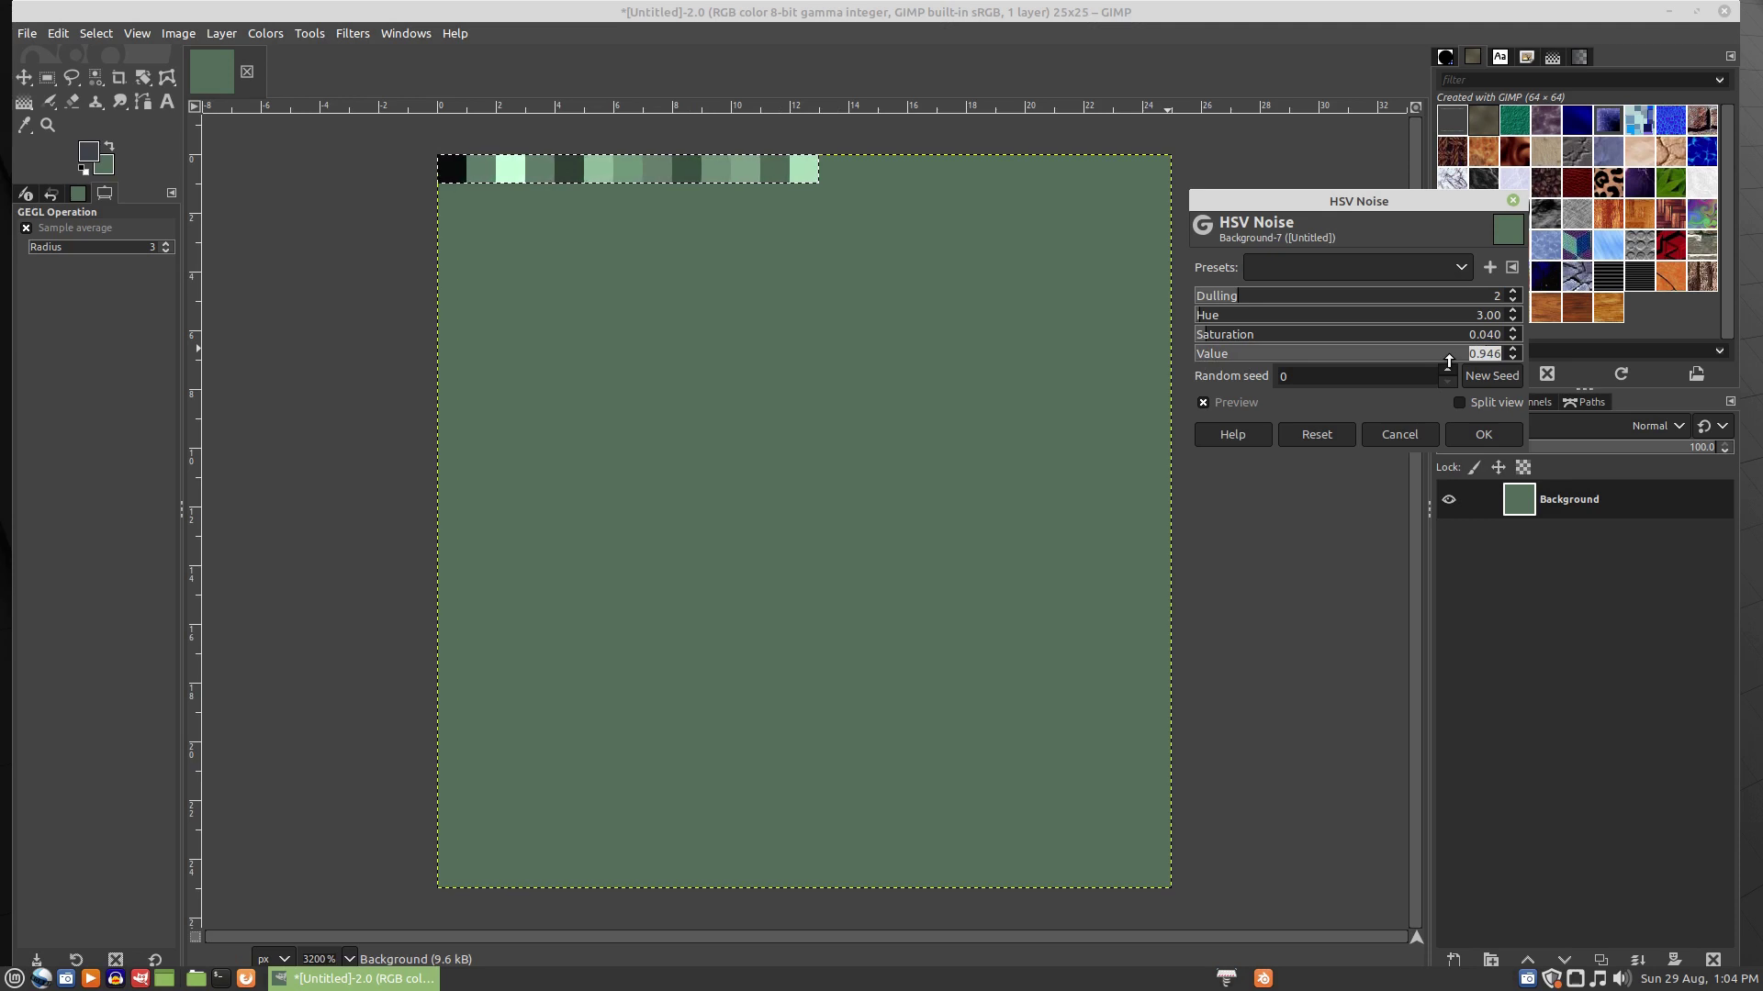
{"action": "key", "text": "BackSpace"}
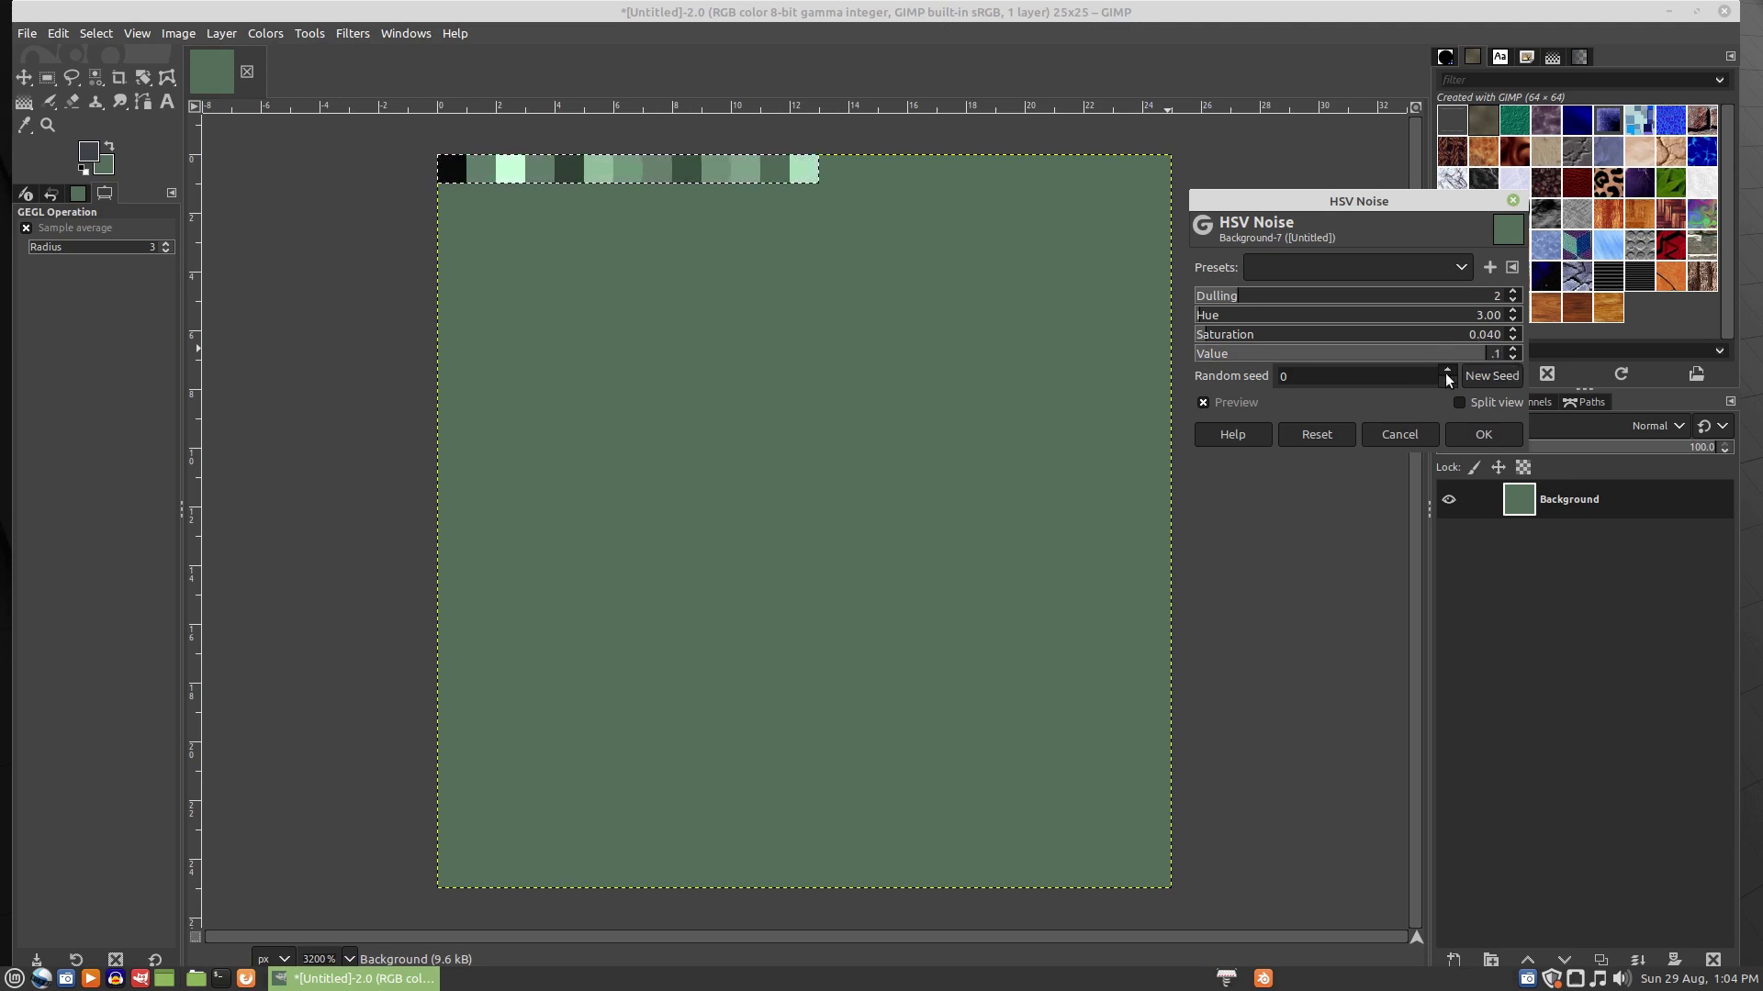
{"action": "left_click", "coordinate": [1448, 379]}
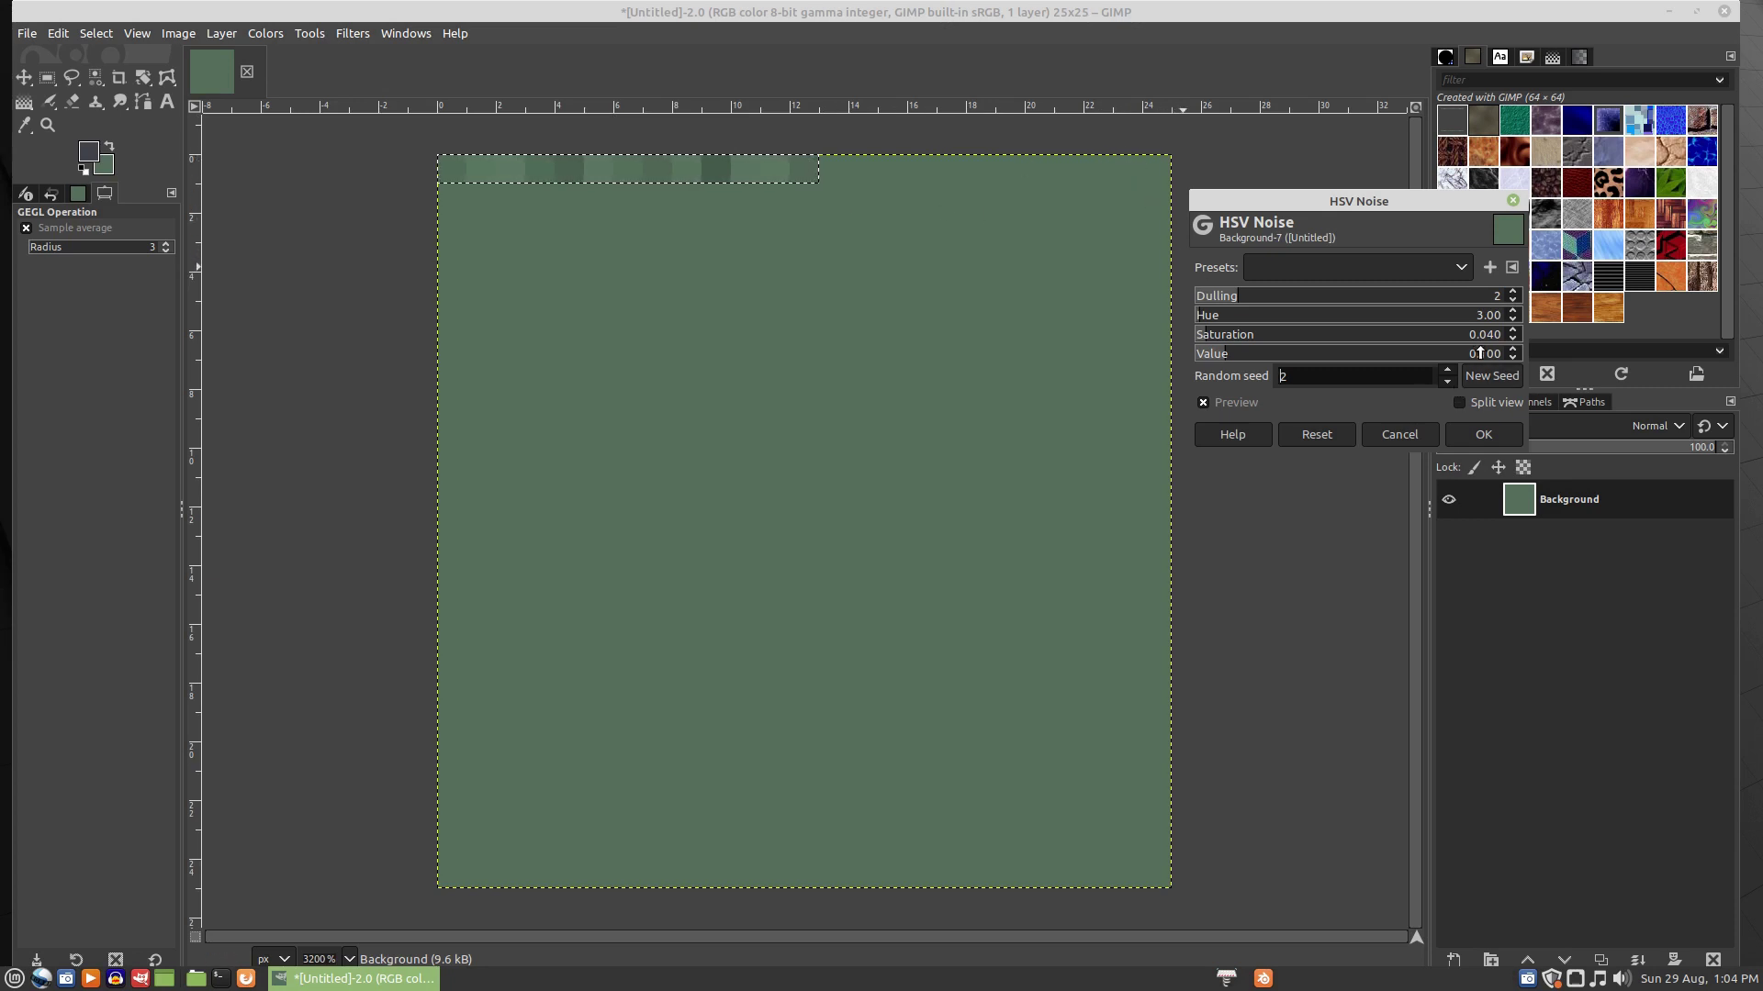
{"action": "left_click", "coordinate": [1481, 437]}
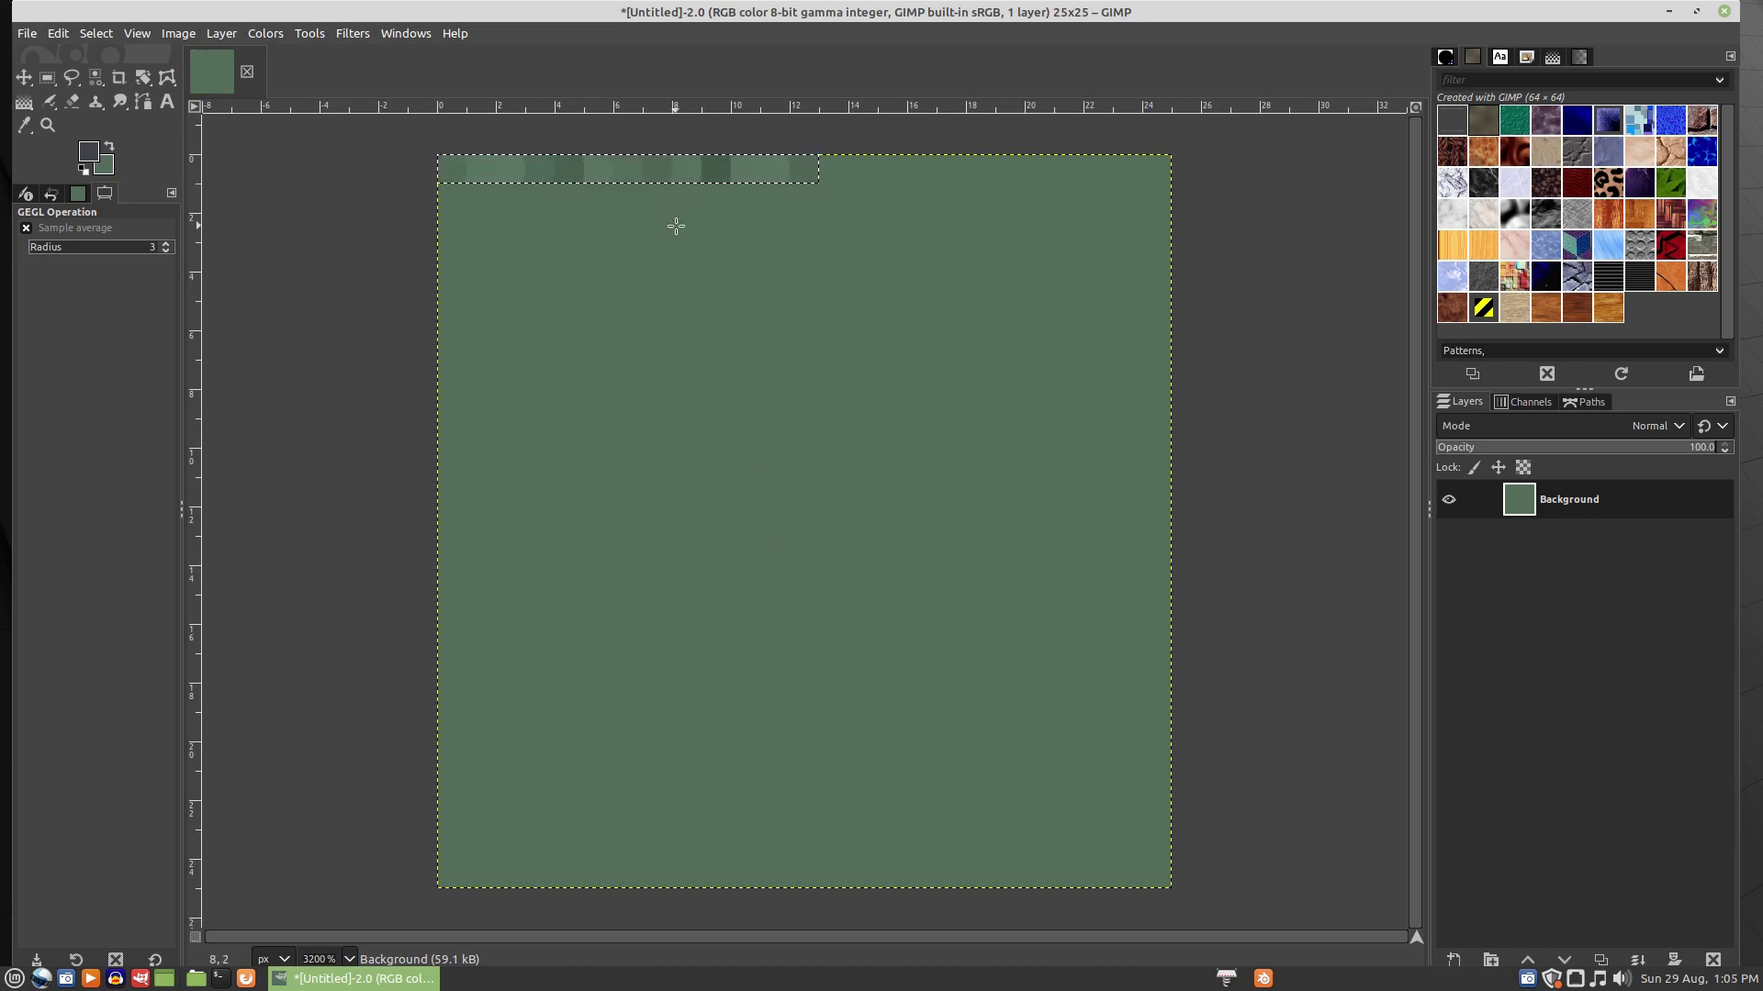
- Copy and paste the noisy strip as a floating selection and flip it horizontally
{"action": "key", "text": "ctrl+c"}
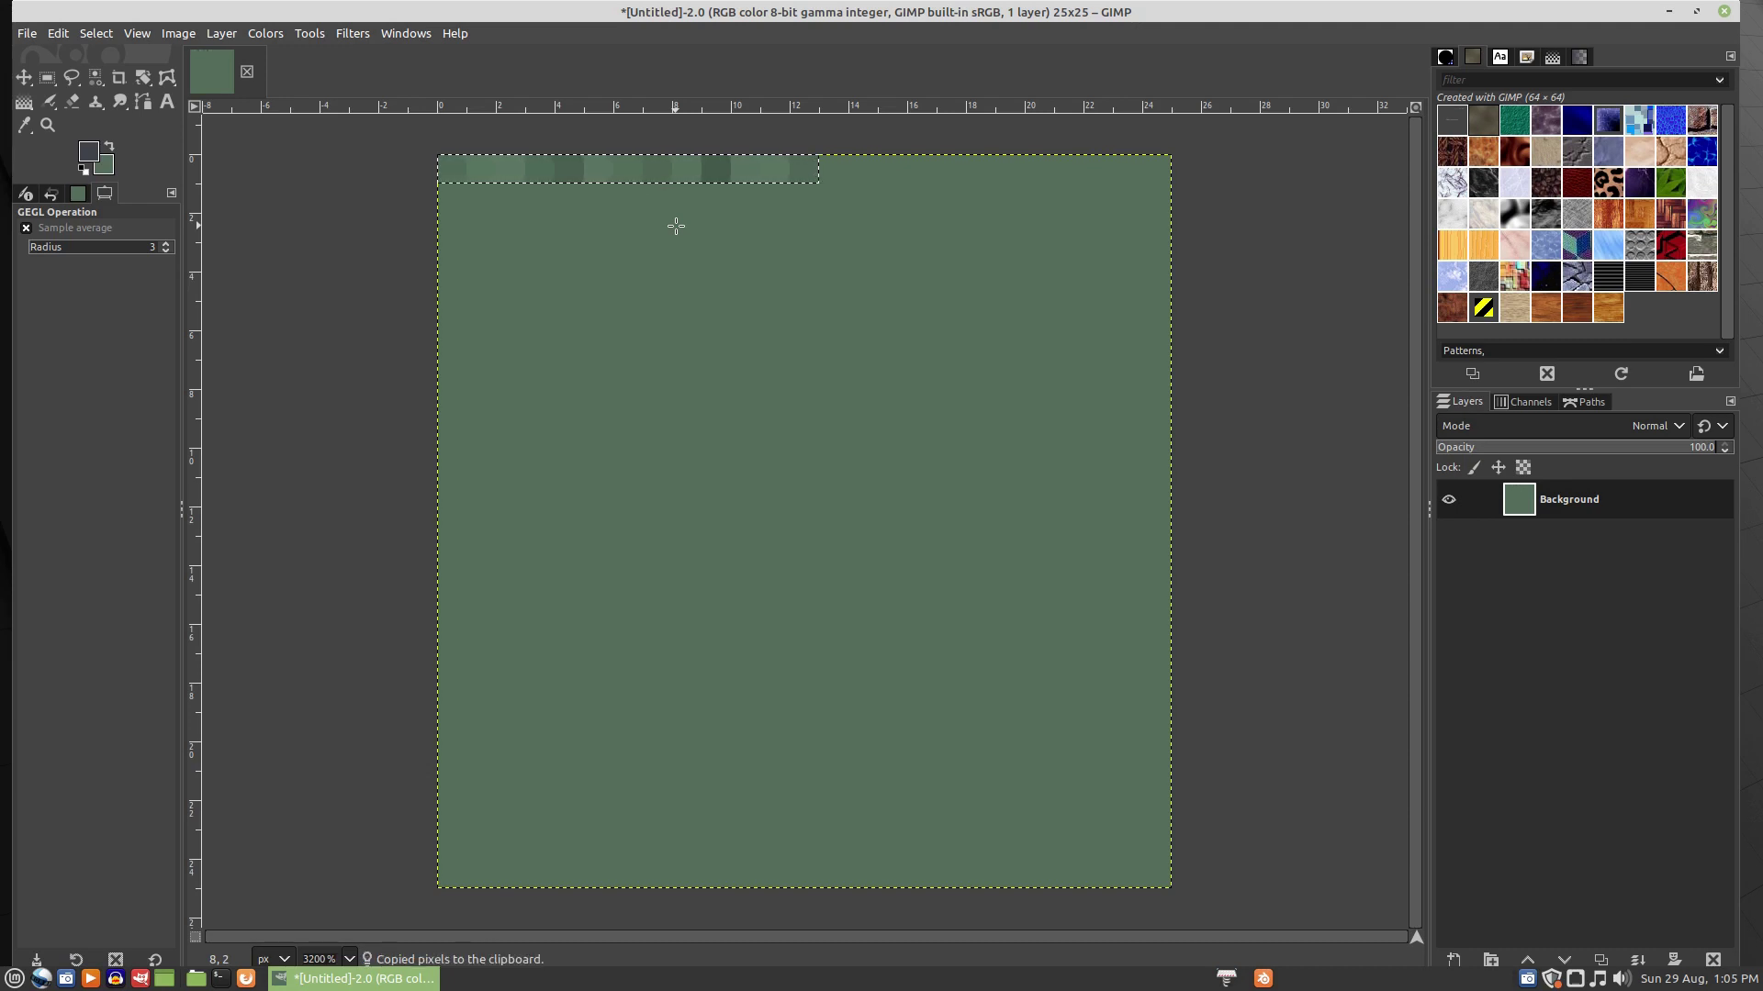
{"action": "key", "text": "ctrl+v"}
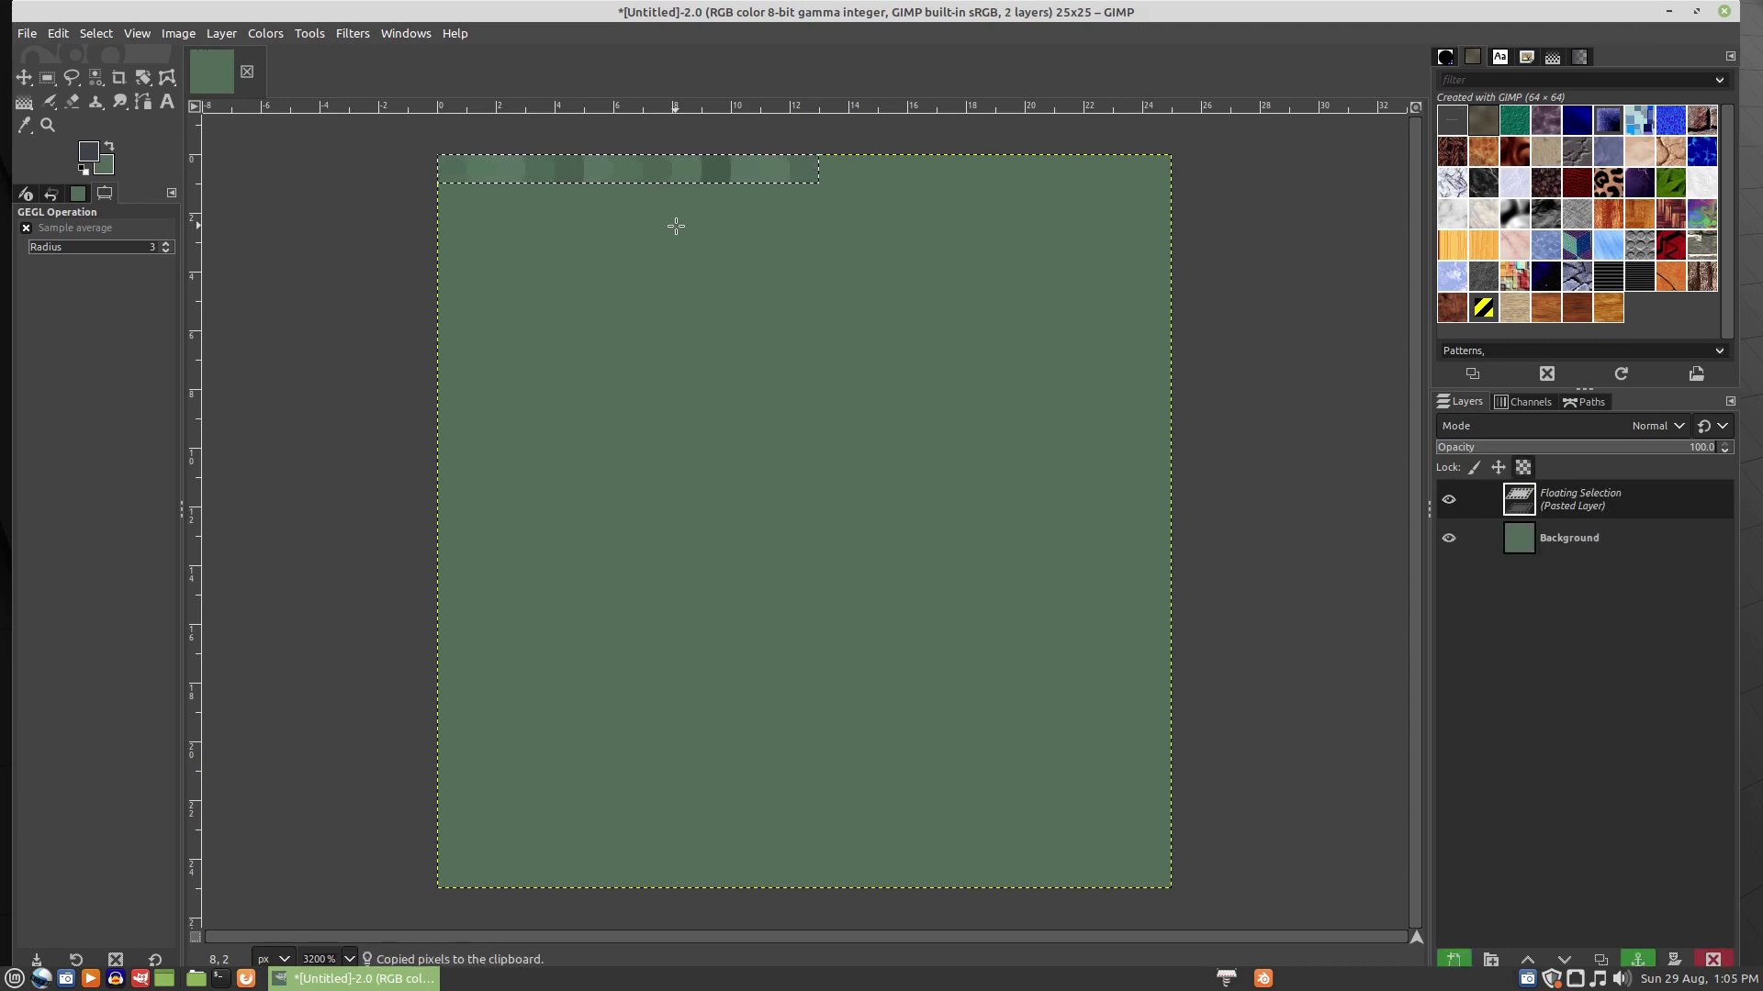
{"action": "left_click", "coordinate": [221, 34]}
{"action": "mouse_move", "coordinate": [294, 265]}
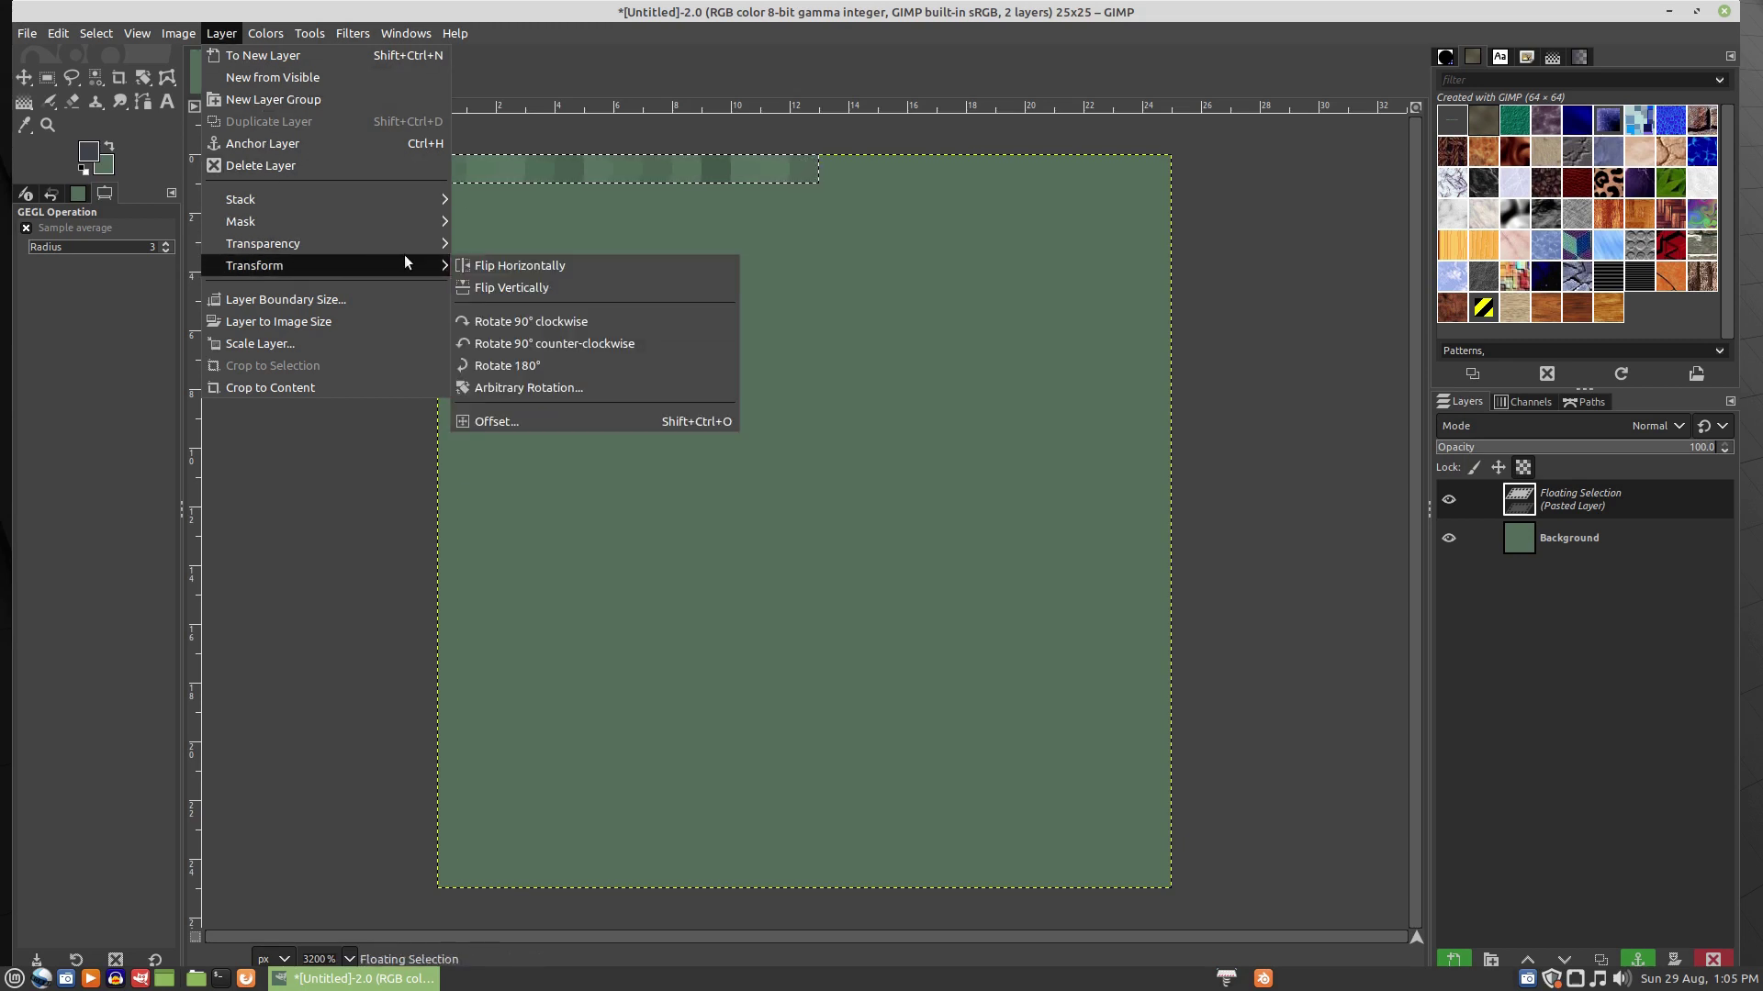
{"action": "left_click", "coordinate": [489, 266]}
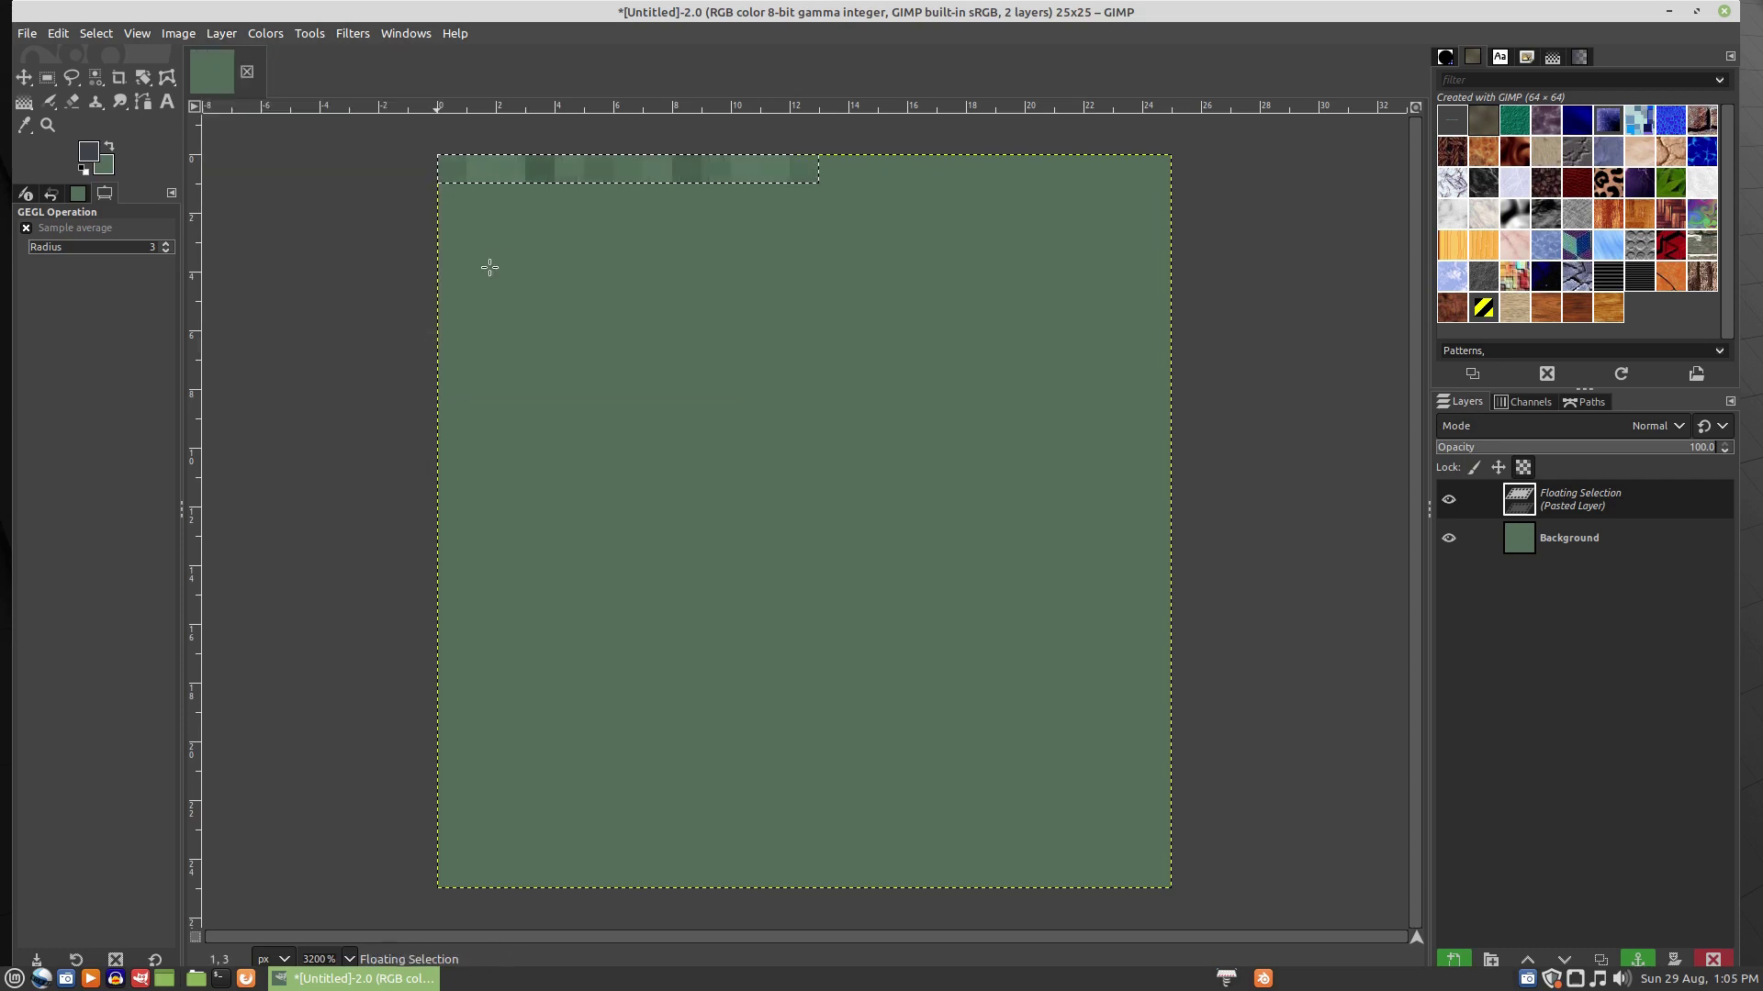
- Move the flipped strip to the right end of the image's top row and anchor it
{"action": "left_click", "coordinate": [48, 79]}
{"action": "left_click_drag", "start_coordinate": [559, 170], "coordinate": [924, 186]}
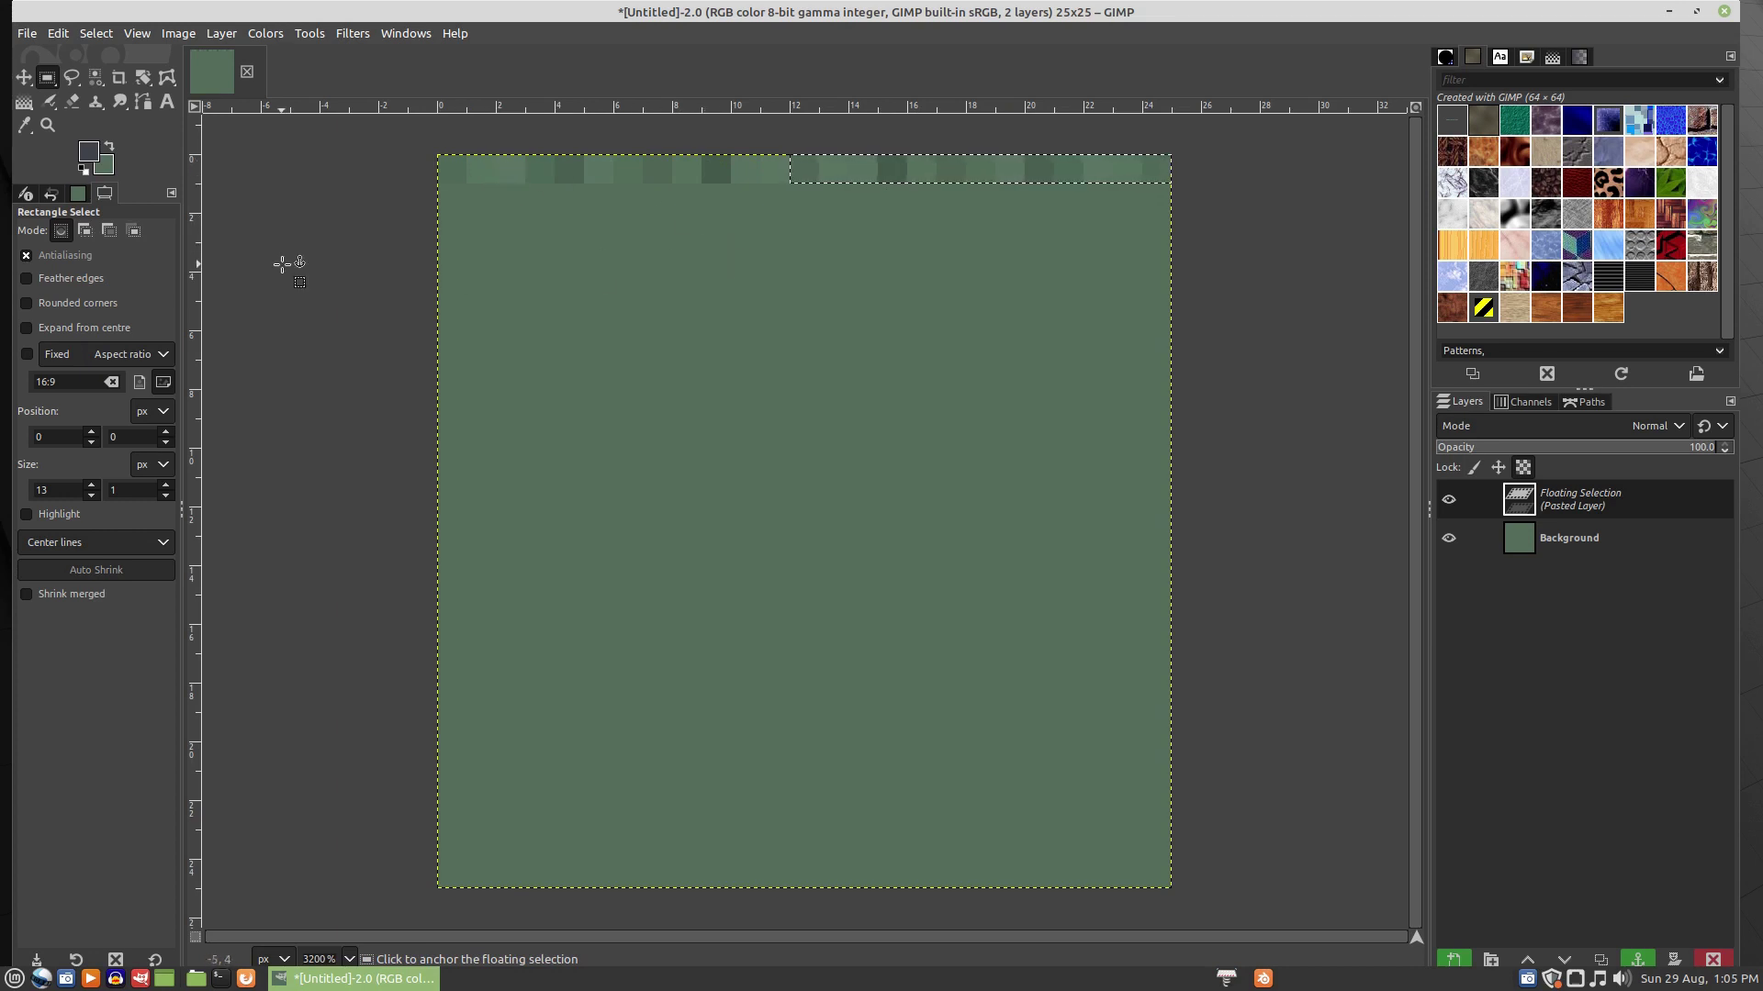
{"action": "left_click", "coordinate": [321, 243]}
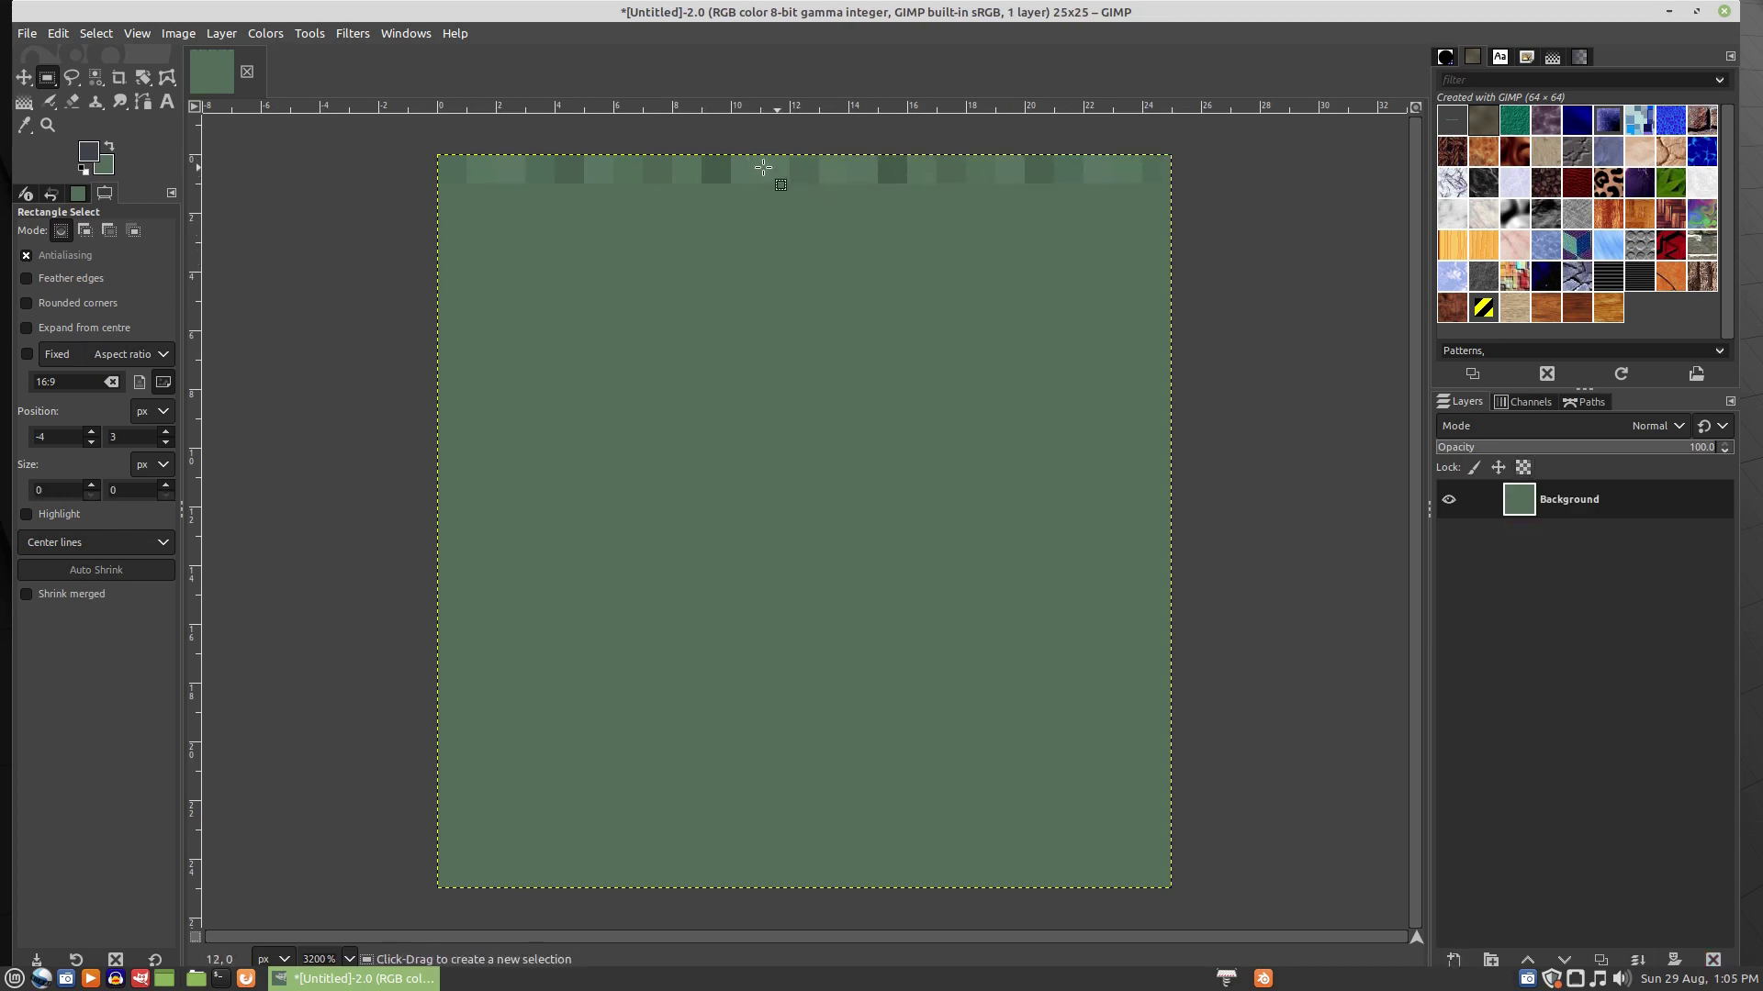
- Copy the full 25 × 1 px top row, paste it along the image's bottom edge and anchor it
{"action": "left_click_drag", "start_coordinate": [433, 152], "coordinate": [1157, 187]}
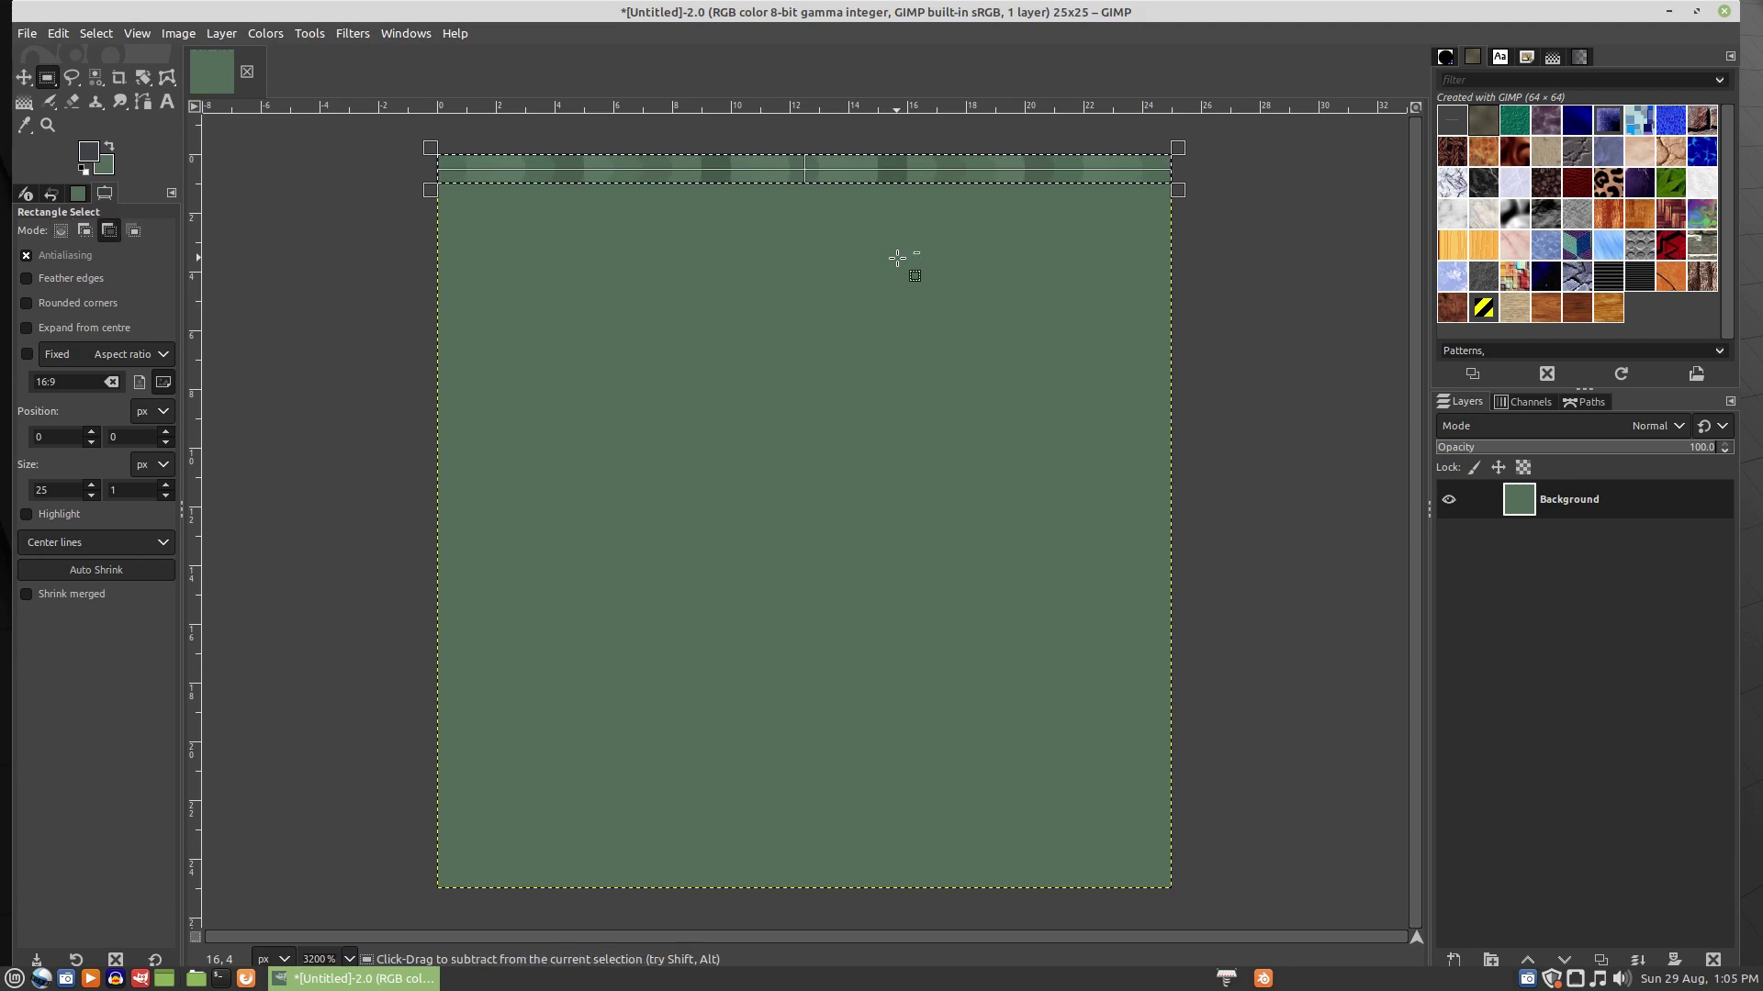
{"action": "key", "text": "ctrl+c"}
{"action": "key", "text": "ctrl+v"}
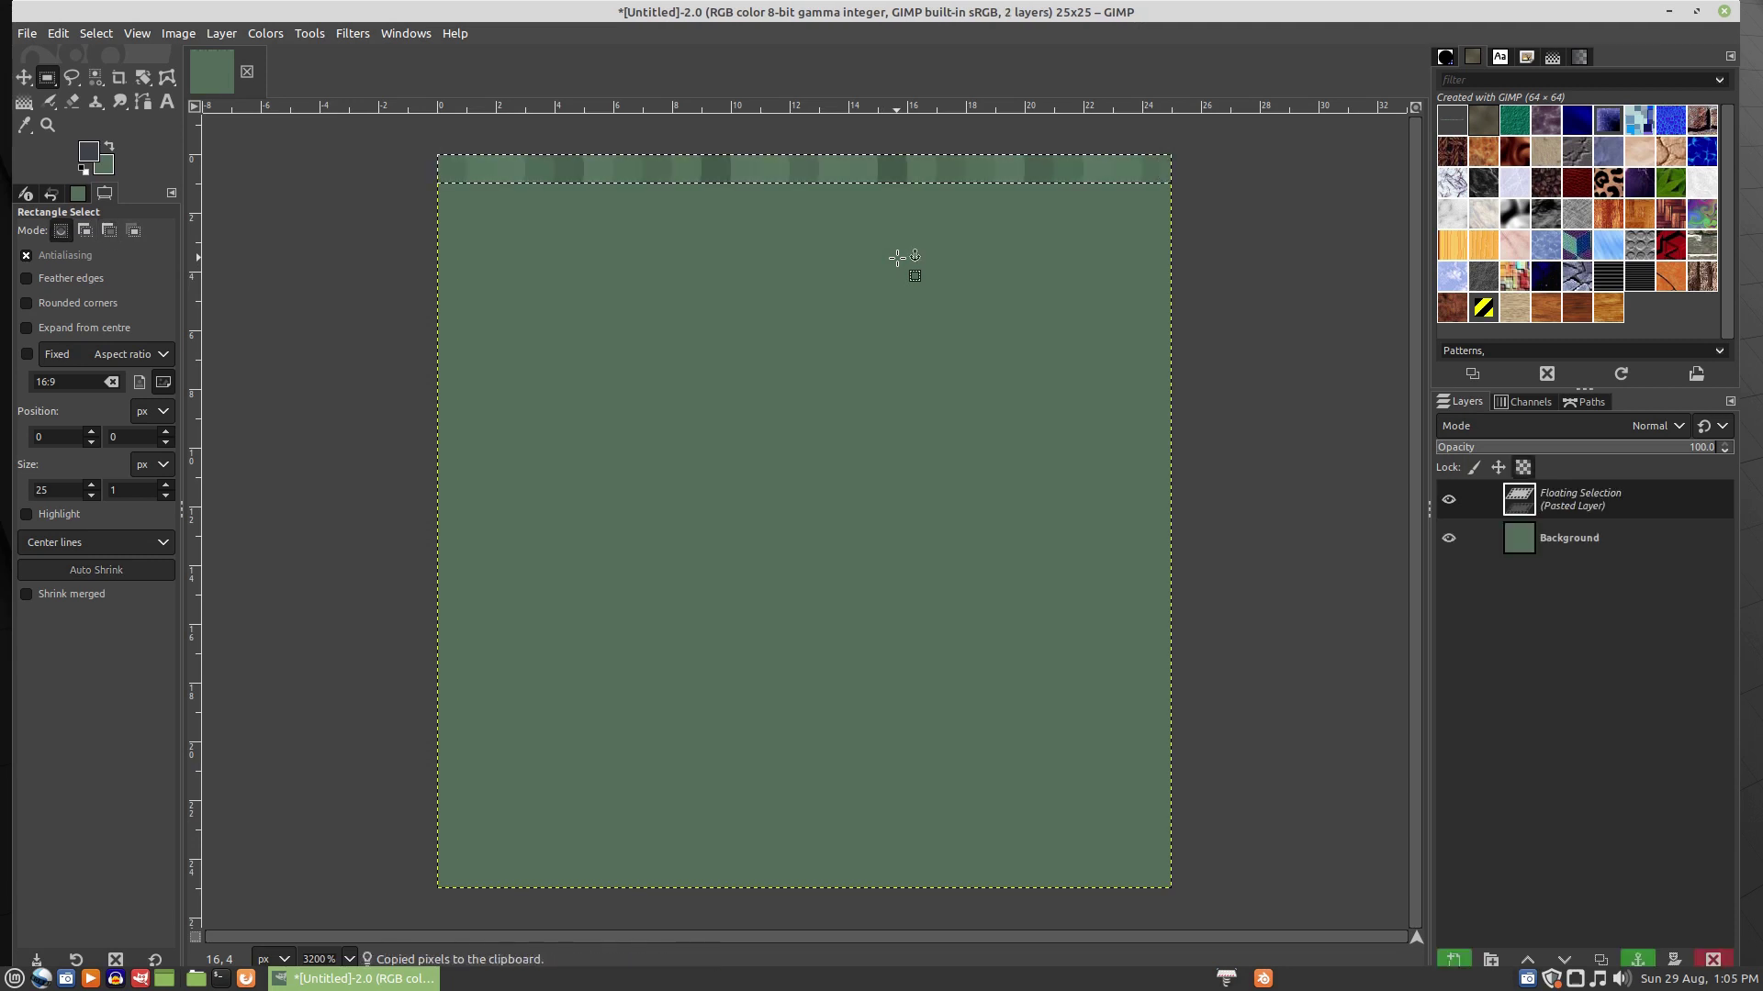
{"action": "left_click_drag", "start_coordinate": [807, 173], "coordinate": [810, 872]}
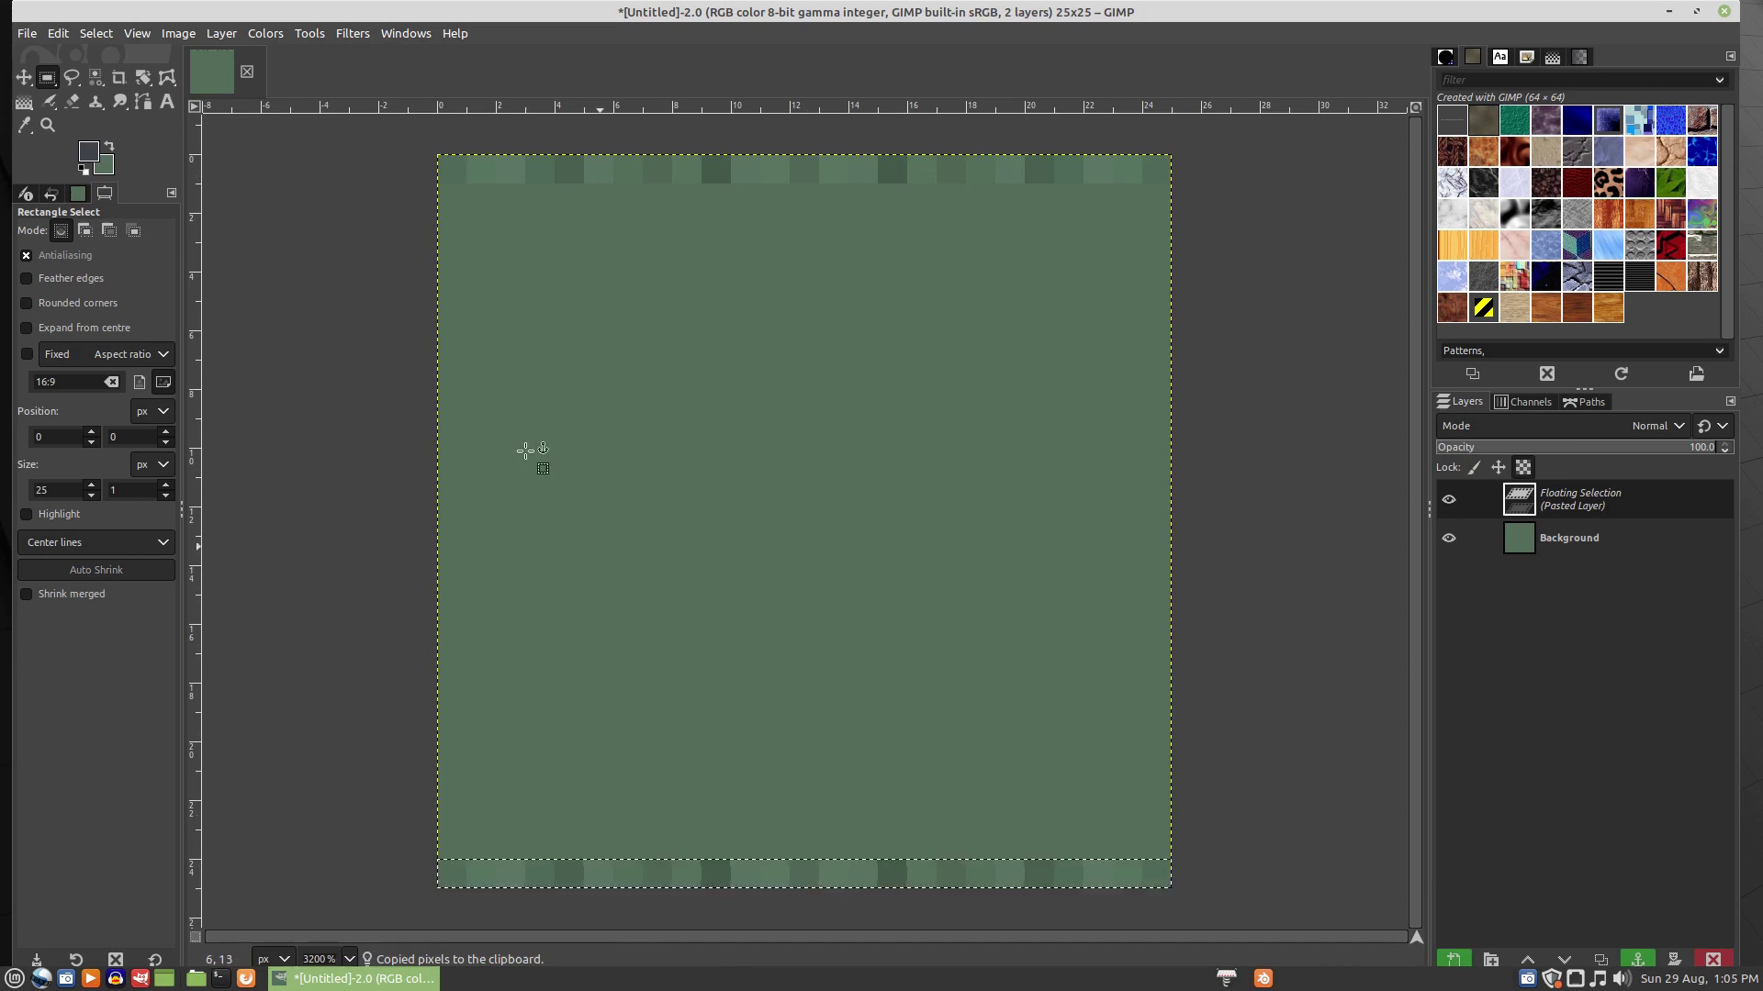
{"action": "left_click", "coordinate": [393, 359]}
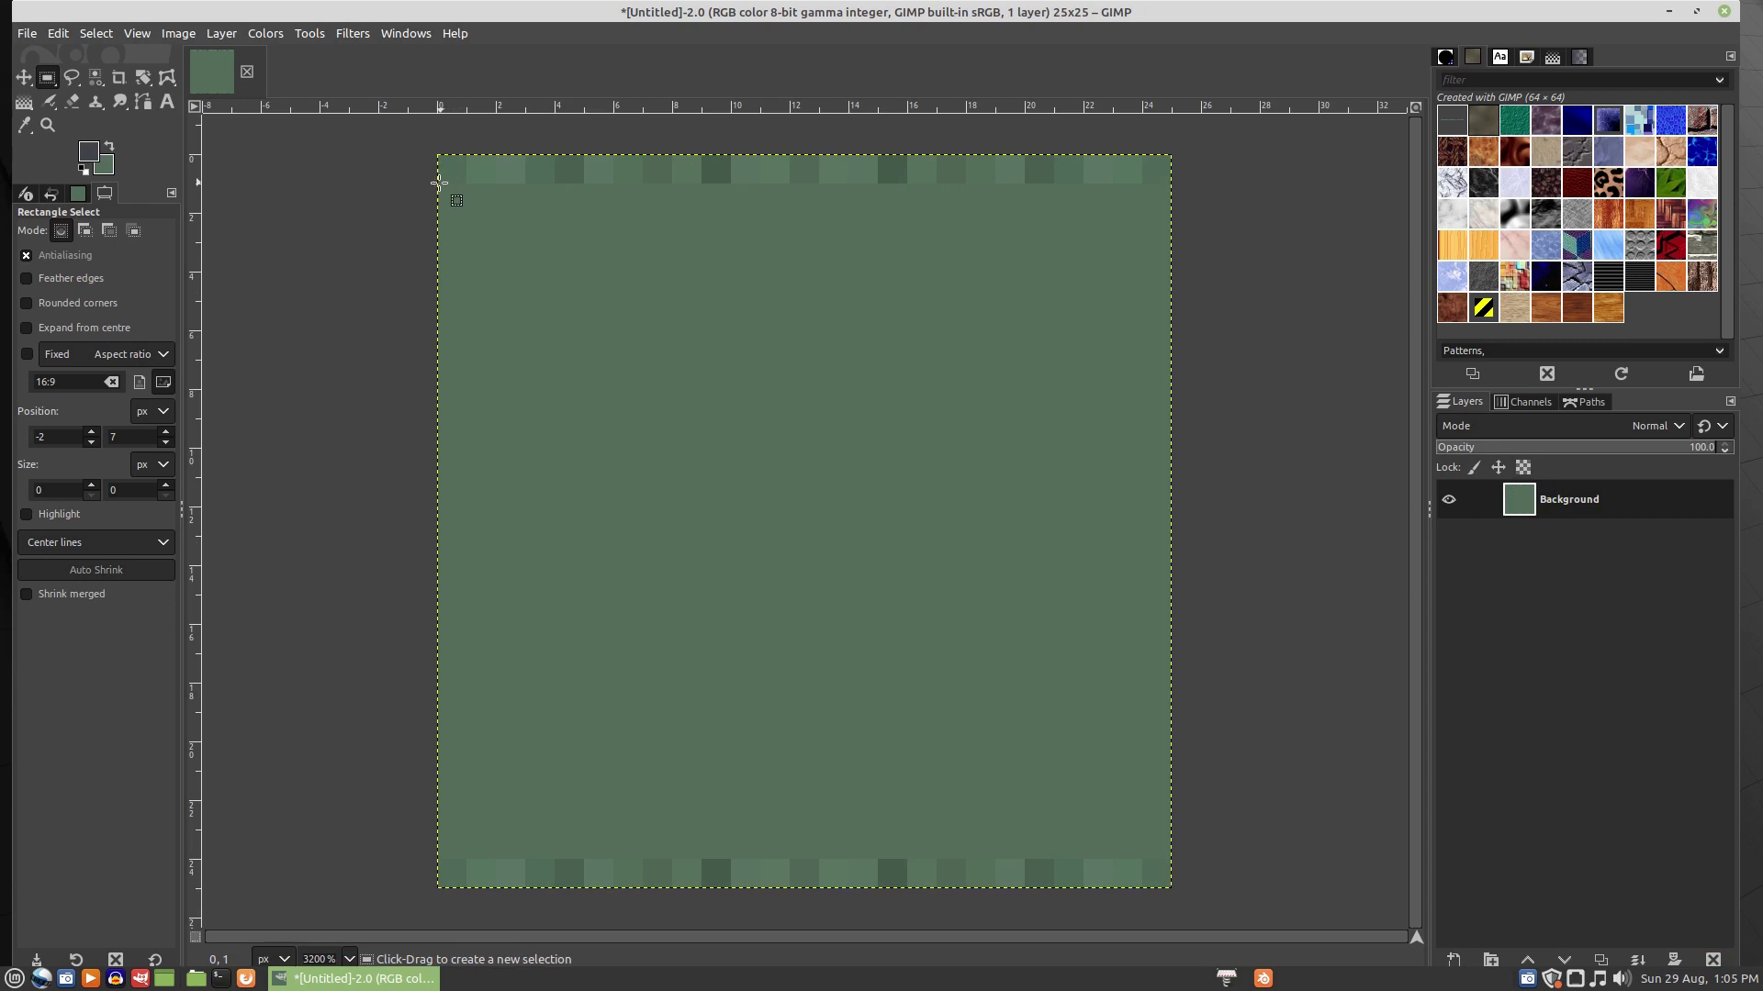
- Select the 25 × 23 px area between the noisy rows and invert the selection
{"action": "left_click_drag", "start_coordinate": [439, 183], "coordinate": [1159, 859]}
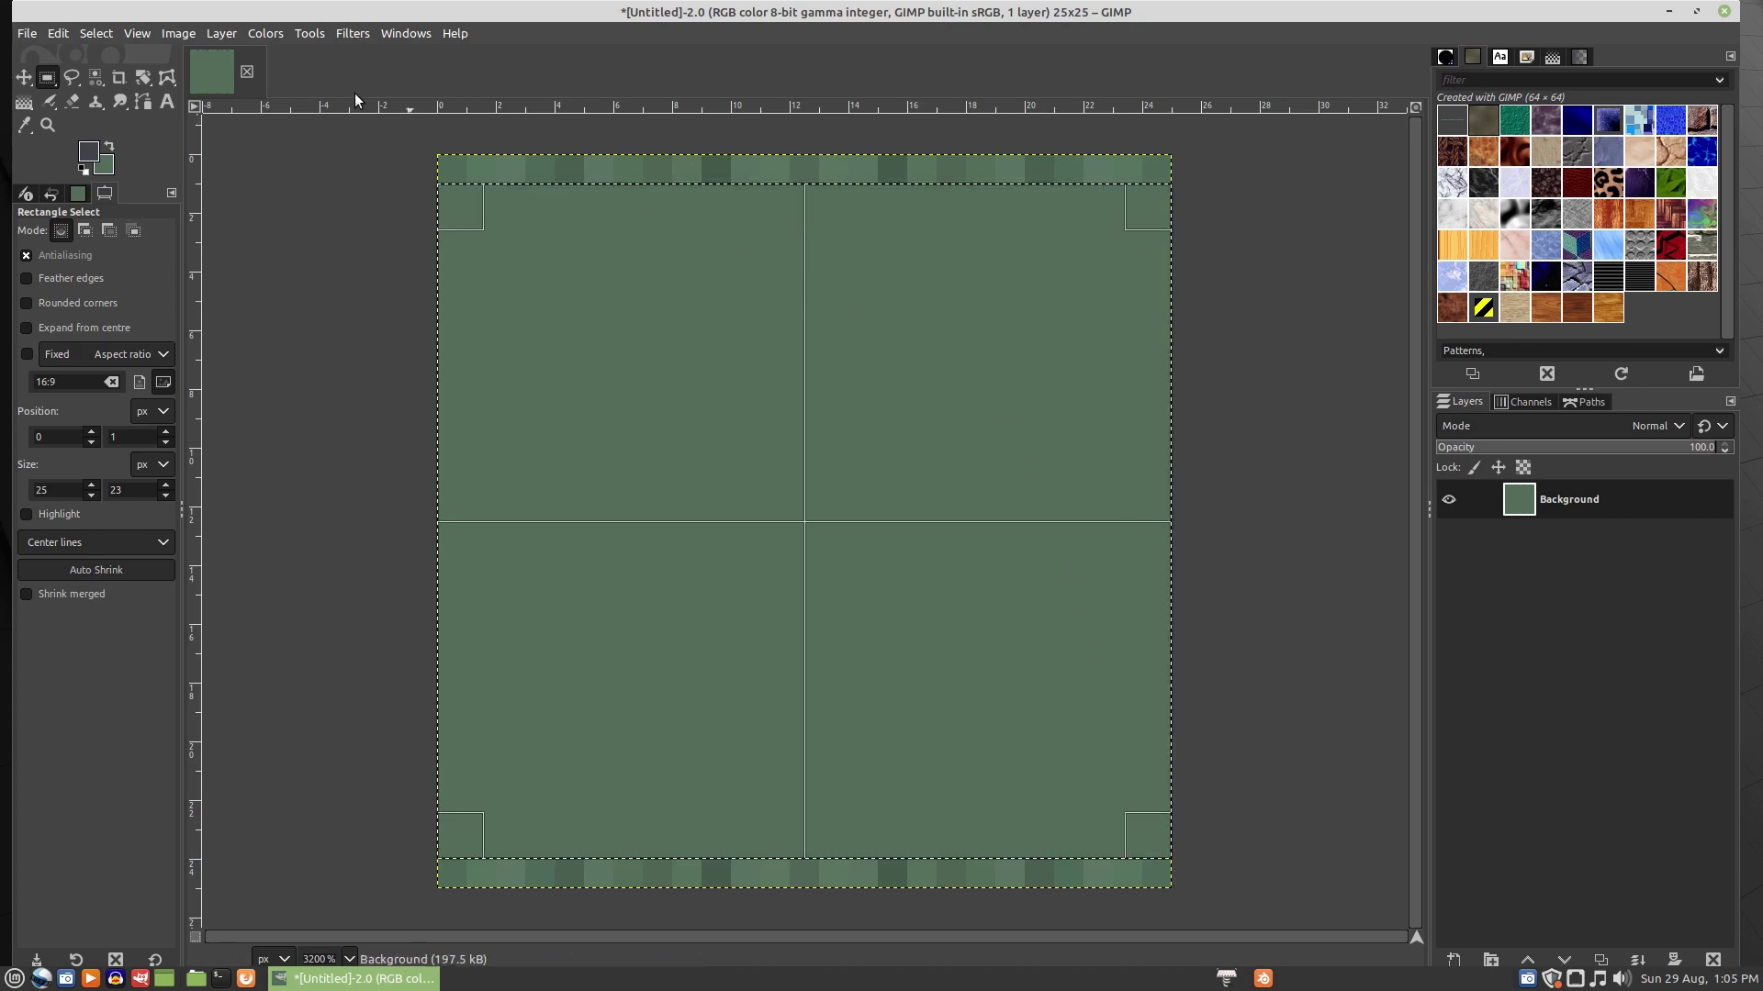
{"action": "left_click", "coordinate": [95, 33]}
{"action": "left_click", "coordinate": [110, 91]}
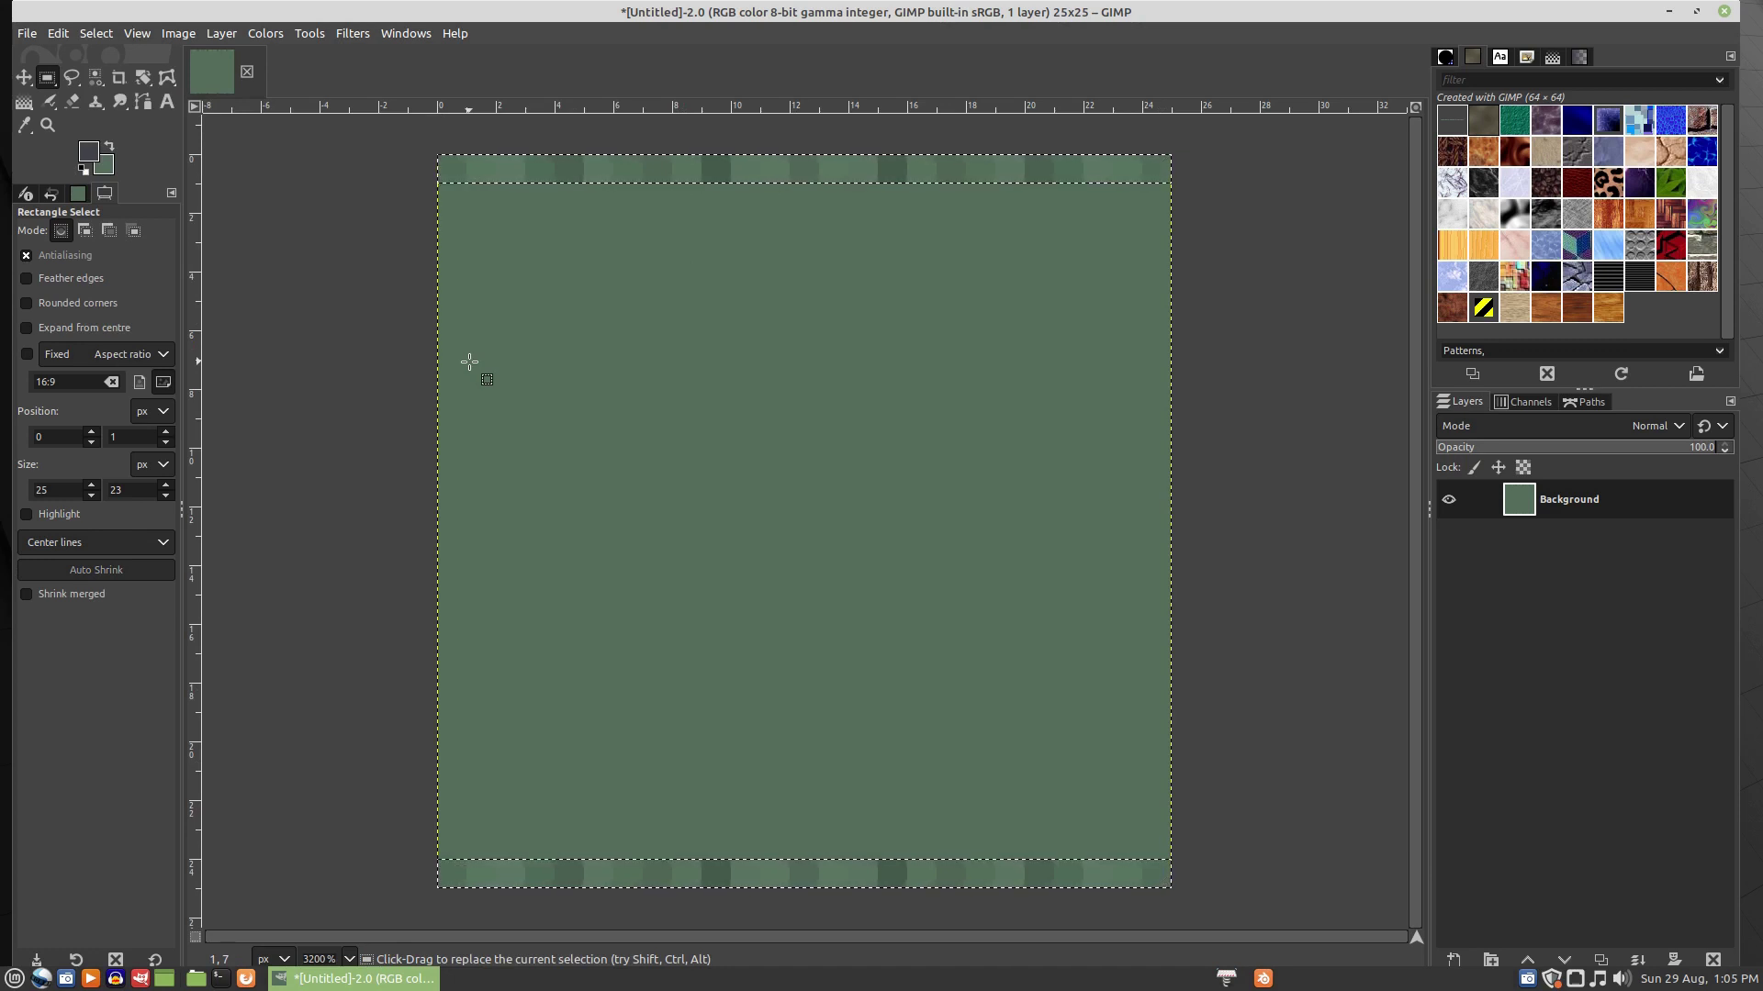
- Copy and paste the two noisy rows, rotate the copy onto the image's left and right edges, and anchor it
{"action": "key", "text": "ctrl+c"}
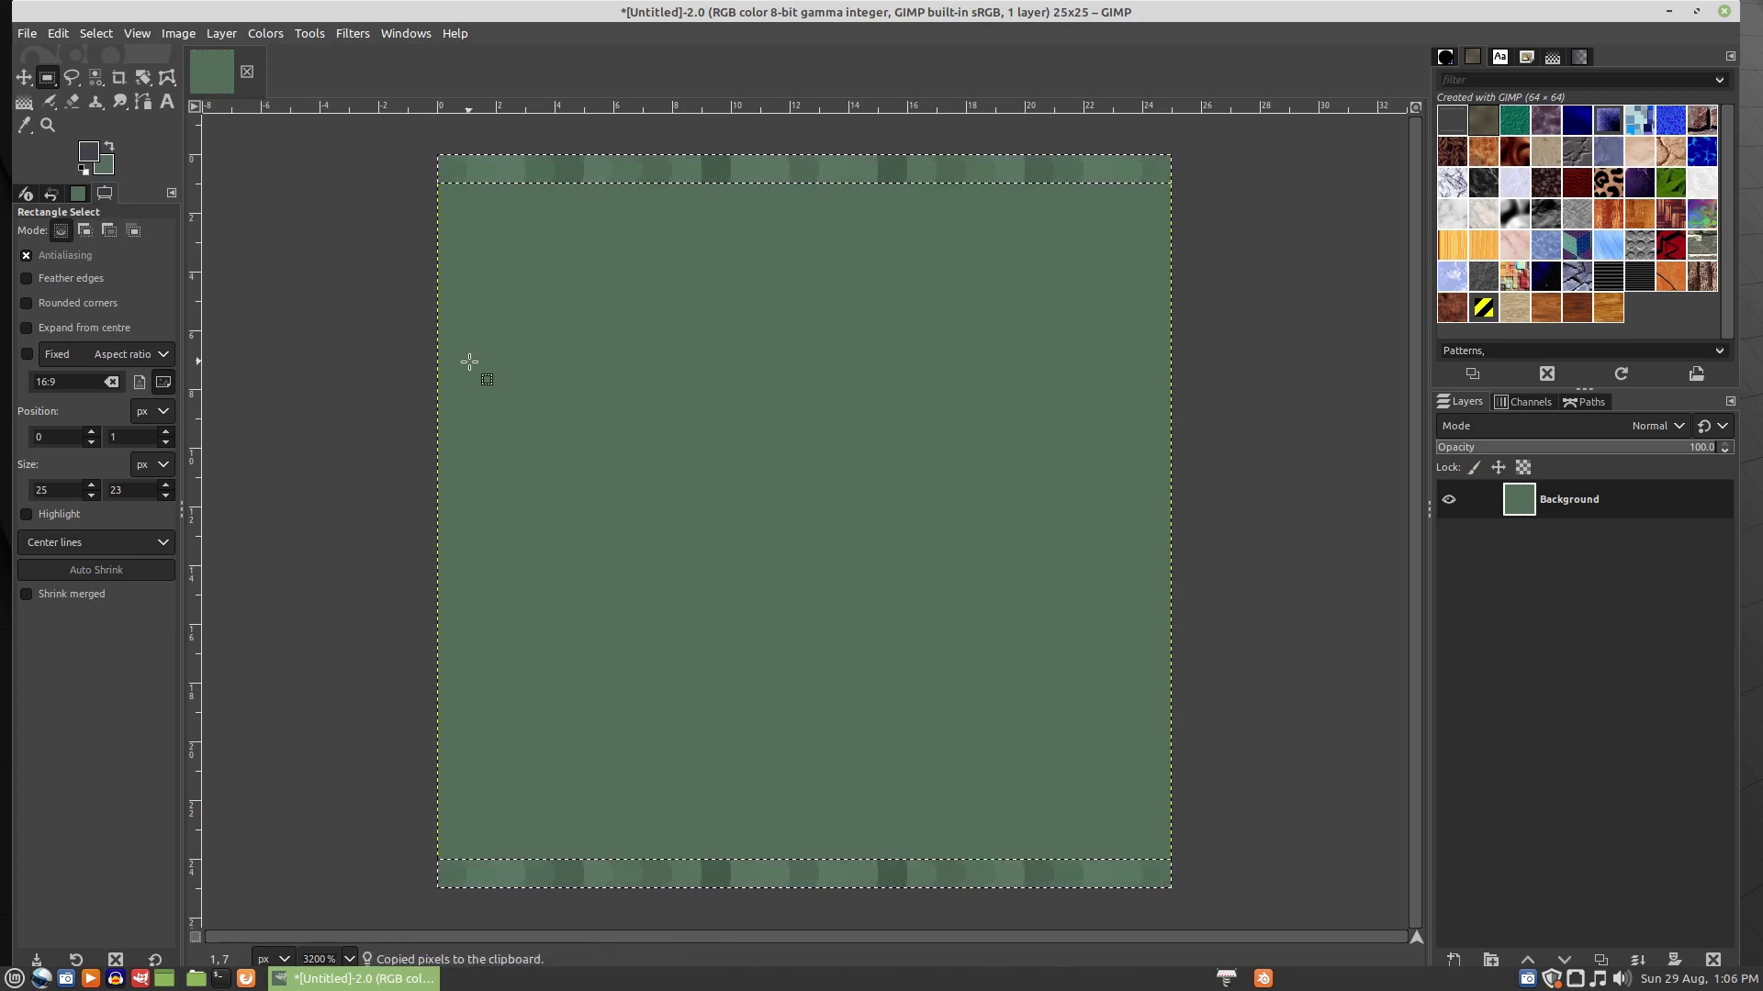
{"action": "key", "text": "ctrl+v"}
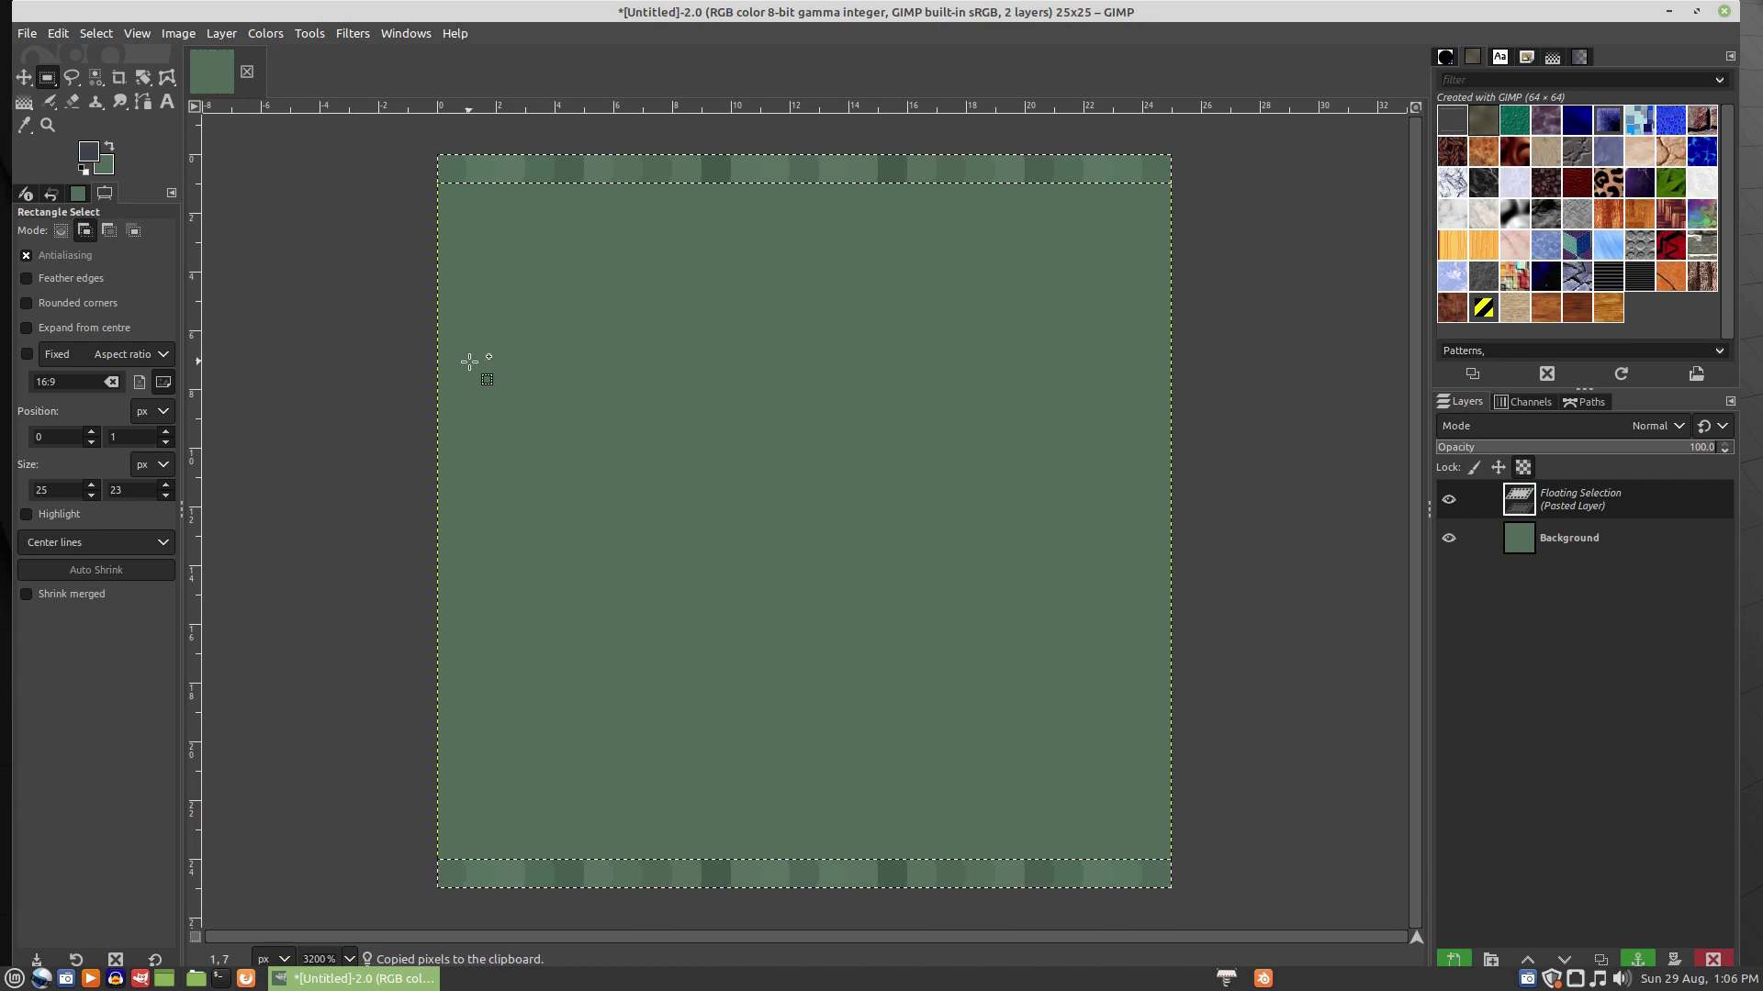
{"action": "key", "text": "shift+r"}
{"action": "left_click", "coordinate": [469, 361]}
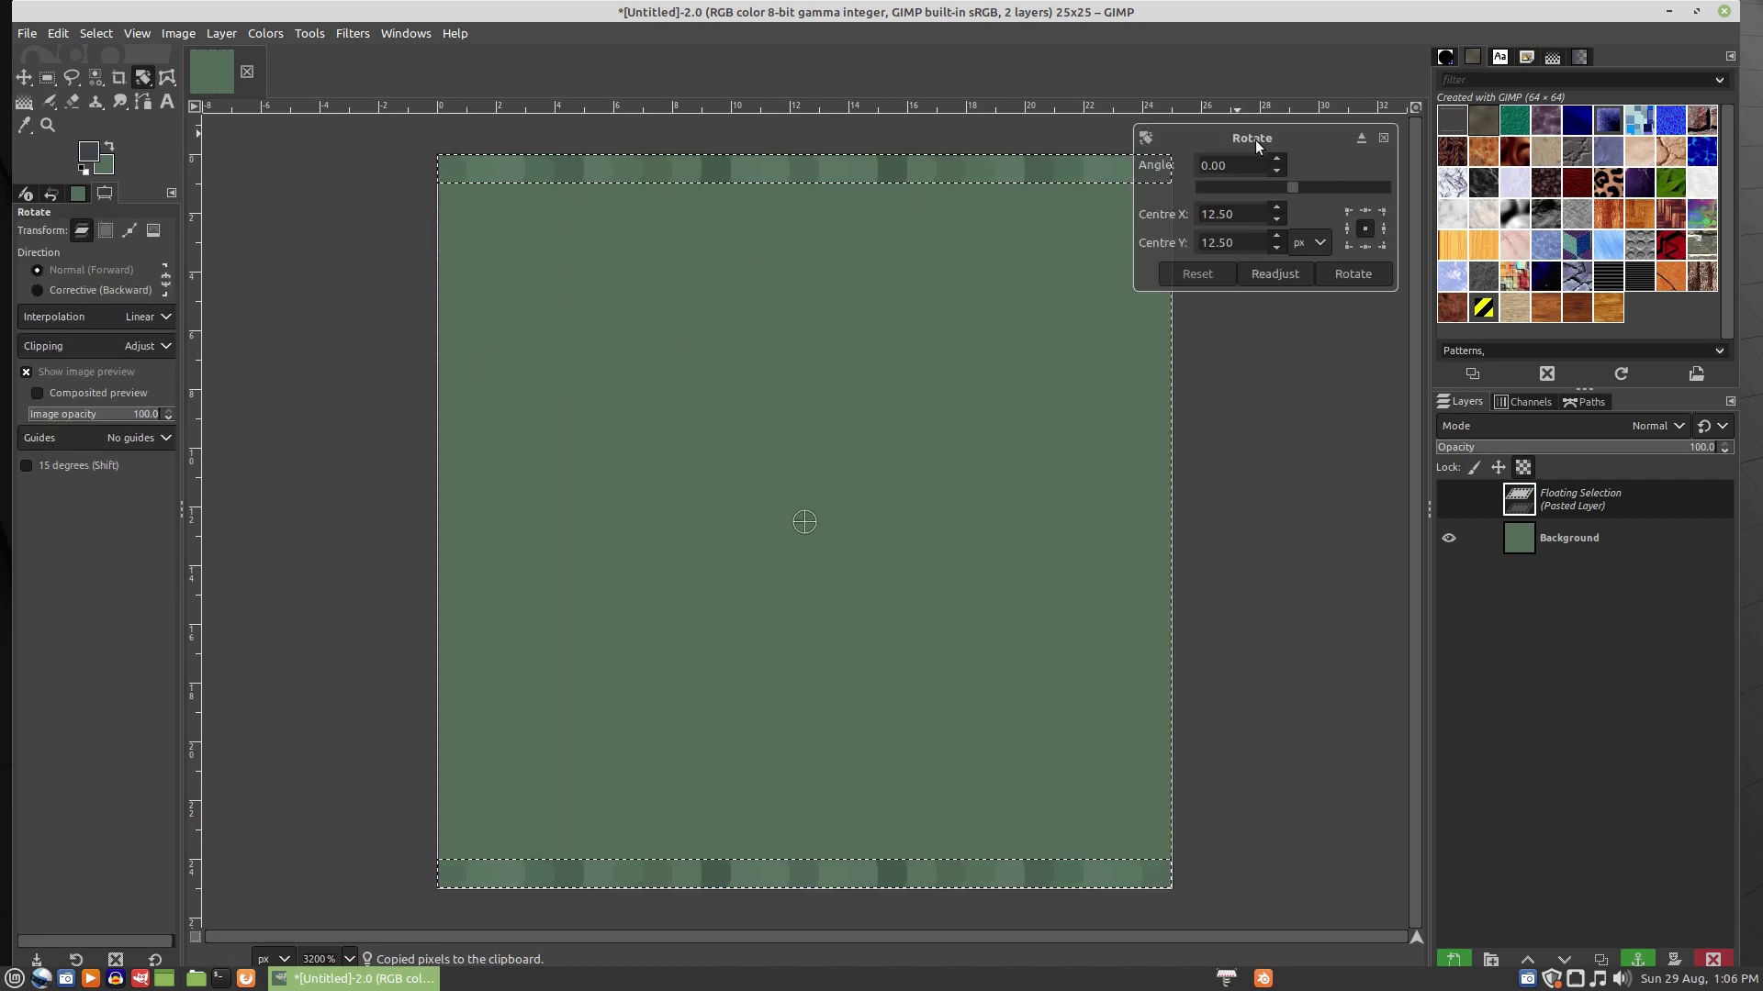
{"action": "left_click_drag", "start_coordinate": [1232, 165], "coordinate": [1156, 166]}
{"action": "left_click", "coordinate": [1351, 274]}
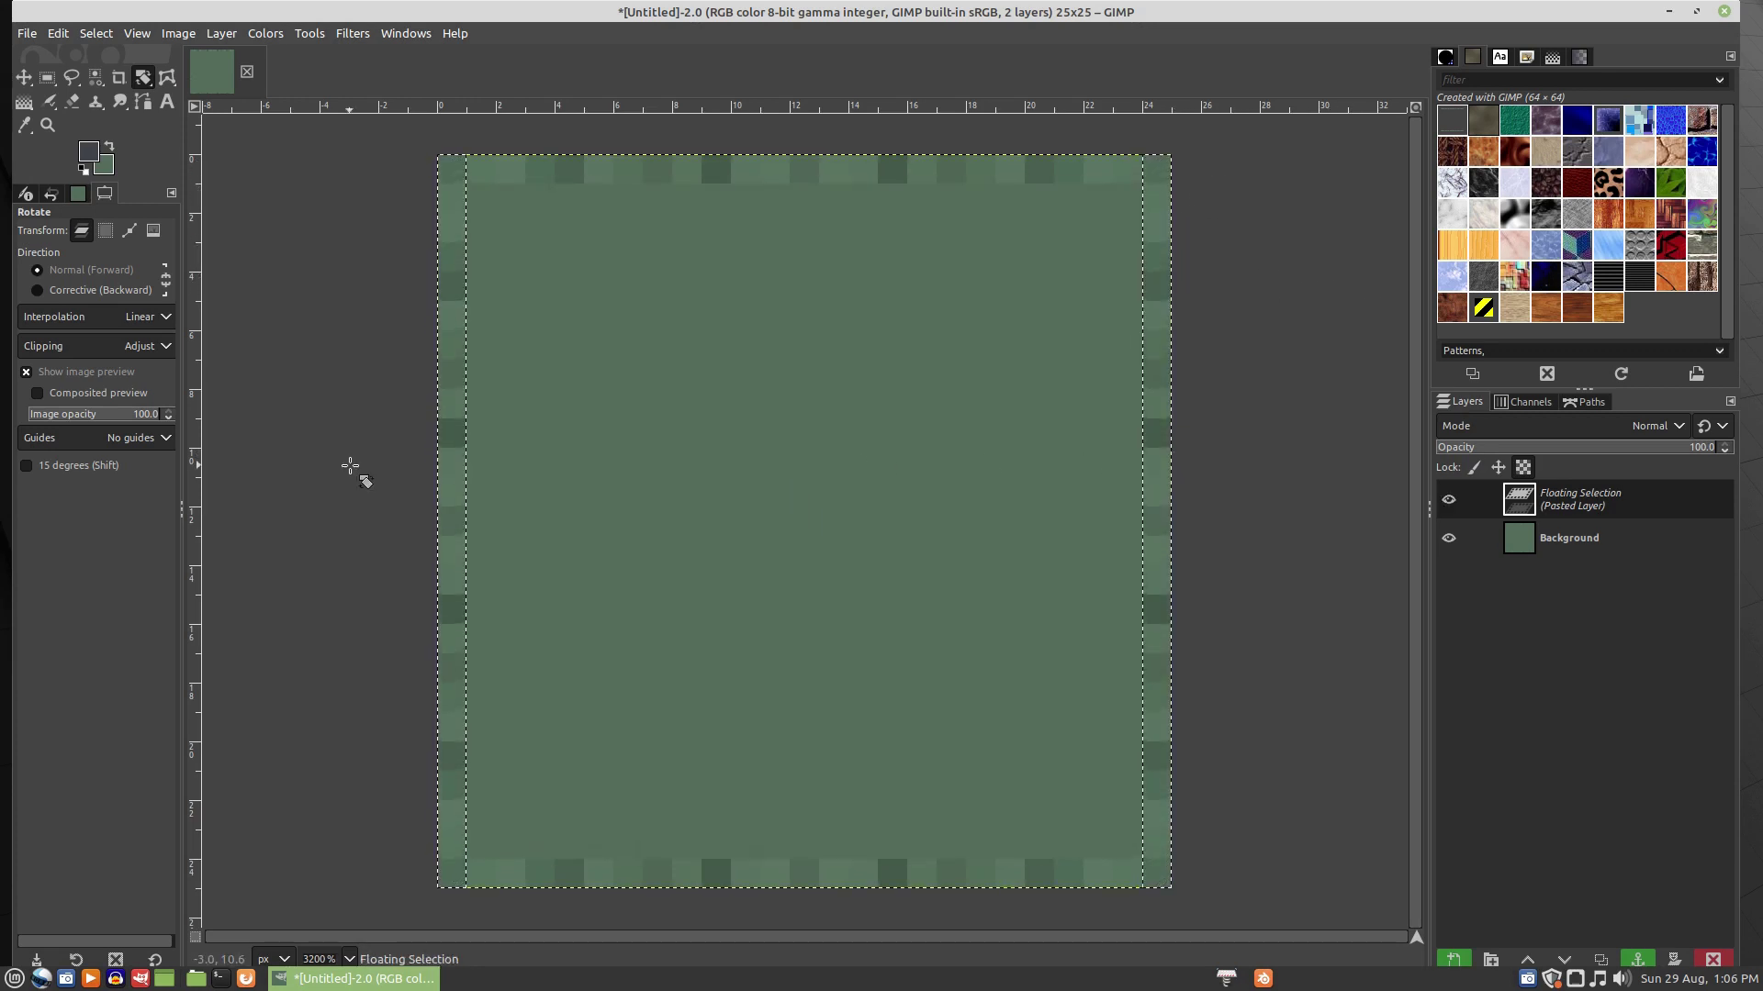
{"action": "left_click", "coordinate": [47, 77]}
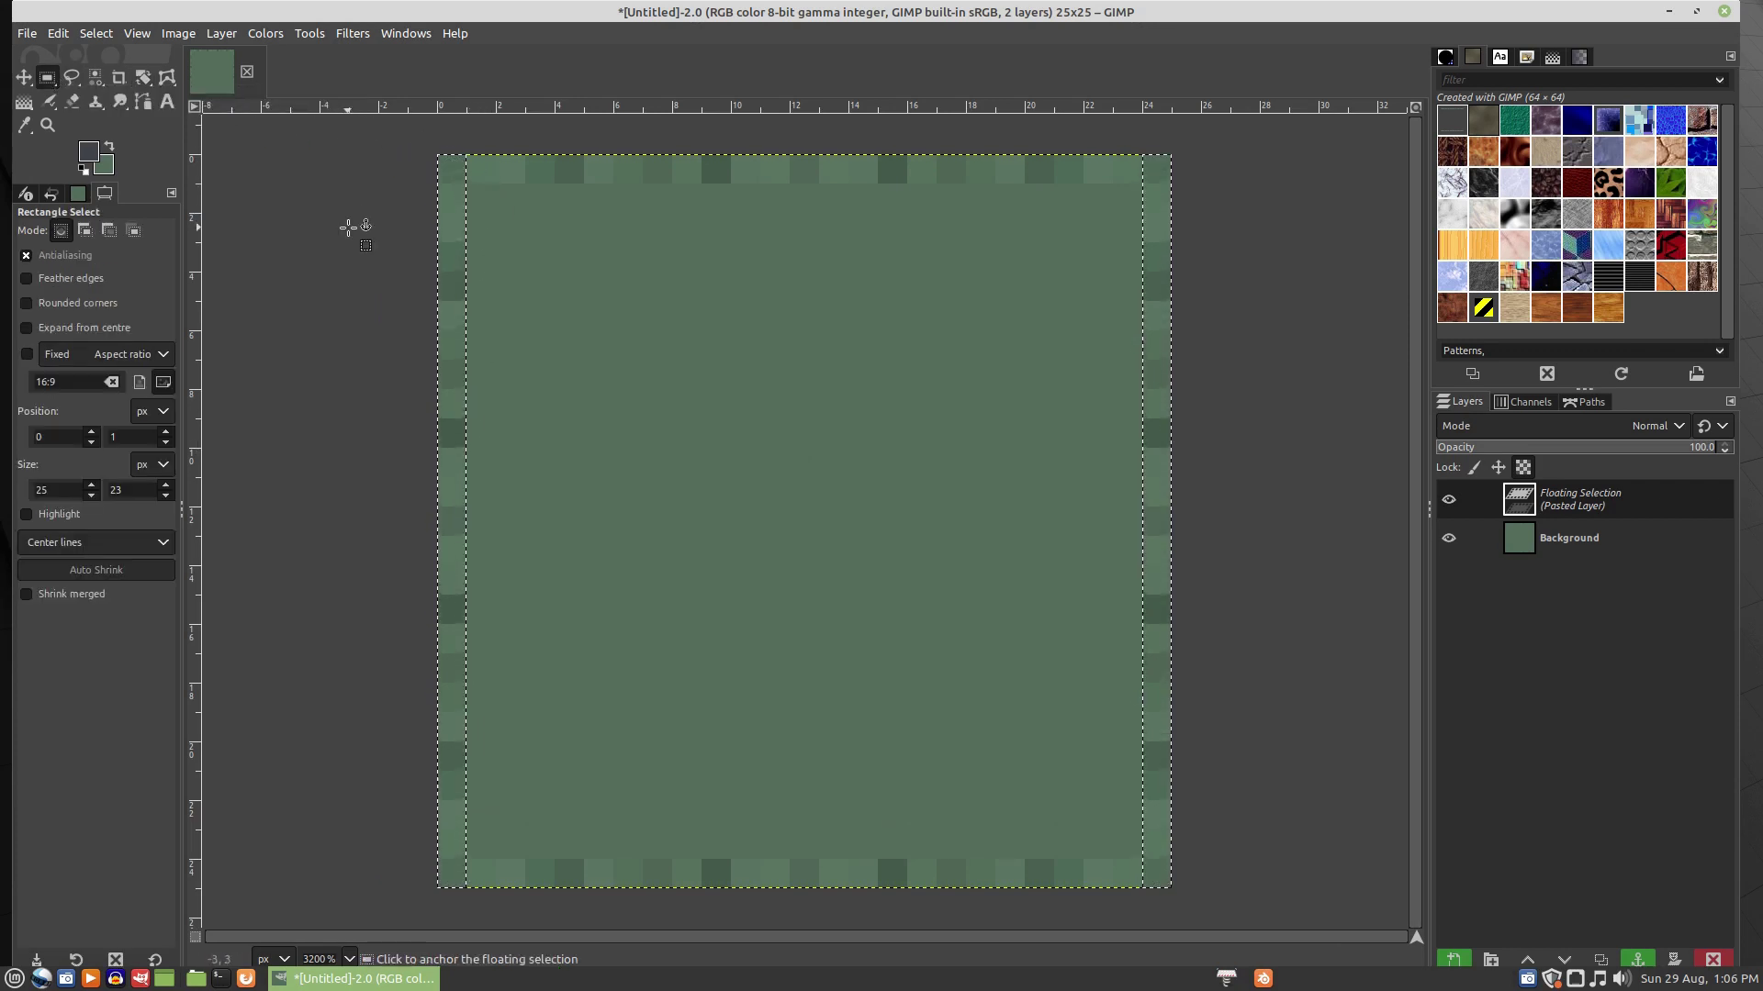
{"action": "left_click", "coordinate": [349, 238]}
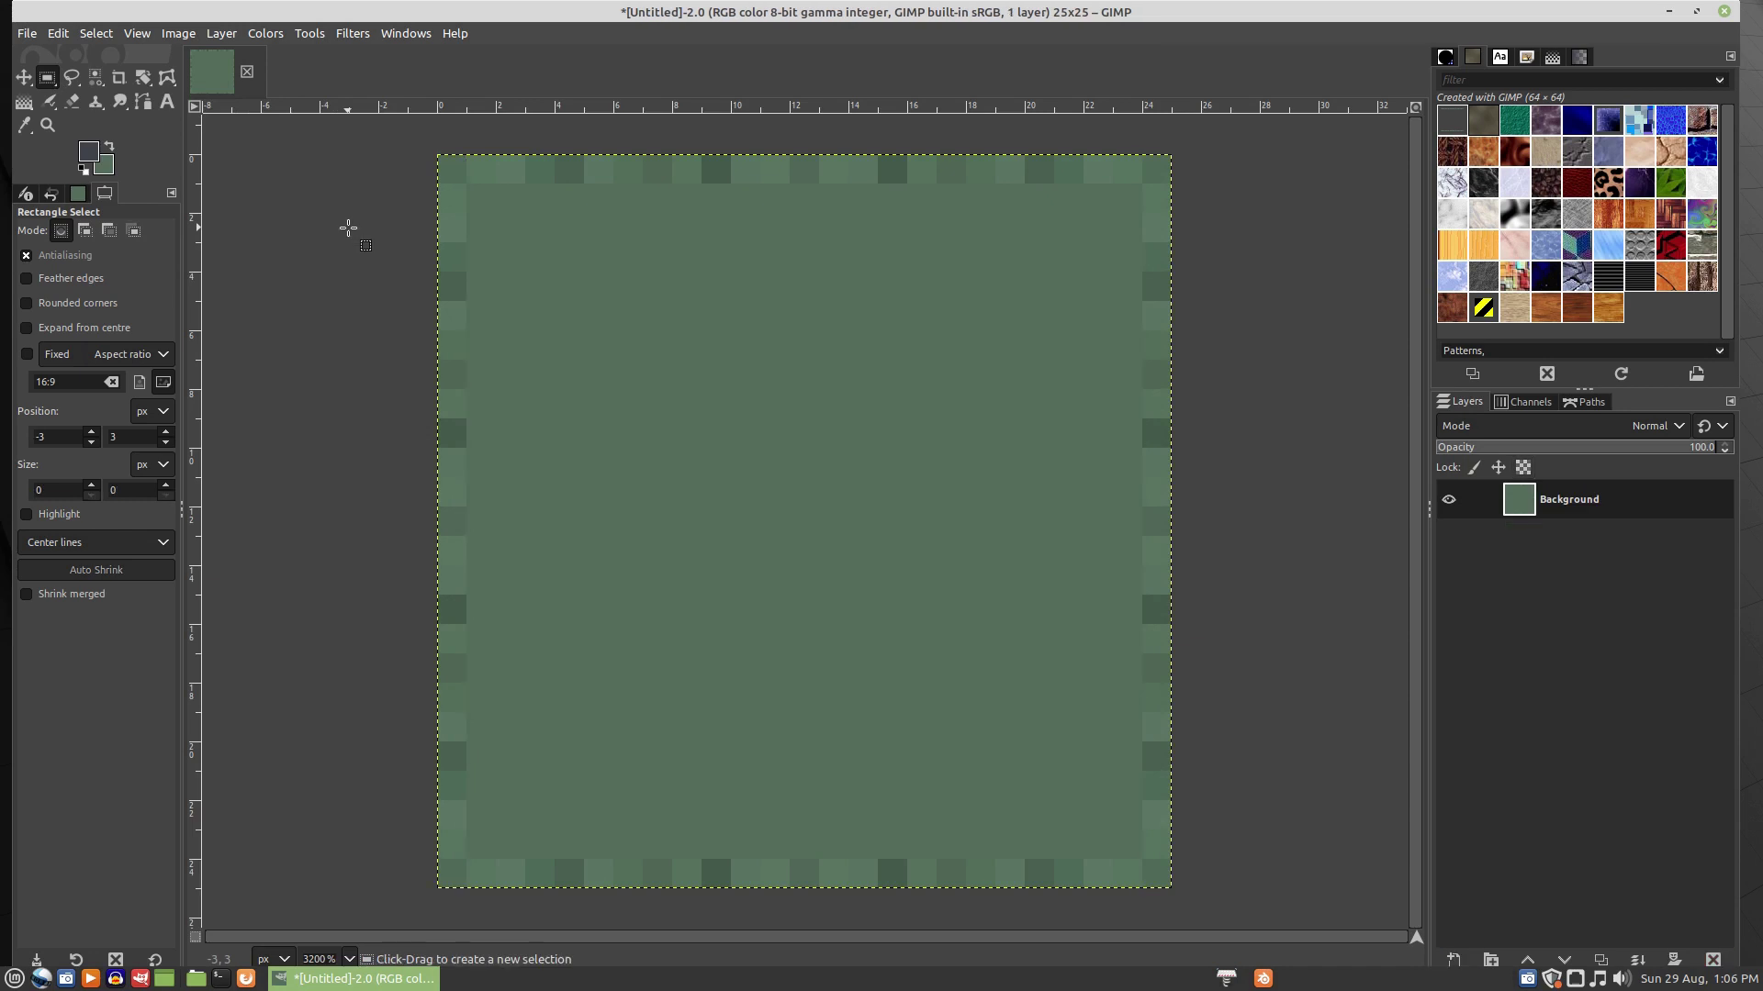
- Duplicate the Background layer five times so the stack holds the original and five copies
{"action": "right_click", "coordinate": [1536, 503]}
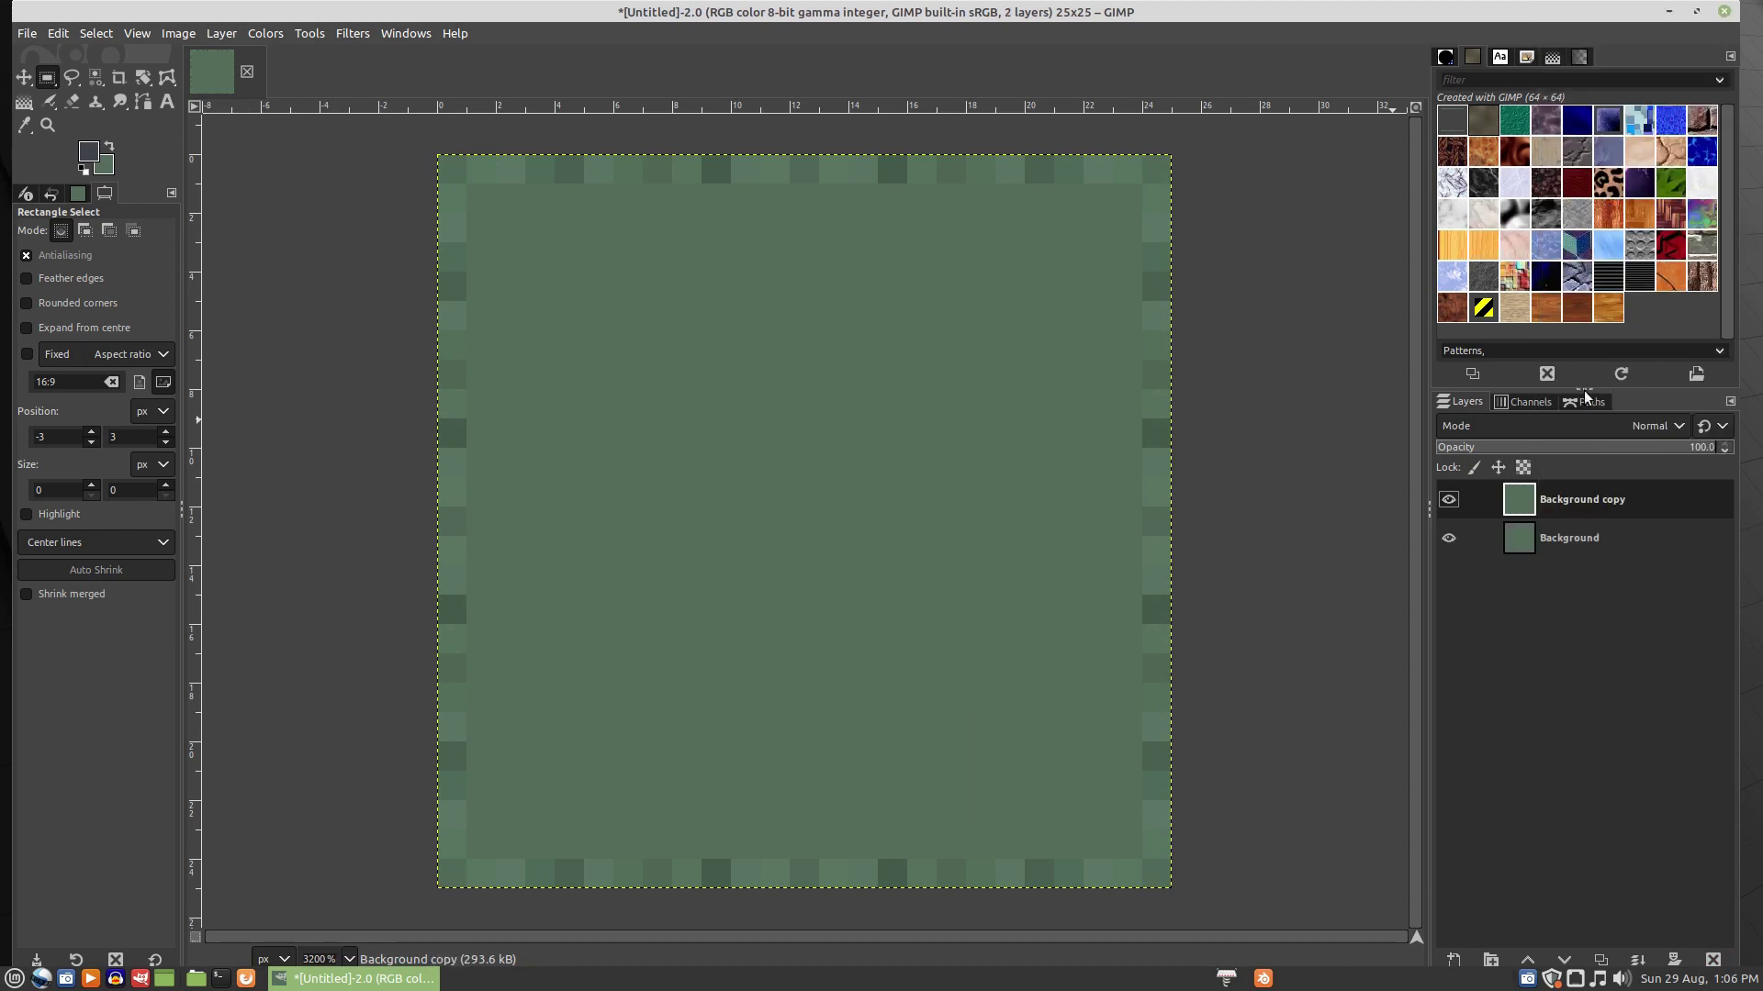
{"action": "right_click", "coordinate": [1567, 507]}
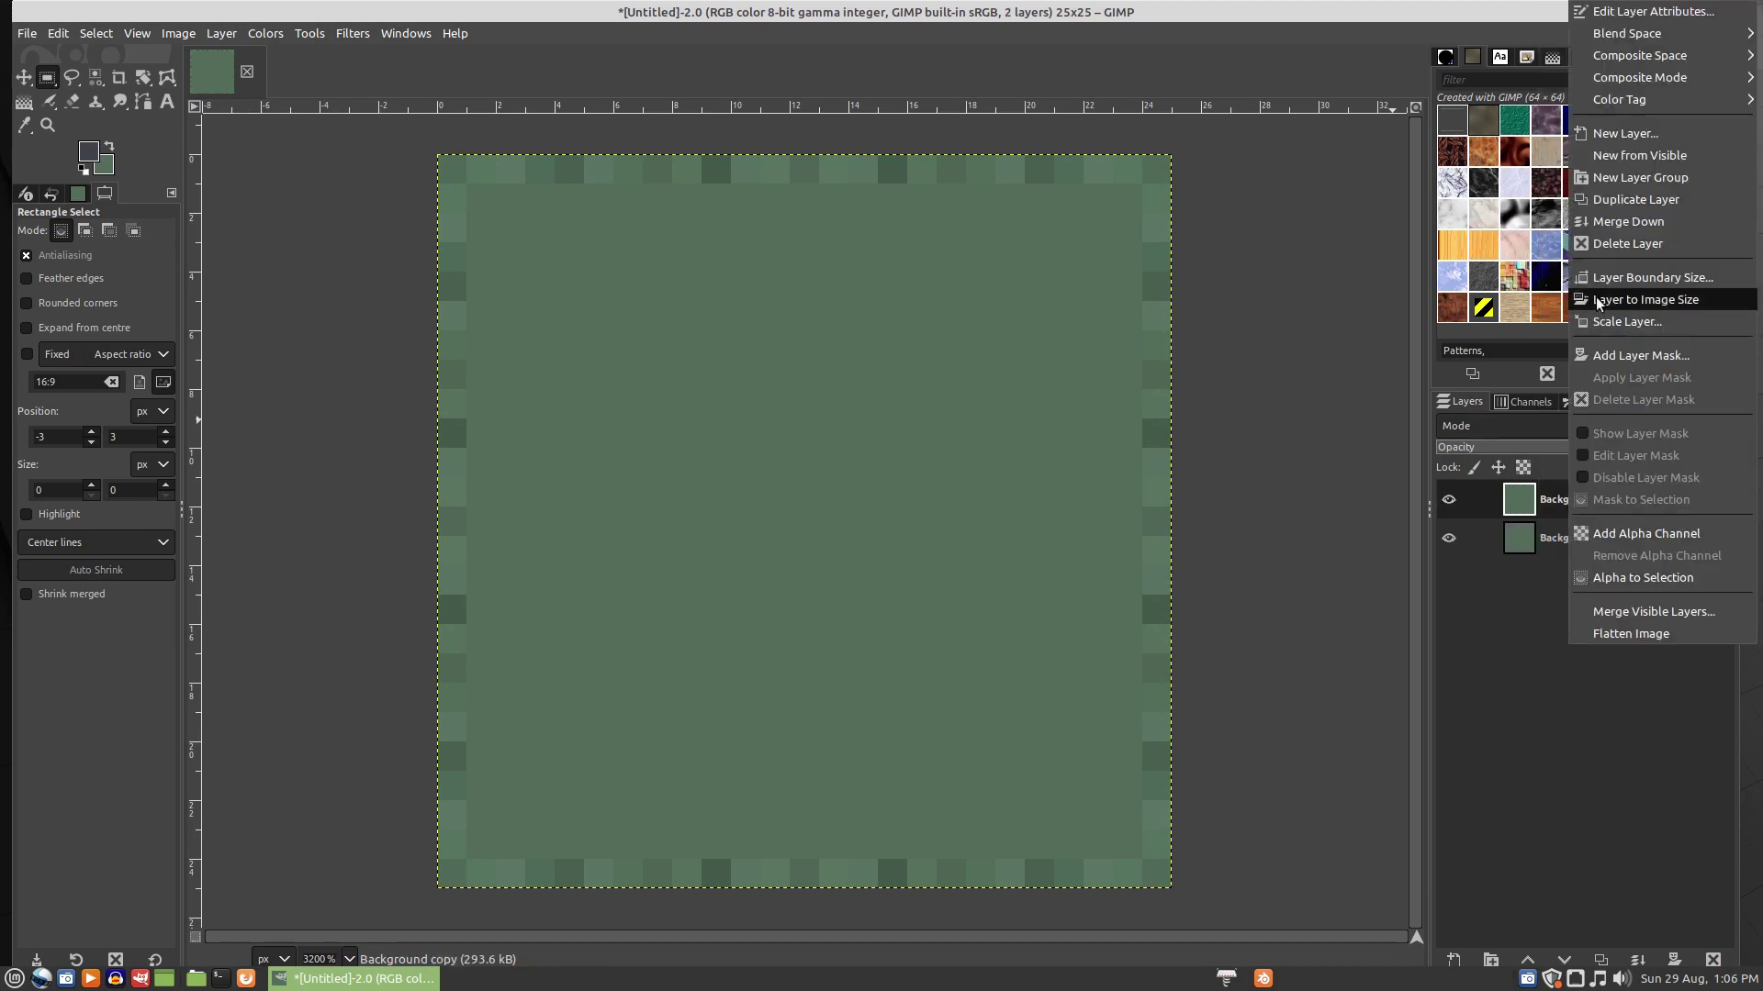
{"action": "left_click", "coordinate": [1623, 200]}
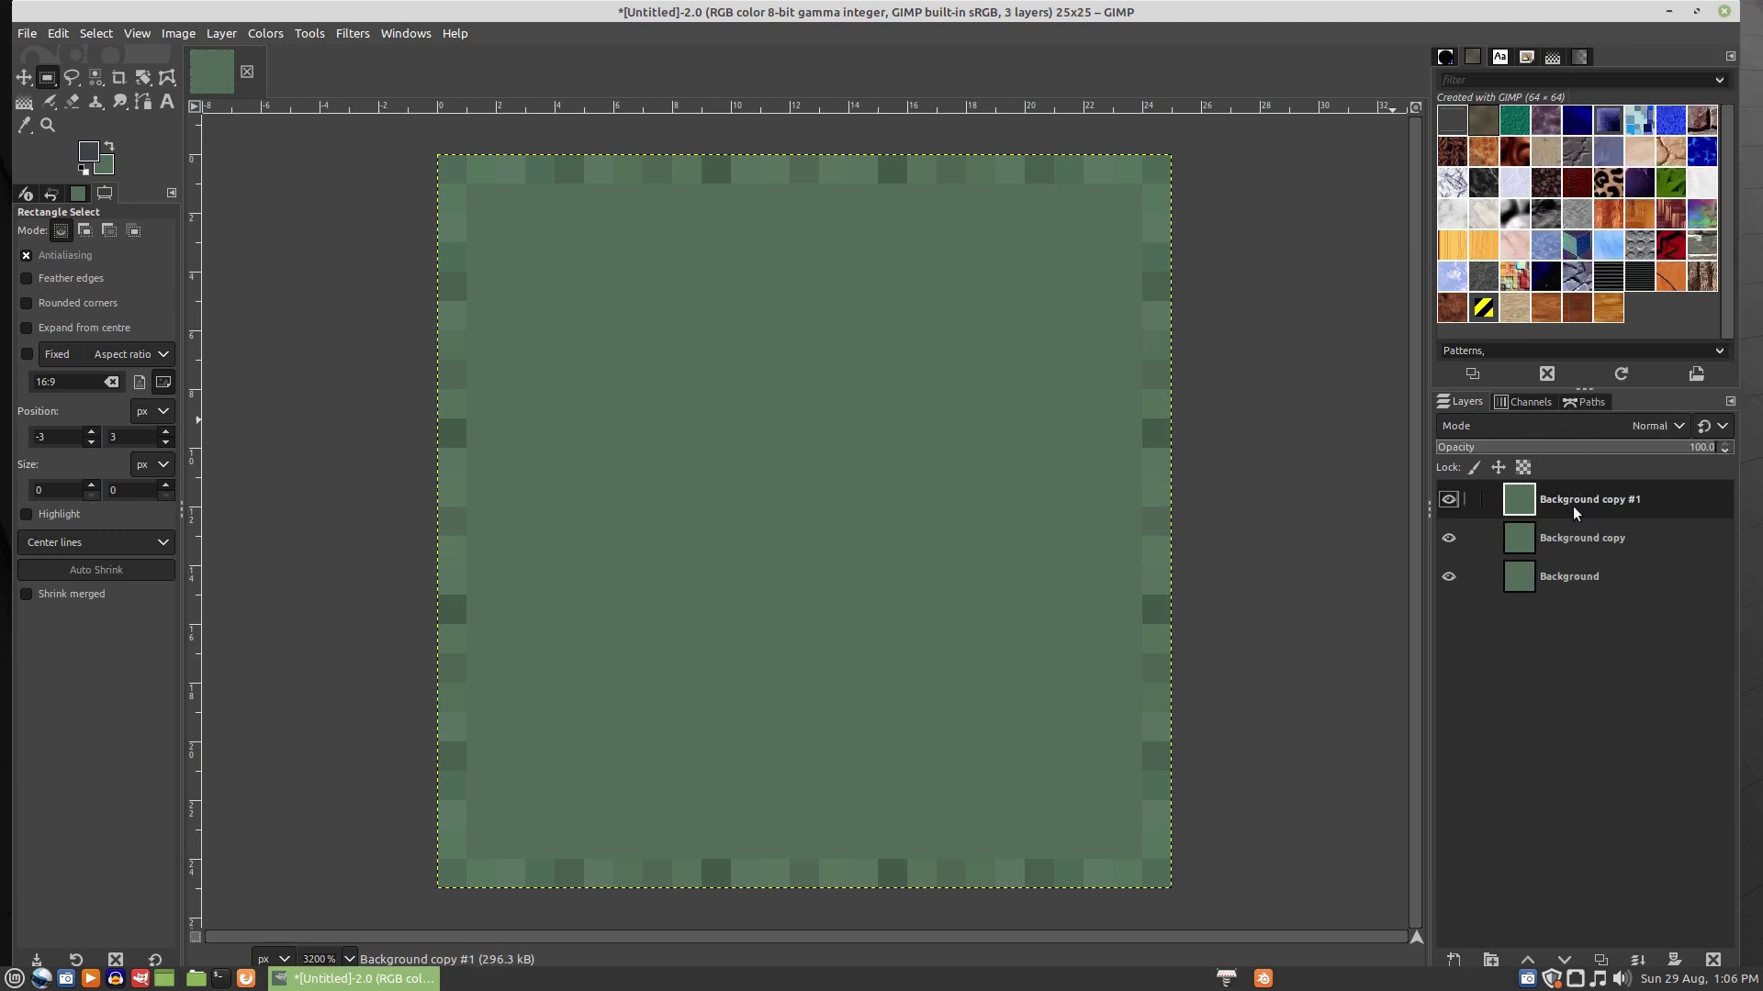
{"action": "right_click", "coordinate": [1575, 499]}
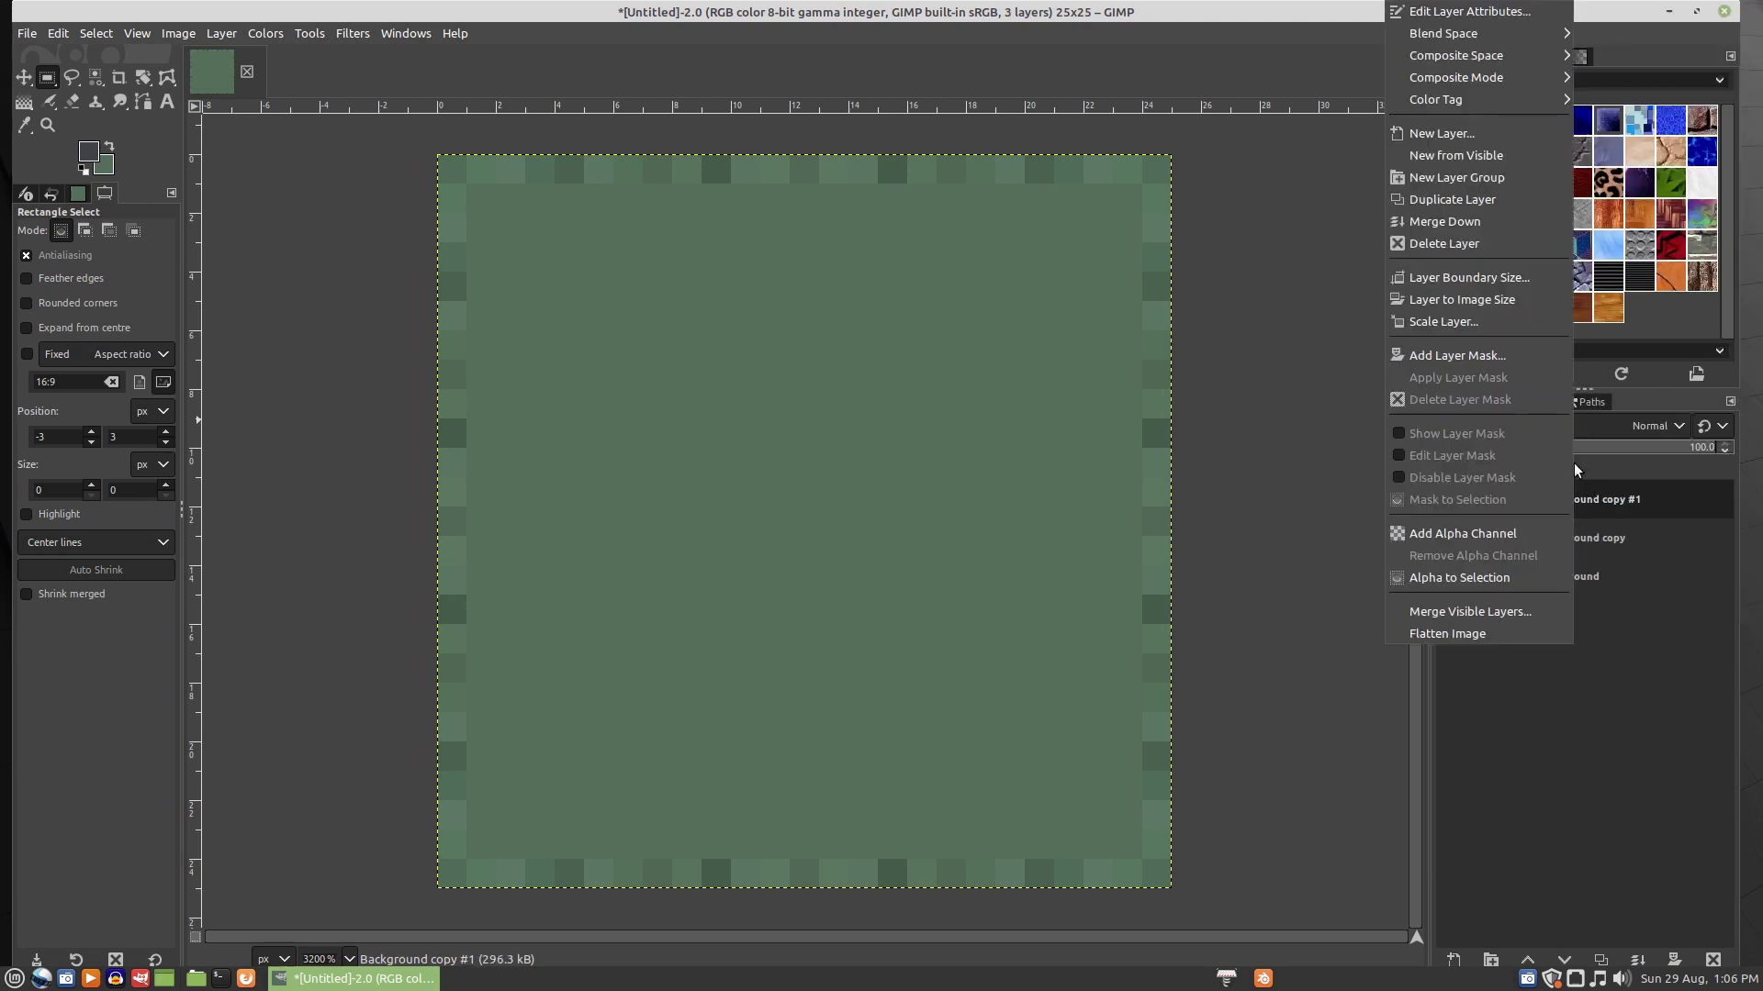
{"action": "left_click", "coordinate": [1496, 220]}
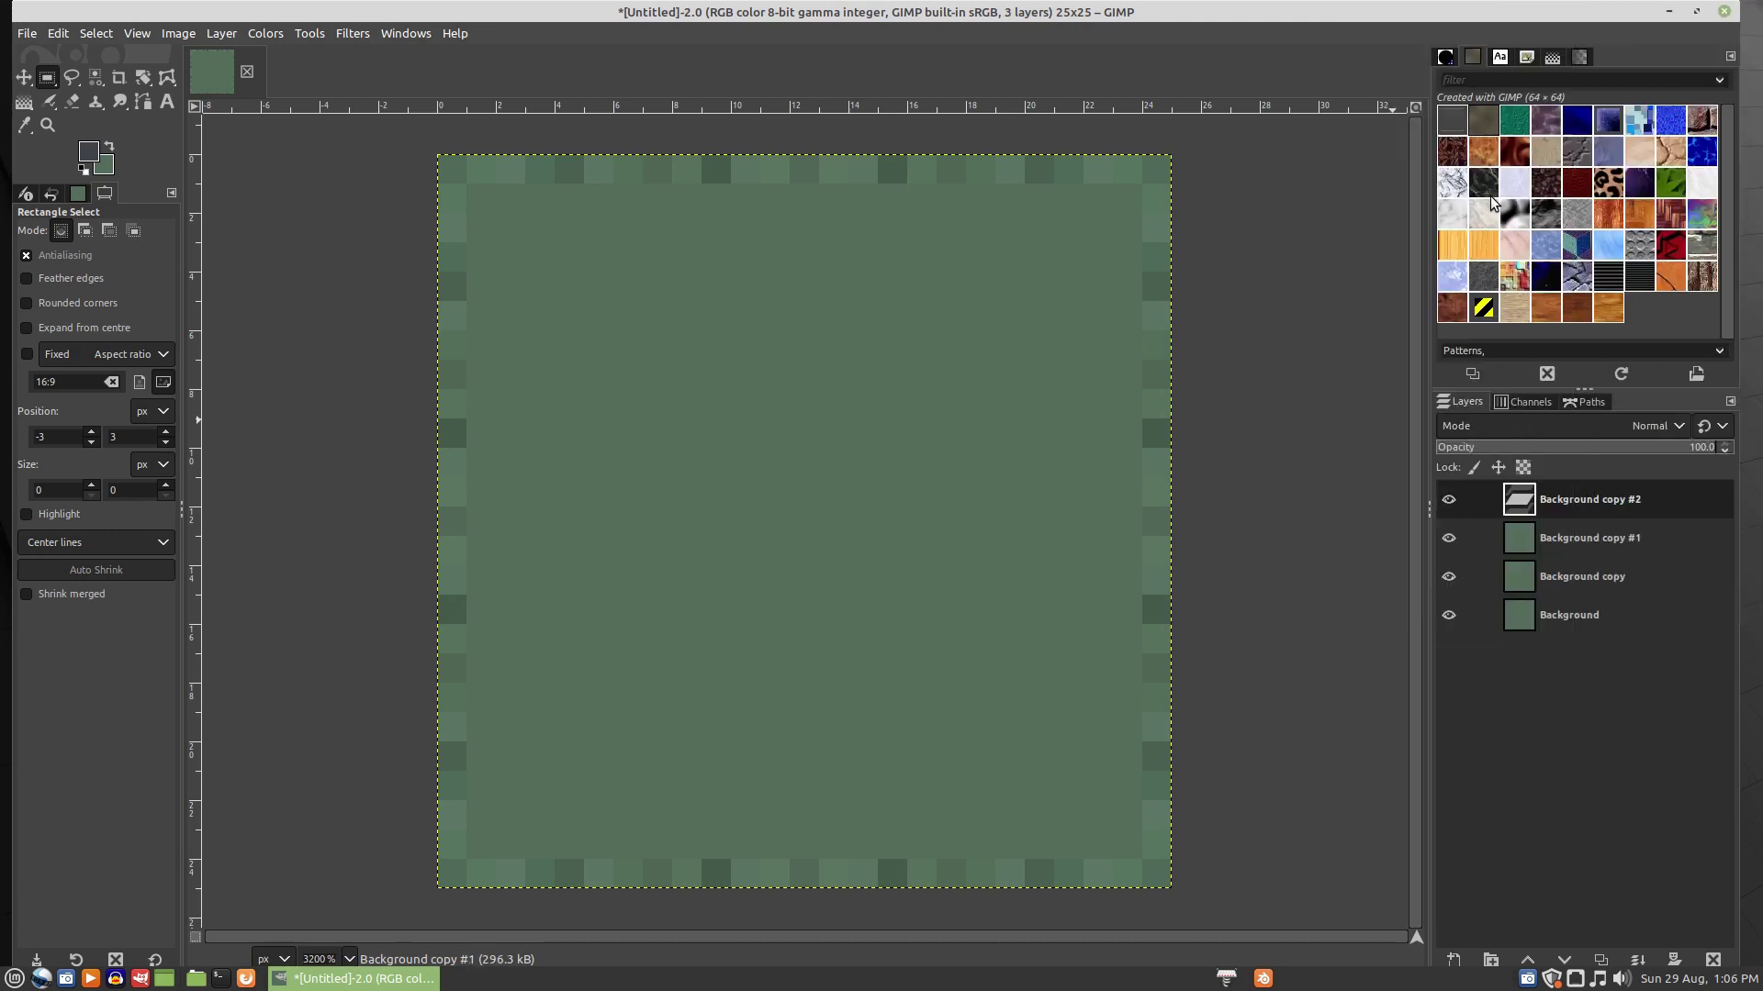
{"action": "right_click", "coordinate": [1575, 500]}
{"action": "left_click", "coordinate": [1505, 199]}
{"action": "right_click", "coordinate": [1579, 503]}
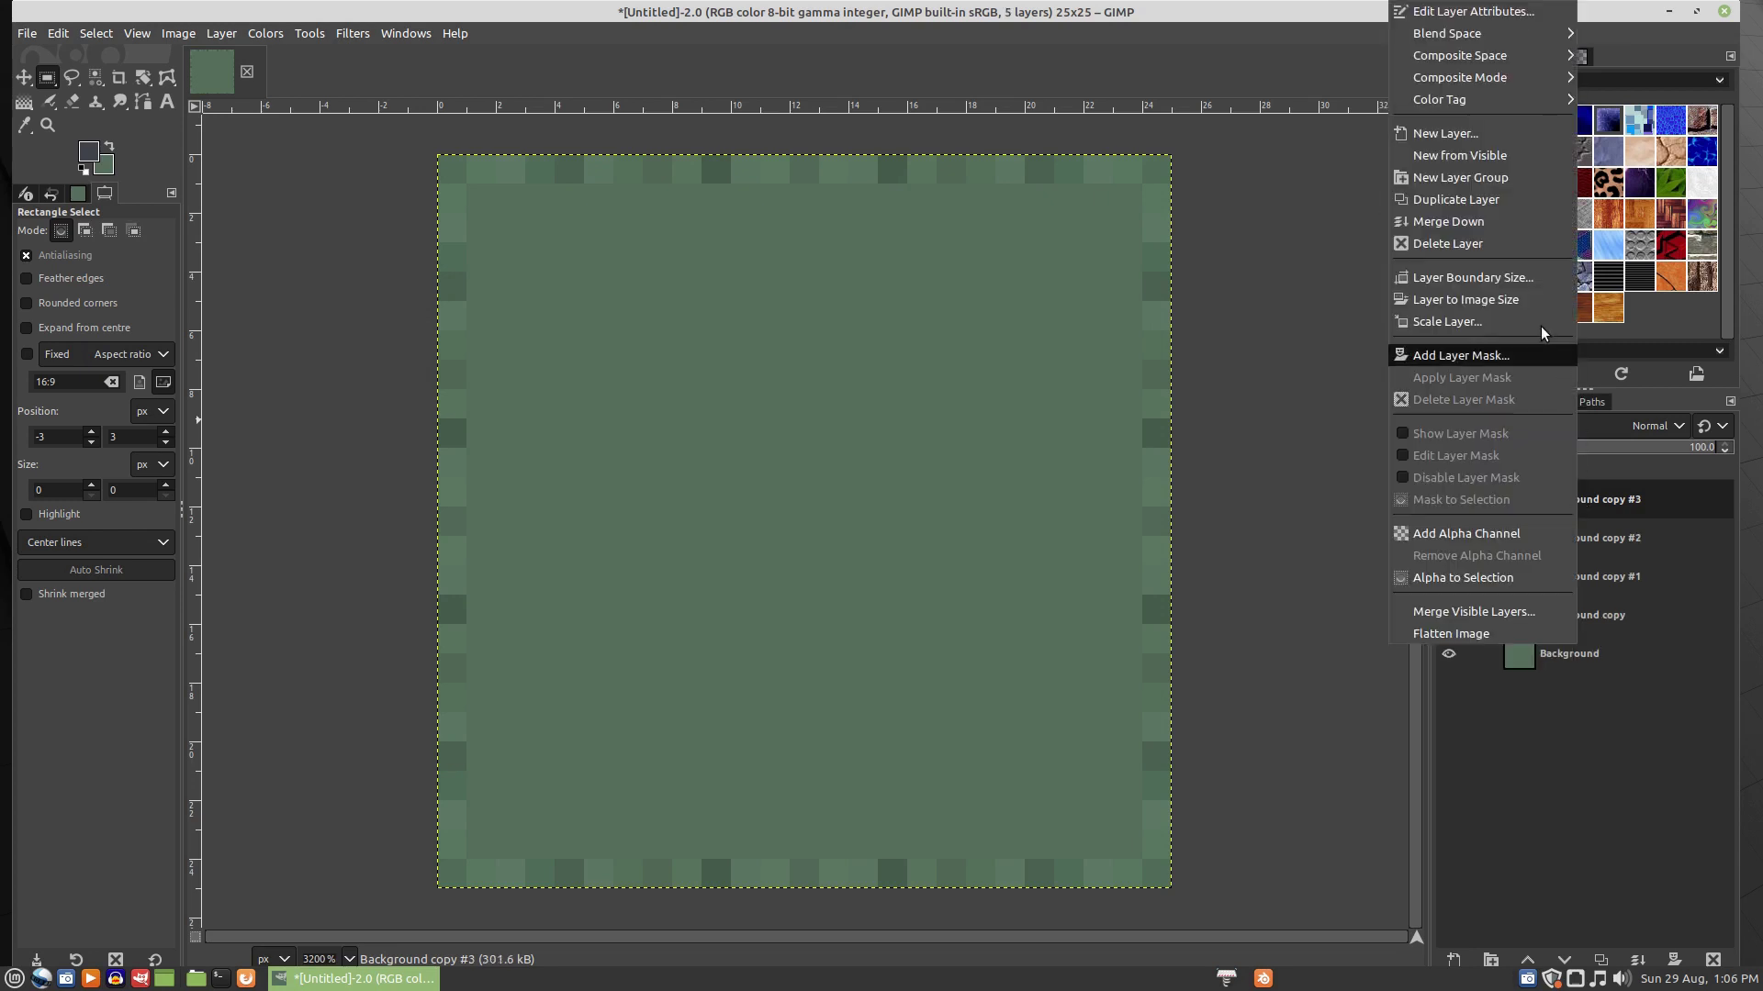
{"action": "left_click", "coordinate": [1499, 202]}
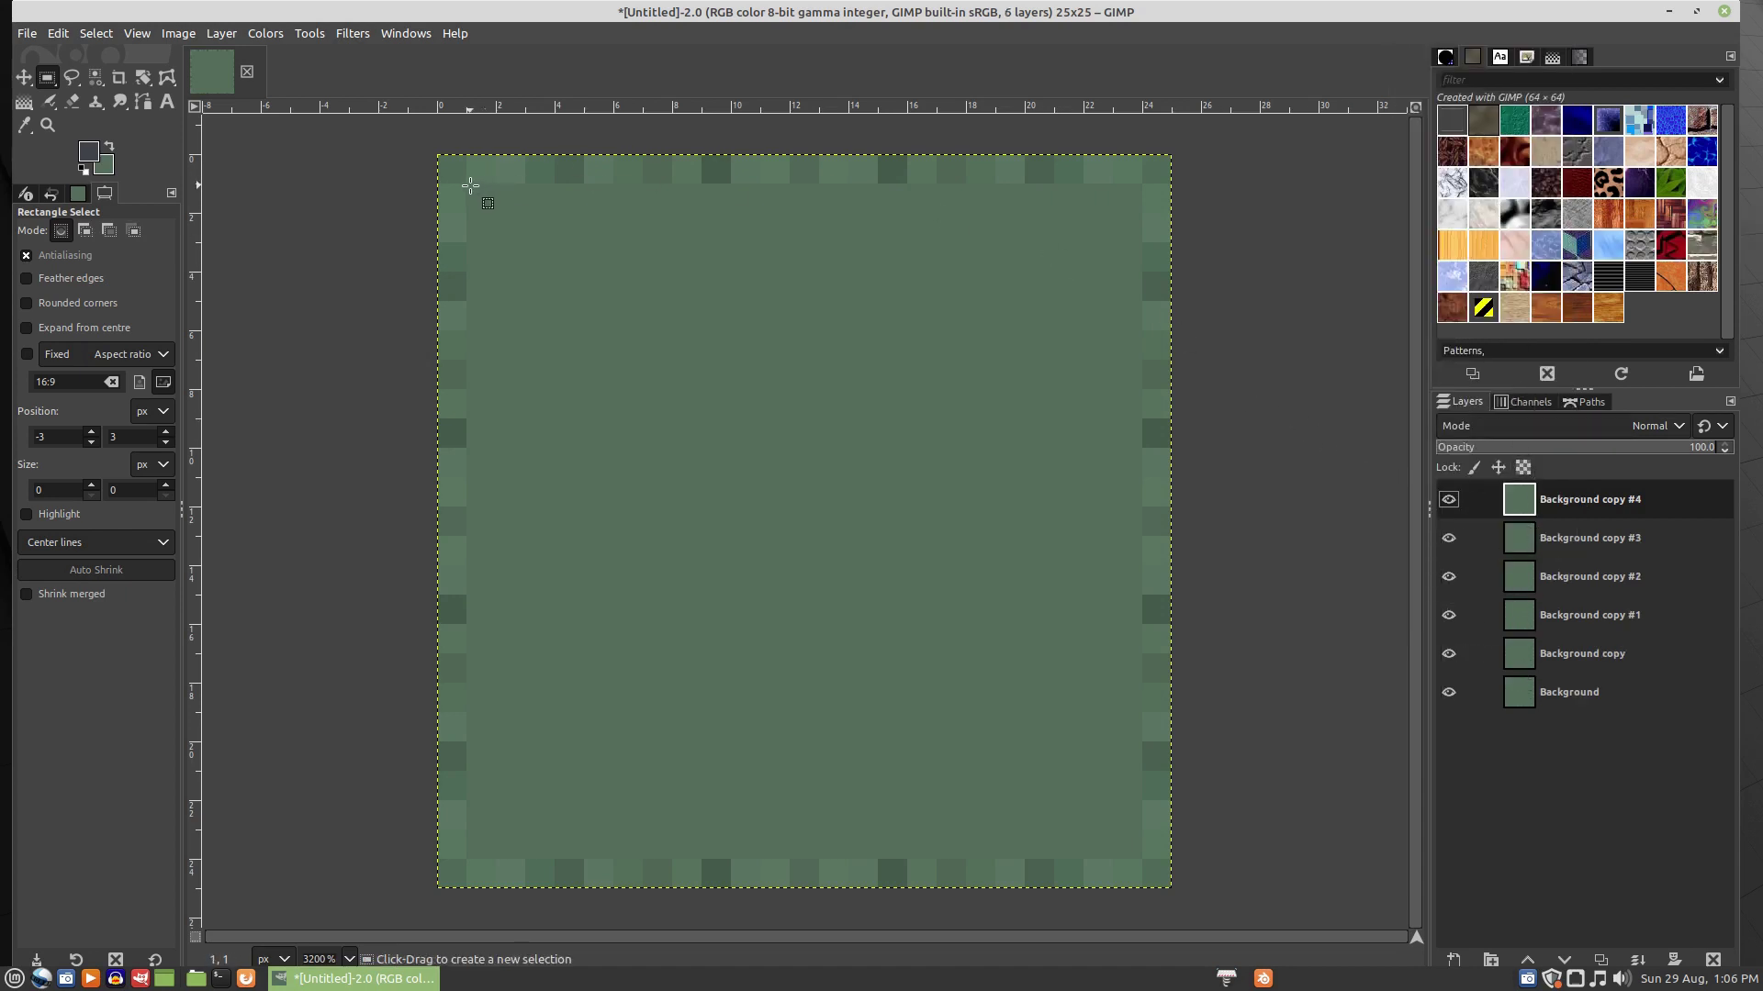
- Select the 23 × 23 px area inside the noisy border and apply HSV Noise to Background copy #4 with value 0.1 and random seed 1
{"action": "left_click_drag", "start_coordinate": [470, 186], "coordinate": [1143, 859]}
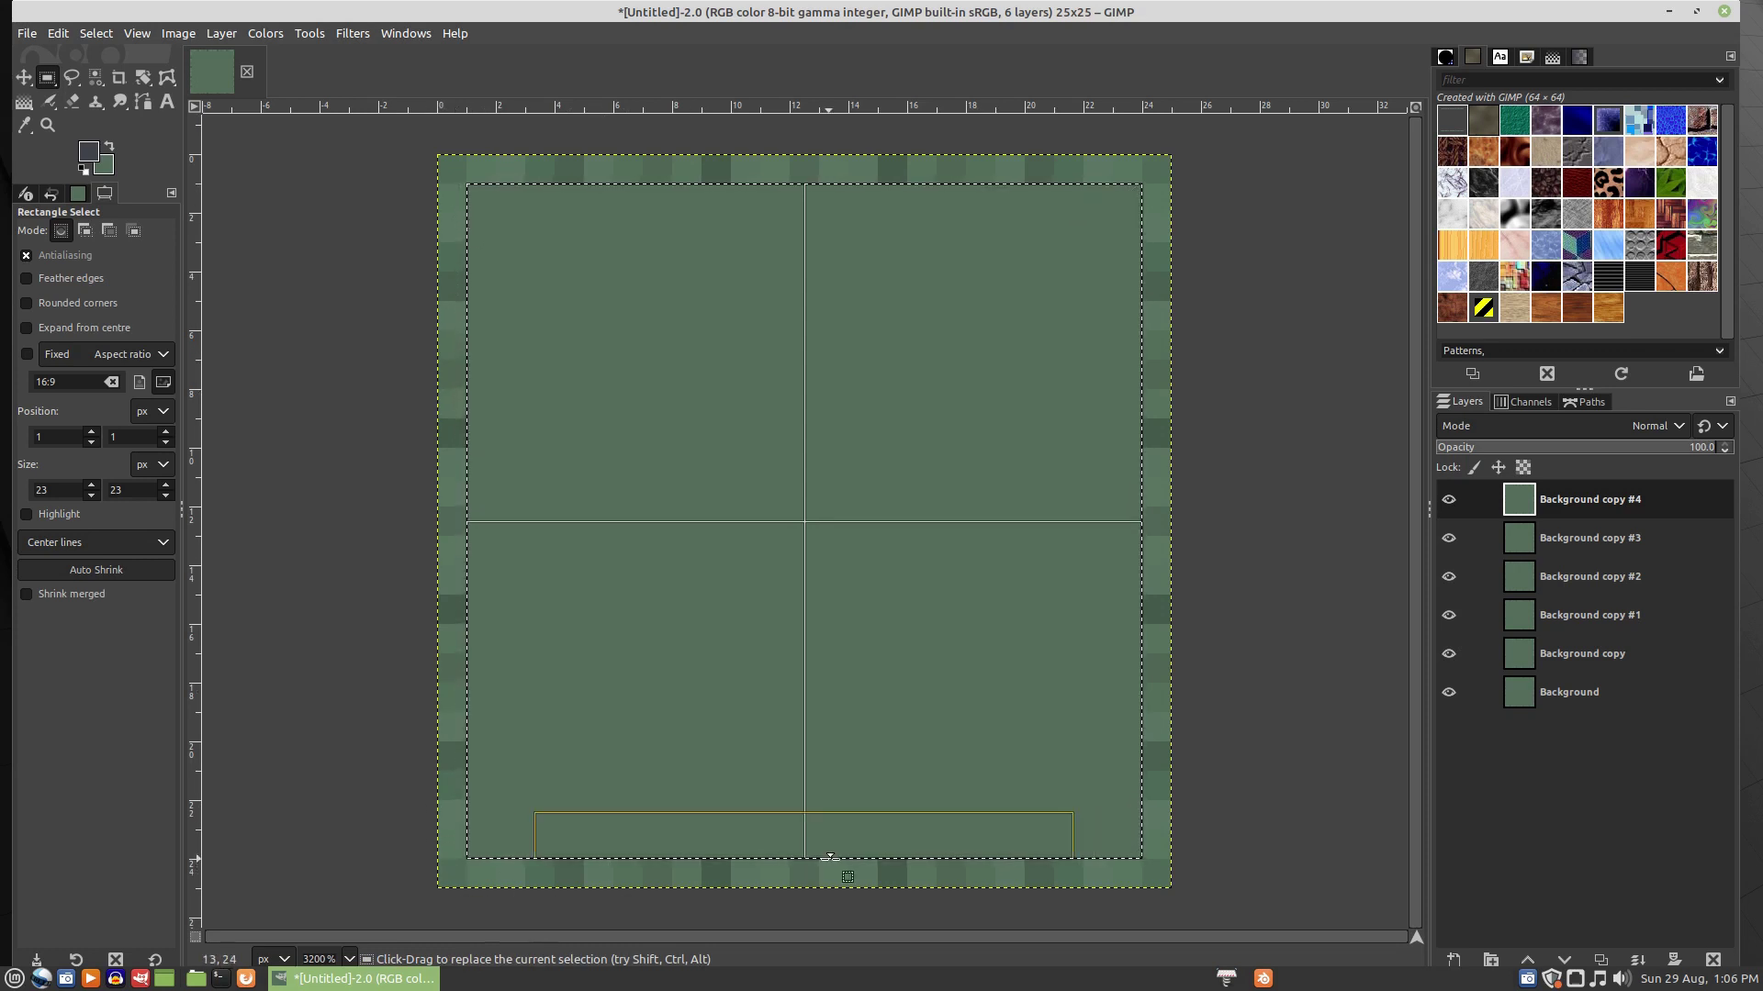
{"action": "right_click", "coordinate": [680, 312]}
{"action": "mouse_move", "coordinate": [776, 513]}
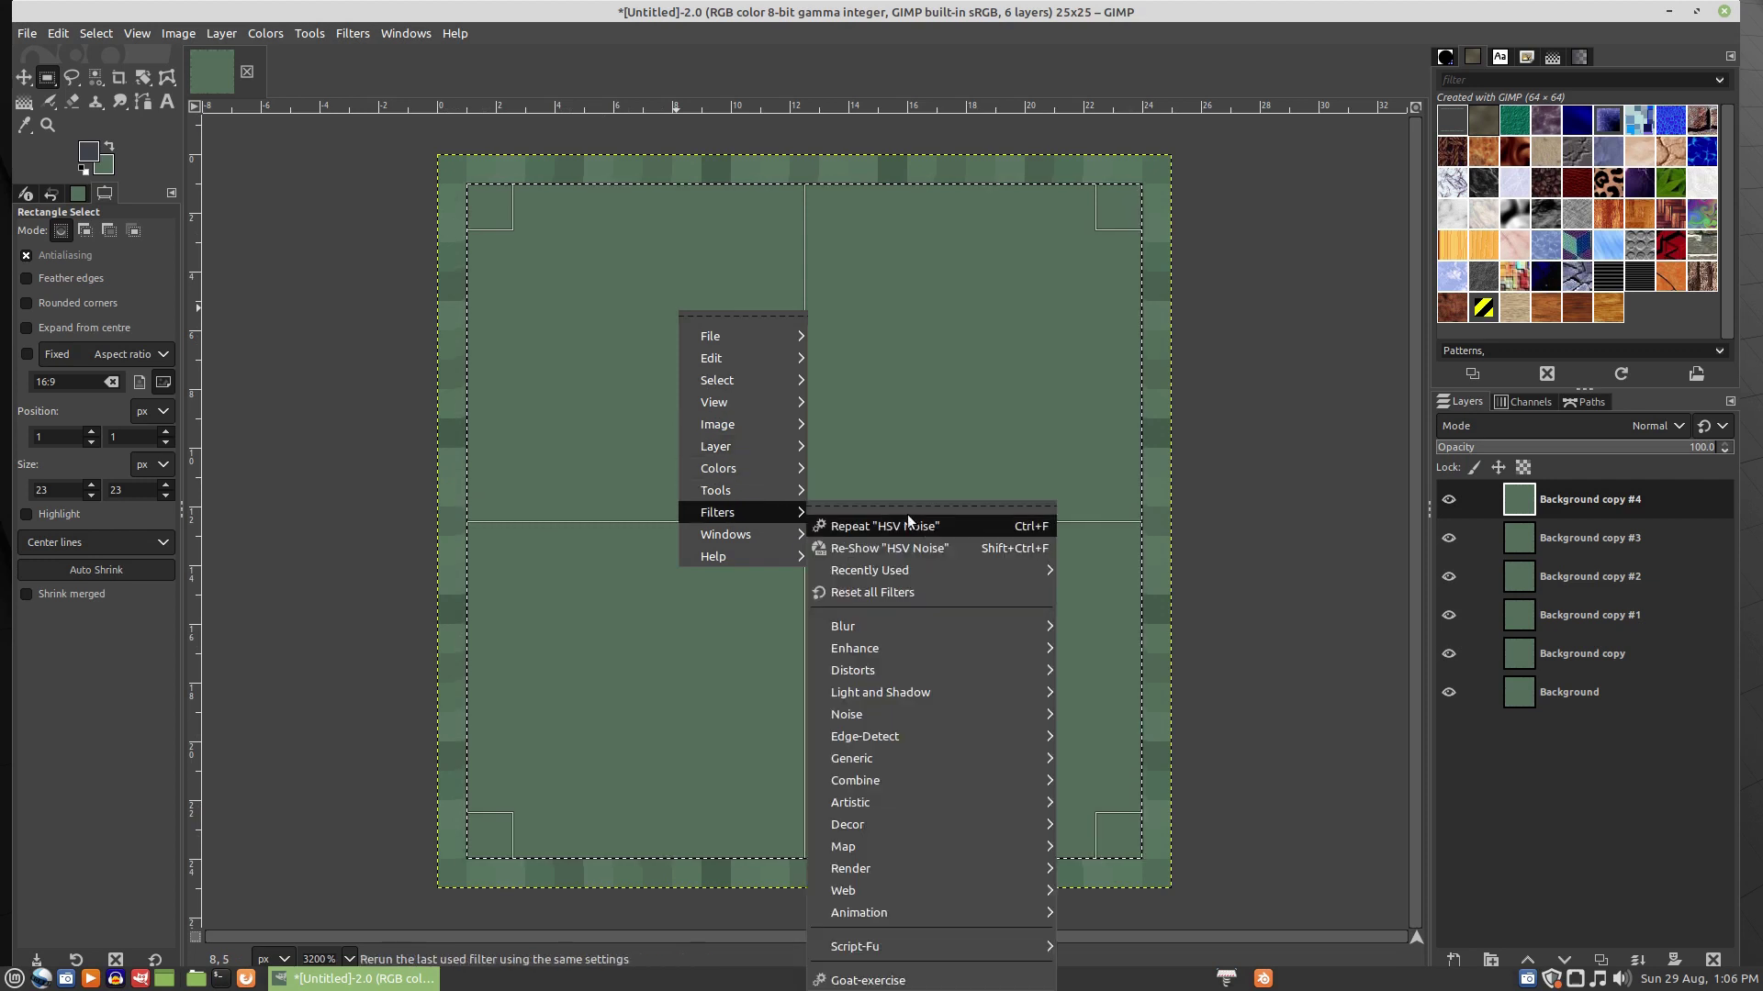
{"action": "mouse_move", "coordinate": [1051, 714]}
{"action": "left_click", "coordinate": [1102, 750]}
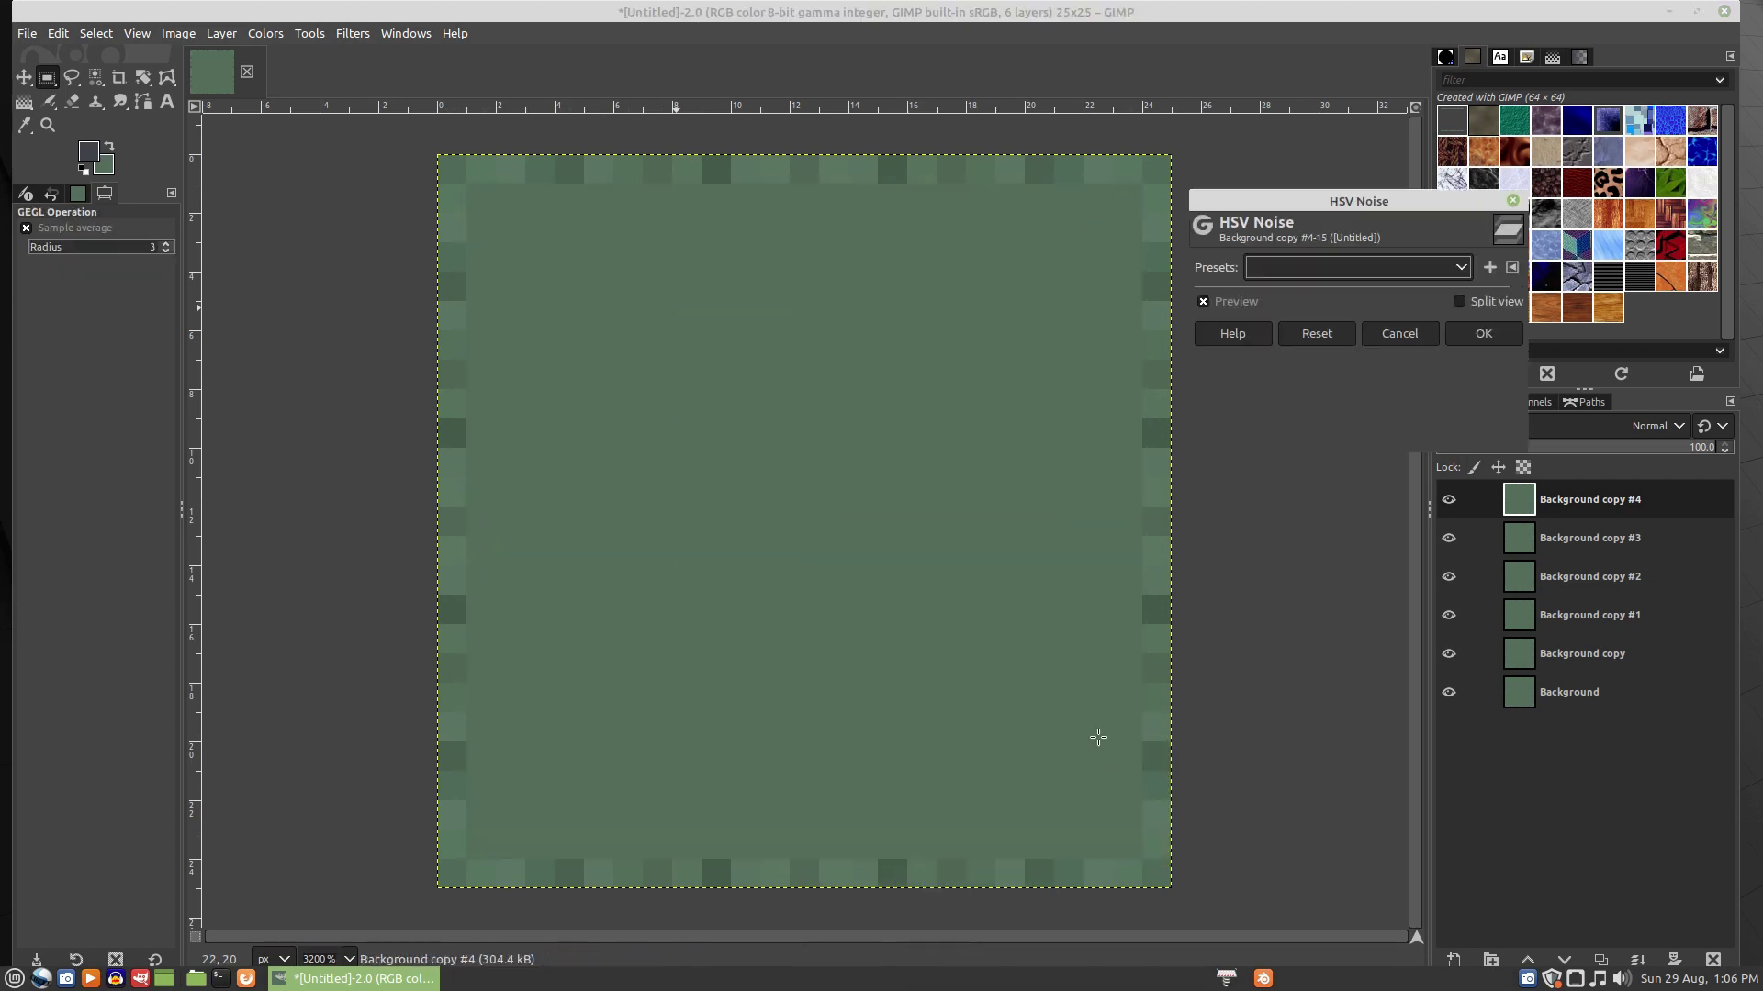
{"action": "left_click", "coordinate": [1477, 354]}
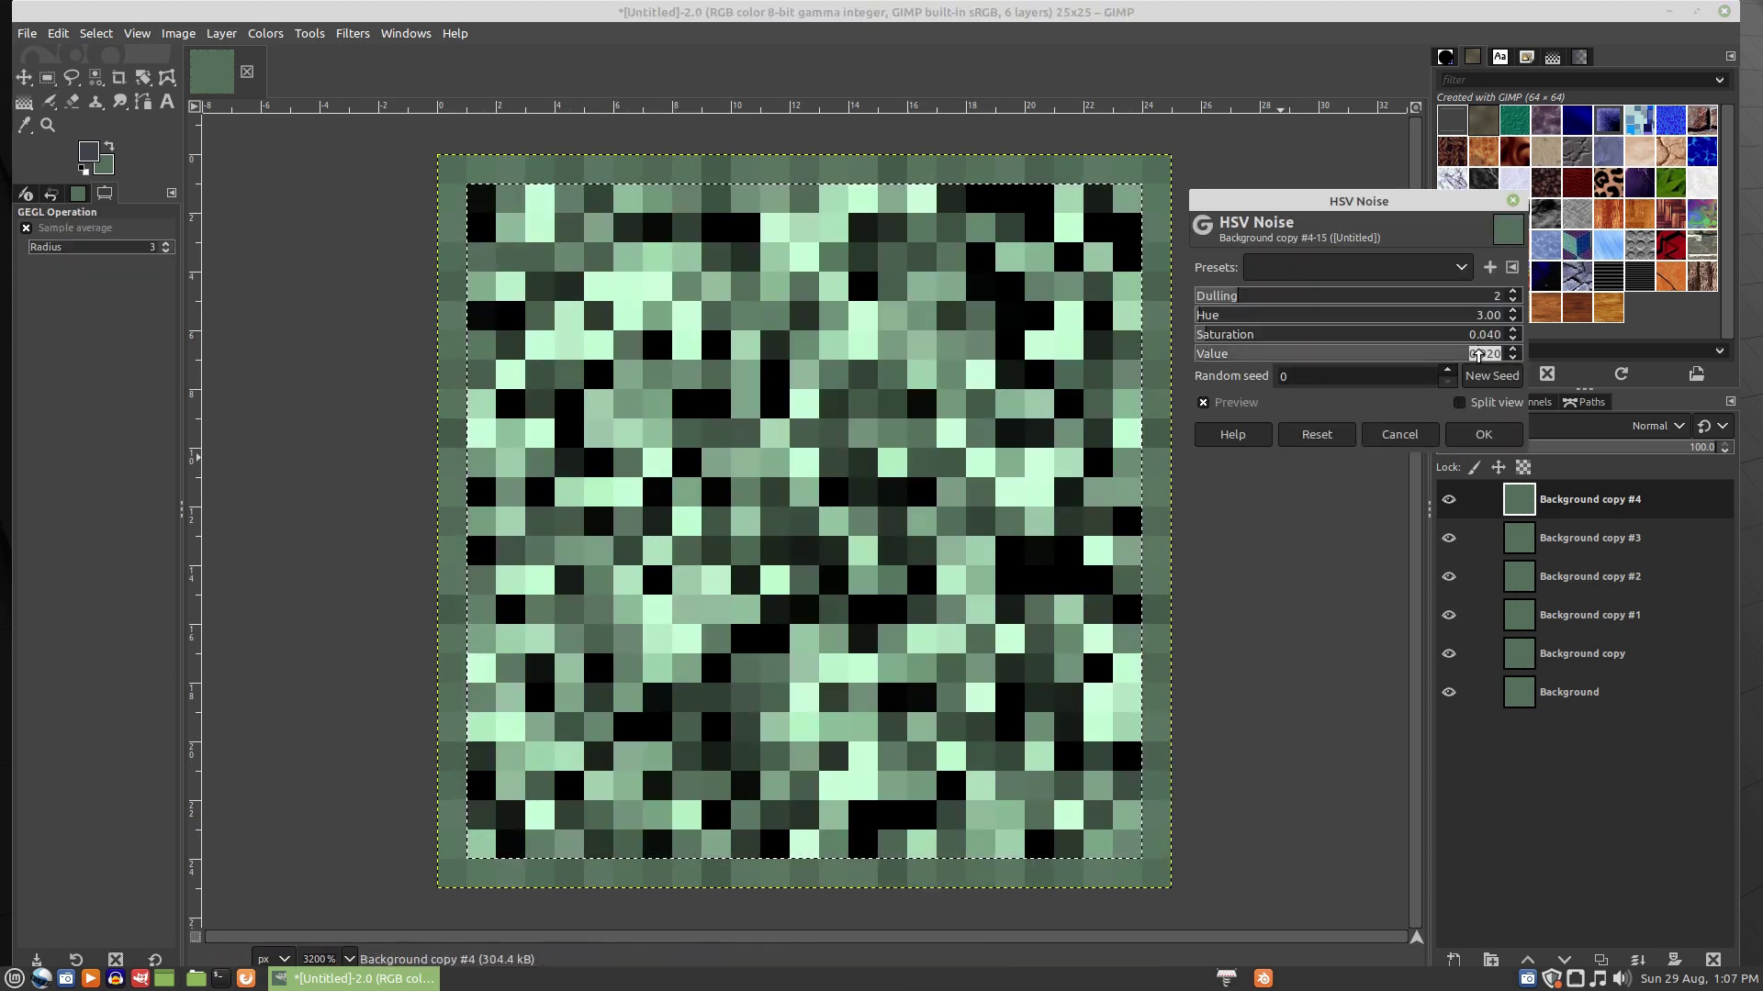
{"action": "type", "text": ".1"}
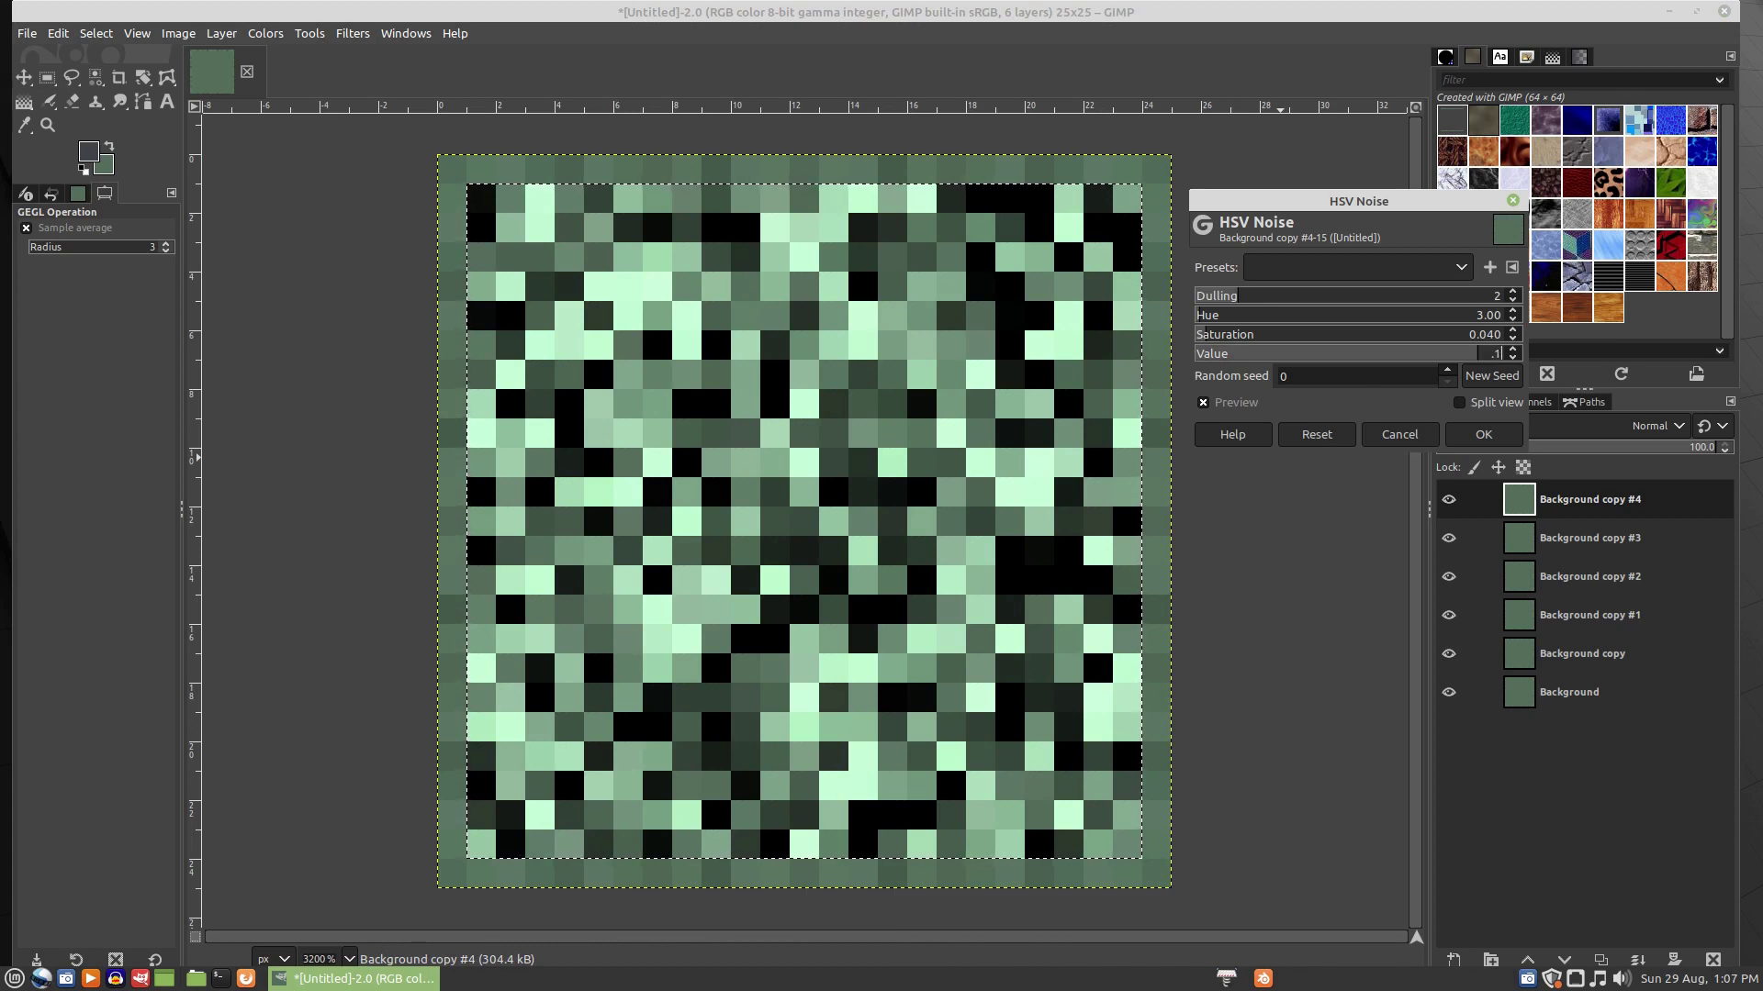
{"action": "left_click", "coordinate": [1502, 358]}
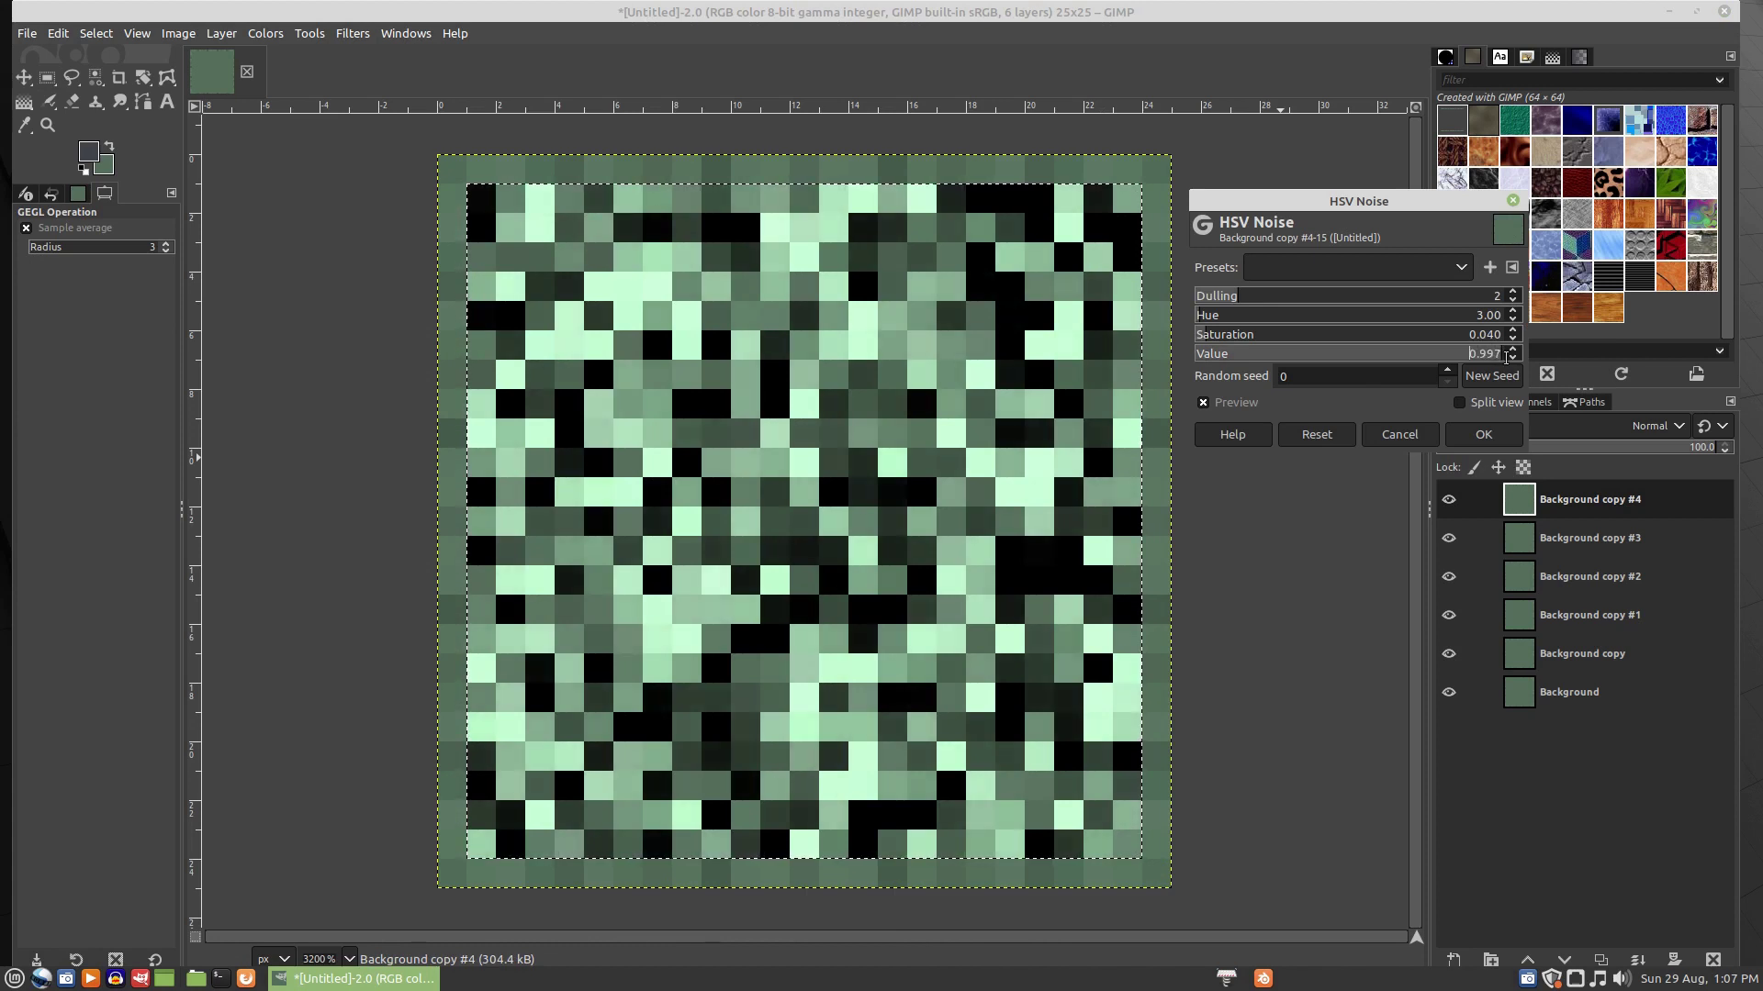
{"action": "left_click", "coordinate": [1502, 358]}
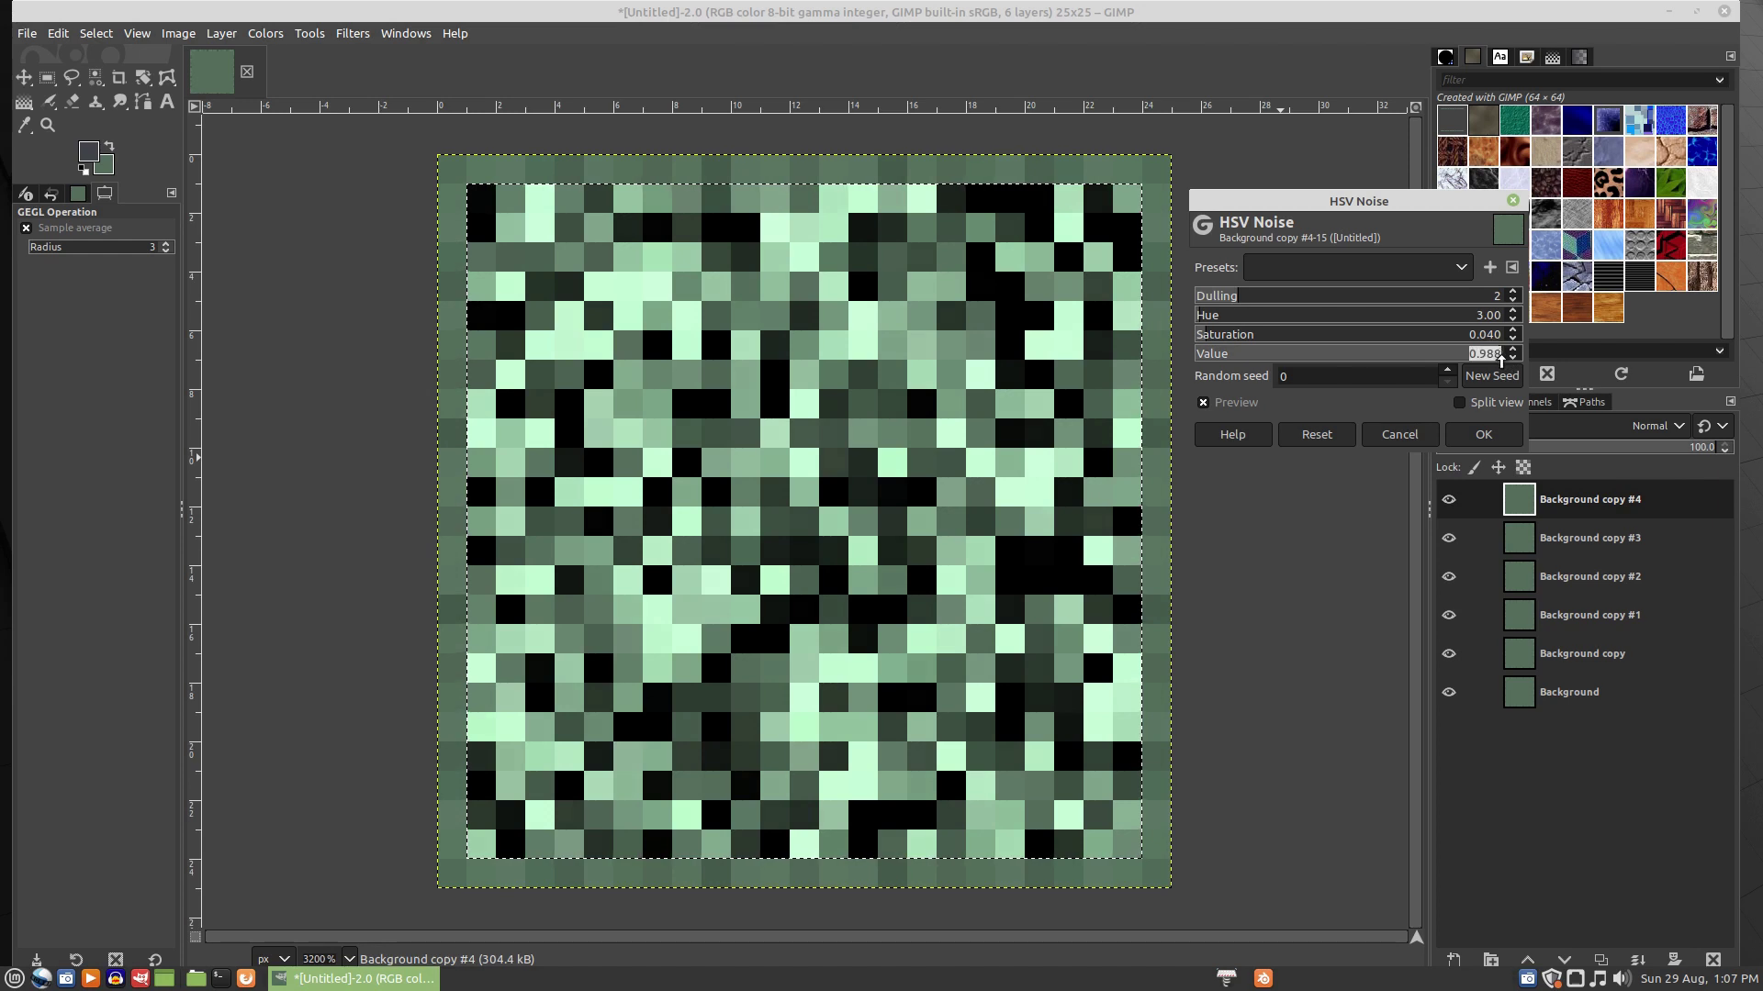
{"action": "key", "text": "BackSpace"}
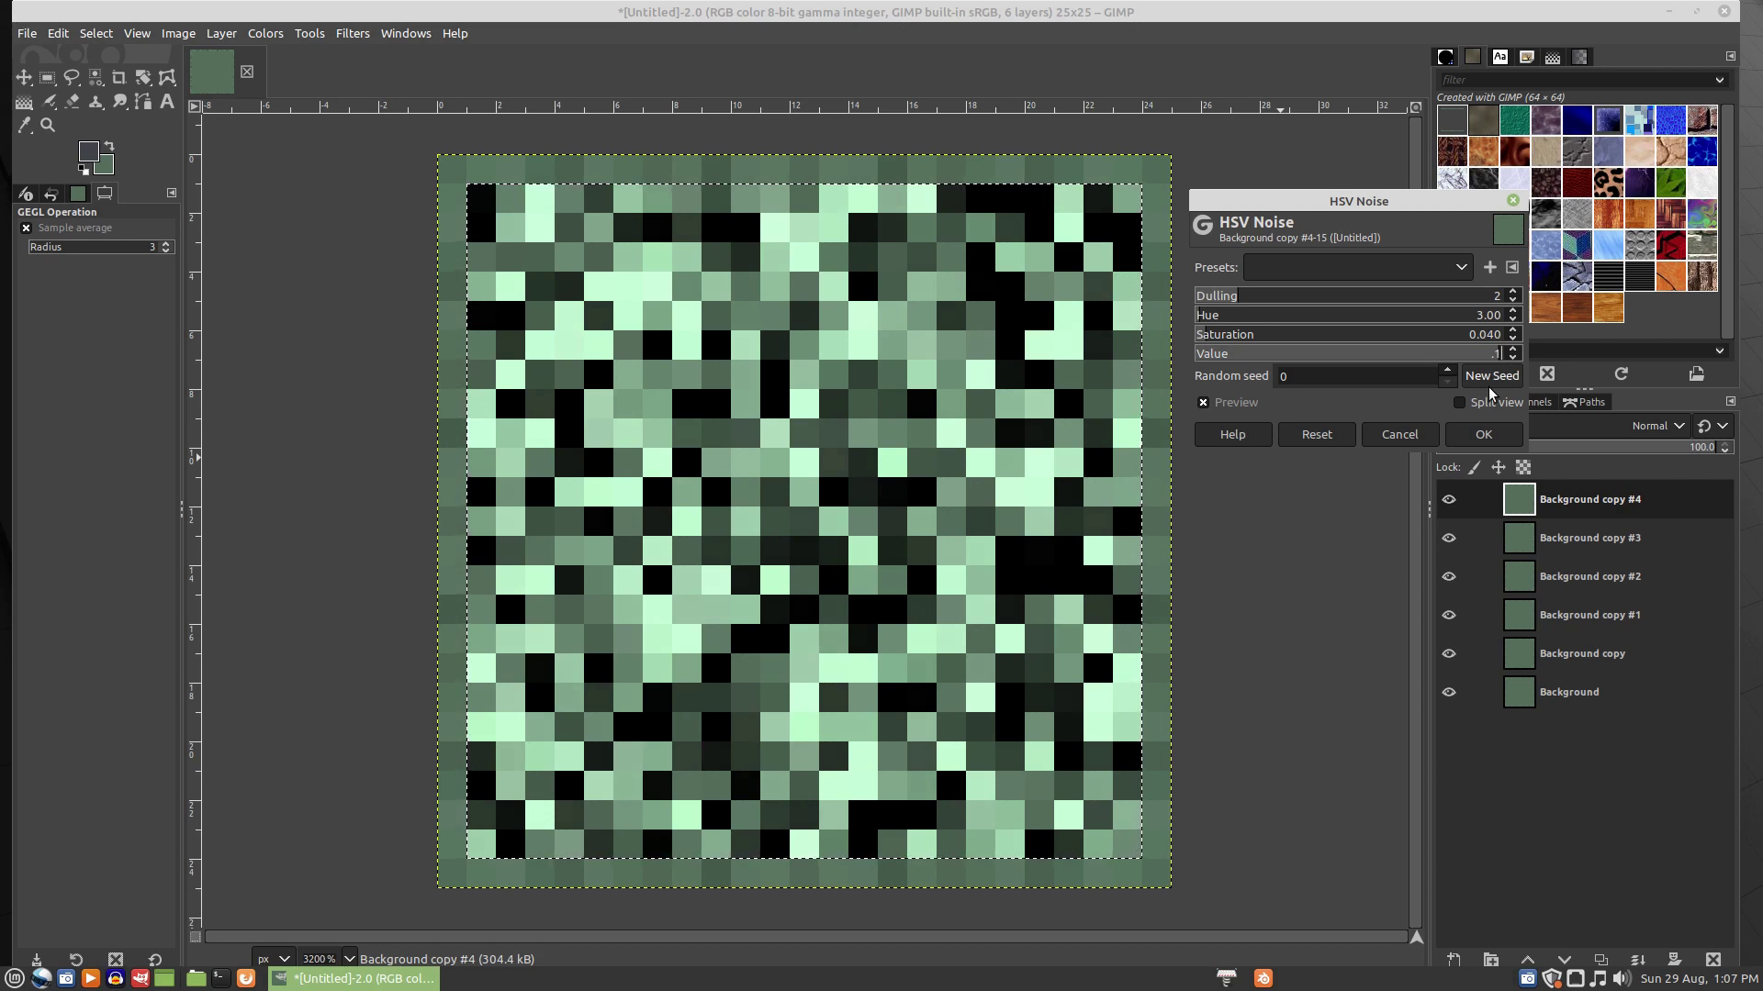
{"action": "key", "text": "ctrl+a"}
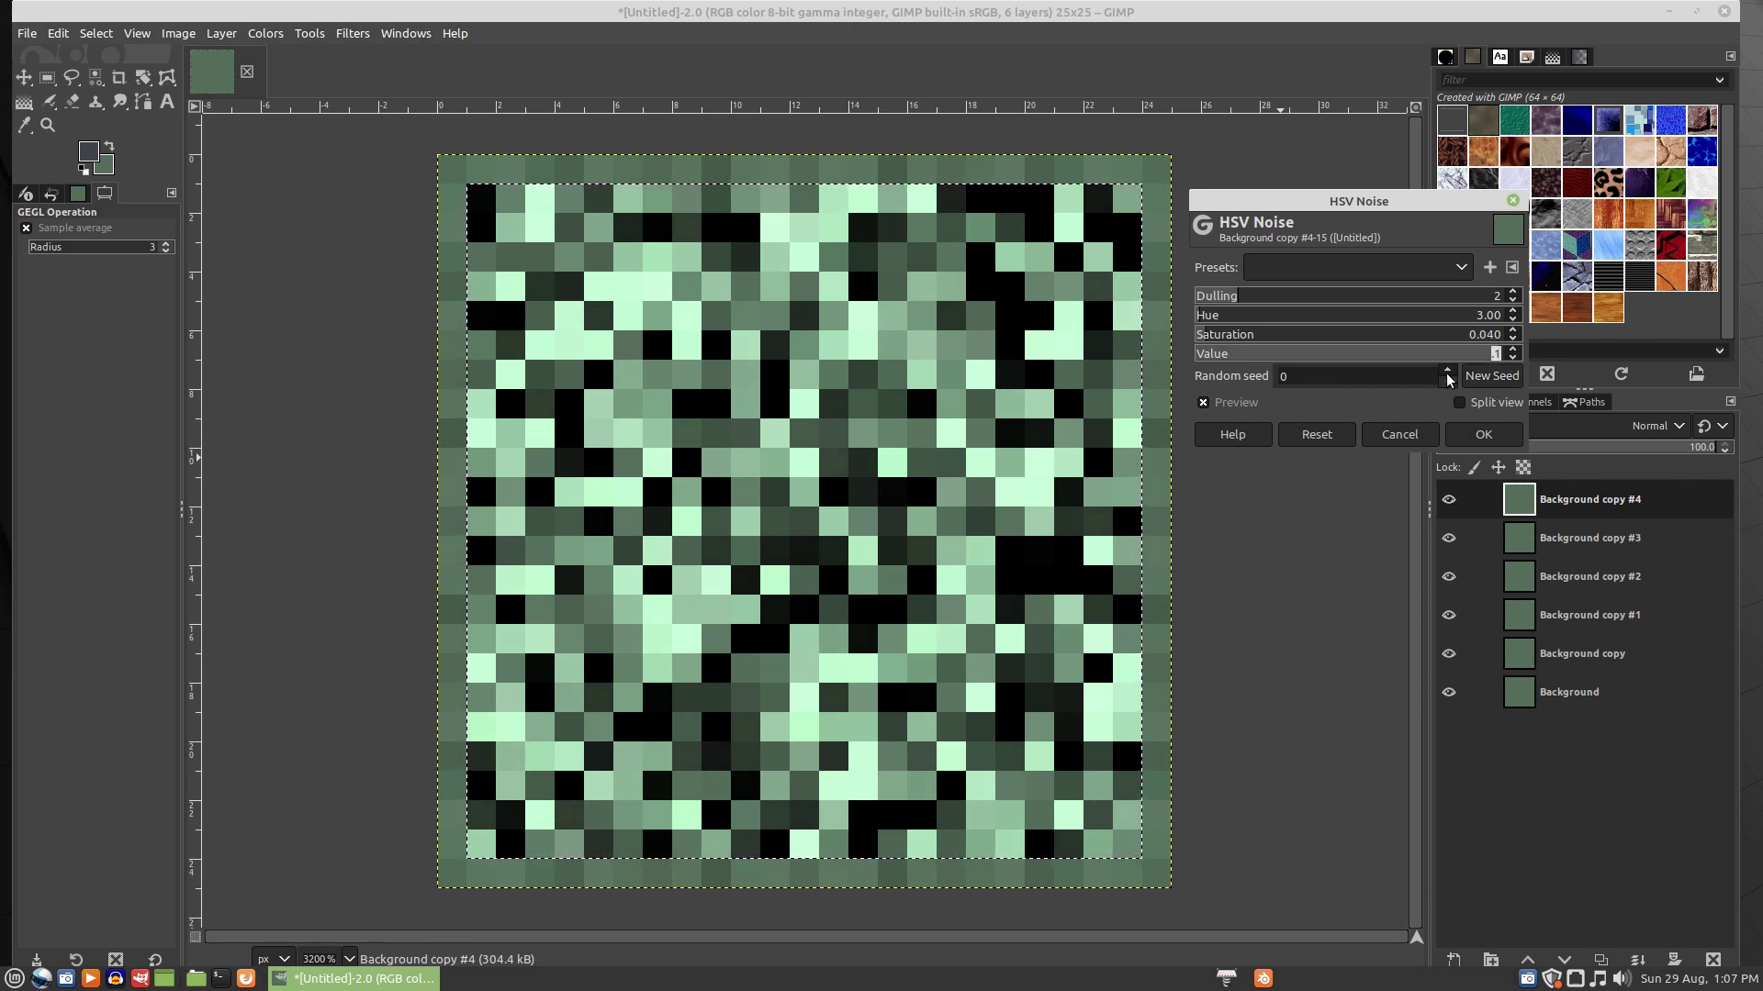
{"action": "left_click", "coordinate": [1448, 374]}
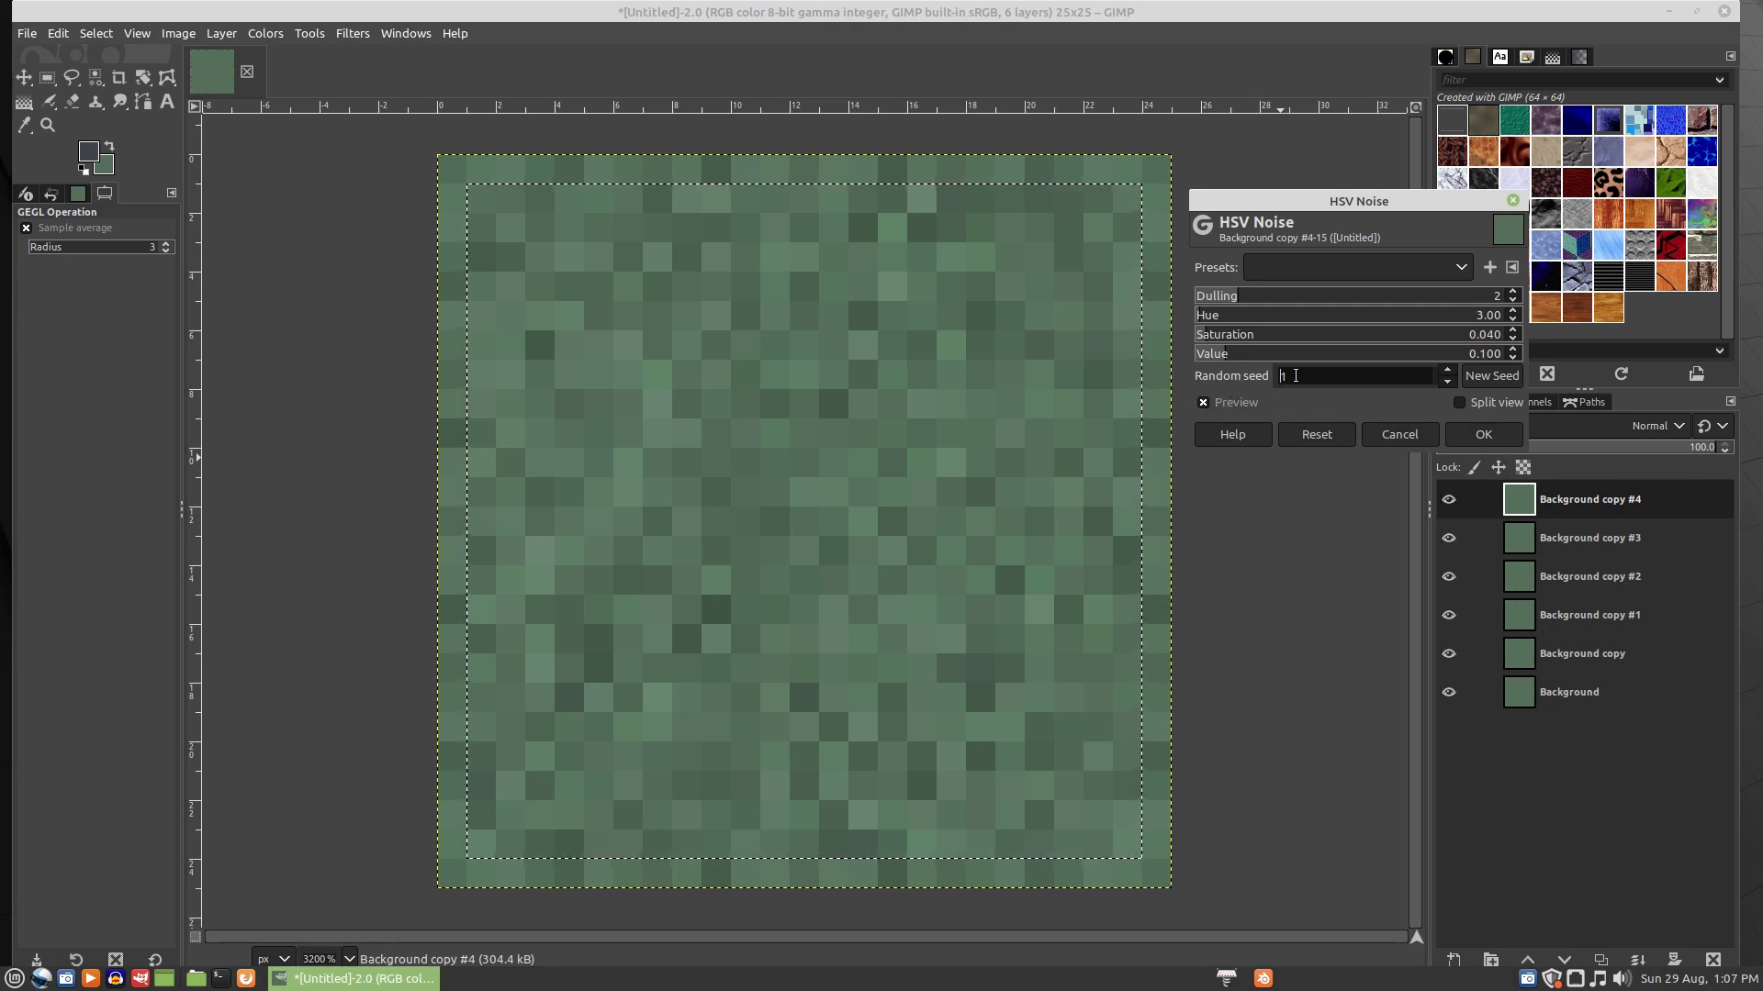
{"action": "left_click", "coordinate": [1483, 436]}
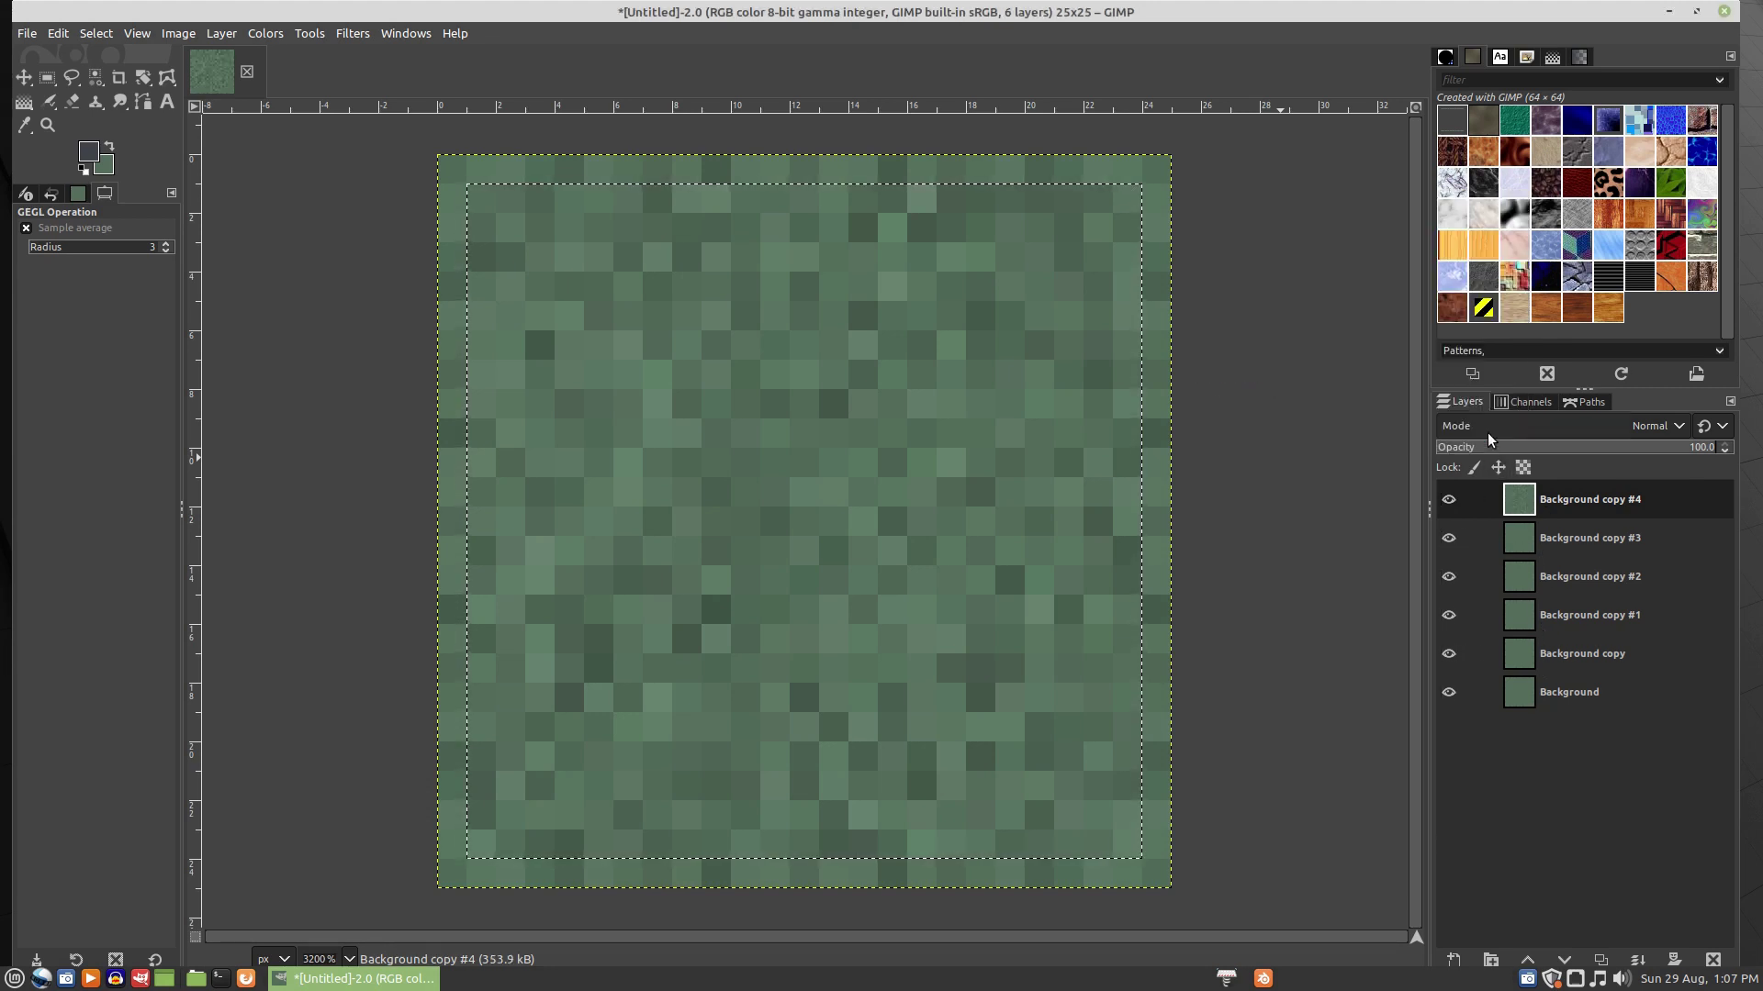
- Hide Background copy #4 and apply HSV Noise to Background copy #3 with value 0.1 and random seed 2
{"action": "left_click", "coordinate": [1449, 501]}
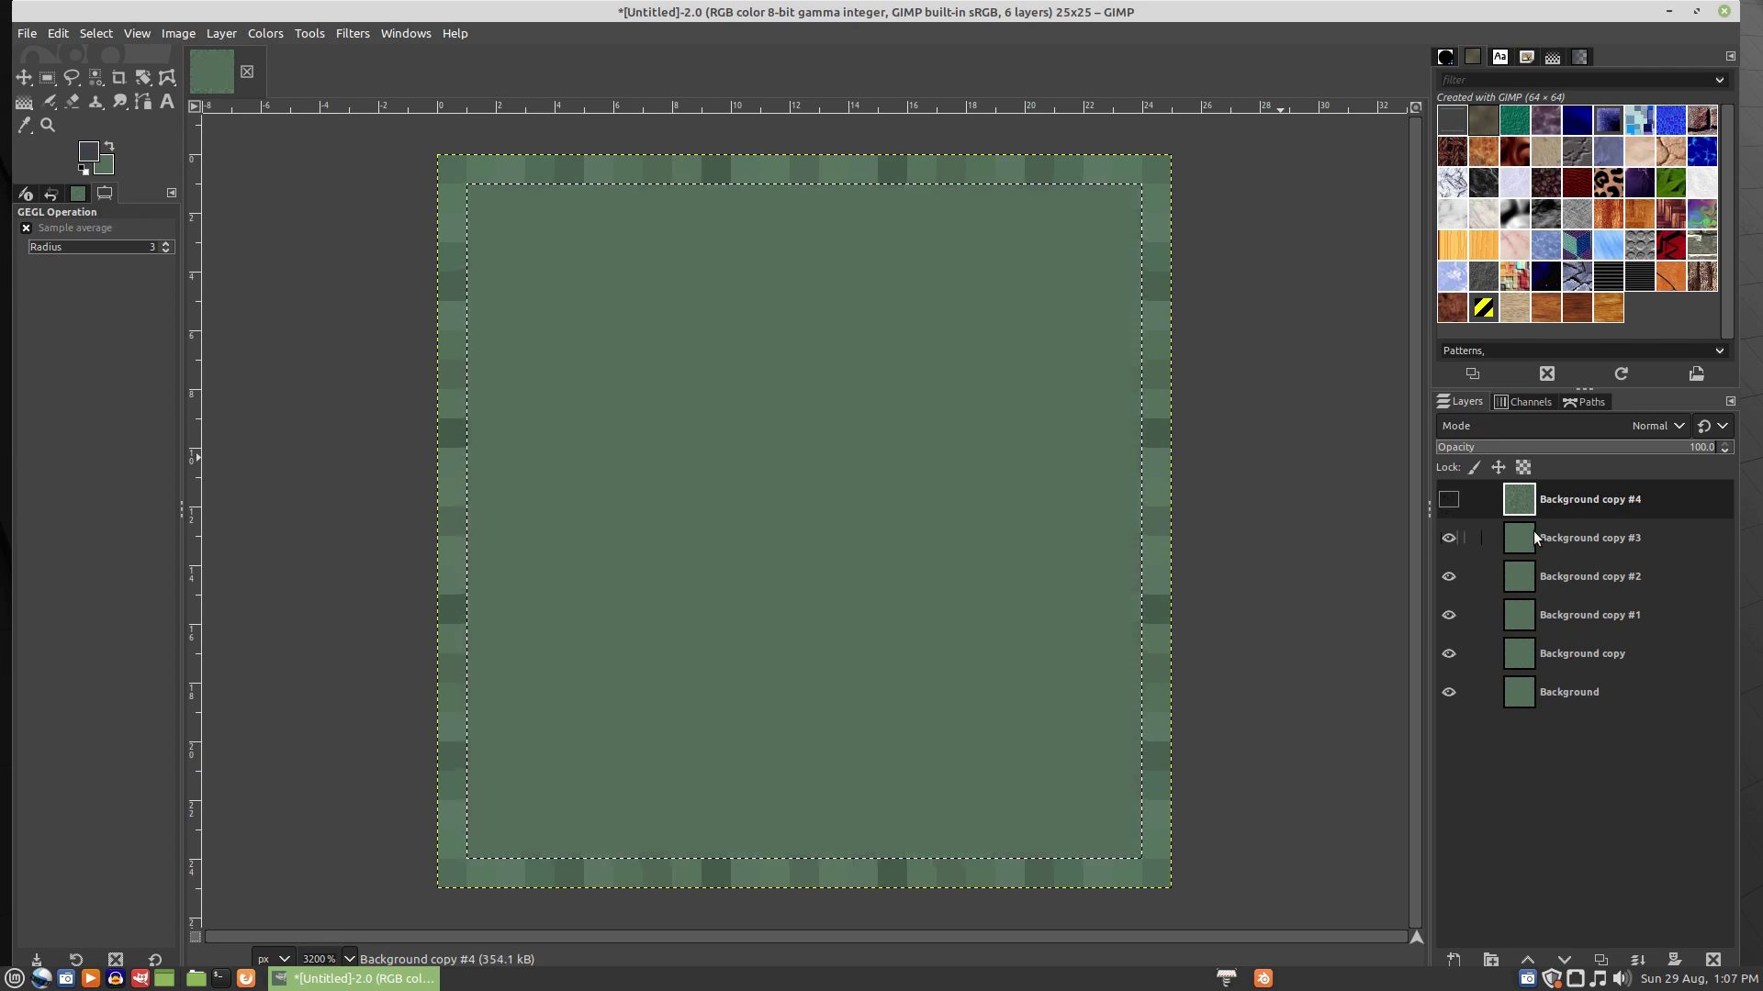
{"action": "left_click", "coordinate": [1530, 540]}
{"action": "key", "text": "shift+ctrl+f"}
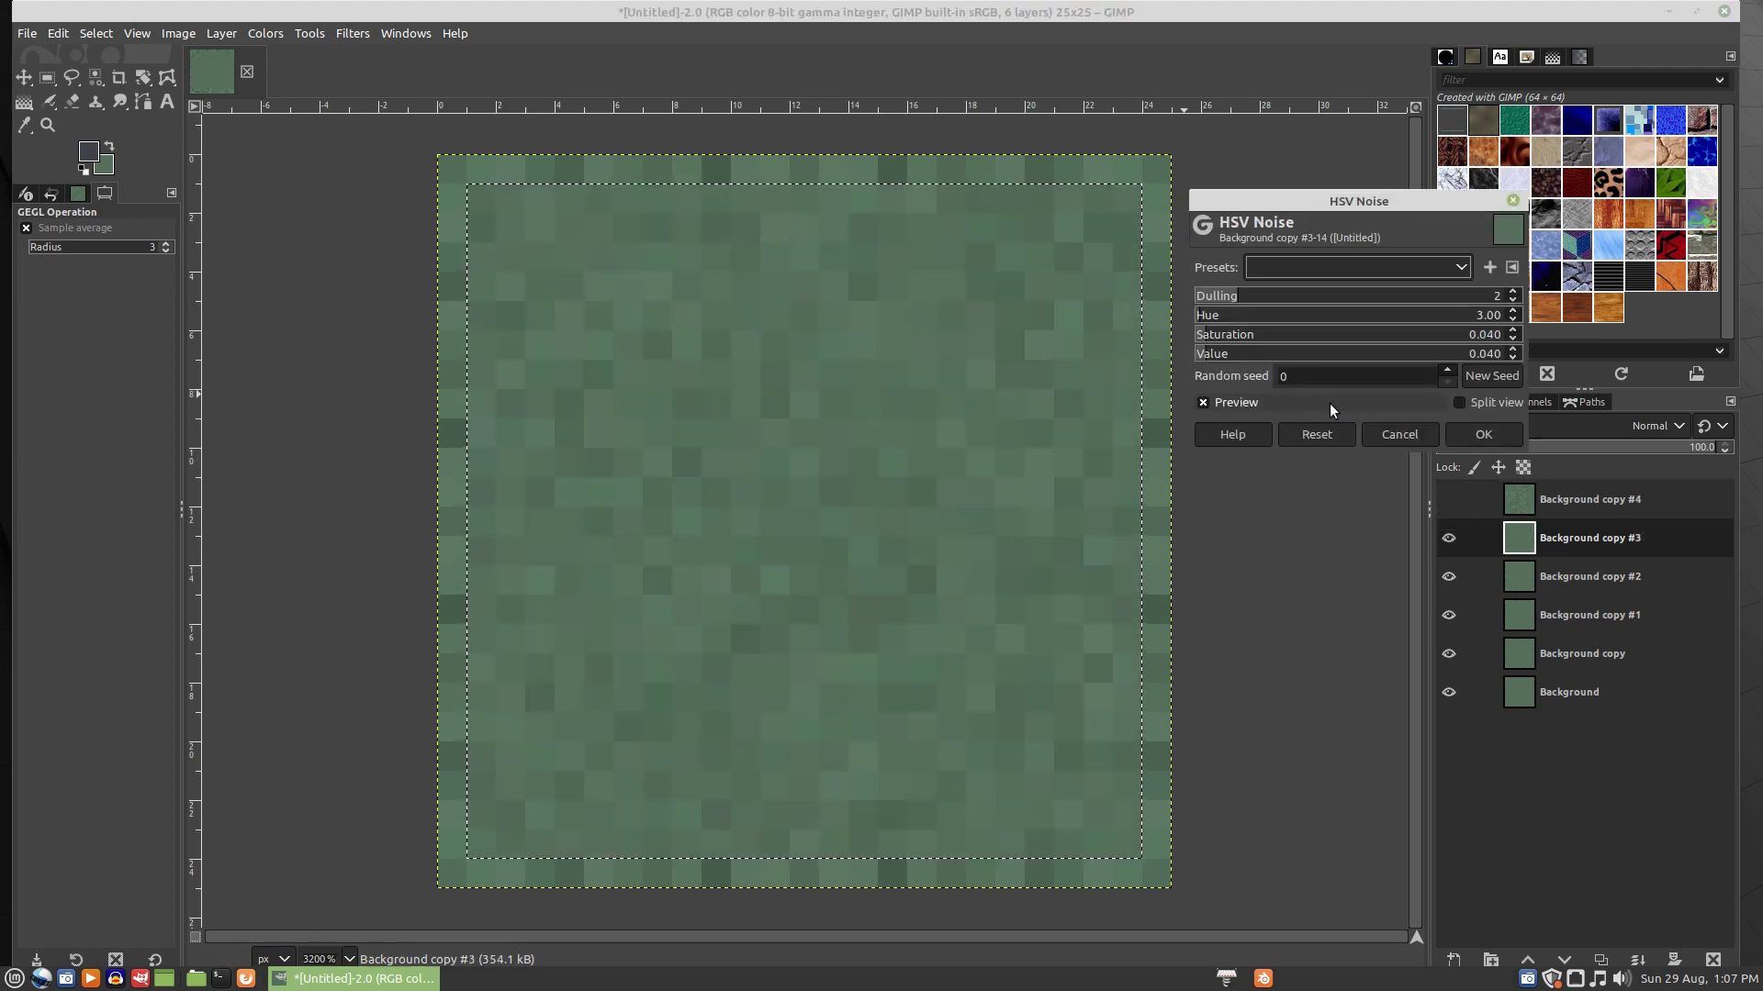
{"action": "left_click", "coordinate": [1469, 354]}
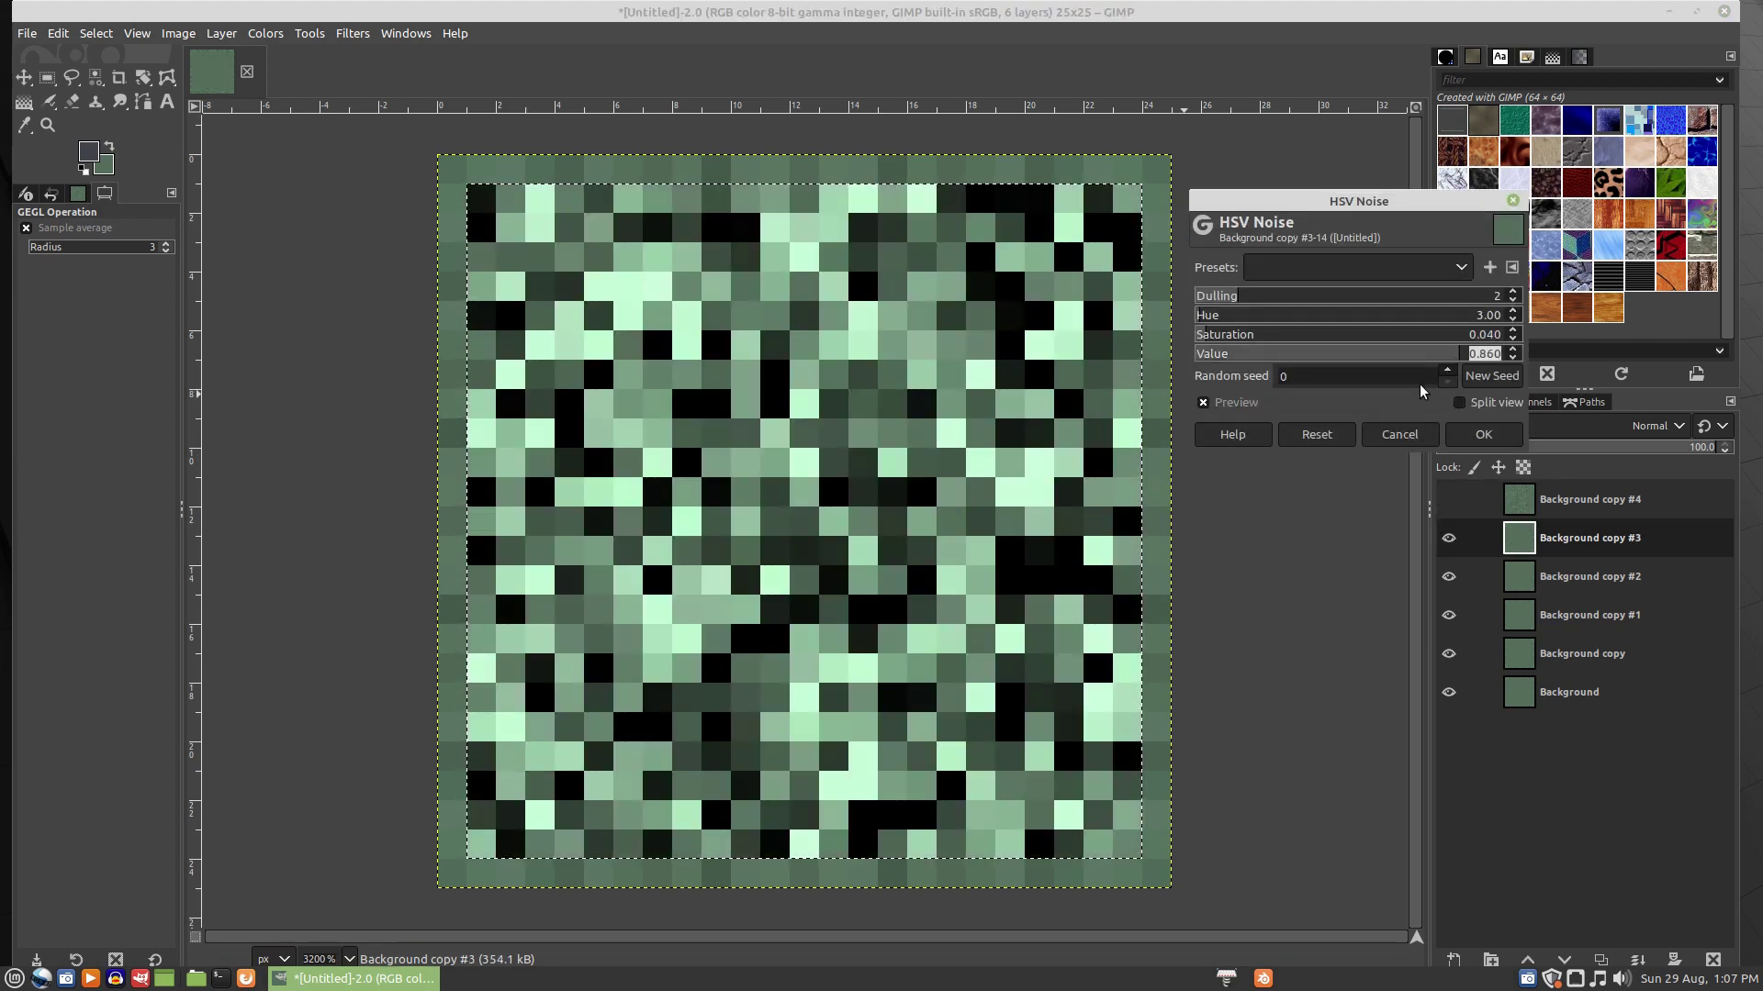
{"action": "type", "text": ".1"}
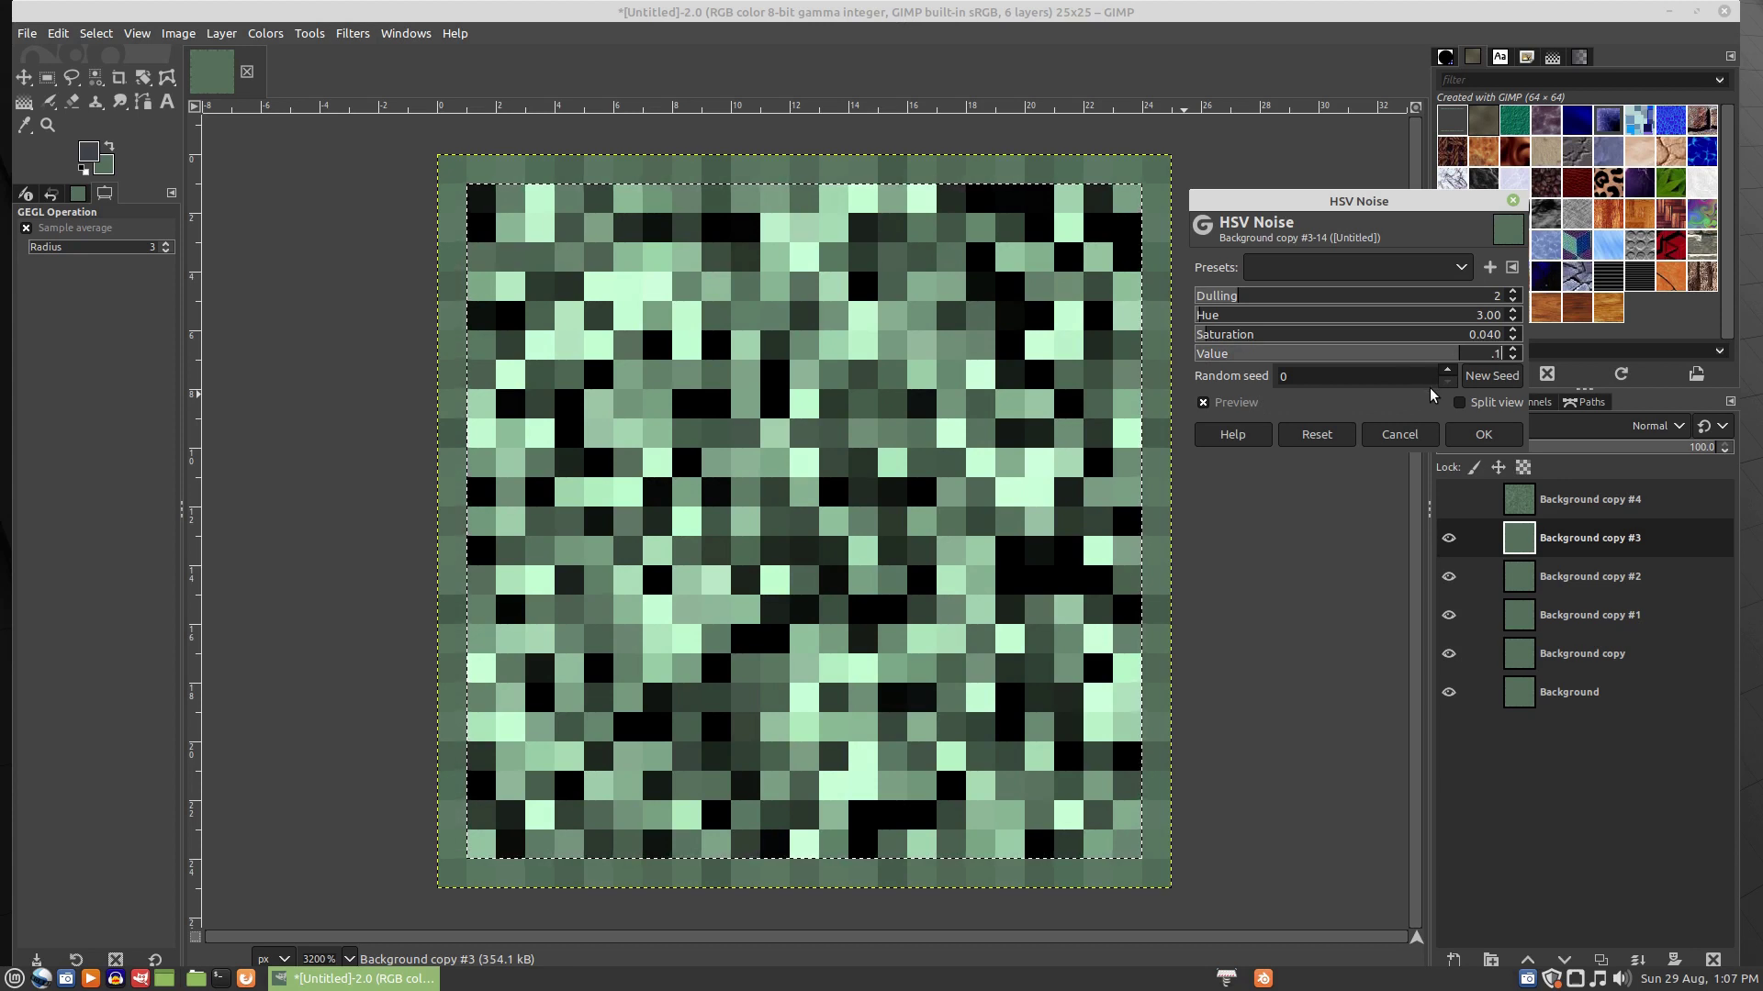
{"action": "left_click", "coordinate": [1450, 371]}
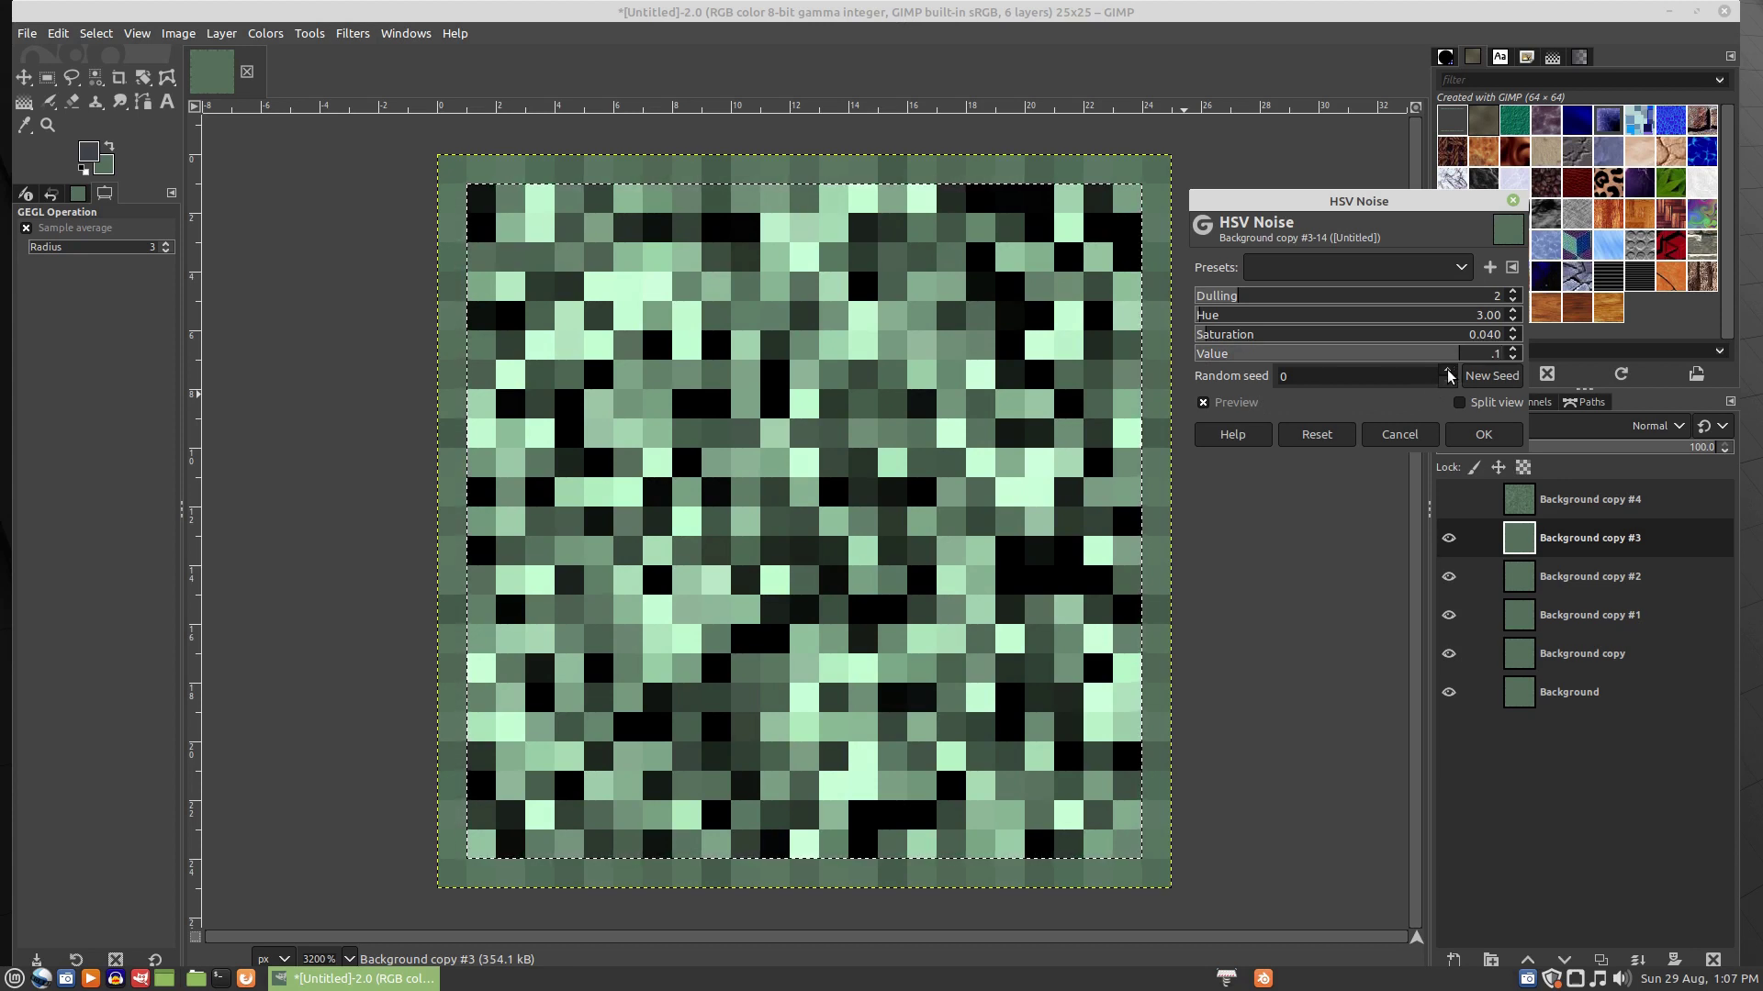
{"action": "left_click", "coordinate": [1450, 371]}
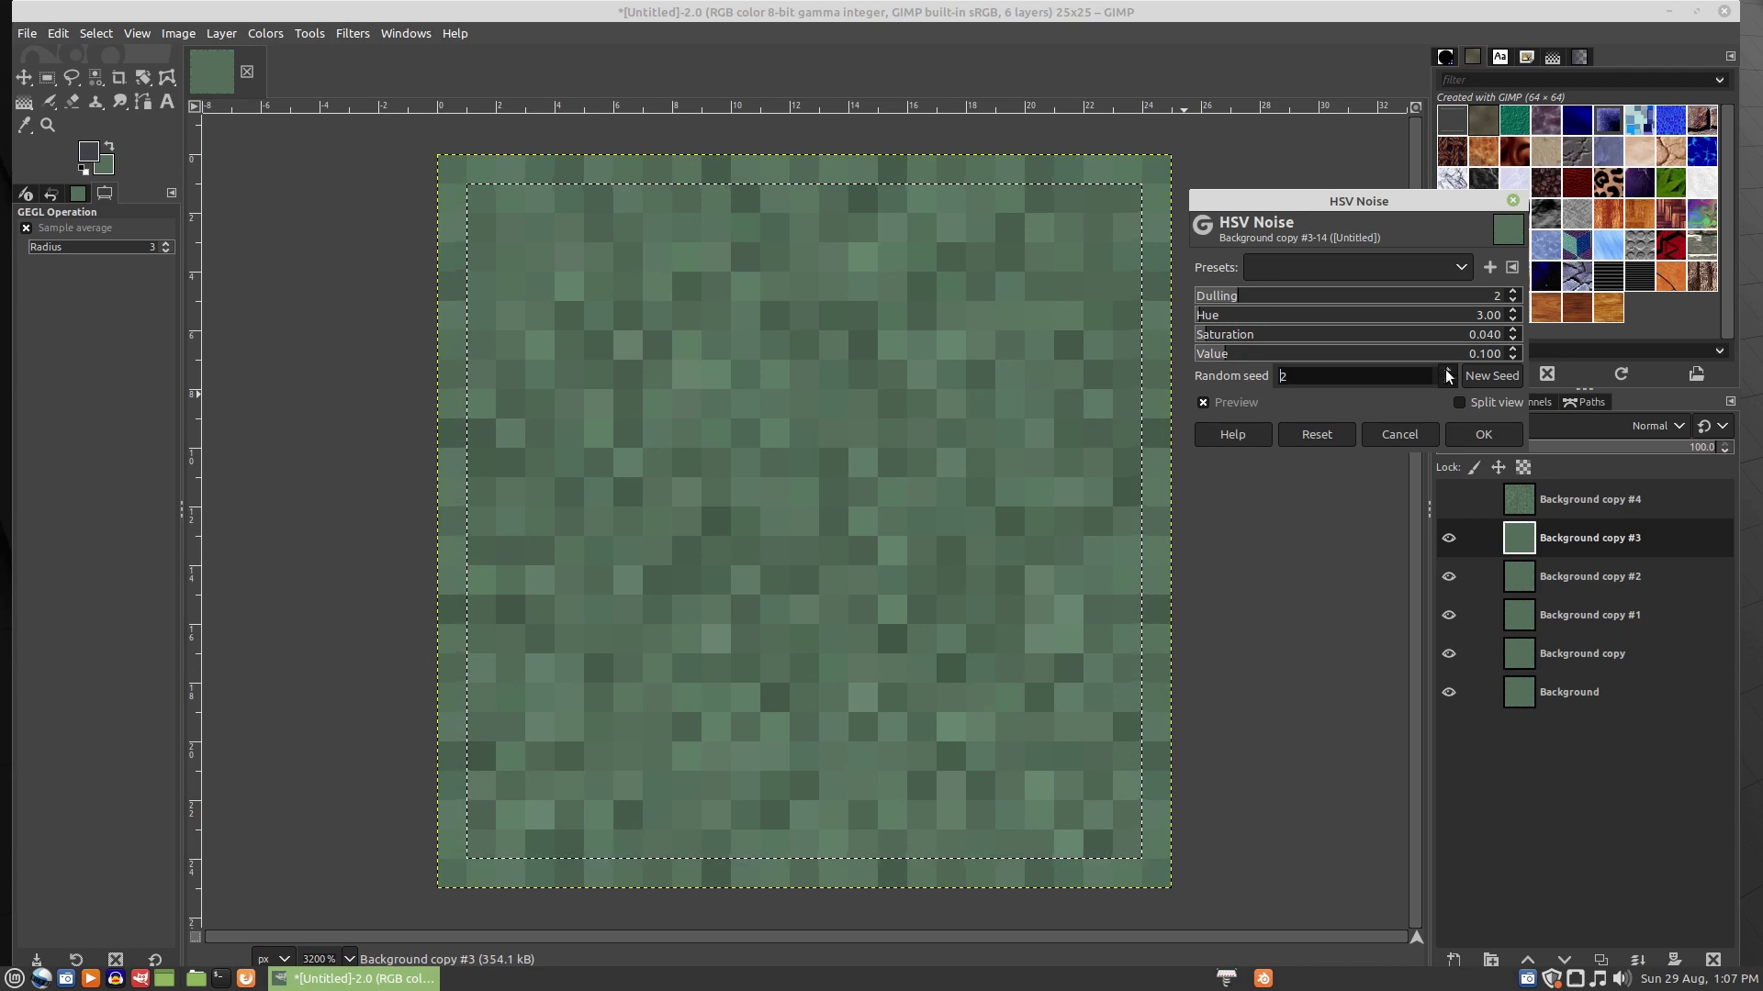
{"action": "left_click", "coordinate": [1482, 437]}
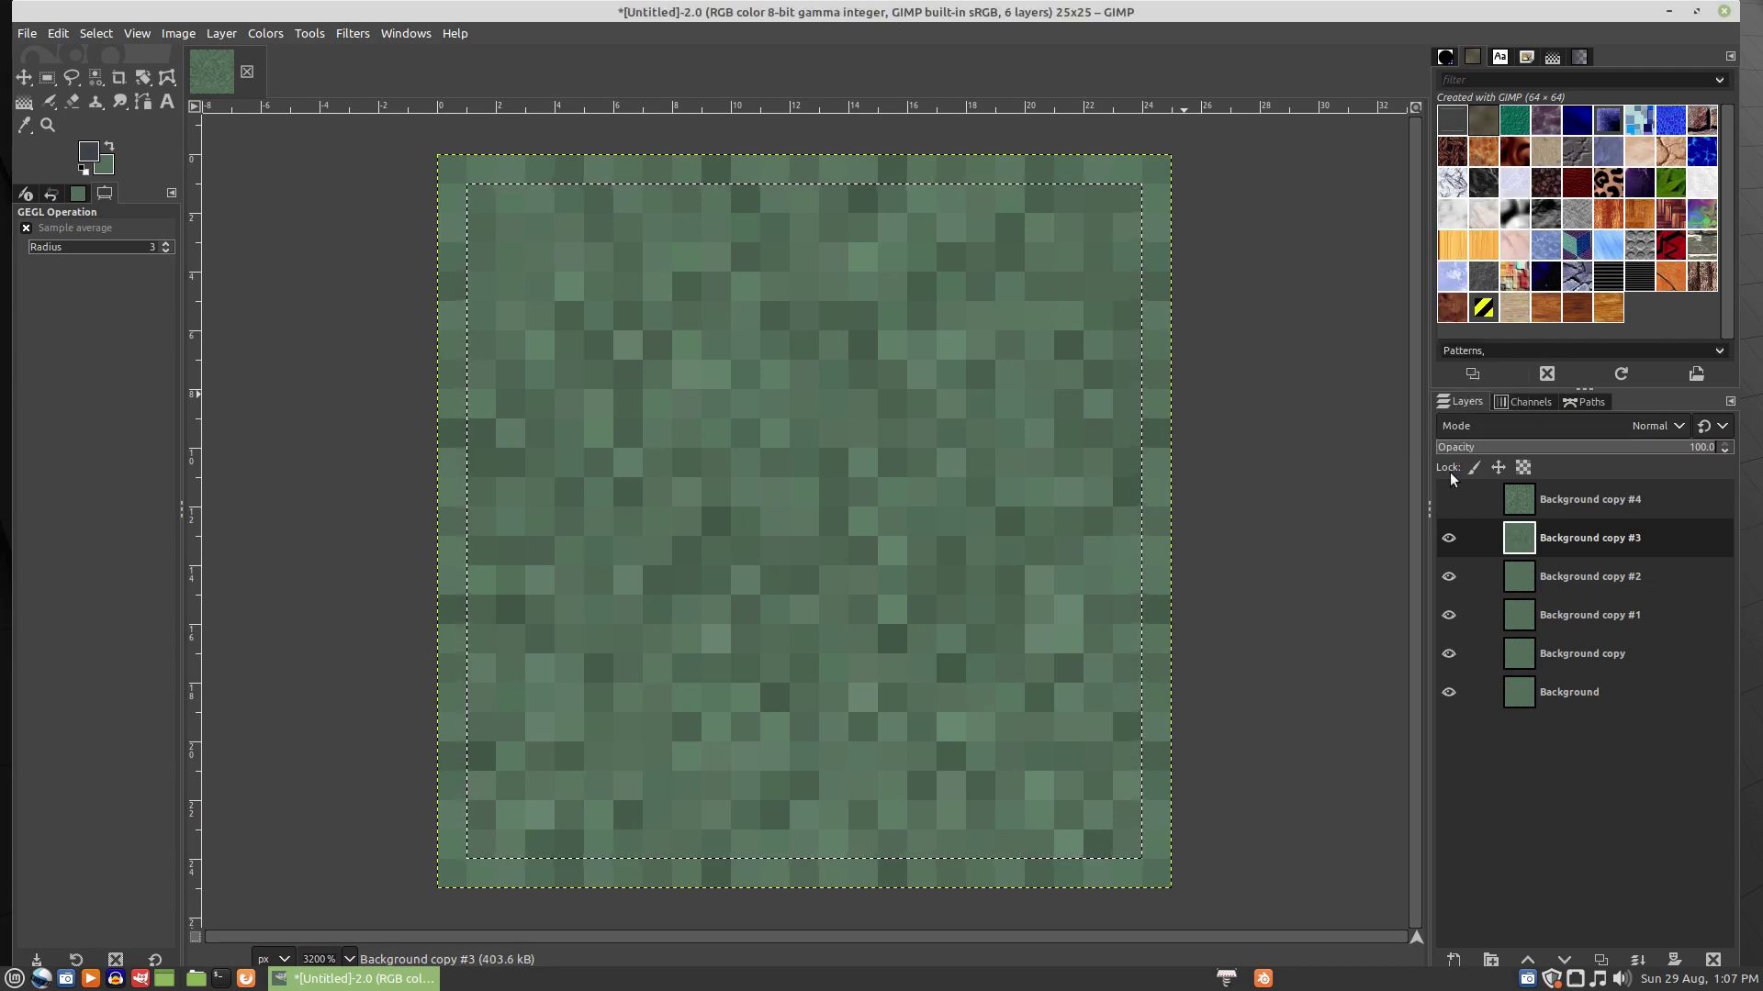
- Hide Background copy #3 and apply HSV Noise to Background copy #2 with value 0.1 and a different random seed
{"action": "left_click", "coordinate": [1448, 540]}
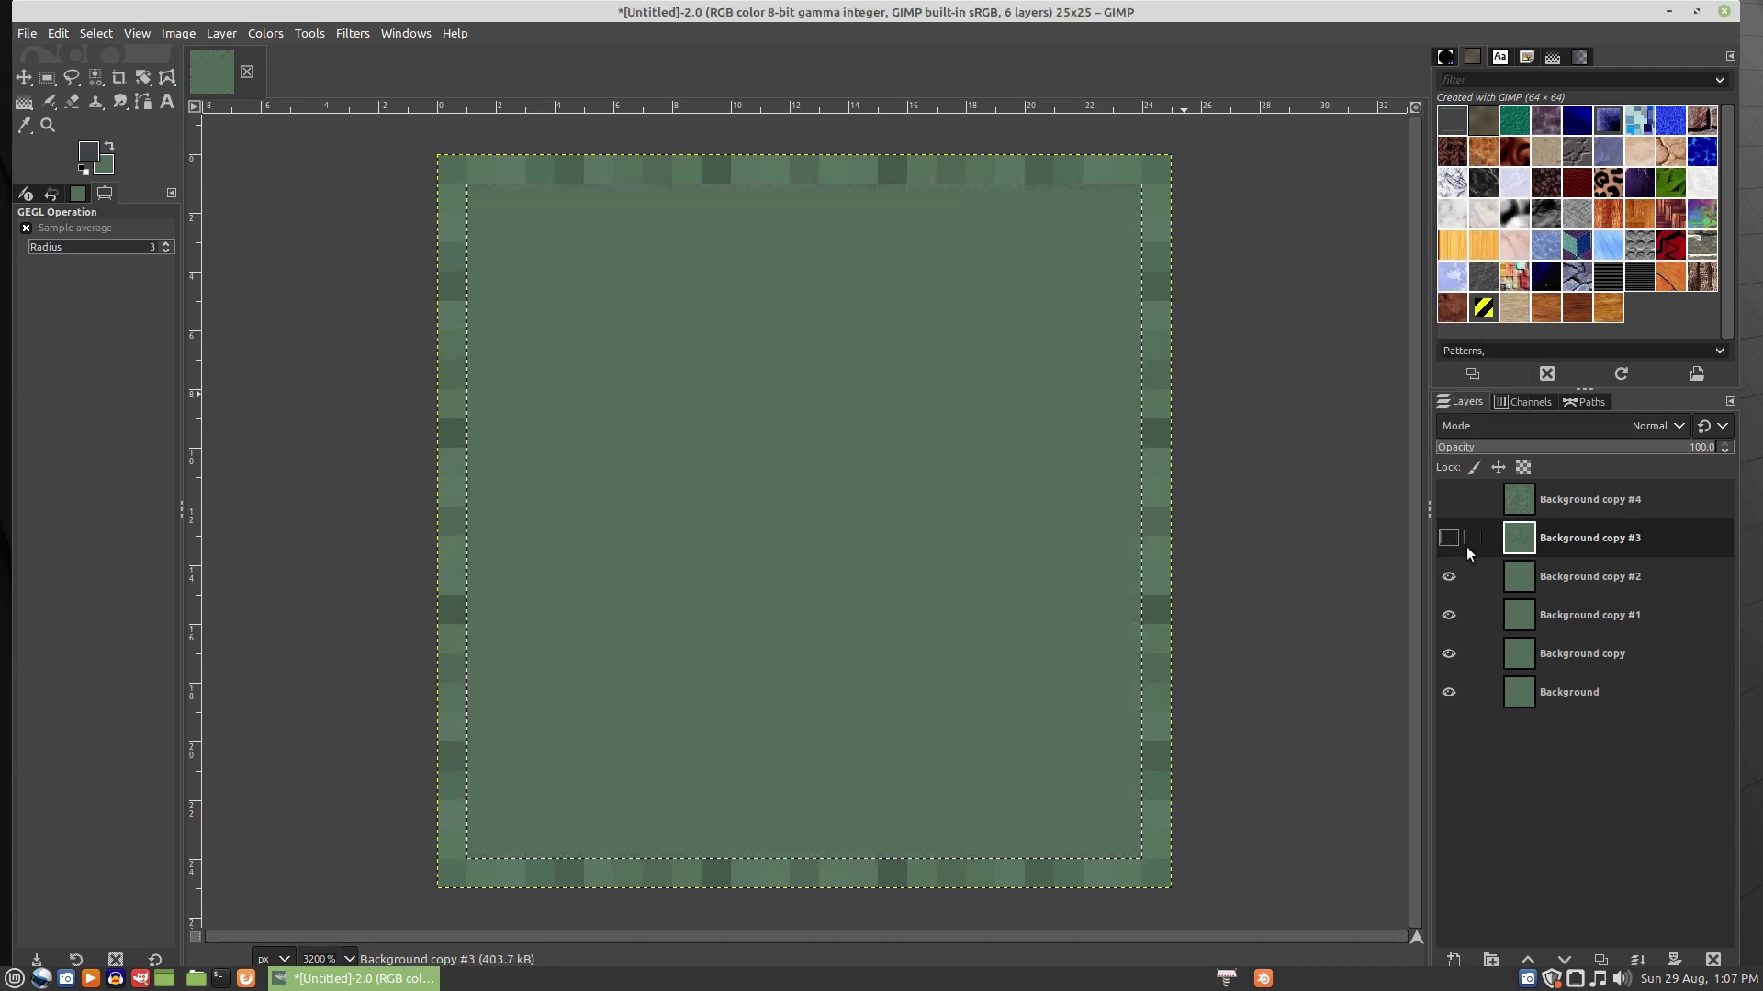
{"action": "left_click", "coordinate": [1530, 574]}
{"action": "key", "text": "ctrl+shift+f"}
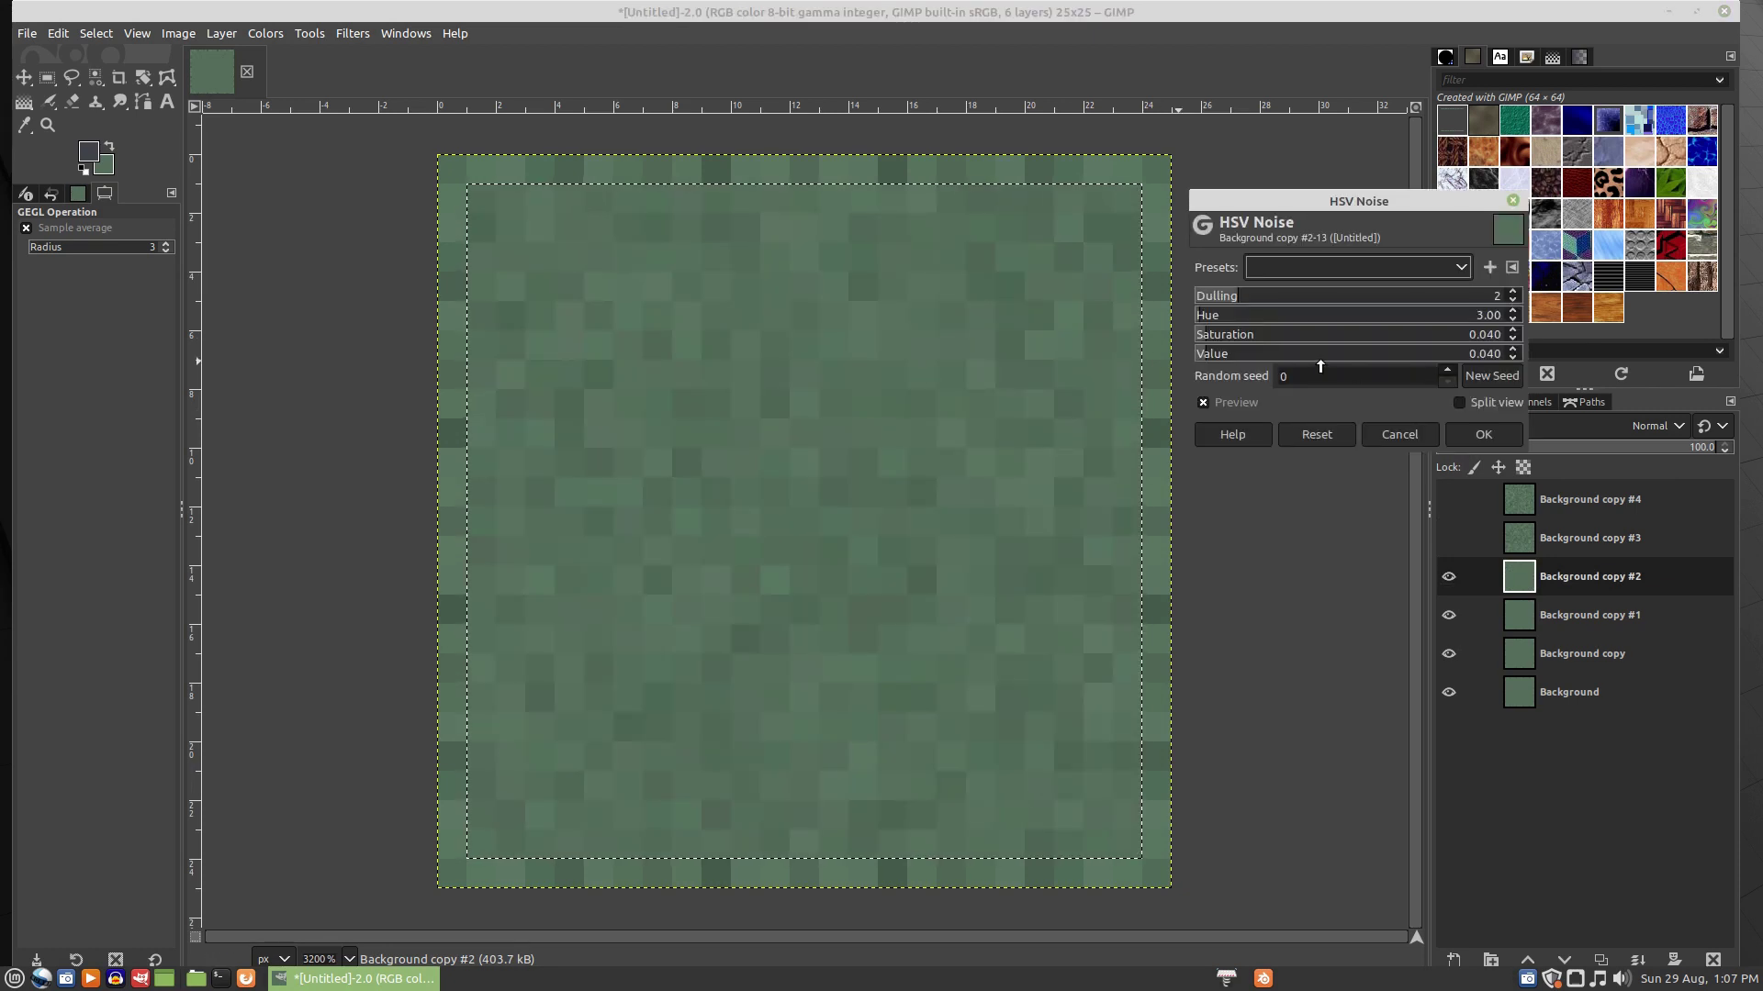
{"action": "left_click", "coordinate": [1472, 354]}
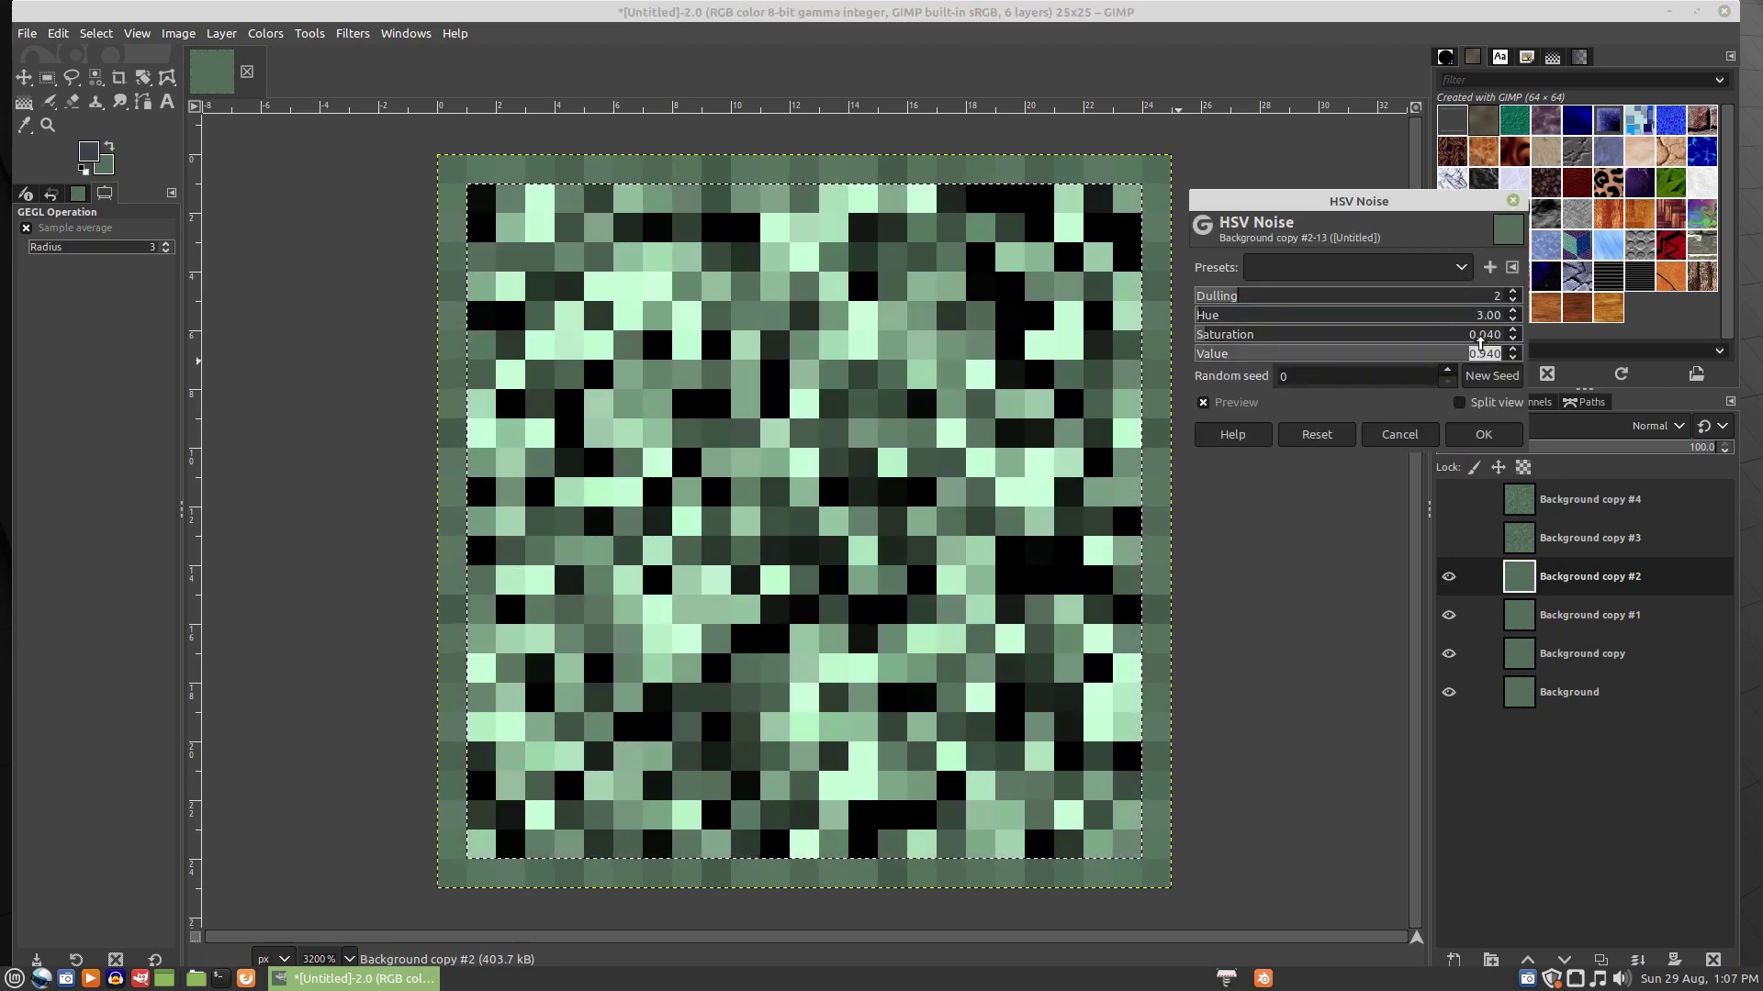
{"action": "type", "text": "0.1"}
{"action": "left_click", "coordinate": [1448, 373]}
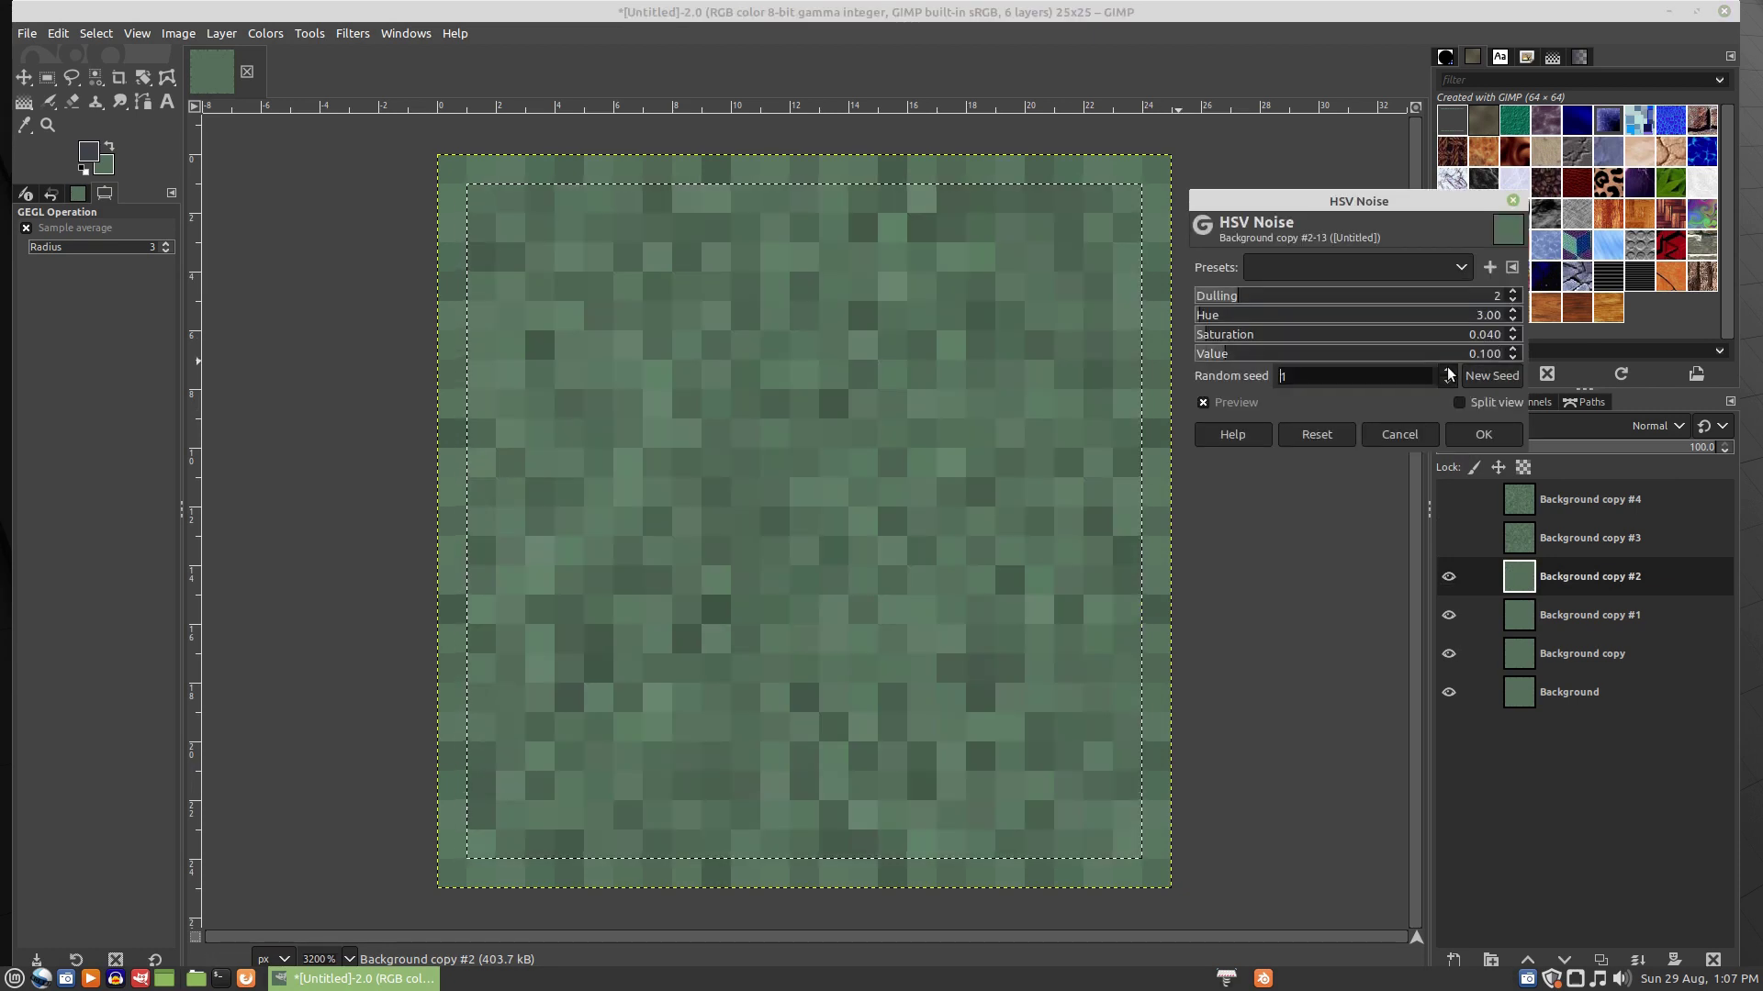
{"action": "left_click", "coordinate": [1474, 439]}
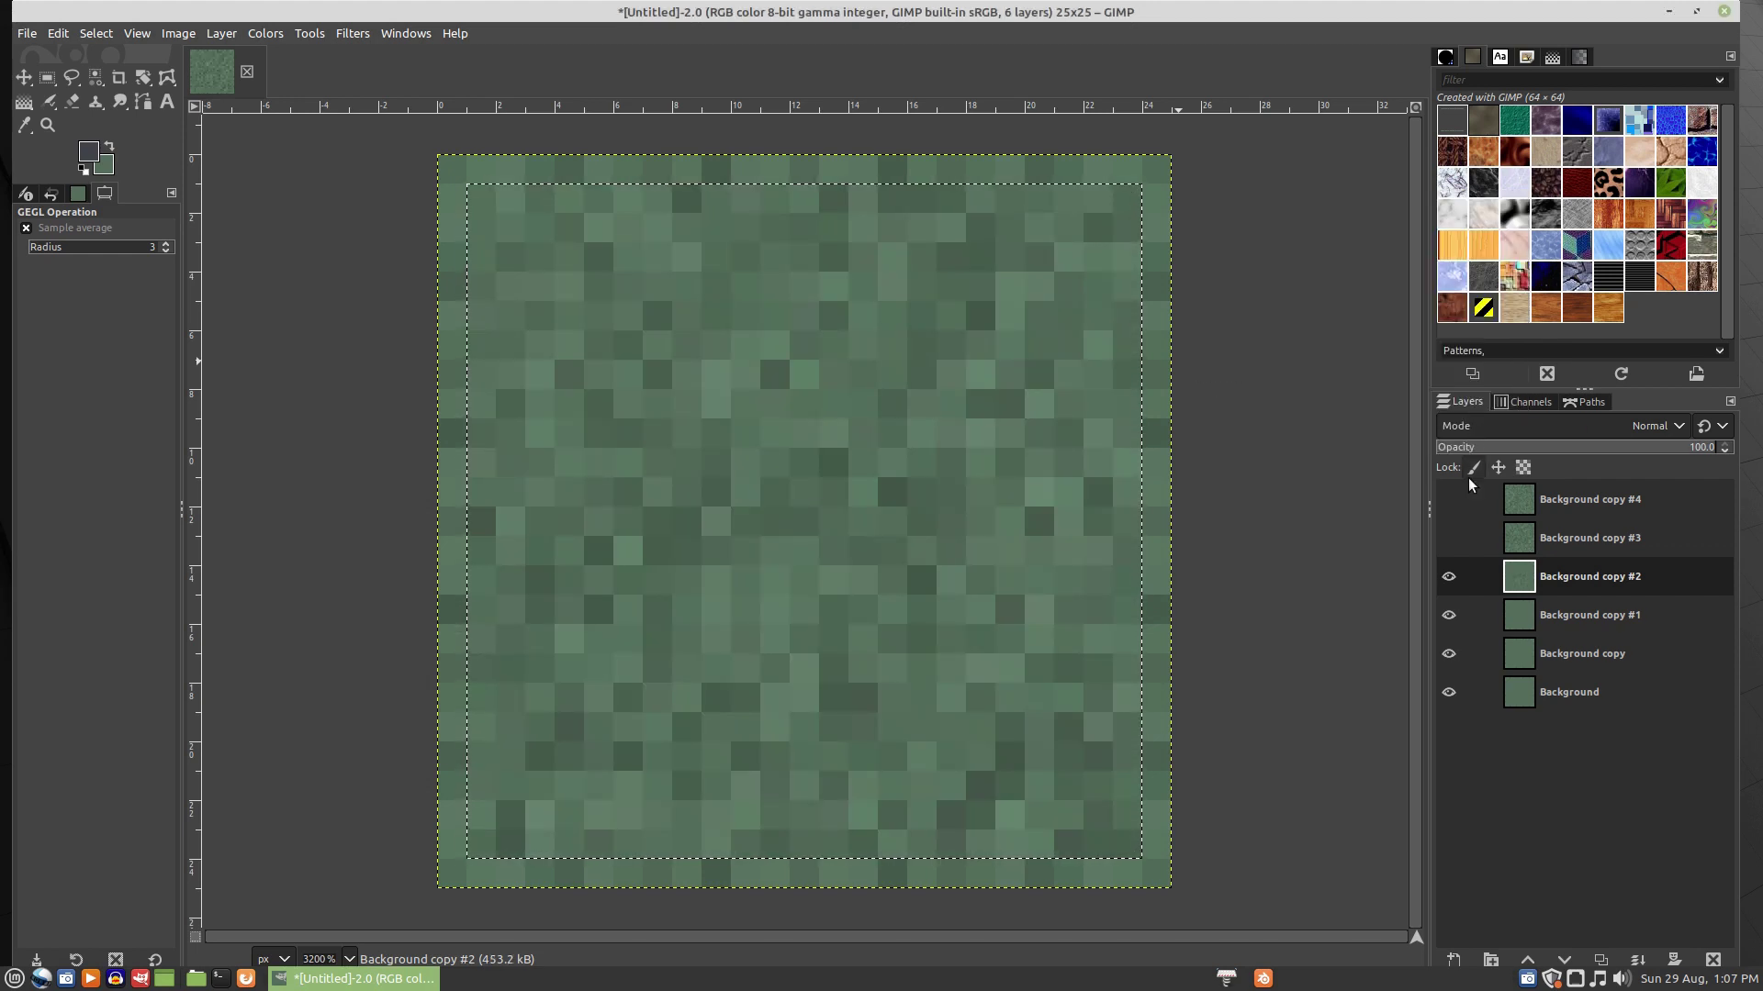
- Hide Background copy #2 and apply HSV Noise to Background copy #1 with value 0.1 and random seed 4
{"action": "left_click", "coordinate": [1448, 576]}
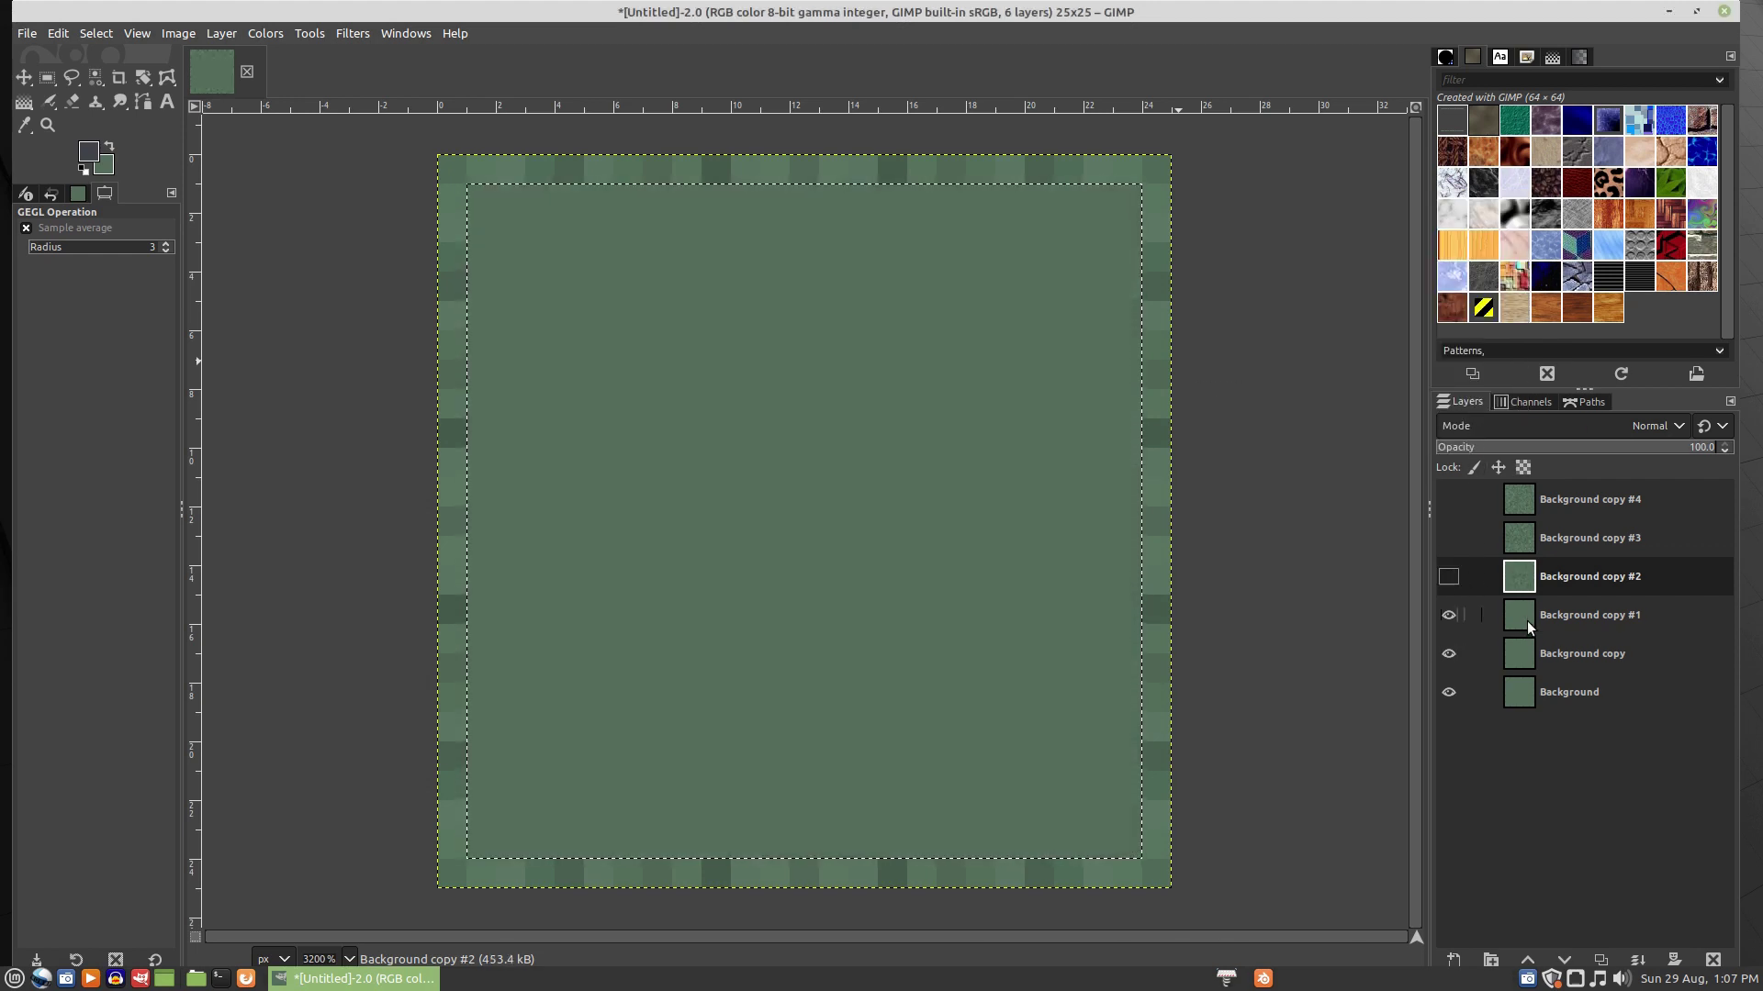
{"action": "left_click", "coordinate": [1528, 626]}
{"action": "key", "text": "ctrl+shift+f"}
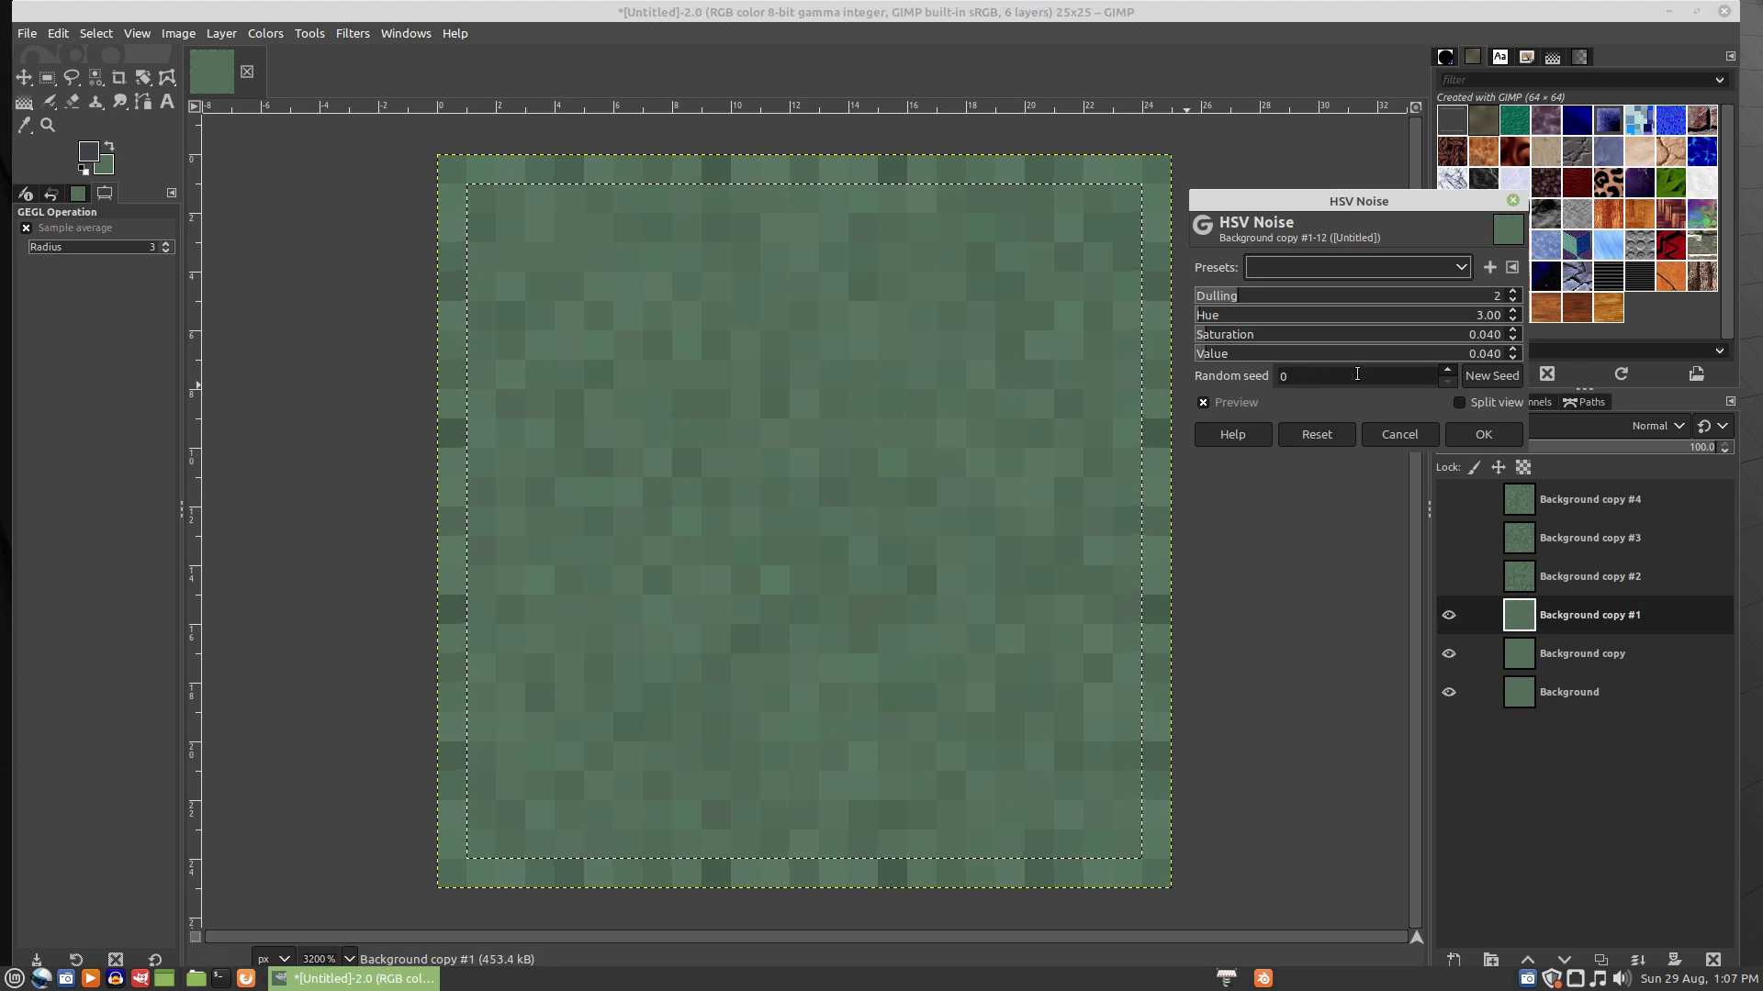
{"action": "left_click", "coordinate": [1484, 354]}
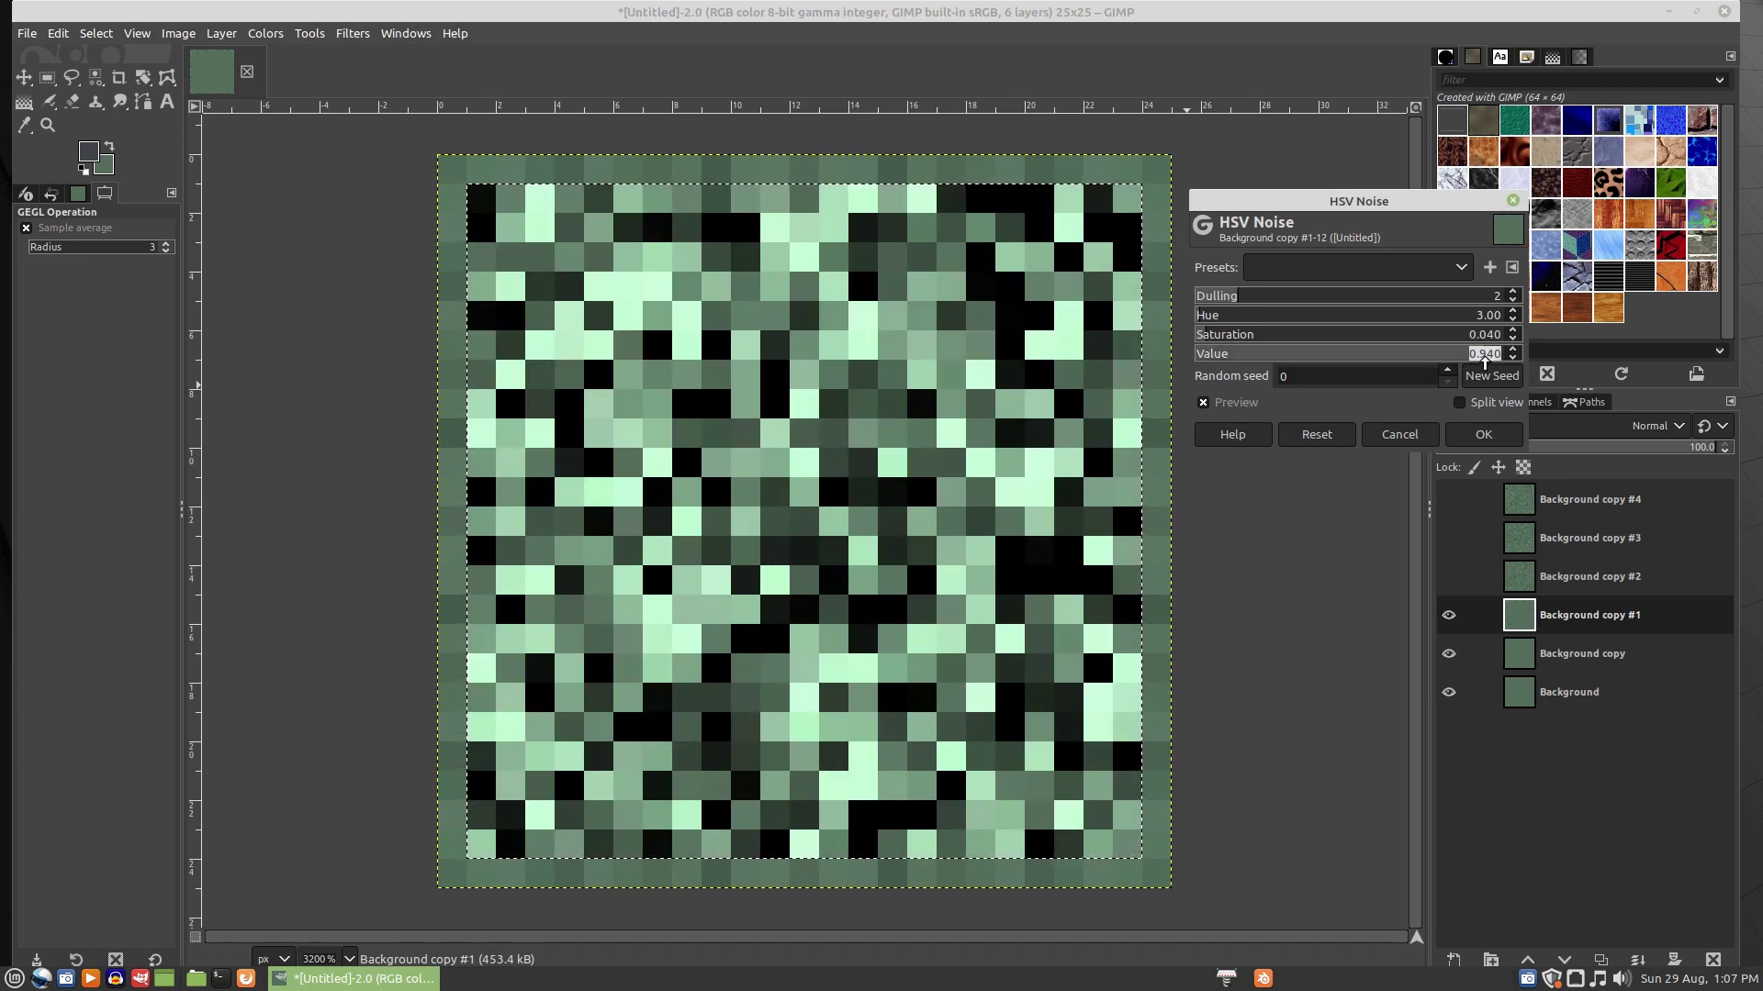
{"action": "type", "text": "0.1"}
{"action": "left_click", "coordinate": [1446, 371]}
{"action": "left_click", "coordinate": [1446, 371]}
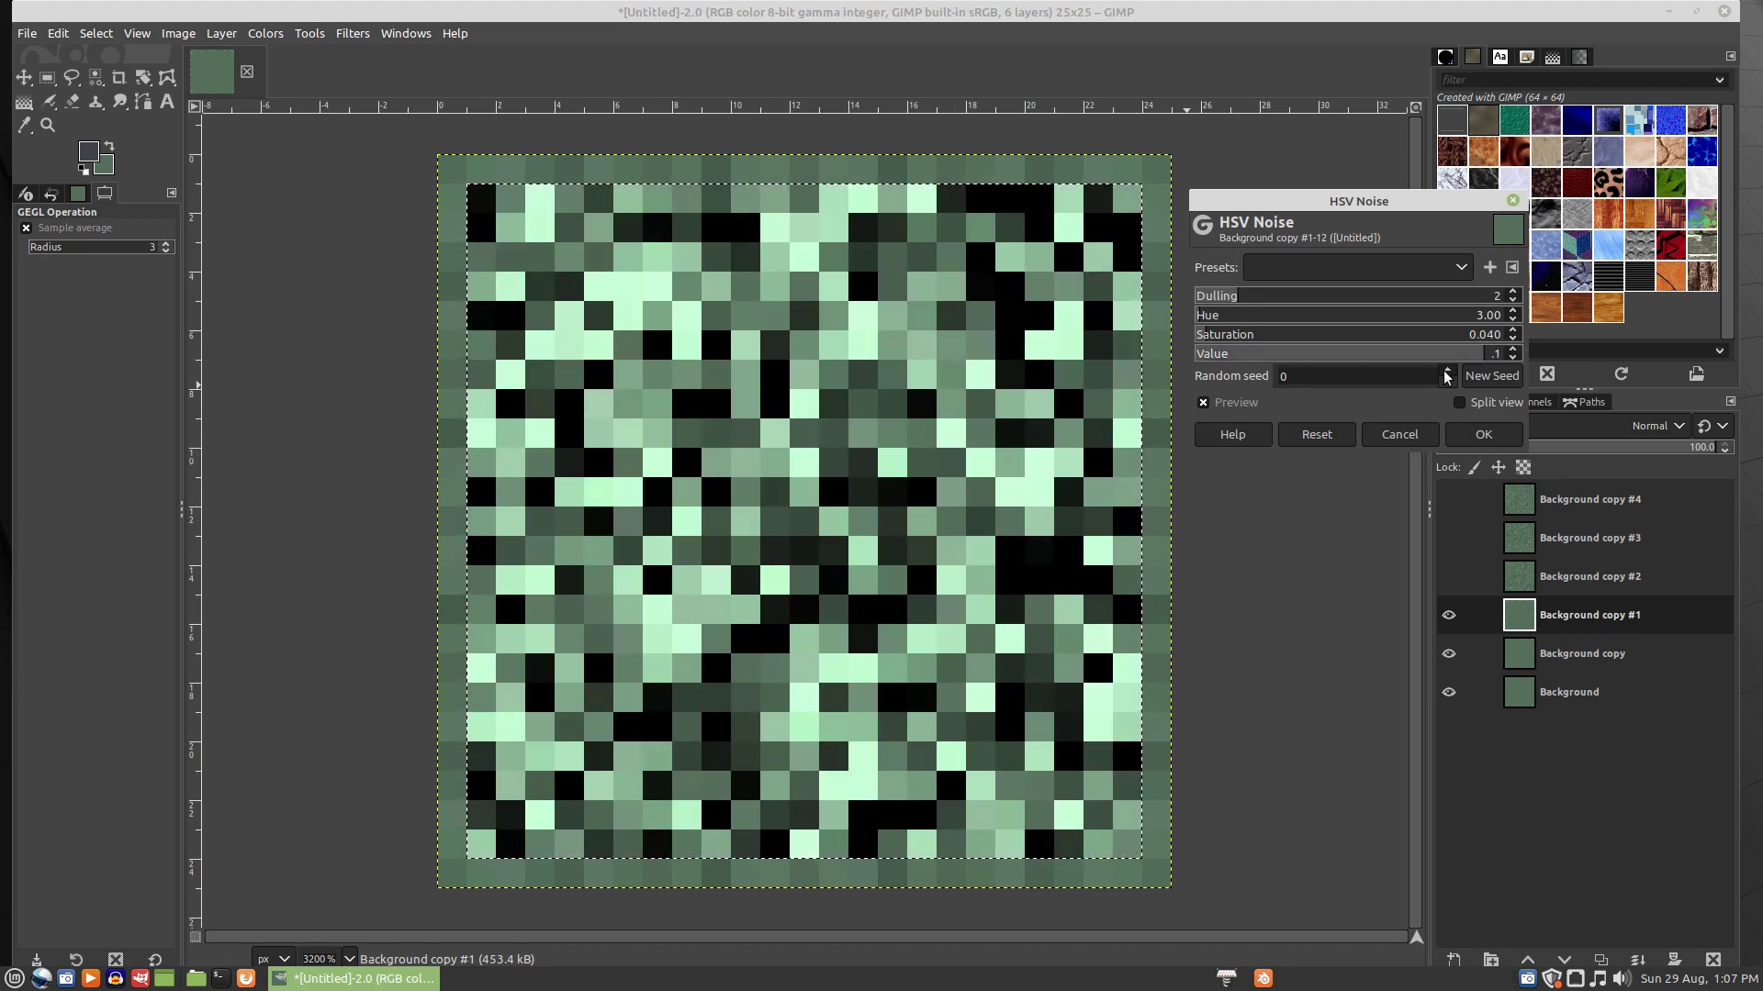
{"action": "left_click", "coordinate": [1446, 371]}
{"action": "left_click", "coordinate": [1445, 371]}
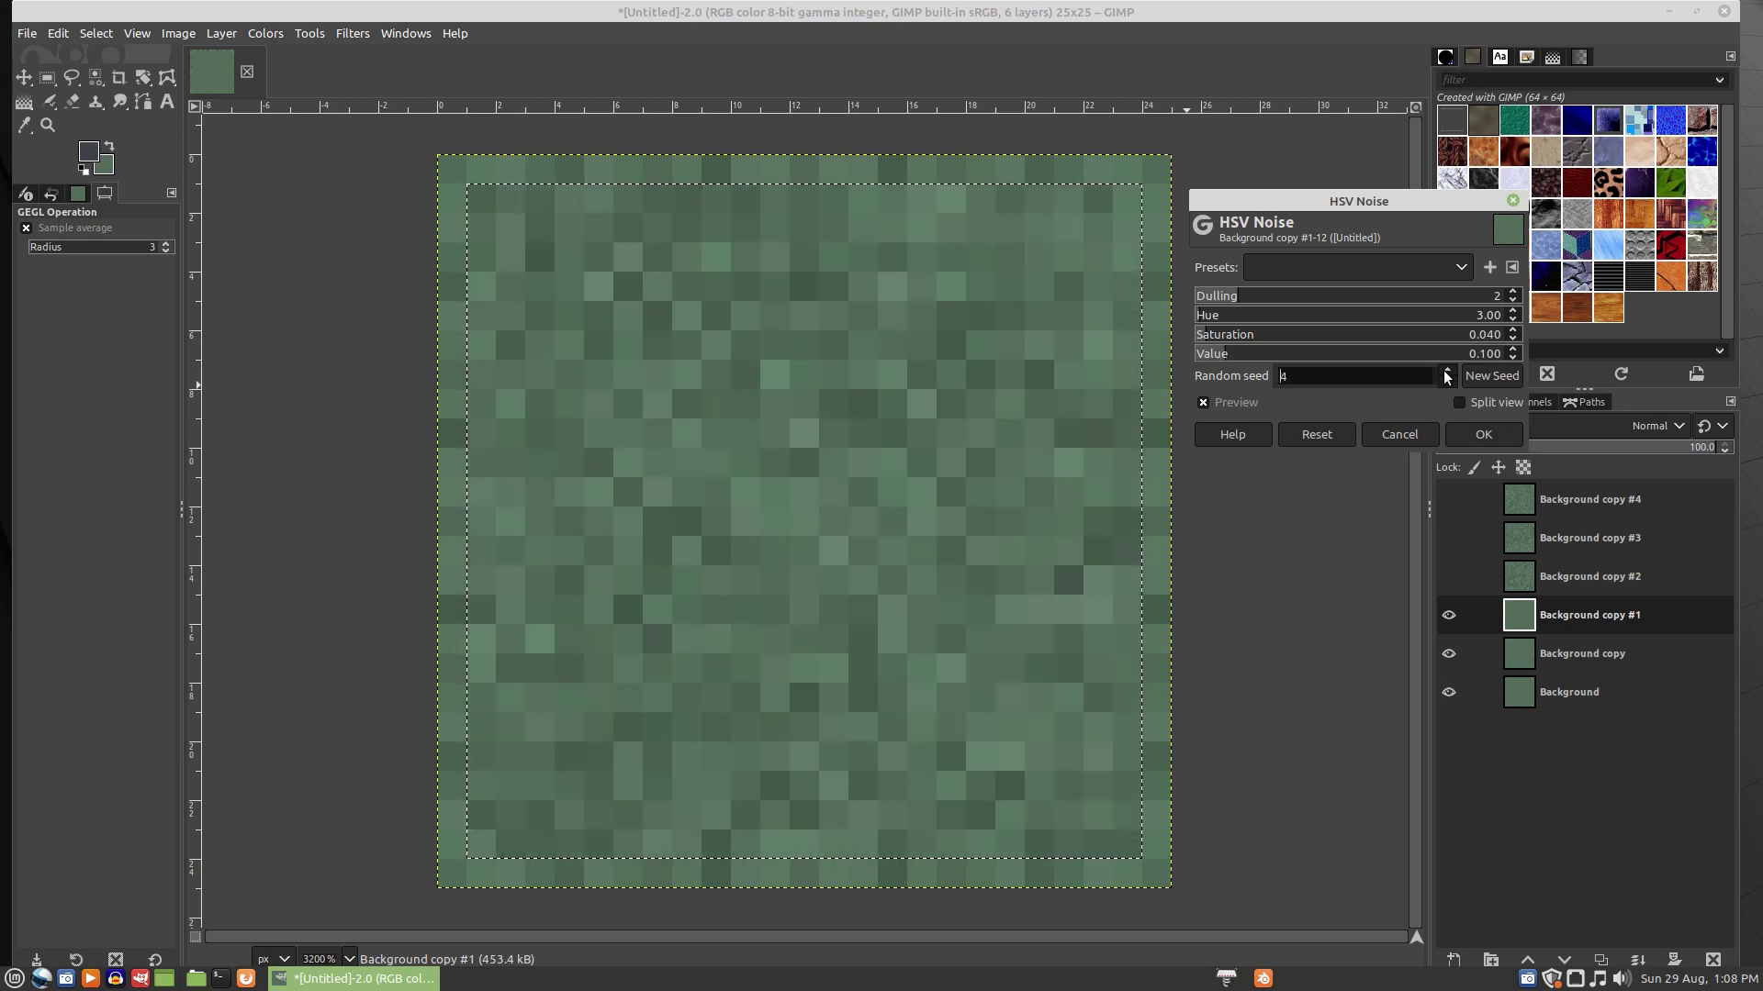
{"action": "left_click", "coordinate": [1454, 434]}
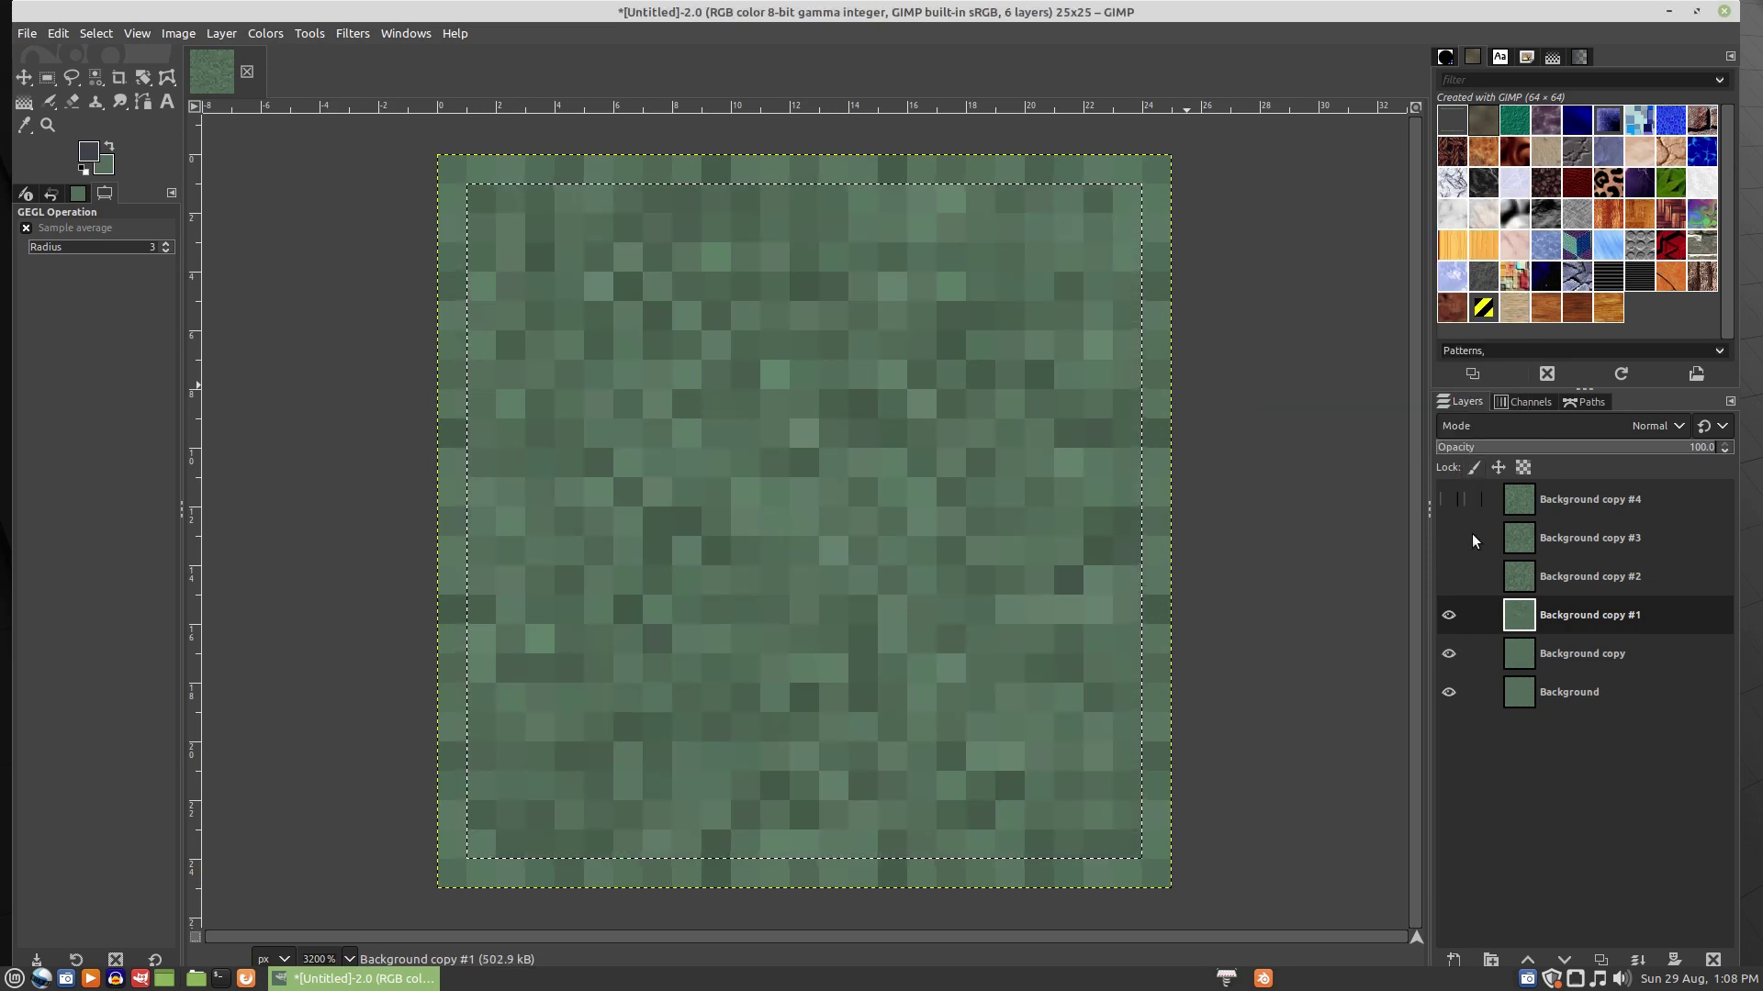
- Hide Background copy #1 and apply HSV Noise to the Background copy layer with value 0.1 and random seed 5
{"action": "left_click", "coordinate": [1449, 615]}
{"action": "left_click", "coordinate": [1528, 657]}
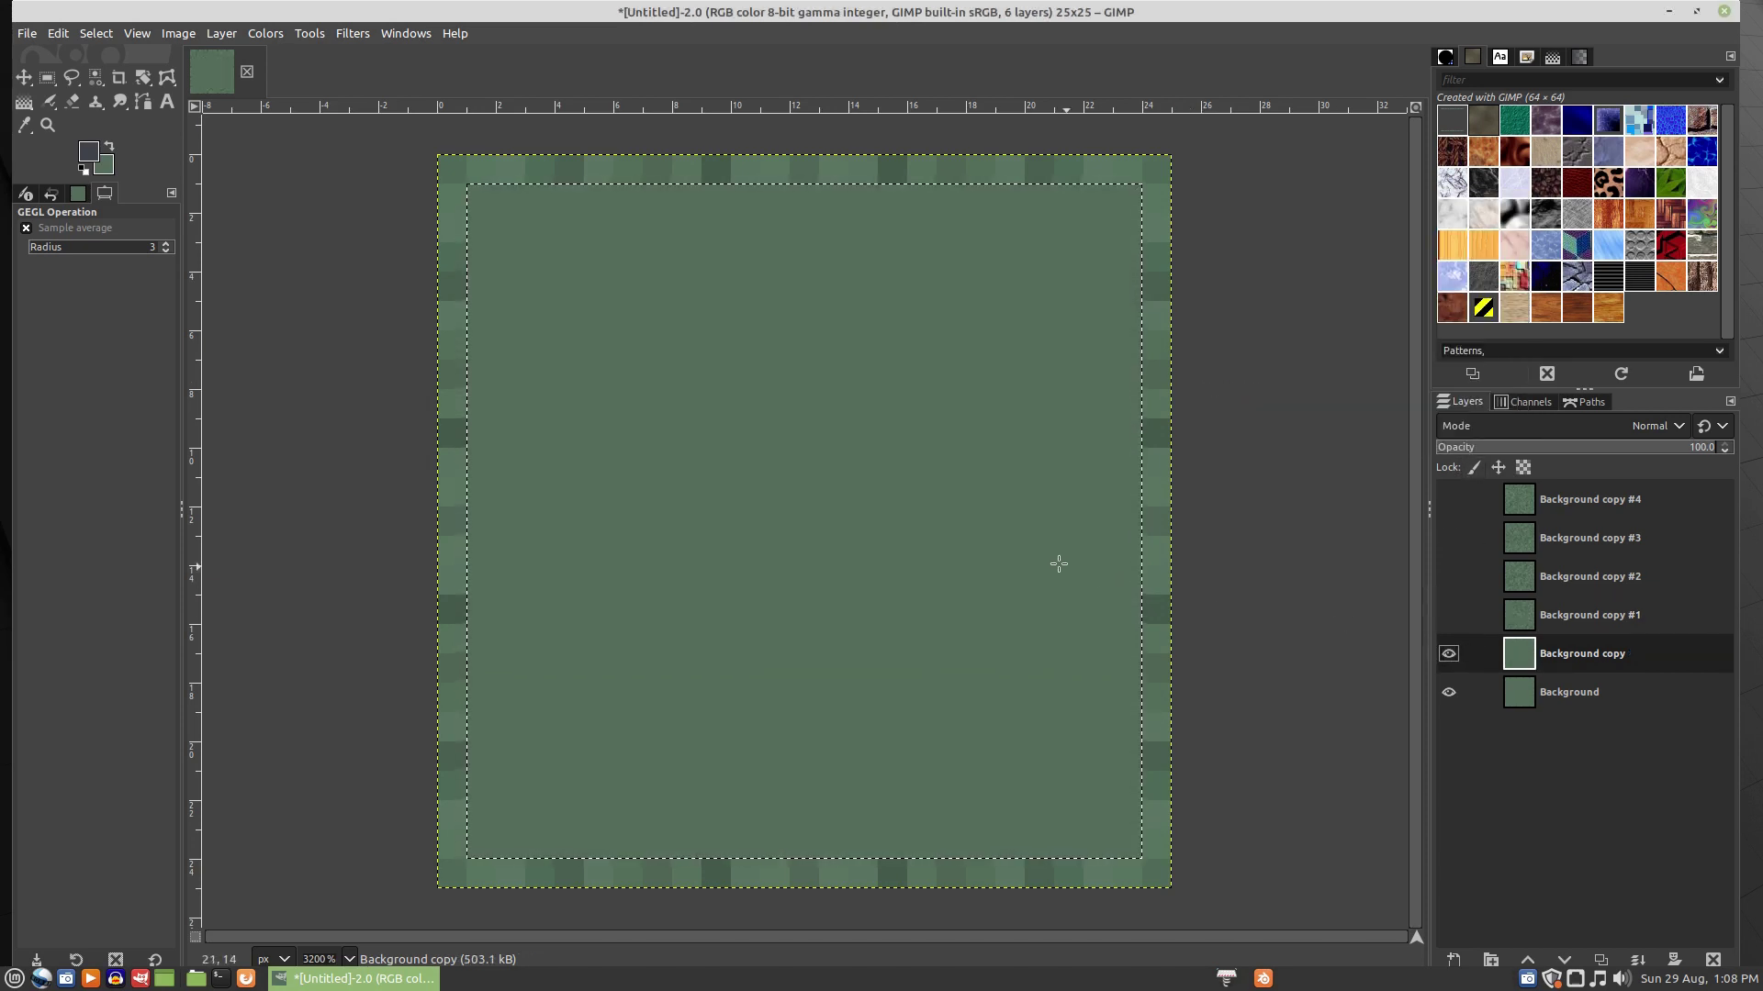
{"action": "key", "text": "ctrl+shift+f"}
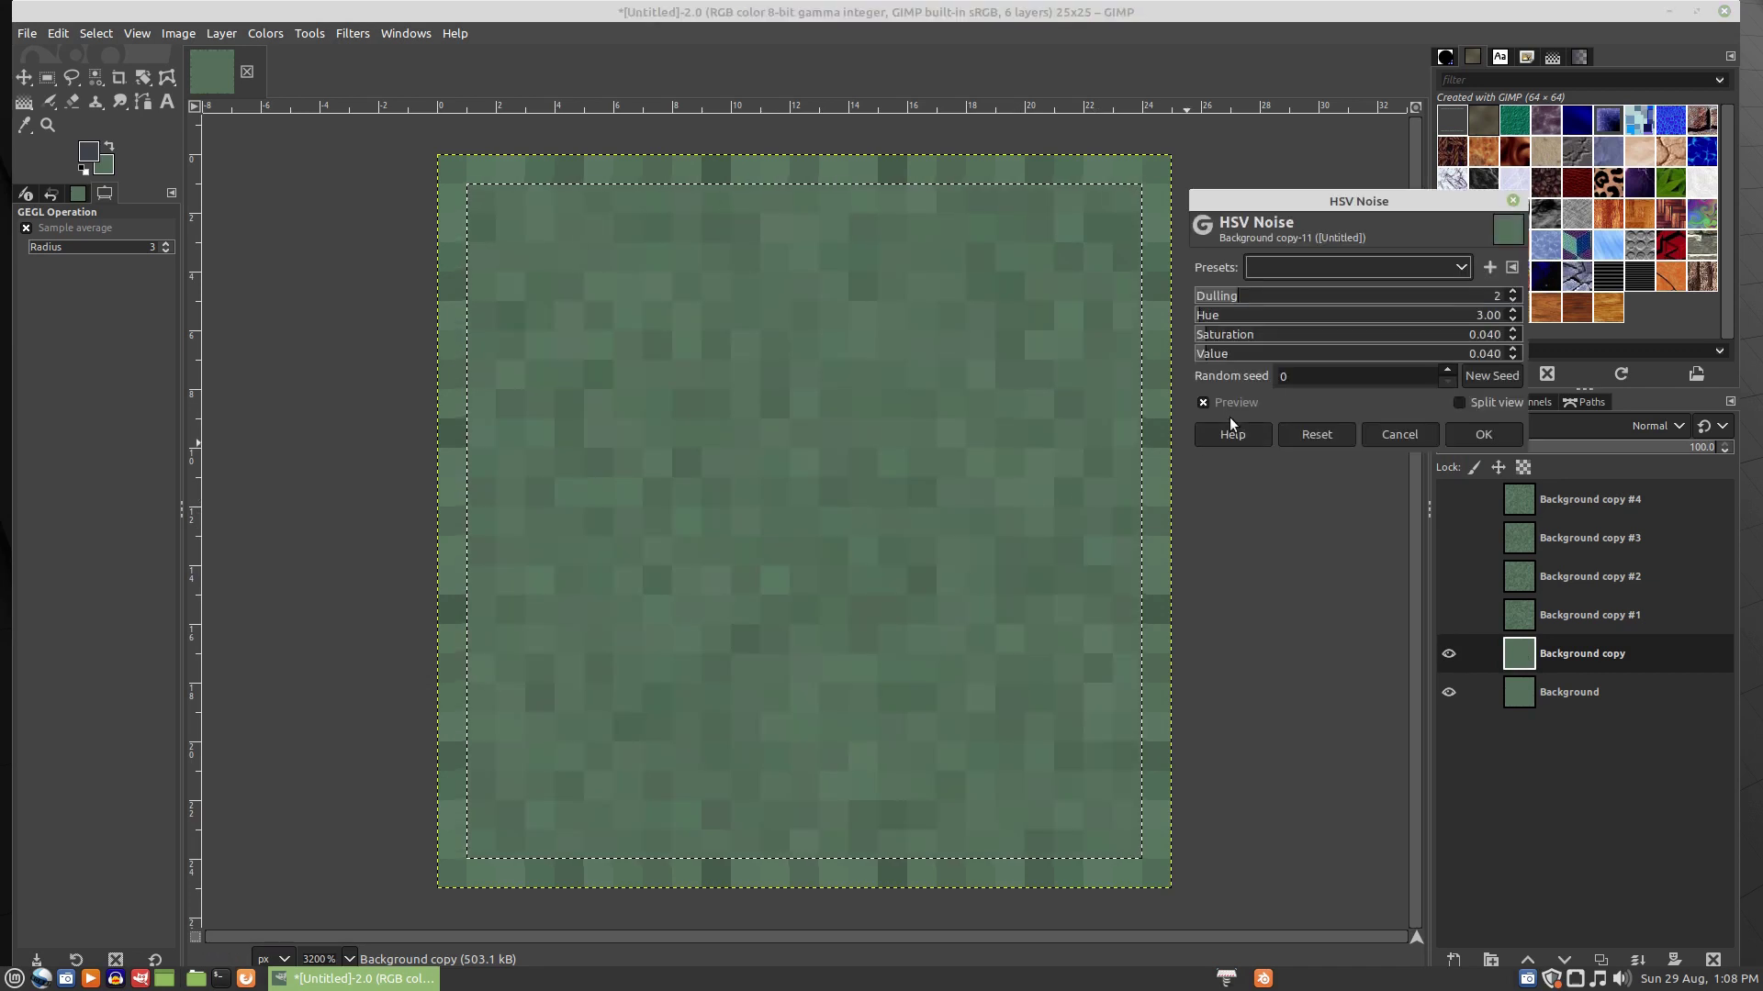
{"action": "left_click", "coordinate": [1475, 356]}
{"action": "type", "text": ".1"}
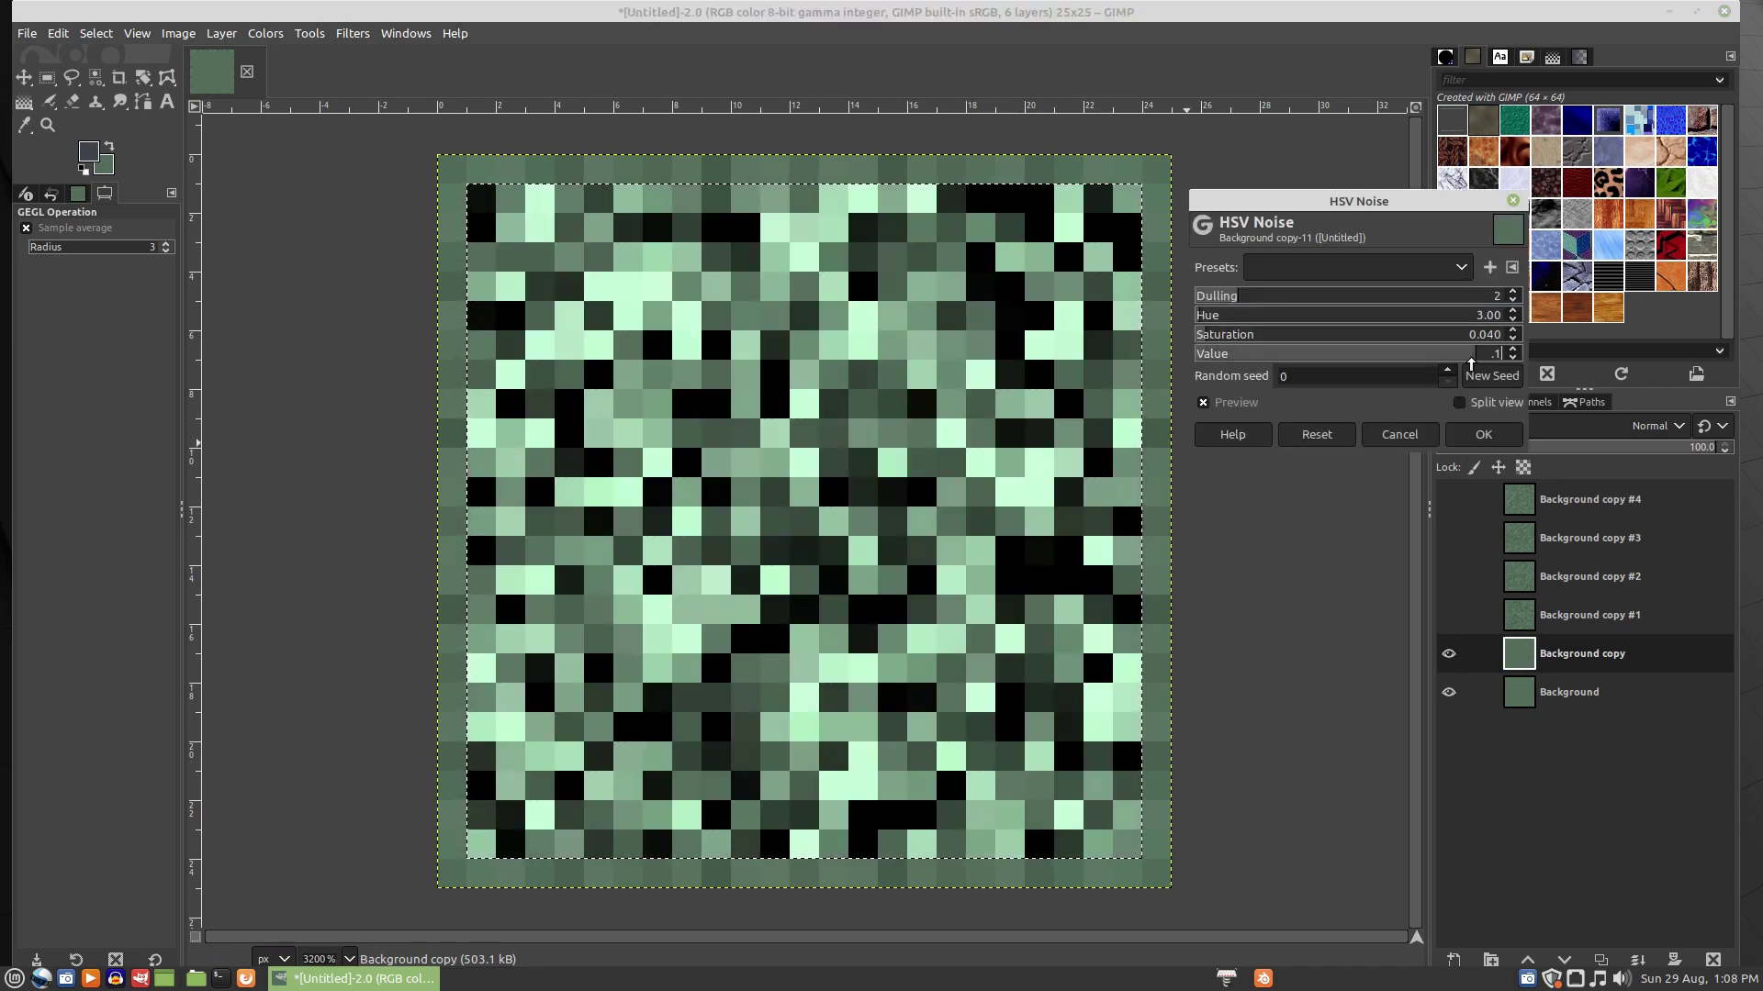
{"action": "double_click", "coordinate": [1444, 369]}
{"action": "double_click", "coordinate": [1445, 370]}
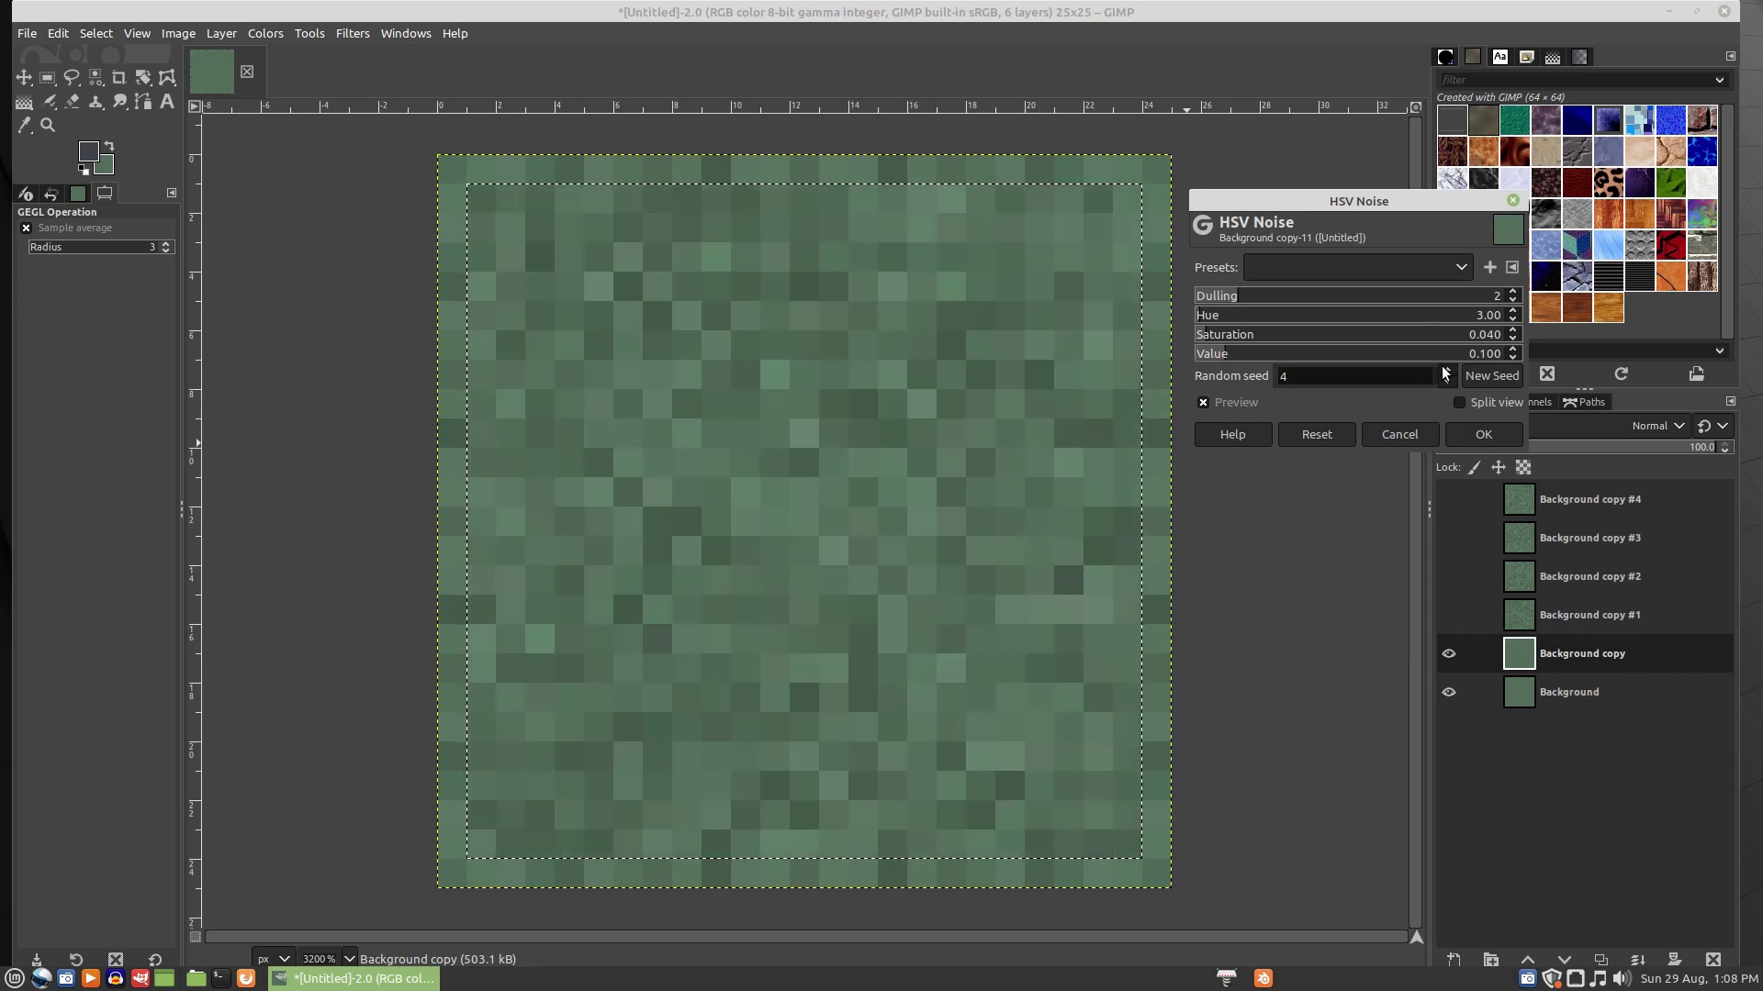
{"action": "left_click", "coordinate": [1445, 370]}
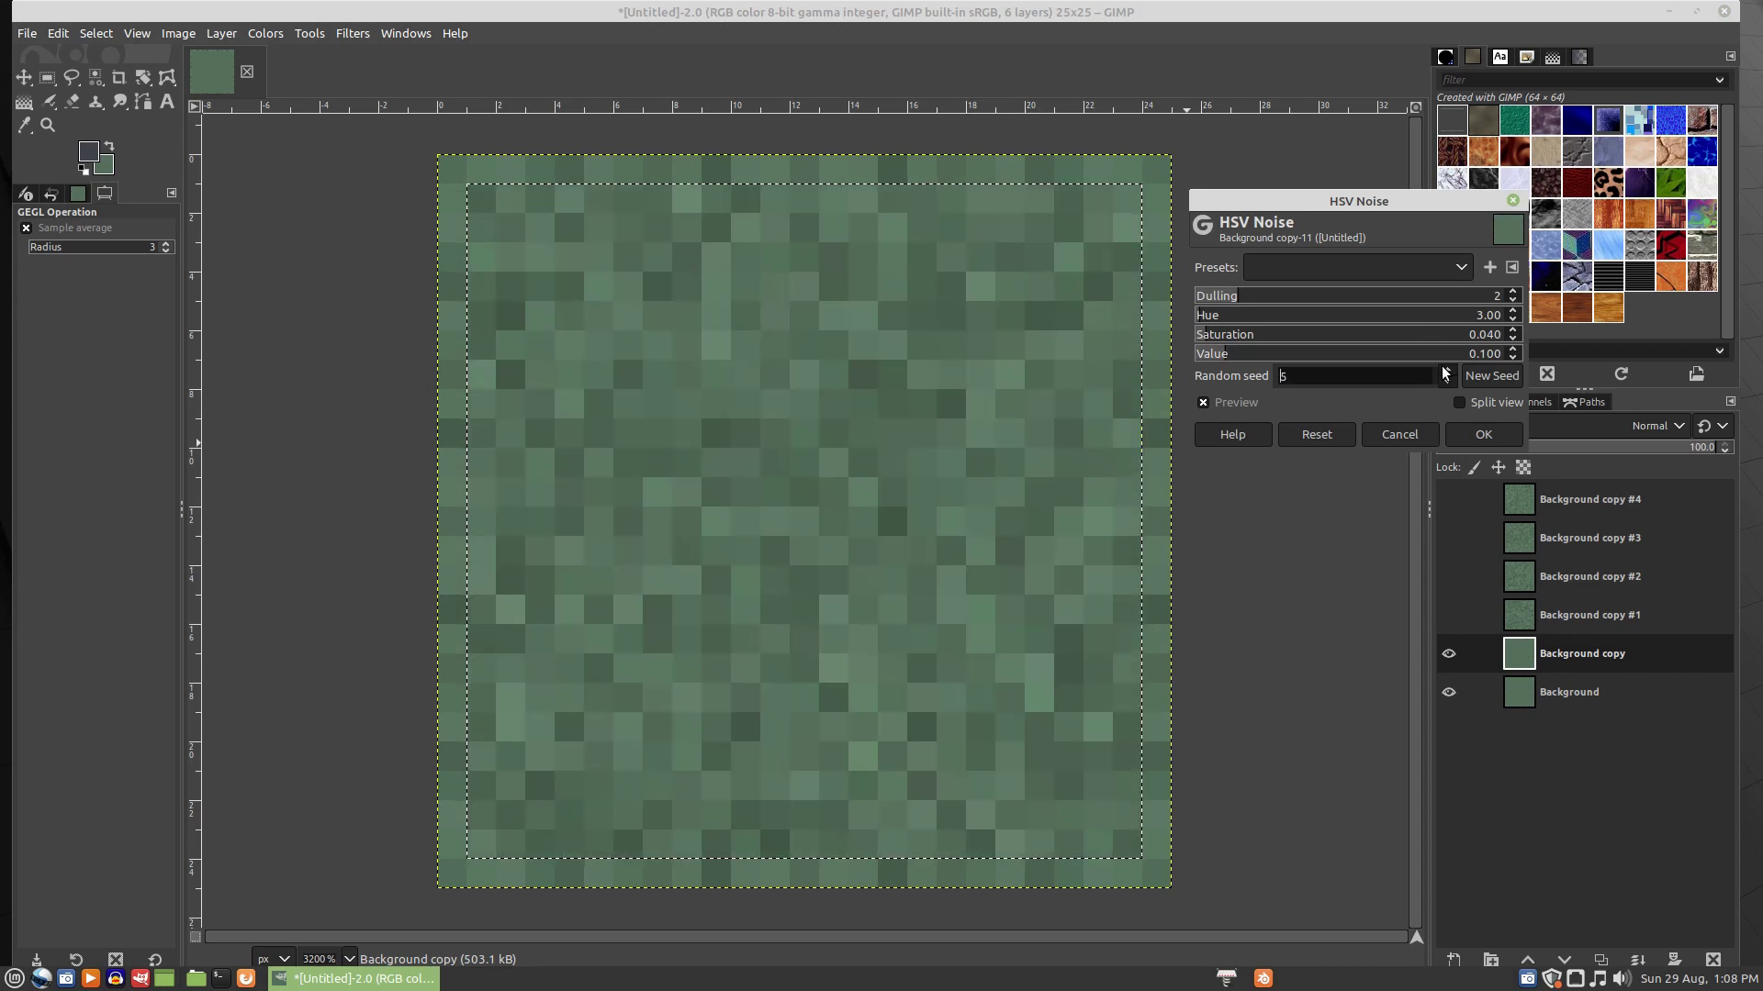
{"action": "left_click", "coordinate": [1460, 438]}
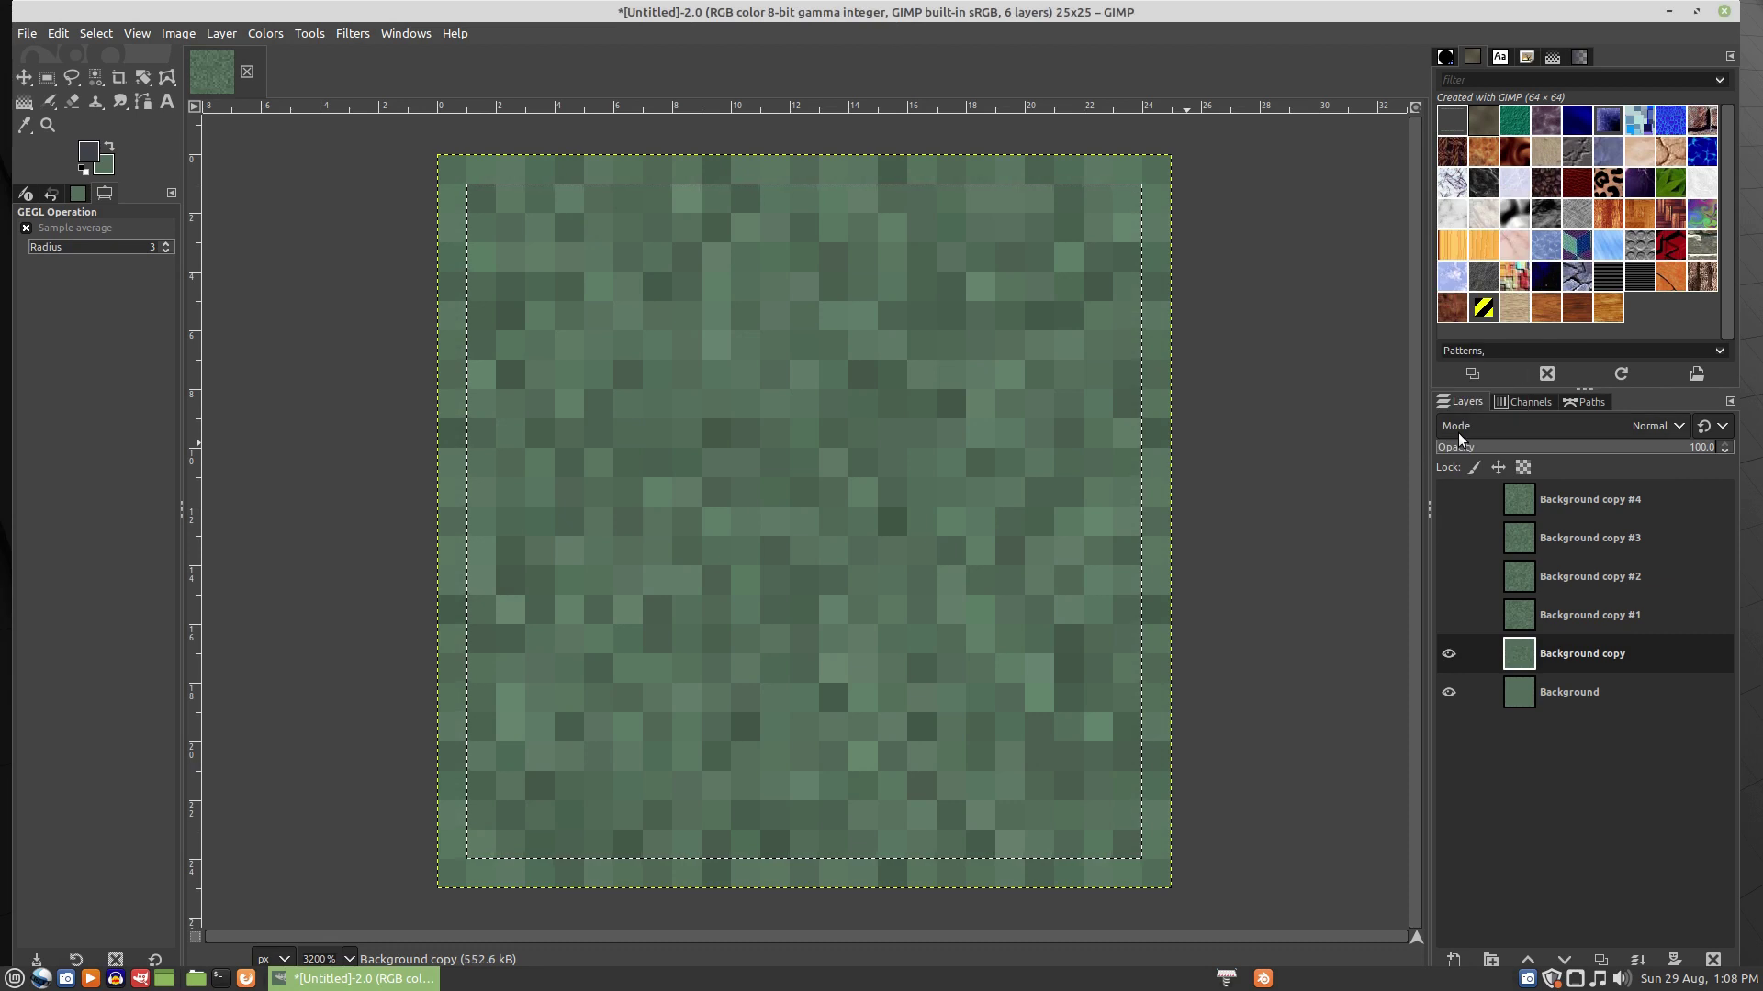
- Hide the Background copy layer and apply HSV Noise to the Background layer with value 0.1 and random seed 6
{"action": "left_click", "coordinate": [1448, 654]}
{"action": "double_click", "coordinate": [1518, 696]}
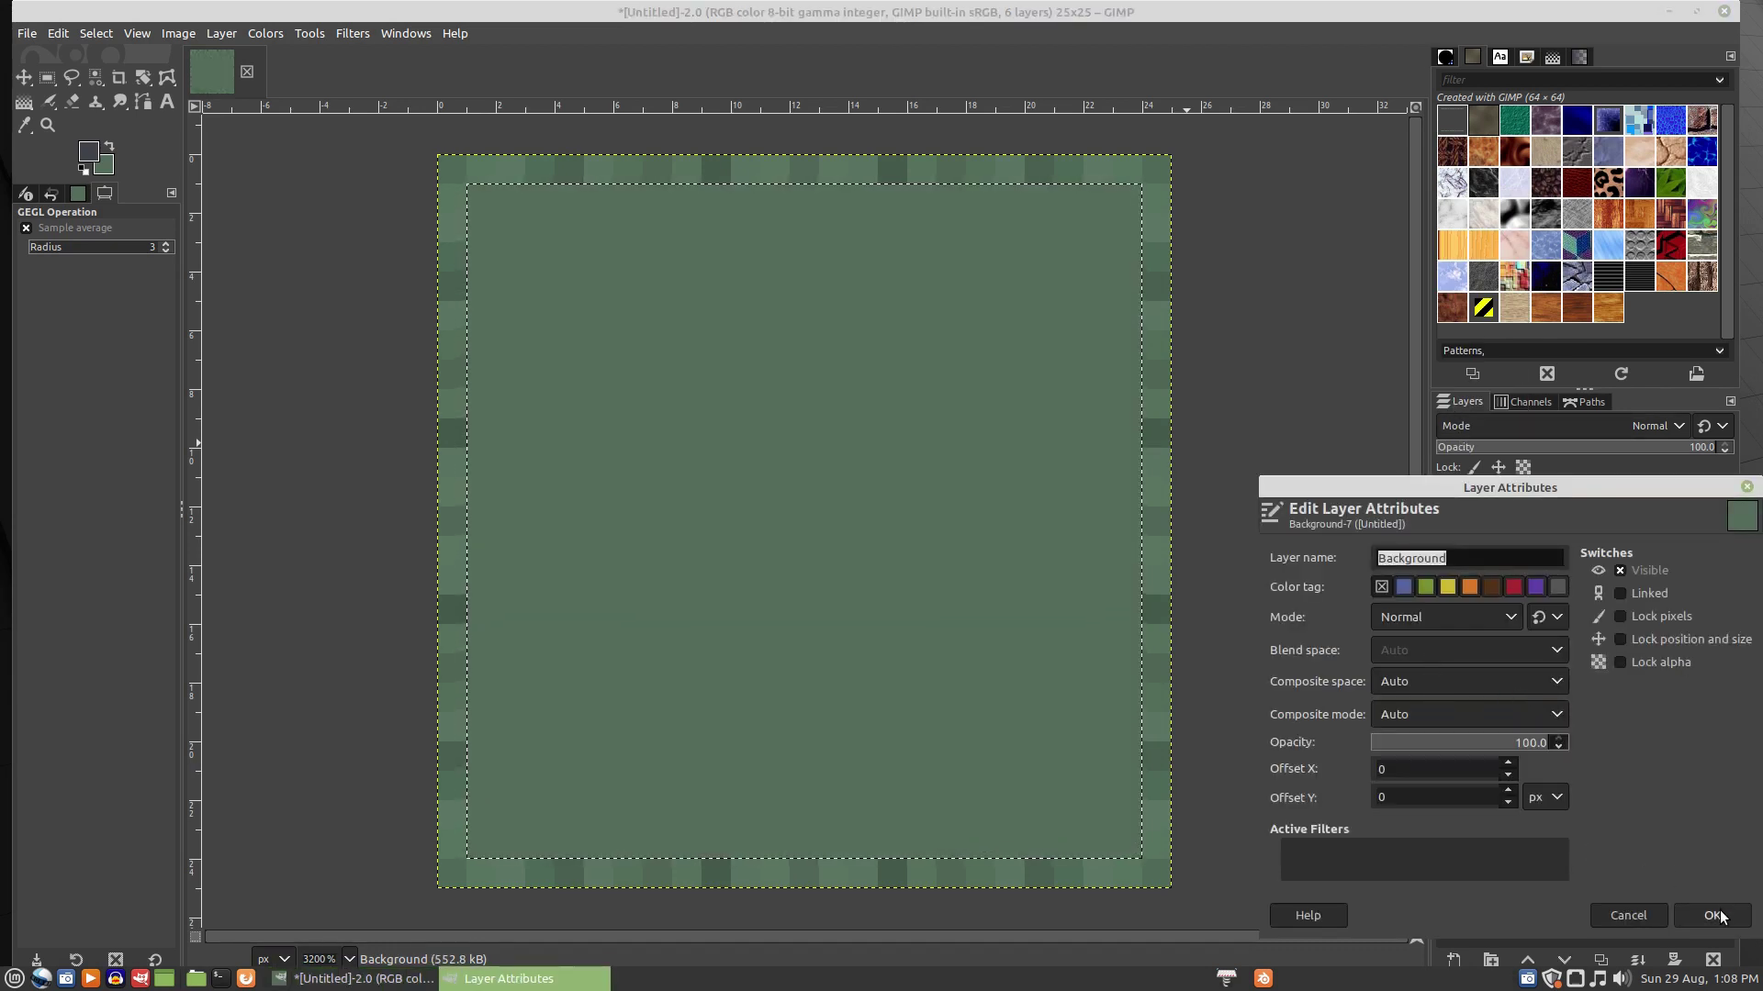
{"action": "left_click", "coordinate": [1712, 915]}
{"action": "key", "text": "ctrl+shift+f"}
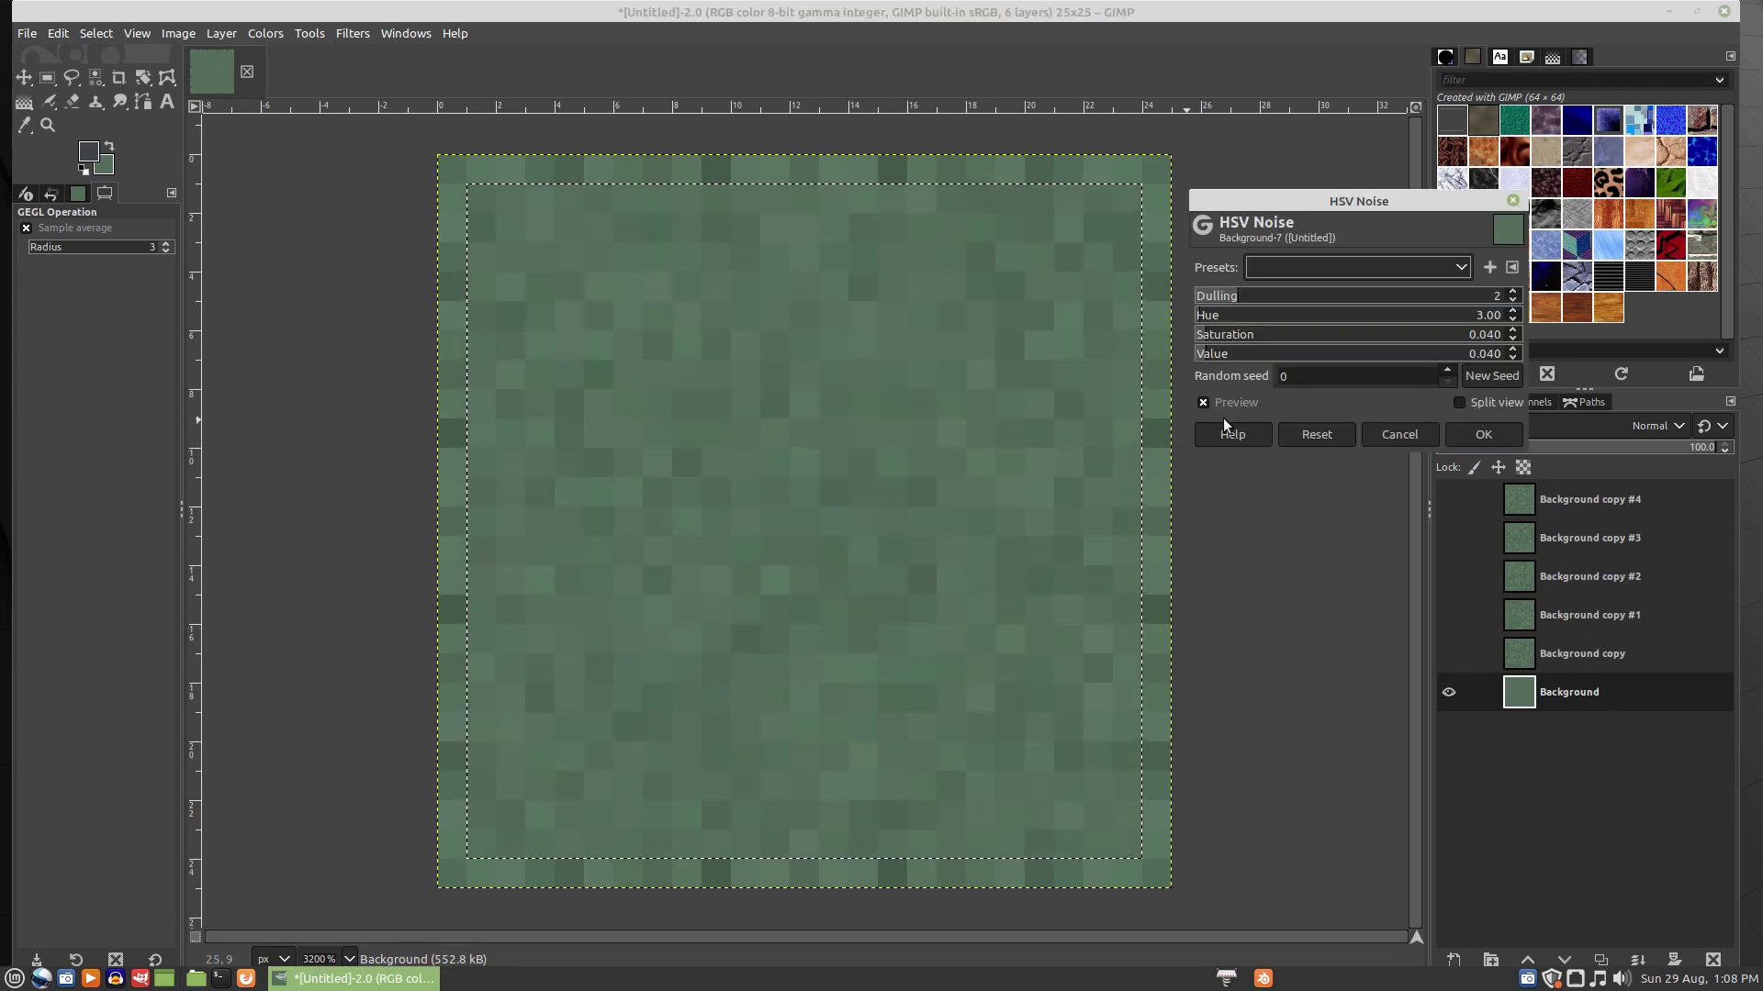
{"action": "left_click", "coordinate": [1479, 353]}
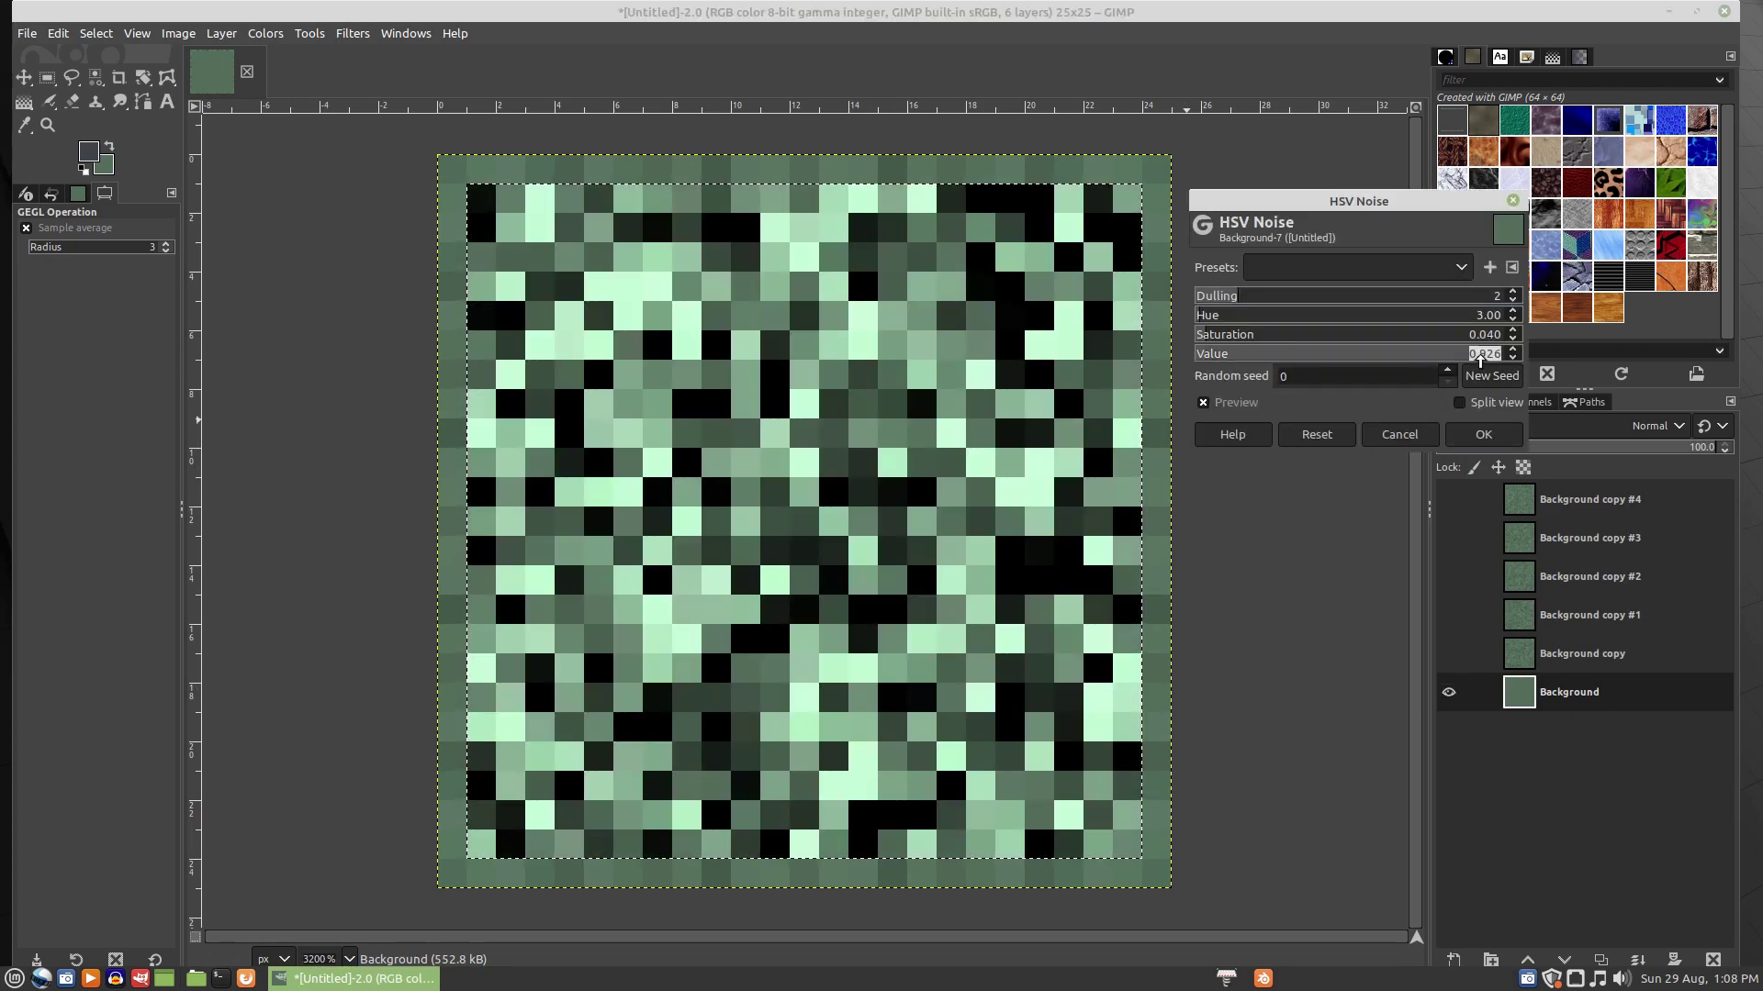
{"action": "type", "text": ".1"}
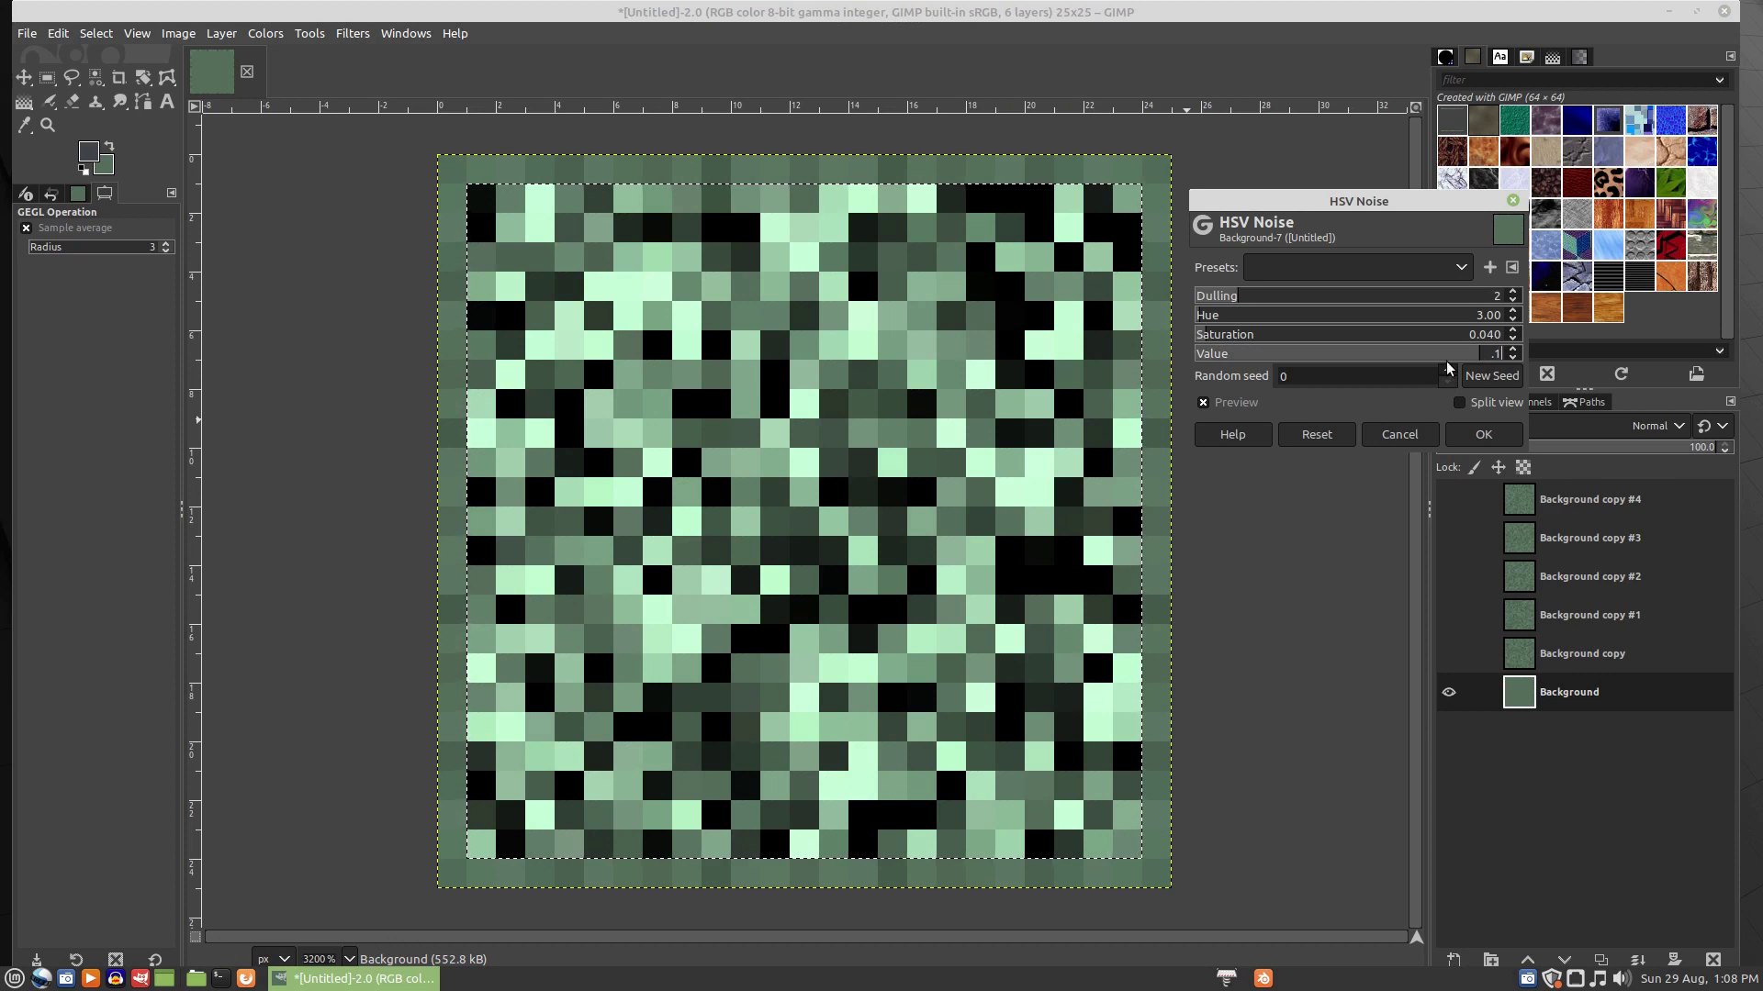
{"action": "left_click", "coordinate": [1448, 370]}
{"action": "left_click", "coordinate": [1448, 370]}
{"action": "left_click", "coordinate": [1448, 370]}
{"action": "left_click", "coordinate": [1447, 370]}
{"action": "left_click", "coordinate": [1447, 370]}
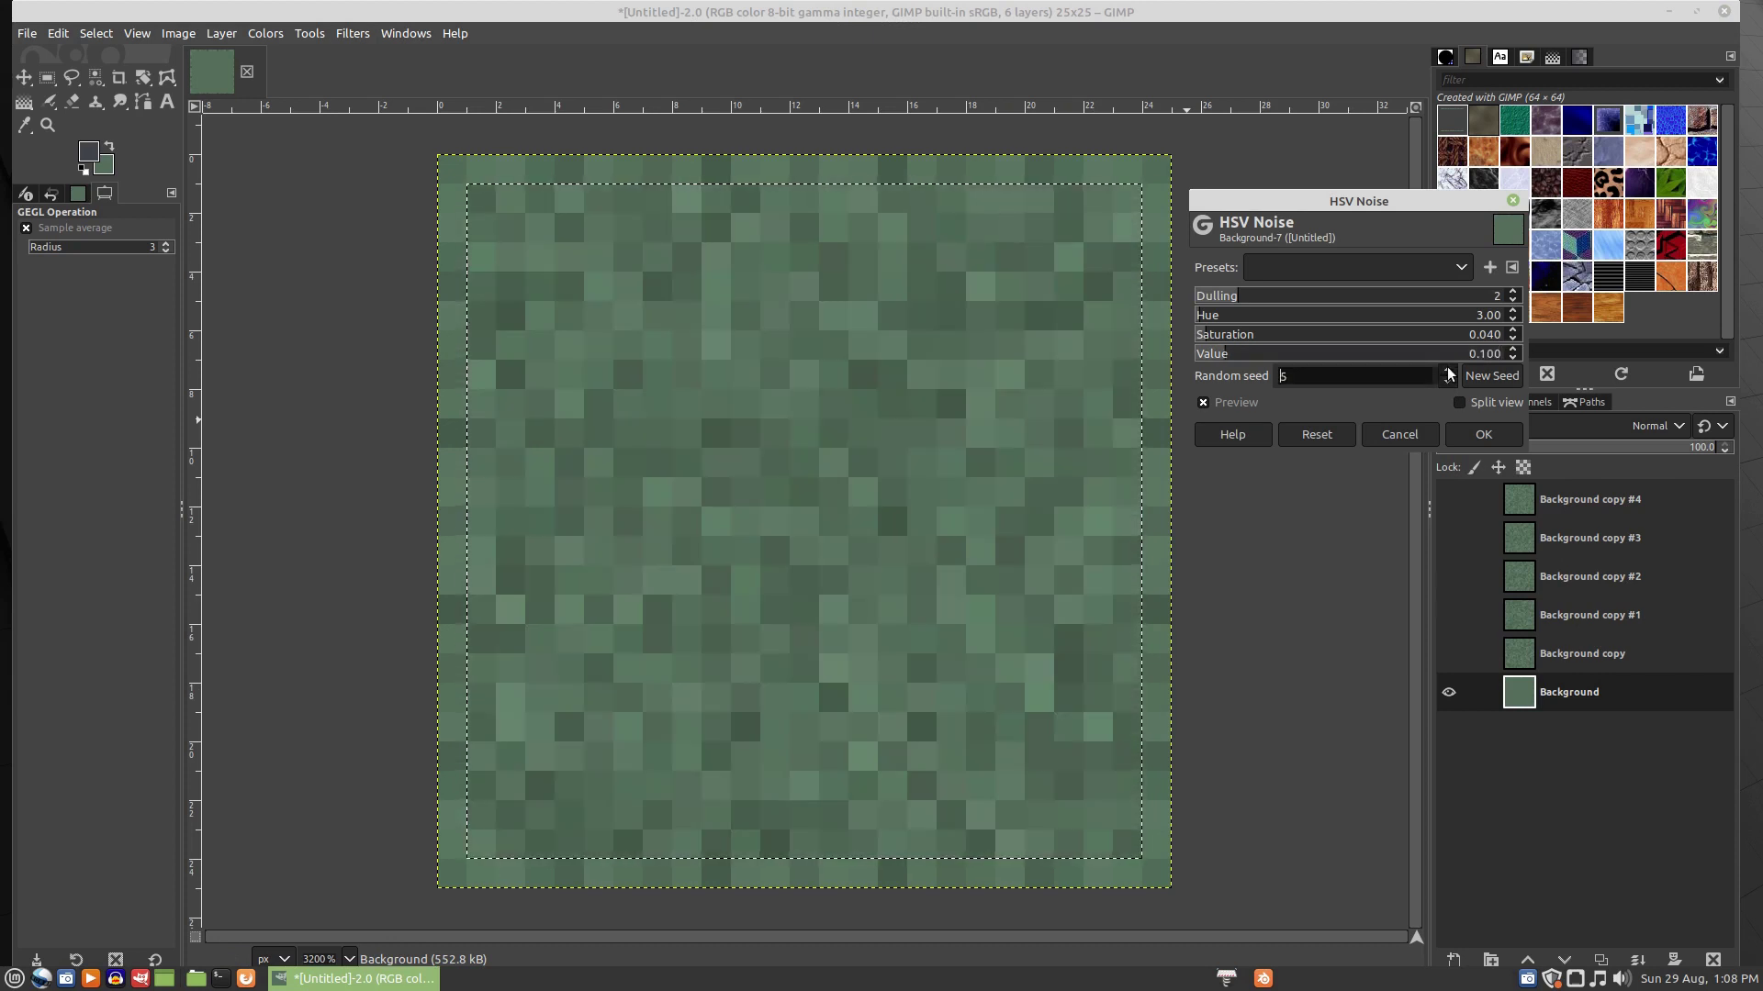
{"action": "left_click", "coordinate": [1447, 370]}
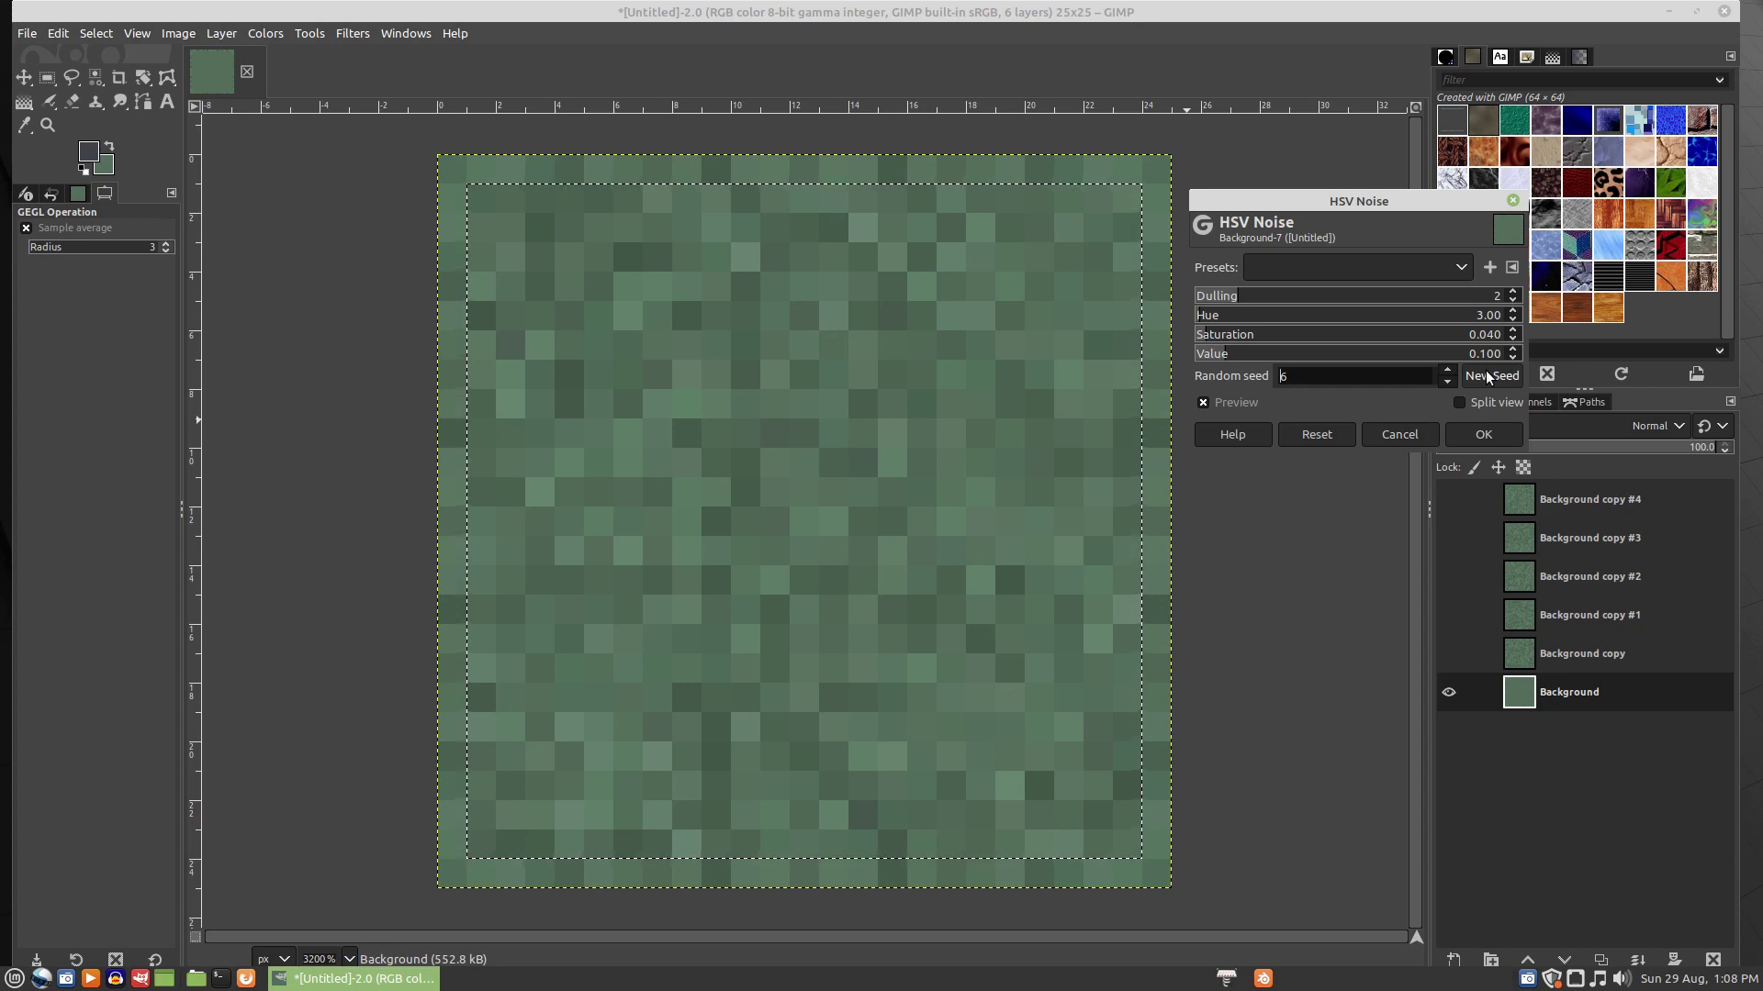
{"action": "left_click", "coordinate": [1483, 438]}
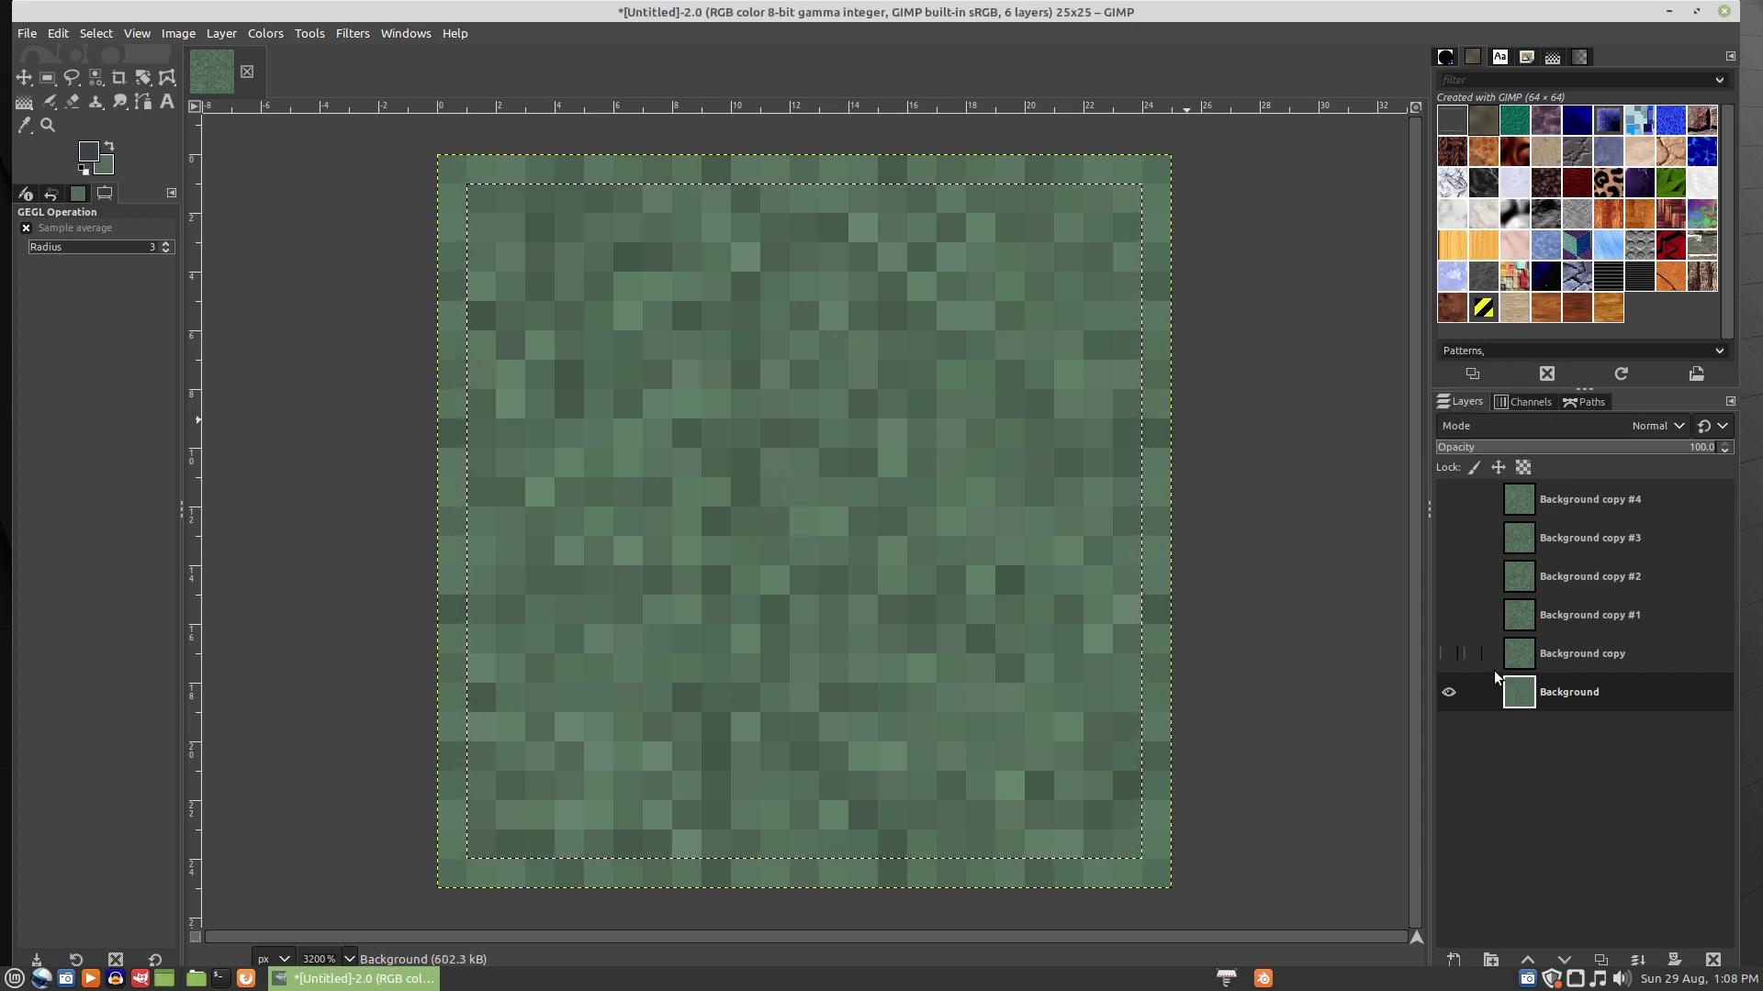
- Make all five hidden copy layers visible again, from Background copy up to Background copy #4
{"action": "left_click", "coordinate": [1448, 655]}
{"action": "left_click", "coordinate": [1449, 614]}
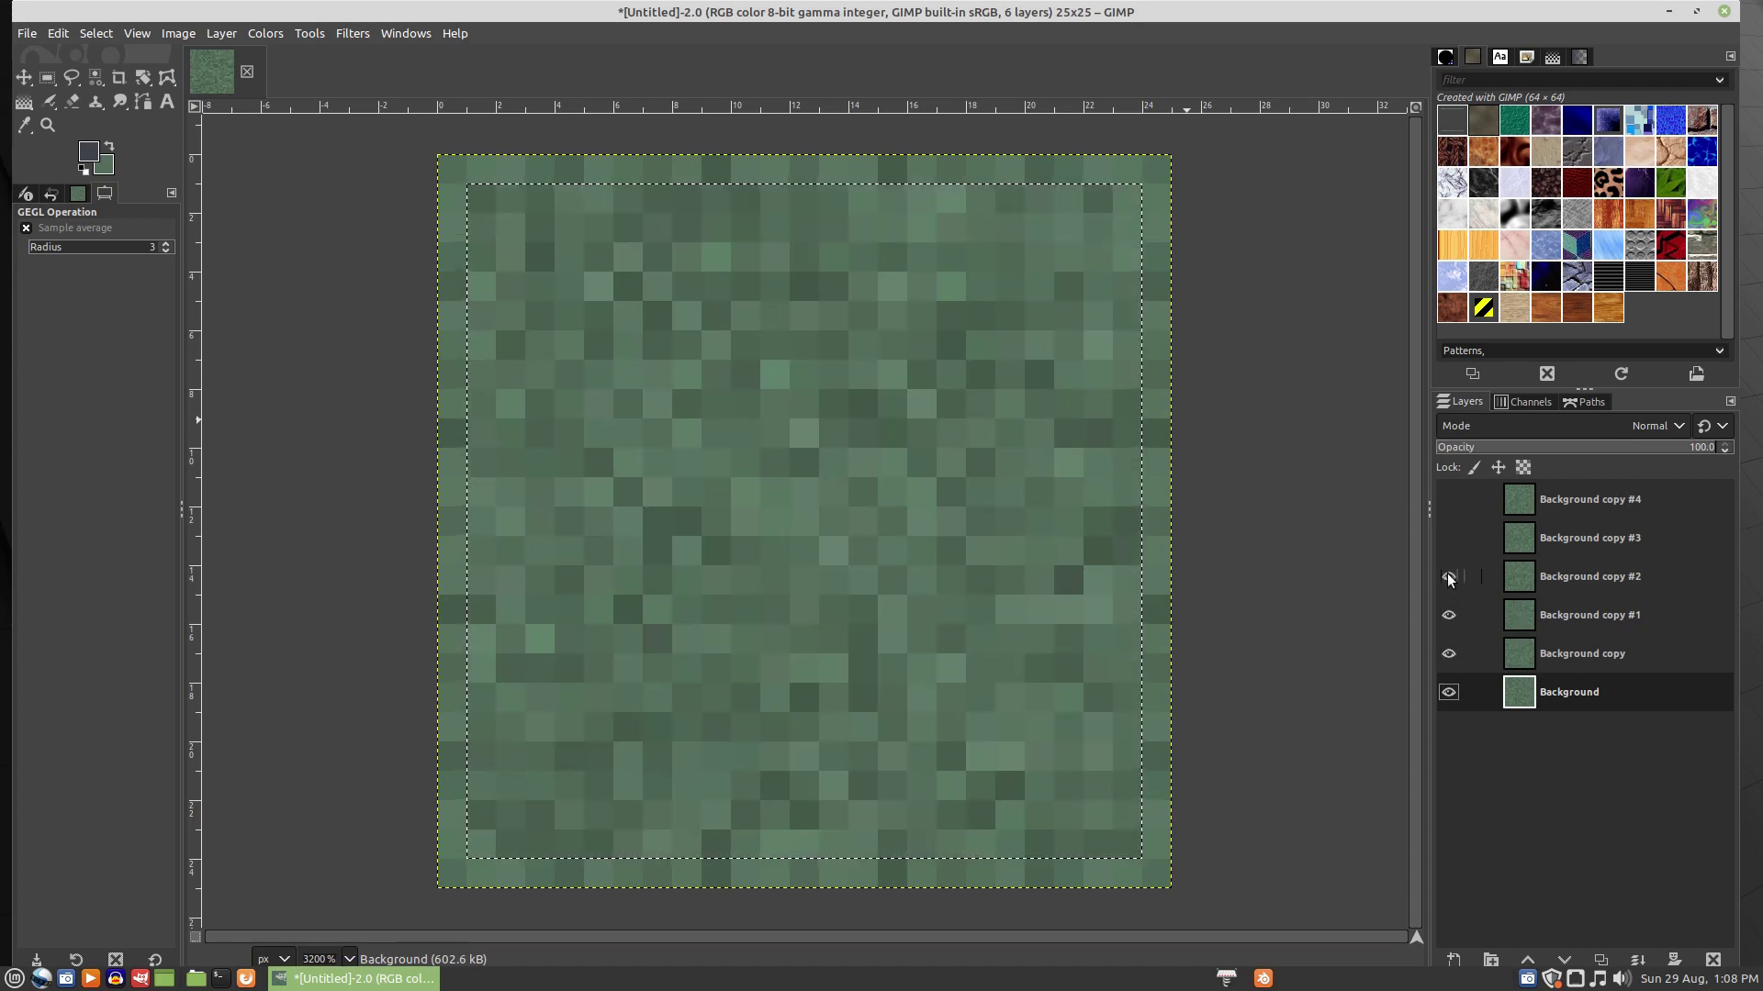
{"action": "left_click", "coordinate": [1448, 575]}
{"action": "left_click", "coordinate": [1449, 539]}
{"action": "left_click", "coordinate": [1448, 500]}
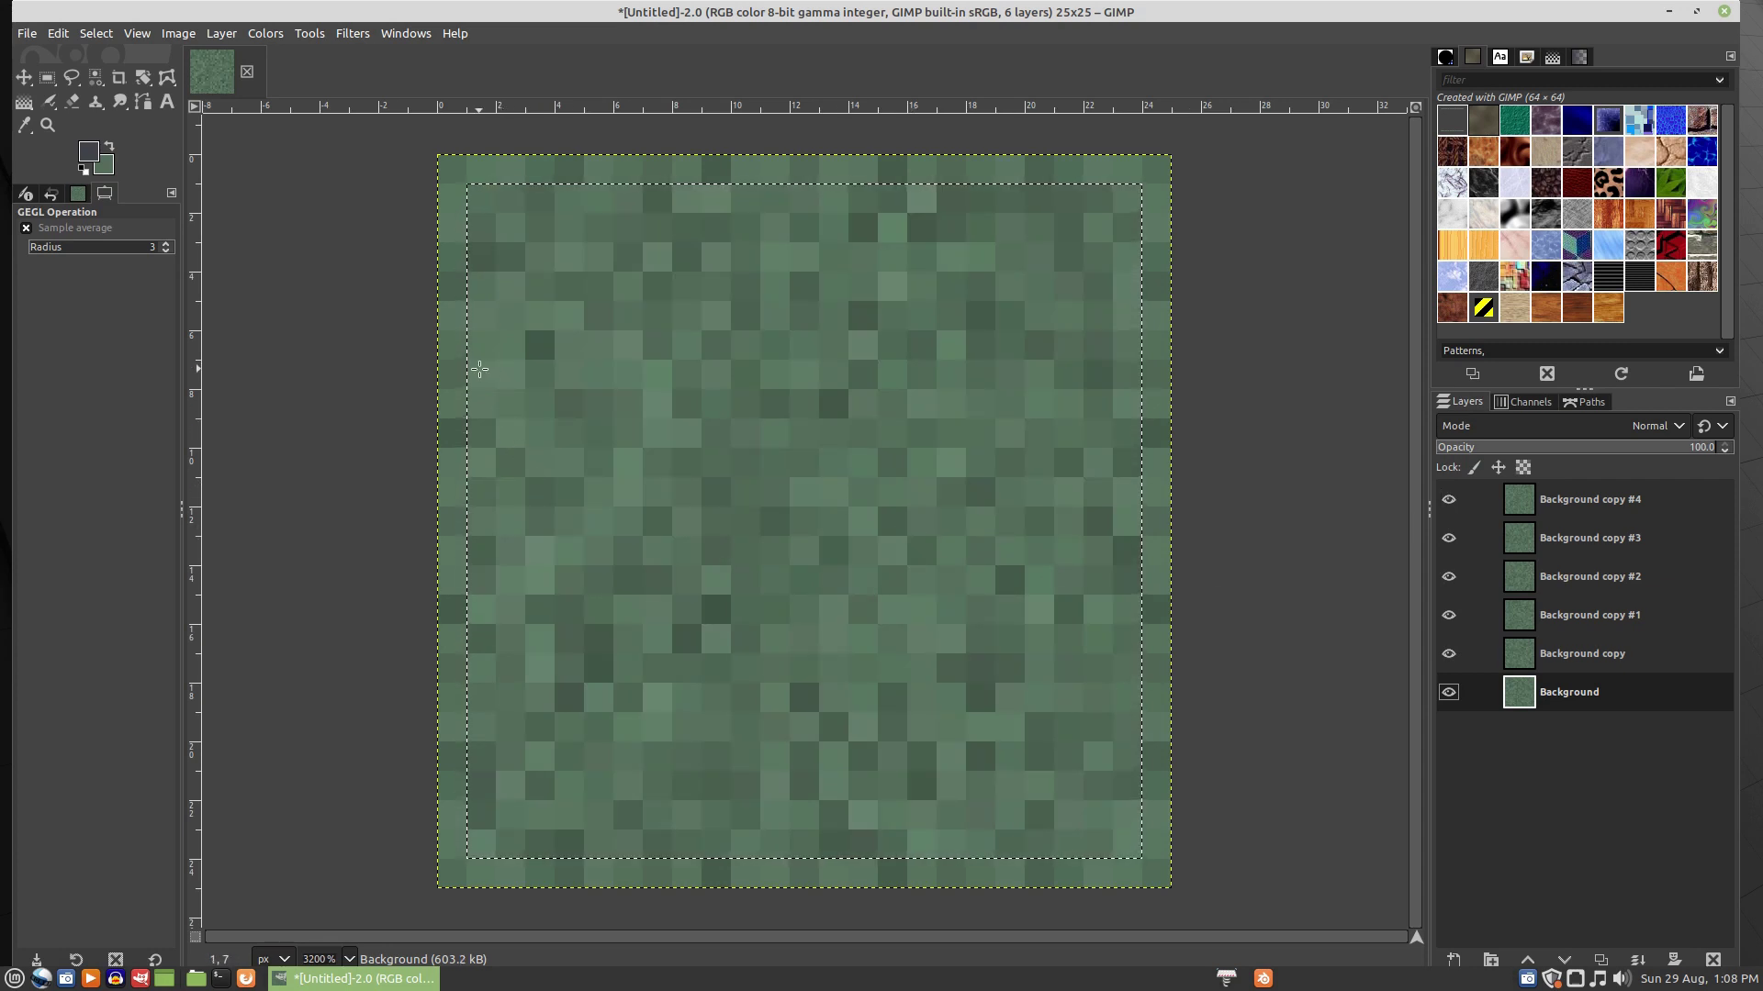
- Drop the interior selection and scale the image to 204 × 204 px with Cubic interpolation
{"action": "key", "text": "ctrl+shift+a"}
{"action": "left_click", "coordinate": [178, 36]}
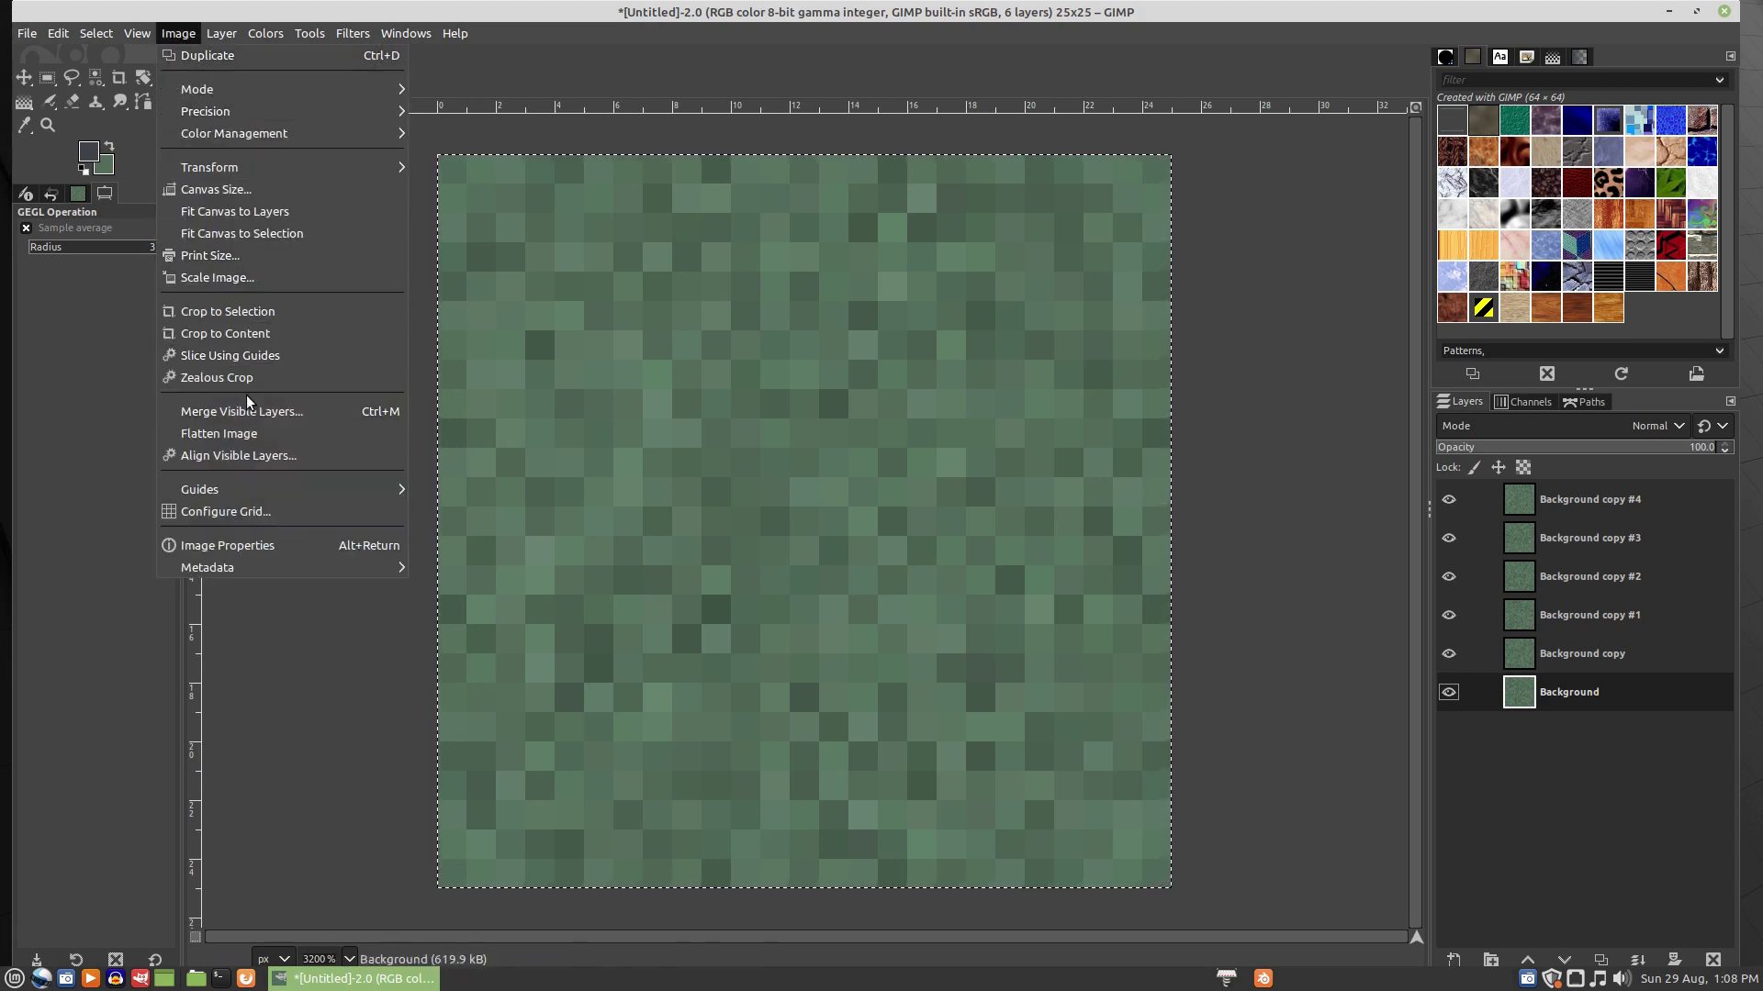
{"action": "left_click", "coordinate": [240, 278]}
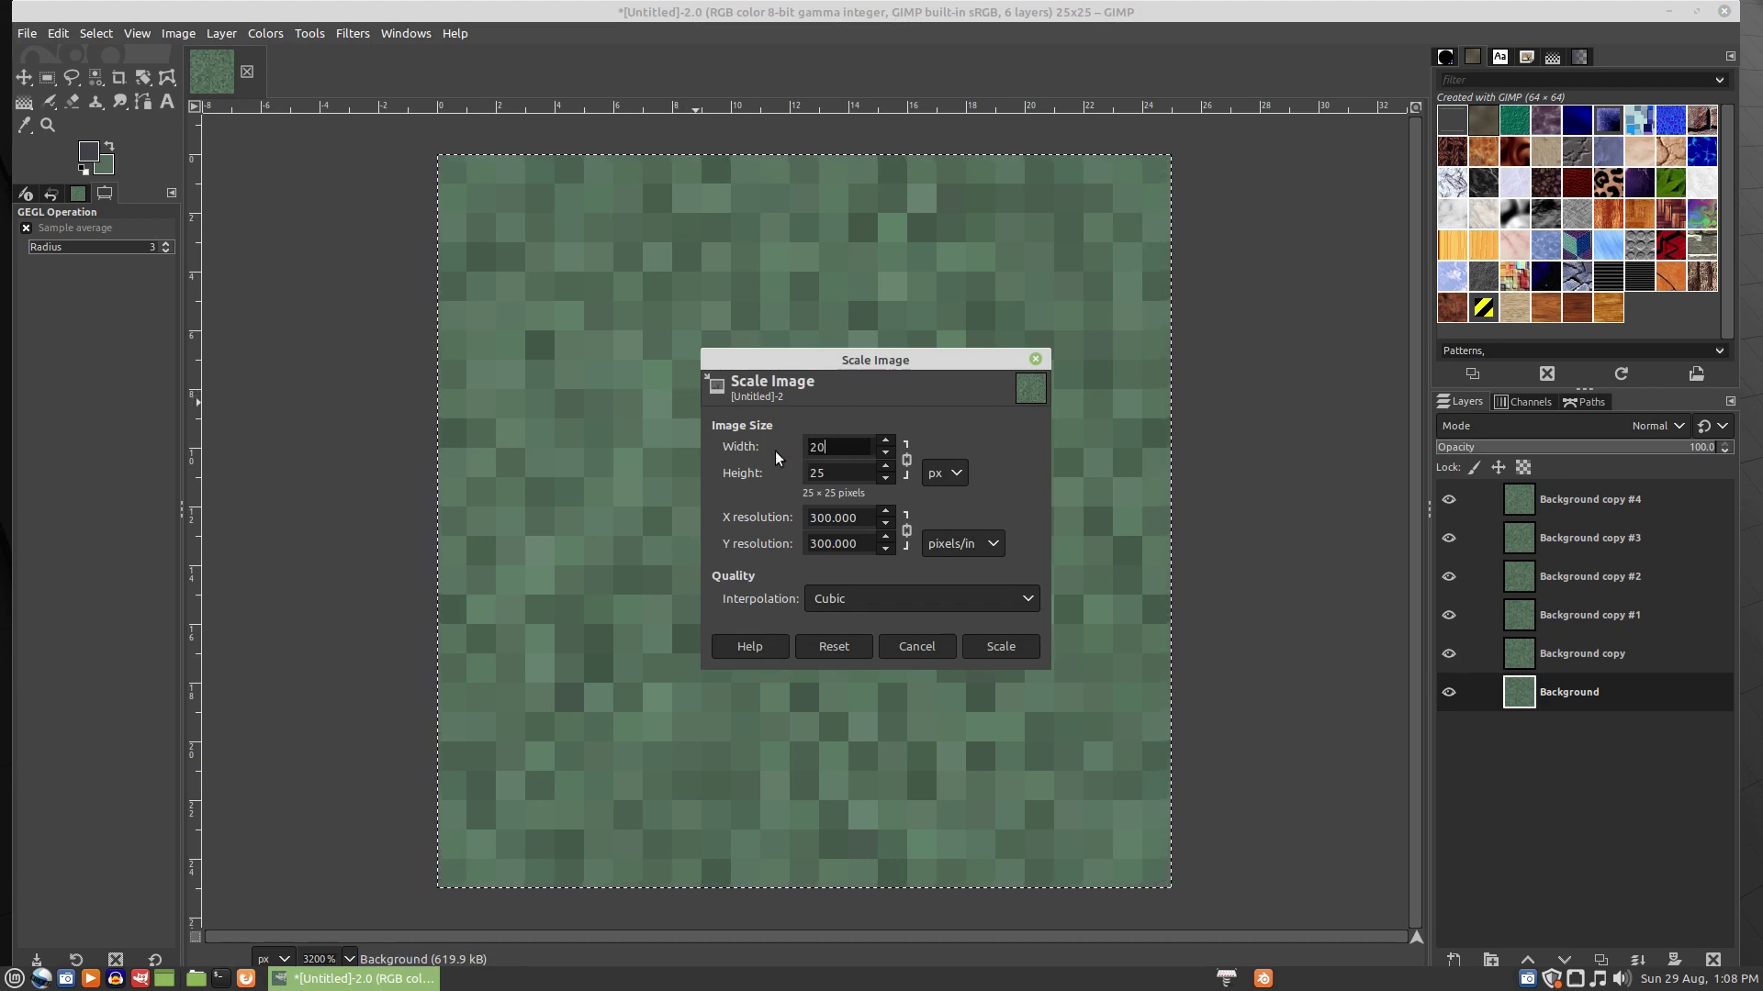
{"action": "left_click", "coordinate": [844, 470]}
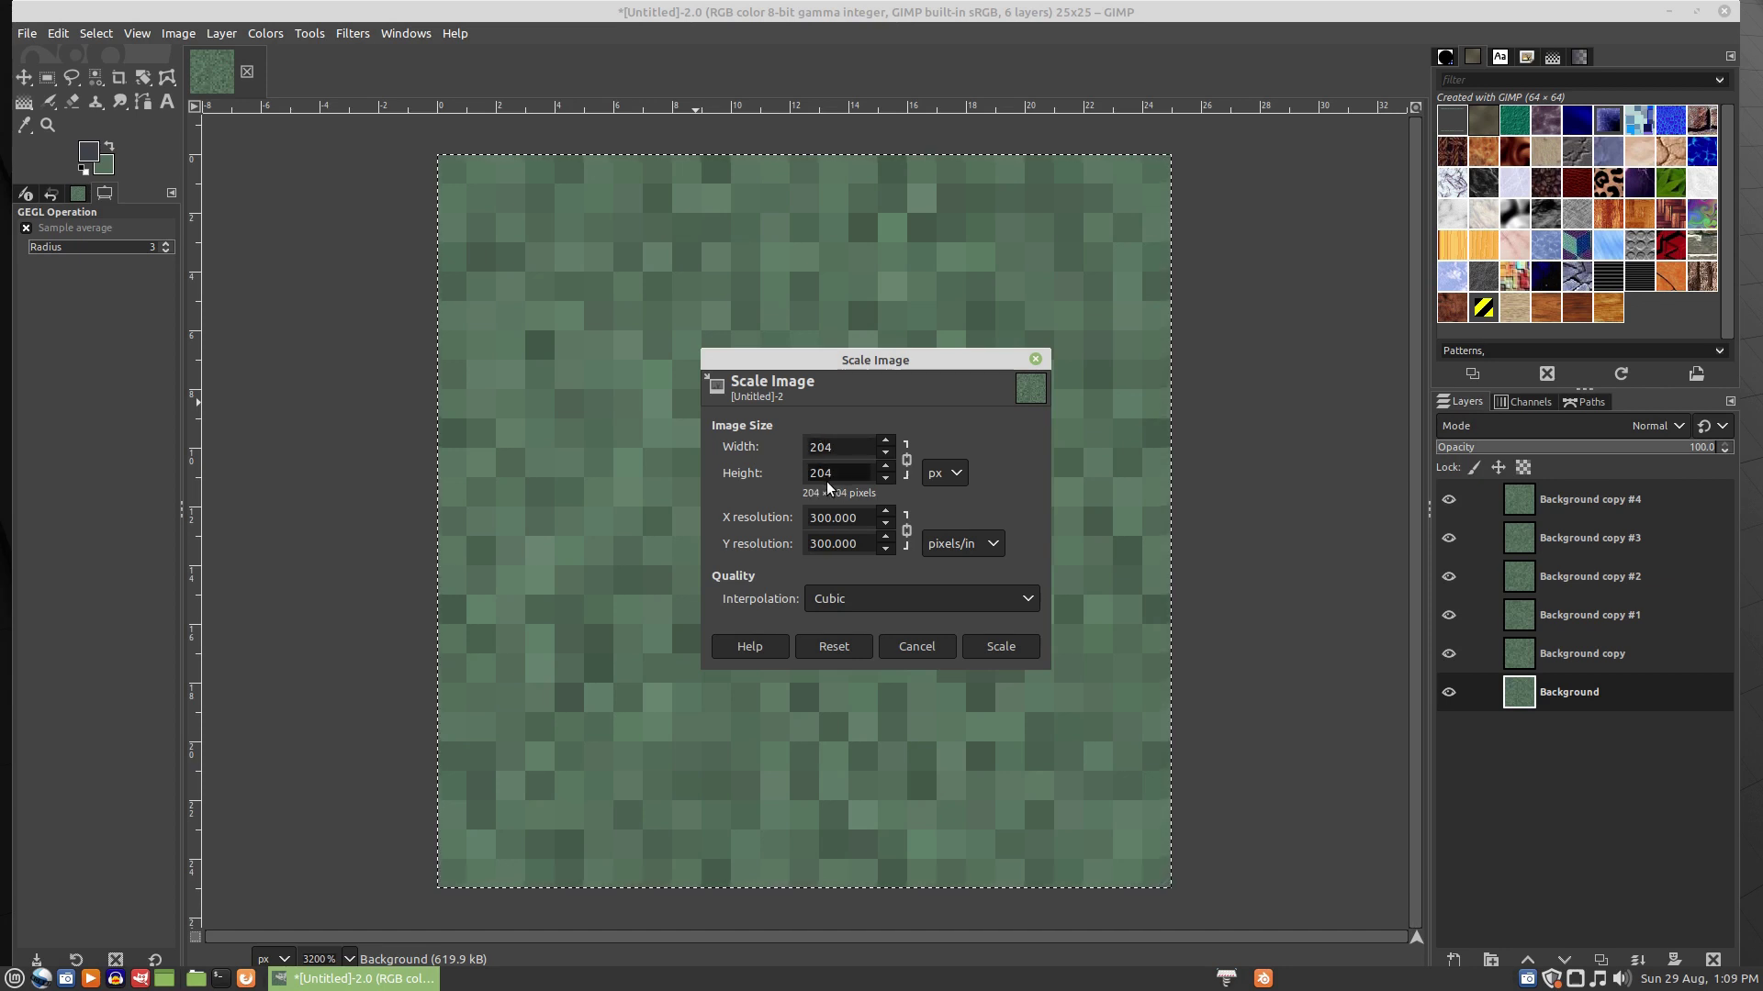
{"action": "left_click", "coordinate": [1000, 647]}
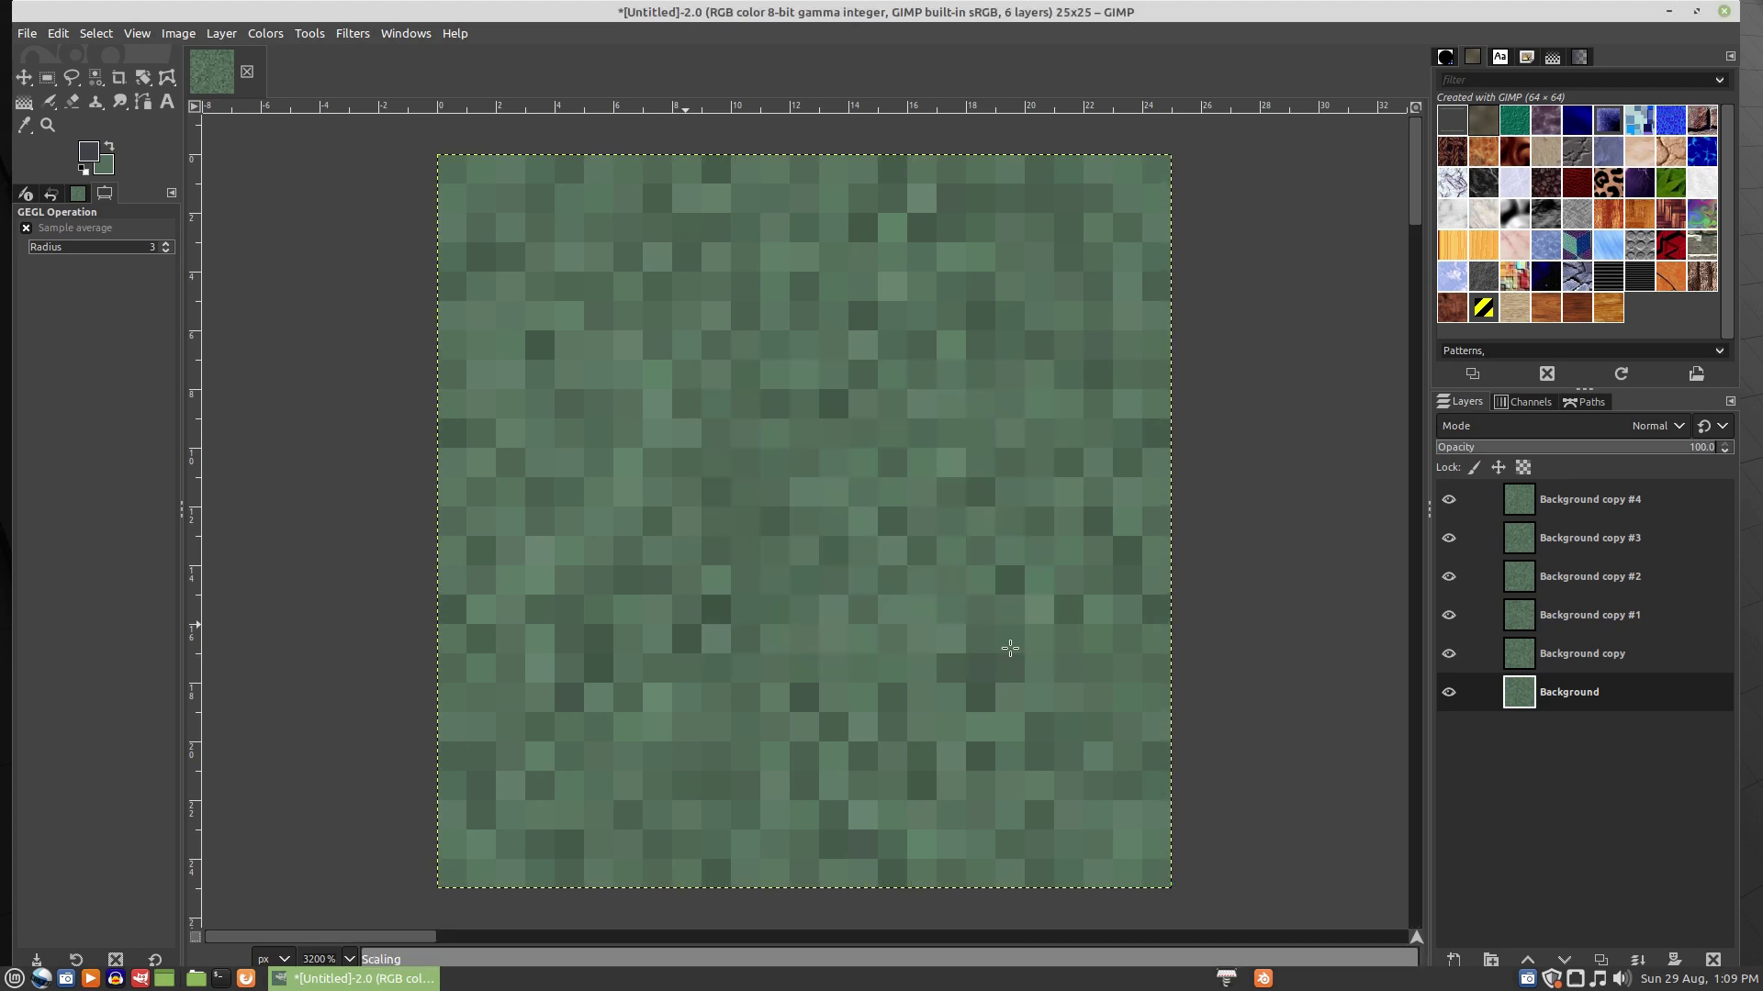
{"action": "scroll", "coordinate": [1010, 648], "scroll_direction": "down", "scroll_amount": 6}
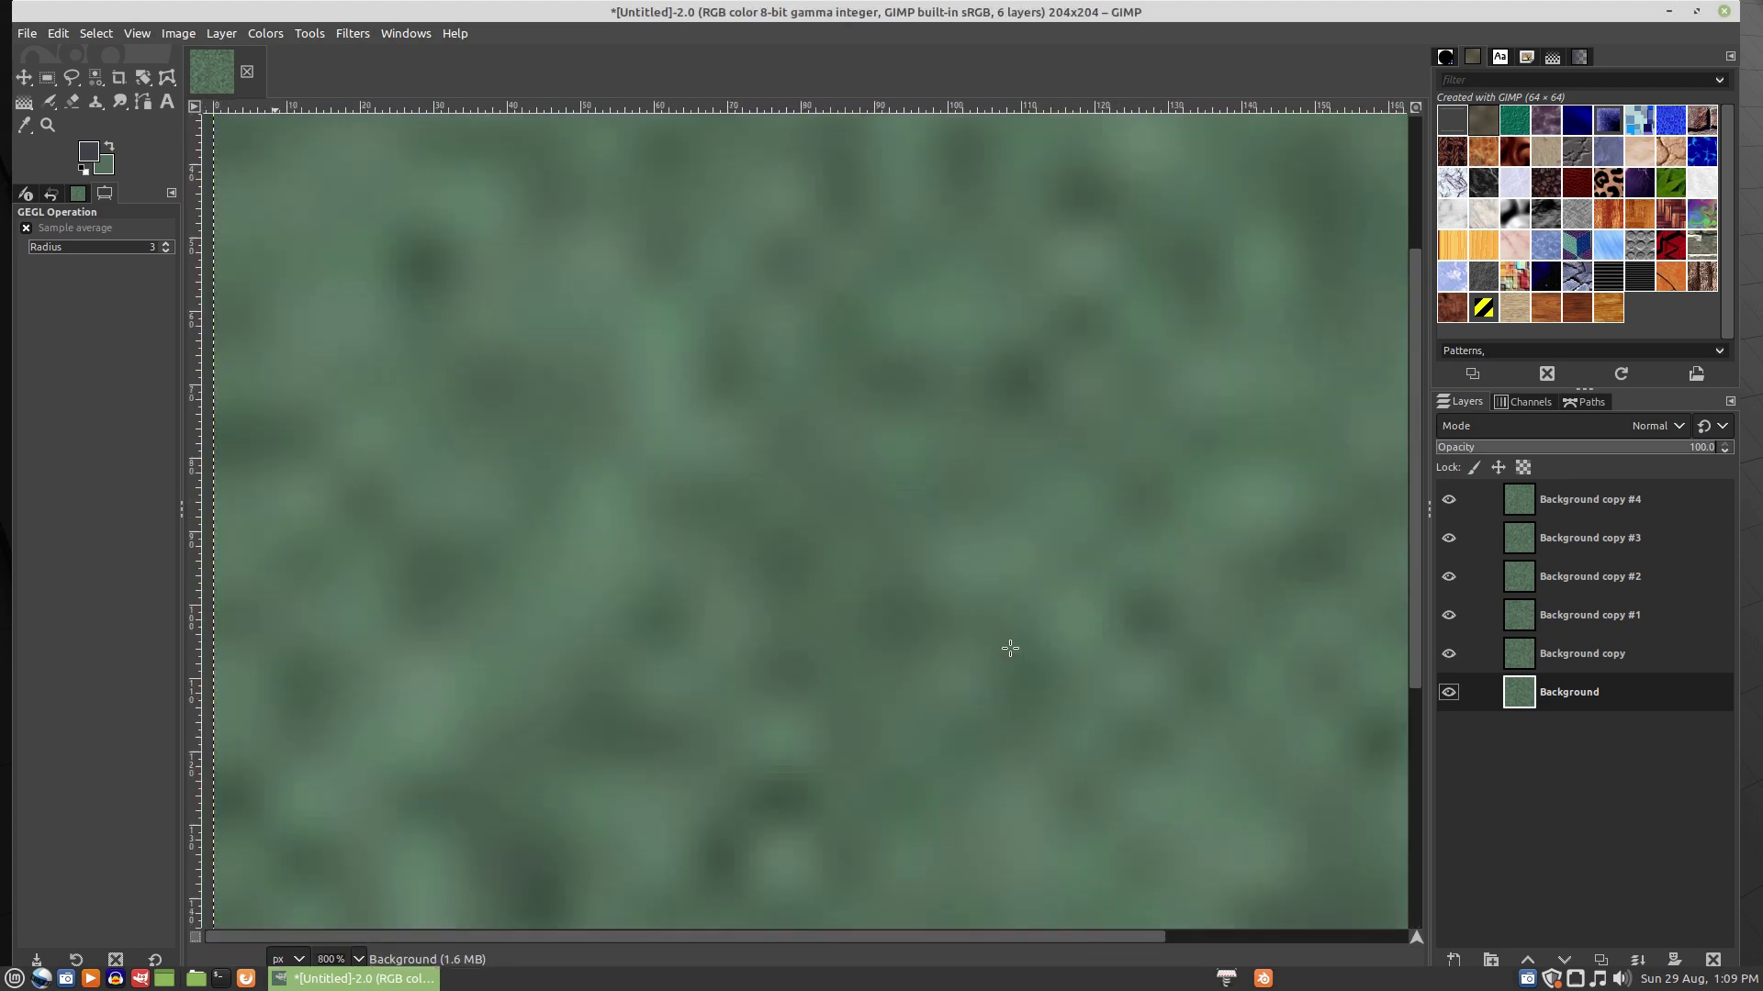
{"action": "scroll", "coordinate": [1009, 649], "scroll_direction": "down", "scroll_amount": 1}
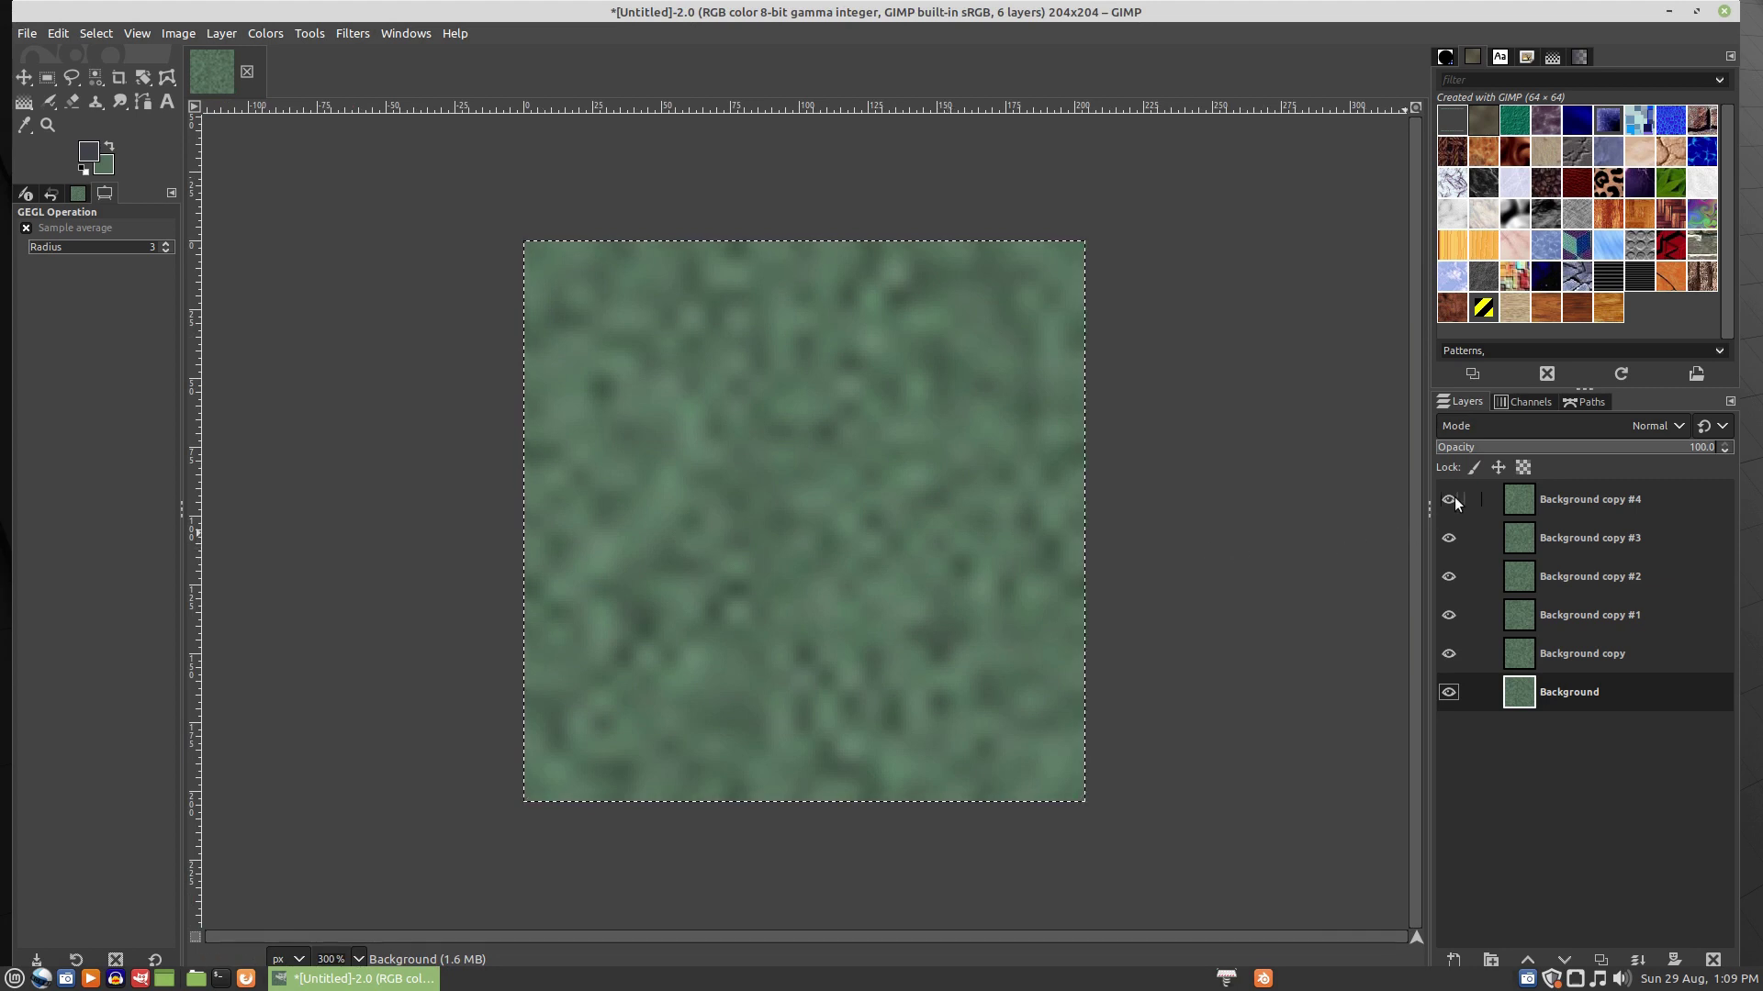
{"action": "mouse_move", "coordinate": [1455, 503]}
{"action": "left_mouse_down"}
{"action": "mouse_move", "coordinate": [1445, 658]}
{"action": "mouse_move", "coordinate": [1448, 501]}
{"action": "left_mouse_up"}
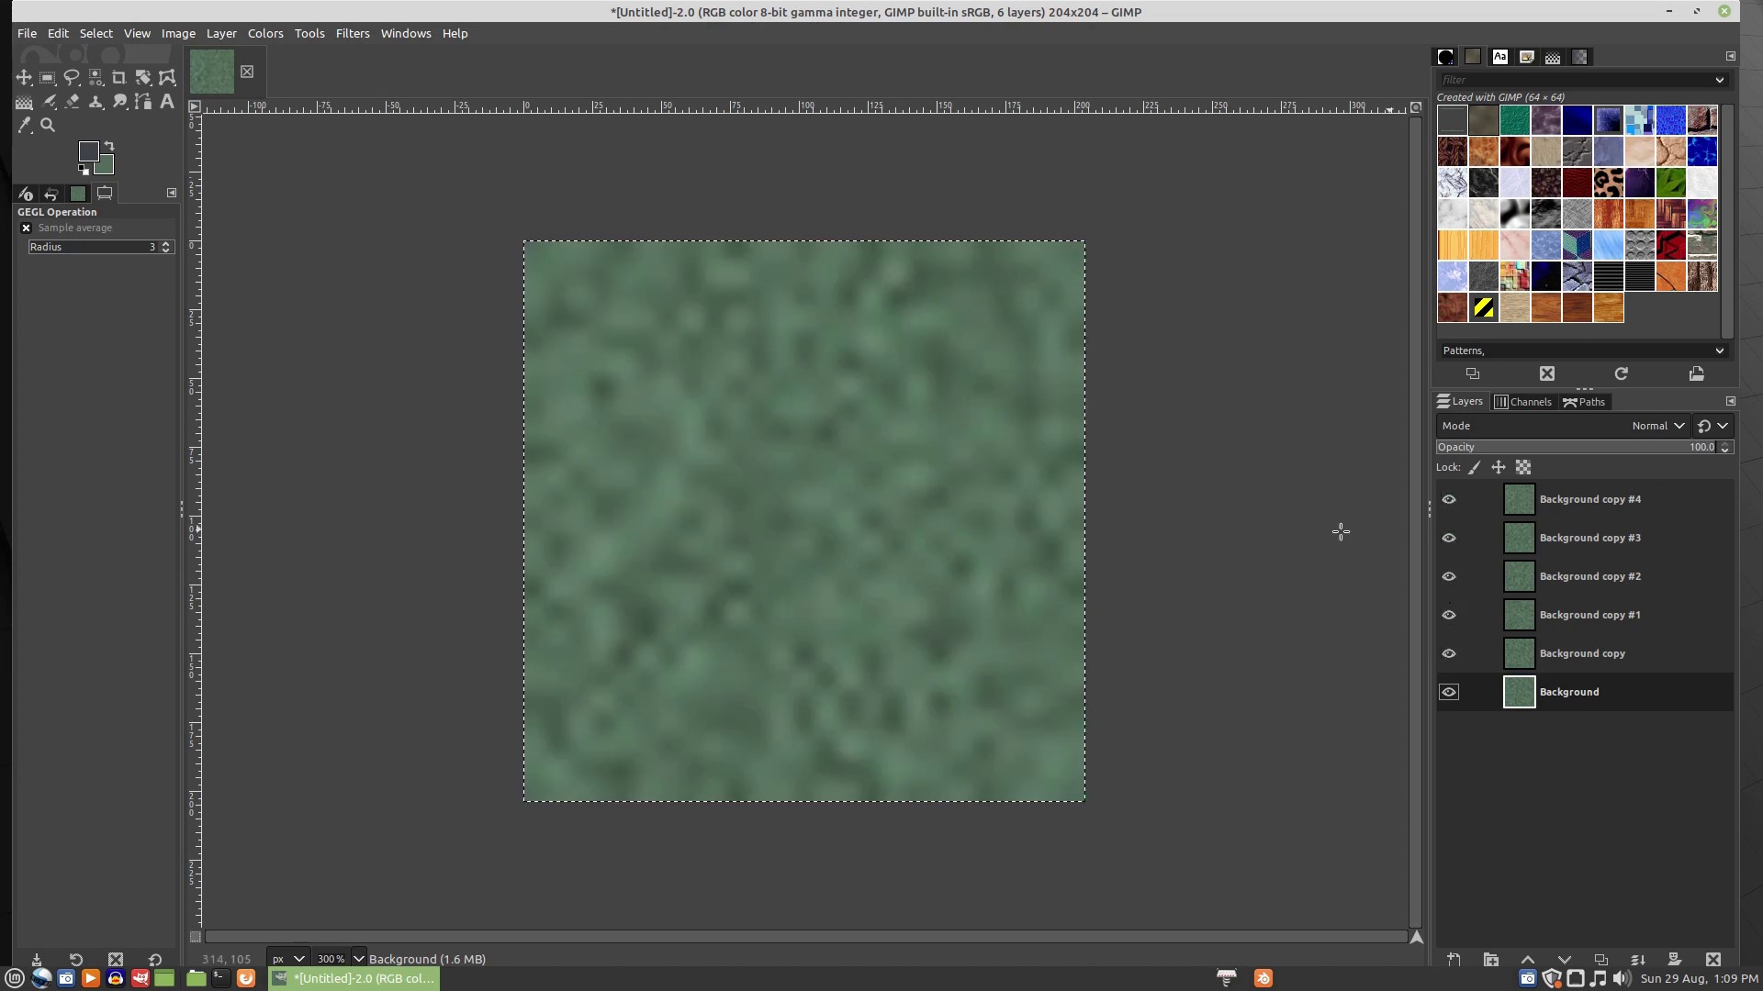
- Select the entire image and shrink the selection by 2 px
{"action": "left_click", "coordinate": [97, 33]}
{"action": "left_click", "coordinate": [114, 53]}
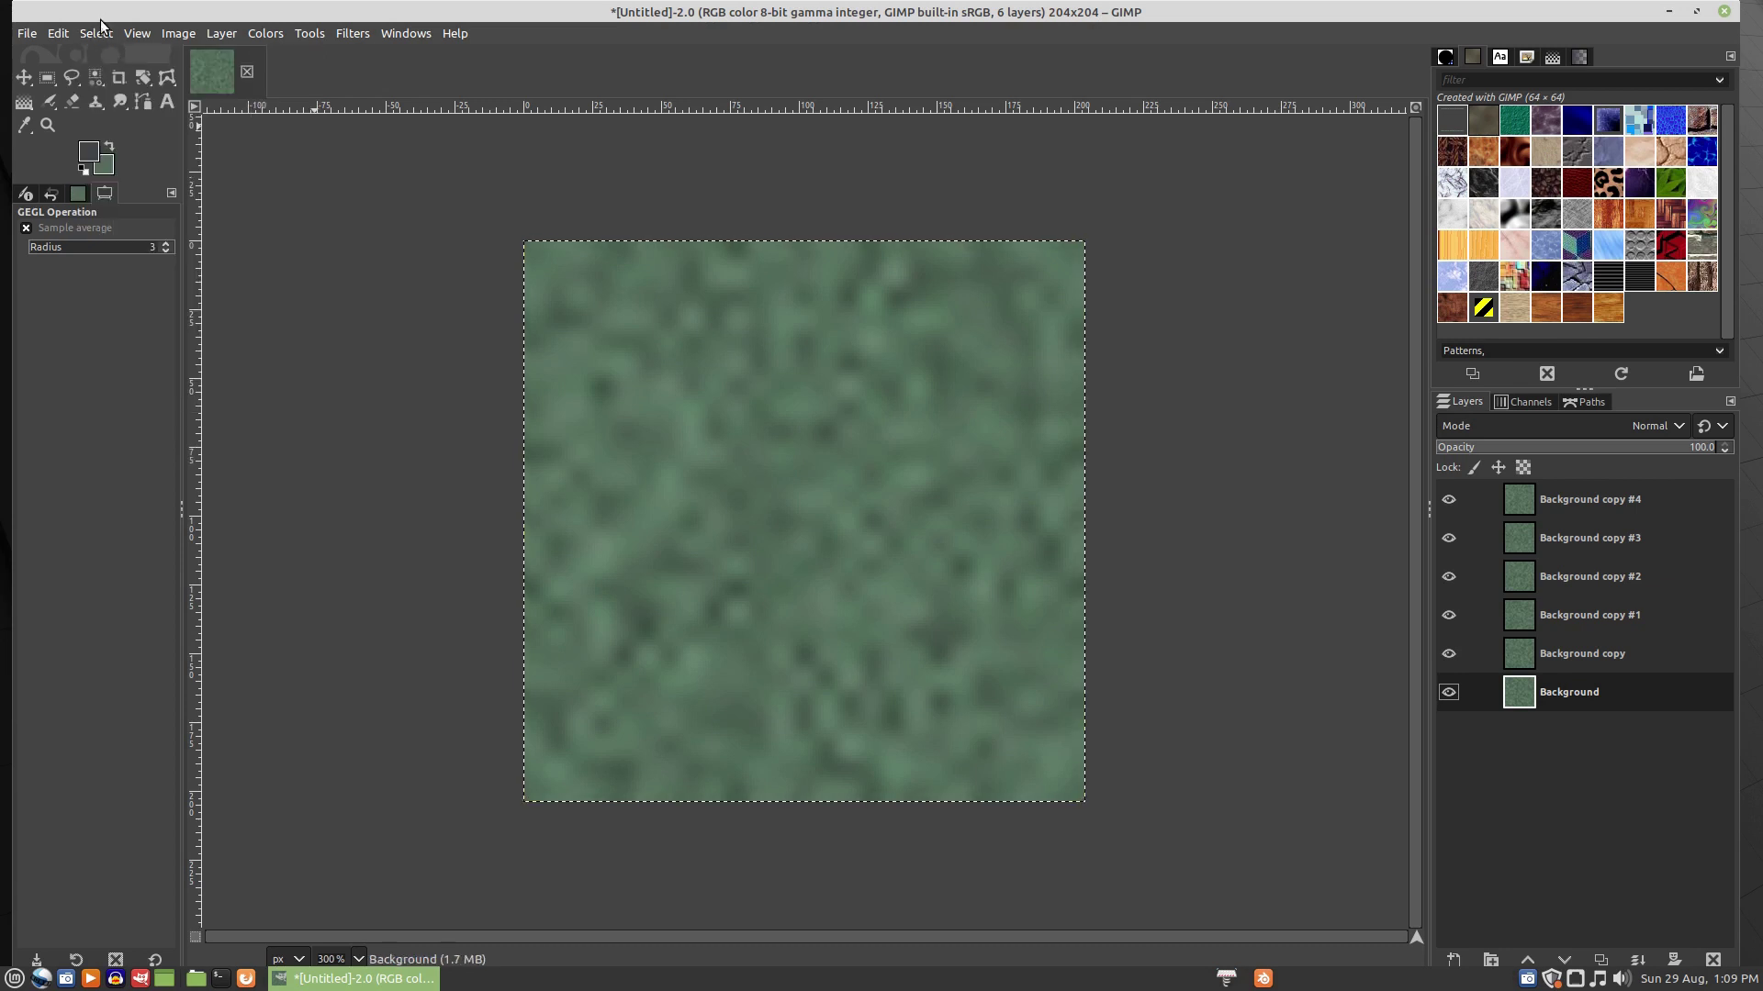
{"action": "left_click", "coordinate": [99, 31]}
{"action": "left_click", "coordinate": [124, 267]}
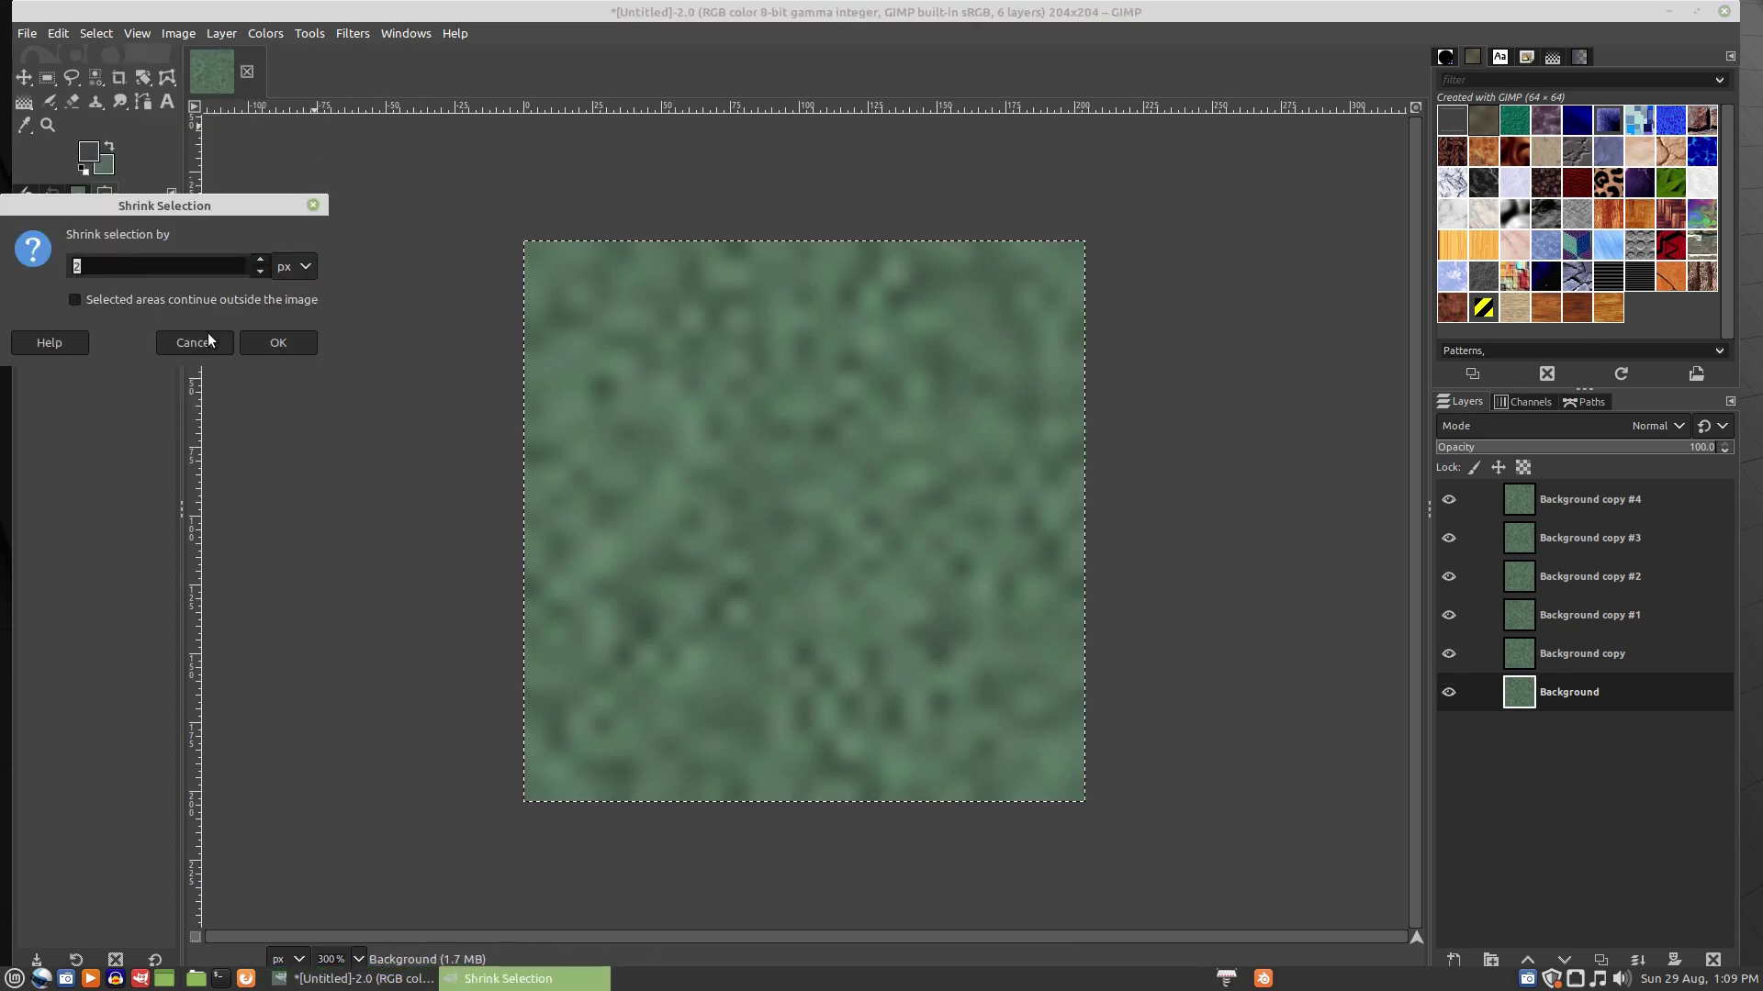
{"action": "left_click", "coordinate": [269, 345]}
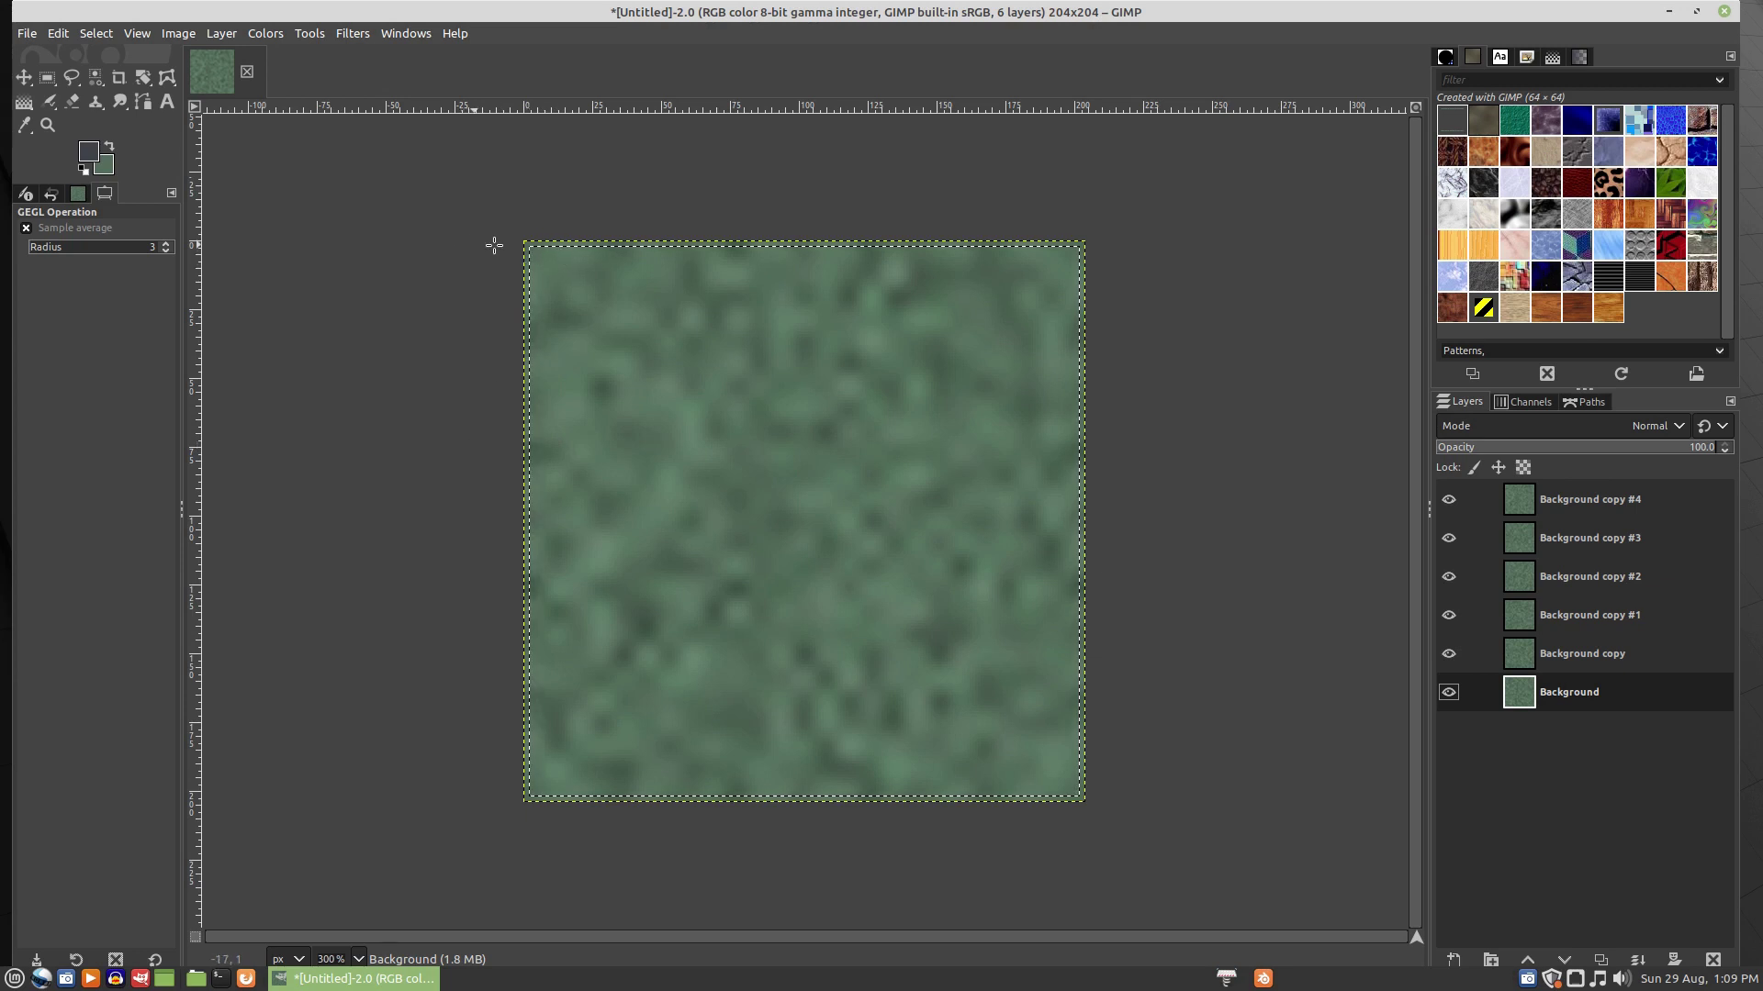
- Crop the image to the shrunken selection so the canvas is 200 × 200 px
{"action": "right_click", "coordinate": [392, 261]}
{"action": "mouse_move", "coordinate": [442, 311]}
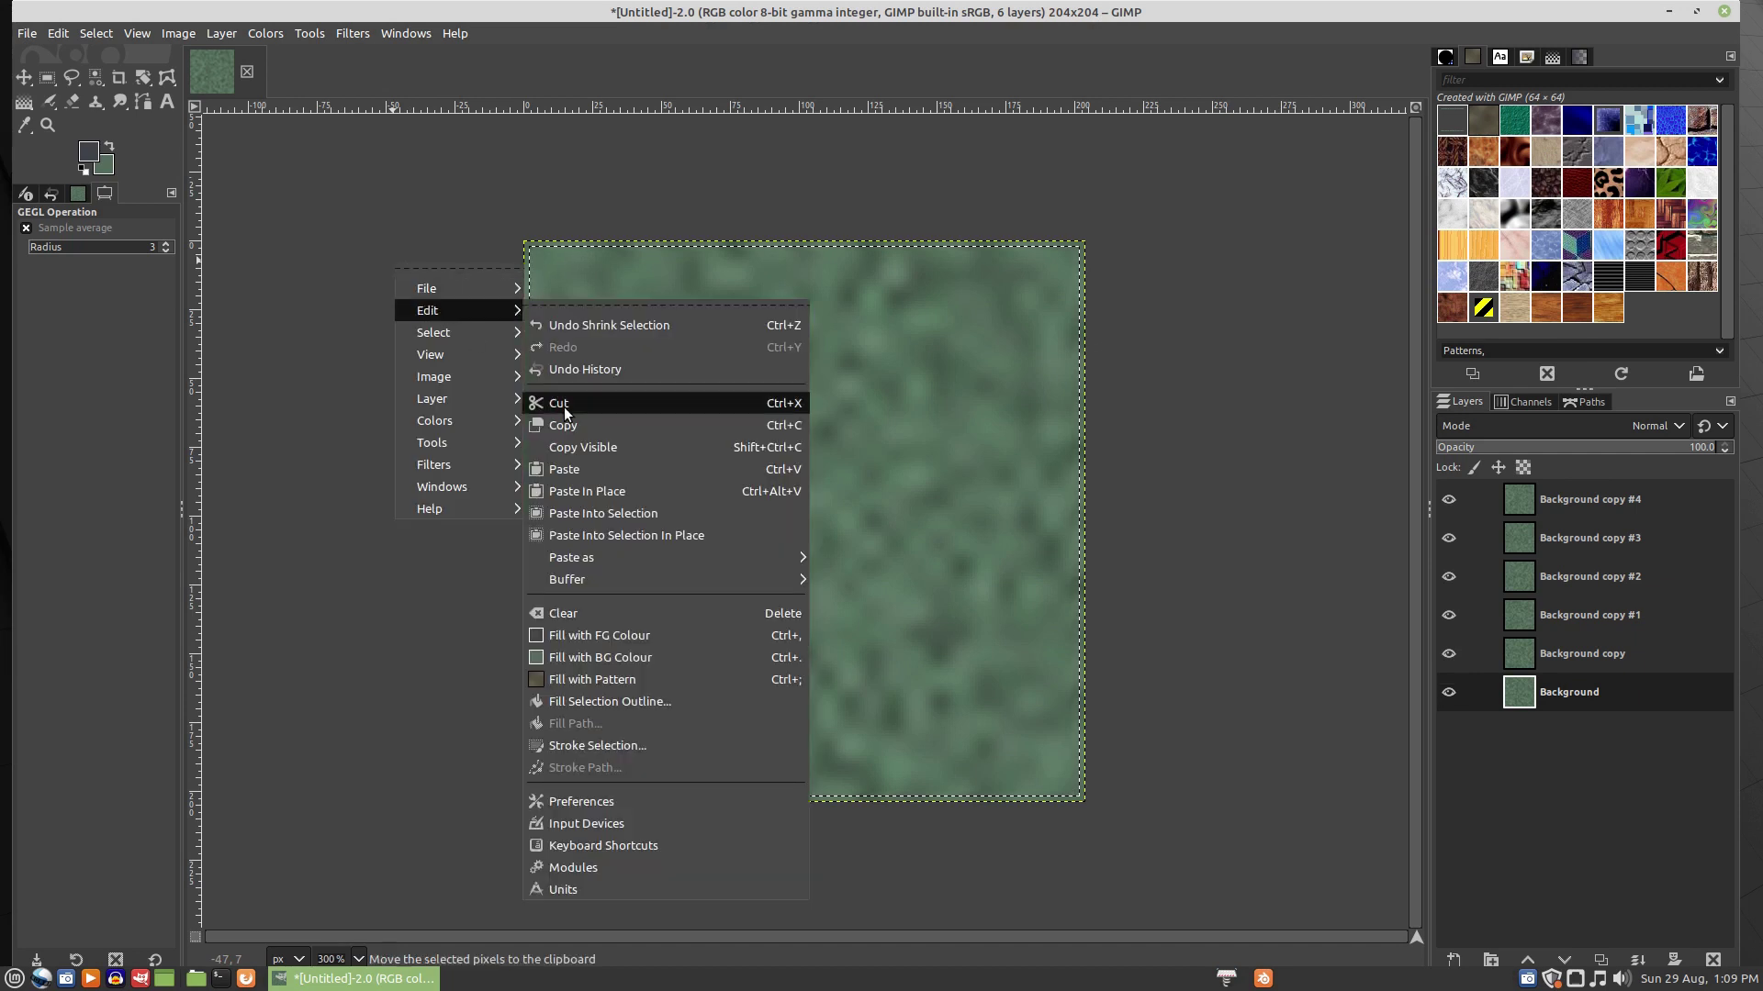
{"action": "mouse_move", "coordinate": [449, 387]}
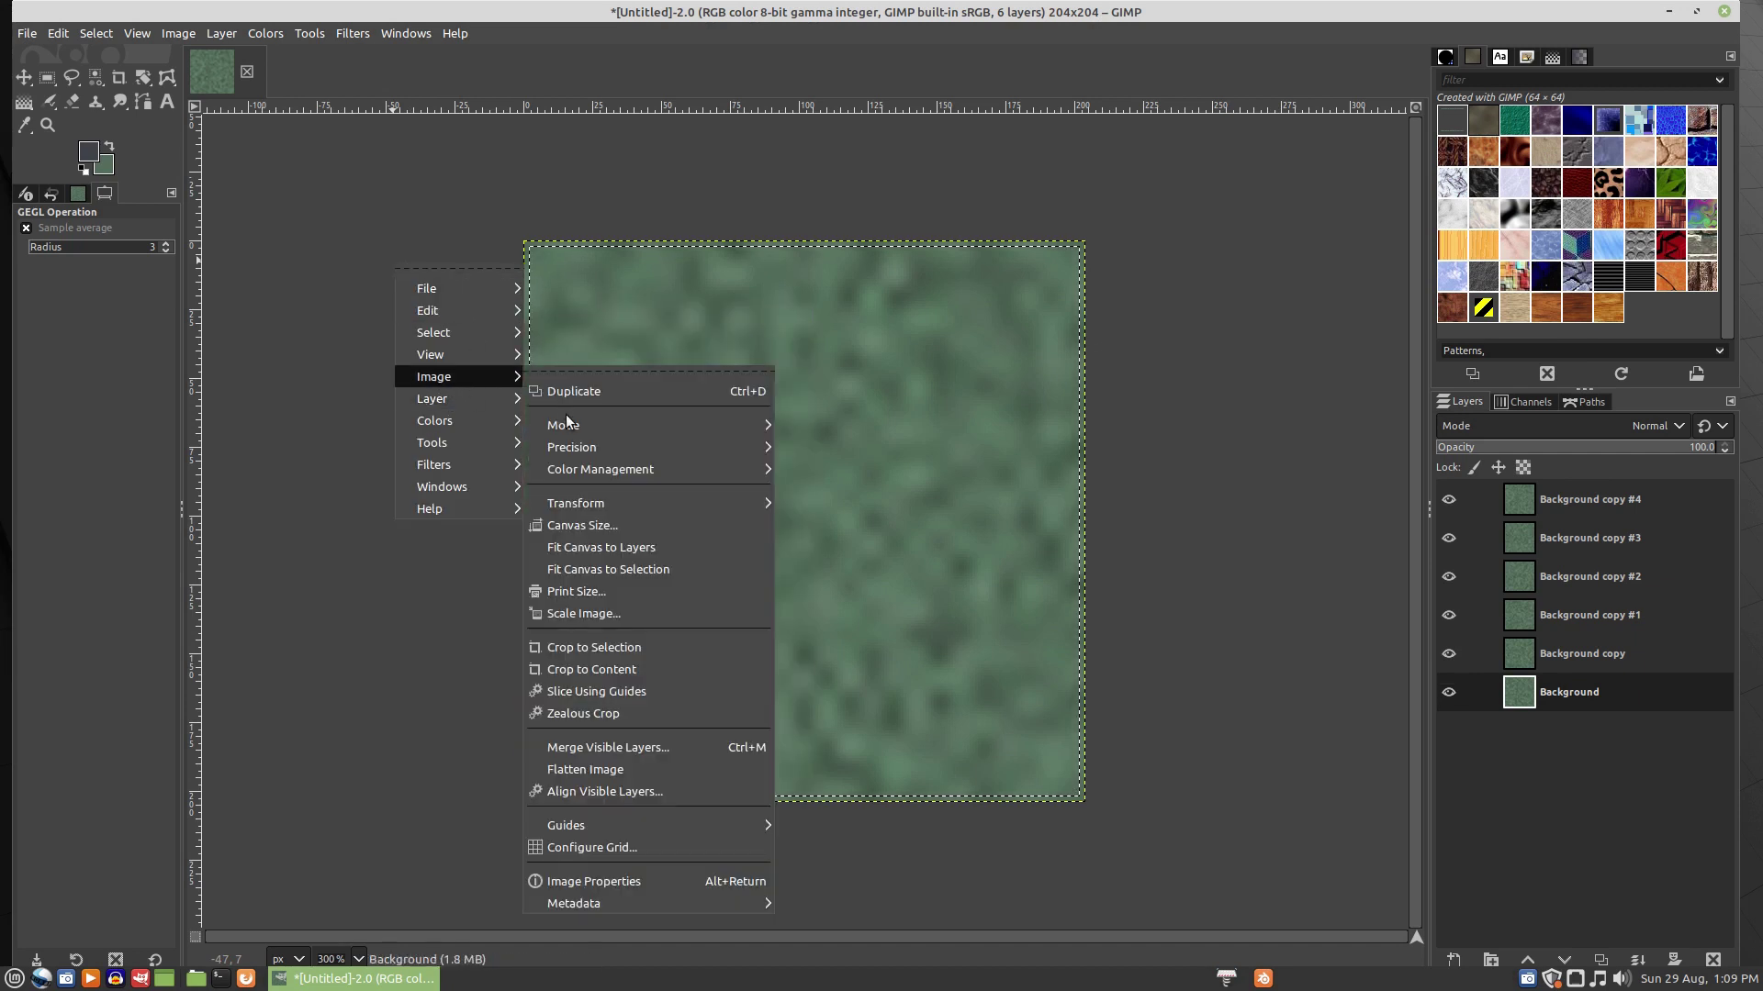
{"action": "left_click", "coordinate": [593, 647]}
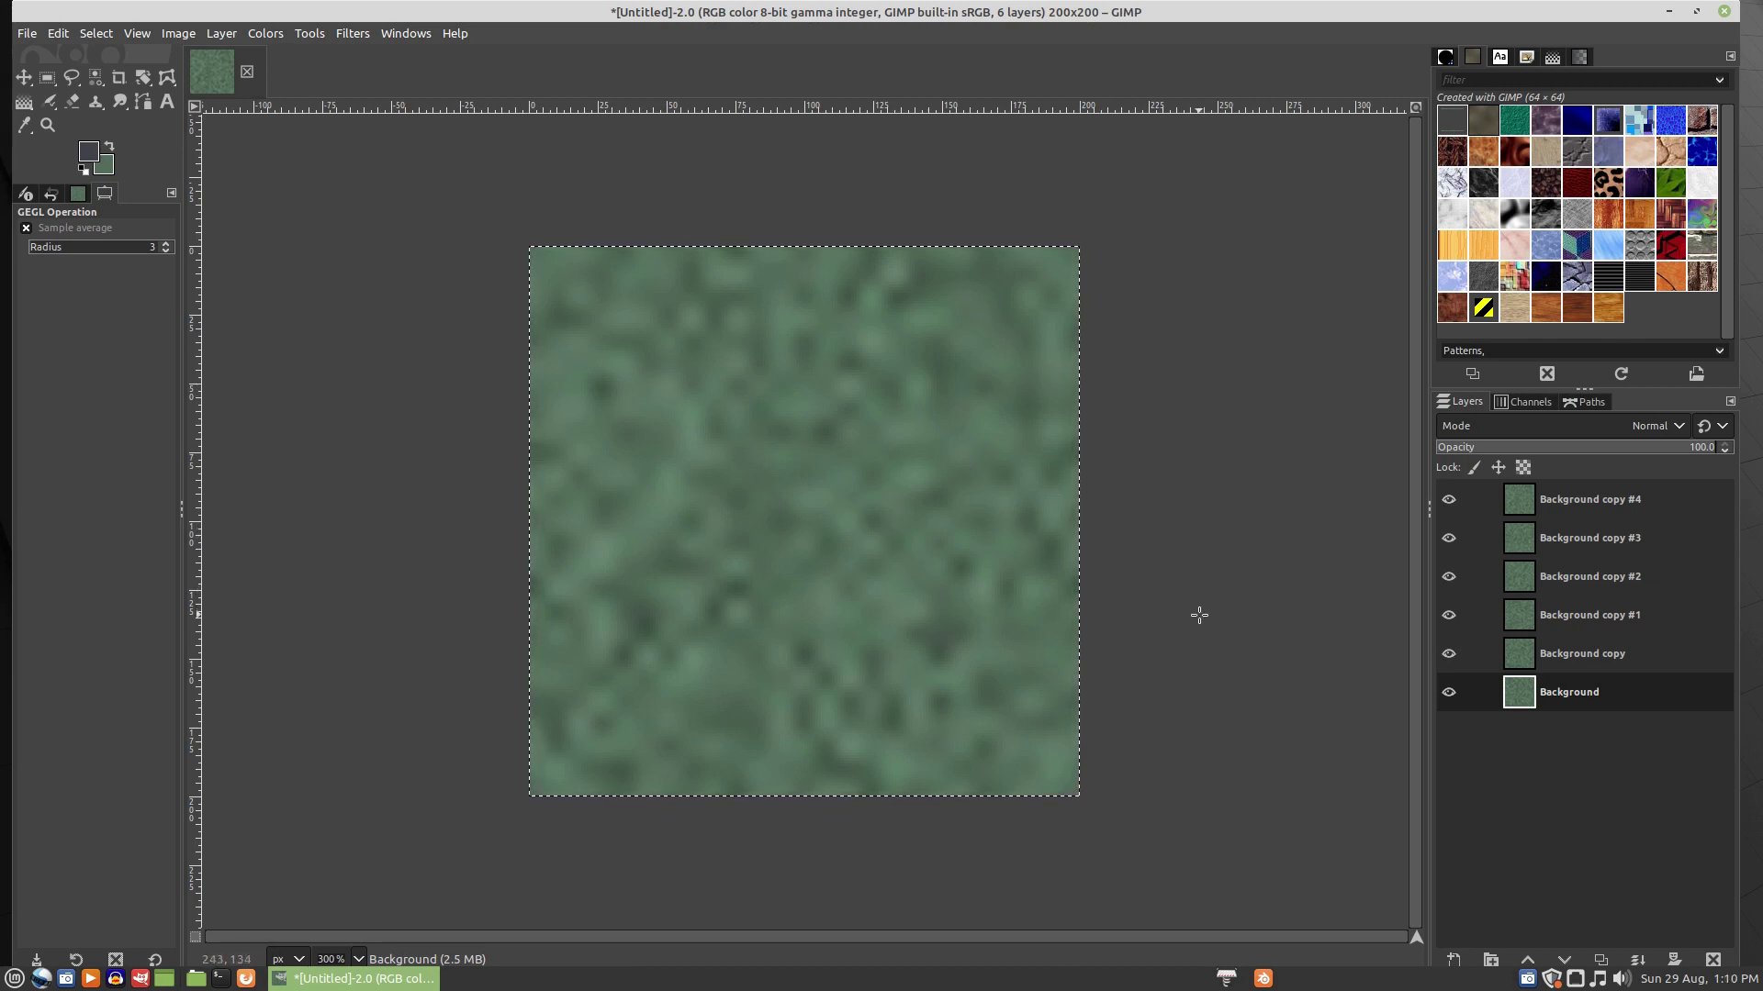
- Compare the tile variants by temporarily hiding Background copy #4 and Background copy #3, and restore their visibility
{"action": "left_click", "coordinate": [1449, 501]}
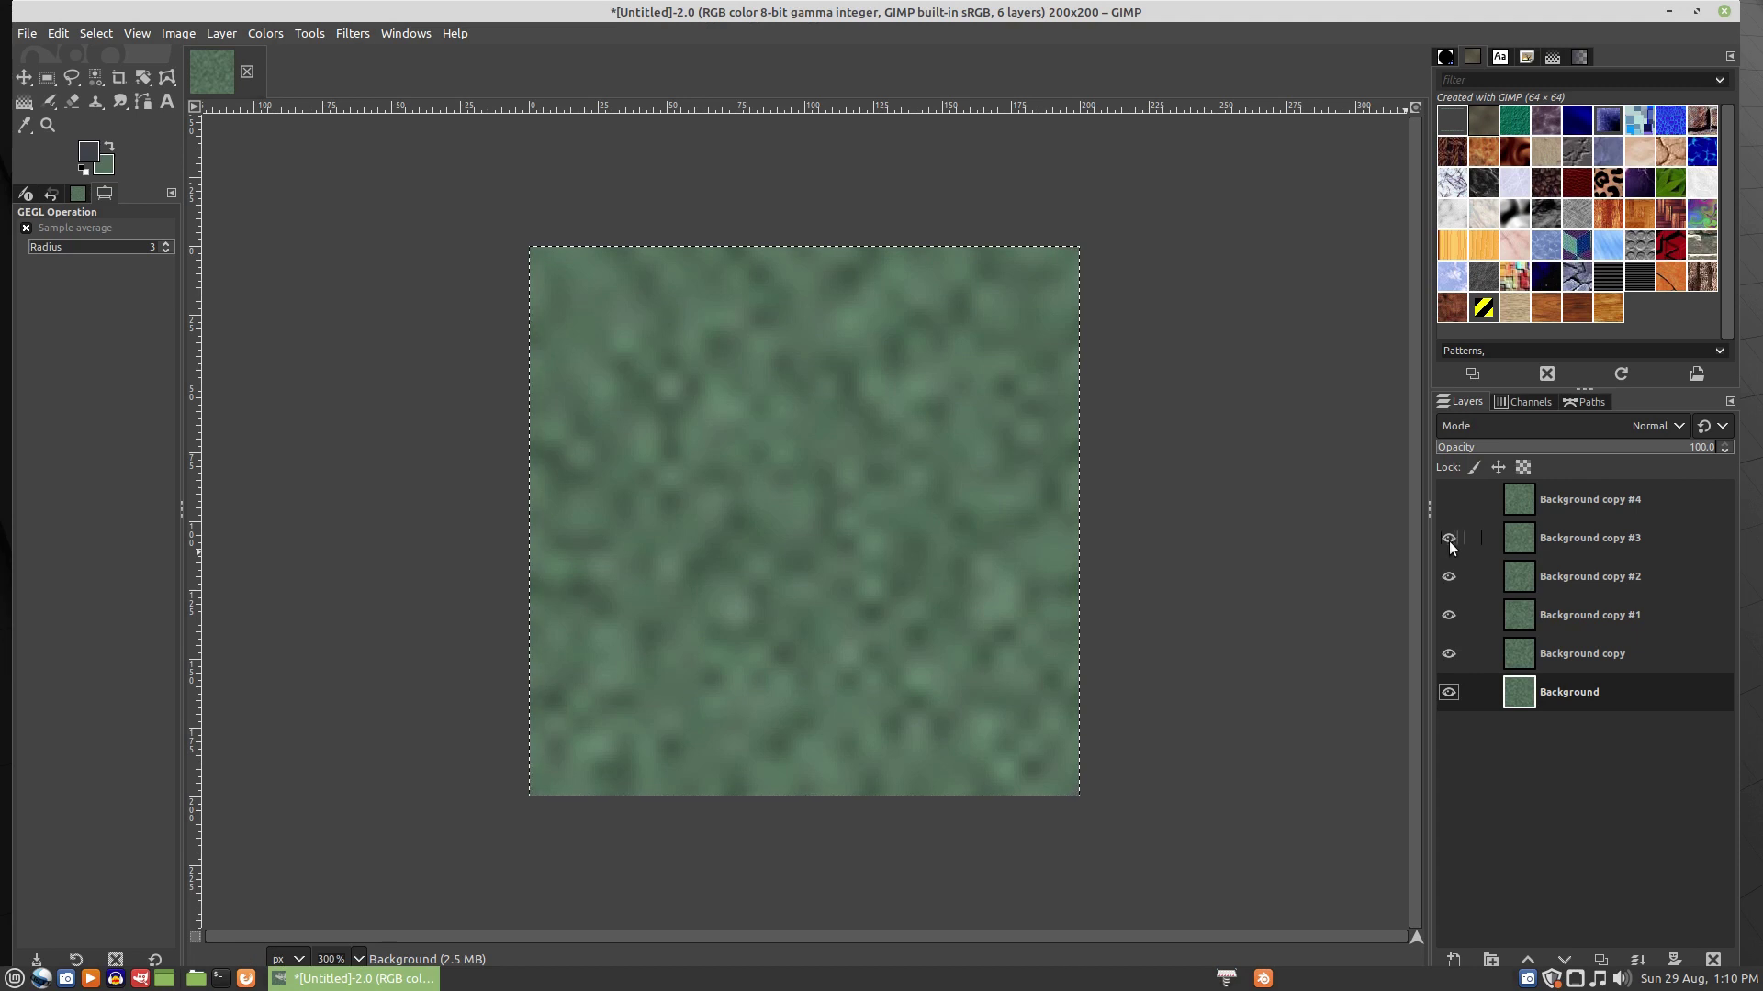
{"action": "left_click", "coordinate": [1449, 540]}
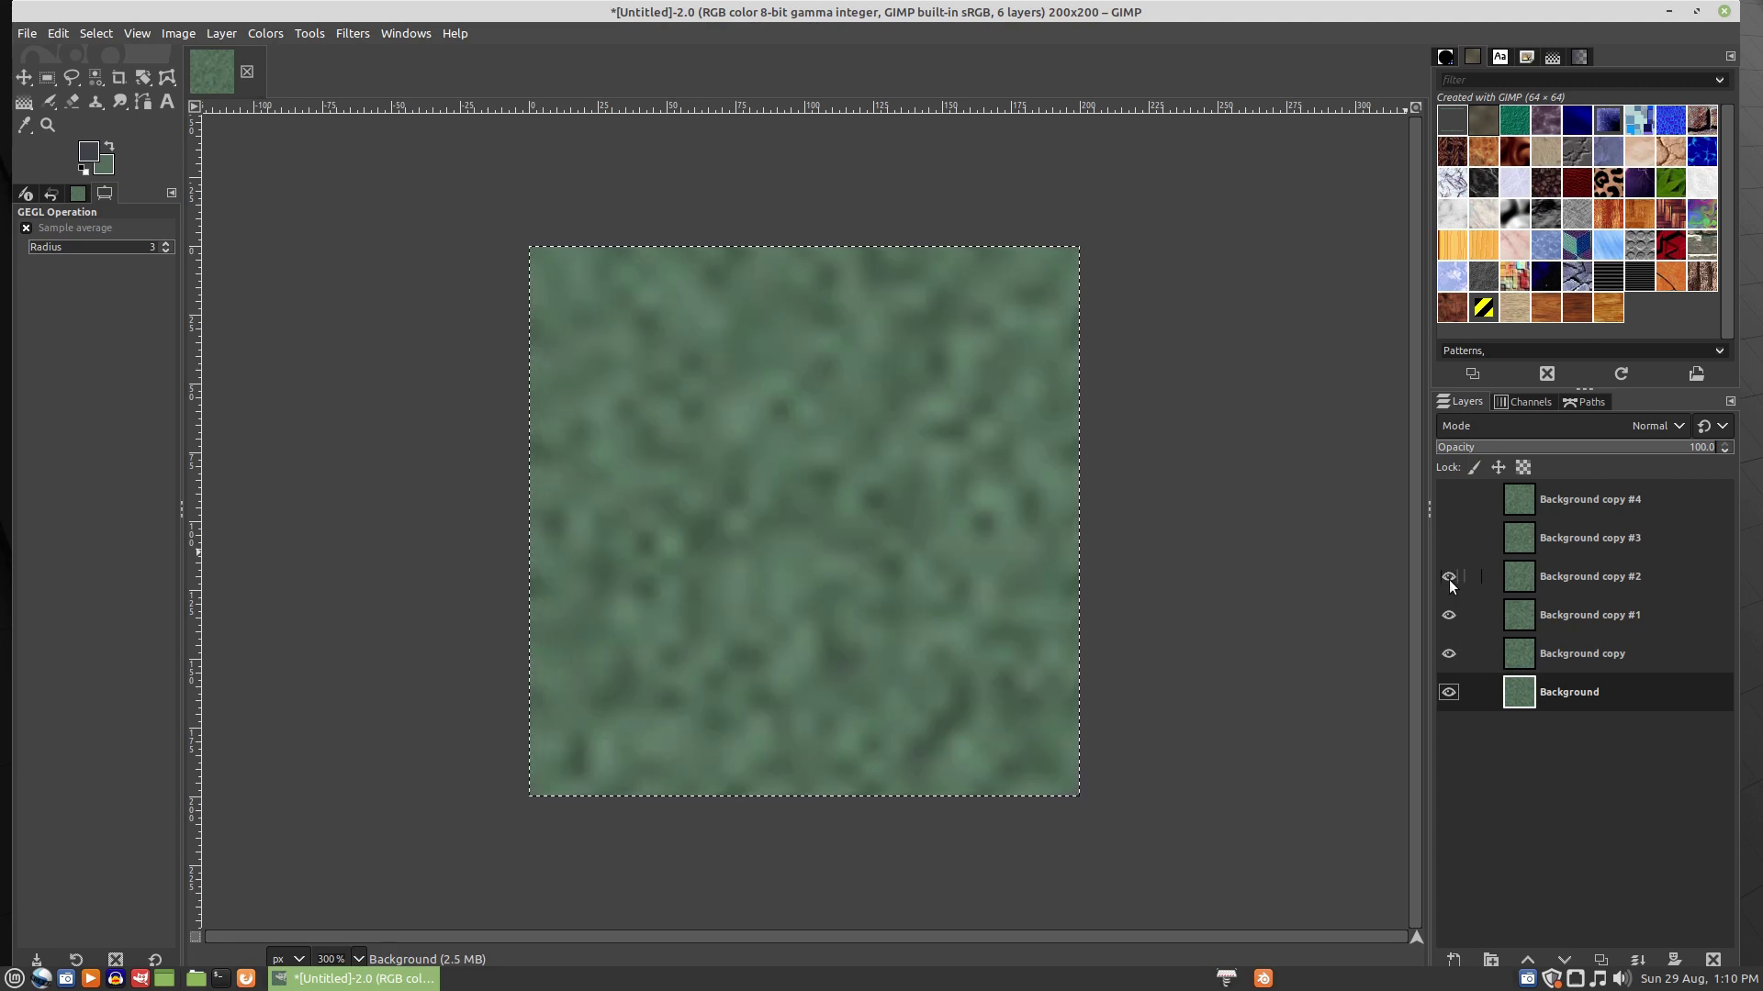
{"action": "left_click", "coordinate": [1449, 542]}
{"action": "left_click", "coordinate": [1449, 502]}
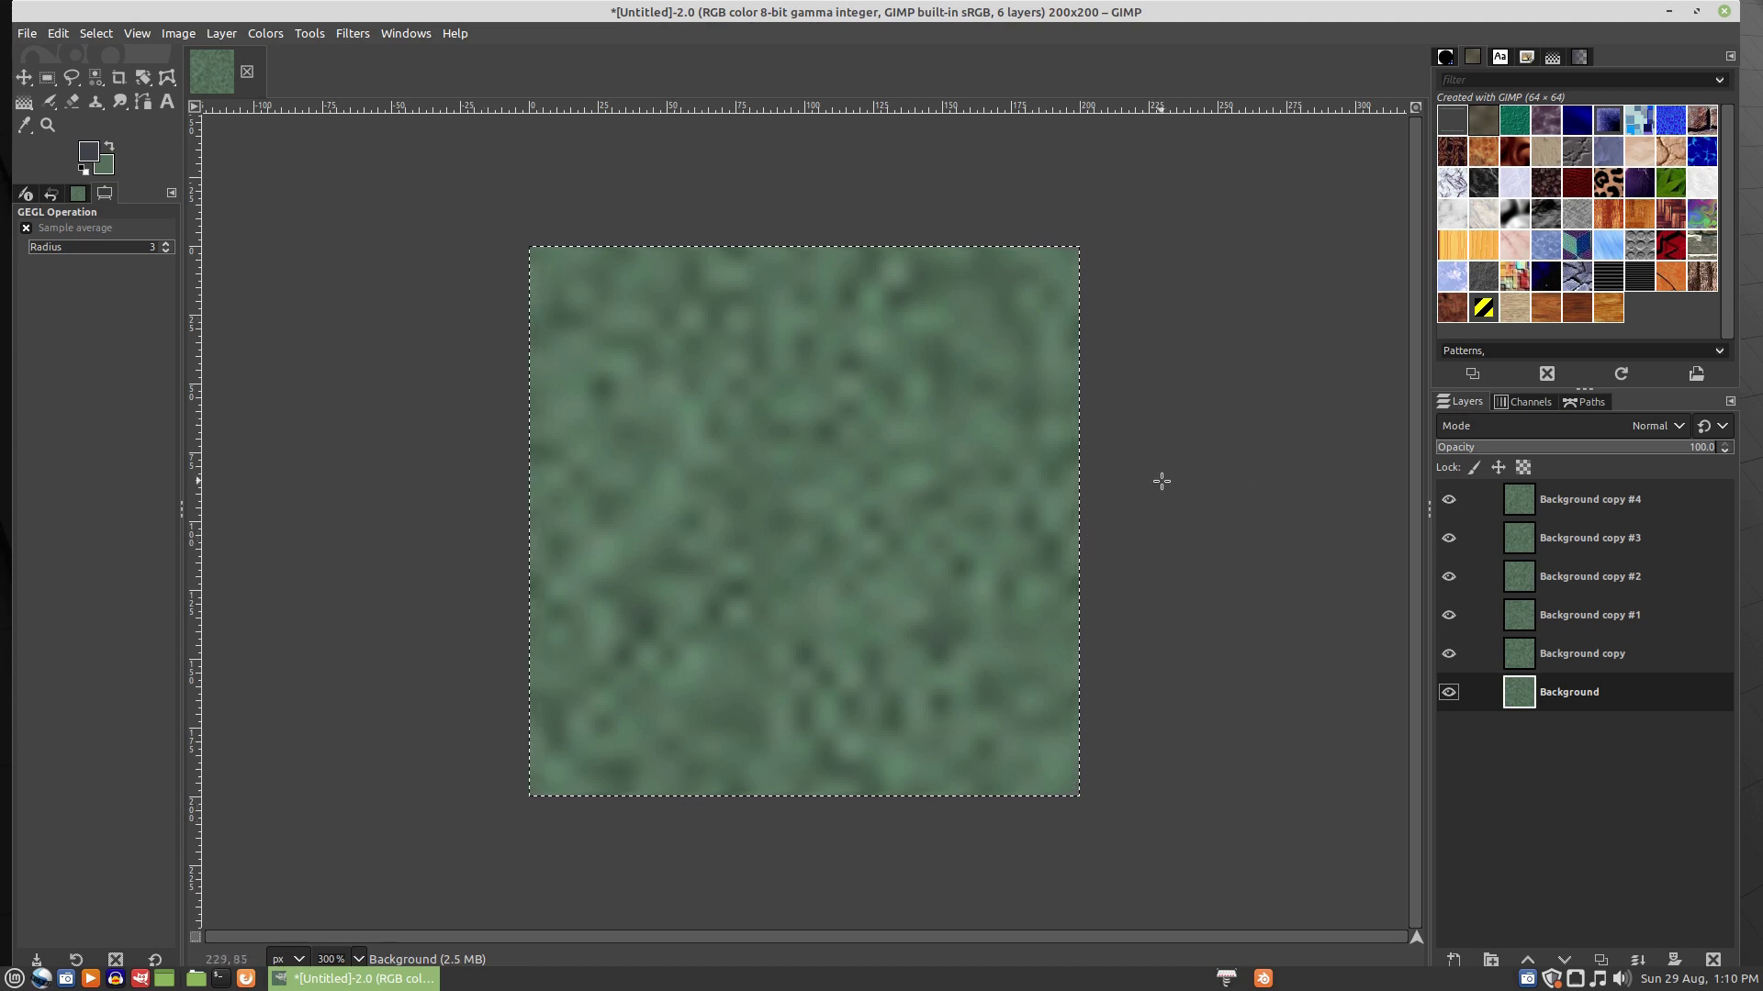
- Add two new transparent 200 × 200 px layers above Background copy #4
{"action": "right_click", "coordinate": [1556, 497]}
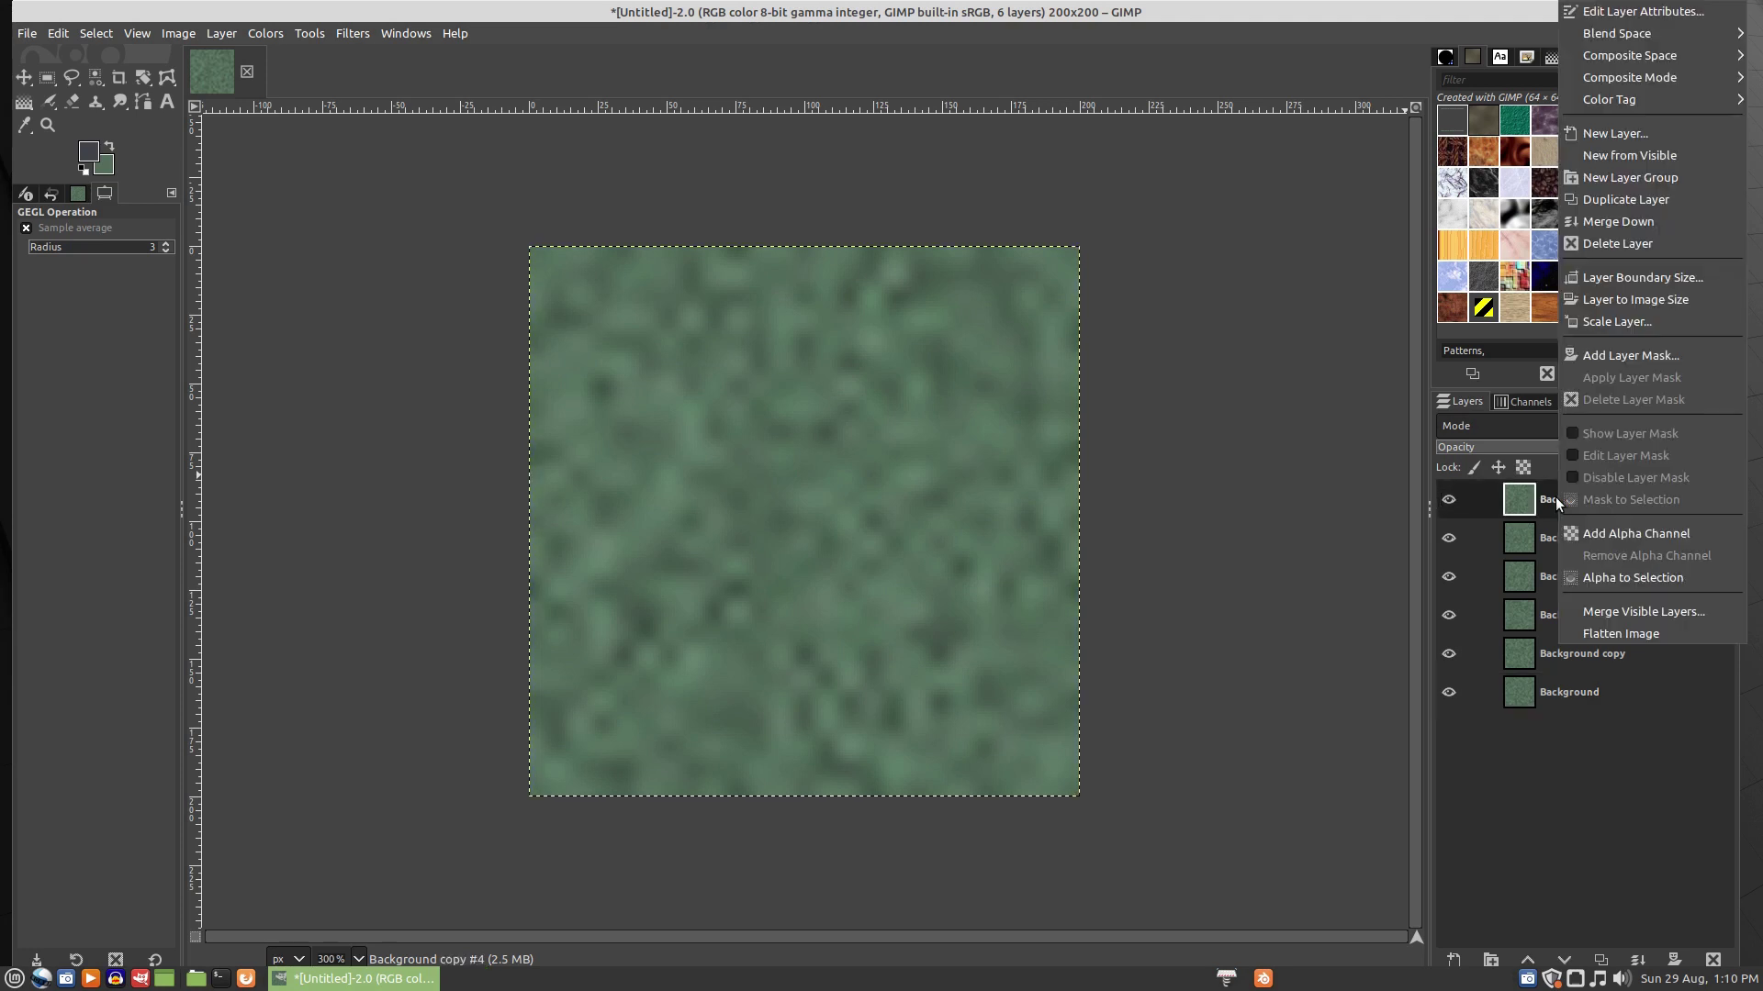
{"action": "left_click", "coordinate": [1613, 132]}
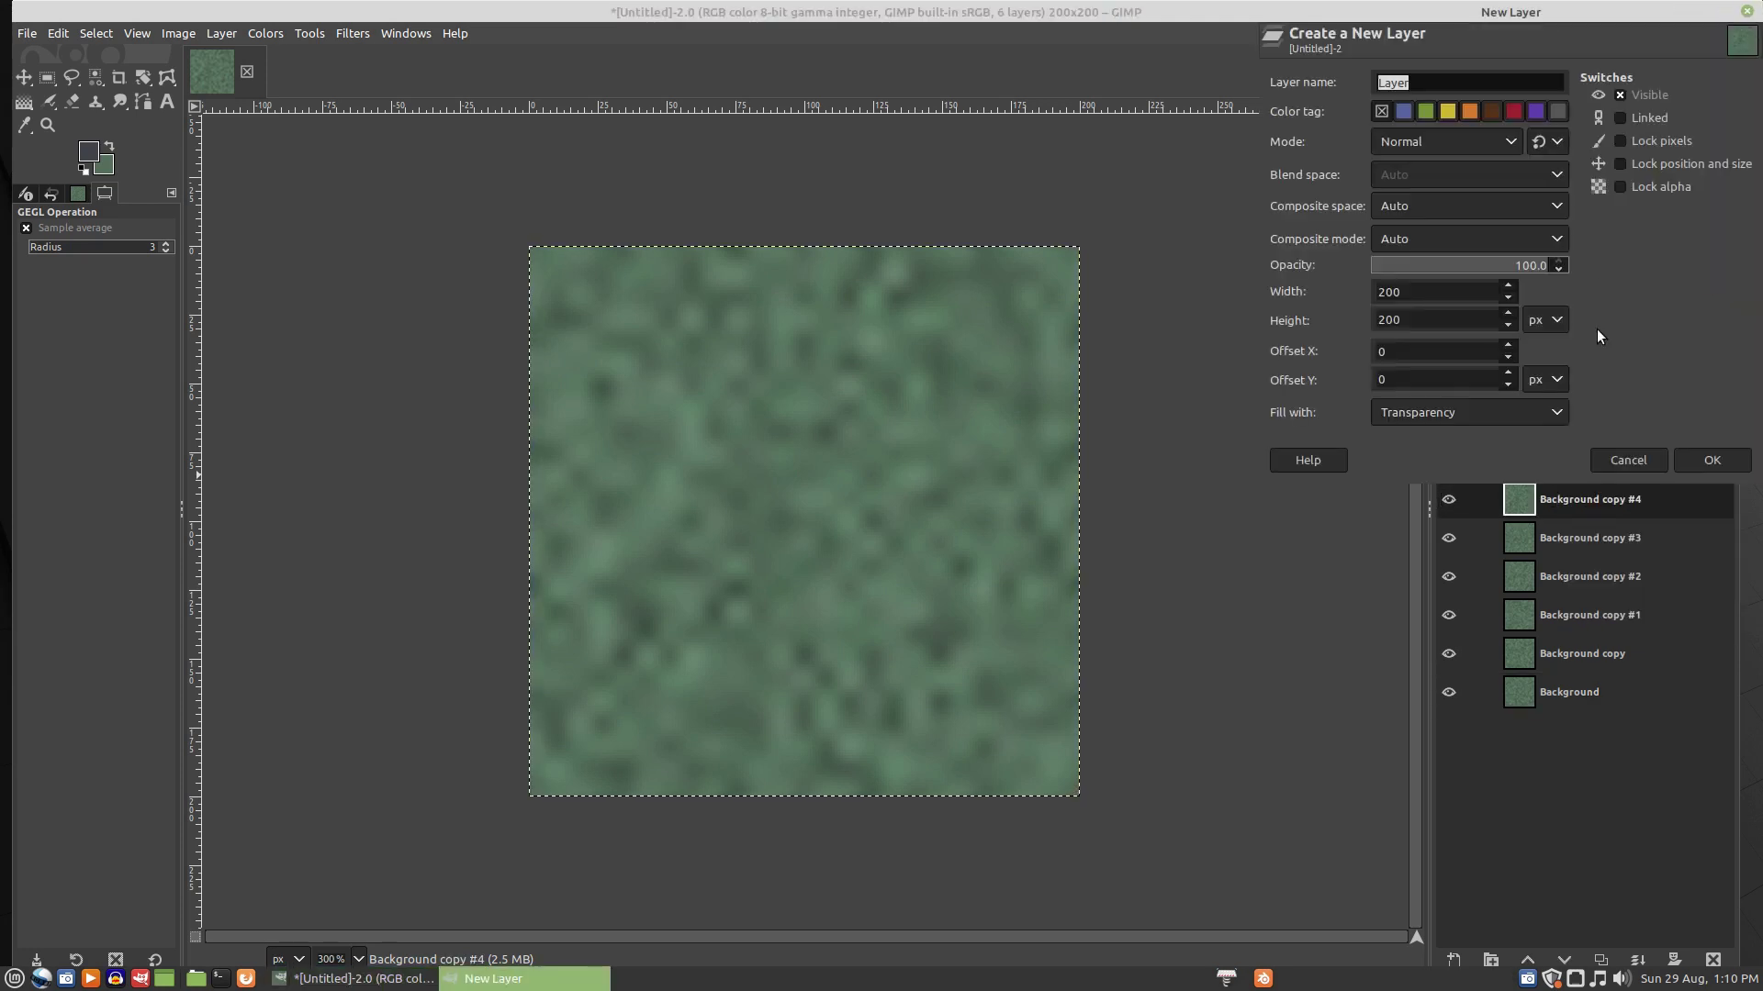
{"action": "left_click", "coordinate": [1693, 454]}
{"action": "right_click", "coordinate": [1573, 504]}
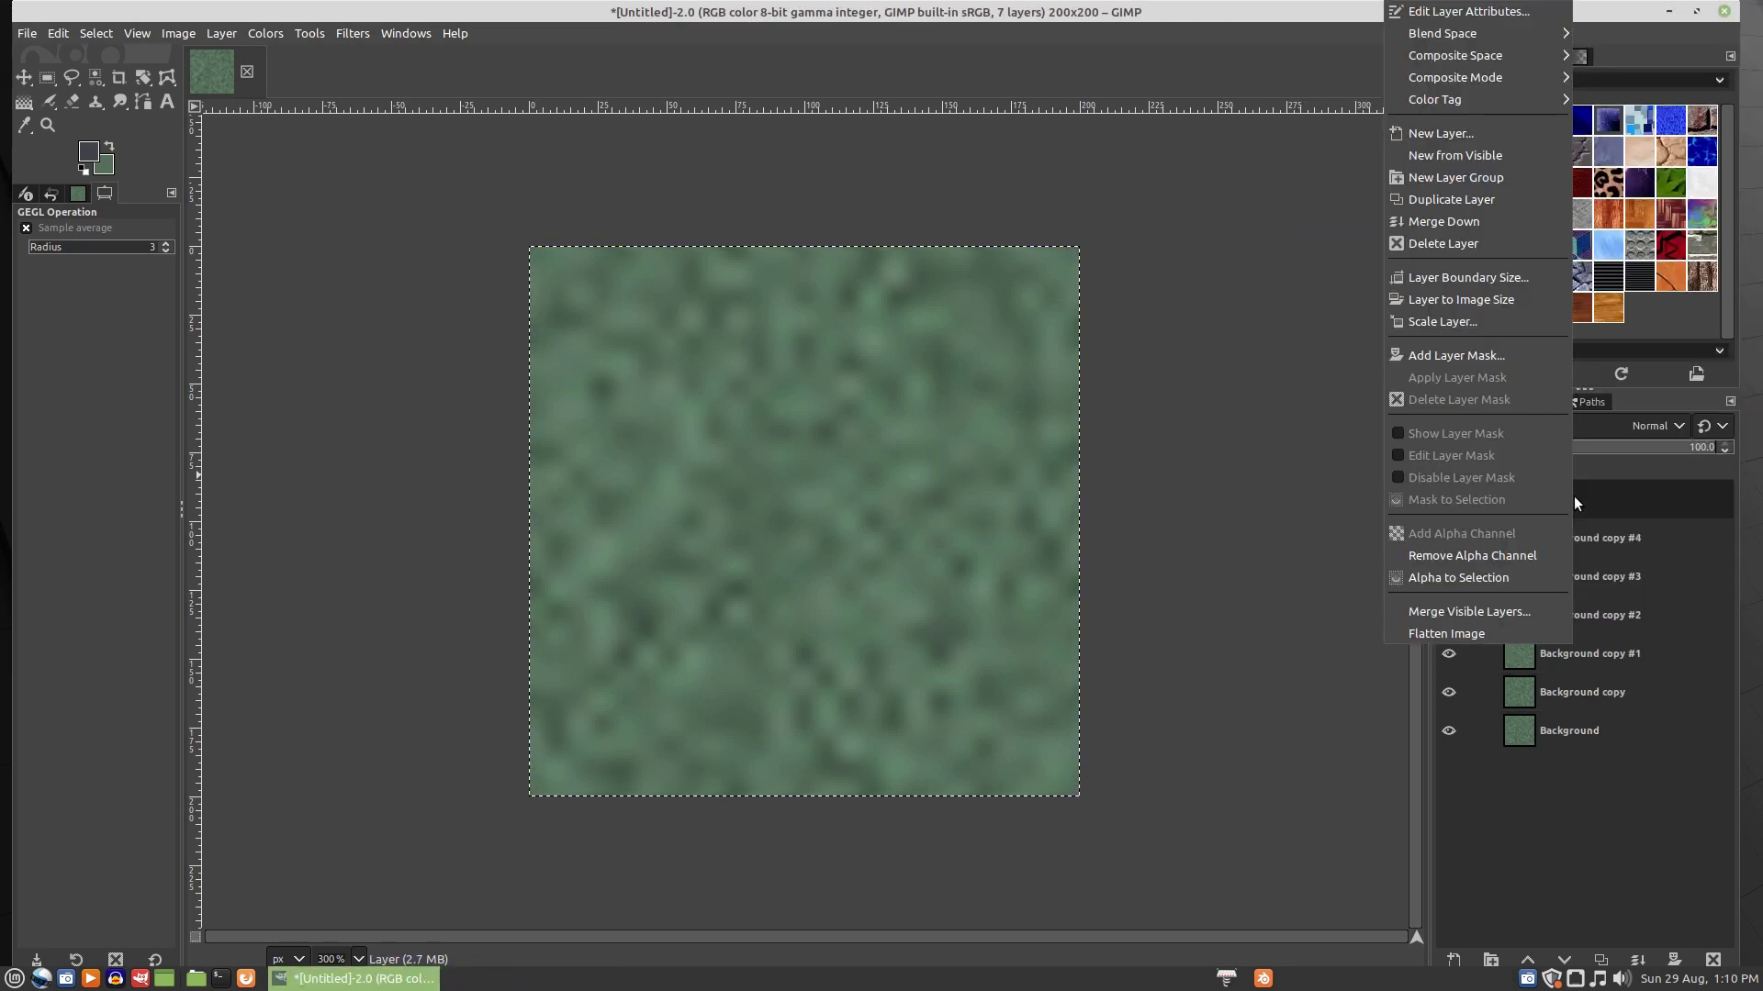
{"action": "left_click", "coordinate": [1486, 128]}
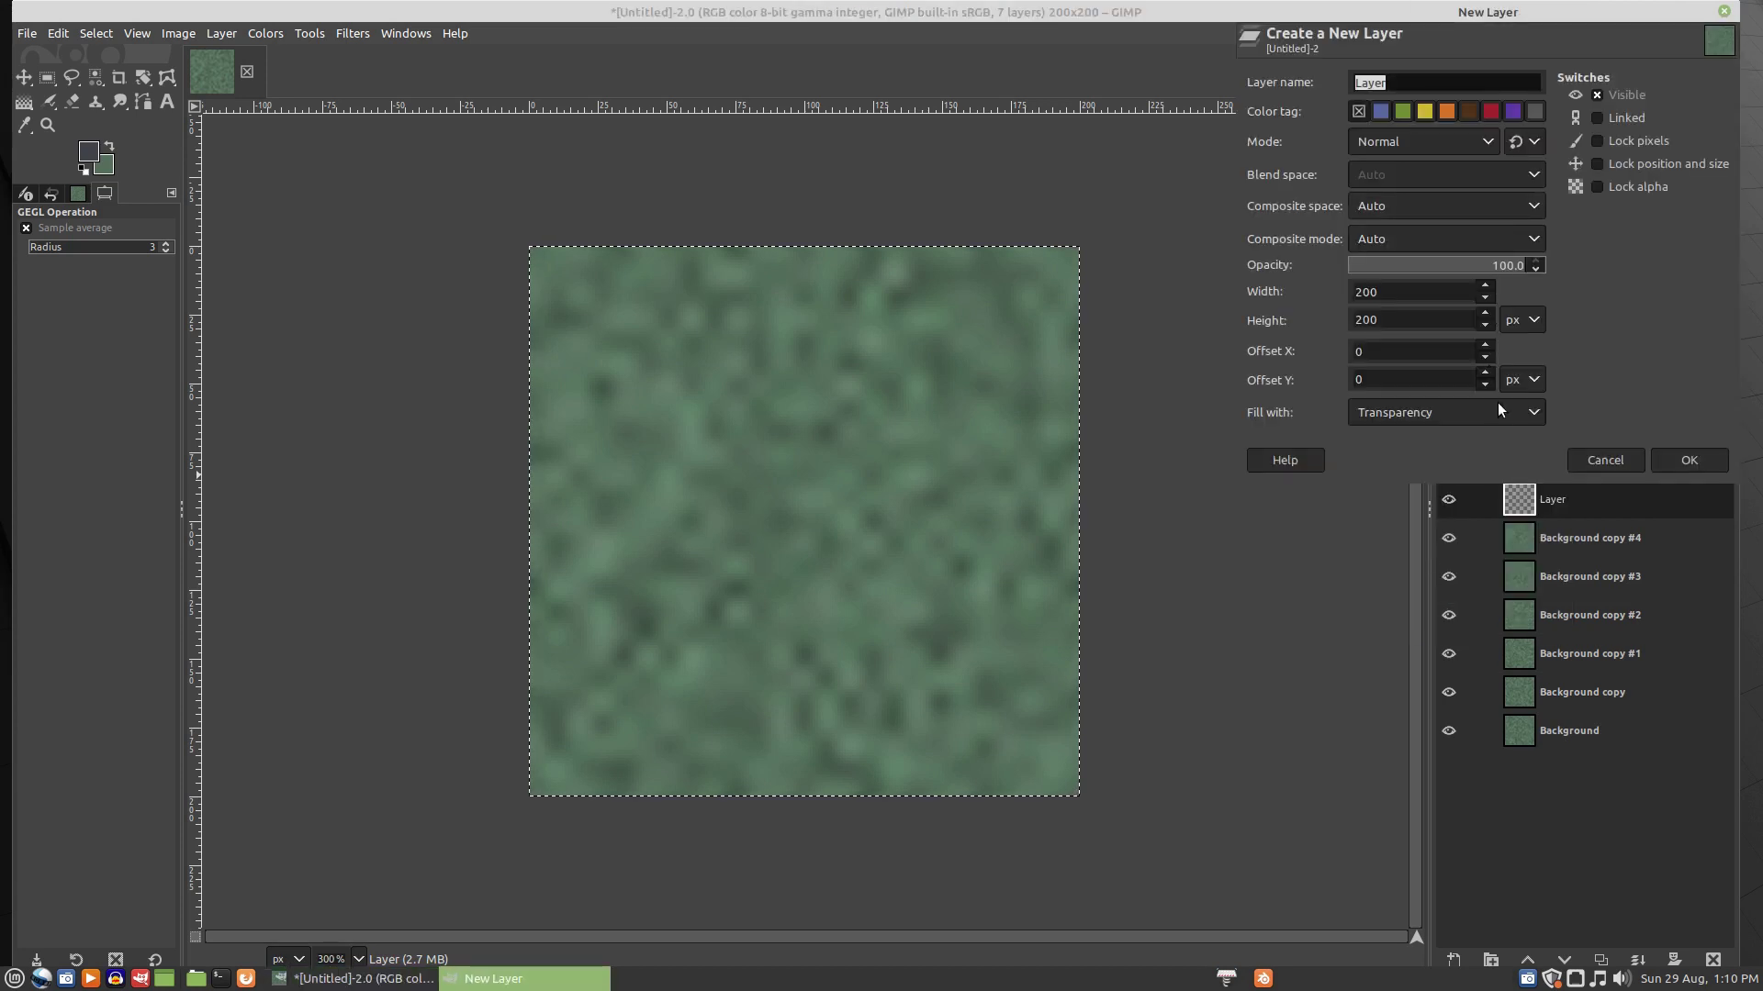
{"action": "left_click", "coordinate": [1681, 458]}
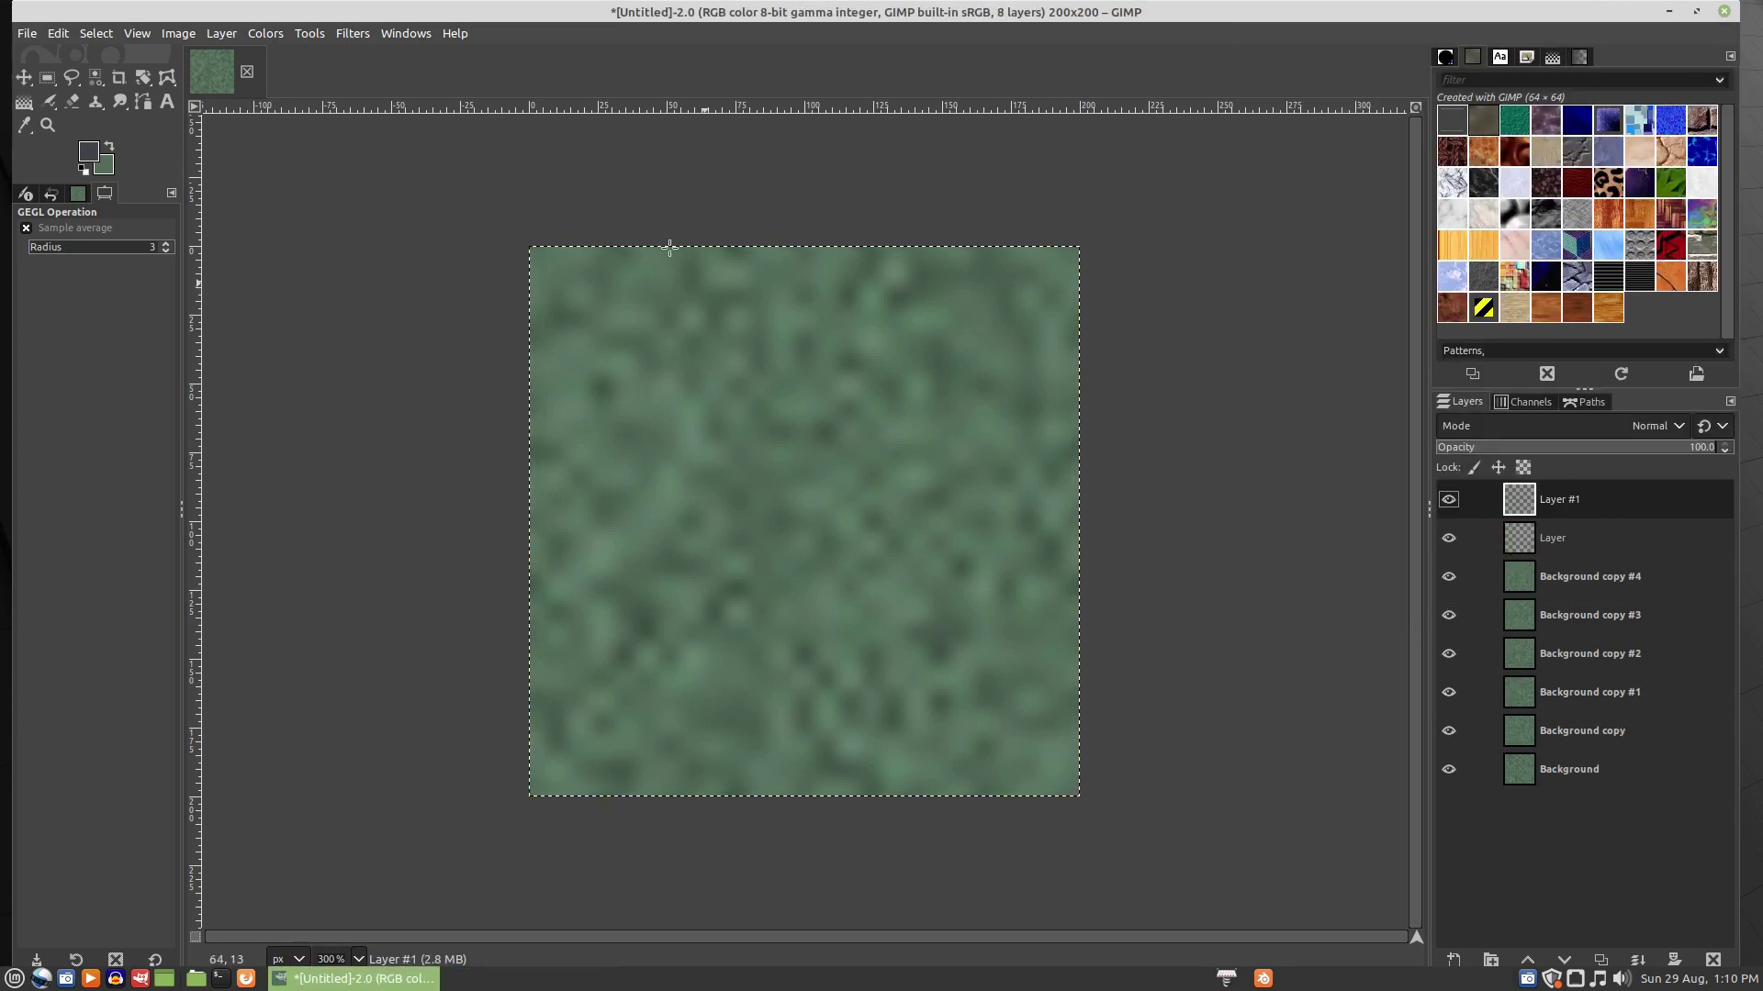
- Turn on snapping to the grid and display the grid over the image
{"action": "left_click", "coordinate": [137, 39]}
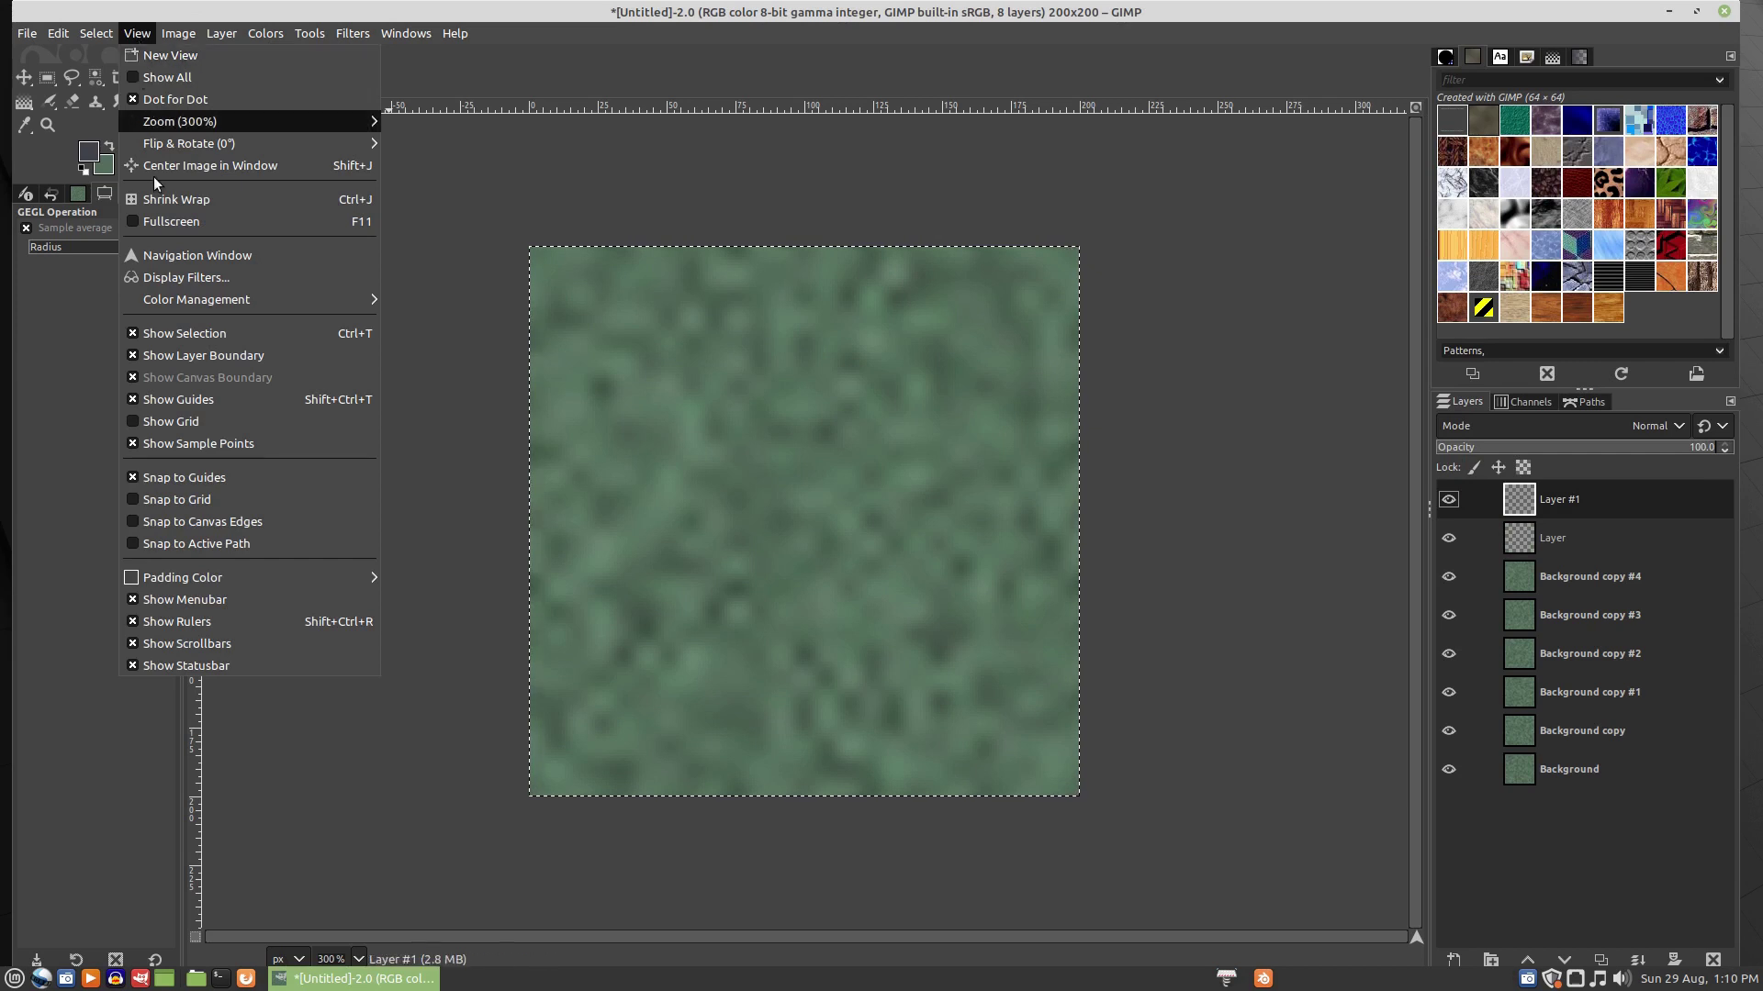
{"action": "left_click", "coordinate": [170, 498]}
{"action": "left_click", "coordinate": [145, 35]}
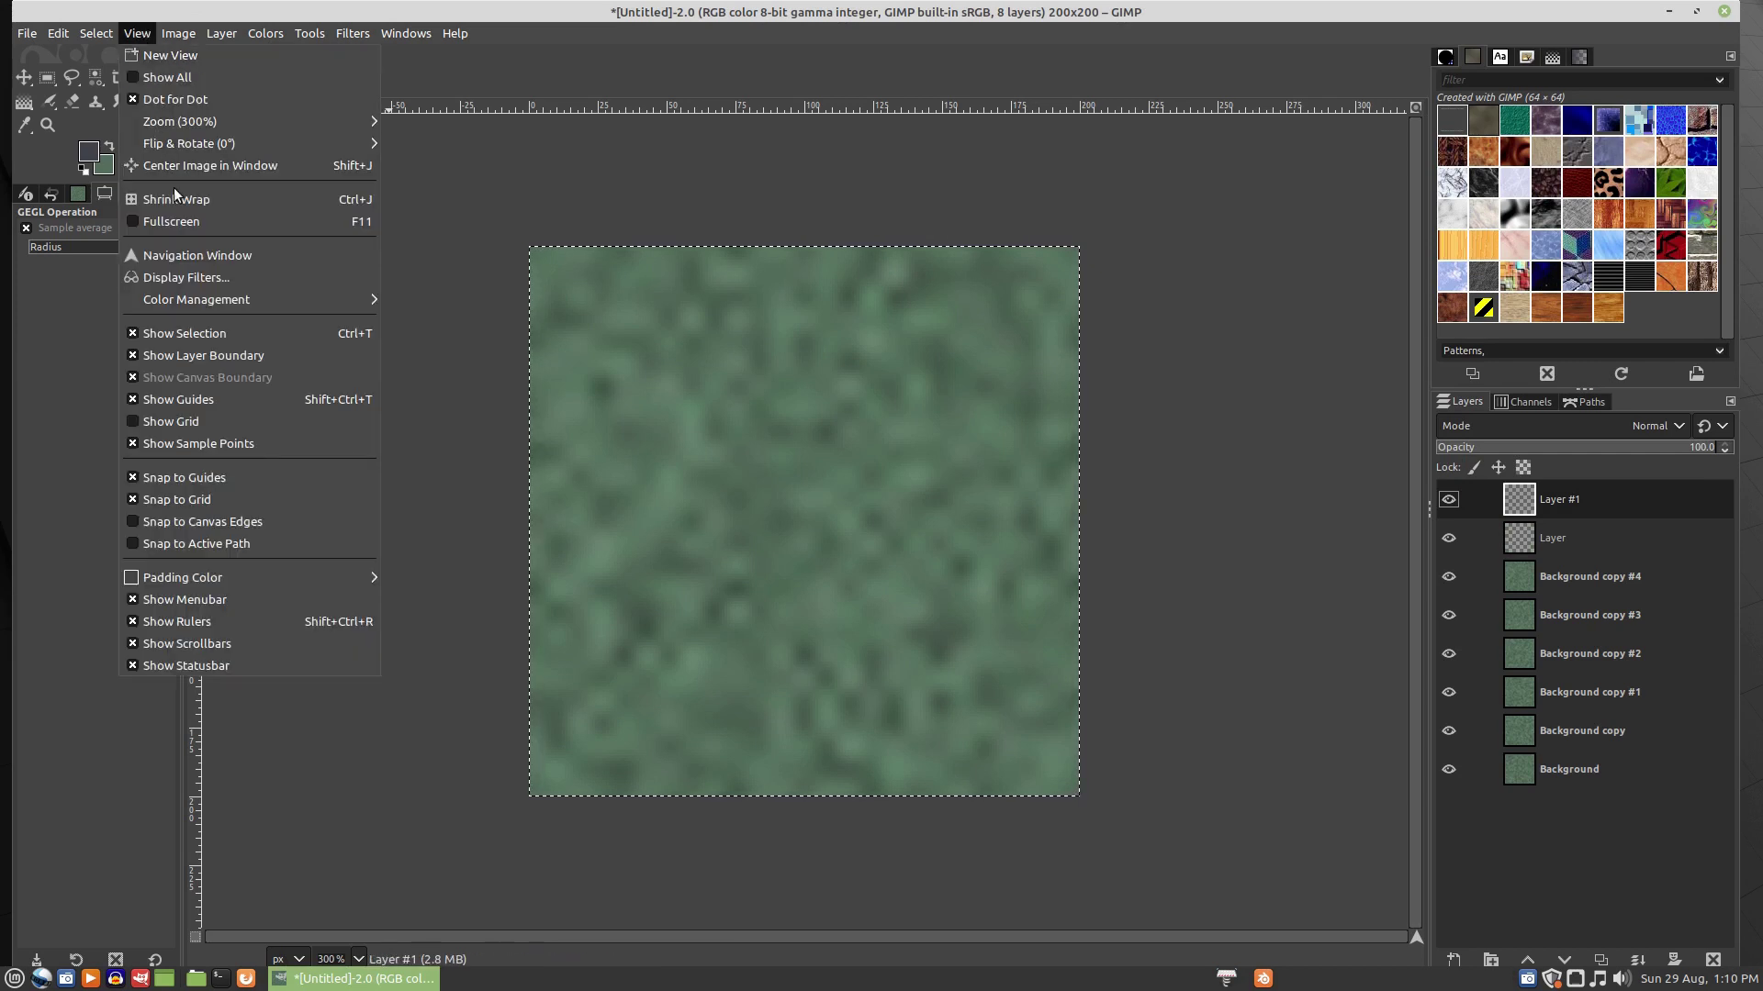
{"action": "left_click", "coordinate": [184, 422]}
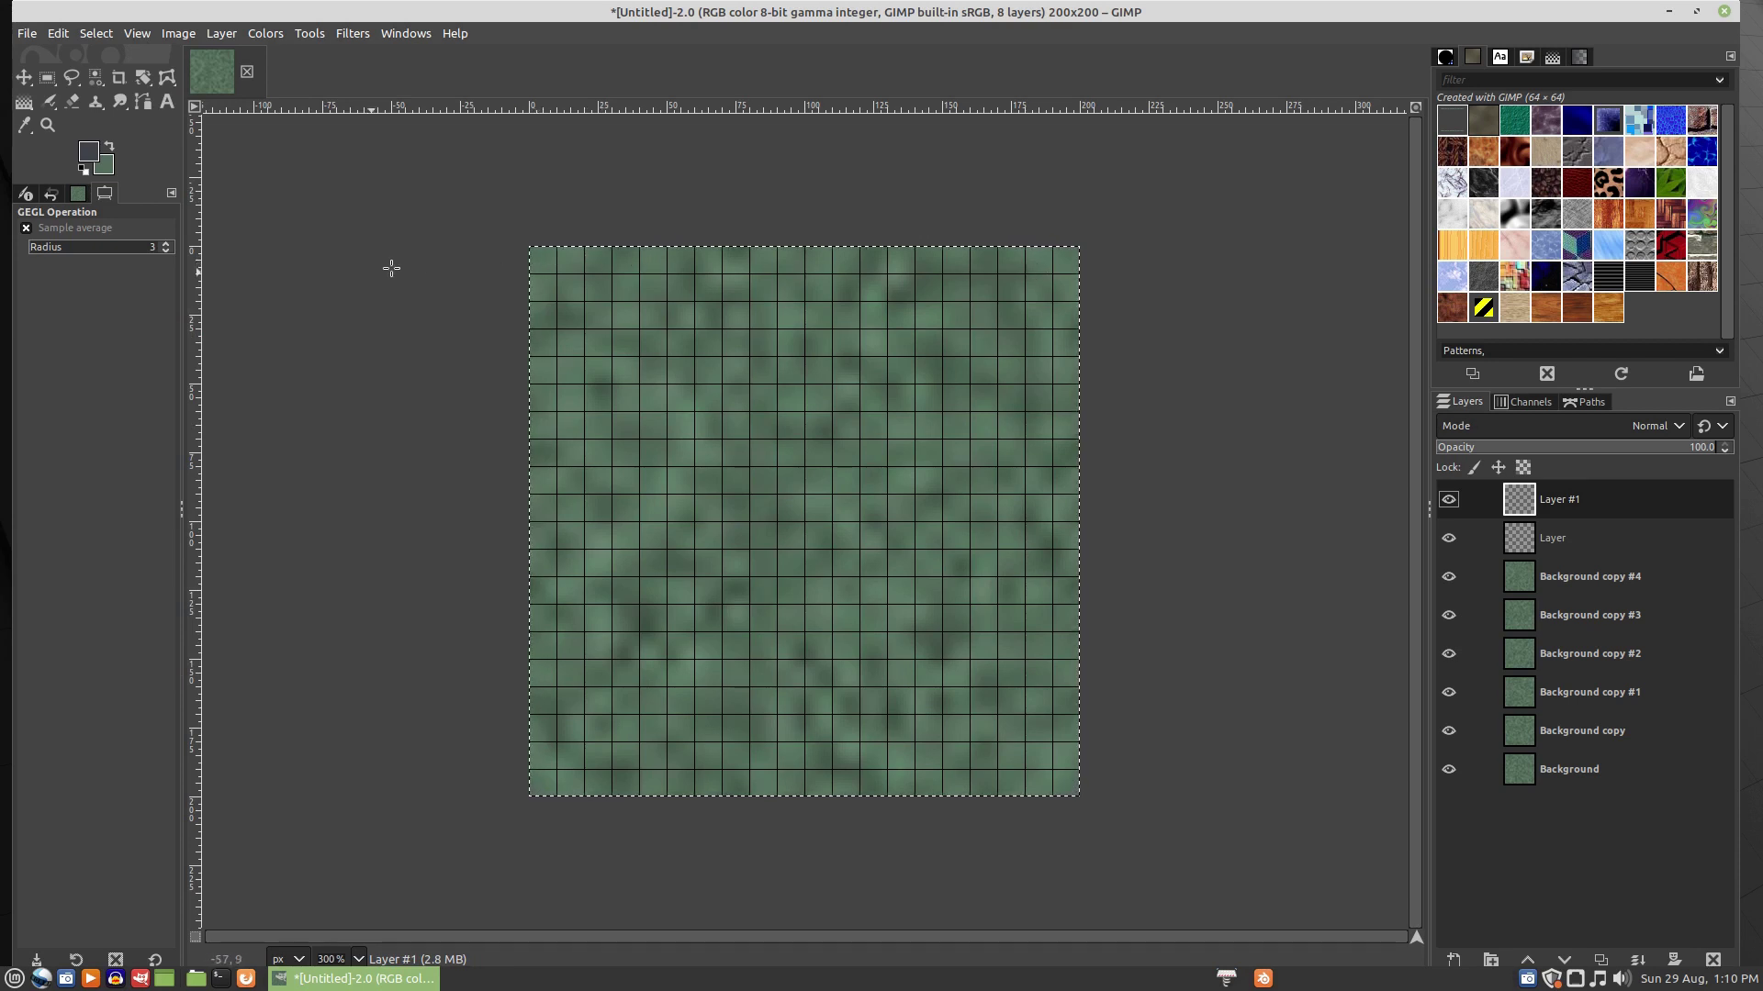
- Enable feathered edges with a radius of 15 for the selection tools and activate Ellipse Select
{"action": "left_click", "coordinate": [46, 81]}
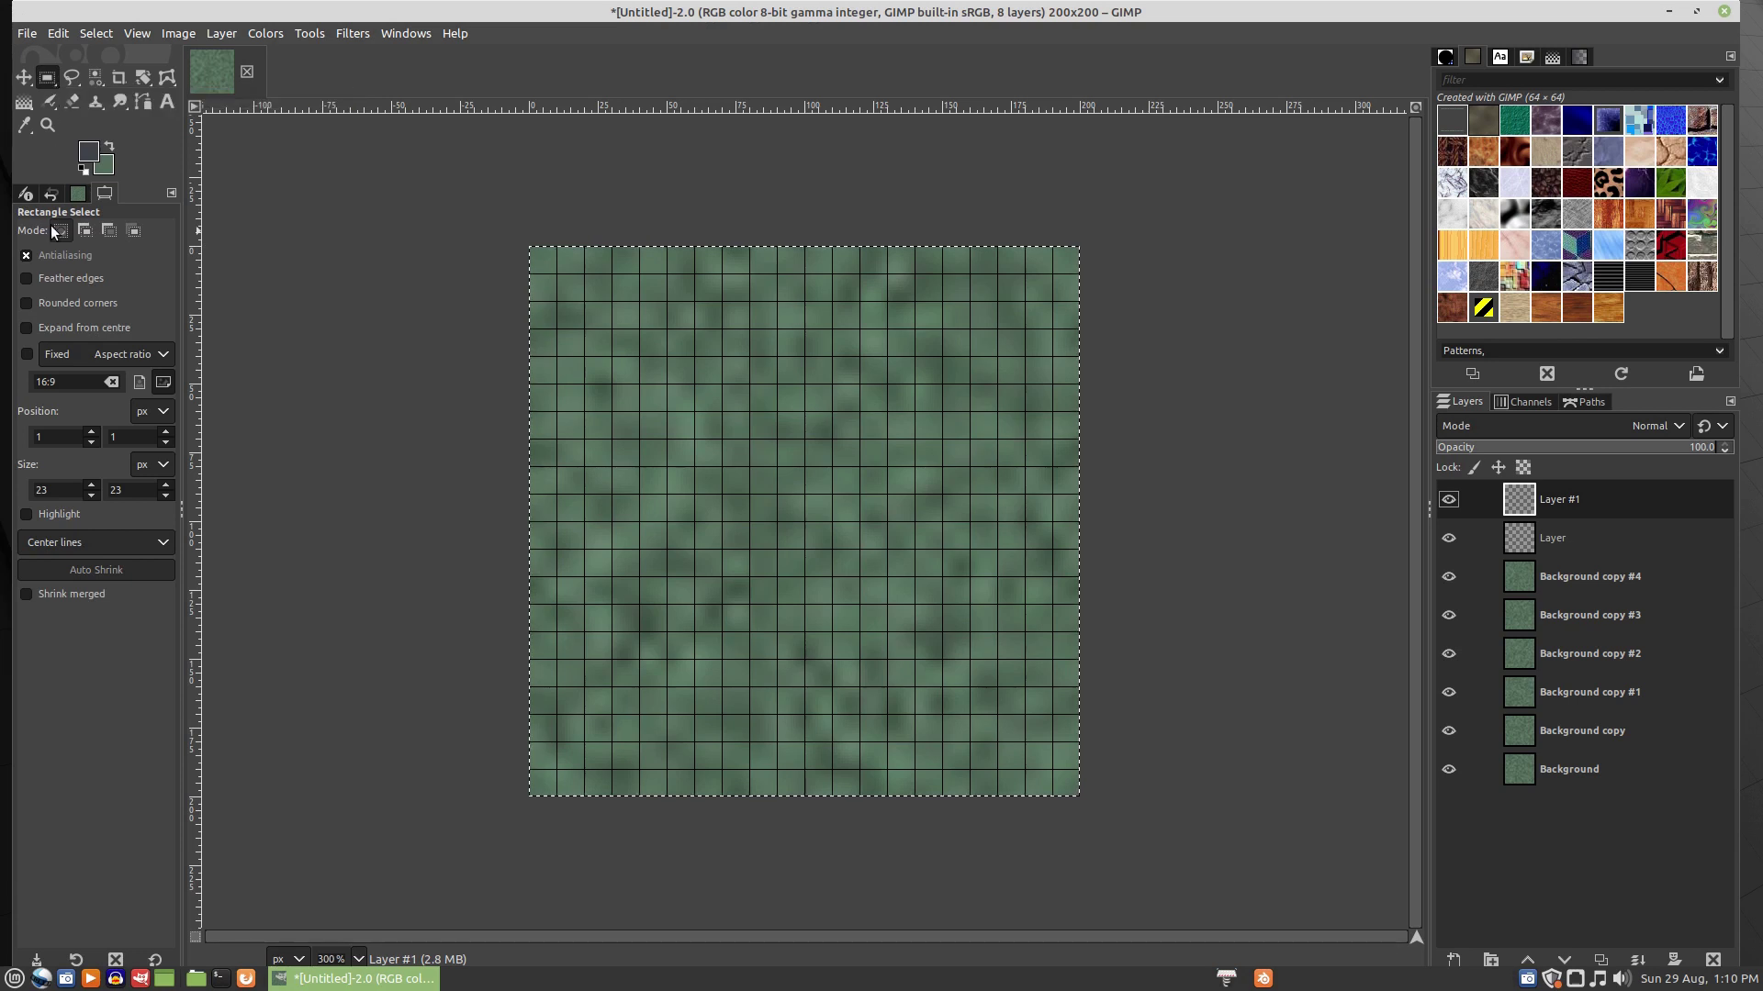
{"action": "left_click", "coordinate": [31, 277]}
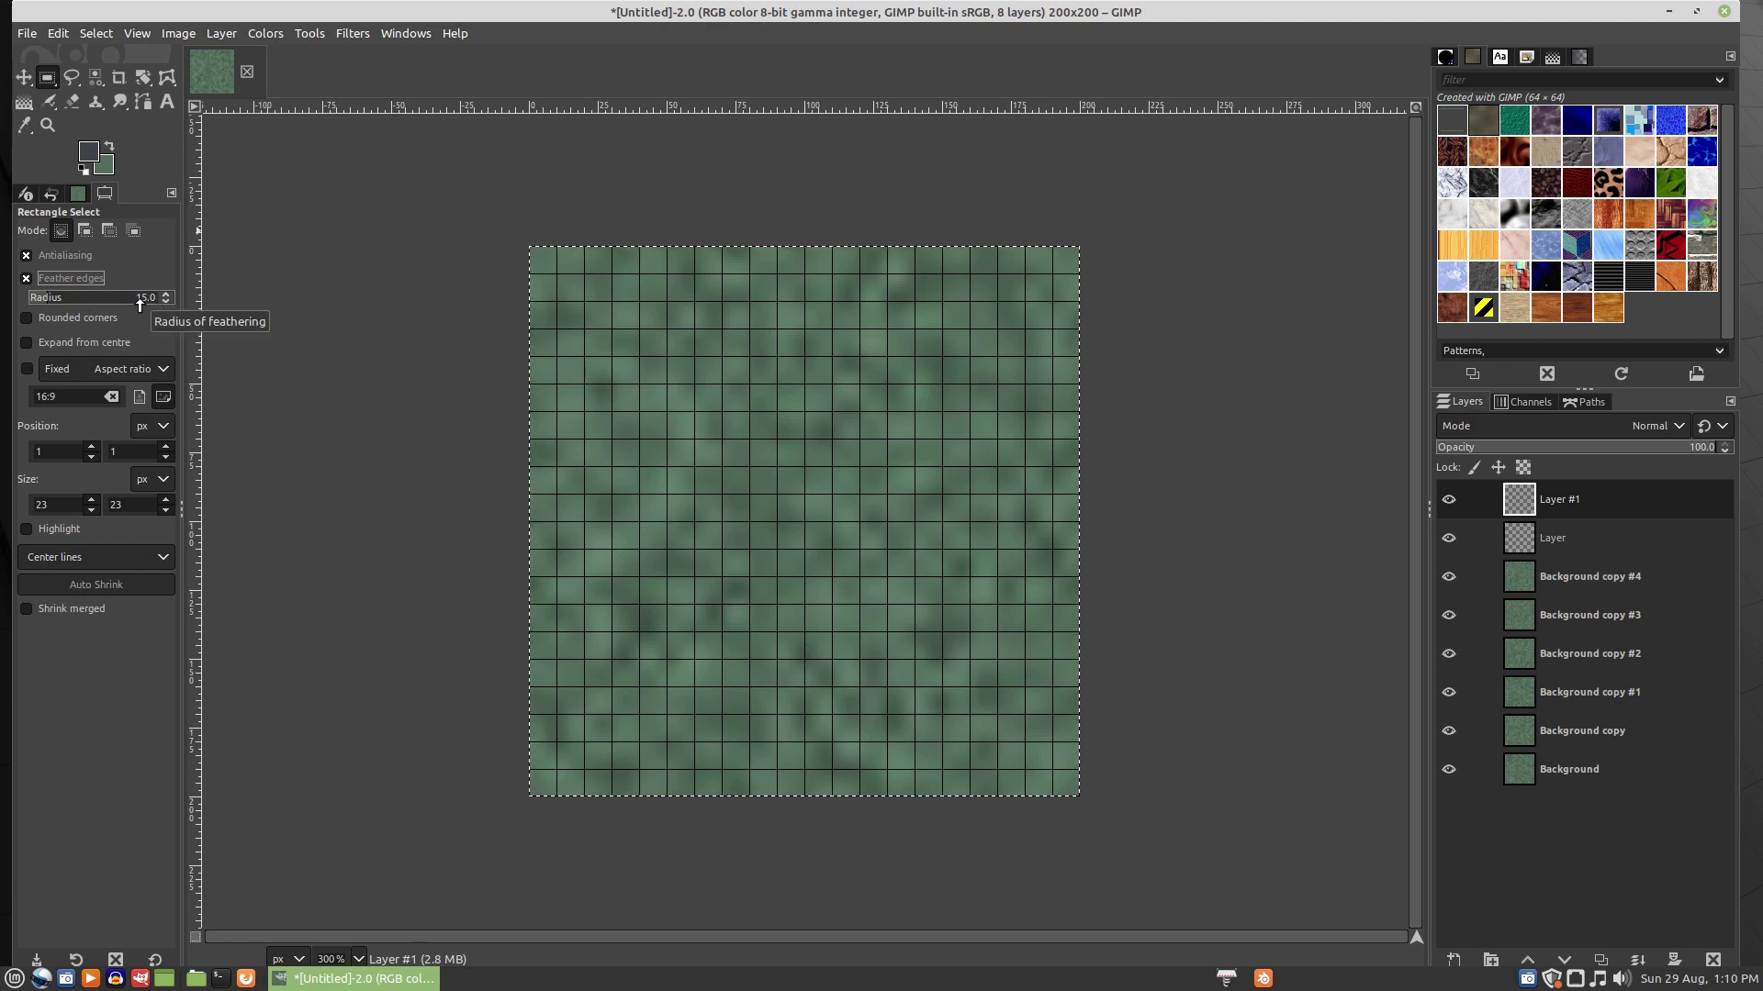
{"action": "left_click", "coordinate": [72, 78]}
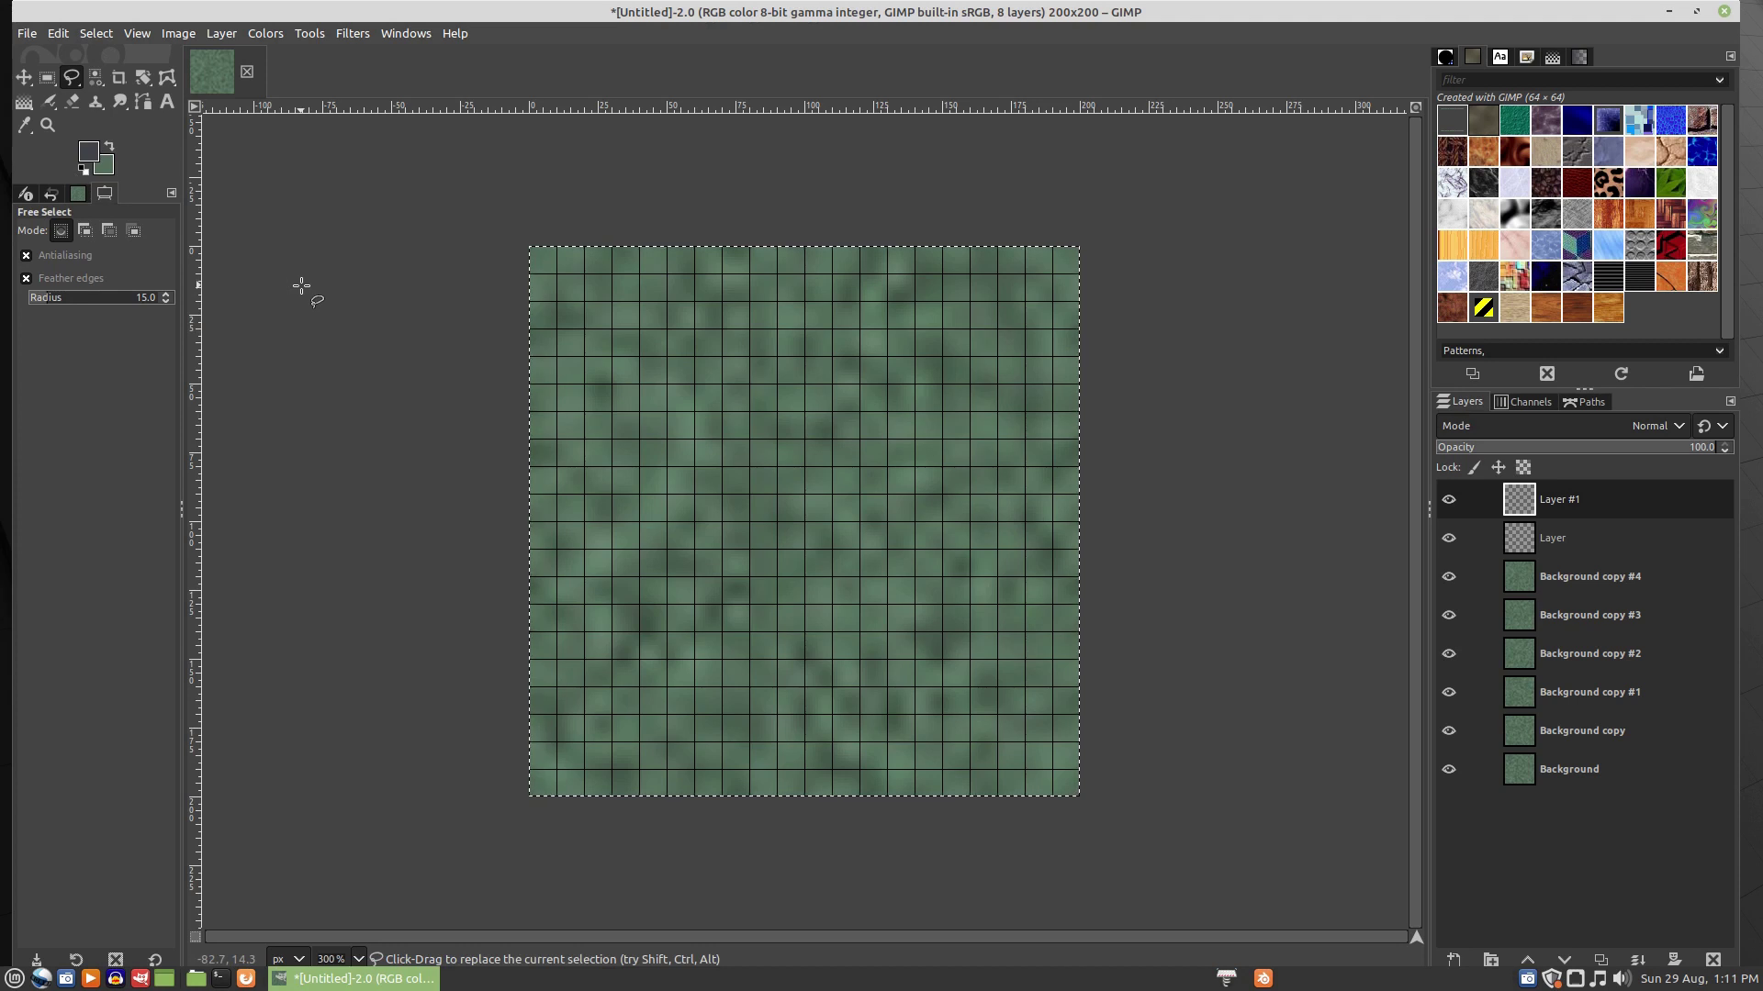
{"action": "key", "text": "e"}
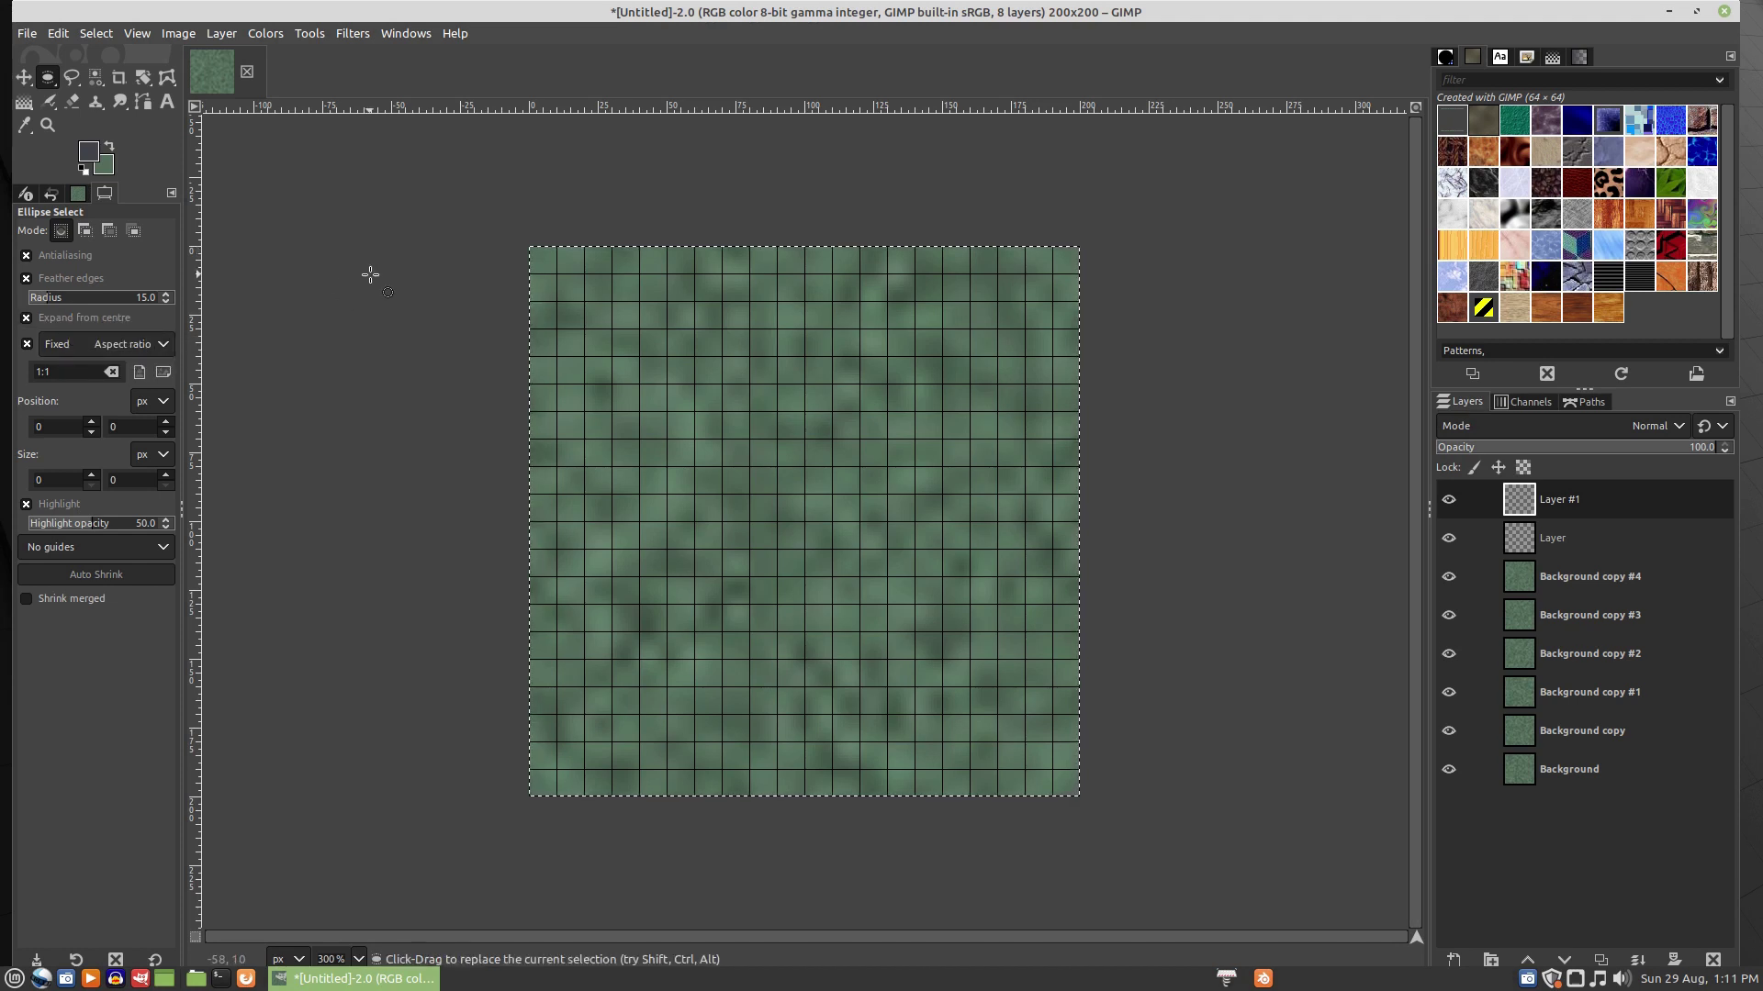
- Make the lower of the two transparent layers active and set the background colour to 585b61
{"action": "key", "text": "plus"}
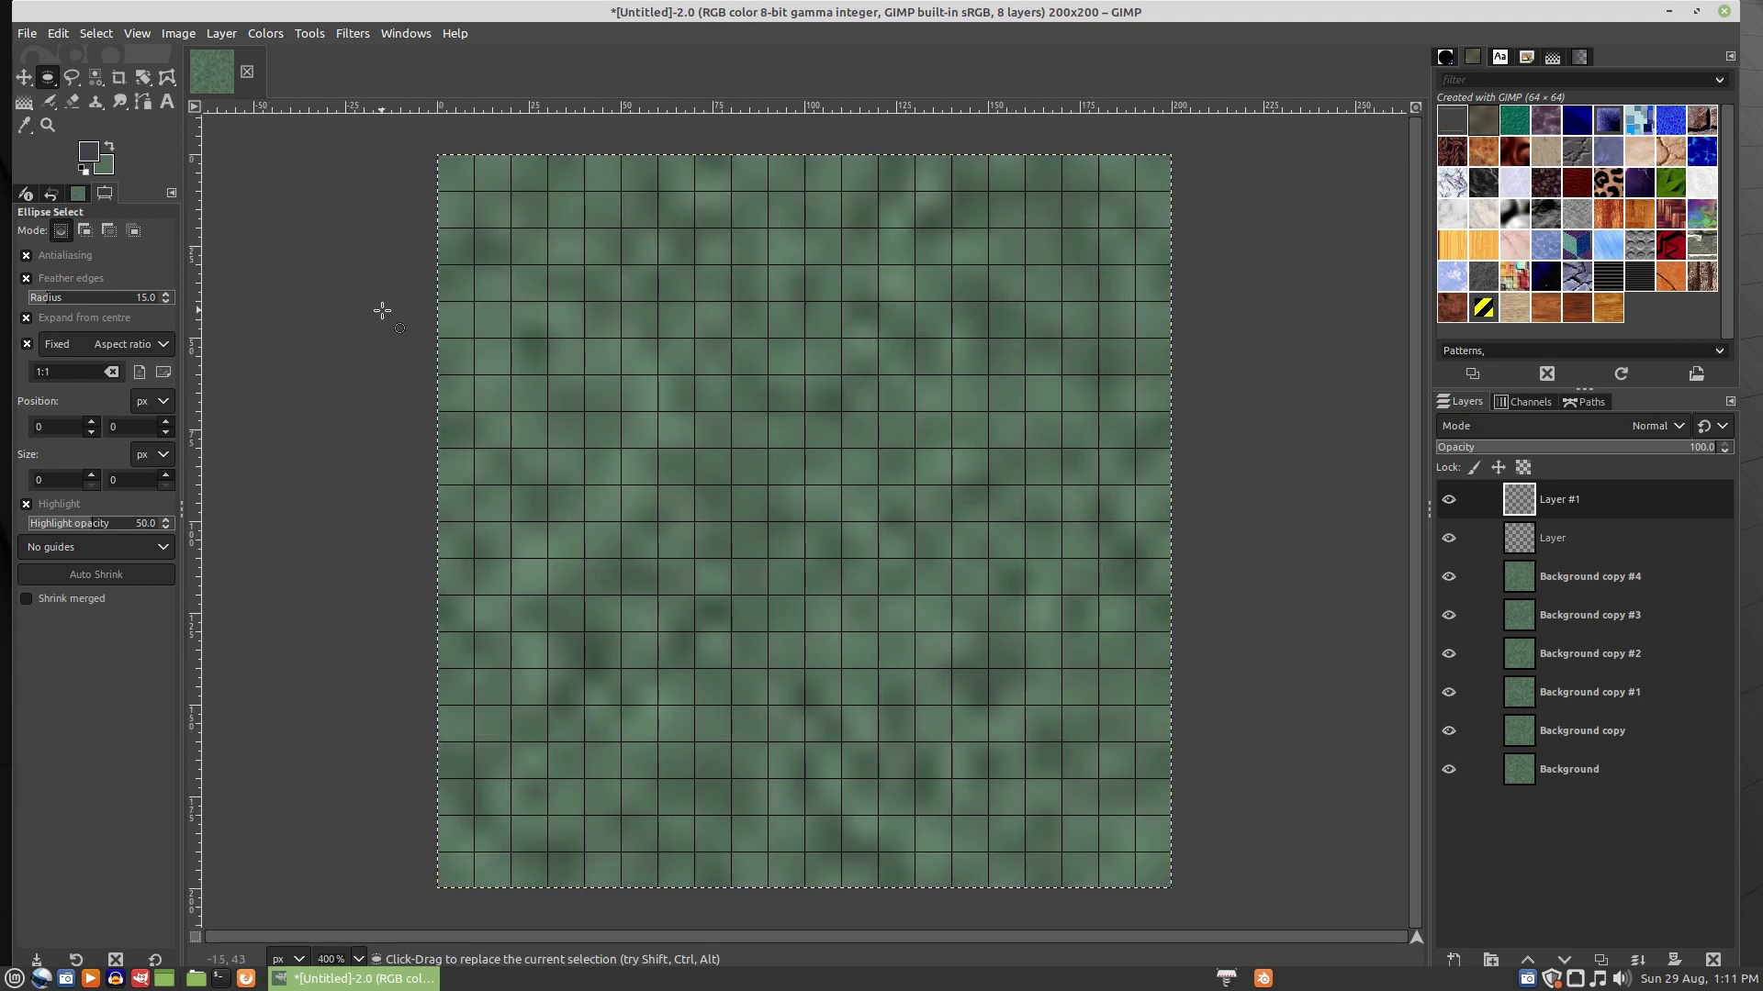
{"action": "left_click", "coordinate": [1546, 538]}
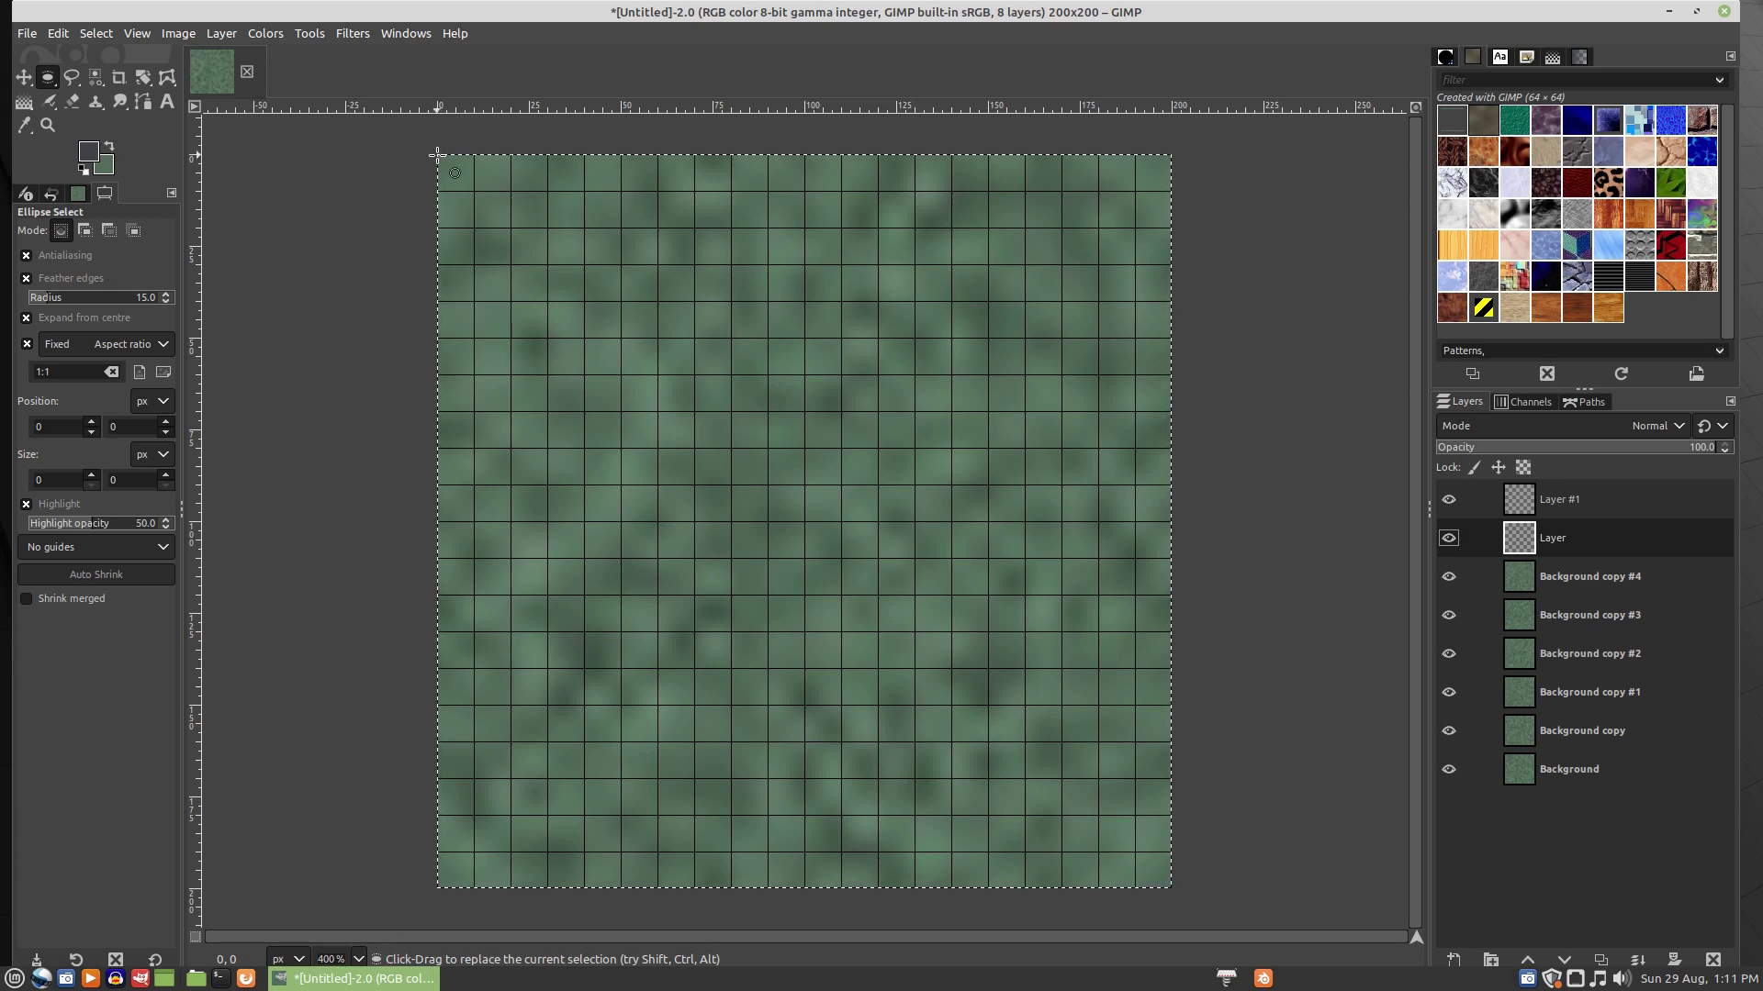
{"action": "left_click", "coordinate": [102, 170]}
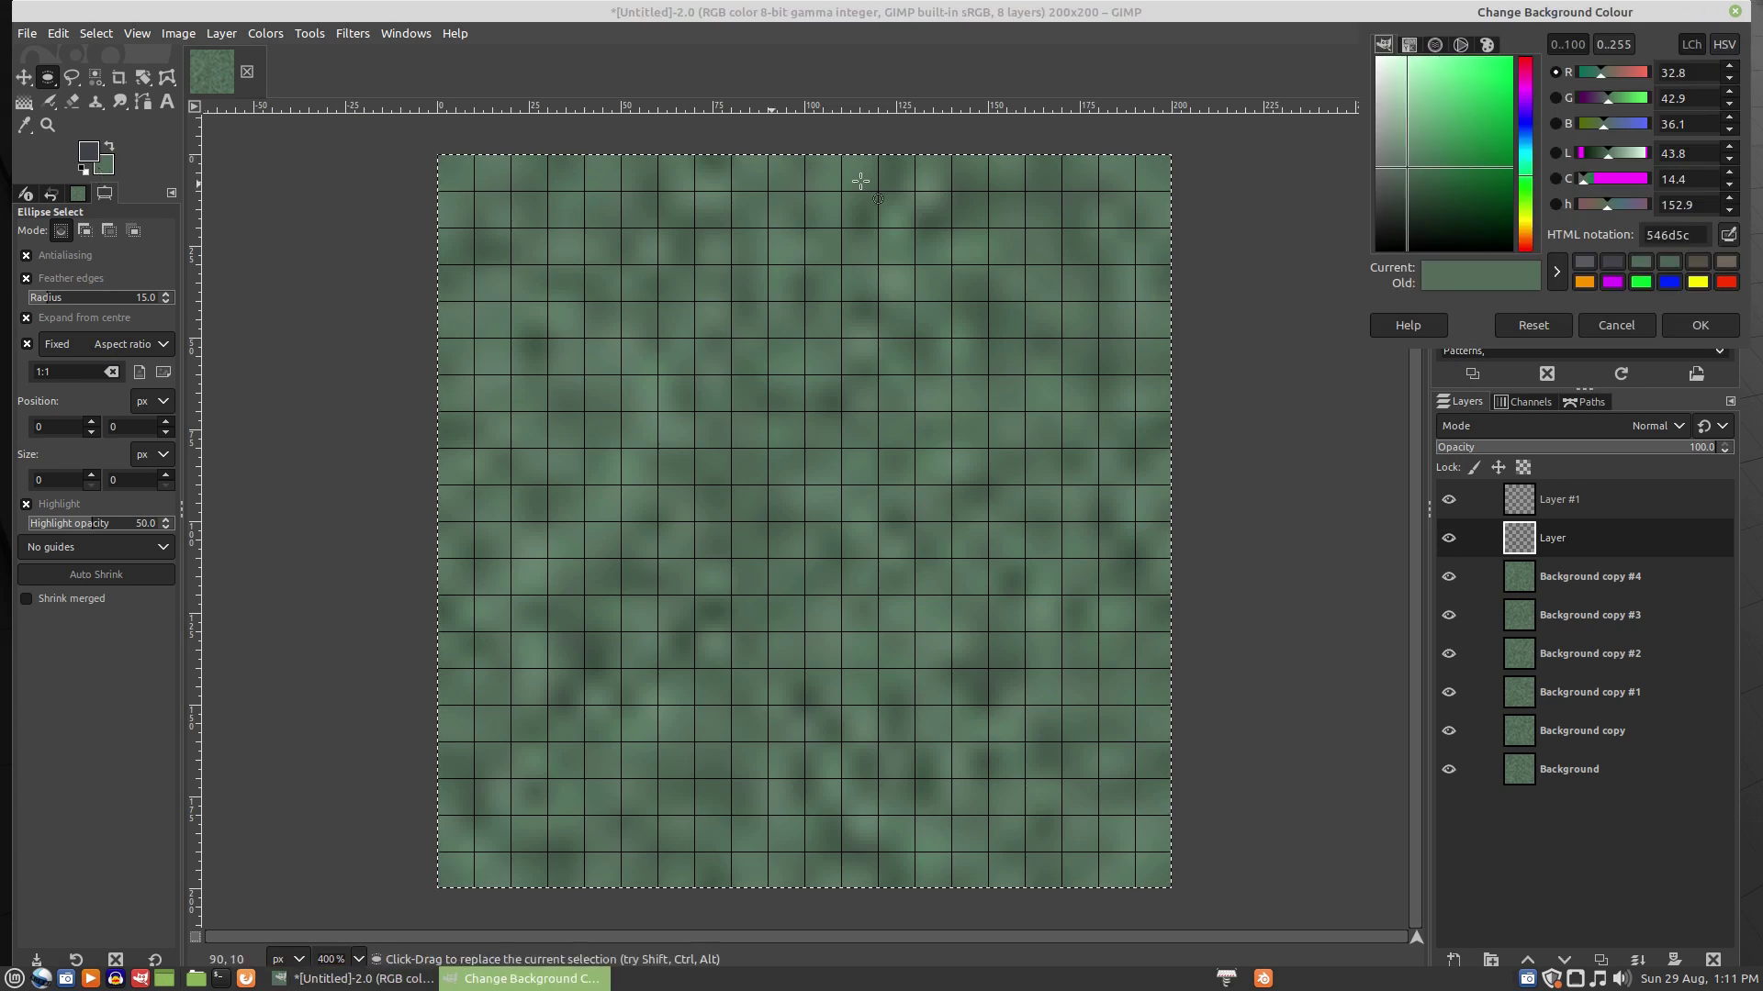
{"action": "left_click", "coordinate": [1581, 259]}
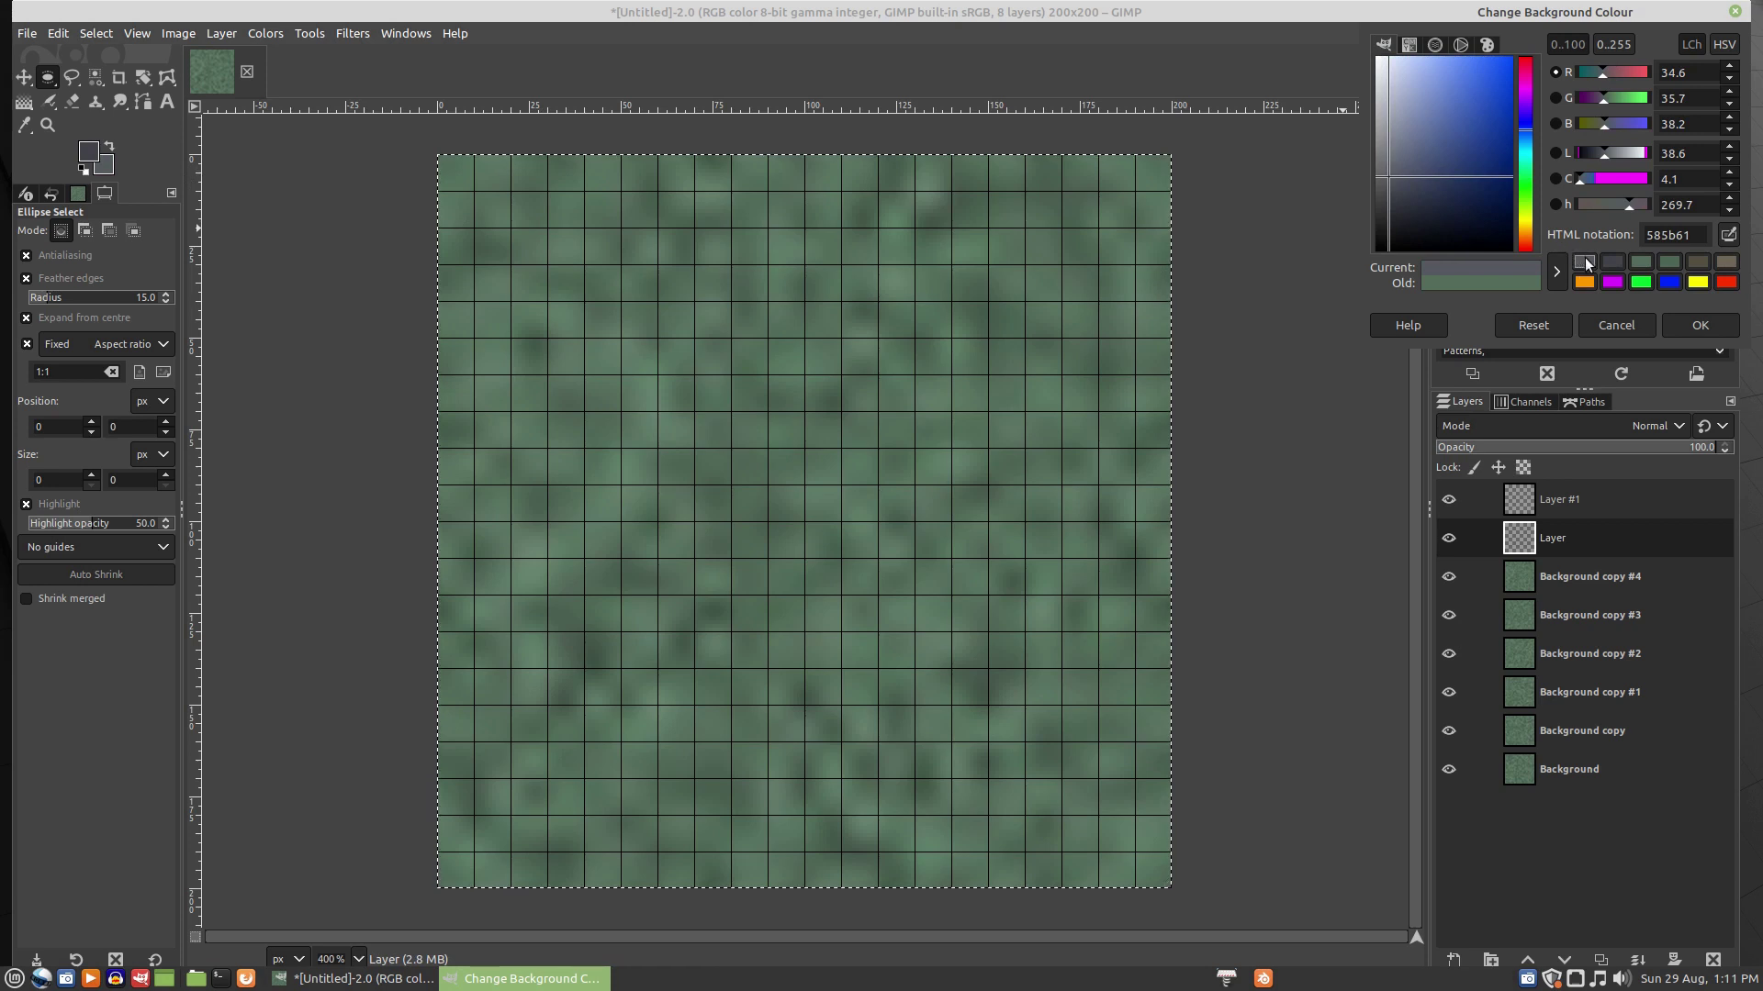
{"action": "left_click", "coordinate": [1618, 263]}
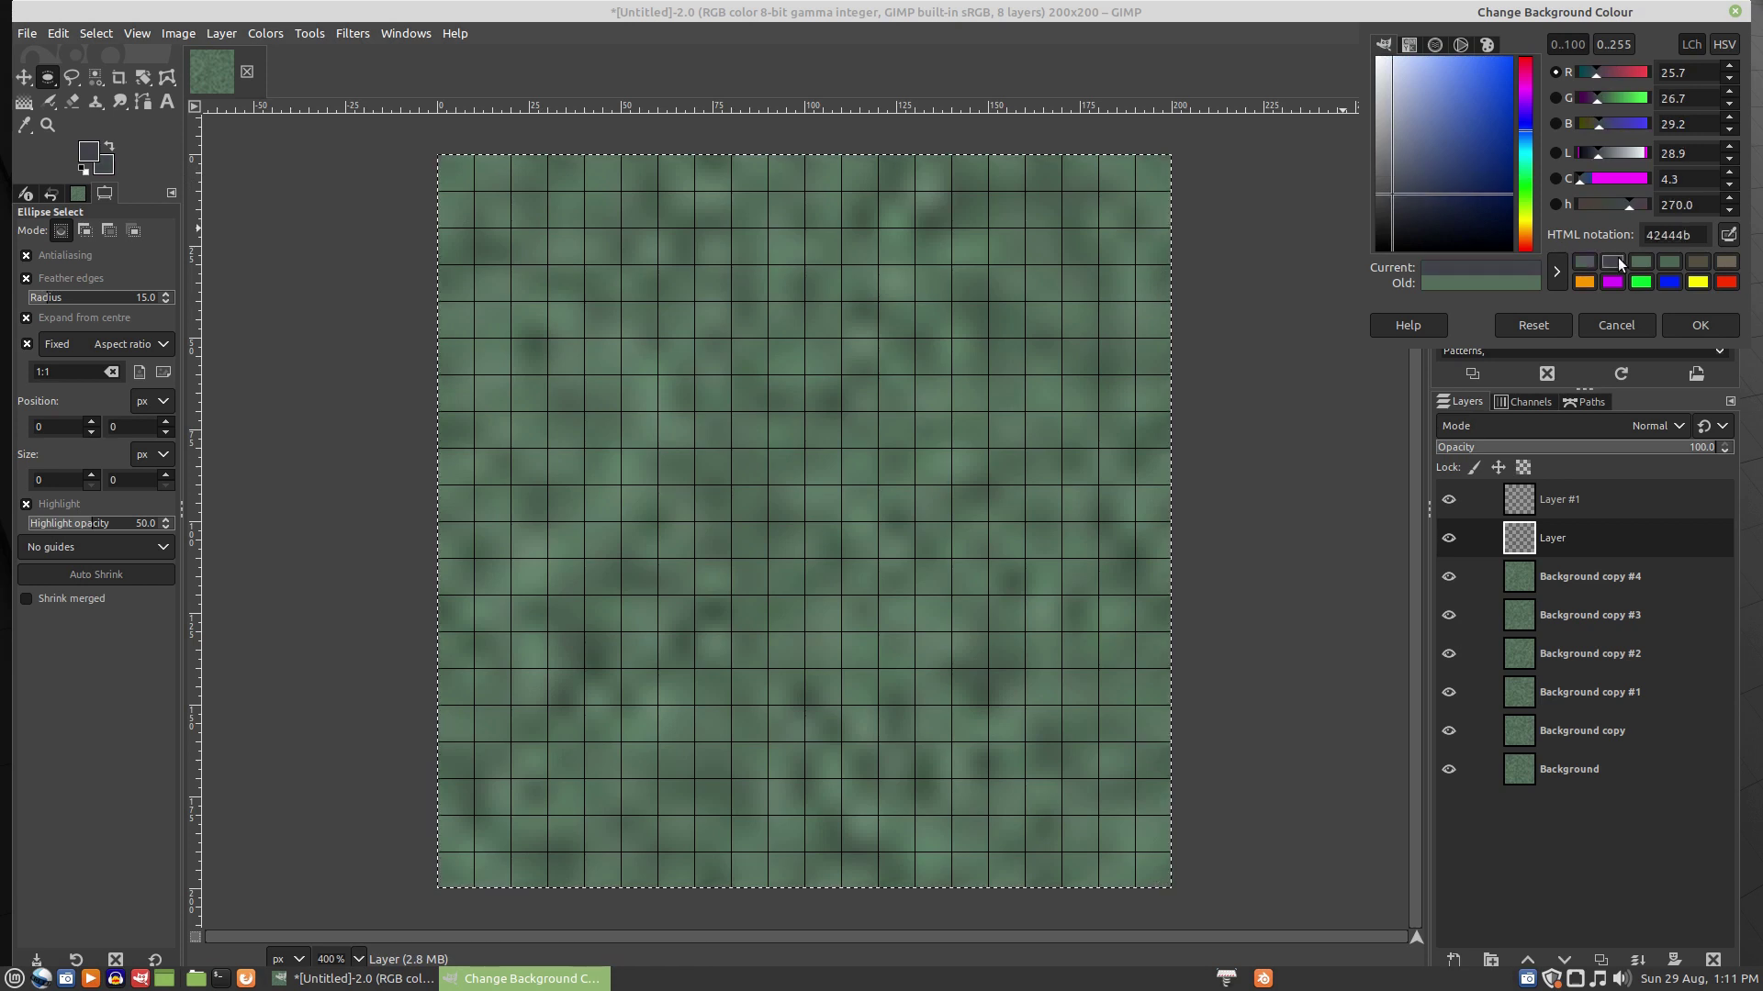
{"action": "left_click", "coordinate": [1584, 262]}
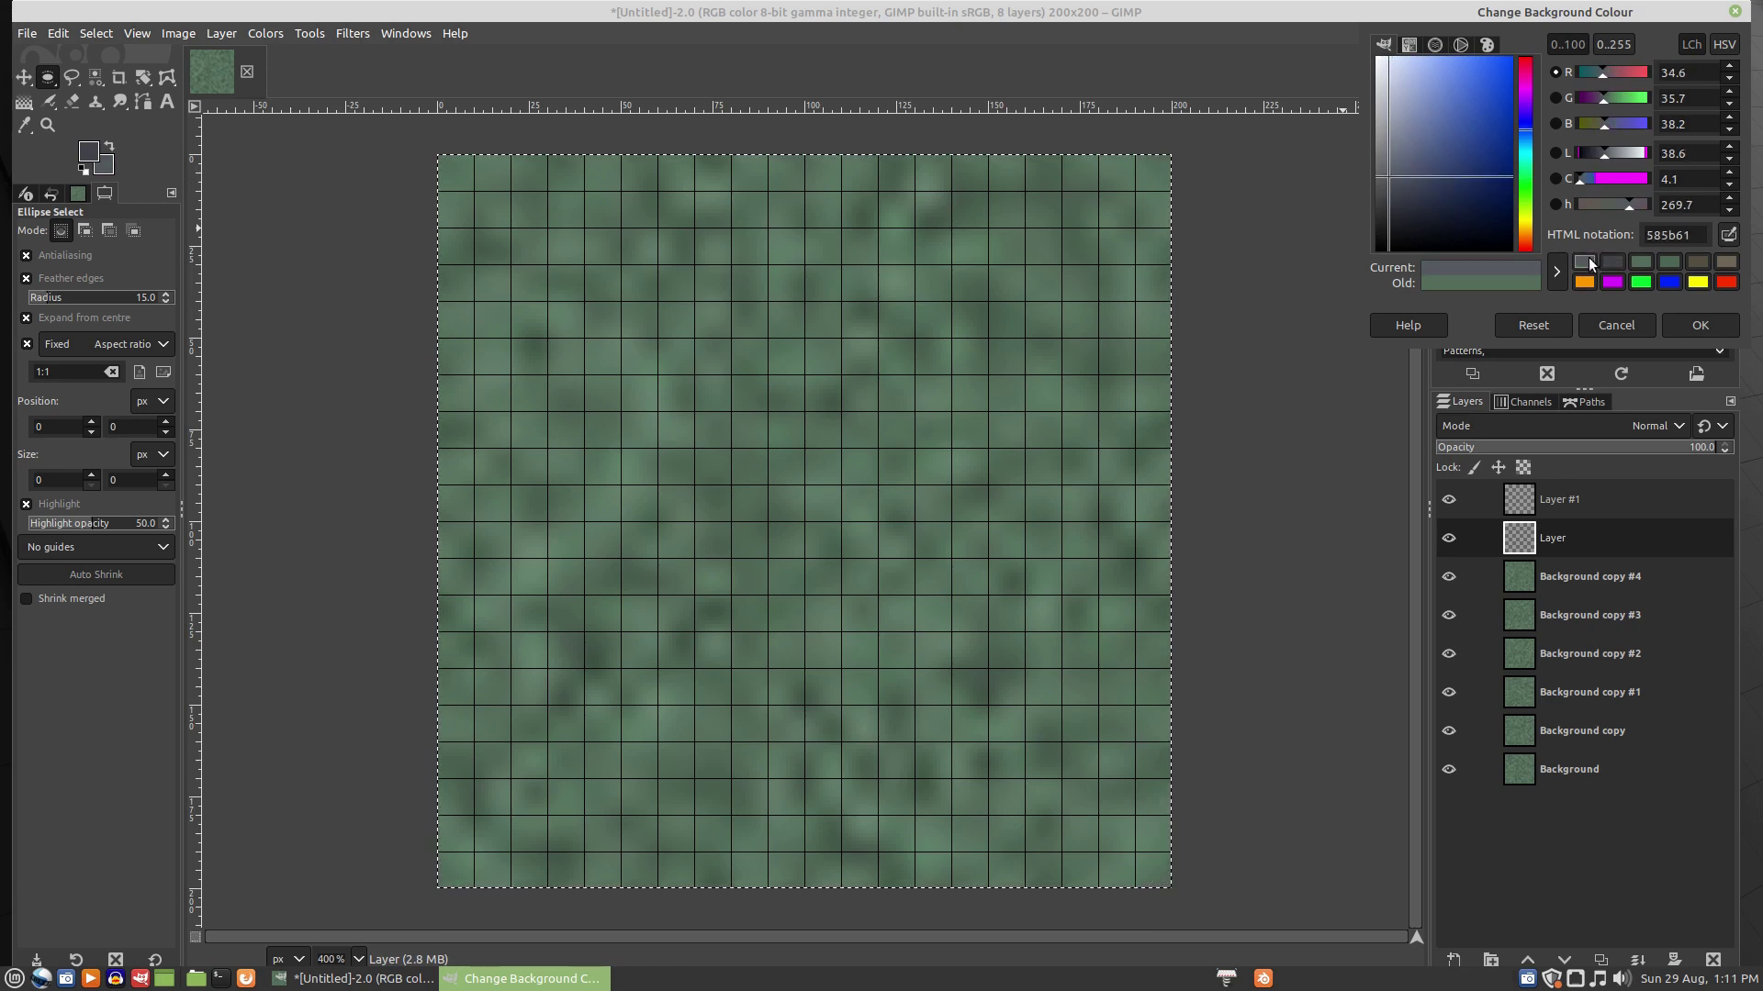
{"action": "left_click", "coordinate": [1676, 324]}
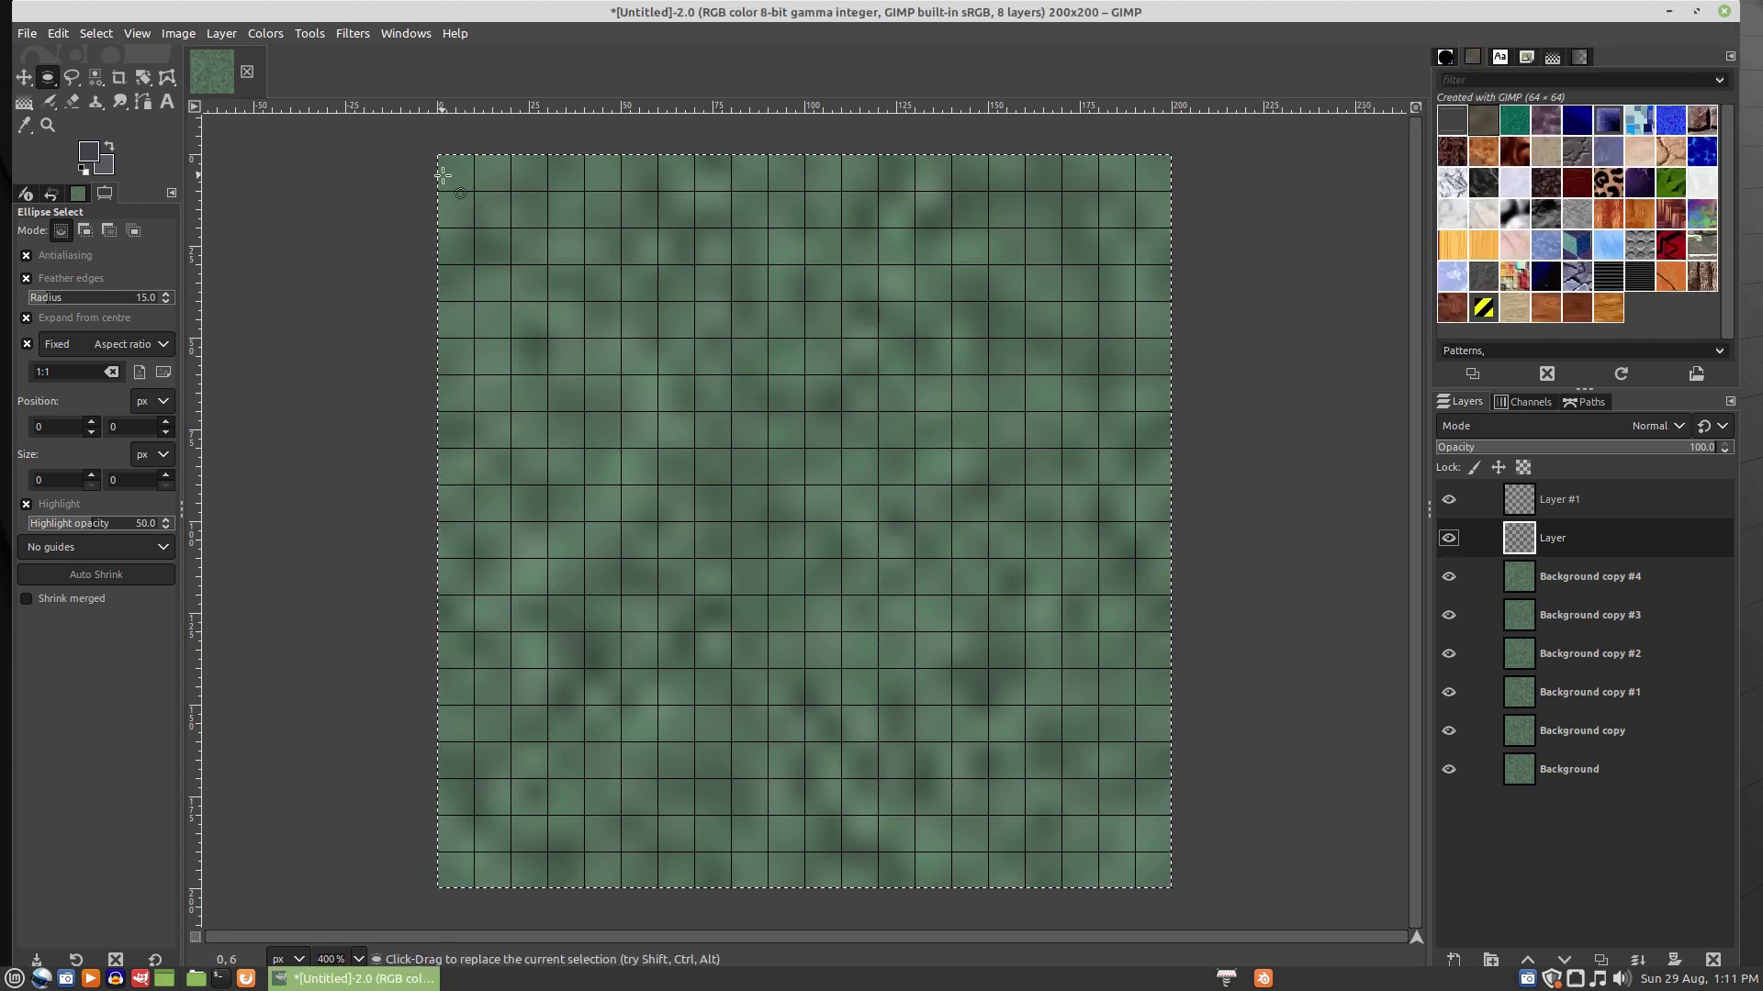
- Replace the selection with a 340 × 340 px circle centred on the canvas's upper-left corner and fill it with the foreground colour
{"action": "left_click", "coordinate": [365, 172]}
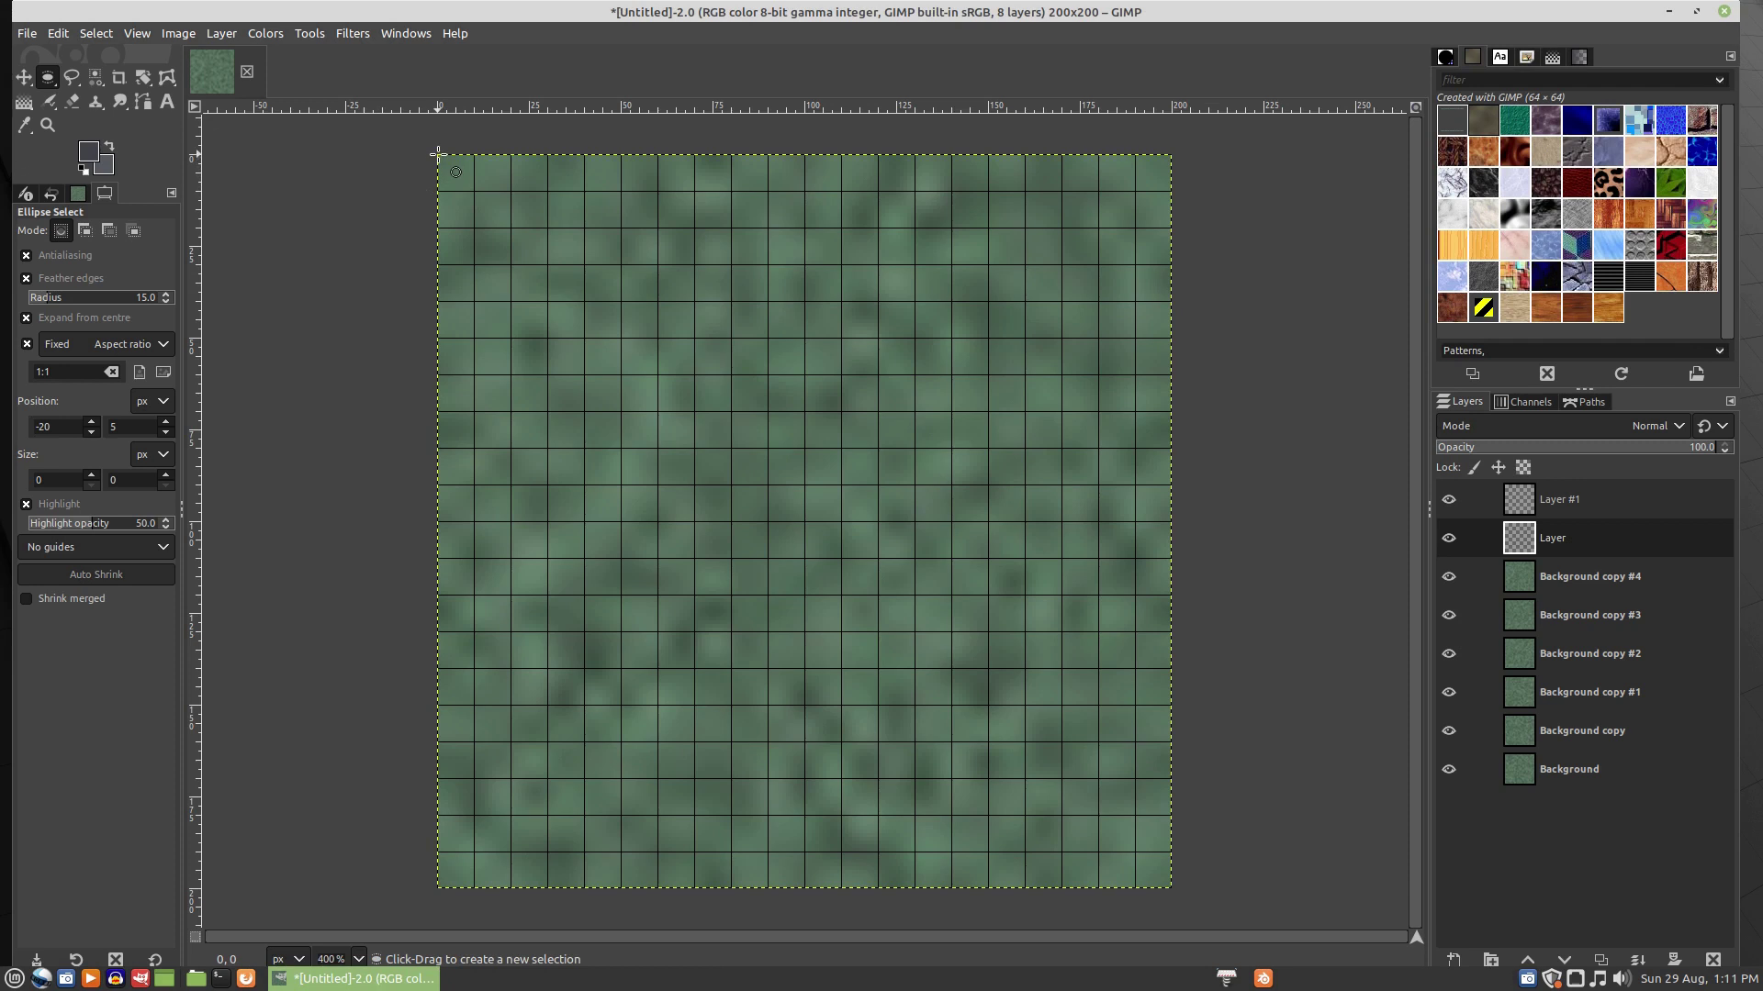
{"action": "left_click_drag", "start_coordinate": [438, 153], "coordinate": [1062, 626]}
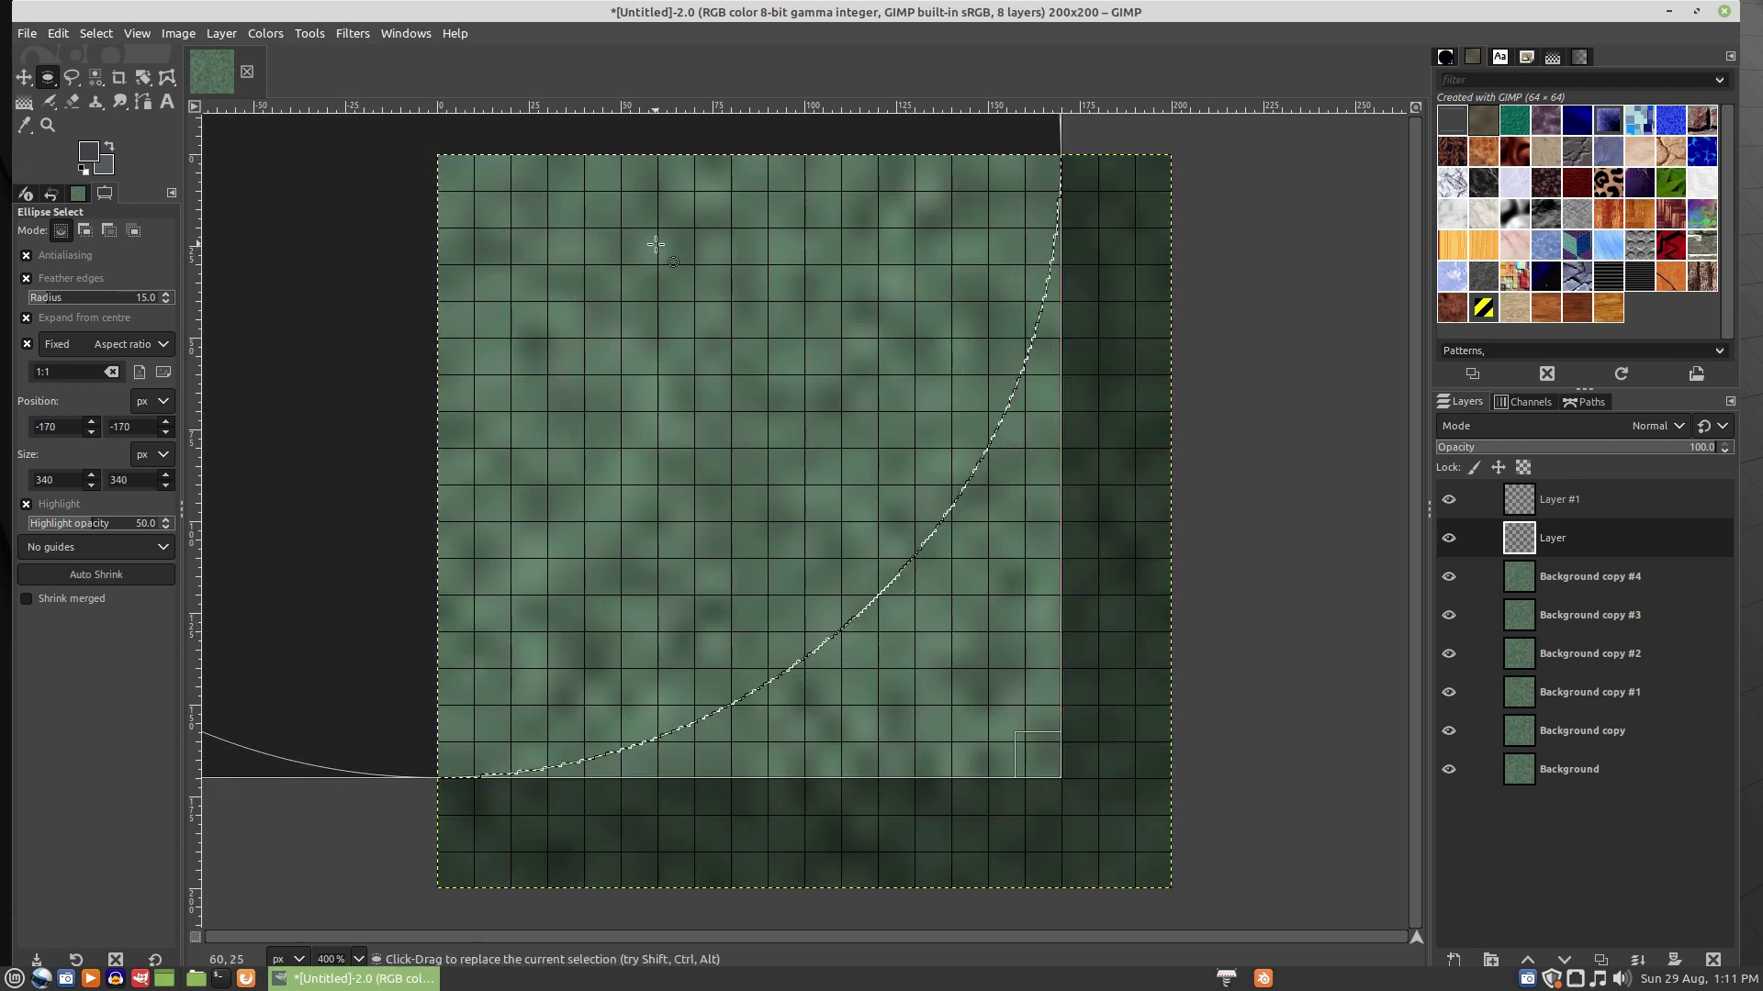
{"action": "right_click", "coordinate": [617, 278]}
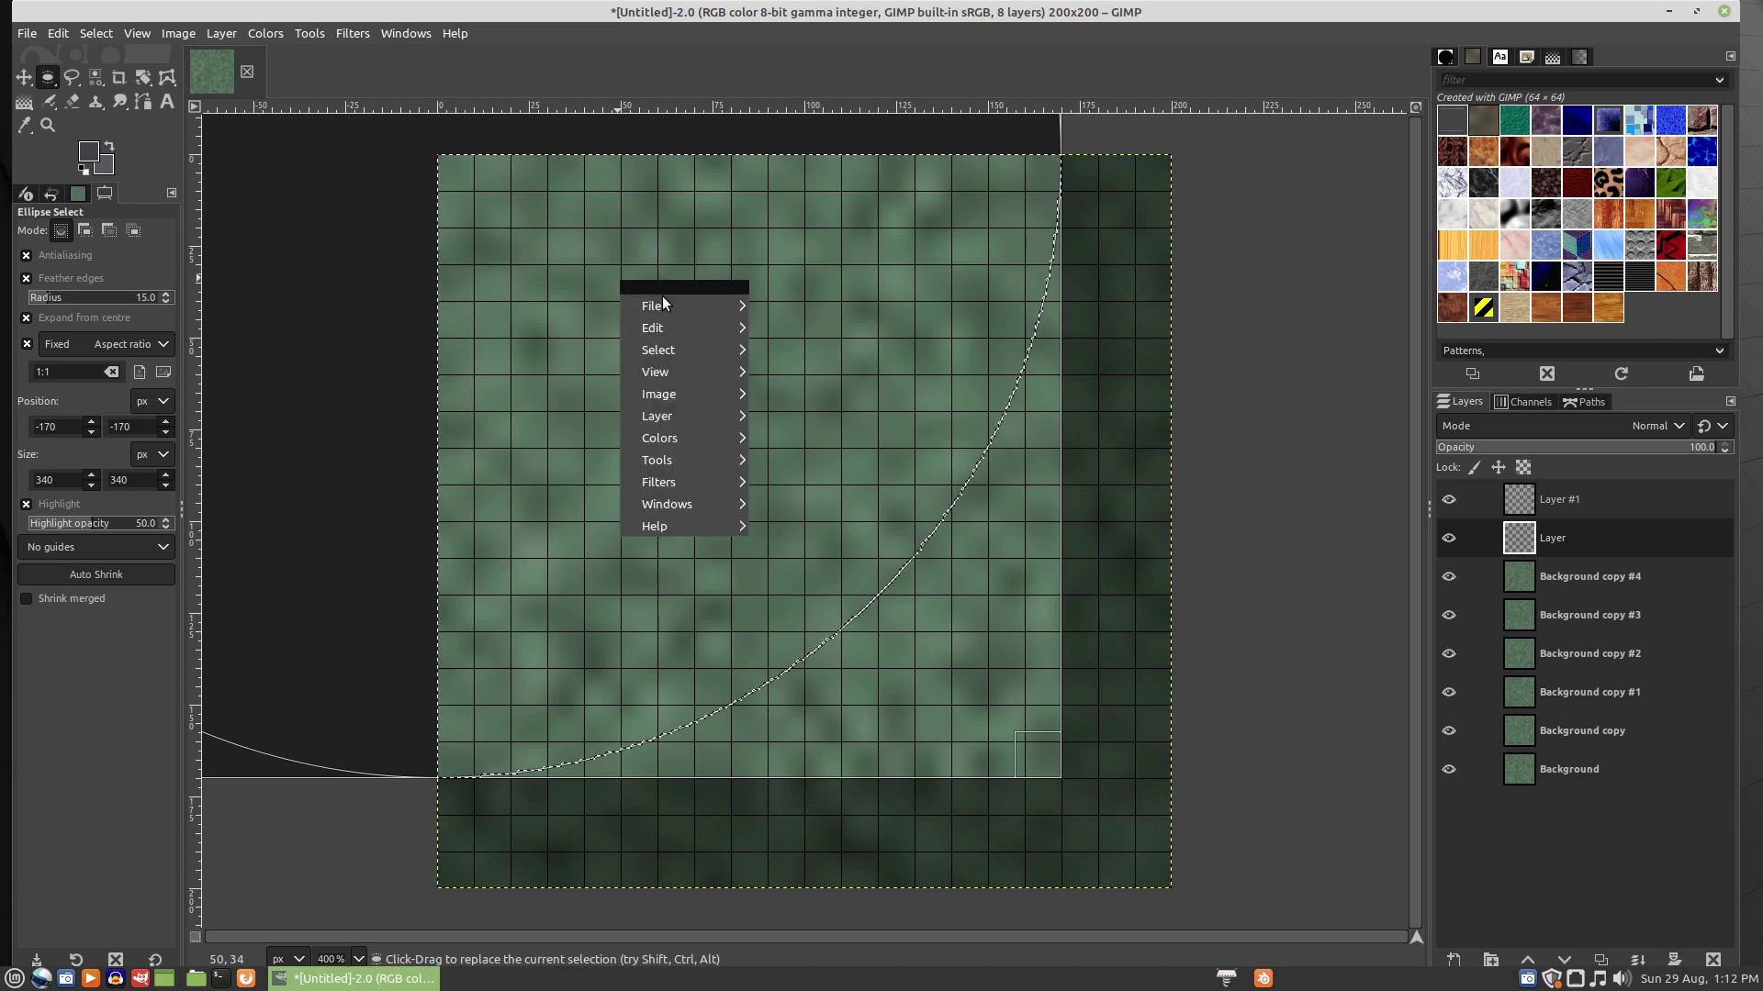
{"action": "mouse_move", "coordinate": [669, 328]}
{"action": "left_click", "coordinate": [834, 653]}
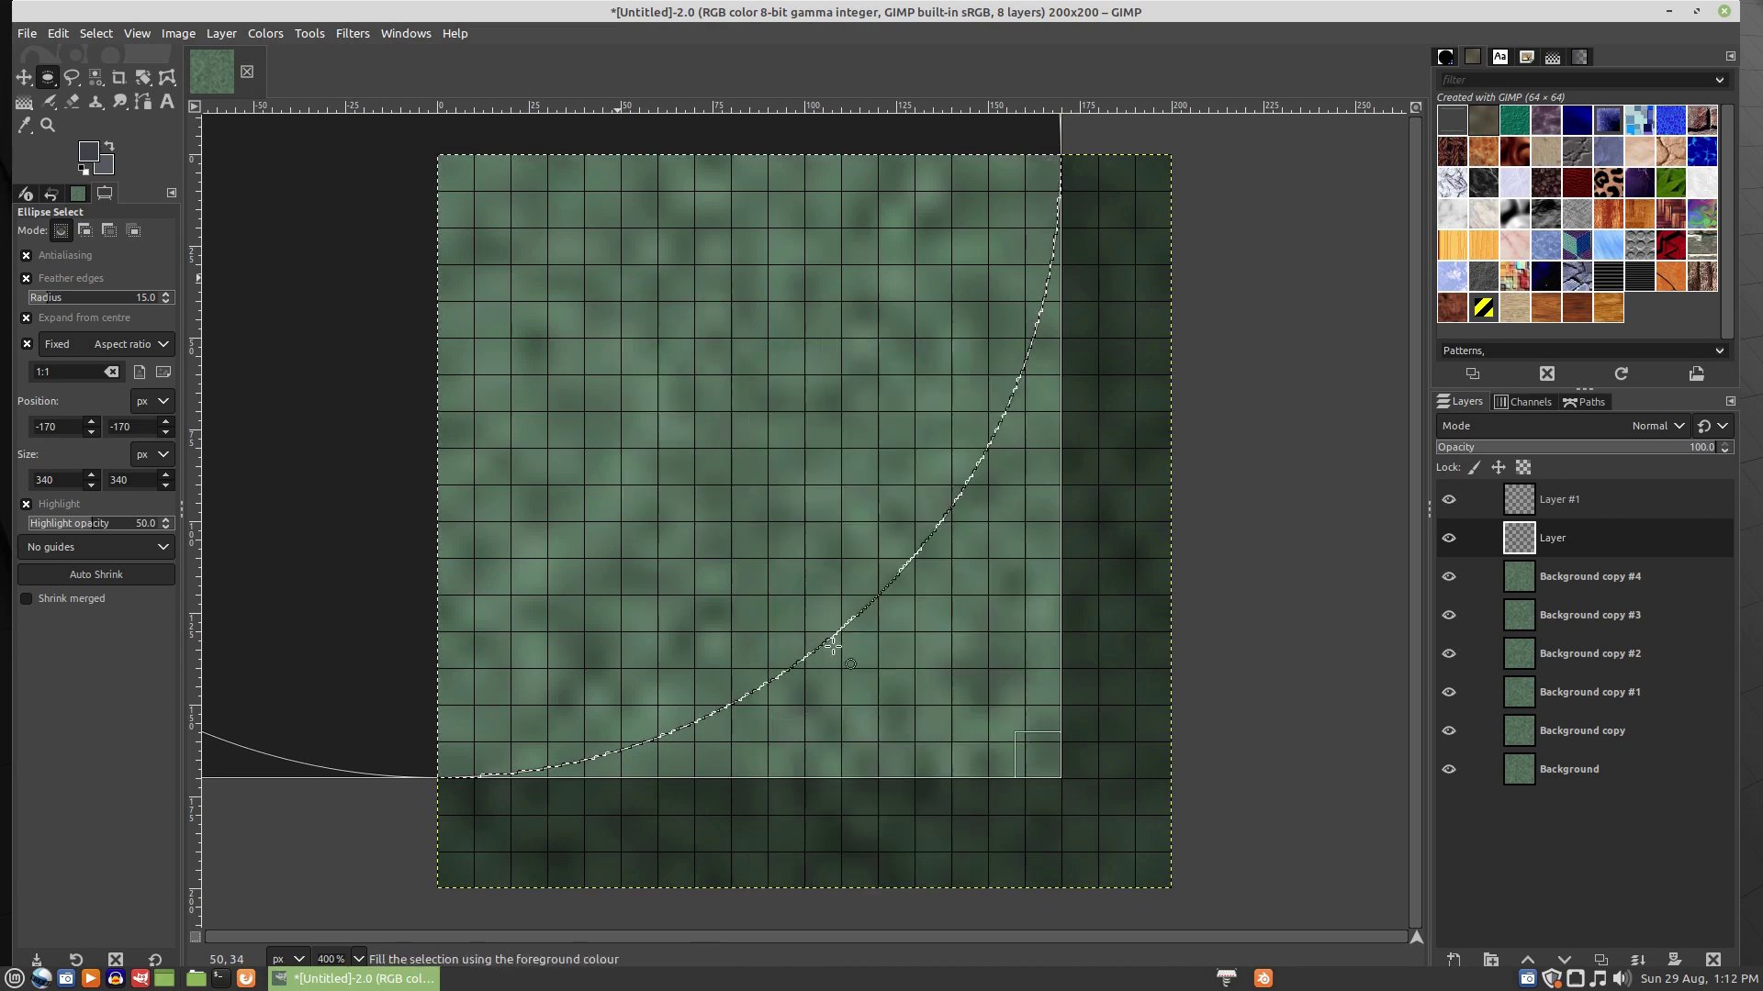
- Apply HSV Noise to the grey quarter-circle fill
{"action": "right_click", "coordinate": [684, 311]}
{"action": "mouse_move", "coordinate": [762, 512]}
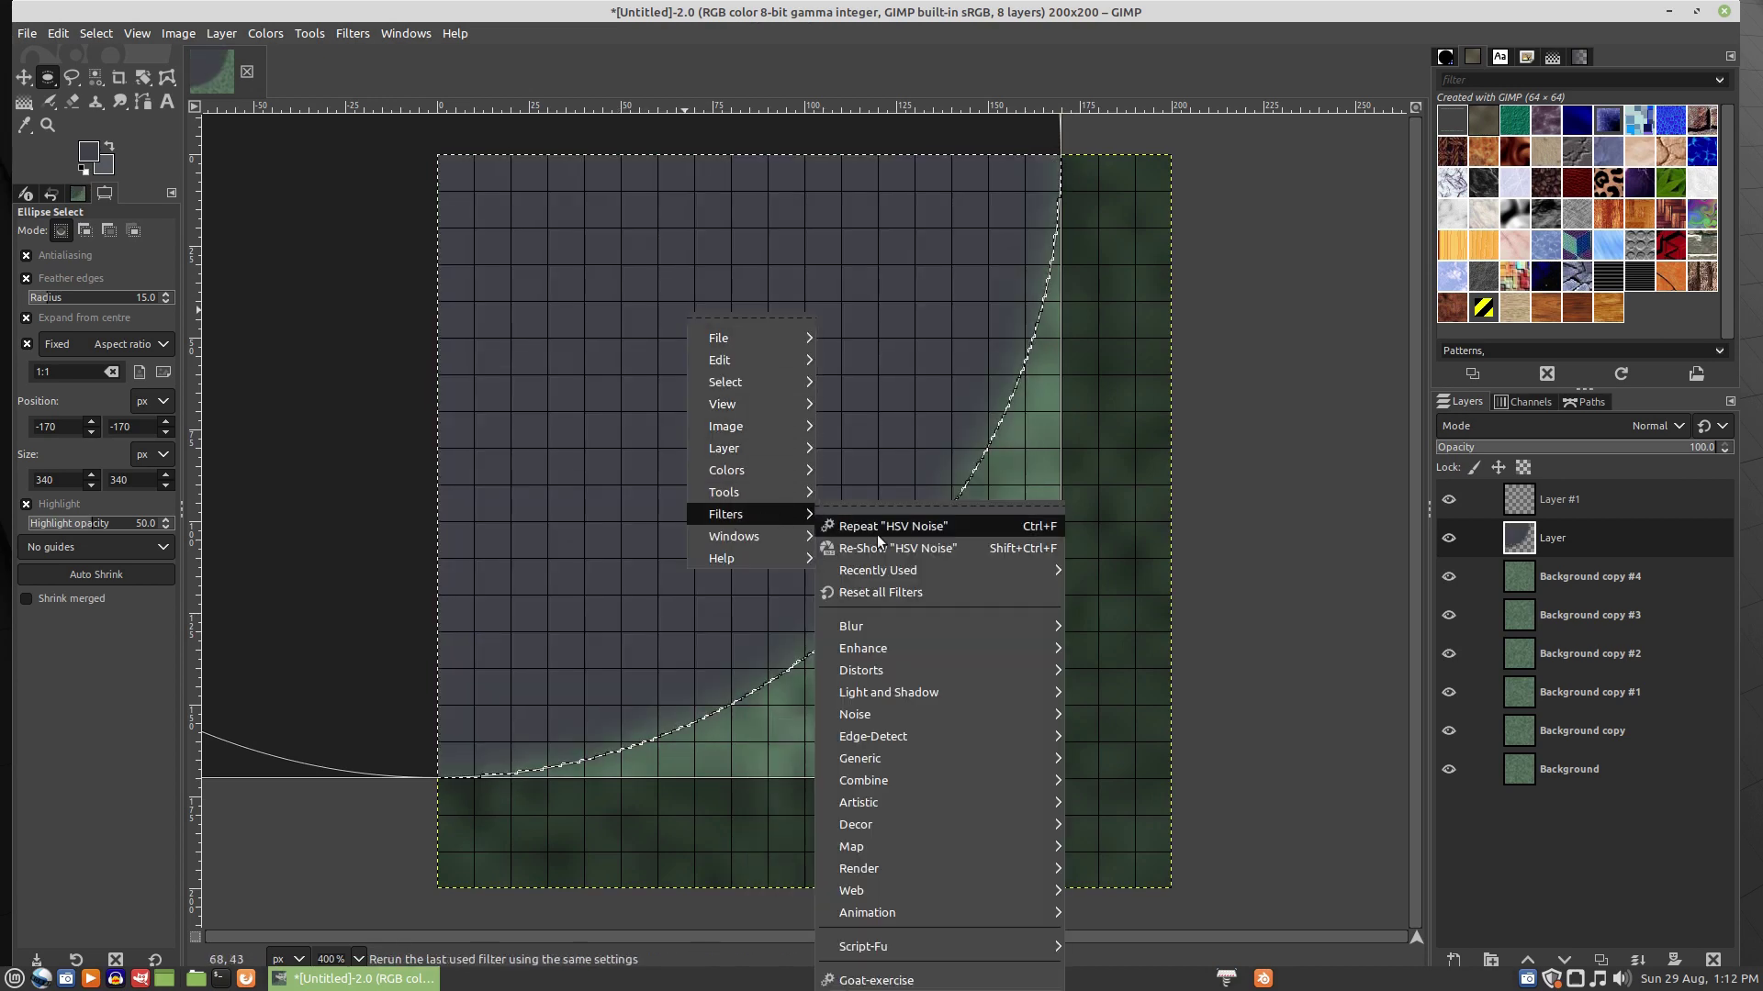
{"action": "mouse_move", "coordinate": [895, 709]}
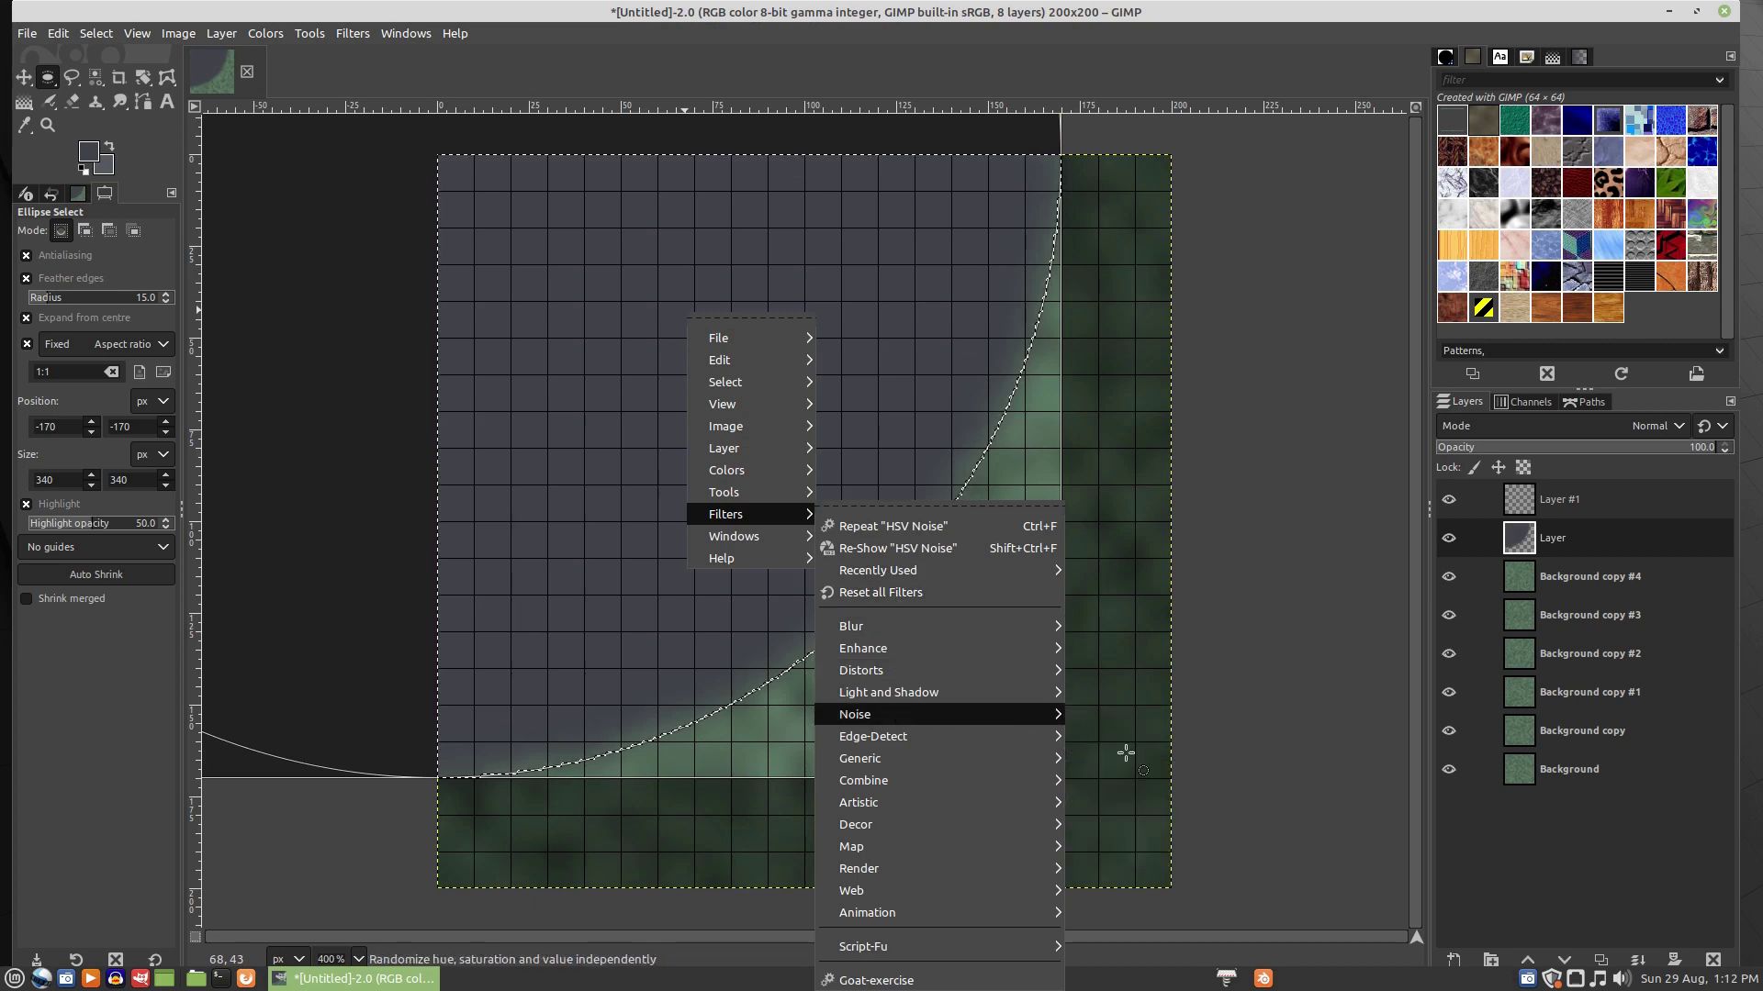
{"action": "left_click", "coordinate": [1124, 749]}
{"action": "left_click", "coordinate": [1483, 434]}
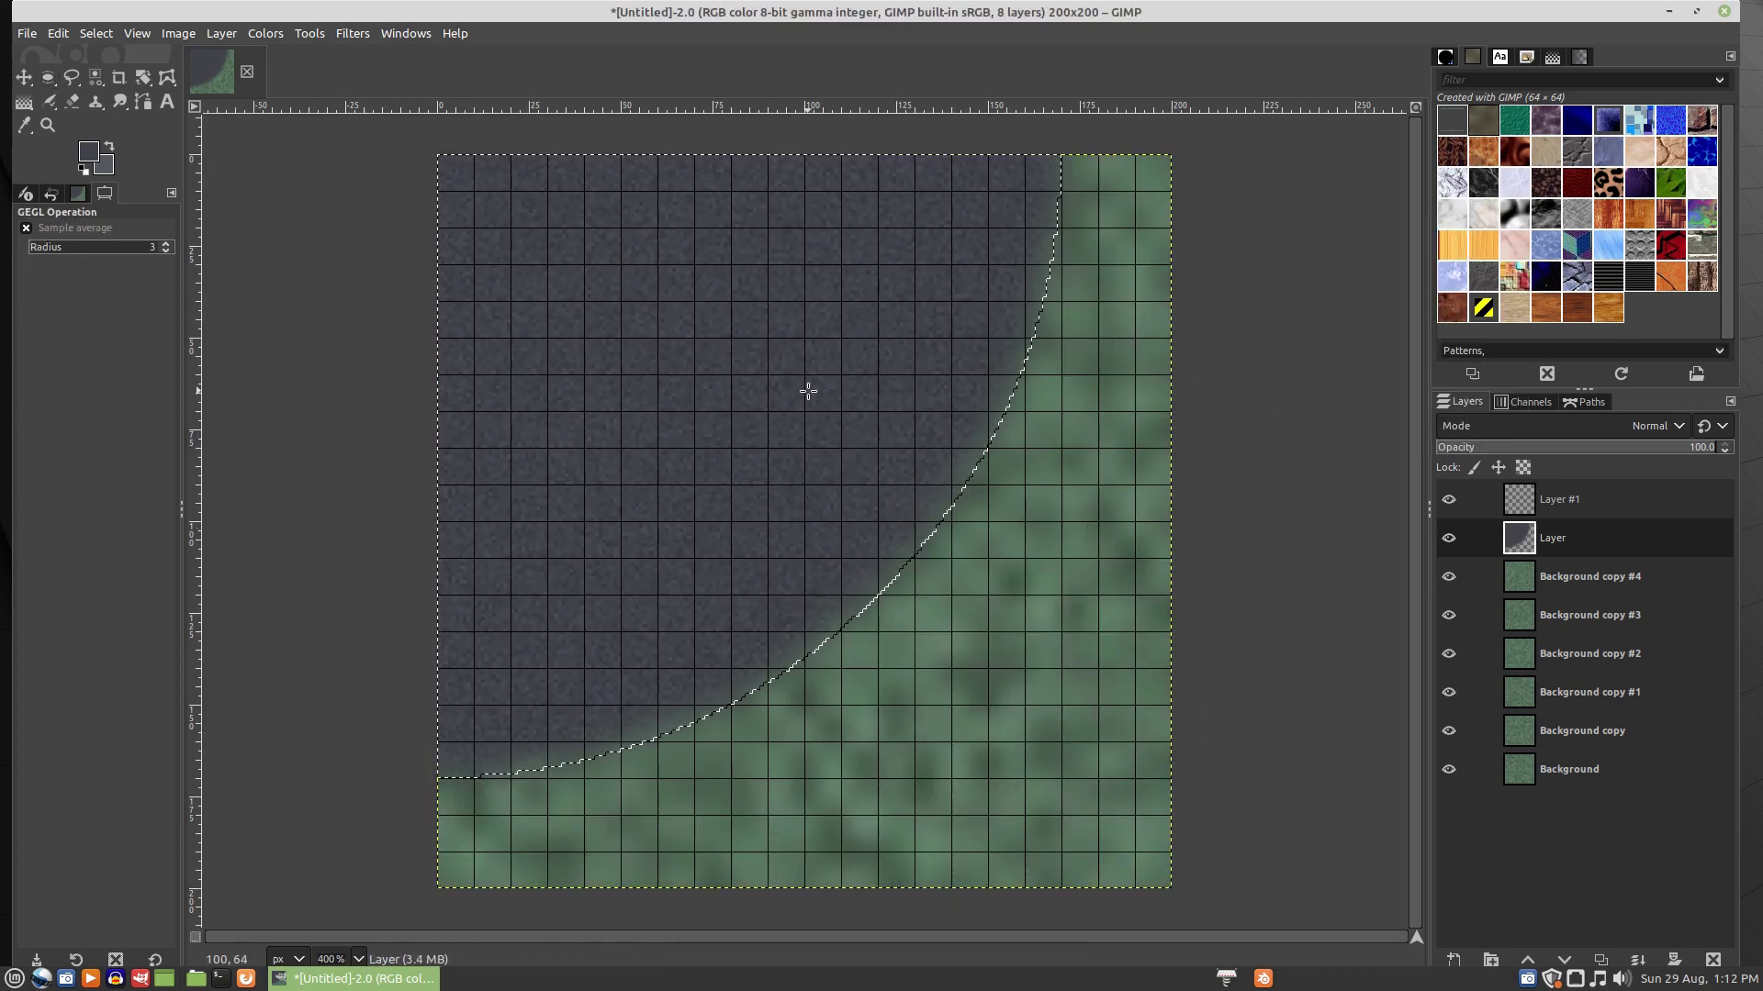
- Select a 60 × 60 px circle centred on the canvas's upper-left corner and cut it out of the grey fill
{"action": "key", "text": "e"}
{"action": "left_click", "coordinate": [355, 311]}
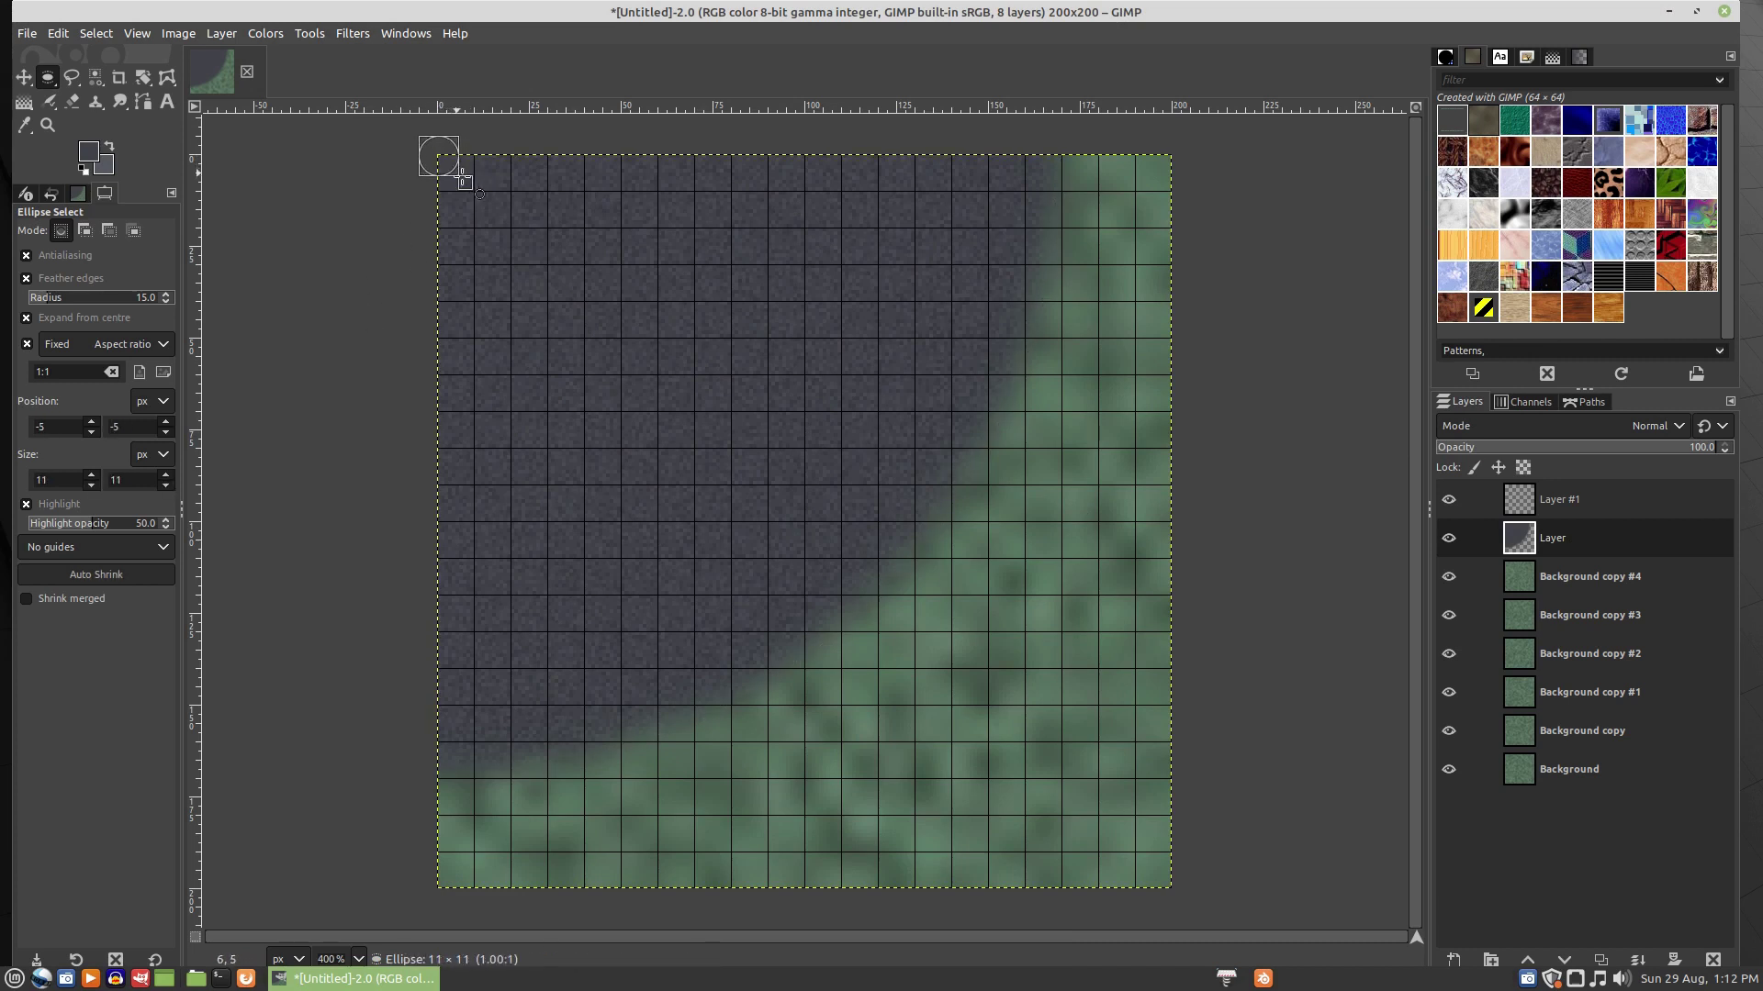
{"action": "left_click_drag", "start_coordinate": [437, 153], "coordinate": [544, 241]}
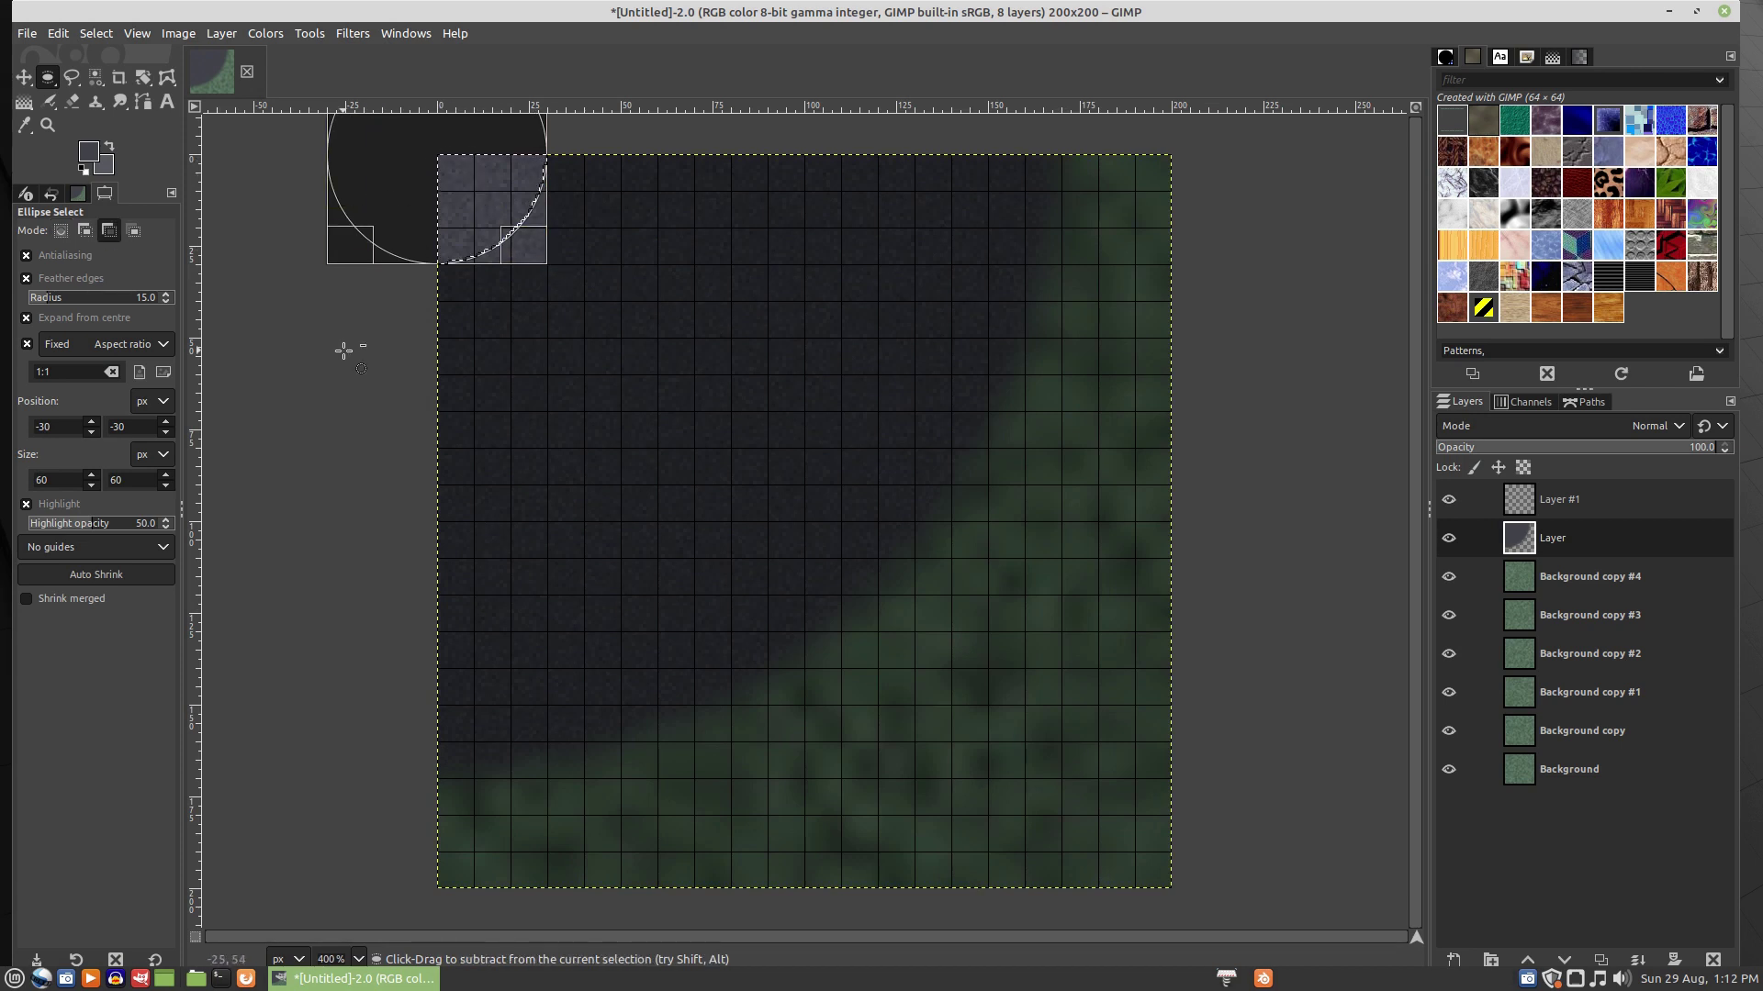
{"action": "key", "text": "ctrl+x"}
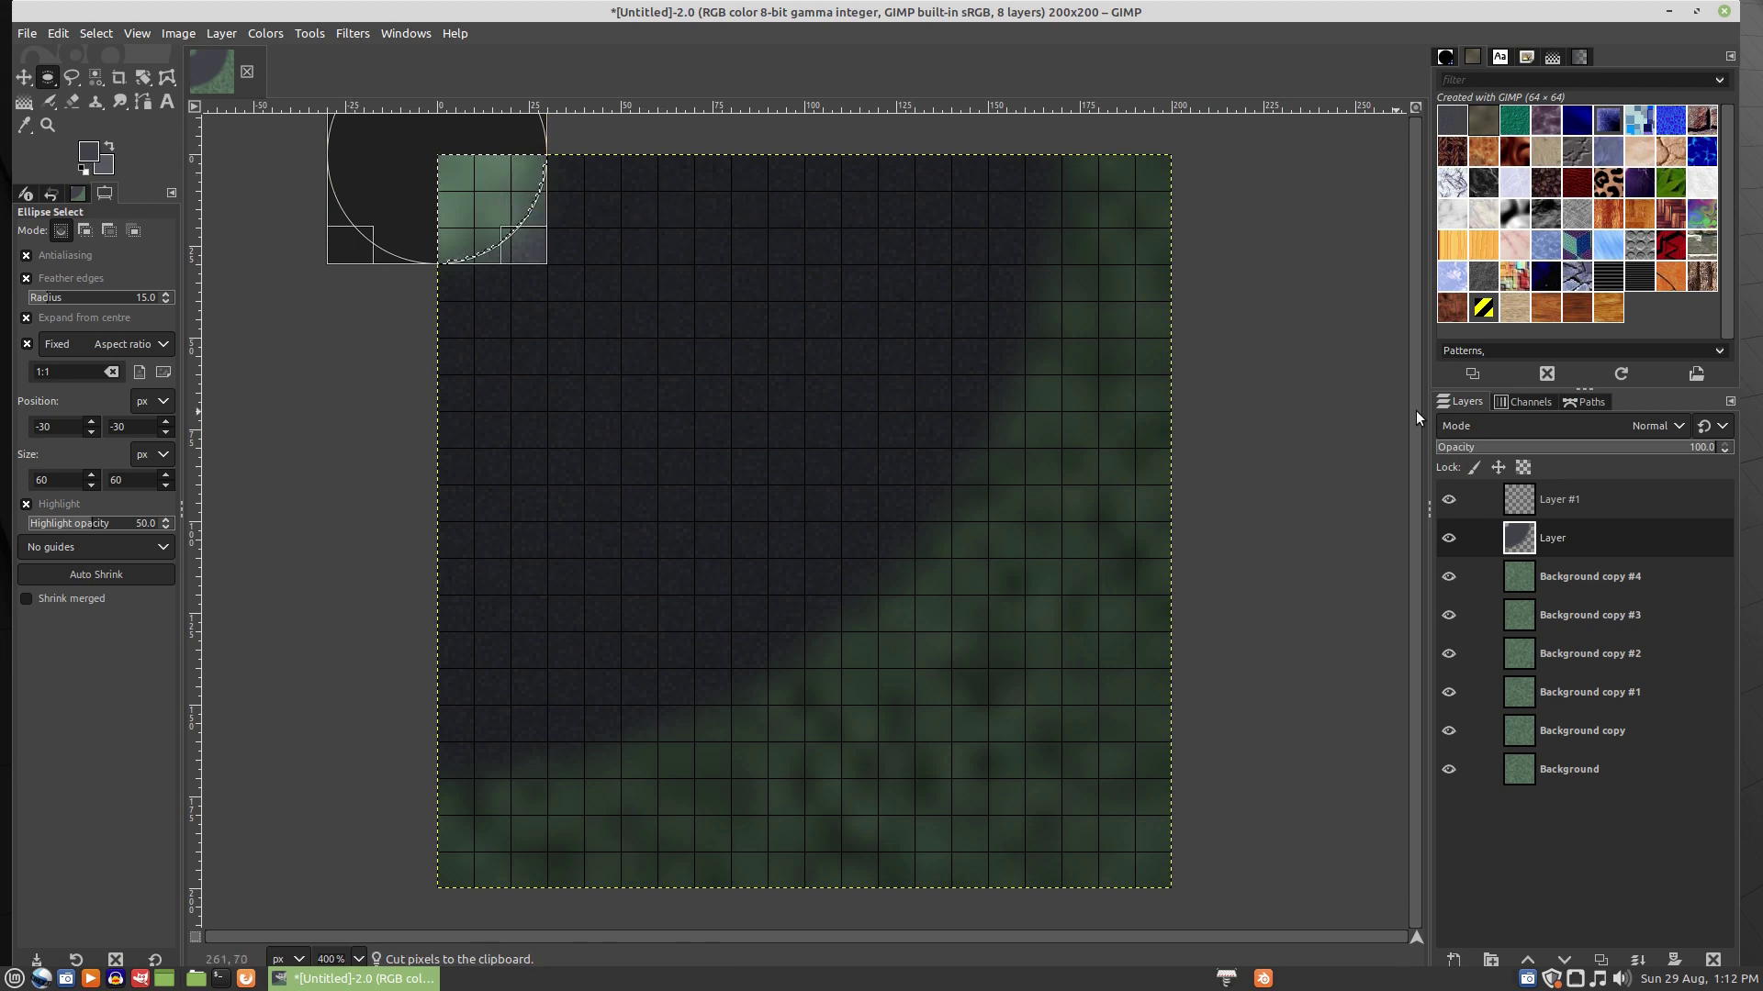
- On the top layer, select a 320 × 320 px circle centred on the canvas's upper-left corner and fill it with the background colour
{"action": "left_click", "coordinate": [1562, 498]}
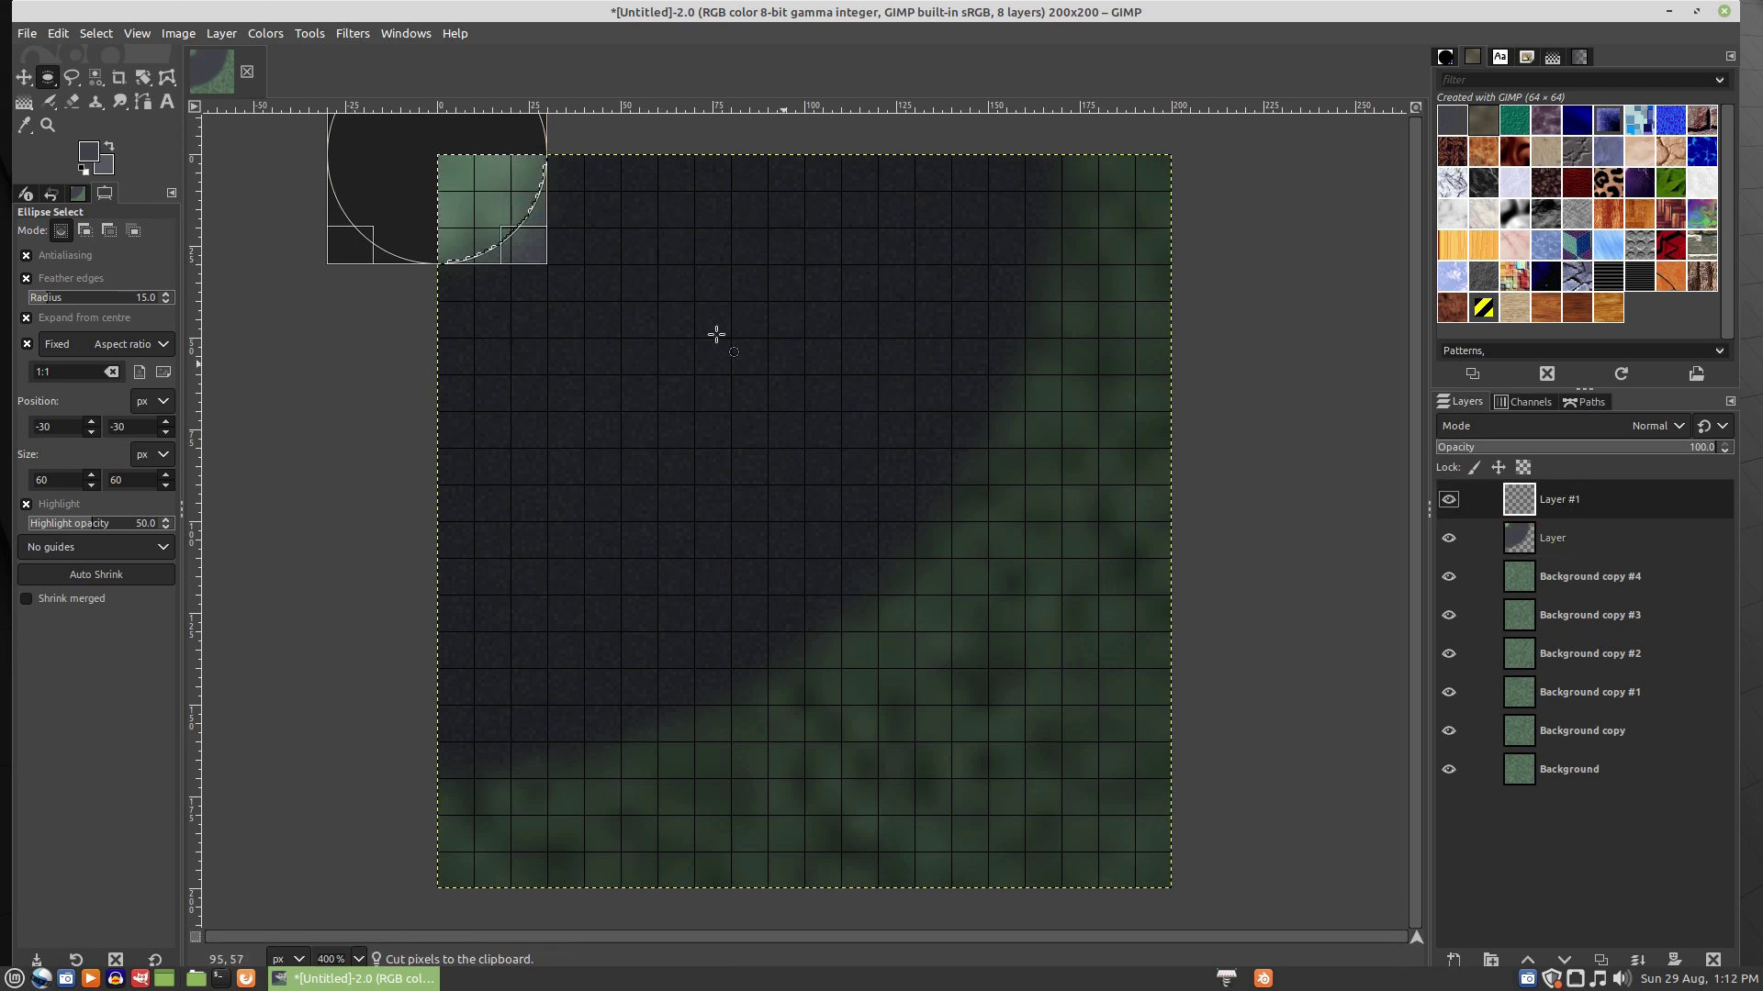
{"action": "left_click", "coordinate": [339, 359]}
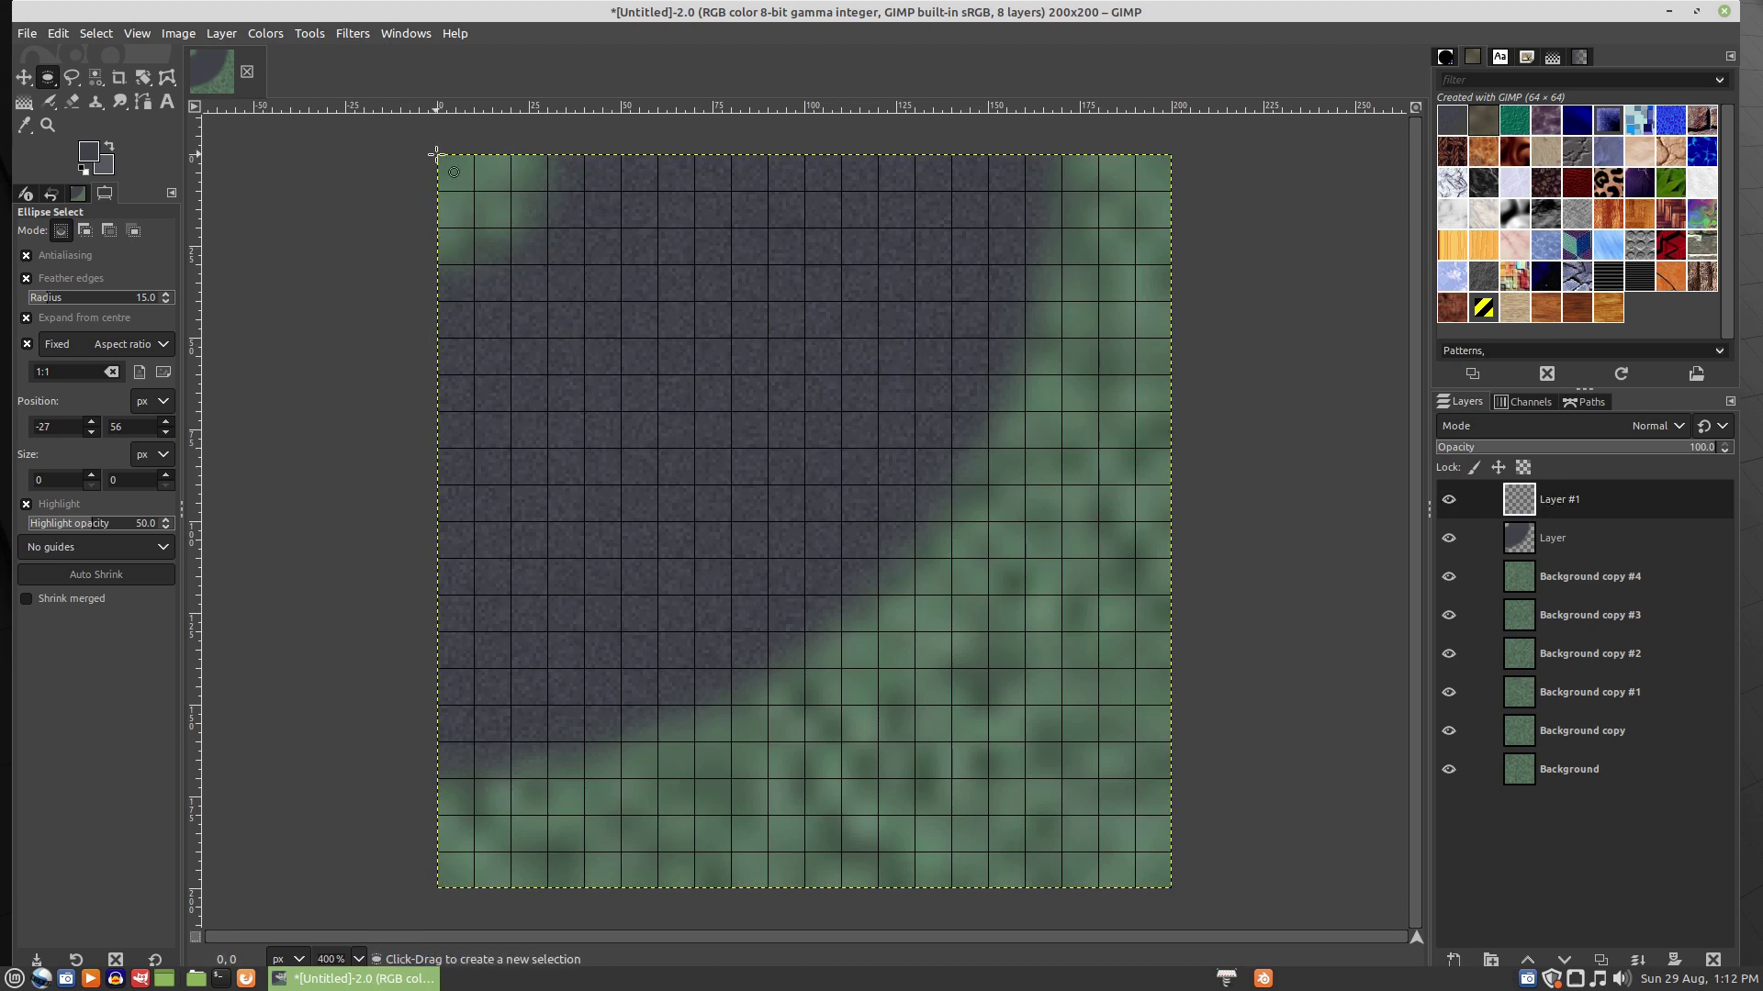
{"action": "left_click_drag", "start_coordinate": [437, 154], "coordinate": [1024, 685]}
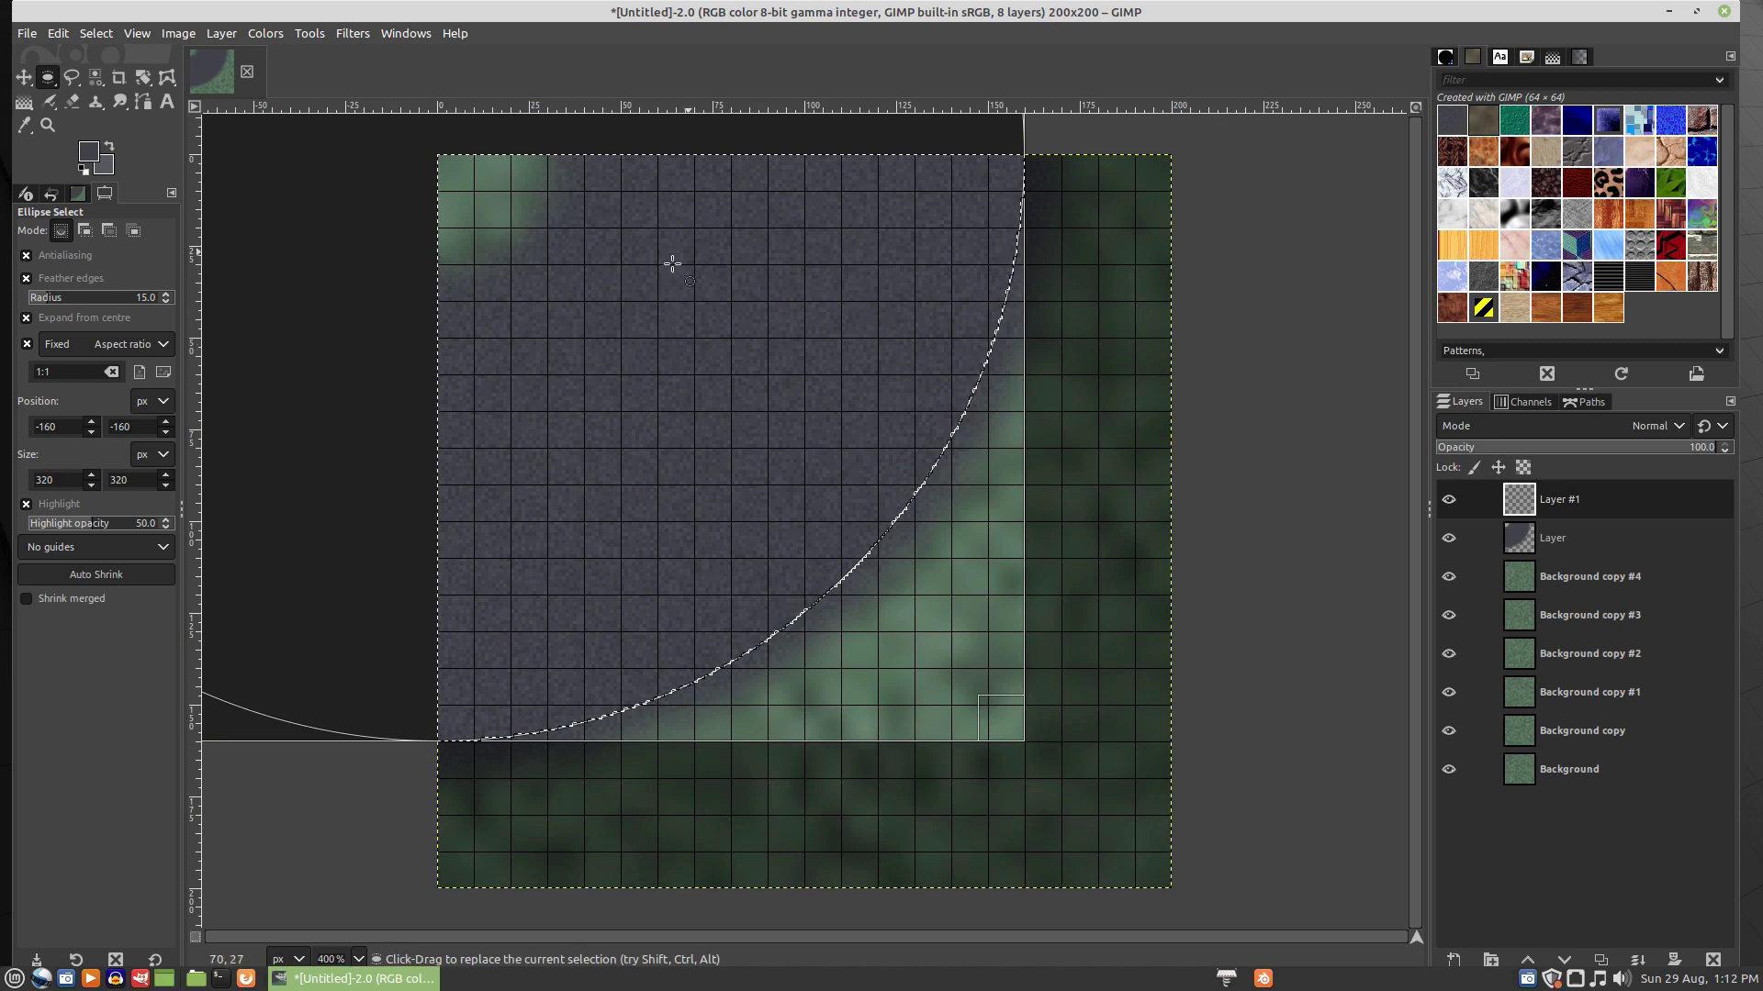
{"action": "right_click", "coordinate": [640, 314]}
{"action": "mouse_move", "coordinate": [714, 371]}
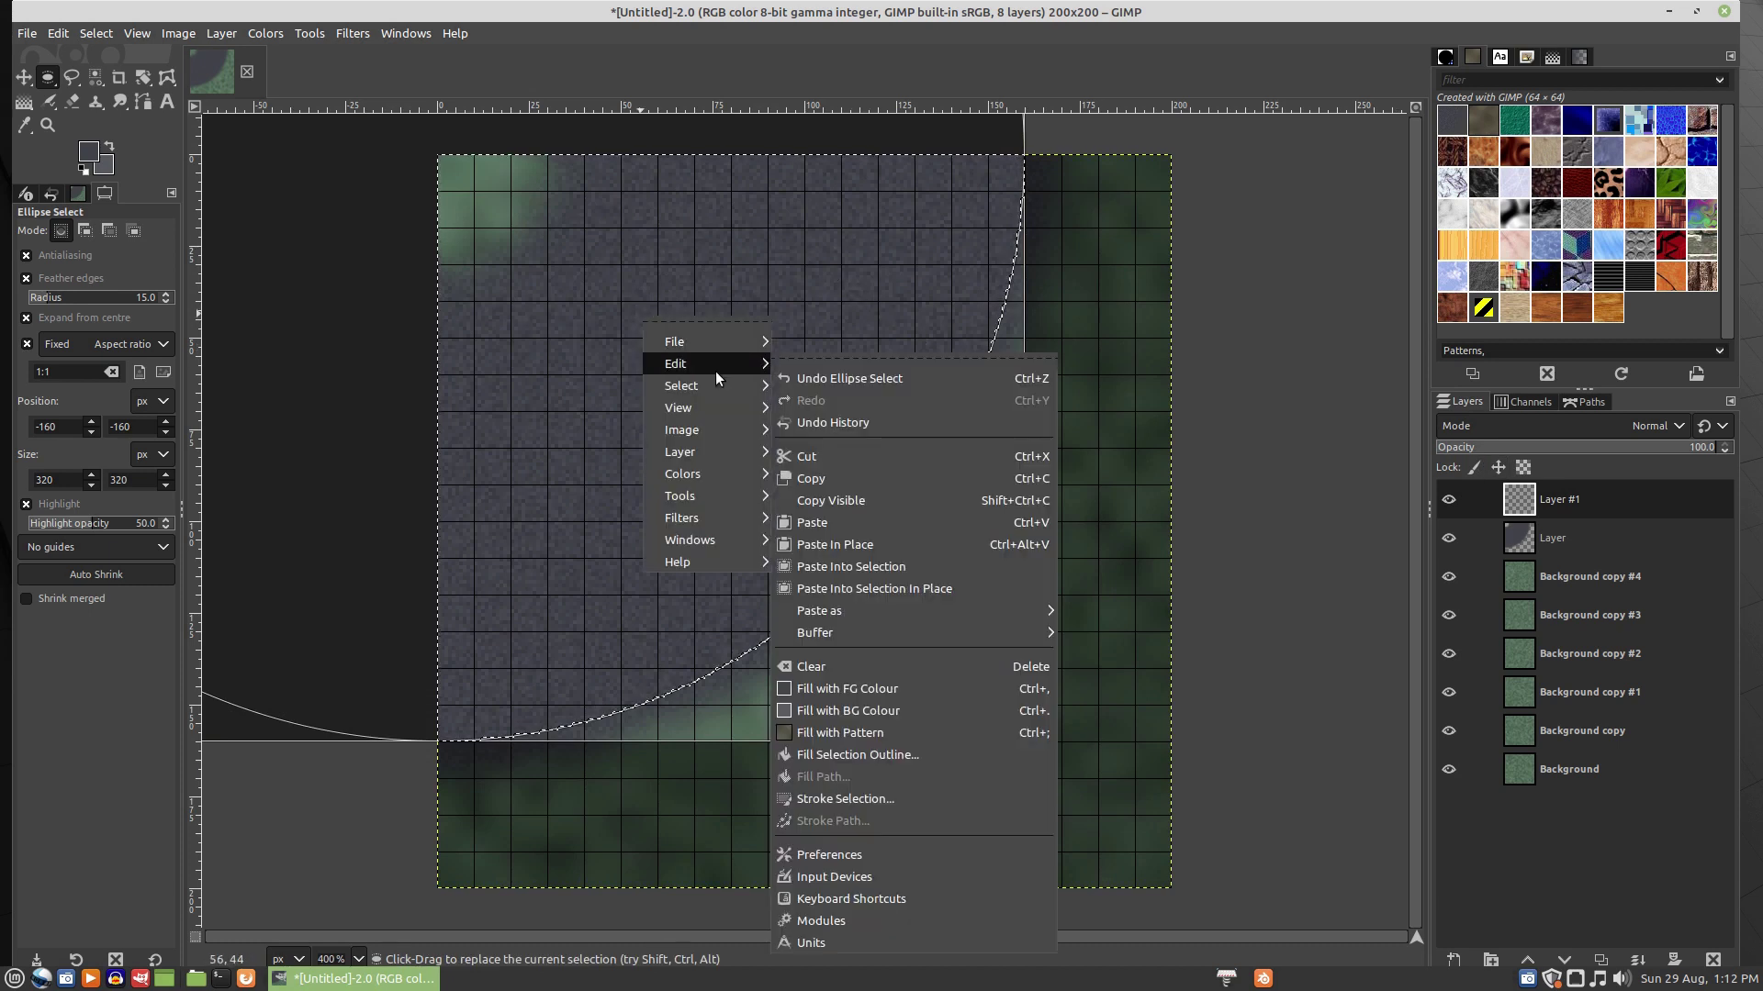
{"action": "left_click", "coordinate": [846, 712]}
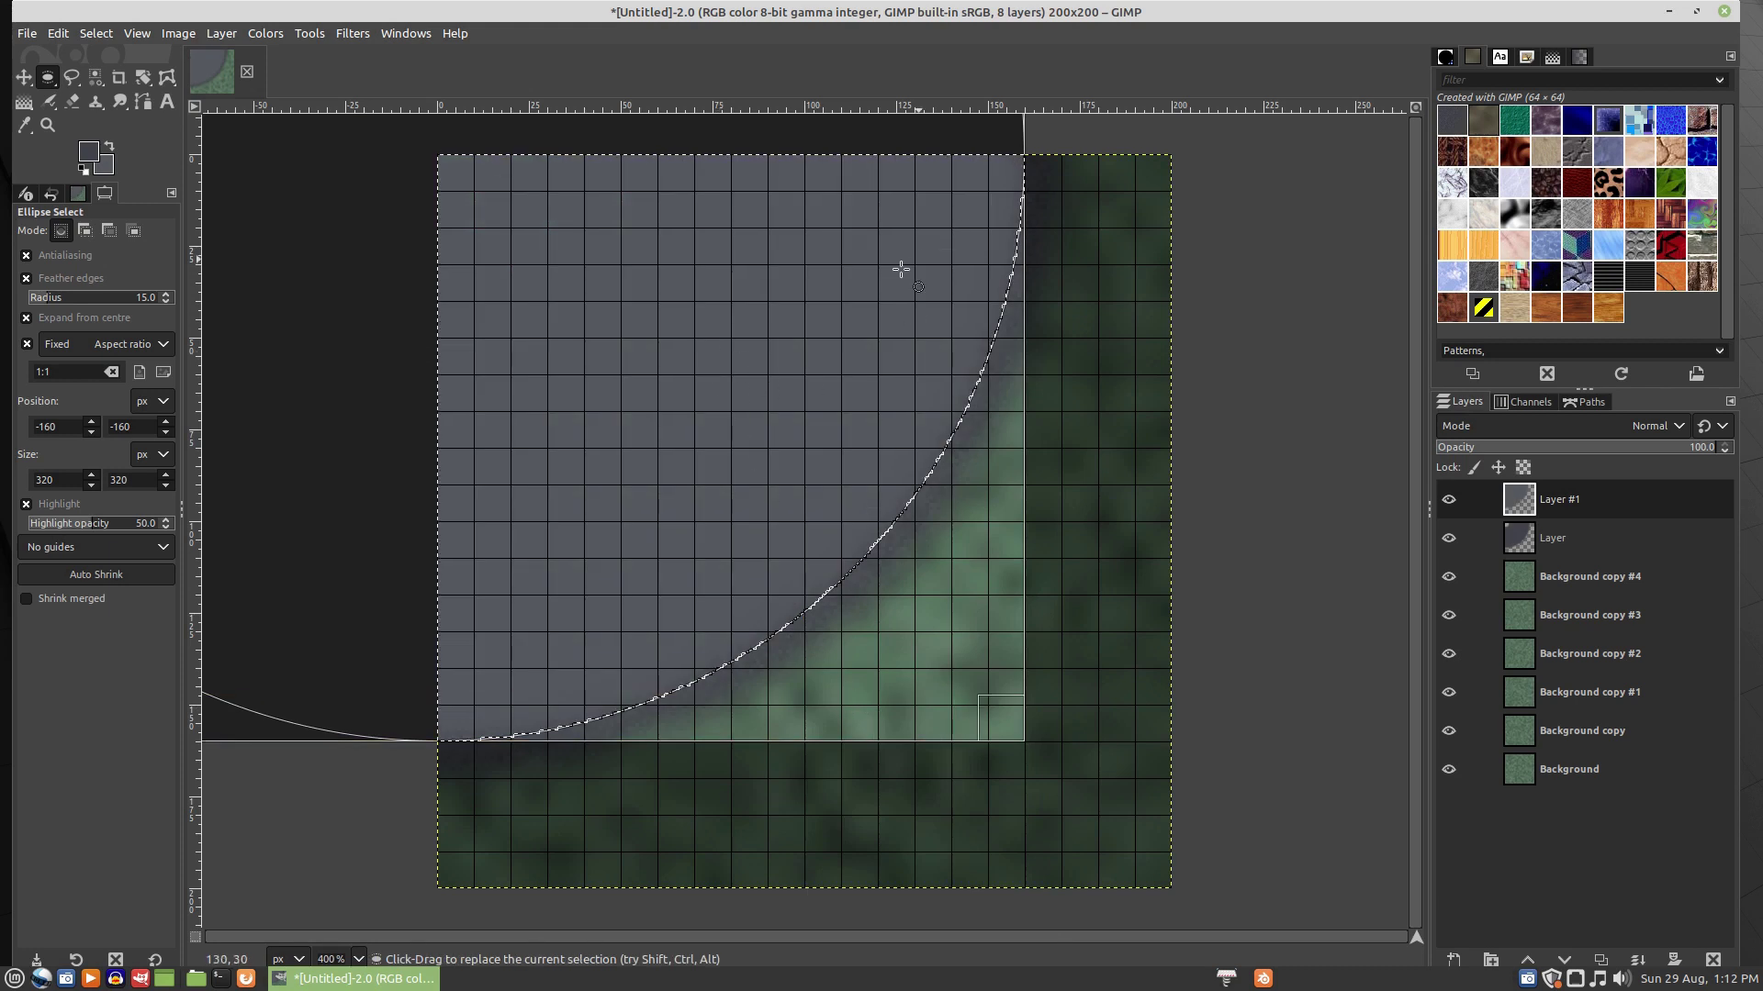
- Apply HSV Noise to the new 320 px quarter-circle fill with dulling 2, hue 3.00, saturation 0.040 and value 0.040
{"action": "right_click", "coordinate": [840, 283]}
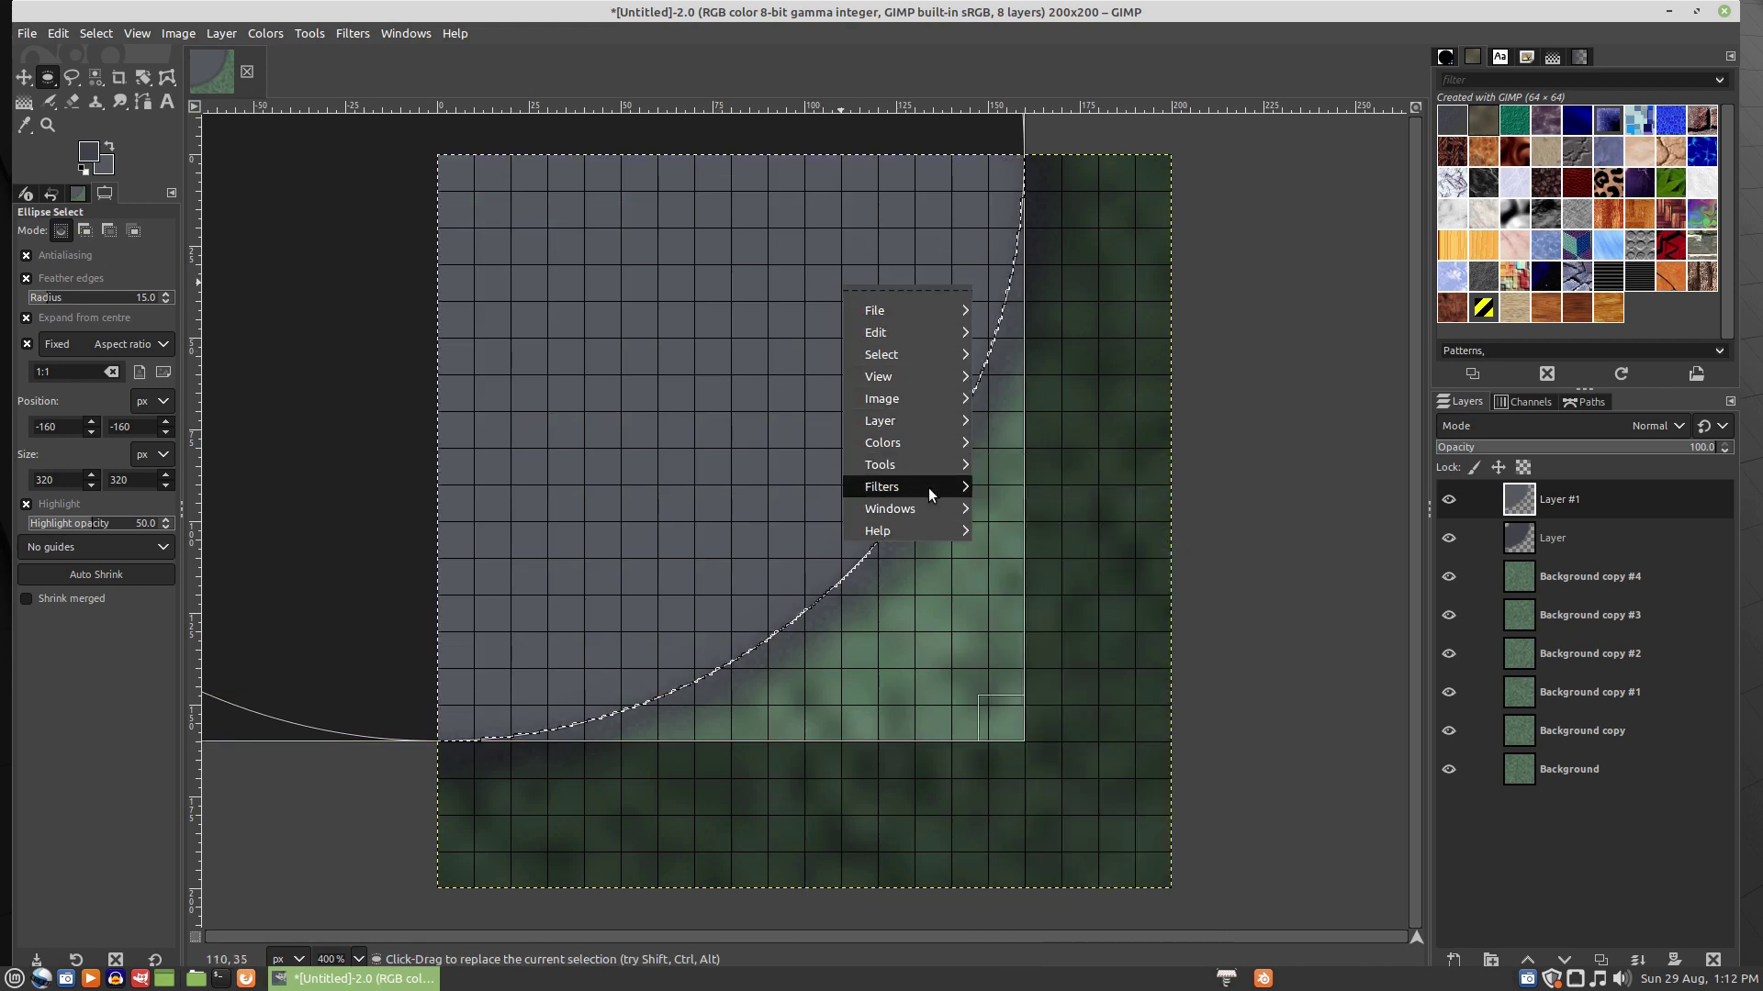
{"action": "mouse_move", "coordinate": [928, 488]}
{"action": "mouse_move", "coordinate": [1181, 693]}
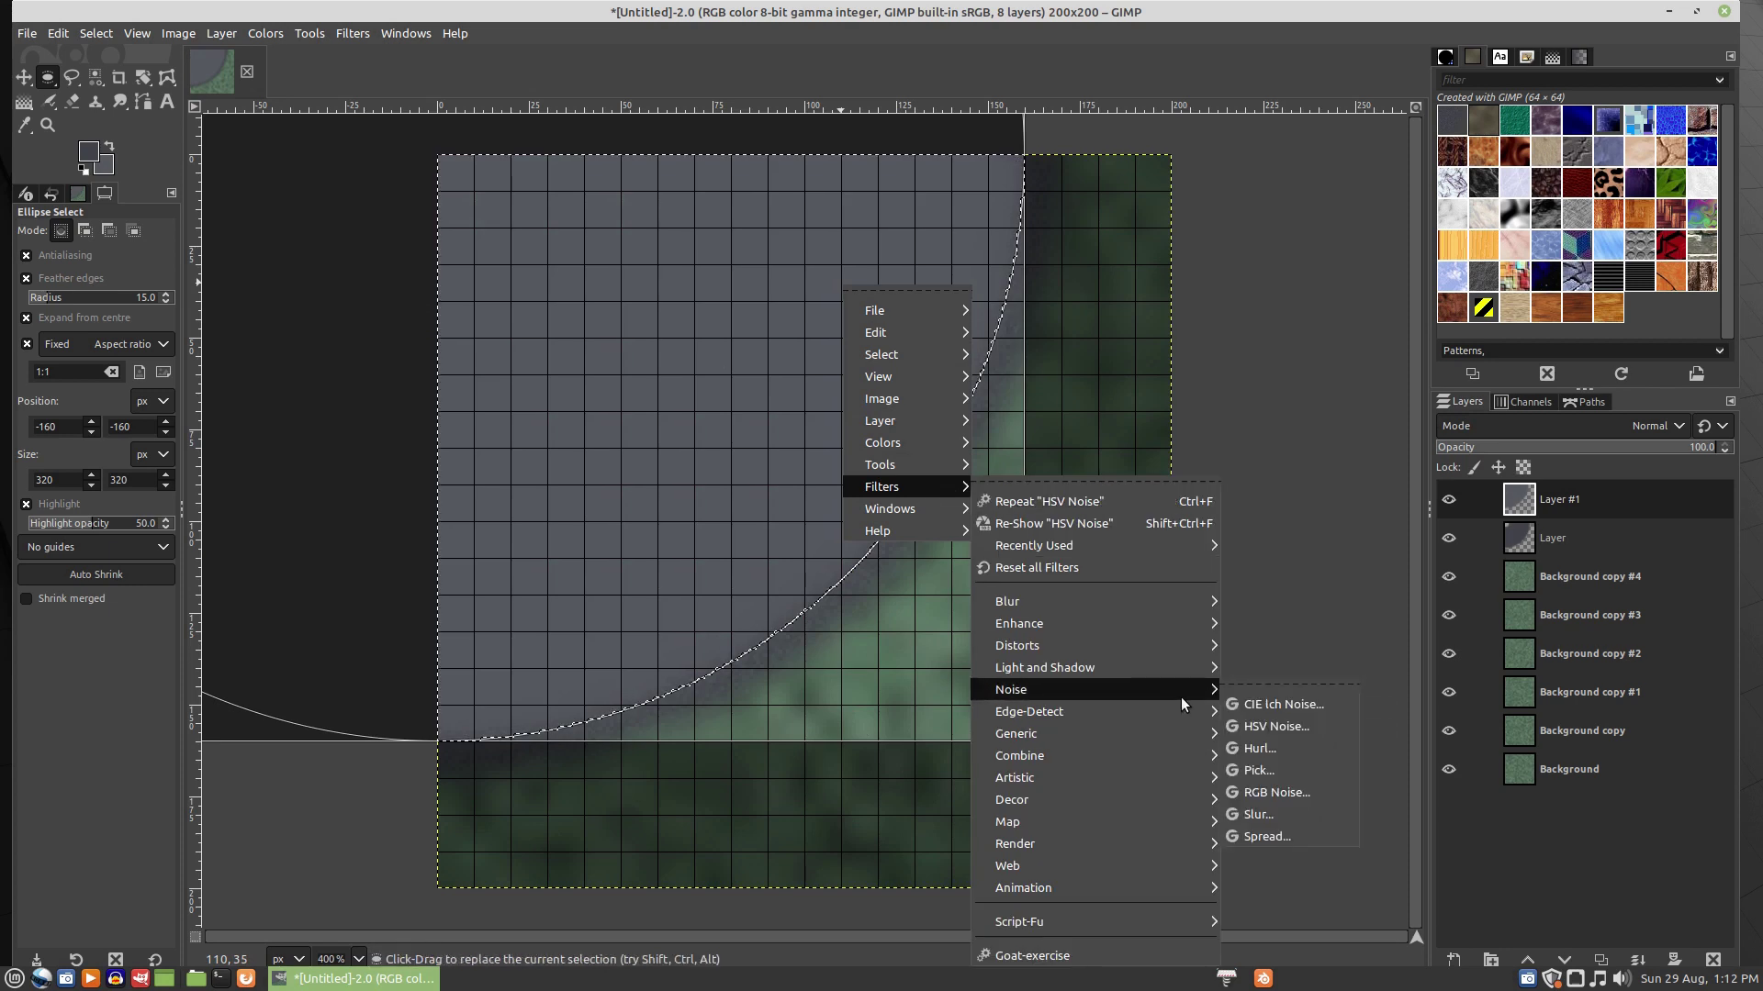
{"action": "left_click", "coordinate": [1260, 721]}
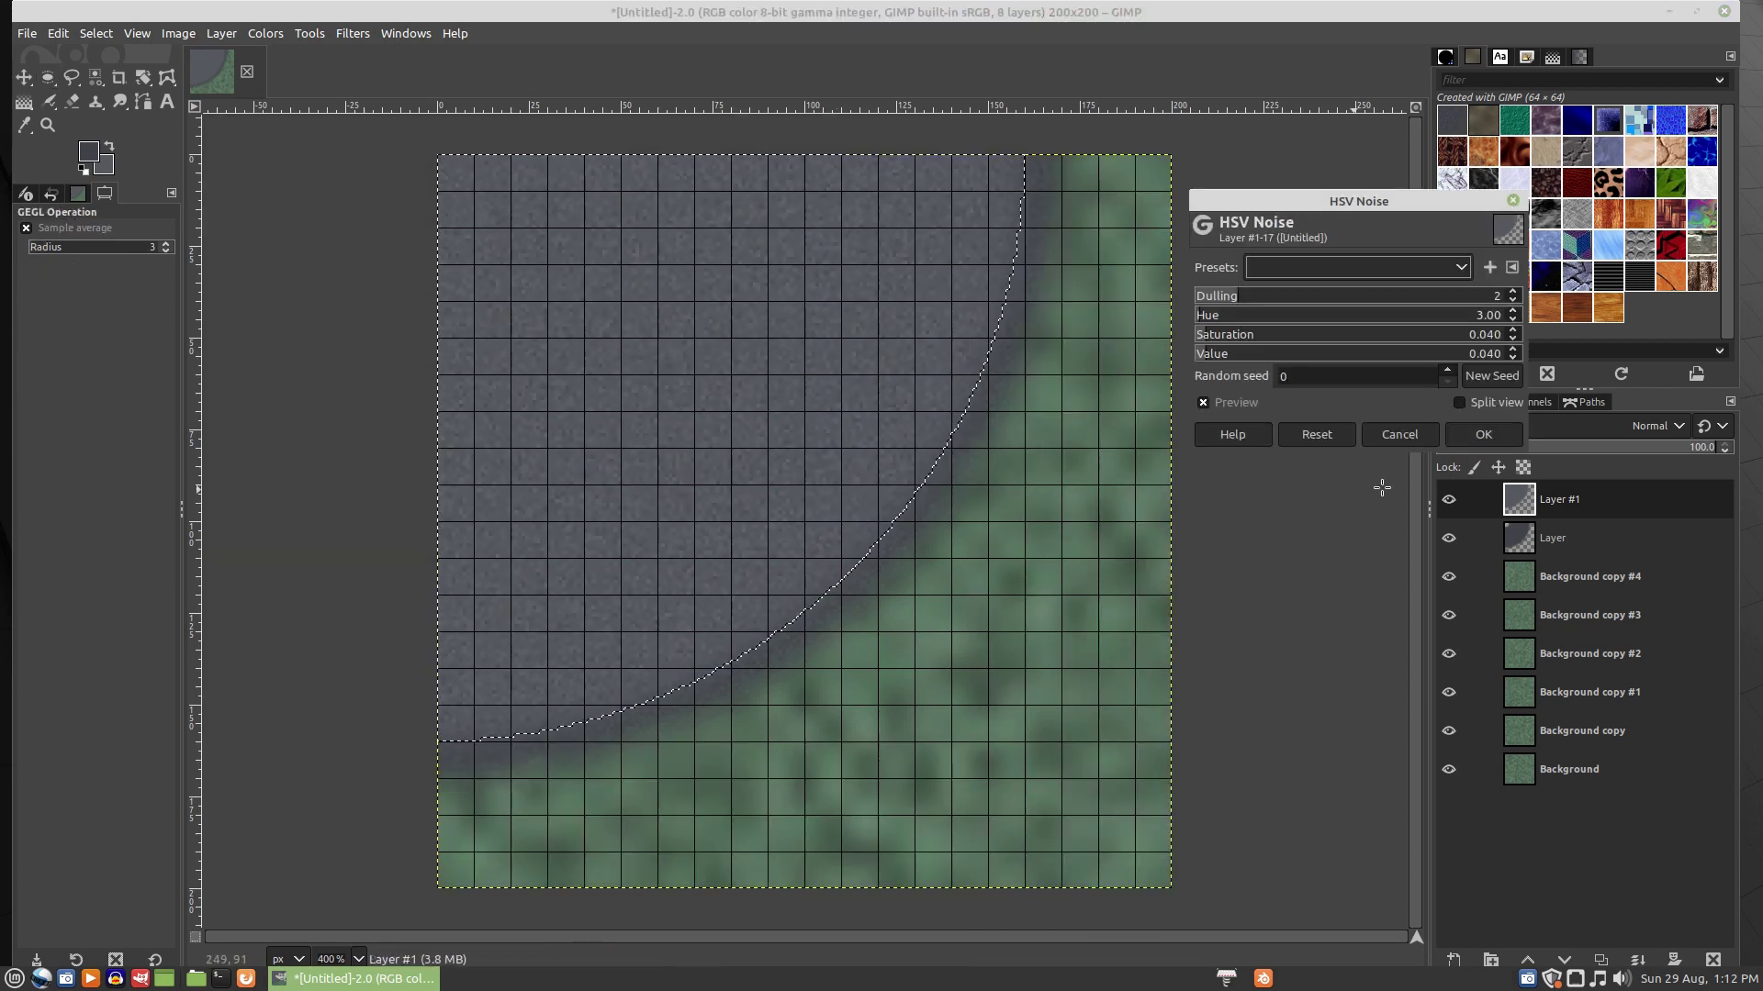
{"action": "left_click", "coordinate": [1478, 435]}
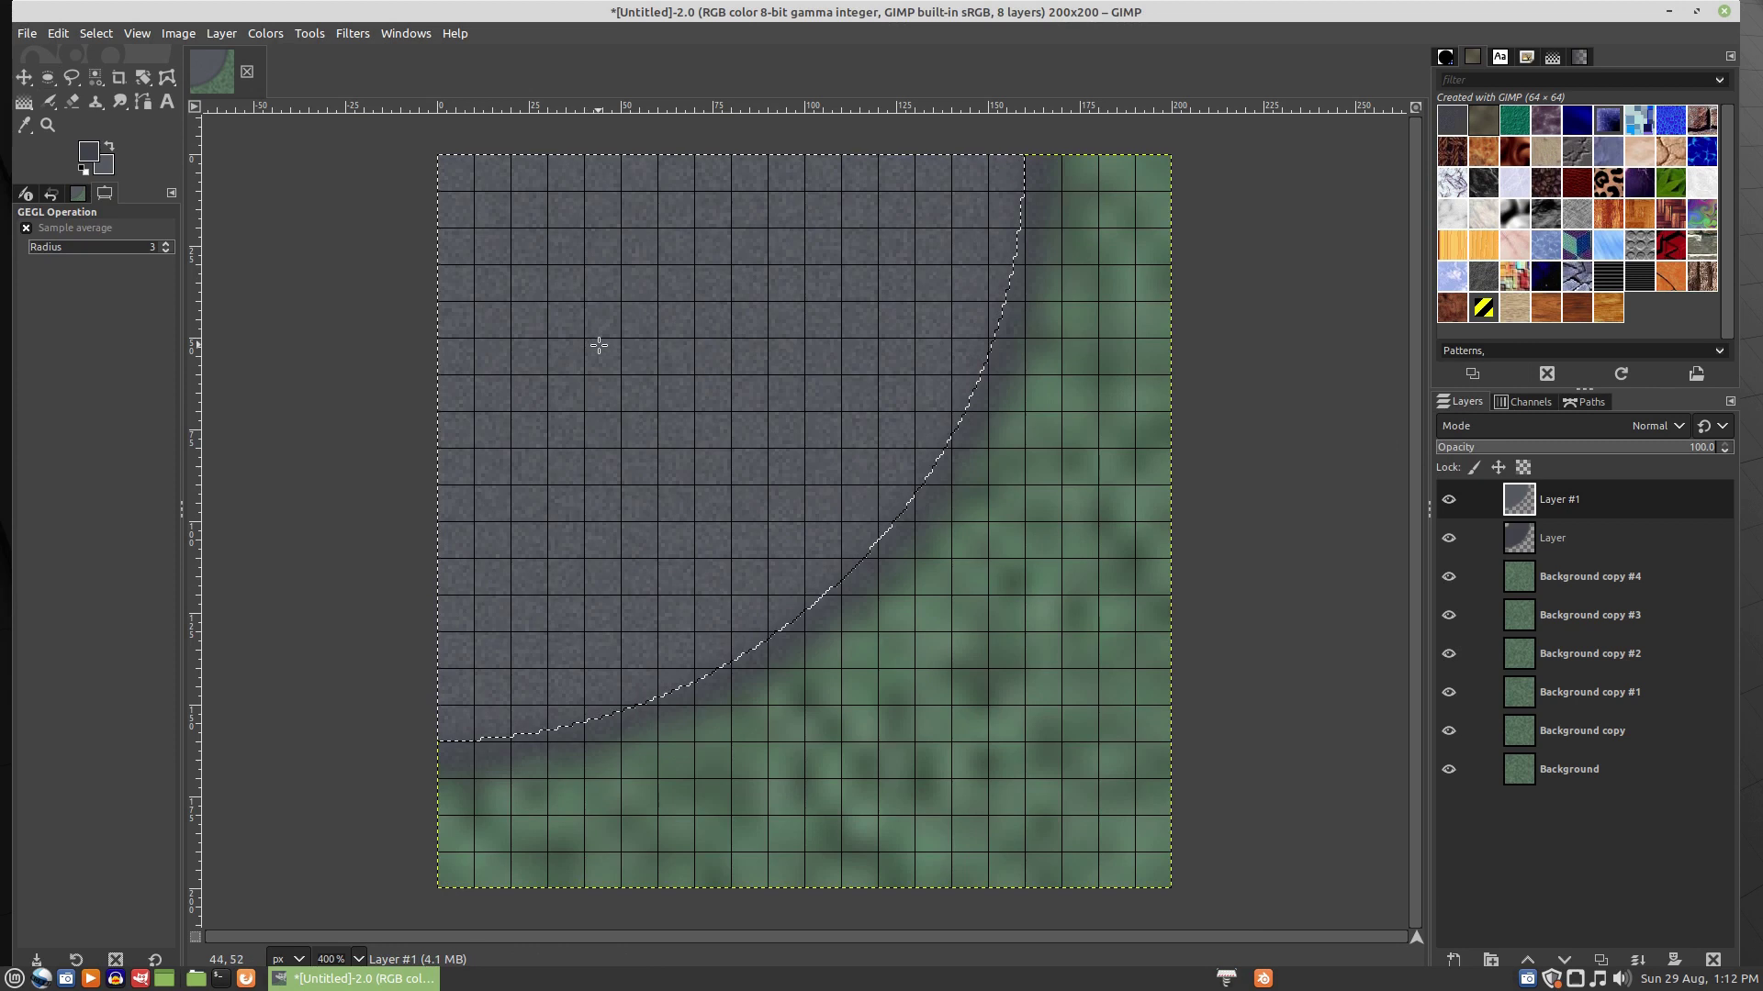
{"action": "key", "text": "r"}
{"action": "left_click", "coordinate": [364, 227]}
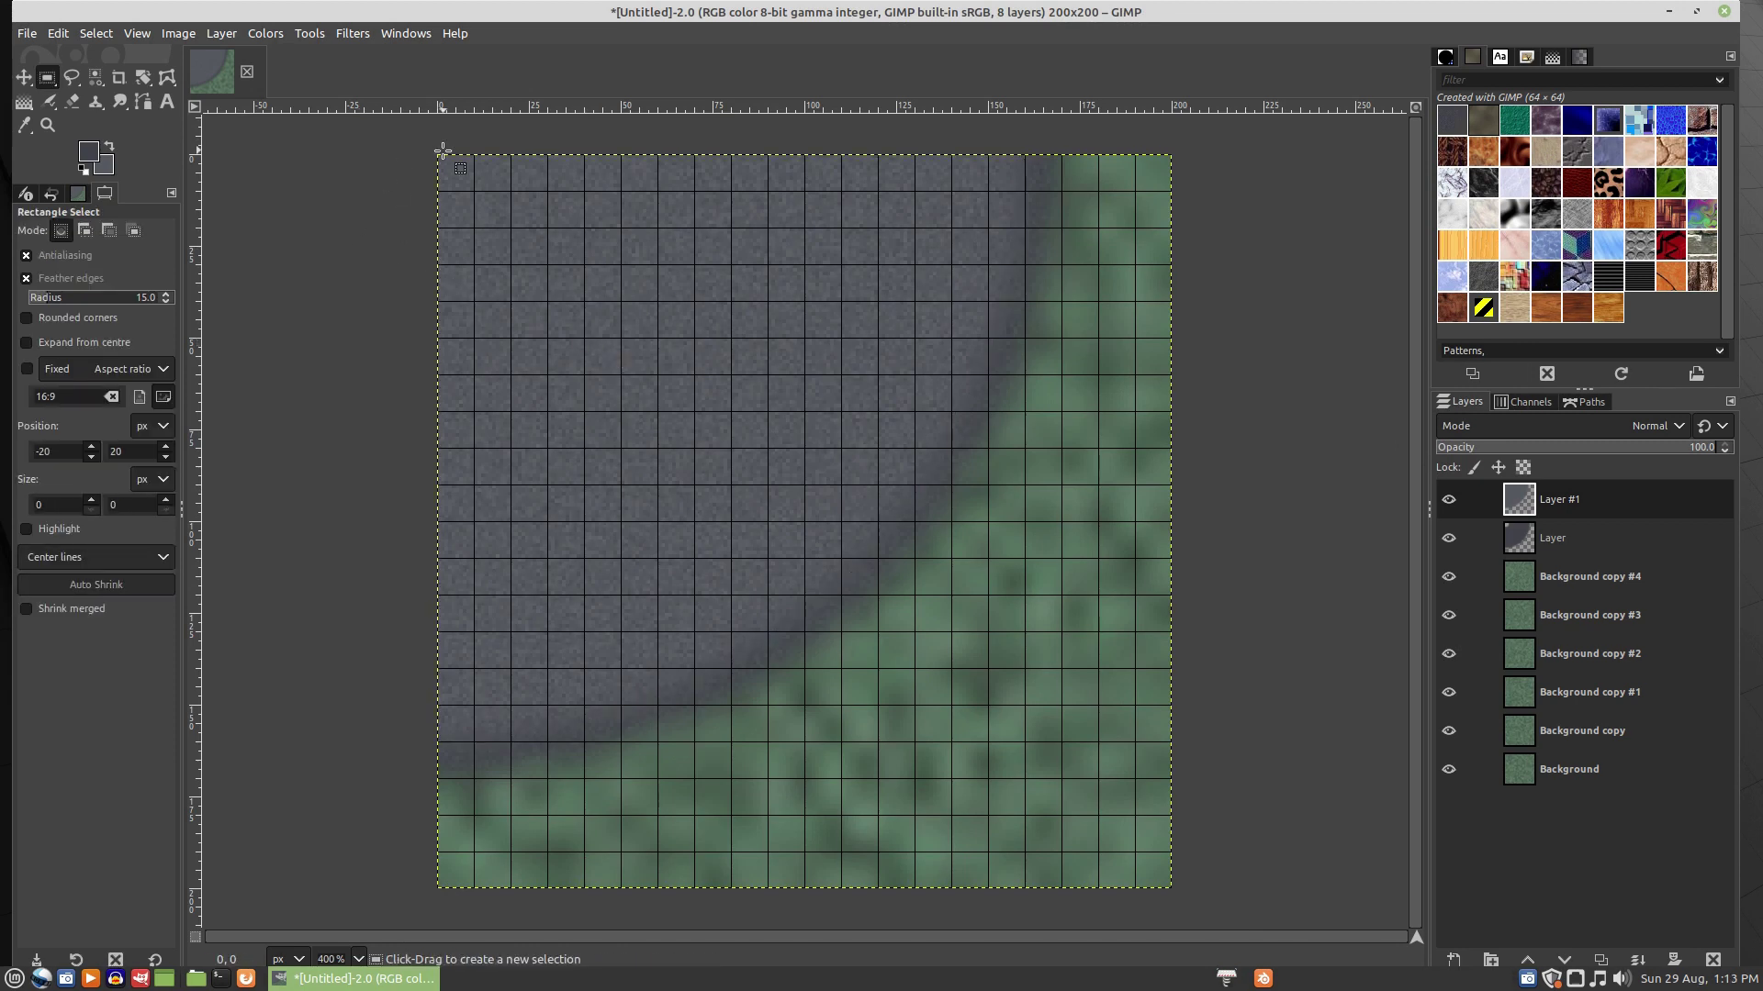
{"action": "left_click_drag", "start_coordinate": [436, 153], "coordinate": [503, 215]}
{"action": "key", "text": "e"}
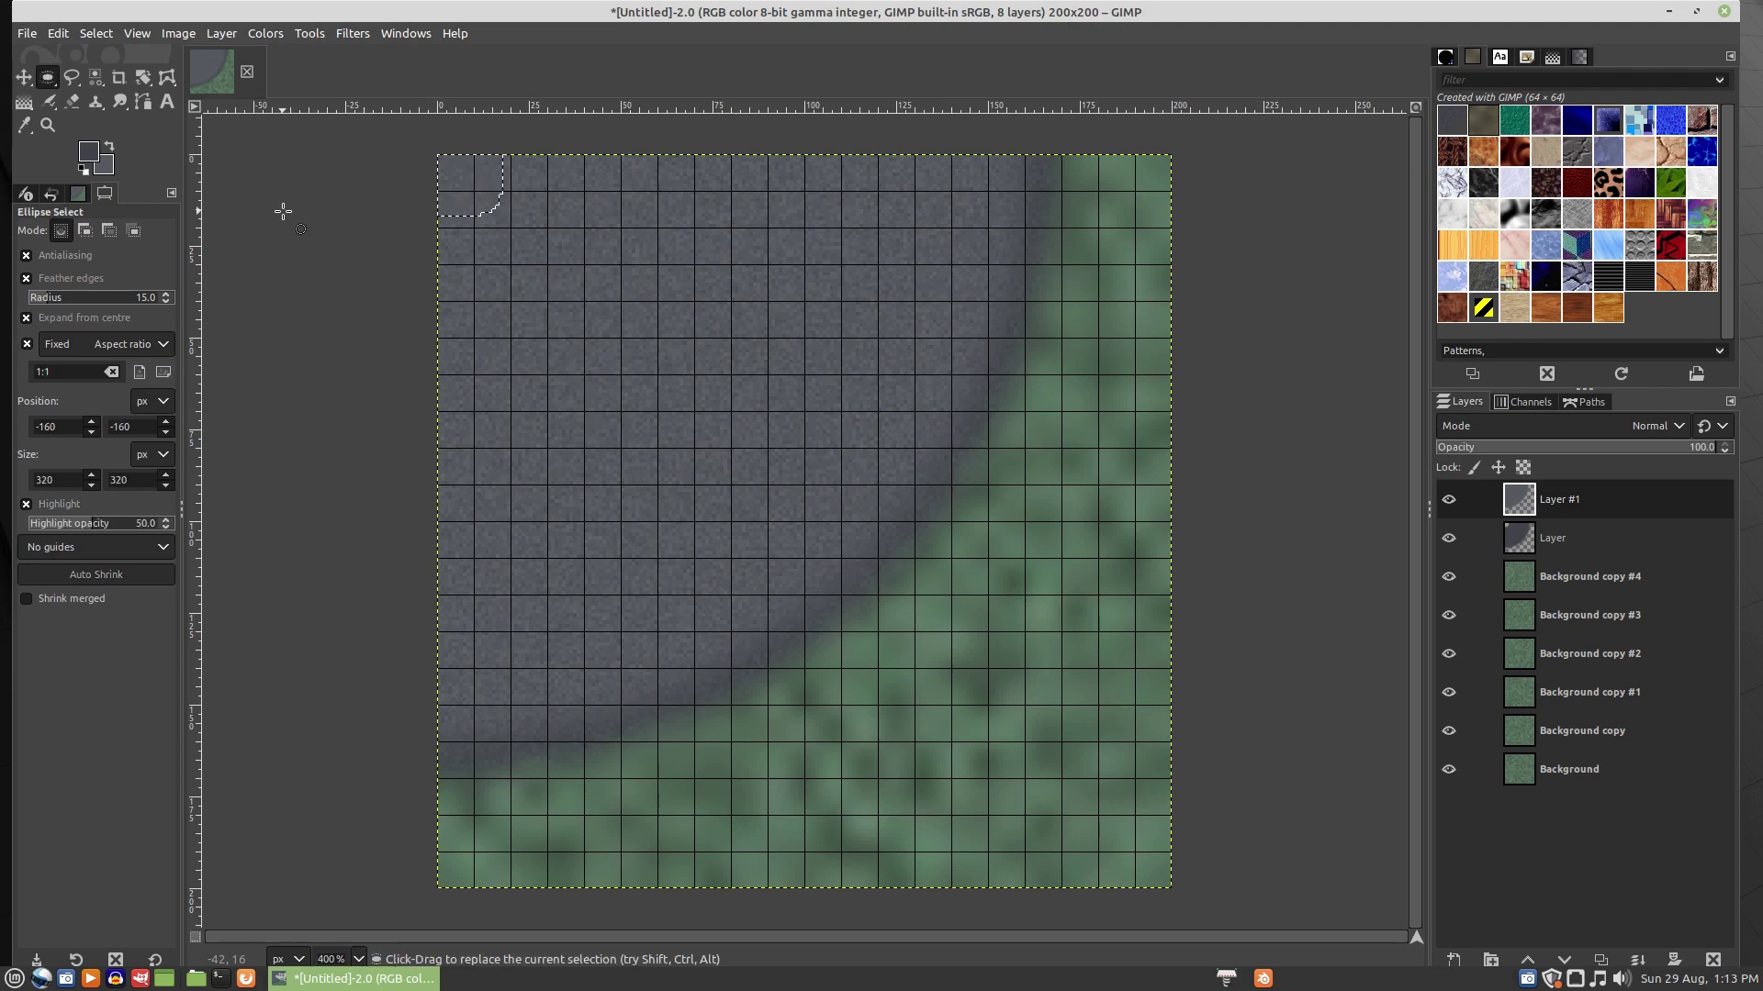
{"action": "left_click", "coordinate": [282, 212]}
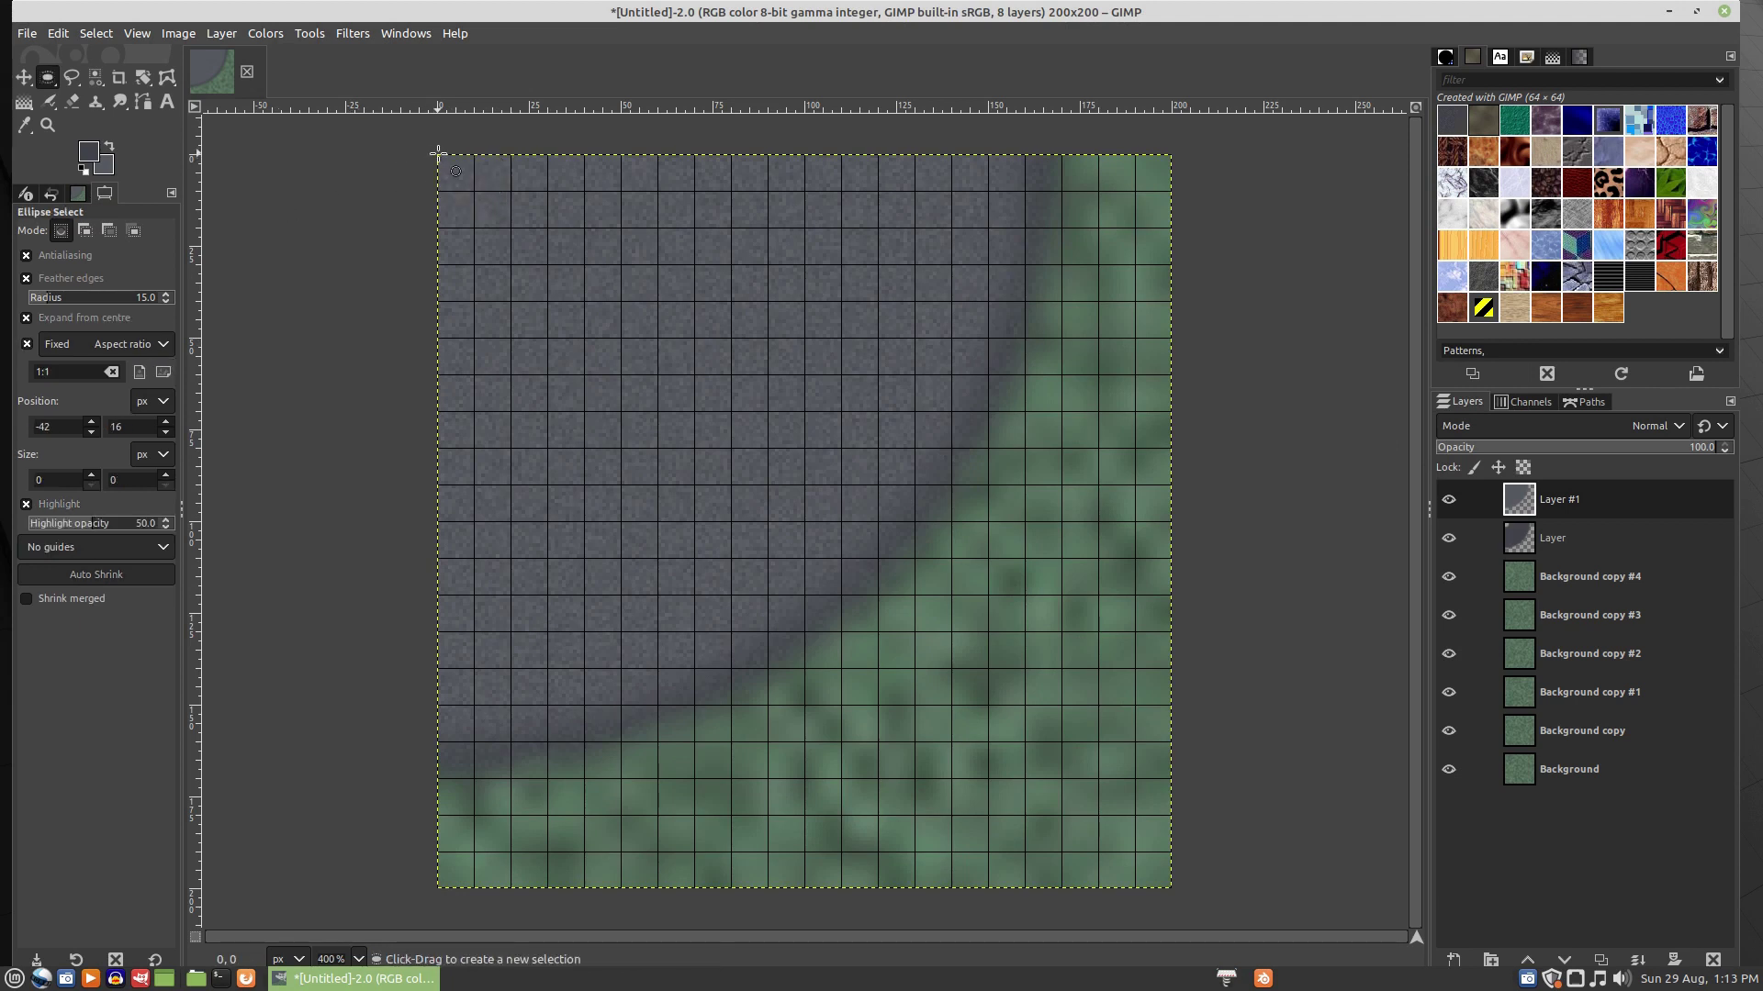
- Cut an 80 × 80 px circle centred on the canvas's upper-left corner out of the top layer and clear the selection
{"action": "left_click_drag", "start_coordinate": [438, 153], "coordinate": [585, 296]}
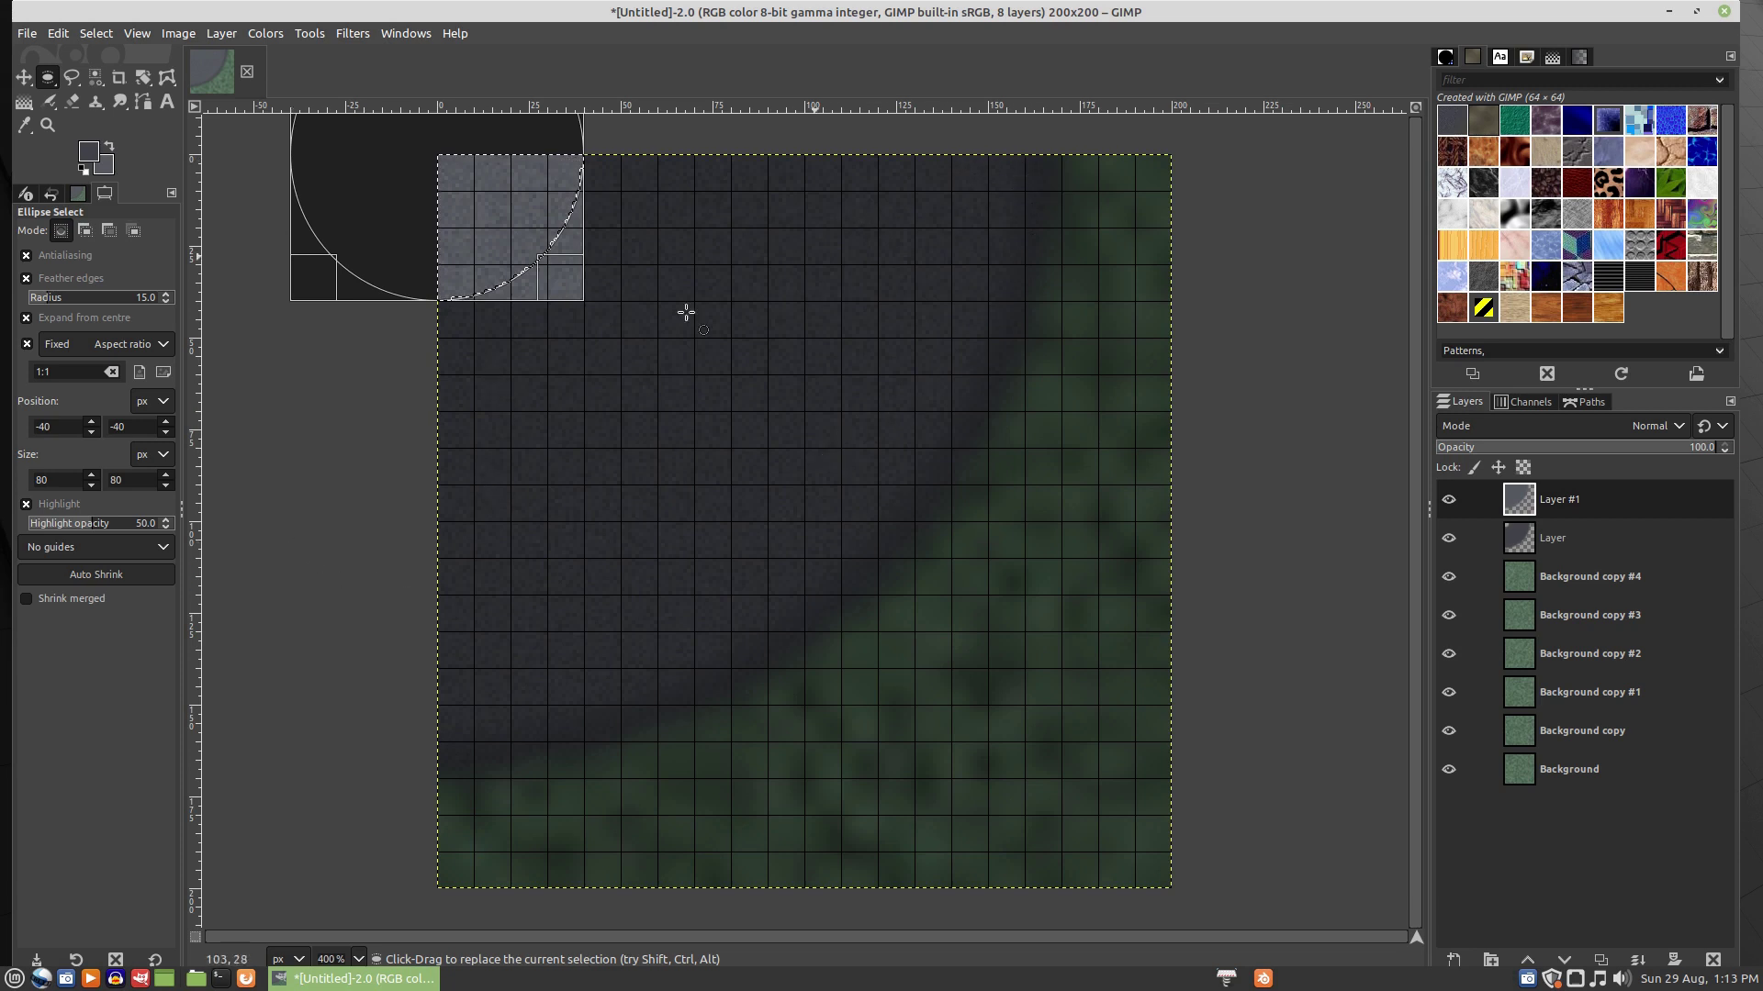
{"action": "key", "text": "ctrl+x"}
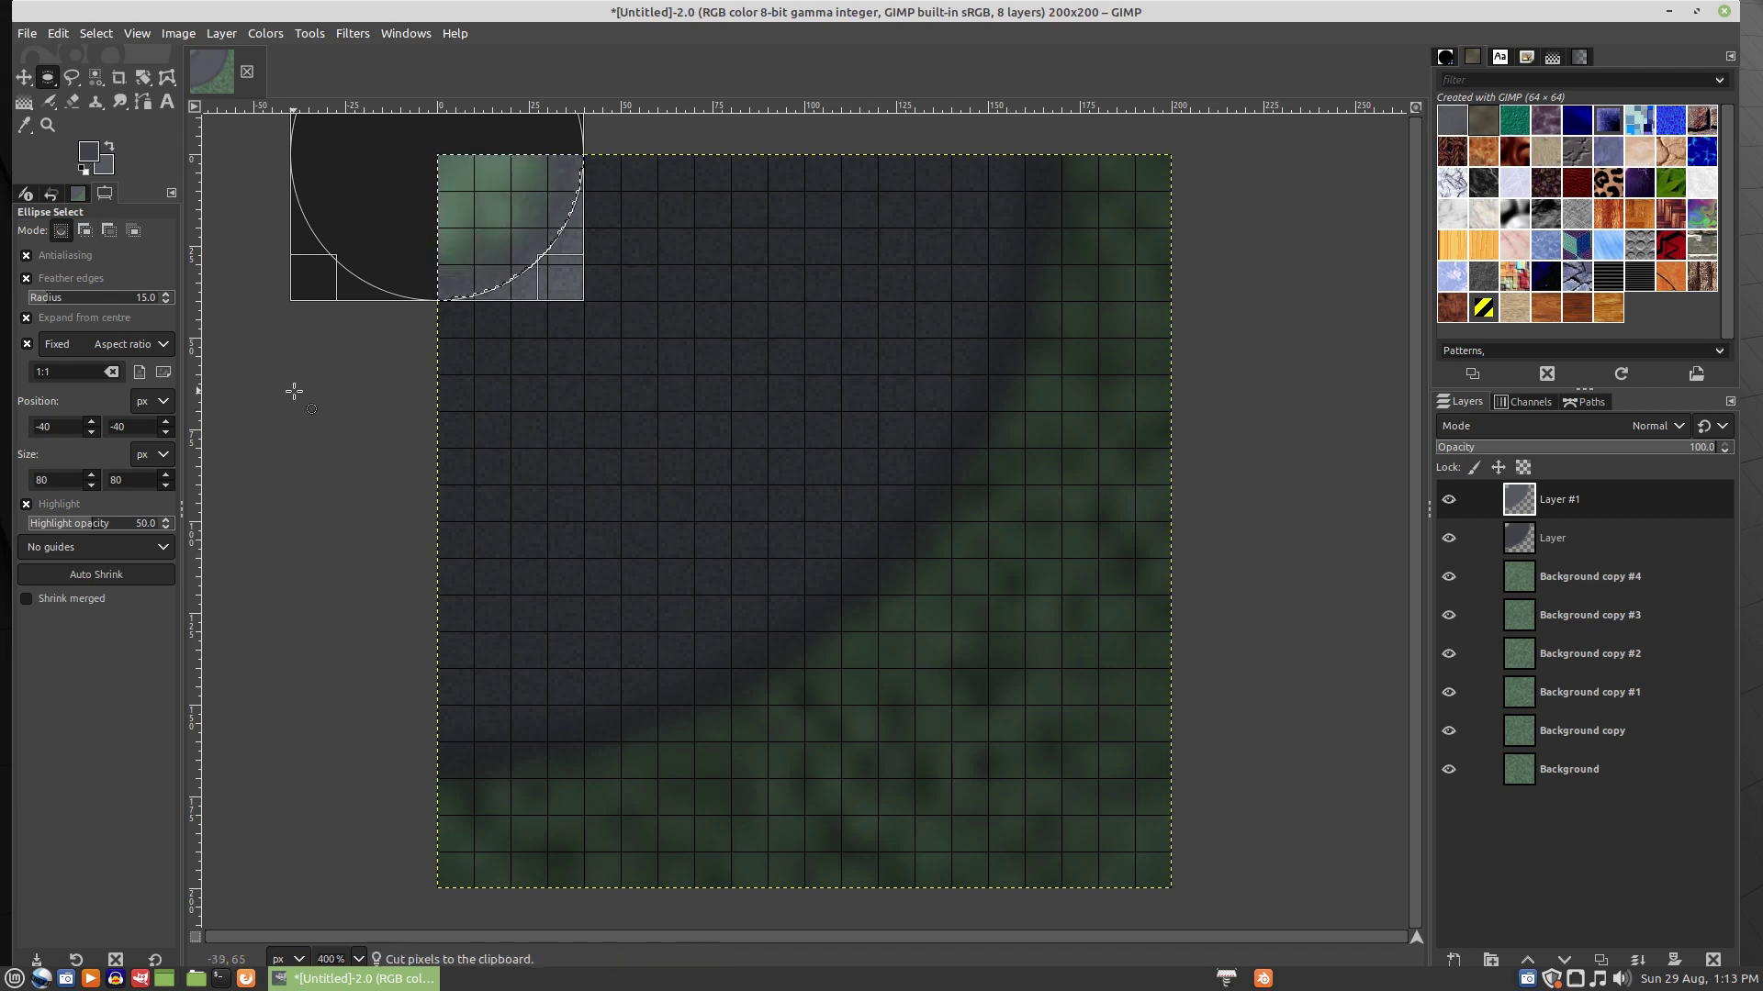
{"action": "left_click", "coordinate": [293, 392]}
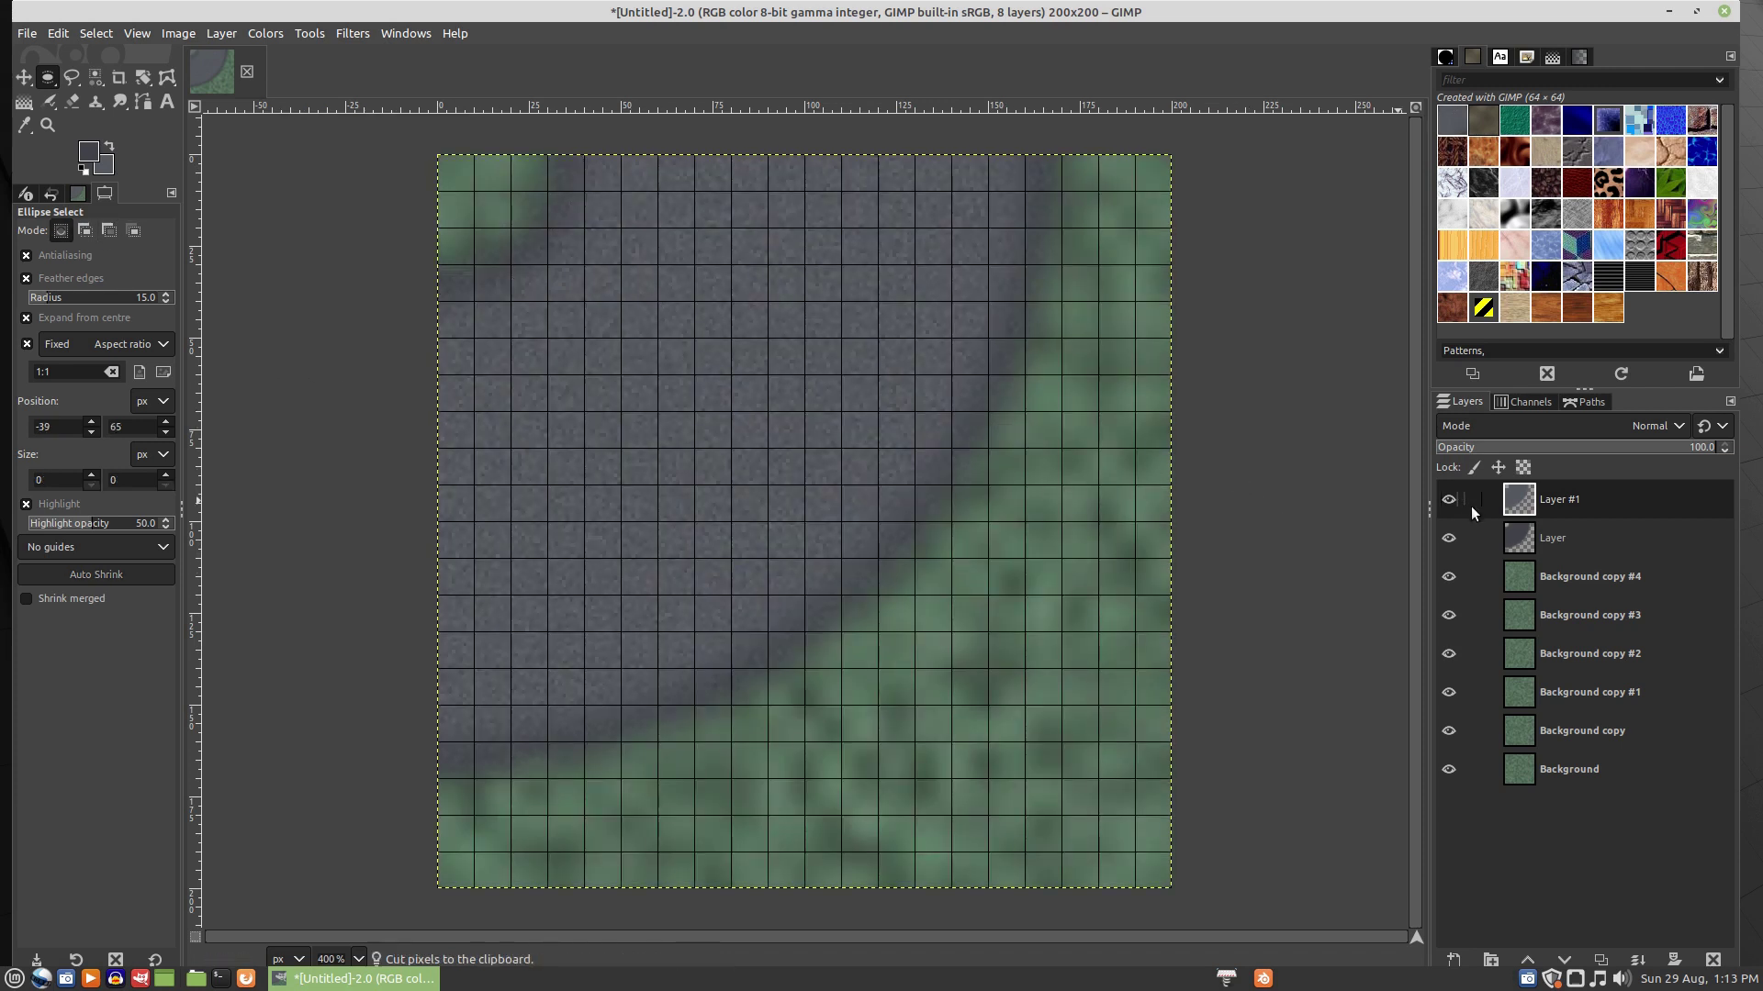
- Merge the top grey overlay layer down into the overlay below it and hide the merged layer
{"action": "right_click", "coordinate": [1522, 499]}
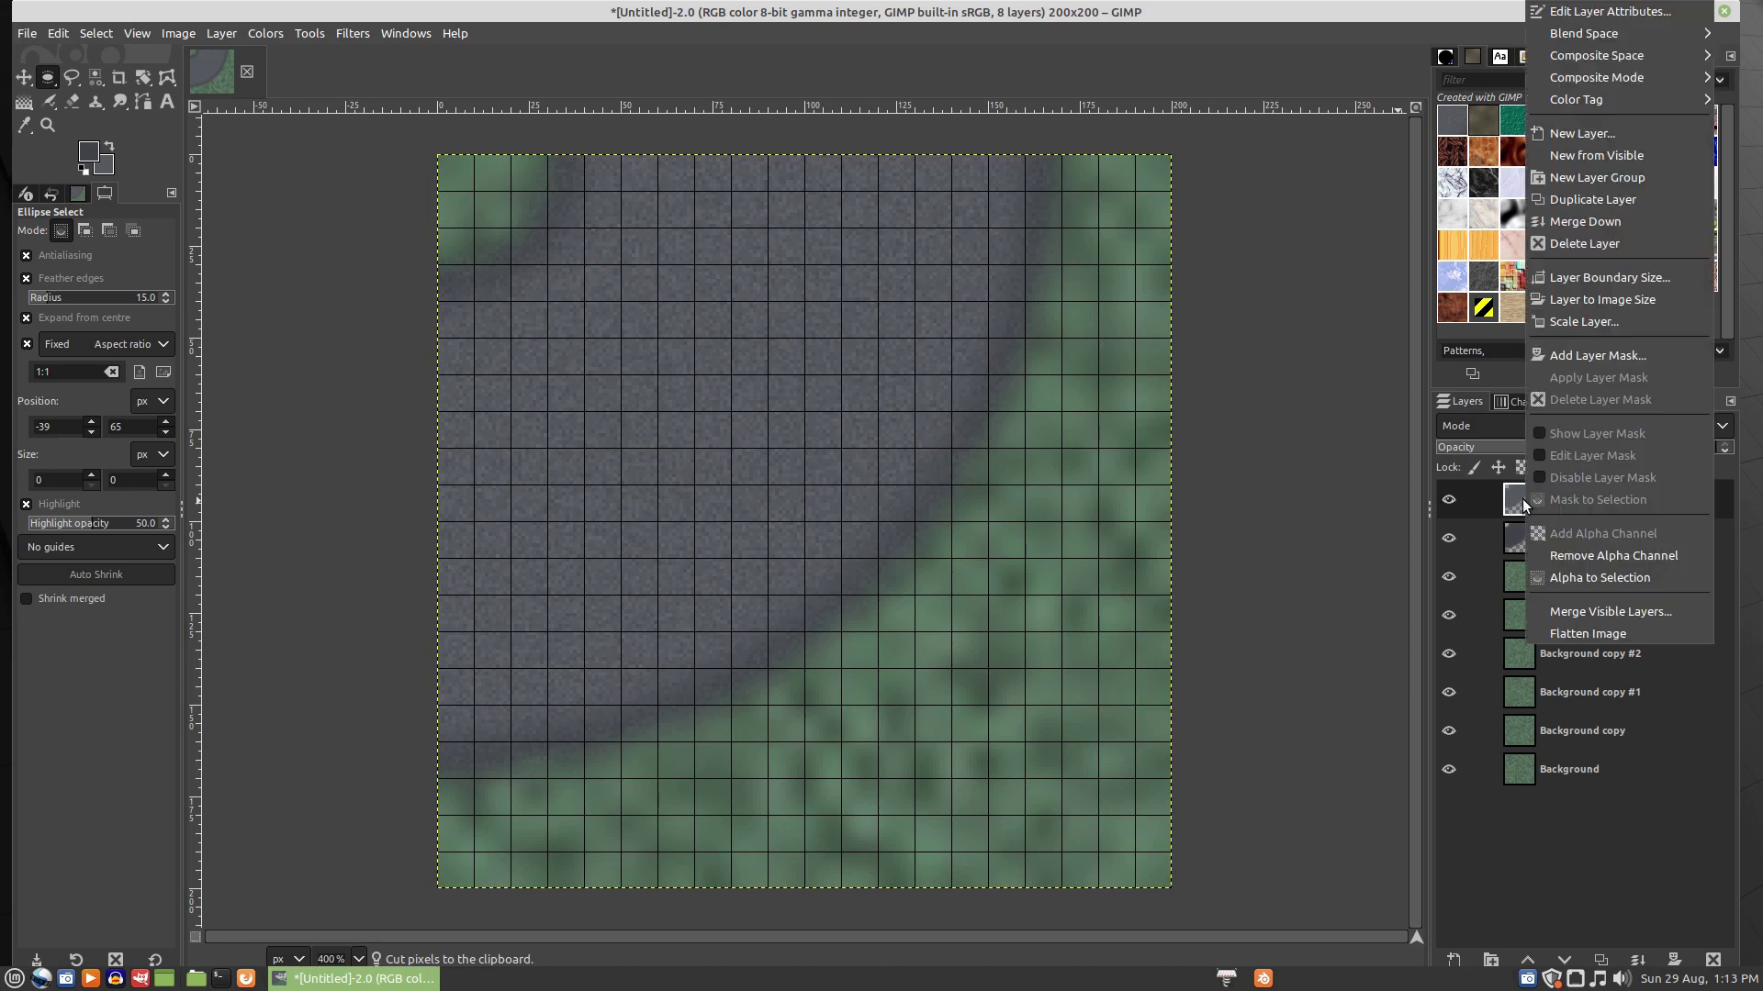
{"action": "left_click", "coordinate": [1564, 222]}
{"action": "left_click", "coordinate": [1449, 499]}
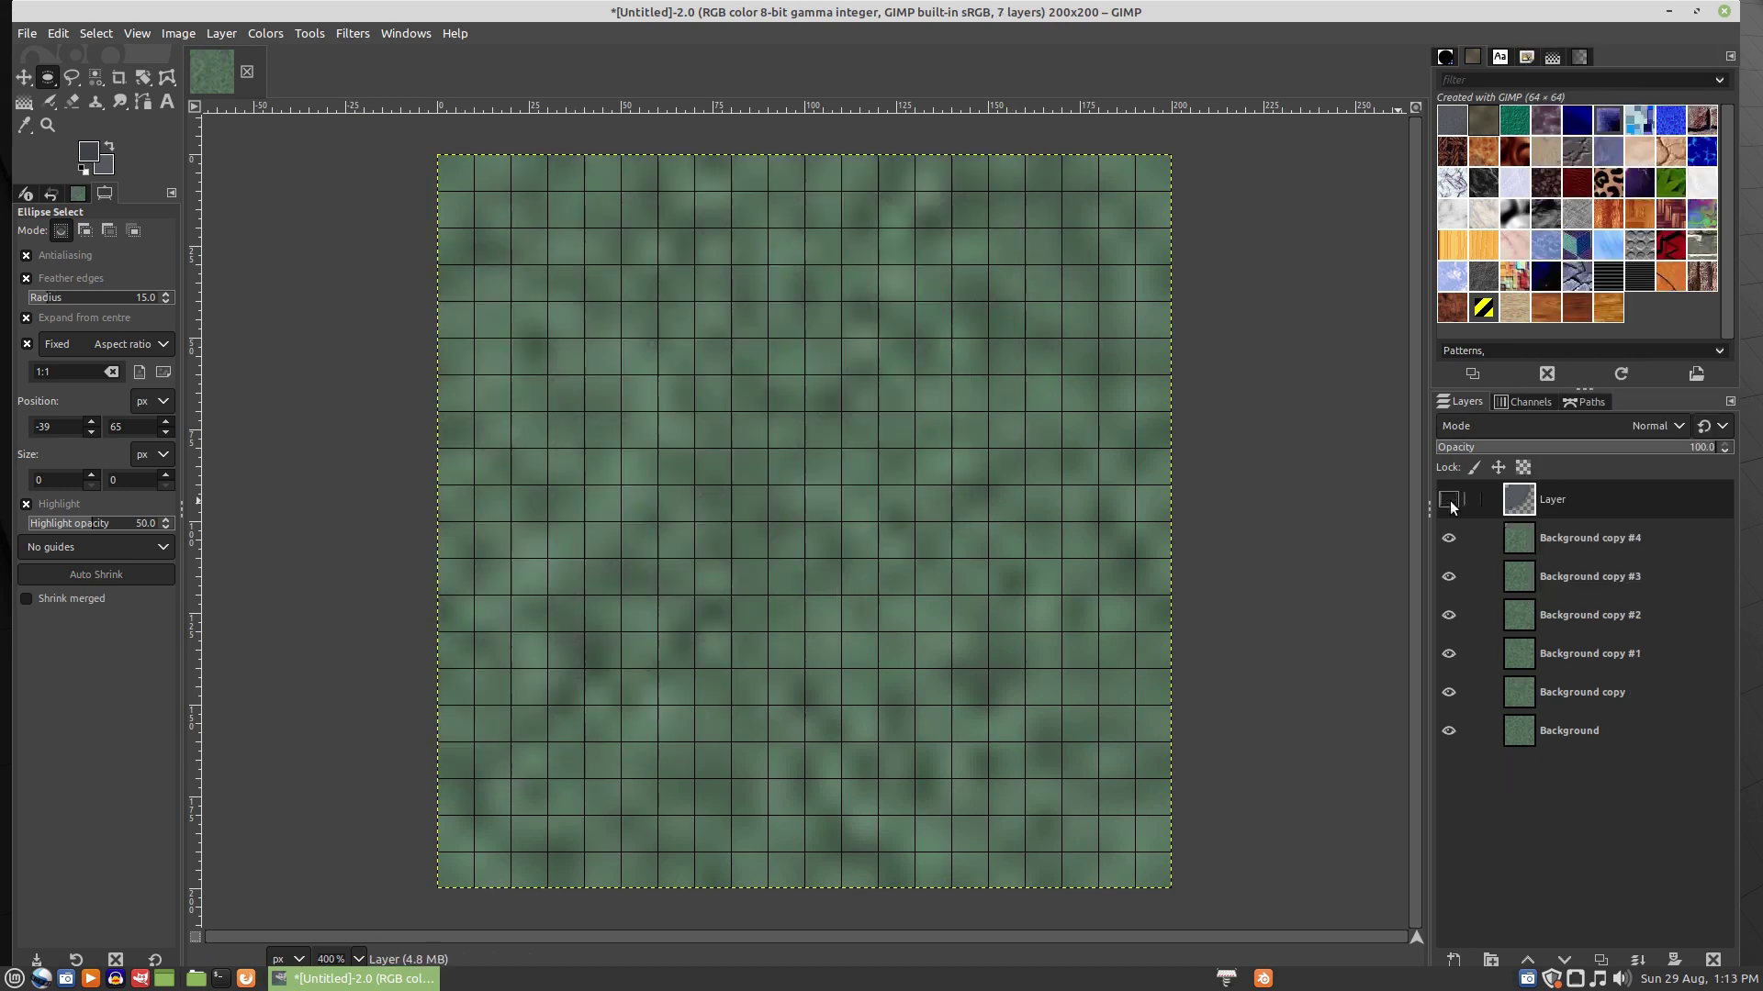
- Add a new 200 × 200 px transparent layer above the hidden curved overlay
{"action": "right_click", "coordinate": [1524, 501]}
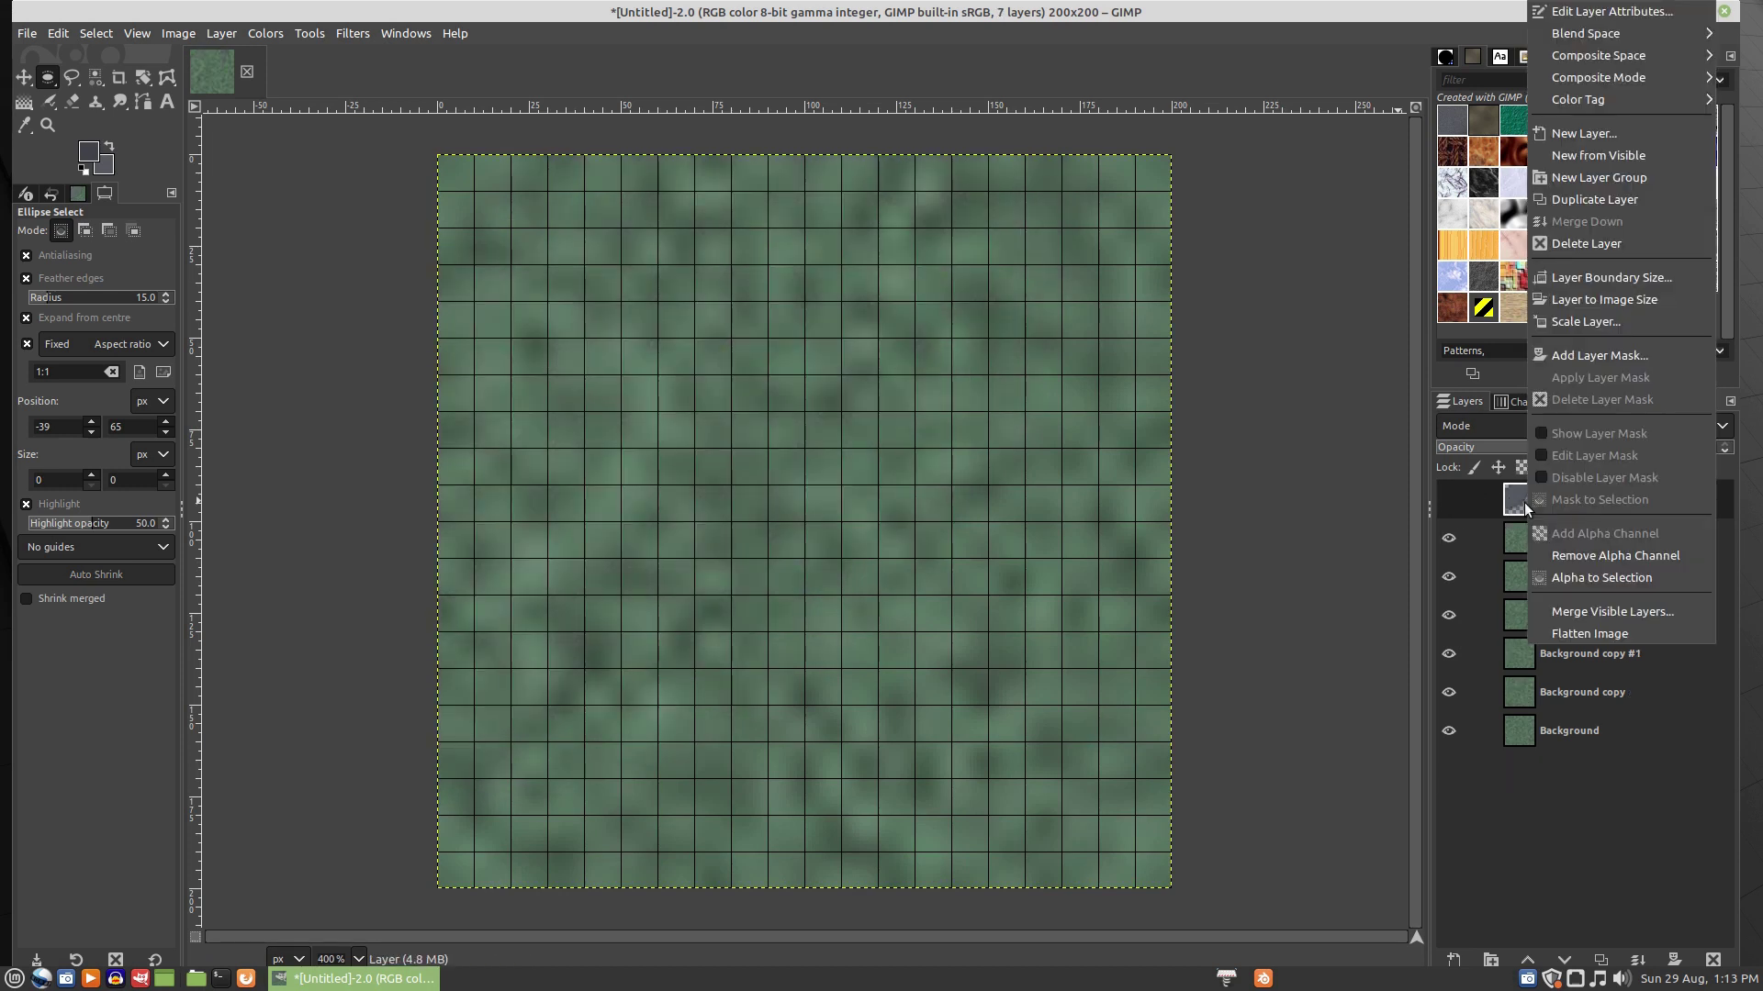
{"action": "left_click", "coordinate": [1594, 134]}
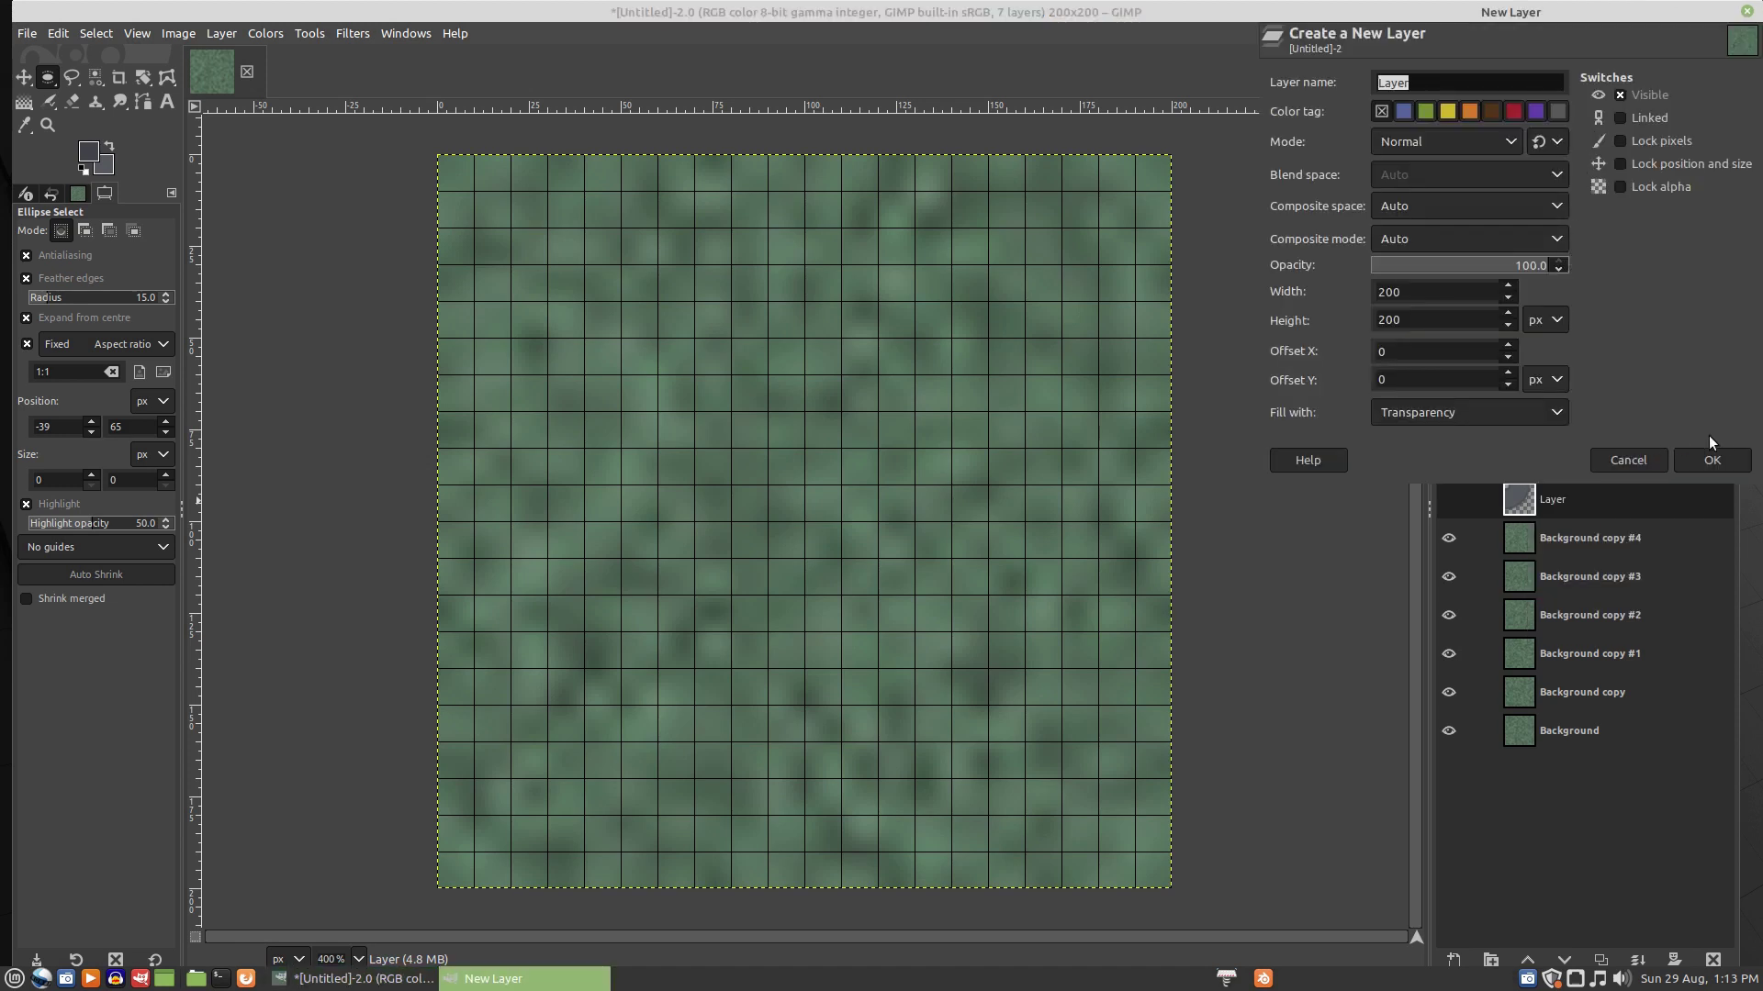
{"action": "left_click", "coordinate": [1712, 460]}
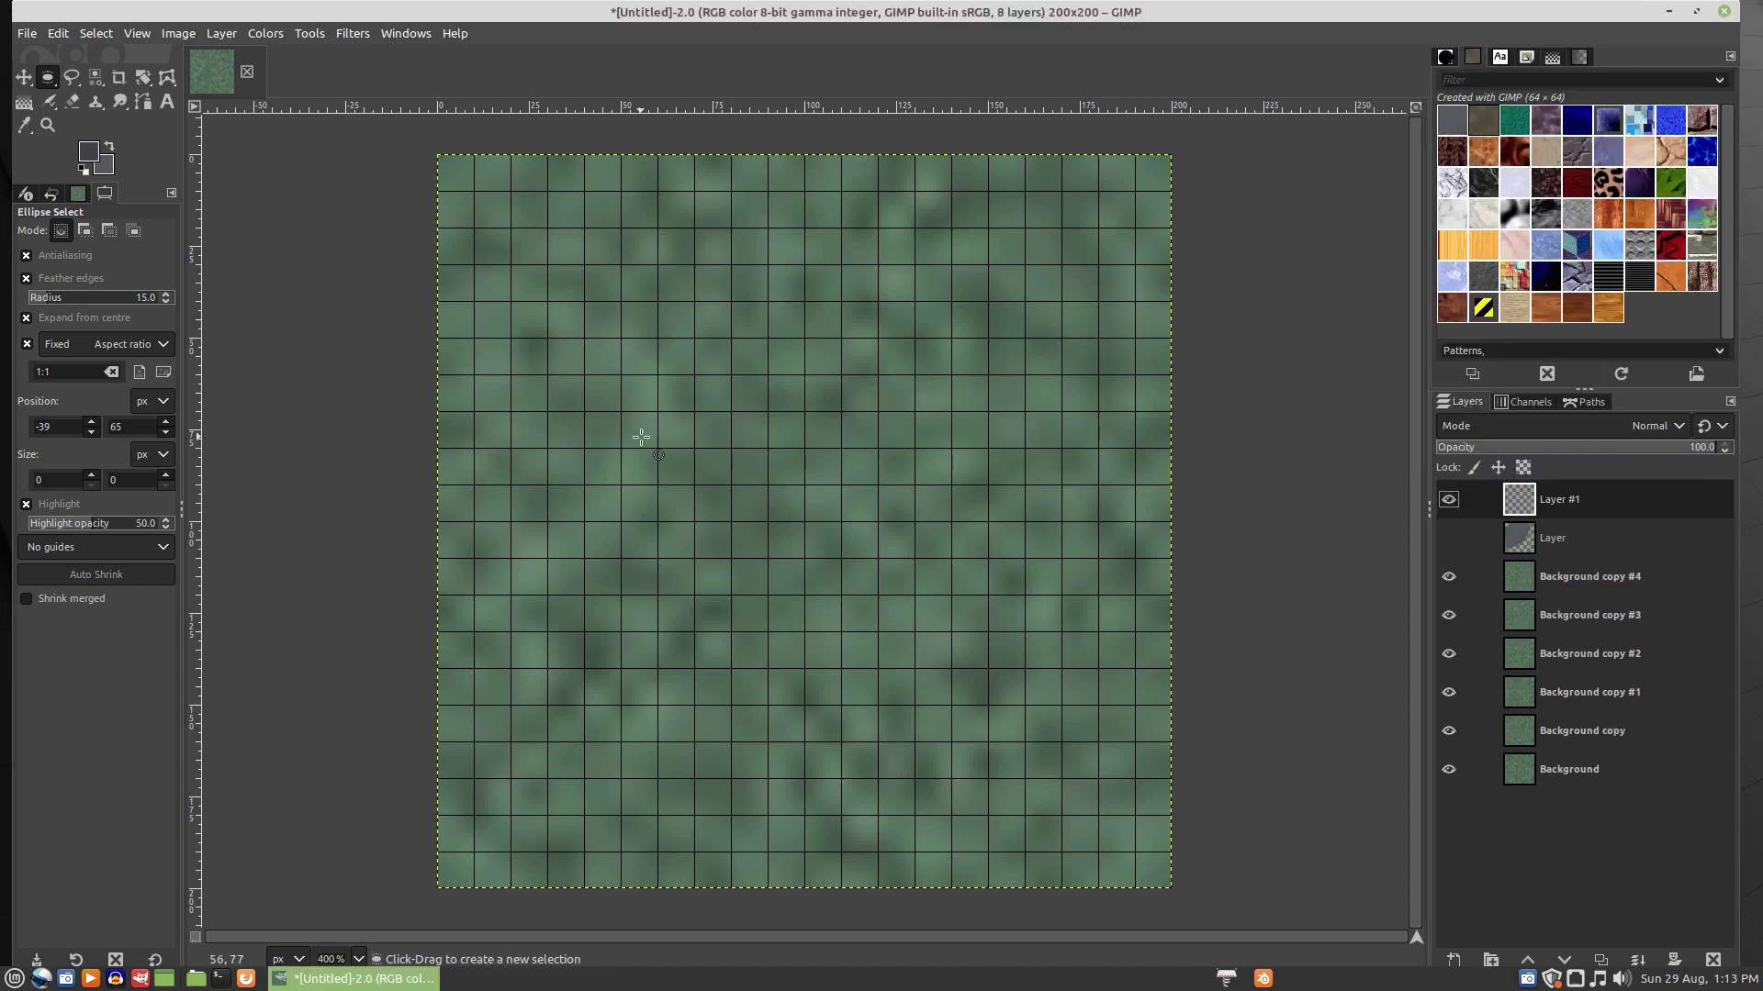
- Outline a cross-shaped free selection covering the whole canvas except a 30 × 30 px square in each corner
{"action": "key", "text": "f"}
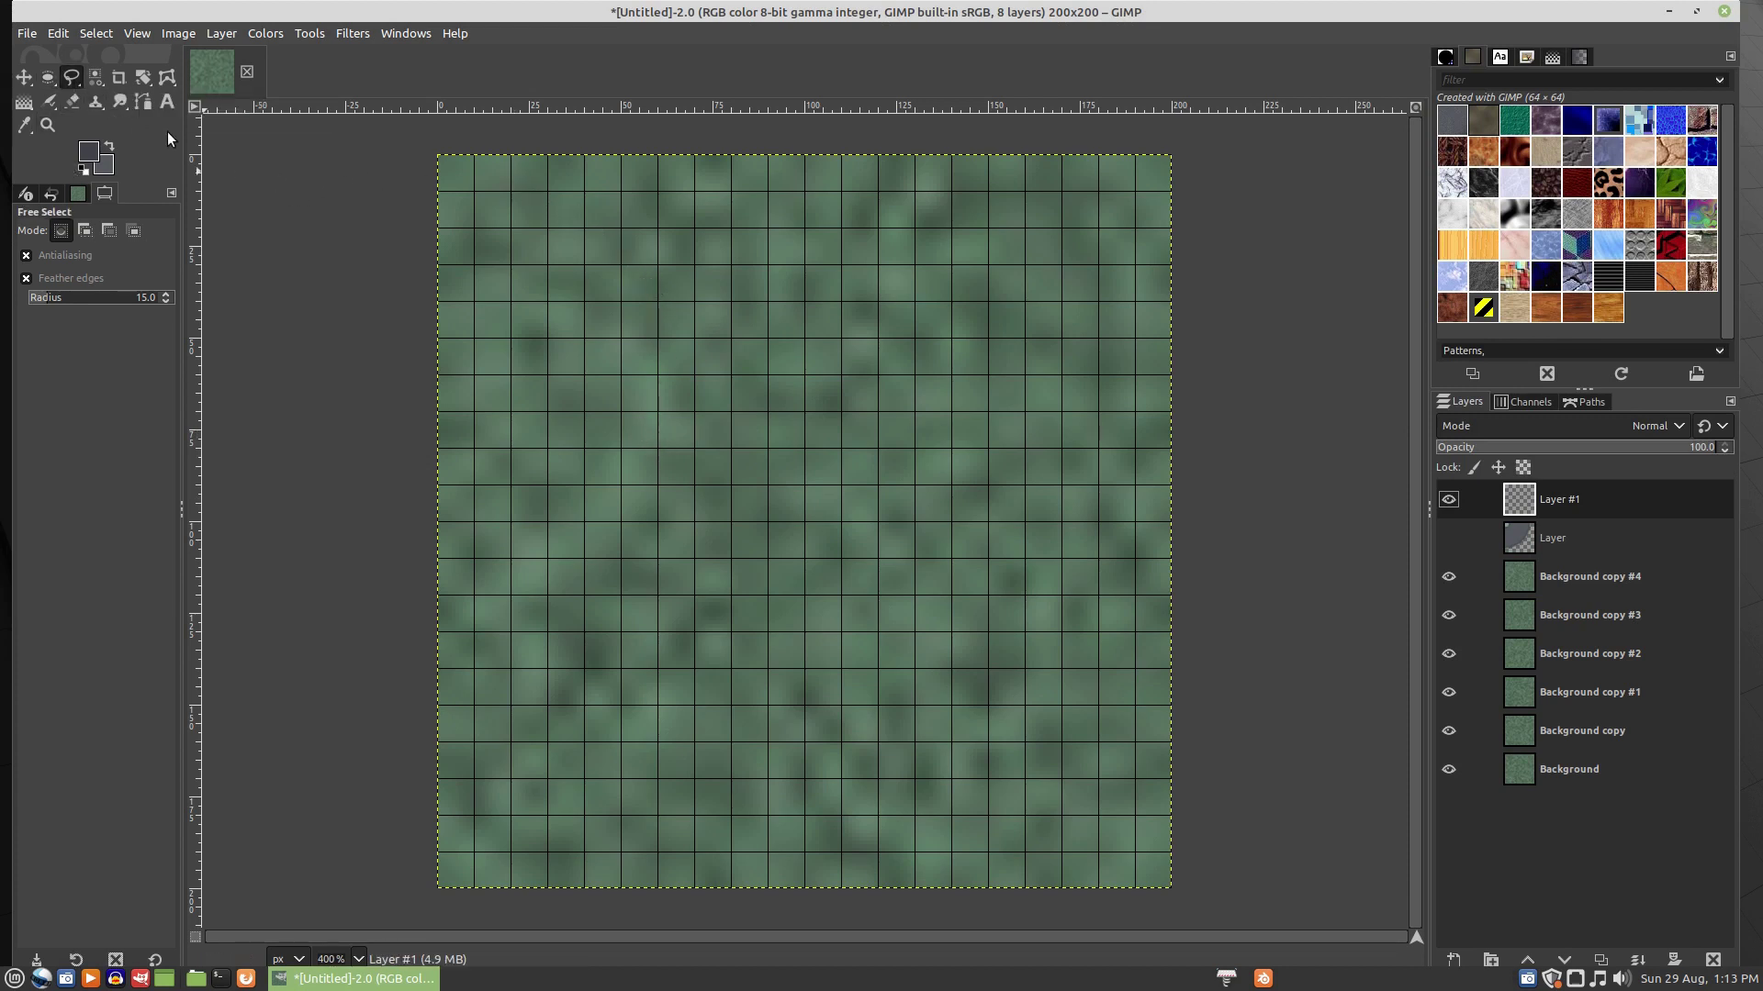
{"action": "left_click", "coordinate": [548, 156]}
{"action": "left_click", "coordinate": [546, 264]}
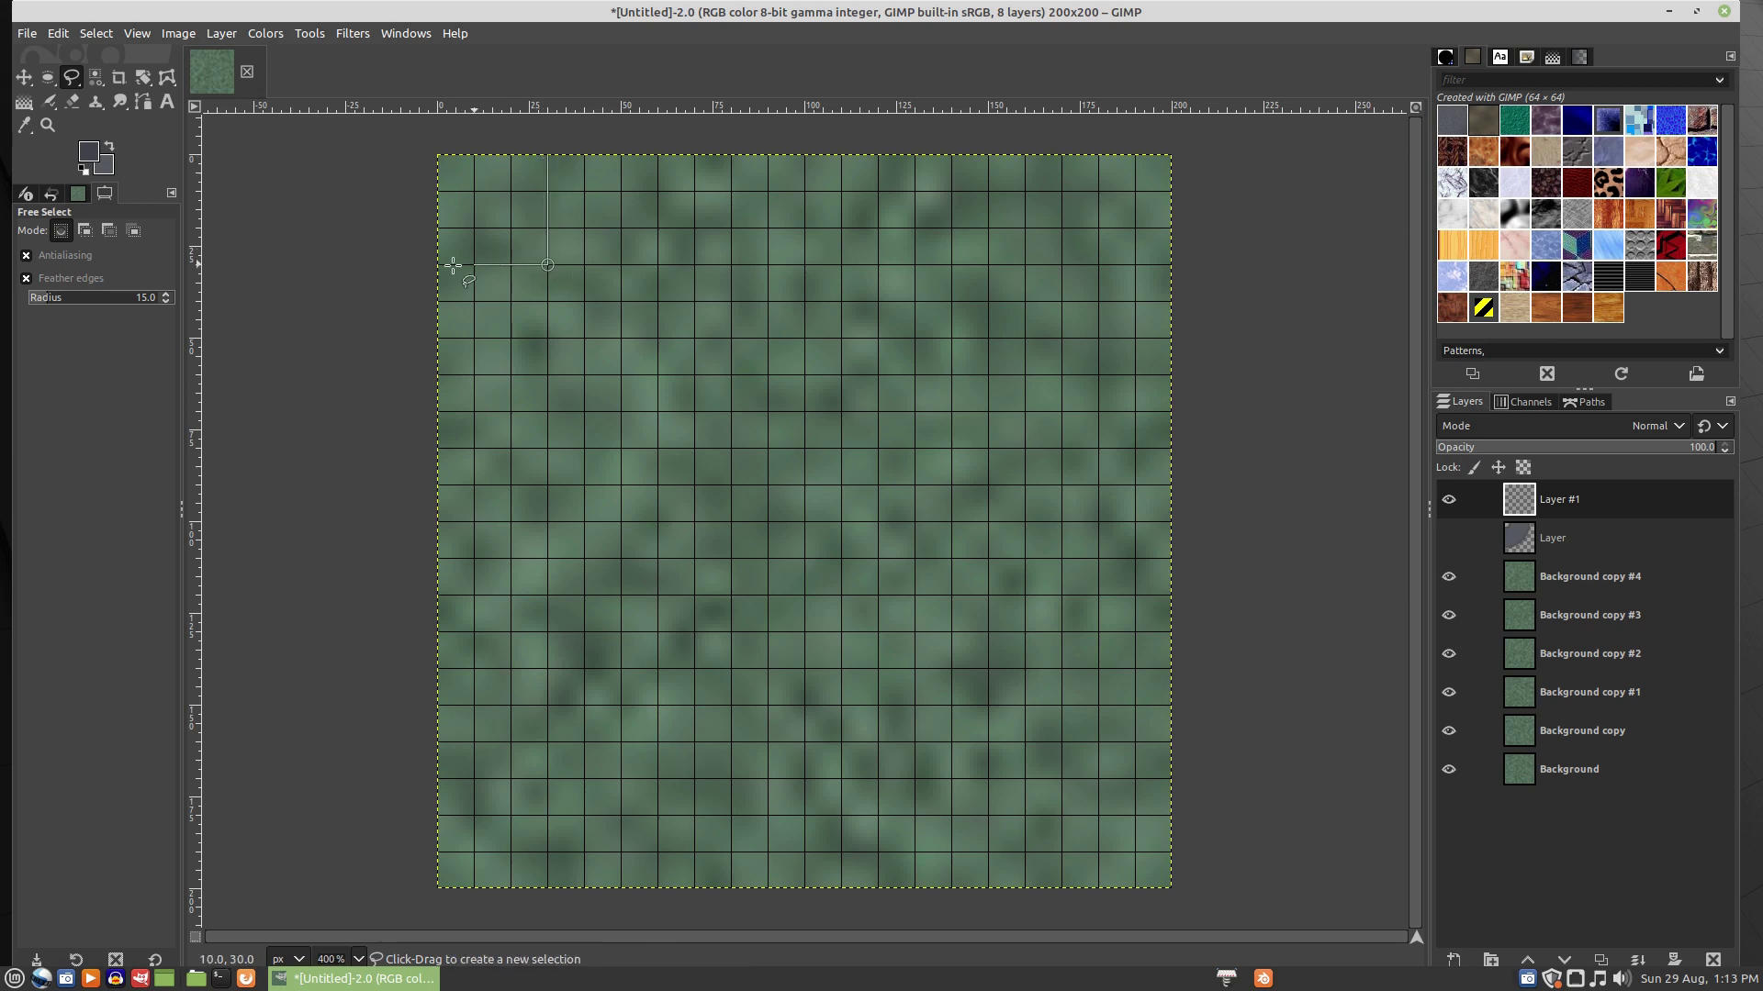
{"action": "left_click", "coordinate": [438, 265]}
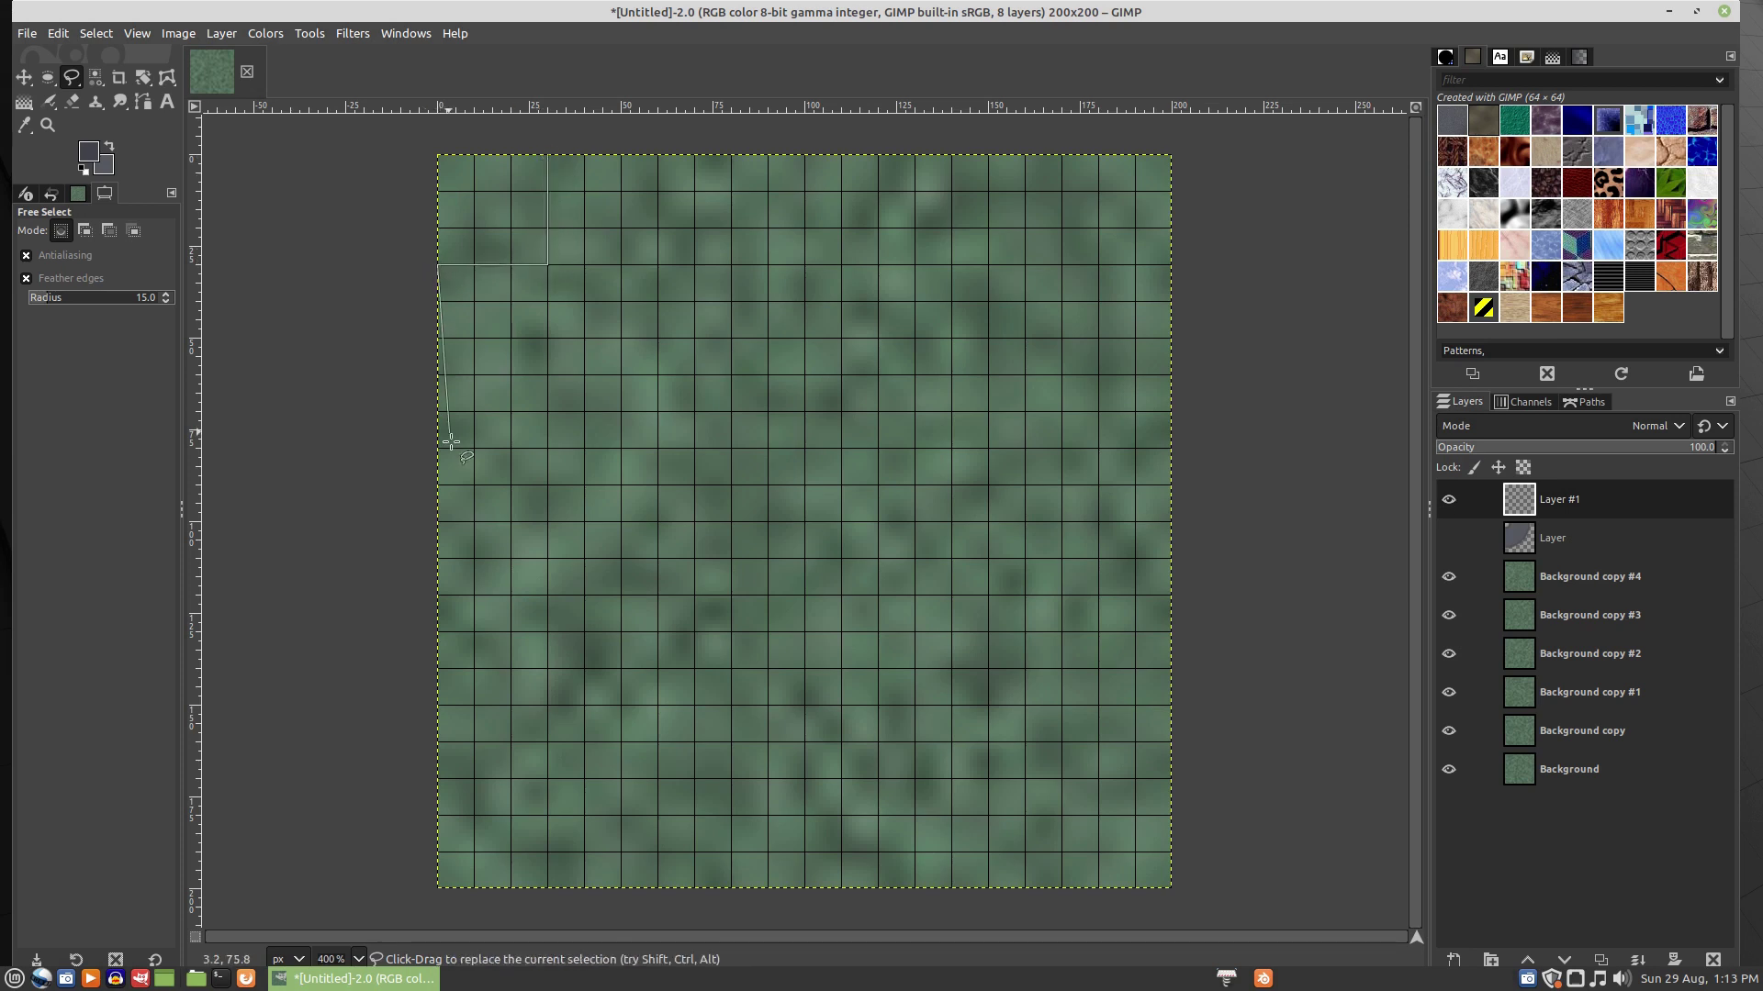
{"action": "left_click", "coordinate": [439, 778]}
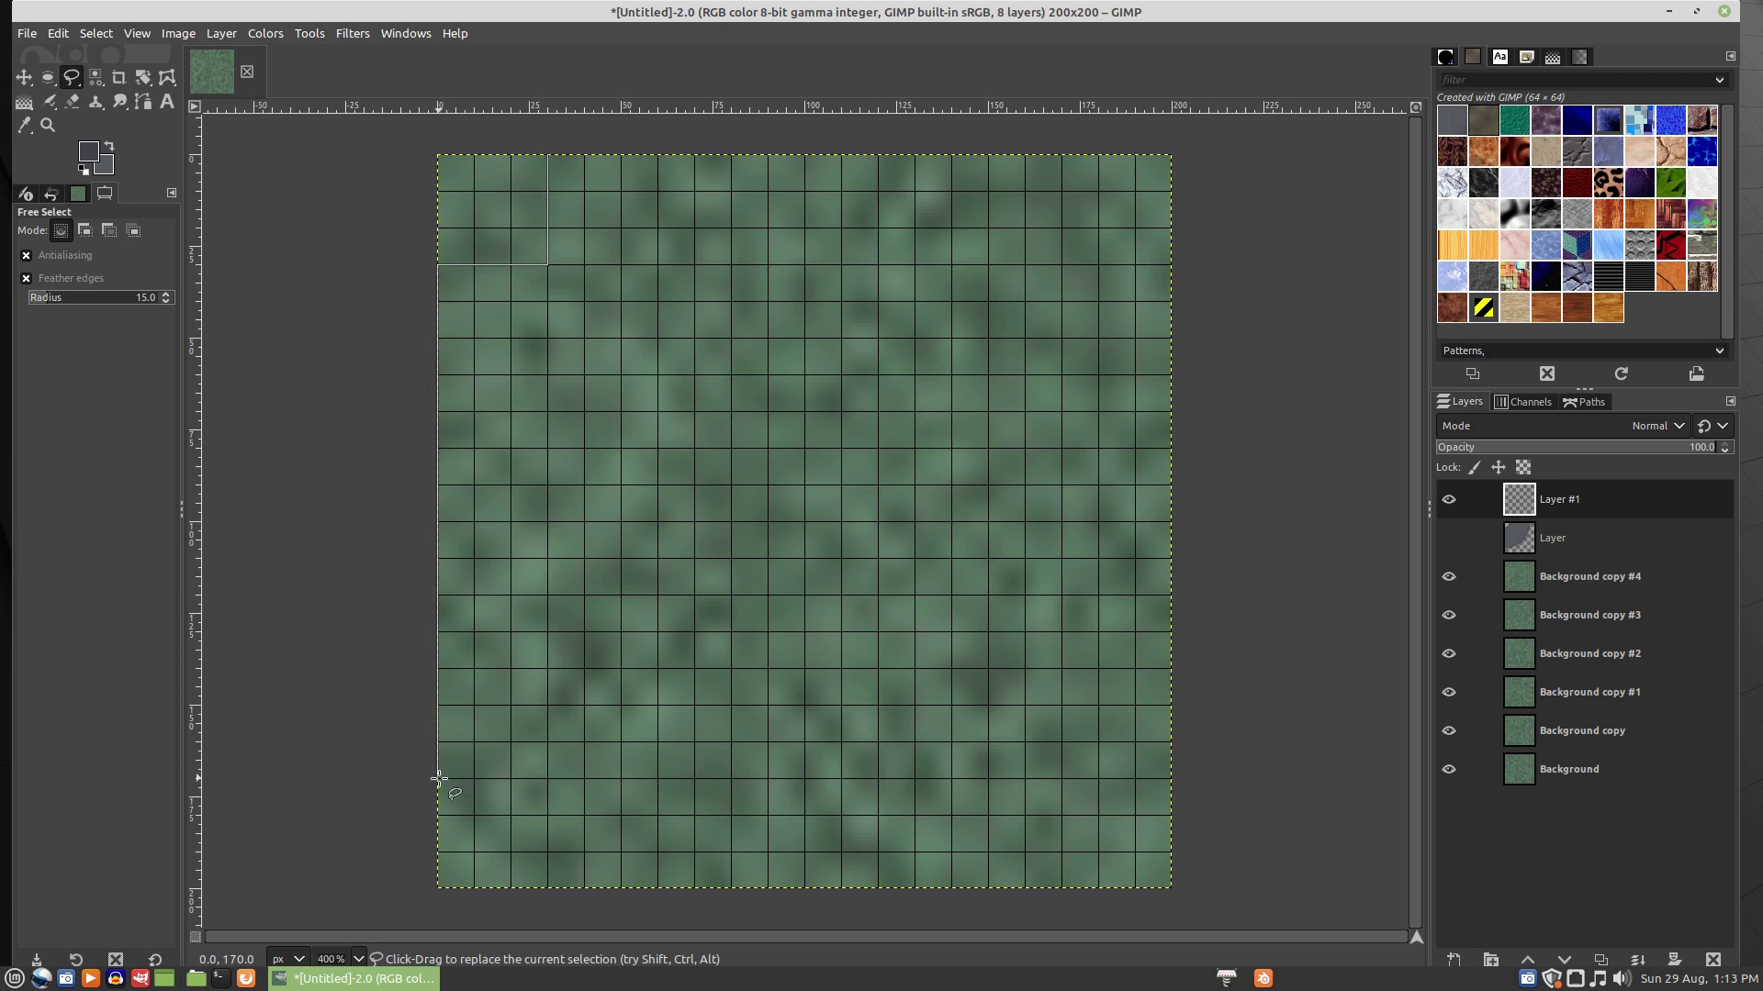
{"action": "left_click", "coordinate": [547, 778]}
{"action": "left_click", "coordinate": [548, 886]}
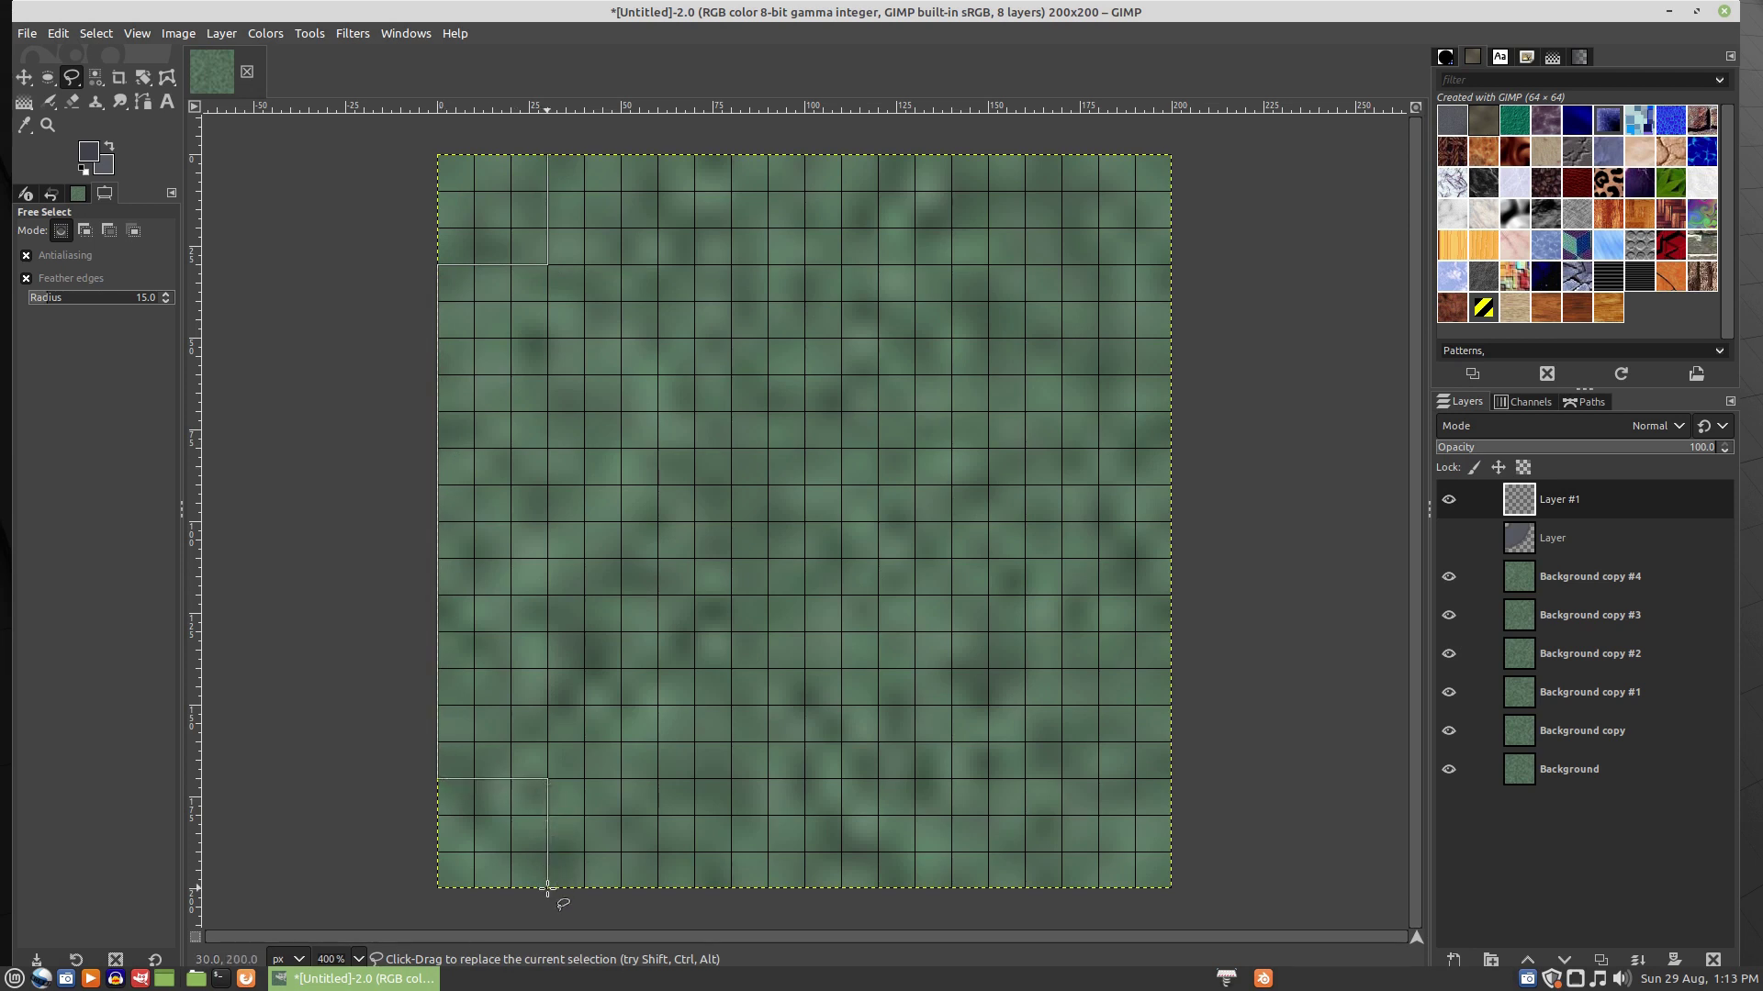
{"action": "left_click", "coordinate": [1061, 885]}
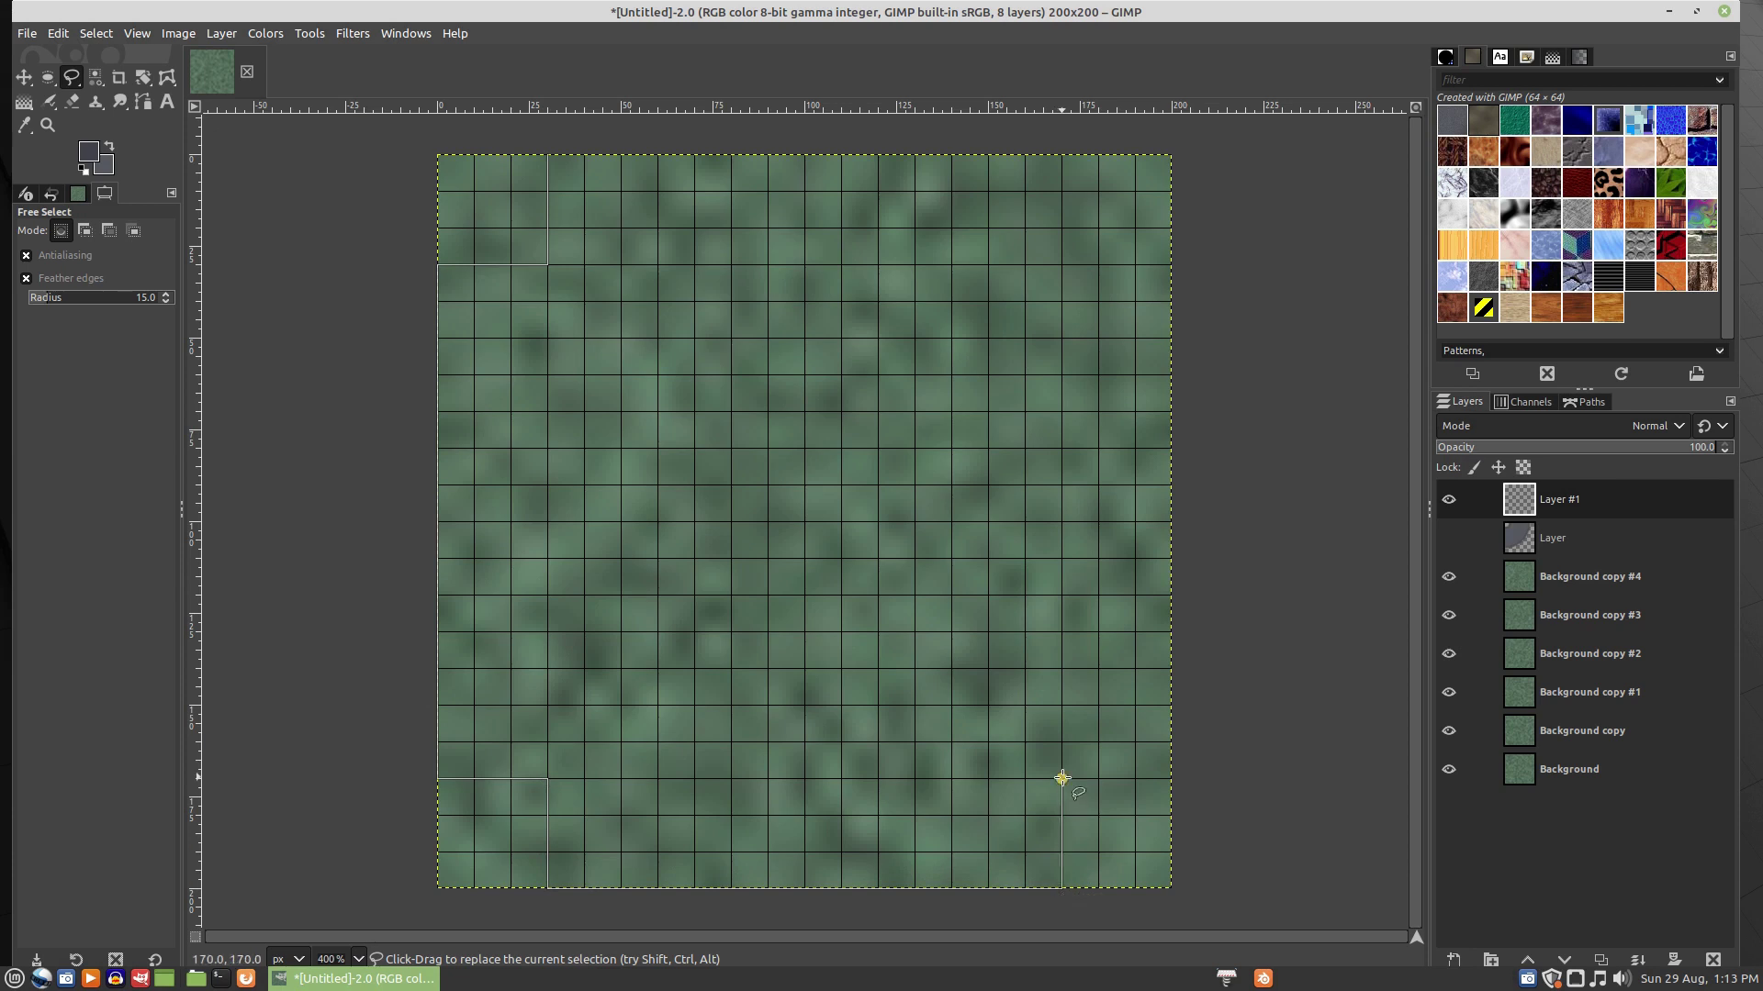
{"action": "left_click", "coordinate": [1061, 778]}
{"action": "left_click", "coordinate": [1169, 778]}
{"action": "left_click", "coordinate": [1167, 264]}
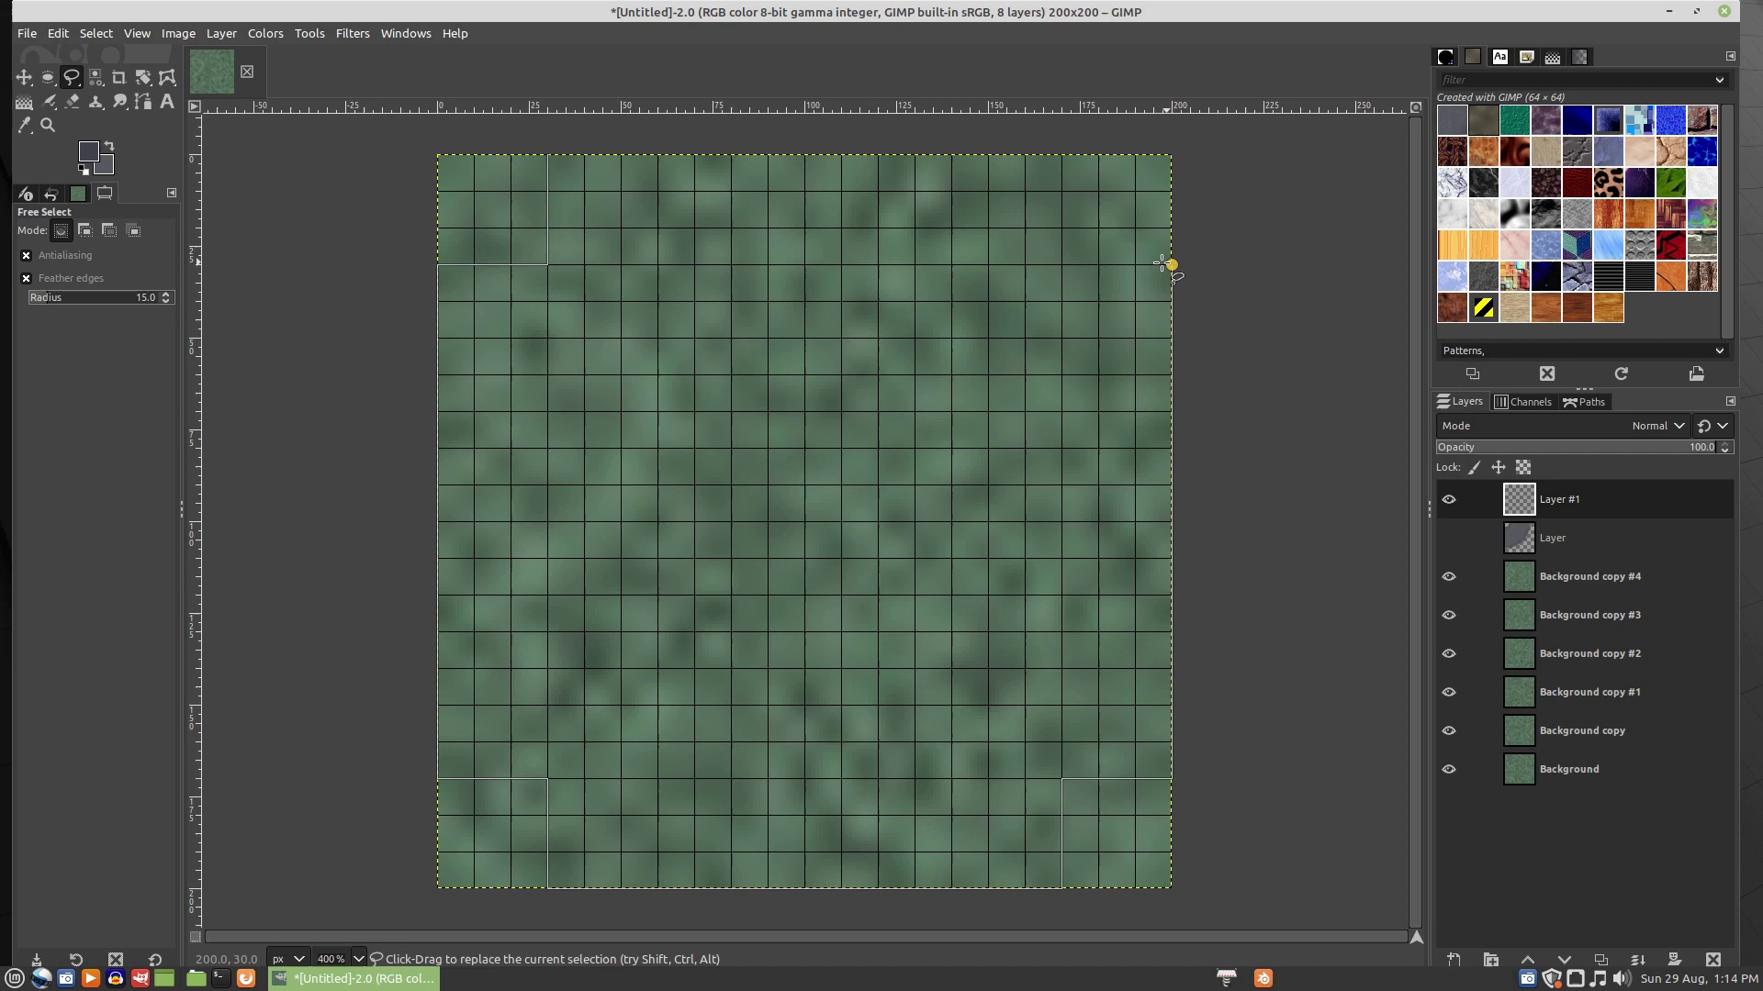
{"action": "left_click", "coordinate": [1061, 265]}
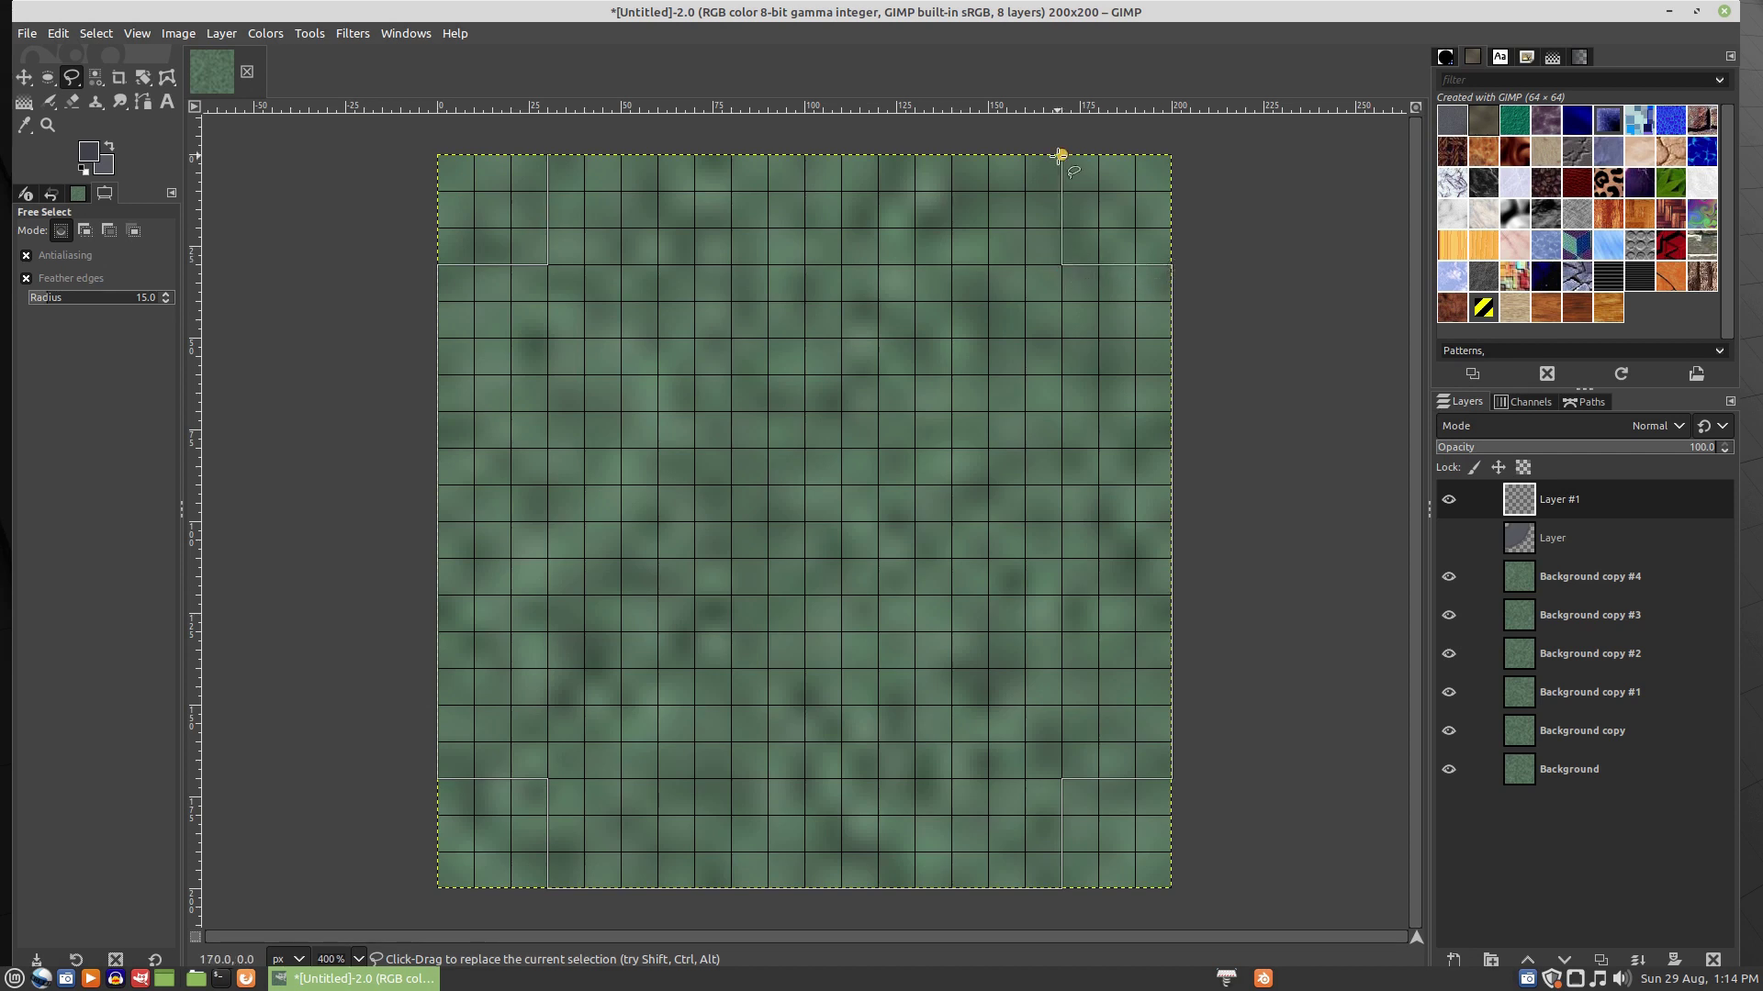
{"action": "left_click", "coordinate": [1060, 154]}
{"action": "left_click", "coordinate": [548, 155]}
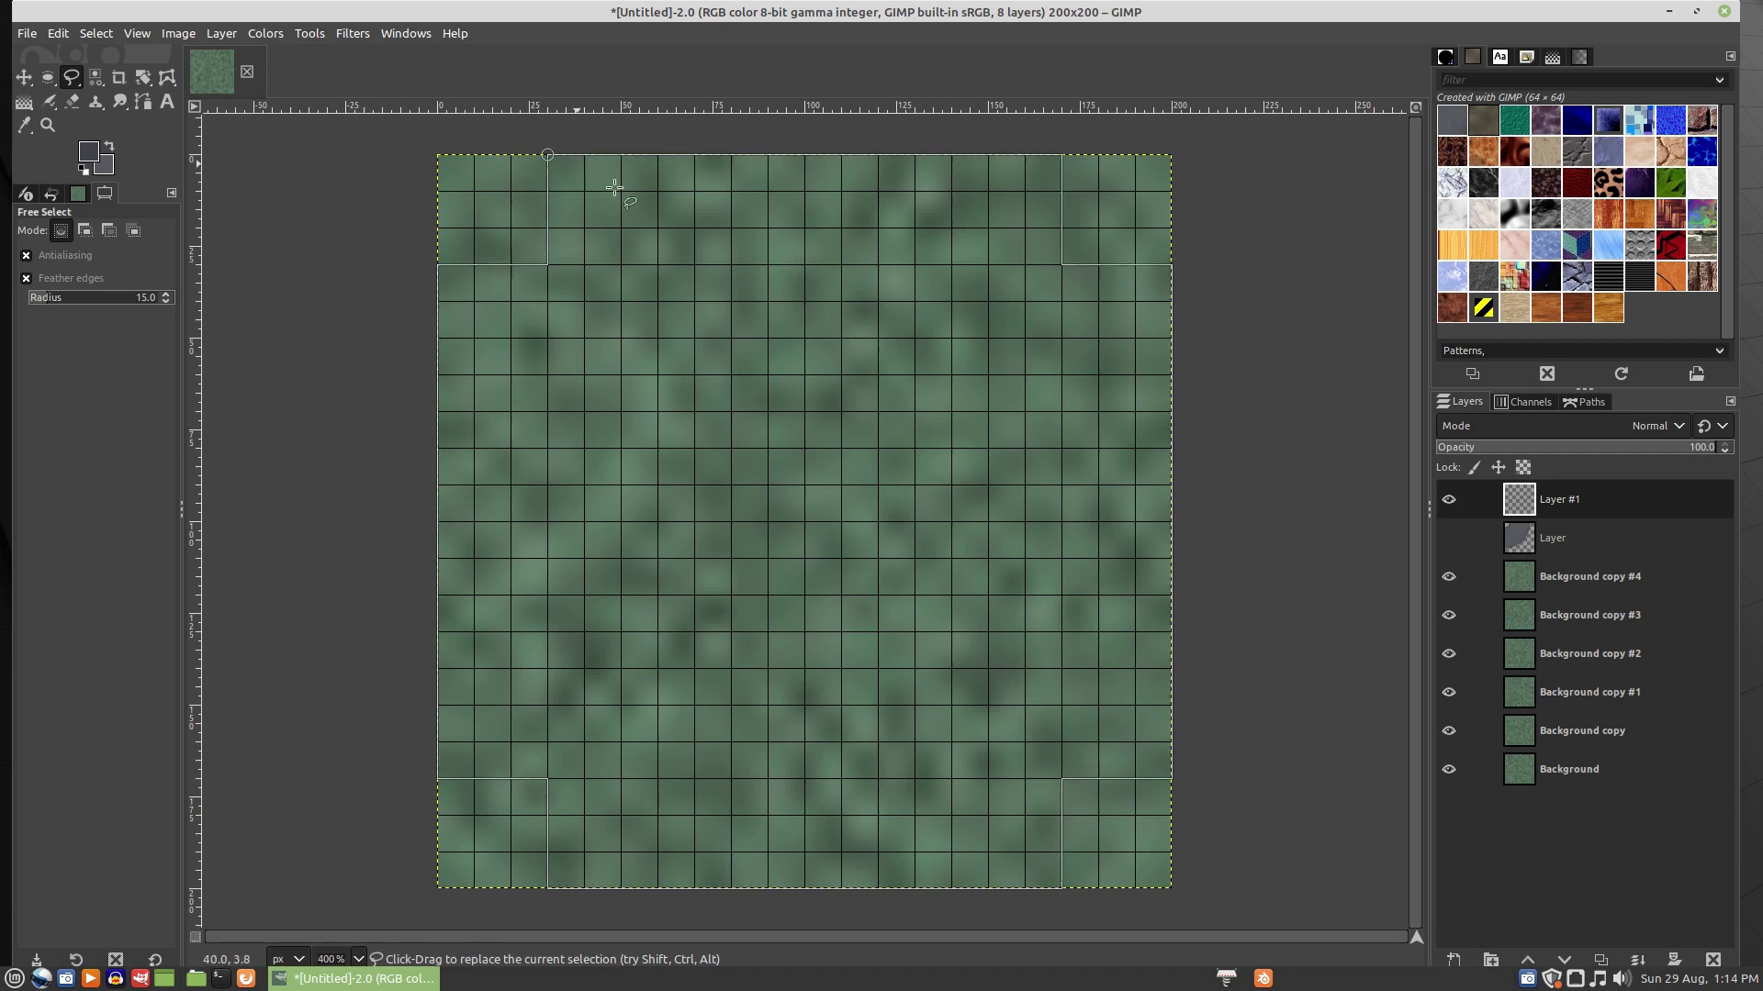
{"action": "key", "text": "Return"}
- Fill the cross-shaped selection on the new layer with the foreground colour
{"action": "right_click", "coordinate": [634, 202]}
{"action": "mouse_move", "coordinate": [734, 249]}
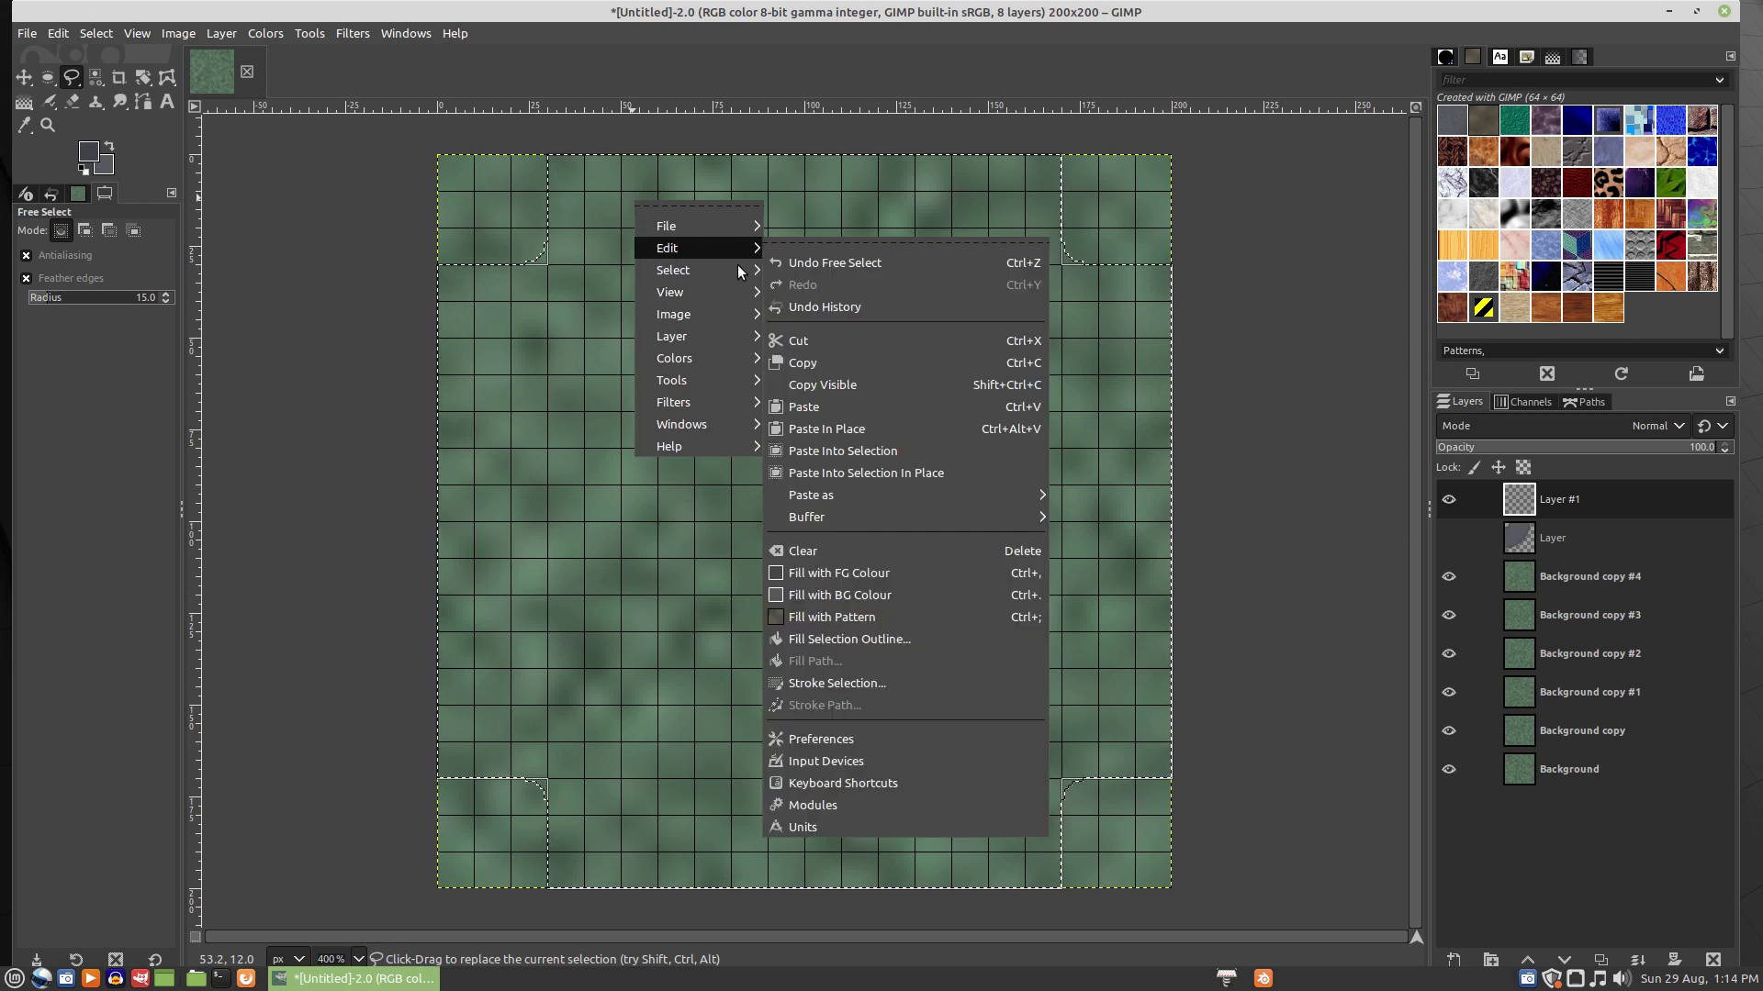
{"action": "left_click", "coordinate": [808, 573]}
- Apply HSV Noise to the grey cross with dulling 2, hue 3.00, saturation 0.040 and value 0.040
{"action": "right_click", "coordinate": [805, 341]}
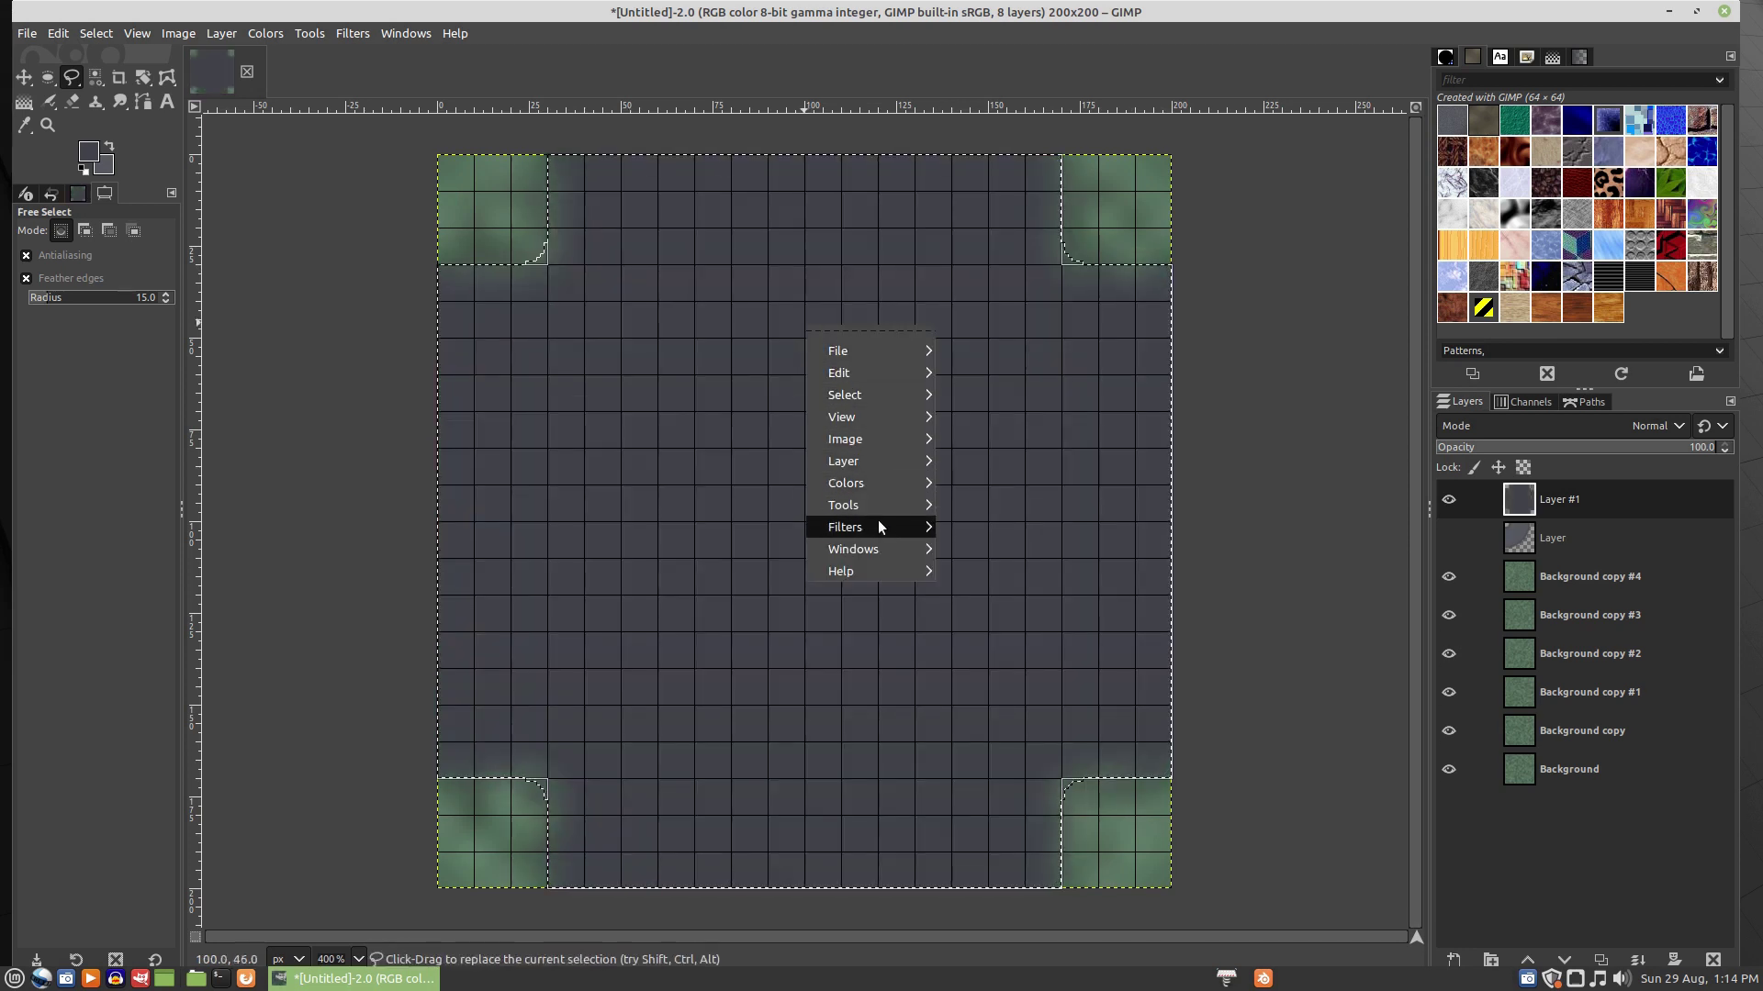
{"action": "mouse_move", "coordinate": [878, 525]}
{"action": "mouse_move", "coordinate": [993, 713]}
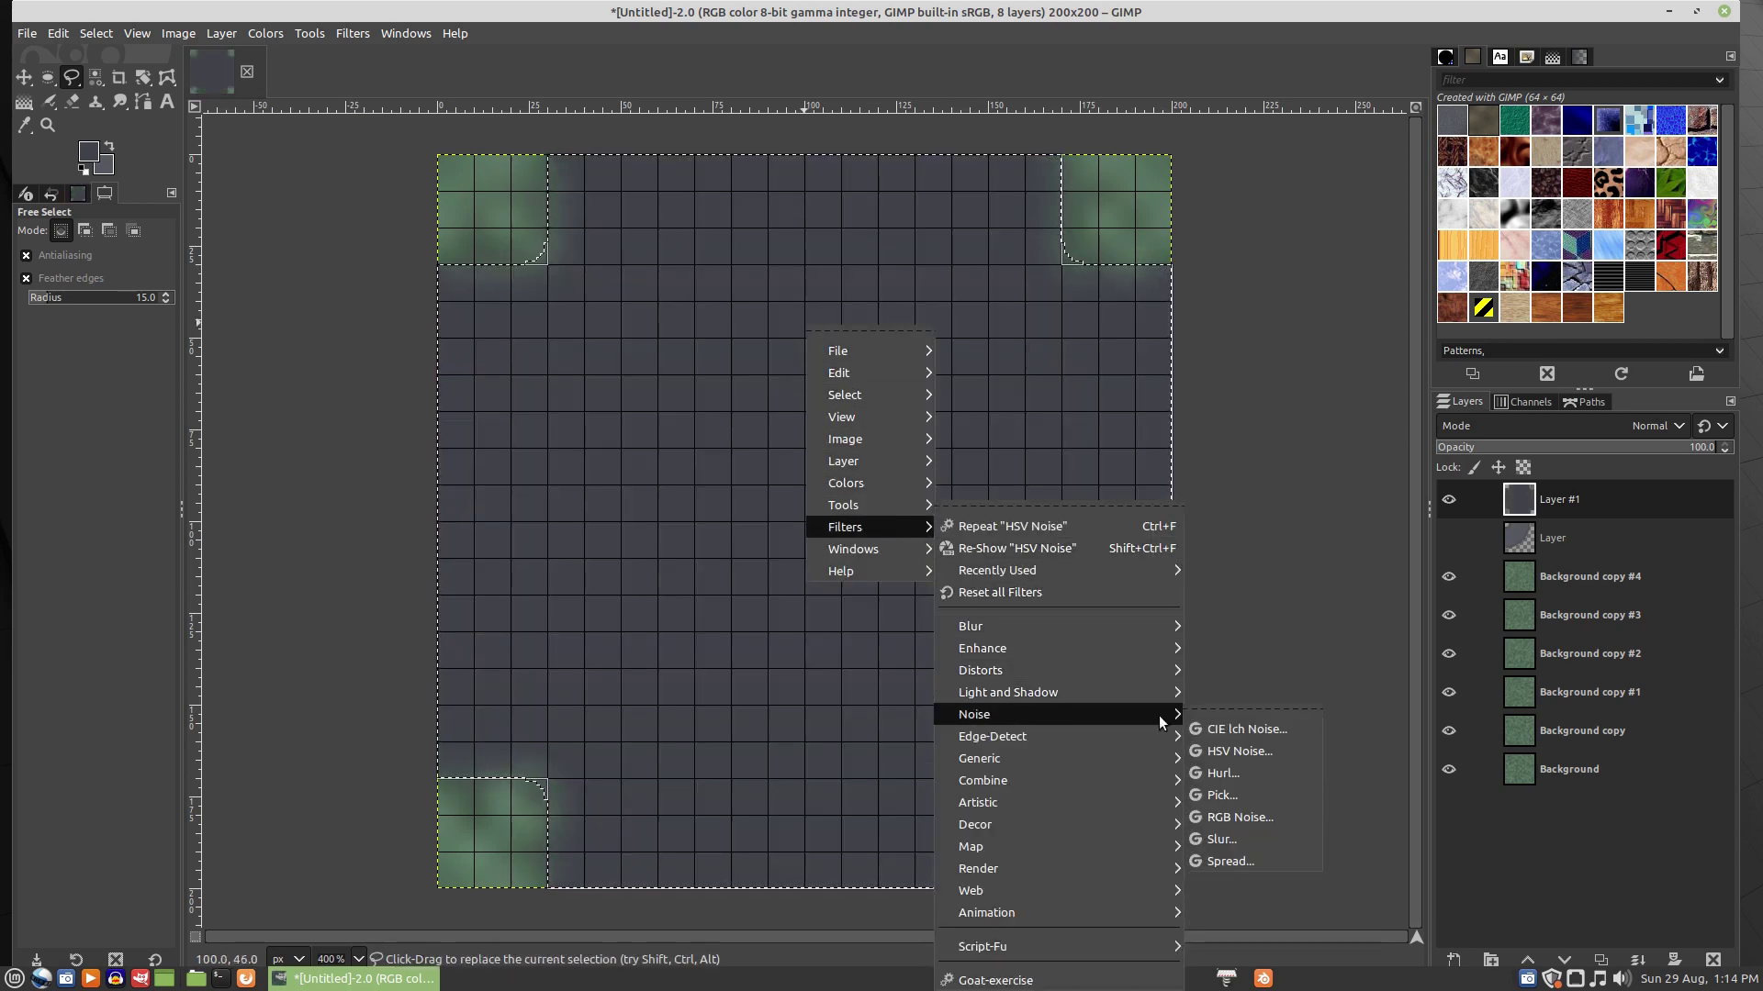
{"action": "left_click", "coordinate": [1220, 749]}
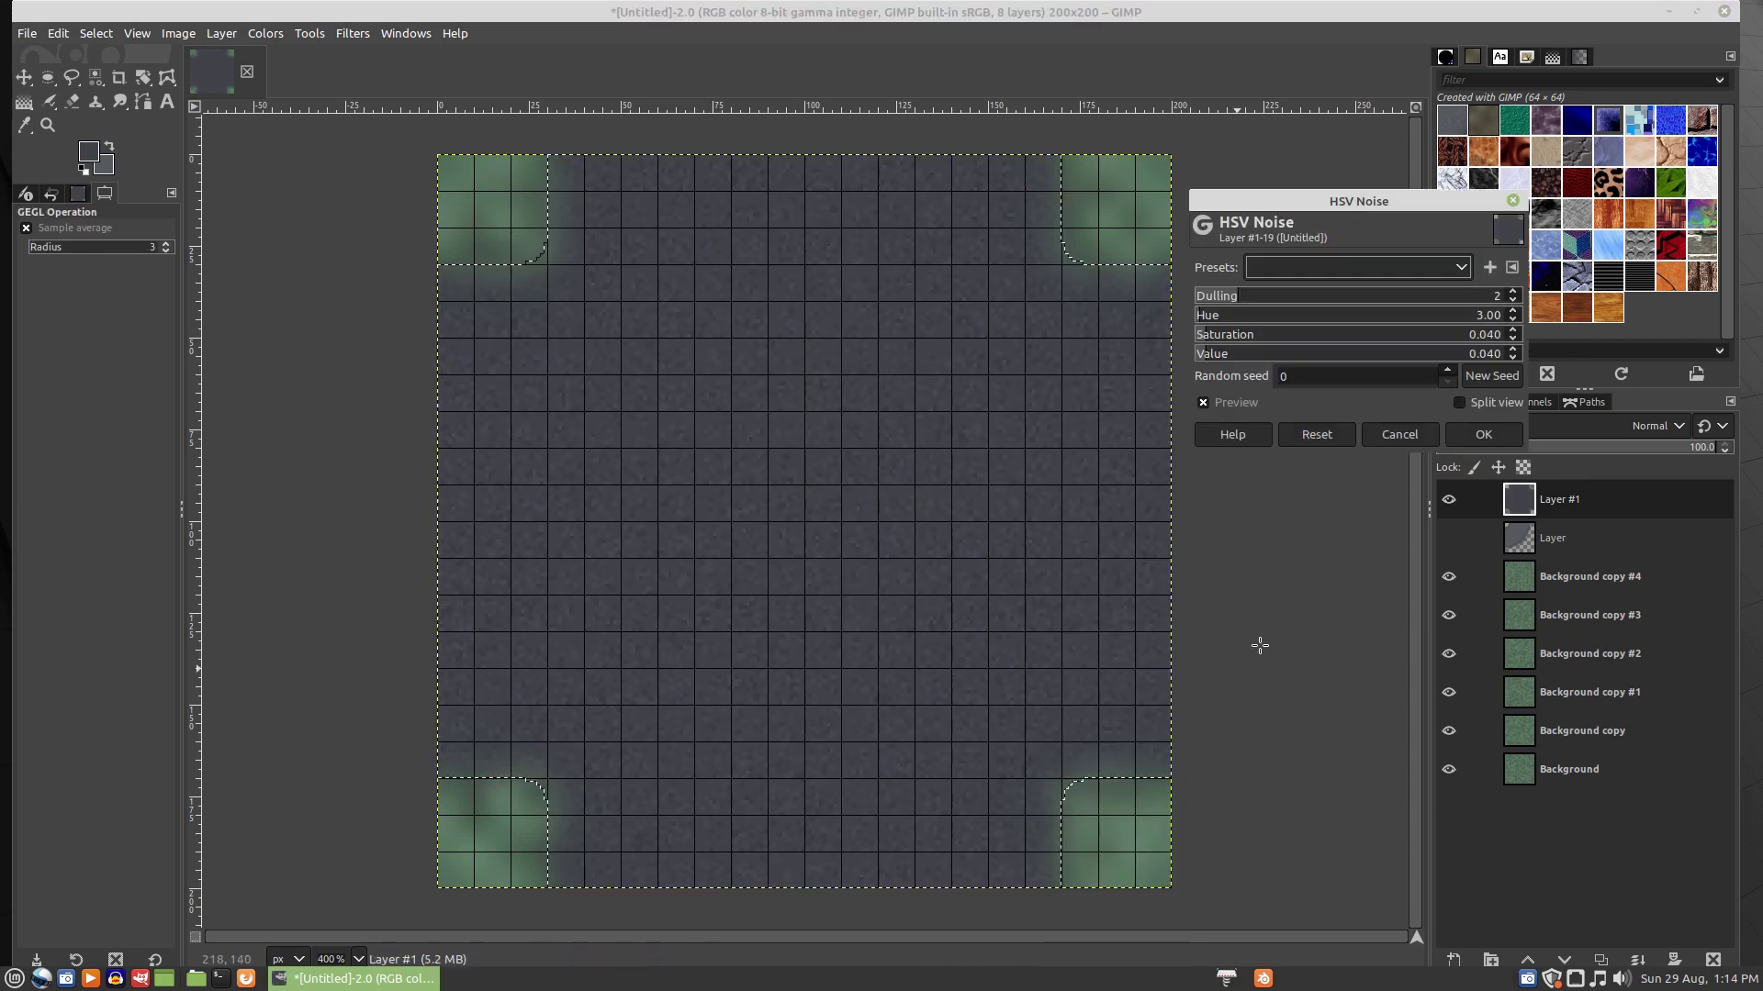
{"action": "left_click", "coordinate": [1474, 431]}
- Outline an inner cross-shaped free selection covering the canvas except a 40 × 40 px square in each corner
{"action": "key", "text": "f"}
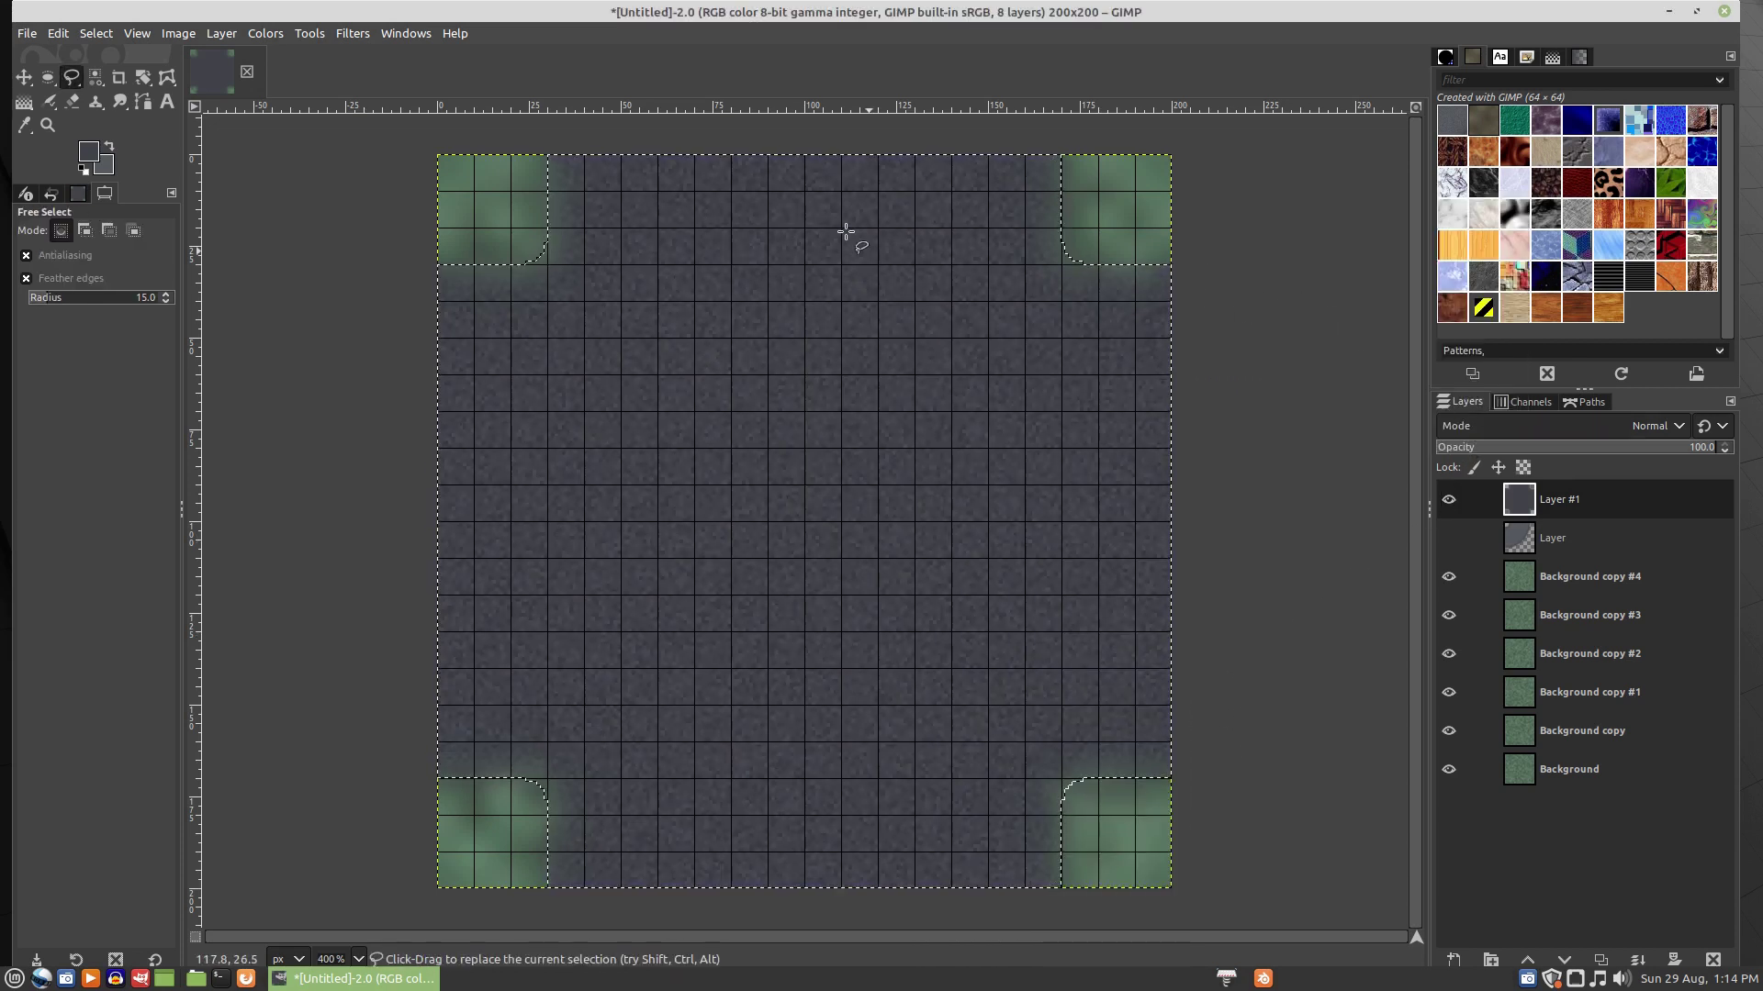
{"action": "left_click", "coordinate": [585, 156]}
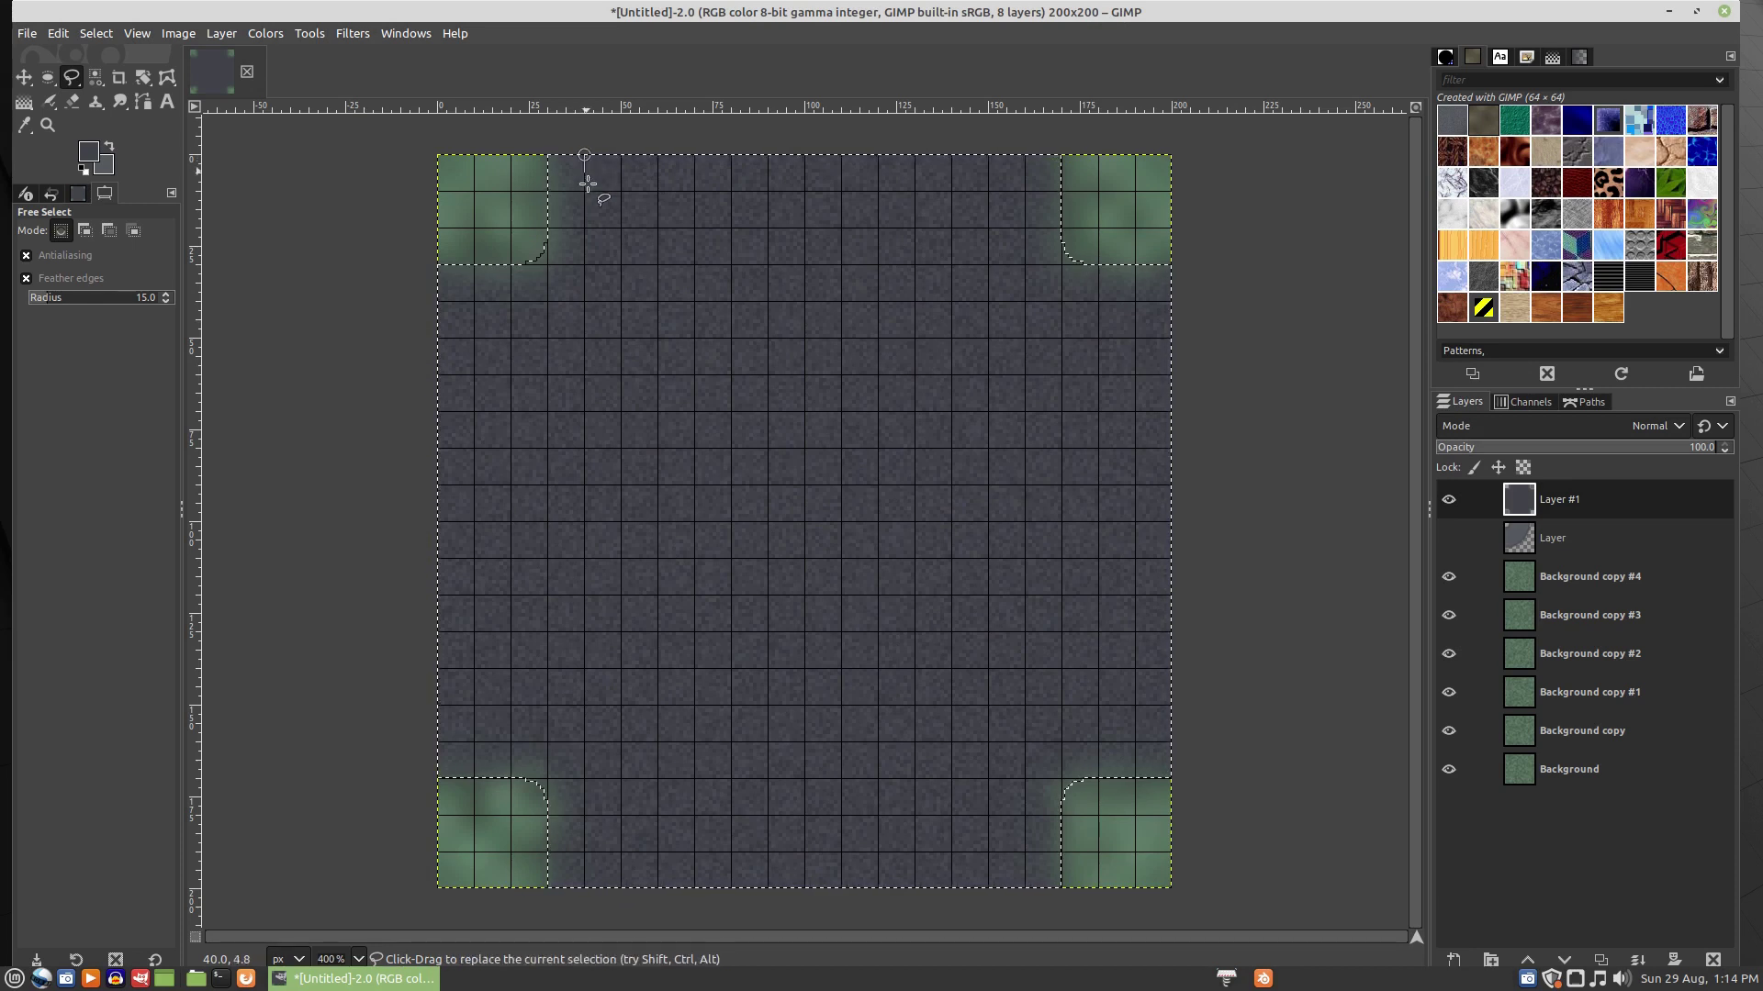
{"action": "left_click", "coordinate": [585, 300]}
{"action": "left_click", "coordinate": [438, 302]}
{"action": "left_click", "coordinate": [437, 742]}
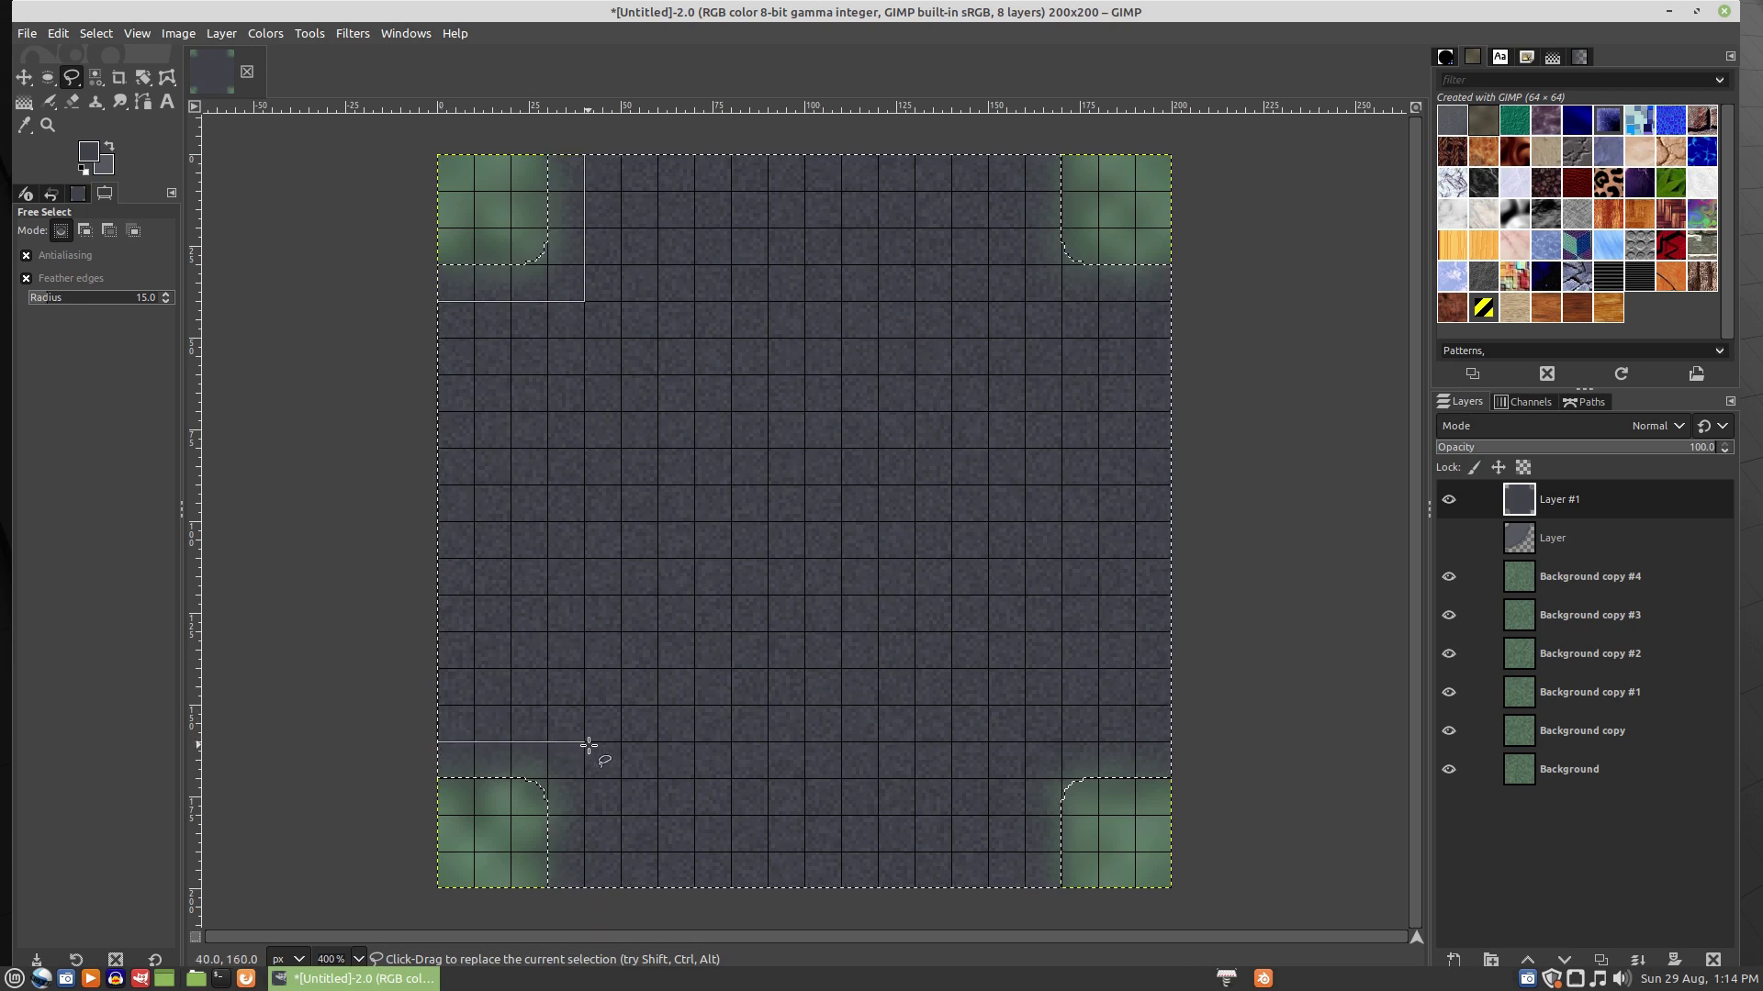
{"action": "left_click", "coordinate": [585, 887]}
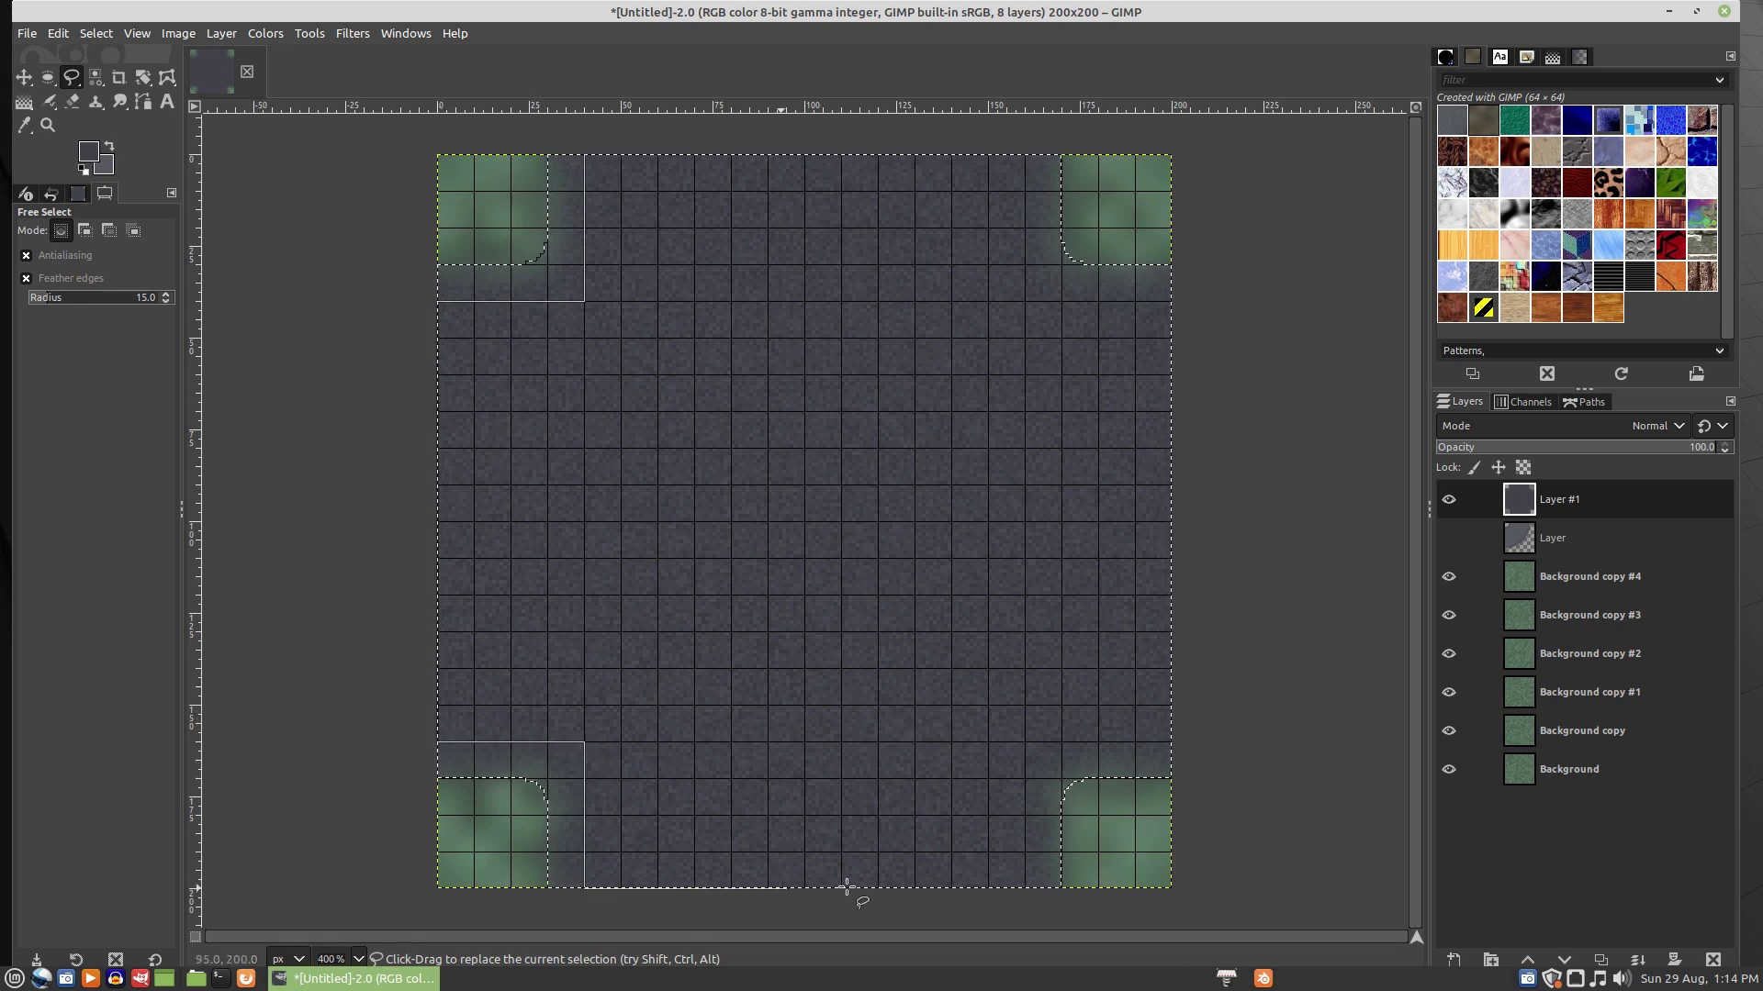
{"action": "left_click", "coordinate": [1024, 887]}
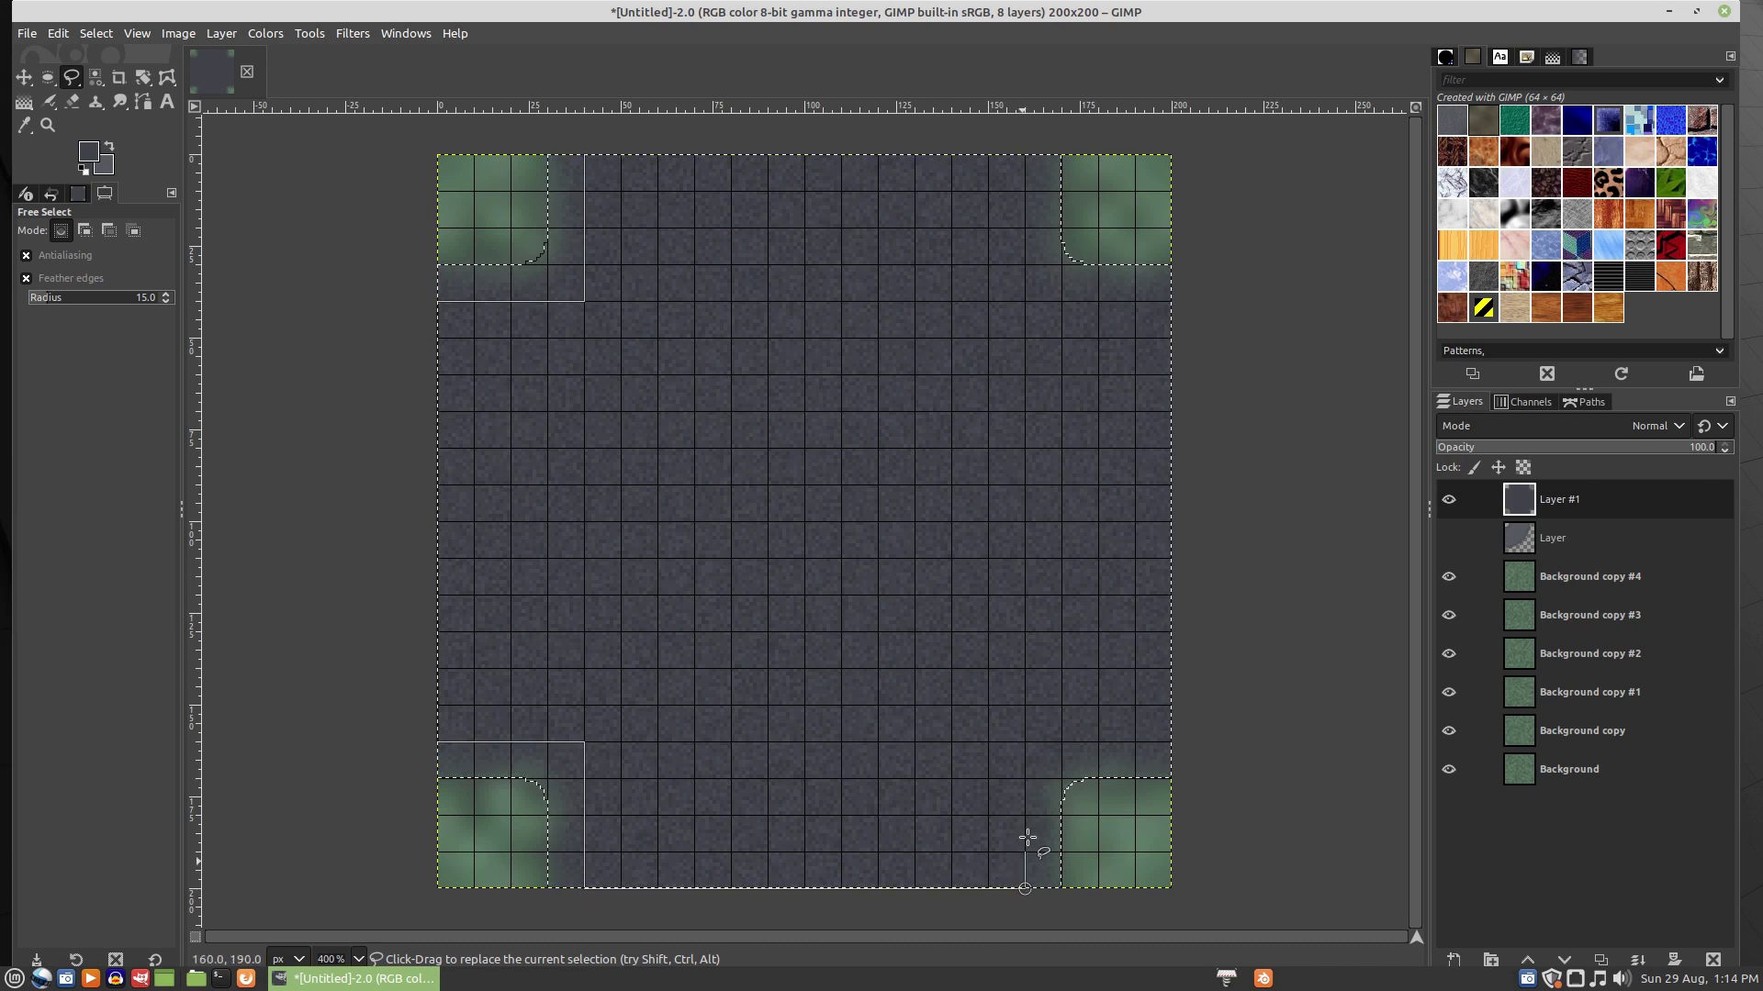
{"action": "left_click", "coordinate": [1025, 741]}
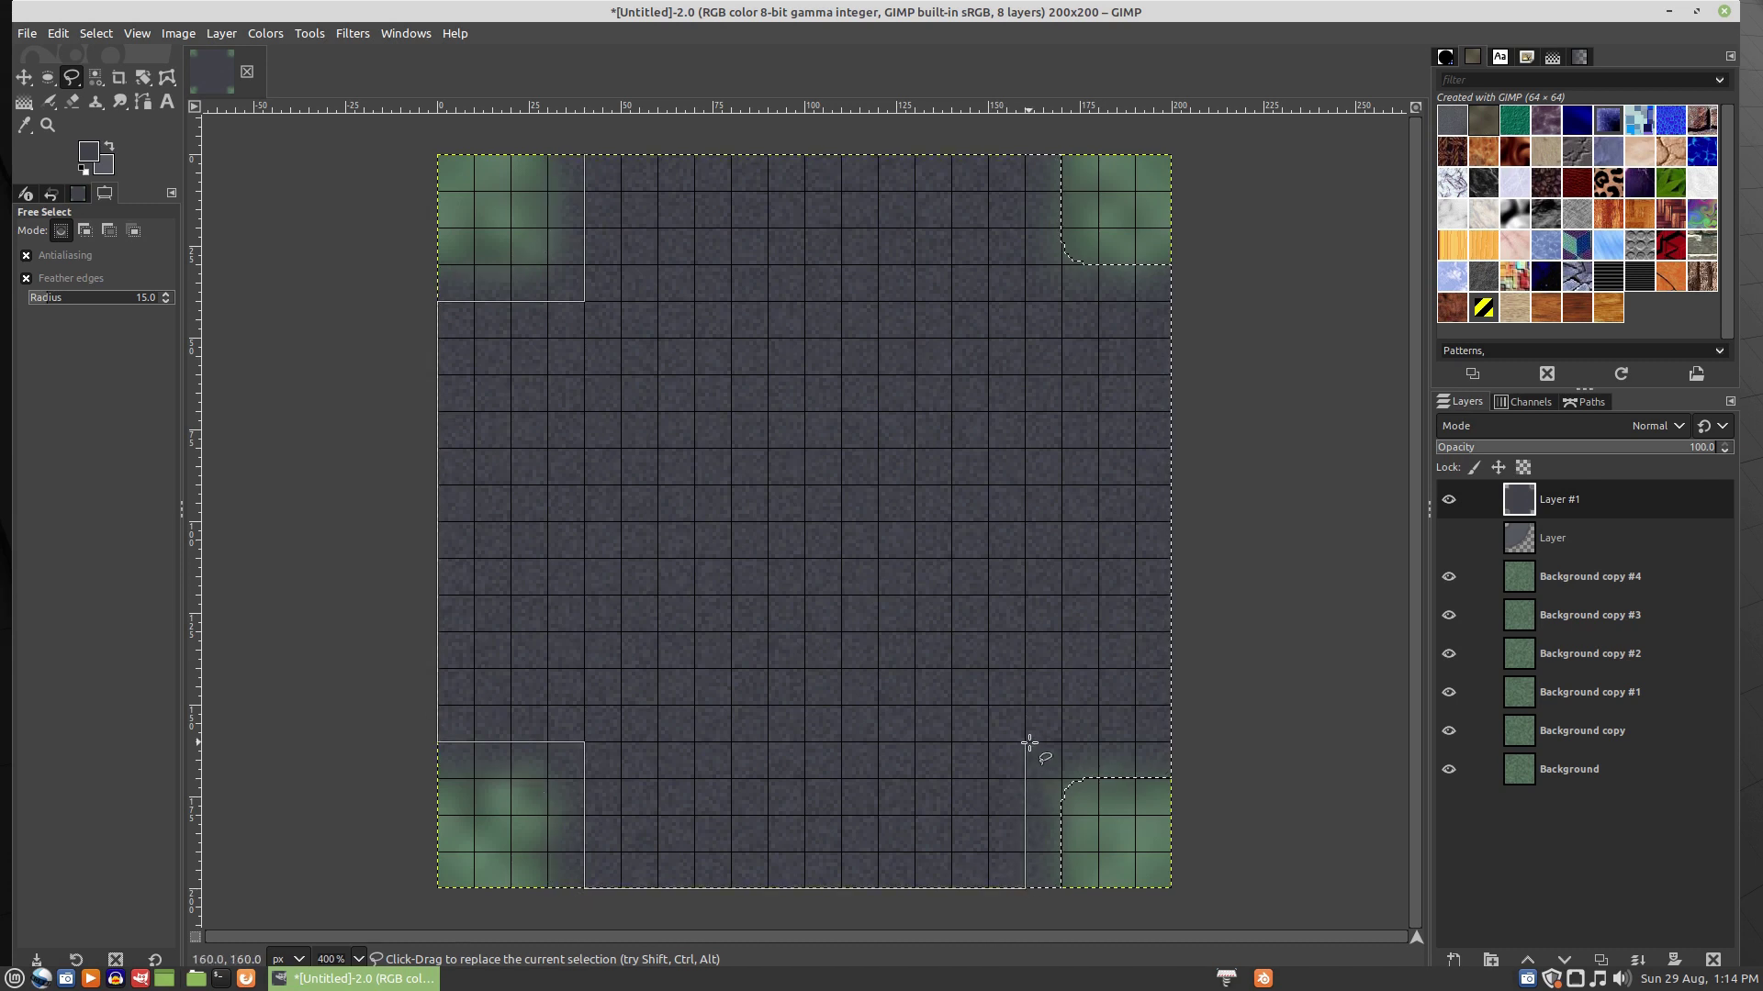
{"action": "left_click", "coordinate": [1171, 742]}
{"action": "left_click", "coordinate": [1170, 301]}
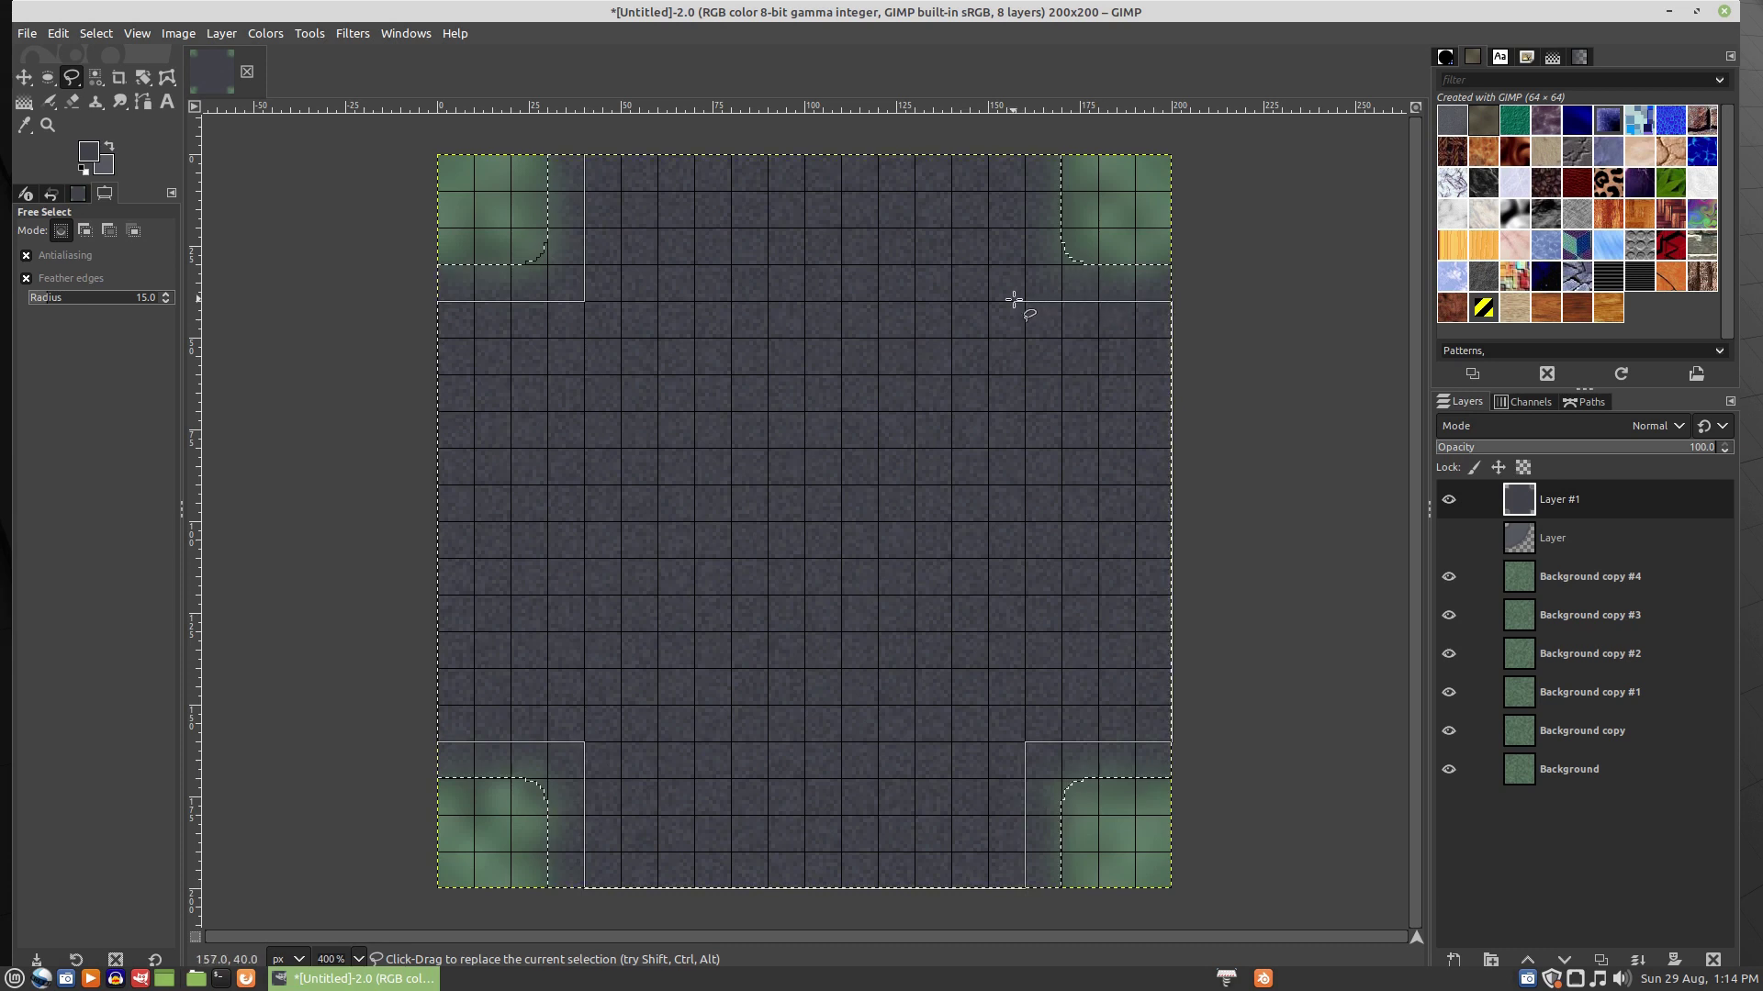
{"action": "left_click", "coordinate": [1025, 155]}
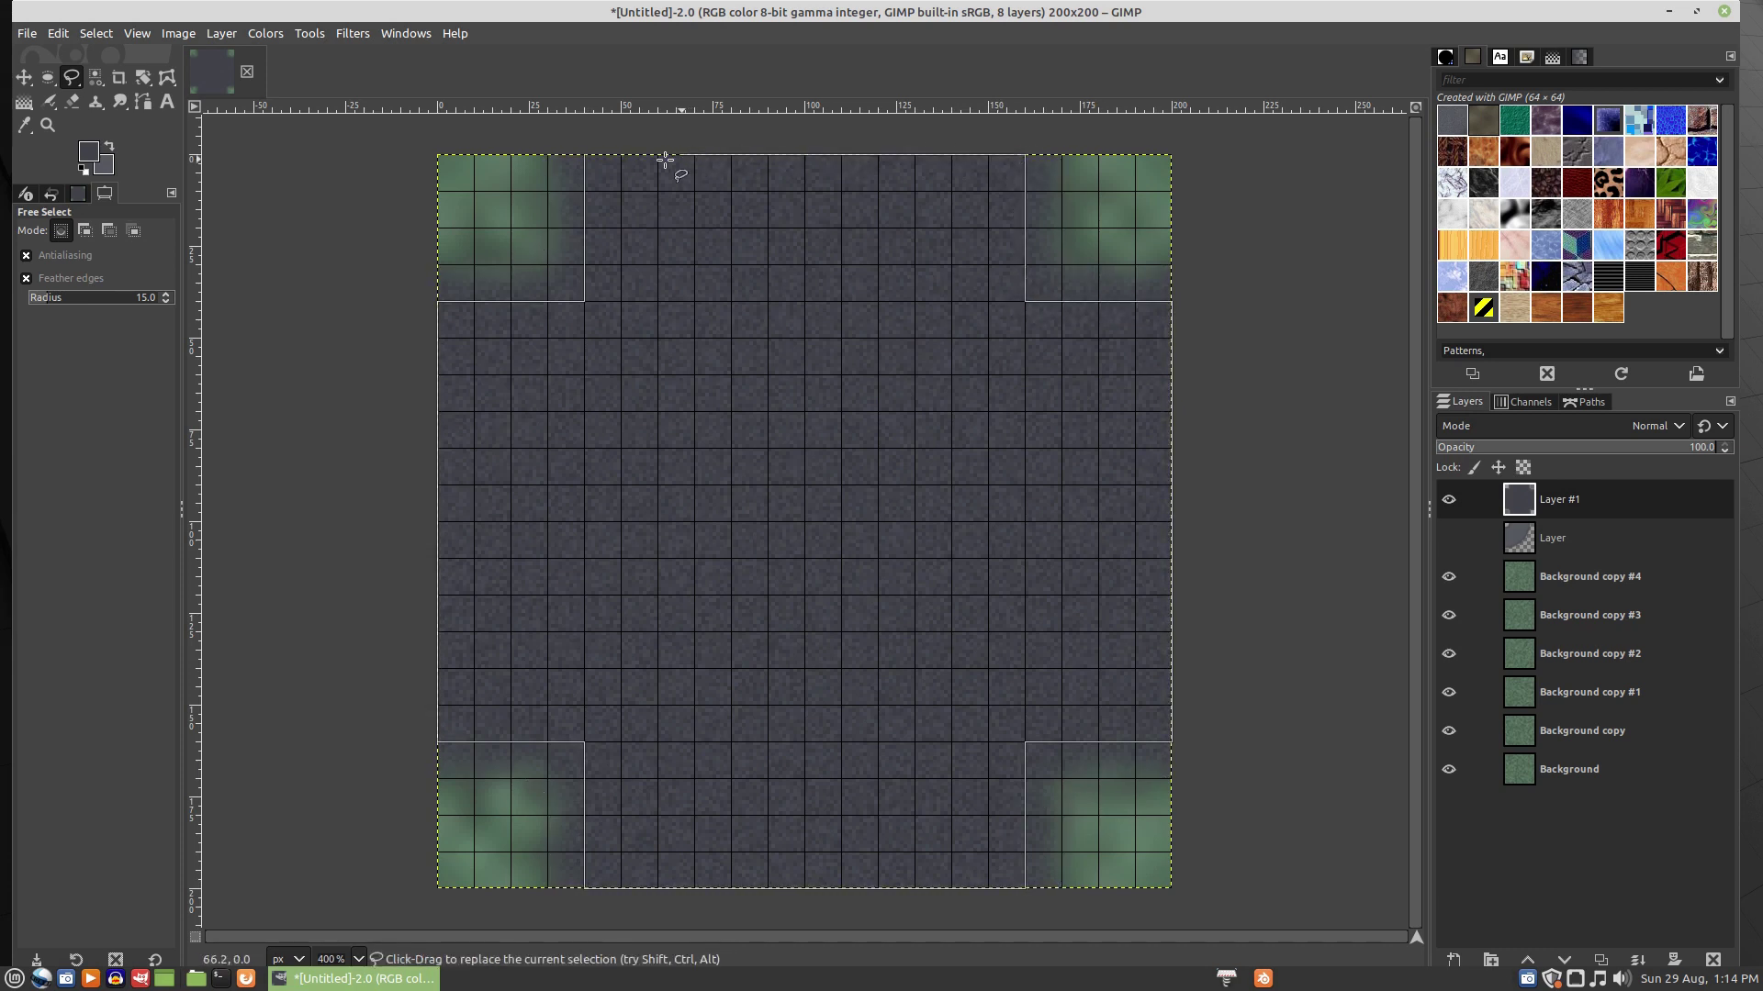
{"action": "left_click", "coordinate": [584, 155]}
{"action": "key", "text": "Return"}
- Fill the inner cross-shaped selection with the background colour
{"action": "right_click", "coordinate": [723, 294]}
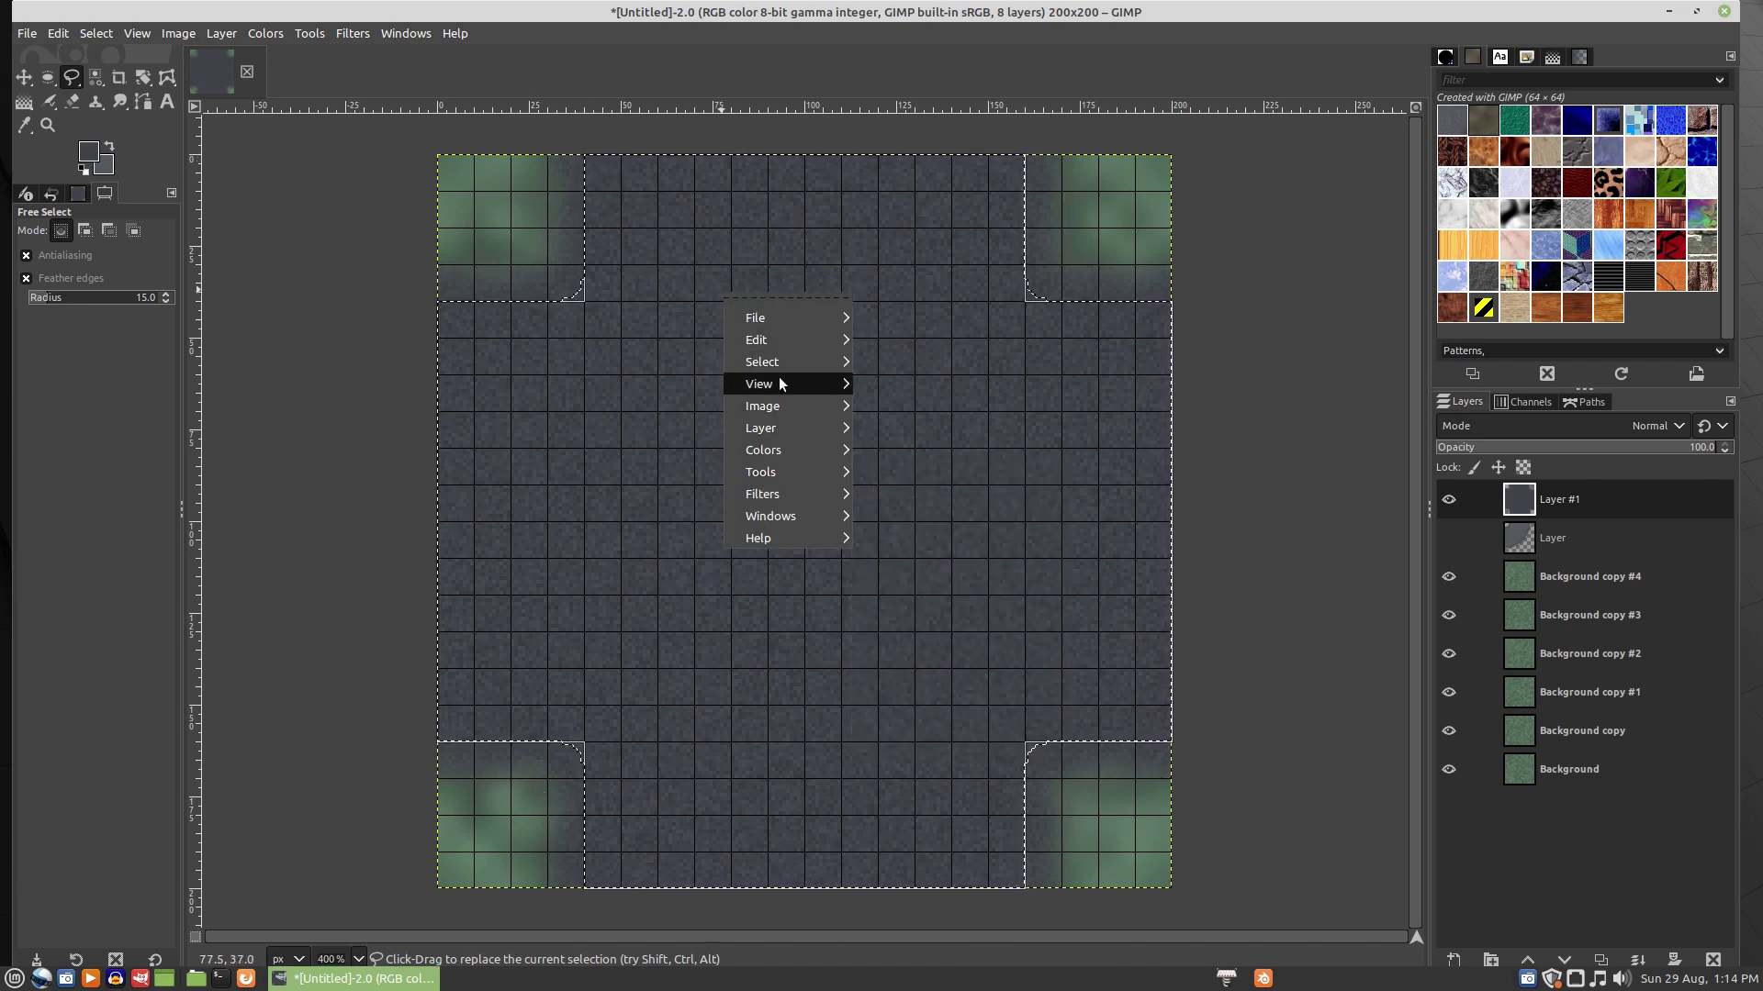
{"action": "mouse_move", "coordinate": [778, 341]}
{"action": "left_click", "coordinate": [905, 679]}
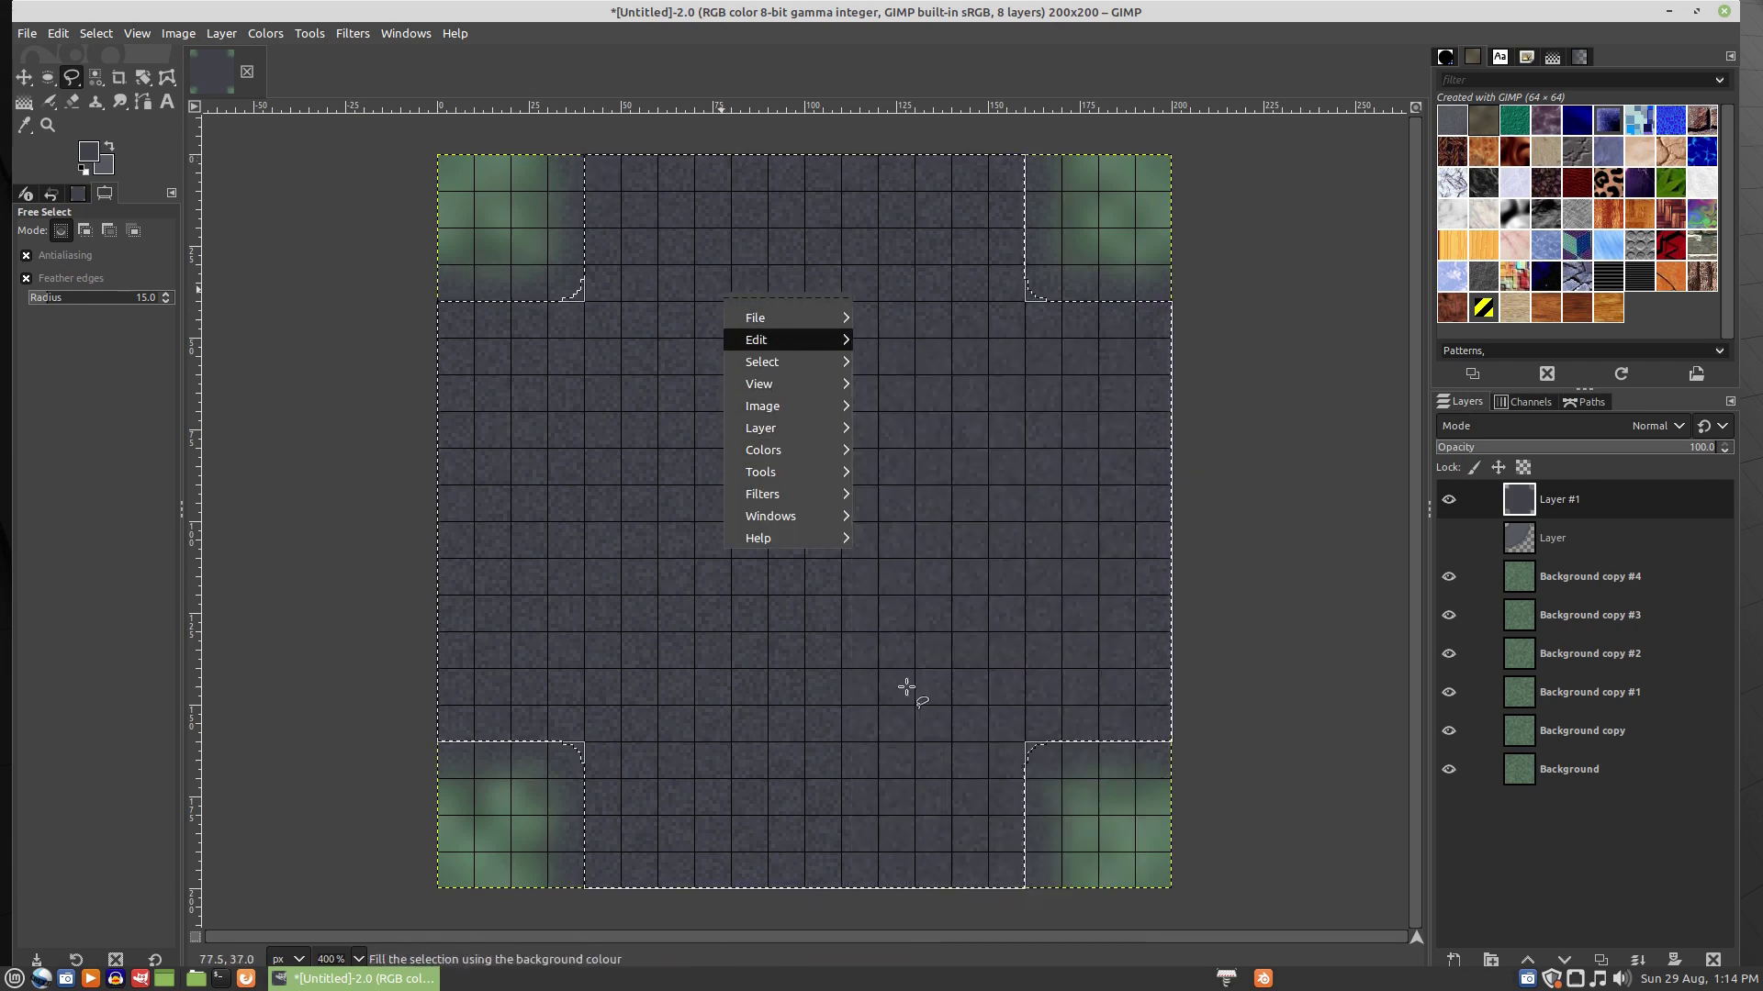
- Apply HSV Noise to the lighter inner cross on the same layer
{"action": "right_click", "coordinate": [713, 371]}
{"action": "mouse_move", "coordinate": [765, 582]}
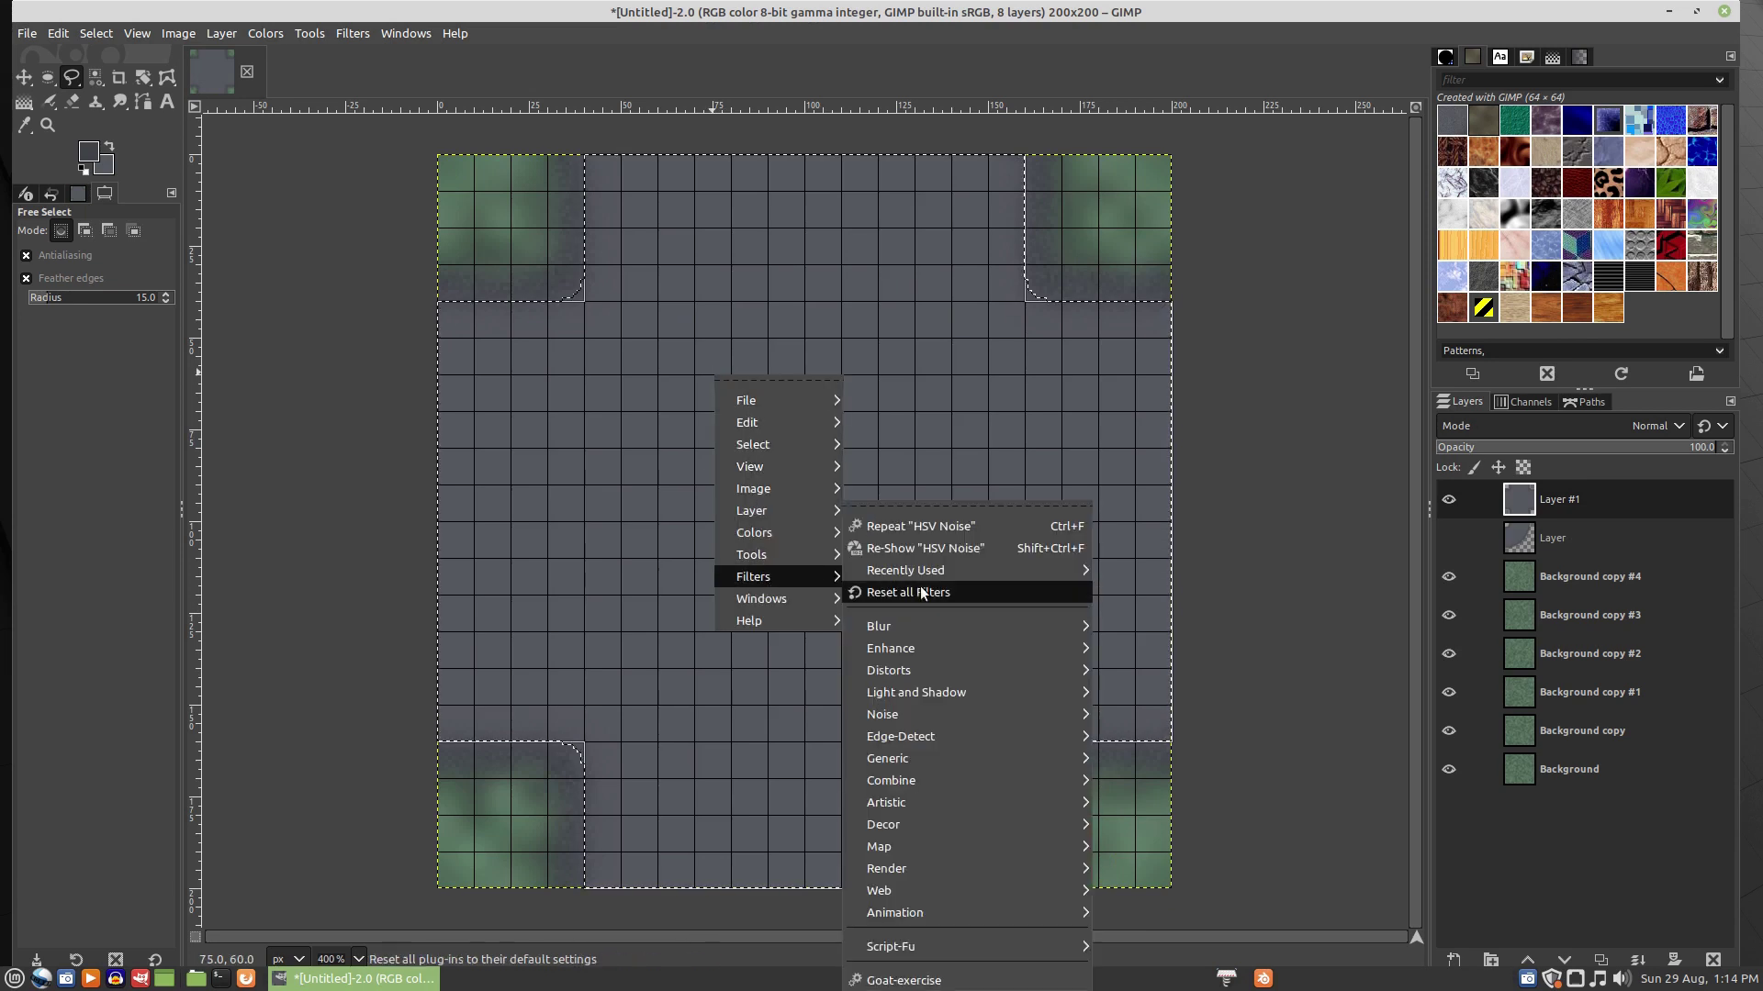
{"action": "mouse_move", "coordinate": [924, 708]}
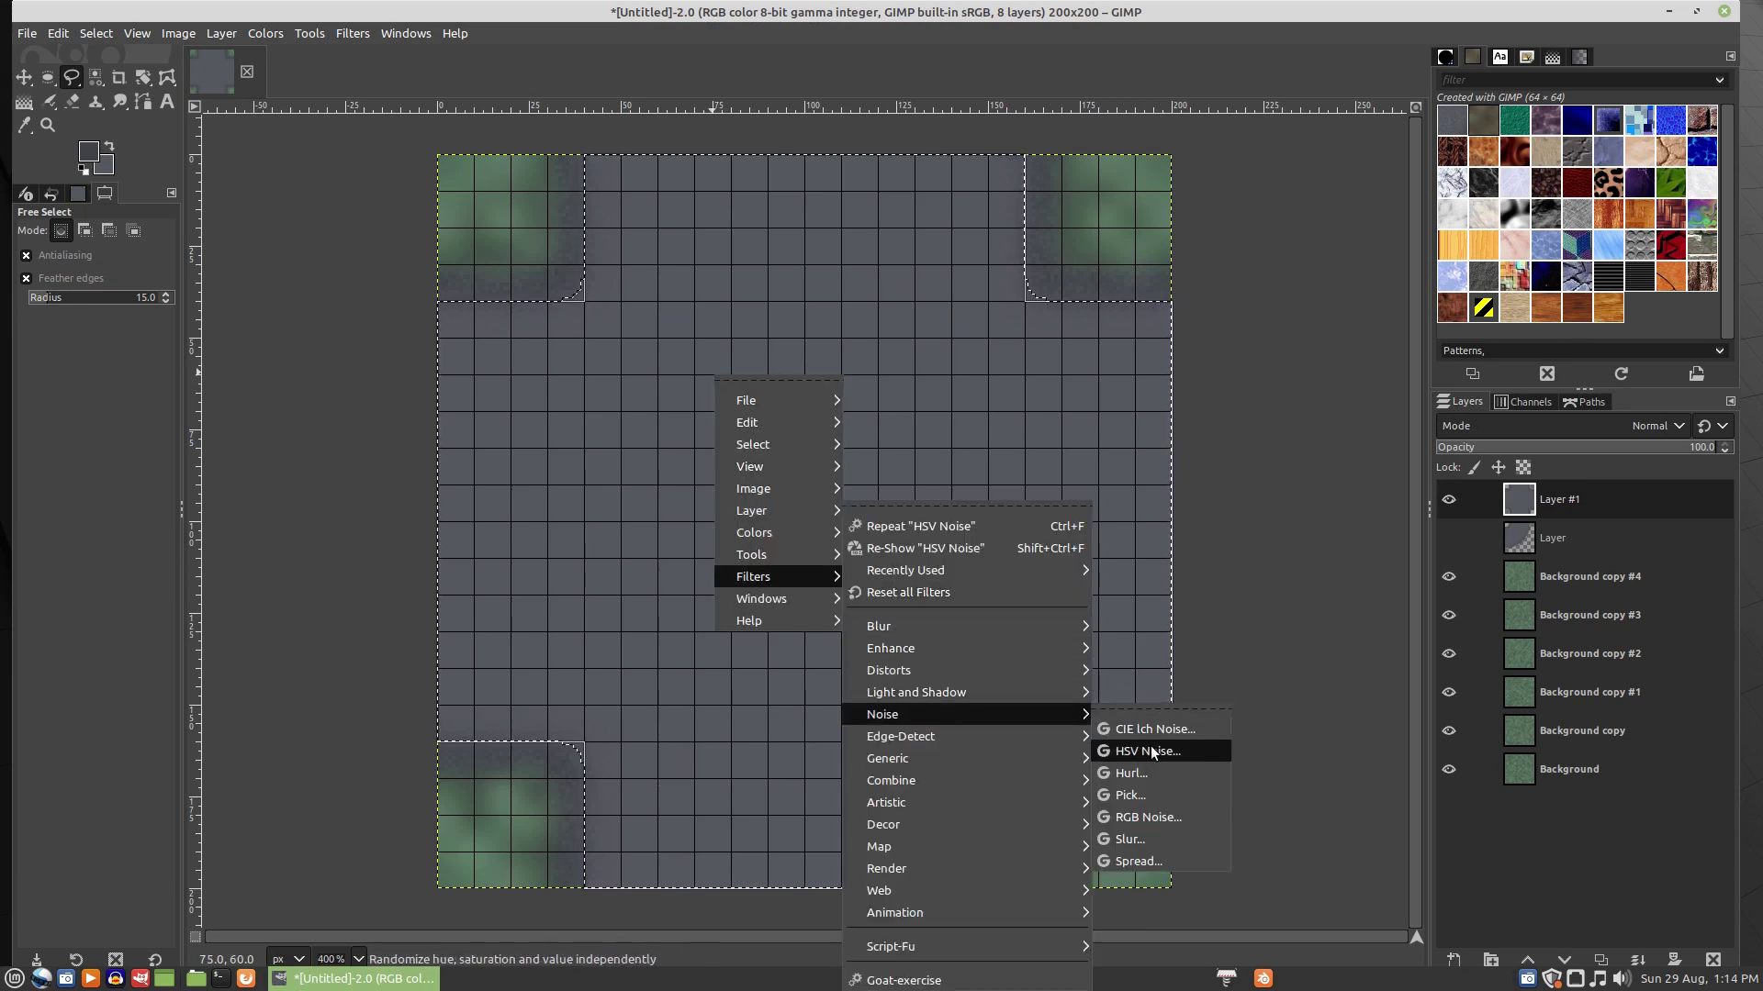
{"action": "left_click", "coordinate": [1215, 750]}
{"action": "left_click", "coordinate": [1507, 431]}
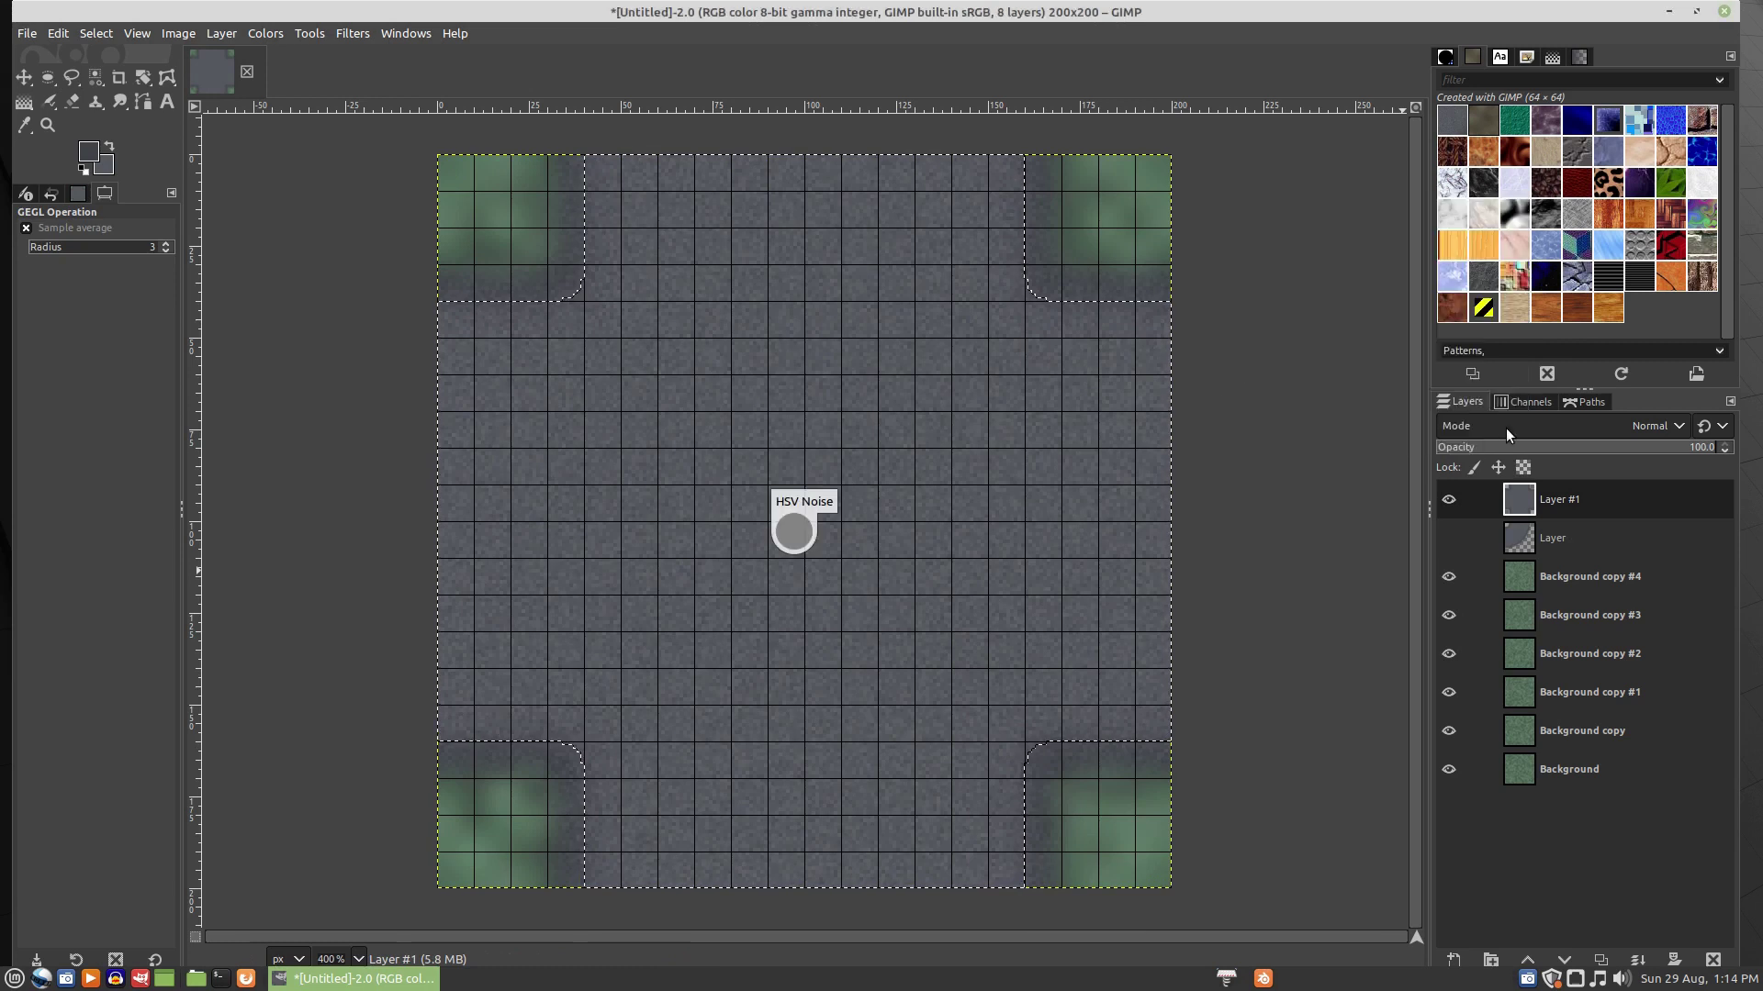
- Add a new transparent layer above the cross-shaped overlay and hide the cross layer
{"action": "key", "text": "f"}
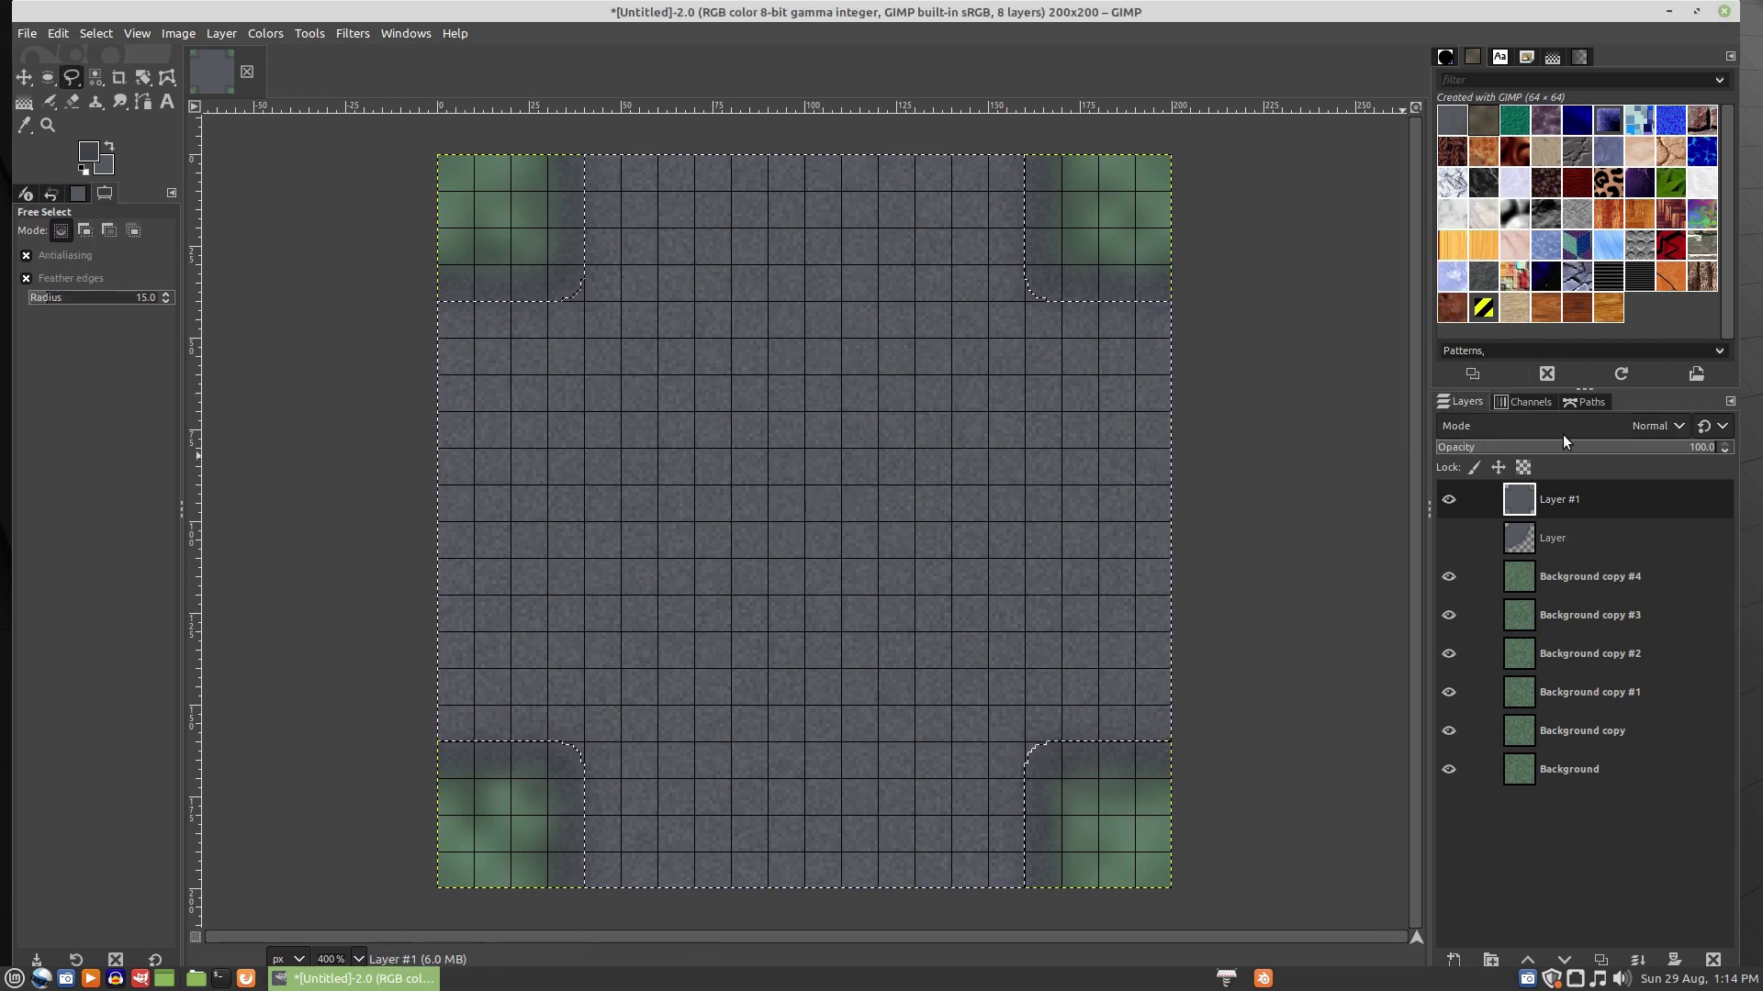
{"action": "right_click", "coordinate": [1551, 500]}
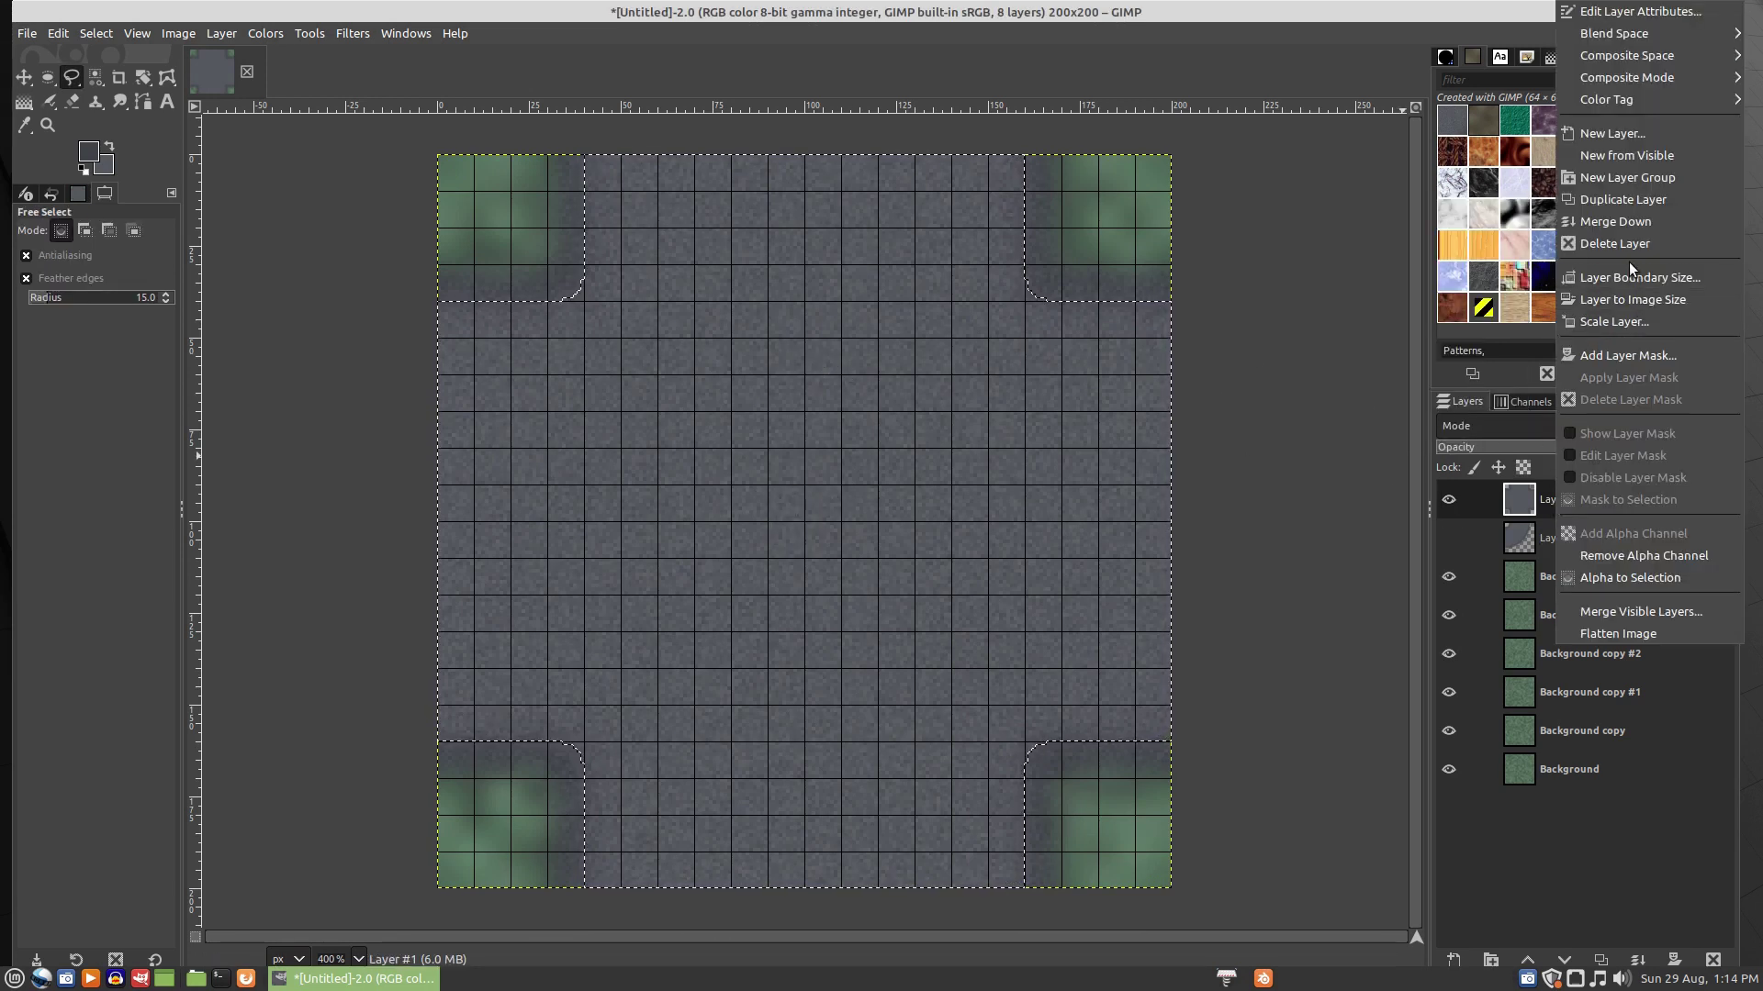
{"action": "left_click", "coordinate": [1616, 133]}
{"action": "left_click", "coordinate": [1694, 459]}
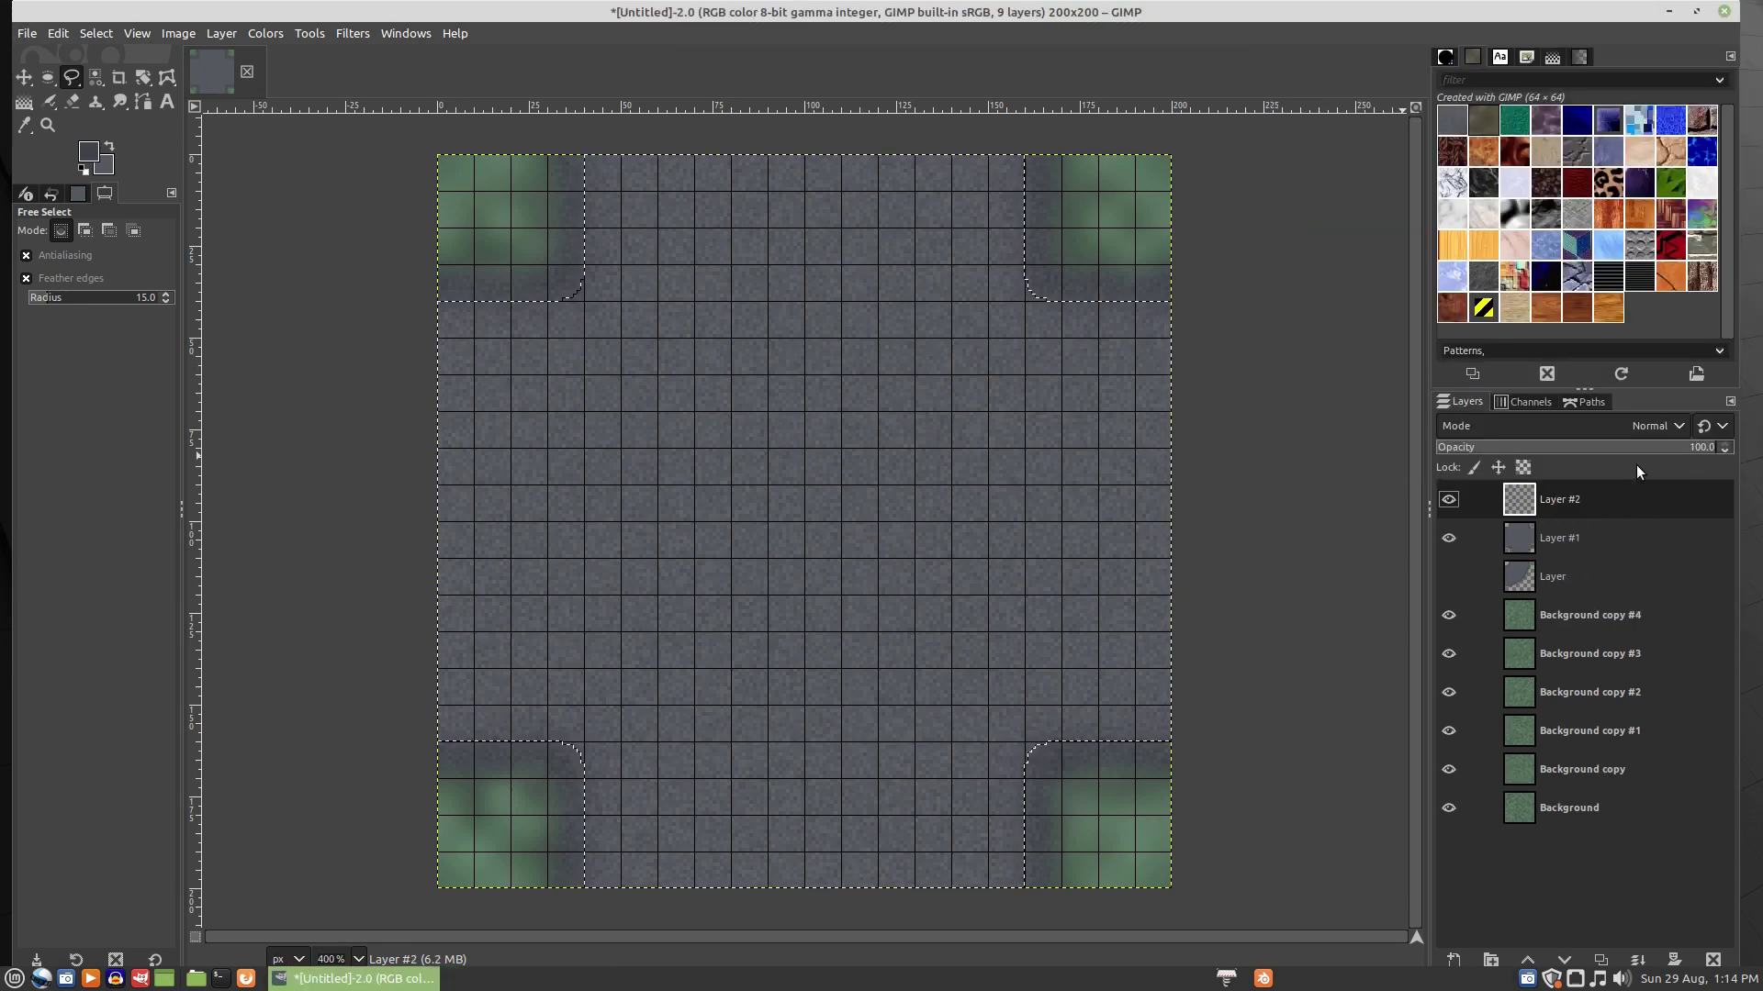
{"action": "left_click", "coordinate": [1447, 537]}
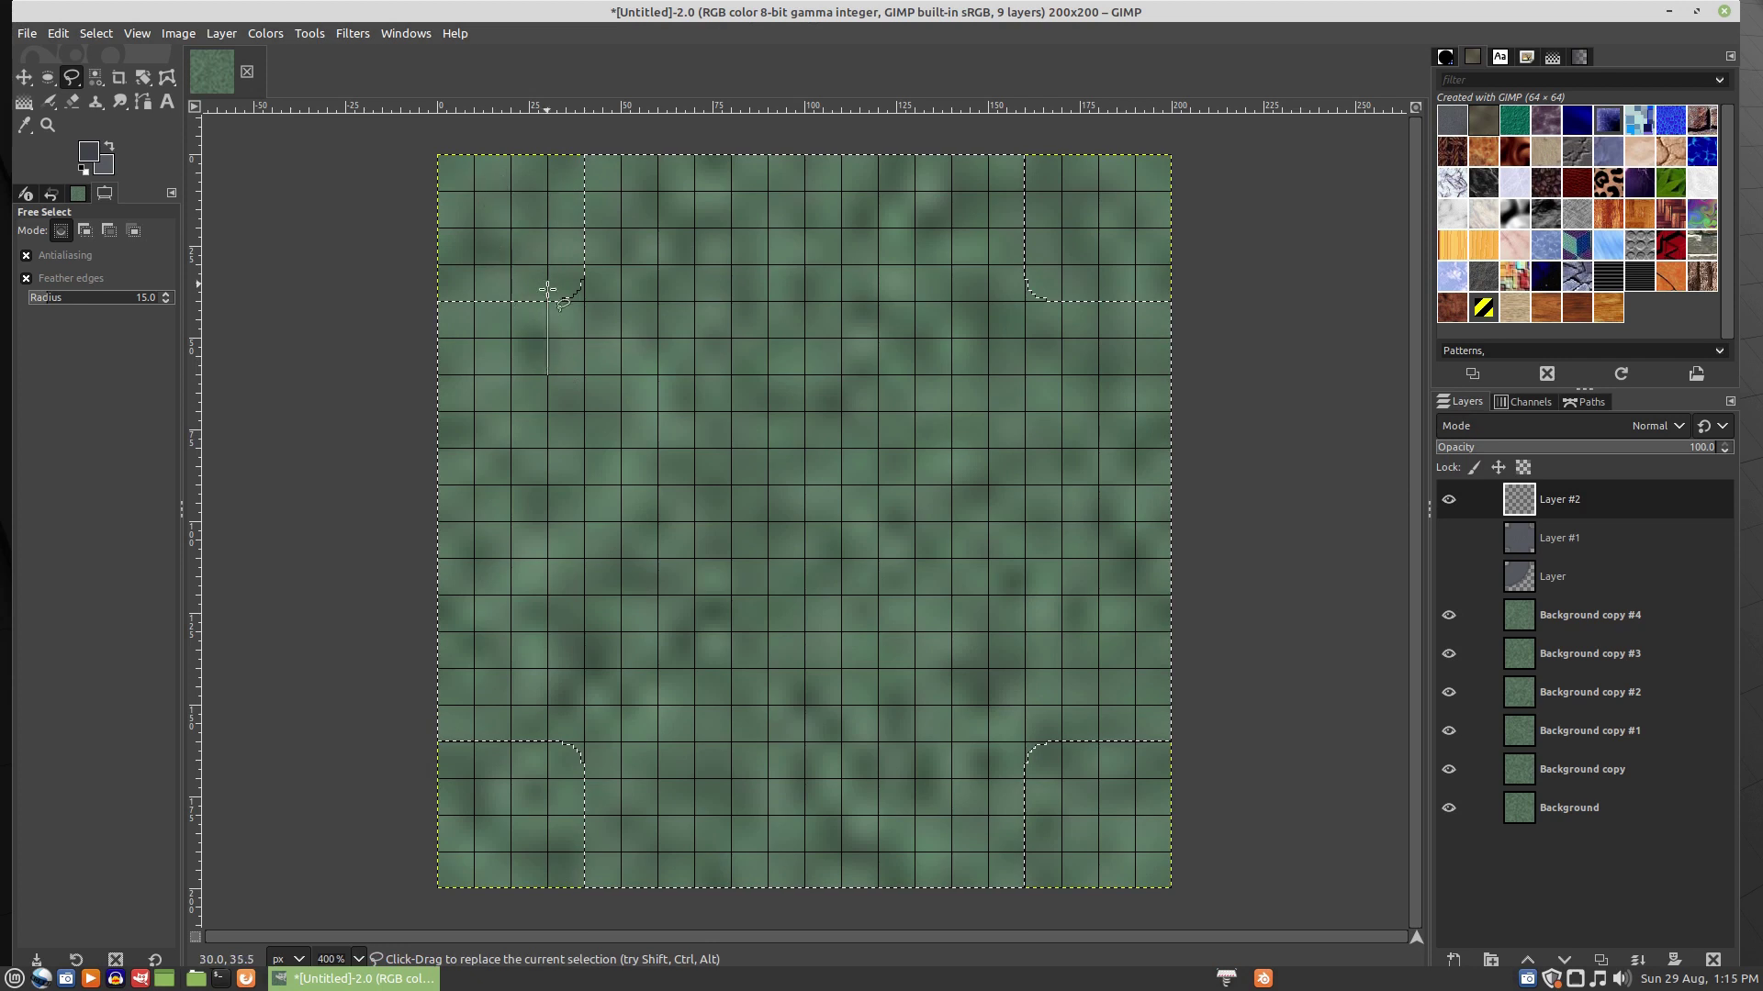
- Outline a T-shaped free selection that leaves out a 30 px strip along the canvas's left edge and 30 × 30 px squares in both right corners
{"action": "left_click", "coordinate": [548, 155]}
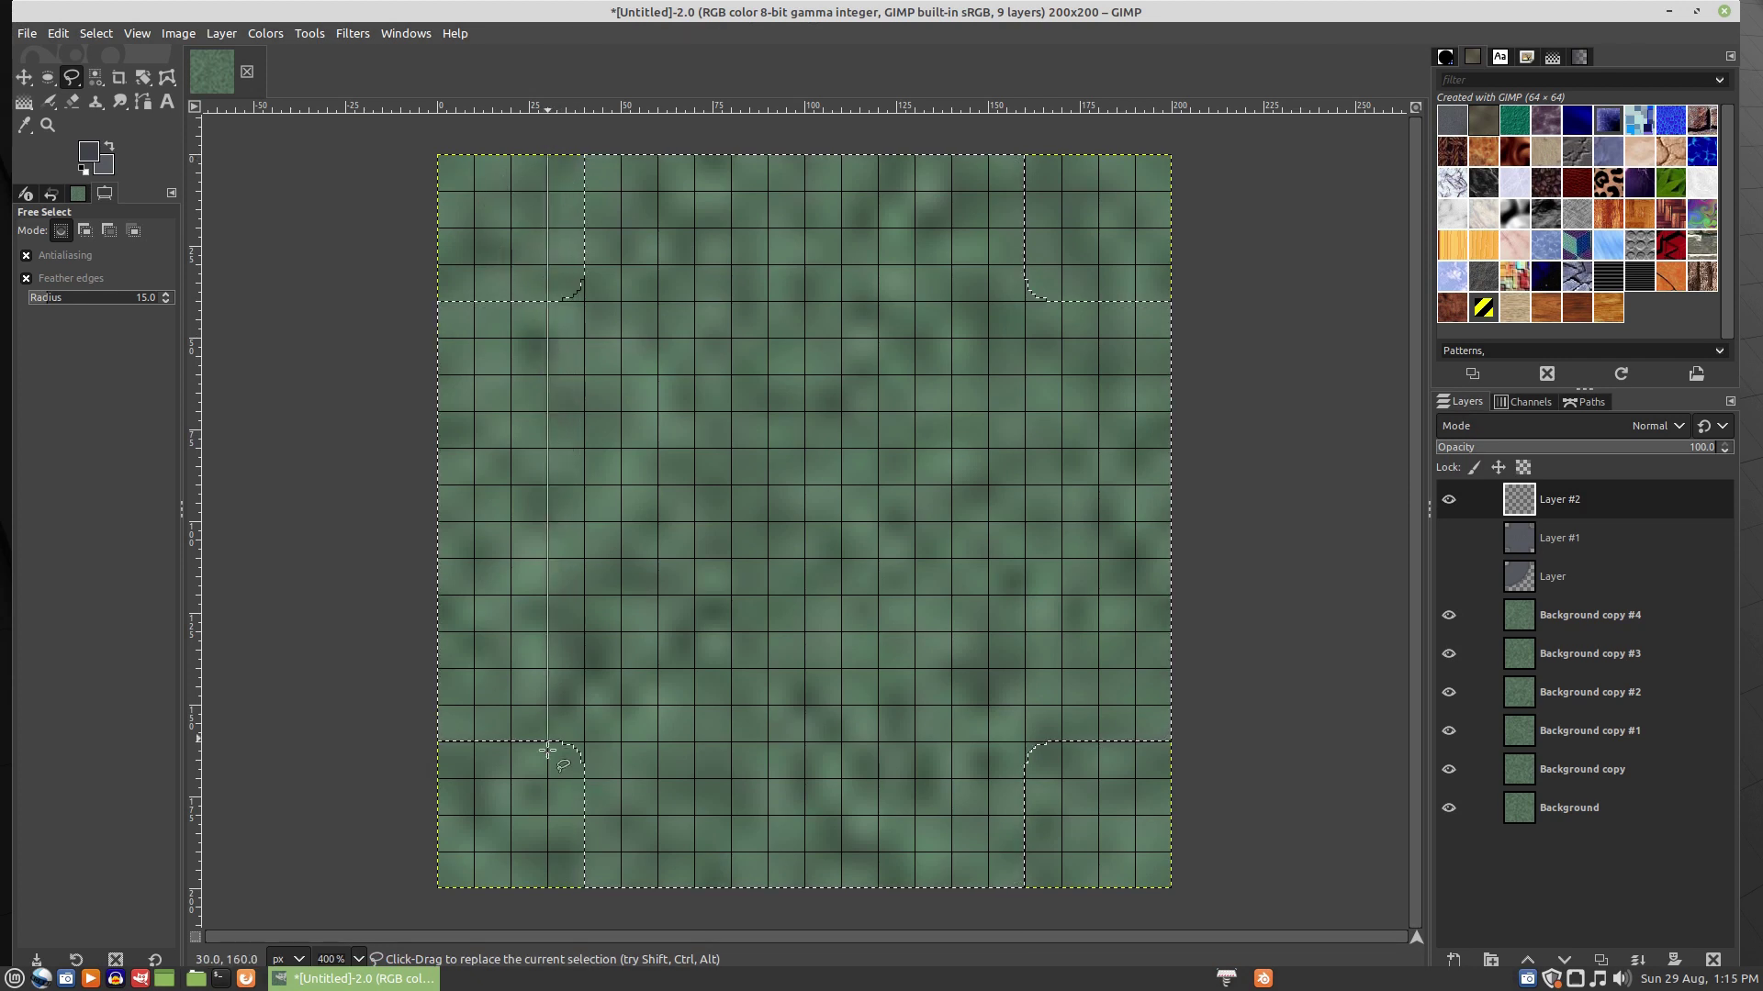
{"action": "left_click", "coordinate": [549, 888]}
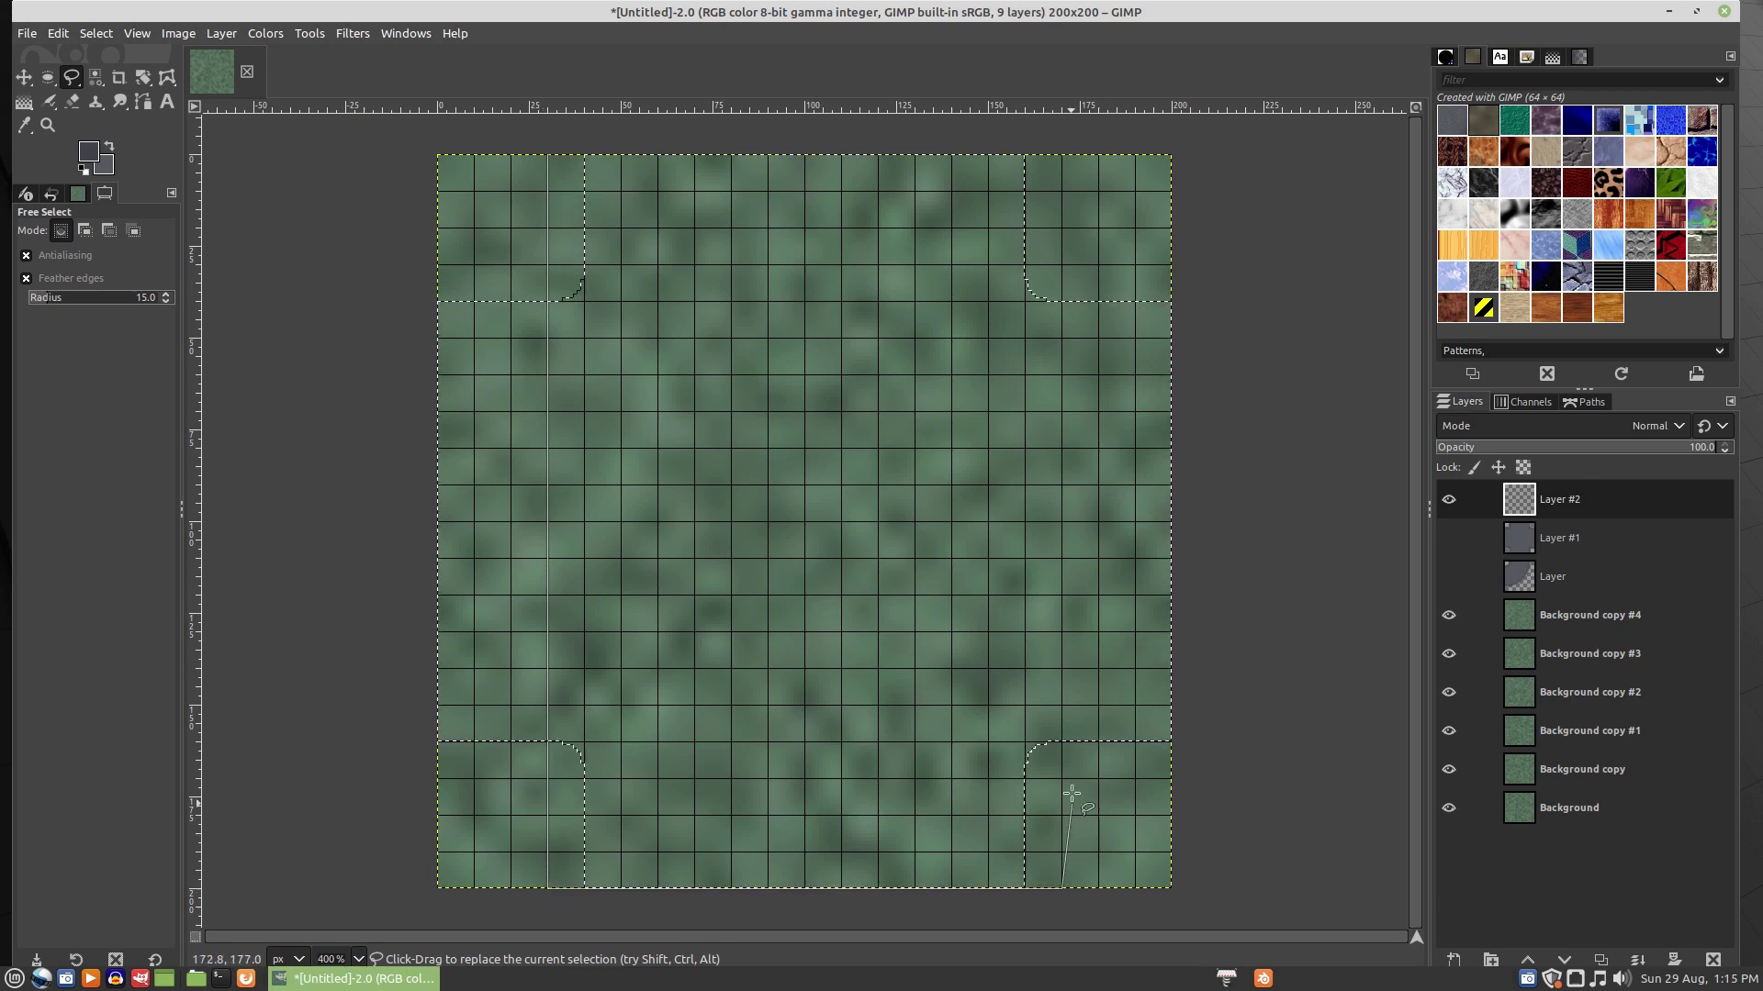
{"action": "left_click", "coordinate": [1172, 778]}
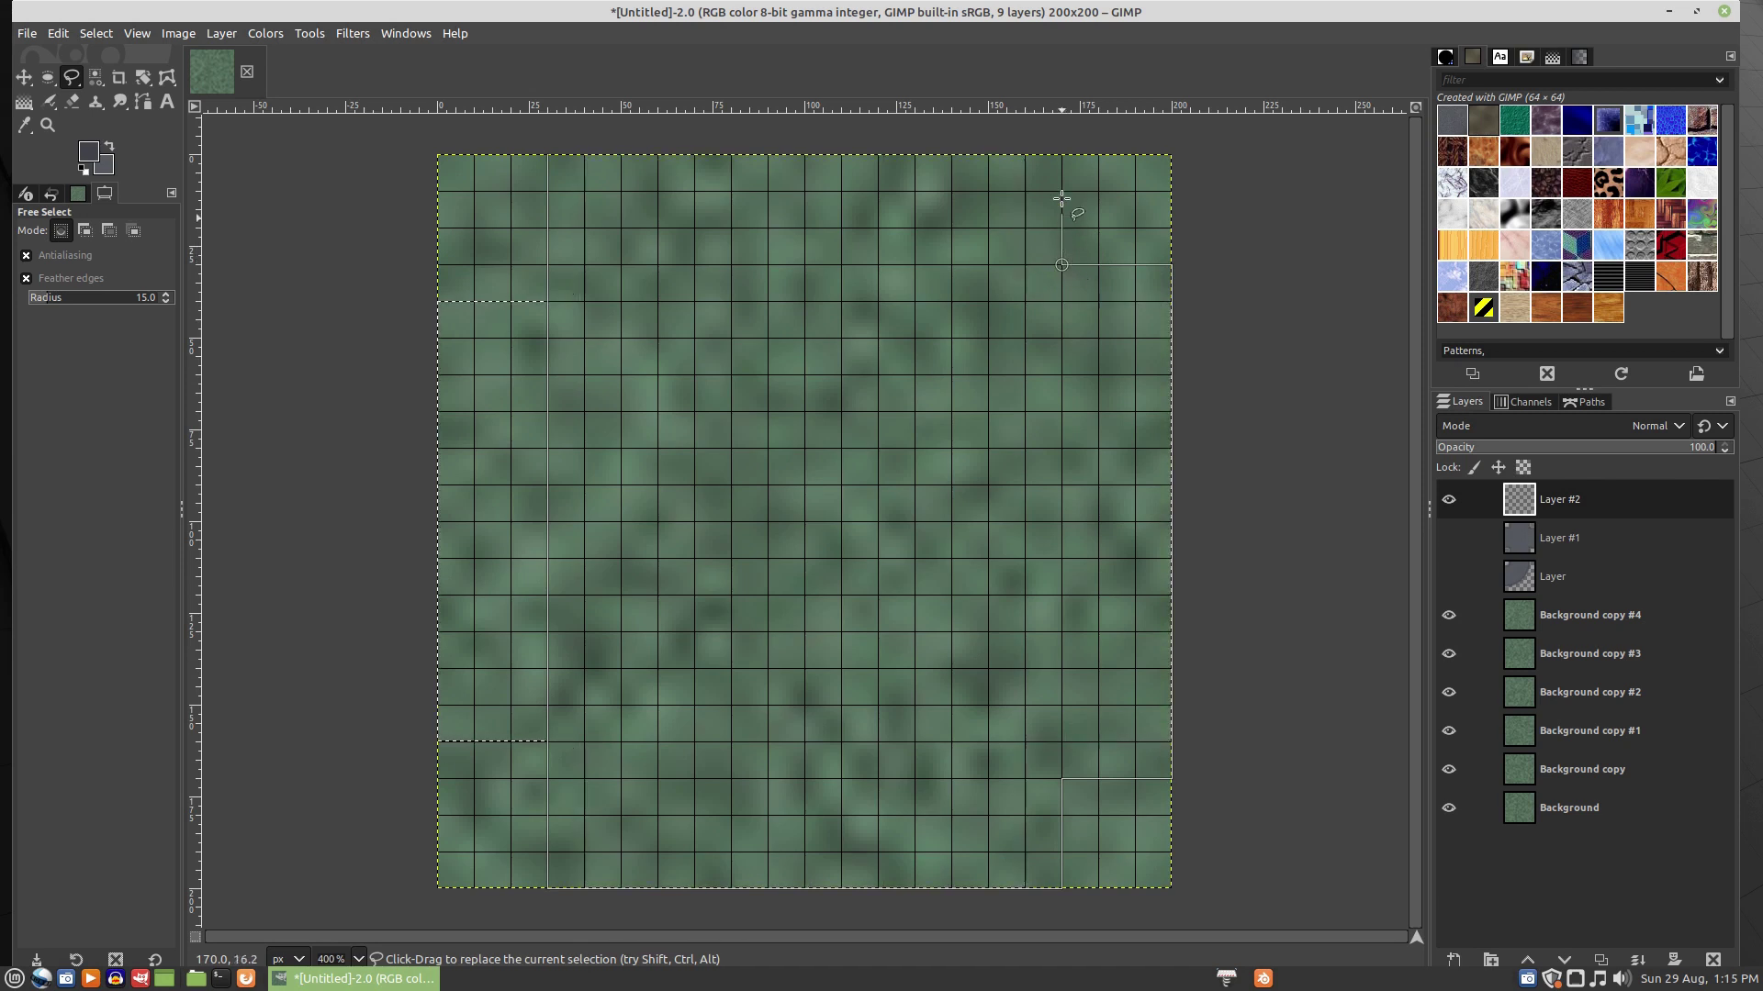
{"action": "left_click", "coordinate": [1061, 161]}
{"action": "left_click", "coordinate": [1061, 152]}
{"action": "left_click", "coordinate": [548, 153]}
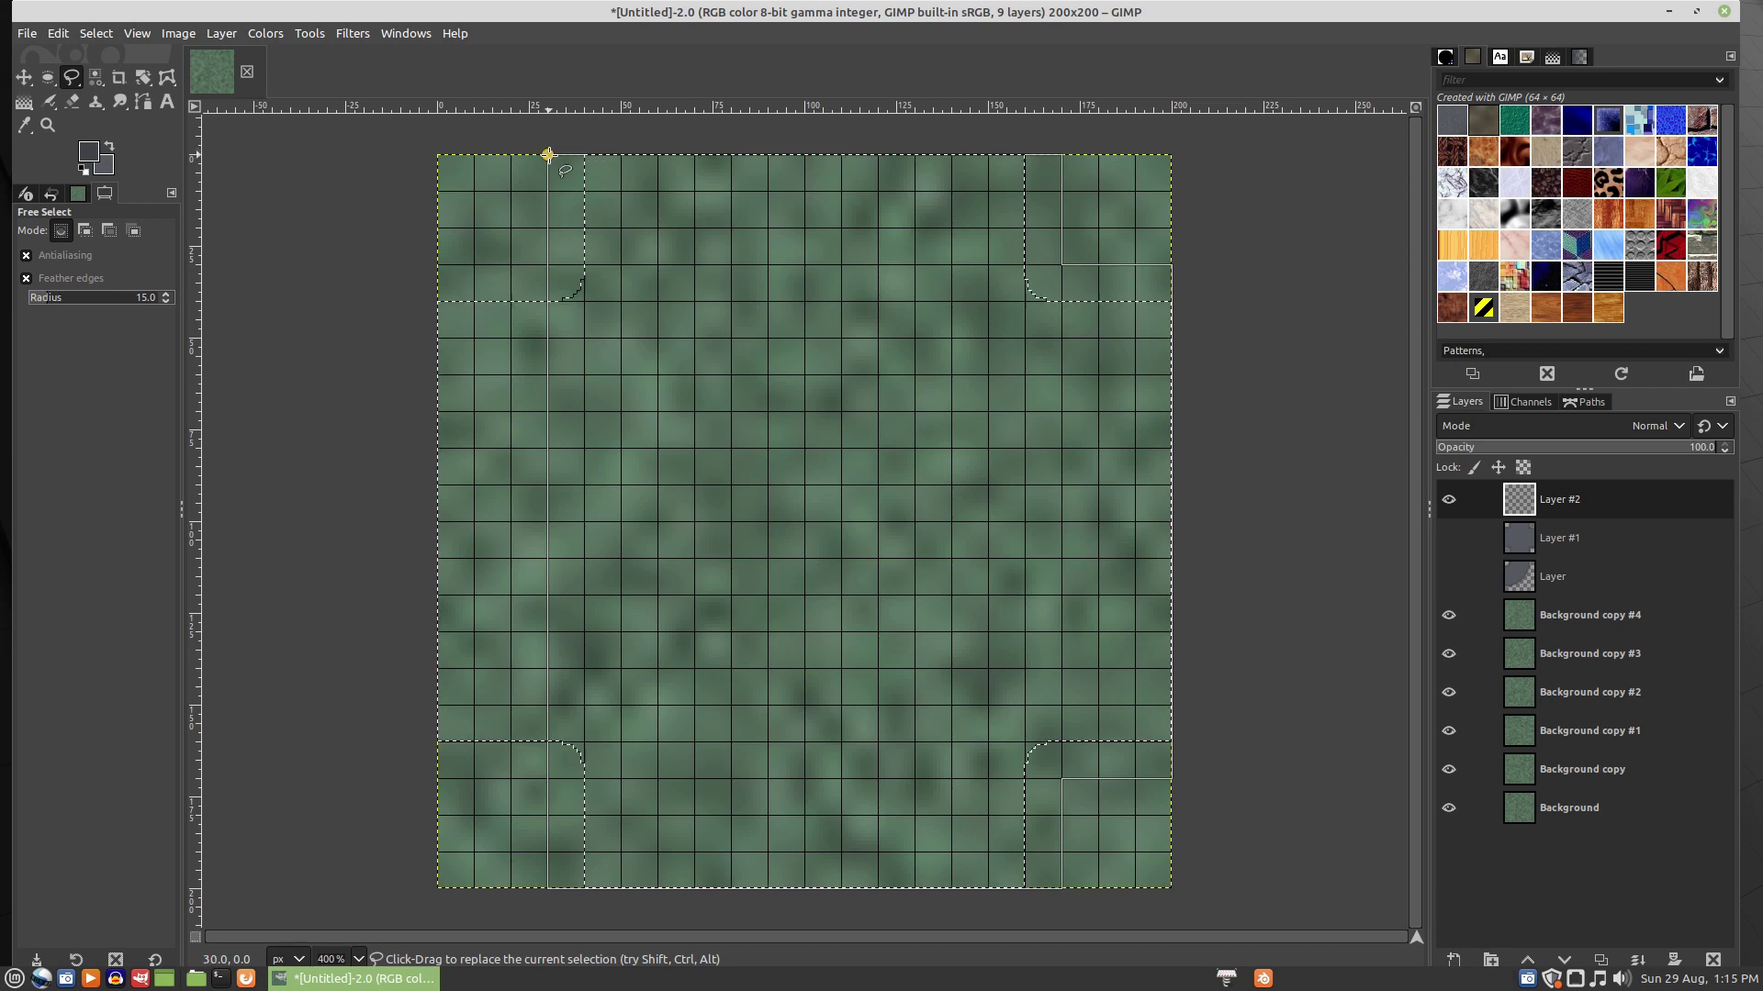
- Fill the T-shaped selection on the new layer with the foreground colour
{"action": "right_click", "coordinate": [695, 252]}
{"action": "mouse_move", "coordinate": [802, 307]}
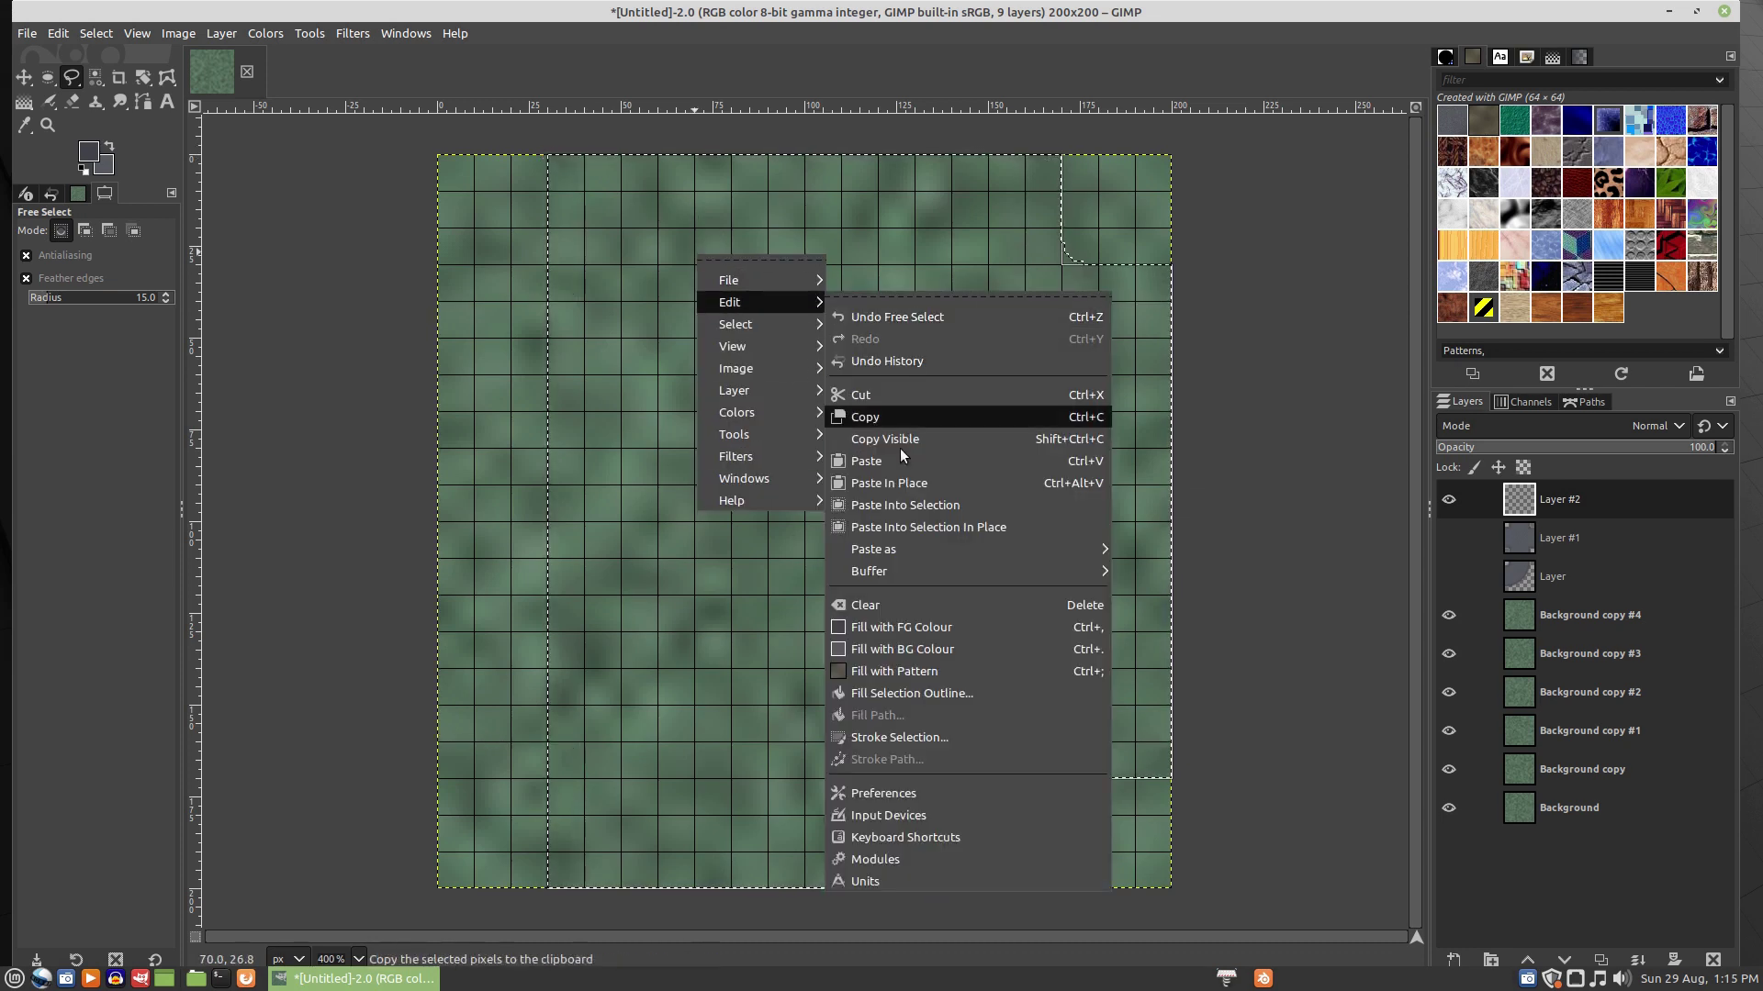
{"action": "left_click", "coordinate": [886, 627]}
- Apply HSV Noise to the grey T-shape with dulling 2, hue 3.00, saturation 0.040 and value 0.040
{"action": "right_click", "coordinate": [702, 195]}
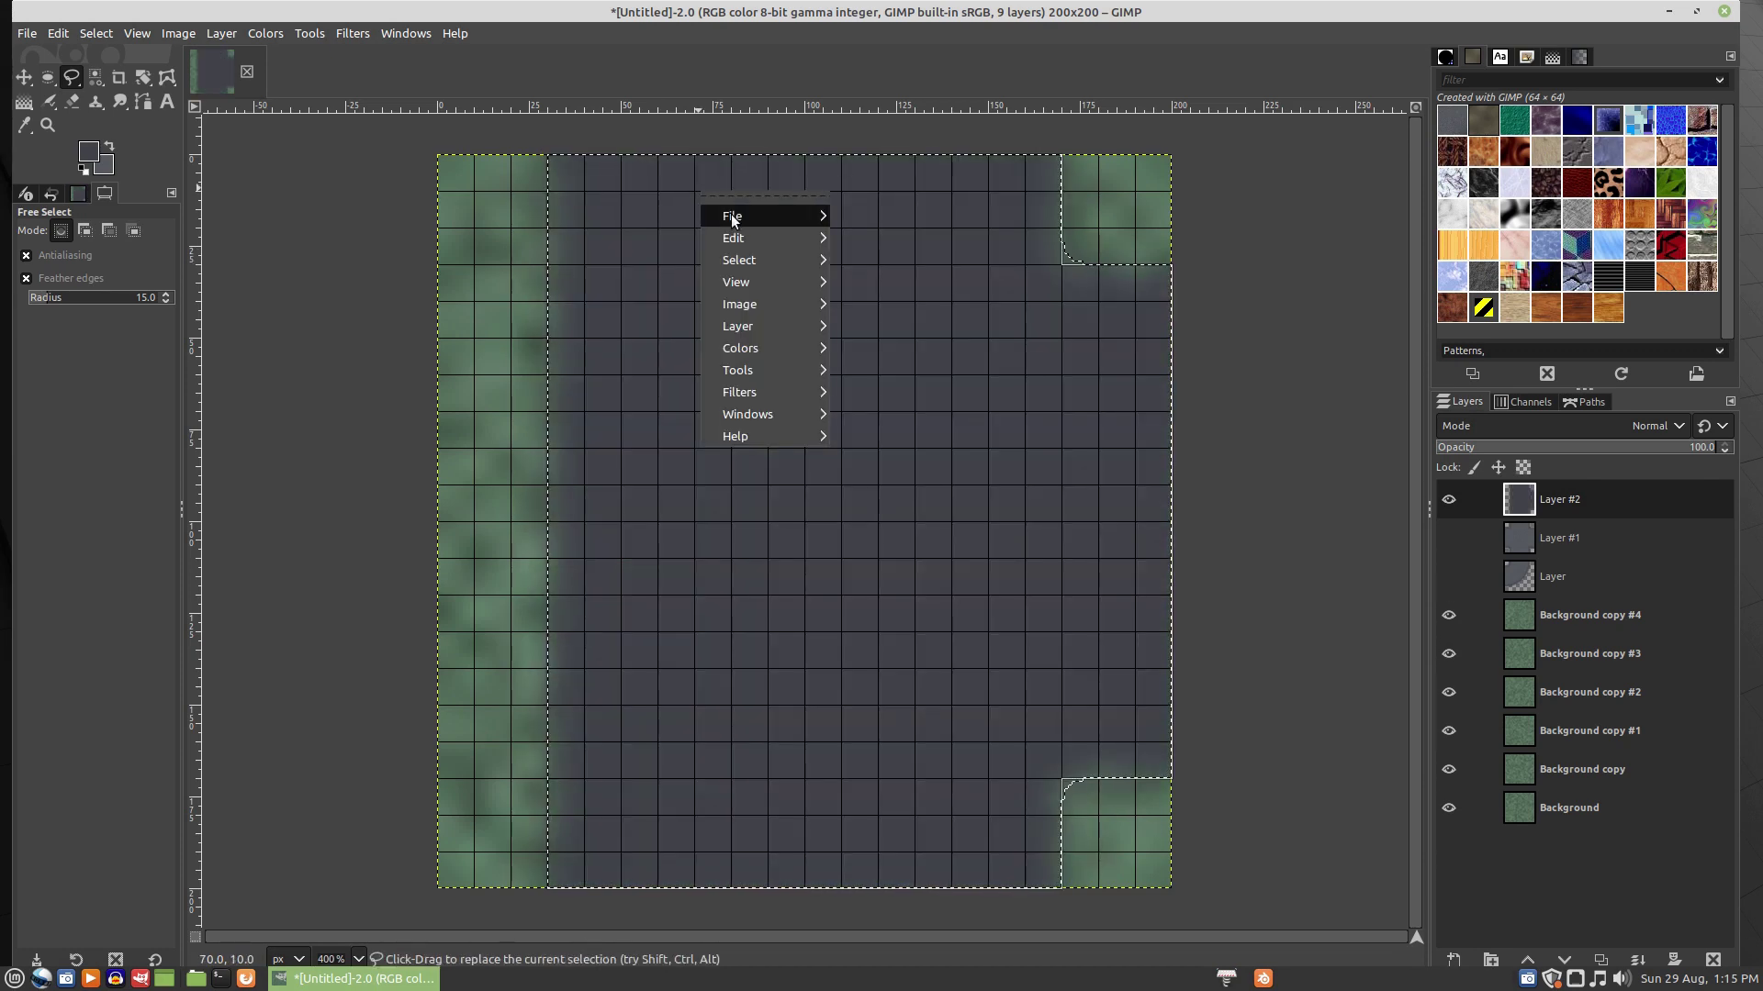
{"action": "mouse_move", "coordinate": [733, 237]}
{"action": "mouse_move", "coordinate": [814, 393]}
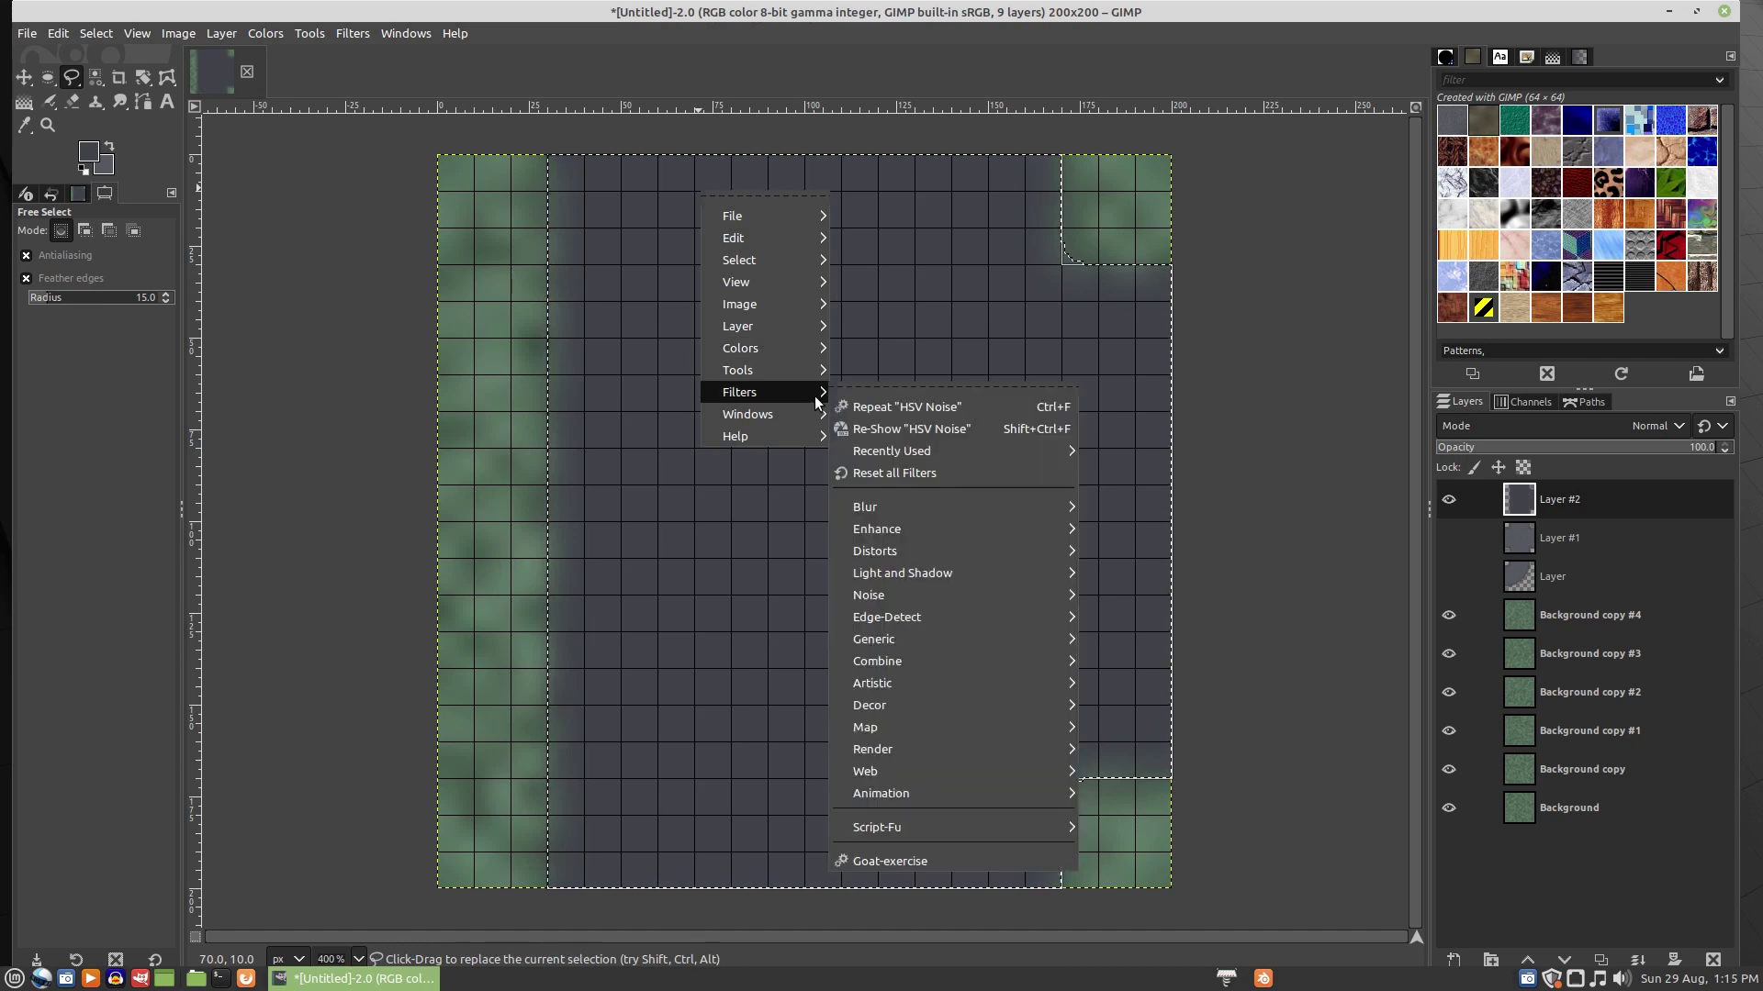
{"action": "mouse_move", "coordinate": [995, 603]}
{"action": "left_click", "coordinate": [1131, 630]}
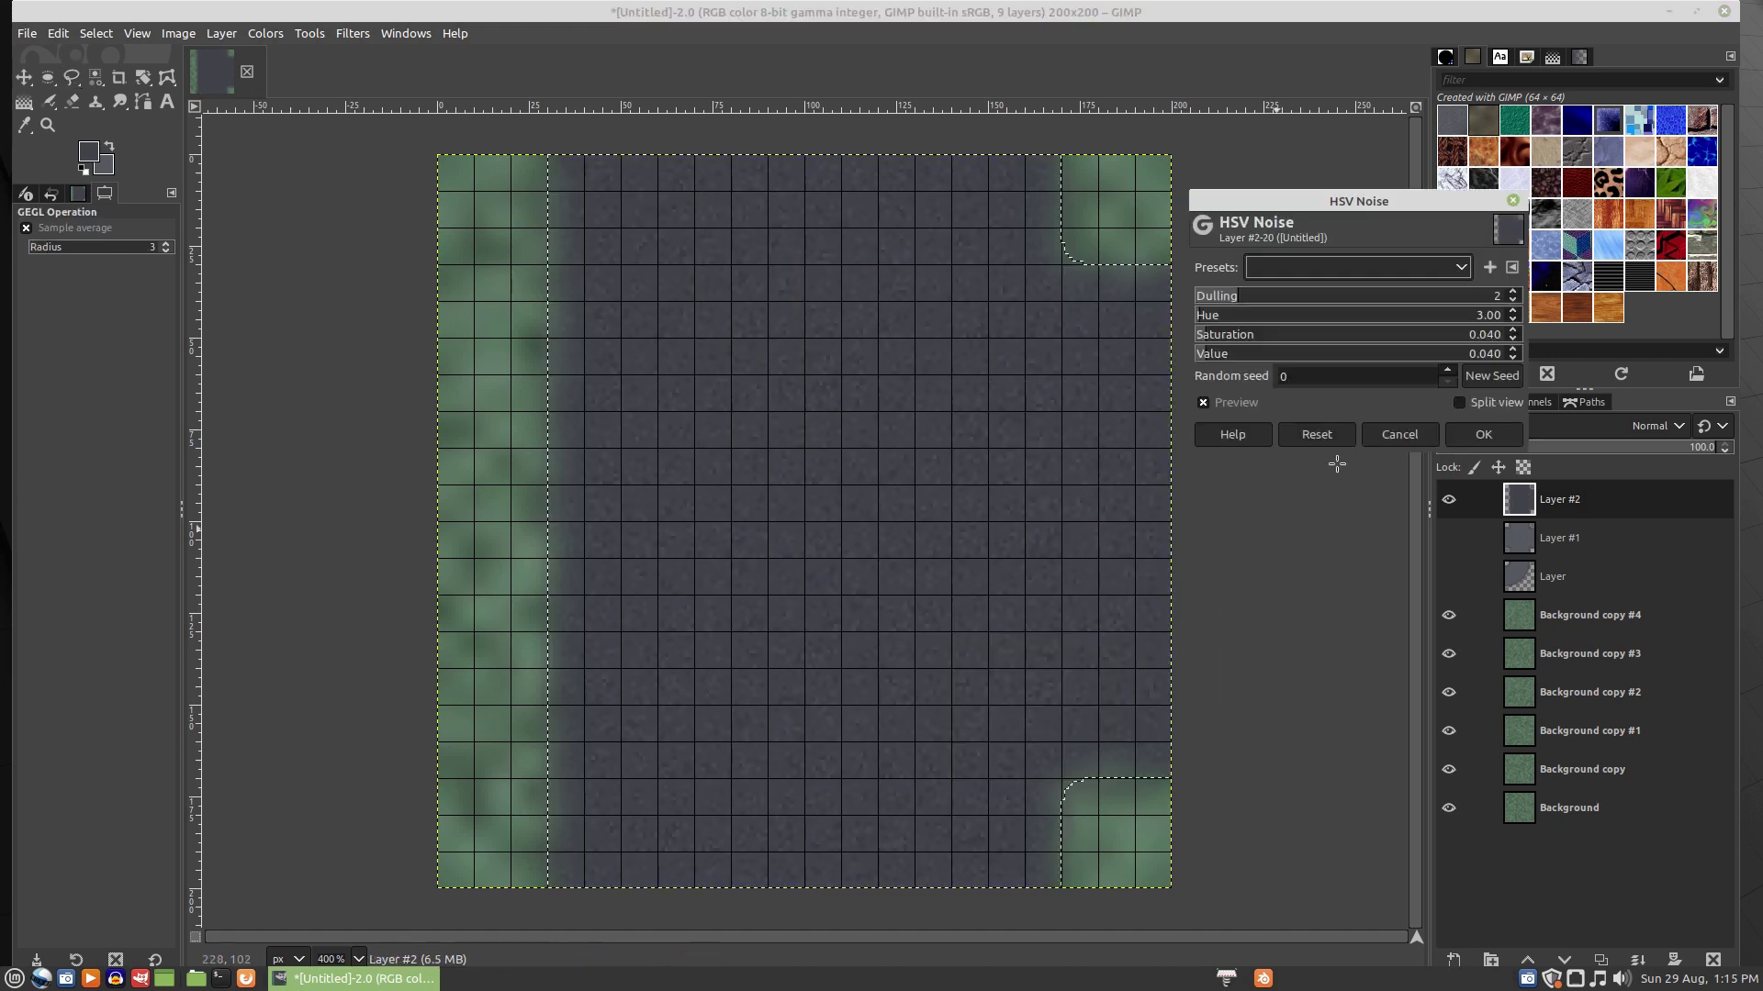
{"action": "left_click", "coordinate": [1498, 443]}
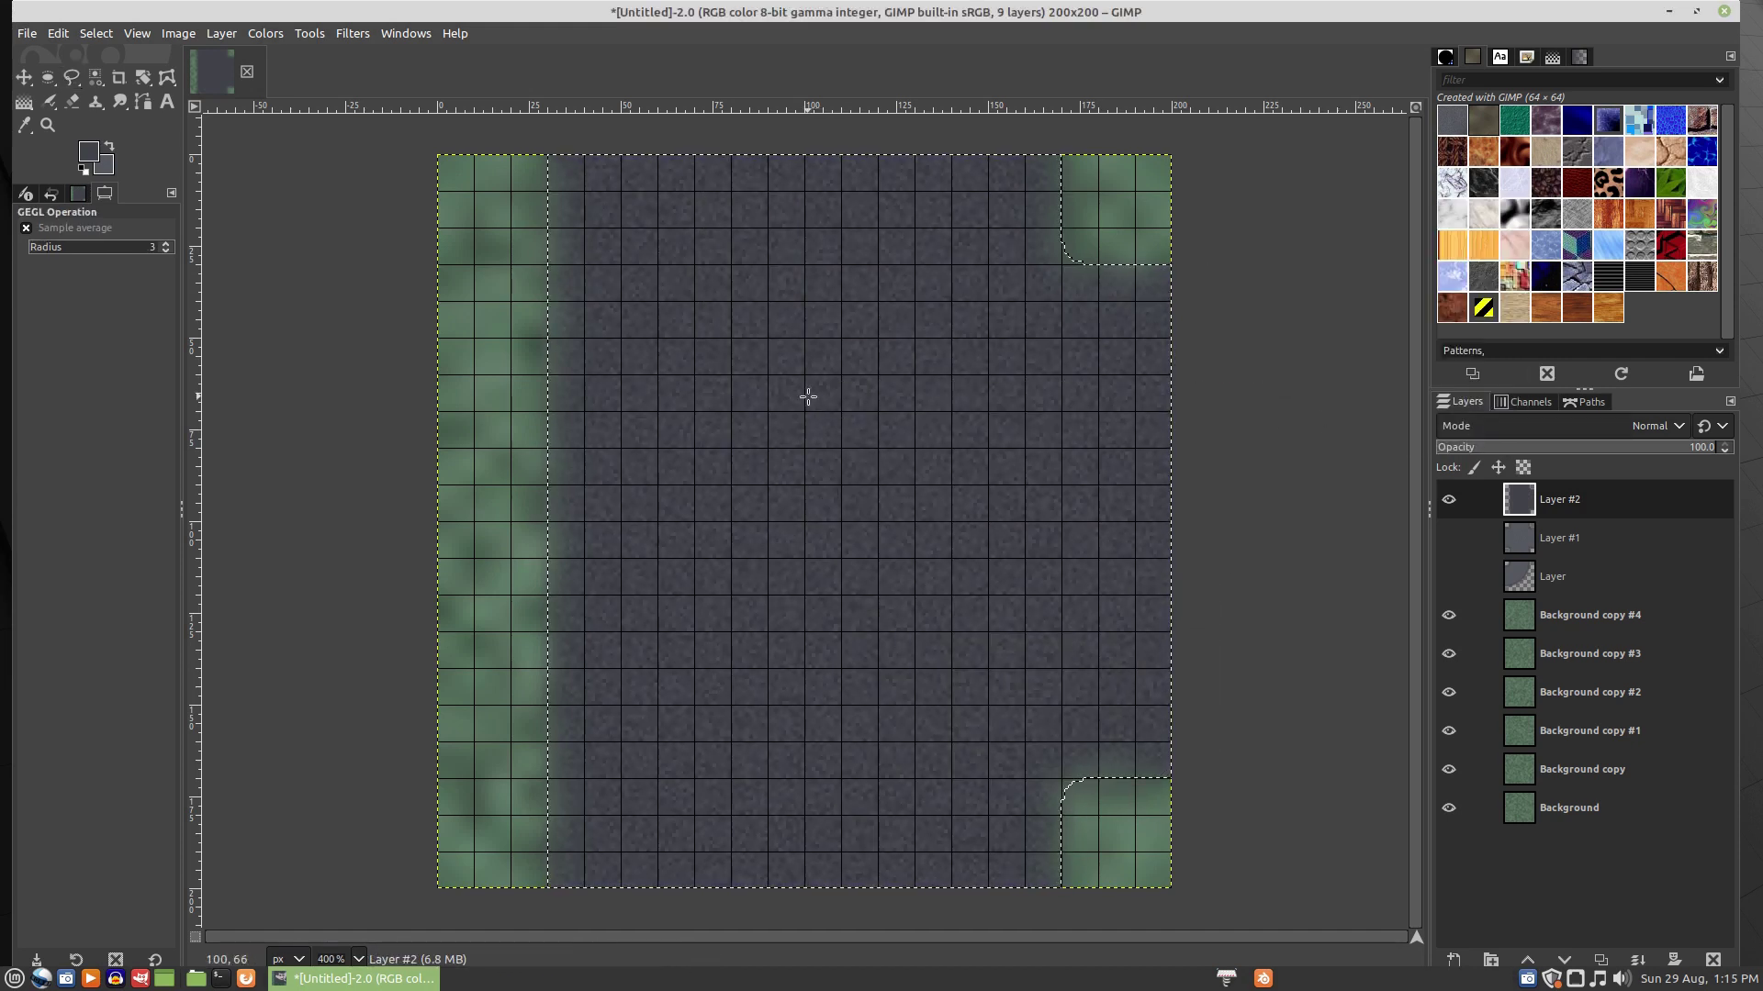
- Outline an inner T-shaped free selection leaving out a 40 px strip along the canvas's left edge and 40 × 40 px squares in both right corners
{"action": "key", "text": "f"}
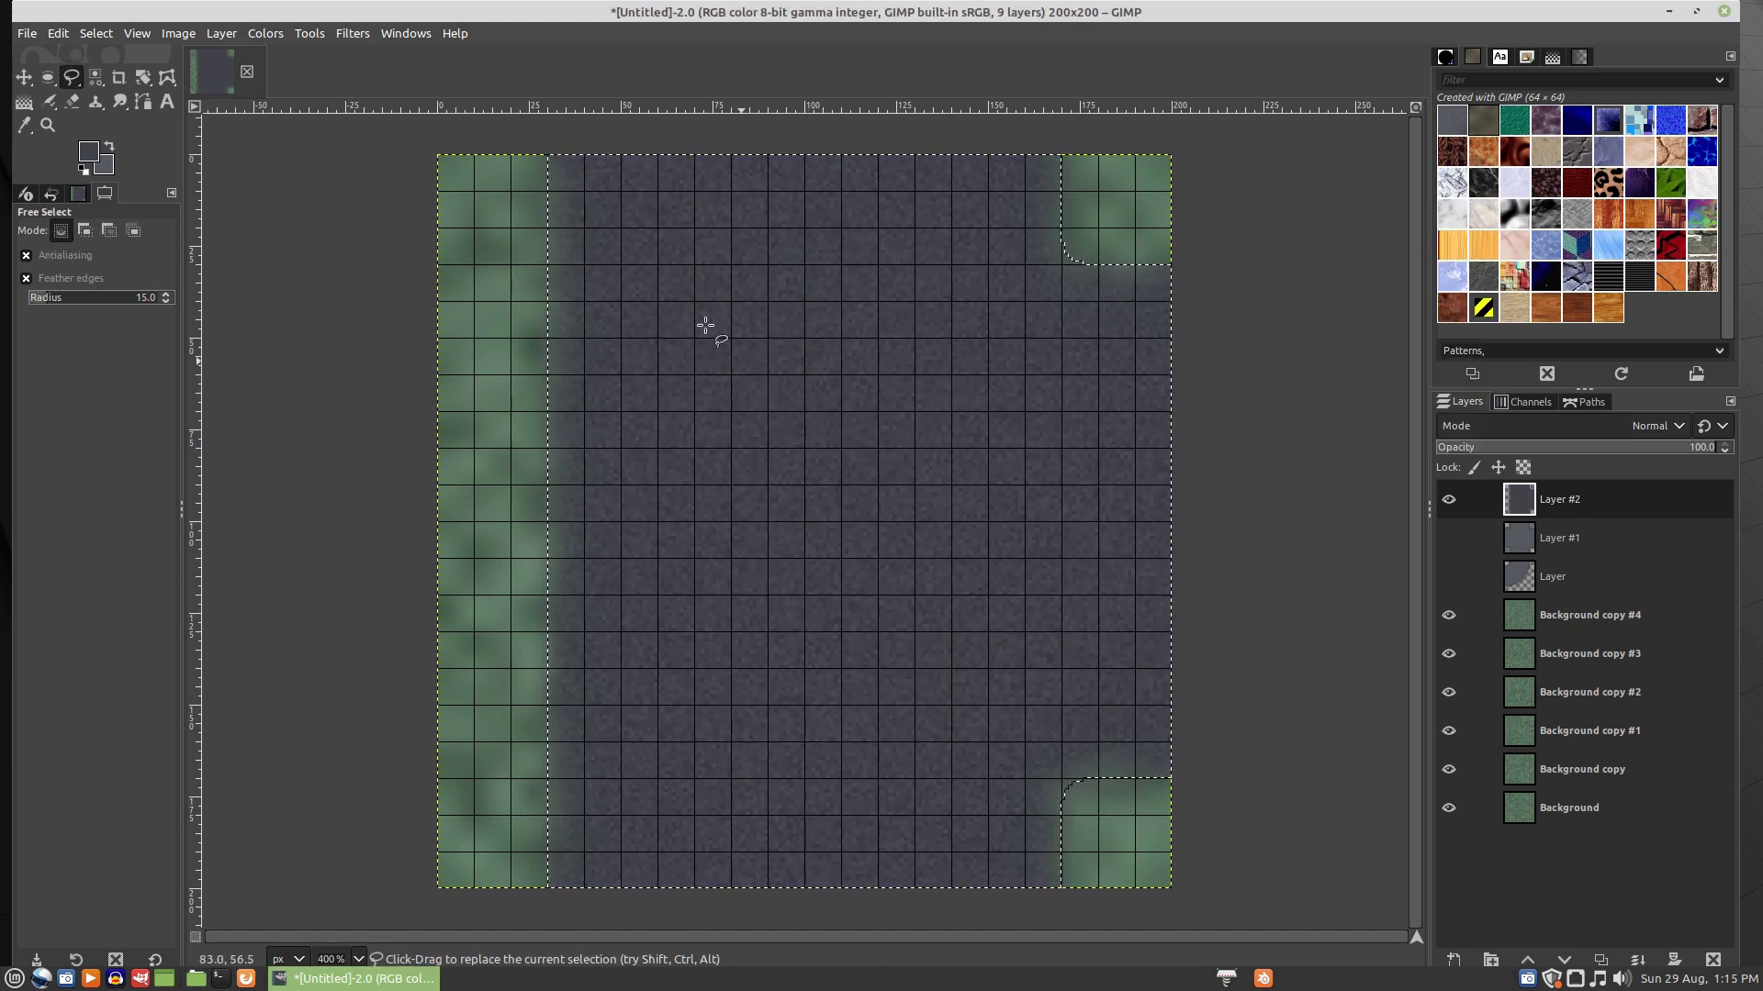
{"action": "left_click", "coordinate": [584, 156]}
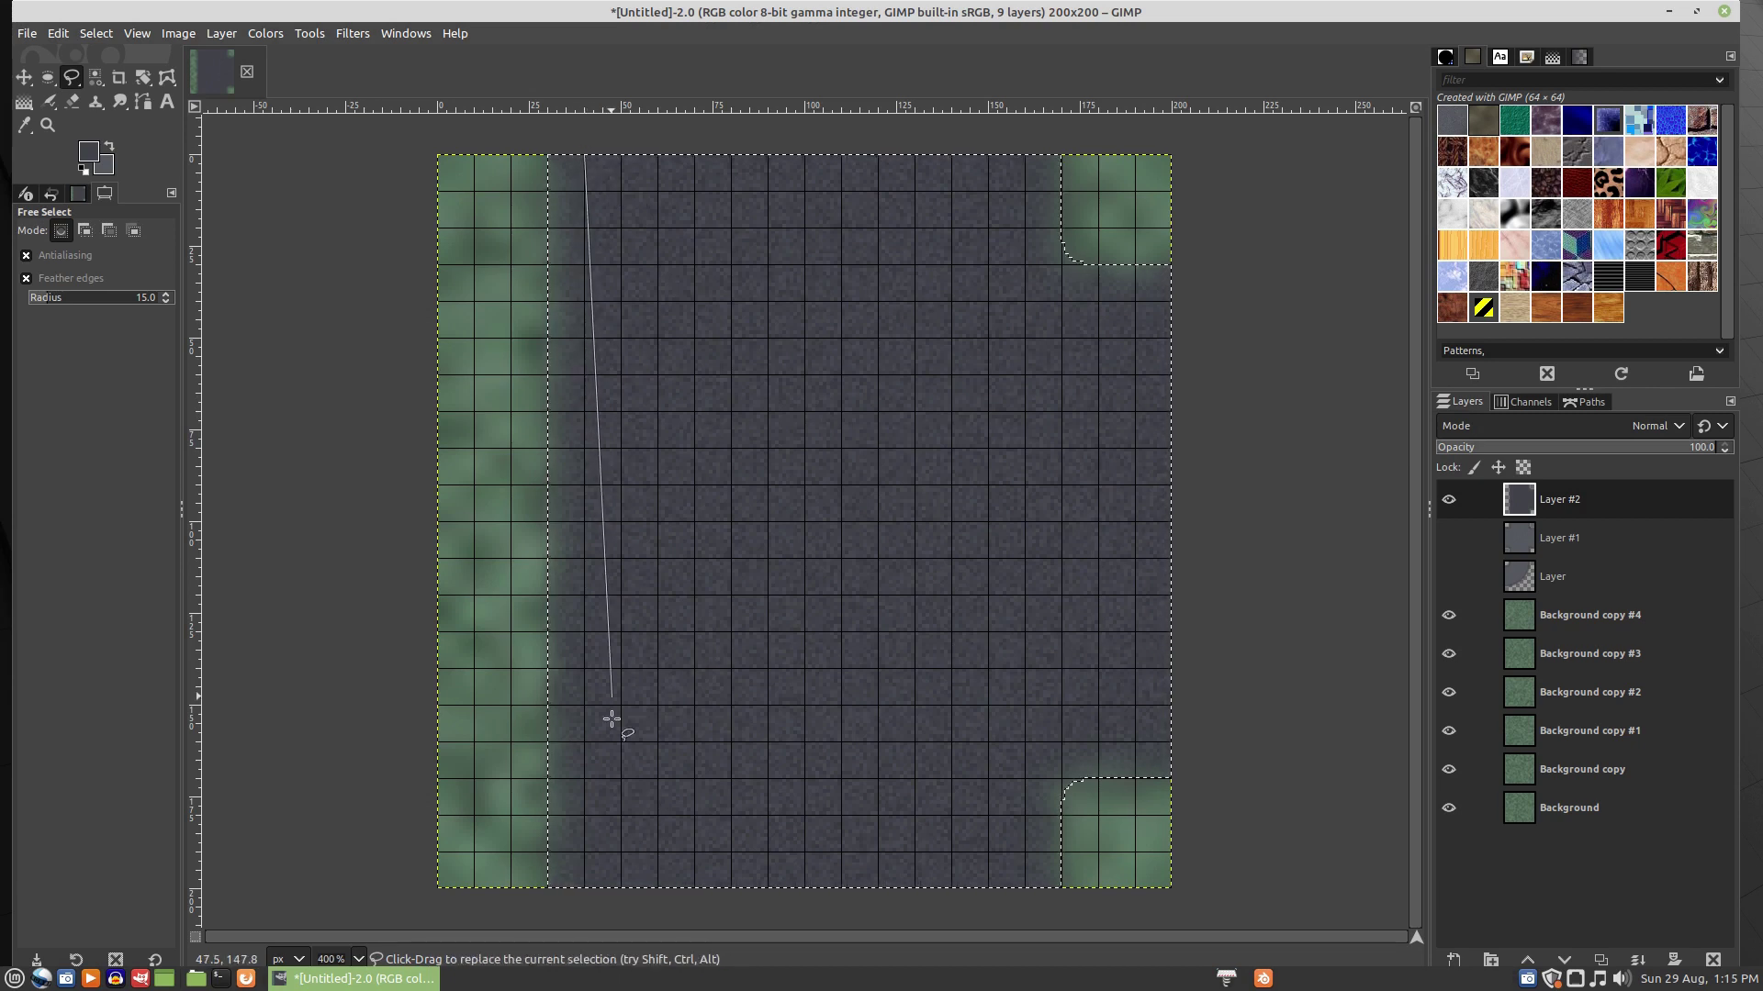
{"action": "left_click", "coordinate": [586, 886]}
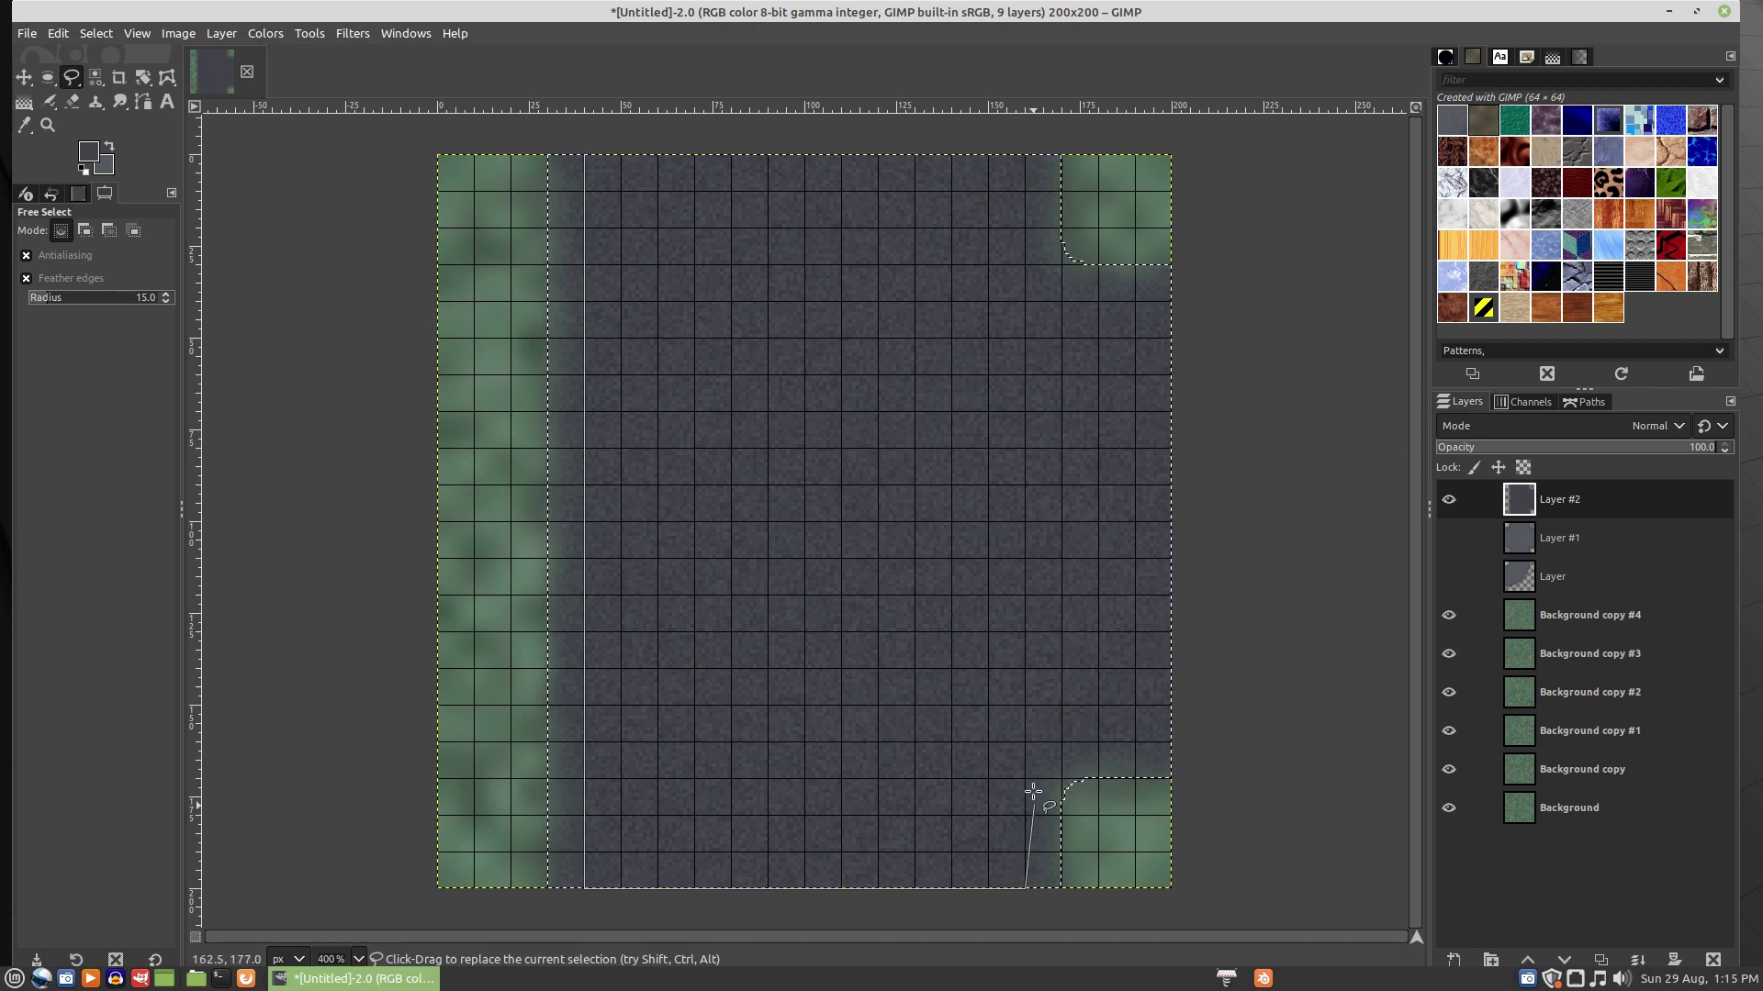
{"action": "left_click", "coordinate": [1026, 742]}
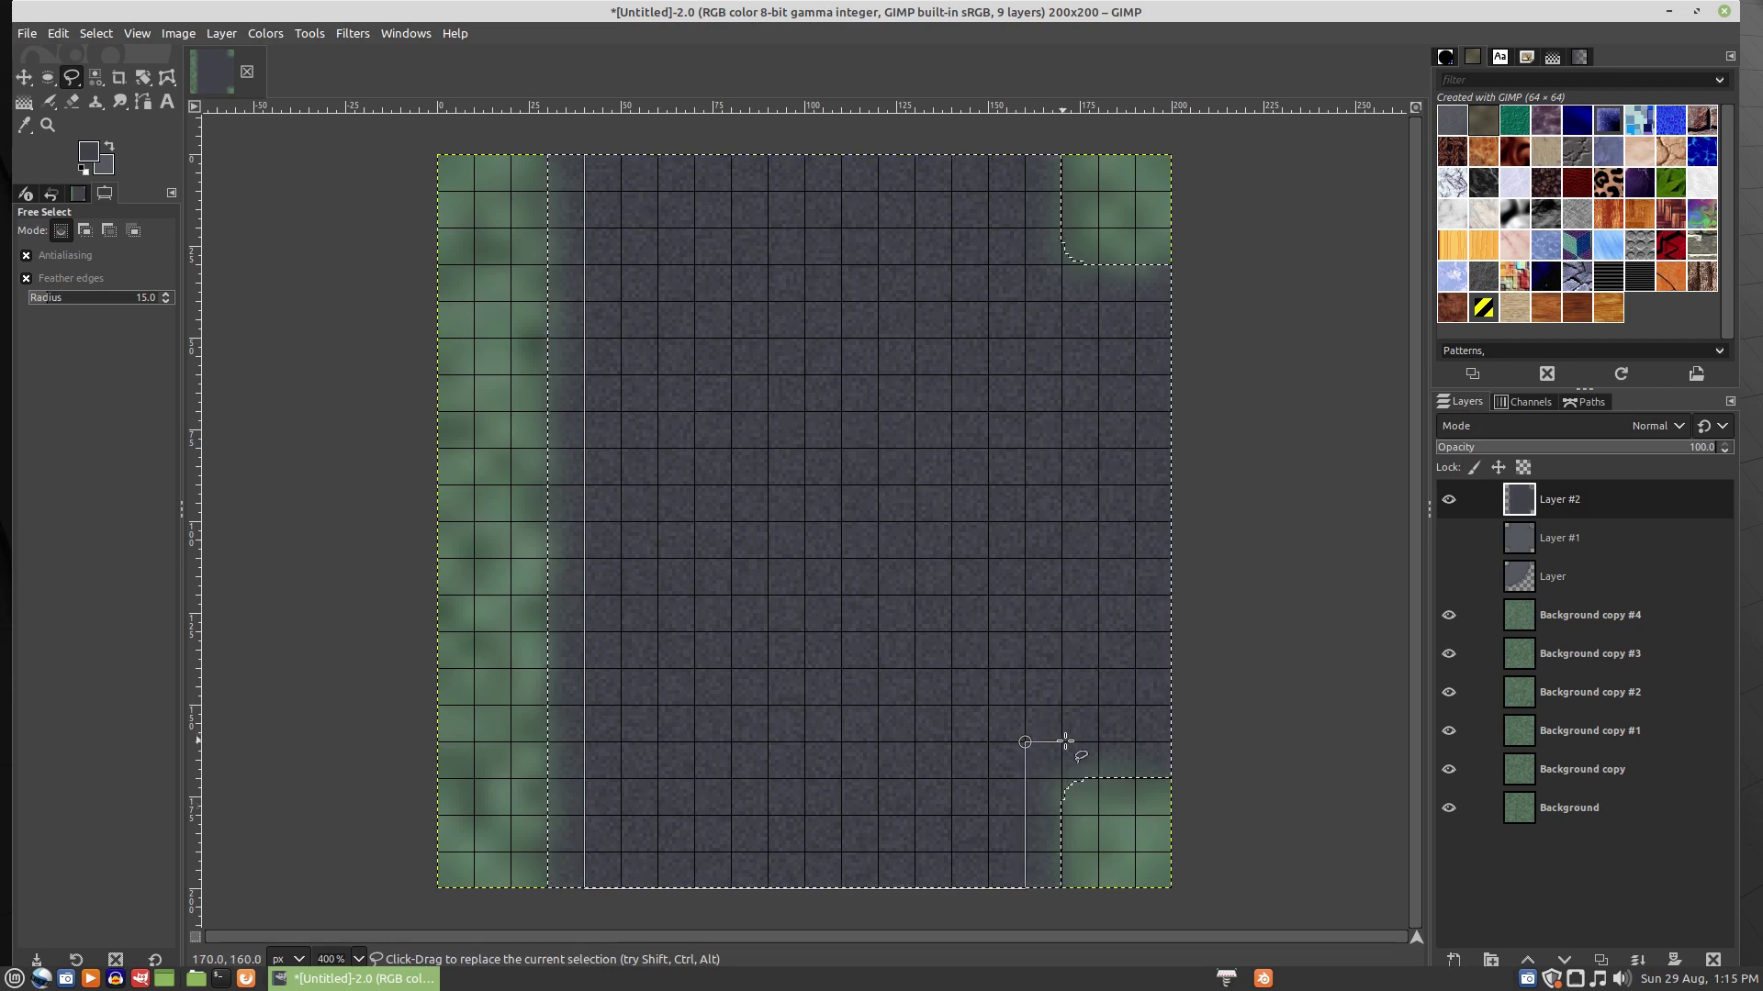
{"action": "left_click", "coordinate": [1170, 742]}
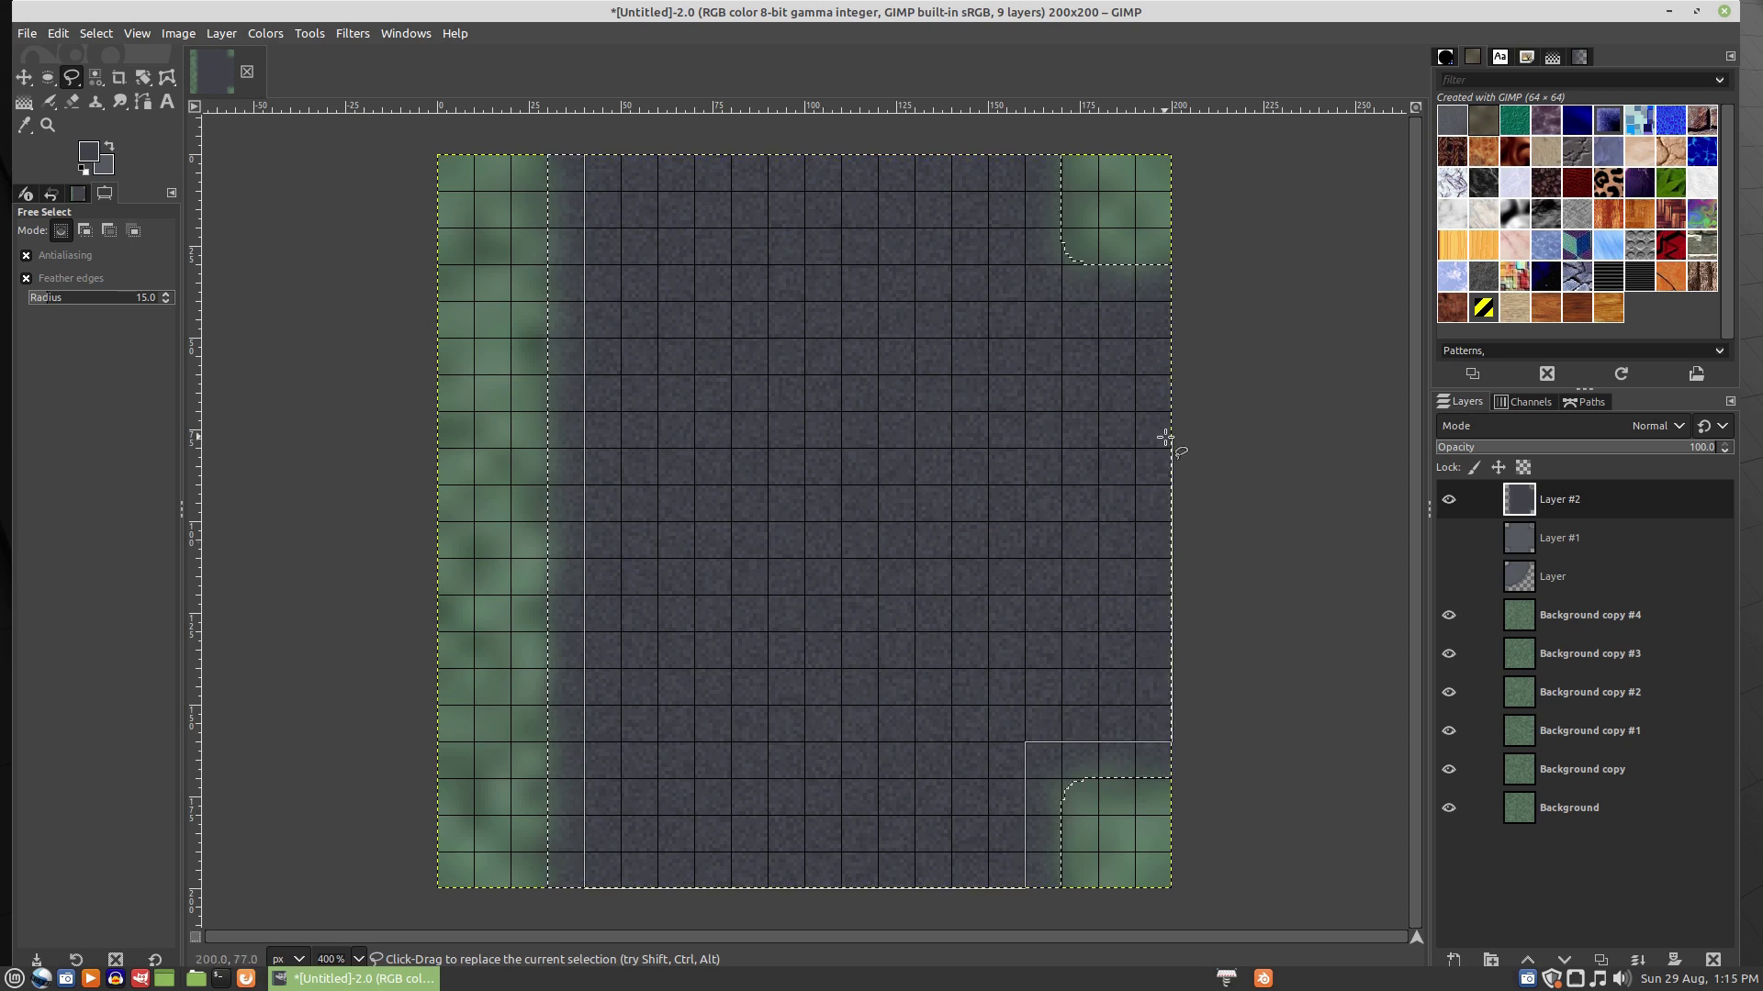
{"action": "left_click", "coordinate": [1171, 302]}
{"action": "left_click", "coordinate": [1024, 302]}
{"action": "left_click", "coordinate": [1023, 155]}
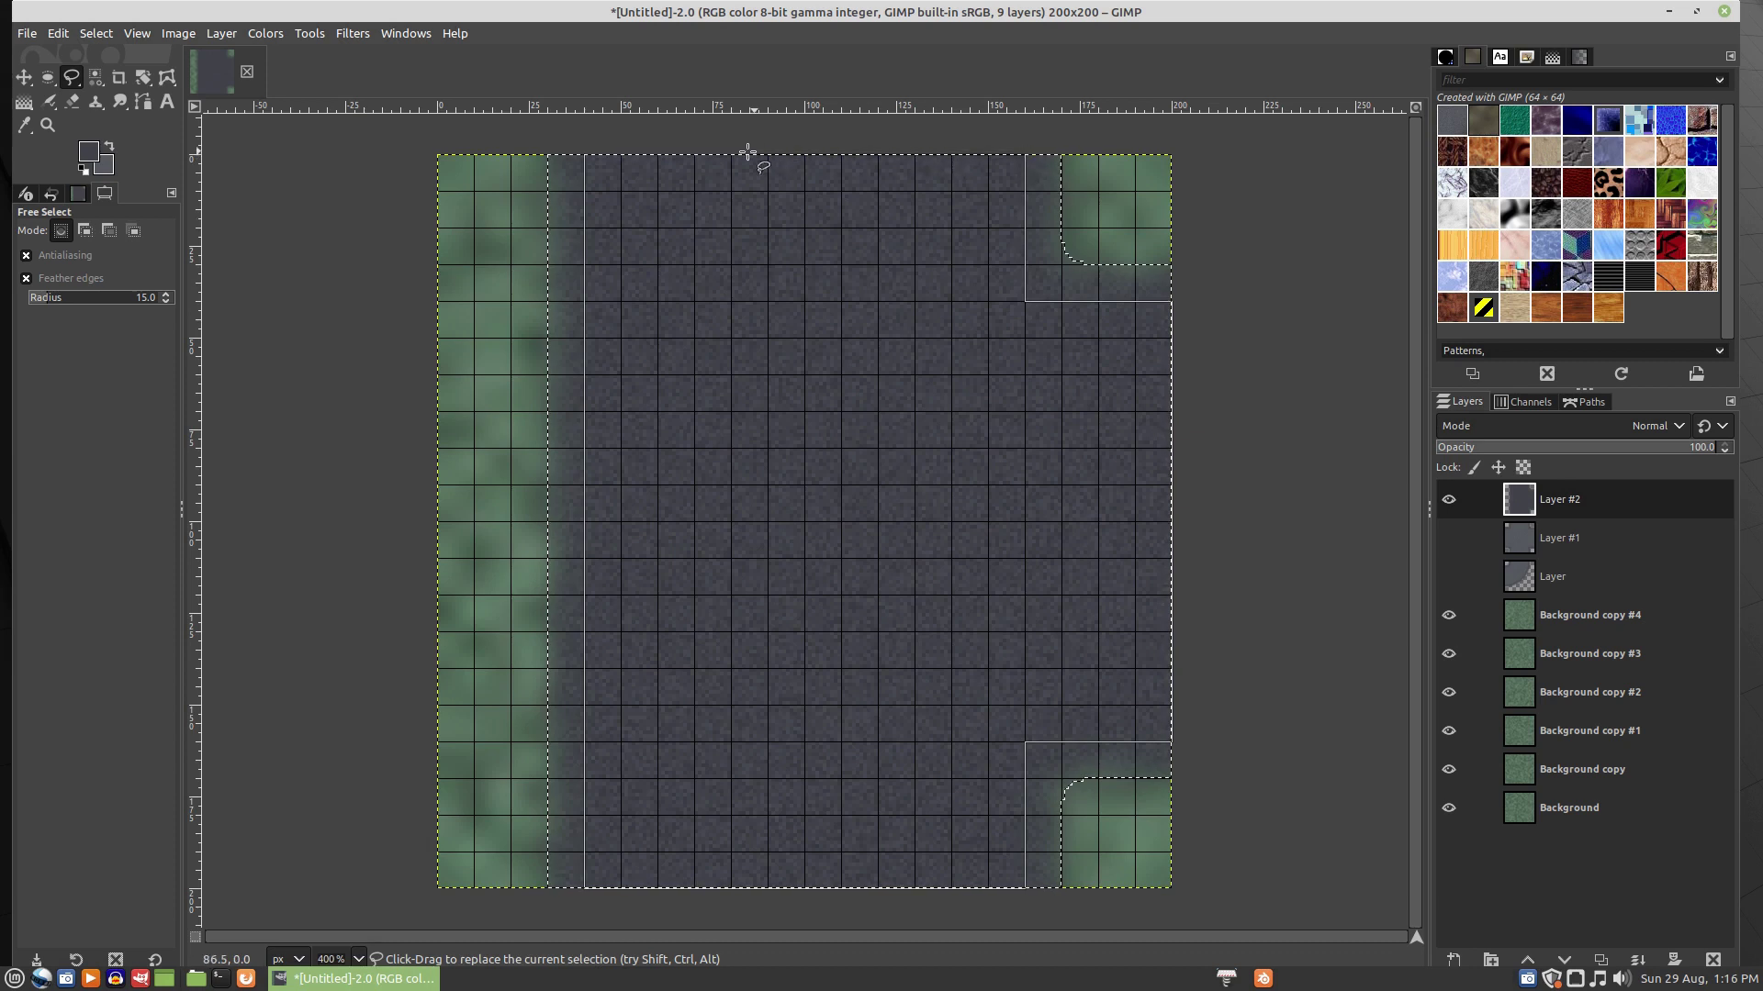
{"action": "left_click", "coordinate": [584, 155]}
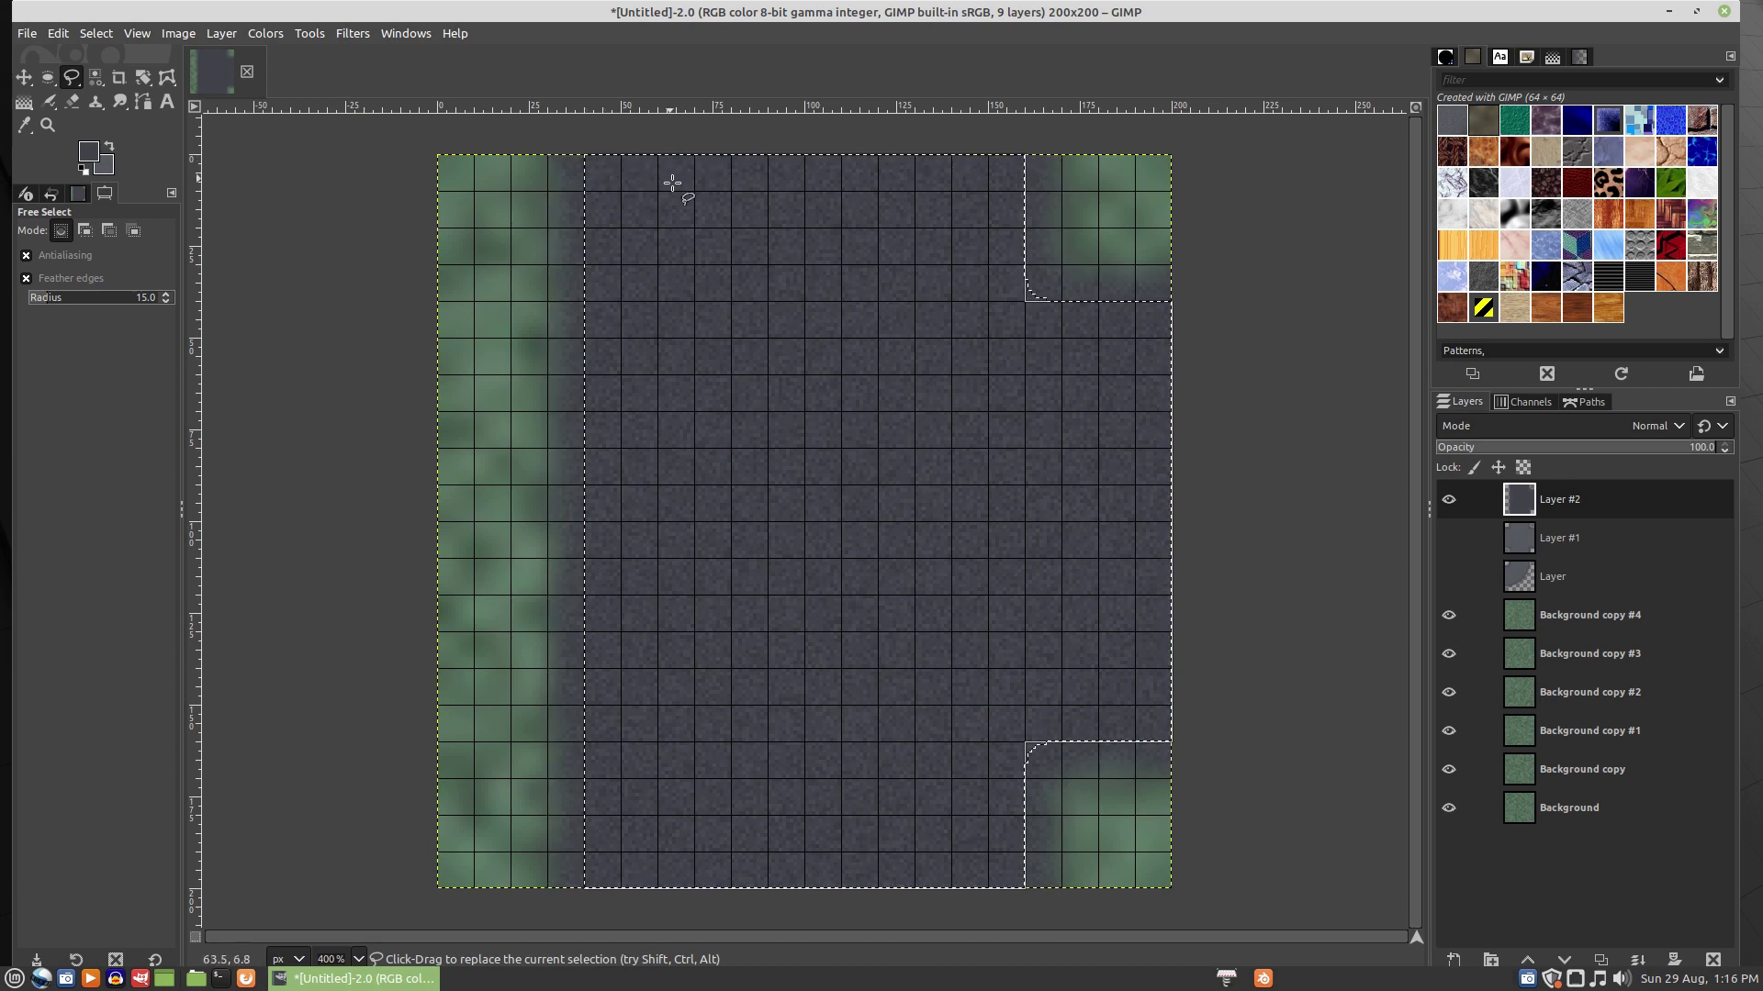
- Fill the inner T-shaped selection with the background colour
{"action": "right_click", "coordinate": [705, 237]}
{"action": "mouse_move", "coordinate": [757, 275]}
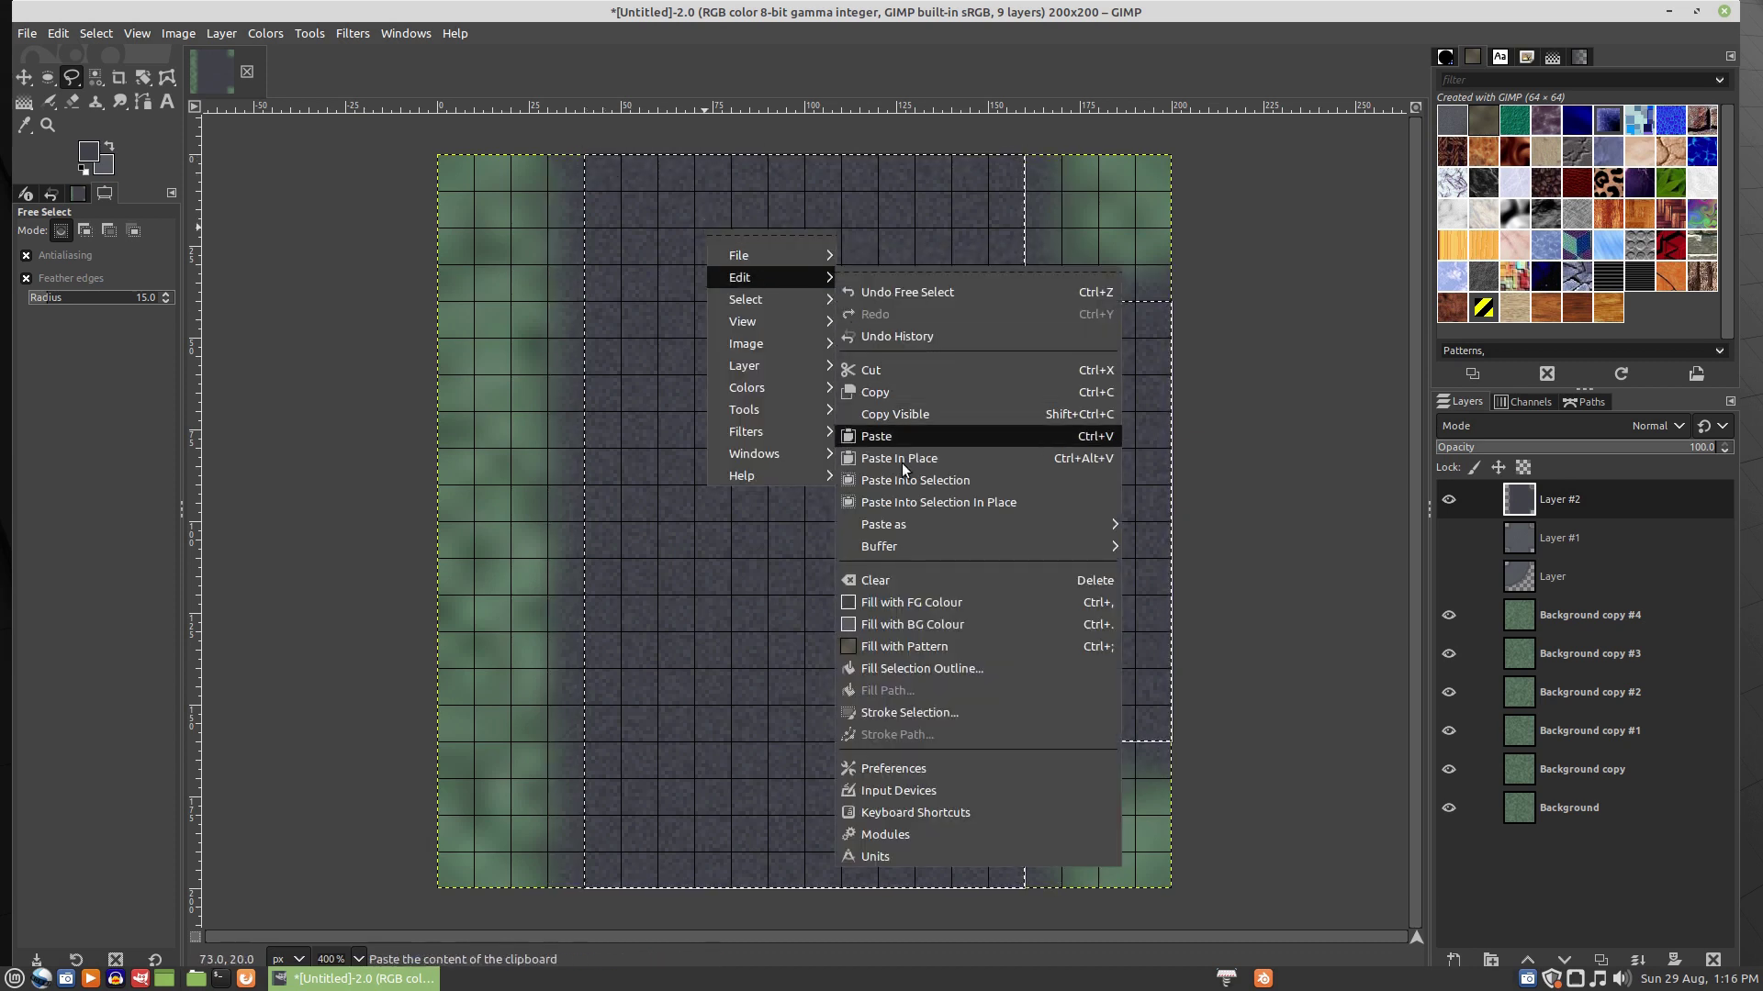
{"action": "left_click", "coordinate": [917, 623]}
- Apply HSV Noise with the last-used settings to the lighter inner T-shaped area
{"action": "right_click", "coordinate": [798, 285]}
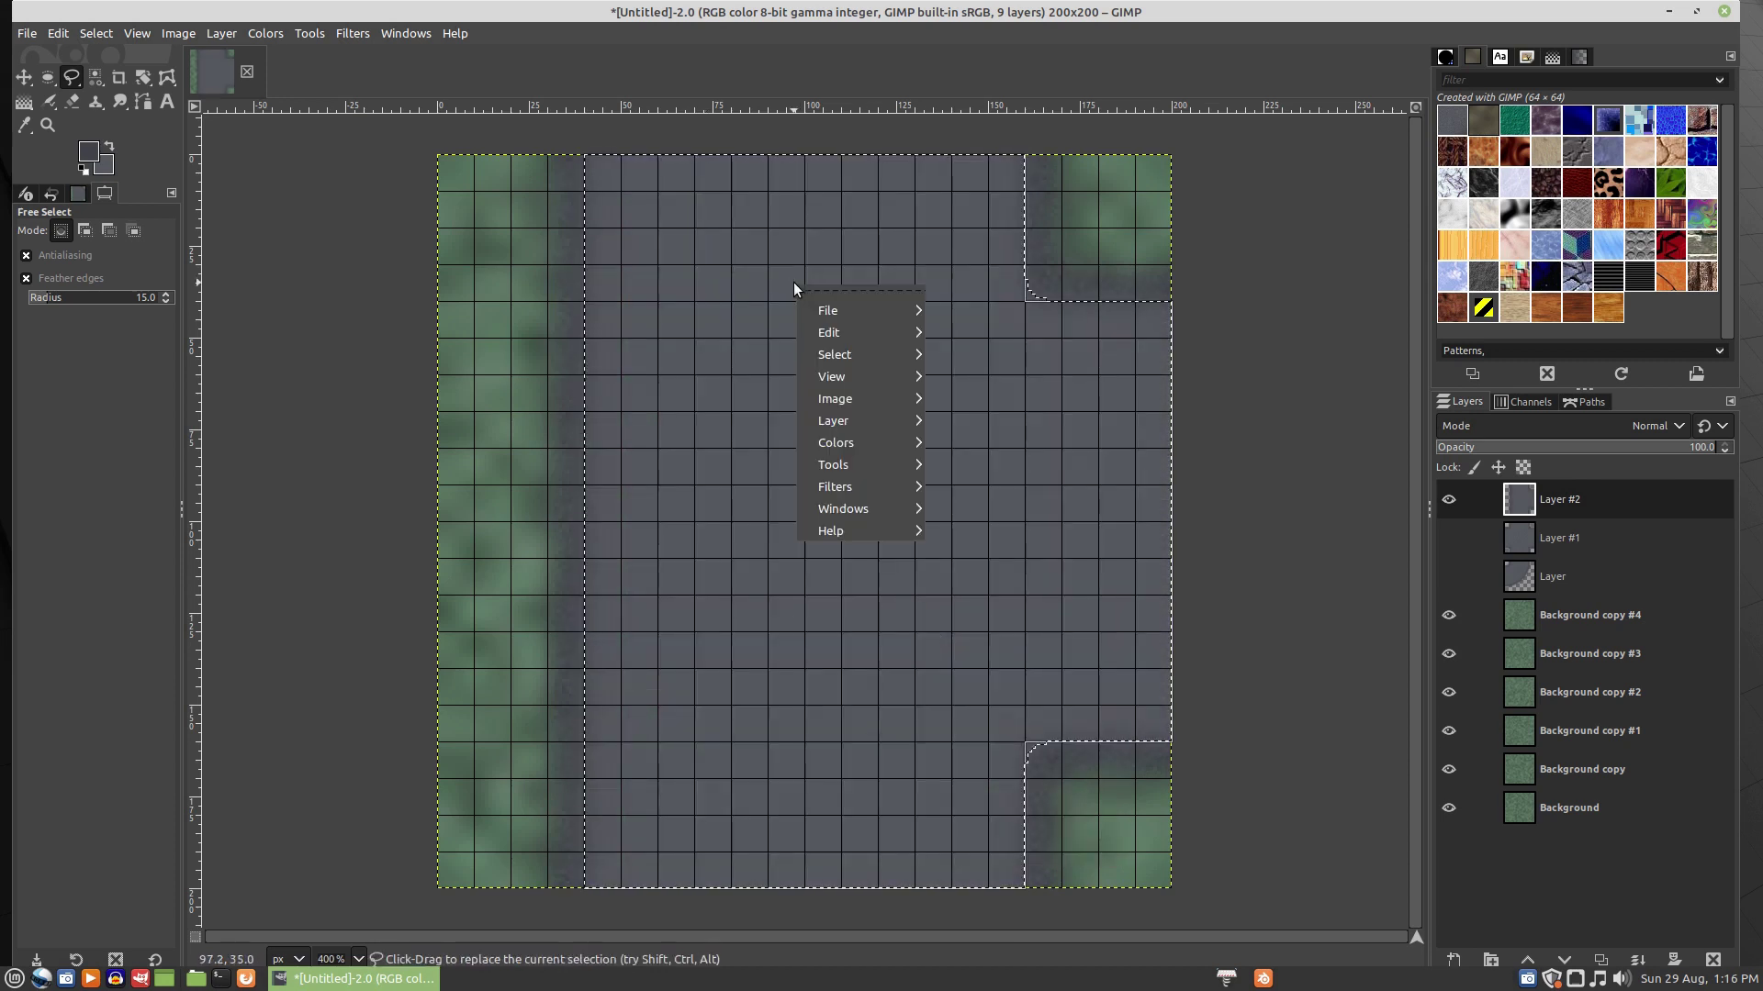
{"action": "mouse_move", "coordinate": [881, 488]}
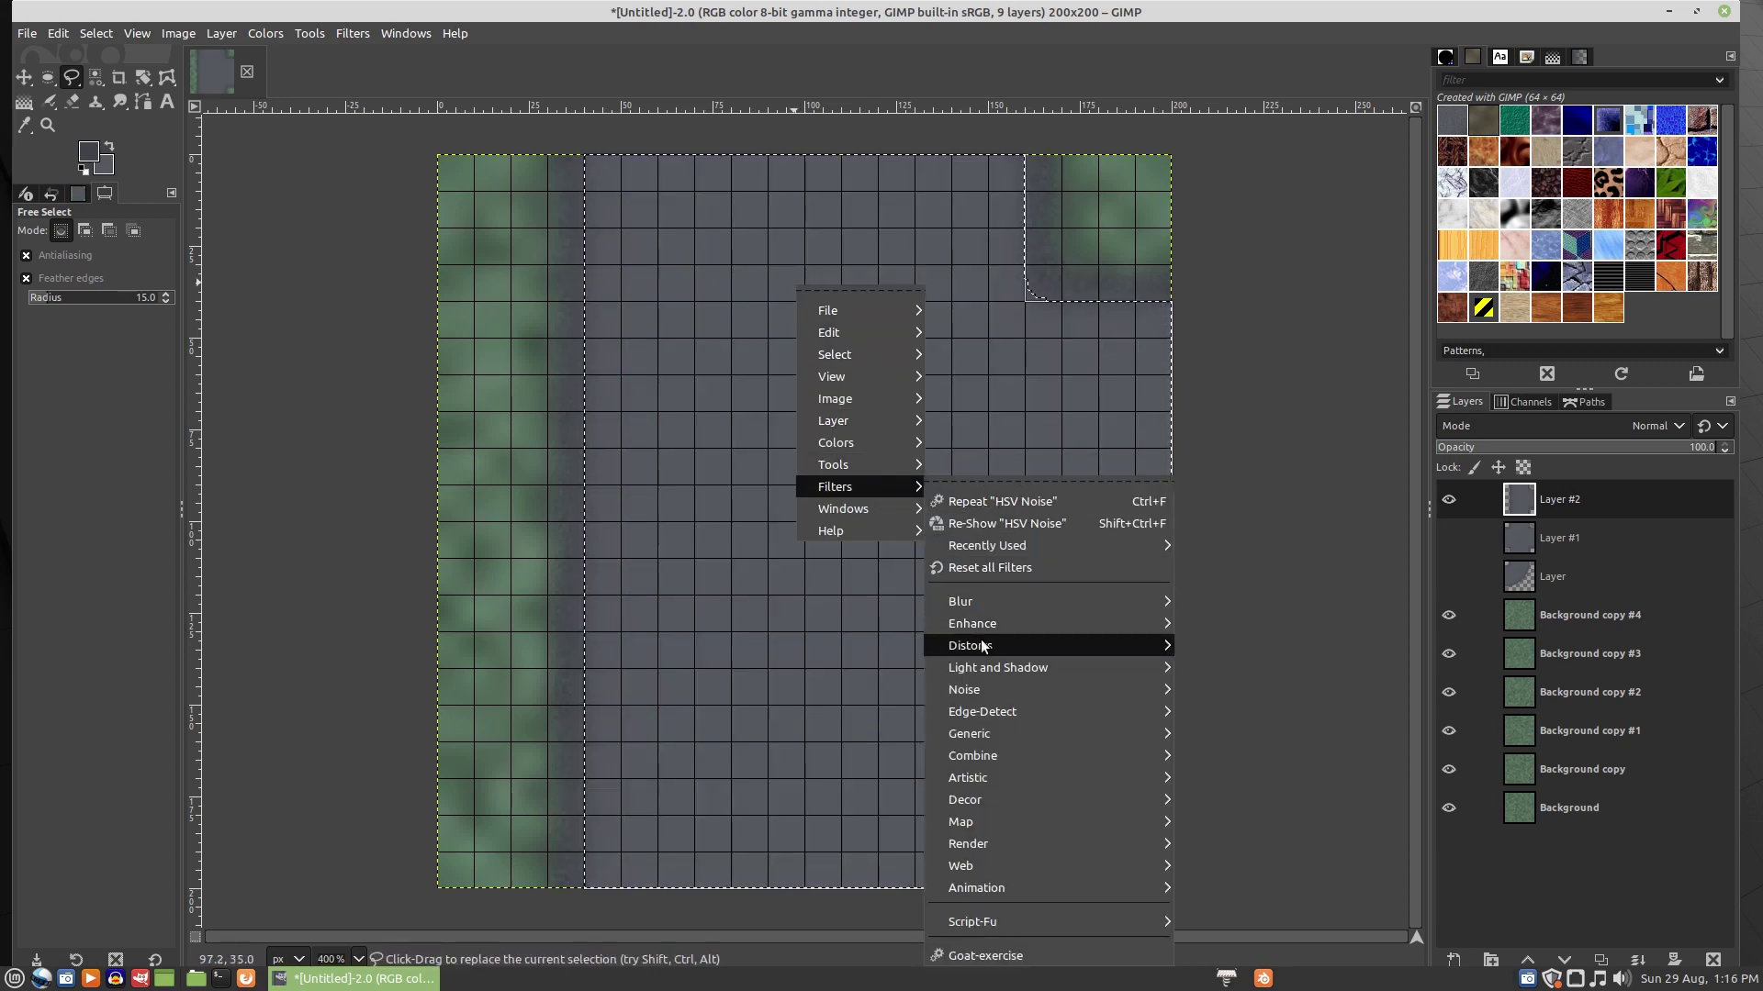
{"action": "mouse_move", "coordinate": [1035, 686]}
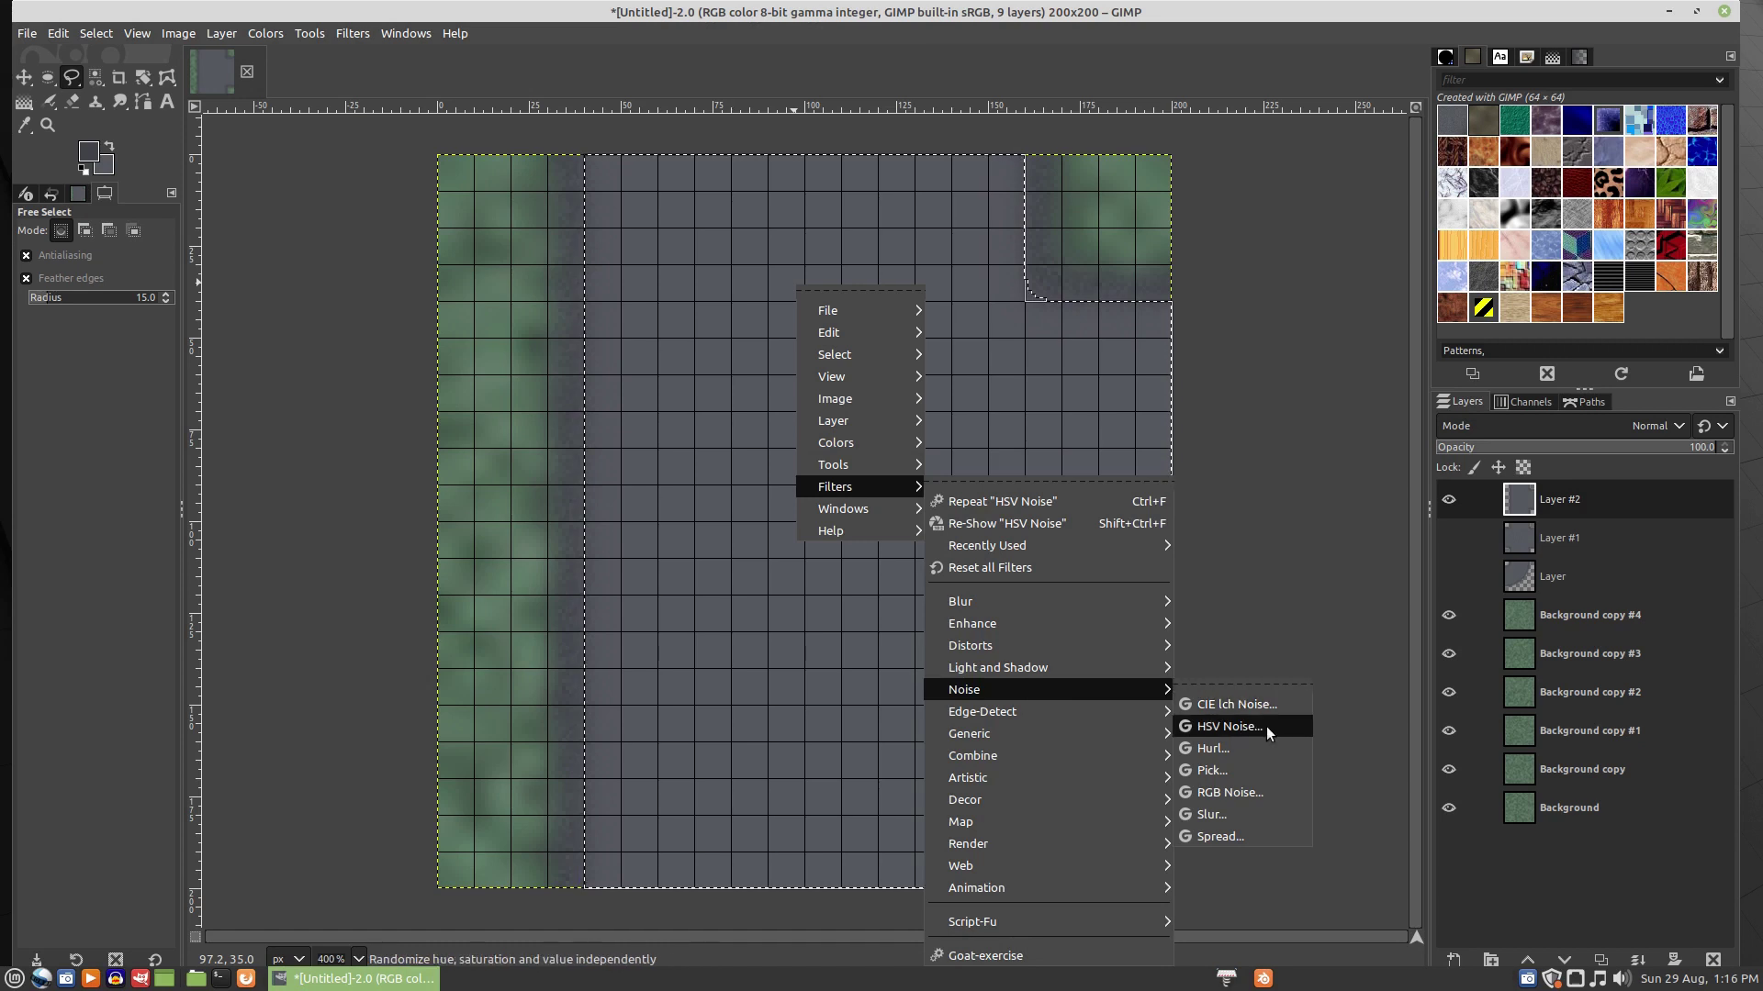
{"action": "left_click", "coordinate": [1265, 725]}
{"action": "left_click", "coordinate": [1456, 437]}
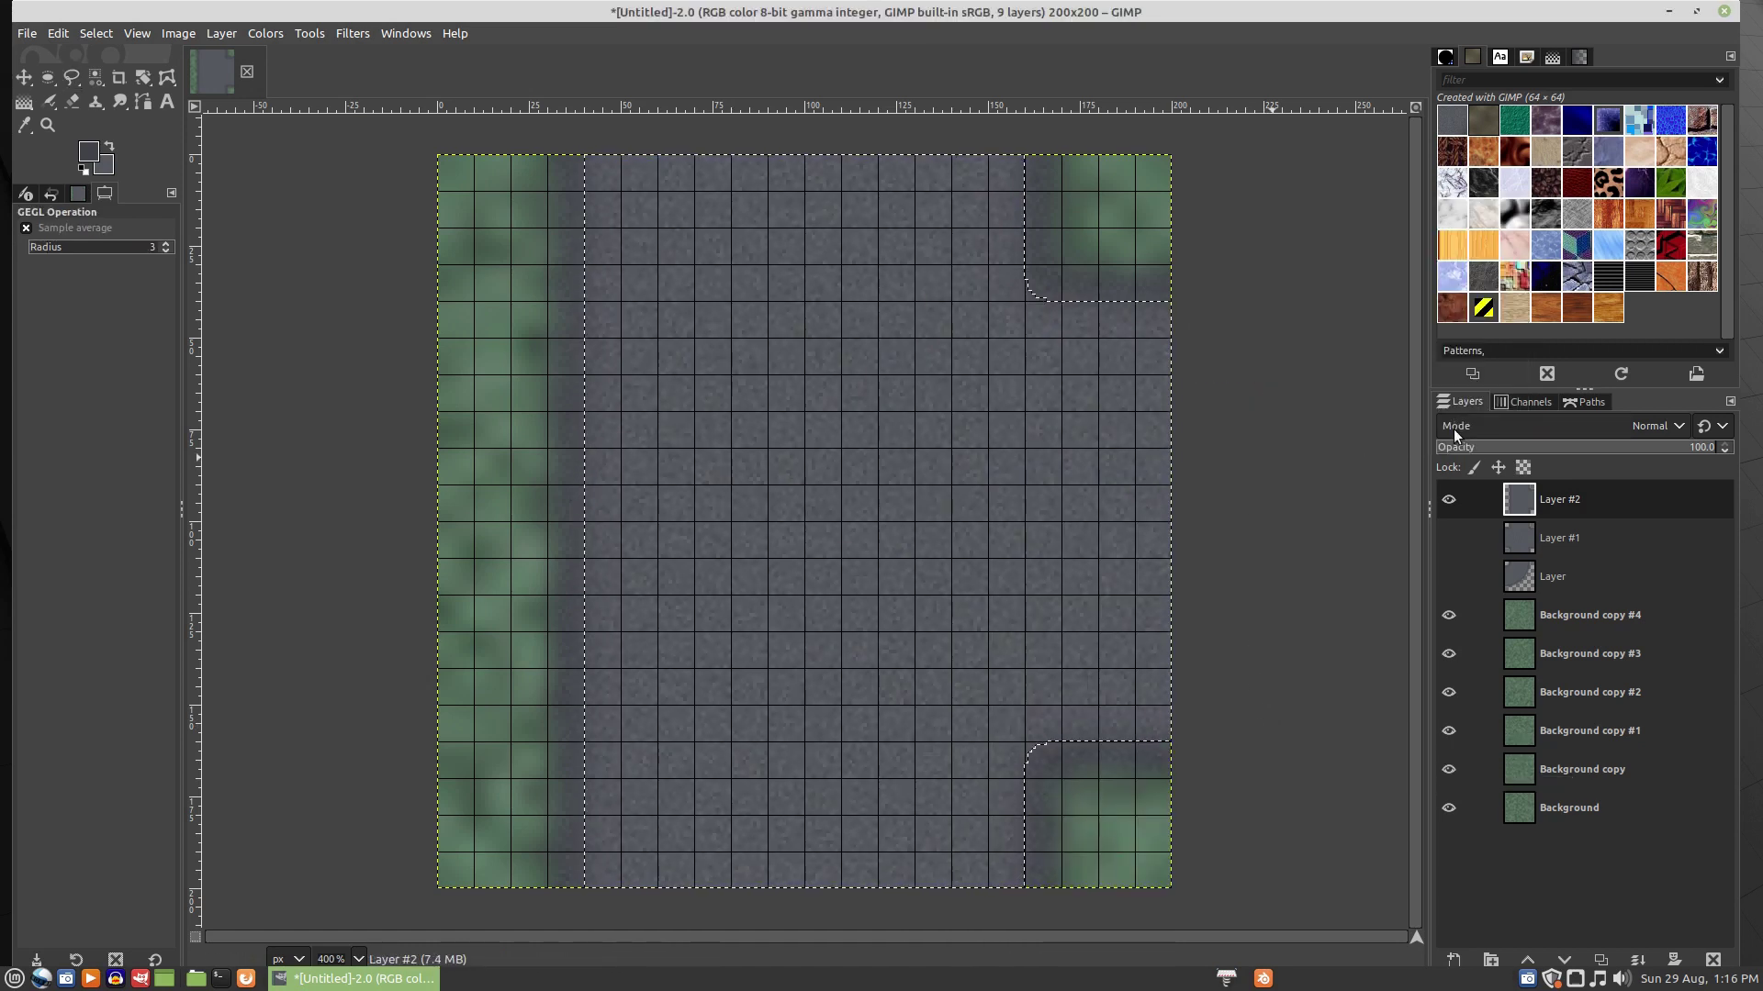
- Hide the finished T-shaped layer and add a new 200 × 200 px layer filled with transparency above it
{"action": "left_click", "coordinate": [1448, 499]}
{"action": "right_click", "coordinate": [1551, 501]}
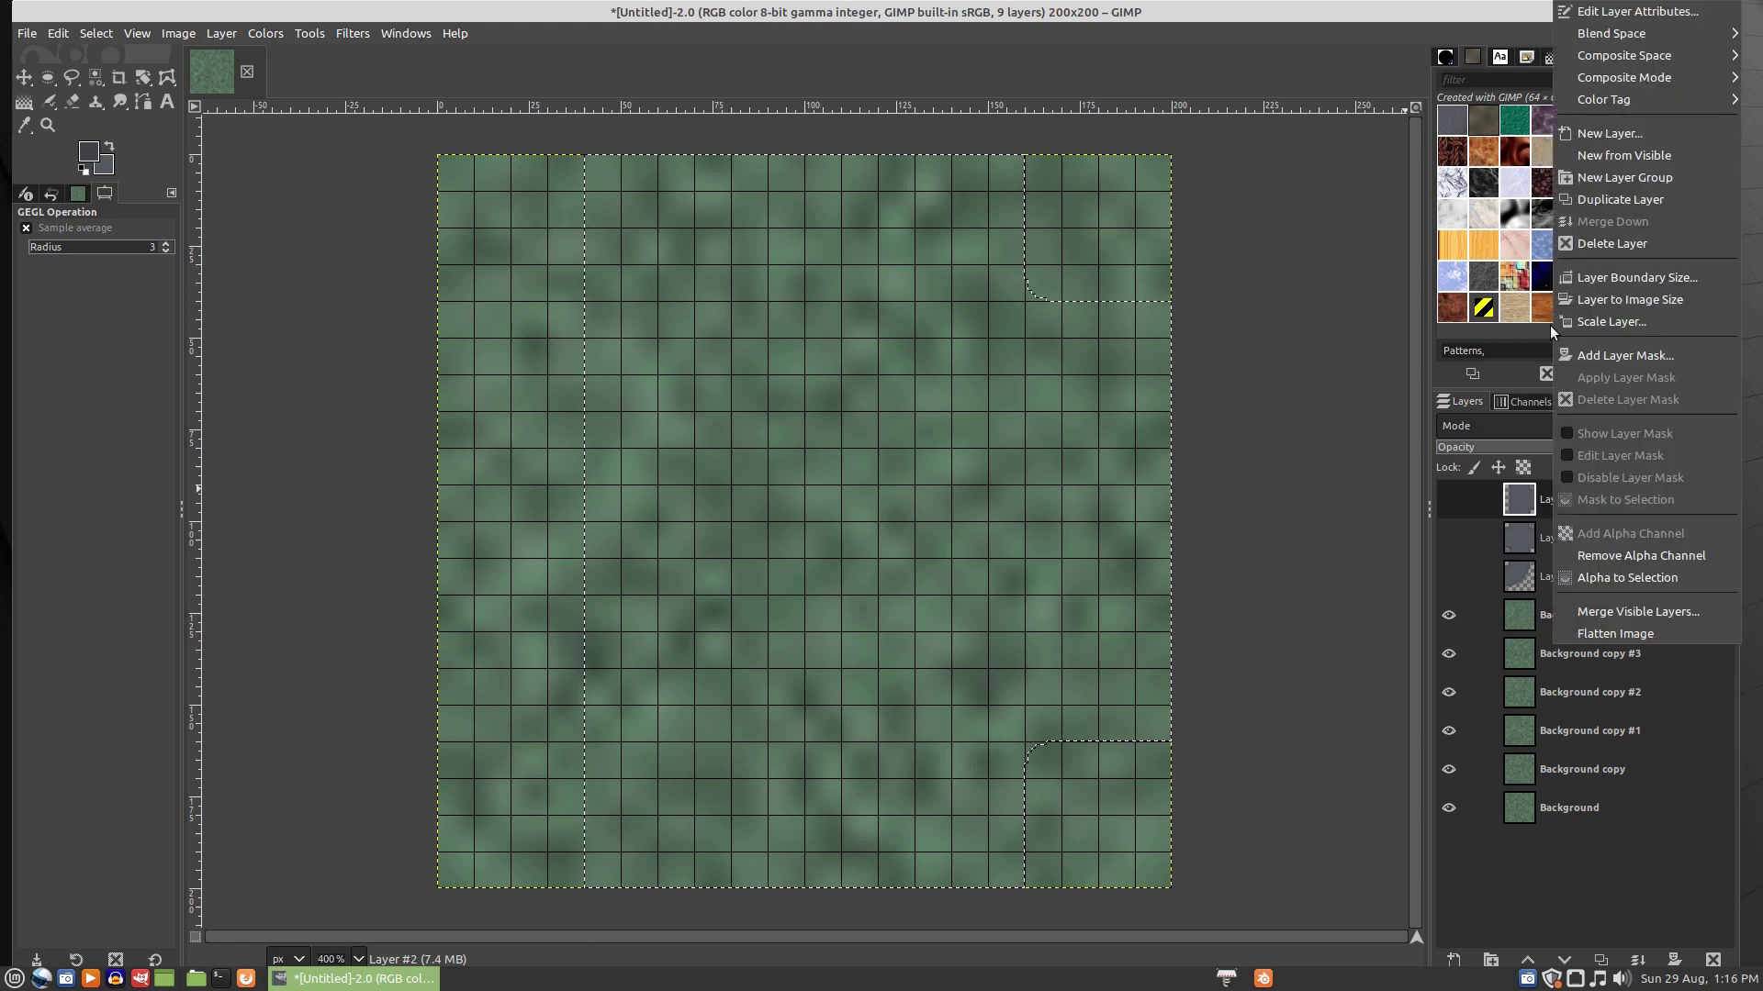
{"action": "left_click", "coordinate": [1606, 137]}
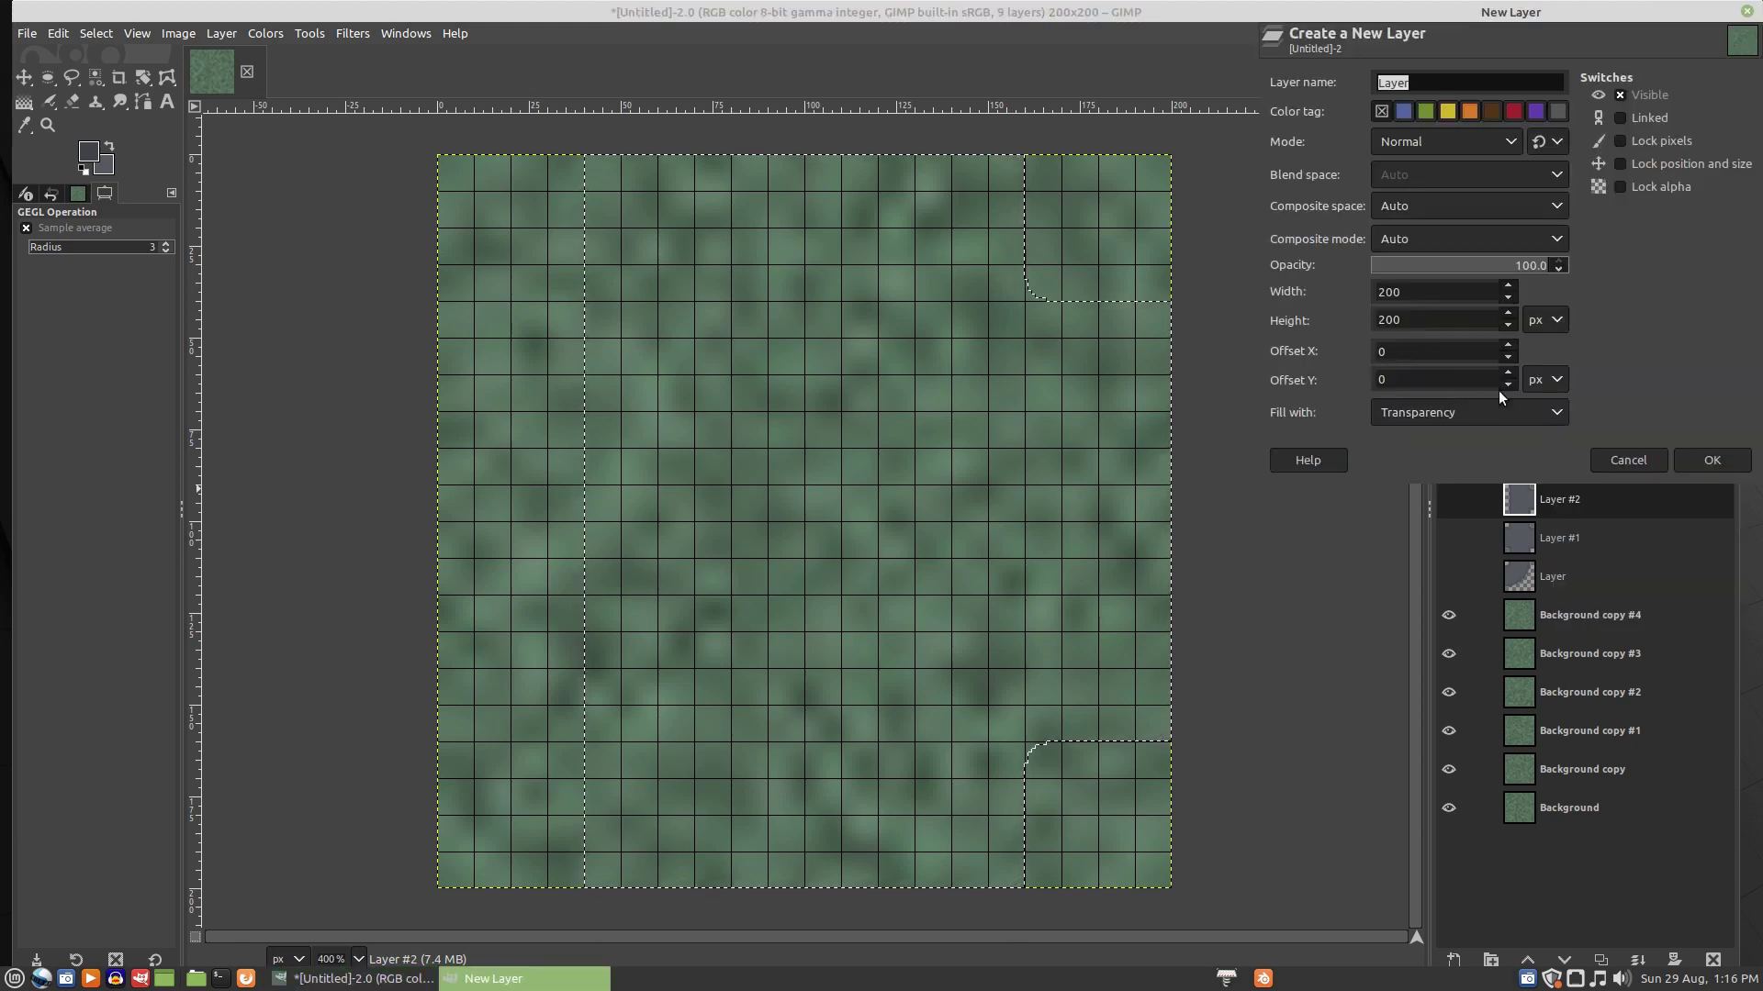
{"action": "left_click", "coordinate": [1697, 458]}
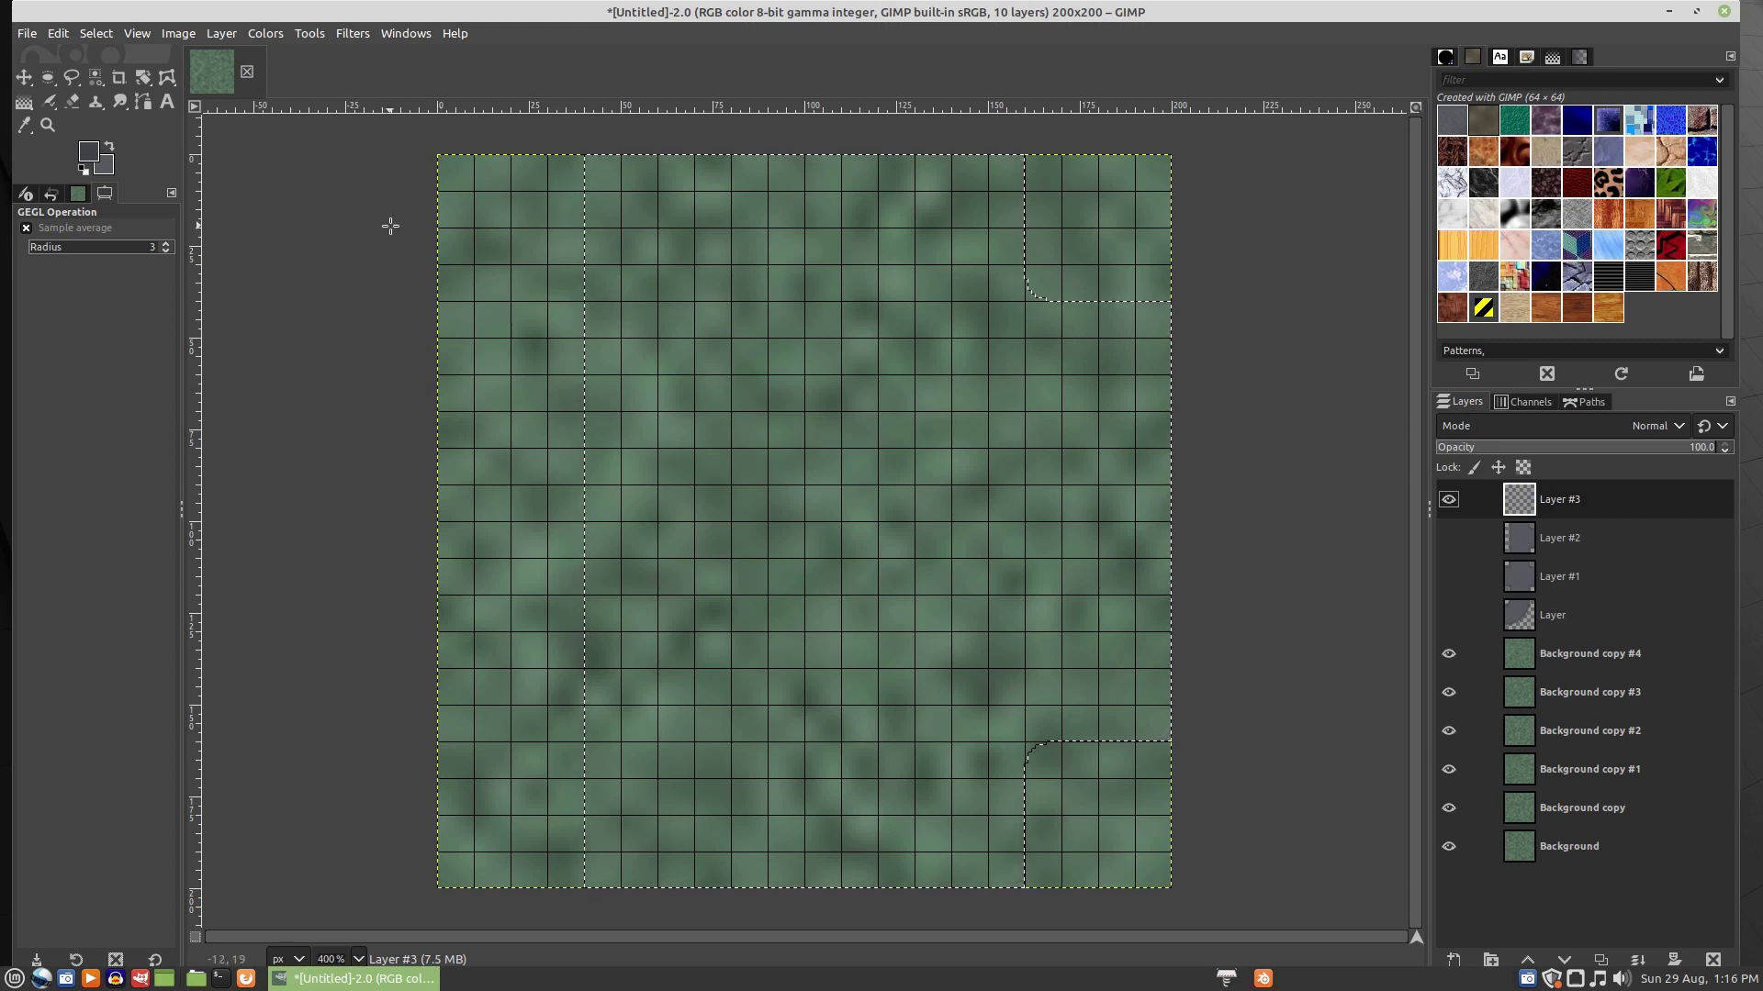
- Select a feathered 140 × 200 px vertical band at position 30, 0 and fill it with the foreground colour
{"action": "key", "text": "r"}
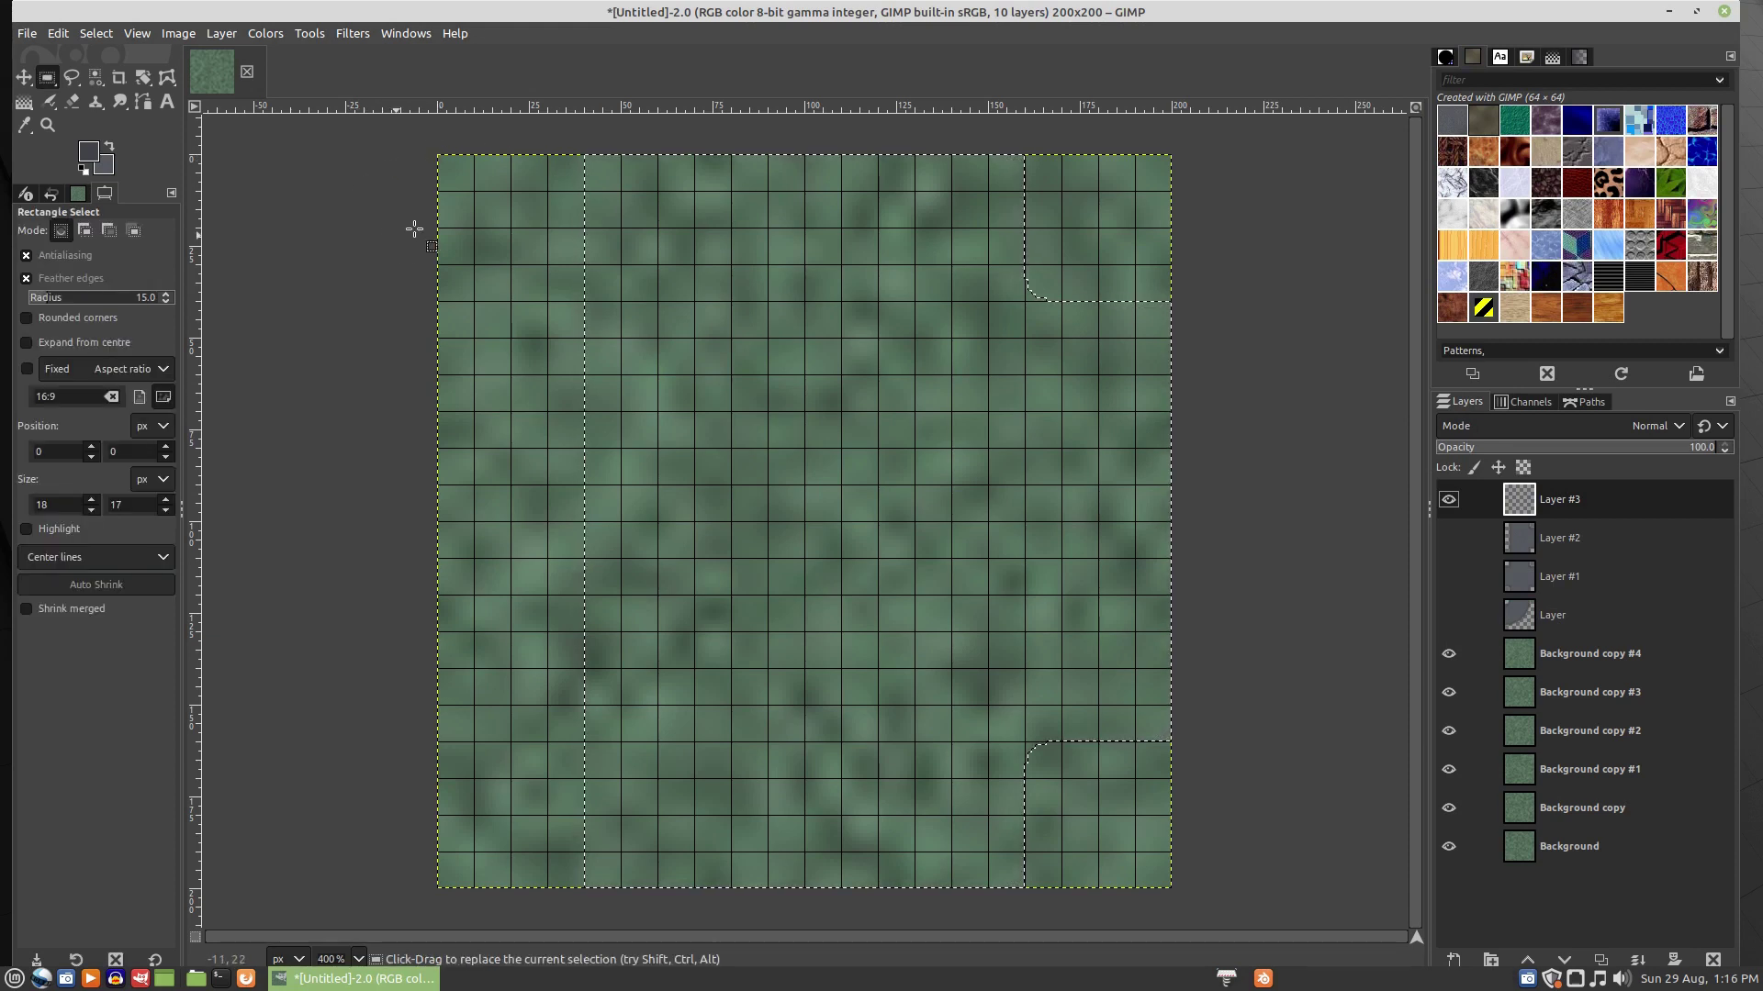
{"action": "left_click_drag", "start_coordinate": [546, 157], "coordinate": [1058, 891]}
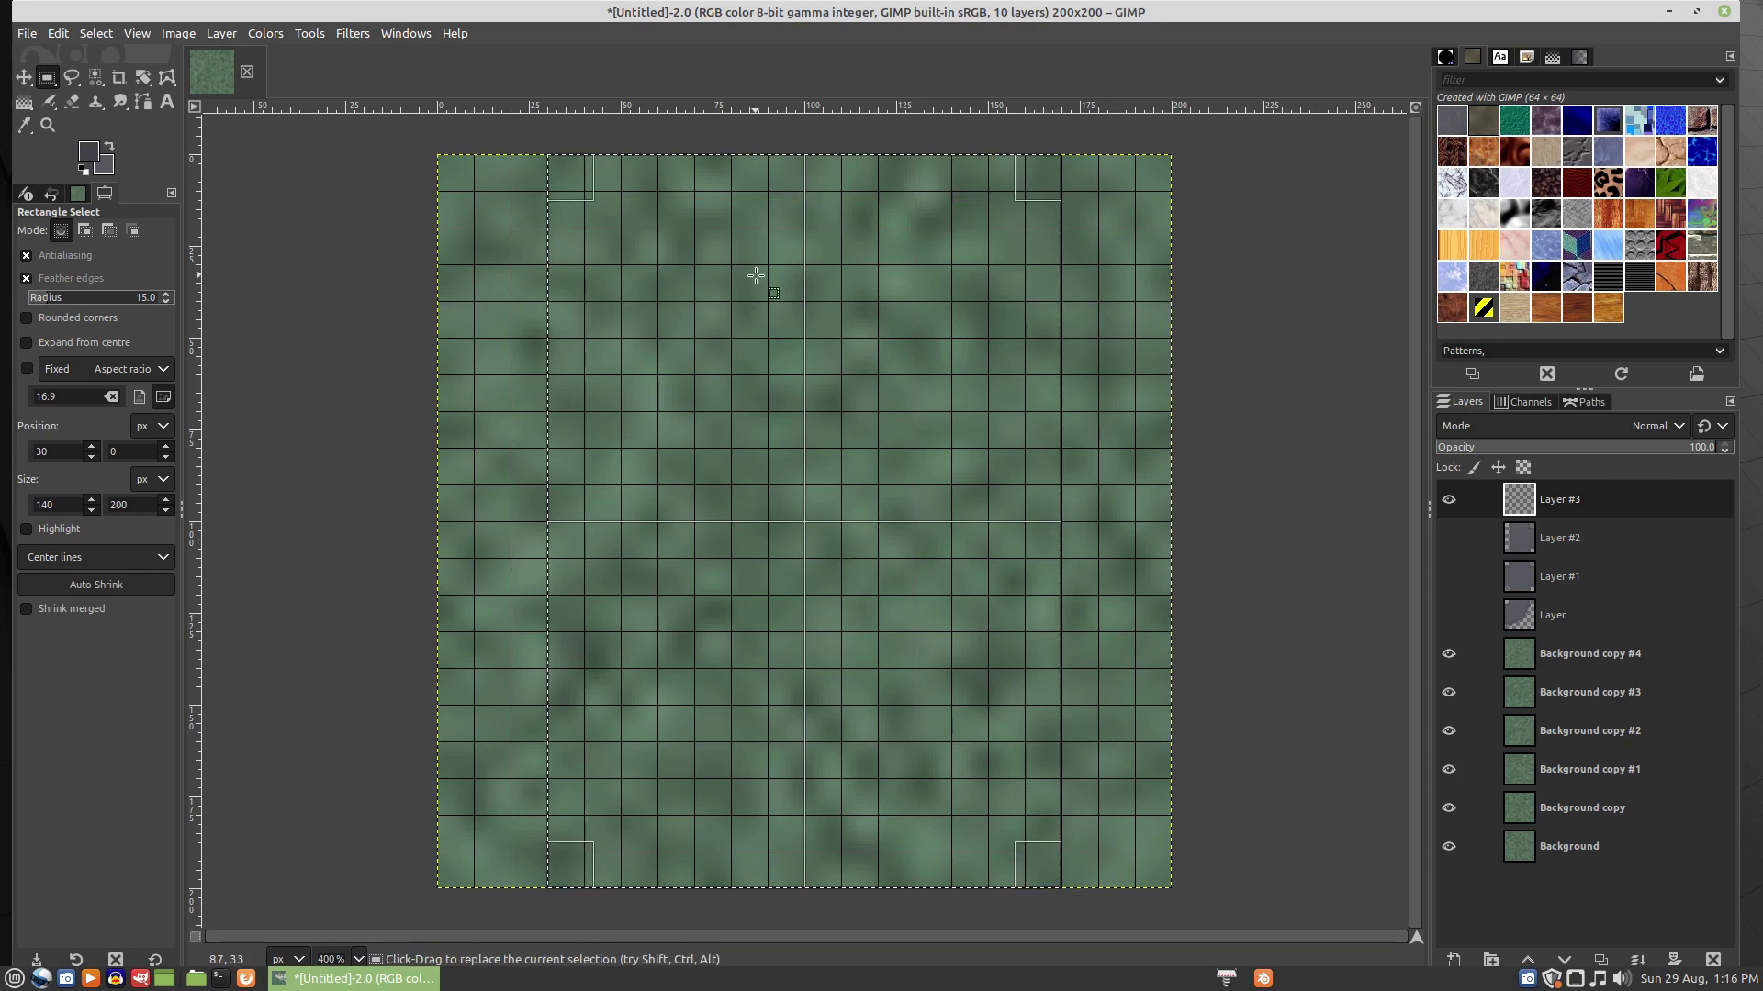
{"action": "right_click", "coordinate": [748, 301]}
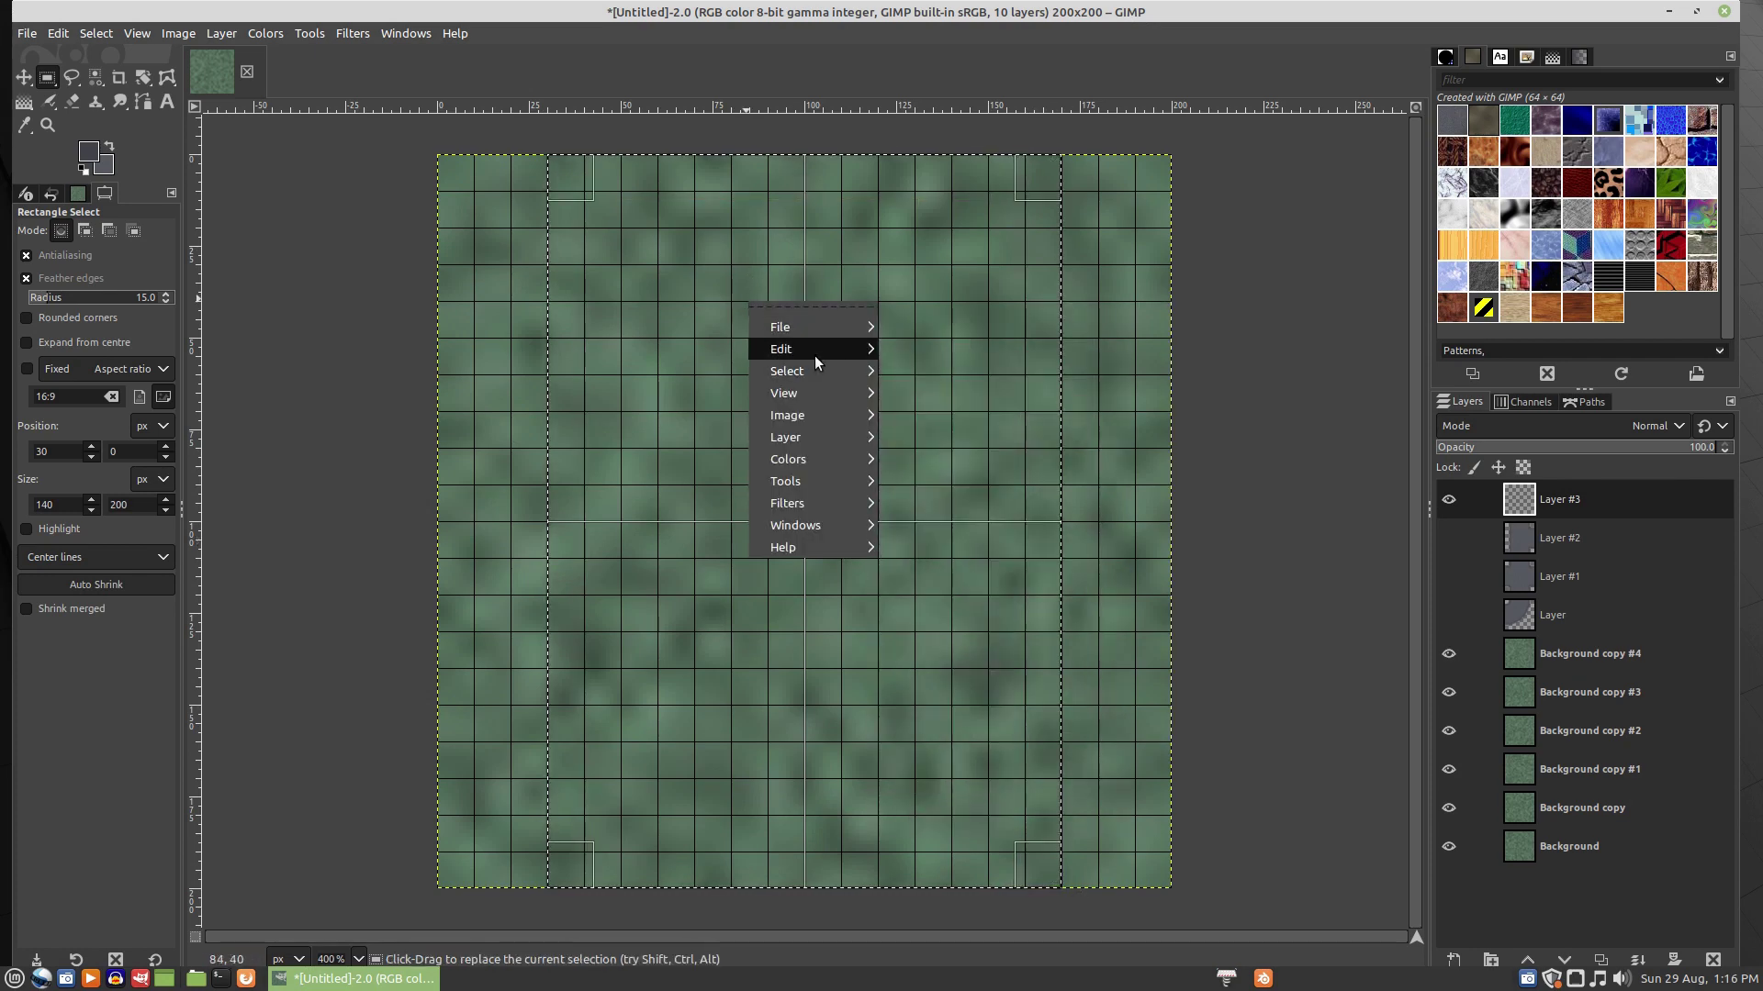
{"action": "mouse_move", "coordinate": [813, 354]}
{"action": "left_click", "coordinate": [955, 673]}
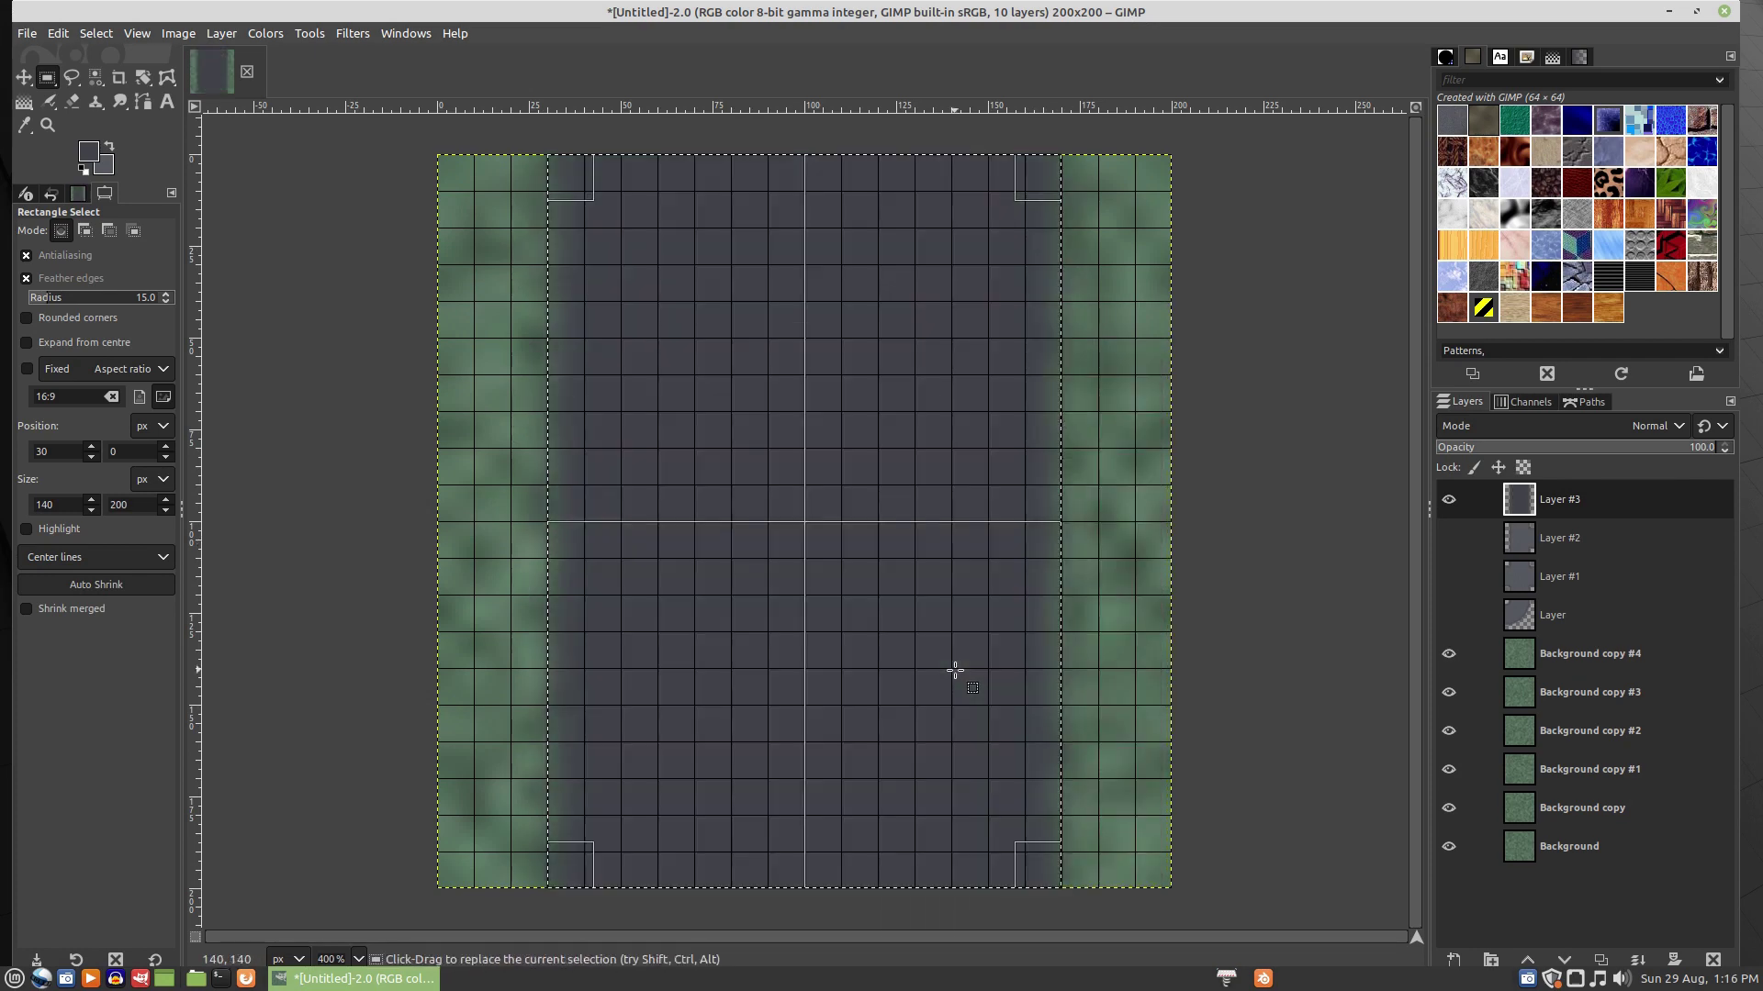
- Apply HSV Noise to the vertical band with dulling 2, hue 3.00, saturation 0.040 and value 0.040
{"action": "right_click", "coordinate": [712, 329]}
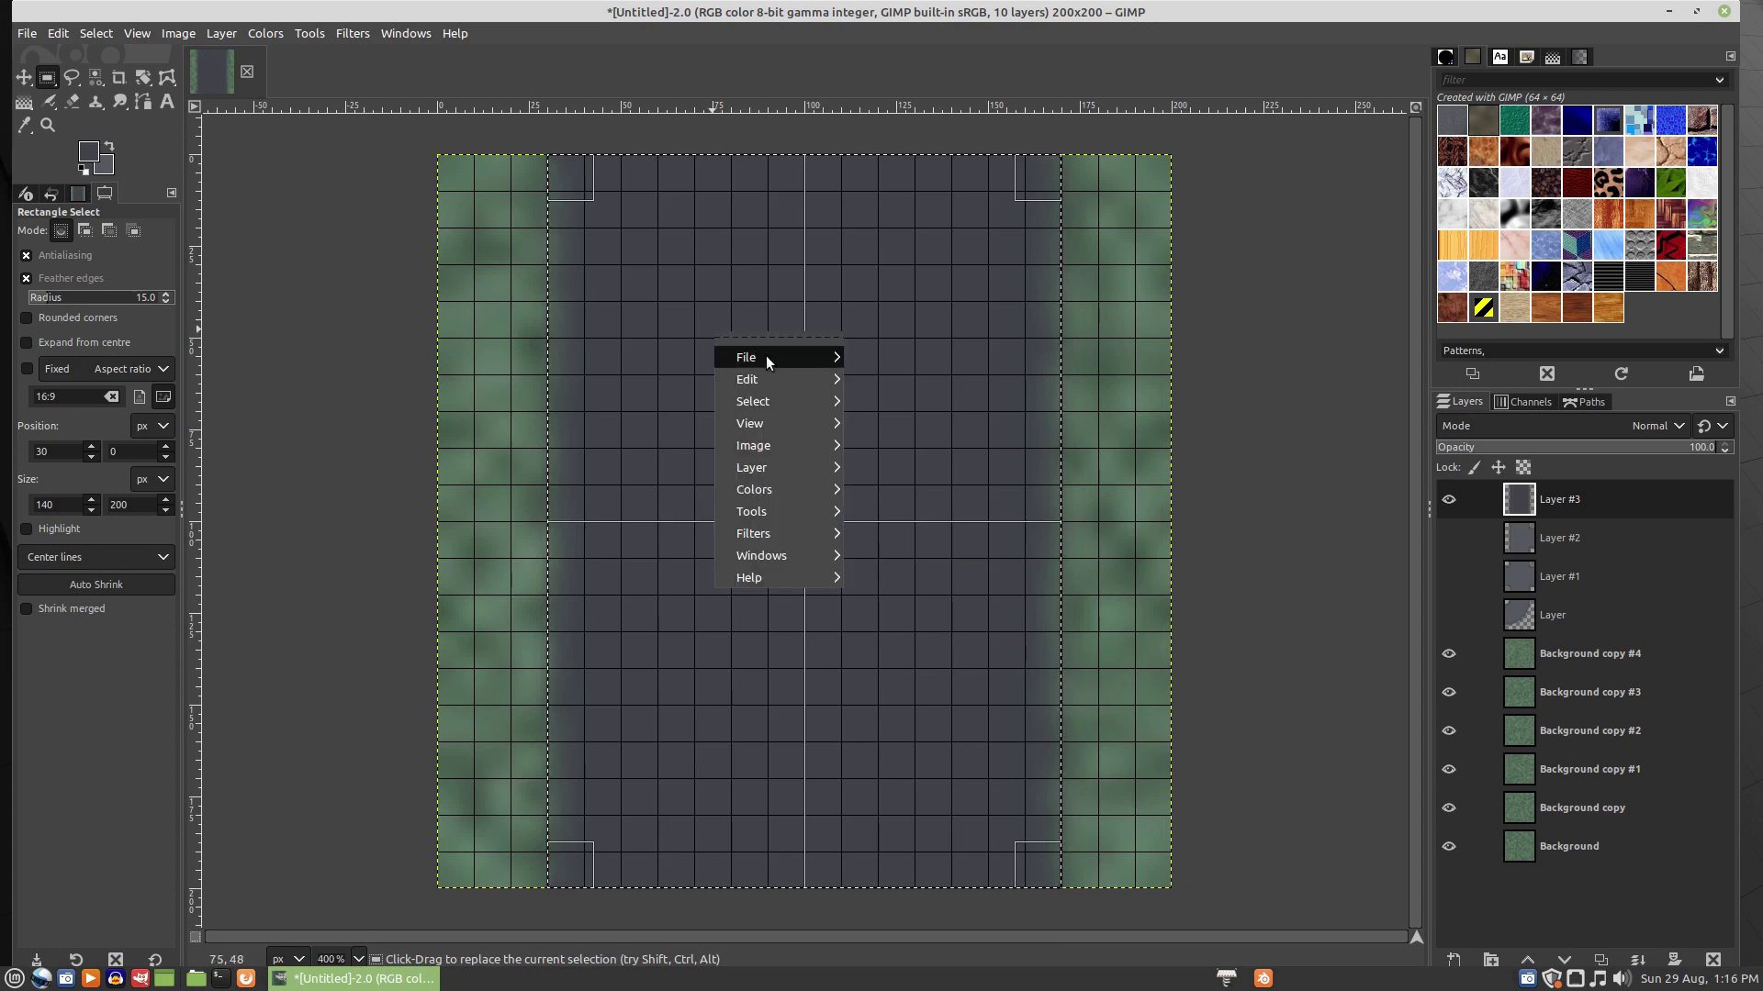
{"action": "mouse_move", "coordinate": [780, 532]}
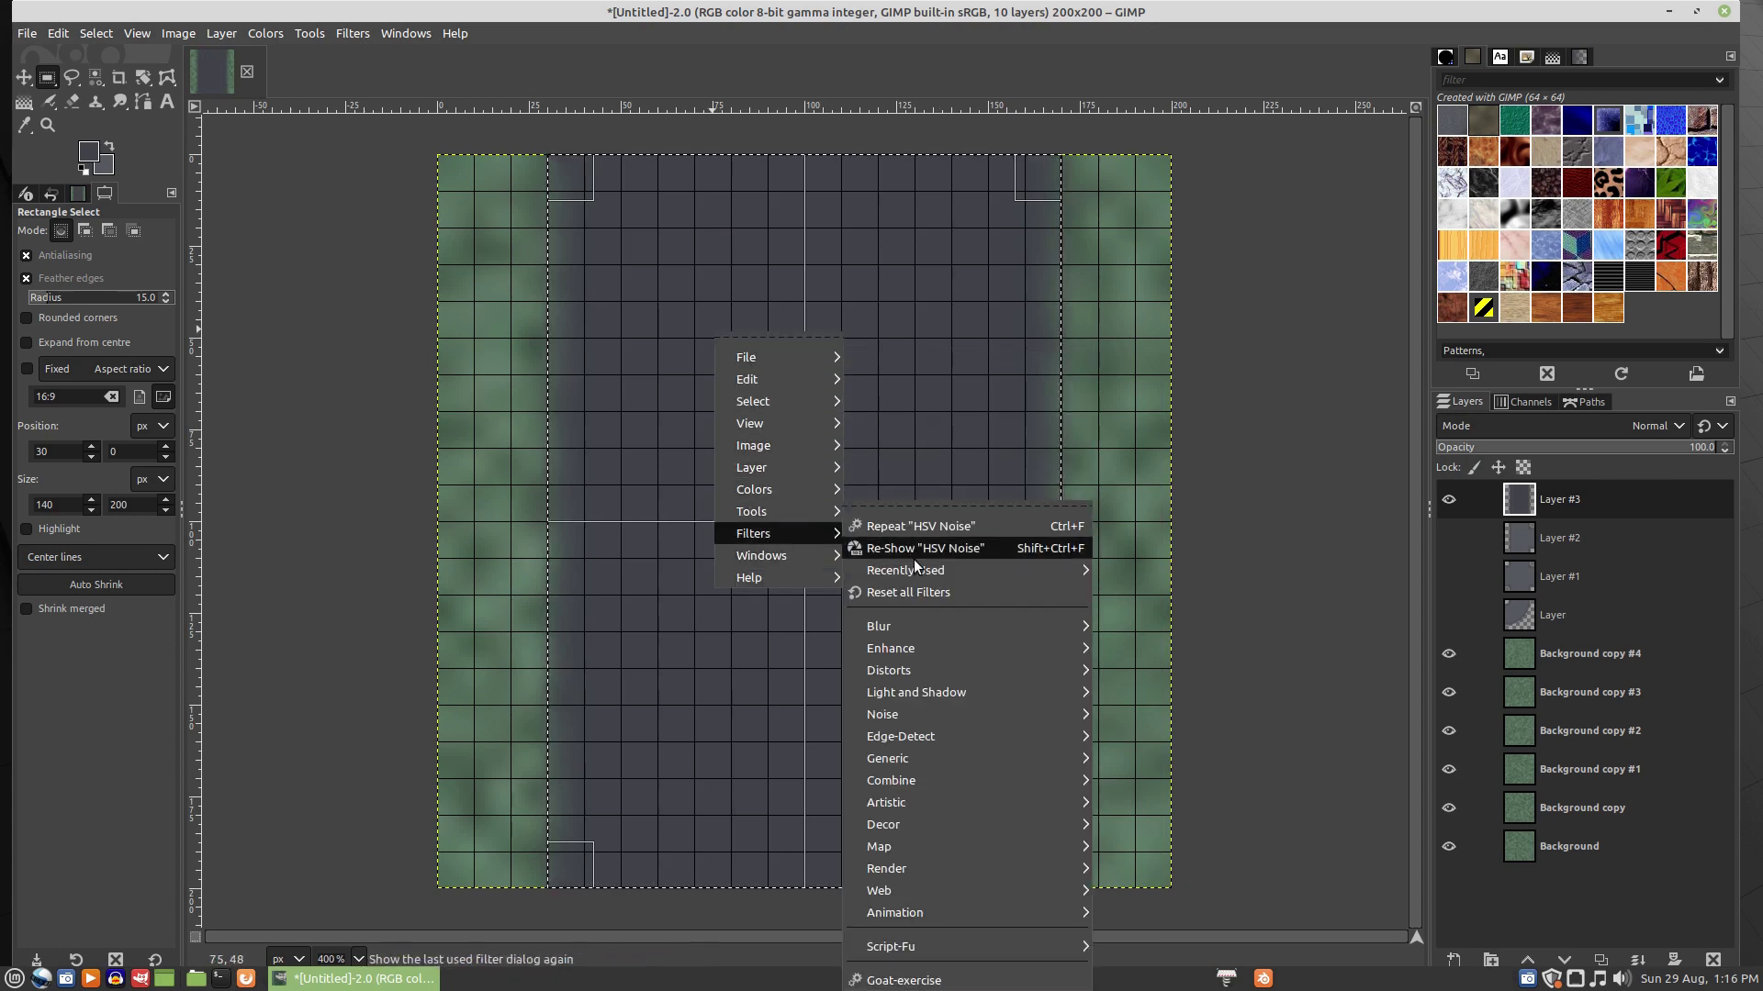
{"action": "mouse_move", "coordinate": [917, 715]}
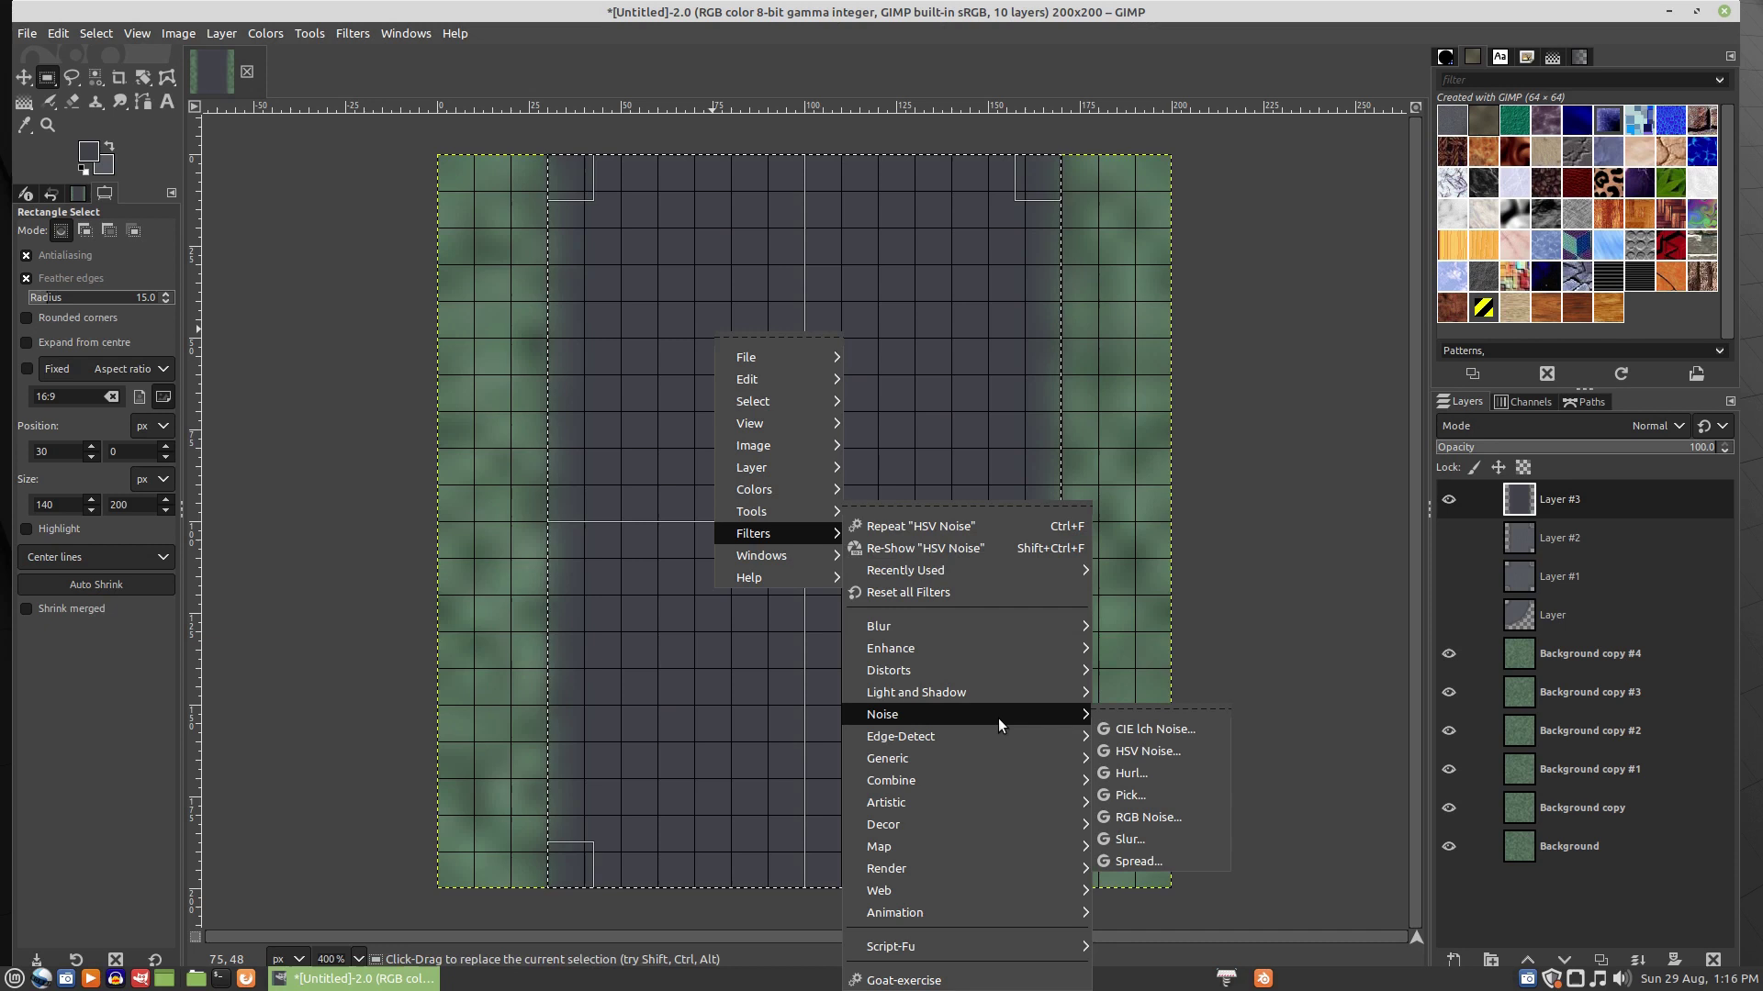
{"action": "left_click", "coordinate": [1149, 753]}
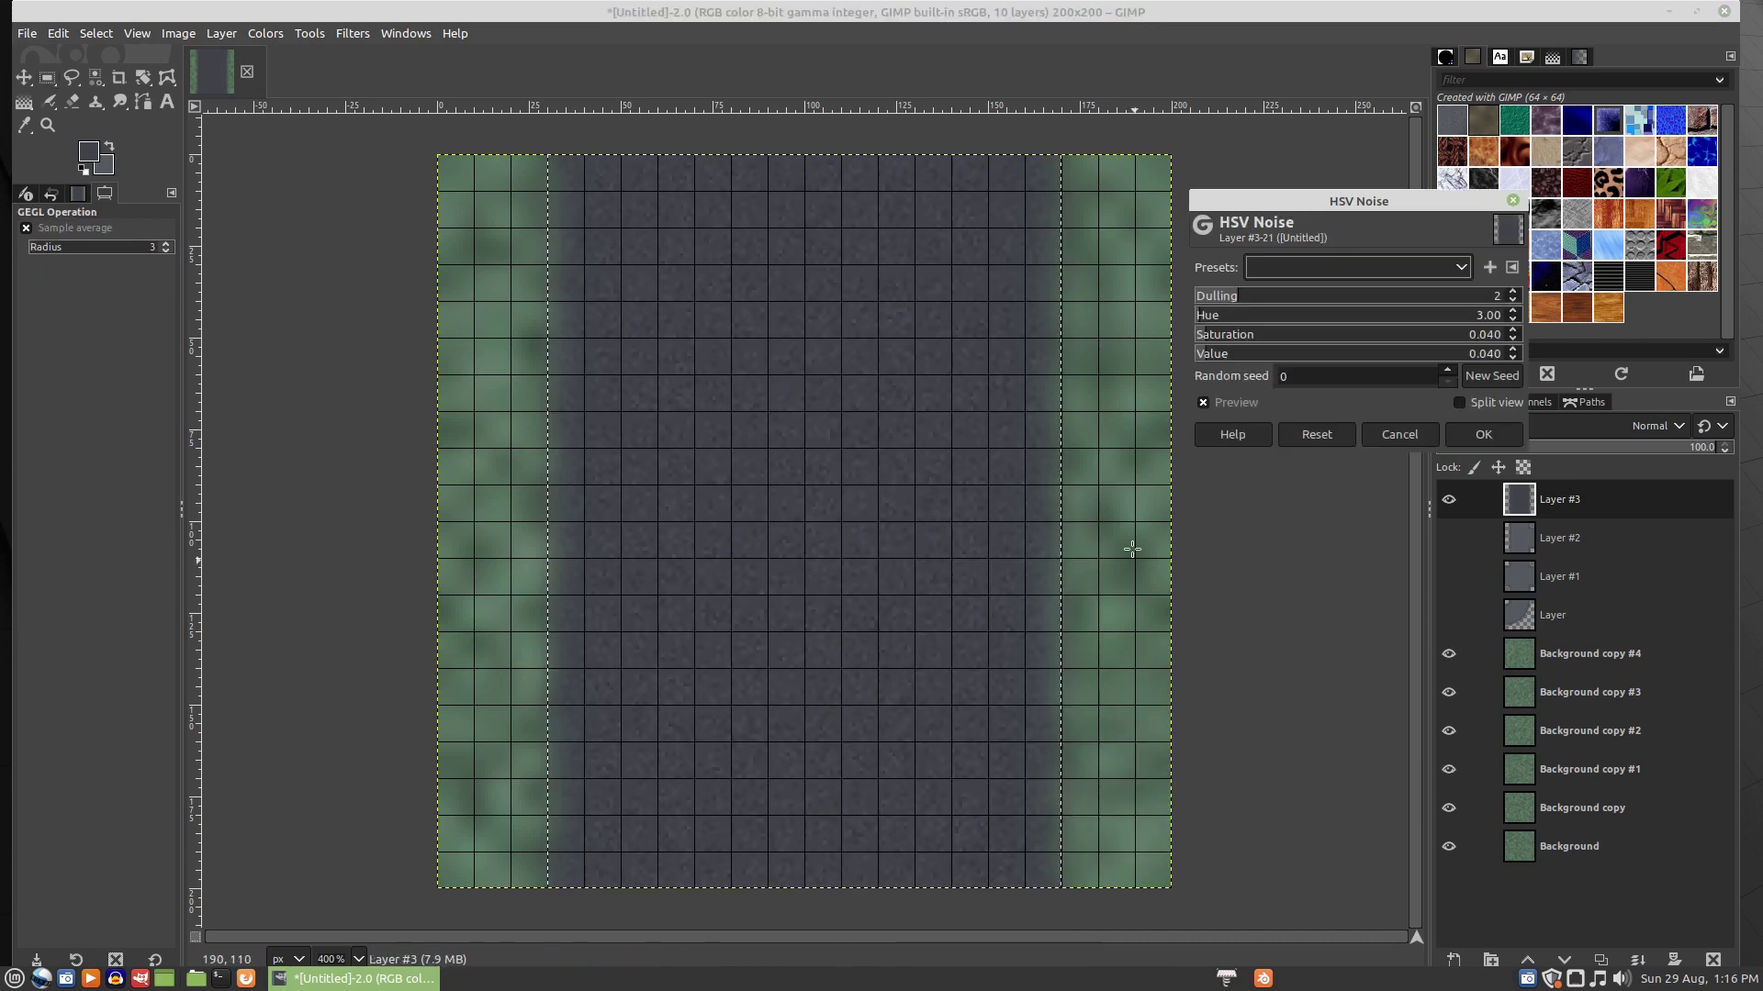
{"action": "left_click", "coordinate": [1455, 435]}
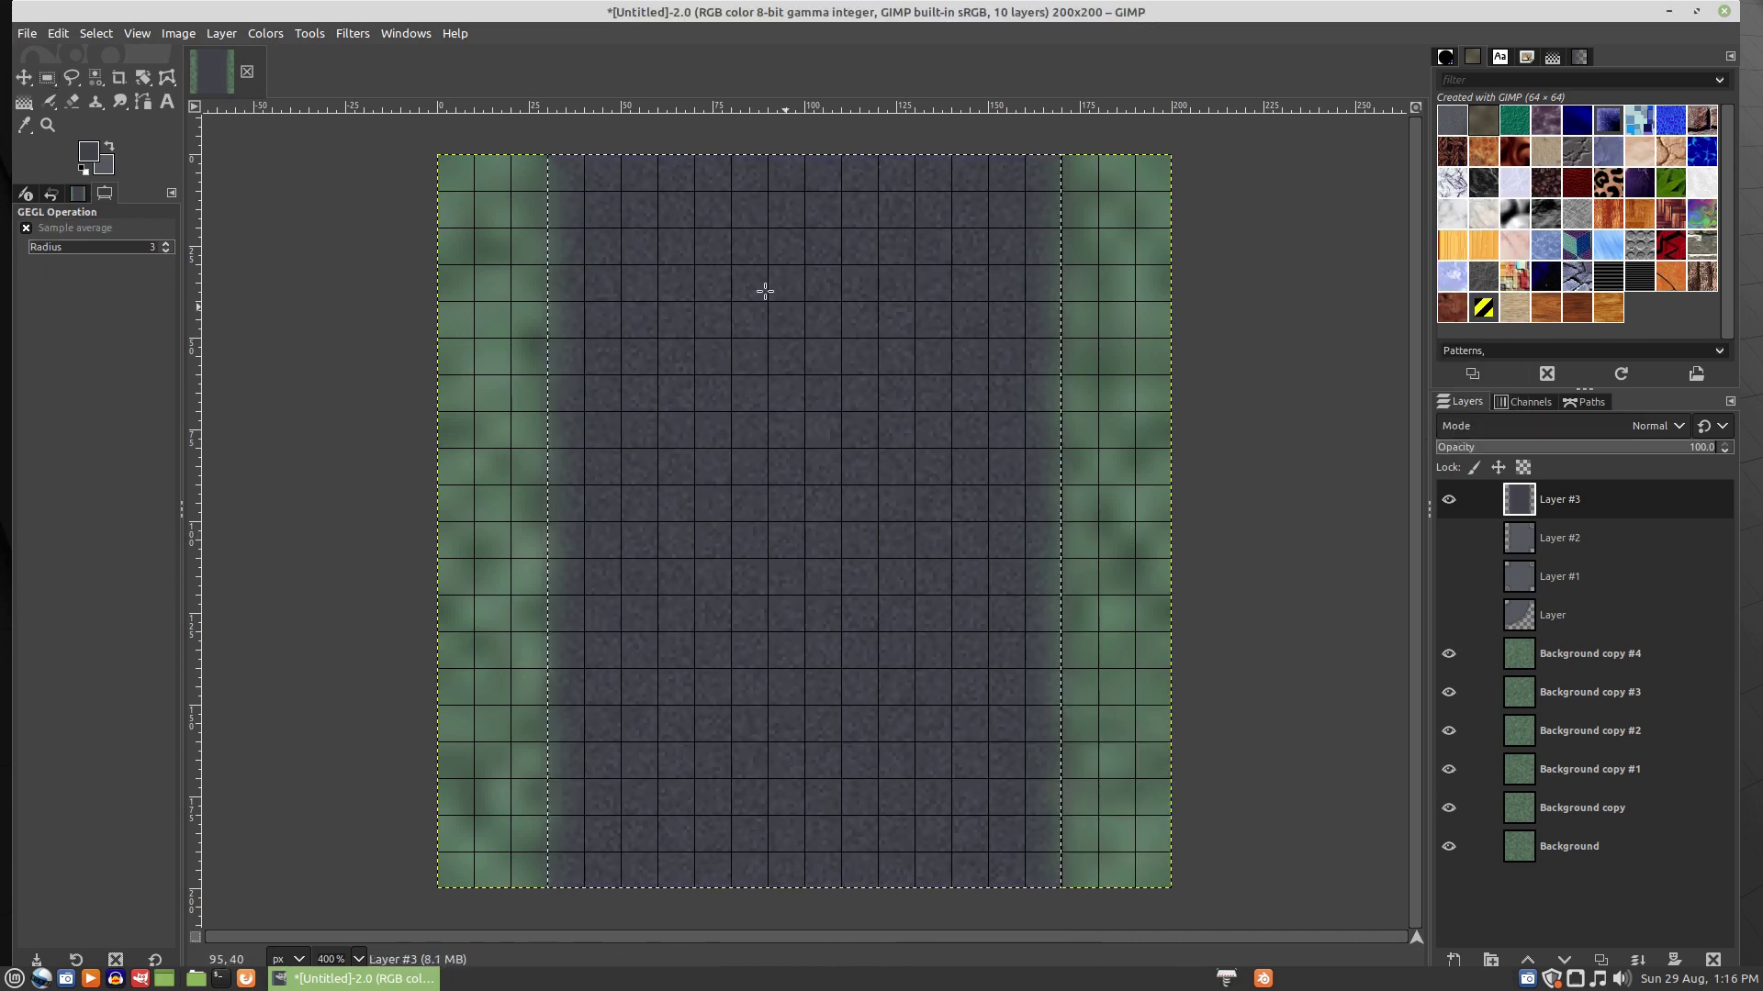
- Select an inner 120 × 200 px vertical band at position 40, 0 and fill it with the background colour
{"action": "key", "text": "r"}
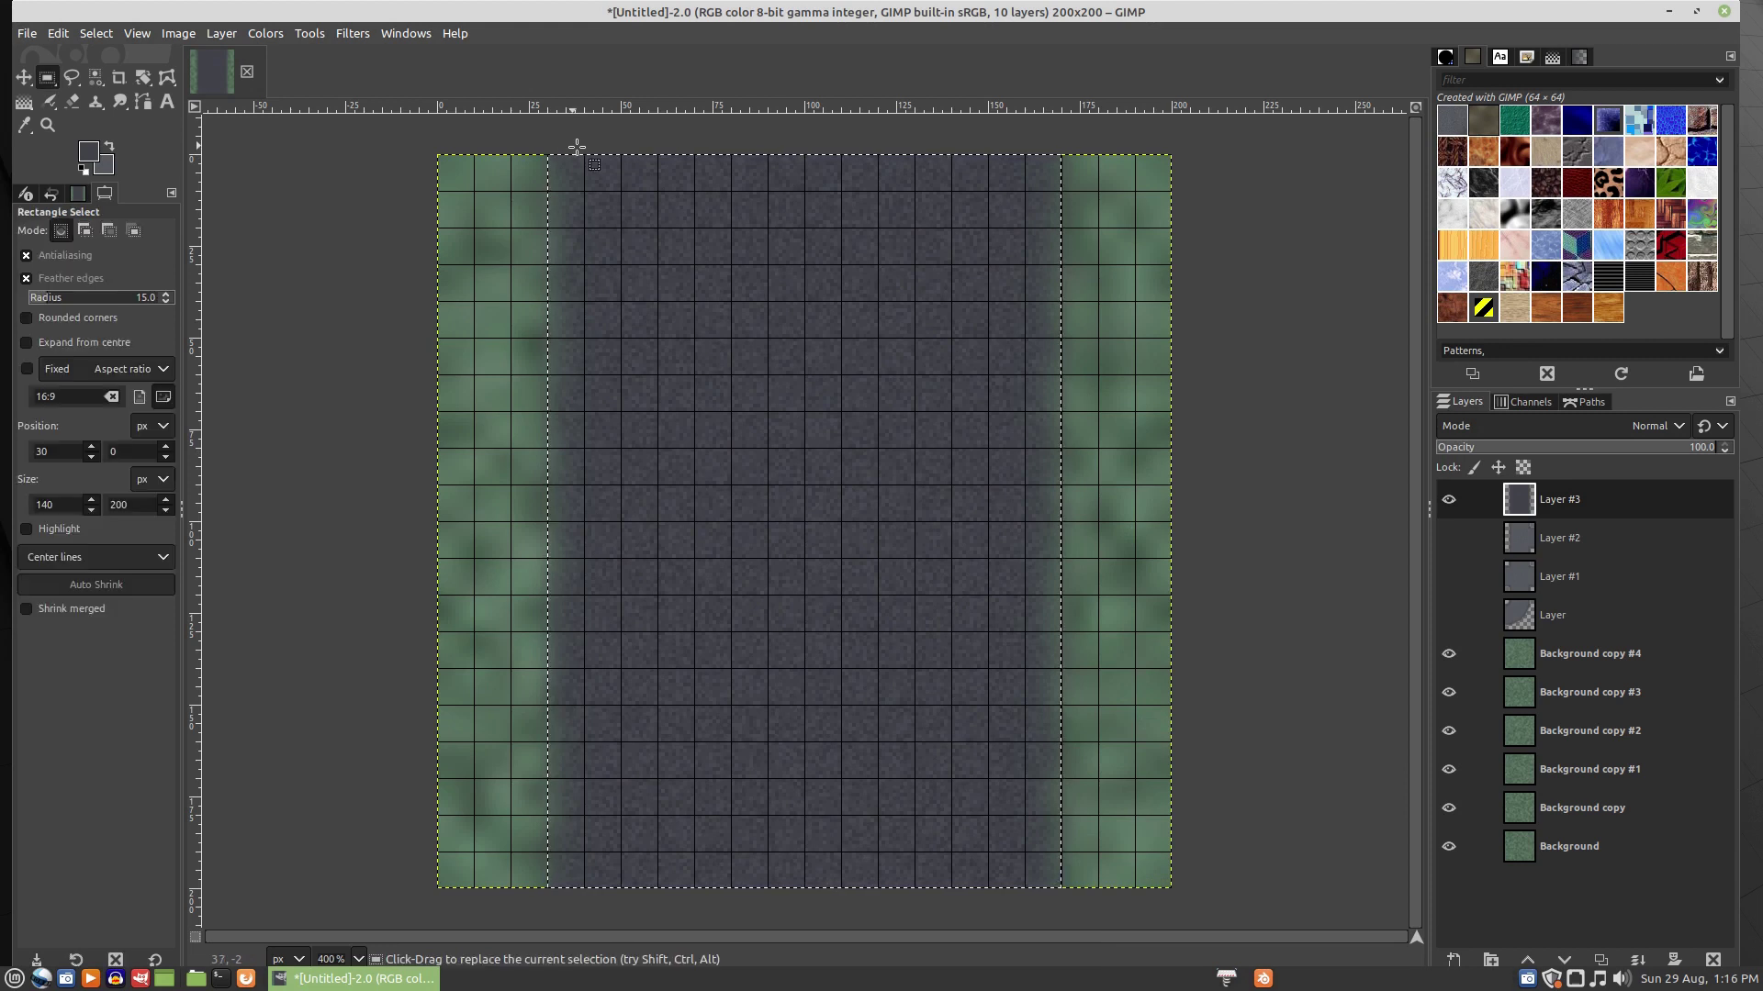
{"action": "left_click_drag", "start_coordinate": [583, 152], "coordinate": [1026, 887]}
{"action": "right_click", "coordinate": [745, 377]}
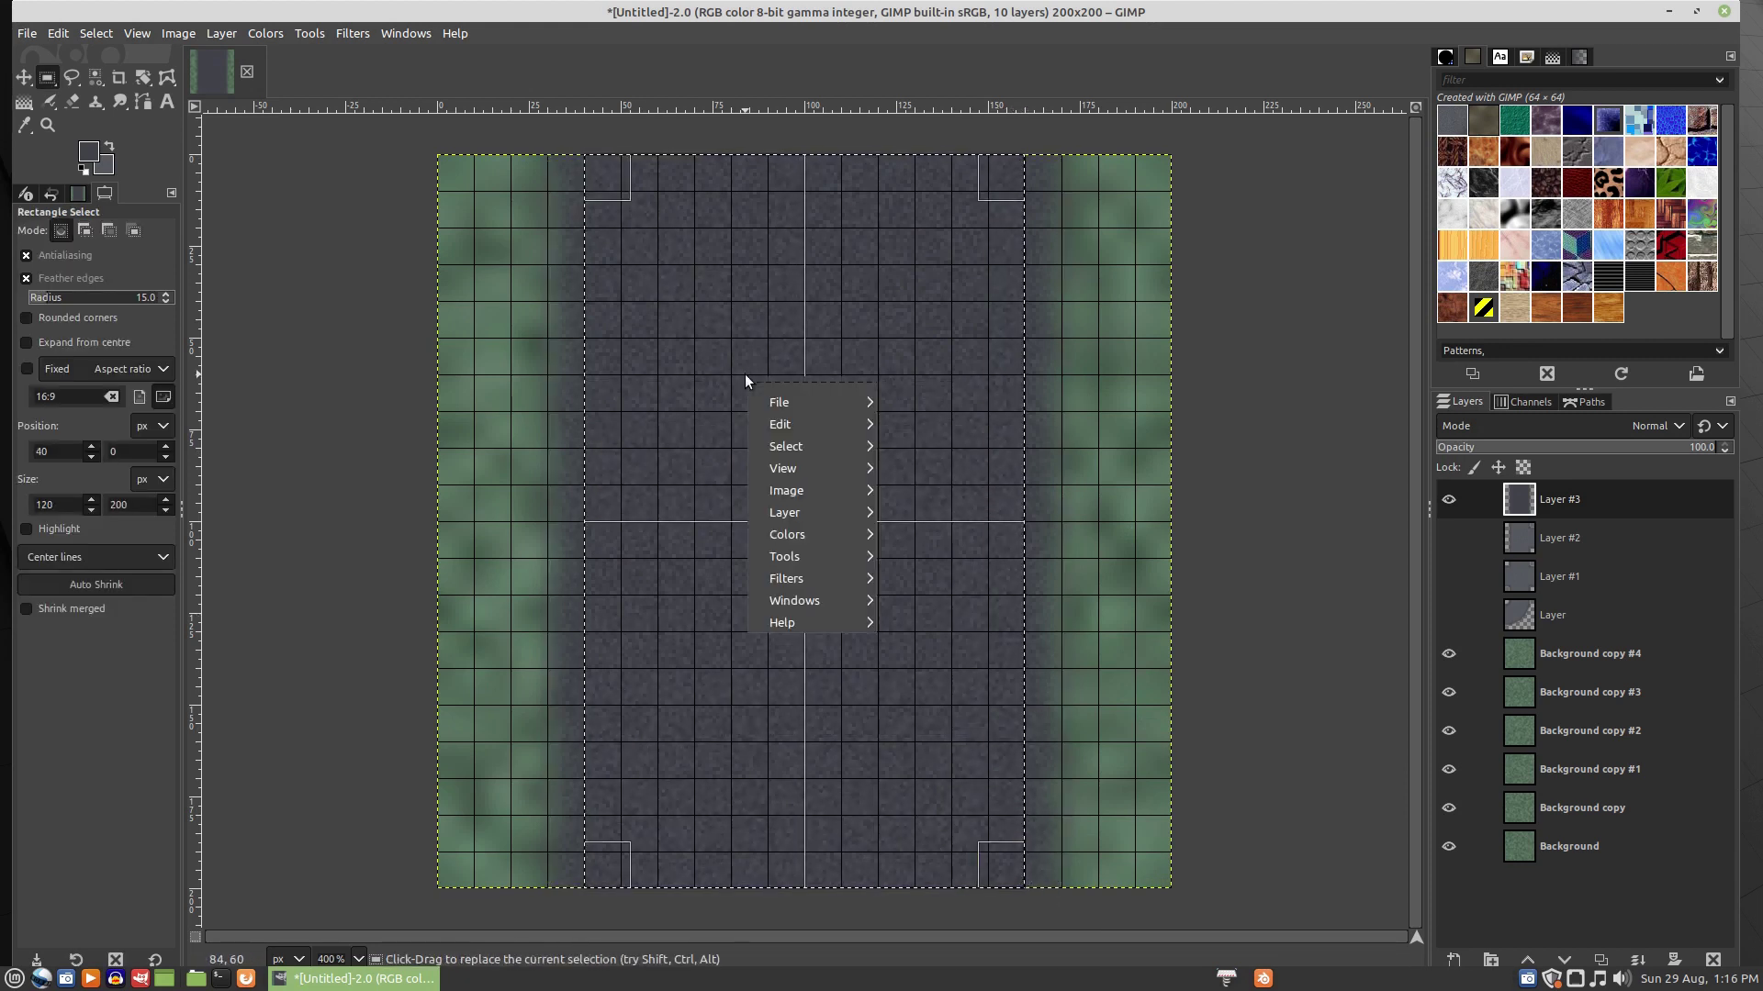
{"action": "mouse_move", "coordinate": [851, 422]}
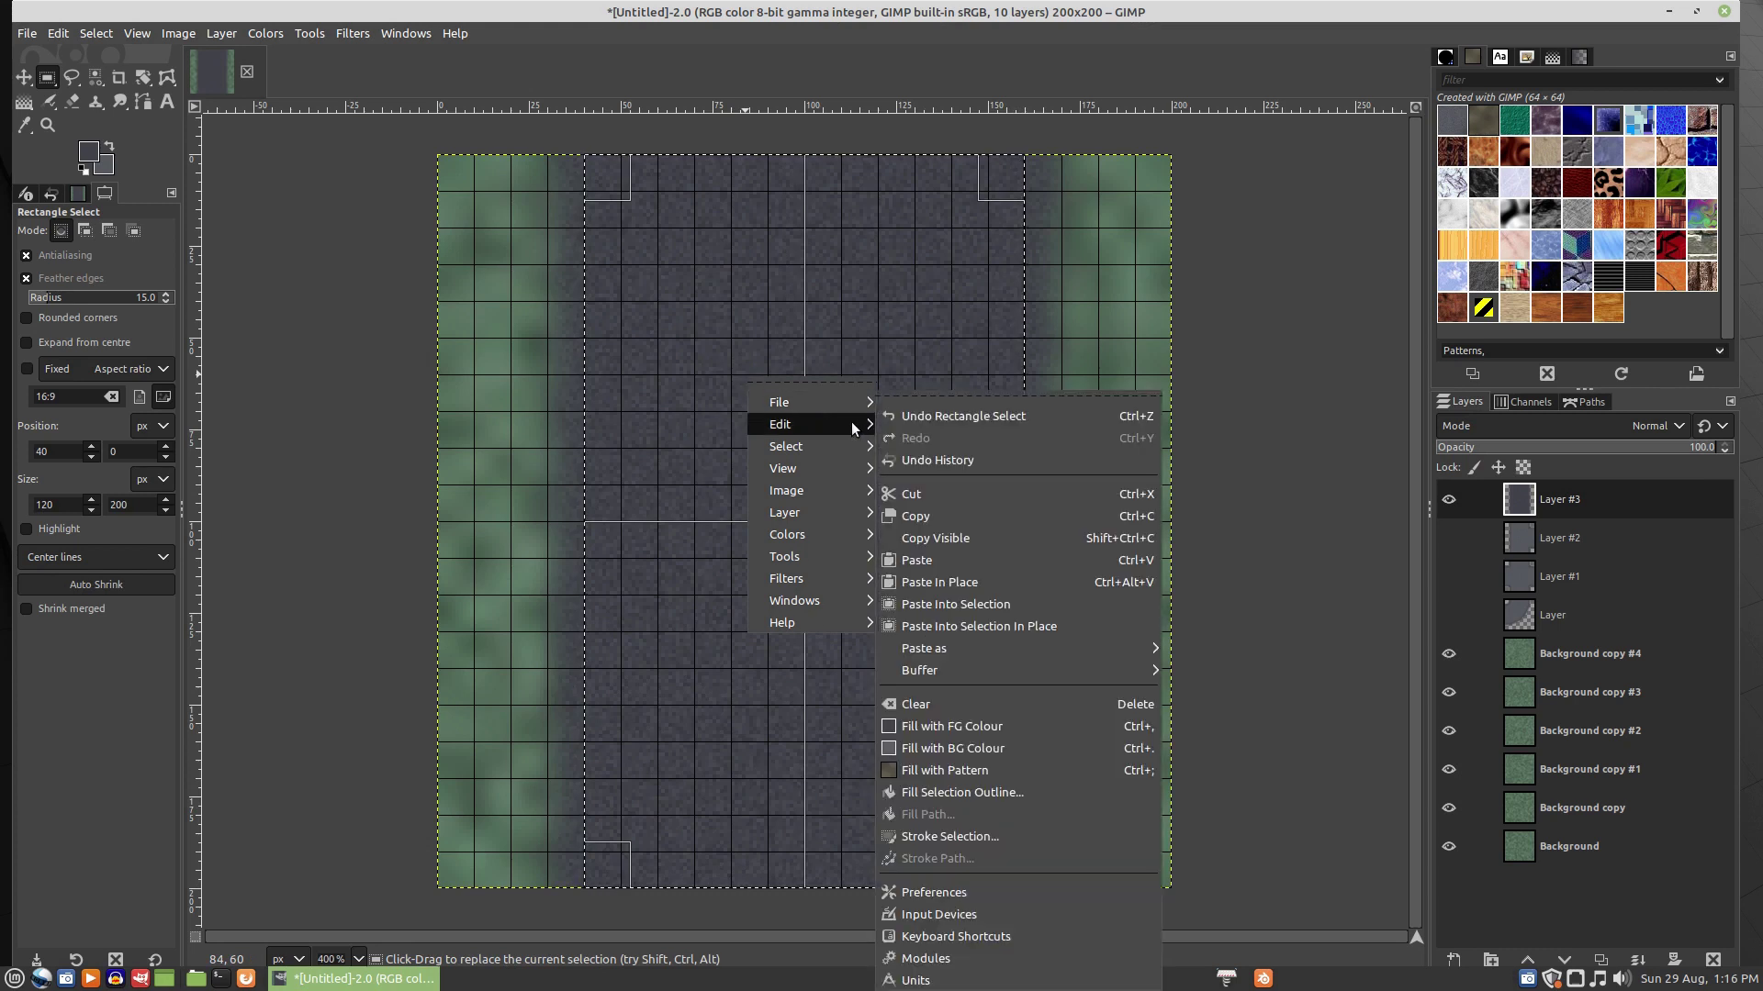
{"action": "left_click", "coordinate": [1001, 741]}
- Apply HSV Noise with the last-used settings to the lighter inner vertical band
{"action": "right_click", "coordinate": [754, 266]}
{"action": "mouse_move", "coordinate": [840, 468]}
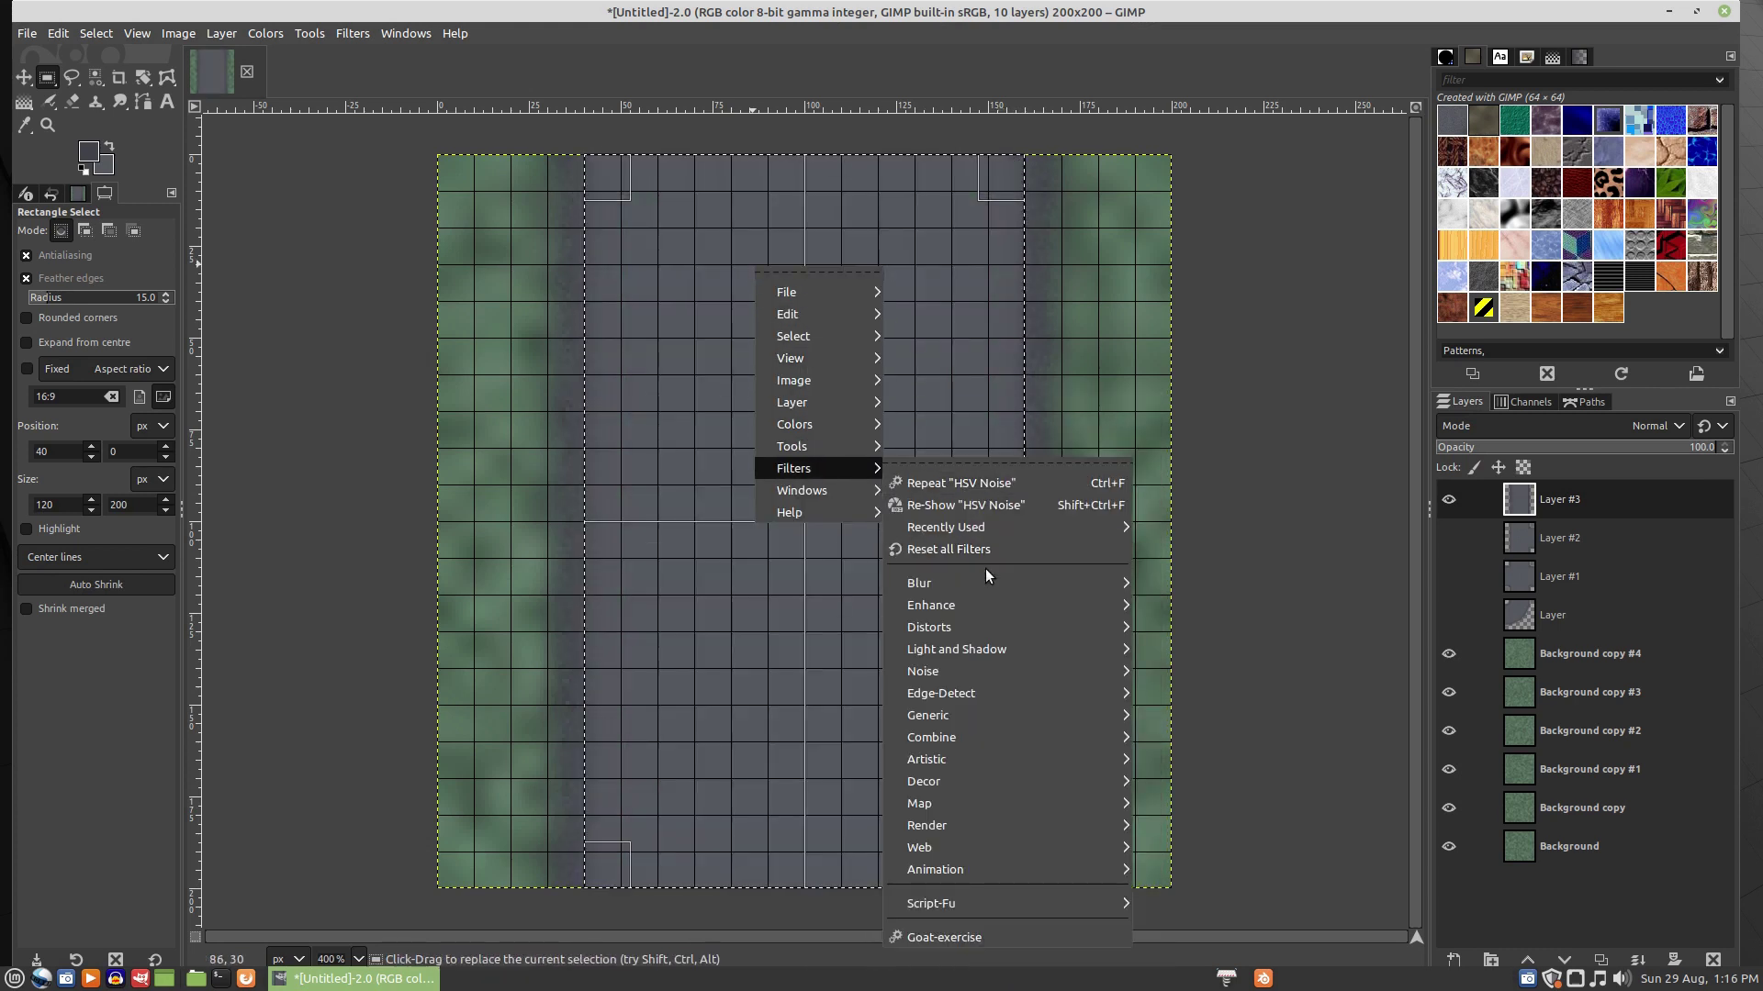
{"action": "mouse_move", "coordinate": [1005, 615]}
{"action": "mouse_move", "coordinate": [1005, 671]}
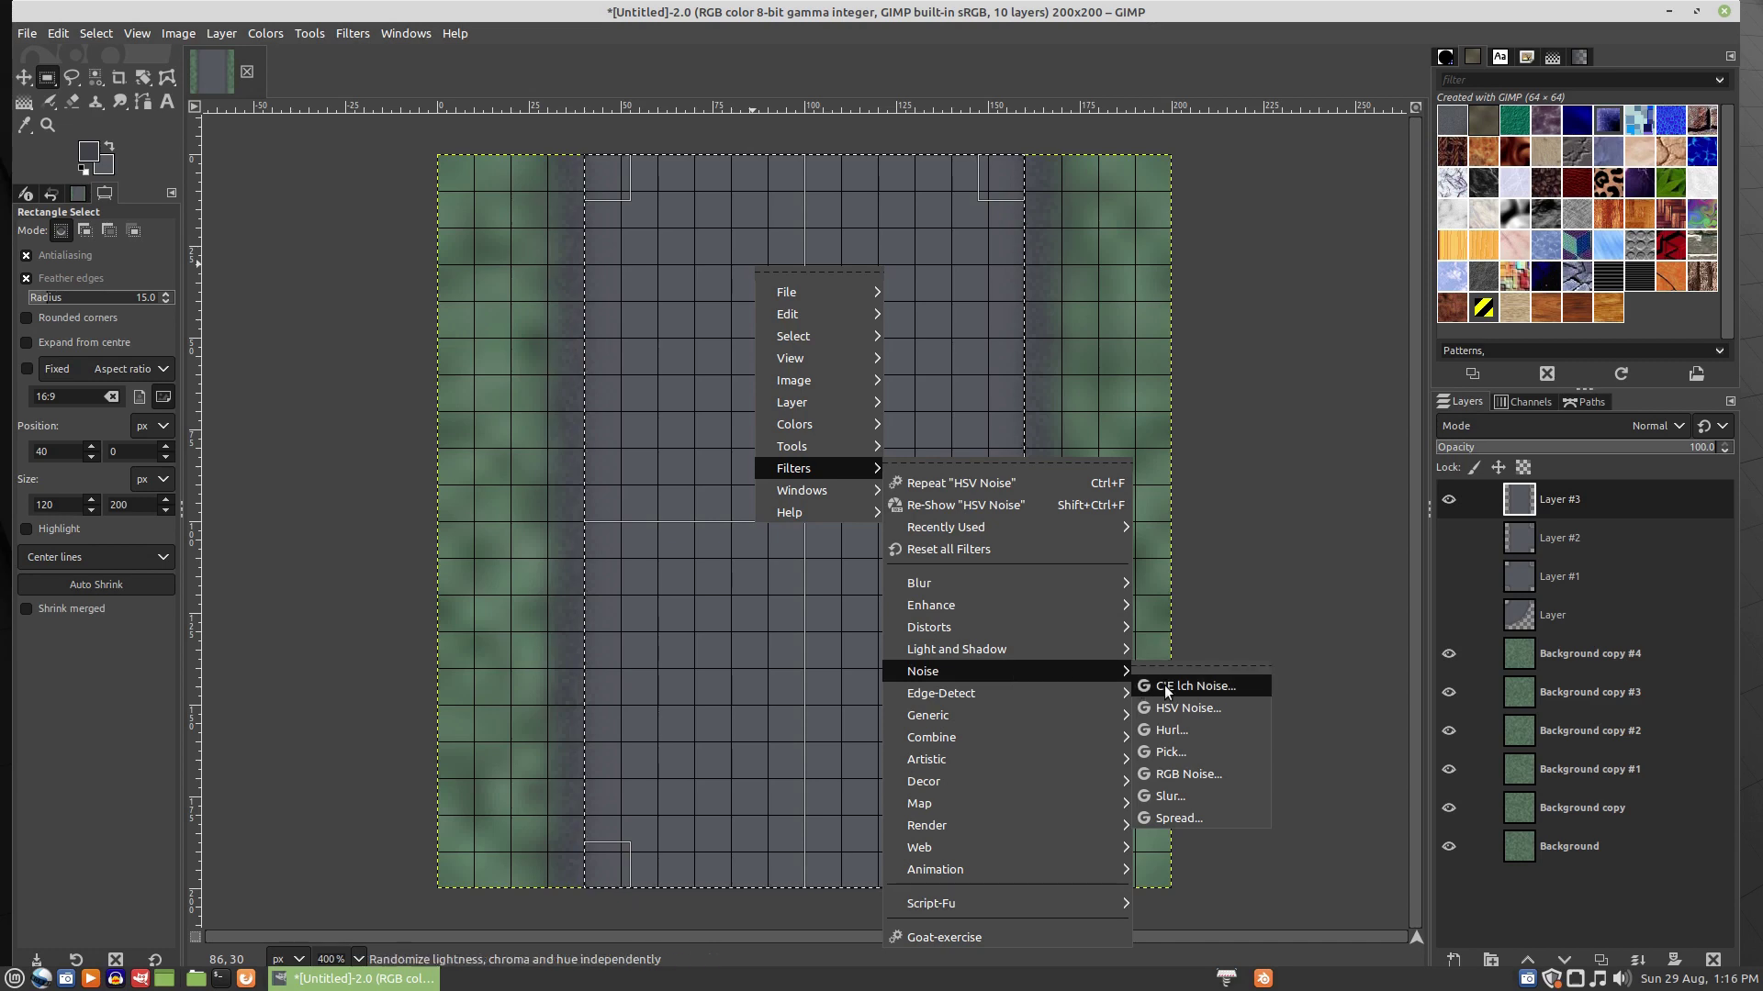
{"action": "left_click", "coordinate": [1180, 708]}
{"action": "left_click", "coordinate": [1479, 437]}
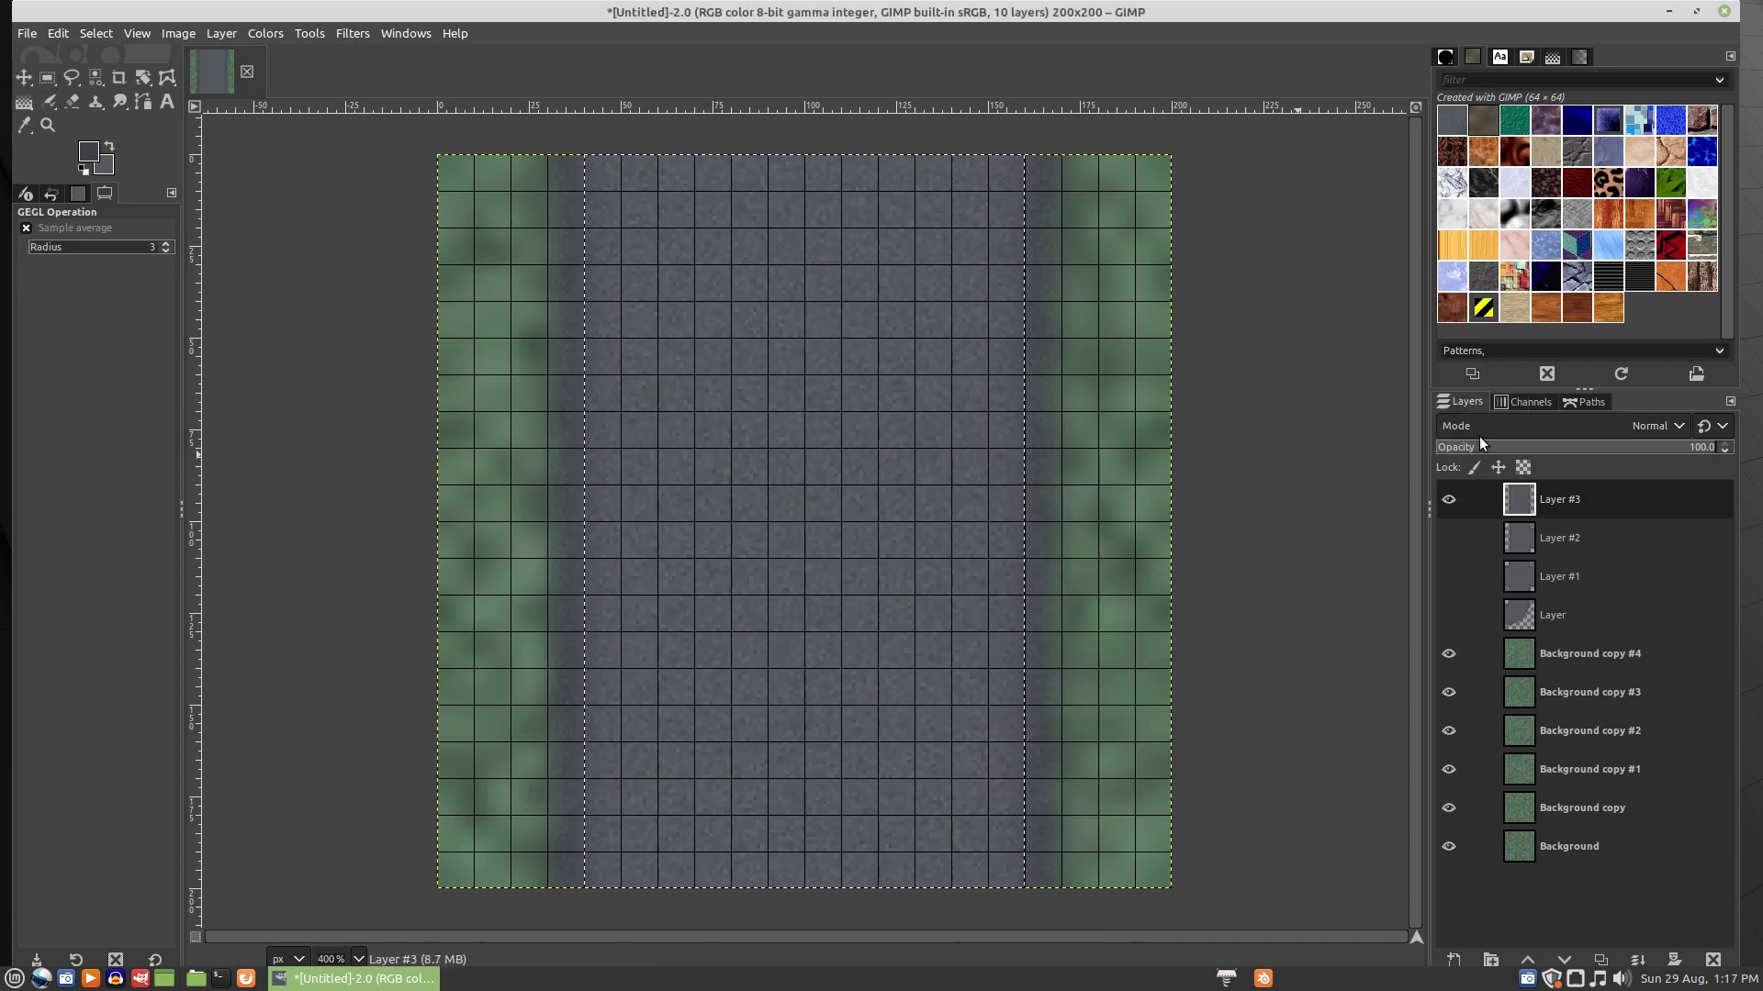
- Hide the vertical band layer and add a new transparent layer above it
{"action": "left_click", "coordinate": [1449, 499]}
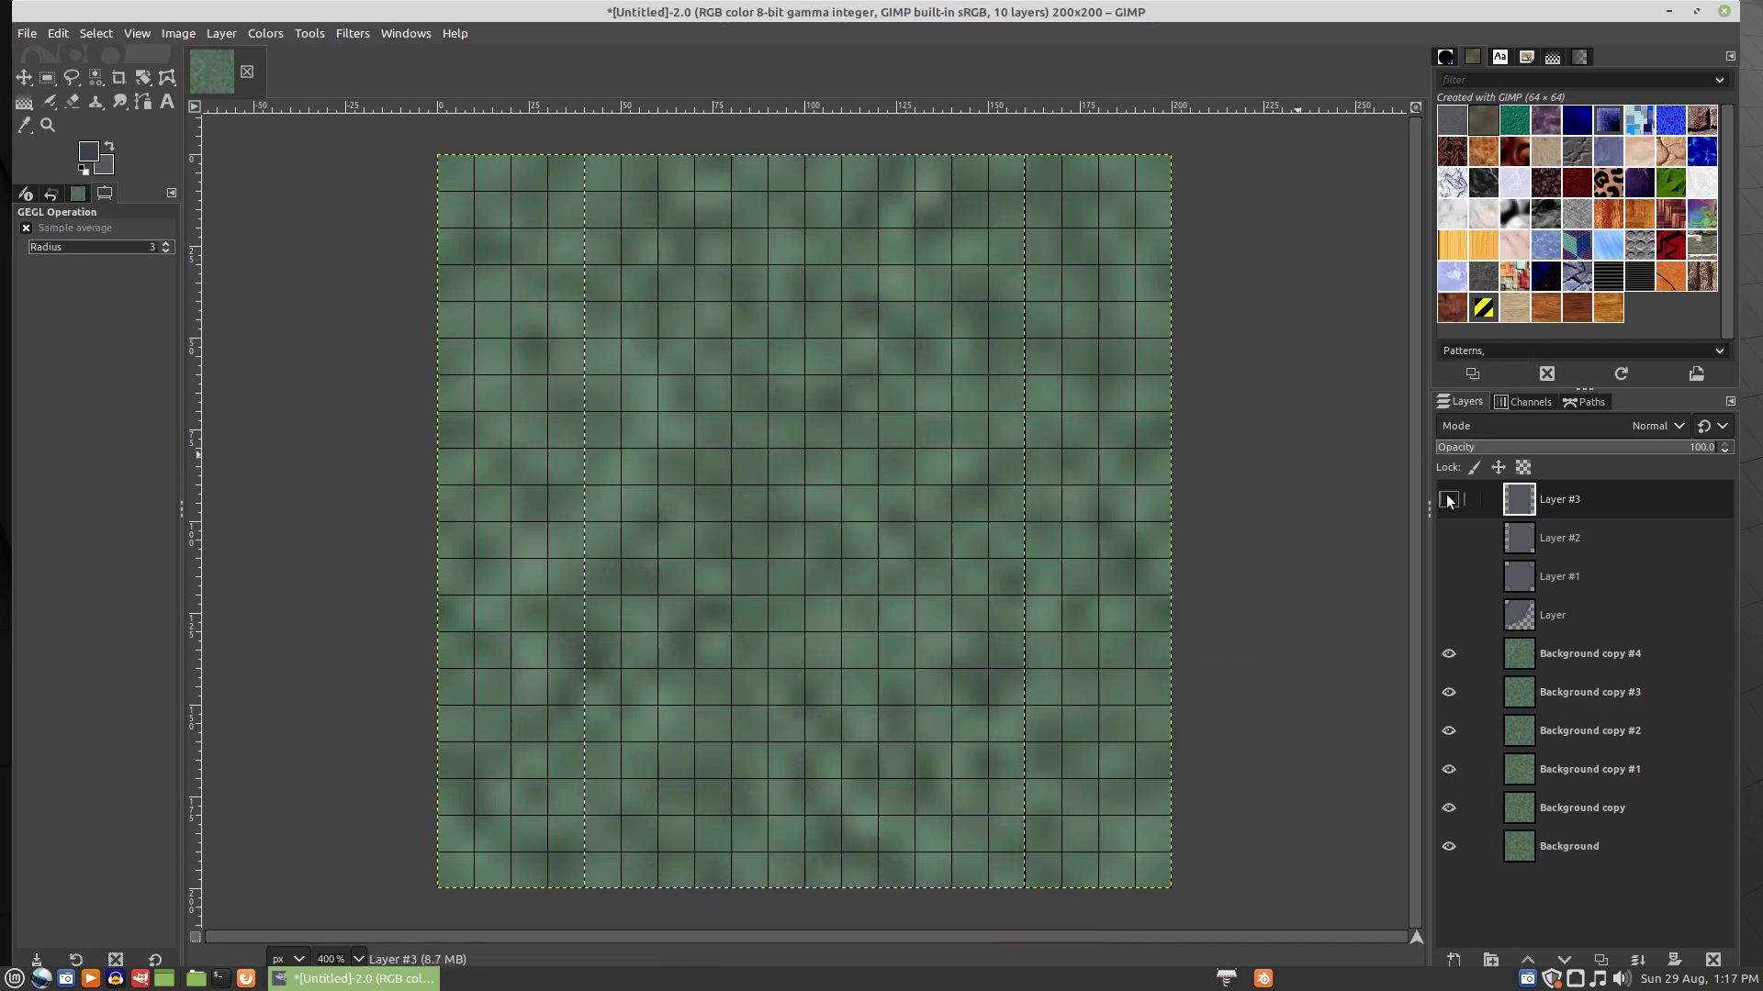
{"action": "right_click", "coordinate": [1569, 498]}
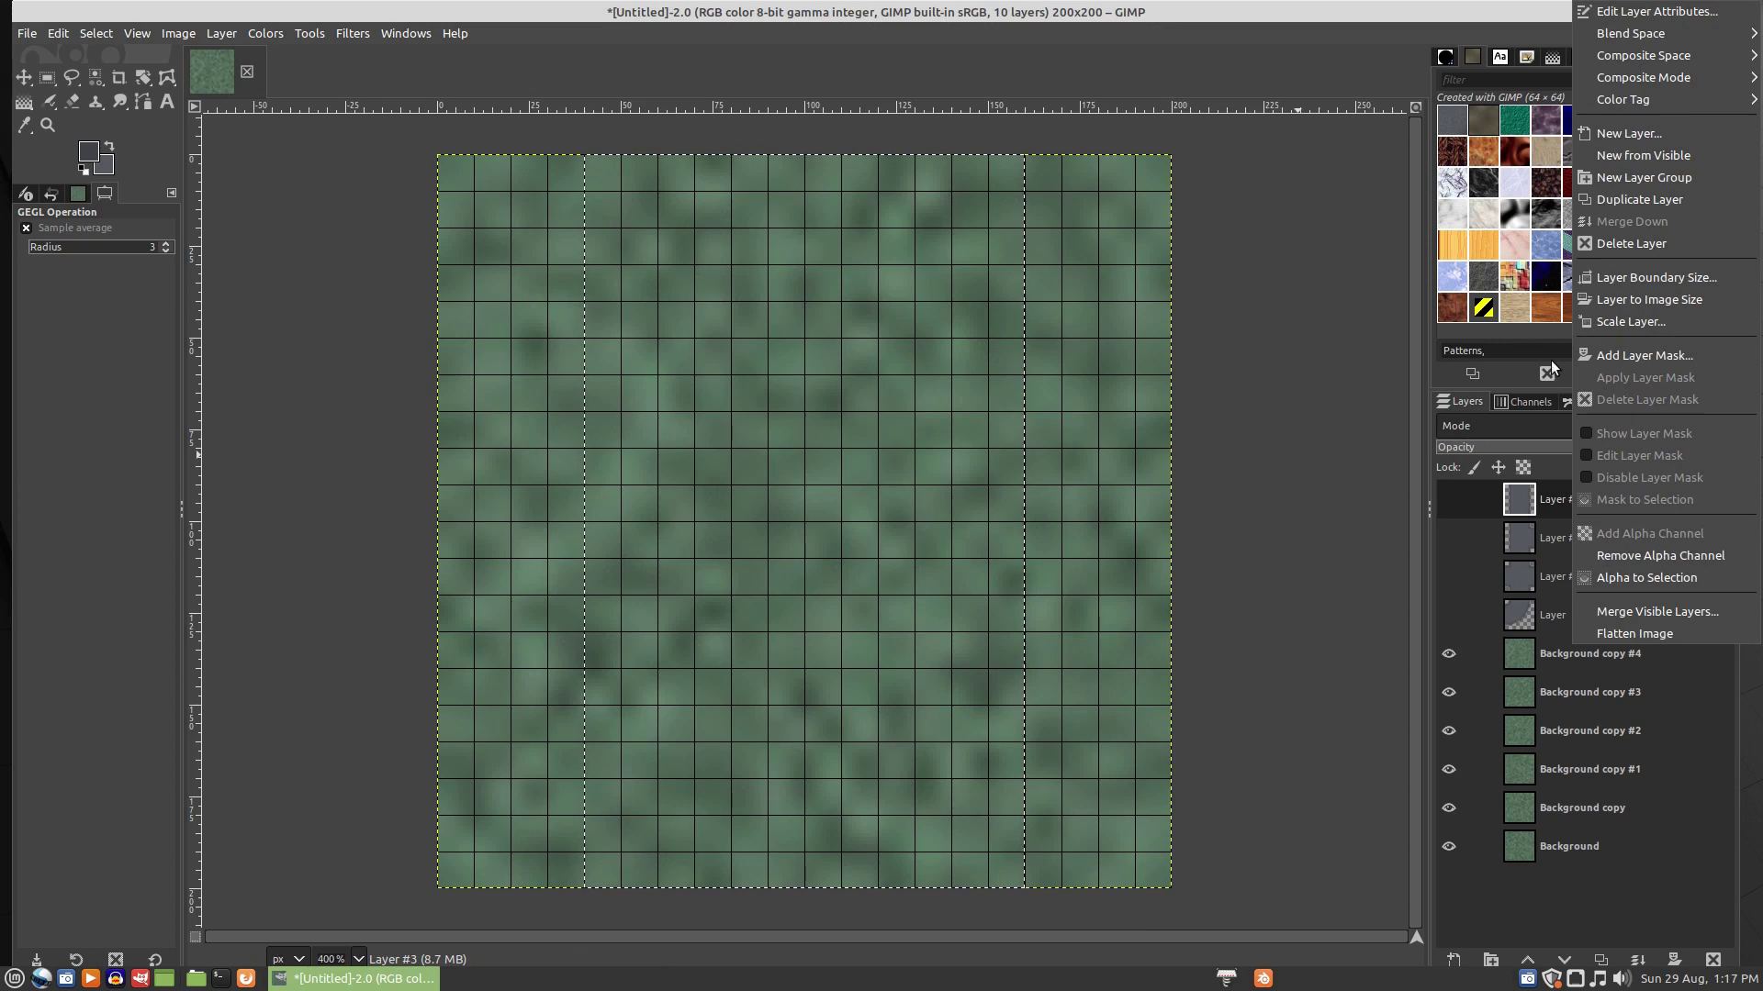
{"action": "left_click", "coordinate": [1597, 133]}
{"action": "left_click", "coordinate": [1688, 453]}
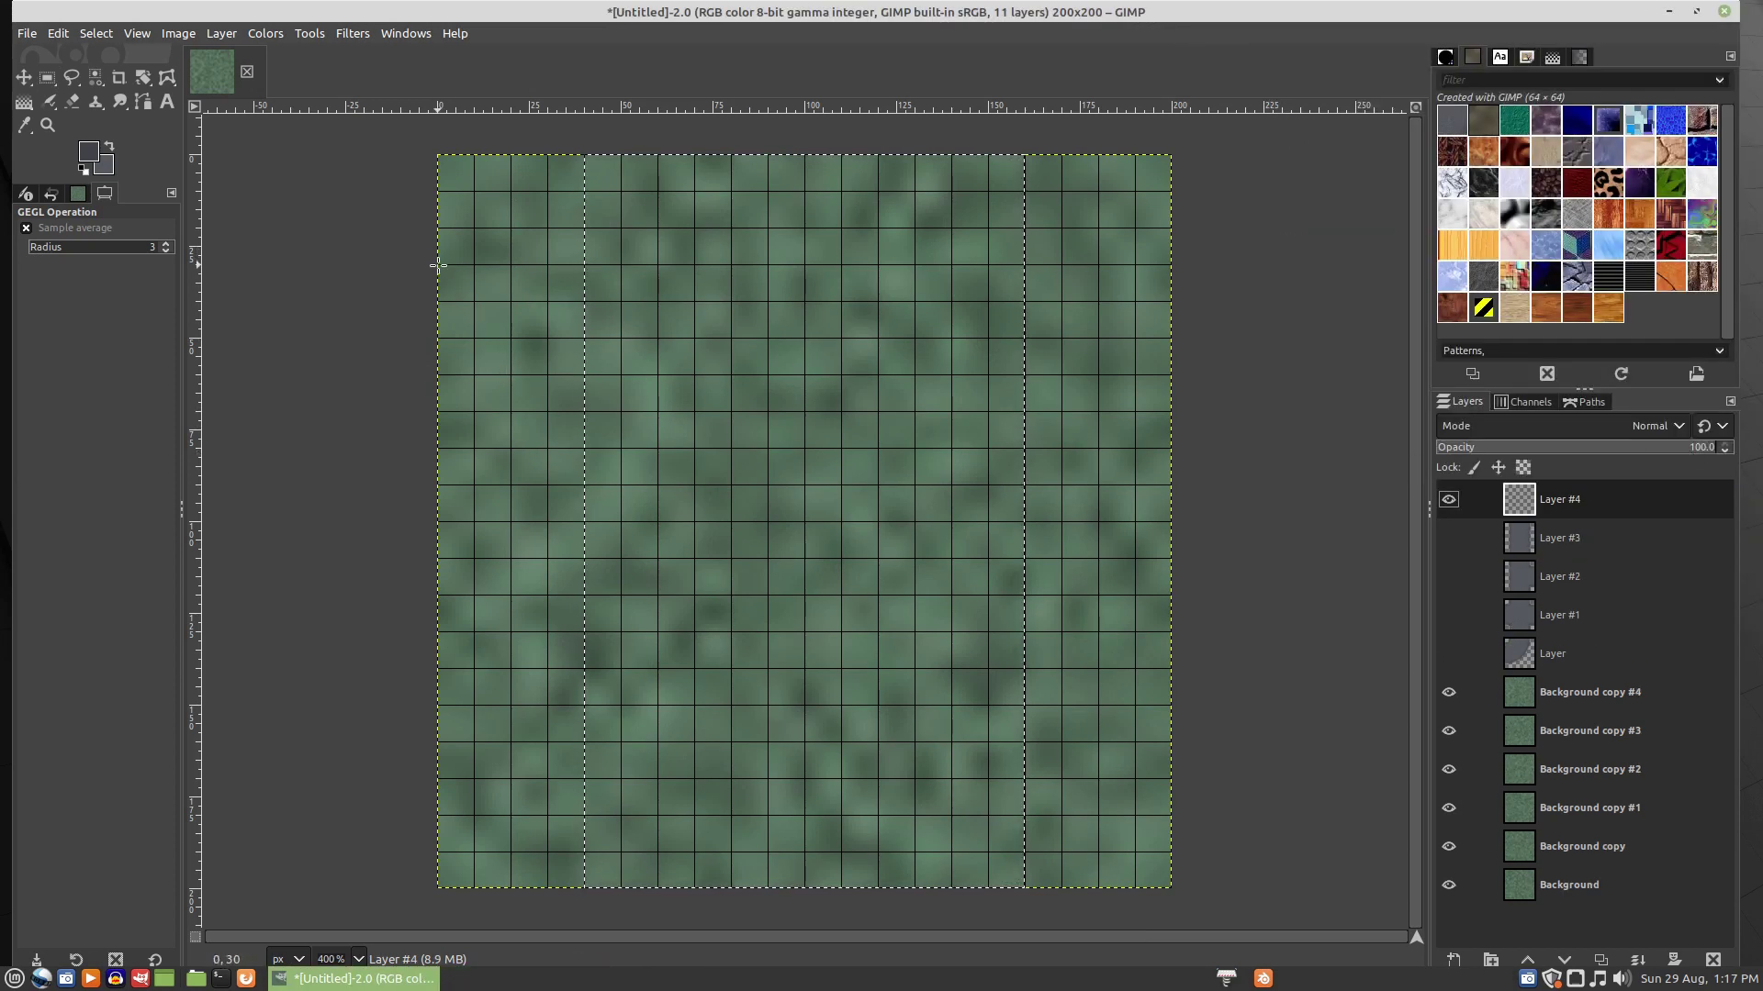
- Select a feathered 200 × 140 px horizontal band at position 0, 30 and fill it with the foreground colour
{"action": "key", "text": "r"}
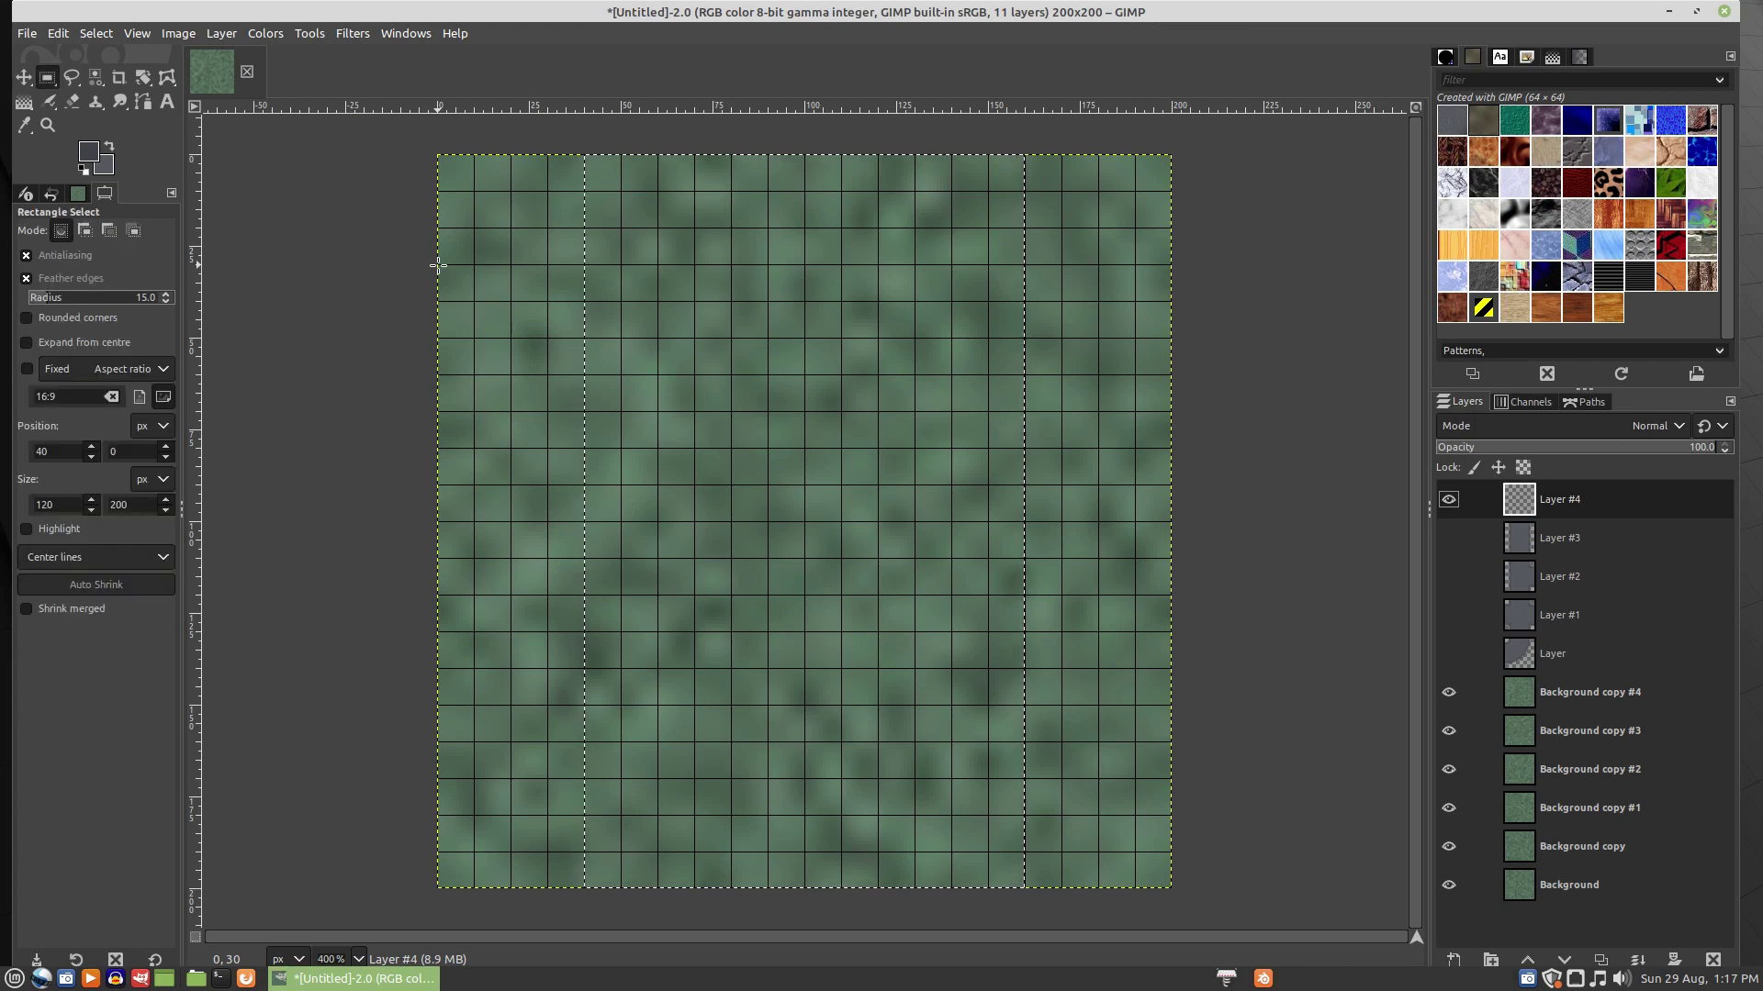
{"action": "left_click_drag", "start_coordinate": [438, 265], "coordinate": [1173, 780]}
{"action": "right_click", "coordinate": [658, 398]}
{"action": "mouse_move", "coordinate": [697, 437]}
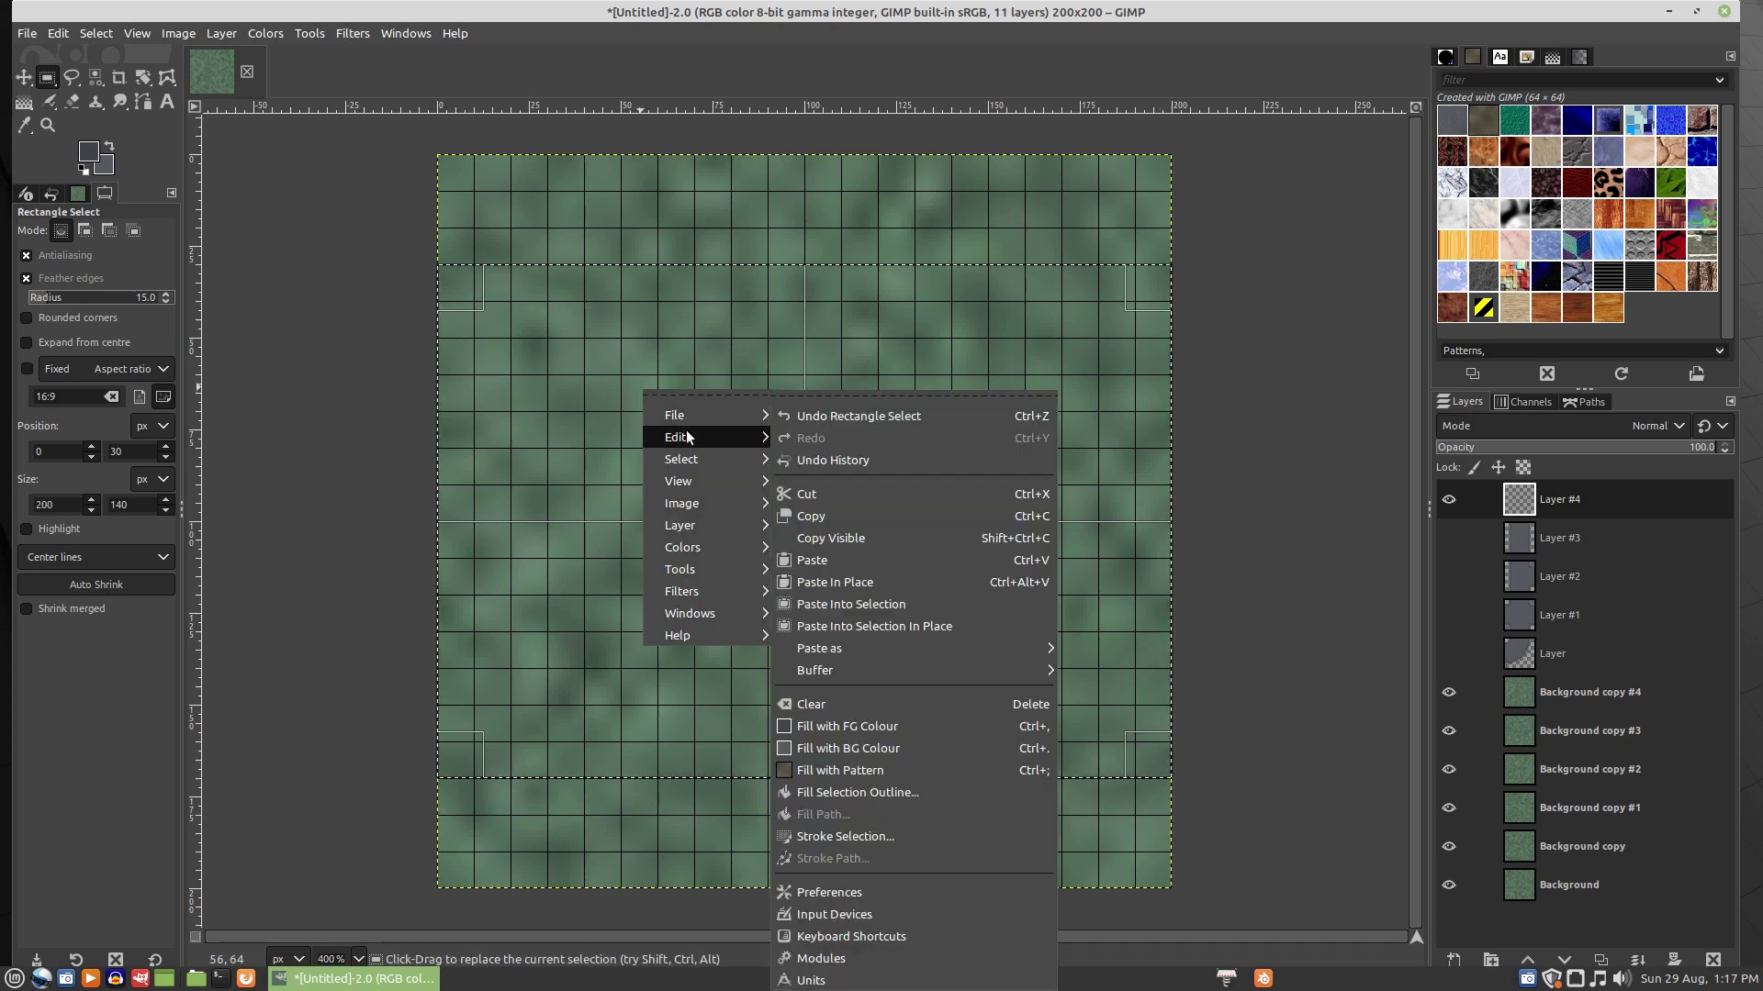
{"action": "left_click", "coordinate": [890, 729]}
- Apply HSV Noise with the last-used settings to the dark horizontal band
{"action": "right_click", "coordinate": [747, 428]}
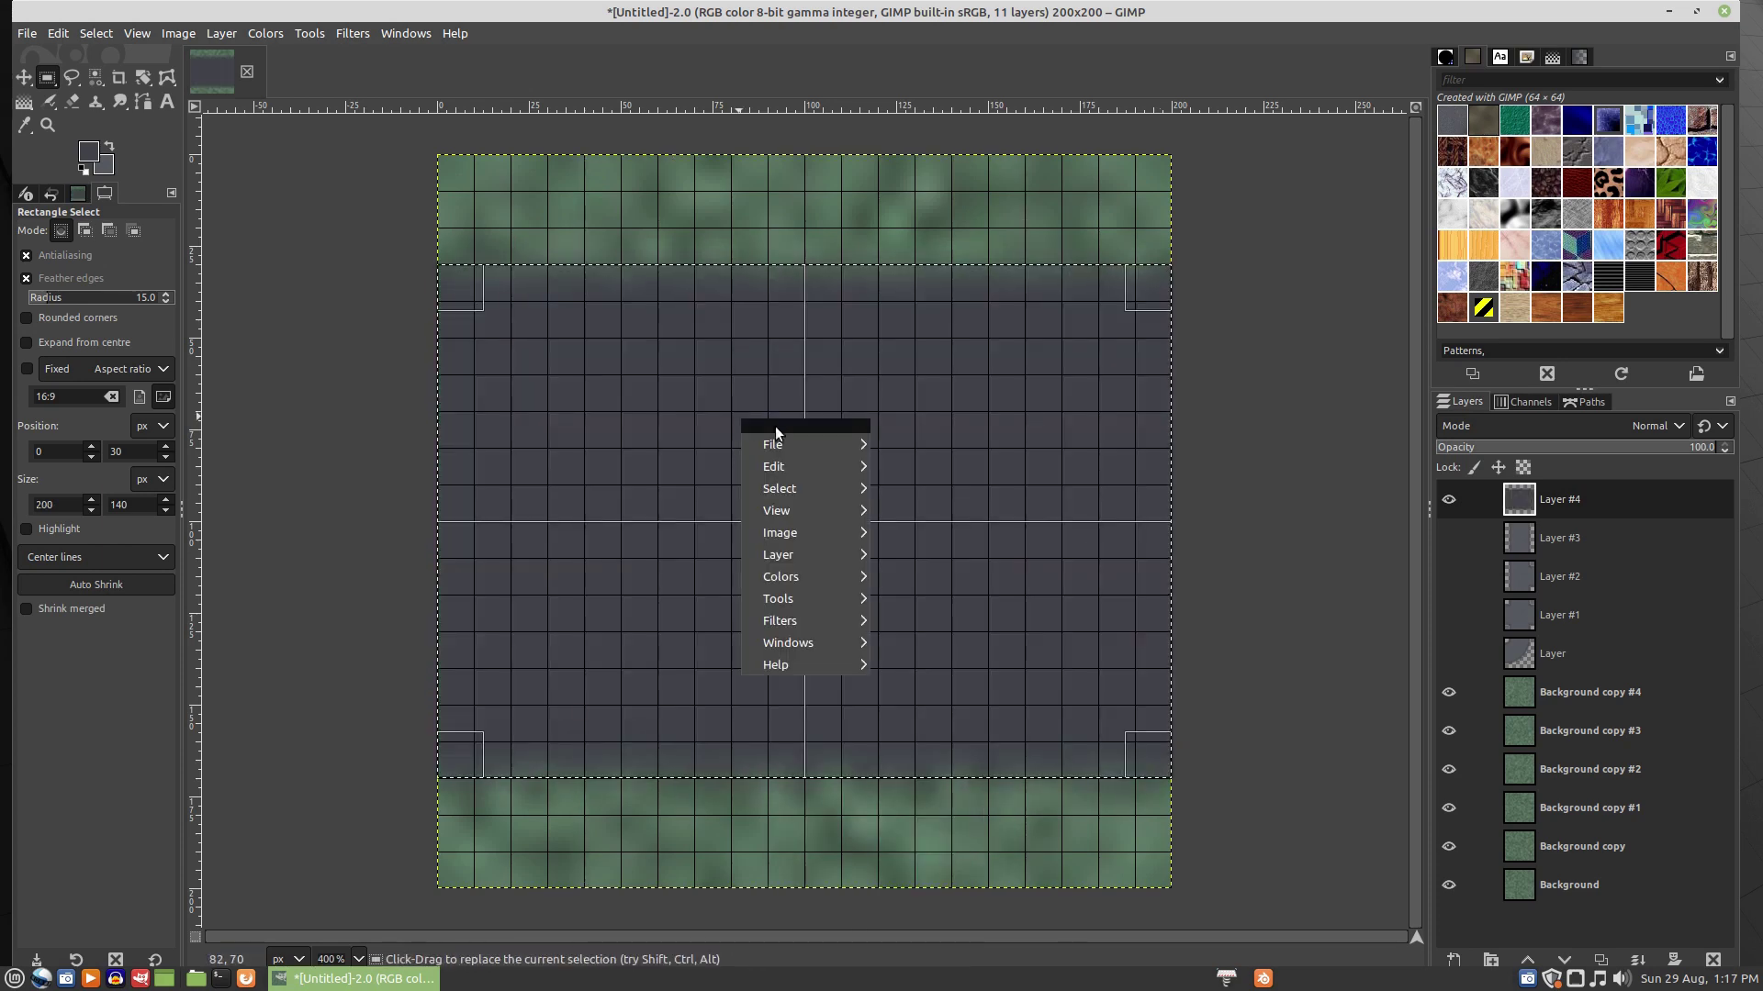
{"action": "mouse_move", "coordinate": [801, 618]}
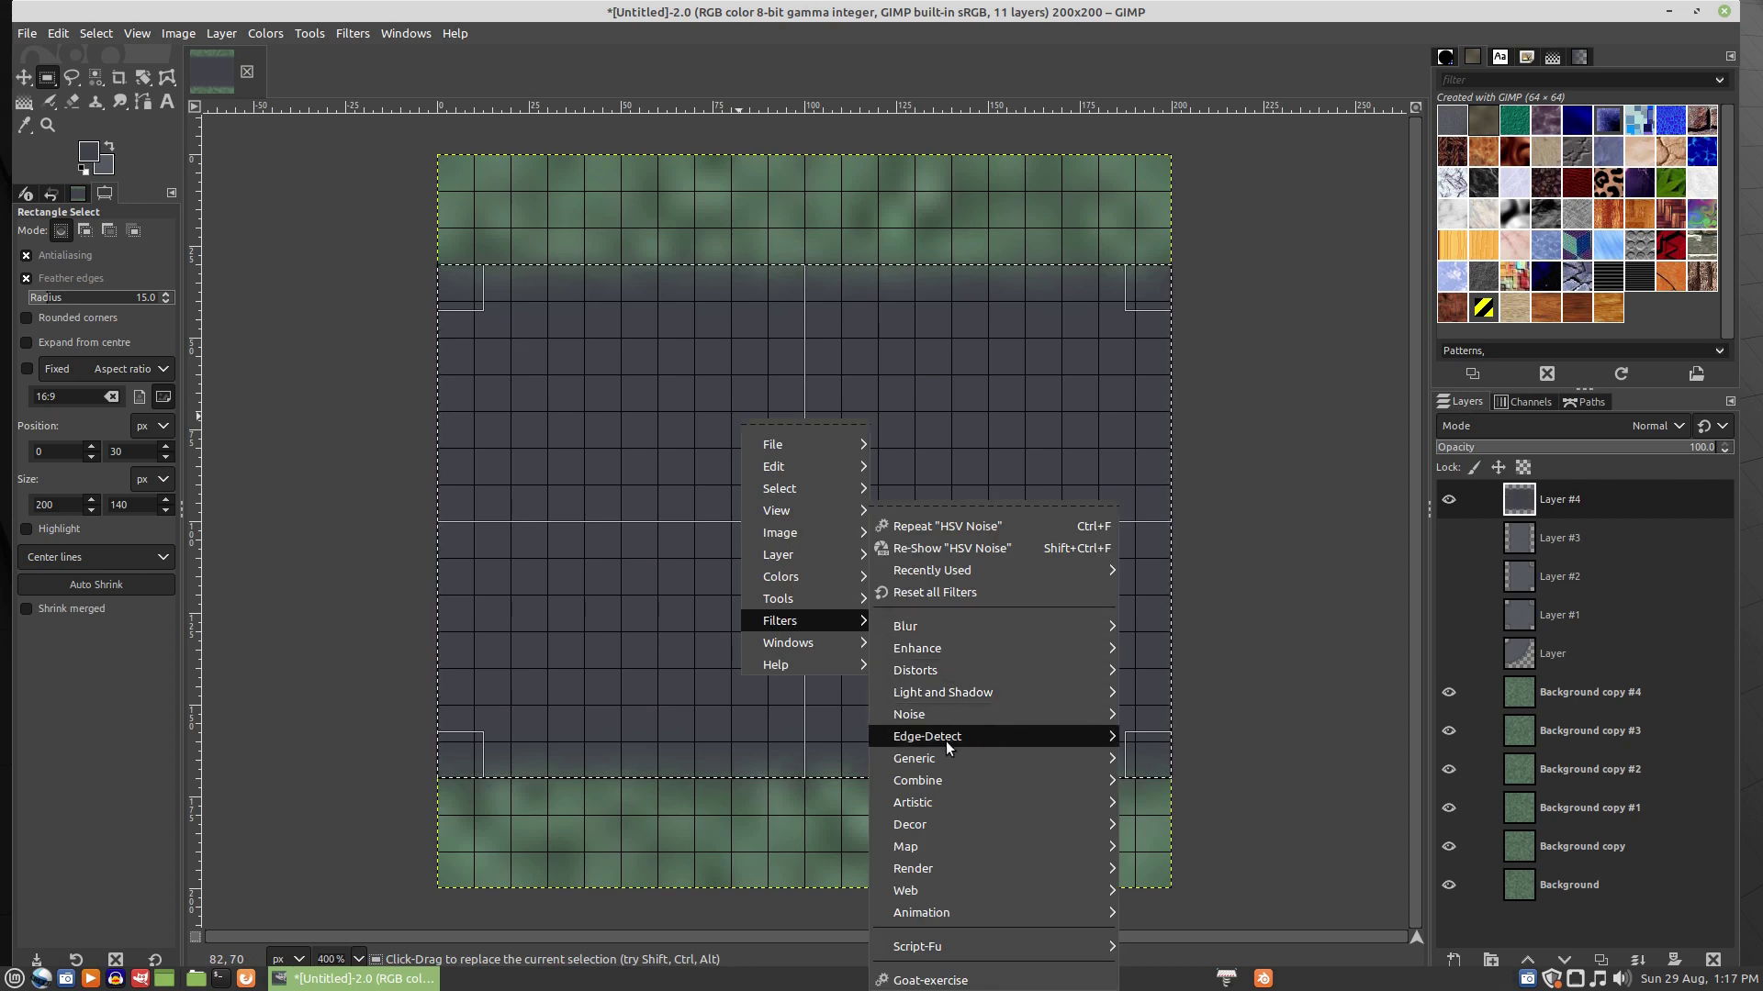
{"action": "mouse_move", "coordinate": [942, 716]}
{"action": "left_click", "coordinate": [1183, 749]}
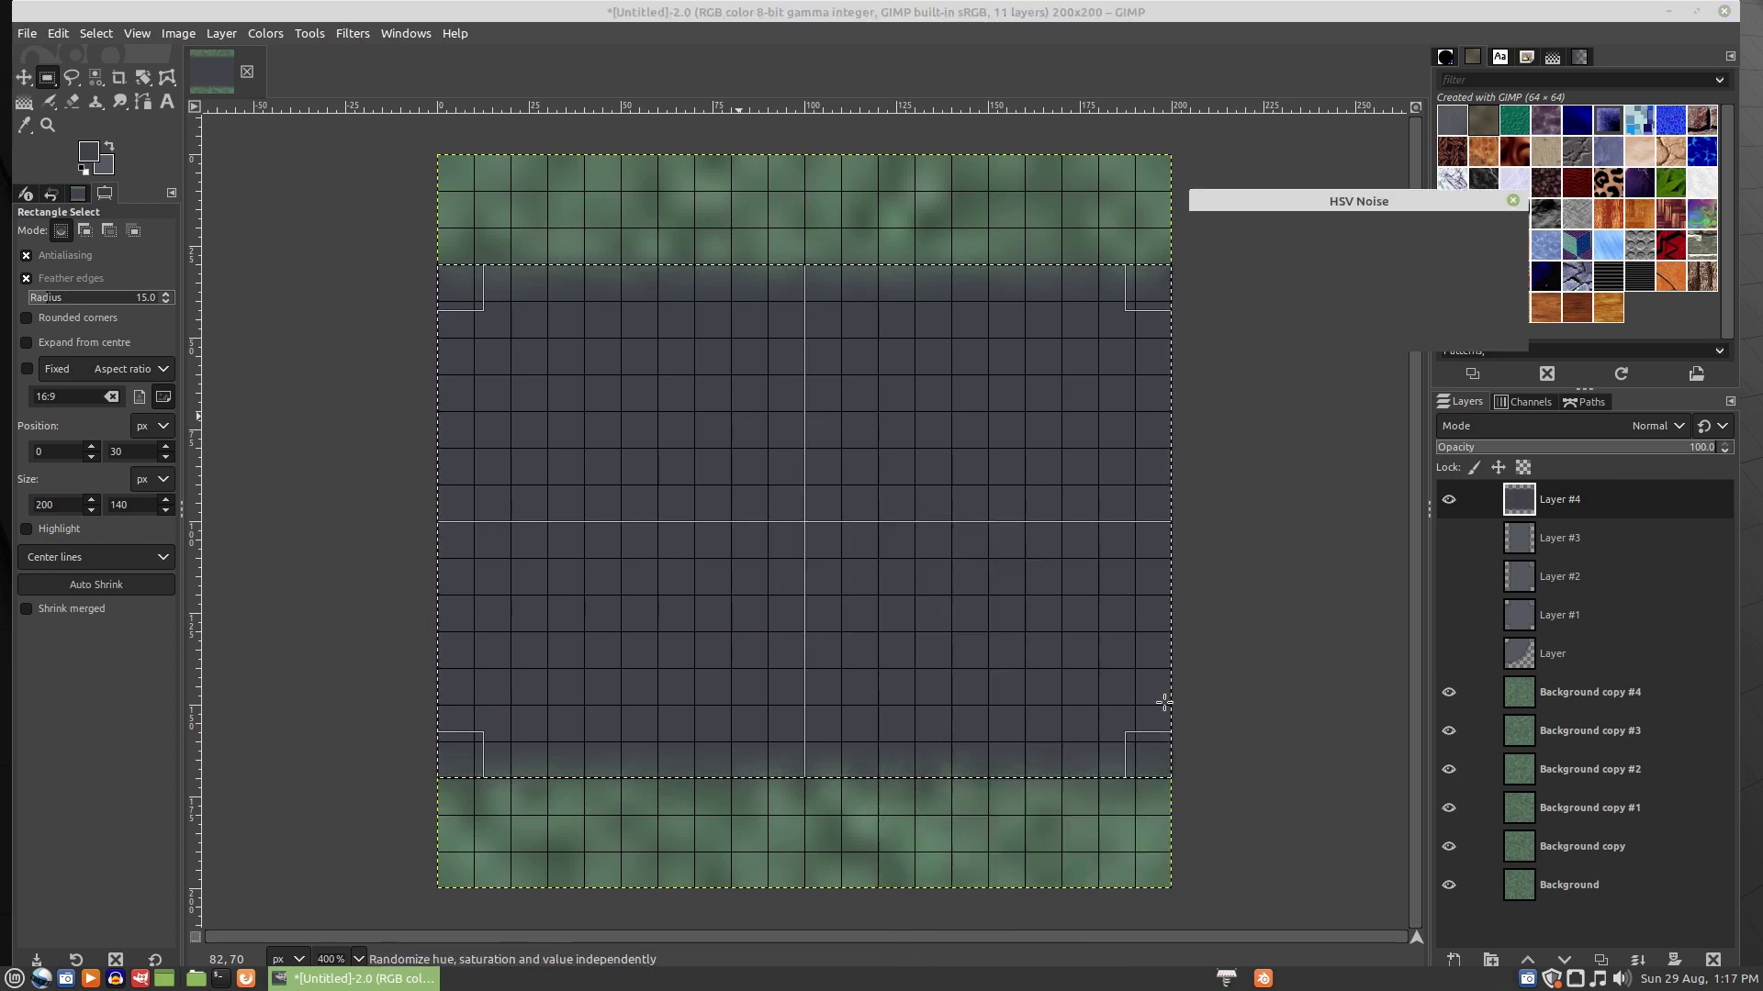
{"action": "left_click", "coordinate": [1484, 433]}
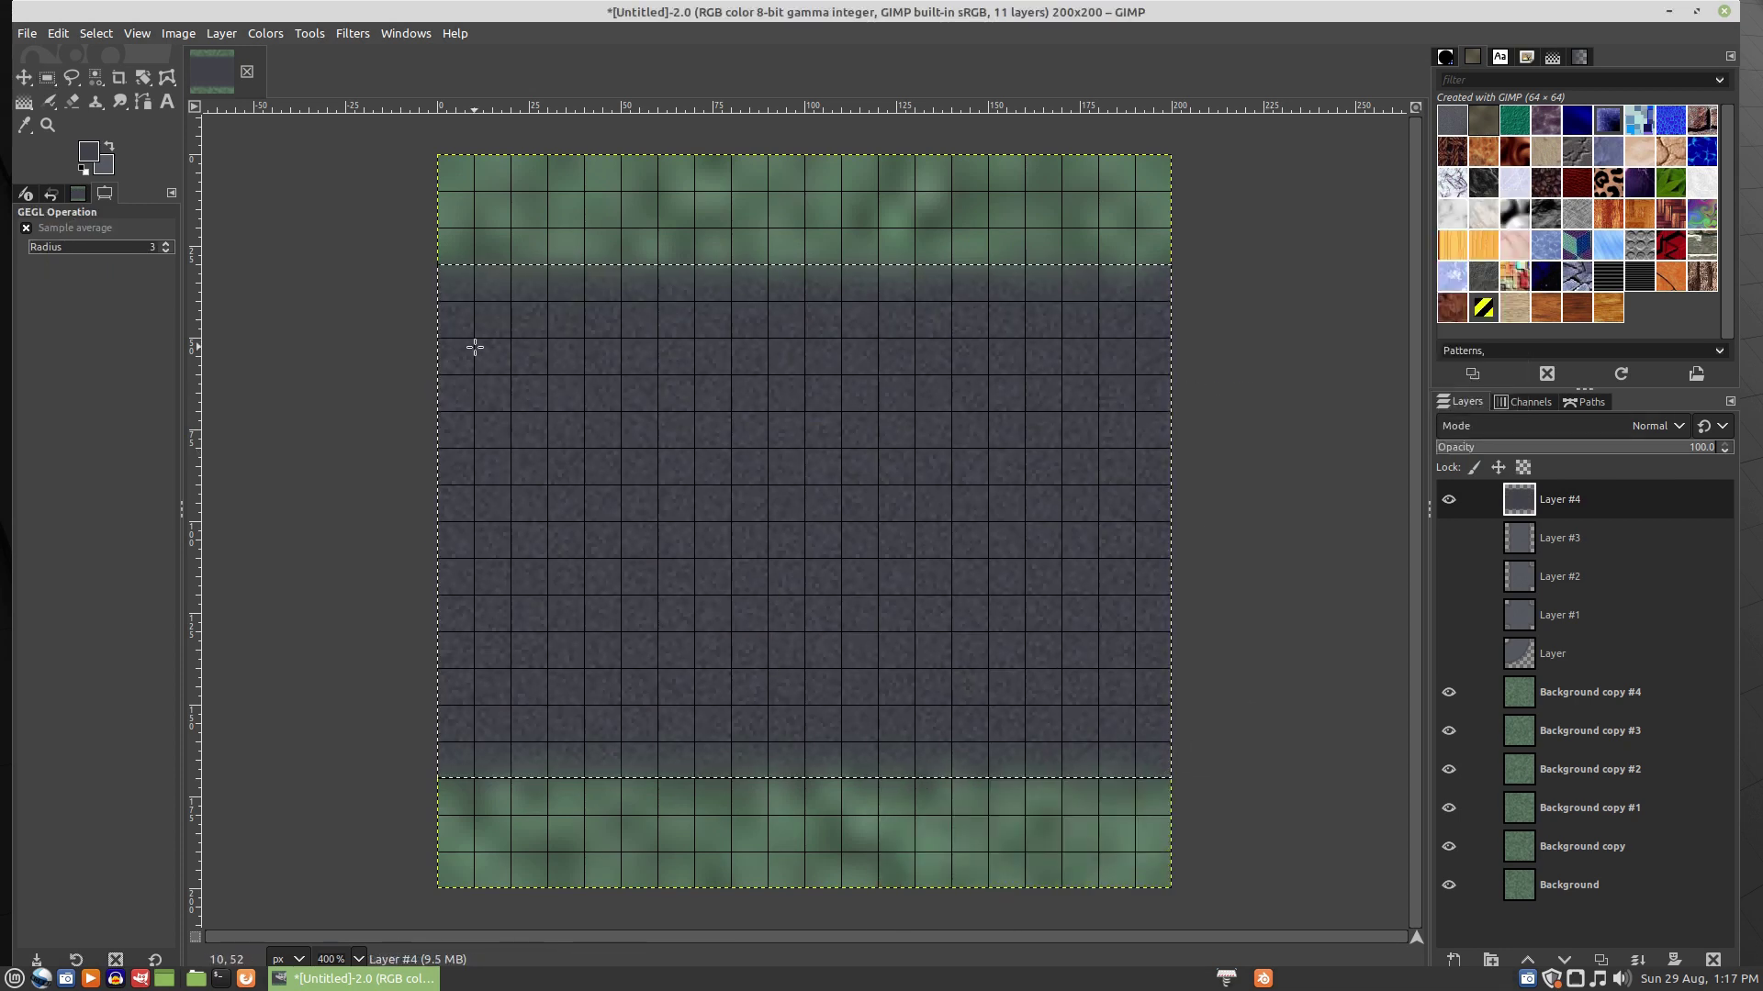
- Select a feathered 200 × 120 px area at position 0, 40 inside the horizontal band and fill it with the background colour
{"action": "key", "text": "r"}
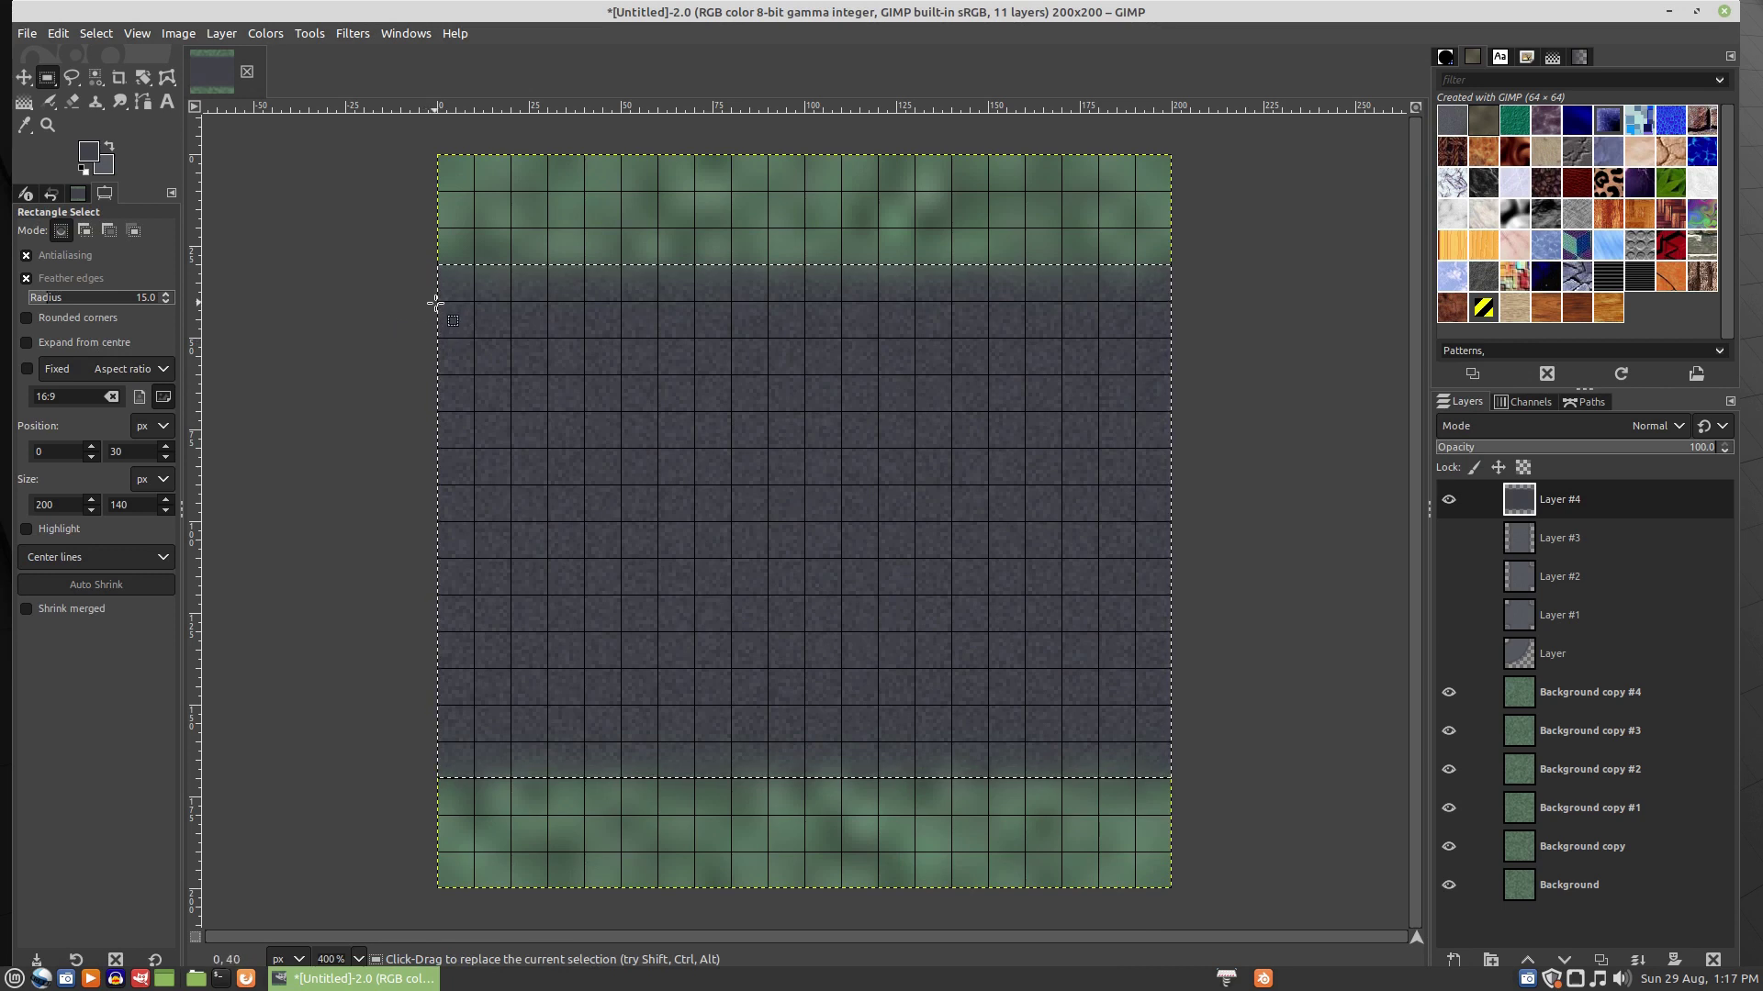
{"action": "left_click_drag", "start_coordinate": [436, 304], "coordinate": [1172, 743]}
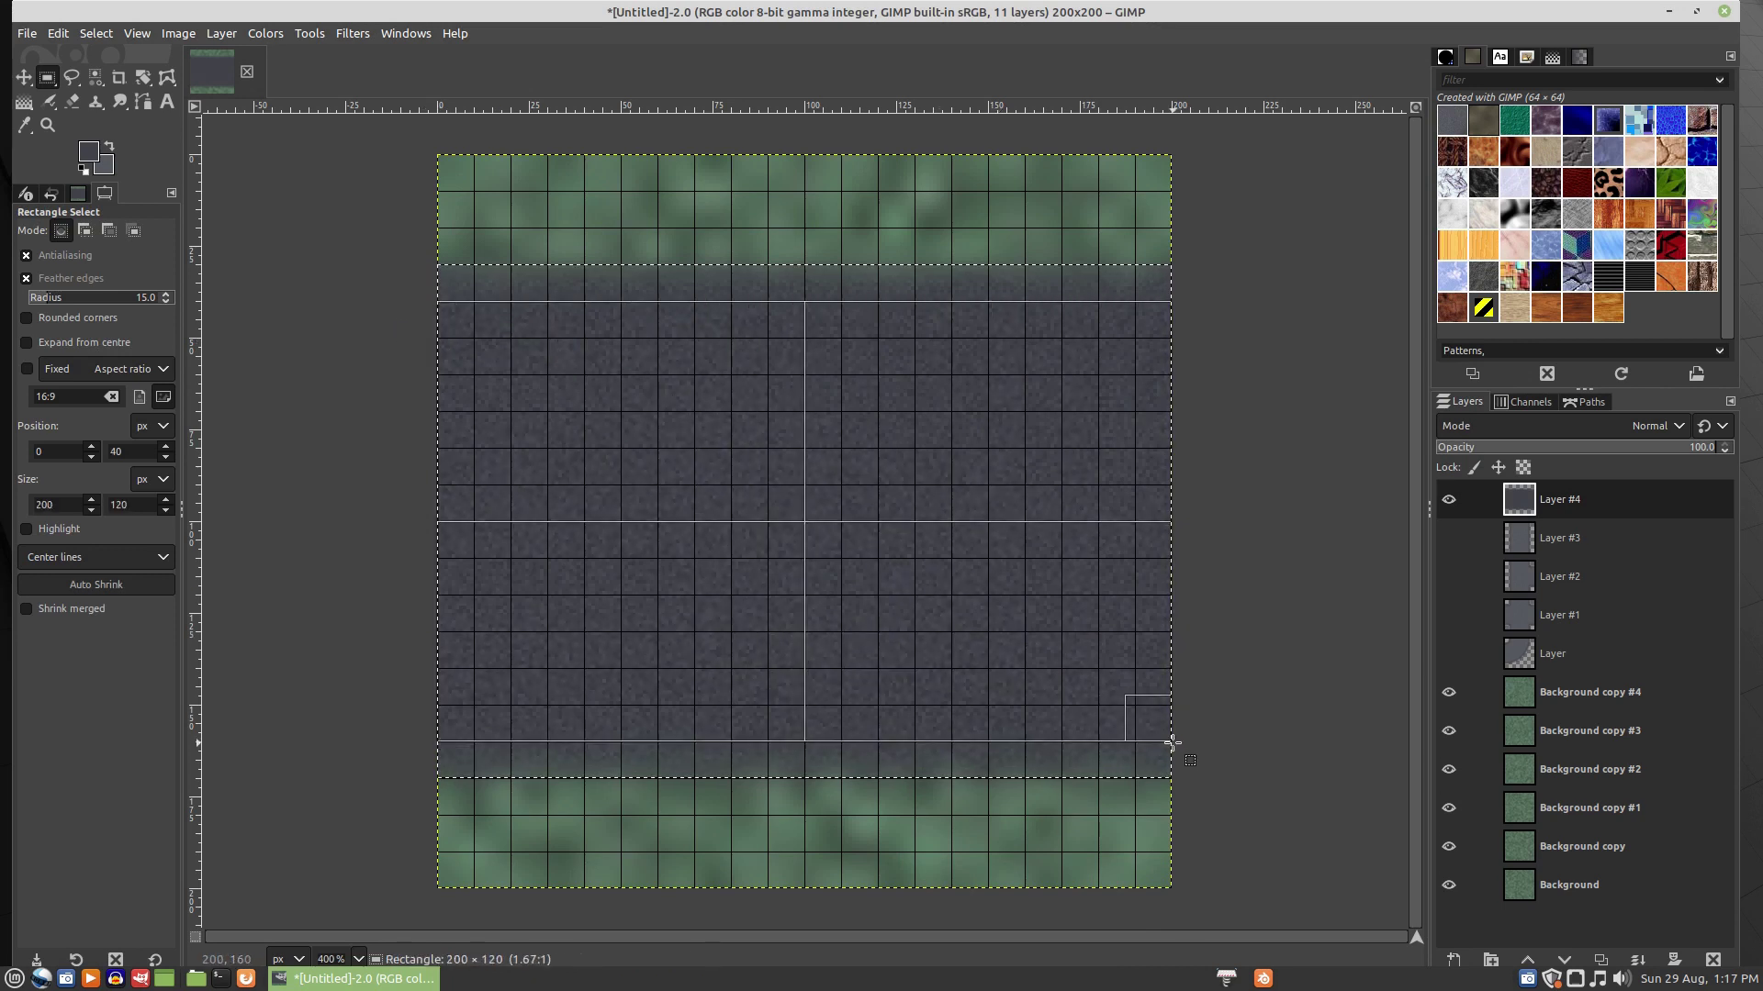
{"action": "right_click", "coordinate": [717, 388]}
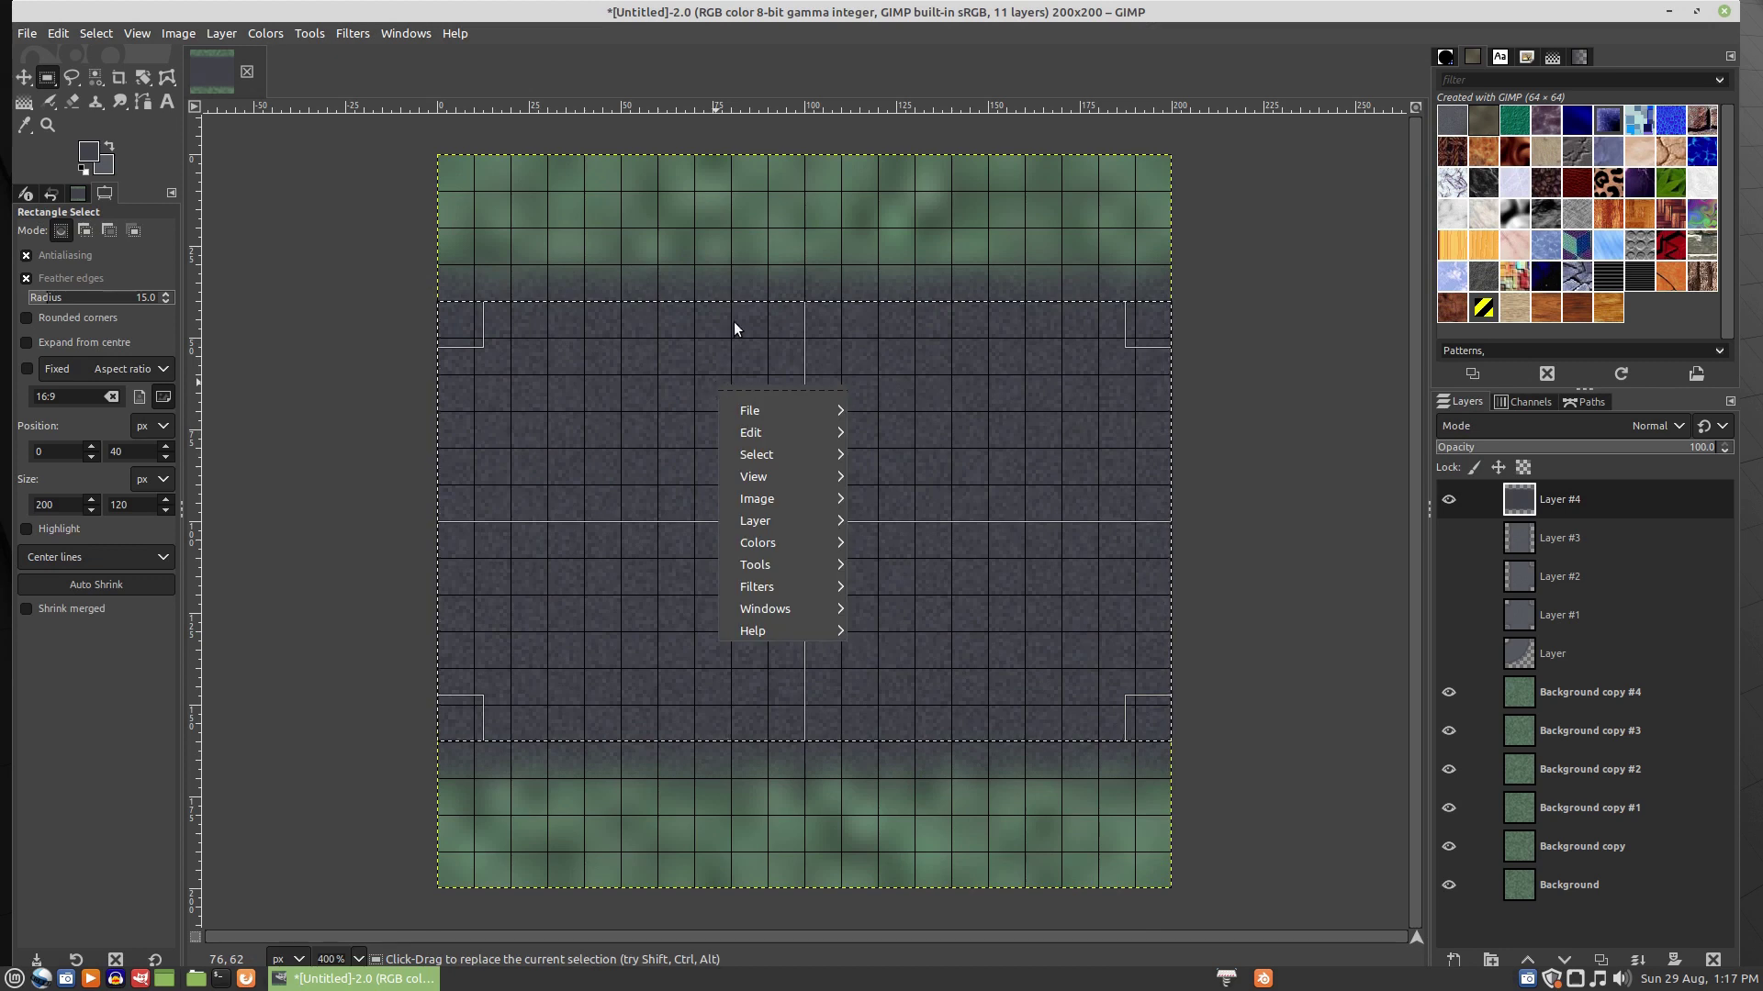
{"action": "mouse_move", "coordinate": [790, 439]}
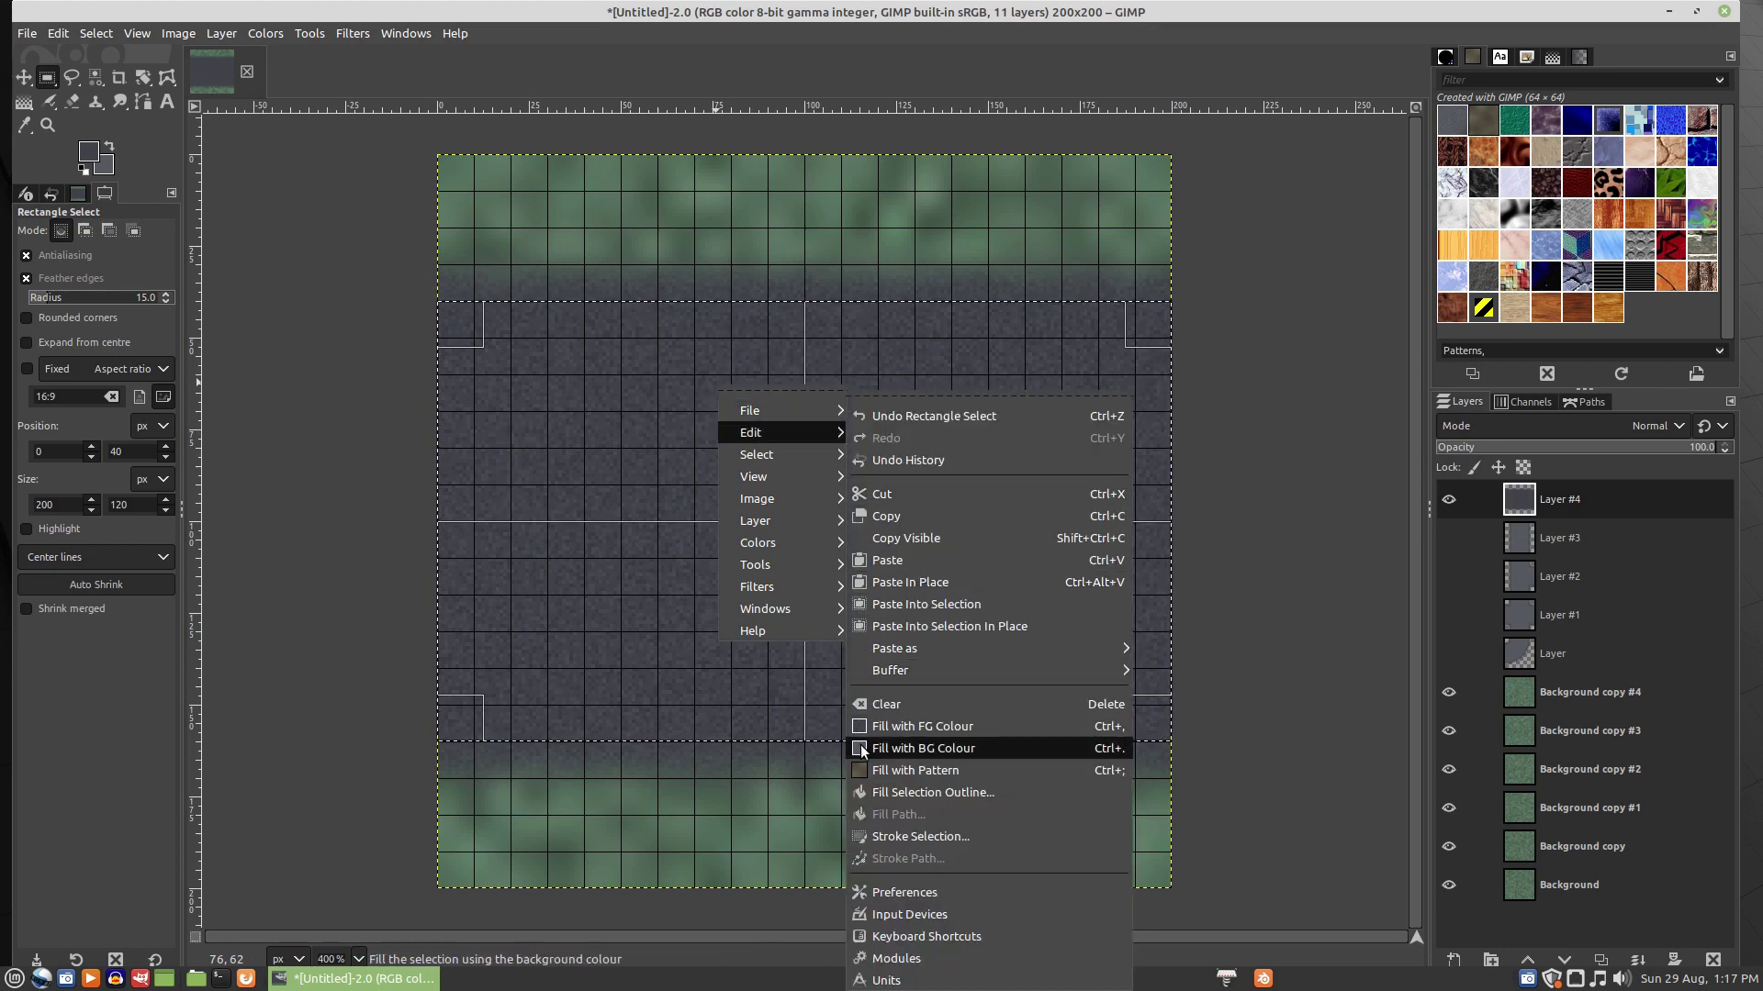
{"action": "left_click", "coordinate": [918, 753]}
- Apply HSV Noise to the lighter inner horizontal band with dulling 2, hue 3.00, saturation 0.040 and value 0.040
{"action": "right_click", "coordinate": [698, 444]}
{"action": "mouse_move", "coordinate": [789, 645]}
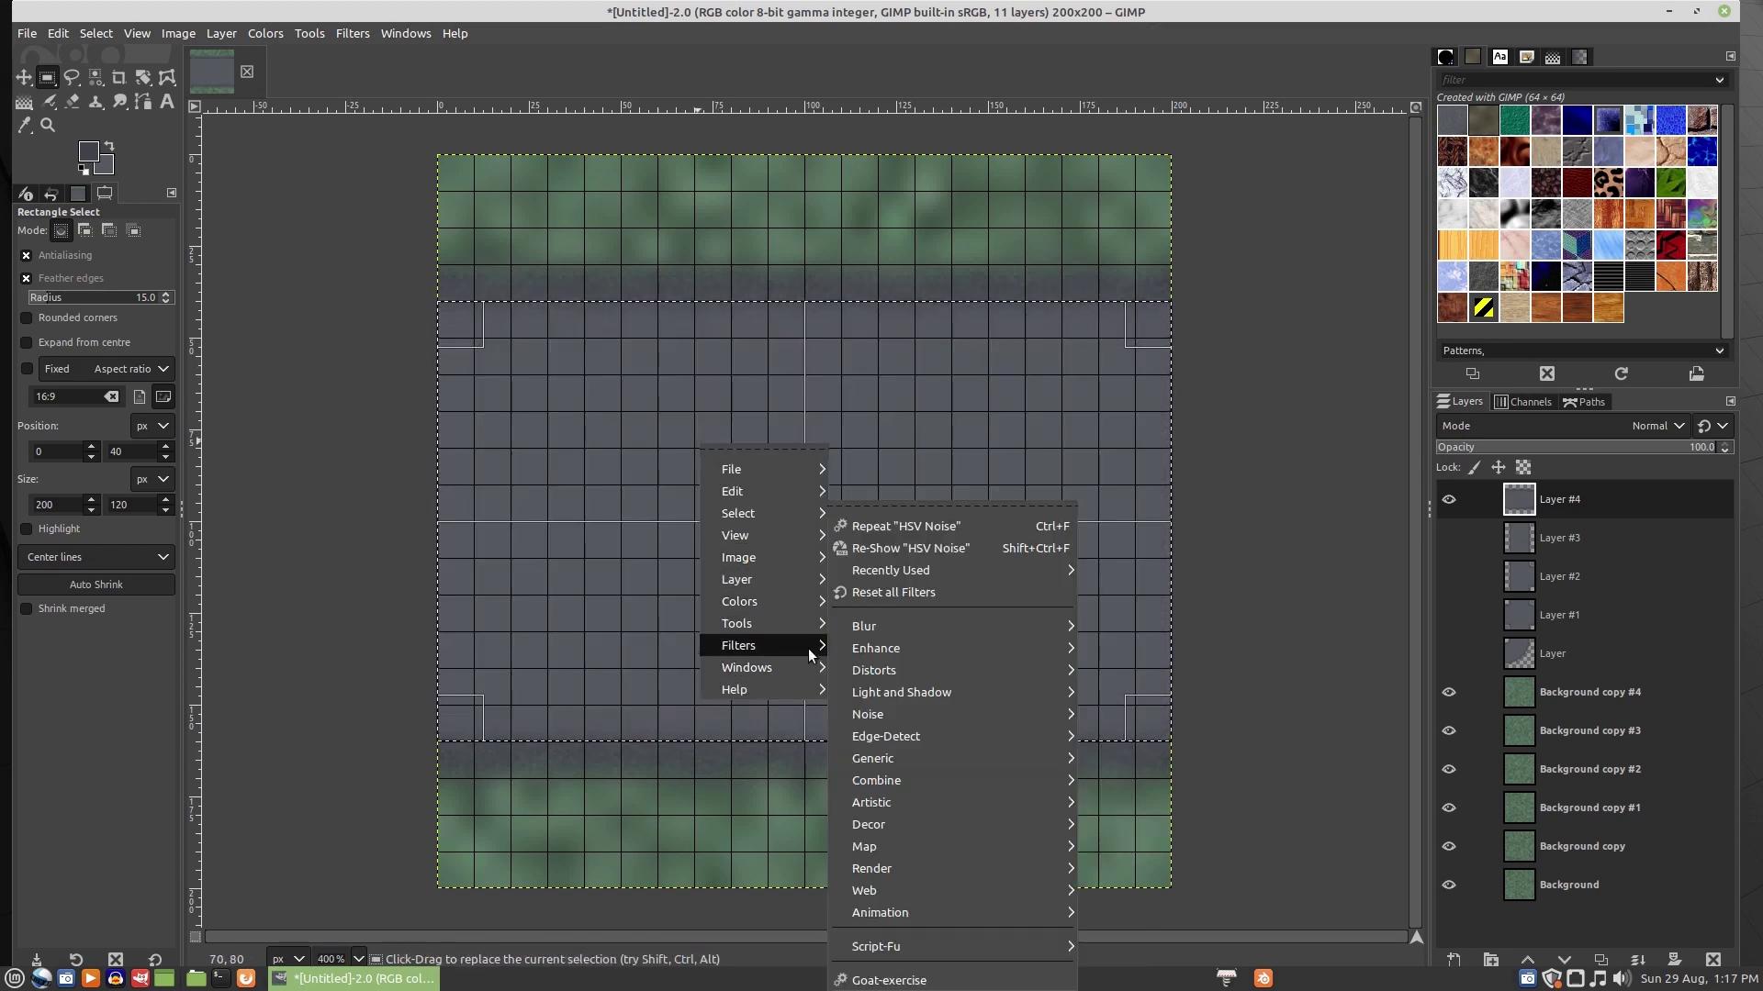
{"action": "mouse_move", "coordinate": [912, 716]}
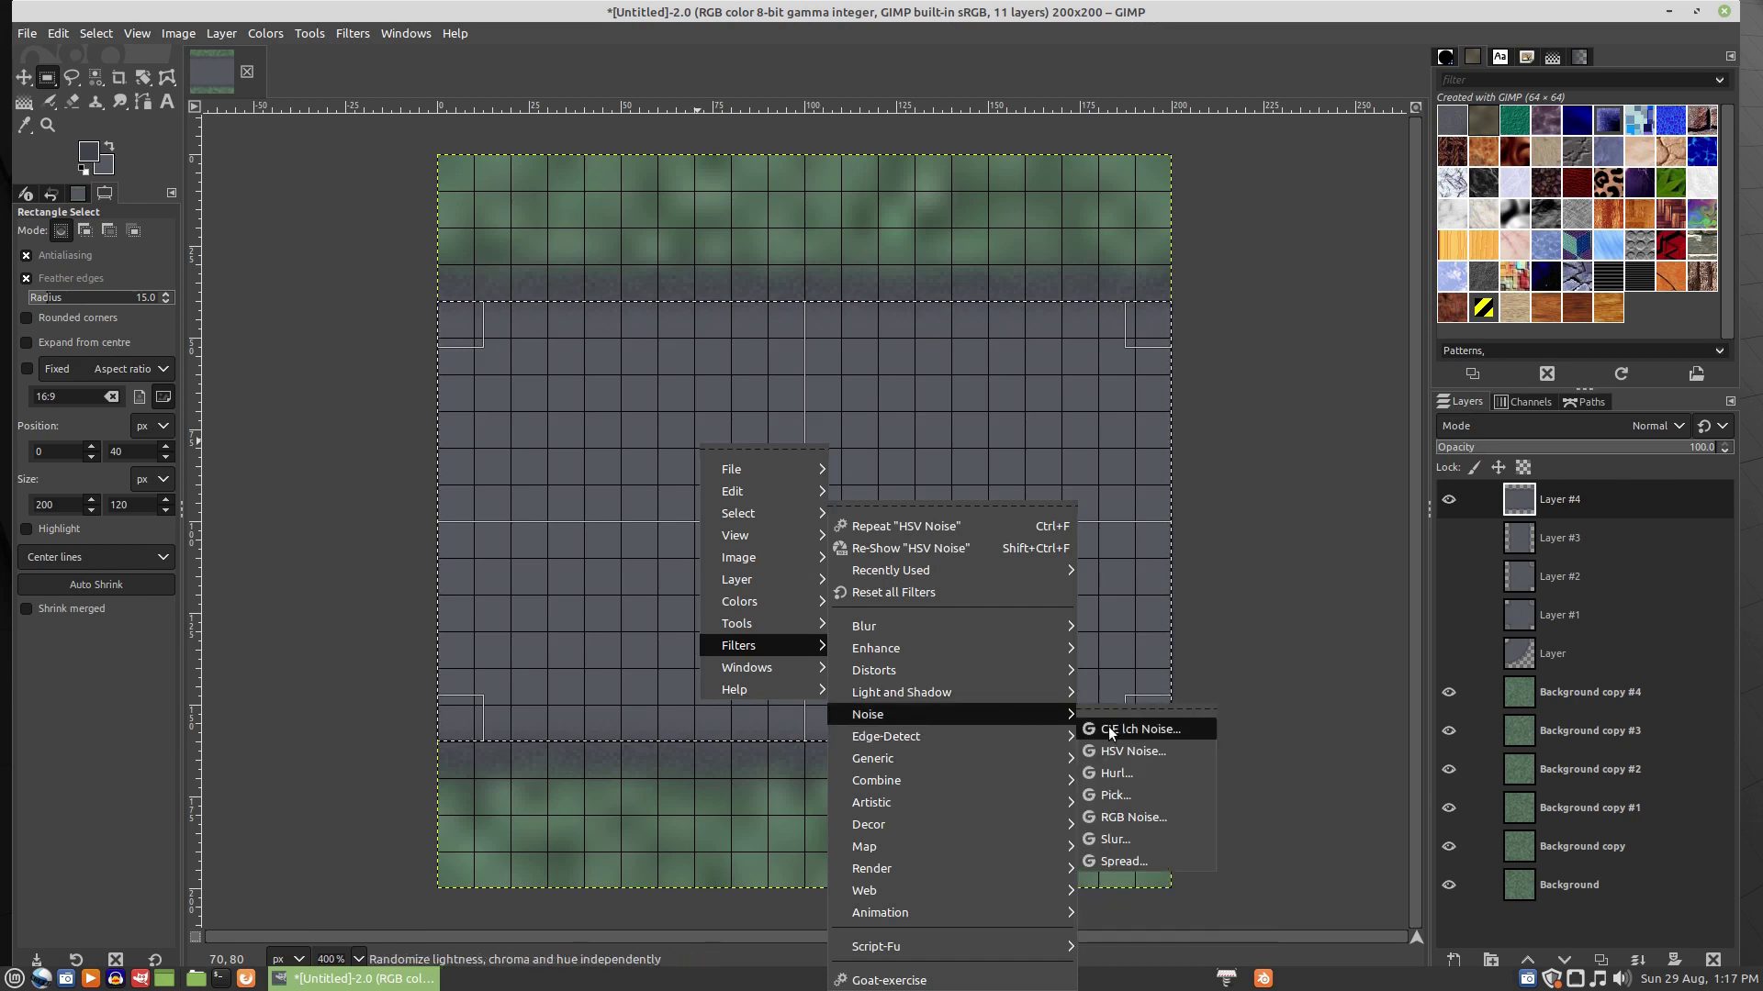
{"action": "left_click", "coordinate": [1141, 753]}
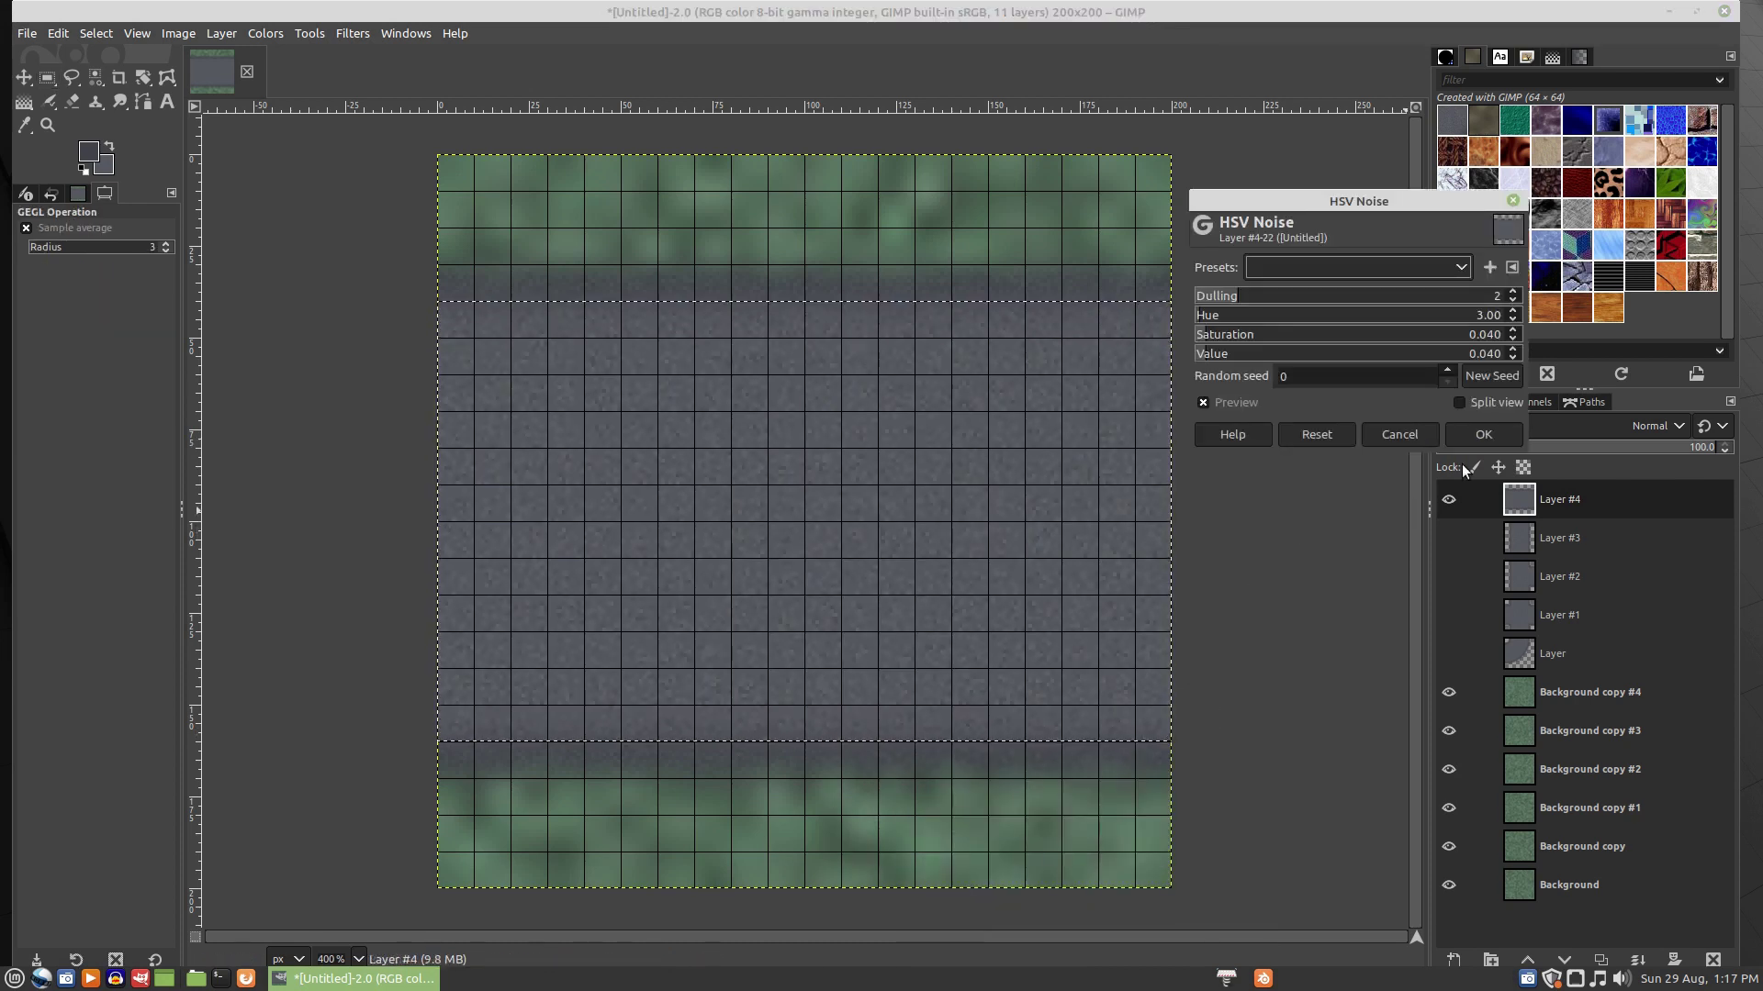
{"action": "left_click", "coordinate": [1473, 433]}
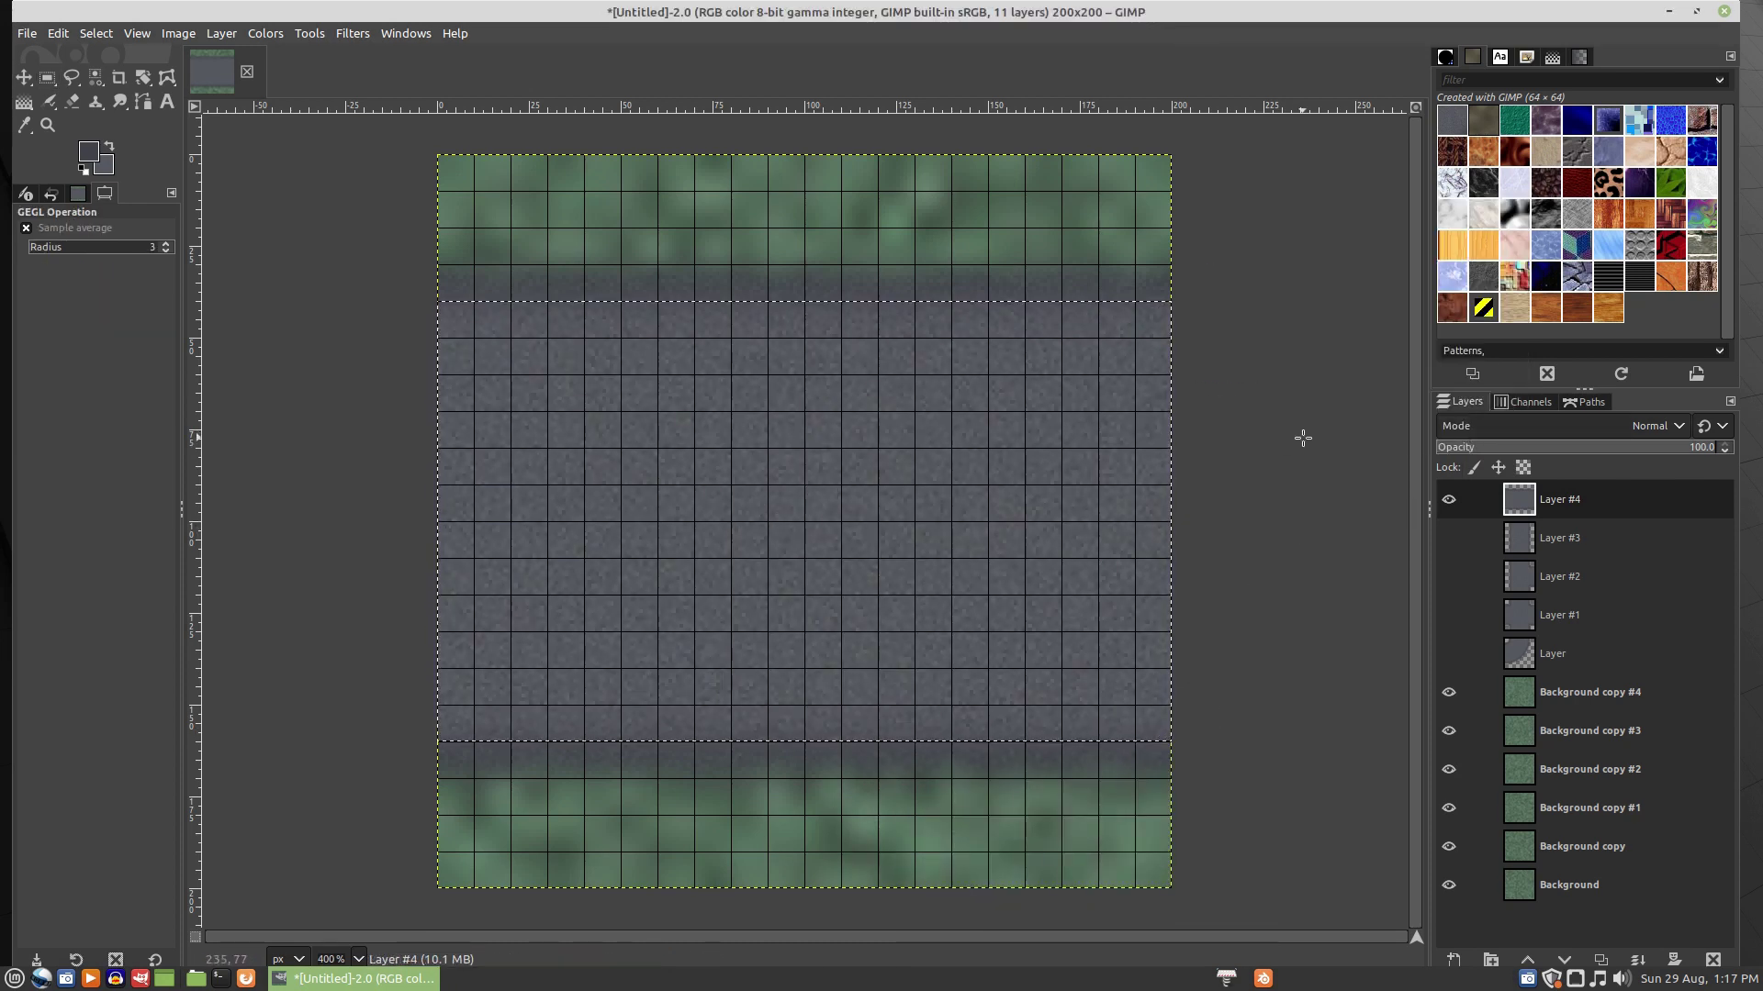
- Hide the horizontal band layer and add a new 200 × 200 px transparent layer above it
{"action": "left_click", "coordinate": [1448, 501]}
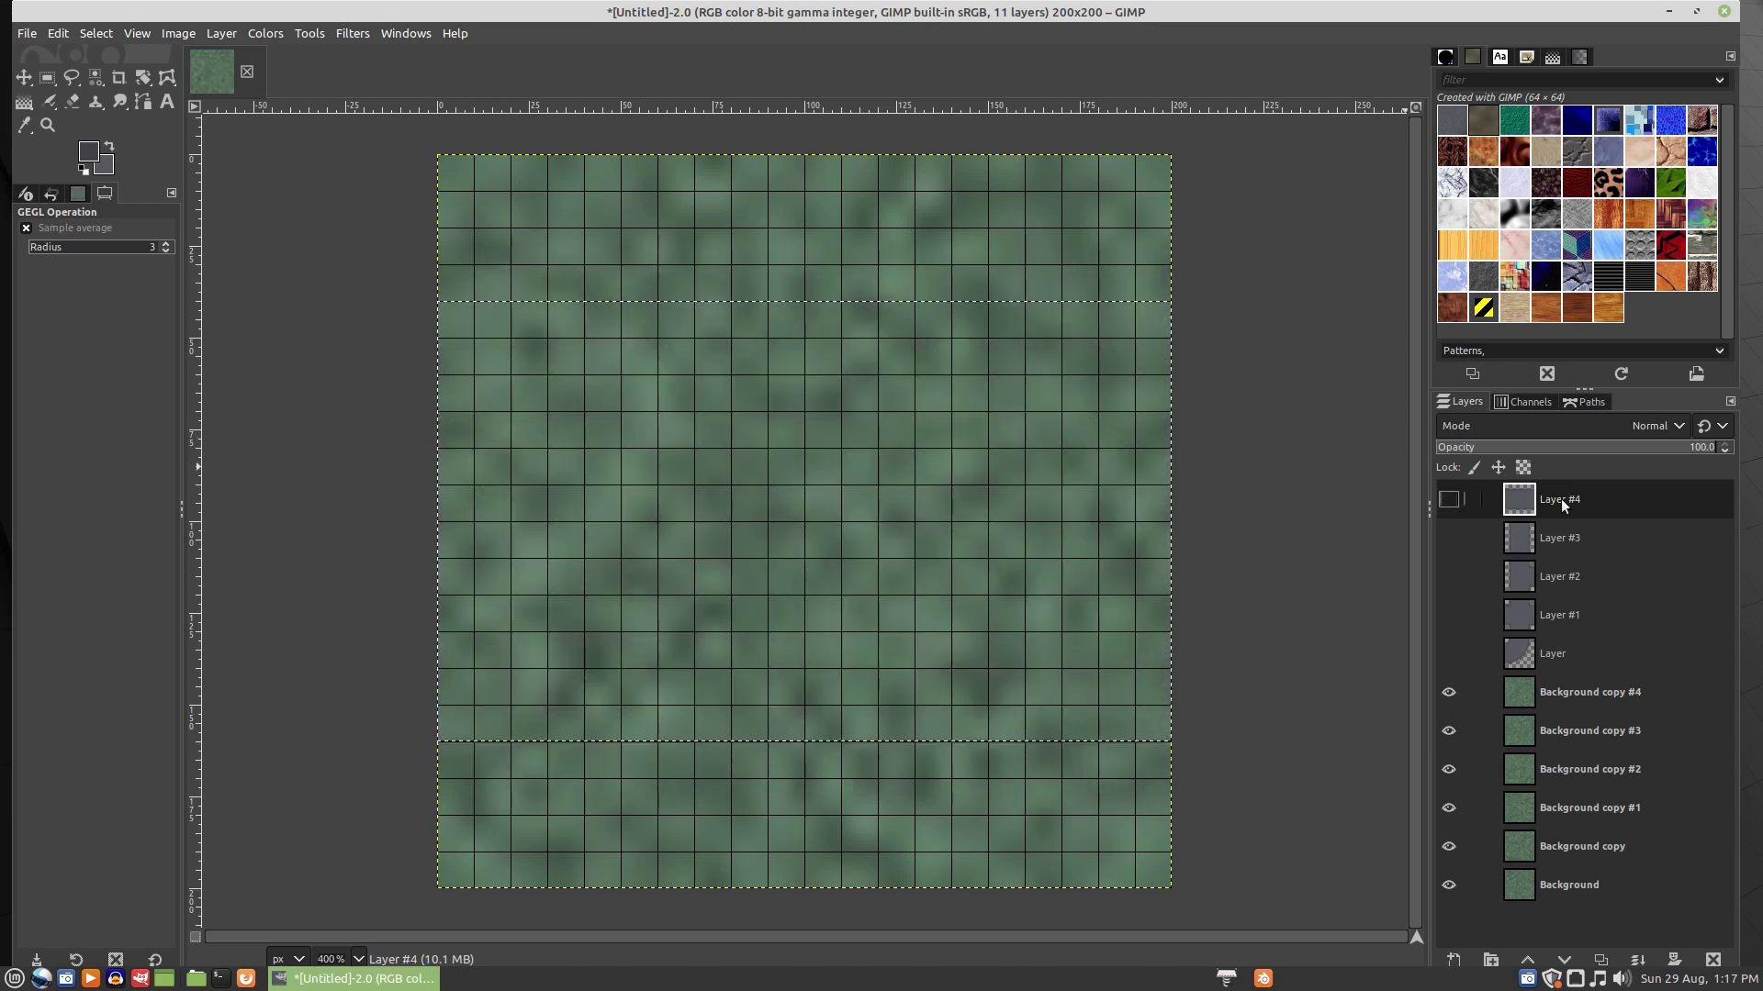
{"action": "right_click", "coordinate": [1573, 503]}
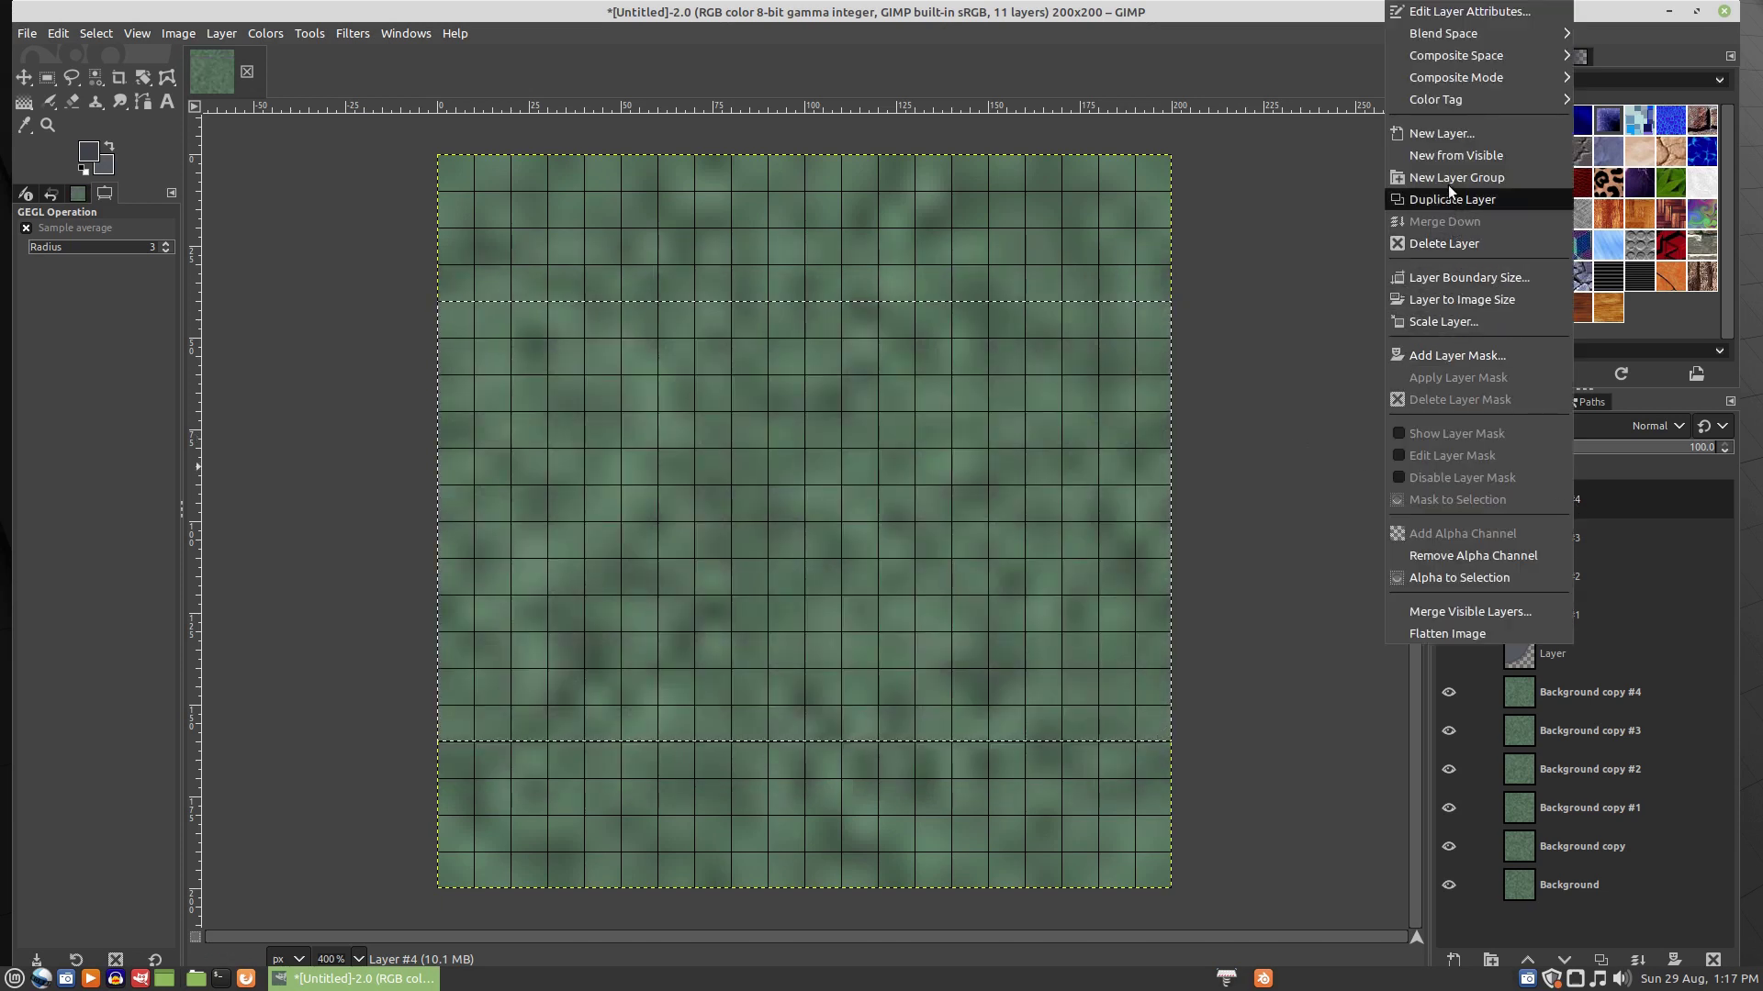
{"action": "left_click", "coordinate": [1441, 133]}
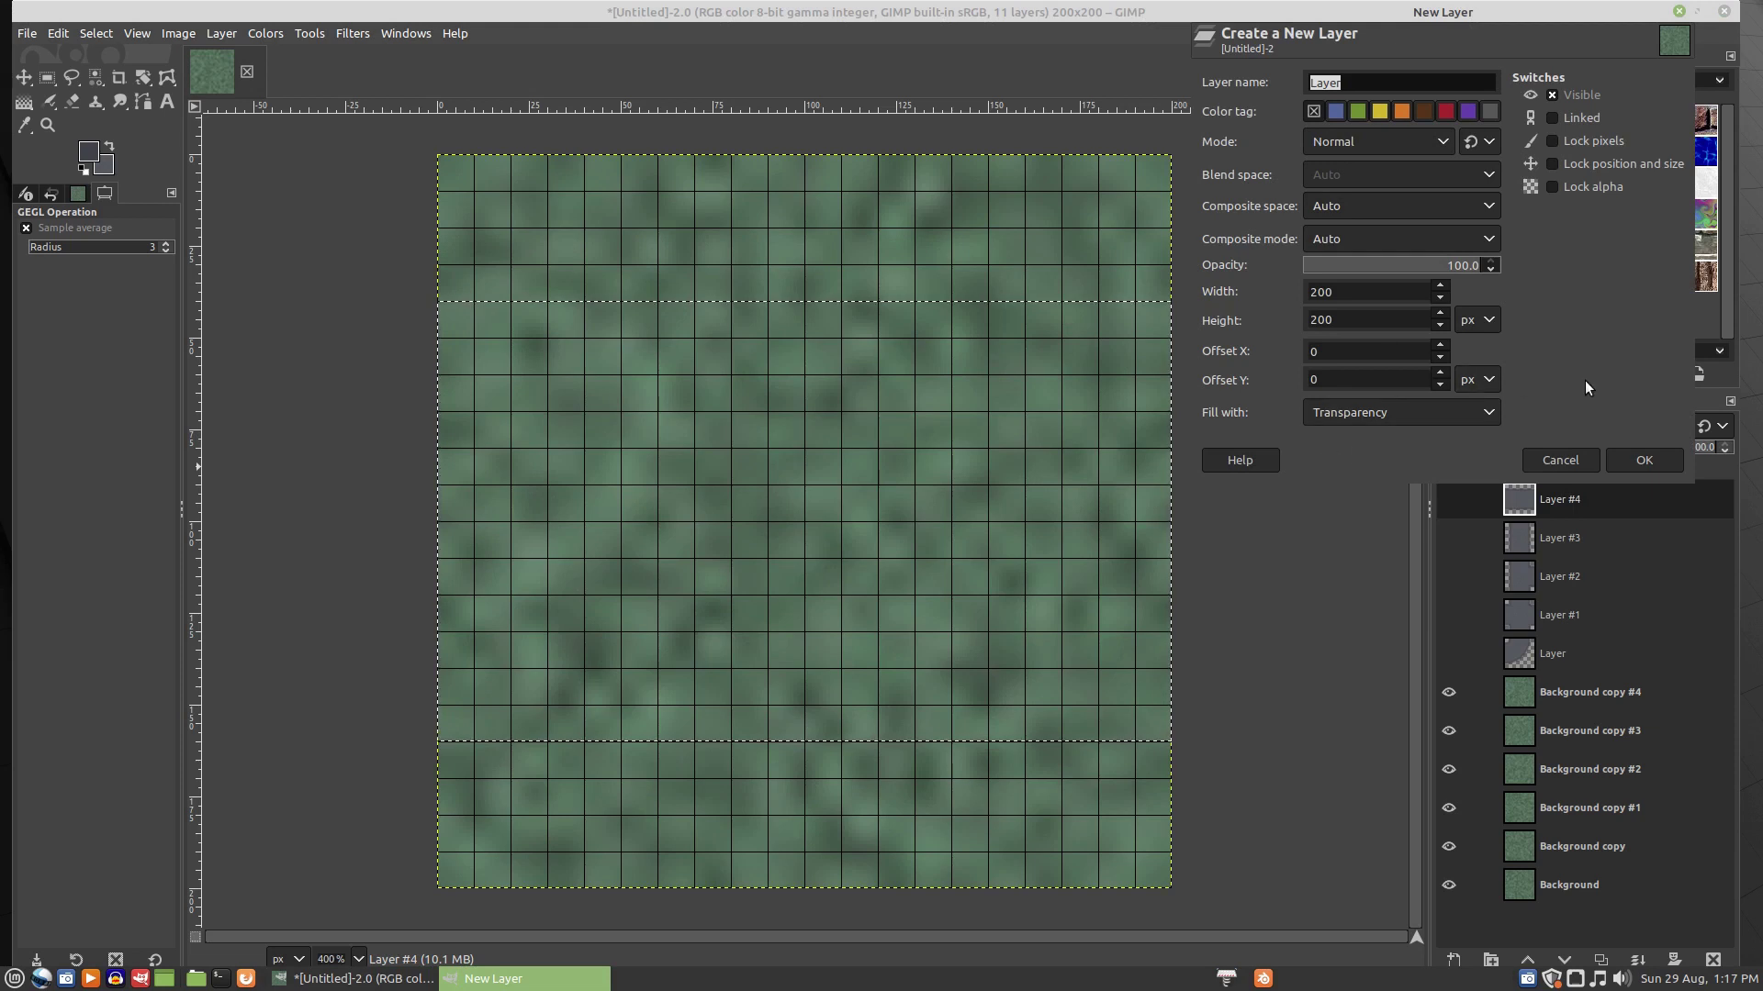
{"action": "left_click", "coordinate": [1638, 460]}
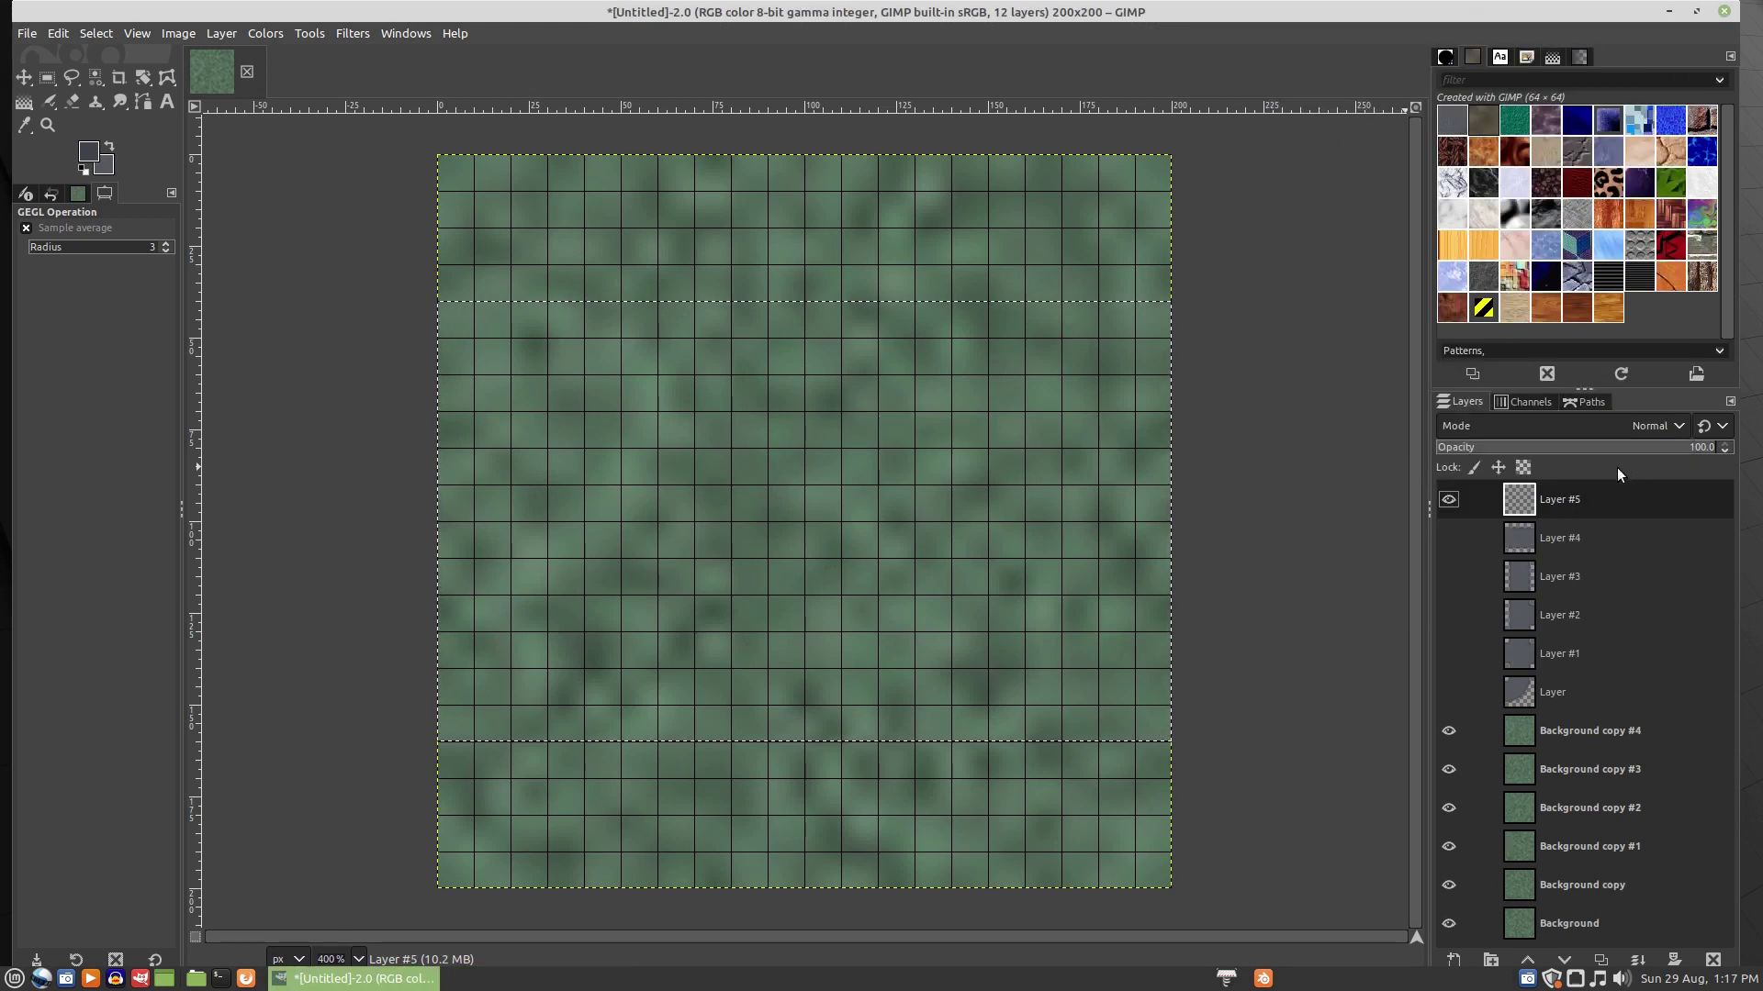
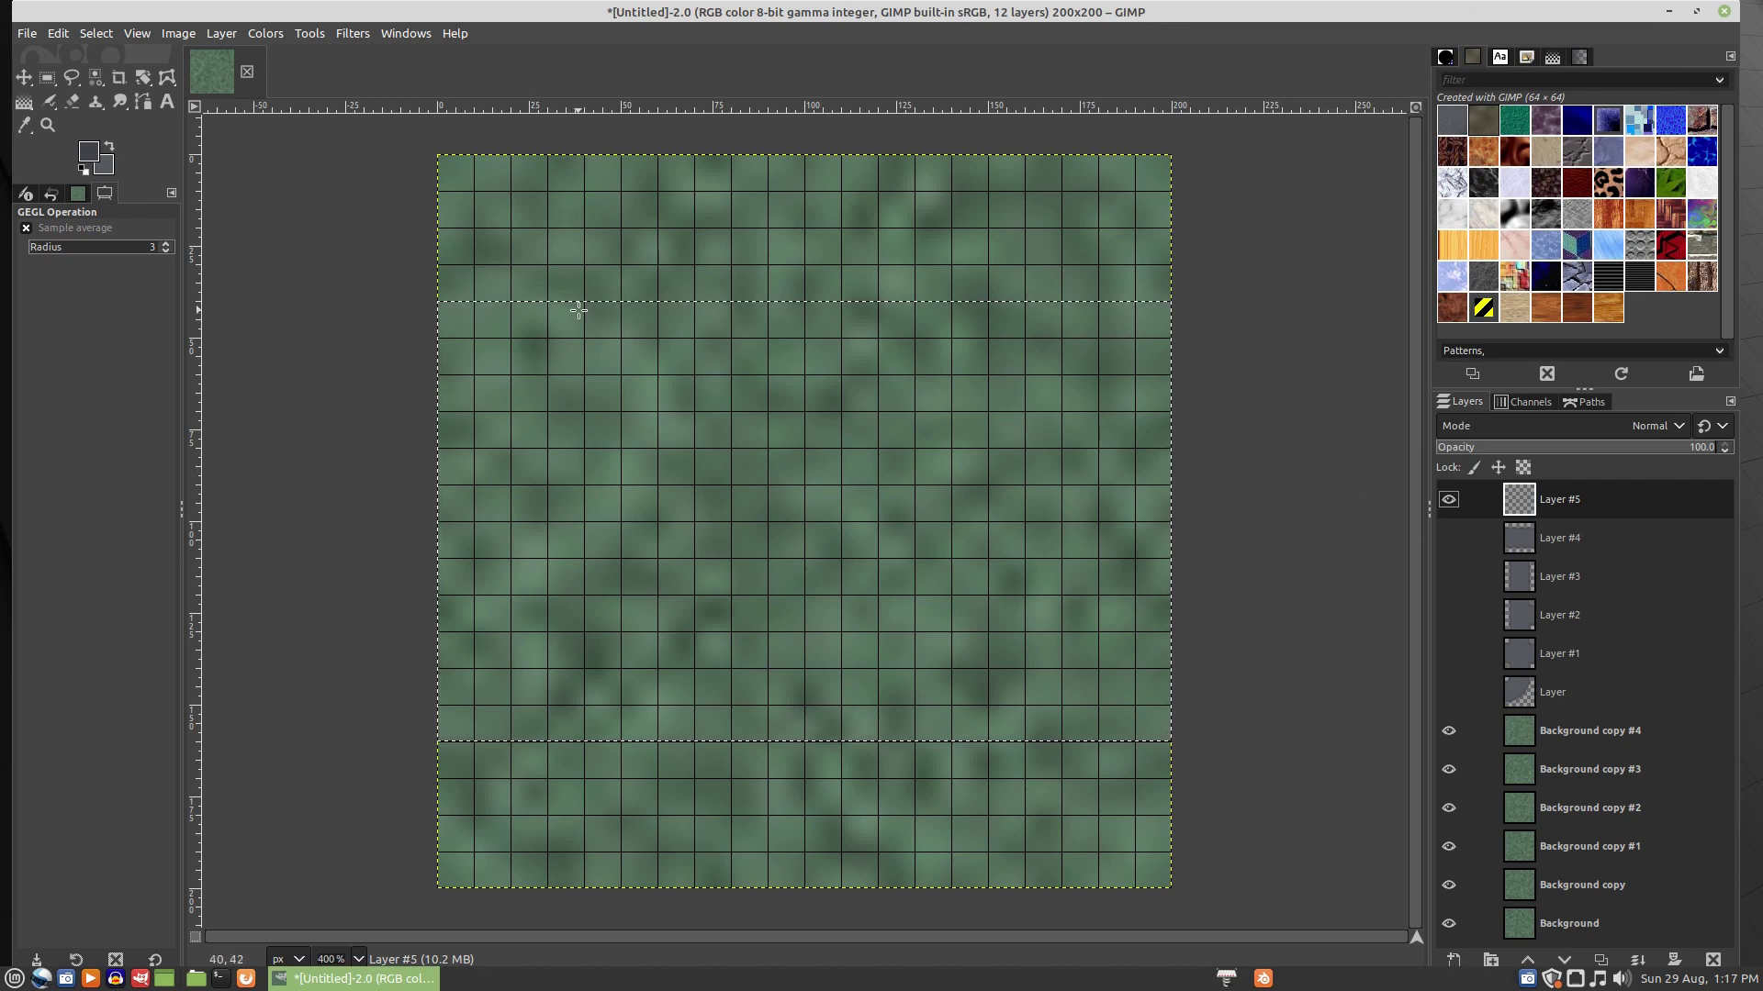
- Select a feathered 170 × 140 px rectangle at position 0, 30 and fill it with the foreground colour
{"action": "key", "text": "r"}
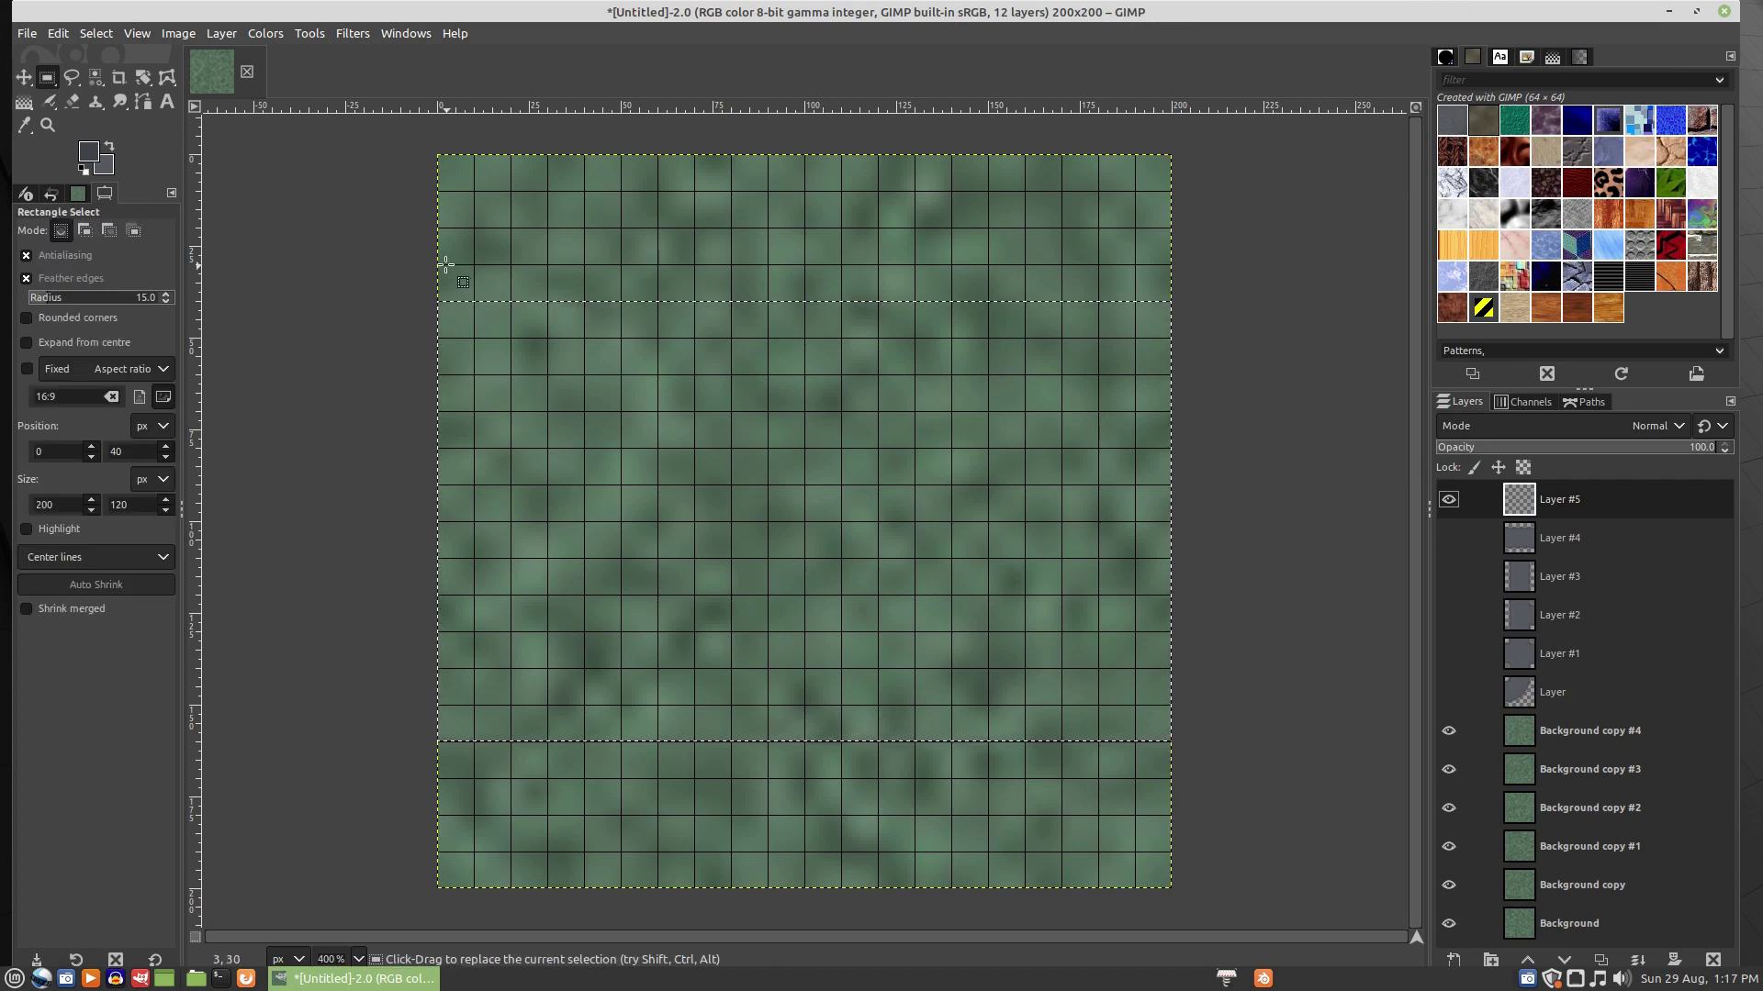
{"action": "left_click_drag", "start_coordinate": [439, 268], "coordinate": [1060, 776]}
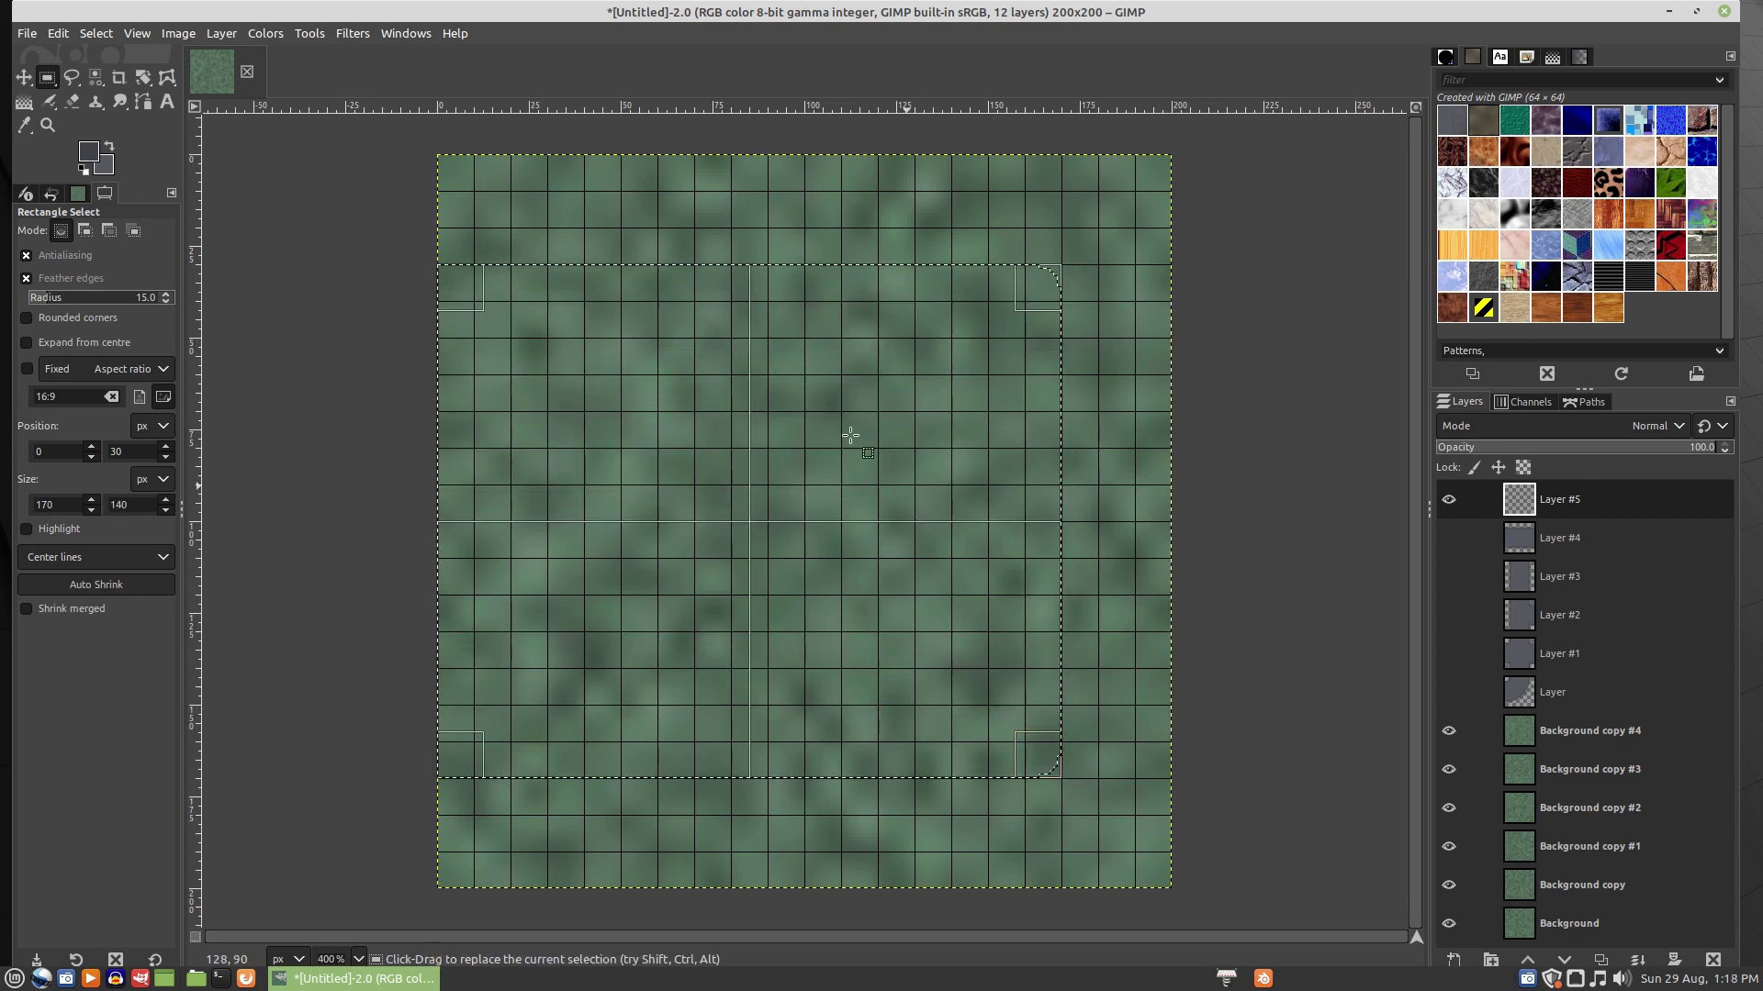
{"action": "right_click", "coordinate": [763, 394]}
{"action": "mouse_move", "coordinate": [804, 447]}
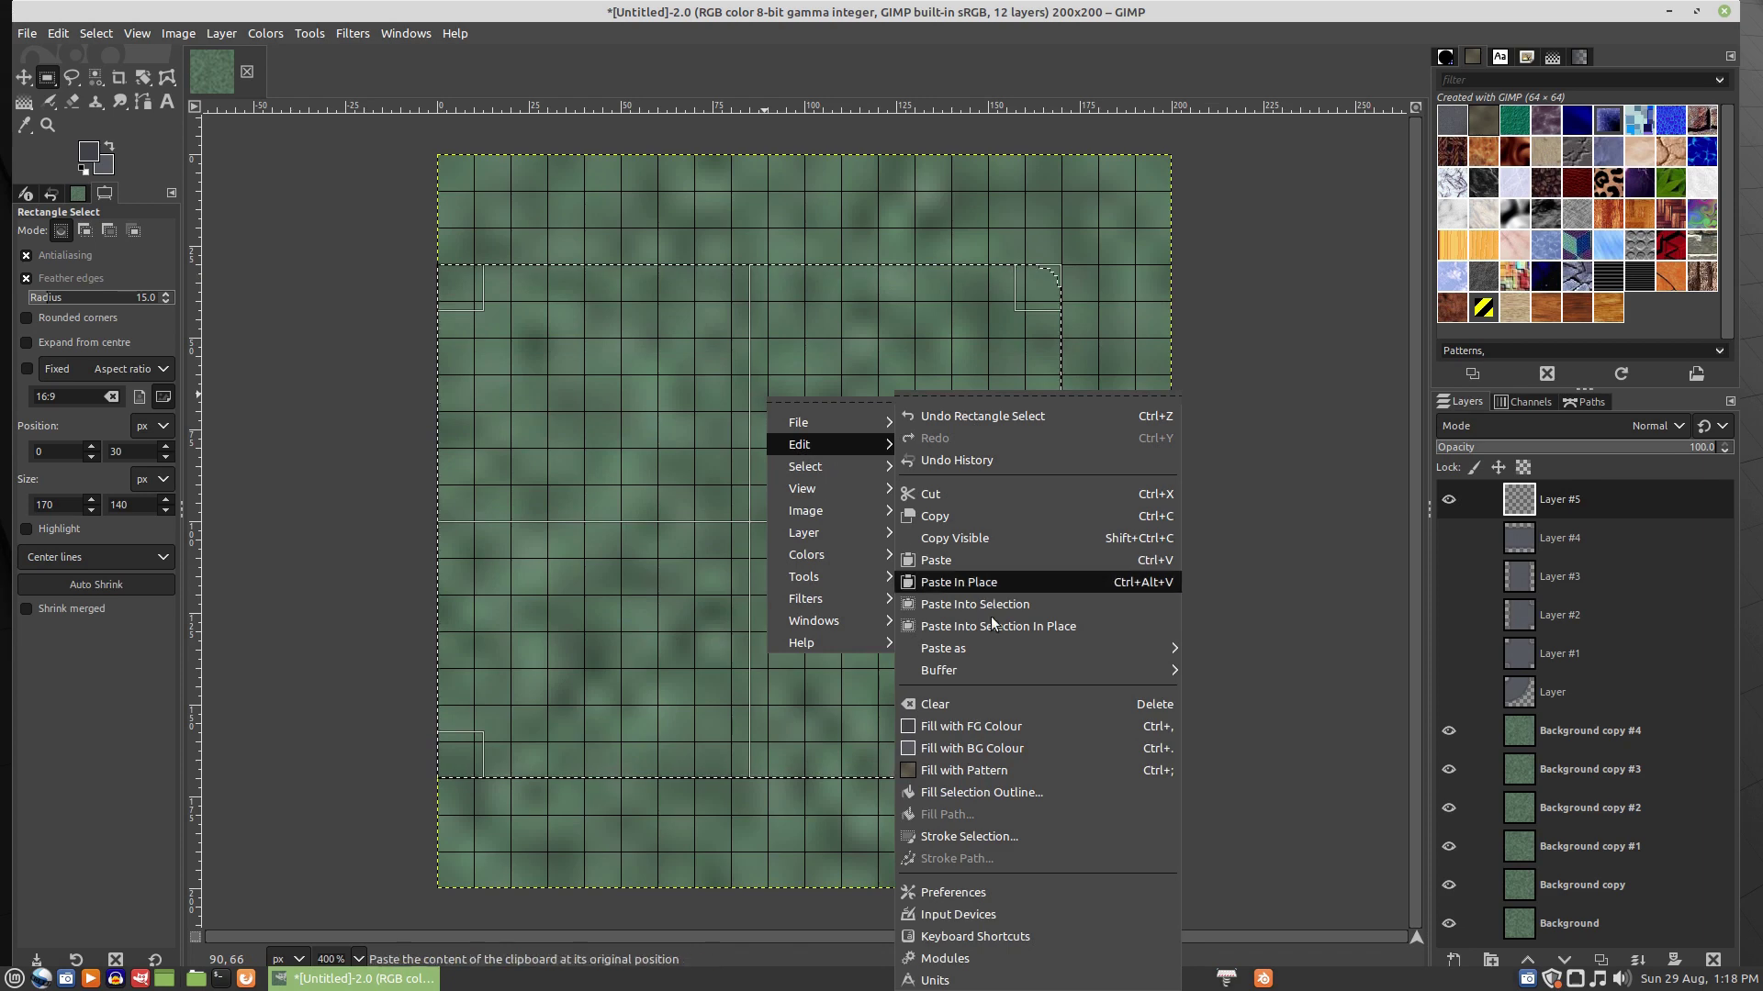
{"action": "left_click", "coordinate": [988, 724]}
- Apply HSV Noise to the dark dead-end rectangle with dulling 2, hue 3.00, saturation 0.040 and value 0.040
{"action": "right_click", "coordinate": [654, 358]}
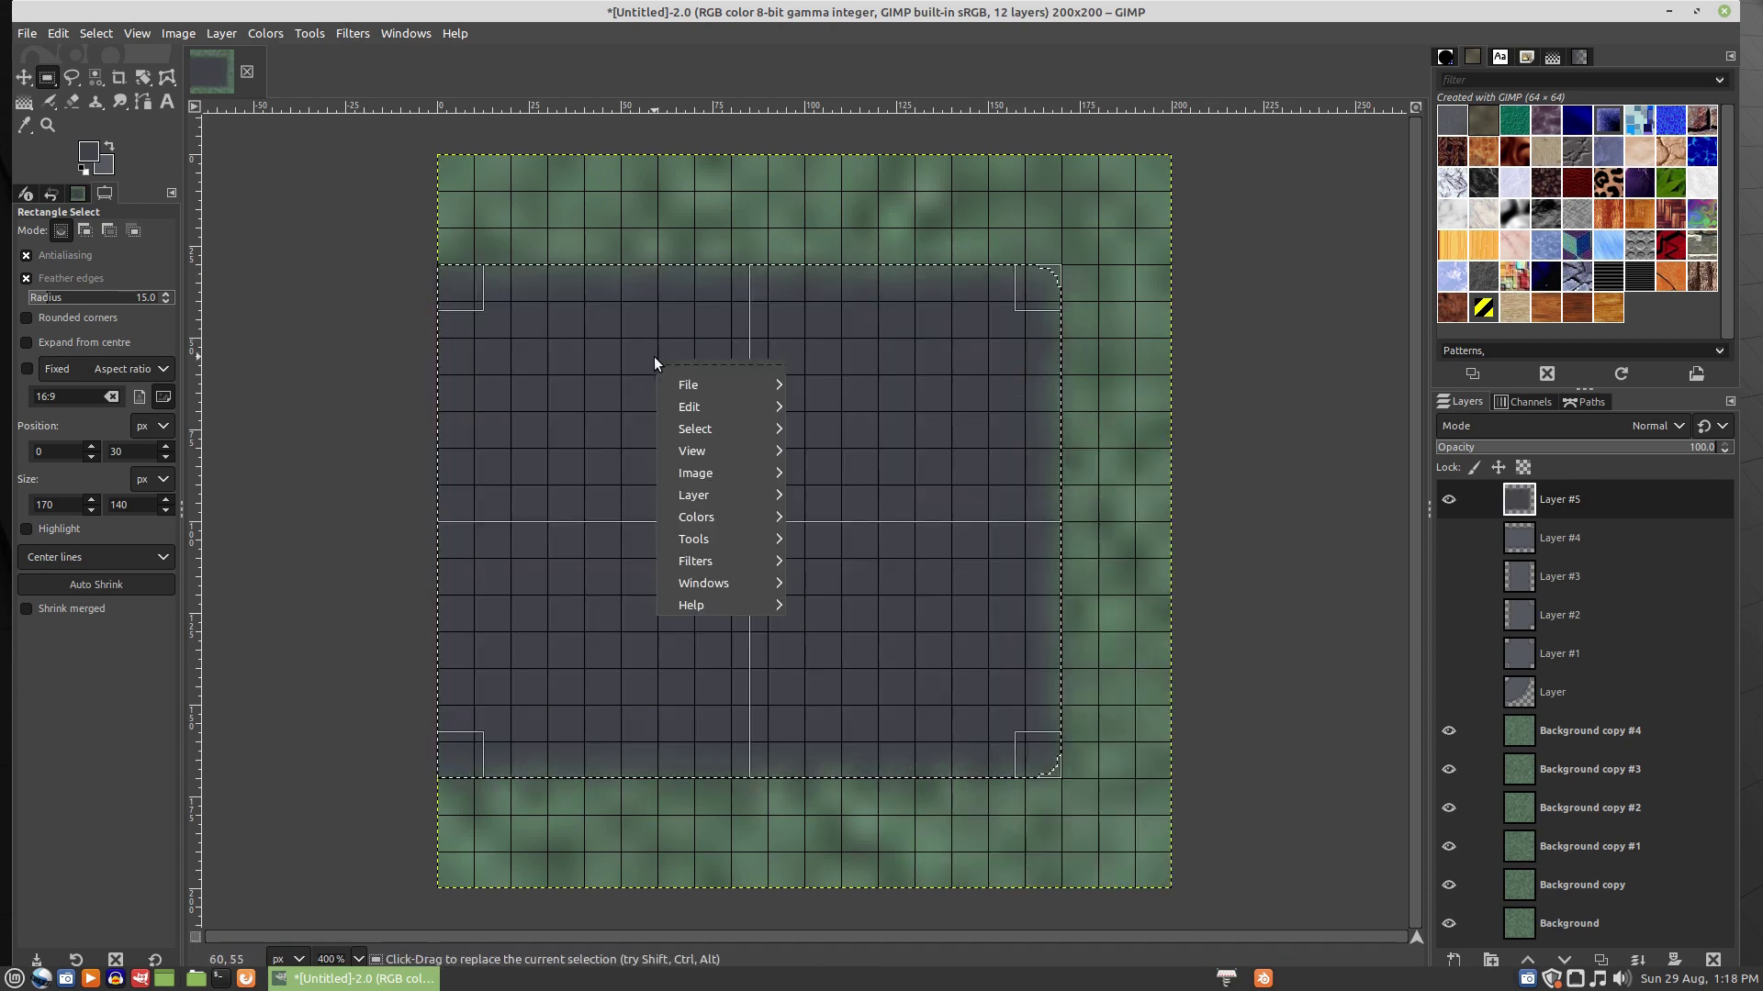
{"action": "mouse_move", "coordinate": [768, 512]}
{"action": "mouse_move", "coordinate": [771, 561]}
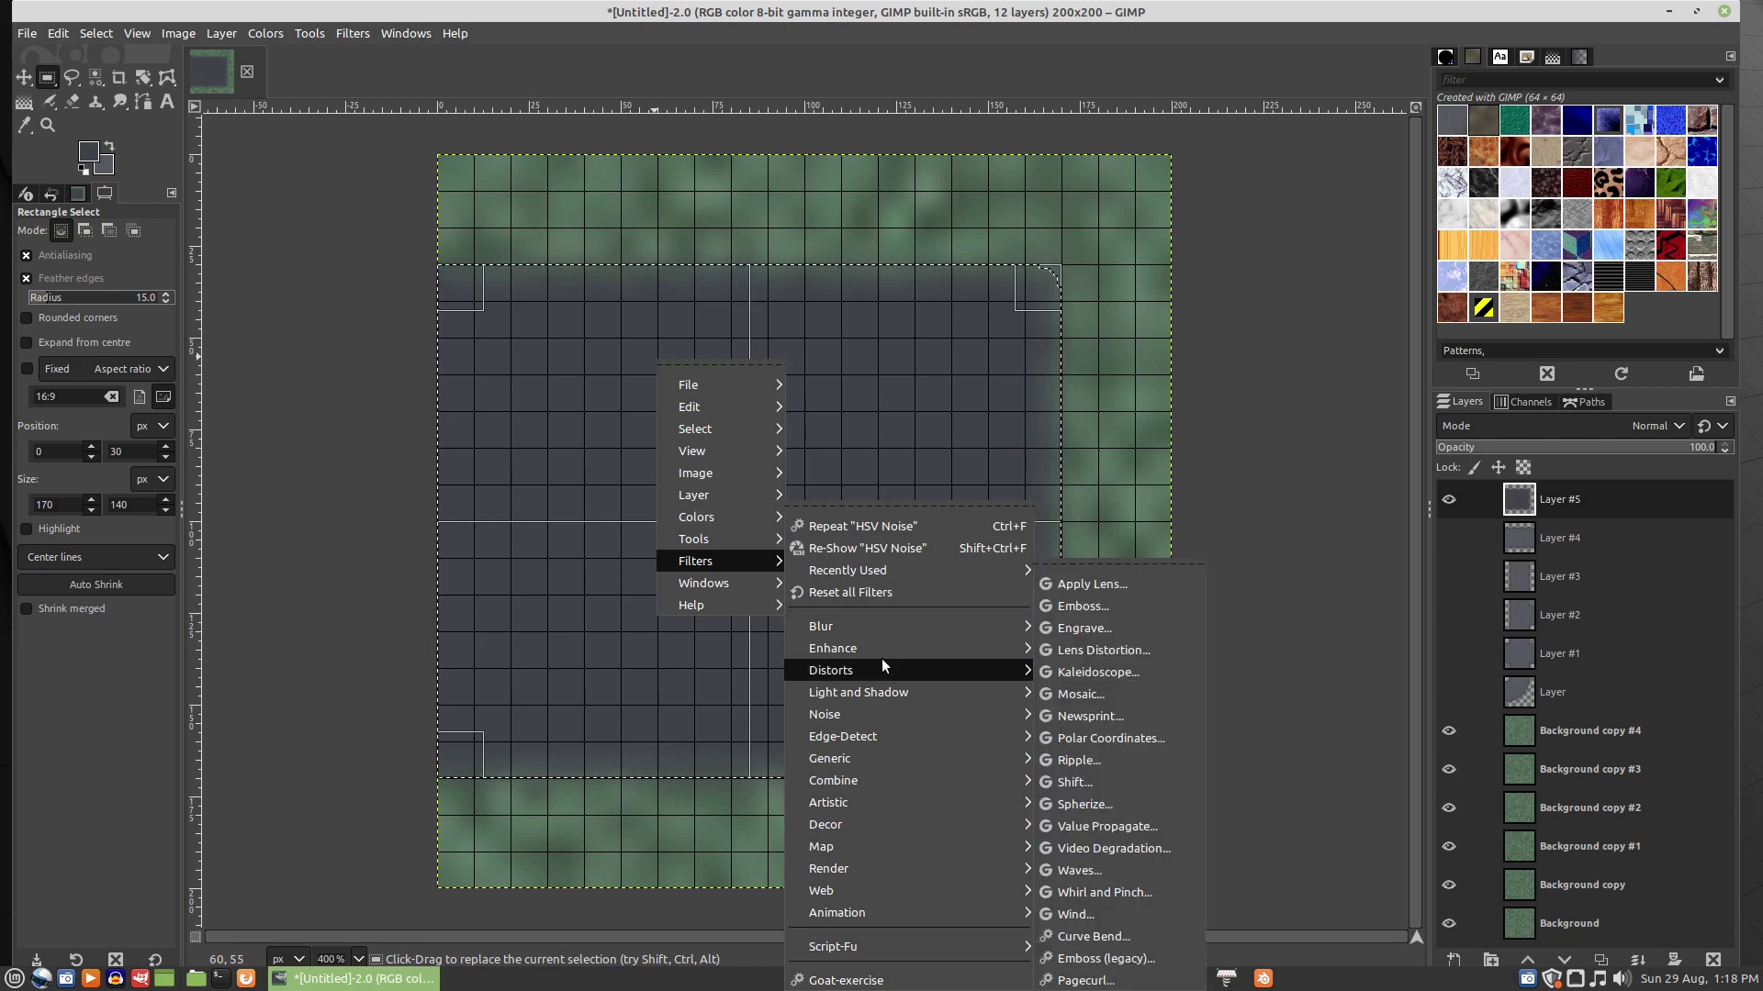
{"action": "mouse_move", "coordinate": [879, 712]}
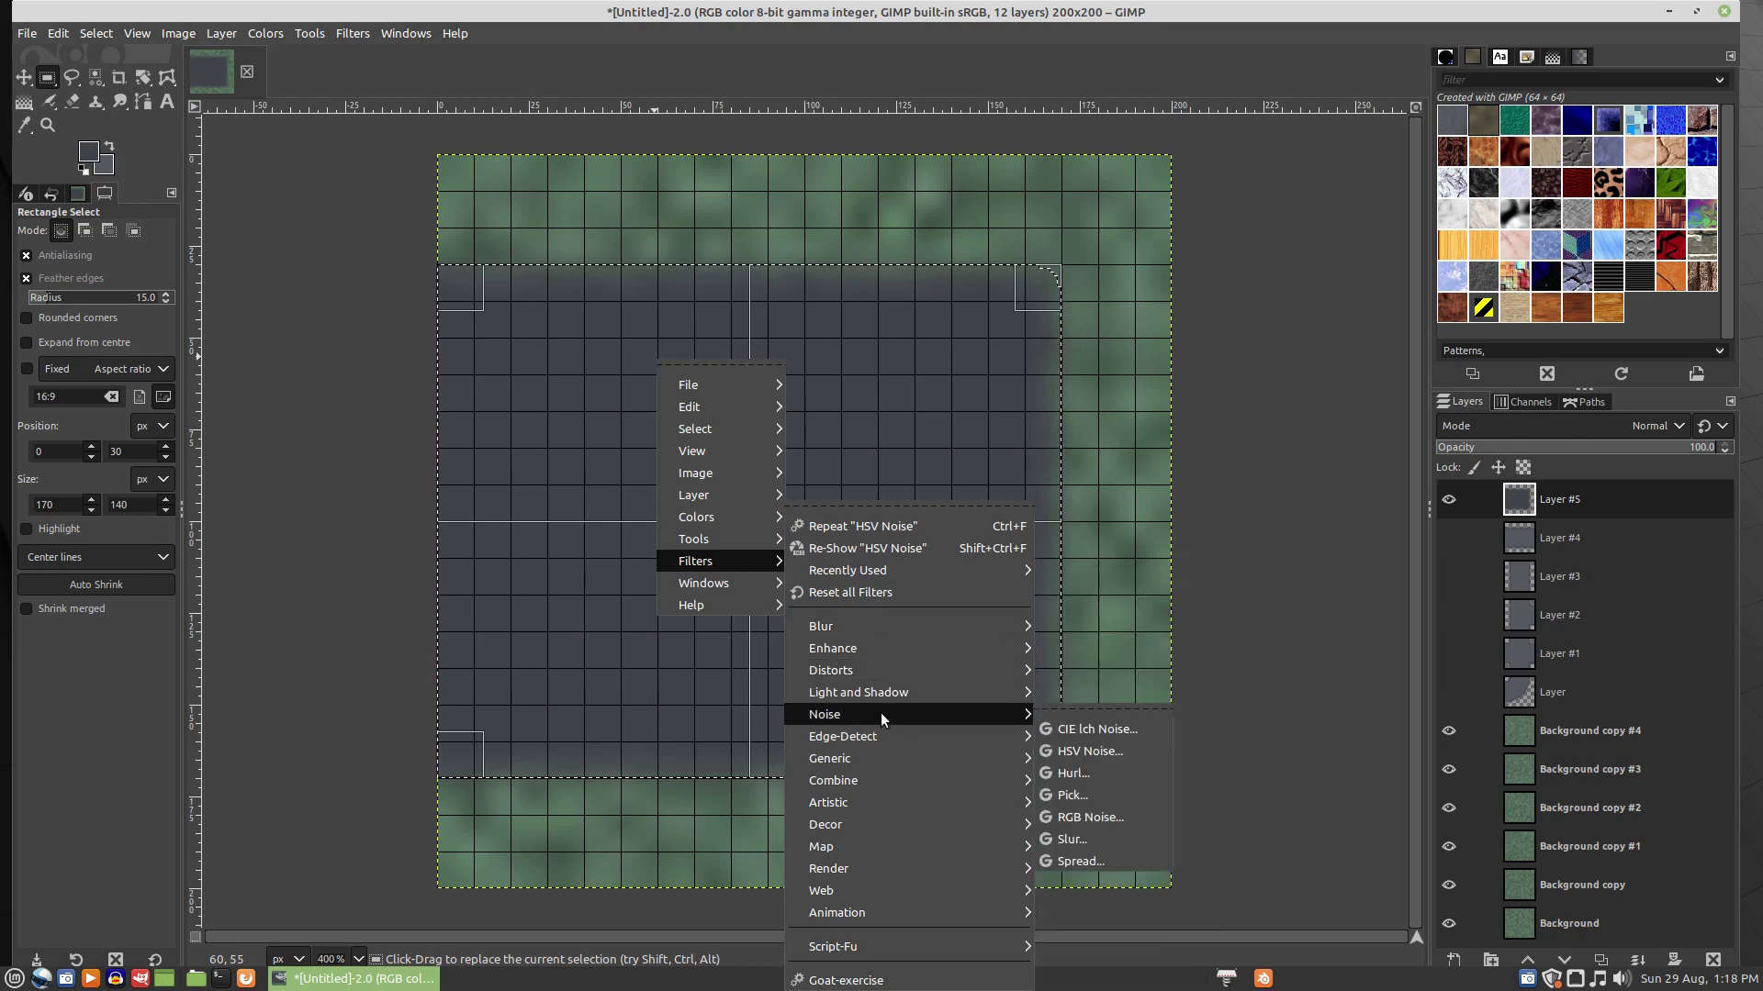
{"action": "left_click", "coordinate": [1088, 751]}
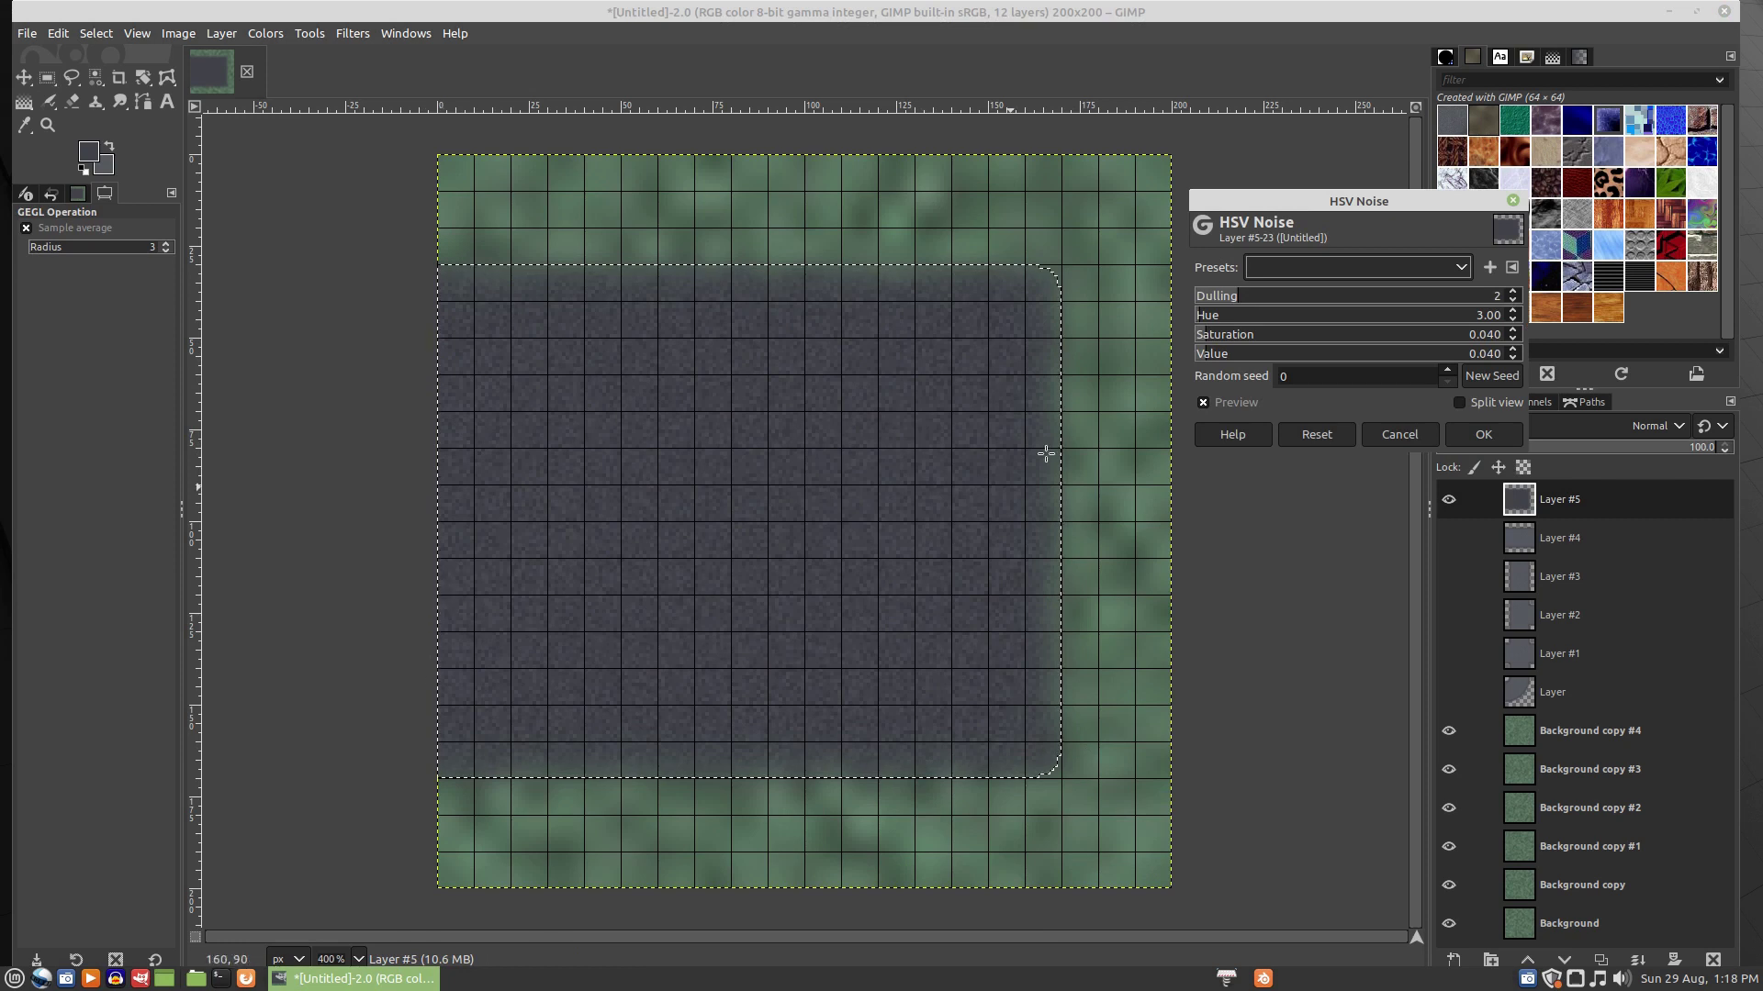
{"action": "left_click", "coordinate": [1483, 434]}
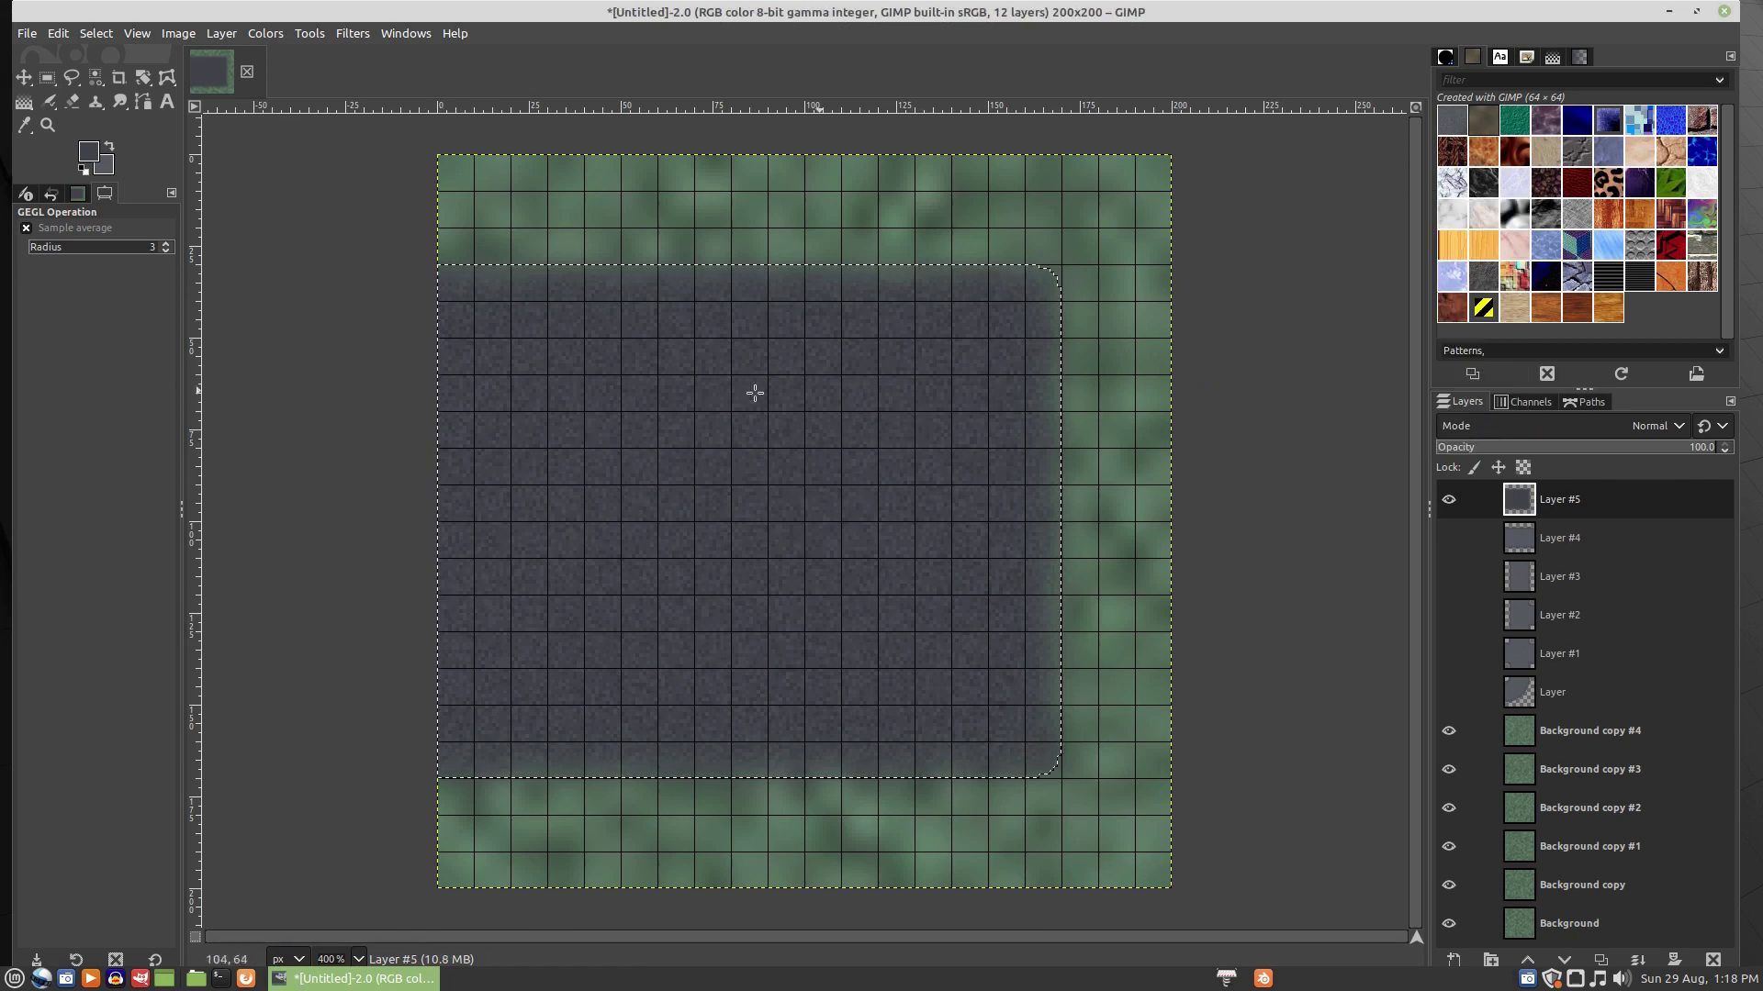
- Select a feathered 160 × 120 px area at position 0, 40 inside the dead-end shape and fill it with the background colour
{"action": "key", "text": "r"}
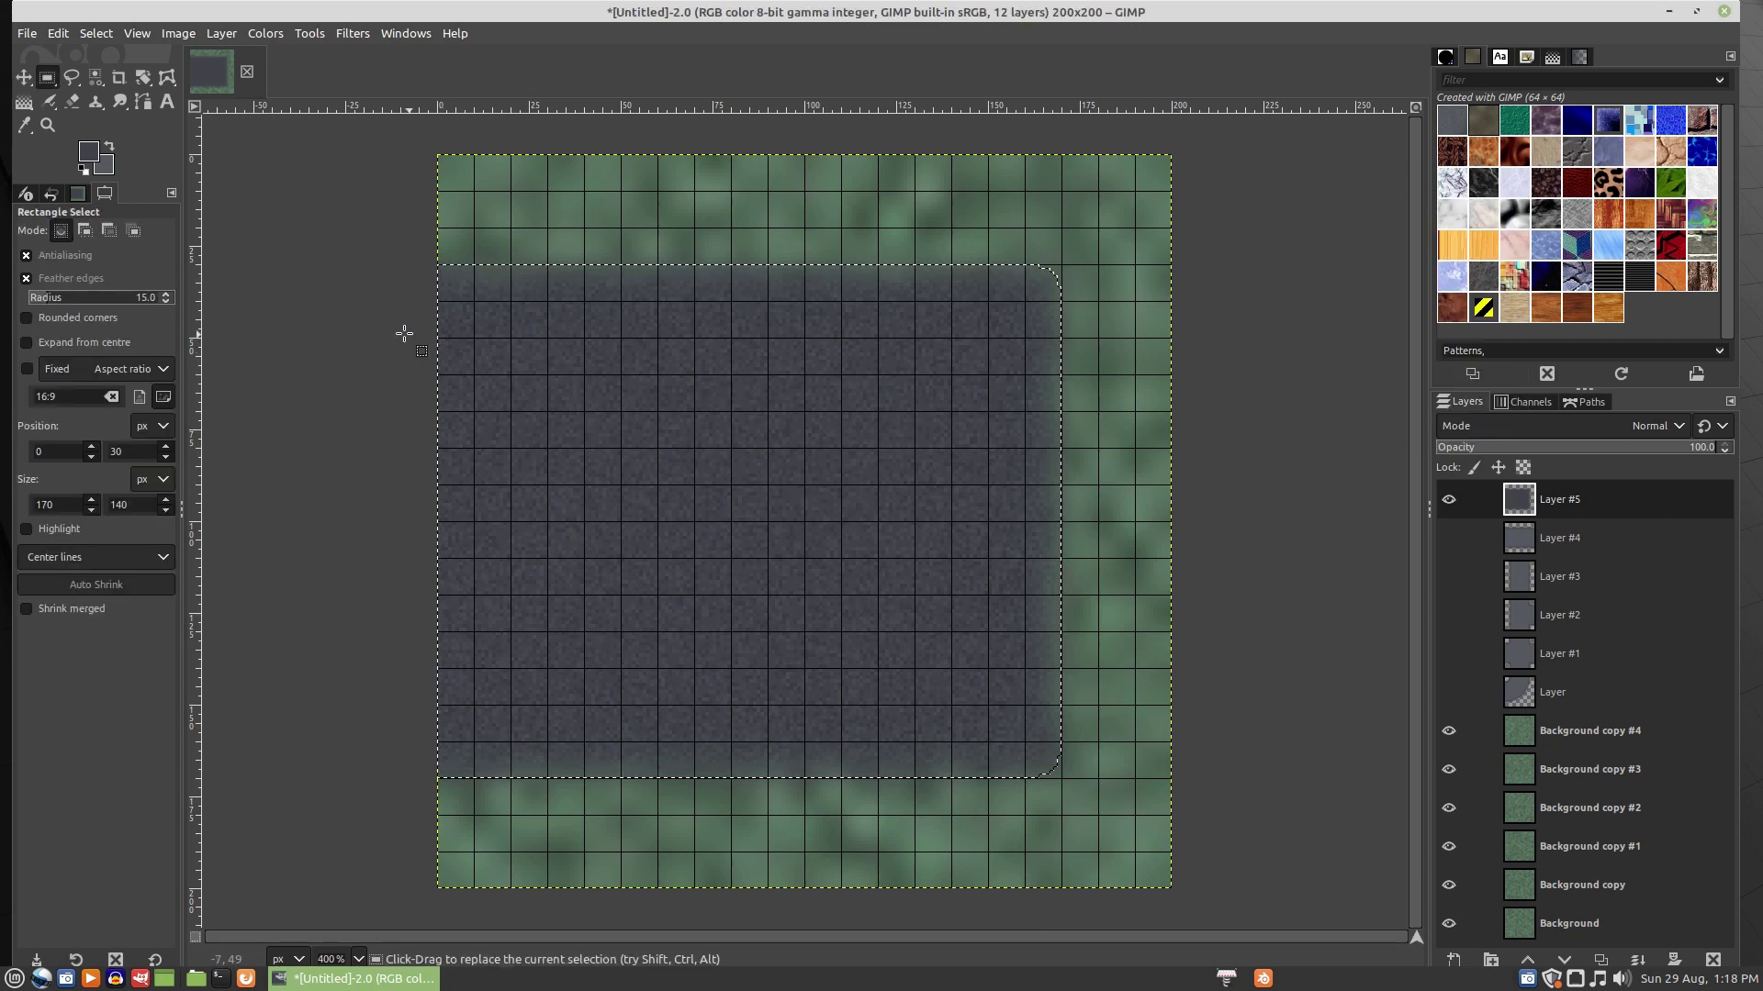
{"action": "left_click_drag", "start_coordinate": [437, 300], "coordinate": [1025, 740]}
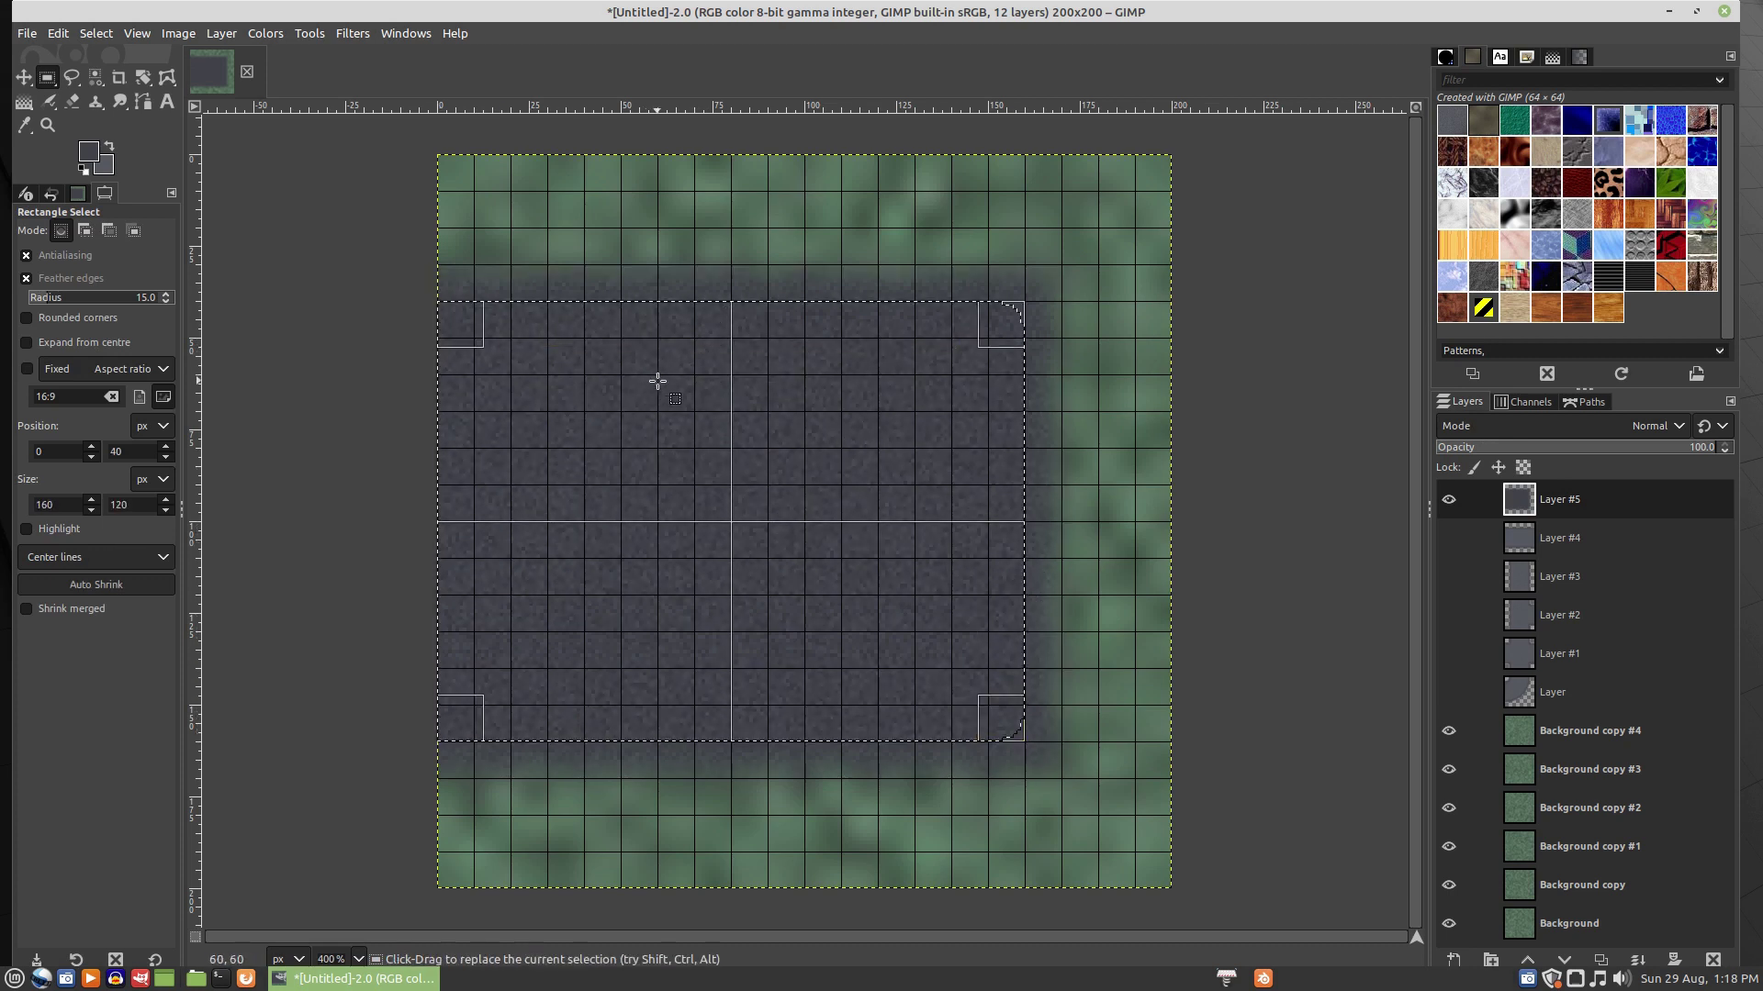
{"action": "right_click", "coordinate": [627, 378]}
{"action": "mouse_move", "coordinate": [707, 427]}
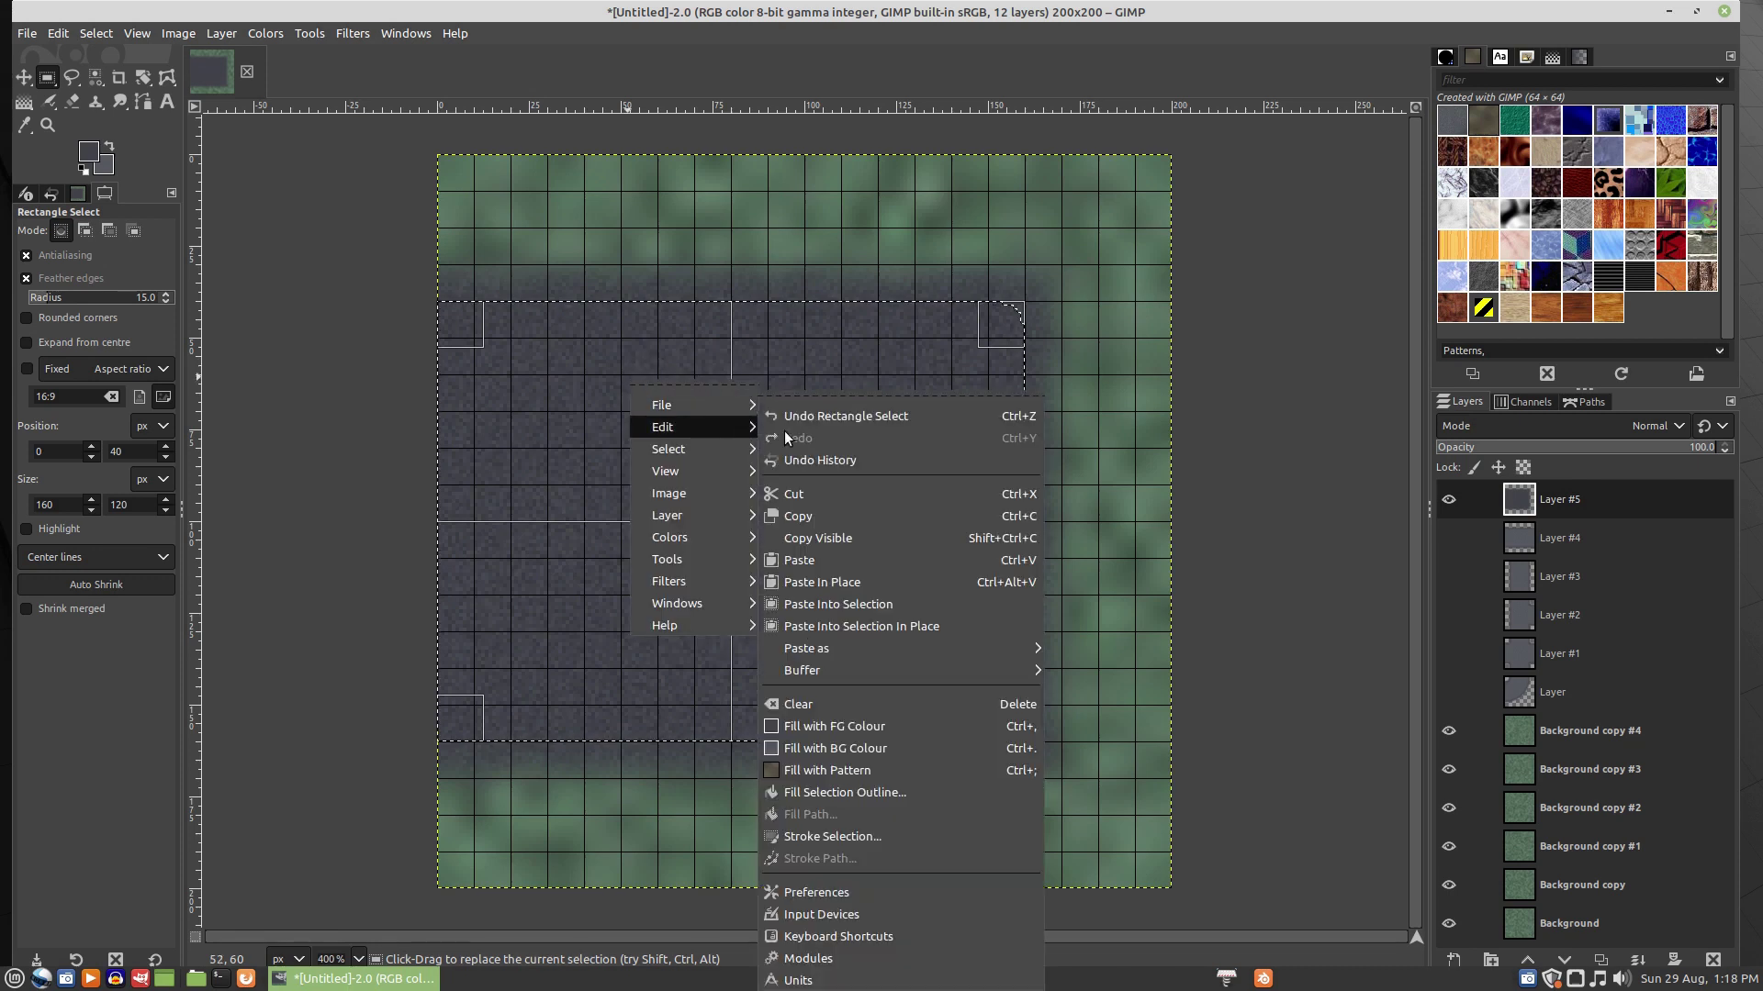
{"action": "left_click", "coordinate": [863, 747]}
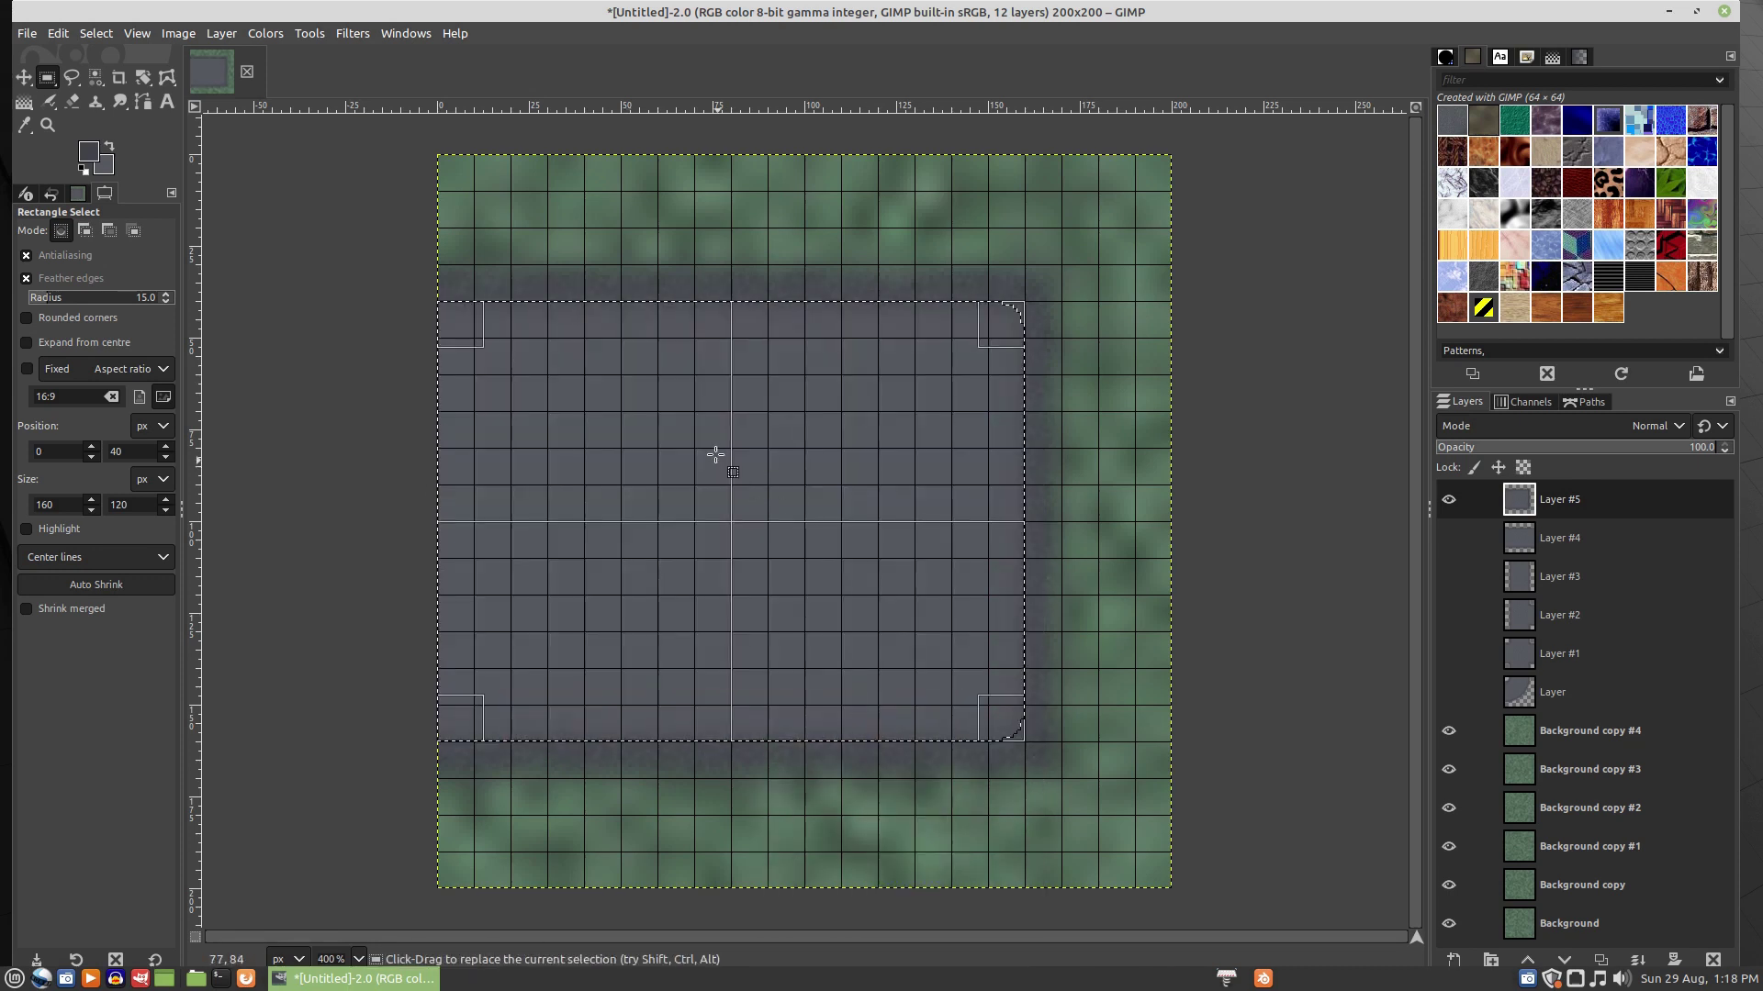
- Apply HSV Noise to the lighter inner area of the dead-end shape with dulling 2, hue 3.00, saturation 0.040 and value 0.040
{"action": "right_click", "coordinate": [713, 454]}
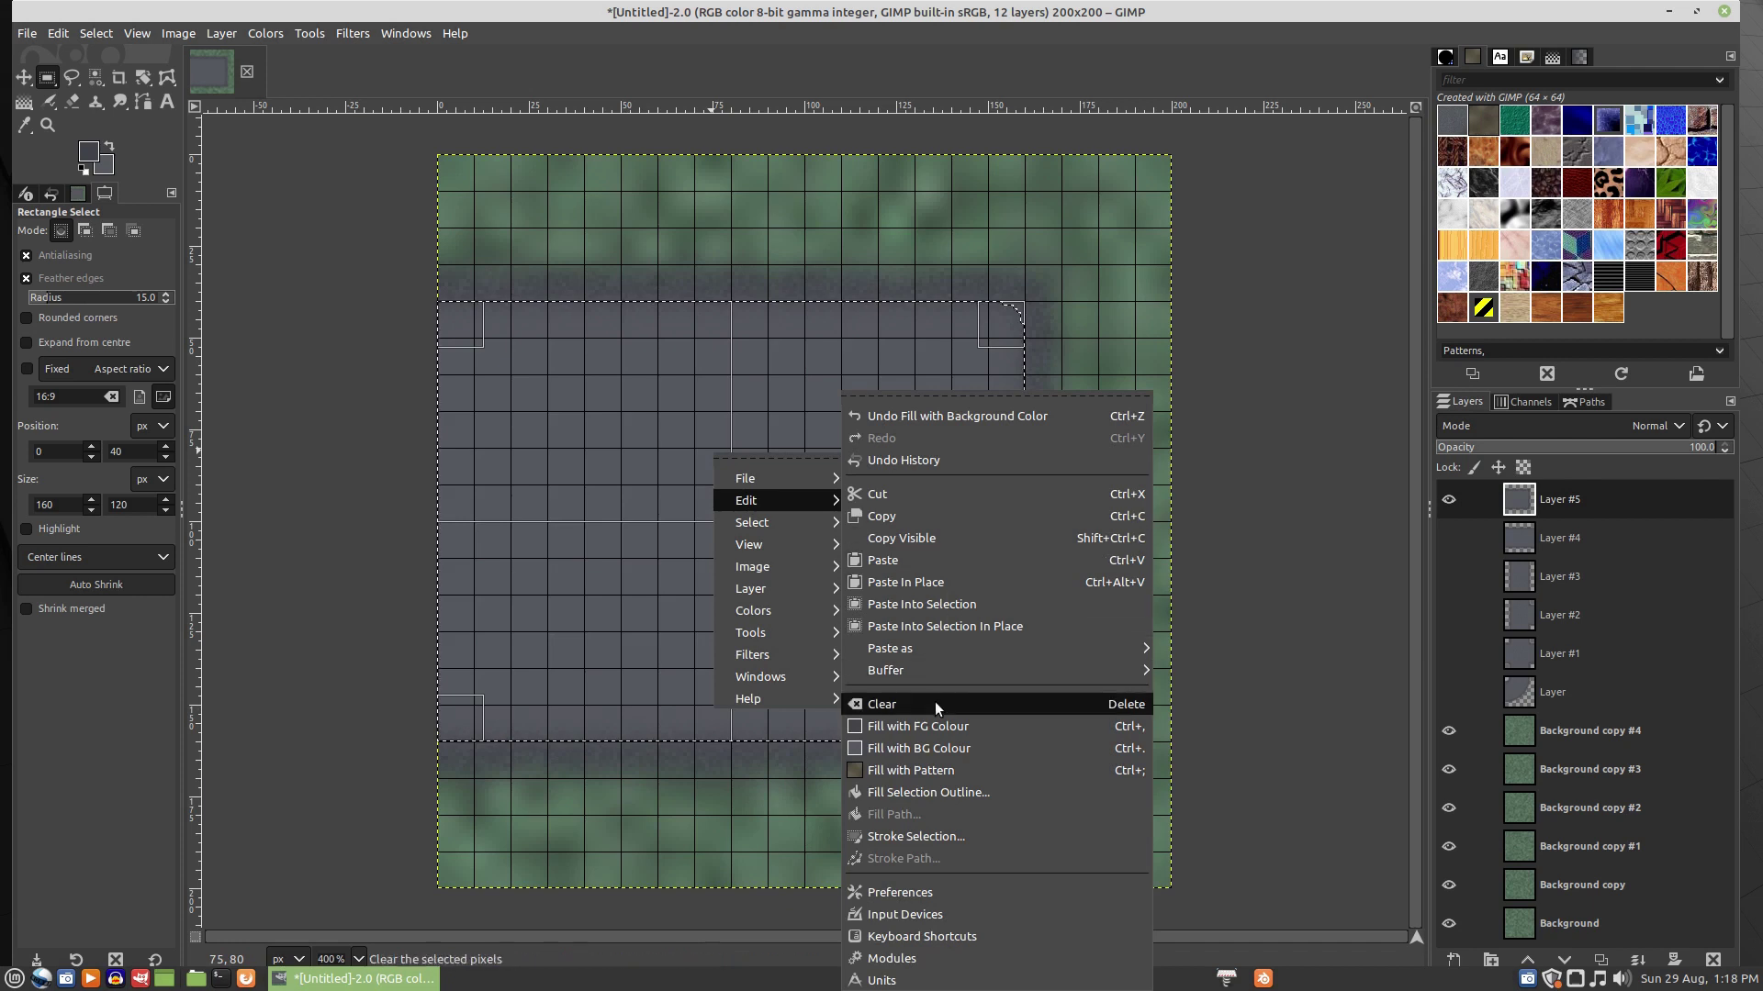
{"action": "mouse_move", "coordinate": [911, 655]}
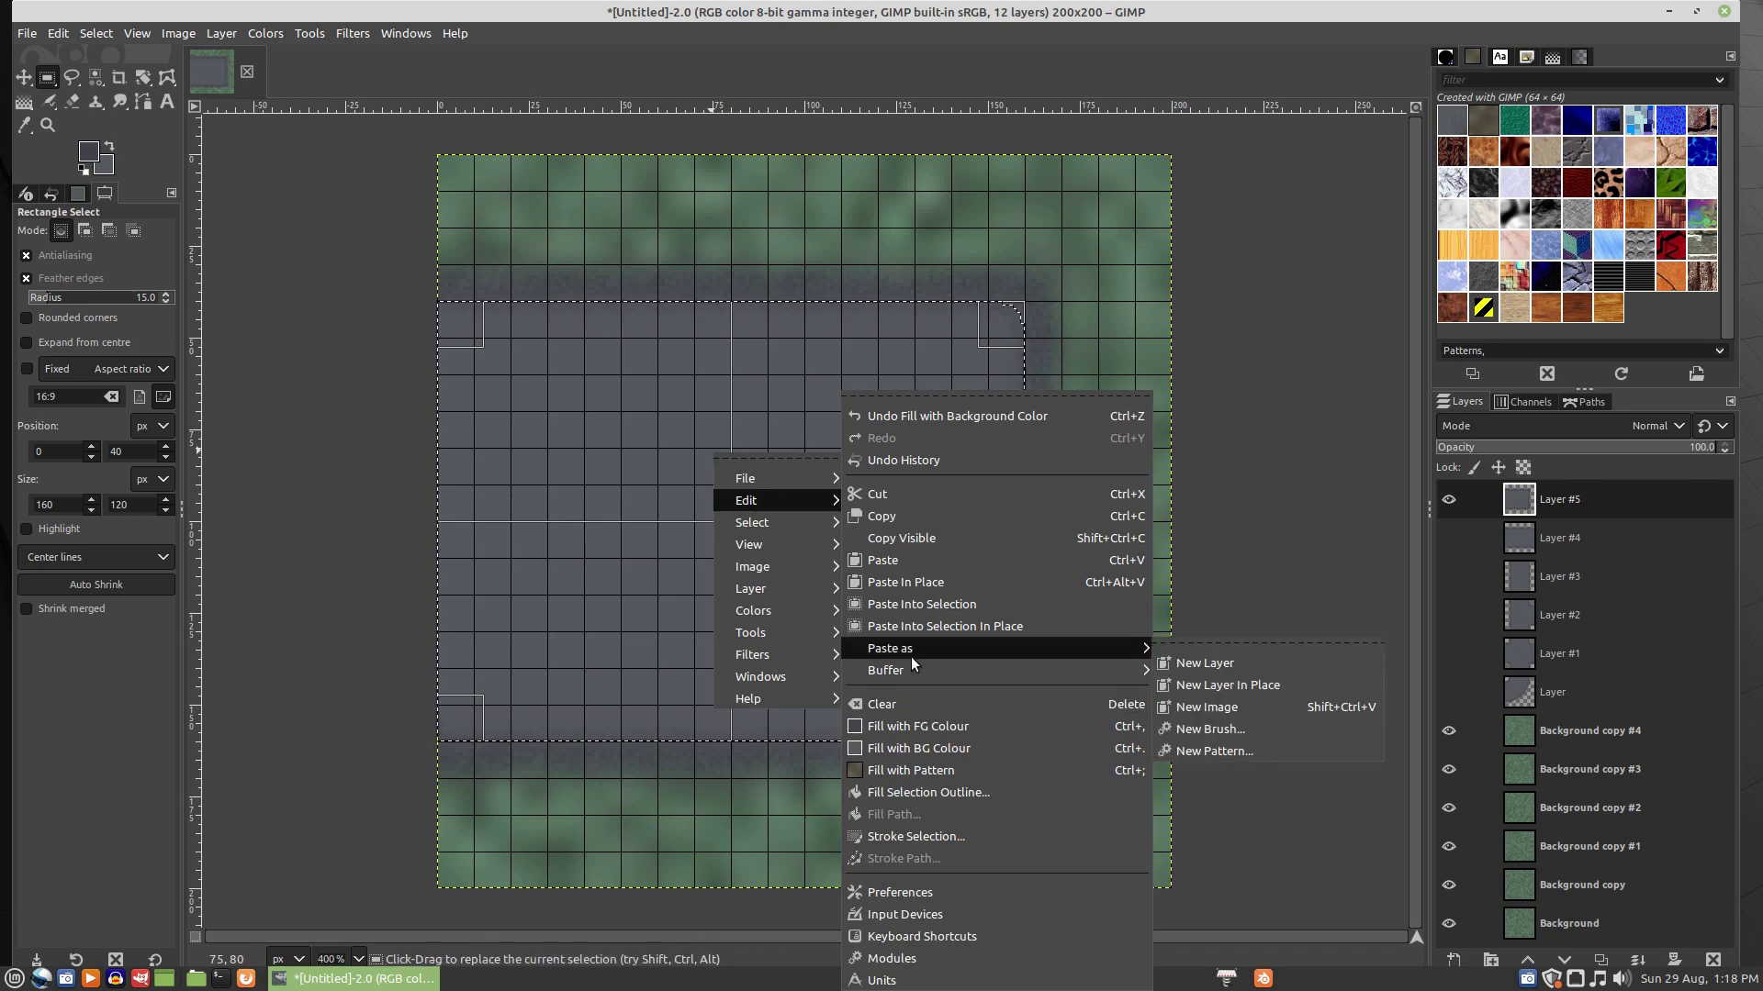
{"action": "mouse_move", "coordinate": [766, 657]}
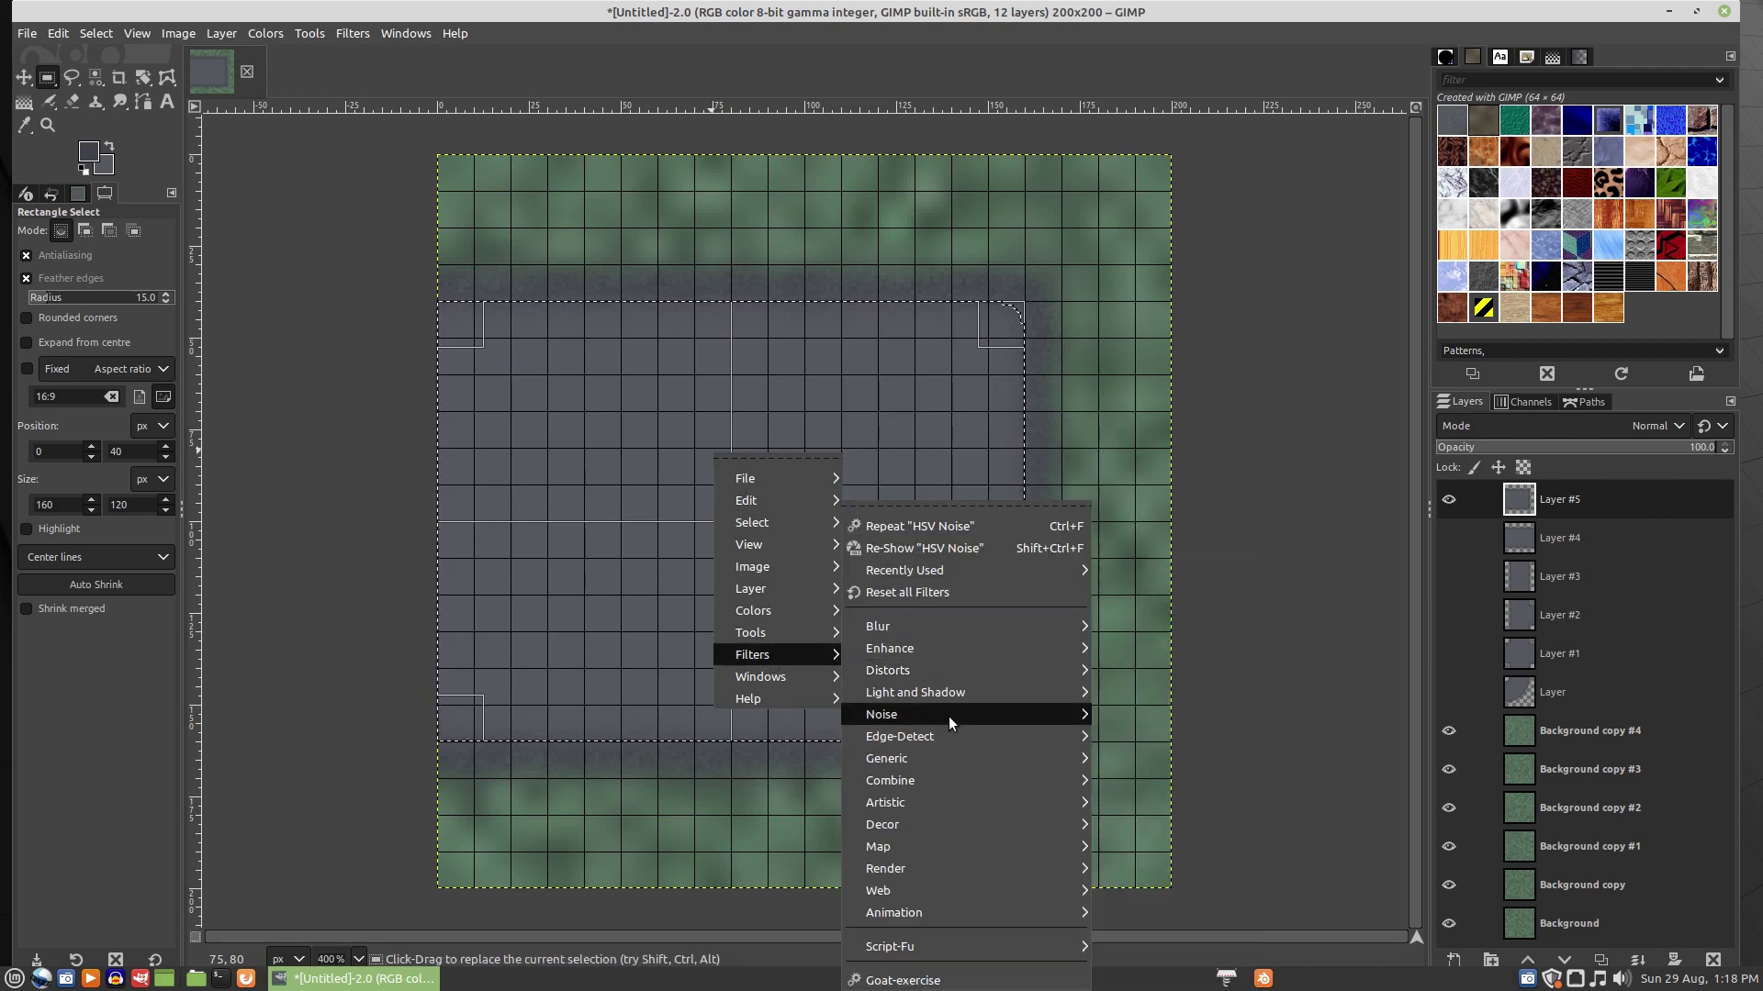
{"action": "mouse_move", "coordinate": [951, 715]}
{"action": "left_click", "coordinate": [1164, 749]}
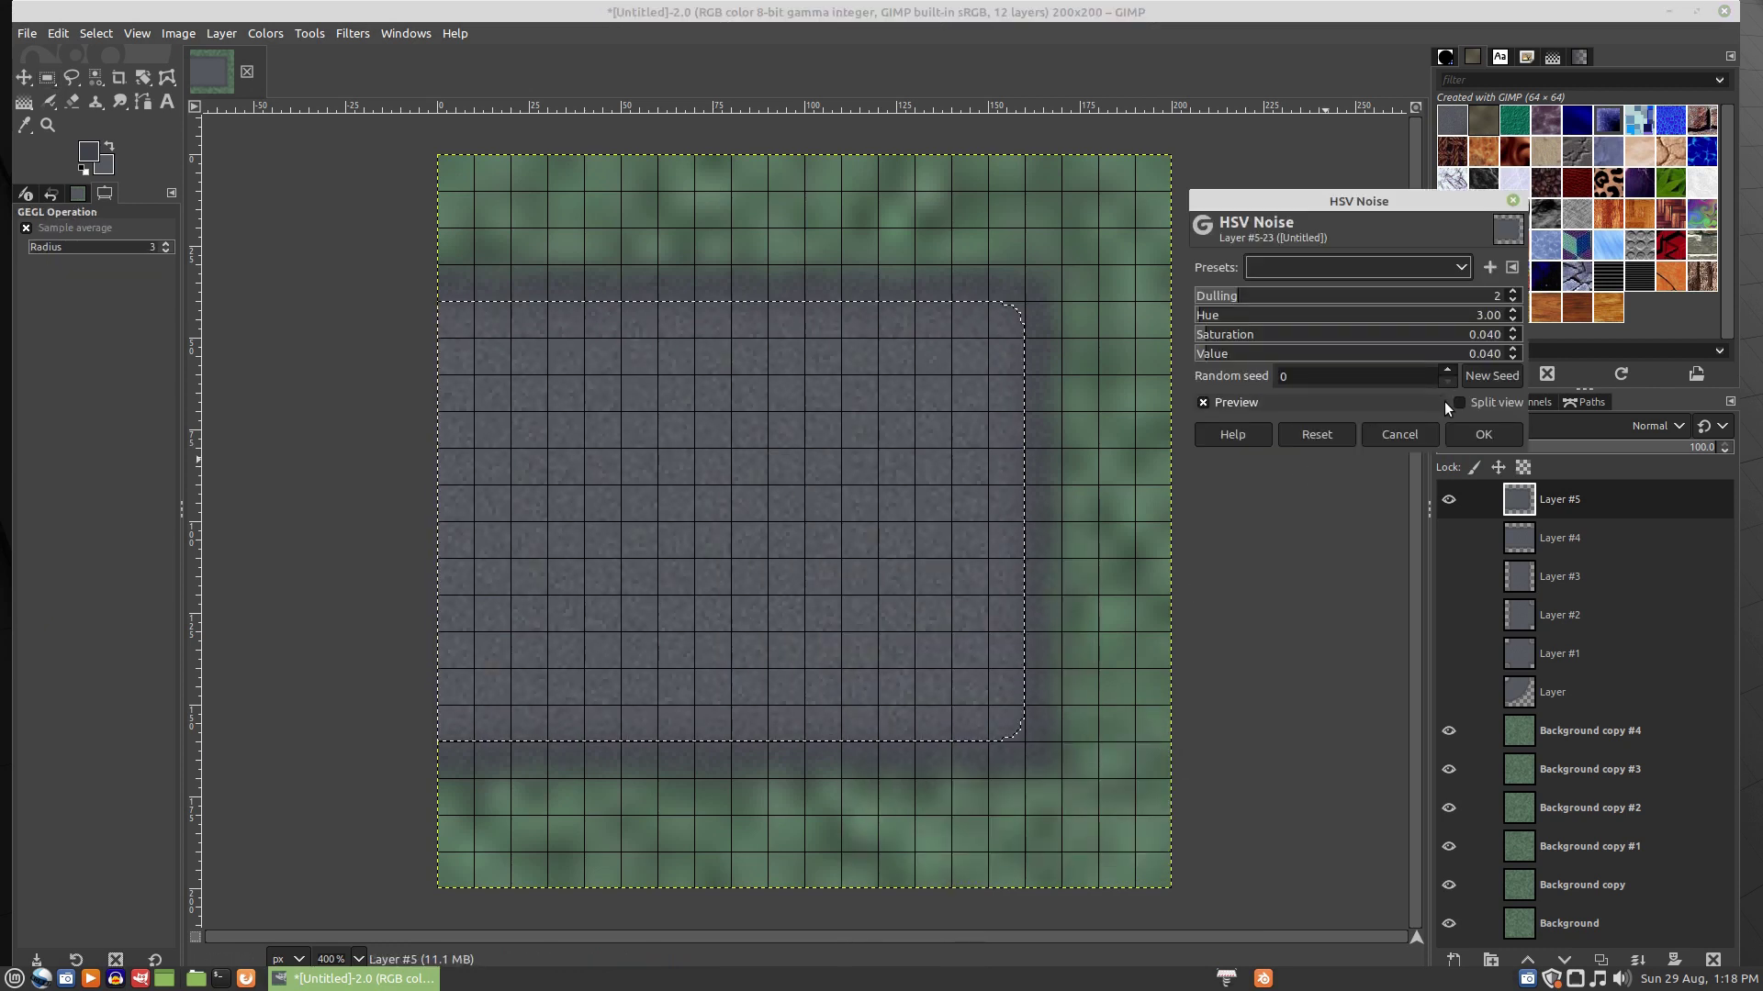
{"action": "key", "text": "Return"}
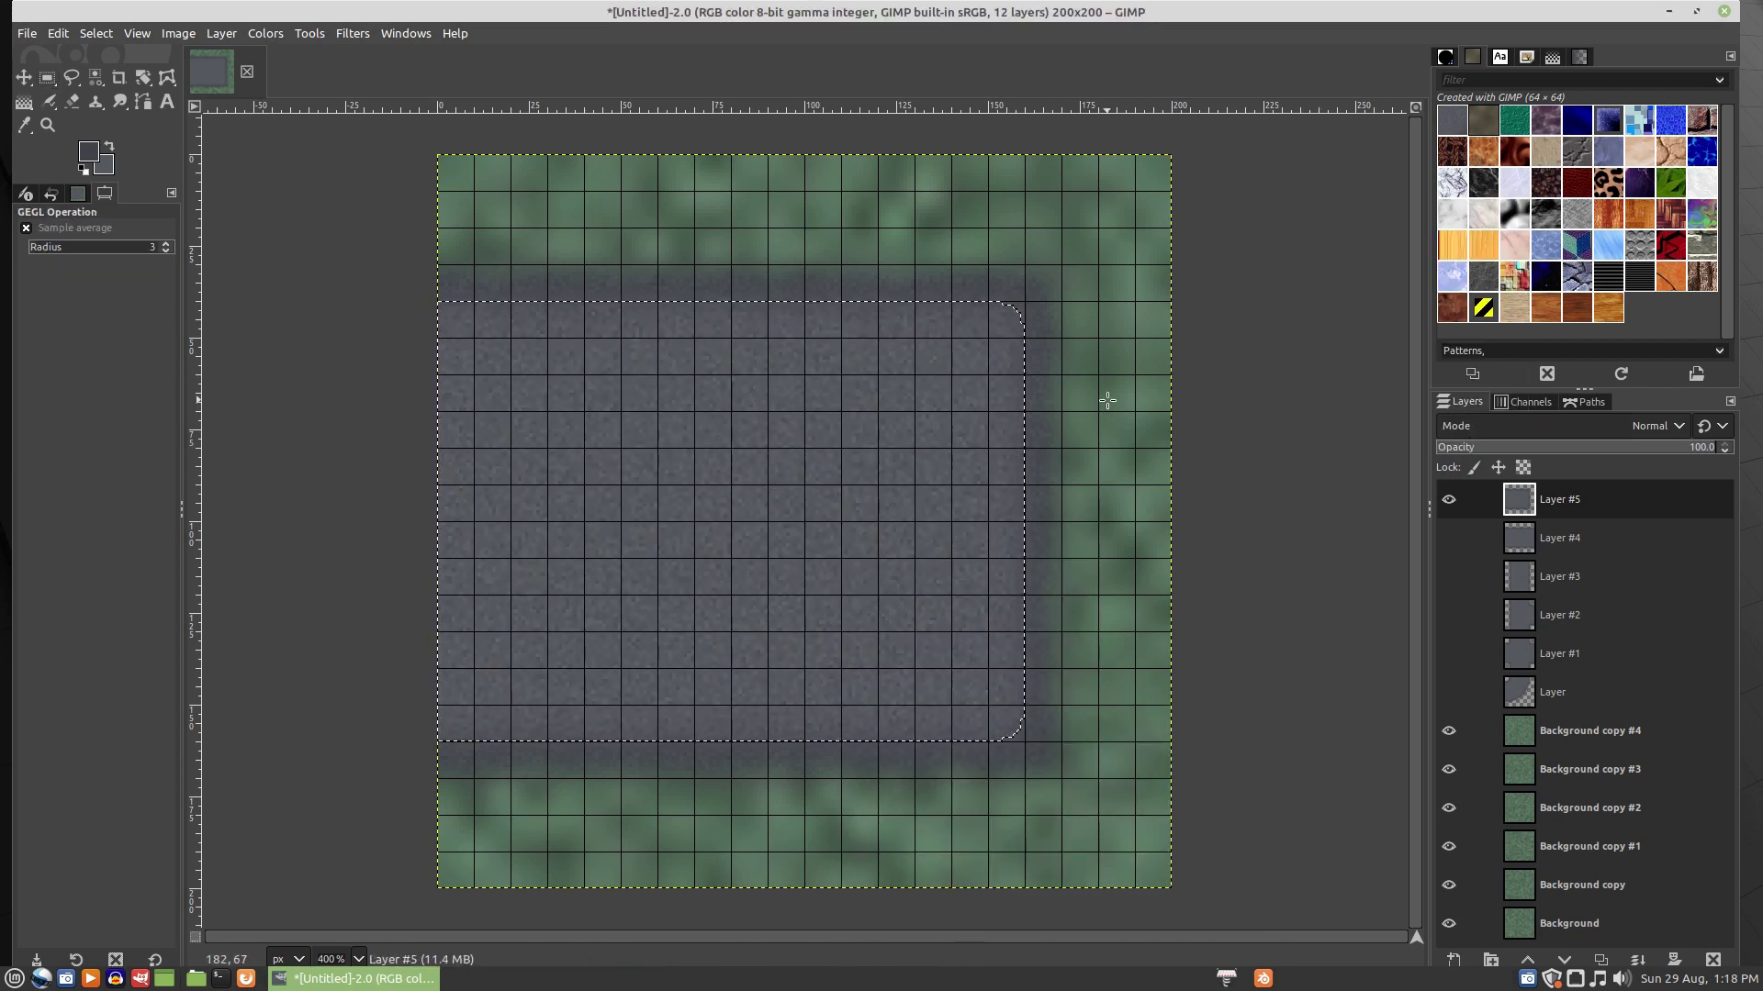
{"action": "key", "text": "r"}
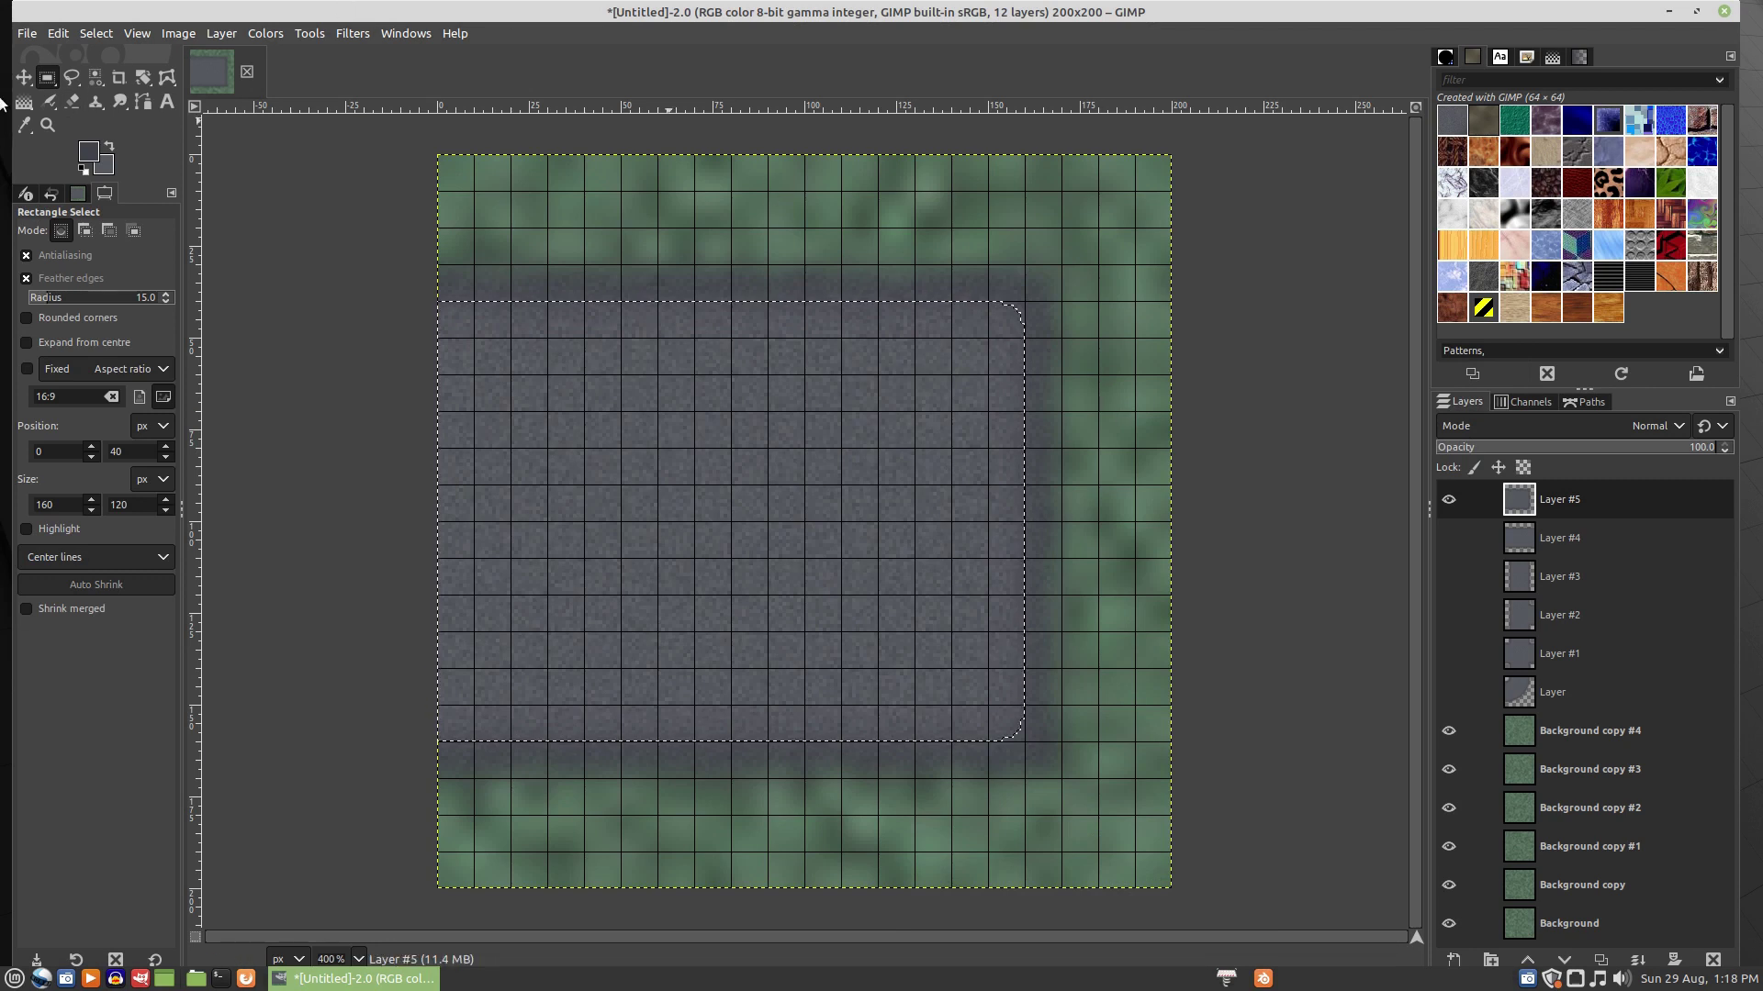
{"action": "left_click", "coordinate": [28, 33]}
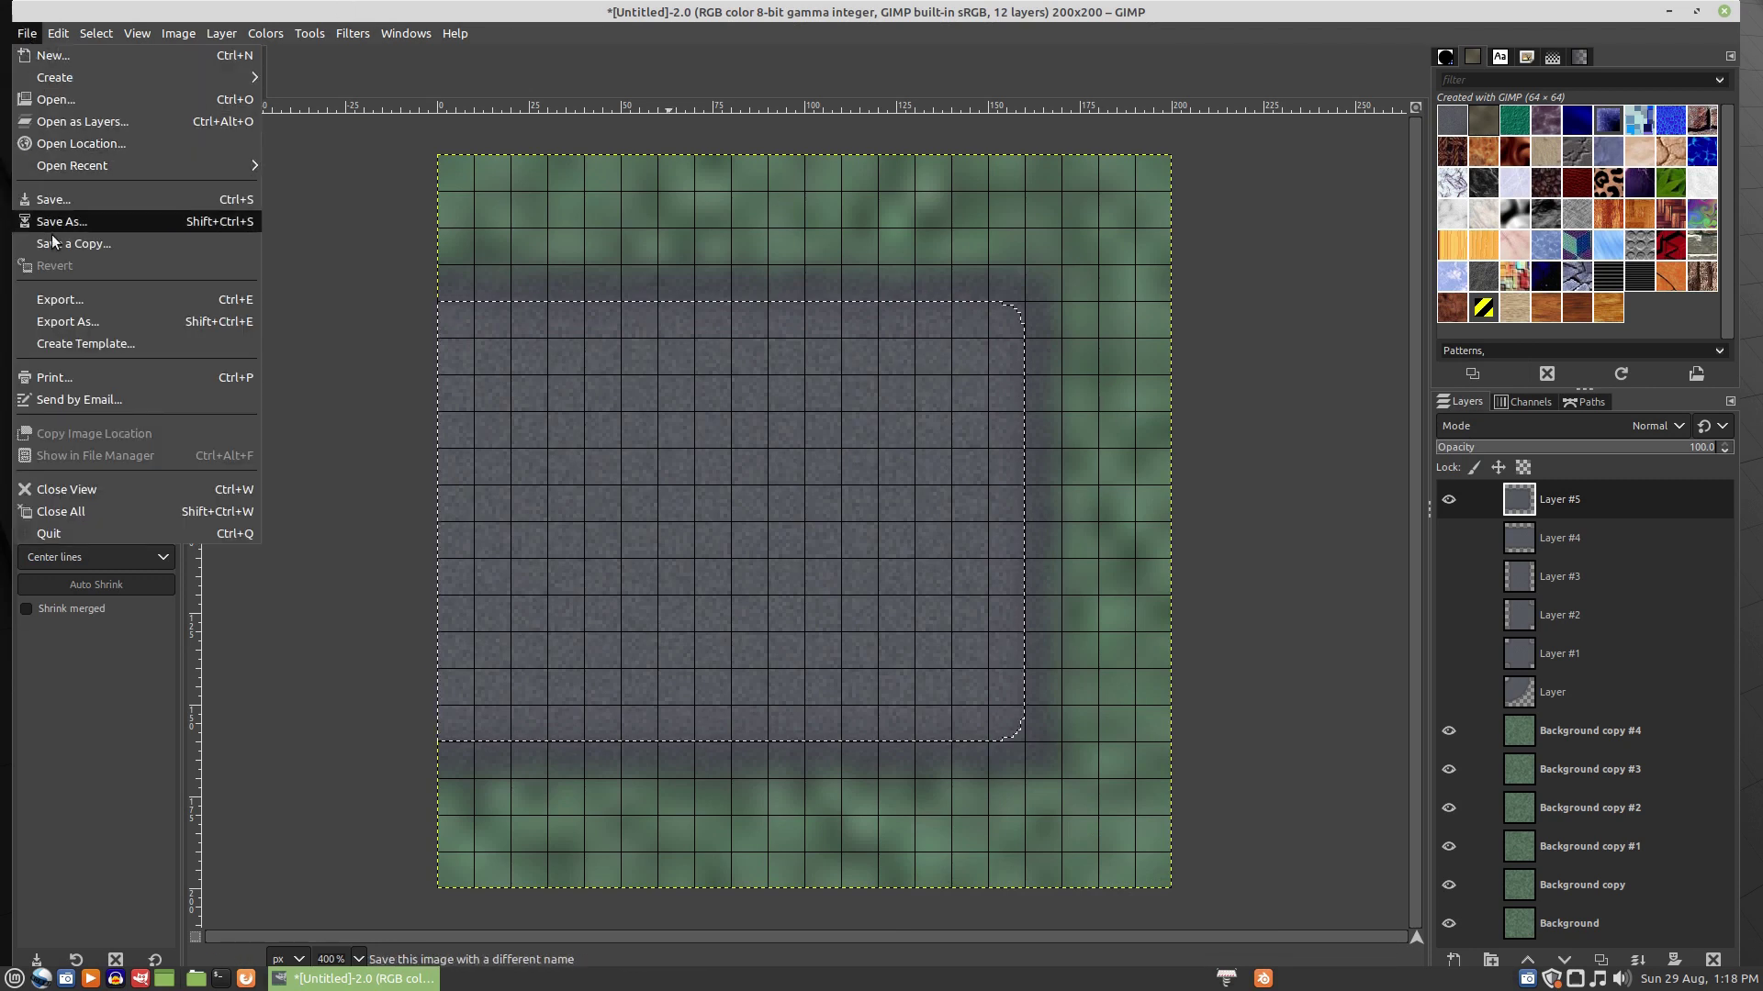
{"action": "left_click", "coordinate": [64, 323]}
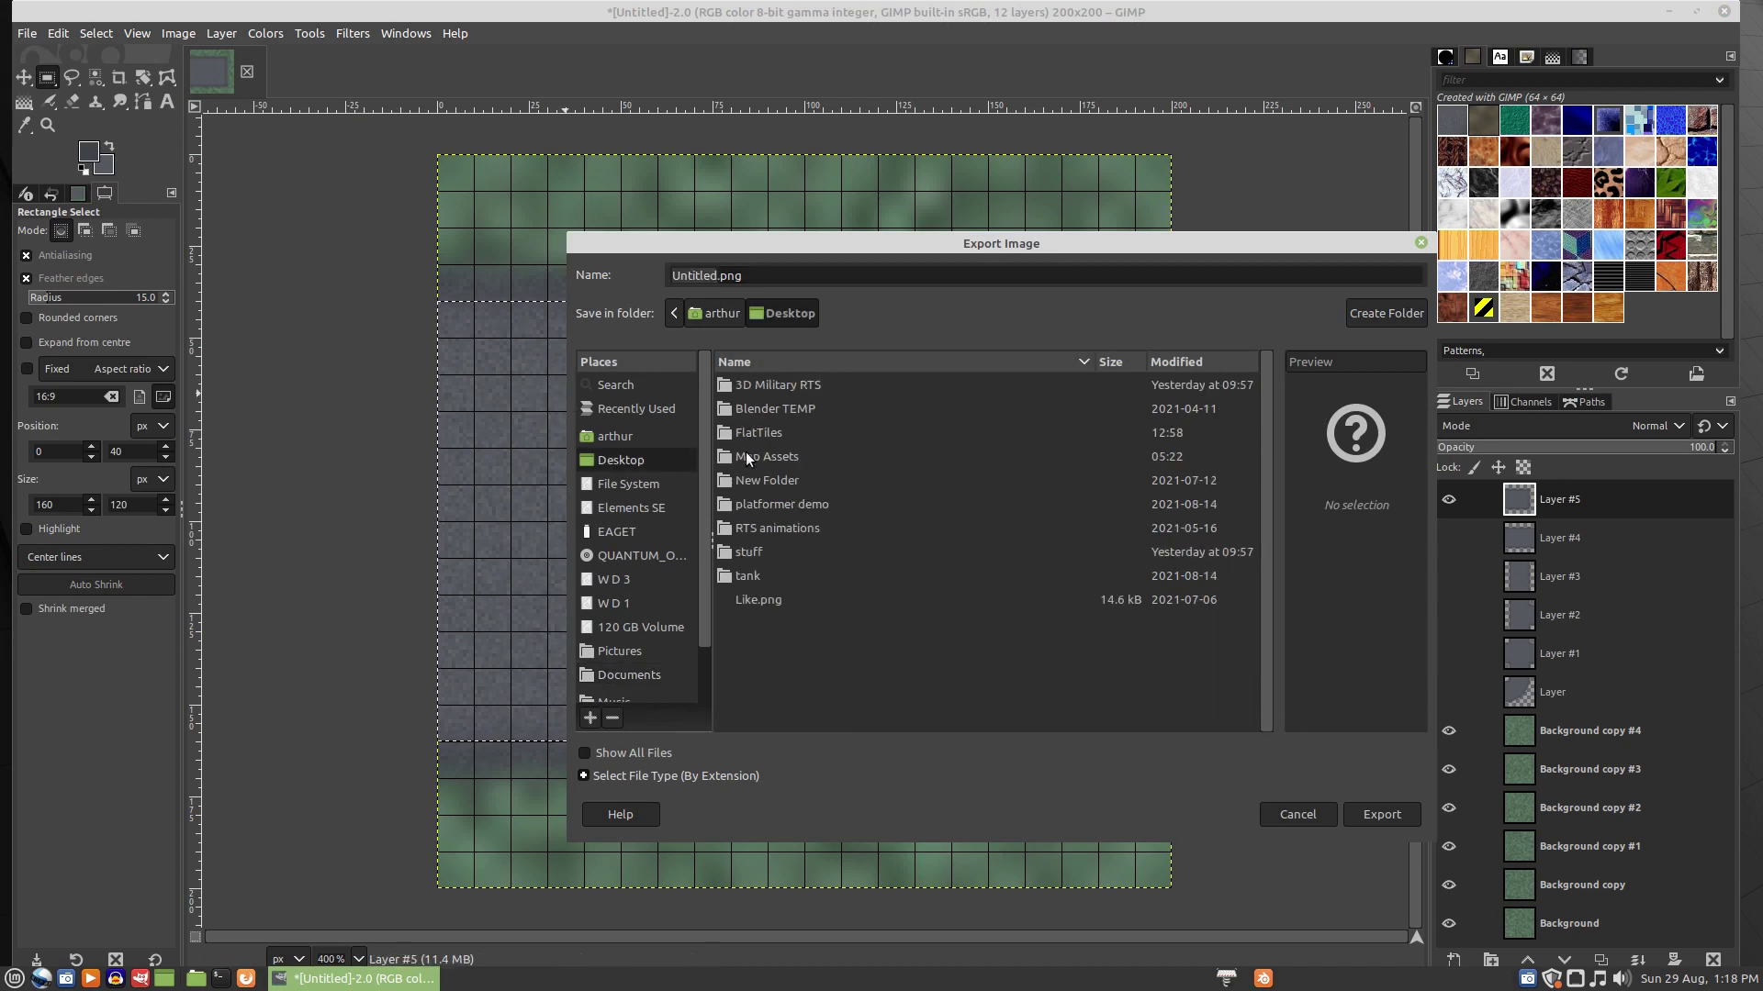
{"action": "double_click", "coordinate": [751, 433]}
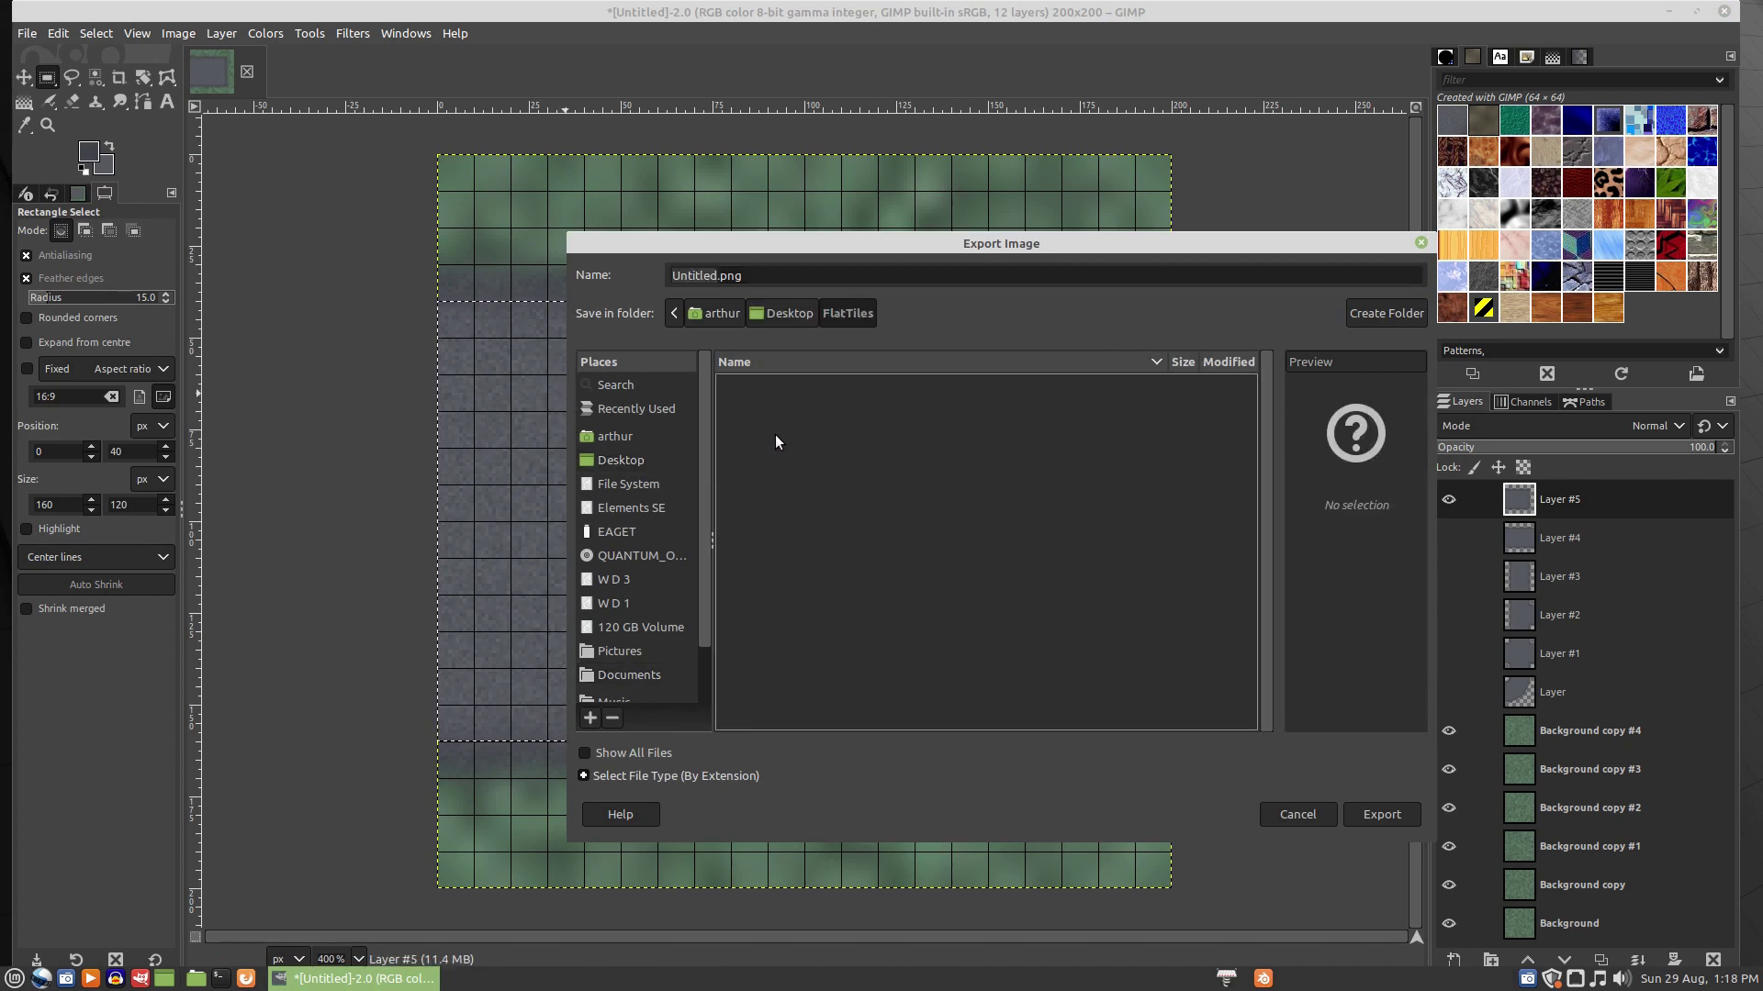
{"action": "left_click", "coordinate": [1412, 813]}
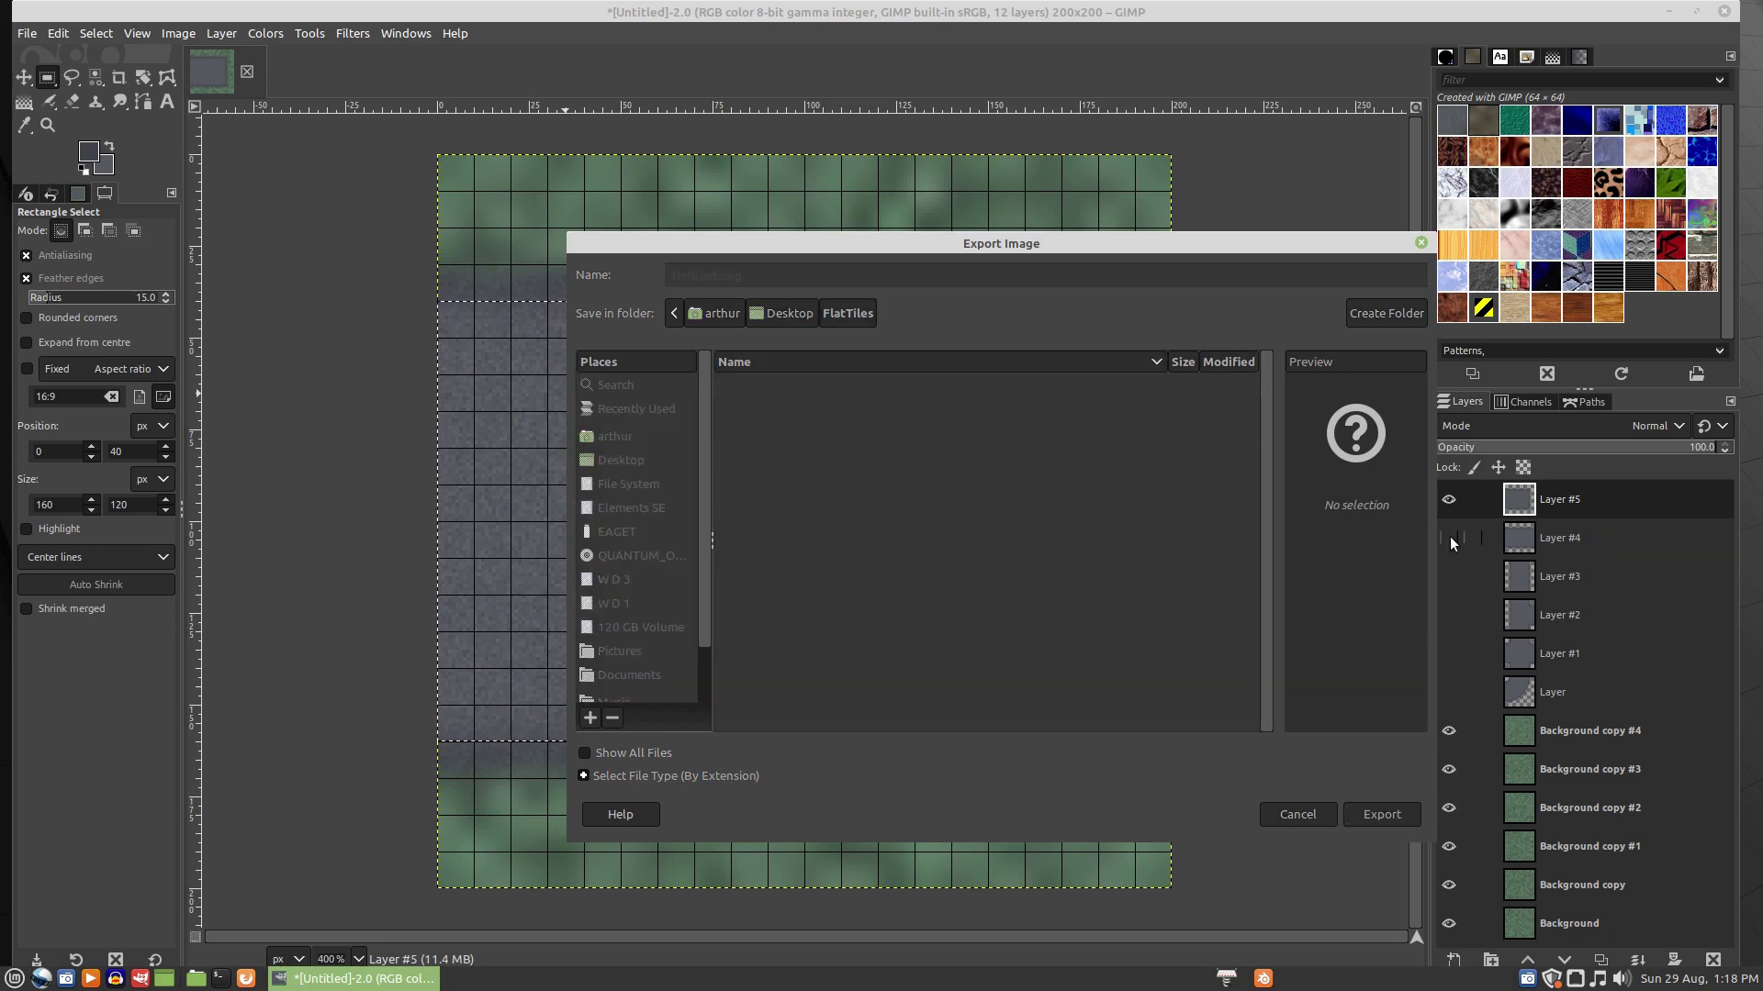
{"action": "left_click", "coordinate": [1021, 731]}
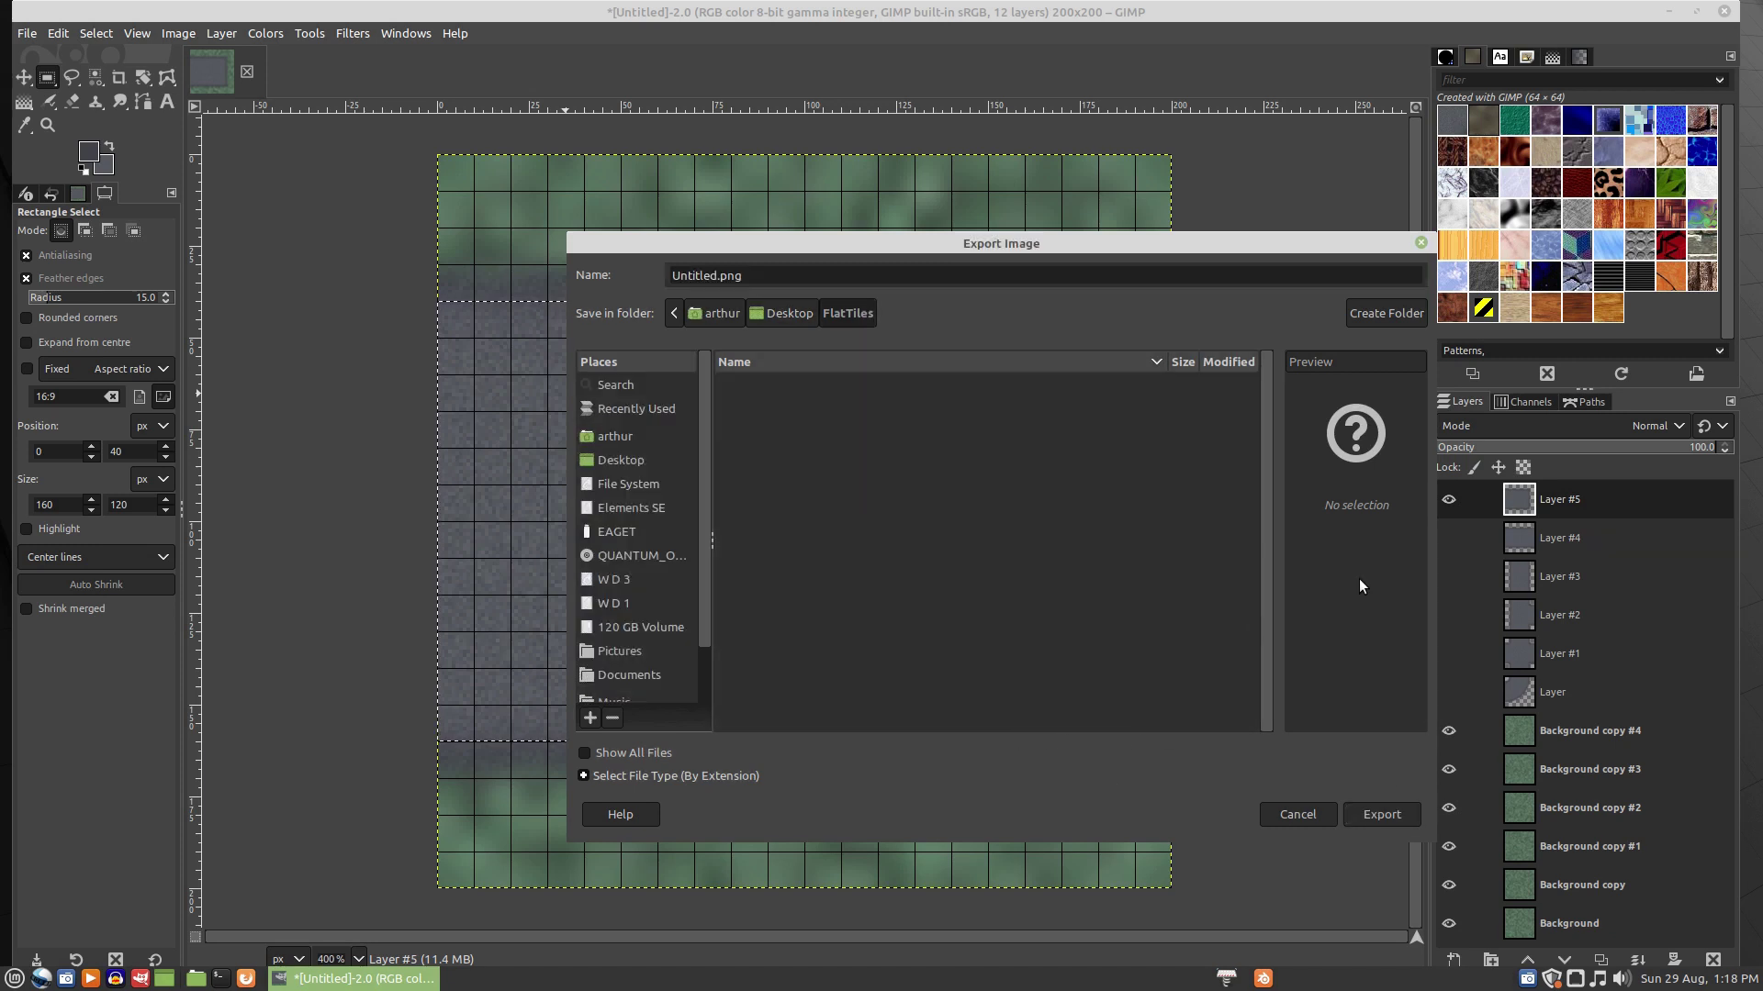
{"action": "left_click", "coordinate": [1293, 814]}
- With Layer #5 hidden and the selection cleared, export the Background copy #4 tile as ground_1.png into the FlatTiles folder on the Desktop
{"action": "left_click", "coordinate": [1449, 502]}
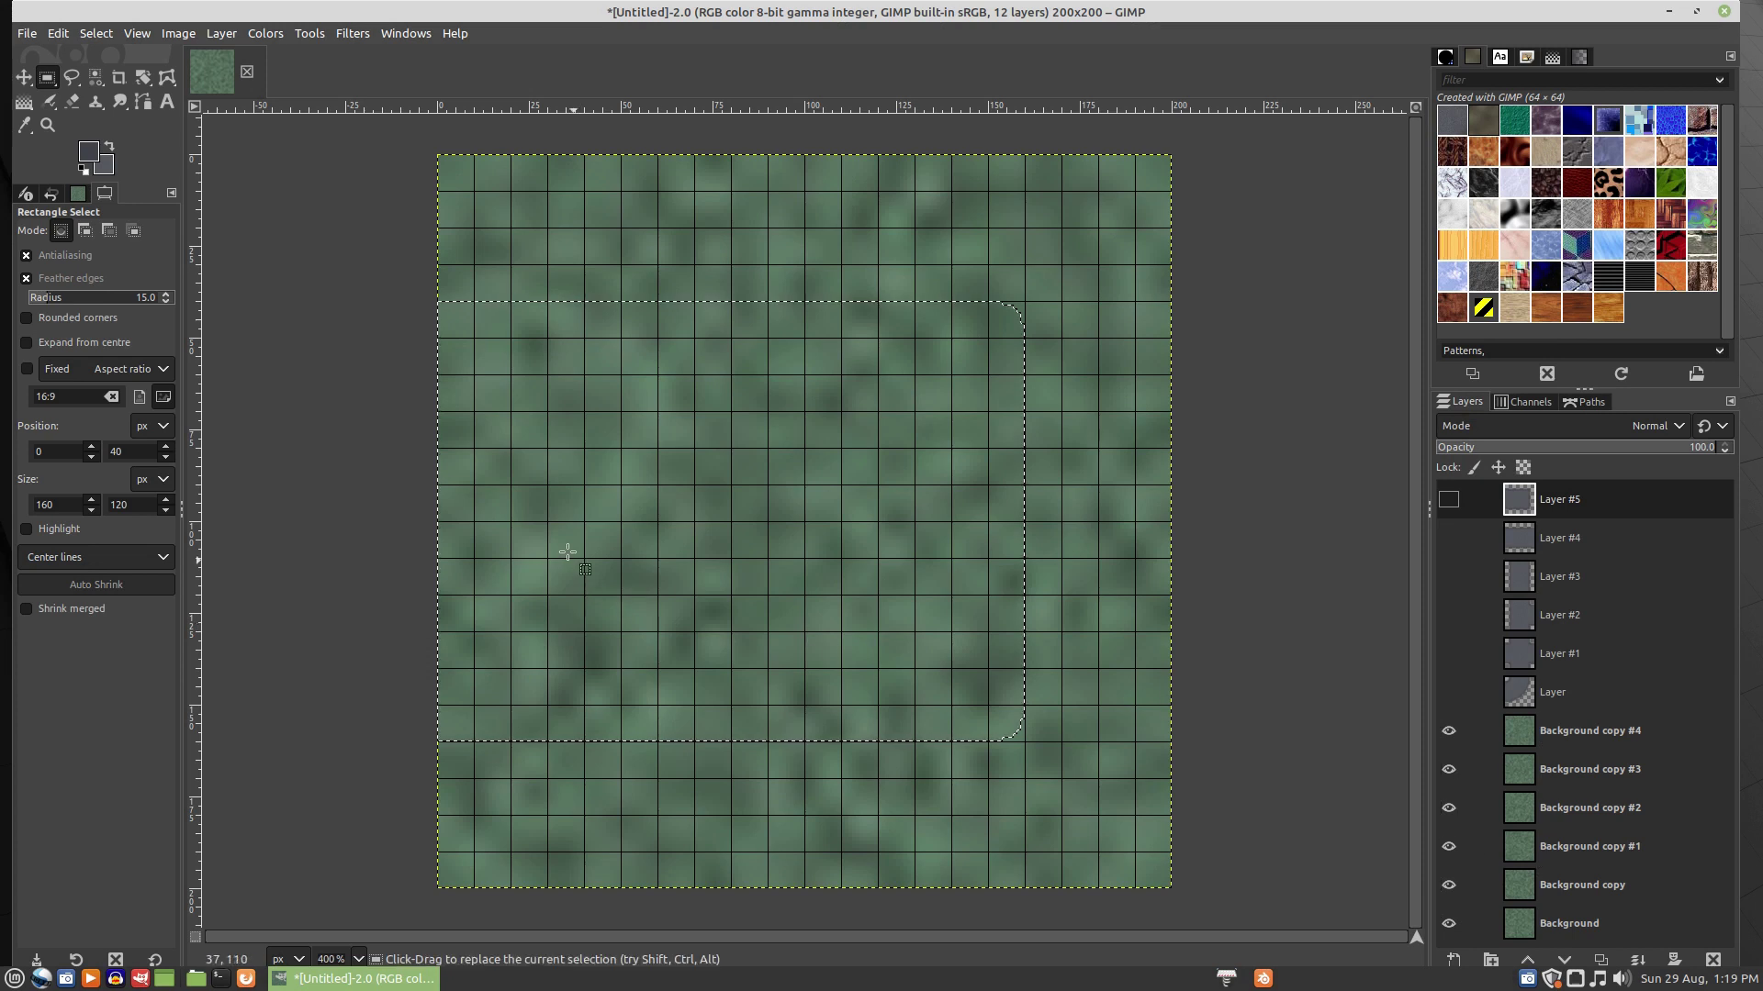
{"action": "left_click", "coordinate": [300, 412]}
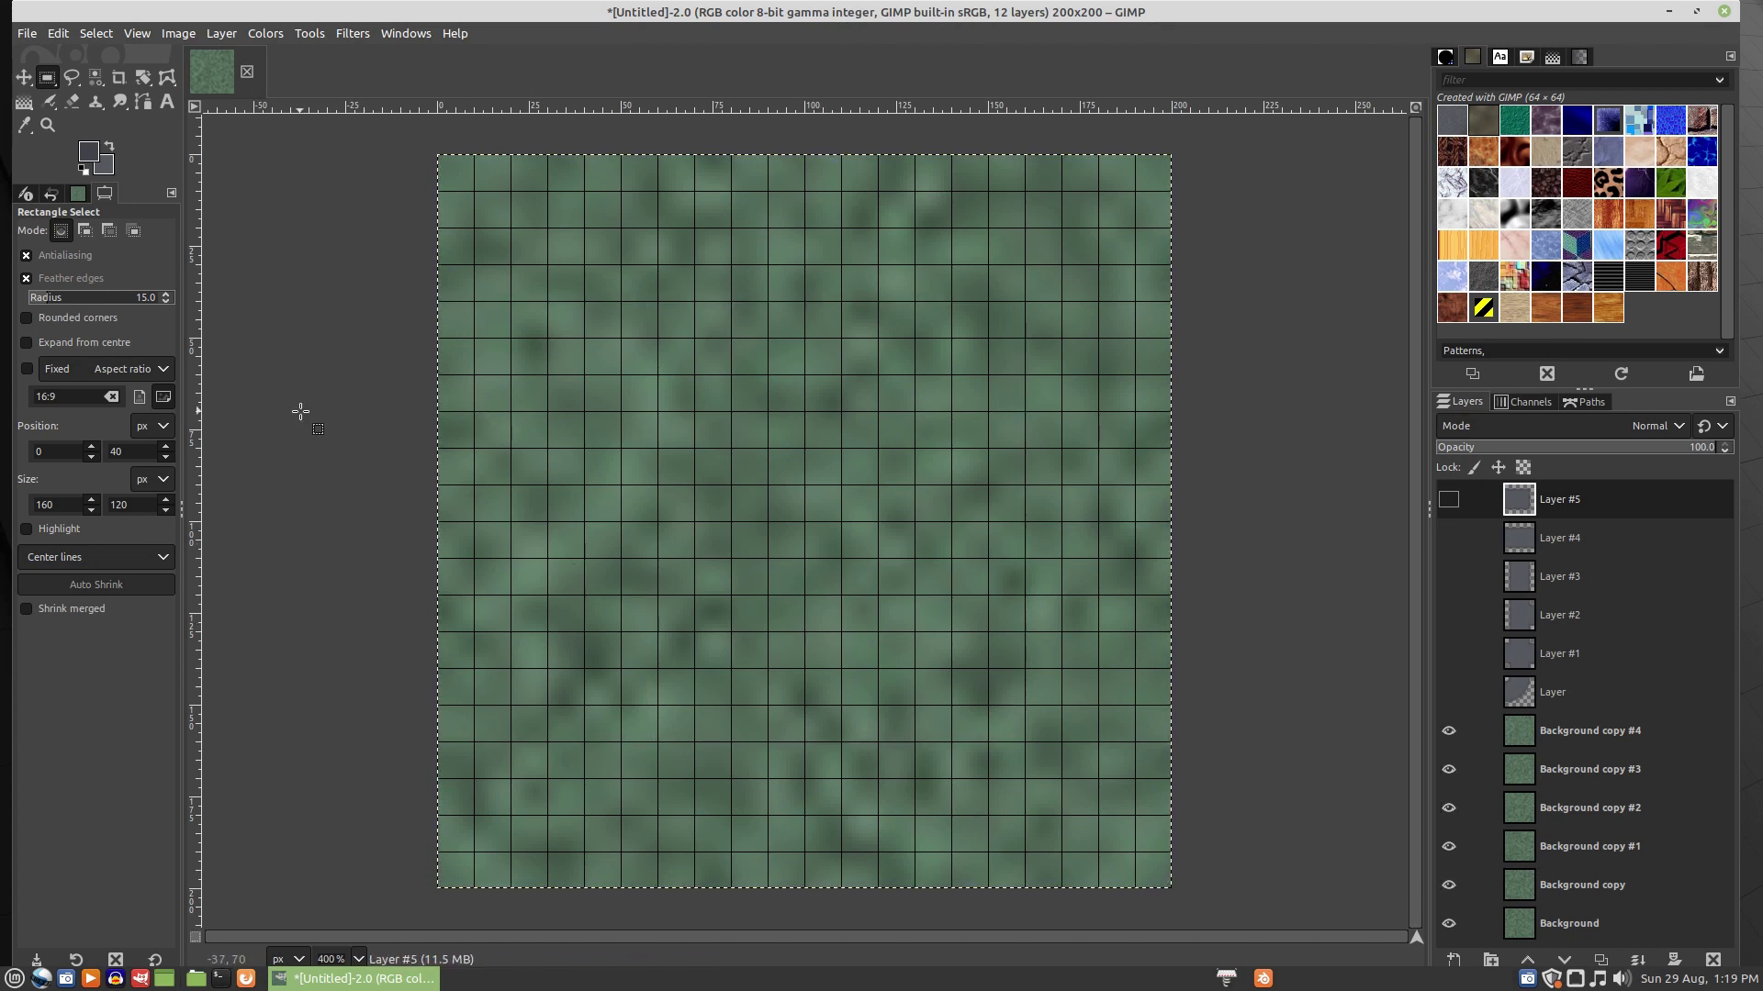
{"action": "key", "text": "ctrl+shift+e"}
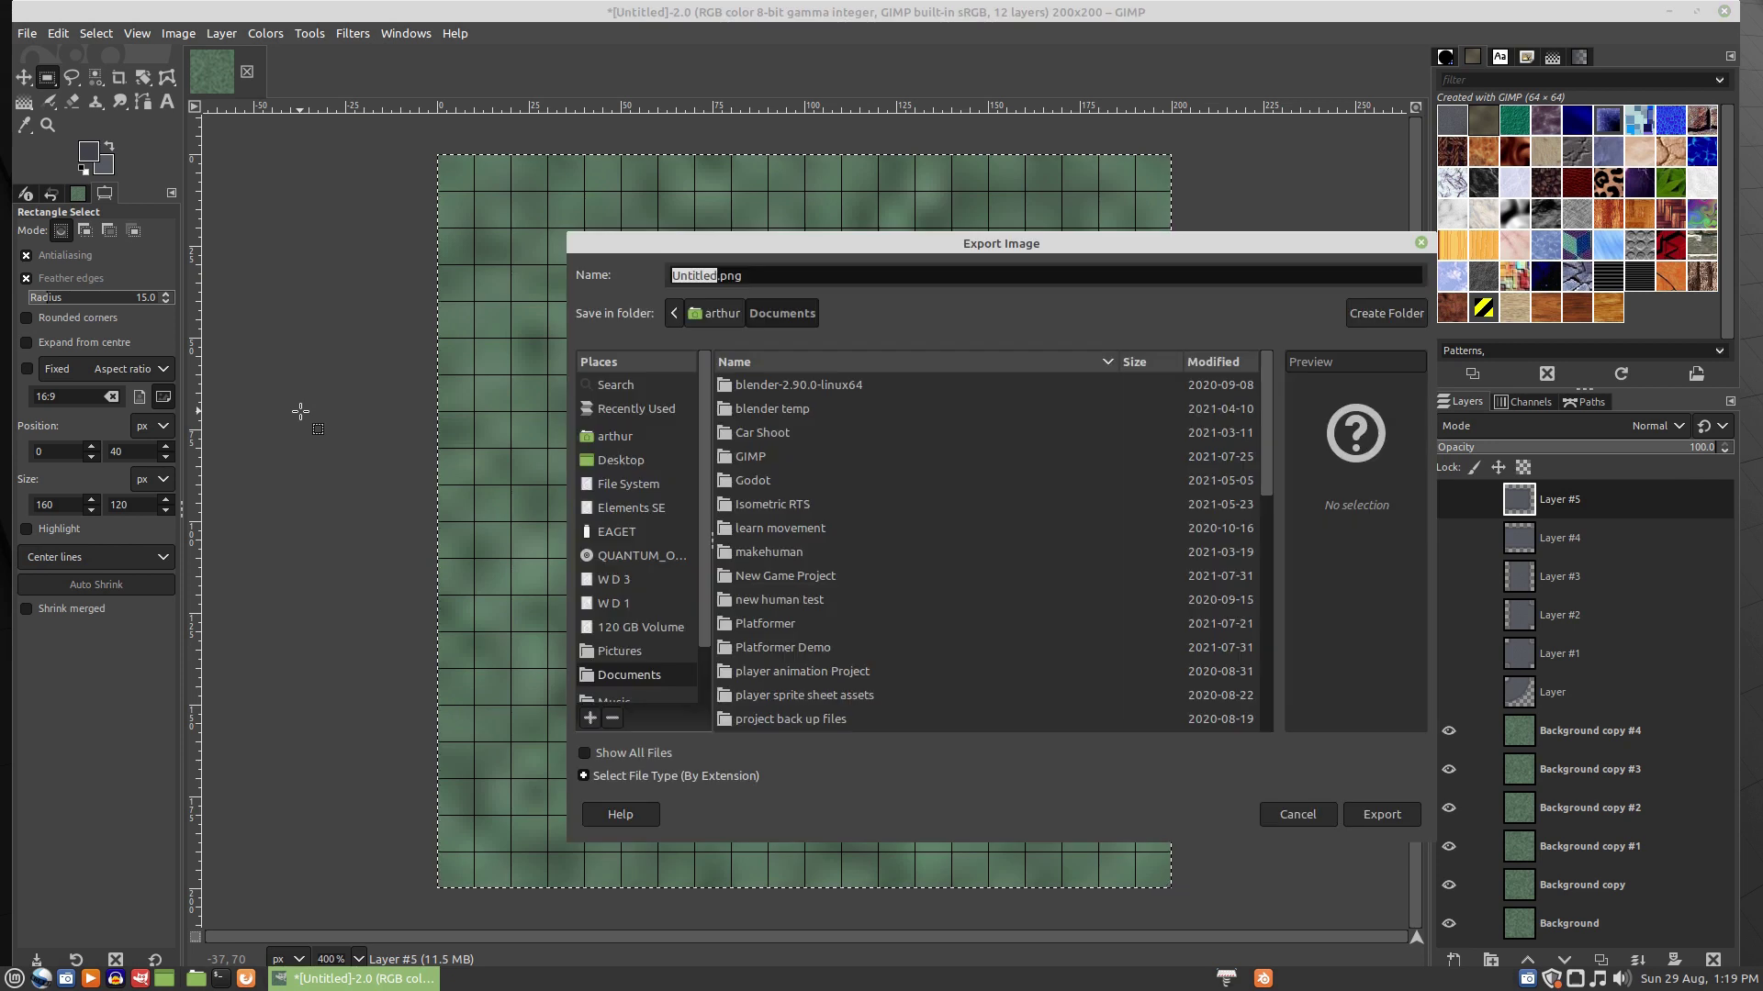
{"action": "left_click", "coordinate": [624, 461]}
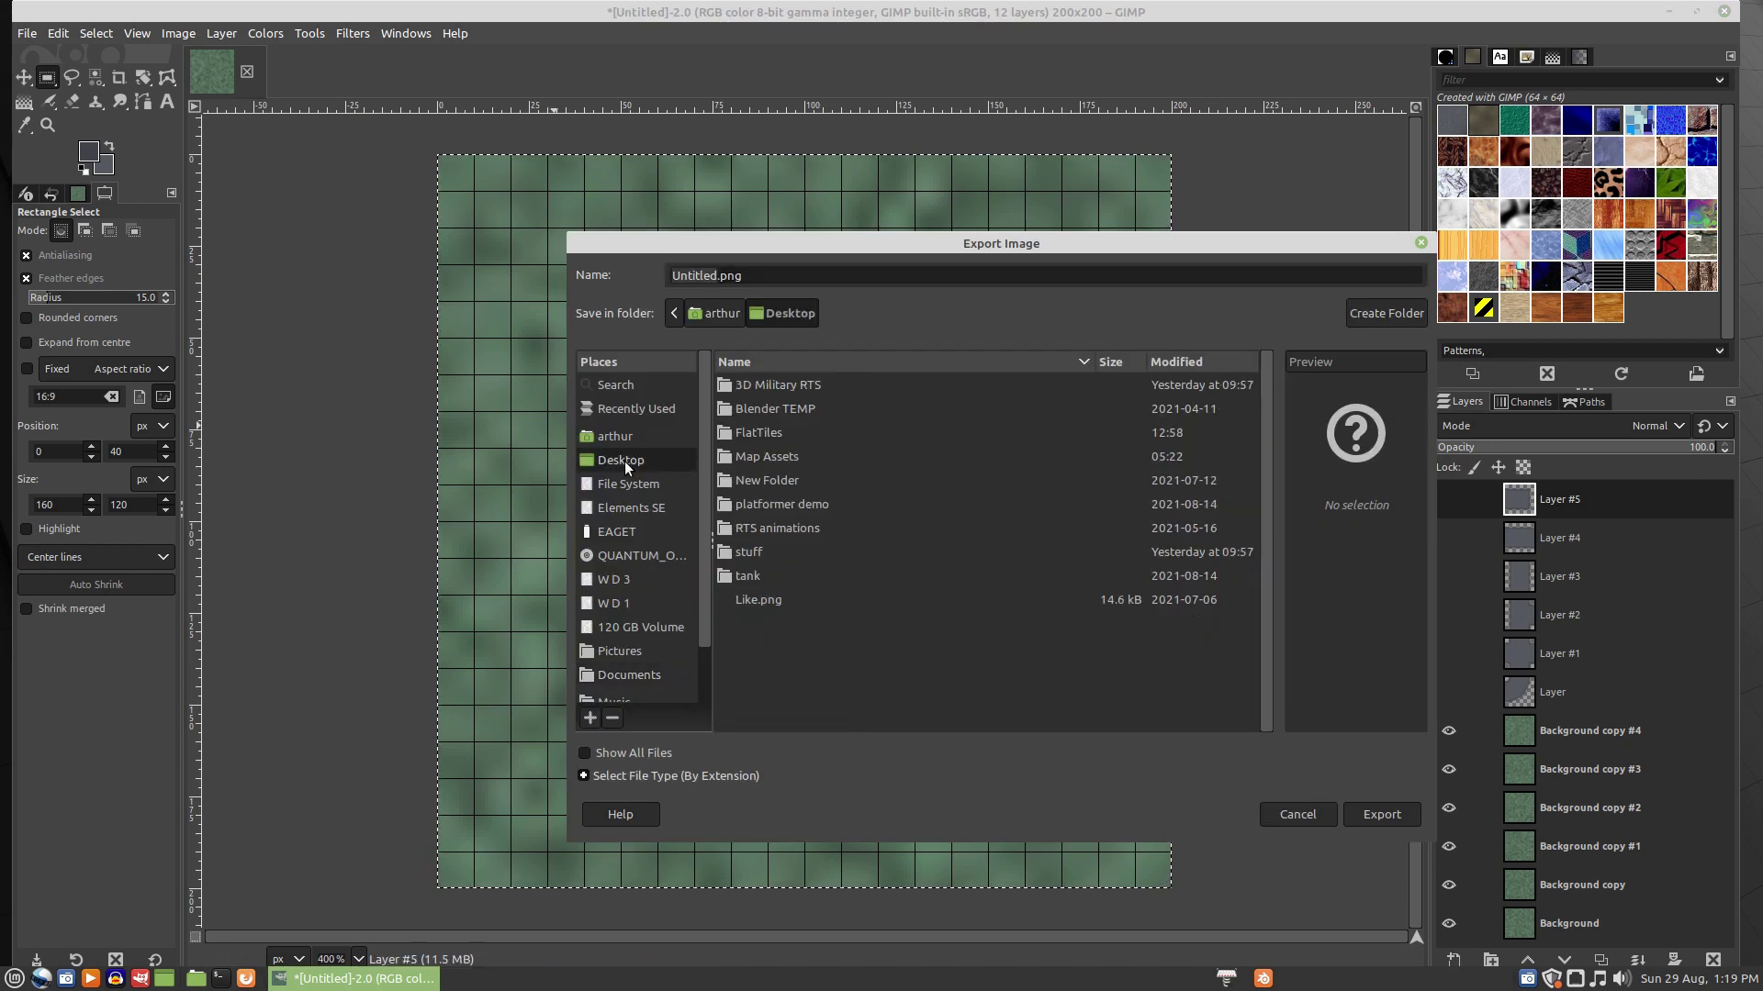
{"action": "double_click", "coordinate": [751, 429]}
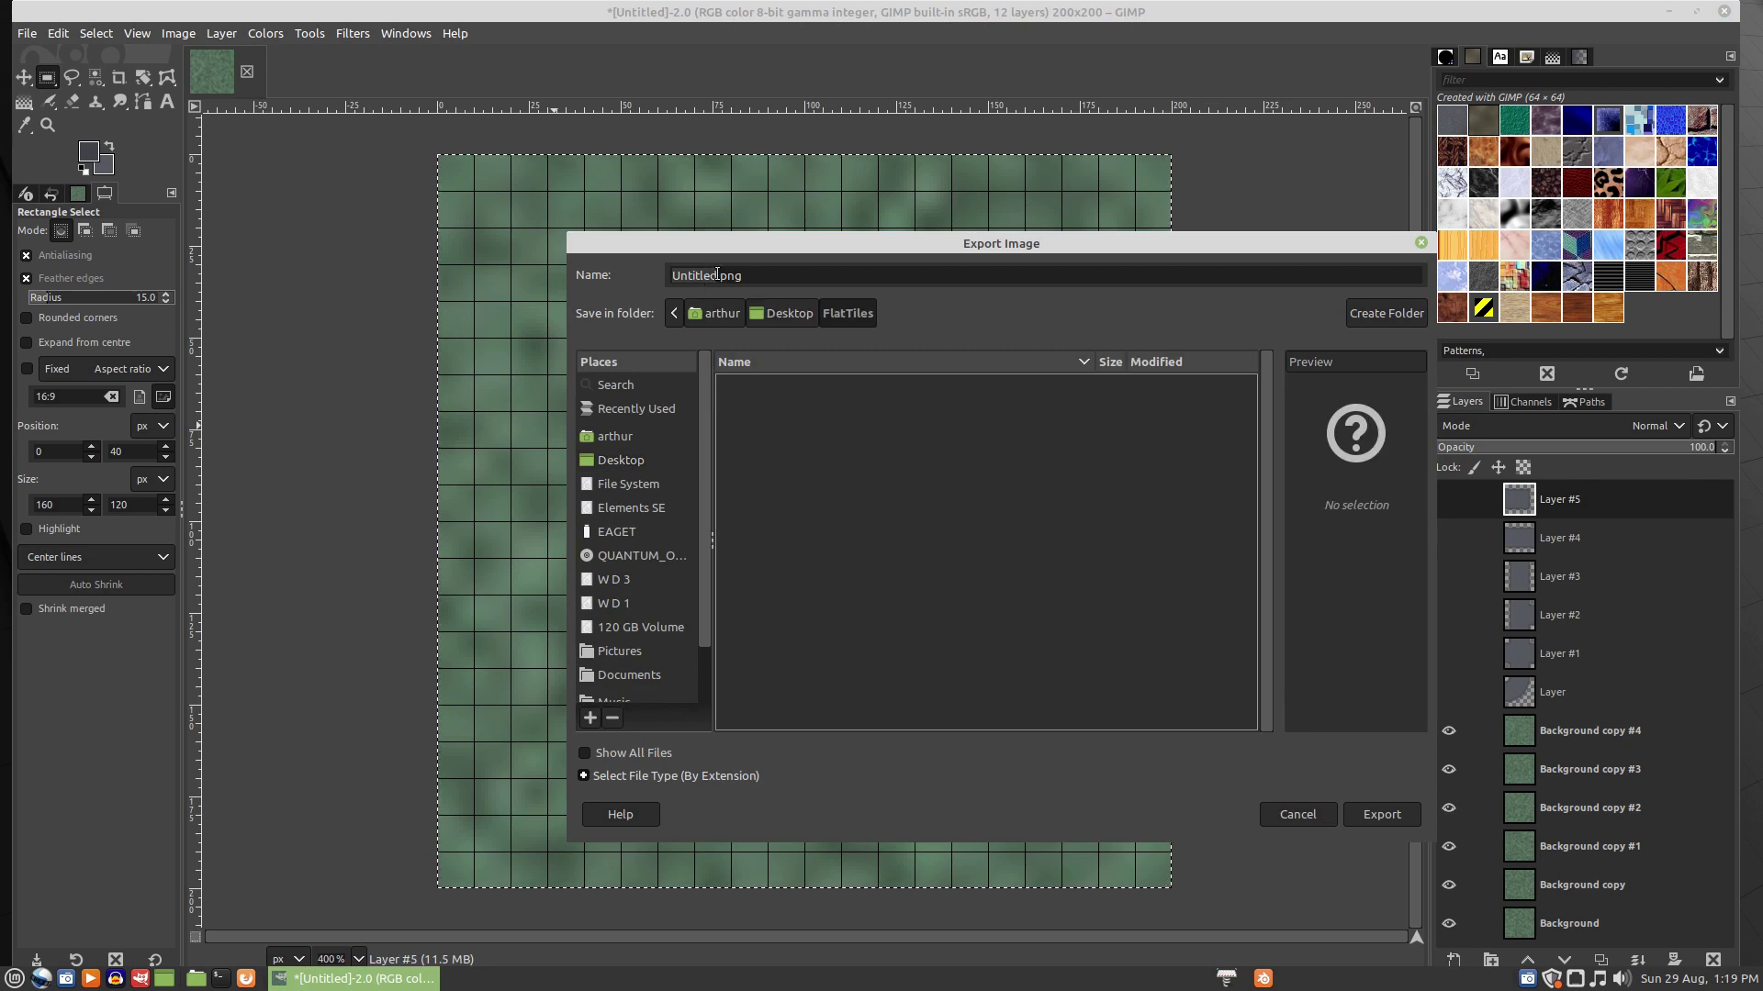
{"action": "left_click_drag", "start_coordinate": [717, 274], "coordinate": [659, 276]}
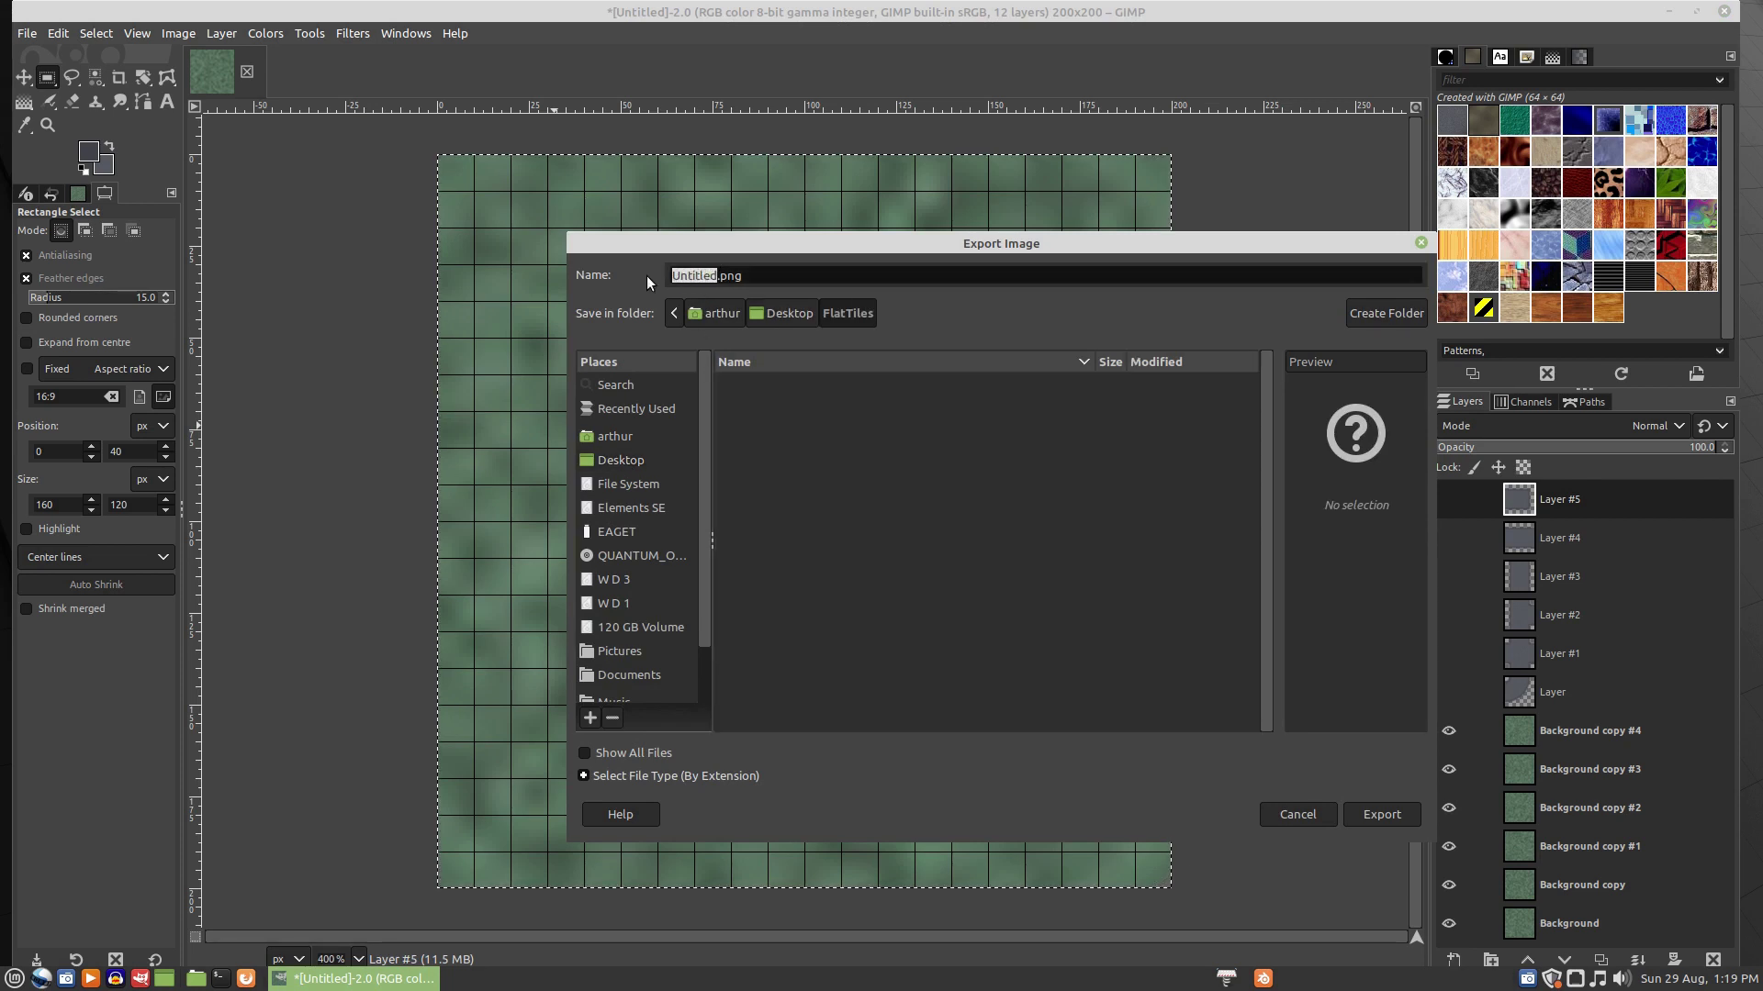
{"action": "type", "text": "gro"}
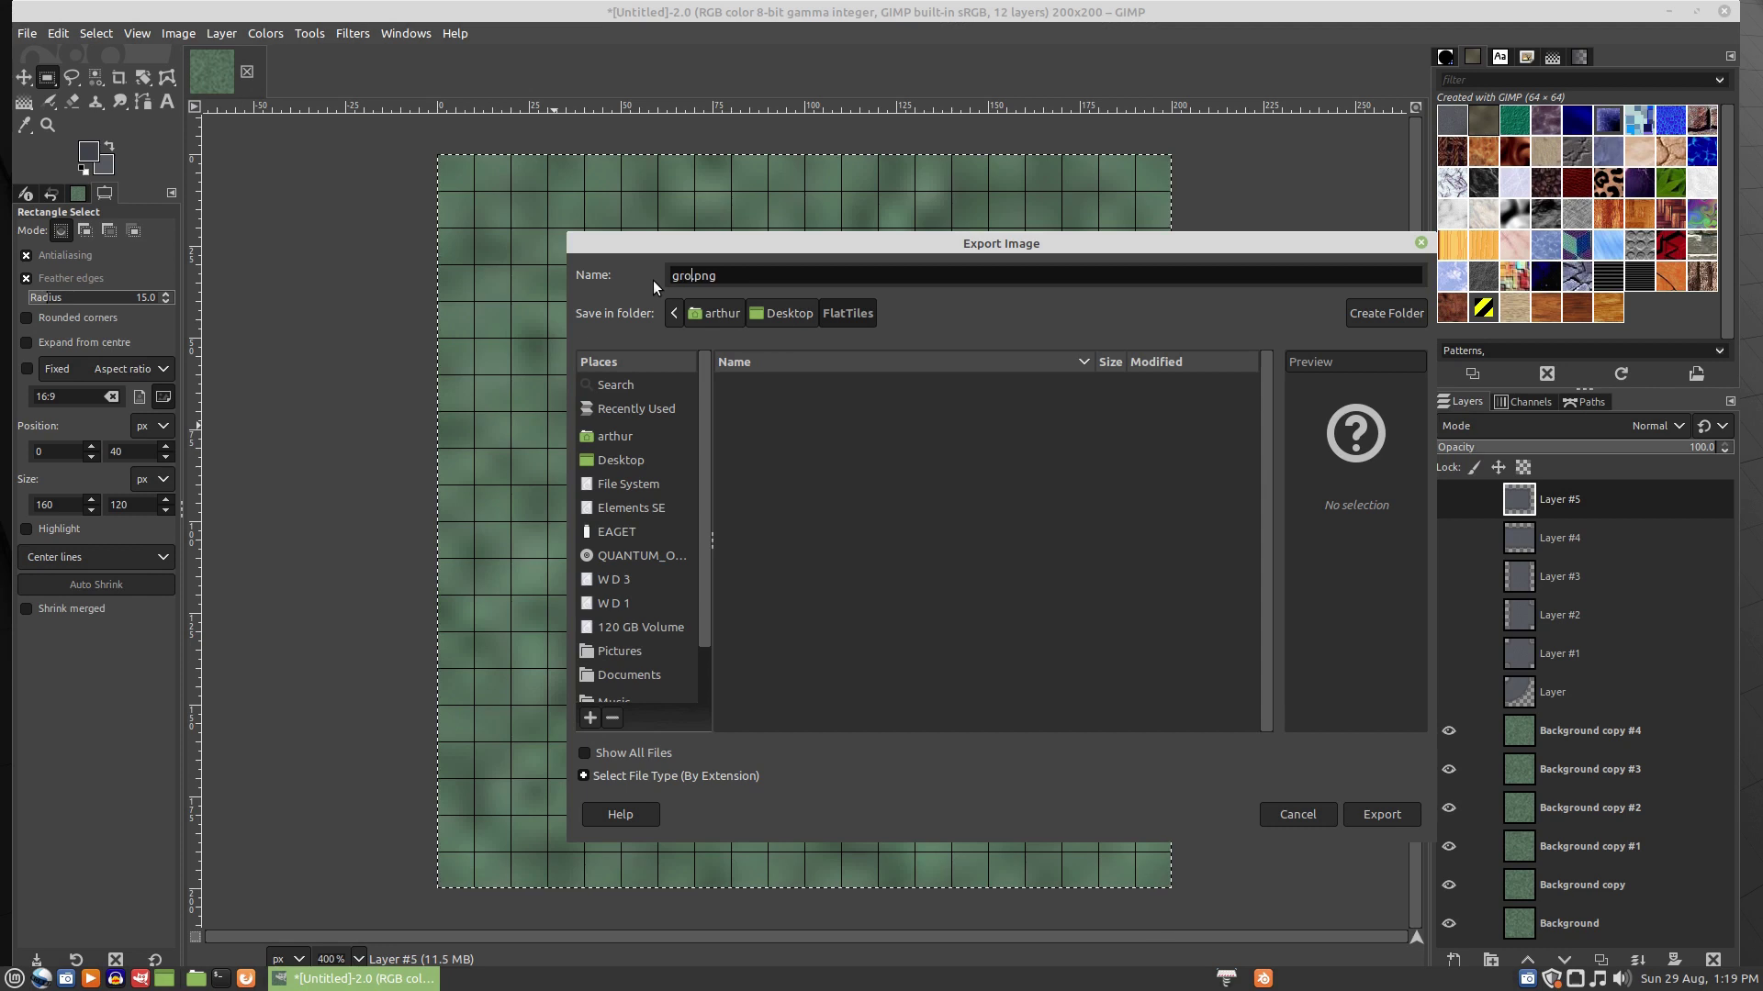
{"action": "type", "text": "und_"}
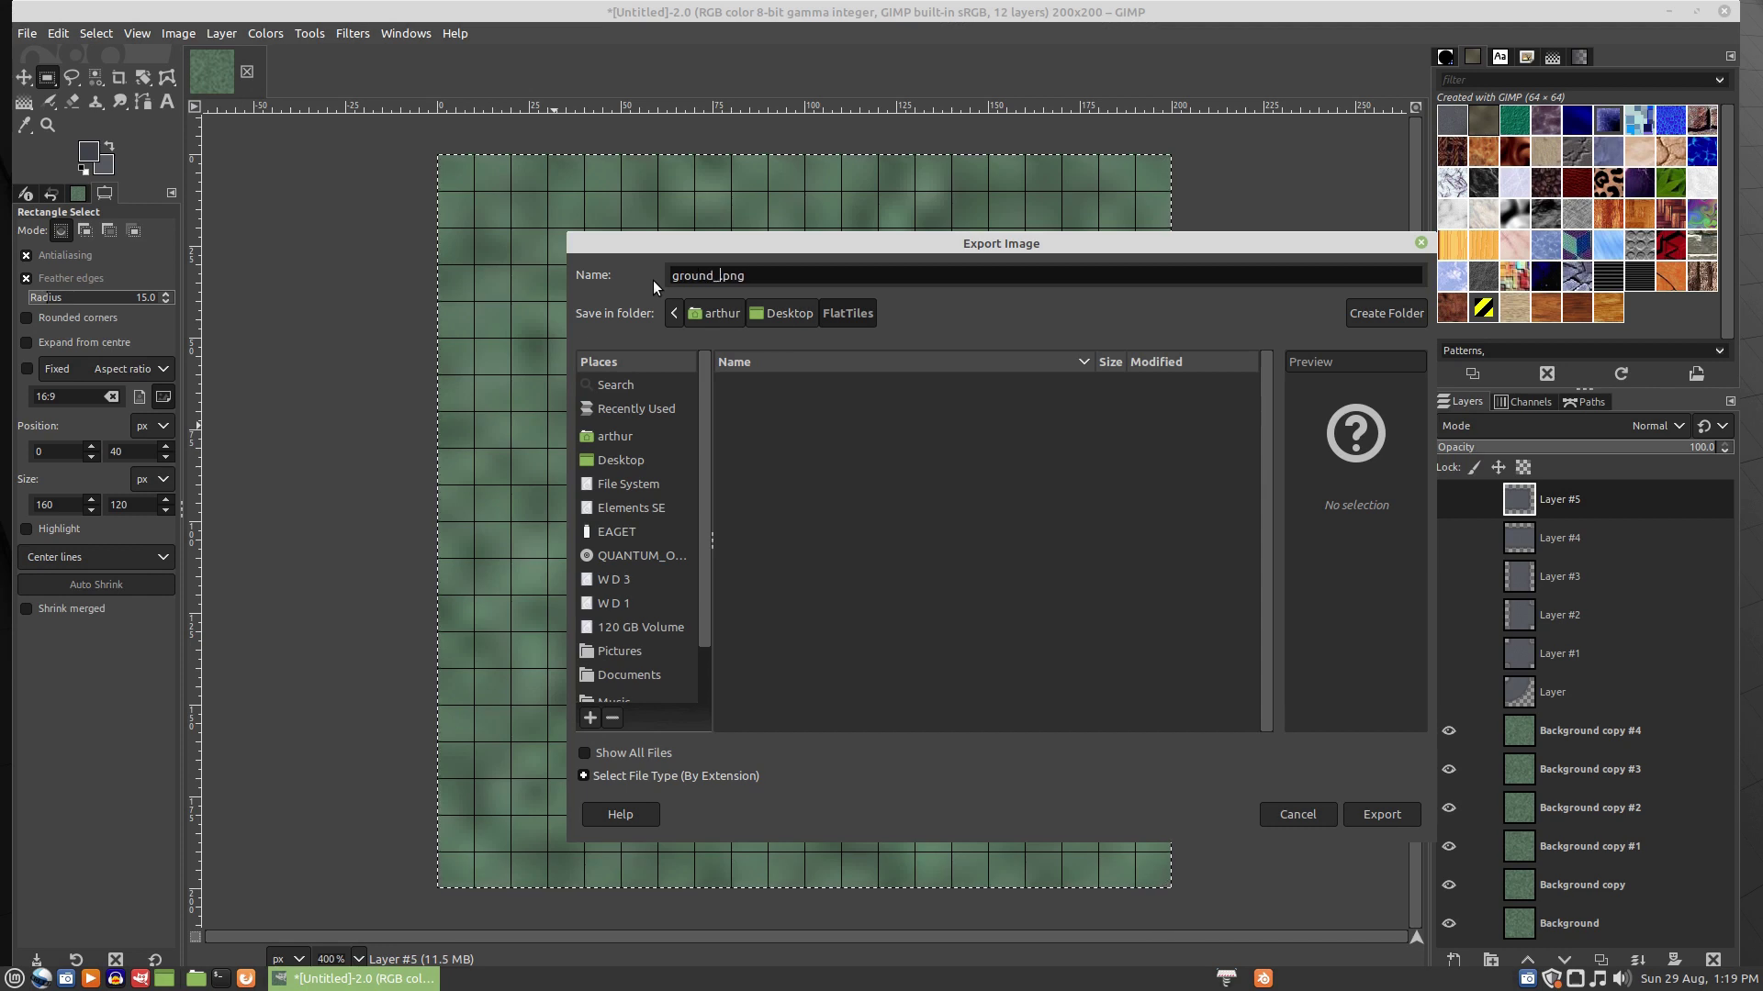
{"action": "type", "text": "1"}
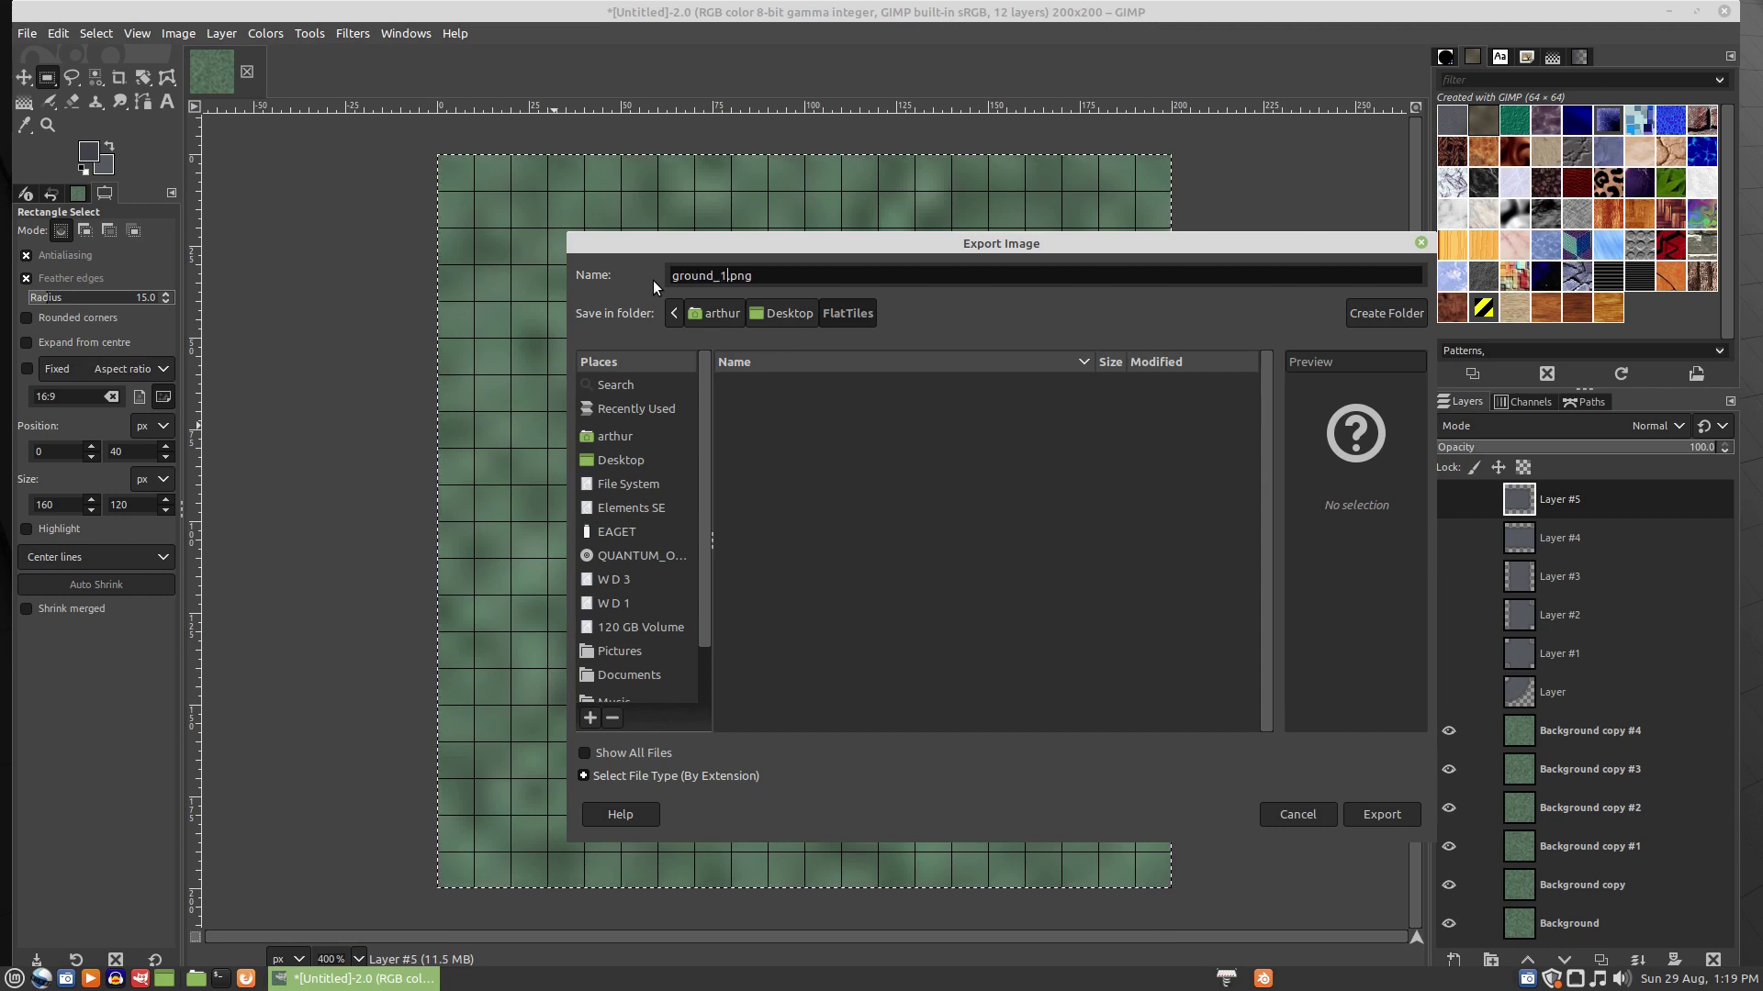
{"action": "left_click", "coordinate": [1402, 813]}
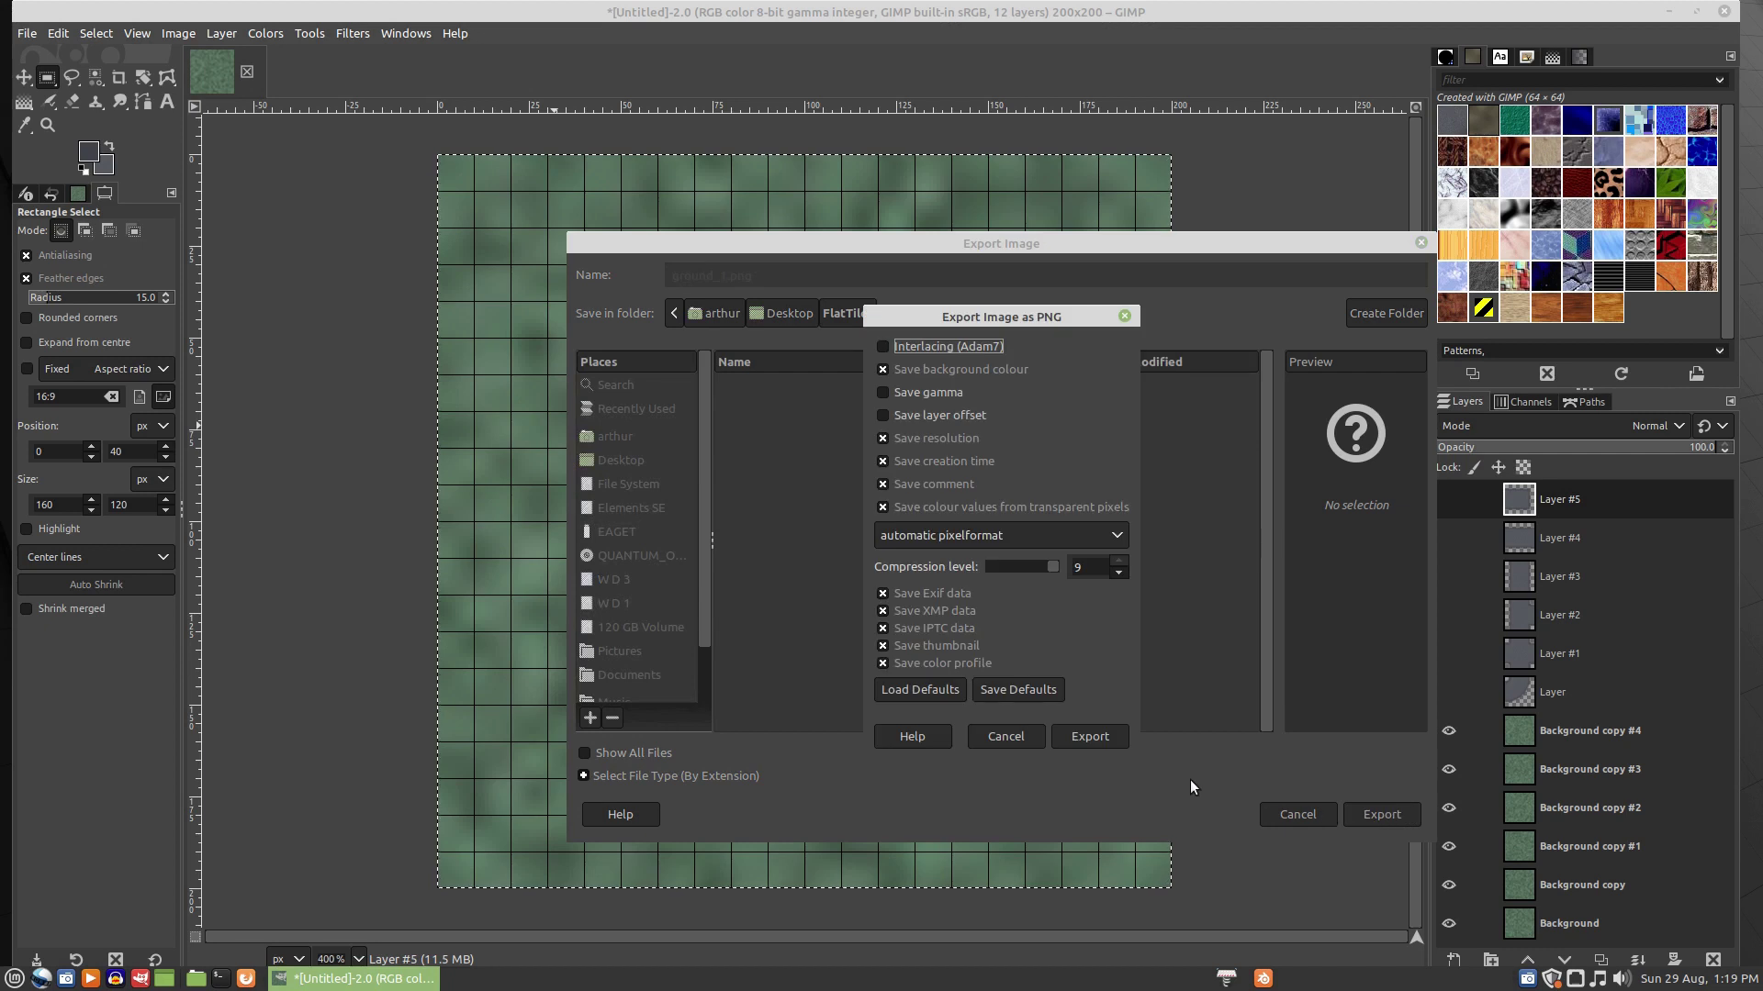
{"action": "left_click", "coordinate": [1089, 735]}
- Hide Background copy #4 and export the Background copy #3 tile as ground_2.png in the FlatTiles folder
{"action": "left_click", "coordinate": [1449, 731]}
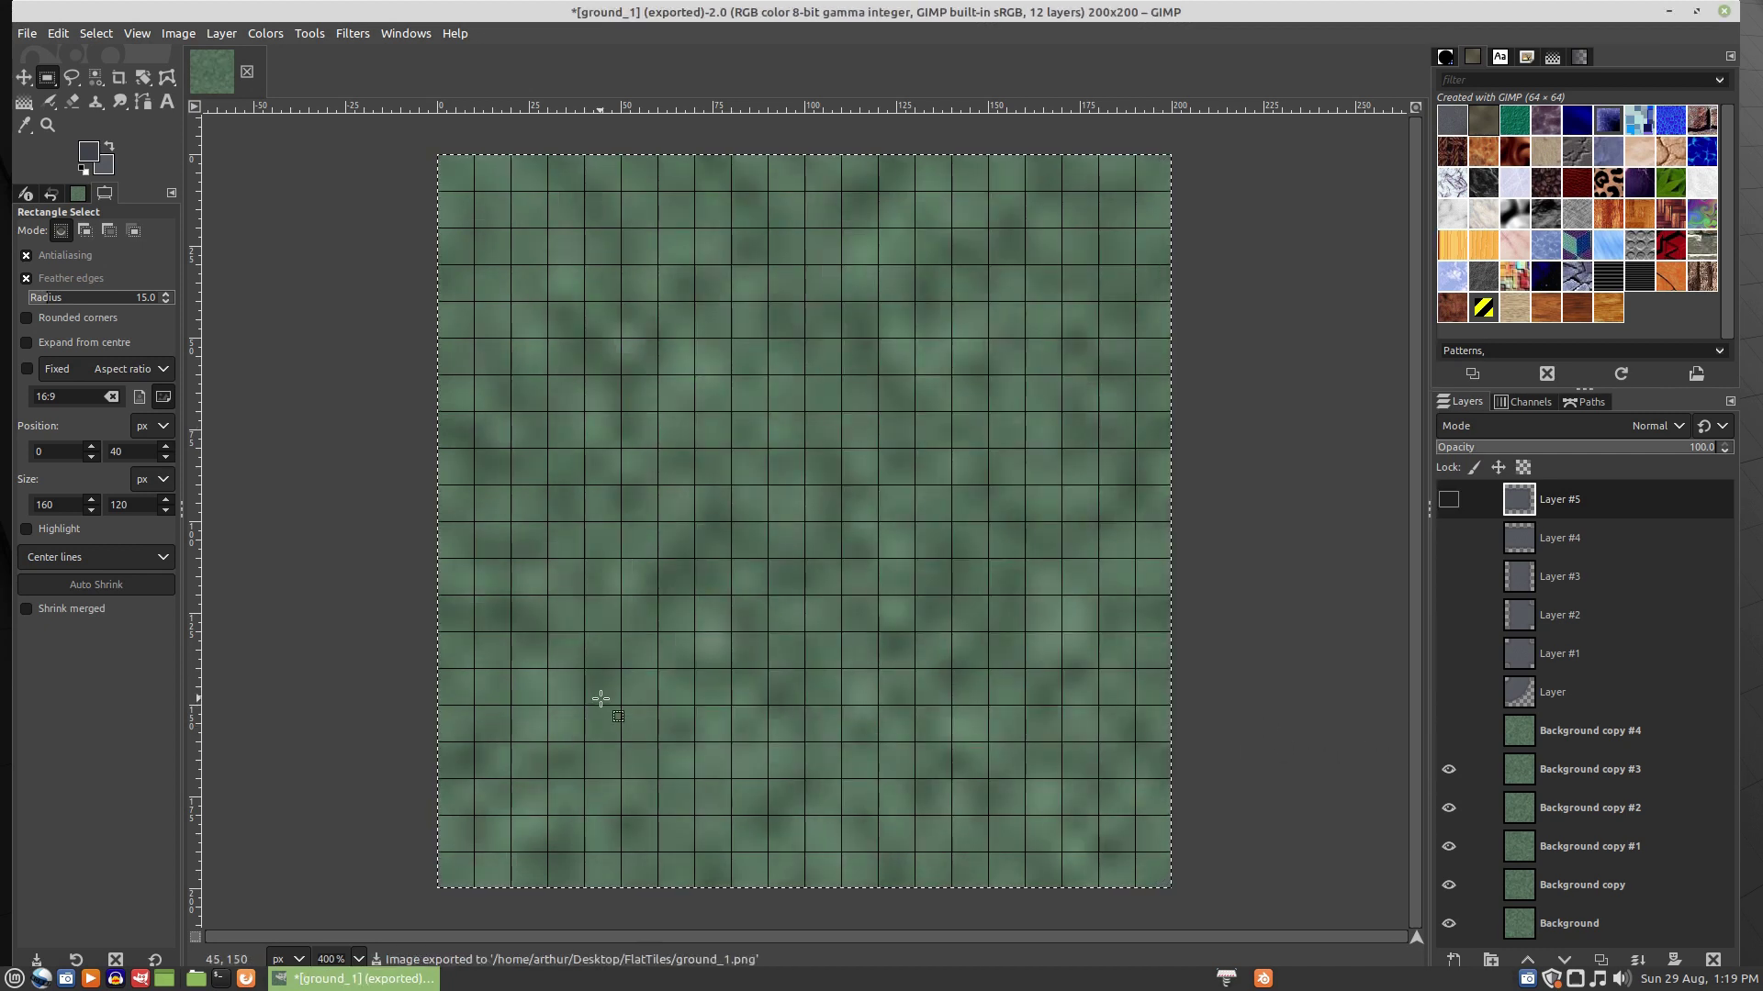
{"action": "key", "text": "shift+ctrl+e"}
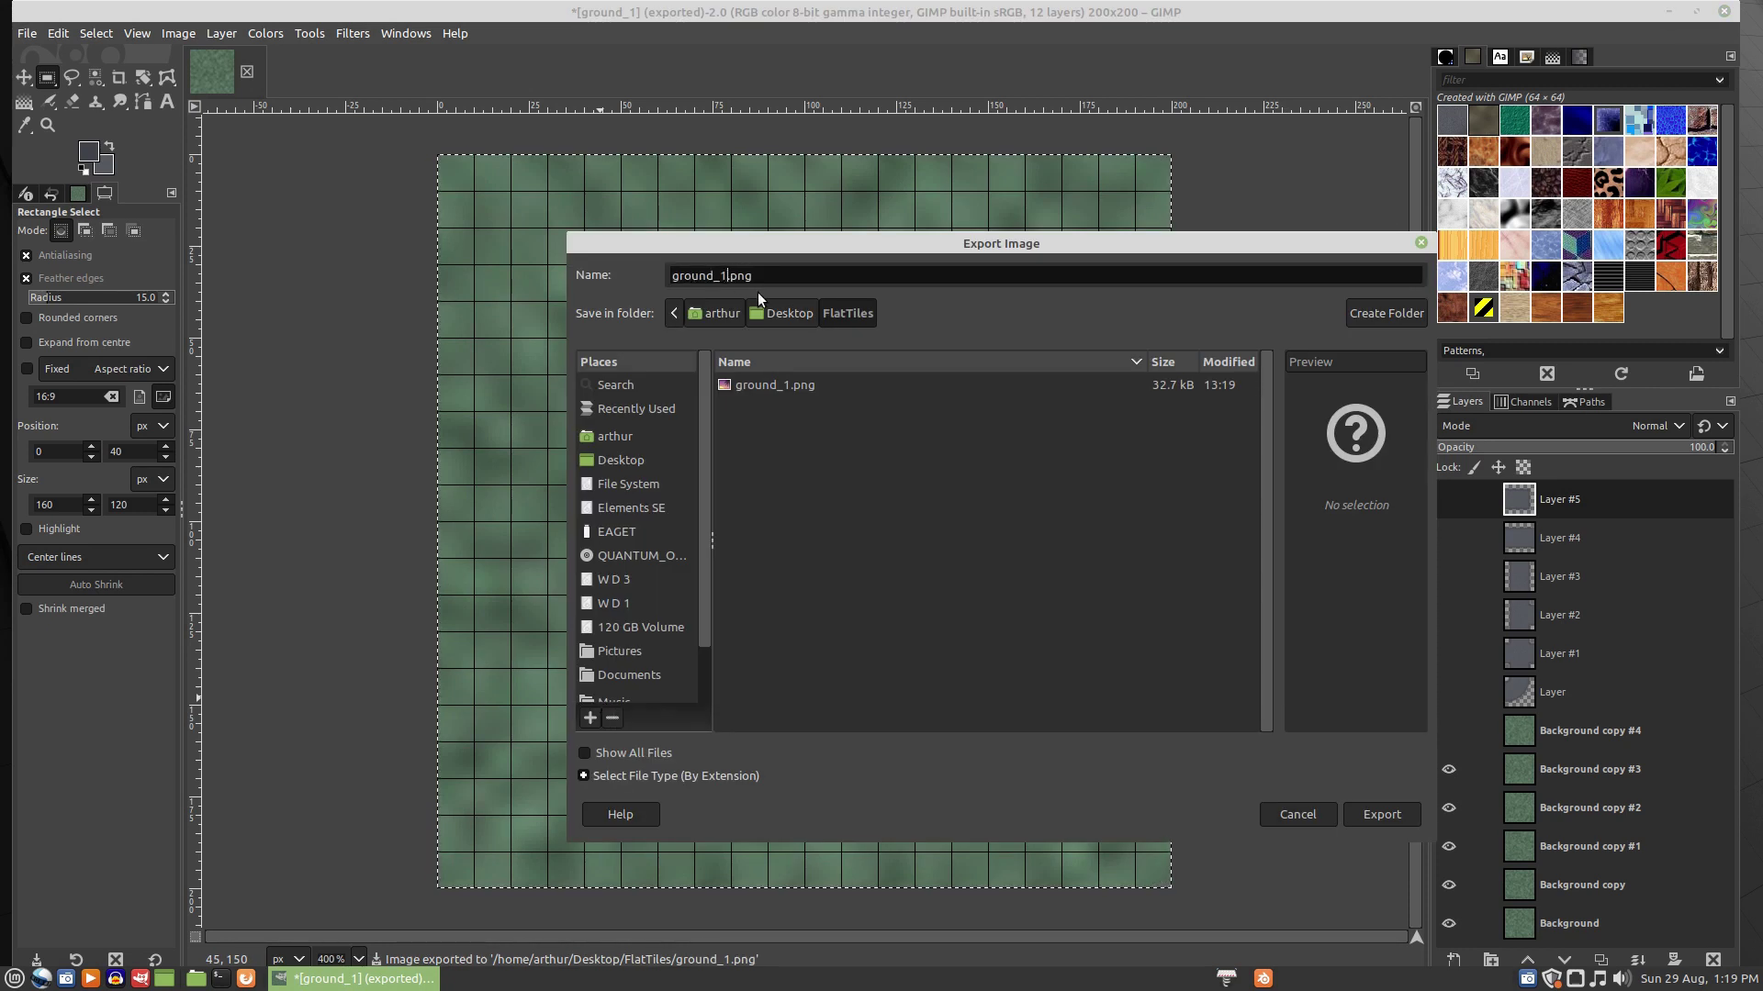
{"action": "key", "text": "BackSpace"}
{"action": "type", "text": "2"}
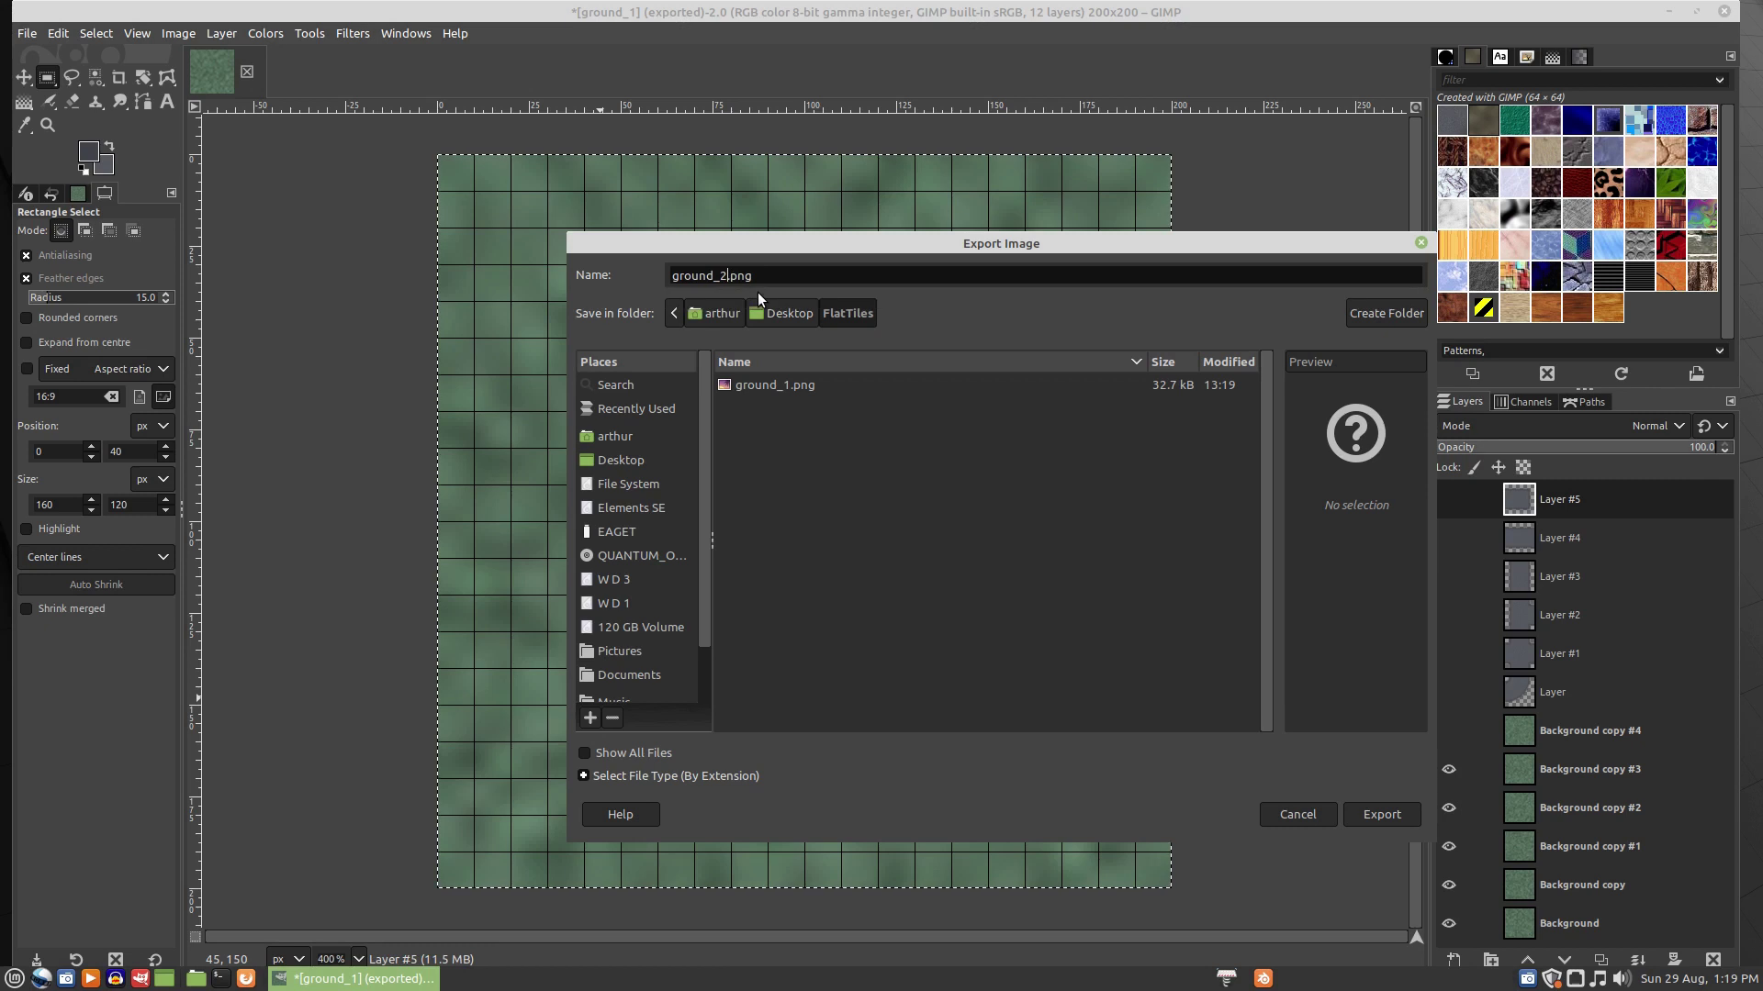
{"action": "key", "text": "Return"}
{"action": "key", "text": "Return"}
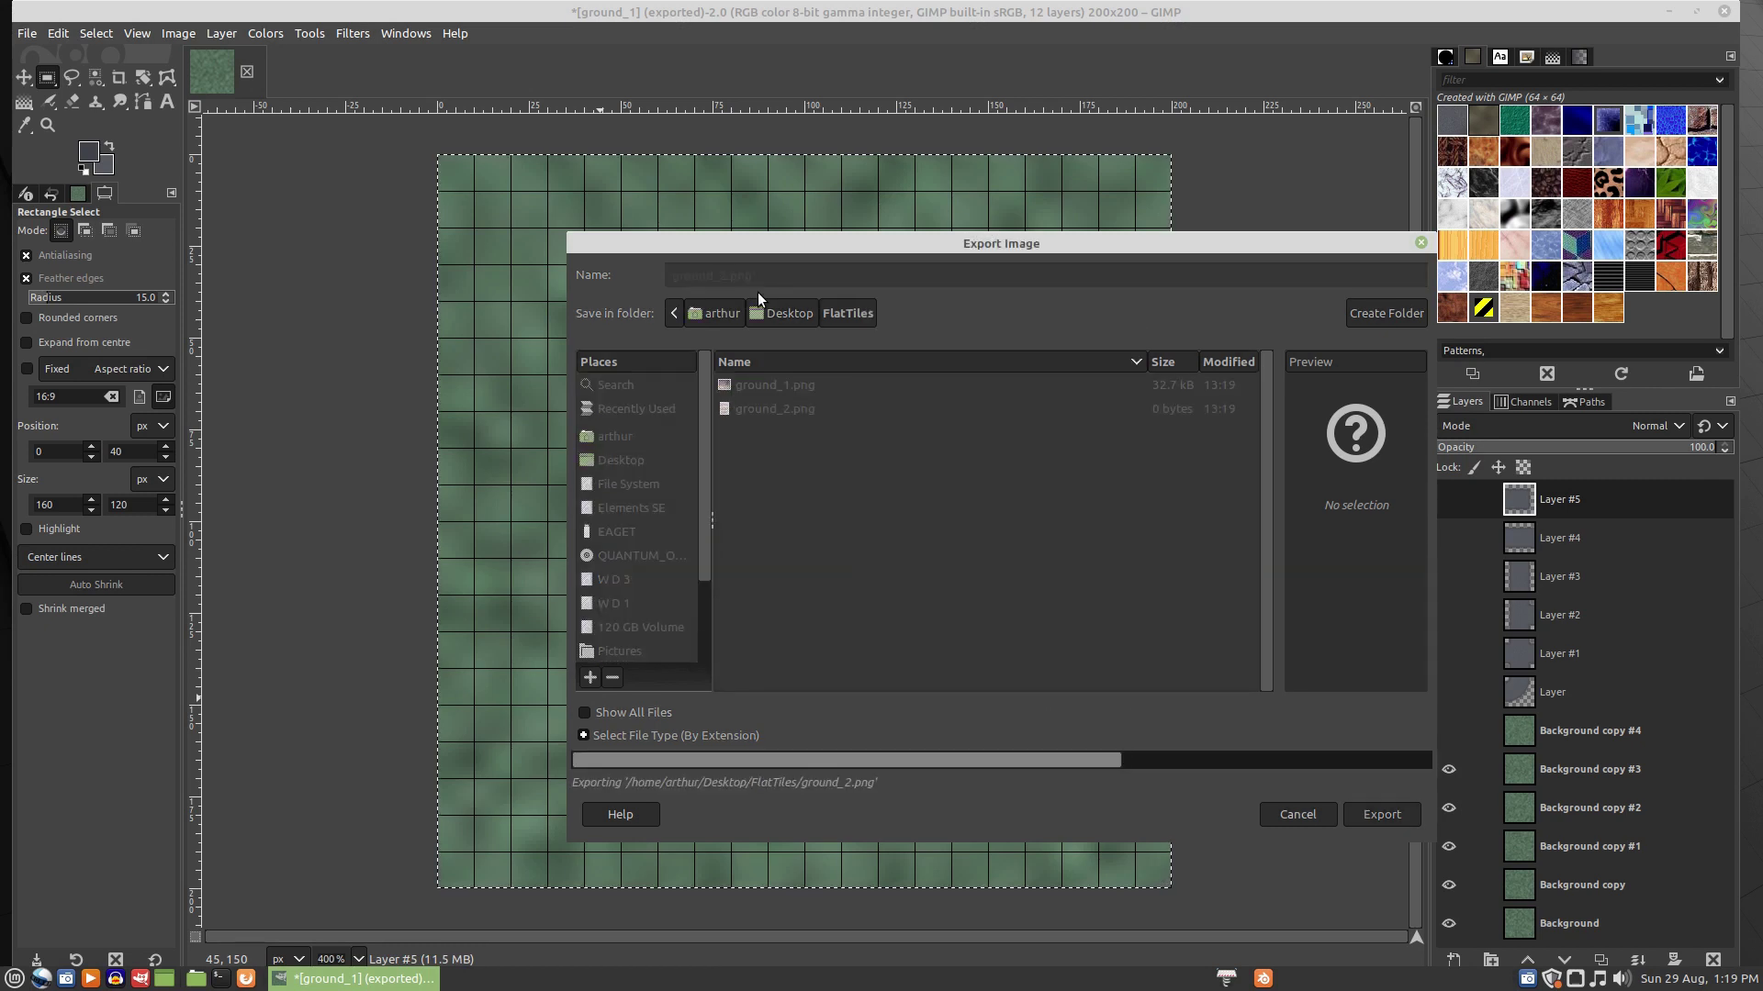
- Hide Background copy #3 and export the Background copy #2 tile as ground_3.png in the FlatTiles folder
{"action": "left_click", "coordinate": [1449, 769]}
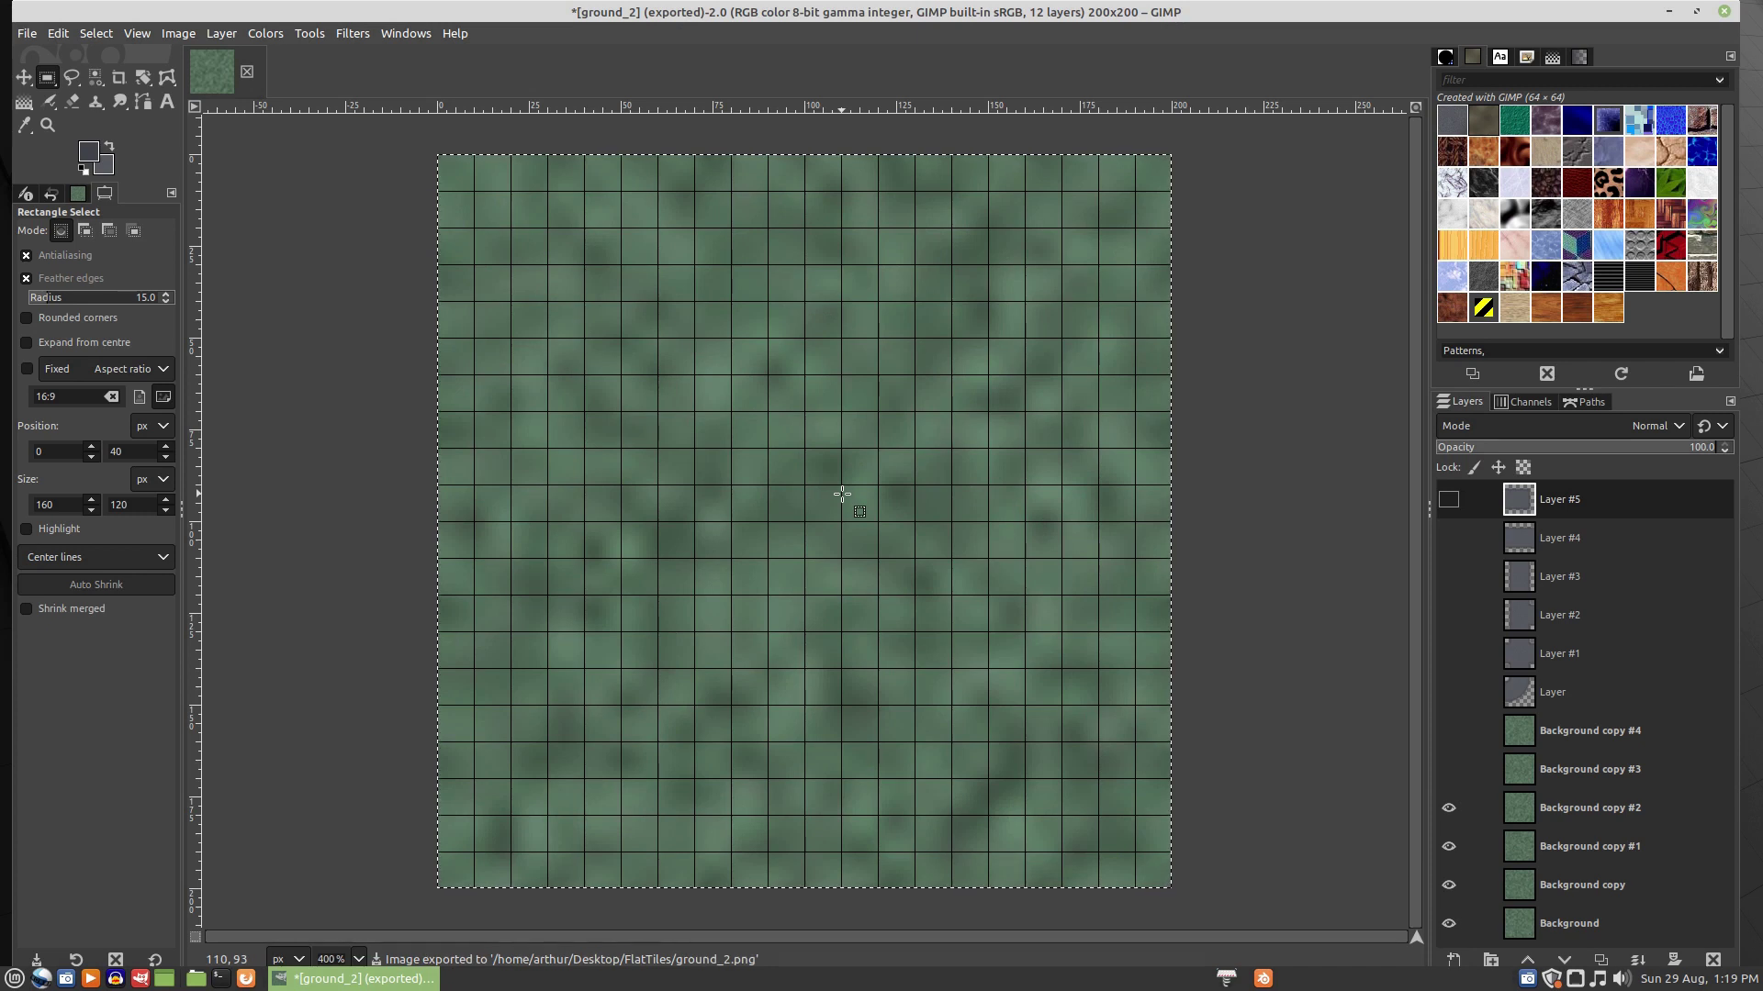
{"action": "key", "text": "shift+ctrl+e"}
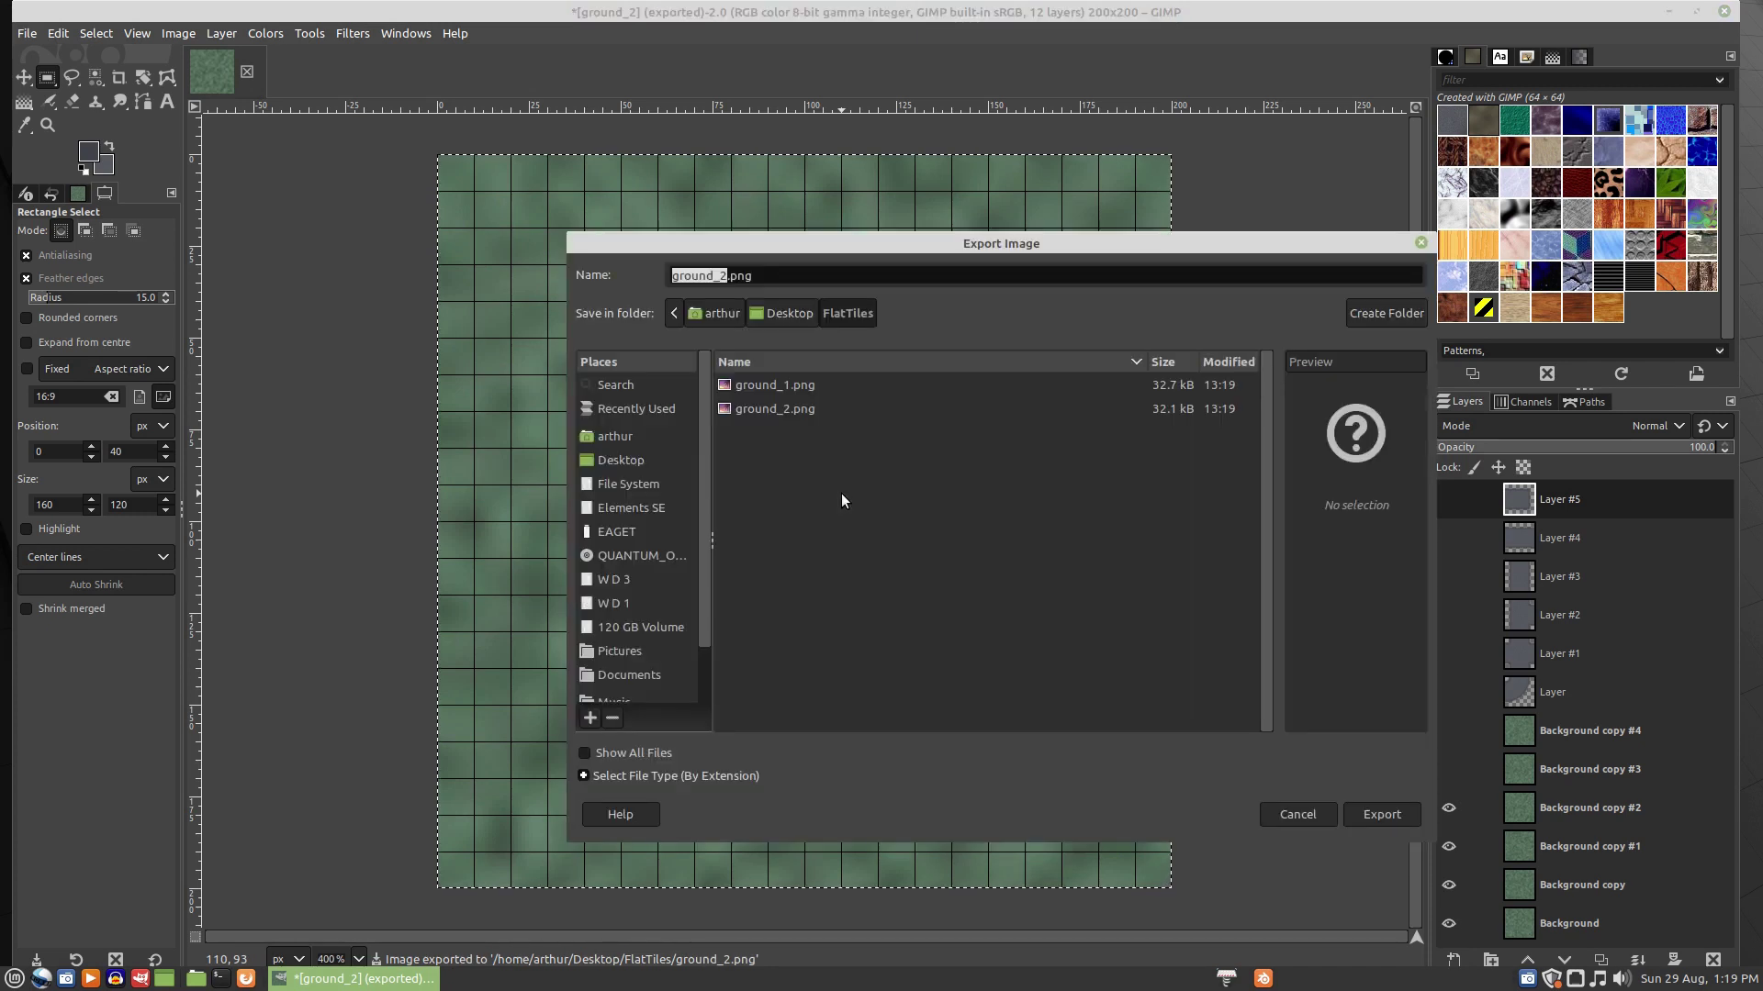
{"action": "left_click", "coordinate": [725, 275]}
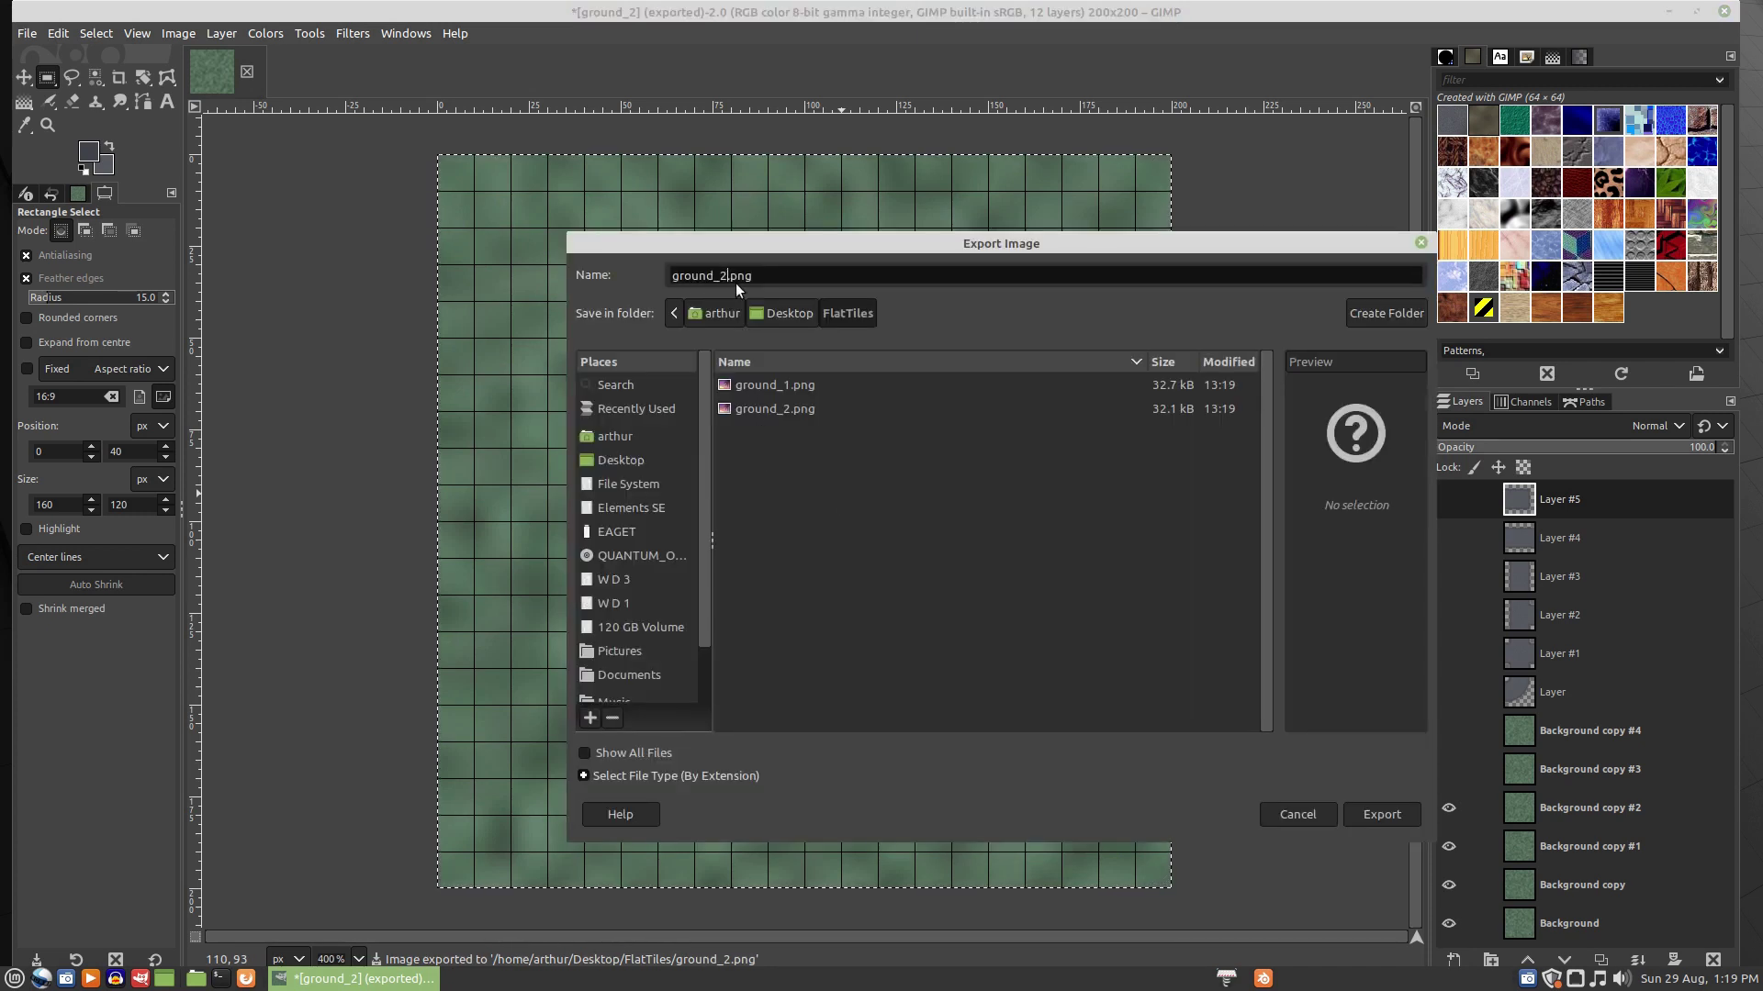
{"action": "key", "text": "BackSpace"}
{"action": "type", "text": "3"}
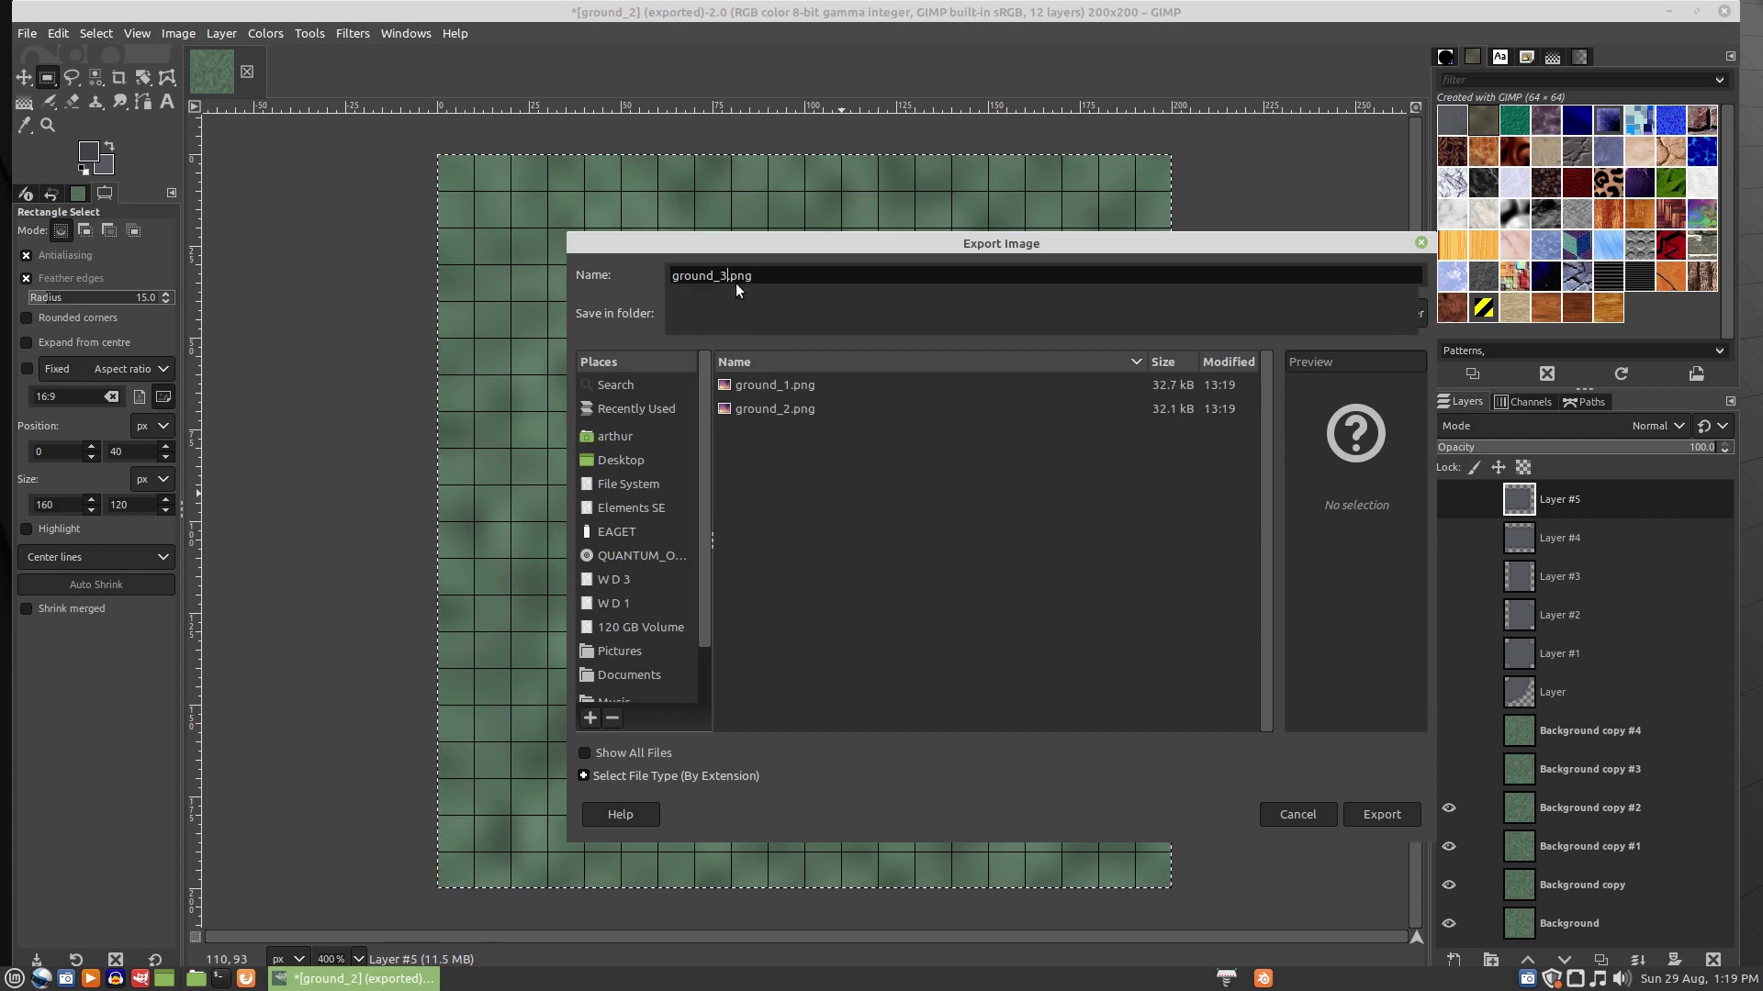
{"action": "key", "text": "Return"}
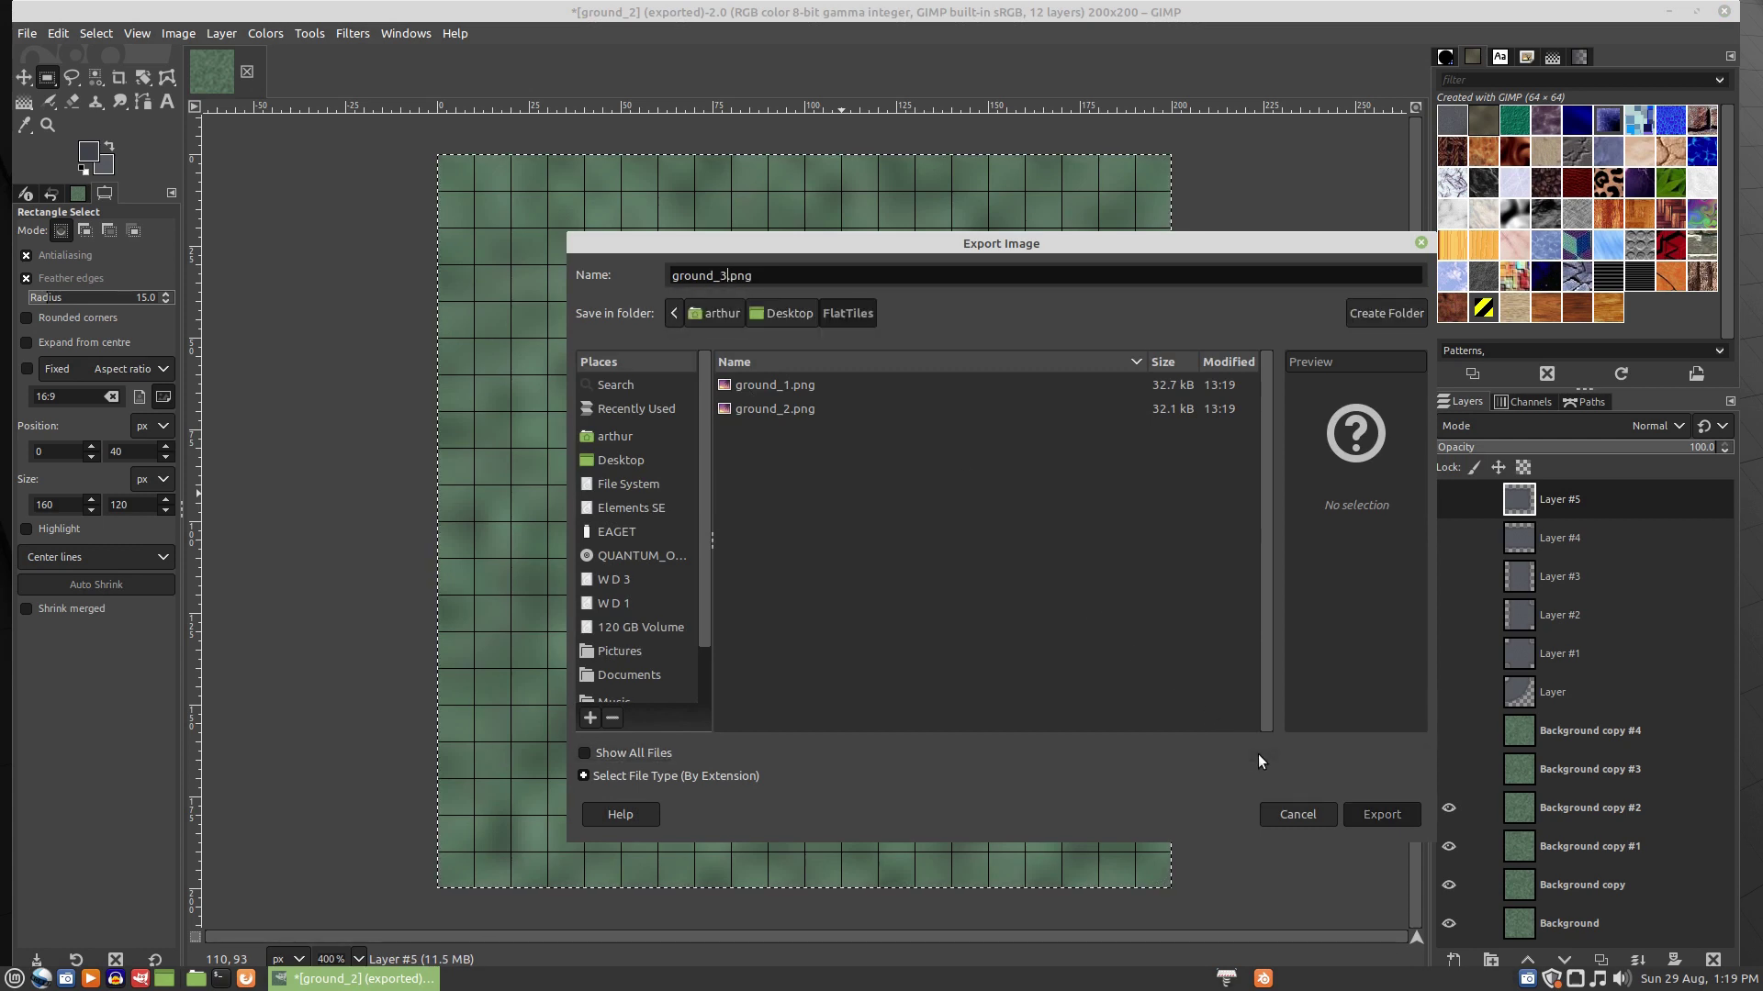
{"action": "key", "text": "Return"}
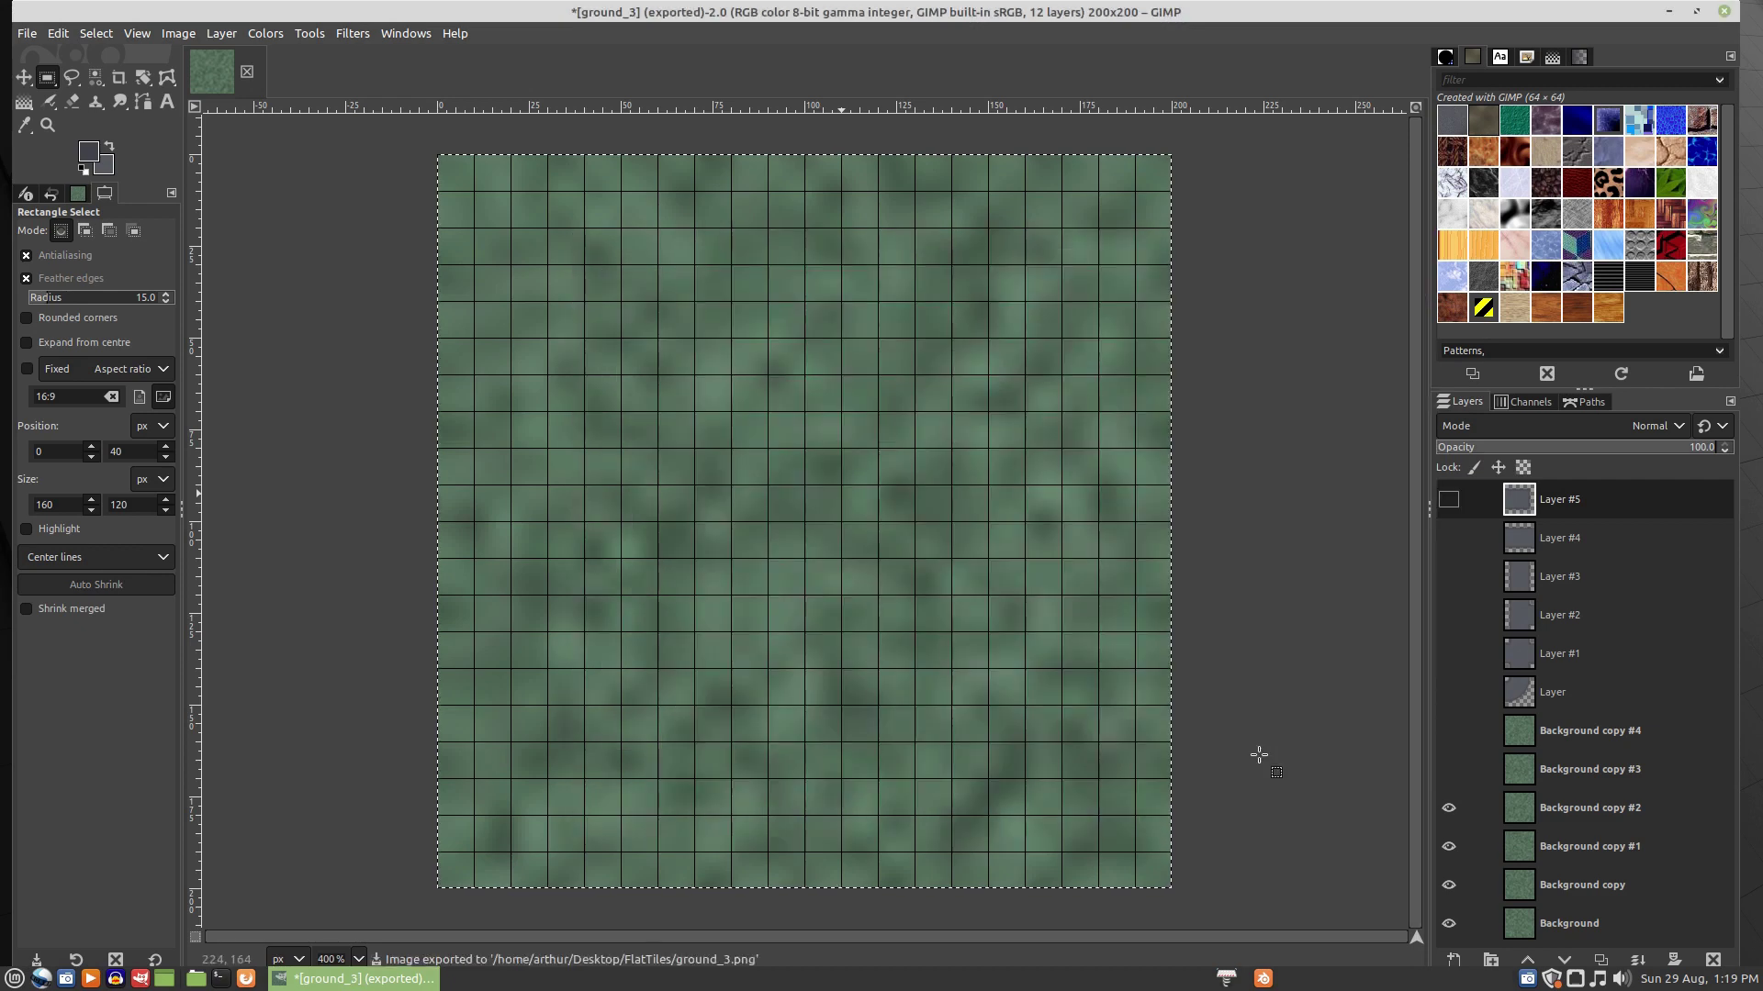
- Hide Background copy #2 and export the Background copy #1 tile as ground_2.png, replacing the existing file
{"action": "left_click", "coordinate": [1448, 808]}
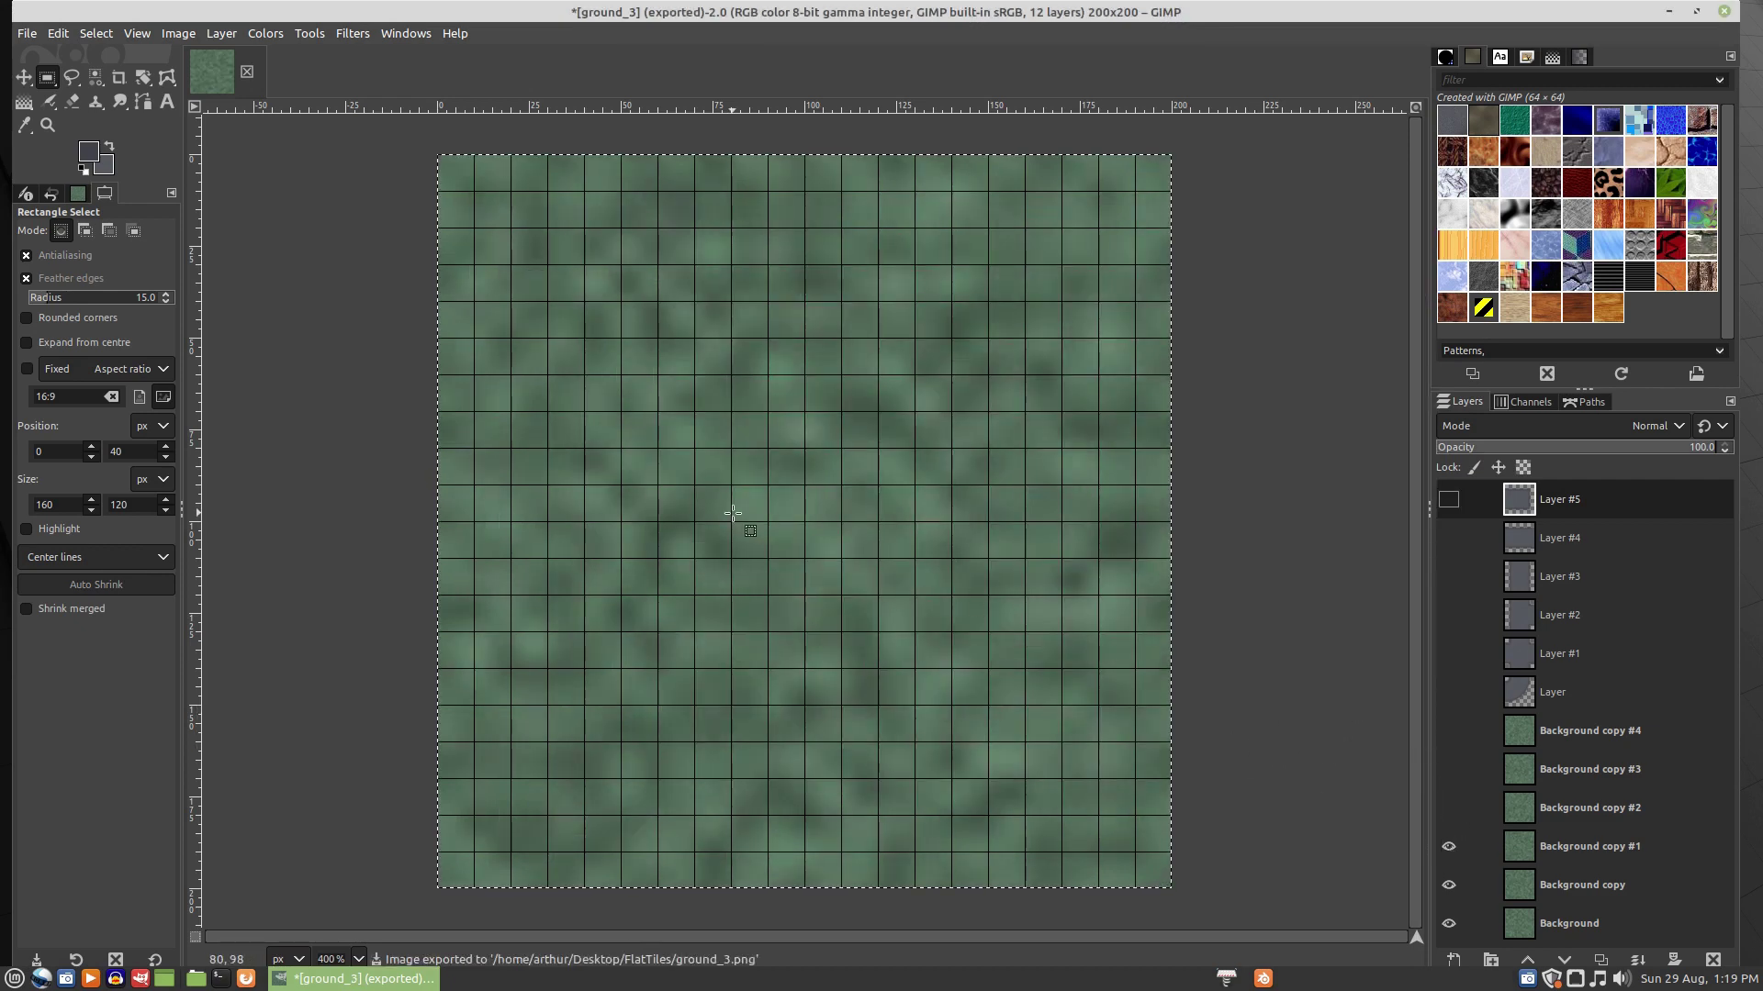
{"action": "key", "text": "shift+ctrl+e"}
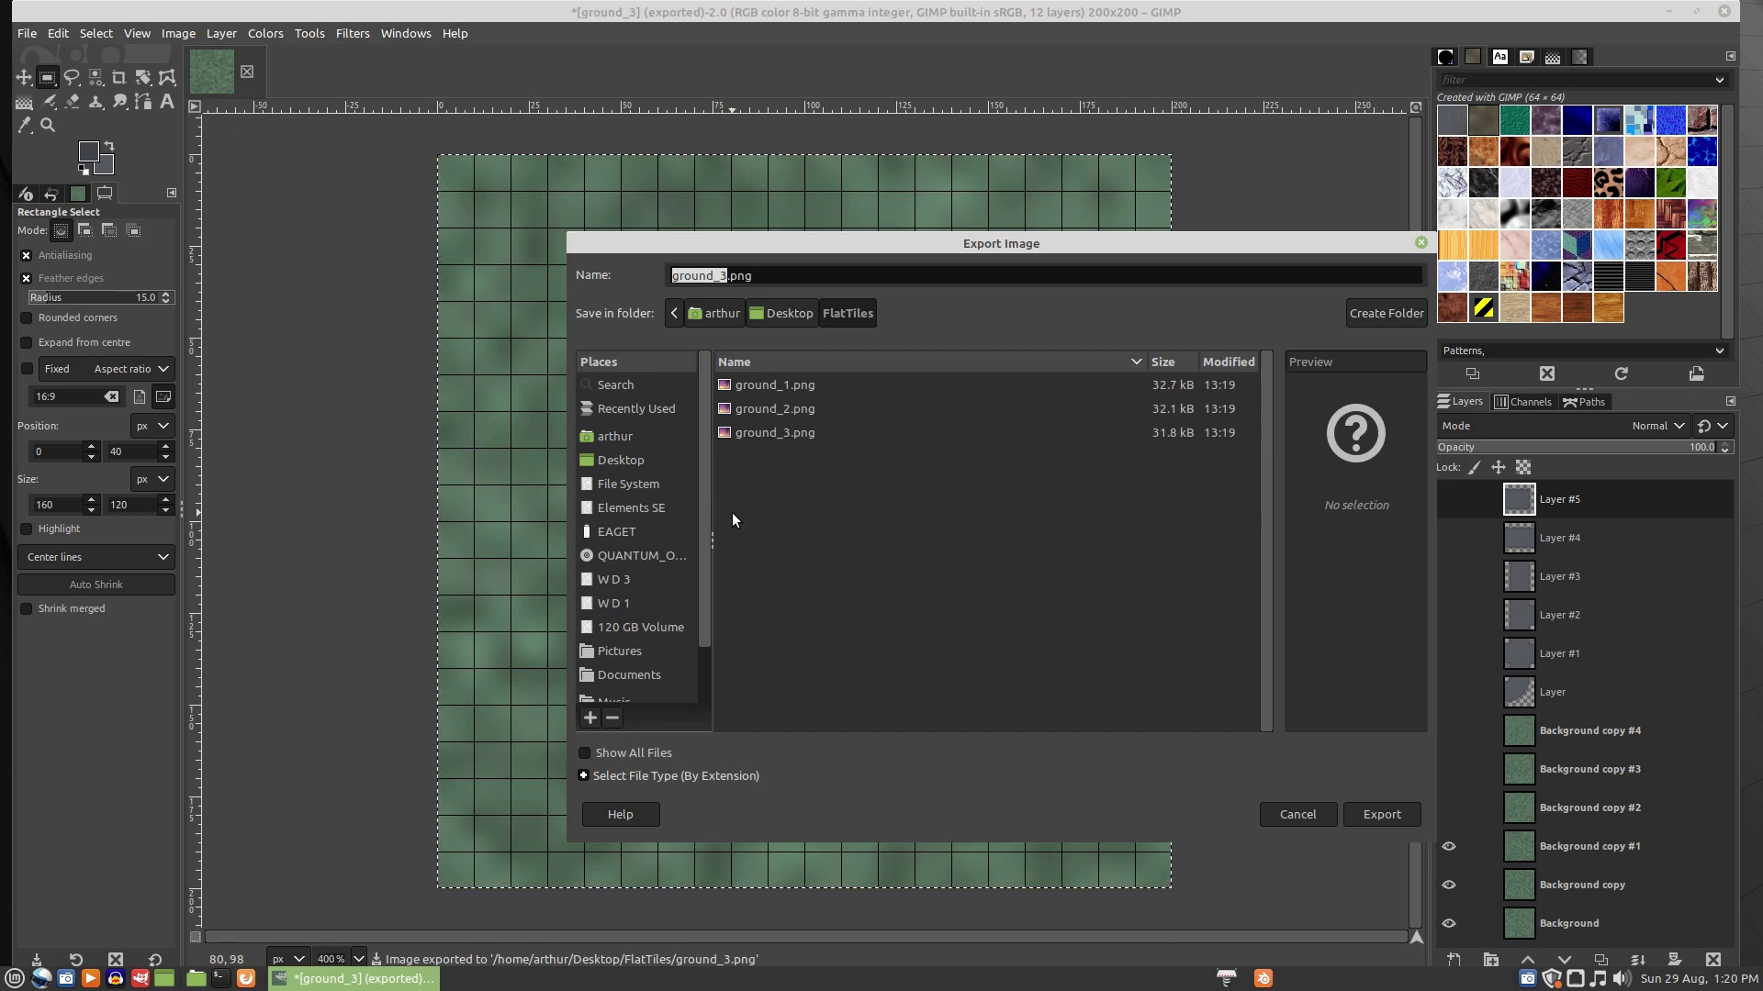
{"action": "left_click", "coordinate": [728, 276]}
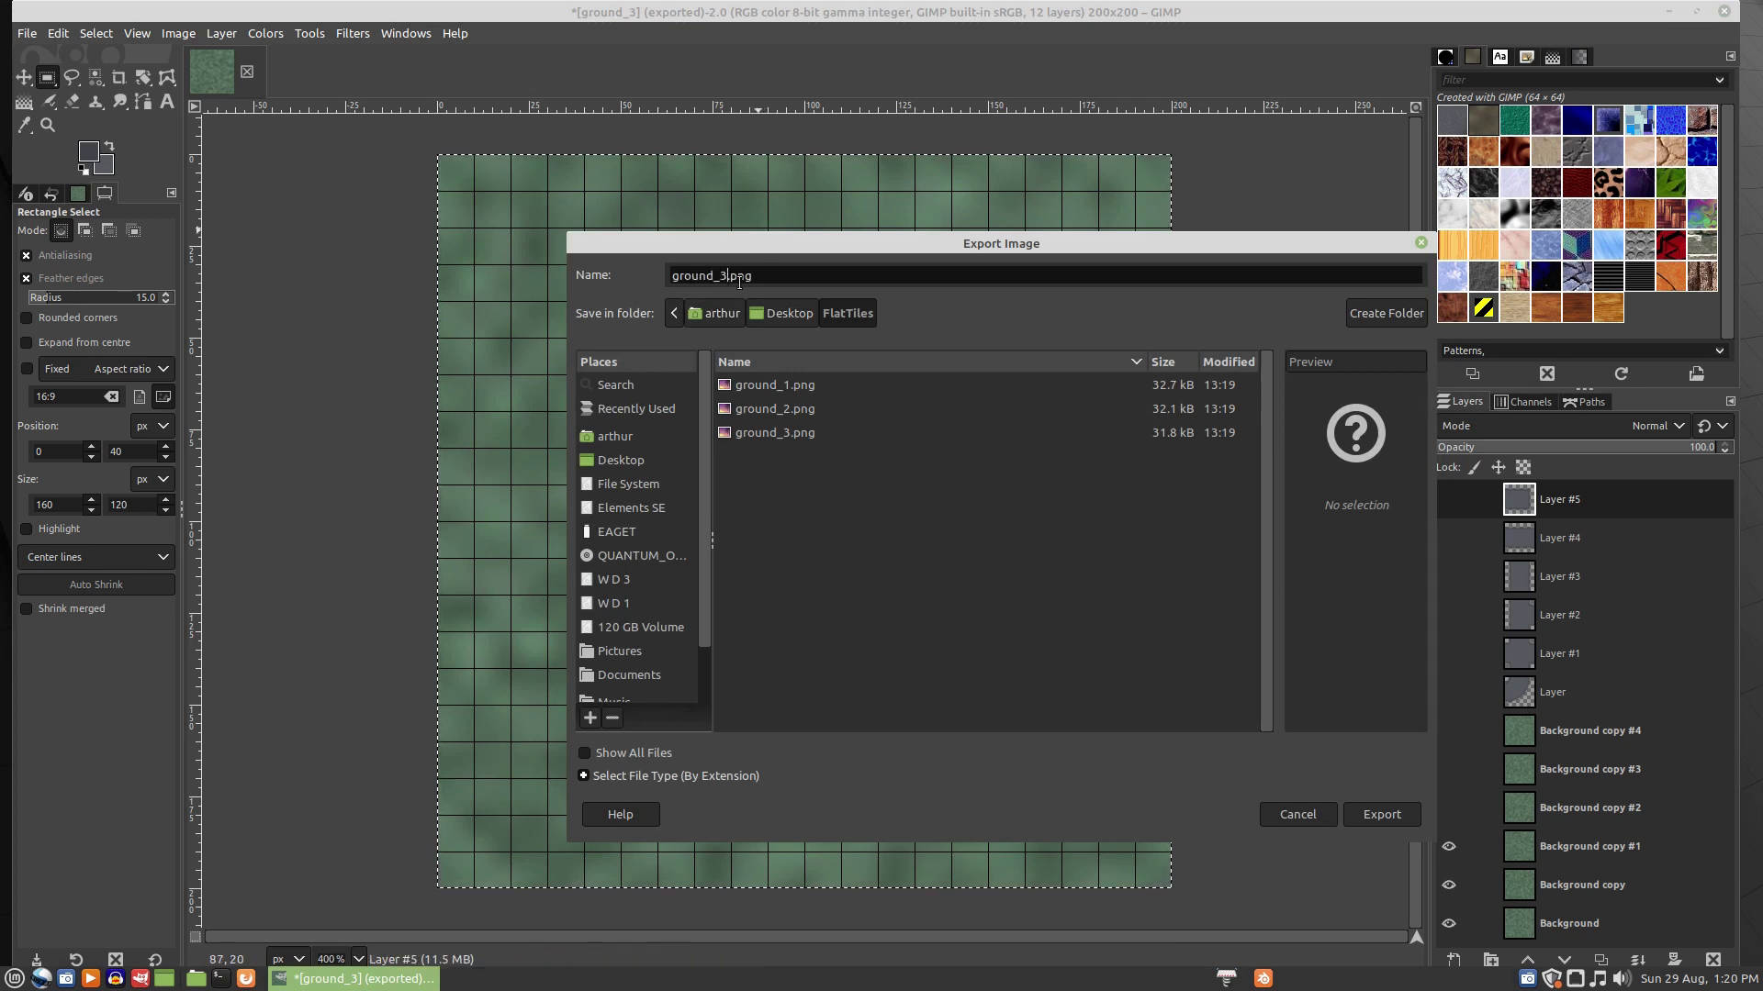
{"action": "key", "text": "BackSpace"}
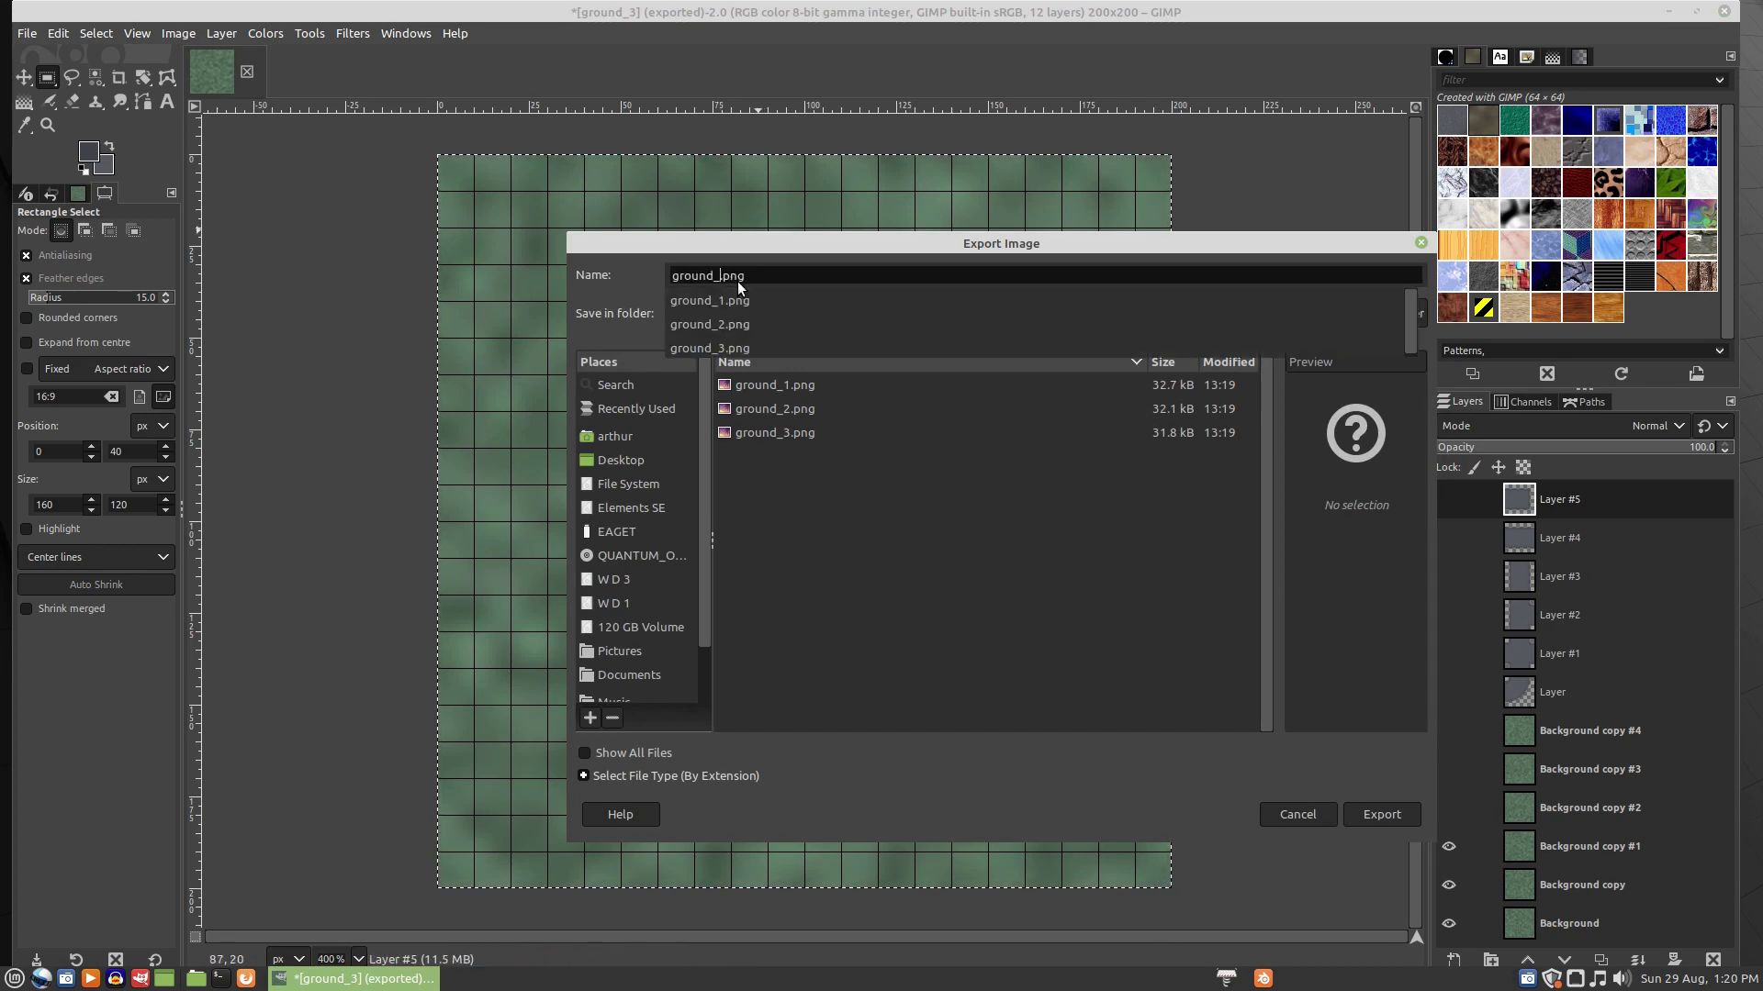
{"action": "type", "text": "2"}
{"action": "key", "text": "Return"}
{"action": "key", "text": "Return"}
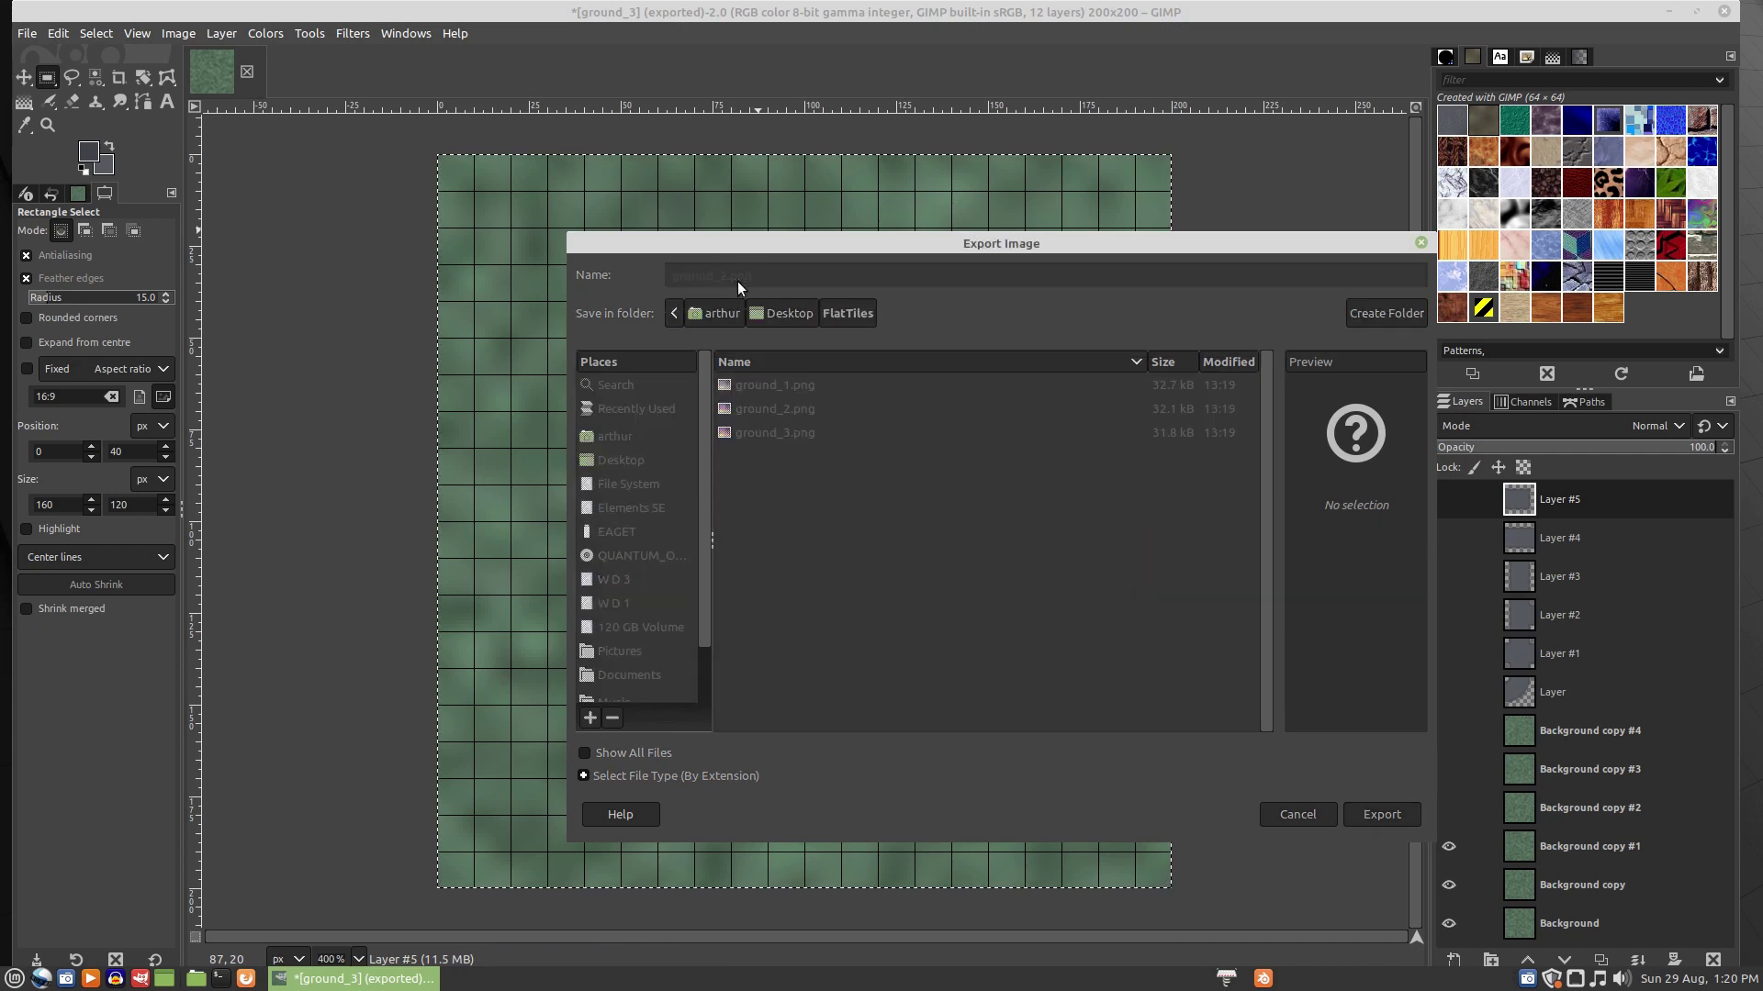
{"action": "key", "text": "Return"}
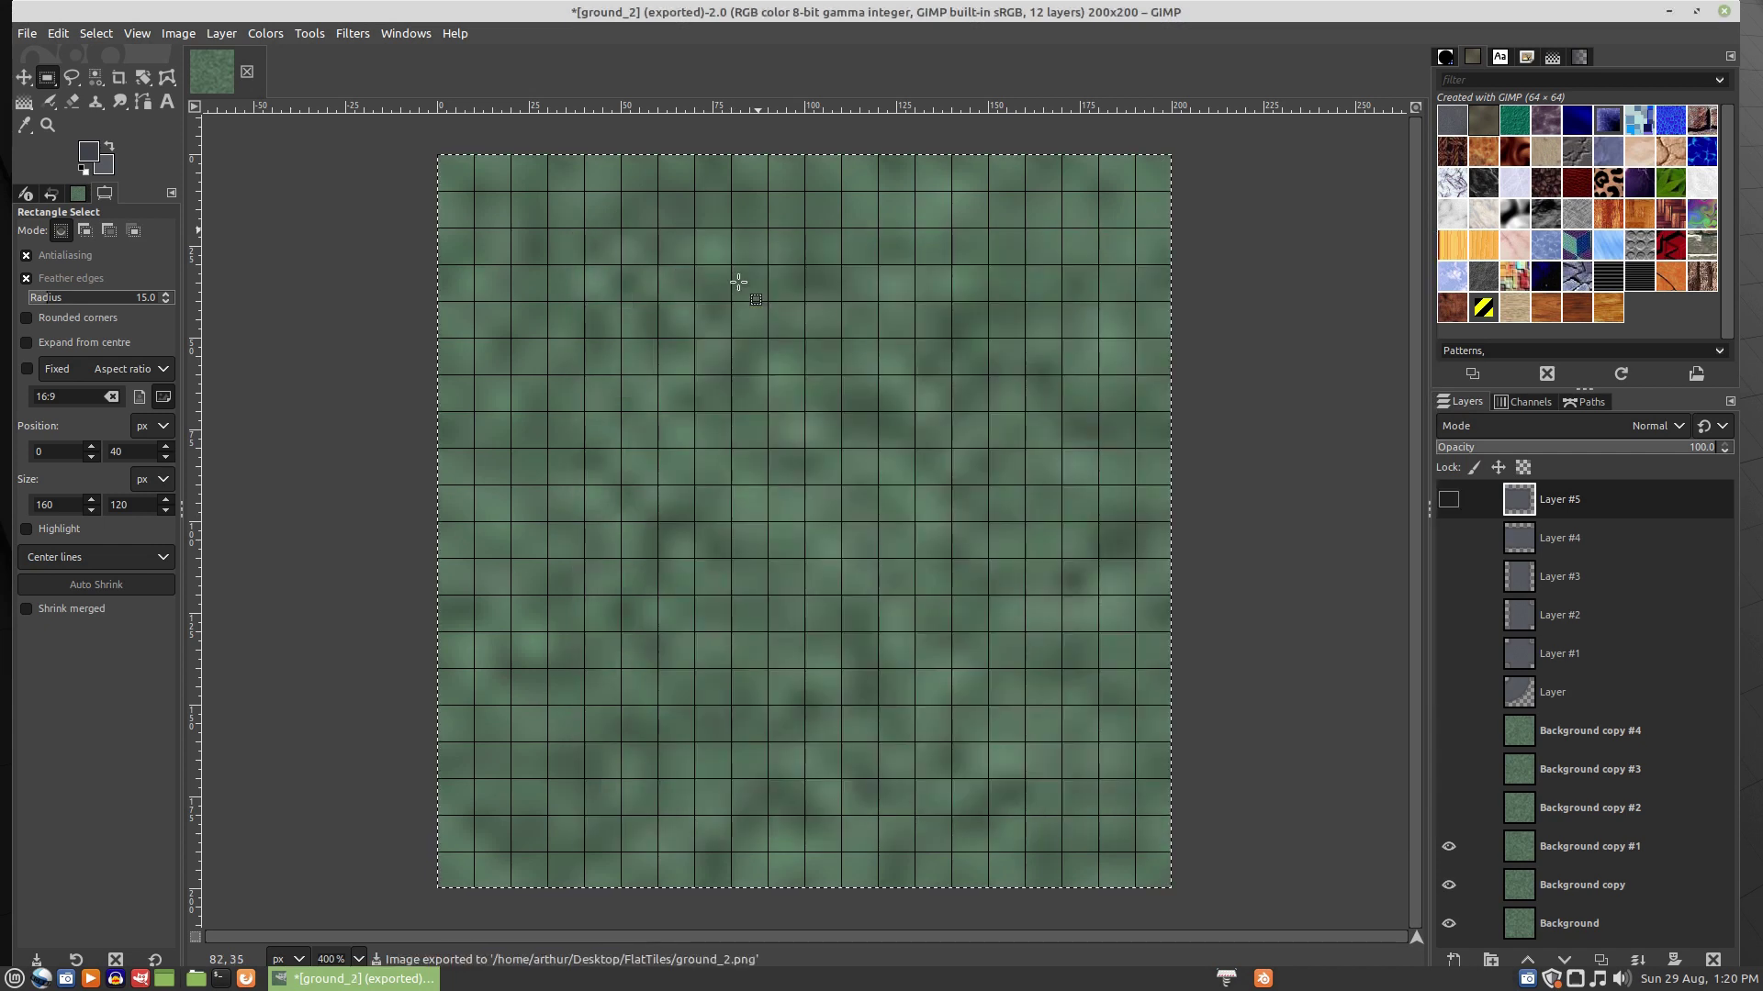
- Hide the Background copy #1 layer and cancel the export of the Background copy tile
{"action": "left_click", "coordinate": [1449, 845]}
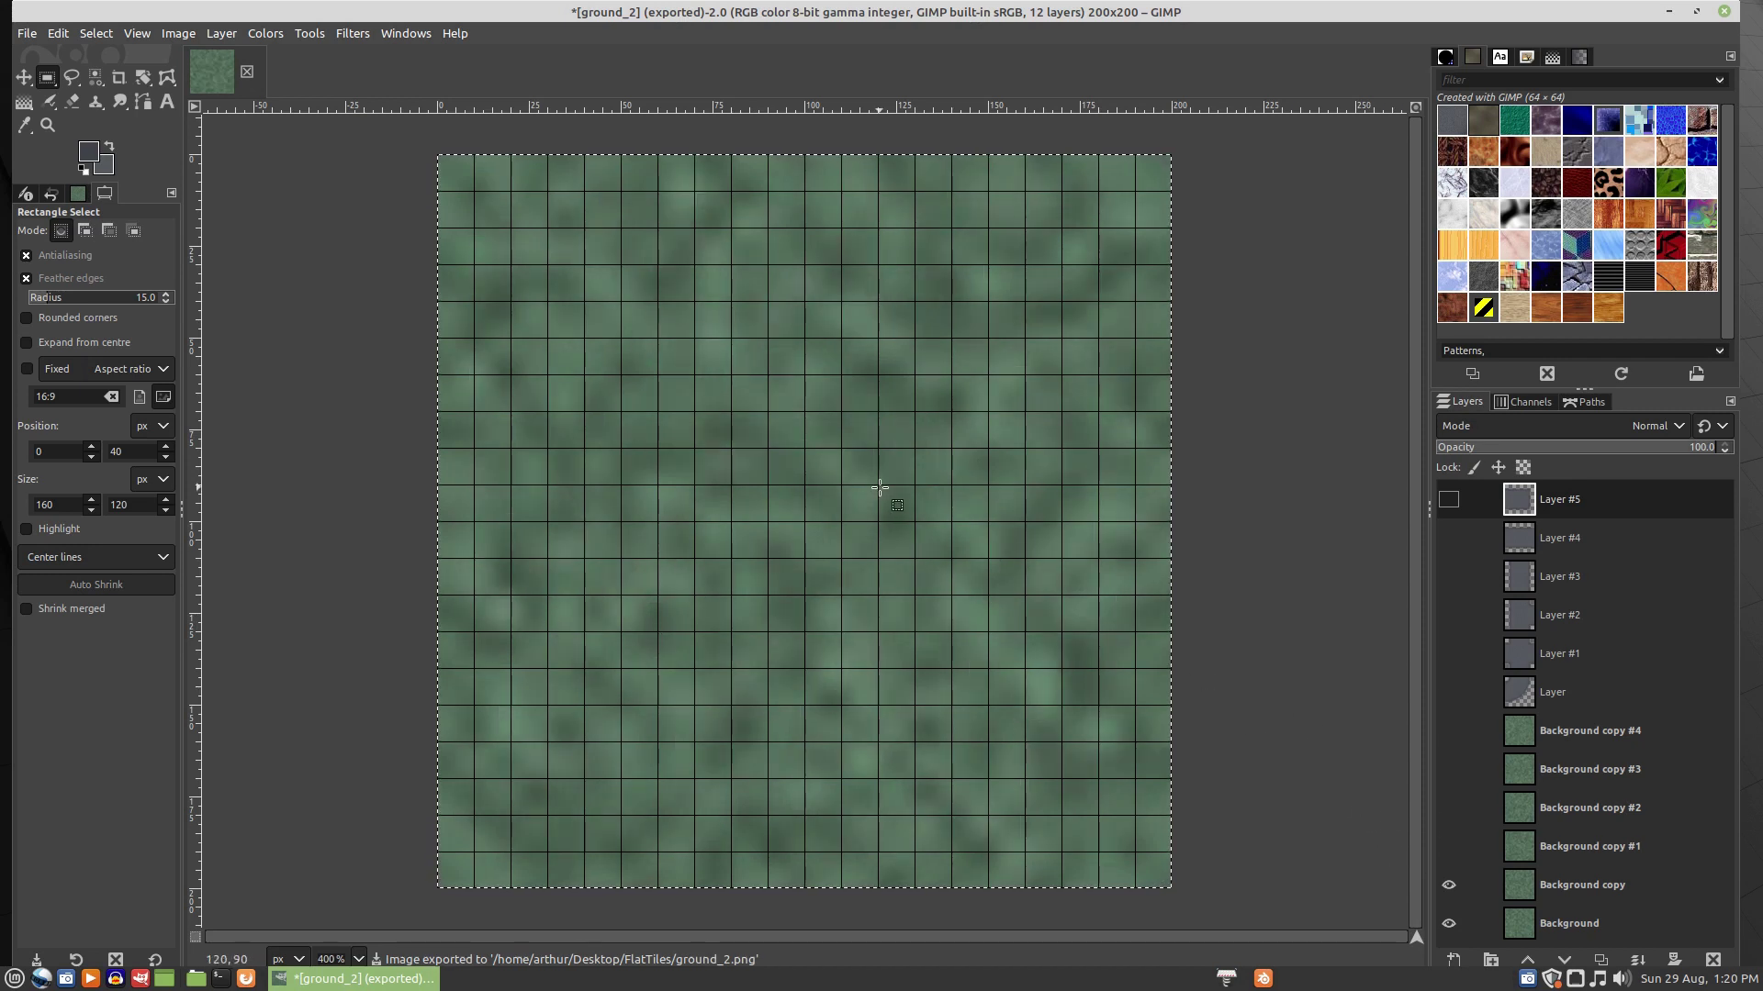
{"action": "key", "text": "shift+ctrl+e"}
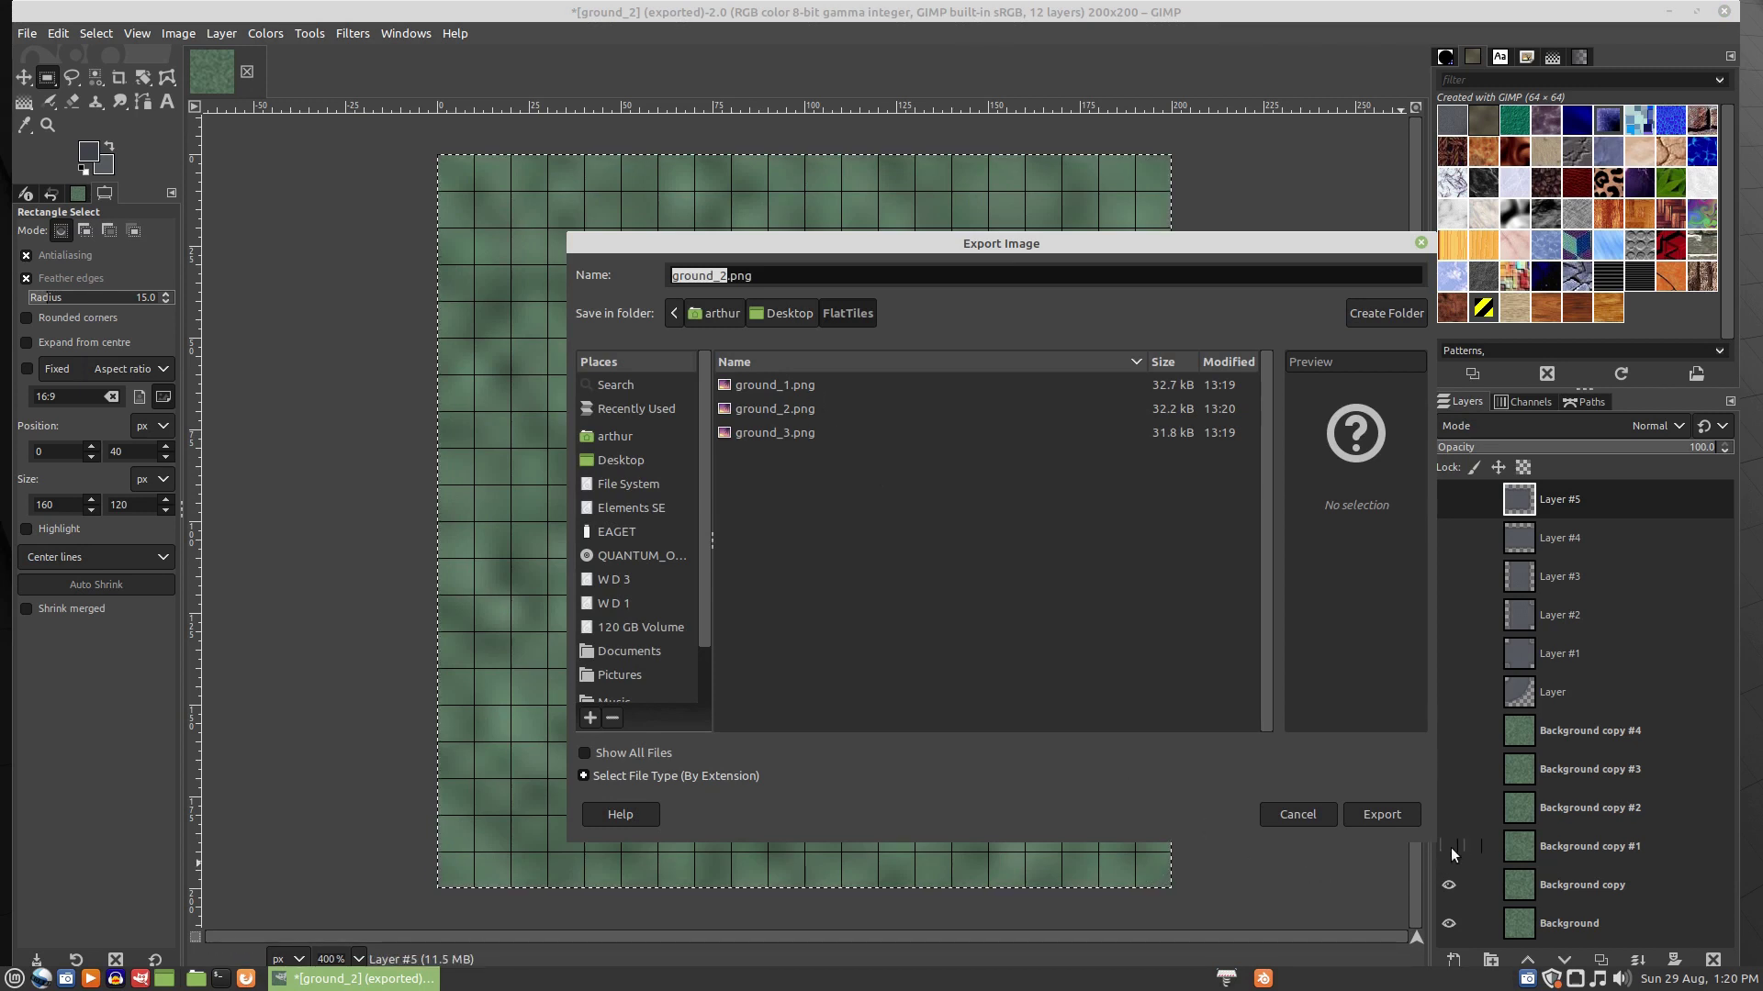
{"action": "left_click", "coordinate": [1297, 815]}
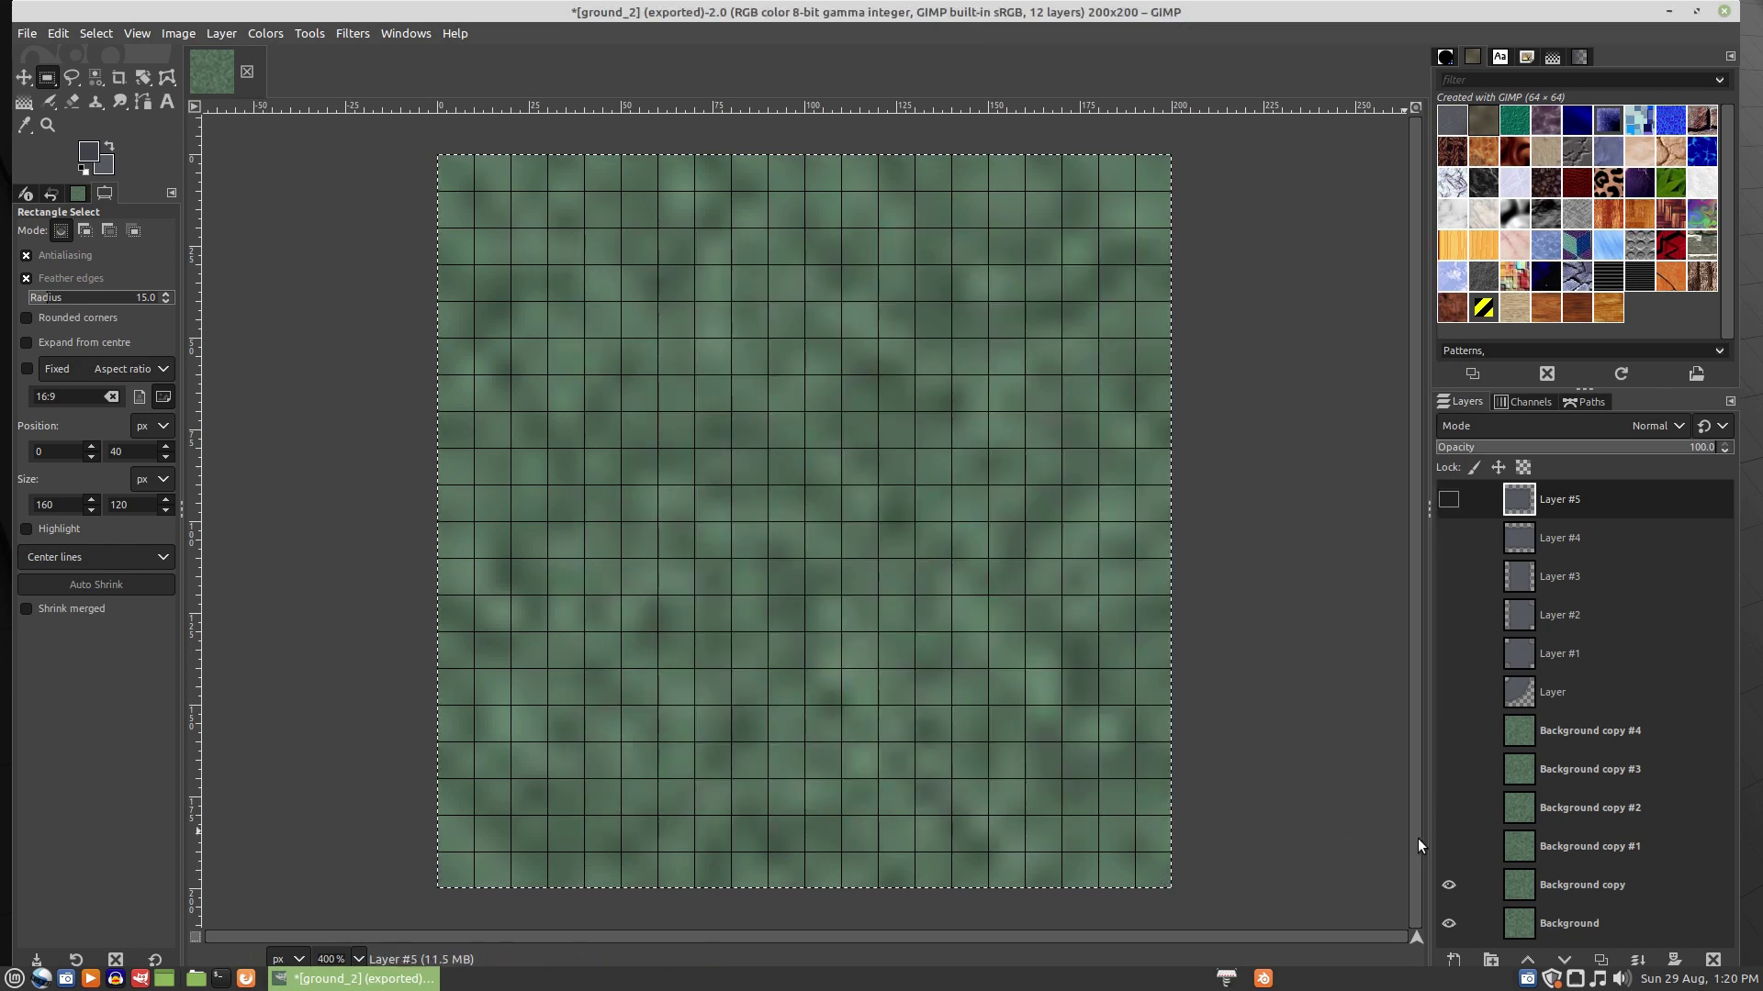
- Show the Background copy #1 and Background copy #2 layers and open the image export dialog
{"action": "left_click", "coordinate": [1447, 847]}
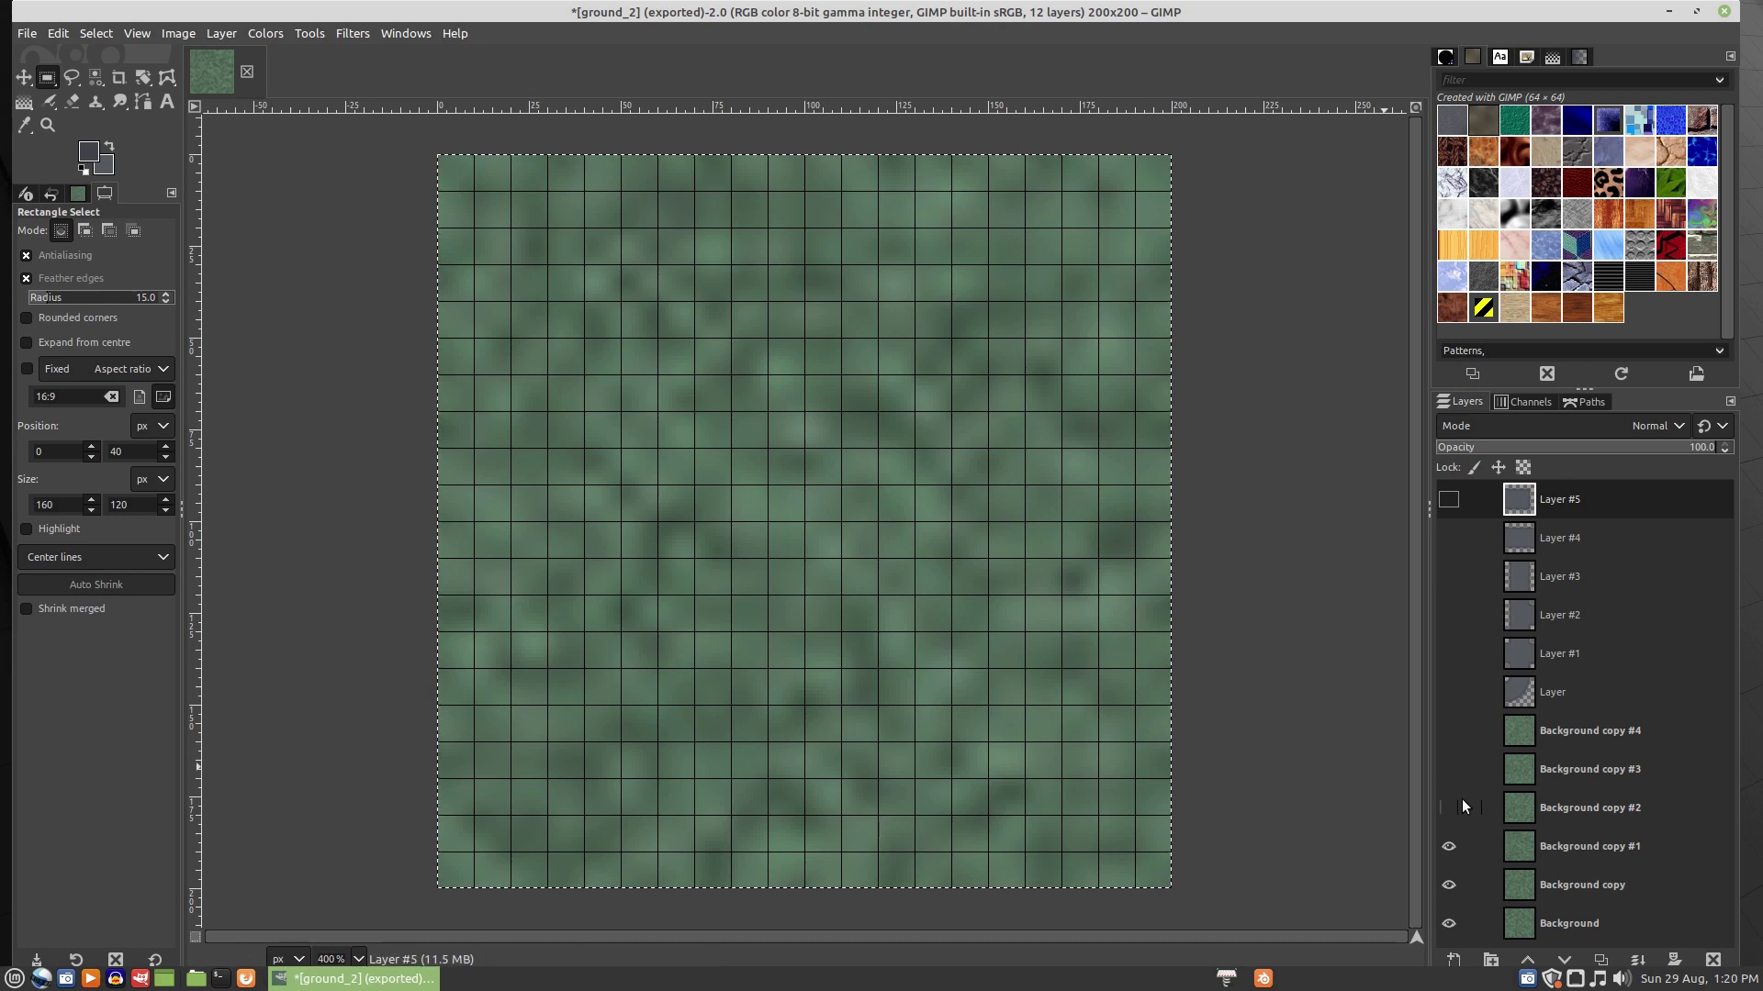
{"action": "left_click", "coordinate": [1449, 808]}
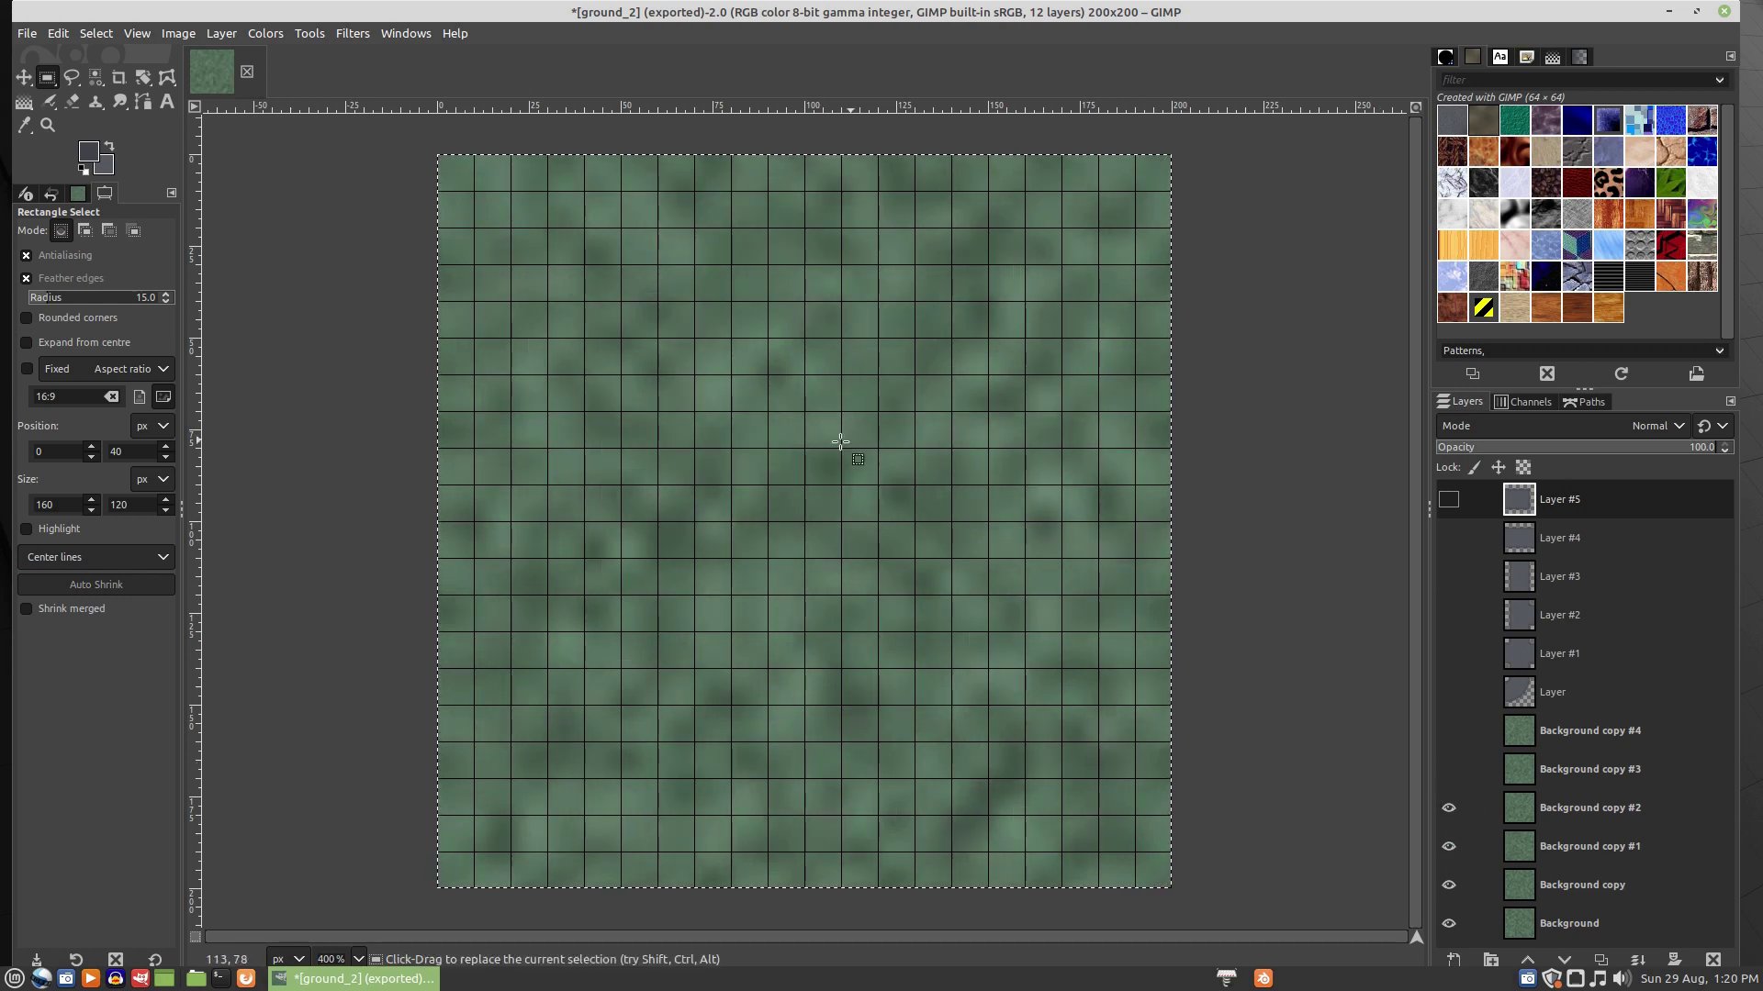
{"action": "key", "text": "ctrl+shift+e"}
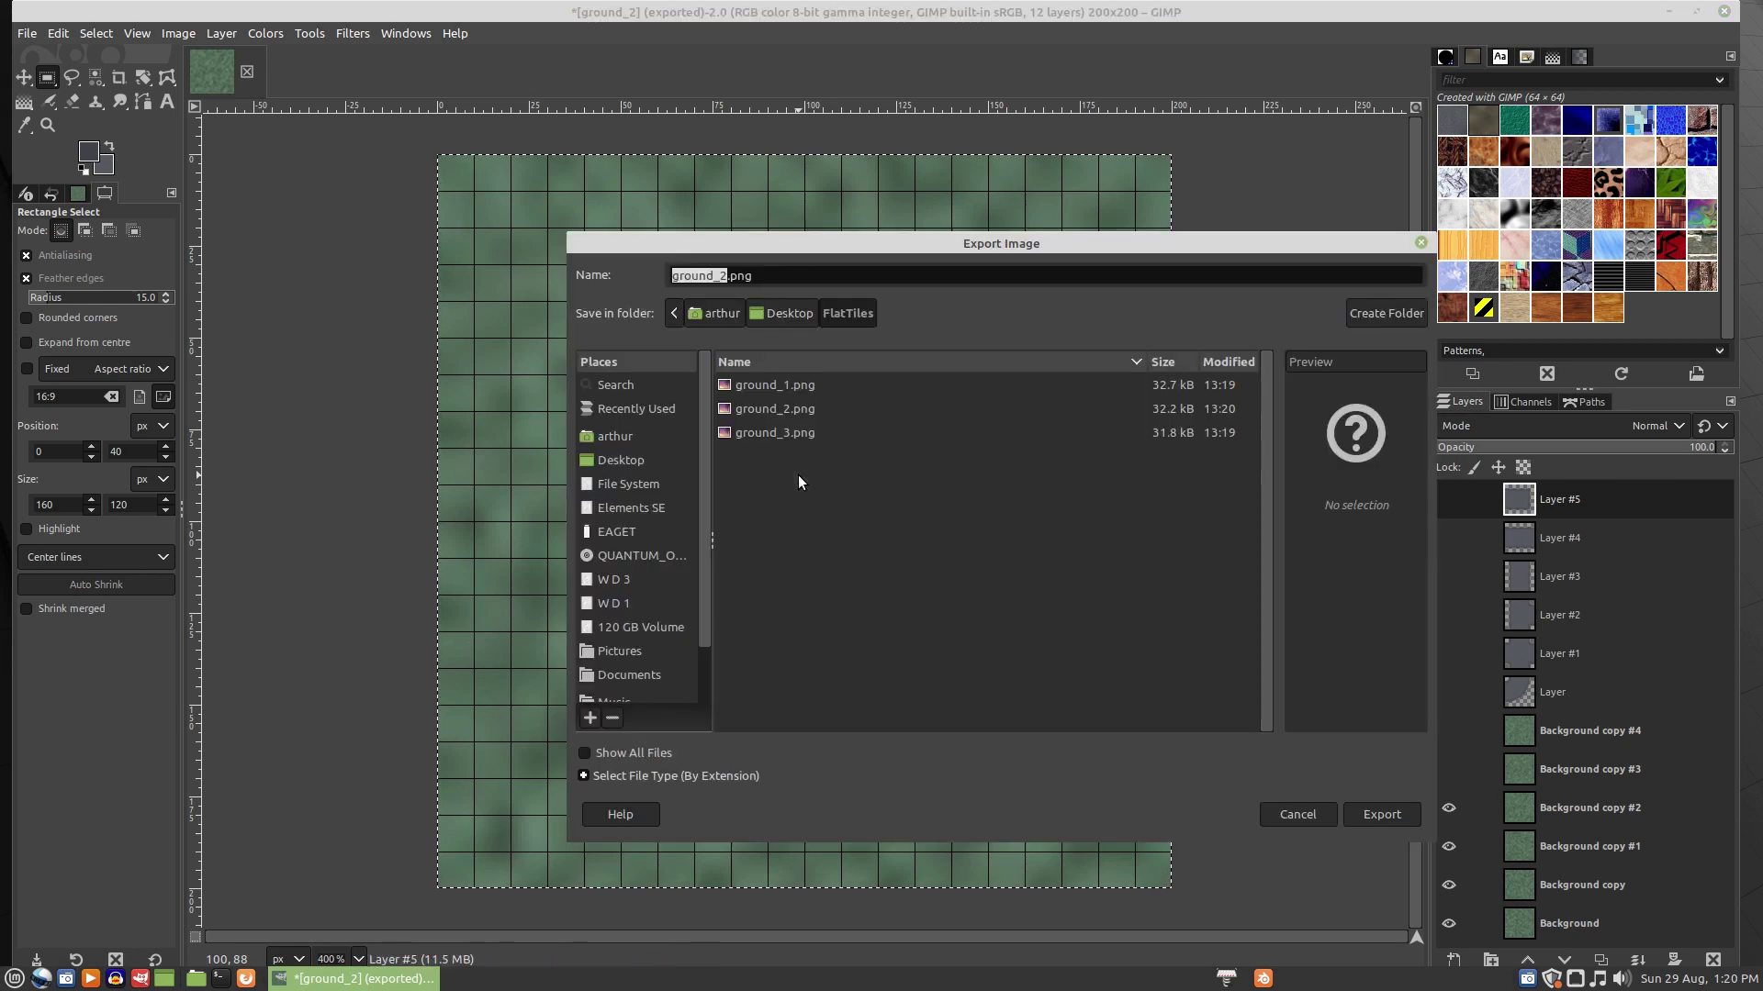
- Compare the previews of ground_1.png, ground_2.png and ground_3.png in the FlatTiles folder
{"action": "left_click", "coordinate": [778, 435]}
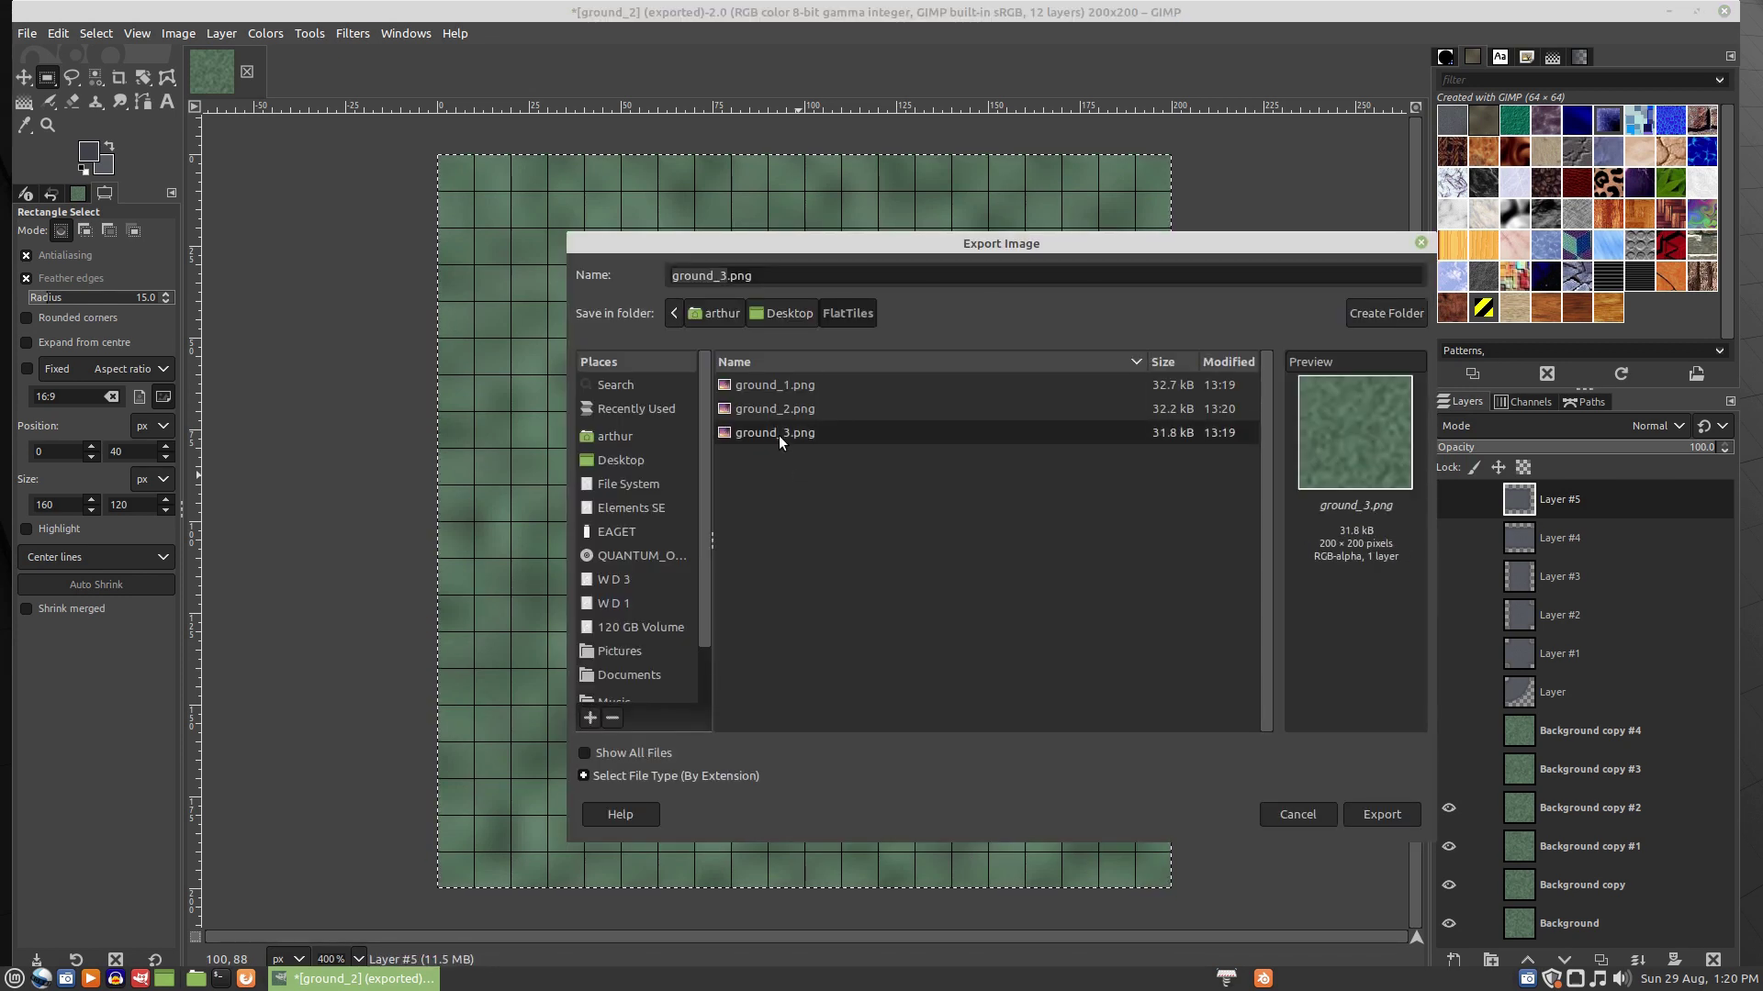
{"action": "left_click", "coordinate": [779, 386]}
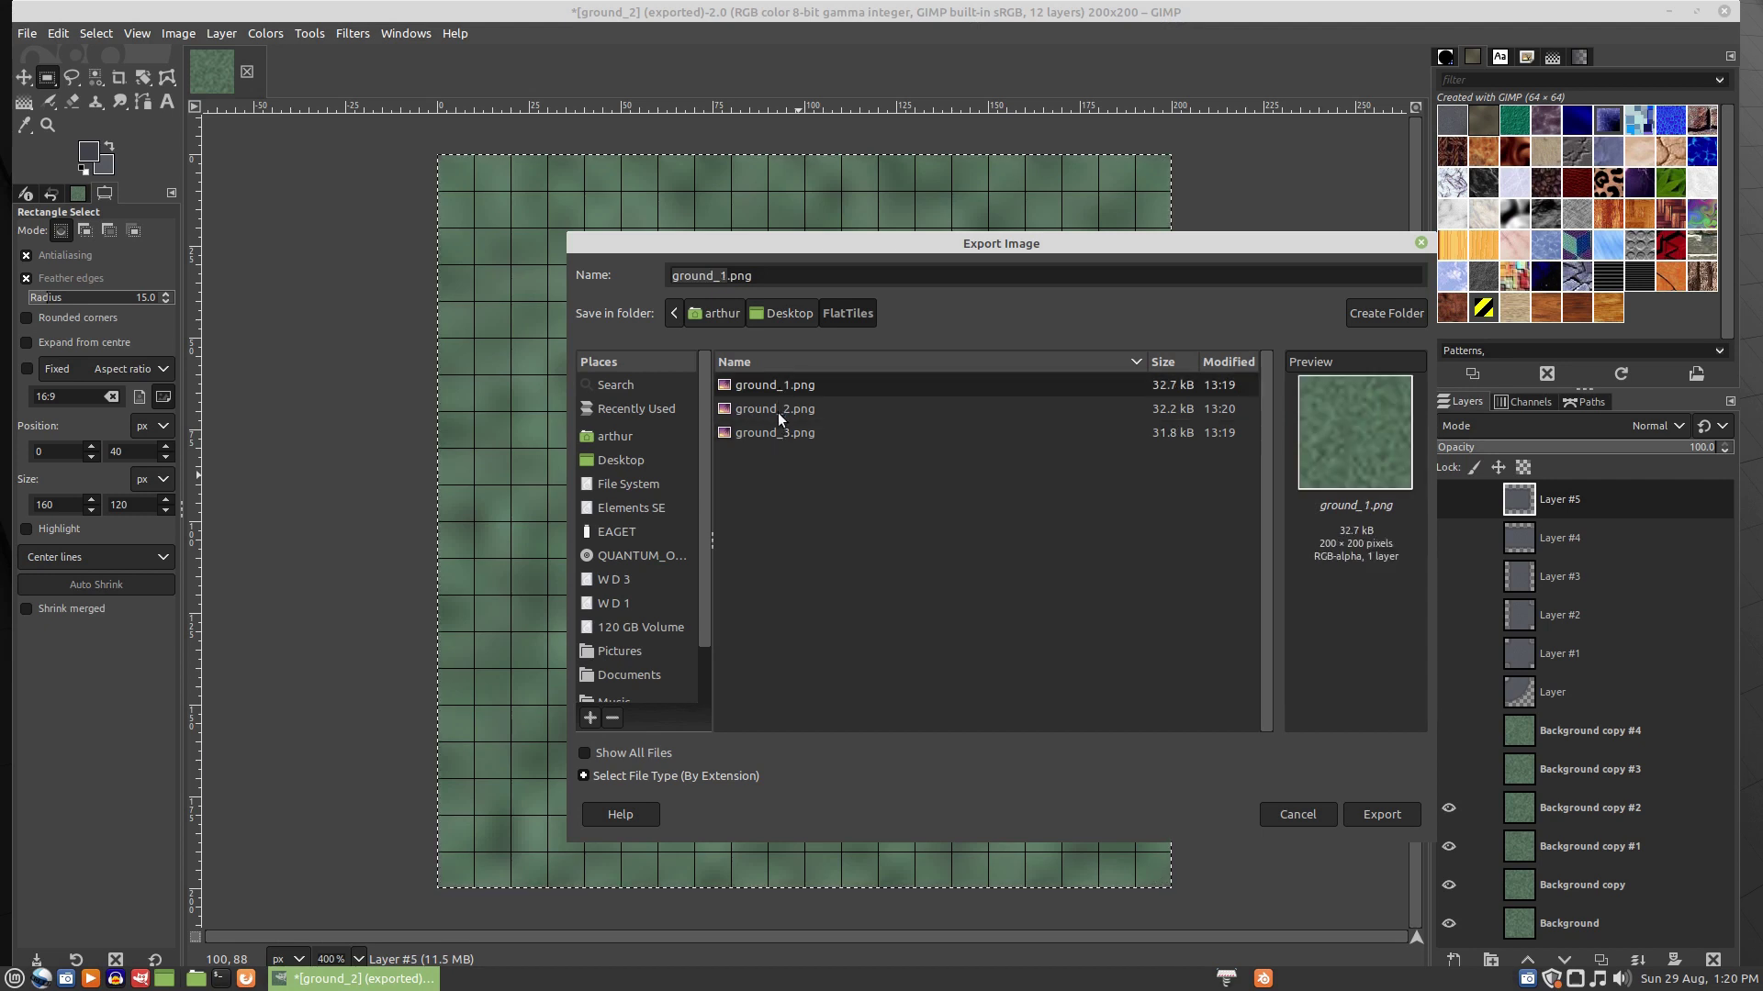
{"action": "left_click", "coordinate": [778, 411]}
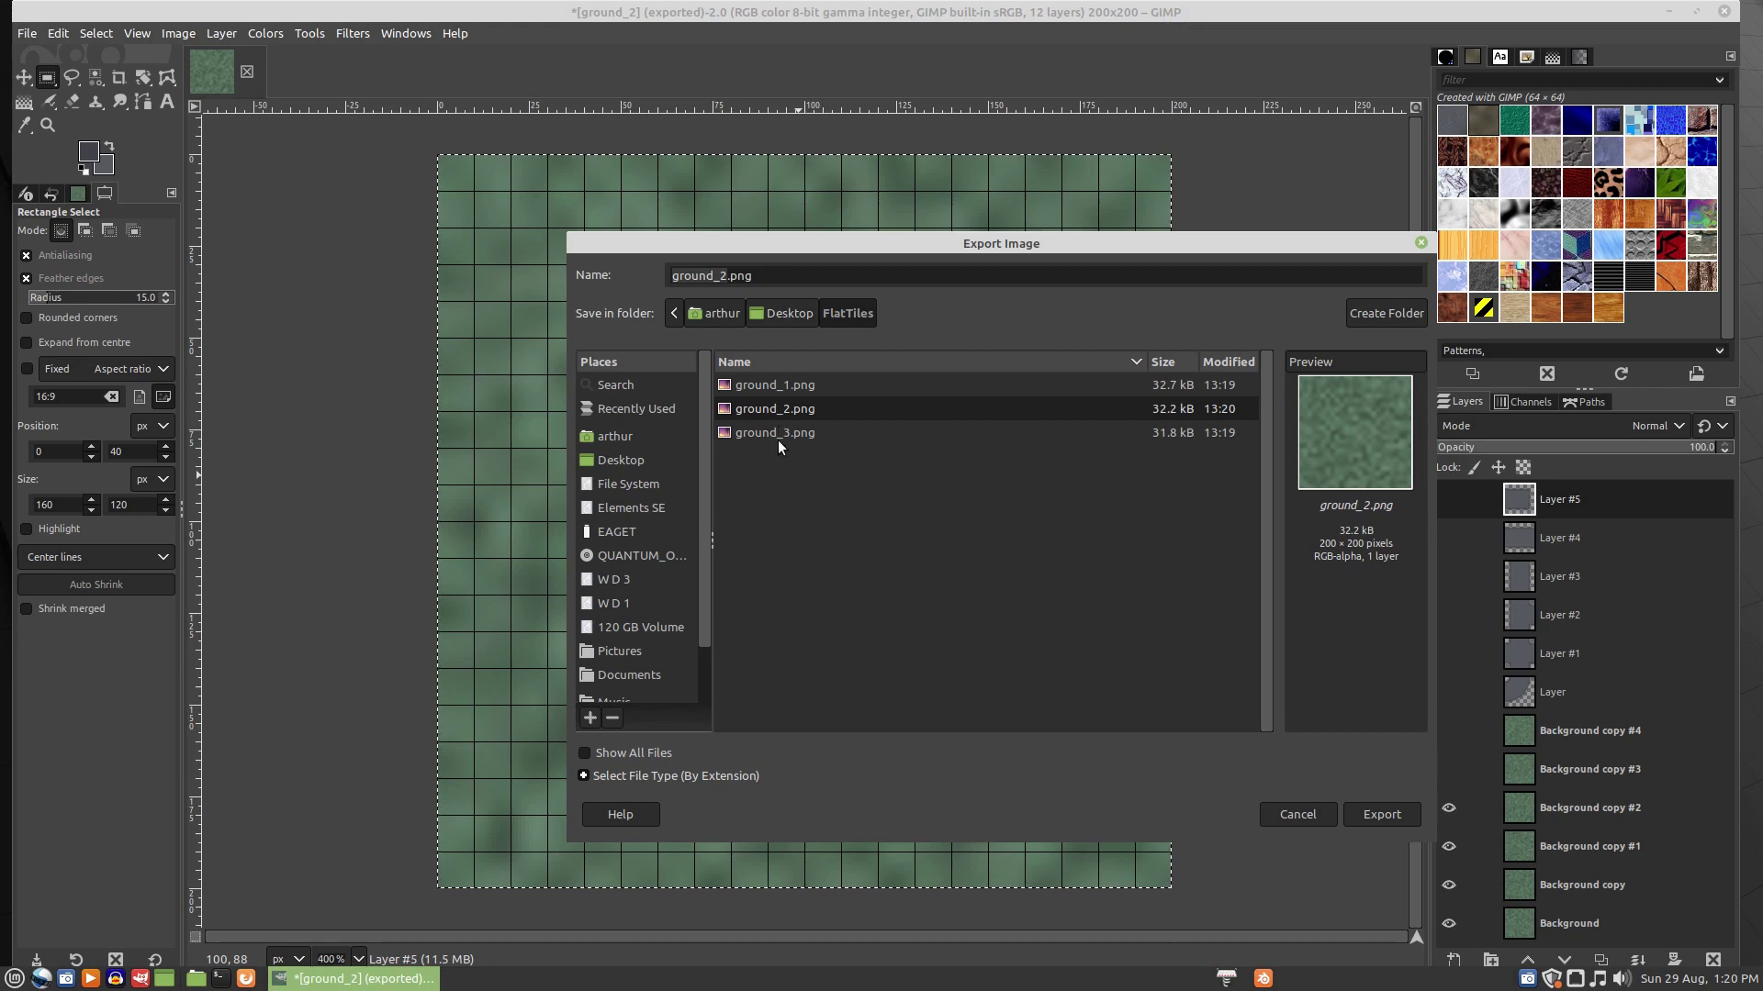
{"action": "left_click", "coordinate": [779, 438]}
{"action": "left_click", "coordinate": [777, 414]}
{"action": "left_click", "coordinate": [774, 386]}
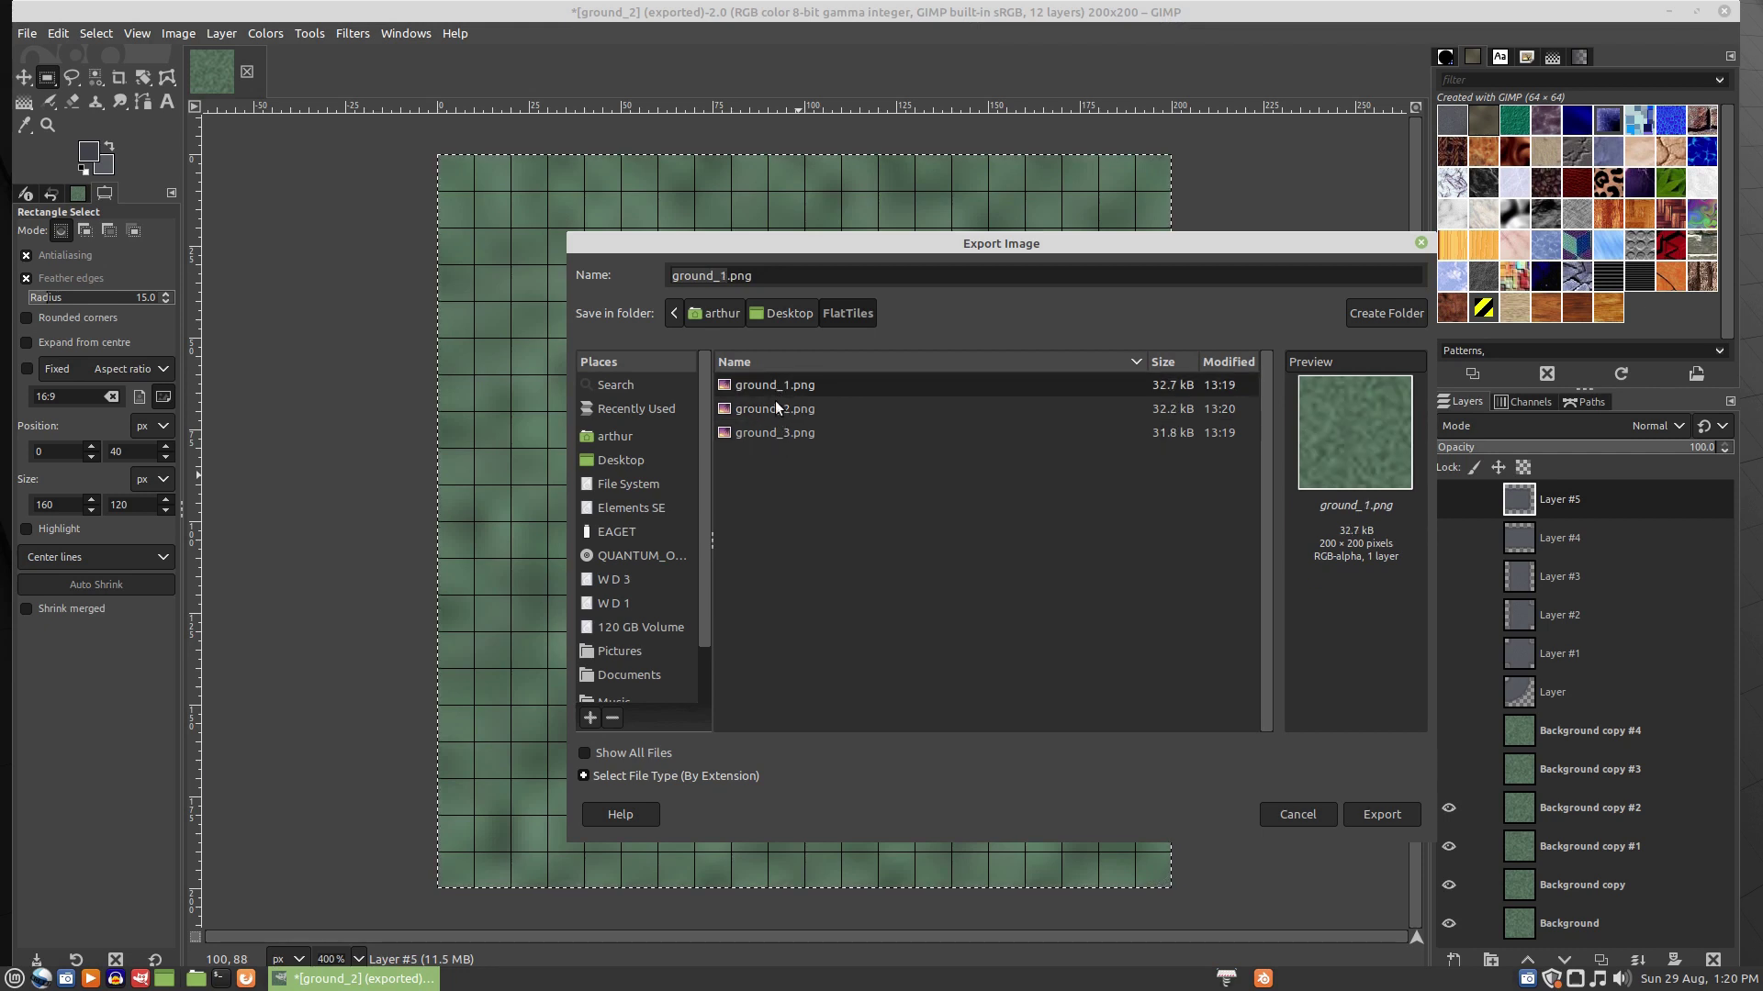
{"action": "left_click", "coordinate": [775, 409]}
- Export the Background copy #2 tile as ground_3.png, replacing the existing file
{"action": "left_click", "coordinate": [779, 434]}
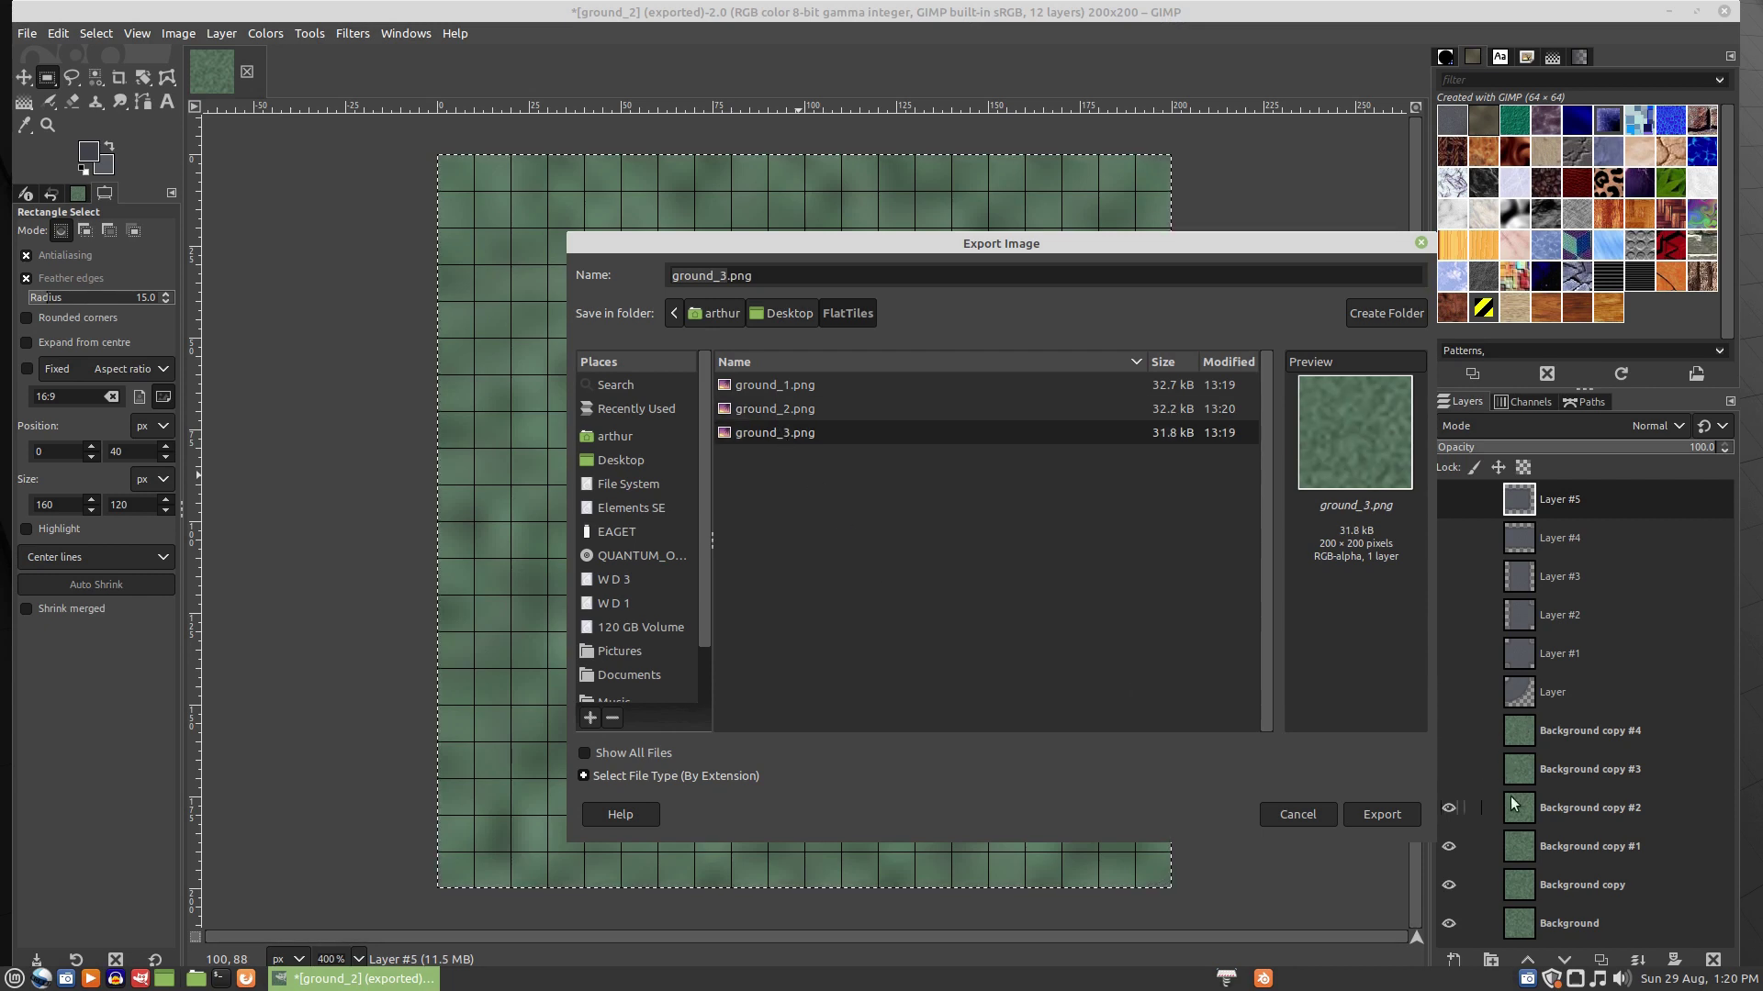
{"action": "left_click", "coordinate": [1370, 814]}
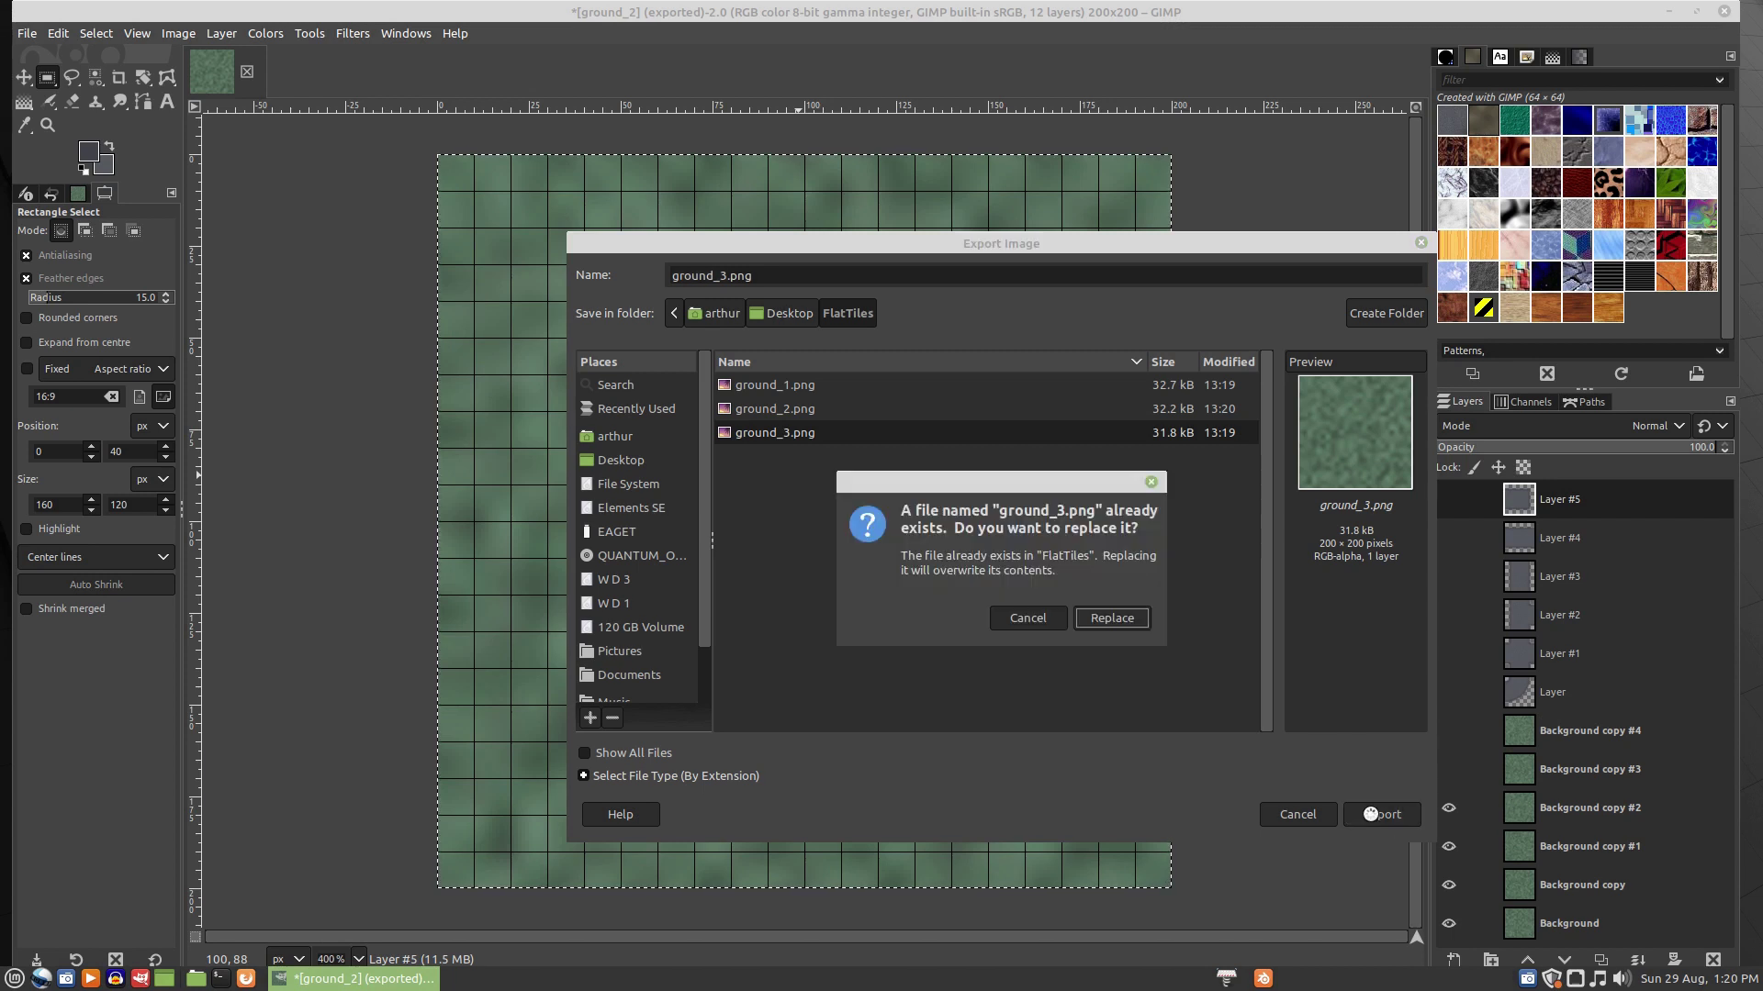
{"action": "left_click", "coordinate": [1123, 621]}
{"action": "left_click", "coordinate": [1114, 736]}
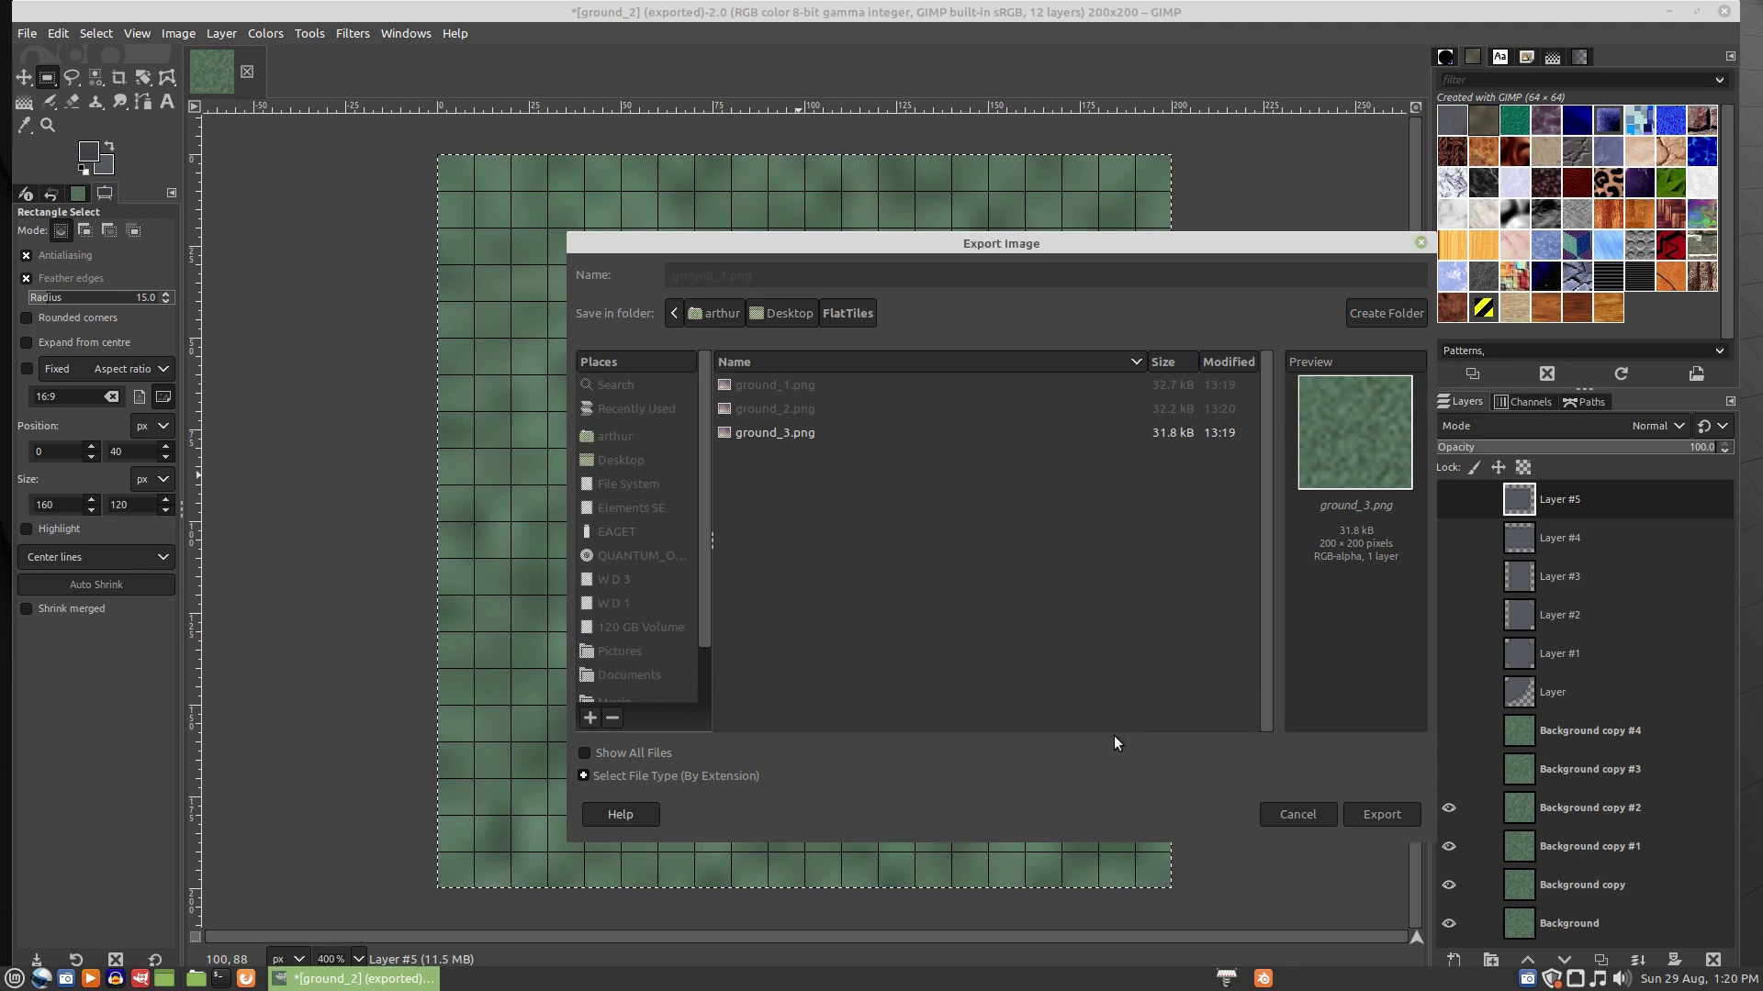
- Show the Background copy #3 layer and export its tile as ground_2.png, replacing the existing file
{"action": "left_click", "coordinate": [1449, 769]}
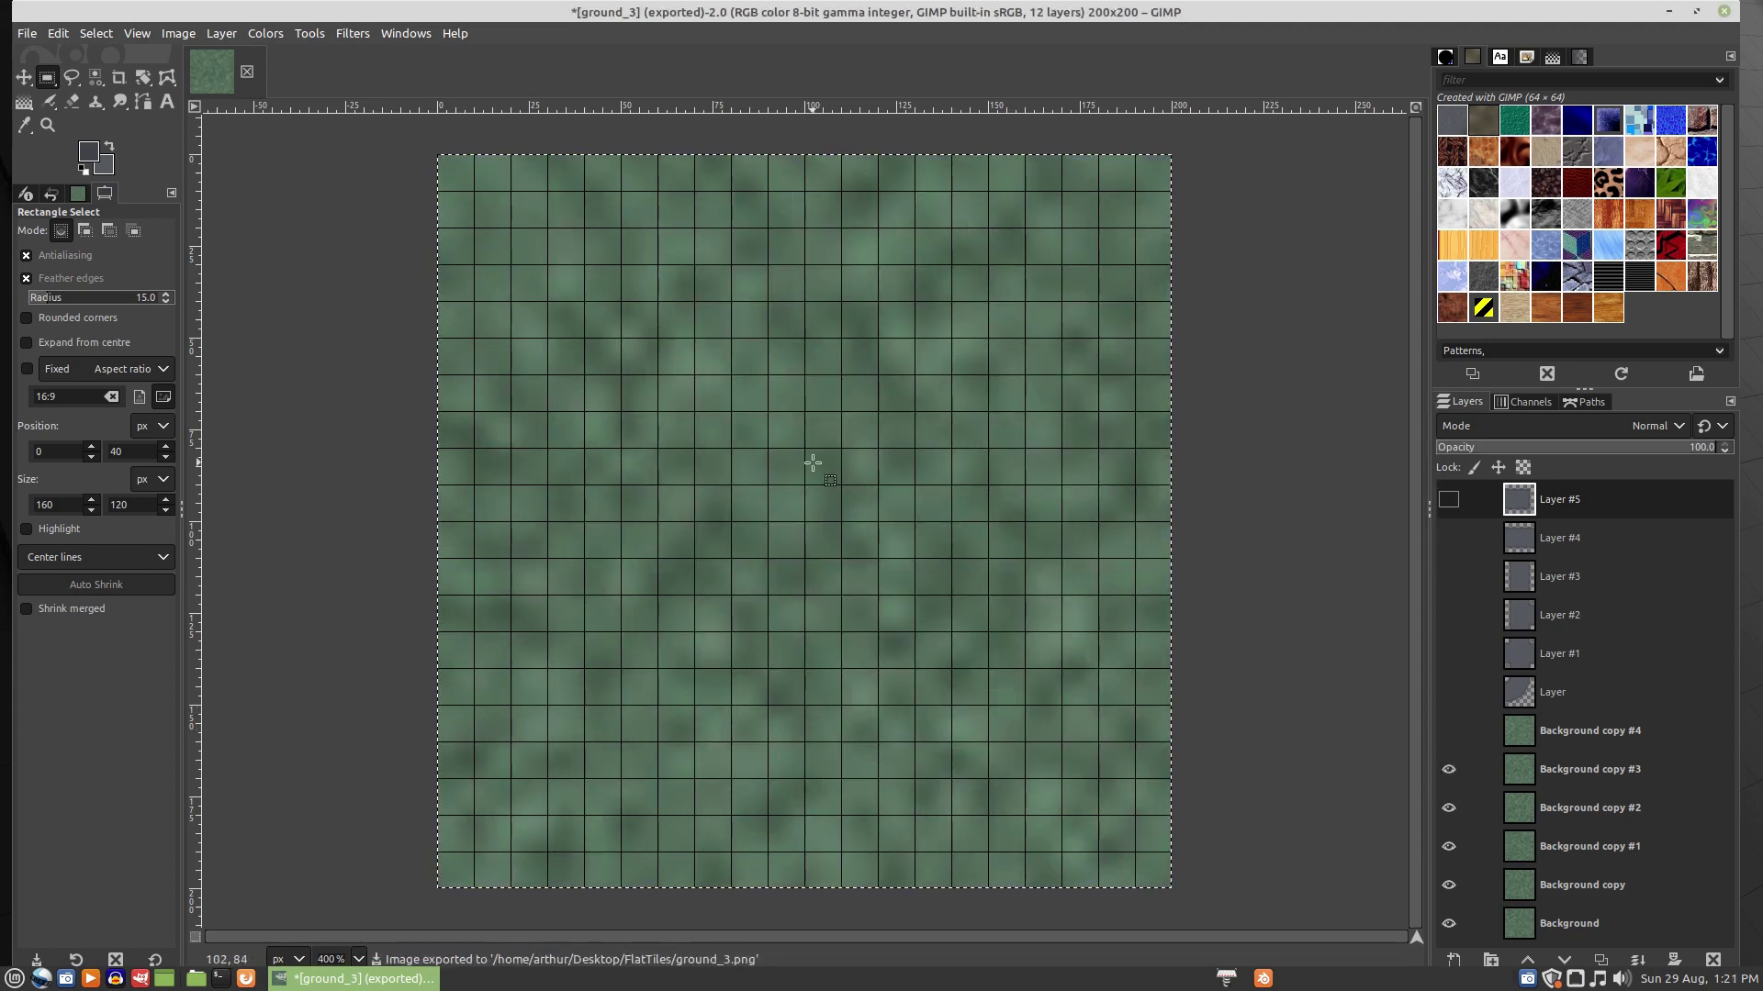
{"action": "key", "text": "ctrl+shift+e"}
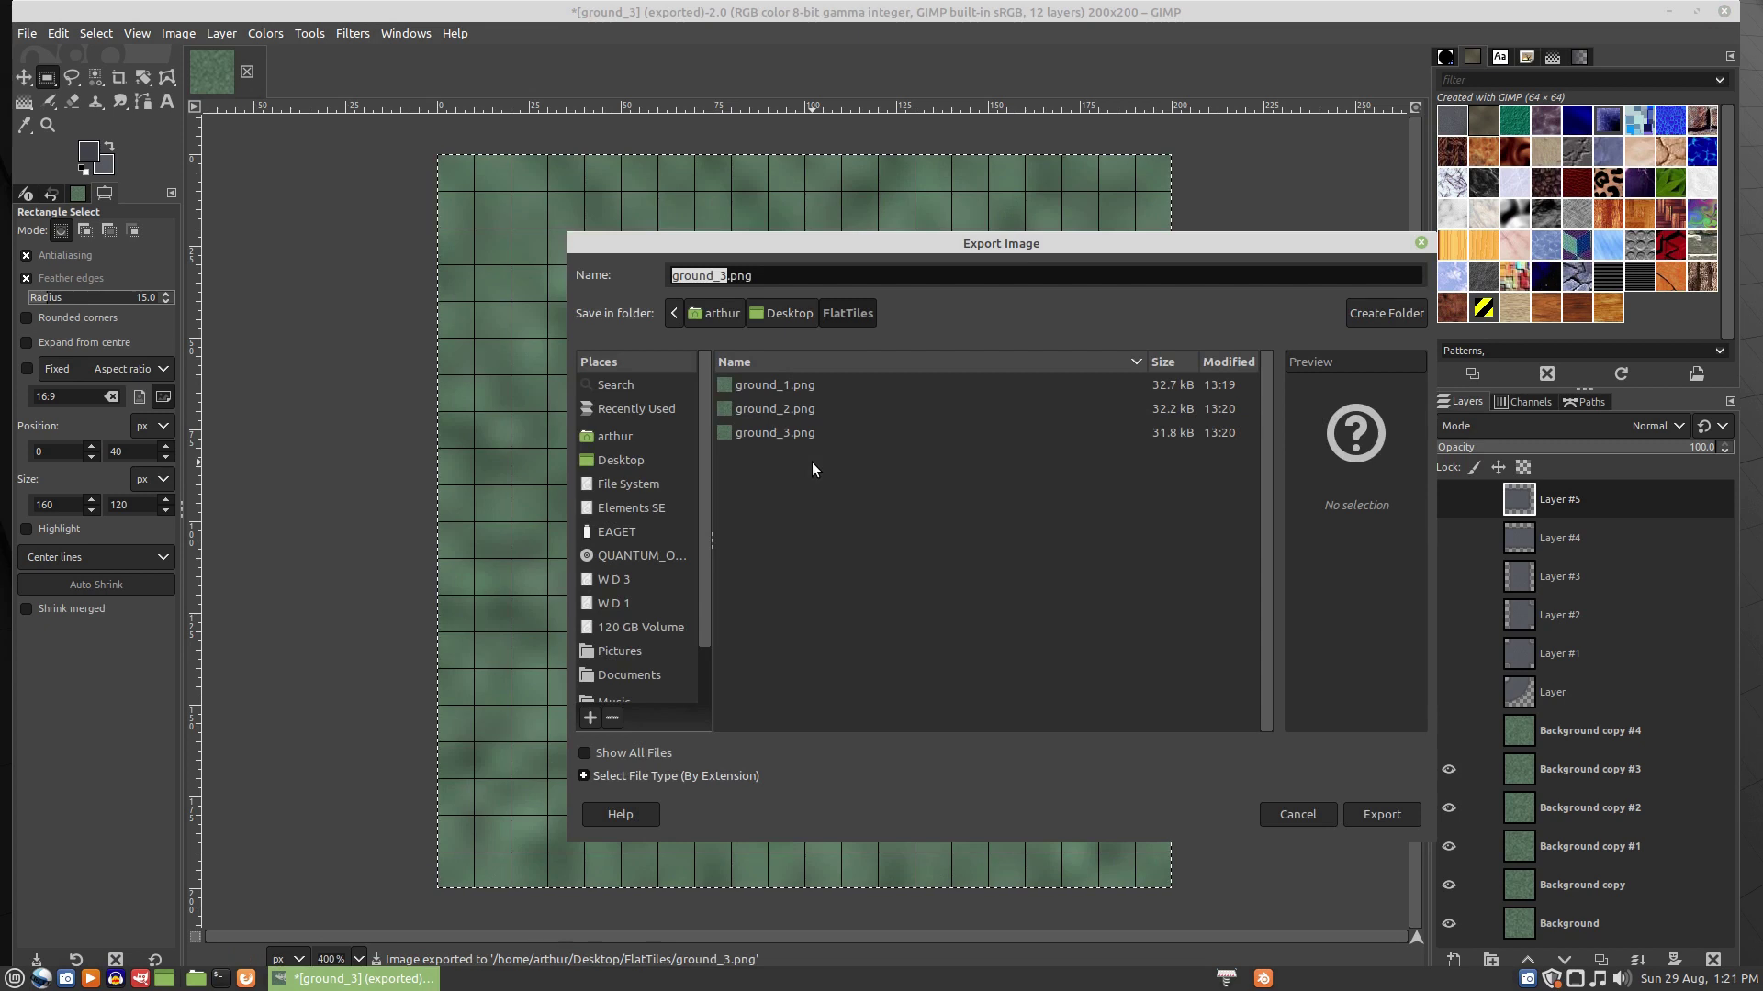
{"action": "double_click", "coordinate": [784, 406]}
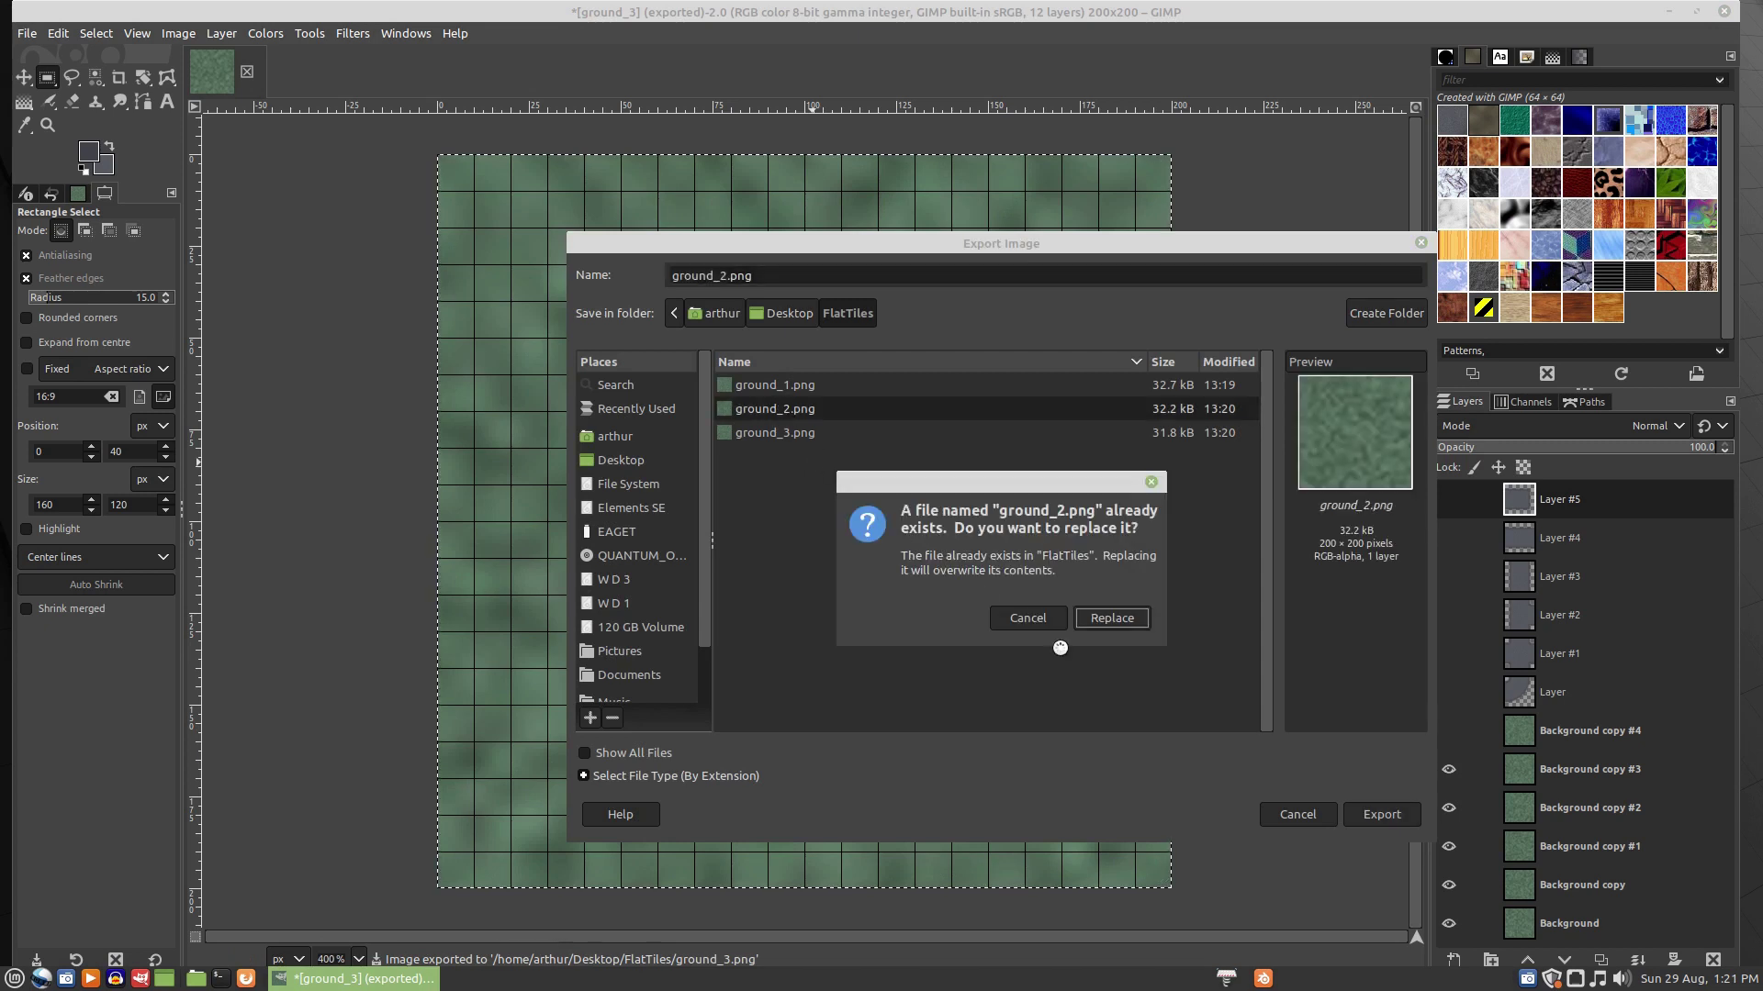
{"action": "left_click", "coordinate": [1111, 617]}
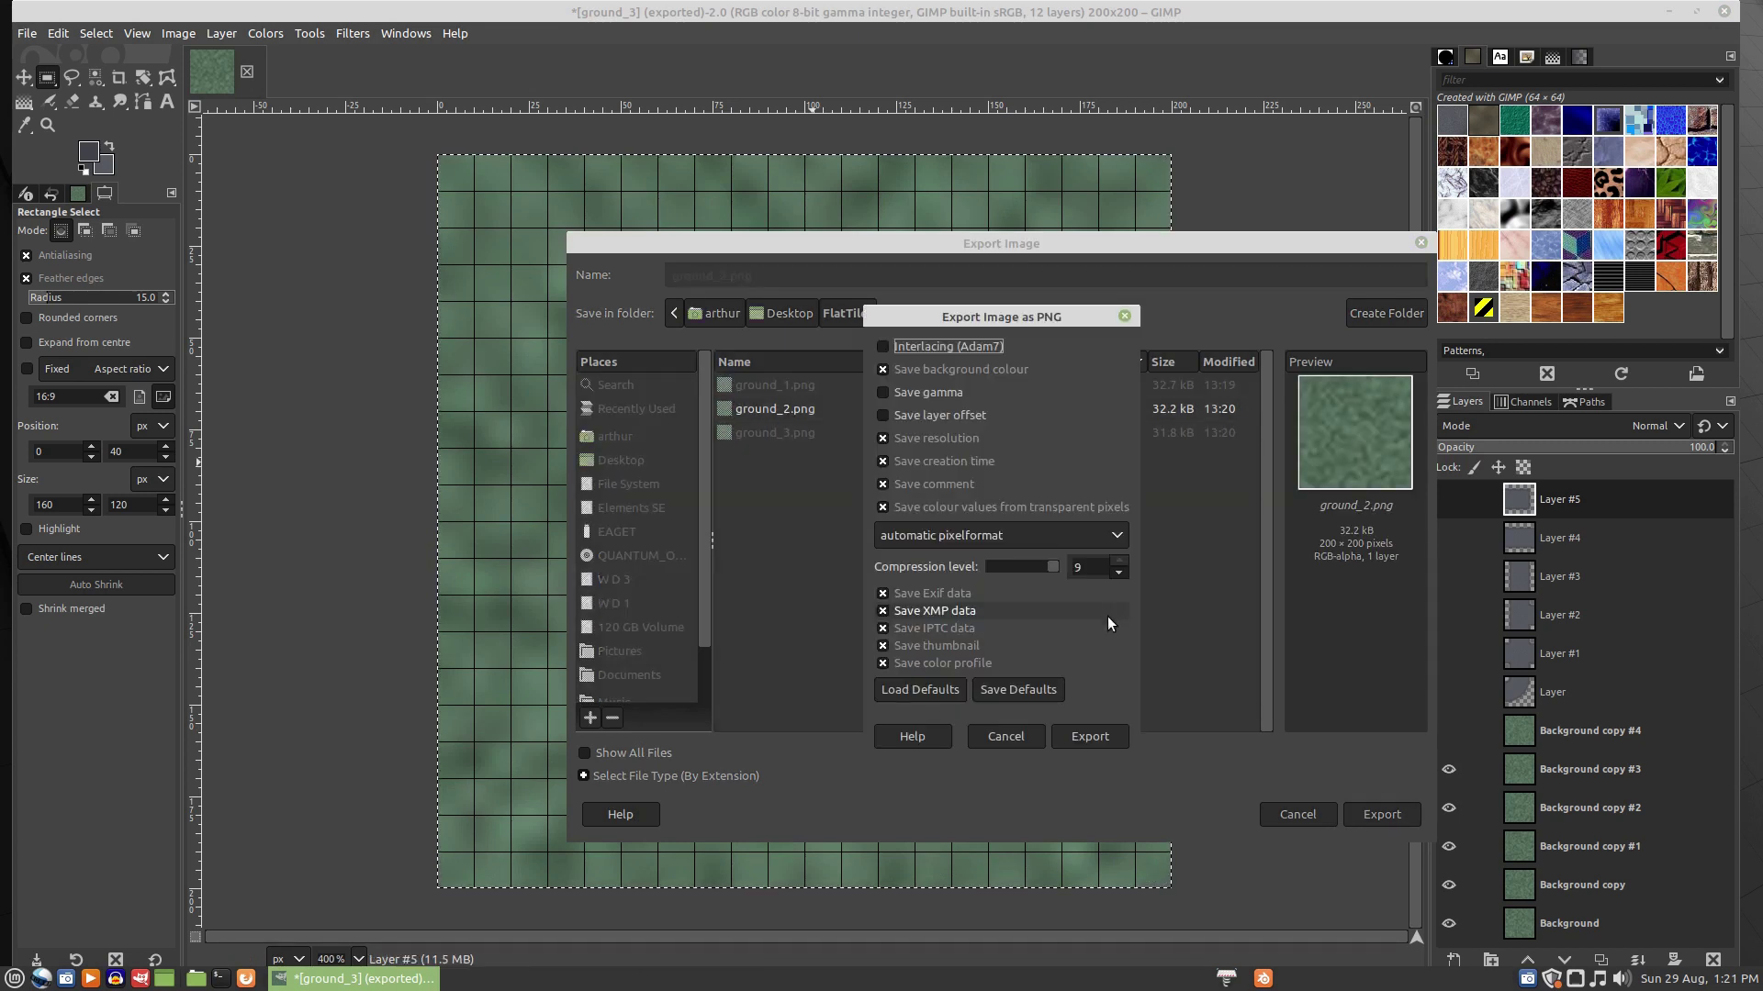
{"action": "left_click", "coordinate": [1089, 738]}
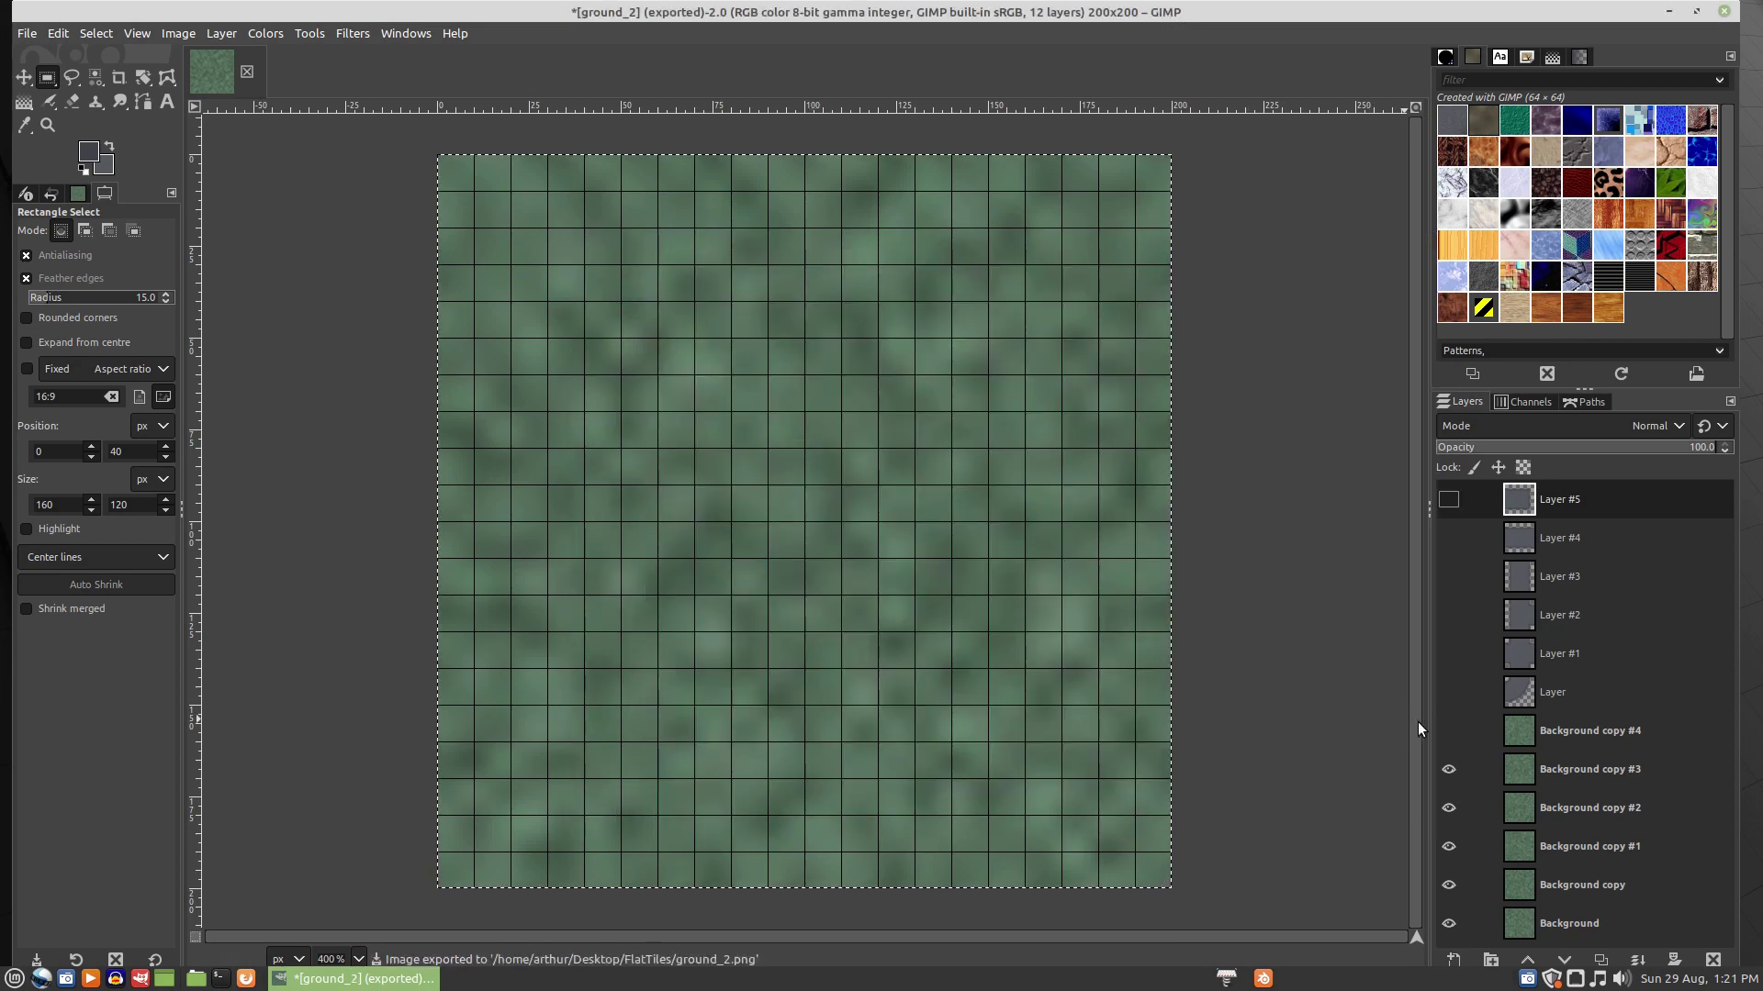
- Show the Background copy #4 layer and export its tile as ground_1.png, replacing the existing file
{"action": "left_click", "coordinate": [1448, 729]}
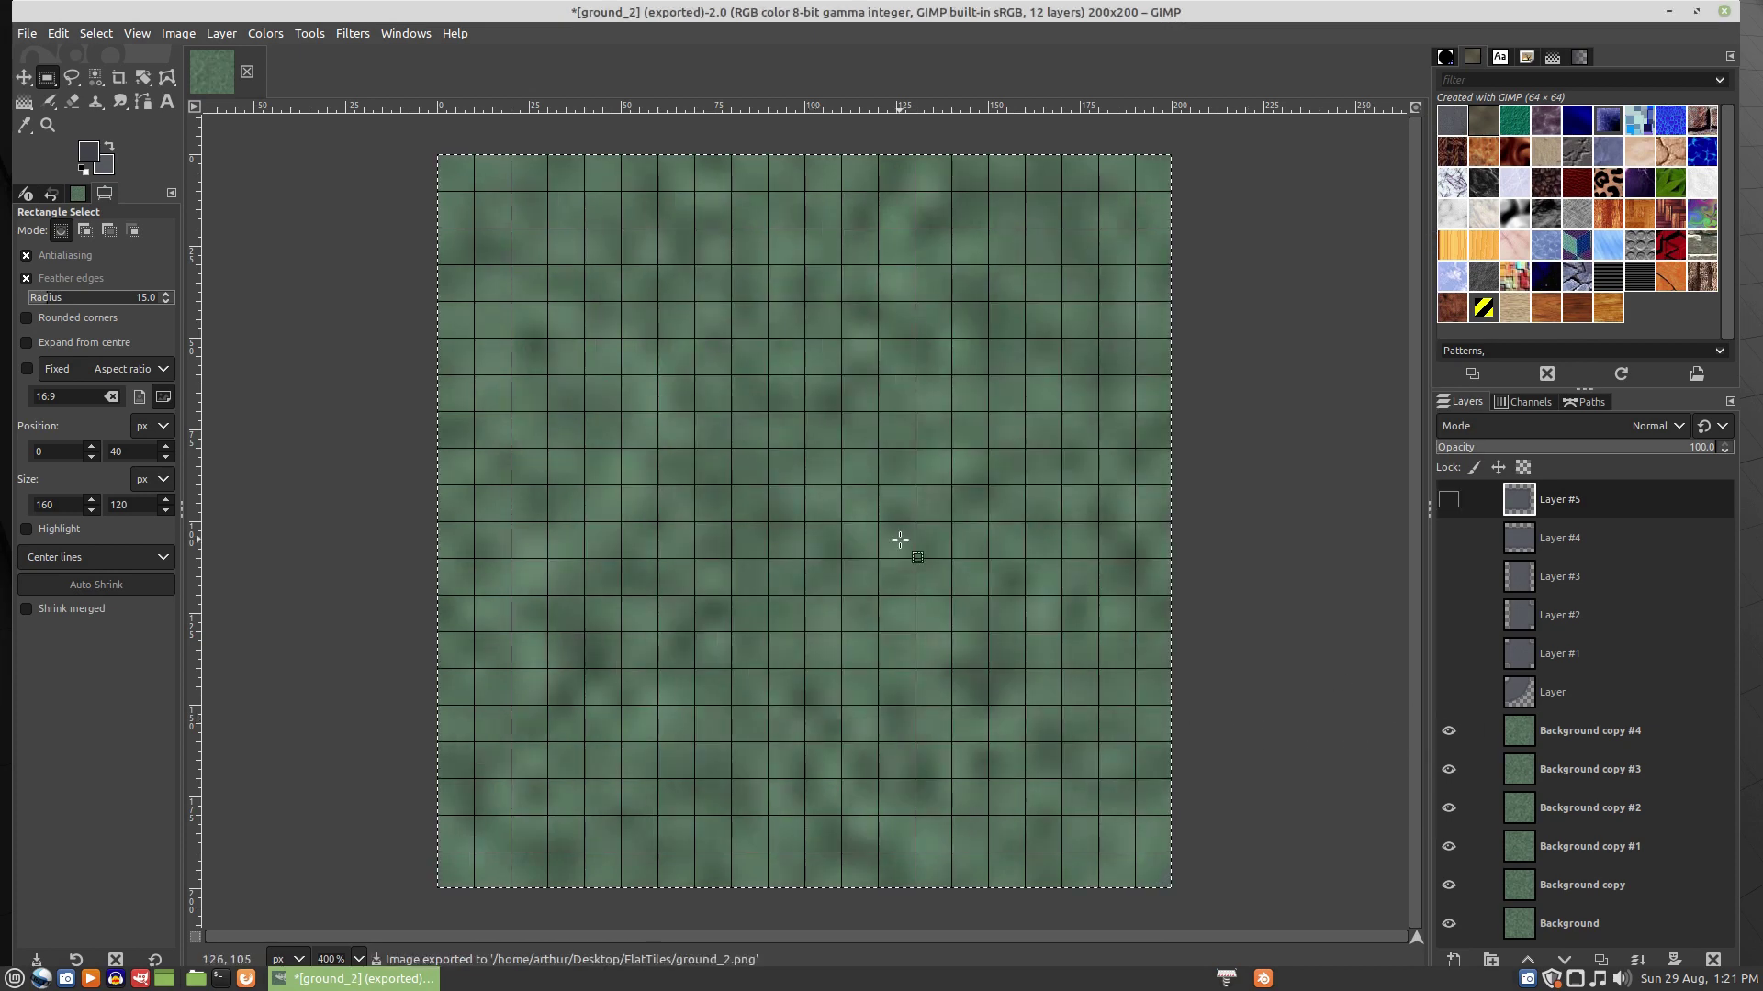
{"action": "key", "text": "ctrl+shift+e"}
{"action": "double_click", "coordinate": [801, 385]}
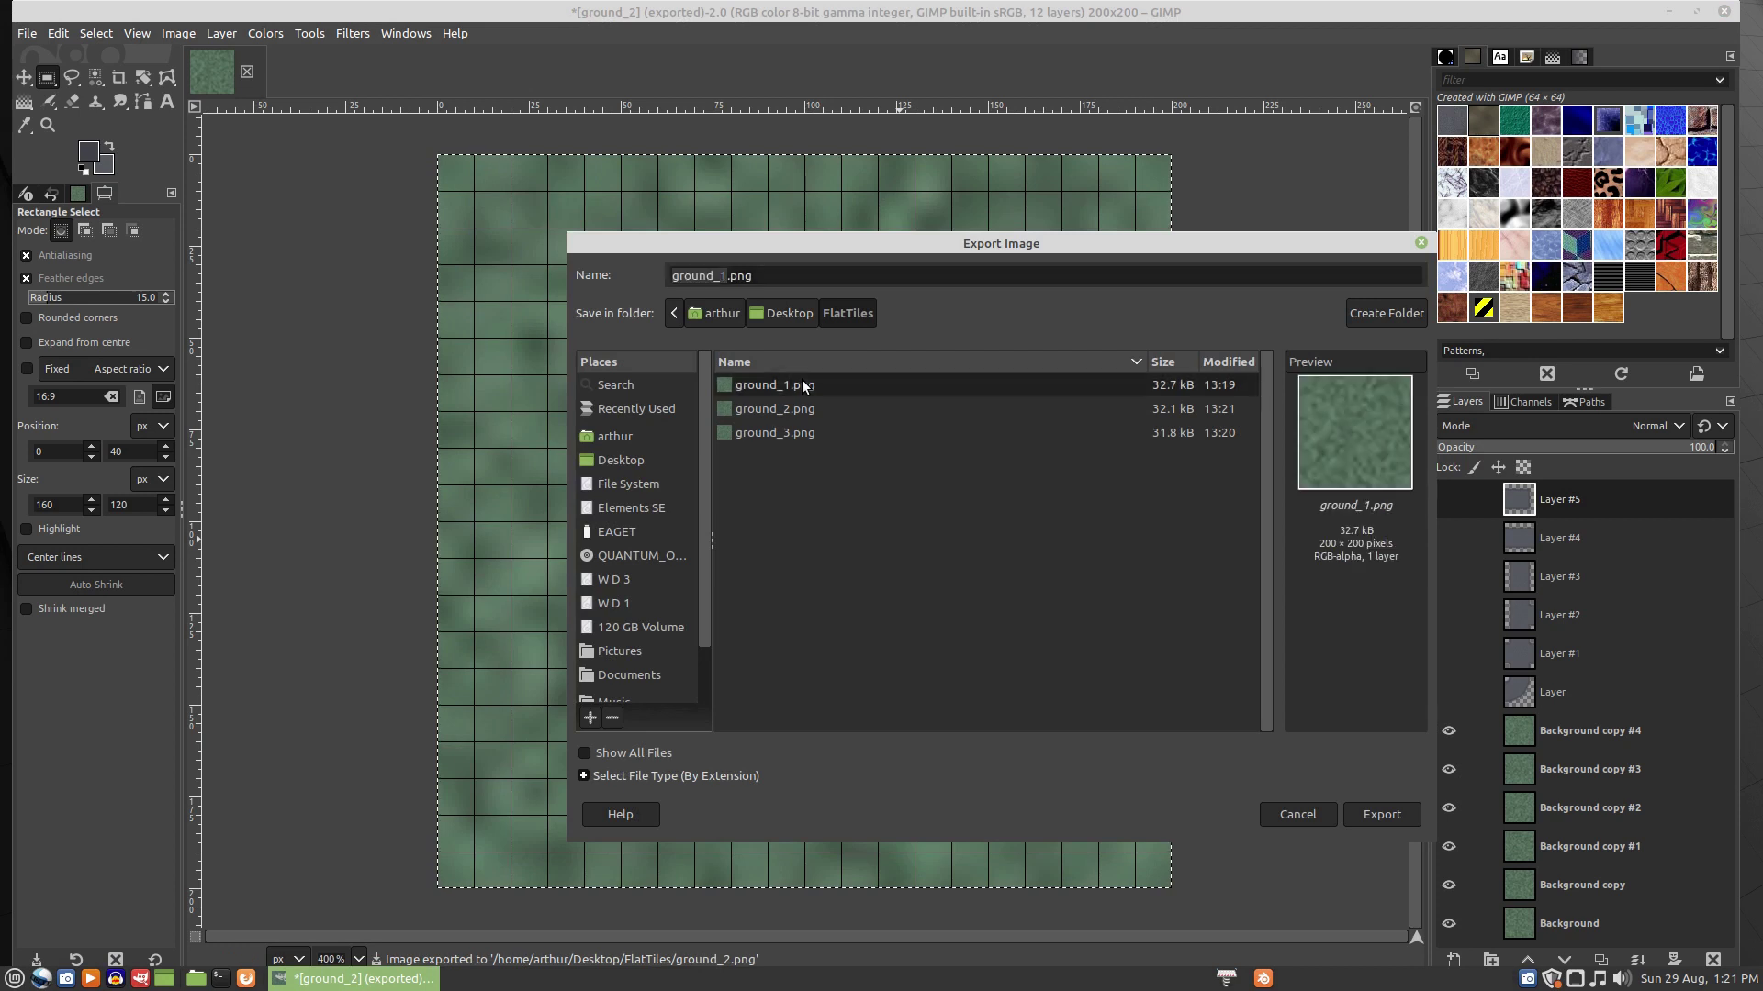
{"action": "left_click", "coordinate": [1136, 620]}
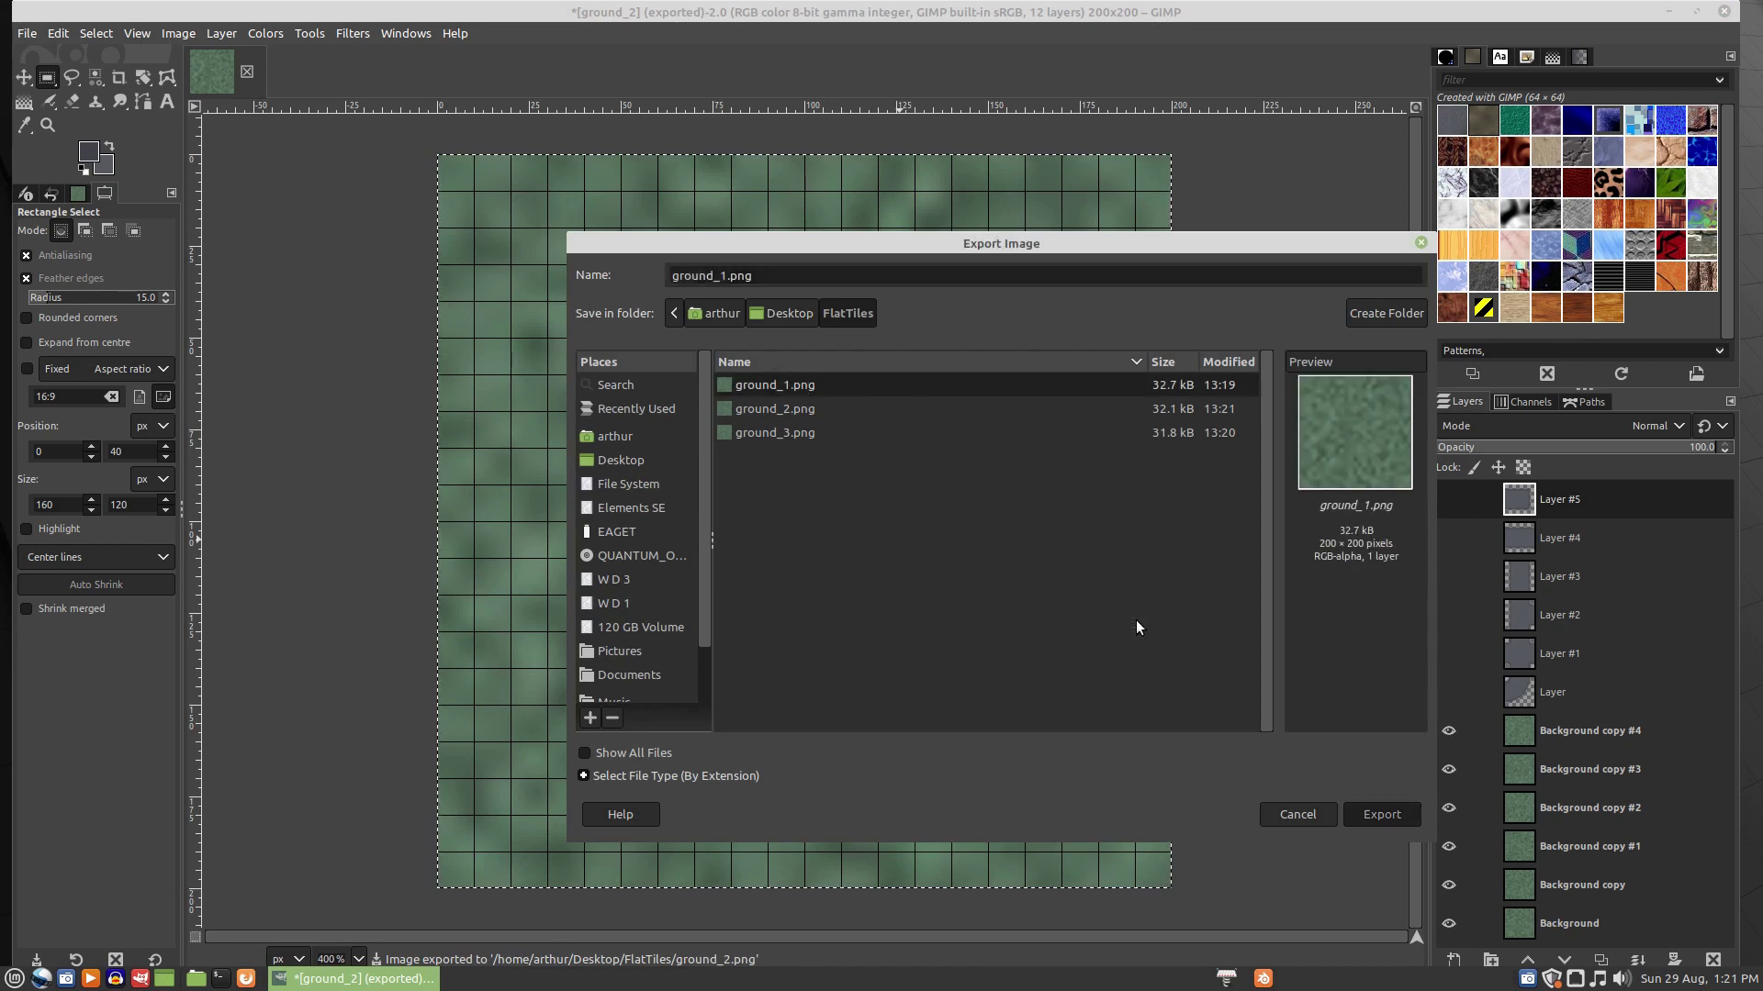
{"action": "left_click", "coordinate": [1092, 737]}
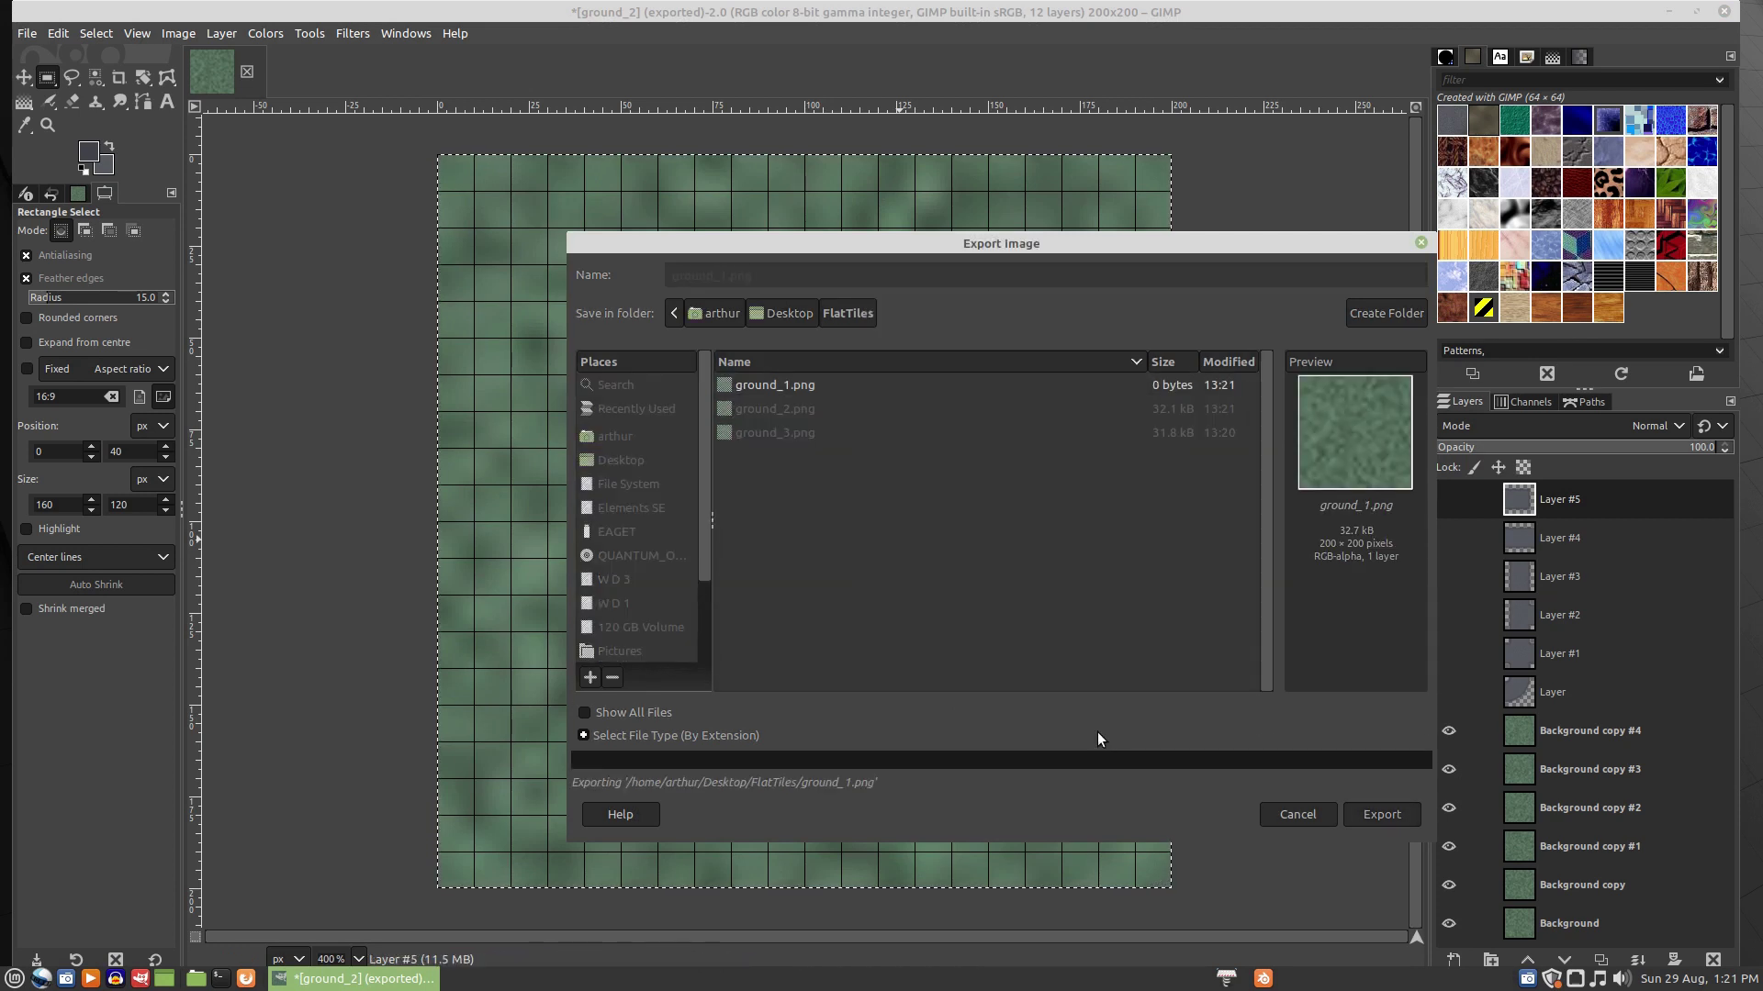
- Hide Background copy #4, #3 and #2 and export the Background copy #1 tile as ground_4.png in the FlatTiles folder
{"action": "left_click", "coordinate": [1448, 730]}
{"action": "left_click", "coordinate": [1449, 767]}
{"action": "left_click", "coordinate": [1448, 807]}
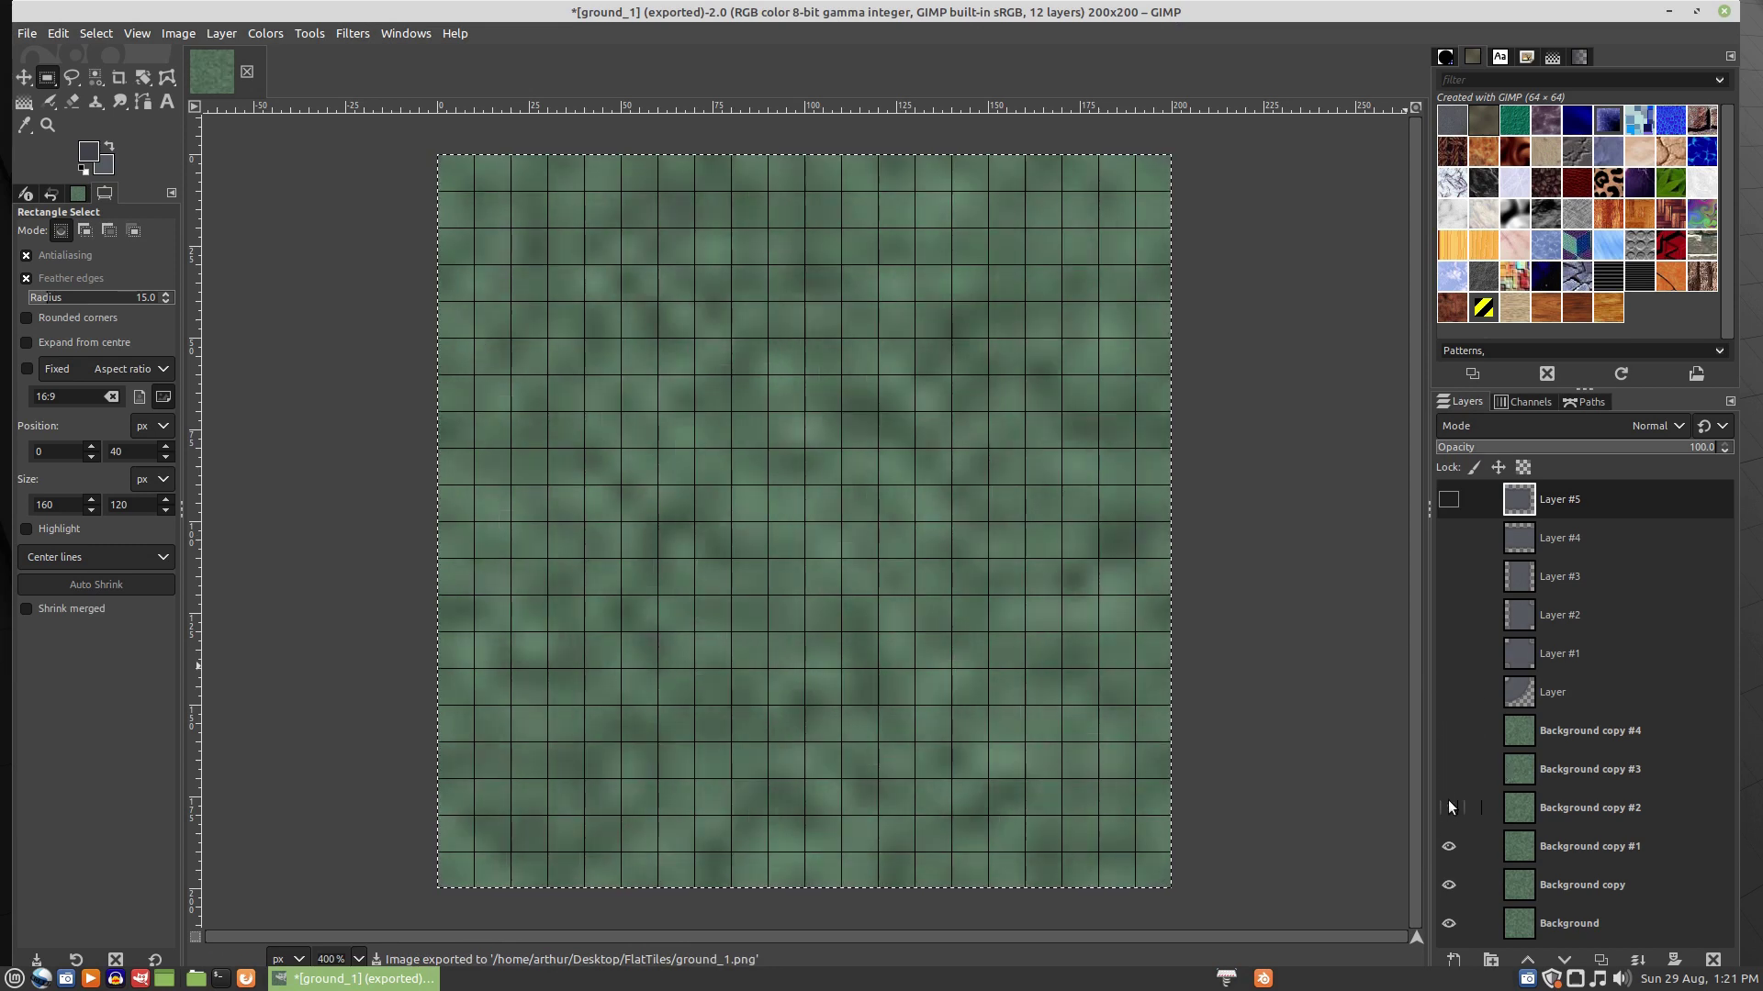
{"action": "key", "text": "ctrl+shift+e"}
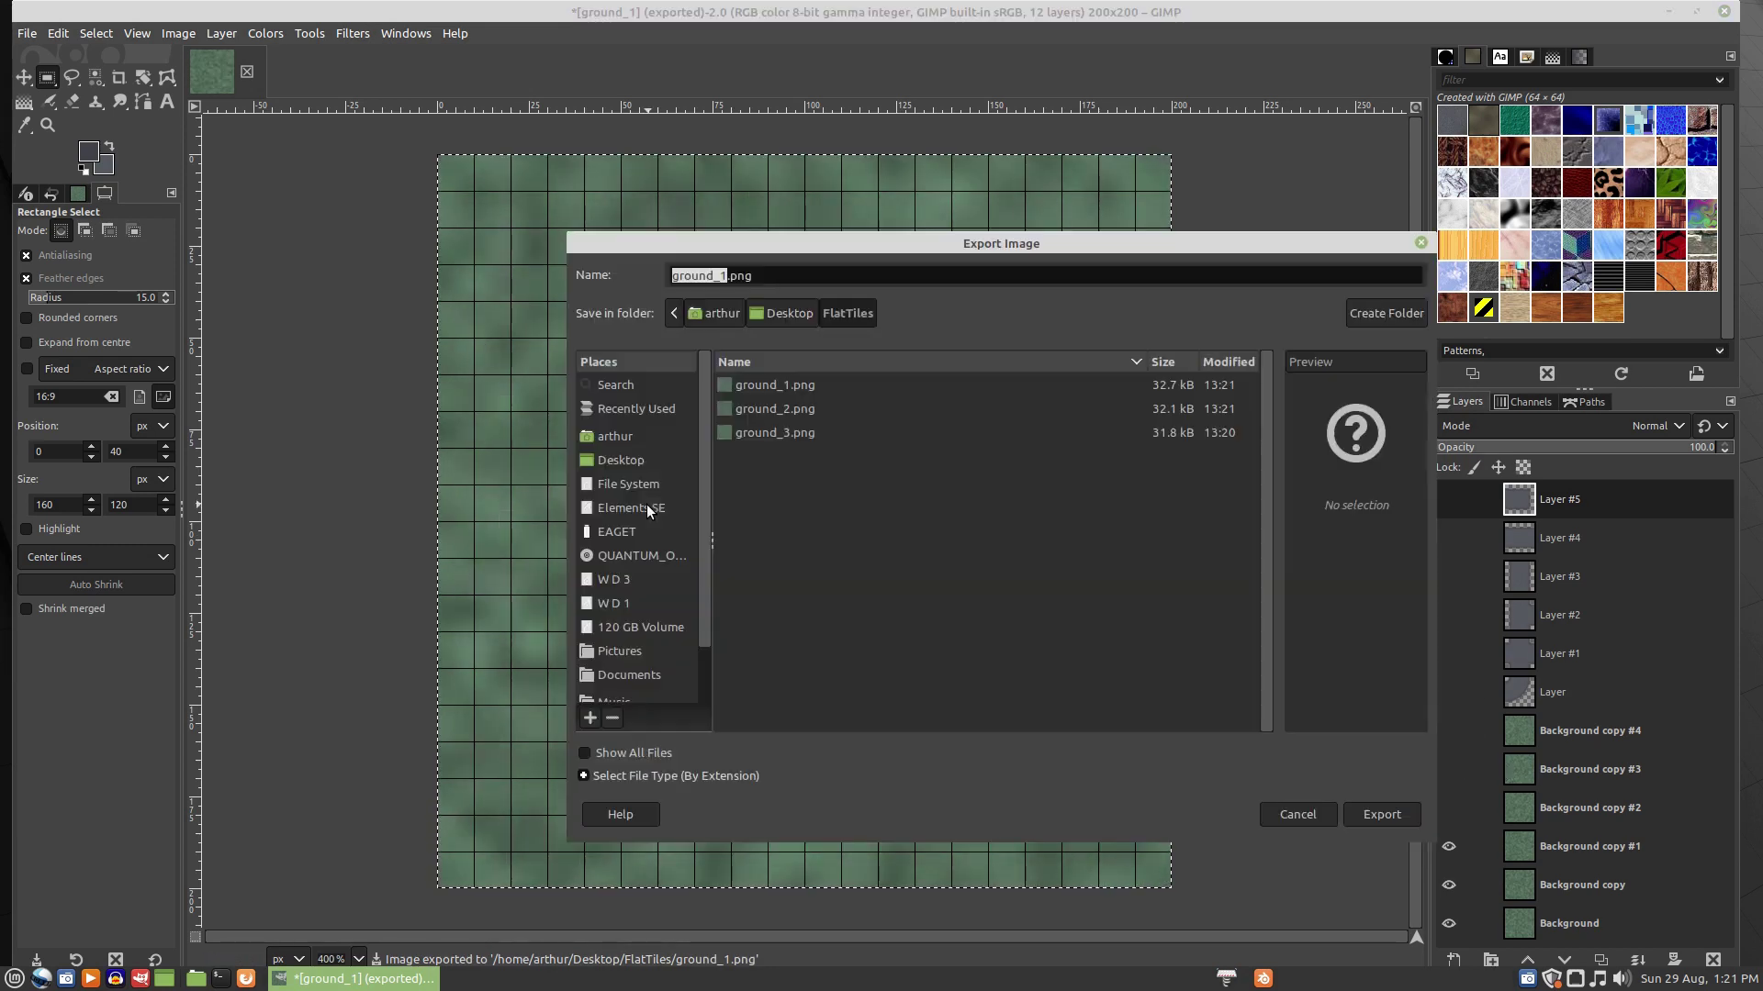
{"action": "left_click", "coordinate": [725, 275]}
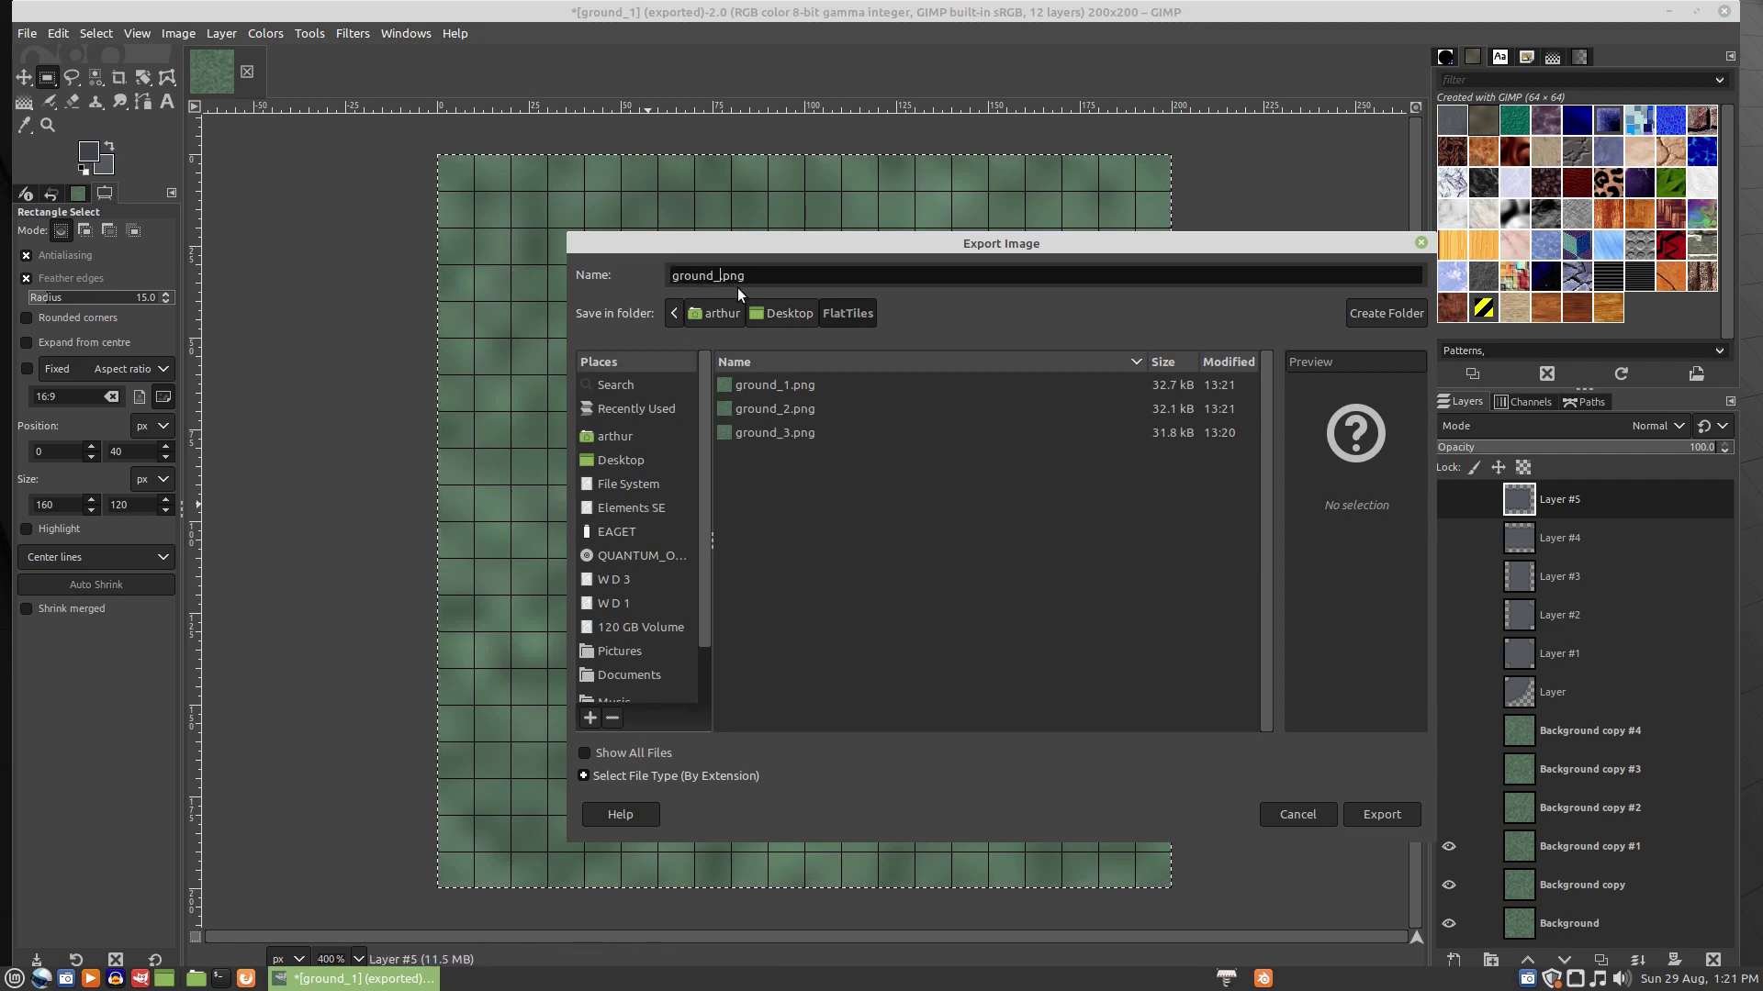
{"action": "key", "text": "BackSpace"}
{"action": "type", "text": "4"}
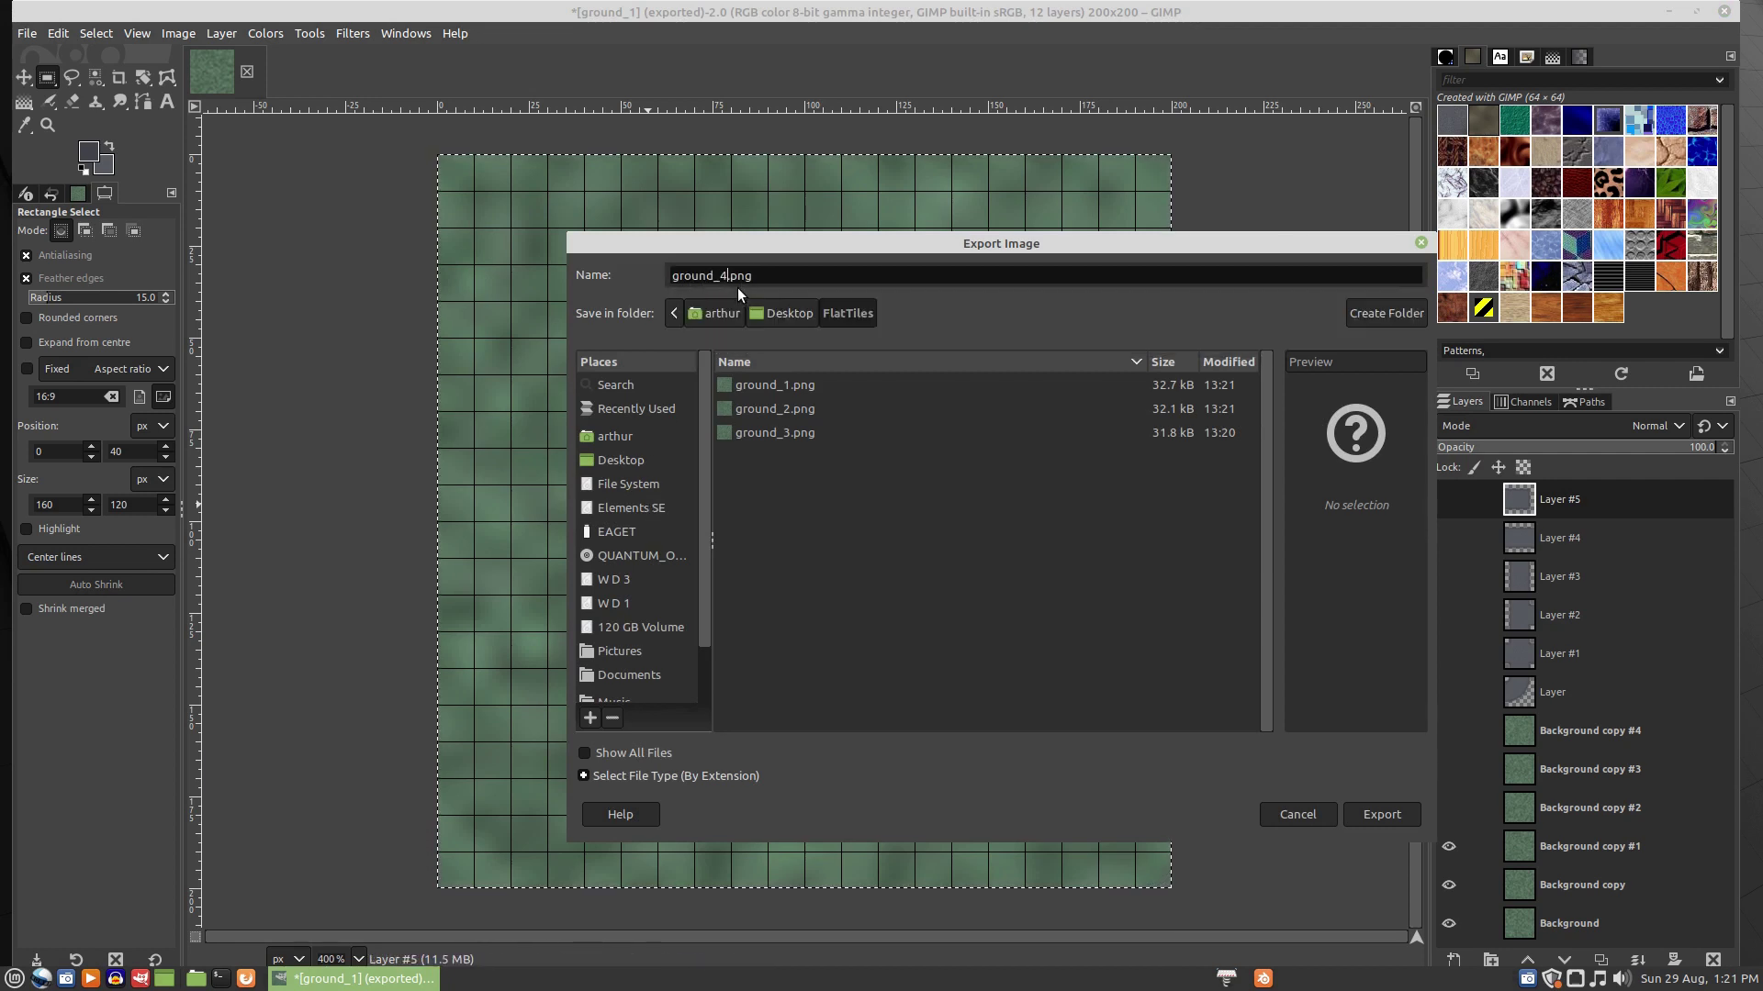
{"action": "left_click", "coordinate": [1367, 809]}
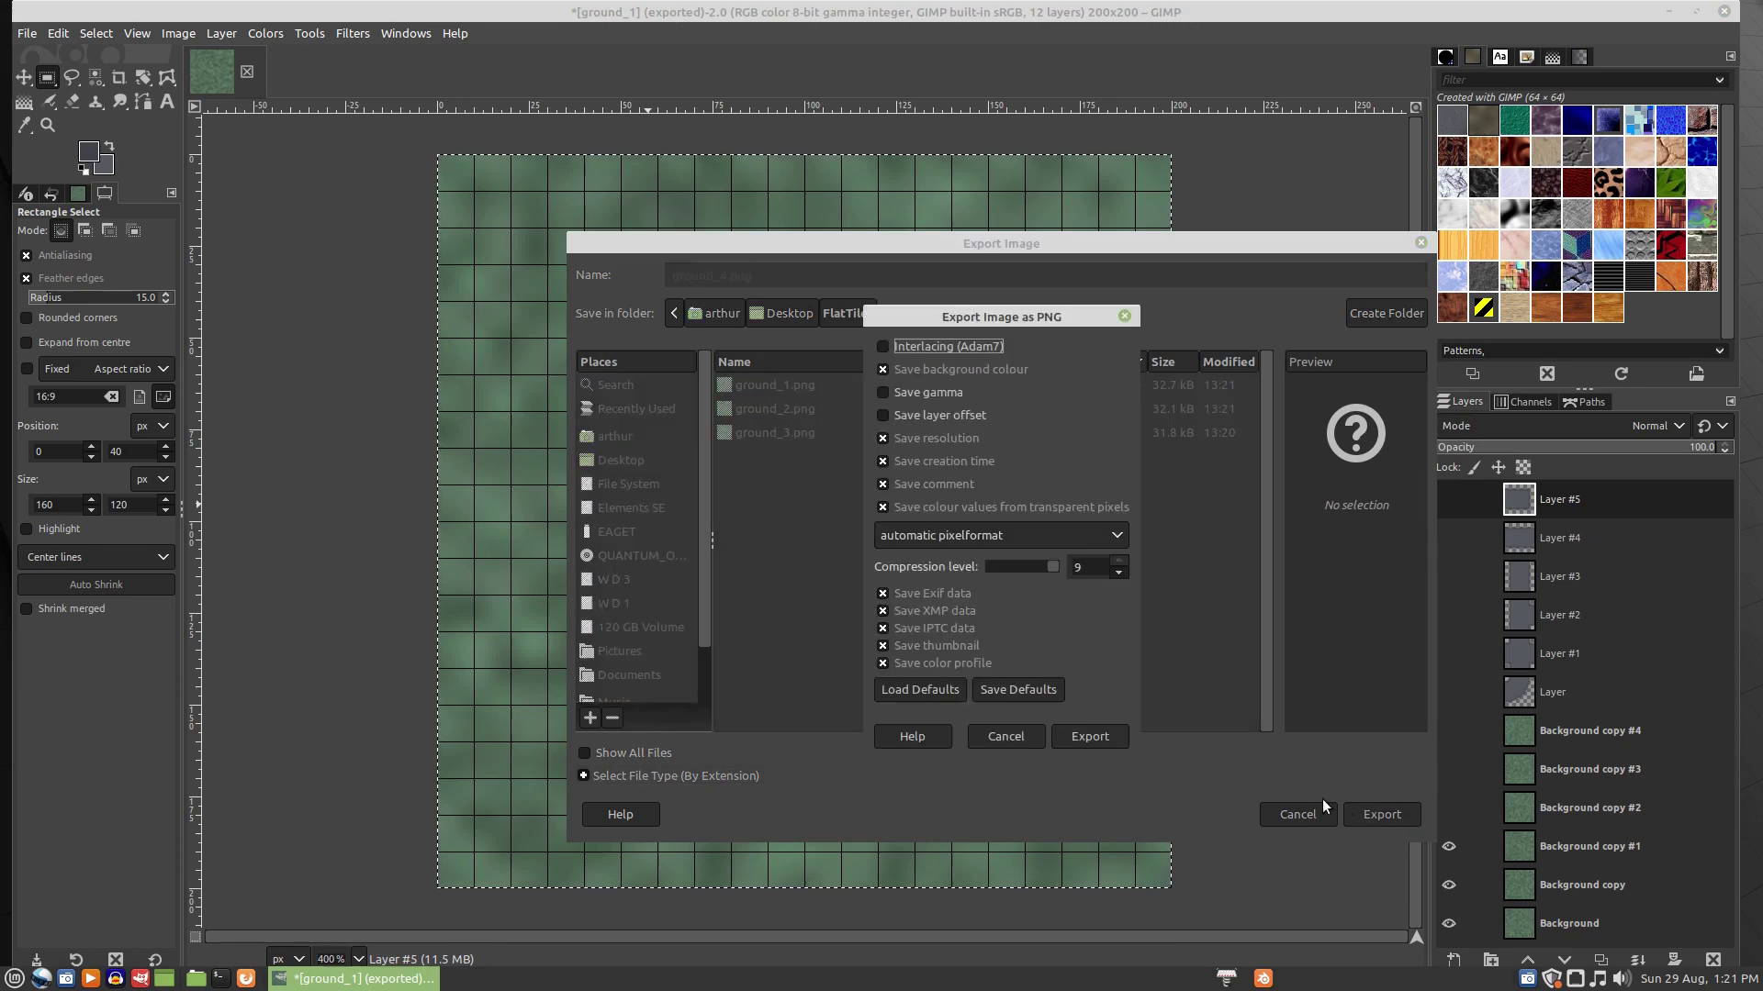
{"action": "left_click", "coordinate": [1108, 738]}
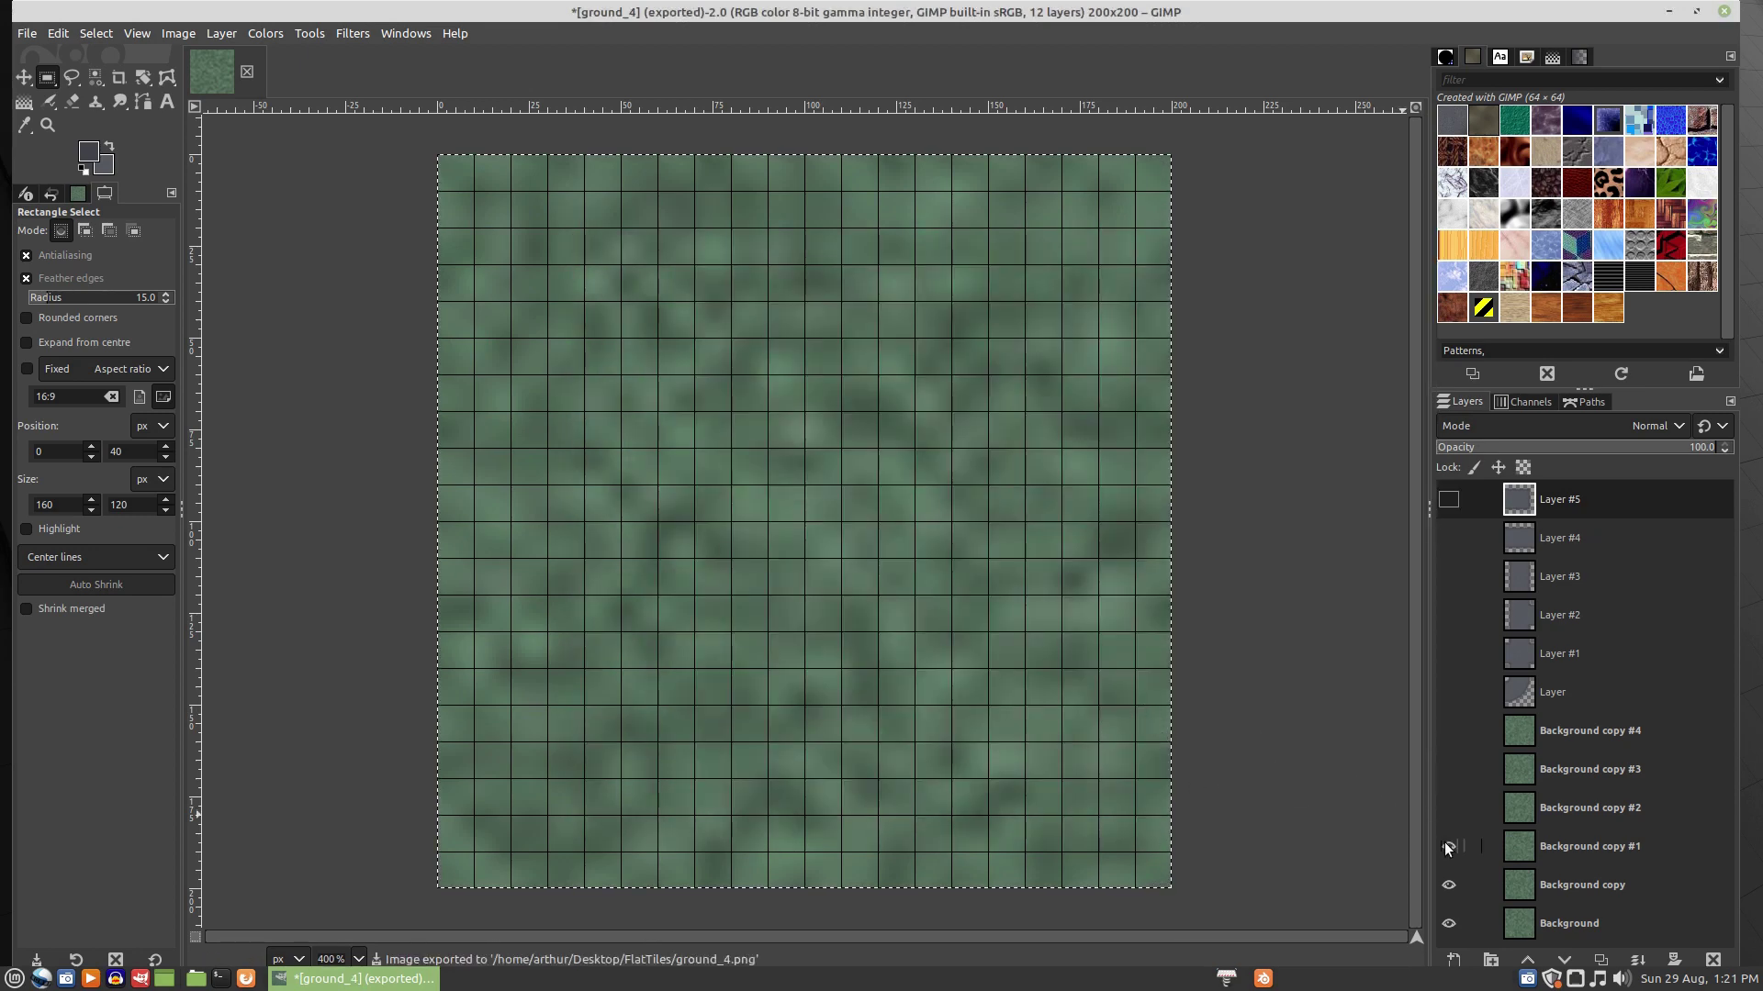
- Hide Background copy #1 and export the Background copy tile as ground_5.png in the FlatTiles folder
{"action": "left_click", "coordinate": [1448, 845]}
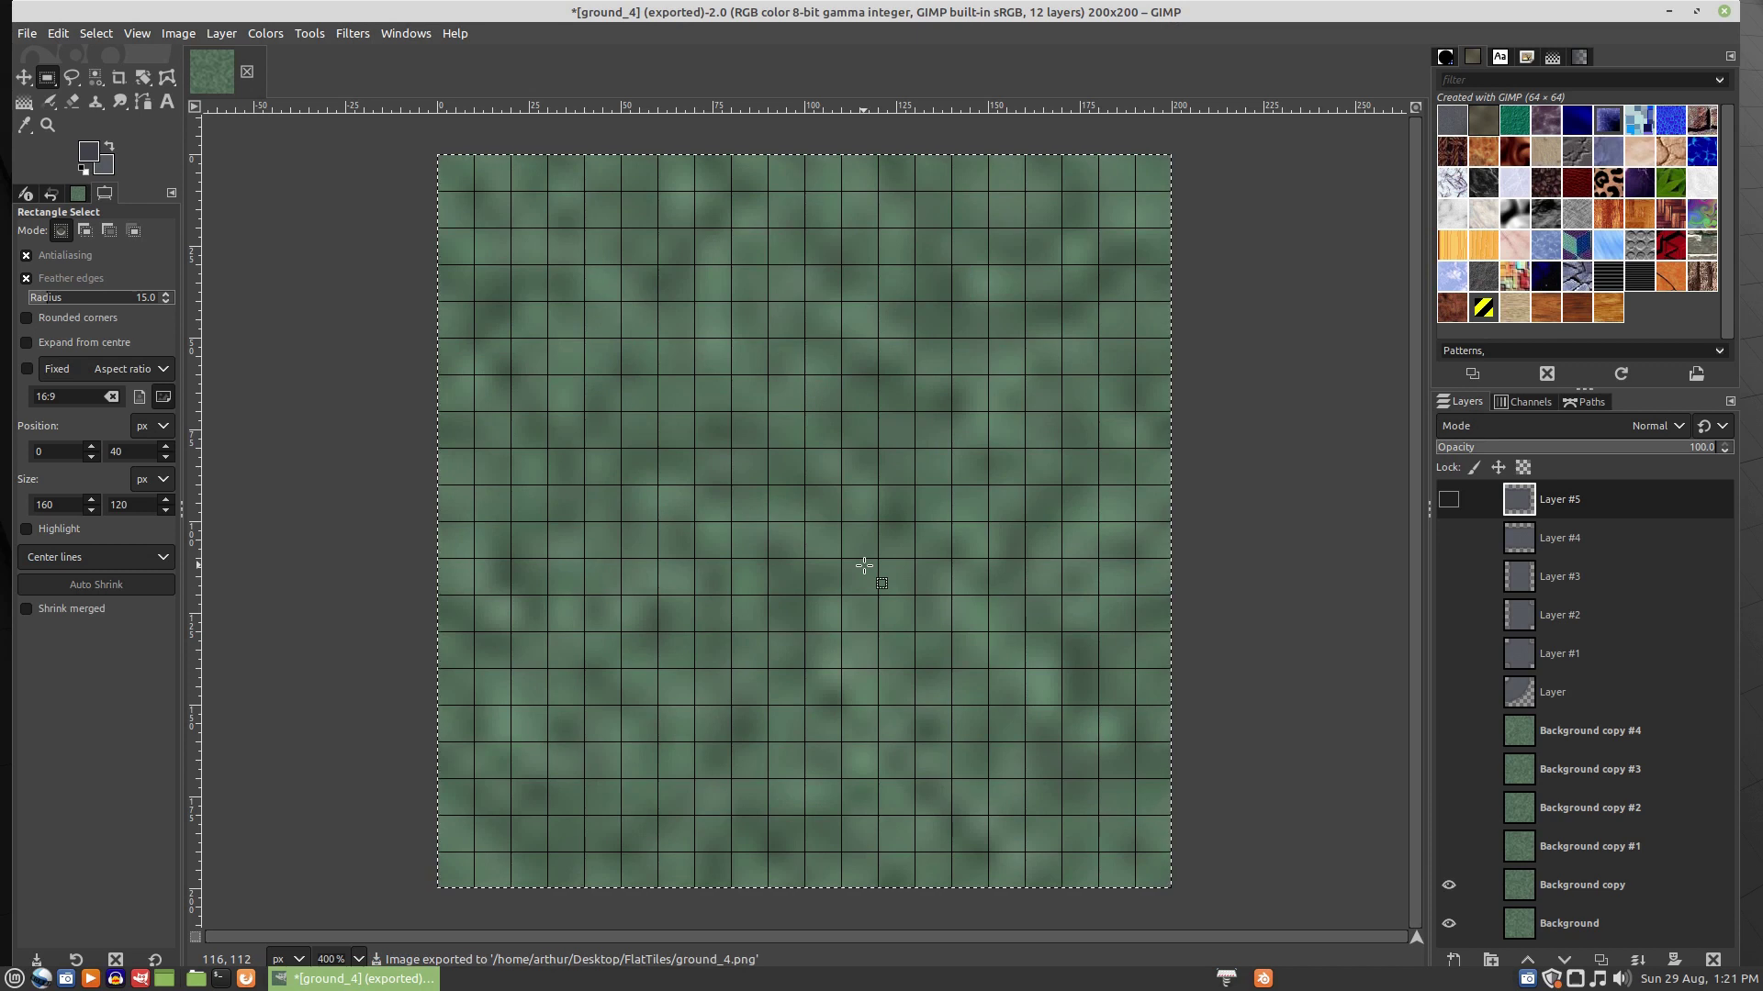
{"action": "key", "text": "ctrl+shift+e"}
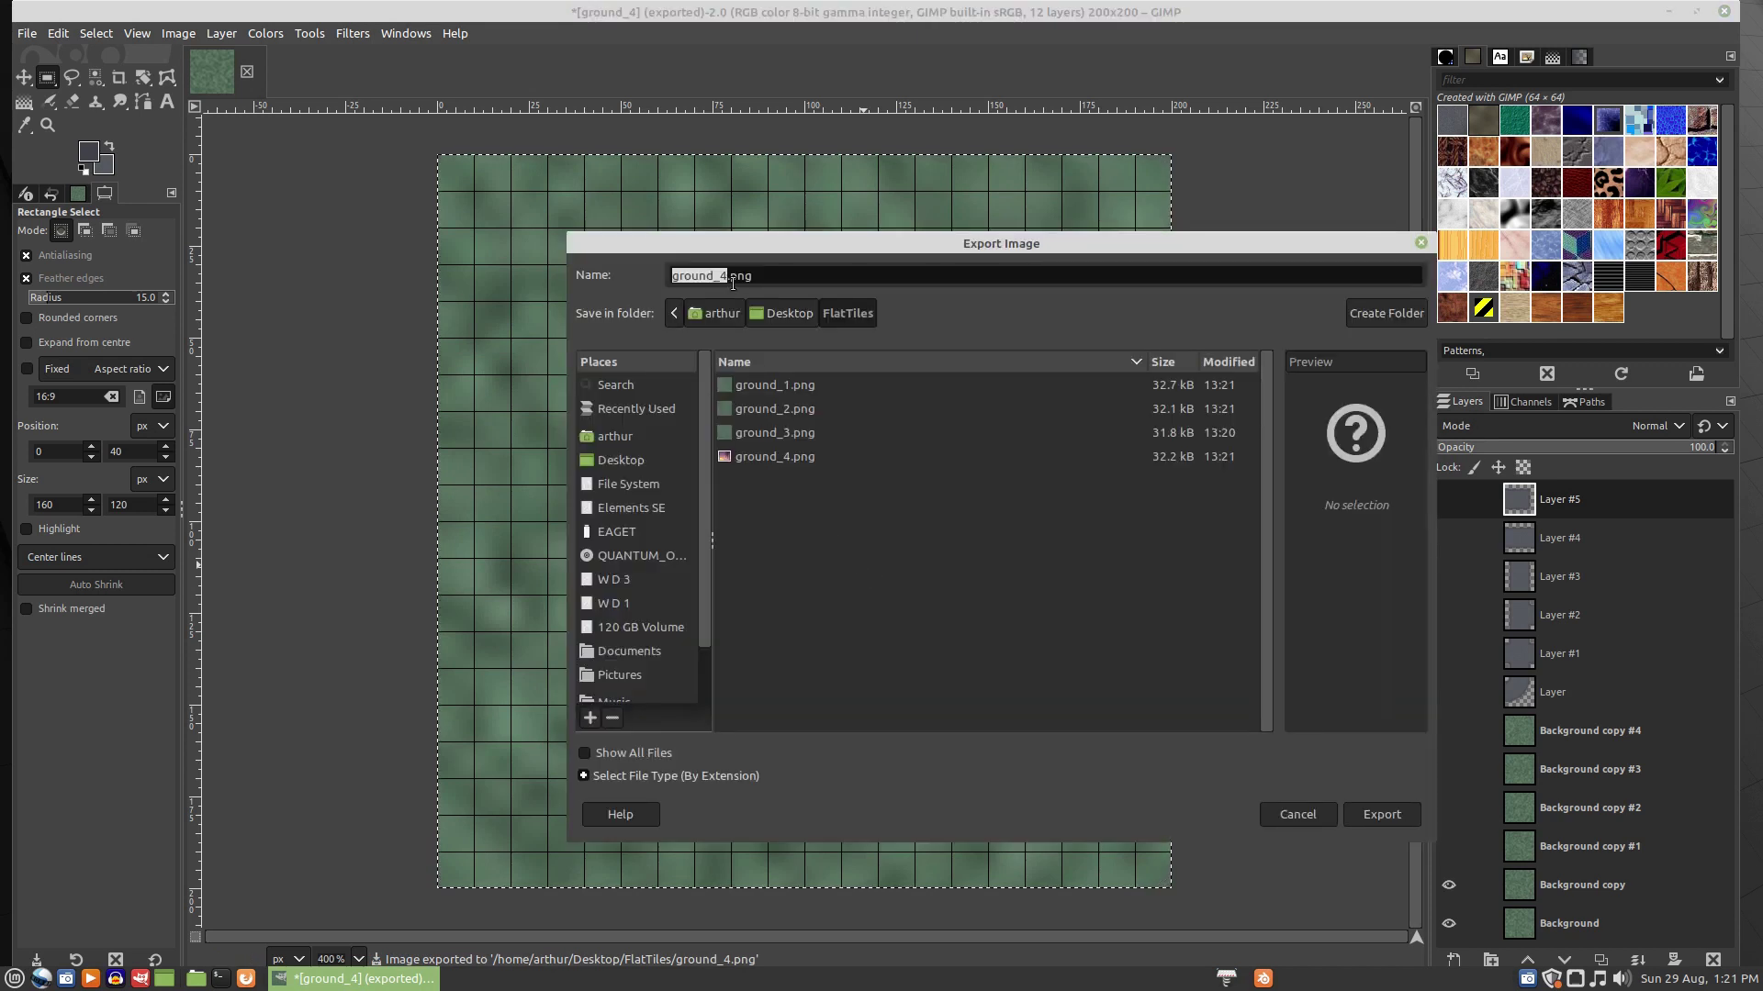
{"action": "left_click", "coordinate": [727, 275]}
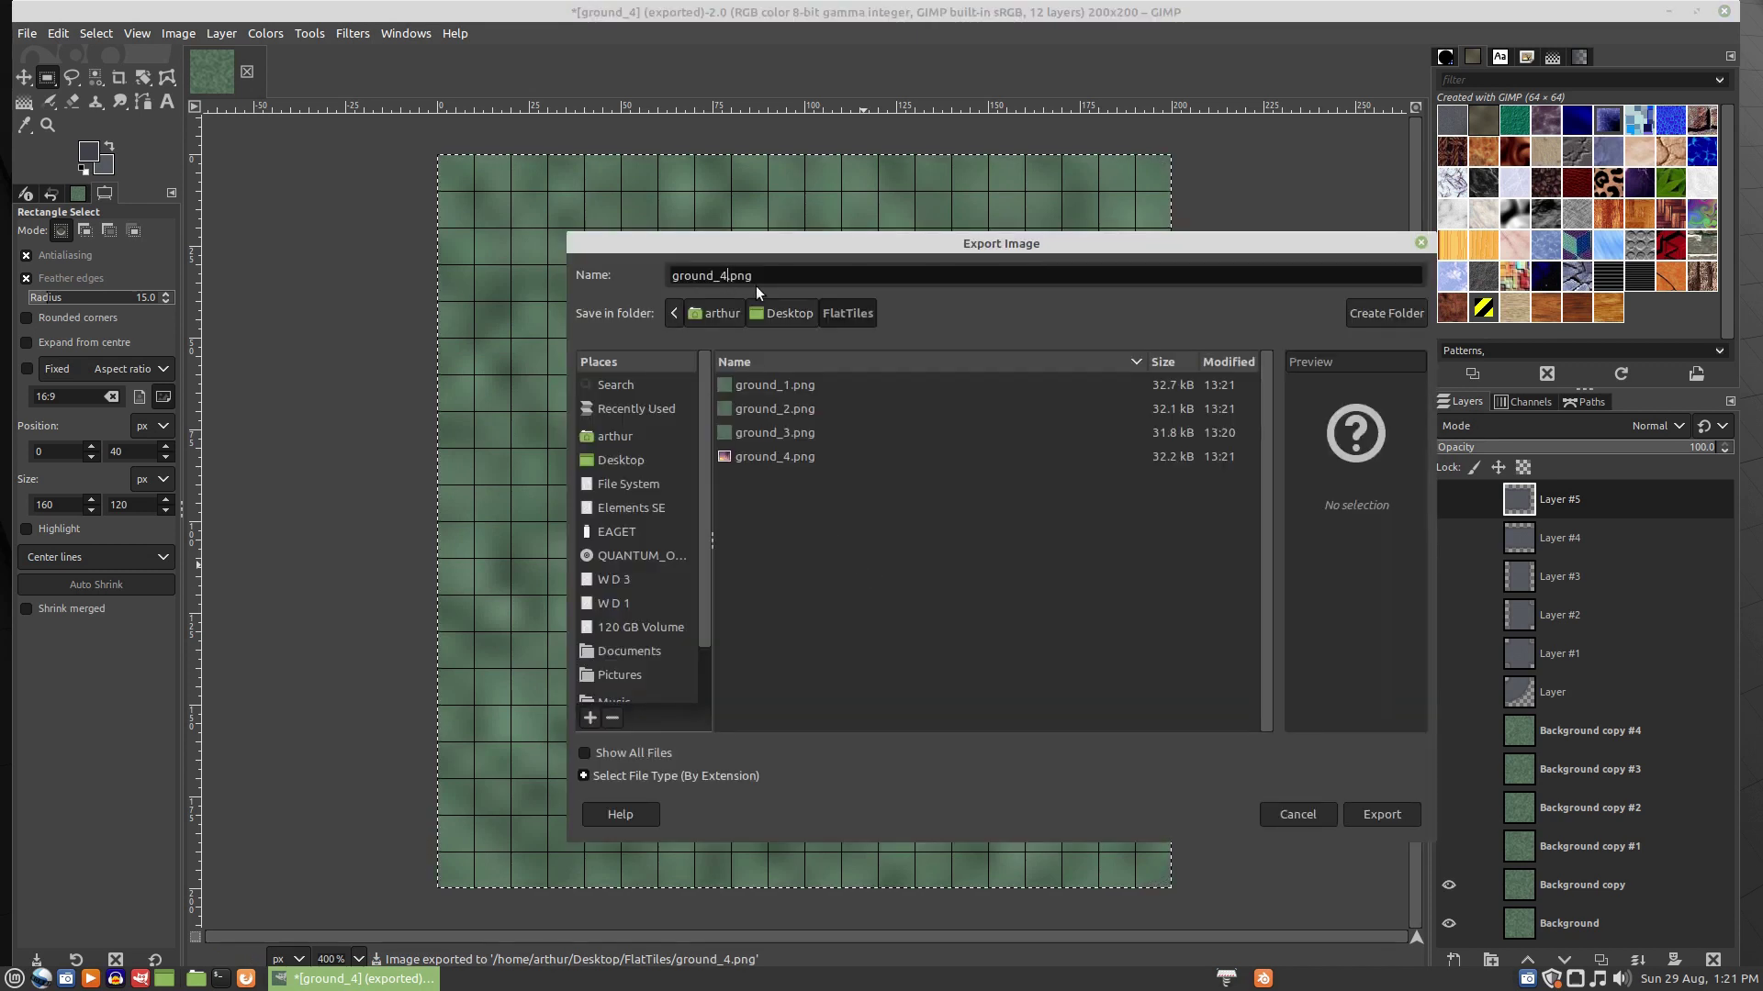
{"action": "type", "text": "5"}
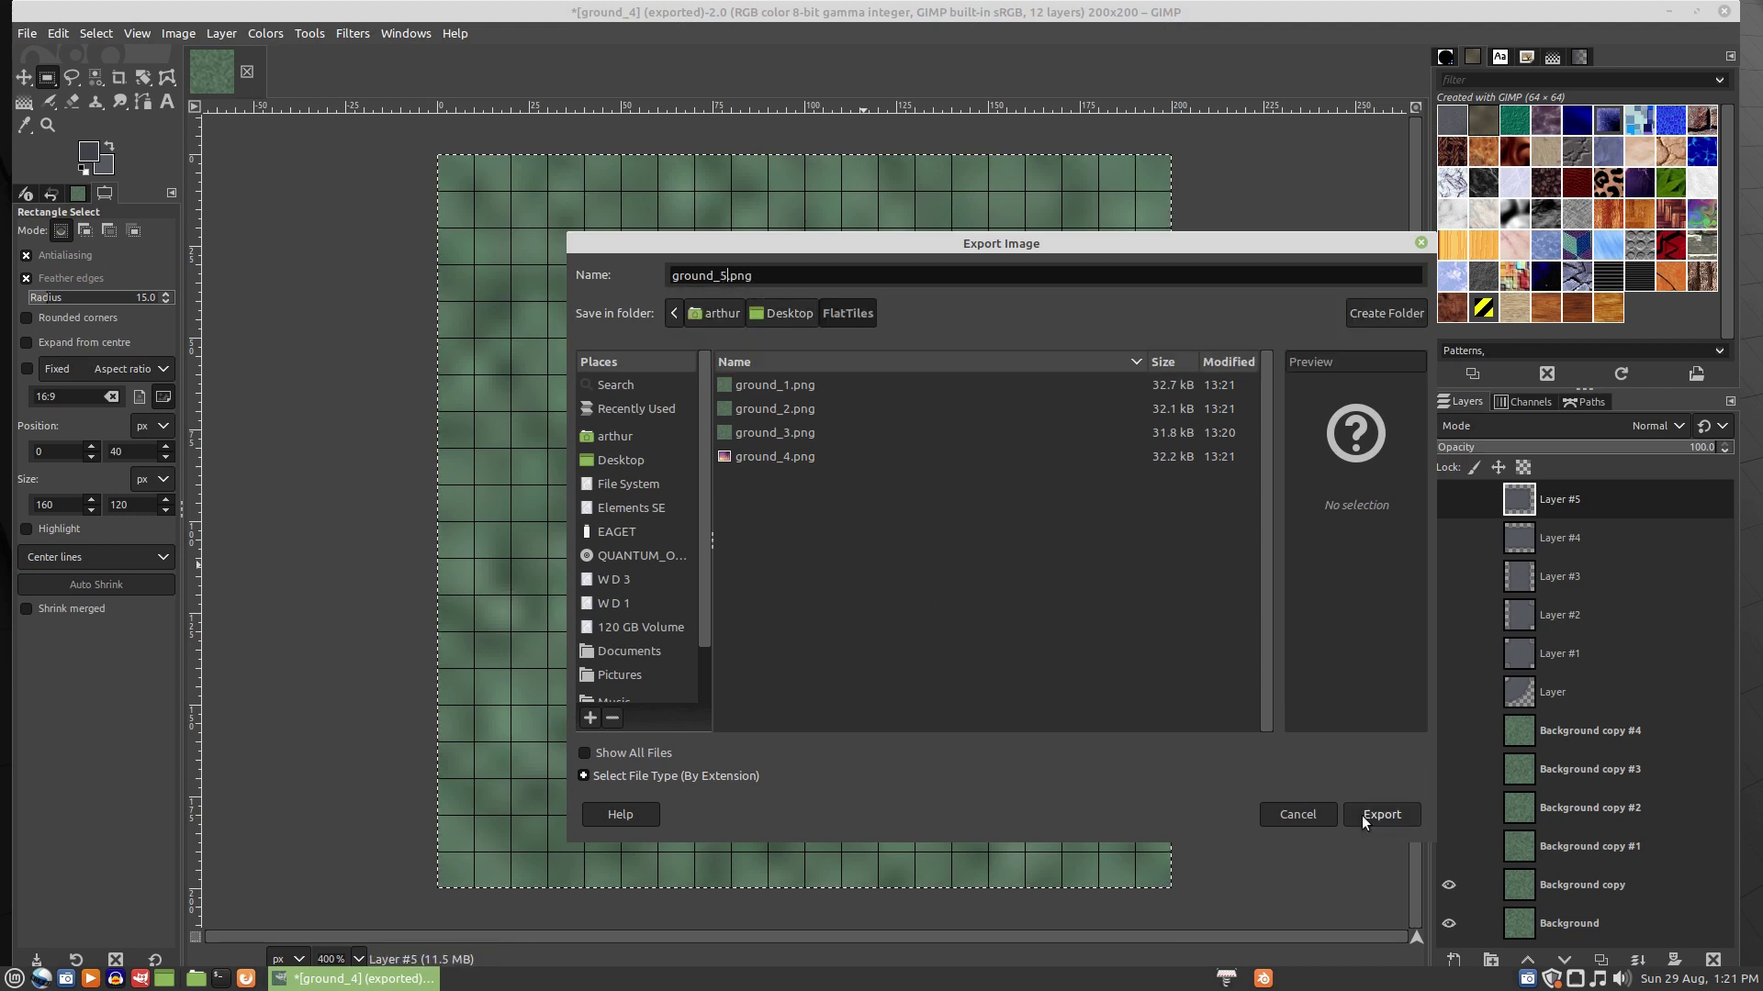
{"action": "left_click", "coordinate": [1363, 815]}
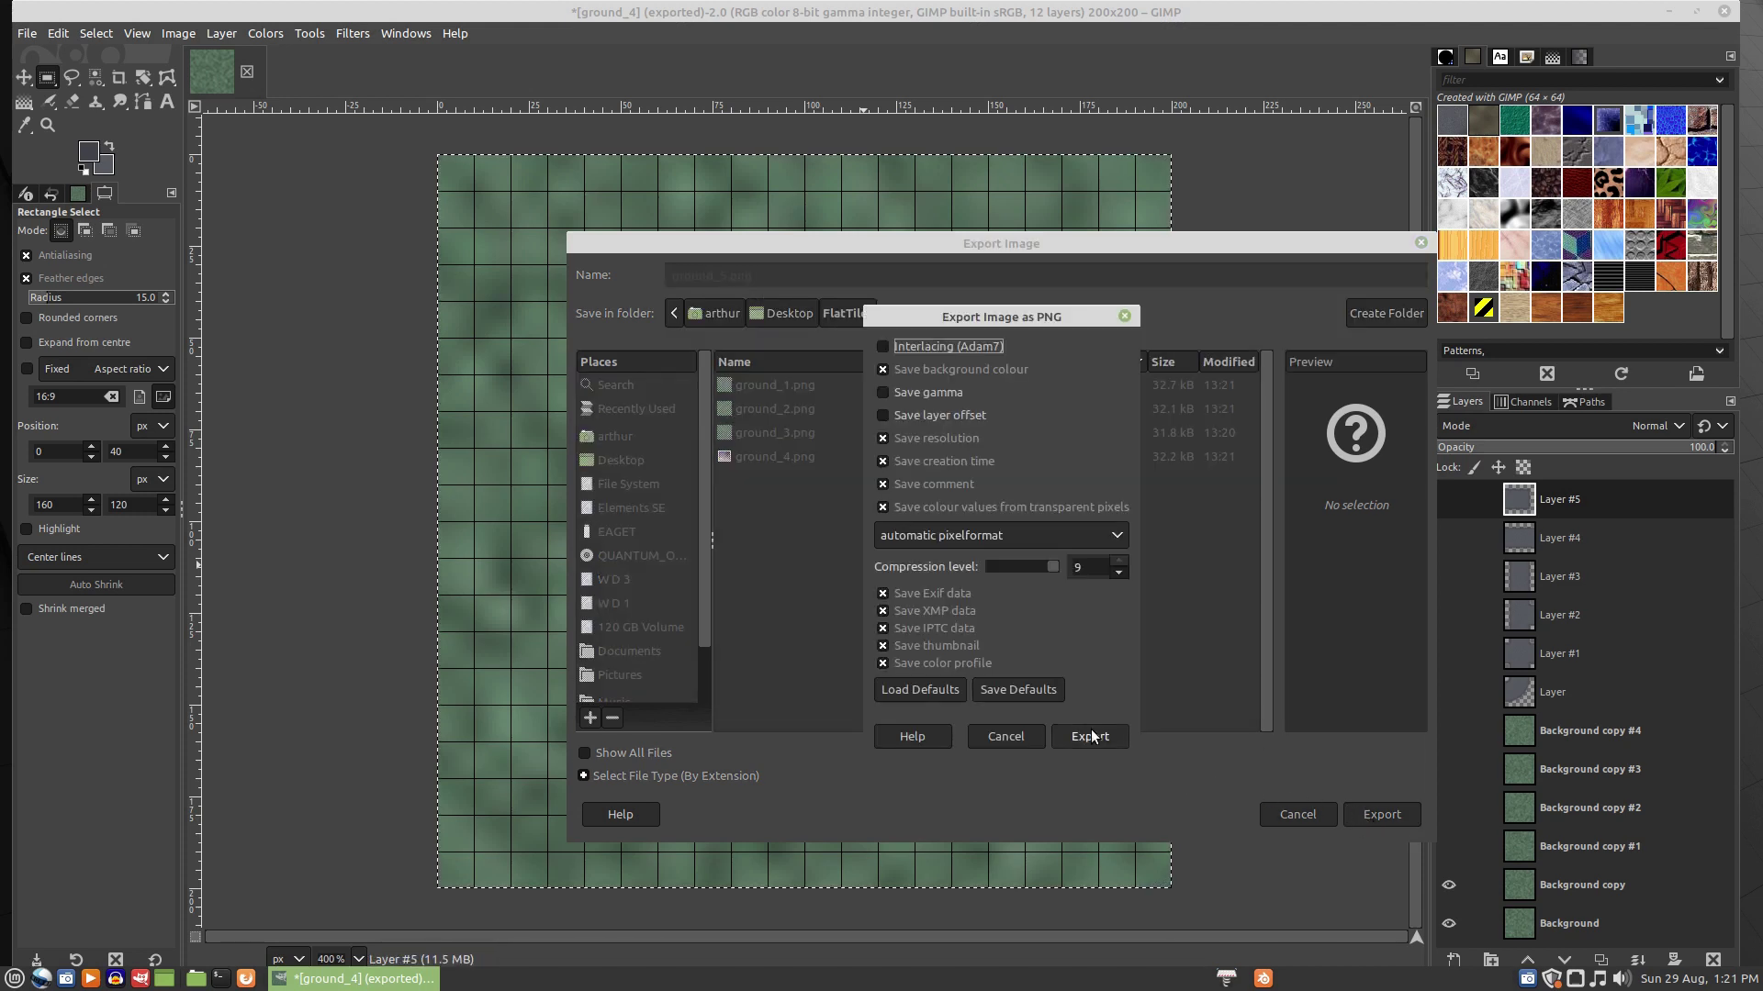
{"action": "left_click", "coordinate": [1088, 737]}
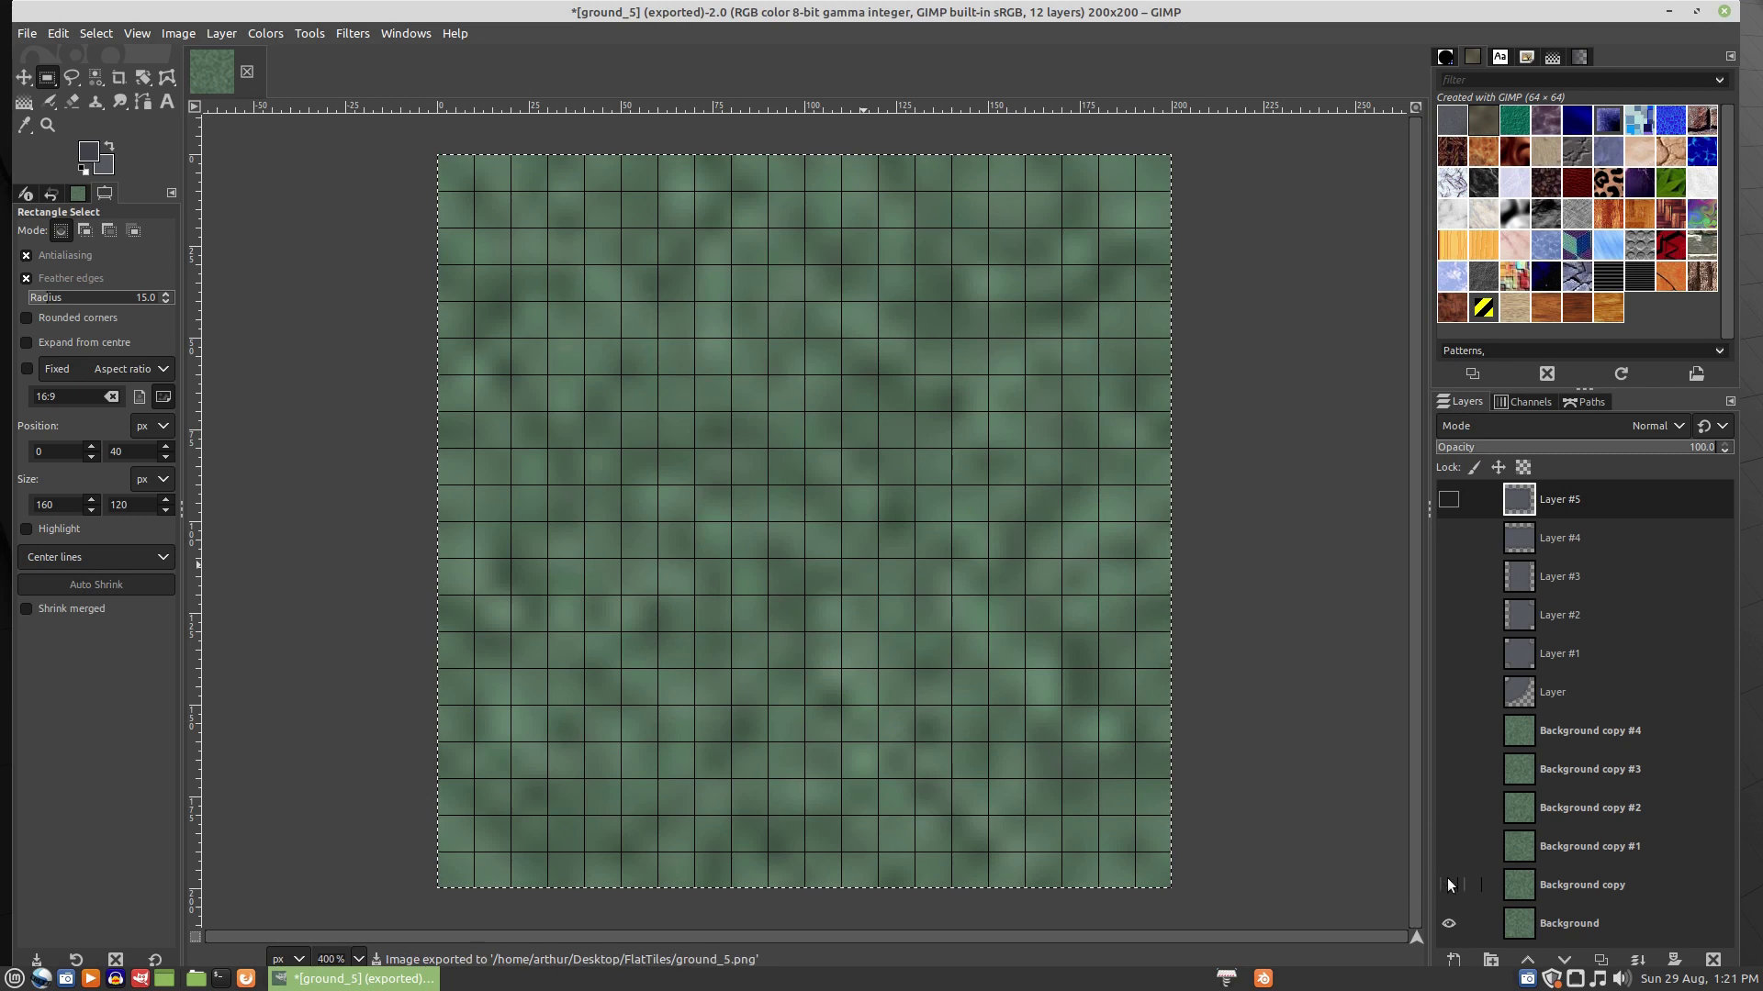
- Export the Background tile as ground_6.png in the FlatTiles folder with the current PNG options
{"action": "key", "text": "ctrl+shift+e"}
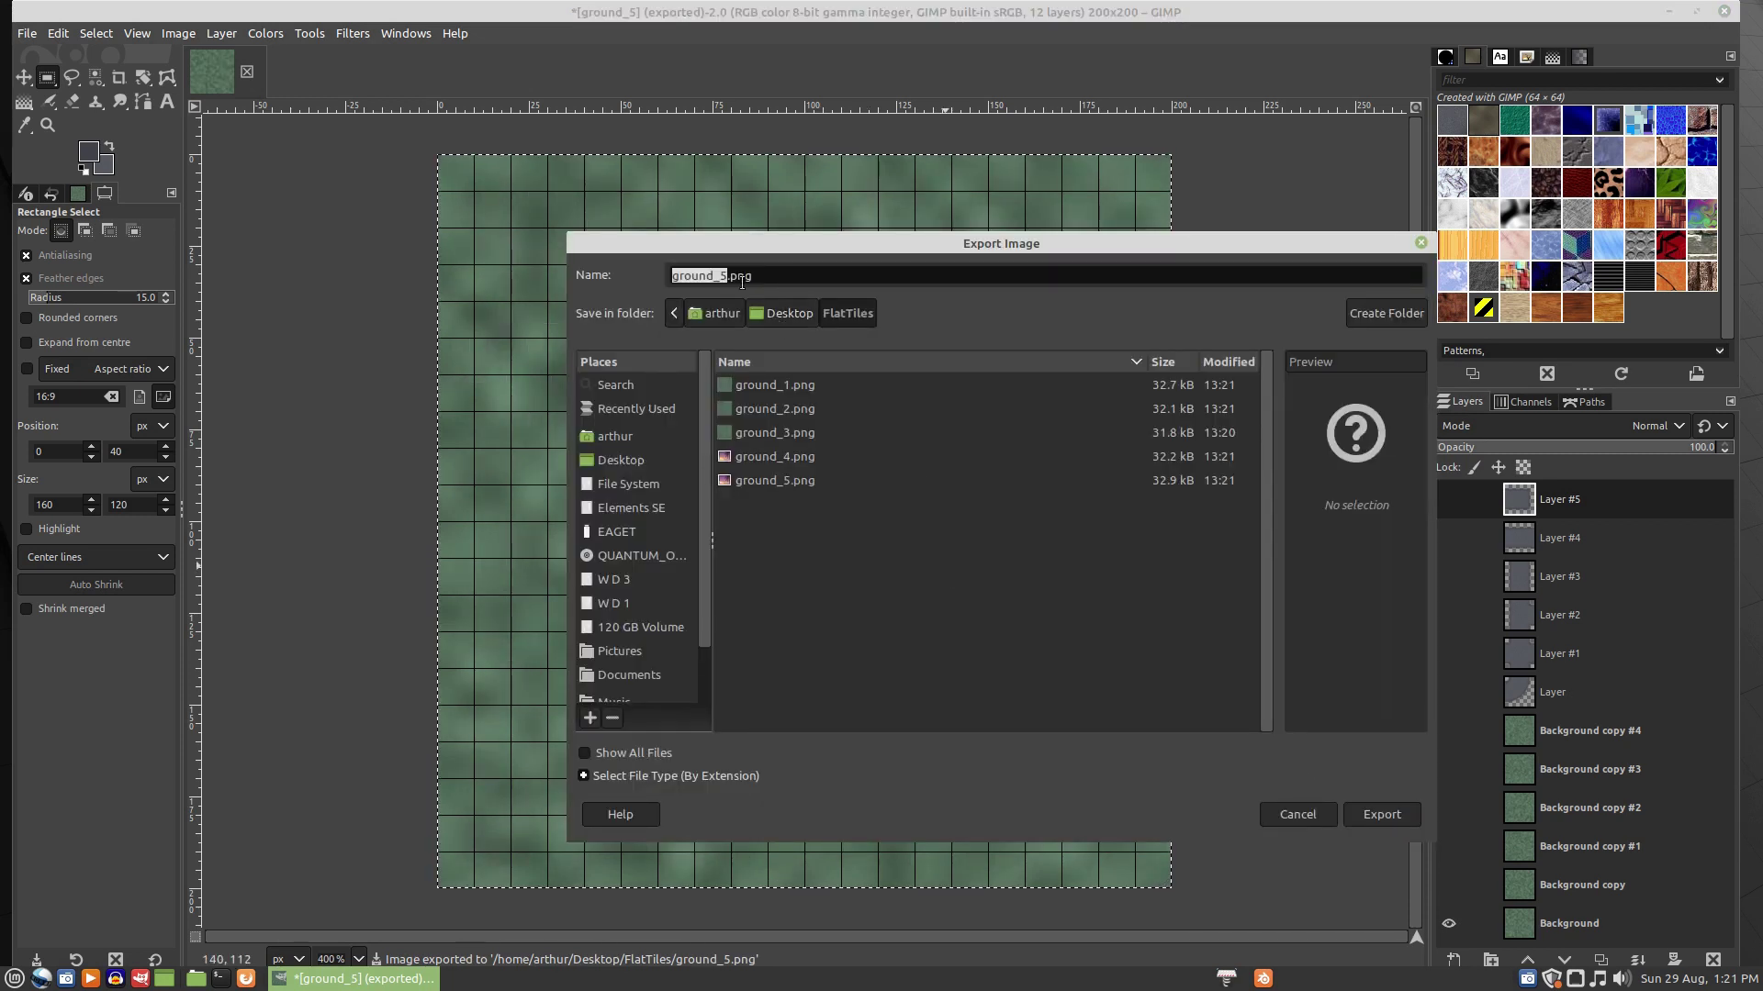
{"action": "key", "text": "Right"}
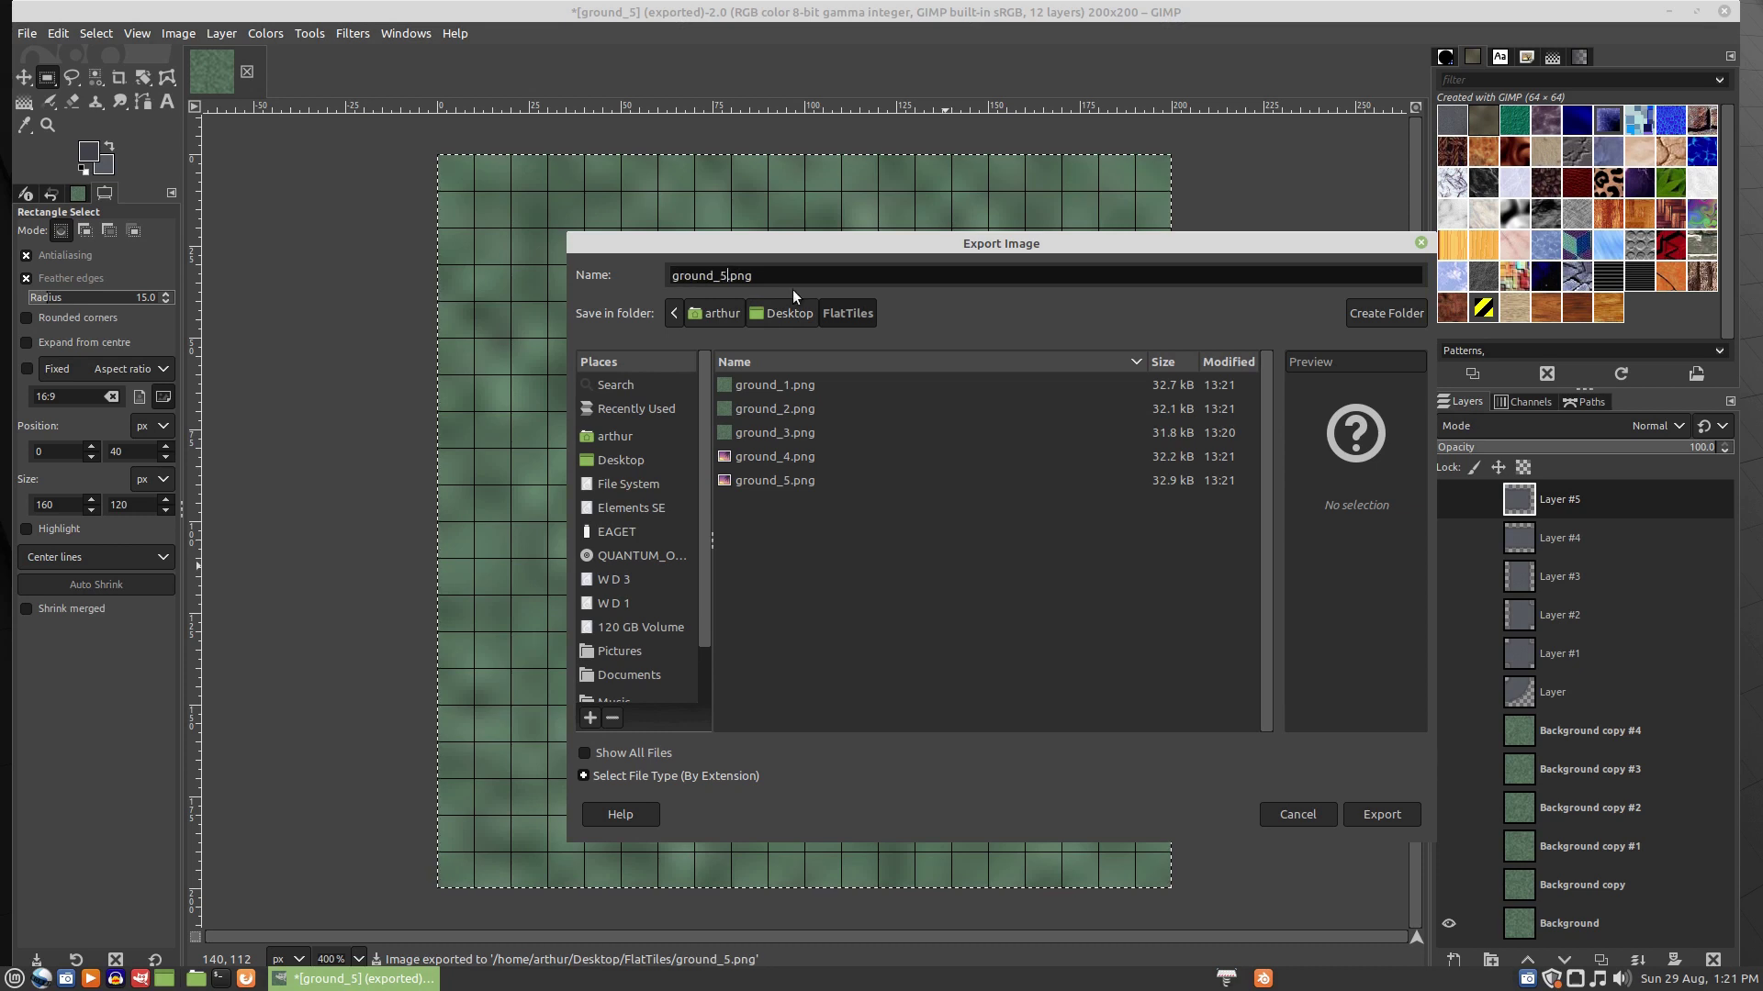
{"action": "key", "text": "BackSpace"}
{"action": "type", "text": "6"}
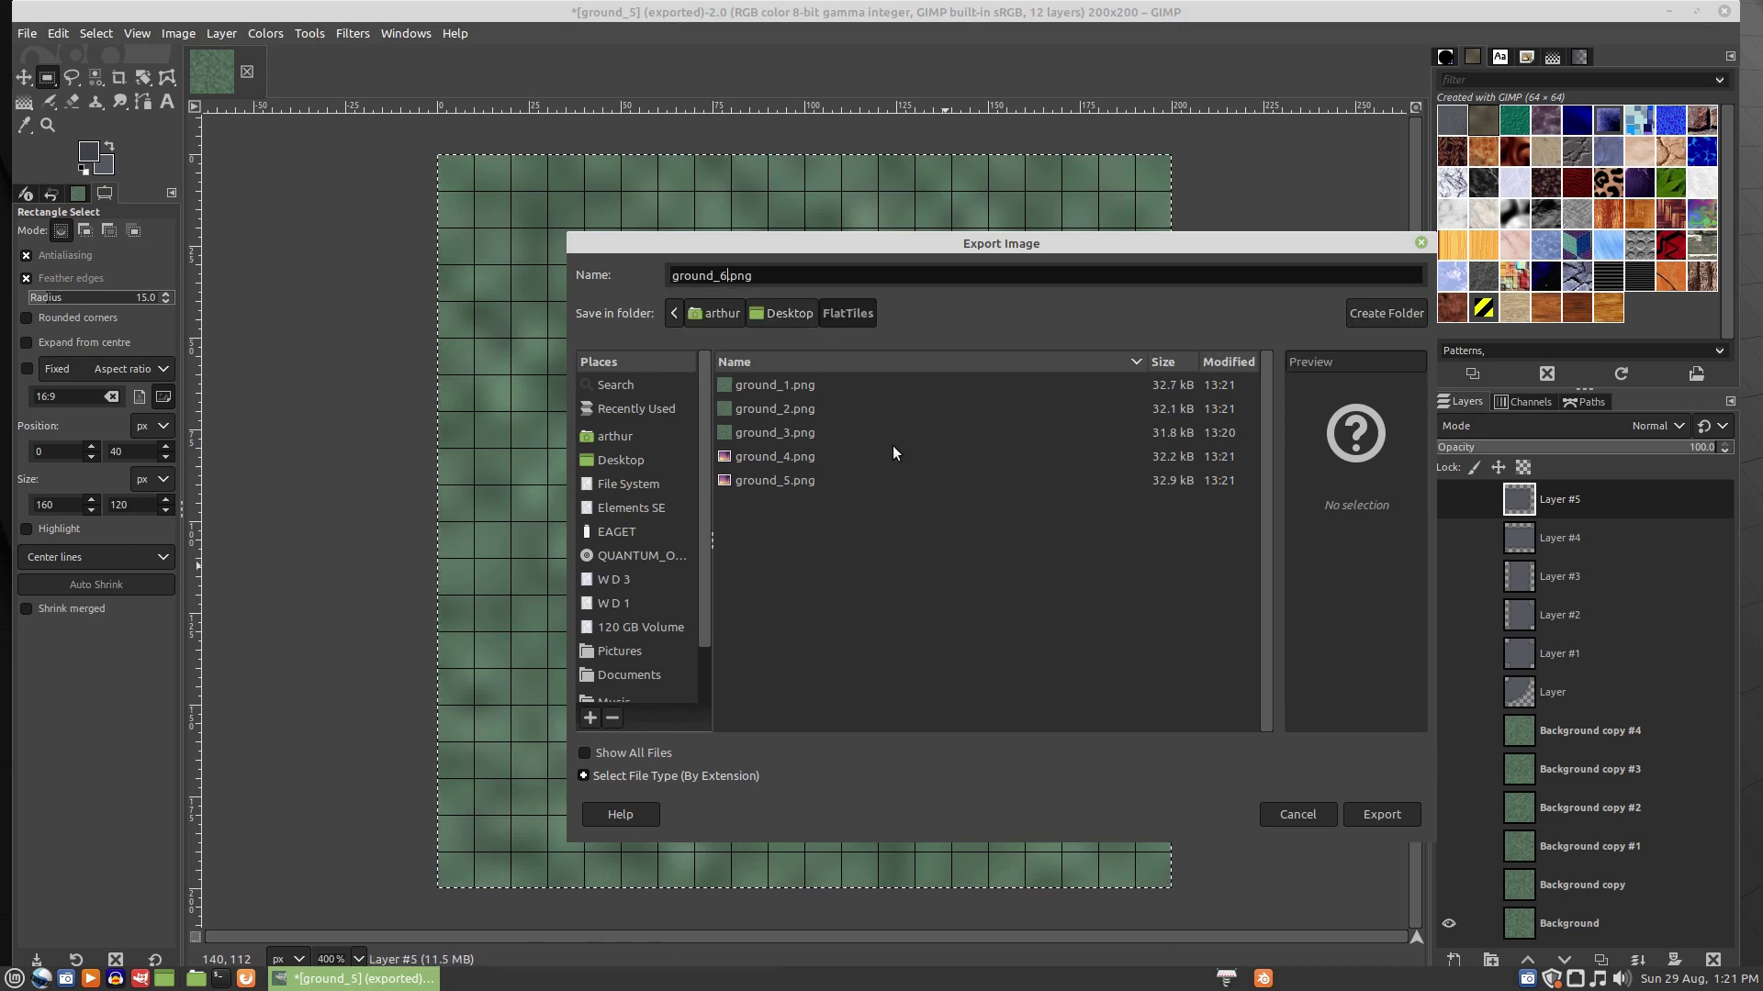
{"action": "left_click", "coordinate": [1391, 811]}
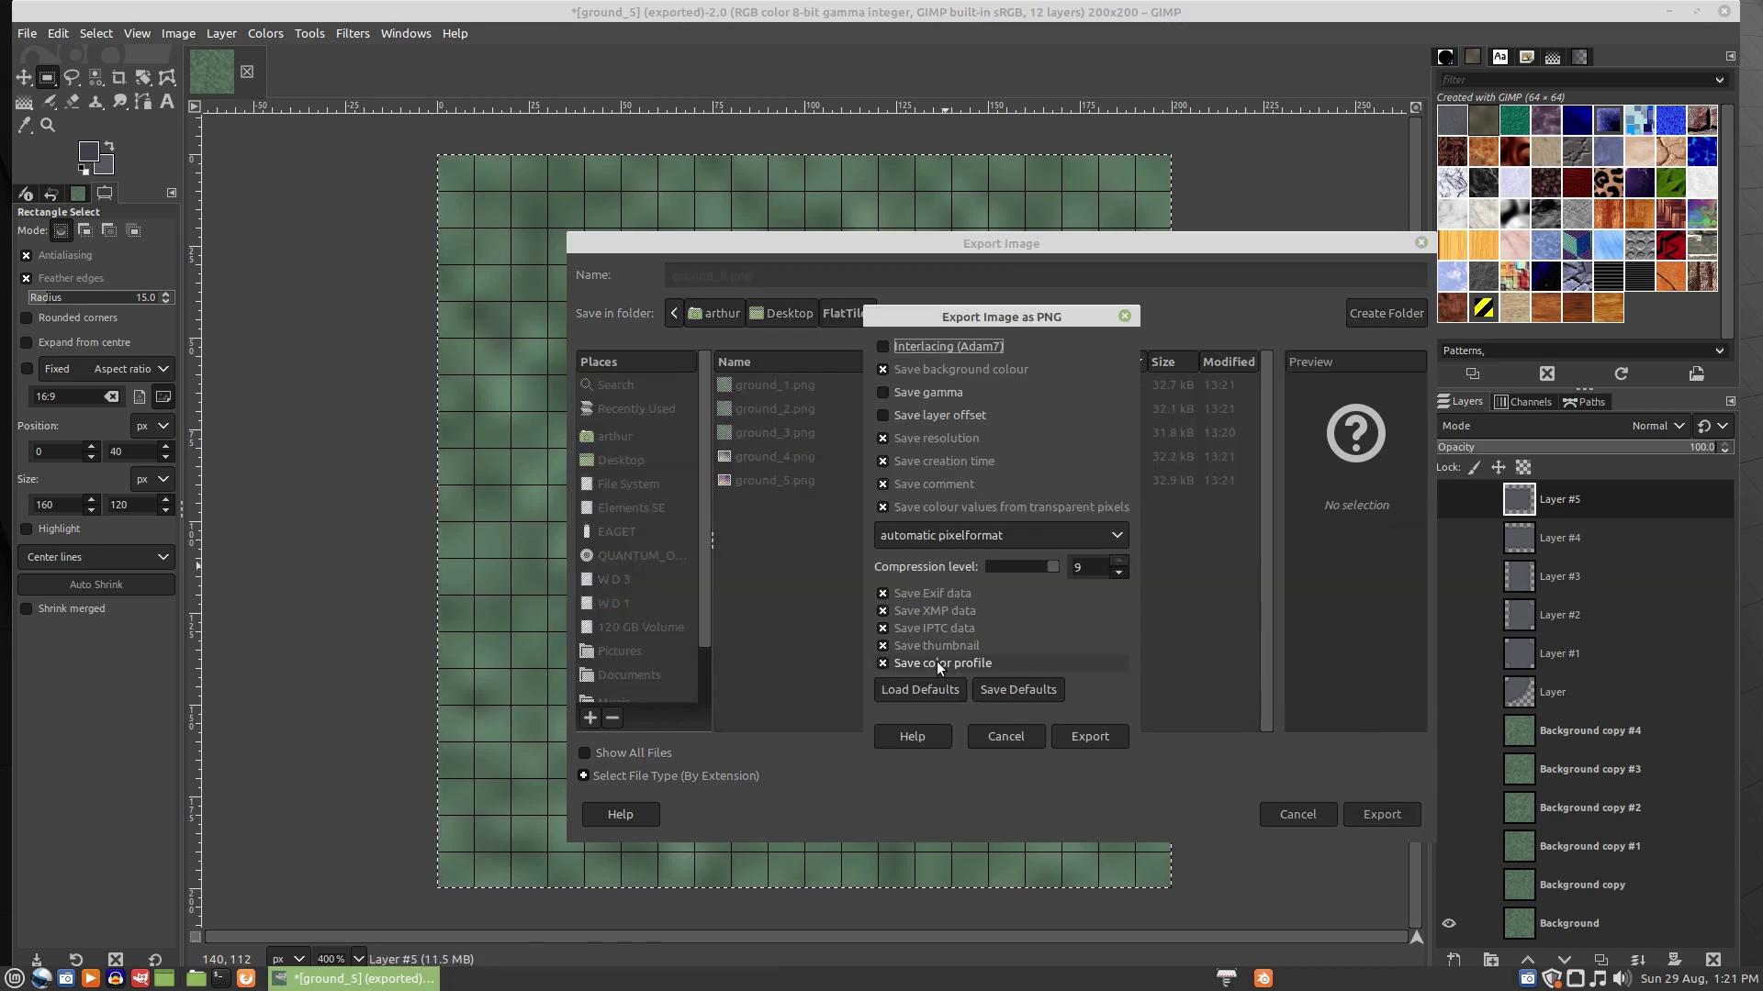
{"action": "left_click", "coordinate": [1097, 735]}
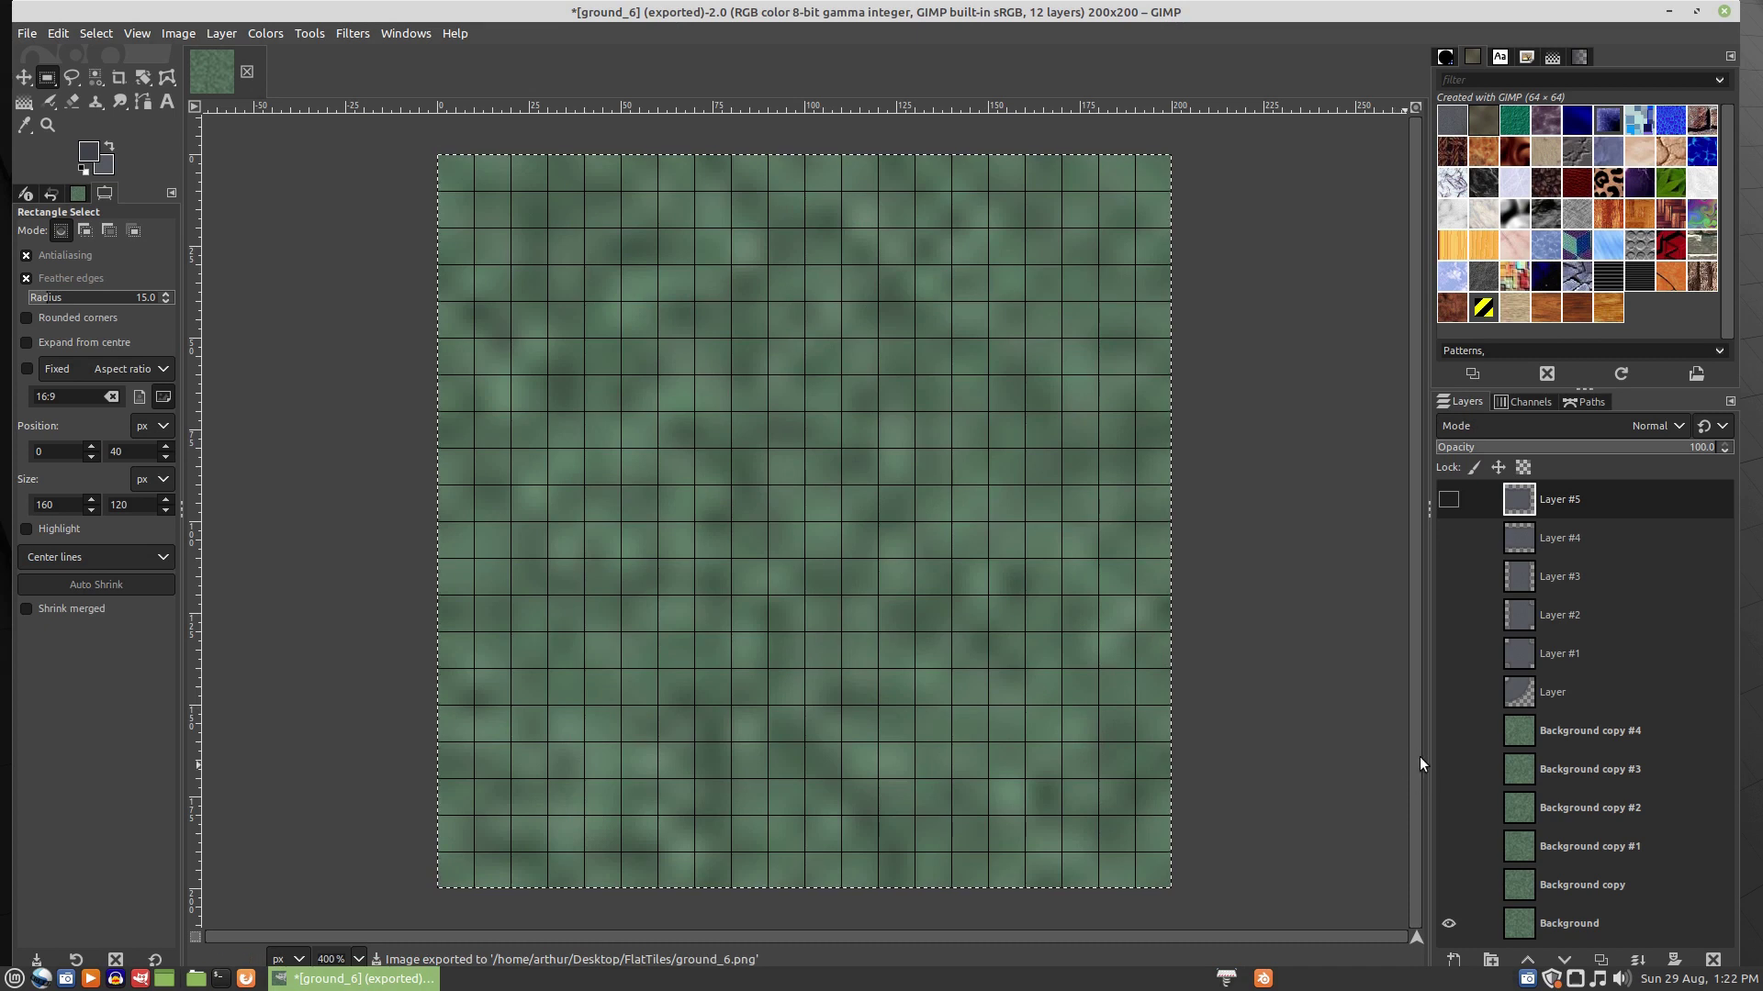
- Show the Layer #5 road overlay on top of the Background ground tile
{"action": "left_click", "coordinate": [1449, 501]}
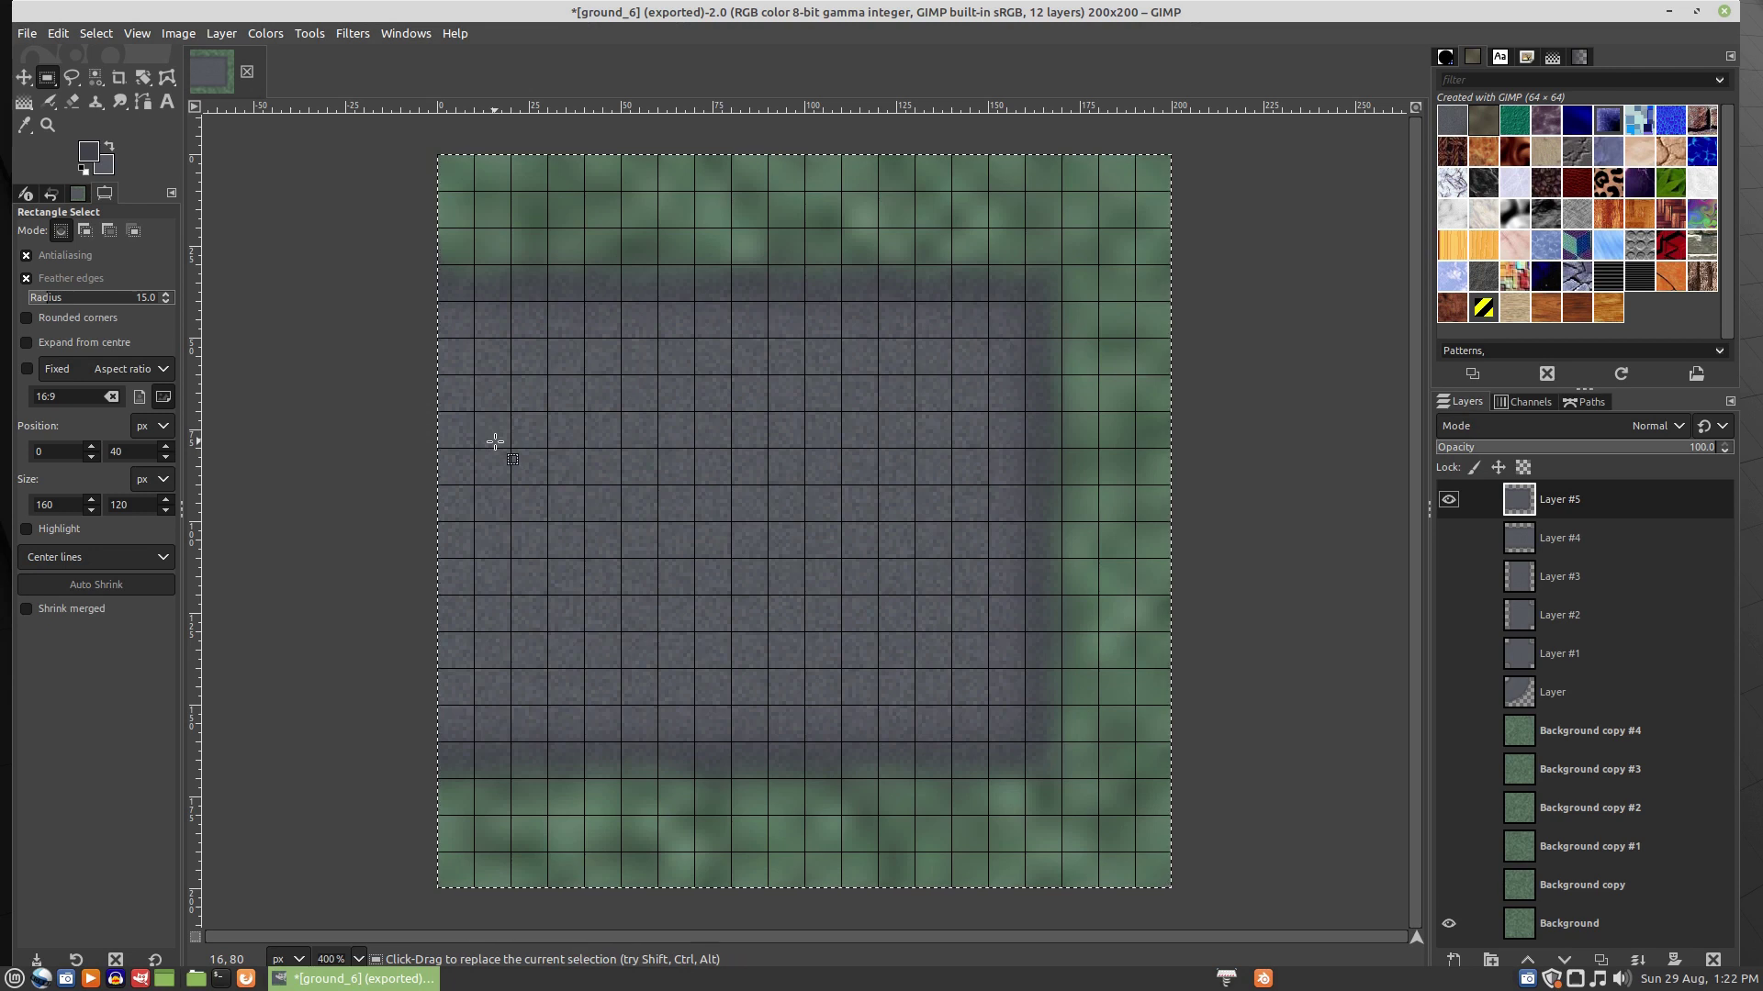
{"action": "key", "text": "ctrl+shift+n"}
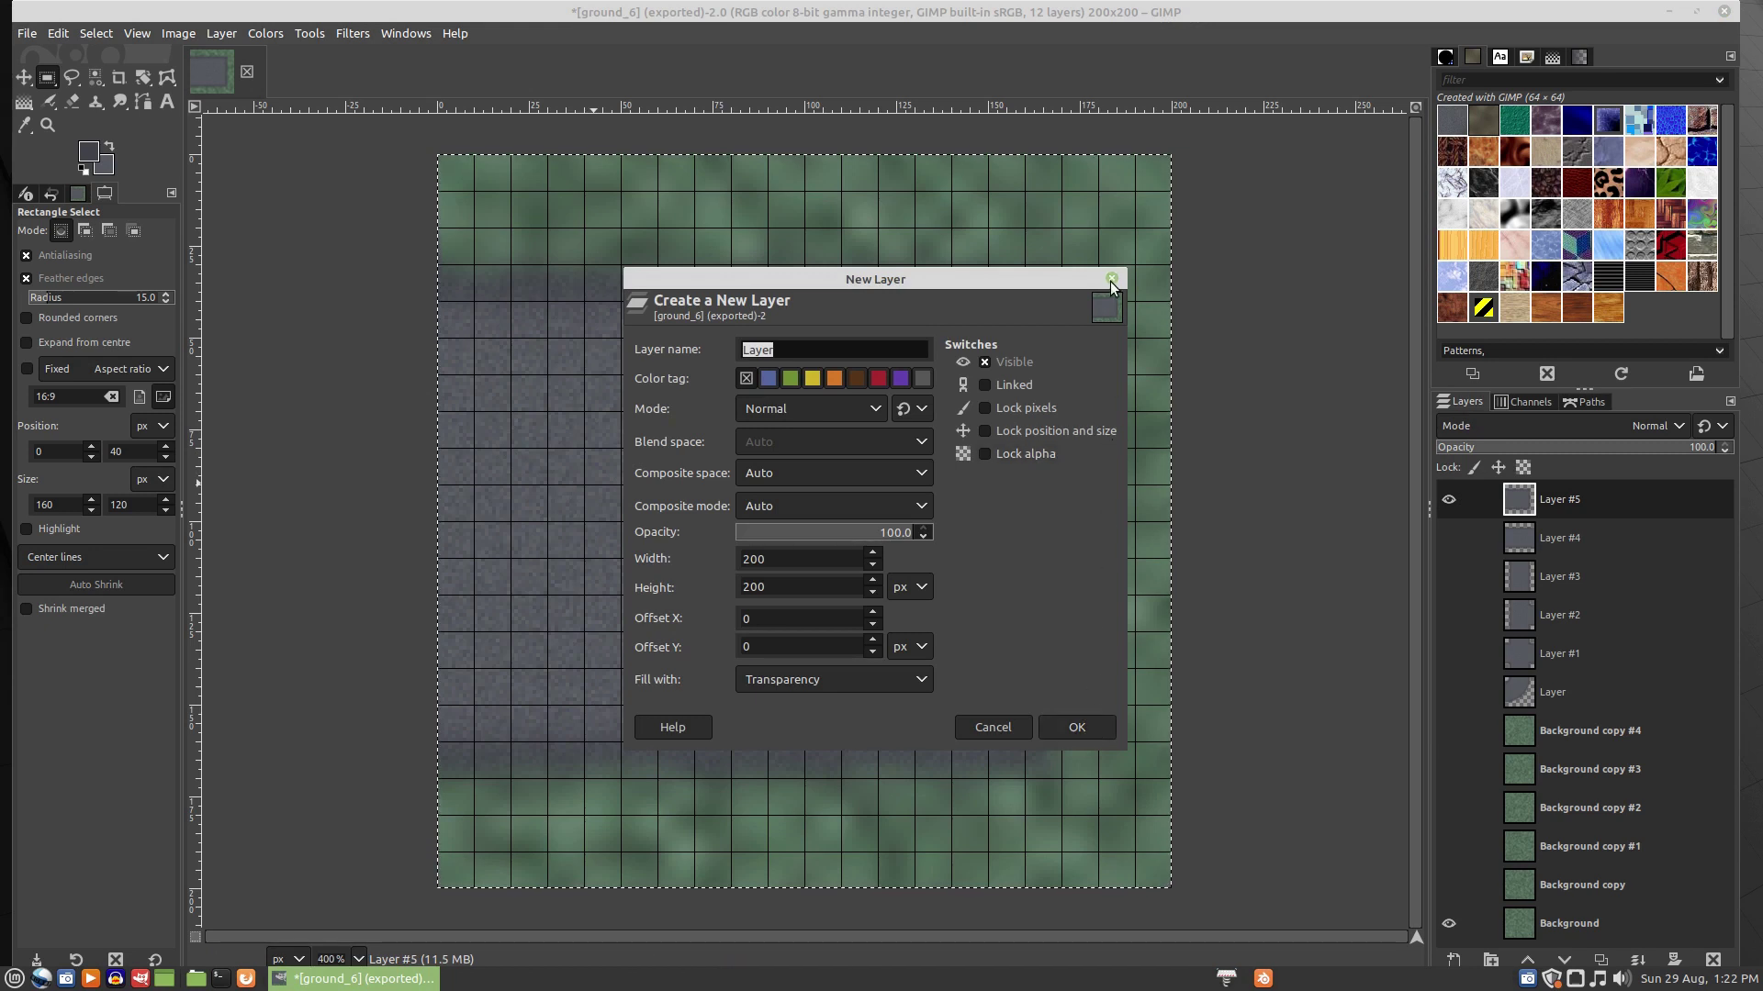
{"action": "key", "text": "Escape"}
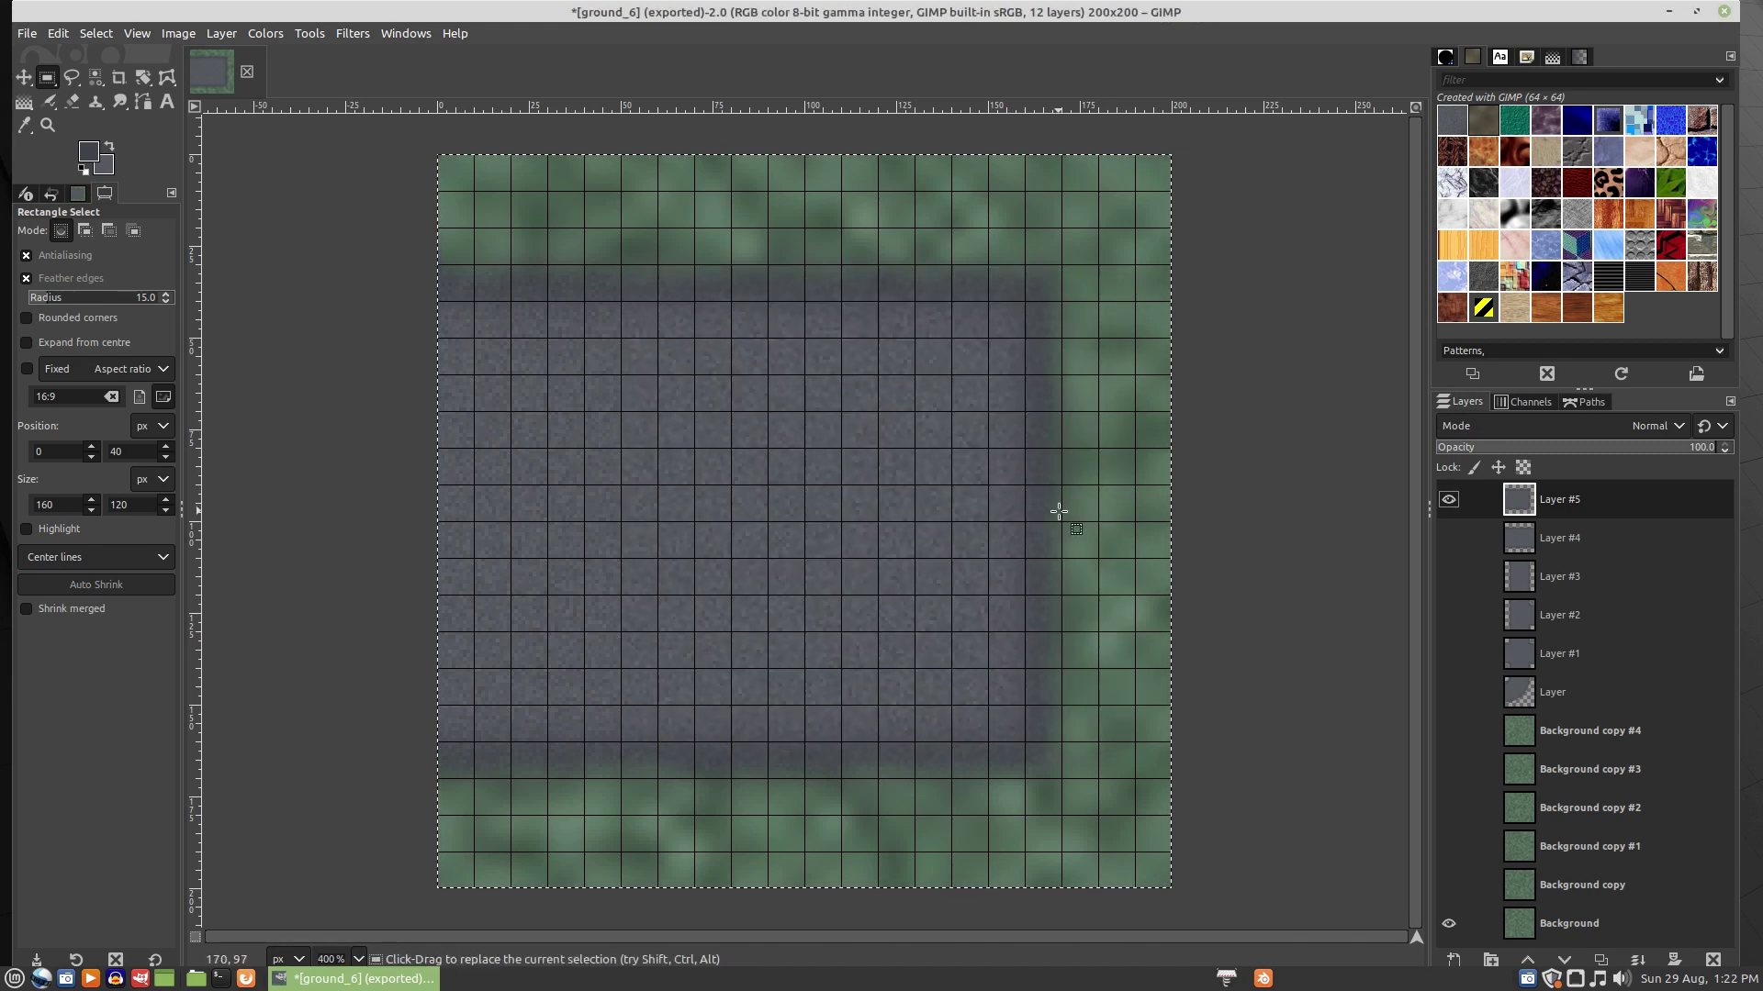
- Create a new image with the width and height each set to 200*3, giving 600 × 600 px
{"action": "key", "text": "ctrl+n"}
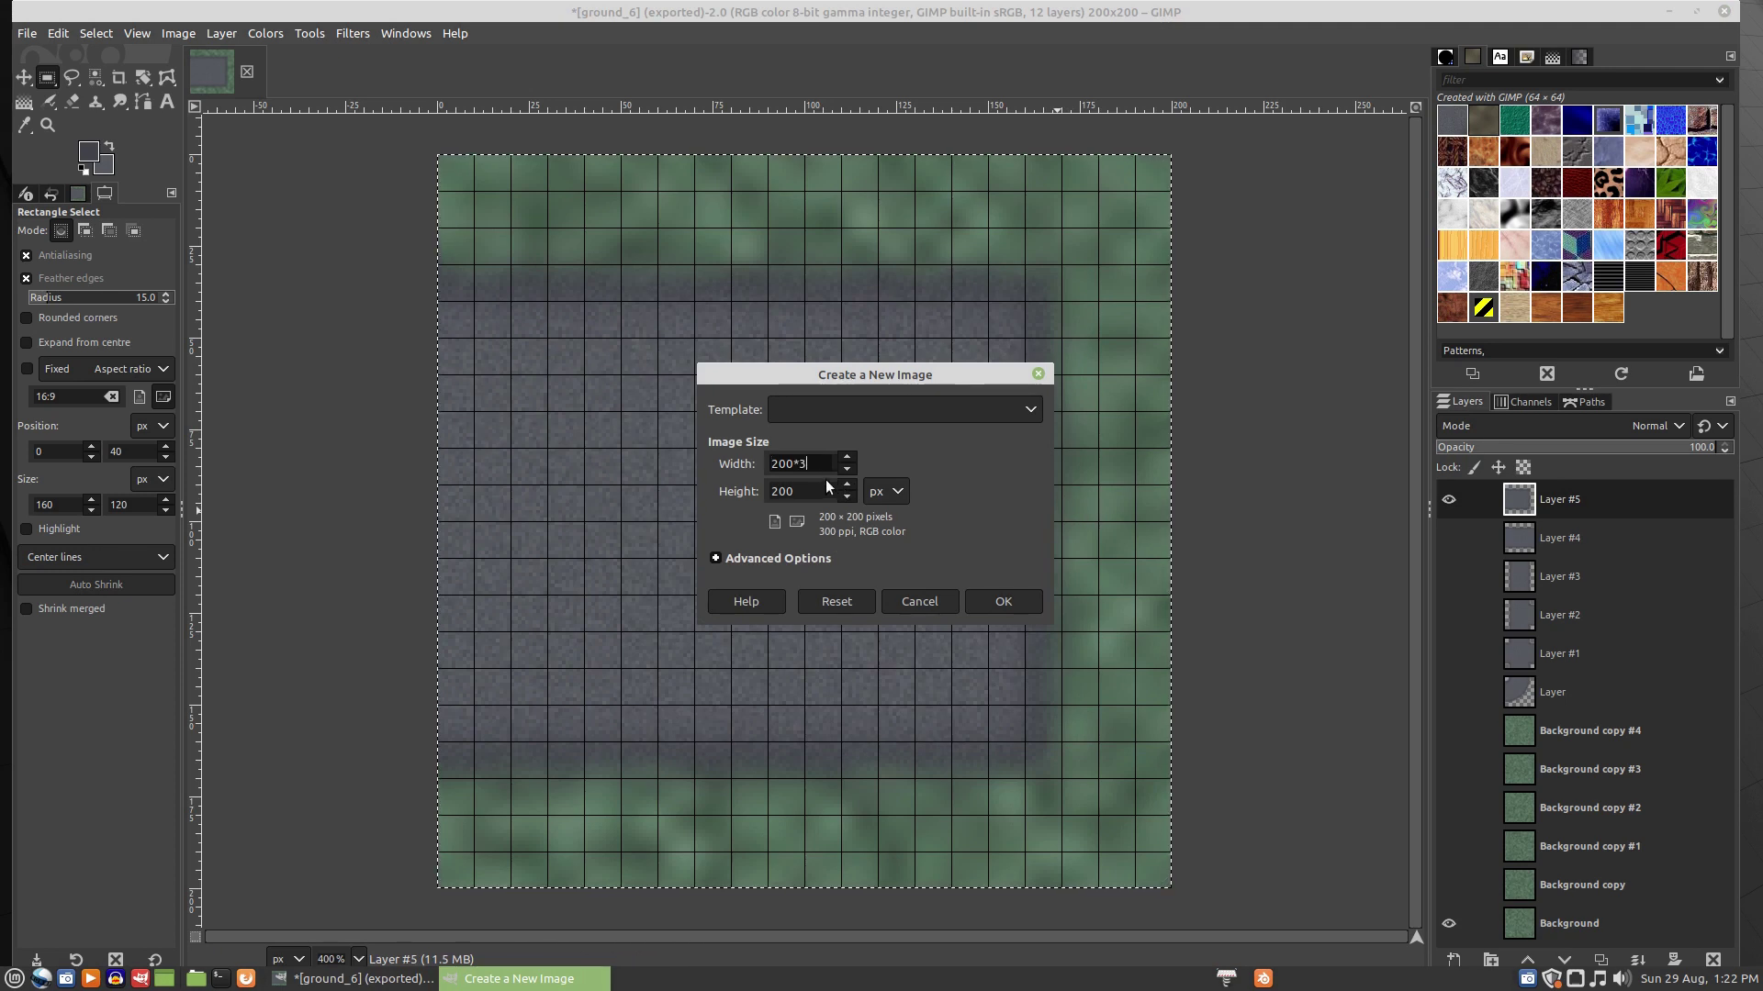
{"action": "left_click", "coordinate": [811, 498]}
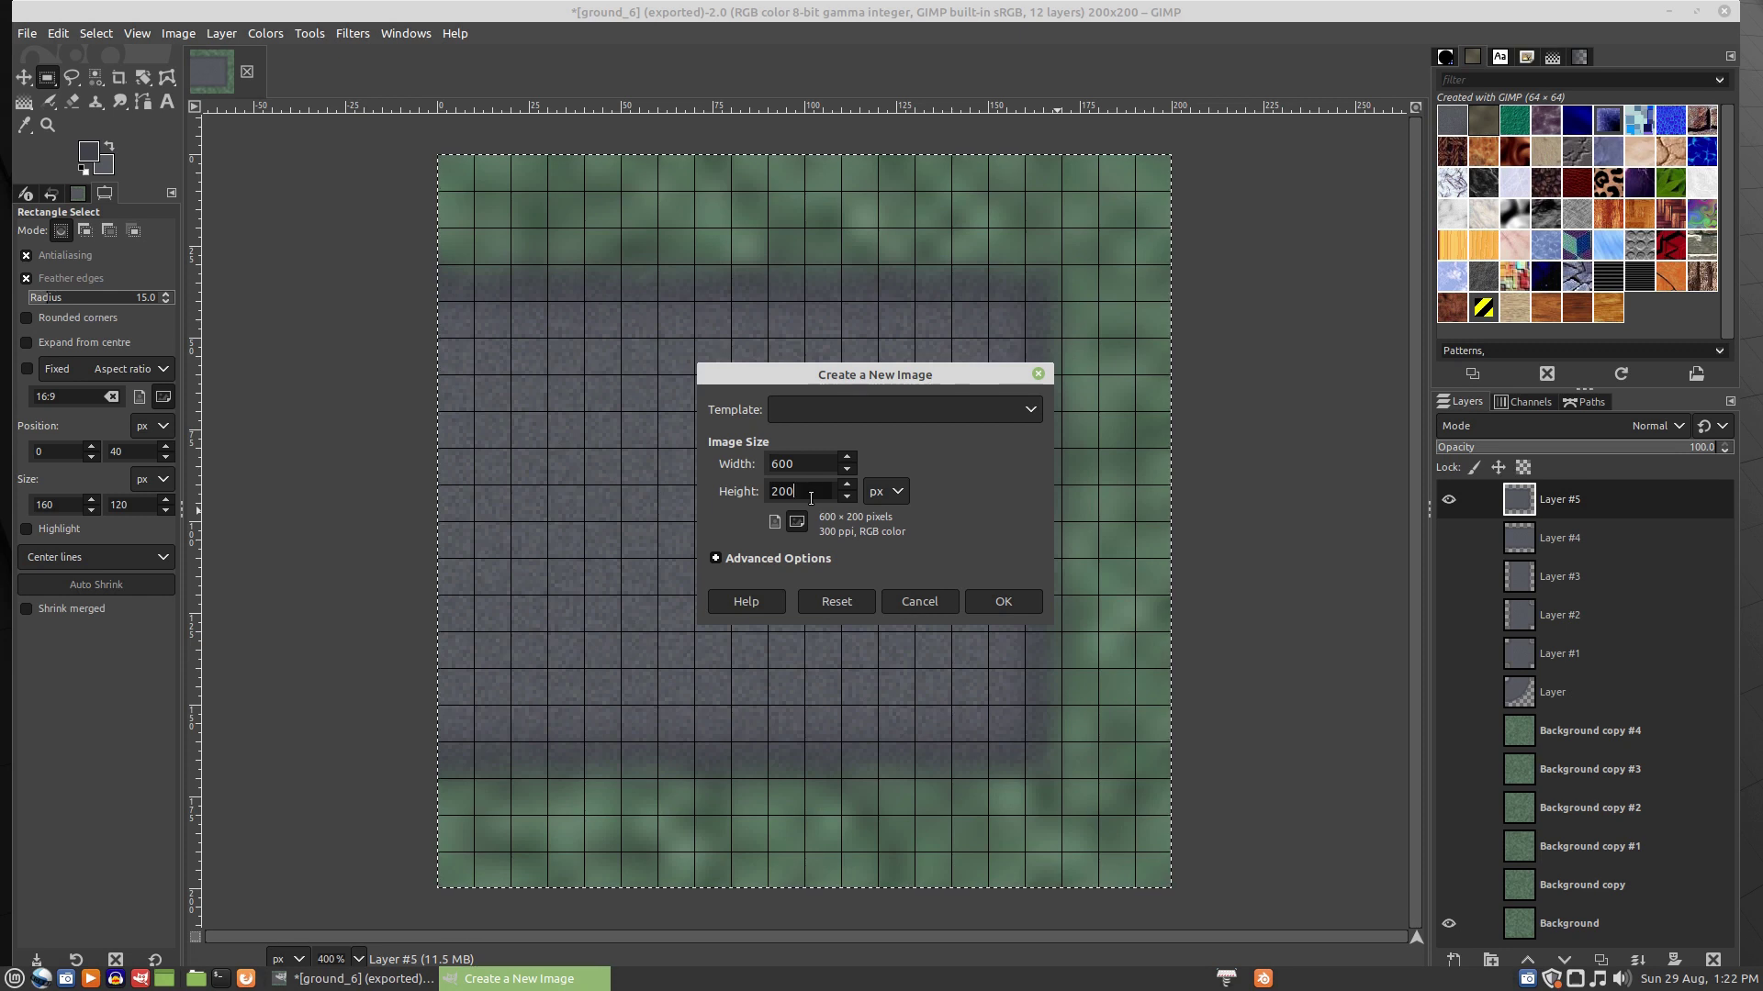
{"action": "type", "text": "*"}
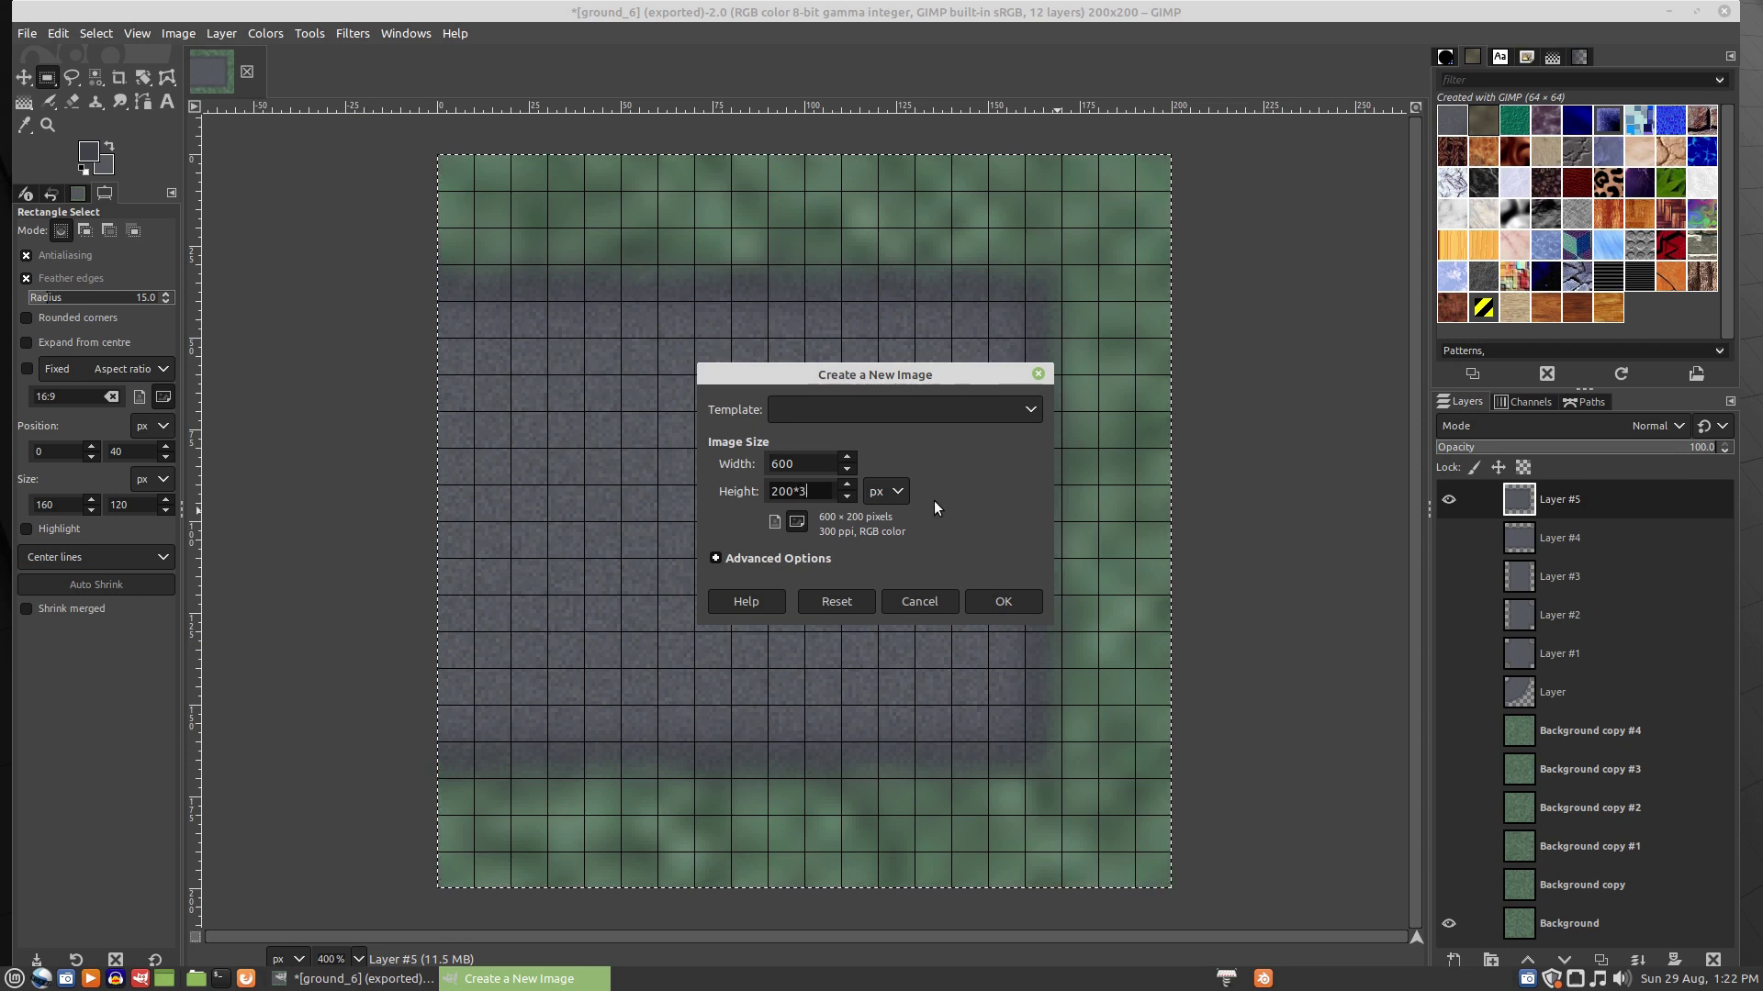
{"action": "left_click", "coordinate": [1013, 604]}
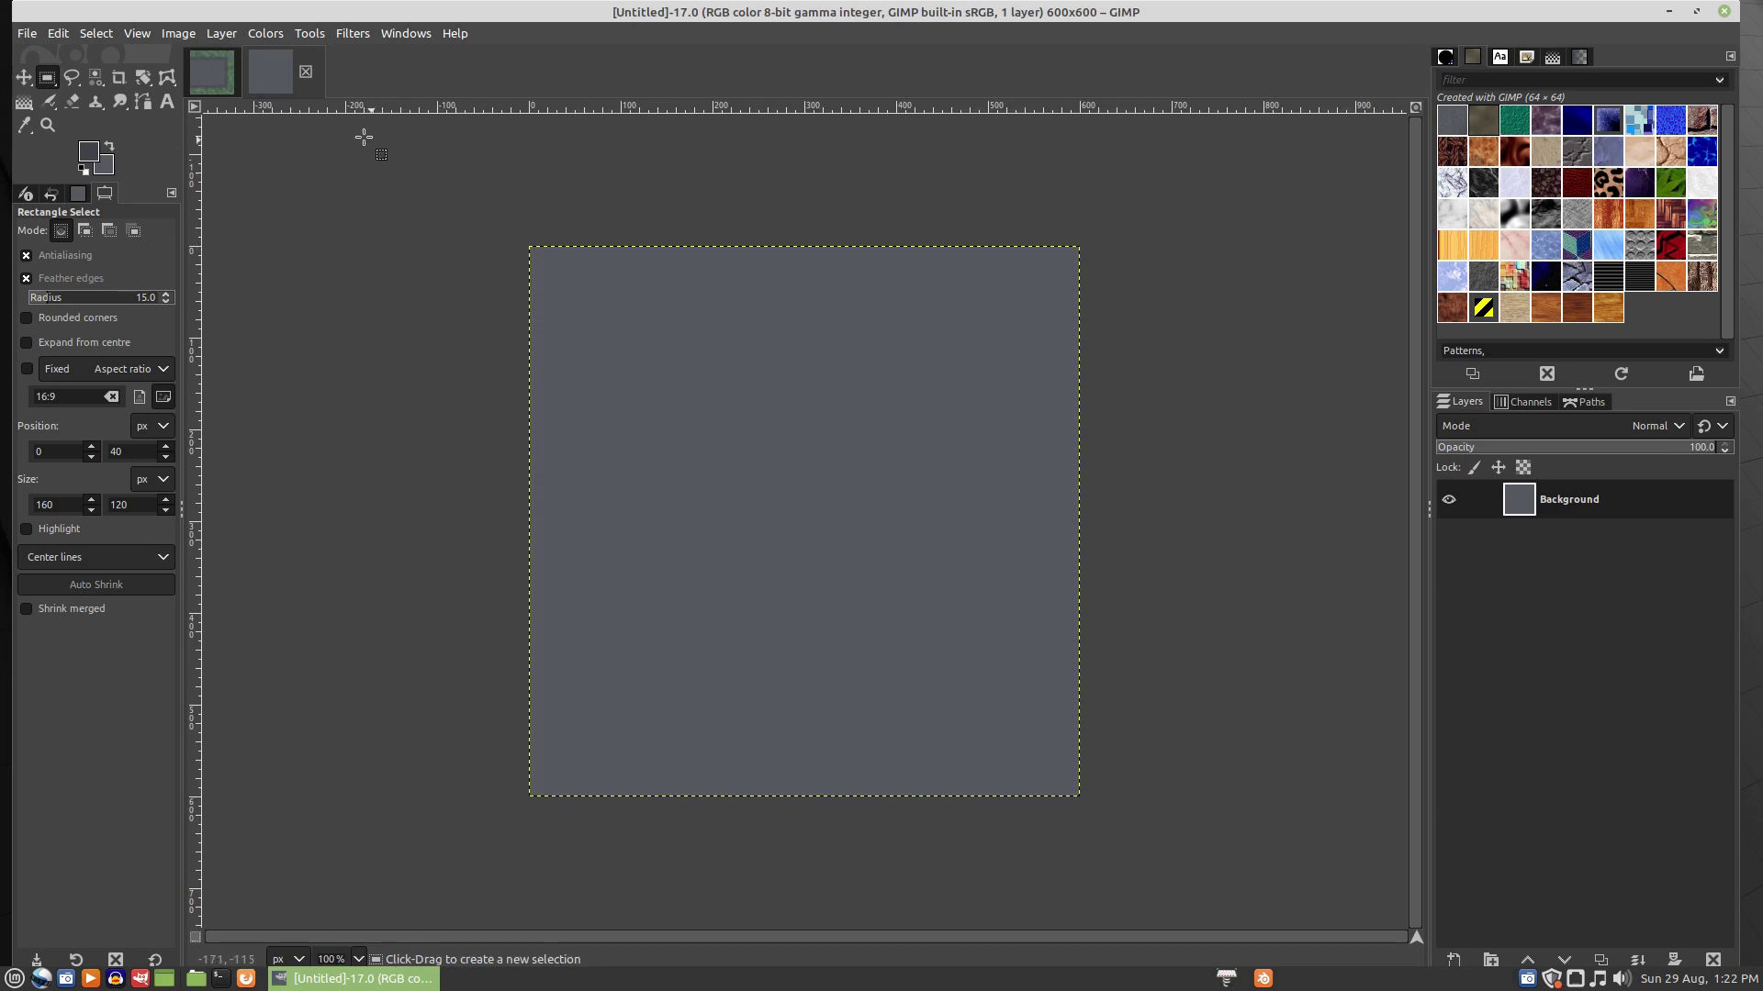
- Show the grid on the new image and enable snapping to the grid
{"action": "left_click", "coordinate": [137, 33]}
{"action": "left_click", "coordinate": [163, 420]}
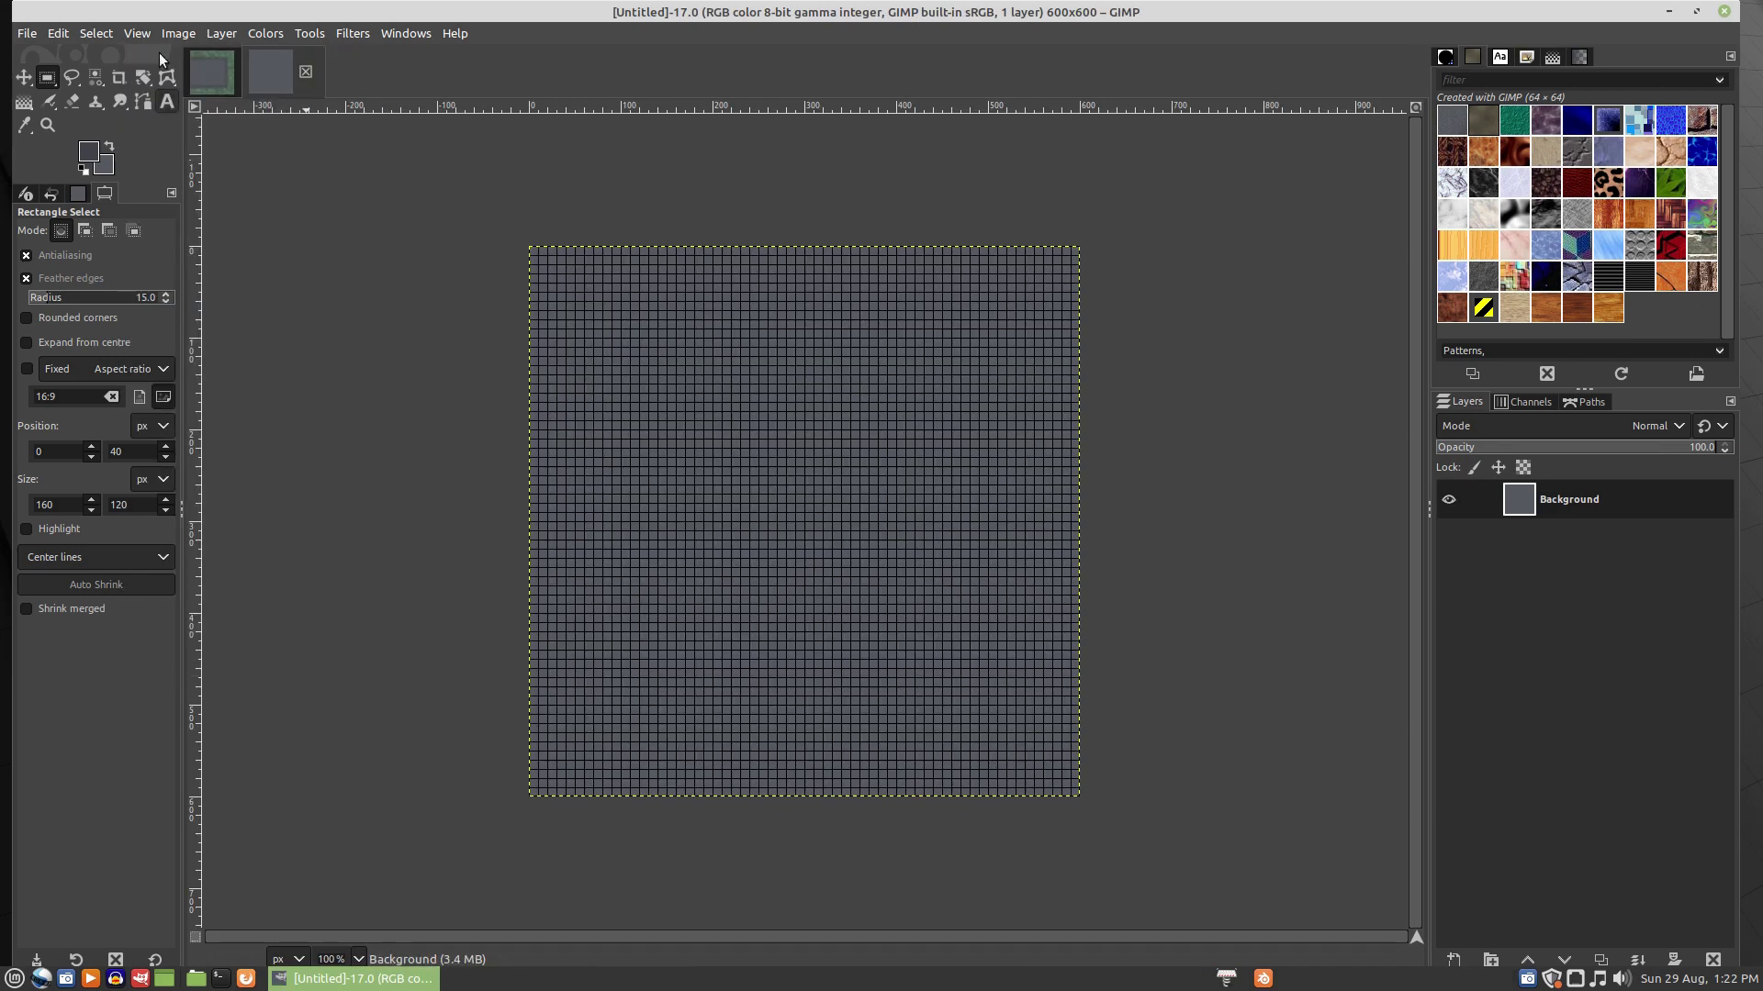
{"action": "left_click", "coordinate": [146, 36]}
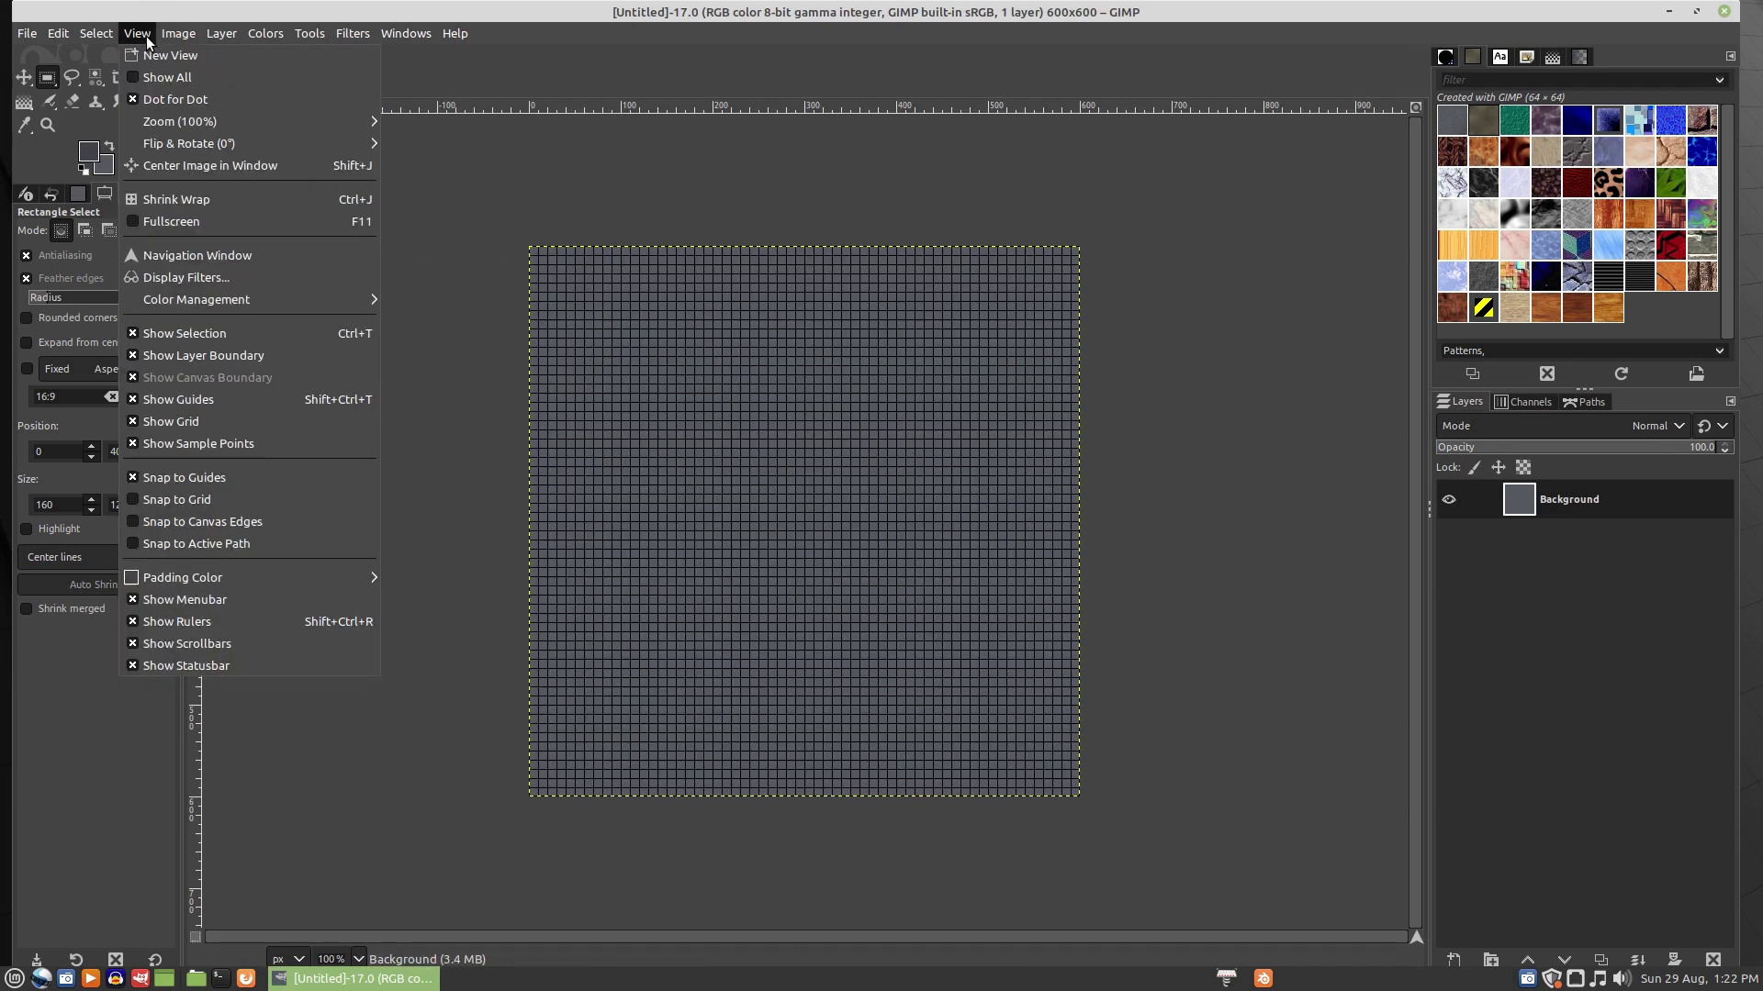
{"action": "left_click", "coordinate": [169, 499]}
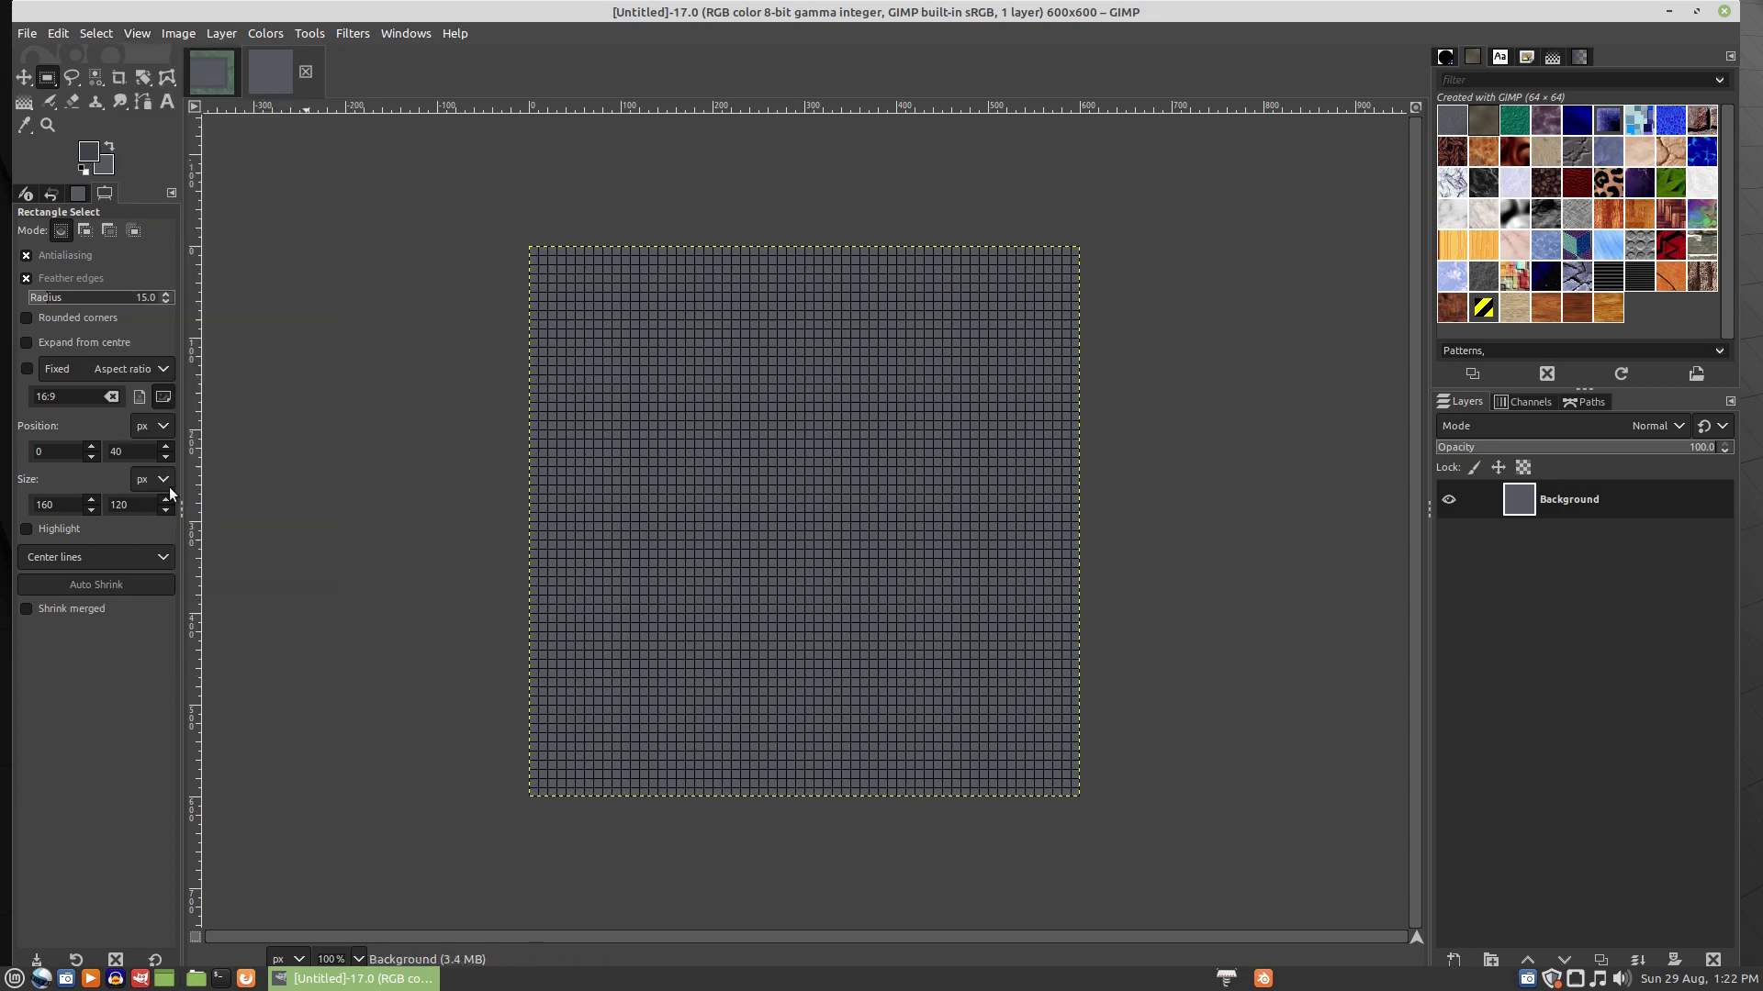
- Configure the image grid with 200 px horizontal and vertical spacing
{"action": "left_click", "coordinate": [179, 35]}
{"action": "left_click", "coordinate": [196, 514]}
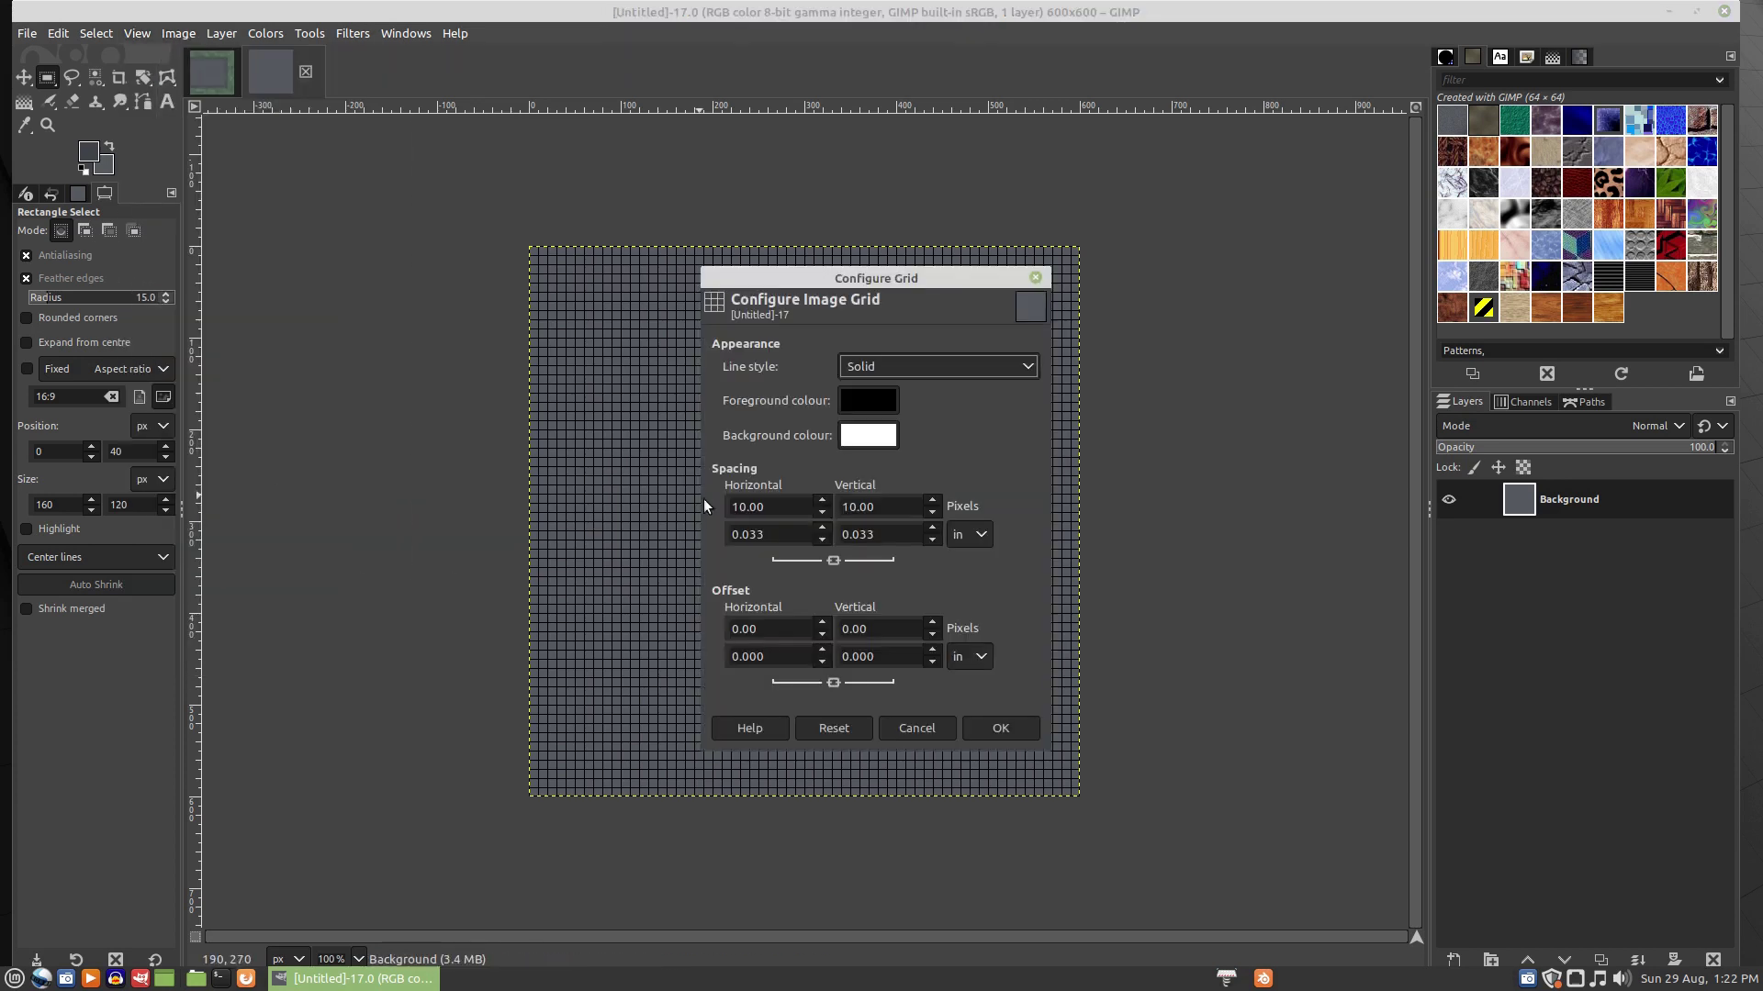
{"action": "type", "text": "200"}
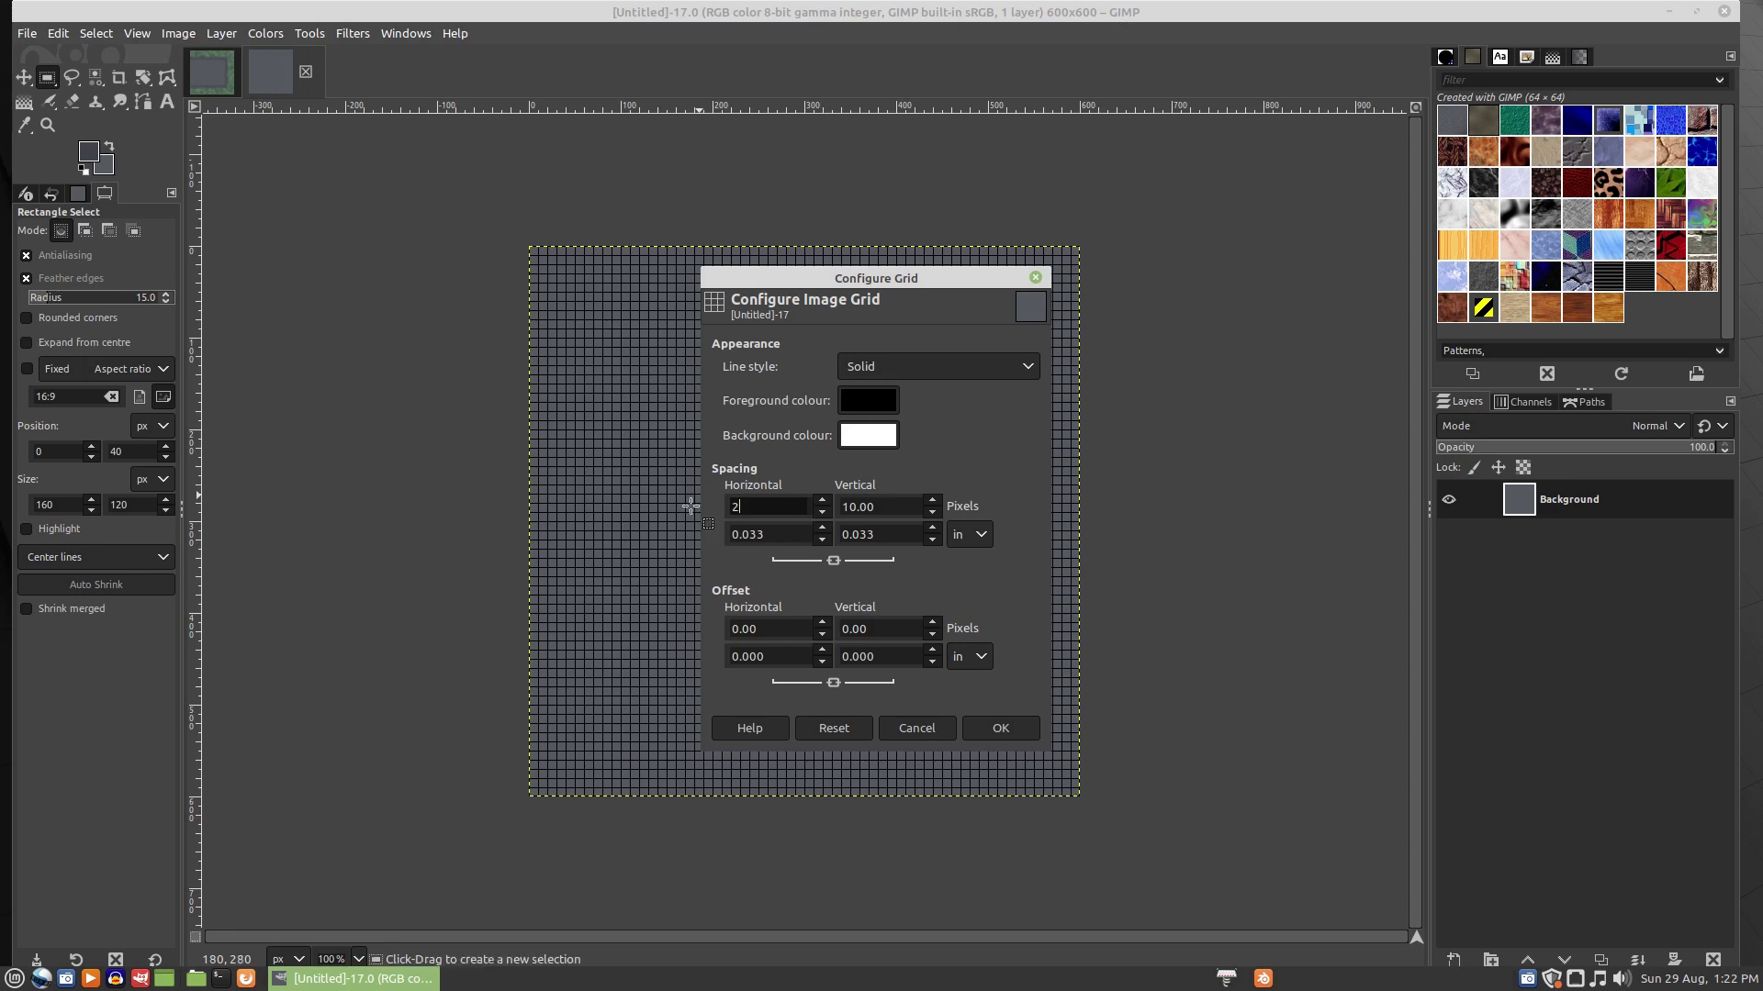
{"action": "left_click", "coordinate": [881, 501]}
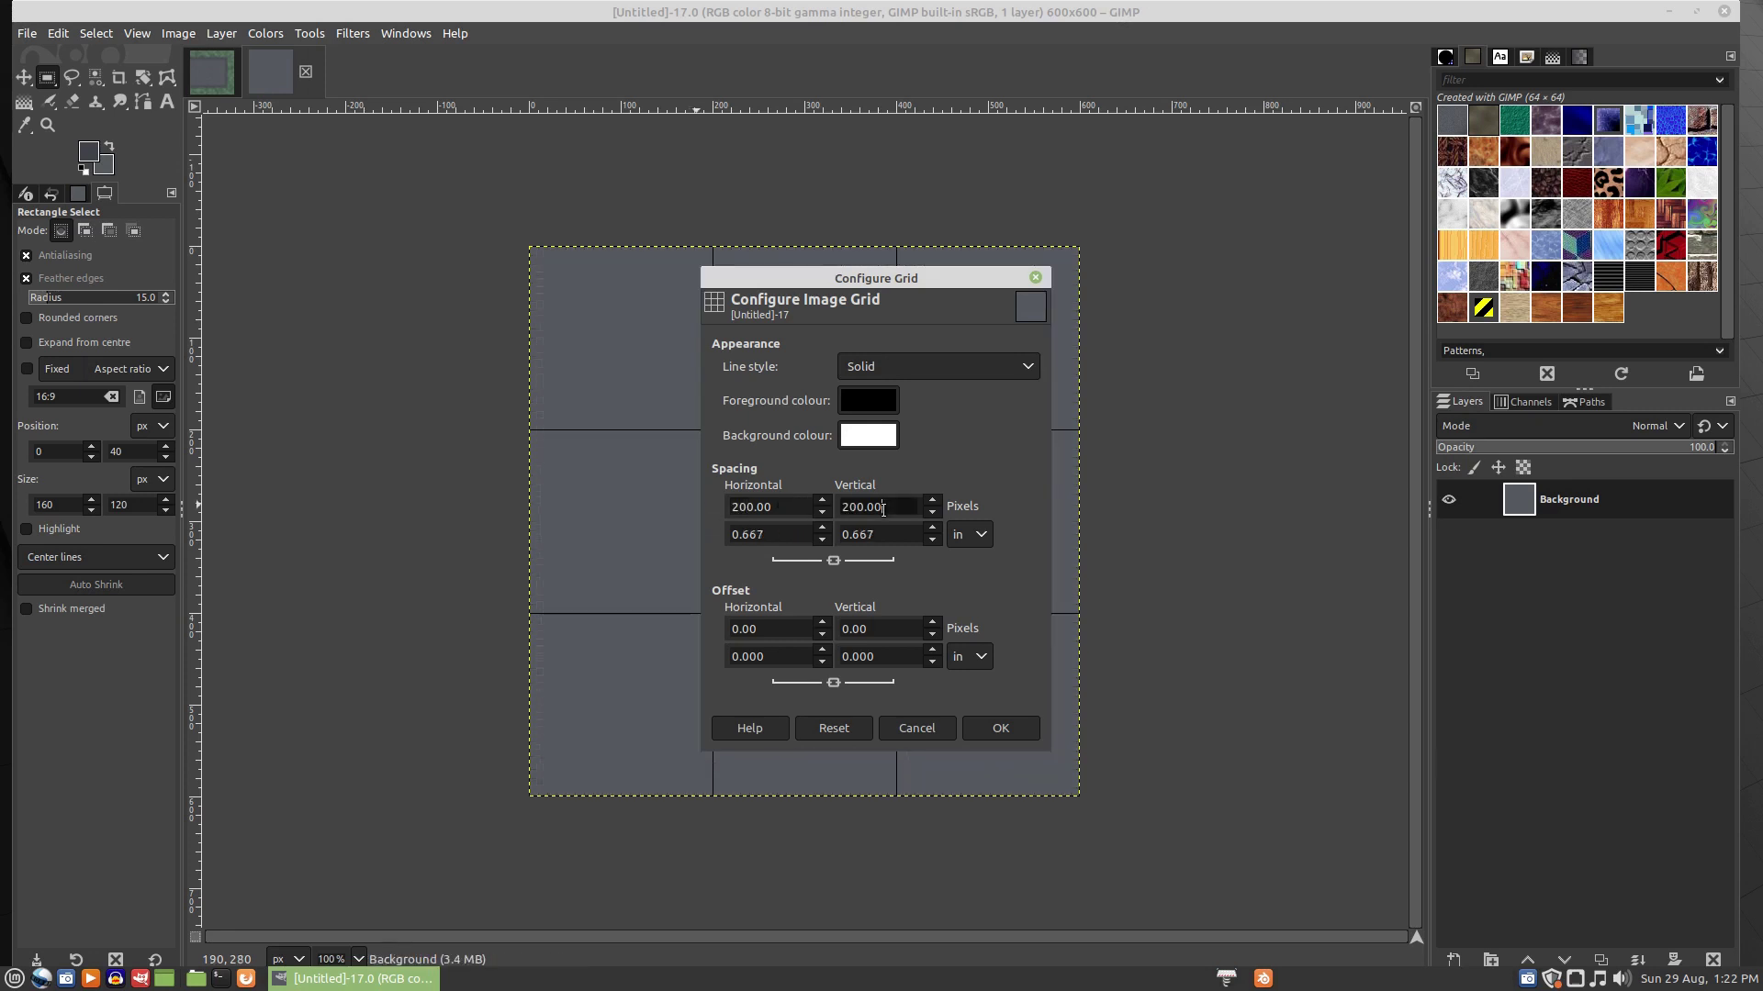
{"action": "left_click", "coordinate": [1000, 727]}
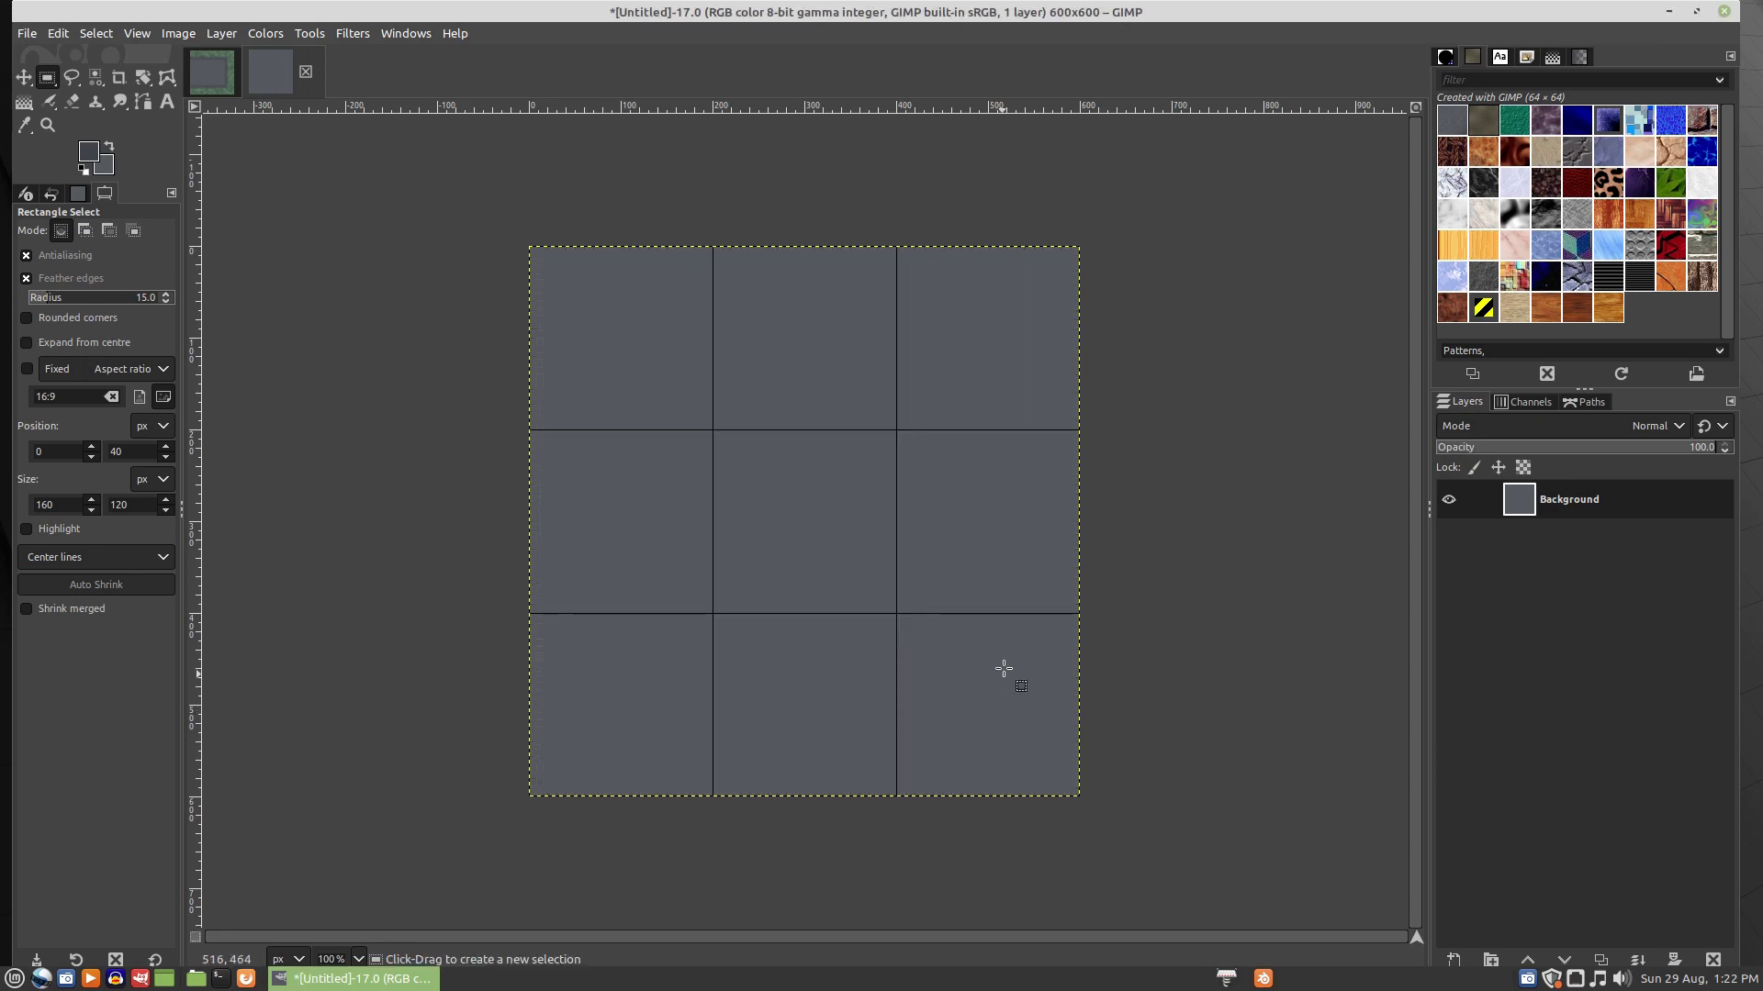
- Copy the Background copy #4 layer from the tile image into the 600 × 600 image and move it to the top-middle grid cell
{"action": "left_click", "coordinate": [223, 81]}
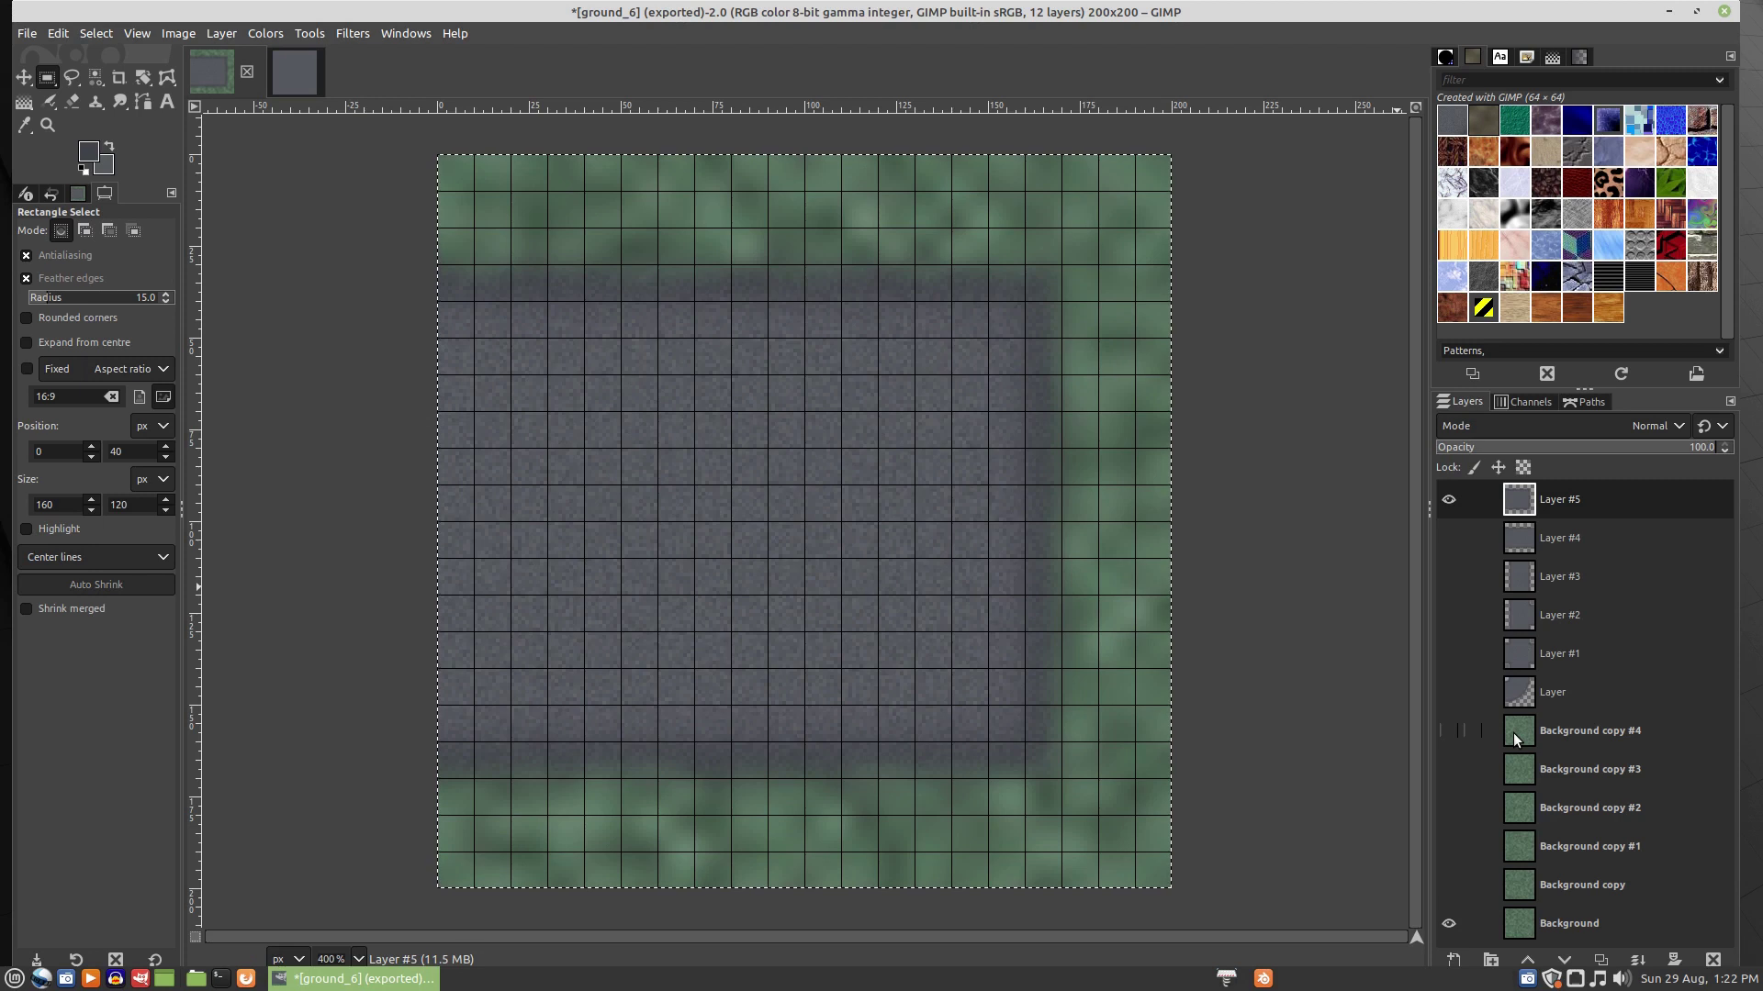
{"action": "left_click_drag", "start_coordinate": [1512, 733], "coordinate": [873, 496]}
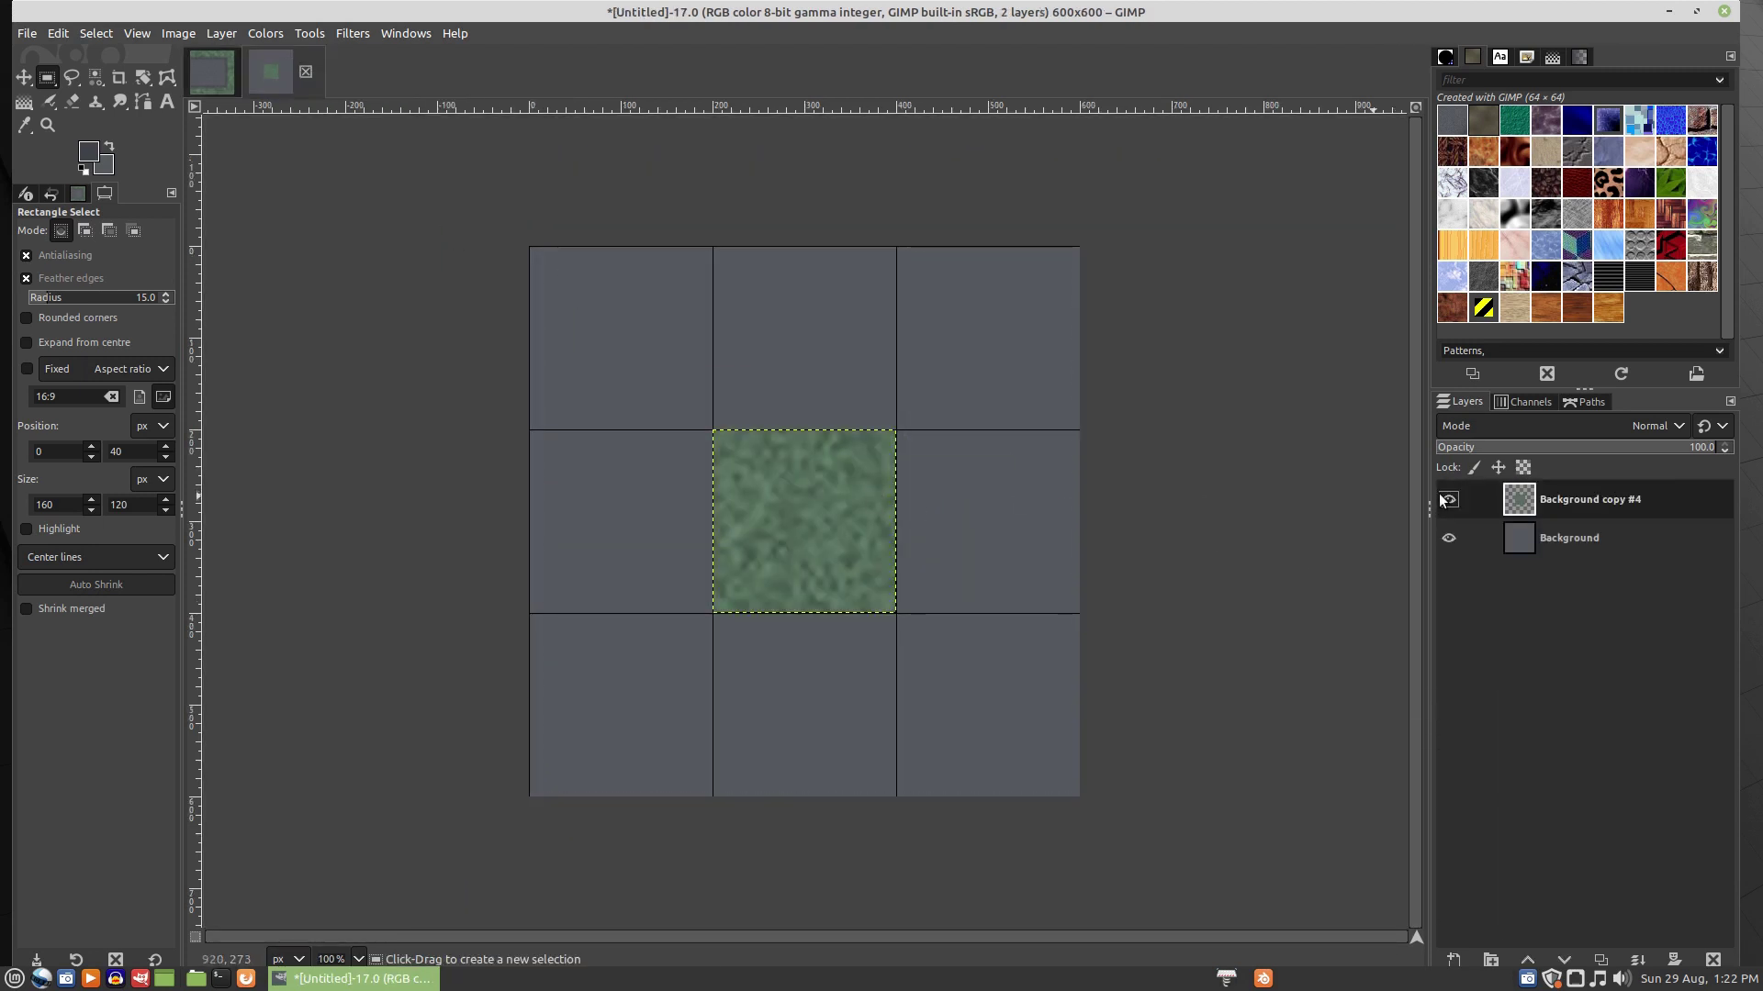
{"action": "left_click", "coordinate": [25, 78]}
{"action": "left_click_drag", "start_coordinate": [796, 499], "coordinate": [799, 317]}
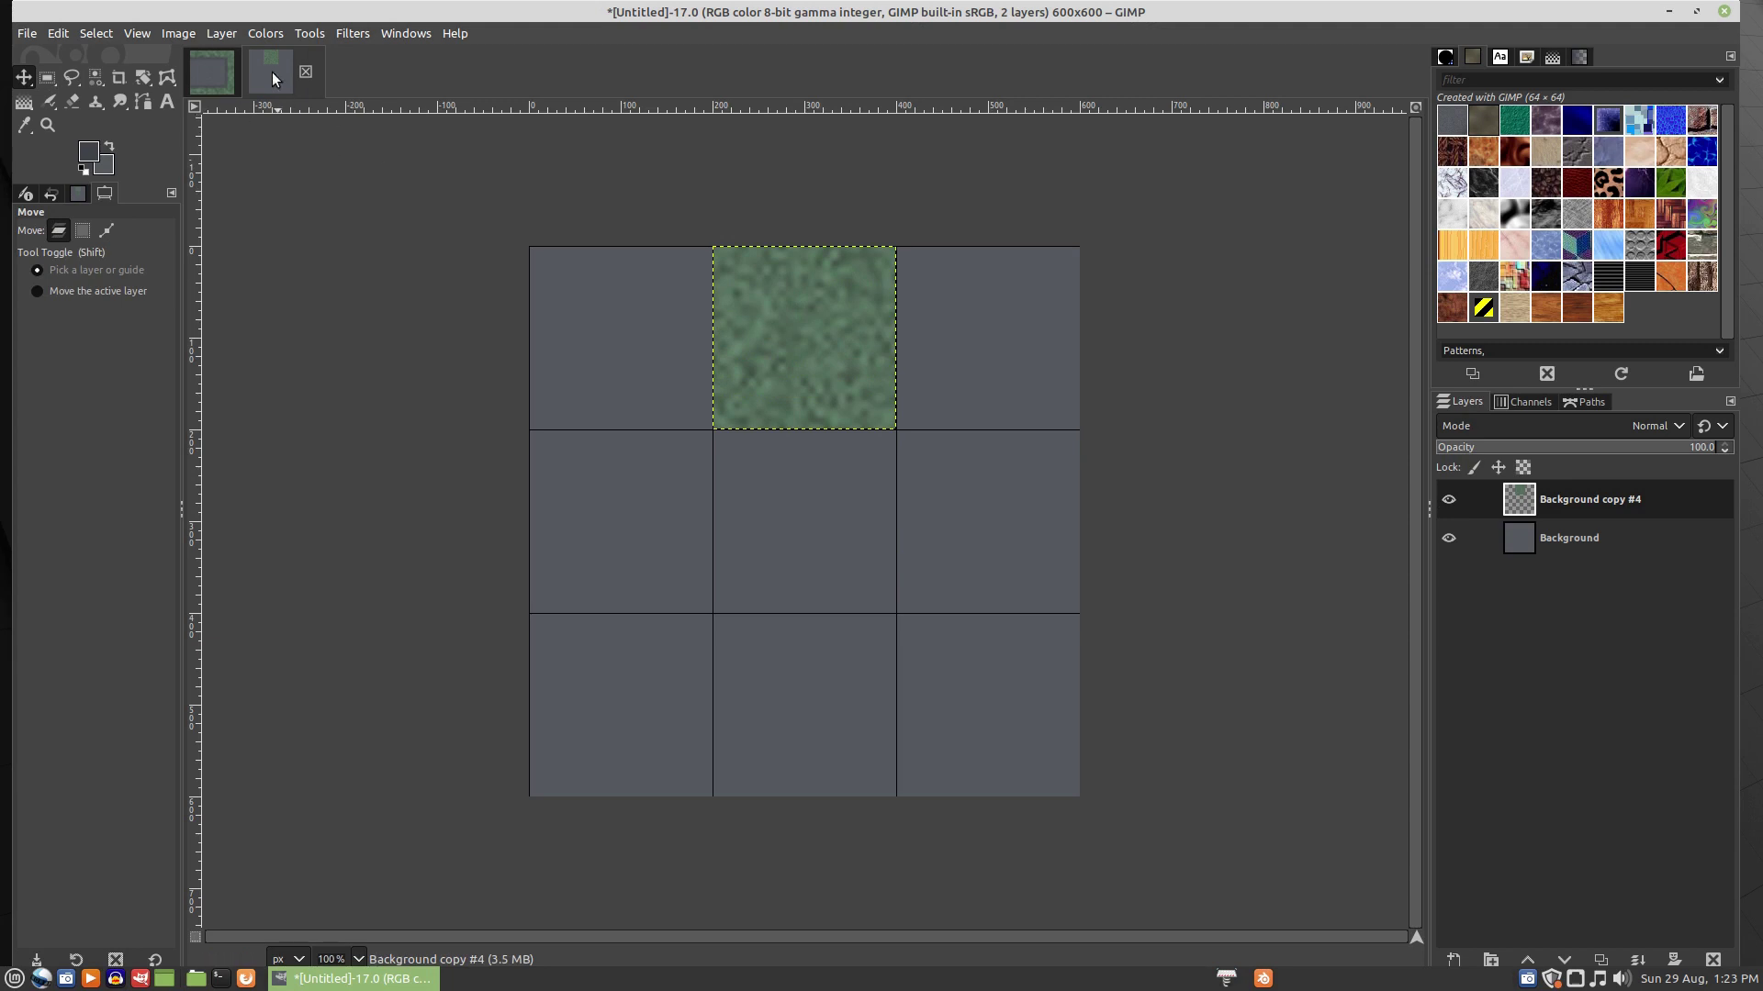
- Copy the Background copy #3 layer into the new image's top-right cell and Background copy #2 into its bottom-right cell
{"action": "left_click", "coordinate": [213, 75]}
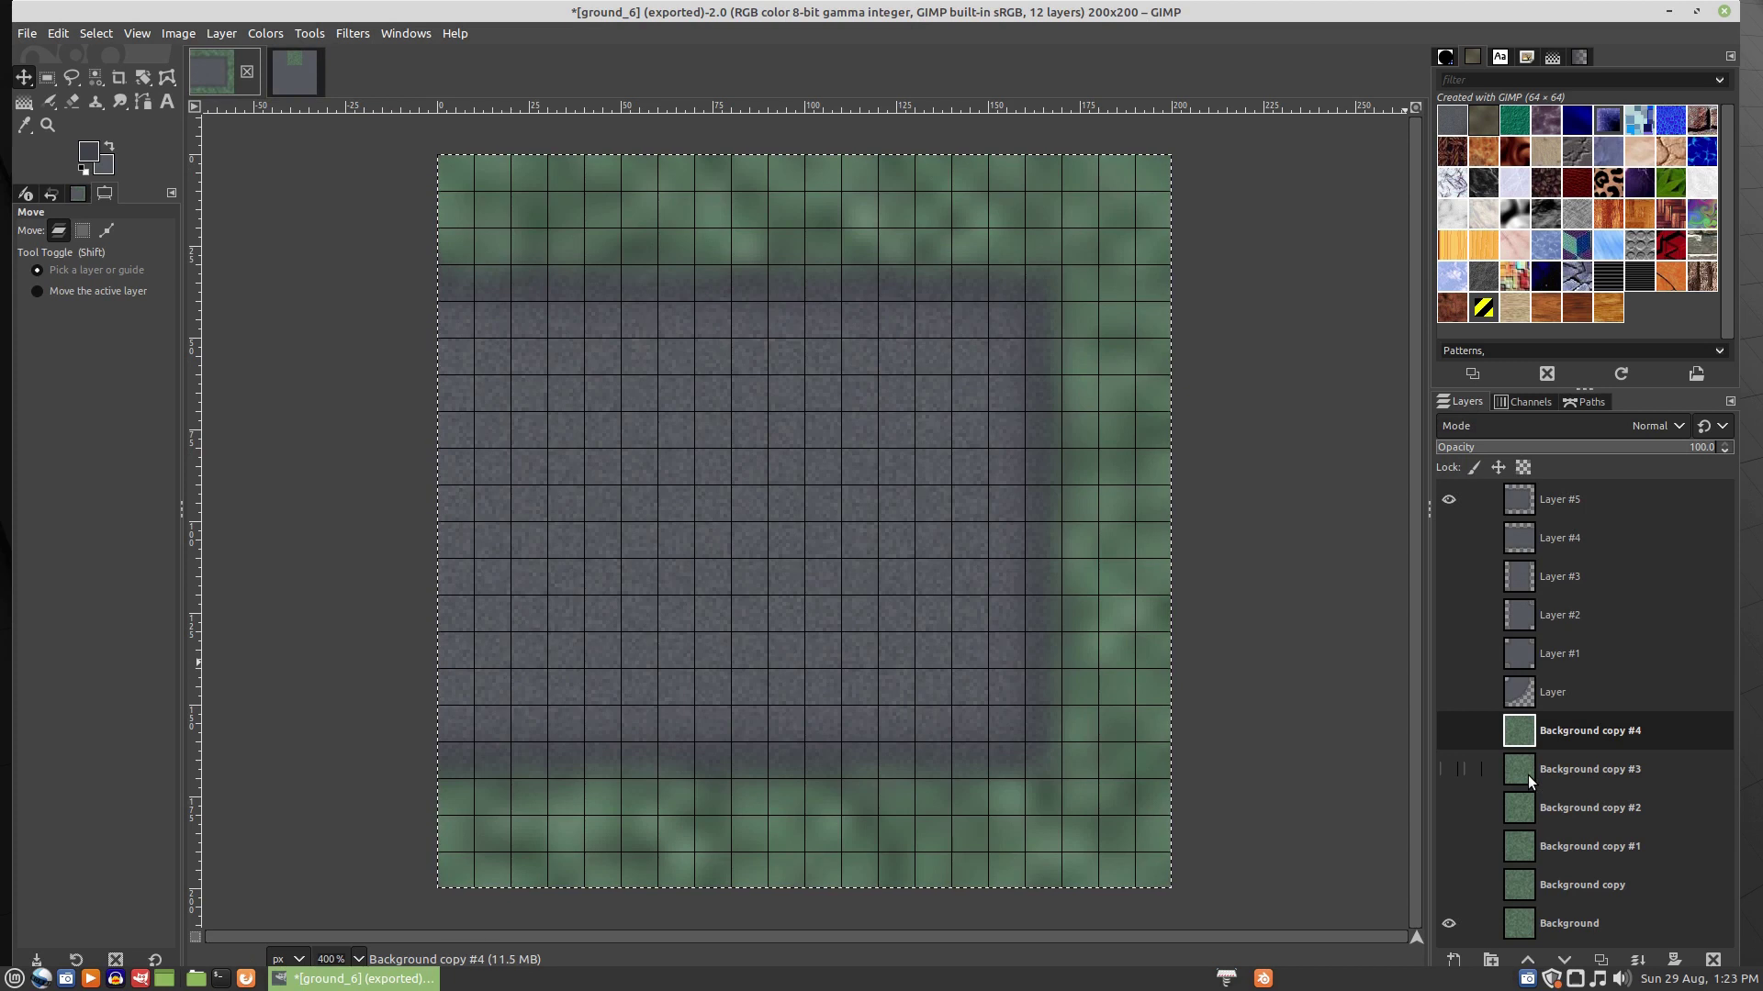
{"action": "left_click_drag", "start_coordinate": [1530, 781], "coordinate": [1003, 327]}
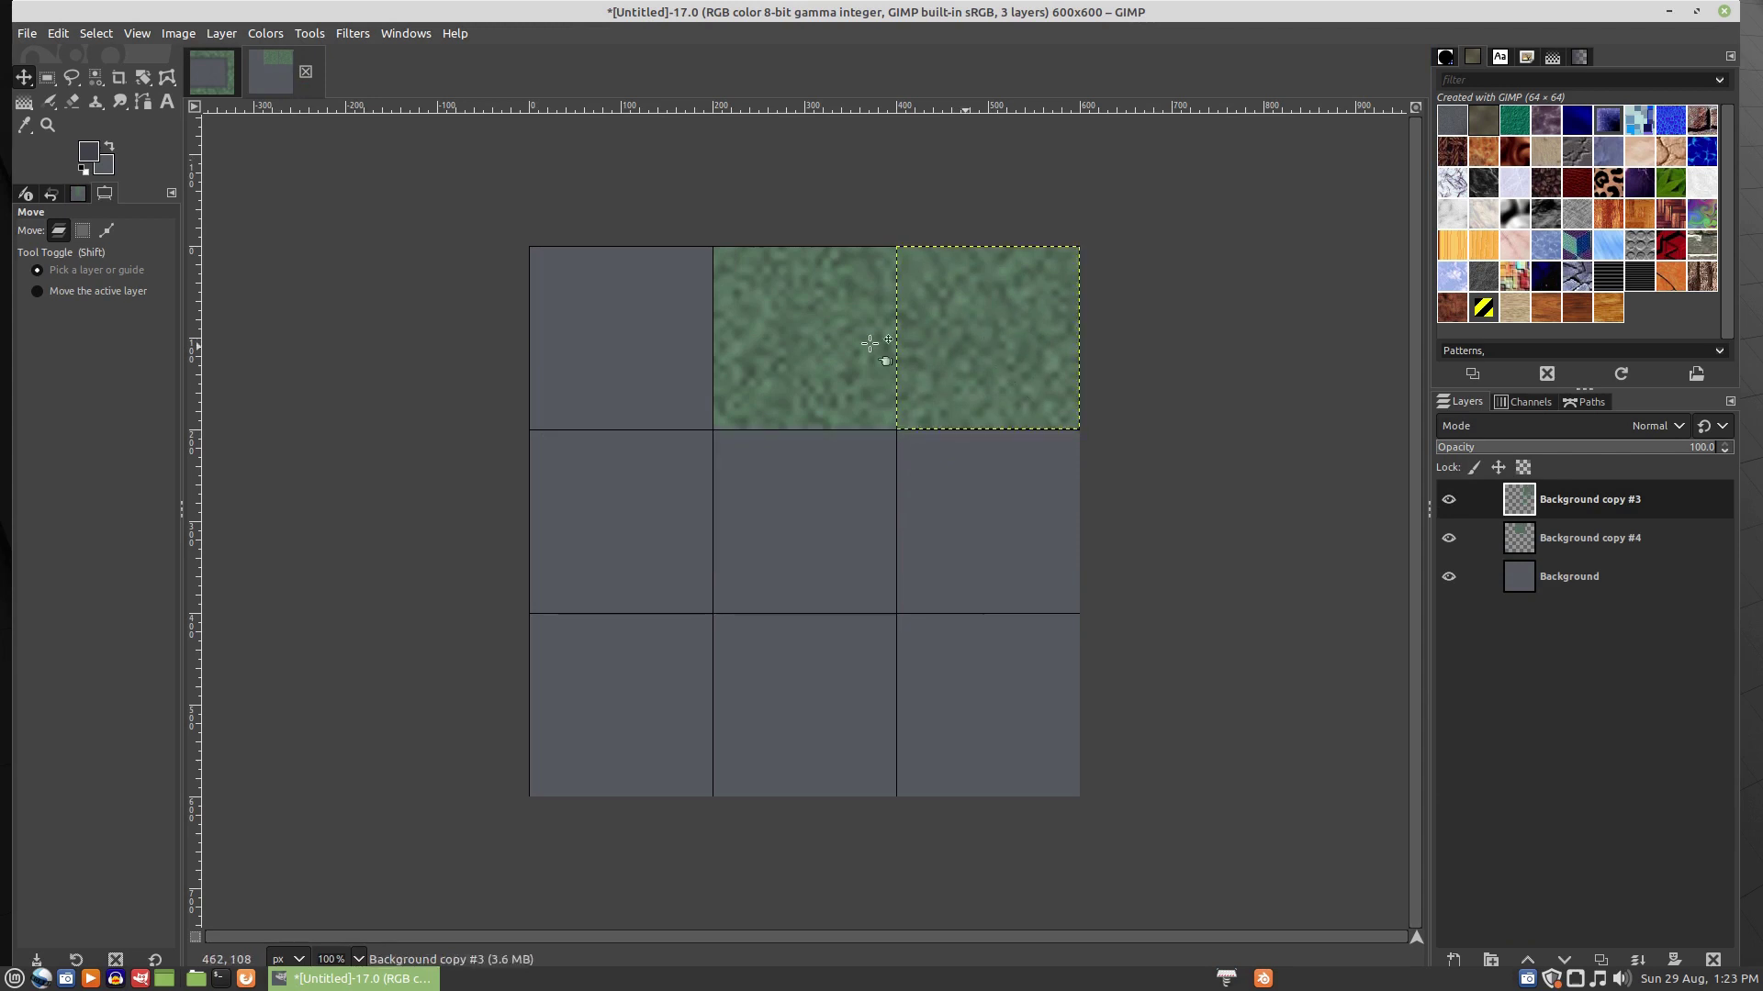
{"action": "left_click", "coordinate": [218, 66]}
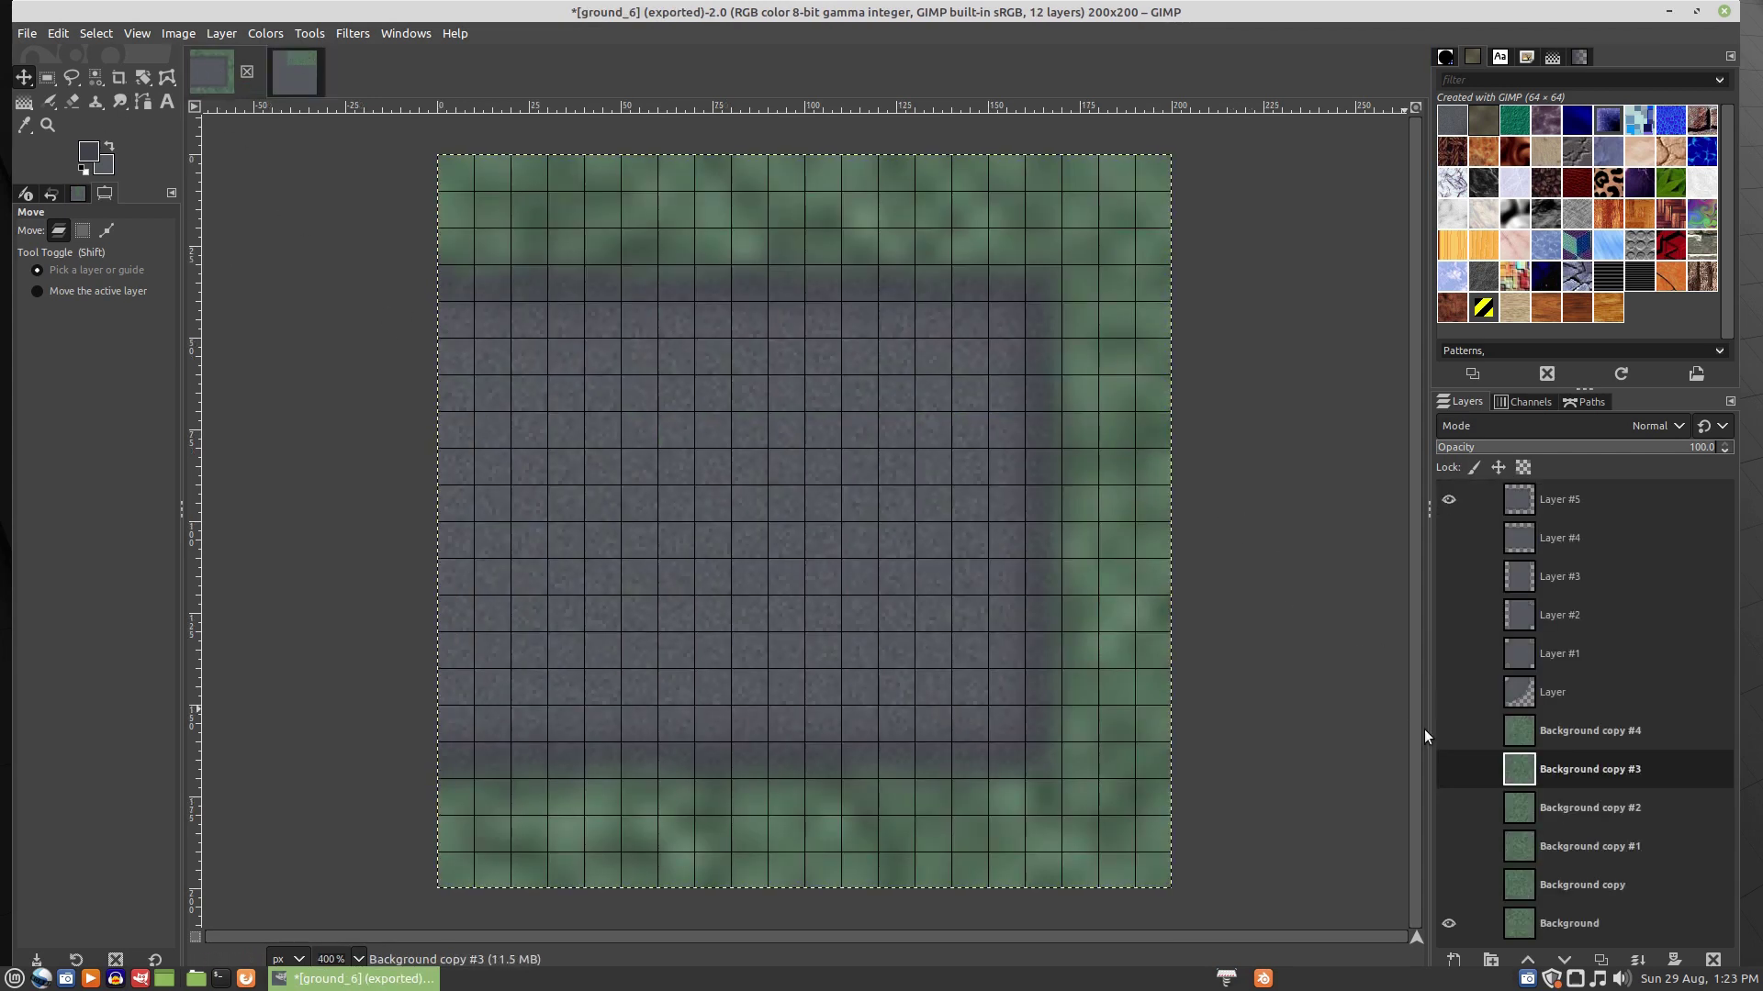
{"action": "left_click_drag", "start_coordinate": [1518, 806], "coordinate": [929, 656]}
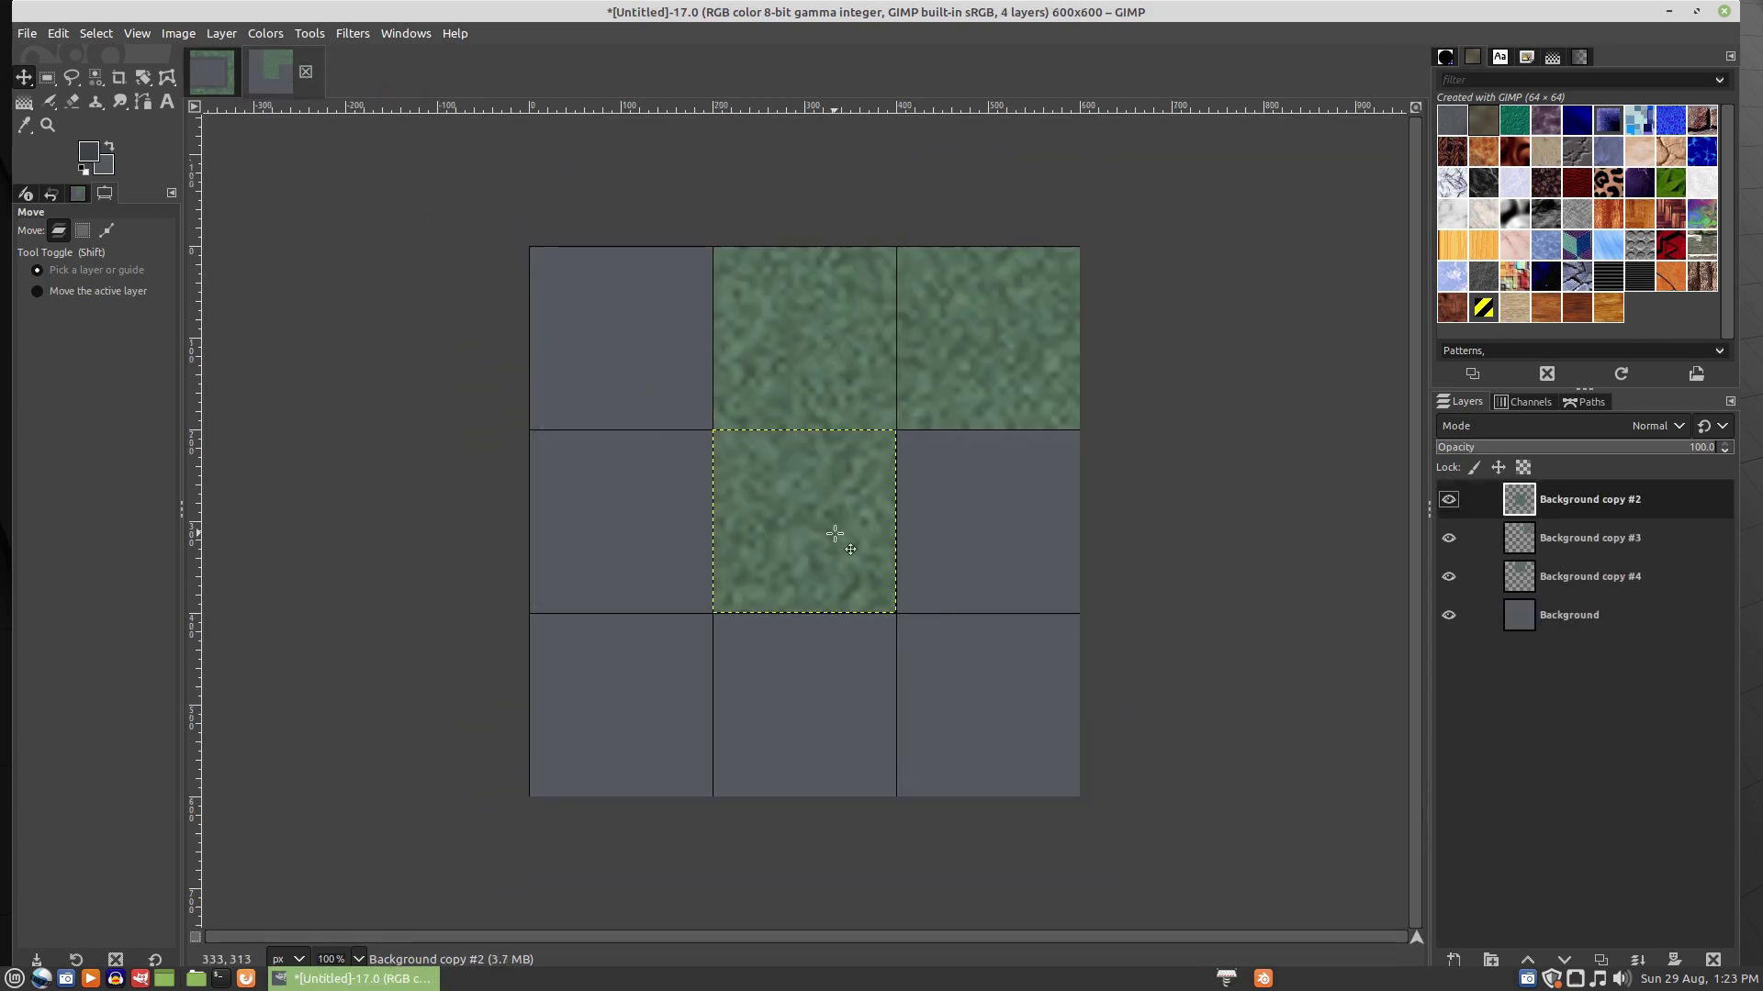
{"action": "left_click_drag", "start_coordinate": [832, 535], "coordinate": [1016, 718]}
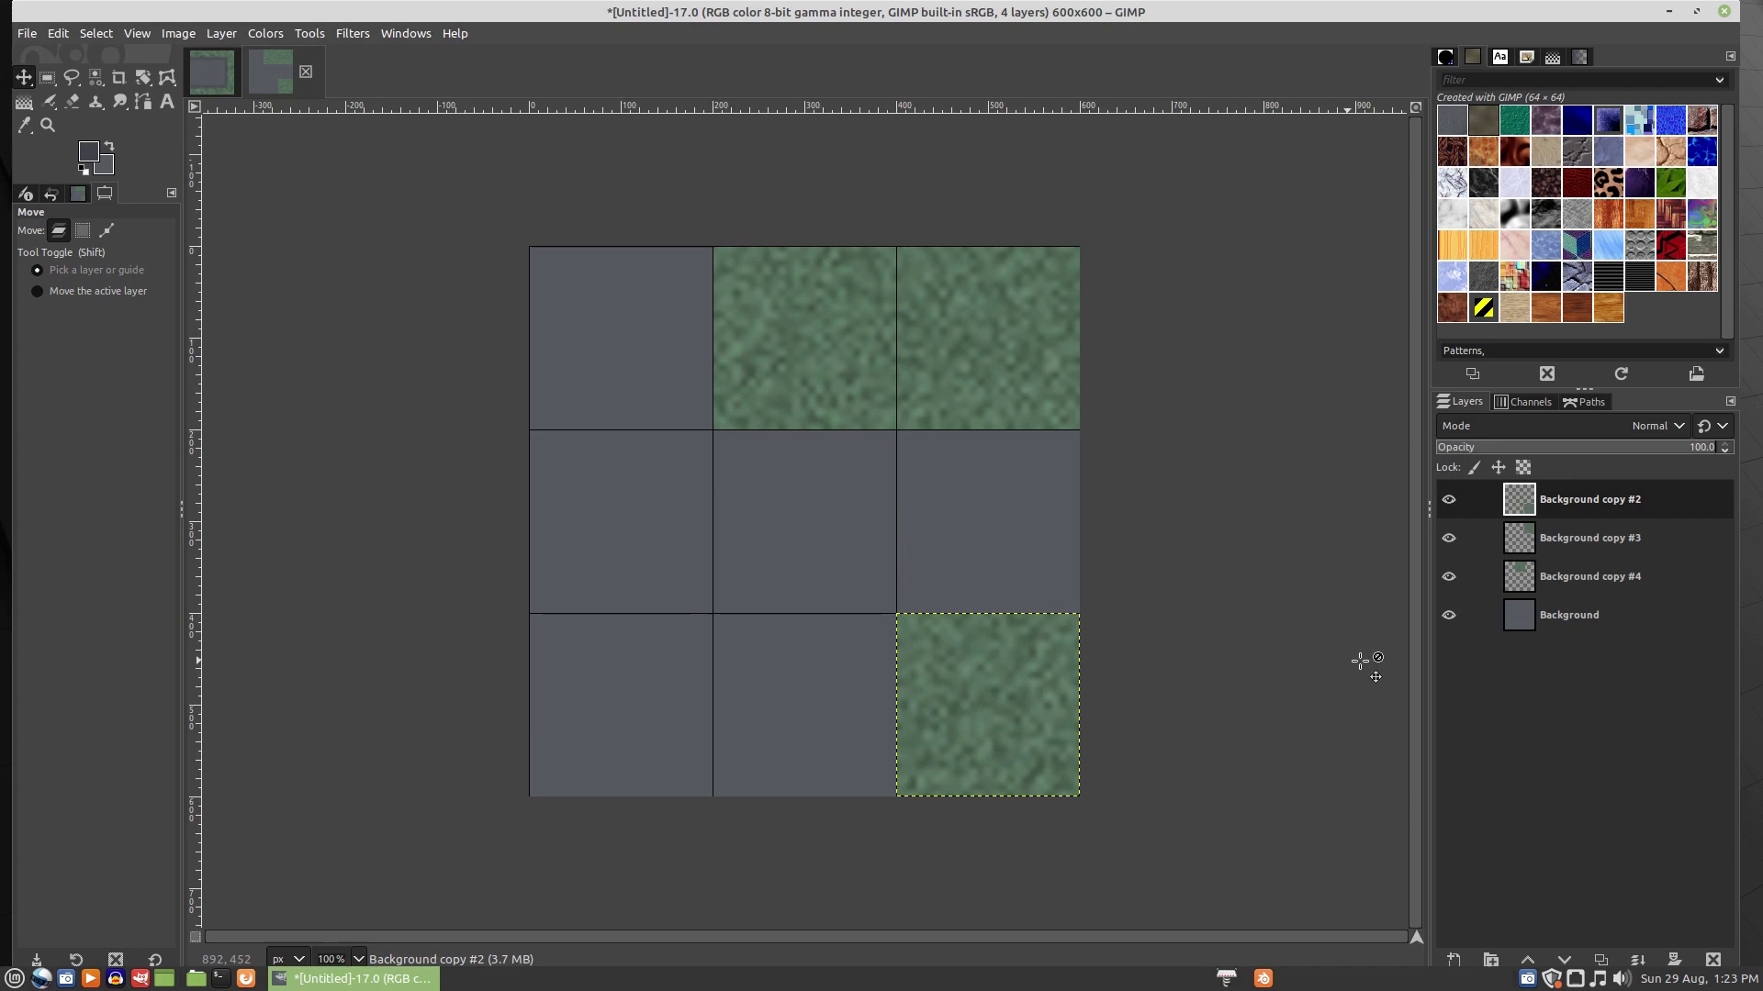
- Merge all visible layers of the 600 × 600 image, clipped to the bottom layer
{"action": "right_click", "coordinate": [1528, 624]}
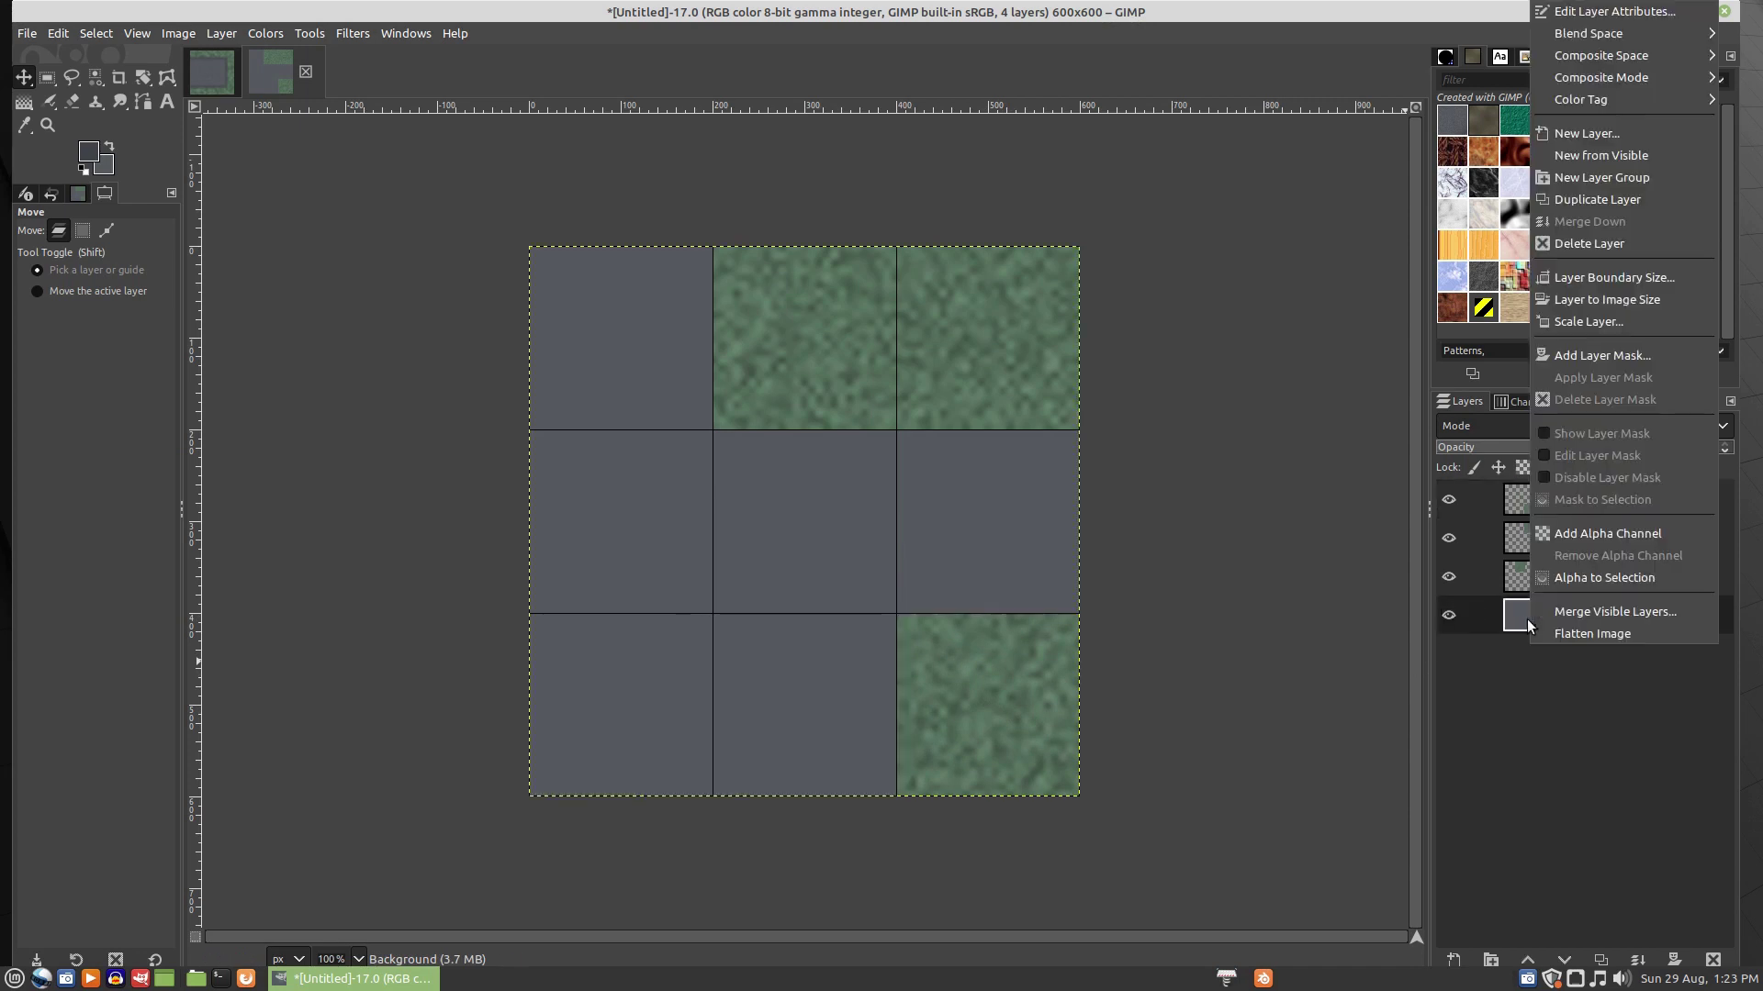
{"action": "left_click", "coordinate": [1594, 610]}
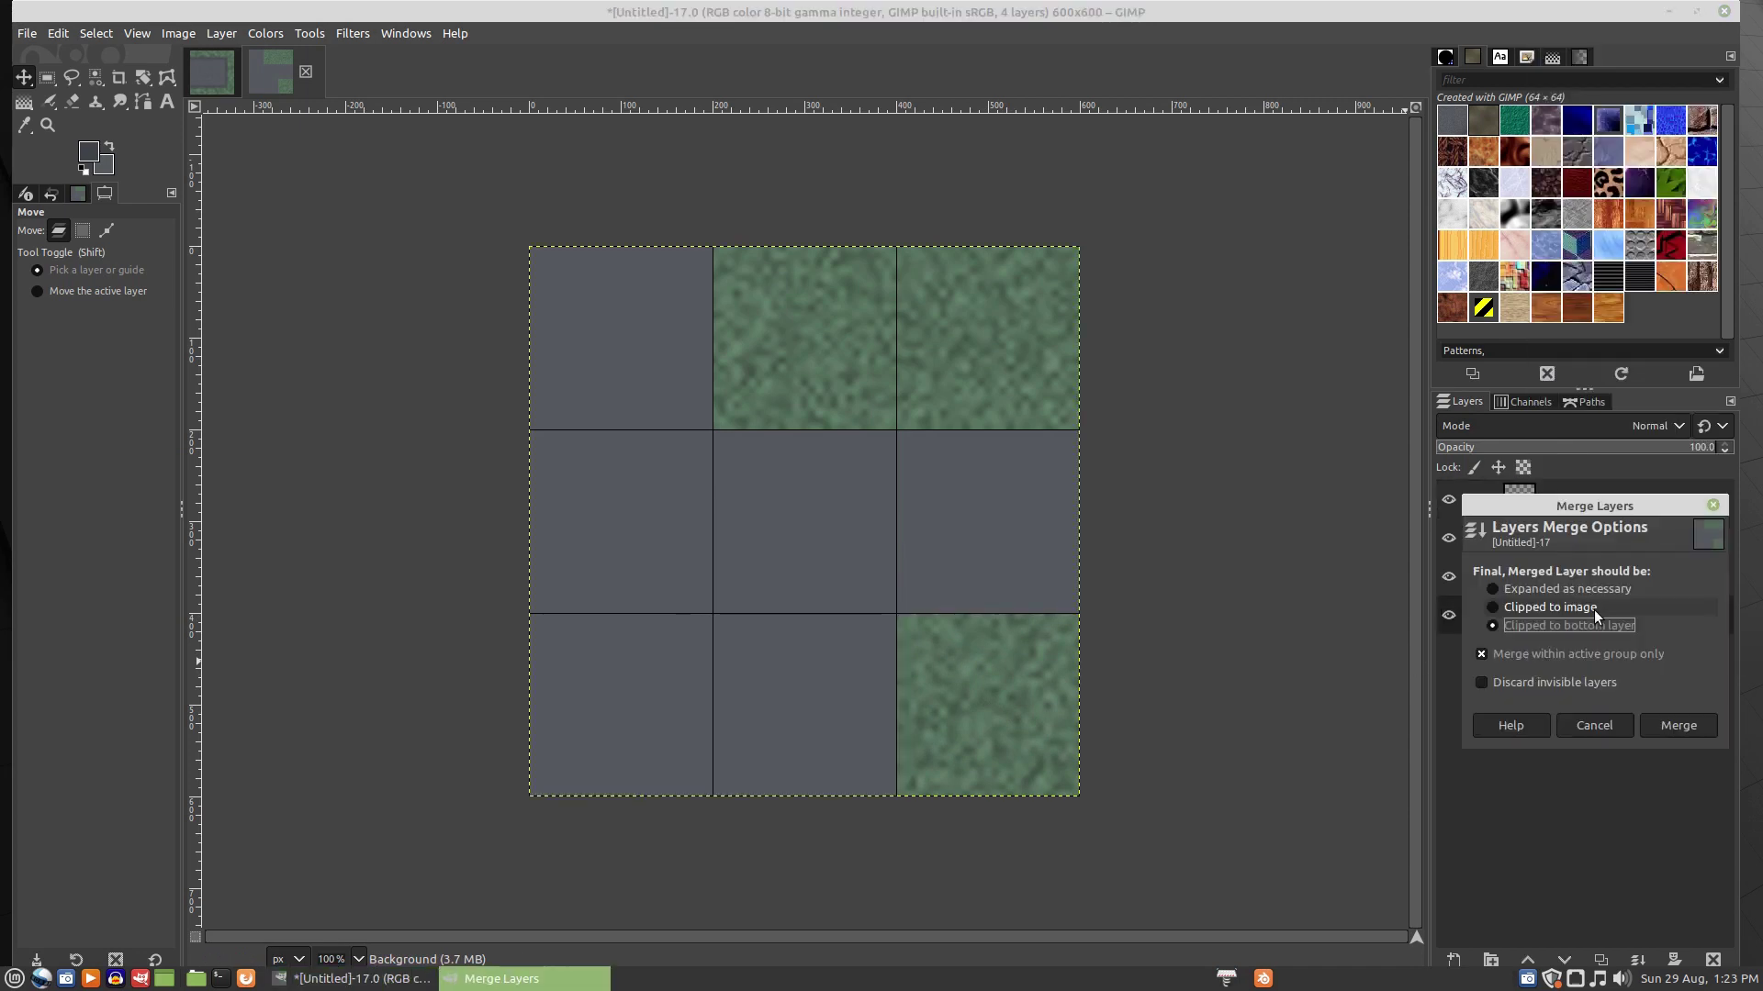
{"action": "left_click", "coordinate": [1672, 721]}
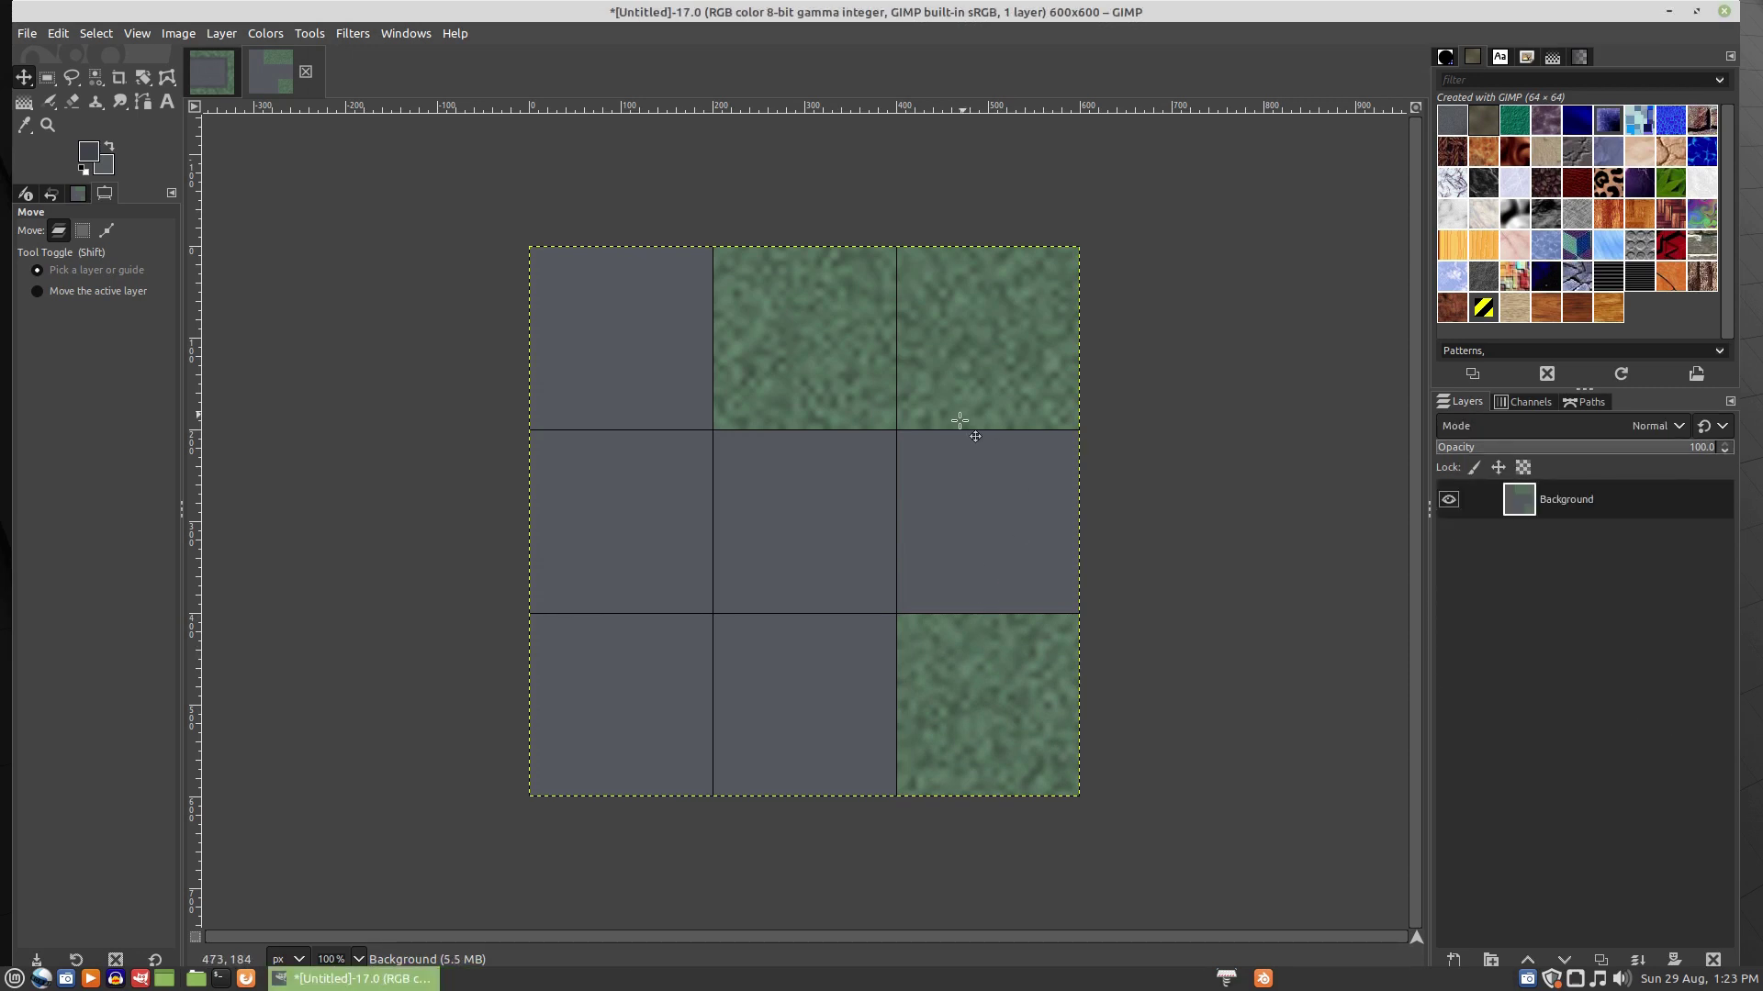
- Copy the visible road-end tile from the tile image and paste it into the centre cell of the 600 × 600 image
{"action": "left_click", "coordinate": [209, 72]}
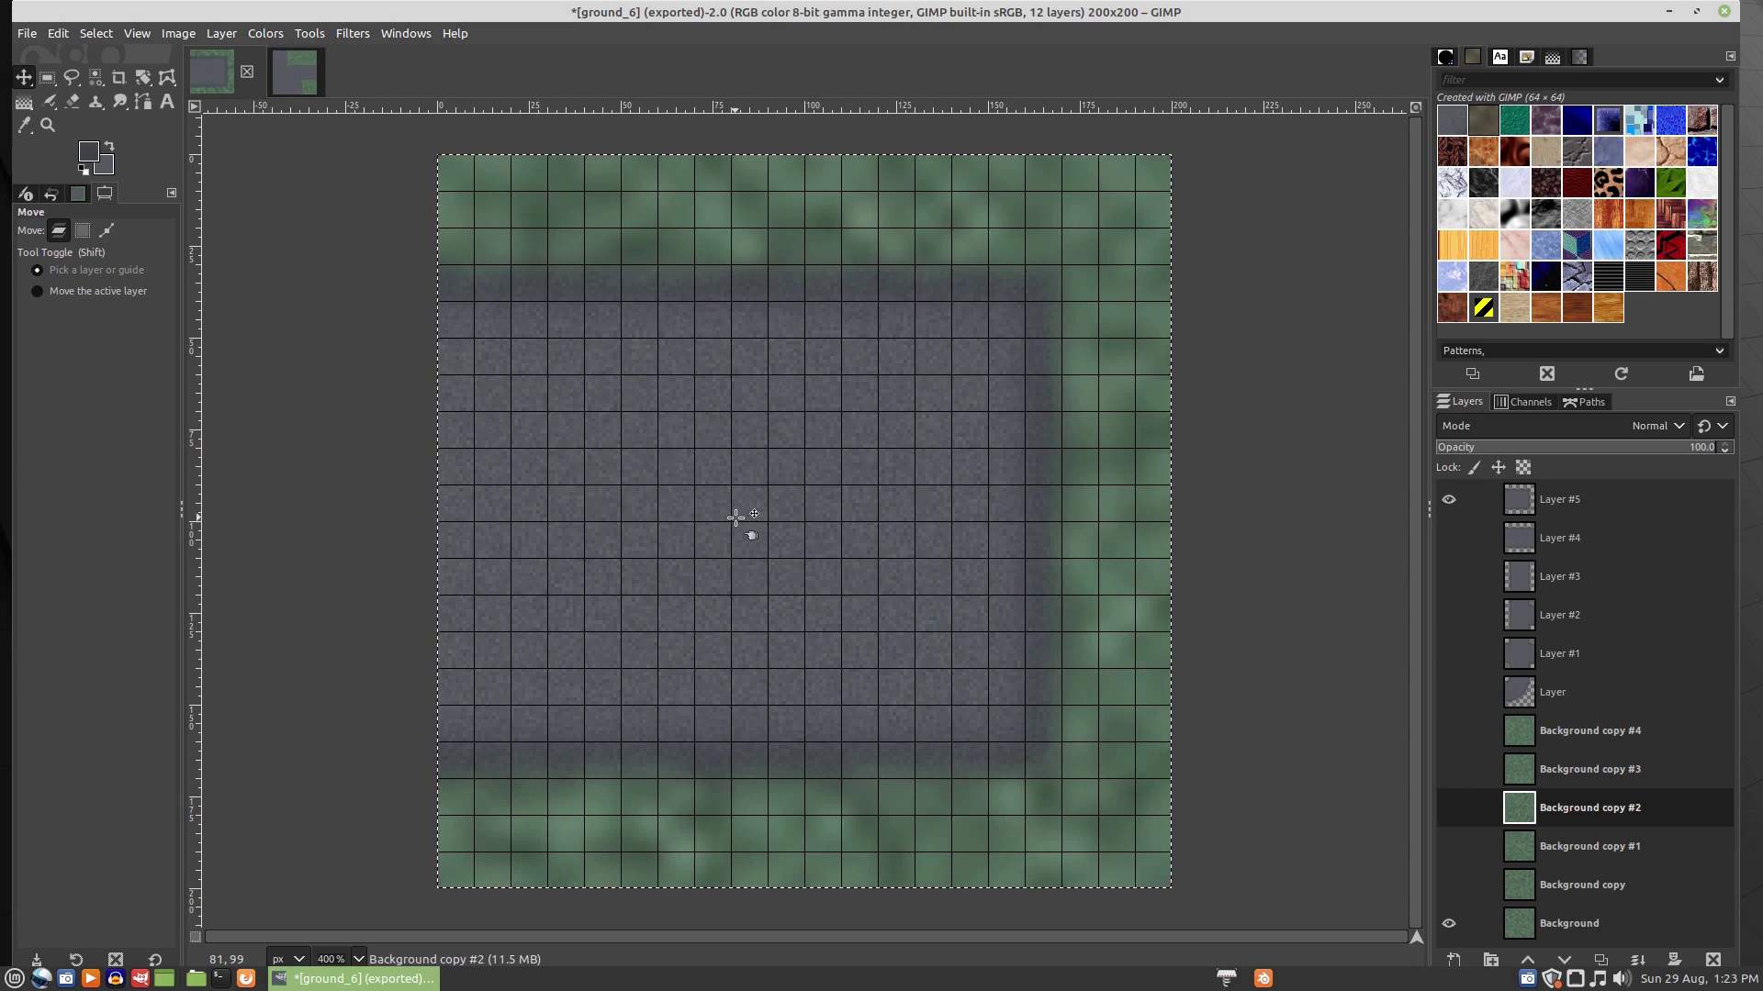
{"action": "key", "text": "ctrl"}
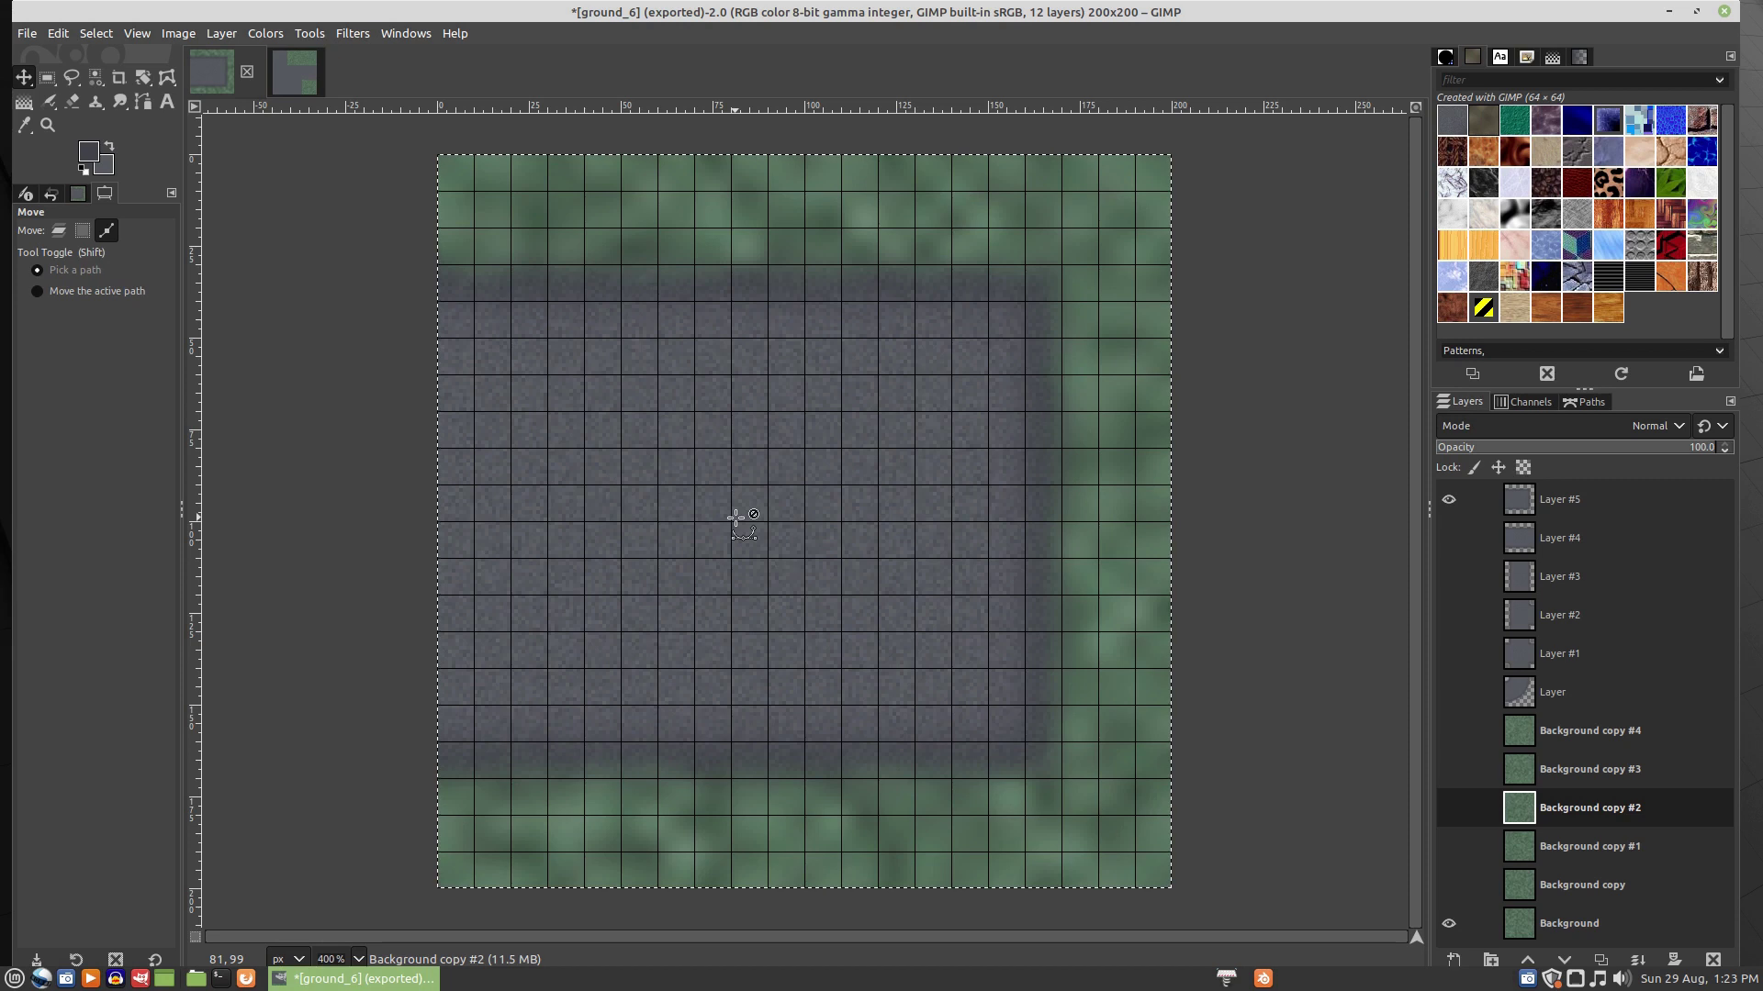
{"action": "key", "text": "ctrl+c"}
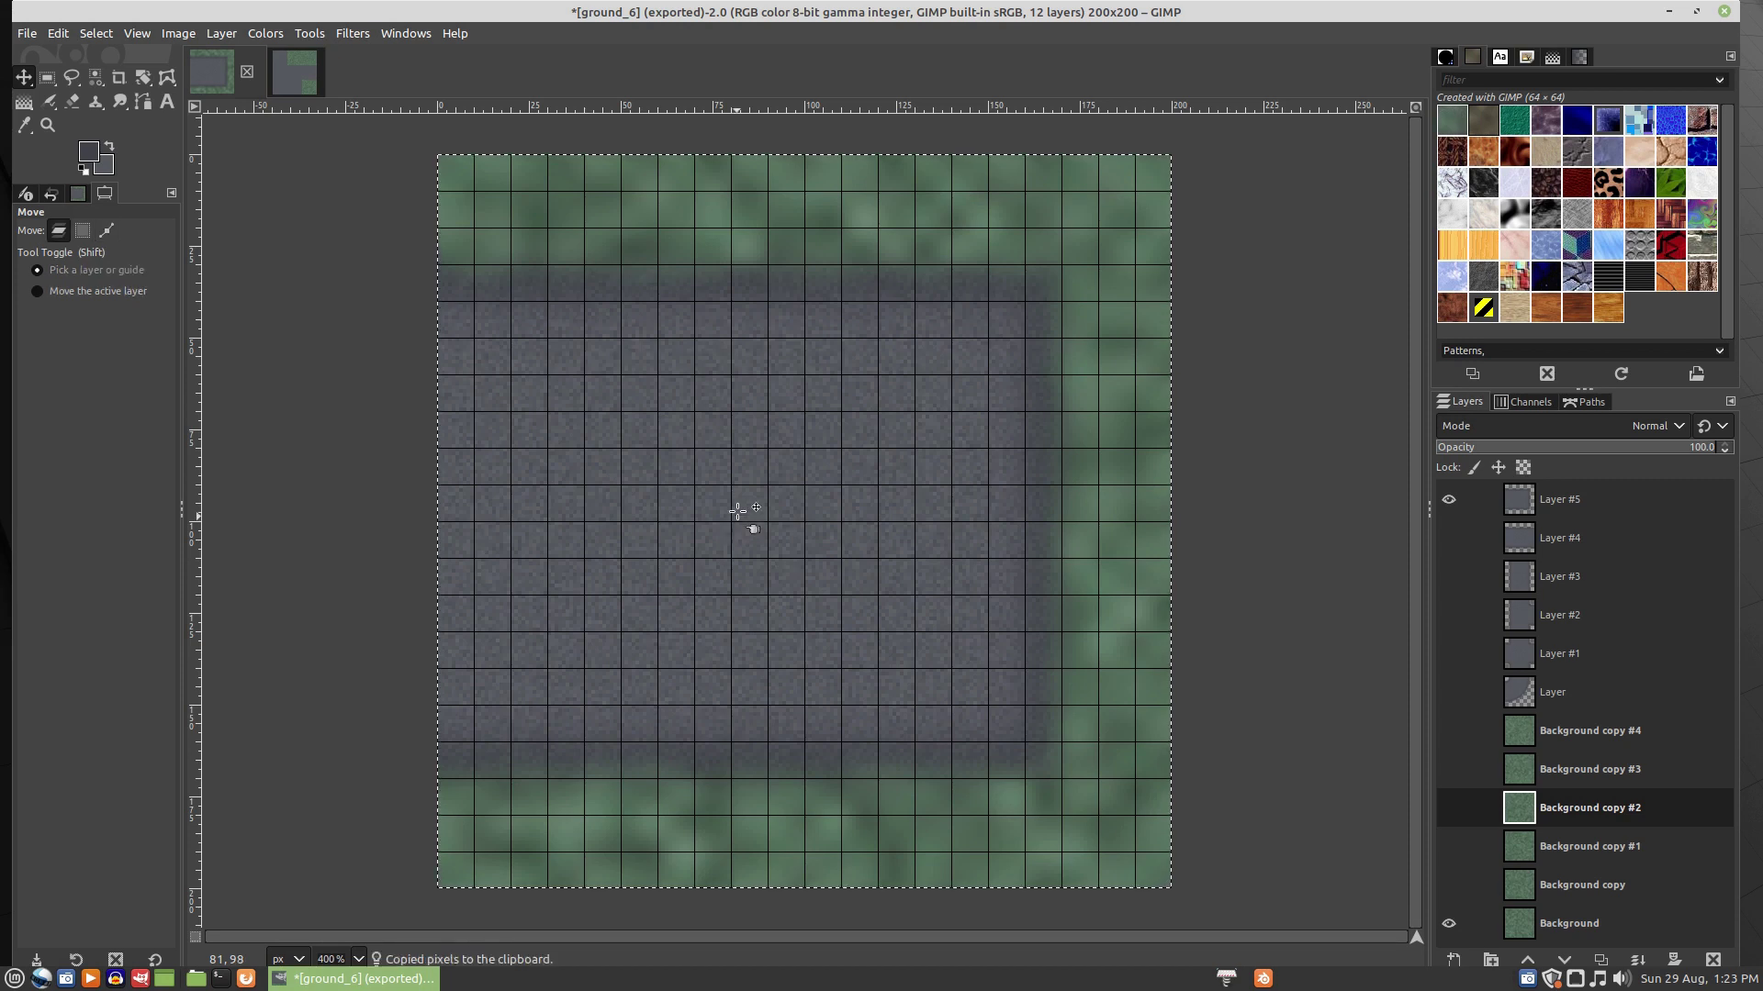
{"action": "left_click", "coordinate": [292, 89]}
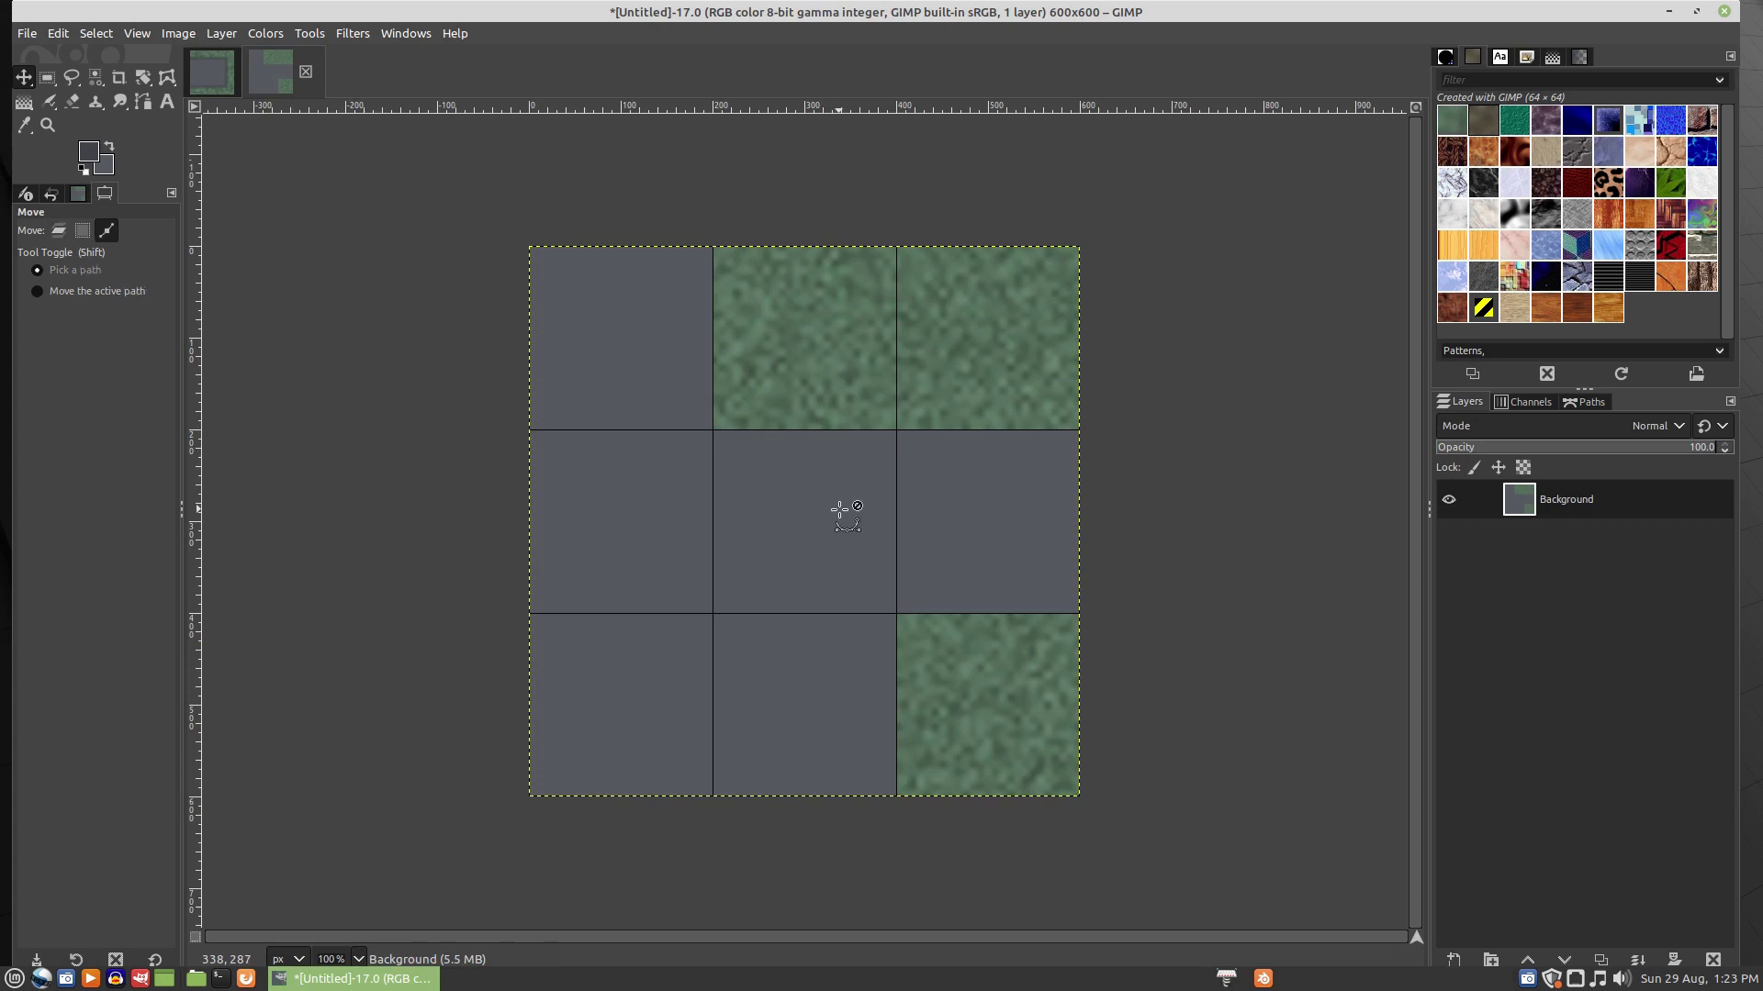
{"action": "key", "text": "ctrl+v"}
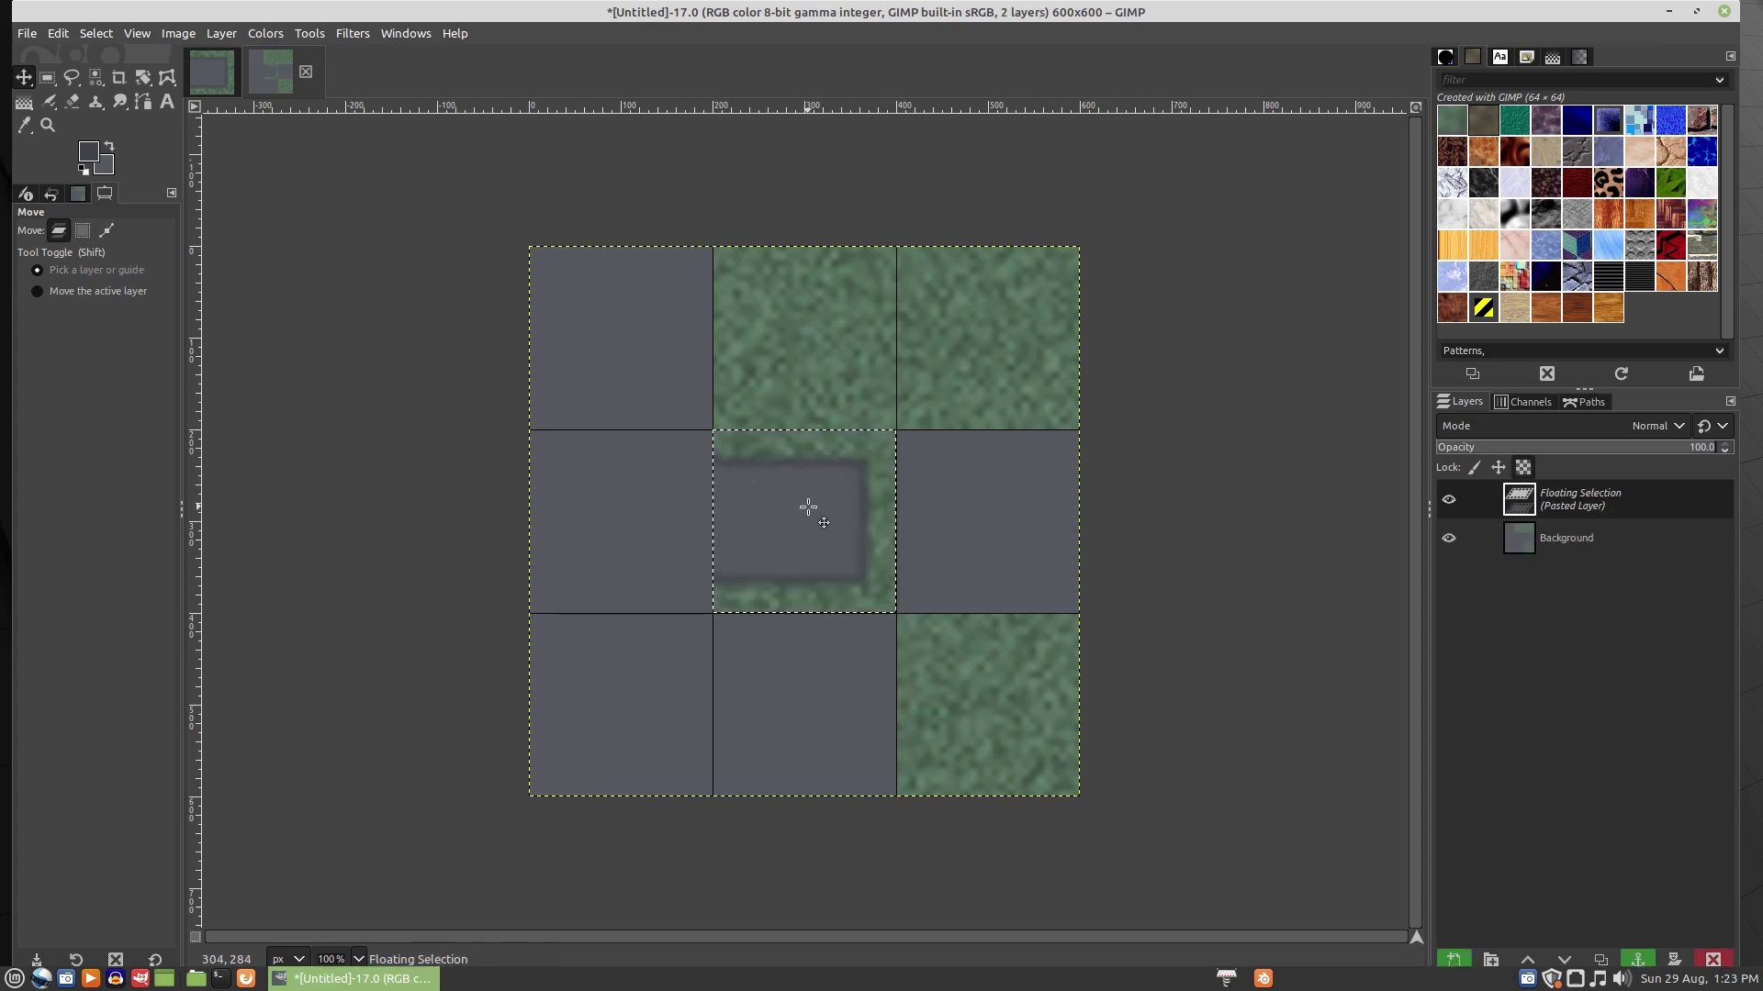
- Move the pasted road-end tile from the centre cell to the bottom-middle cell of the 600 × 600 grid
{"action": "left_click_drag", "start_coordinate": [808, 507], "coordinate": [827, 678]}
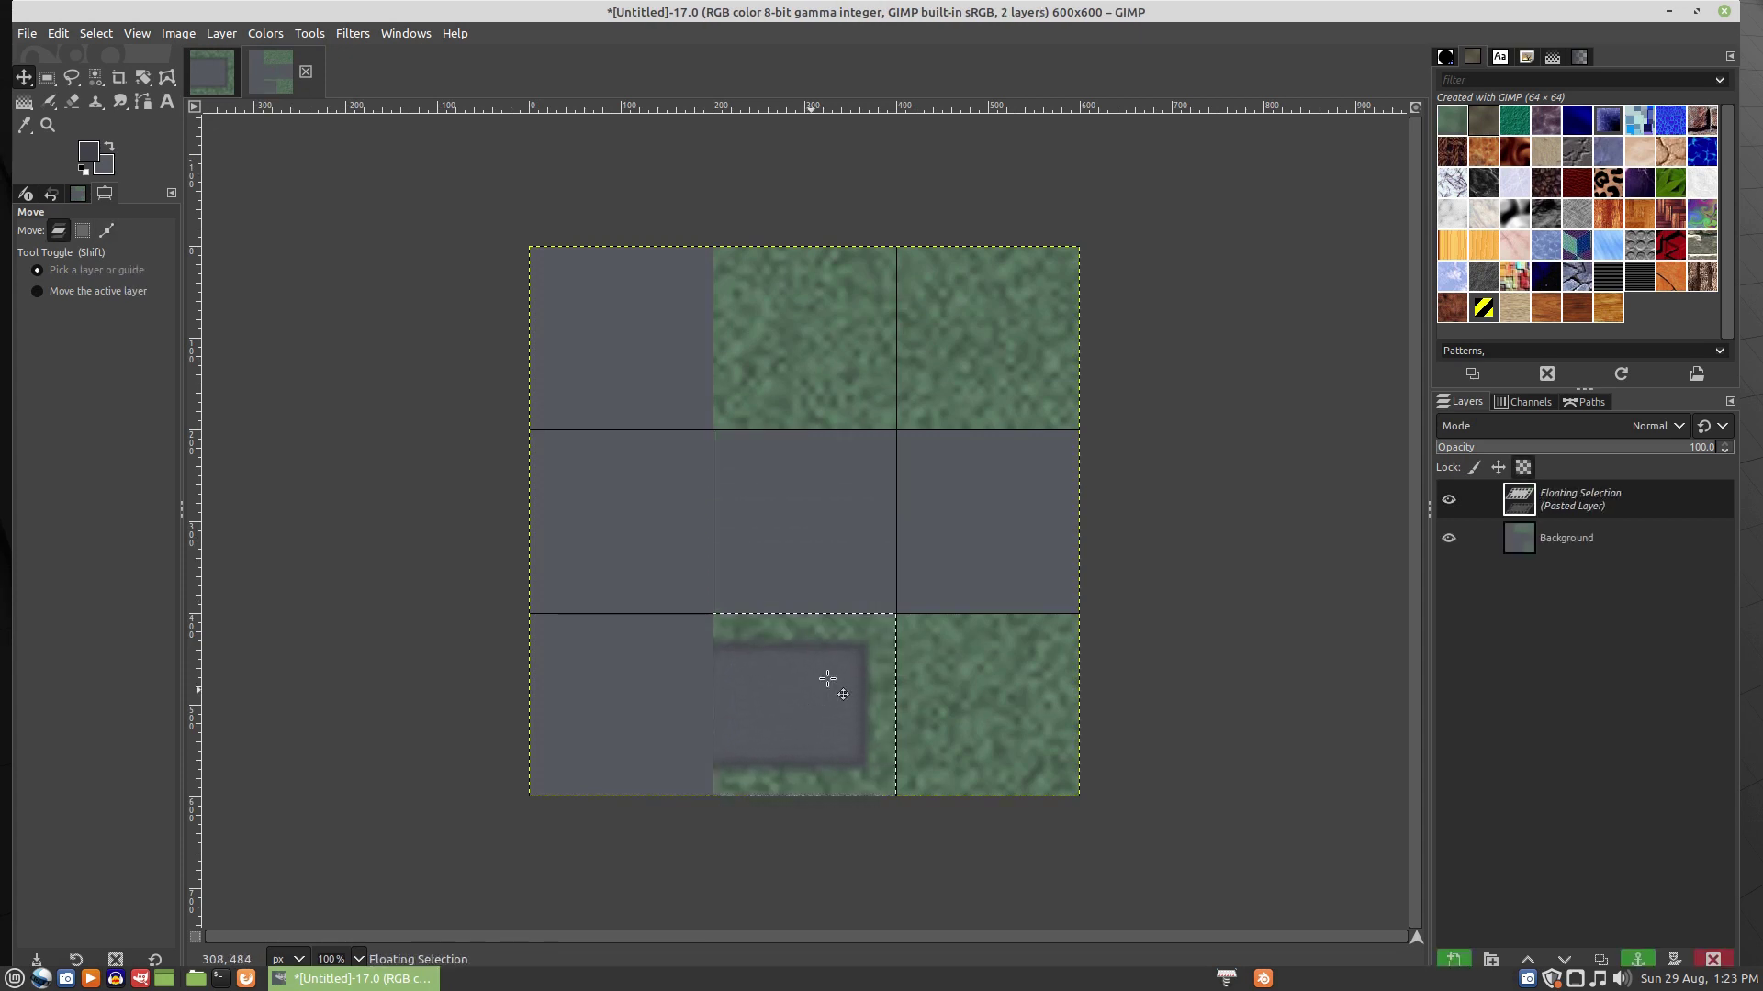
- In the ground_6 tile image, hide Layer #5 and show Layer #4 together with Background copy
{"action": "left_click", "coordinate": [194, 63]}
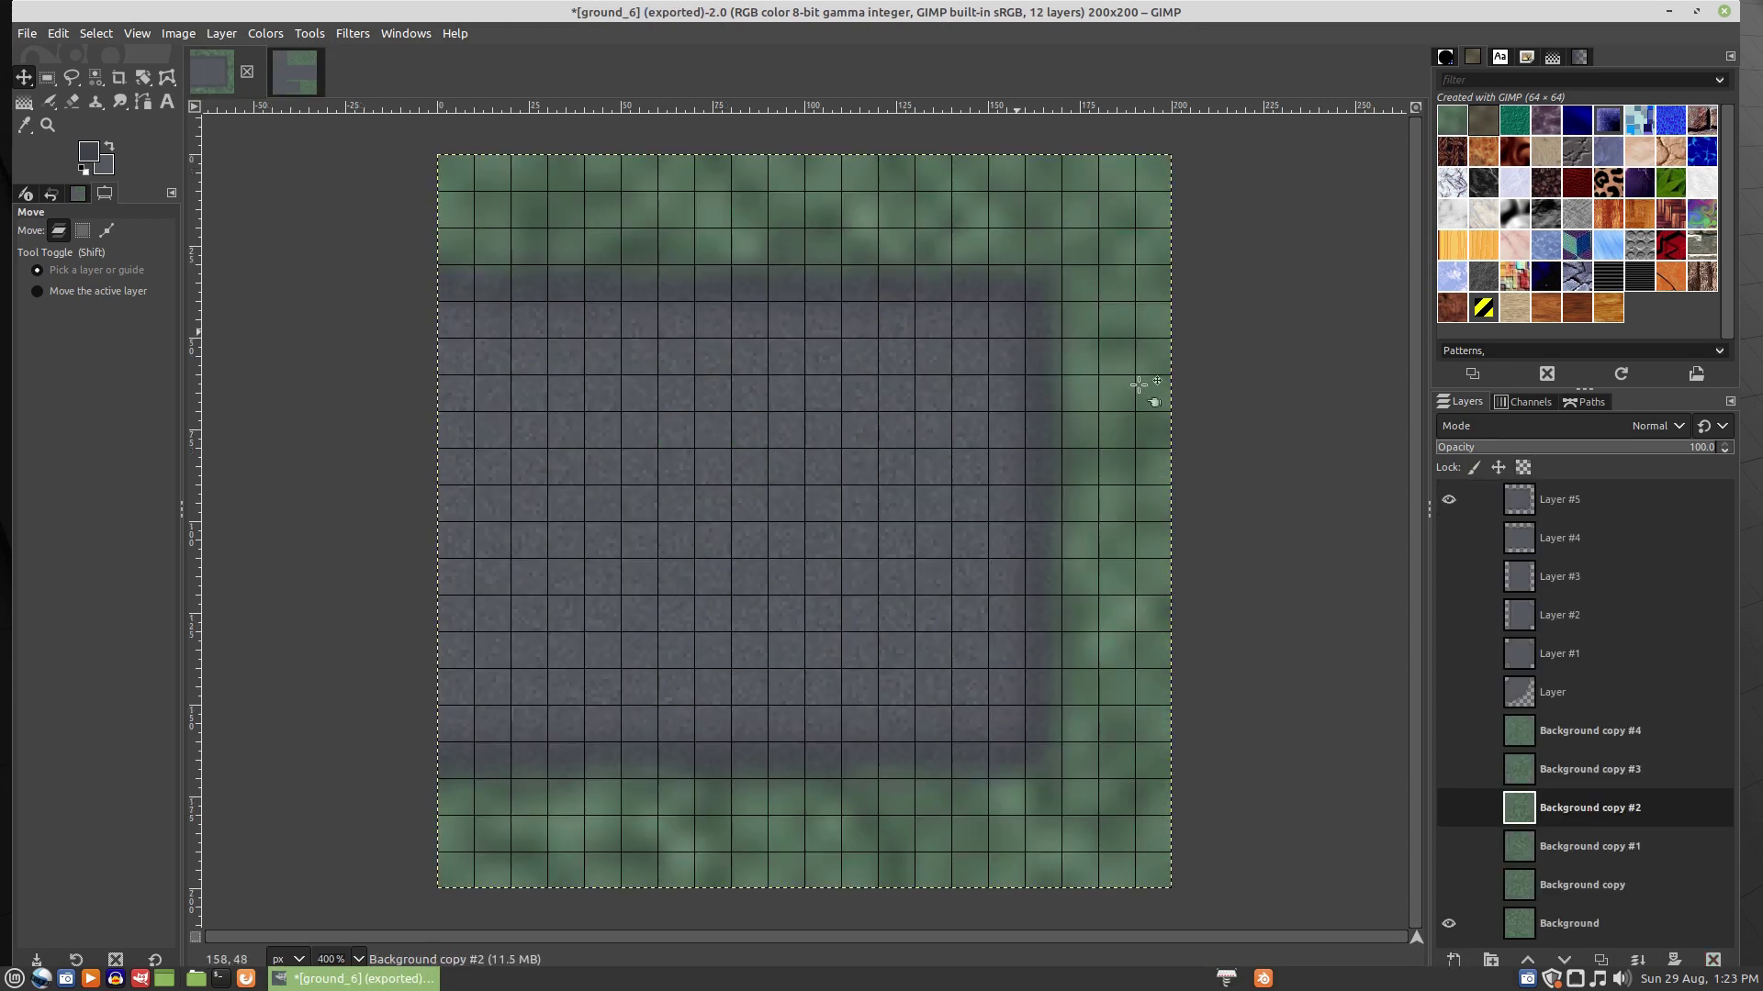
{"action": "left_click", "coordinate": [1449, 499]}
{"action": "left_click", "coordinate": [1447, 538]}
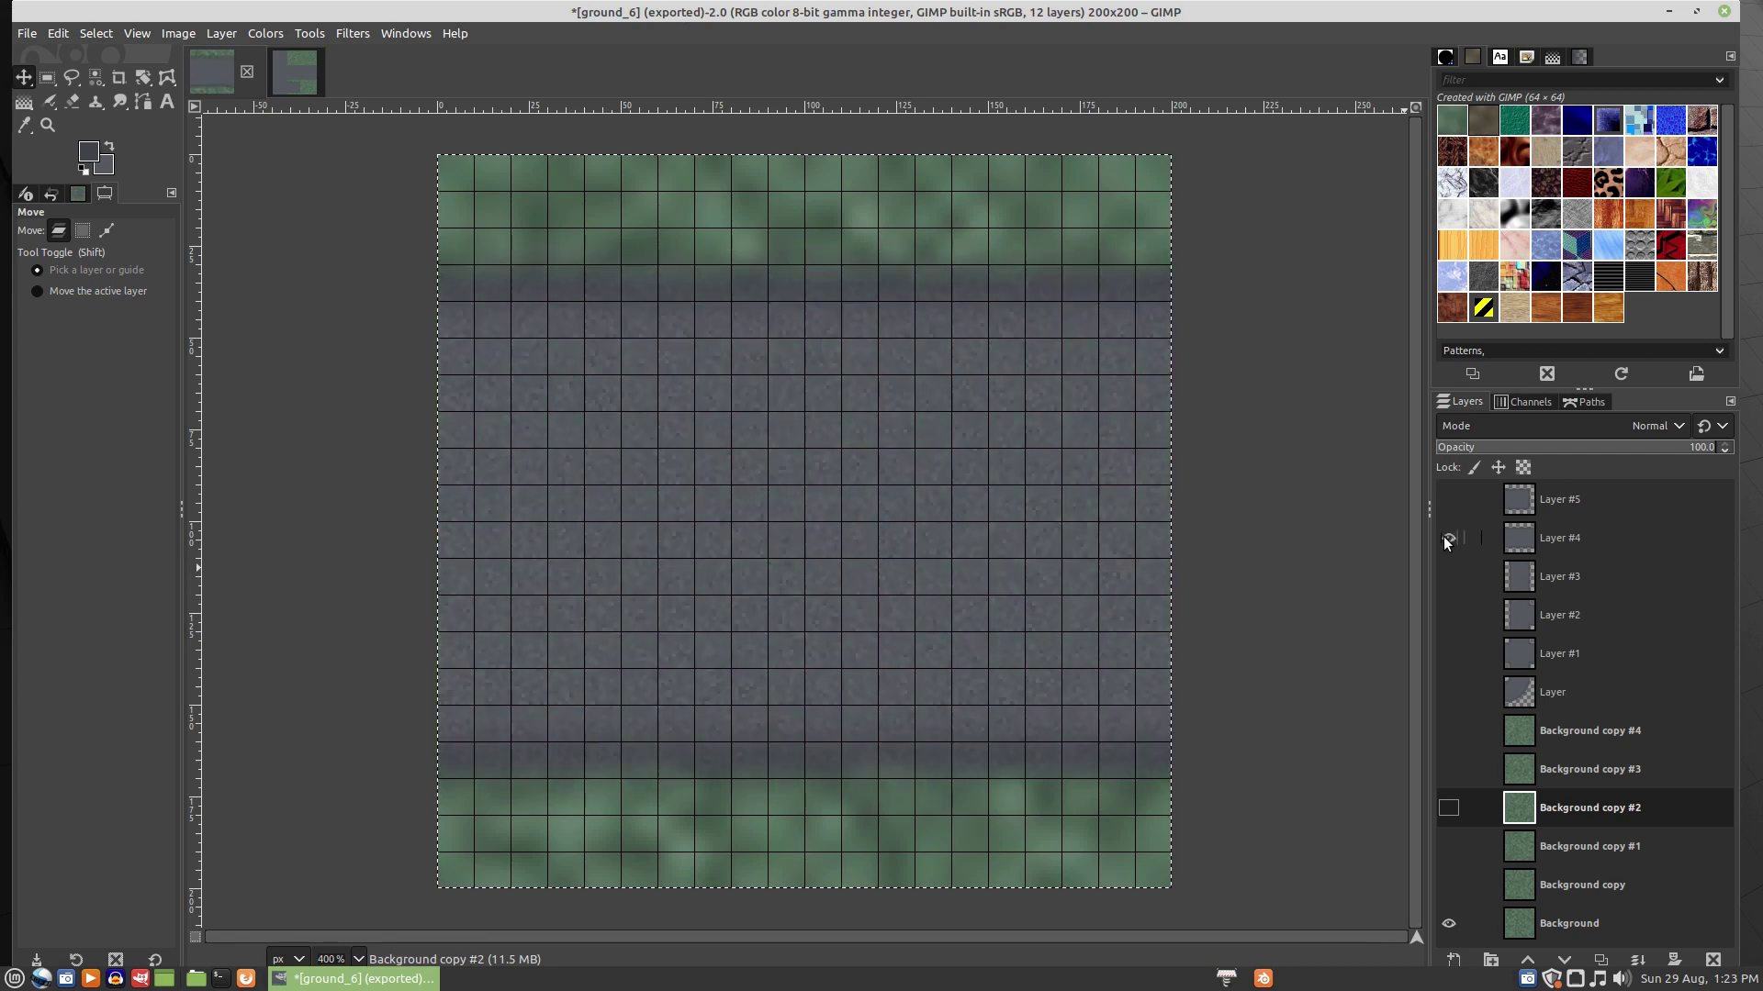
{"action": "left_click", "coordinate": [1446, 887]}
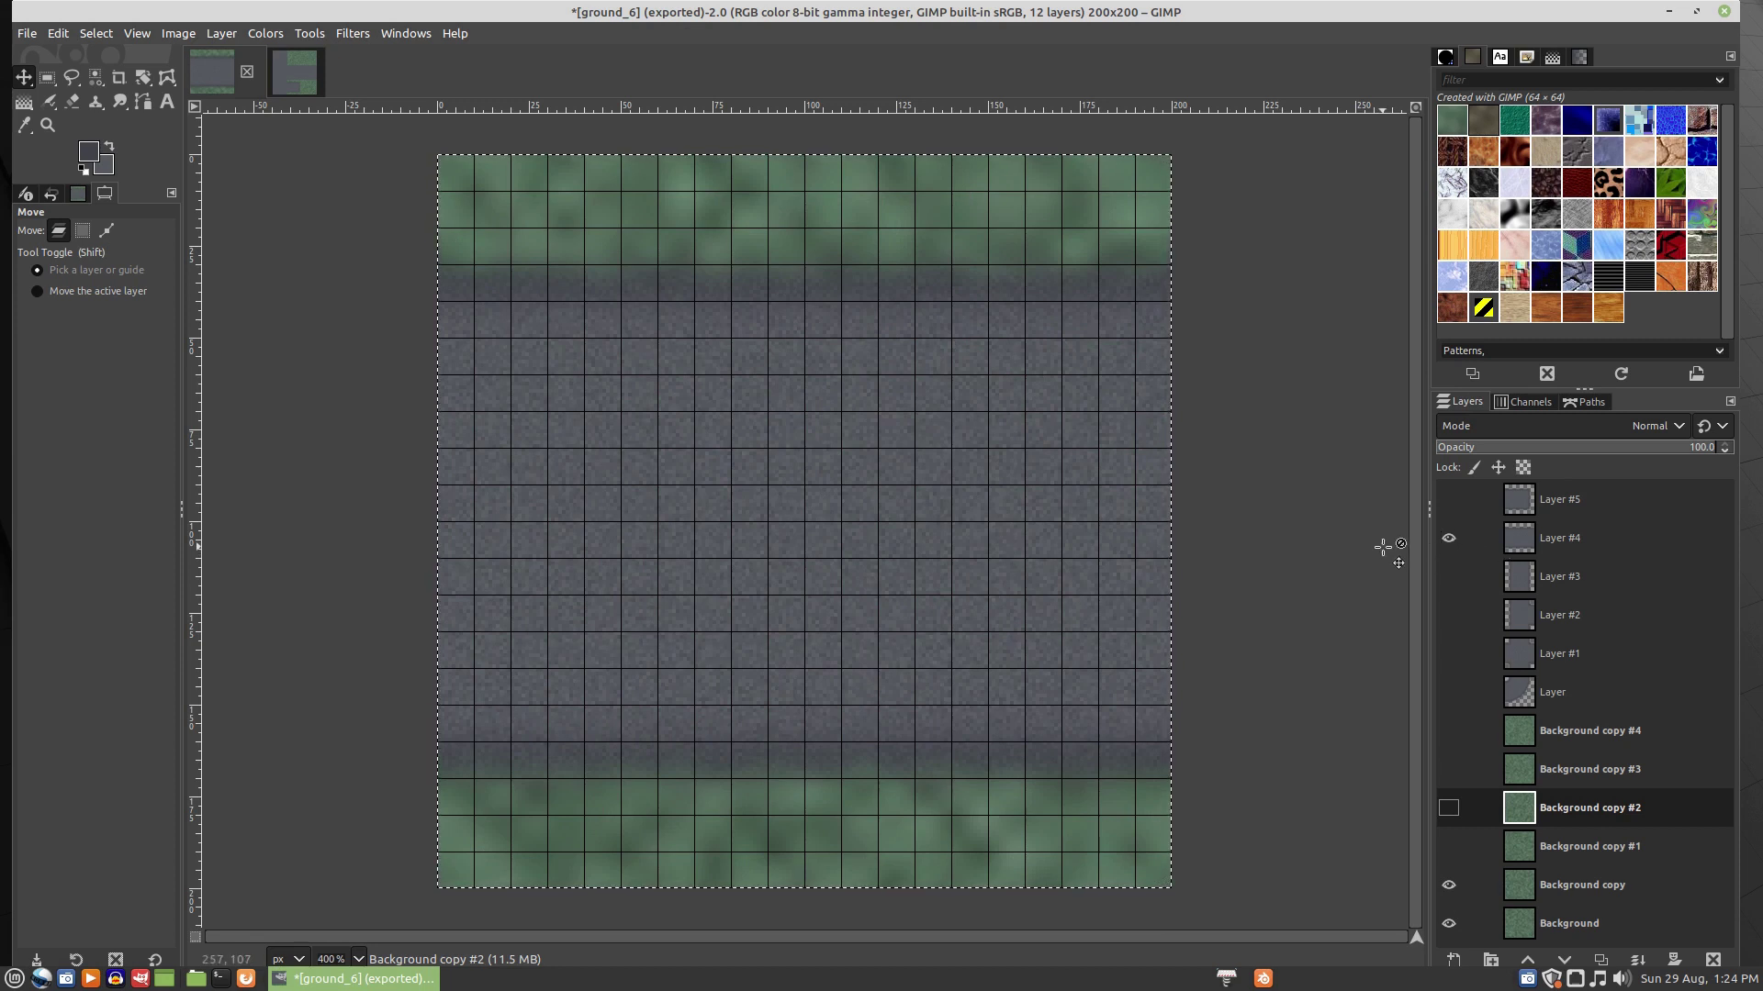
- Copy the visible straight-road tile into the centre cell of the 600 × 600 image and return to the tile image
{"action": "key", "text": "ctrl+c"}
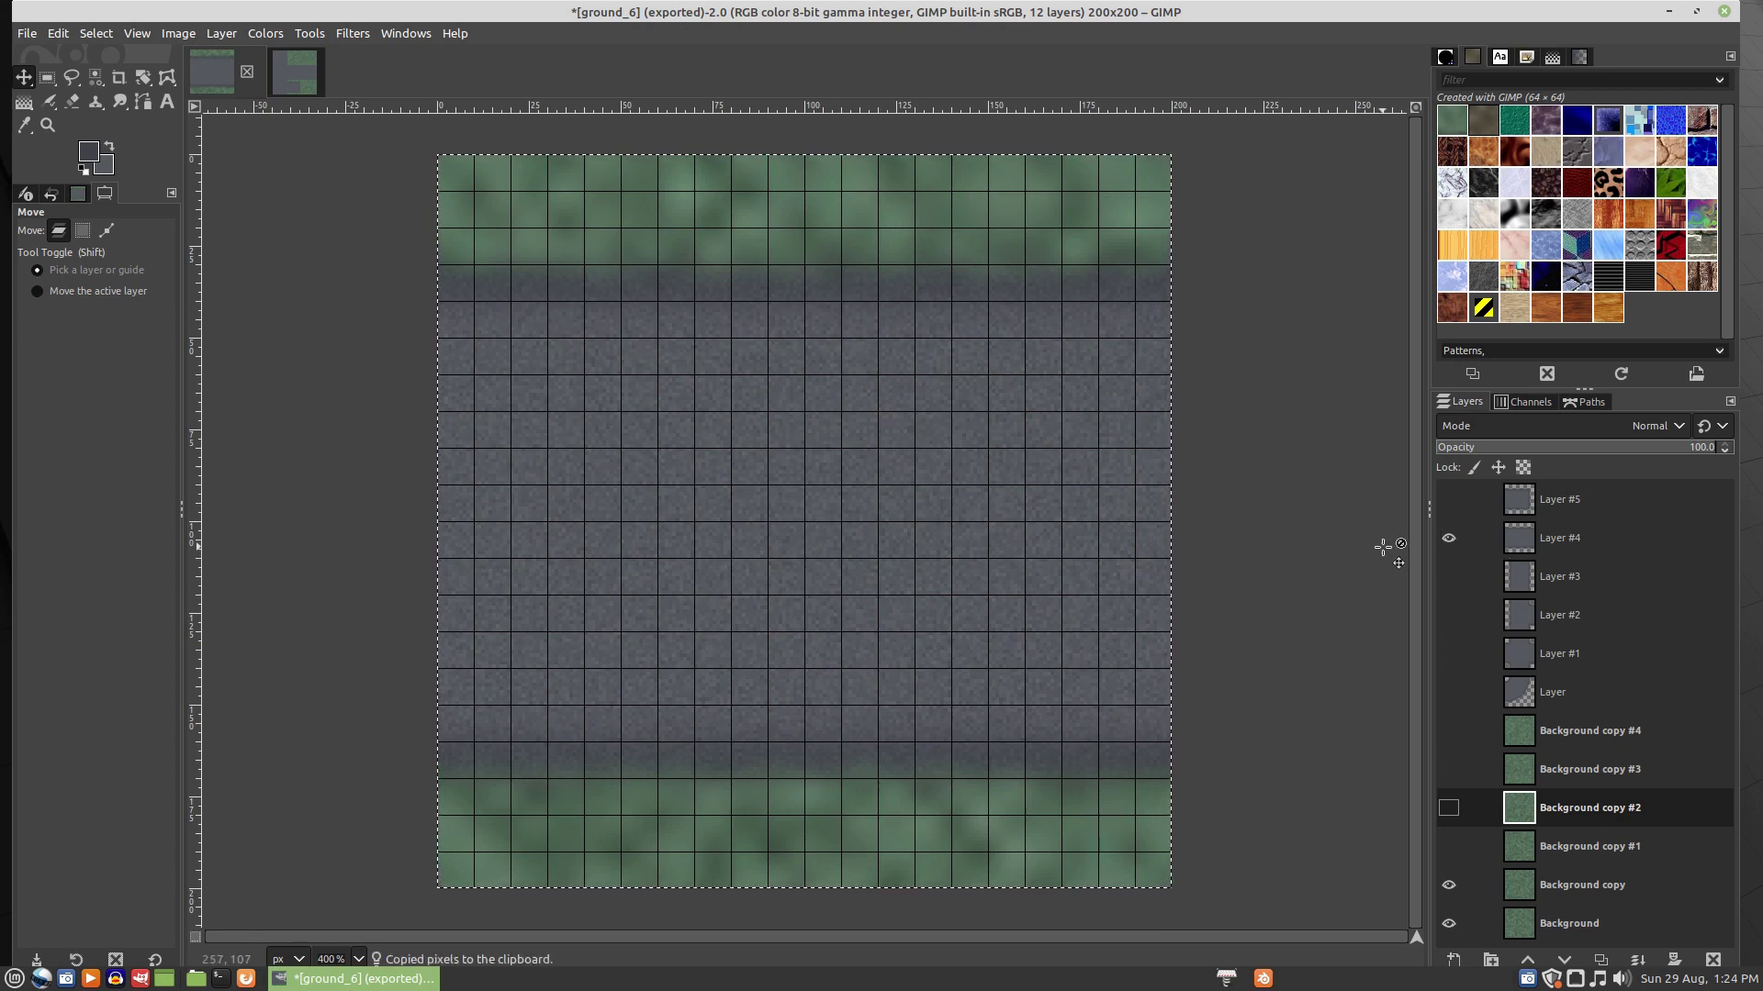
{"action": "left_click", "coordinate": [300, 59]}
{"action": "key", "text": "ctrl+v"}
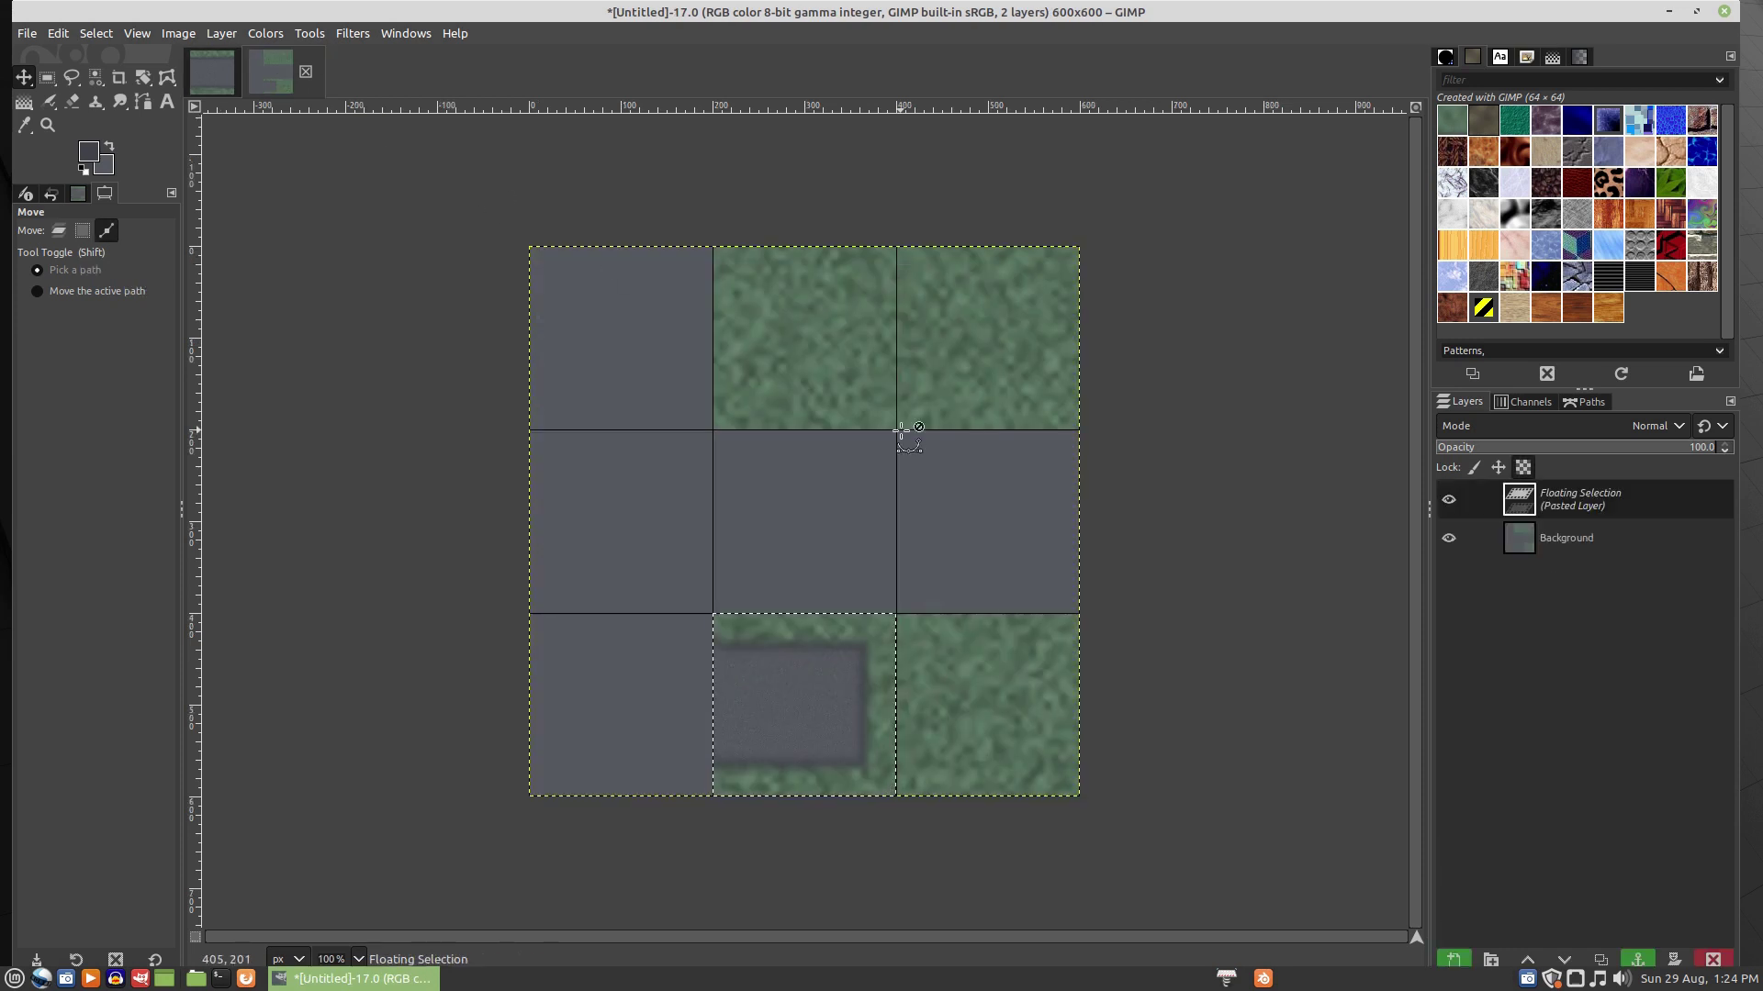
{"action": "left_click_drag", "start_coordinate": [843, 664], "coordinate": [845, 479]}
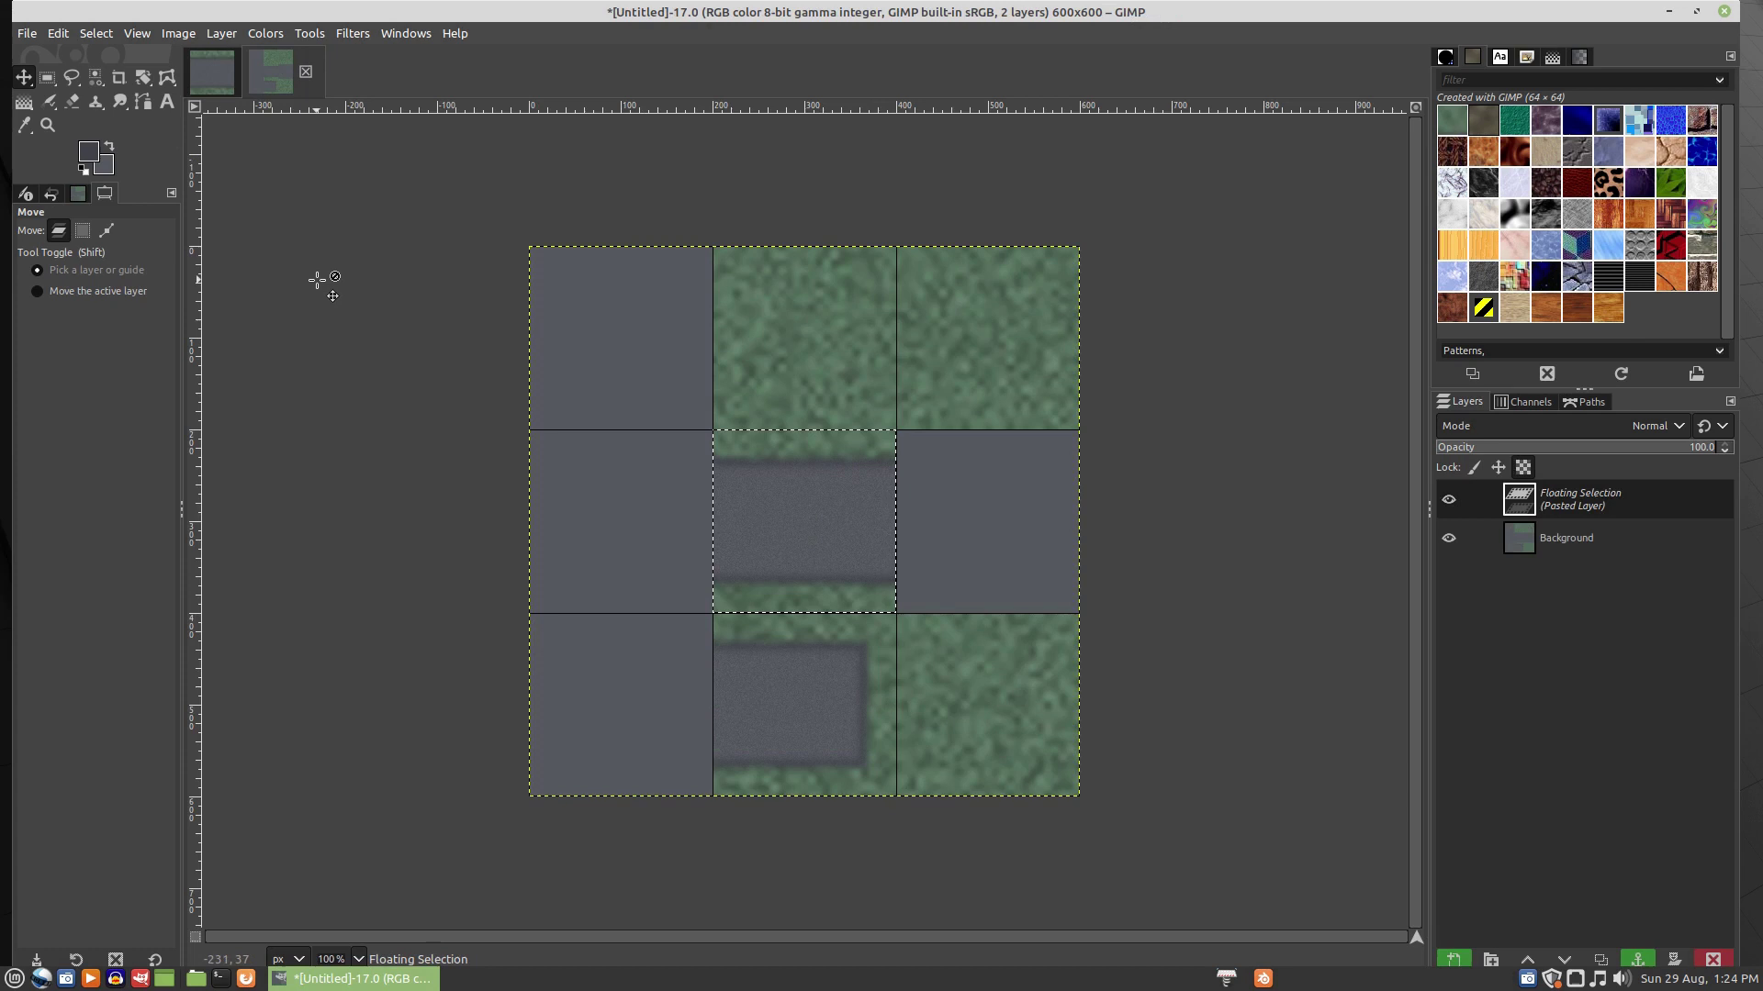
{"action": "left_click", "coordinate": [209, 72]}
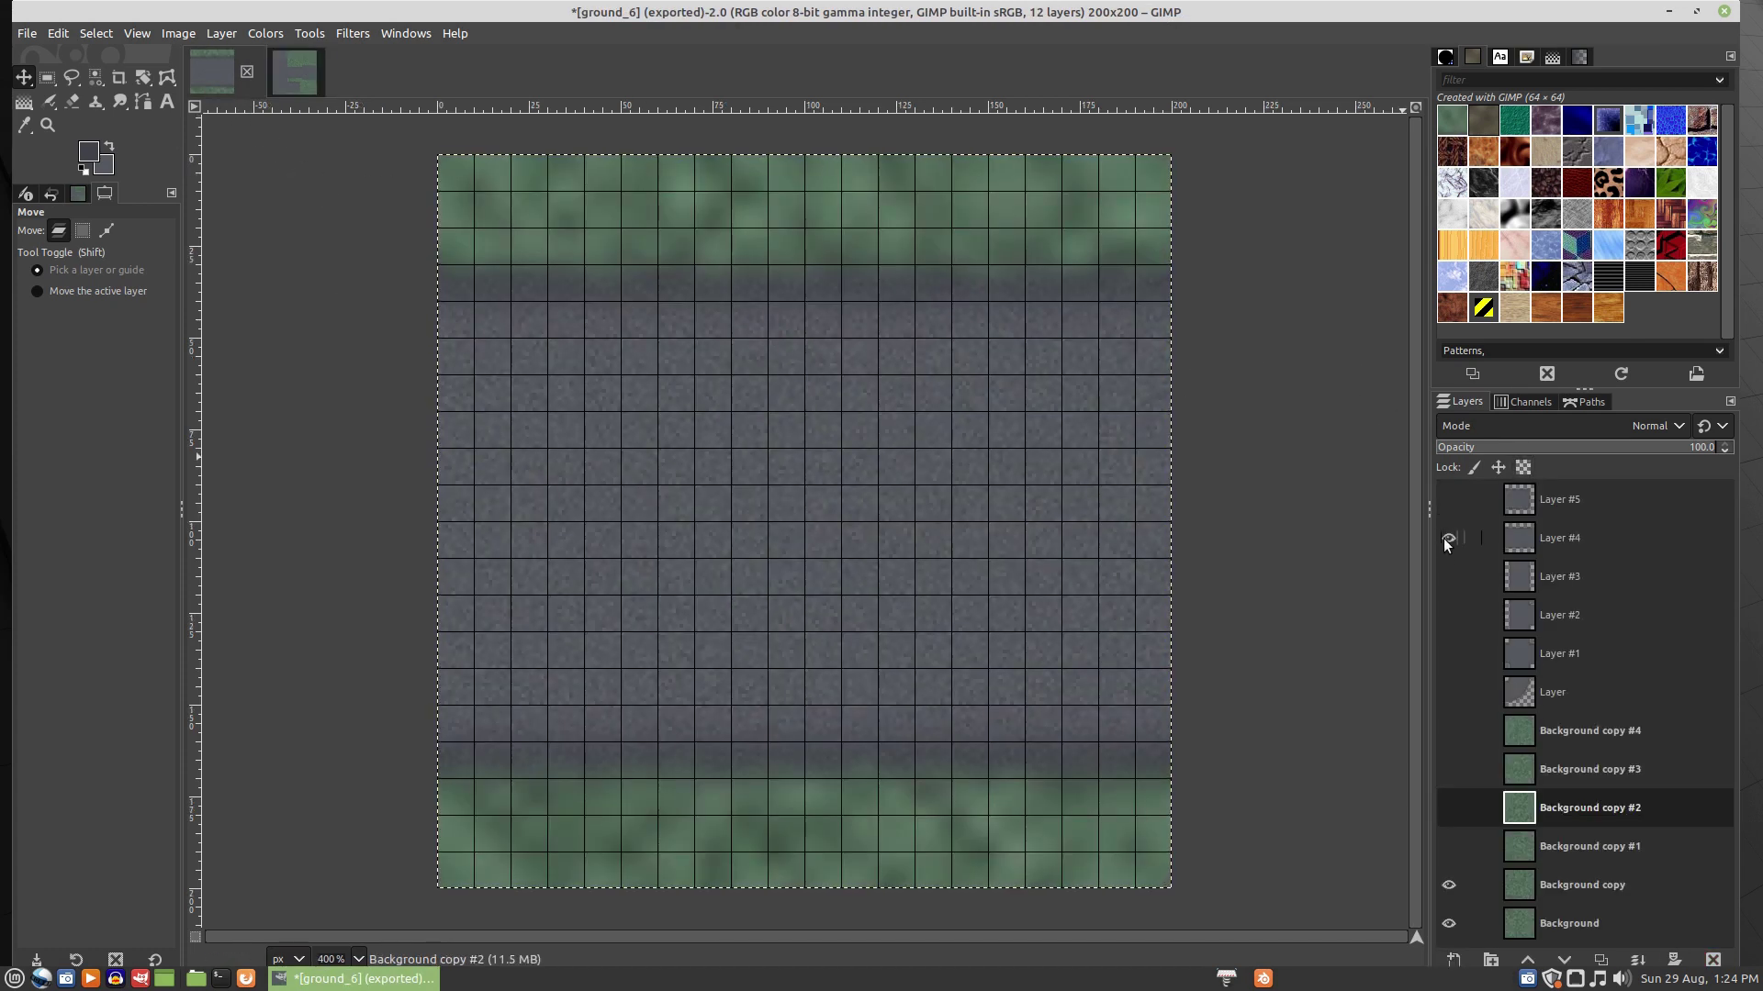
- Show Layer #3 instead of Layer #4 along with Background copy #1, and copy the vertical road tile into the 600x600 map's upper-left cell
{"action": "left_click", "coordinate": [1448, 538]}
{"action": "left_click", "coordinate": [1448, 575]}
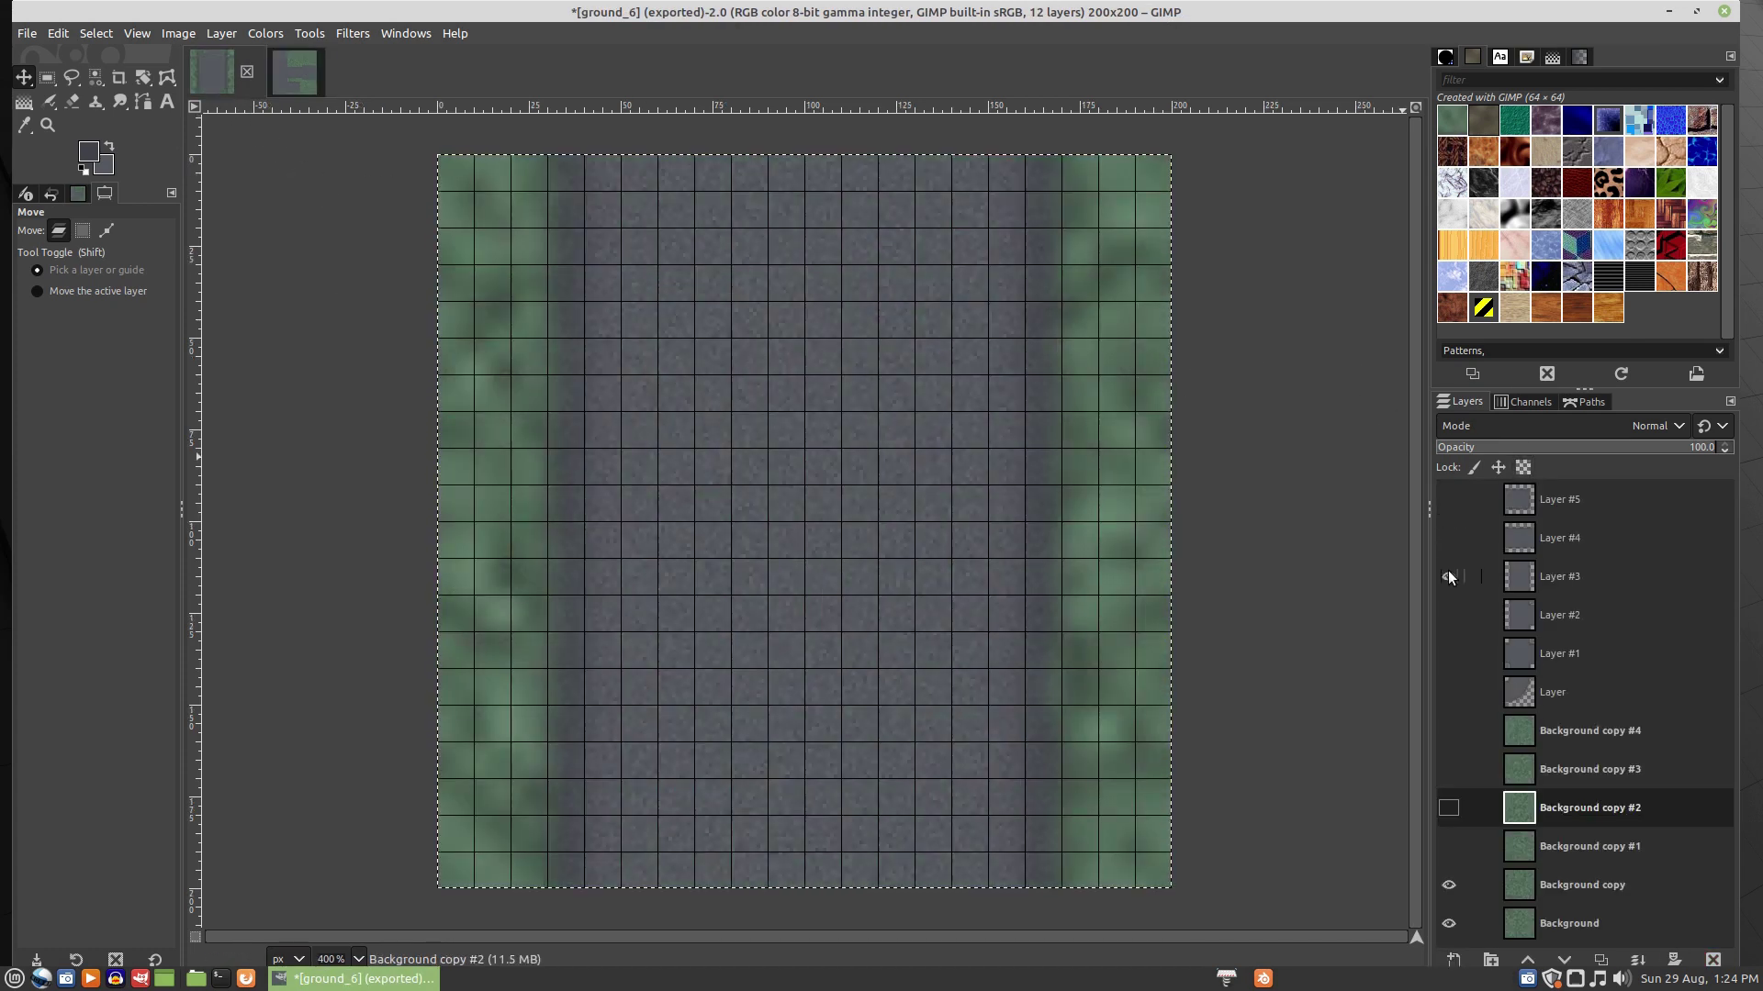
{"action": "left_click", "coordinate": [1448, 845]}
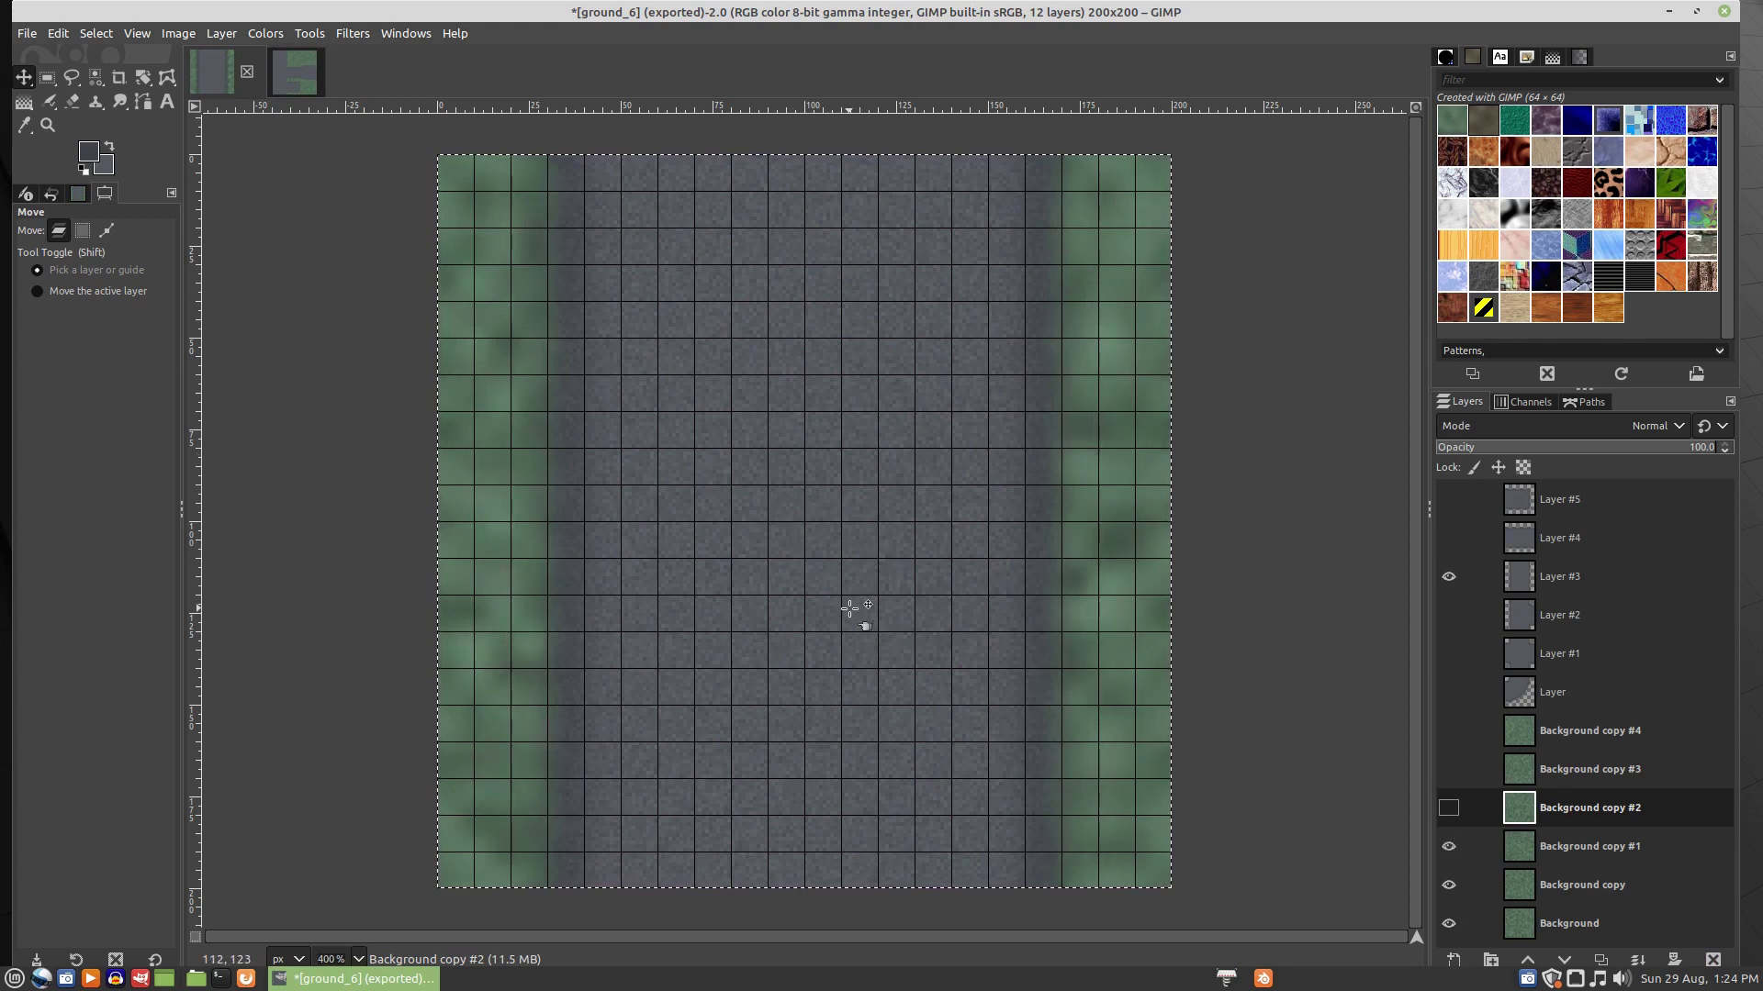
{"action": "key", "text": "ctrl+c"}
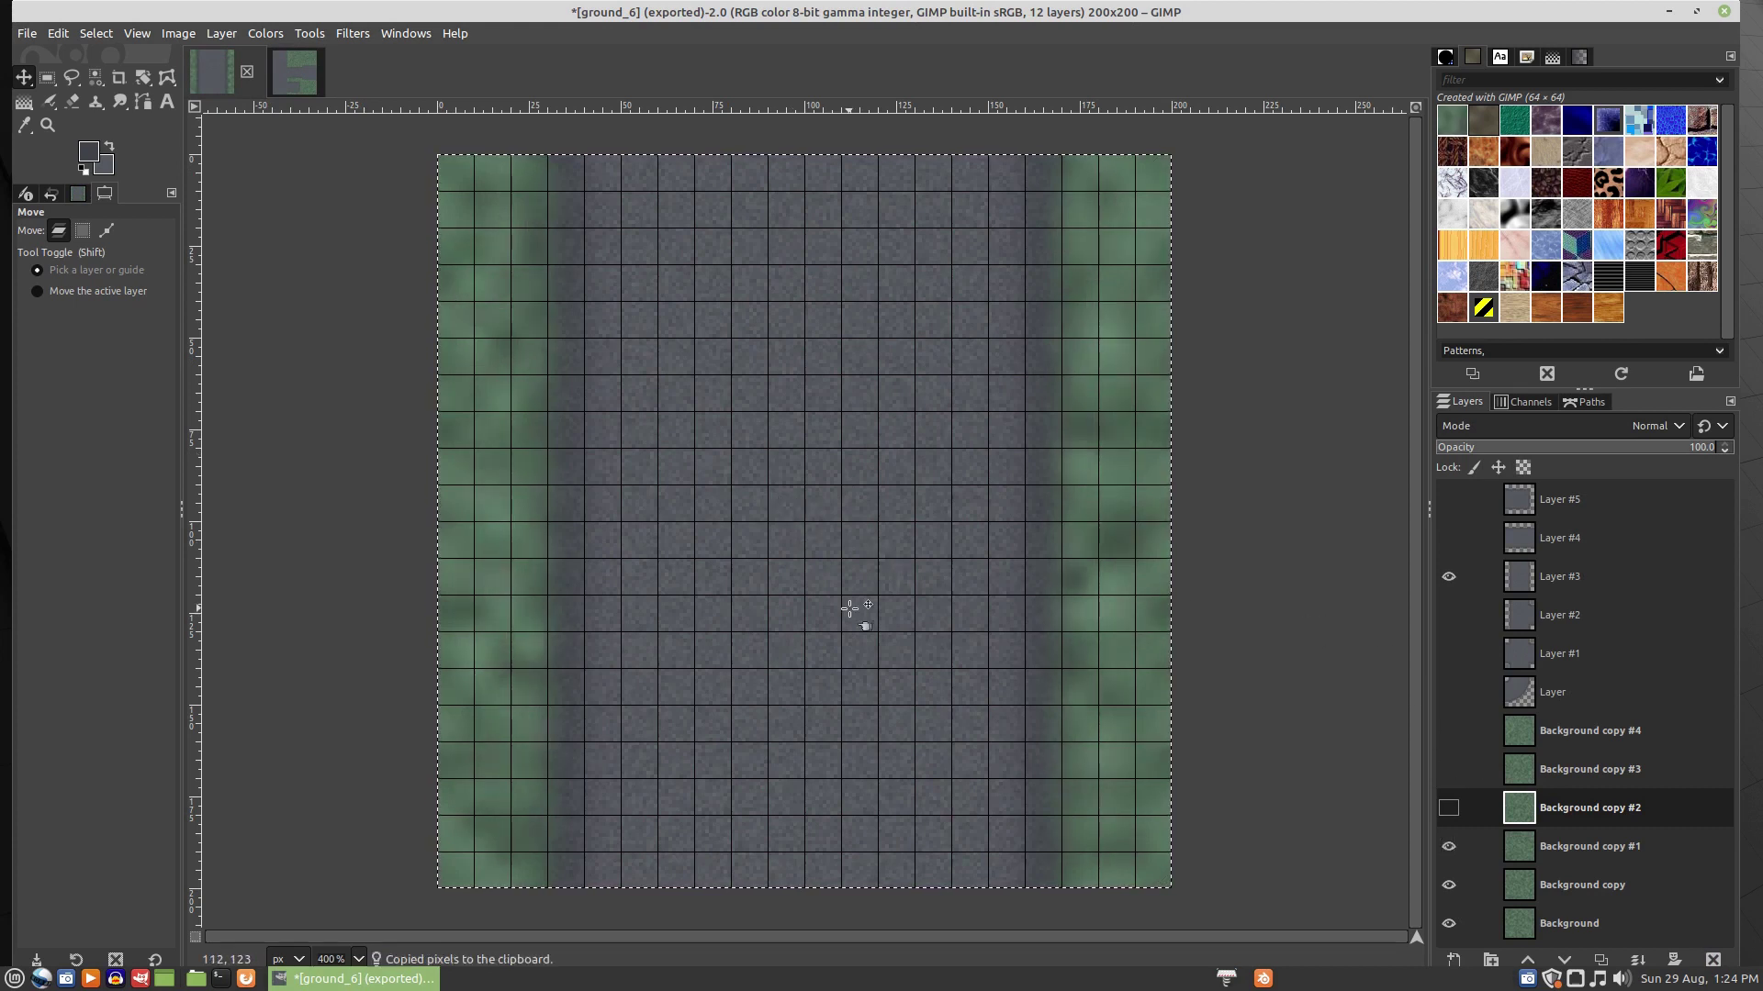
{"action": "left_click", "coordinate": [280, 55]}
{"action": "key", "text": "ctrl+v"}
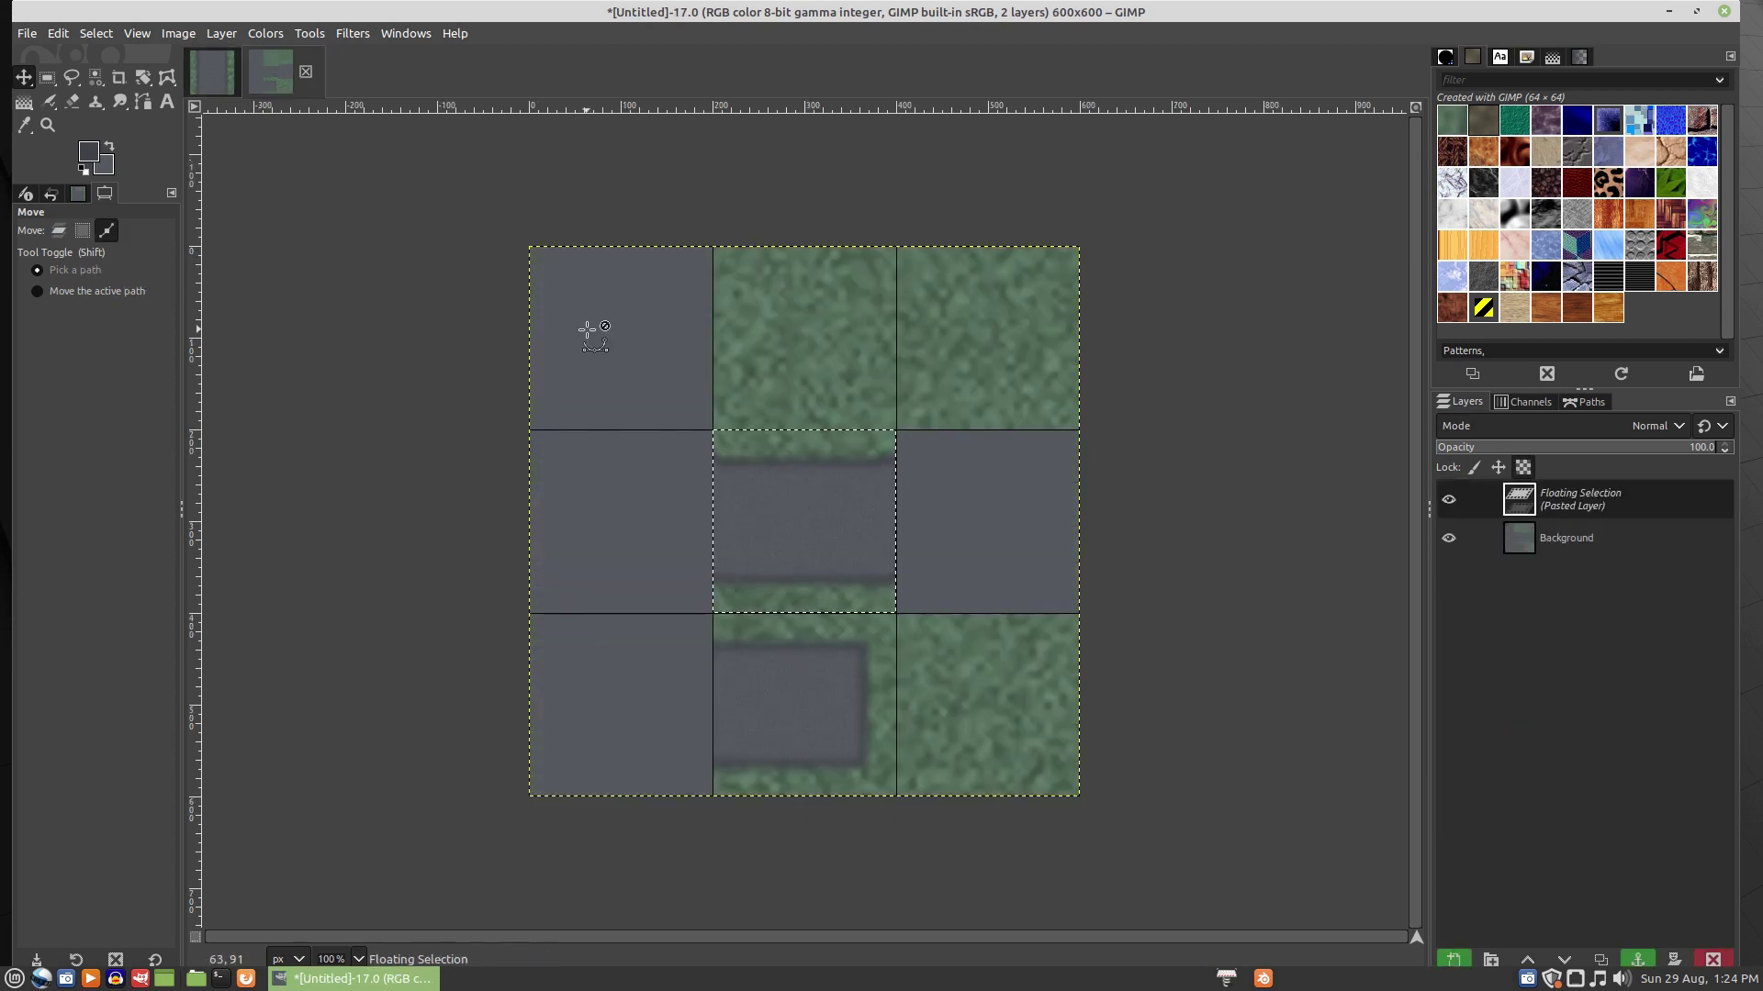
{"action": "left_click_drag", "start_coordinate": [807, 512], "coordinate": [624, 323]}
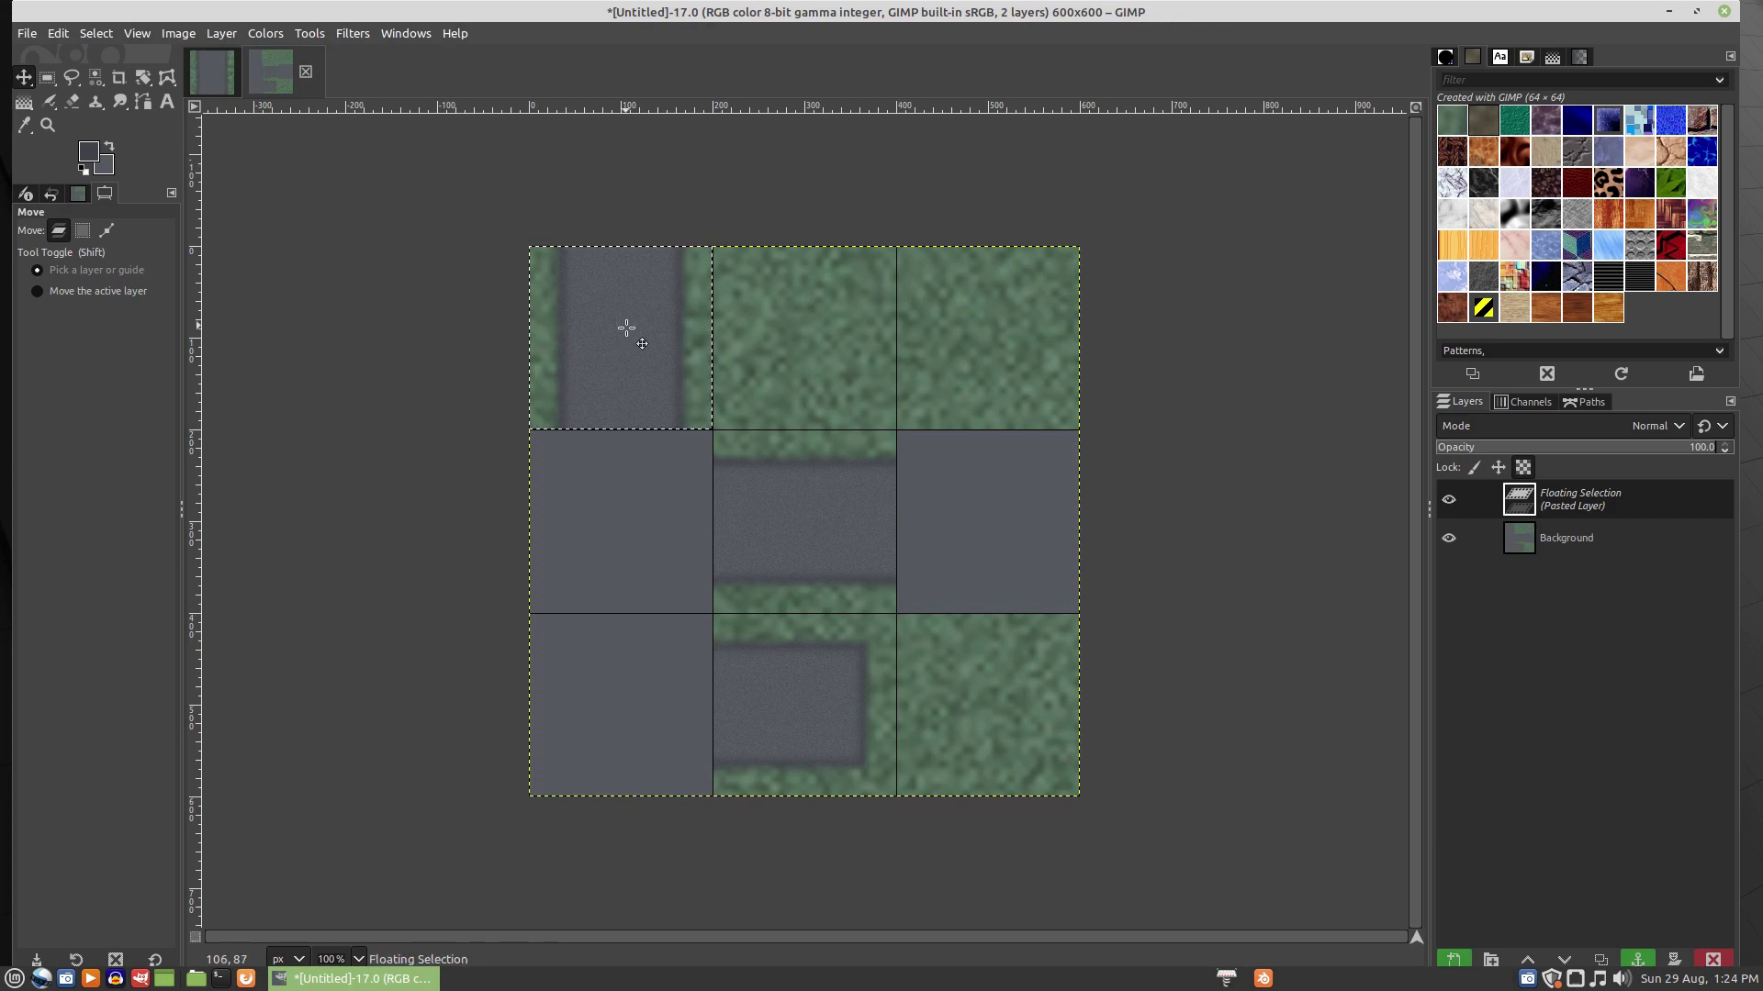
- Show Layer #2 instead of Layer #3 along with Background copy #2, and copy the T-junction tile into the map's middle-left cell
{"action": "left_click", "coordinate": [213, 66]}
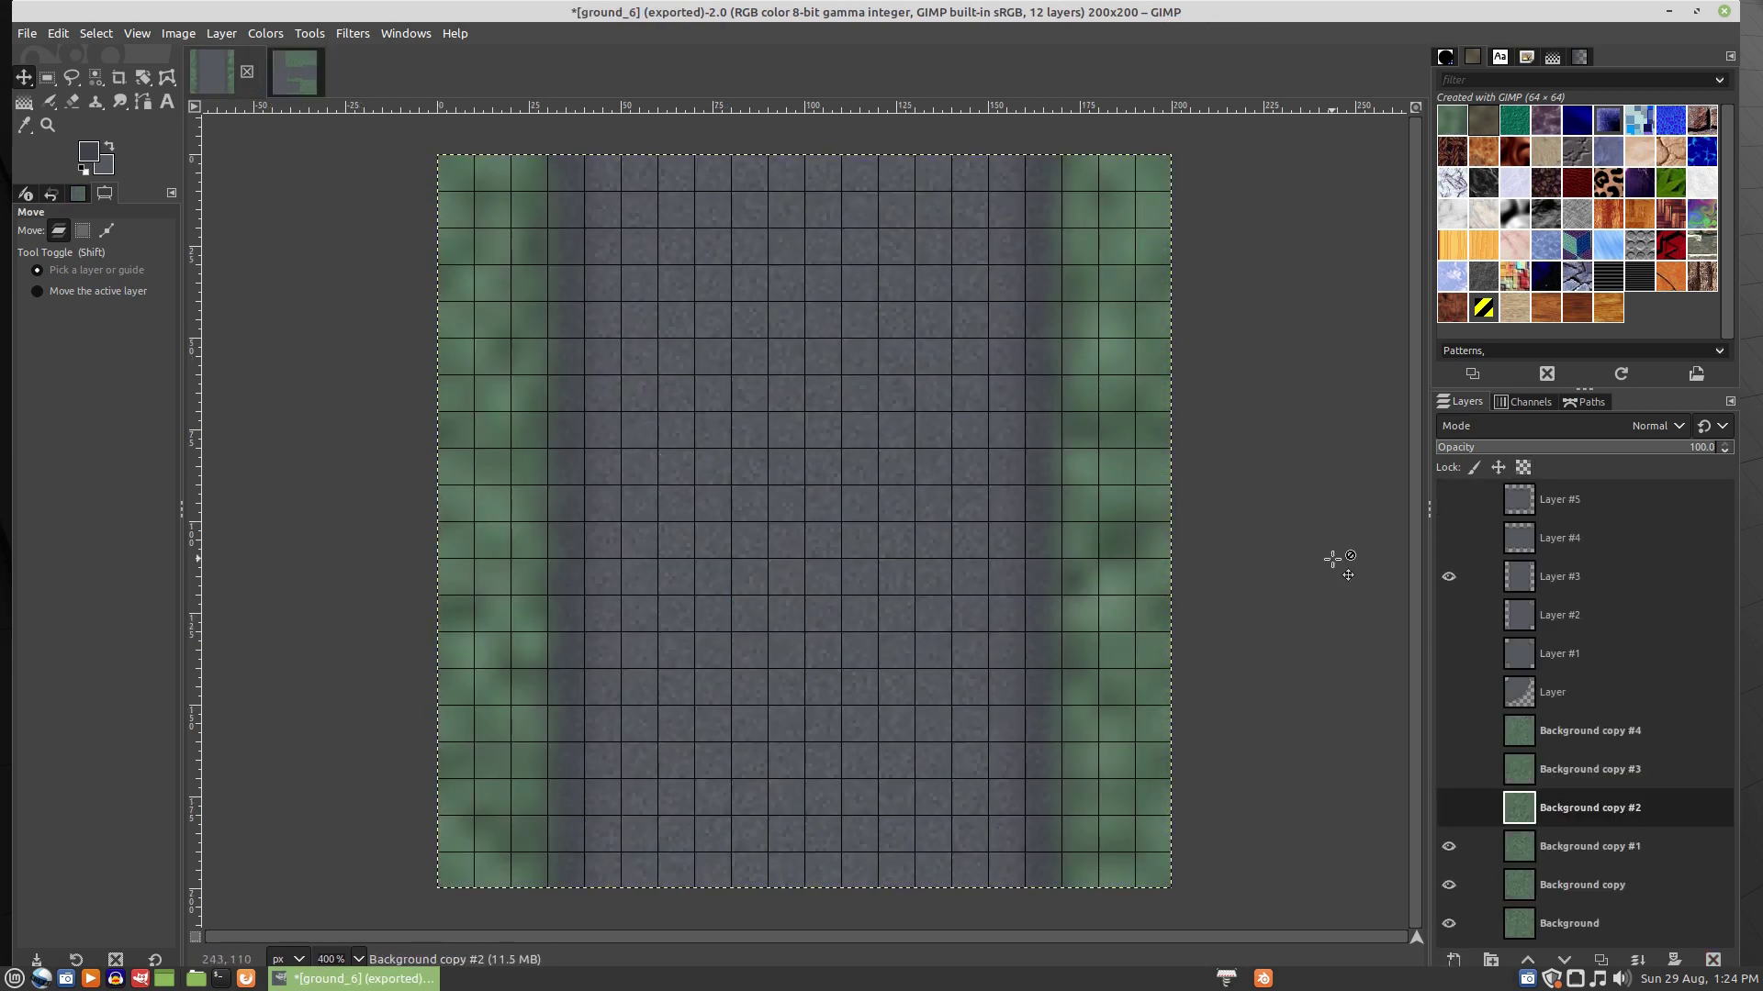
{"action": "left_click", "coordinate": [1449, 578]}
{"action": "left_click", "coordinate": [1448, 615]}
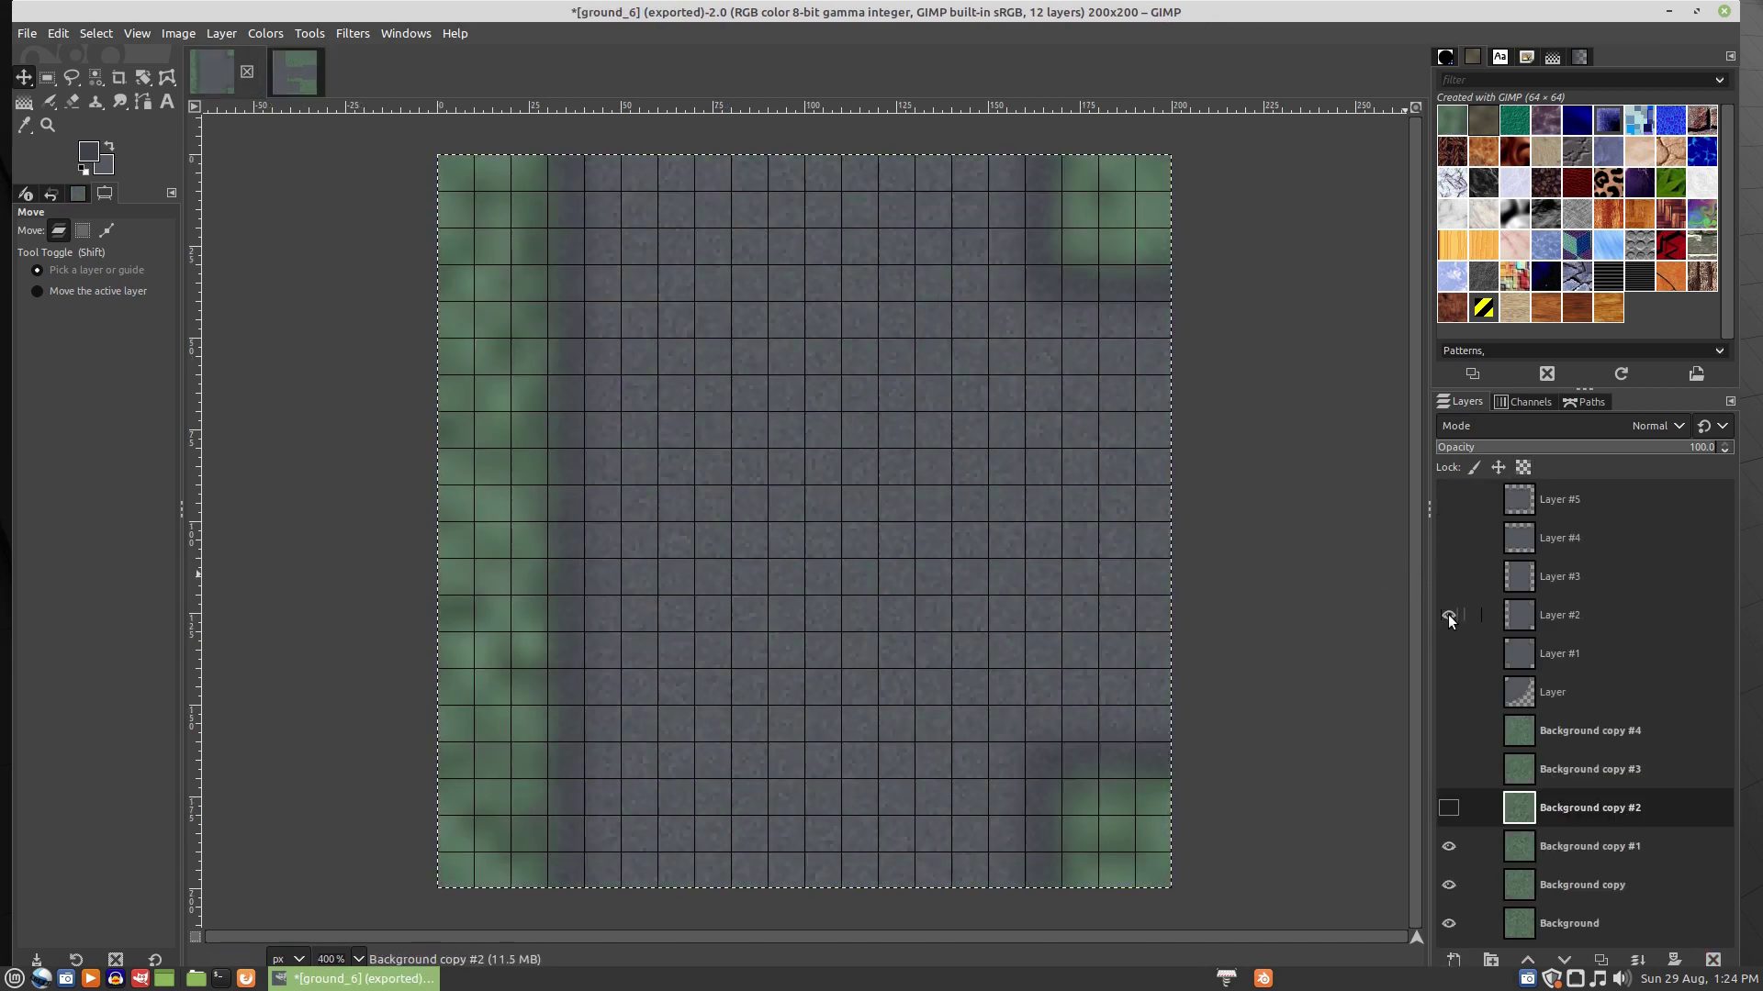
{"action": "left_click", "coordinate": [1449, 808]}
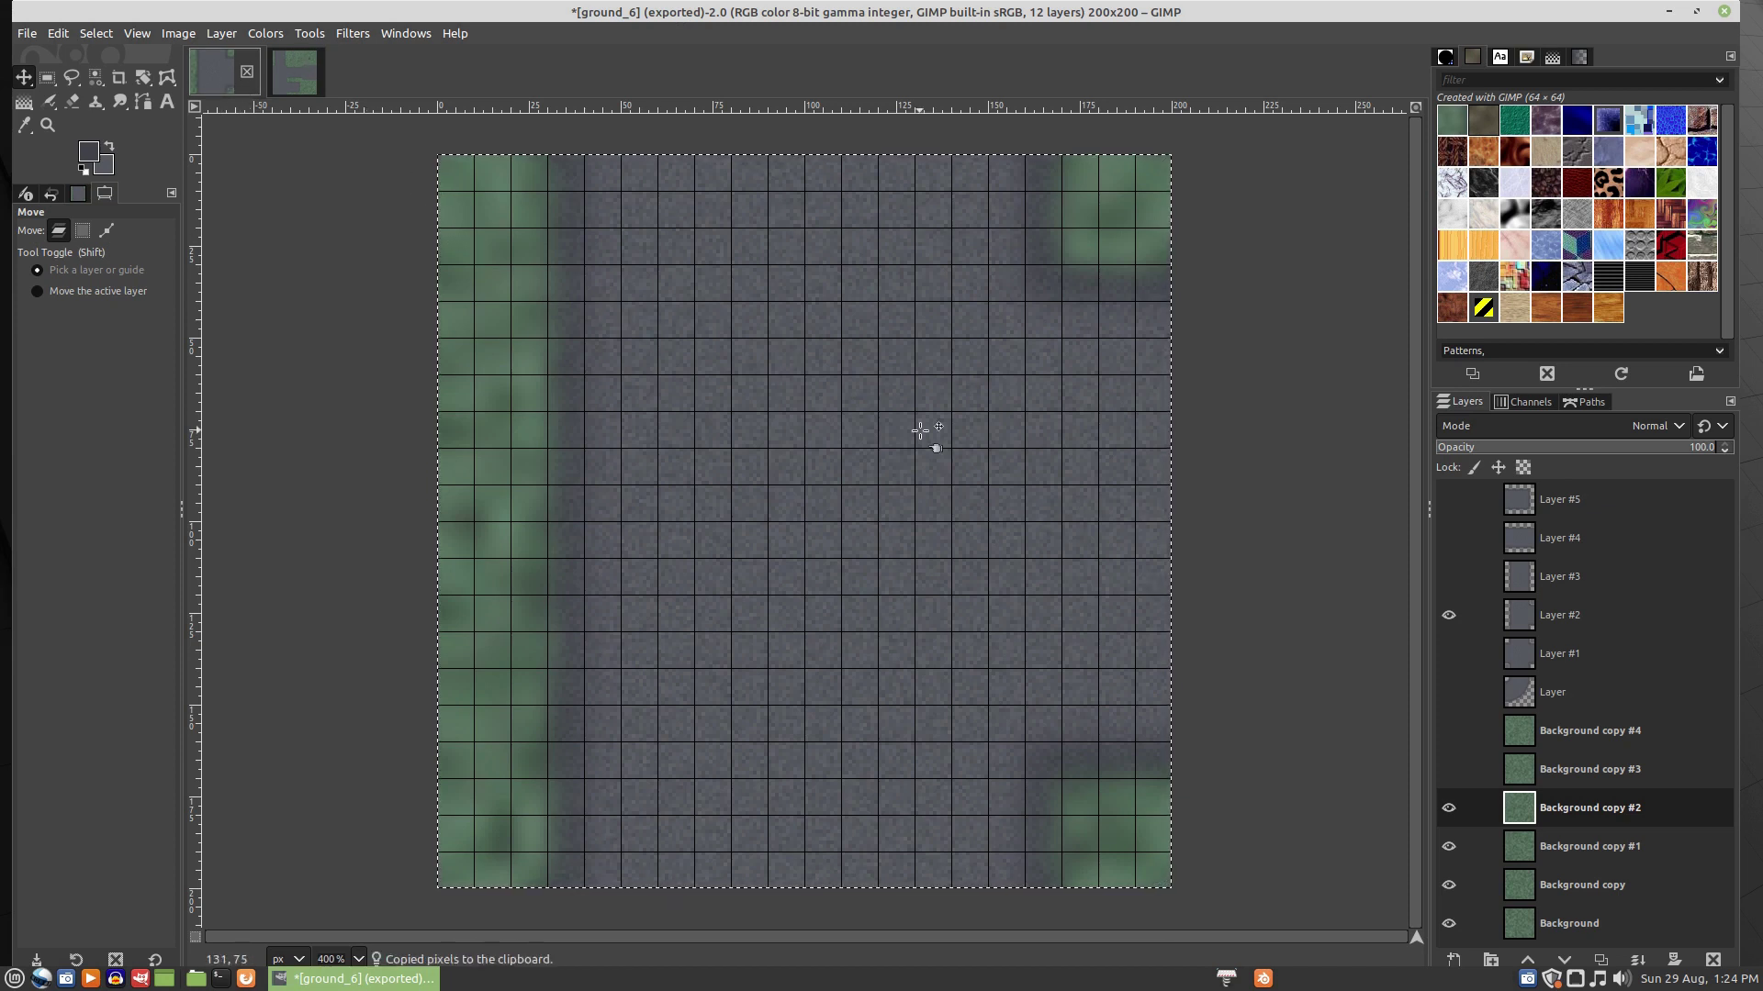
{"action": "left_click", "coordinate": [310, 78]}
{"action": "key", "text": "ctrl+v"}
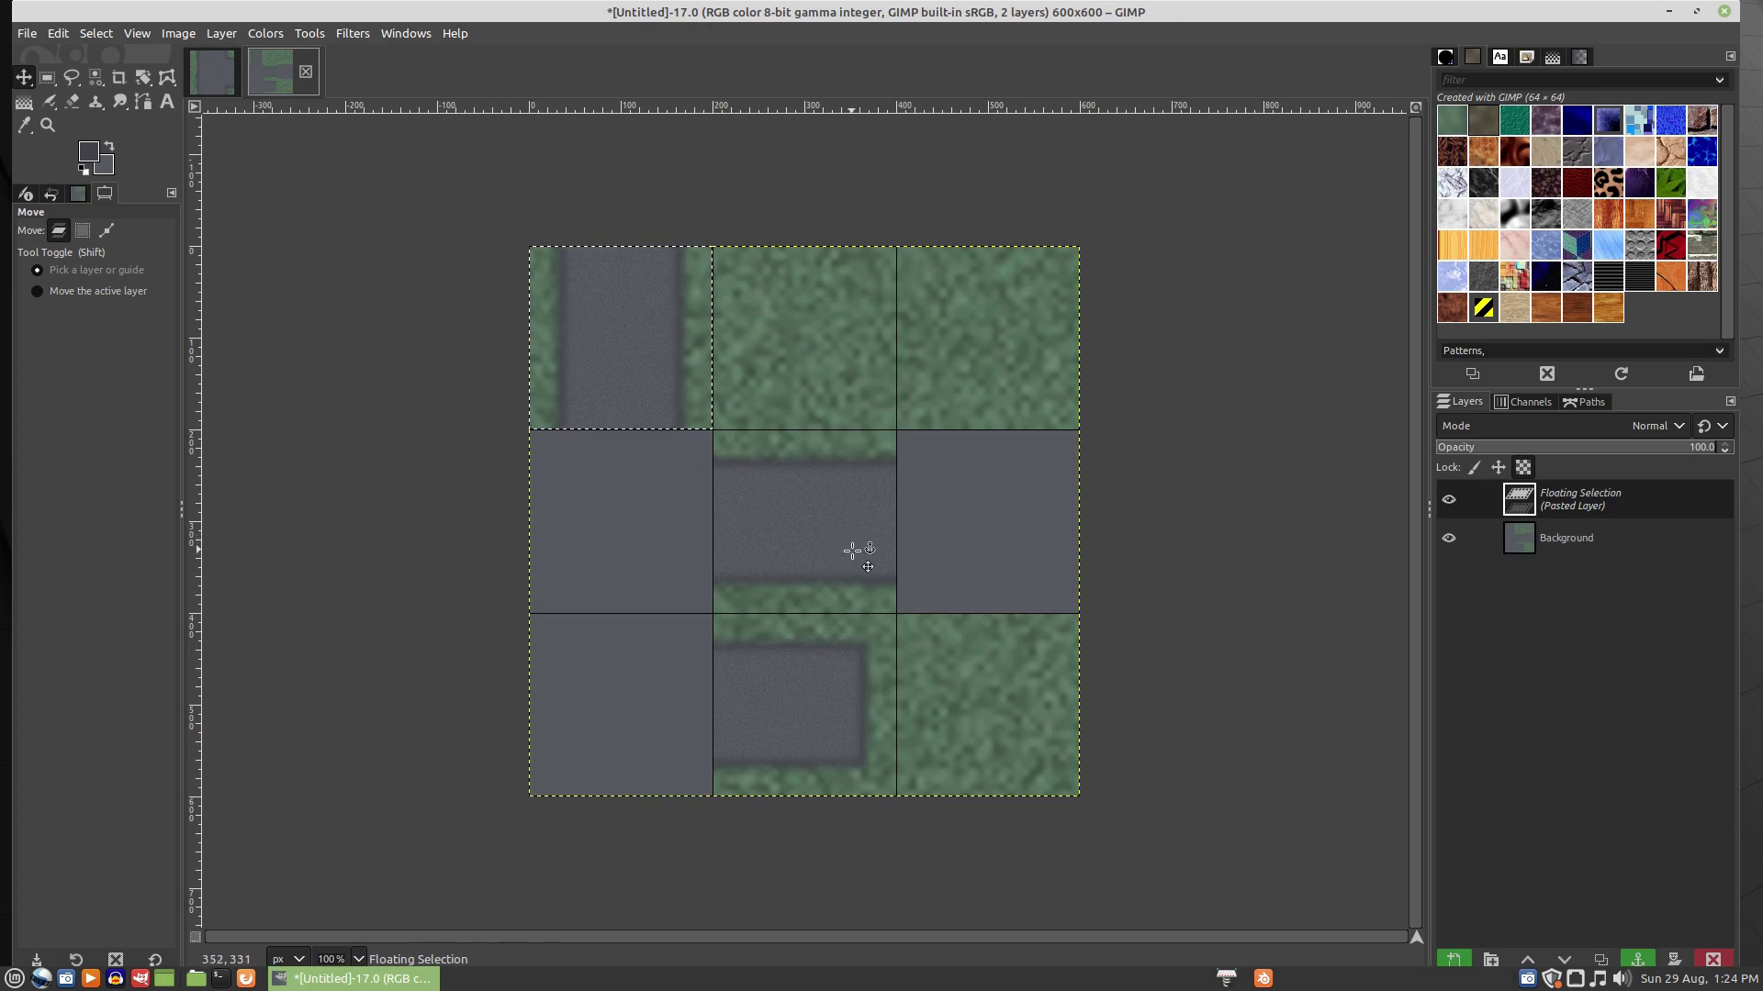
{"action": "left_click_drag", "start_coordinate": [621, 362], "coordinate": [624, 535]}
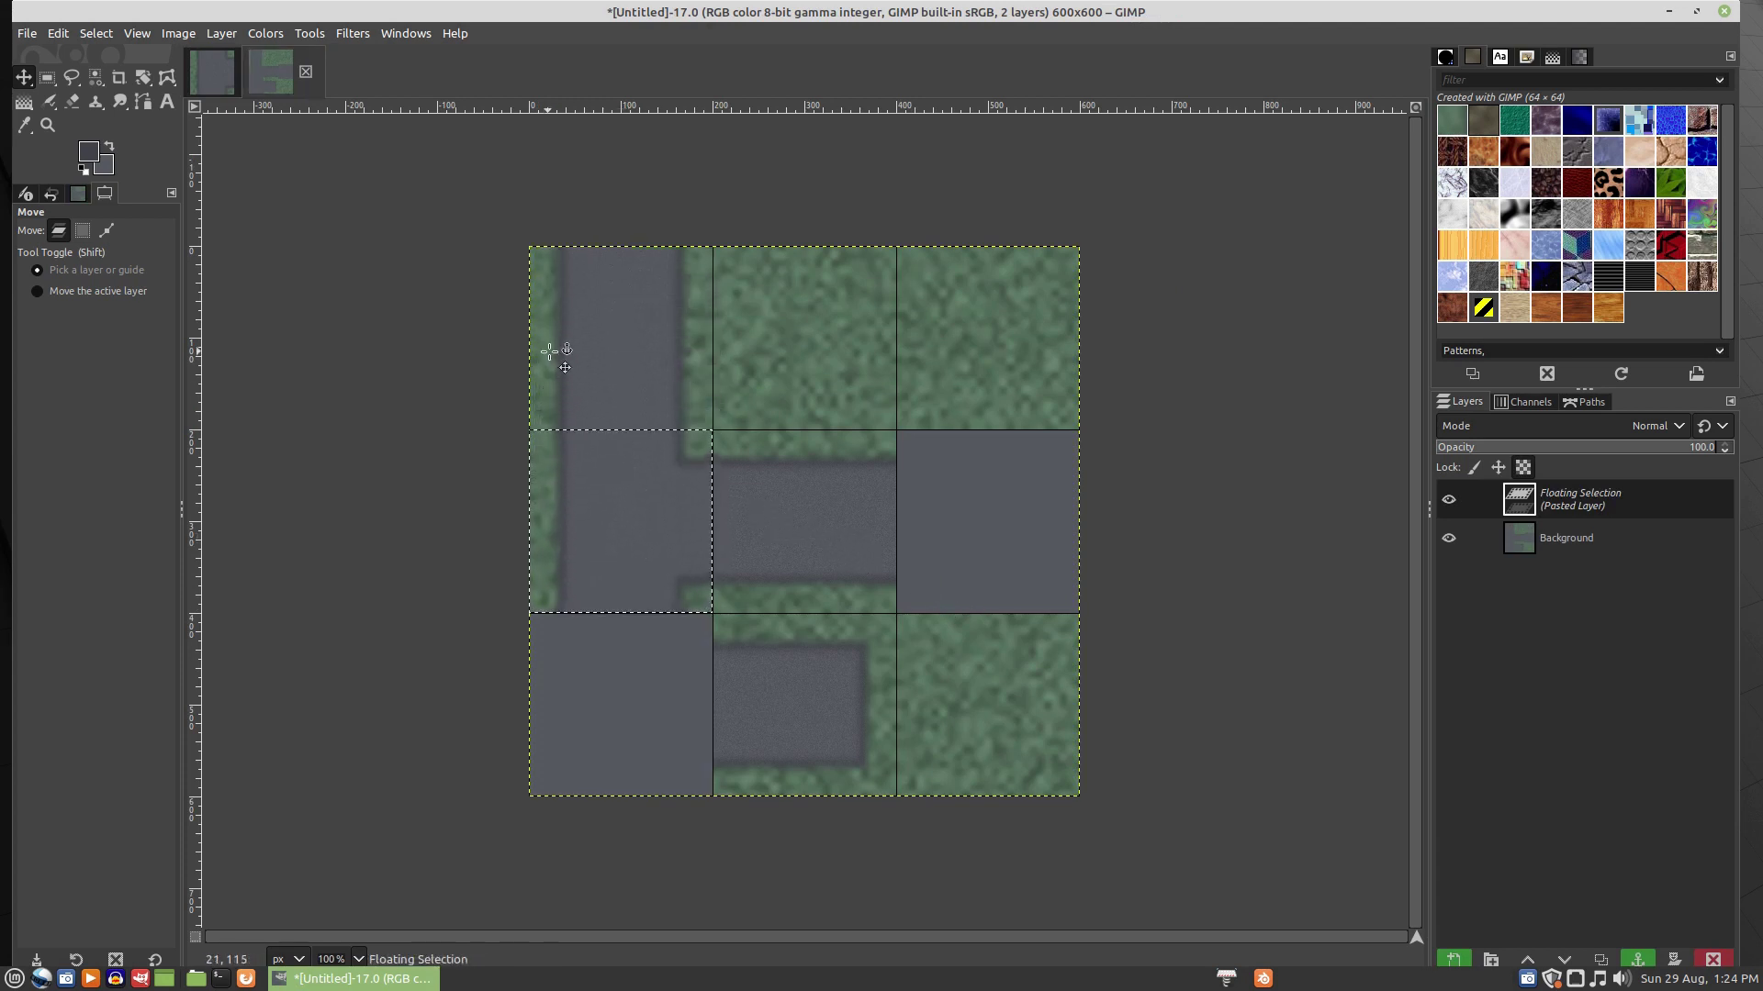
- Show Layer #1 instead of Layer #2 along with Background copy #3, and copy the crossroads tile into the map's lower-left cell
{"action": "left_click", "coordinate": [228, 64]}
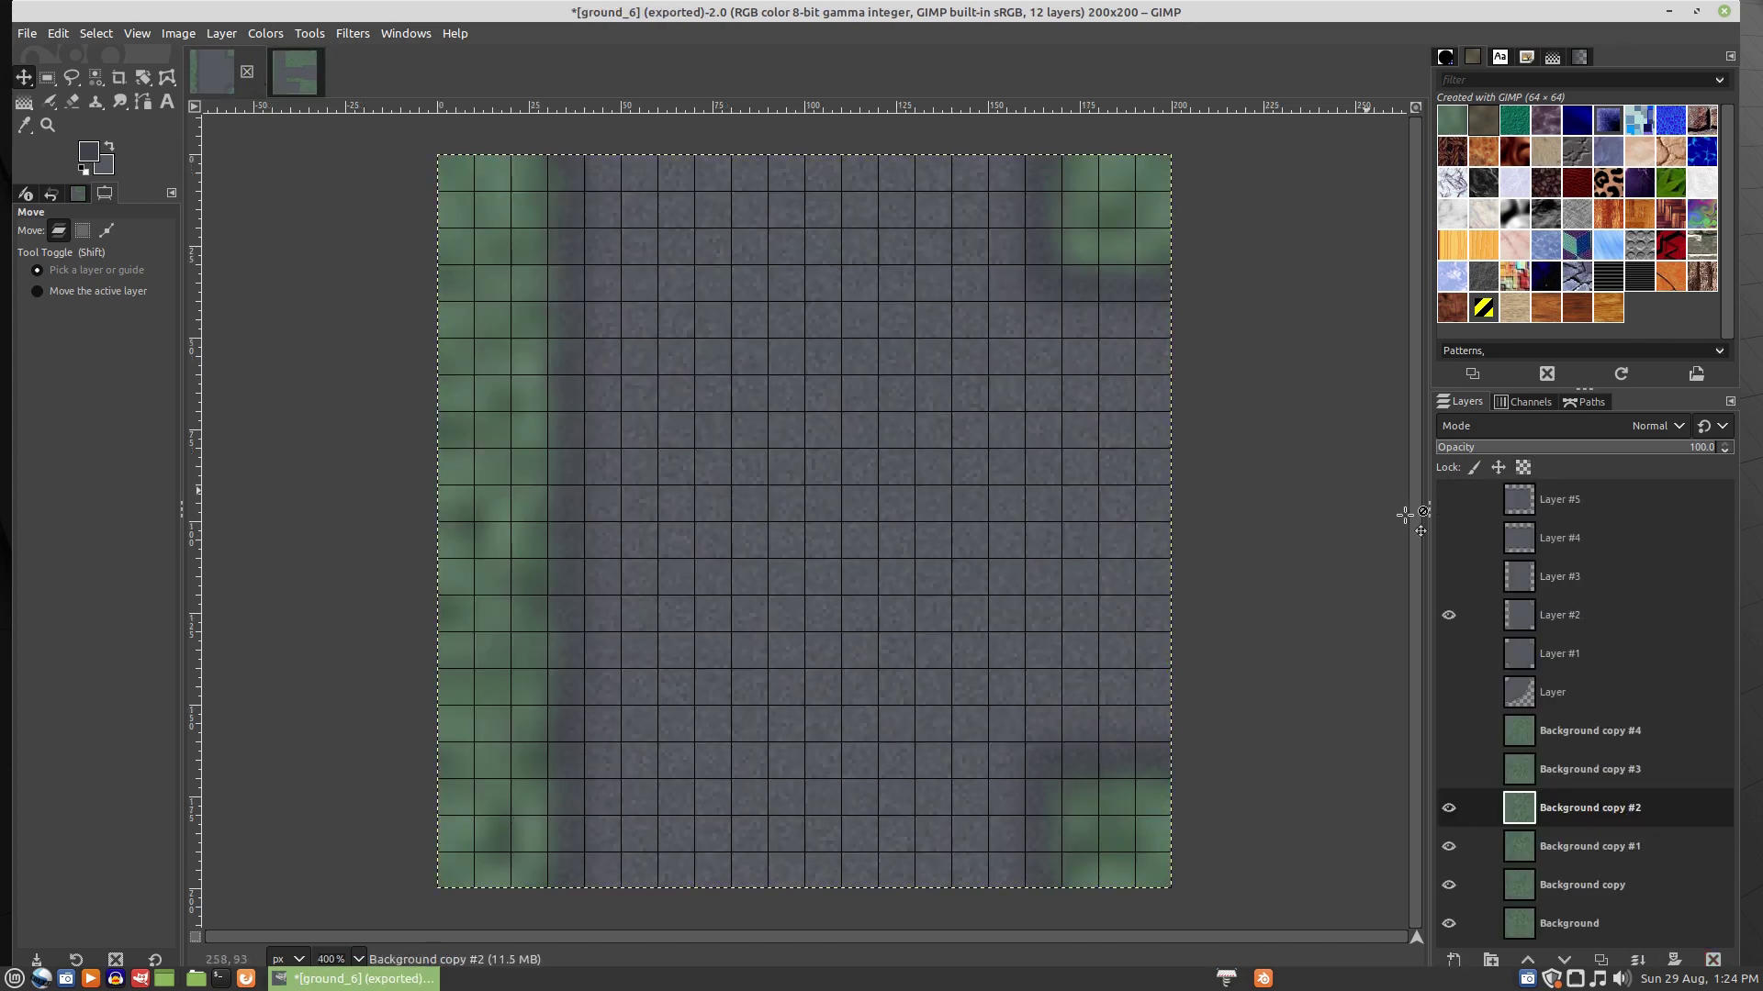
{"action": "left_click", "coordinate": [1449, 614]}
{"action": "left_click", "coordinate": [1448, 653]}
{"action": "left_click", "coordinate": [1449, 769]}
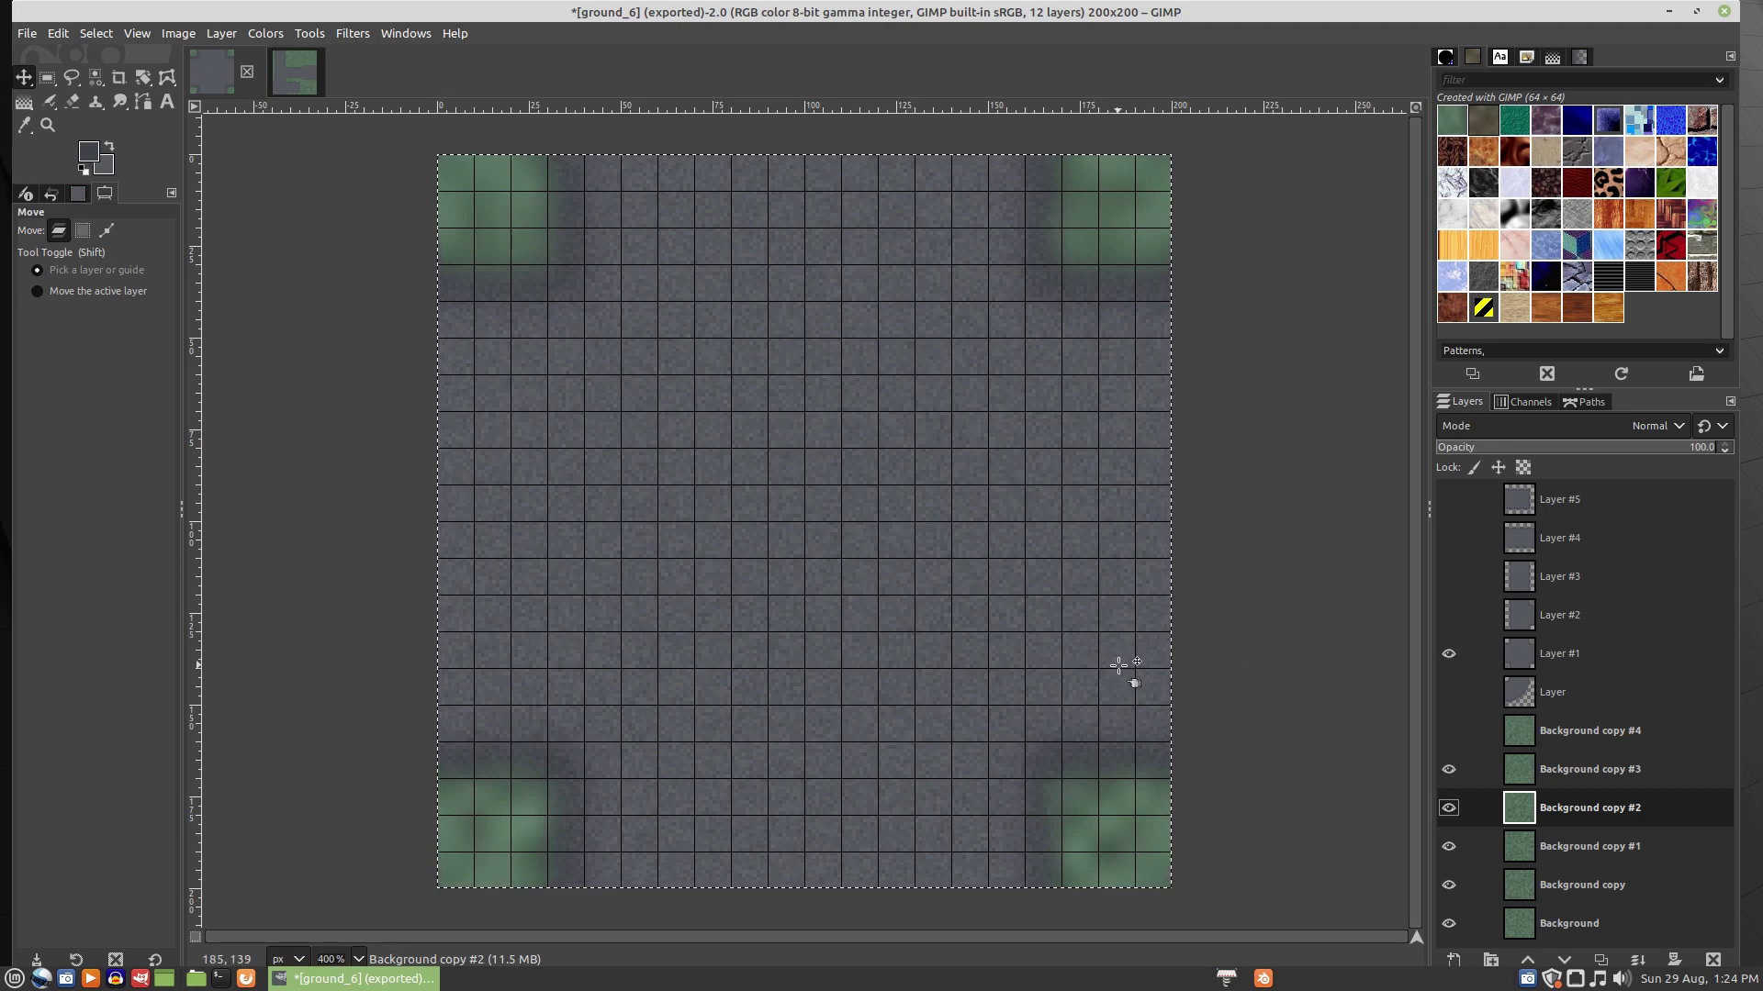
{"action": "key", "text": "ctrl+c"}
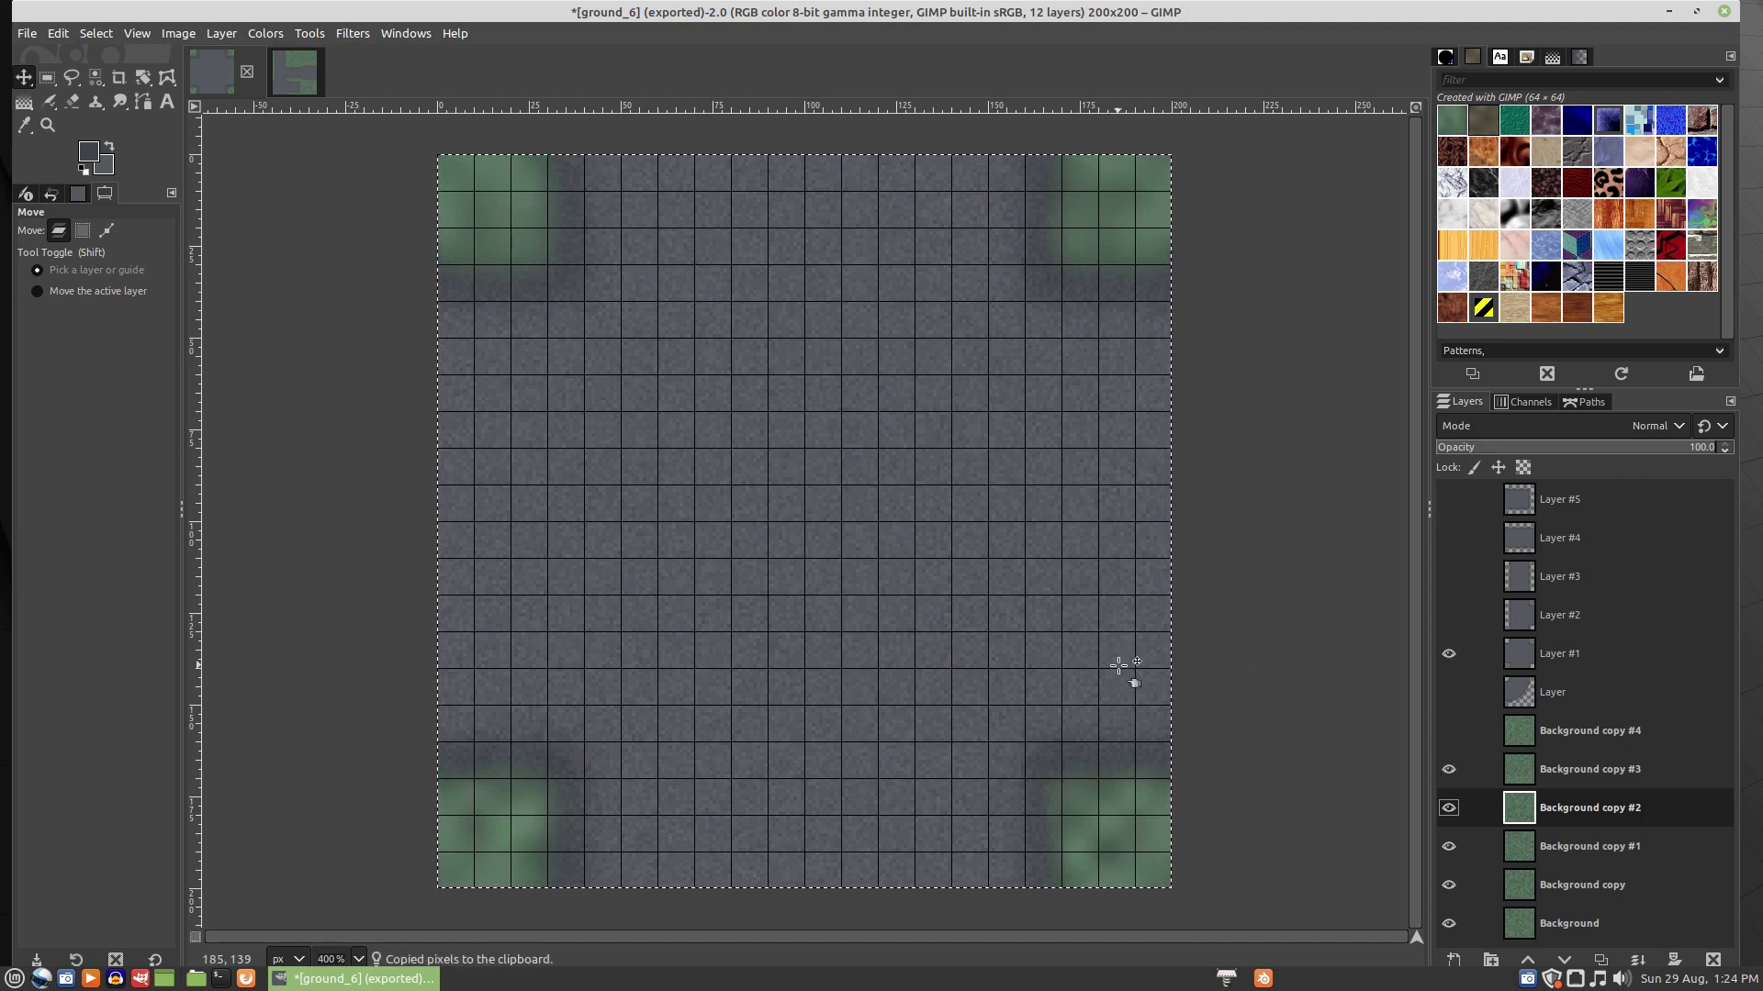
{"action": "left_click", "coordinate": [314, 69]}
{"action": "key", "text": "ctrl+v"}
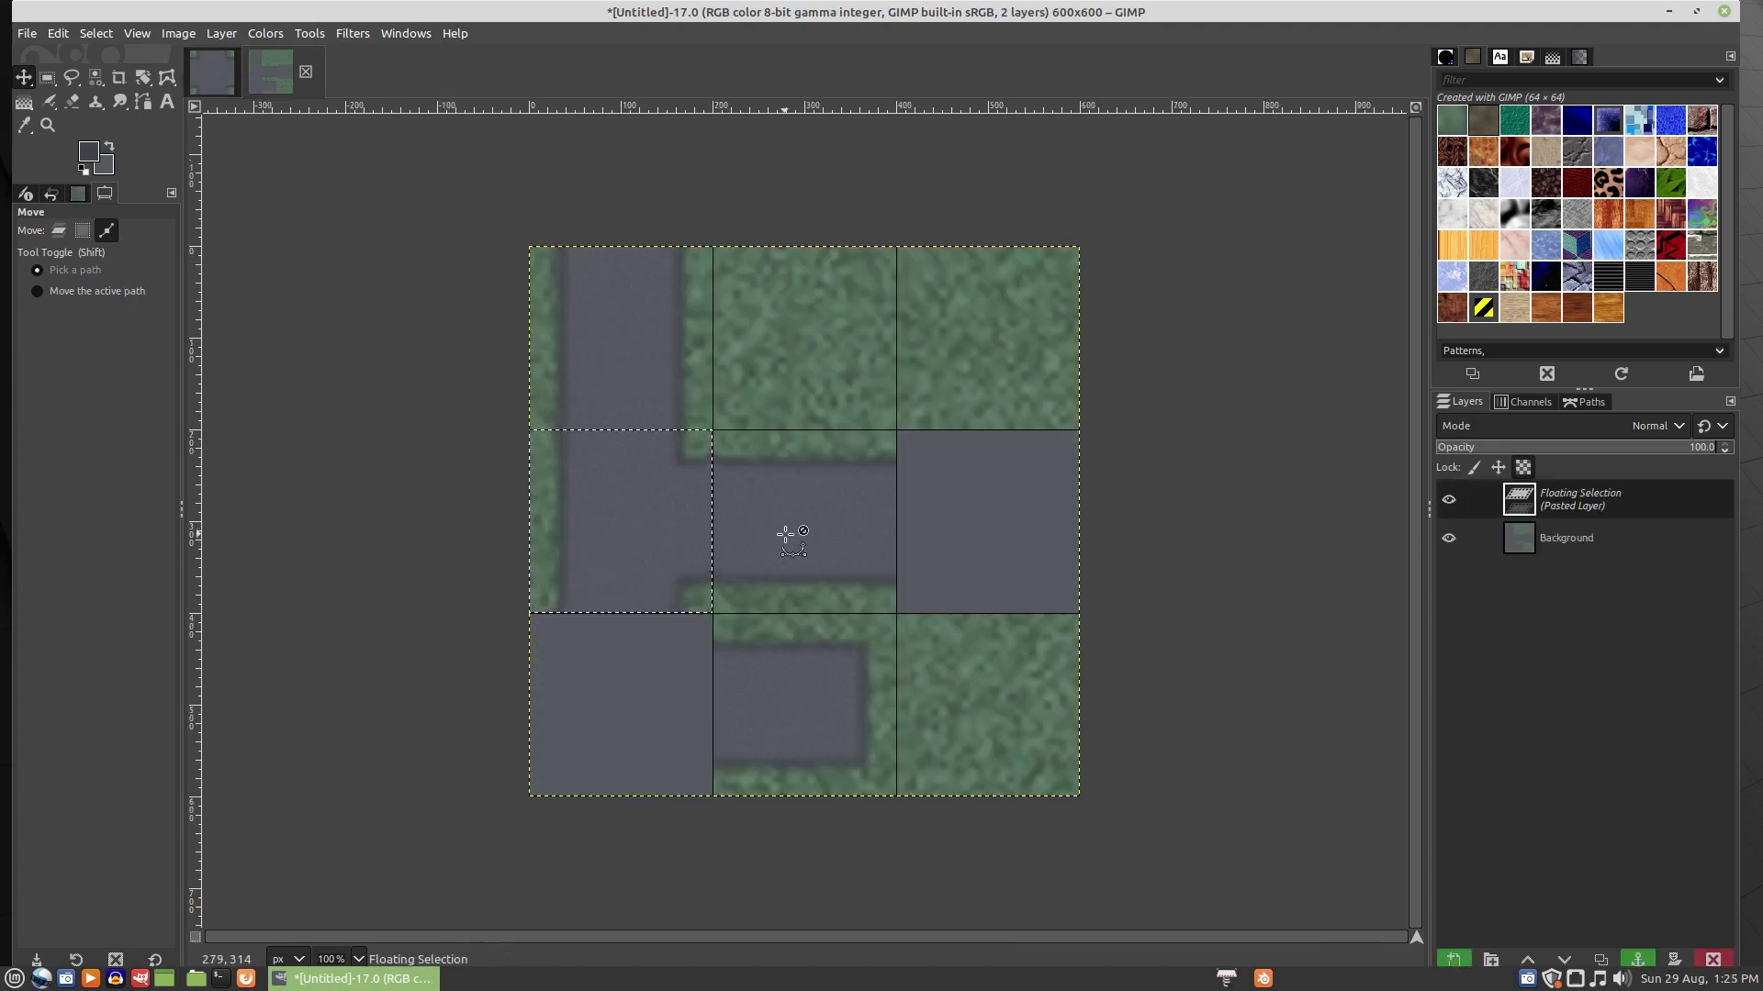
{"action": "left_click_drag", "start_coordinate": [667, 525], "coordinate": [667, 709]}
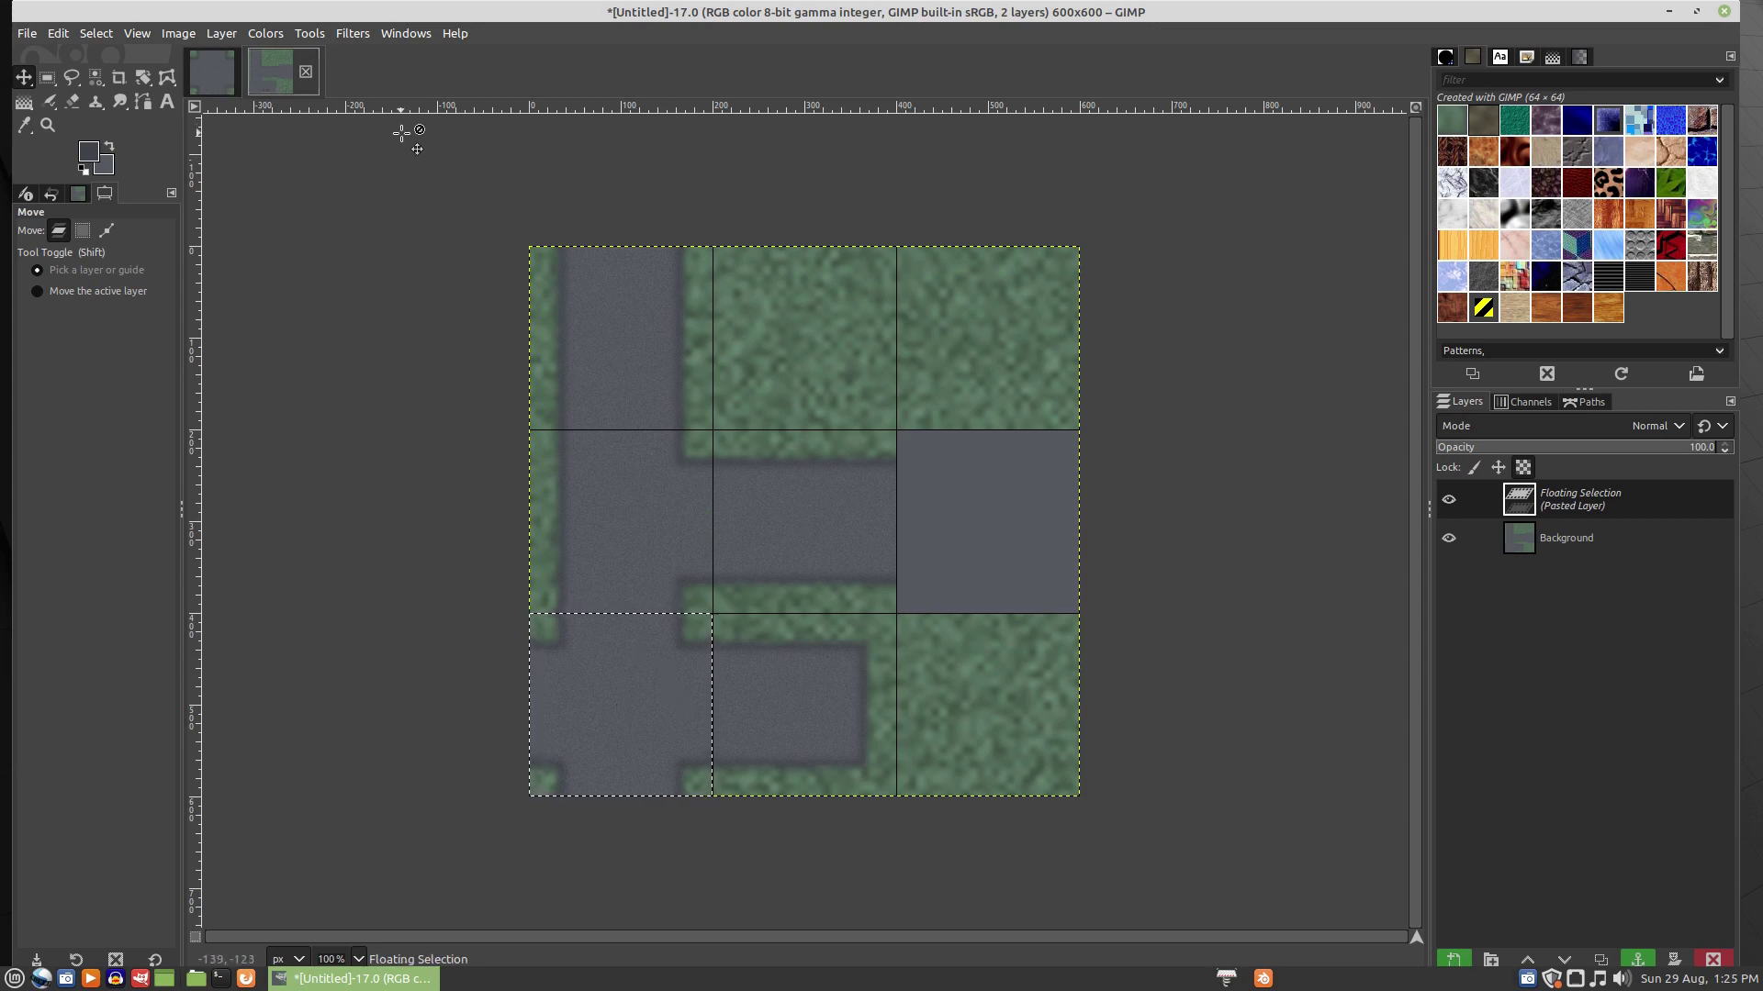
- Show the curve Layer instead of Layer #1 along with Background copy #4, and copy the tile into the map's middle-right cell, anchoring it
{"action": "left_click", "coordinate": [225, 70]}
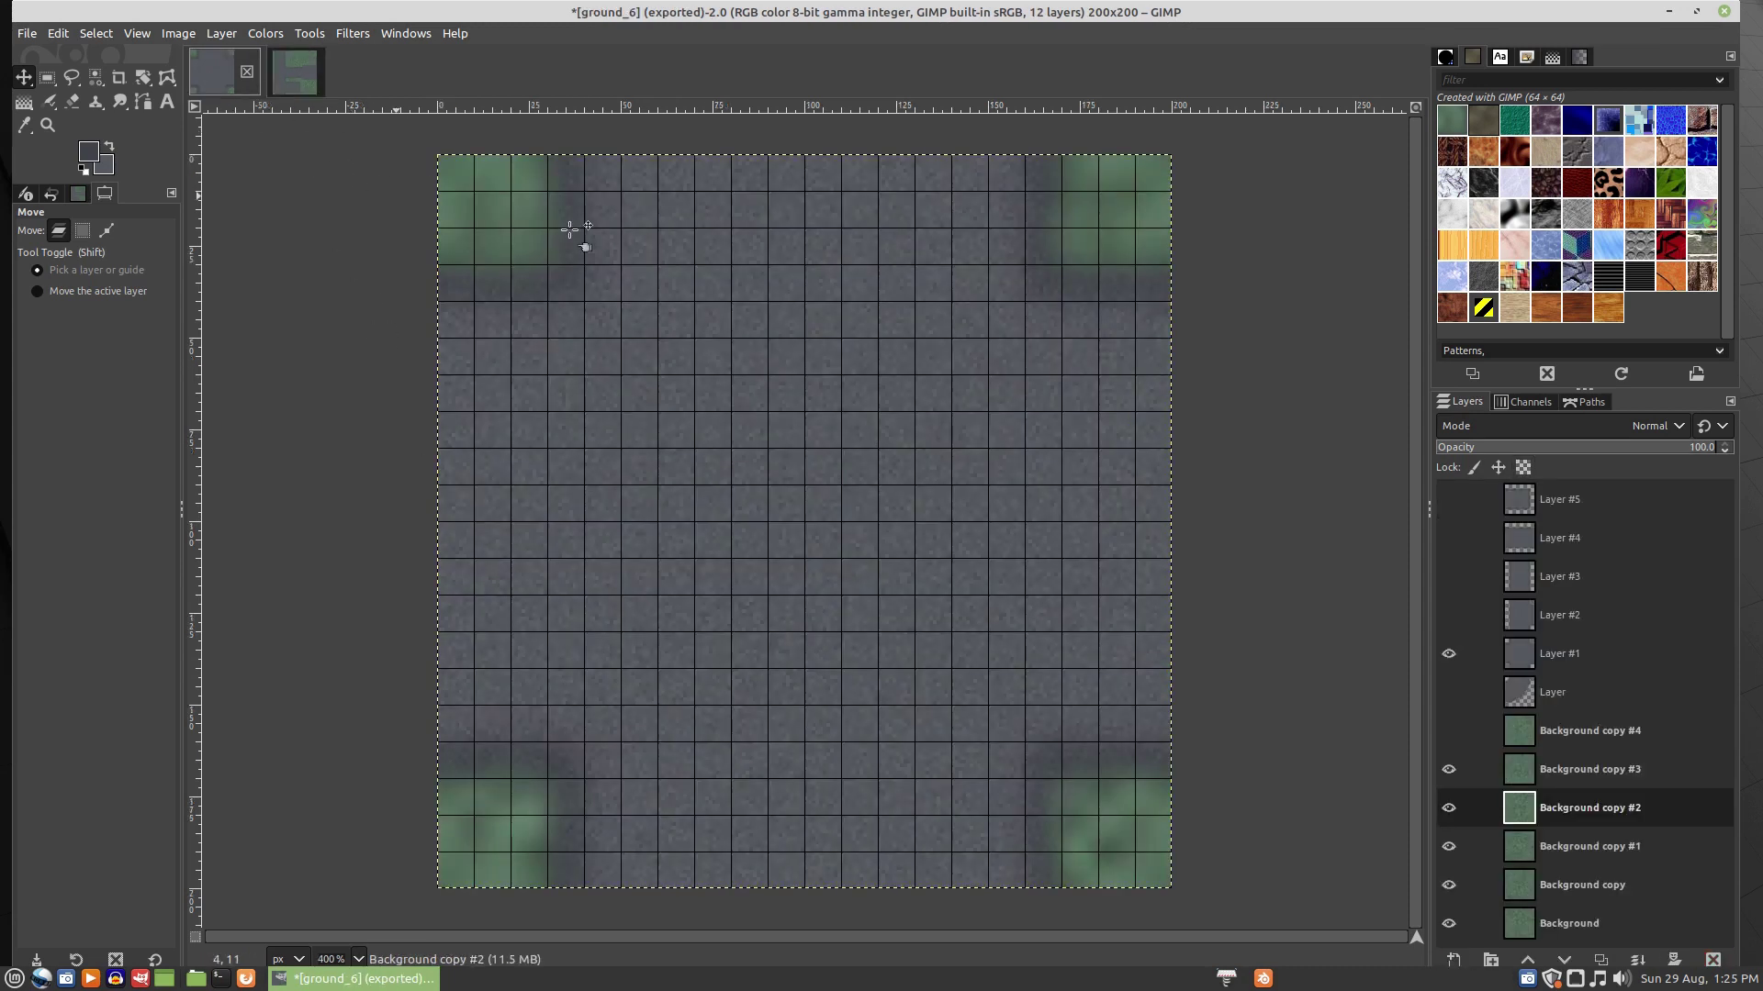
{"action": "left_click", "coordinate": [1448, 653]}
{"action": "left_click", "coordinate": [1448, 692]}
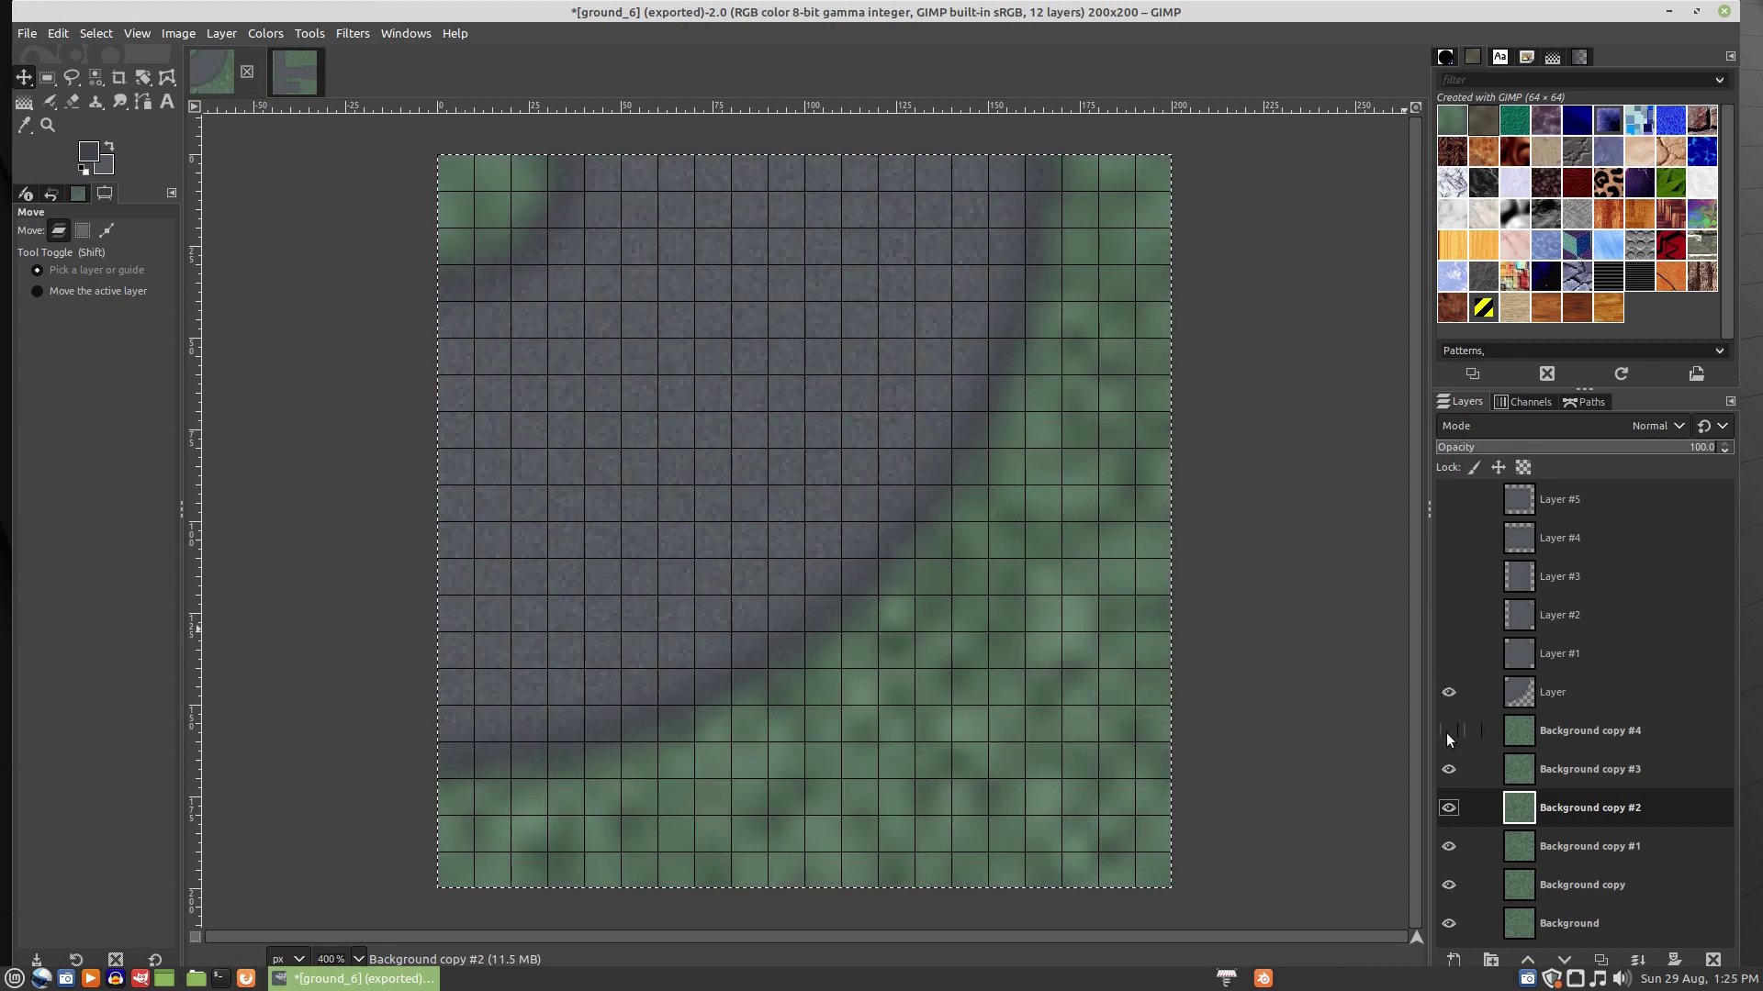
{"action": "left_click", "coordinate": [1447, 732]}
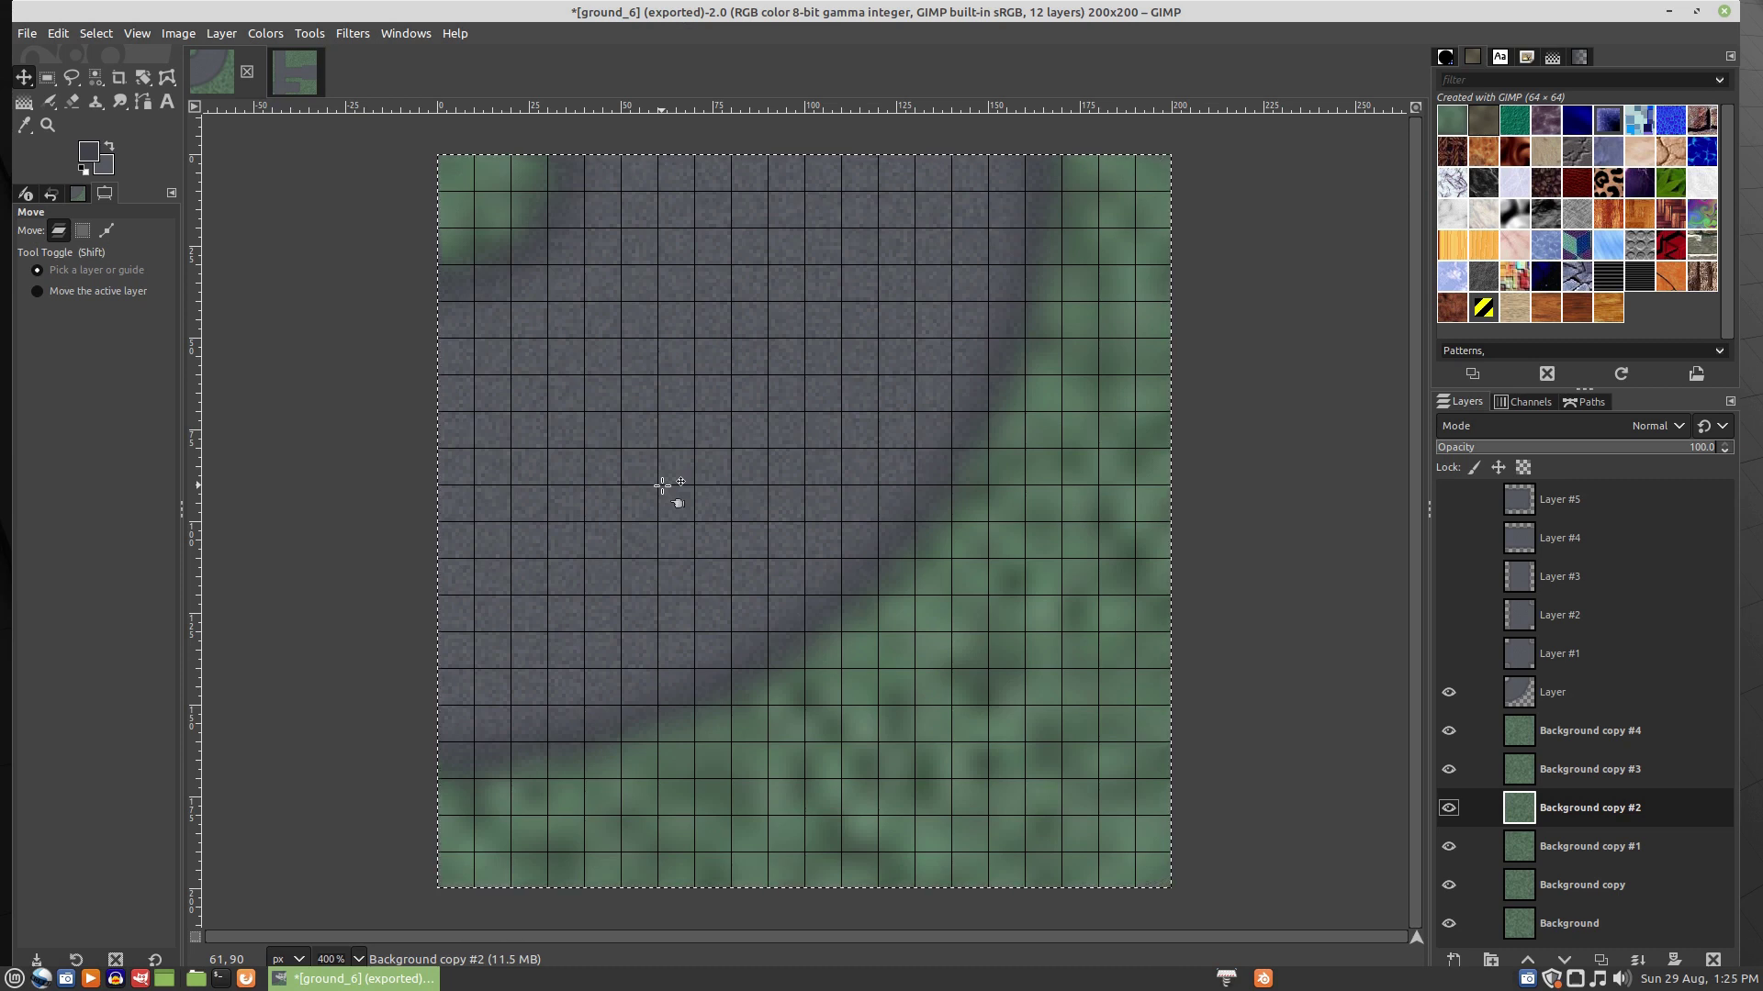
{"action": "key", "text": "ctrl+c"}
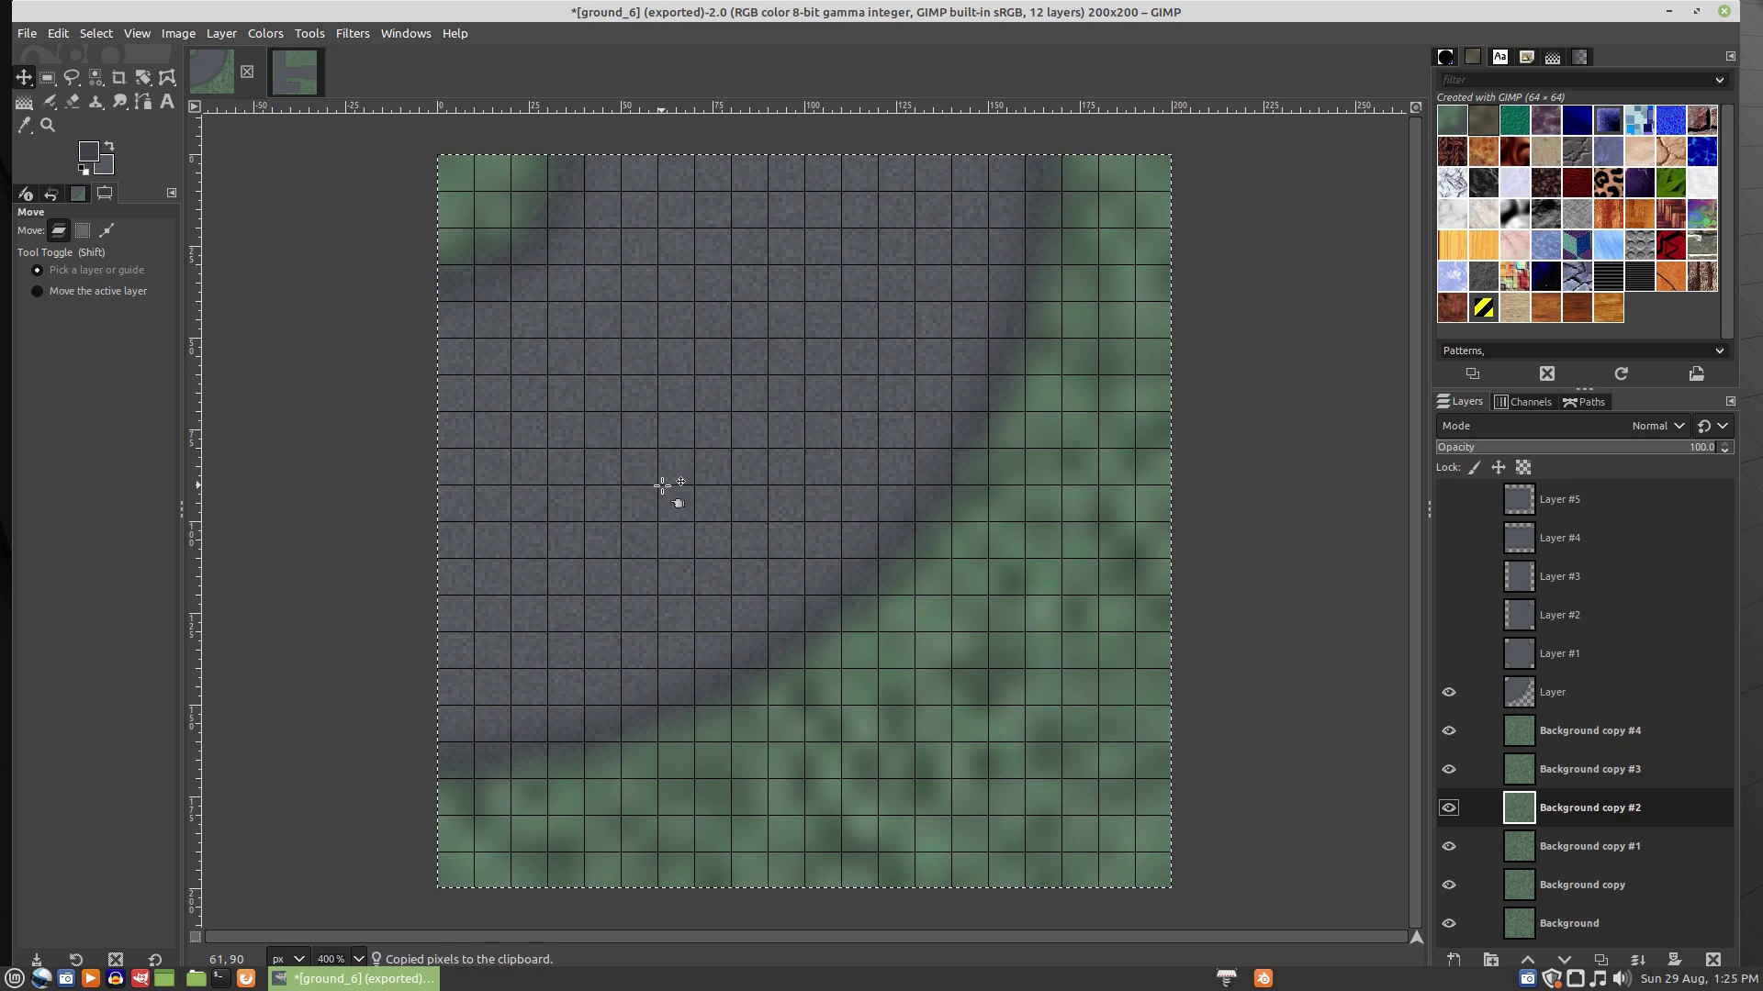
{"action": "left_click", "coordinate": [288, 81]}
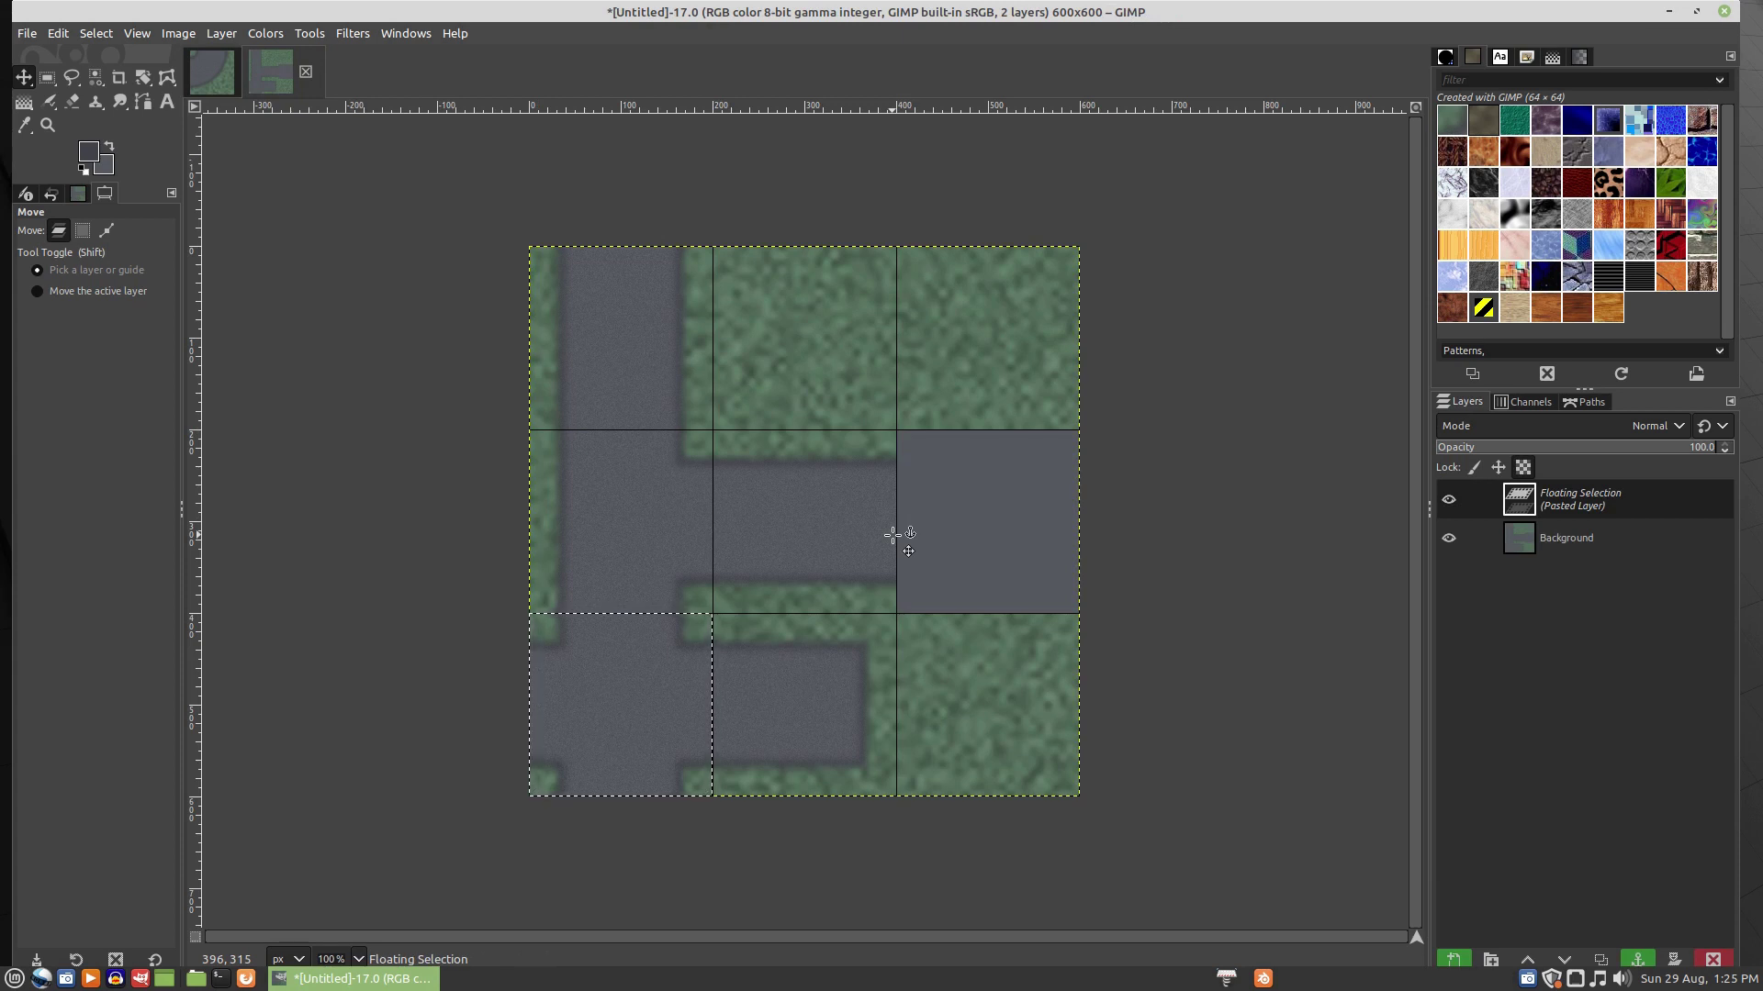
{"action": "key", "text": "ctrl"}
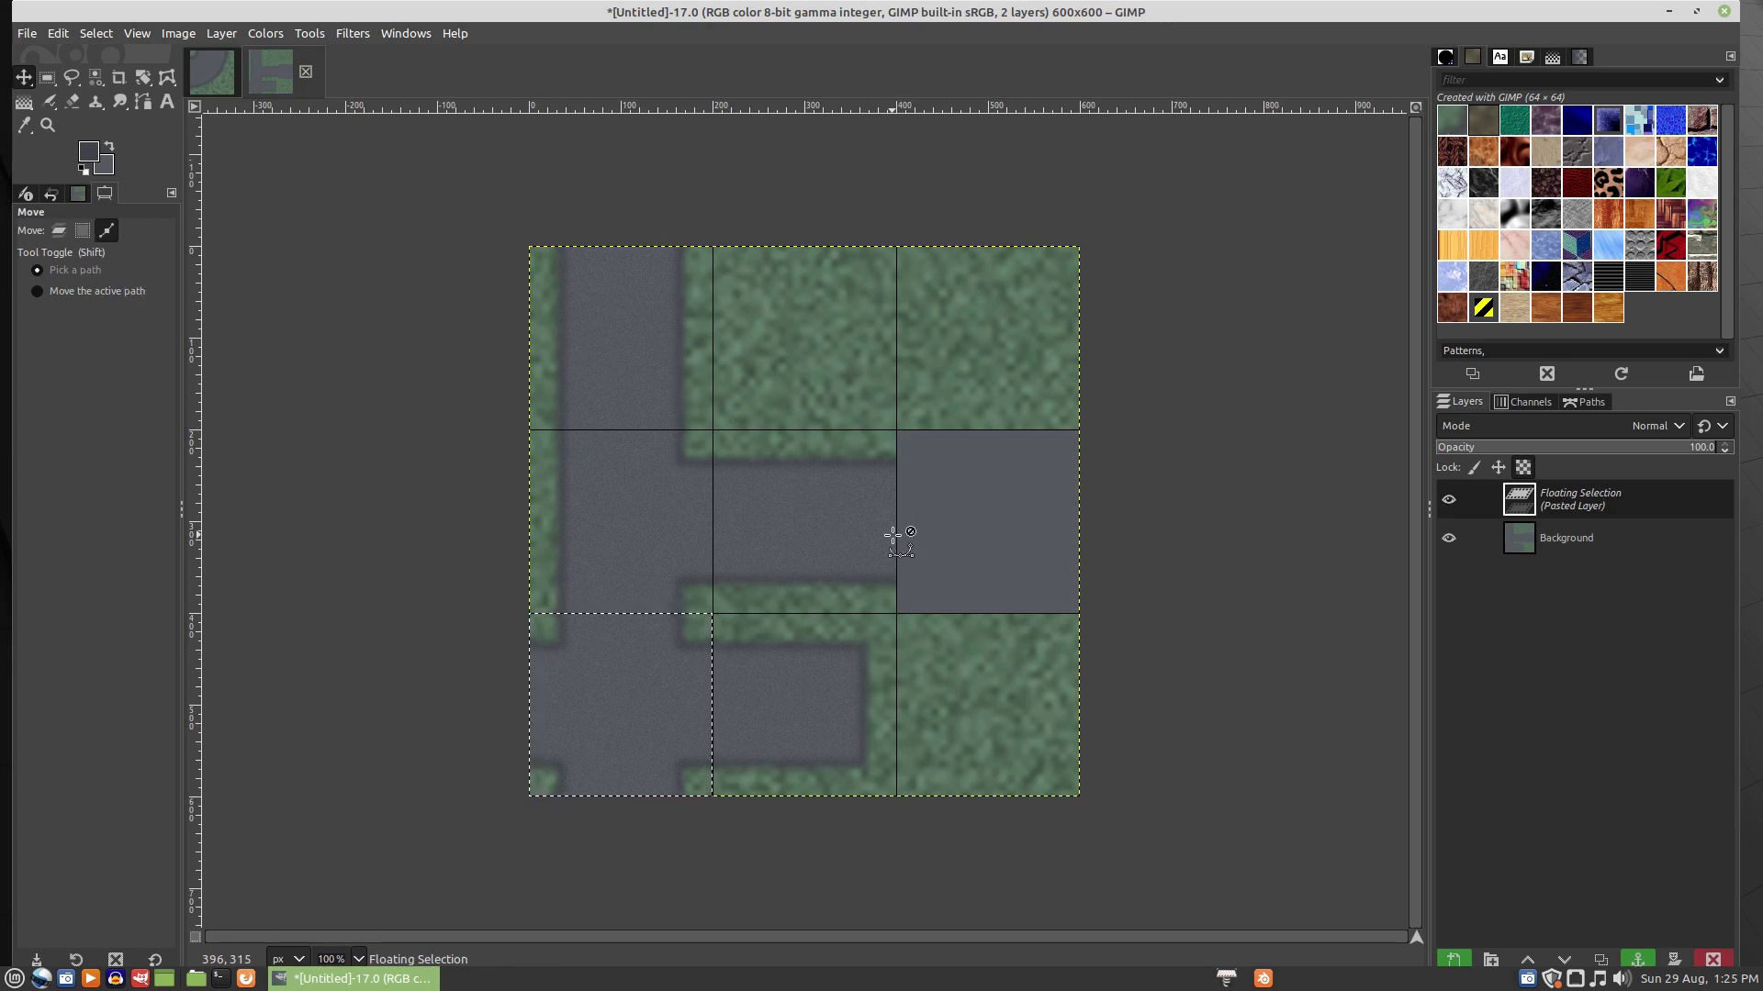
{"action": "left_click_drag", "start_coordinate": [671, 666], "coordinate": [1039, 482]}
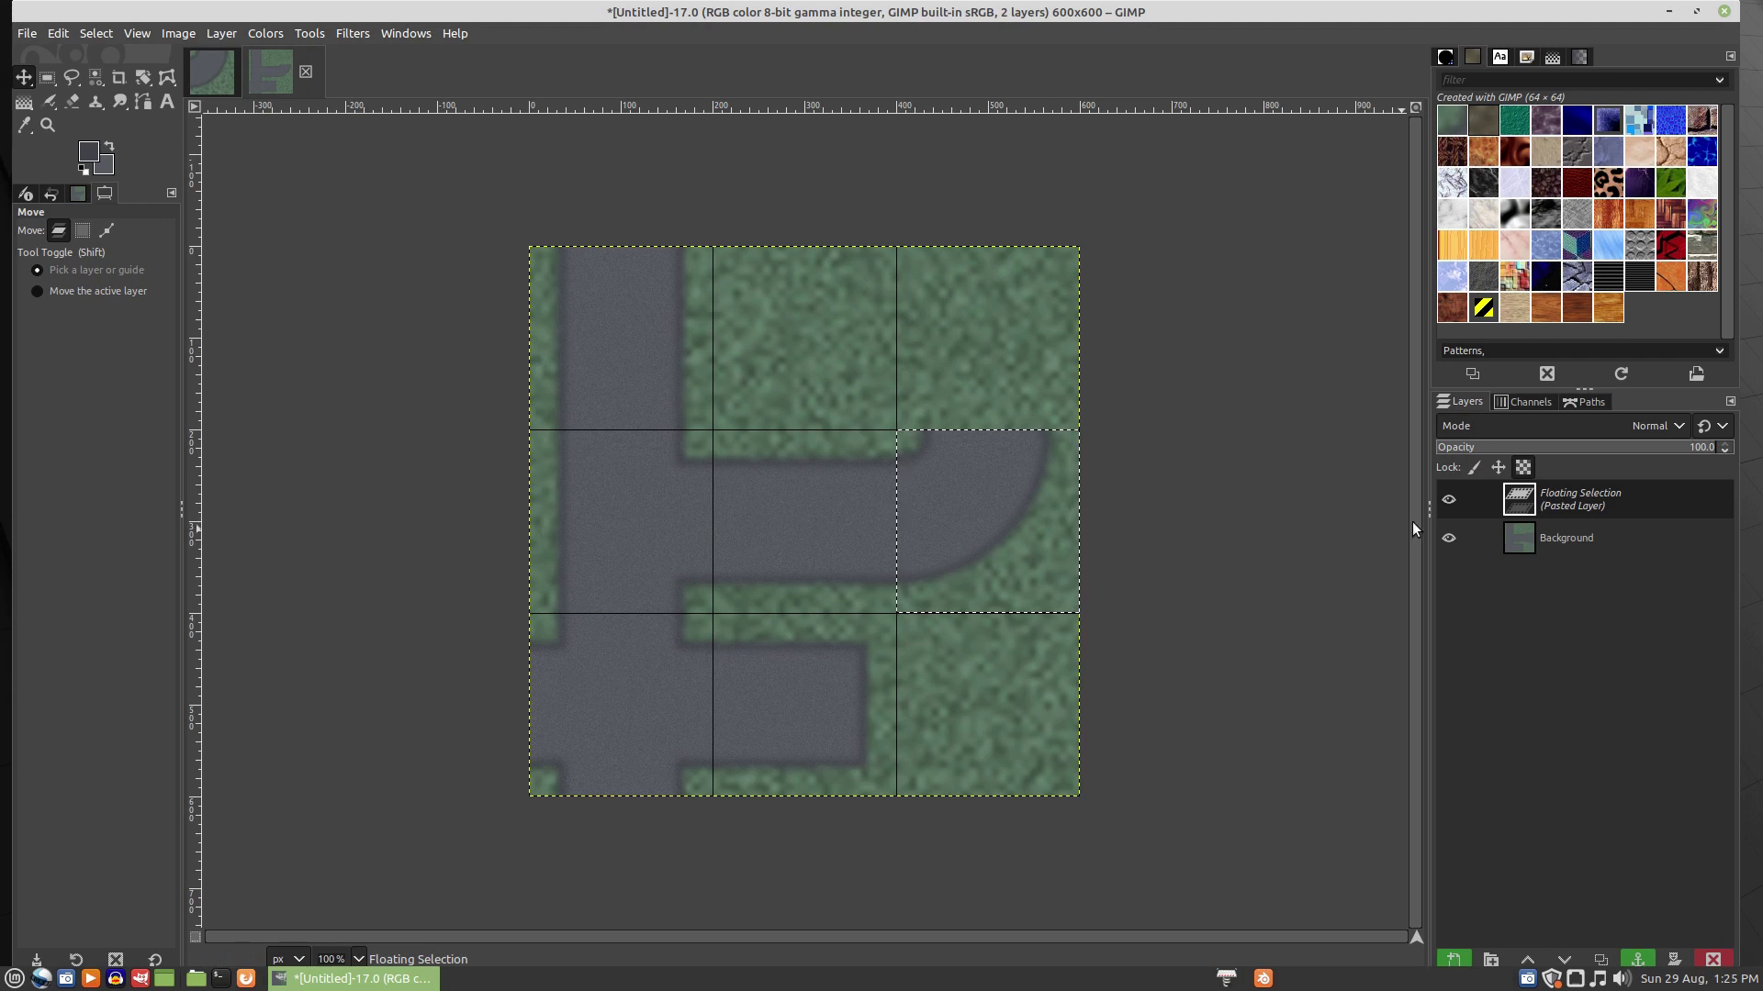
{"action": "left_click", "coordinate": [50, 79]}
{"action": "left_click", "coordinate": [1199, 456]}
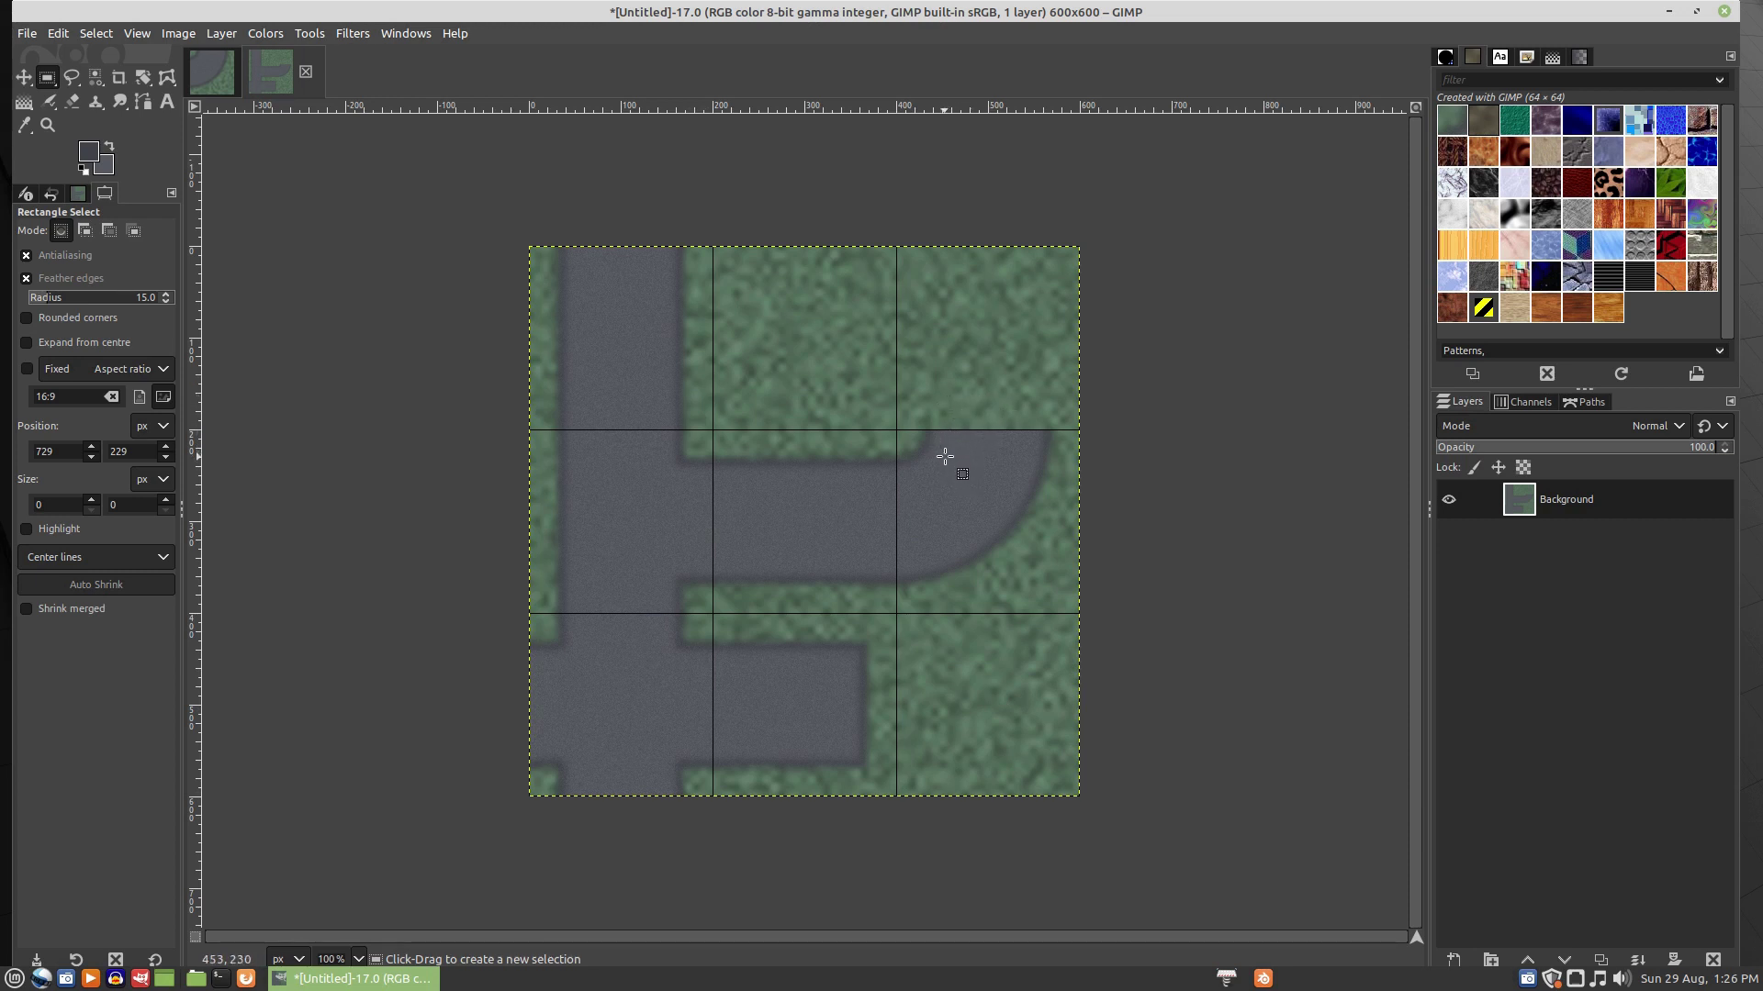
- Turn off feathered edges and select a 200 x 15 px strip at 400, 200 along the curve tile's upper edge
{"action": "key", "text": "2"}
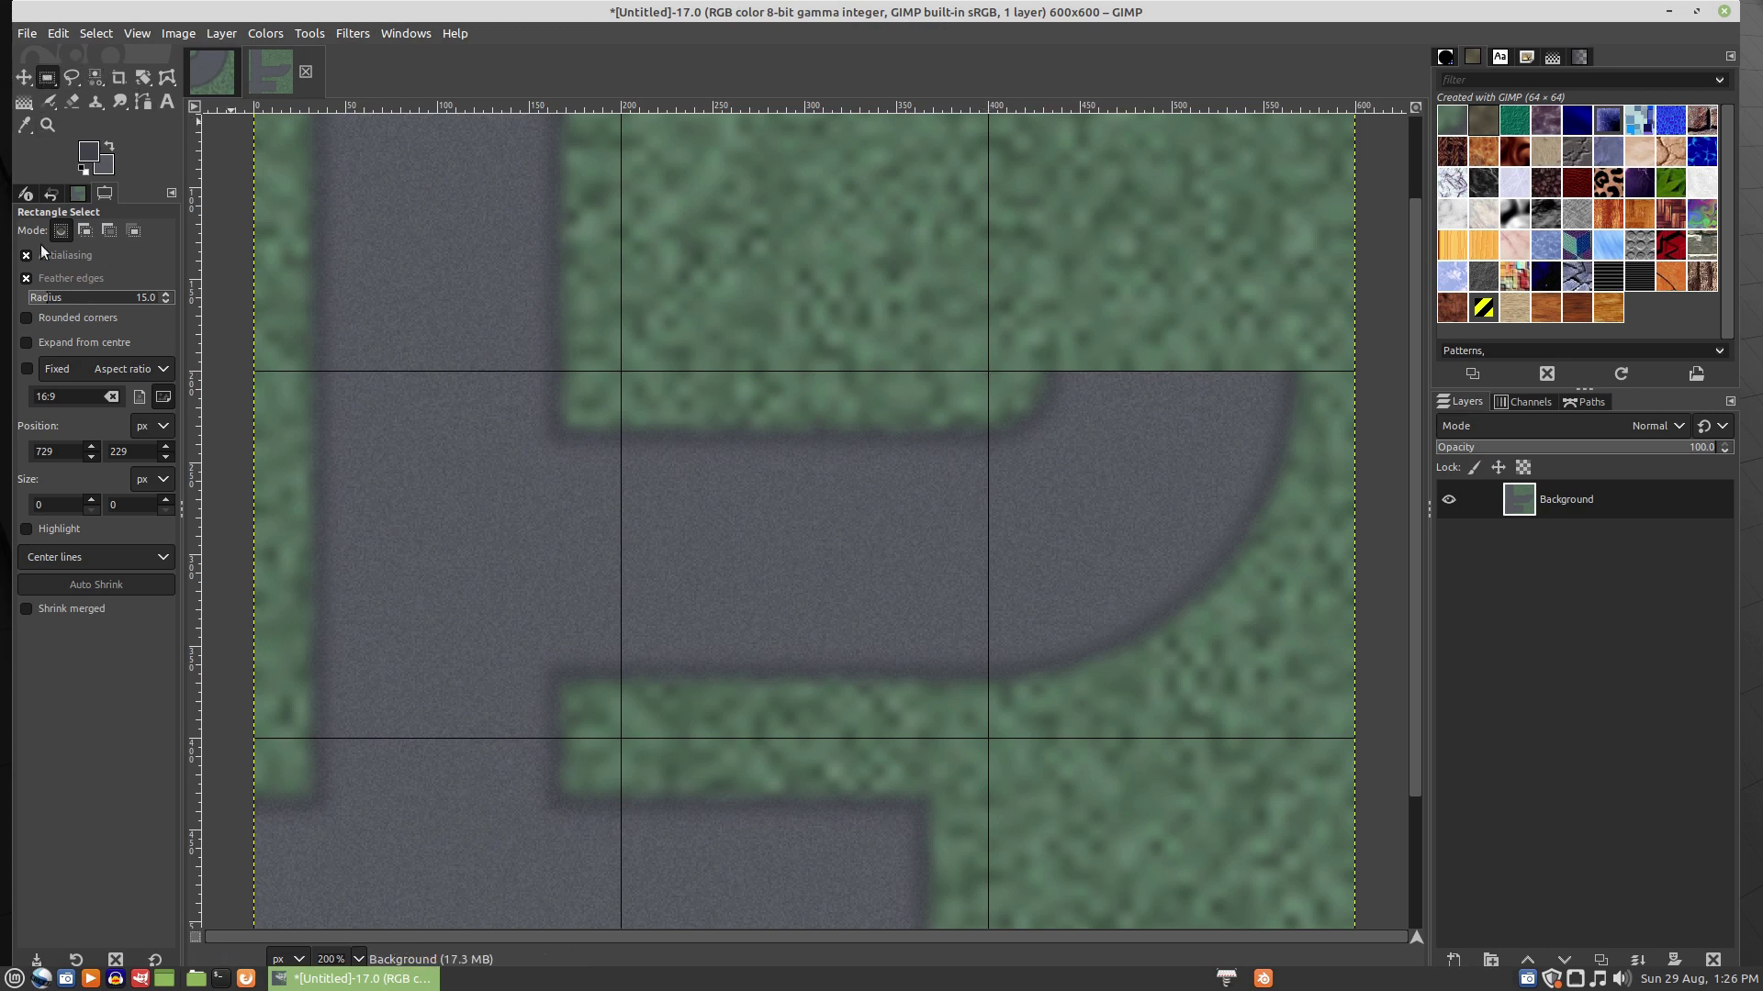
{"action": "left_click", "coordinate": [37, 278]}
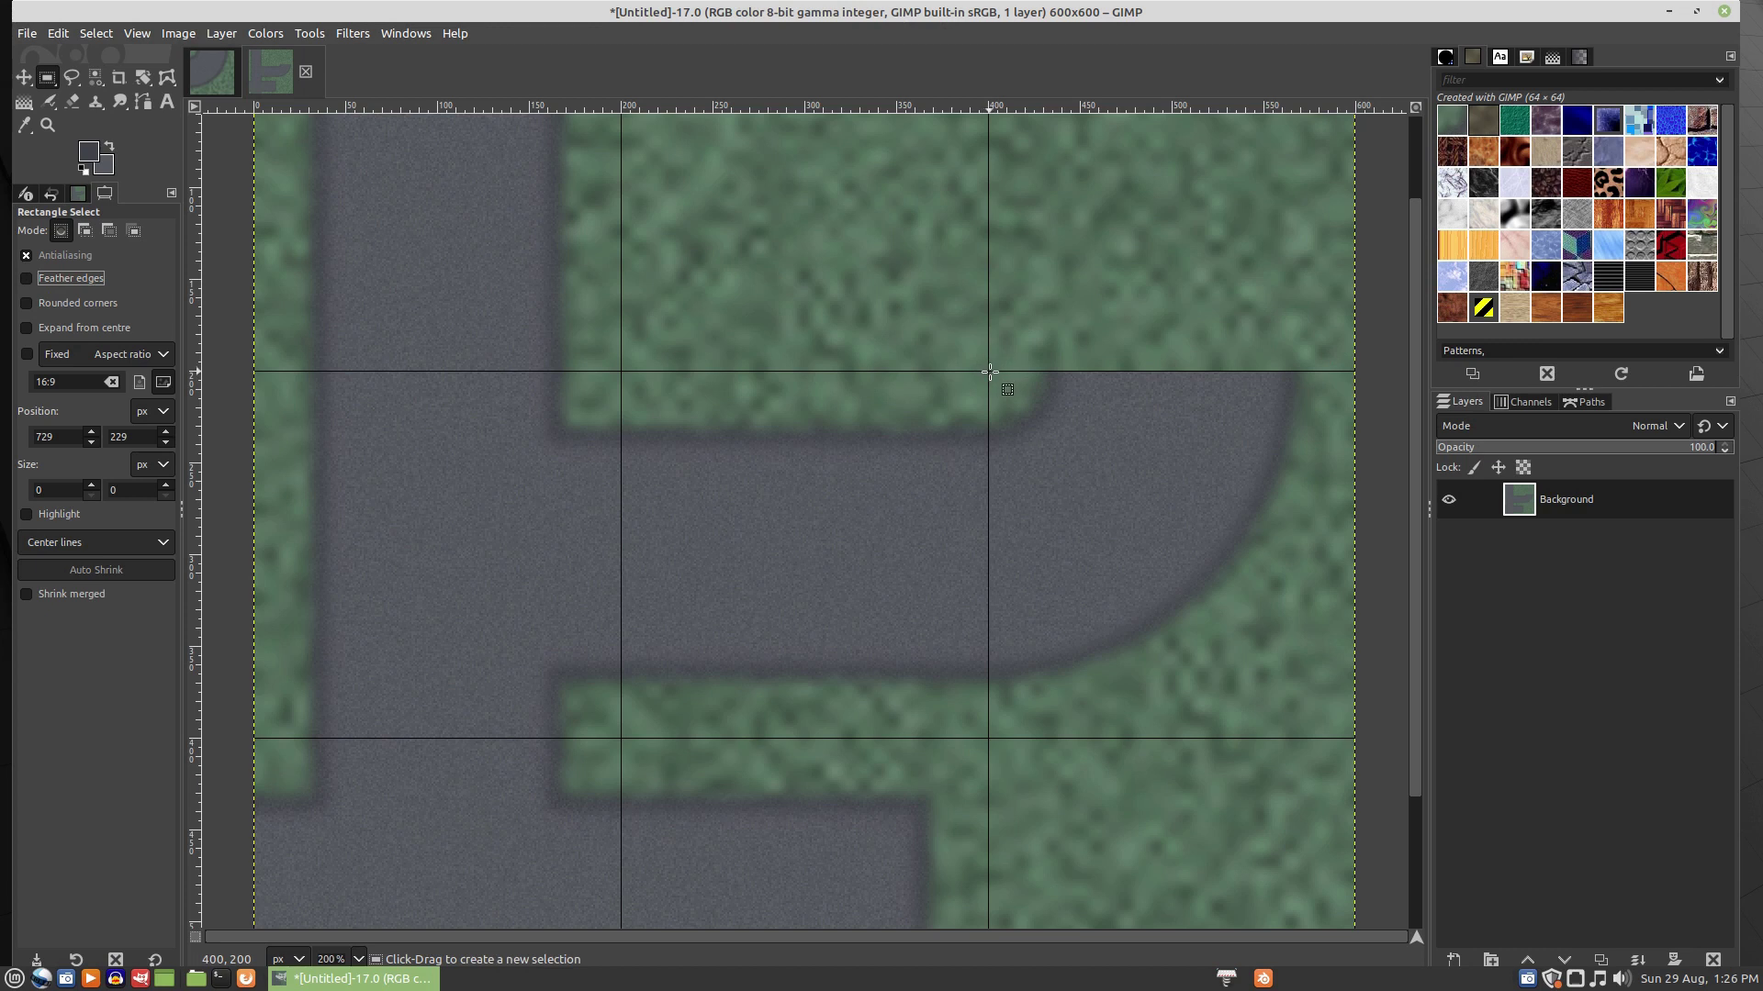
{"action": "left_click_drag", "start_coordinate": [989, 371], "coordinate": [1356, 397]}
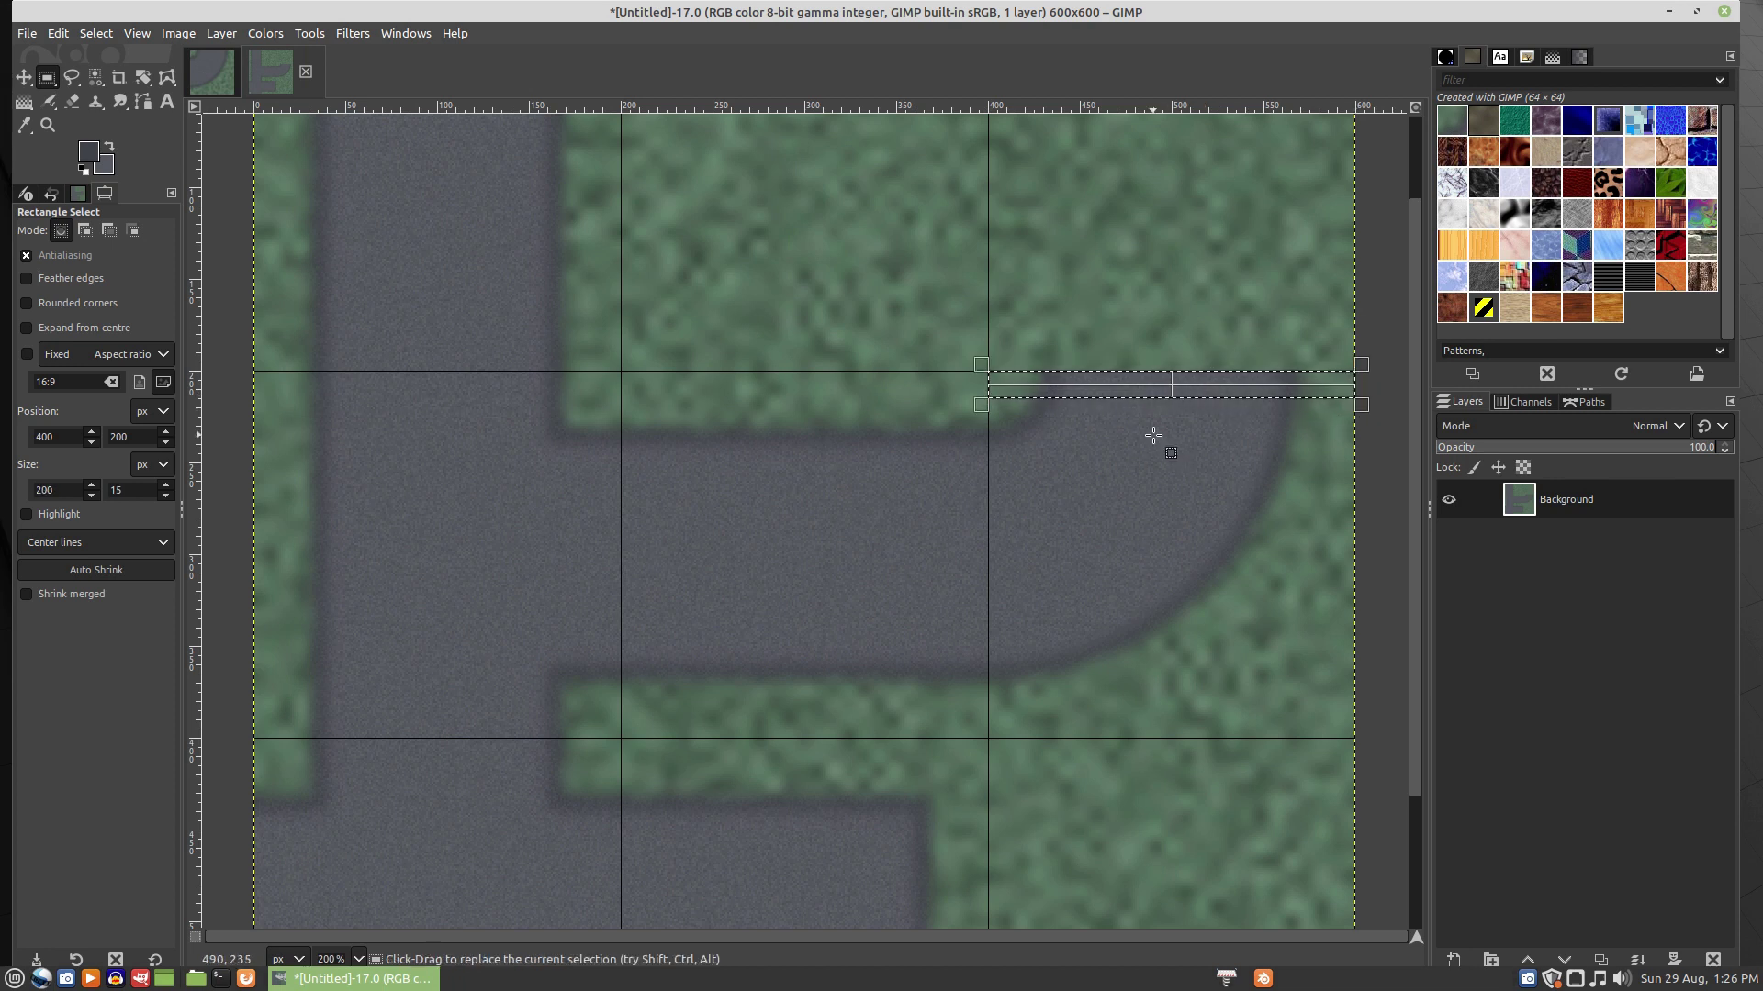
- Place a vertically flipped copy of the selected strip directly above the curve tile's upper edge
{"action": "key", "text": "ctrl"}
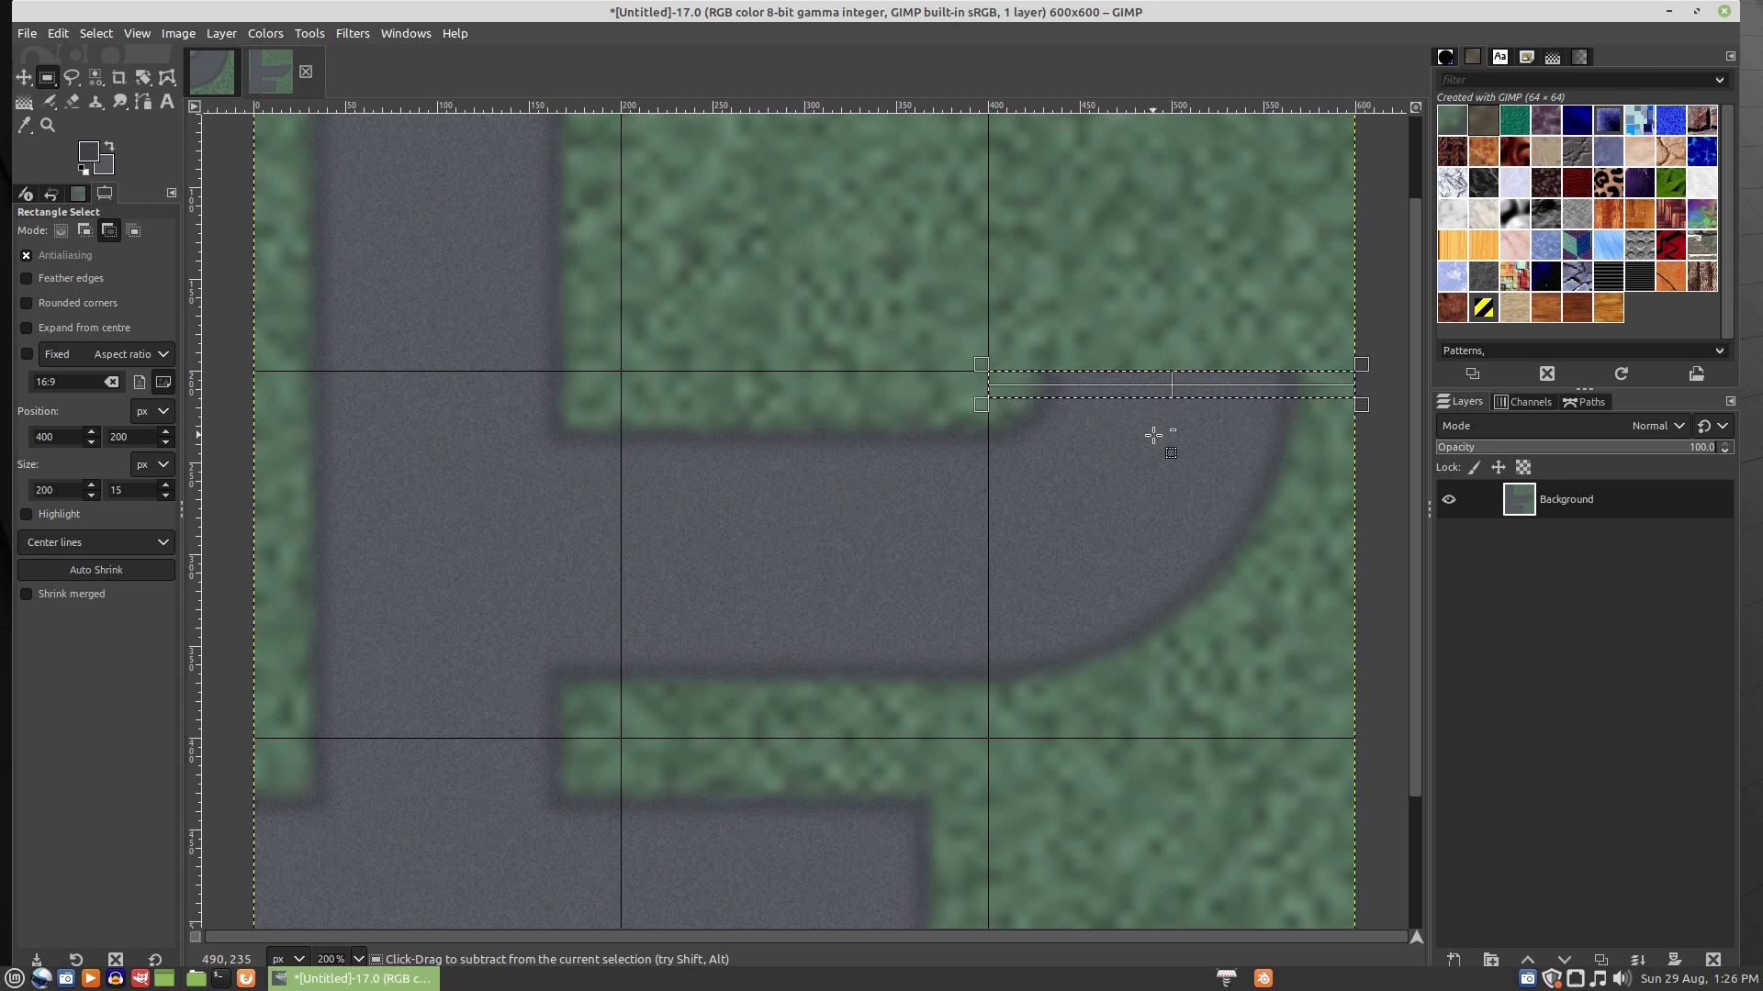
{"action": "key", "text": "ctrl+c"}
{"action": "key", "text": "ctrl+v"}
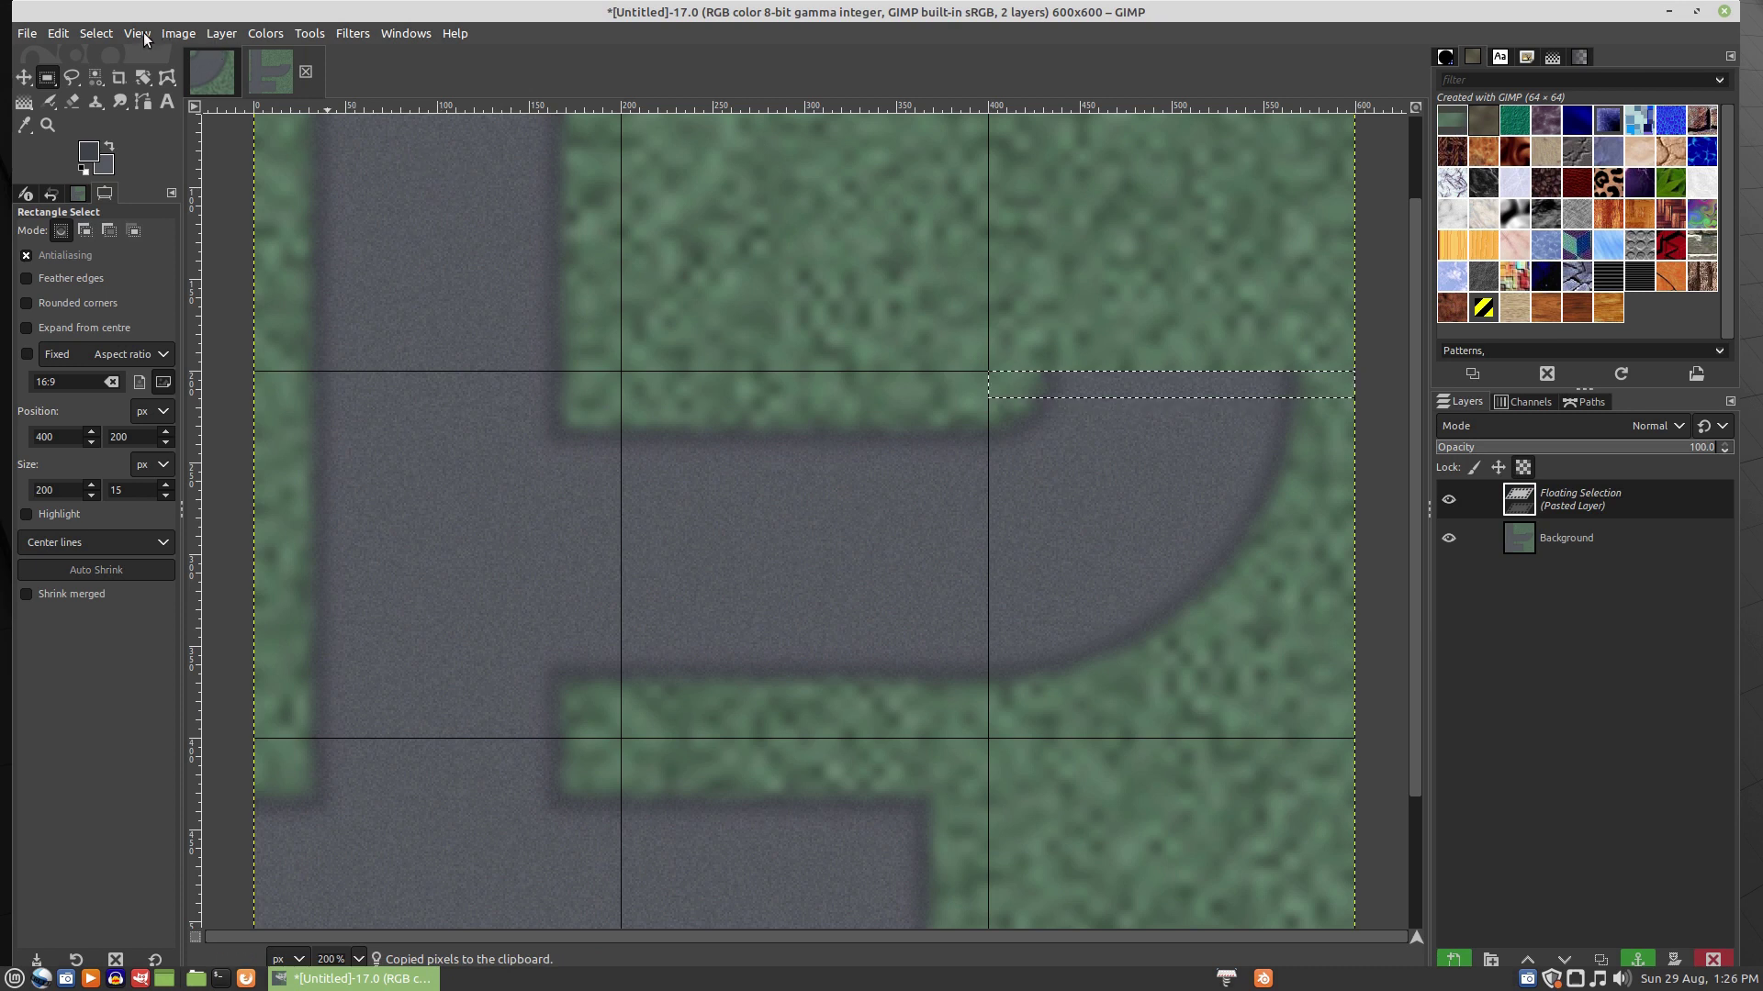
{"action": "left_click", "coordinate": [223, 35]}
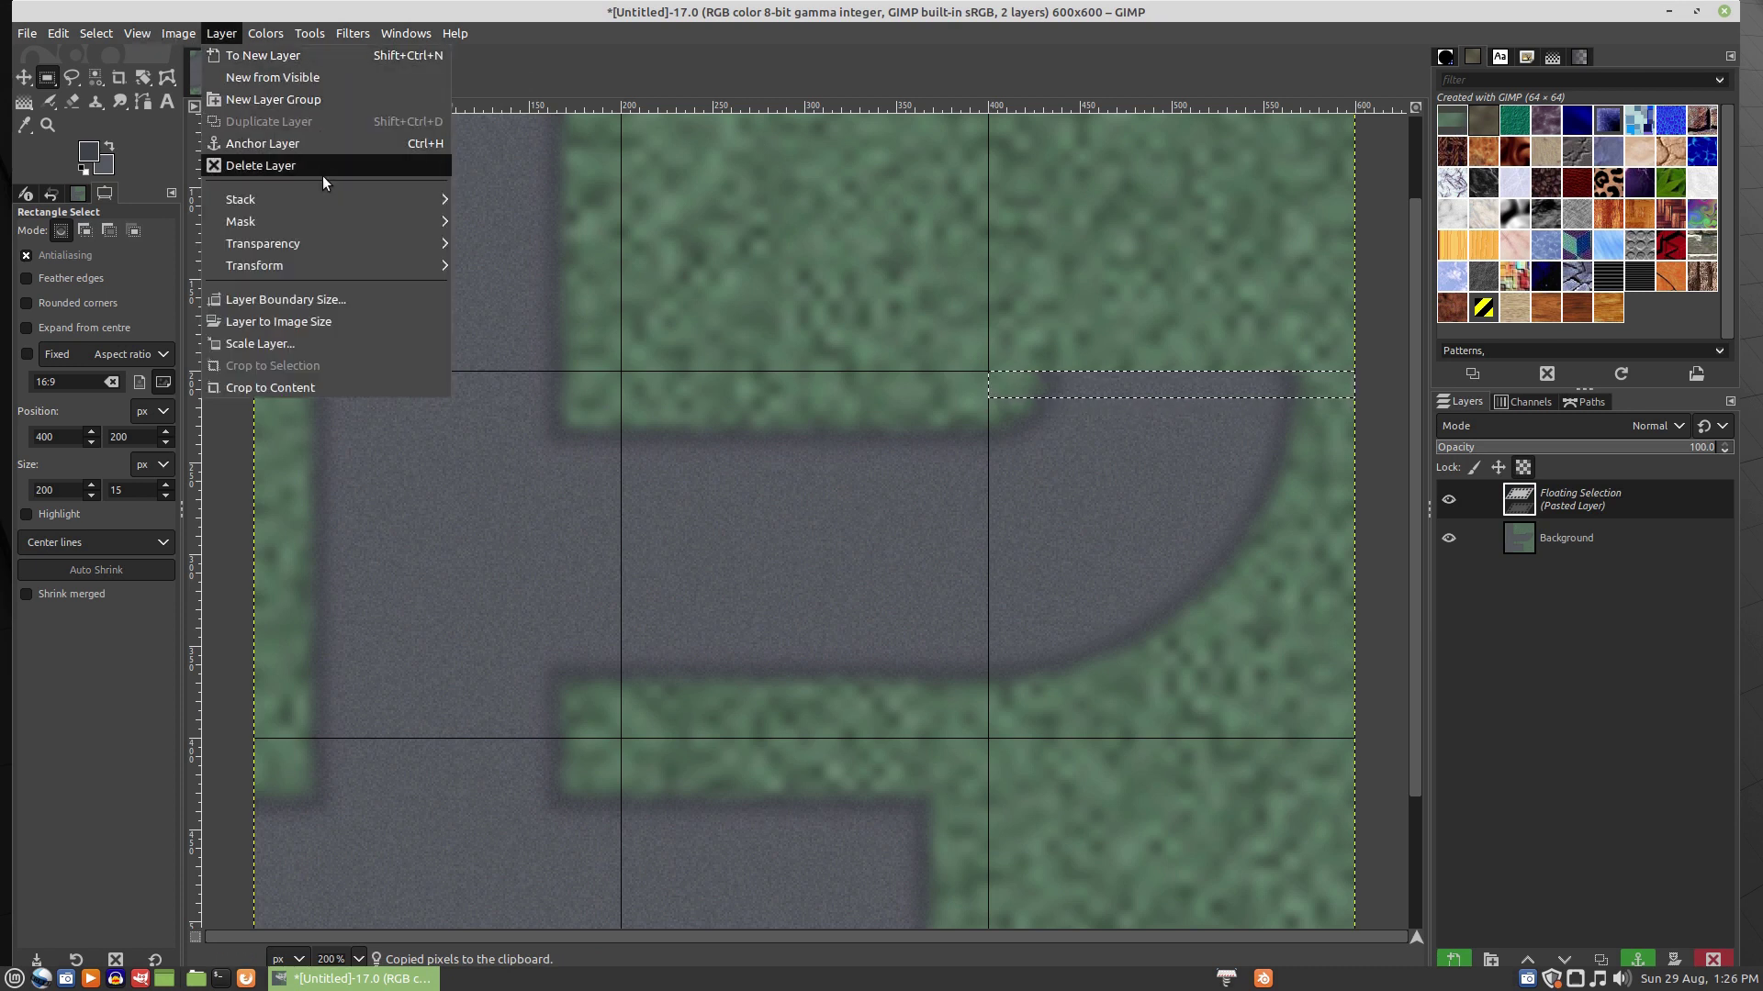
{"action": "mouse_move", "coordinate": [298, 266]}
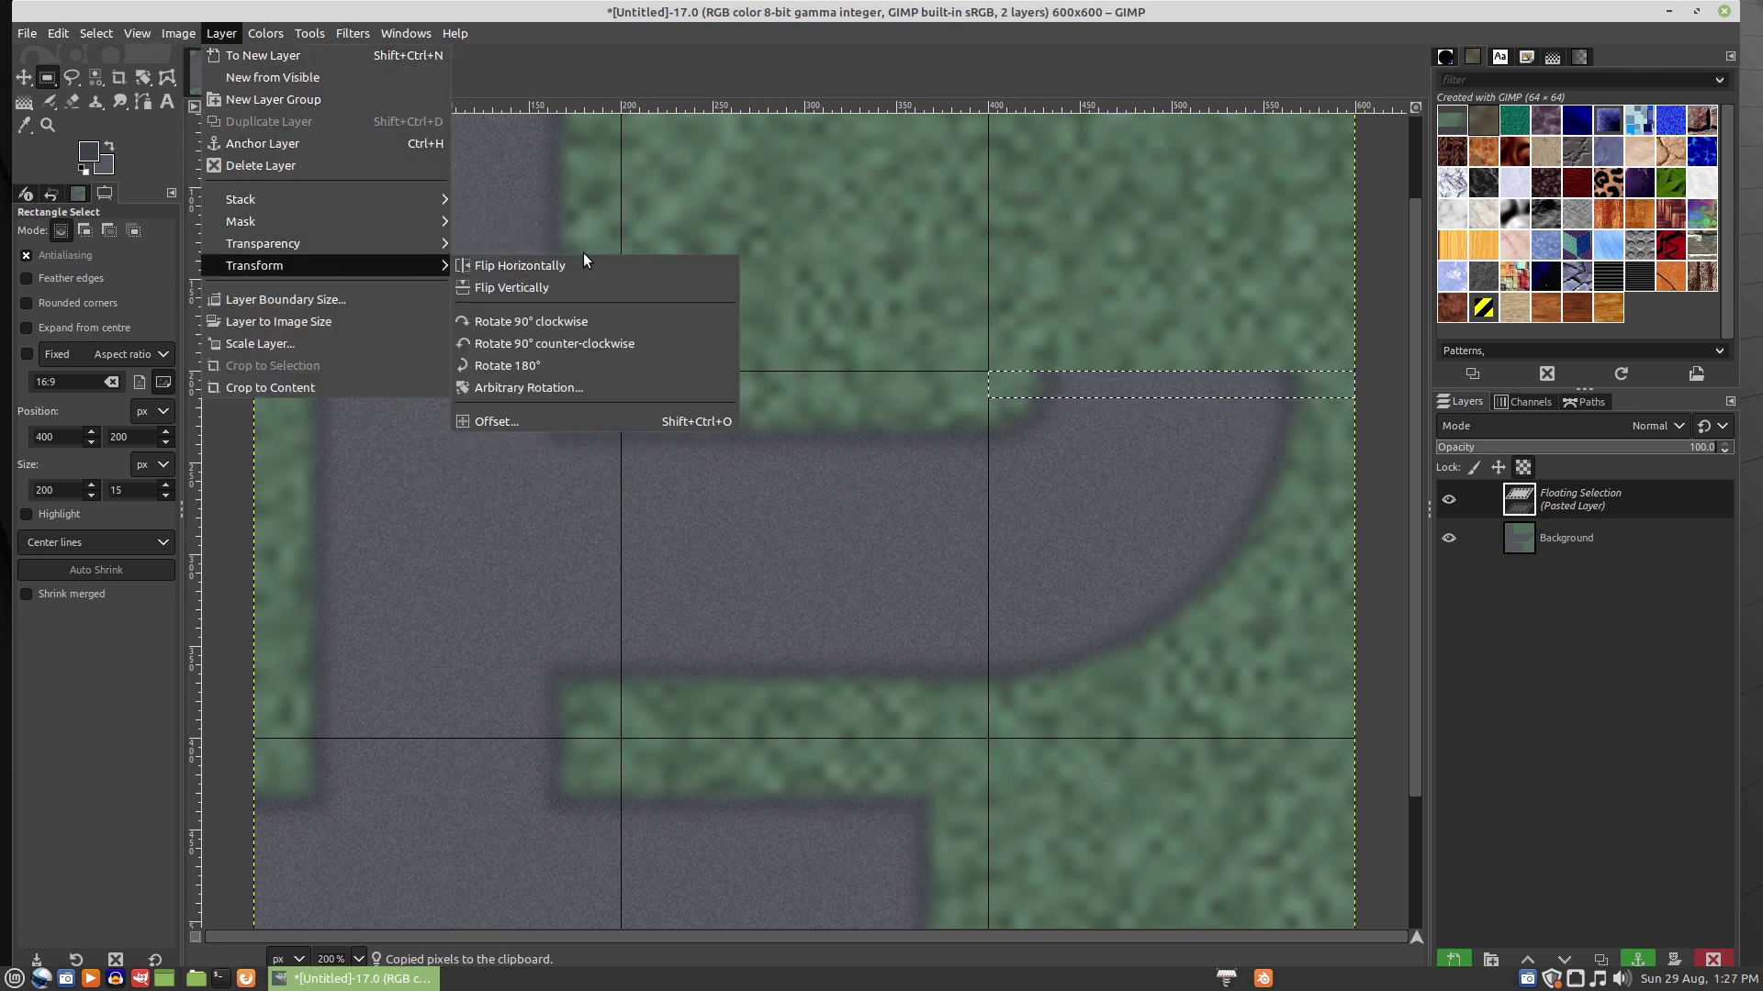
{"action": "left_click", "coordinate": [576, 11]}
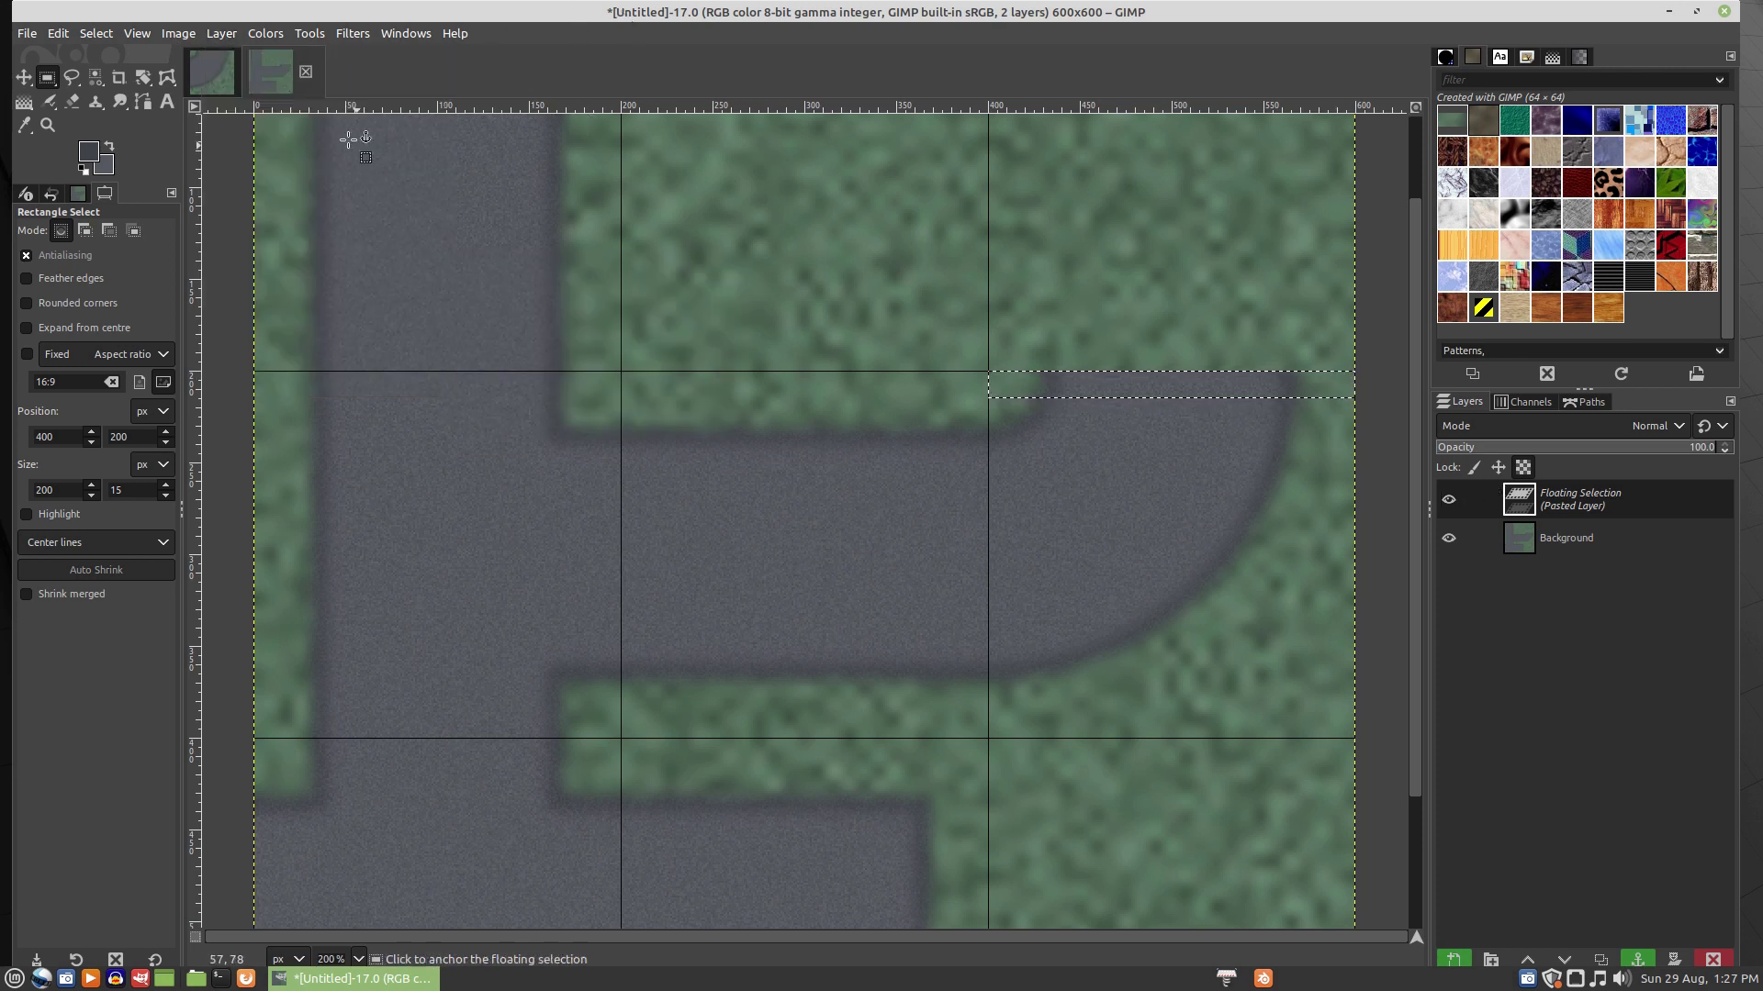
{"action": "left_click", "coordinate": [222, 33]}
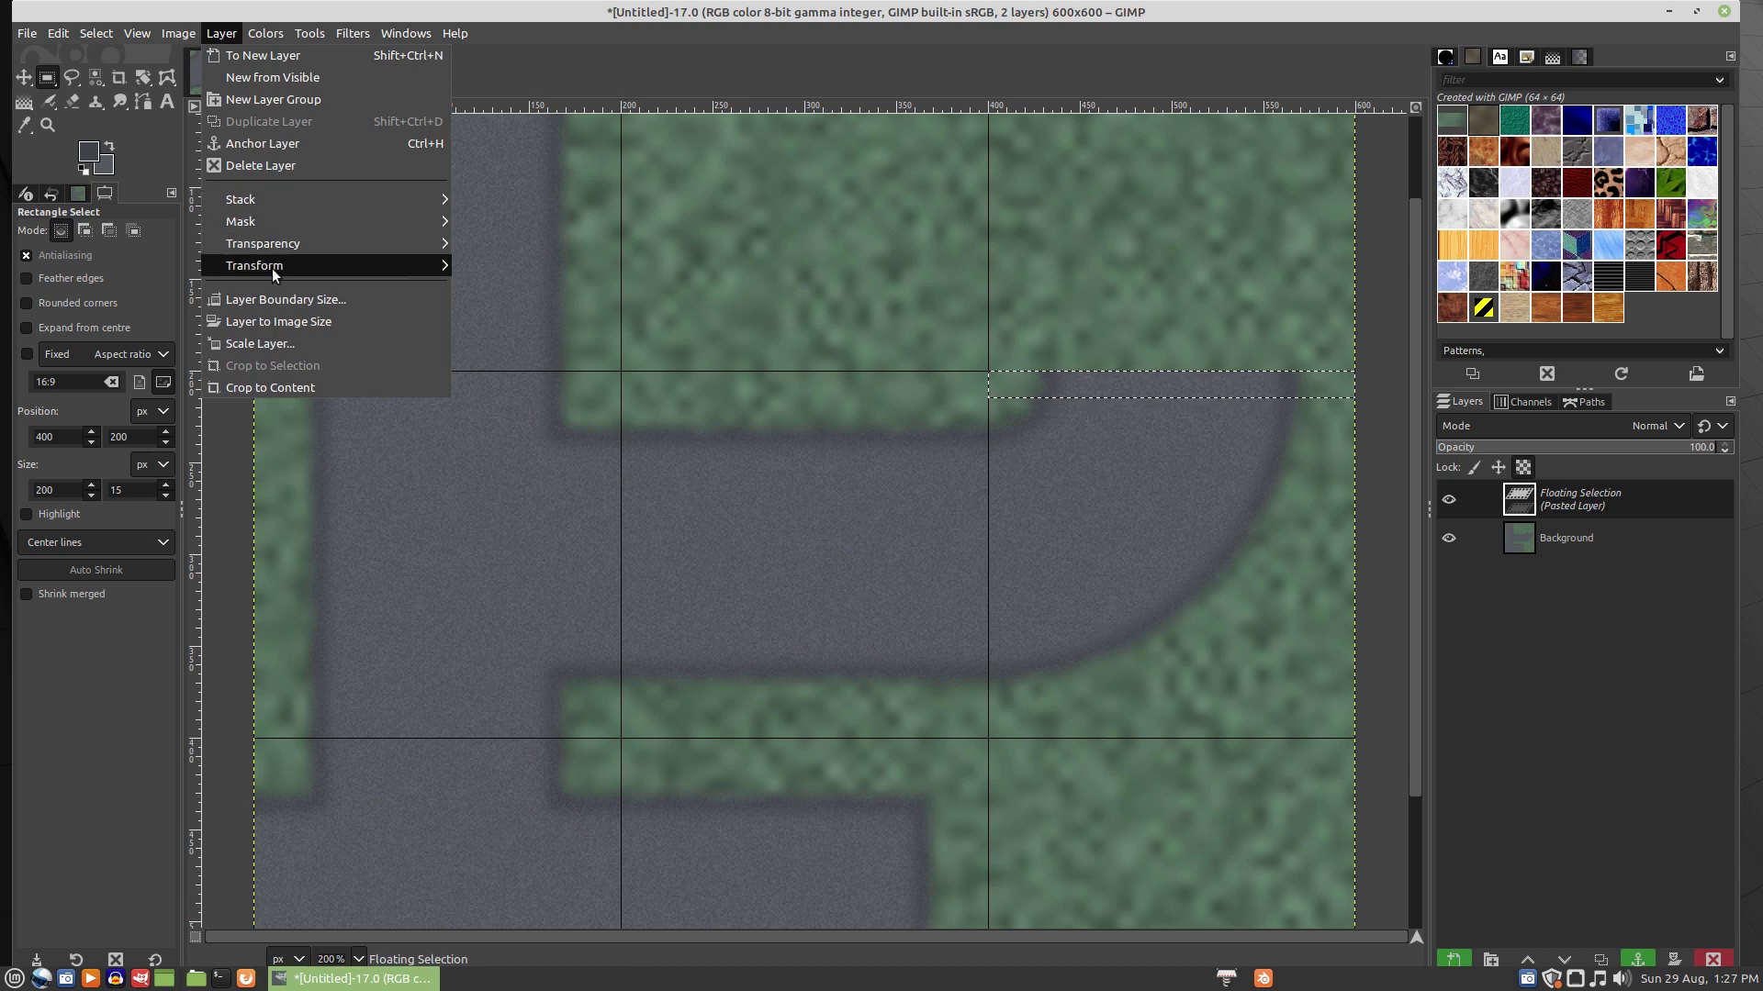
{"action": "mouse_move", "coordinate": [273, 272]}
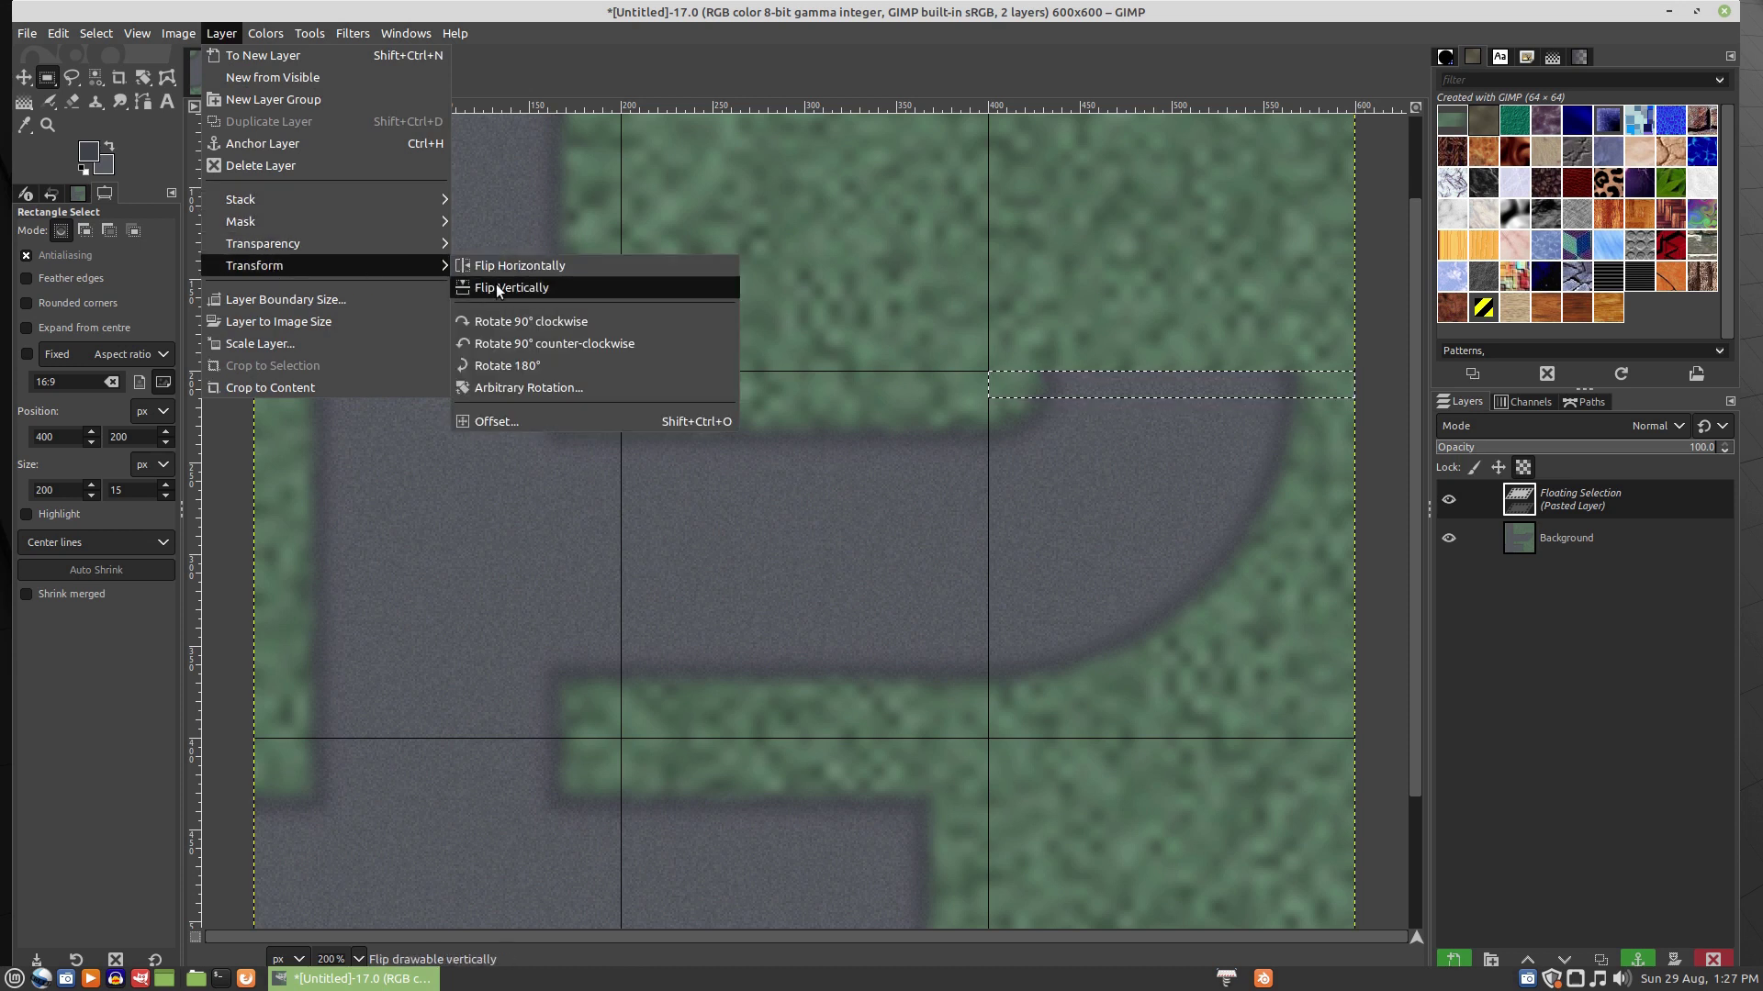
{"action": "left_click", "coordinate": [497, 289]}
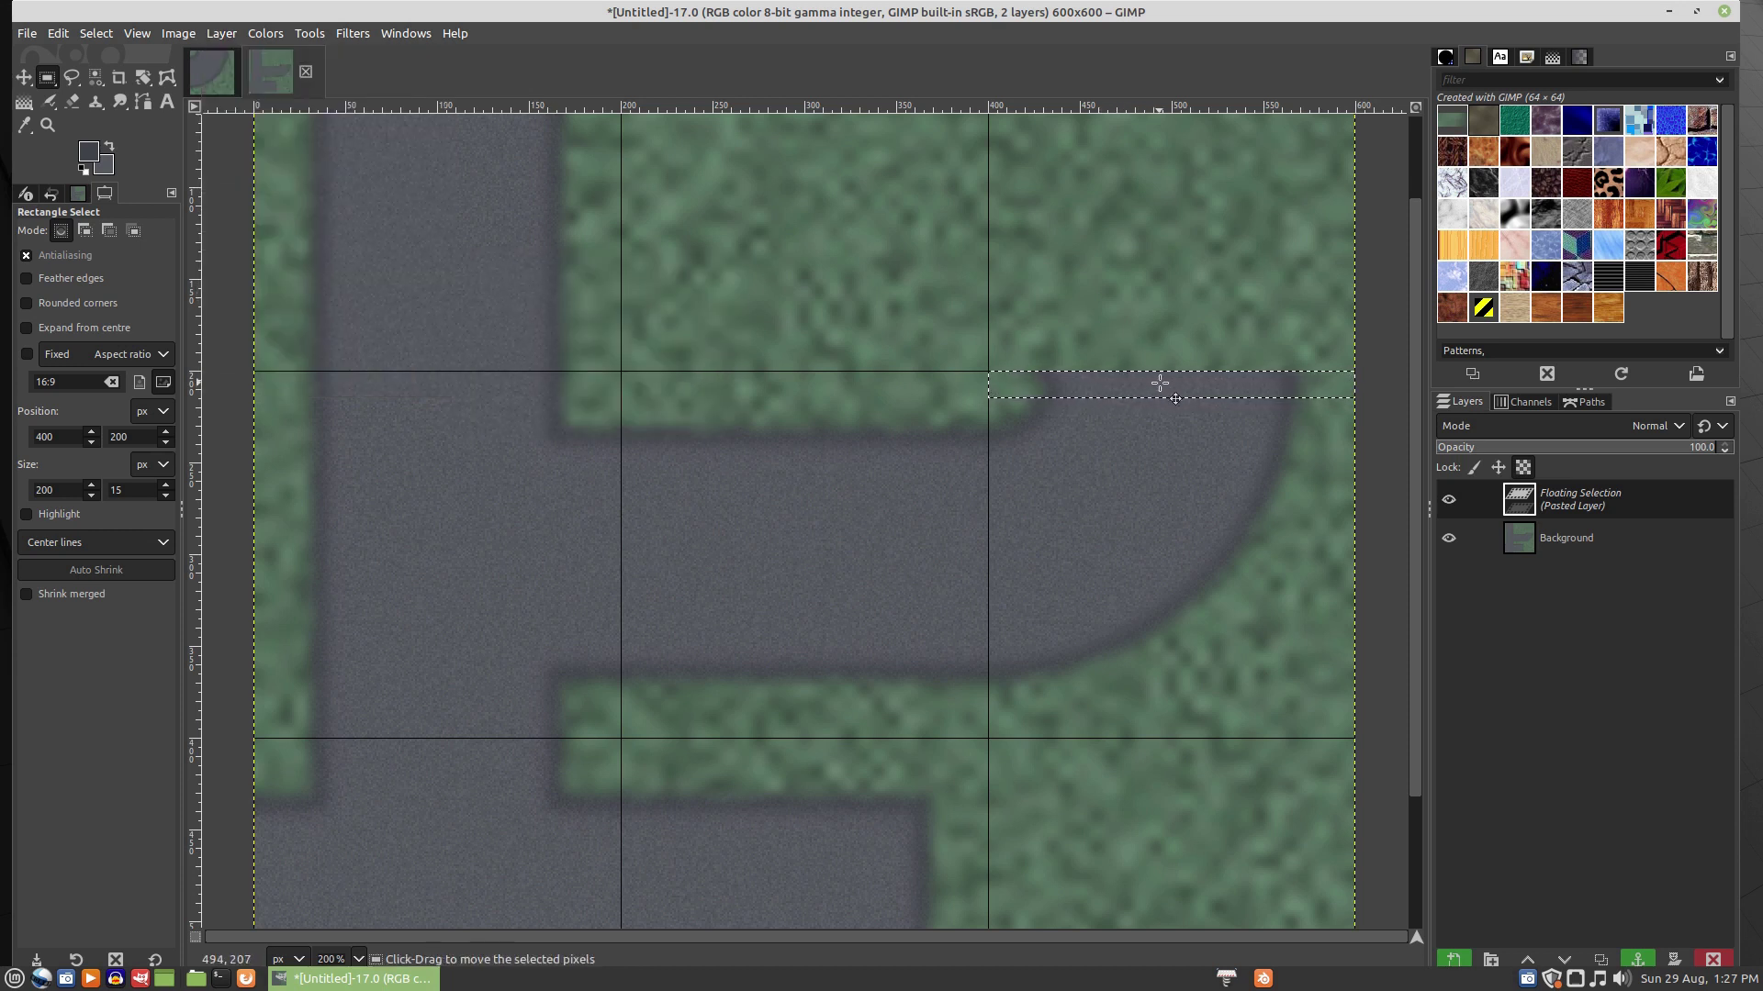
{"action": "left_click_drag", "start_coordinate": [1159, 382], "coordinate": [1159, 357]}
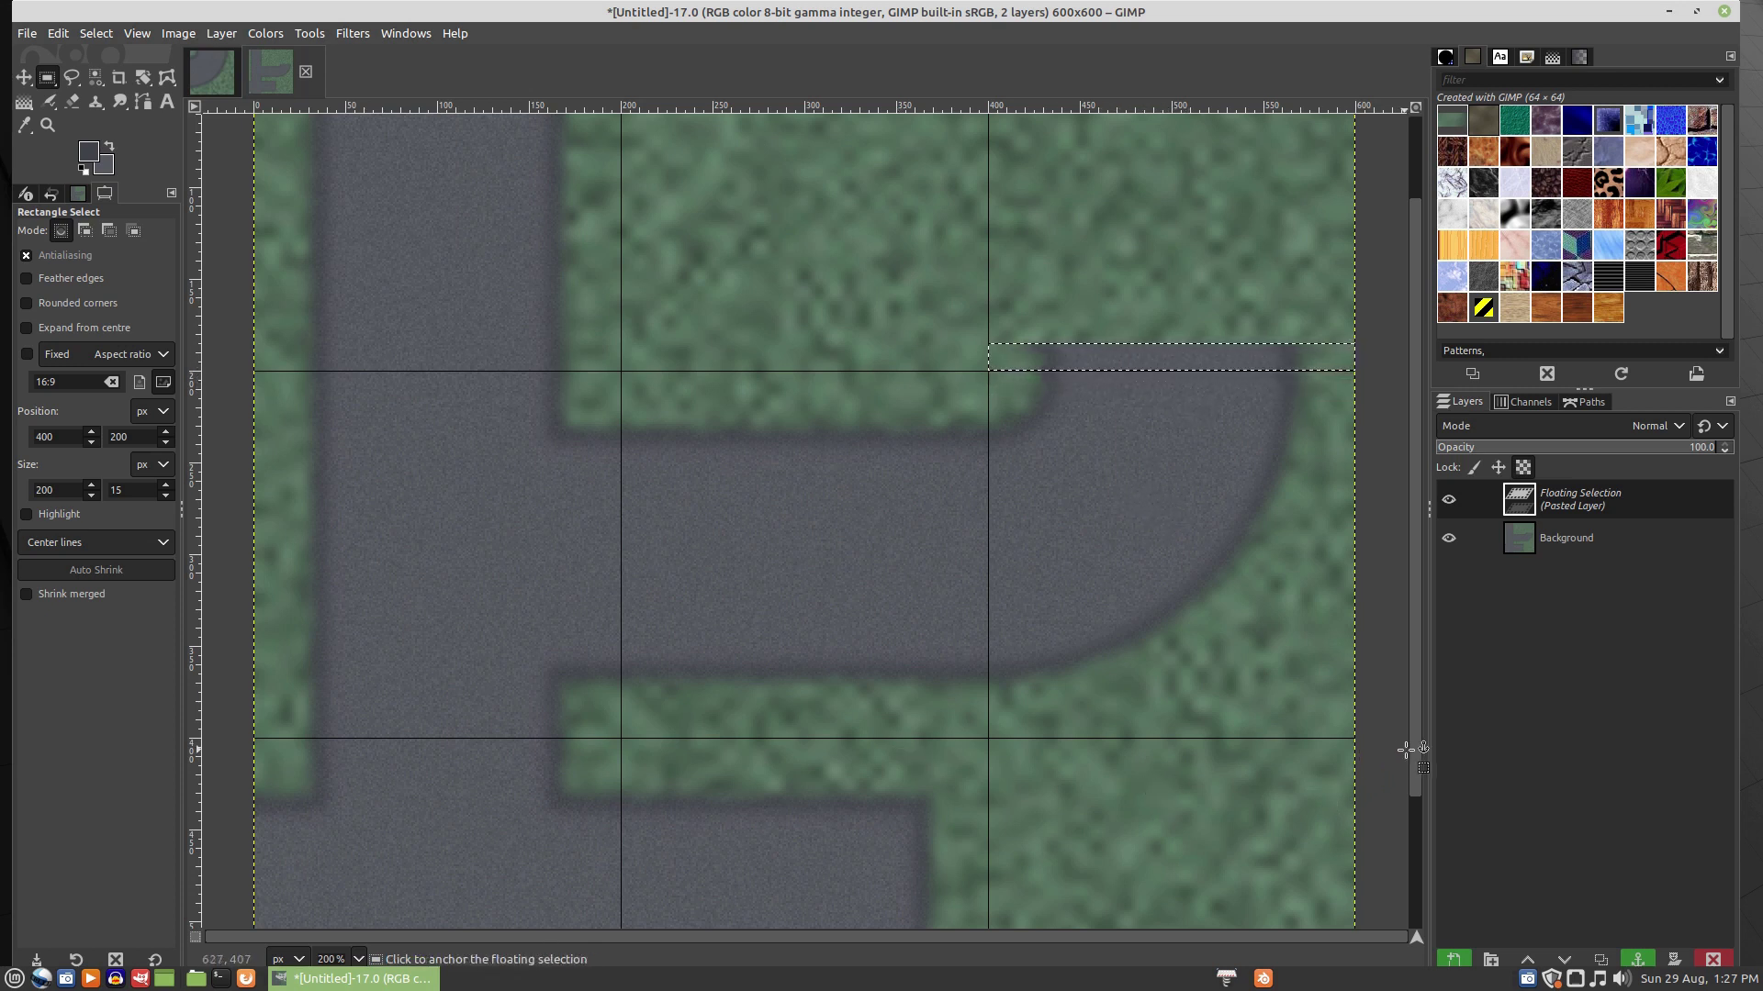
- Anchor the mirrored strip and copy a 16 x 200 px strip at 0, 400 along the crossroads tile's left edge
{"action": "left_click_drag", "start_coordinate": [1415, 739], "coordinate": [1420, 890]}
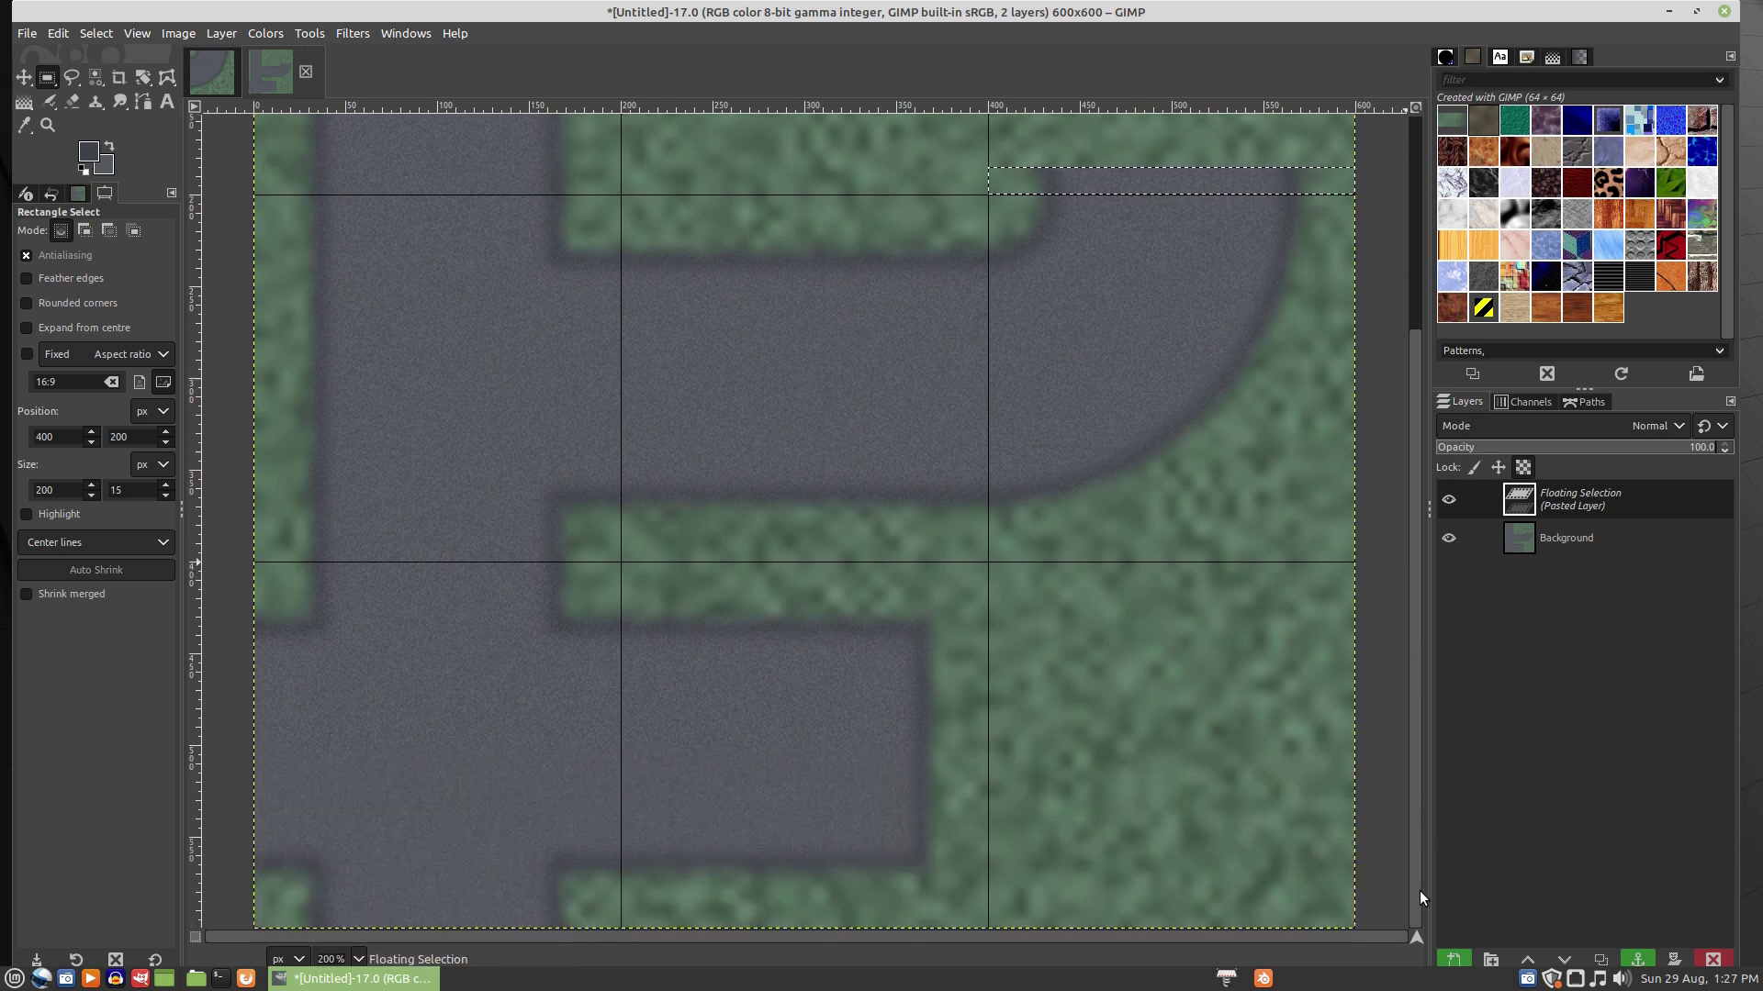
{"action": "left_click", "coordinate": [1389, 846]}
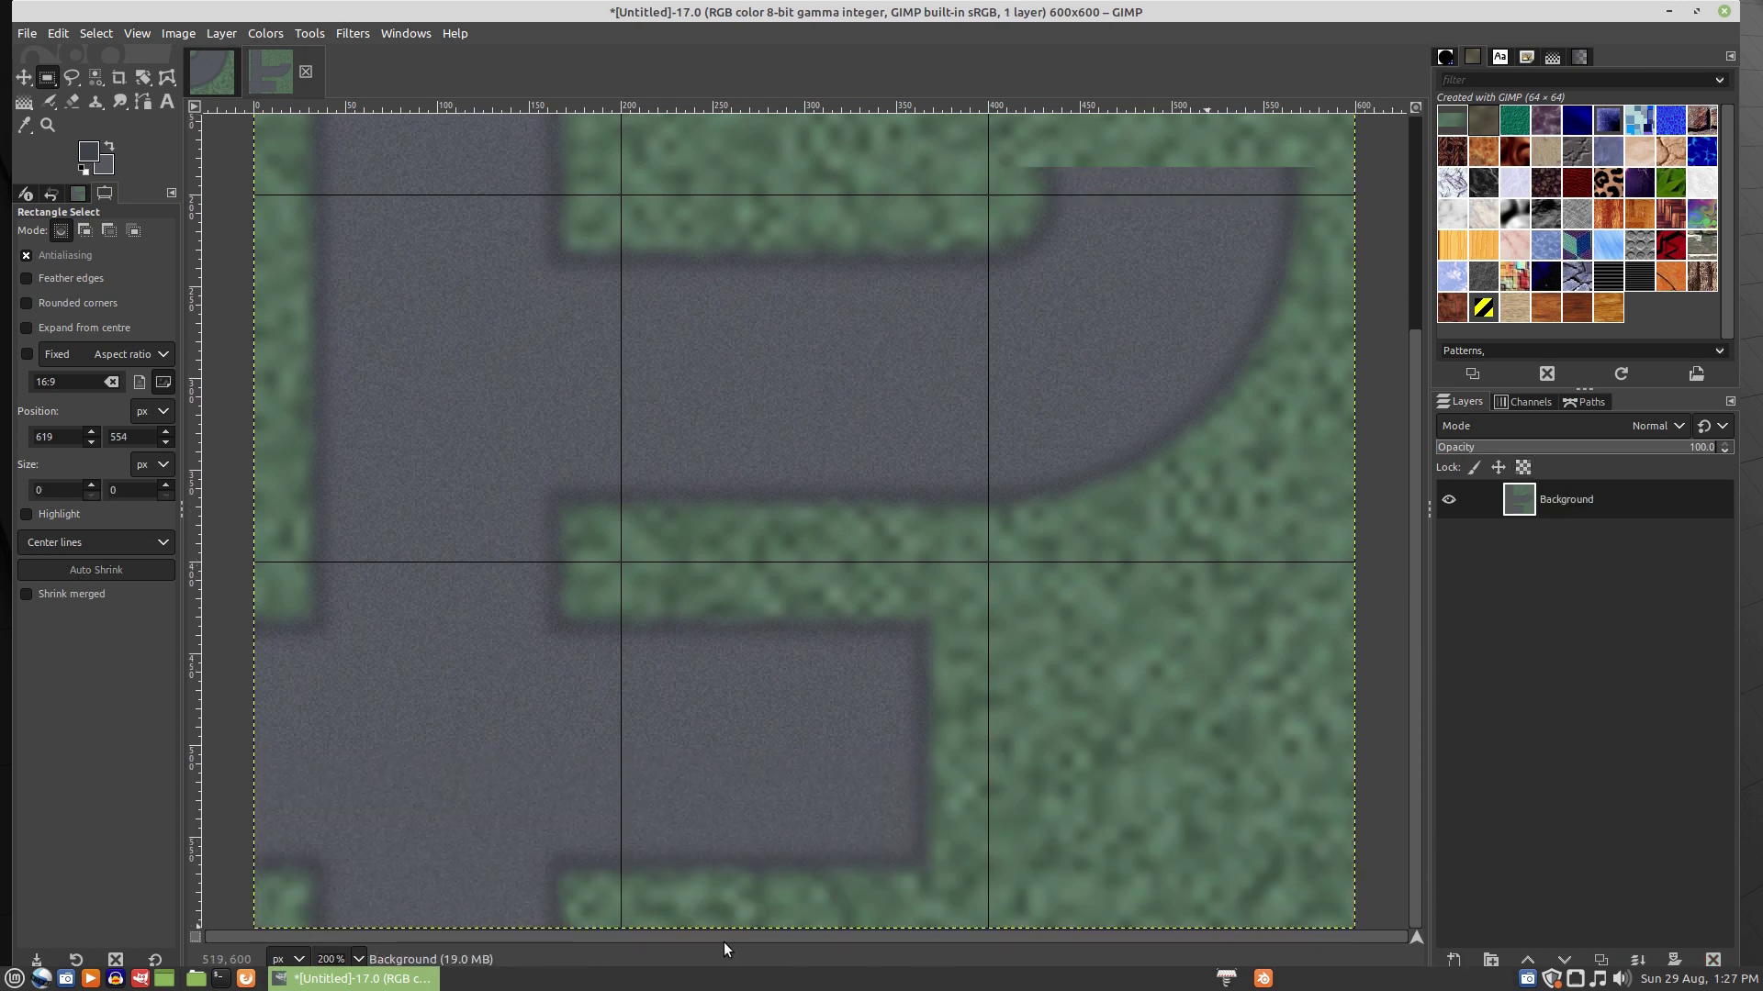
{"action": "left_click_drag", "start_coordinate": [255, 562], "coordinate": [283, 927]}
{"action": "key", "text": "ctrl+c"}
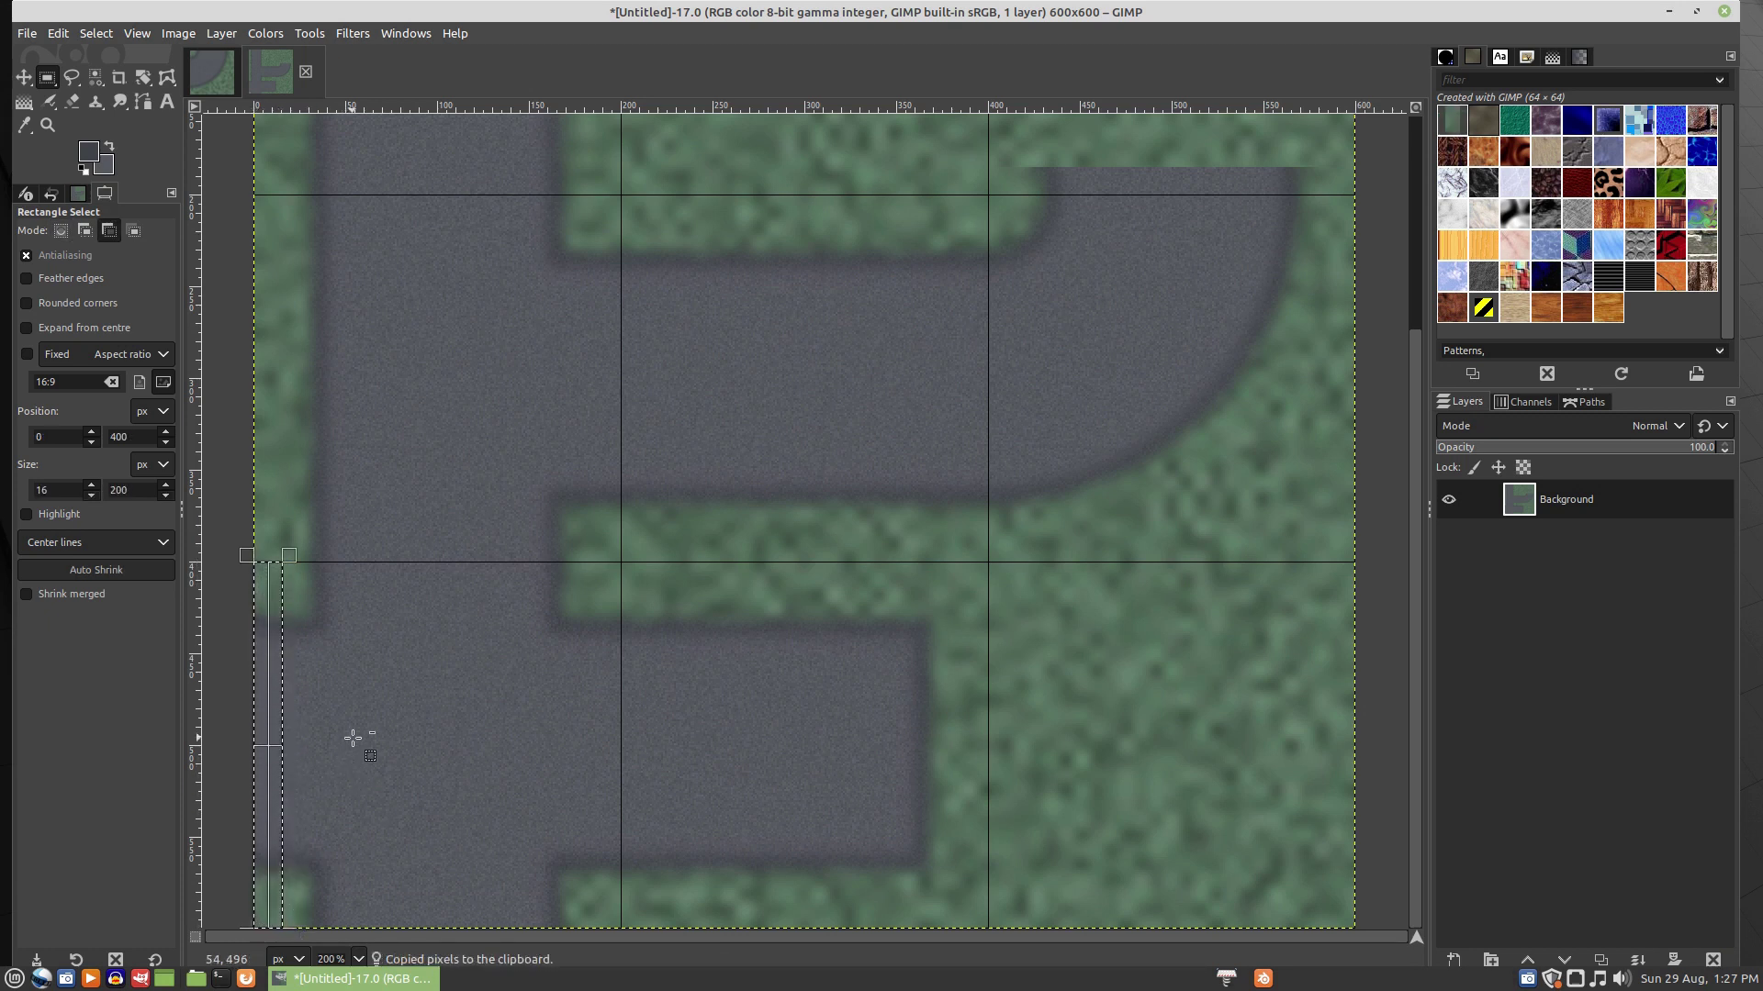
- Paste the copied strip, flip it horizontally, and anchor it along the right edge of the map's lower-right grass cell
{"action": "key", "text": "ctrl+v"}
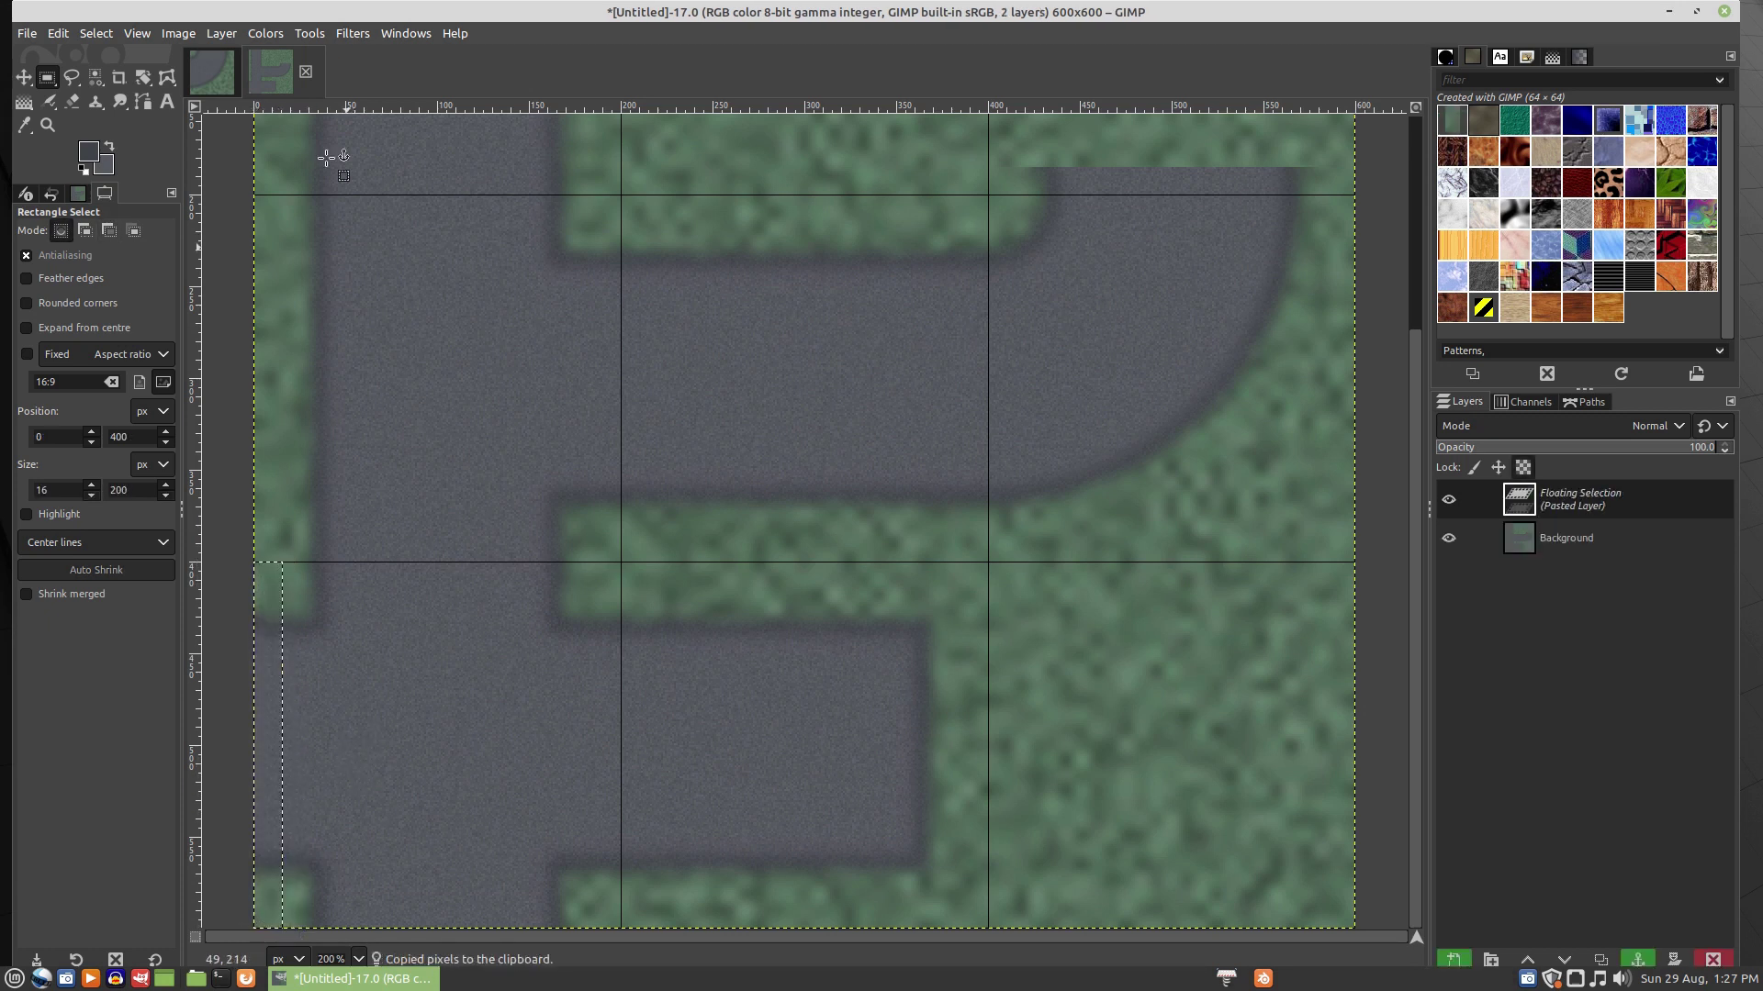
{"action": "left_click", "coordinate": [230, 35]}
{"action": "mouse_move", "coordinate": [325, 265]}
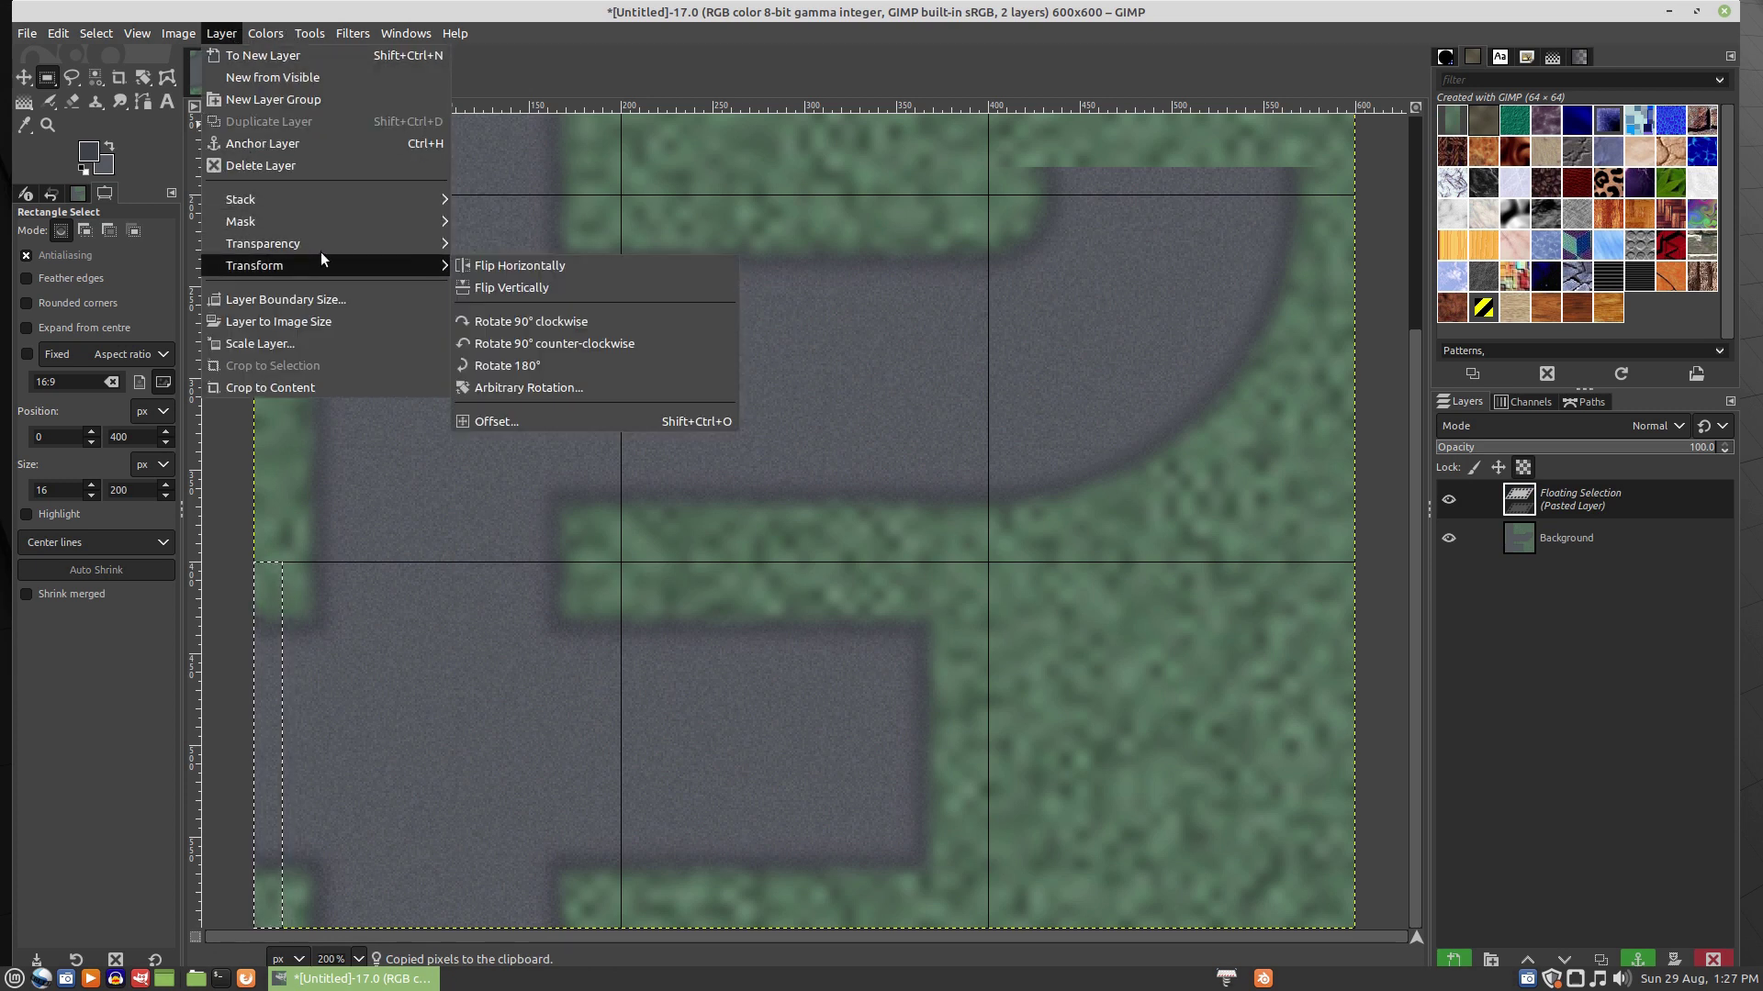
{"action": "left_click", "coordinate": [523, 267]}
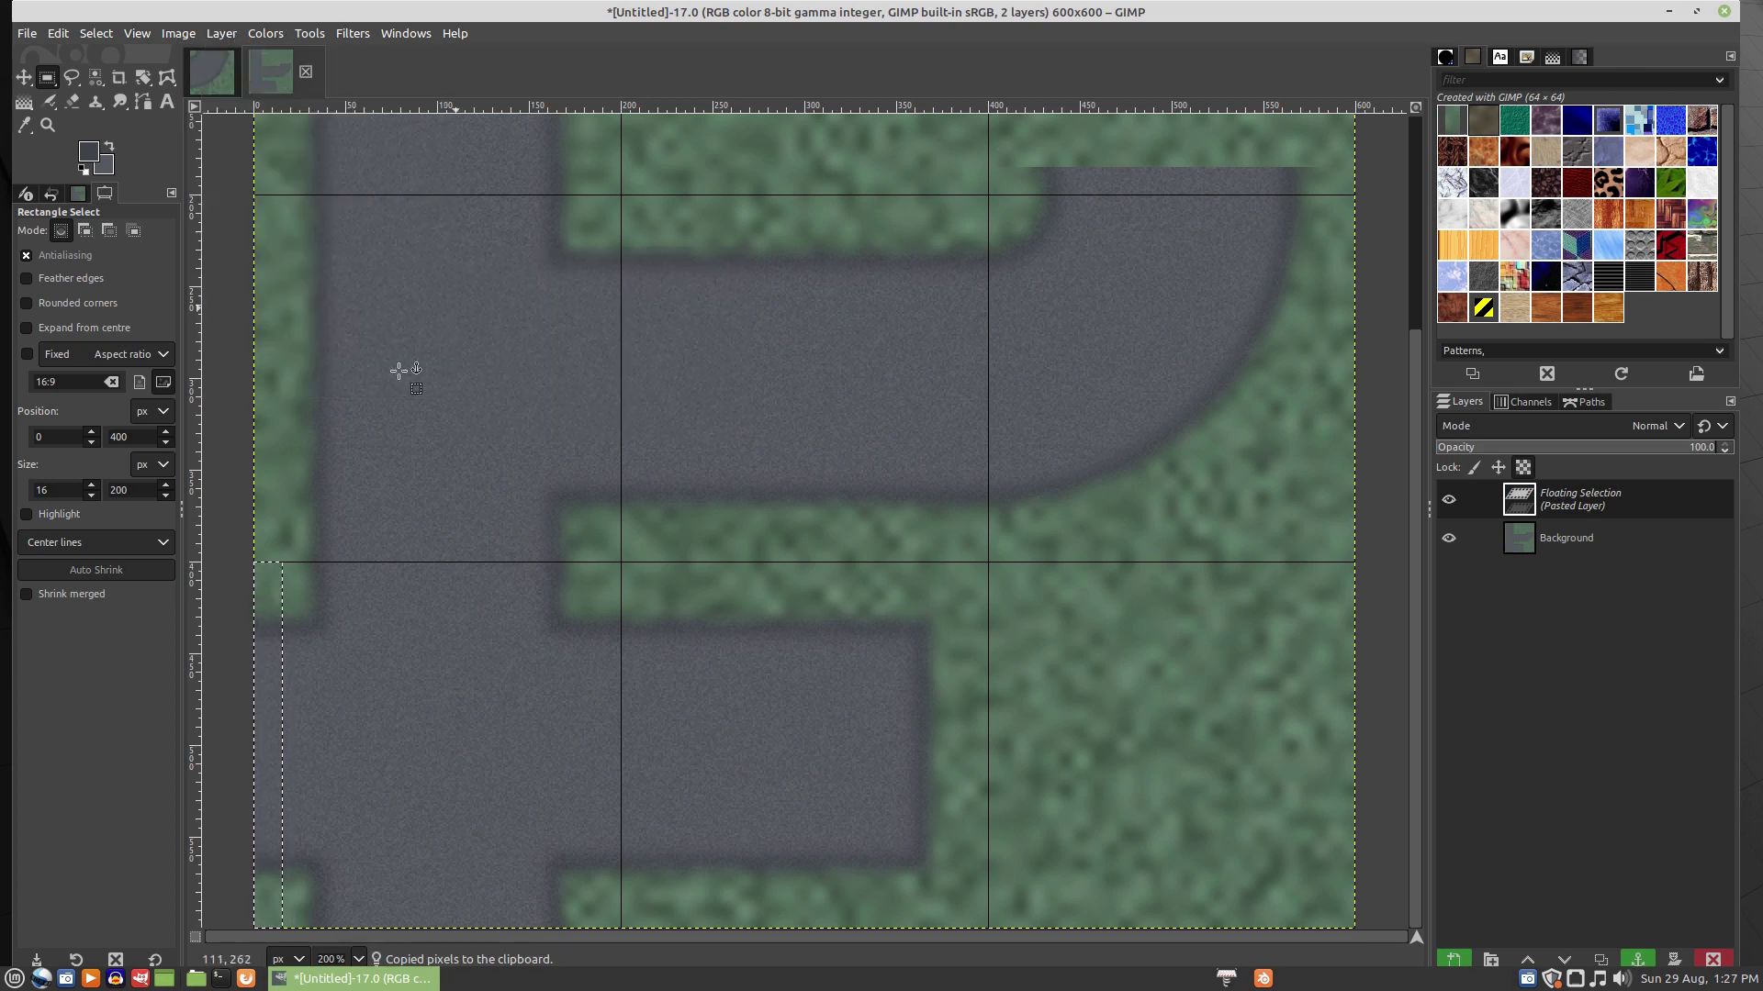
{"action": "left_click_drag", "start_coordinate": [300, 687], "coordinate": [1337, 707]}
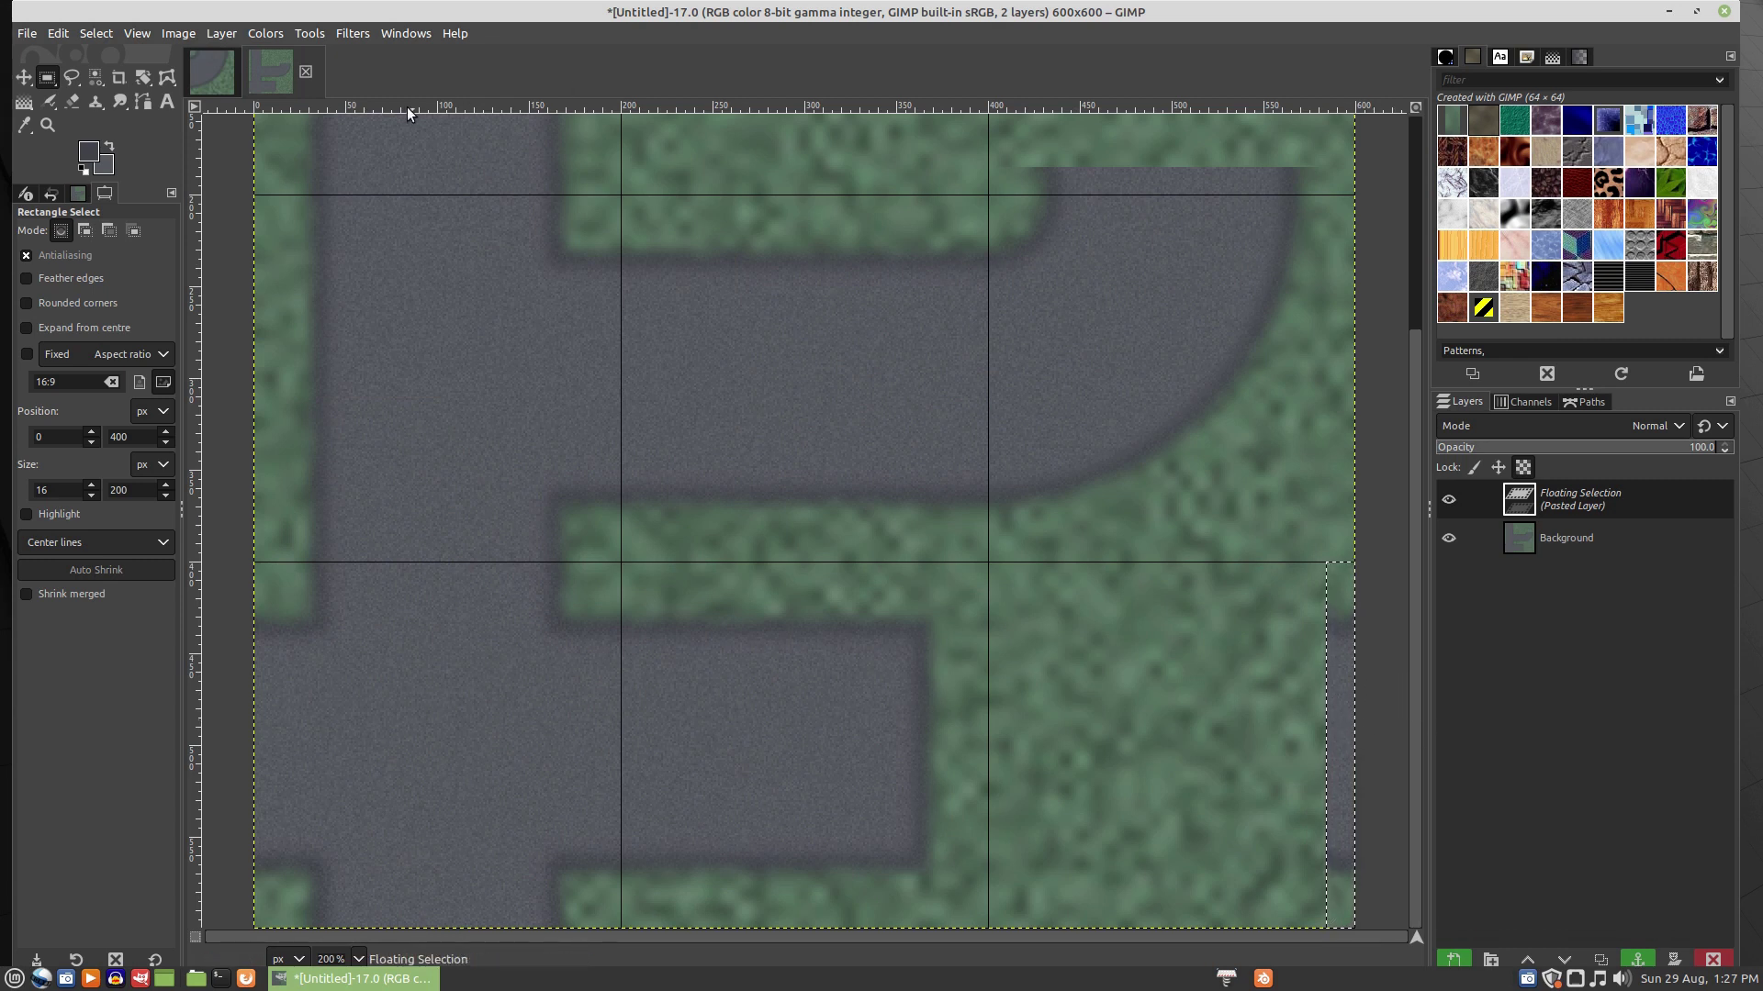
{"action": "left_click", "coordinate": [222, 270]}
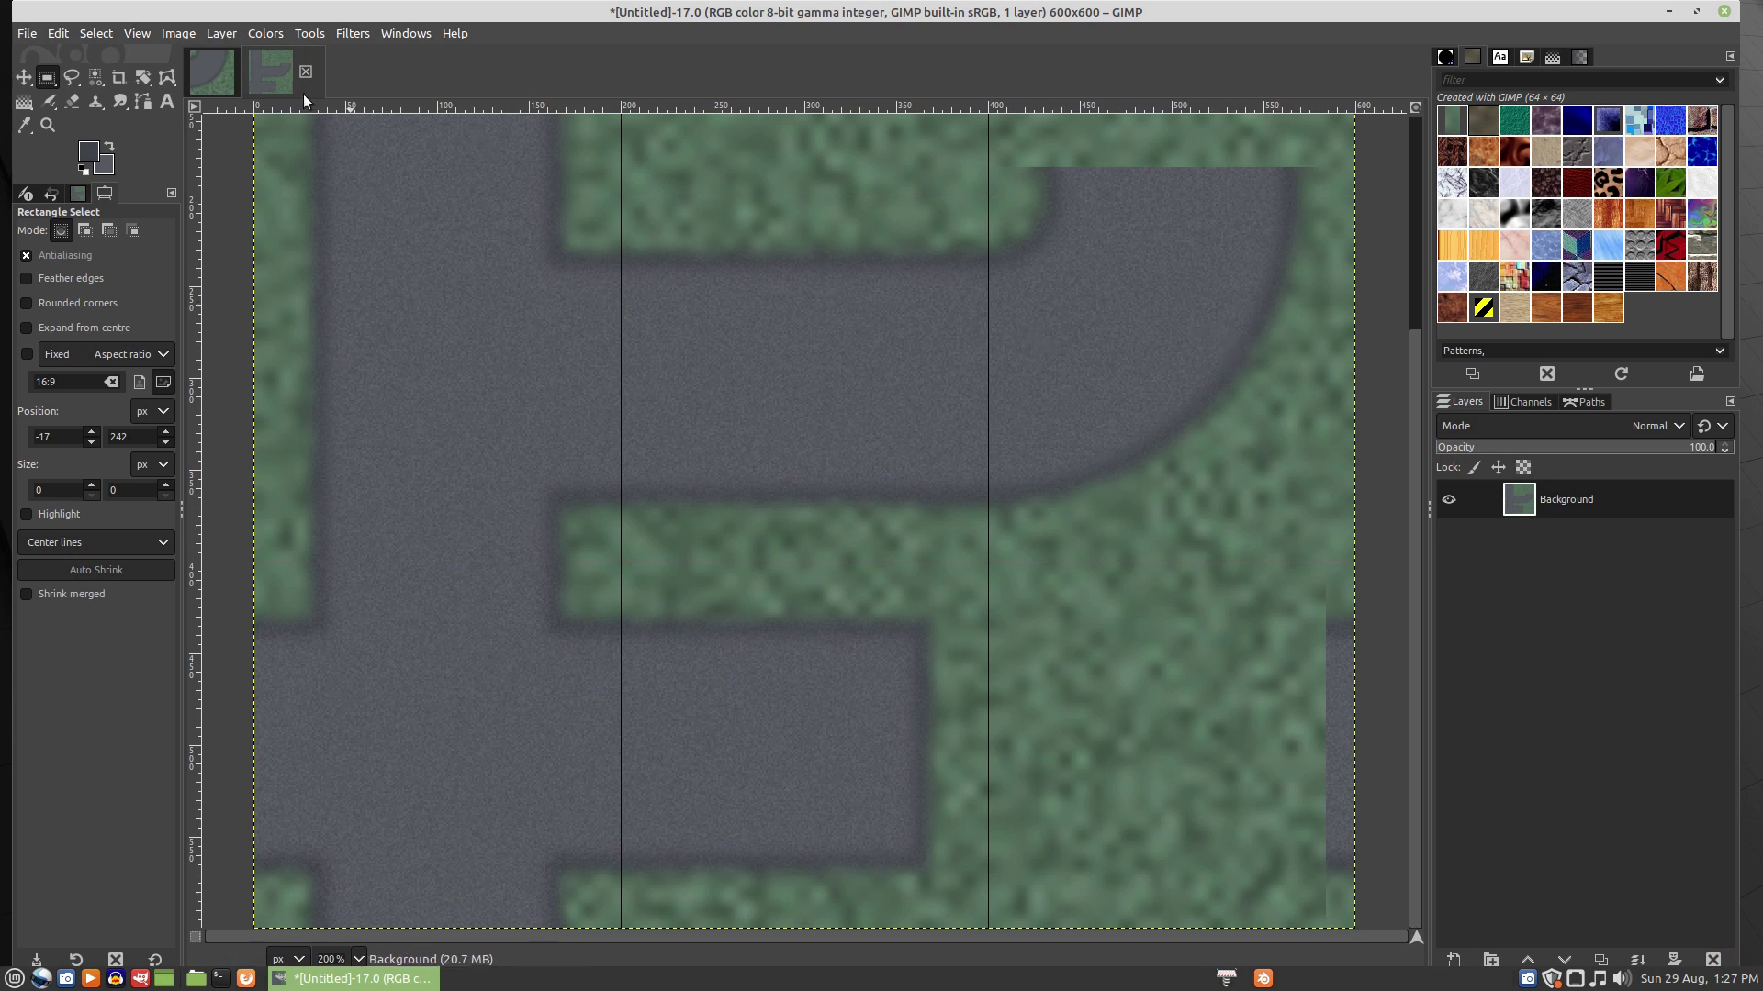
- Export the assembled map as Tiles.png into the FlatTiles folder with the default PNG options
{"action": "left_click", "coordinate": [28, 35]}
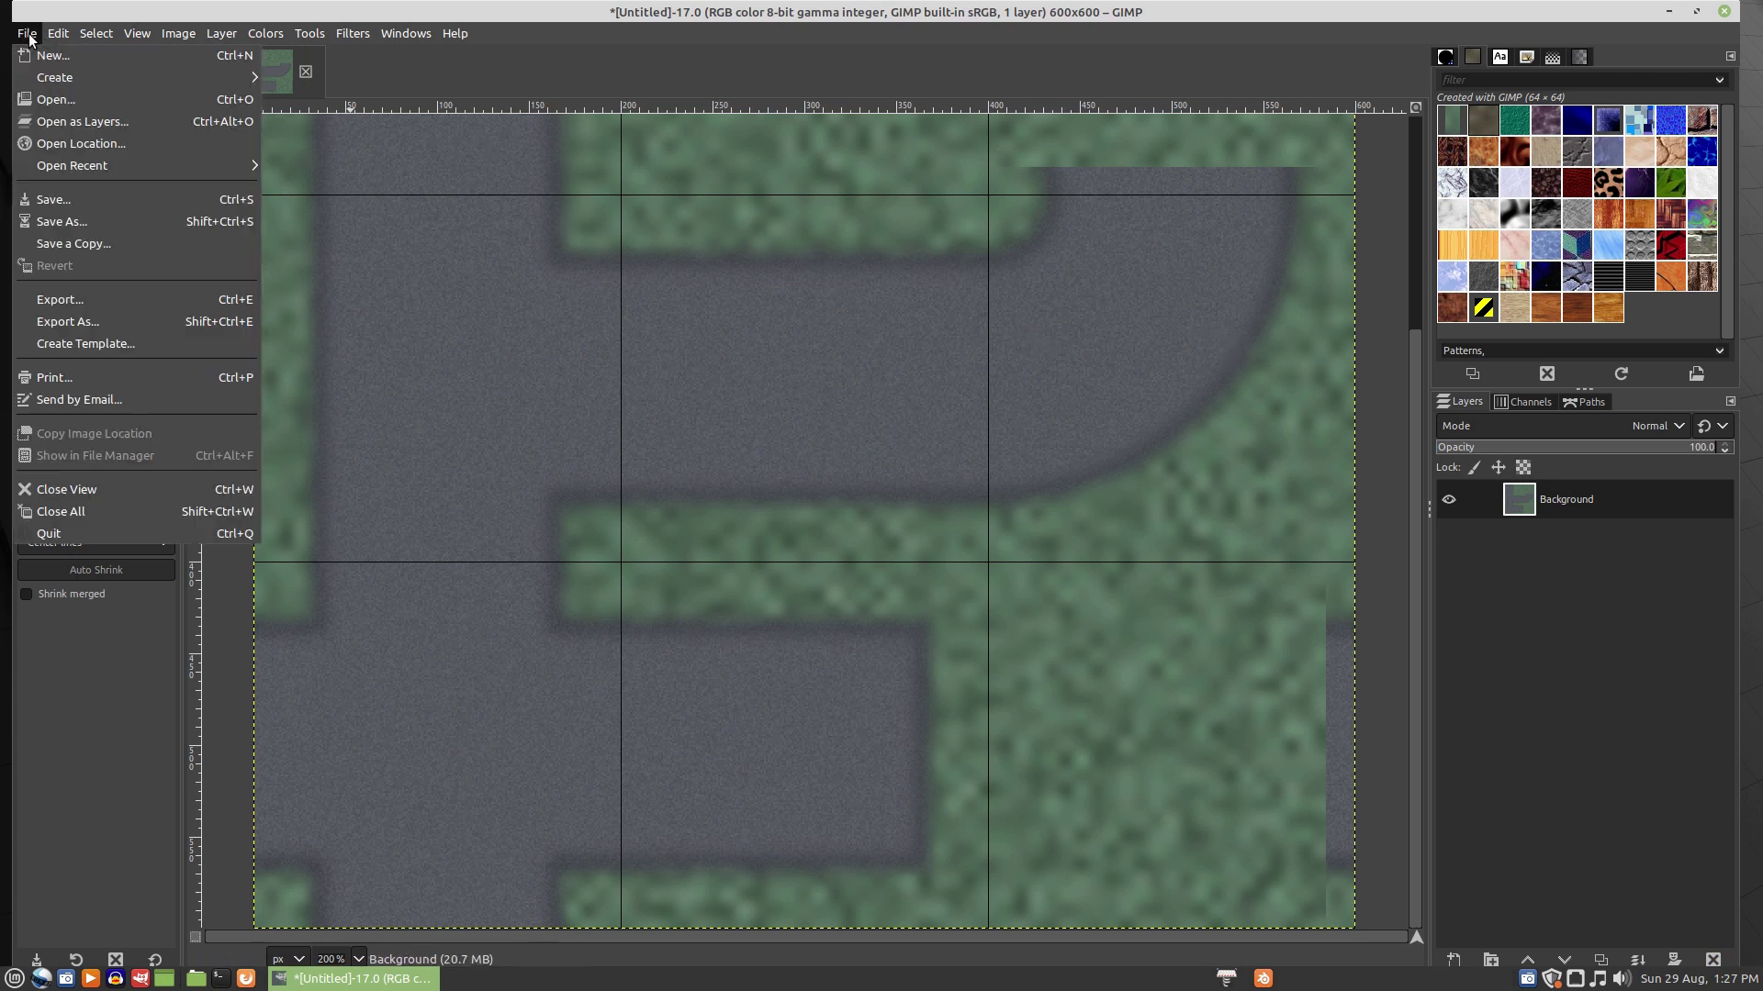
{"action": "left_click", "coordinate": [72, 323]}
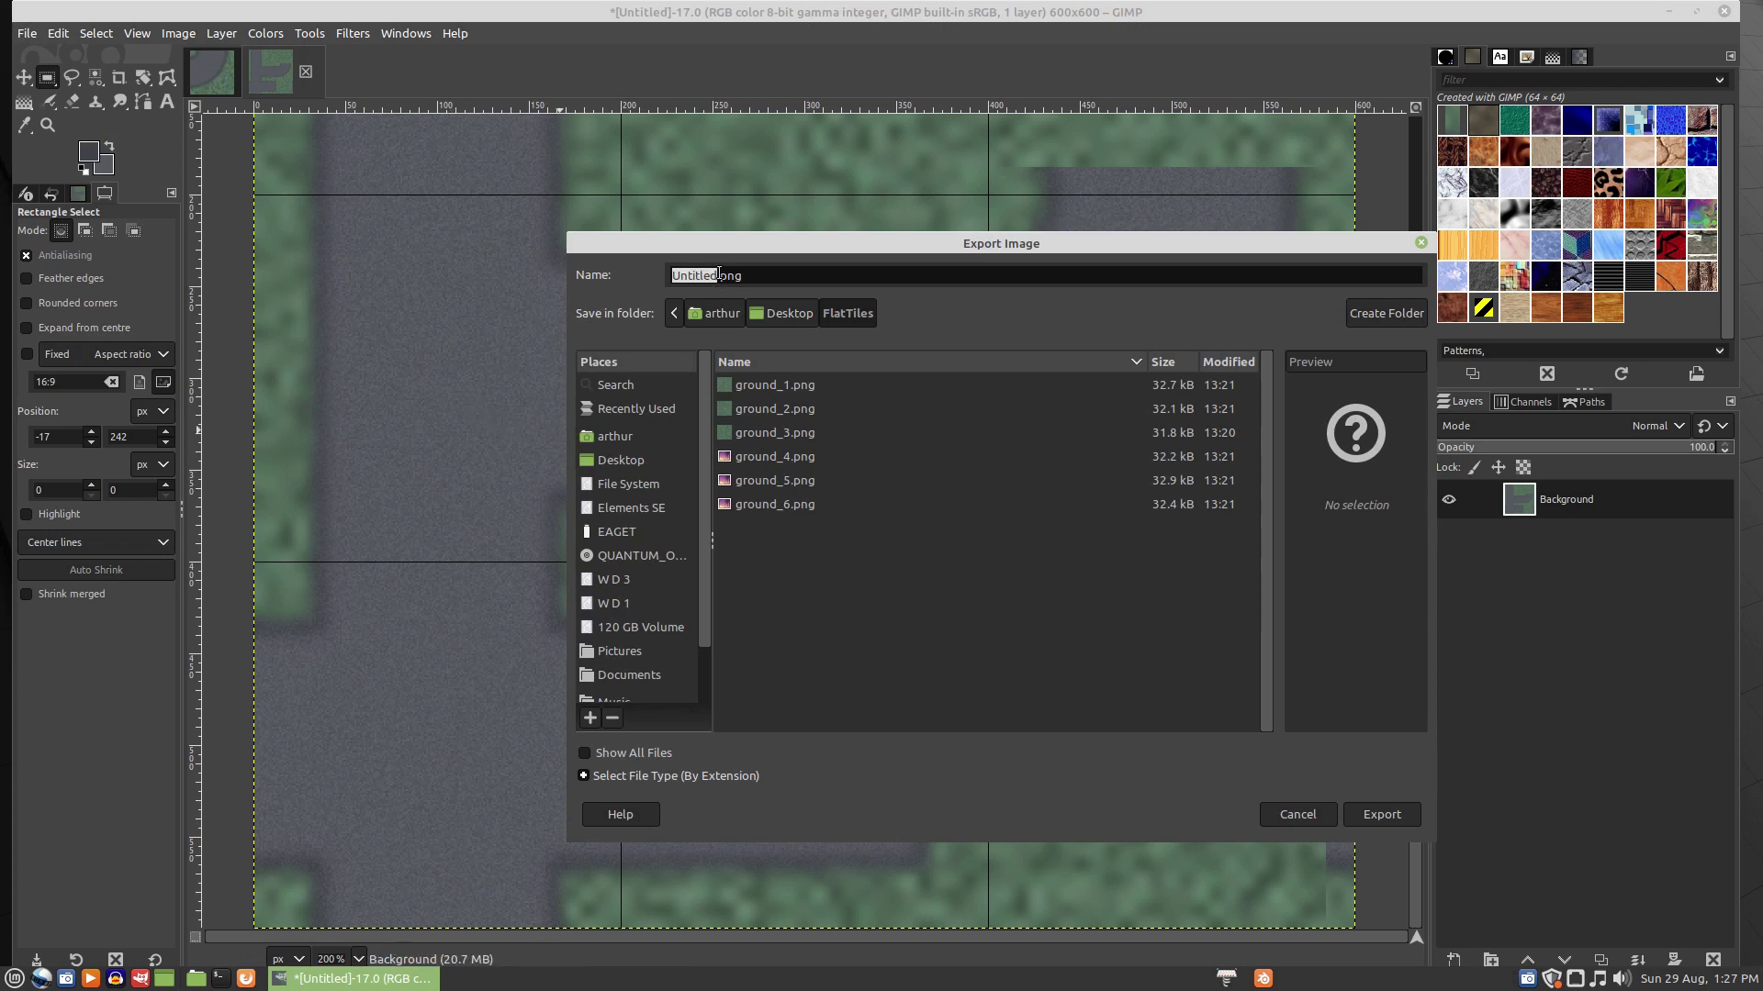
{"action": "left_click_drag", "start_coordinate": [715, 275], "coordinate": [677, 275]}
{"action": "type", "text": "Tiles"}
{"action": "left_click", "coordinate": [1370, 814]}
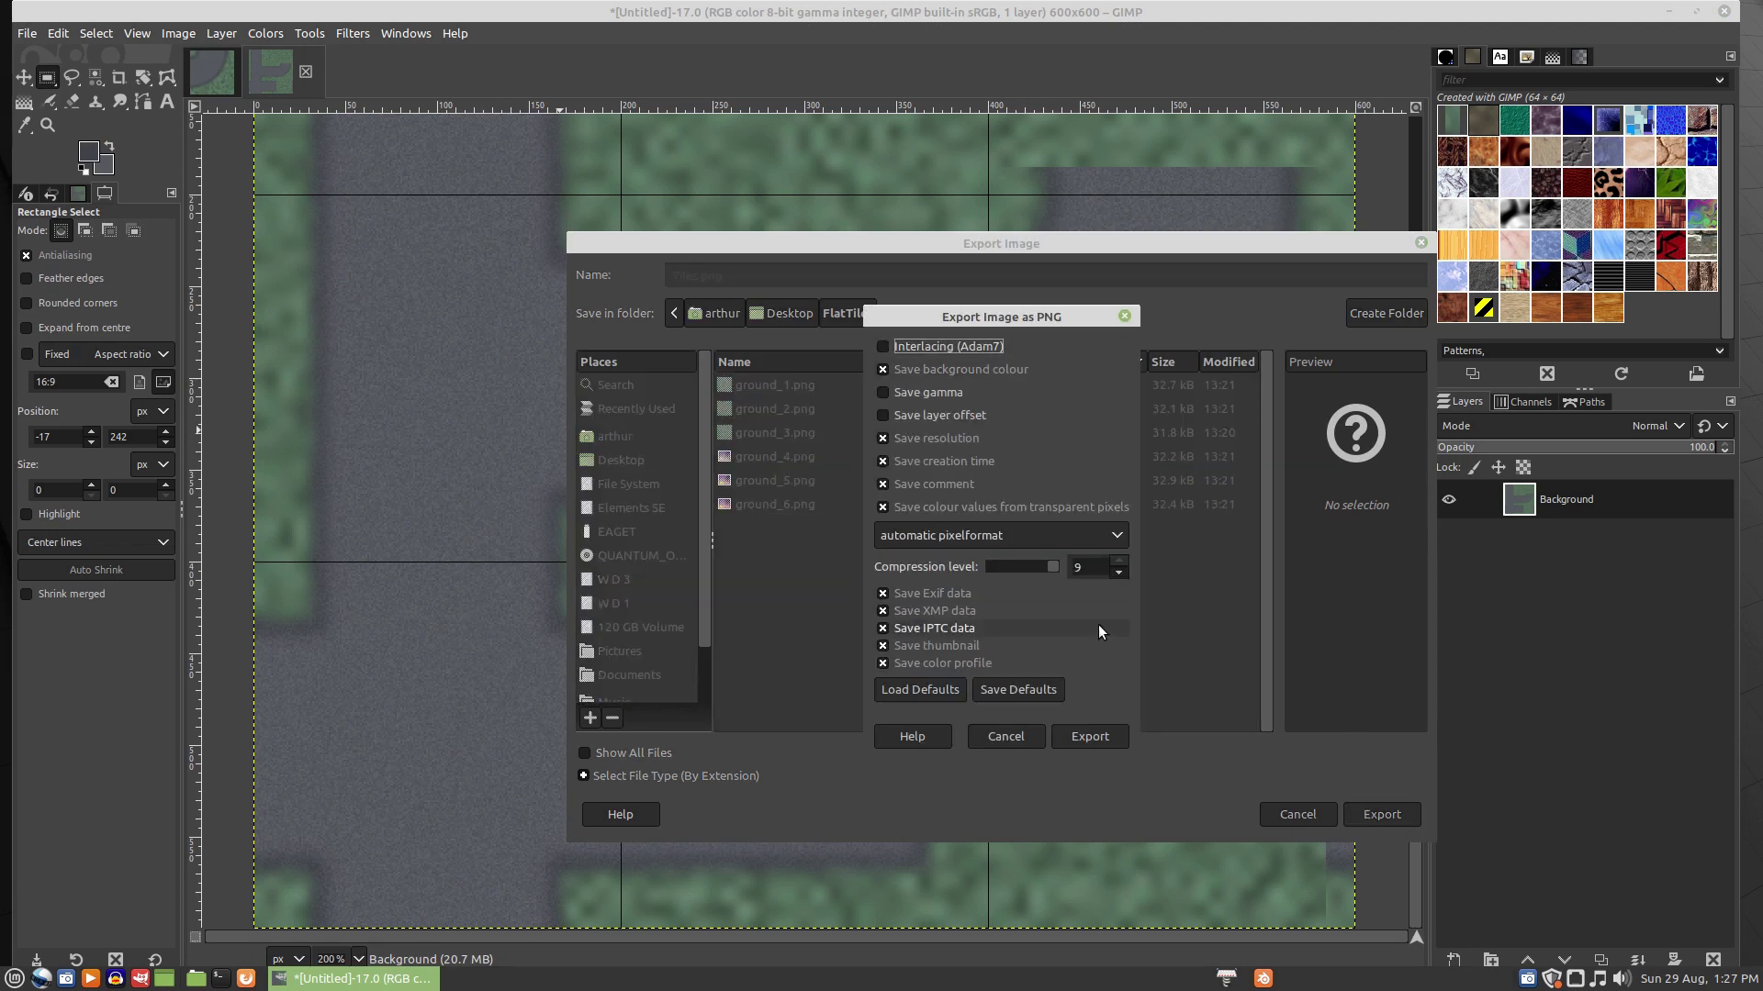
{"action": "left_click", "coordinate": [1088, 737]}
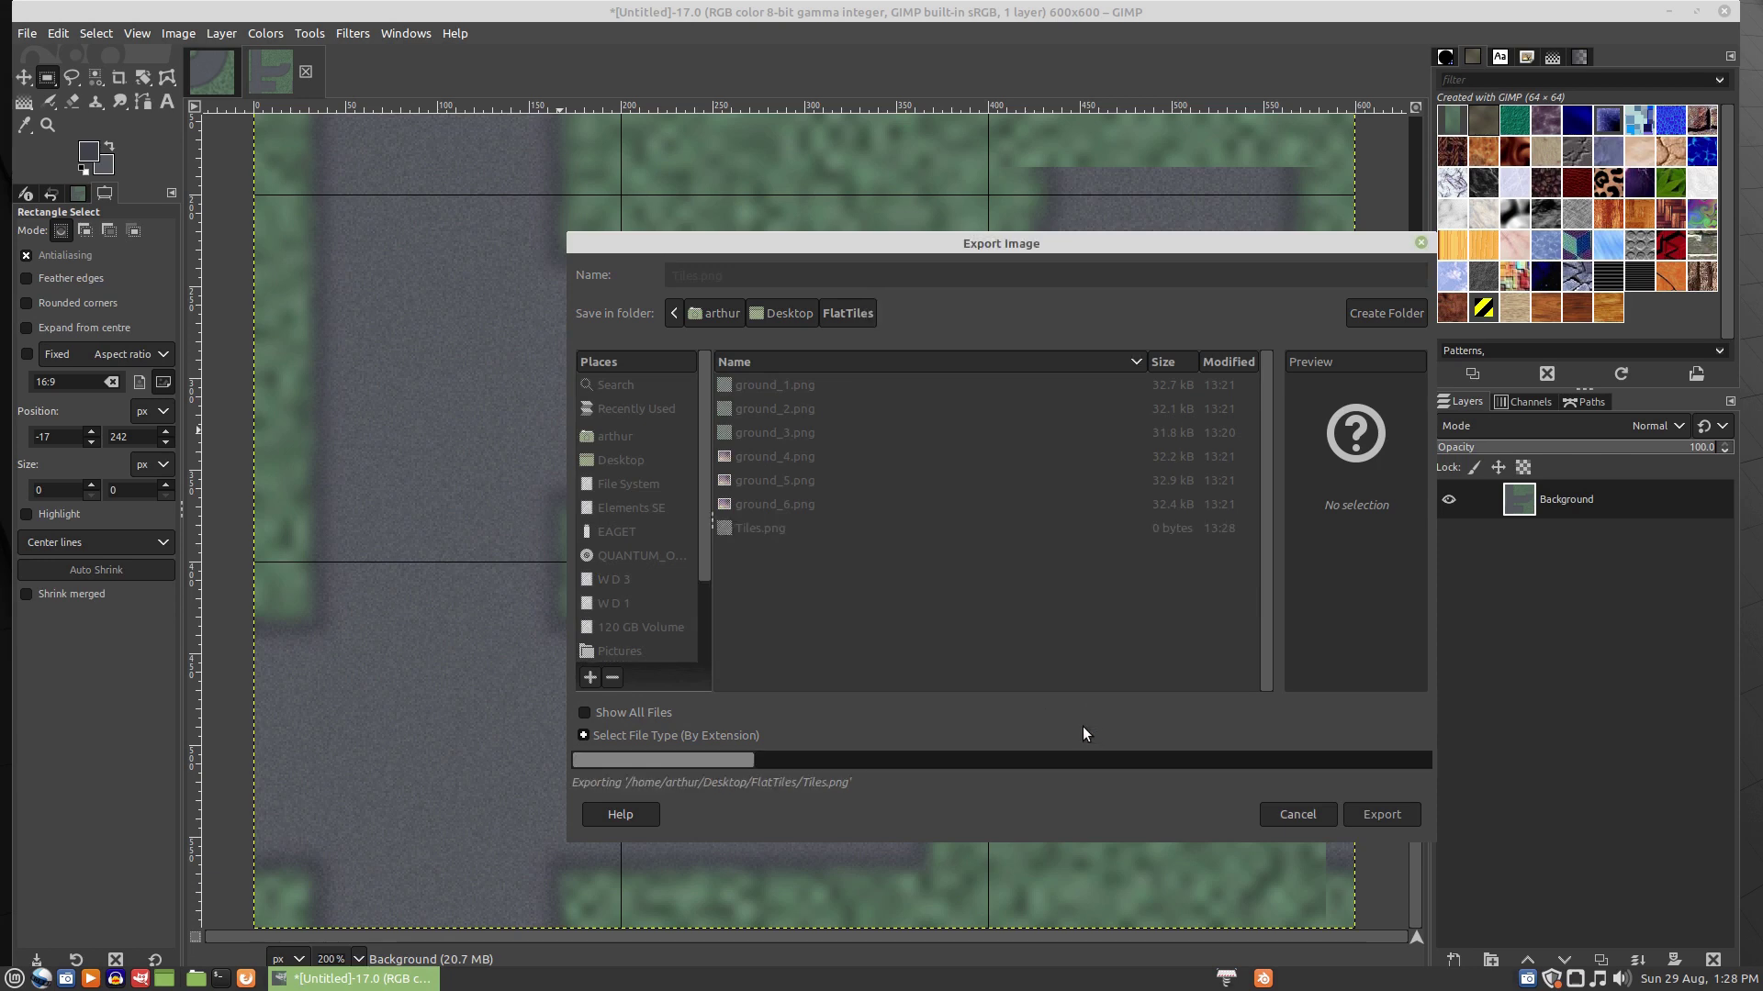
- Save the layered ground_6 tile image as FlatTiles.xcf in the FlatTiles folder on the Desktop
{"action": "left_click", "coordinate": [213, 72]}
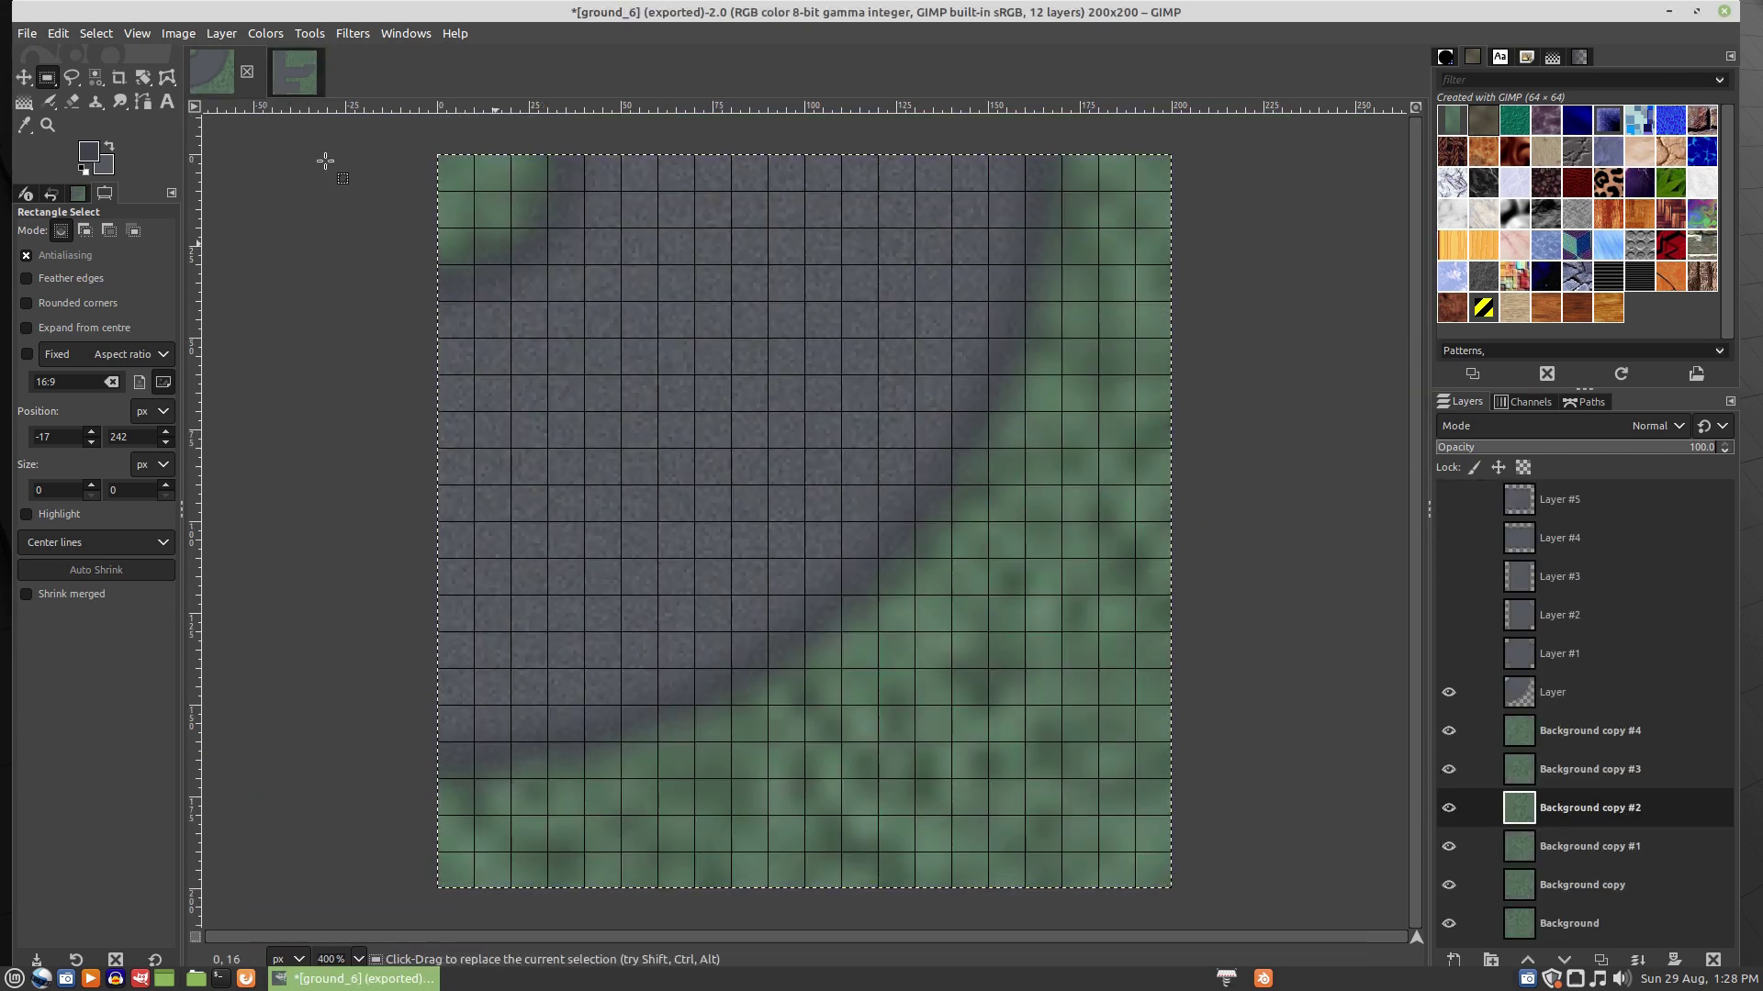
{"action": "left_click", "coordinate": [30, 35]}
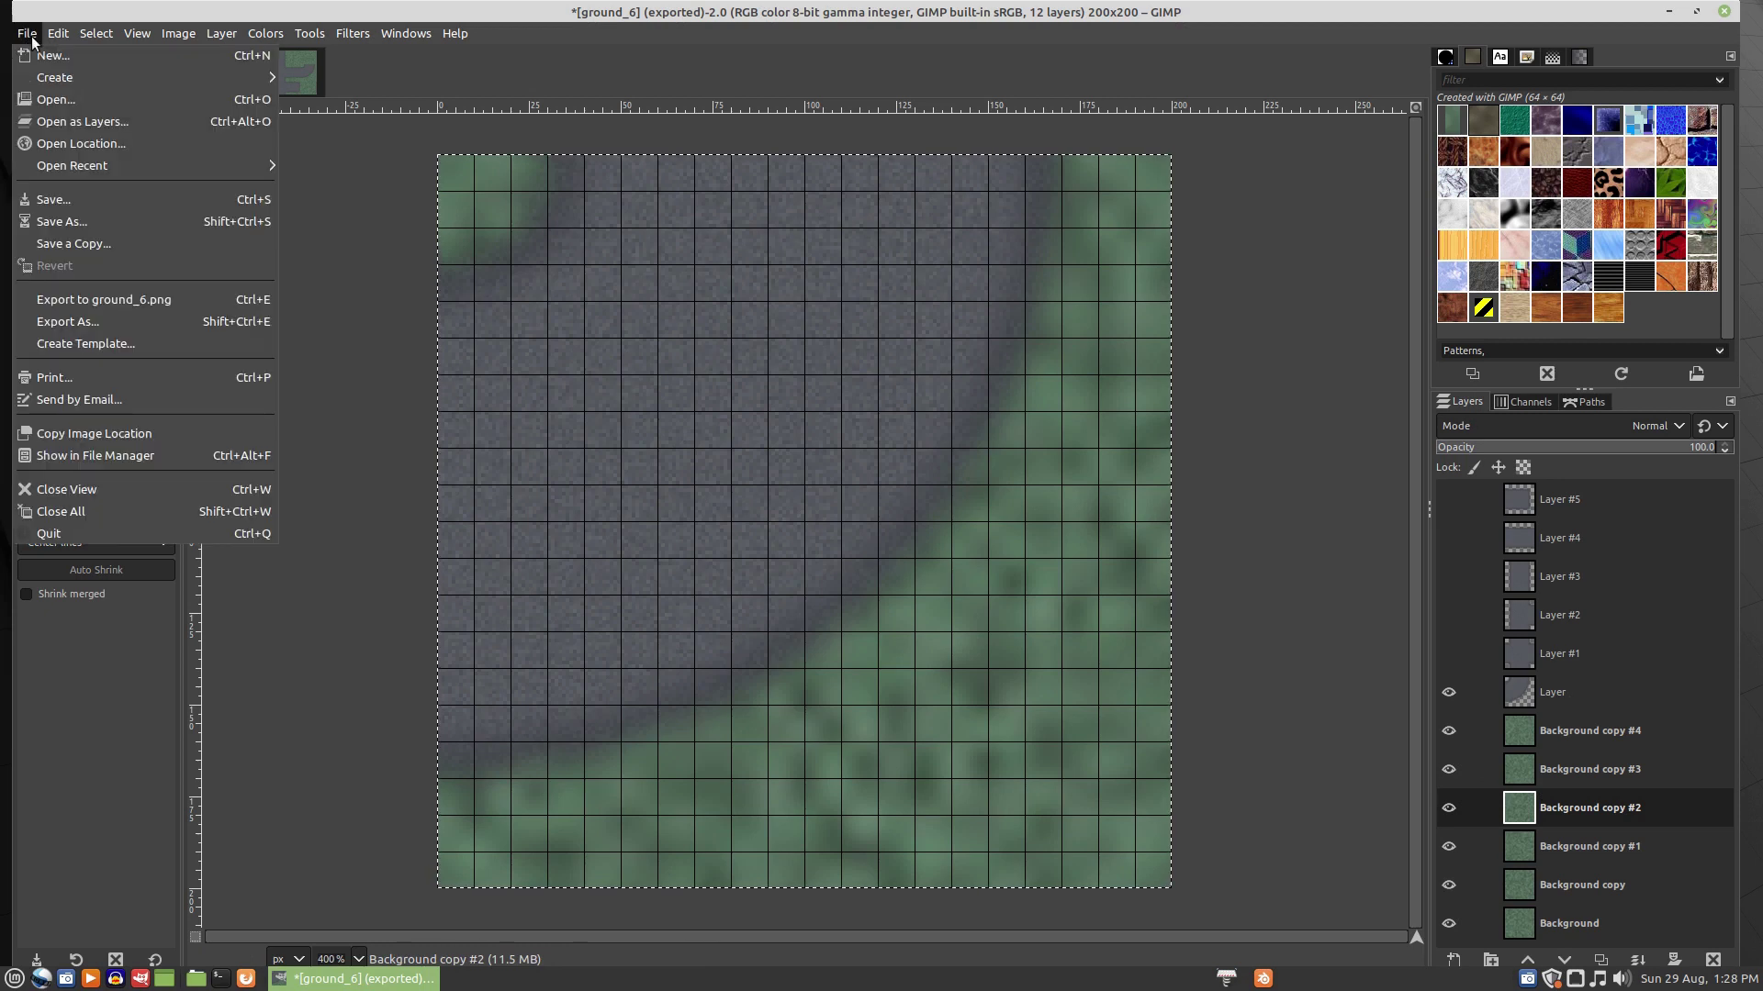
{"action": "left_click", "coordinate": [69, 217]}
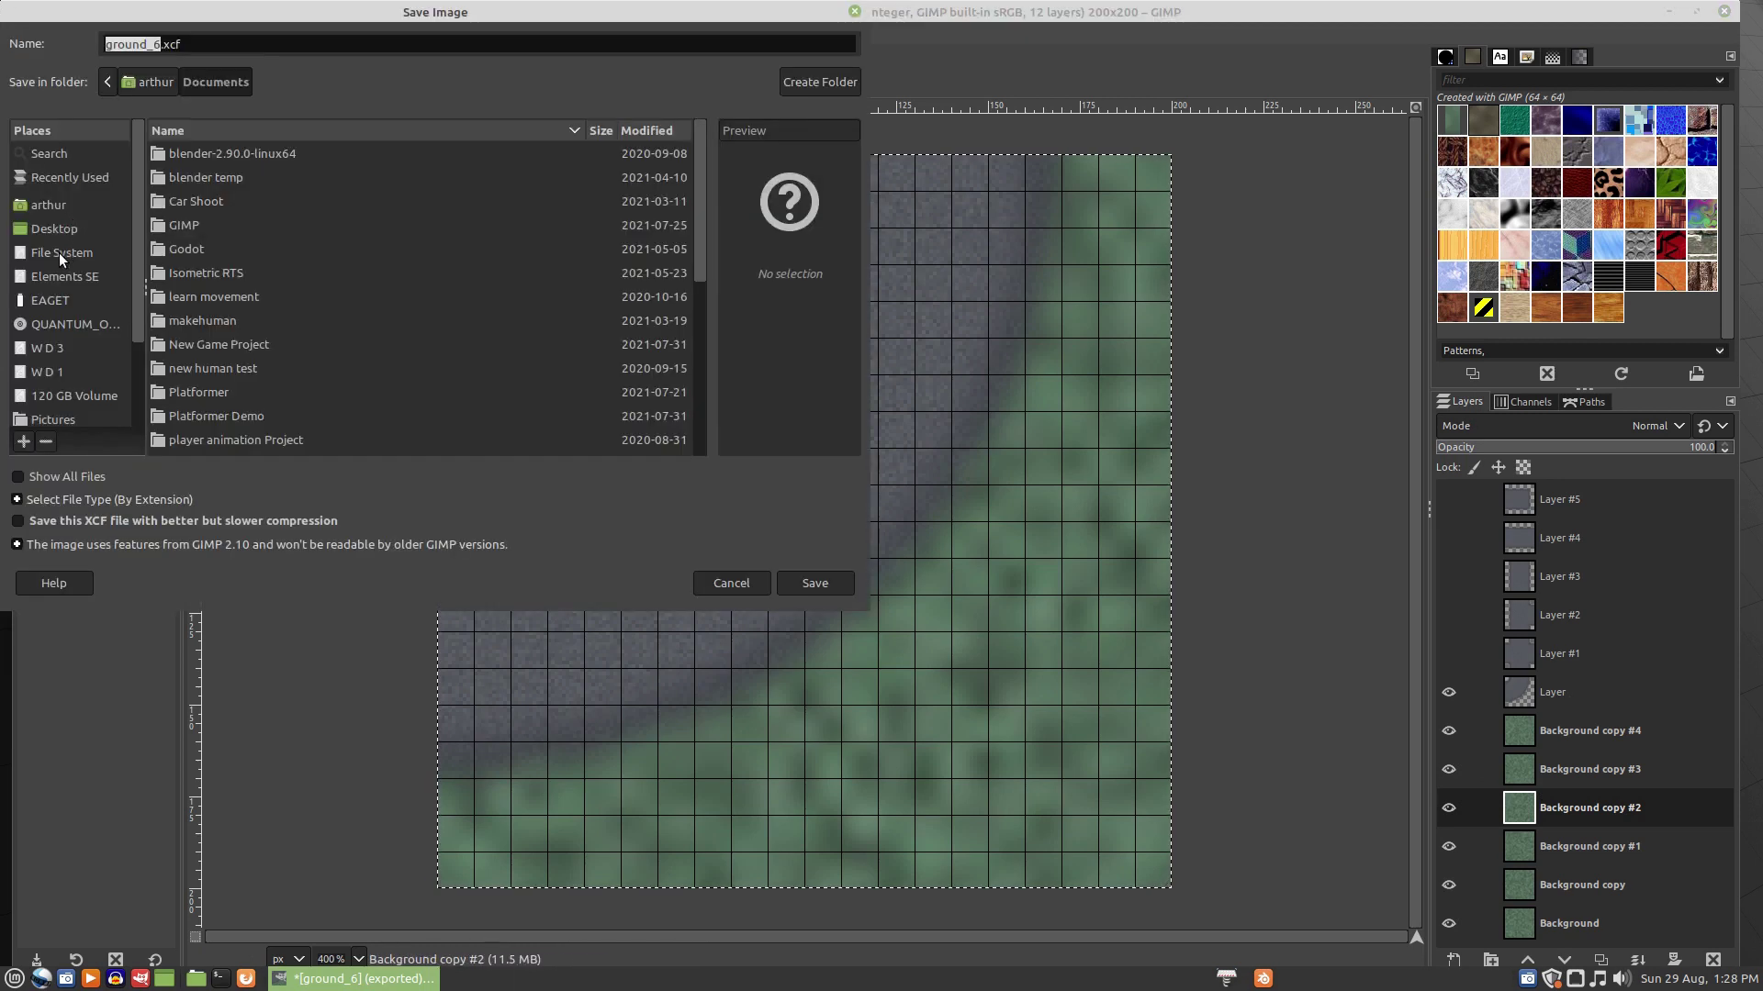
{"action": "left_click", "coordinate": [51, 228]}
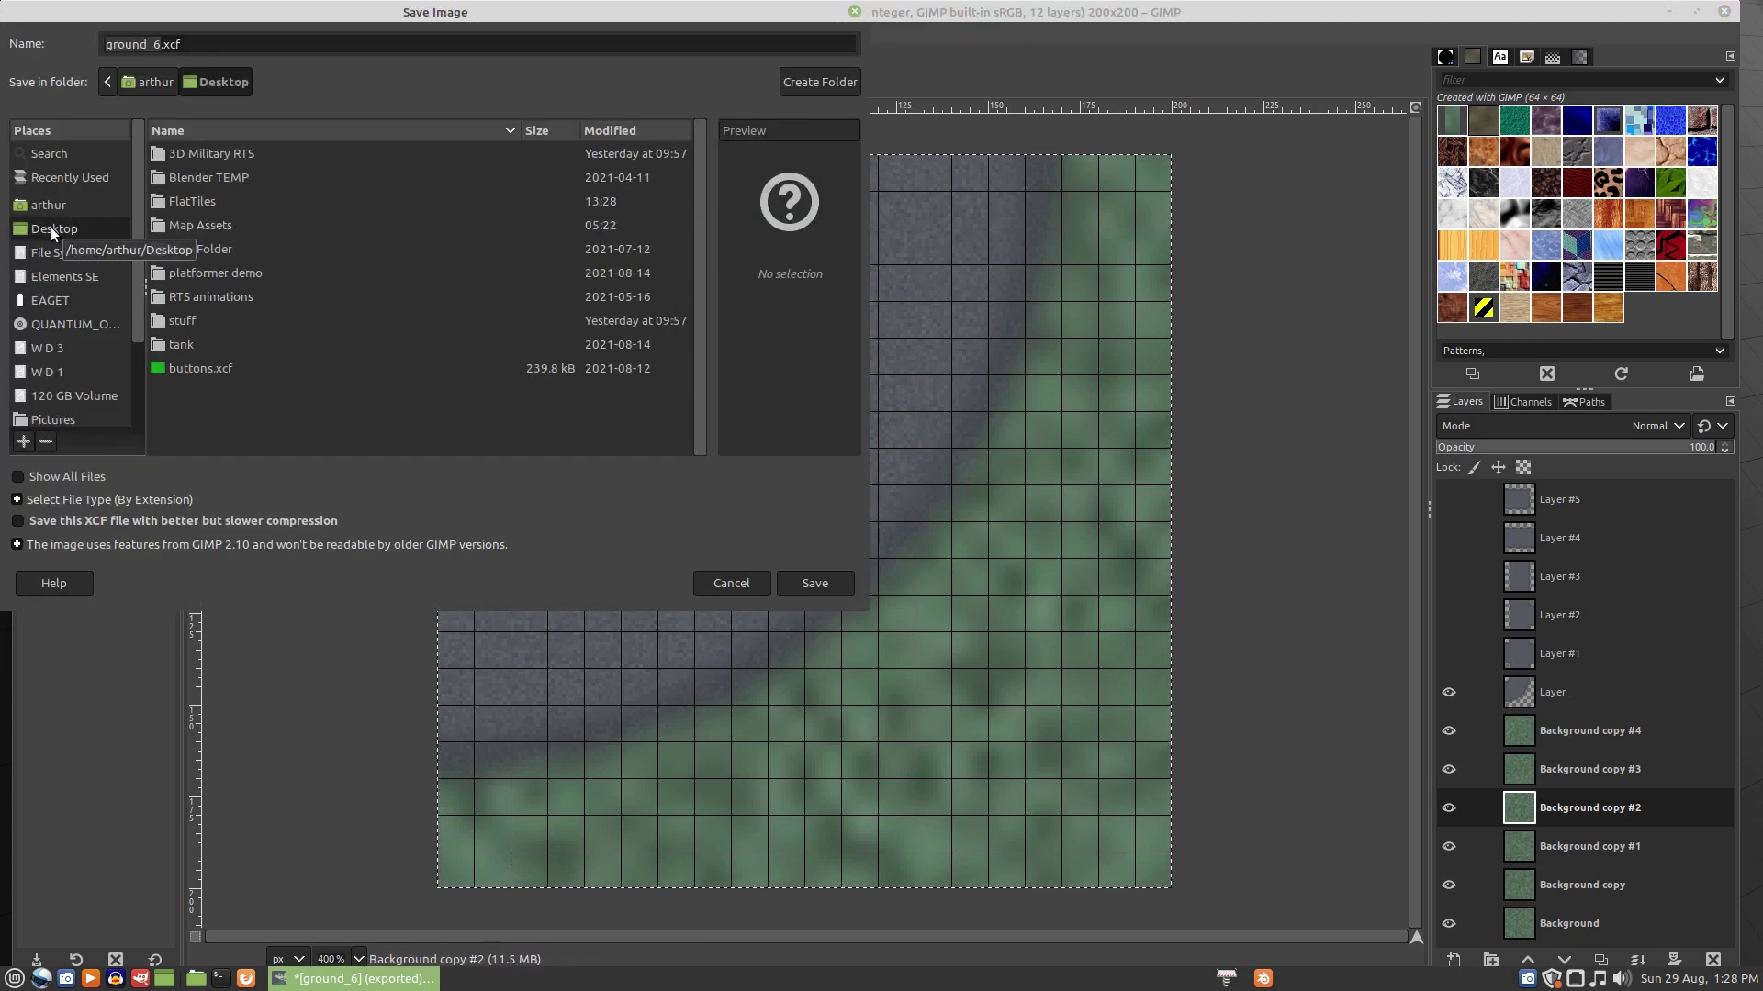
{"action": "double_click", "coordinate": [191, 202]}
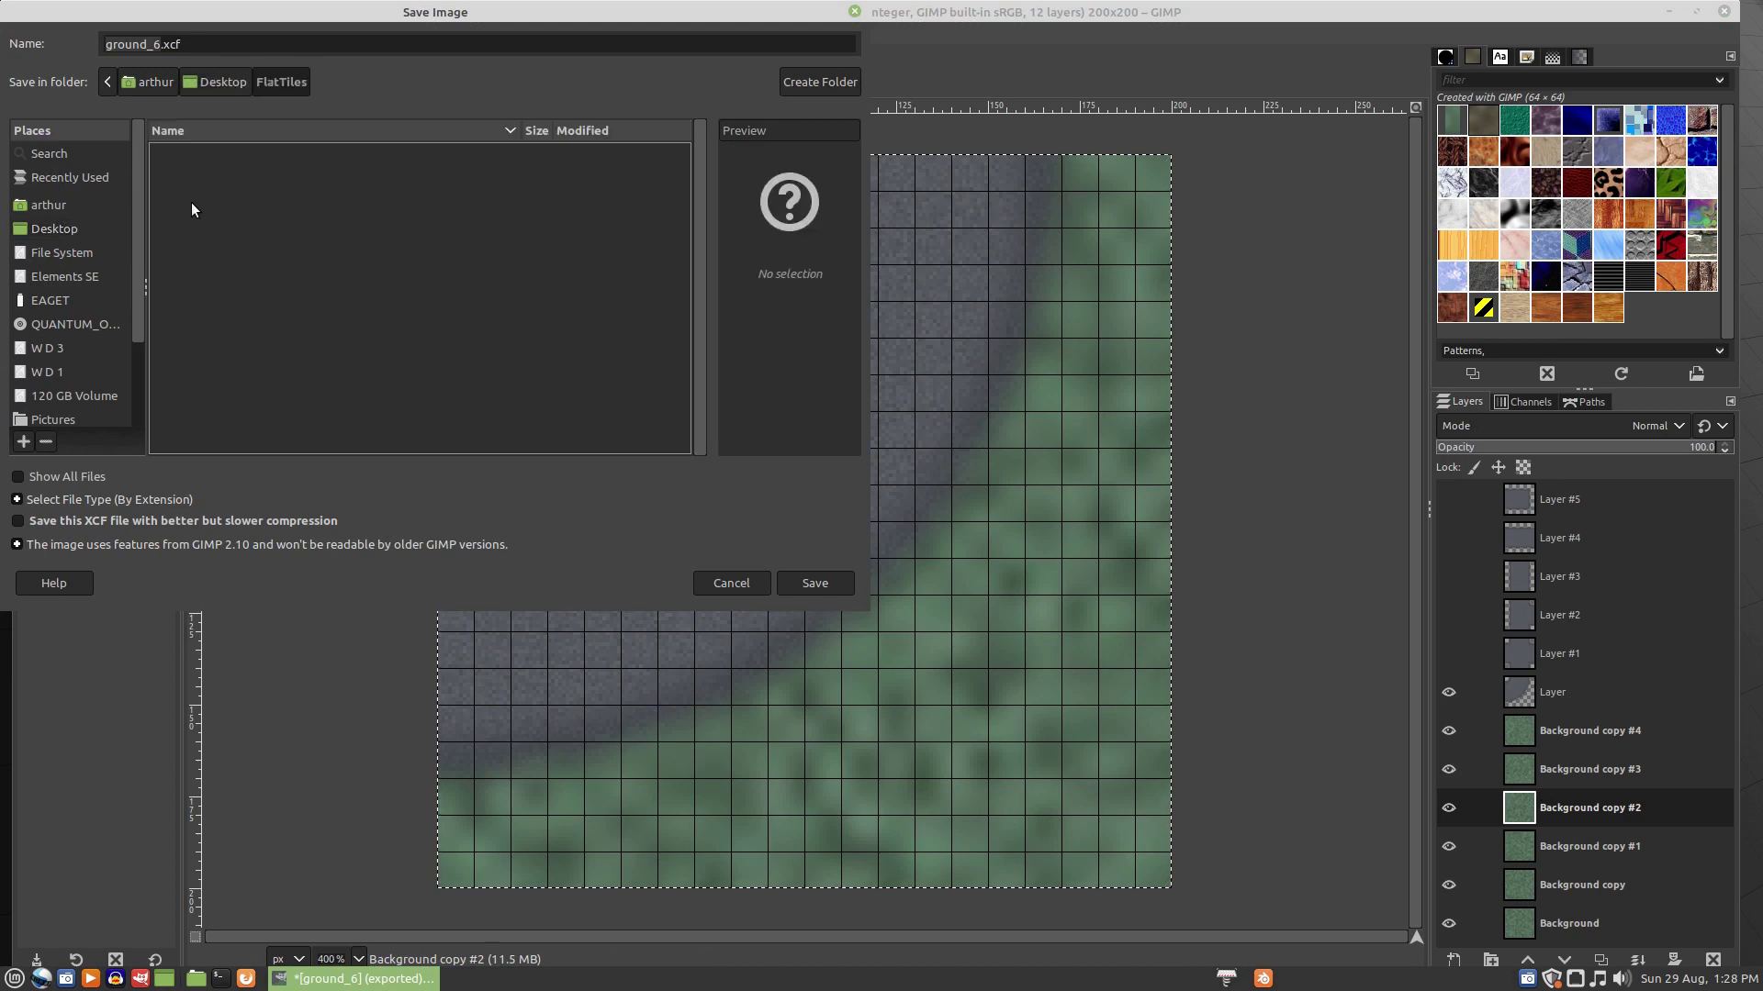
{"action": "double_click", "coordinate": [151, 42]}
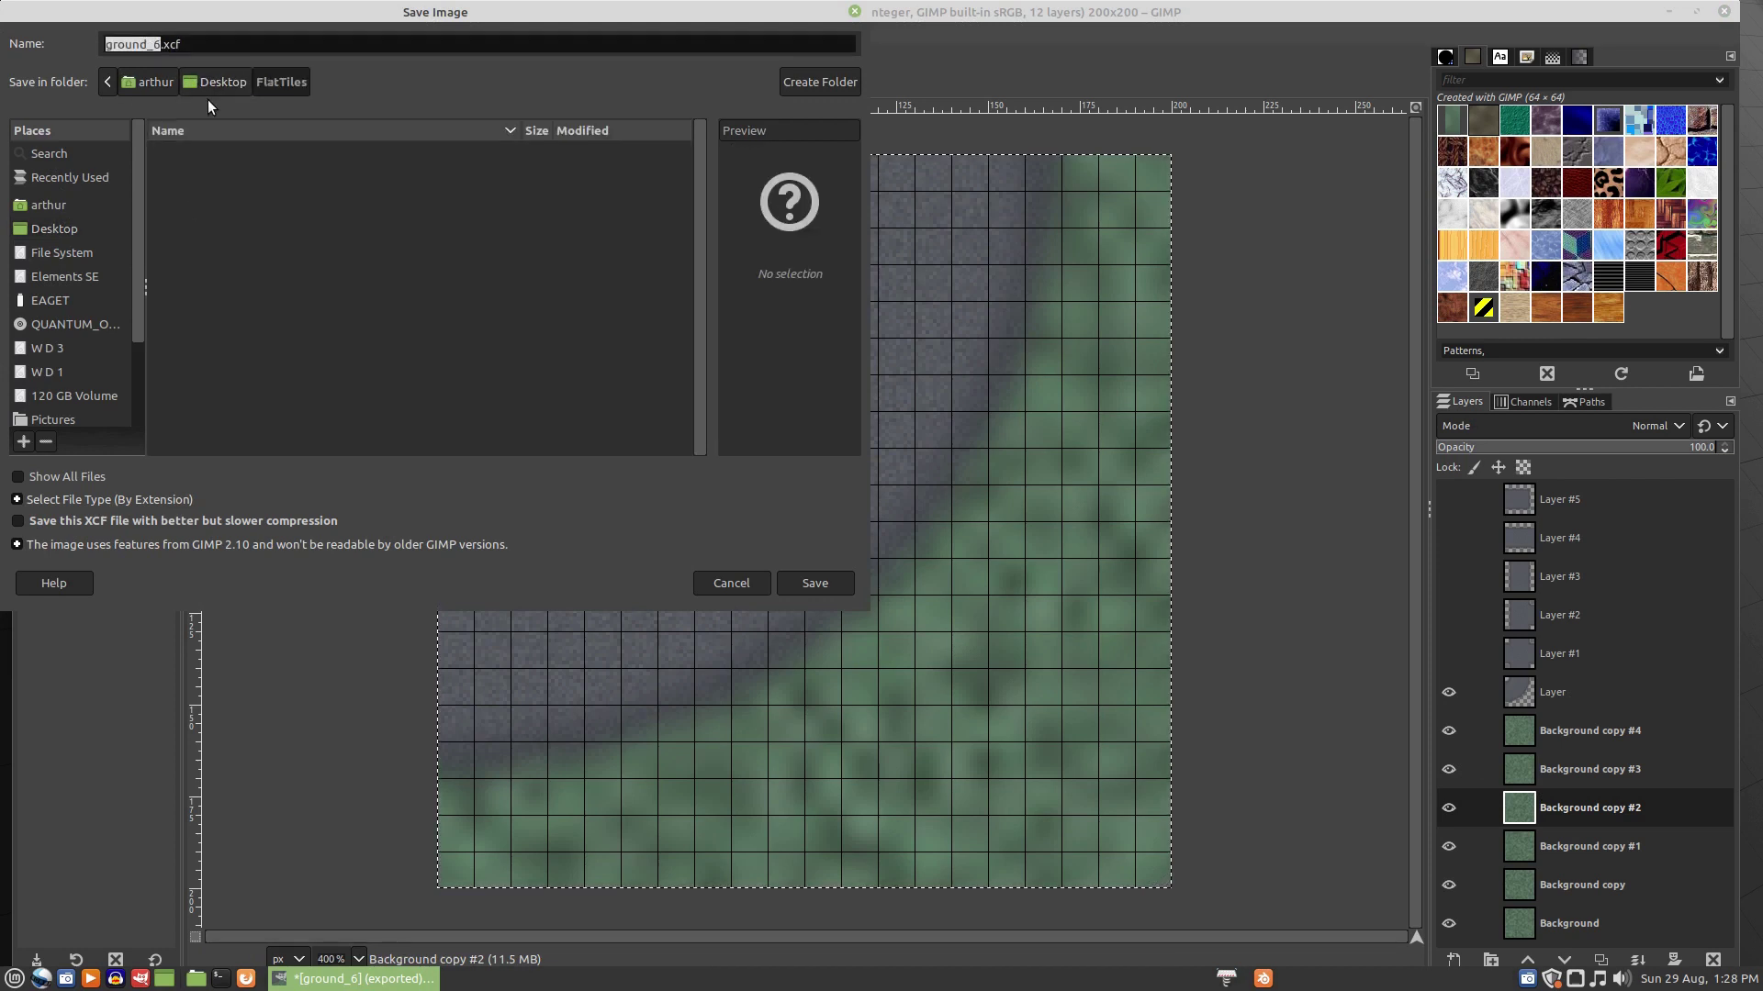
{"action": "type", "text": "FlatTiles"}
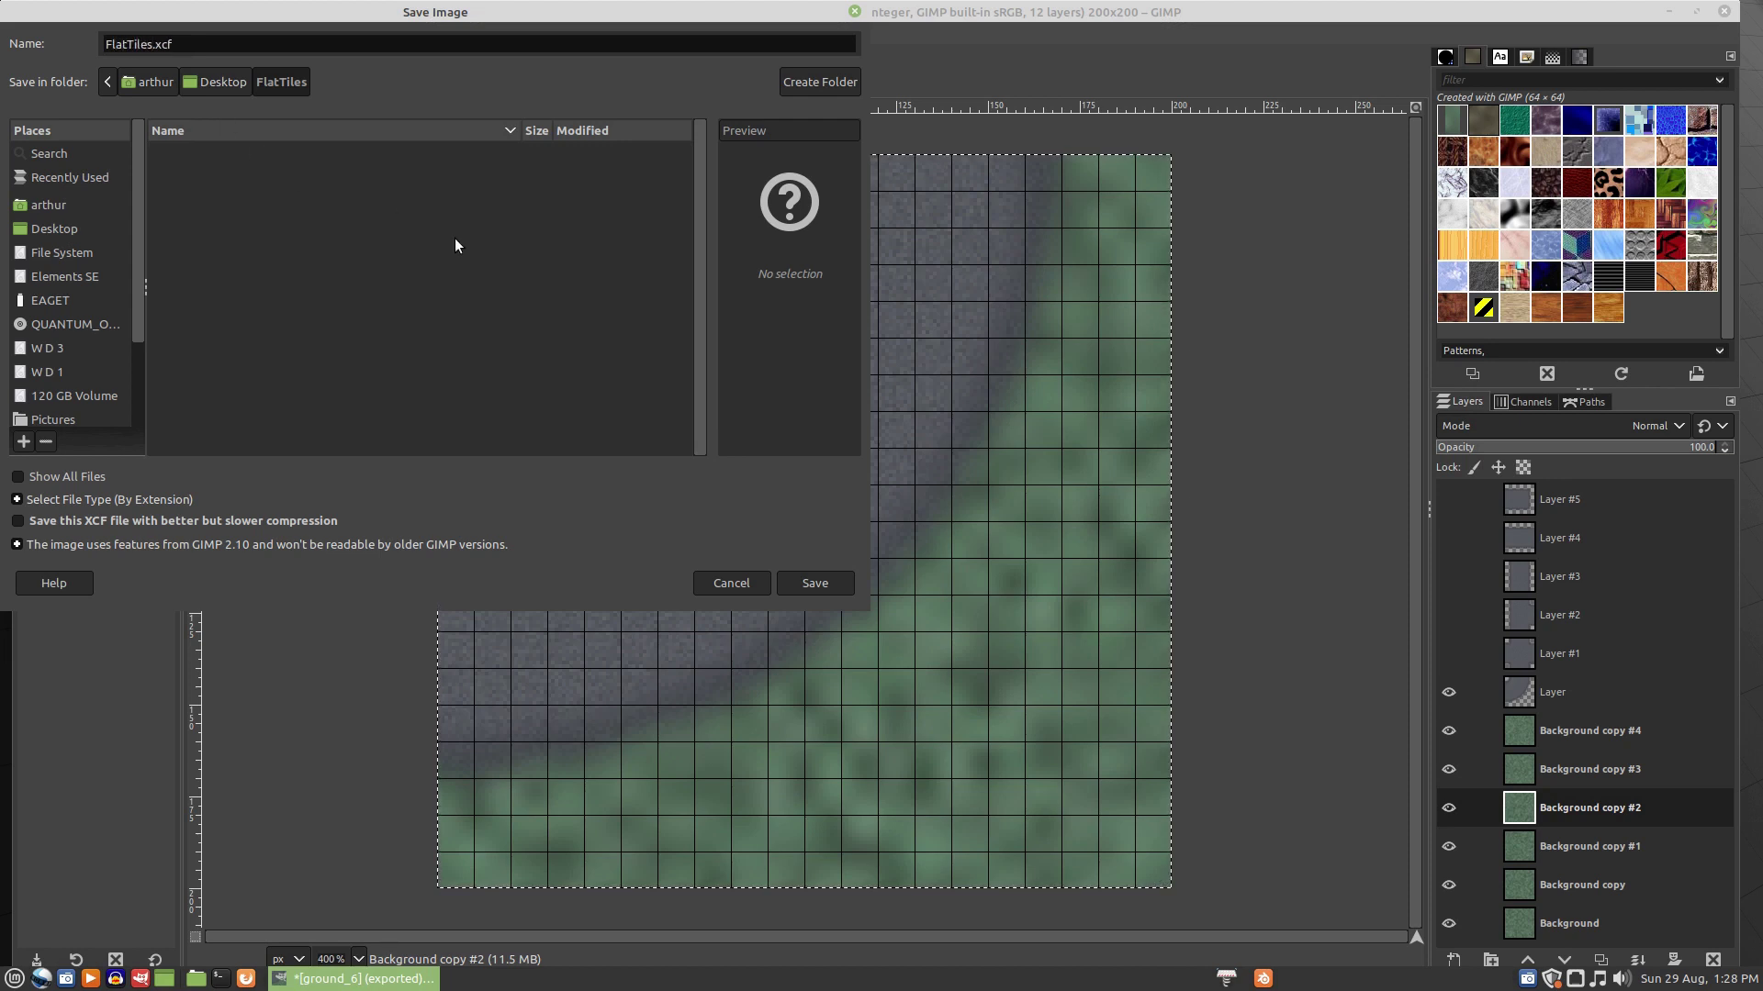
{"action": "left_click", "coordinate": [796, 577]}
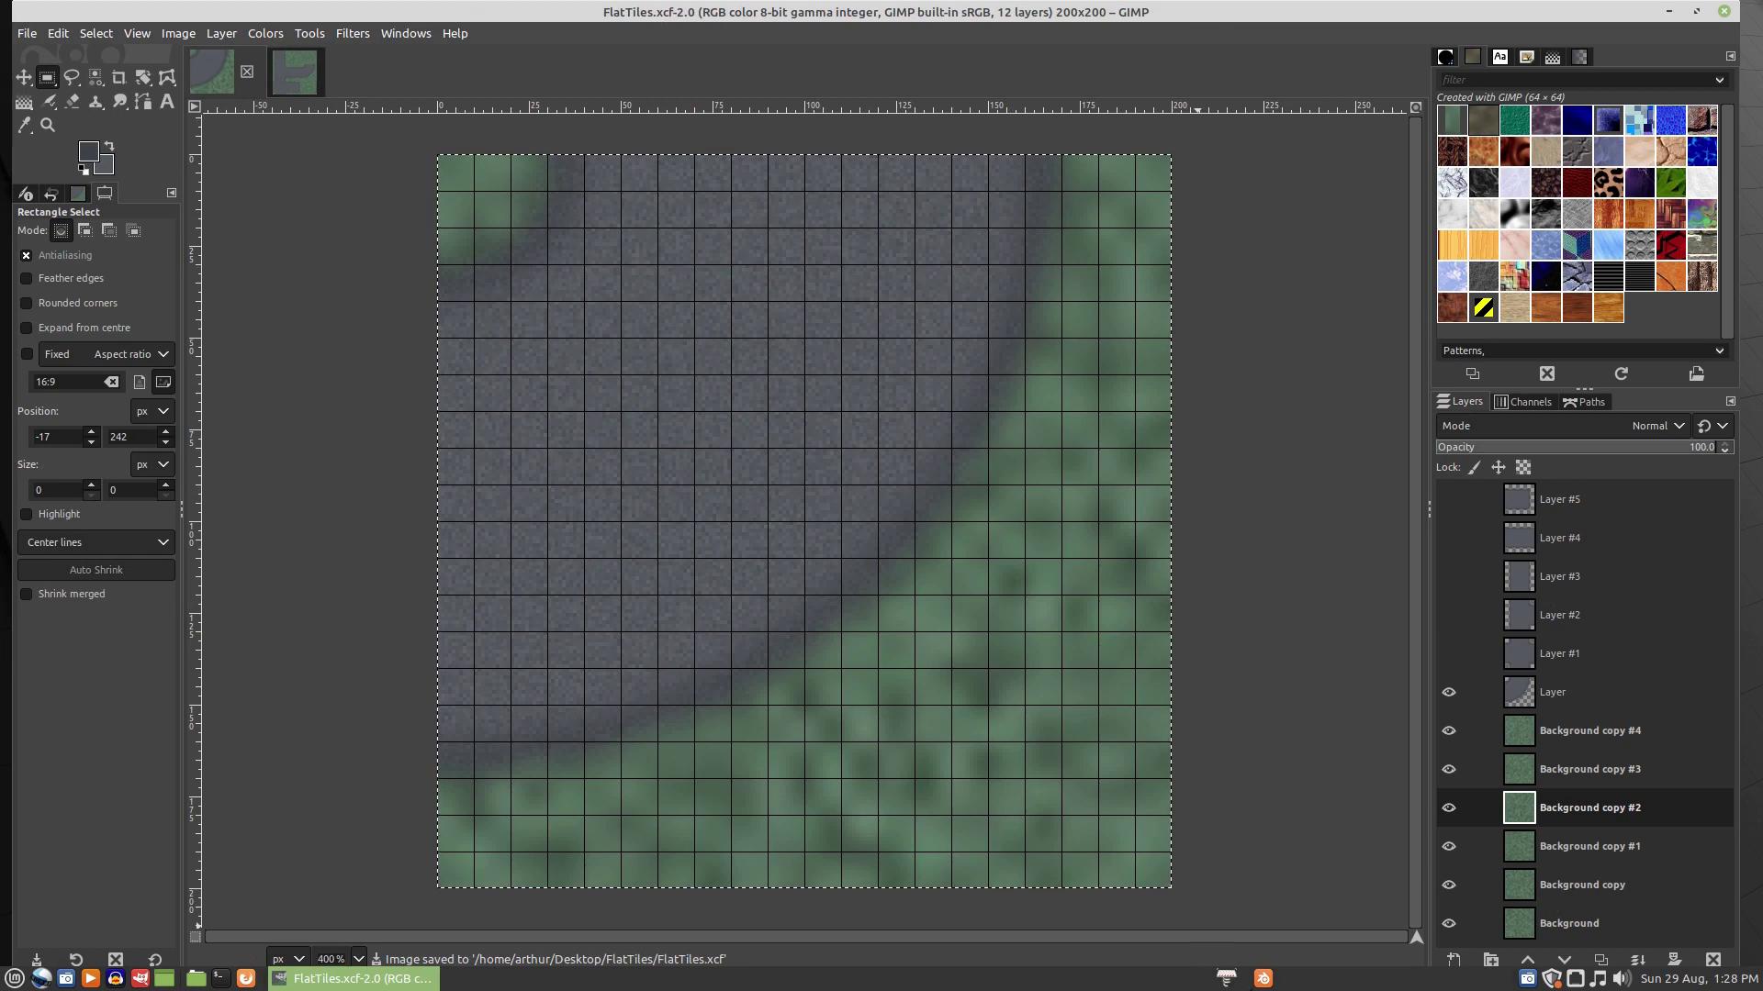
- Switch to Blender and delete all default objects from the new scene in top view
{"action": "left_click", "coordinate": [1264, 980]}
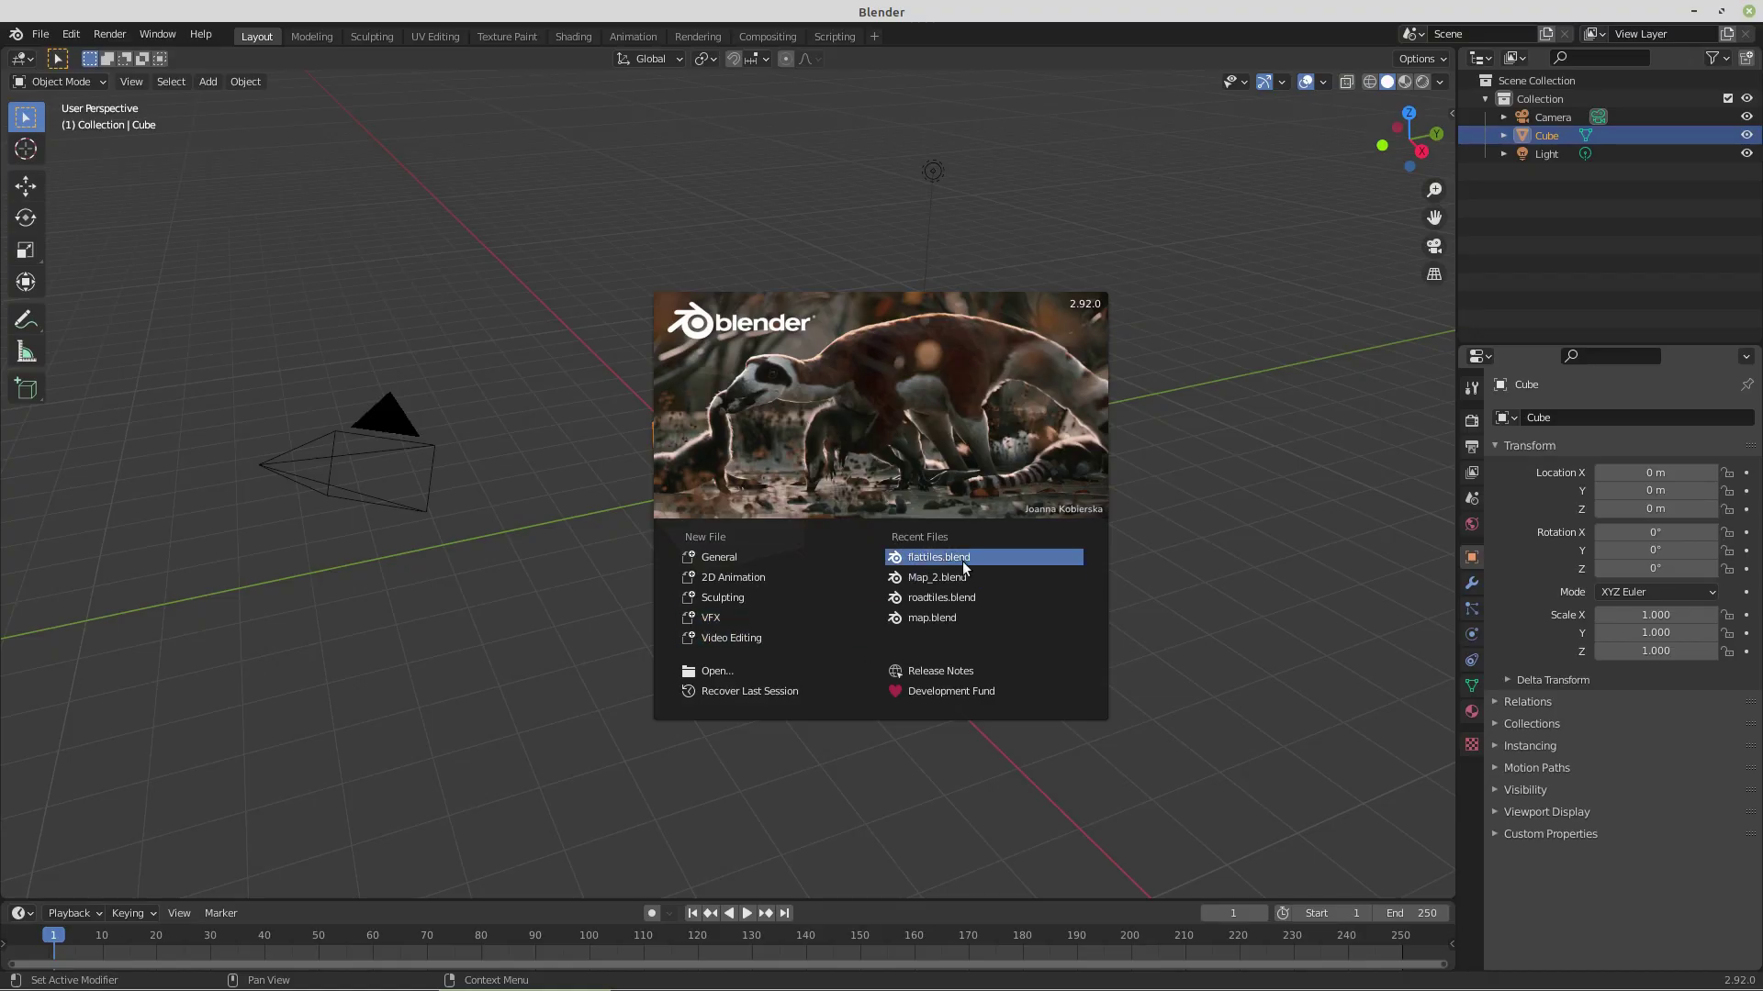
{"action": "left_click", "coordinate": [591, 519]}
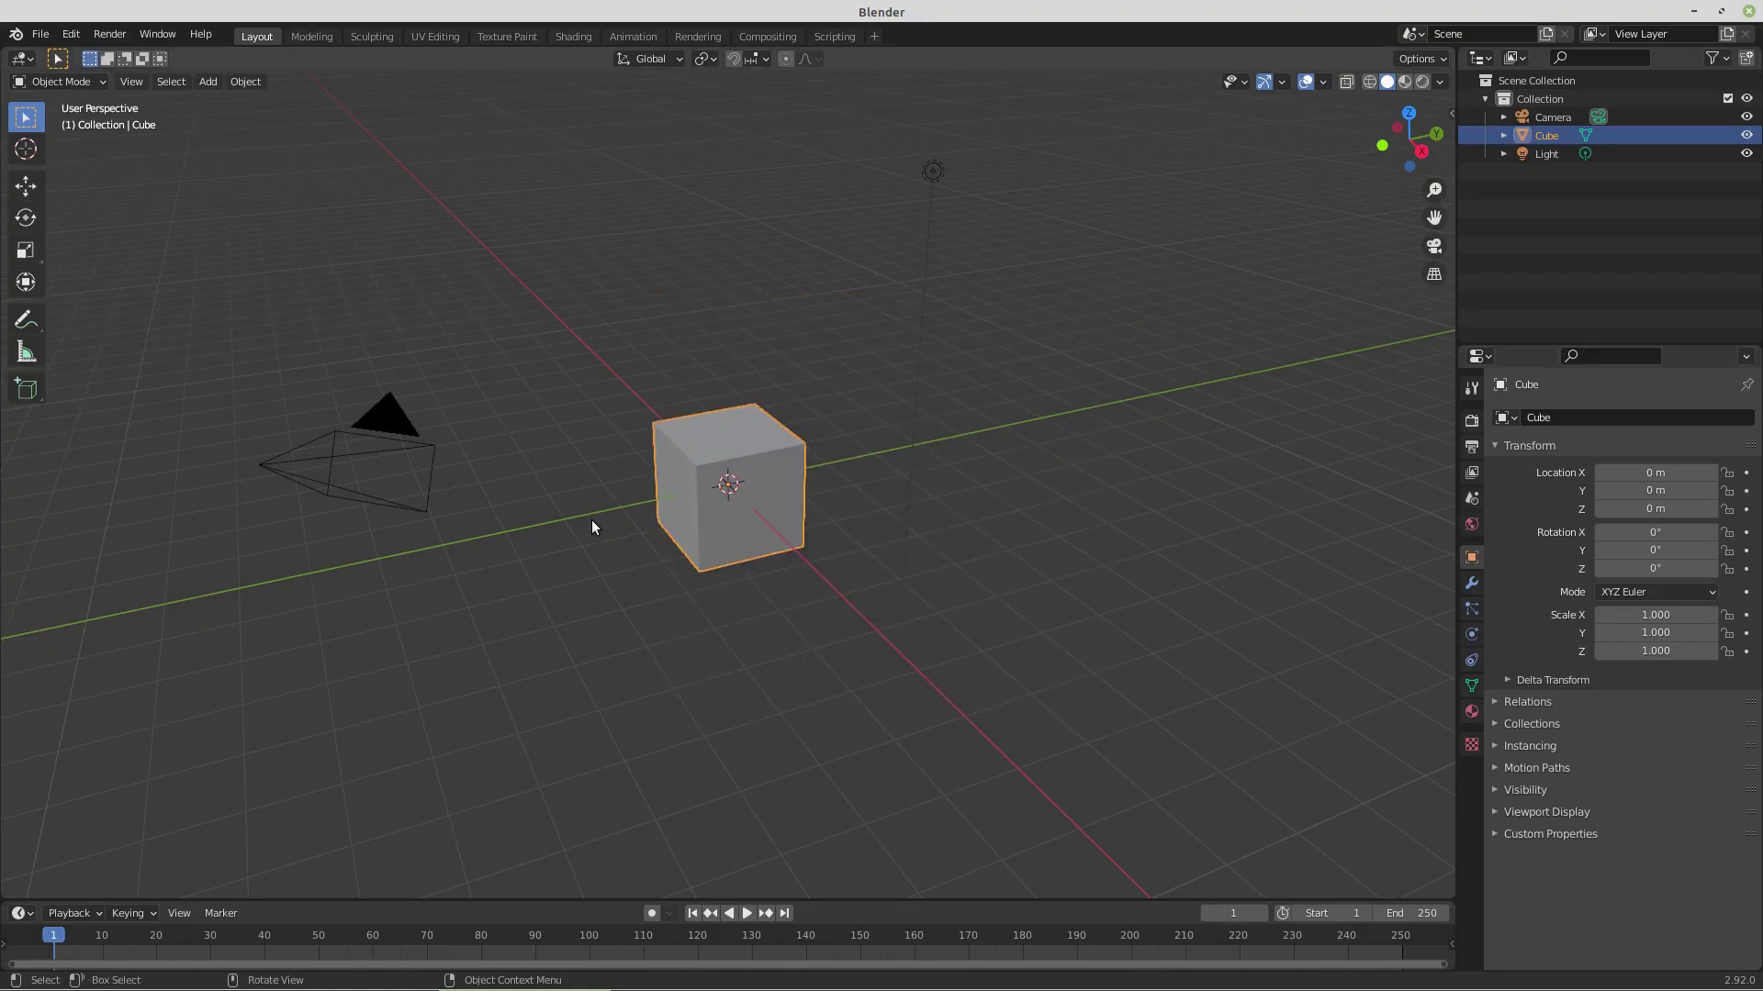
{"action": "key", "text": "KP_7"}
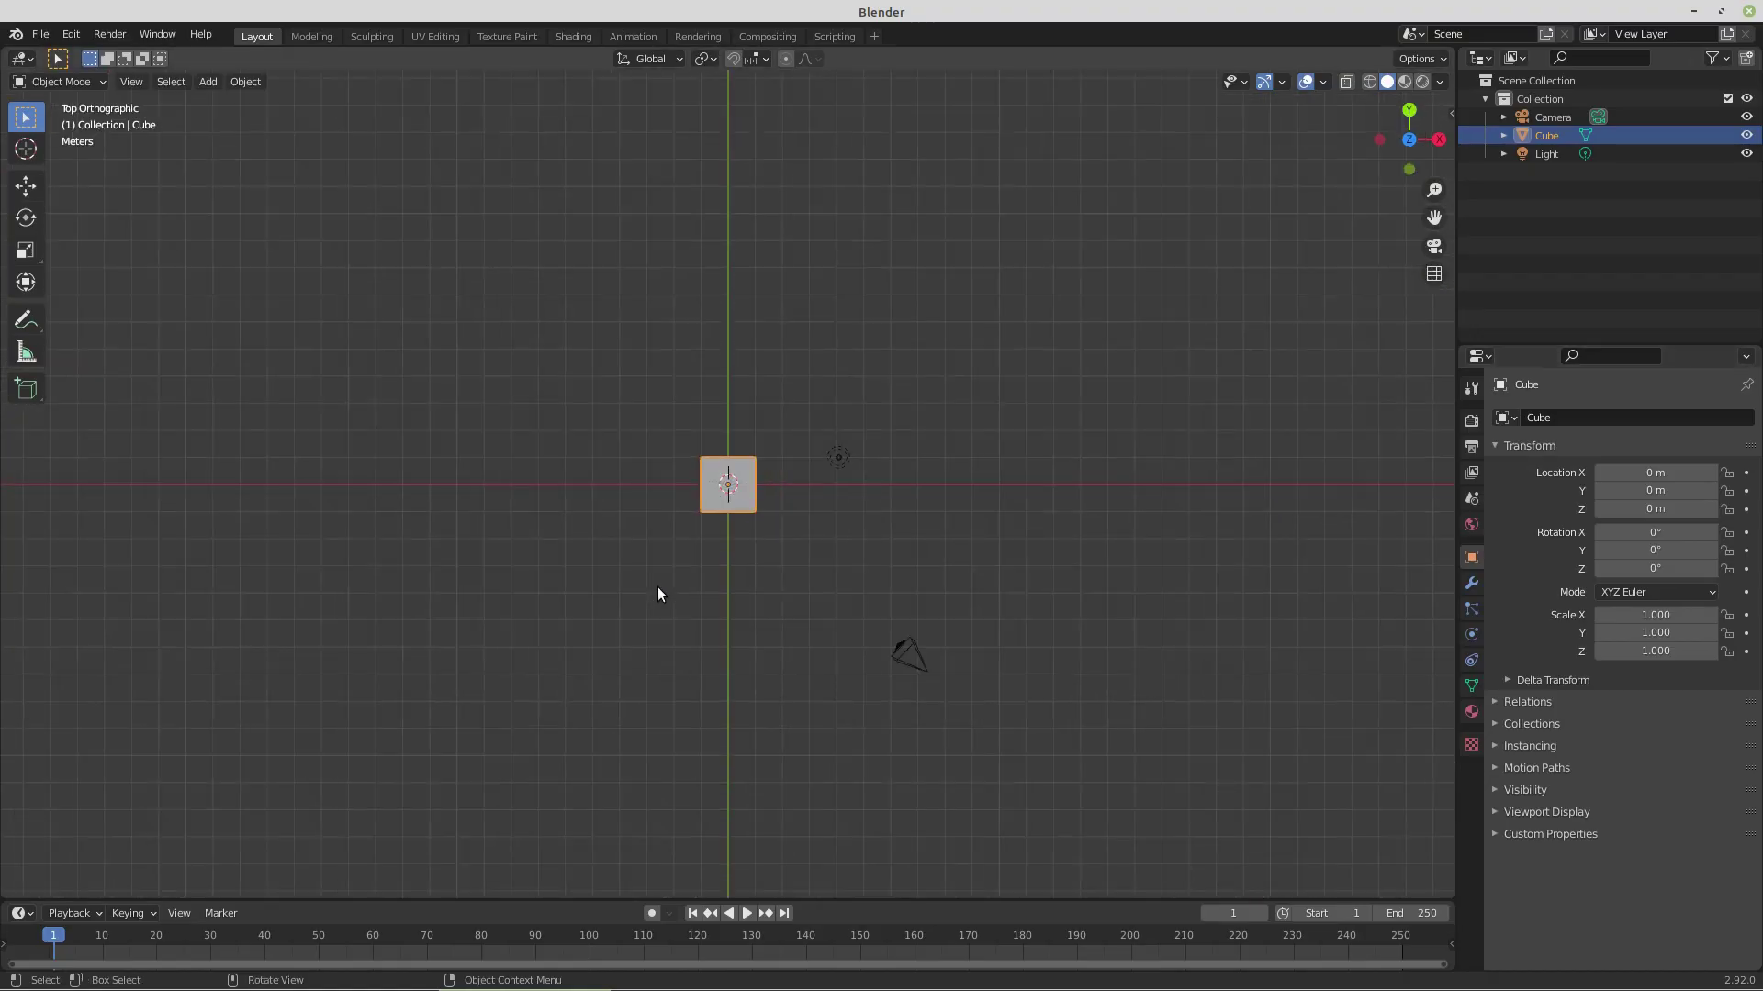
{"action": "key", "text": "a"}
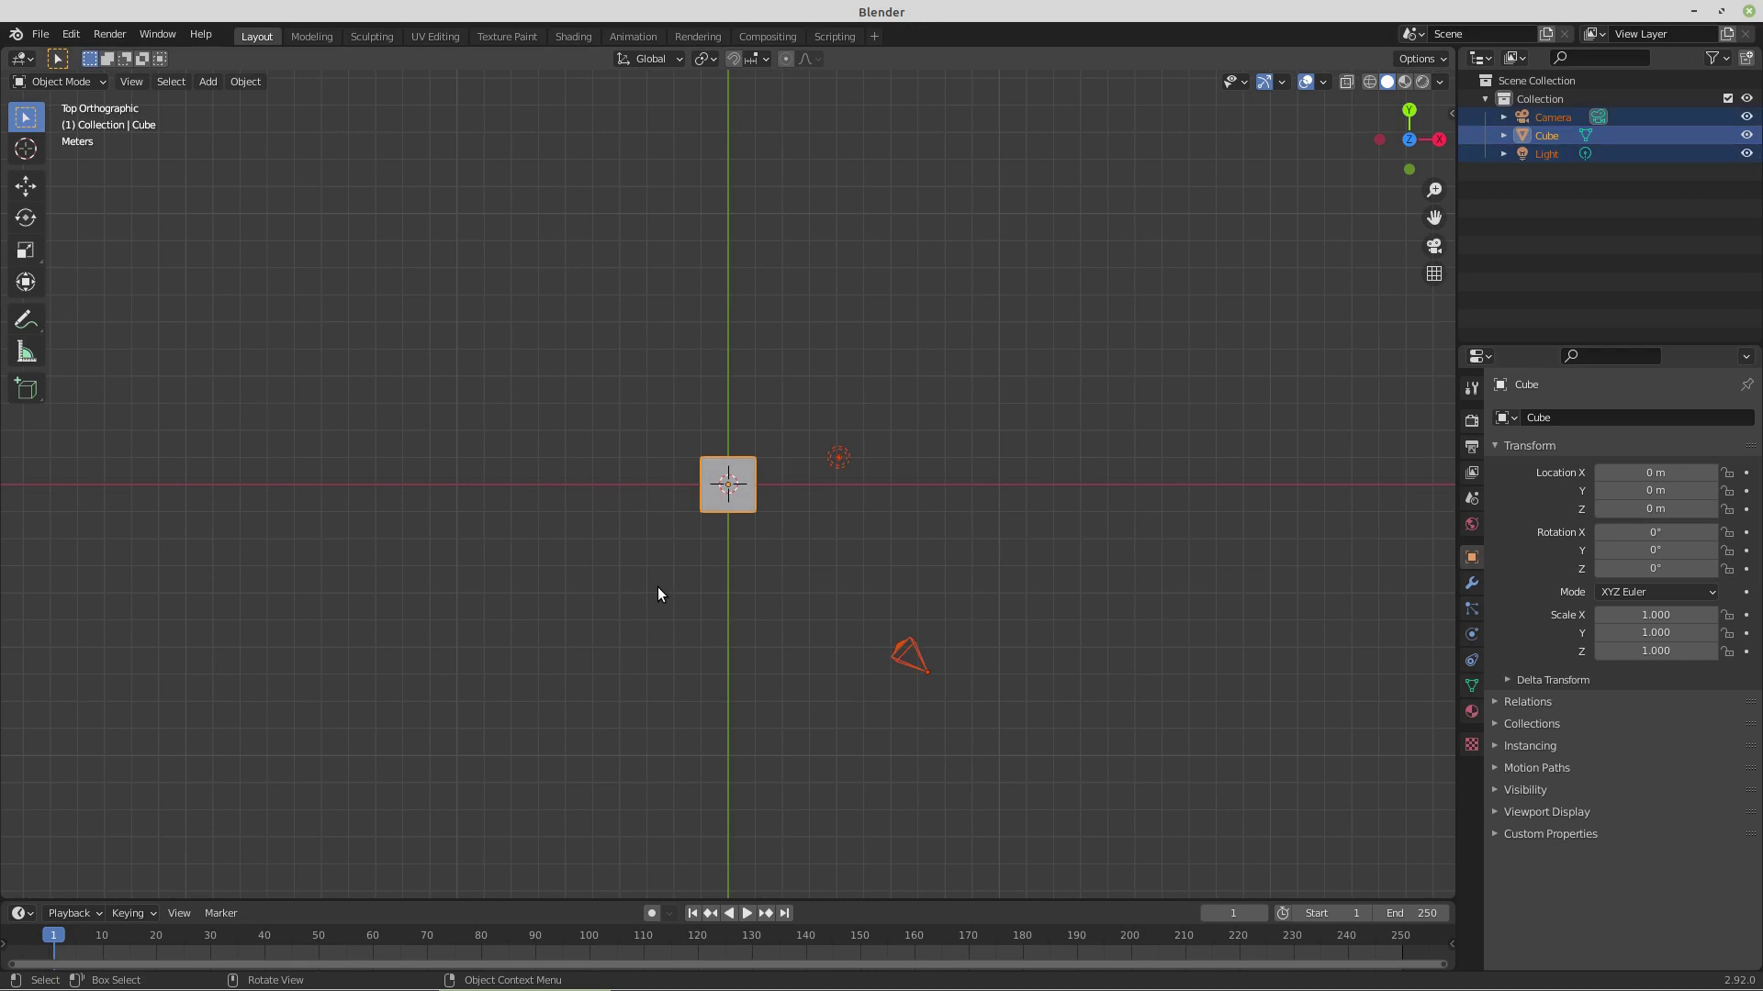
{"action": "key", "text": "x"}
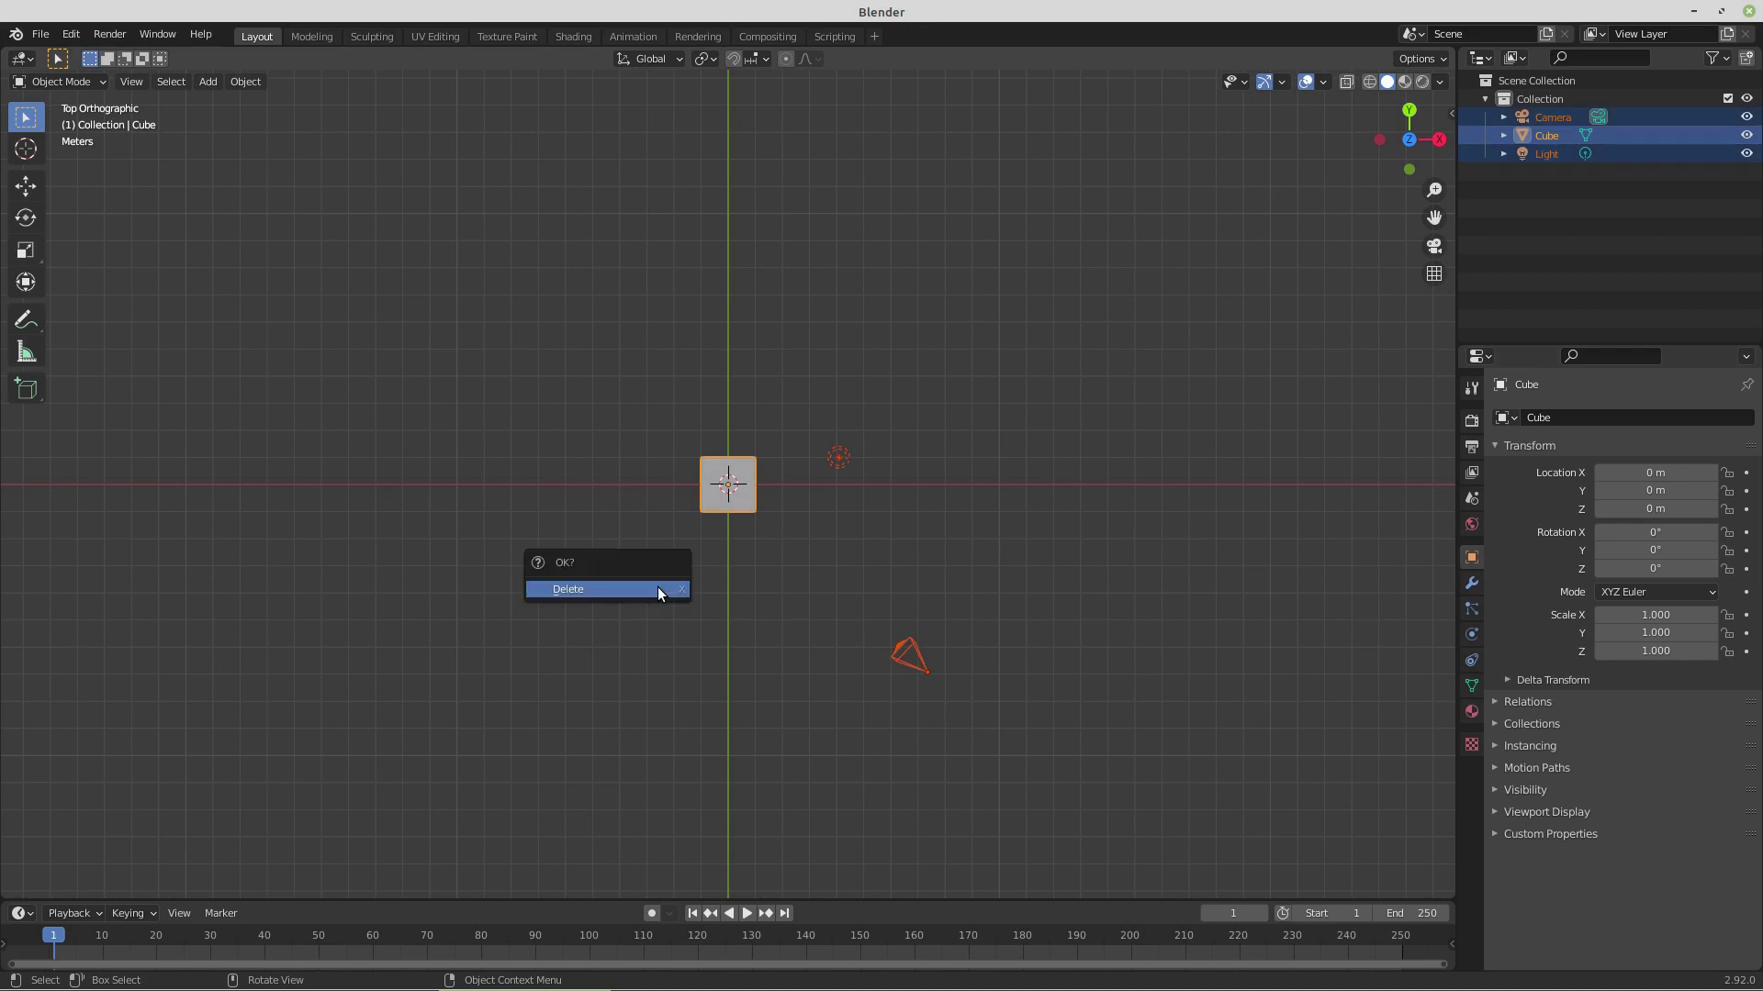
{"action": "left_click", "coordinate": [658, 588]}
- Add a plane at the world origin with a size of 10 m
{"action": "key", "text": "shift+a"}
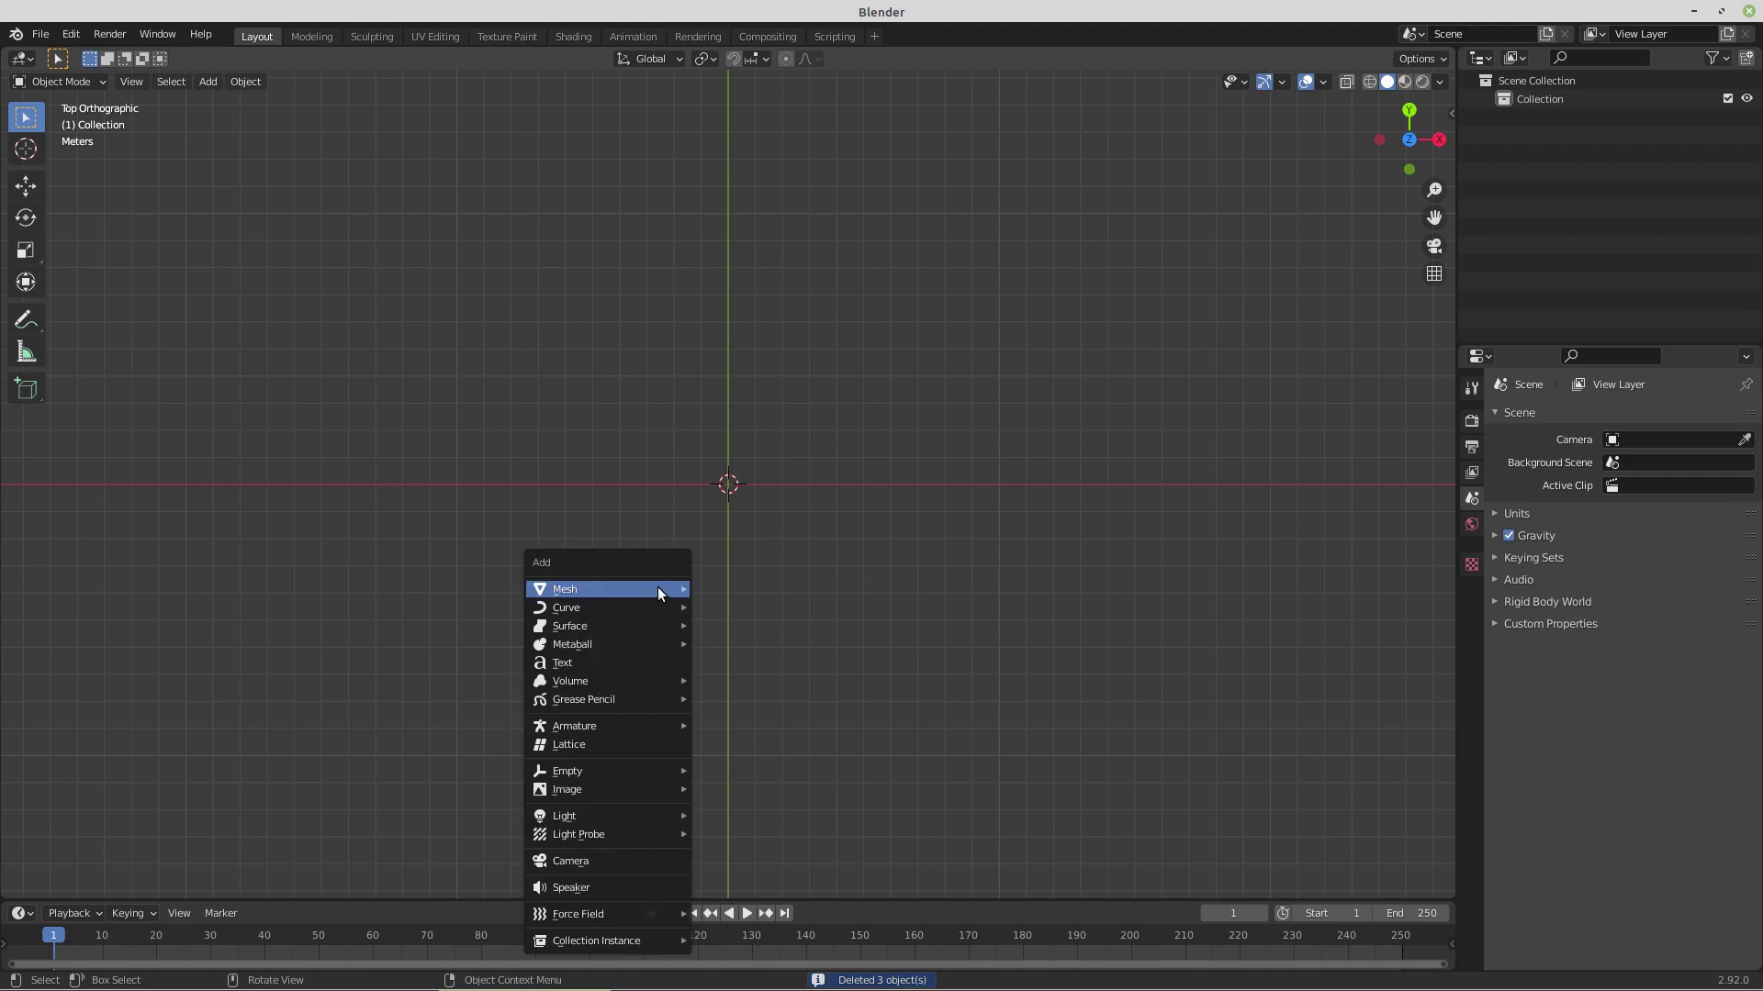
{"action": "mouse_move", "coordinate": [657, 593]}
{"action": "left_click", "coordinate": [756, 593]}
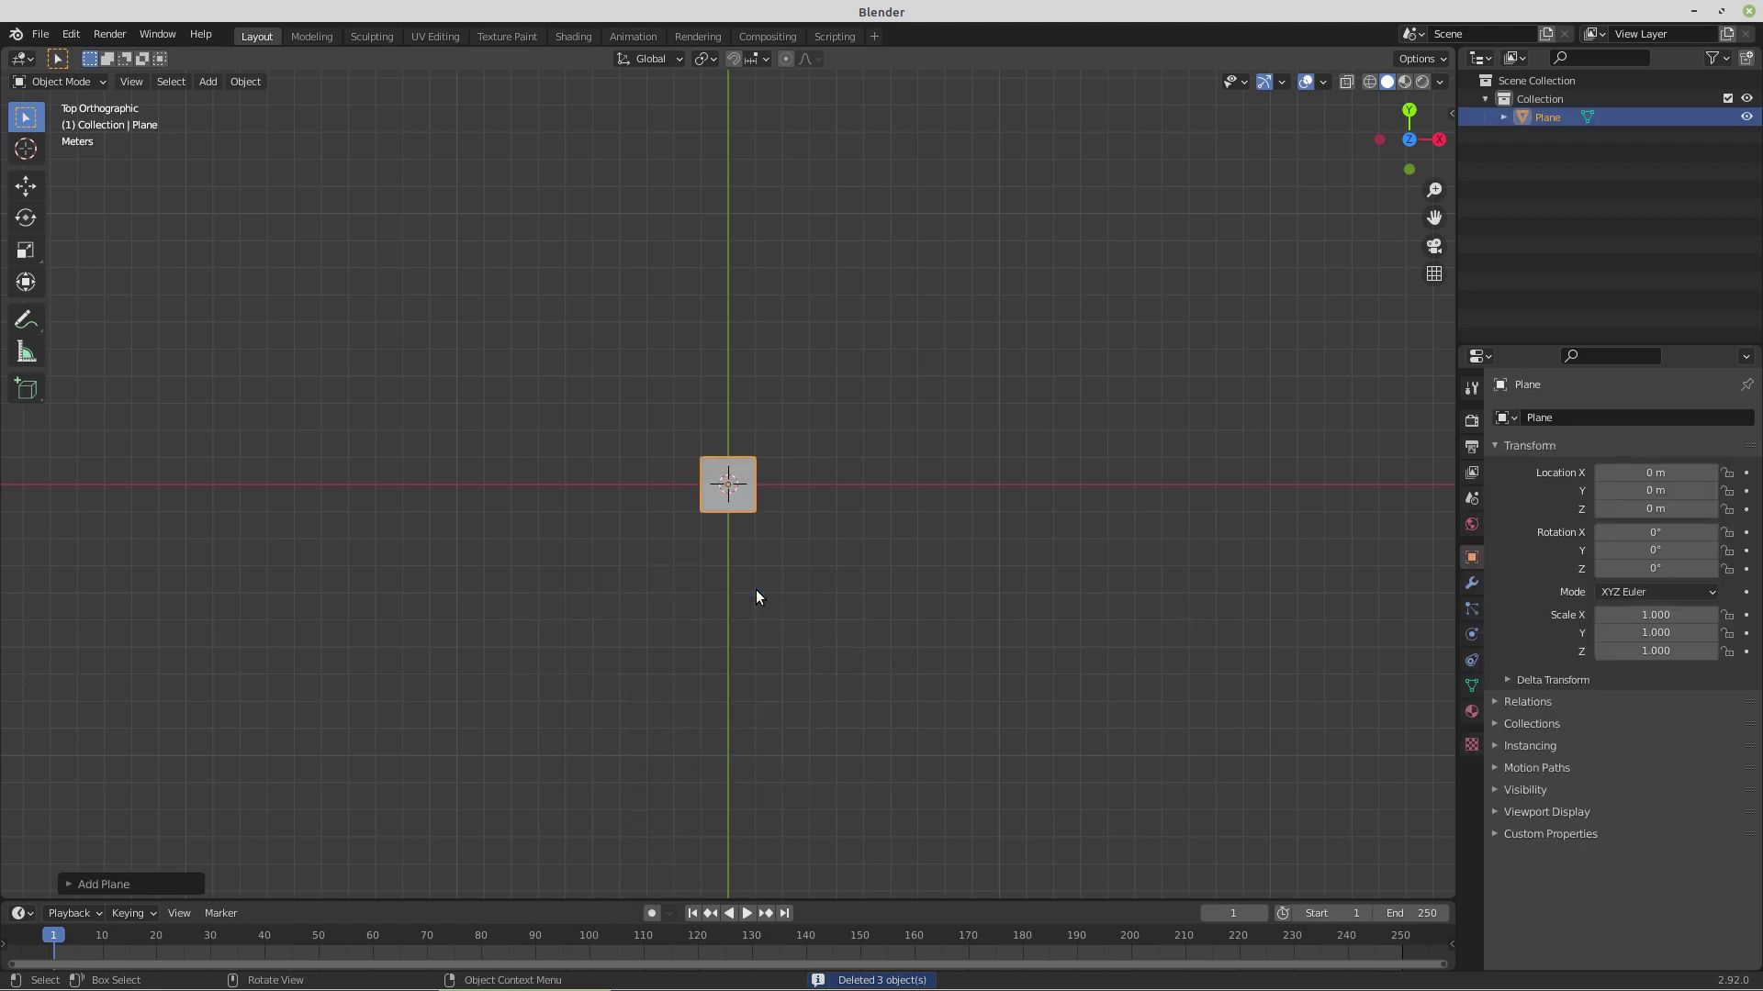
{"action": "key", "text": "F9"}
{"action": "left_click", "coordinate": [954, 628]}
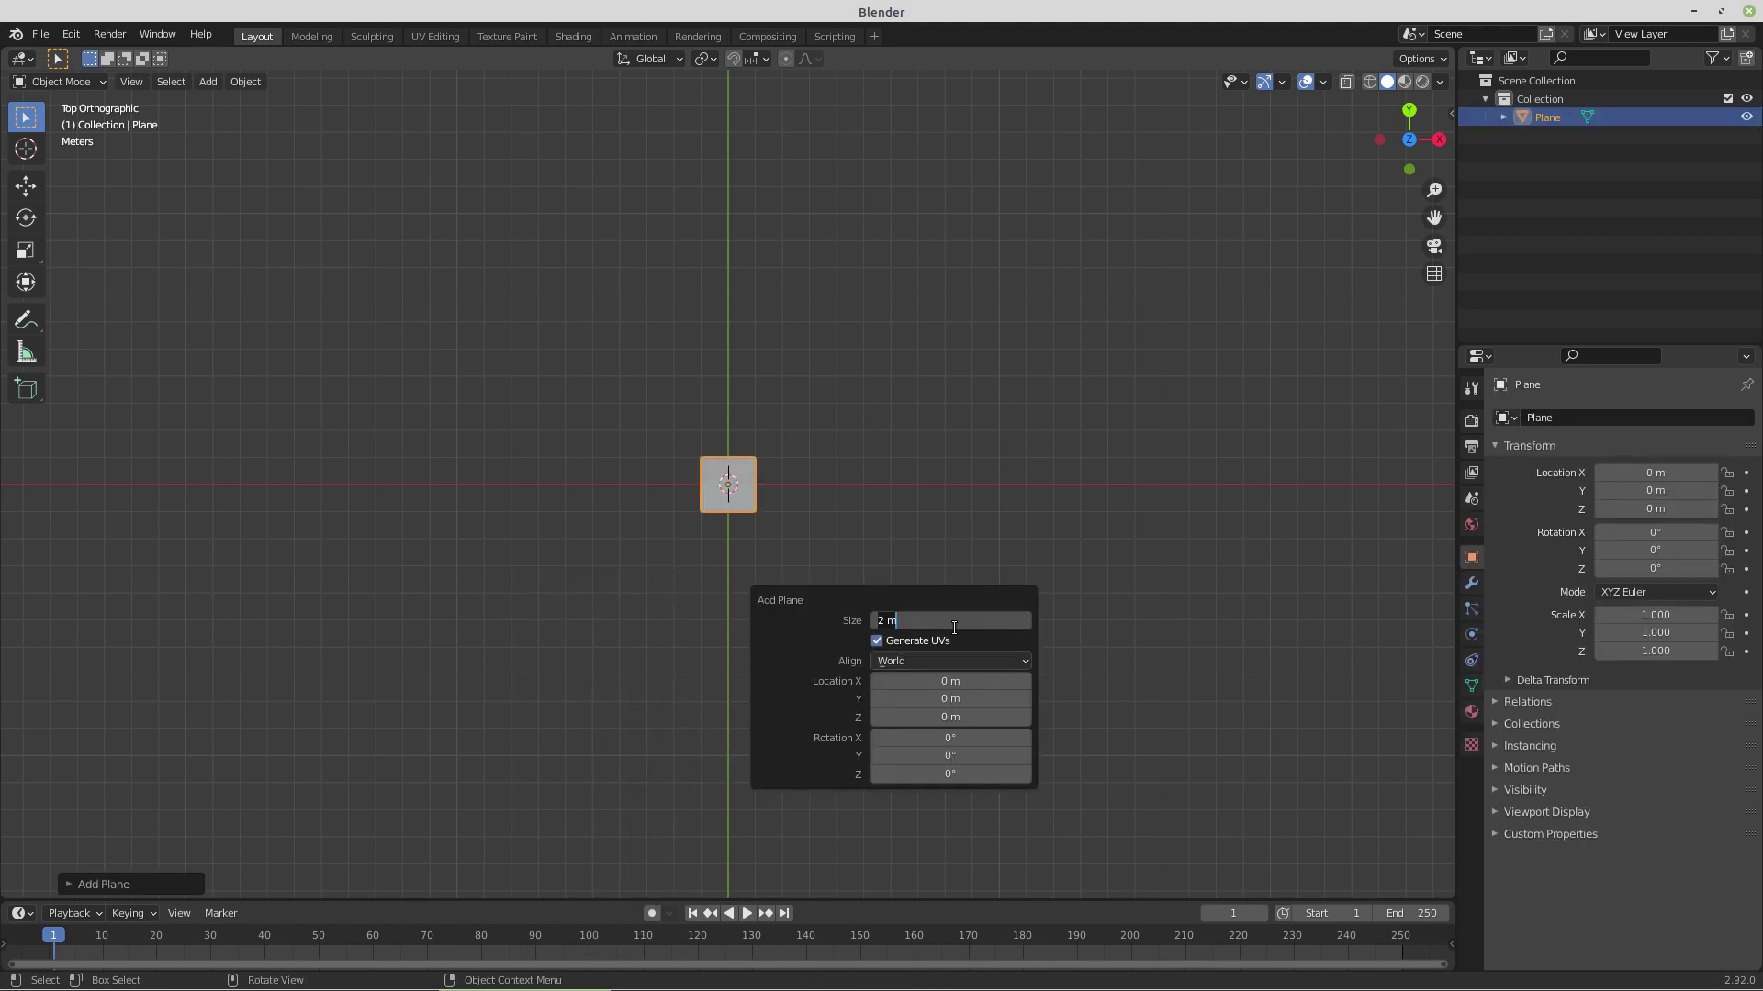
{"action": "type", "text": "10"}
{"action": "key", "text": "Return"}
- Rename the plane object as Tile
{"action": "double_click", "coordinate": [1546, 115]}
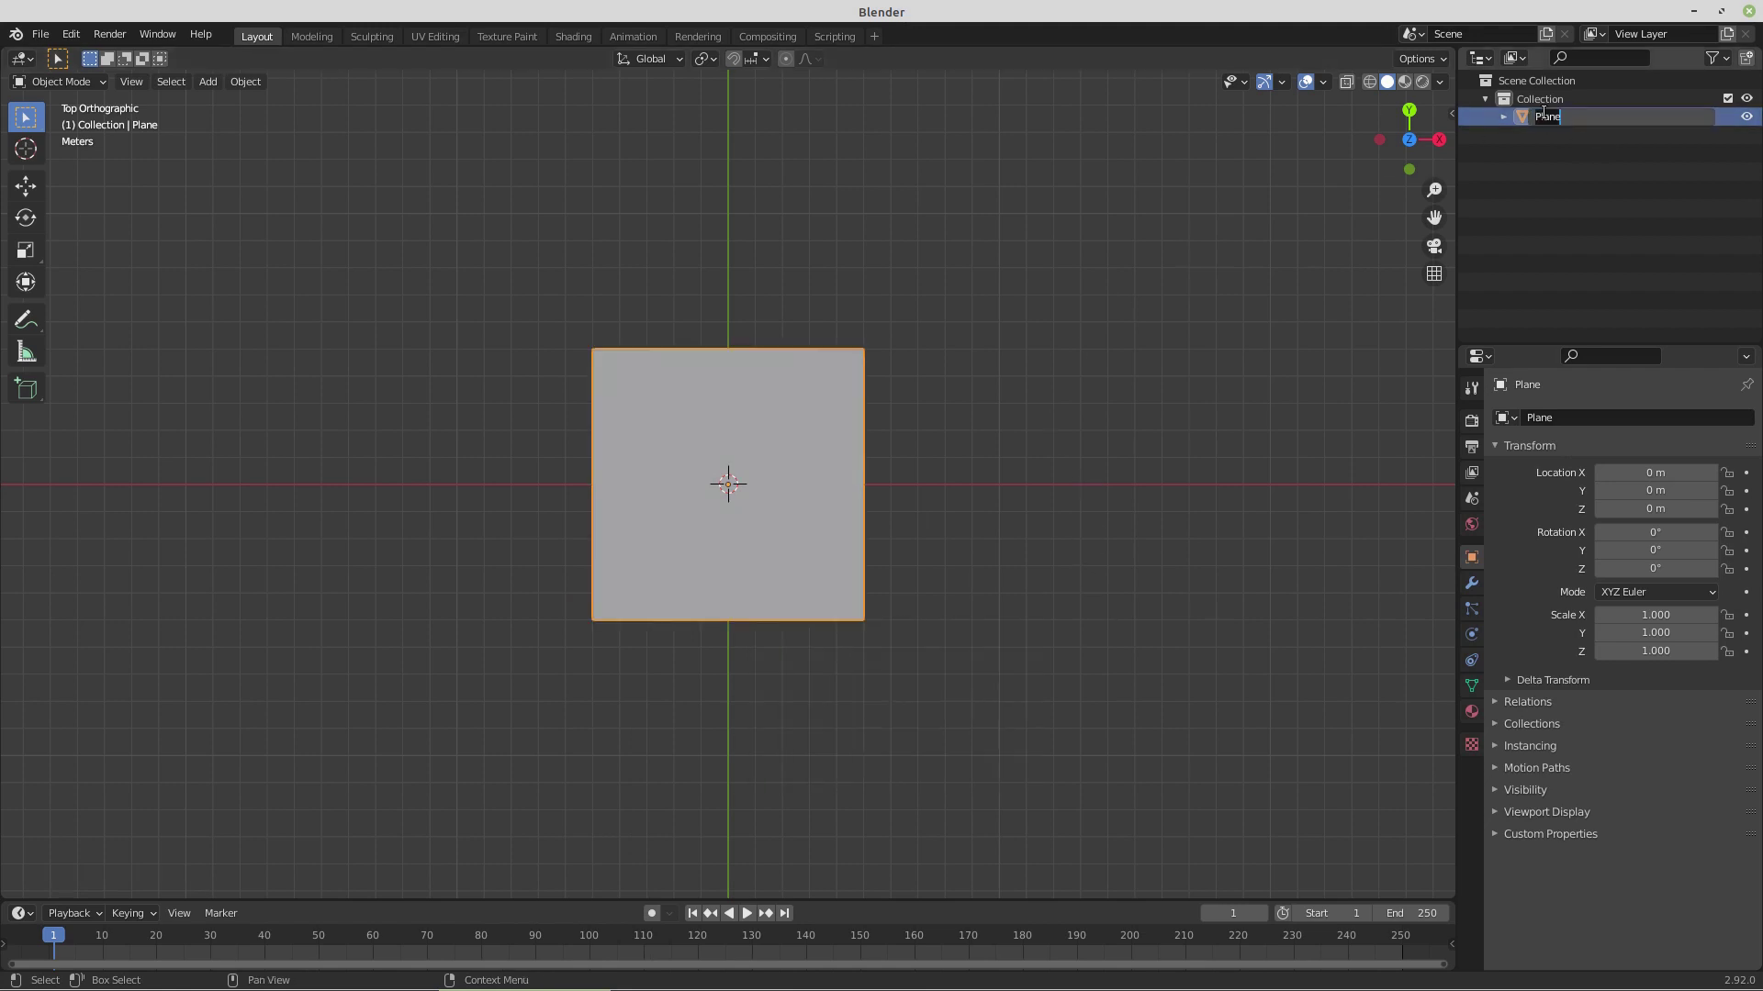
{"action": "left_click", "coordinate": [1544, 114]}
{"action": "left_click_drag", "start_coordinate": [1571, 113], "coordinate": [1488, 112]}
{"action": "type", "text": "Tile"}
{"action": "key", "text": "Return"}
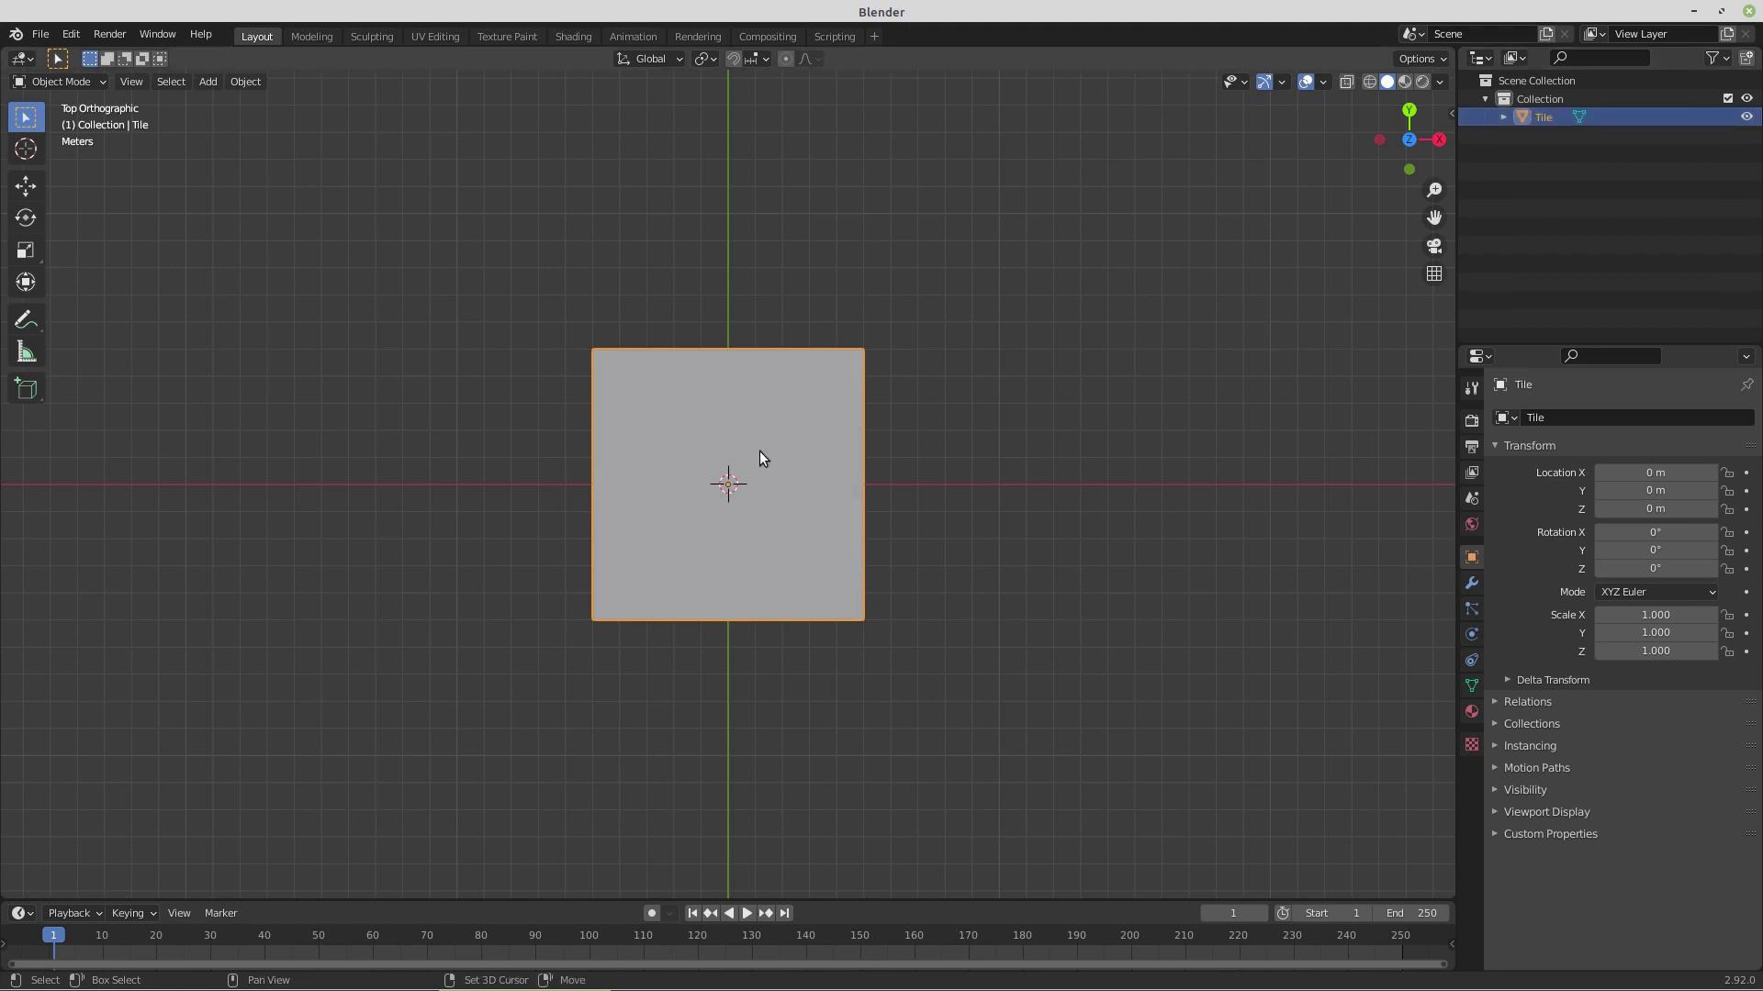
- Duplicate the tile to X -10 m and X 10 m, forming a row of three adjoining tiles
{"action": "key", "text": "shift+d"}
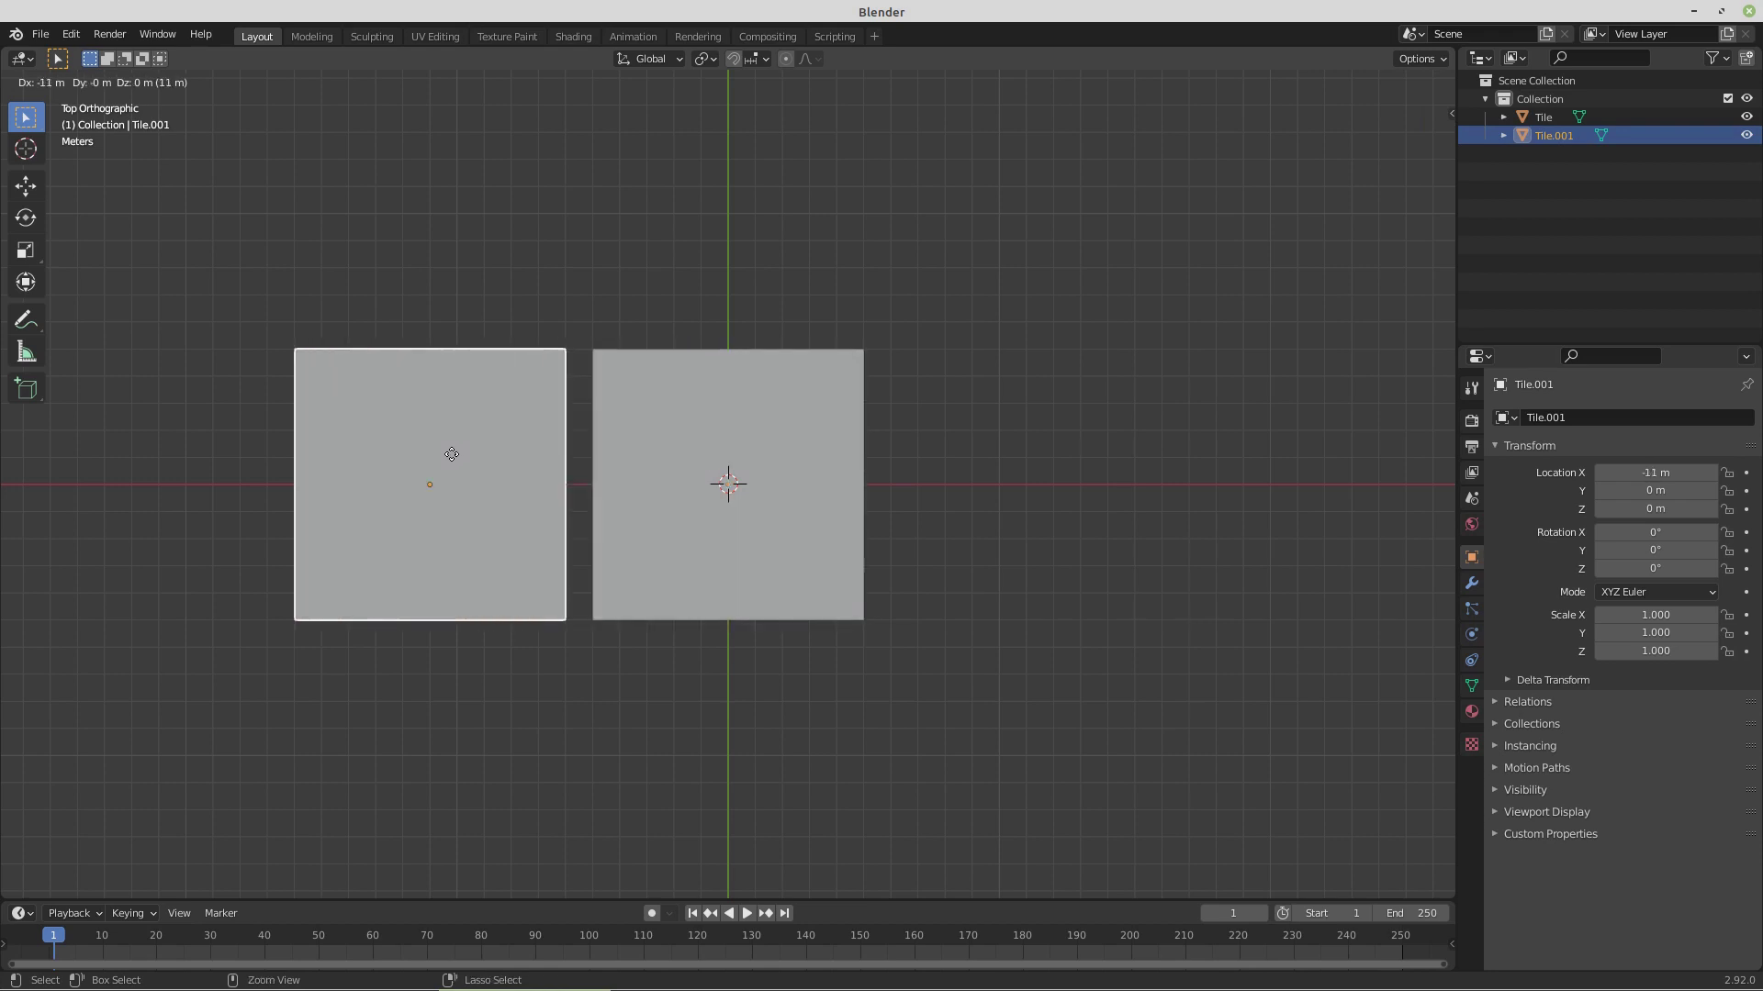
{"action": "left_click", "coordinate": [481, 457]}
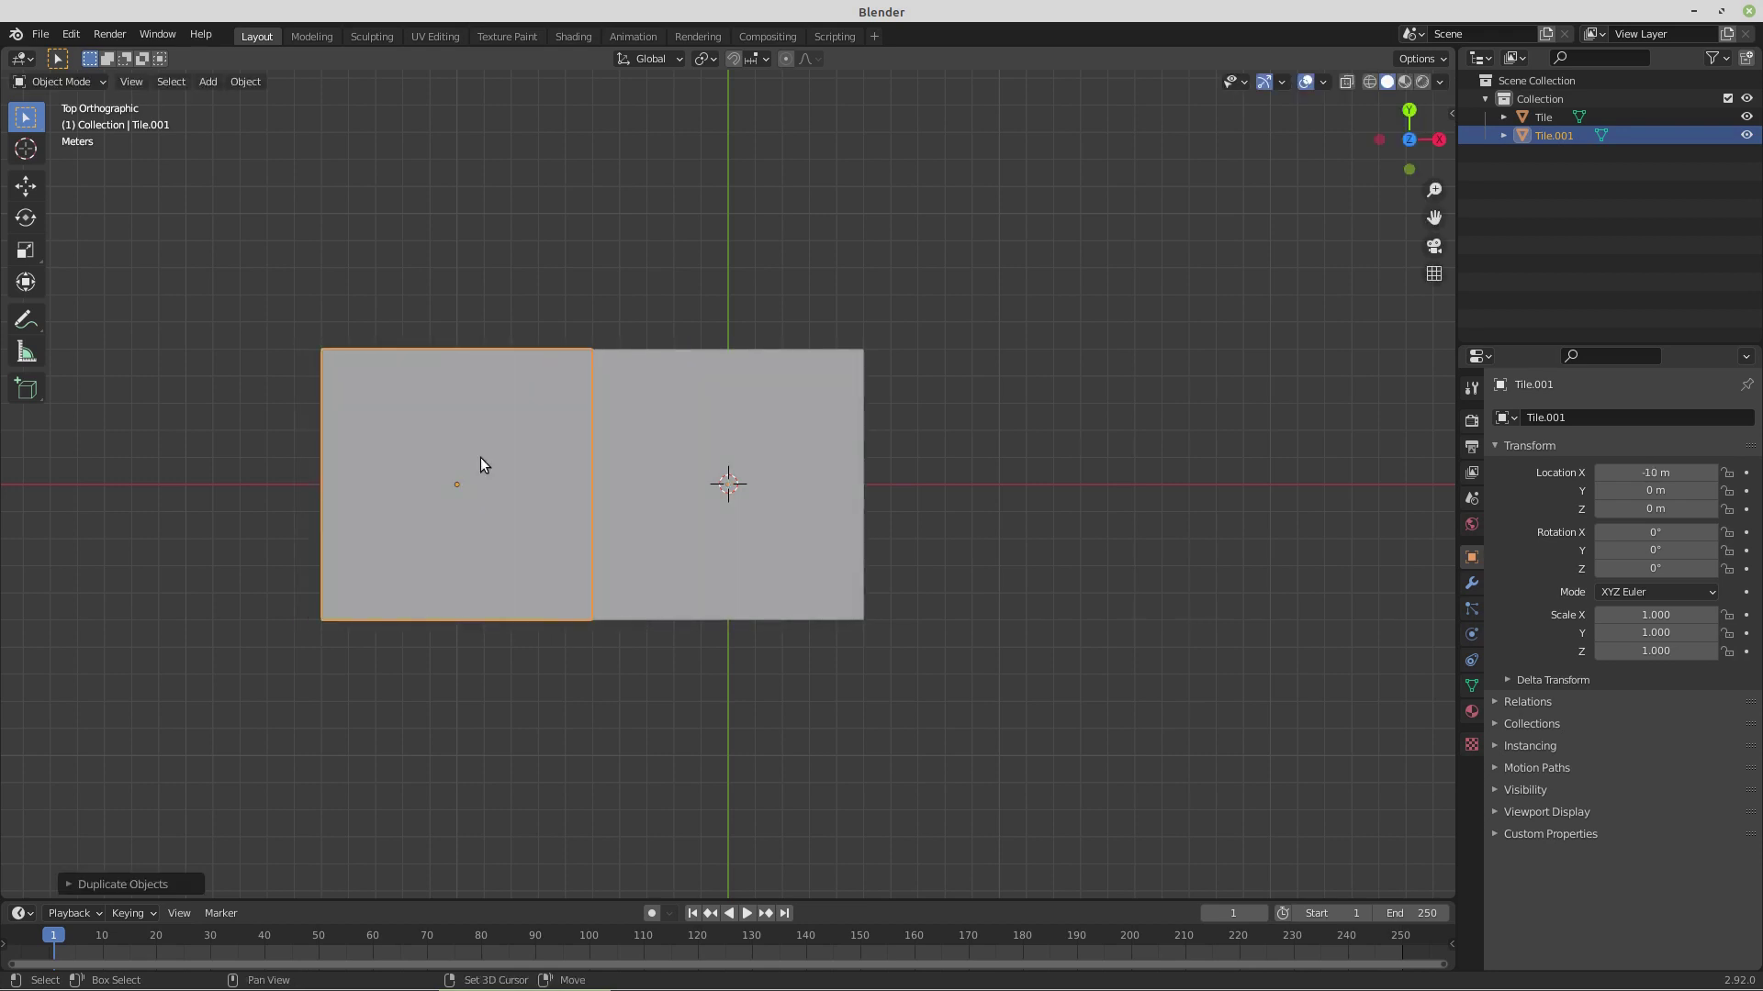
{"action": "key", "text": "shift+d"}
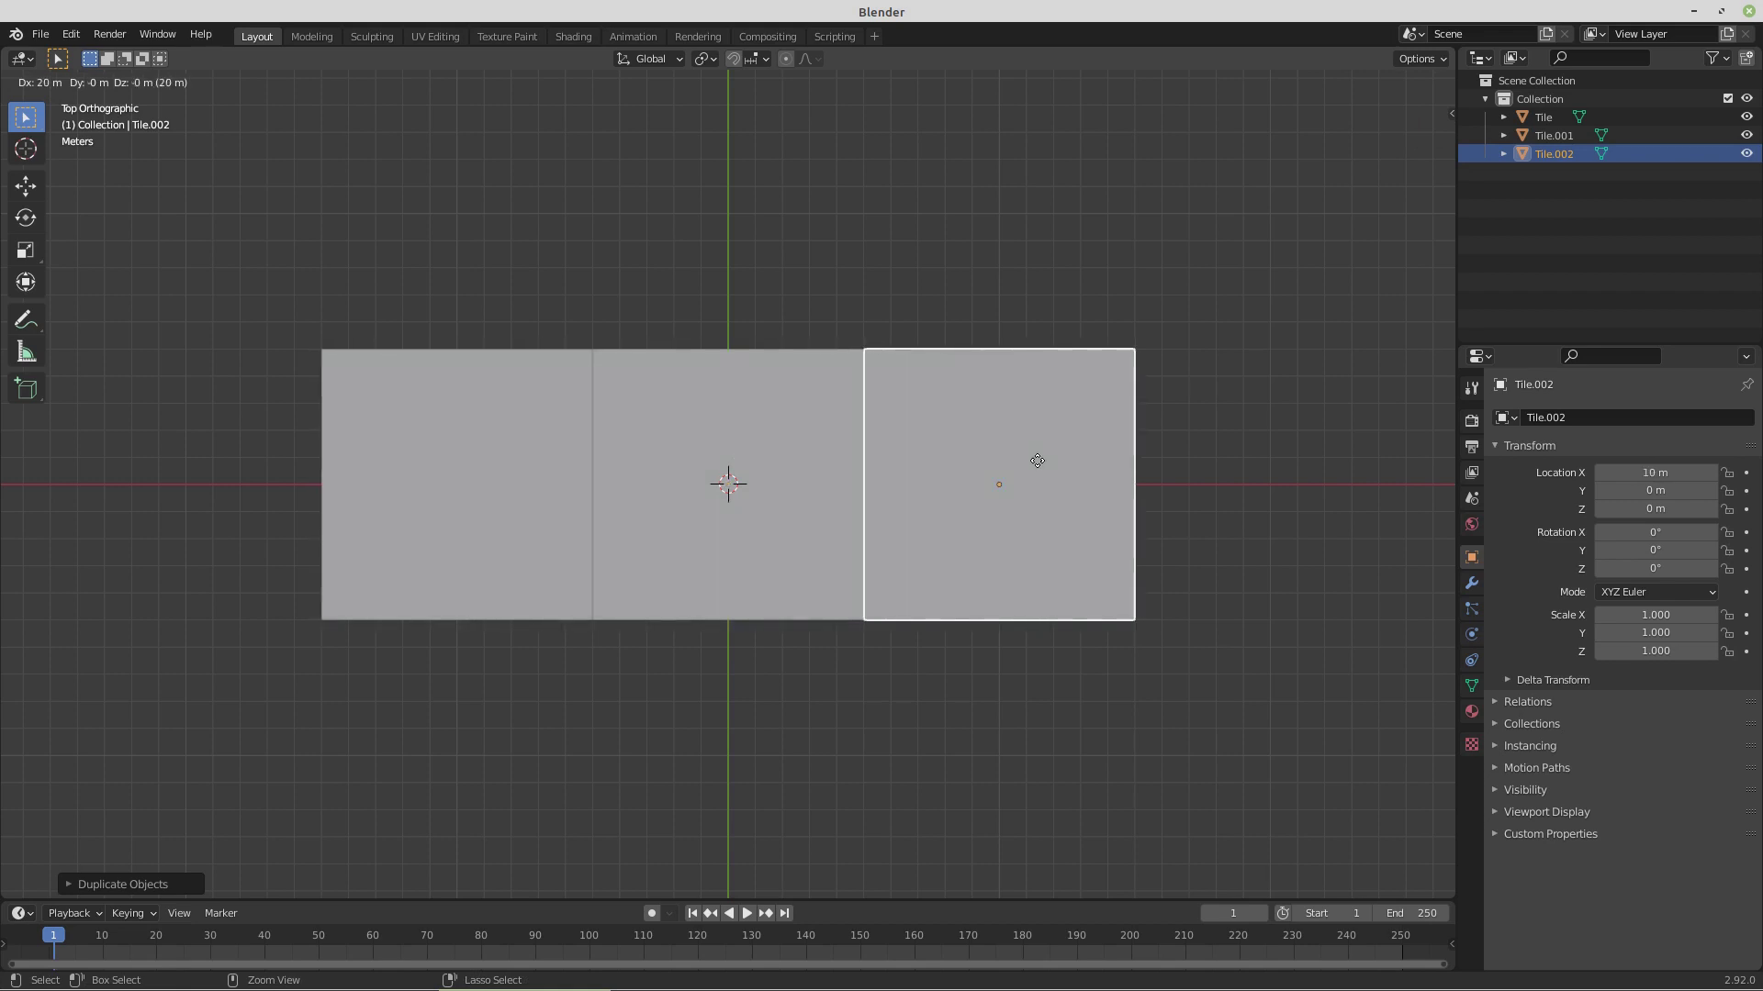
{"action": "left_click", "coordinate": [1030, 460]}
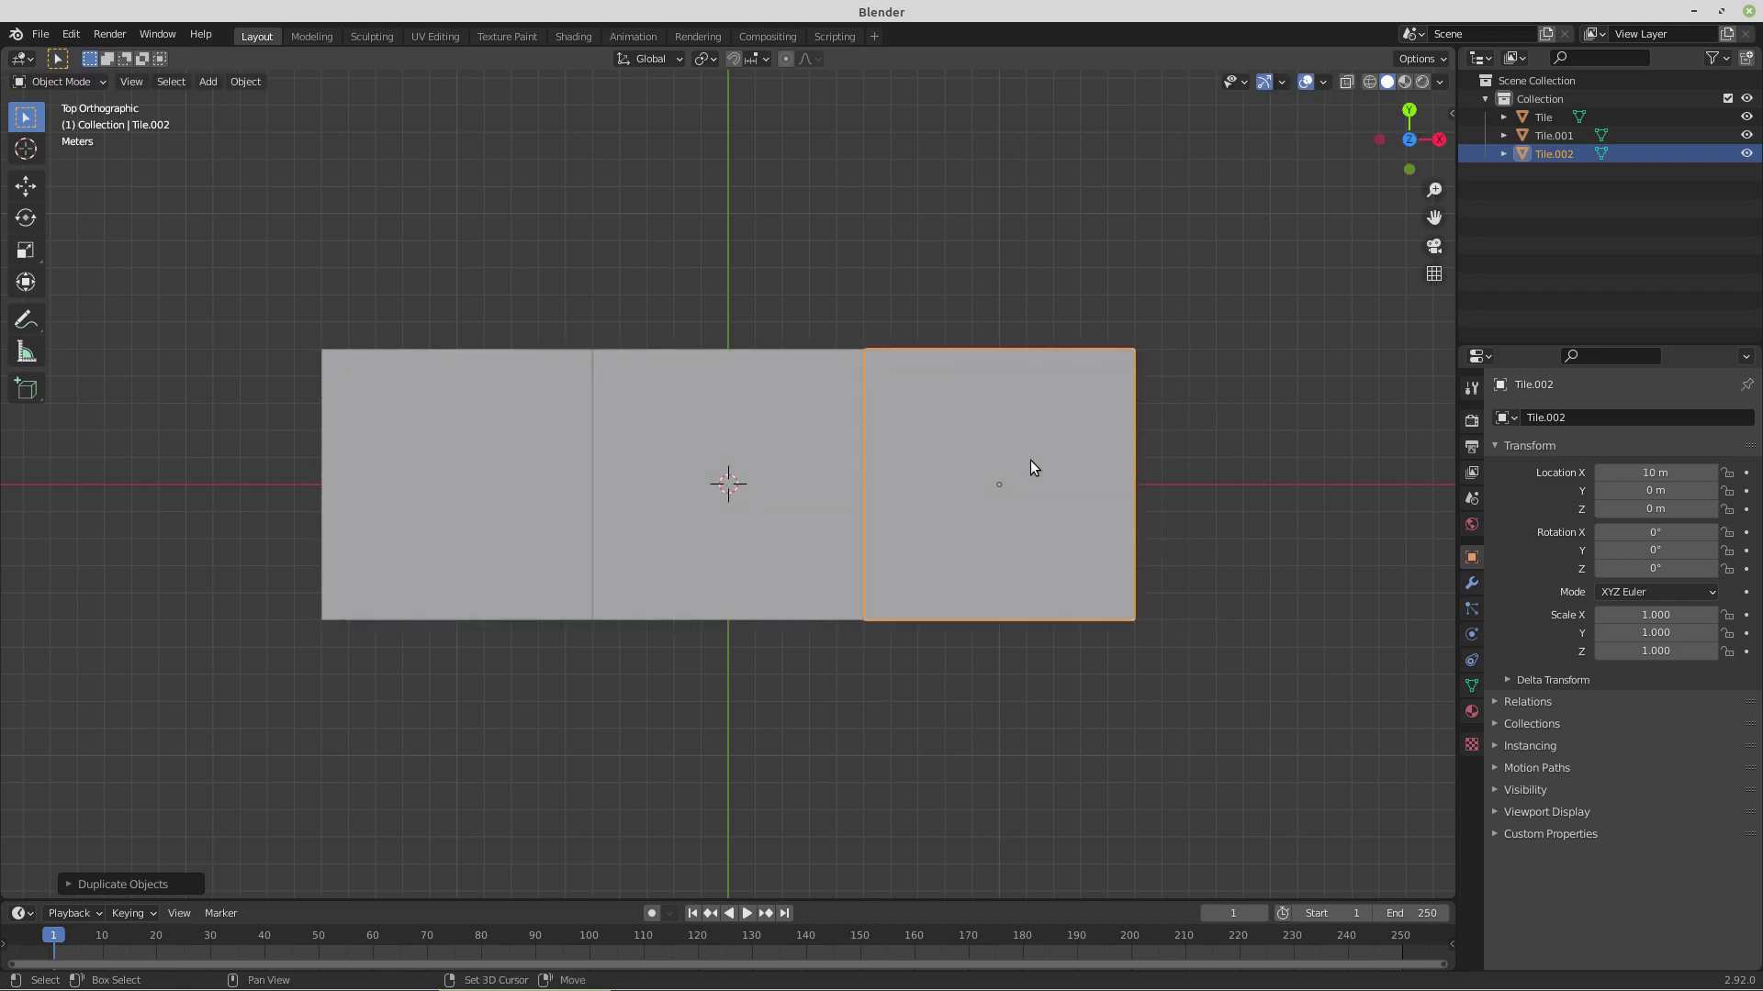
- Add three more tile copies at X -10 m, Y 10 m; X -10 m, Y -10 m; and X 0 m, Y -10 m
{"action": "key", "text": "shift+d"}
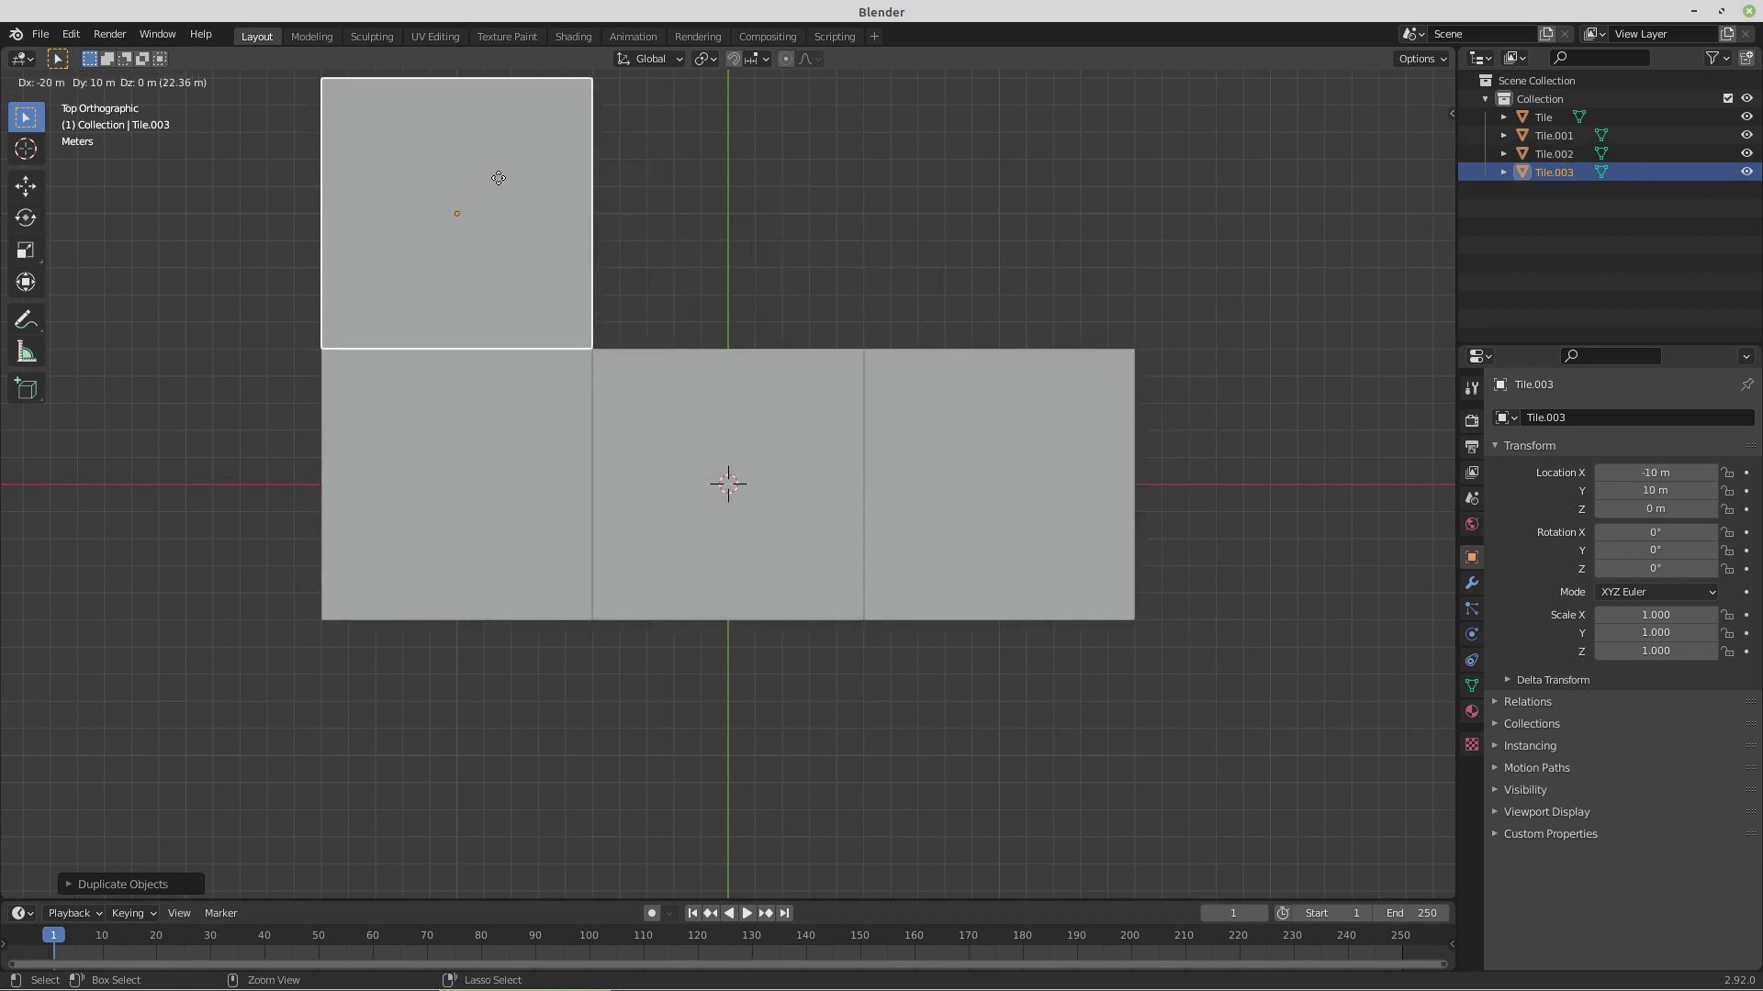
{"action": "left_click", "coordinate": [498, 184]}
{"action": "key", "text": "shift+d"}
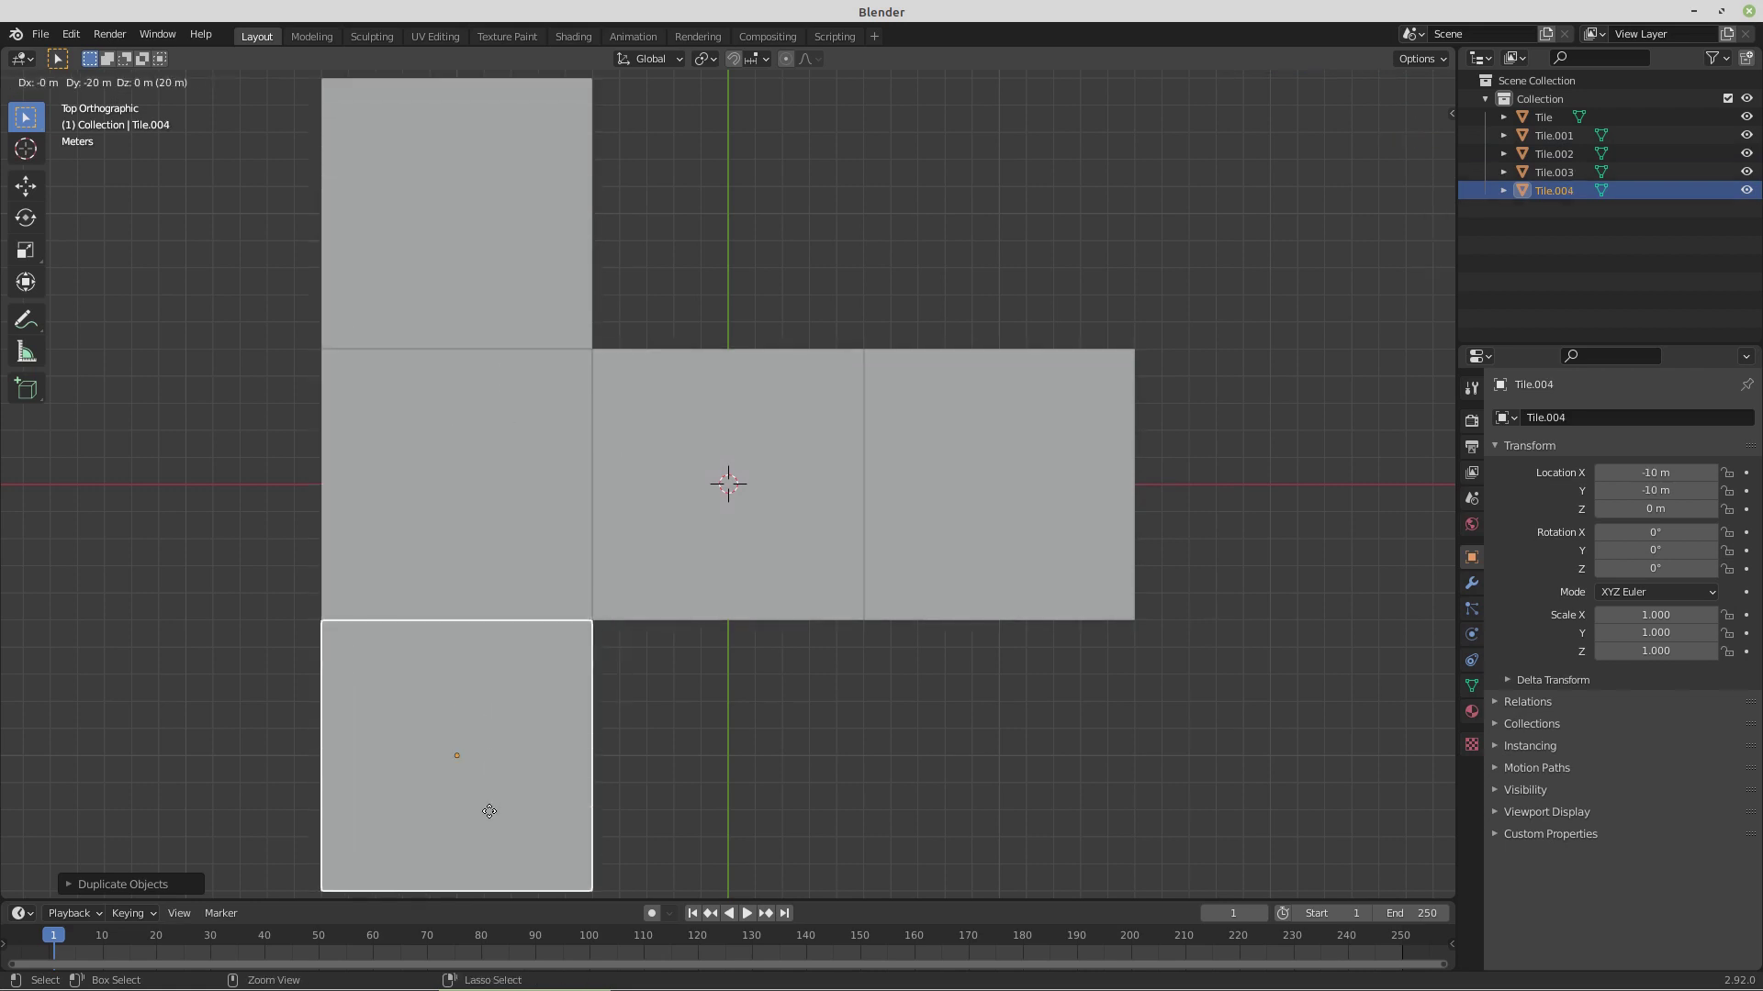
{"action": "left_click", "coordinate": [490, 801]}
{"action": "key", "text": "shift+d"}
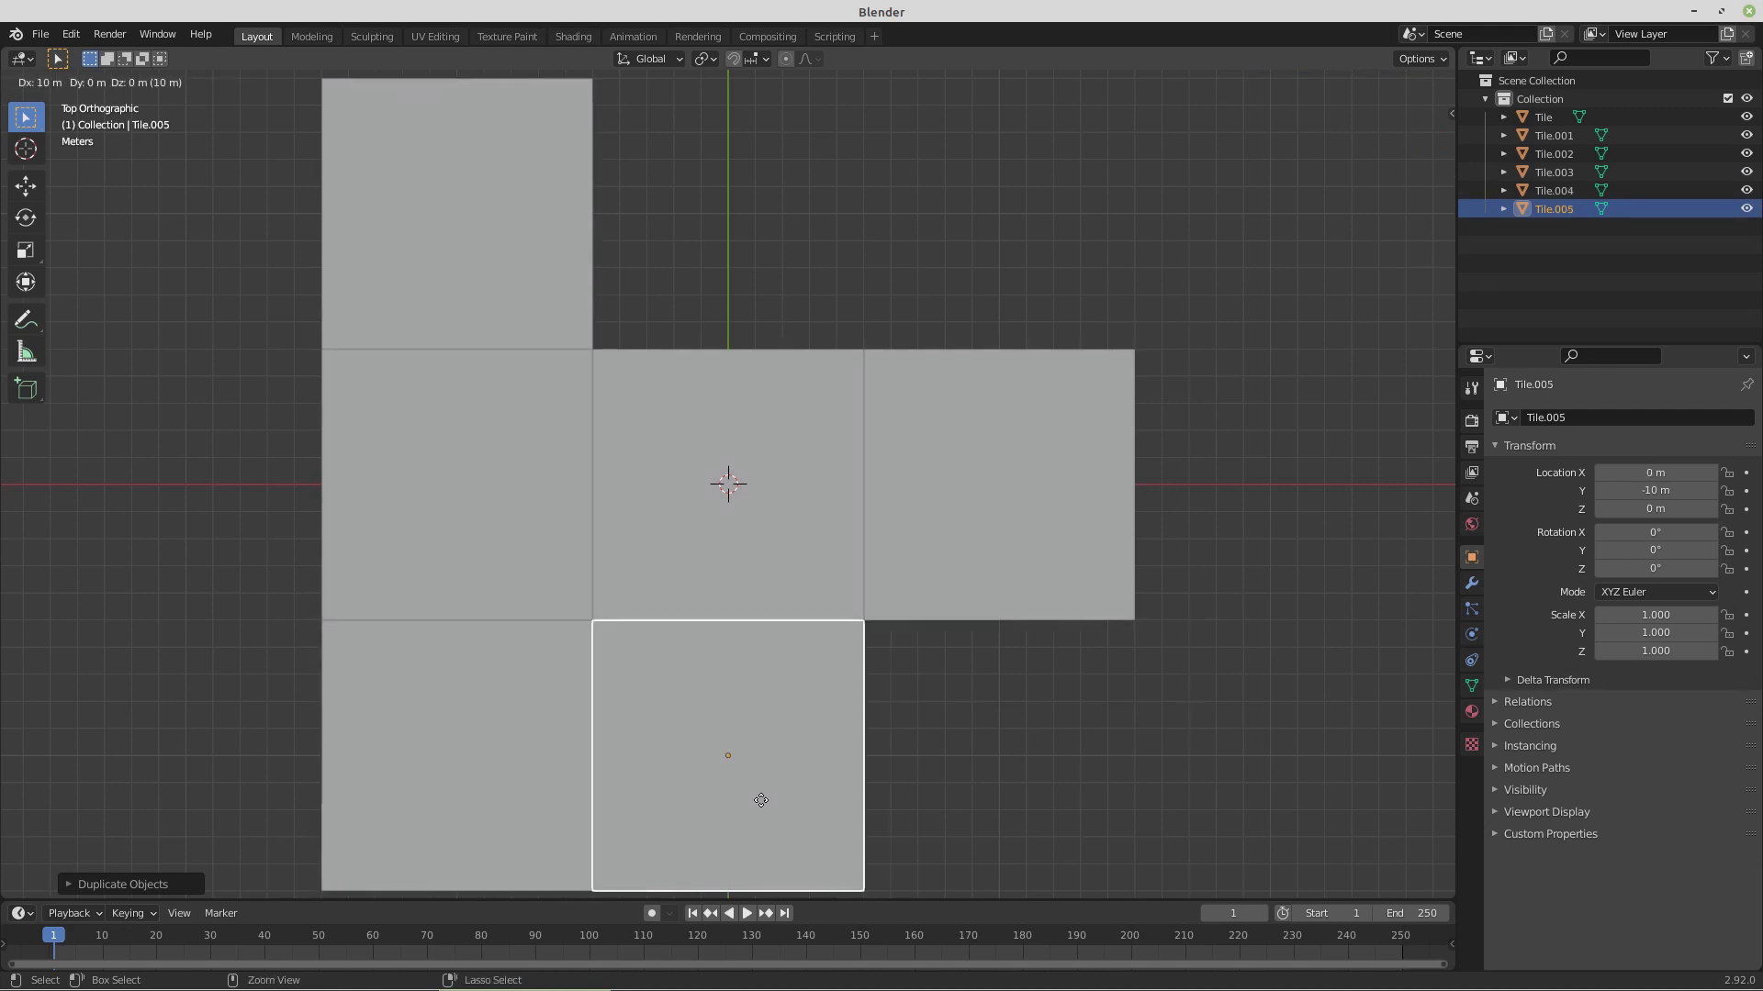
{"action": "left_click", "coordinate": [758, 804]}
- Raise the outer edge of the tile at X -10 m, Y 10 m by 3 m along Z to form a ramp
{"action": "scroll", "coordinate": [761, 780], "scroll_direction": "down", "scroll_amount": 3}
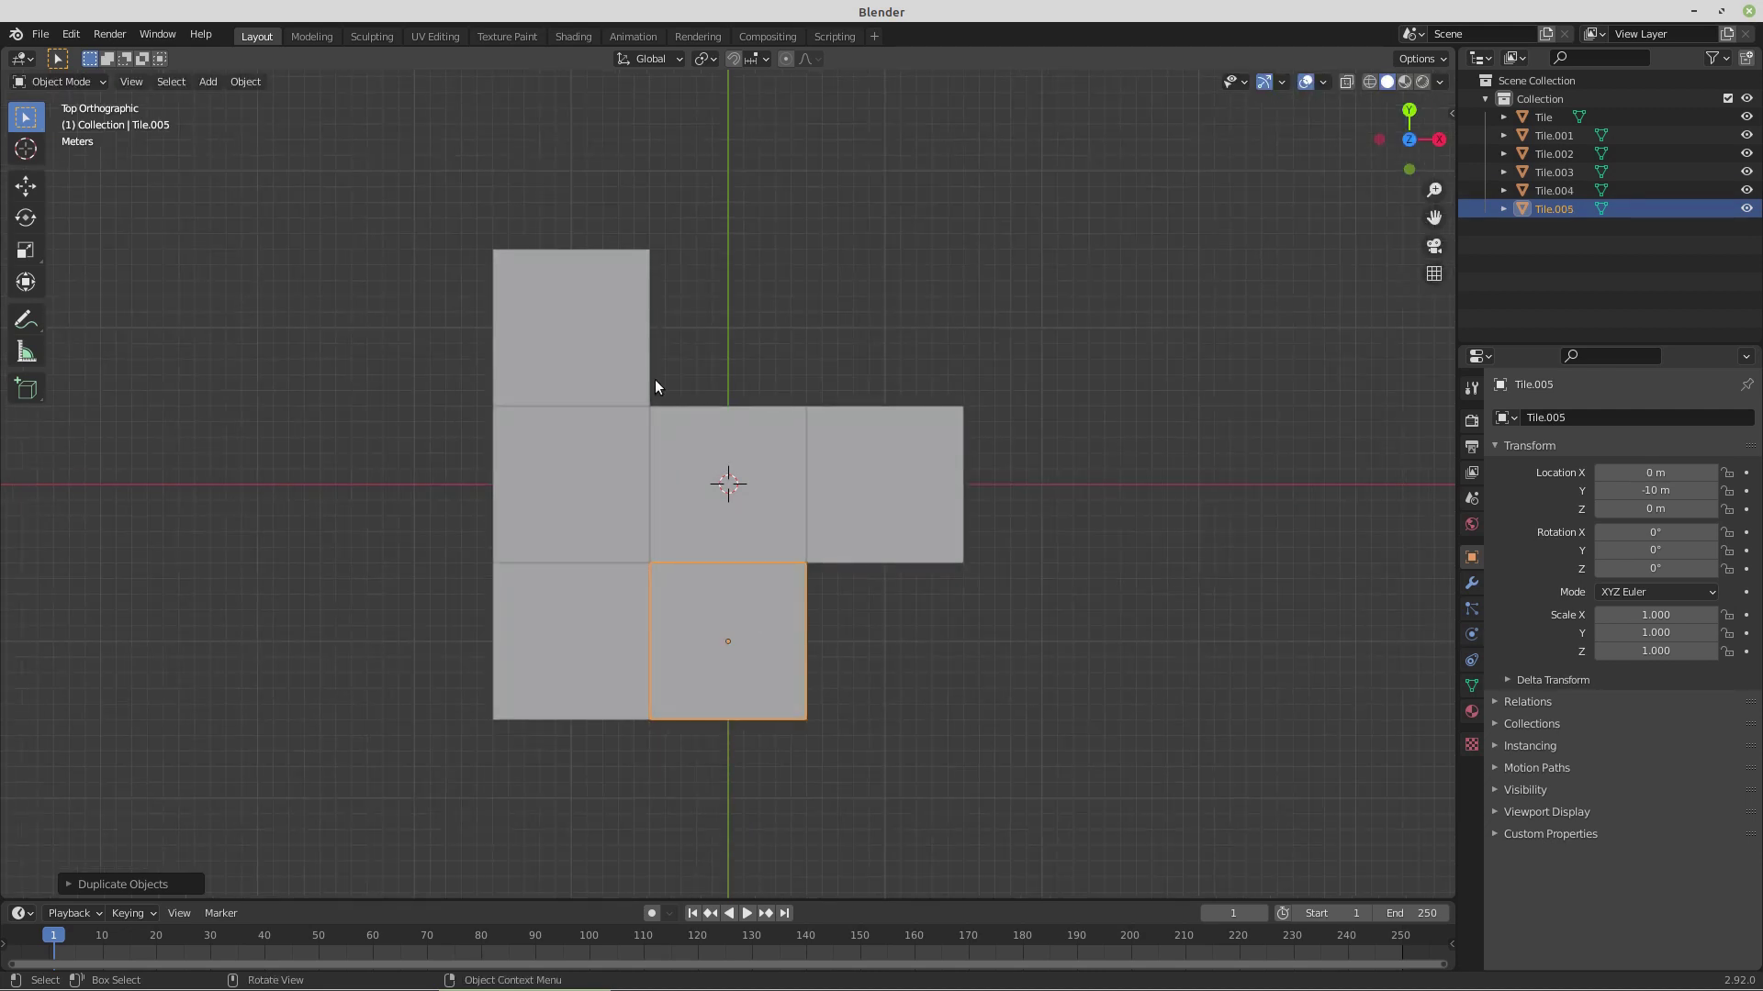
{"action": "left_click", "coordinate": [591, 322]}
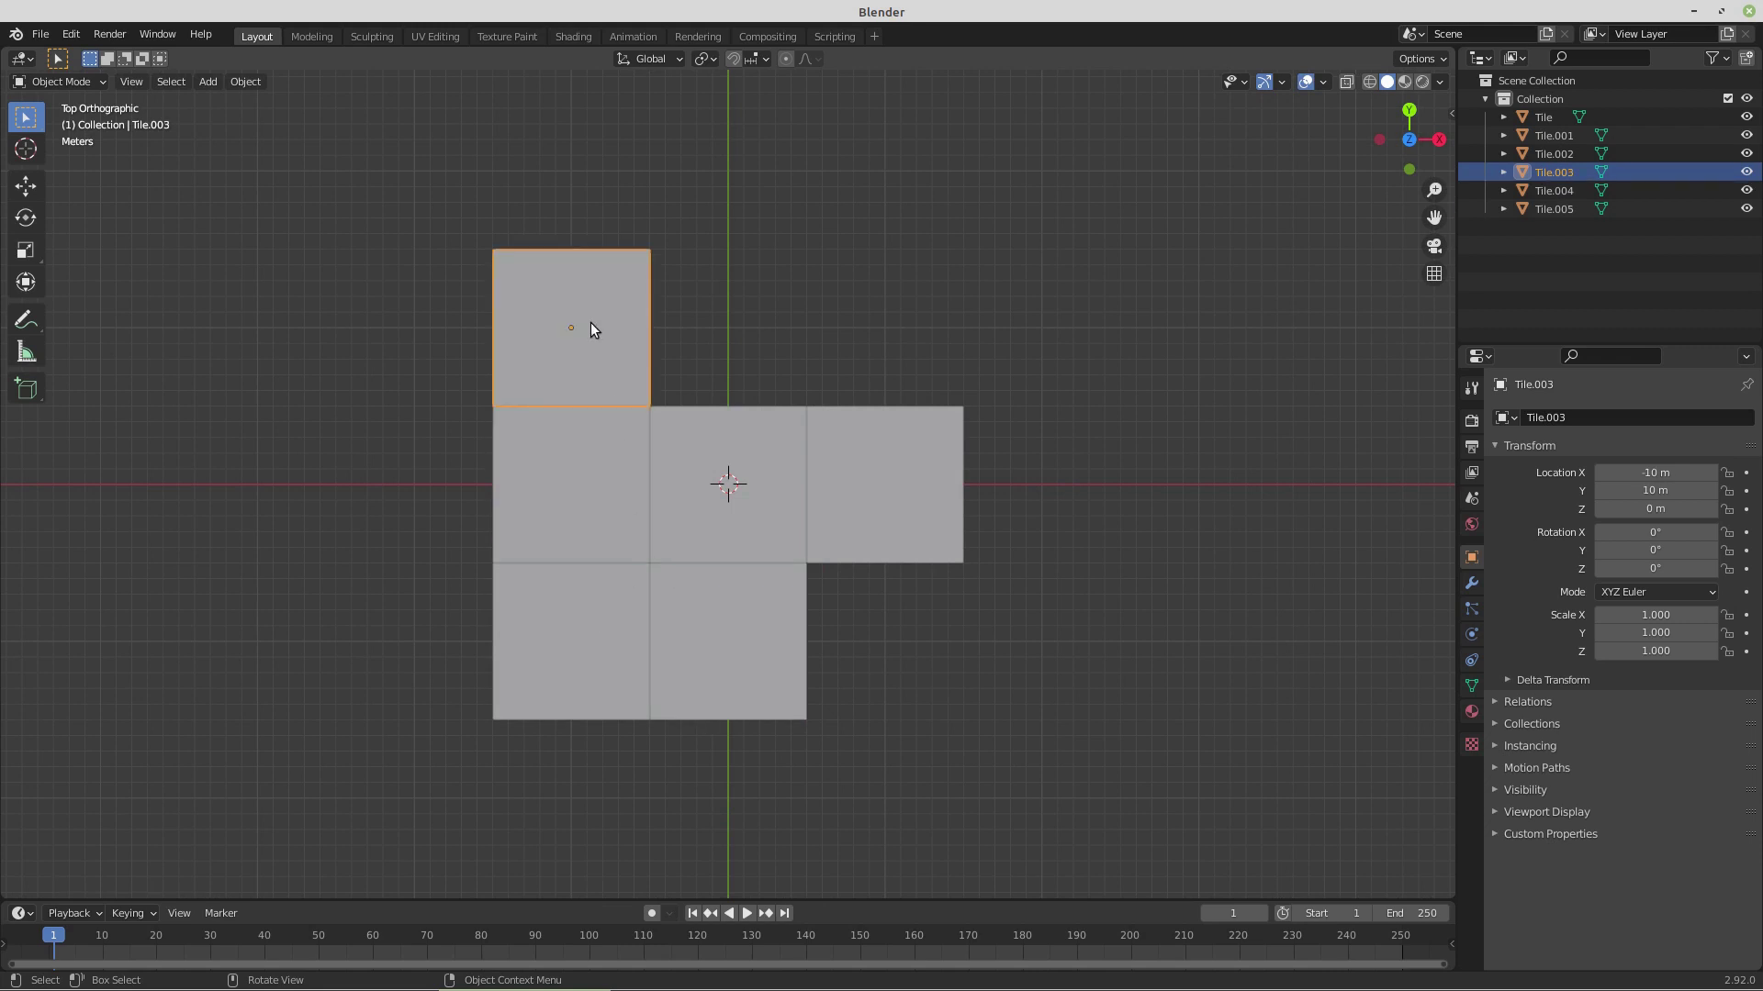
{"action": "key", "text": "Tab"}
{"action": "left_click_drag", "start_coordinate": [432, 206], "coordinate": [692, 284]}
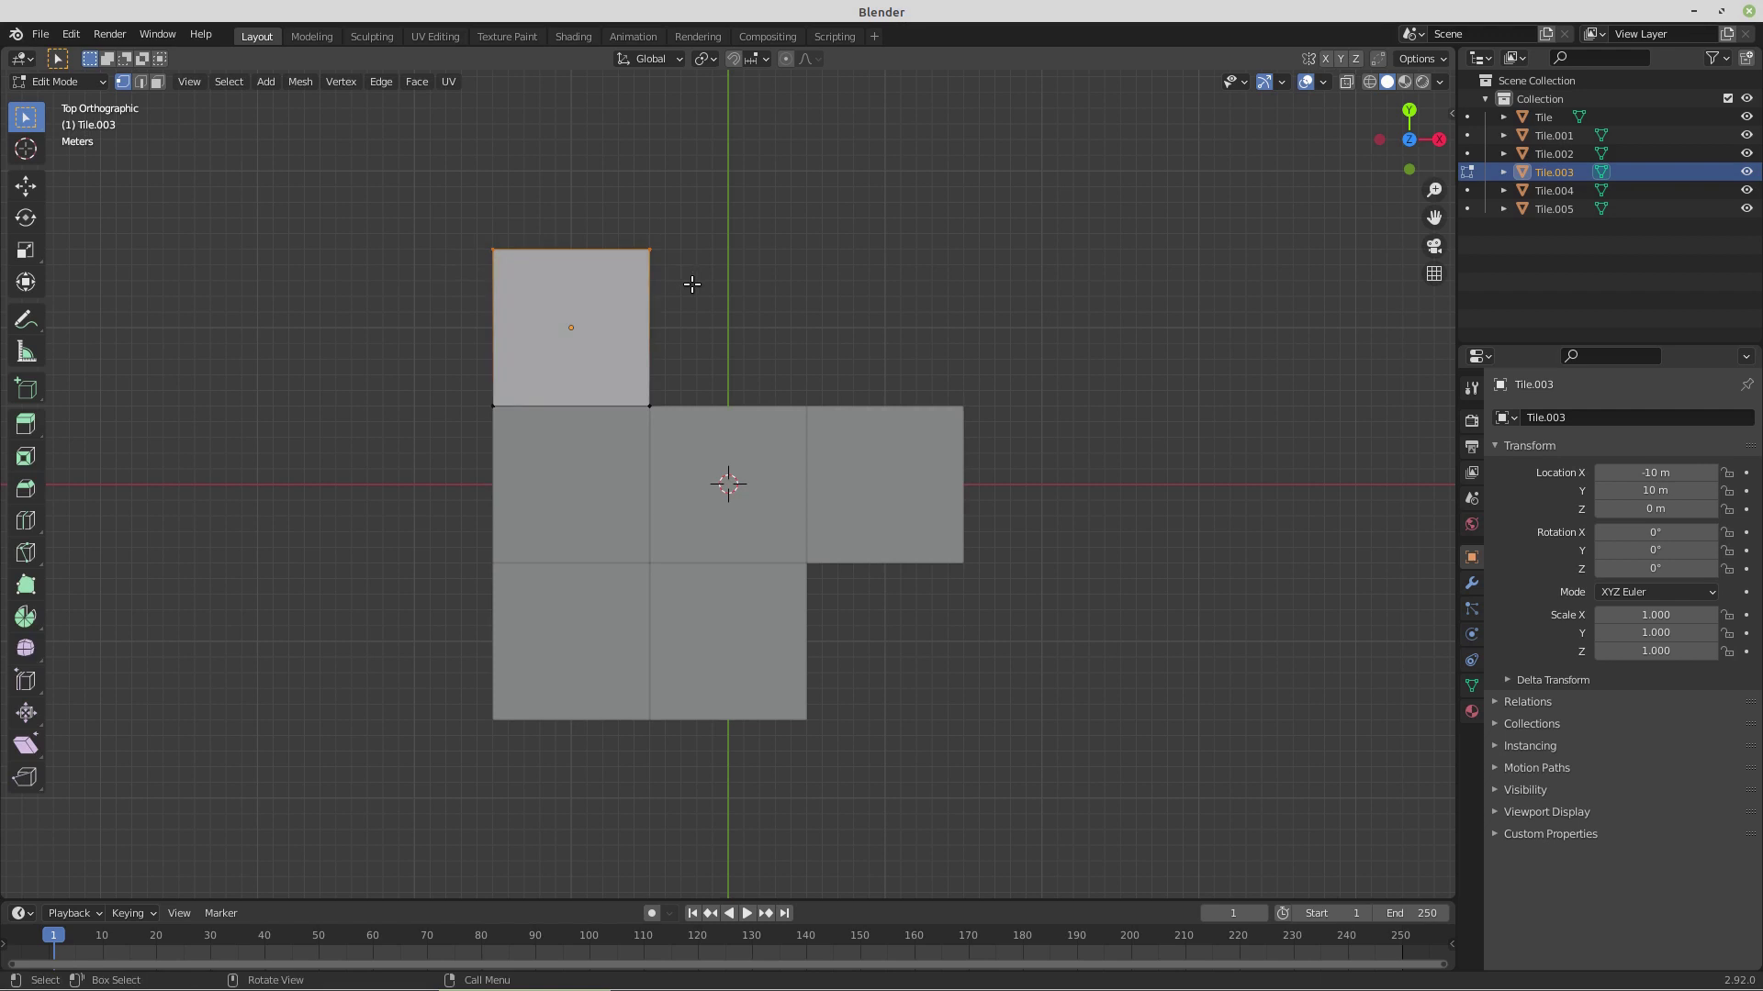
{"action": "type", "text": "gz"}
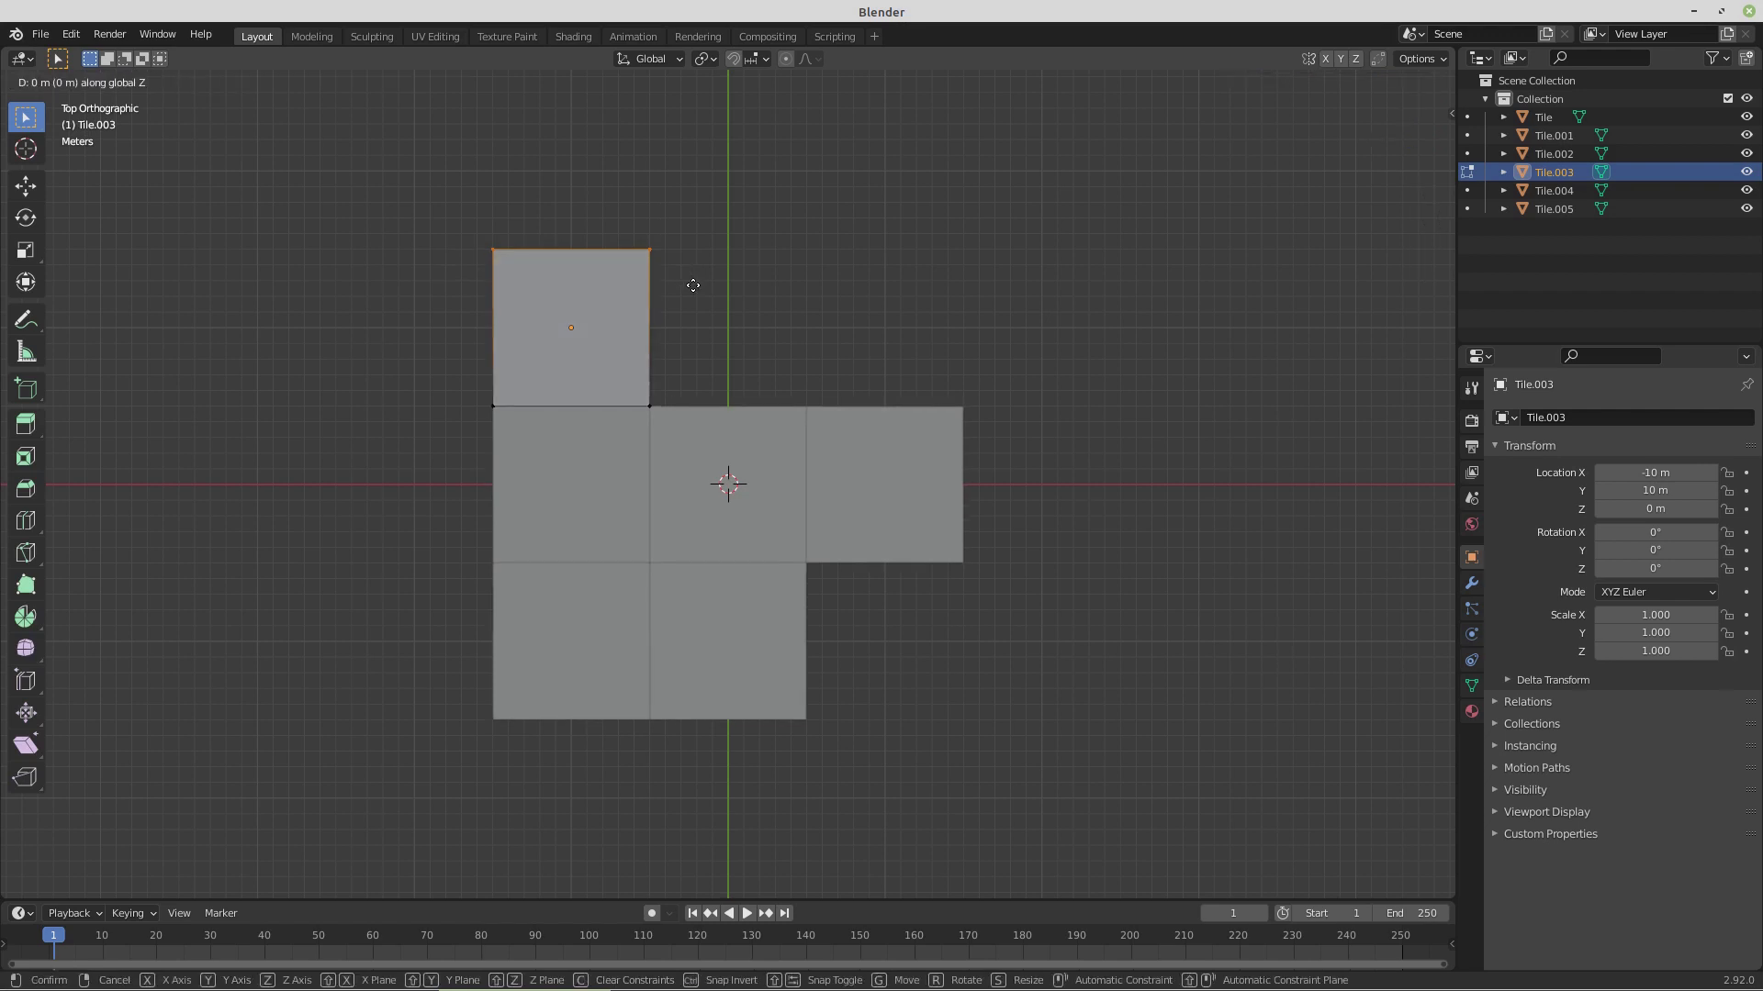
{"action": "type", "text": "3"}
{"action": "key", "text": "Return"}
{"action": "left_click_drag", "start_coordinate": [555, 613], "coordinate": [773, 395]}
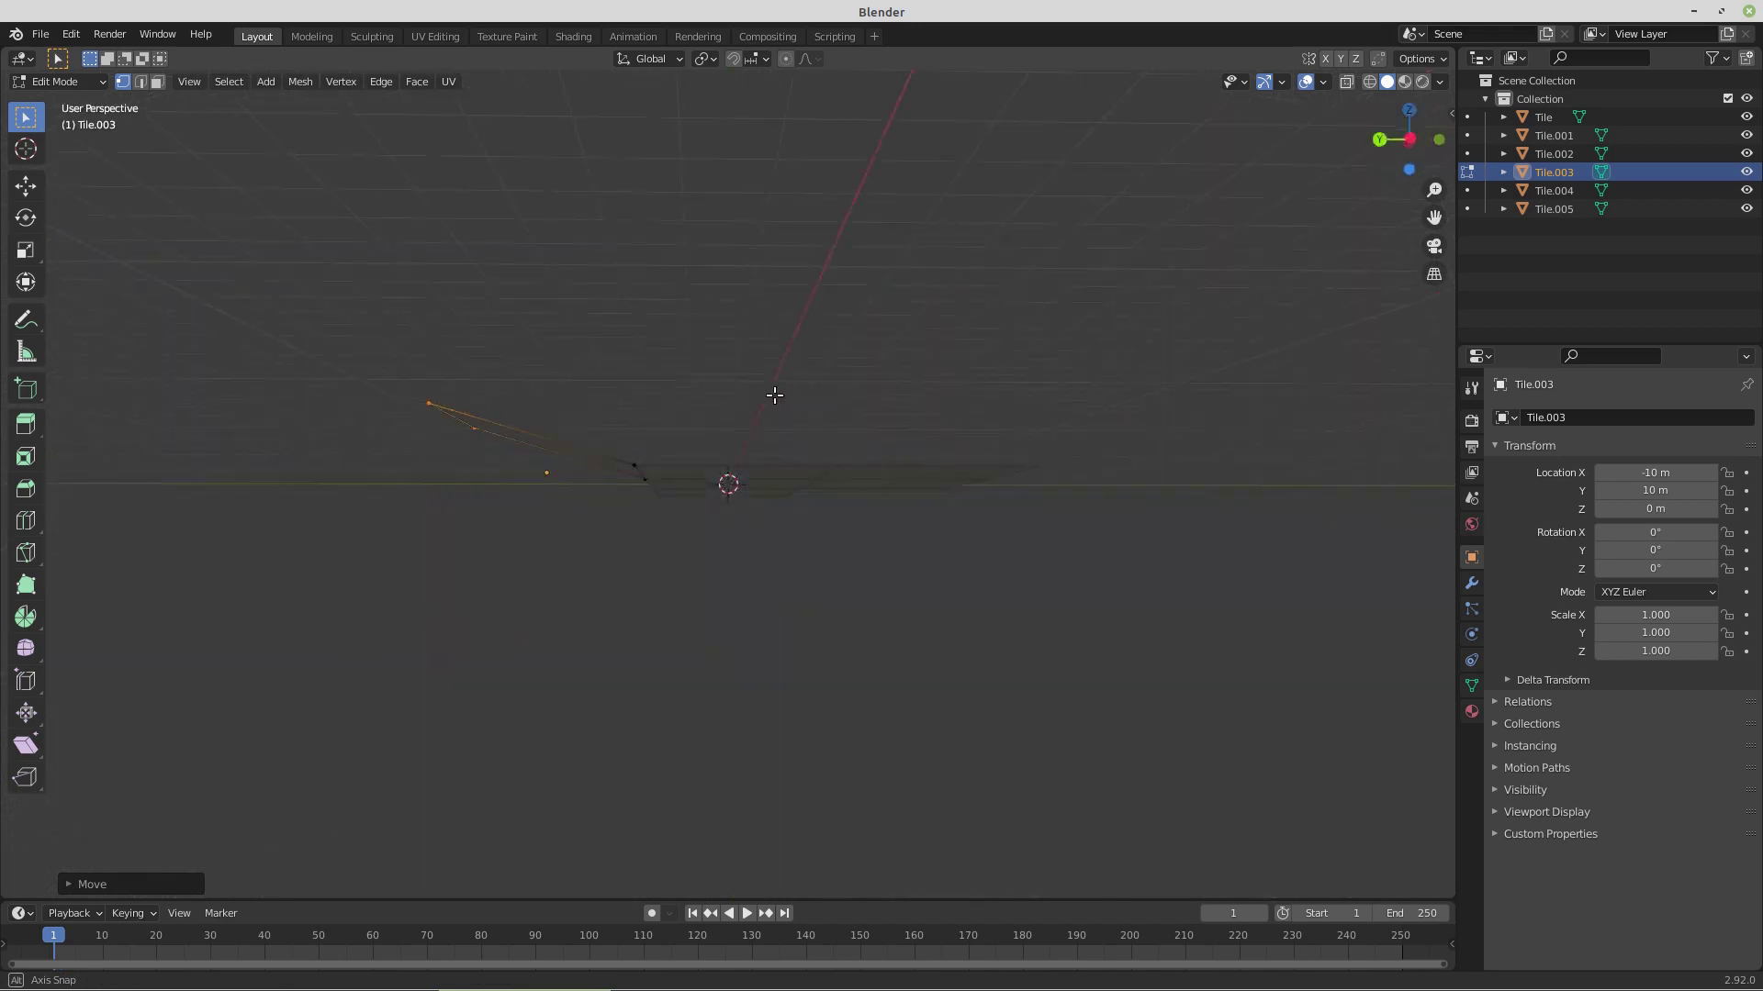
{"action": "left_click_drag", "start_coordinate": [681, 497], "coordinate": [681, 523]}
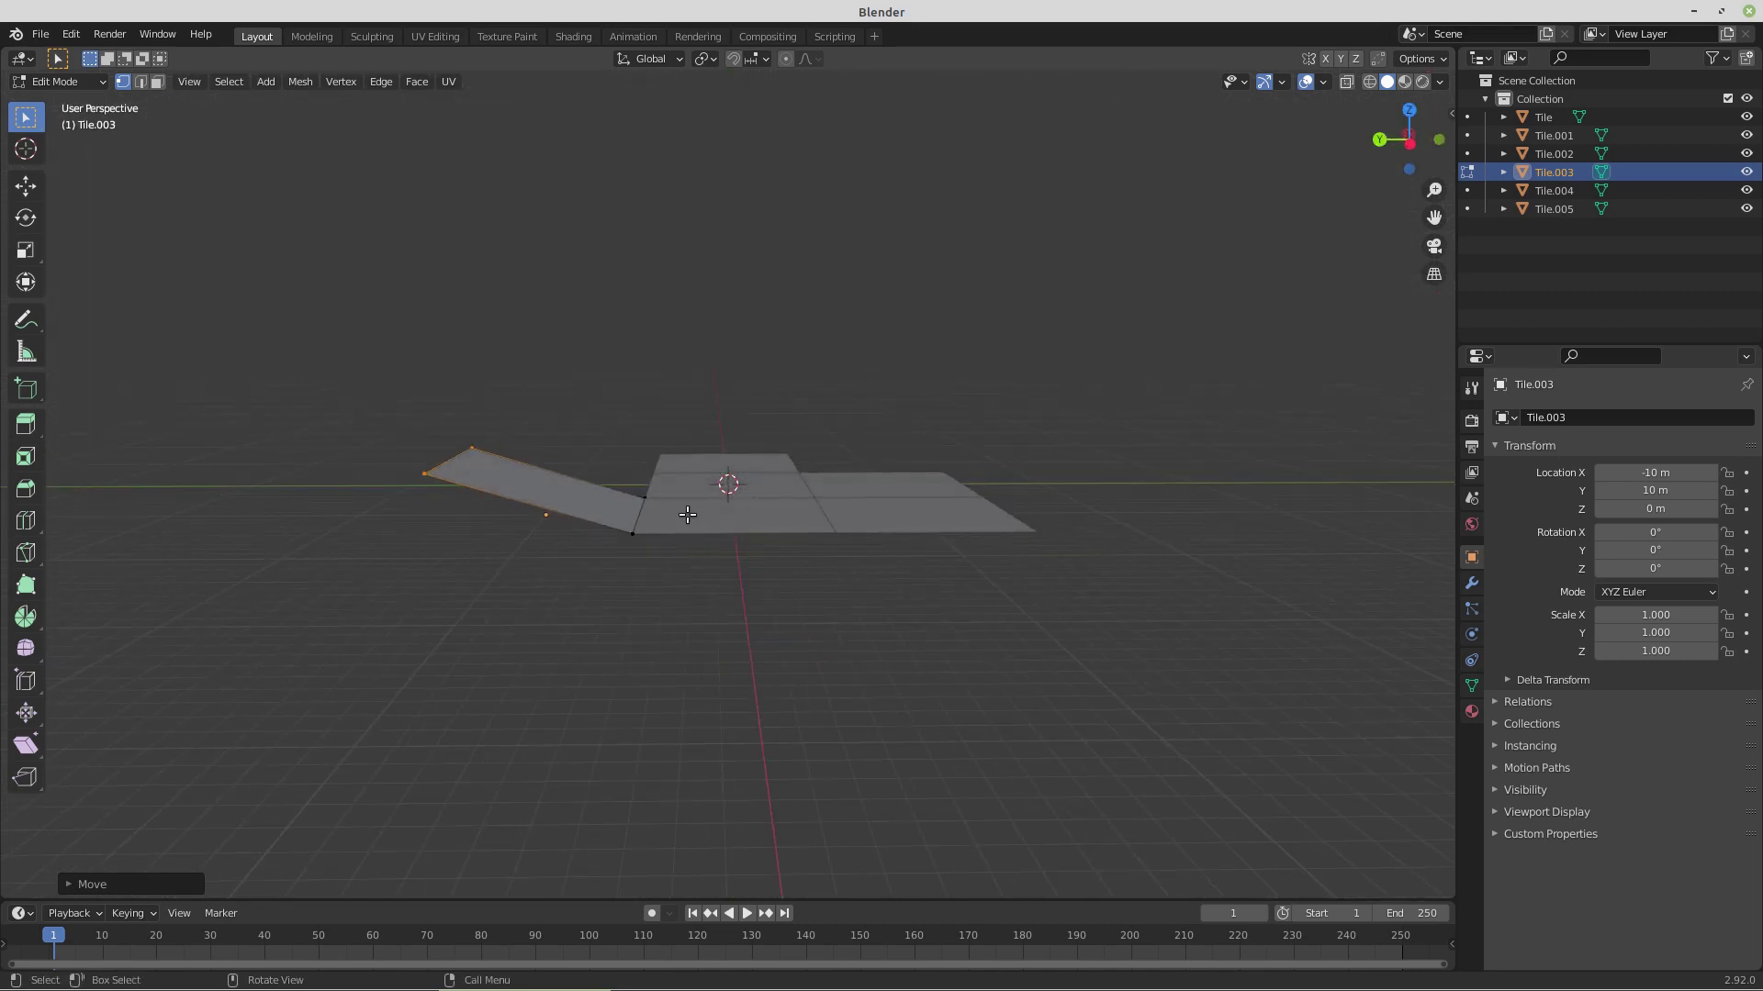
{"action": "key", "text": "KP_7"}
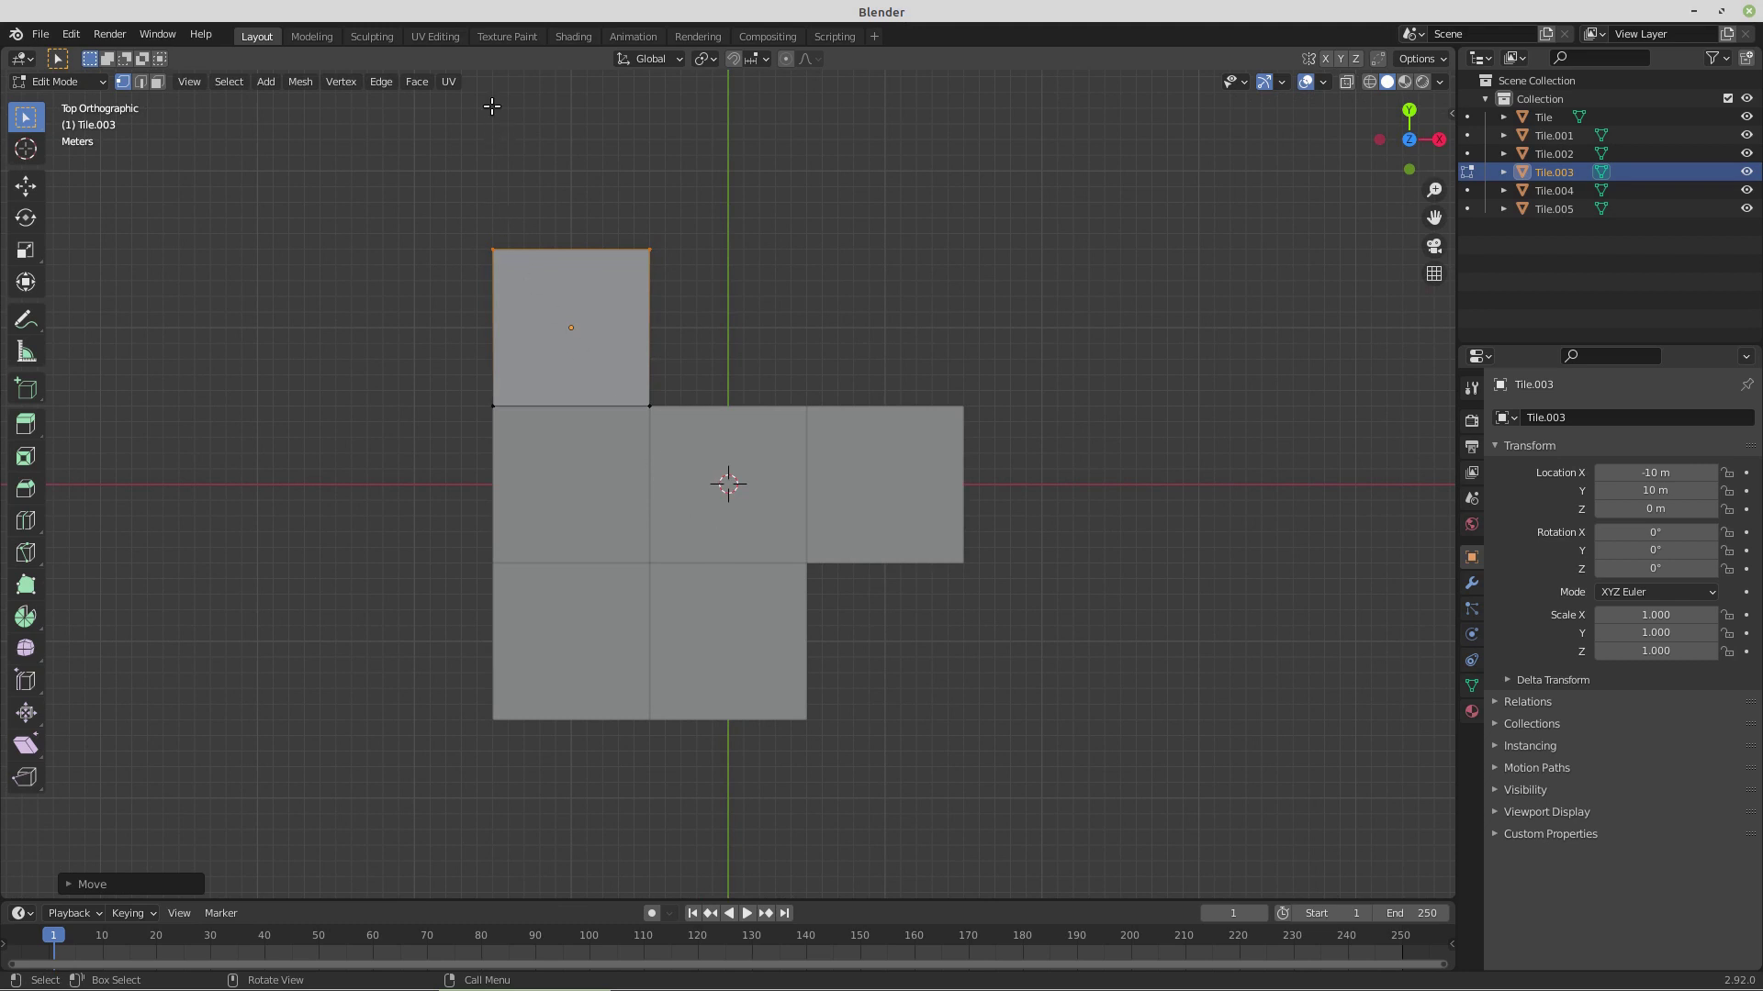
- Open the UV editing workspace and project the UVs of all tiles from the top view, fitted to bounds
{"action": "left_click", "coordinate": [436, 37]}
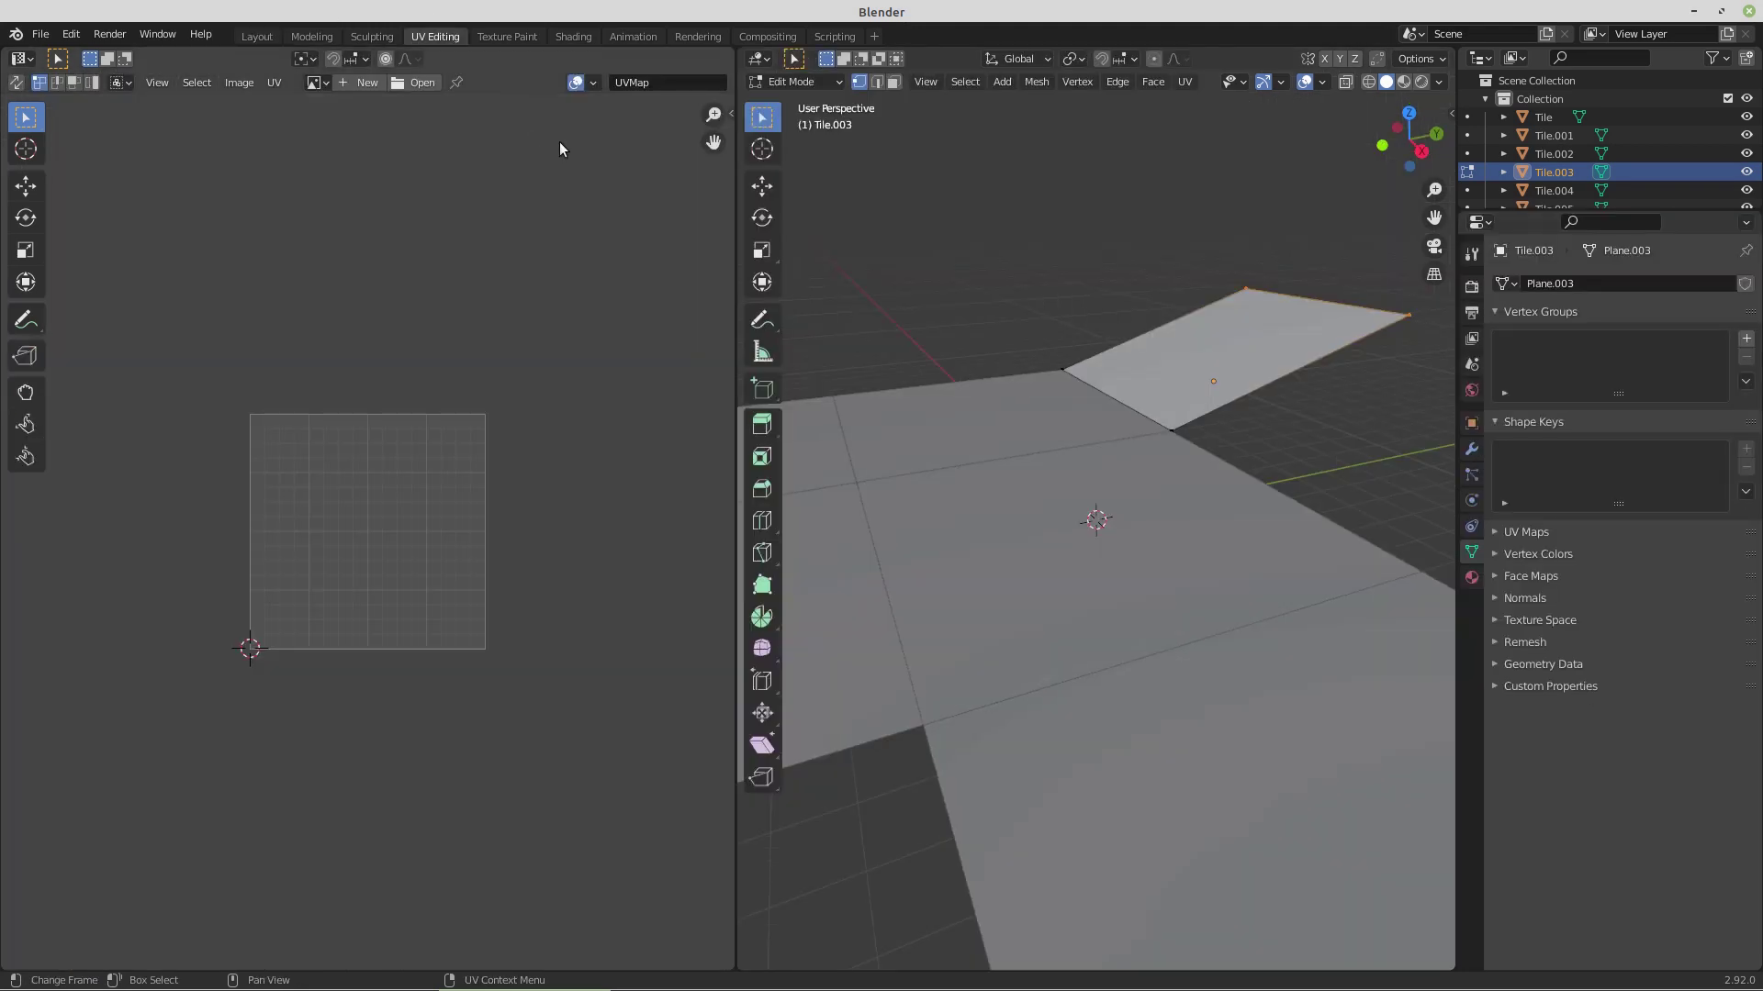
{"action": "key", "text": "KP_7"}
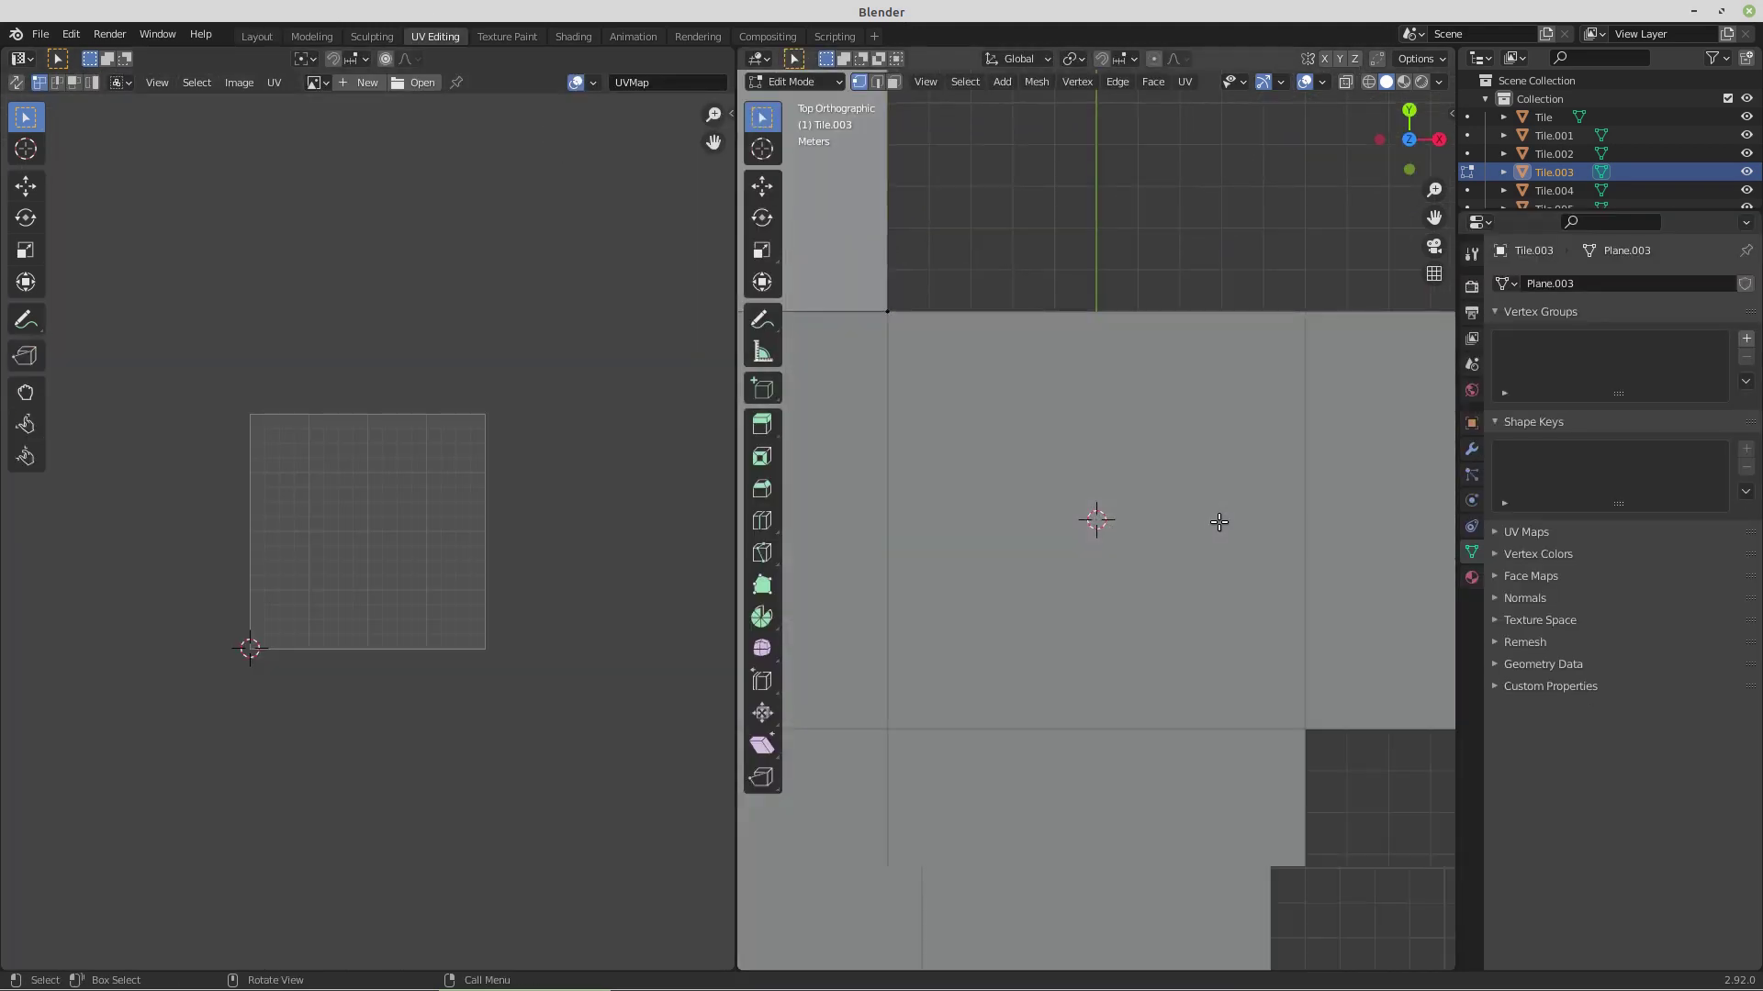
{"action": "key", "text": "Tab"}
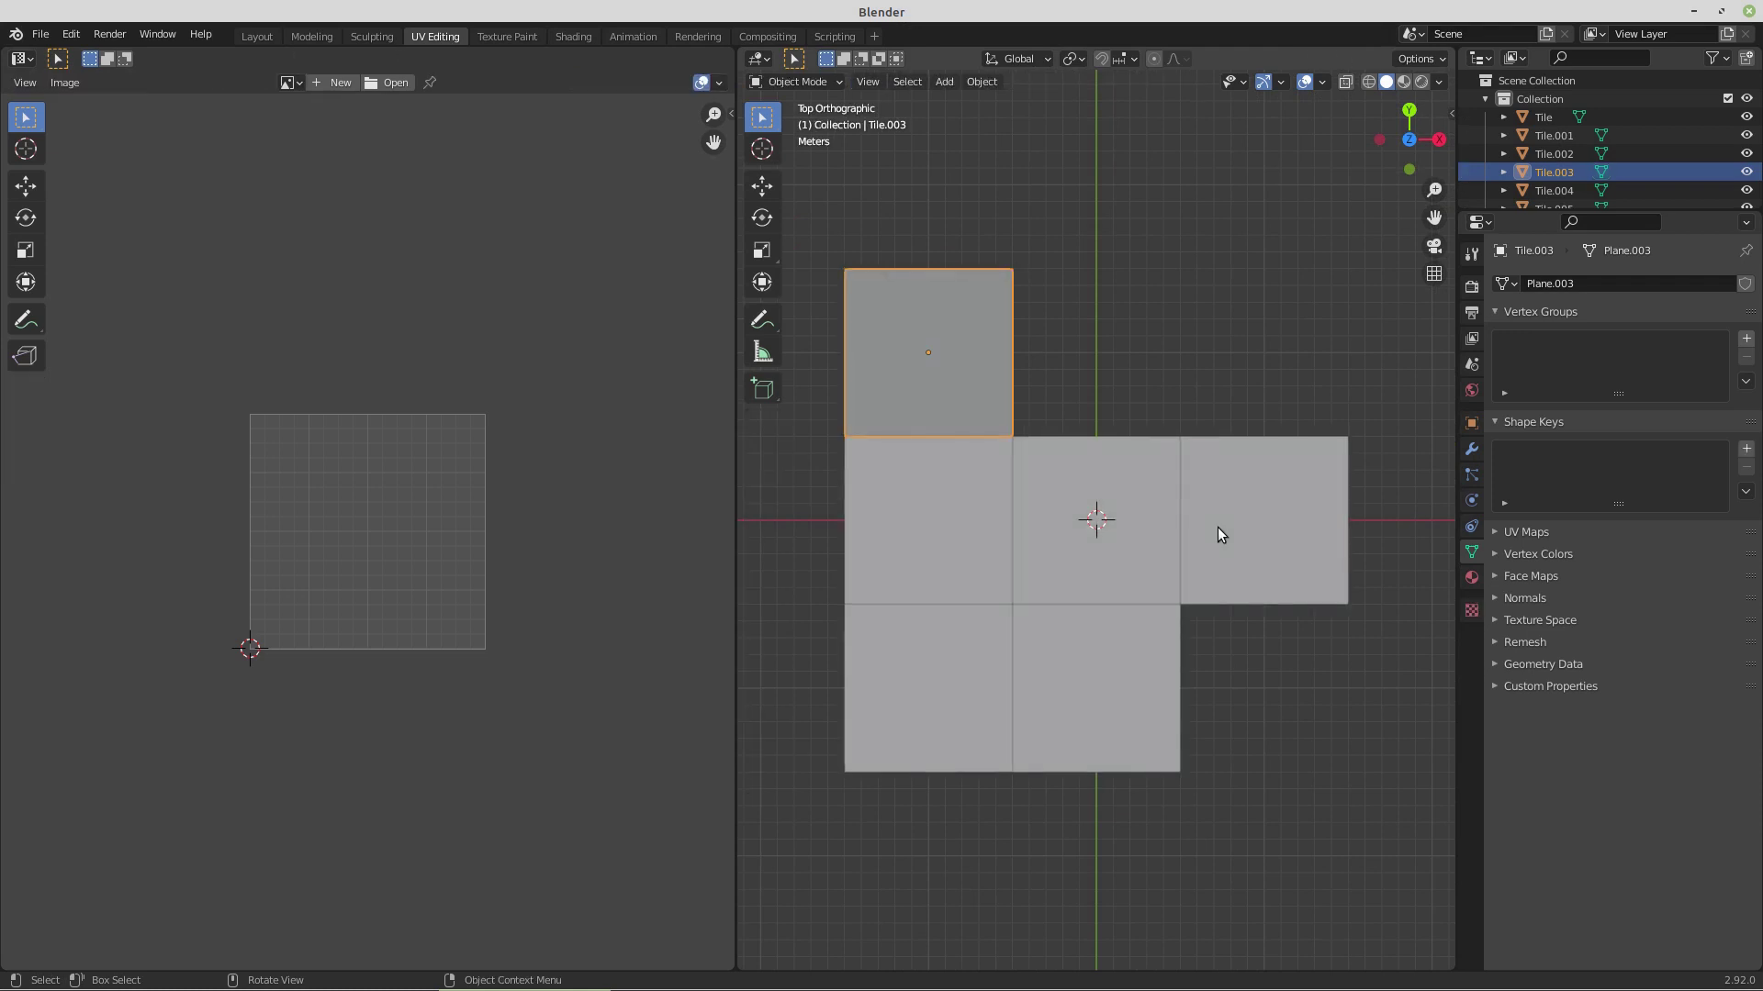
{"action": "key", "text": "Tab"}
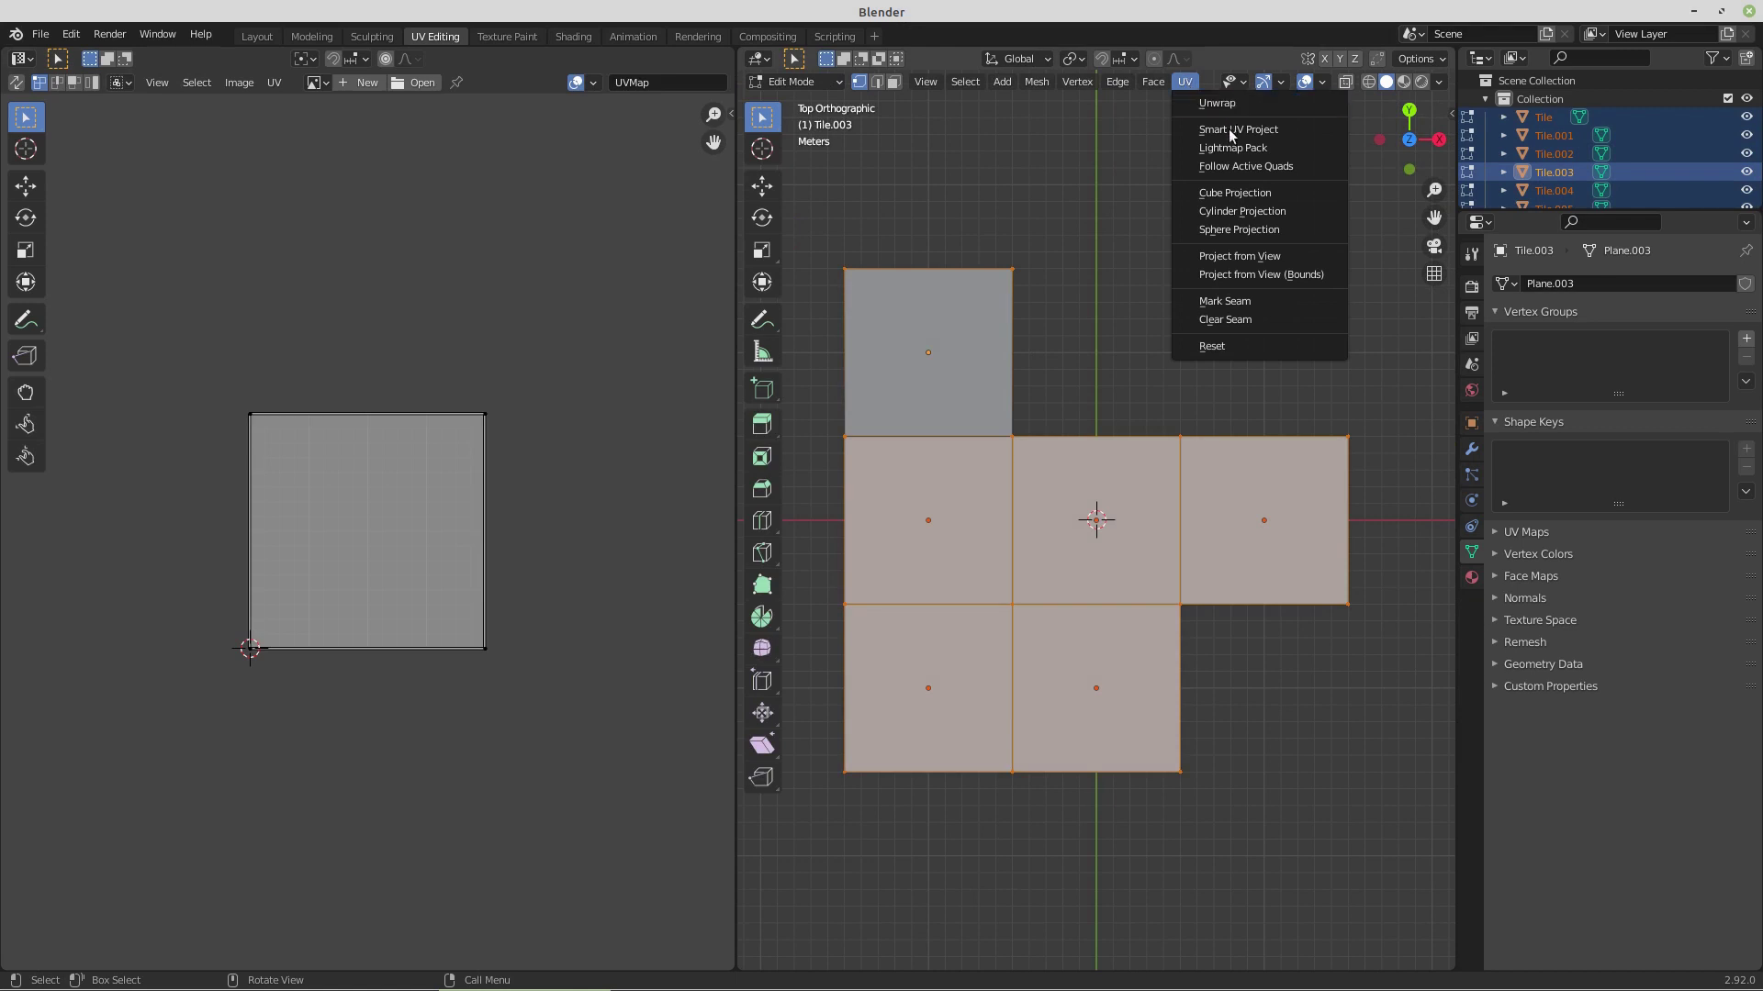
{"action": "left_click", "coordinate": [1230, 276]}
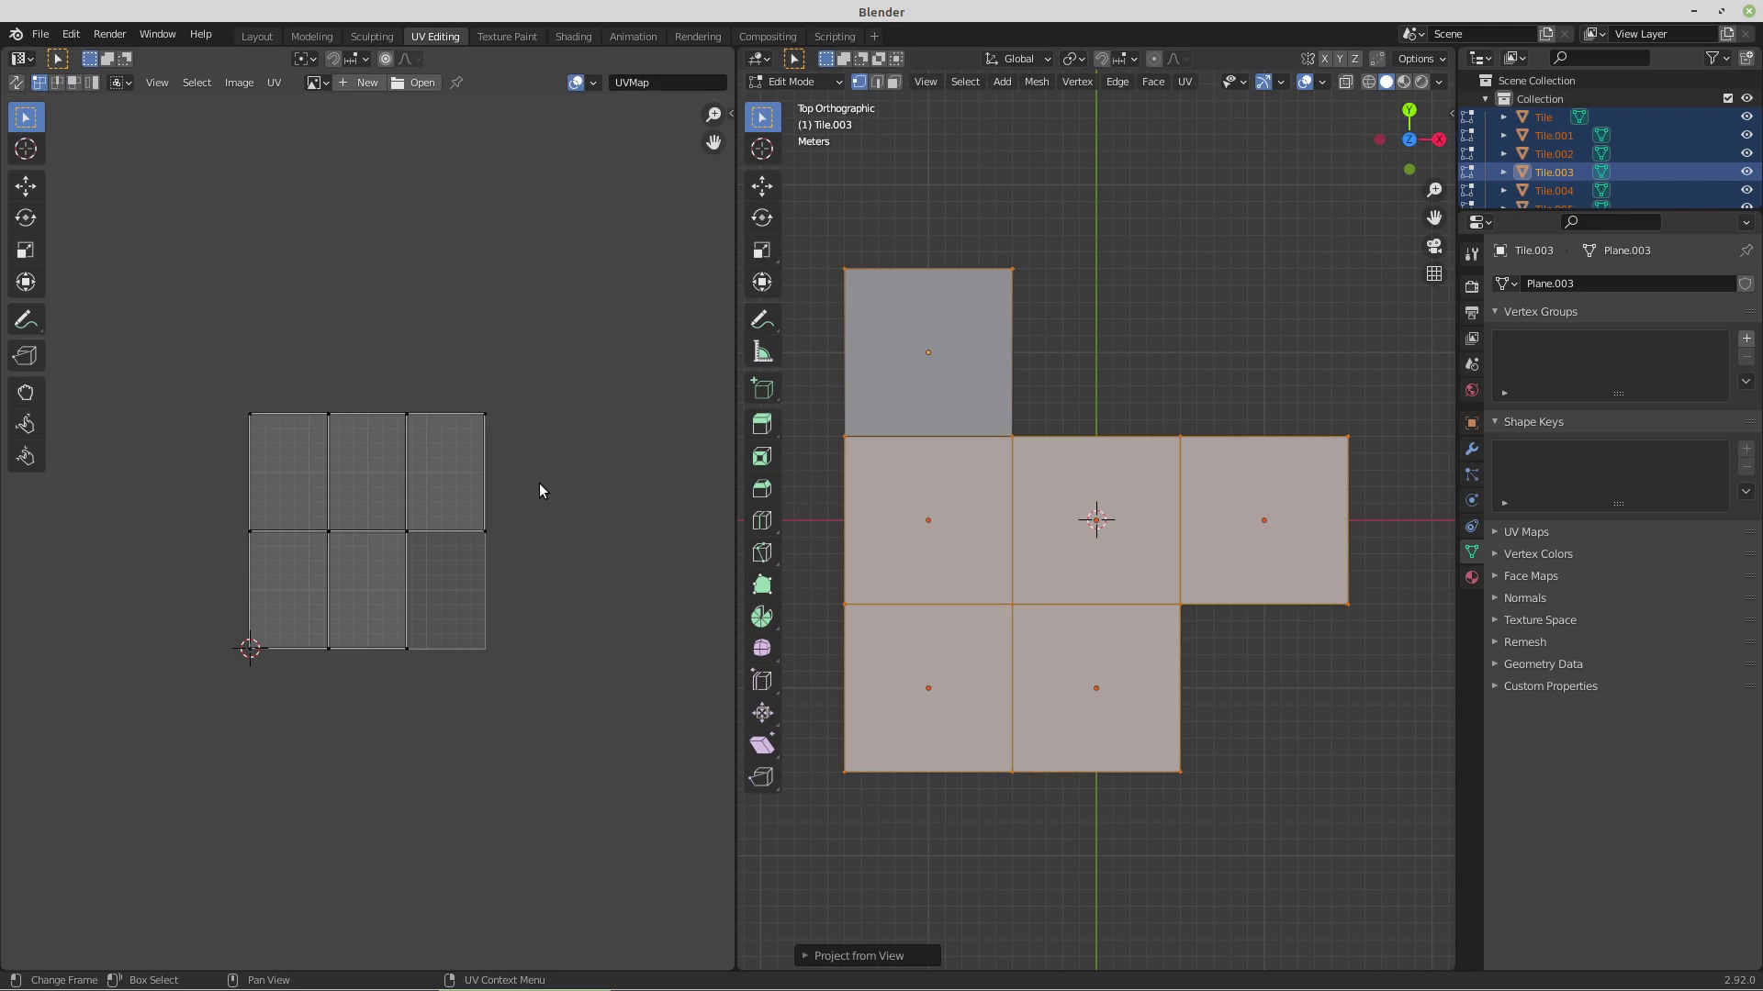
- Include the whole ramp tile in the selection and project all tile UVs again with Project from View (Bounds)
{"action": "left_click", "coordinate": [889, 359], "text": "shift"}
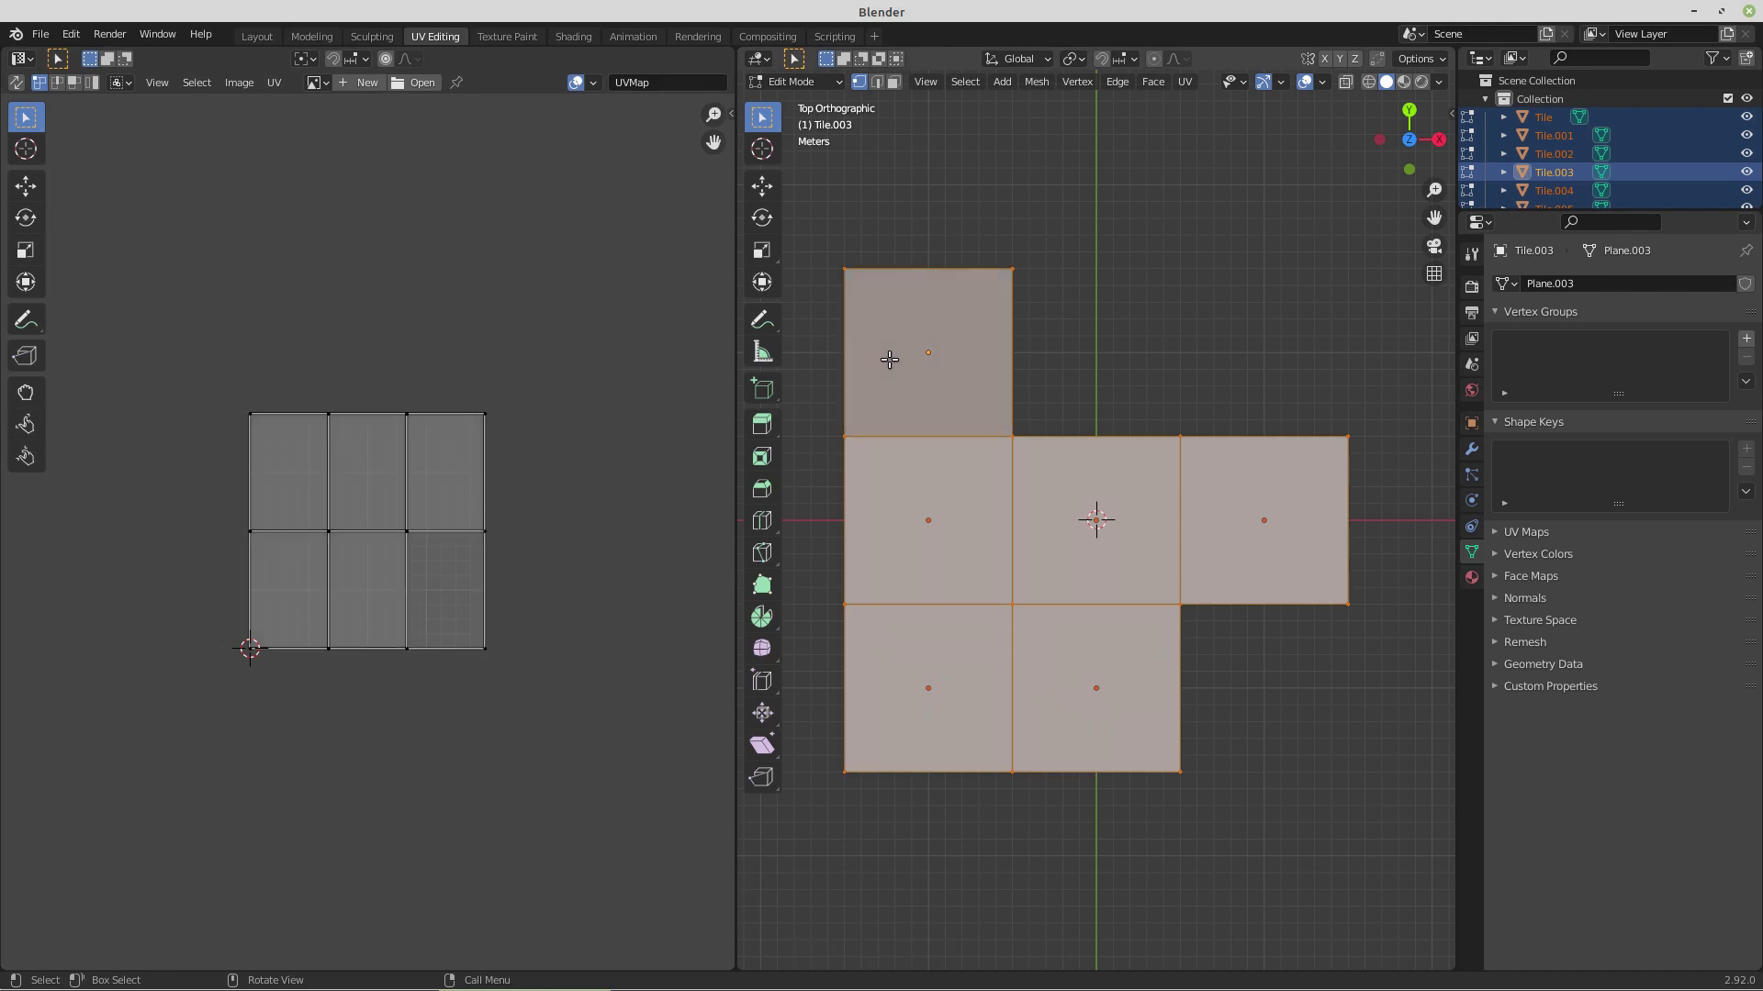
{"action": "left_click", "coordinate": [1184, 83]}
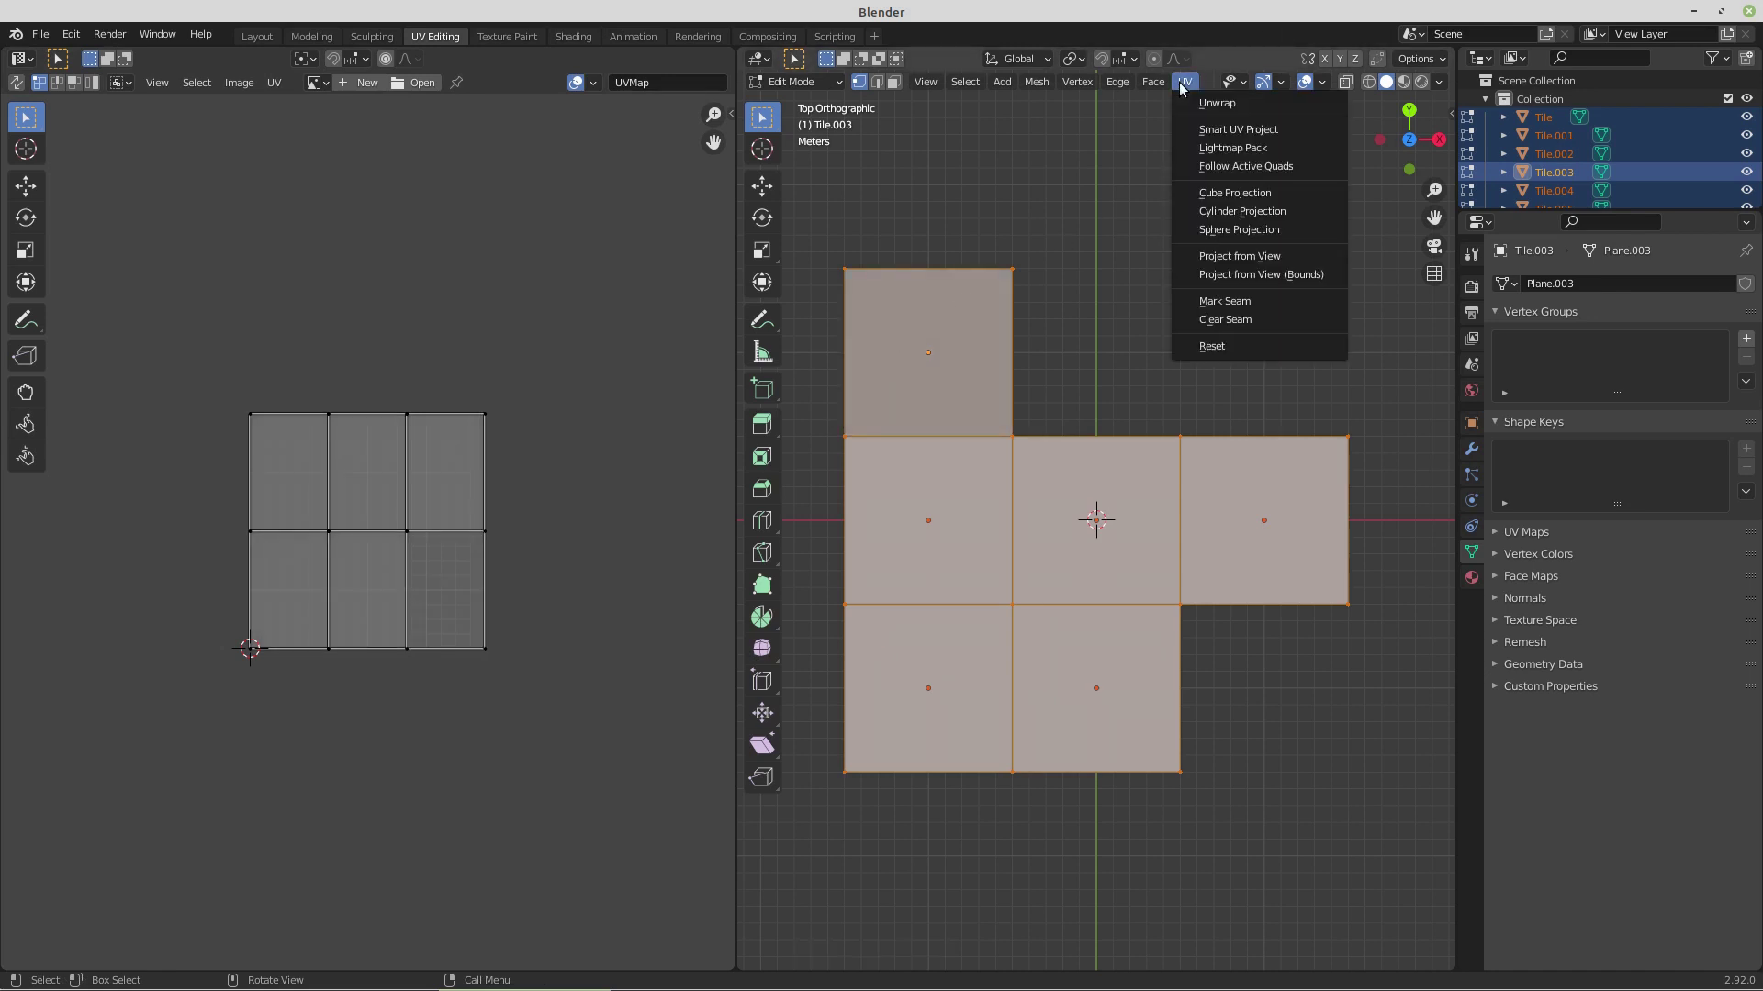
{"action": "left_click", "coordinate": [1232, 275]}
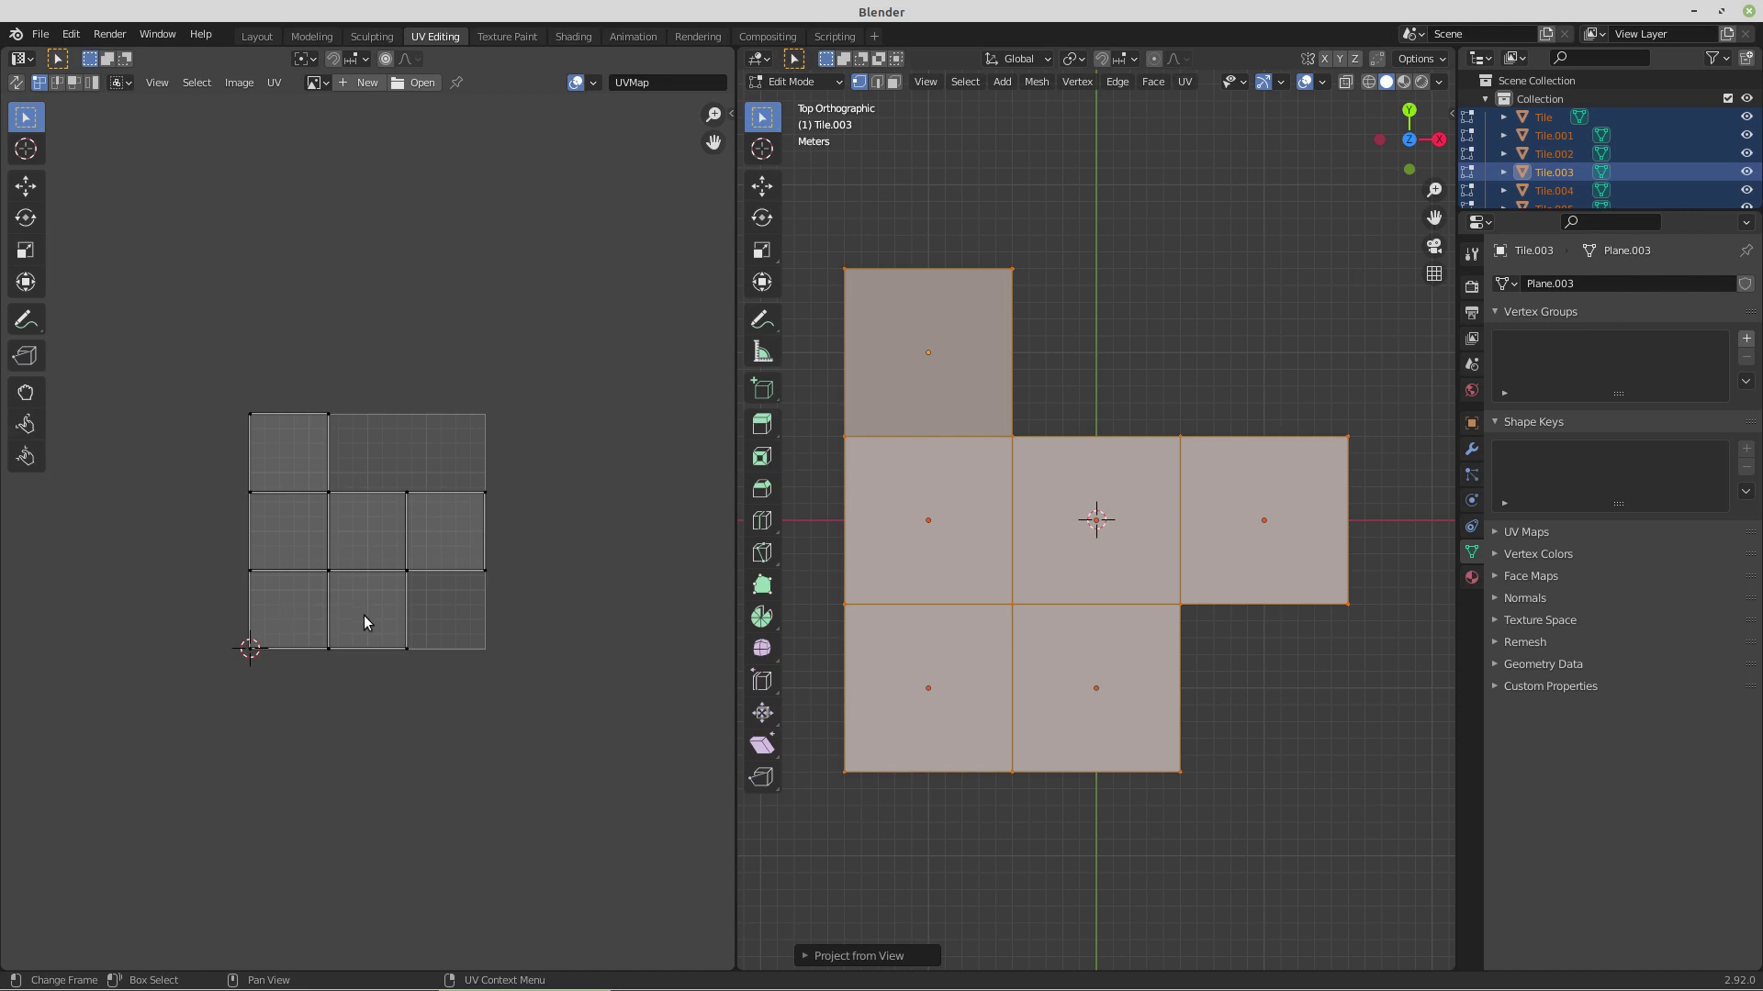
- Switch to GIMP to compare the 600x600 tile map with the UV layout, and return to Blender
{"action": "left_click", "coordinate": [387, 980]}
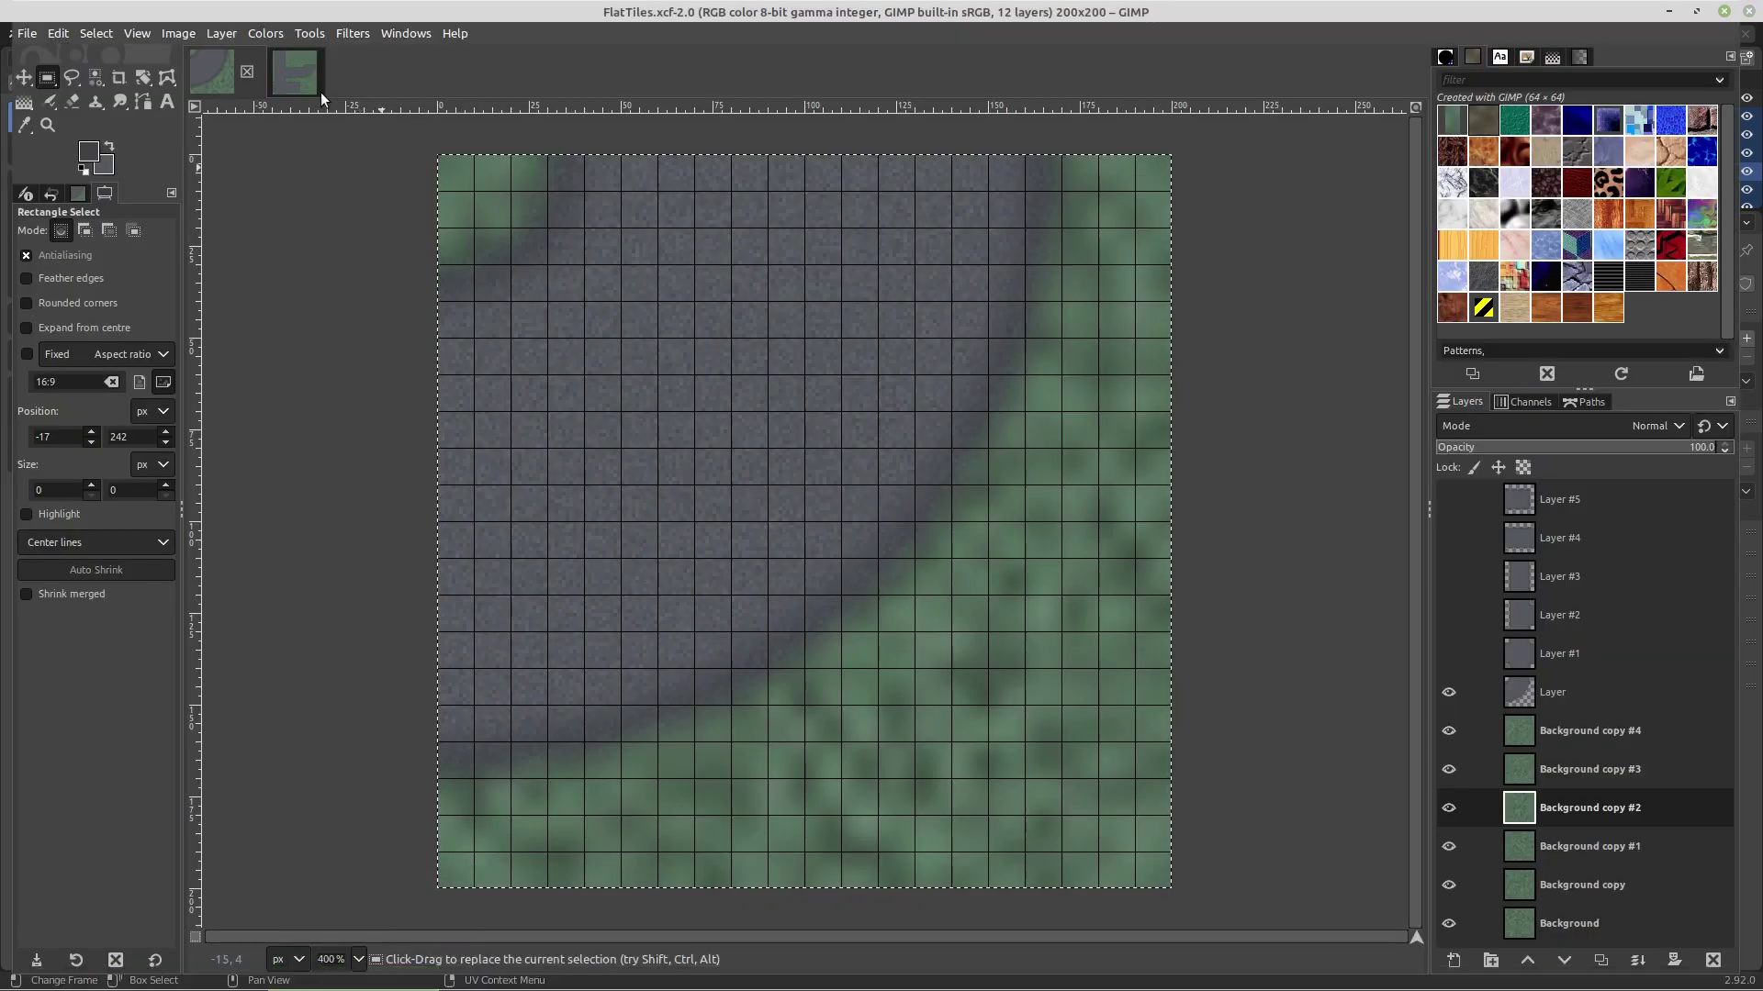
{"action": "left_click", "coordinate": [273, 72]}
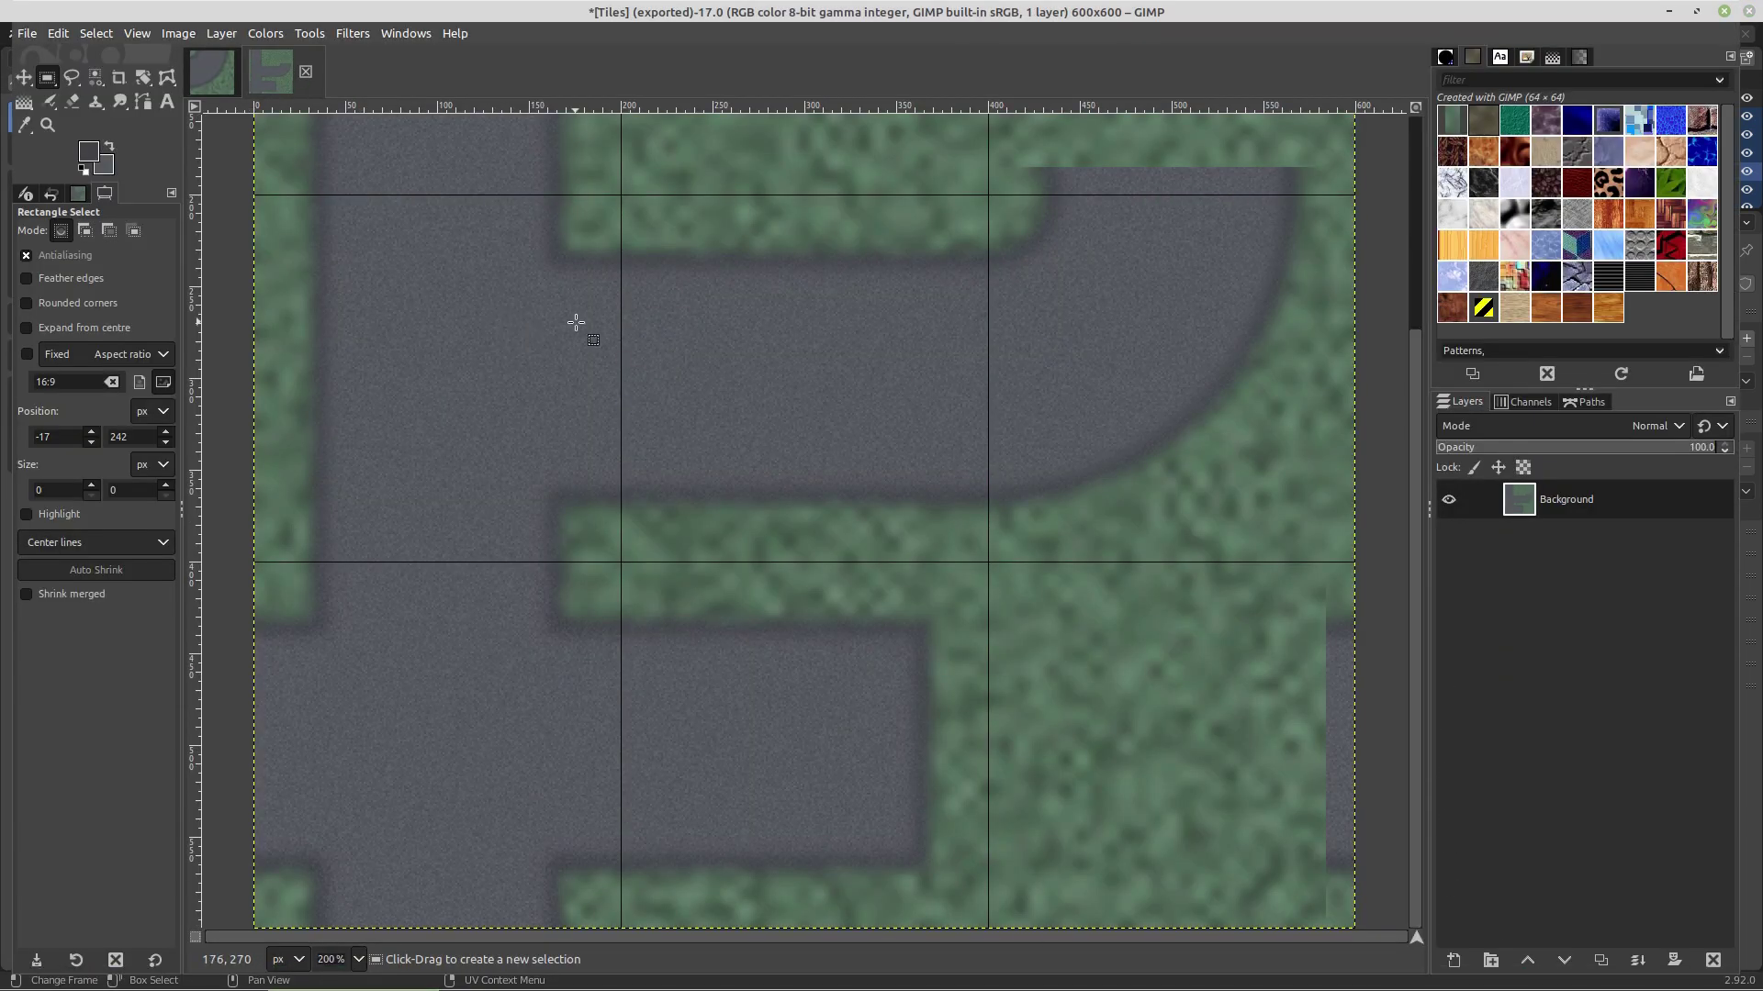
{"action": "scroll", "coordinate": [577, 322], "scroll_direction": "down", "scroll_amount": 2}
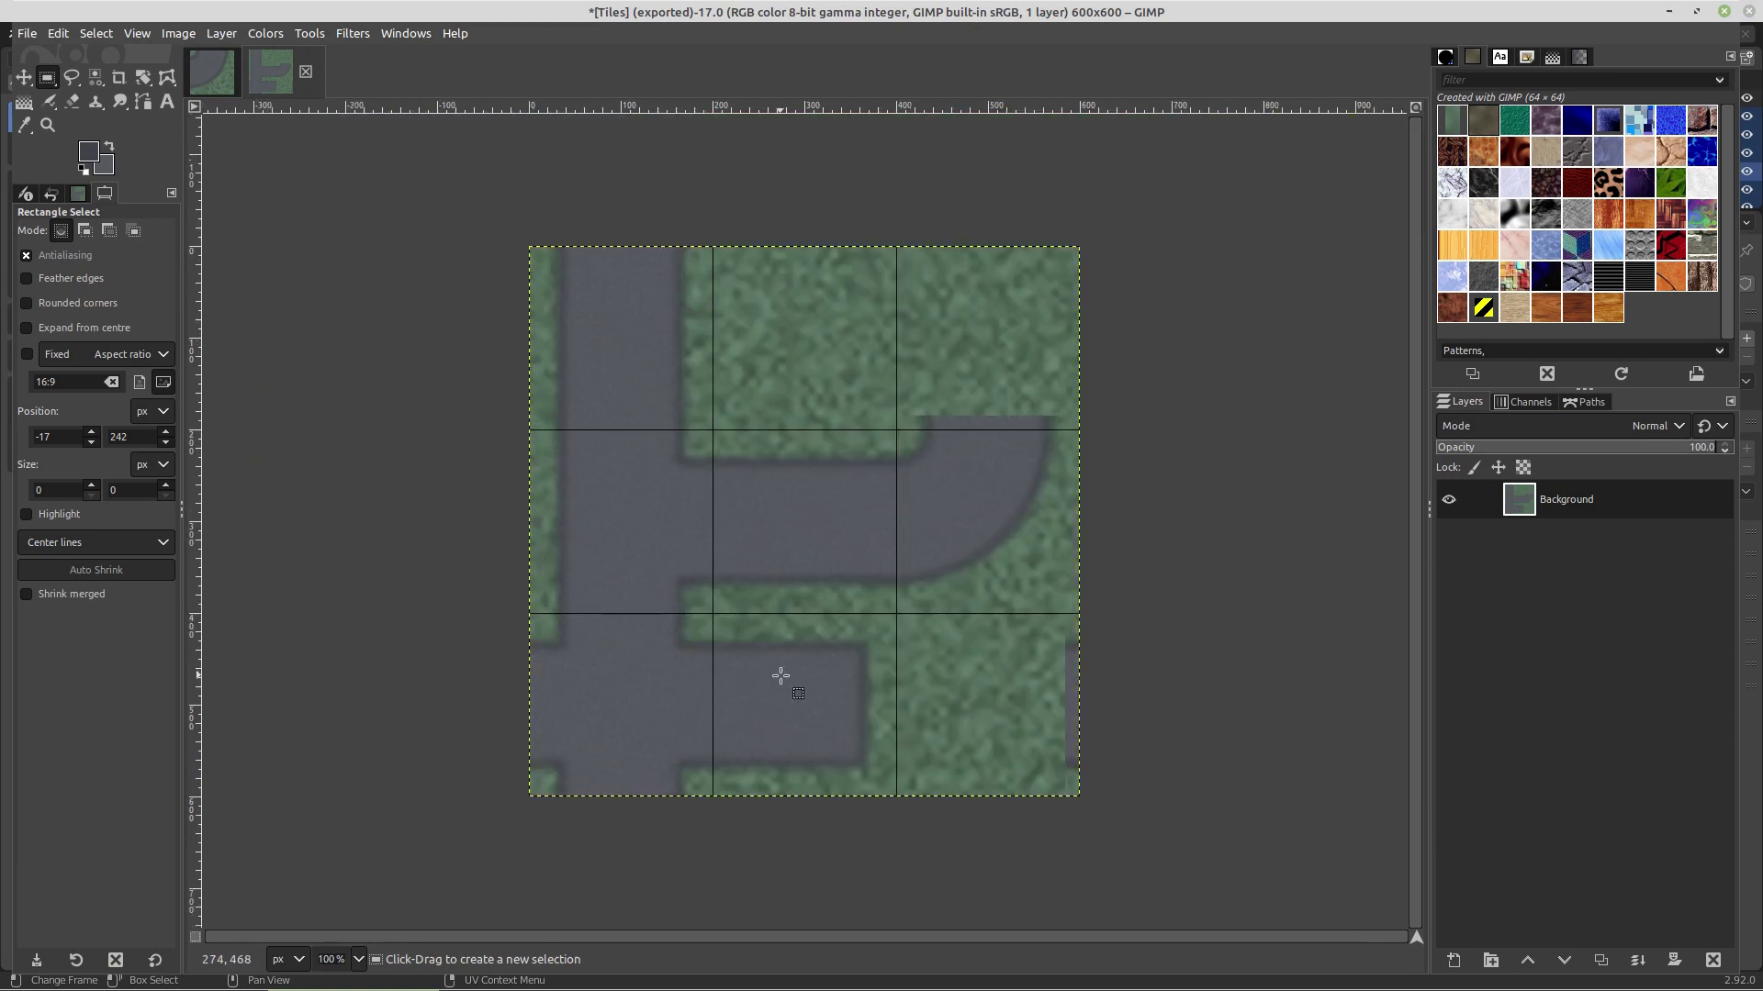
{"action": "mouse_move", "coordinate": [569, 988]}
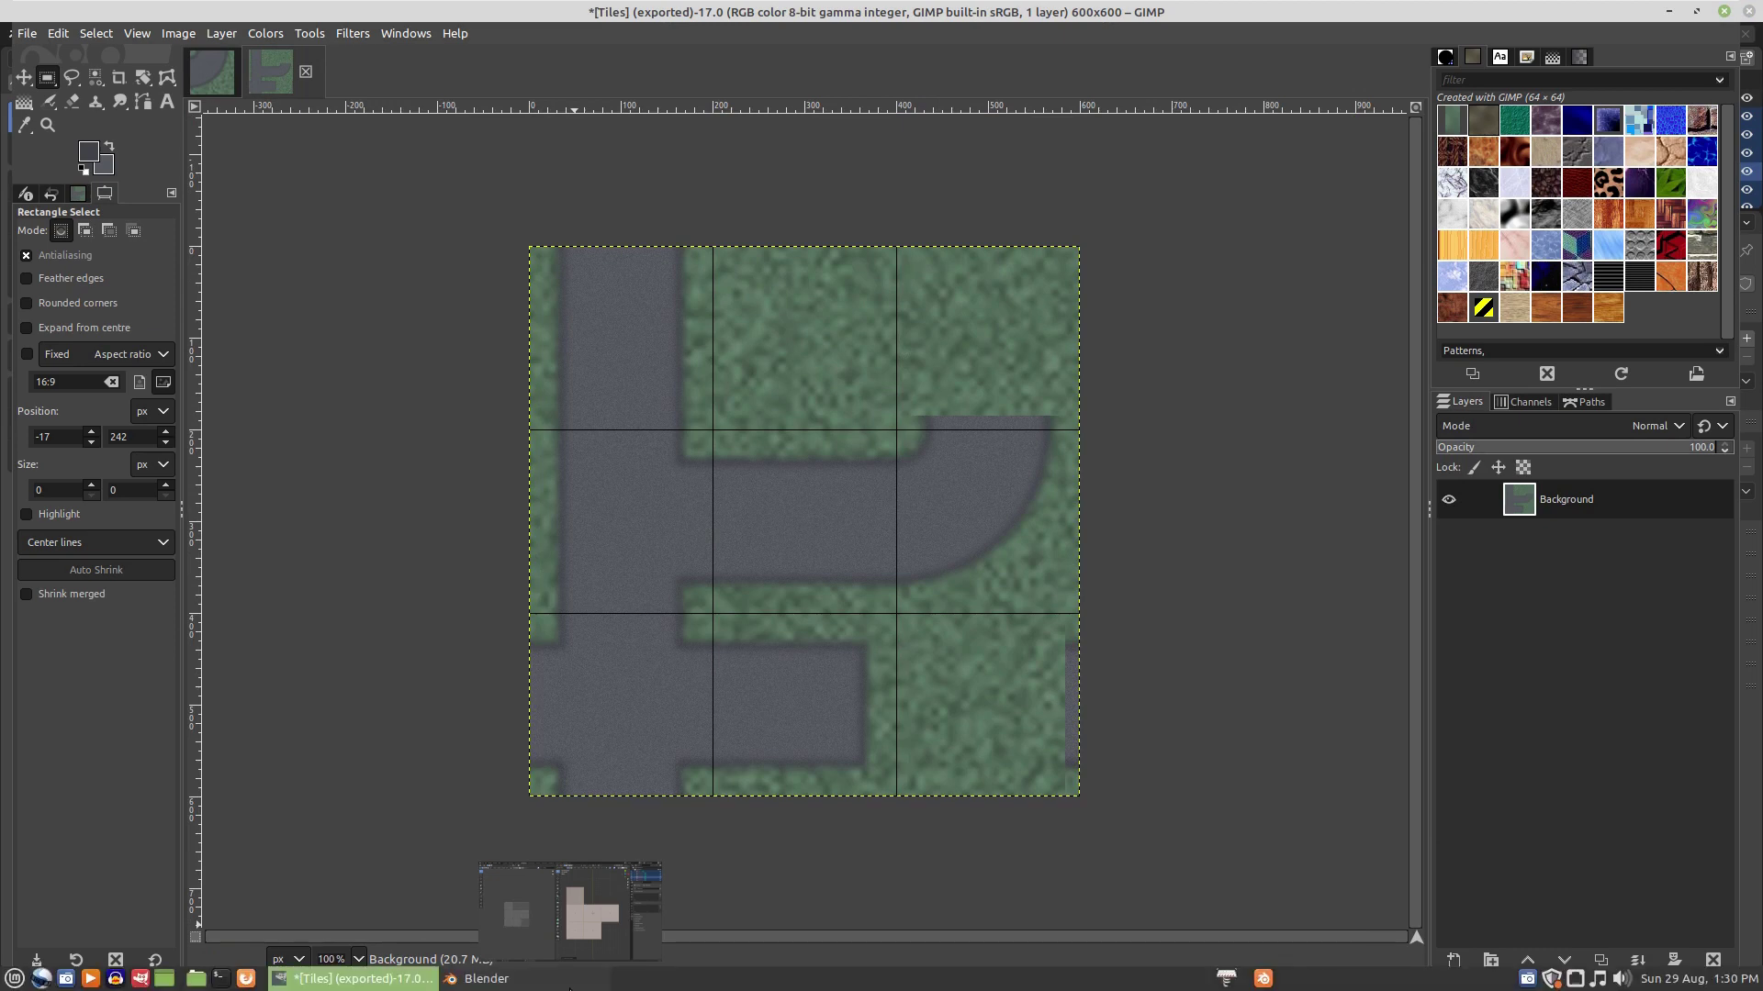
{"action": "left_click", "coordinate": [501, 986]}
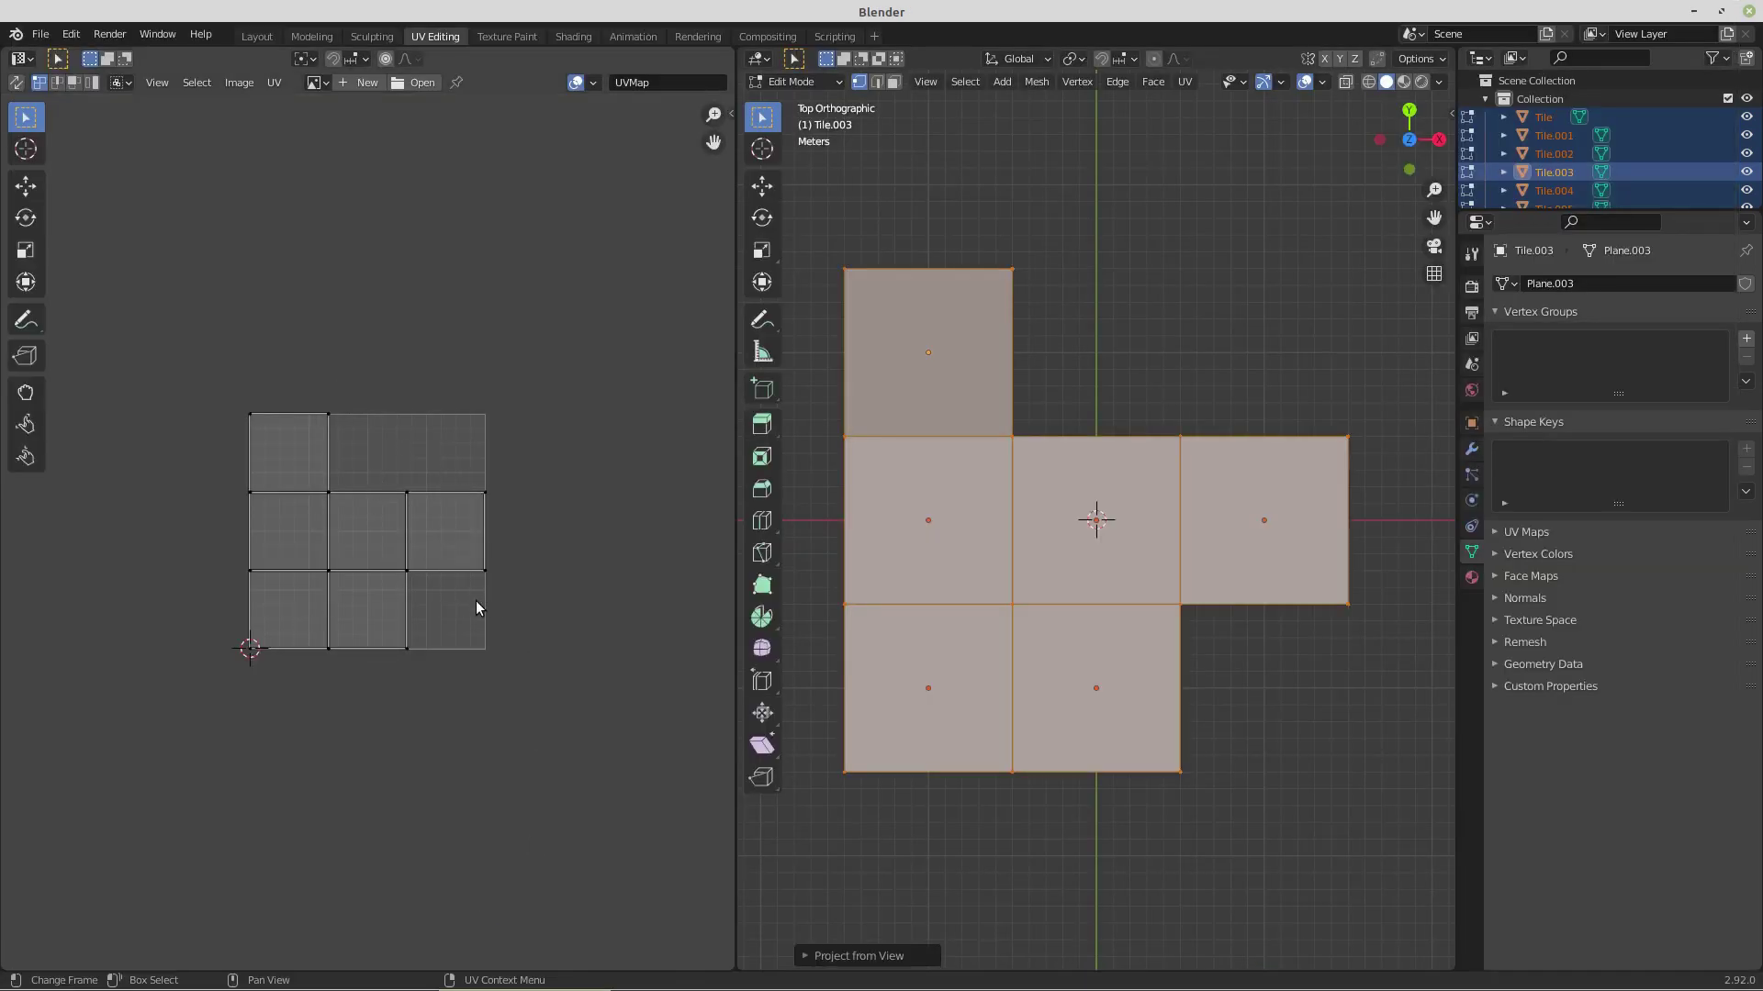
- Assign the existing material to the ramp tile, with roughness 1.000 and the name Tiles
{"action": "left_click", "coordinate": [1472, 577]}
{"action": "left_click", "coordinate": [1506, 362]}
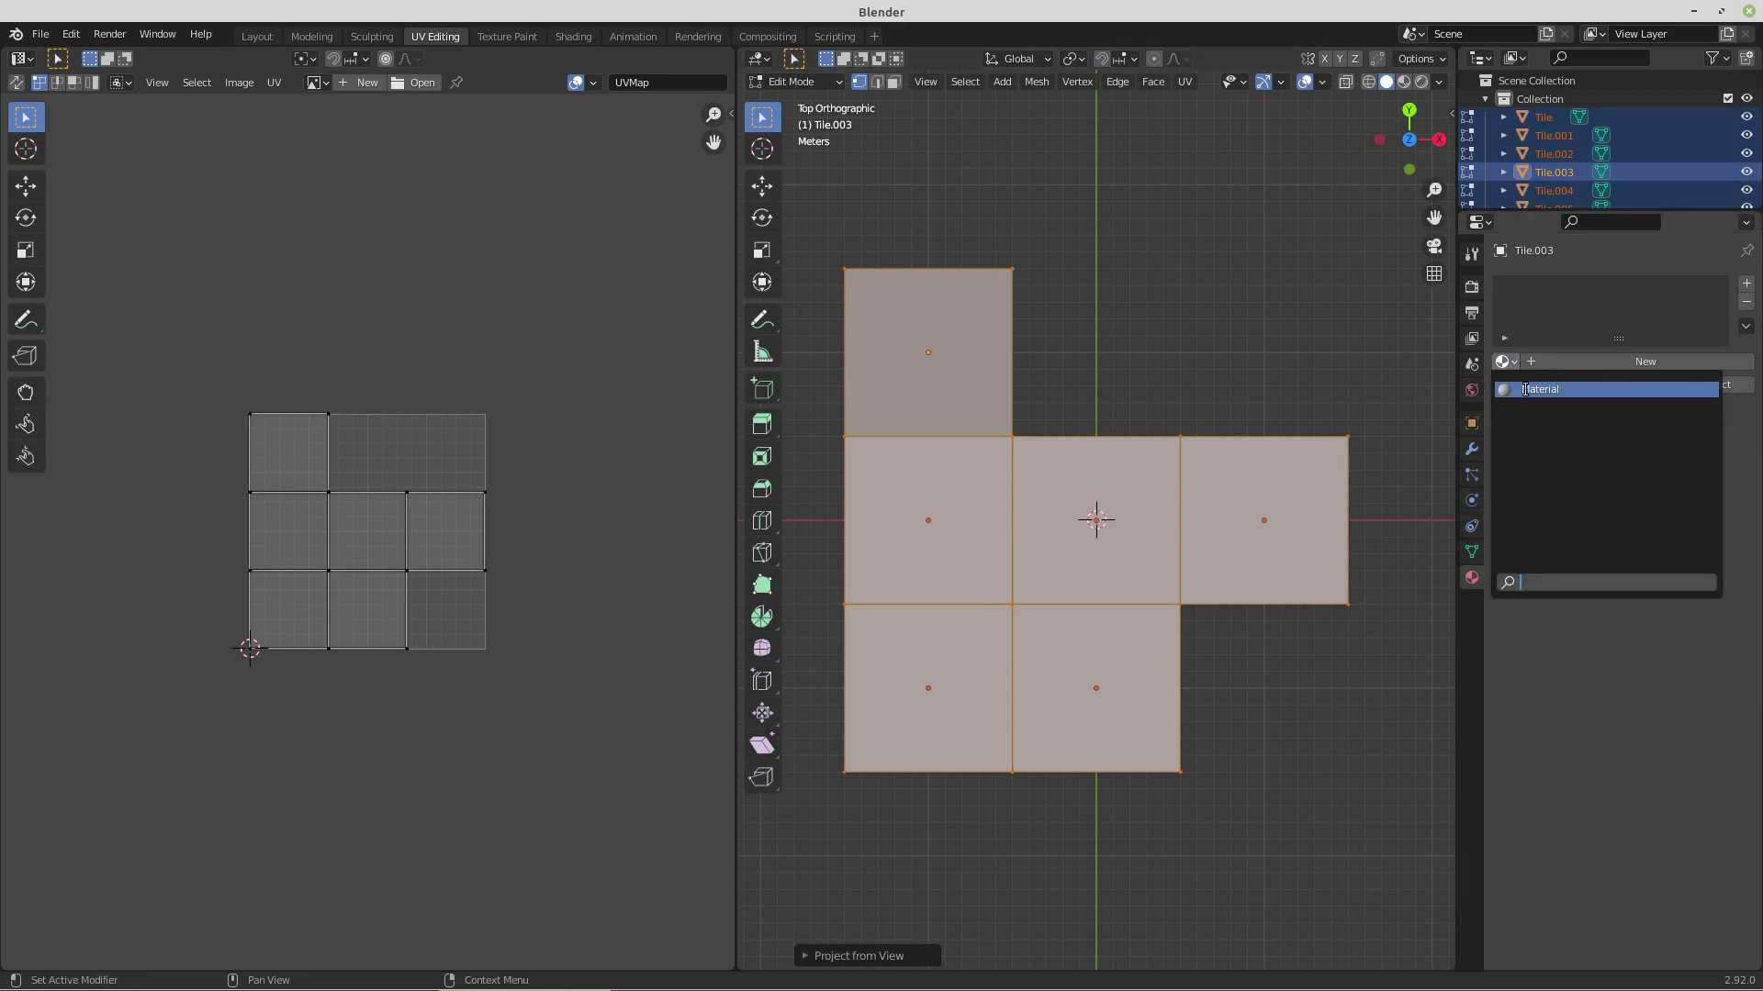
{"action": "left_click", "coordinate": [1523, 386]}
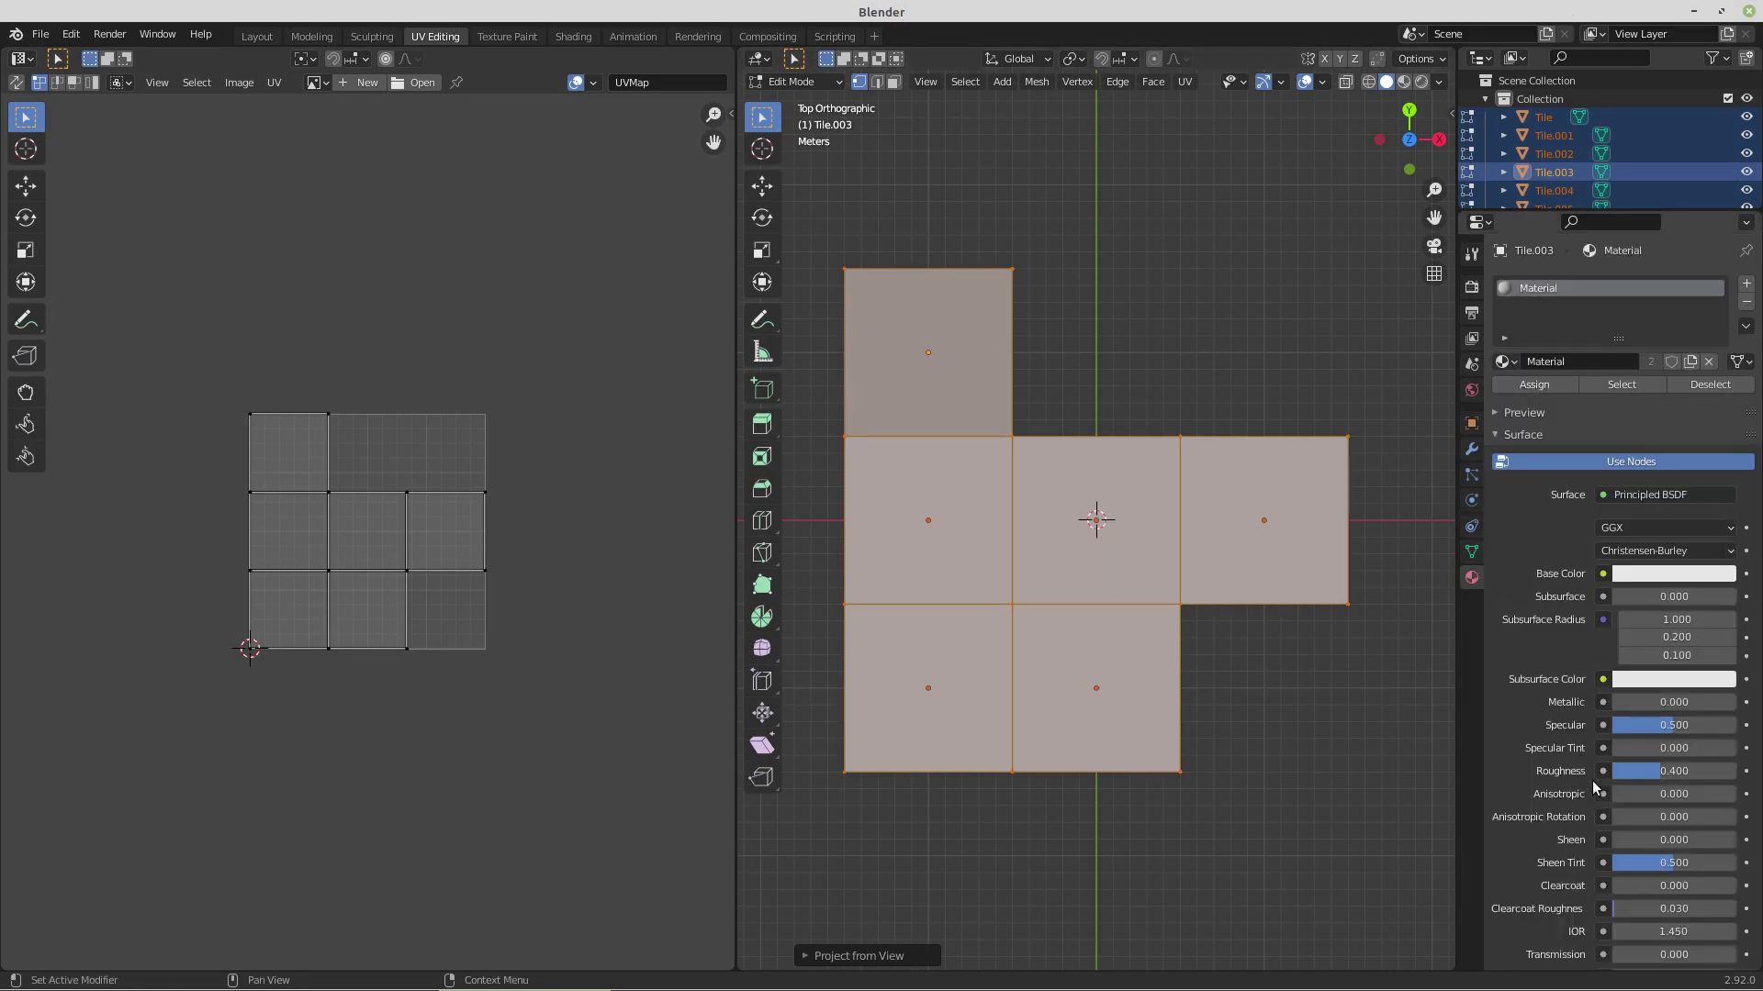
{"action": "left_click_drag", "start_coordinate": [1618, 768], "coordinate": [1627, 770]}
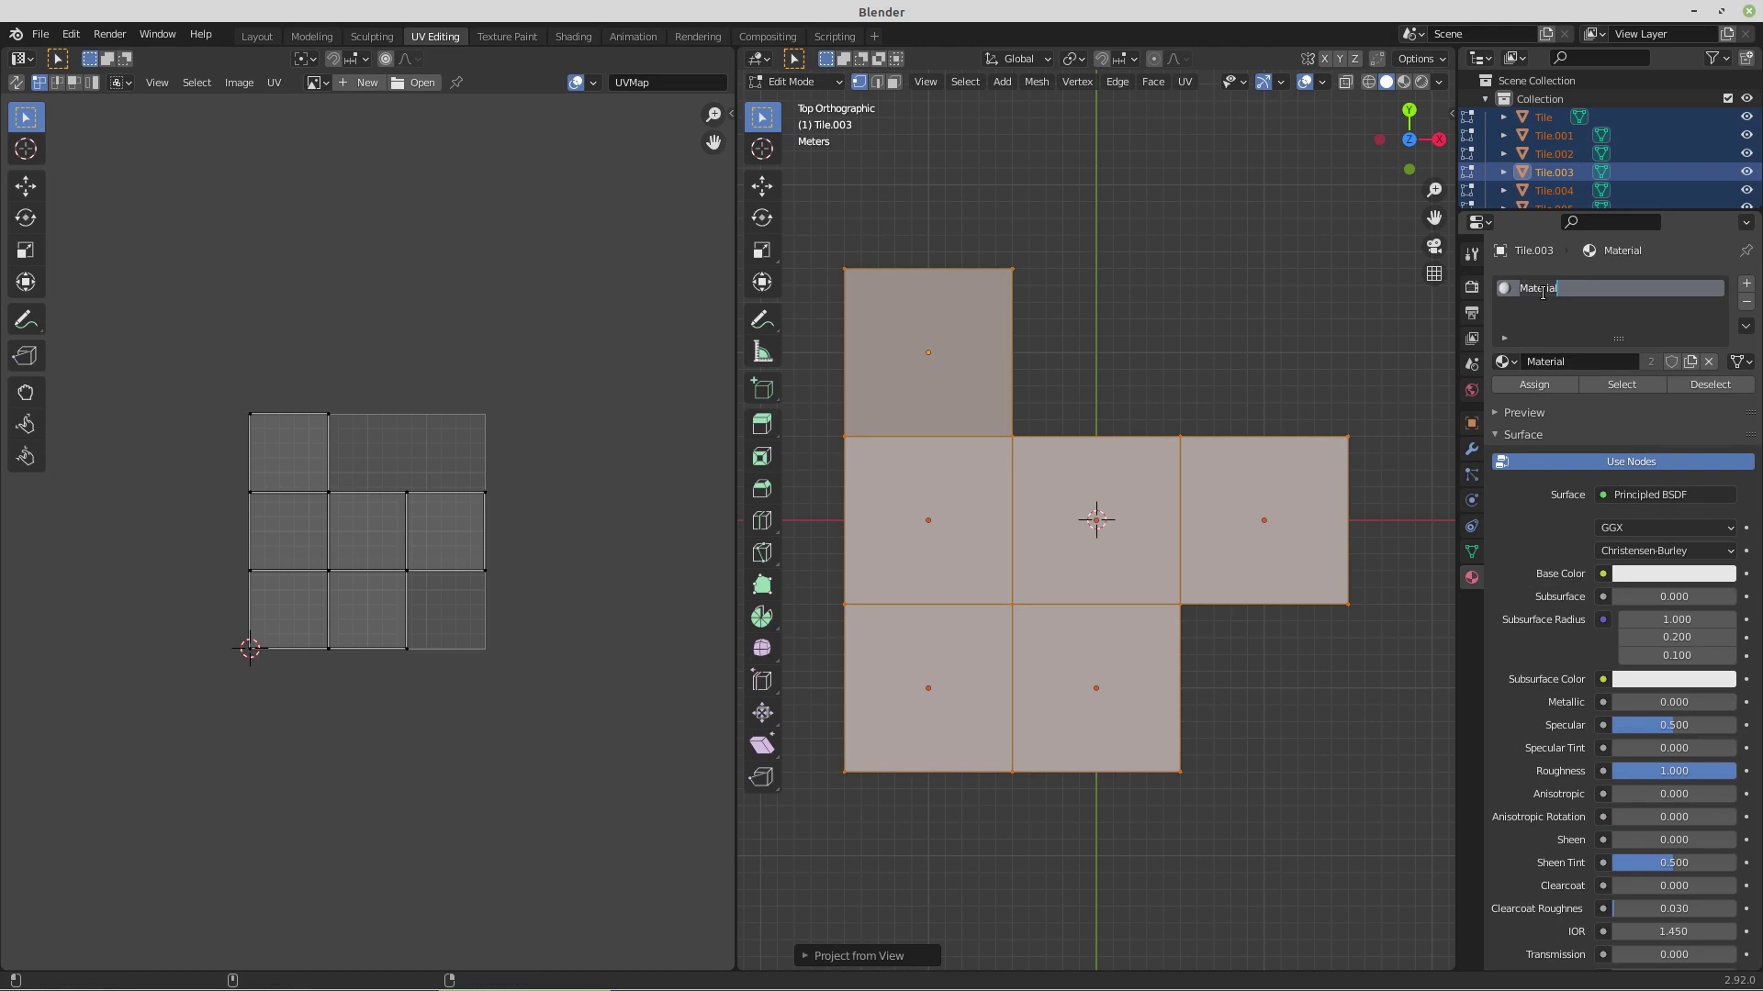
{"action": "type", "text": "Tiles"}
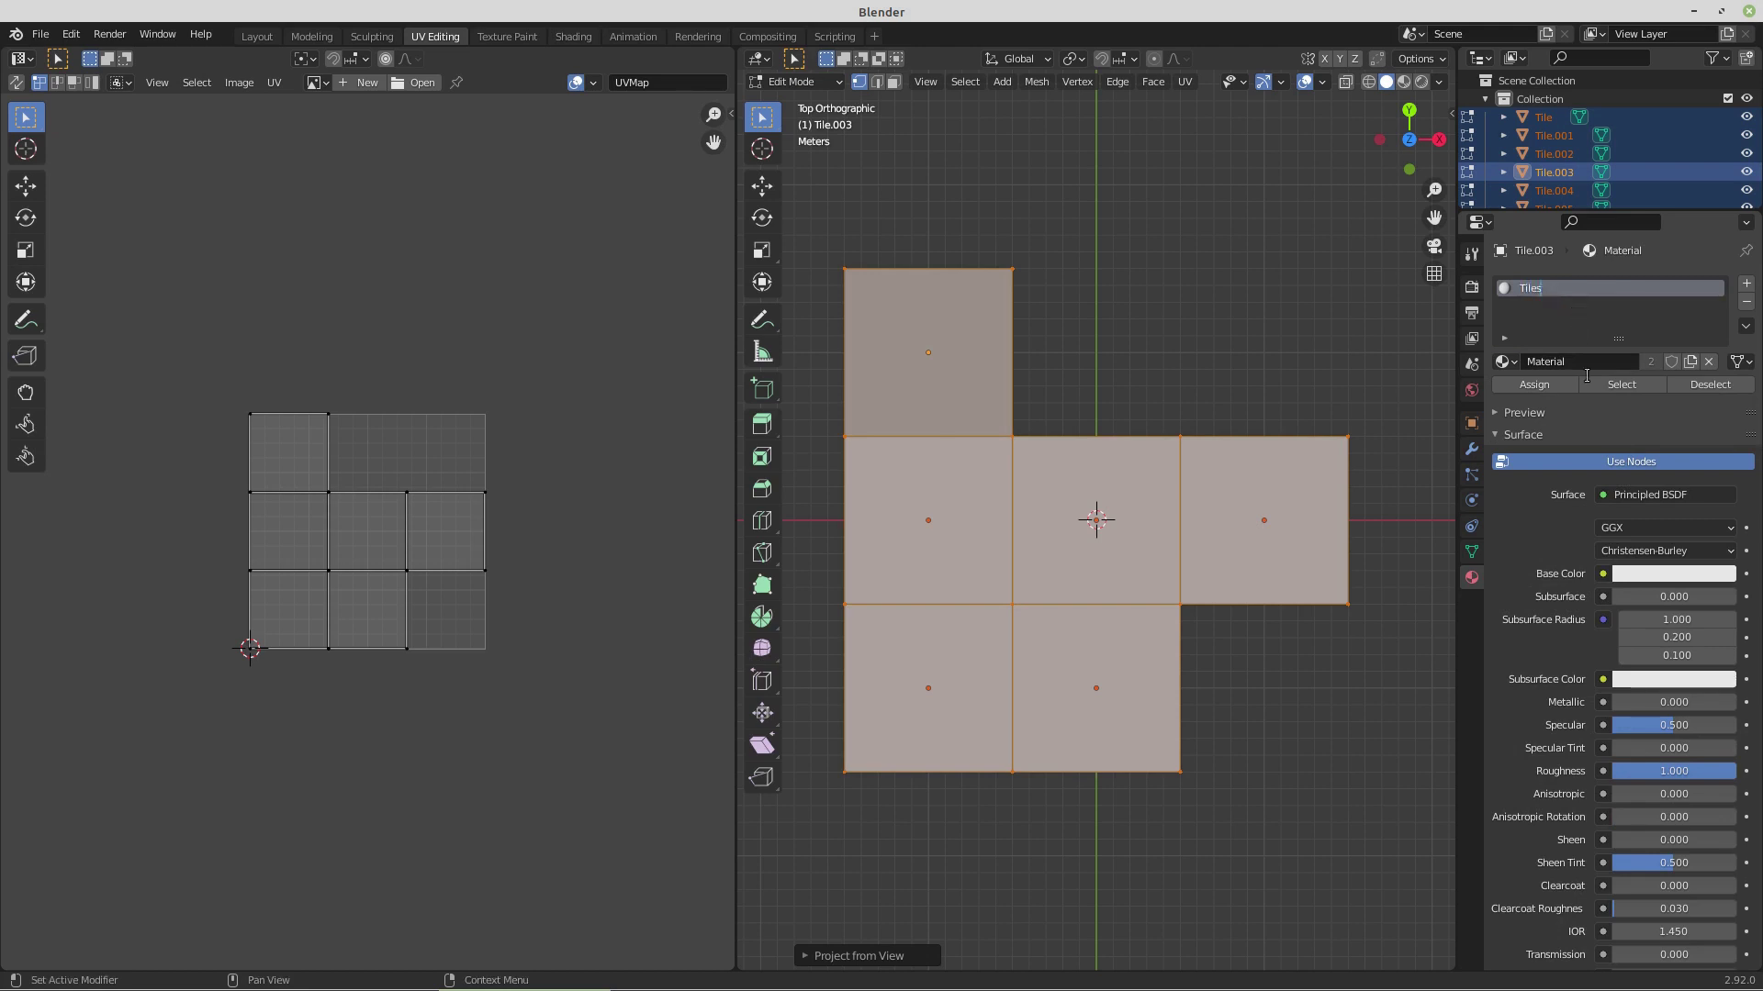
- Connect an Image Texture to the material's base color and load Tiles.png from the FlatTiles folder on the Desktop
{"action": "left_click", "coordinate": [1603, 573]}
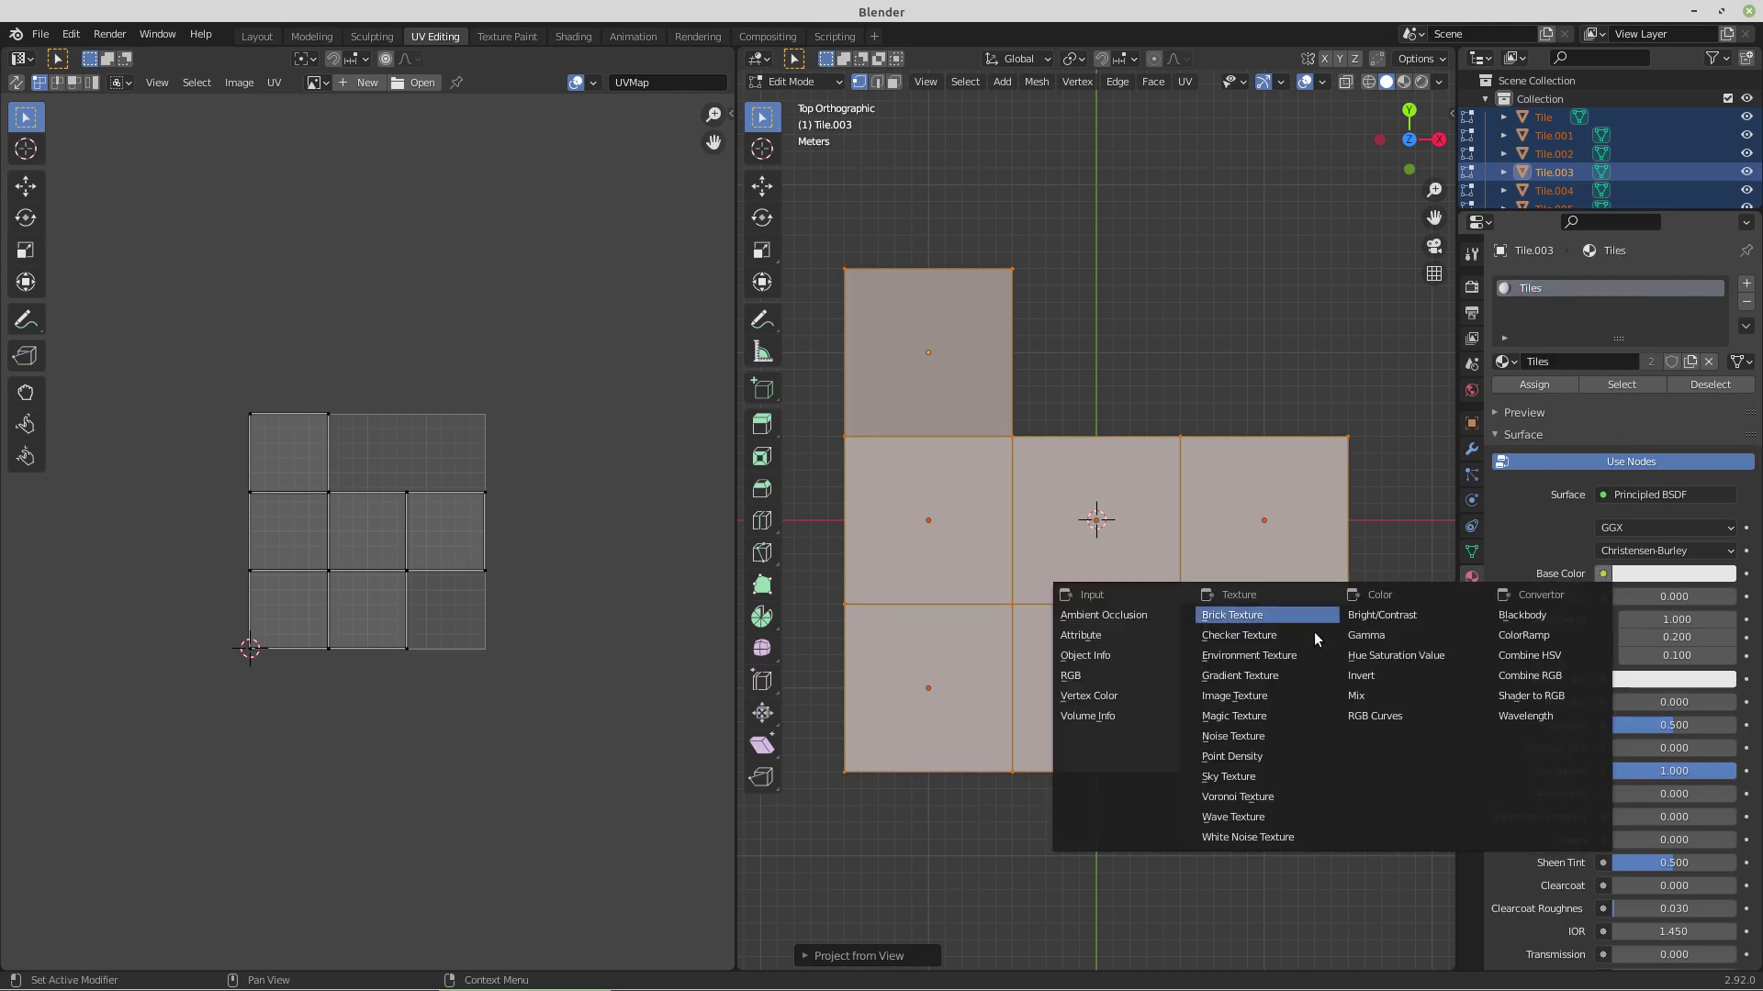
{"action": "left_click", "coordinate": [1212, 695]}
{"action": "left_click", "coordinate": [1689, 596]}
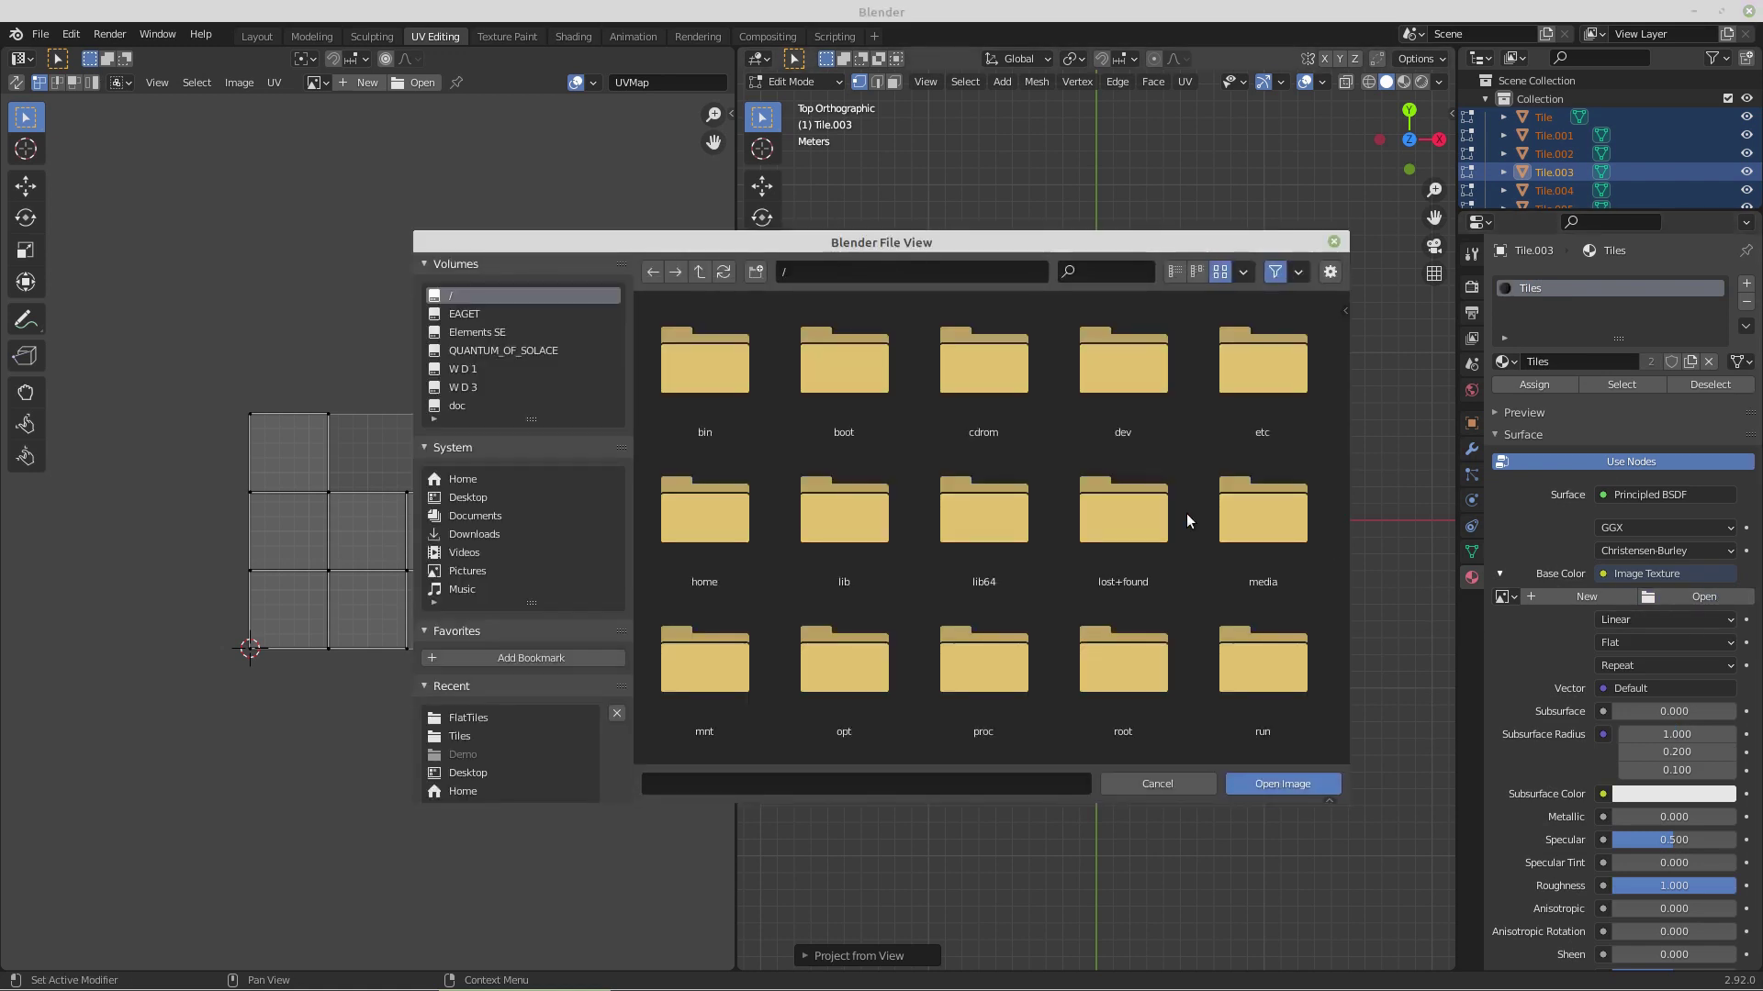
{"action": "left_click", "coordinate": [450, 500]}
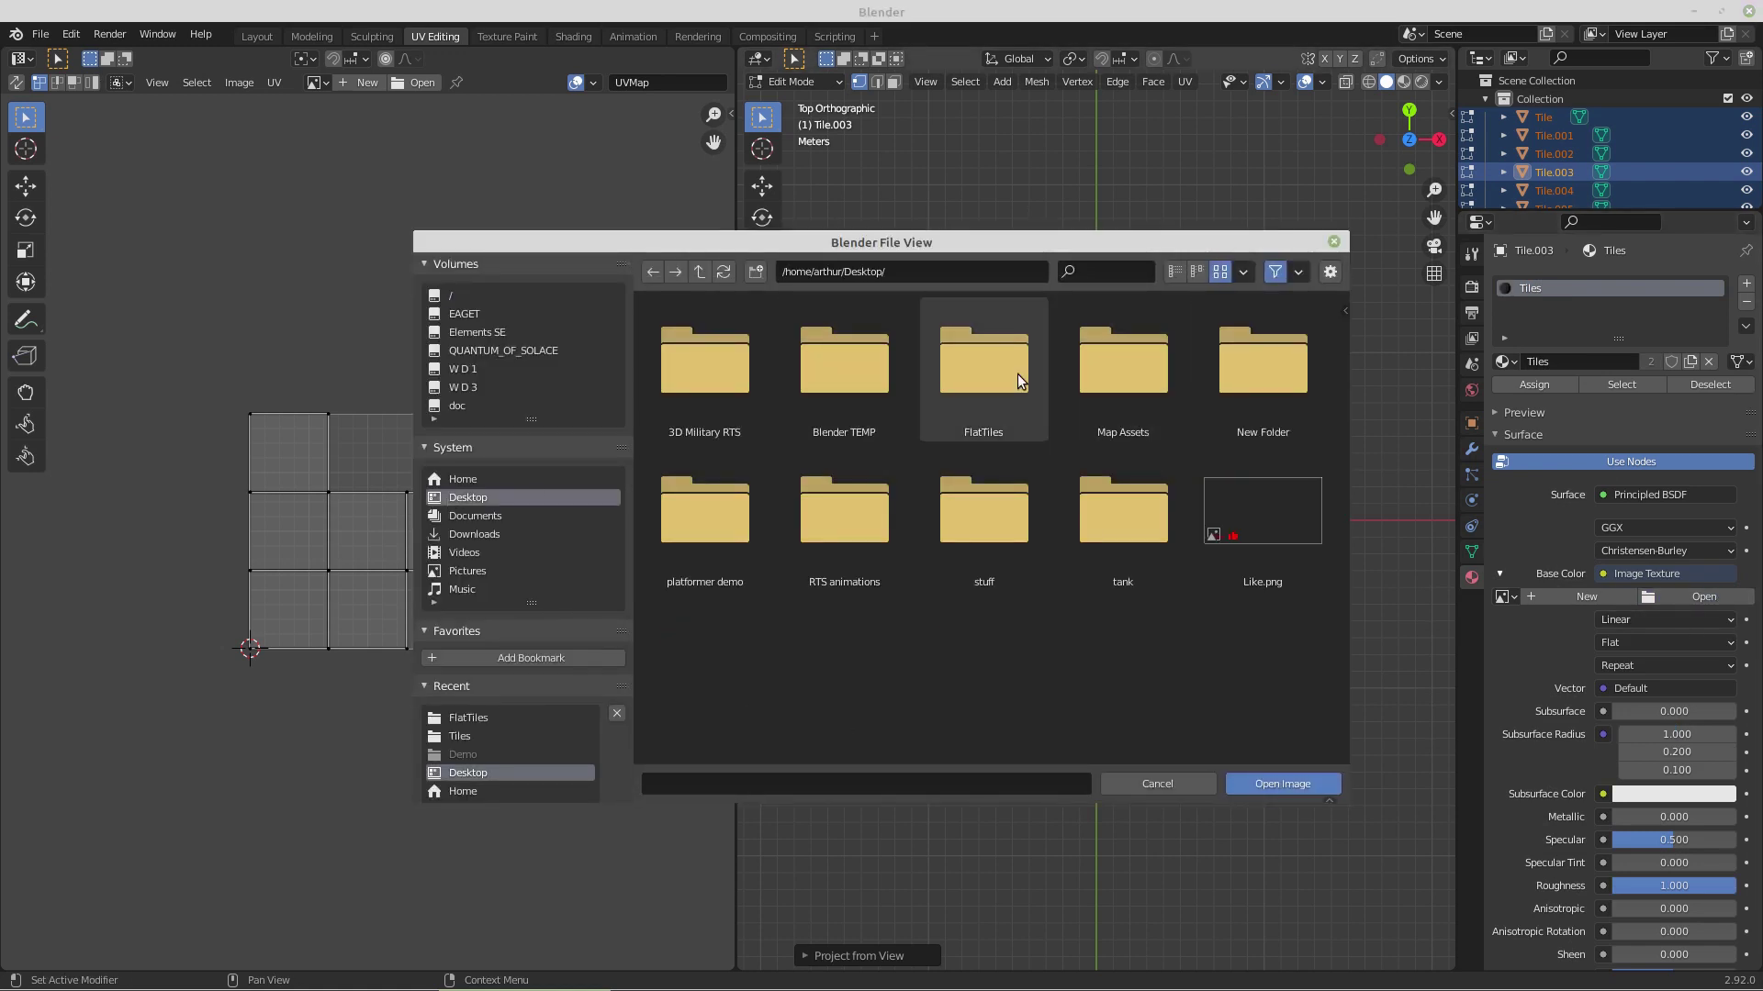
{"action": "double_click", "coordinate": [1010, 372]}
{"action": "double_click", "coordinate": [817, 500]}
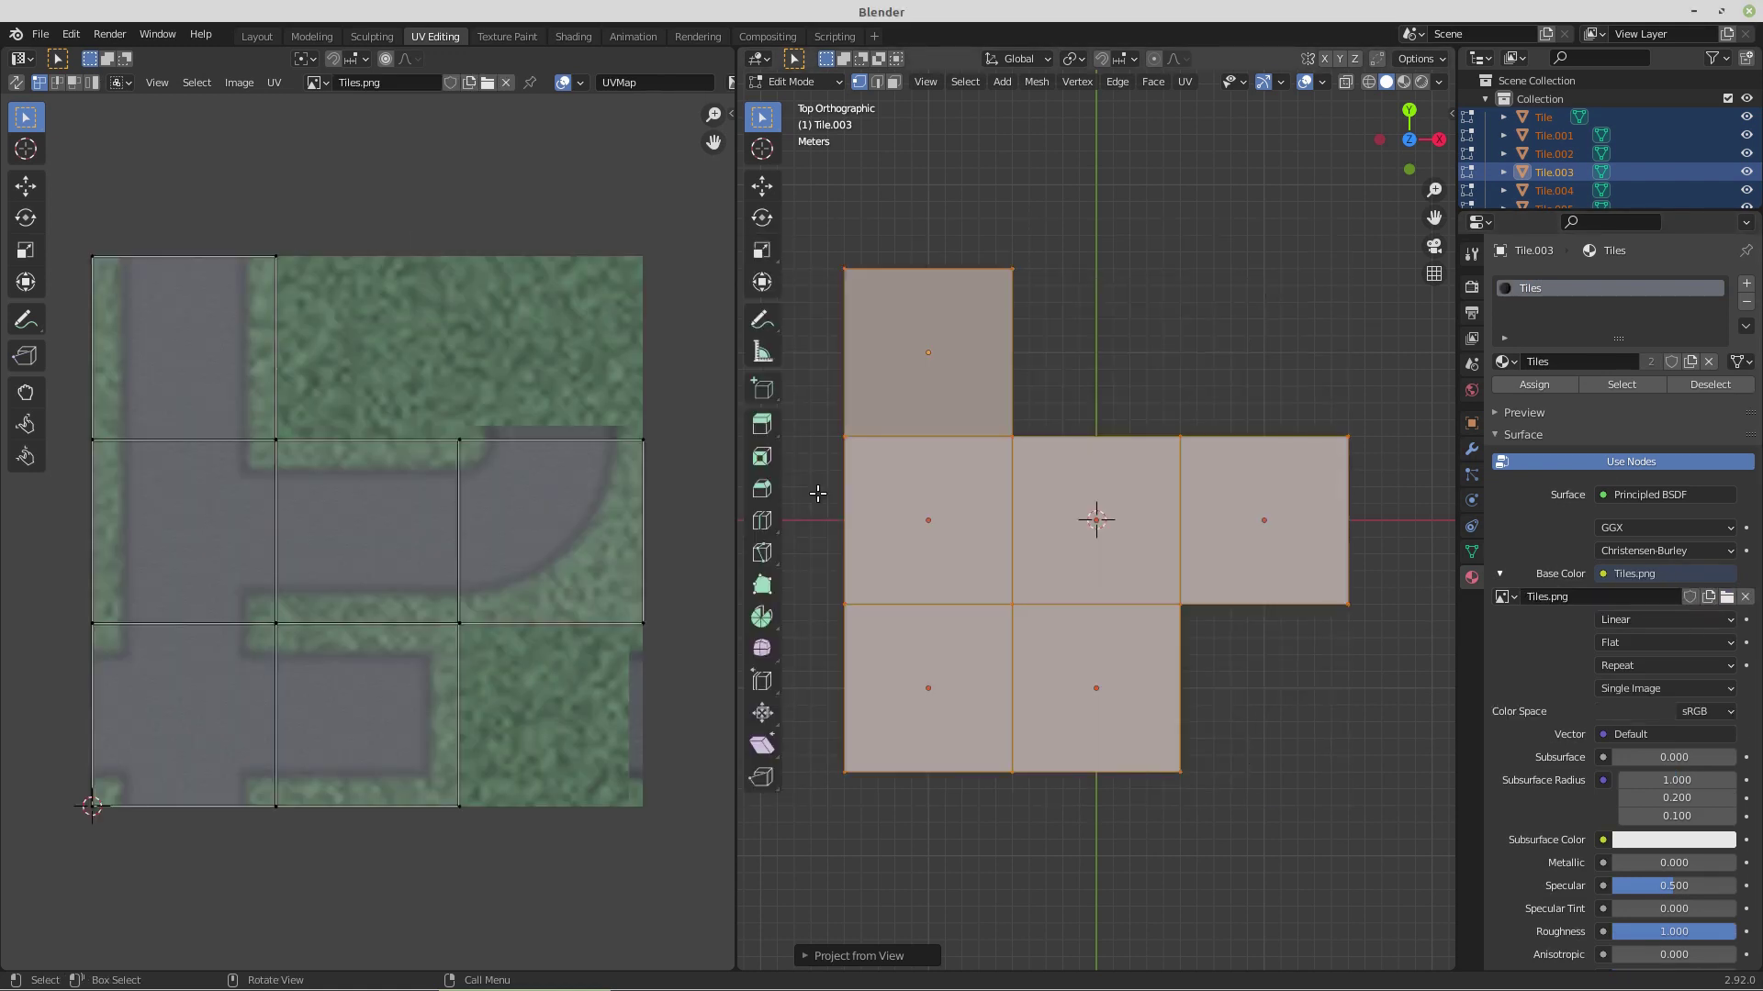
- Display the tiles with Material Preview shading in the Modeling workspace, seen from the top
{"action": "left_click", "coordinate": [316, 36]}
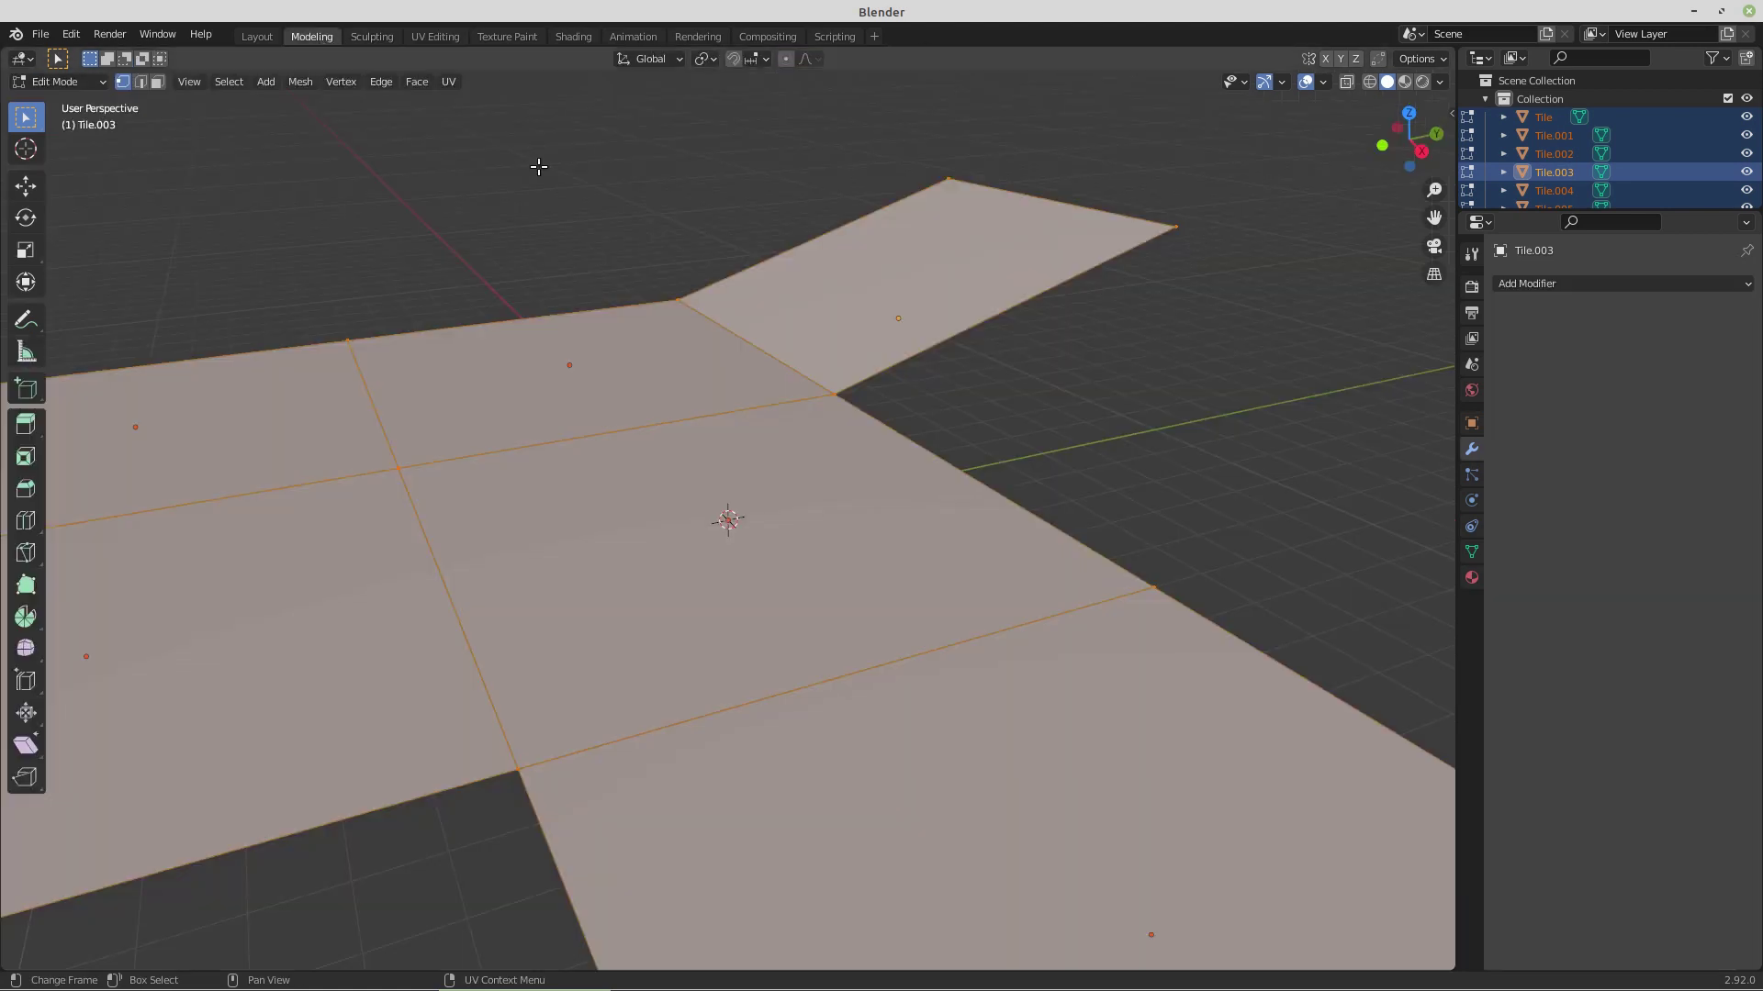
{"action": "left_click", "coordinate": [1404, 81]}
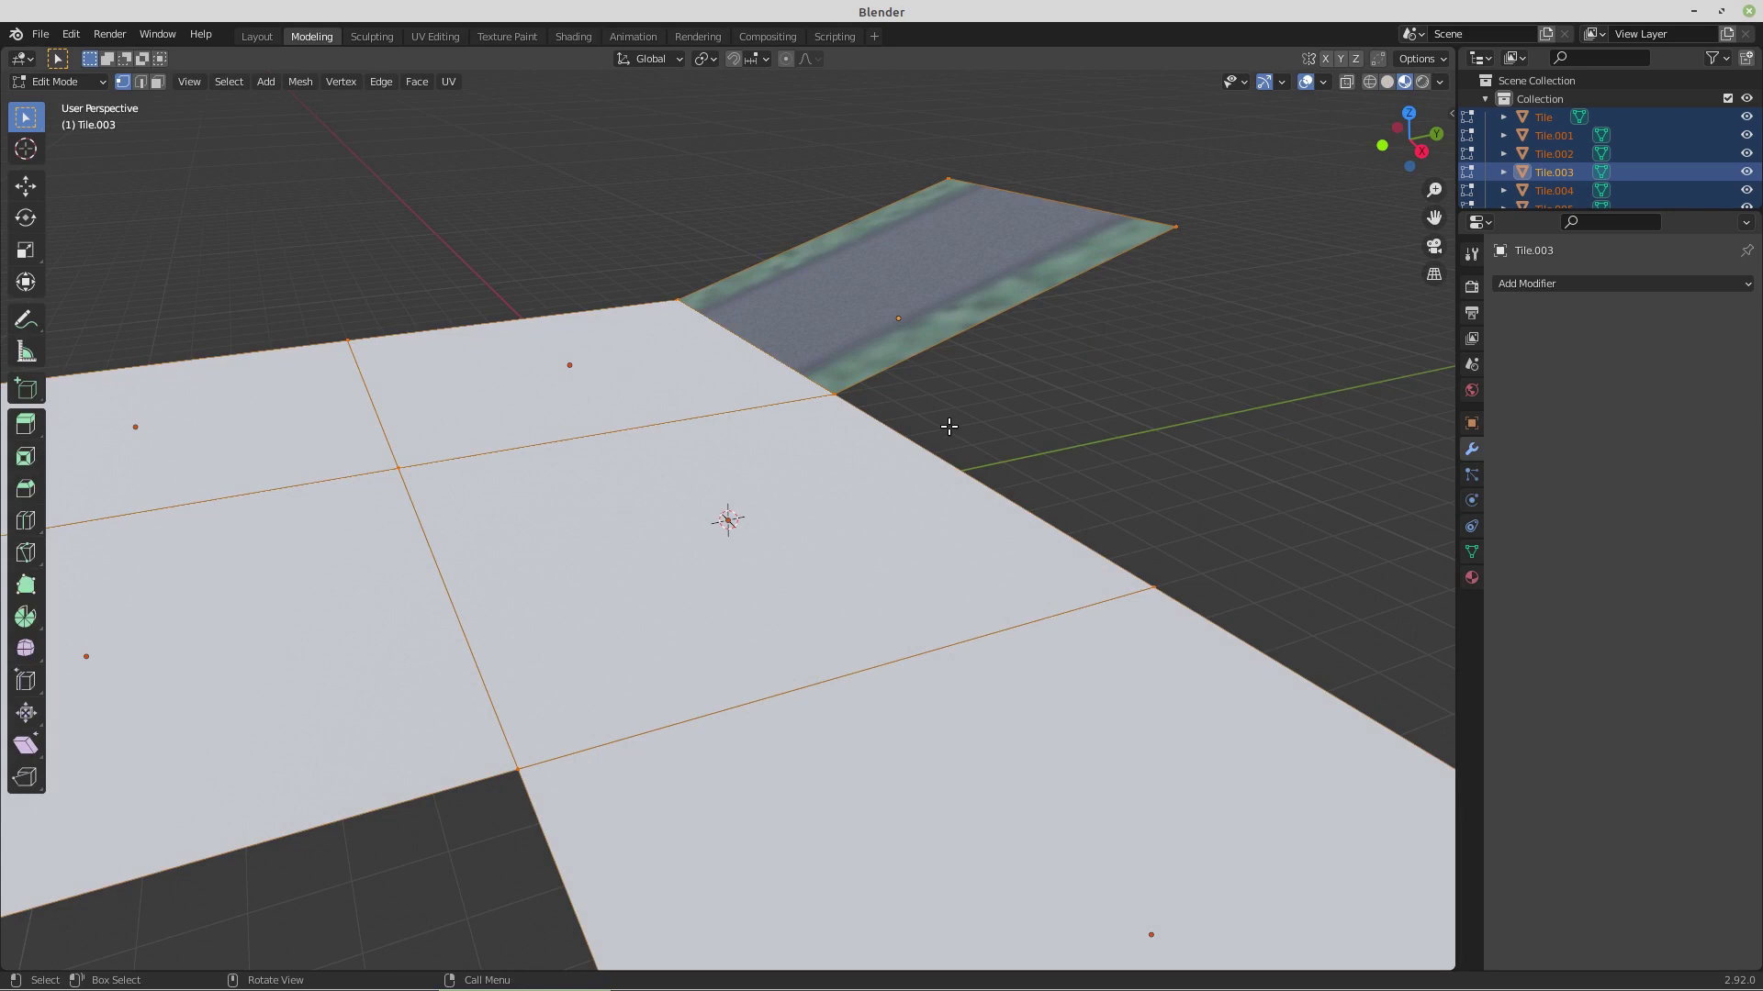
{"action": "key", "text": "KP_7"}
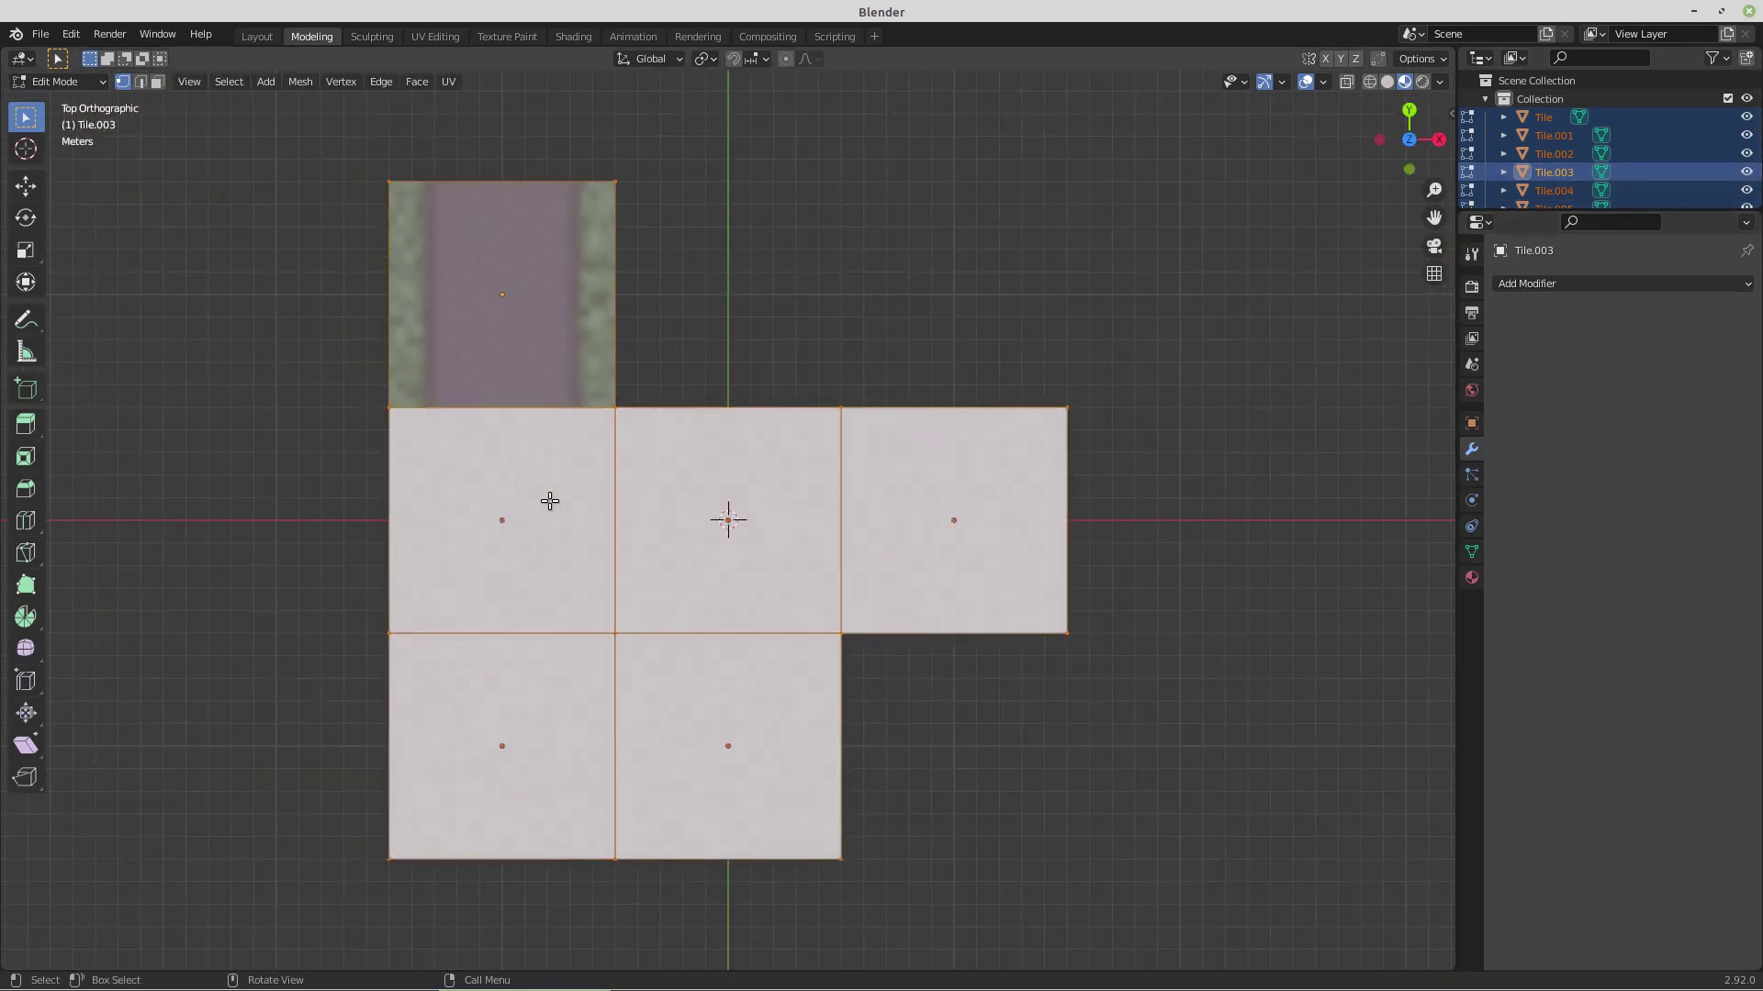
- Assign the existing Tiles material to the three middle-row tiles Tile.001, Tile and Tile.002 in Object Mode
{"action": "key", "text": "Tab"}
{"action": "left_click", "coordinate": [534, 532]}
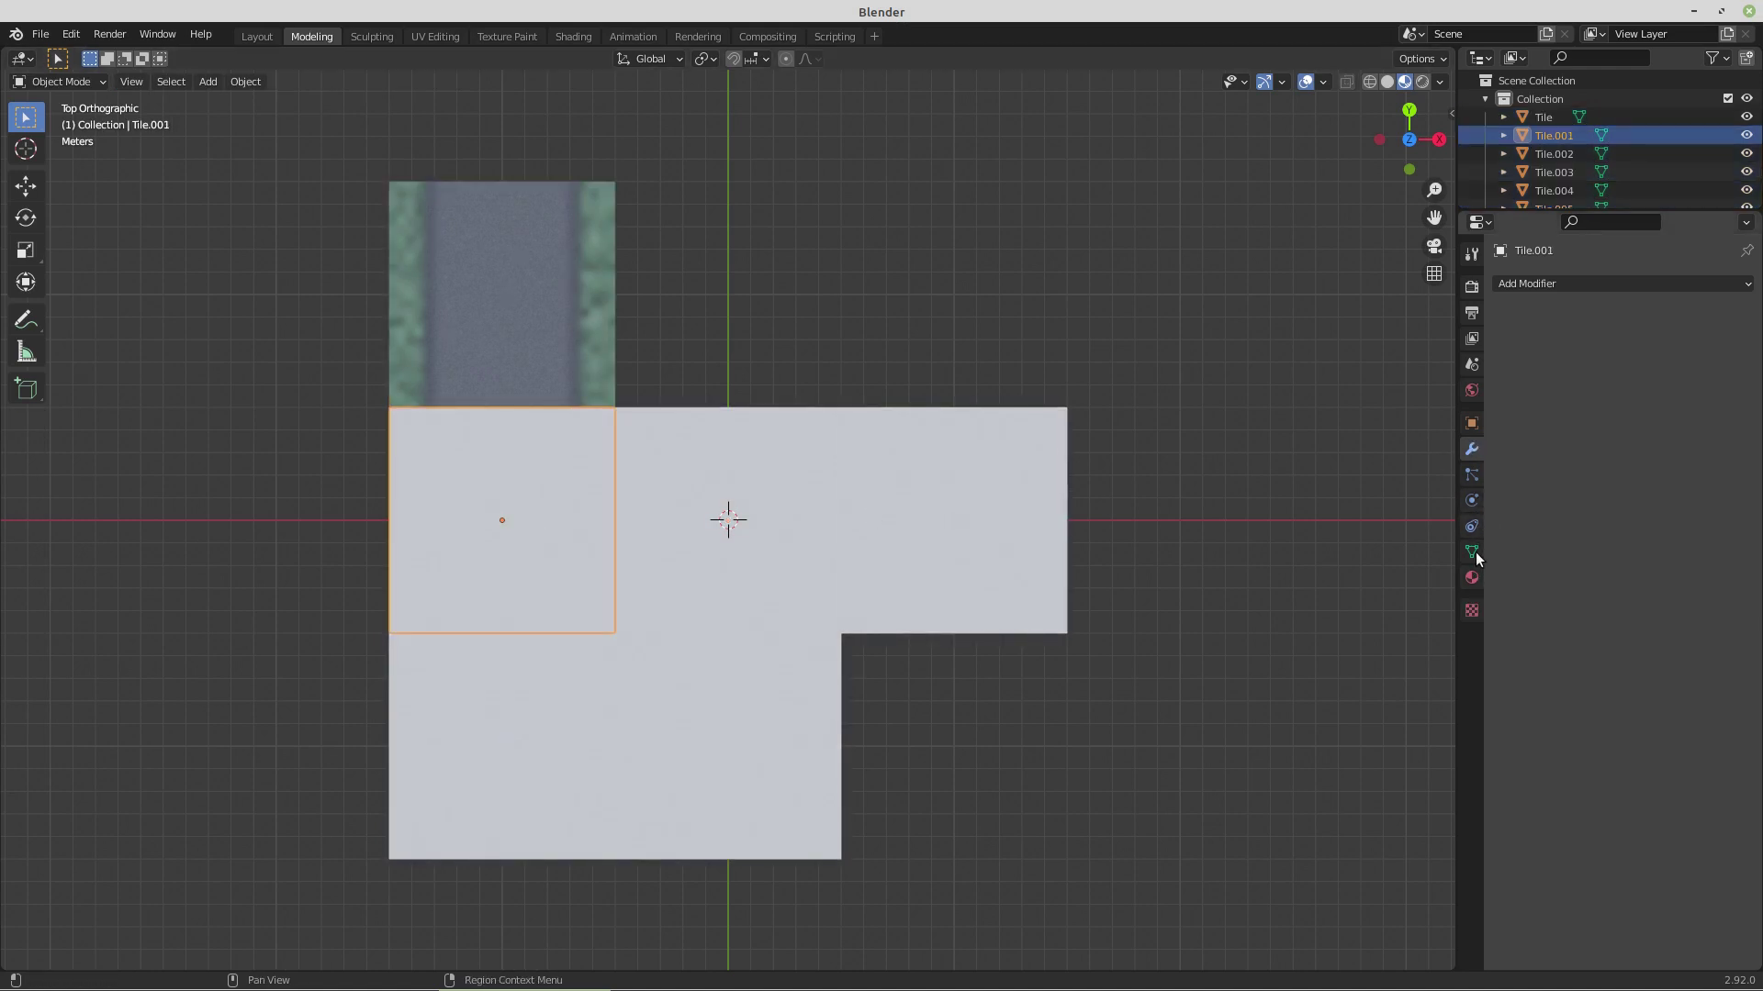
{"action": "left_click", "coordinate": [1471, 577]}
{"action": "left_click", "coordinate": [1506, 362]}
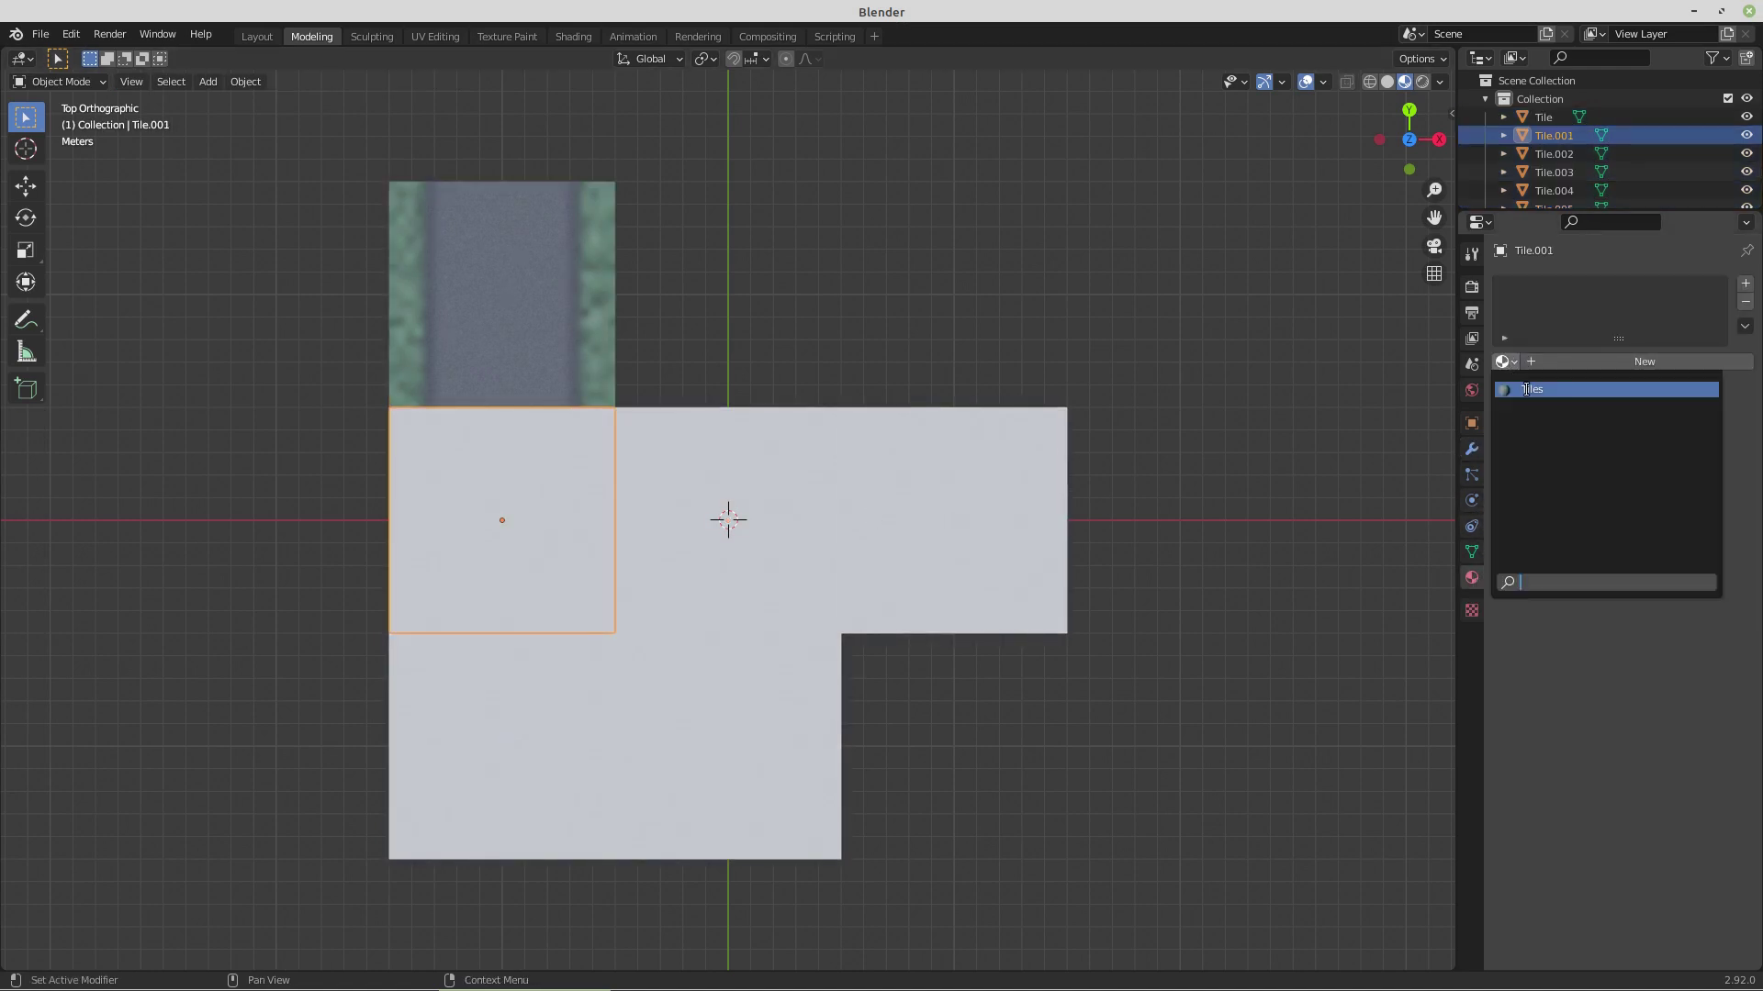
{"action": "left_click", "coordinate": [1528, 386]}
{"action": "left_click", "coordinate": [715, 484]}
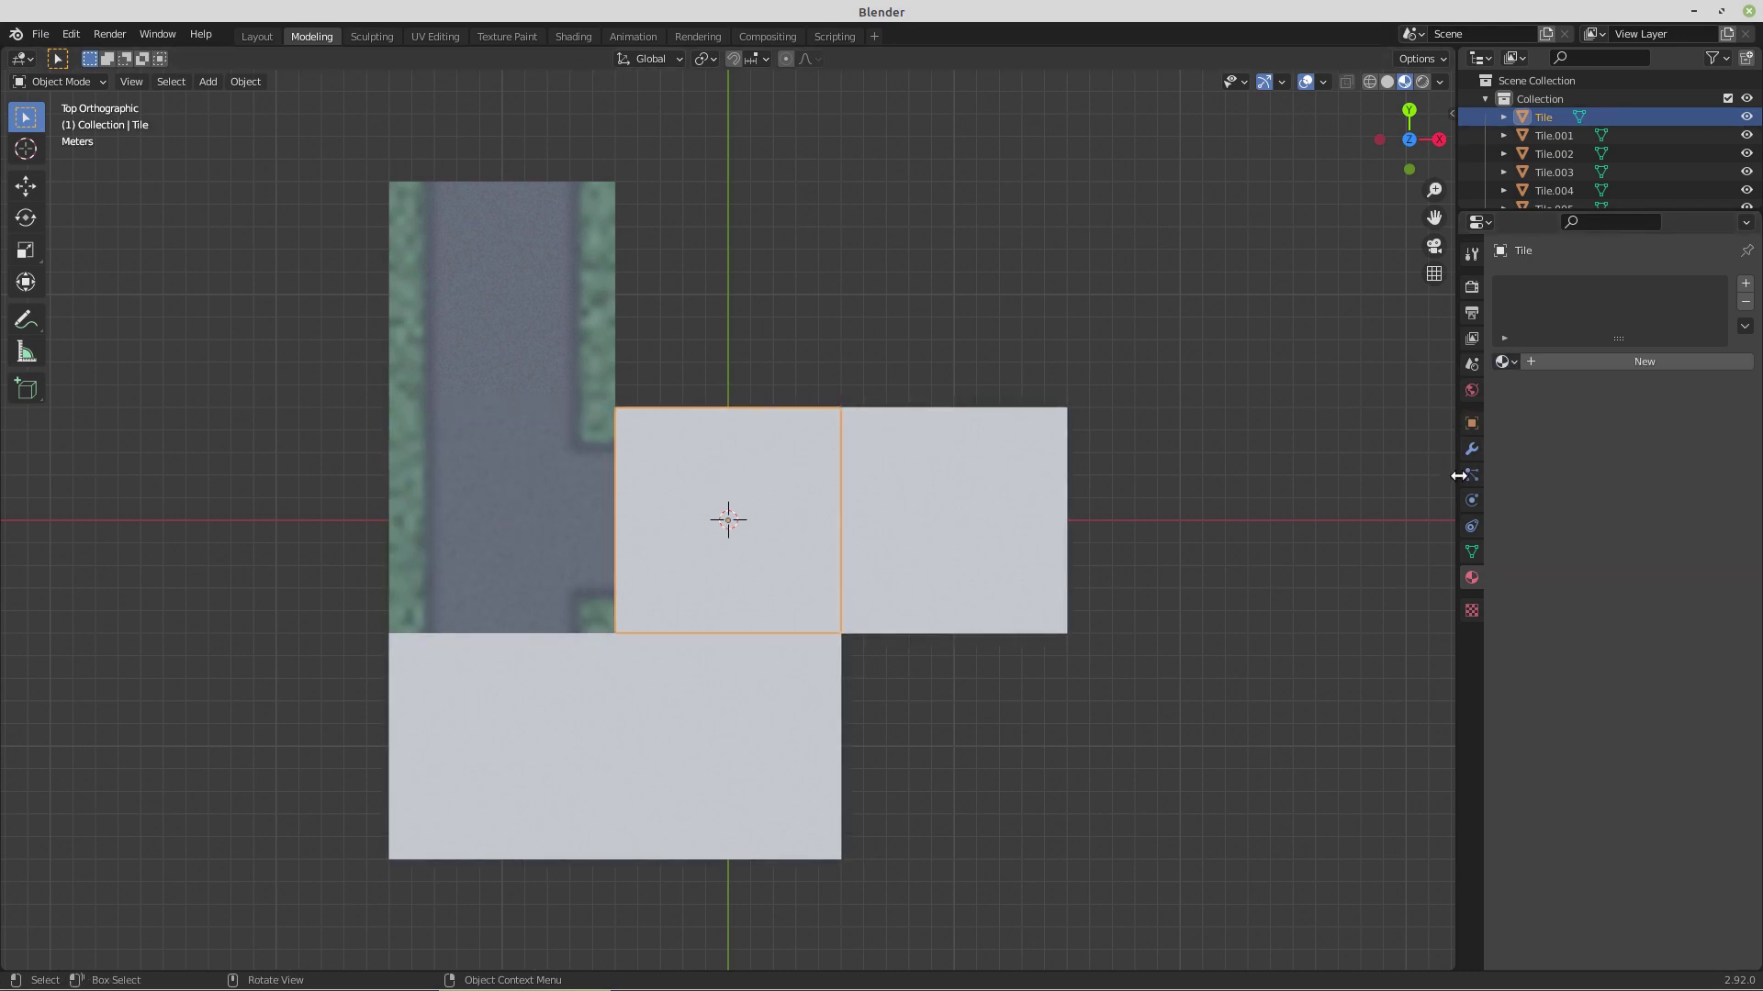
{"action": "left_click", "coordinate": [1512, 365]}
{"action": "left_click", "coordinate": [1539, 389]}
{"action": "left_click", "coordinate": [978, 523]}
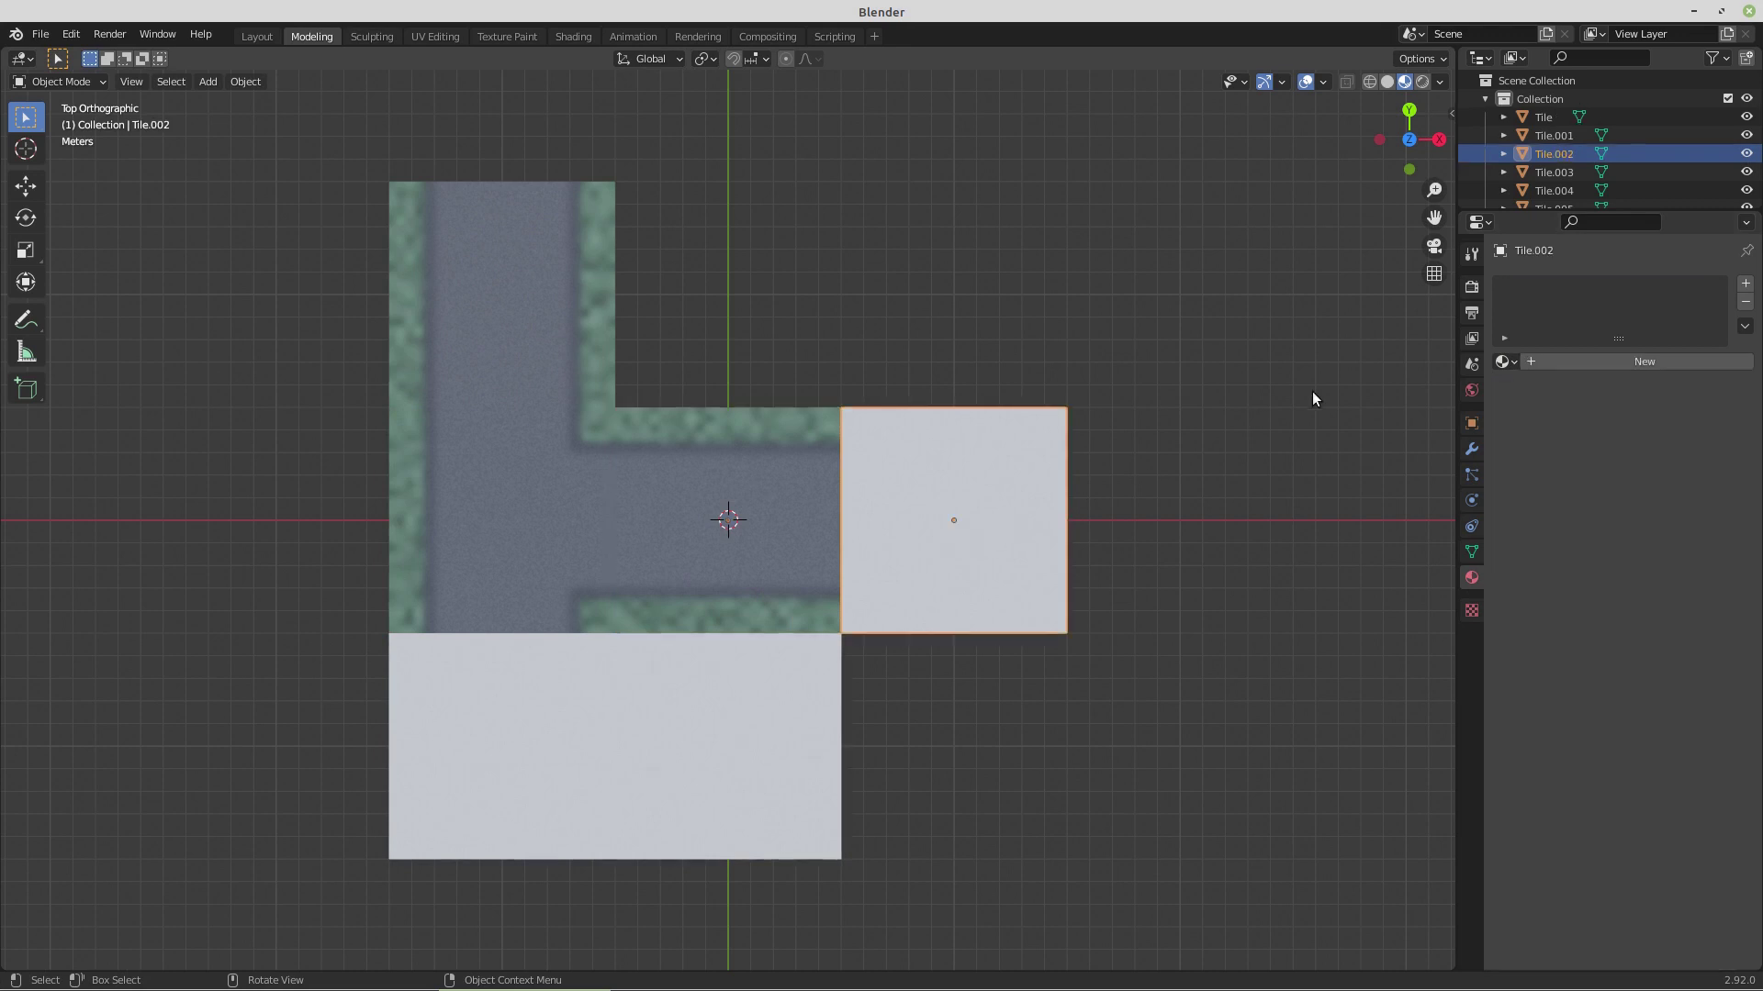
{"action": "left_click", "coordinate": [1515, 359]}
{"action": "left_click", "coordinate": [1542, 389]}
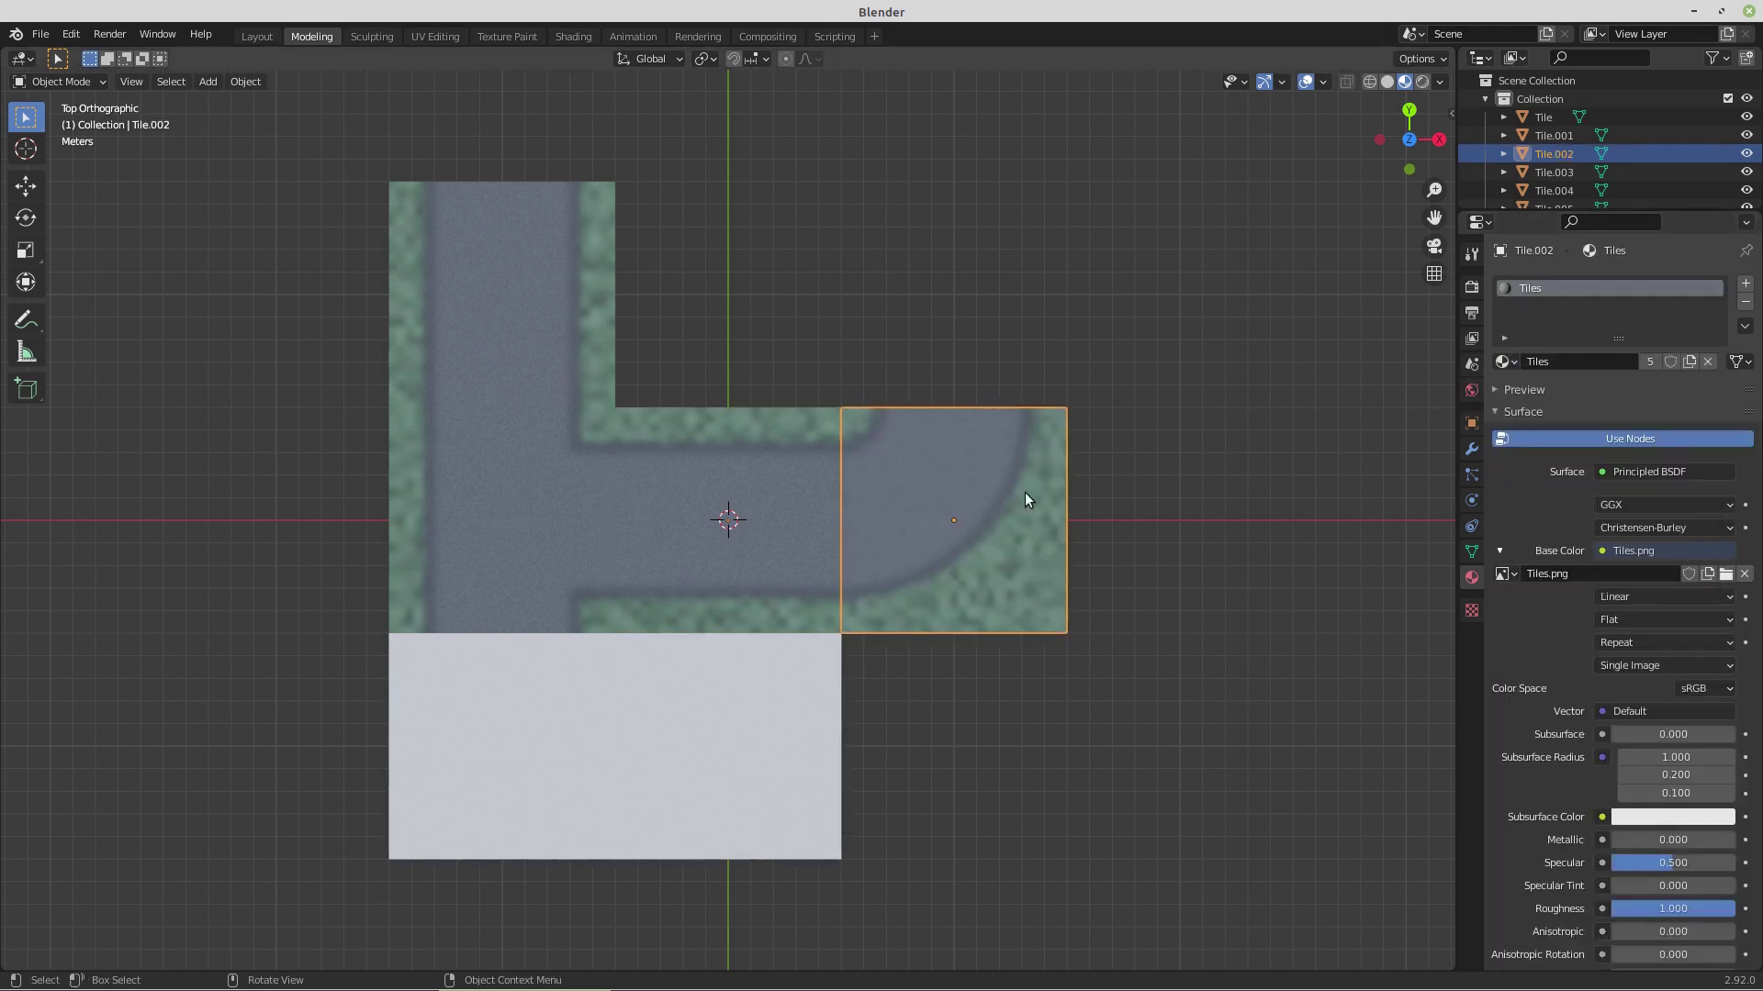
- Assign the existing Tiles material to the two lower-row tiles, Tile.004 and Tile.005
{"action": "left_click", "coordinate": [525, 713]}
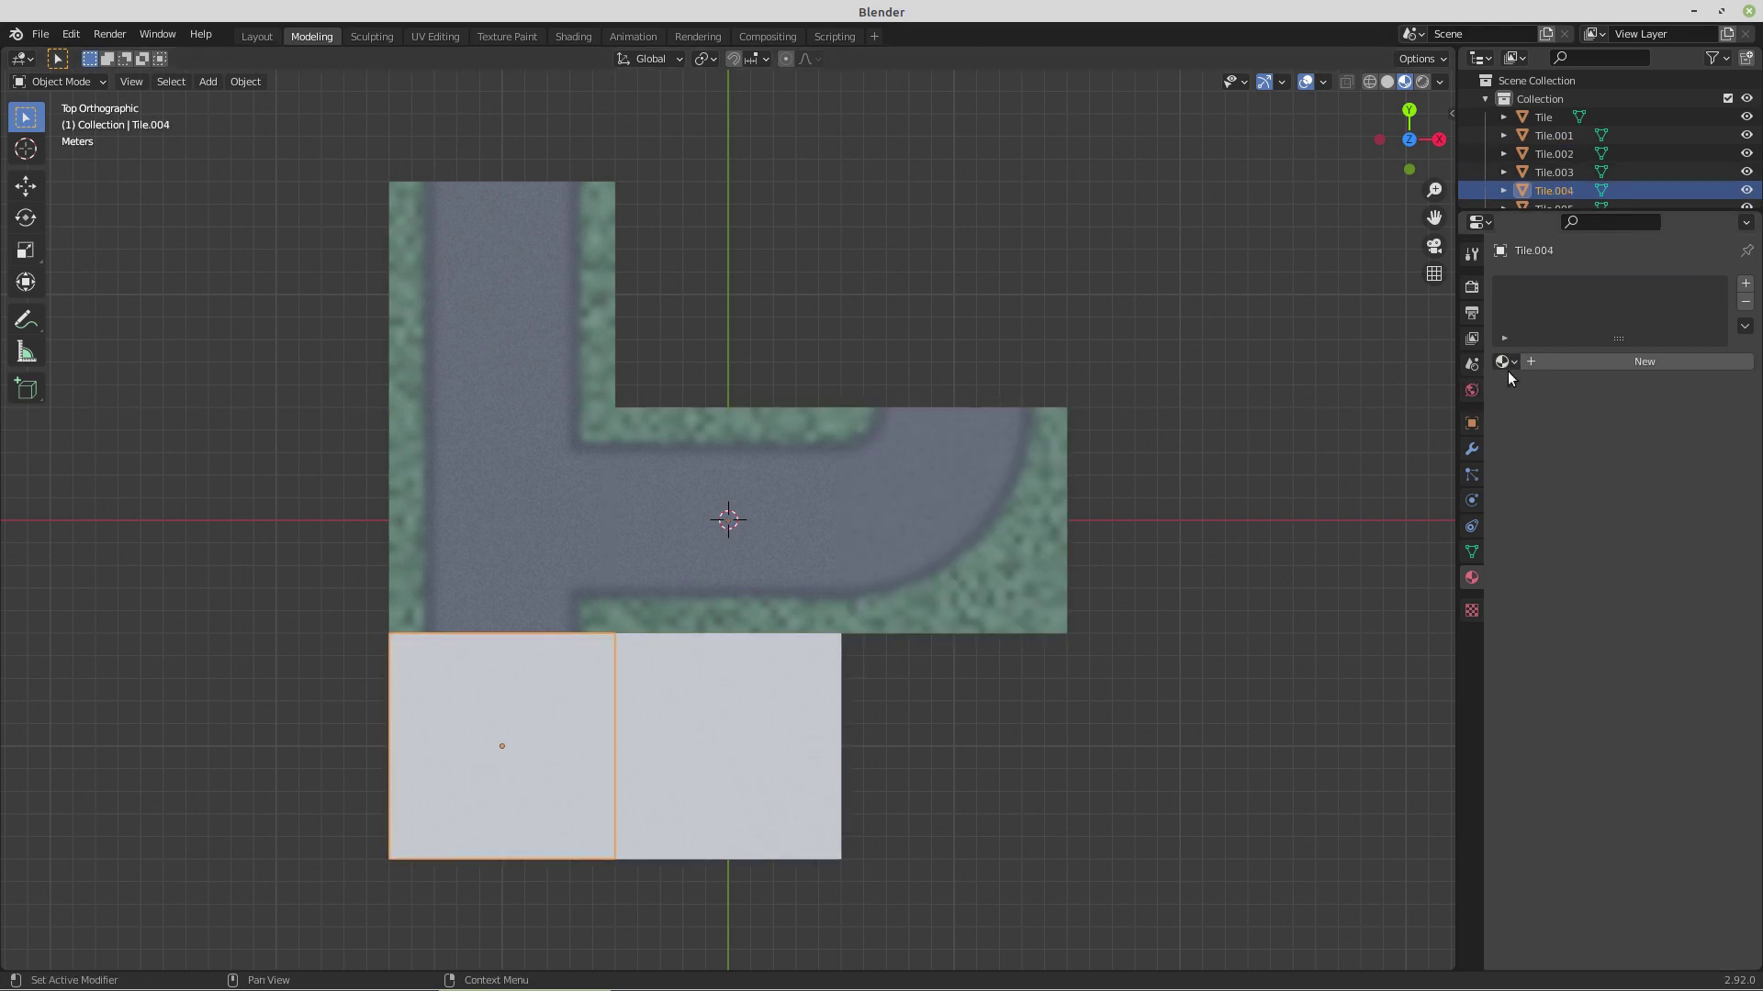
{"action": "left_click", "coordinate": [1507, 362]}
{"action": "left_click", "coordinate": [1538, 389]}
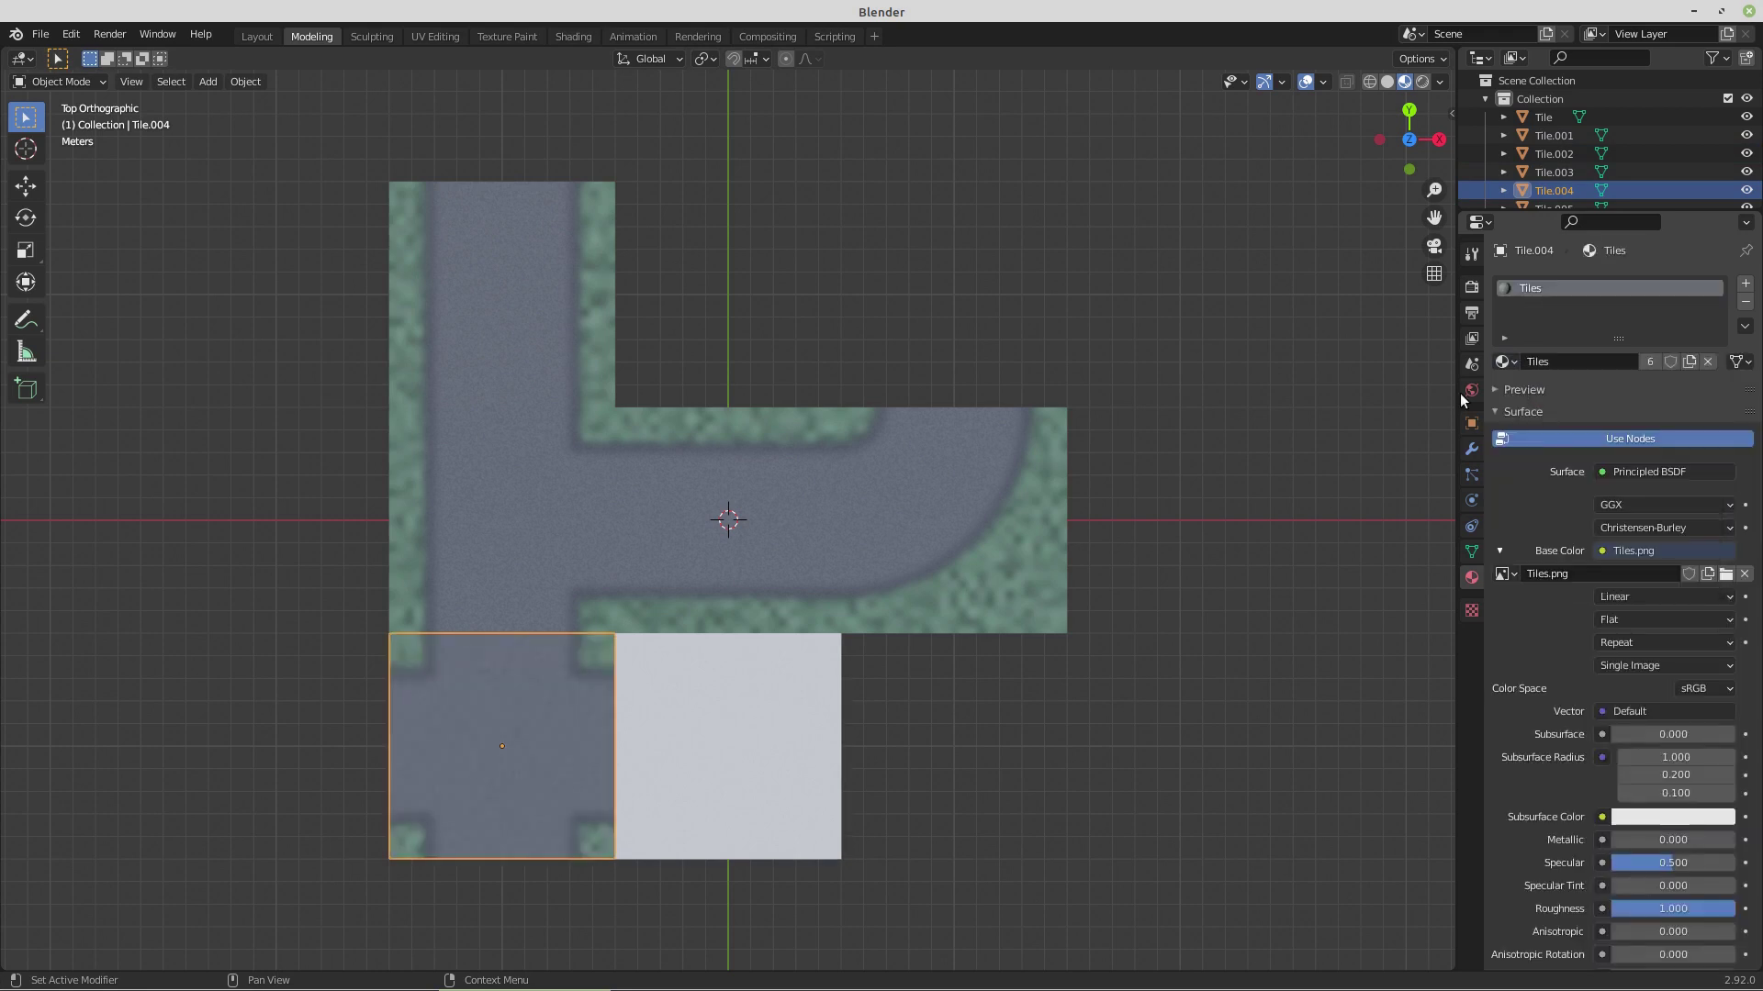
{"action": "left_click", "coordinate": [631, 769]}
{"action": "left_click", "coordinate": [1511, 366]}
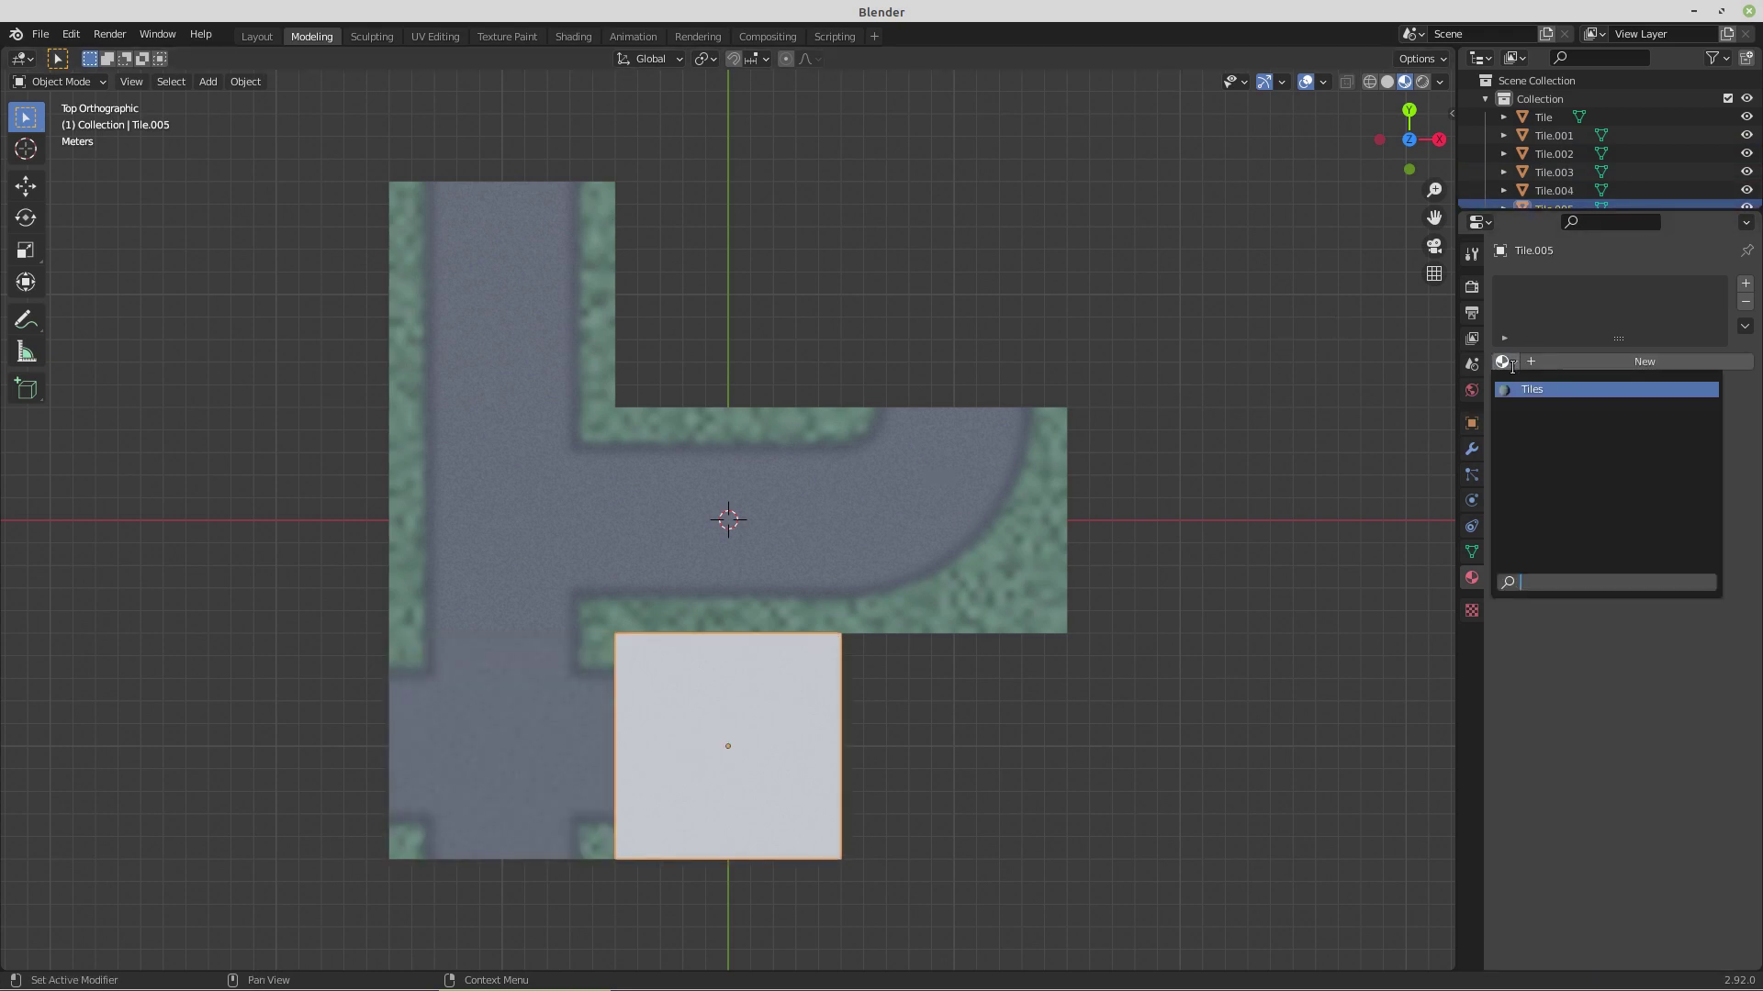
{"action": "left_click", "coordinate": [1535, 389]}
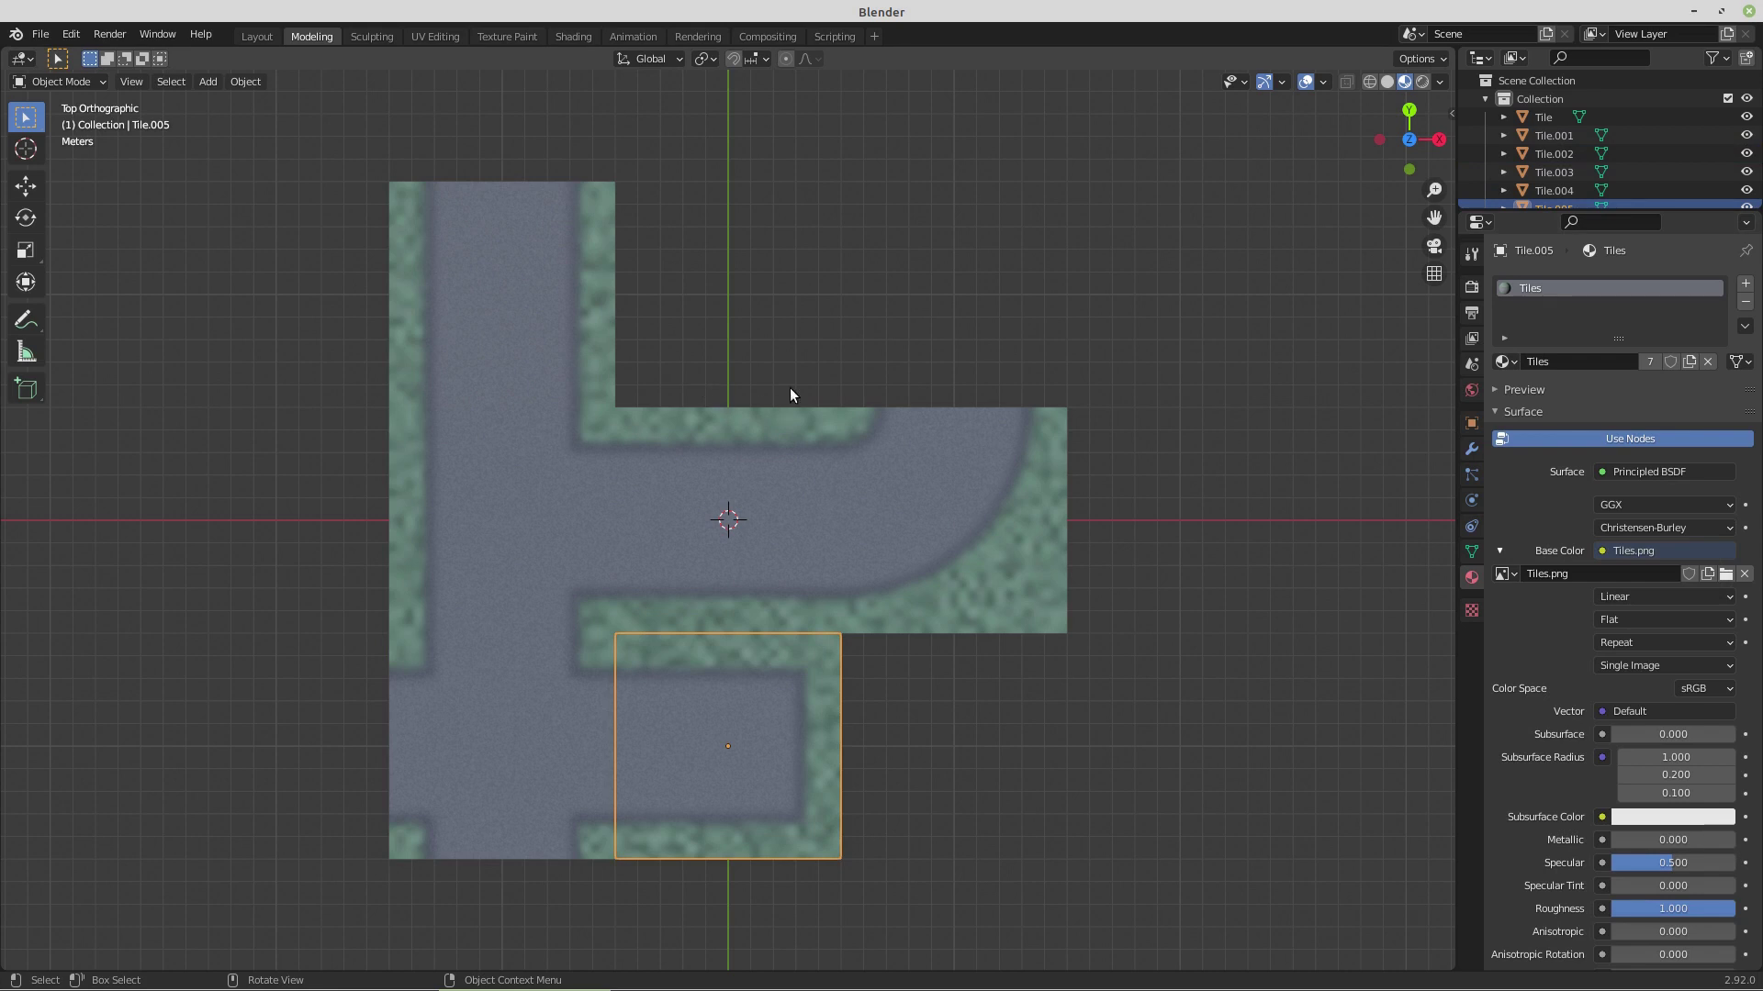
- Duplicate the center straight-road tile, place the copy 10 m along Y beside the road ramp, and remove its material slot
{"action": "left_click", "coordinate": [715, 453]}
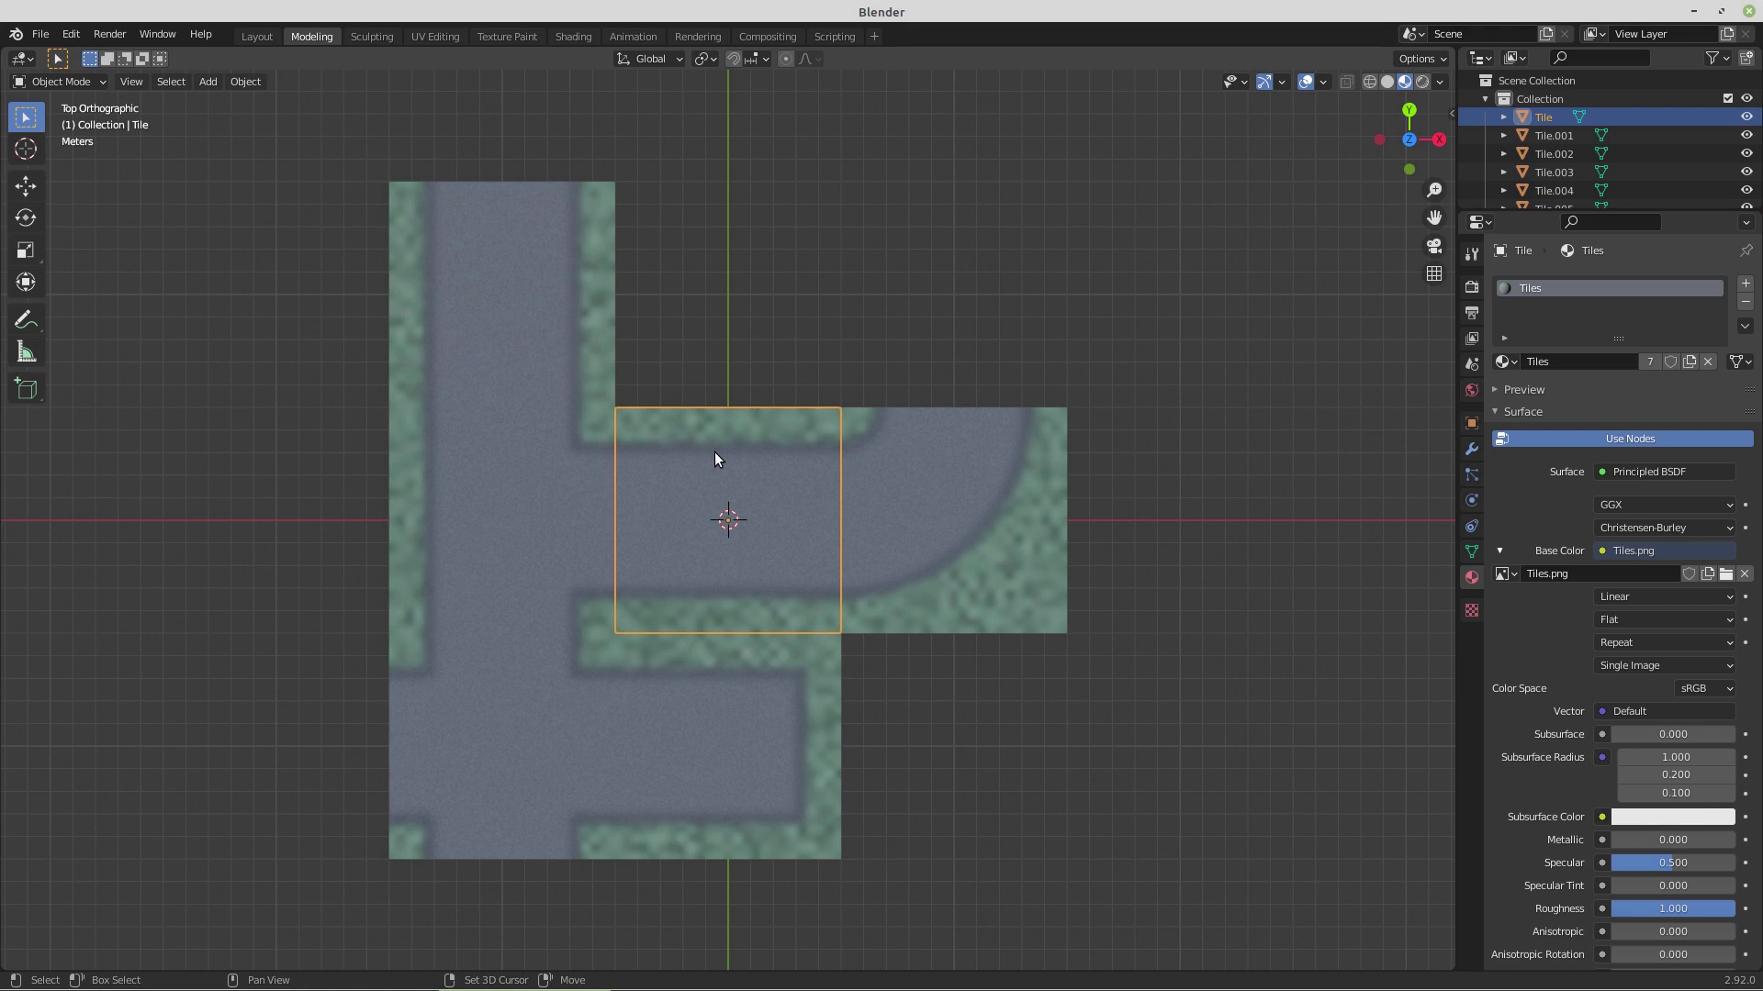
{"action": "key", "text": "shift+d"}
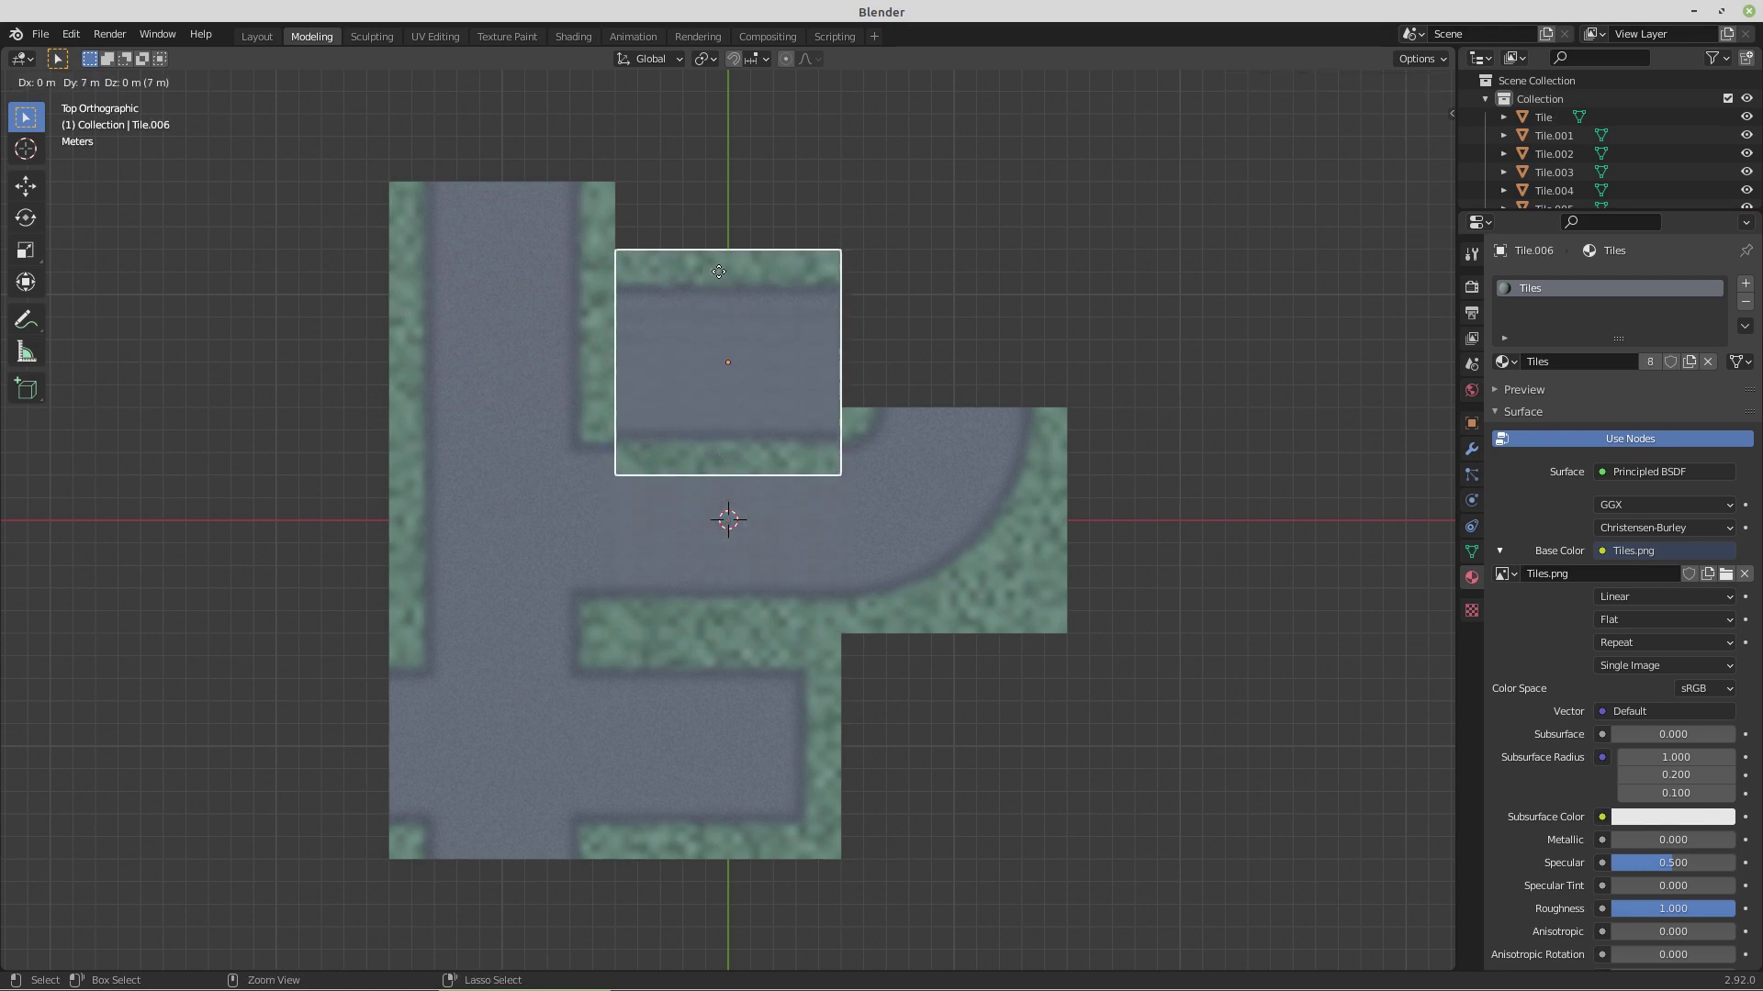
{"action": "left_click", "coordinate": [717, 233]}
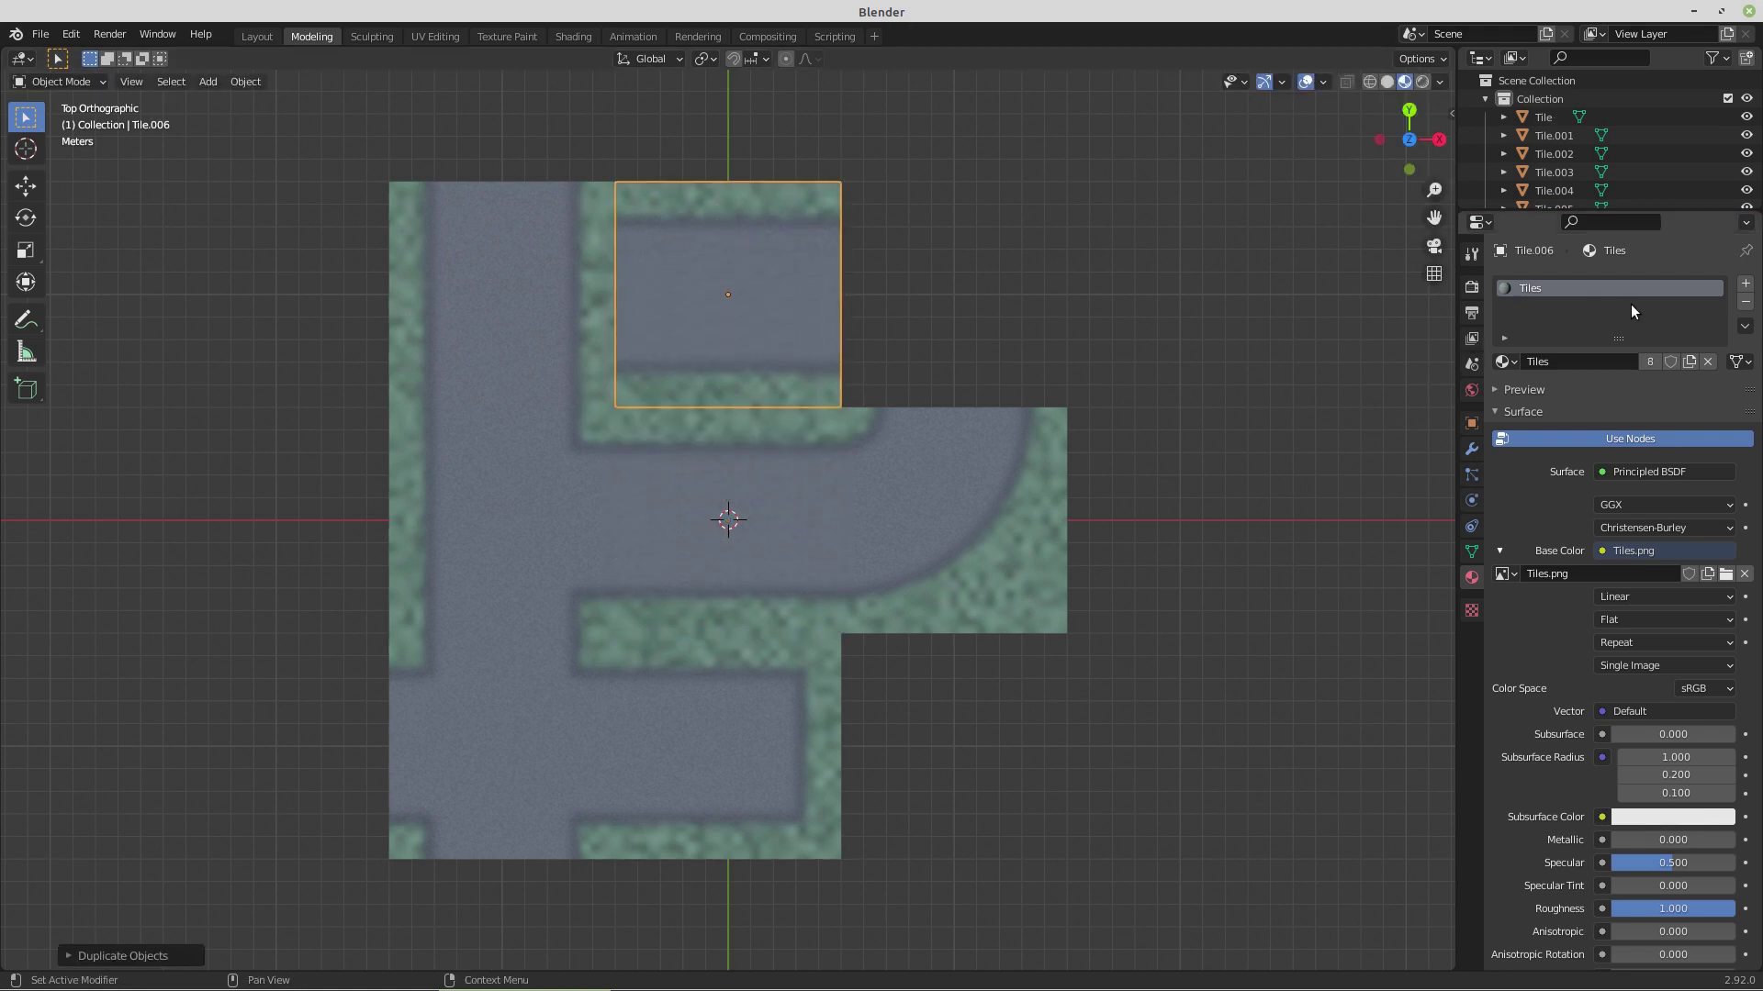
{"action": "left_click", "coordinate": [1745, 302]}
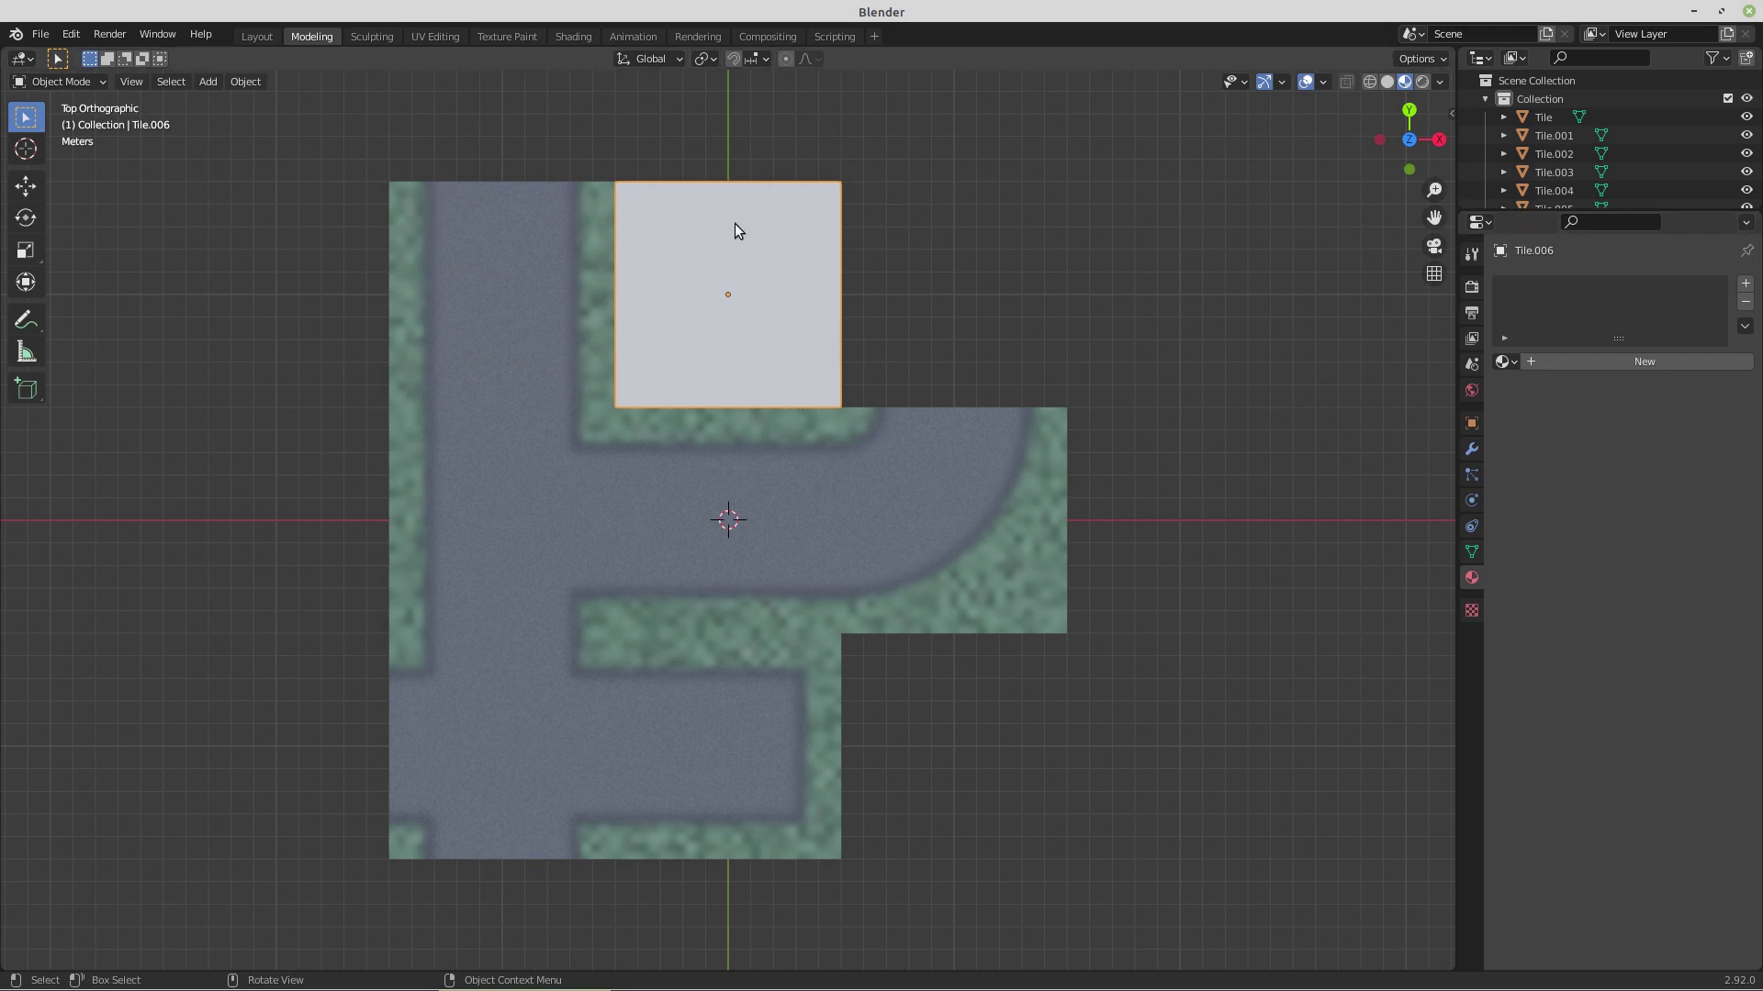
- Raise the far edge of the duplicated tile by 1 m along Z to form a second ramp
{"action": "key", "text": "Tab"}
{"action": "left_click_drag", "start_coordinate": [592, 150], "coordinate": [899, 214]}
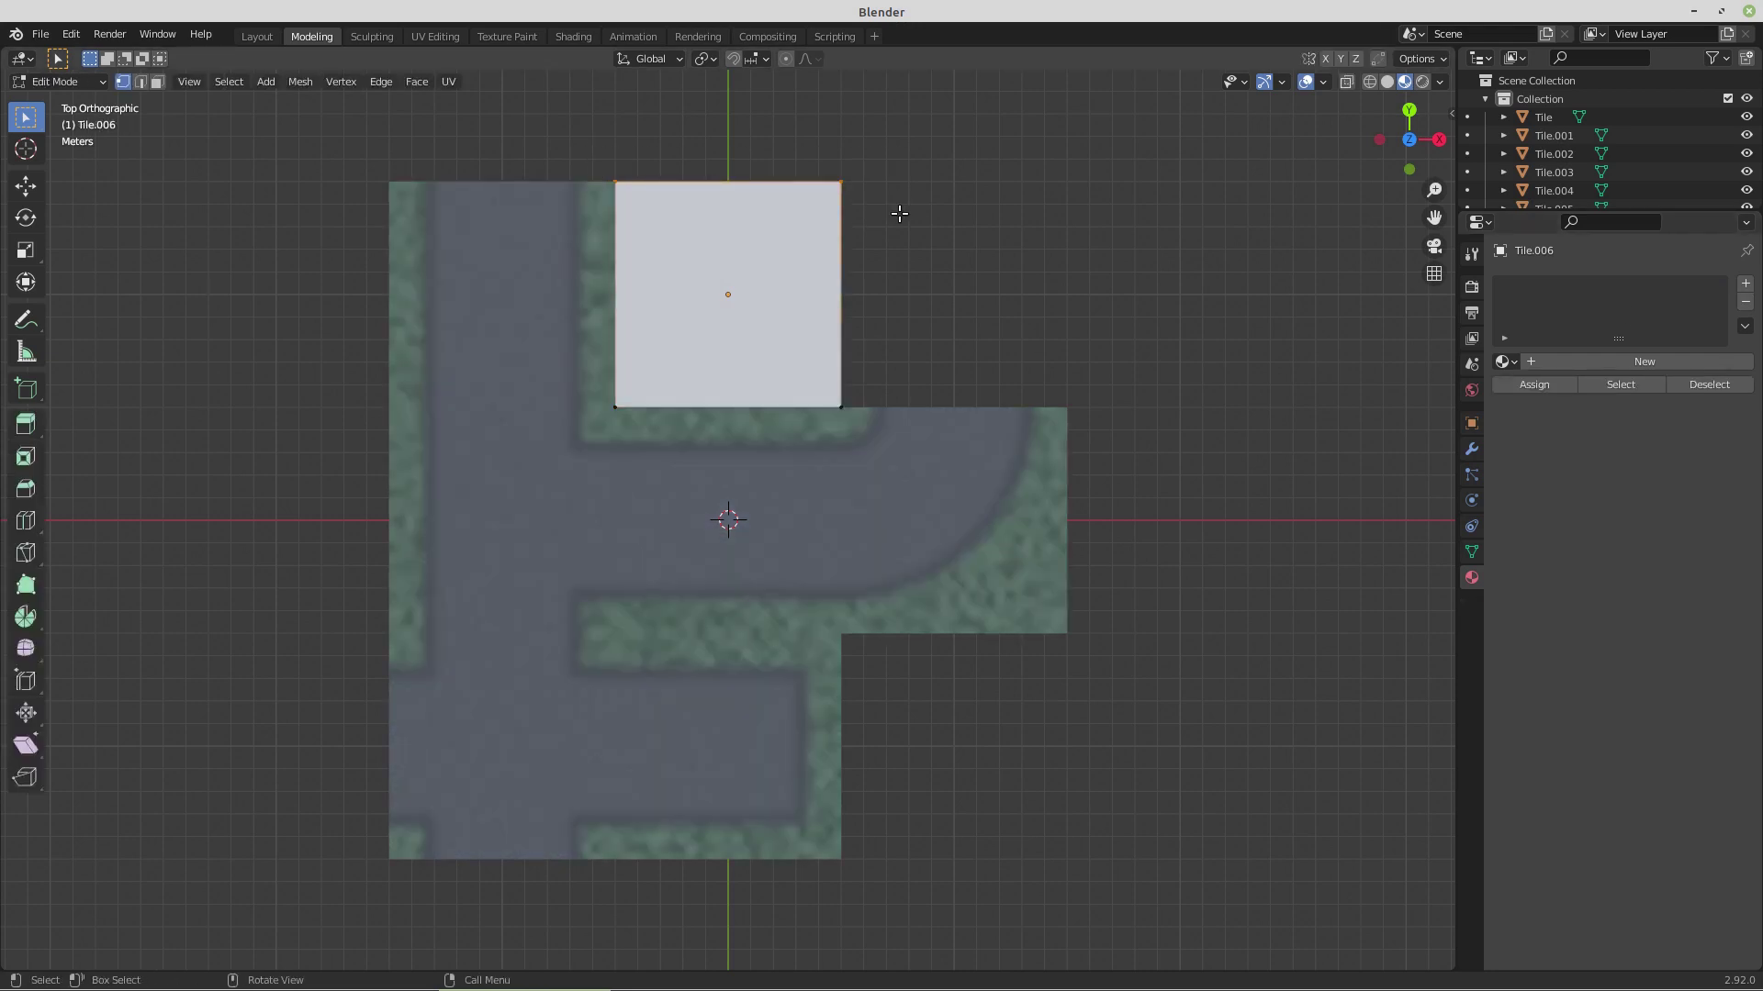
{"action": "type", "text": "gz1"}
{"action": "key", "text": "Return"}
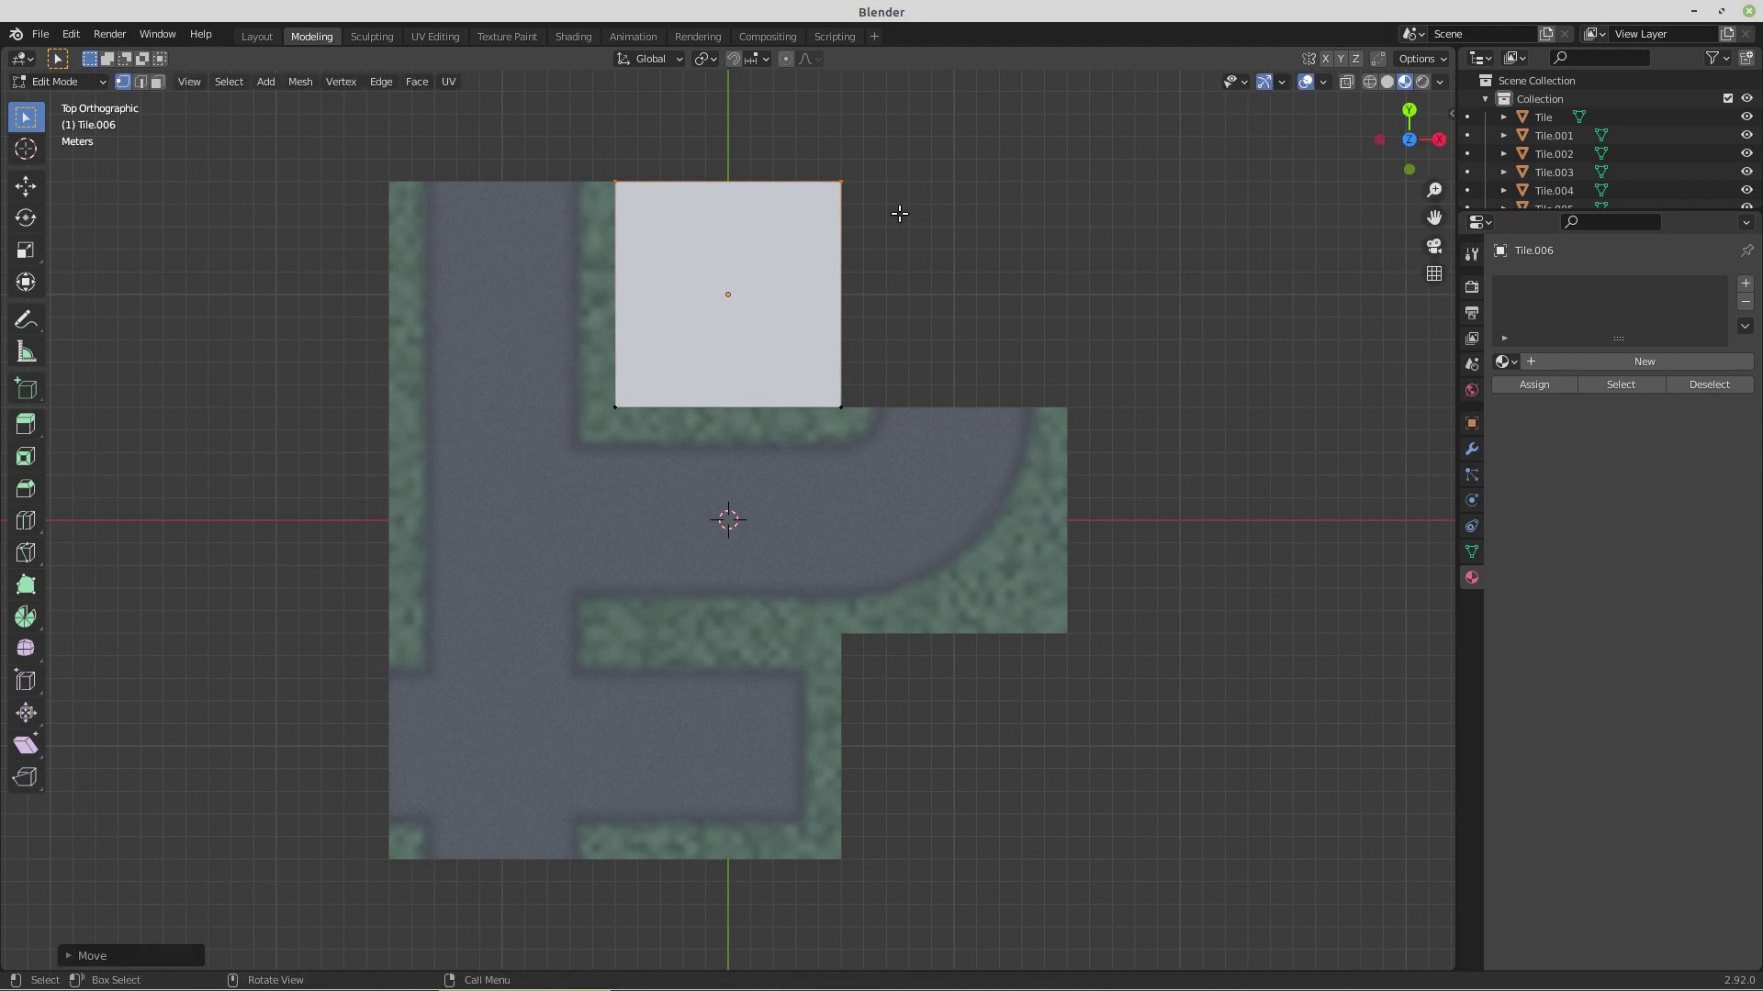
{"action": "left_click_drag", "start_coordinate": [899, 214], "coordinate": [868, 395]}
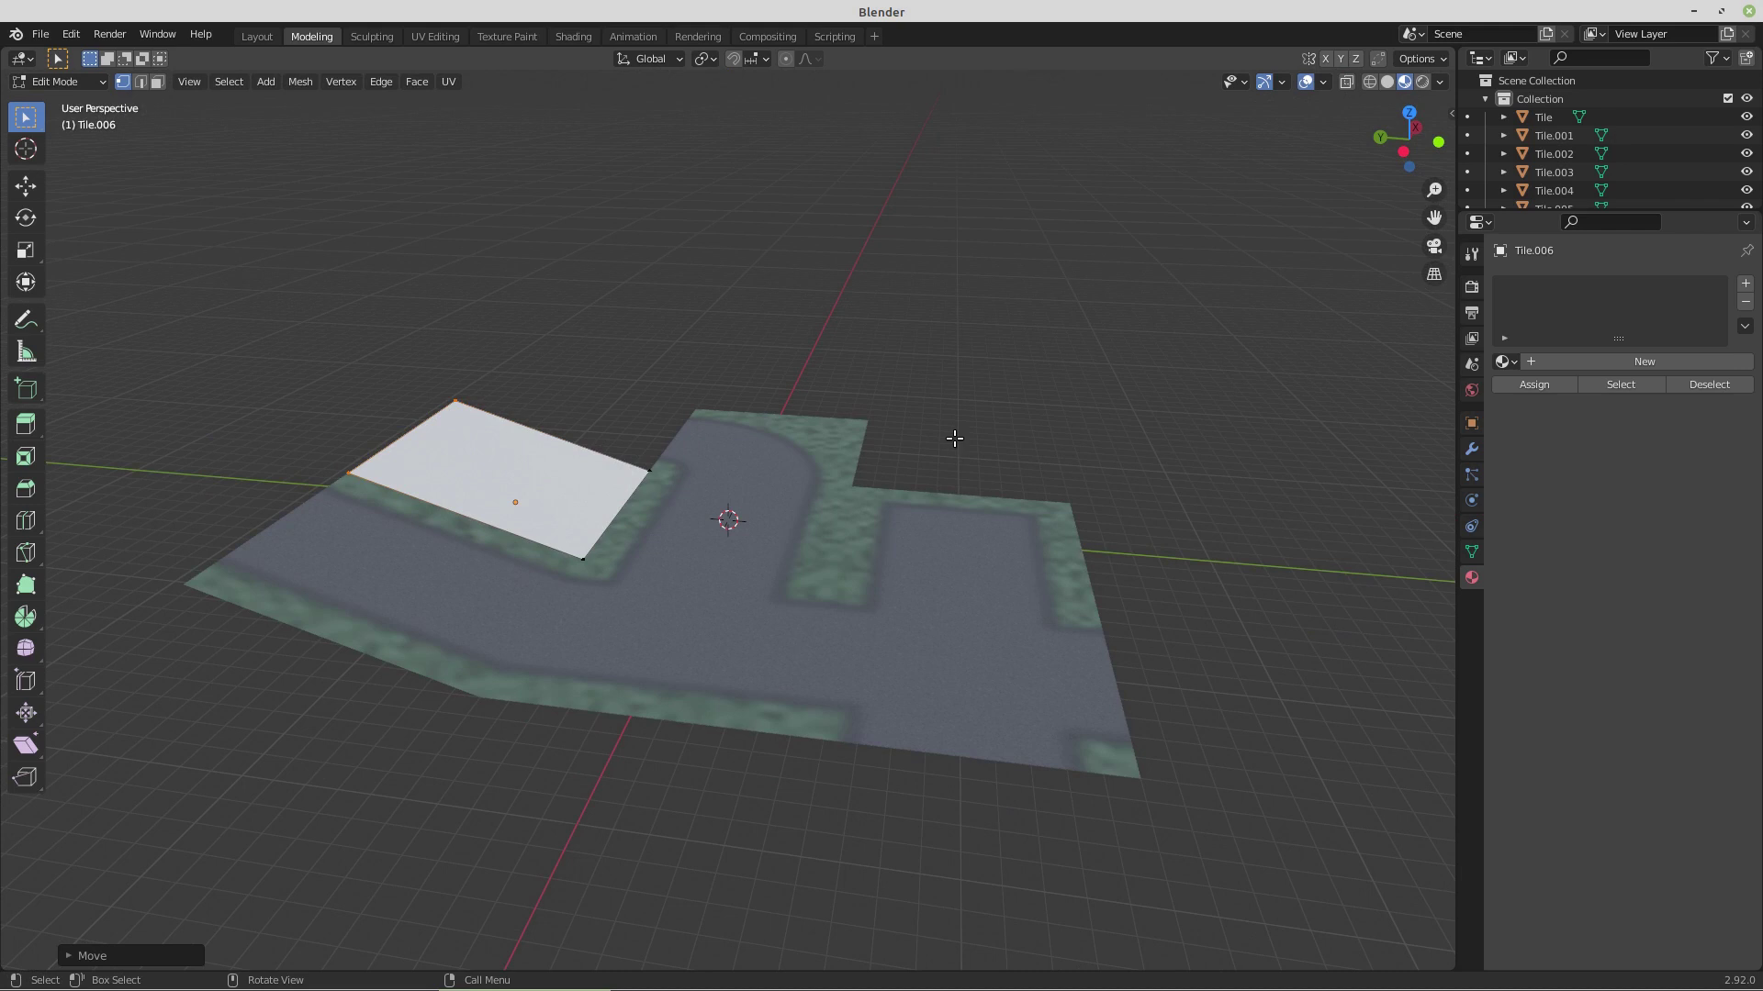
- Create a new material on the blank ramp tile, name it Ground_1 and set its roughness to 1.000
{"action": "key", "text": "Tab"}
{"action": "left_click", "coordinate": [1613, 361]}
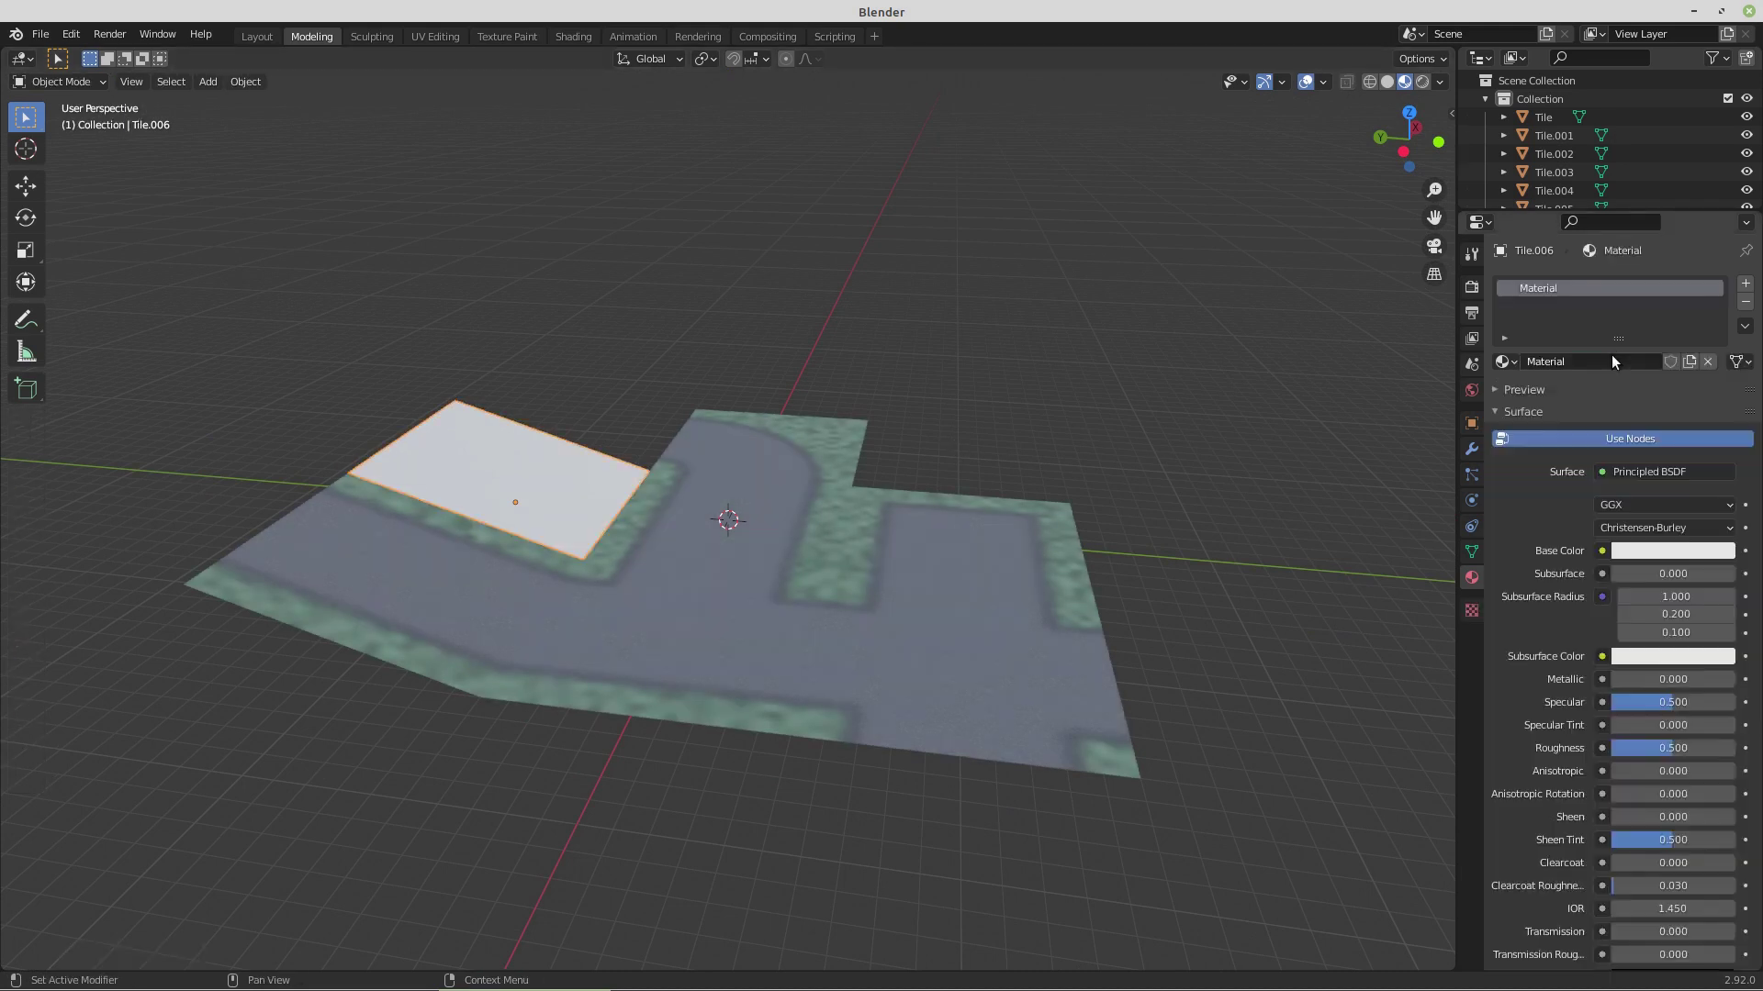
{"action": "double_click", "coordinate": [1544, 291]}
{"action": "type", "text": "Ground 1"}
{"action": "left_click_drag", "start_coordinate": [1617, 749], "coordinate": [1716, 749]}
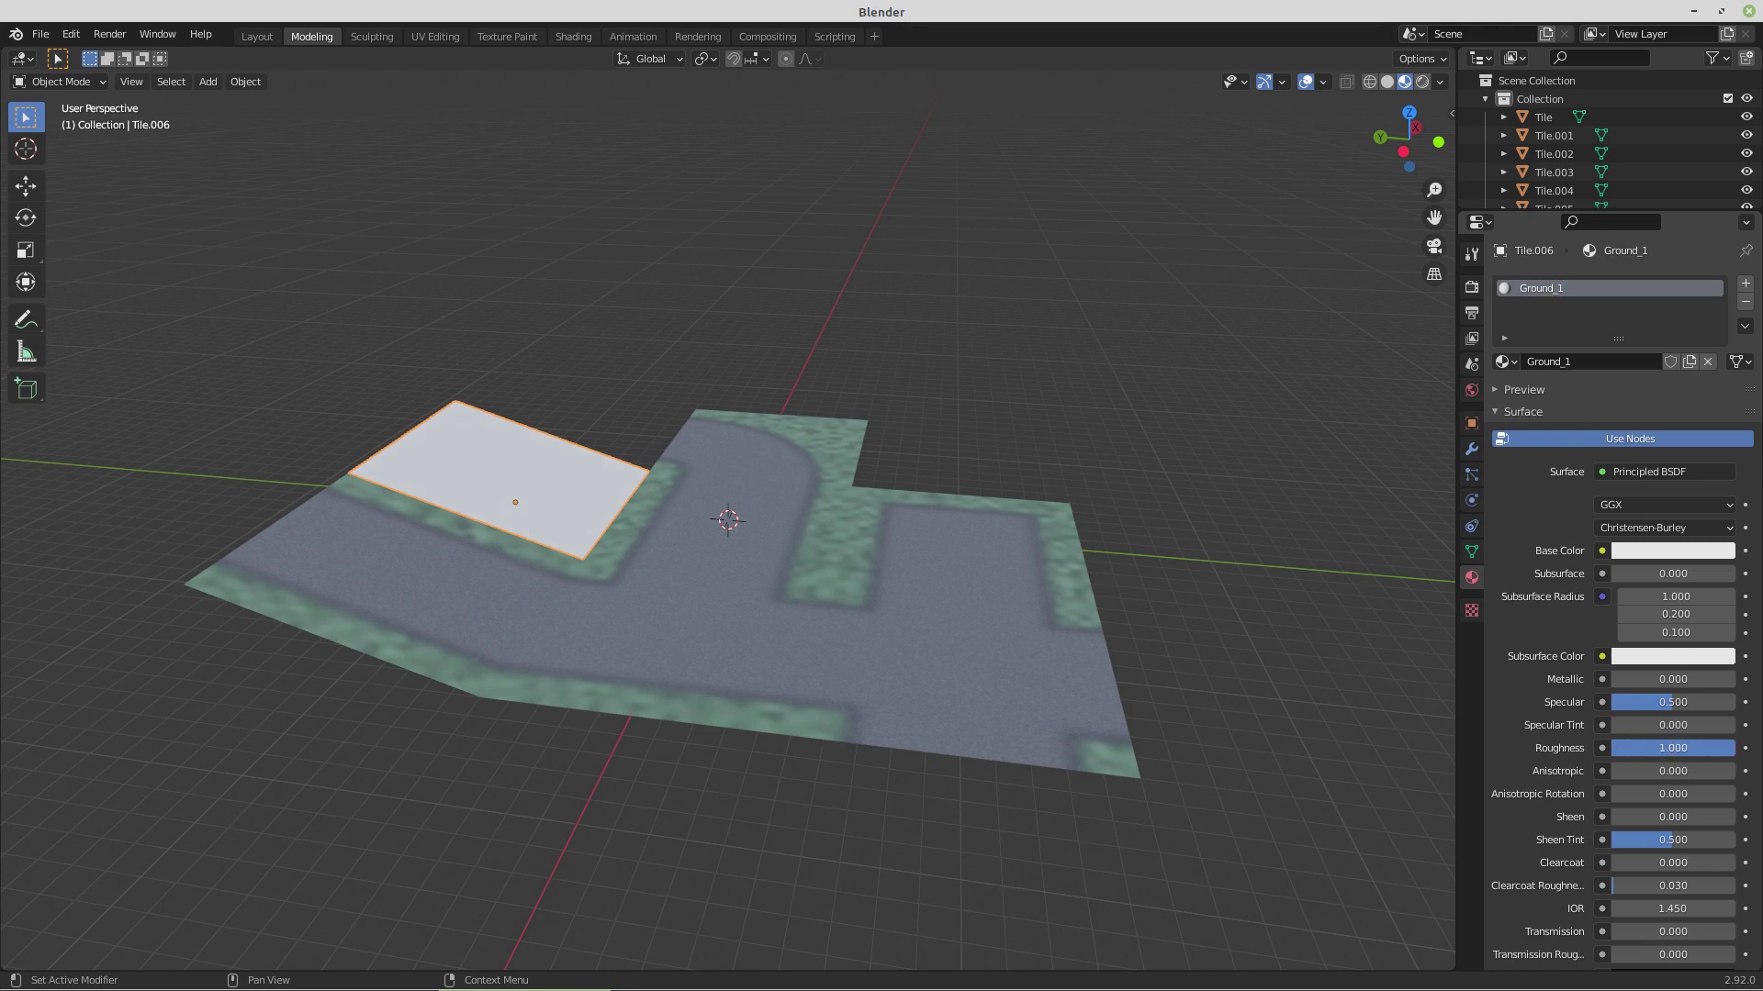
- Connect an Image Texture to the Ground_1 base color and load ground_1.png from the FlatTiles folder on the Desktop
{"action": "left_click", "coordinate": [1602, 551]}
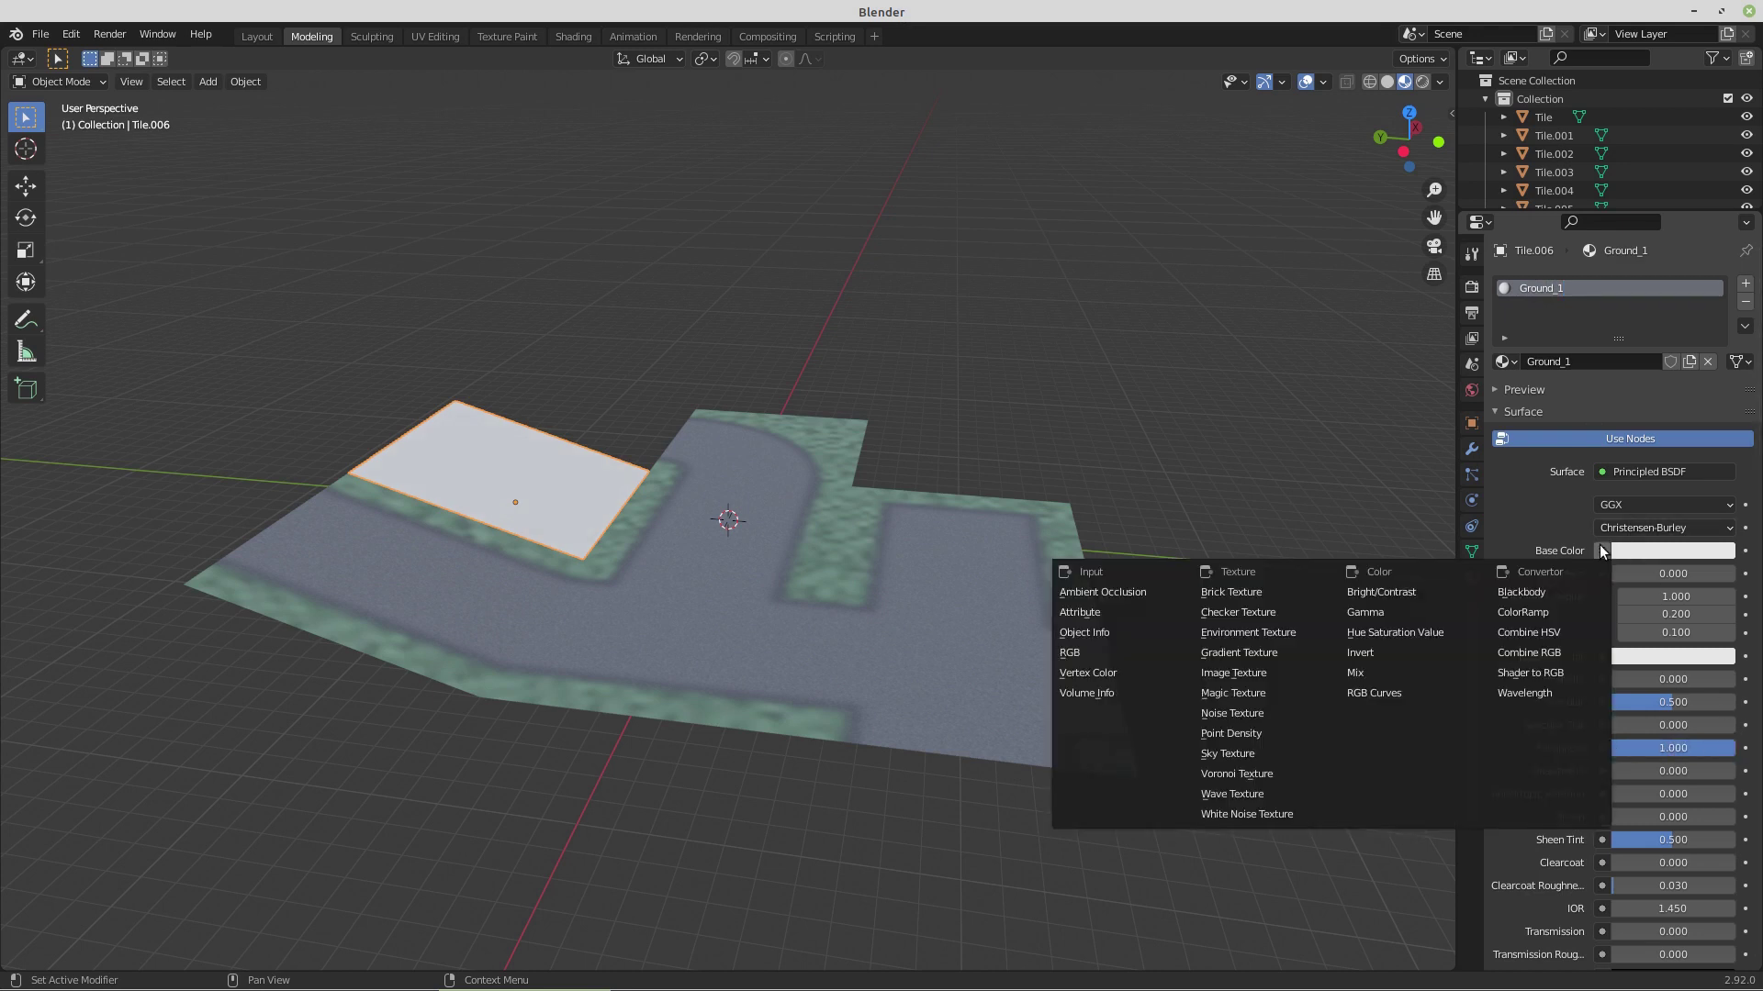
{"action": "left_click", "coordinate": [1235, 673]}
{"action": "left_click", "coordinate": [1692, 573]}
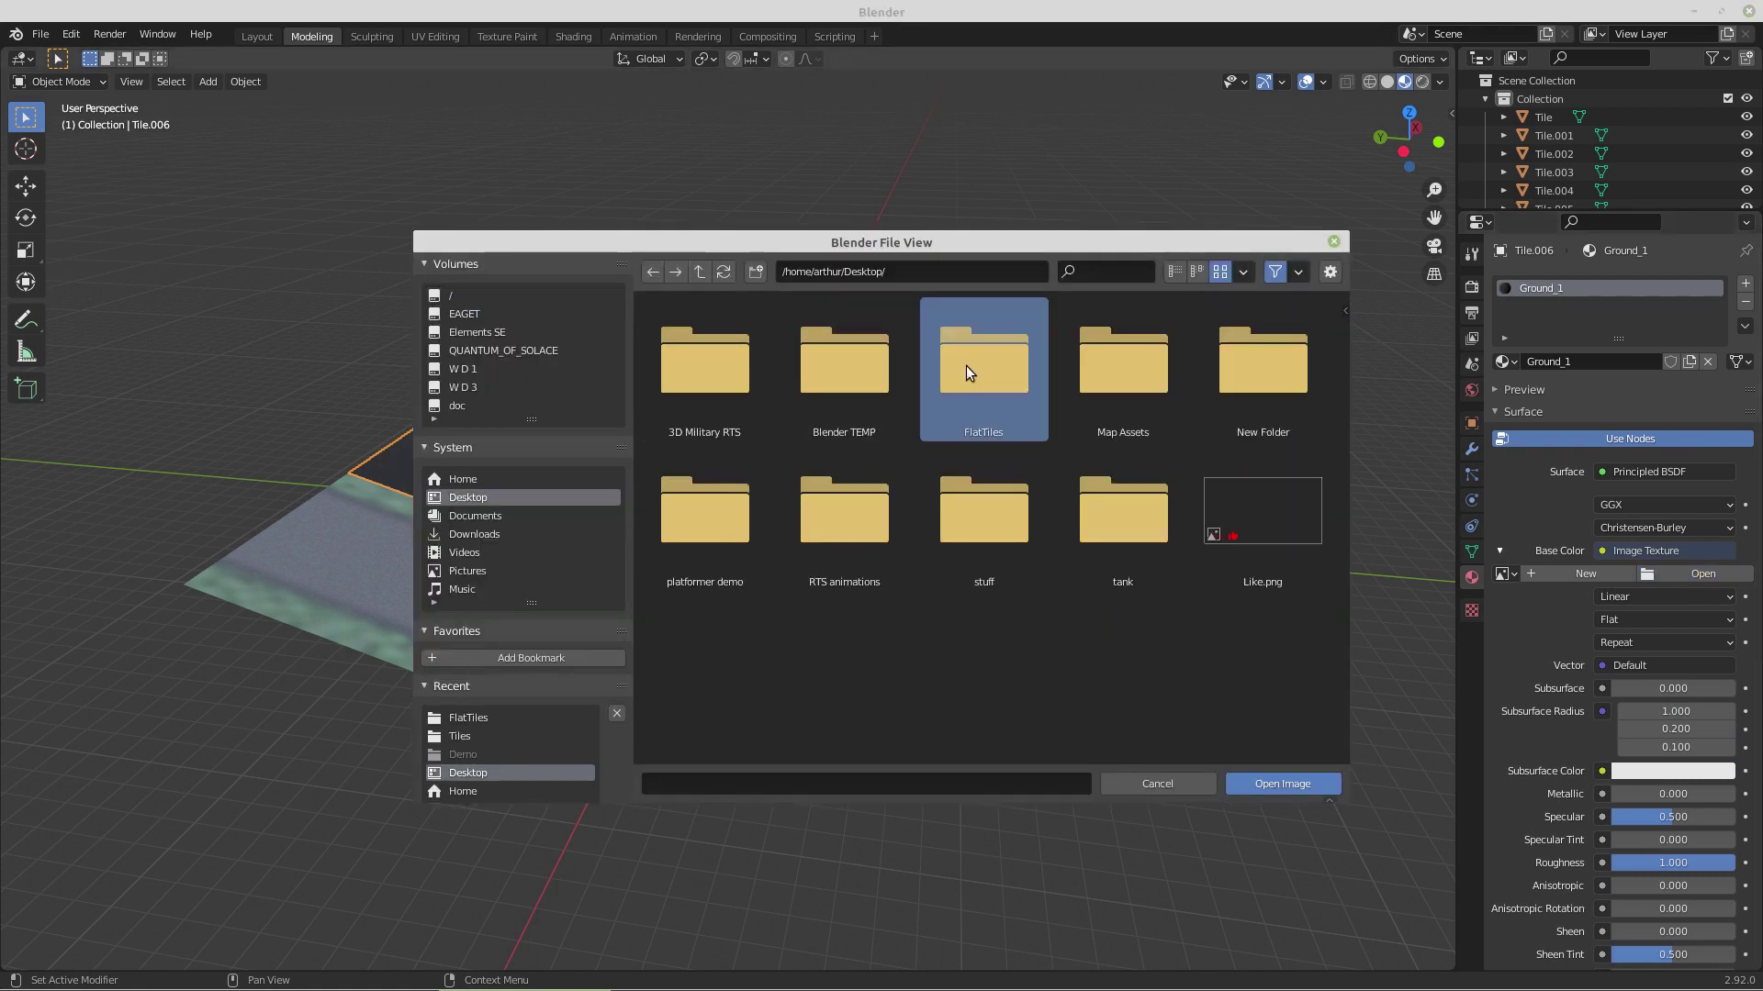
{"action": "left_click", "coordinate": [966, 361]}
{"action": "double_click", "coordinate": [707, 377]}
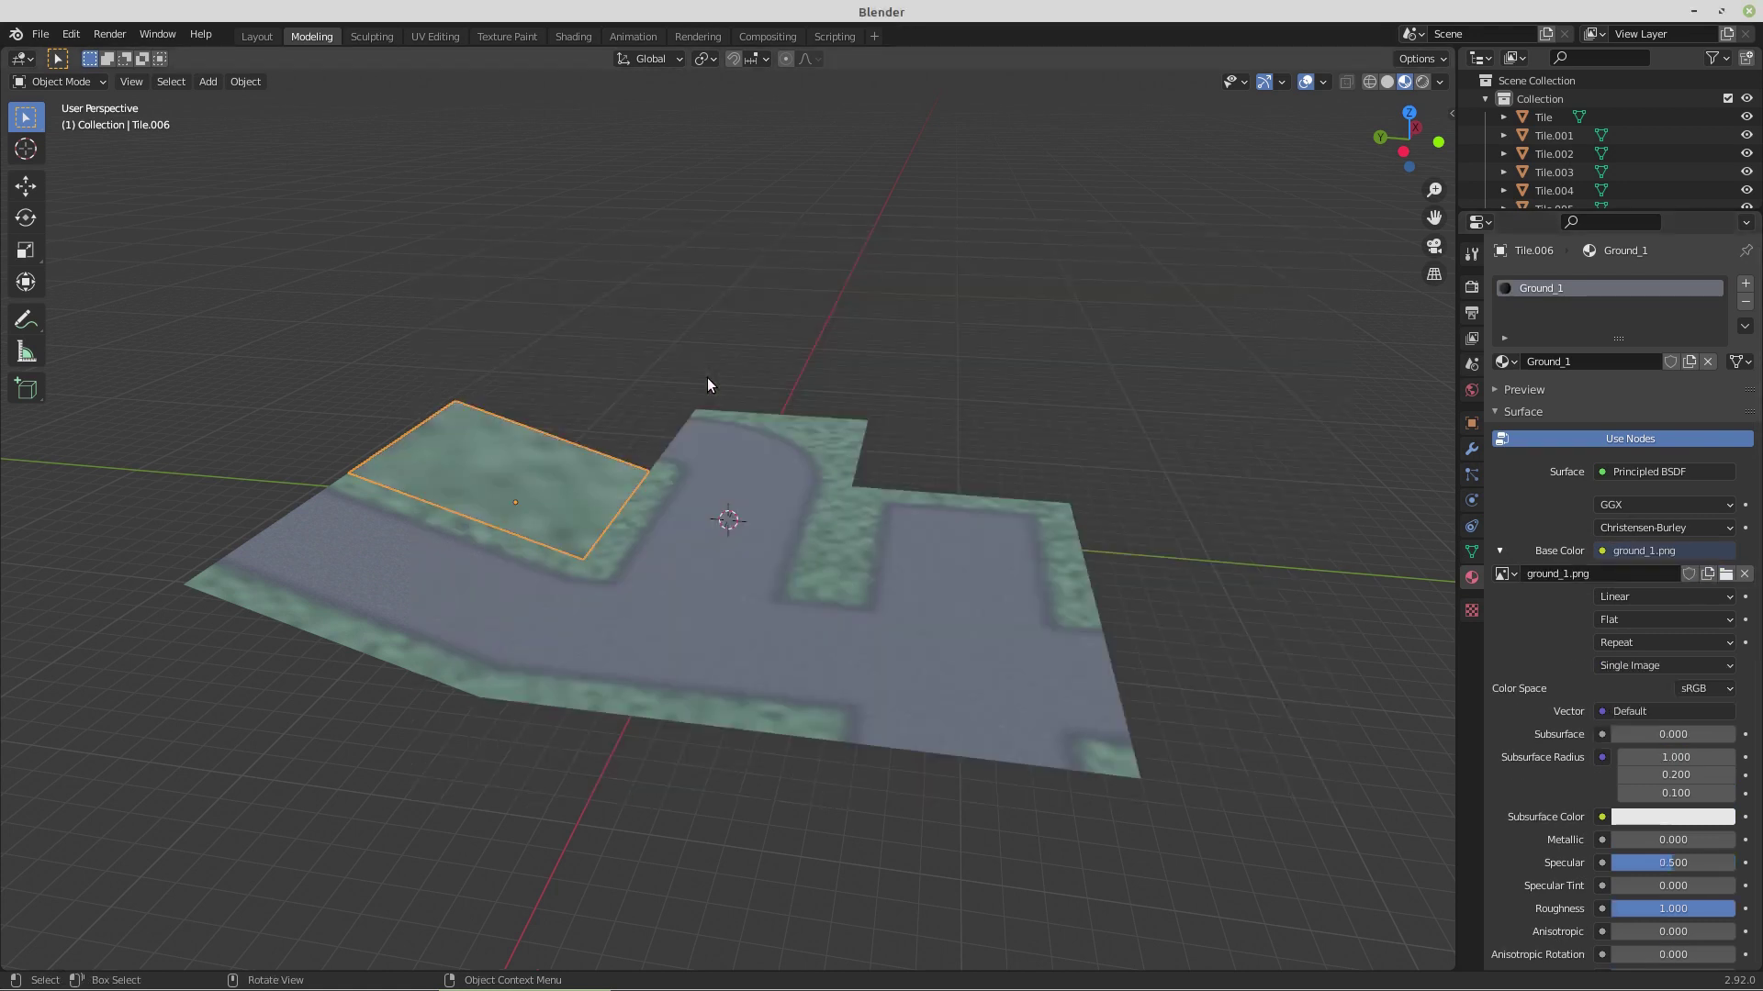
{"action": "left_click_drag", "start_coordinate": [566, 450], "coordinate": [434, 581]}
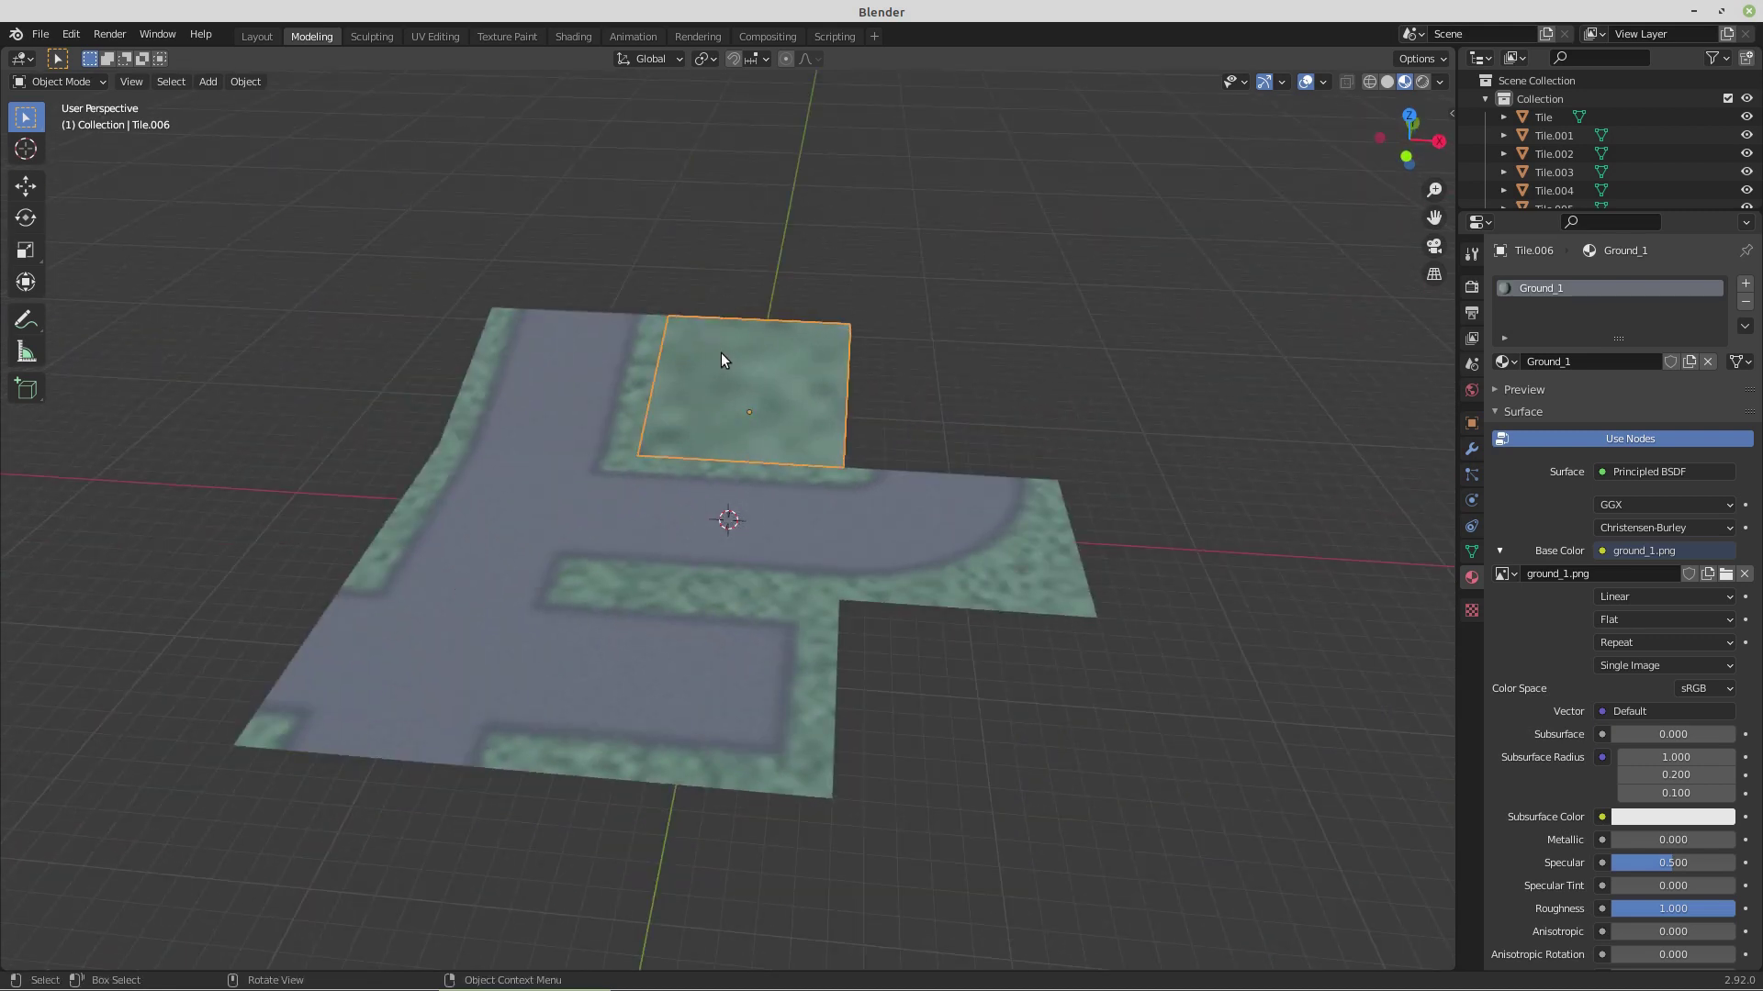
- Select the whole grass ramp tile, project its UVs with Project from View (Bounds), and return to Object Mode in the Modeling workspace
{"action": "left_click", "coordinate": [435, 37]}
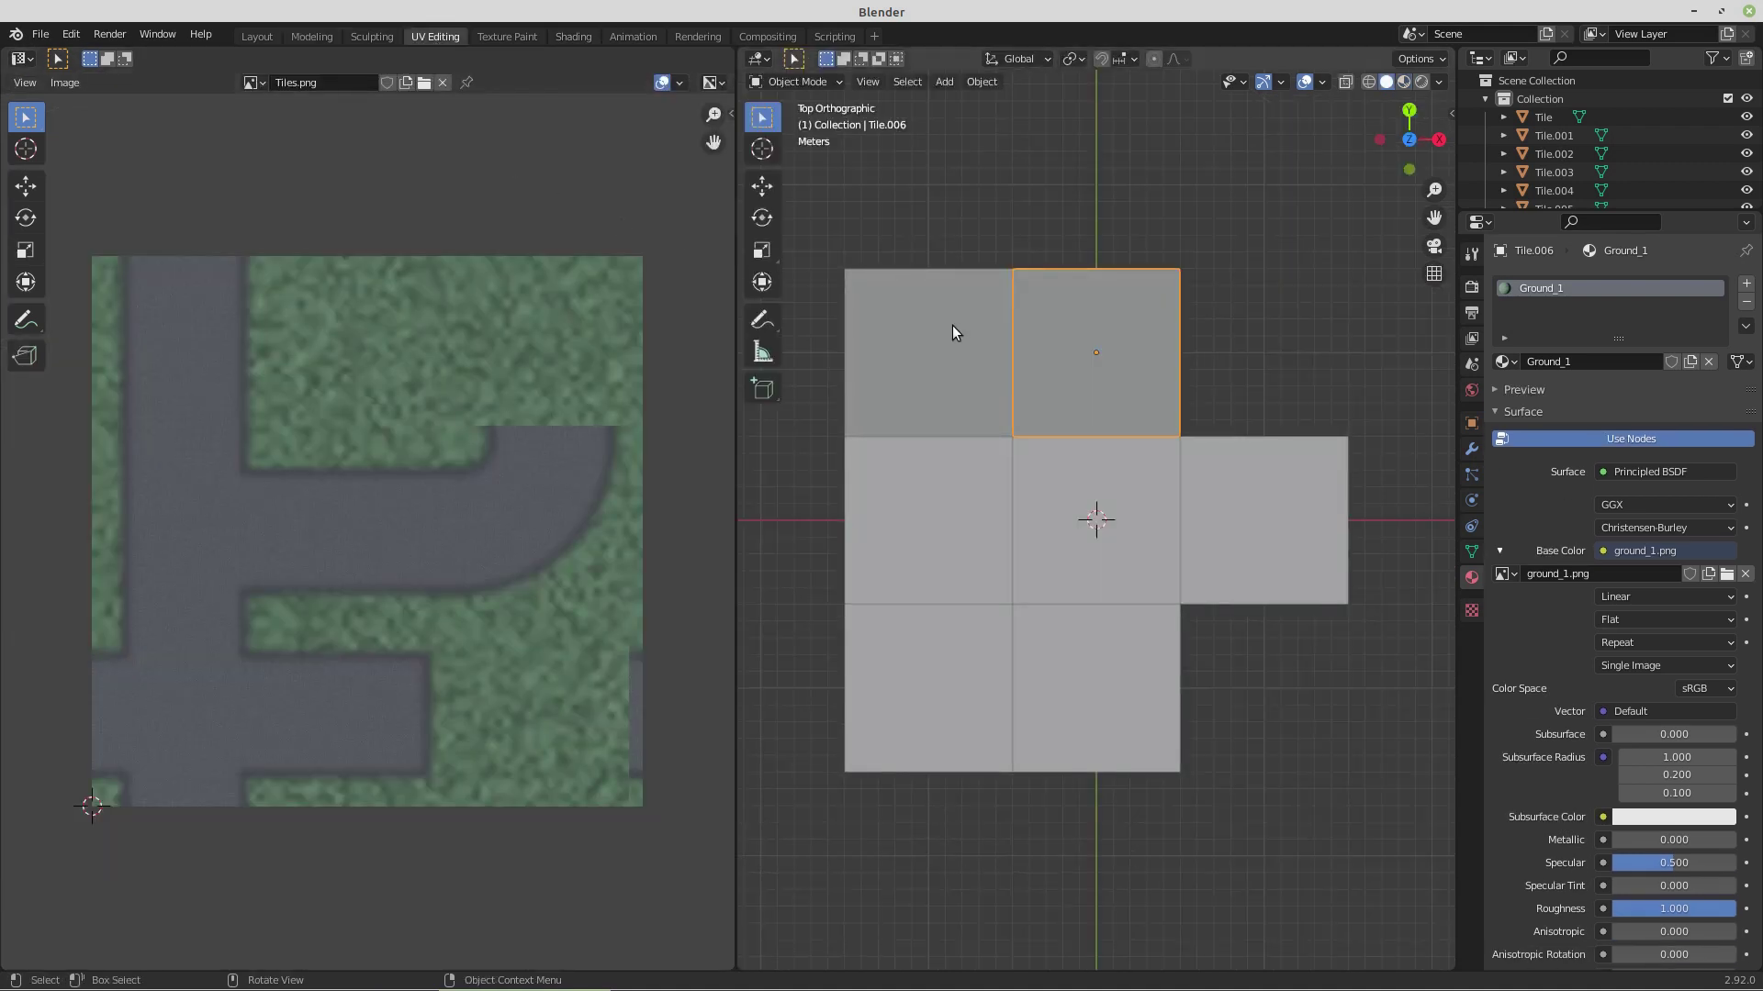
{"action": "key", "text": "Tab"}
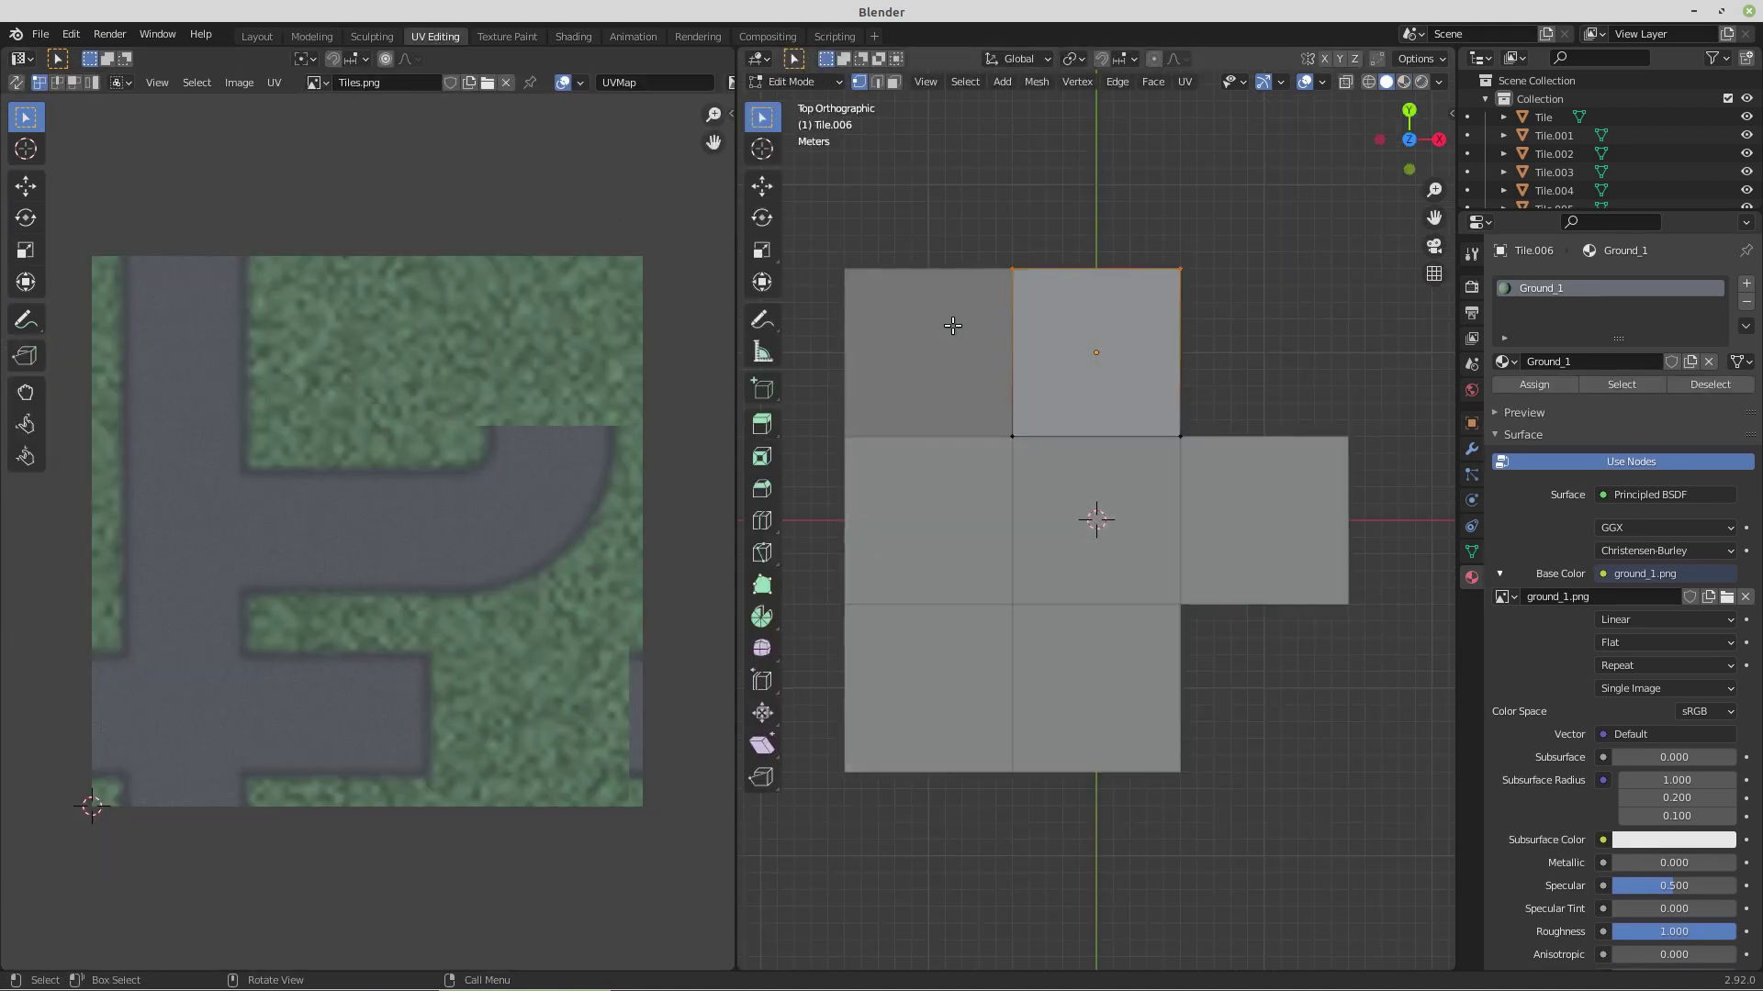
{"action": "left_click", "coordinate": [1184, 82]}
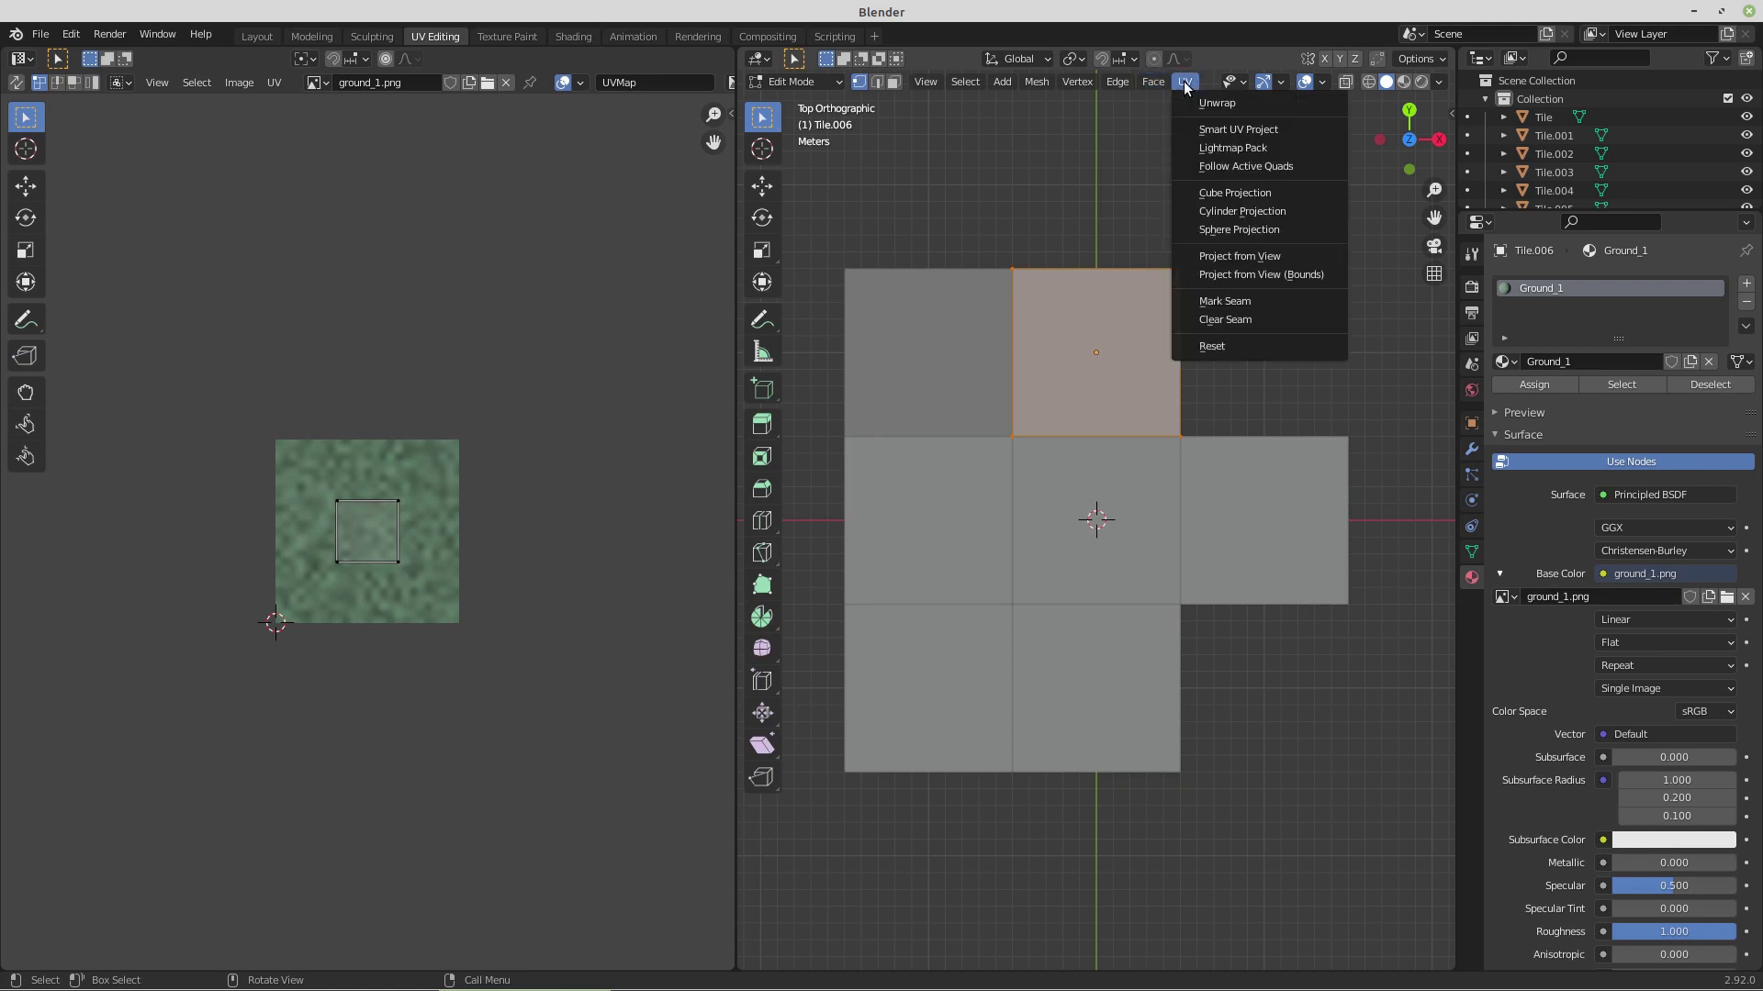
{"action": "left_click", "coordinate": [1220, 276]}
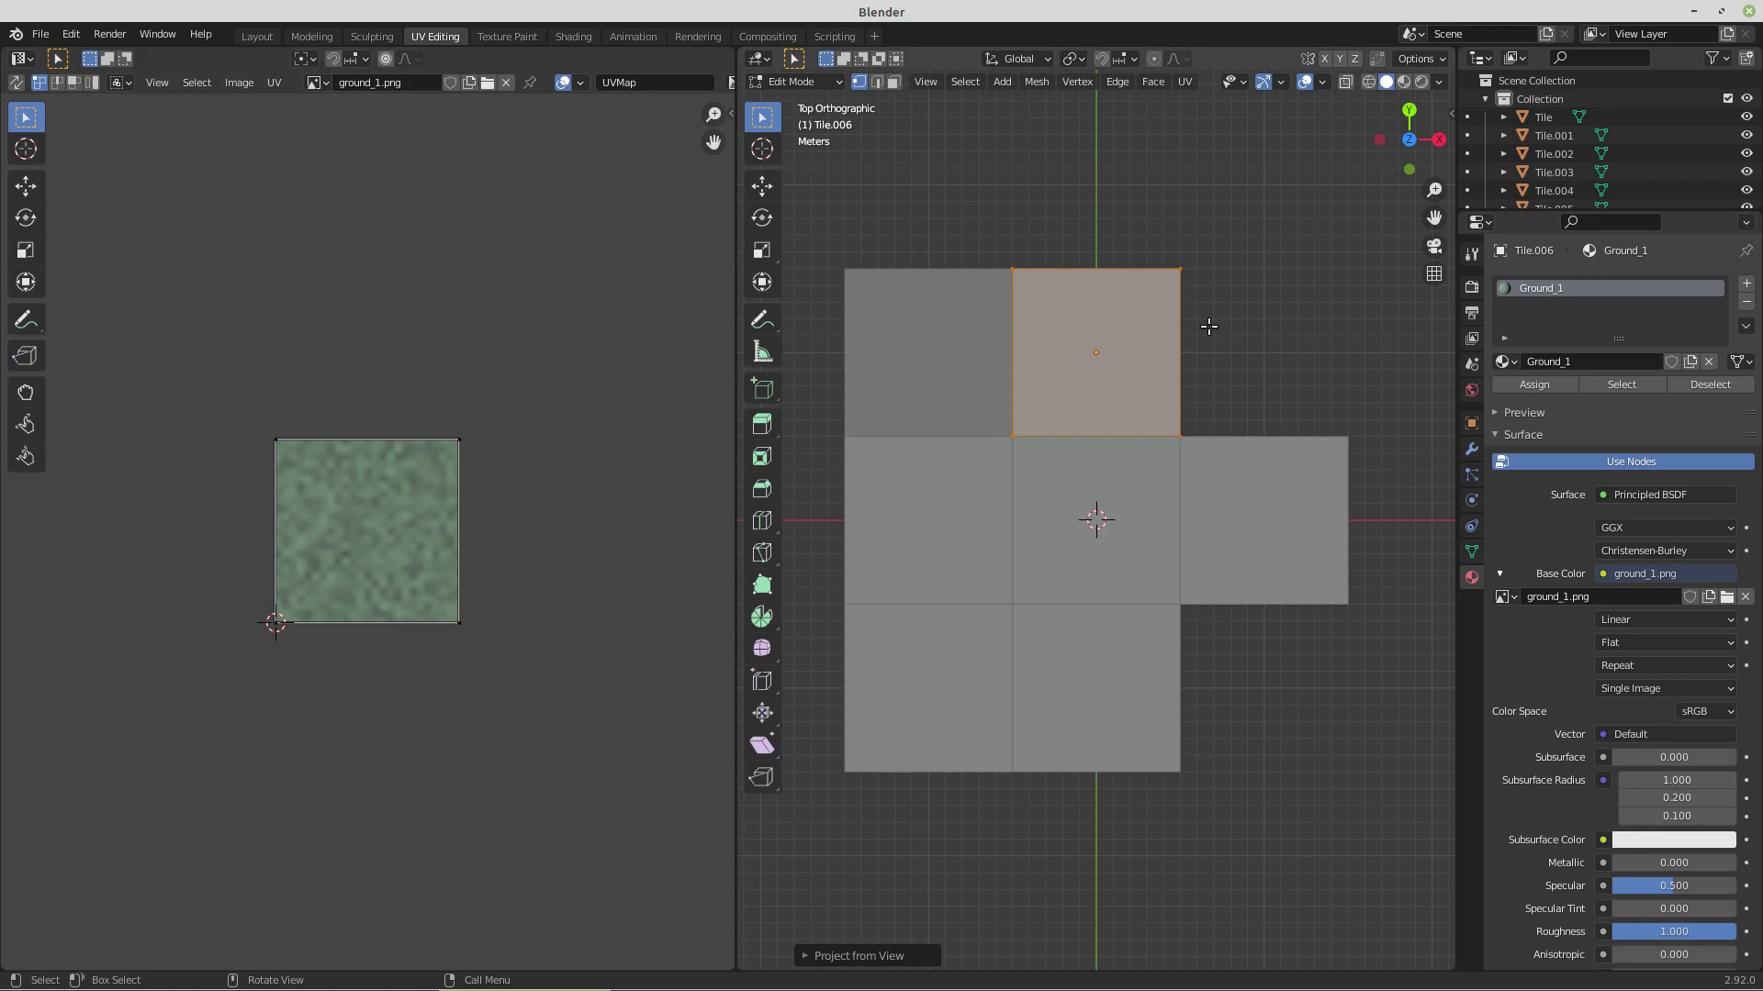
{"action": "left_click", "coordinate": [312, 37]}
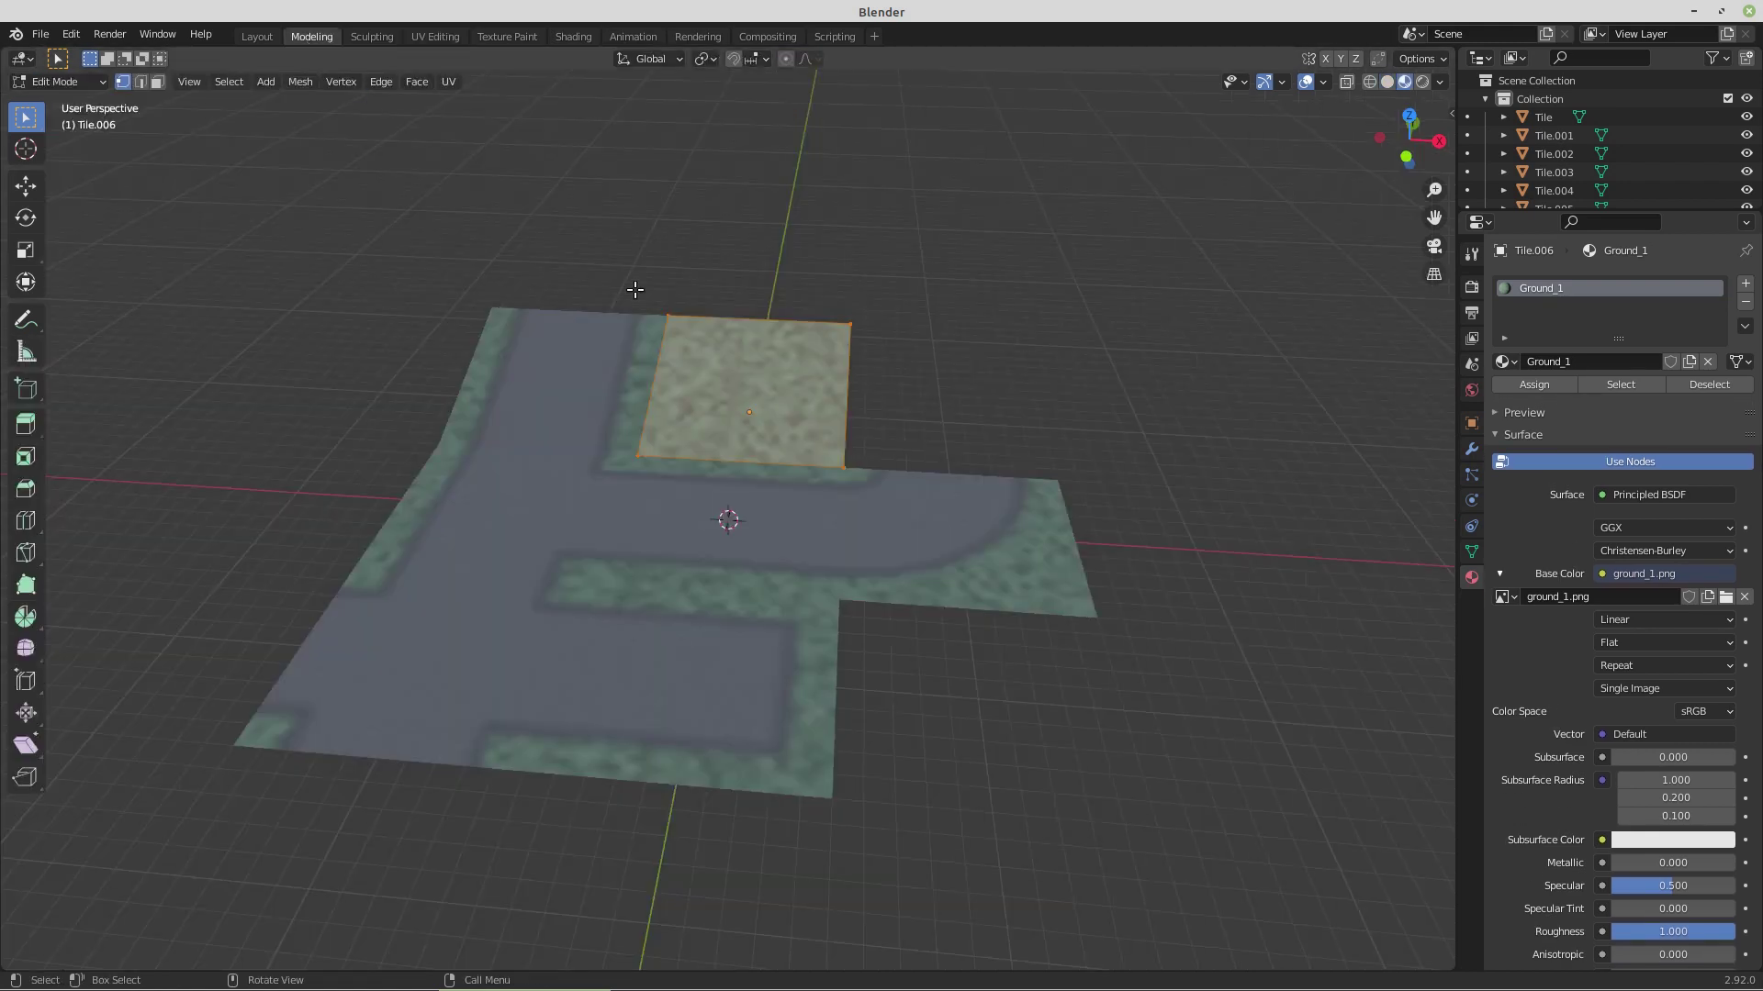
{"action": "key", "text": "Tab"}
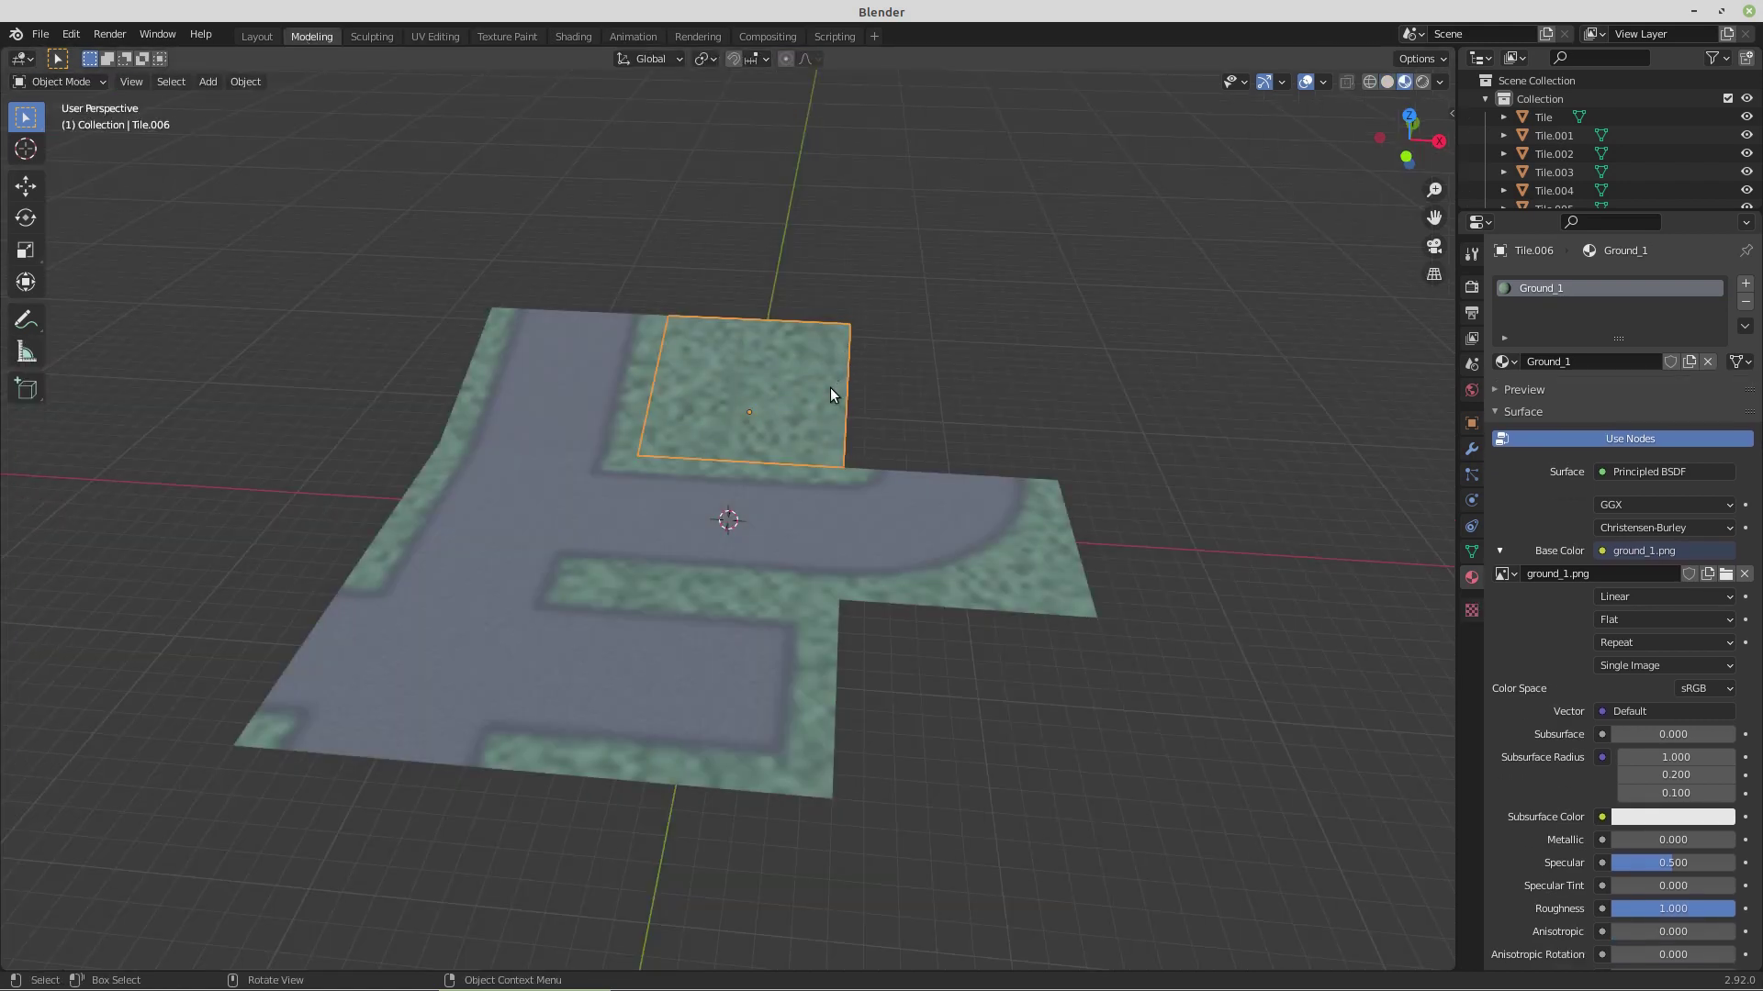
- Duplicate the grass ramp tile and, in top view, move the copy 10 m along X to sit directly beside it
{"action": "key", "text": "shift+d"}
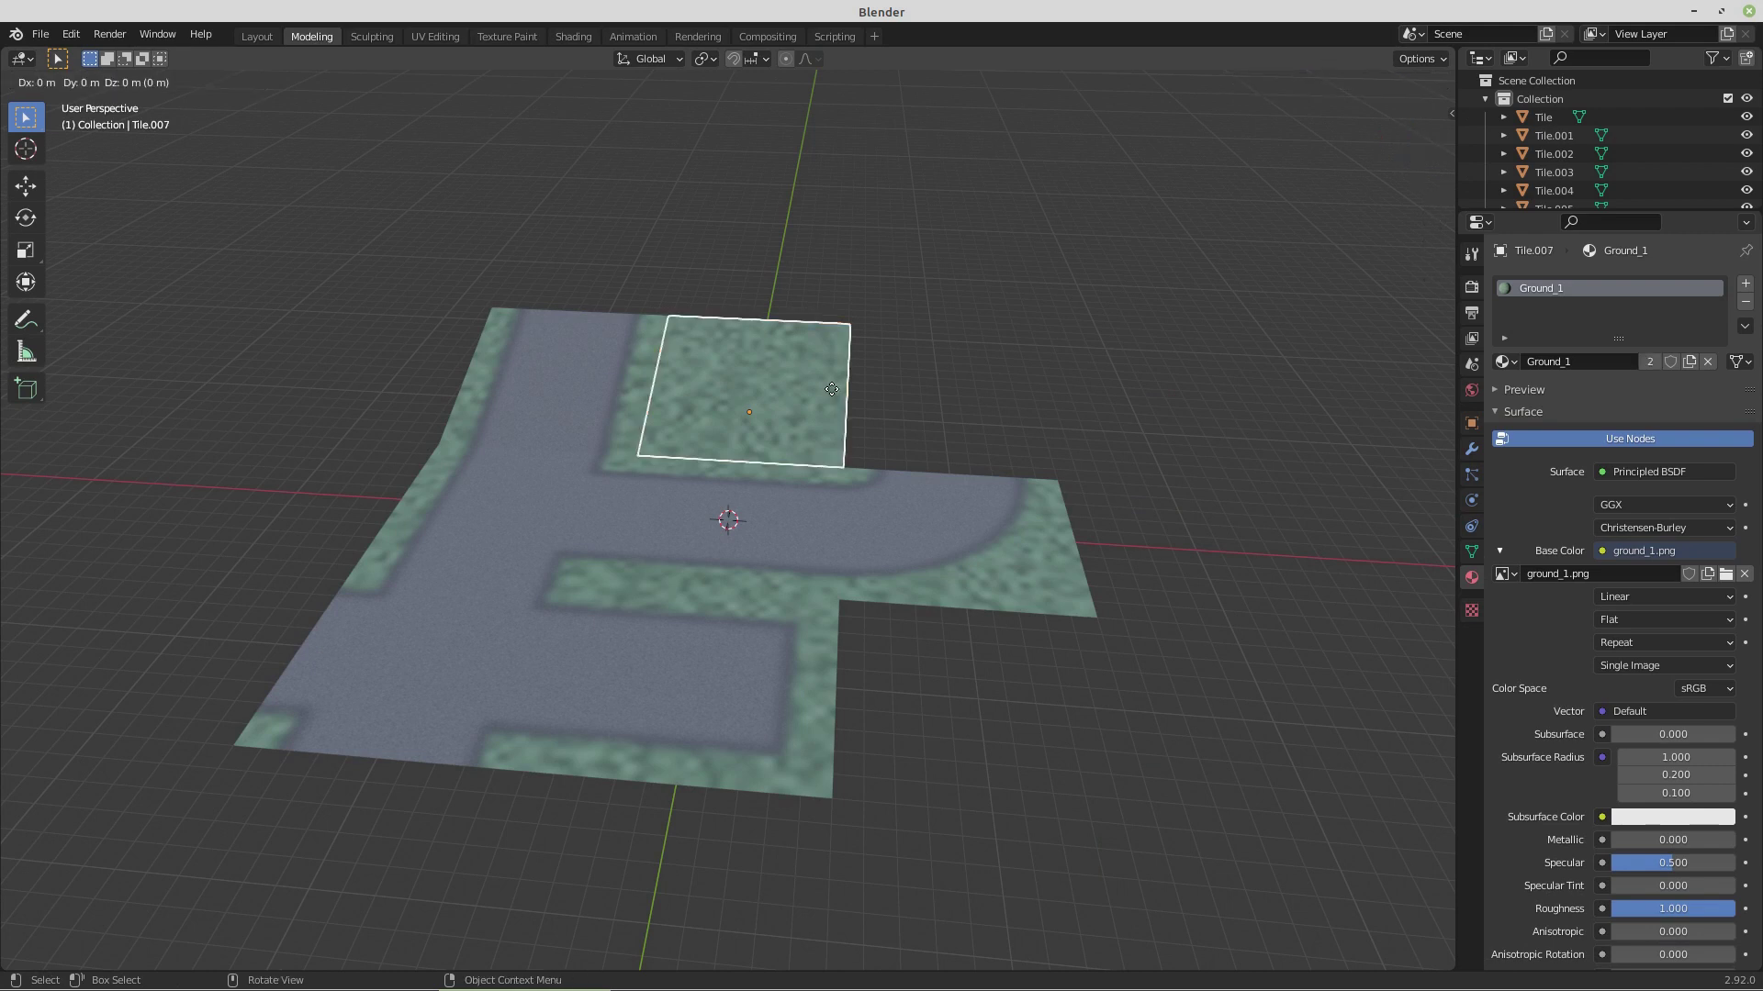
{"action": "left_click", "coordinate": [831, 389]}
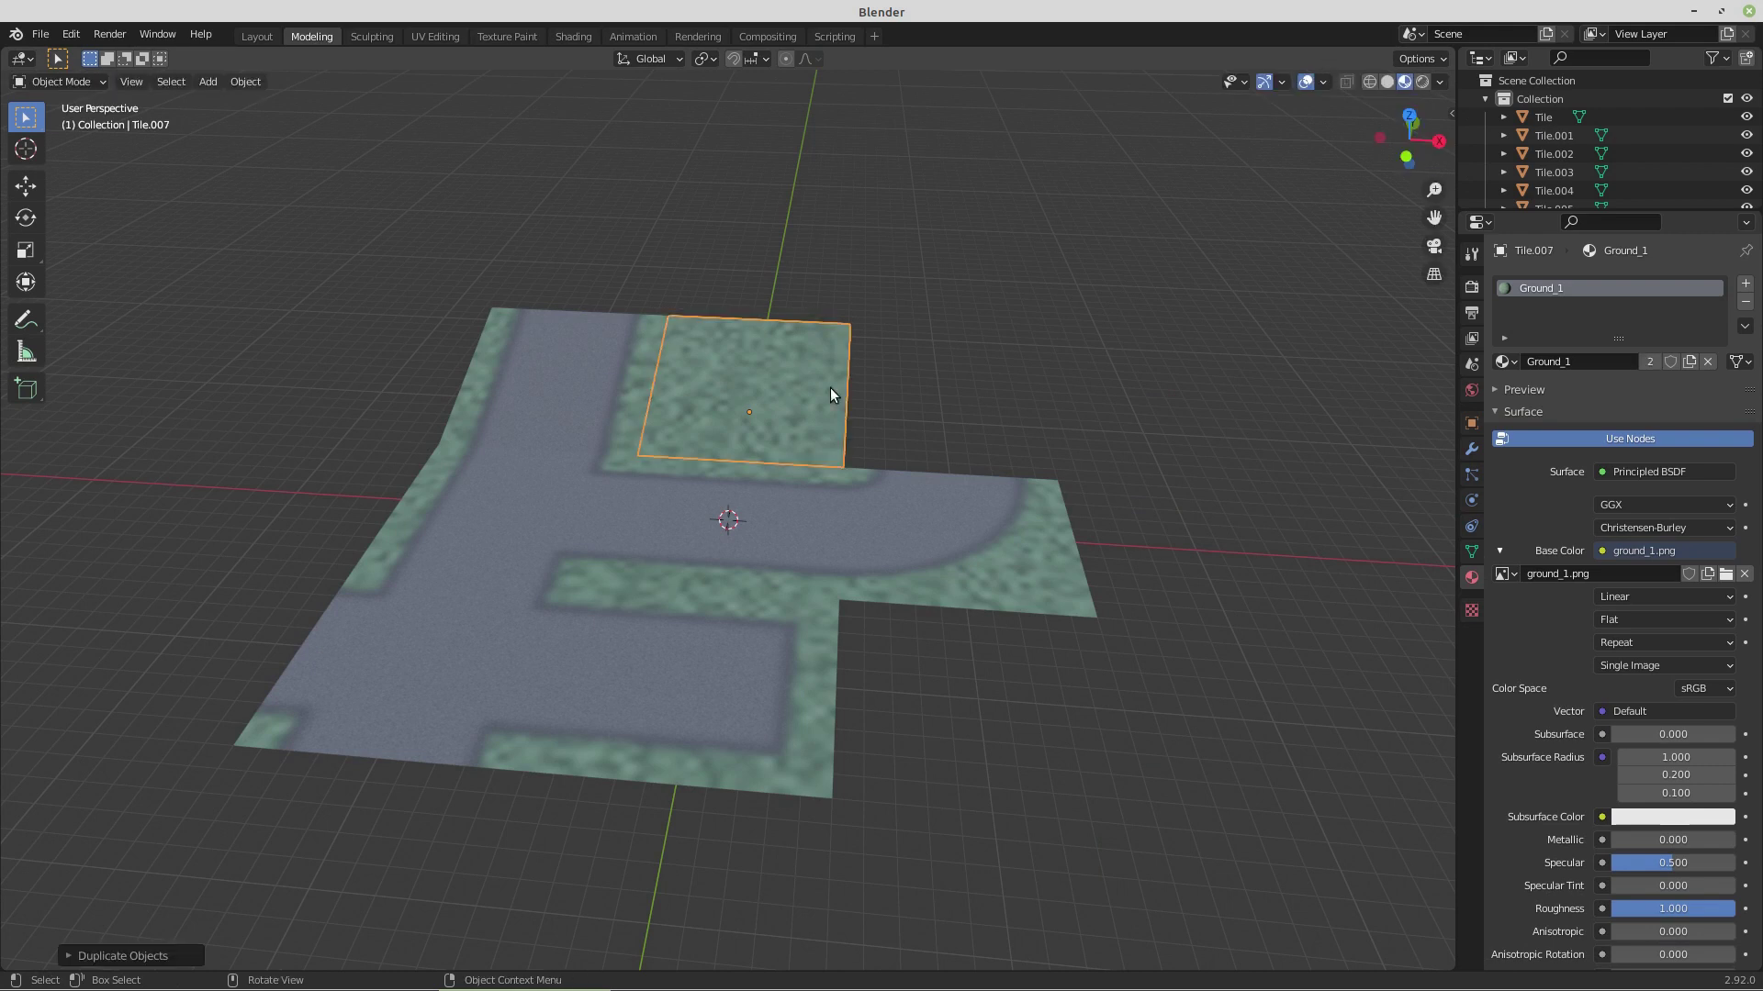
{"action": "key", "text": "KP_7"}
{"action": "key", "text": "g"}
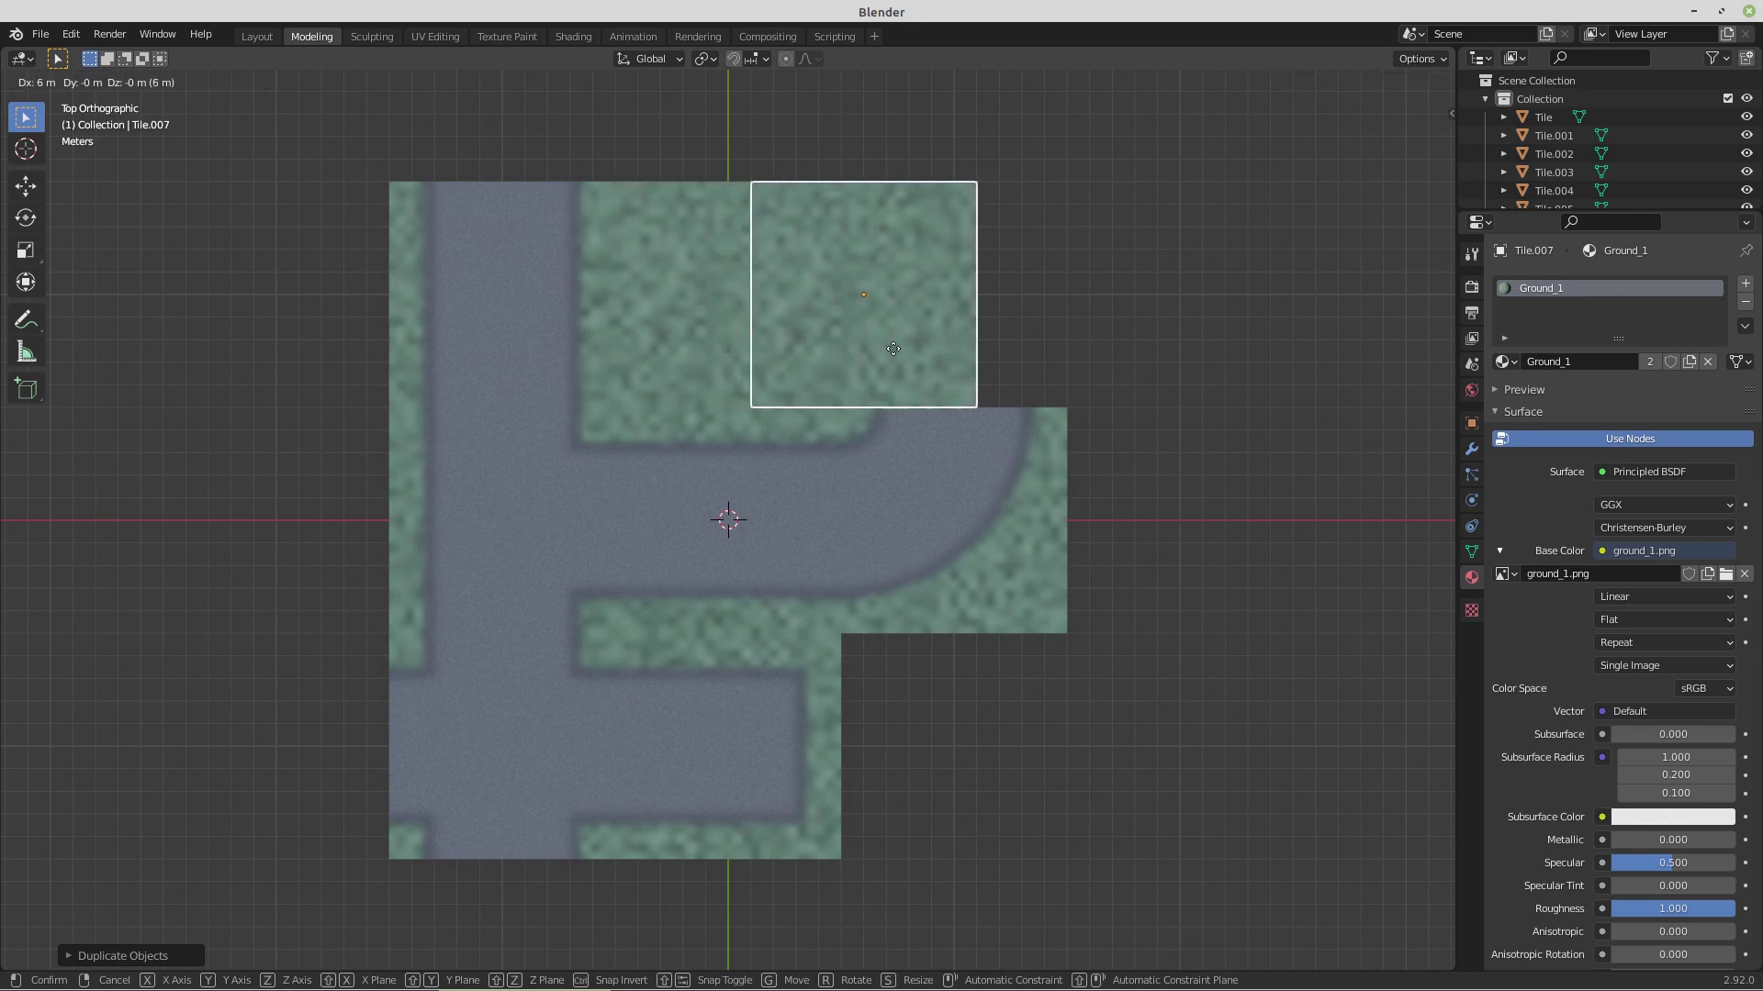
{"action": "left_click", "coordinate": [960, 346]}
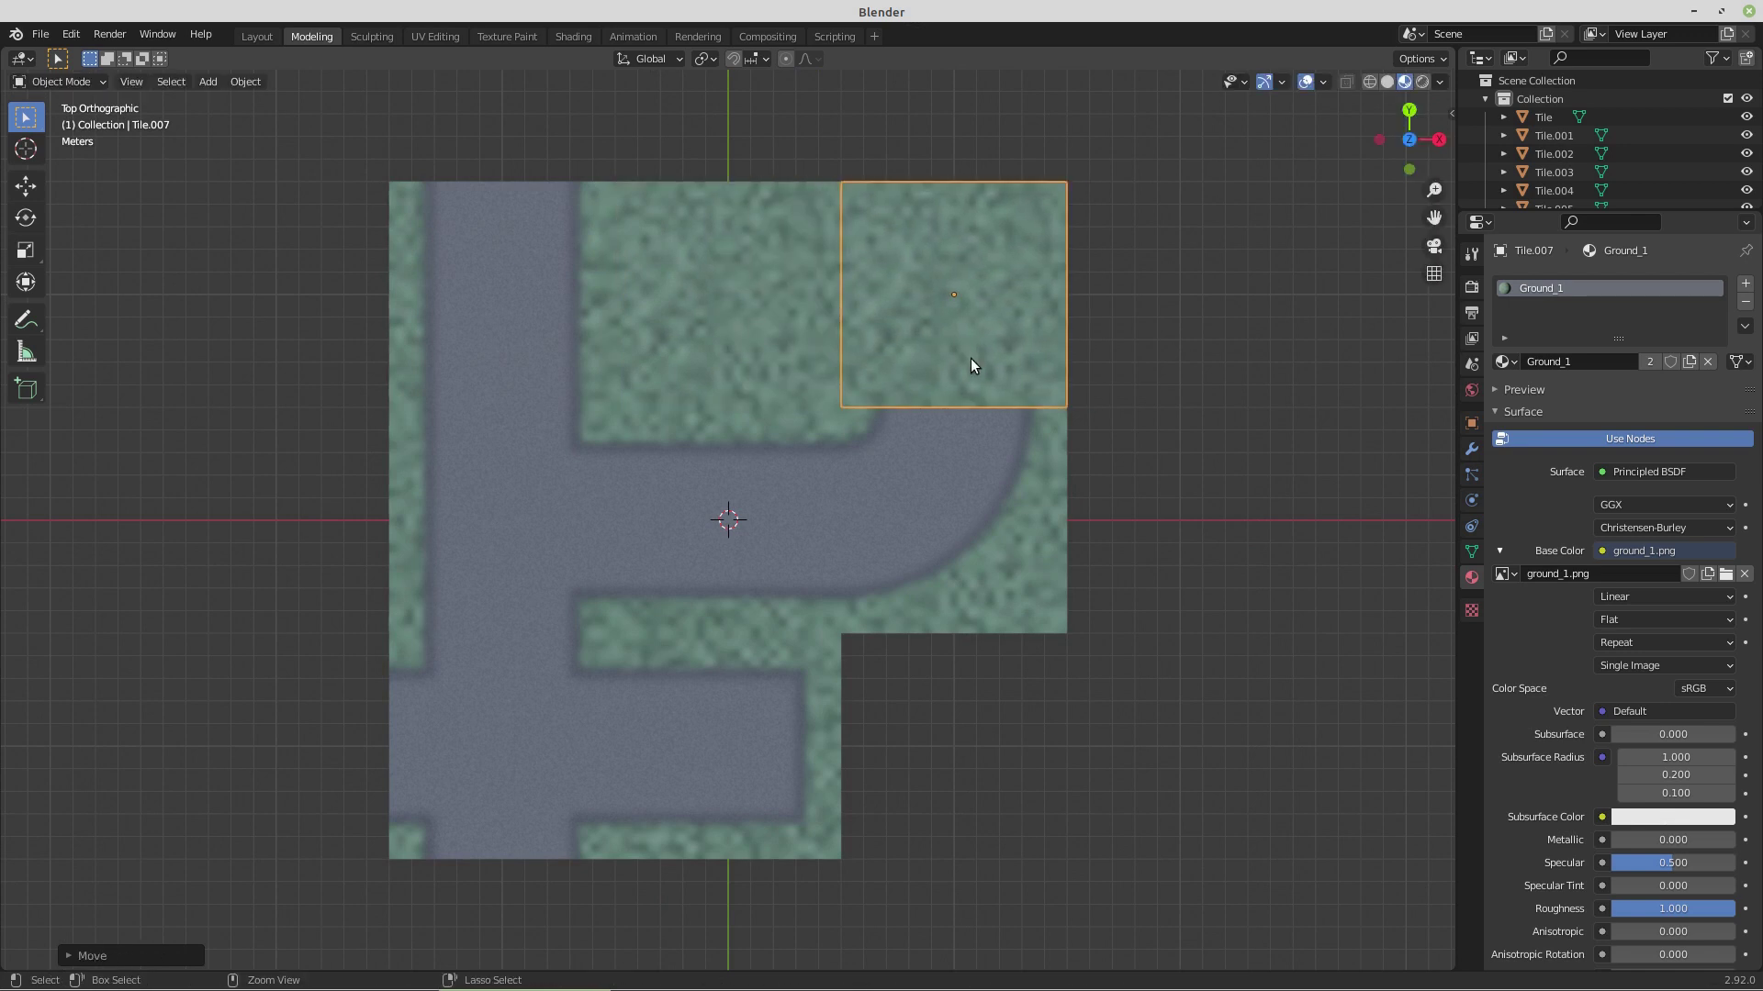
- Enter Edit Mode on the duplicated grass ramp tile and select its outermost raised corner vertex
{"action": "left_click_drag", "start_coordinate": [971, 358], "coordinate": [828, 449]}
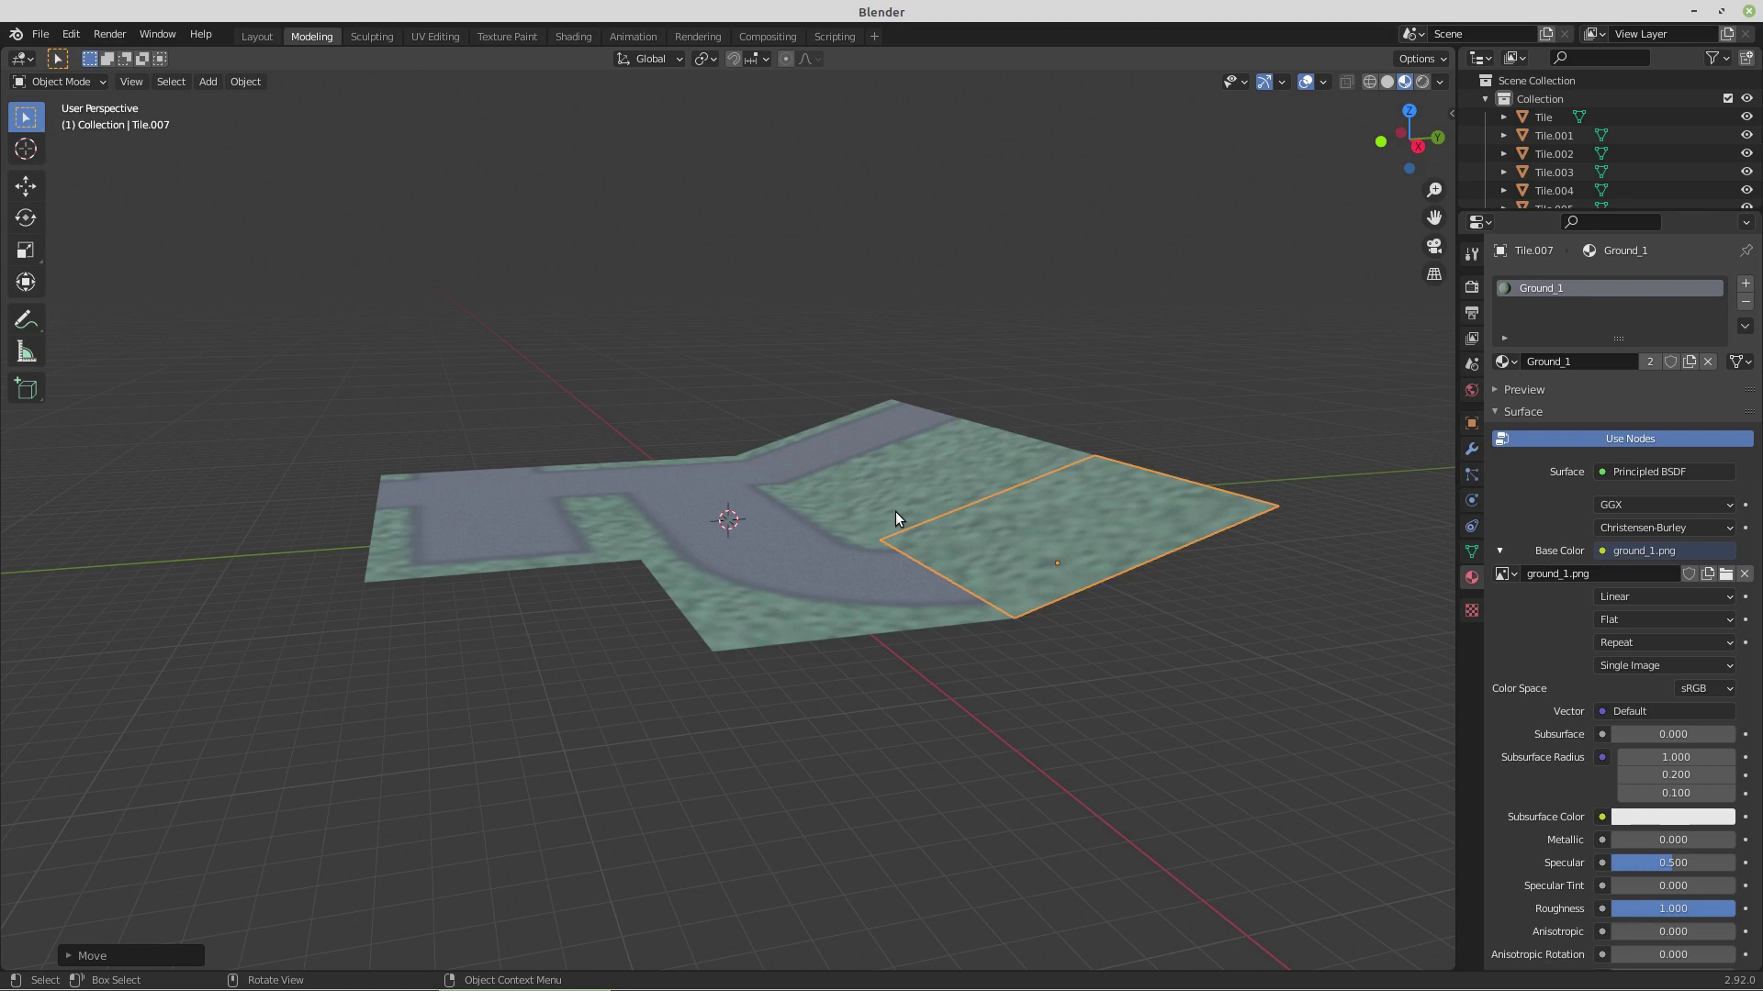
{"action": "key", "text": "Tab"}
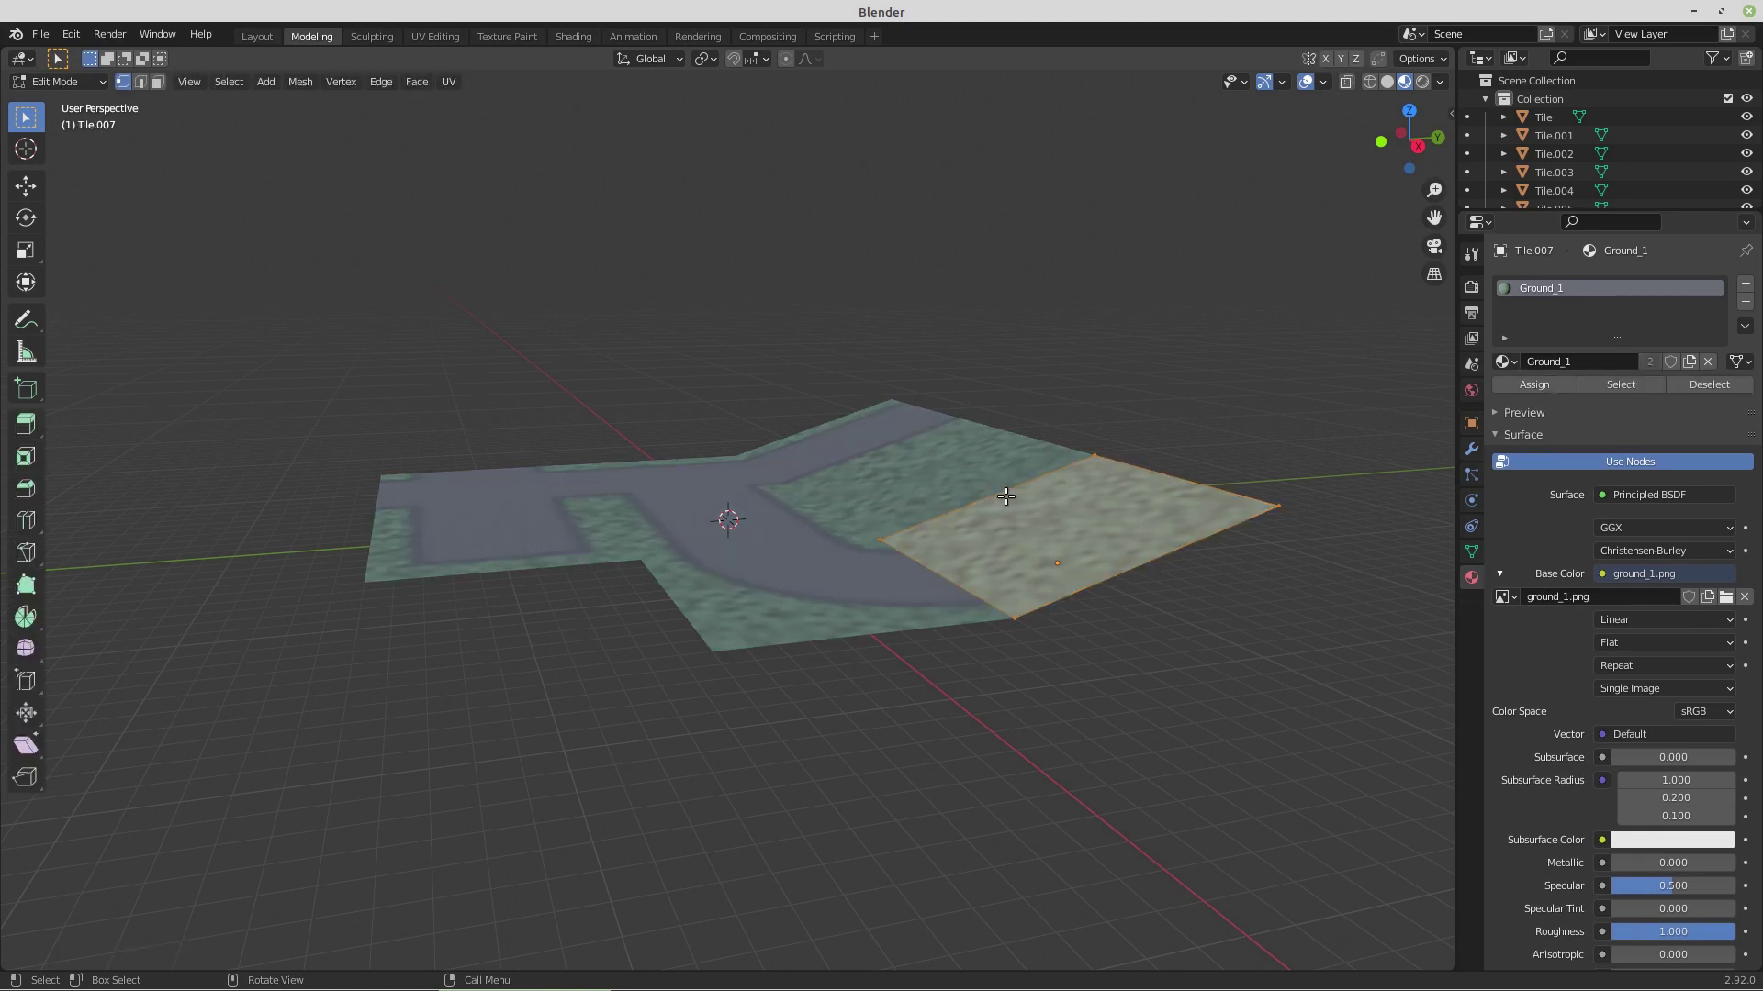
{"action": "left_click_drag", "start_coordinate": [1266, 445], "coordinate": [1318, 559]}
{"action": "type", "text": "gz"}
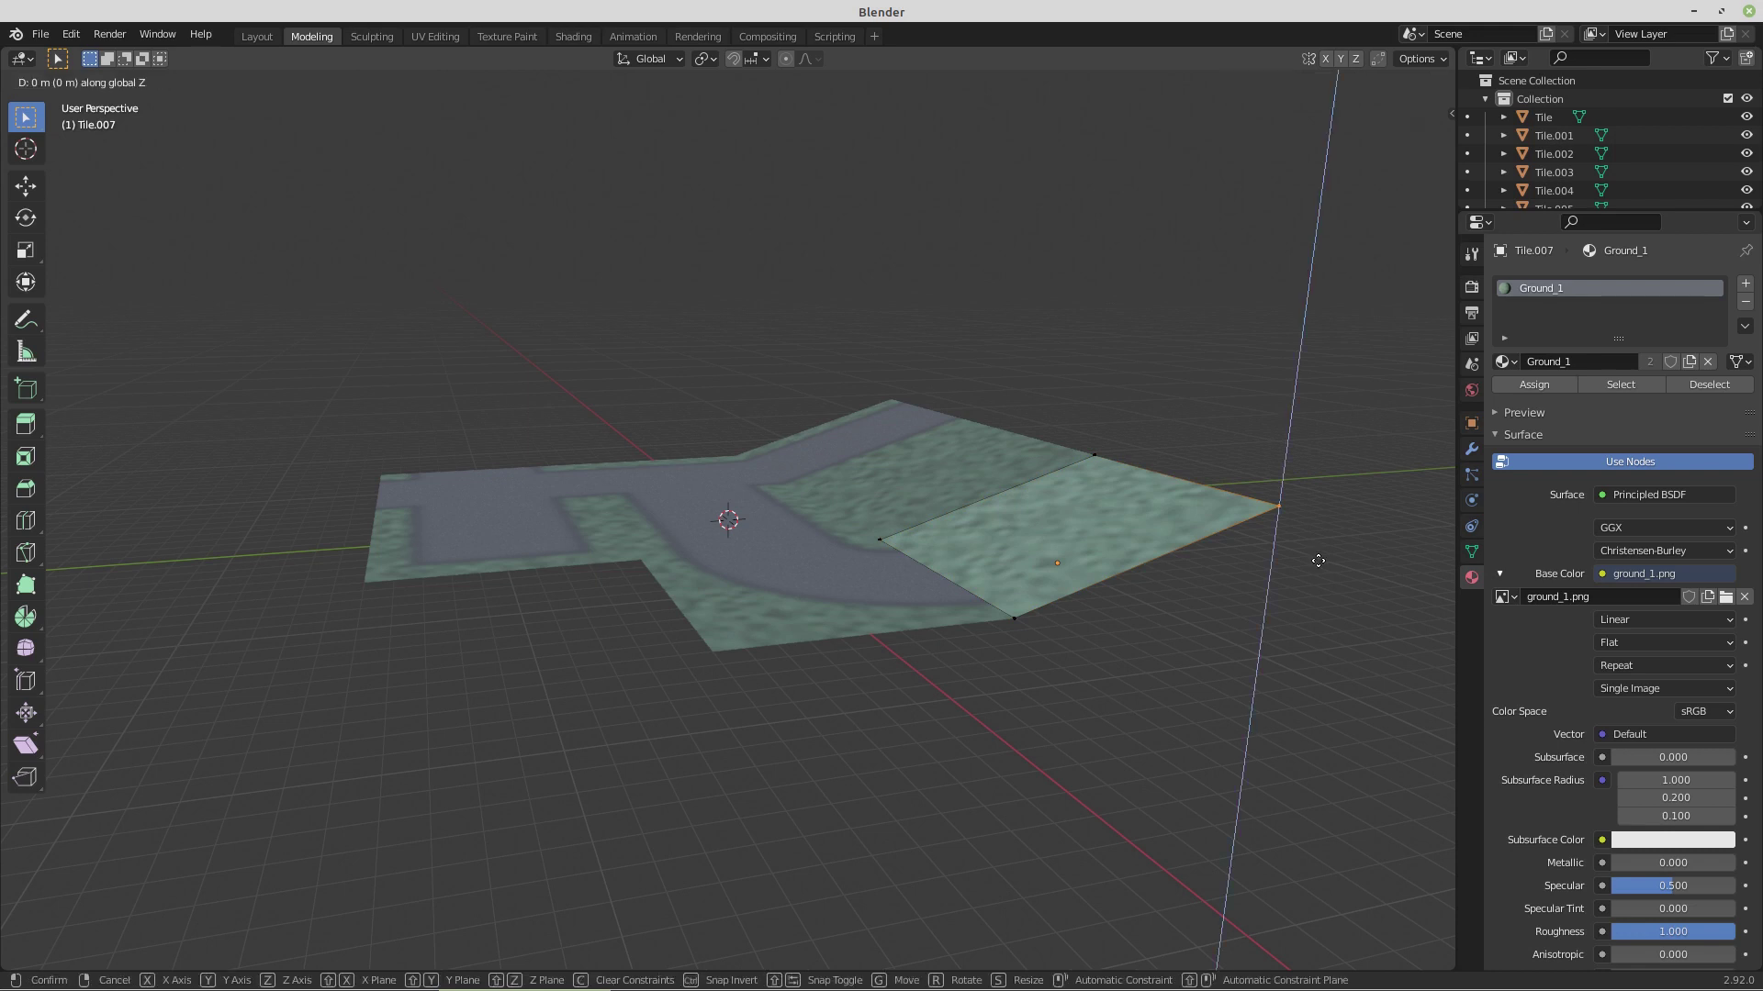
{"action": "type", "text": "0"}
{"action": "type", "text": "3-"}
{"action": "key", "text": "Escape"}
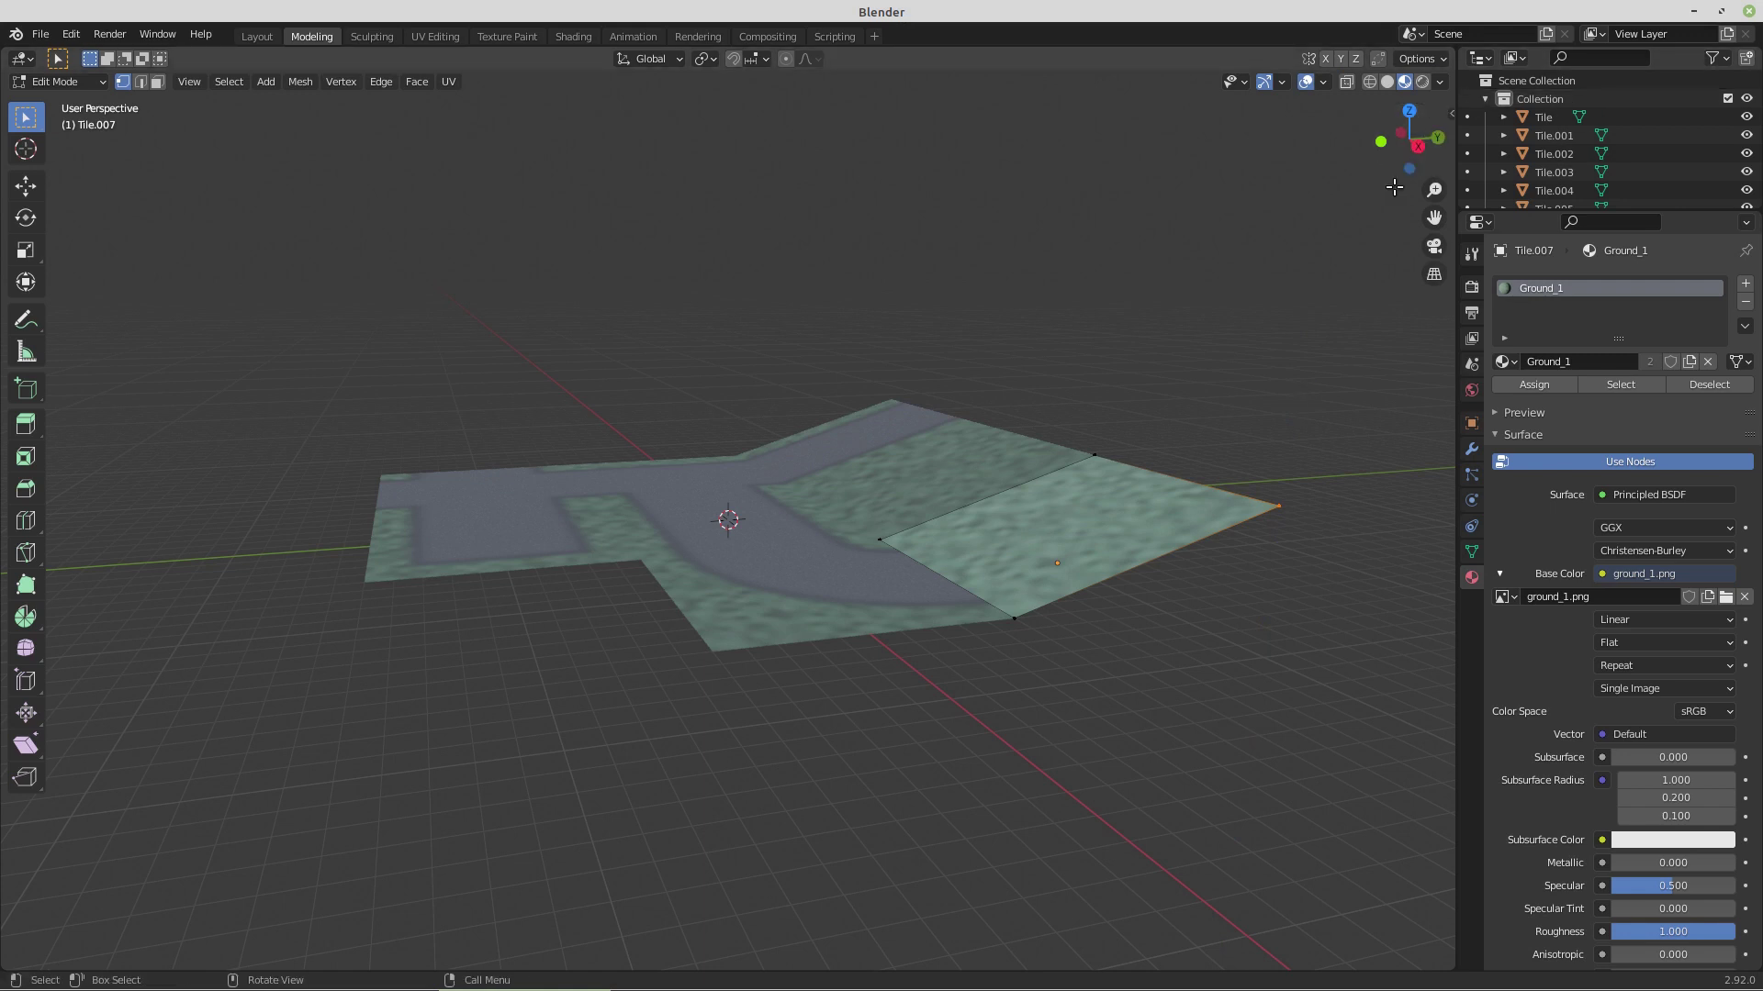
- Show the vertex's global coordinates, then lower the tile's outermost raised corner vertex 3 m along Z
{"action": "left_click", "coordinate": [1451, 113]}
{"action": "left_click", "coordinate": [1305, 206]}
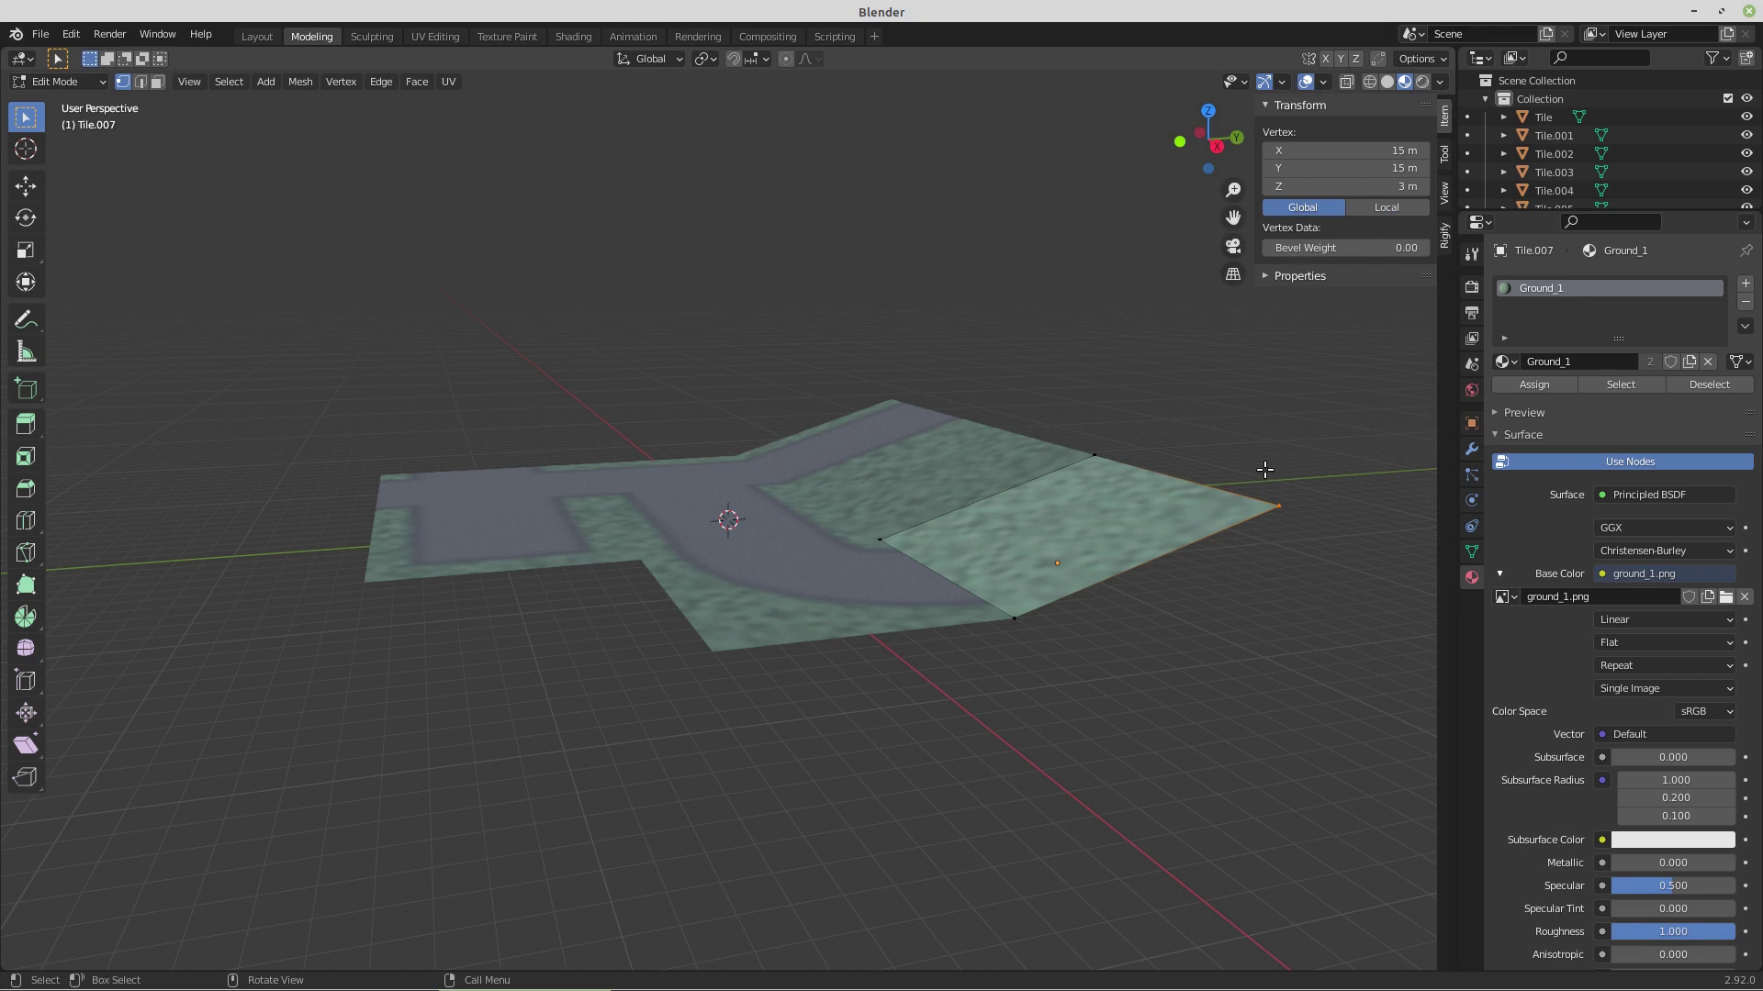
{"action": "left_click_drag", "start_coordinate": [1245, 473], "coordinate": [1320, 552]}
{"action": "key", "text": "g"}
{"action": "type", "text": "z"}
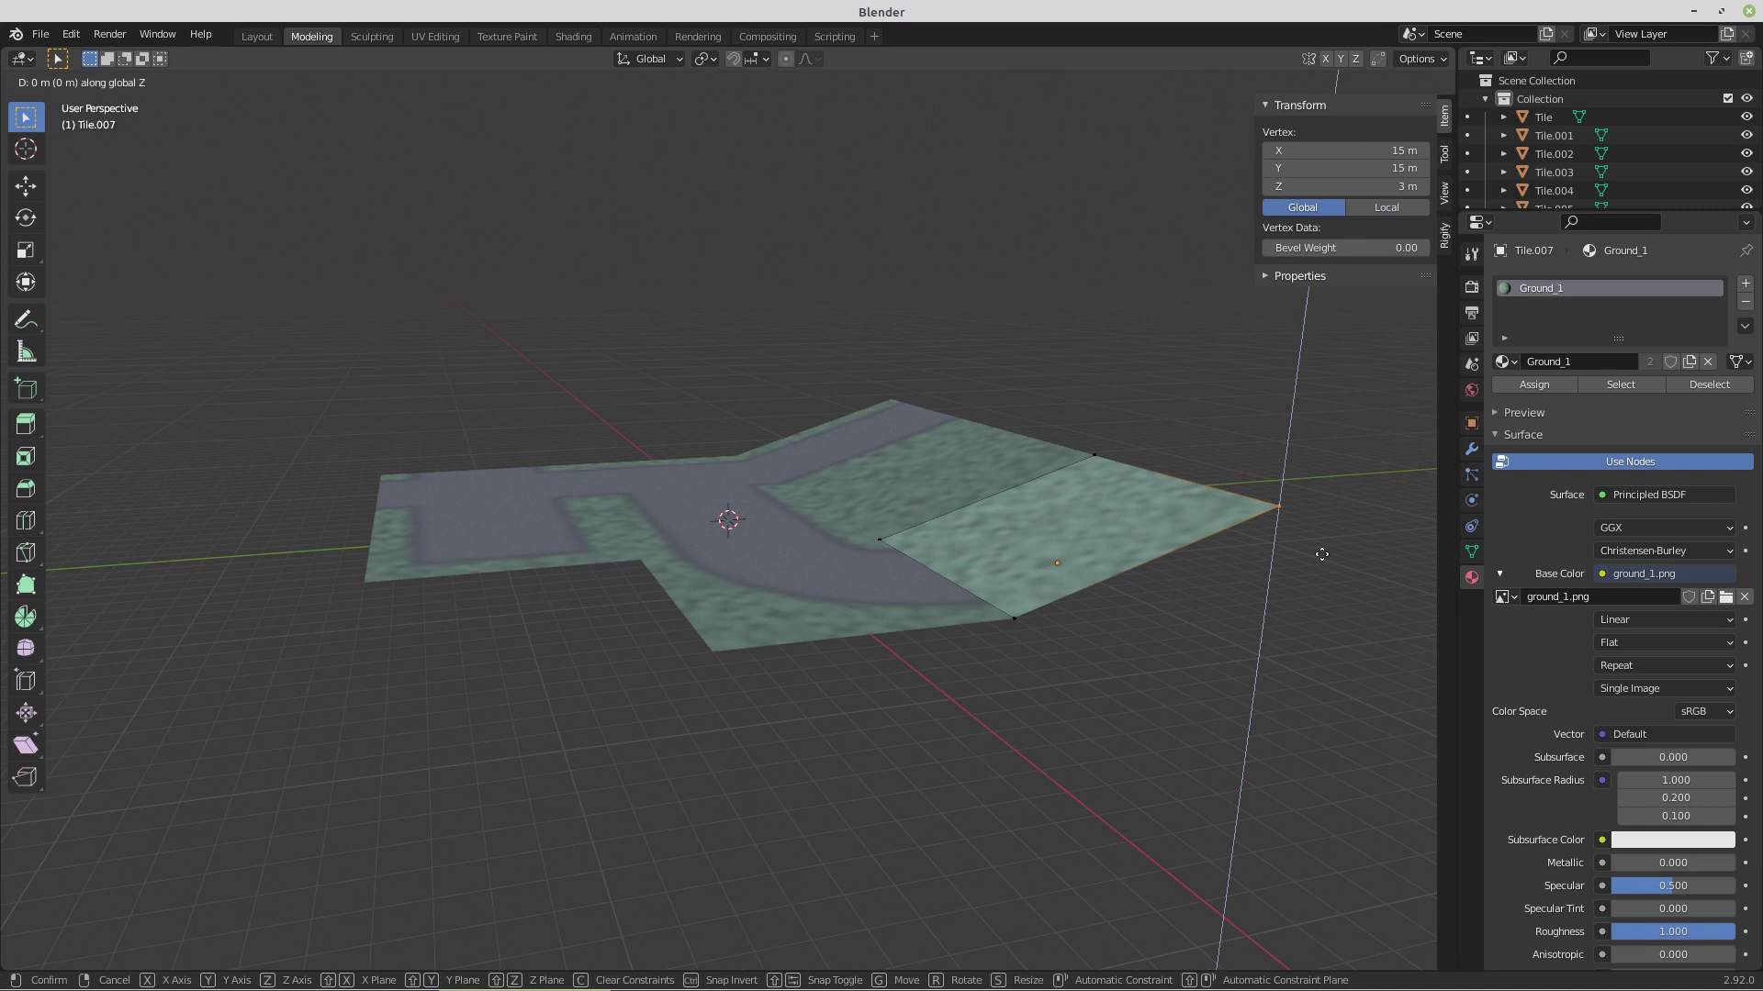
{"action": "type", "text": "-3"}
{"action": "key", "text": "Return"}
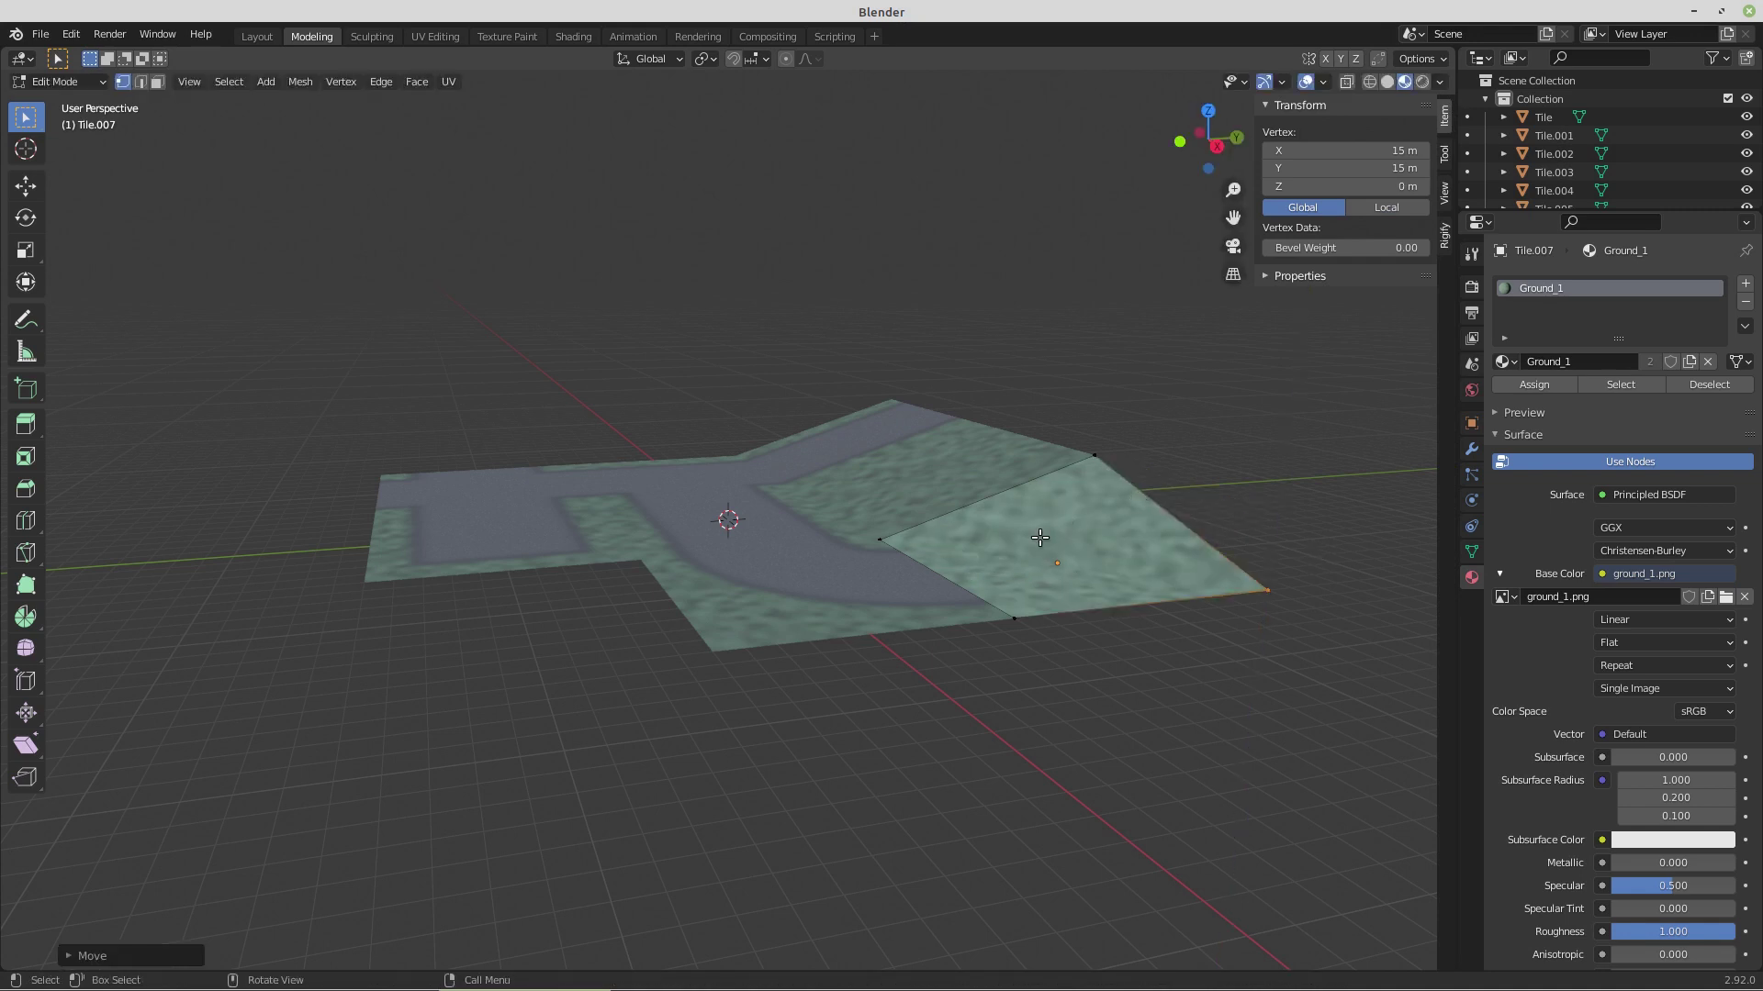
- Select the grass corner tile's face and delete only its edges and faces, keeping the four corner vertices
{"action": "left_click_drag", "start_coordinate": [849, 588], "coordinate": [890, 653]}
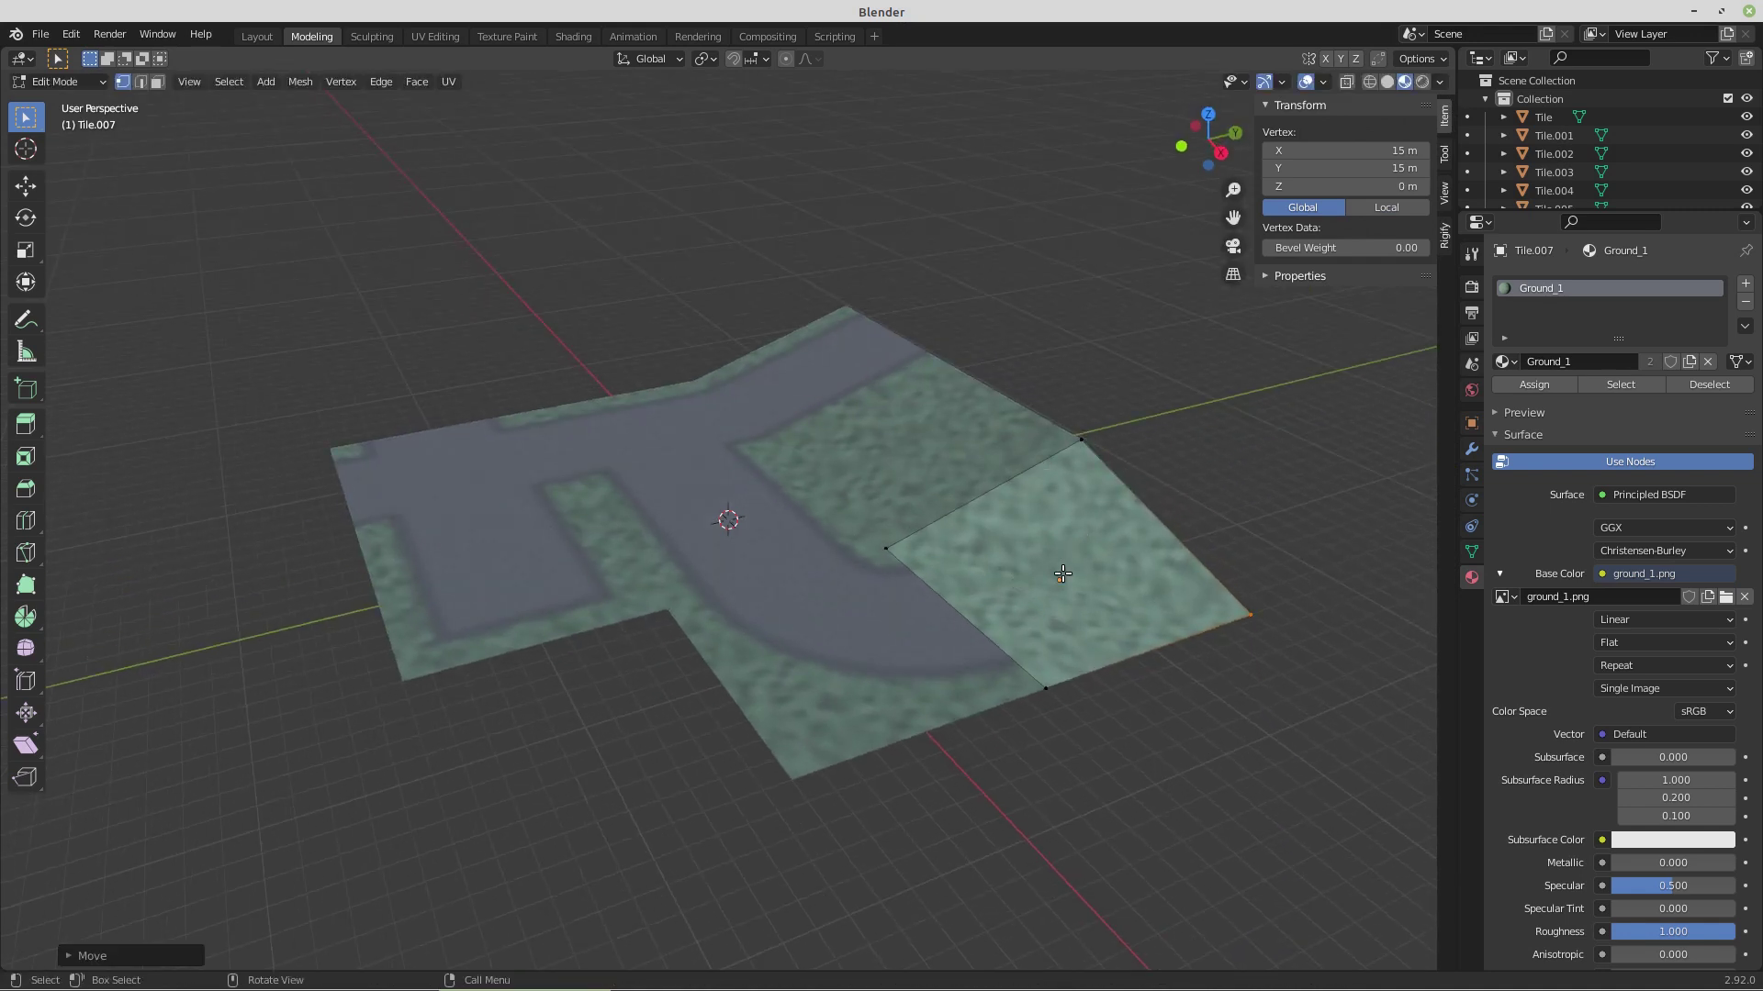
{"action": "mouse_move", "coordinate": [1049, 575]}
{"action": "left_mouse_down"}
{"action": "mouse_move", "coordinate": [725, 515]}
{"action": "mouse_move", "coordinate": [895, 520]}
{"action": "mouse_move", "coordinate": [1056, 583]}
{"action": "left_mouse_up"}
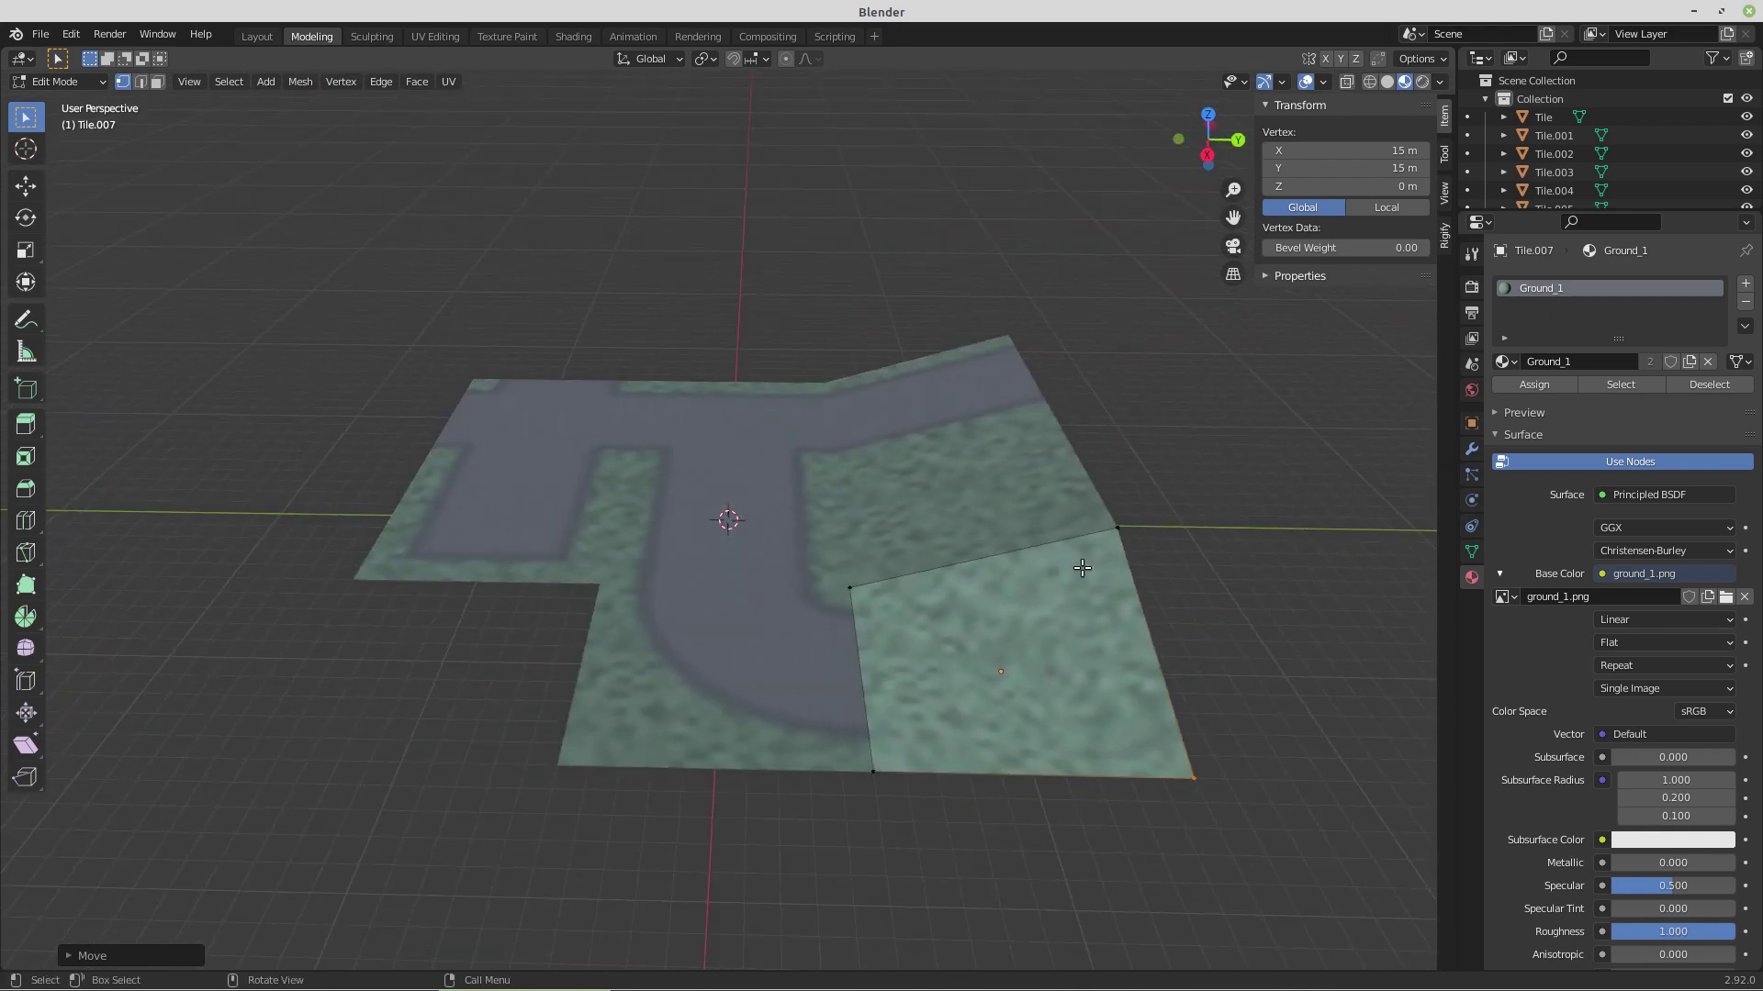
{"action": "left_click_drag", "start_coordinate": [984, 672], "coordinate": [1003, 676]}
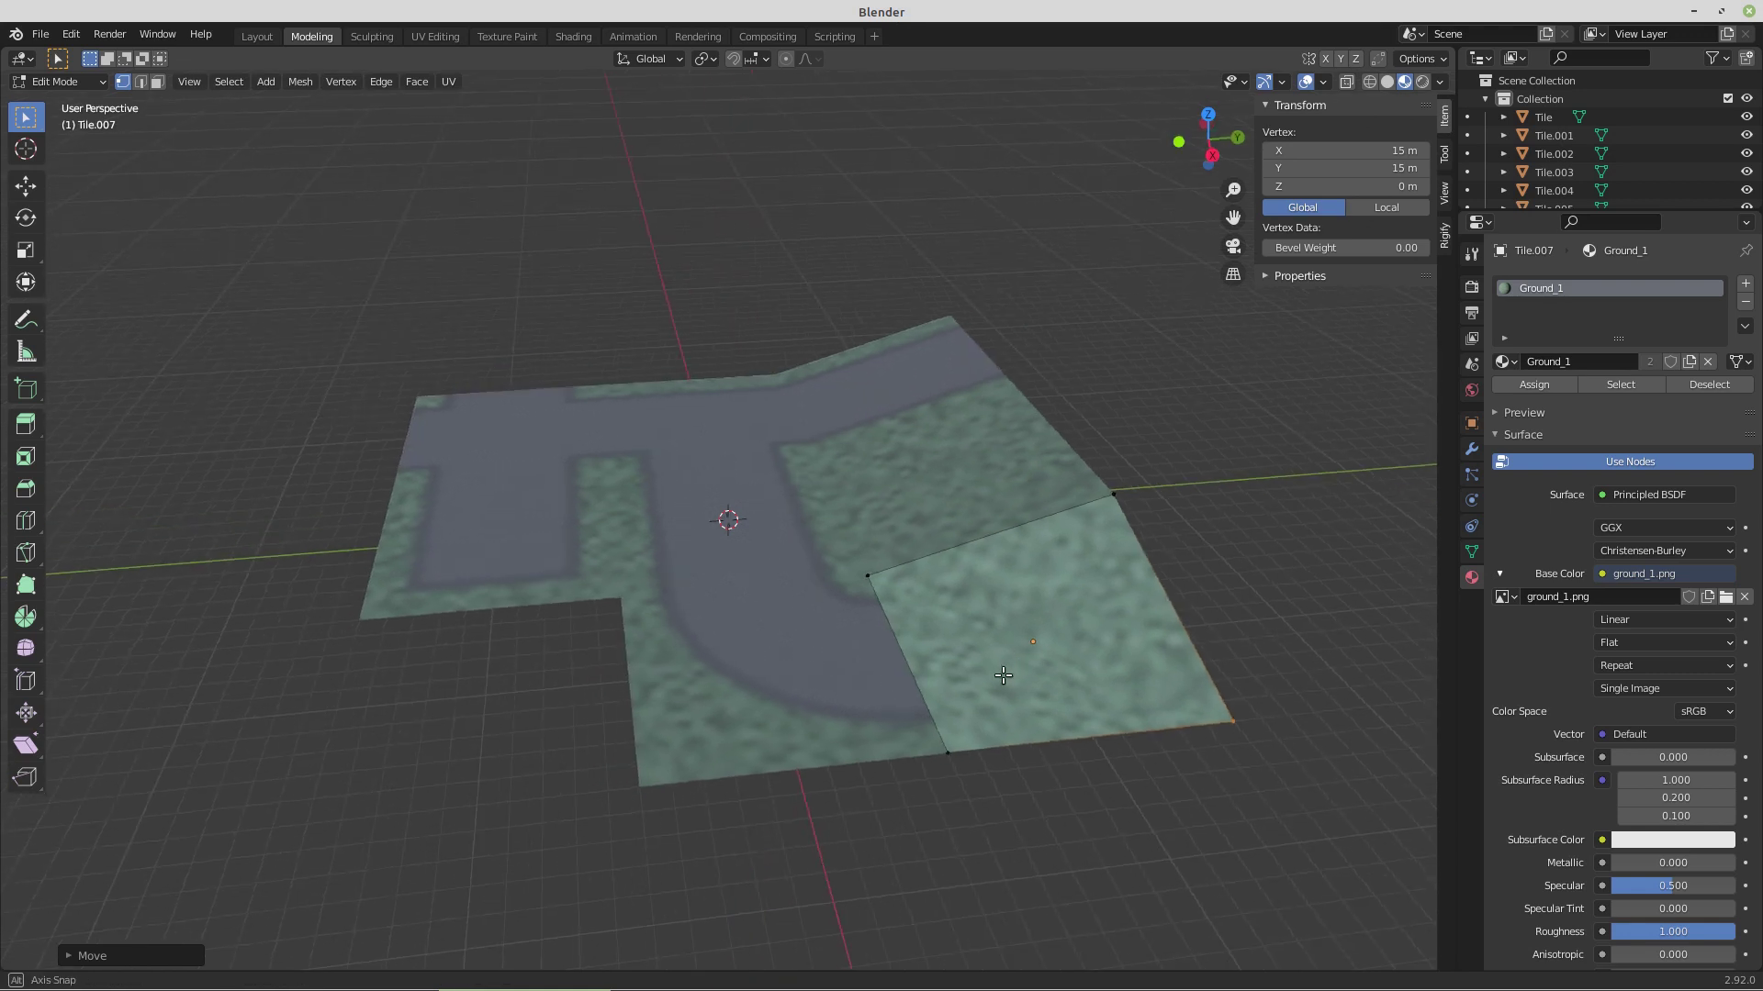
{"action": "left_click", "coordinate": [157, 81]}
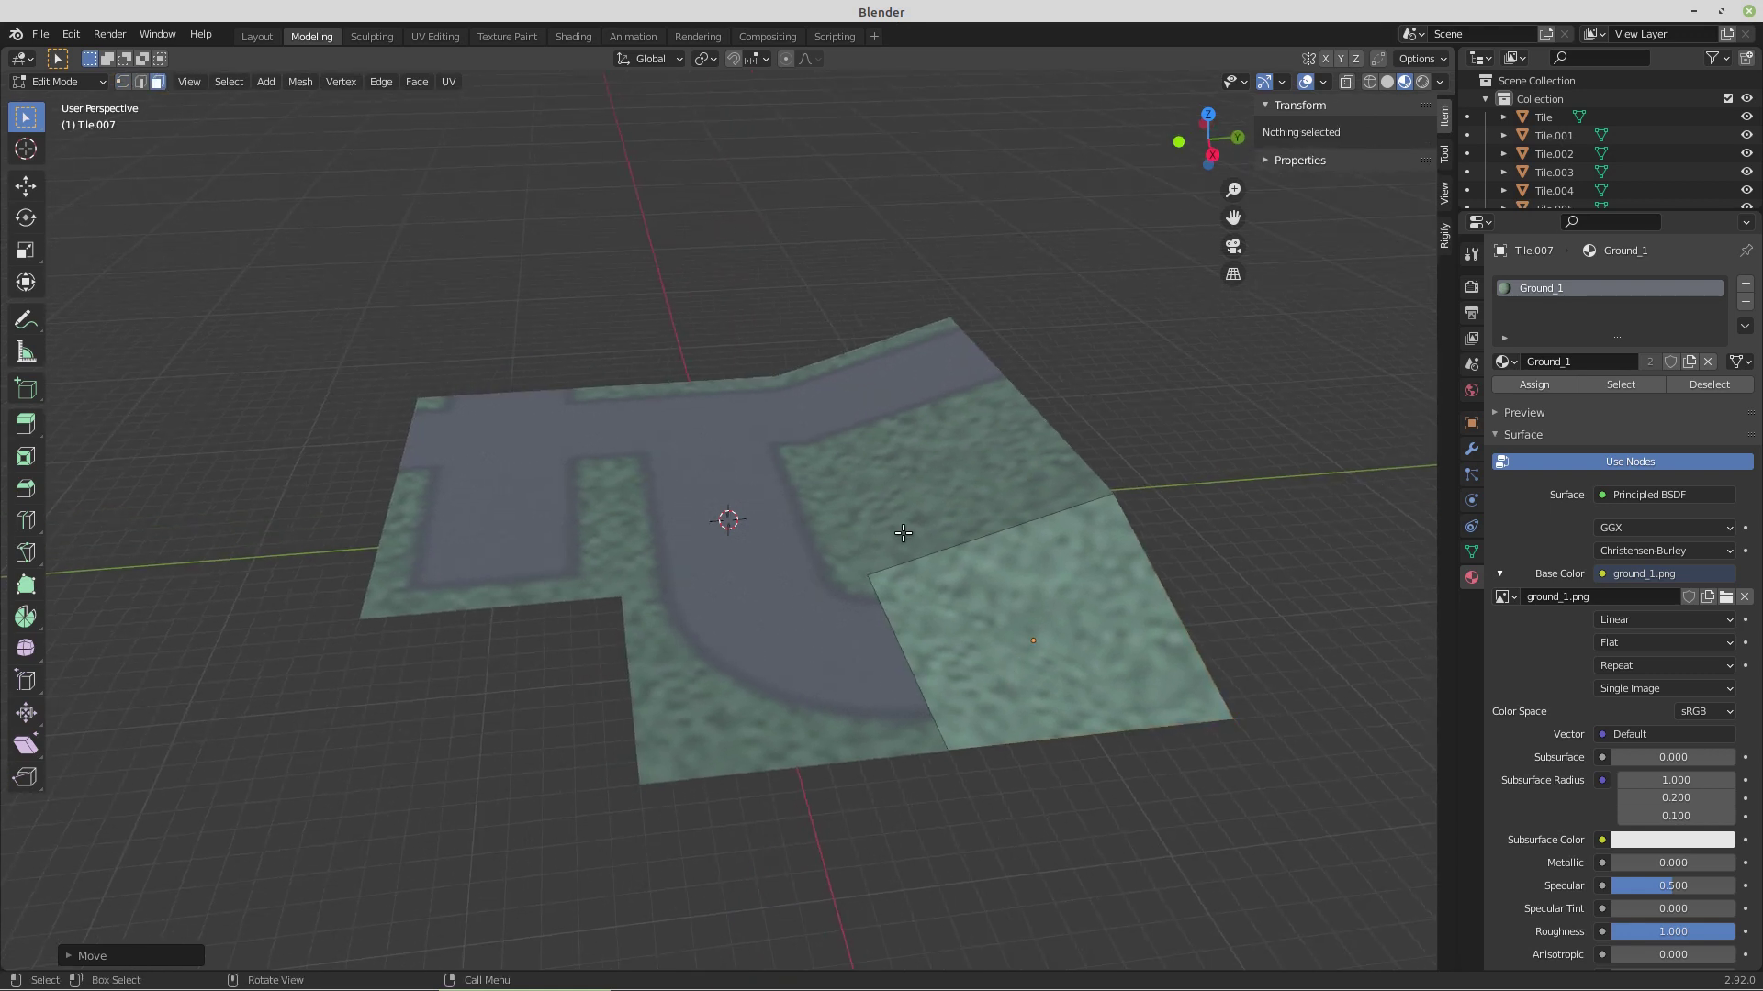
{"action": "left_click", "coordinate": [1046, 590]}
{"action": "key", "text": "x"}
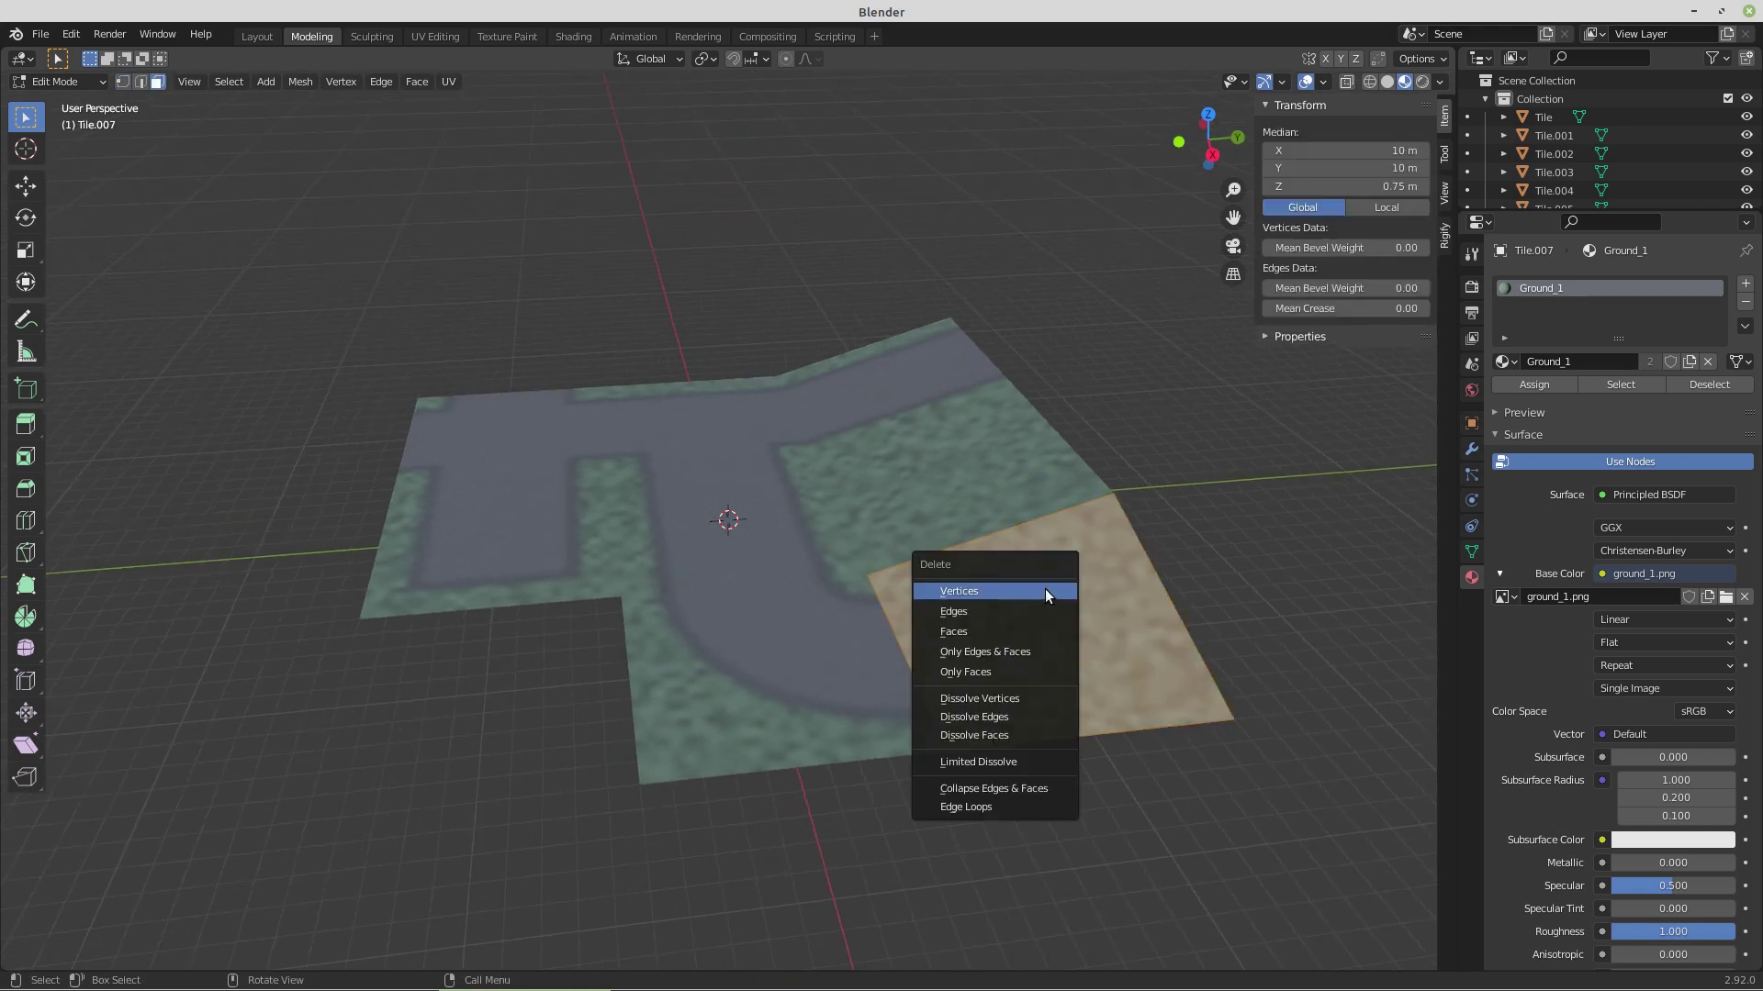
{"action": "left_click", "coordinate": [1024, 651]}
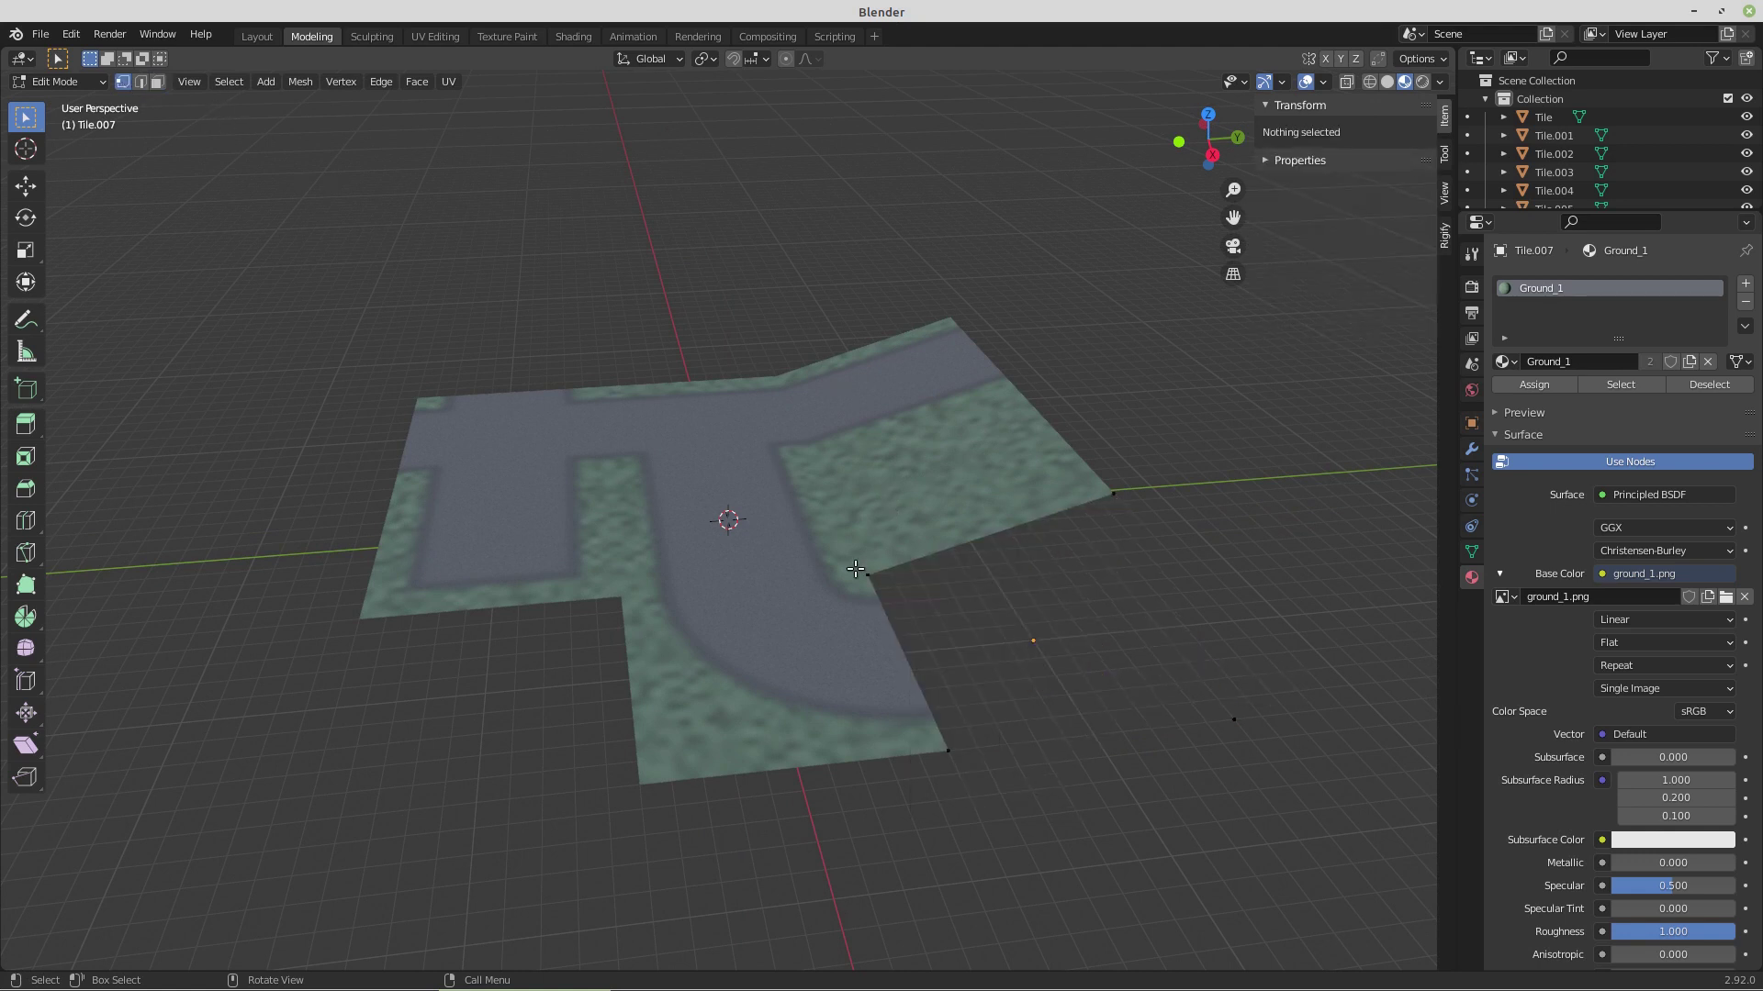
- Fill a triangular face between the raised corner vertex and the two vertices bordering the curved road tile
{"action": "left_click_drag", "start_coordinate": [857, 570], "coordinate": [929, 499]}
{"action": "key", "text": "b"}
{"action": "left_click_drag", "start_coordinate": [850, 302], "coordinate": [1123, 725]}
{"action": "key", "text": "f"}
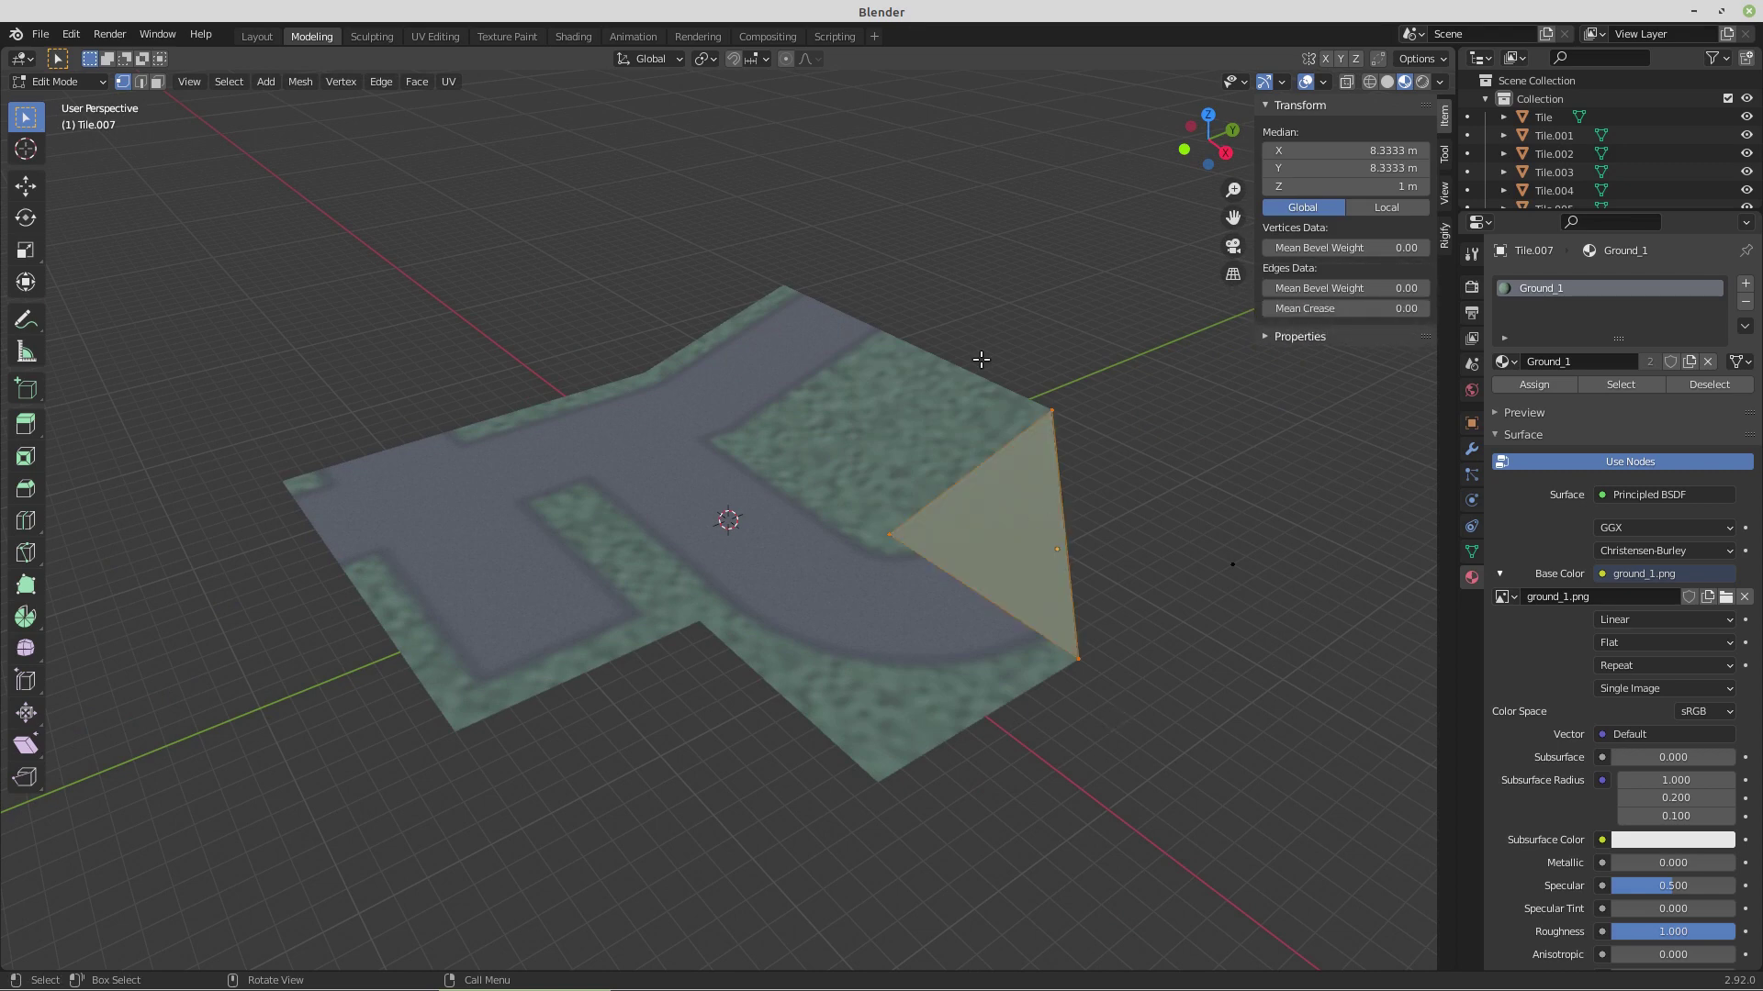
- Fill the second triangle between the raised corner, the outermost corner and the curved road's outer corner, clear the selection, and return to Object Mode
{"action": "key", "text": "b"}
{"action": "left_click_drag", "start_coordinate": [1022, 372], "coordinate": [1120, 470]}
{"action": "key", "text": "f"}
{"action": "key", "text": "alt+a"}
{"action": "left_click_drag", "start_coordinate": [902, 606], "coordinate": [1028, 487]}
{"action": "left_click_drag", "start_coordinate": [855, 606], "coordinate": [896, 609]}
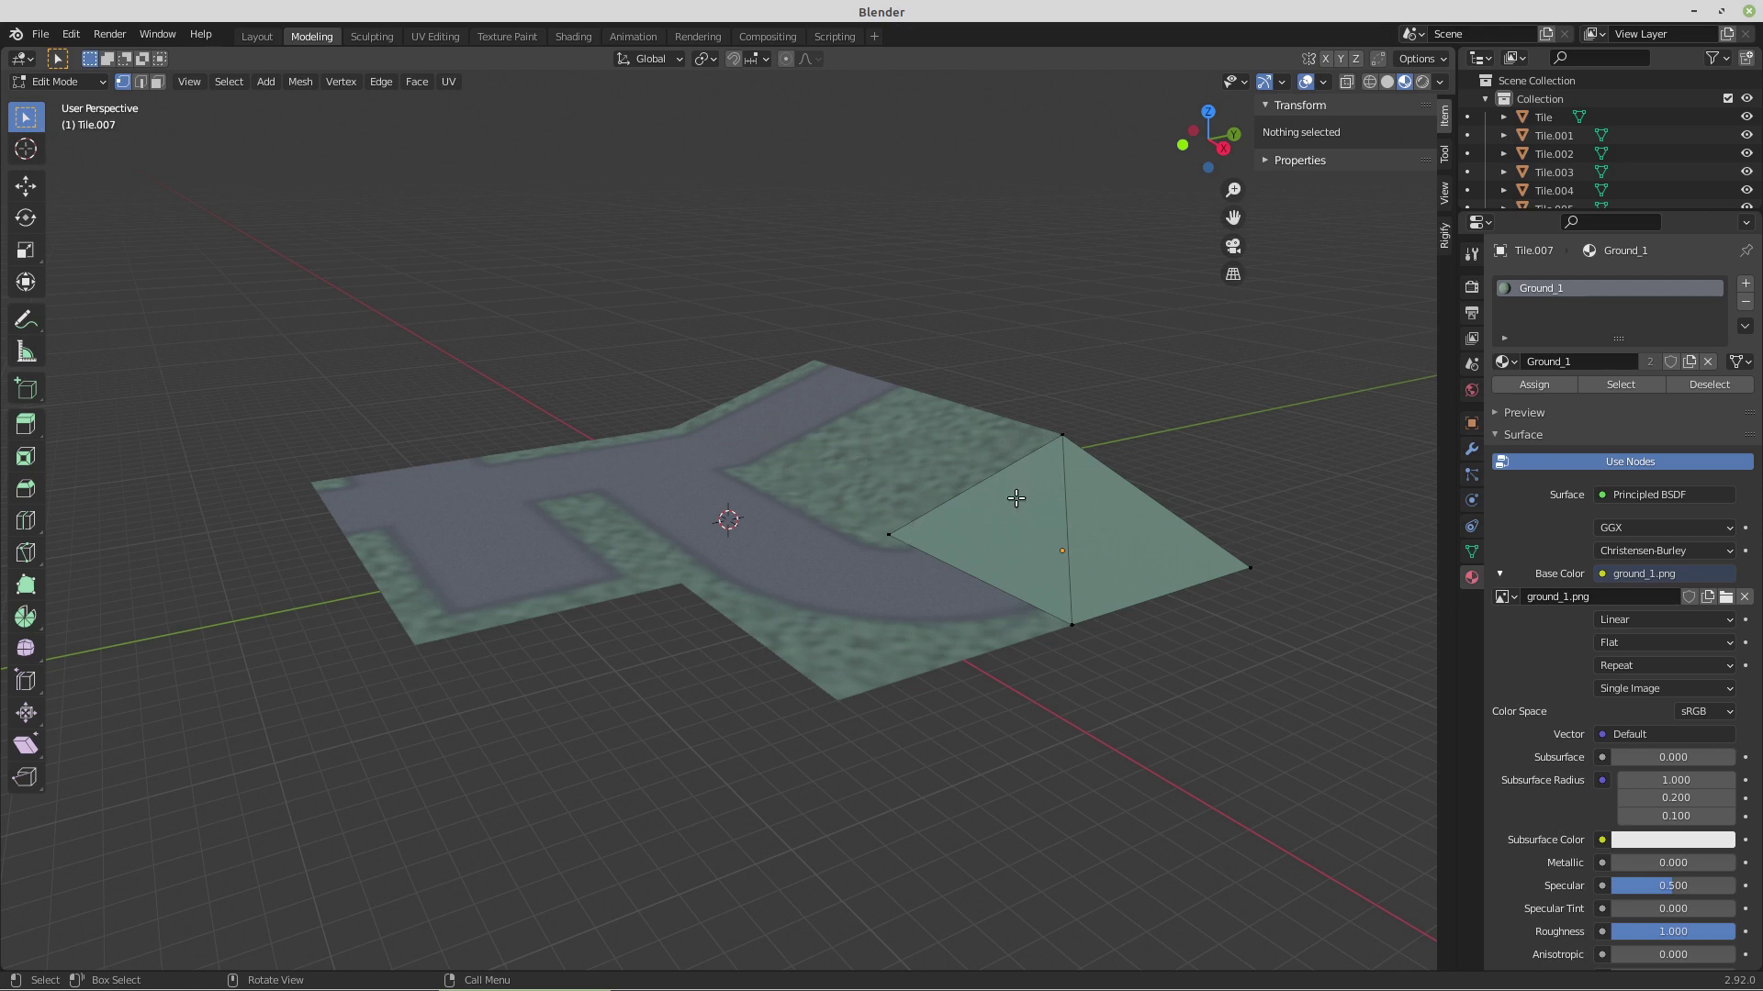
{"action": "left_click_drag", "start_coordinate": [1016, 540], "coordinate": [942, 535]}
{"action": "scroll", "coordinate": [934, 532], "scroll_direction": "down", "scroll_amount": 1}
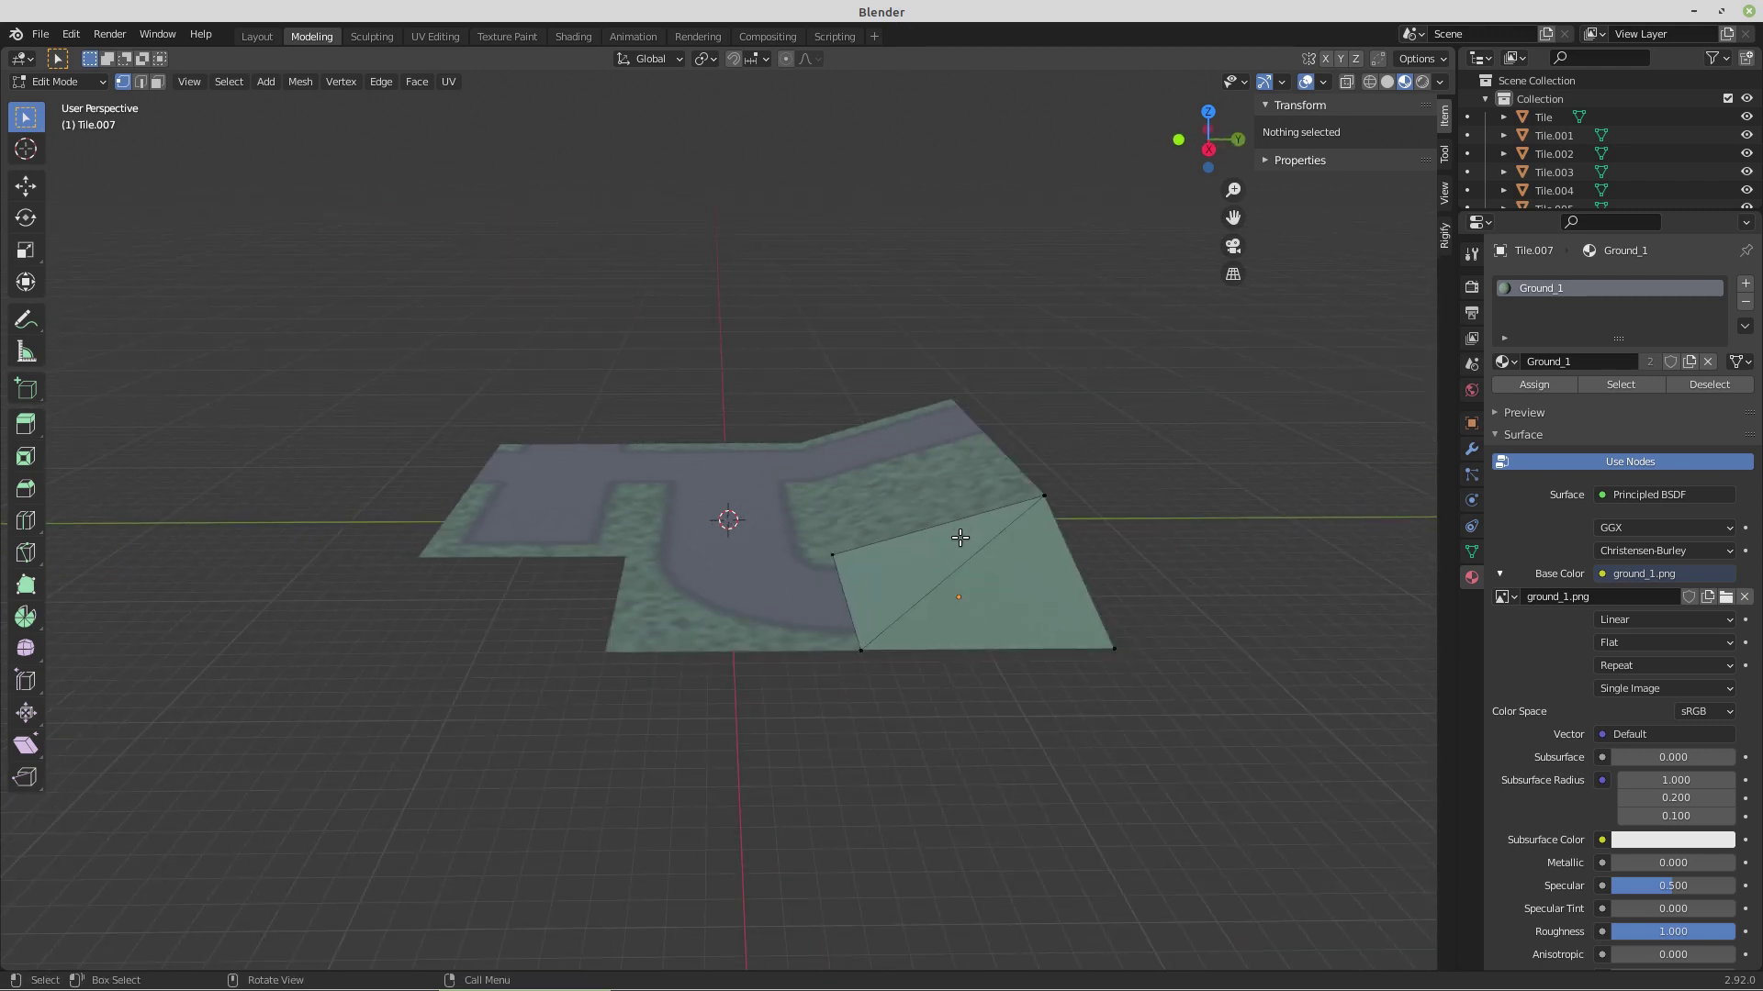
{"action": "key", "text": "Tab"}
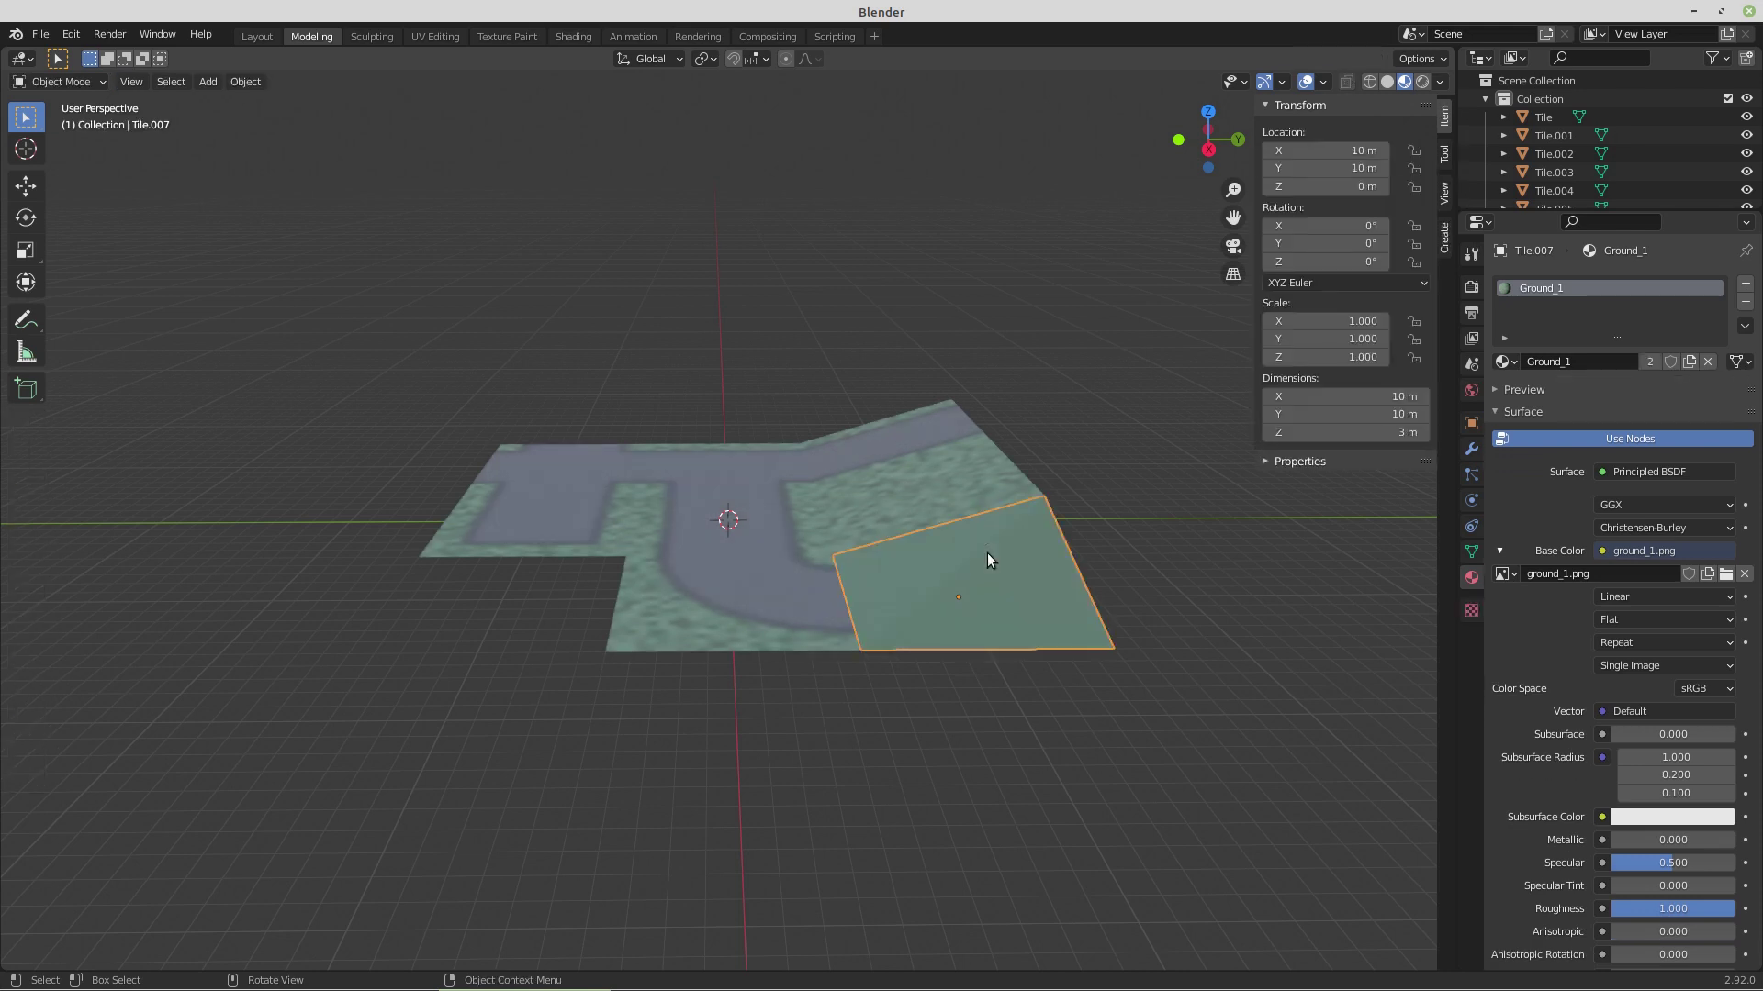
- In the UV Editing workspace, project the whole corner tile's UVs with Project from View (Bounds), and return to Object Mode
{"action": "left_click", "coordinate": [435, 36]}
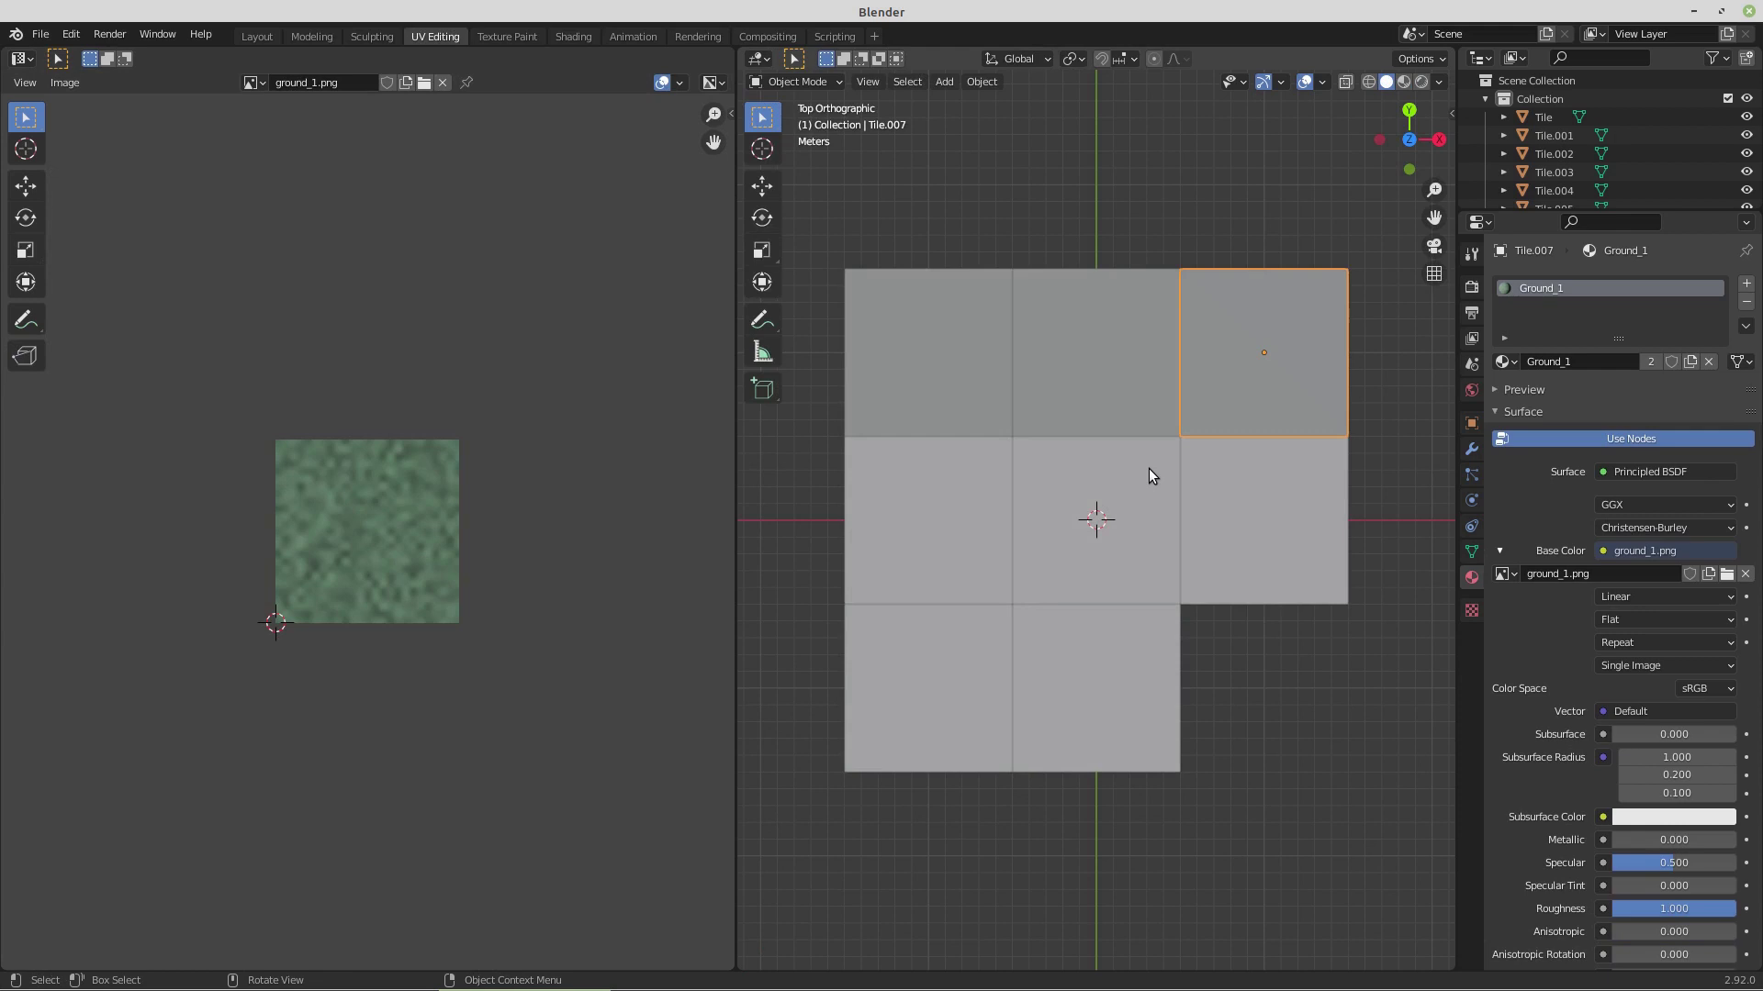
{"action": "key", "text": "Tab"}
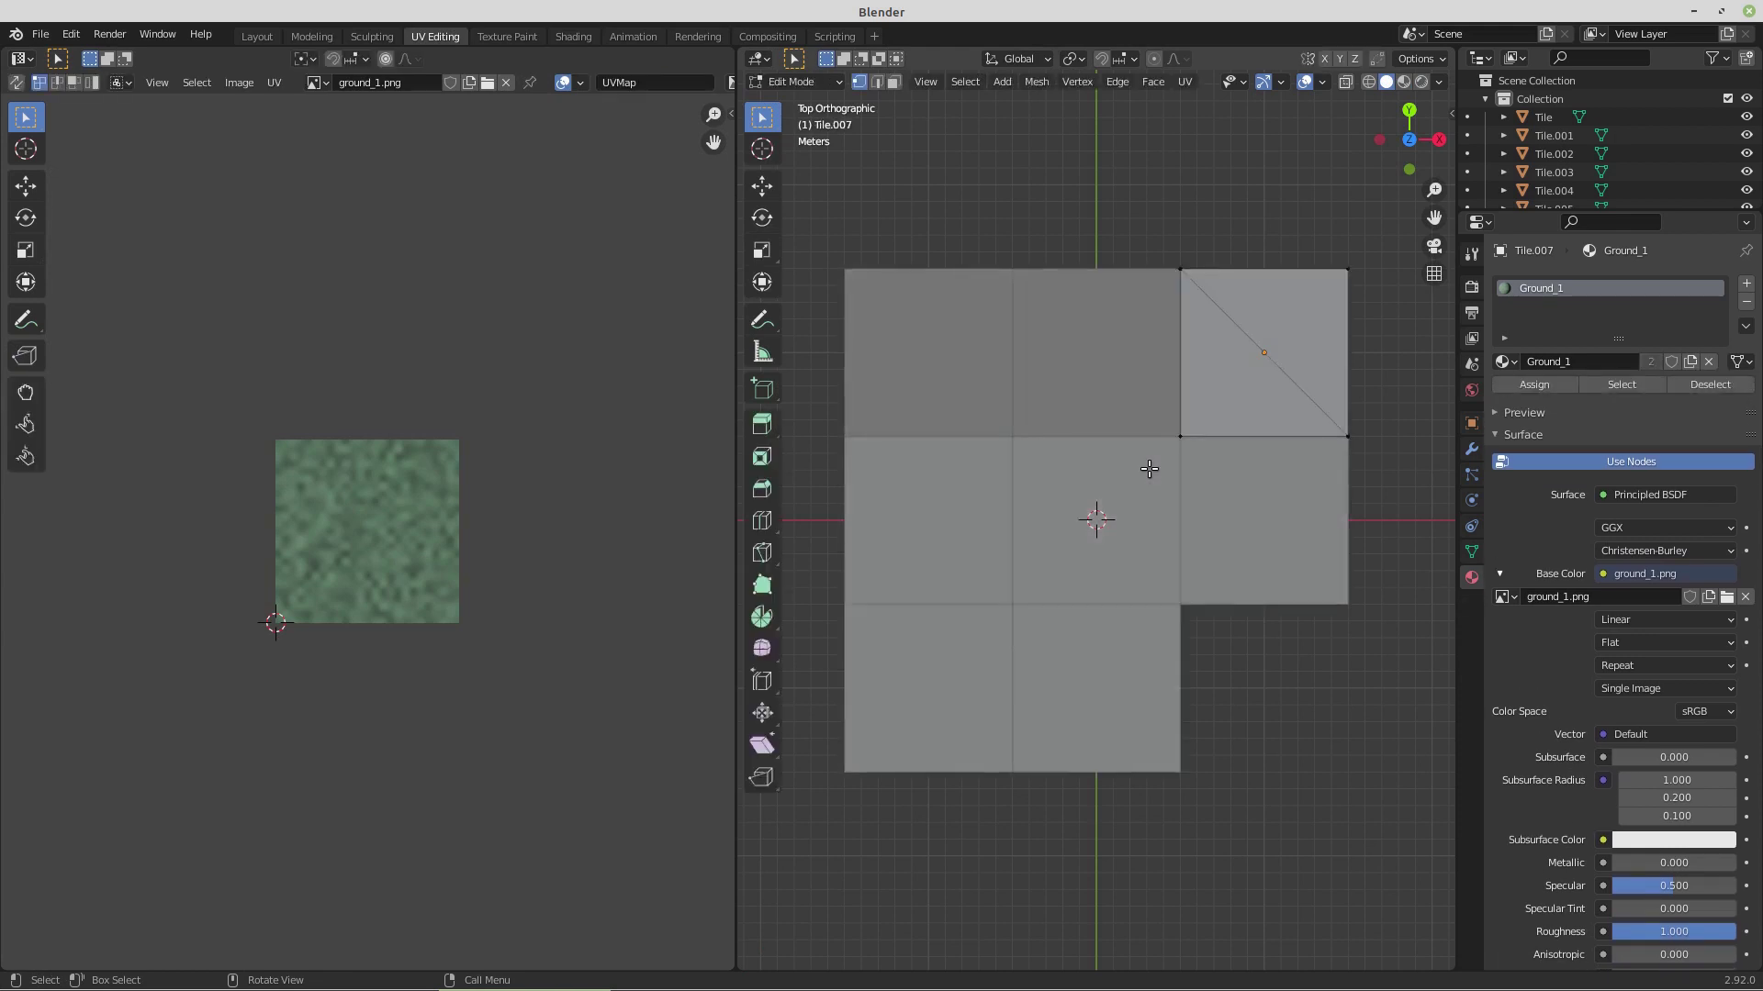
{"action": "left_click", "coordinate": [1185, 84]}
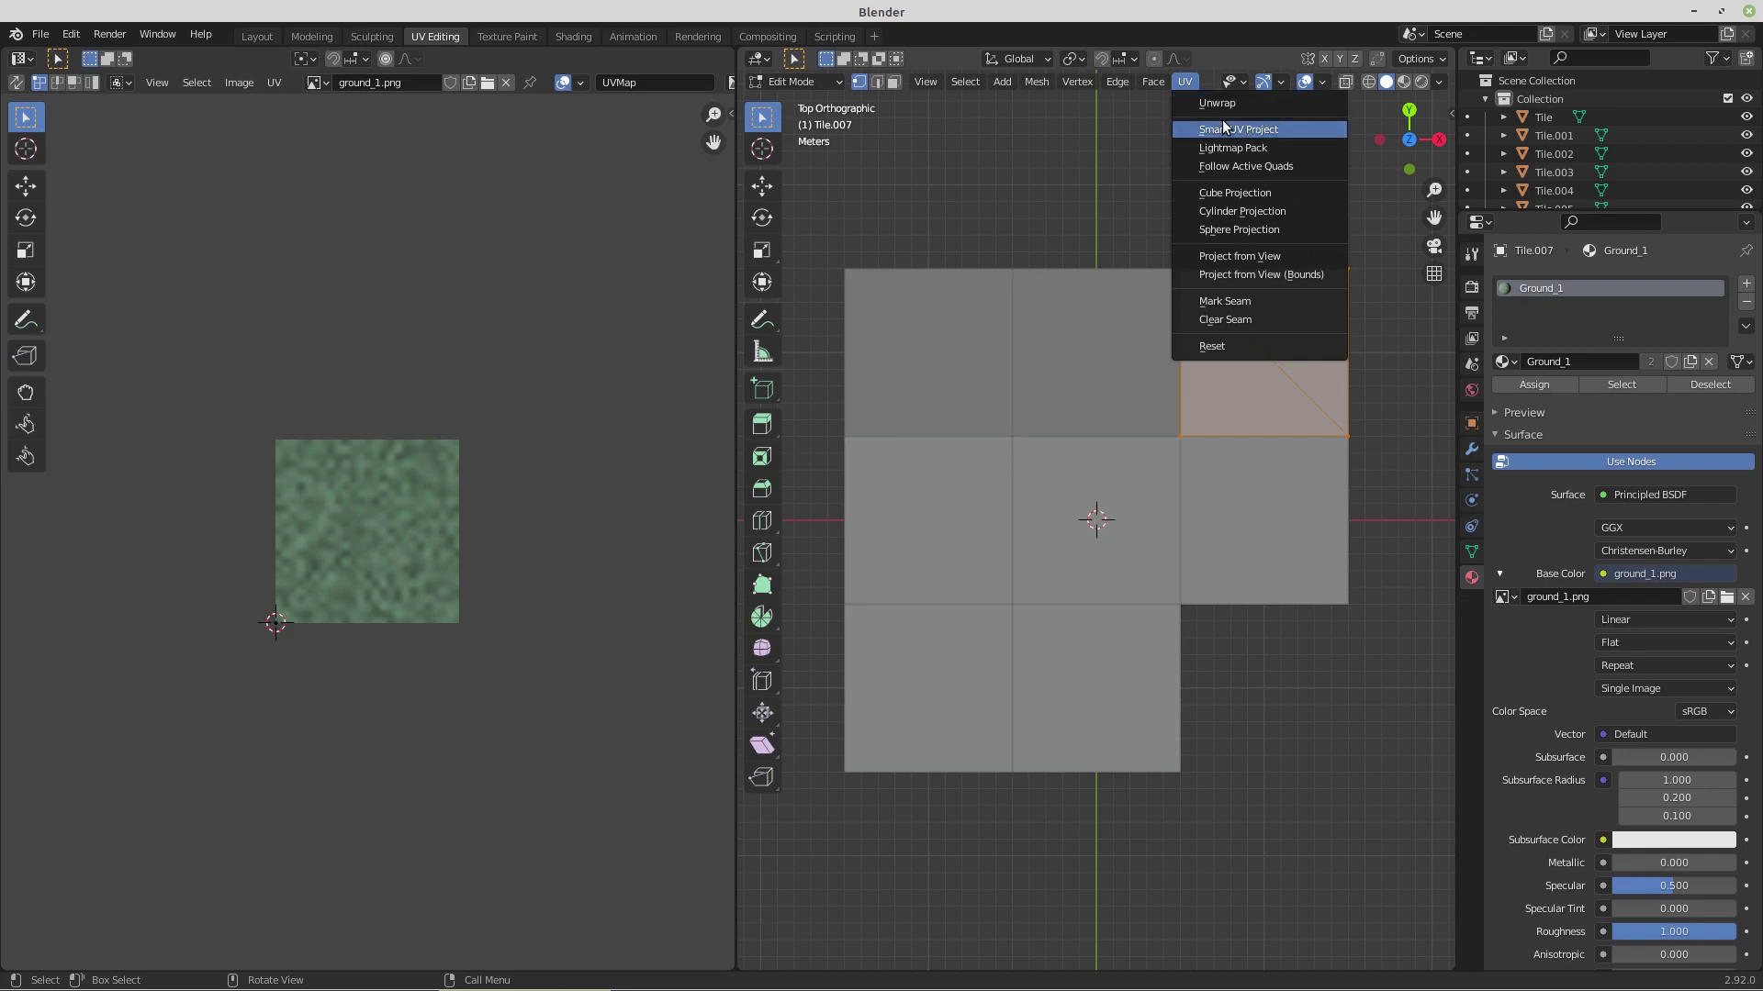
{"action": "left_click", "coordinate": [1230, 272]}
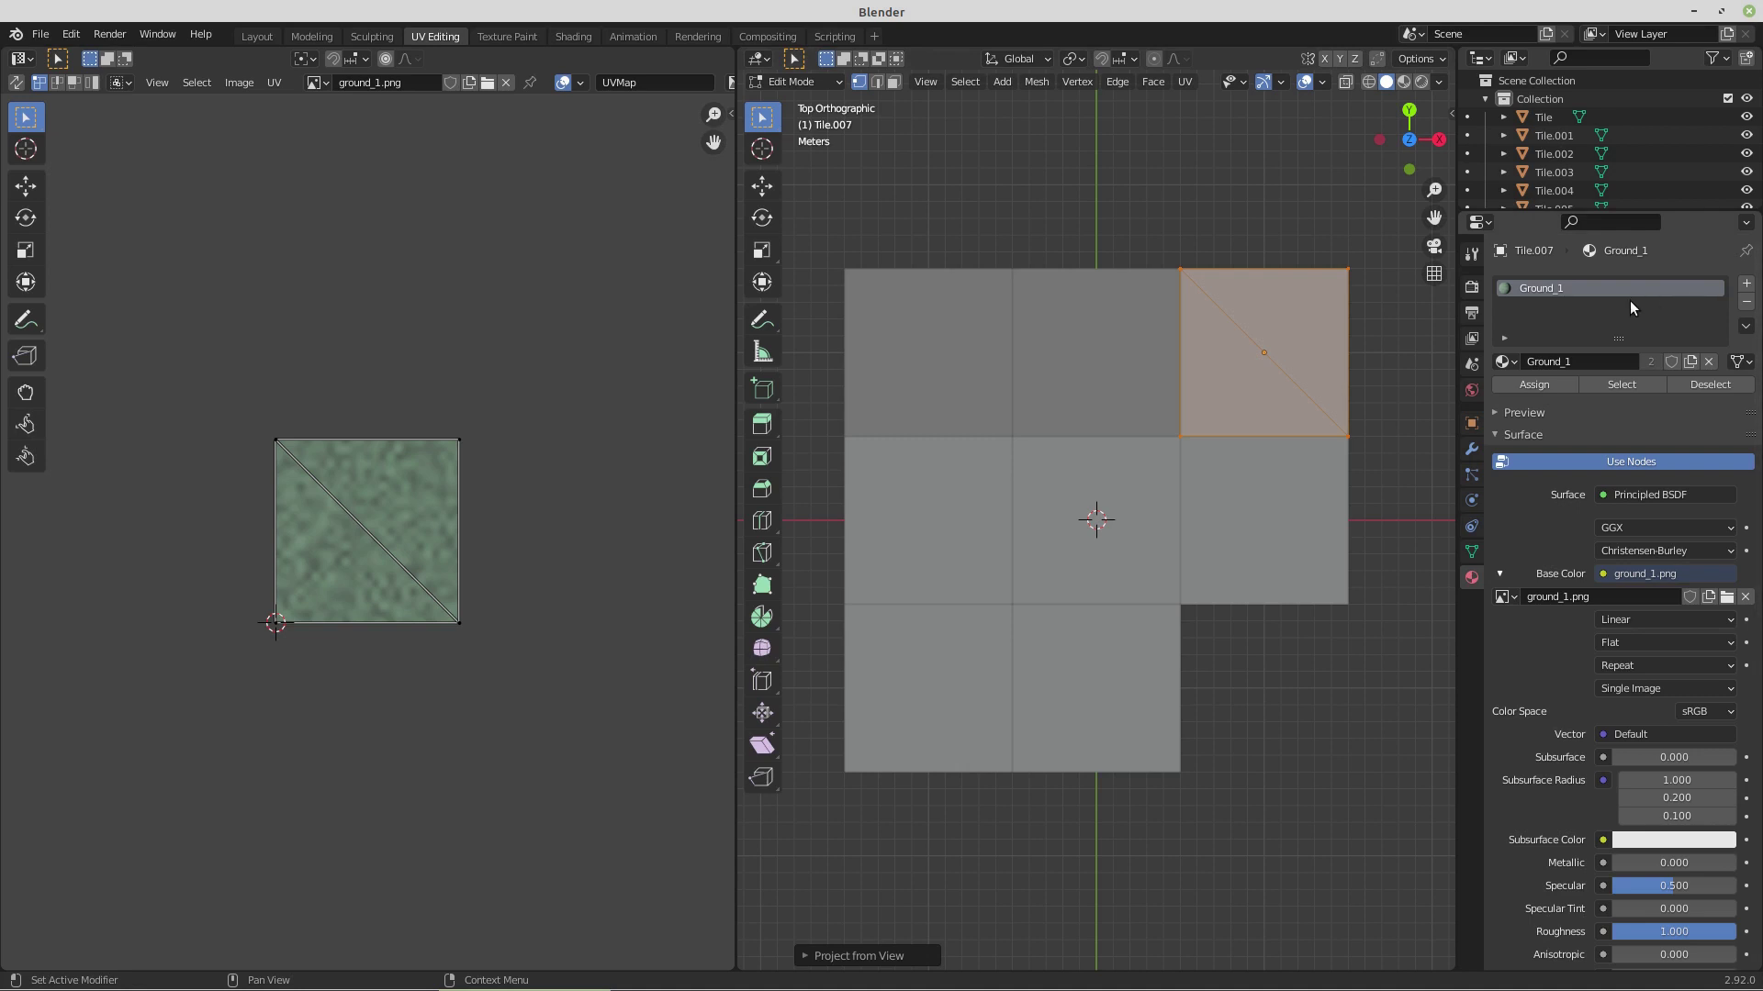
{"action": "key", "text": "Tab"}
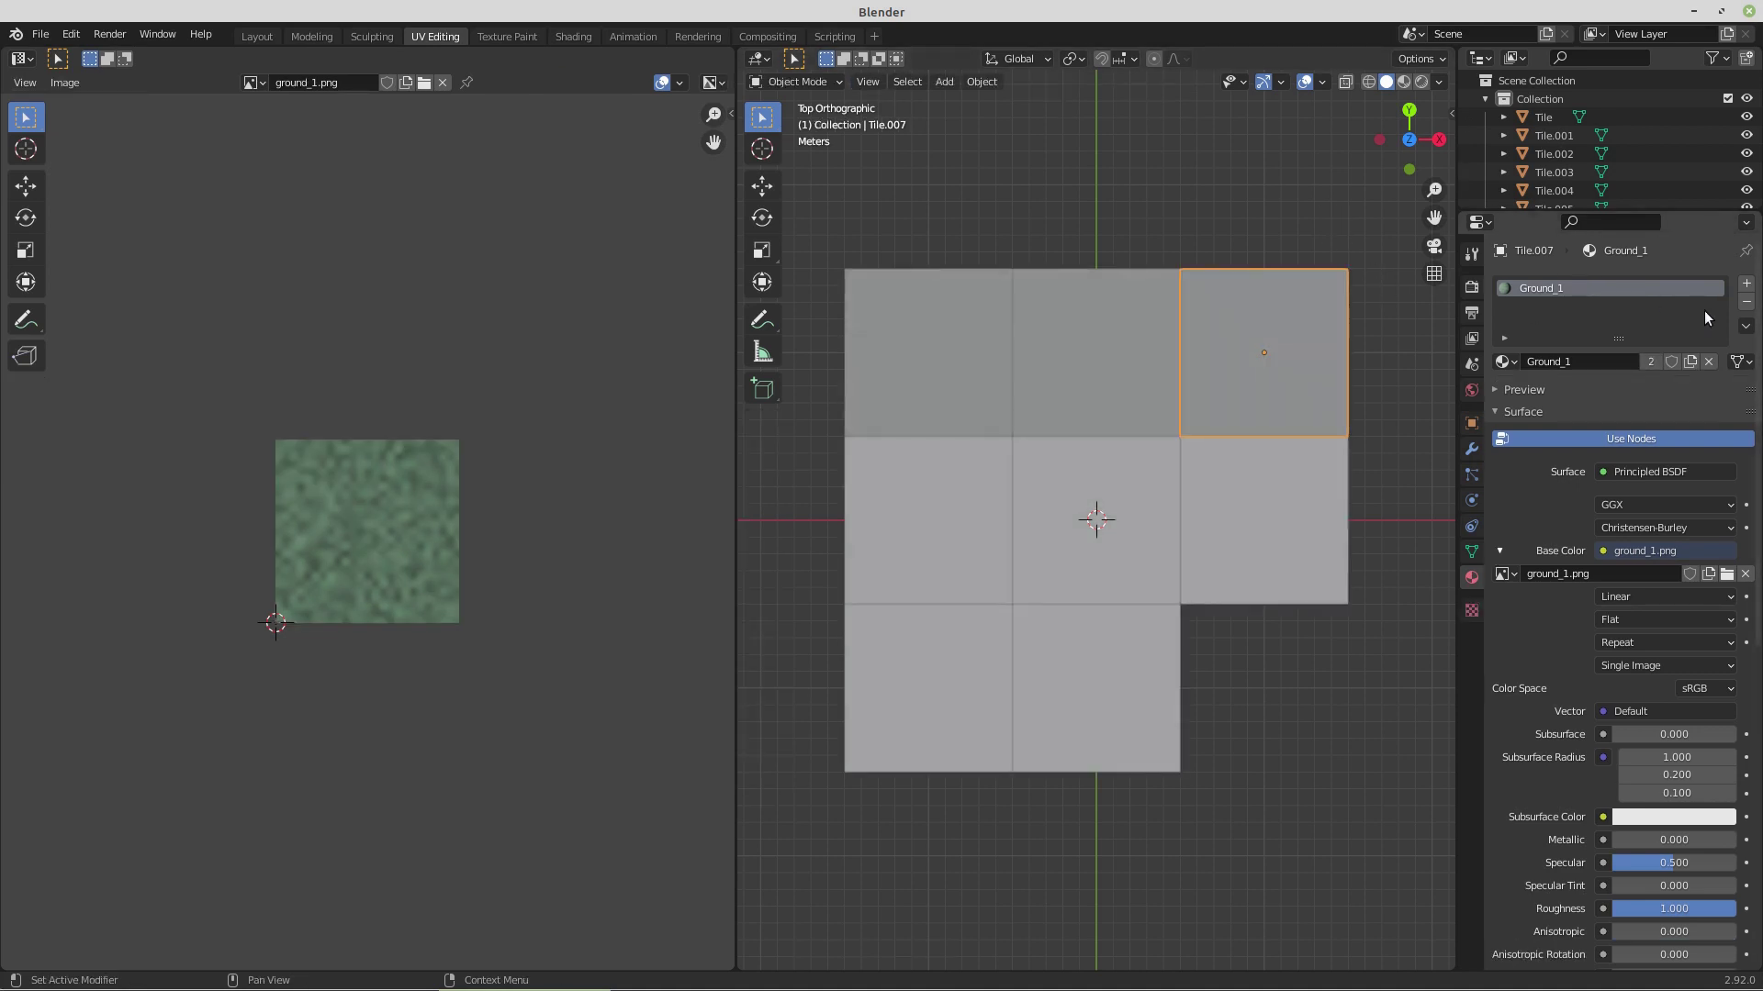
- Replace the corner ramp tile's Ground_1 material with a new one named Ground_2 and set its roughness to 1.000
{"action": "left_click", "coordinate": [1746, 302]}
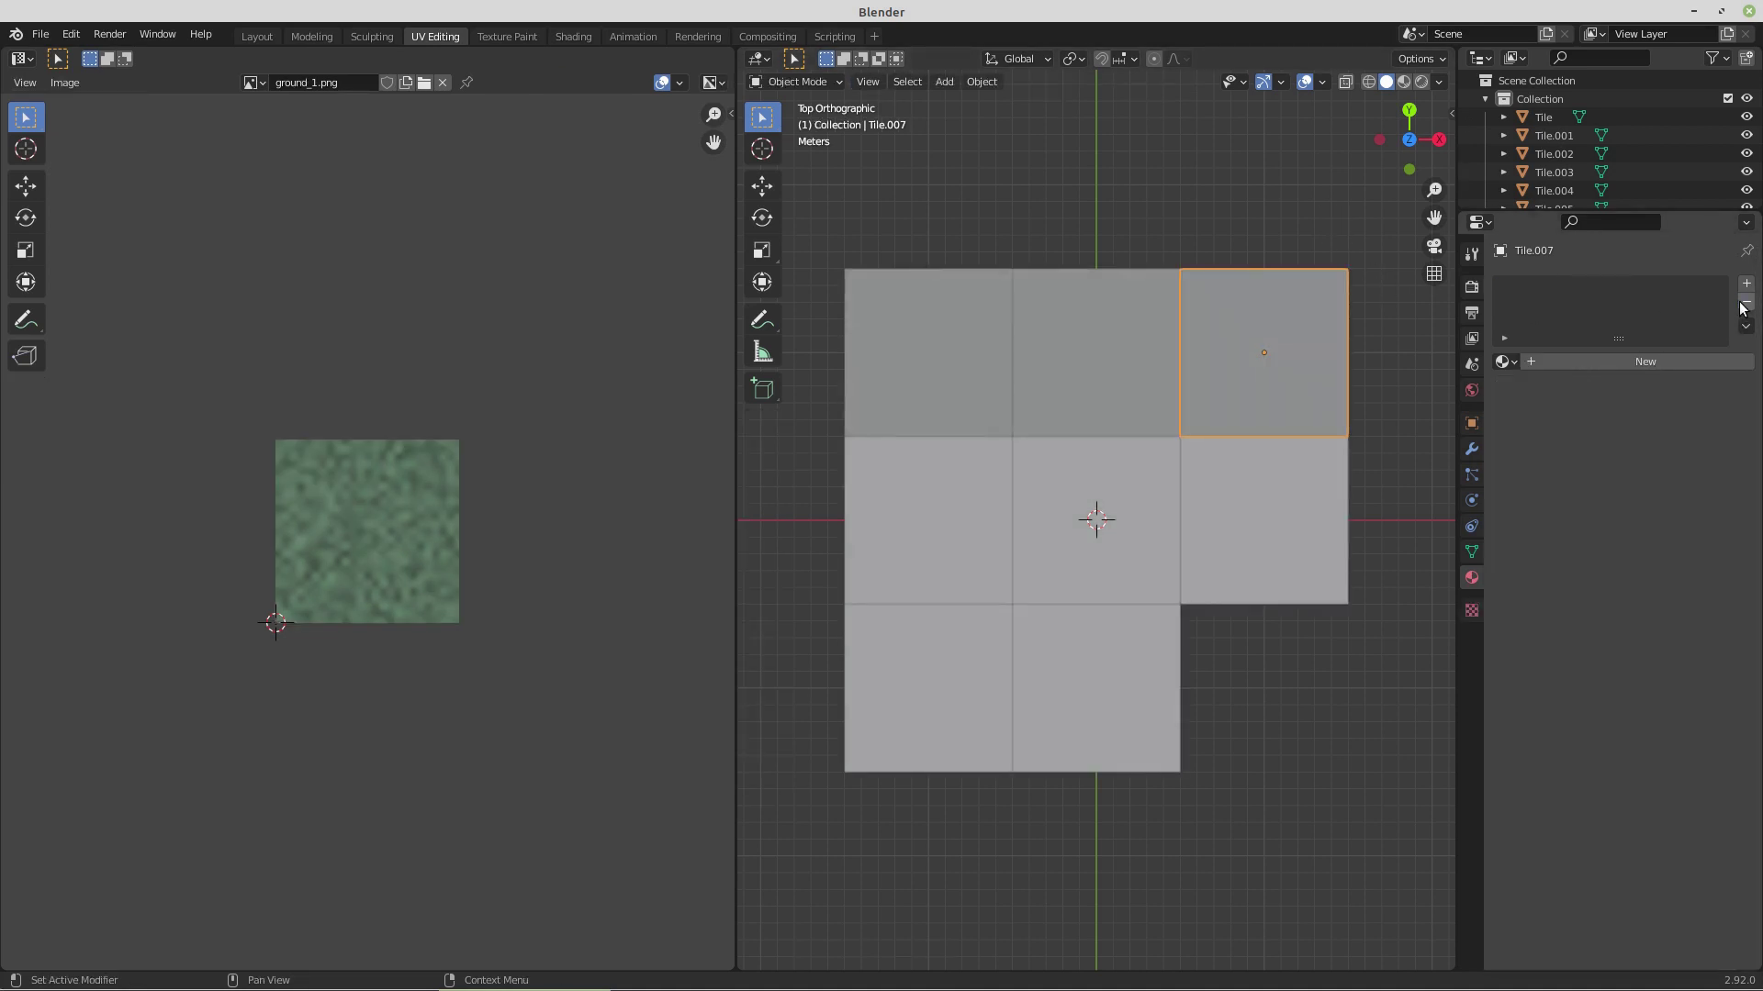
{"action": "left_click", "coordinate": [1506, 361]}
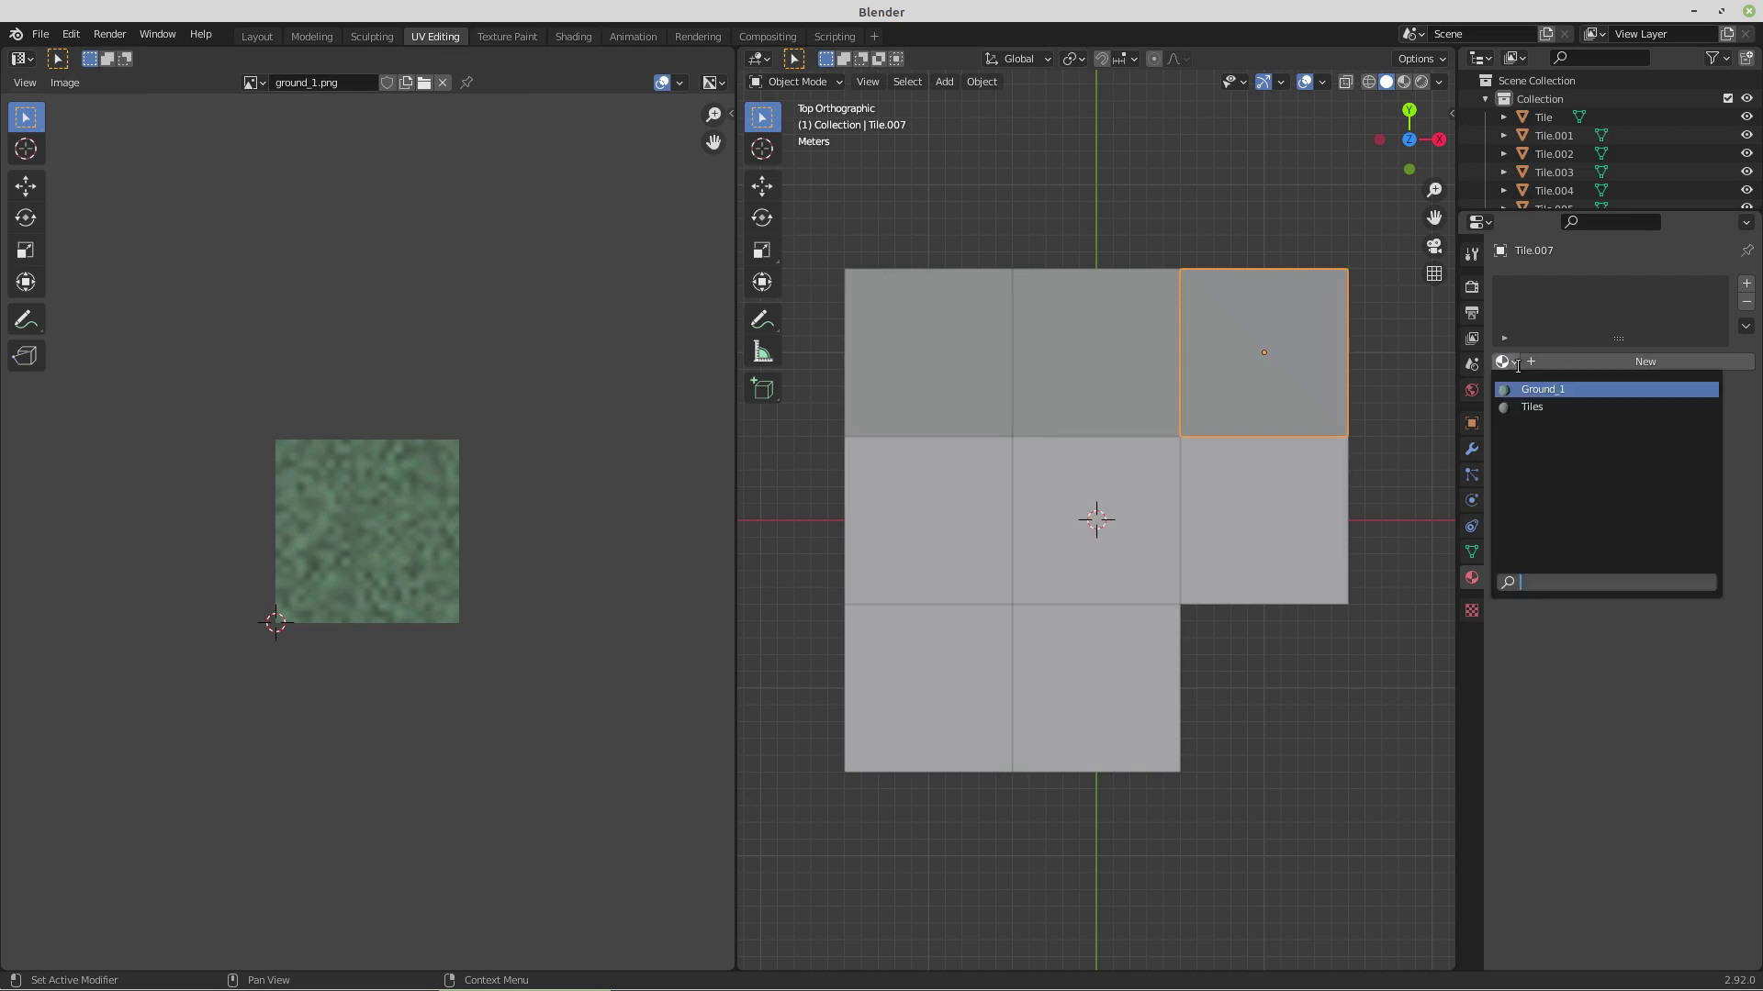
{"action": "left_click", "coordinate": [1629, 361]}
{"action": "double_click", "coordinate": [1546, 290]}
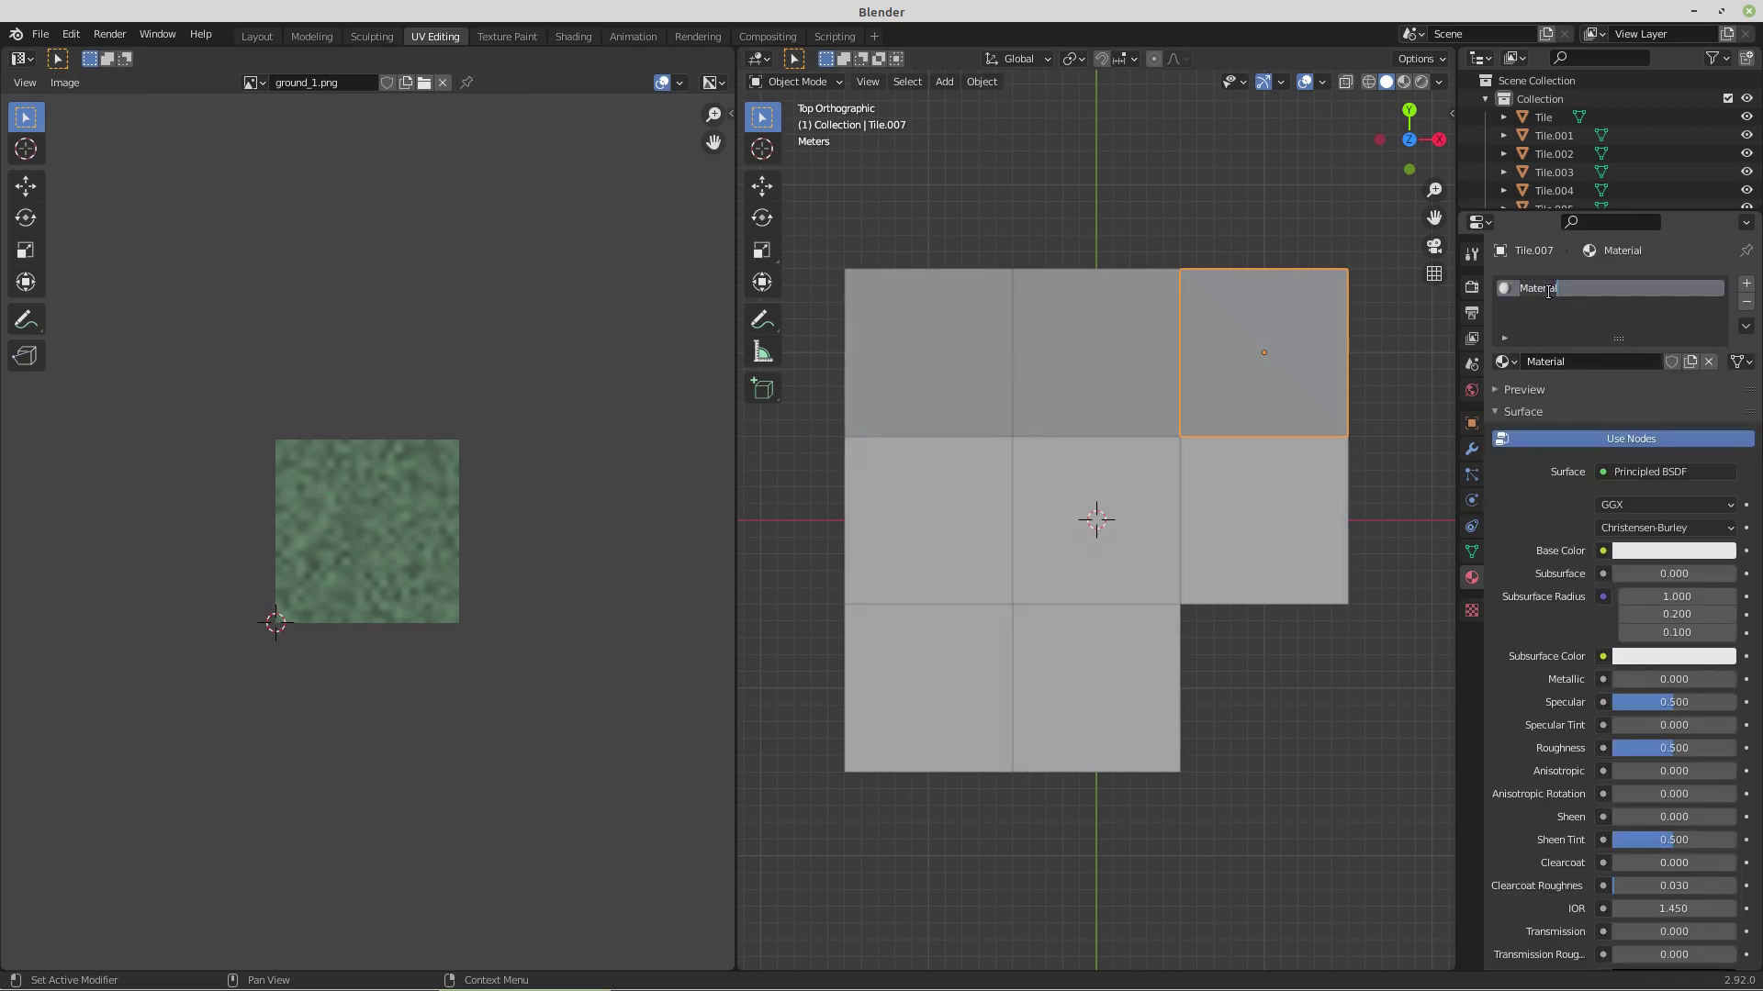
{"action": "type", "text": "Ground_2"}
{"action": "left_click_drag", "start_coordinate": [1613, 744], "coordinate": [1743, 740]}
- Connect an Image Texture to the Ground_2 base color and load ground_2.png from the FlatTiles folder on the Desktop
{"action": "left_click", "coordinate": [1602, 551]}
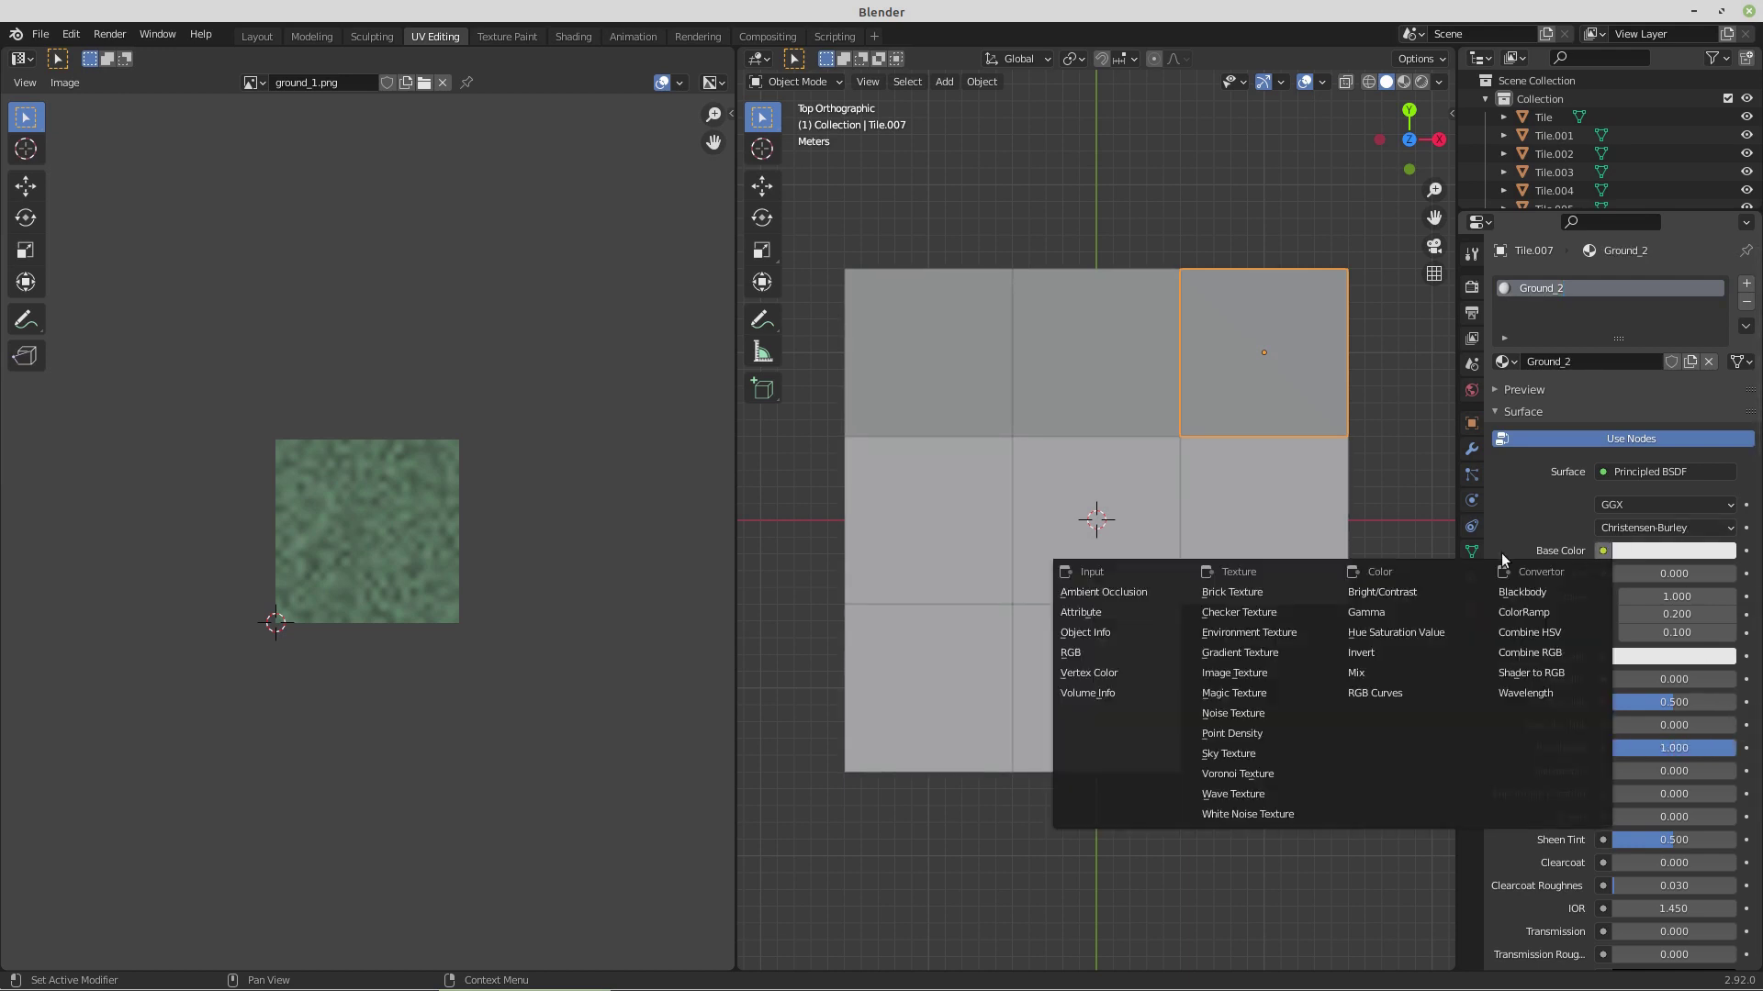
{"action": "left_click", "coordinate": [1265, 672]}
{"action": "left_click", "coordinate": [1703, 573]}
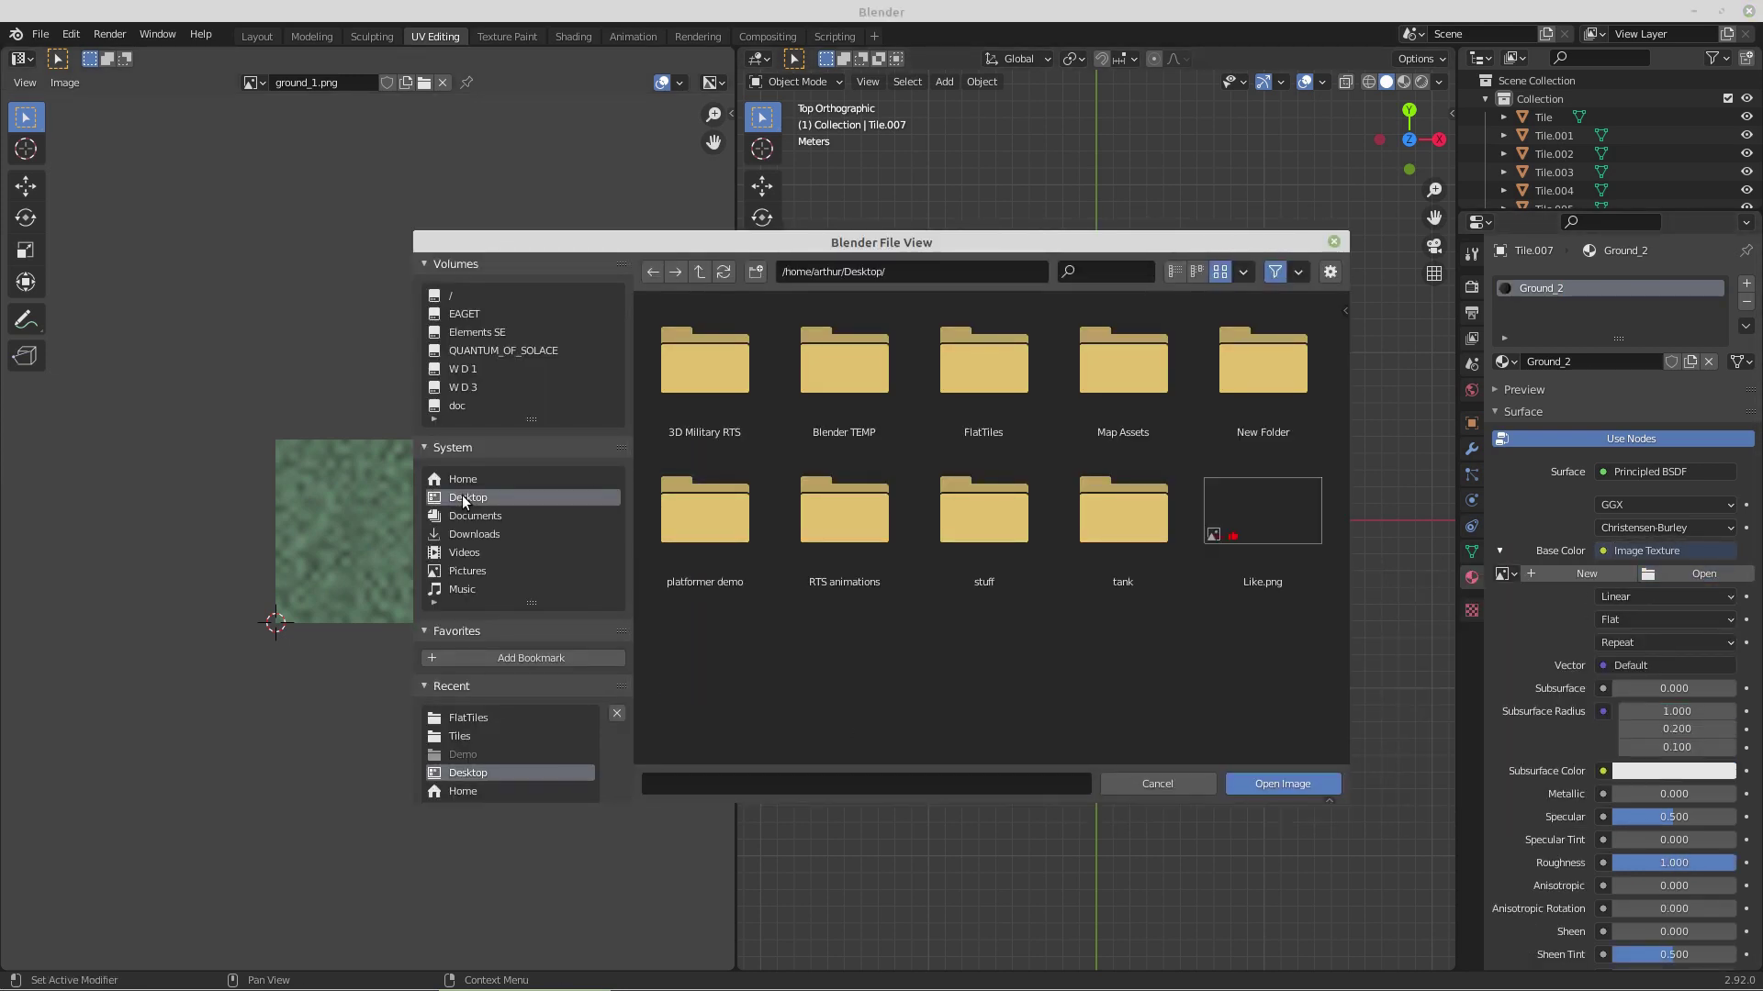
{"action": "double_click", "coordinate": [958, 382]}
{"action": "double_click", "coordinate": [862, 383]}
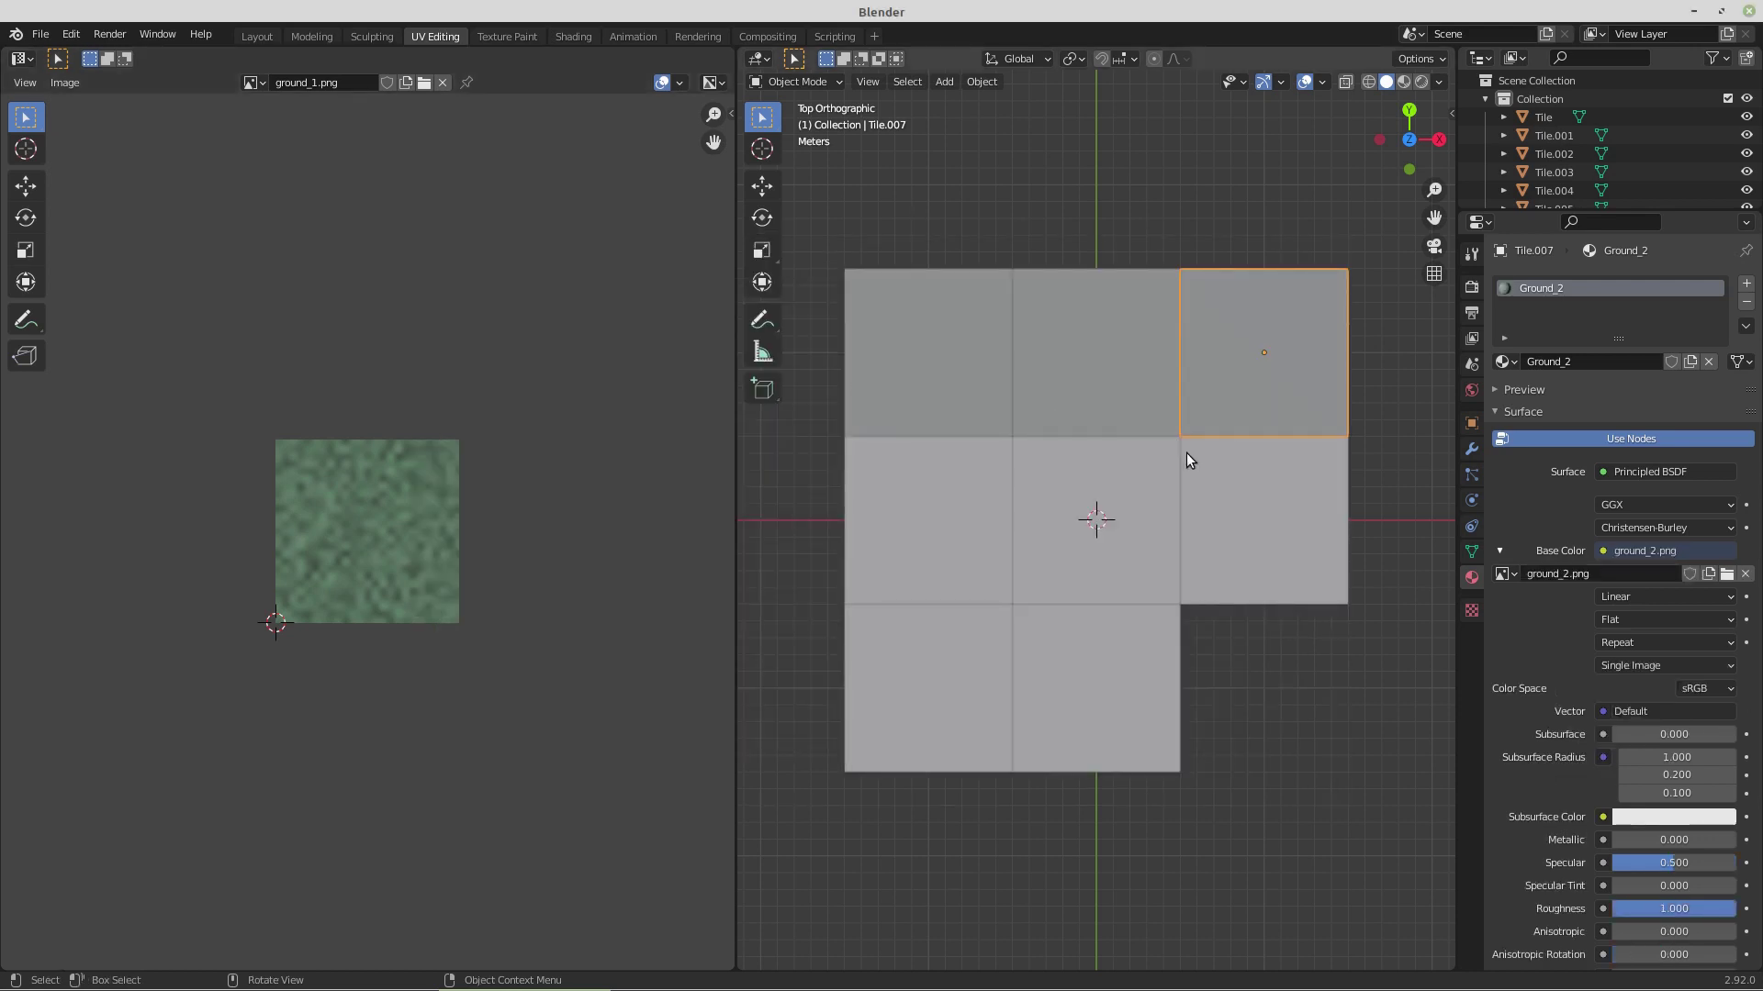
- Duplicate the curved road tile and place the copy 10 m away along negative Y, filling the empty grid corner
{"action": "left_click", "coordinate": [1210, 494]}
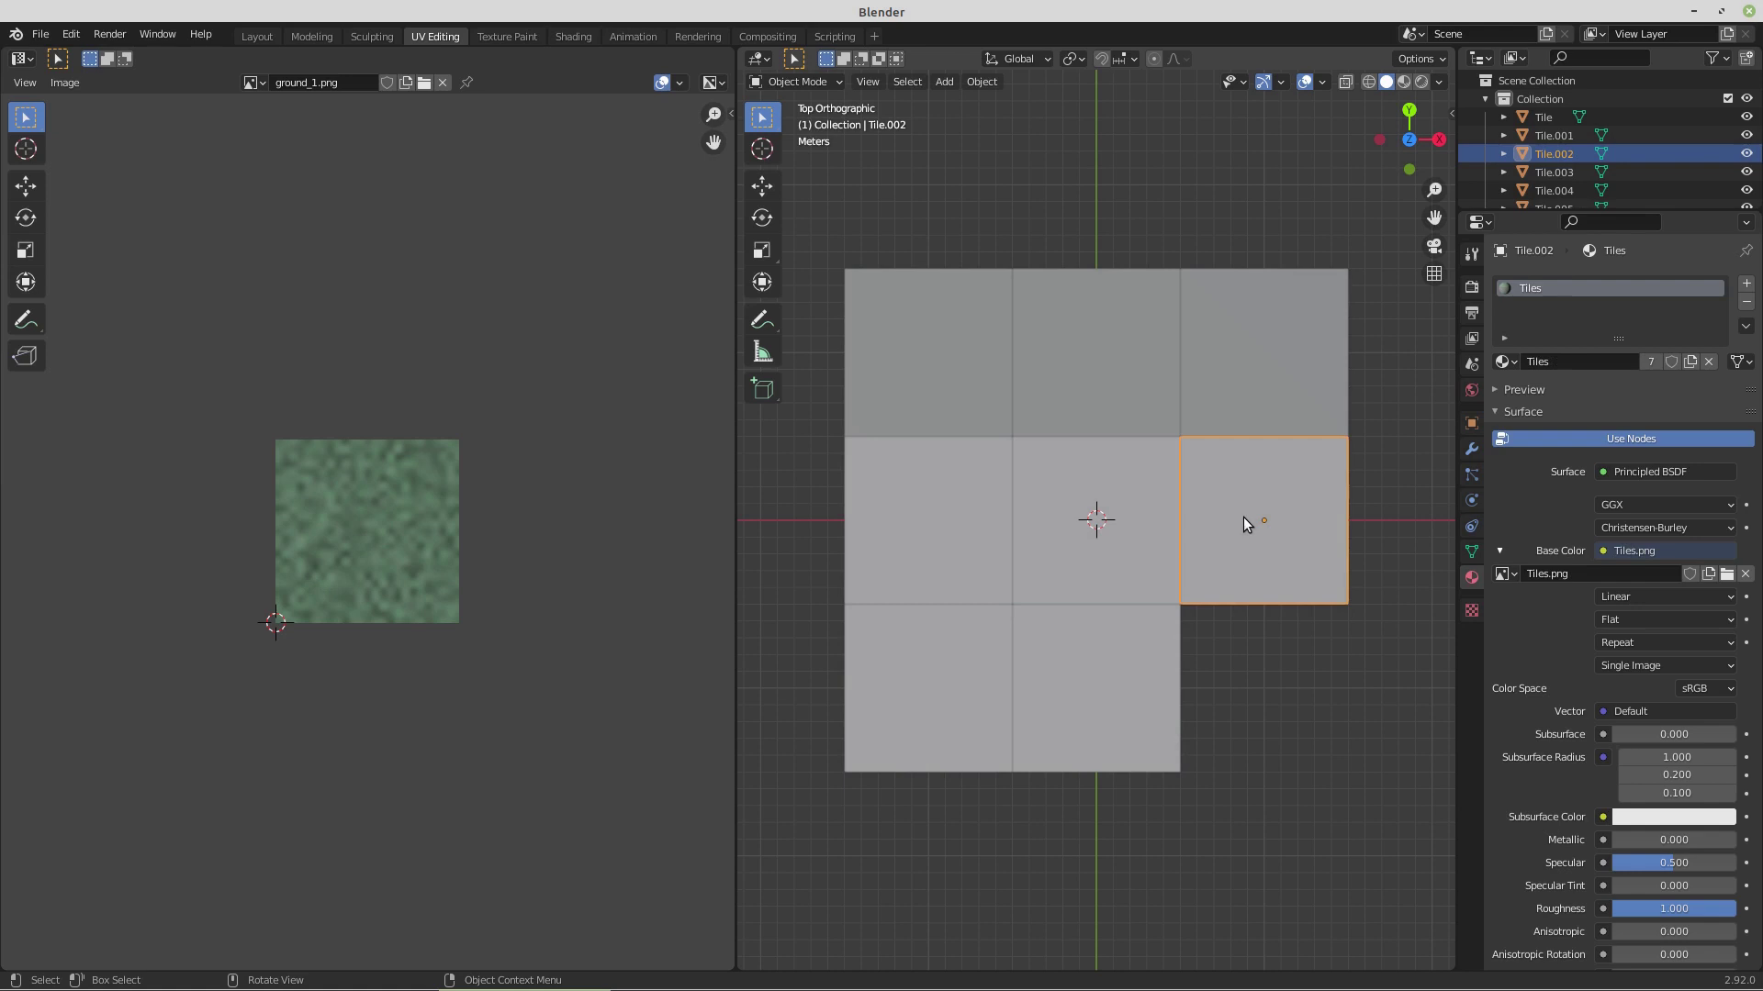
{"action": "key", "text": "shift+d"}
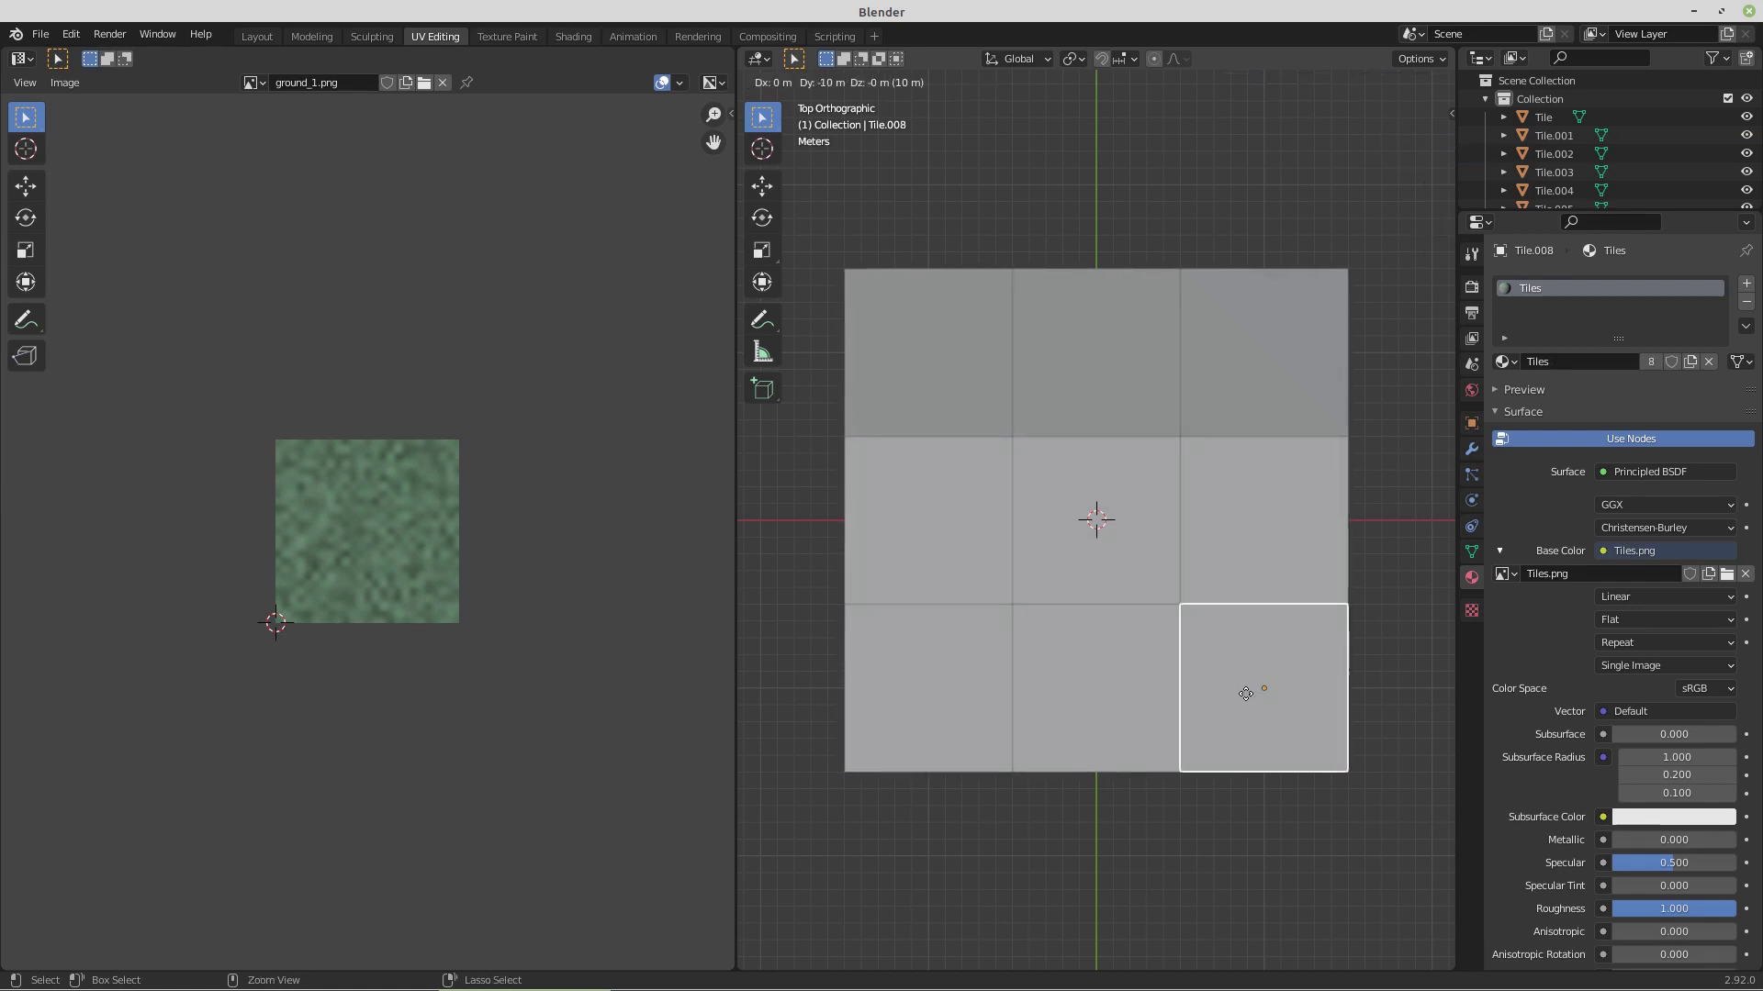
{"action": "left_click", "coordinate": [1243, 692]}
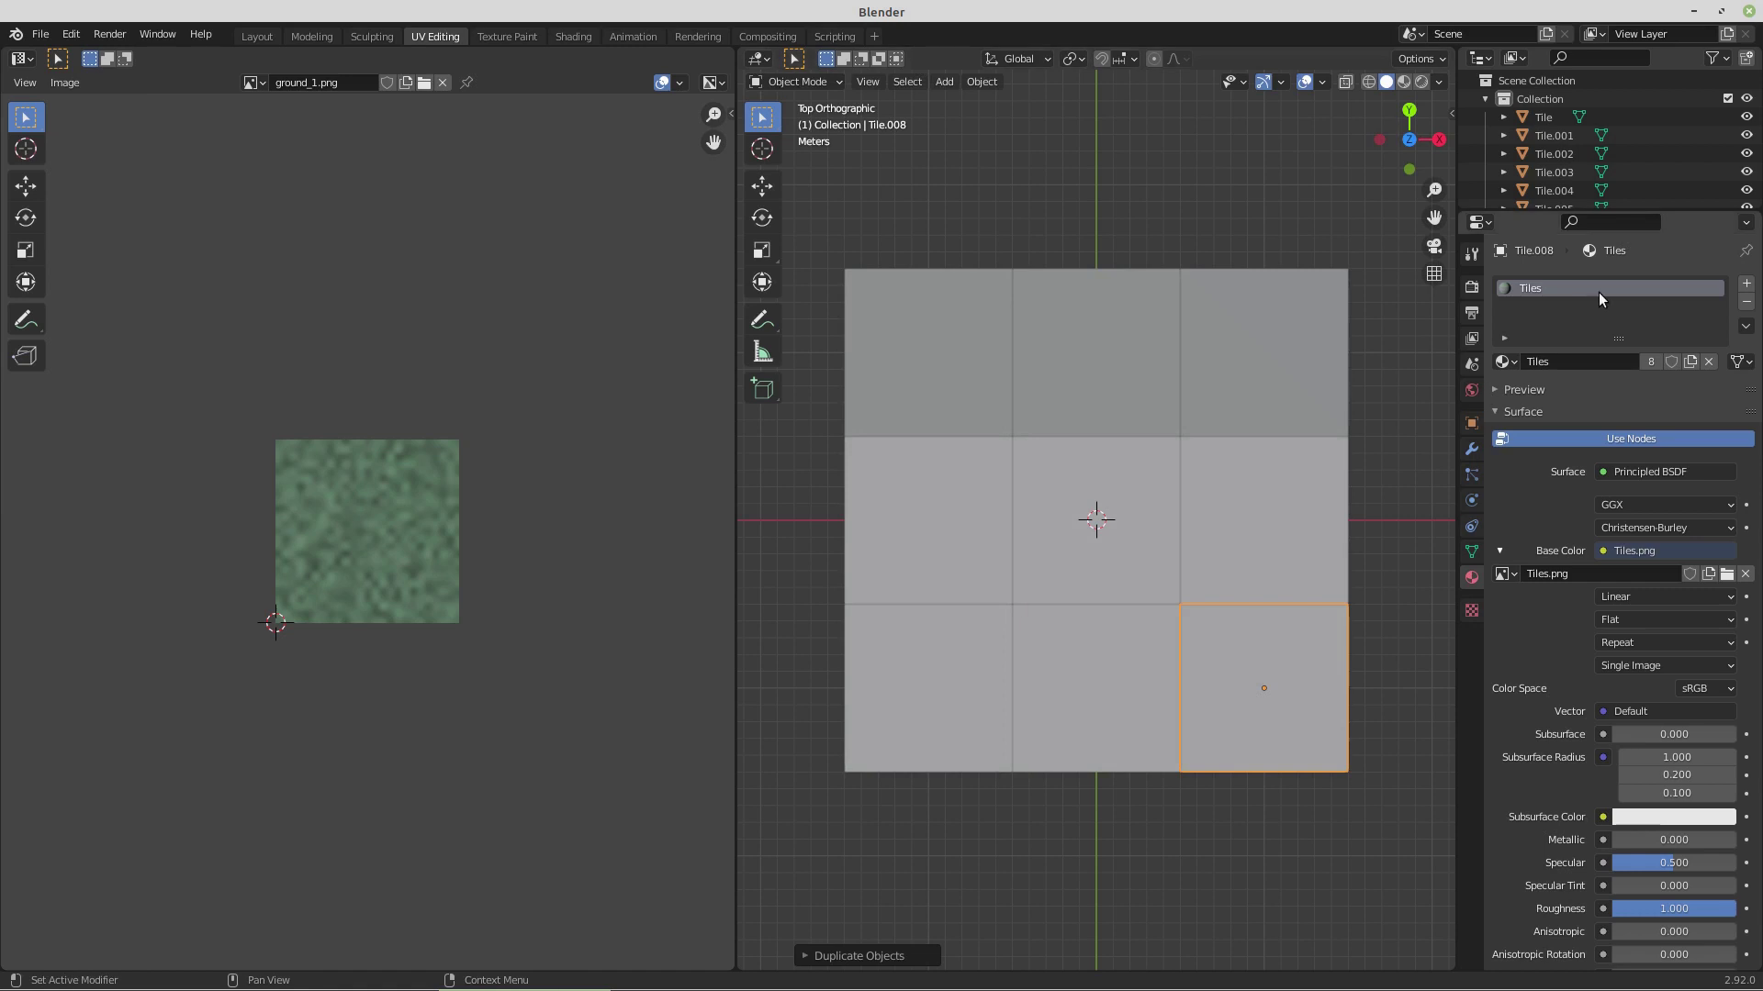
- Replace the new tile's Tiles material with a new one named Ground_3 and set its roughness to 1.000
{"action": "left_click", "coordinate": [1746, 303]}
{"action": "left_click", "coordinate": [1616, 360]}
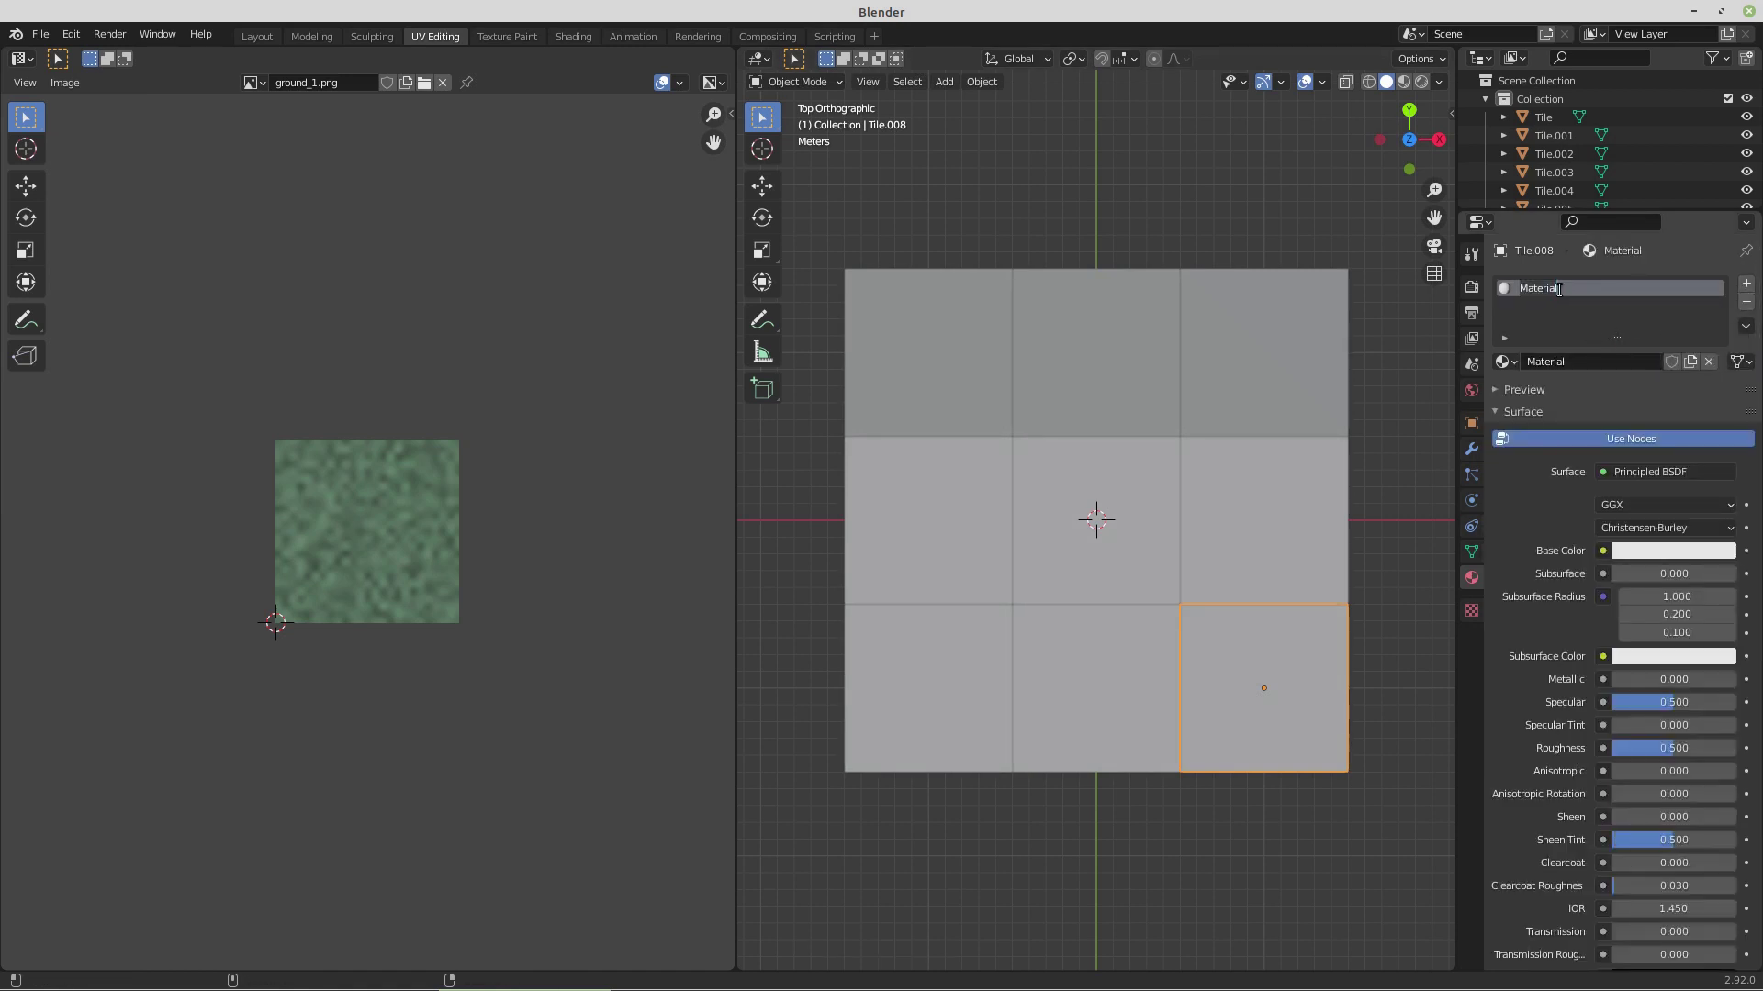
{"action": "type", "text": "Ground_3"}
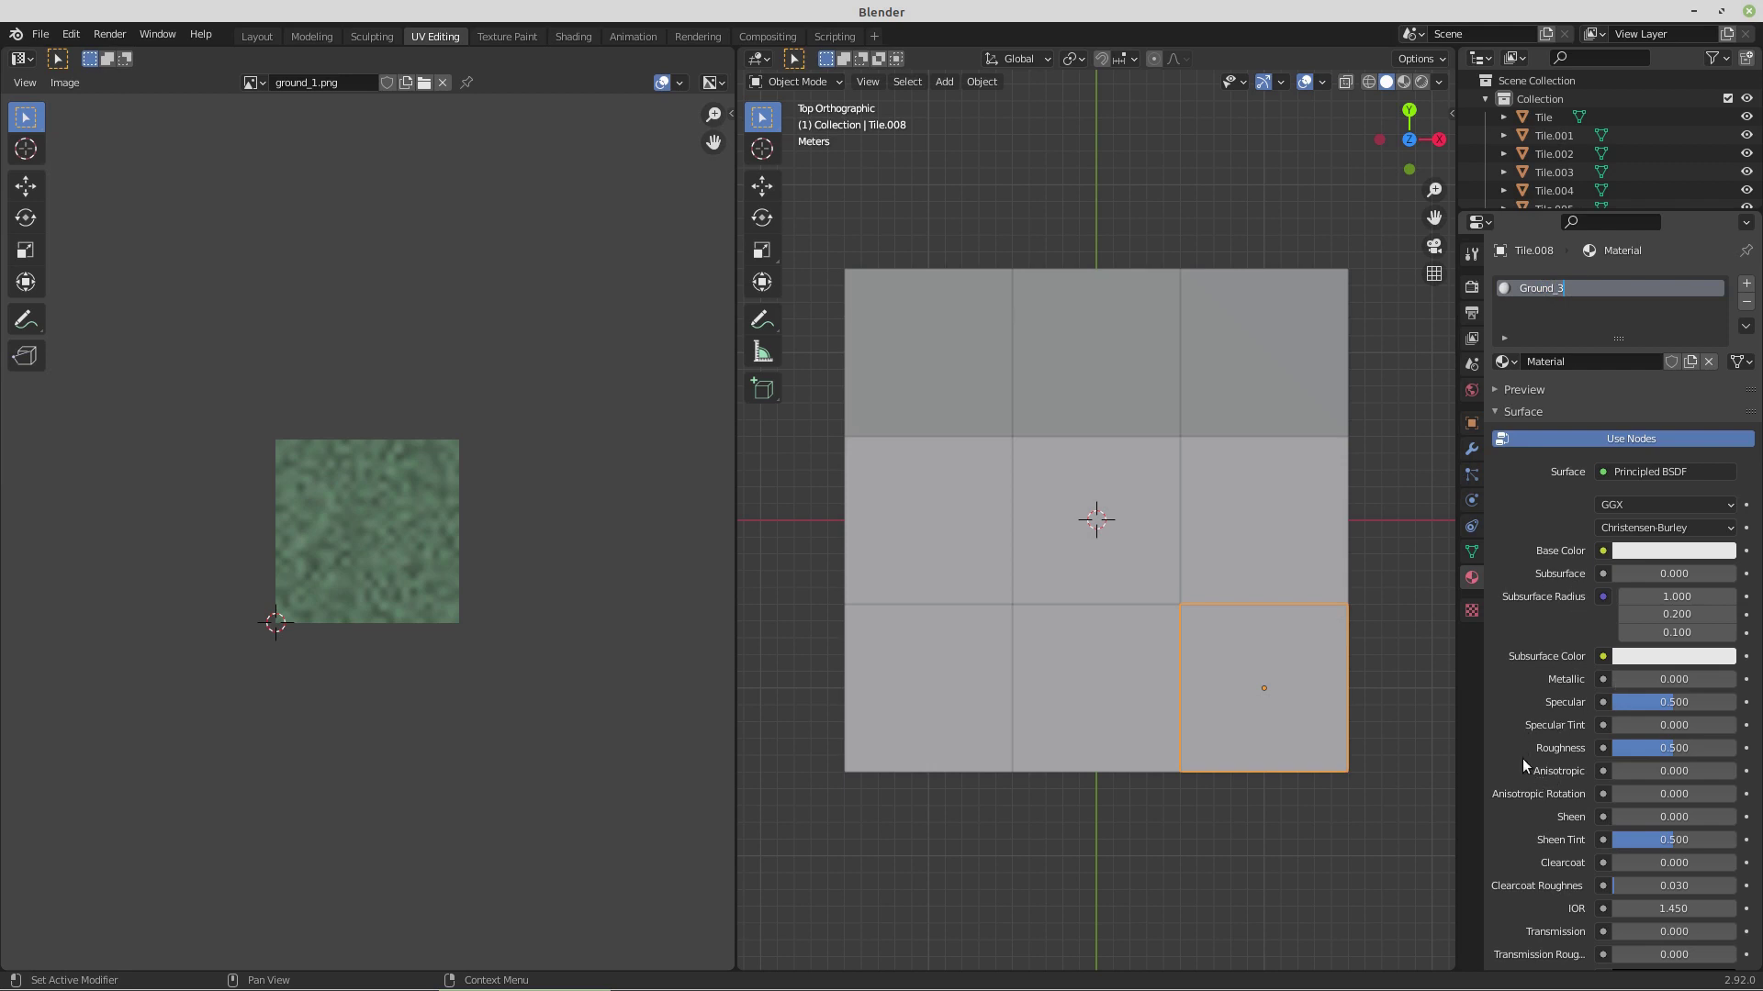
{"action": "key", "text": "Return"}
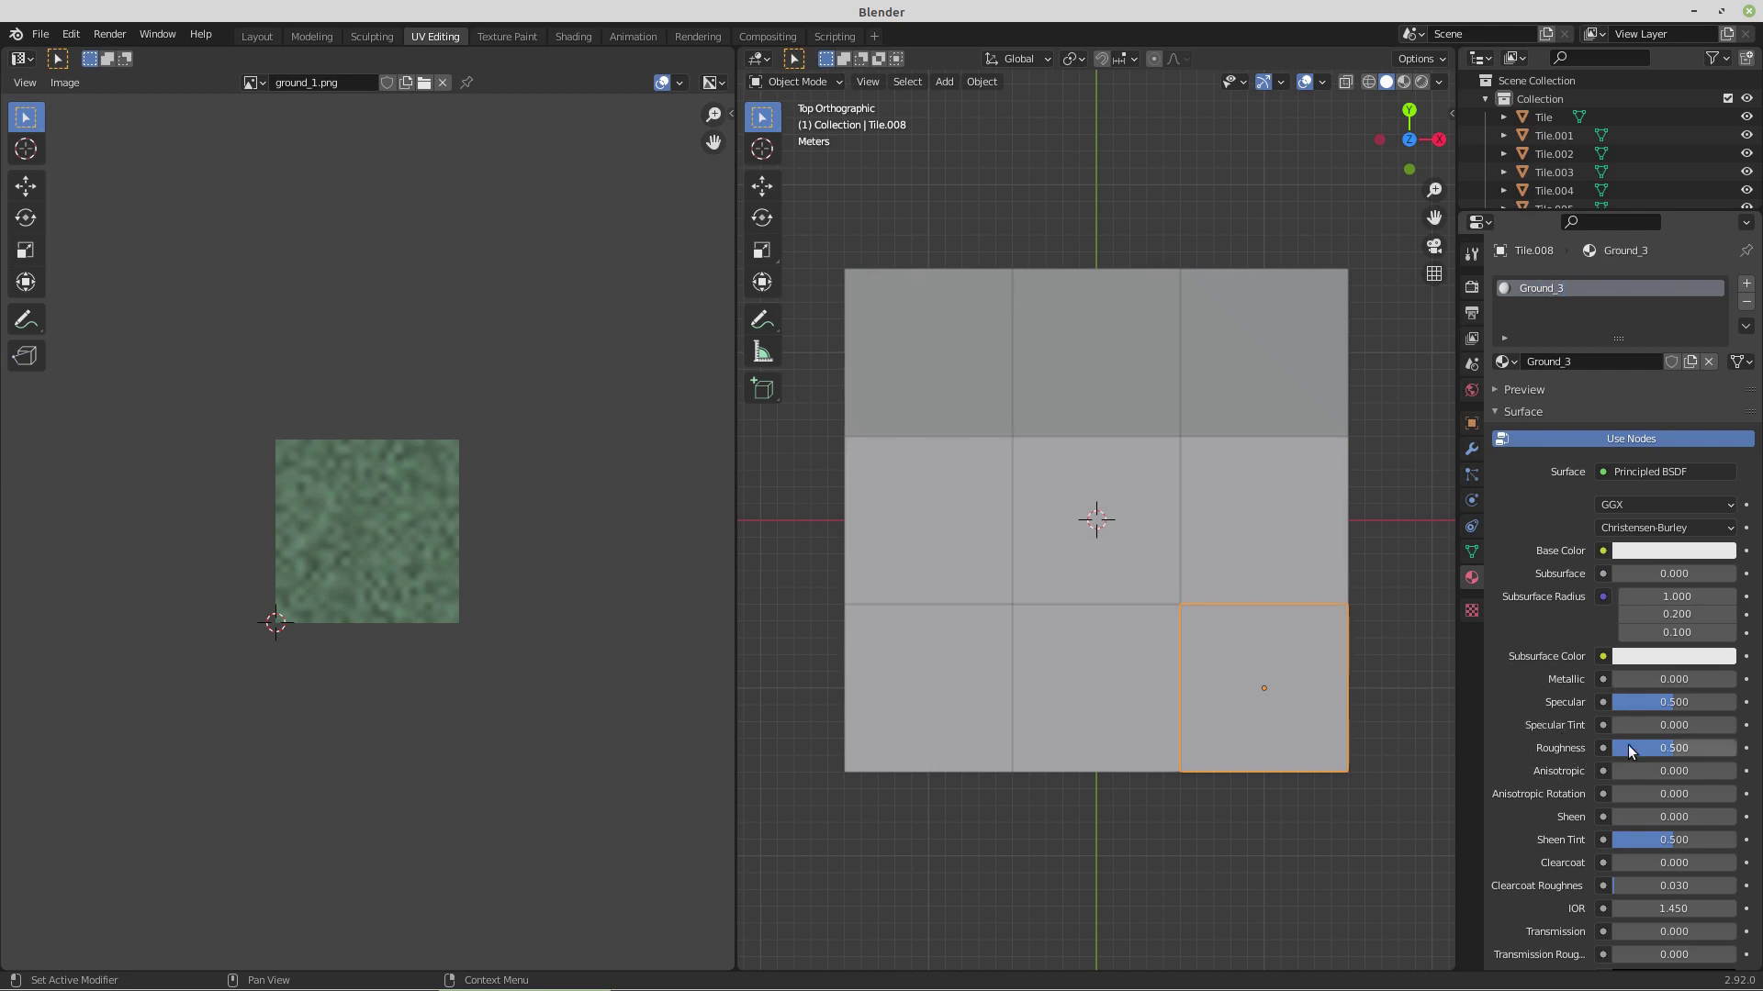
{"action": "left_click_drag", "start_coordinate": [1627, 746], "coordinate": [1735, 747]}
- Connect an Image Texture to the Ground_3 base color and load ground_3.png from the FlatTiles folder on the Desktop
{"action": "left_click", "coordinate": [1602, 551]}
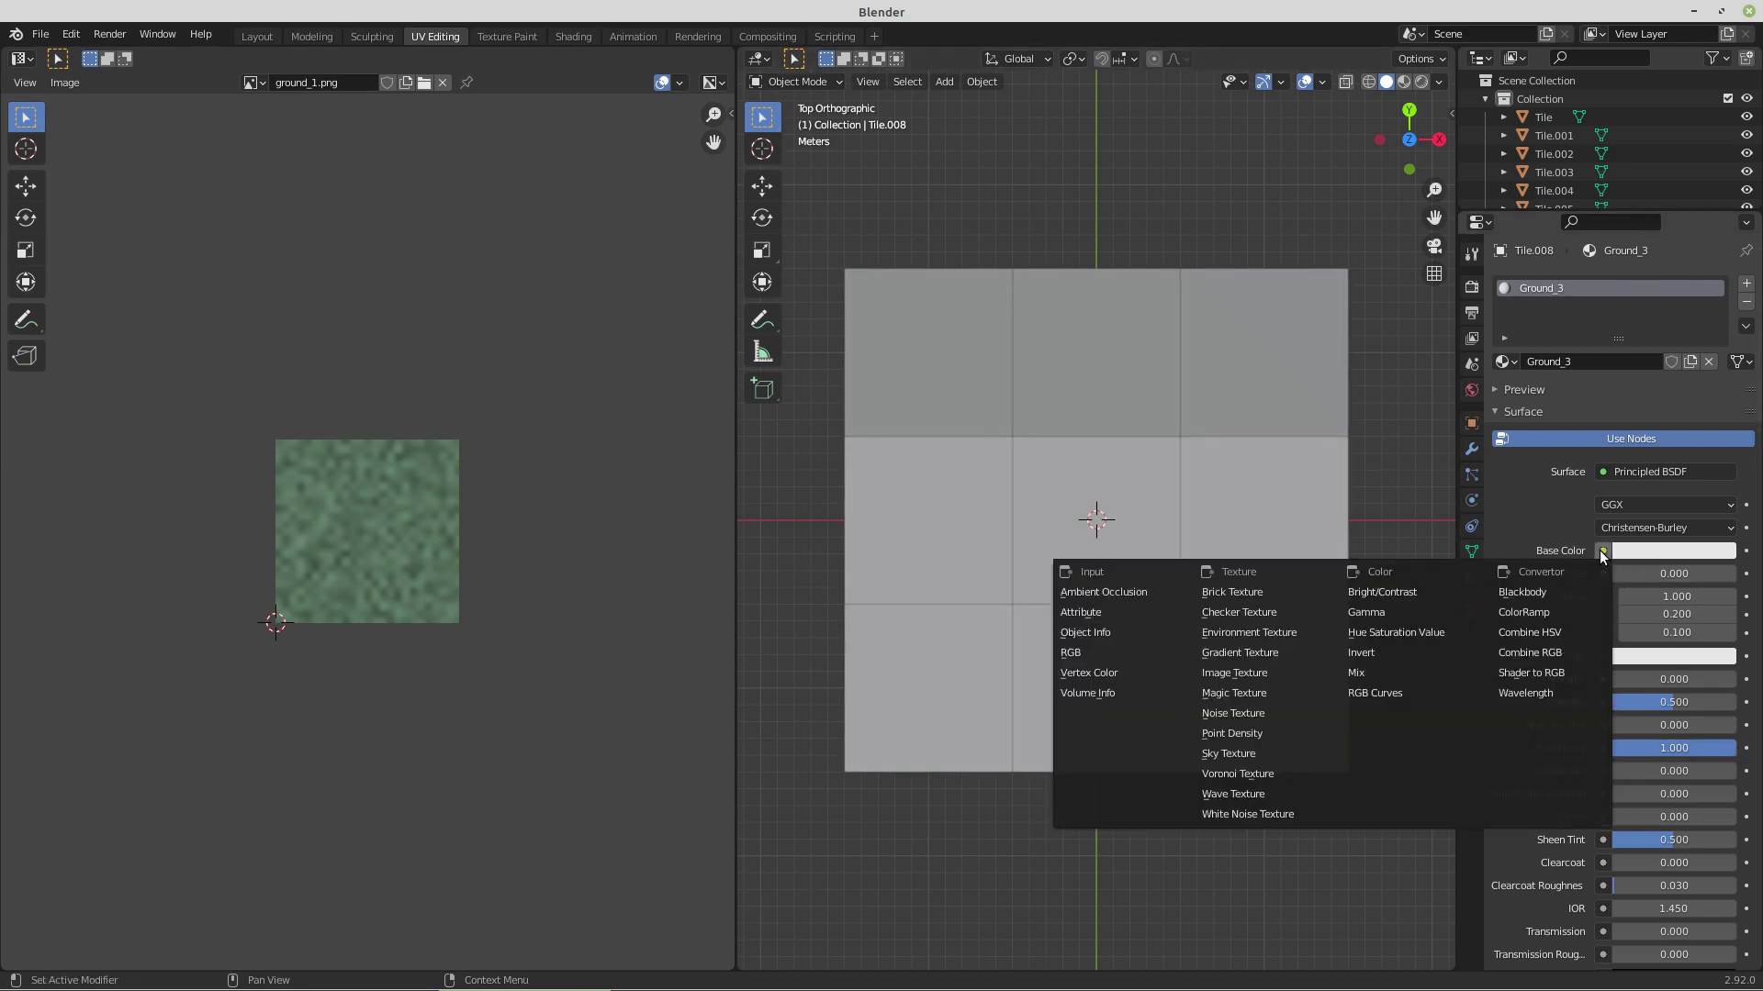
{"action": "left_click", "coordinate": [1270, 668]}
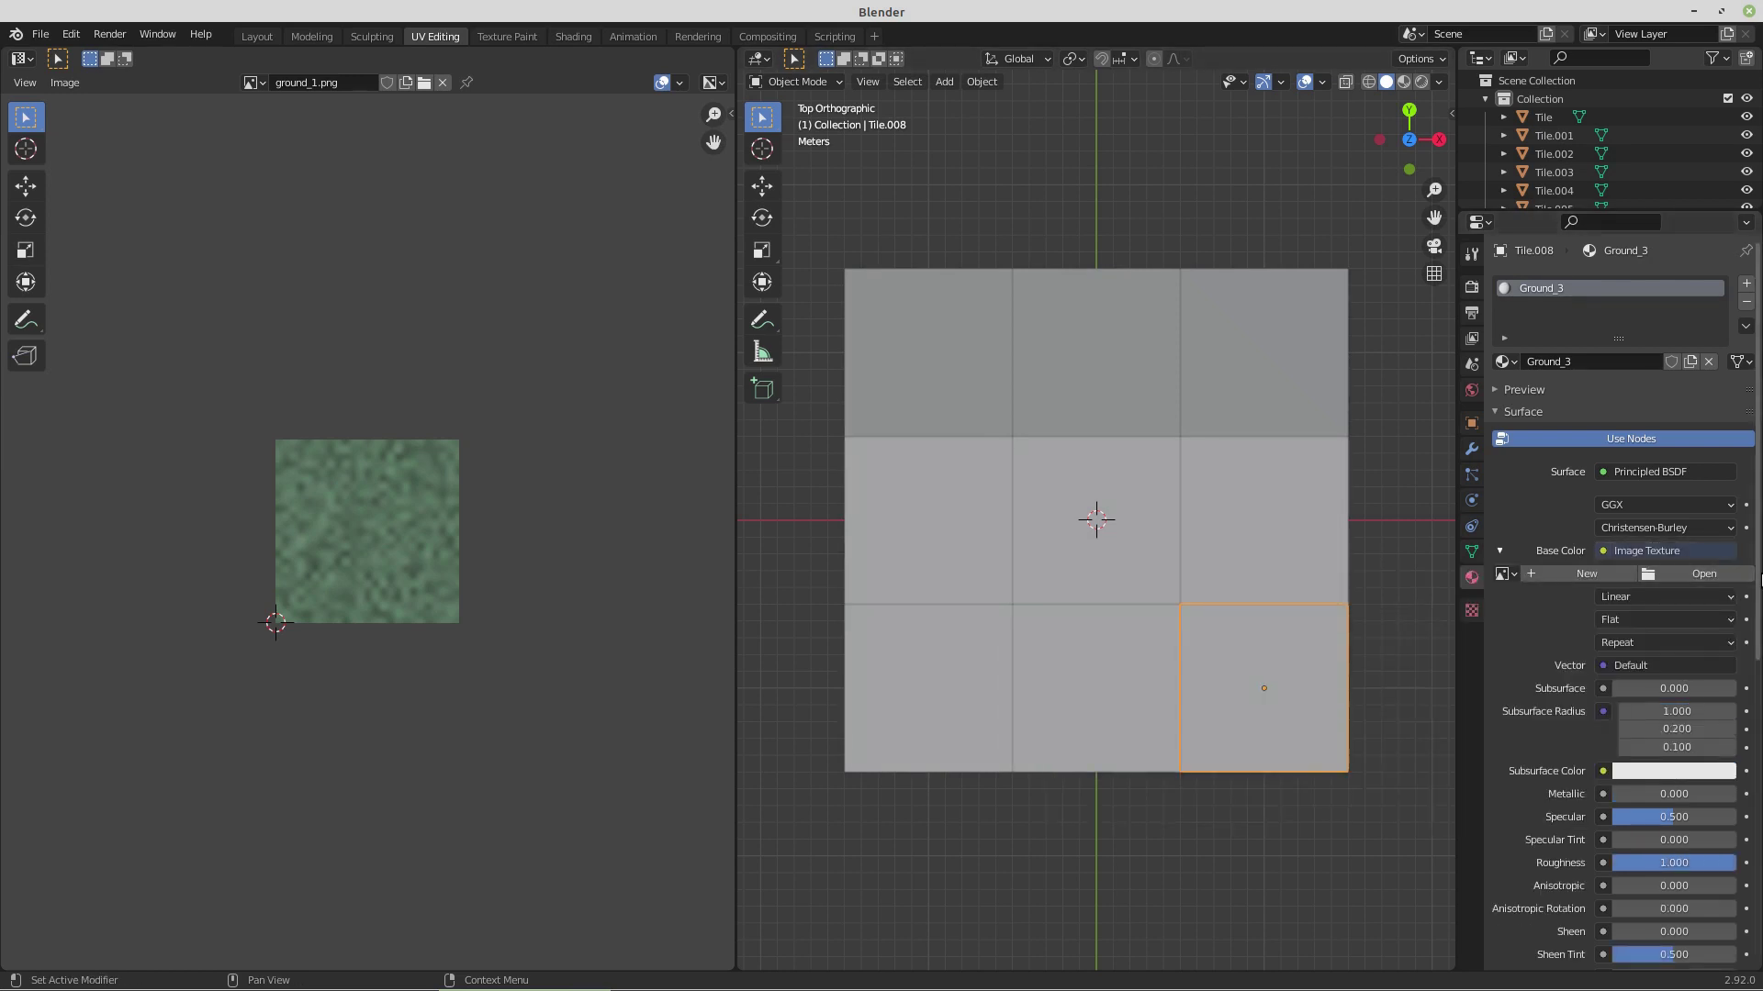
{"action": "left_click", "coordinate": [1703, 574]}
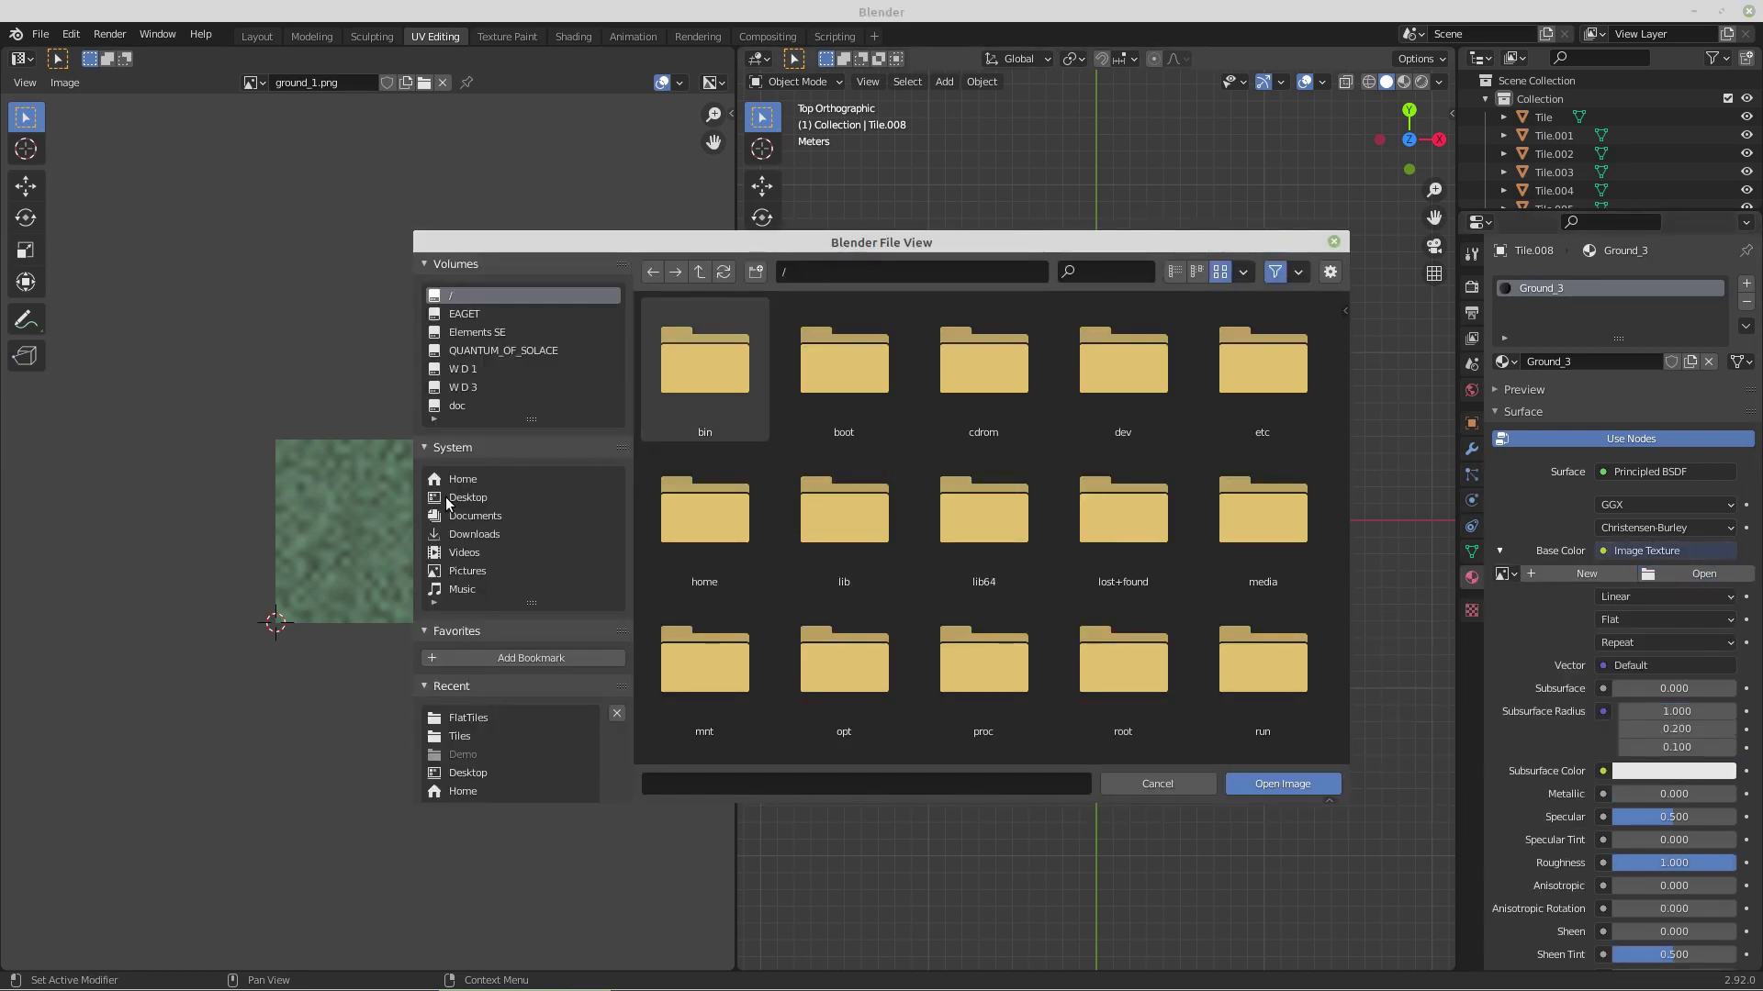
{"action": "left_click", "coordinate": [455, 519]}
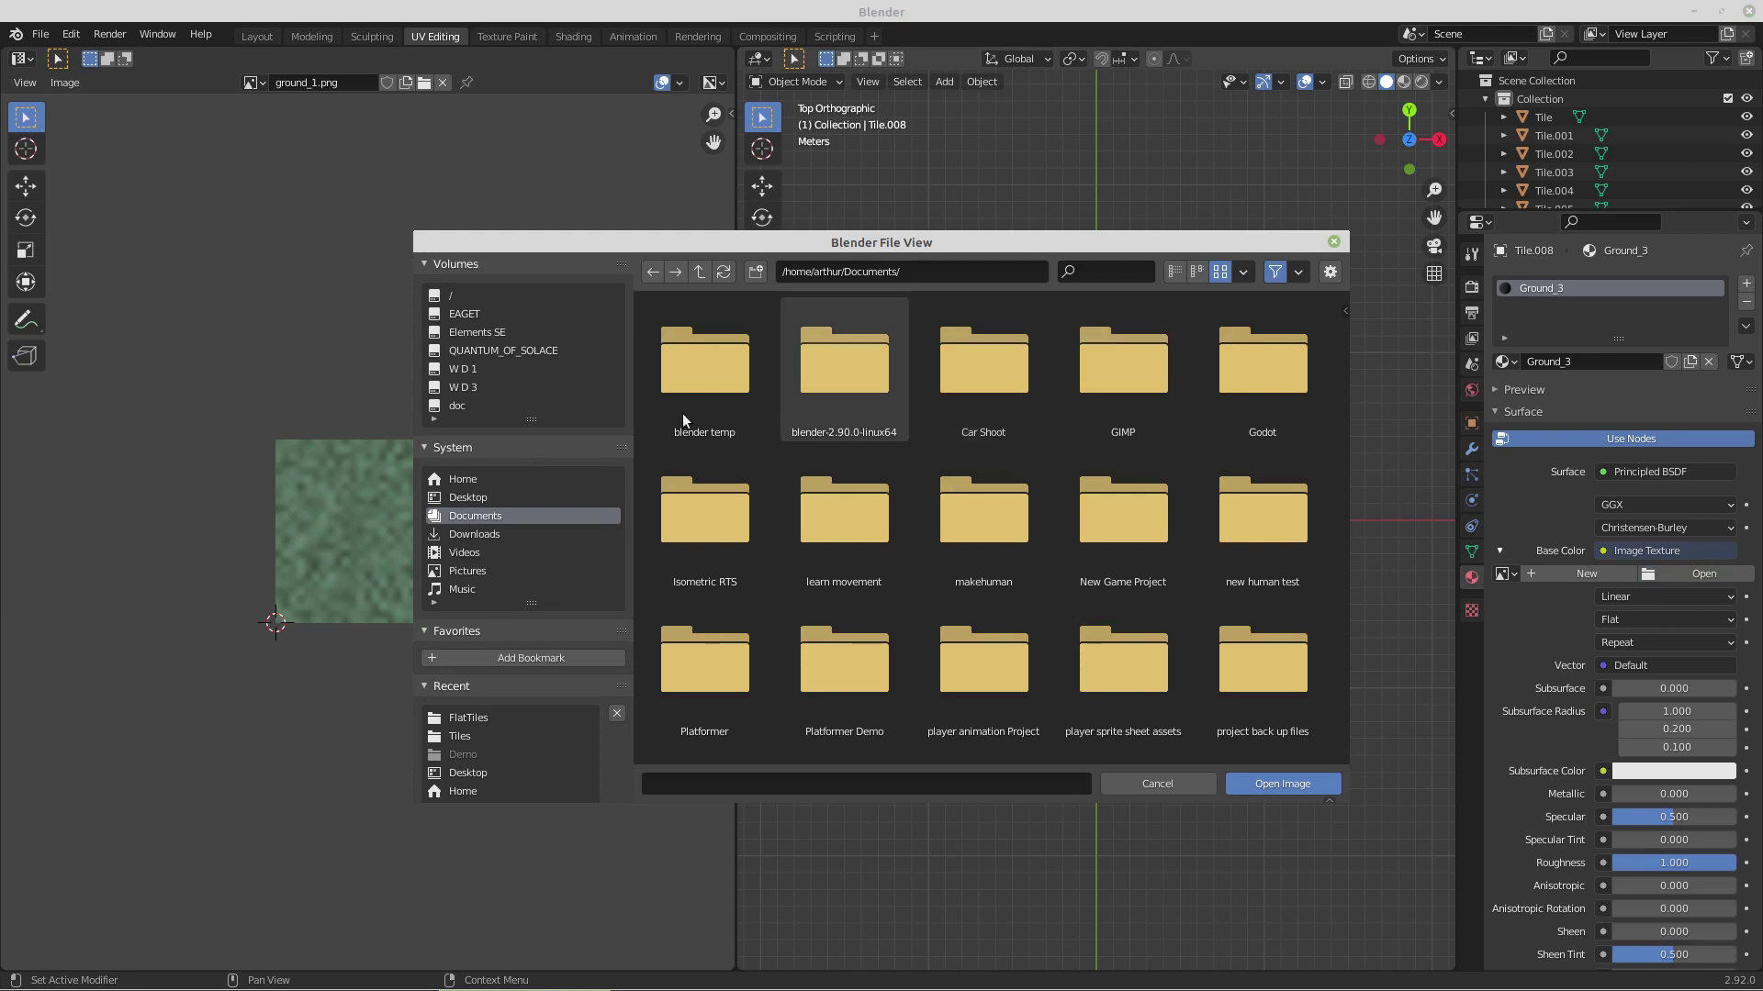
{"action": "left_click", "coordinate": [454, 499]}
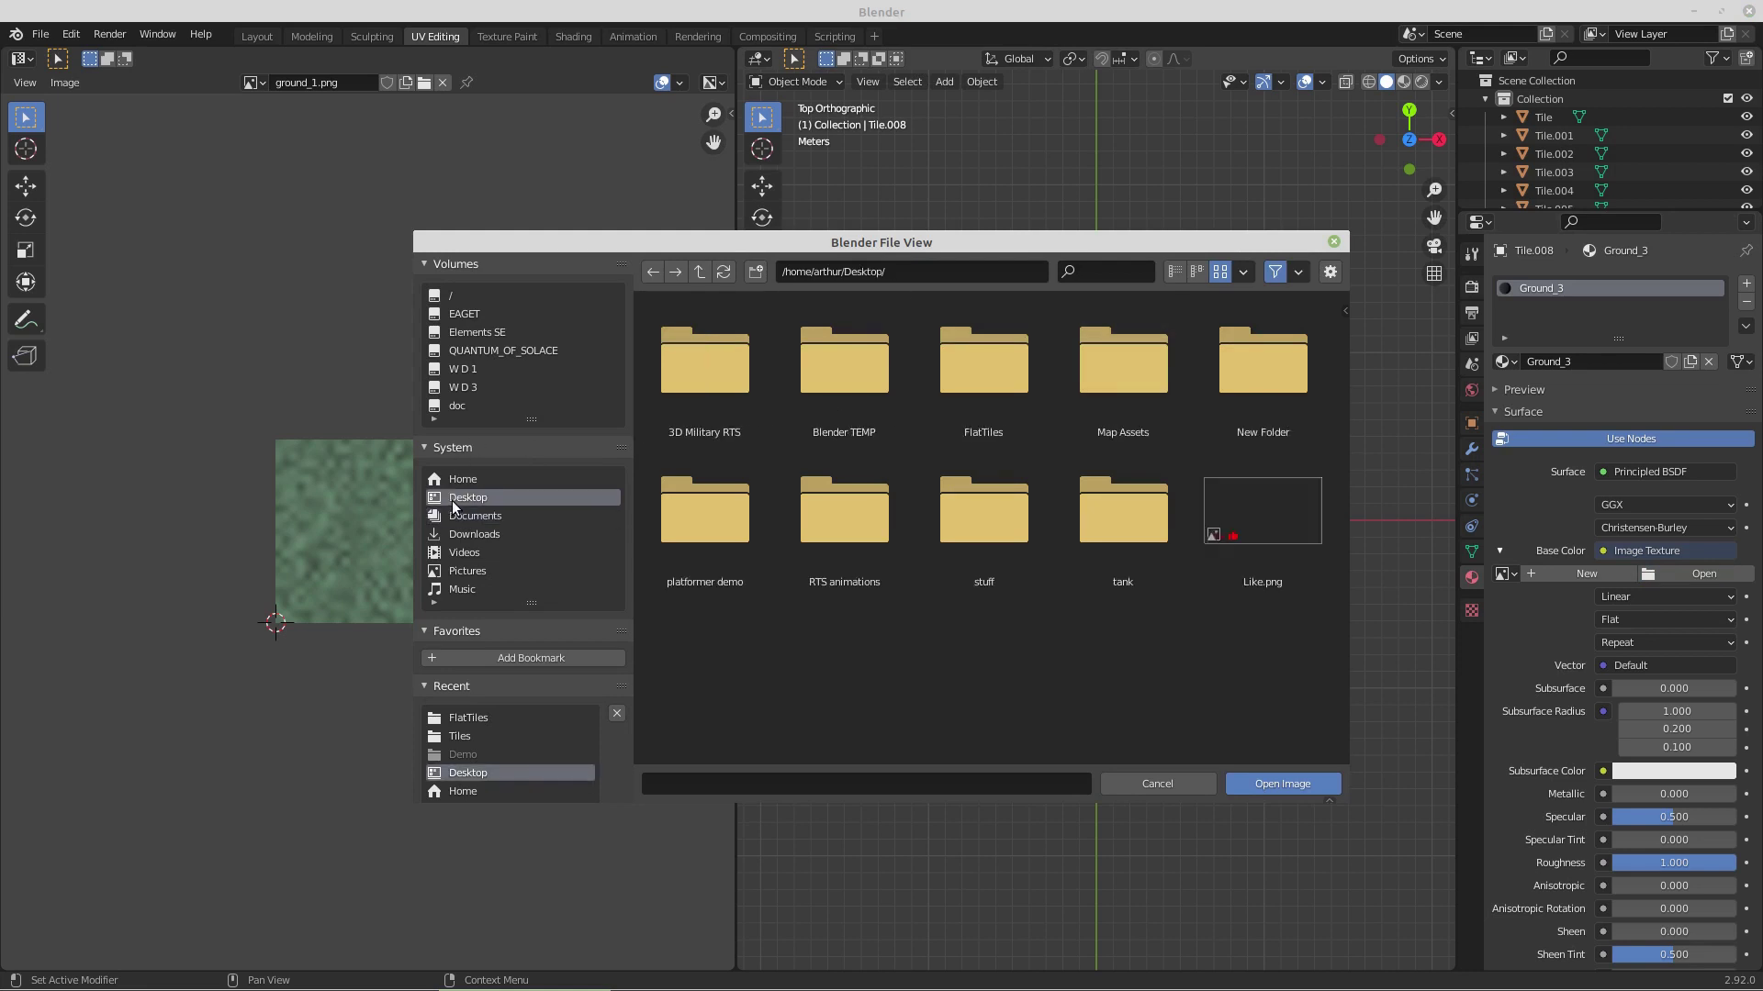
{"action": "double_click", "coordinate": [1001, 394]}
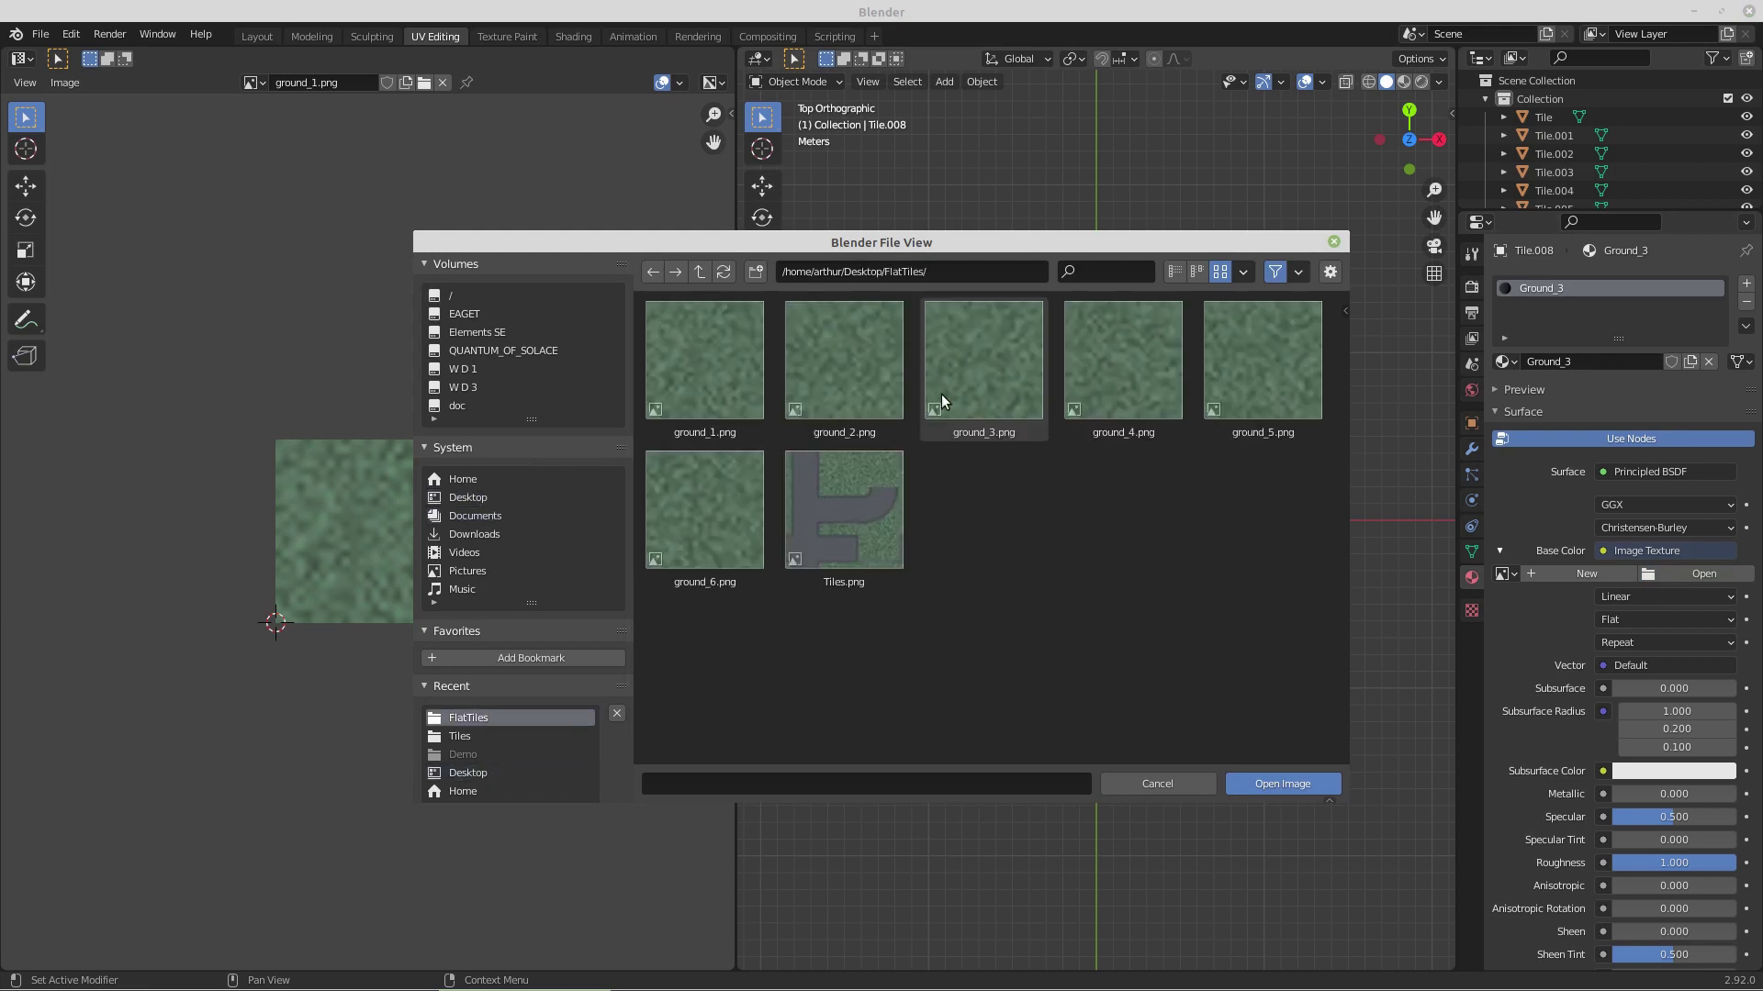
{"action": "double_click", "coordinate": [1033, 388]}
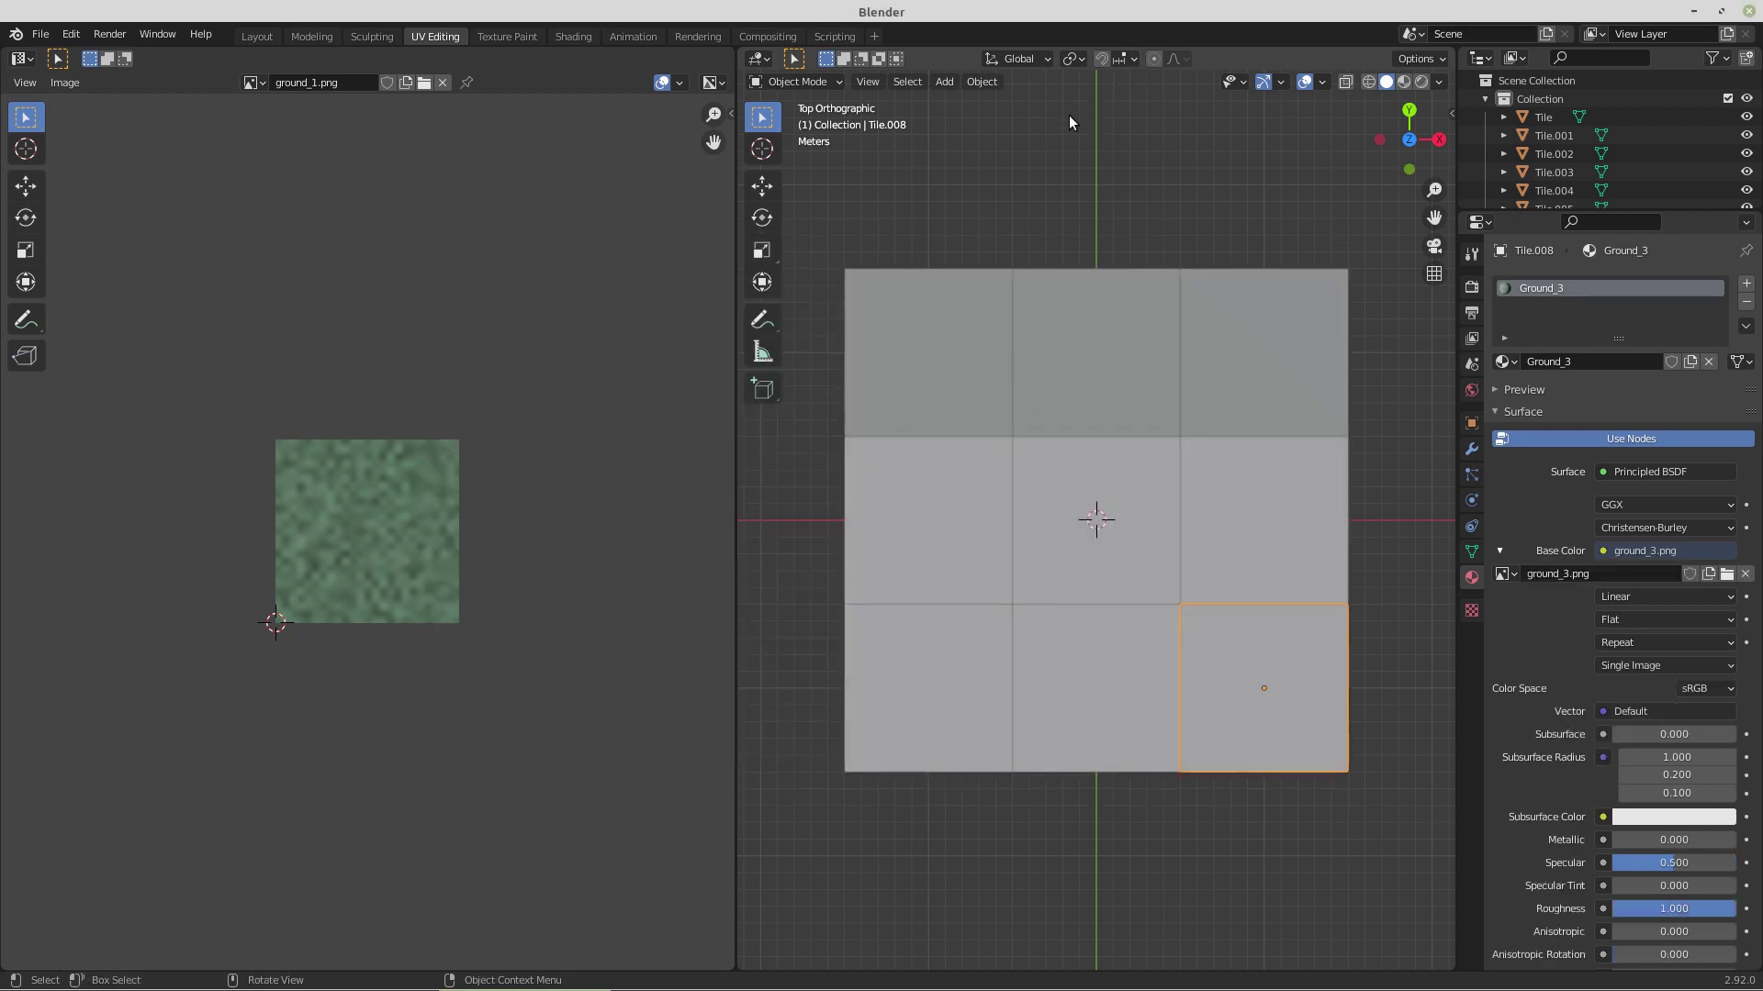
- UV-map the new tile's face with Project from View (Bounds), then return to the Modeling workspace in Object Mode
{"action": "key", "text": "Tab"}
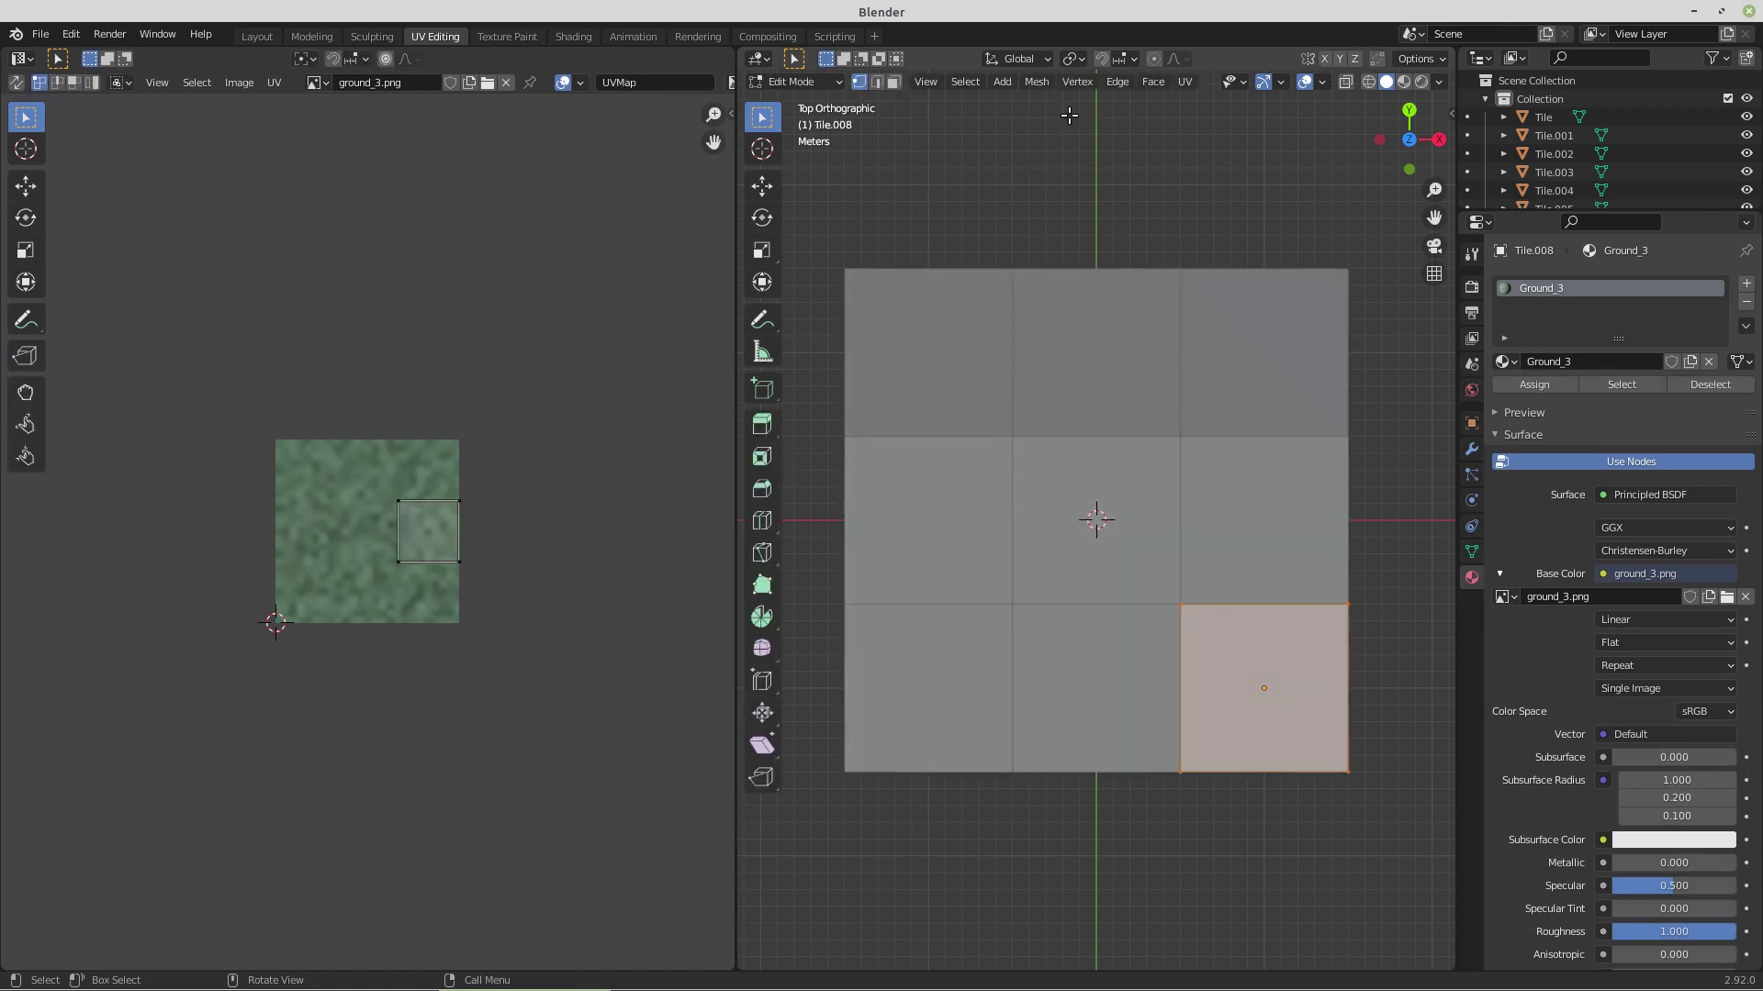
{"action": "left_click", "coordinate": [1183, 83]}
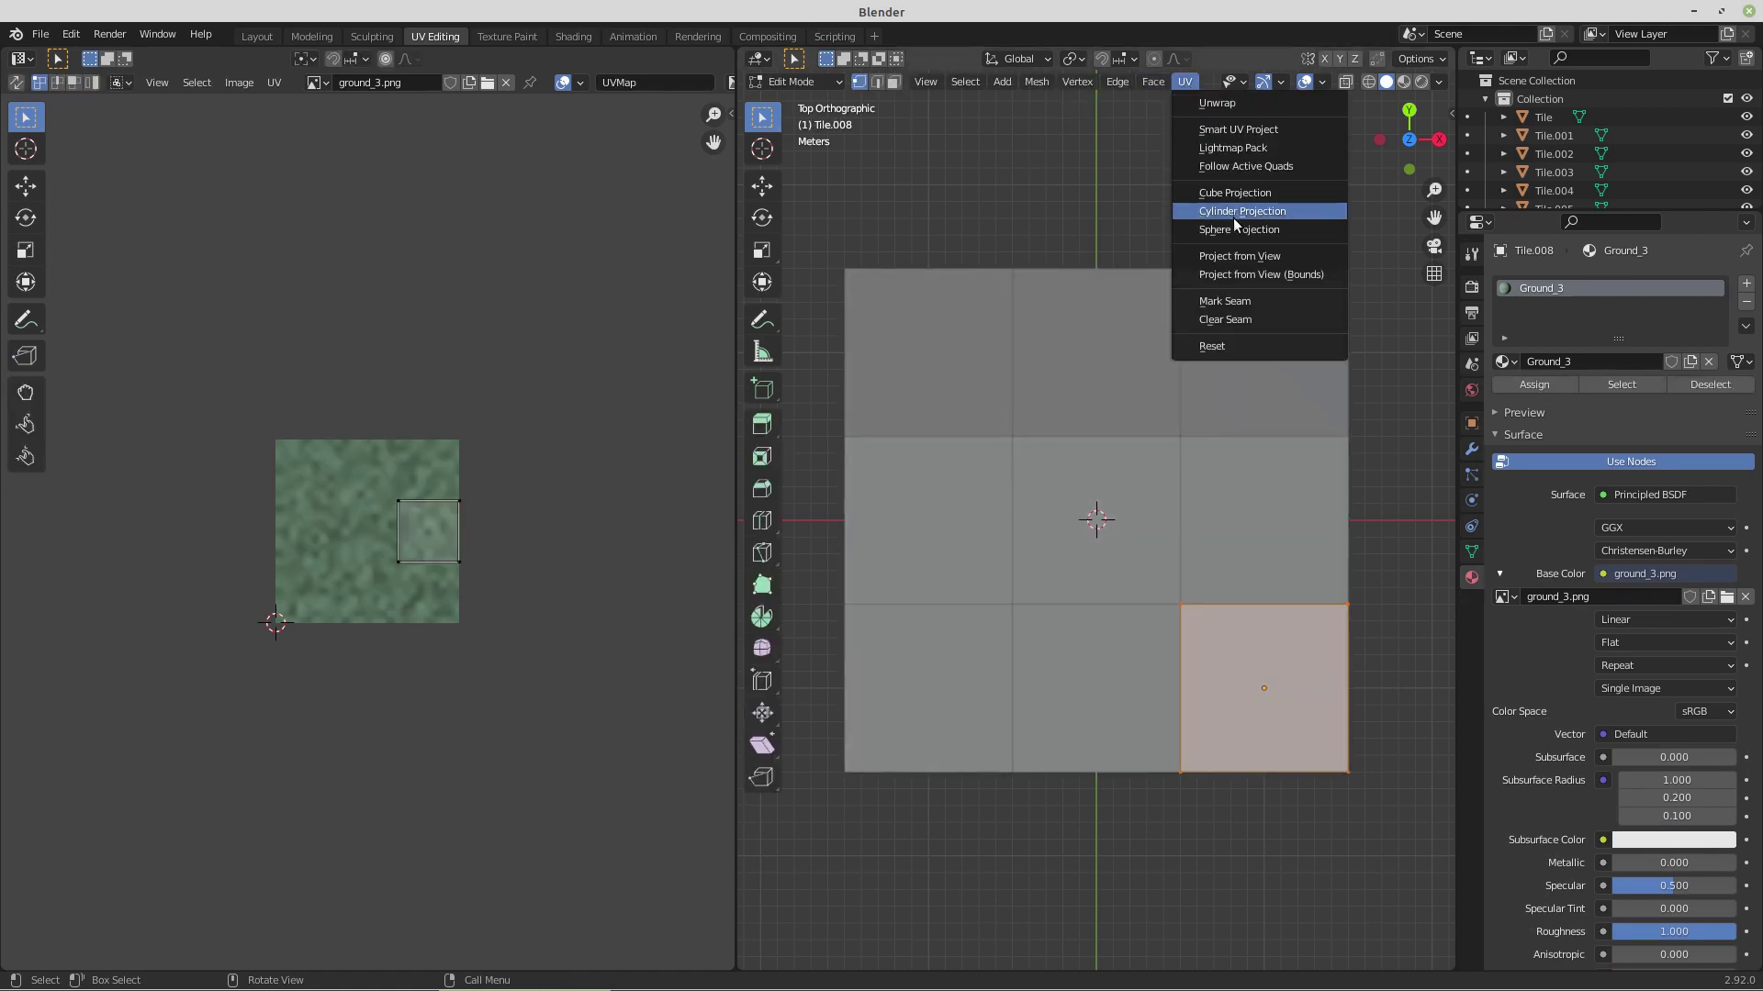
{"action": "left_click", "coordinate": [1238, 273]}
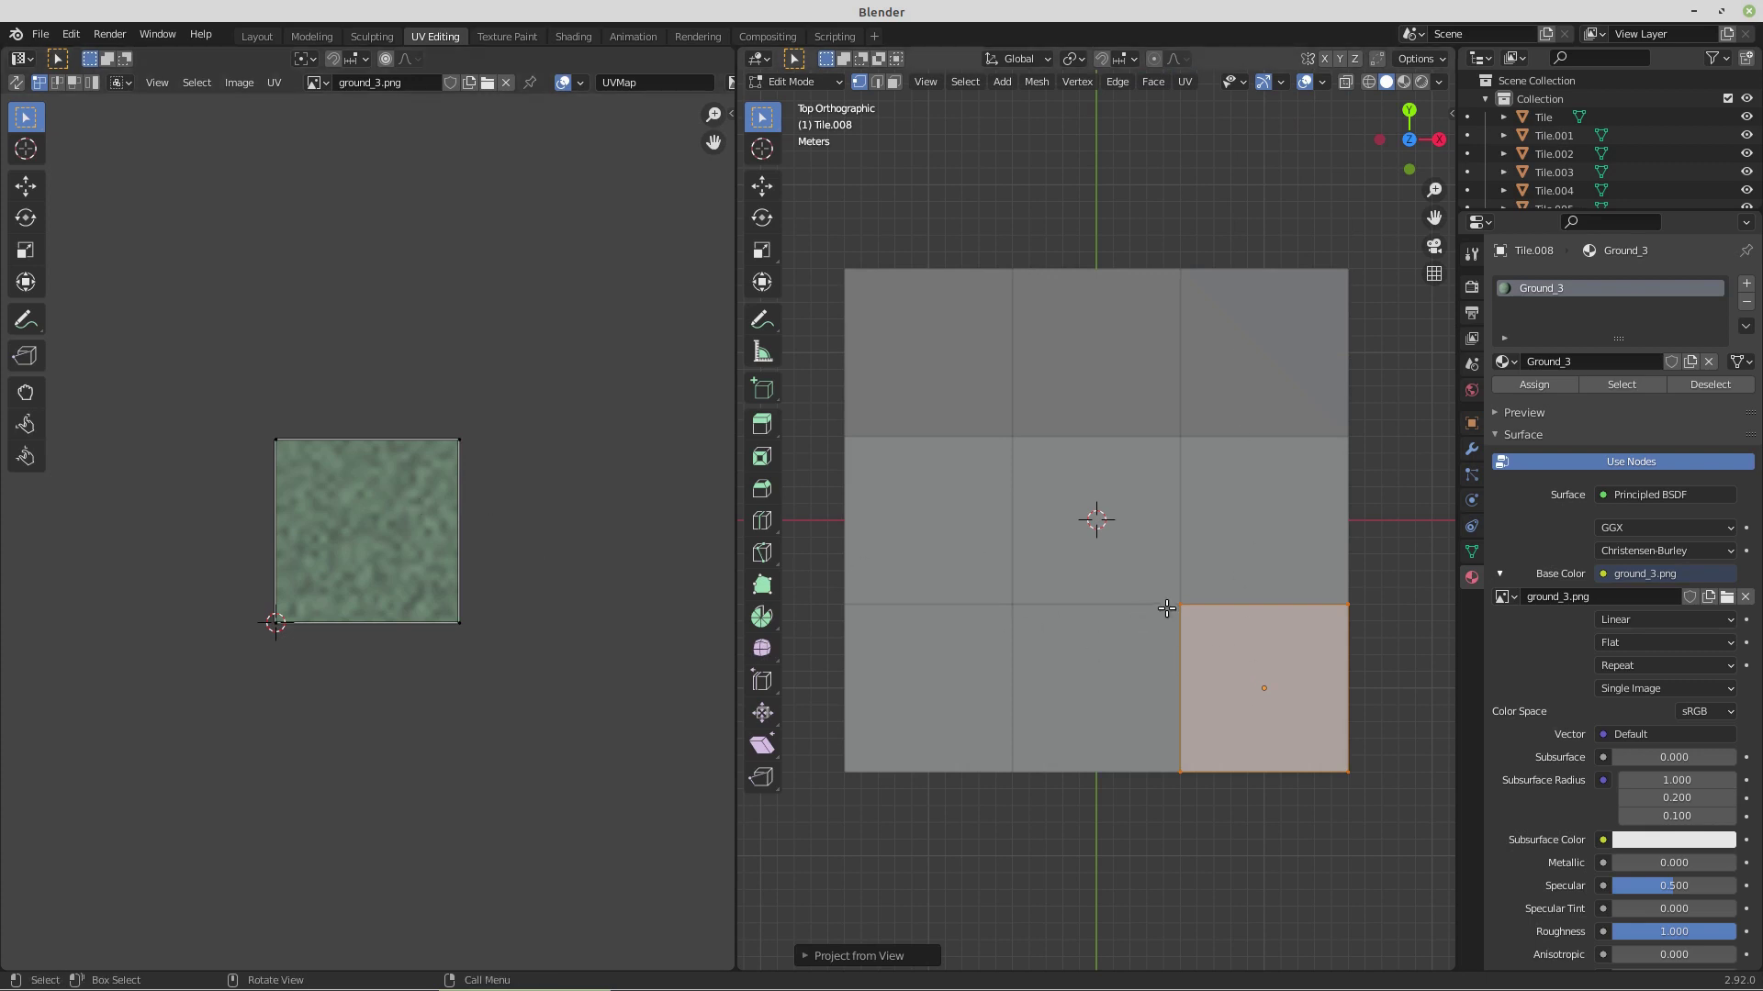
{"action": "left_click", "coordinate": [312, 36]}
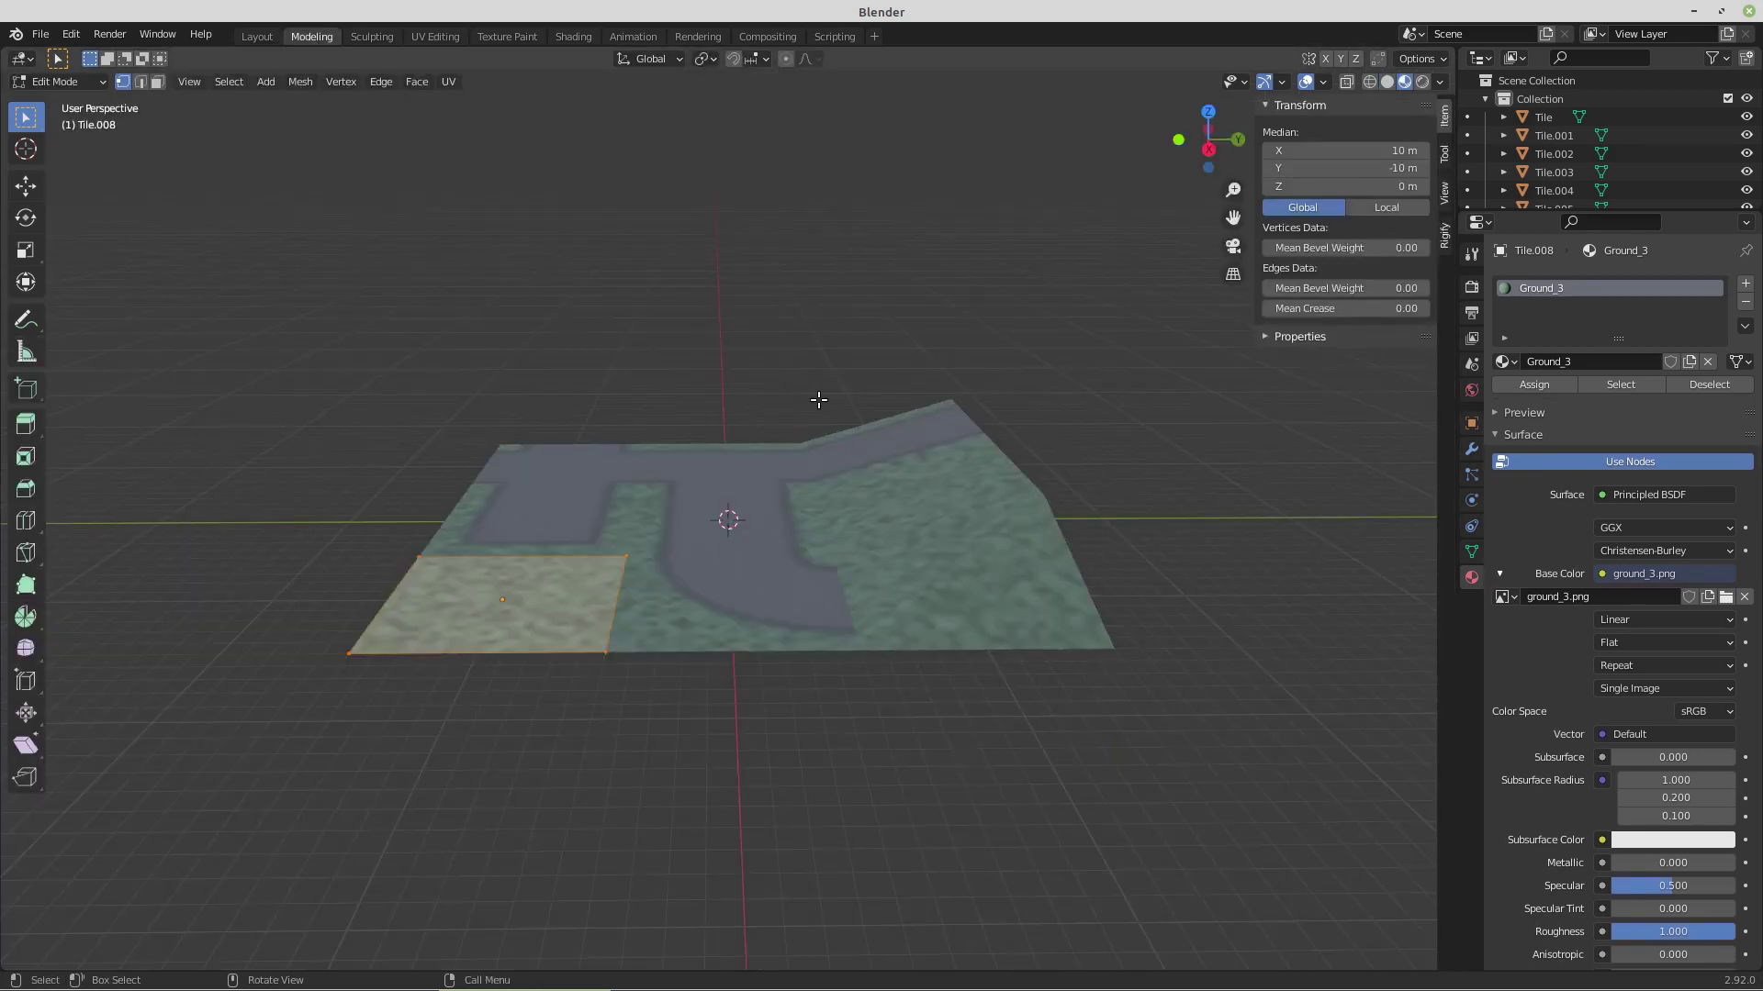
{"action": "left_click_drag", "start_coordinate": [666, 615], "coordinate": [826, 653]}
{"action": "key", "text": "Tab"}
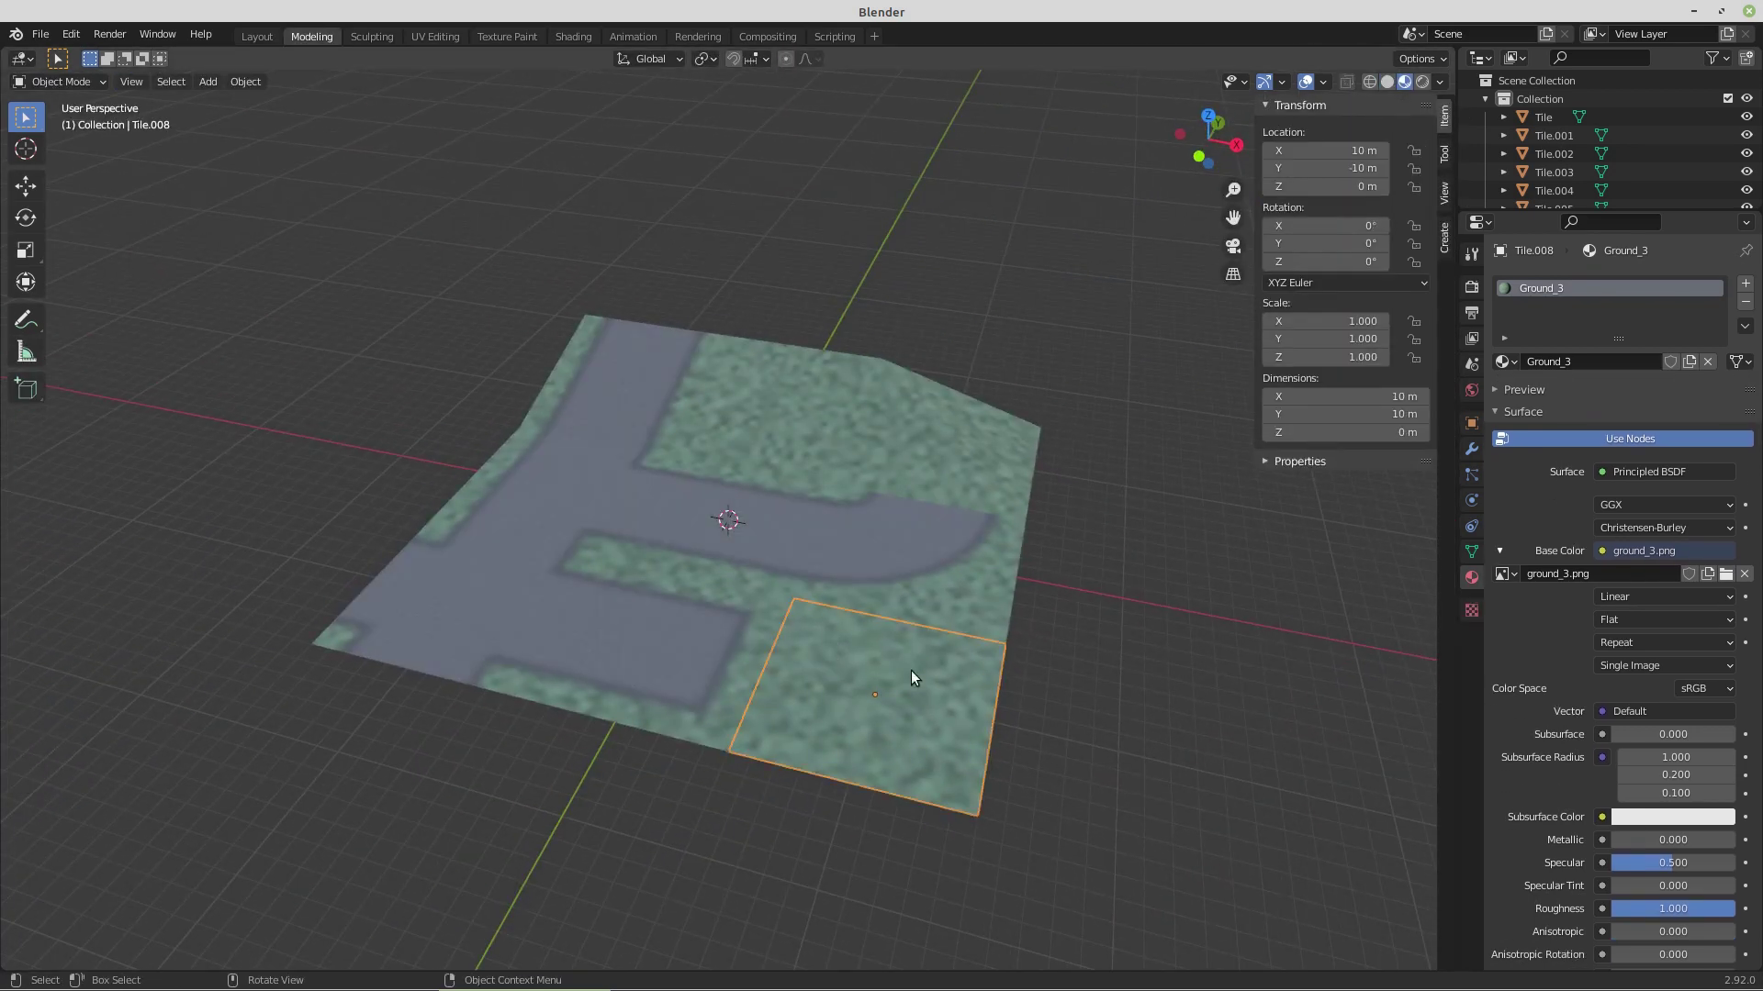
- Select the Ground_2 corner ramp tile and snap the 3D cursor to its origin
{"action": "left_click", "coordinate": [939, 439]}
{"action": "key", "text": "KP_3"}
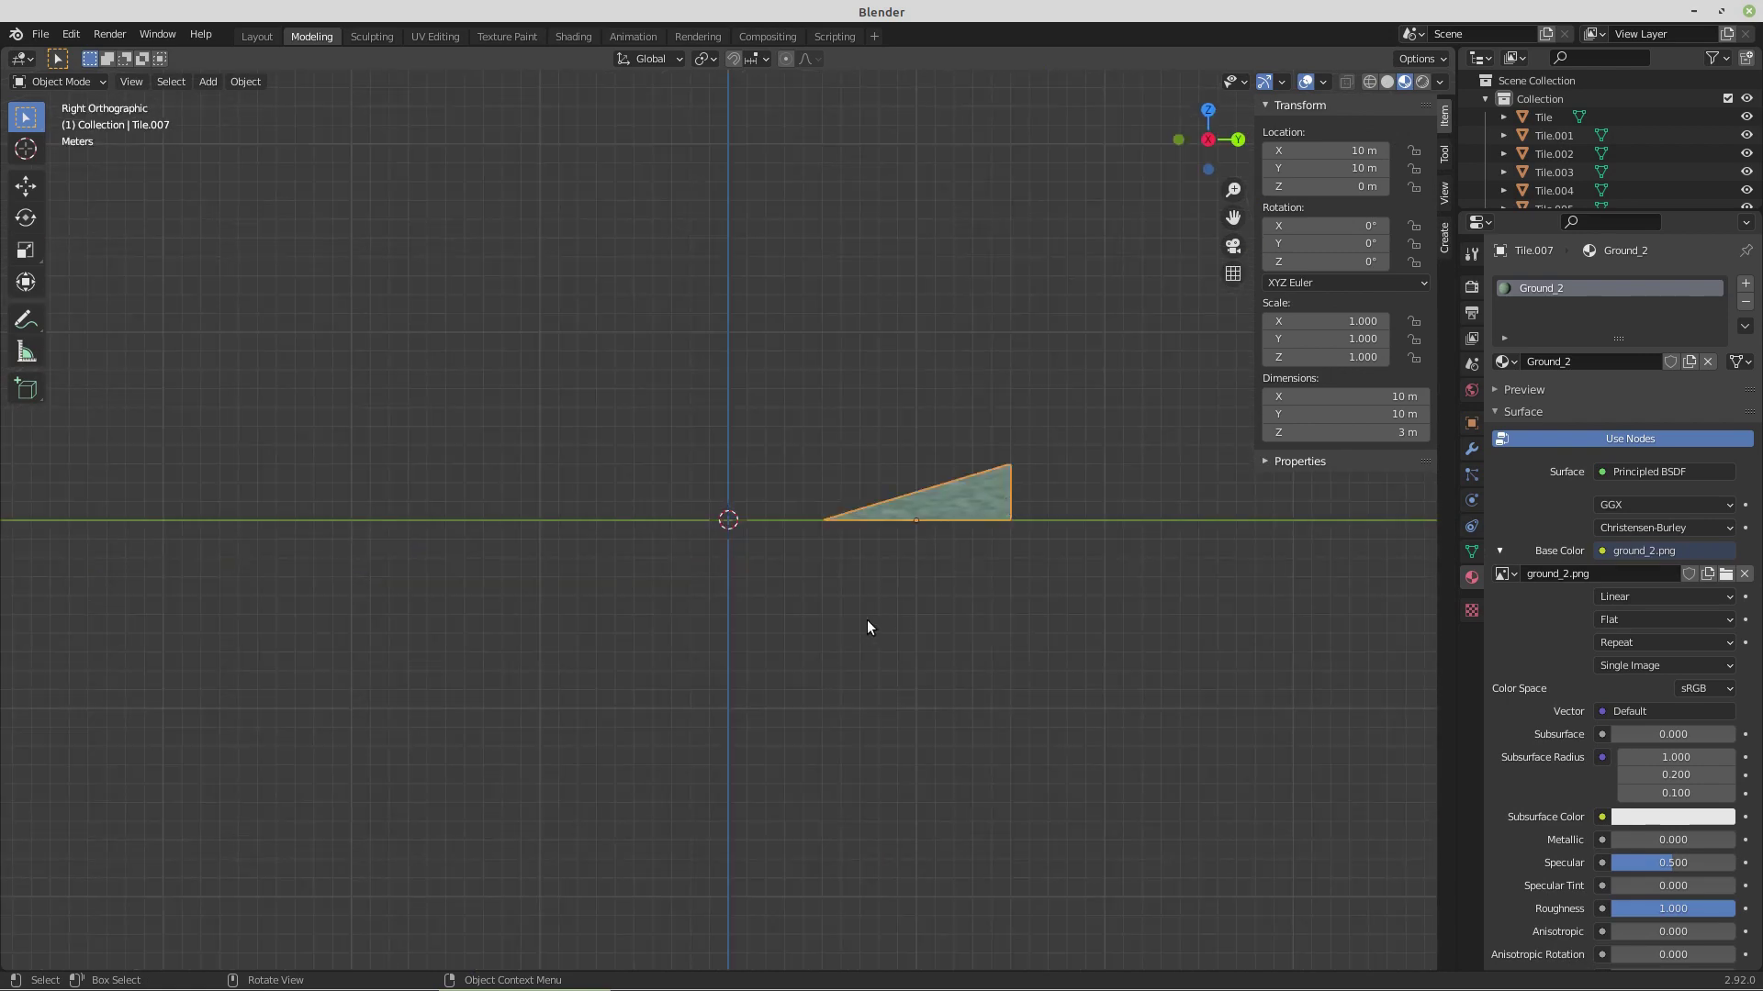
{"action": "key", "text": "shift+s"}
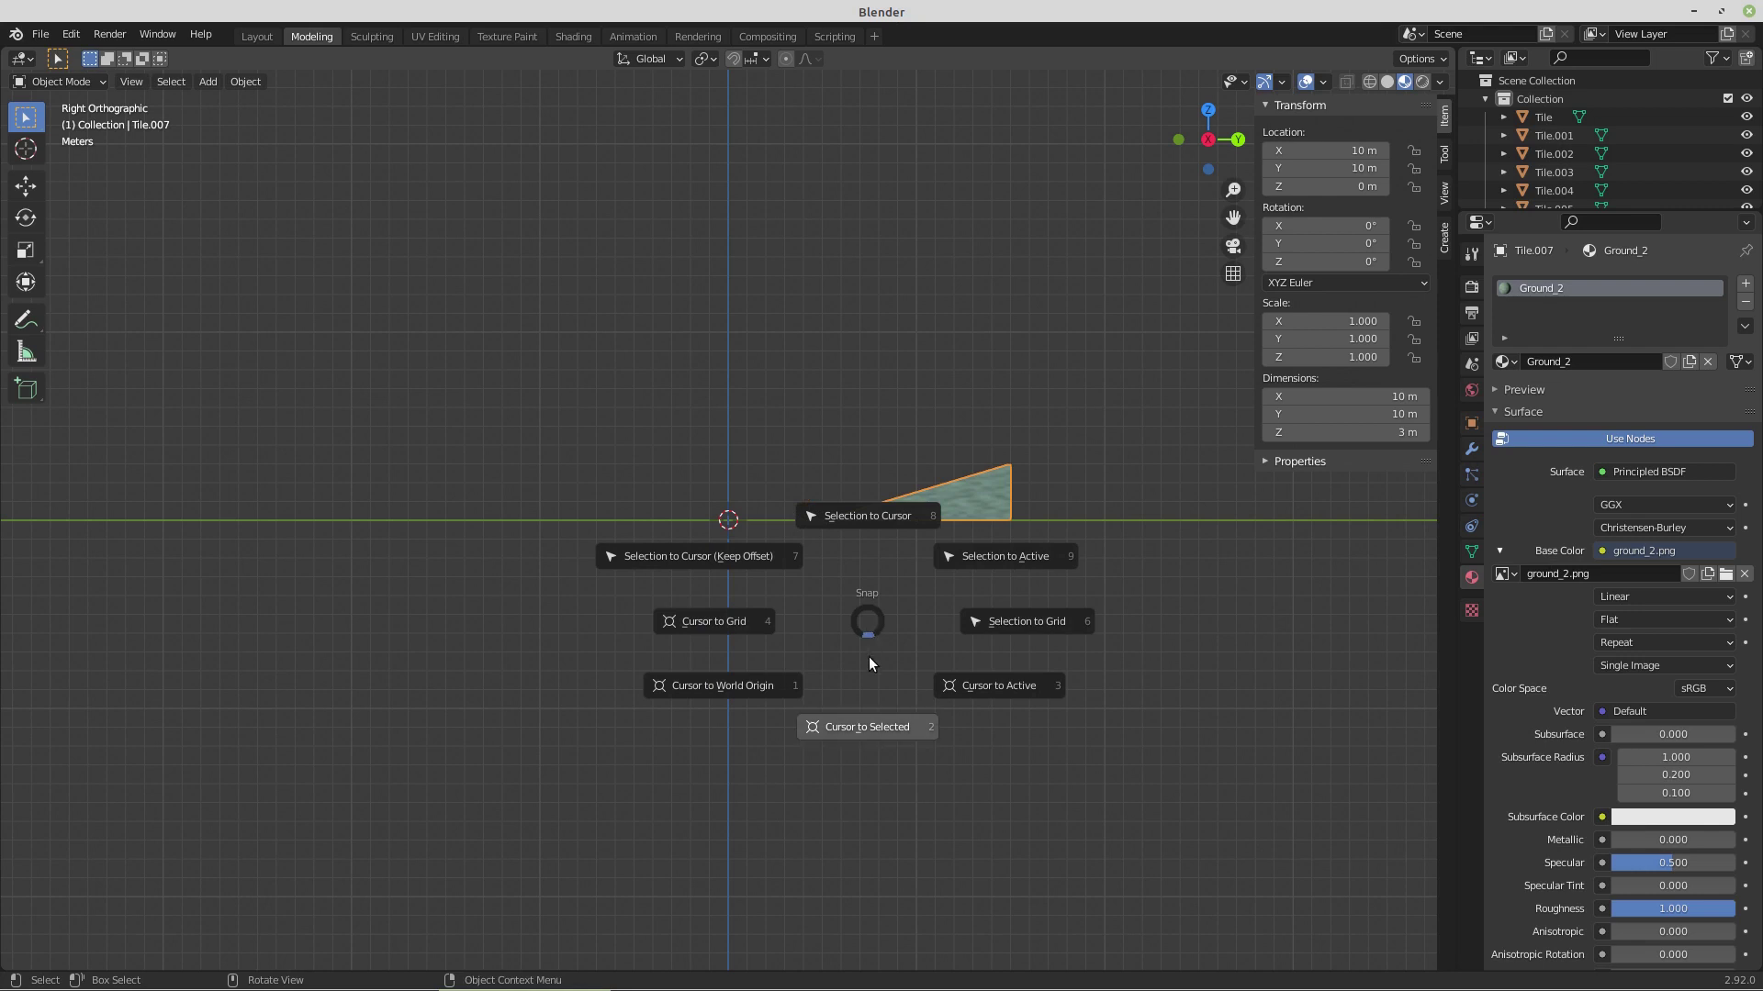
{"action": "left_click", "coordinate": [870, 727]}
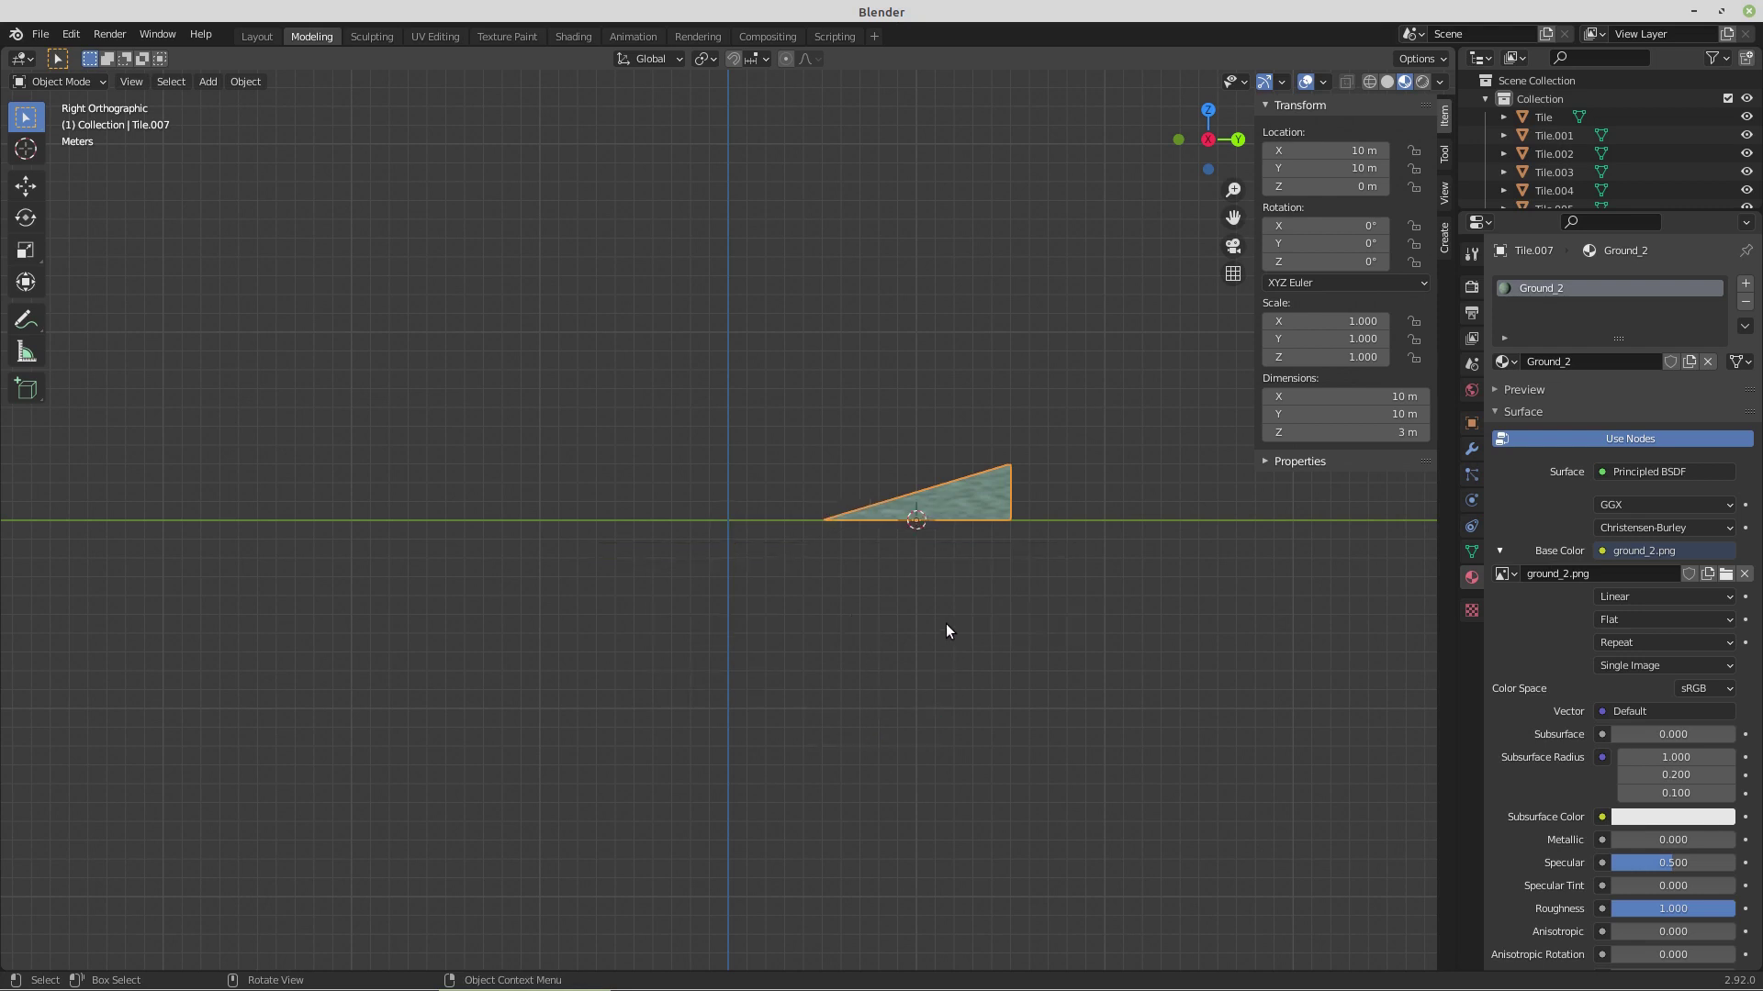
- Duplicate the corner ramp tile in place and rotate the copy 180° in the right side view
{"action": "key", "text": "shift+d"}
{"action": "right_click", "coordinate": [945, 571]}
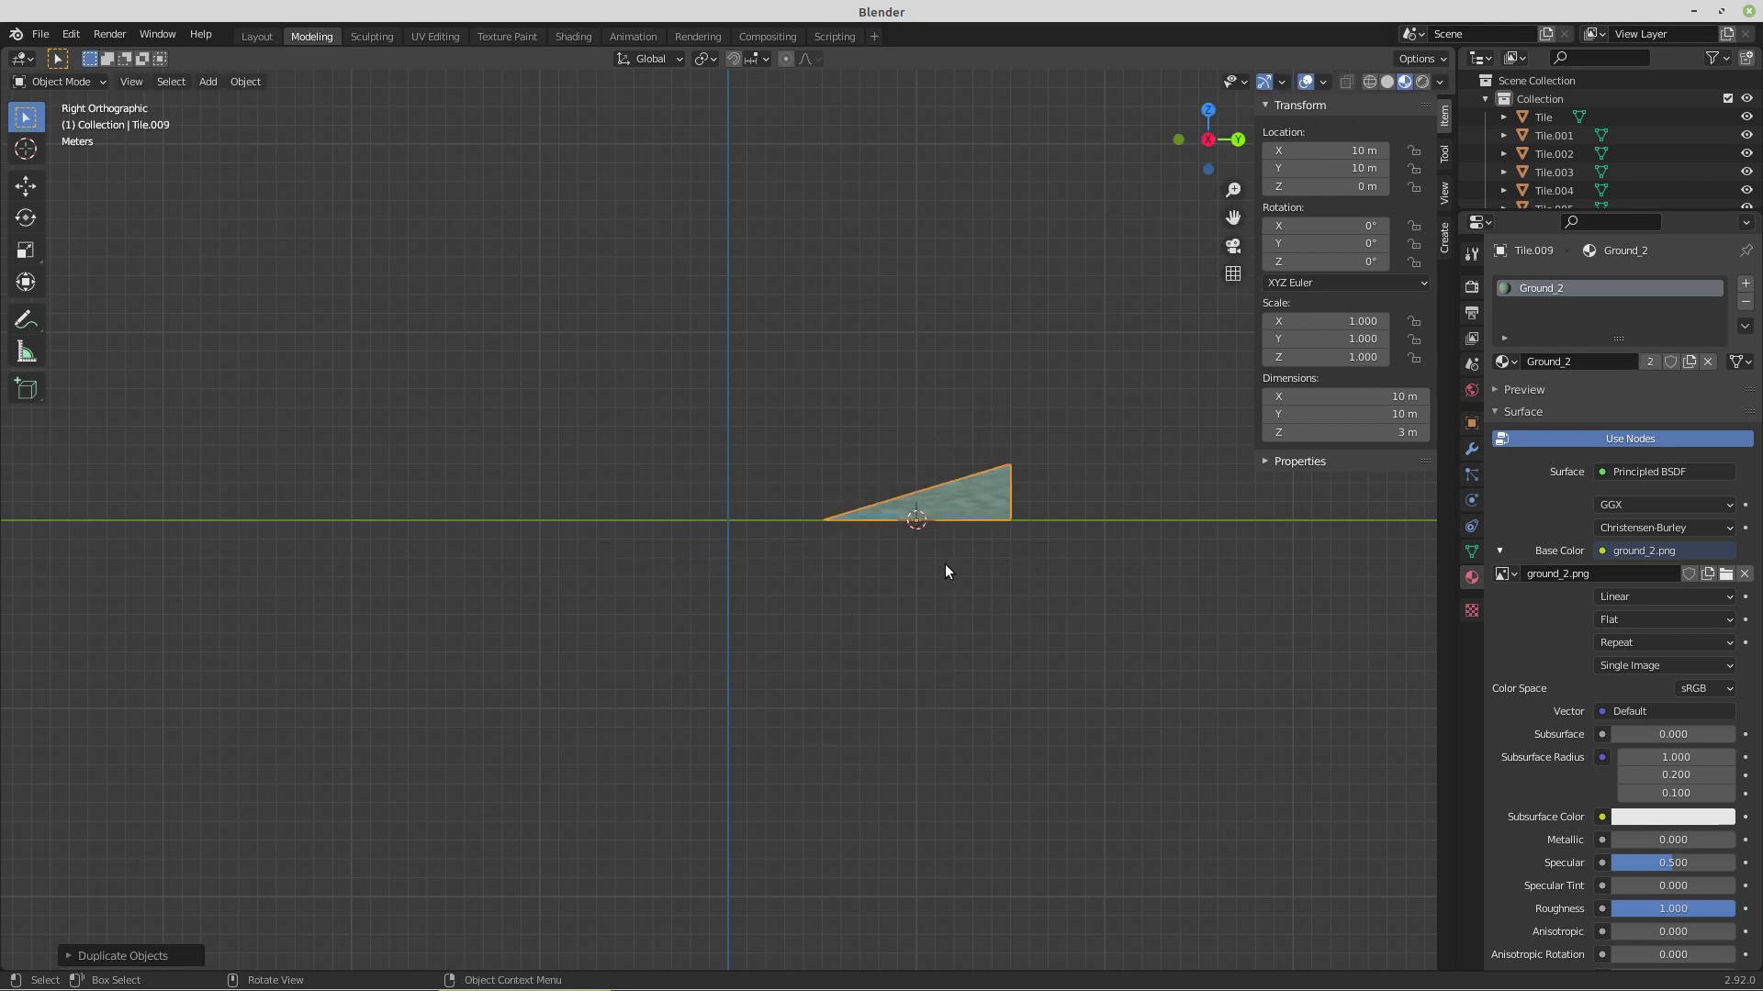
{"action": "type", "text": "r180"}
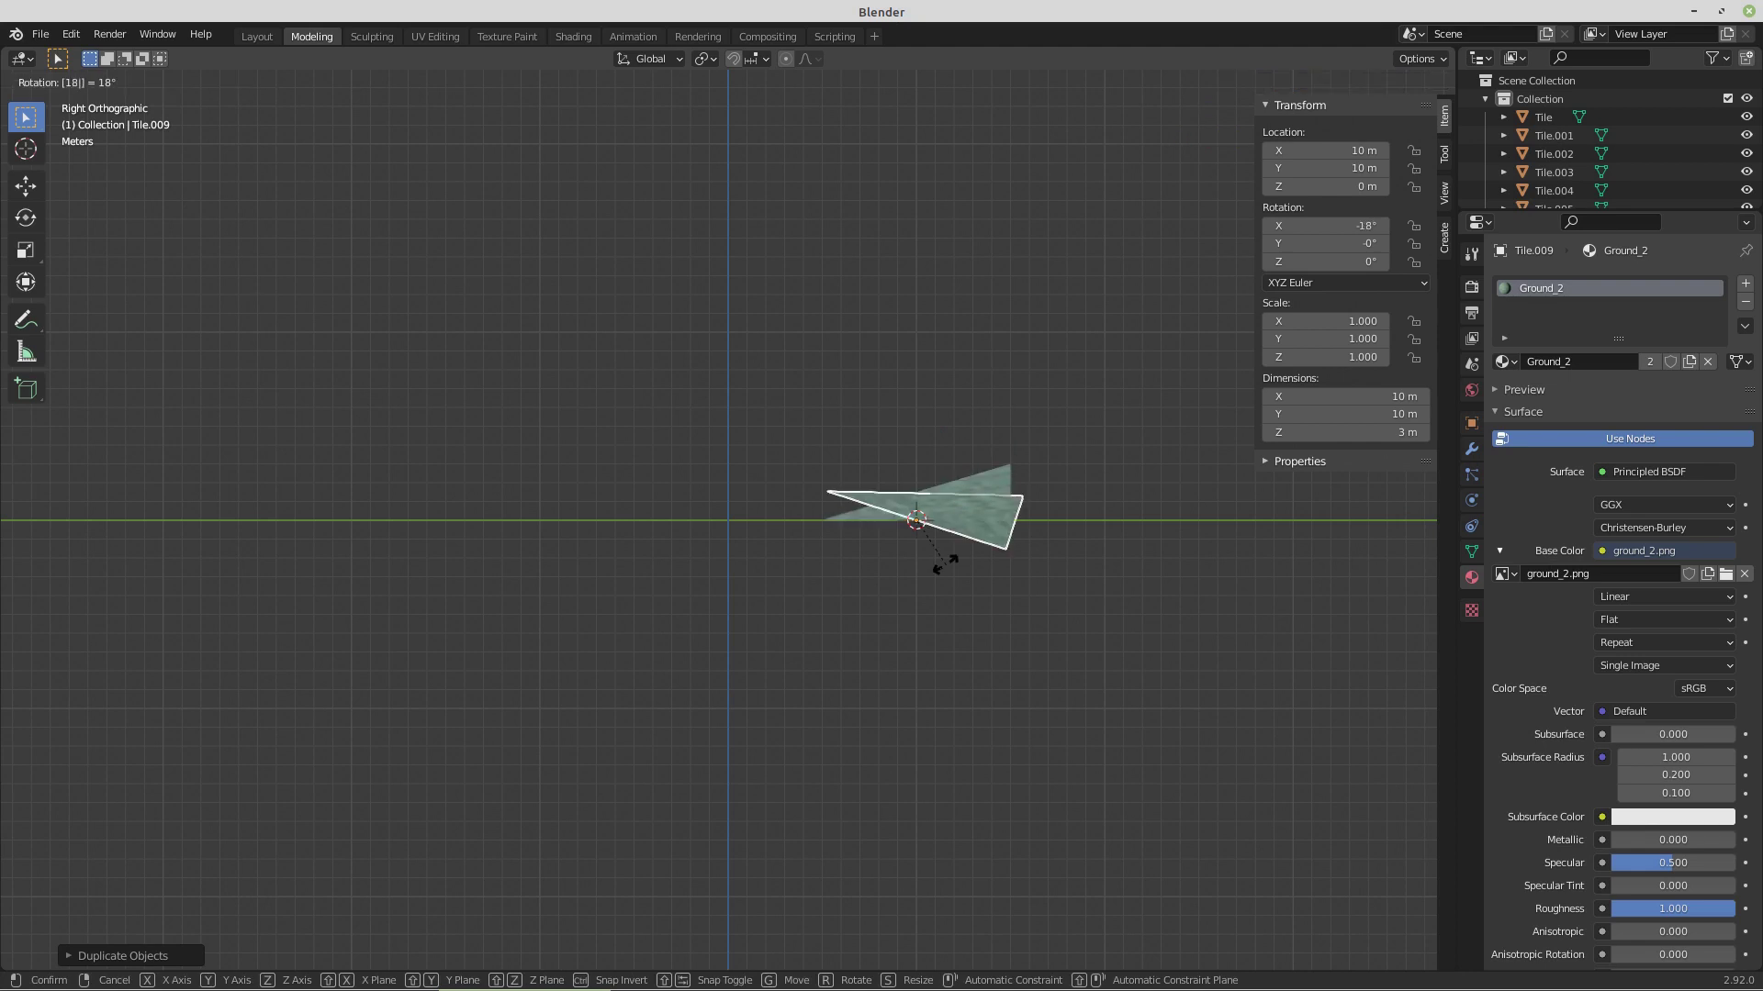
{"action": "key", "text": "Return"}
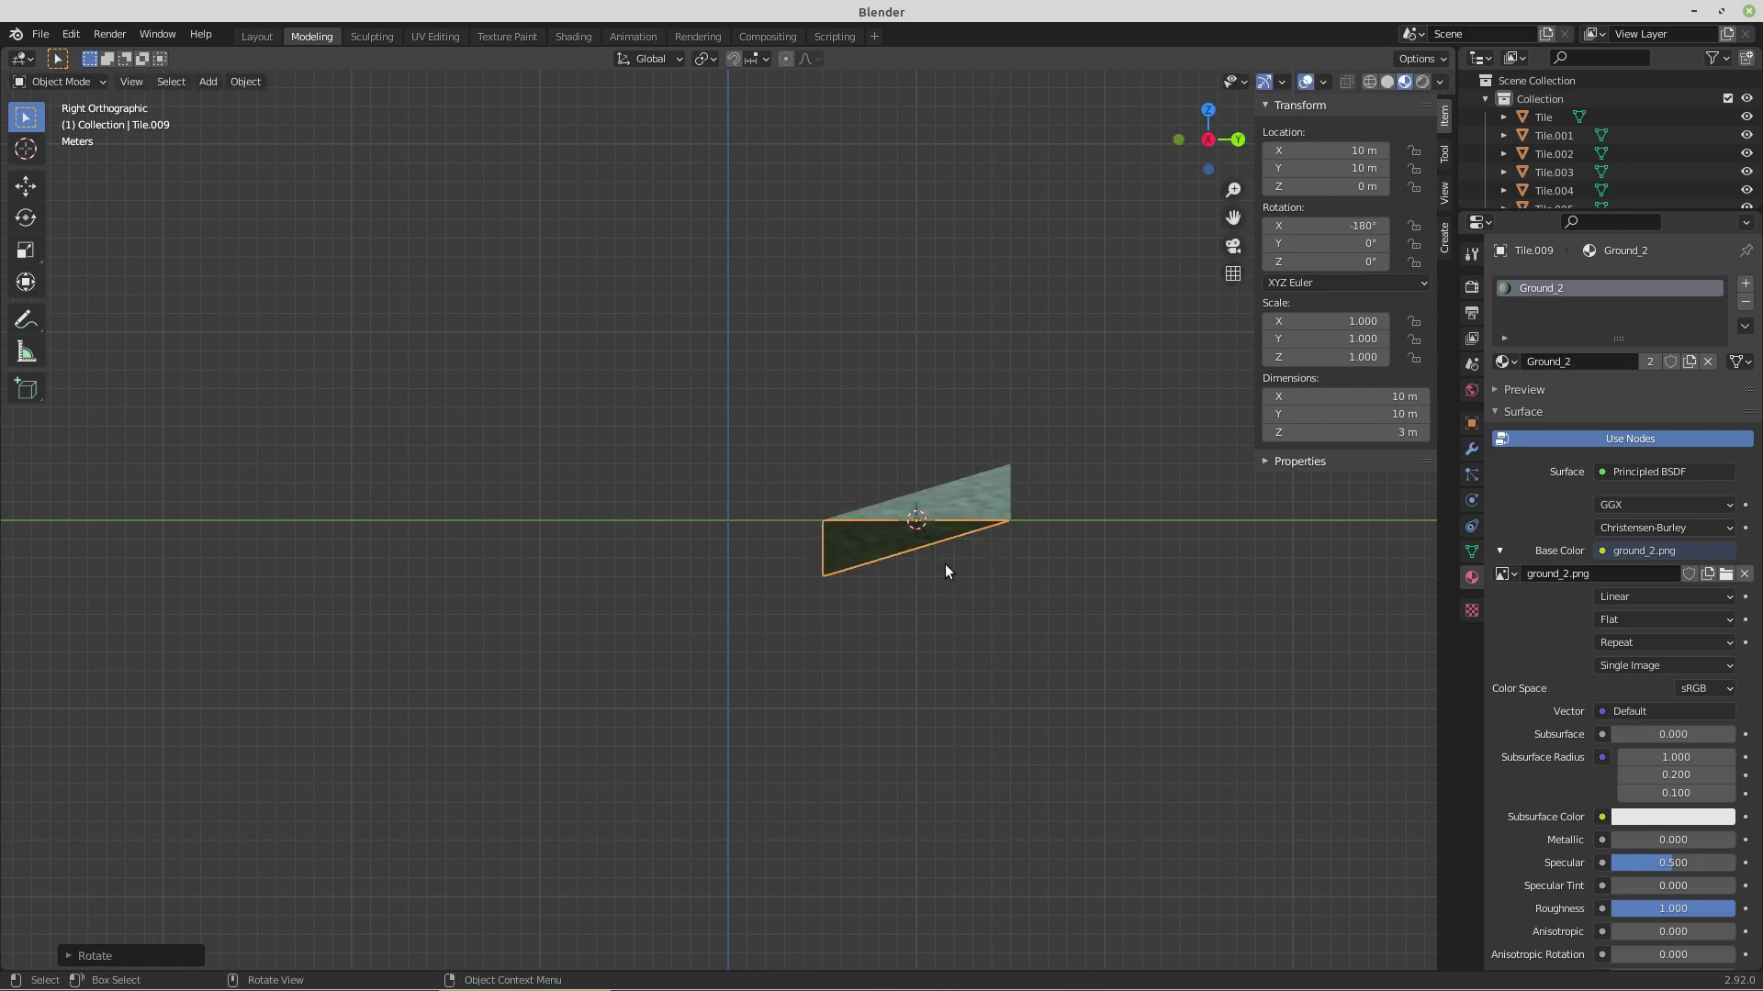
- Raise the flipped ramp copy 3 m along Z and set its origin to the 3D cursor
{"action": "key", "text": "g"}
{"action": "key", "text": "z"}
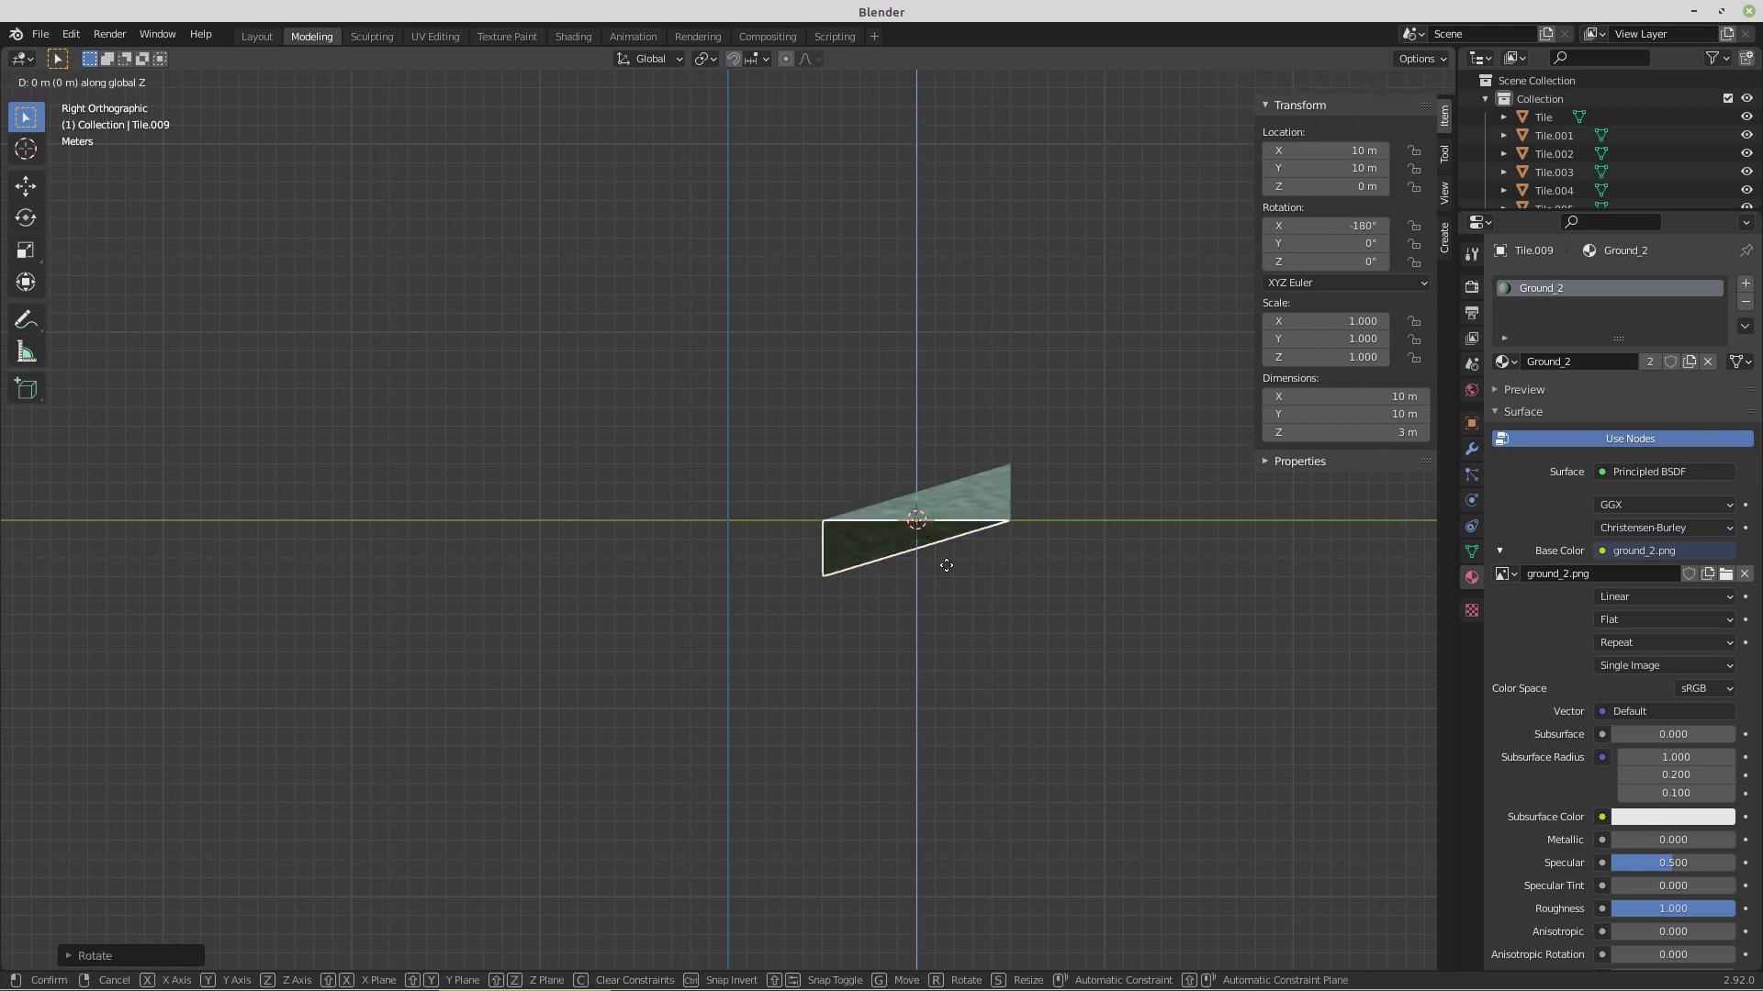
{"action": "type", "text": "3"}
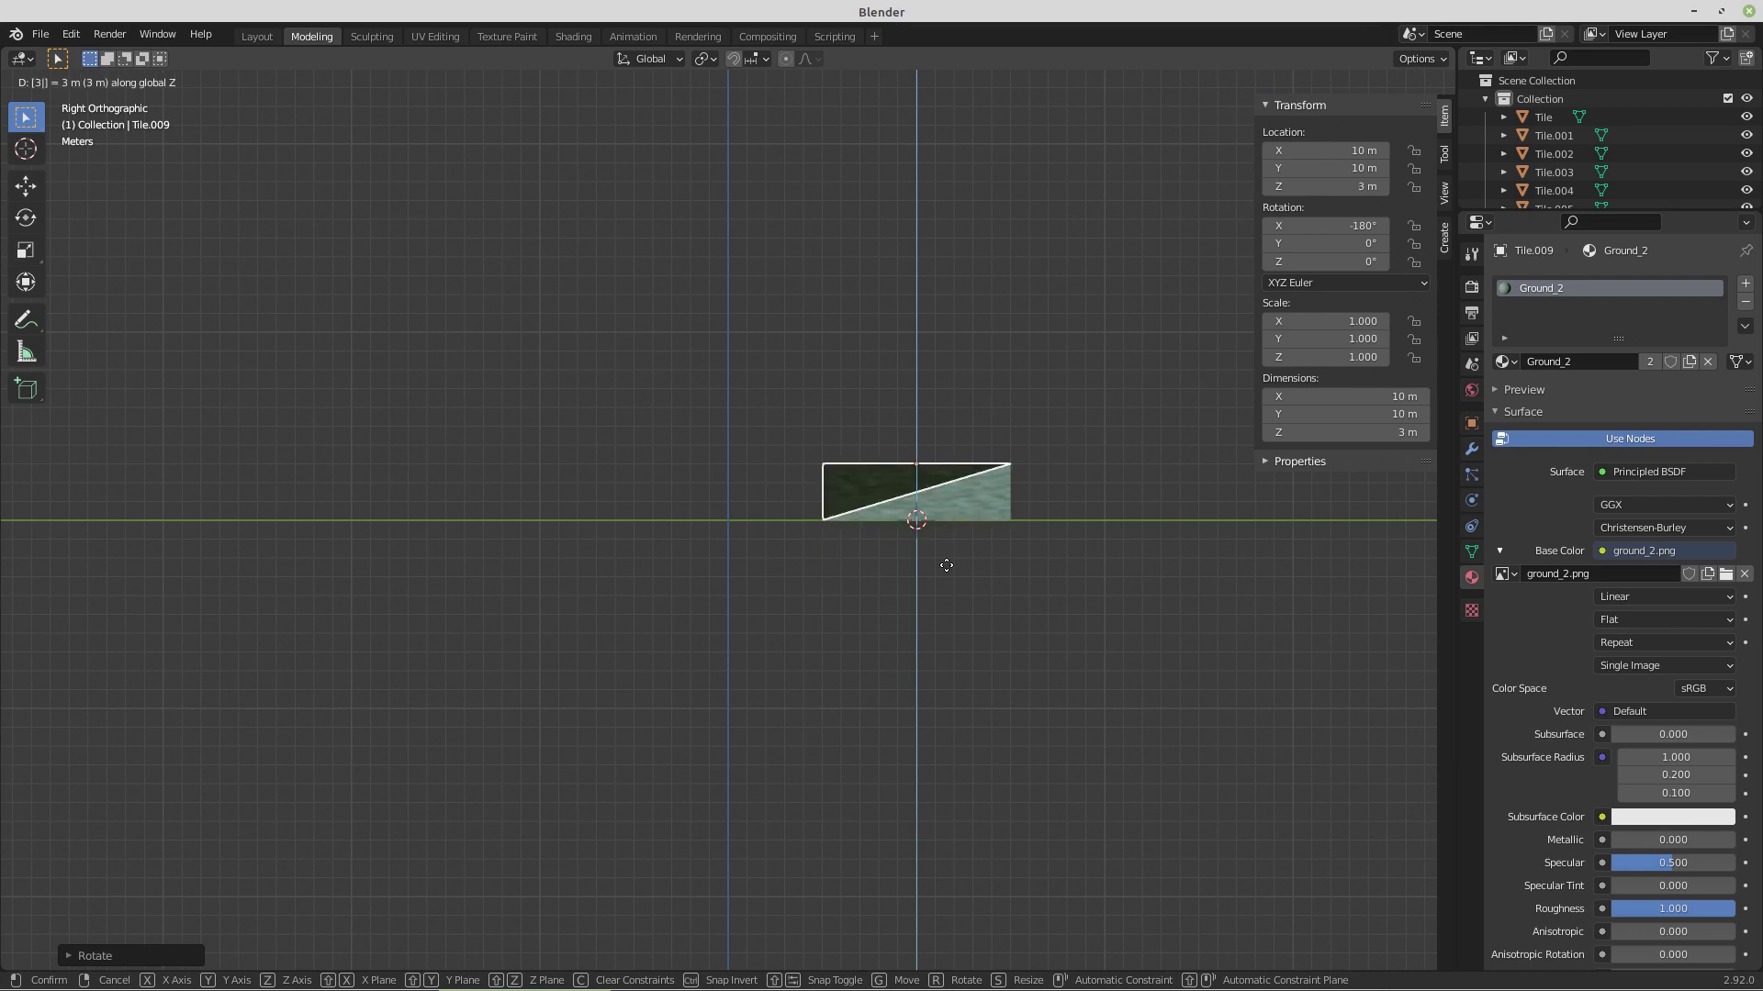
{"action": "key", "text": "Return"}
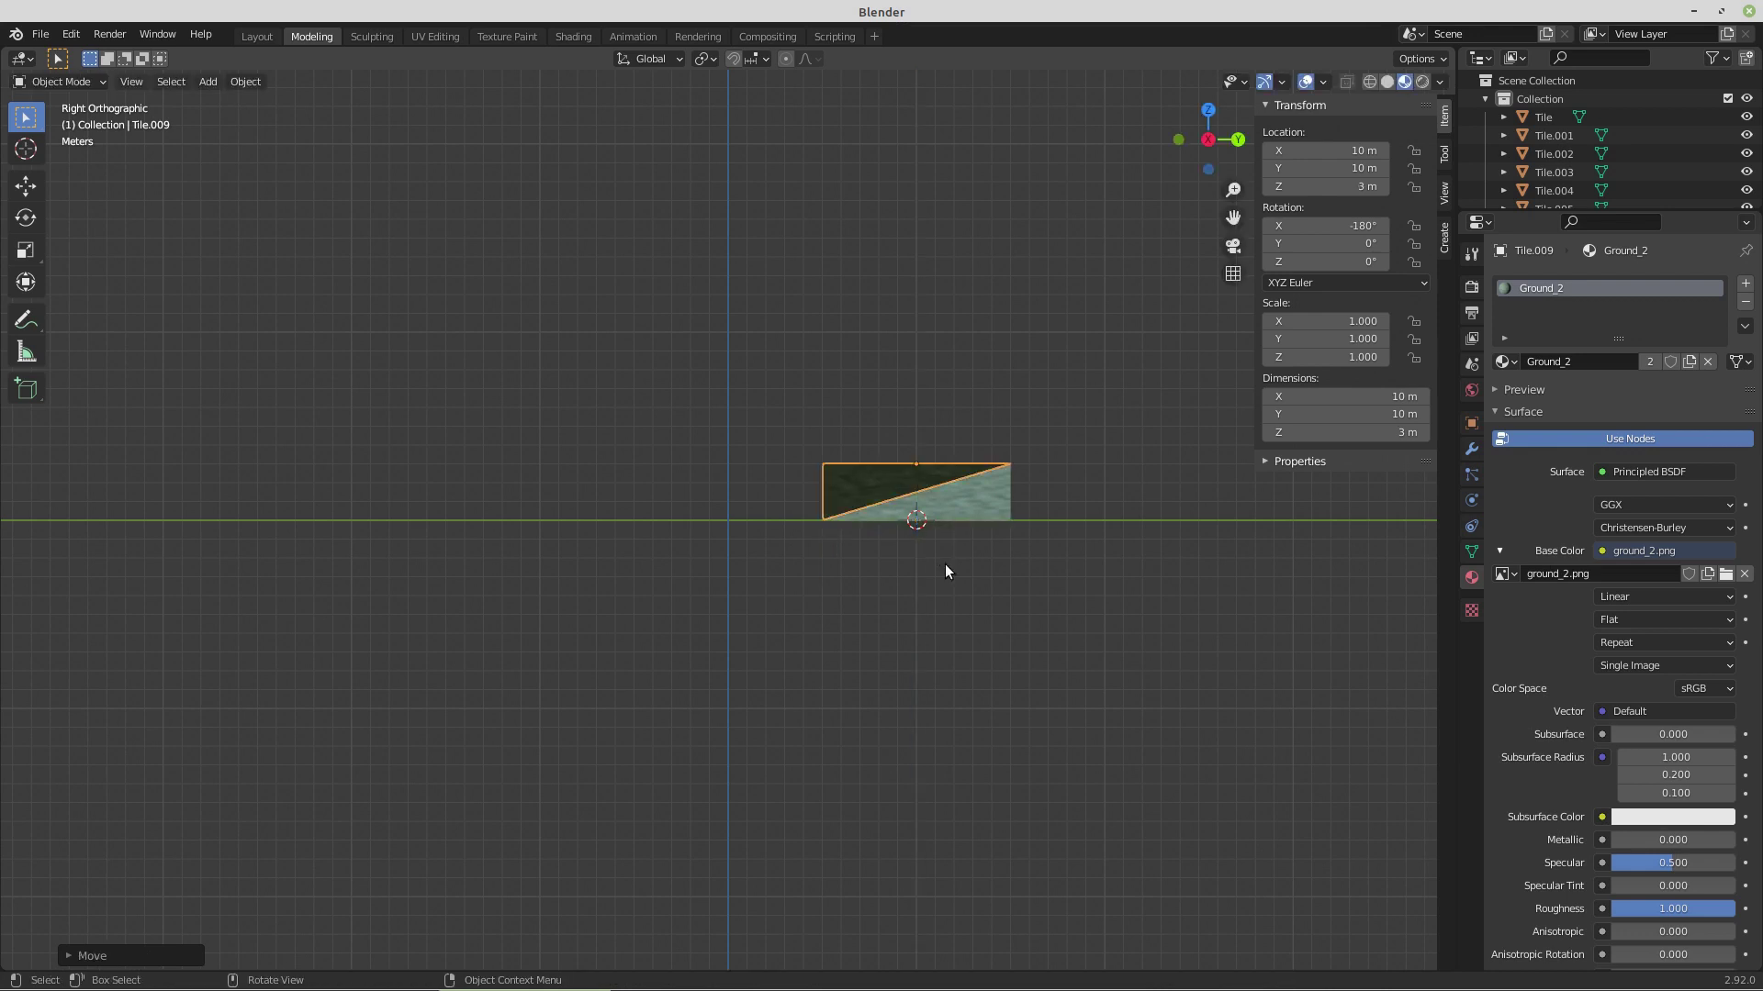
{"action": "left_click", "coordinate": [245, 80]}
{"action": "mouse_move", "coordinate": [273, 123]}
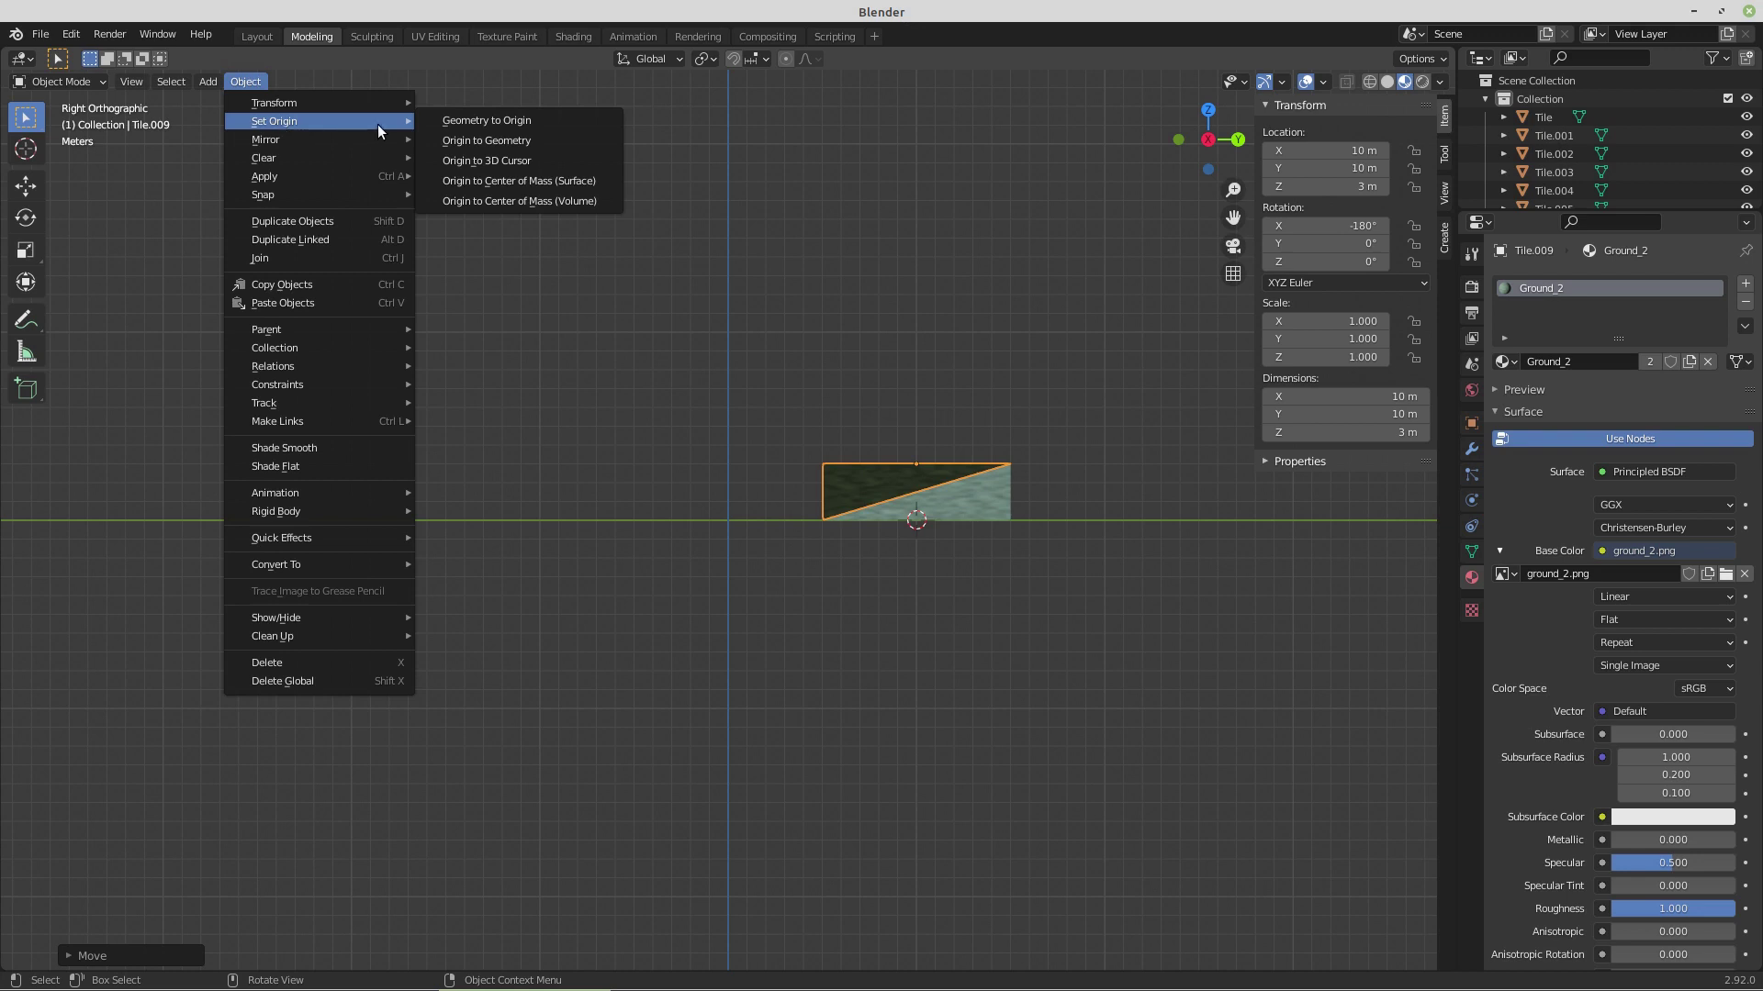
{"action": "left_click", "coordinate": [493, 162]}
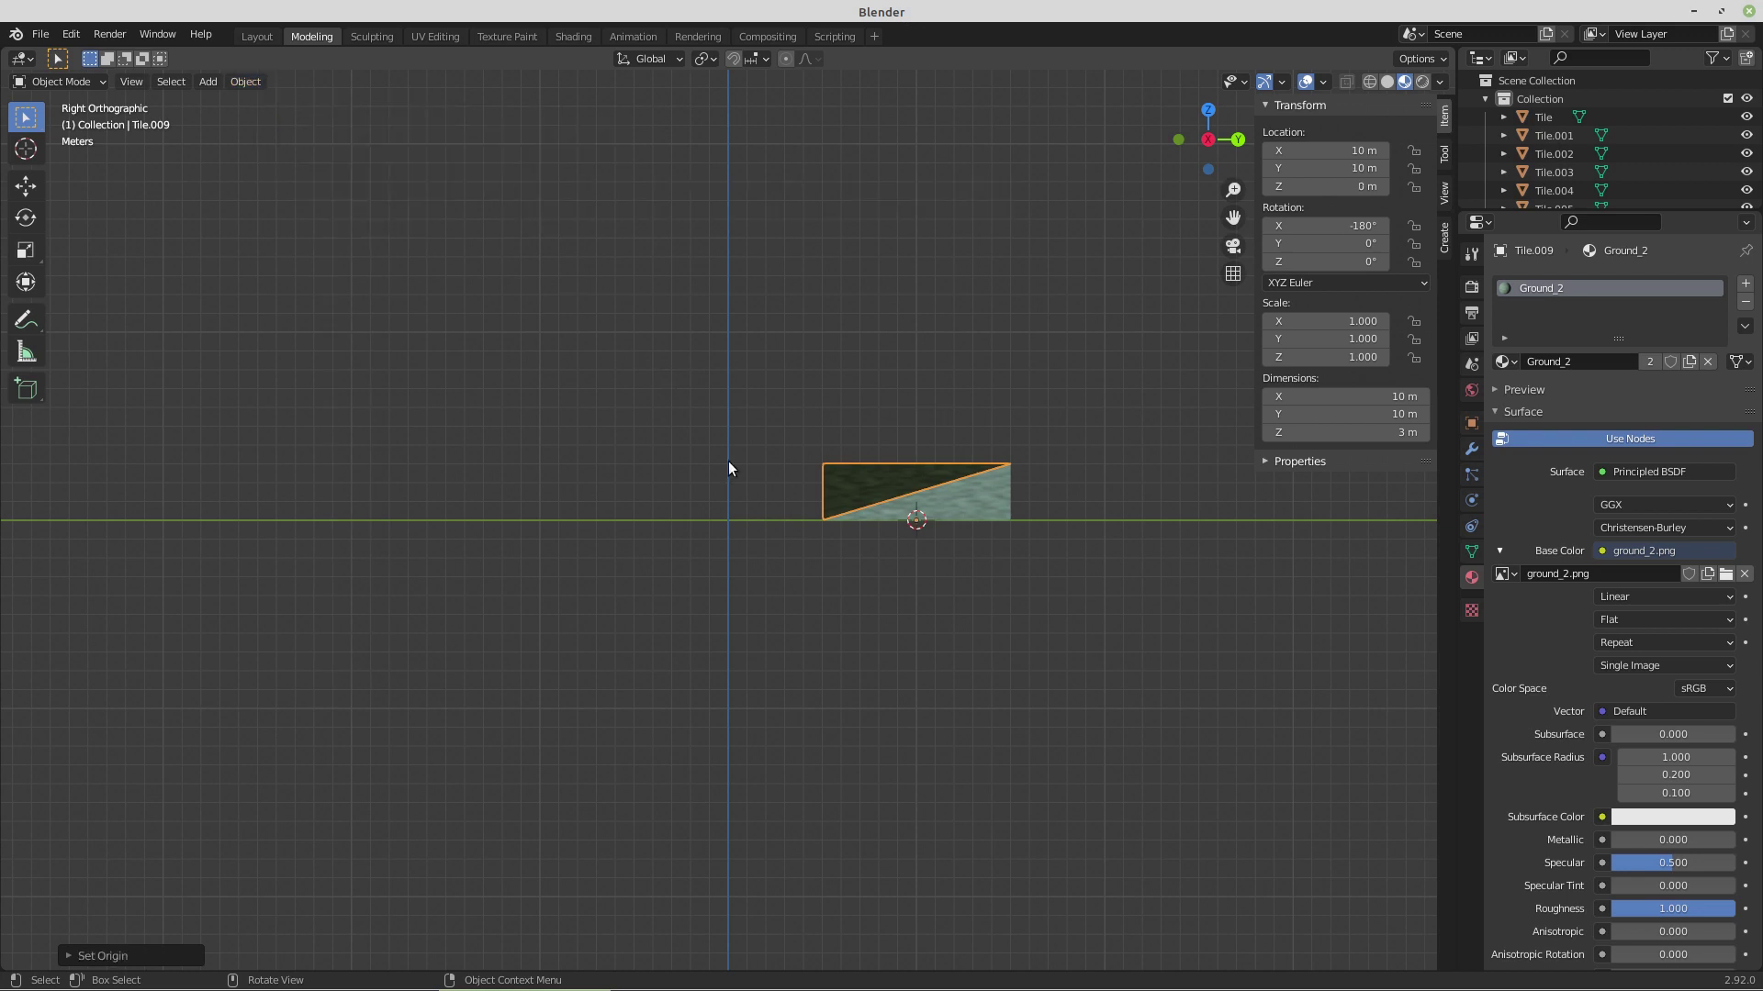
- Move the flipped ramp copy 10 m along Y and rotate it 90° about Z
{"action": "left_click_drag", "start_coordinate": [735, 530], "coordinate": [699, 584]}
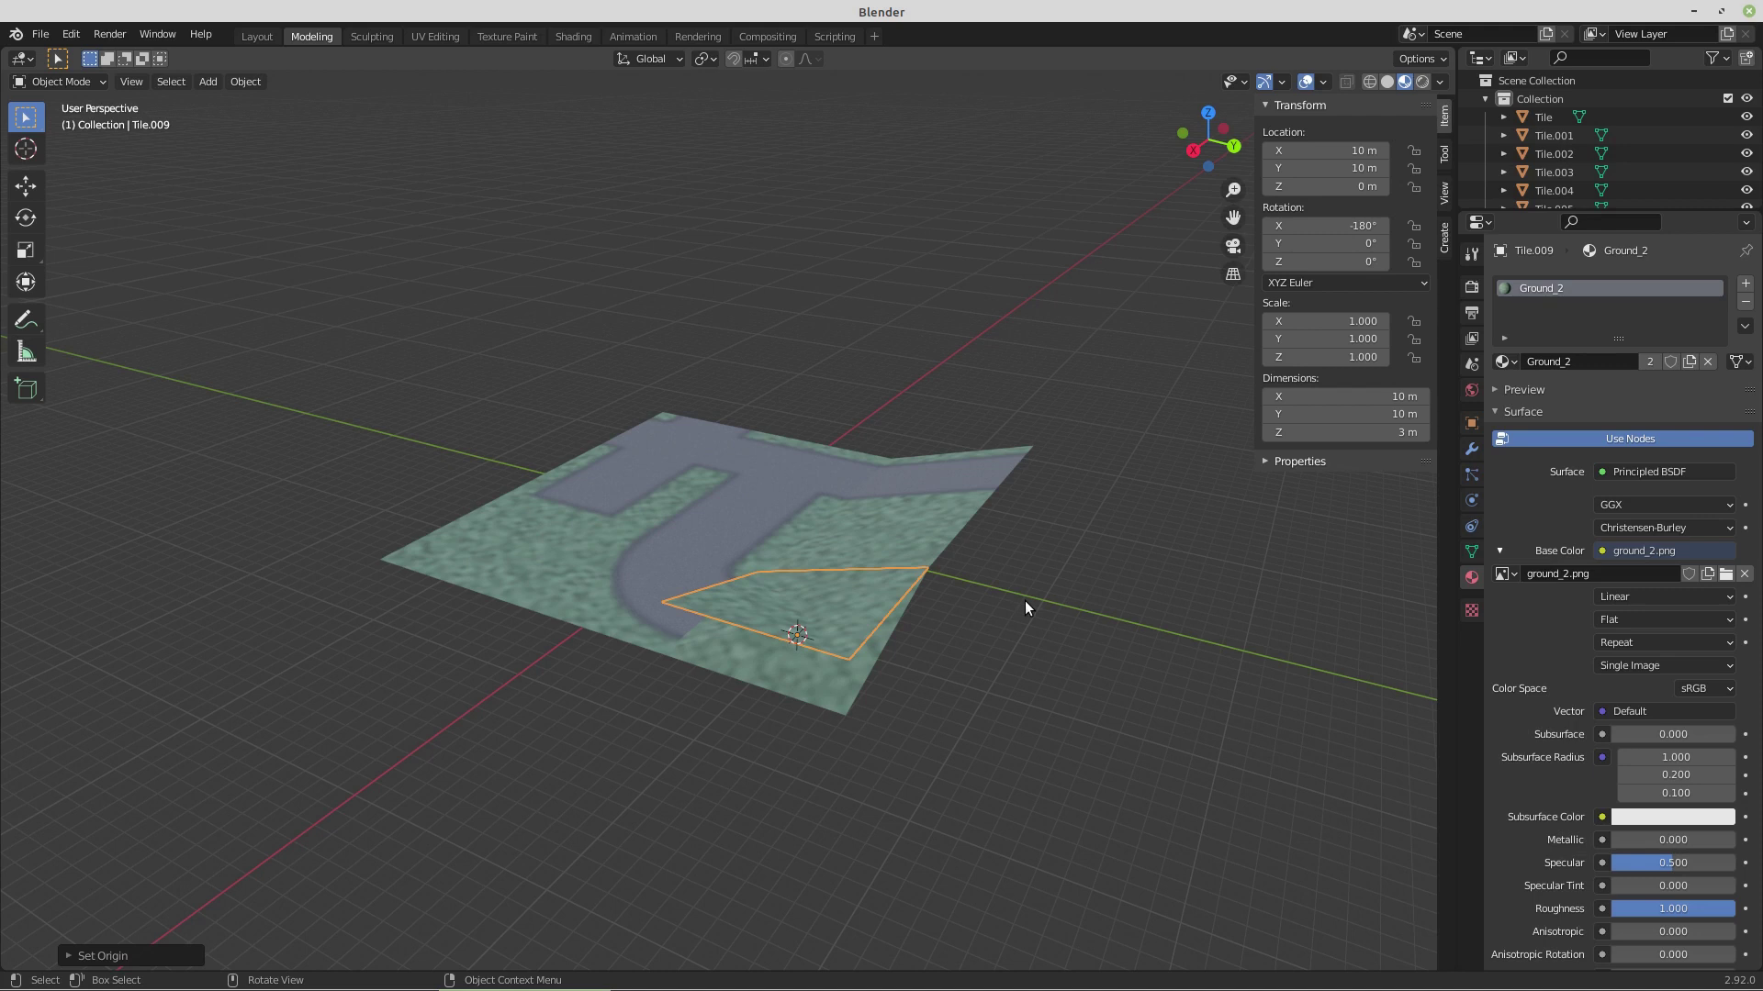
{"action": "type", "text": "gy10"}
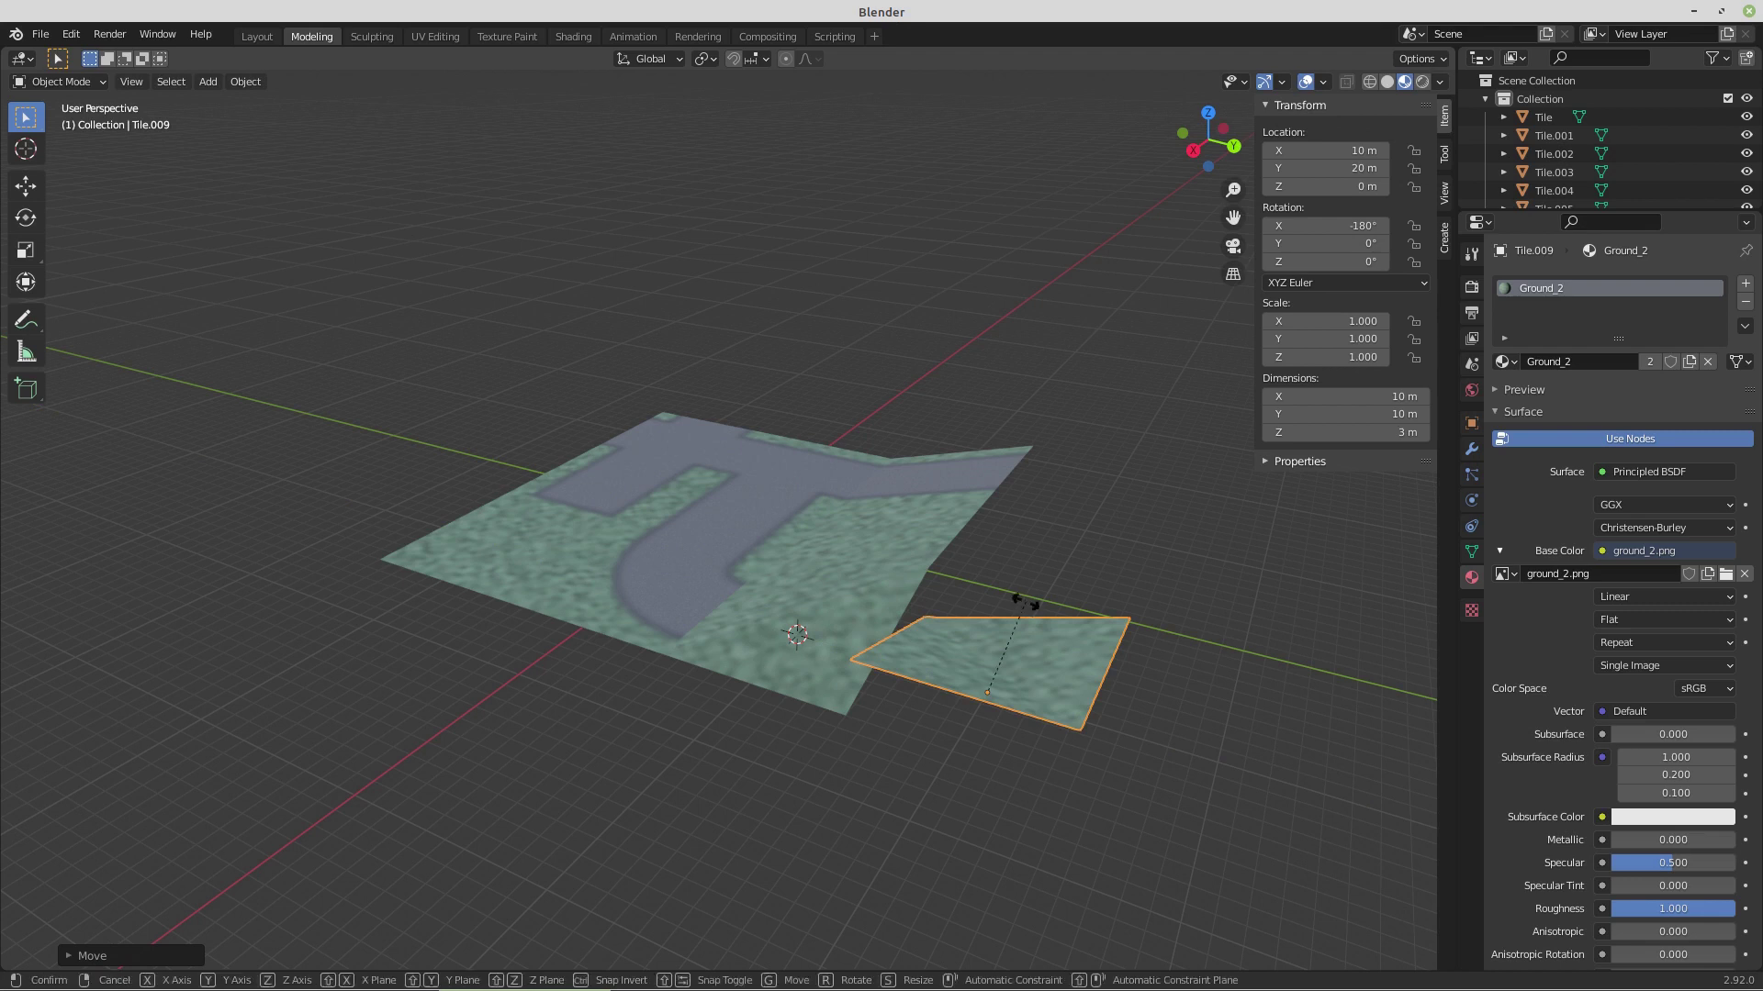
{"action": "type", "text": "rz90"}
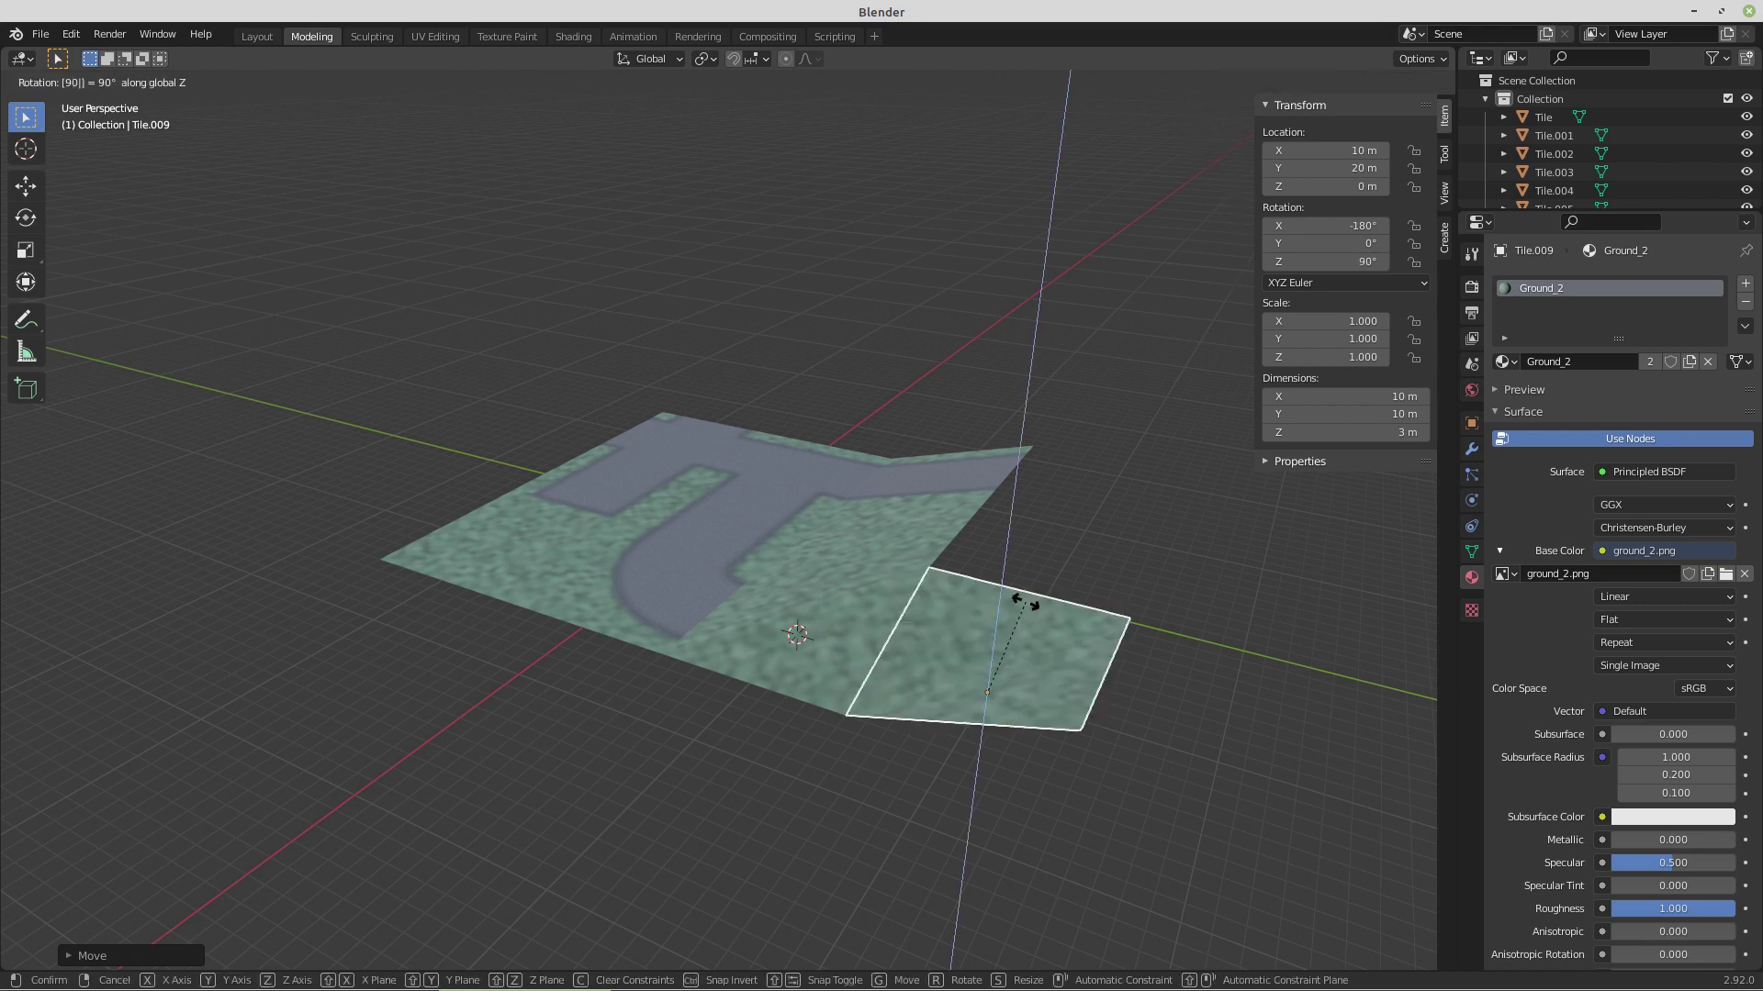
{"action": "key", "text": "Return"}
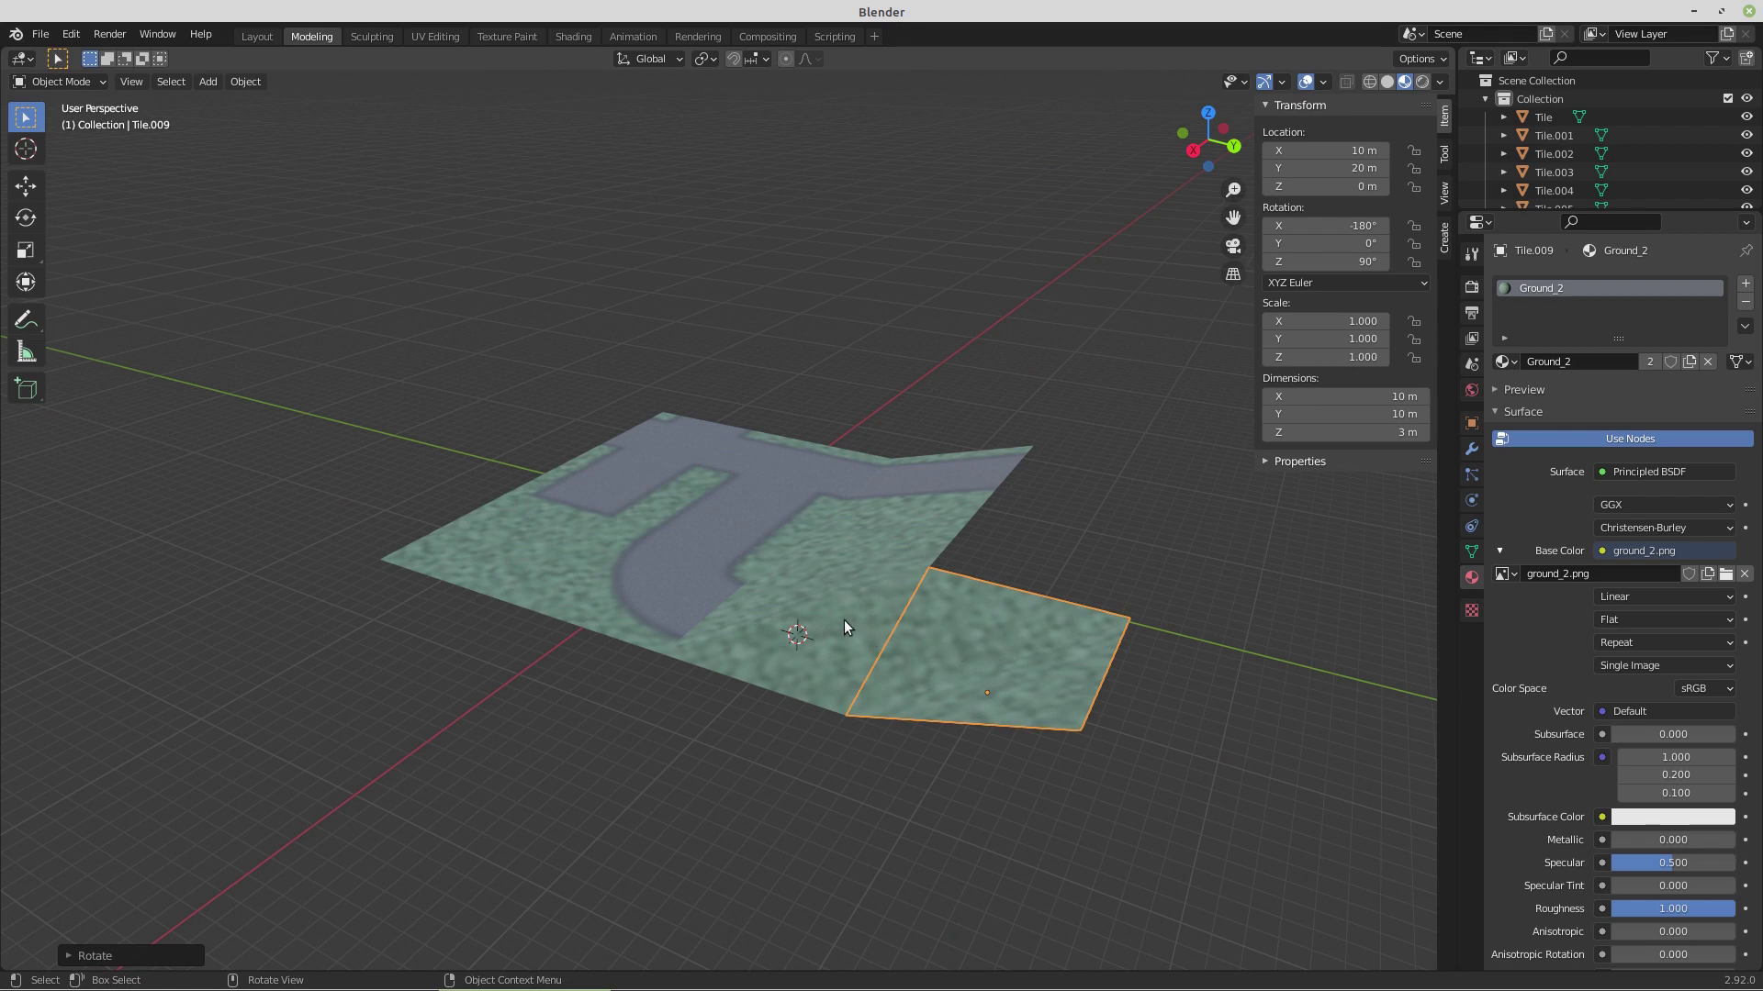
- Duplicate the flat Ground_3 tile and move the copy 40 m along Y, beyond the flipped ramp tile
{"action": "left_click_drag", "start_coordinate": [845, 620], "coordinate": [894, 631]}
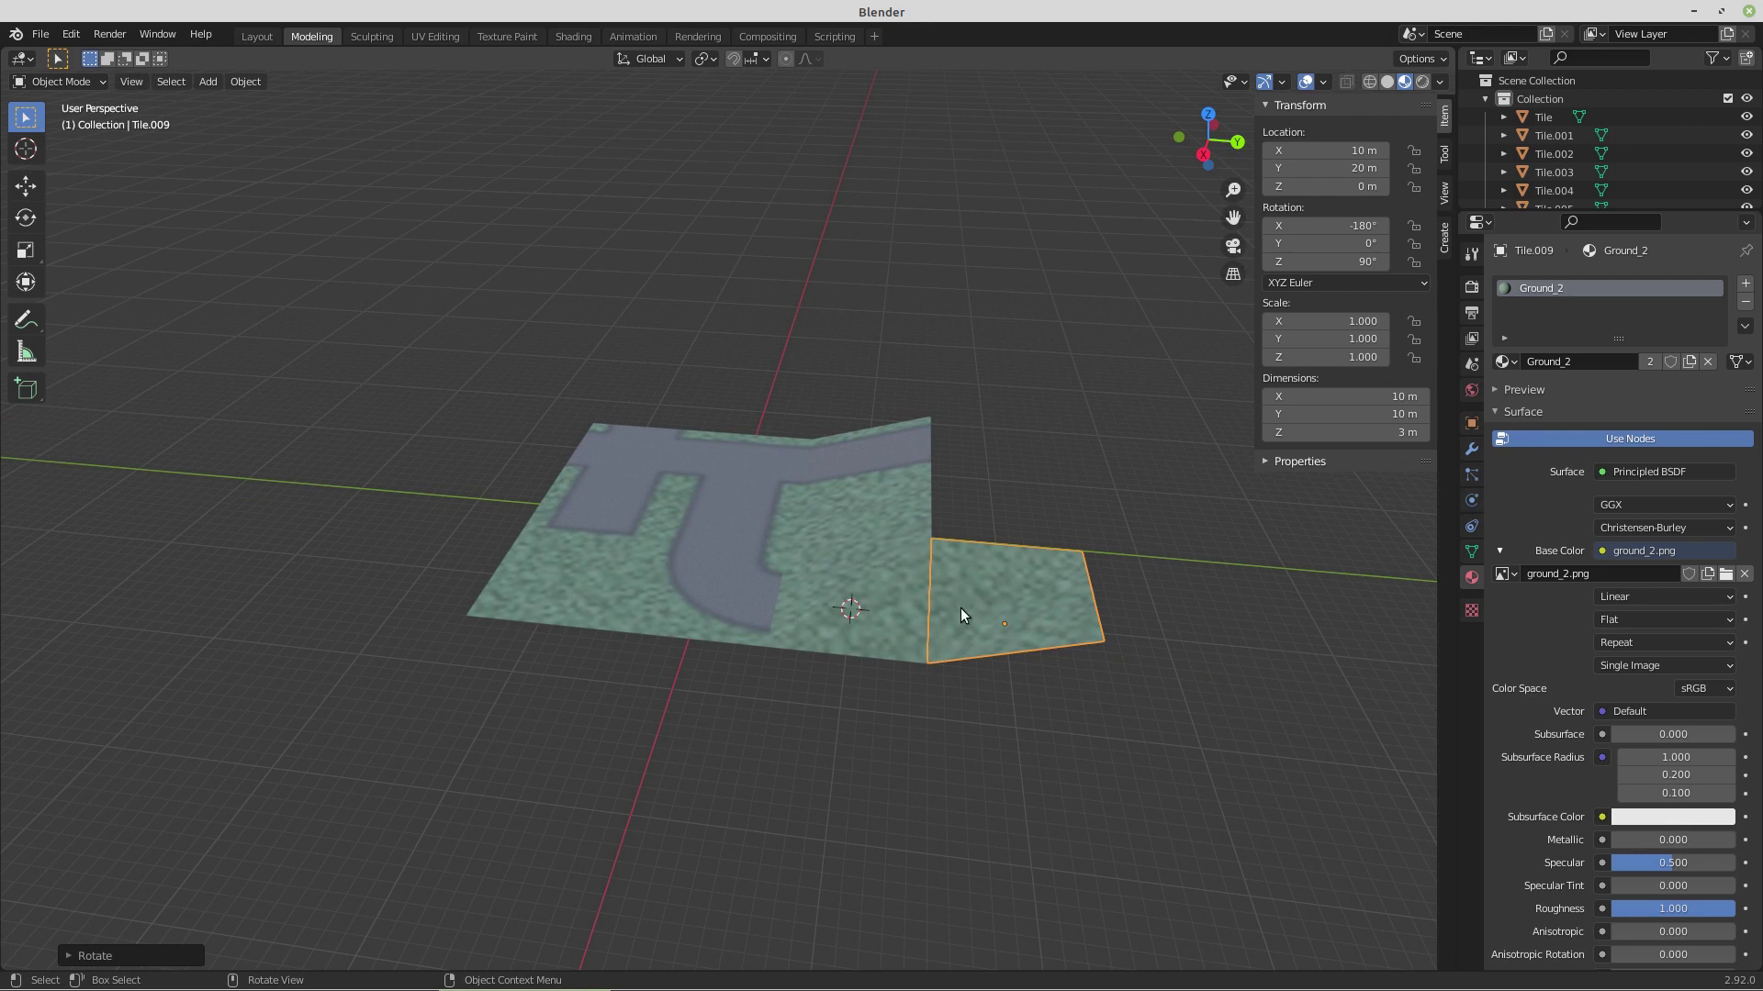
{"action": "left_click", "coordinate": [560, 583]}
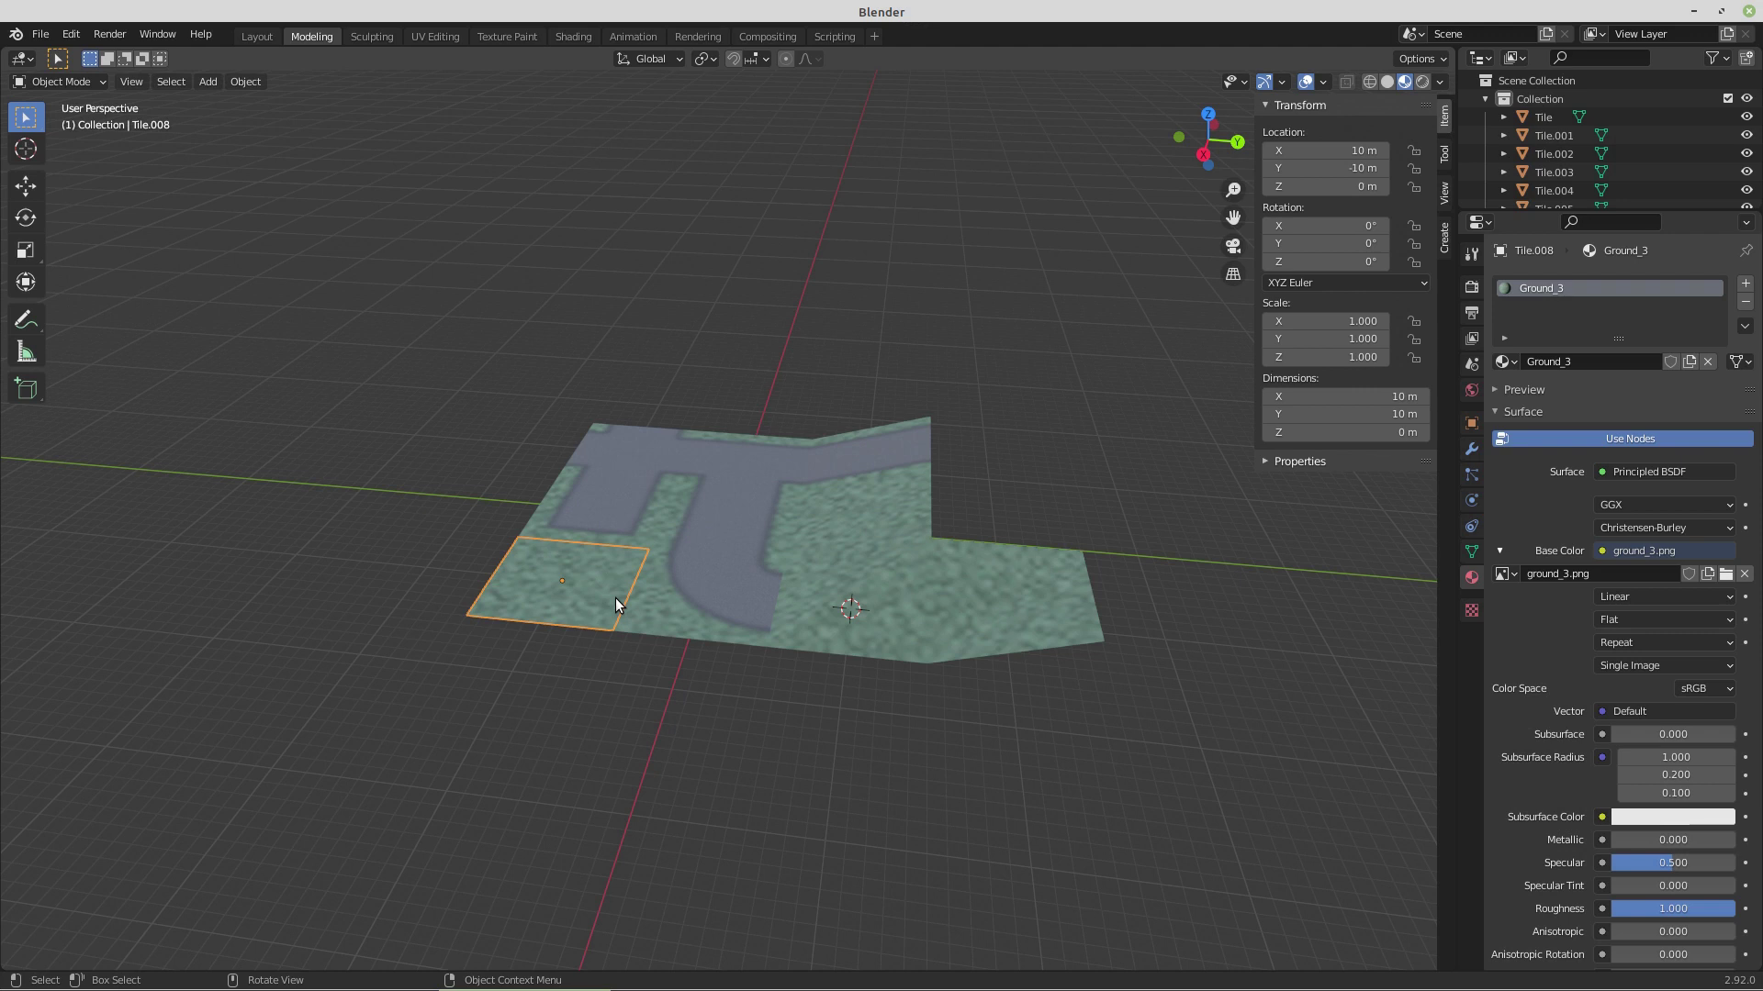
{"action": "key", "text": "shift+d"}
{"action": "left_click", "coordinate": [617, 601]}
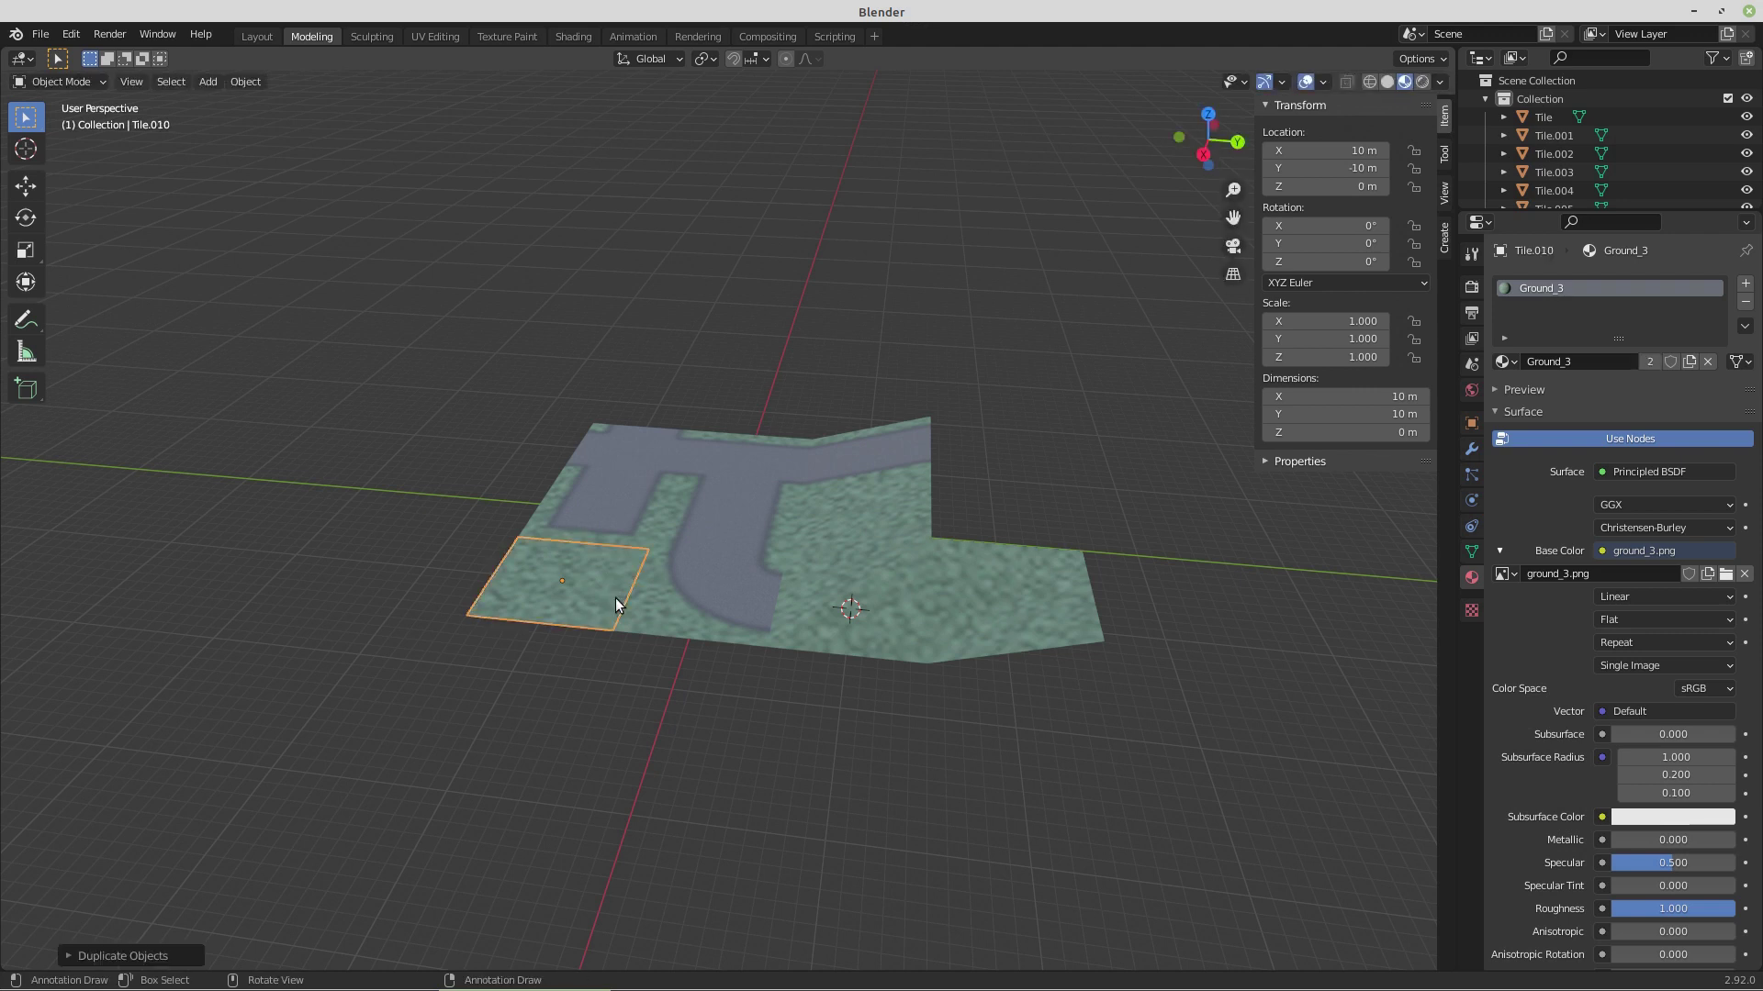
{"action": "key", "text": "g"}
{"action": "key", "text": "y"}
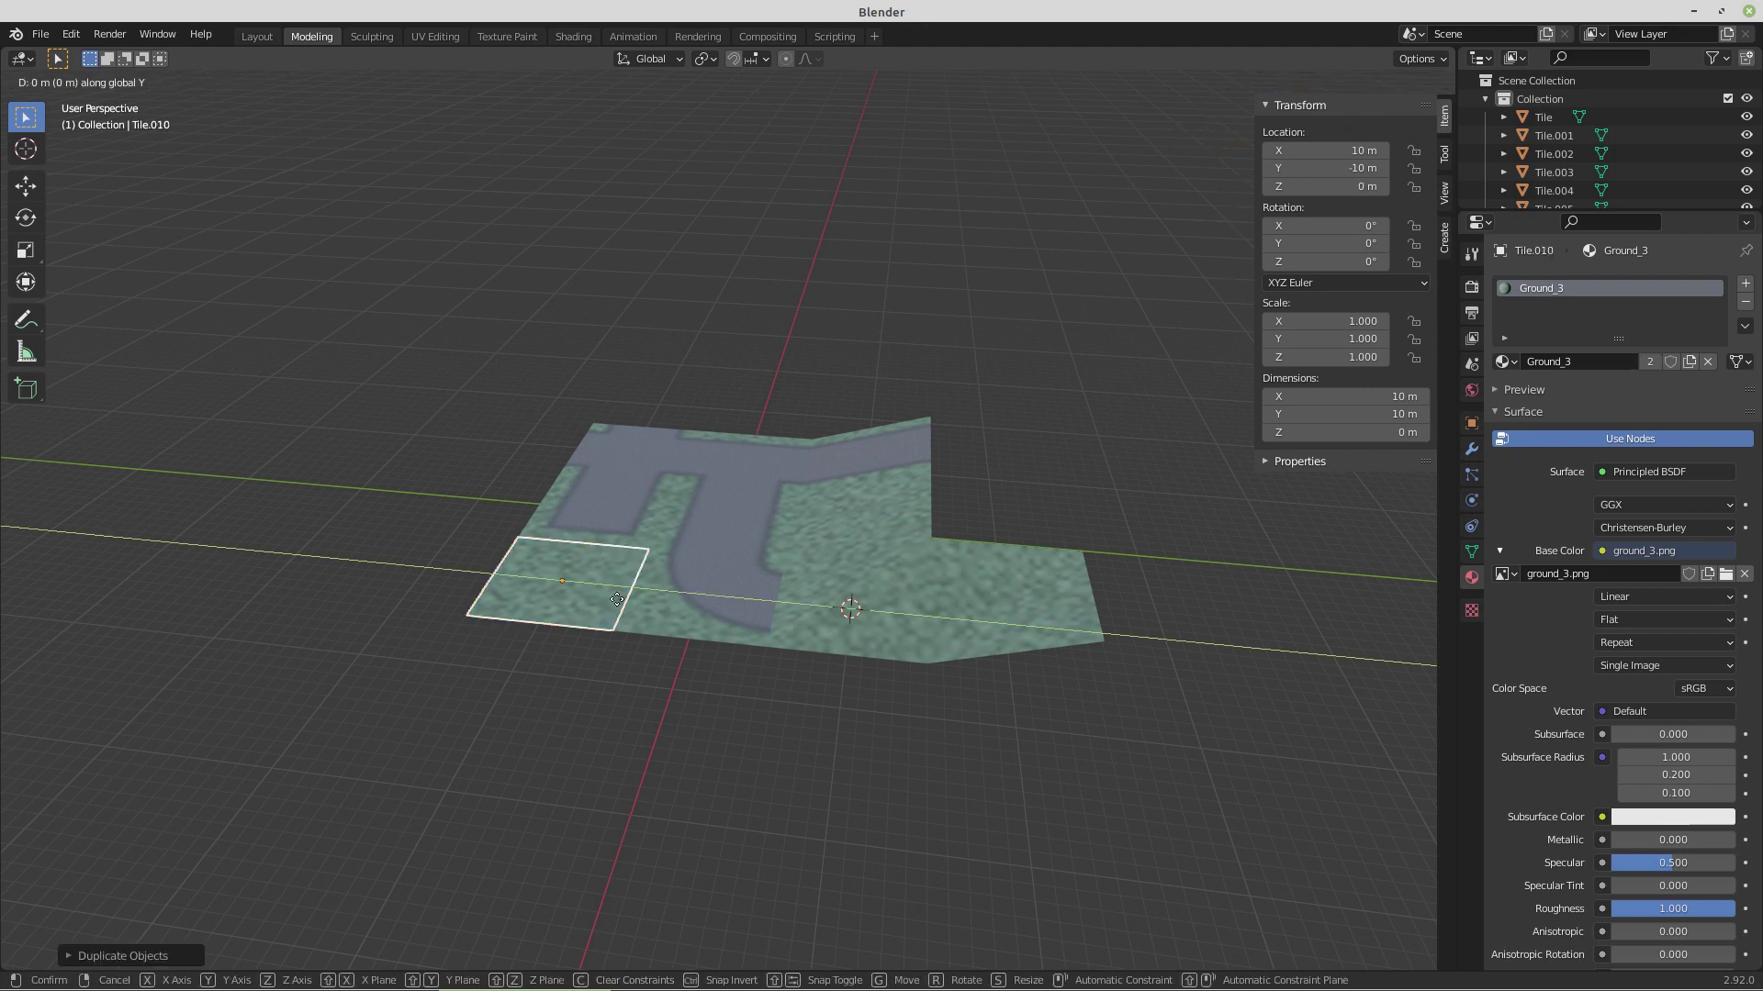
{"action": "type", "text": "40"}
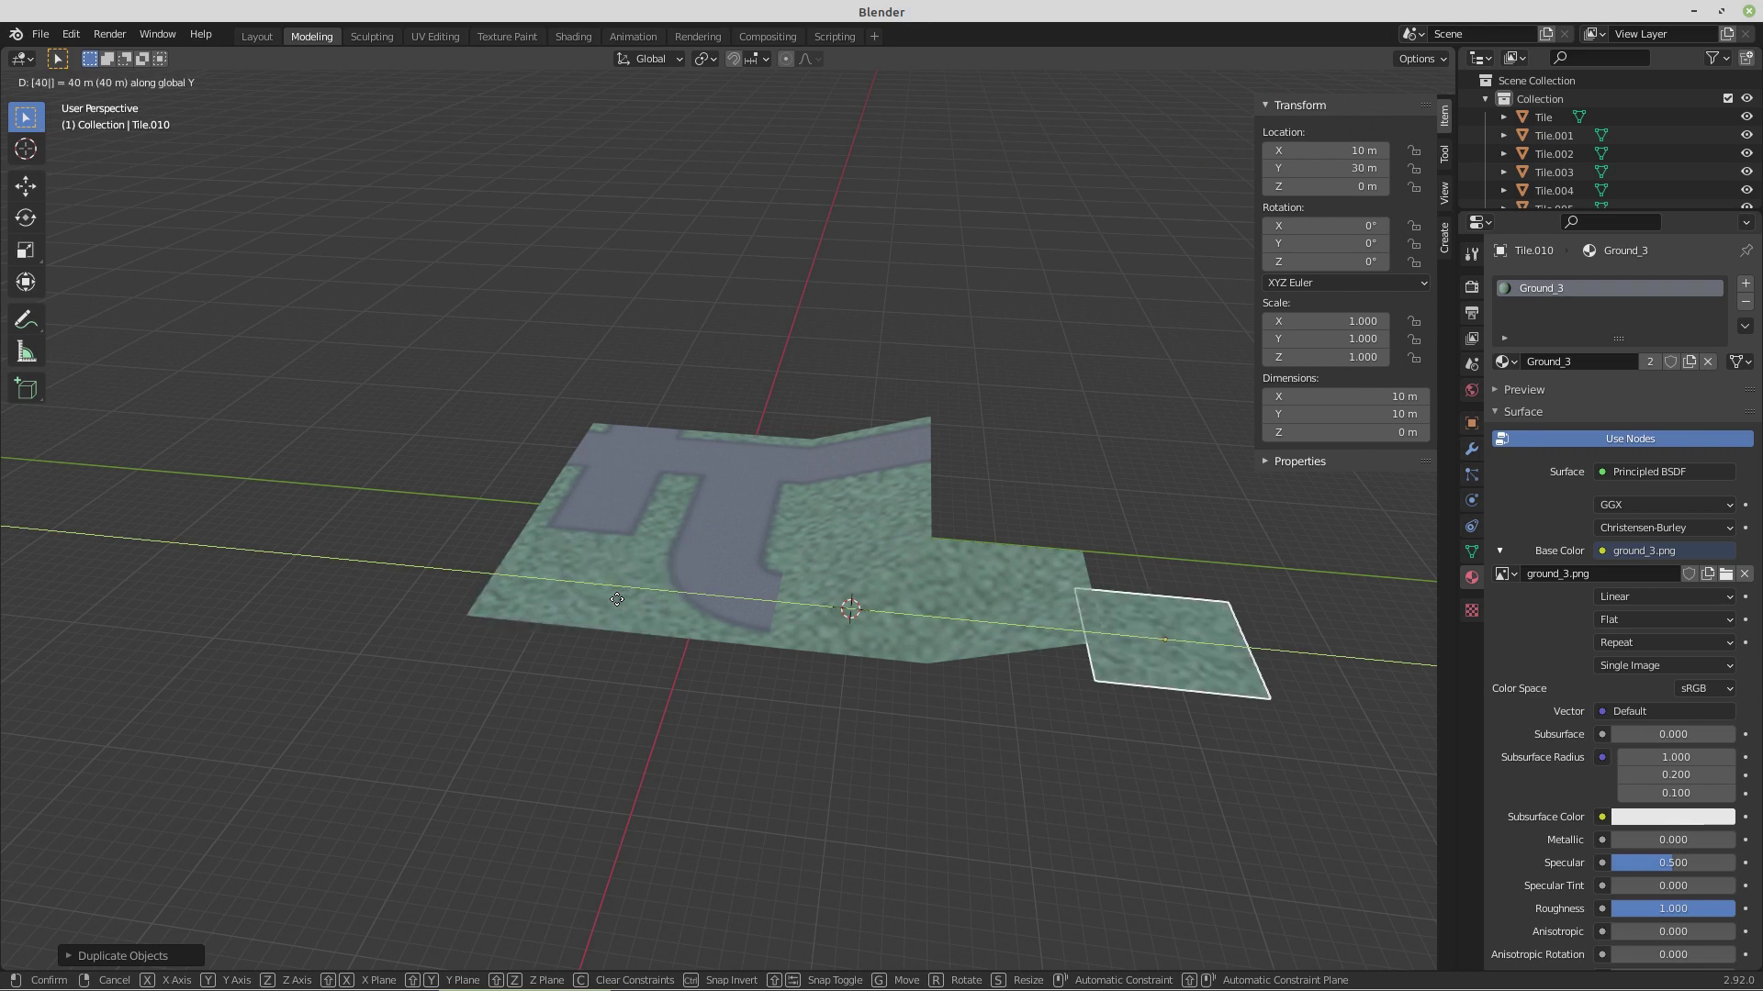
{"action": "key", "text": "Return"}
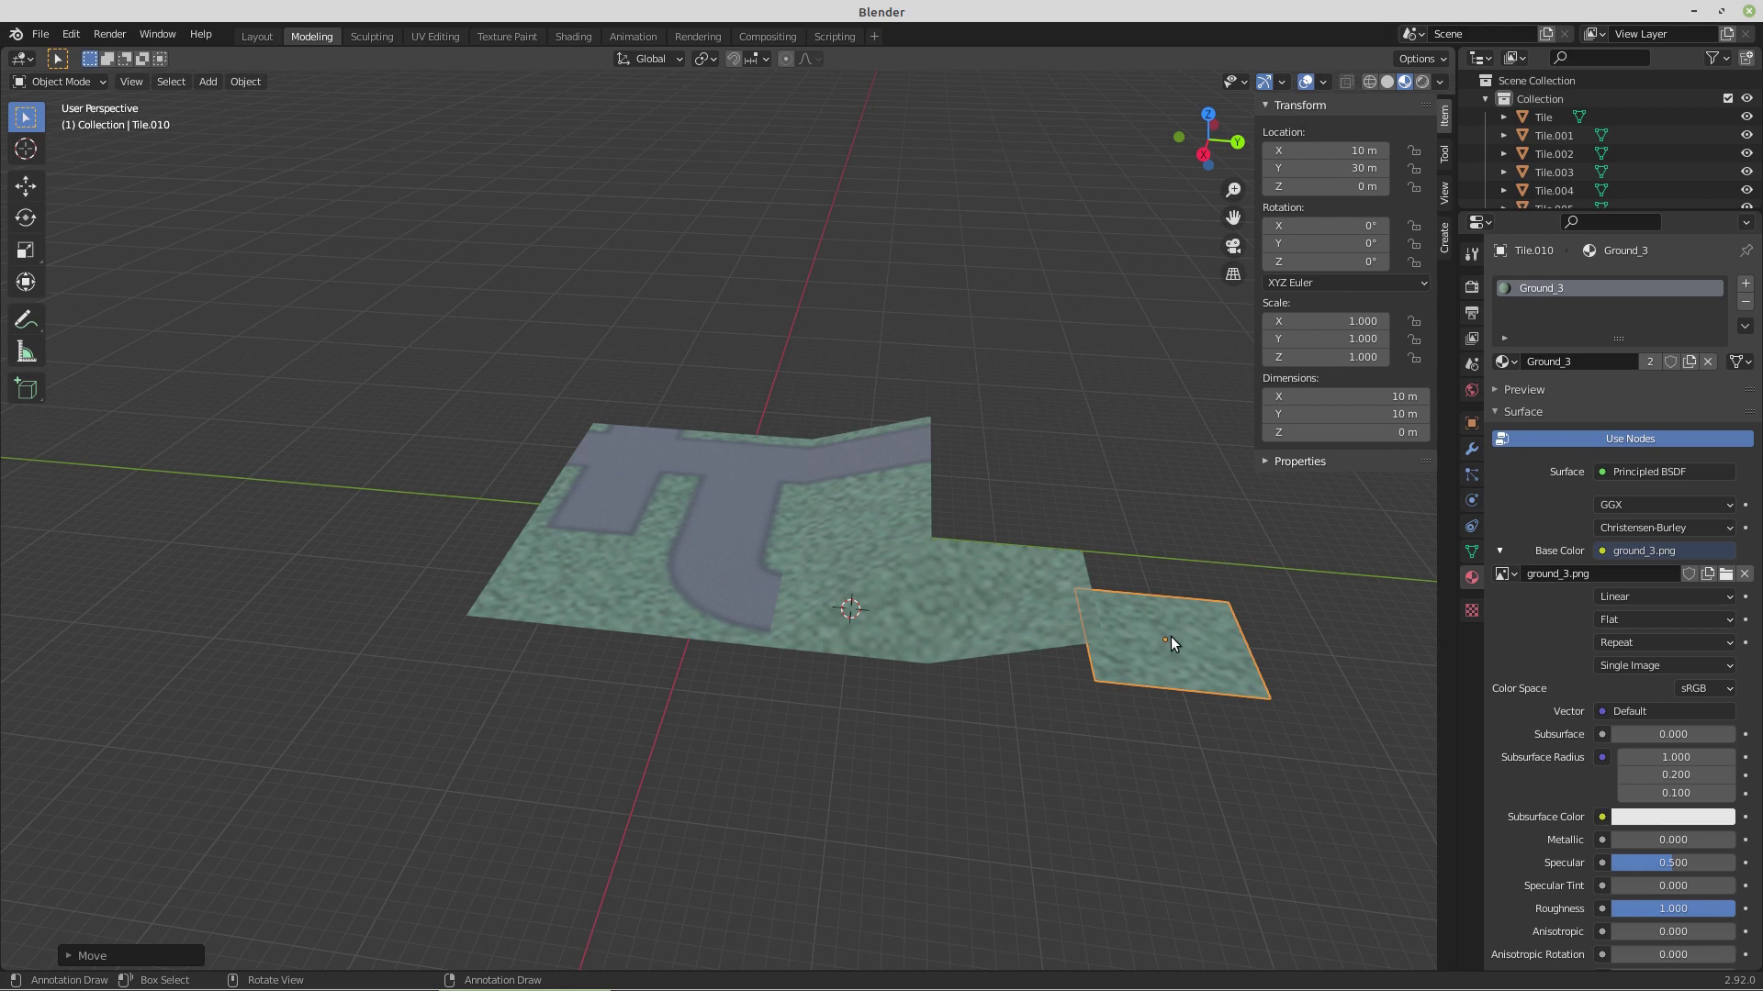
- Raise the copied flat Ground_3 tile 3 m along Z to meet the ramp's upper edge
{"action": "type", "text": "g"}
{"action": "type", "text": "z3"}
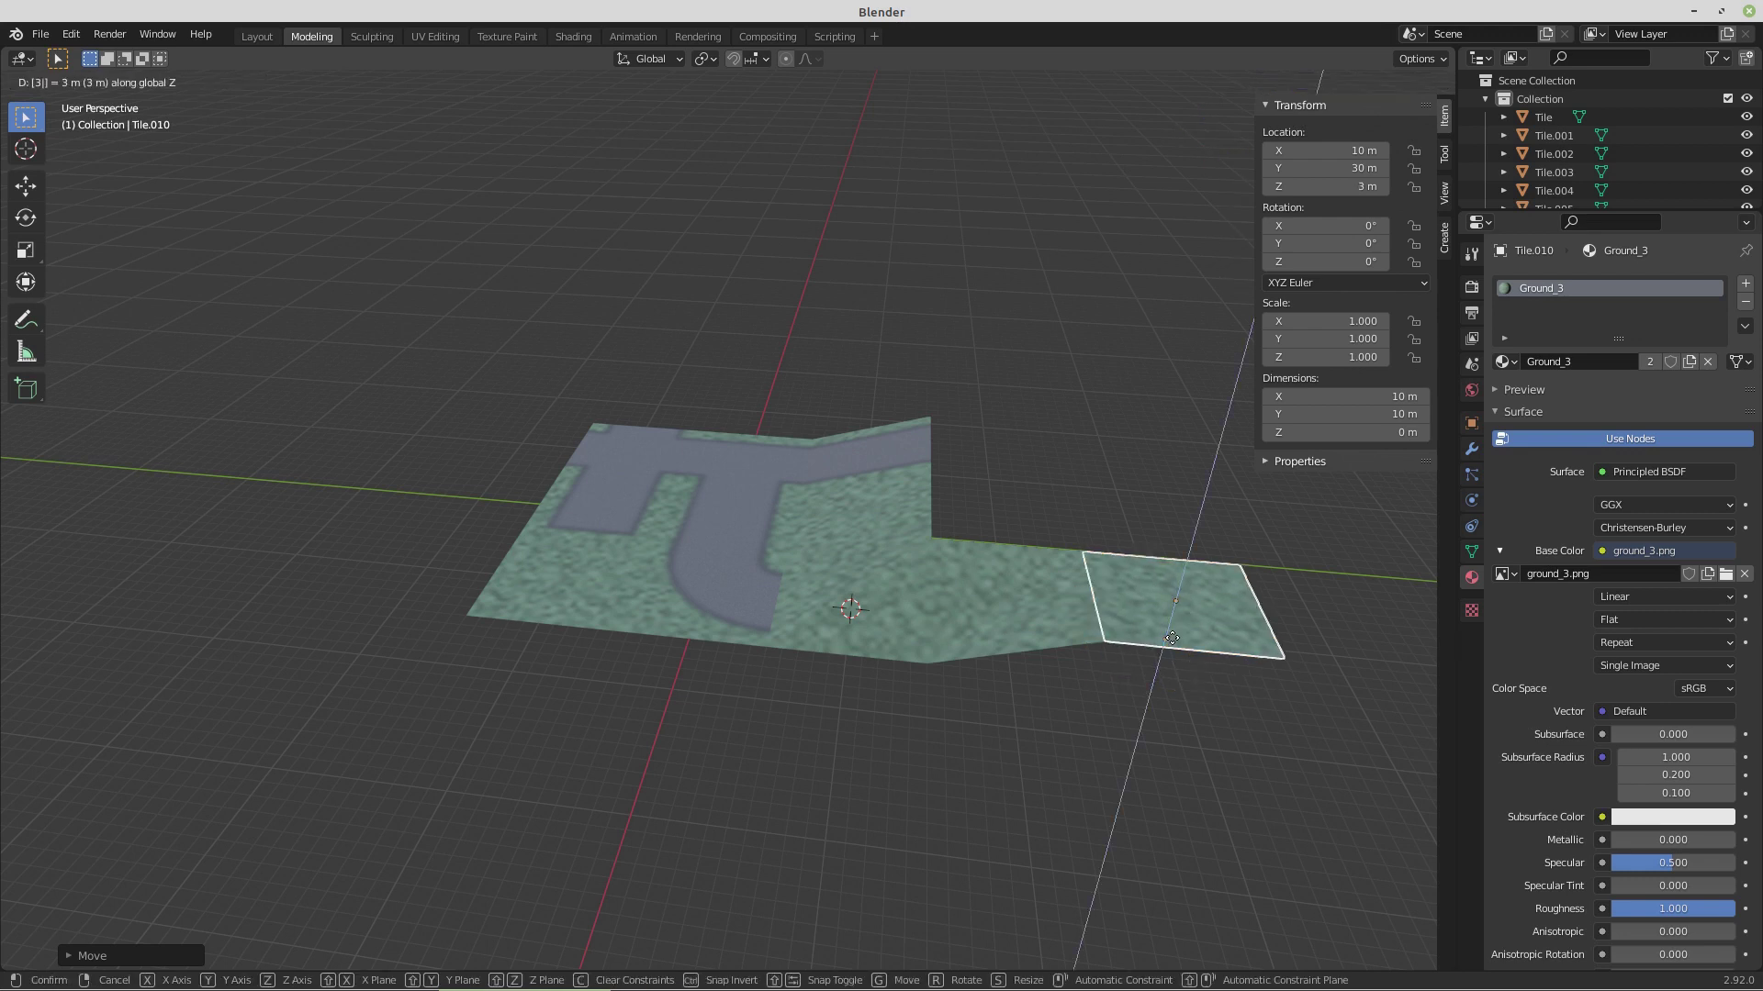
{"action": "key", "text": "Return"}
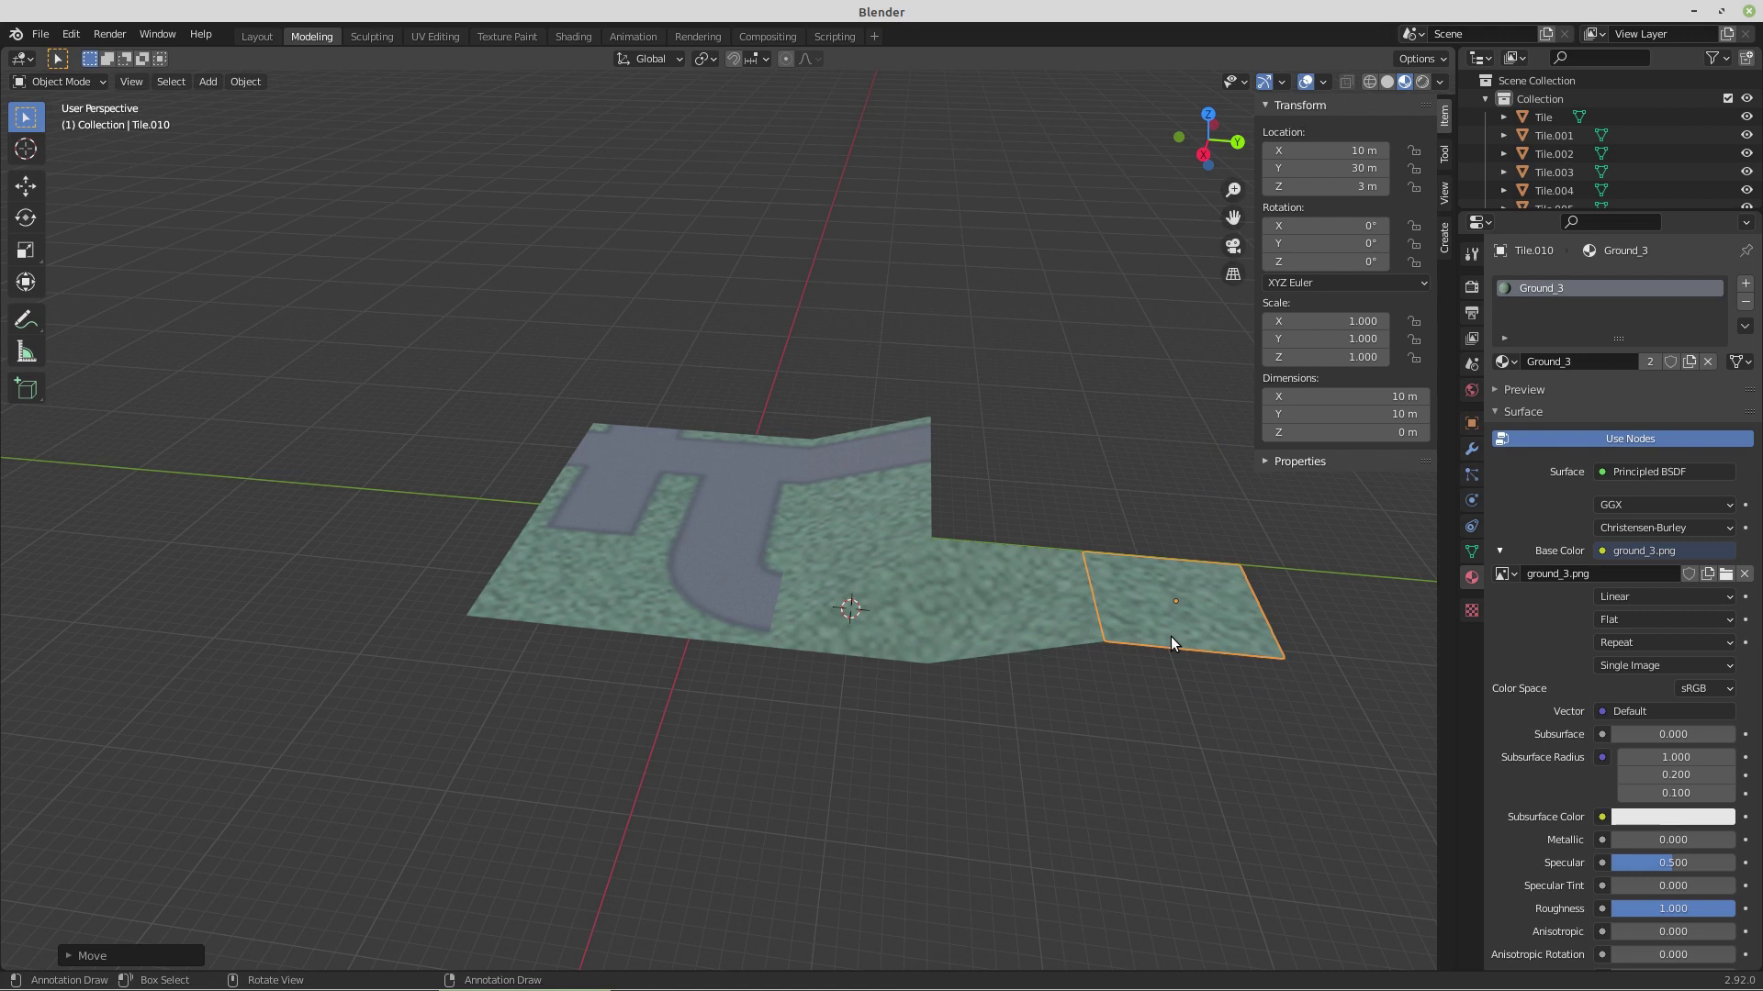
- Raise the outer corner vertex of the elevated Ground_3 tile at X 5 m, Y 35 m by 3 m along Z
{"action": "key", "text": "Tab"}
{"action": "left_click", "coordinate": [1241, 562]}
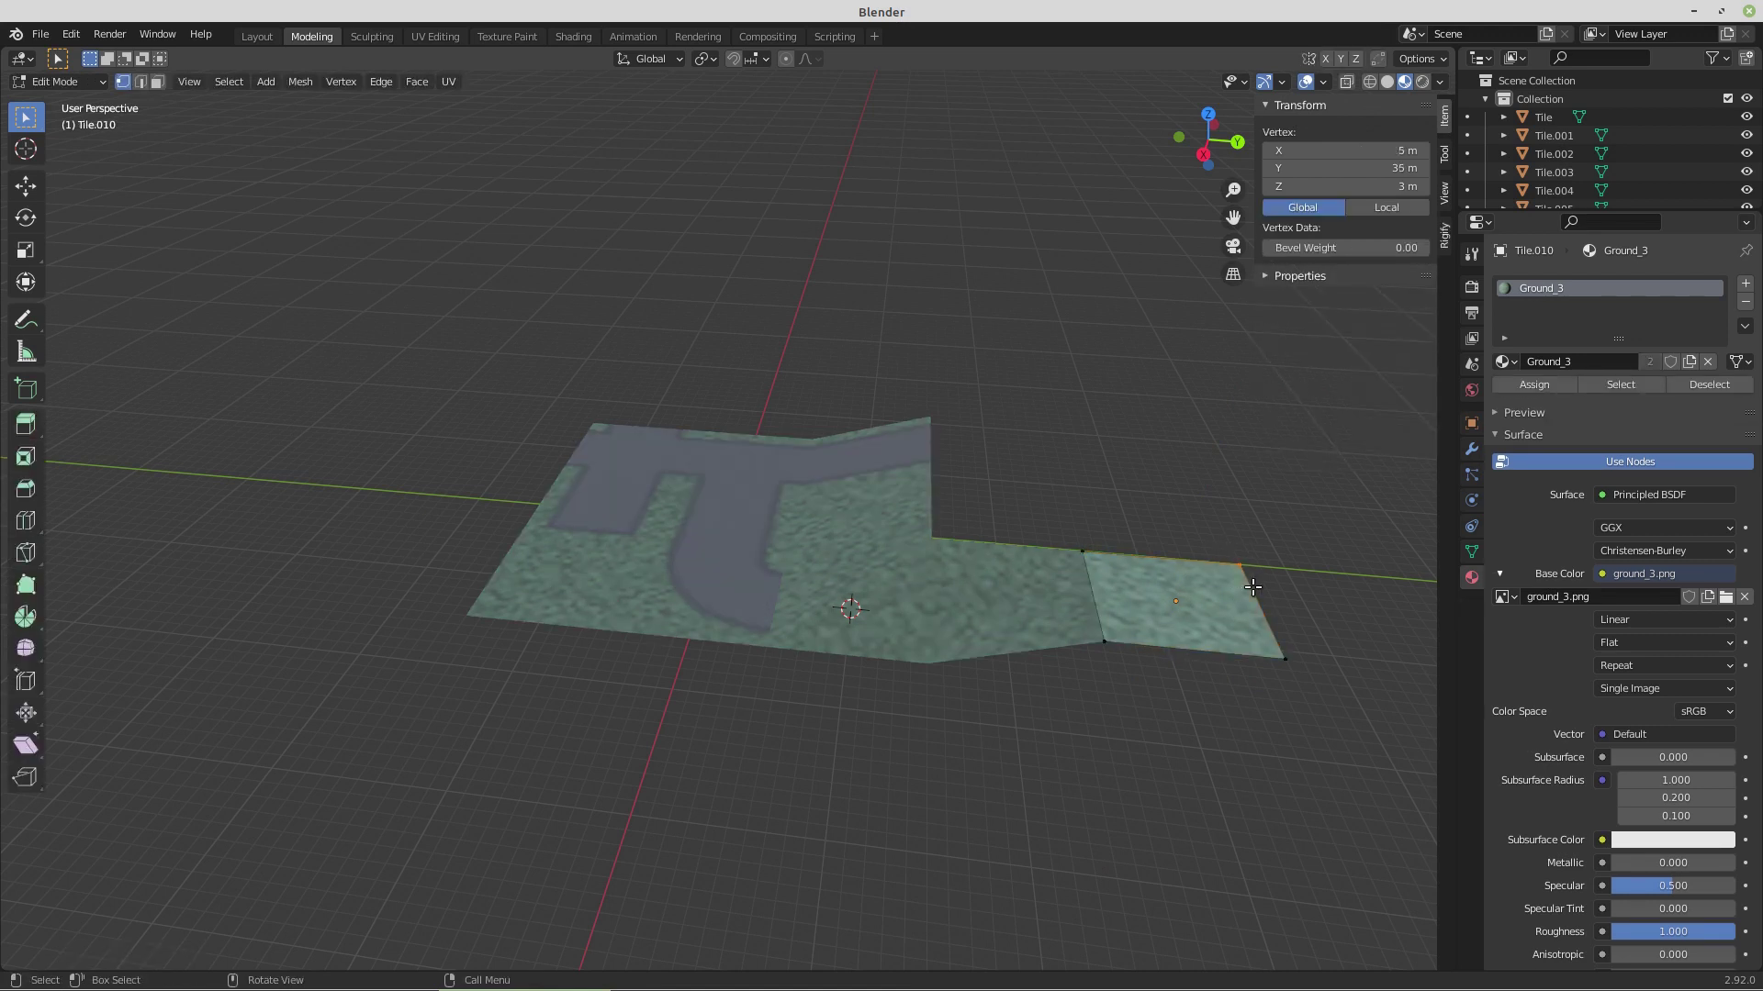
{"action": "type", "text": "g"}
{"action": "type", "text": "z3"}
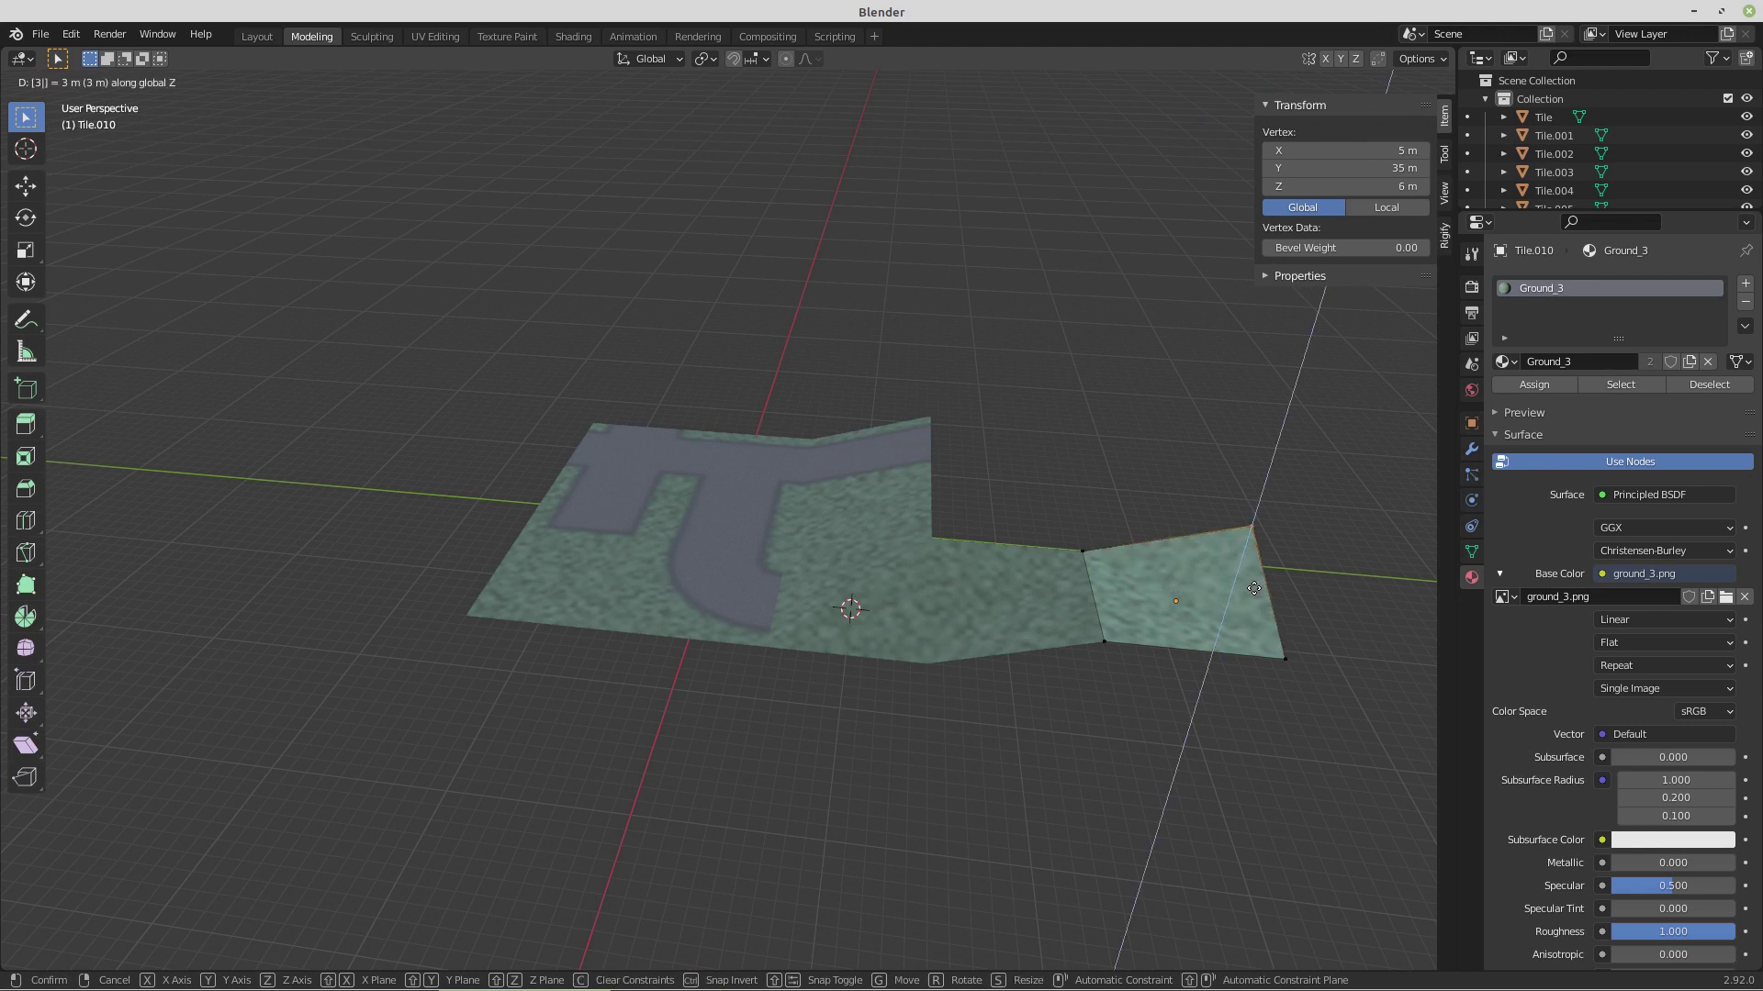
{"action": "key", "text": "Escape"}
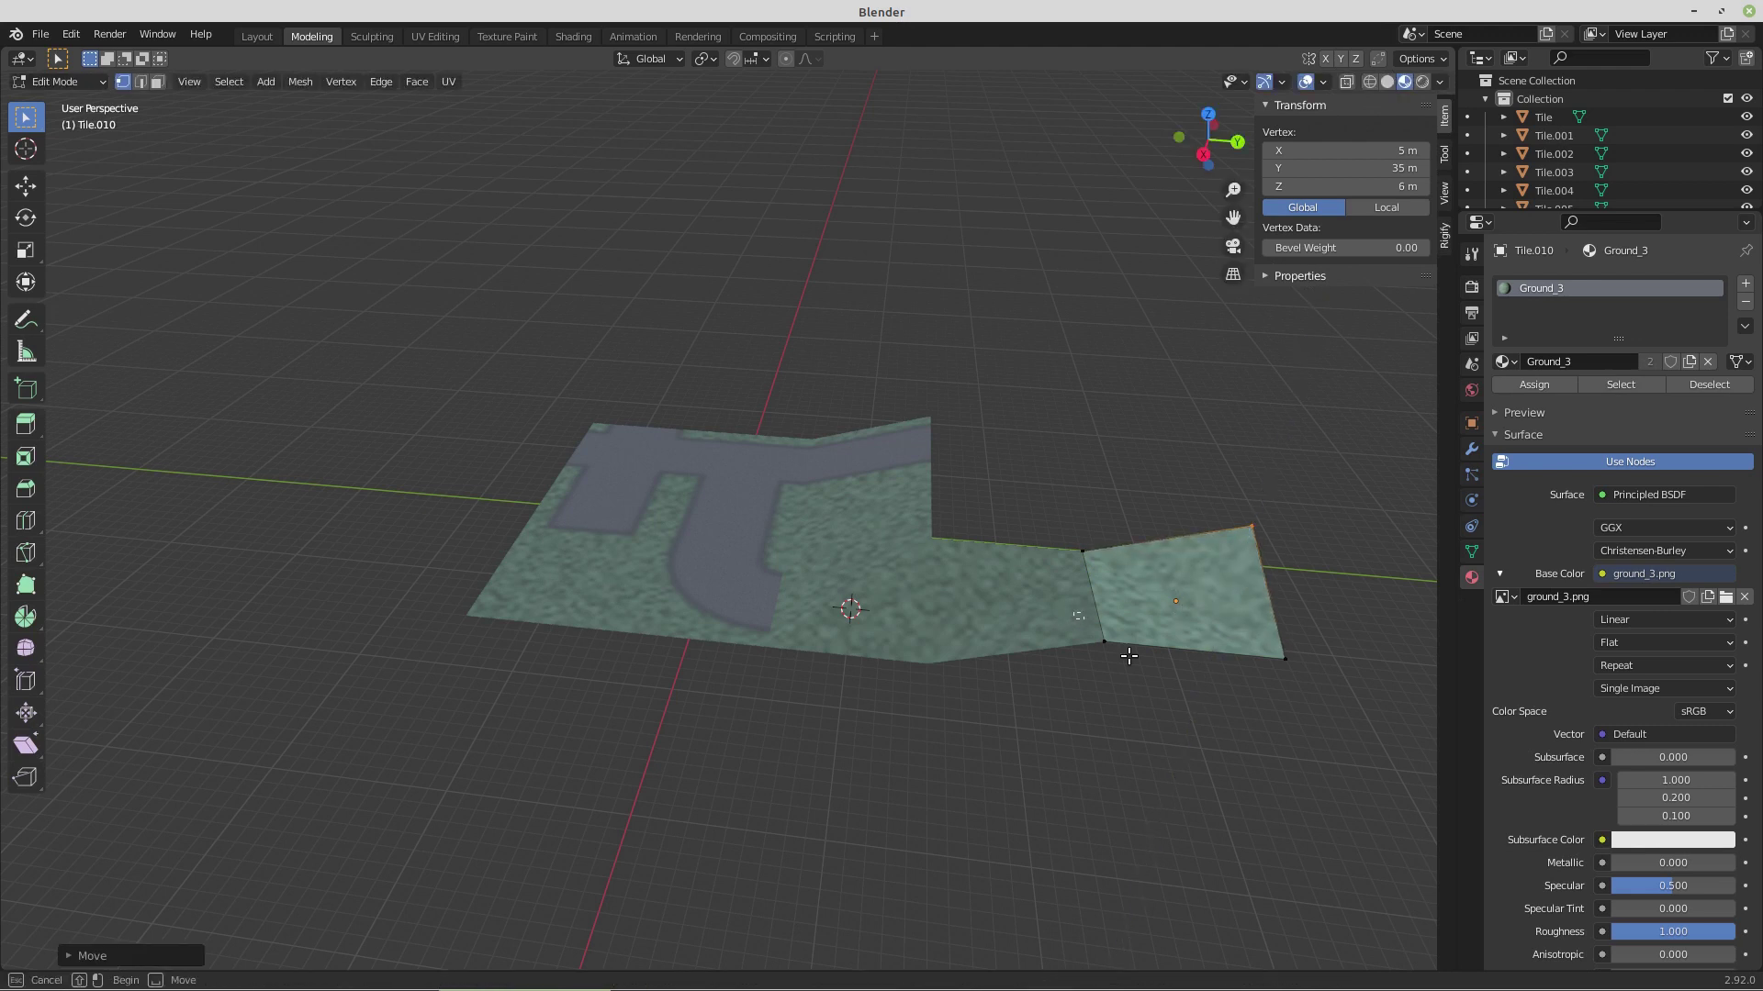
- Lower the same tile's diagonally opposite corner vertex, next to the flipped ramp, by 3 m along Z and finish mesh editing
{"action": "left_click", "coordinate": [1144, 668]}
{"action": "key", "text": "g"}
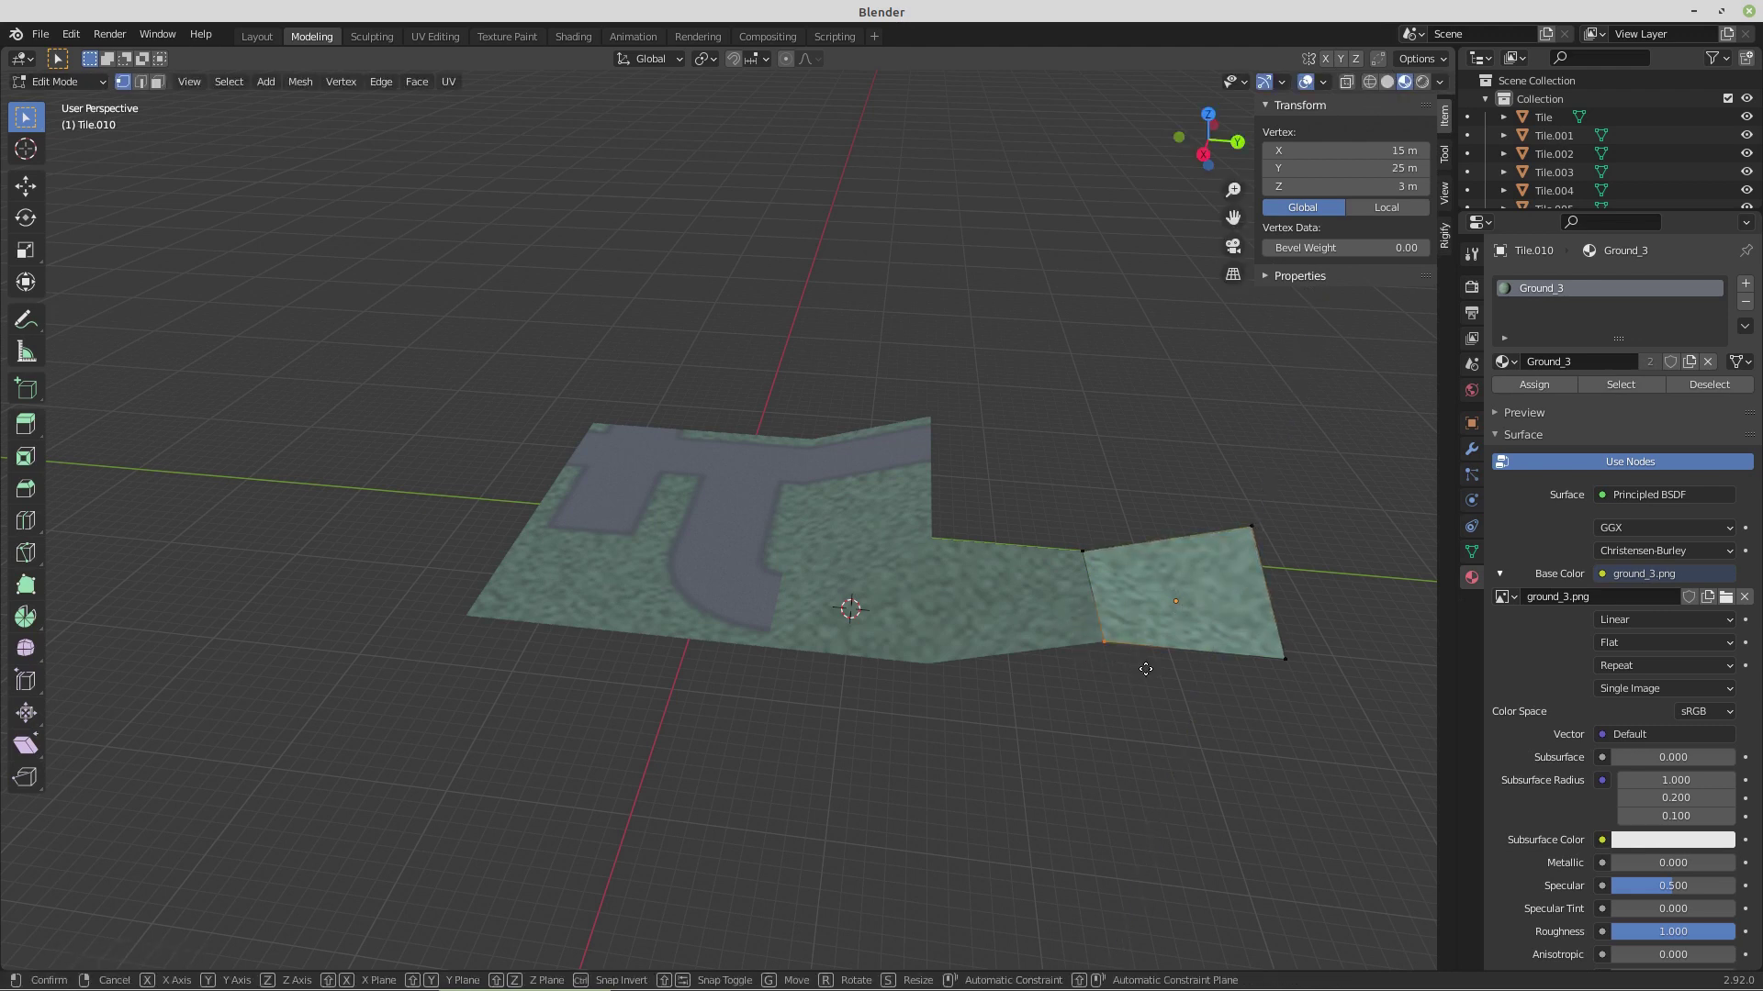
{"action": "type", "text": "z"}
{"action": "type", "text": "-3"}
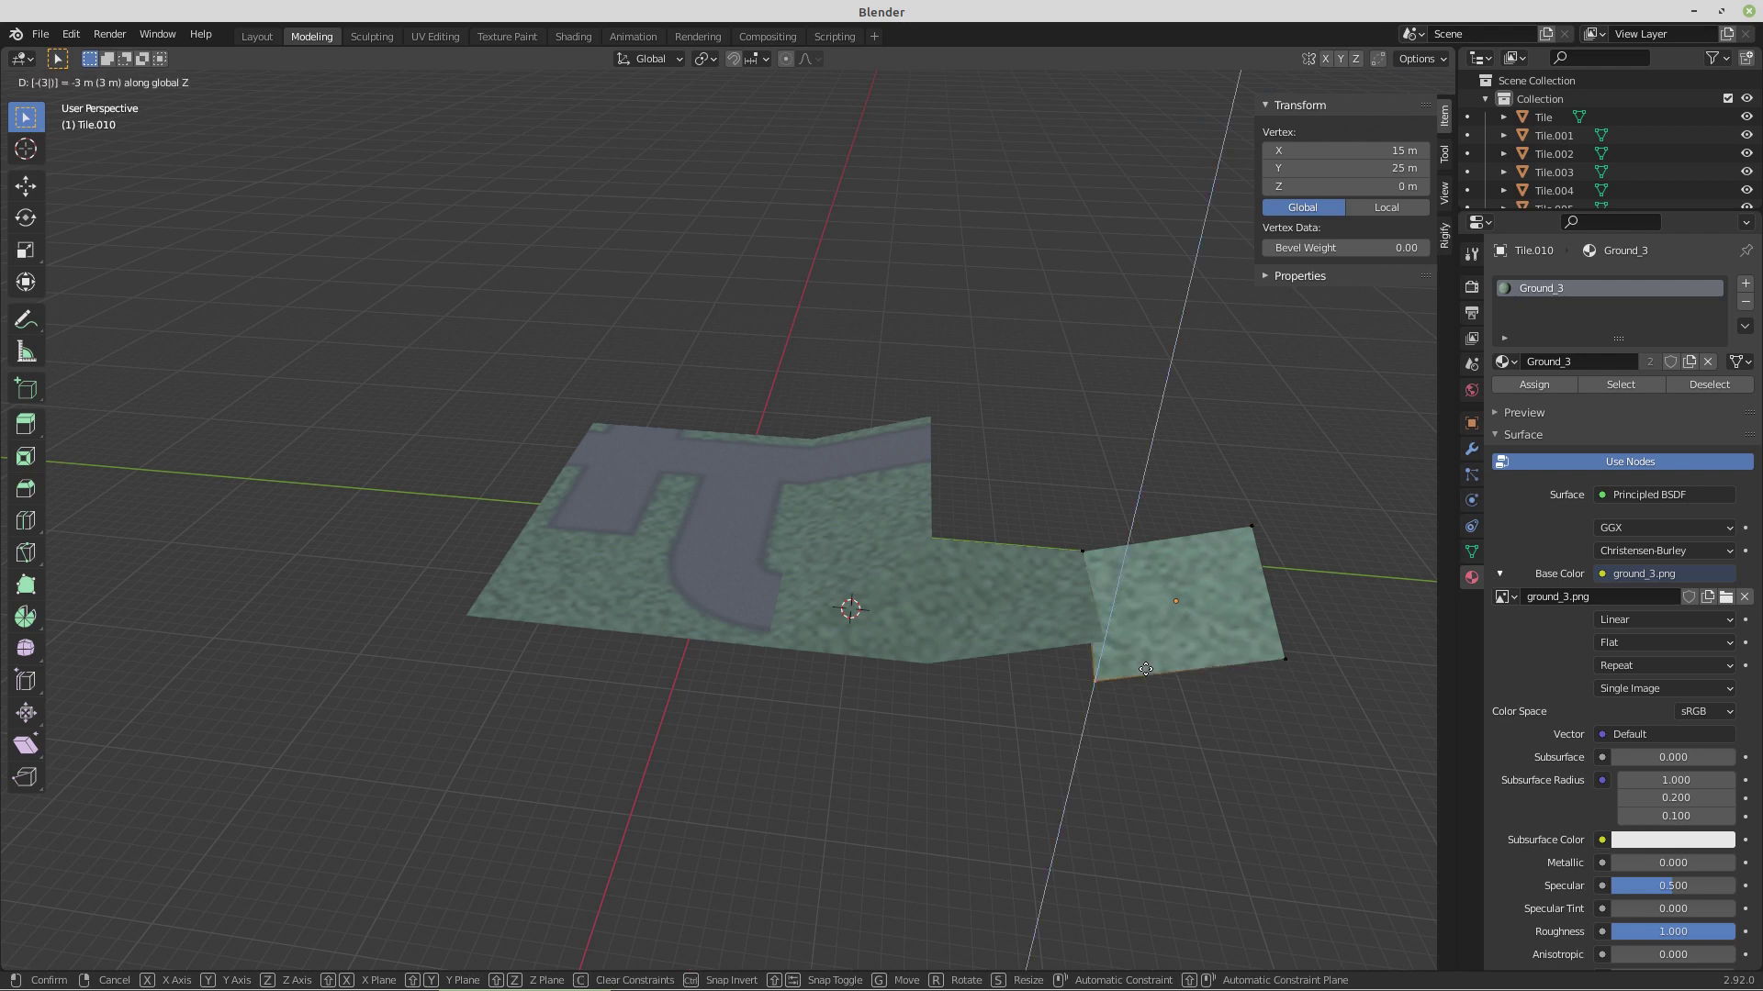
{"action": "key", "text": "Return"}
{"action": "key", "text": "Tab"}
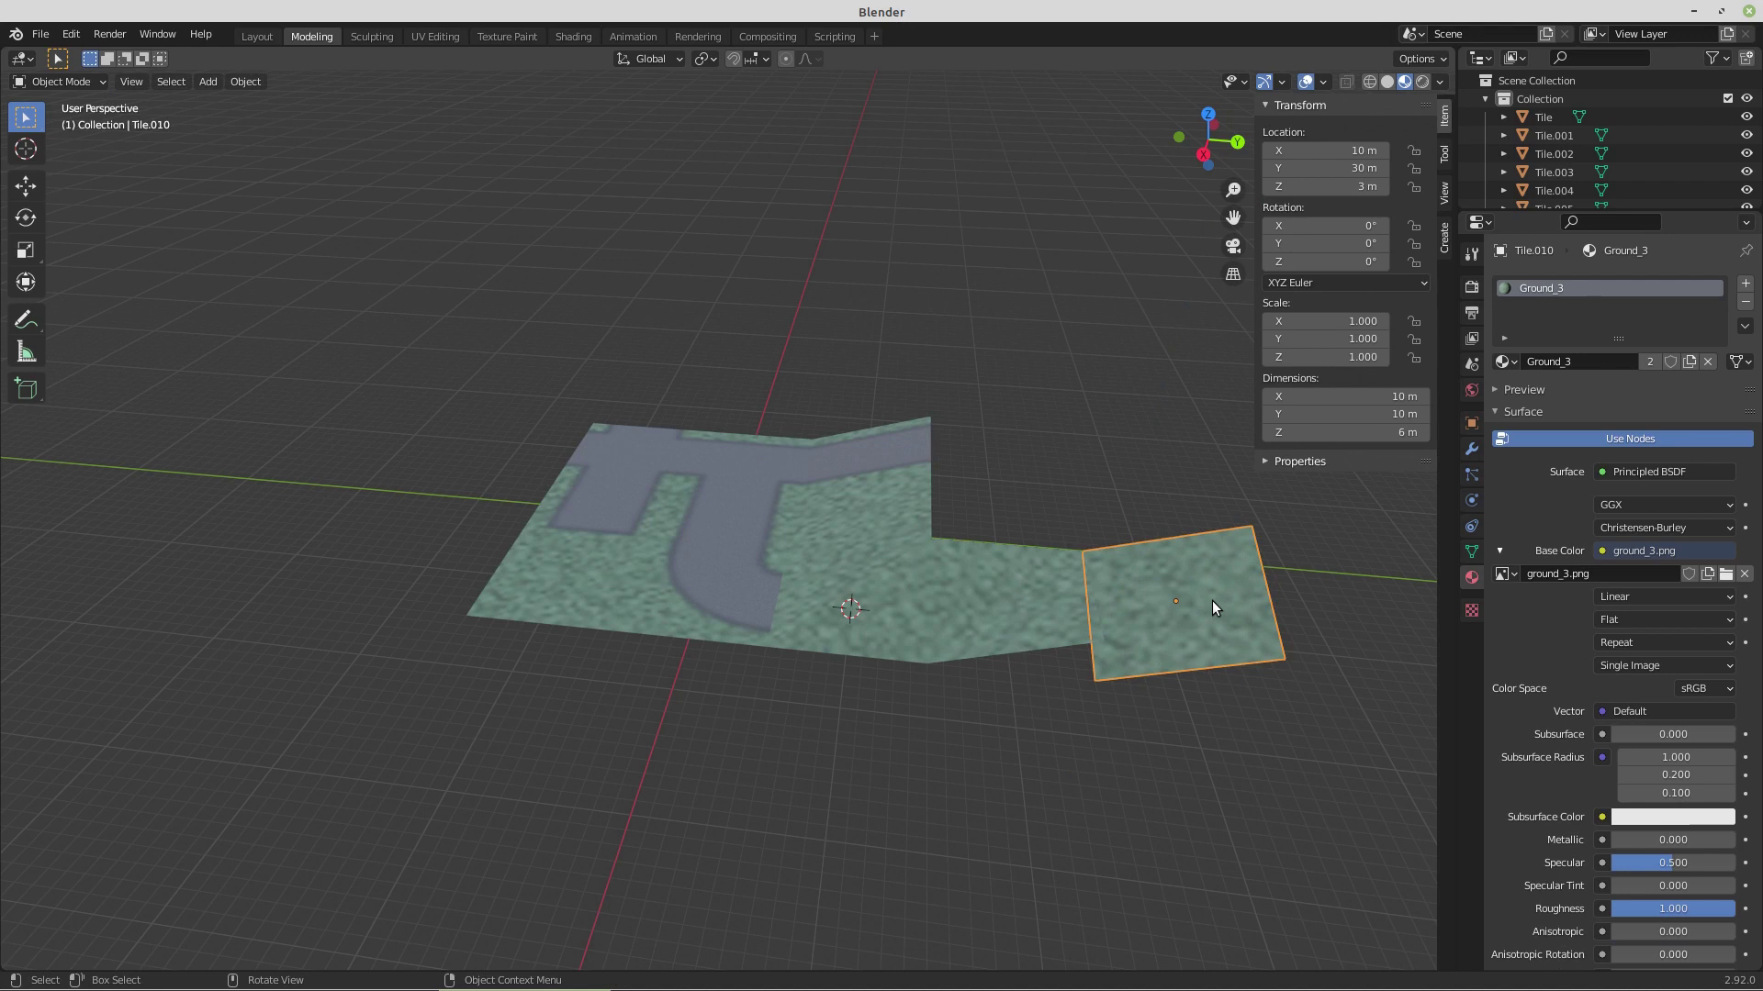
- Replace the sloped corner tile's Ground_3 material with a new material named Ground_4
{"action": "left_click", "coordinate": [1745, 307]}
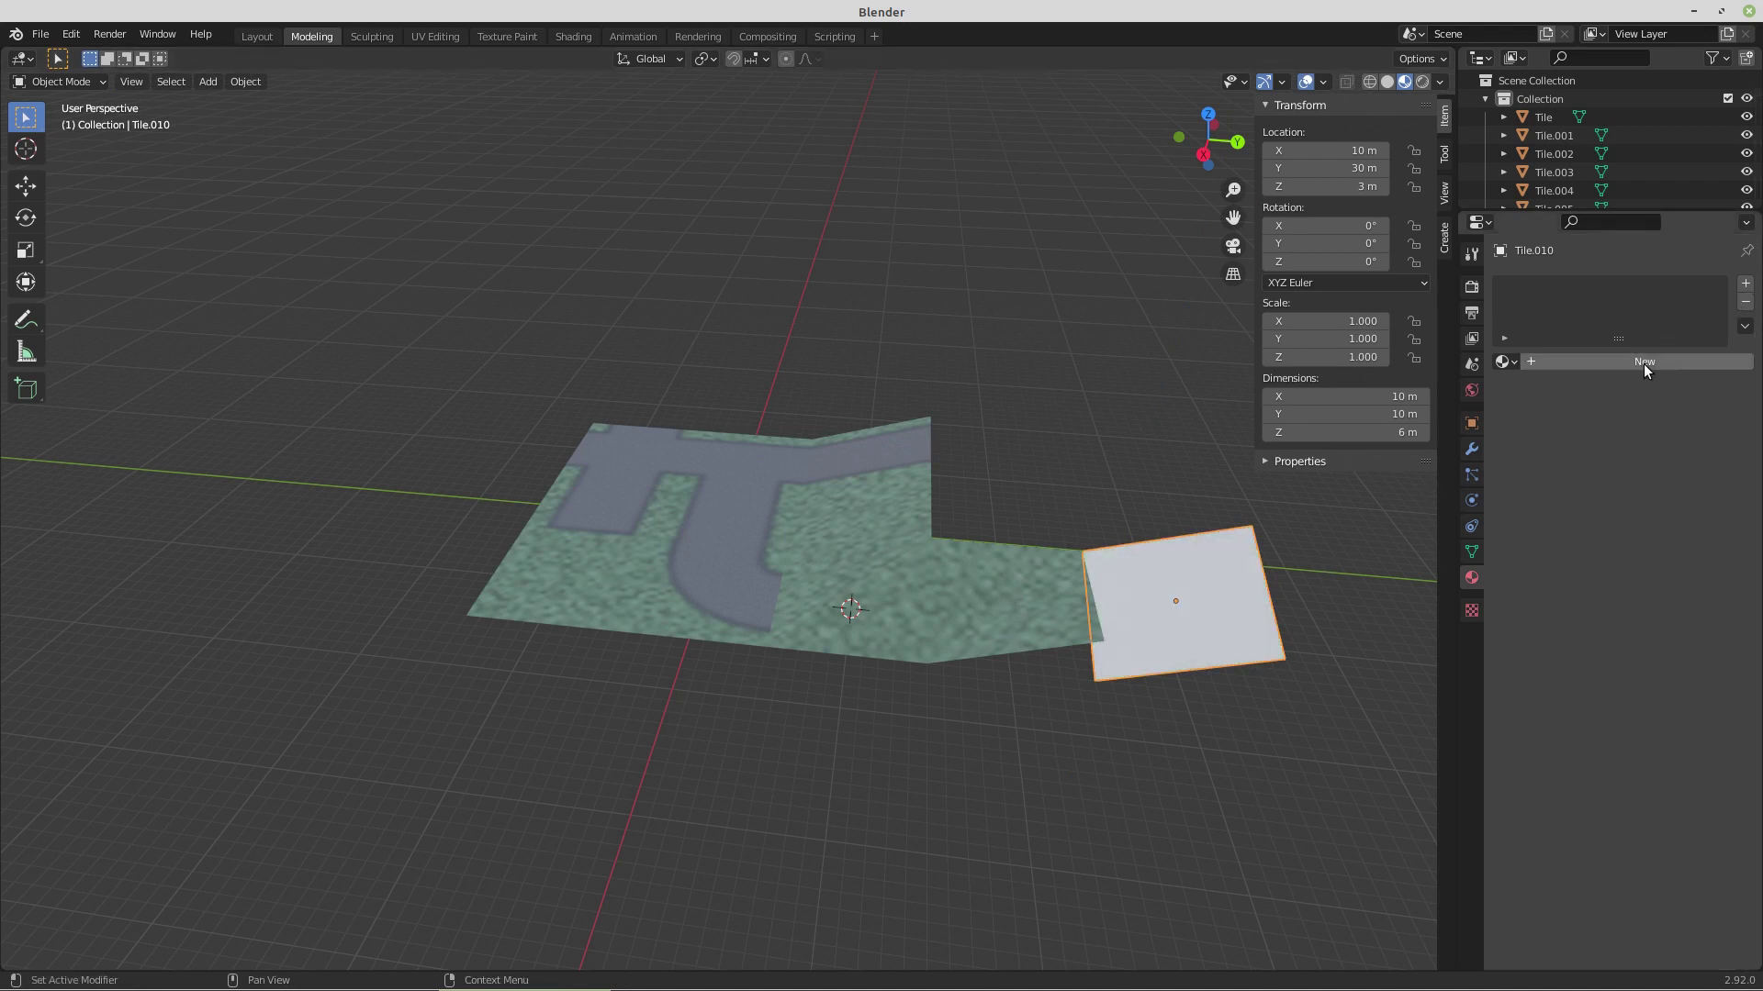
{"action": "left_click", "coordinate": [1602, 364]}
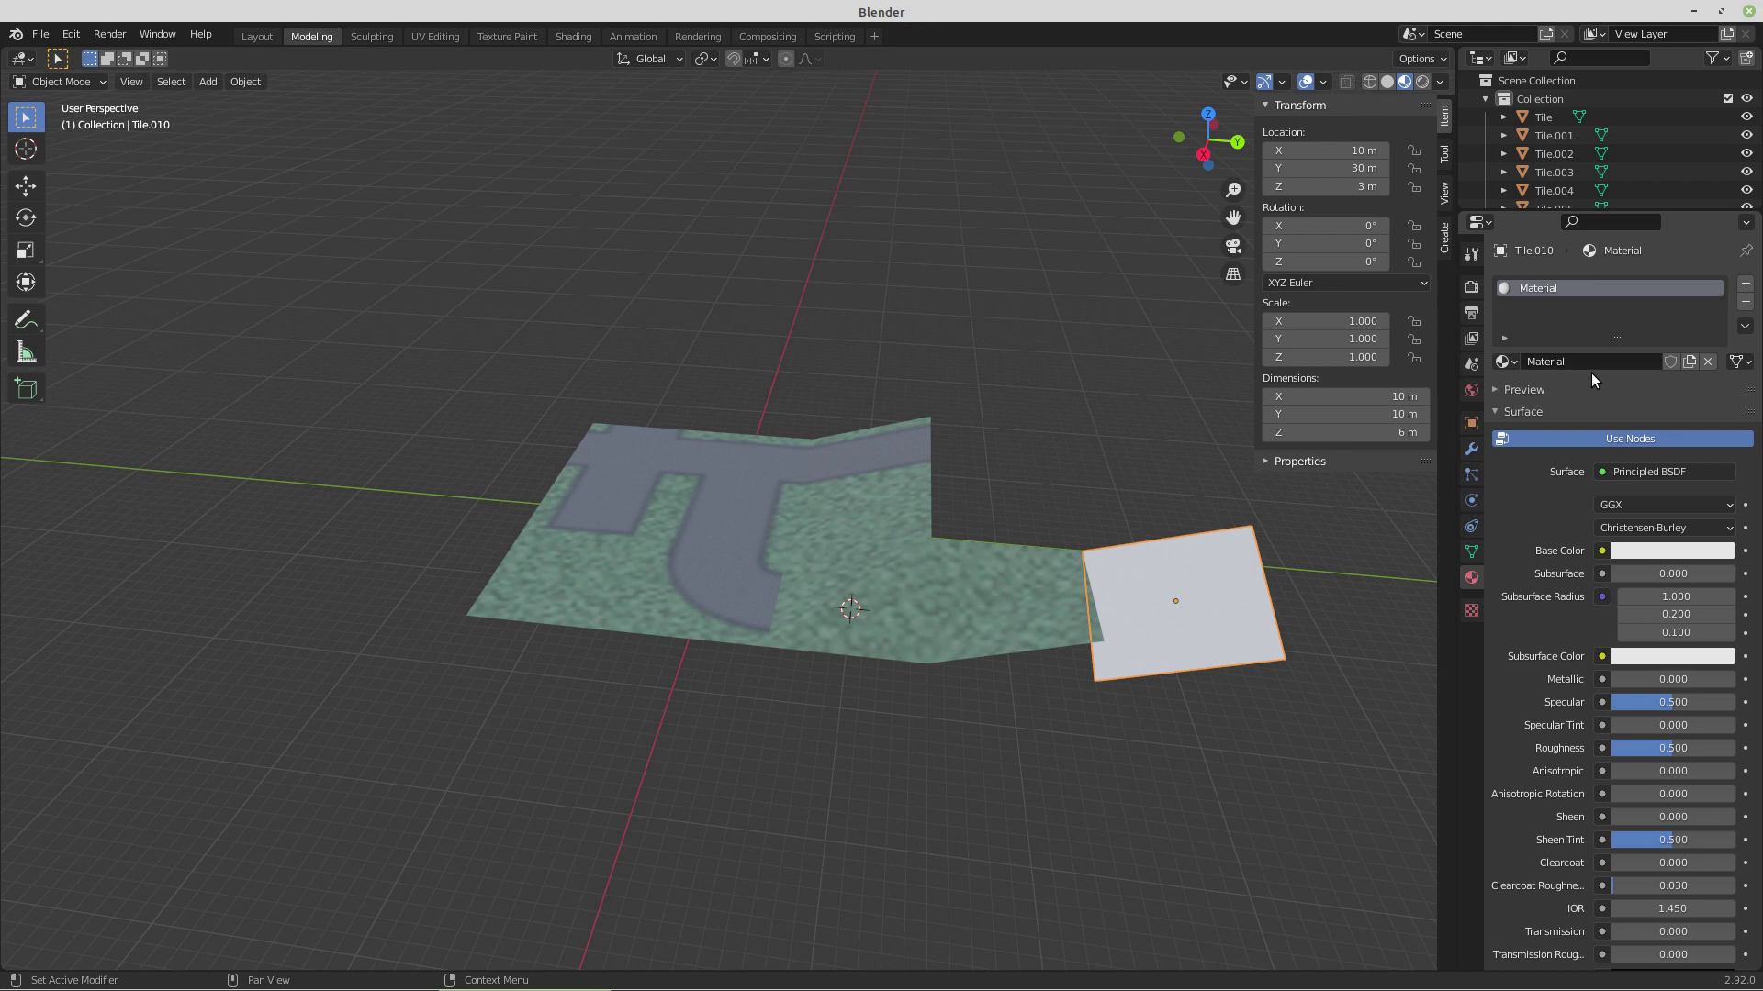
{"action": "double_click", "coordinate": [1548, 285]}
{"action": "type", "text": "Ground_4"}
{"action": "key", "text": "Return"}
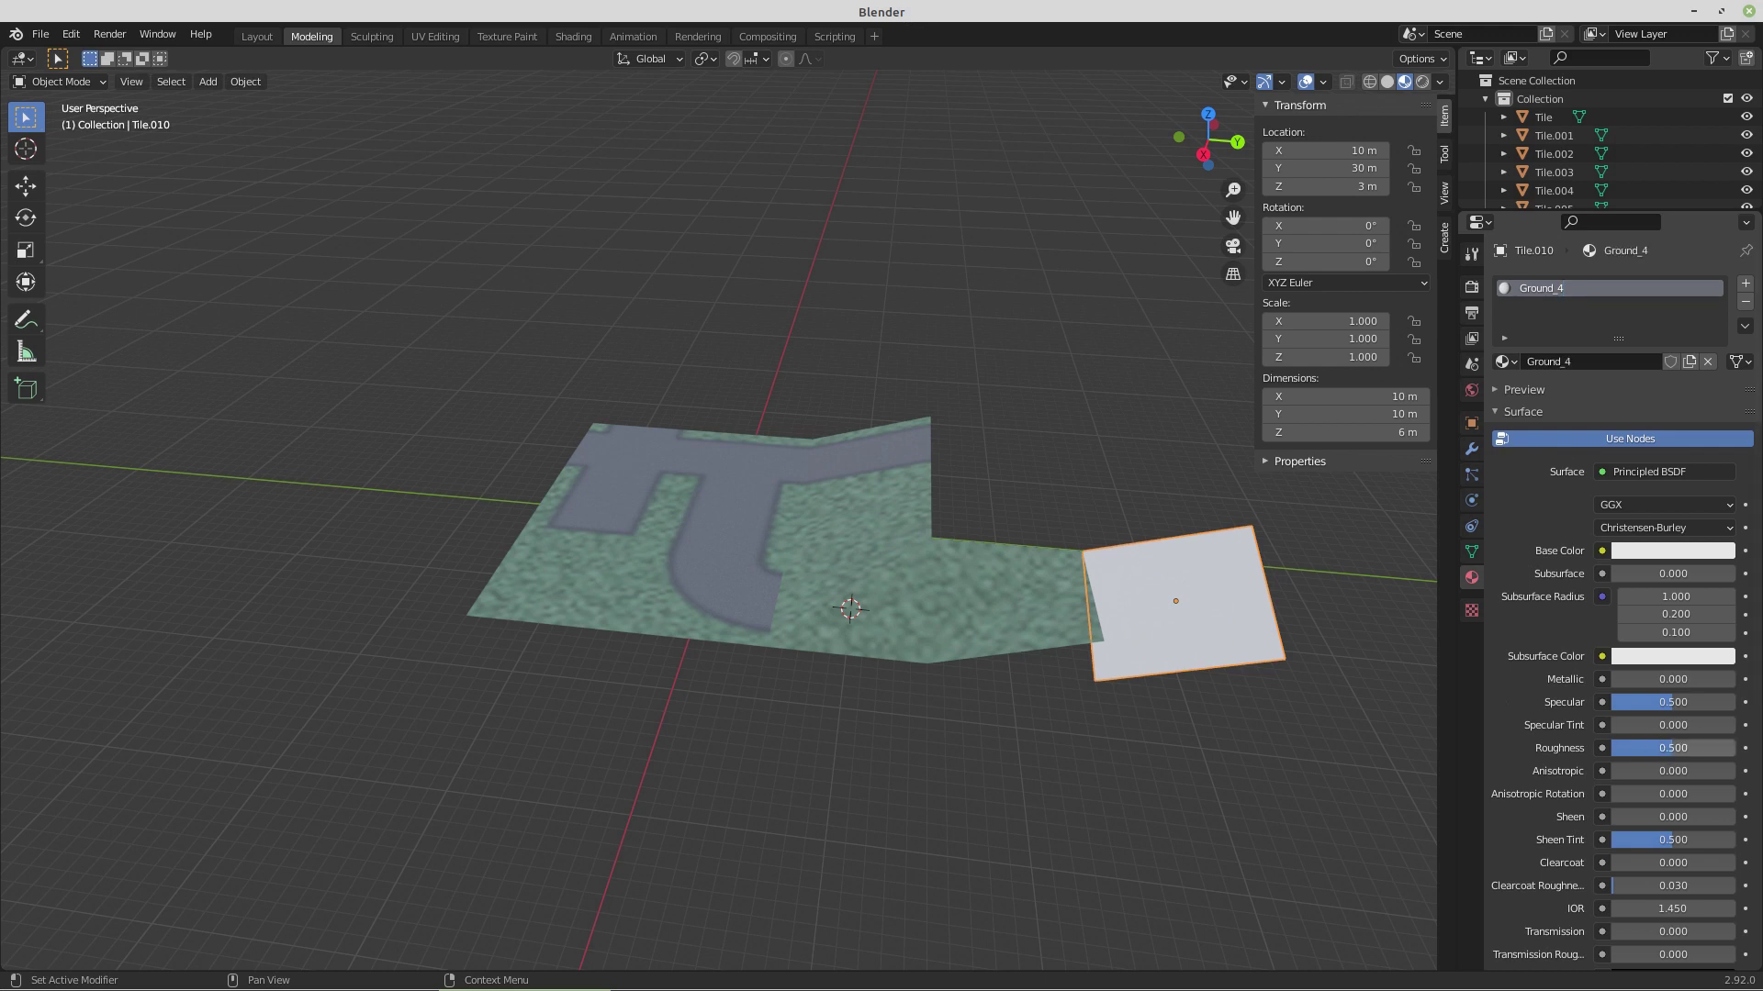
- Set the Ground_4 material's roughness to 1.000 and use ground_4.png from the FlatTiles folder as its base color image texture
{"action": "left_click_drag", "start_coordinate": [1669, 748], "coordinate": [1735, 748]}
{"action": "left_click", "coordinate": [1602, 550]}
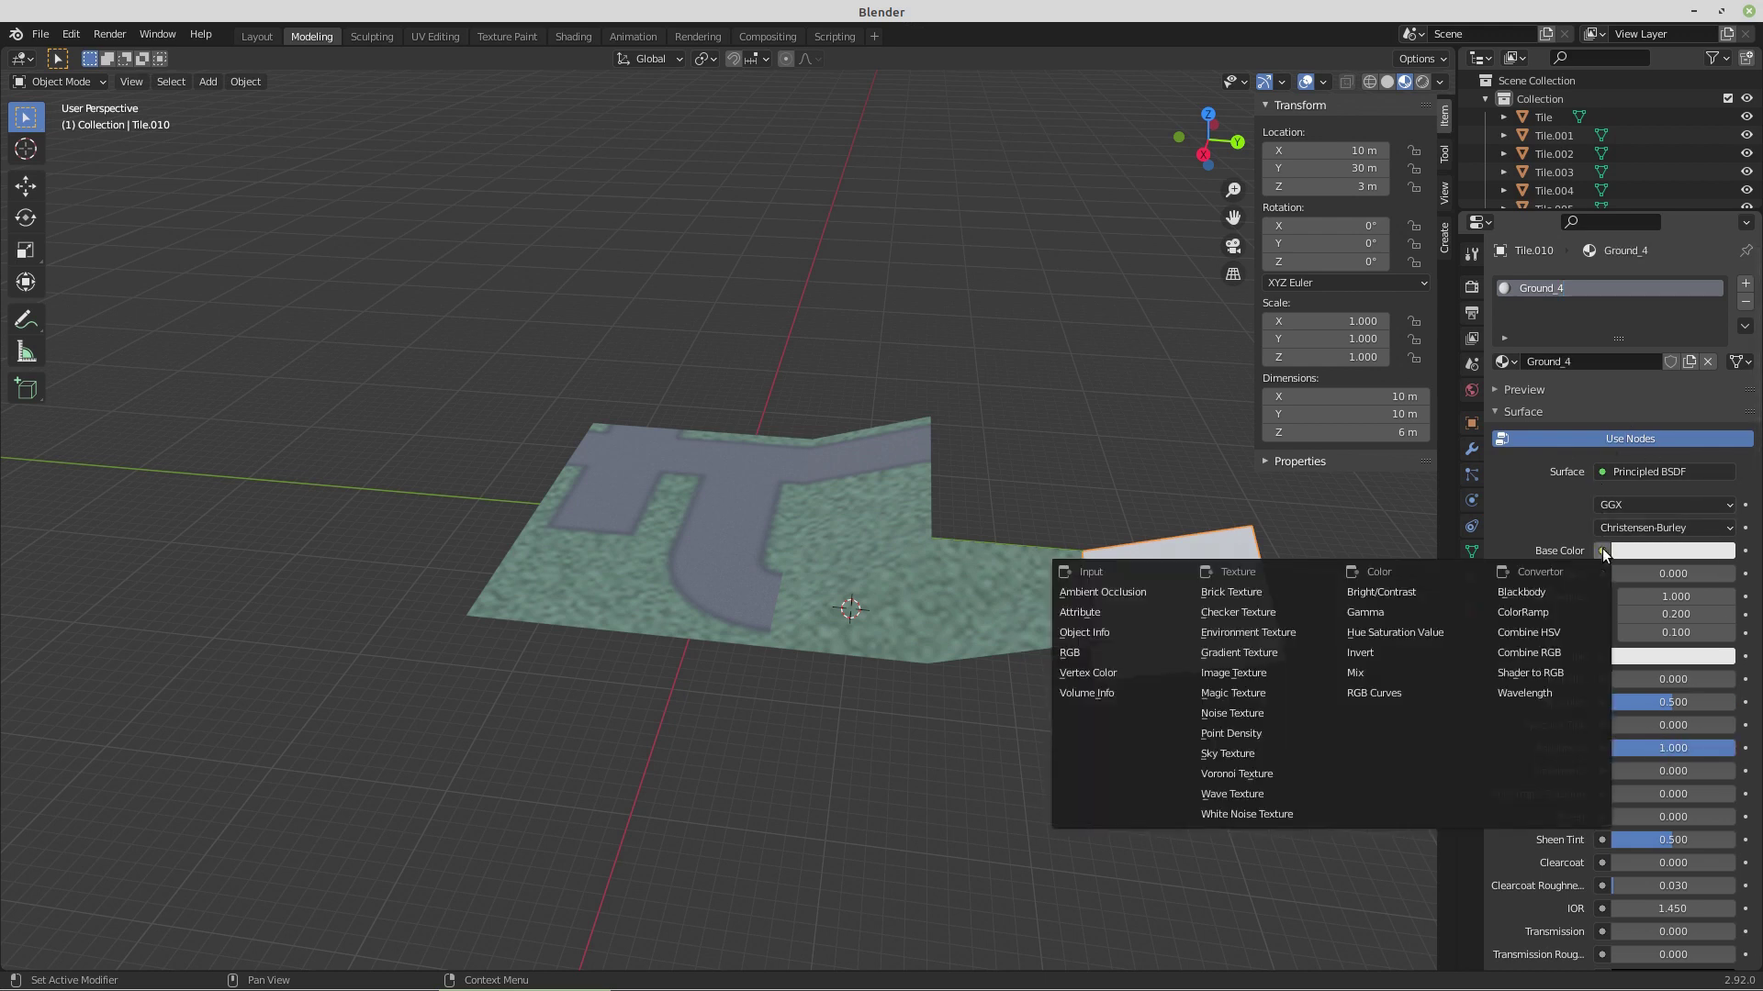
{"action": "left_click", "coordinate": [1248, 669]}
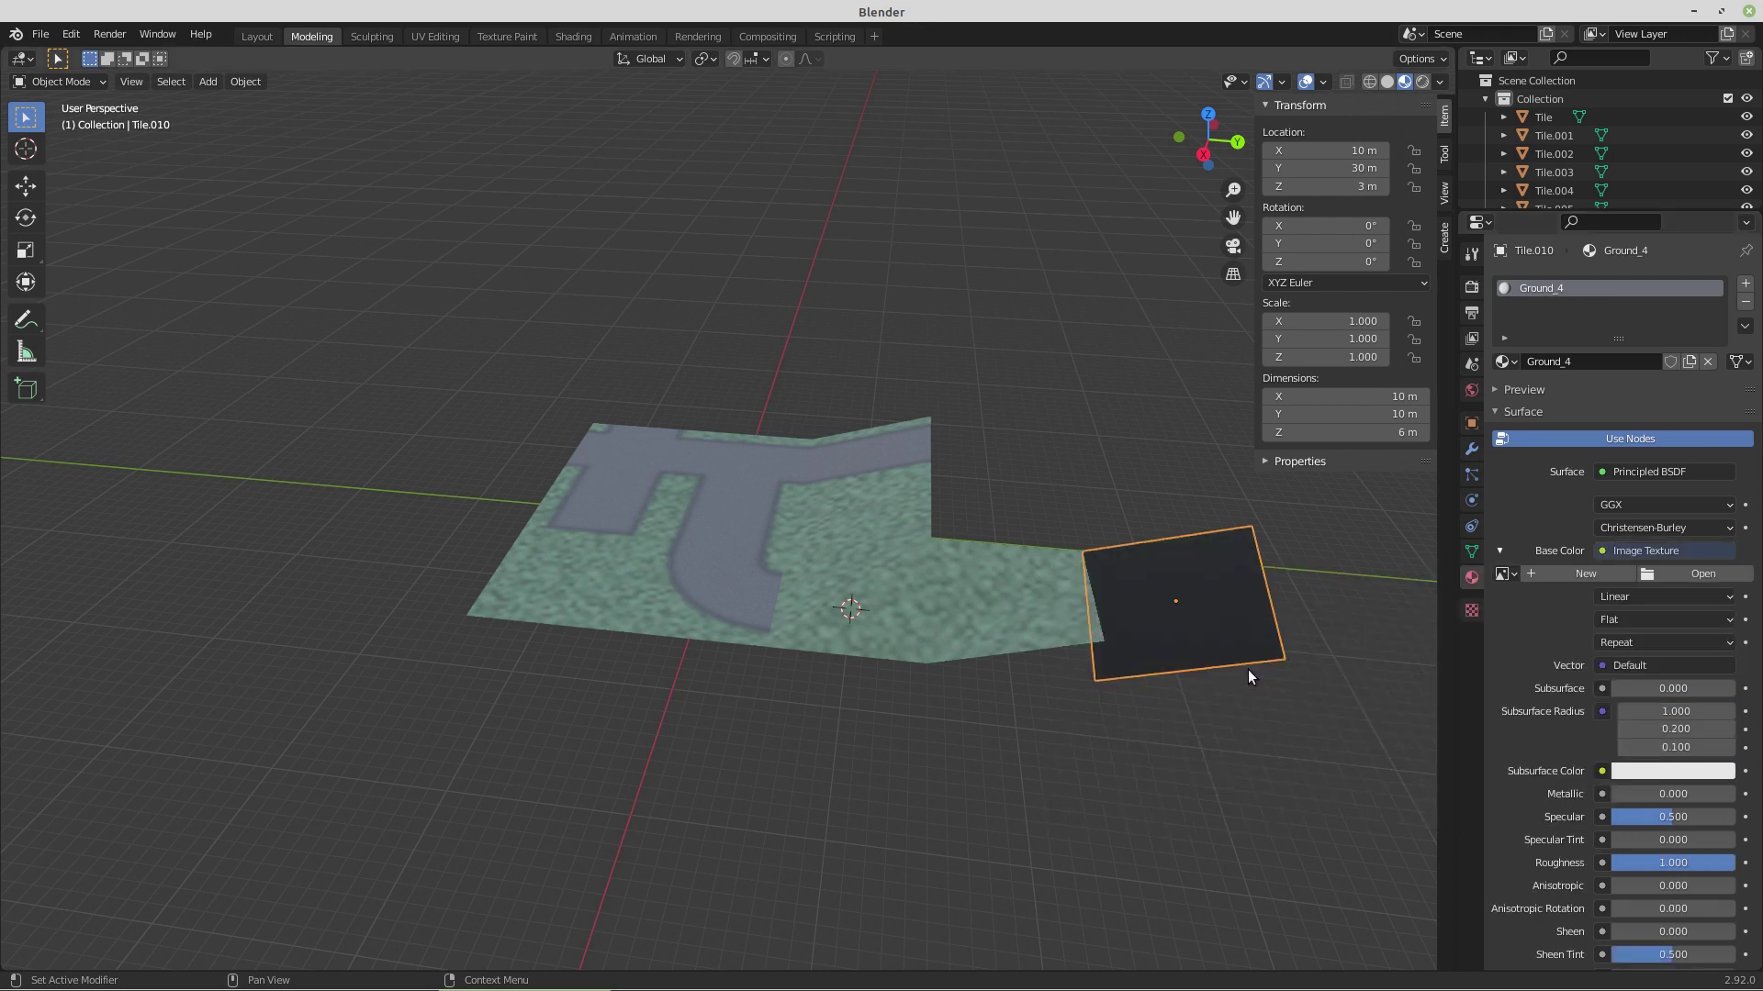
{"action": "left_click", "coordinate": [1703, 573]}
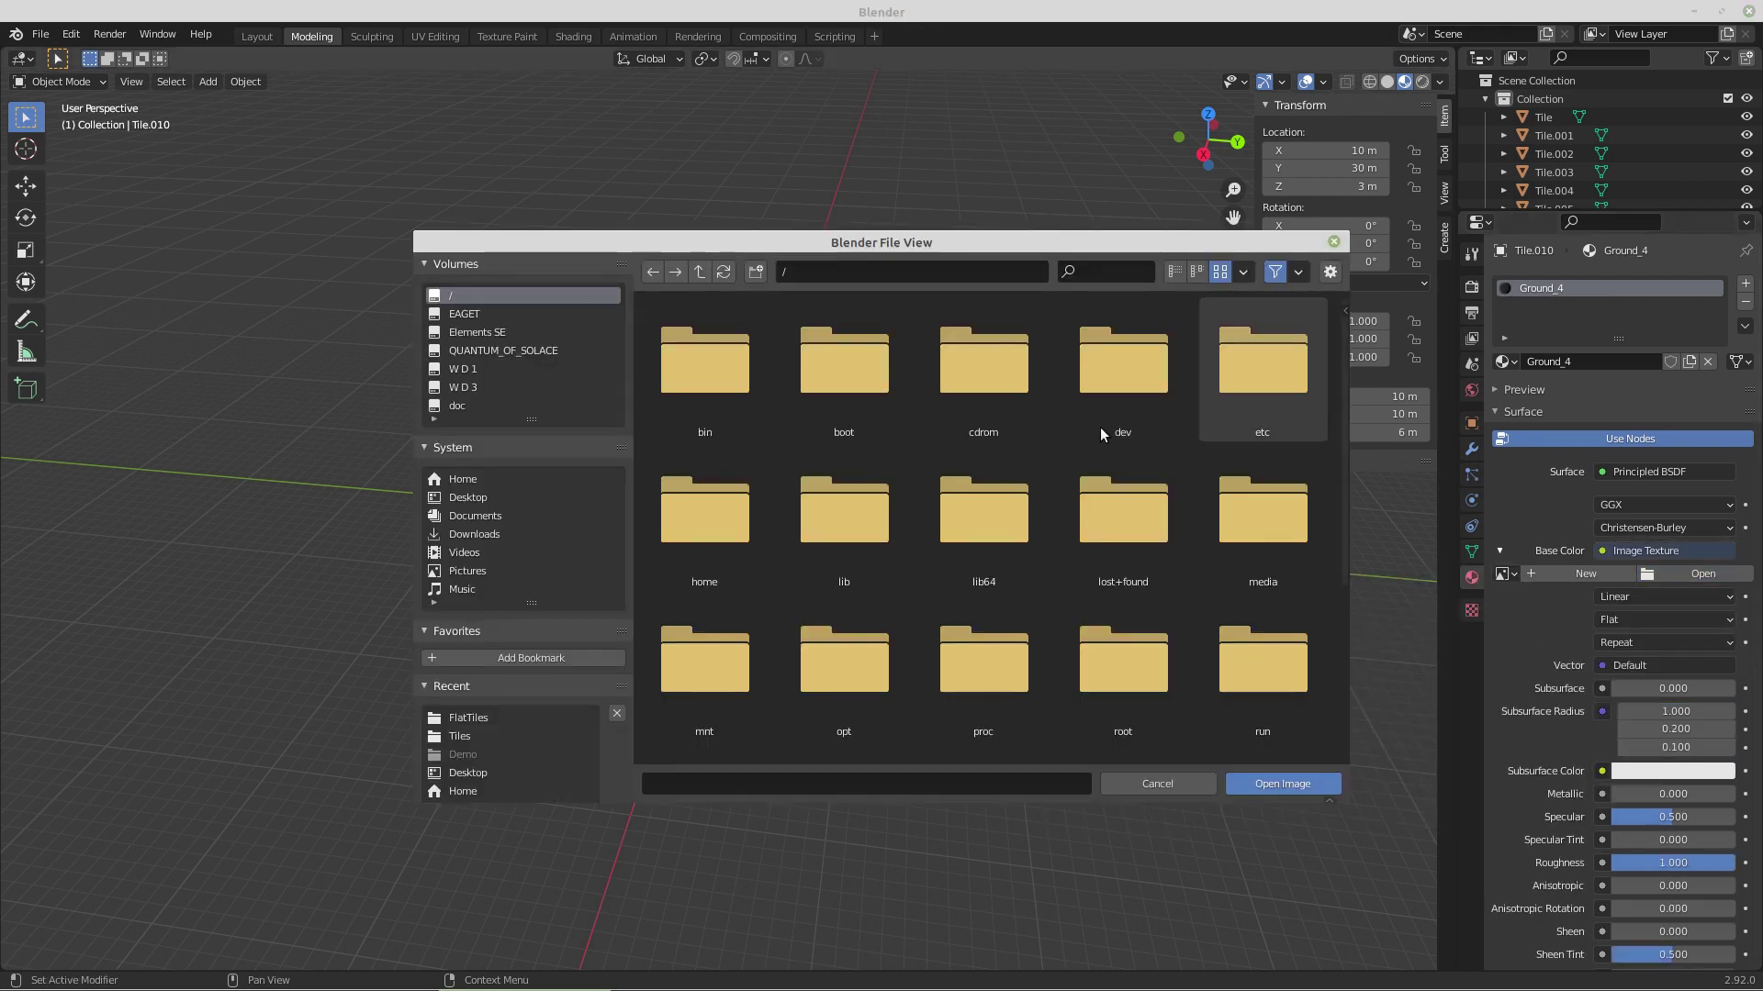
{"action": "left_click", "coordinate": [466, 497]}
{"action": "double_click", "coordinate": [965, 383]}
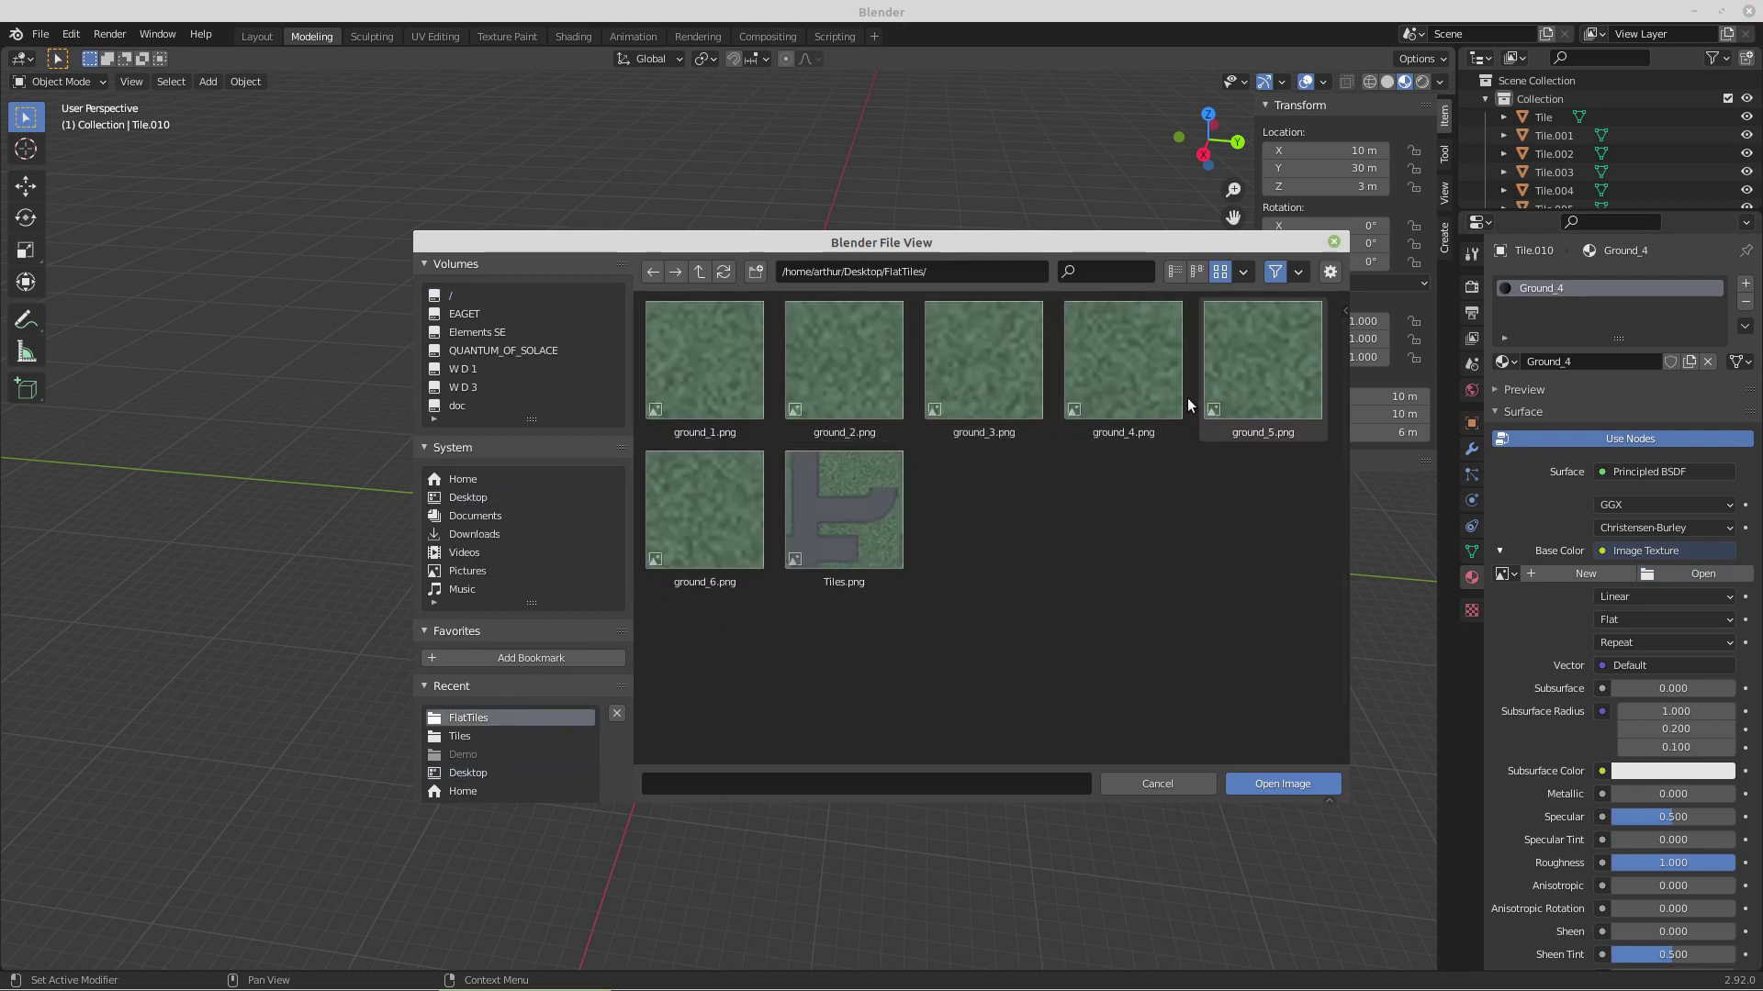
{"action": "double_click", "coordinate": [1151, 394]}
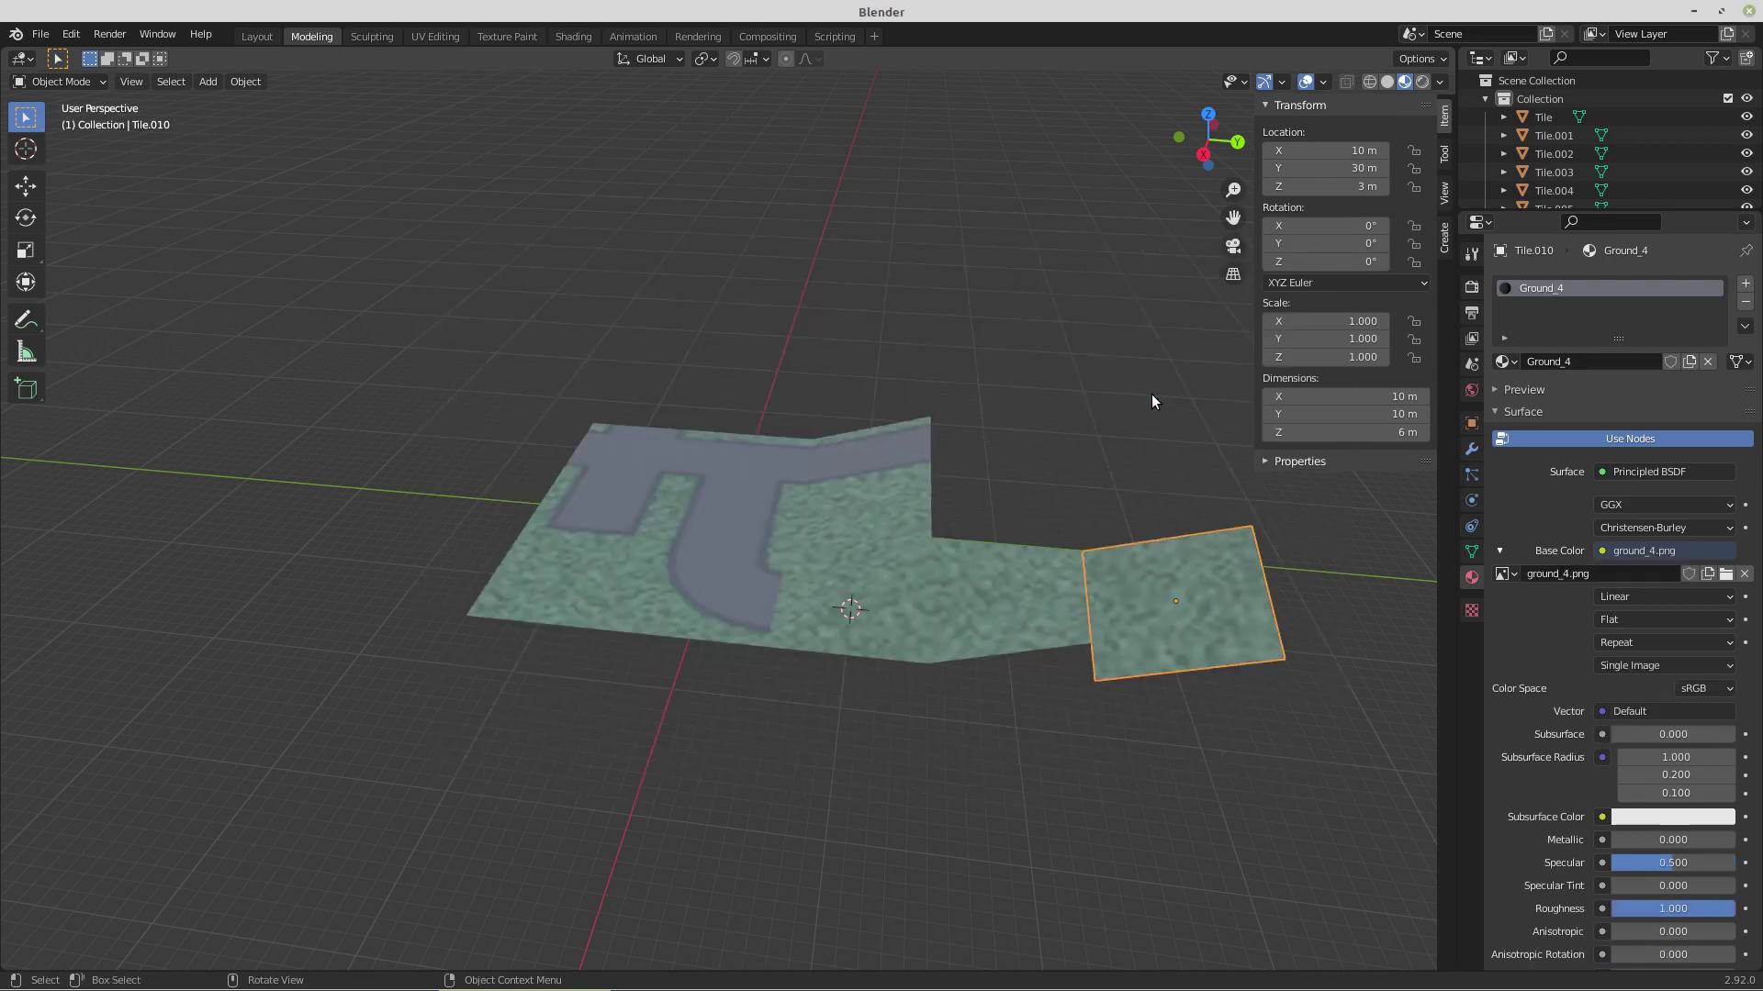
- Replace the flipped ramp tile's Ground_2 material with a new material named Ground_5
{"action": "left_click", "coordinate": [990, 607]}
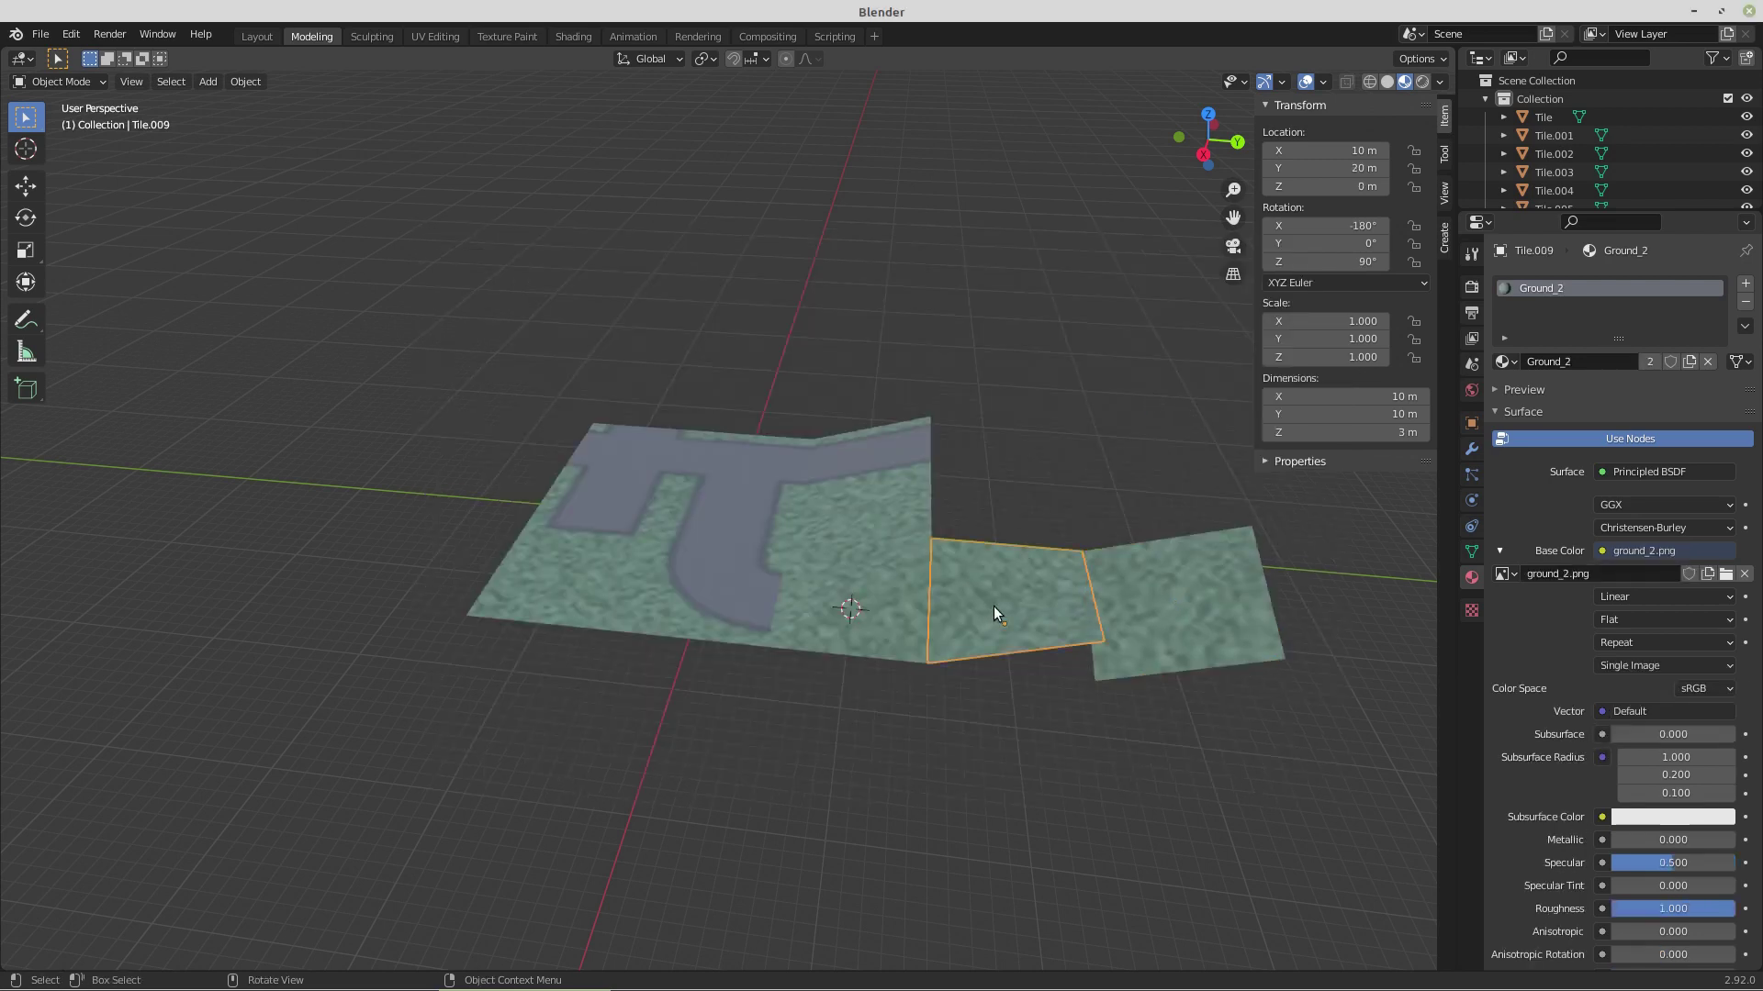
{"action": "left_click", "coordinate": [1747, 312]}
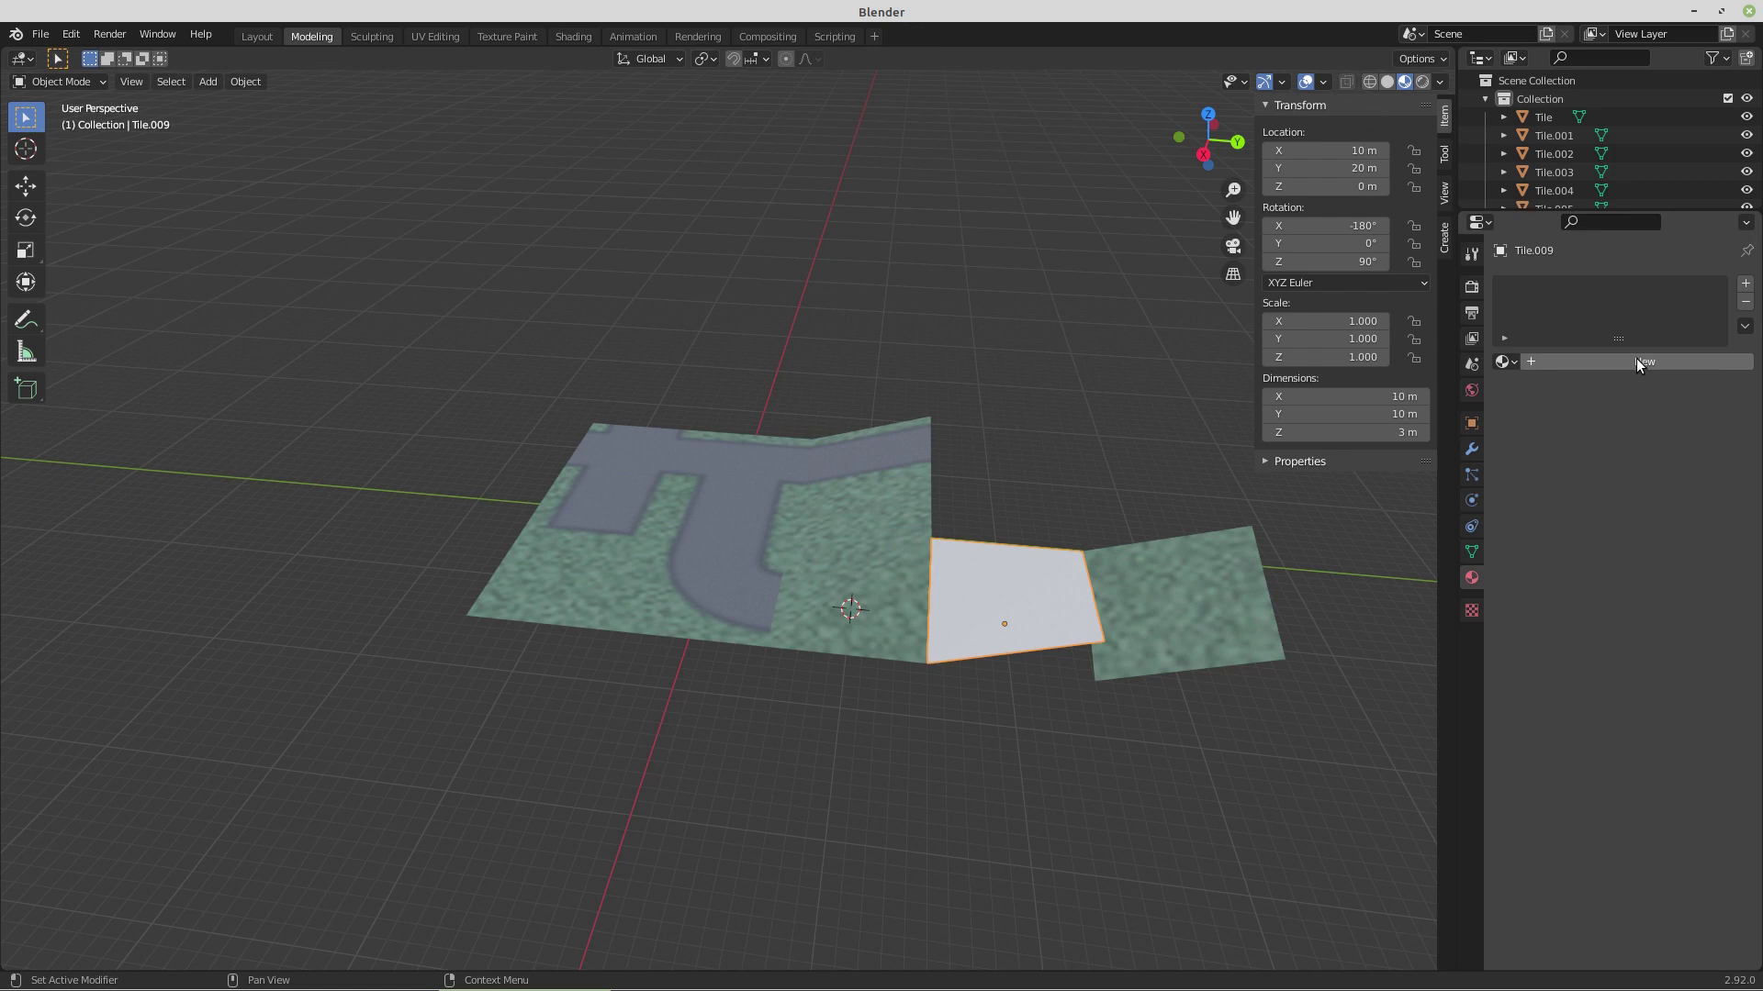
{"action": "left_click", "coordinate": [1639, 362]}
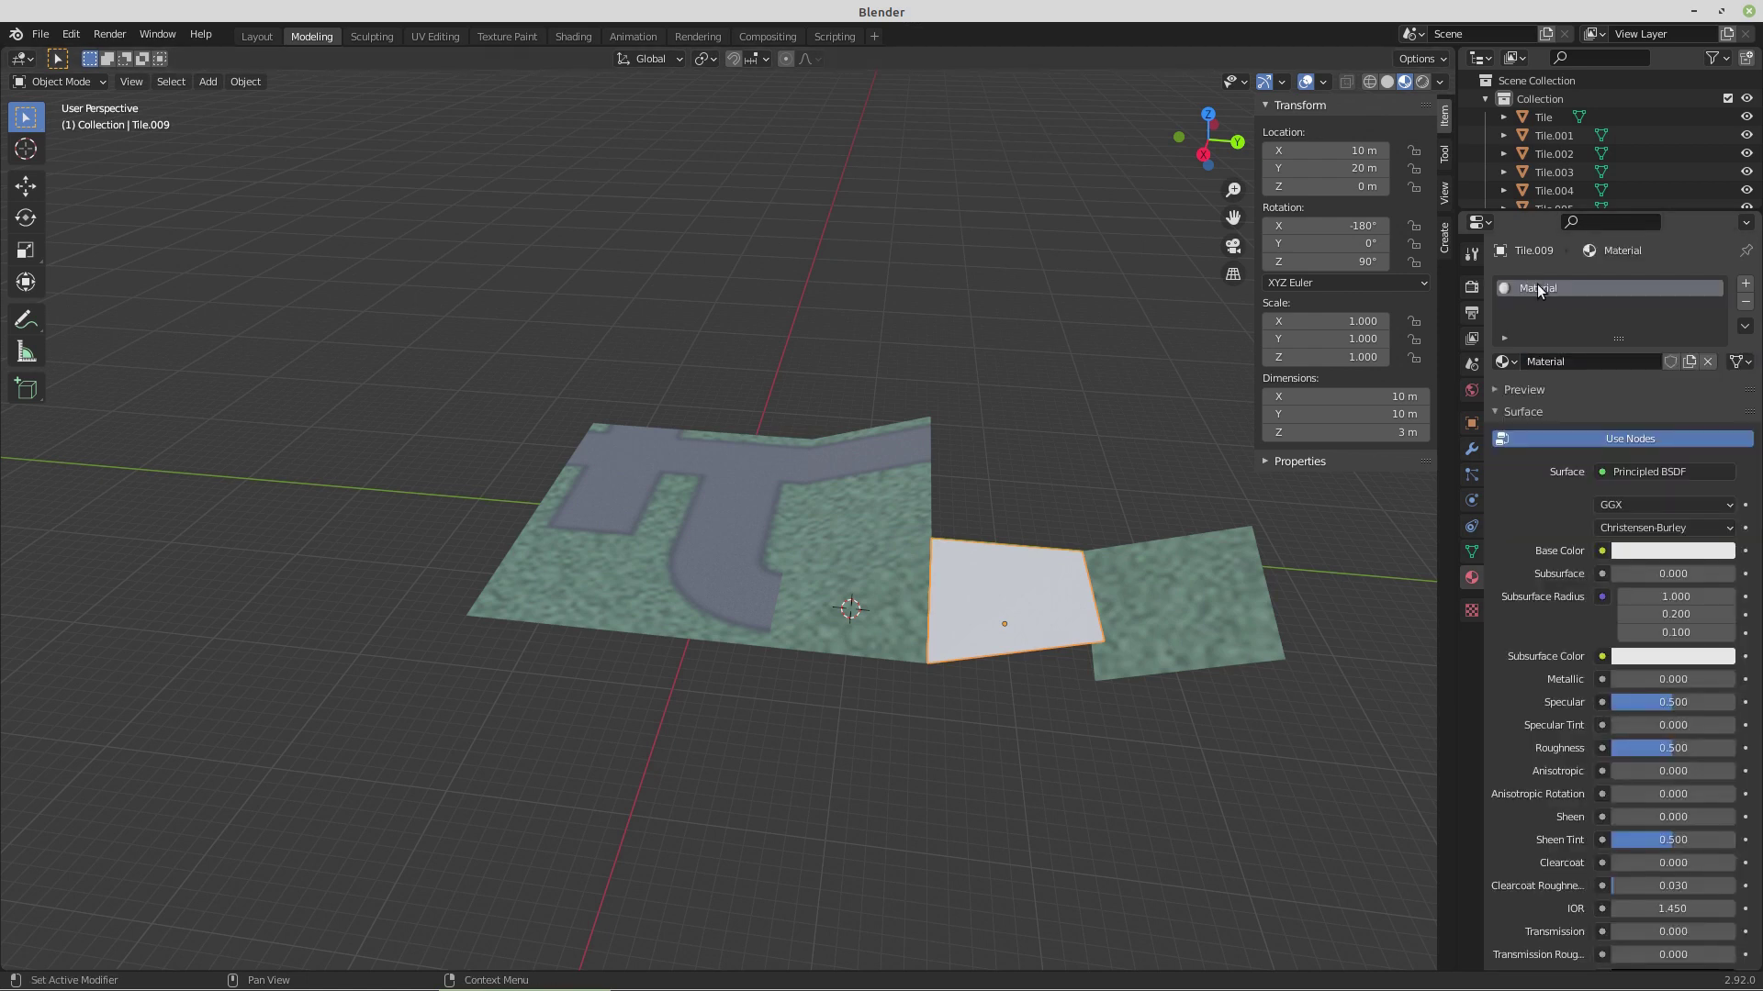
{"action": "left_click", "coordinate": [1513, 361]}
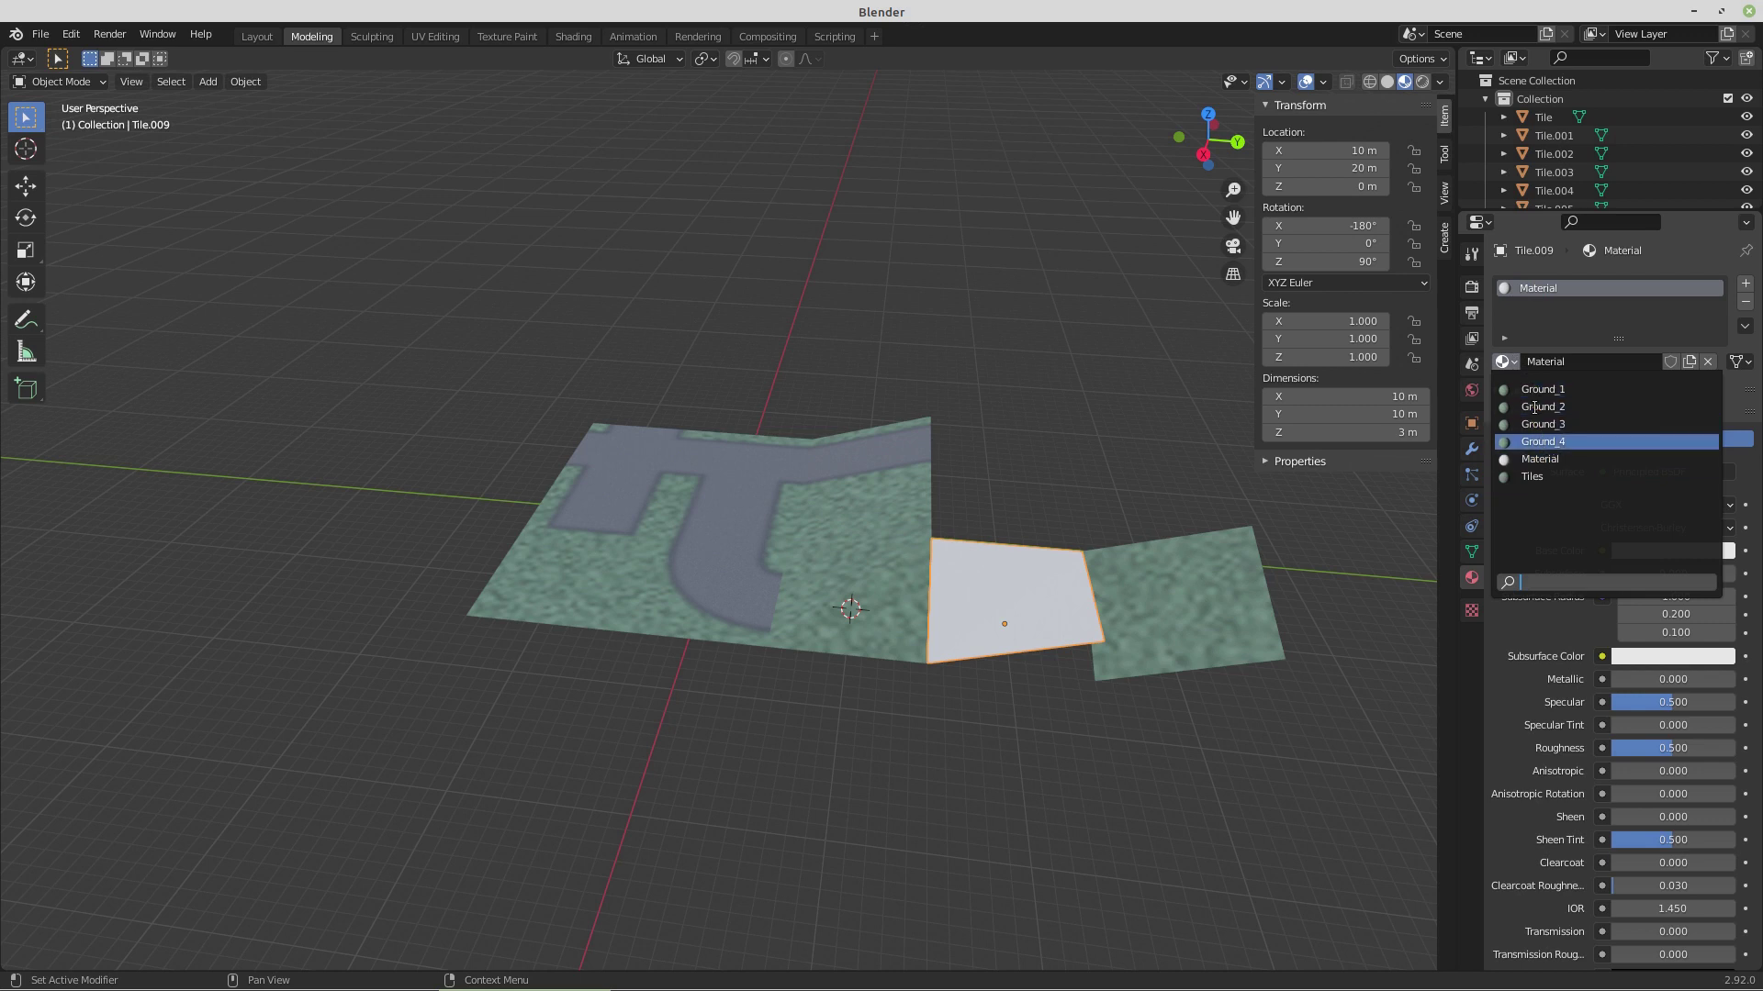
{"action": "left_click", "coordinate": [1538, 292]}
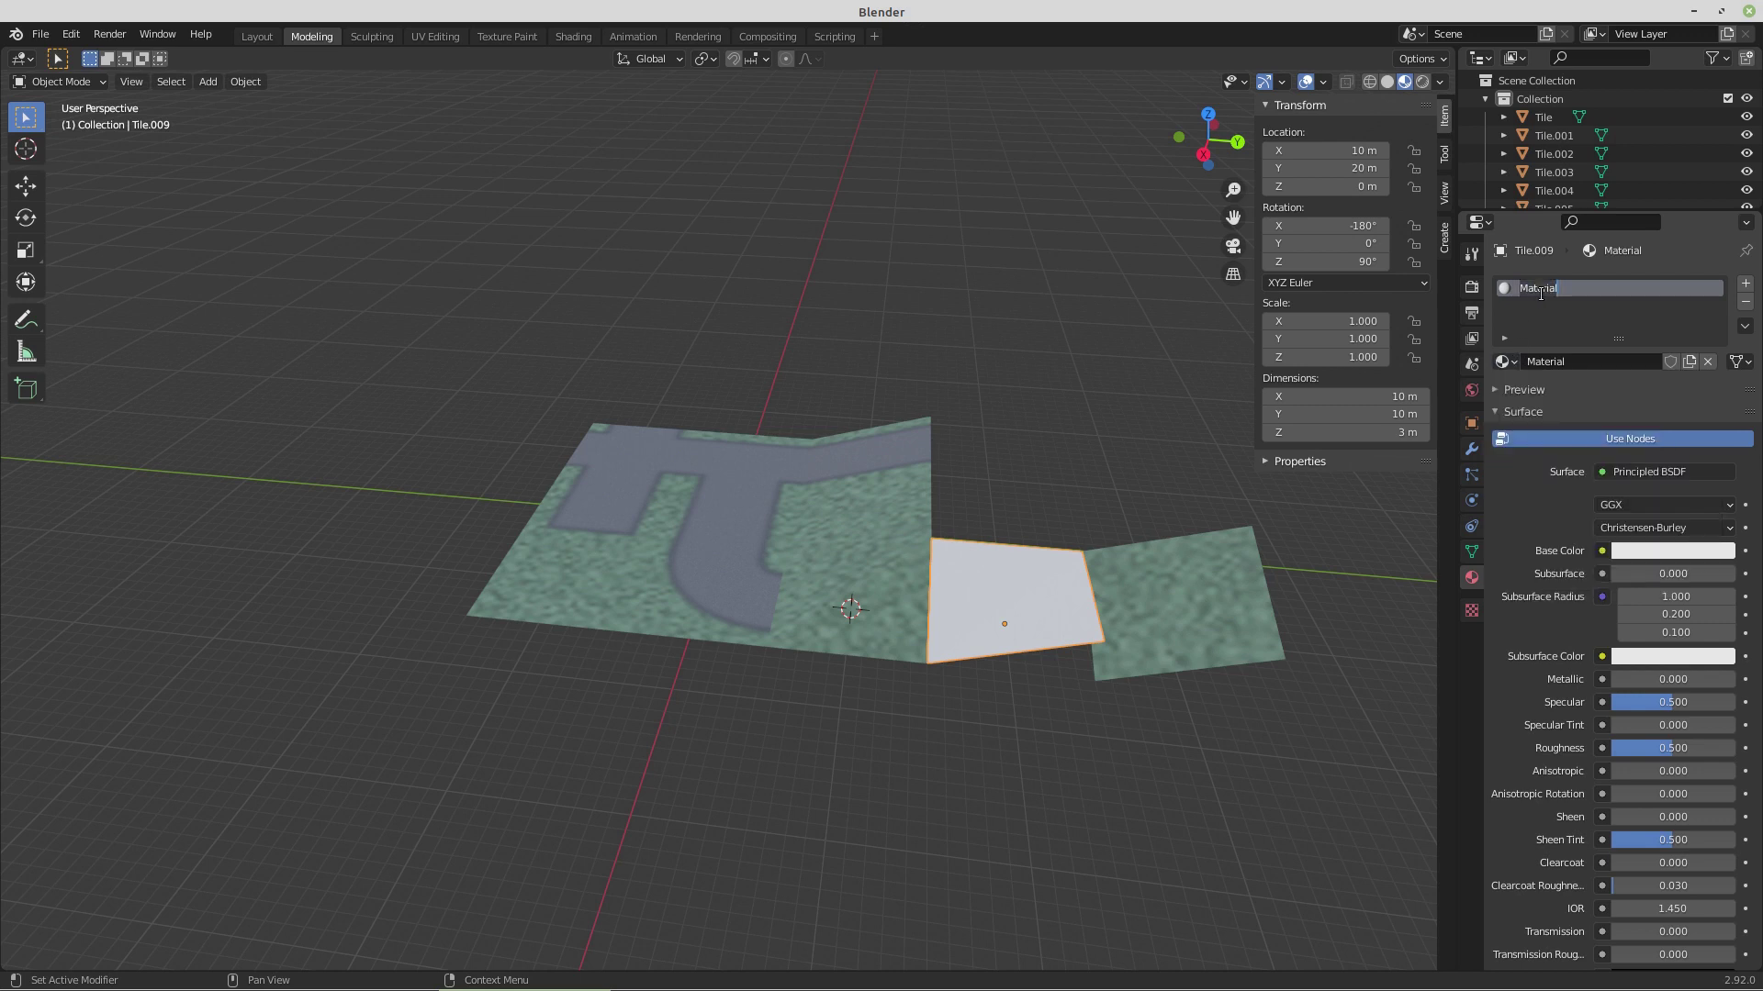
{"action": "type", "text": "Ground_5"}
{"action": "key", "text": "Return"}
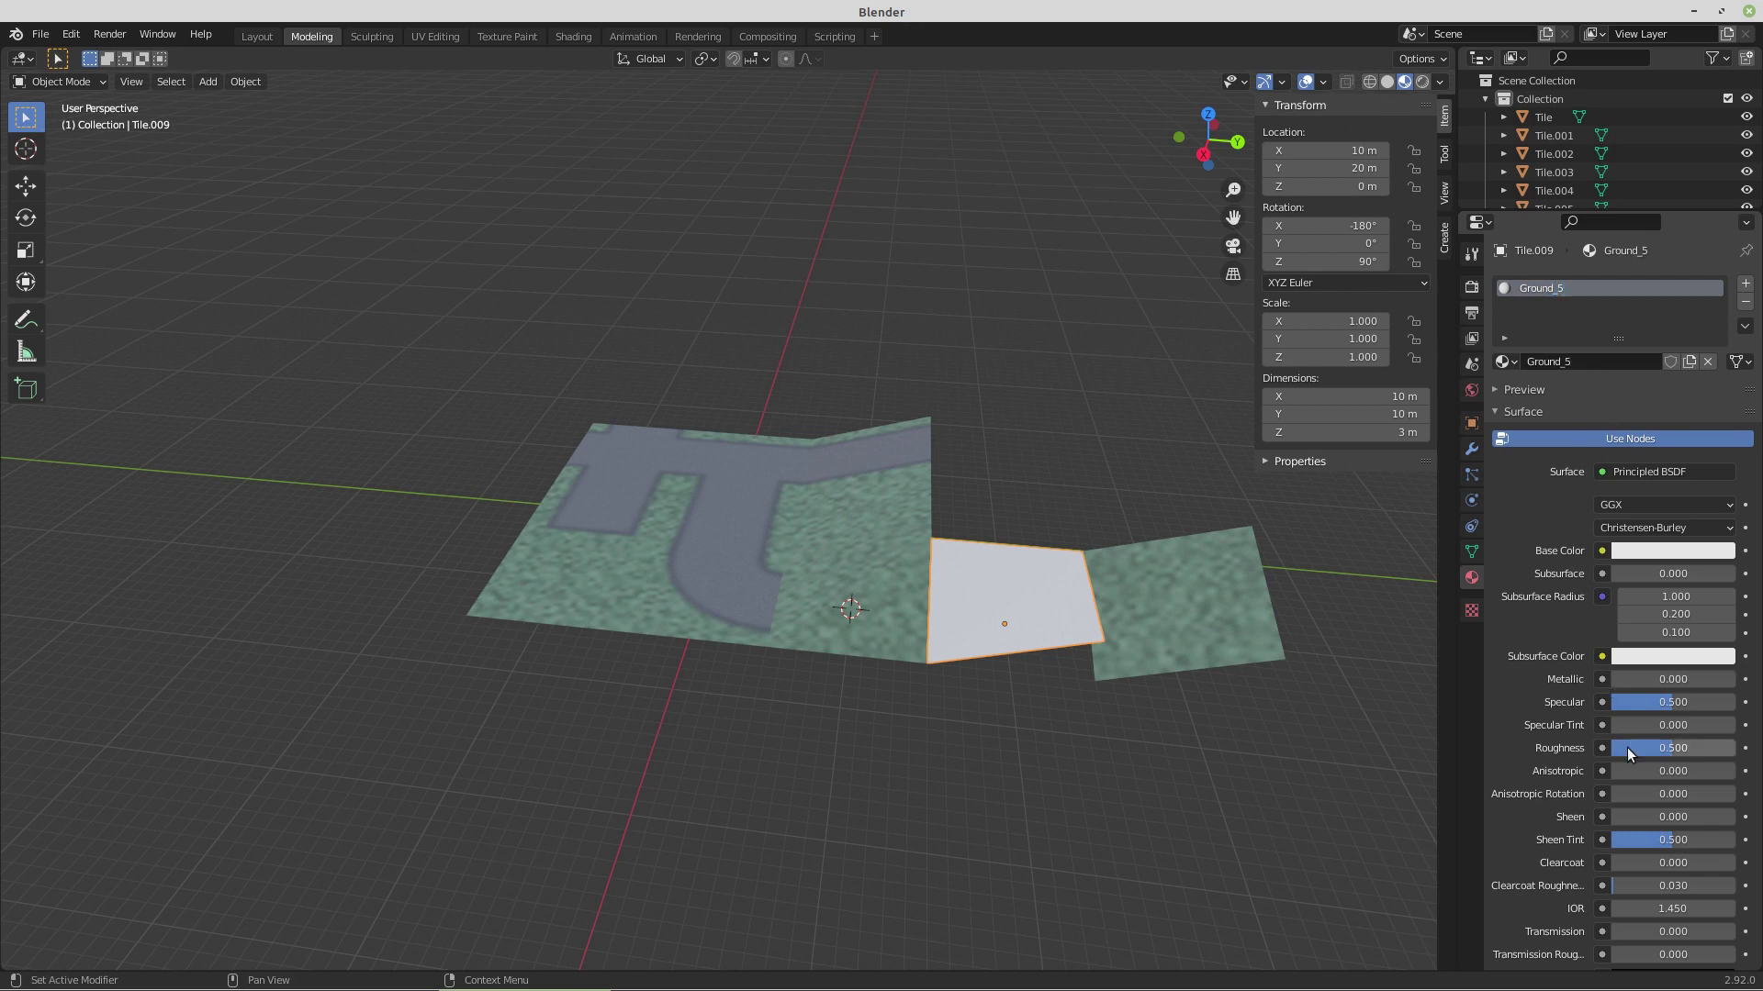
- Set the Ground_5 material's roughness to 1.000 and use ground_5.png from the FlatTiles folder as its base color image texture
{"action": "left_click_drag", "start_coordinate": [1627, 748], "coordinate": [1735, 747]}
{"action": "left_click", "coordinate": [1603, 551]}
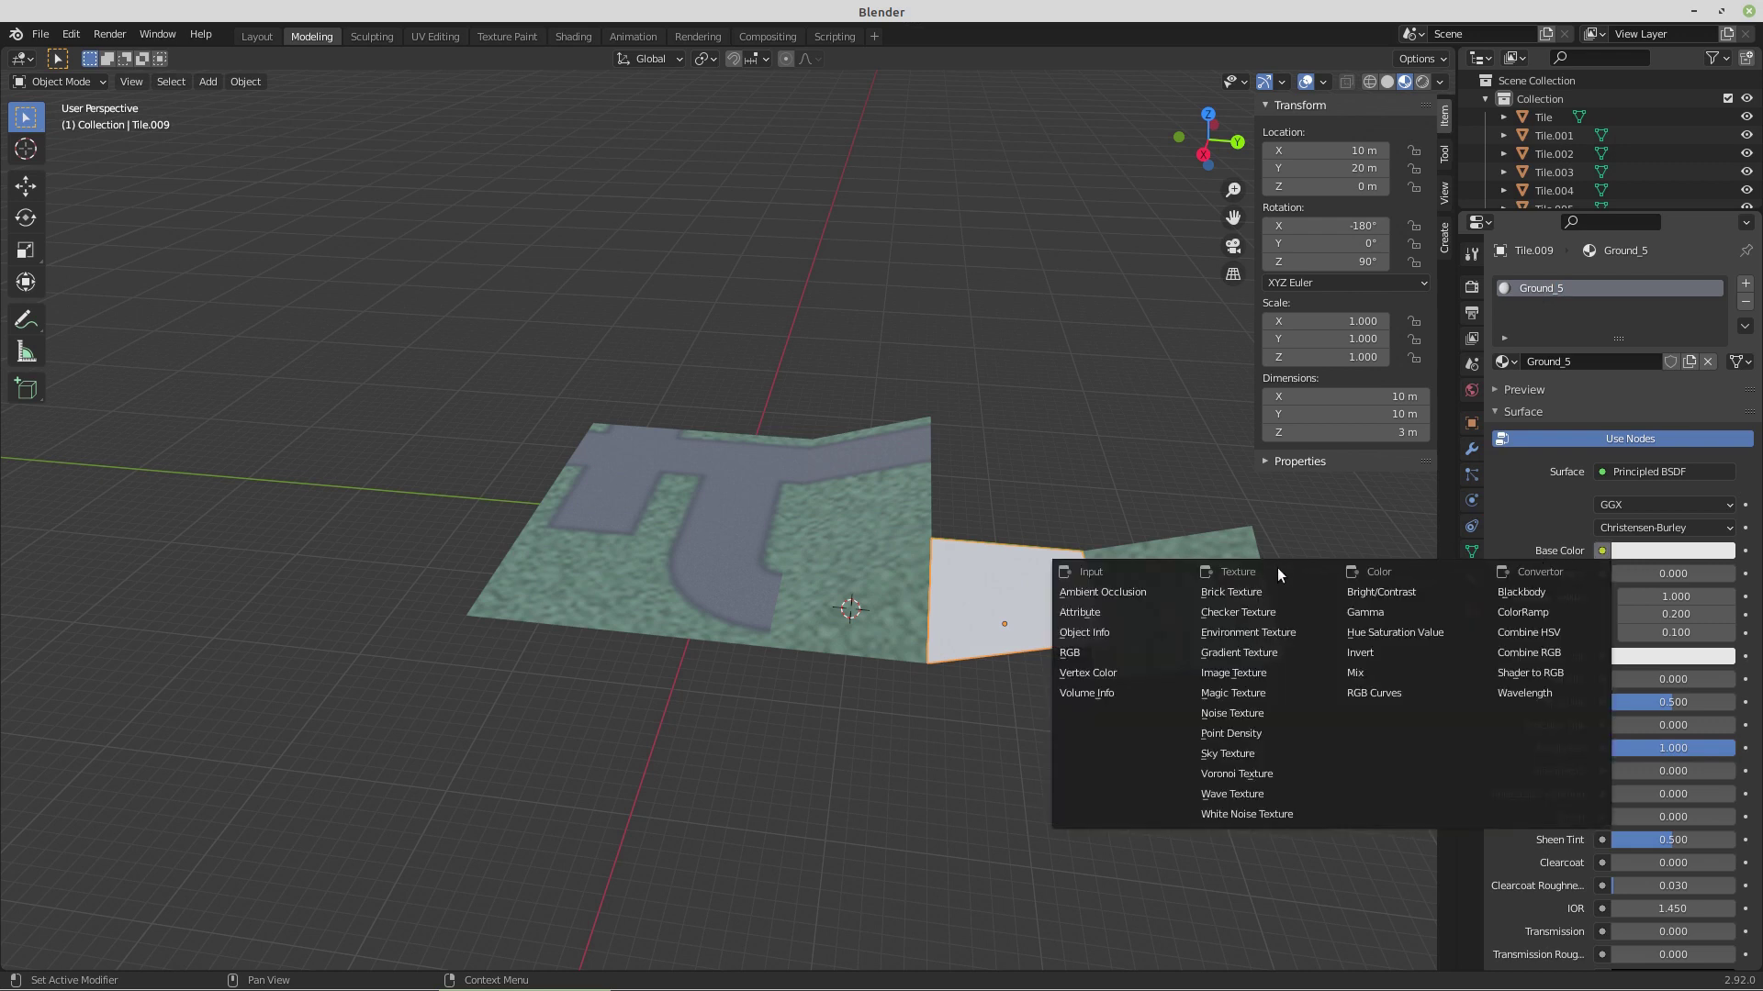
{"action": "left_click", "coordinate": [1237, 673]}
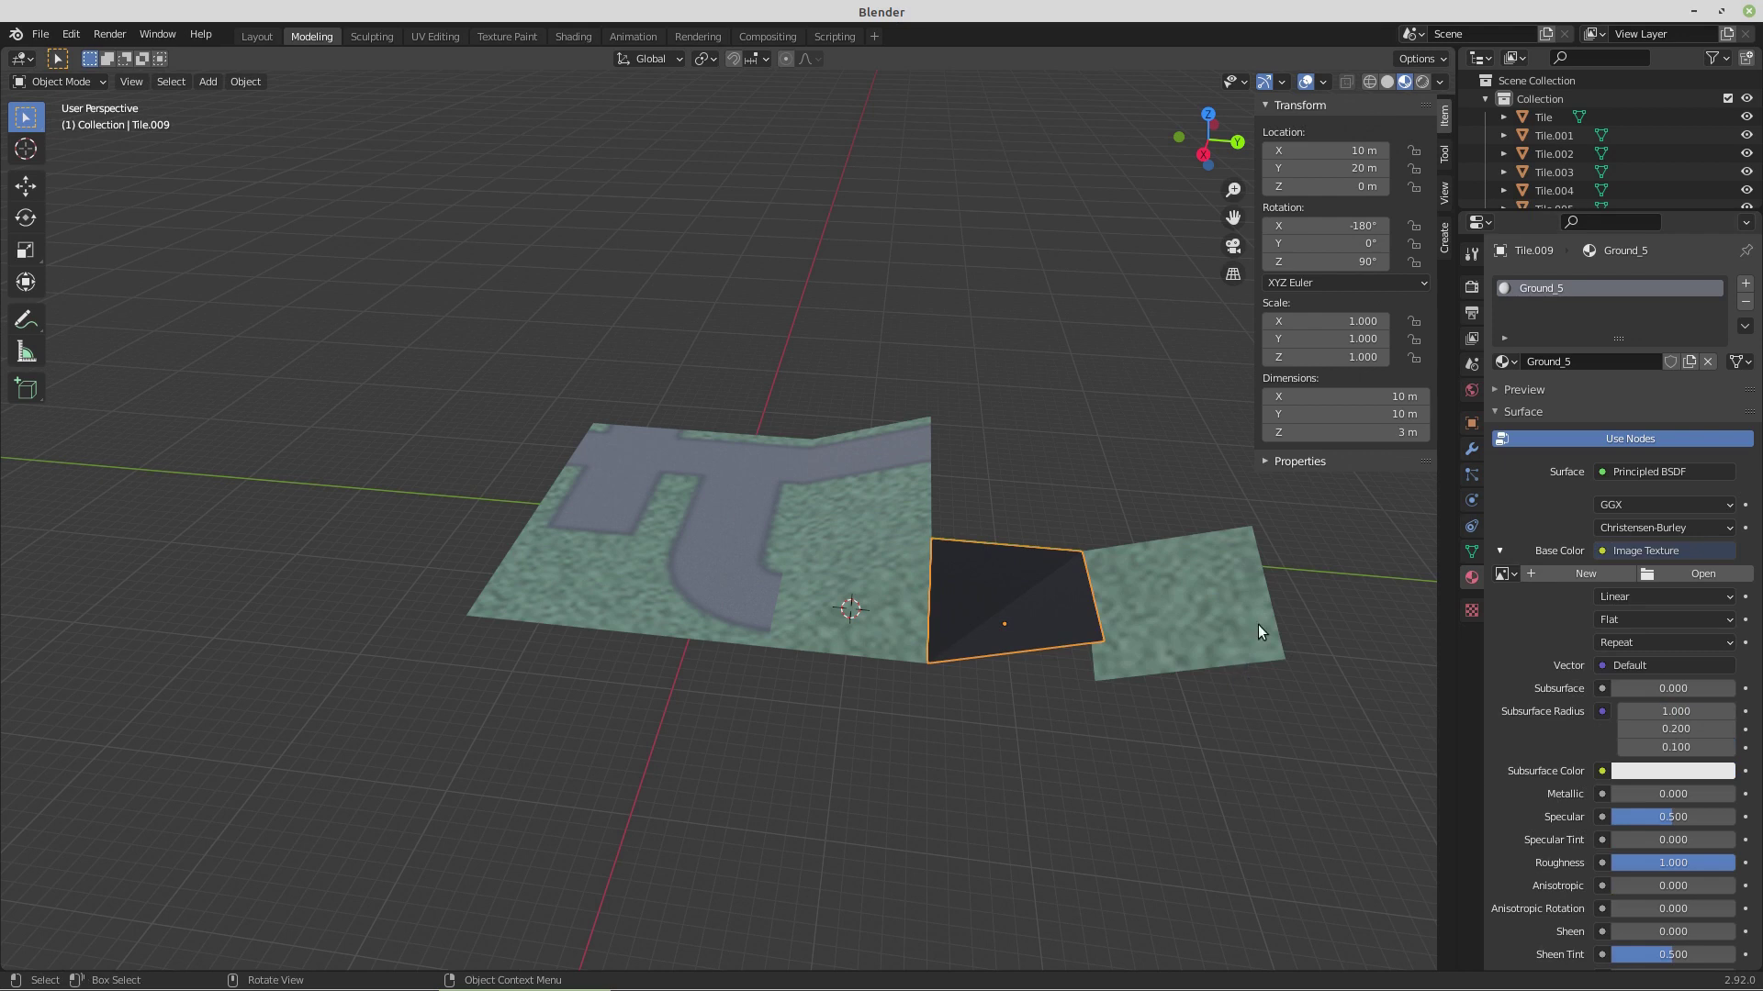
{"action": "left_click", "coordinate": [1680, 575]}
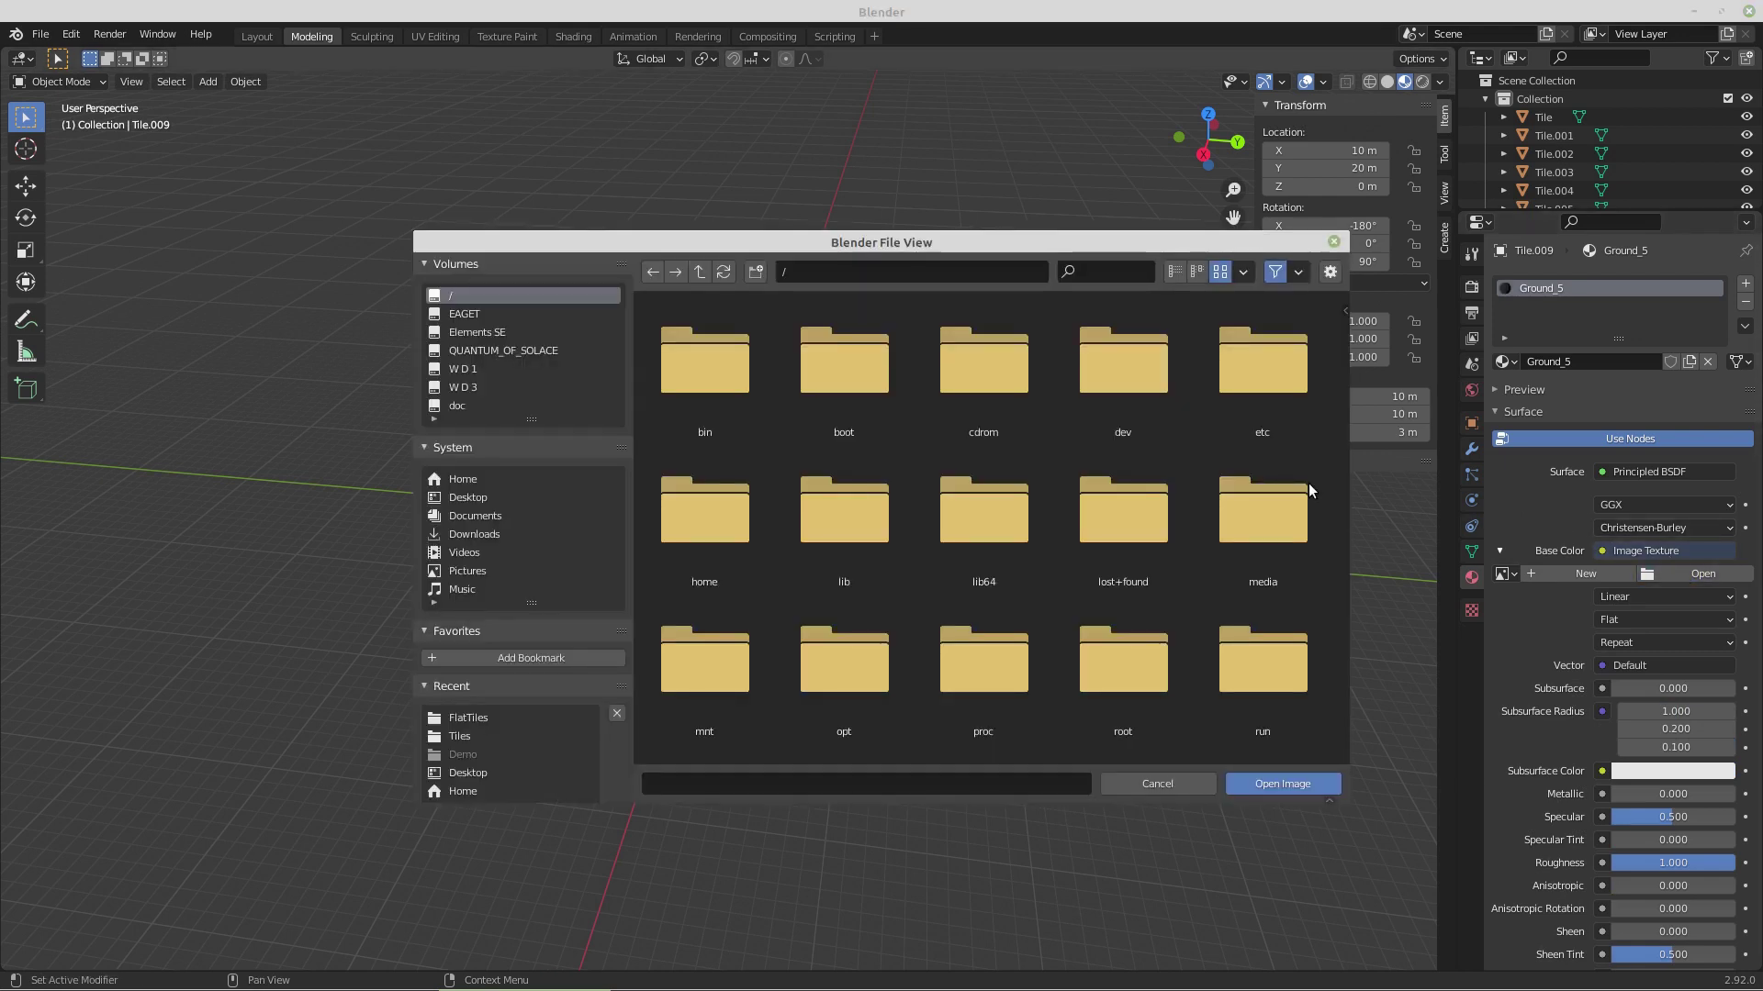
{"action": "left_click", "coordinate": [468, 499]}
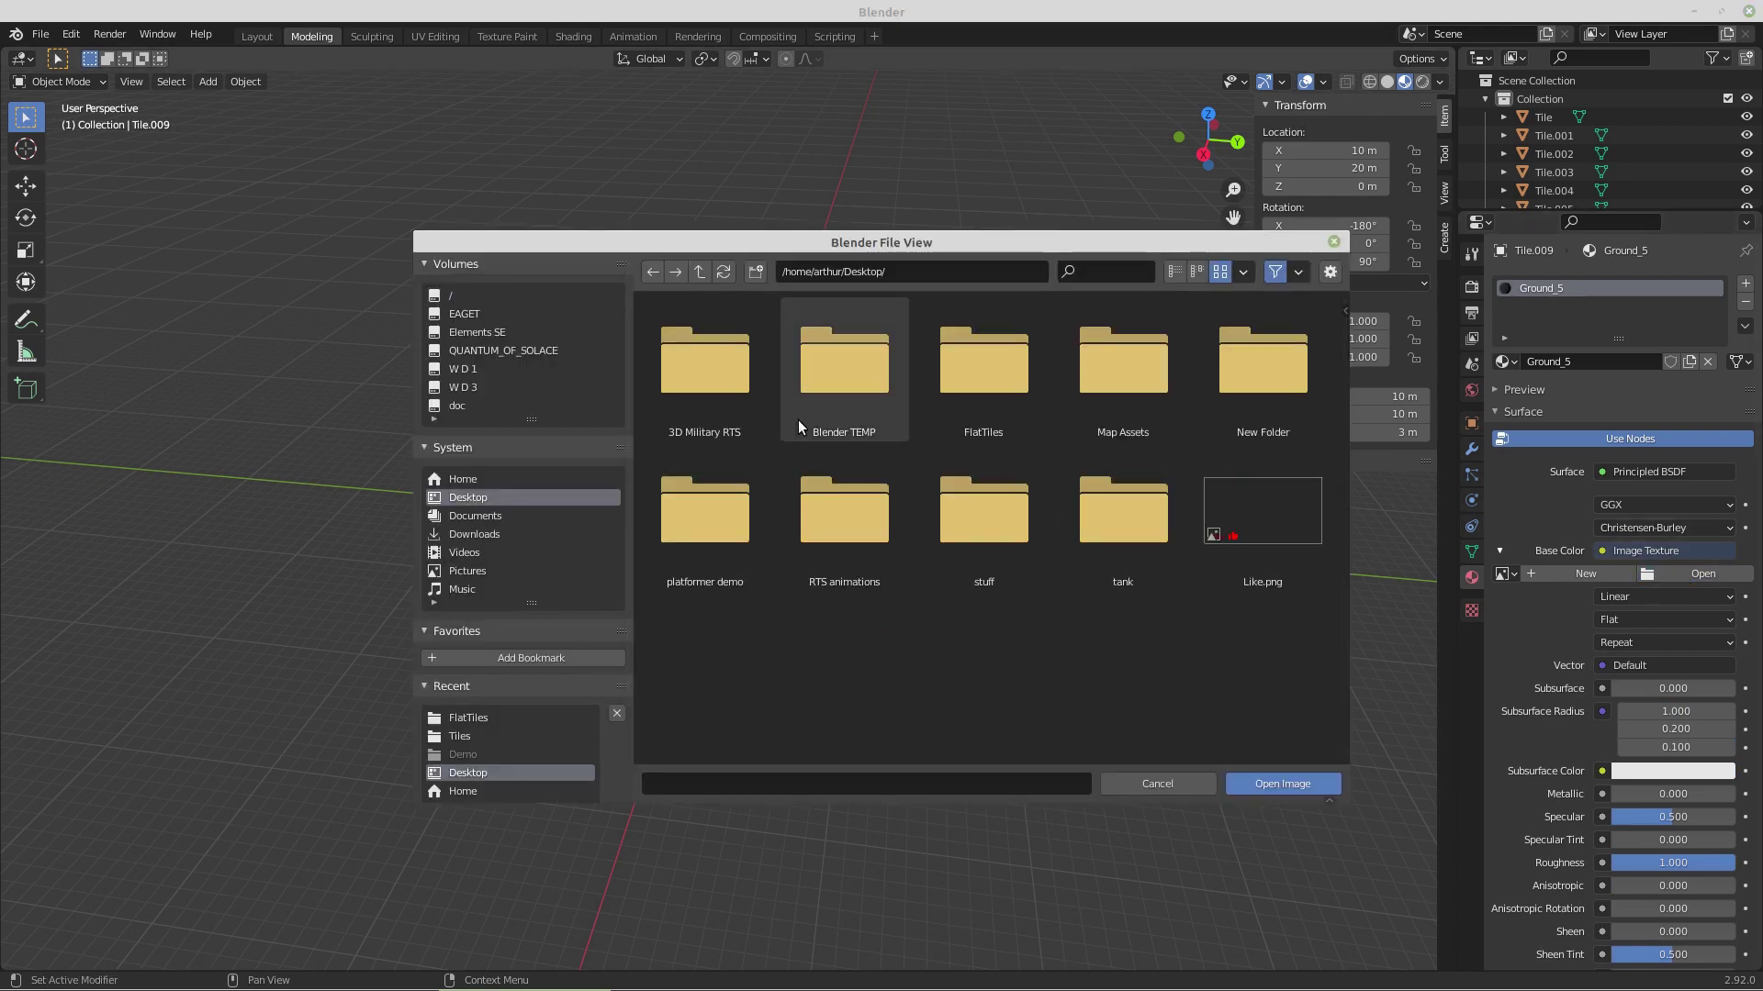
{"action": "double_click", "coordinate": [967, 394]}
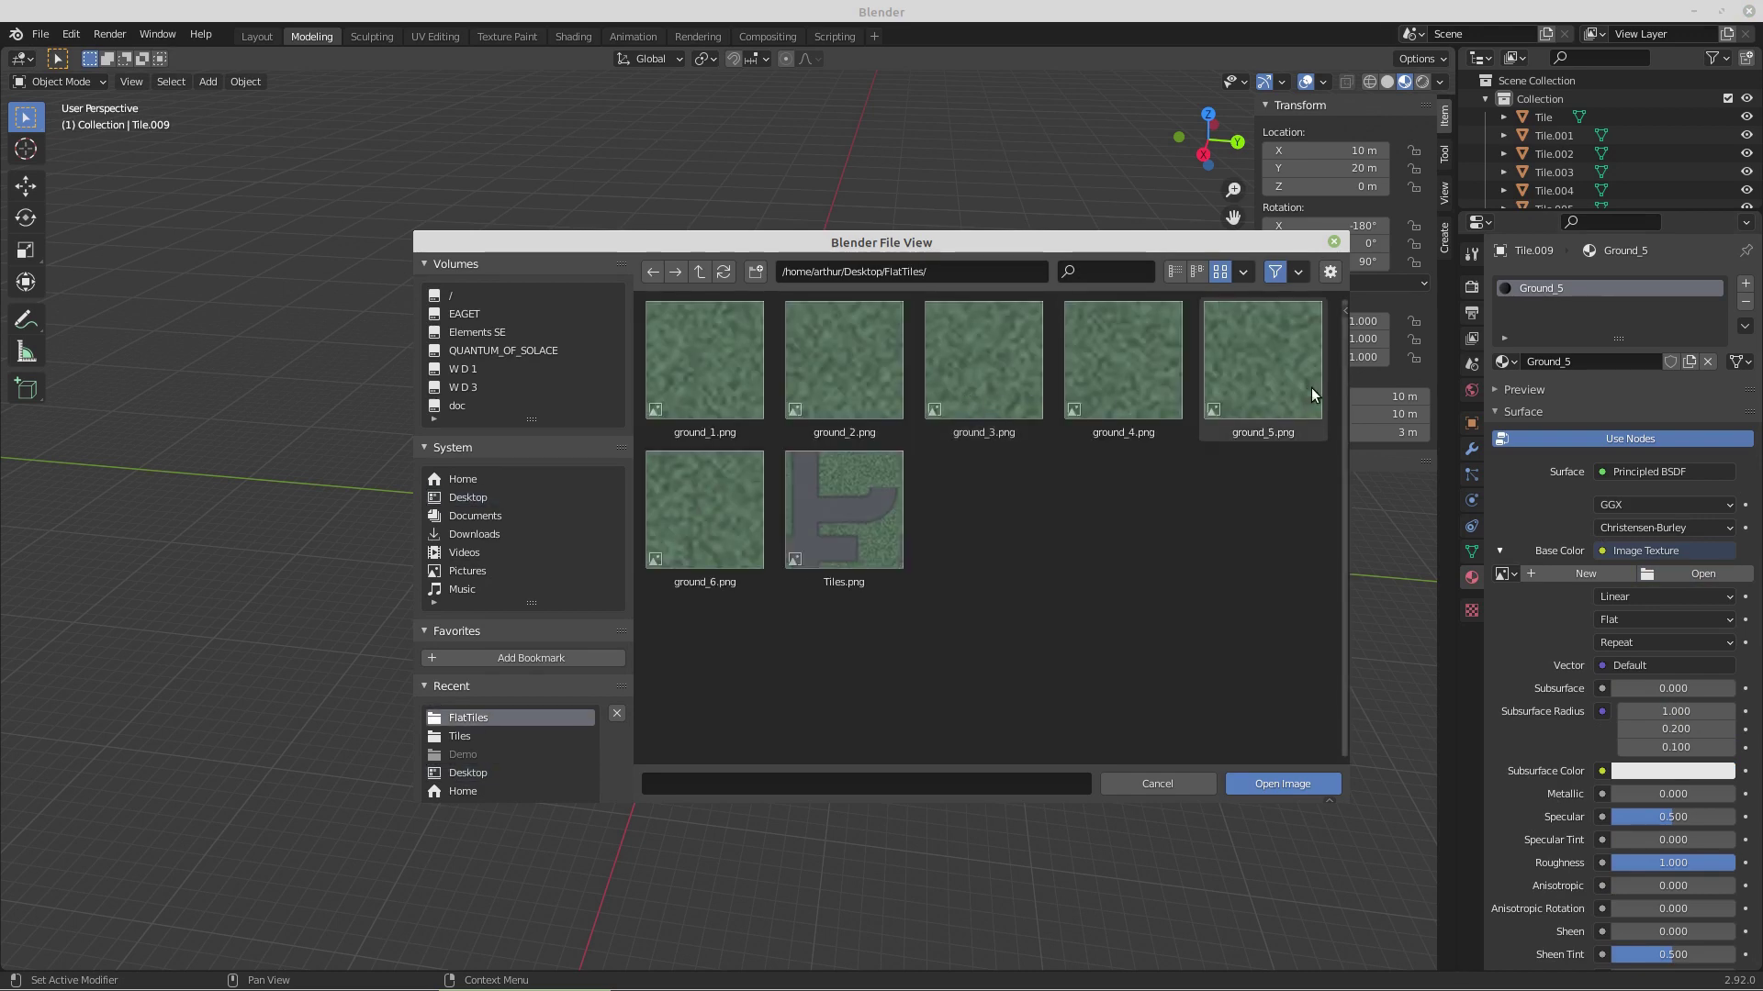
{"action": "double_click", "coordinate": [1275, 382]}
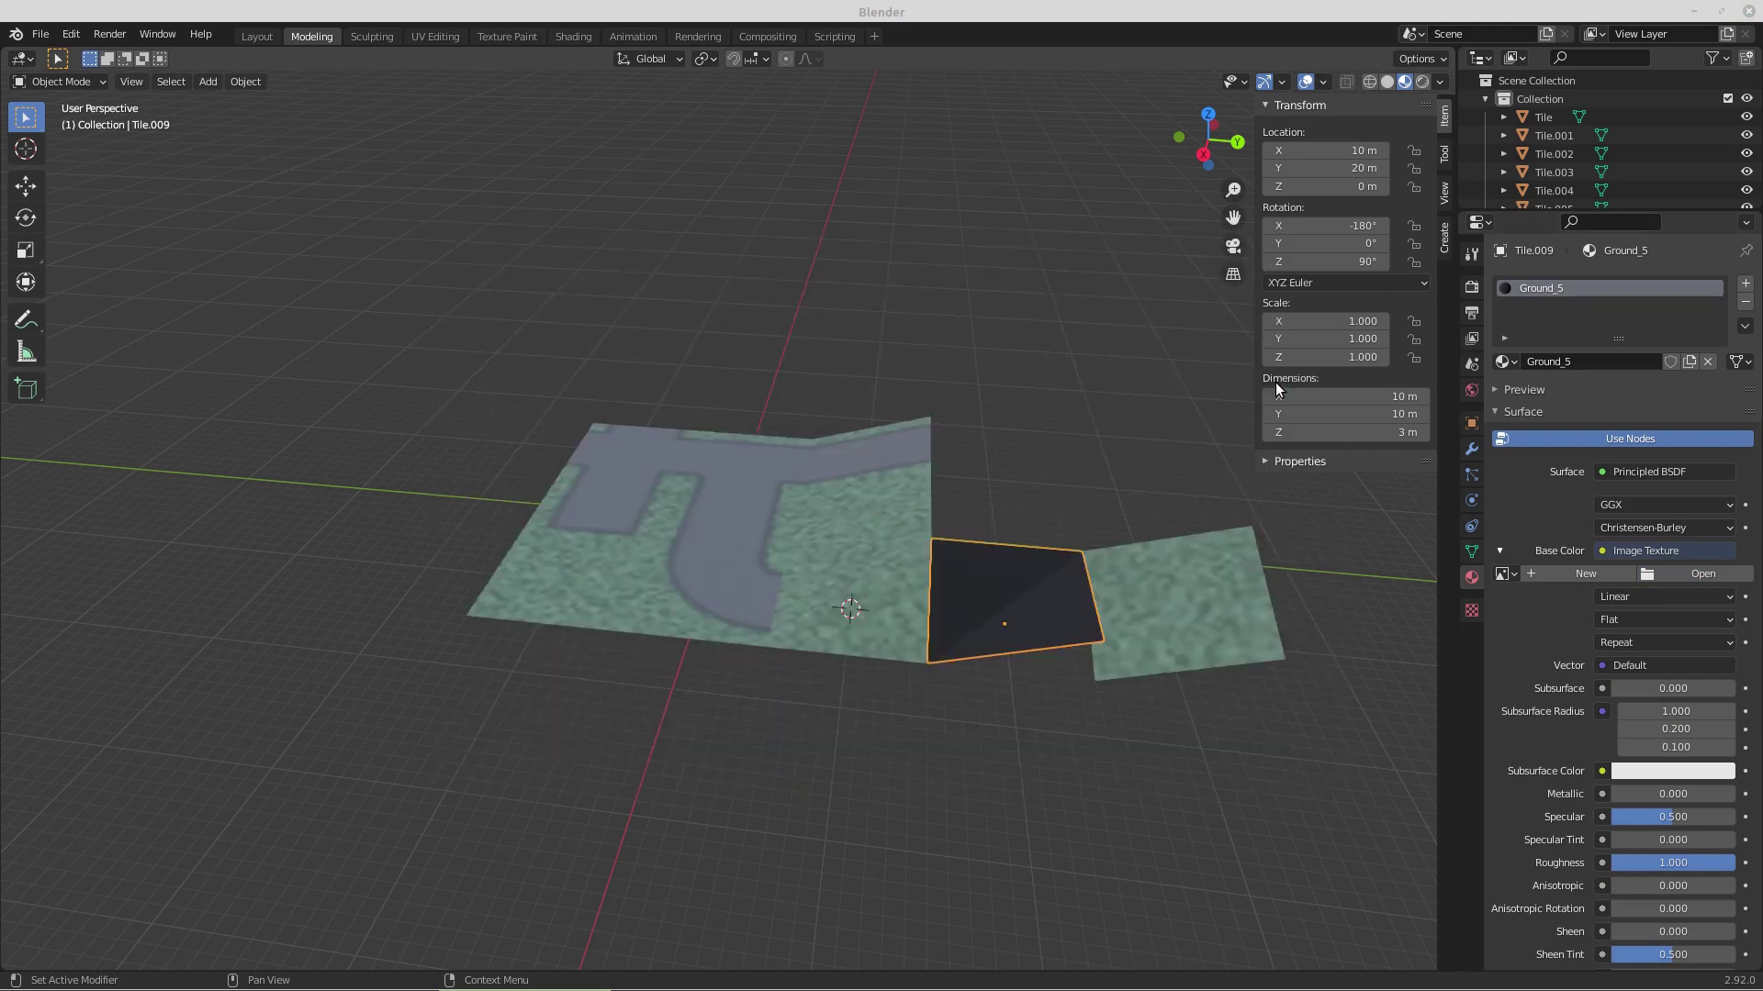
- Examine the textured tile layout from several angles and from directly above, checking how the road, grass and ramp tiles join
{"action": "left_click_drag", "start_coordinate": [767, 562], "coordinate": [921, 606]}
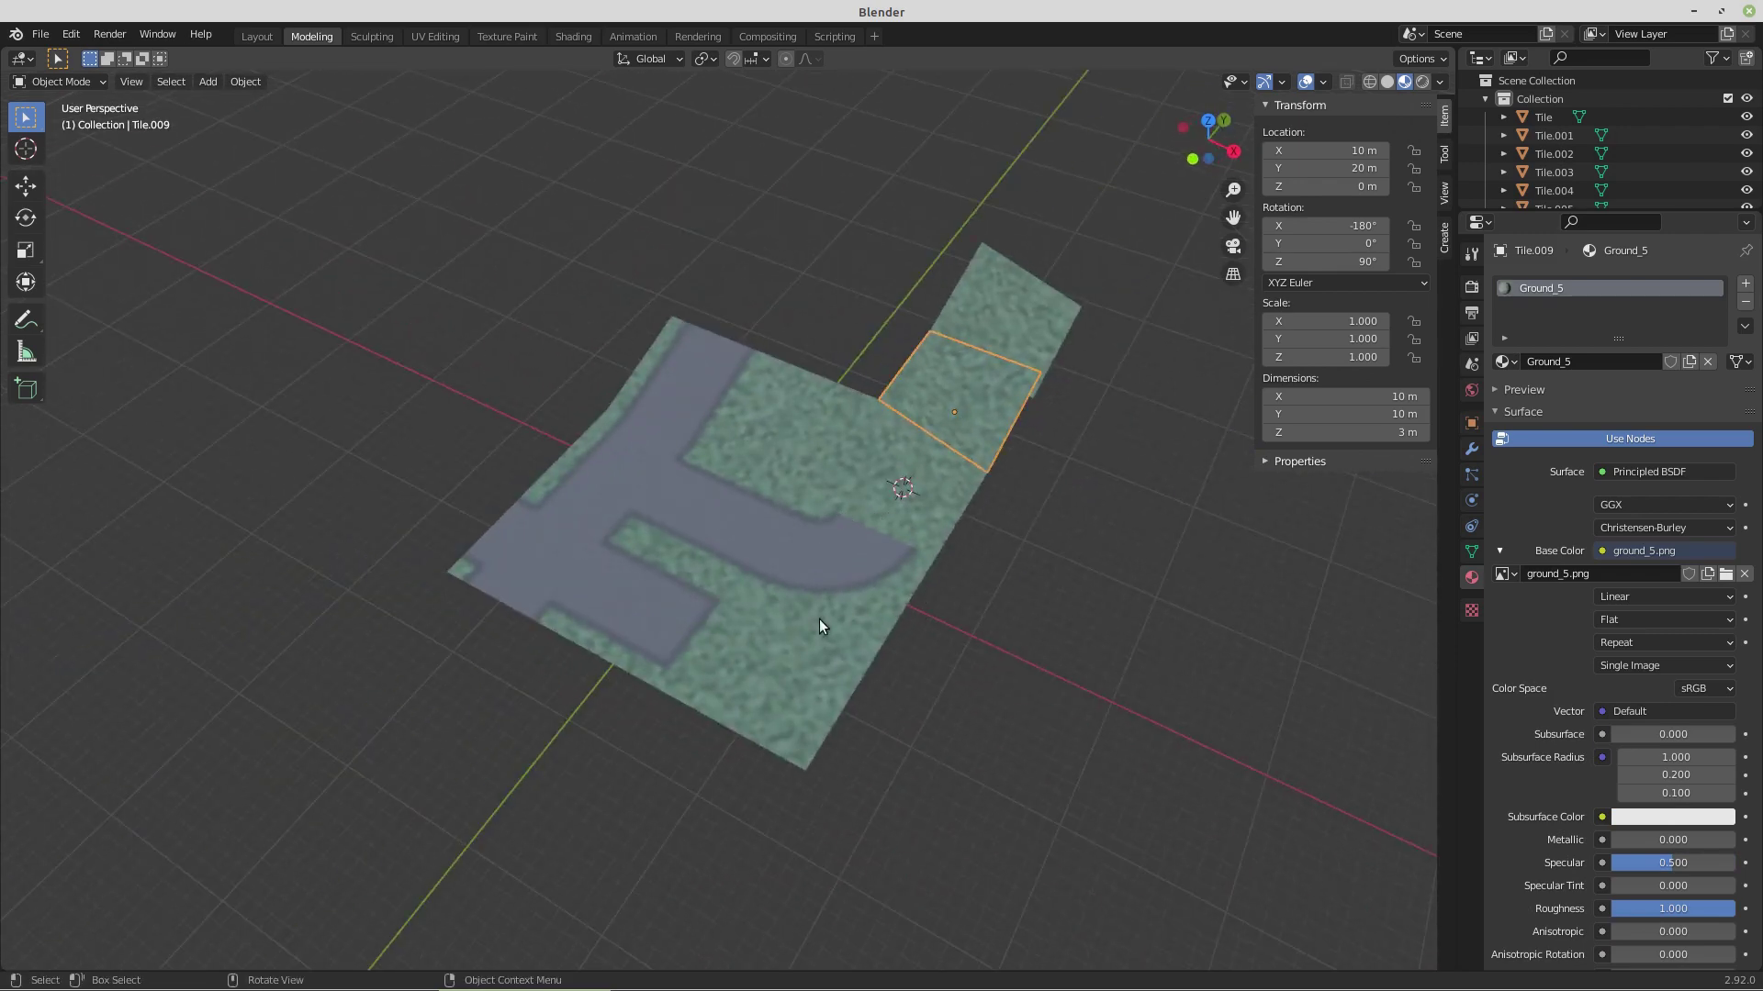
{"action": "scroll", "coordinate": [803, 656], "scroll_direction": "up", "scroll_amount": 5}
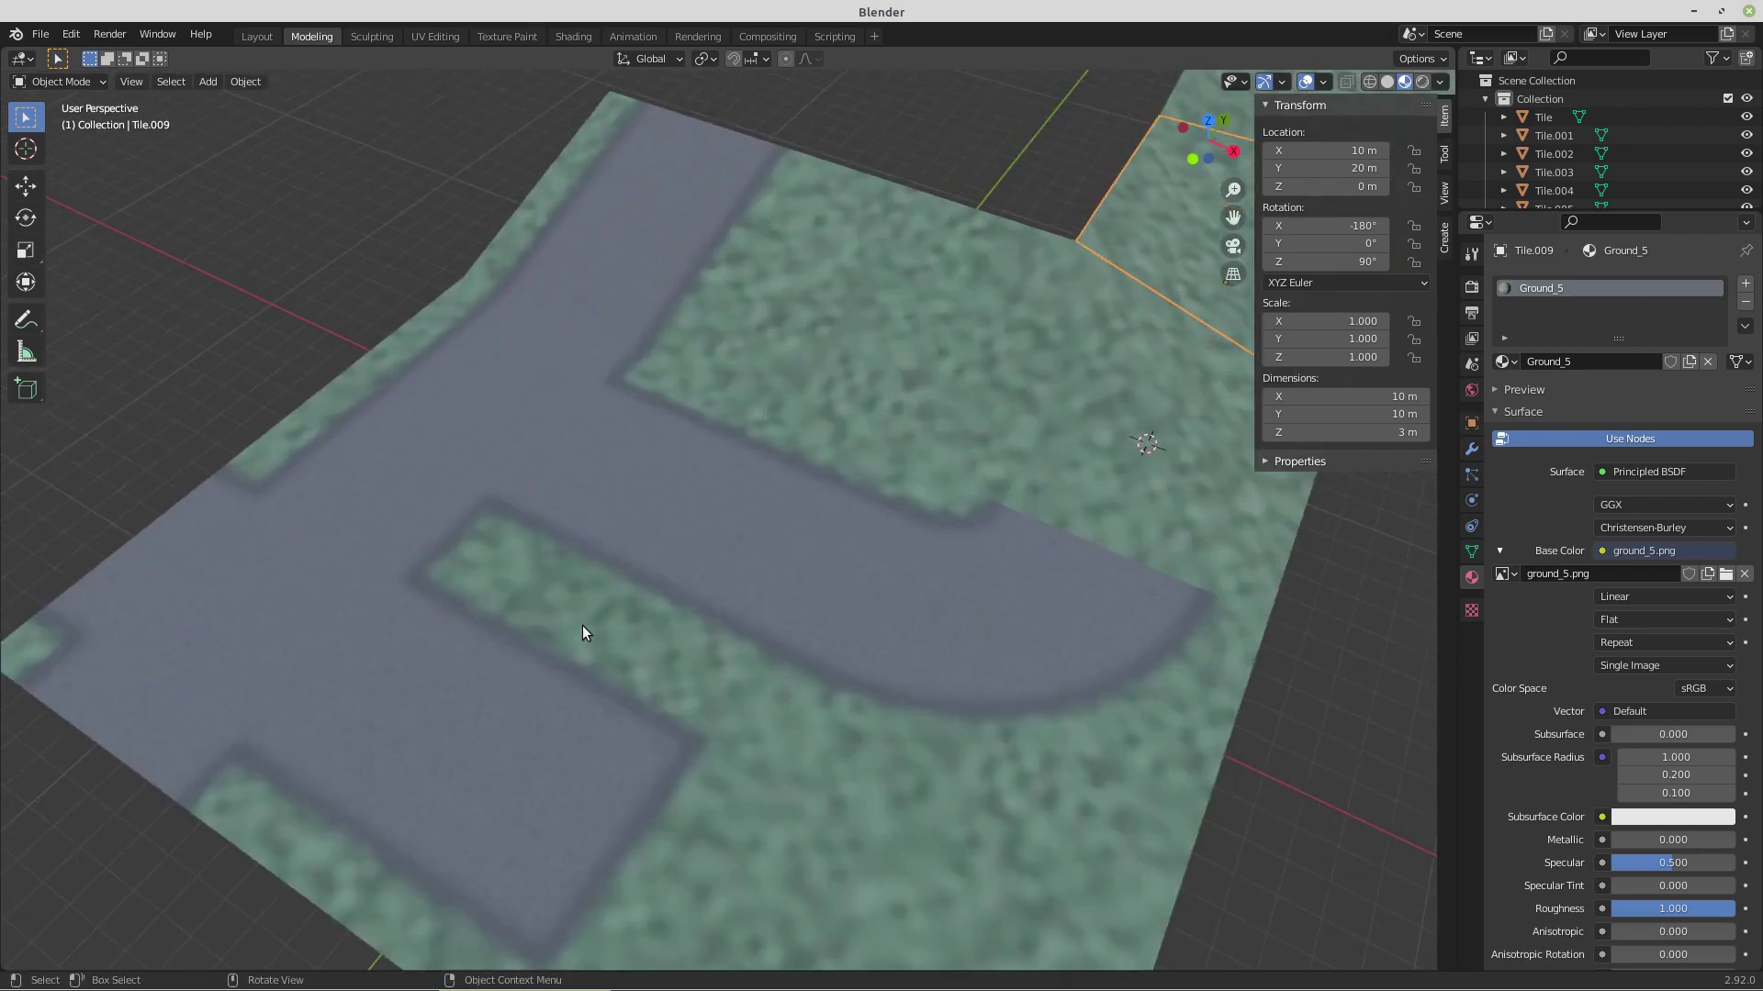
{"action": "left_click_drag", "start_coordinate": [944, 356], "coordinate": [773, 316]}
{"action": "key", "text": "alt+a"}
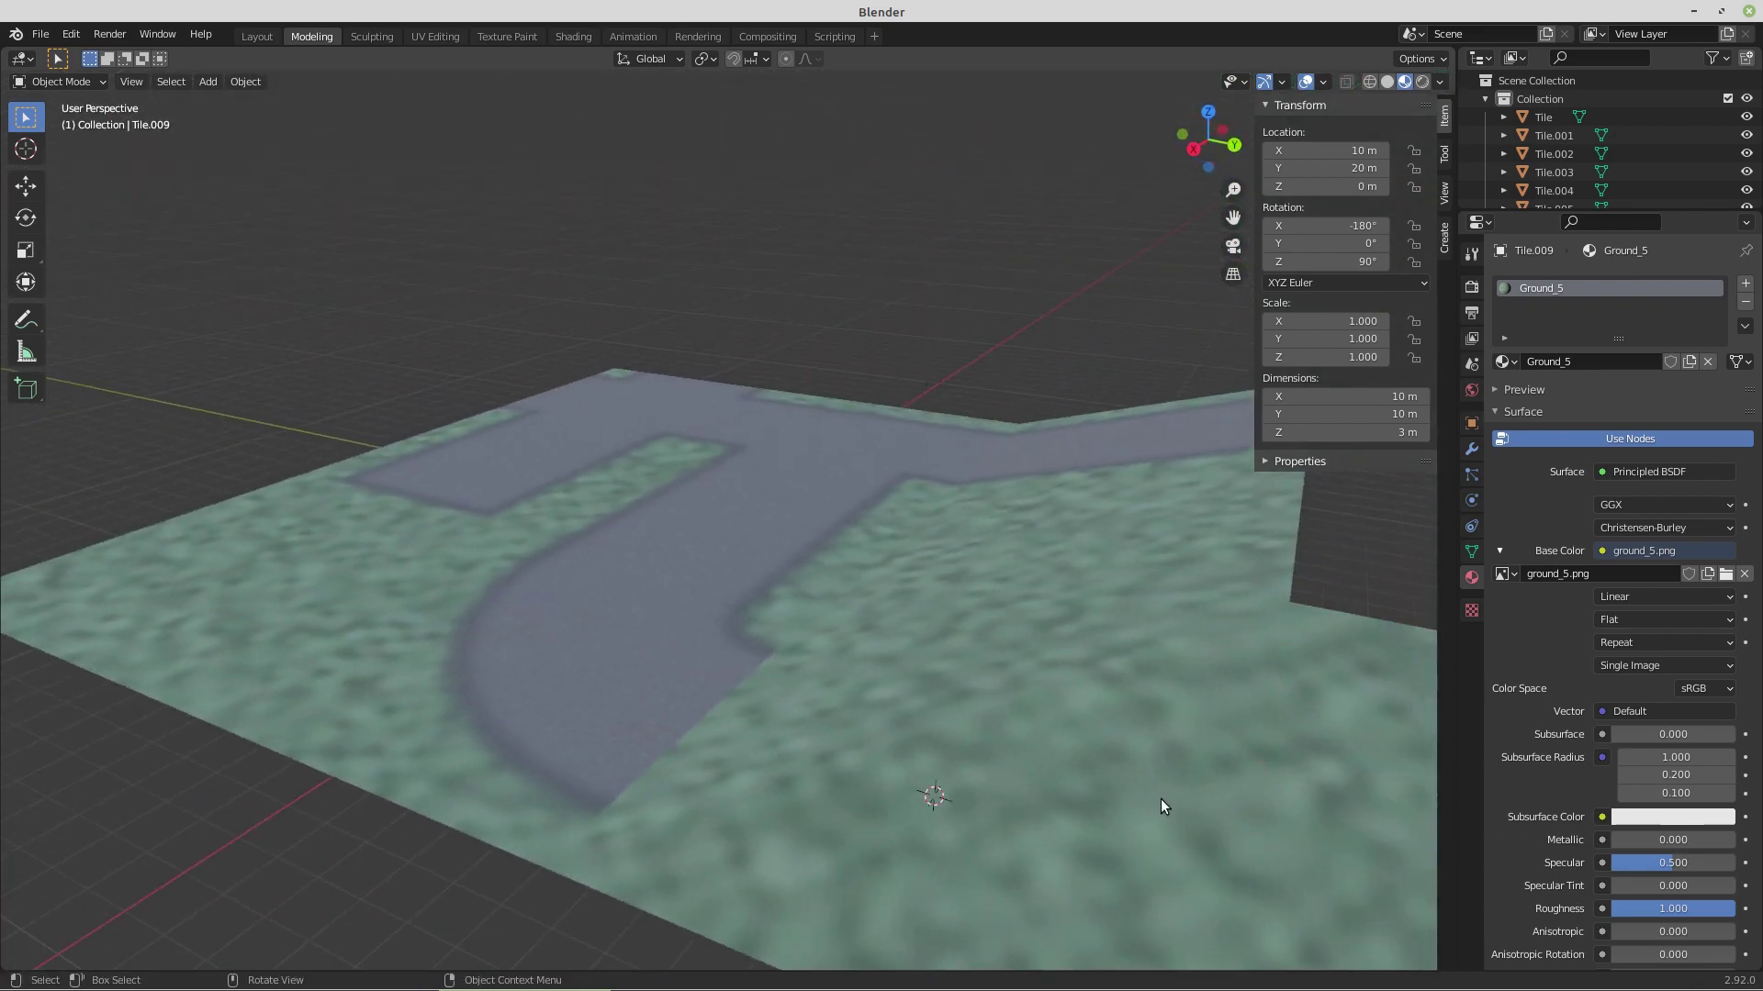
{"action": "left_click_drag", "start_coordinate": [1254, 797], "coordinate": [605, 771]}
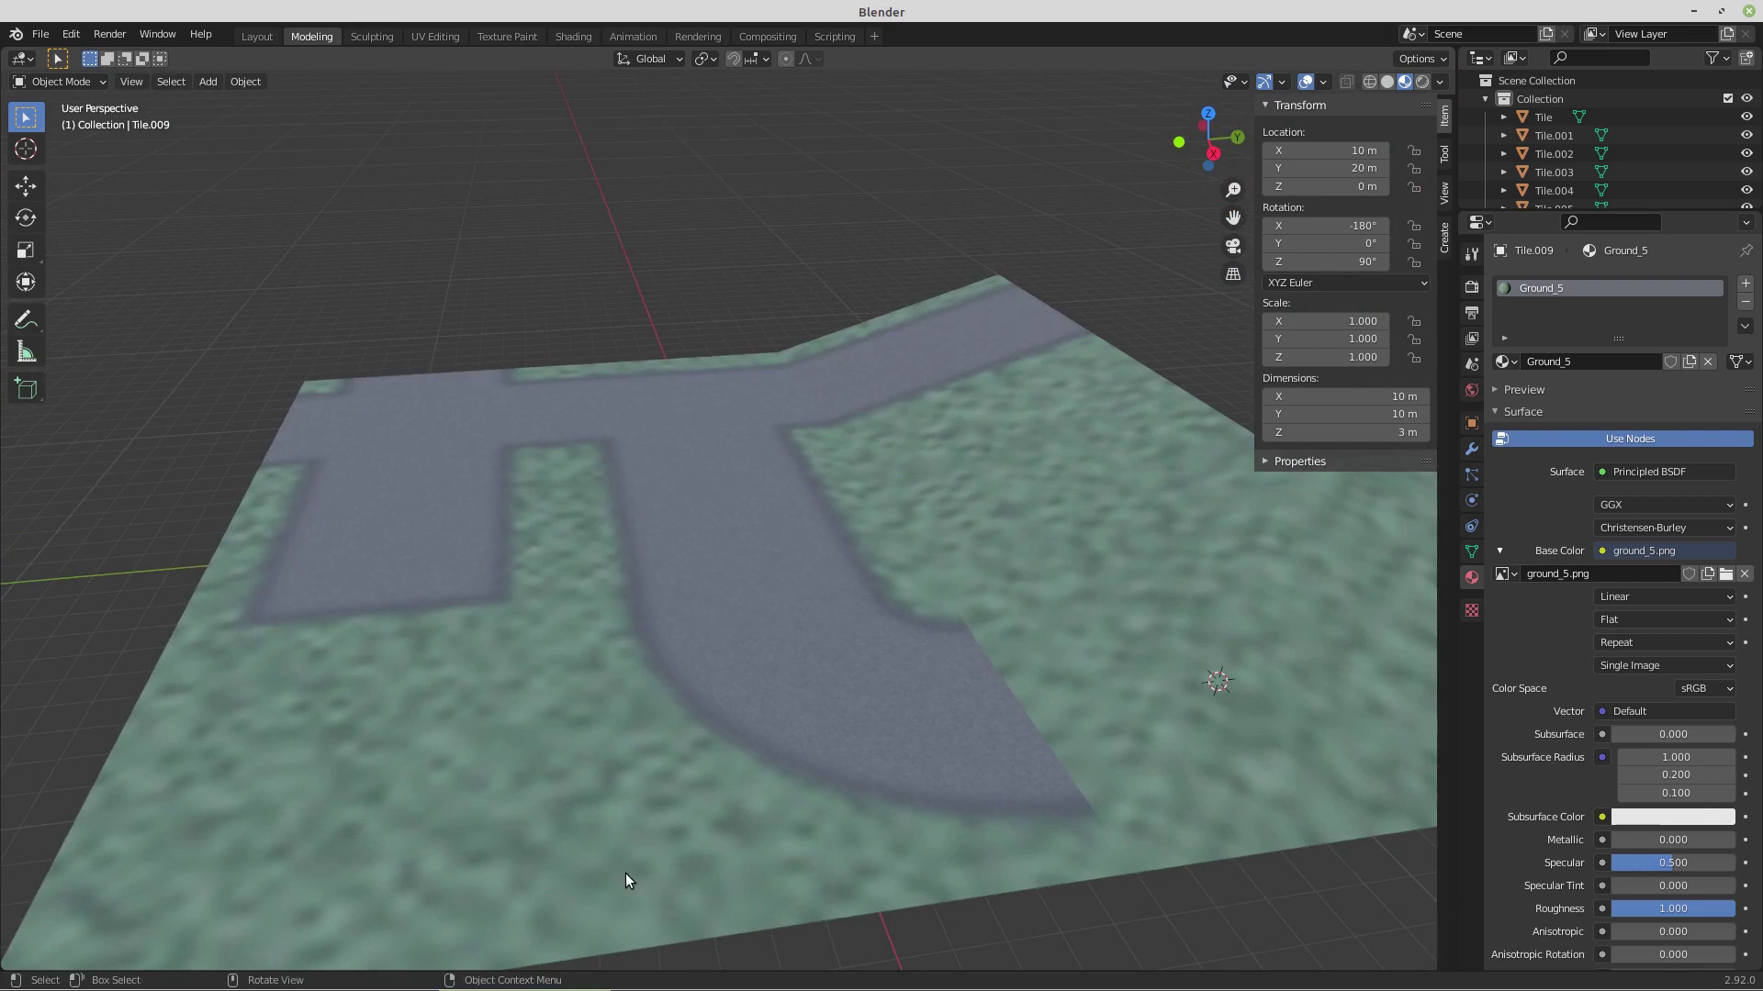
{"action": "scroll", "coordinate": [619, 870], "scroll_direction": "down", "scroll_amount": 2}
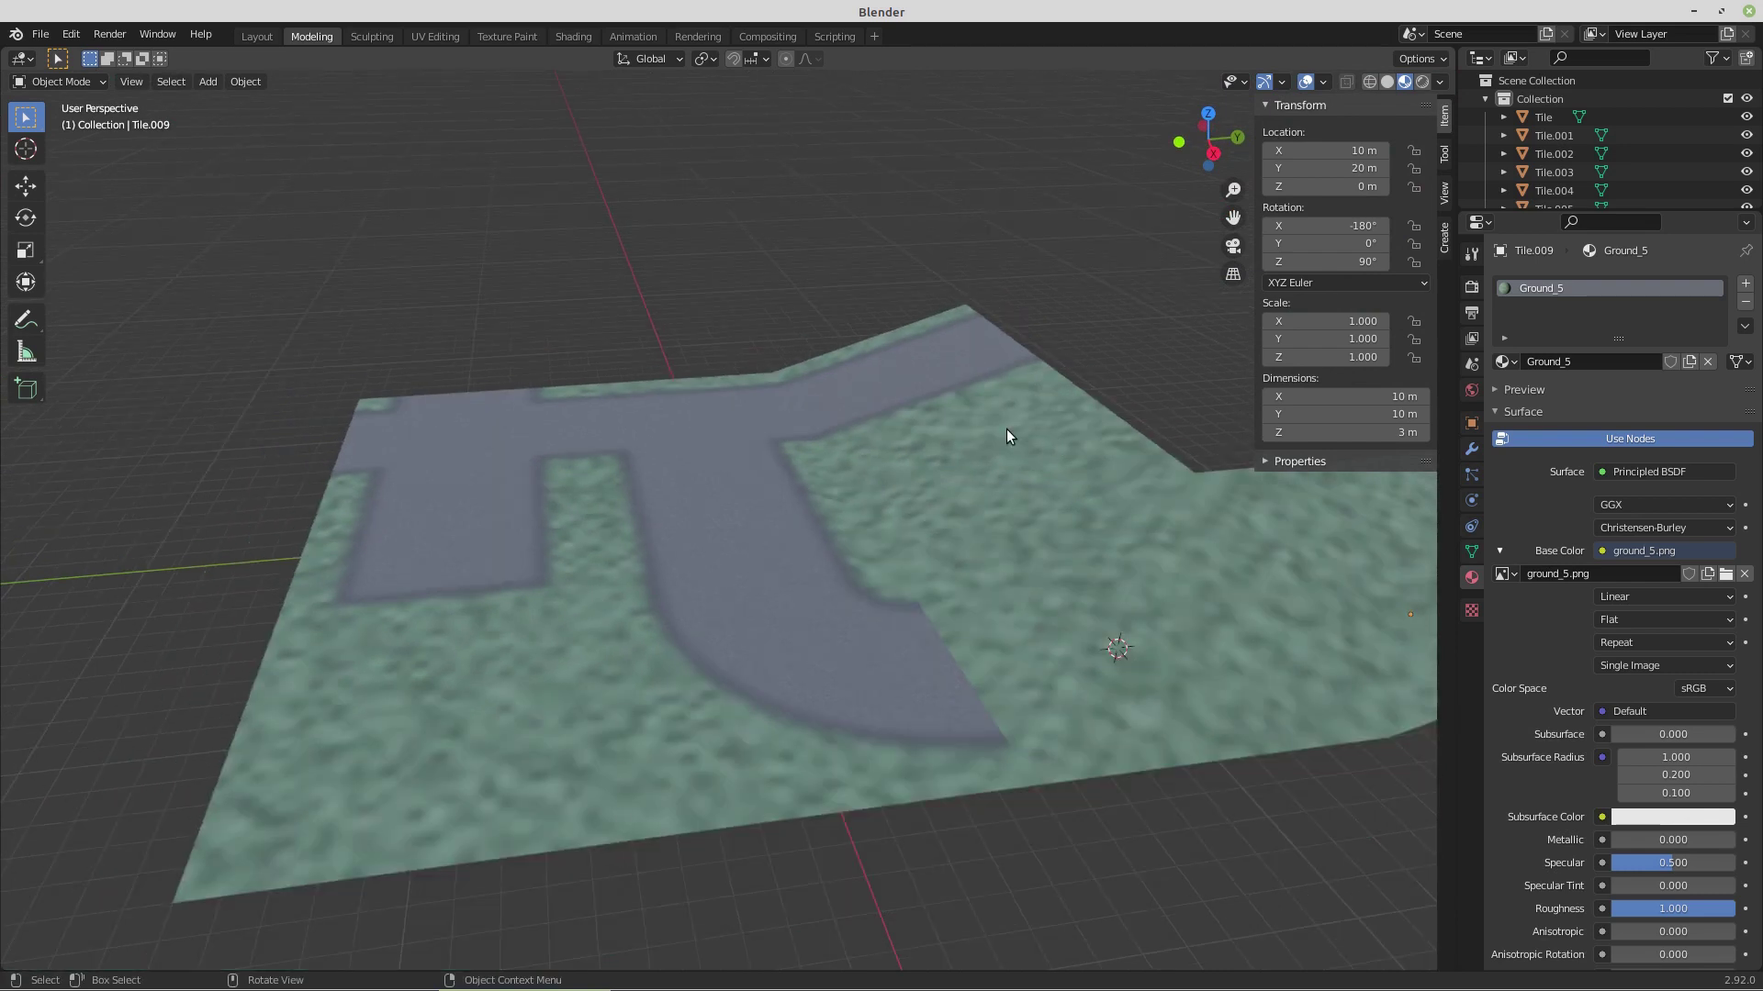
{"action": "left_click_drag", "start_coordinate": [1054, 583], "coordinate": [1184, 641]}
{"action": "key", "text": "KP_7"}
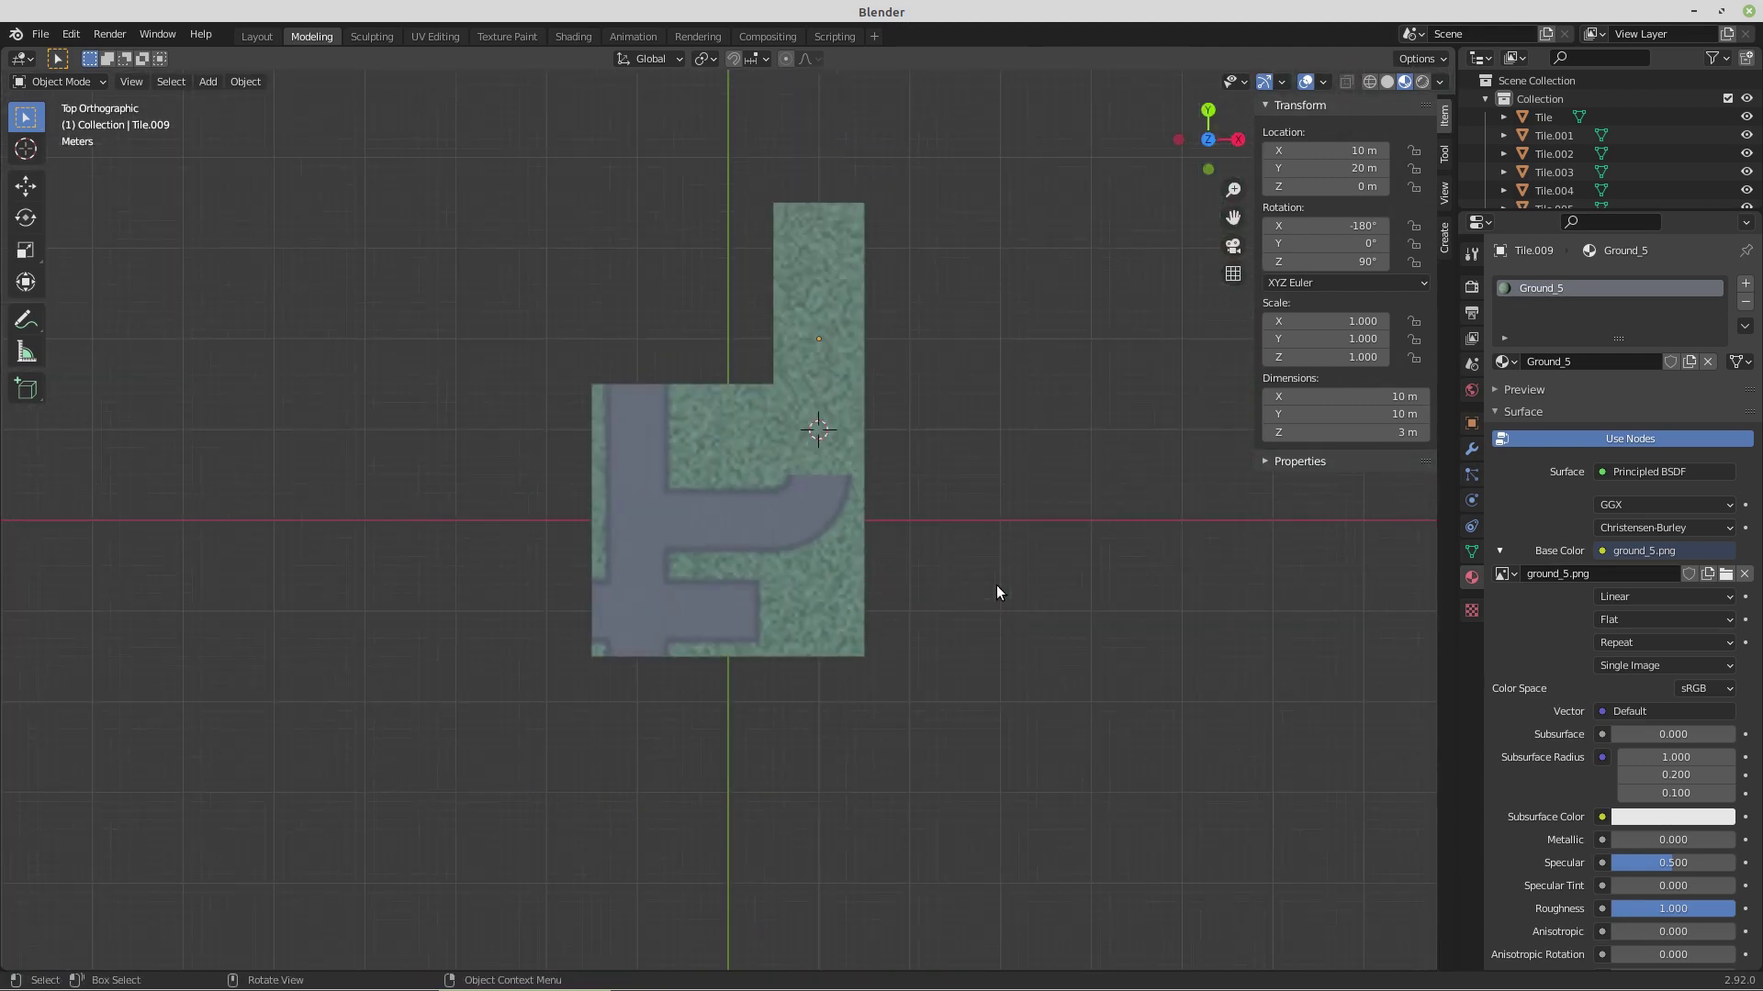
{"action": "left_click_drag", "start_coordinate": [997, 591], "coordinate": [771, 413]}
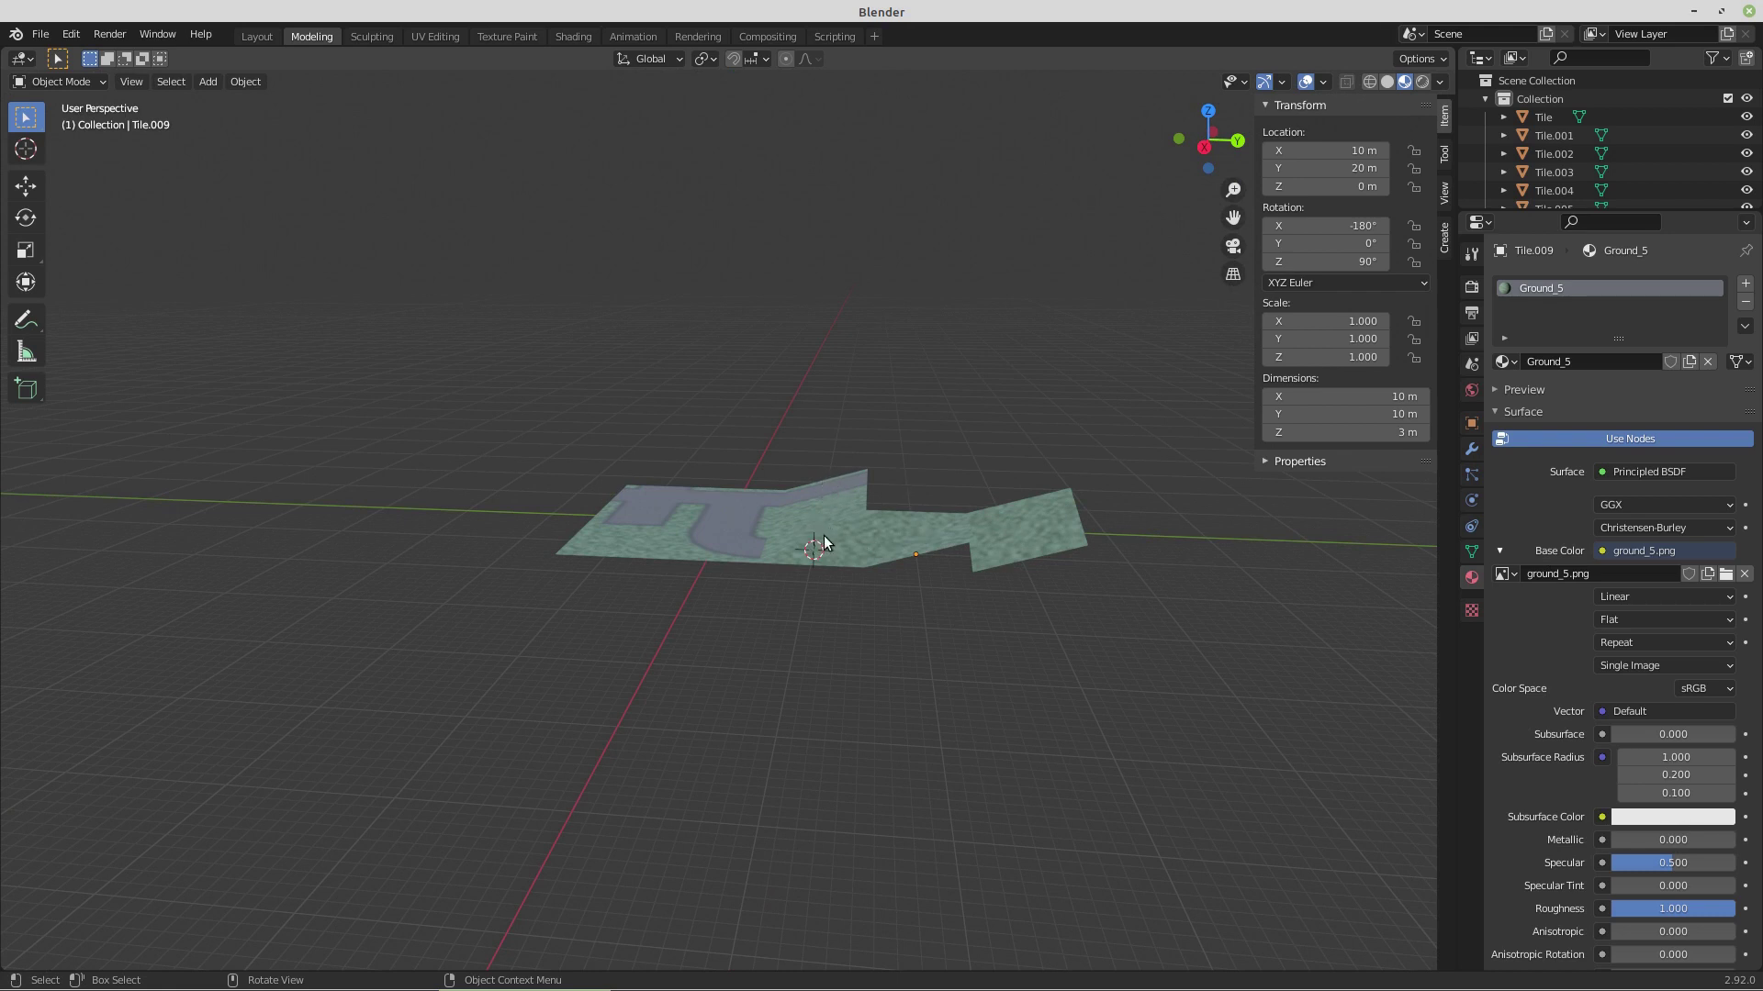
{"action": "left_click_drag", "start_coordinate": [822, 542], "coordinate": [917, 553]}
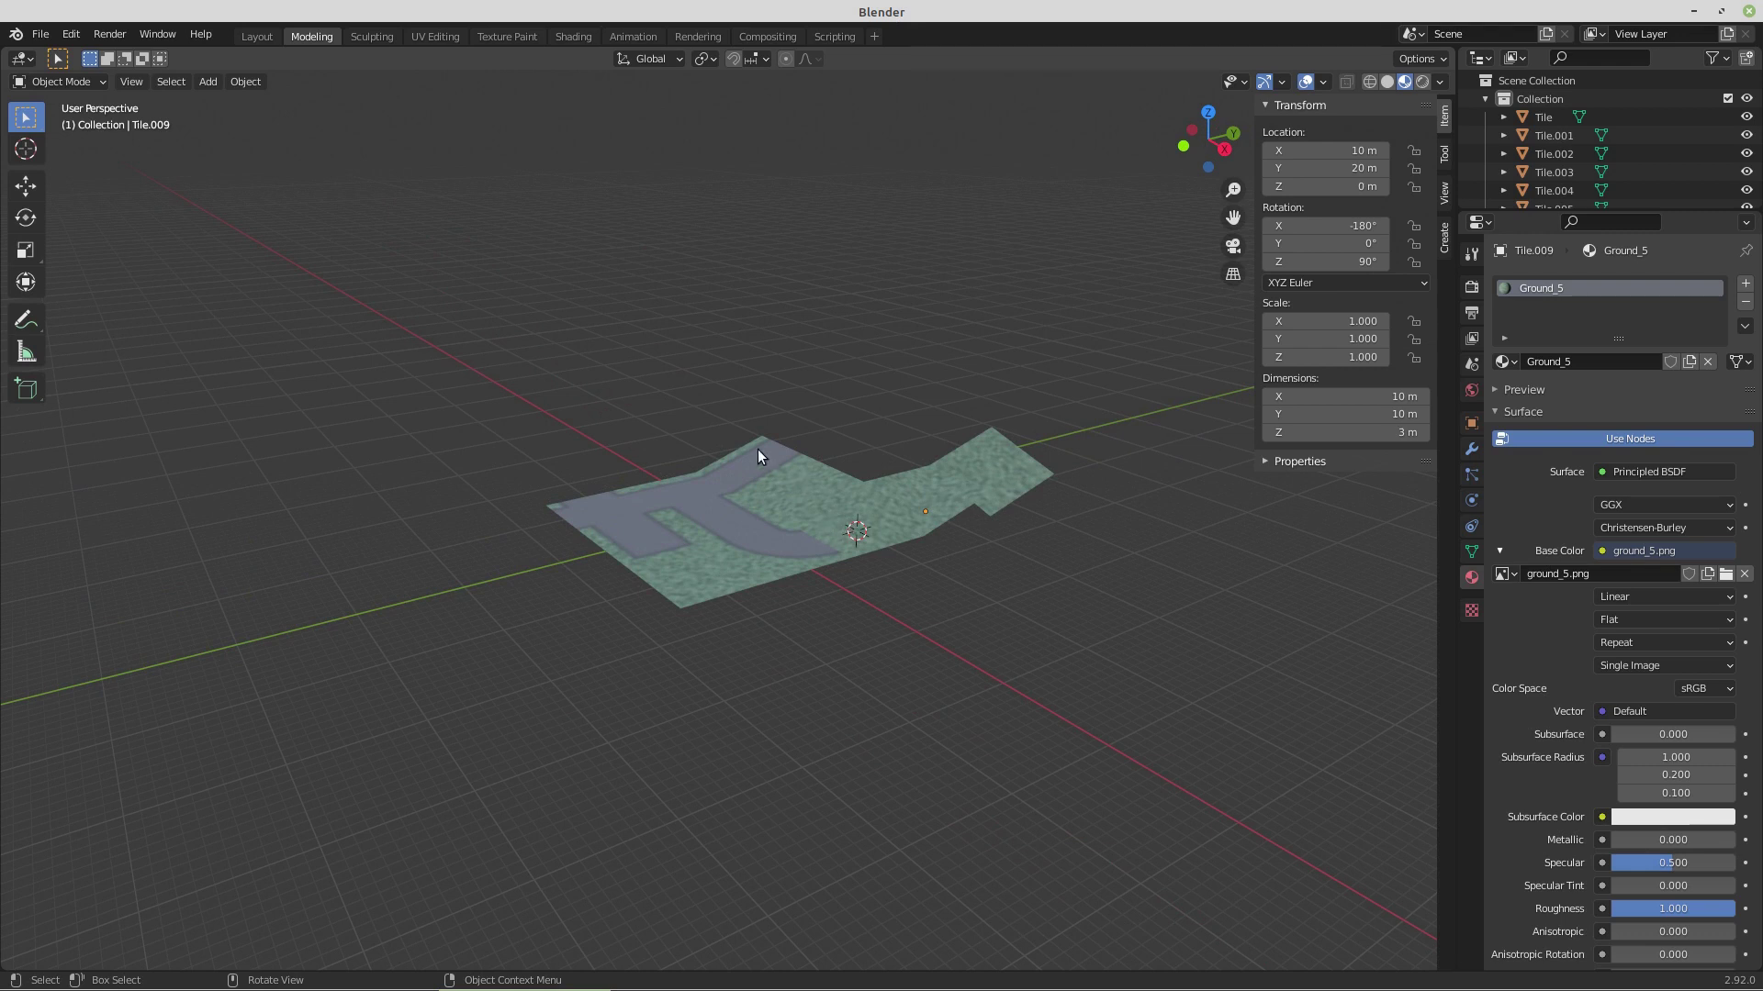
- Raise the flat grass tile that uses the Ground_3 material by 3 m along Z
{"action": "left_click", "coordinate": [821, 490]}
{"action": "left_click", "coordinate": [757, 459]}
{"action": "left_click", "coordinate": [724, 582]}
{"action": "key", "text": "g"}
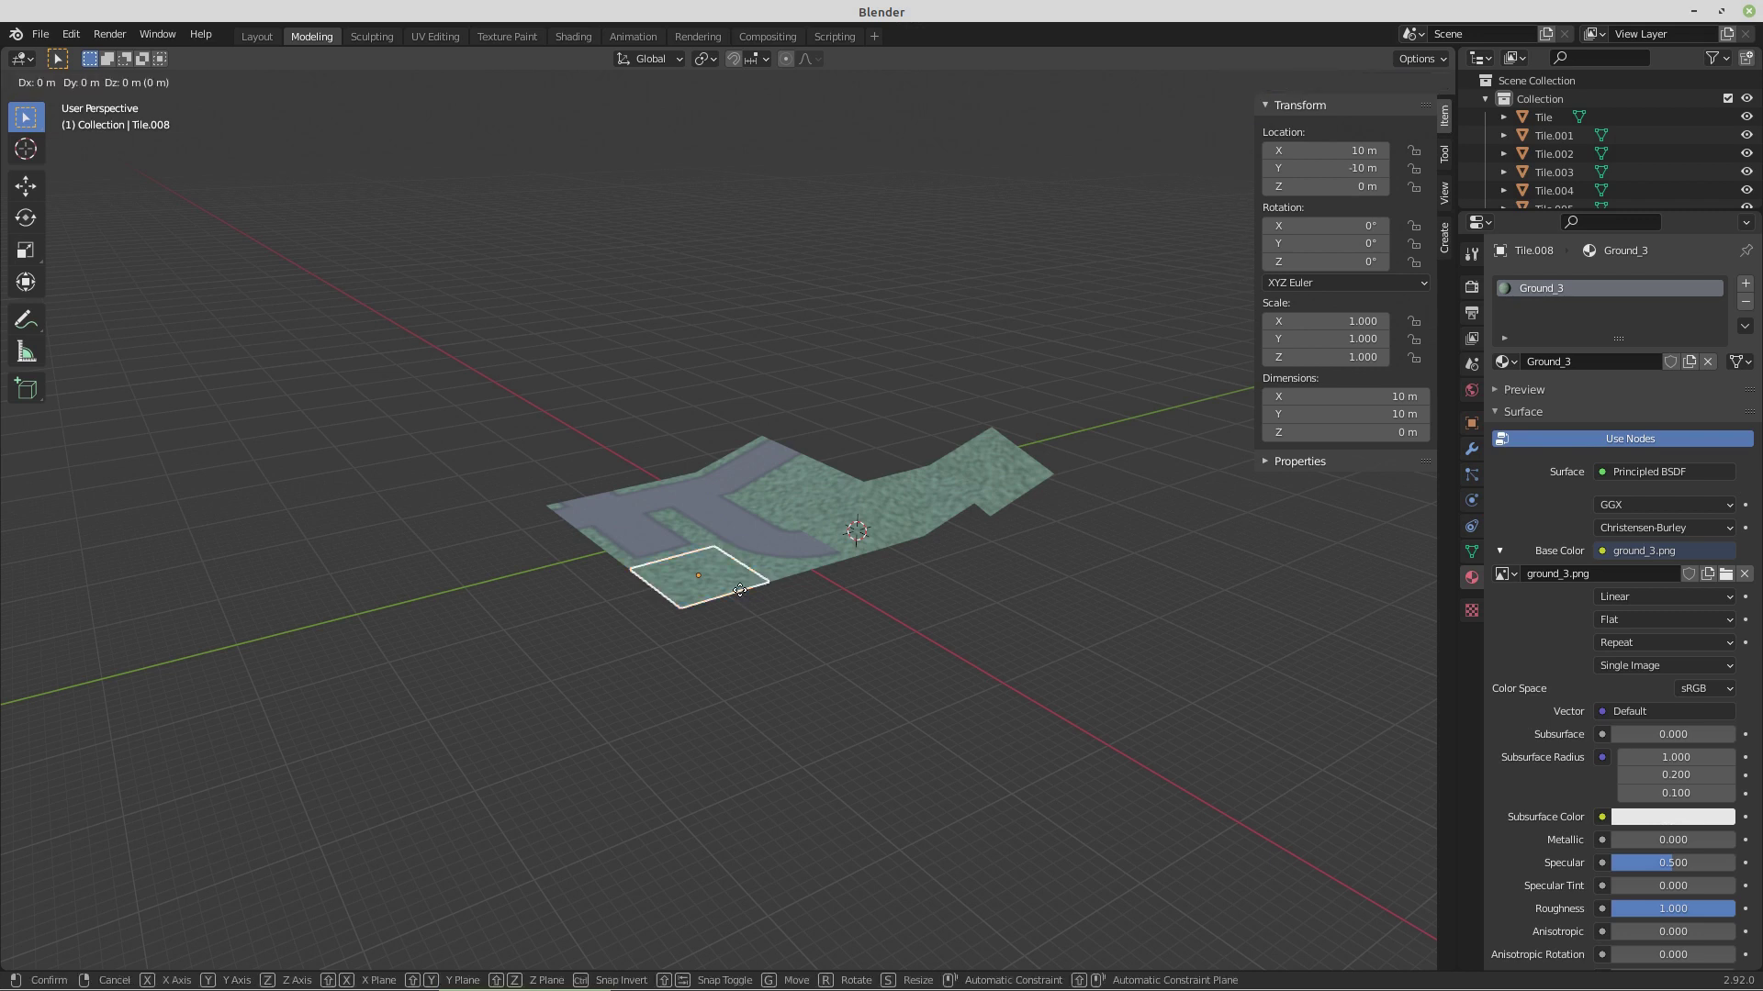
{"action": "type", "text": "z"}
{"action": "type", "text": "3"}
{"action": "key", "text": "Return"}
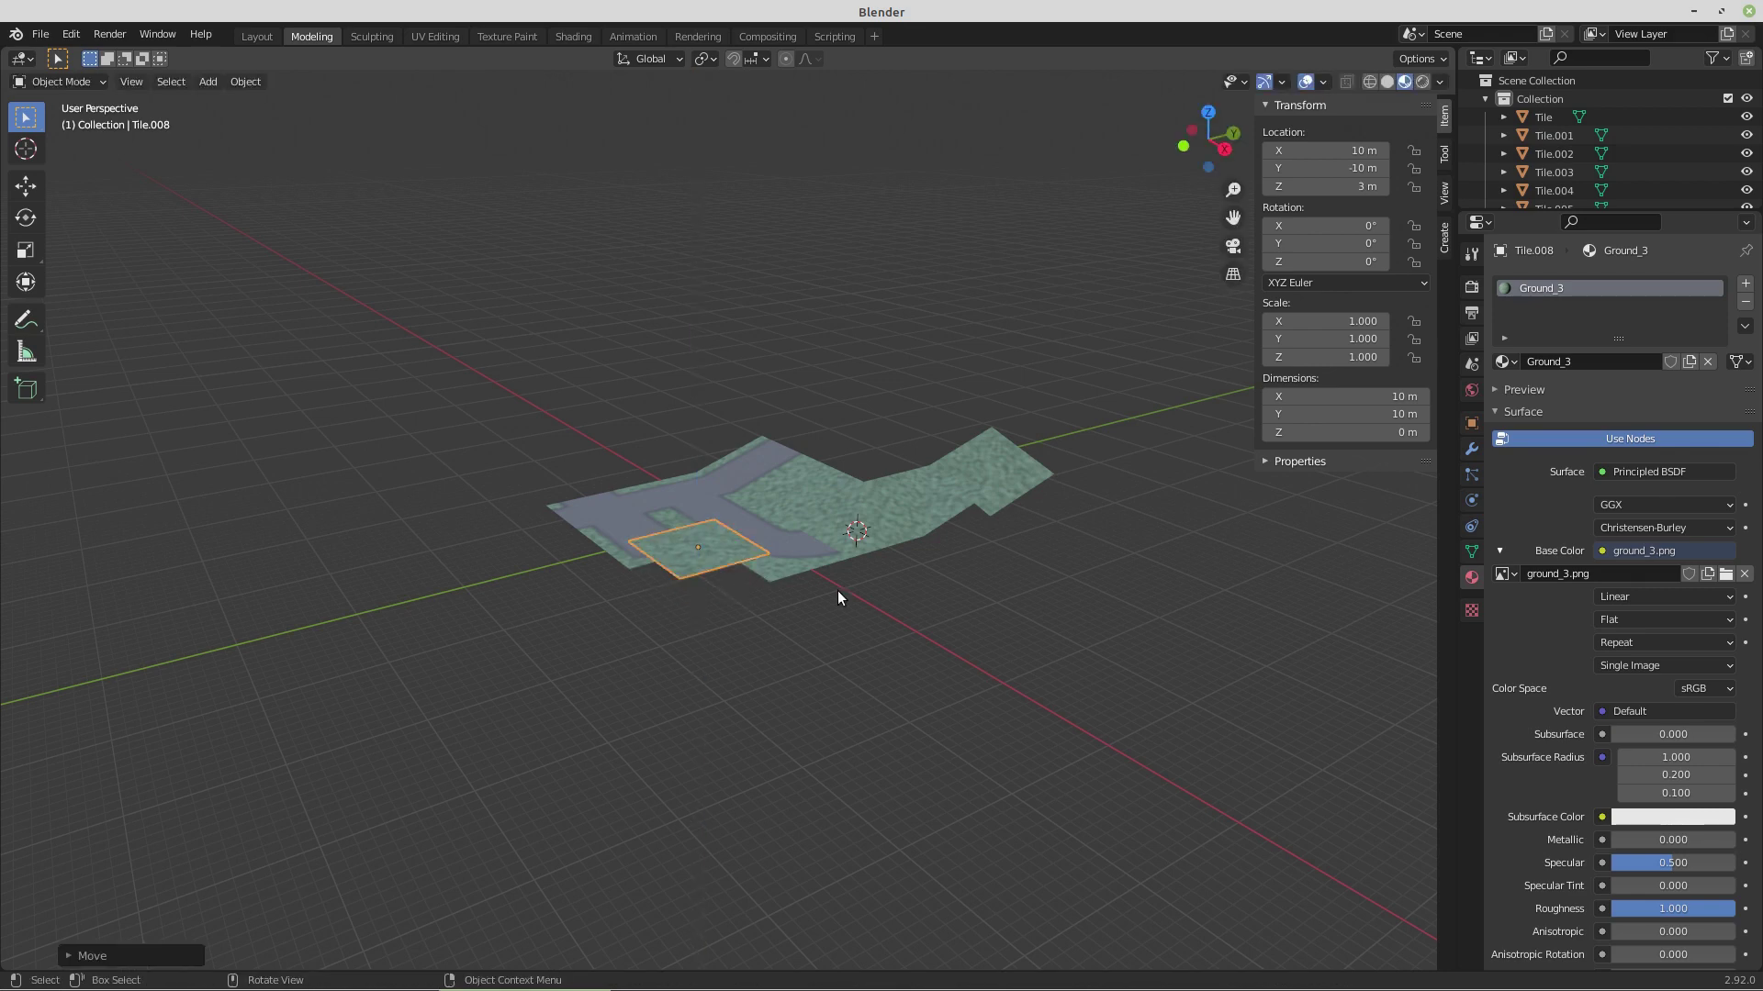
- Move the raised grass tile -10 m along X and 30 m along Y so it sits beside the corner ramp tiles
{"action": "left_click_drag", "start_coordinate": [837, 591], "coordinate": [791, 575]}
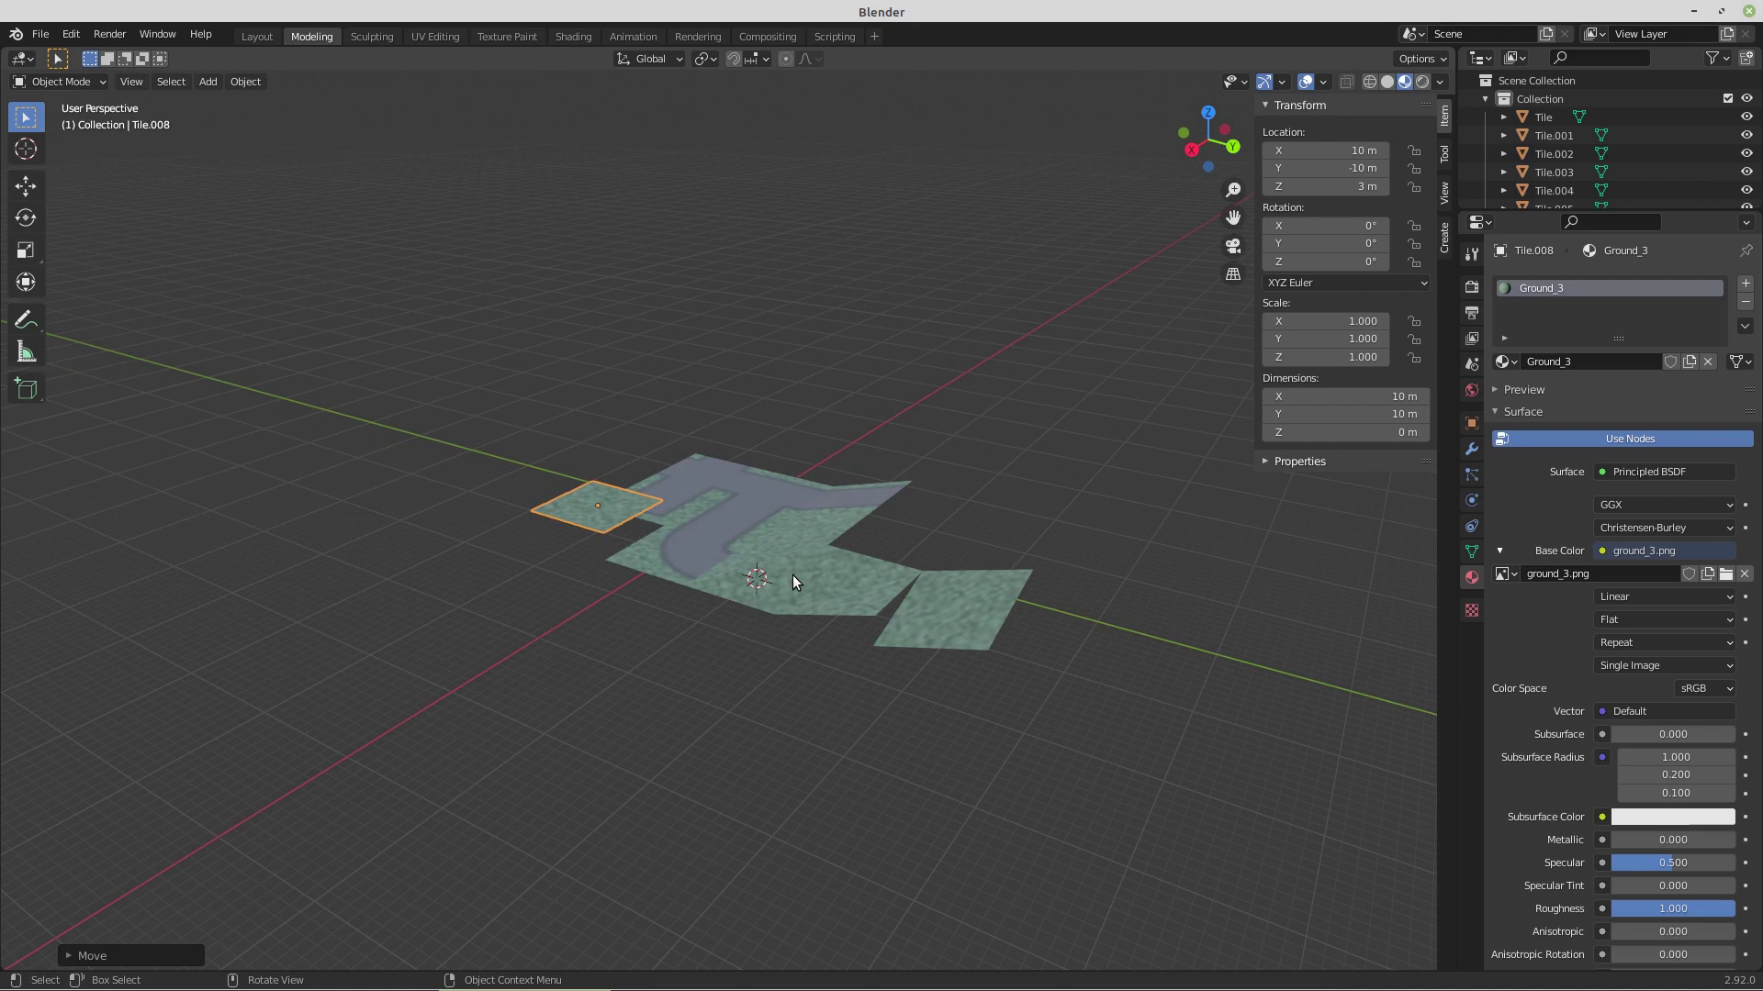
{"action": "type", "text": "gx"}
{"action": "type", "text": "-10"}
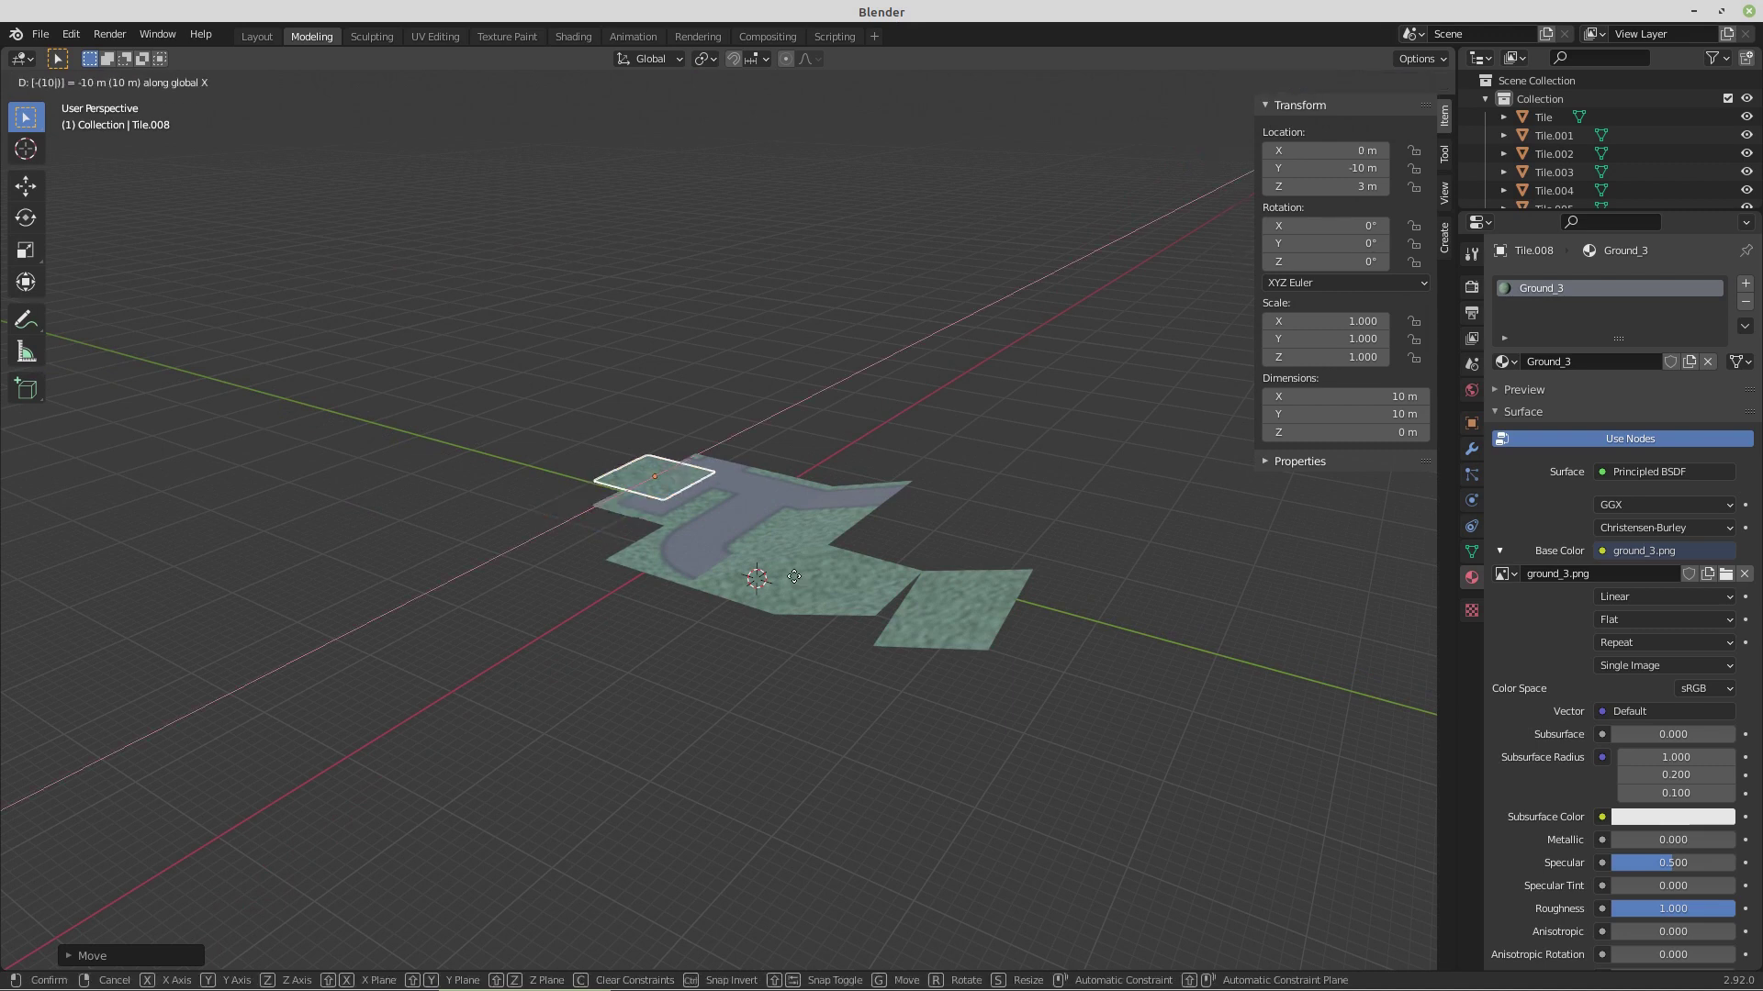
{"action": "key", "text": "Return"}
{"action": "key", "text": "g"}
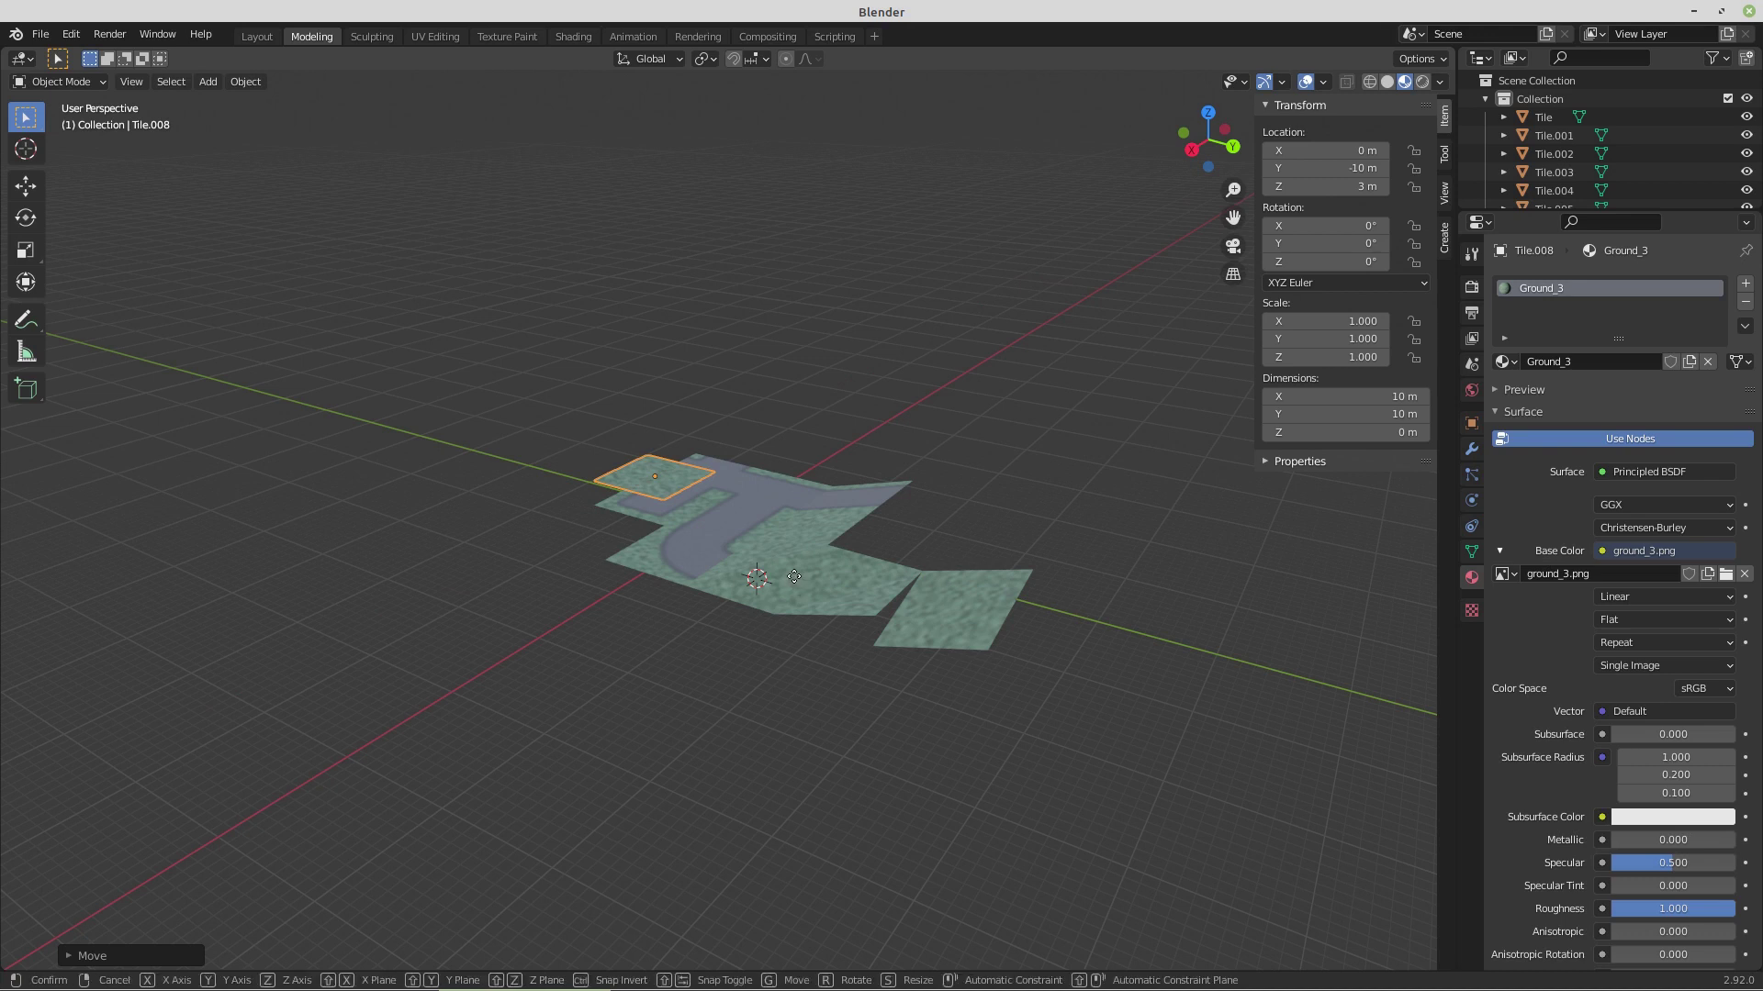
{"action": "type", "text": "y"}
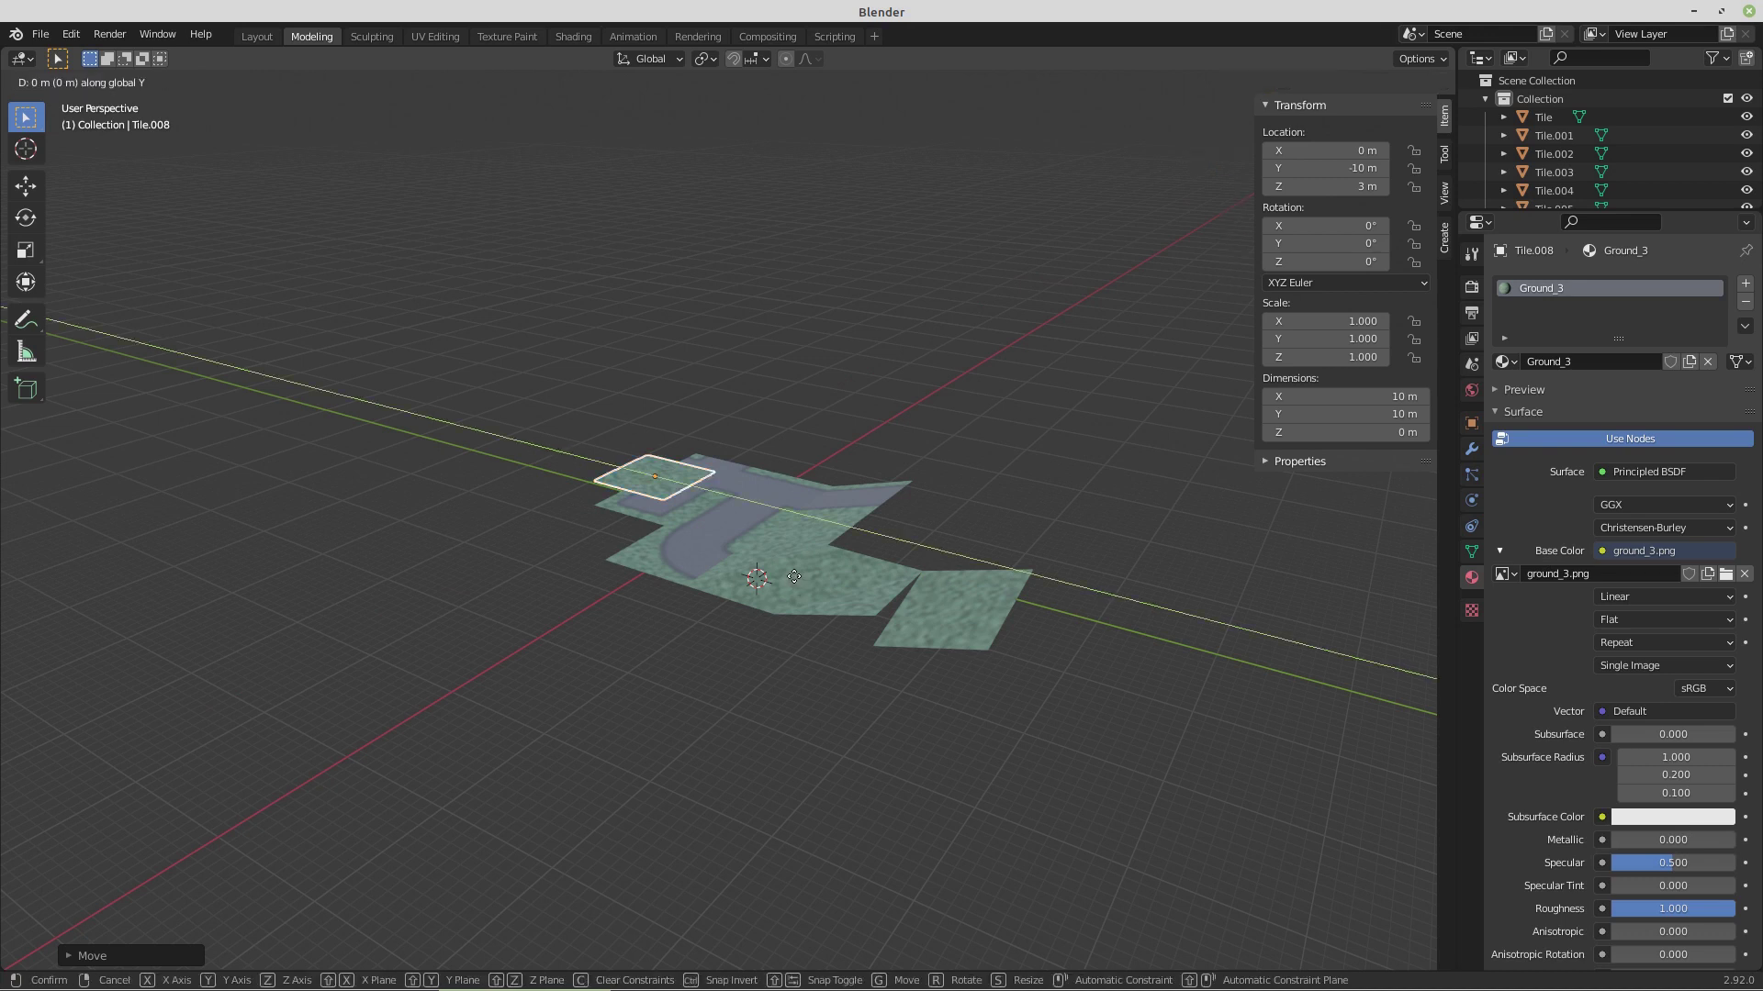
{"action": "type", "text": "30"}
{"action": "key", "text": "Return"}
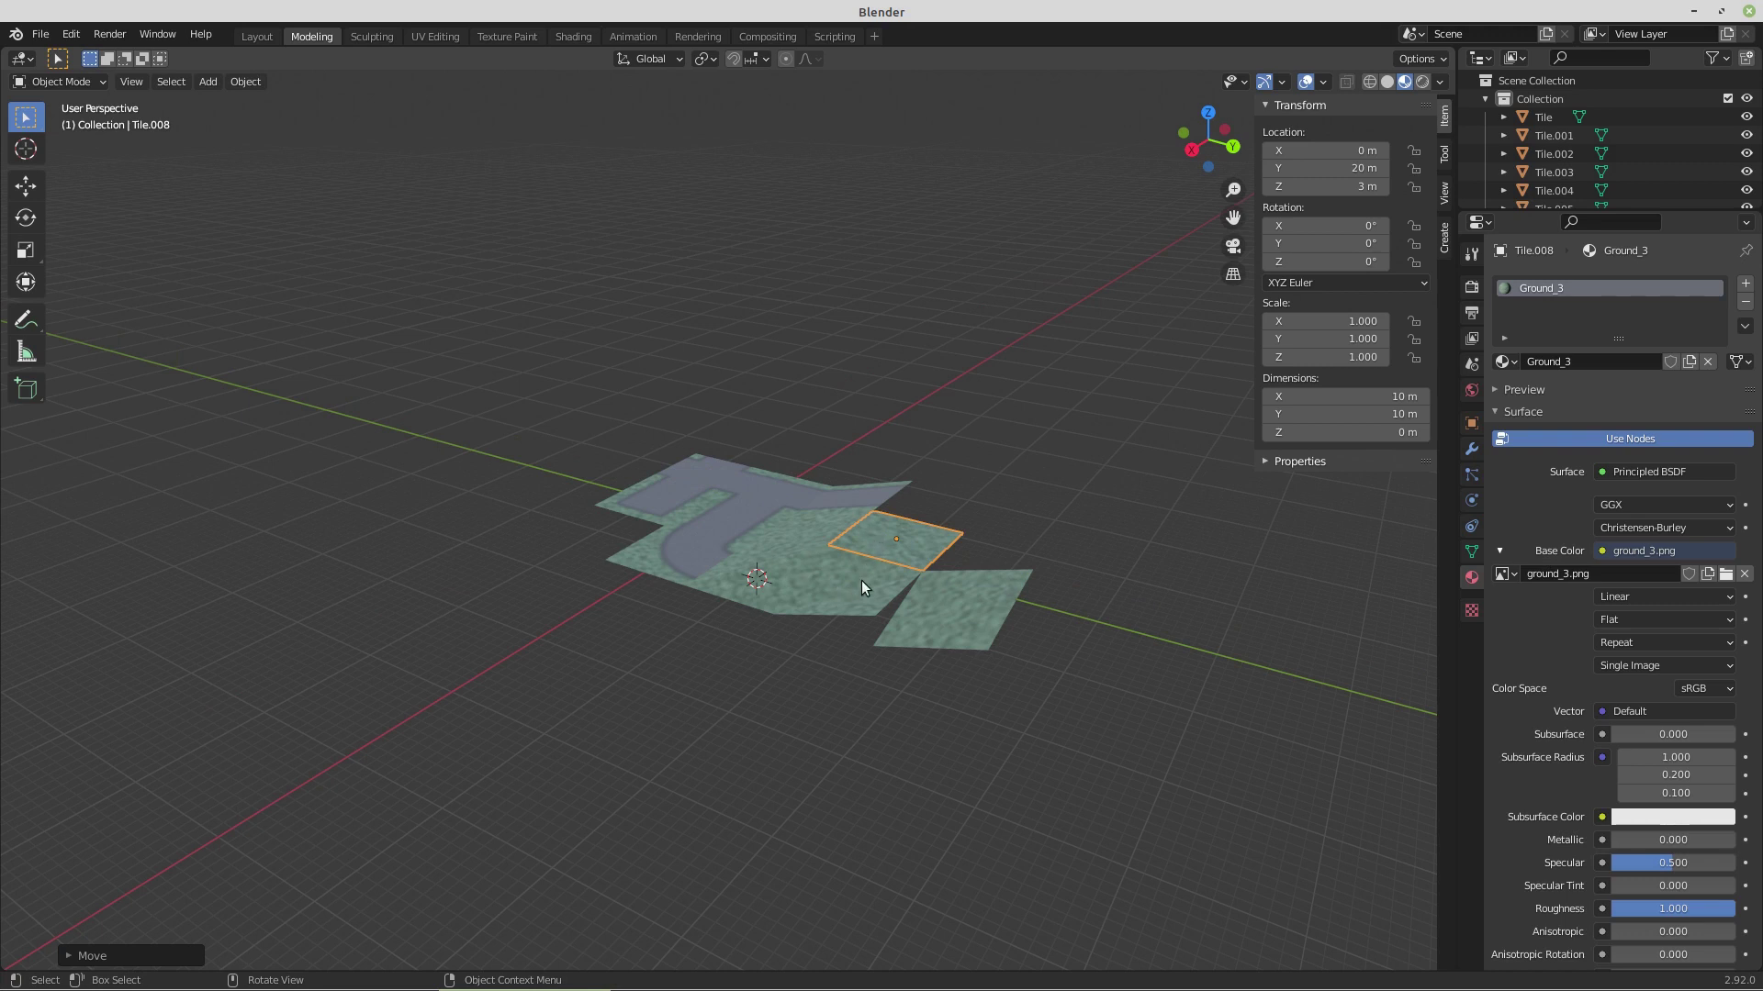
- Examine the ramp and corner tiles and the road seams up close, at an angle and from directly above
{"action": "left_click", "coordinate": [780, 564]}
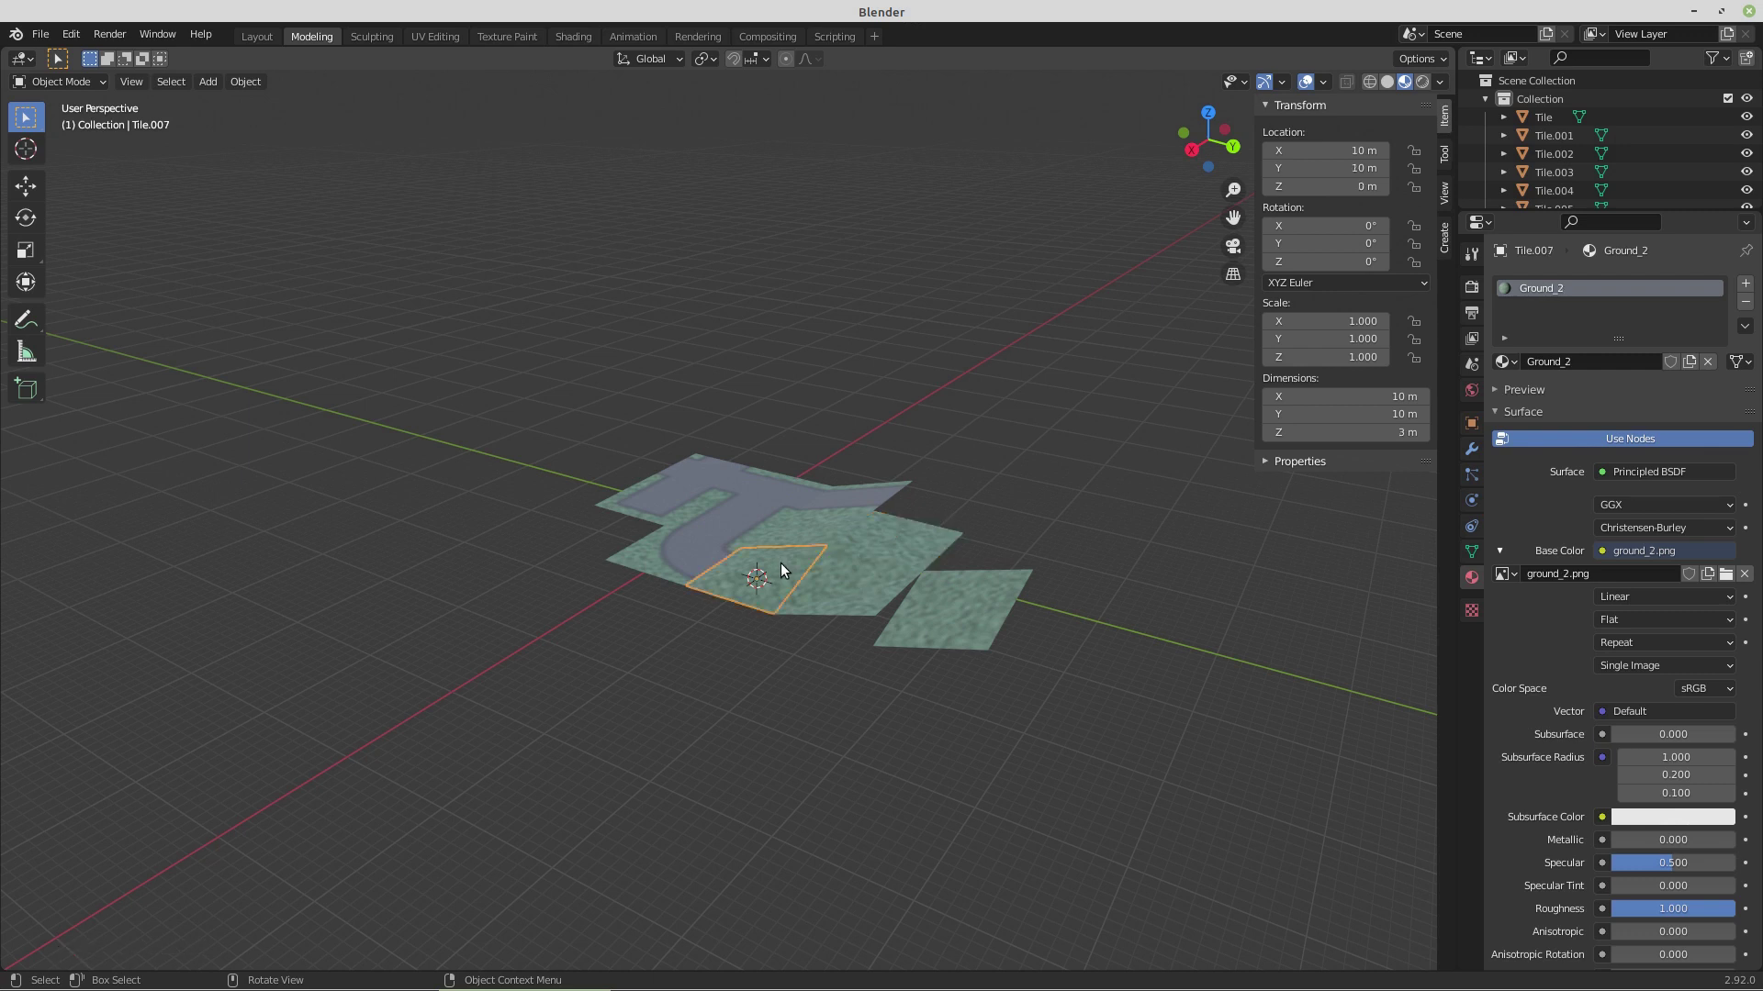
{"action": "left_click", "coordinate": [833, 563]}
{"action": "left_click", "coordinate": [966, 591]}
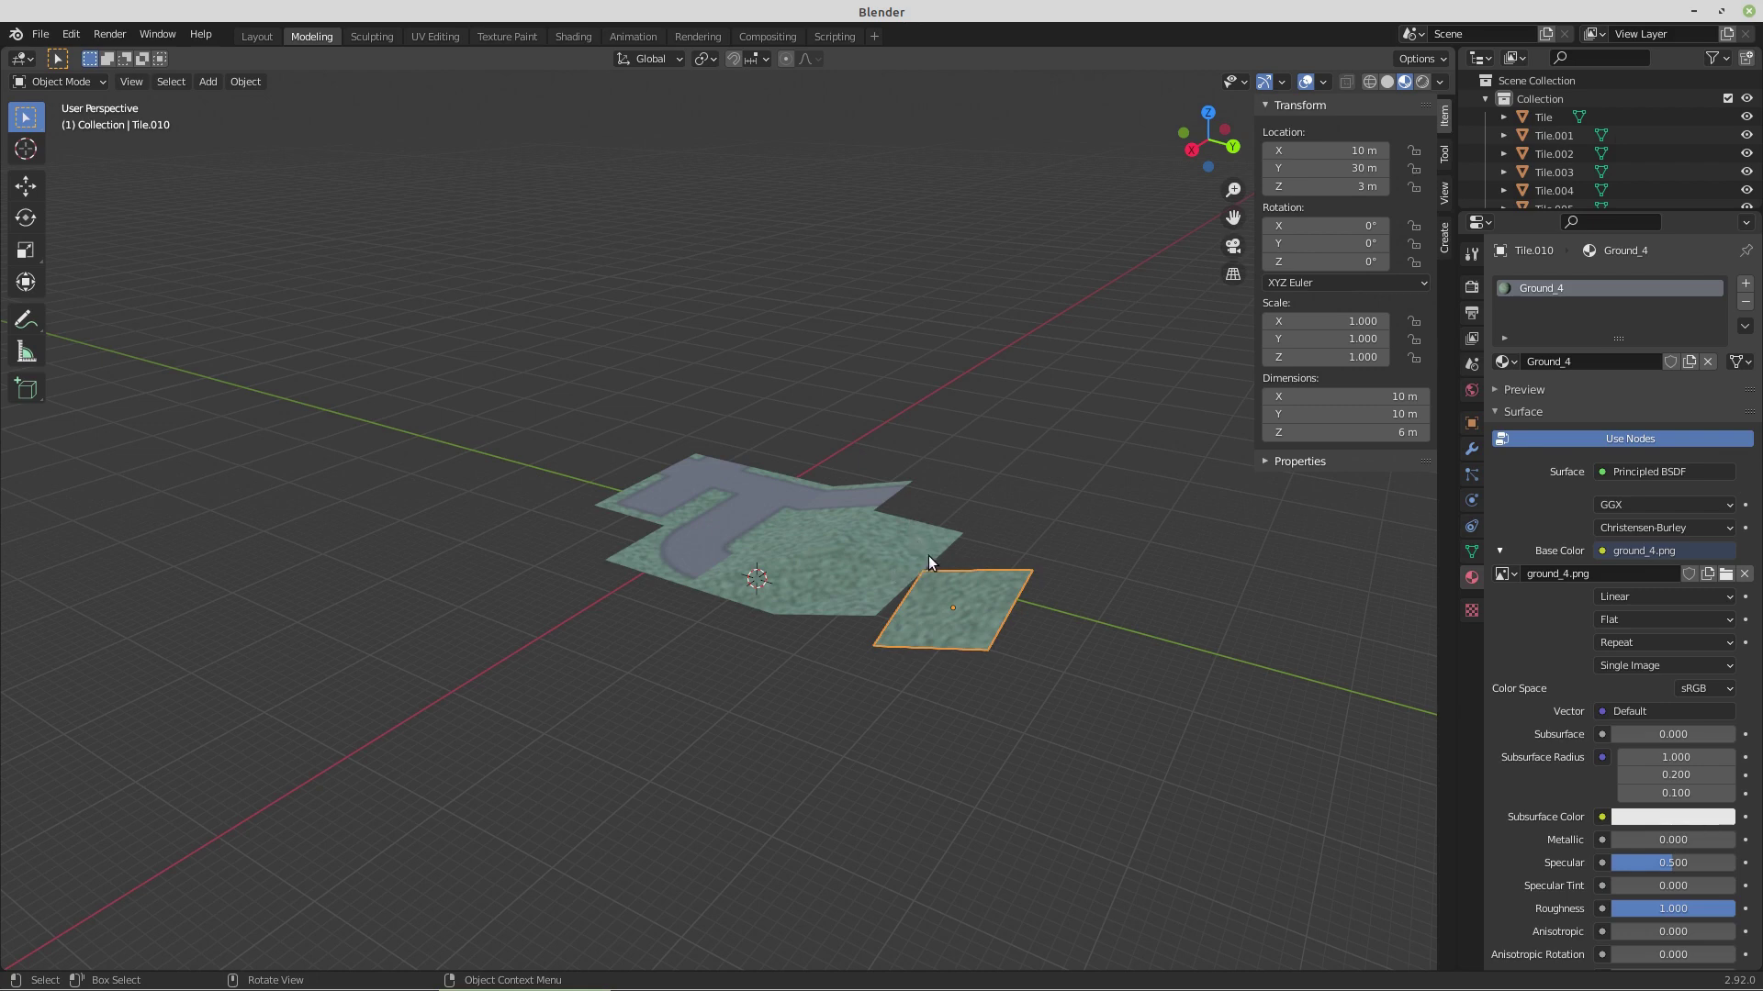
{"action": "left_click_drag", "start_coordinate": [841, 571], "coordinate": [920, 582]}
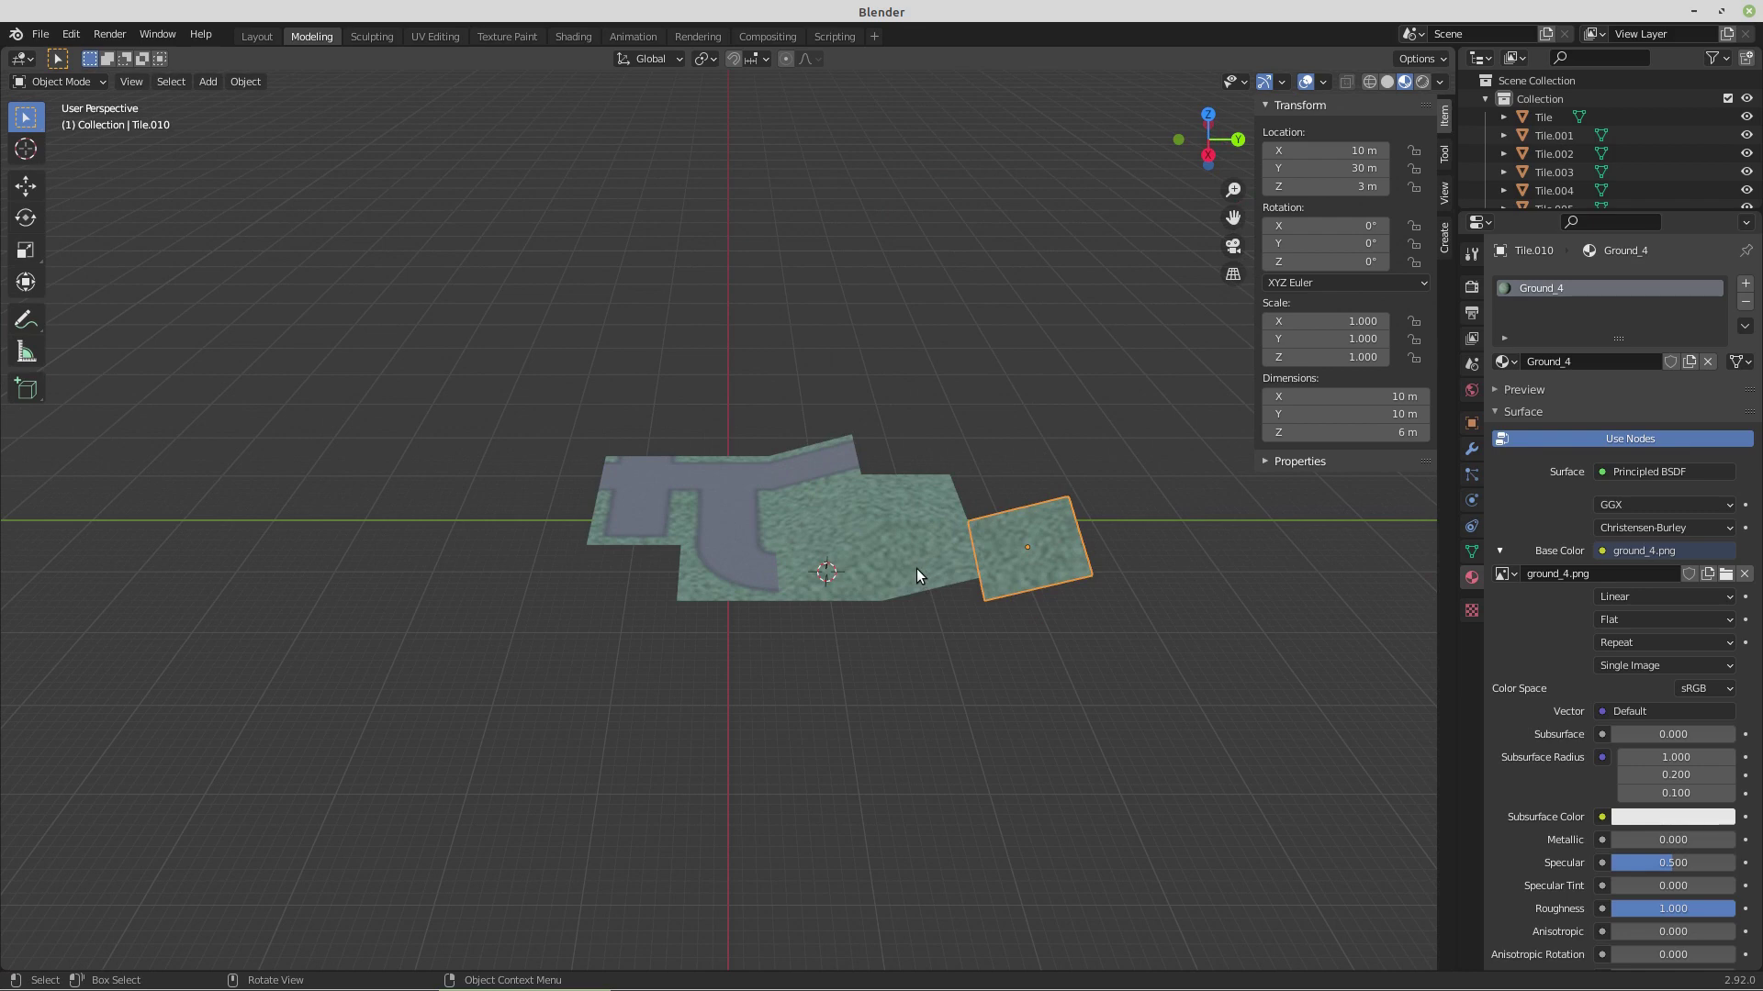
{"action": "key", "text": "KP_7"}
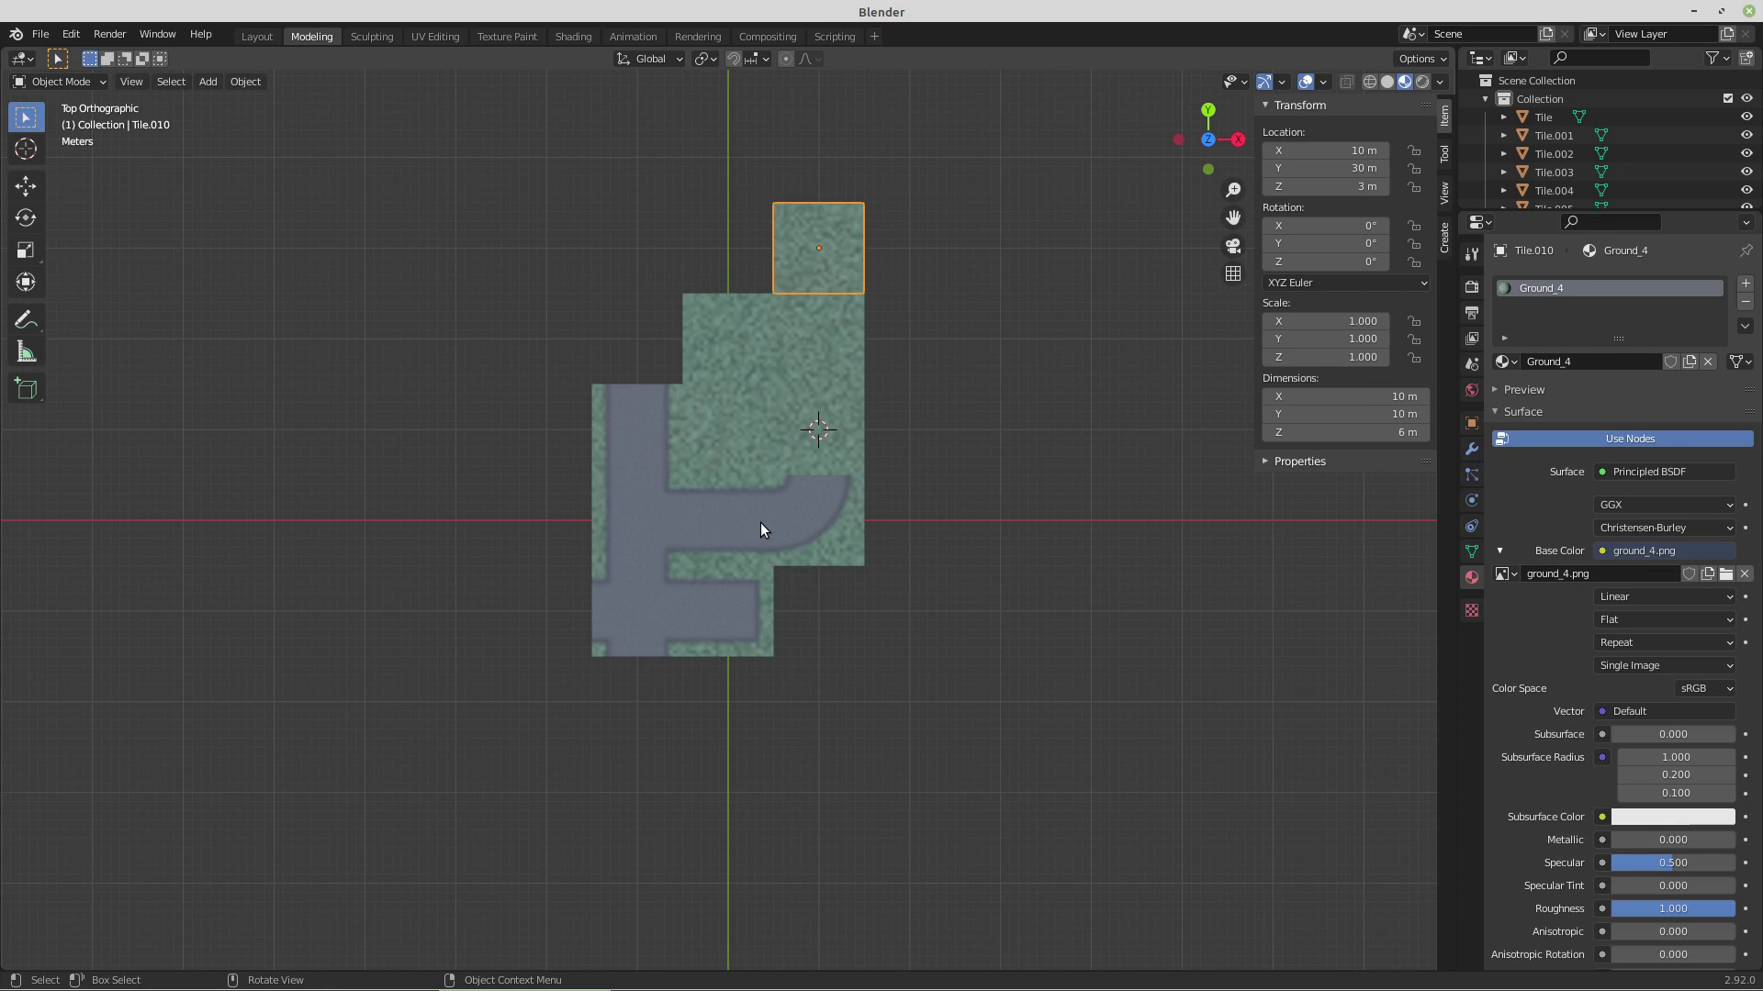
{"action": "scroll", "coordinate": [747, 543], "scroll_direction": "up", "scroll_amount": 5}
{"action": "left_click_drag", "start_coordinate": [774, 515], "coordinate": [651, 367]}
{"action": "scroll", "coordinate": [934, 619], "scroll_direction": "up", "scroll_amount": 4}
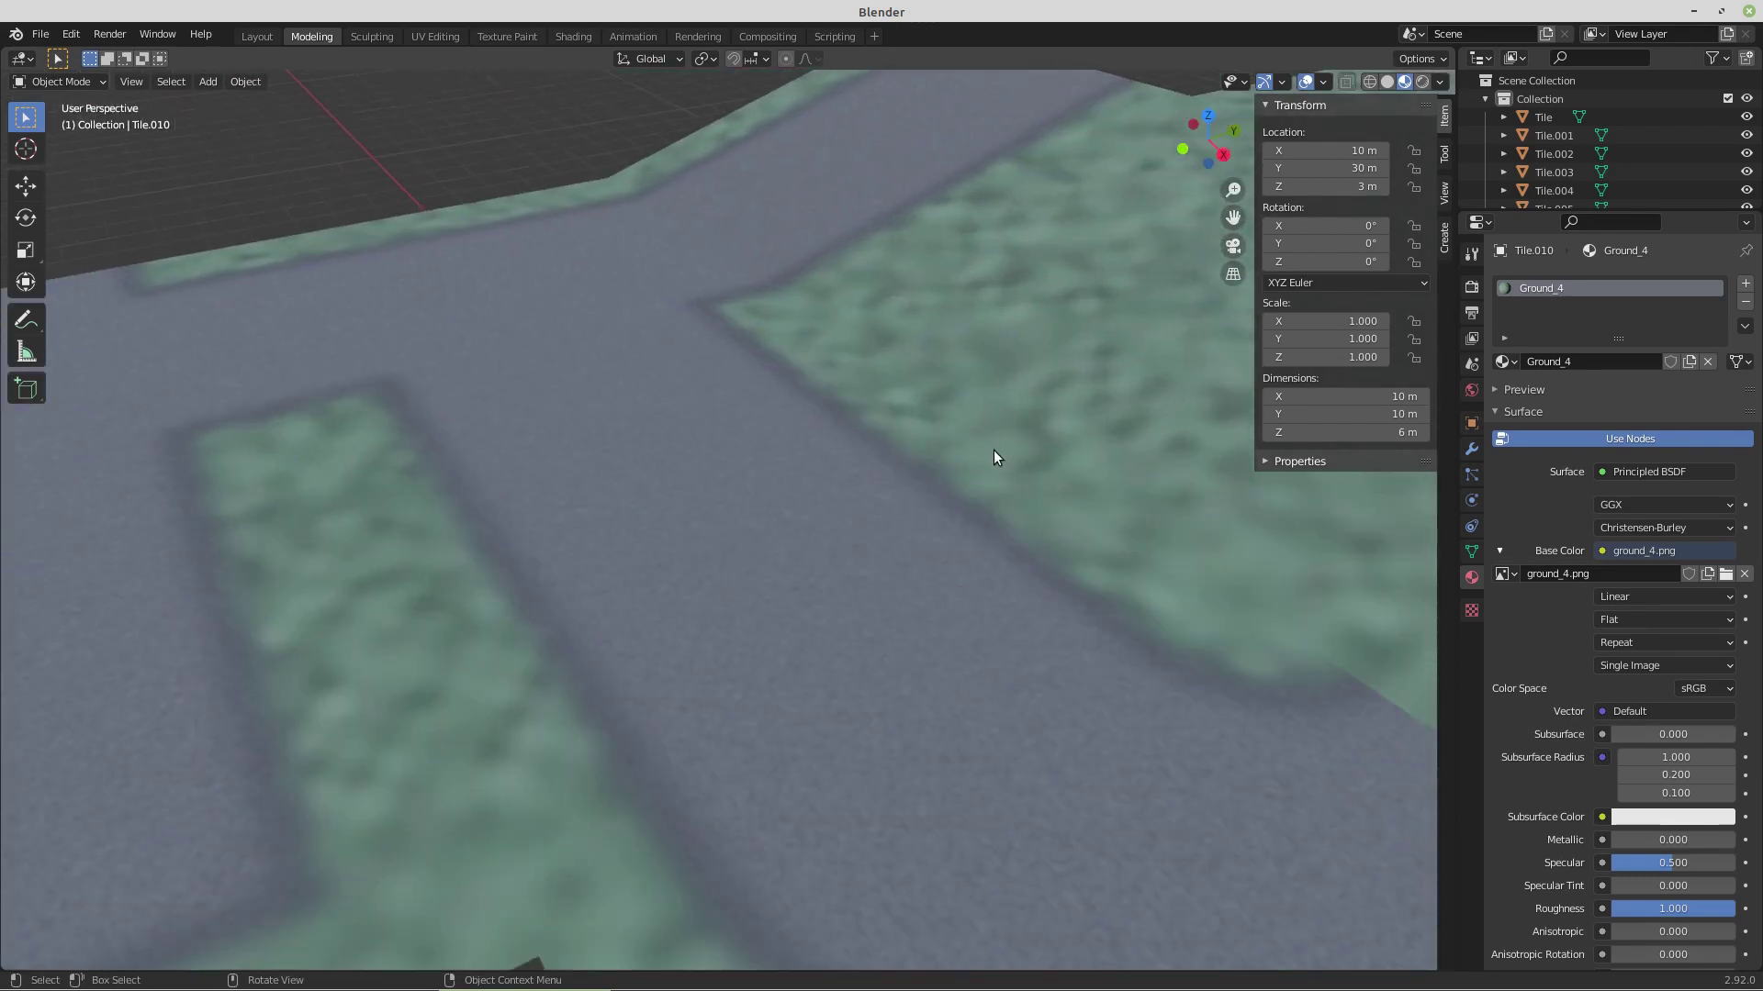
{"action": "scroll", "coordinate": [993, 451], "scroll_direction": "down", "scroll_amount": 4}
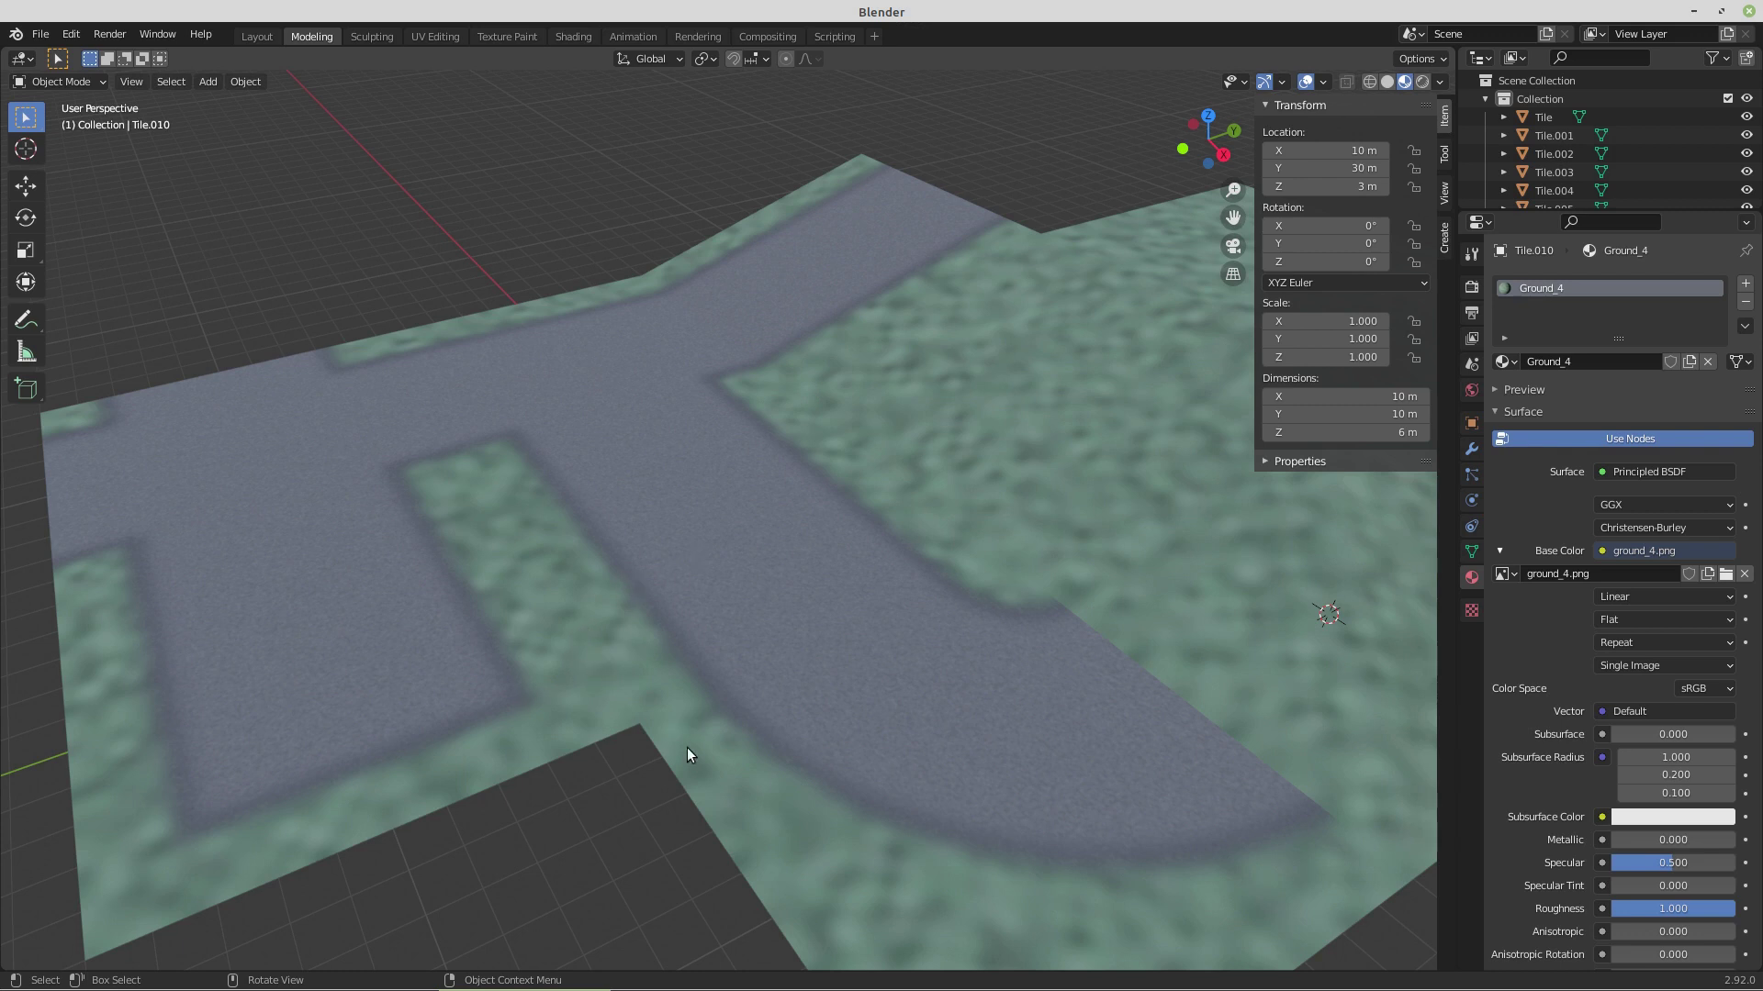
{"action": "key", "text": "KP_7"}
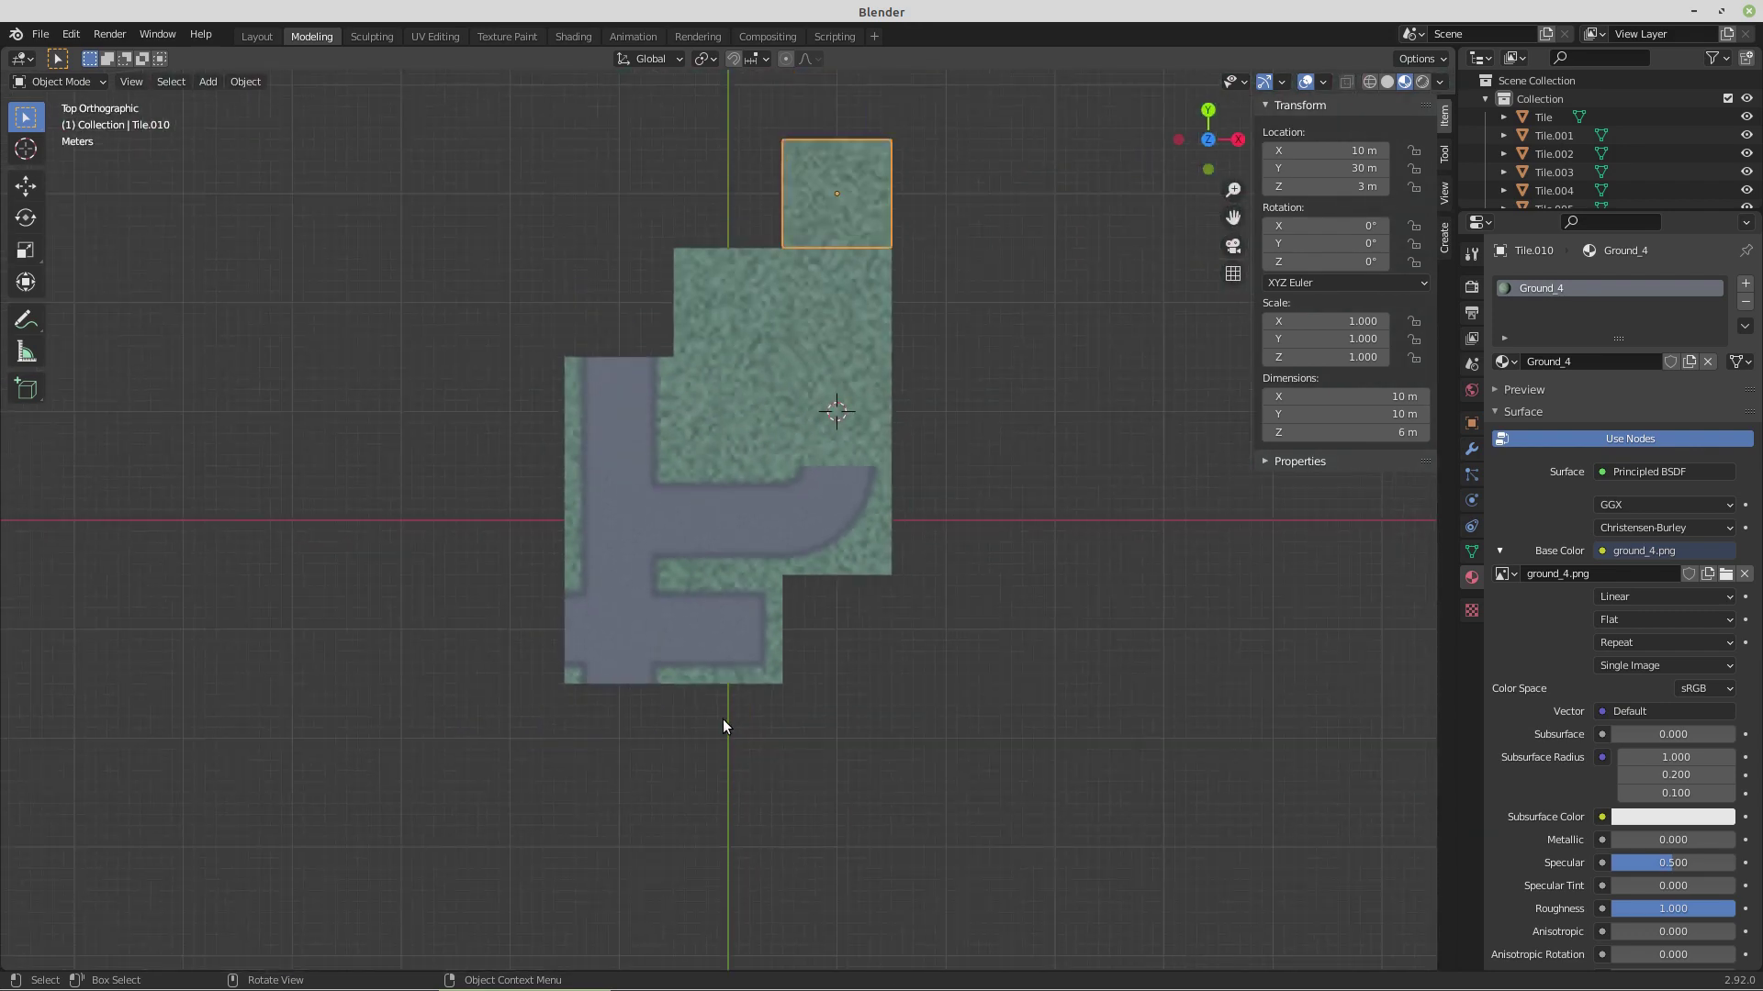
{"action": "left_click", "coordinate": [924, 529]}
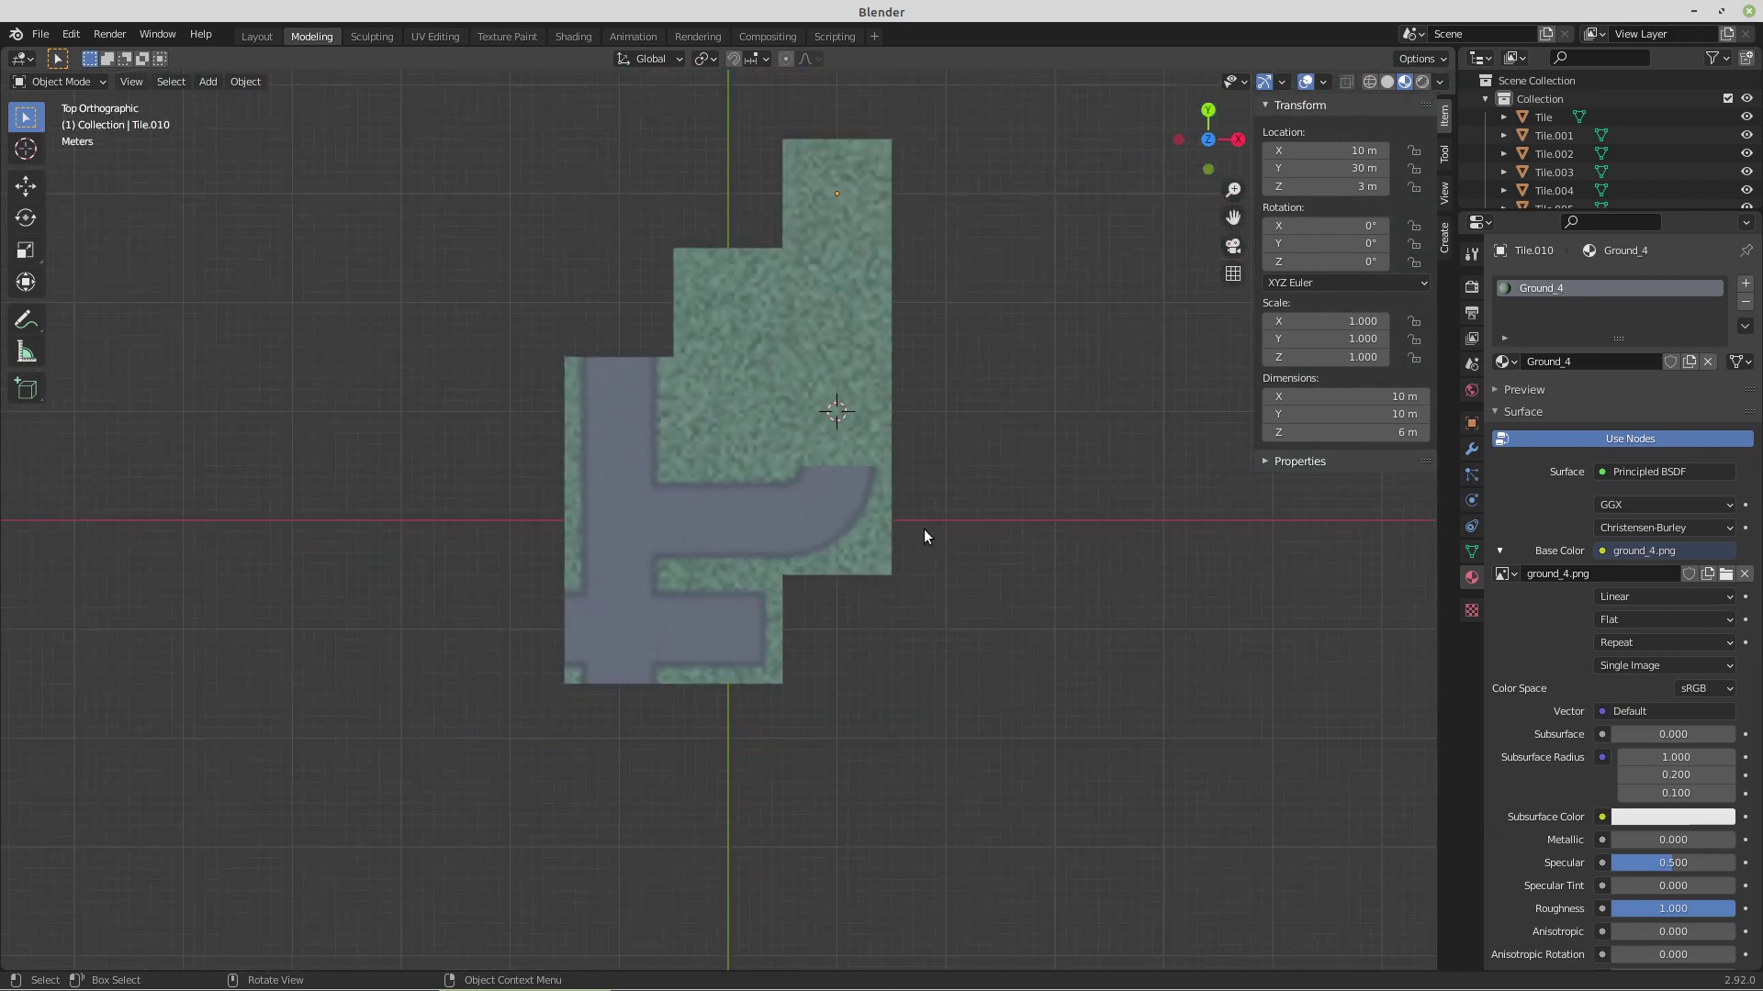
- Try joining all the tiles into one object and merging its vertices by distance, and undo both operations
{"action": "left_click", "coordinate": [718, 535]}
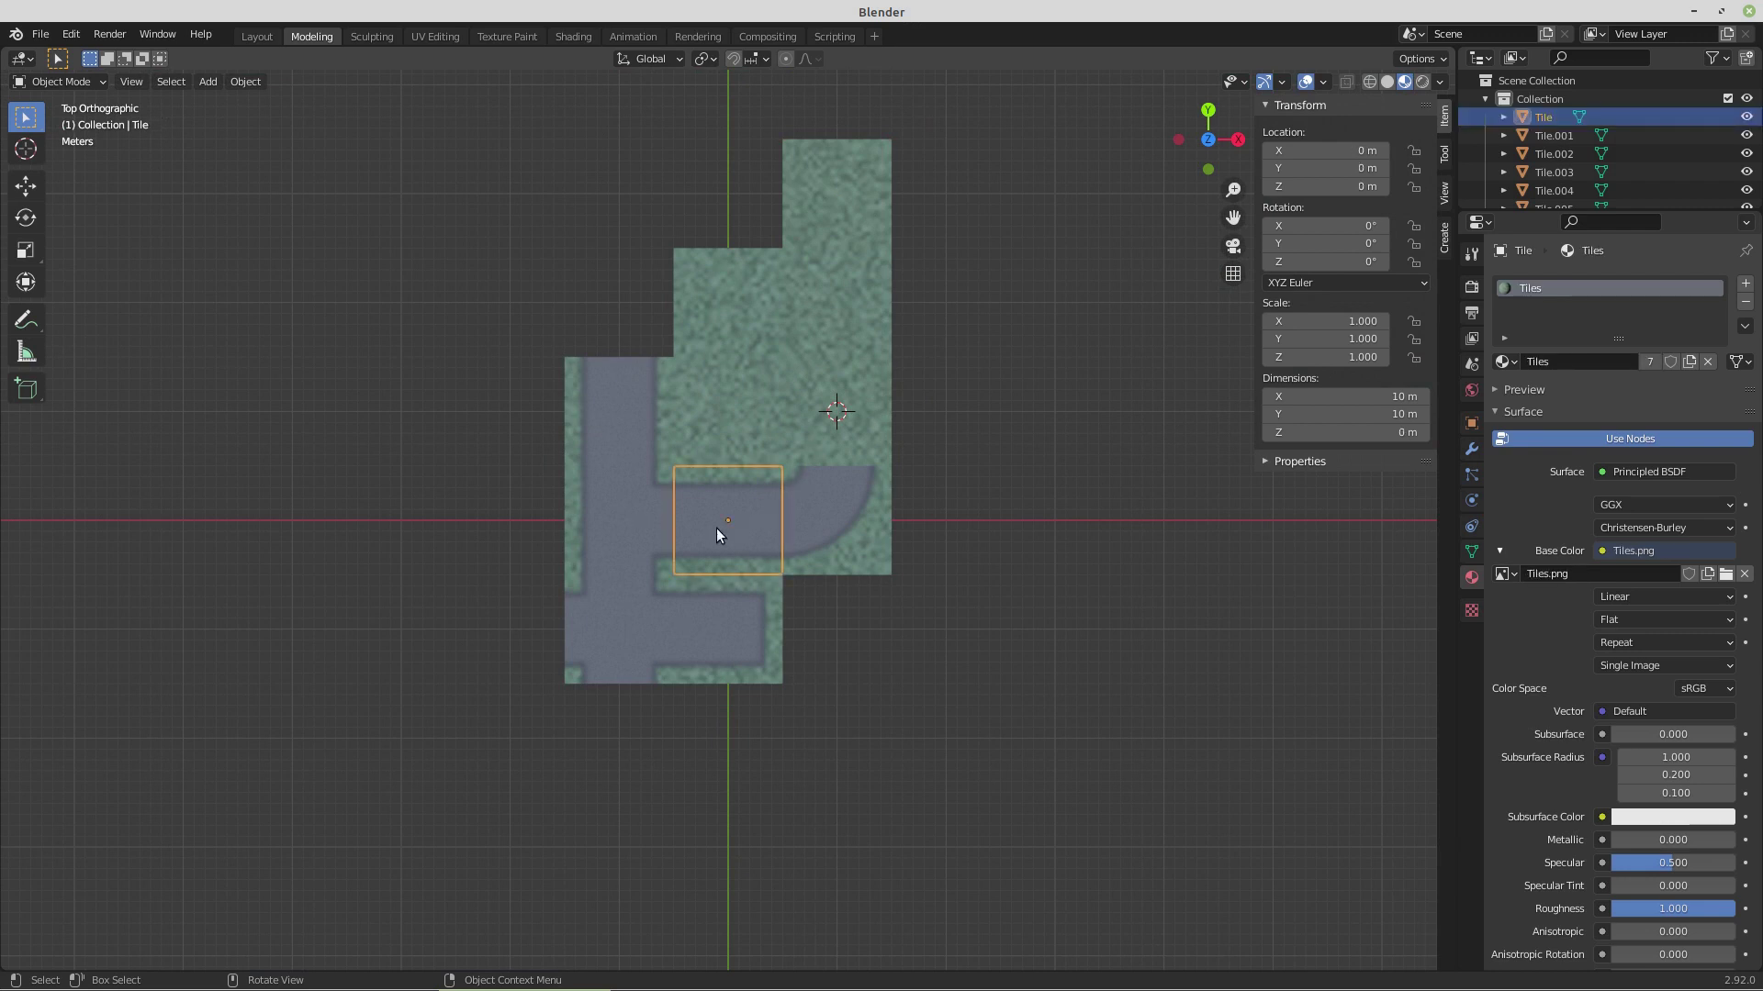
{"action": "key", "text": "a"}
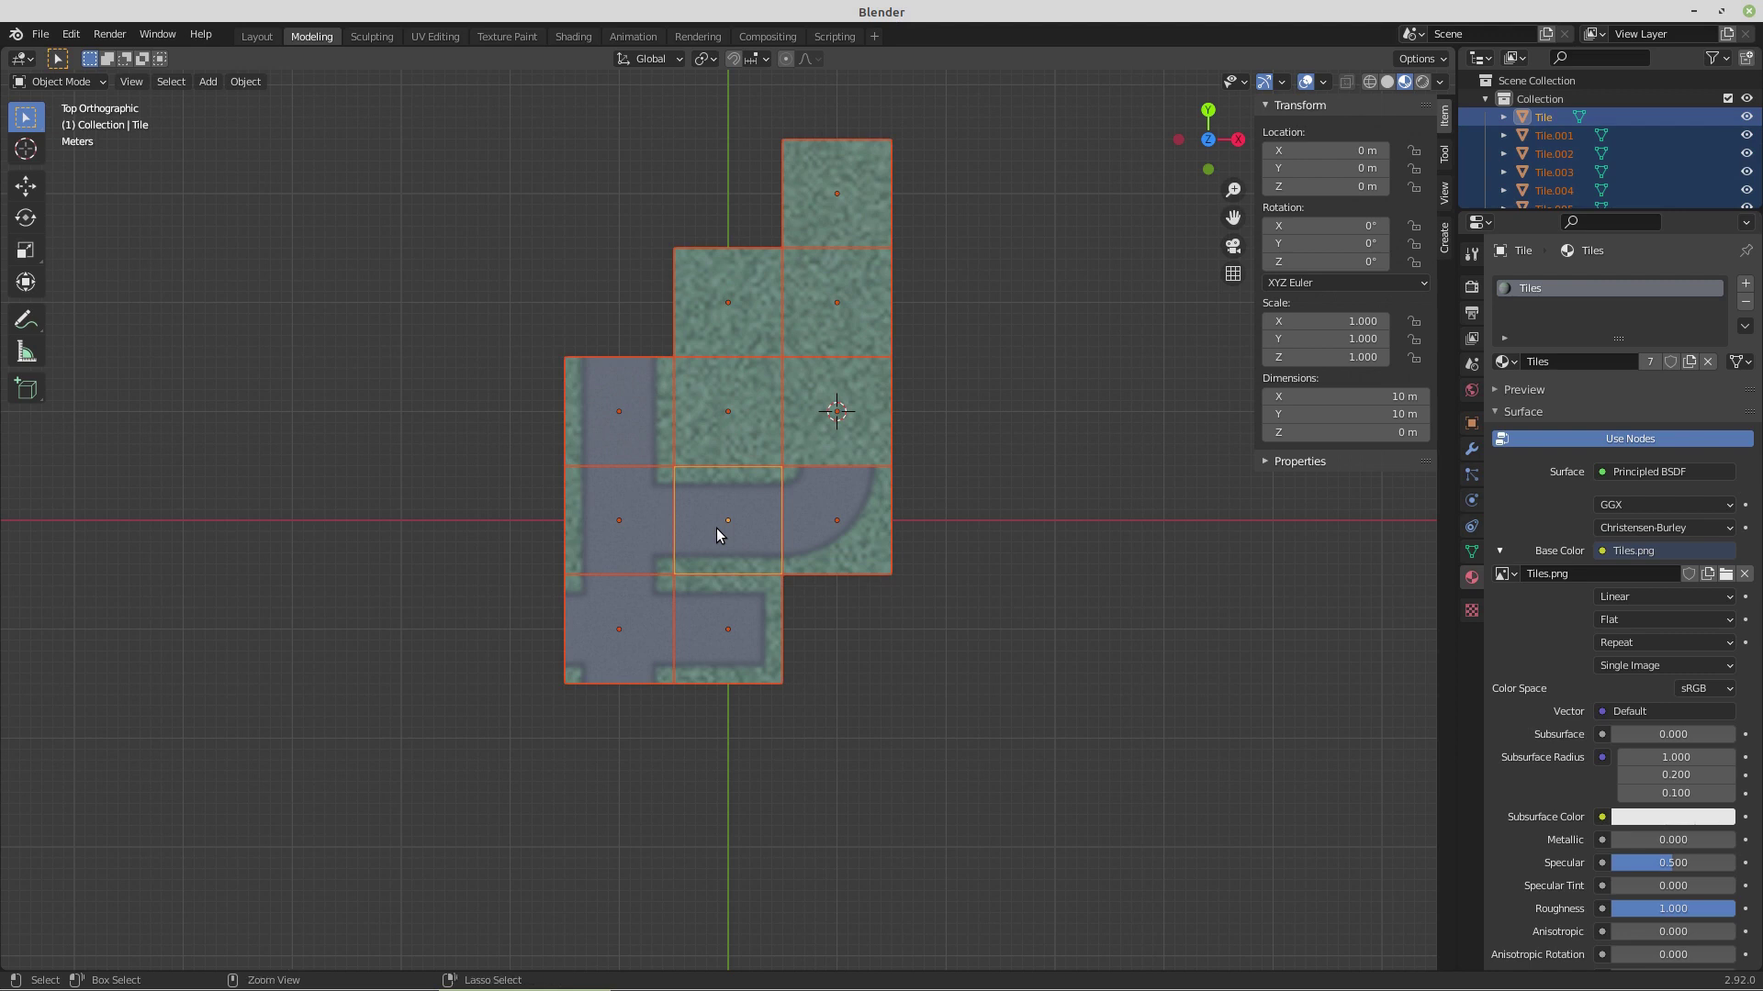
{"action": "key", "text": "ctrl+j"}
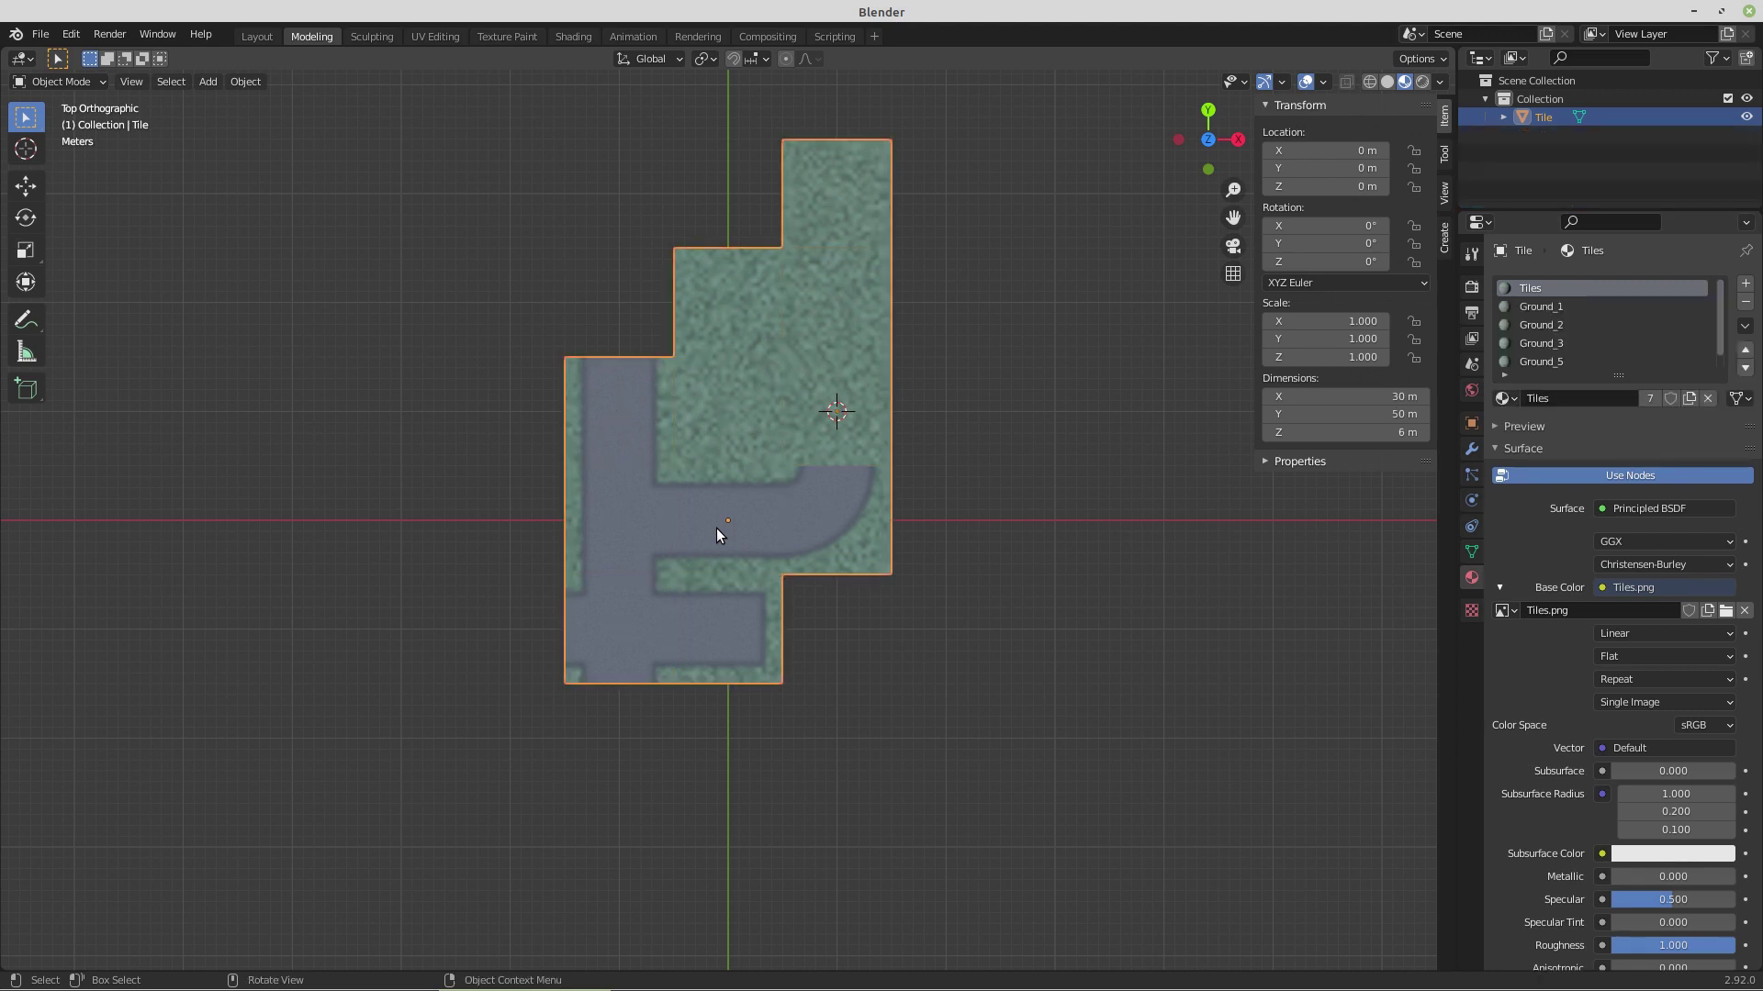
{"action": "key", "text": "Tab"}
{"action": "key", "text": "a"}
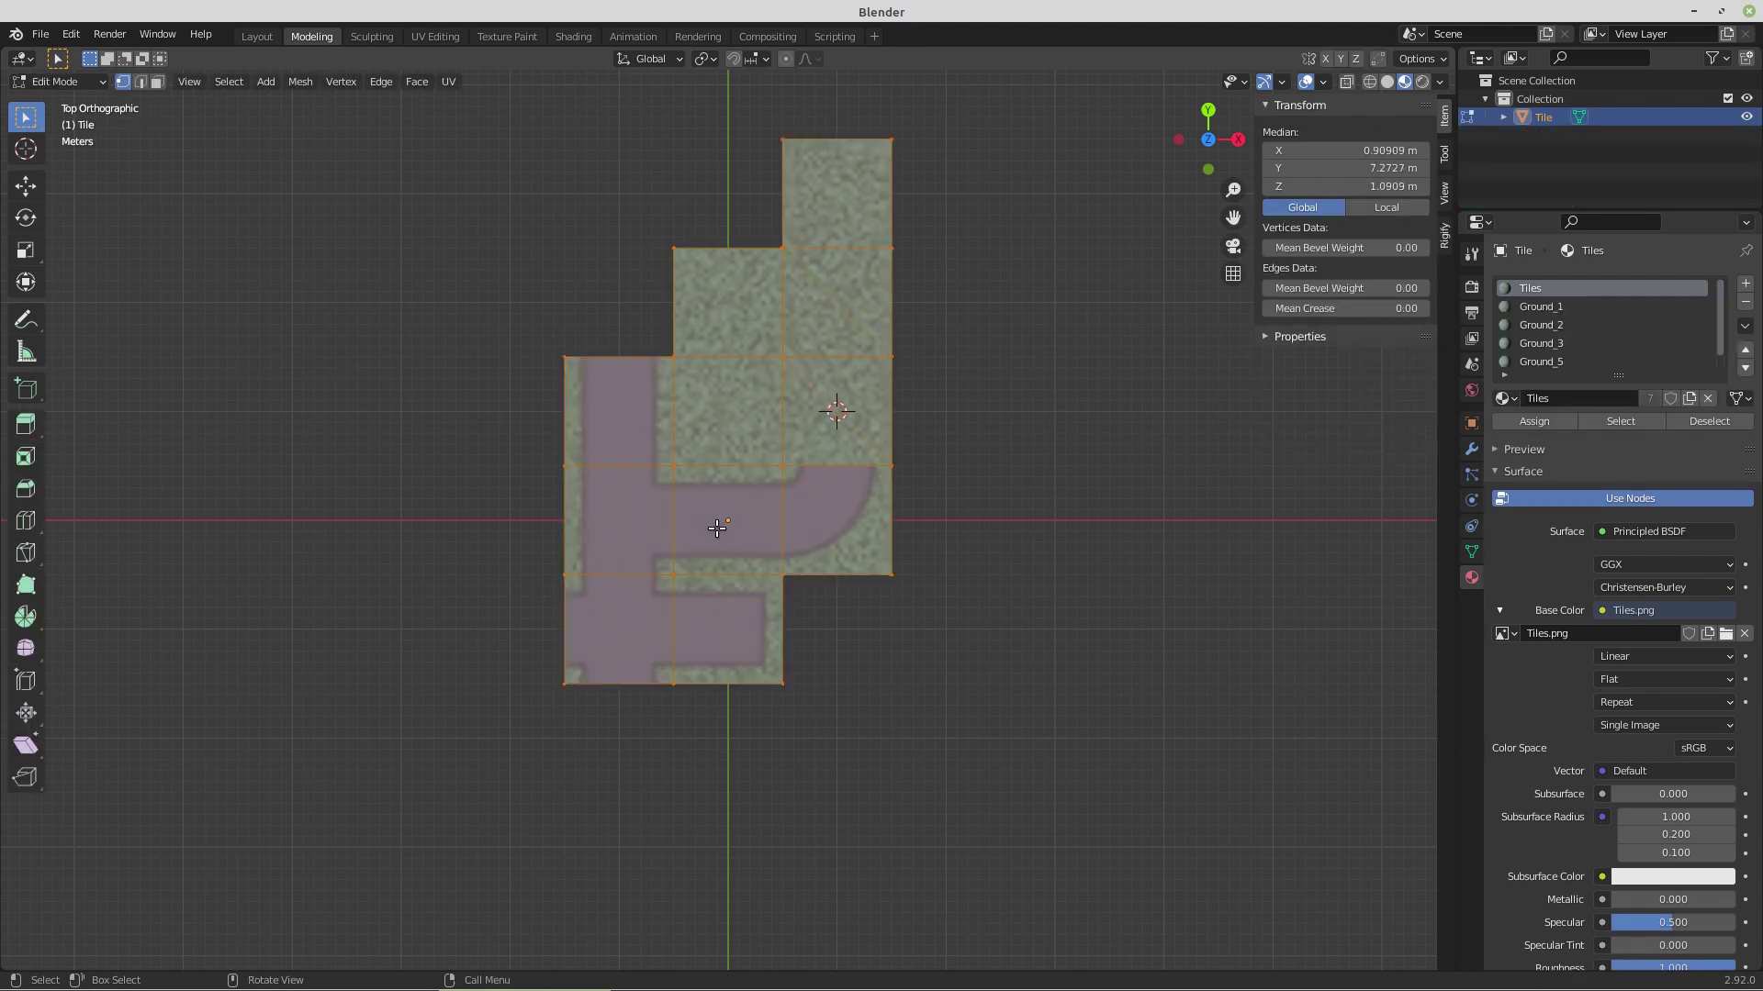
{"action": "key", "text": "m"}
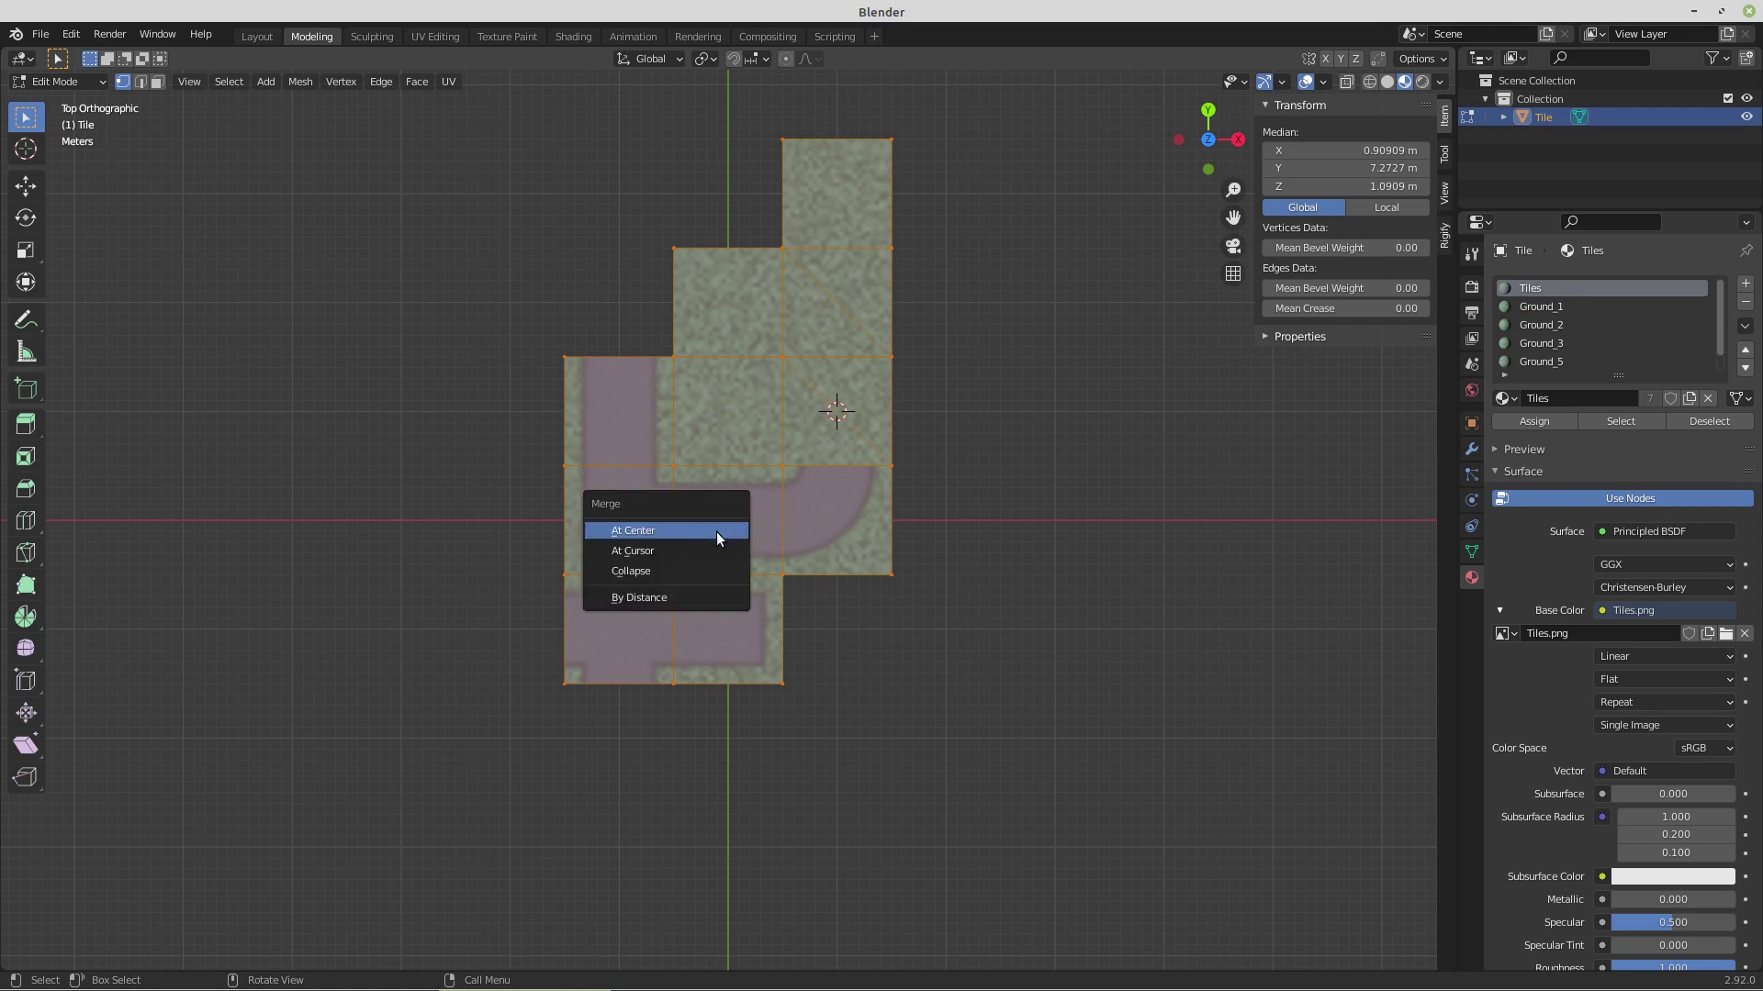
{"action": "left_click", "coordinate": [695, 597]}
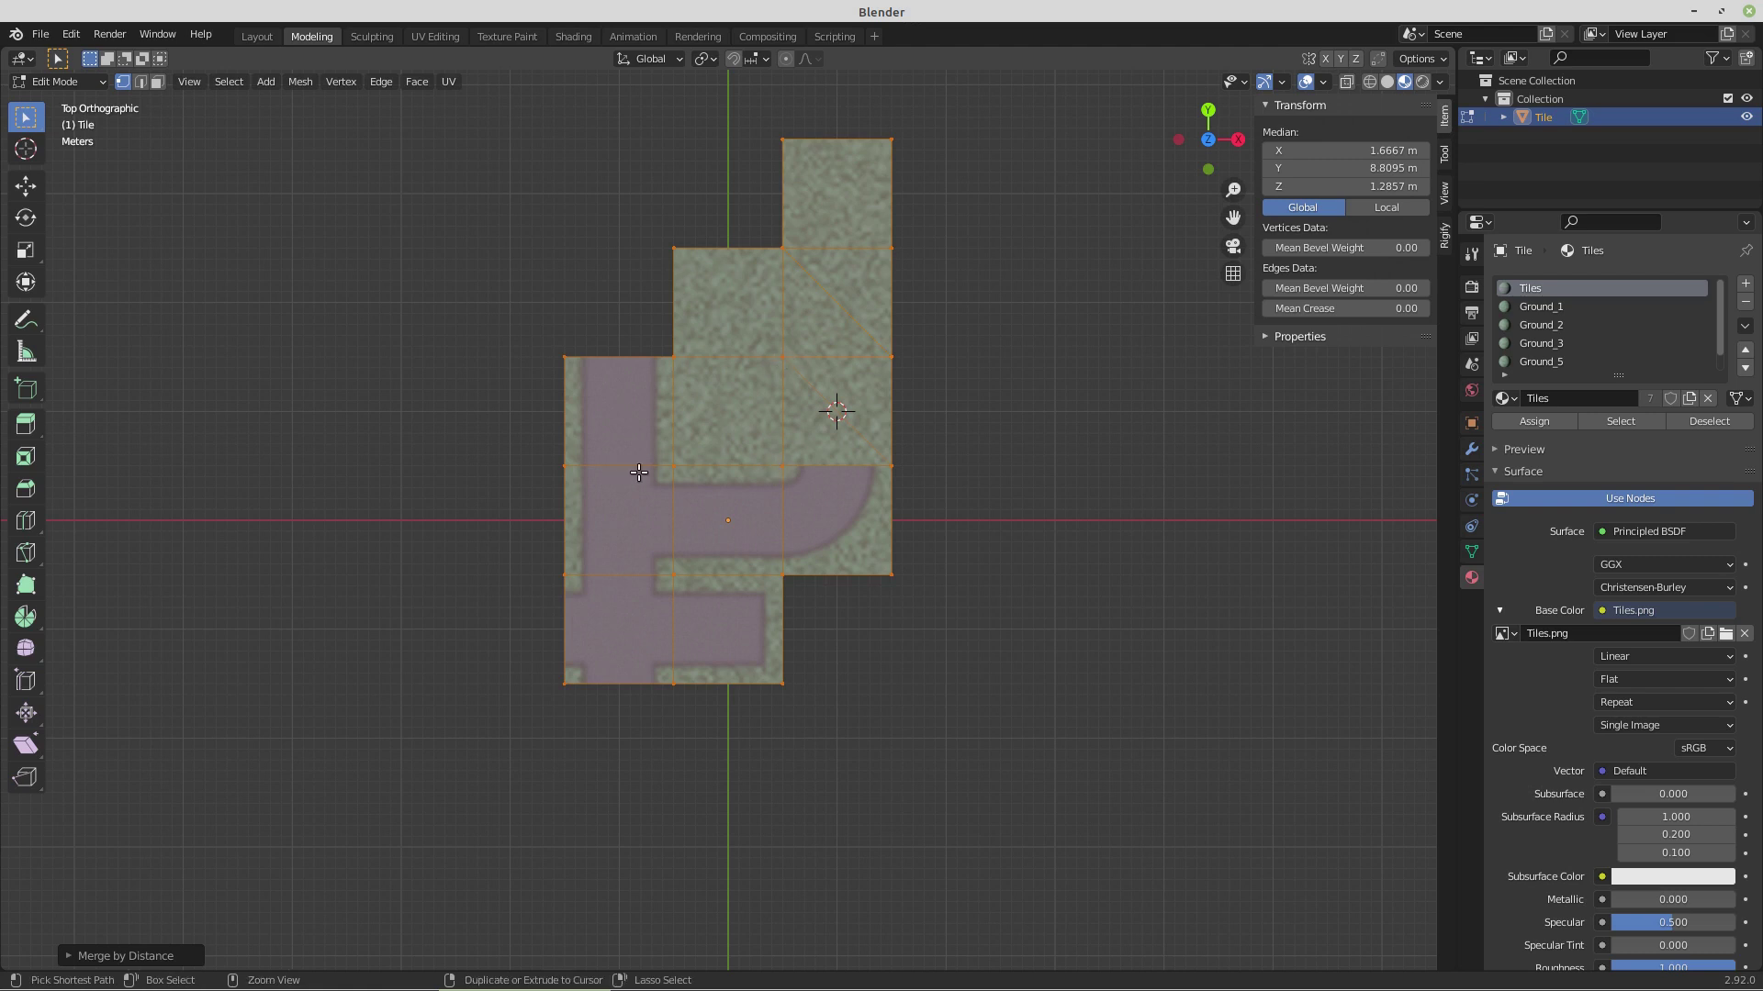
{"action": "key", "text": "Tab"}
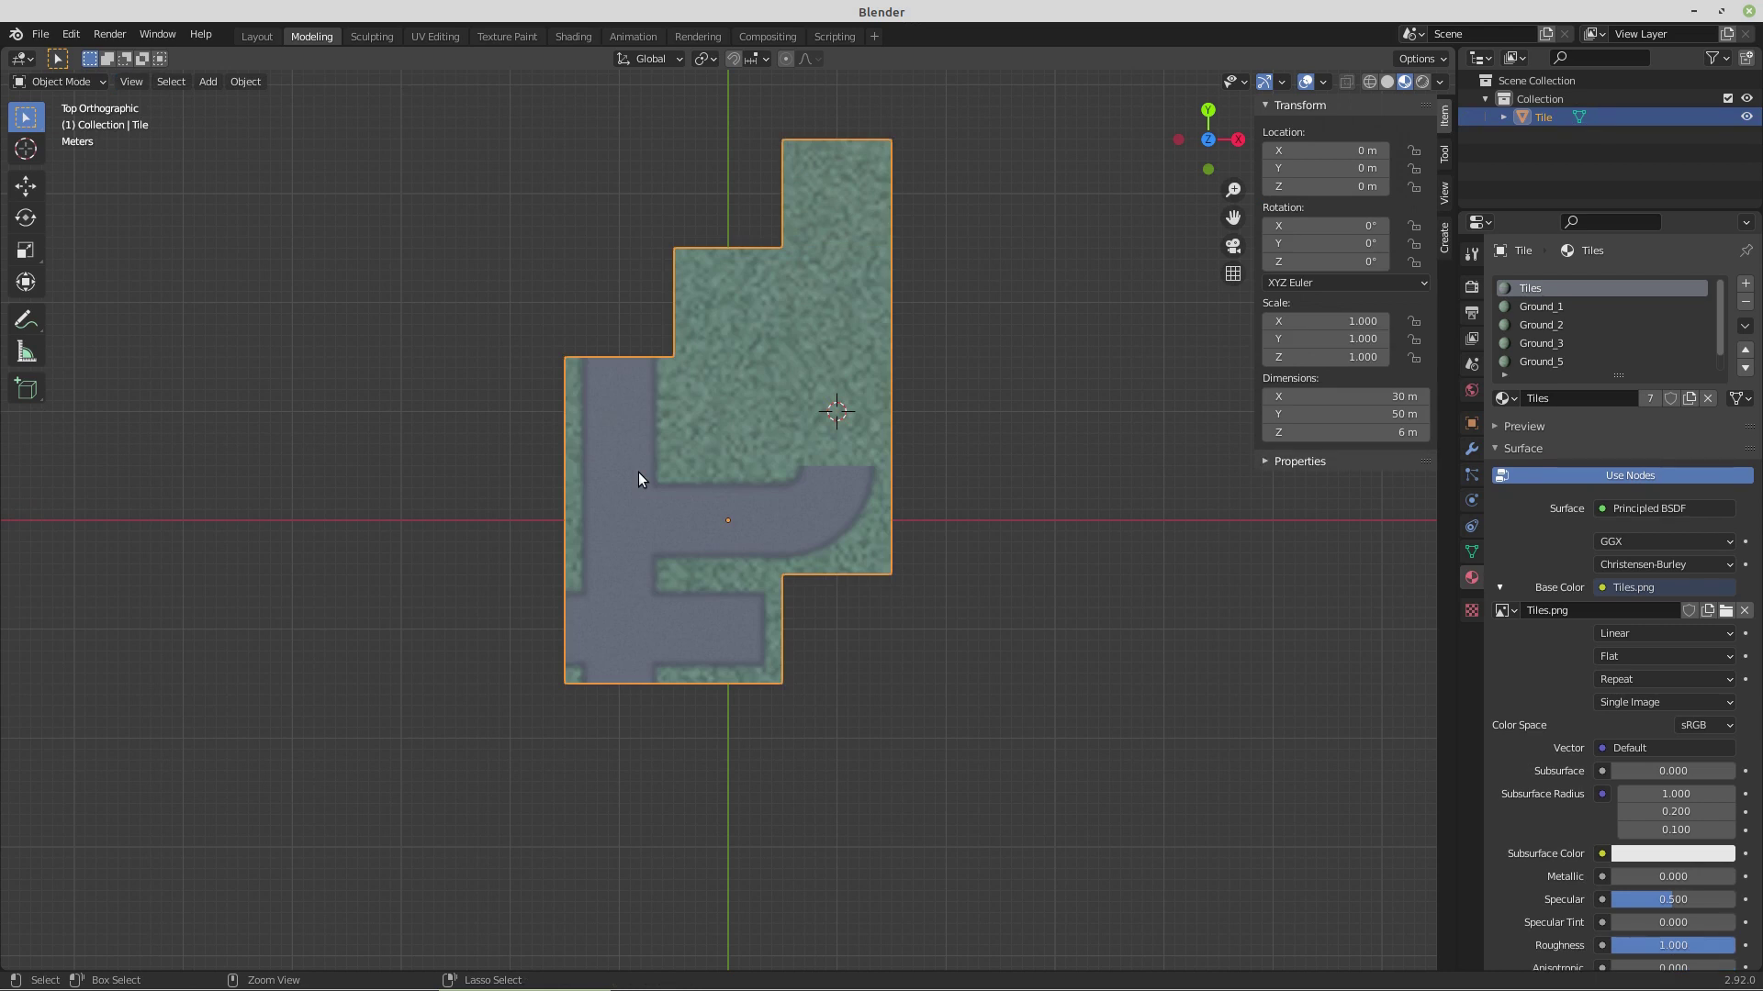
{"action": "key", "text": "ctrl+z"}
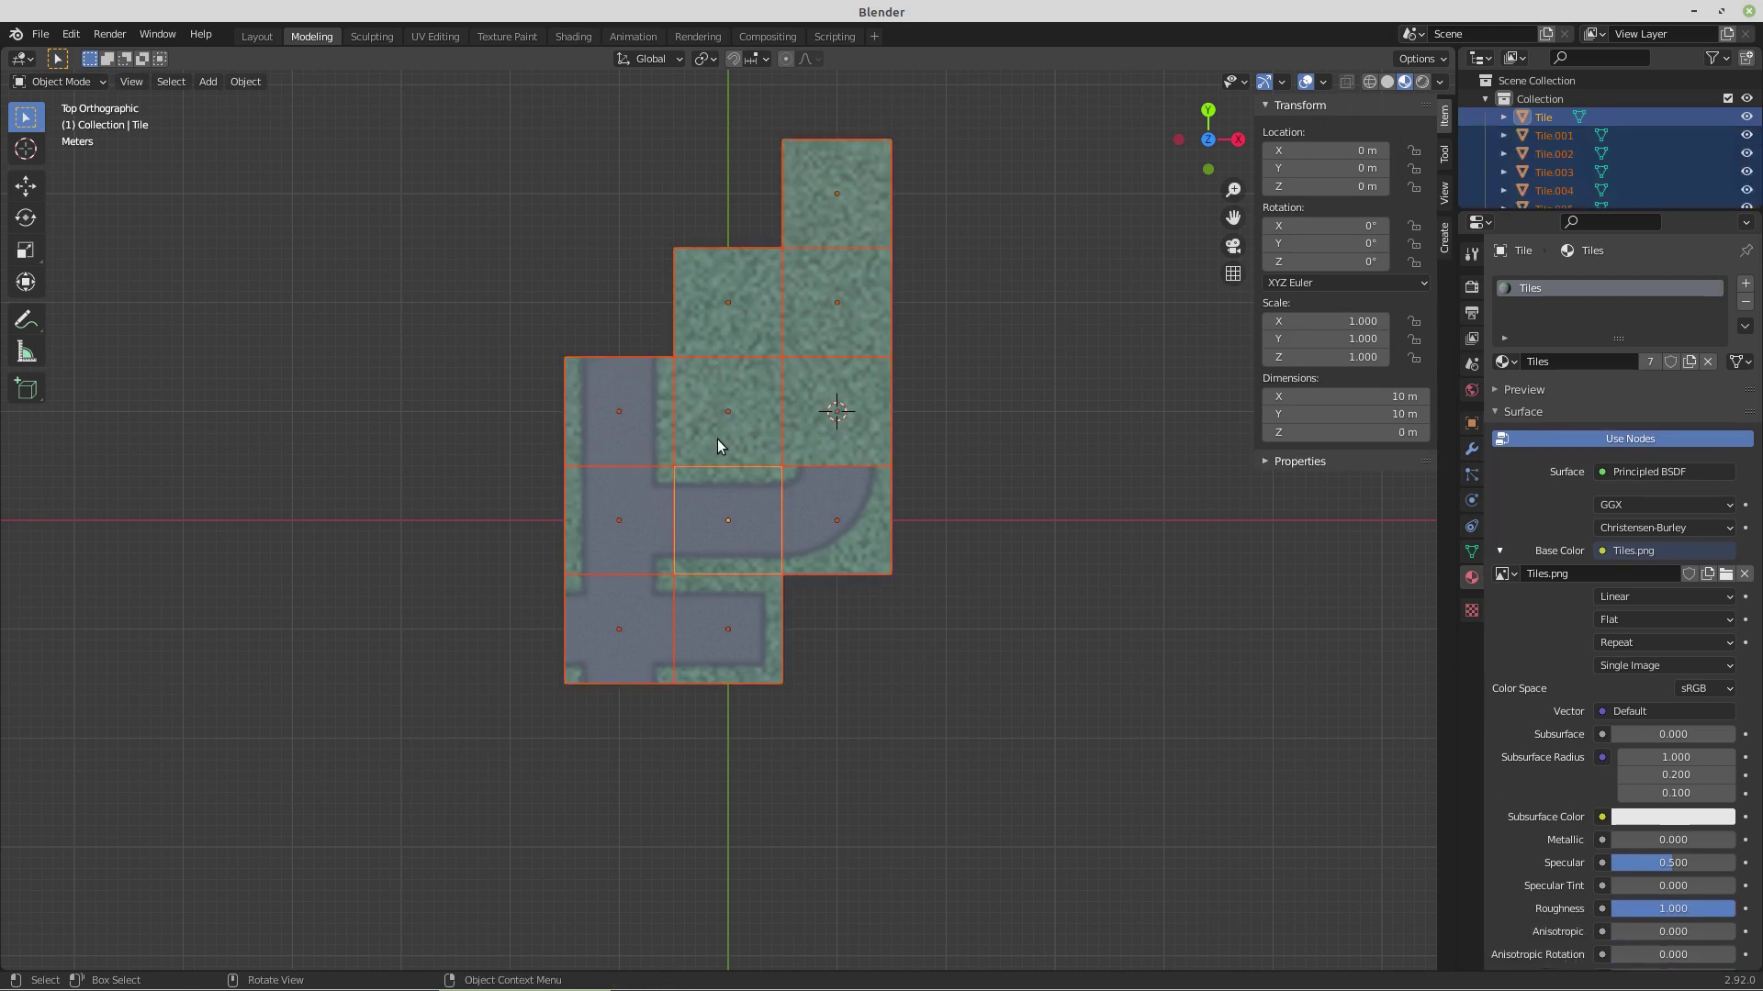
- Add a grid mesh at the 3D cursor and set its size to 500 m
{"action": "left_click_drag", "start_coordinate": [773, 433], "coordinate": [769, 429]}
{"action": "scroll", "coordinate": [856, 473], "scroll_direction": "down", "scroll_amount": 2}
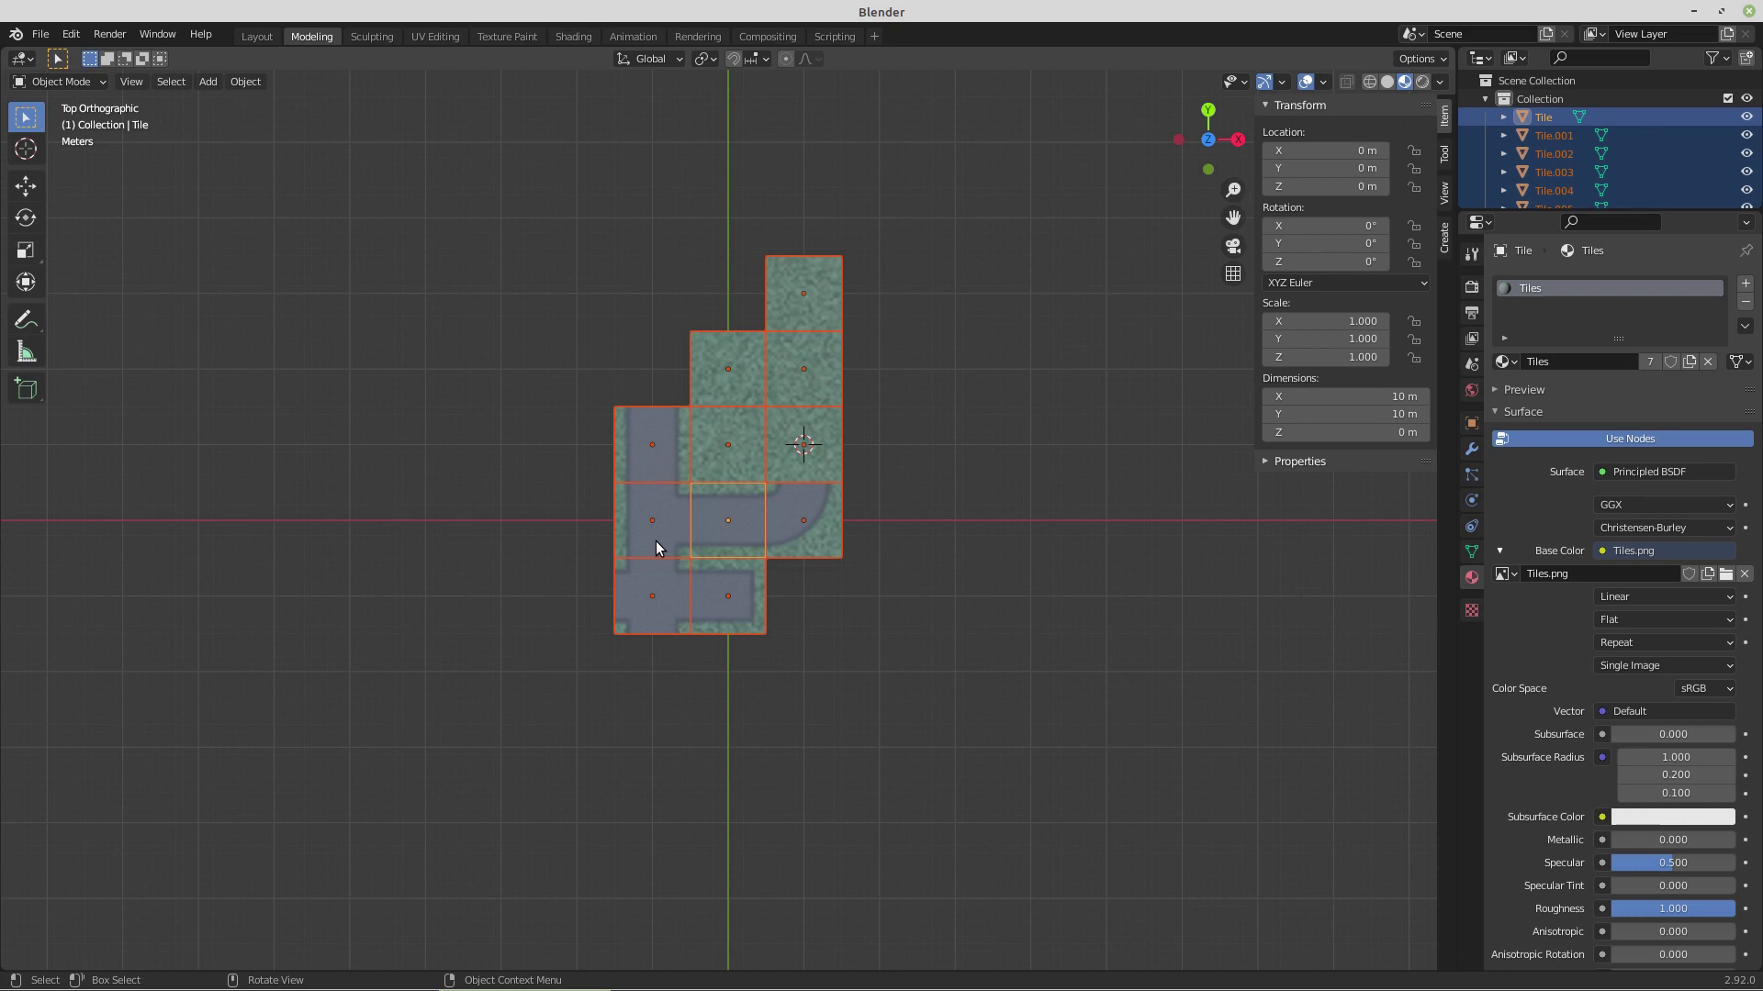
{"action": "key", "text": "shift+a"}
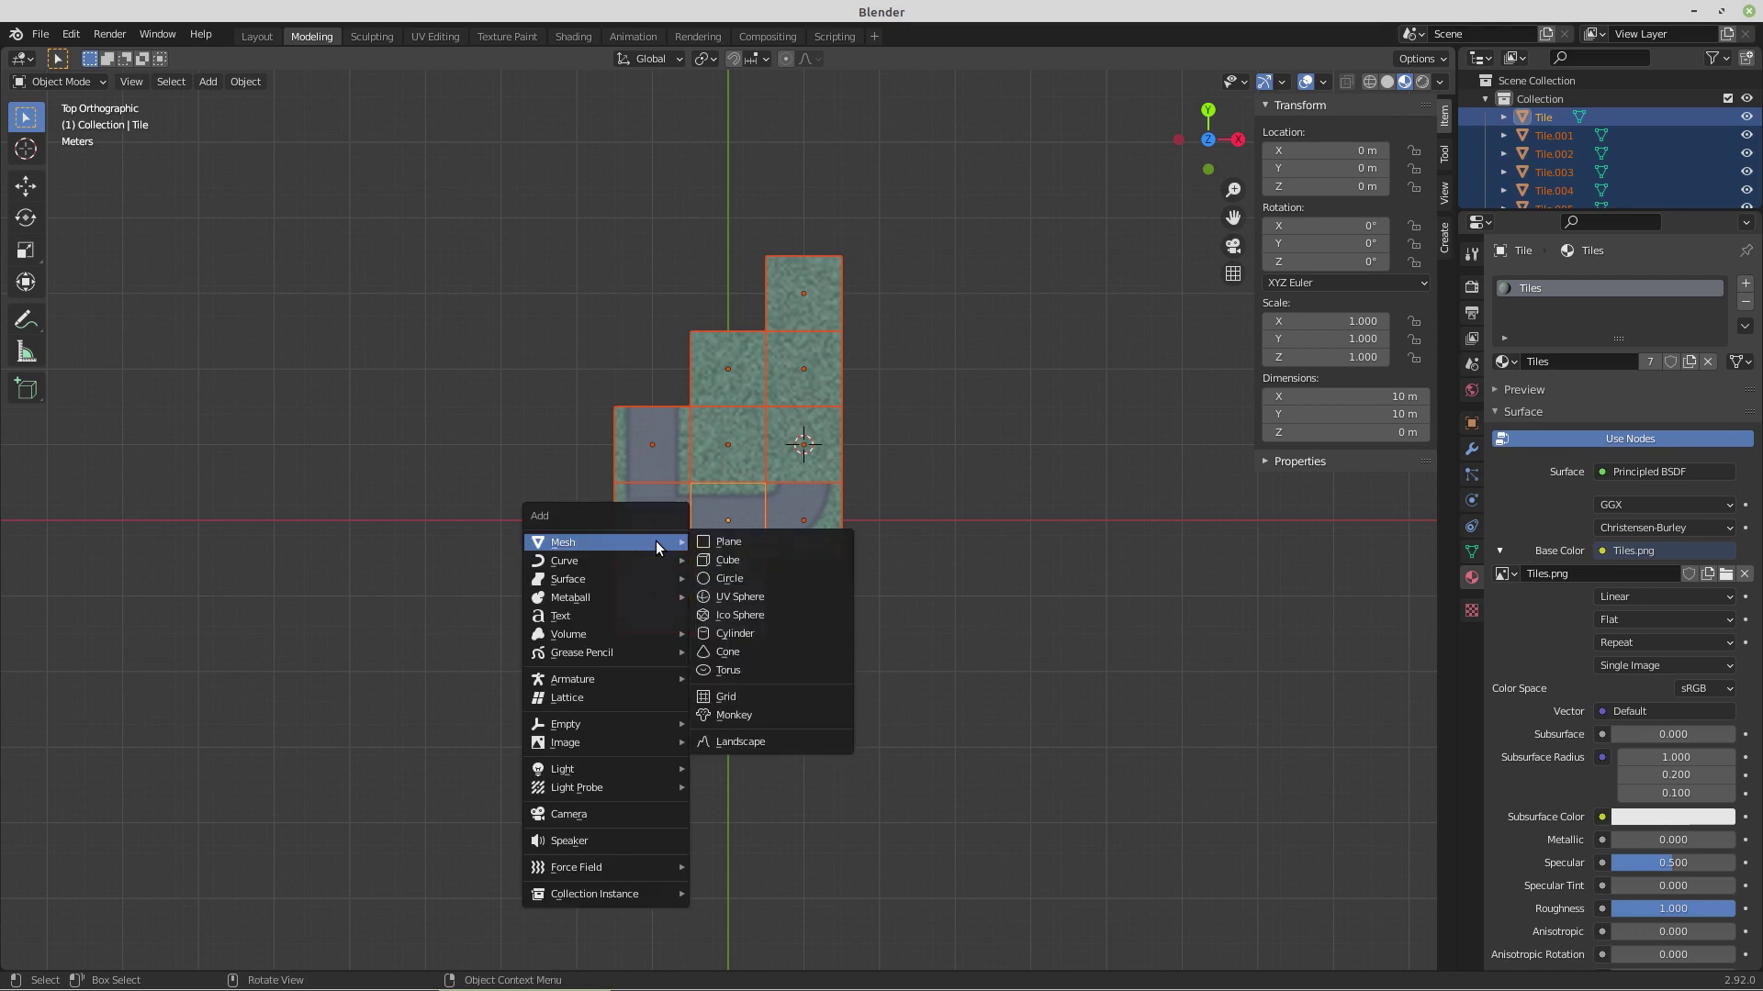
{"action": "mouse_move", "coordinate": [680, 635]}
{"action": "mouse_move", "coordinate": [661, 542]}
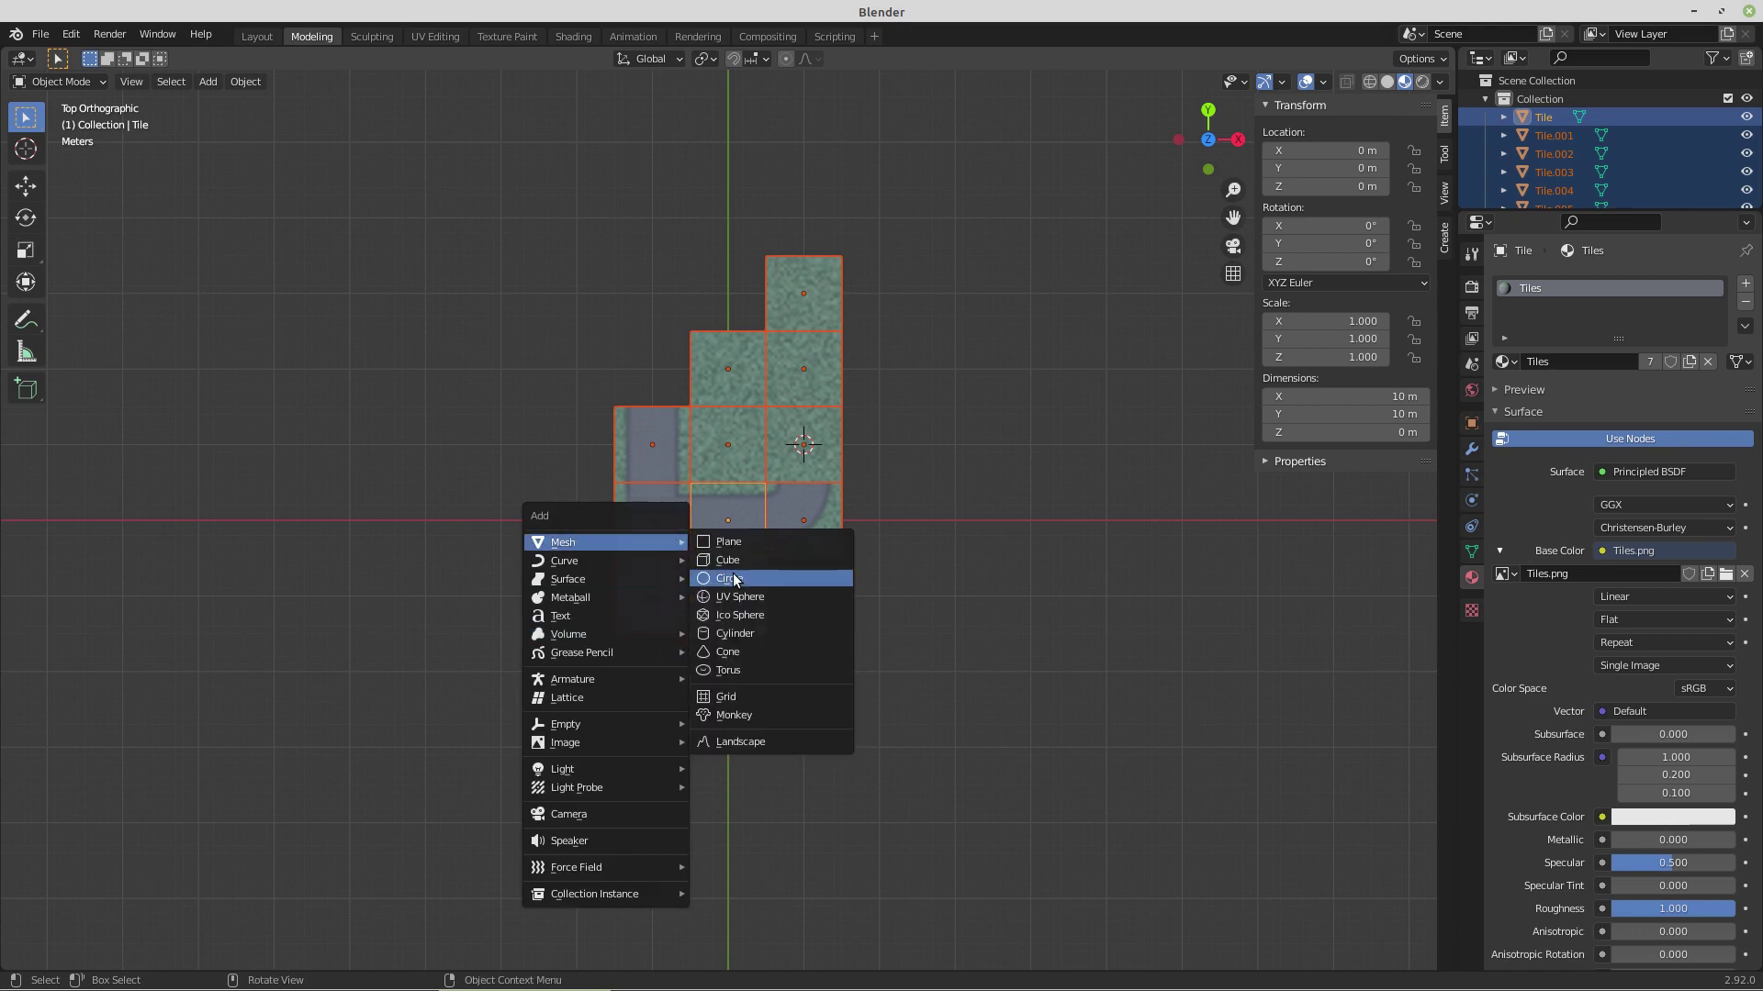
{"action": "left_click", "coordinate": [749, 700]}
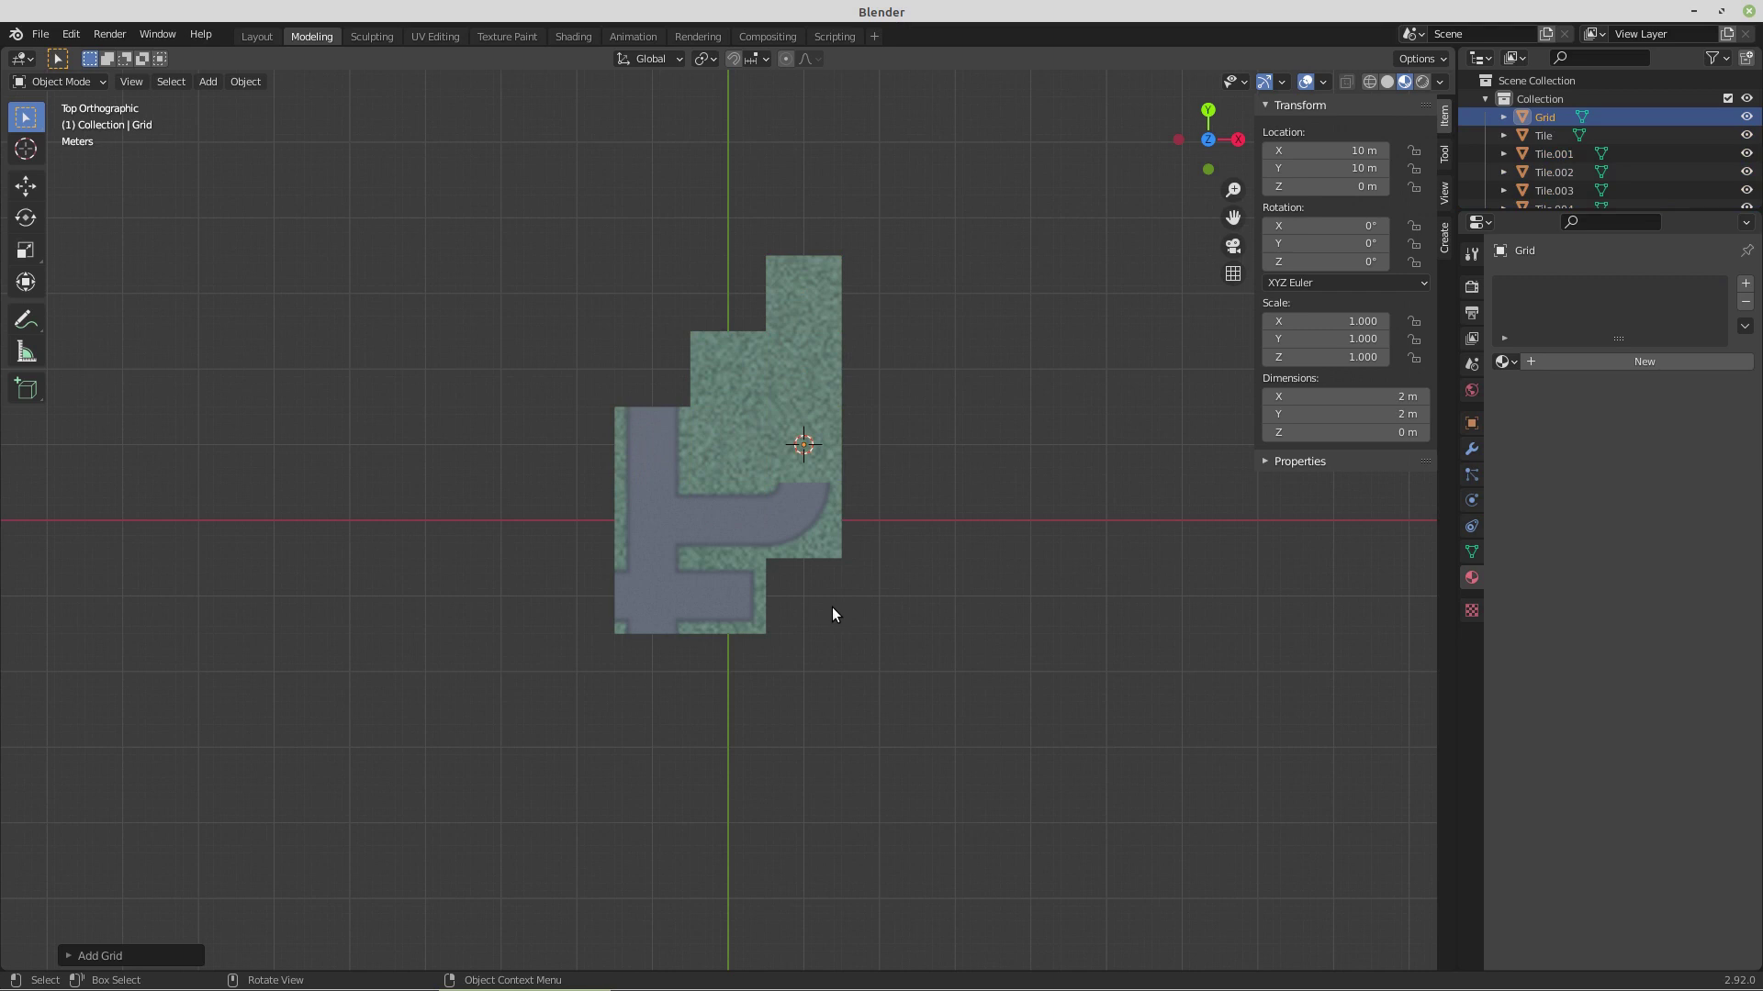
{"action": "key", "text": "F9"}
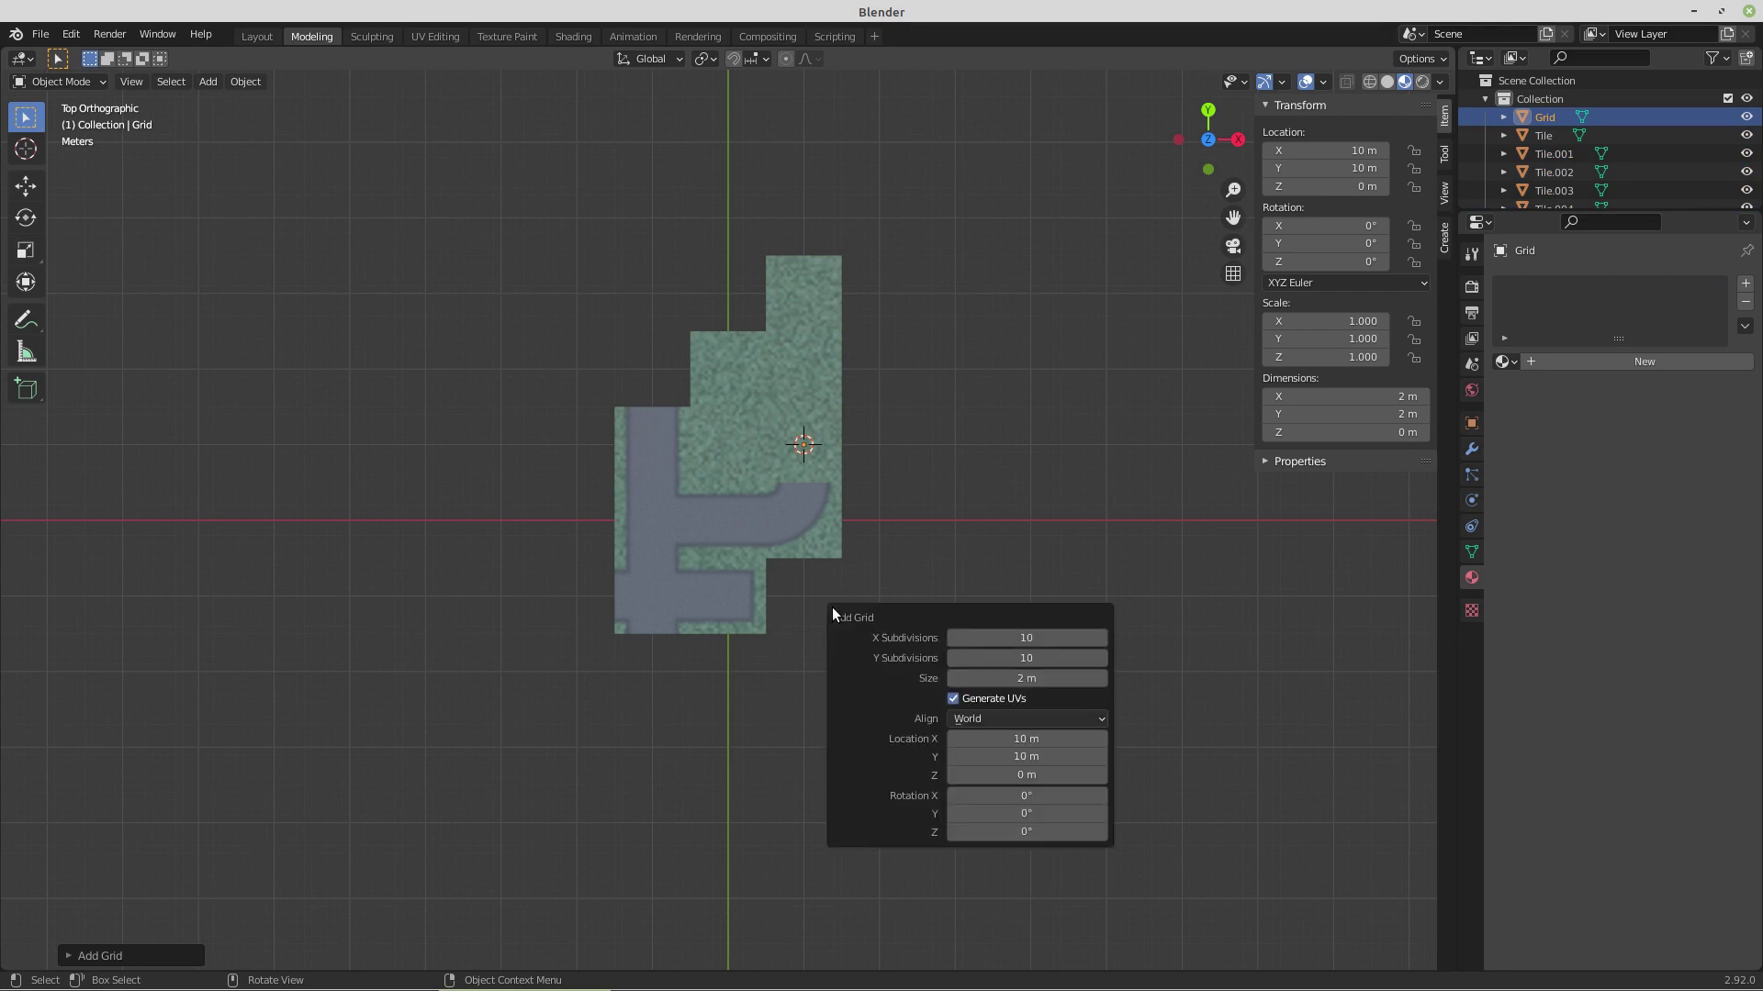
{"action": "left_click", "coordinate": [1017, 680]}
{"action": "type", "text": "500"}
{"action": "key", "text": "Return"}
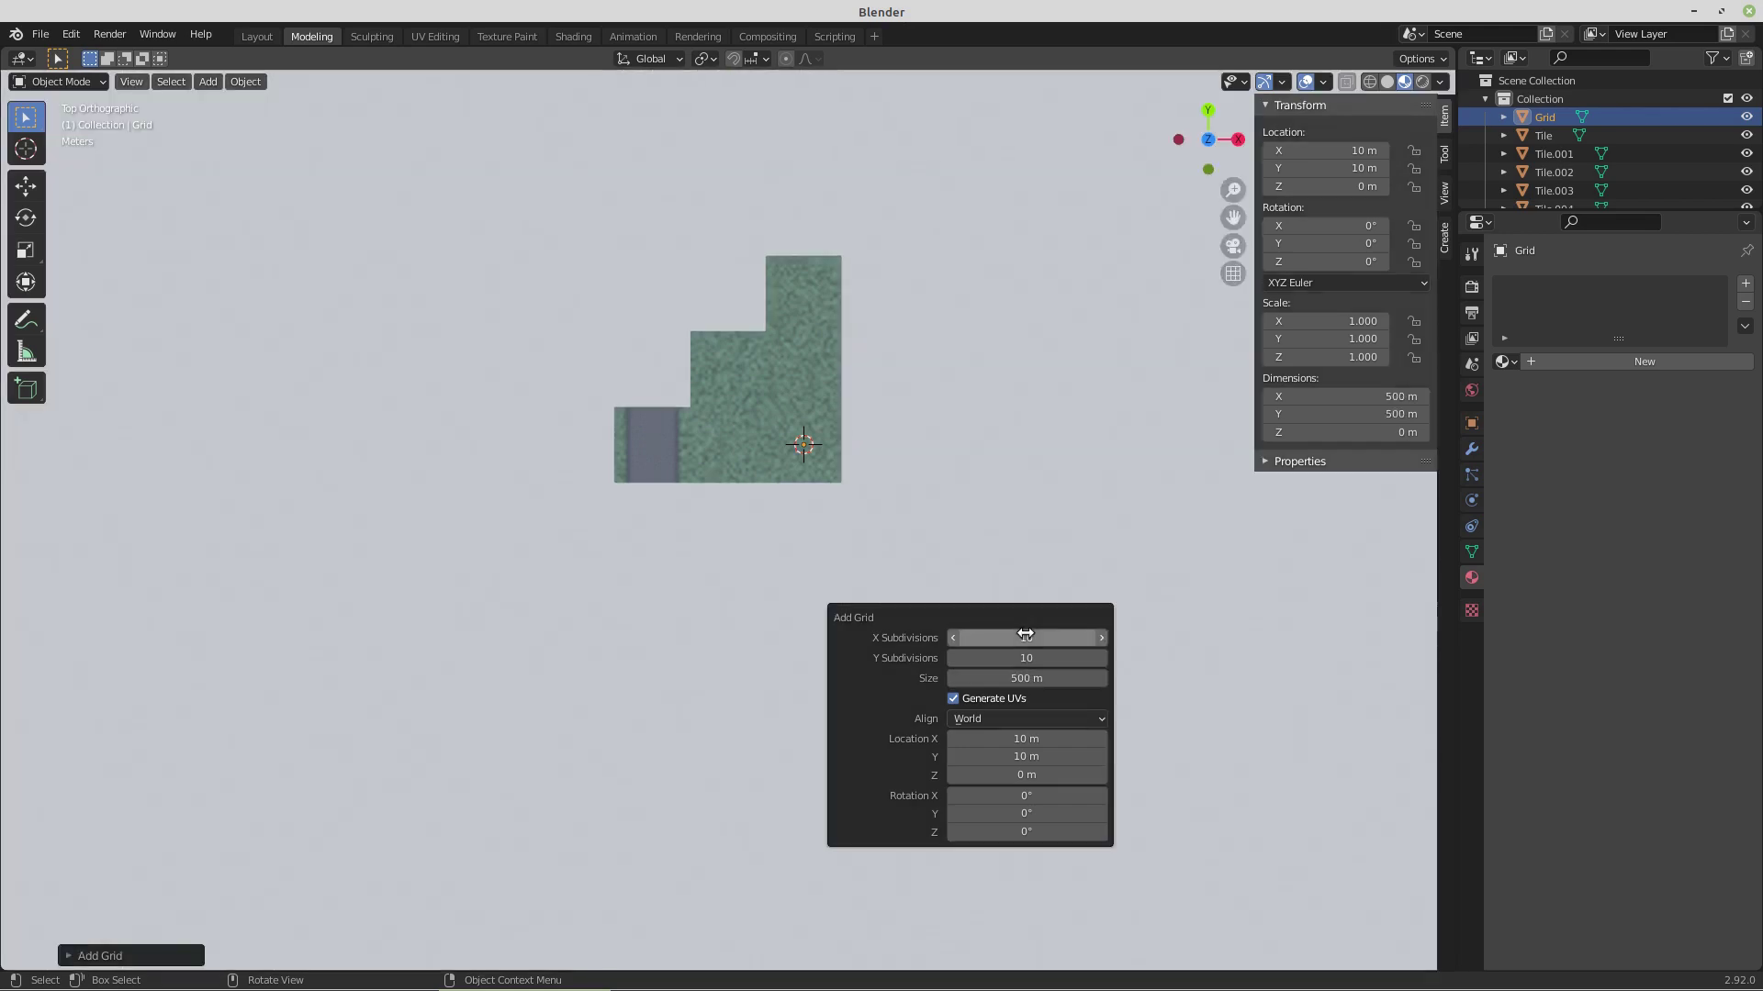
- Set the grid's X and Y subdivisions to 51 and display the scene in wireframe
{"action": "left_click", "coordinate": [1026, 635]}
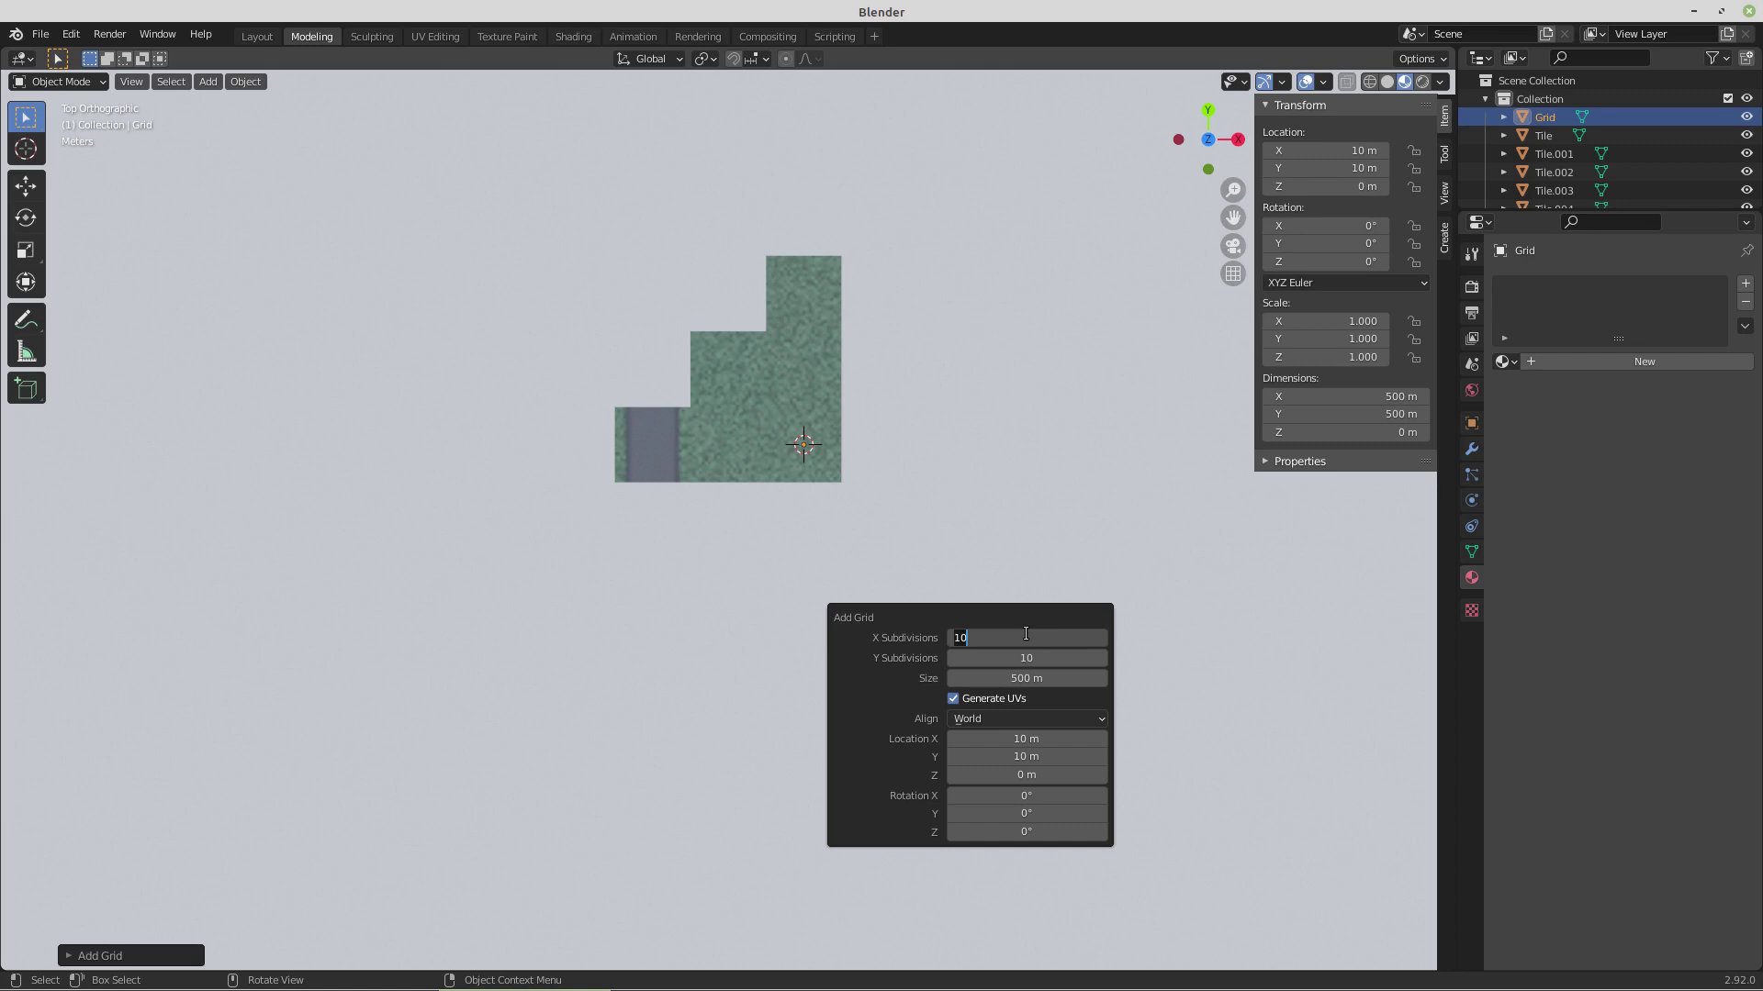
{"action": "type", "text": "51"}
{"action": "key", "text": "Return"}
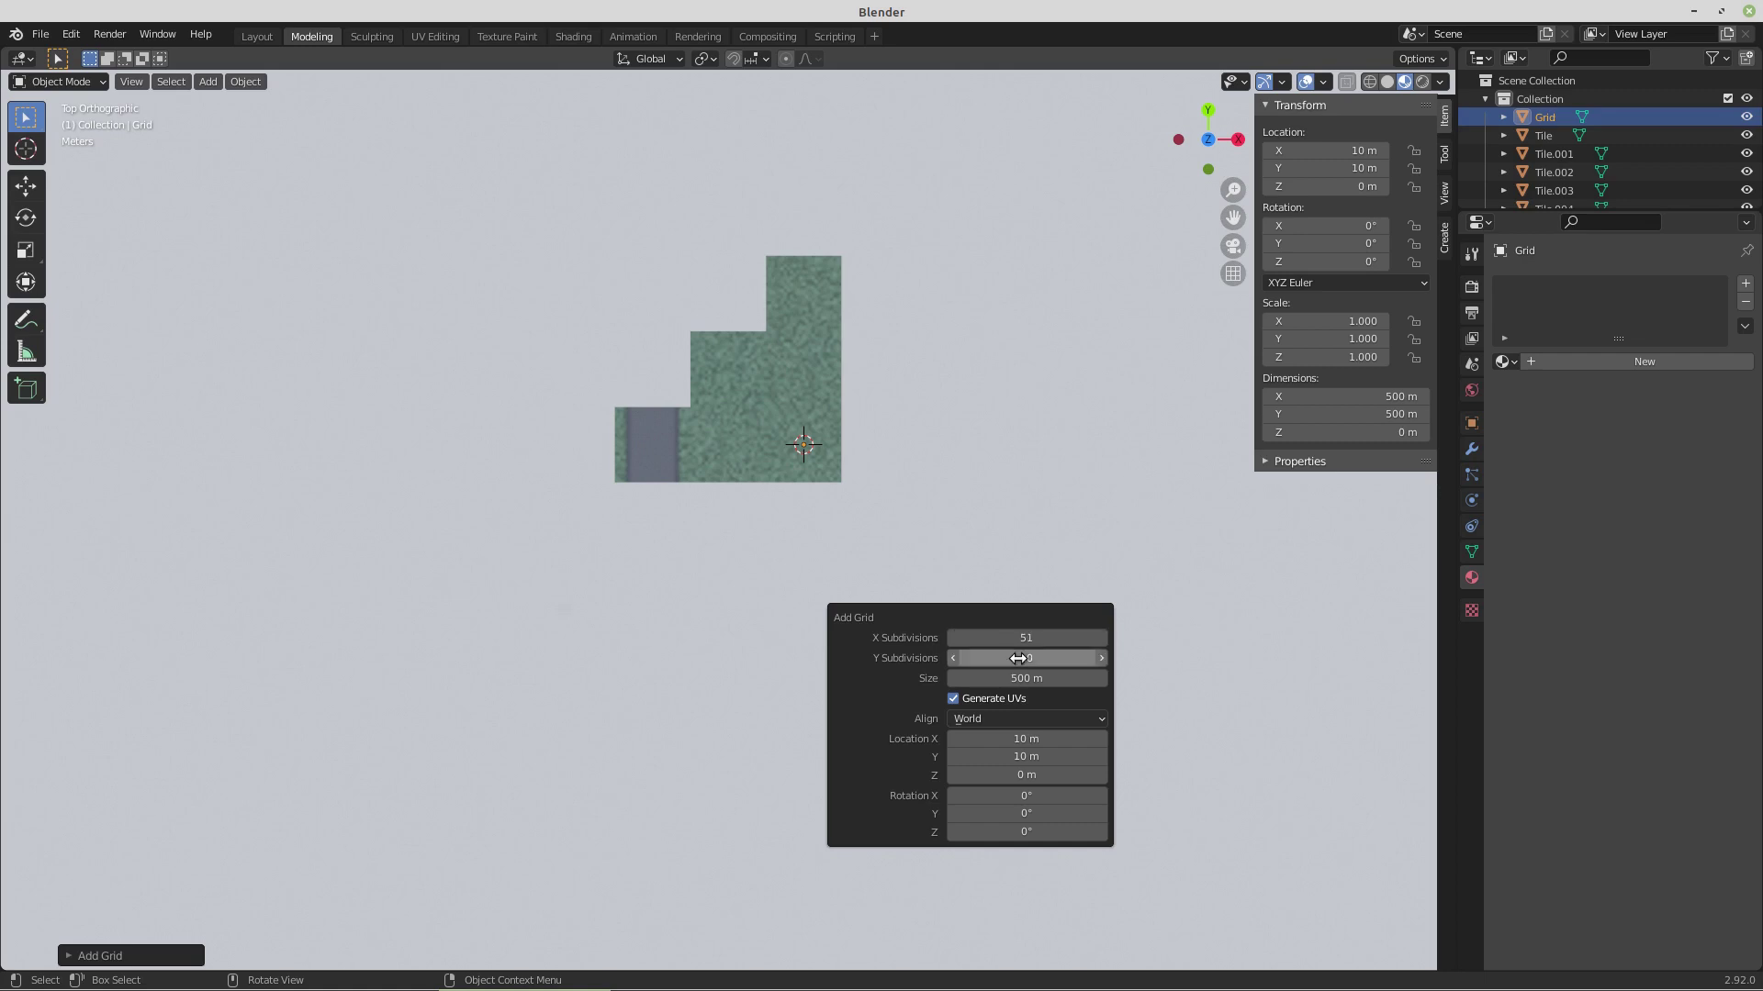
{"action": "left_click", "coordinate": [1018, 658]}
{"action": "type", "text": "51"}
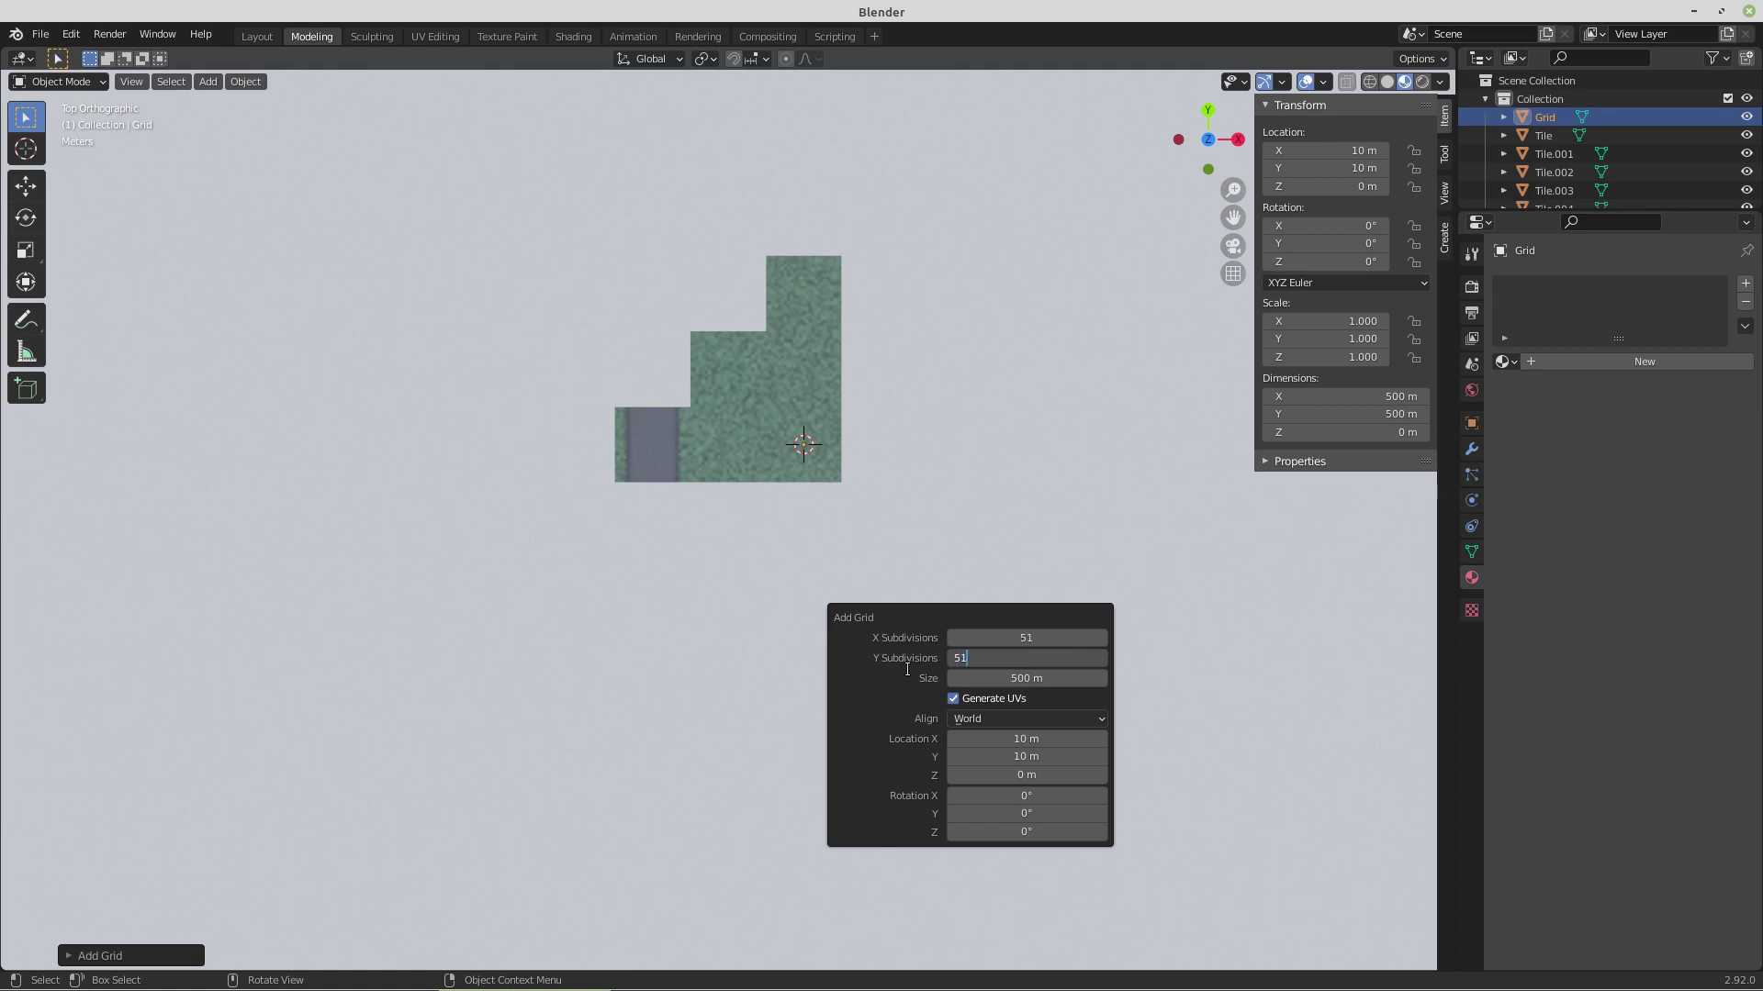
{"action": "key", "text": "Return"}
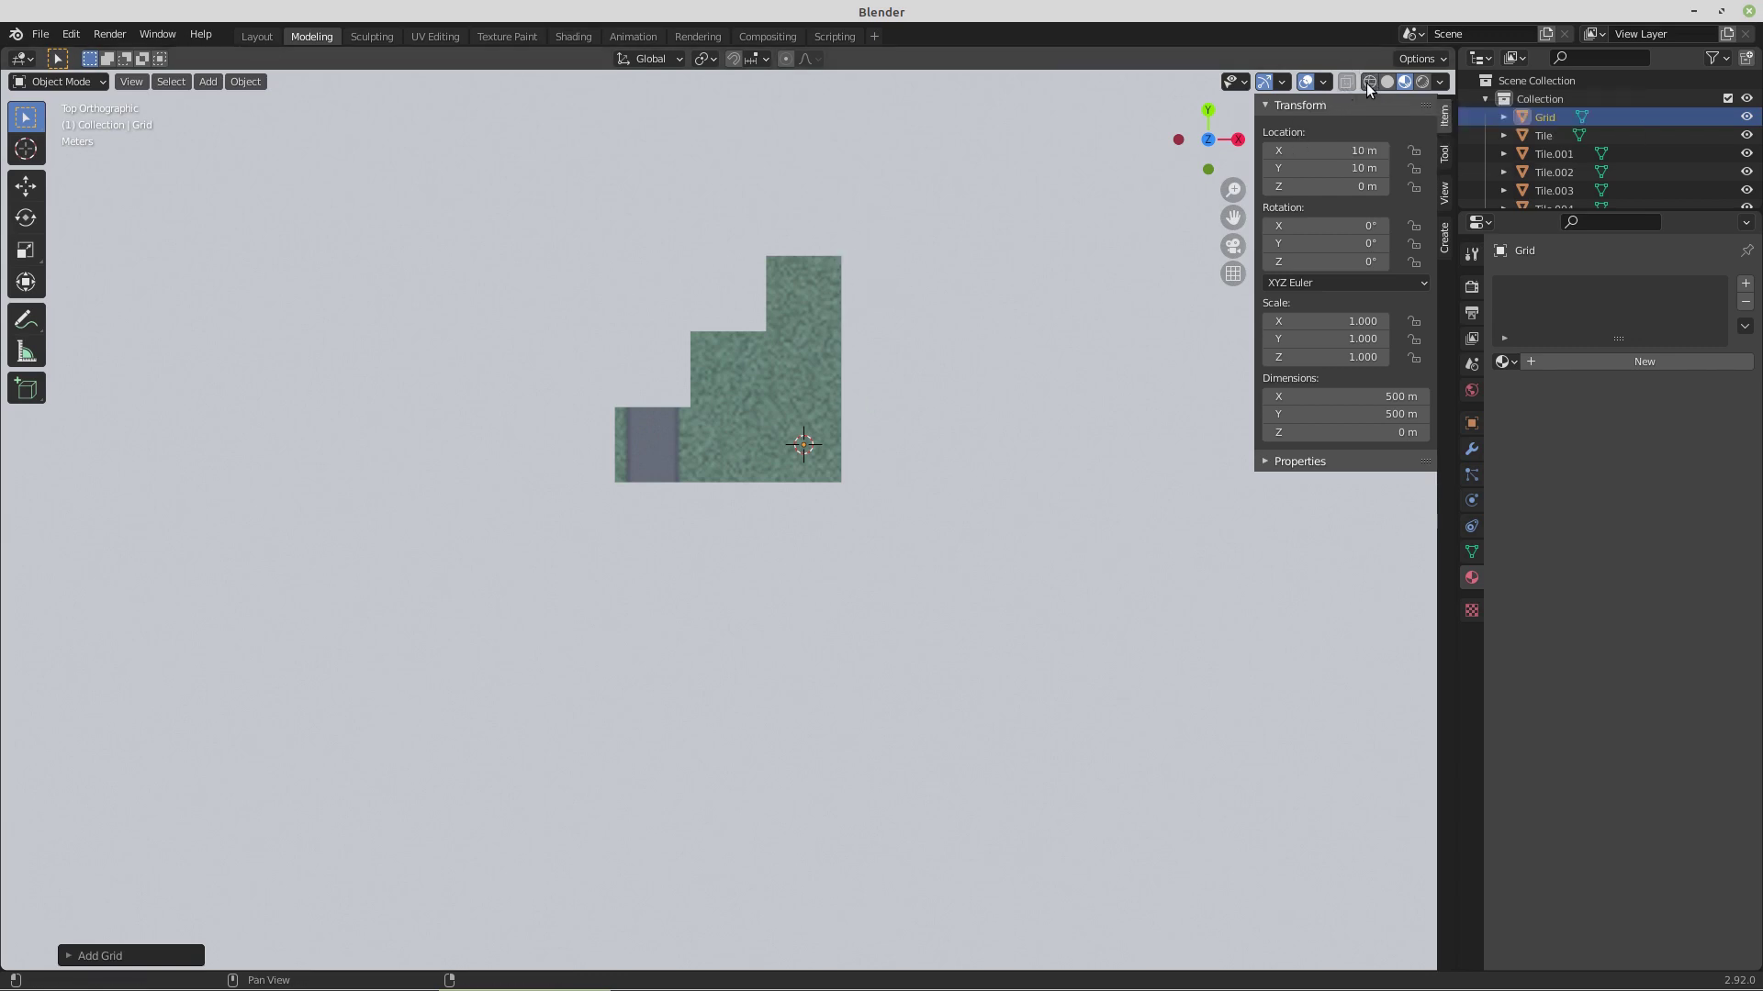
{"action": "left_click", "coordinate": [1371, 83]}
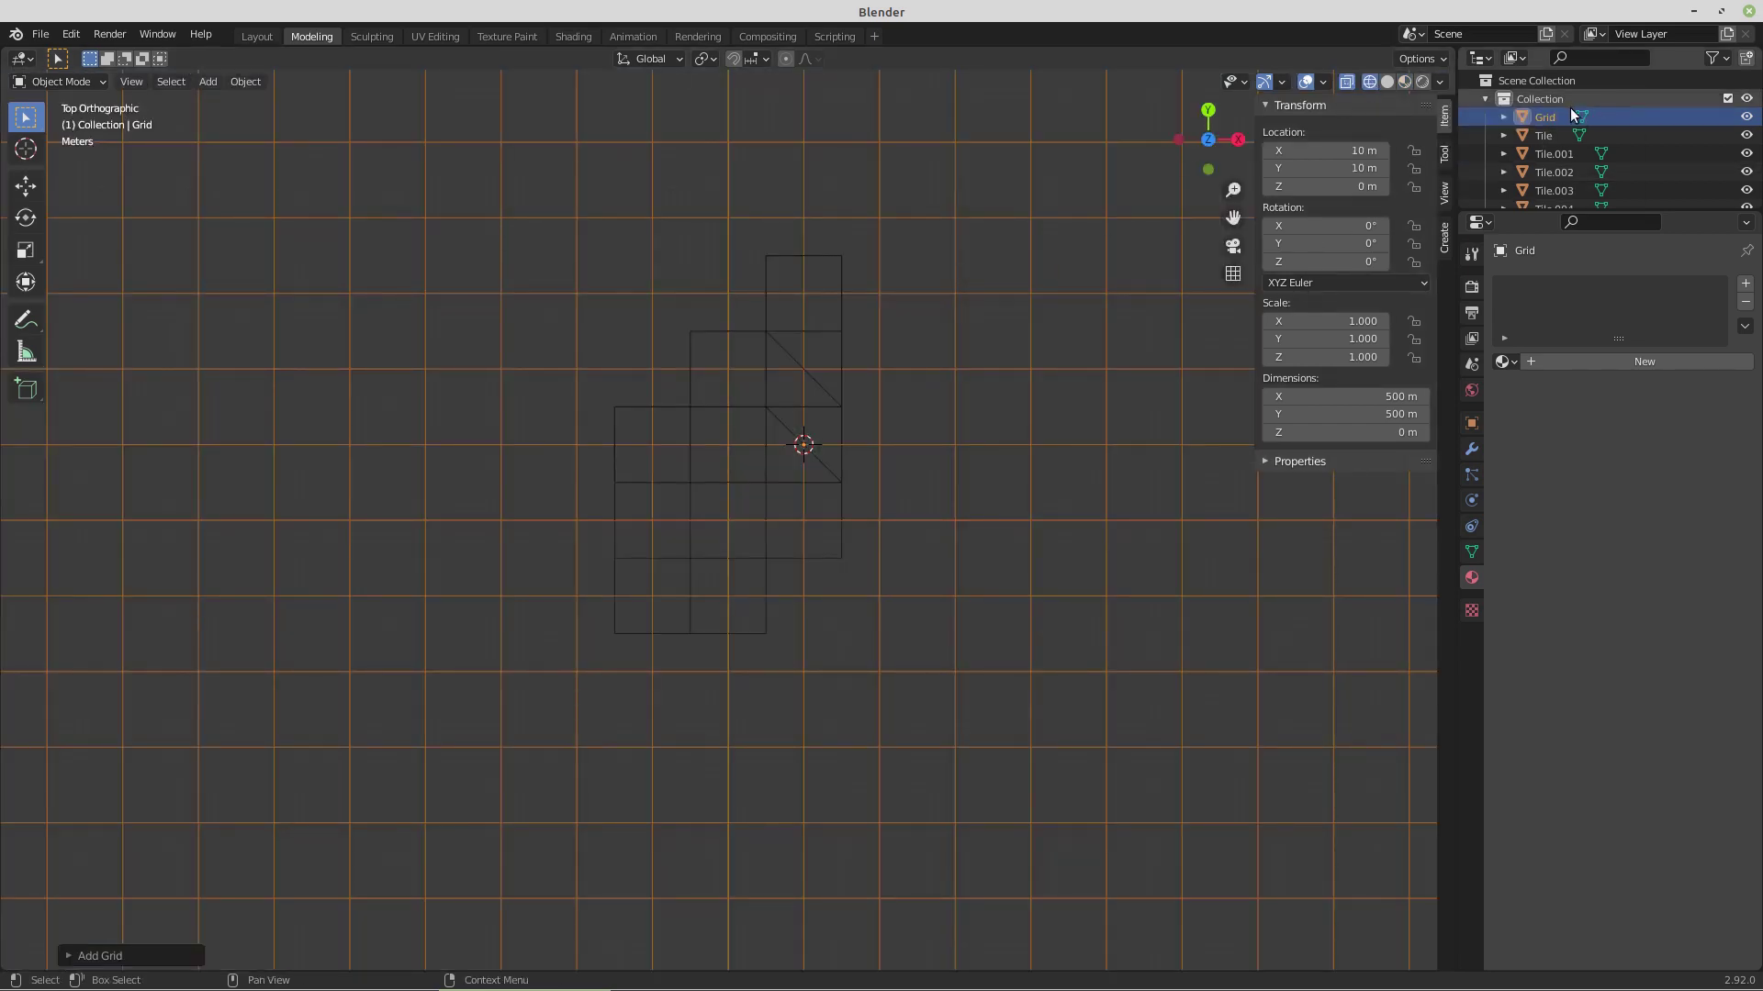
- Rename the grid object as Ground and hide it in the viewport
{"action": "double_click", "coordinate": [1544, 120]}
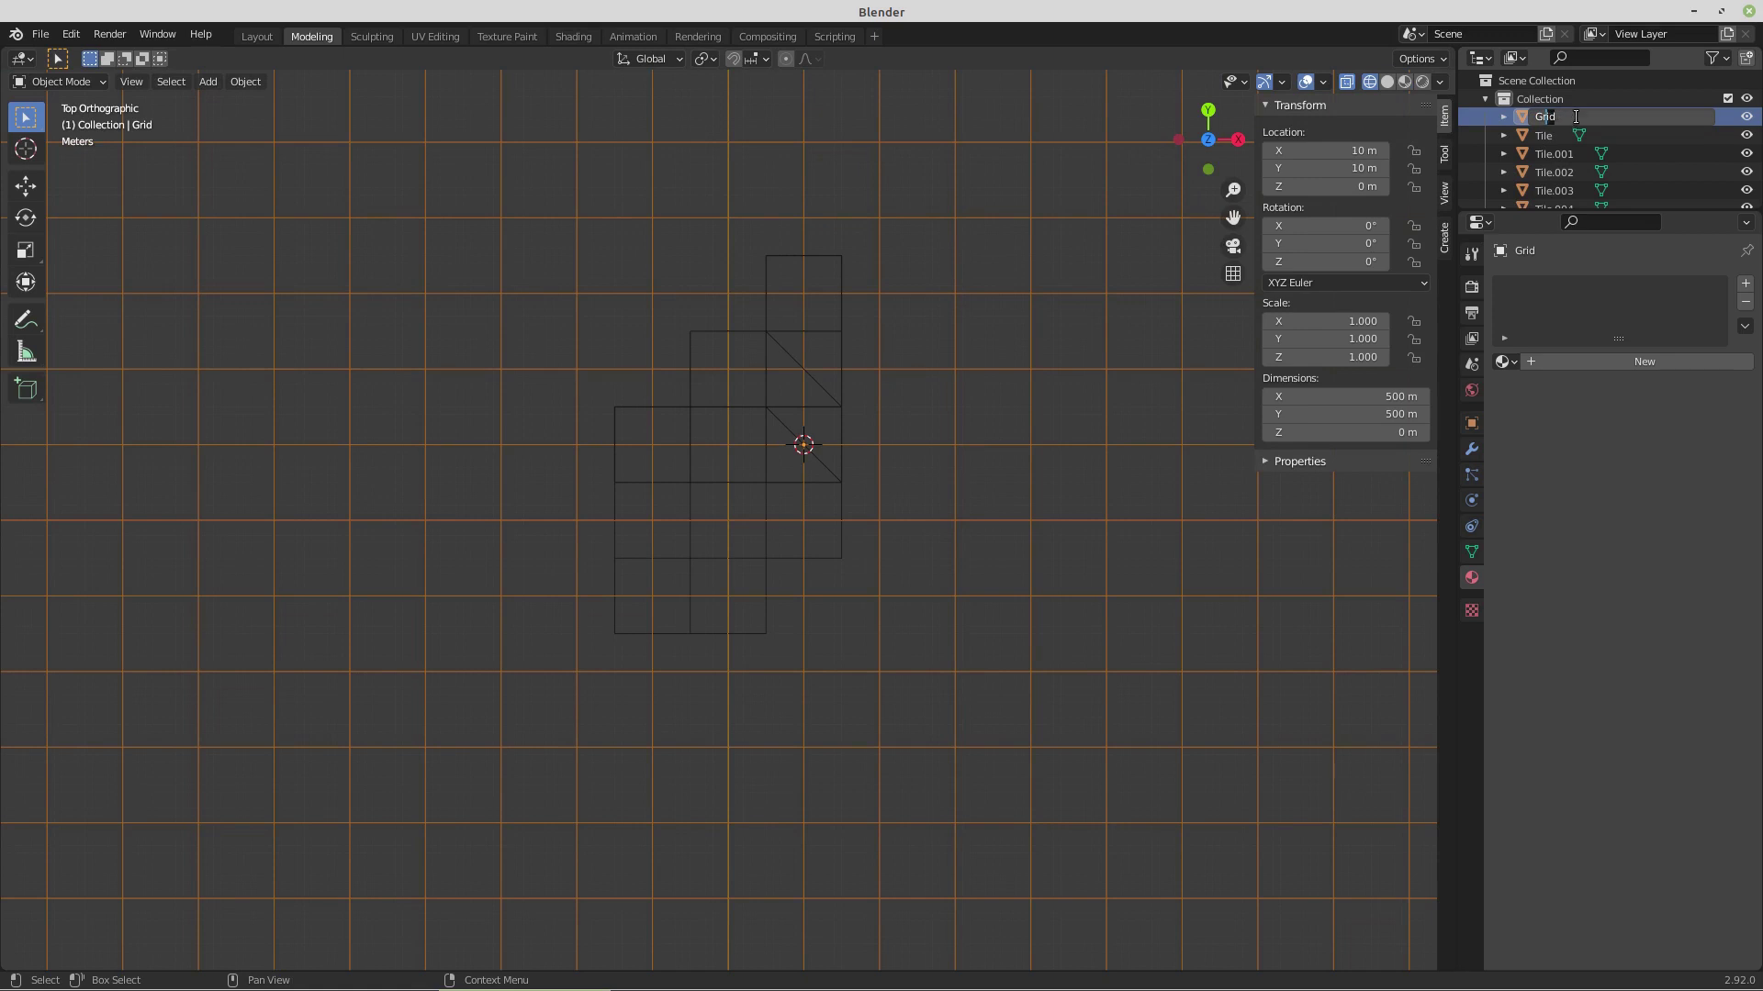
{"action": "type", "text": "Ground"}
{"action": "left_click", "coordinate": [1748, 116]}
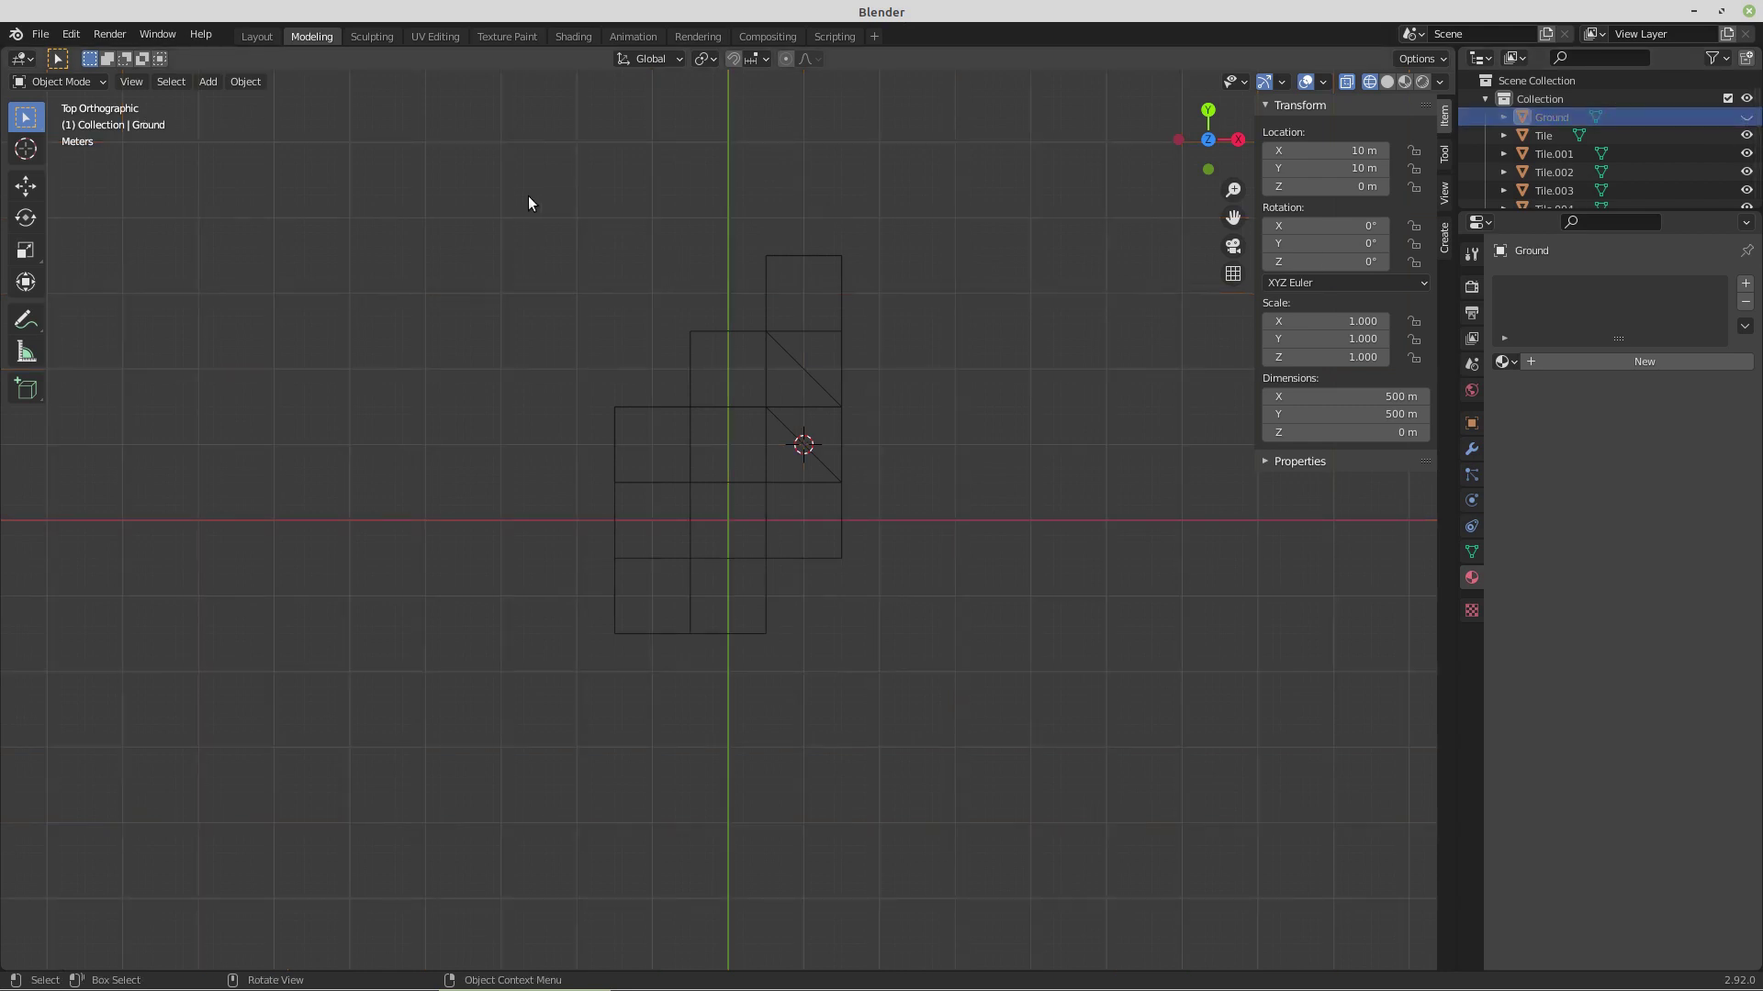
- Select all the tiles, unhide Ground, and move the tiles 5 m along X and -5 m along Y onto the grid cells
{"action": "left_click_drag", "start_coordinate": [527, 196], "coordinate": [940, 686]}
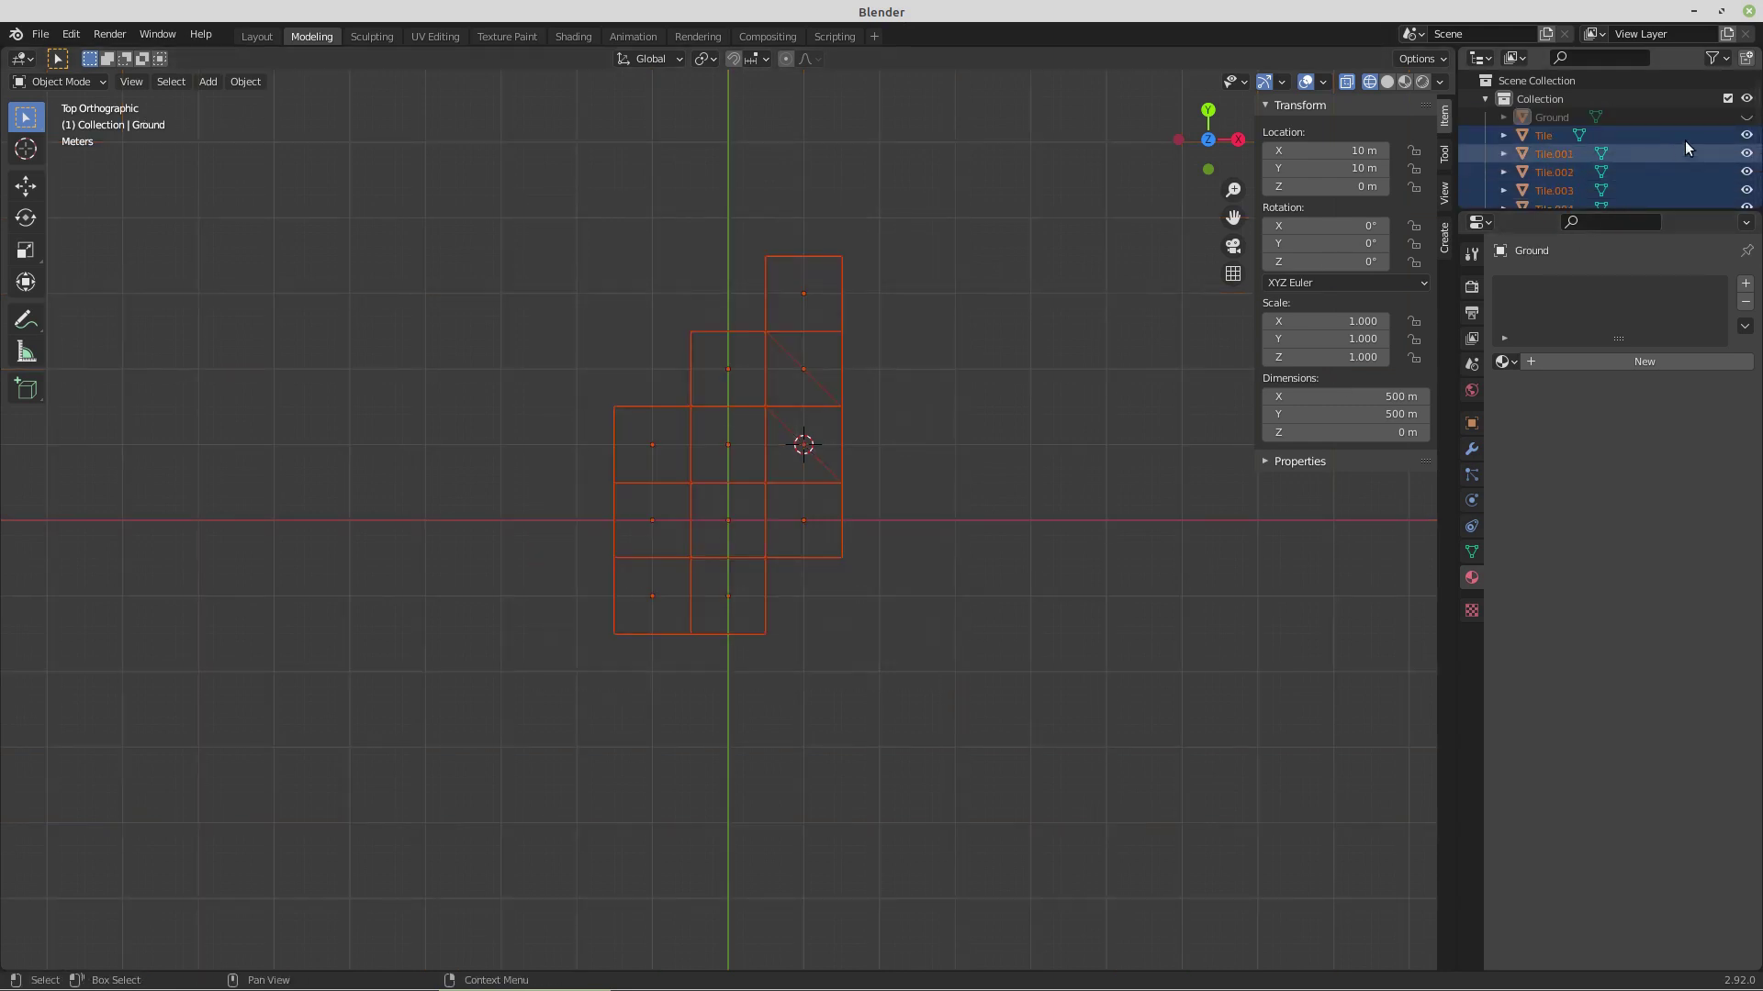
{"action": "left_click", "coordinate": [1747, 117]}
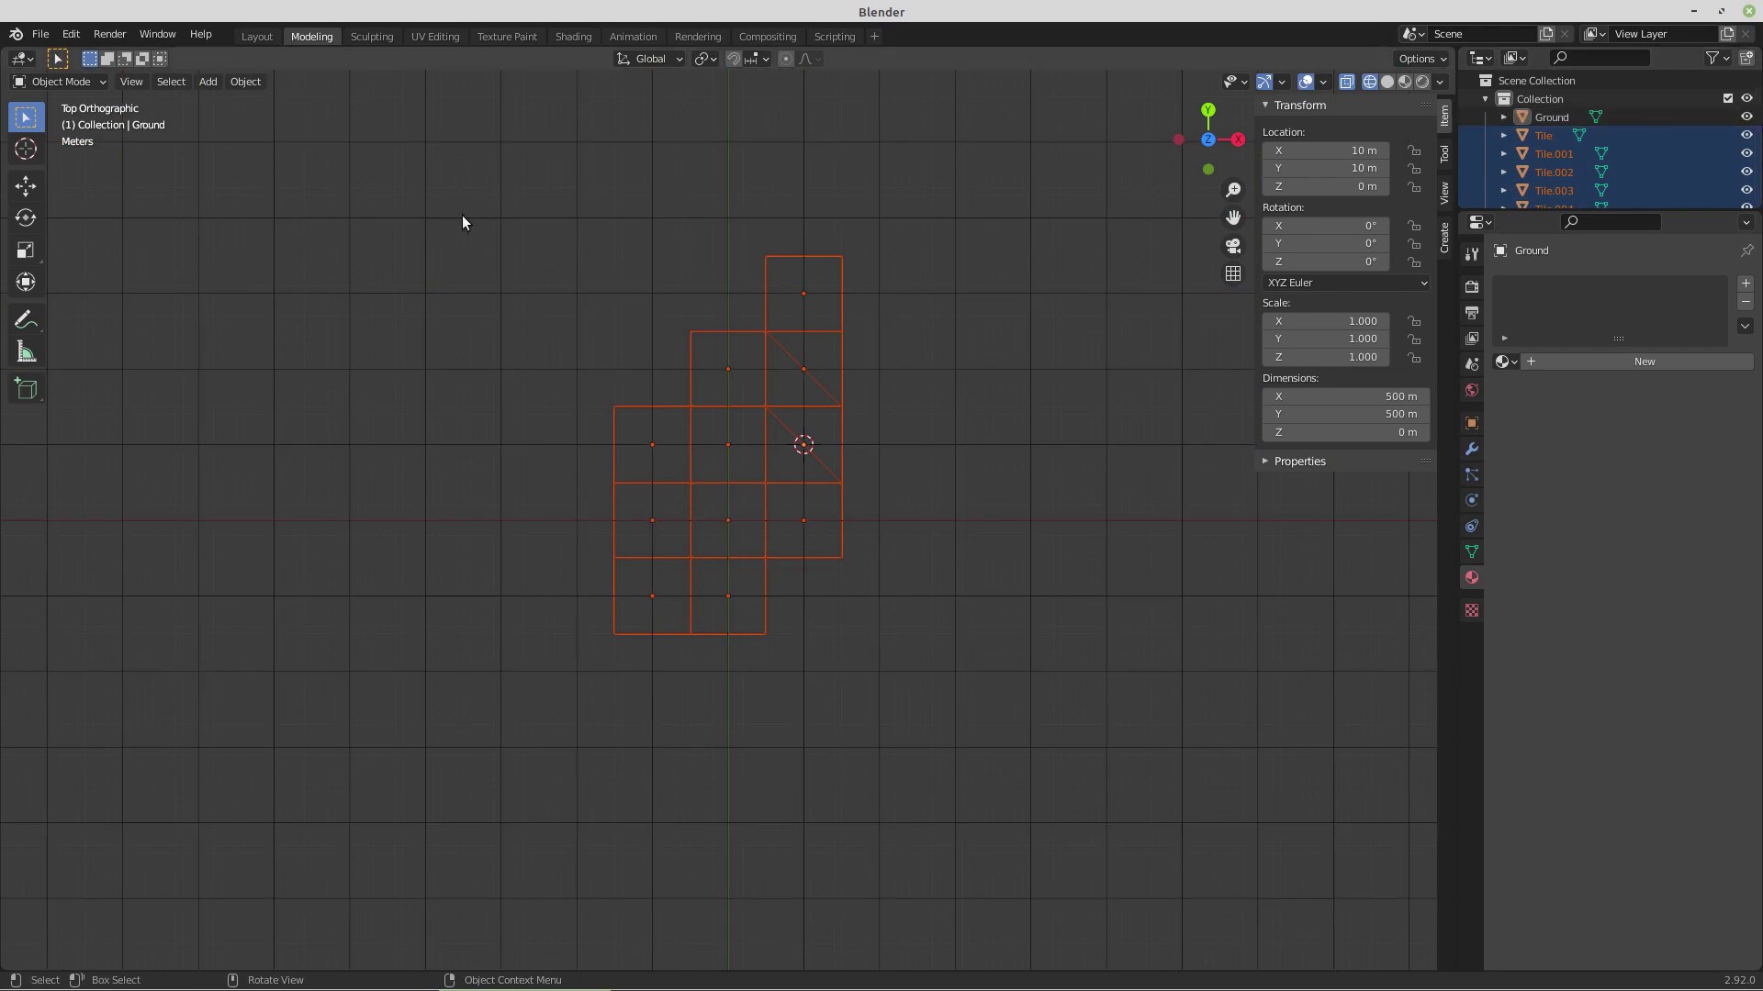
{"action": "key", "text": "g"}
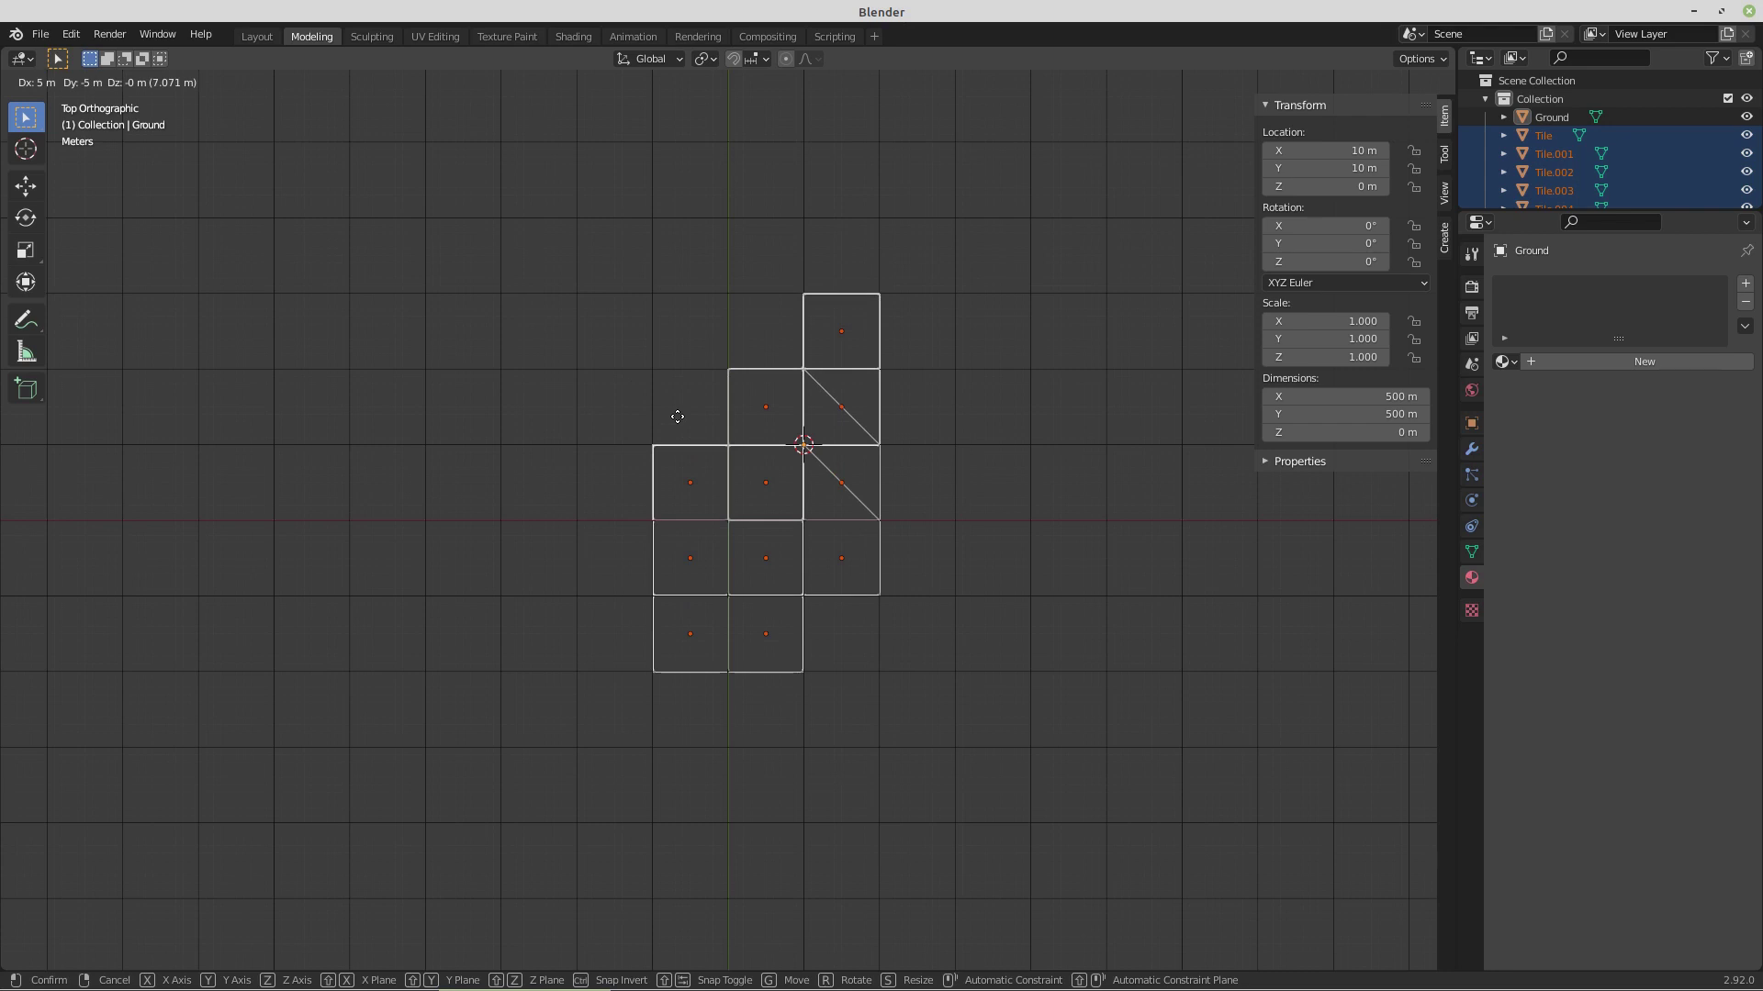
{"action": "left_click", "coordinate": [677, 417]}
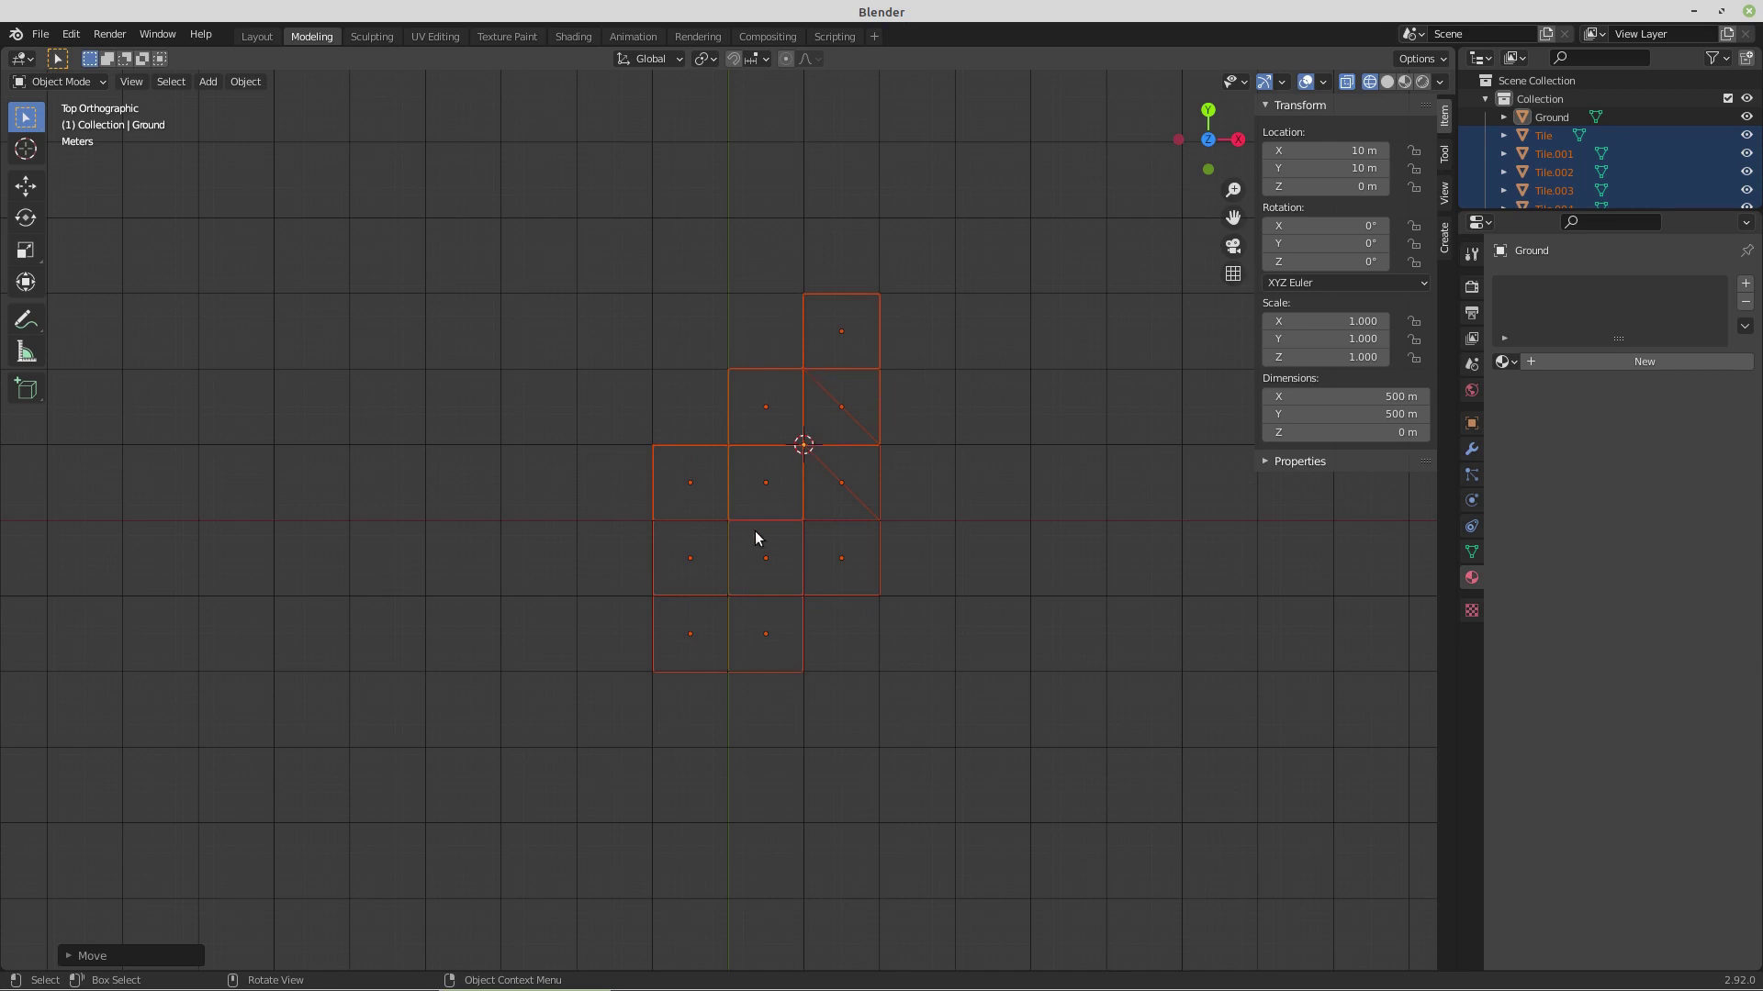
{"action": "scroll", "coordinate": [842, 570], "scroll_direction": "up", "scroll_amount": 1}
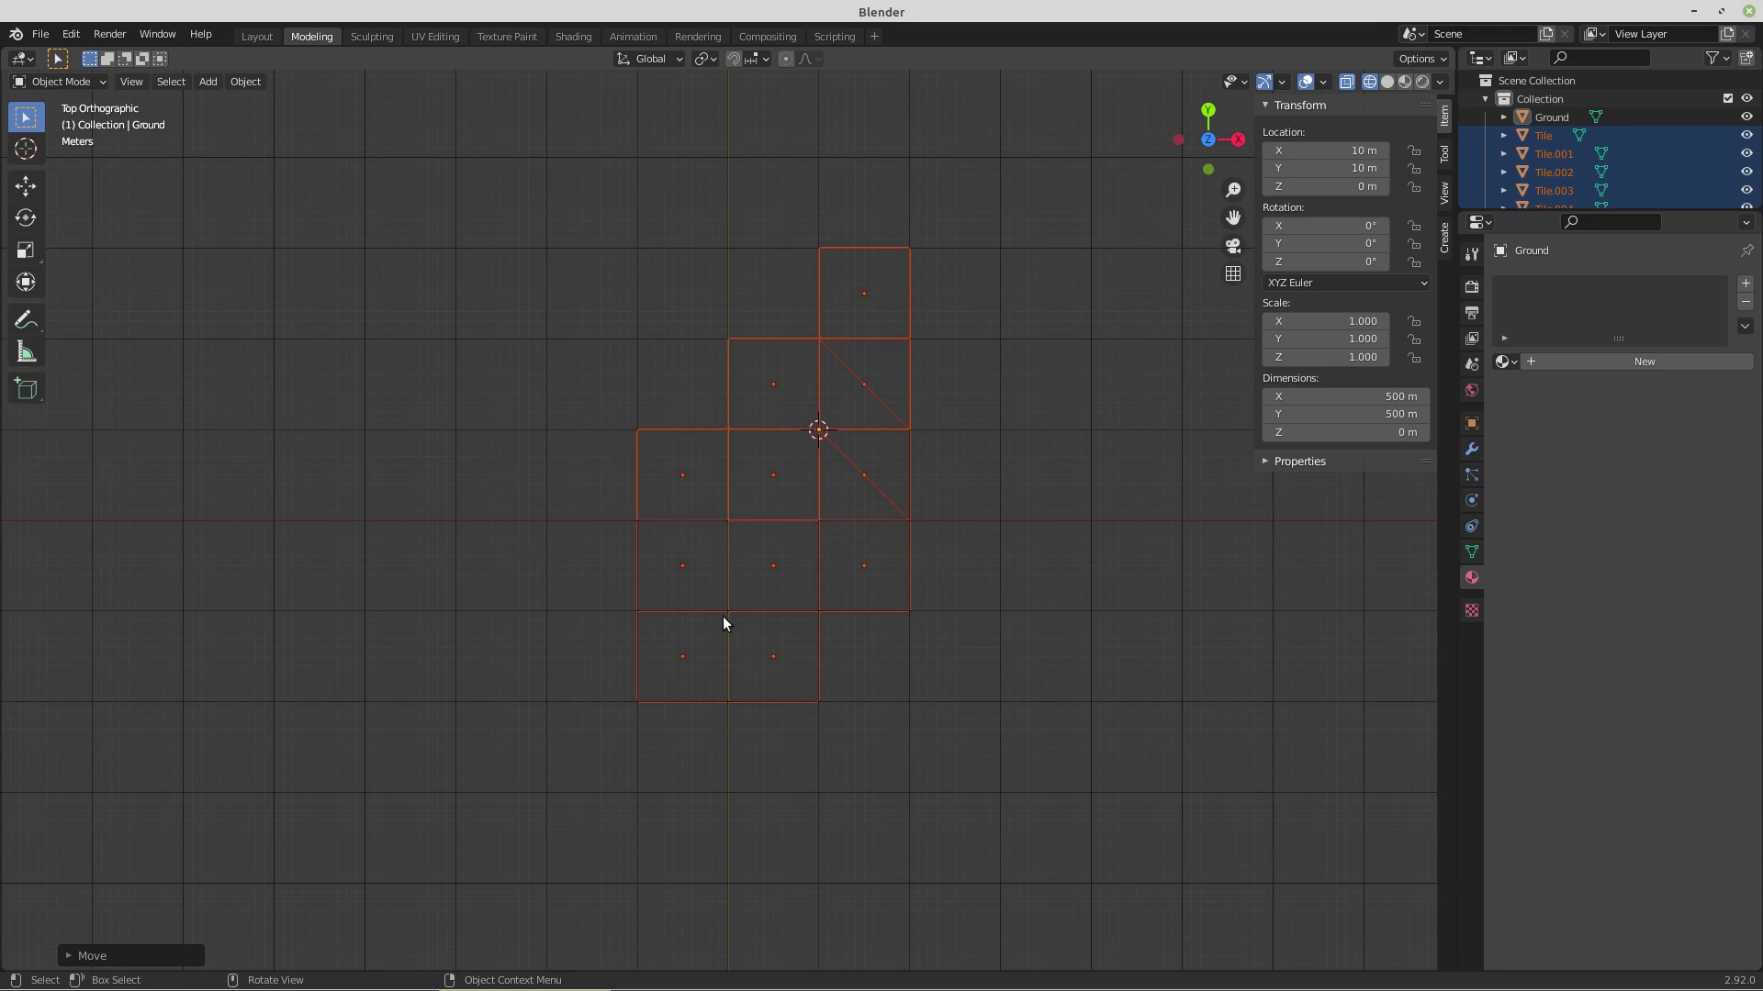
- Give the Ground object a new material named Ground_6 with a roughness of 1.000
{"action": "left_click", "coordinate": [1000, 244]}
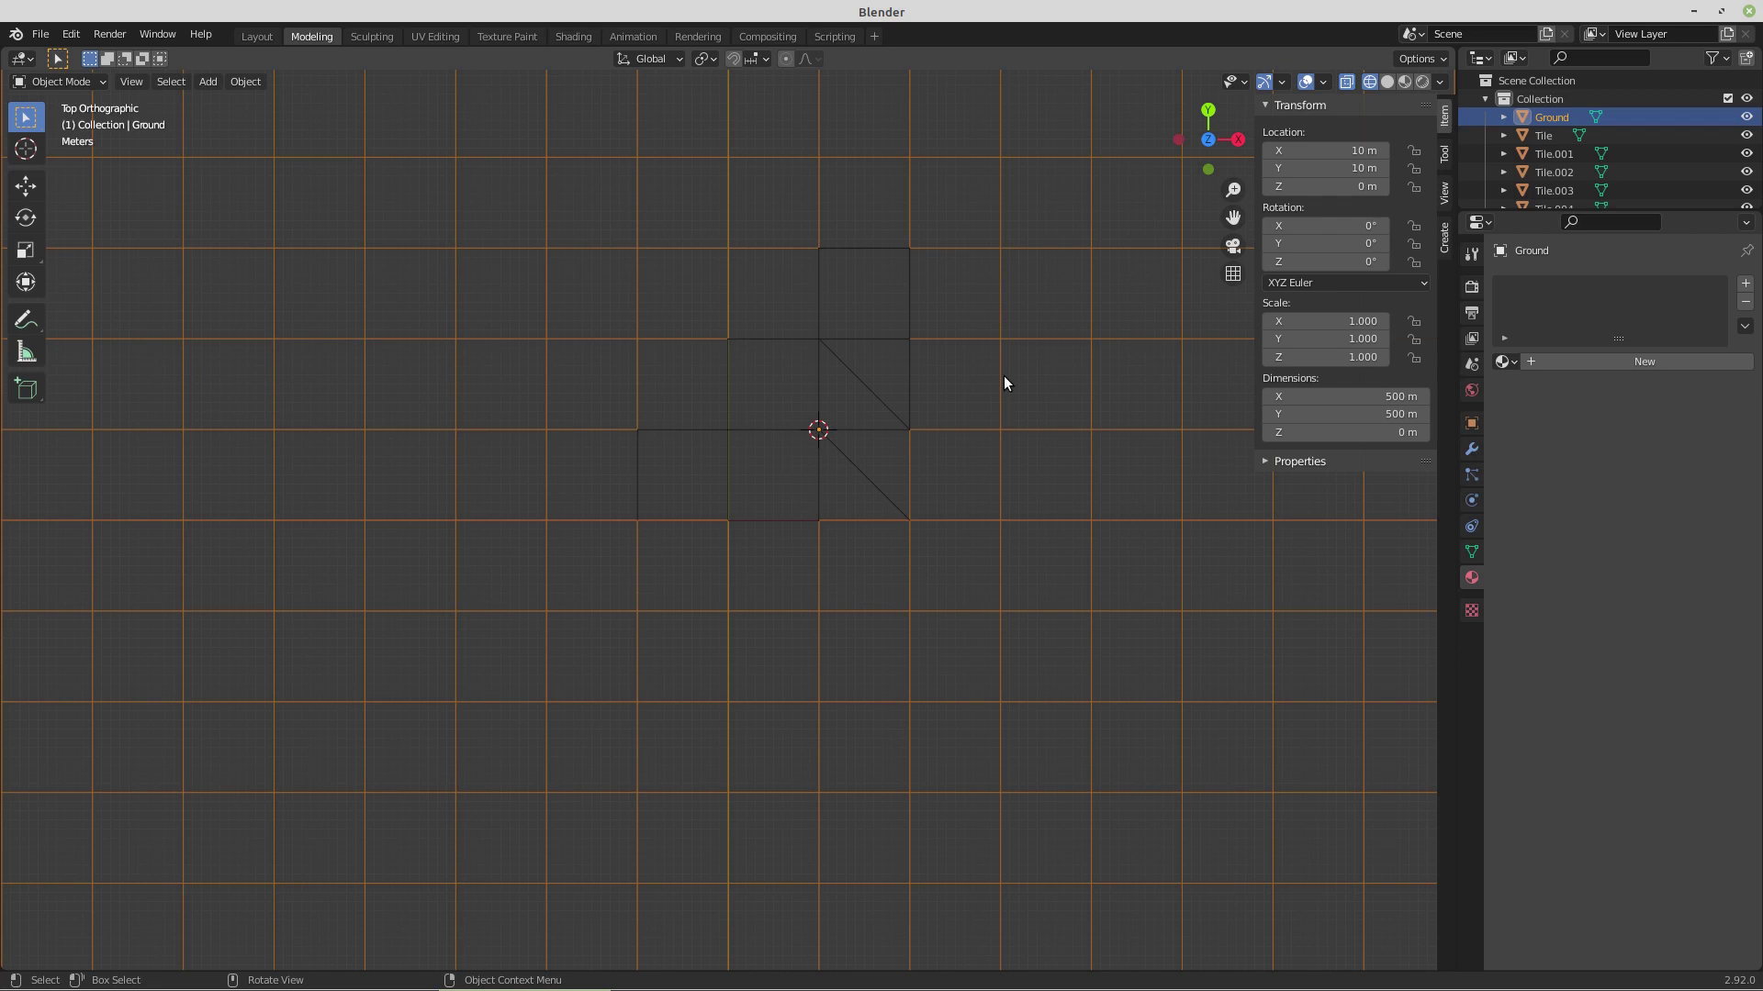
{"action": "scroll", "coordinate": [1004, 382], "scroll_direction": "down", "scroll_amount": 5}
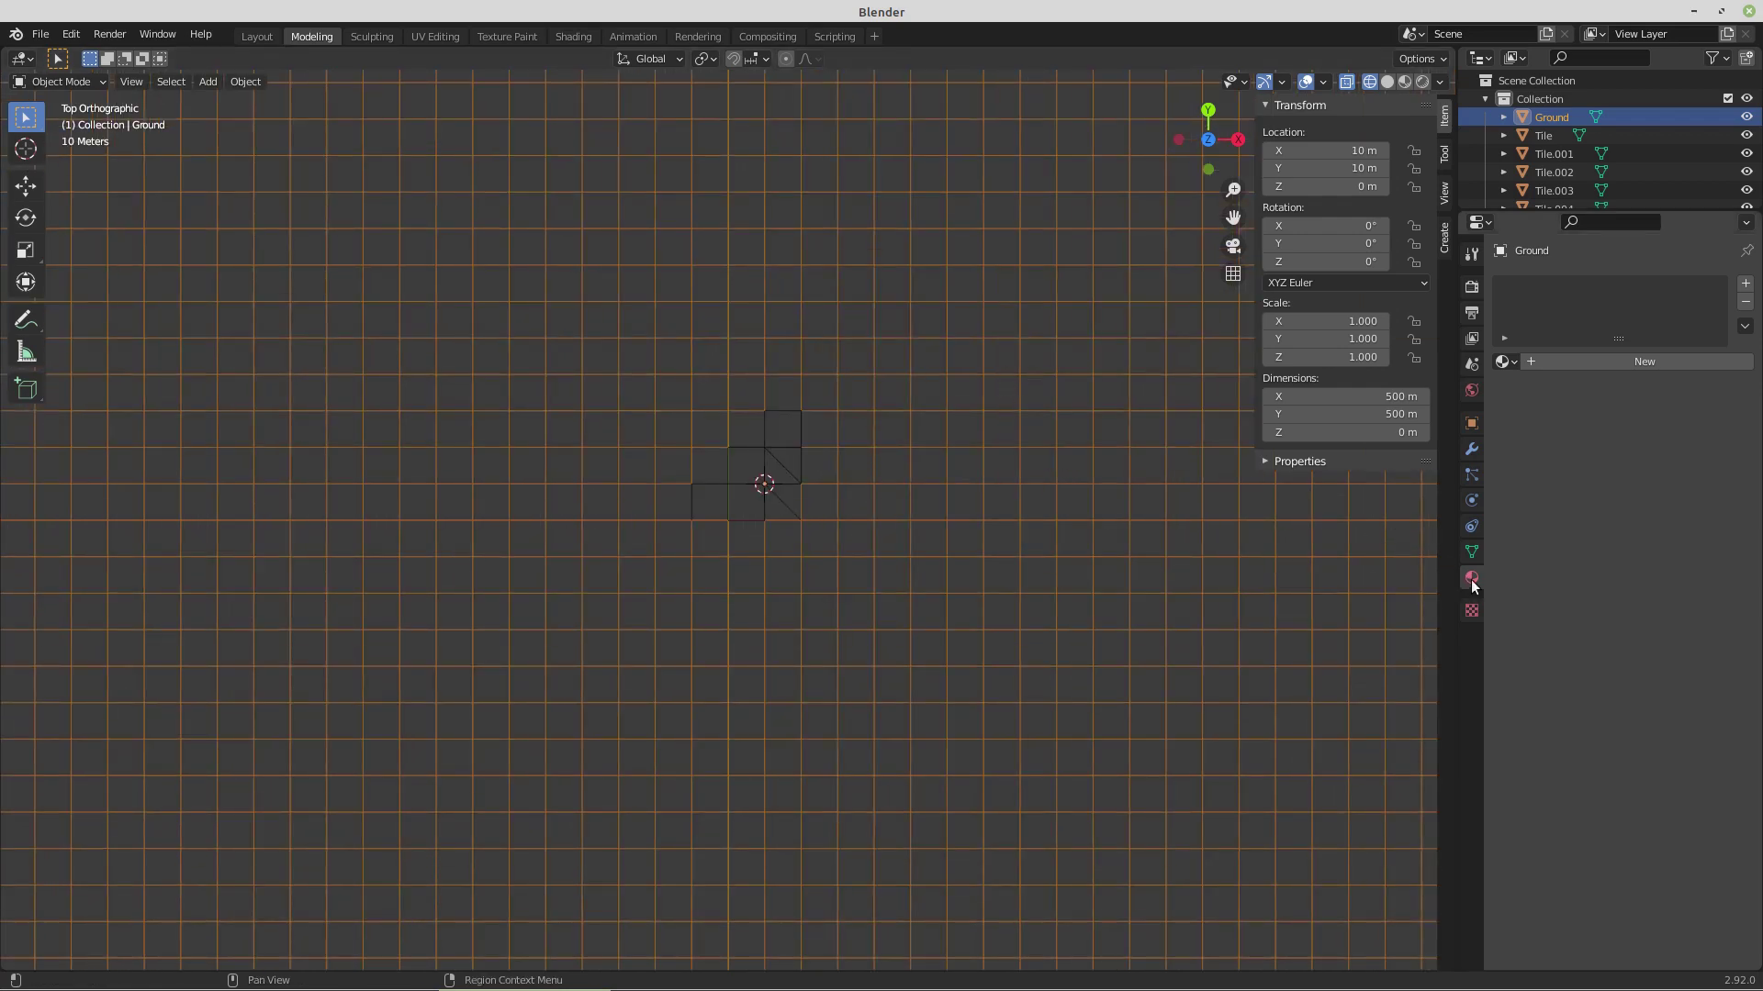
{"action": "left_click", "coordinate": [1619, 363]}
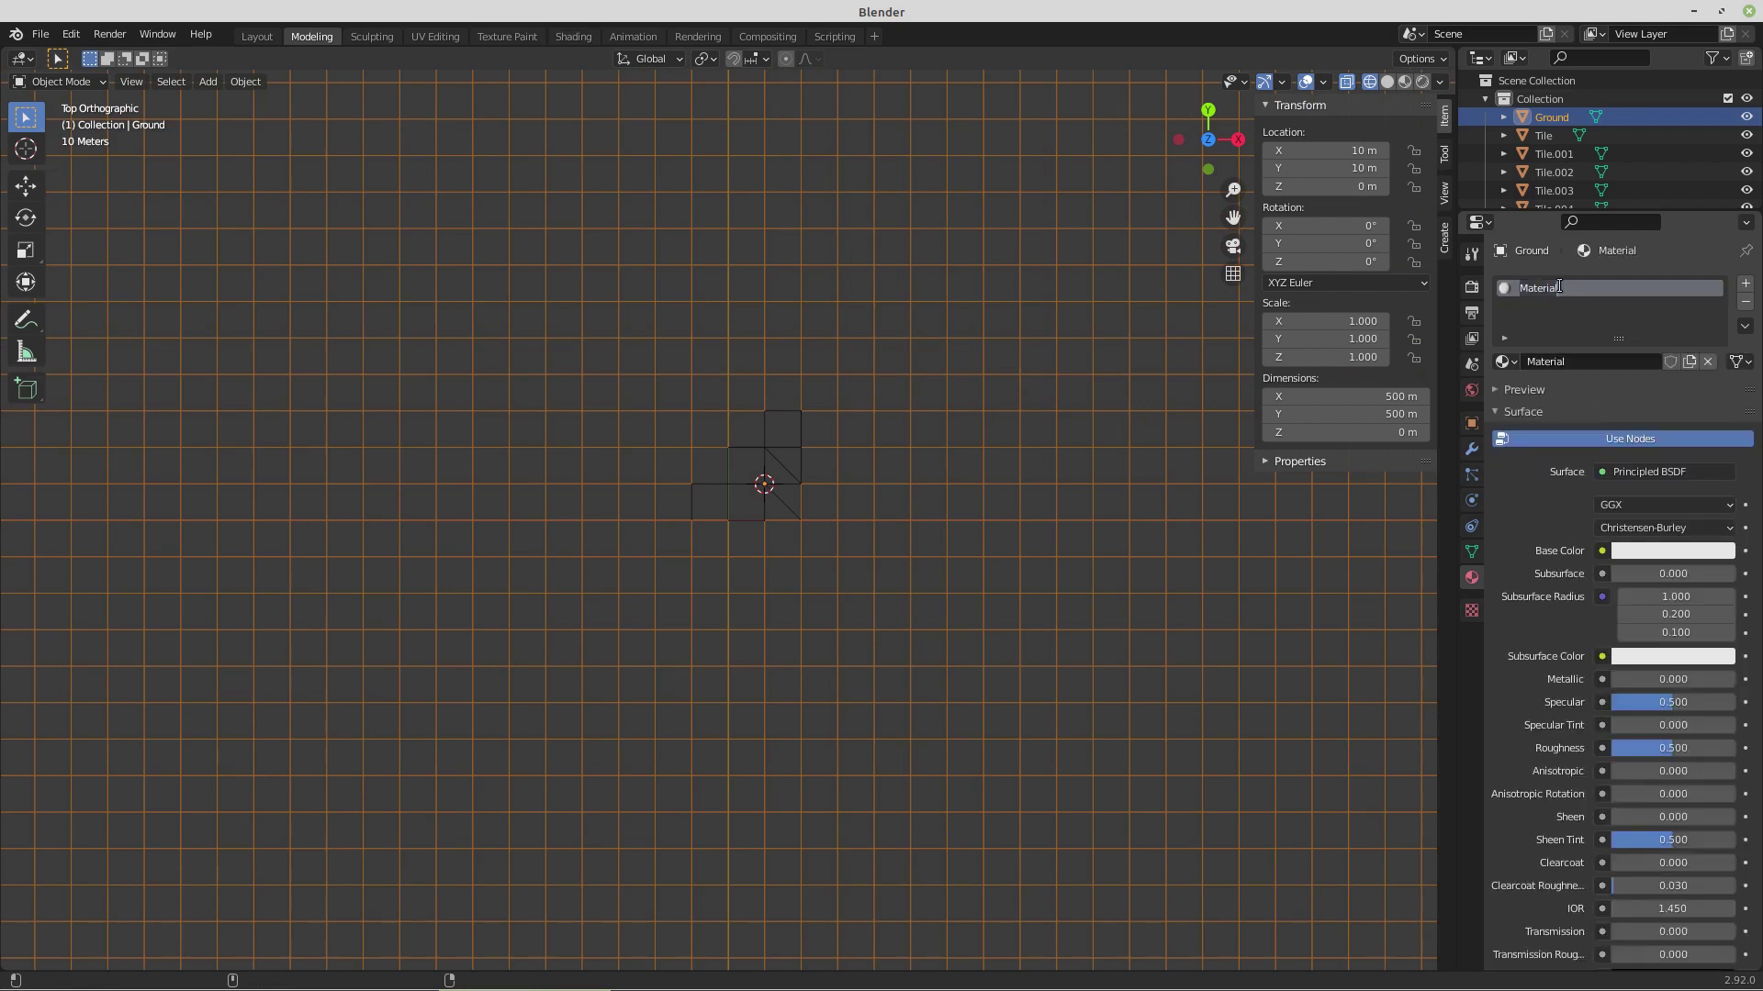
{"action": "type", "text": "Ground"}
{"action": "key", "text": "Return"}
{"action": "type", "text": "_6"}
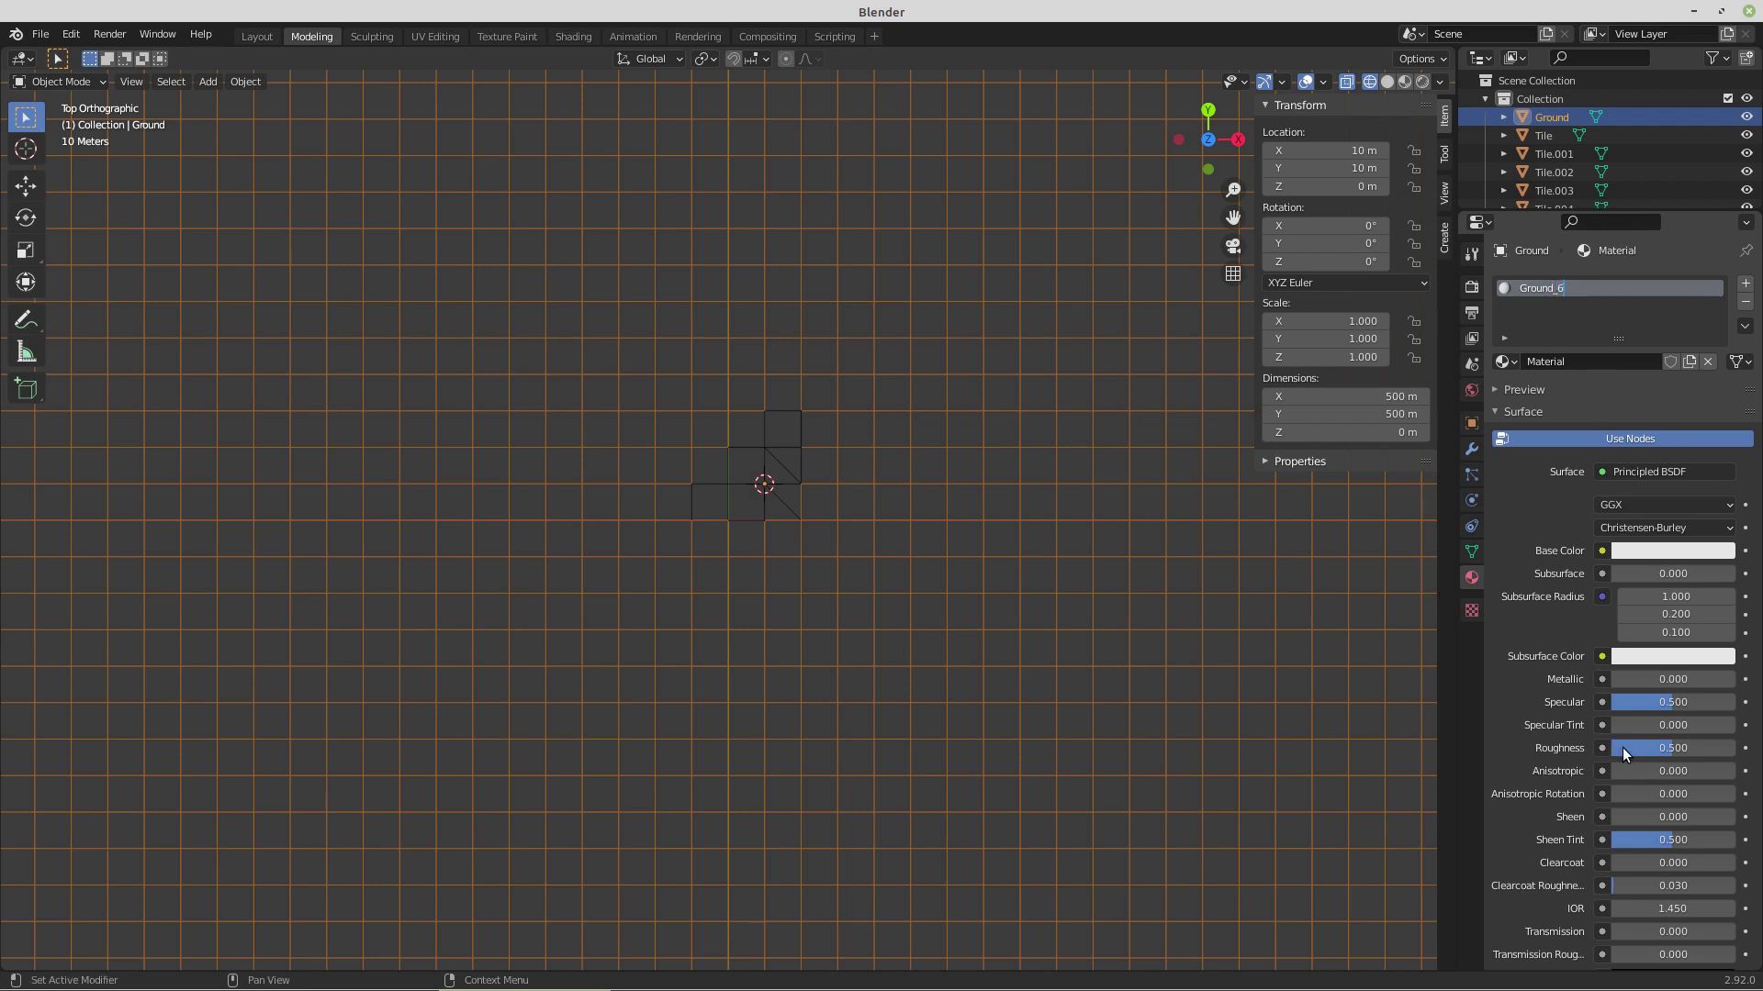
{"action": "left_click_drag", "start_coordinate": [1625, 749], "coordinate": [1753, 746]}
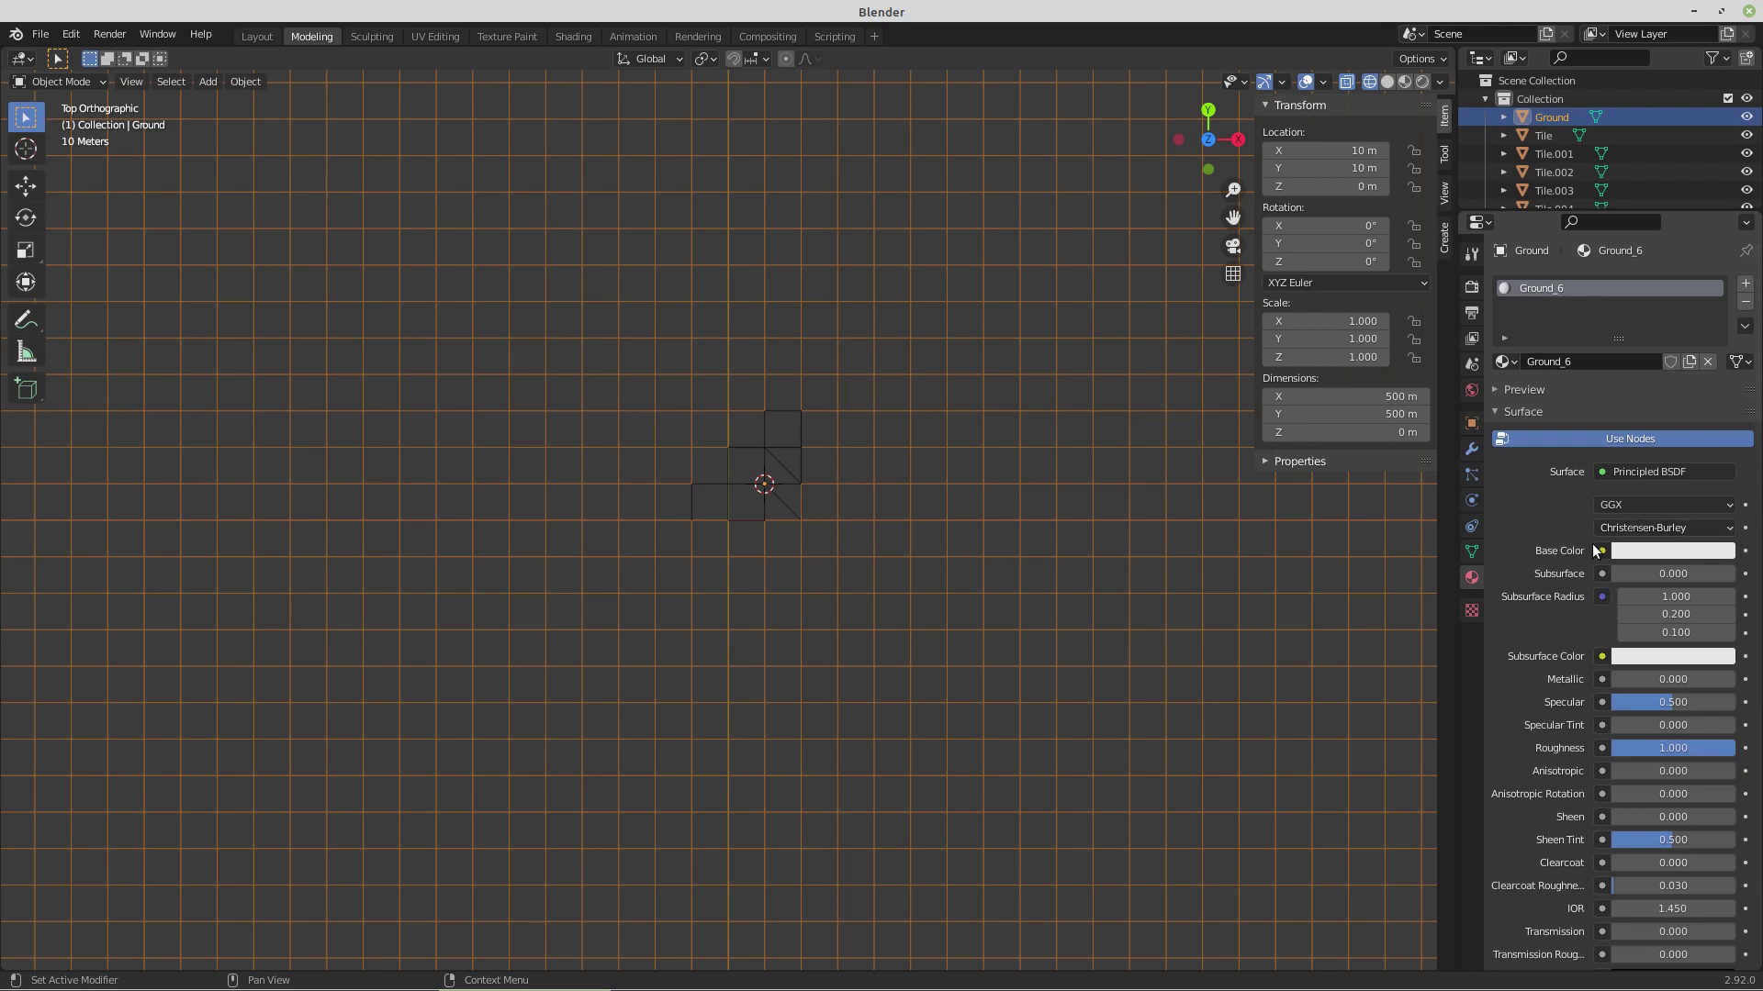
- Use the image texture ground_6.png from the Desktop's FlatTiles folder as the Ground_6 material's base color
{"action": "left_click", "coordinate": [1602, 551]}
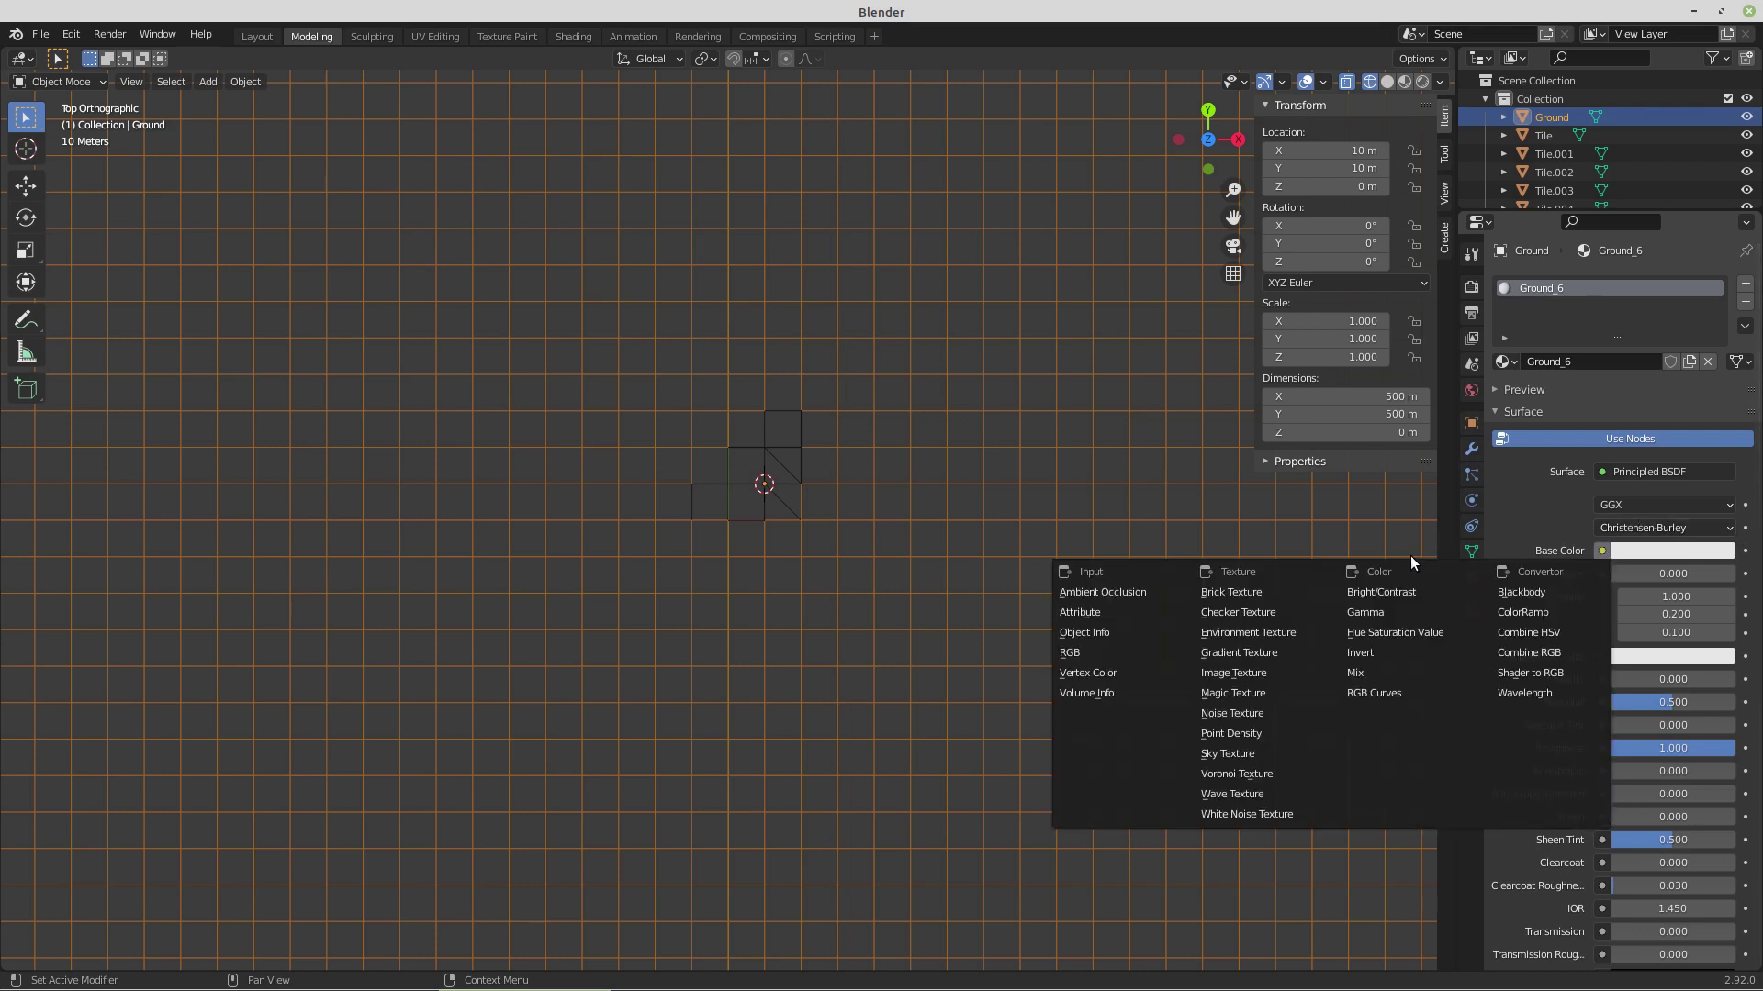
{"action": "left_click", "coordinate": [1245, 672]}
{"action": "left_click", "coordinate": [1700, 568]}
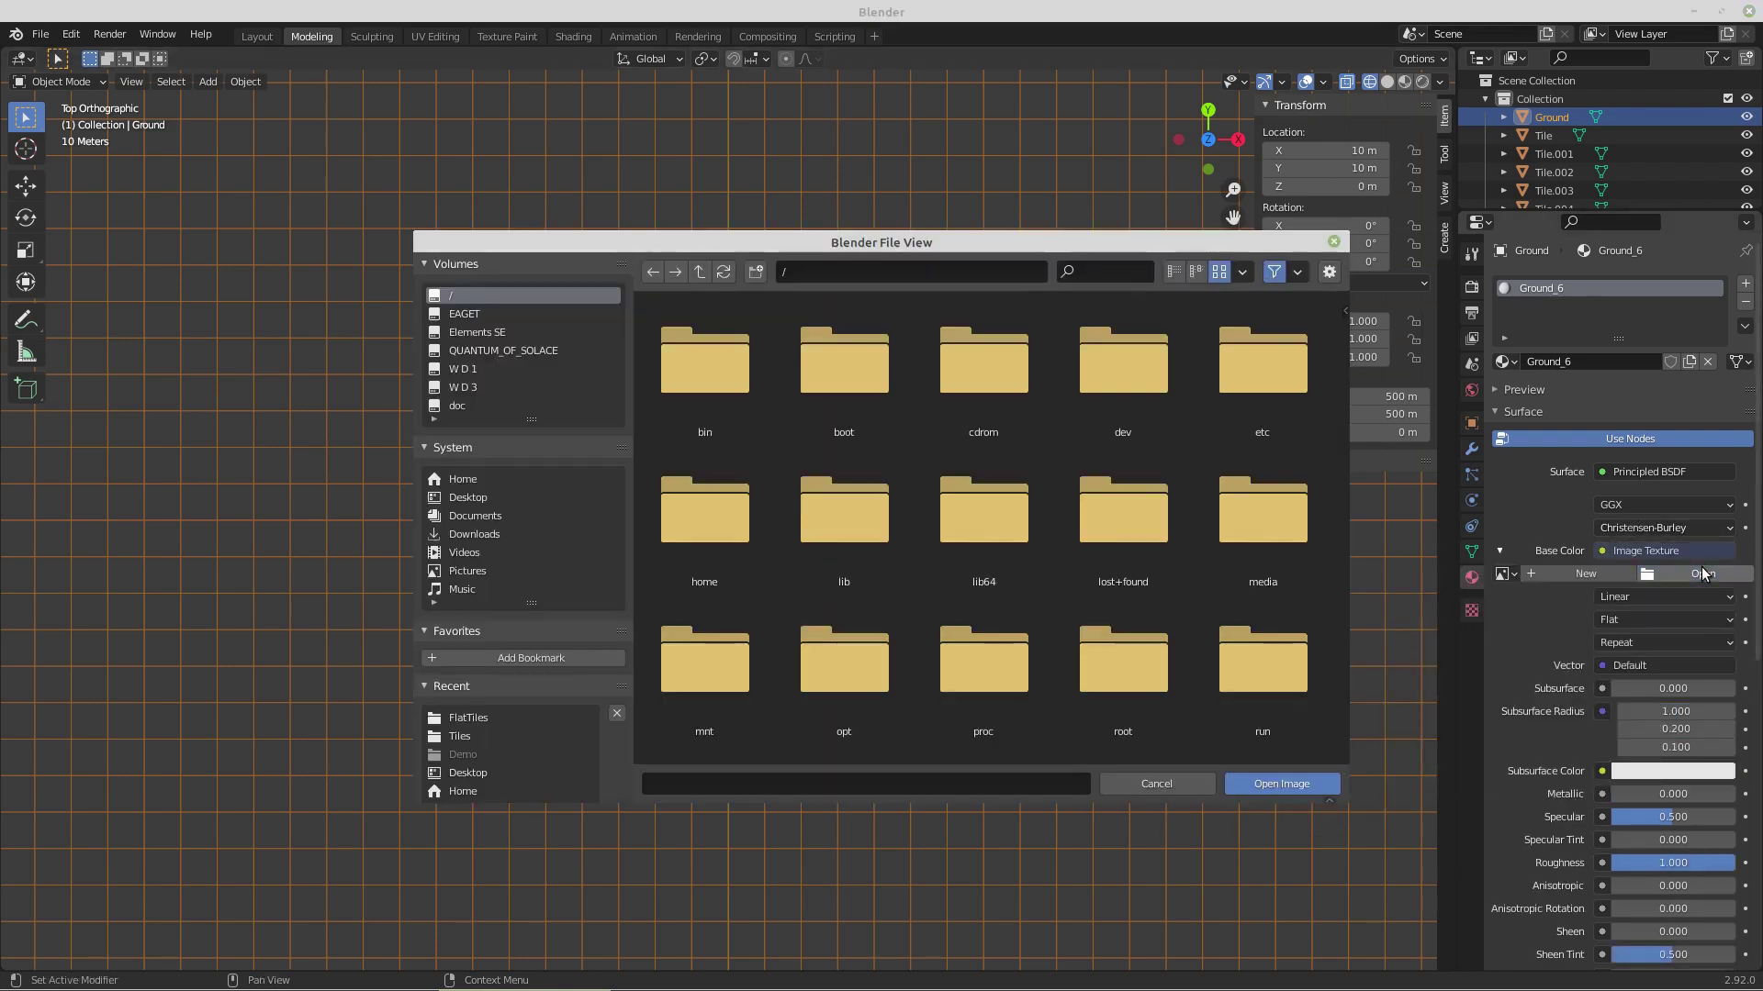
{"action": "left_click", "coordinate": [471, 497]}
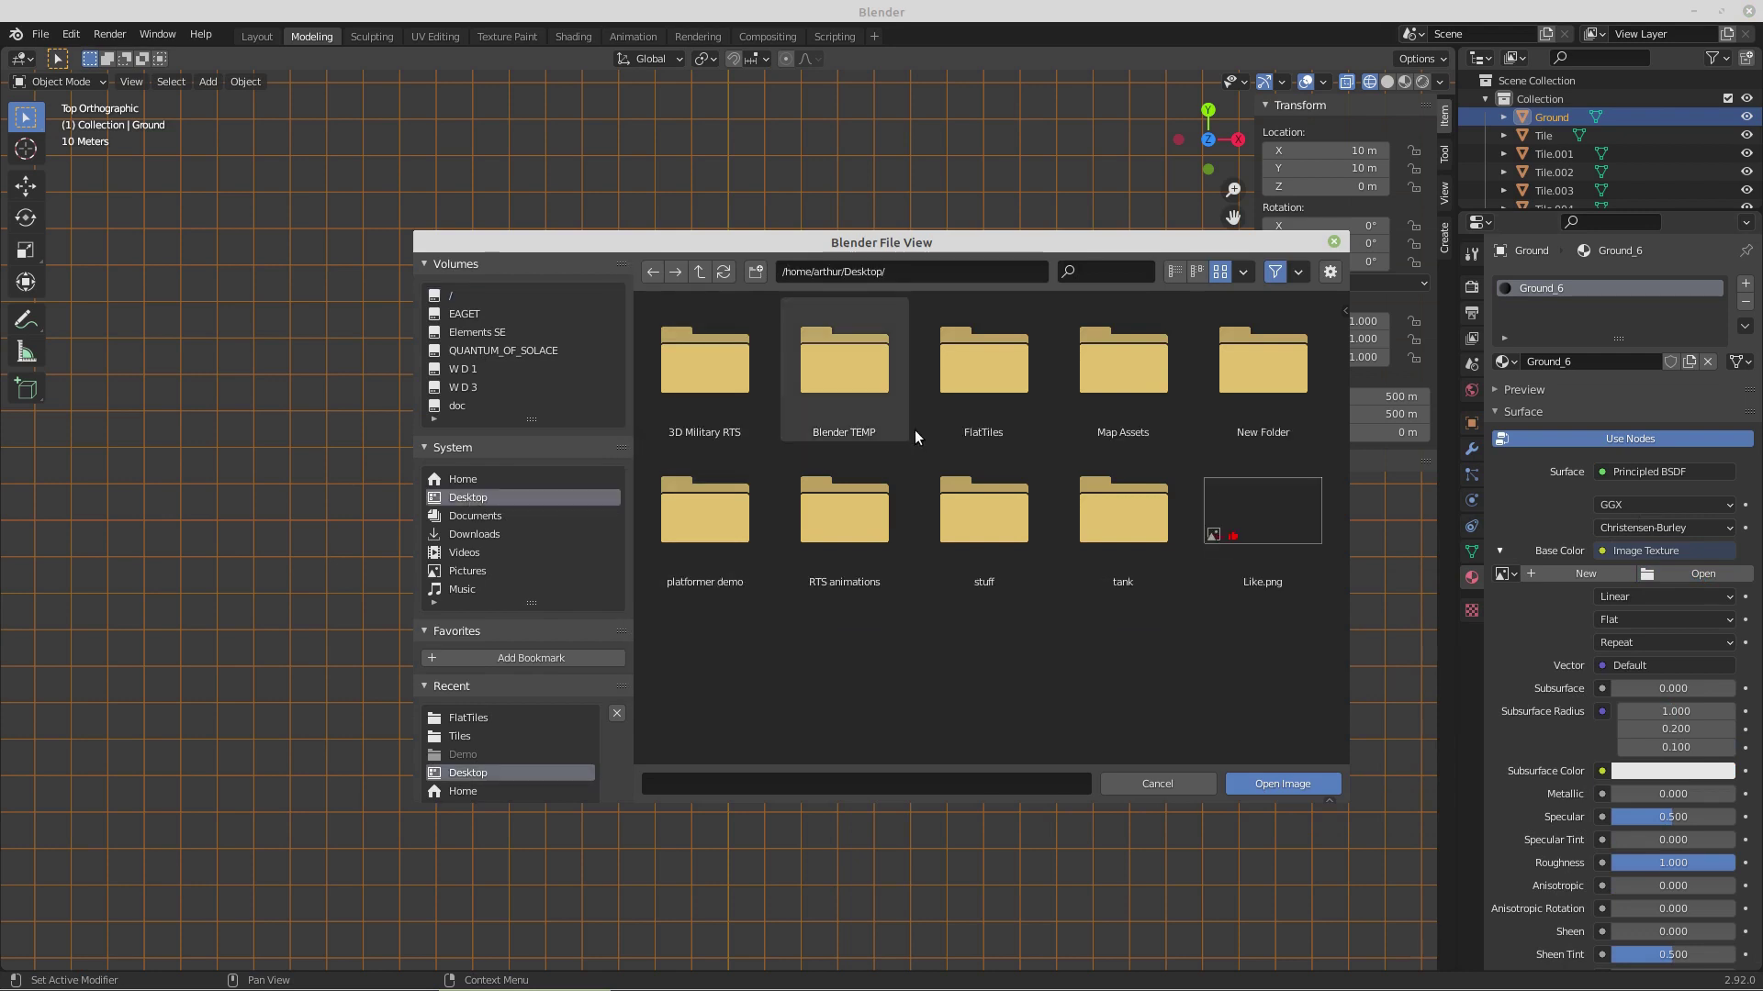
{"action": "left_click", "coordinate": [962, 393]}
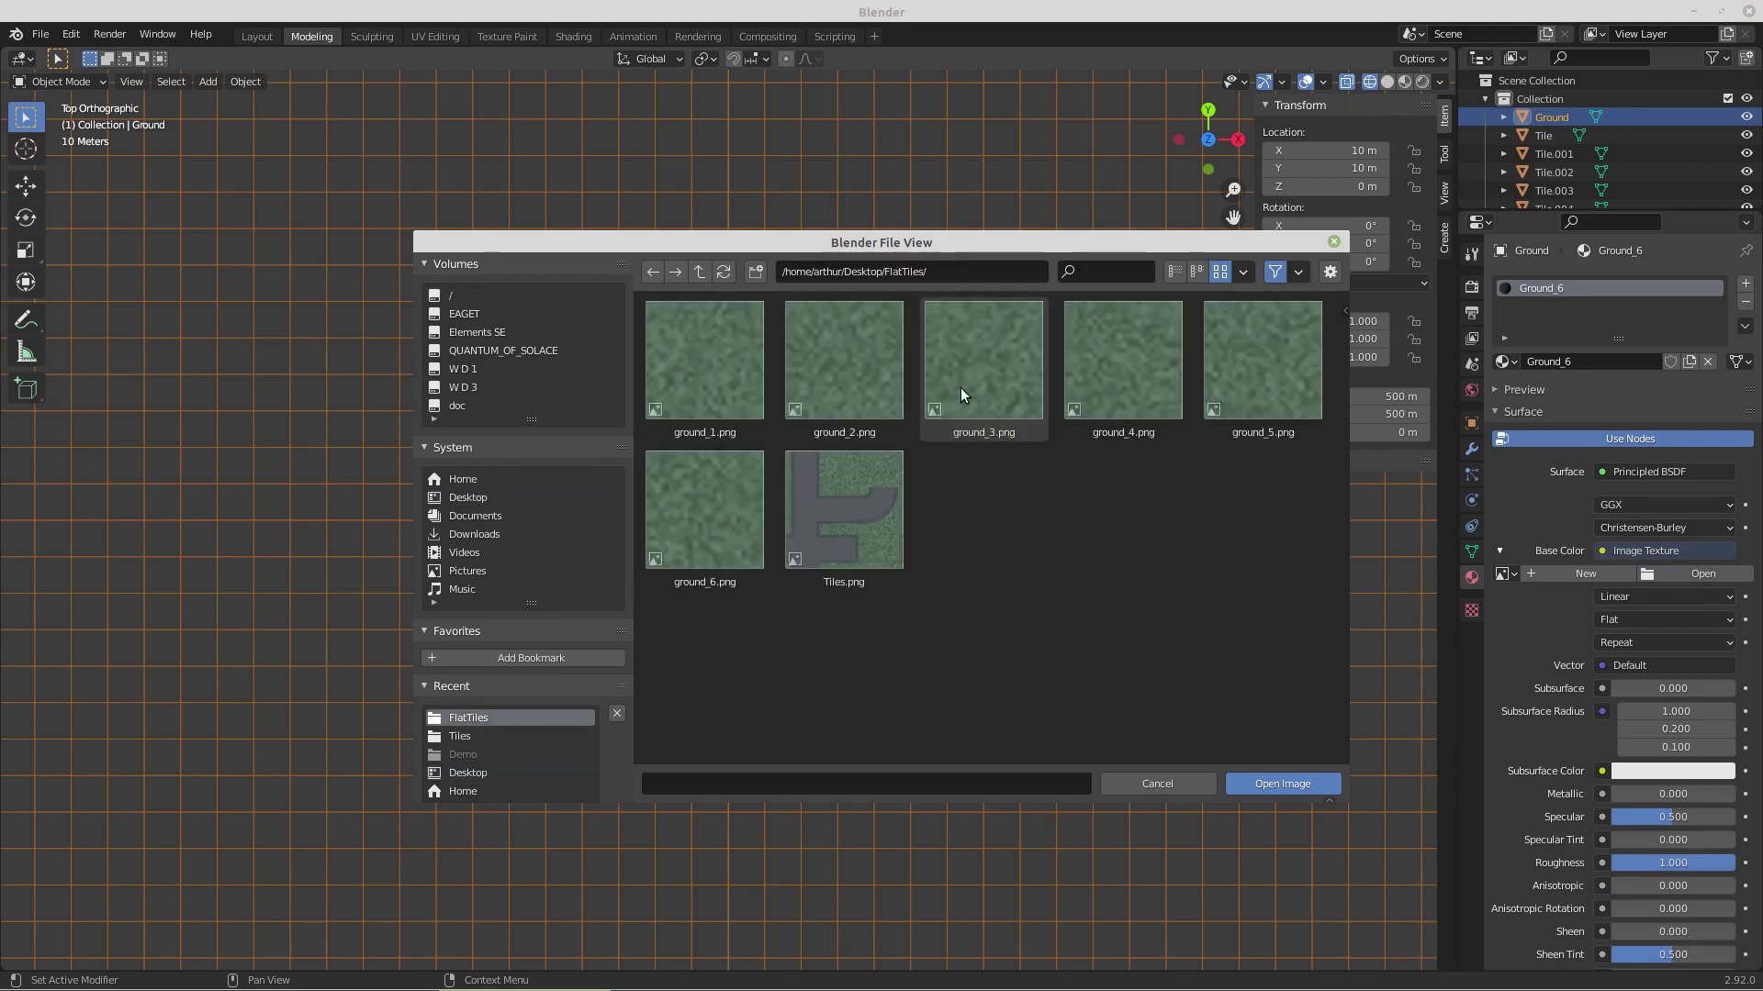
{"action": "double_click", "coordinate": [666, 556]}
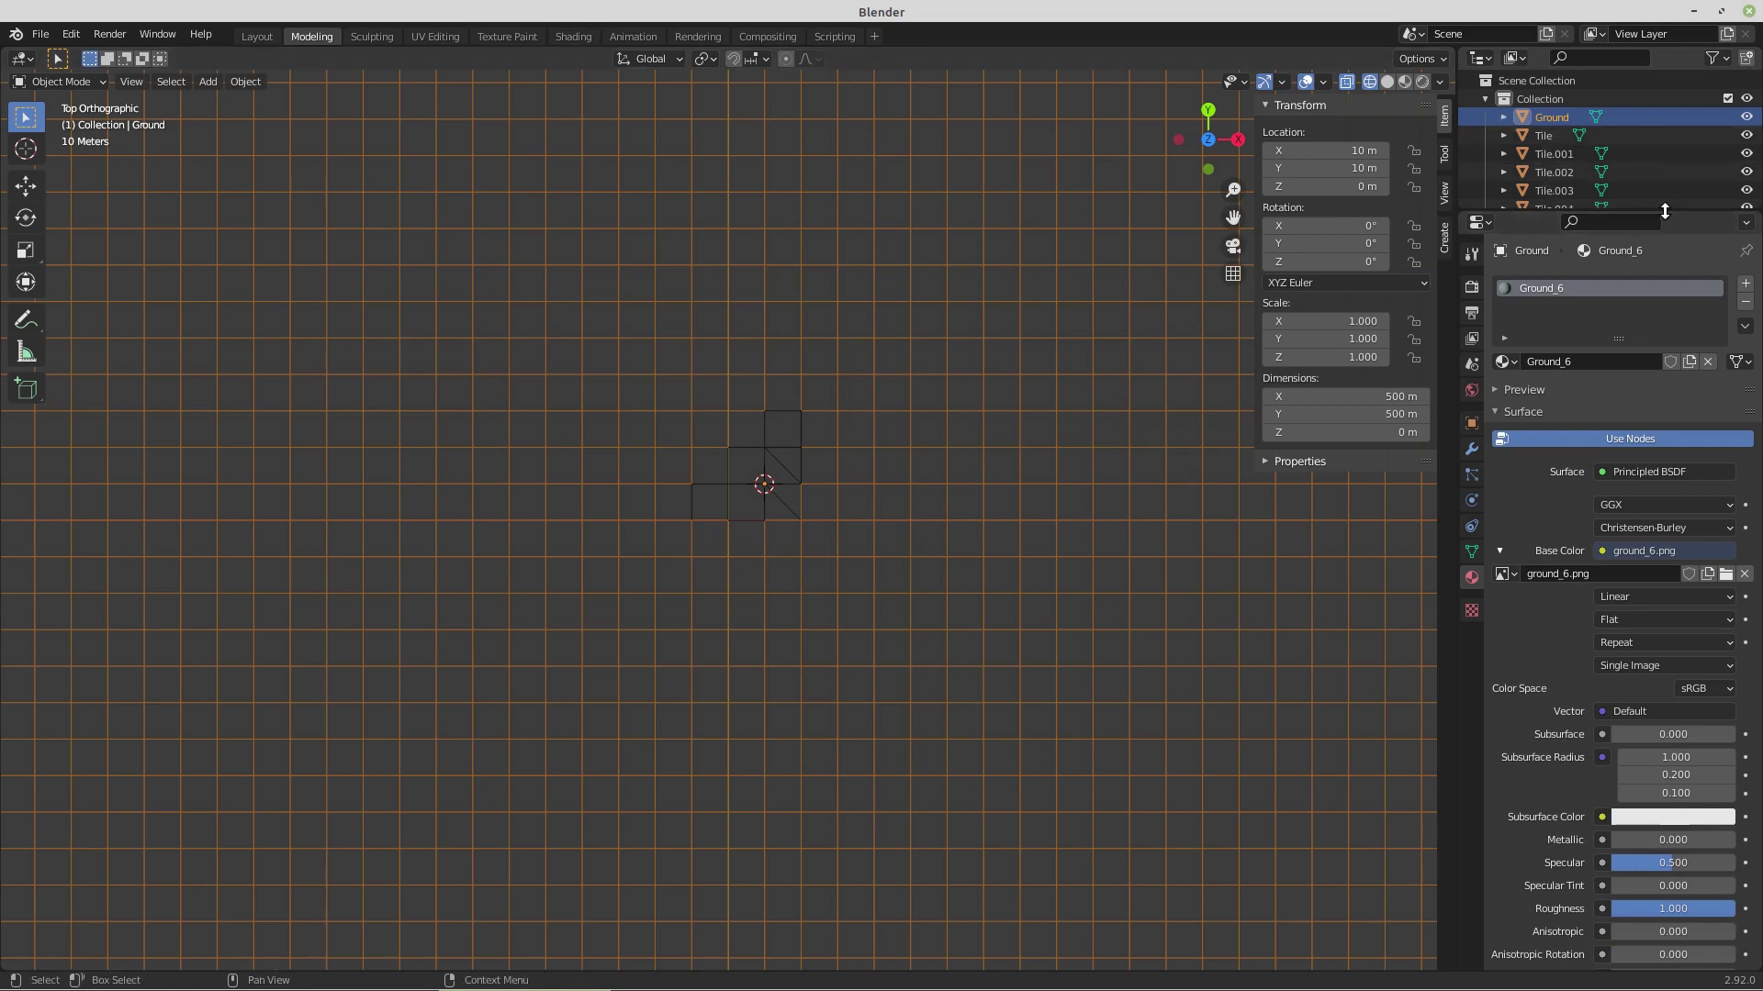
- Enlarge the object list and display the scene in material preview to check the ground texture's scale against the tiles
{"action": "left_click_drag", "start_coordinate": [1672, 211], "coordinate": [1678, 419]}
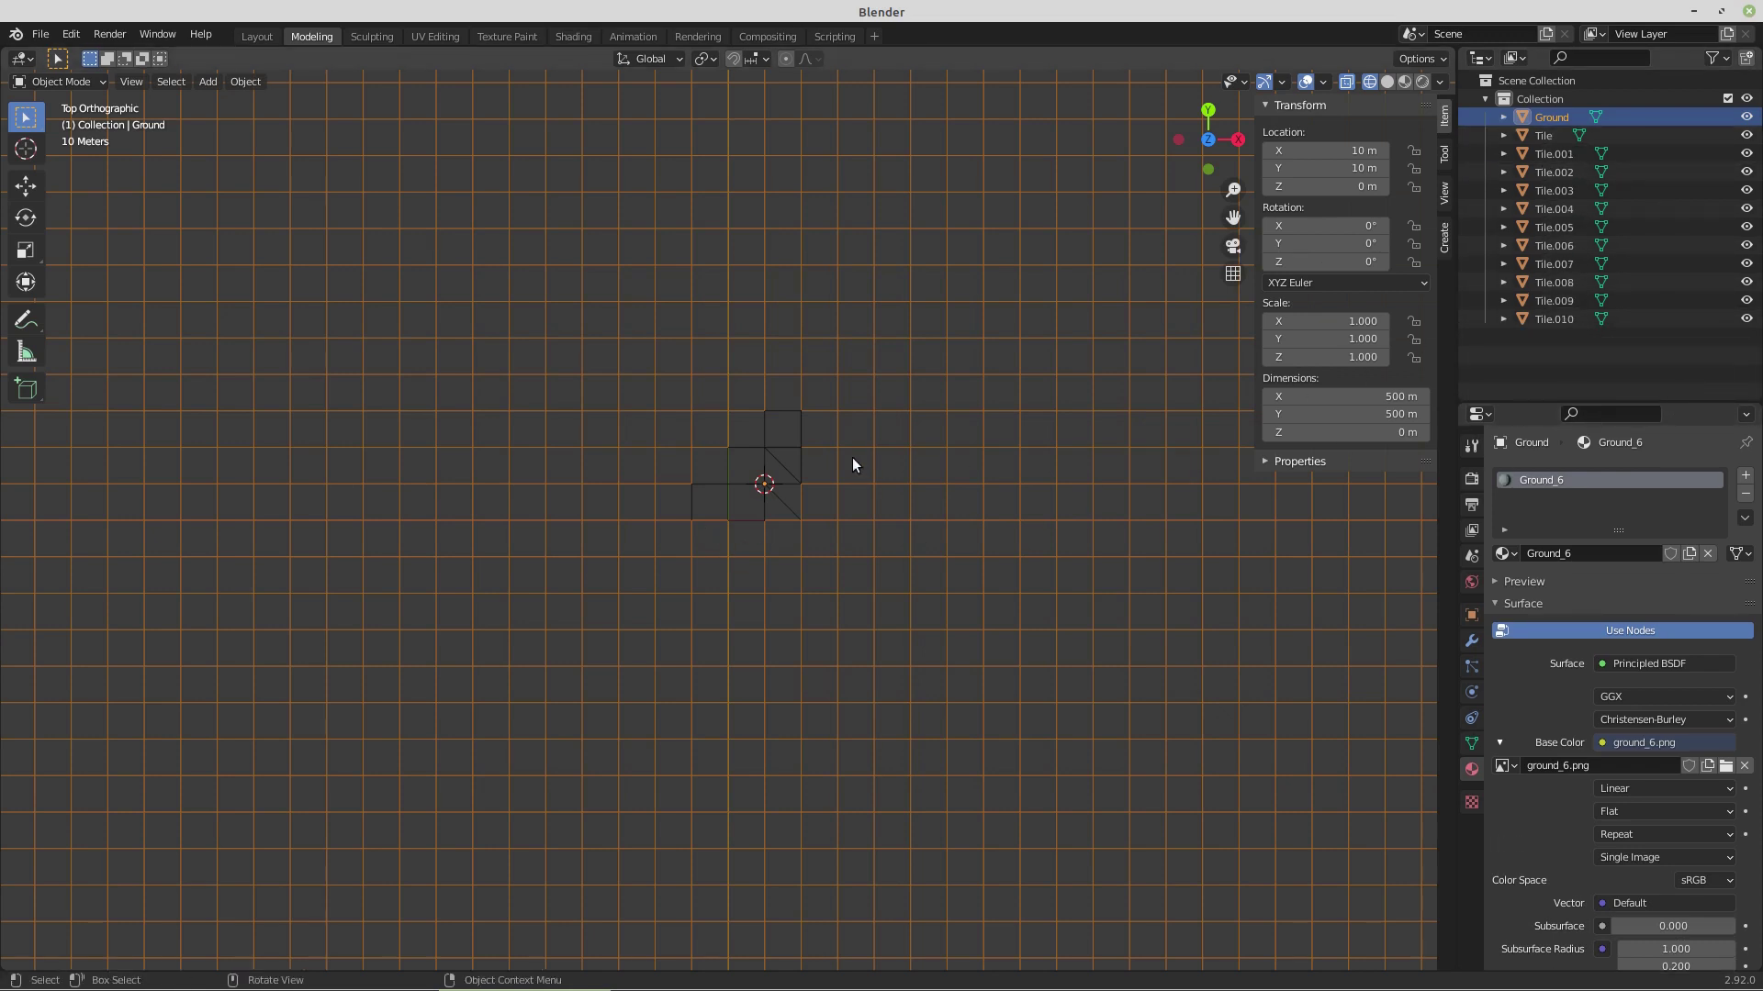
{"action": "left_click", "coordinate": [1404, 82]}
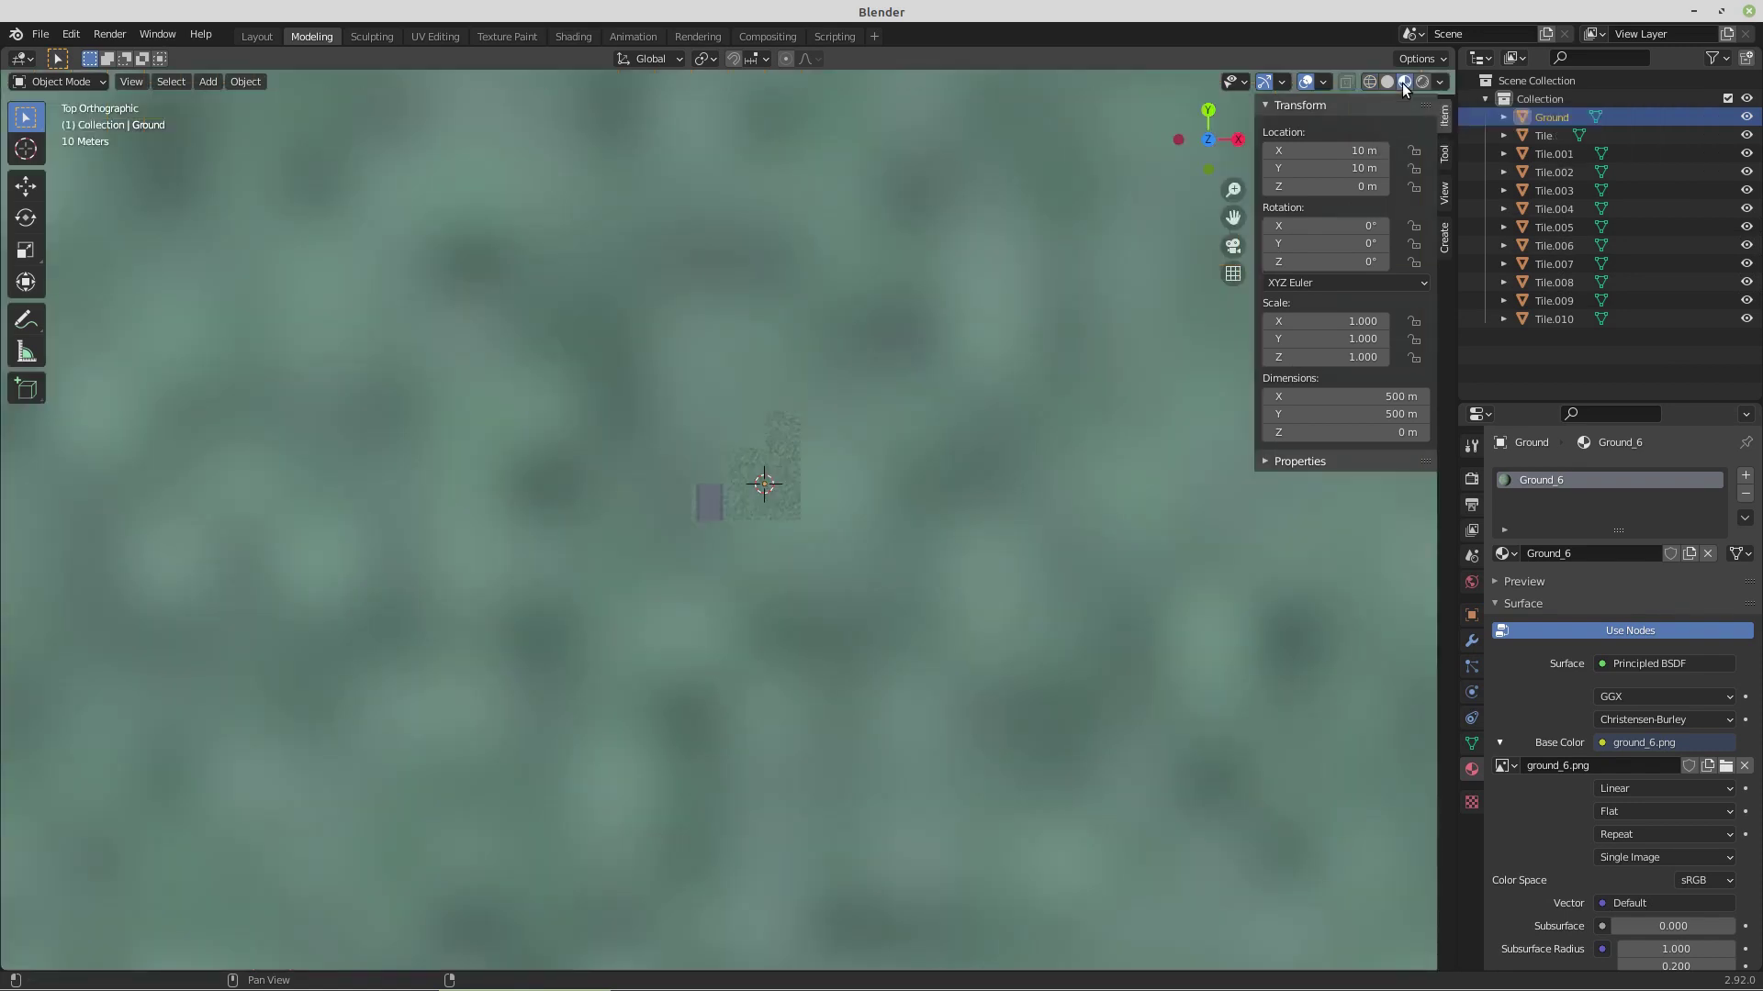
{"action": "scroll", "coordinate": [931, 353], "scroll_direction": "down", "scroll_amount": 3}
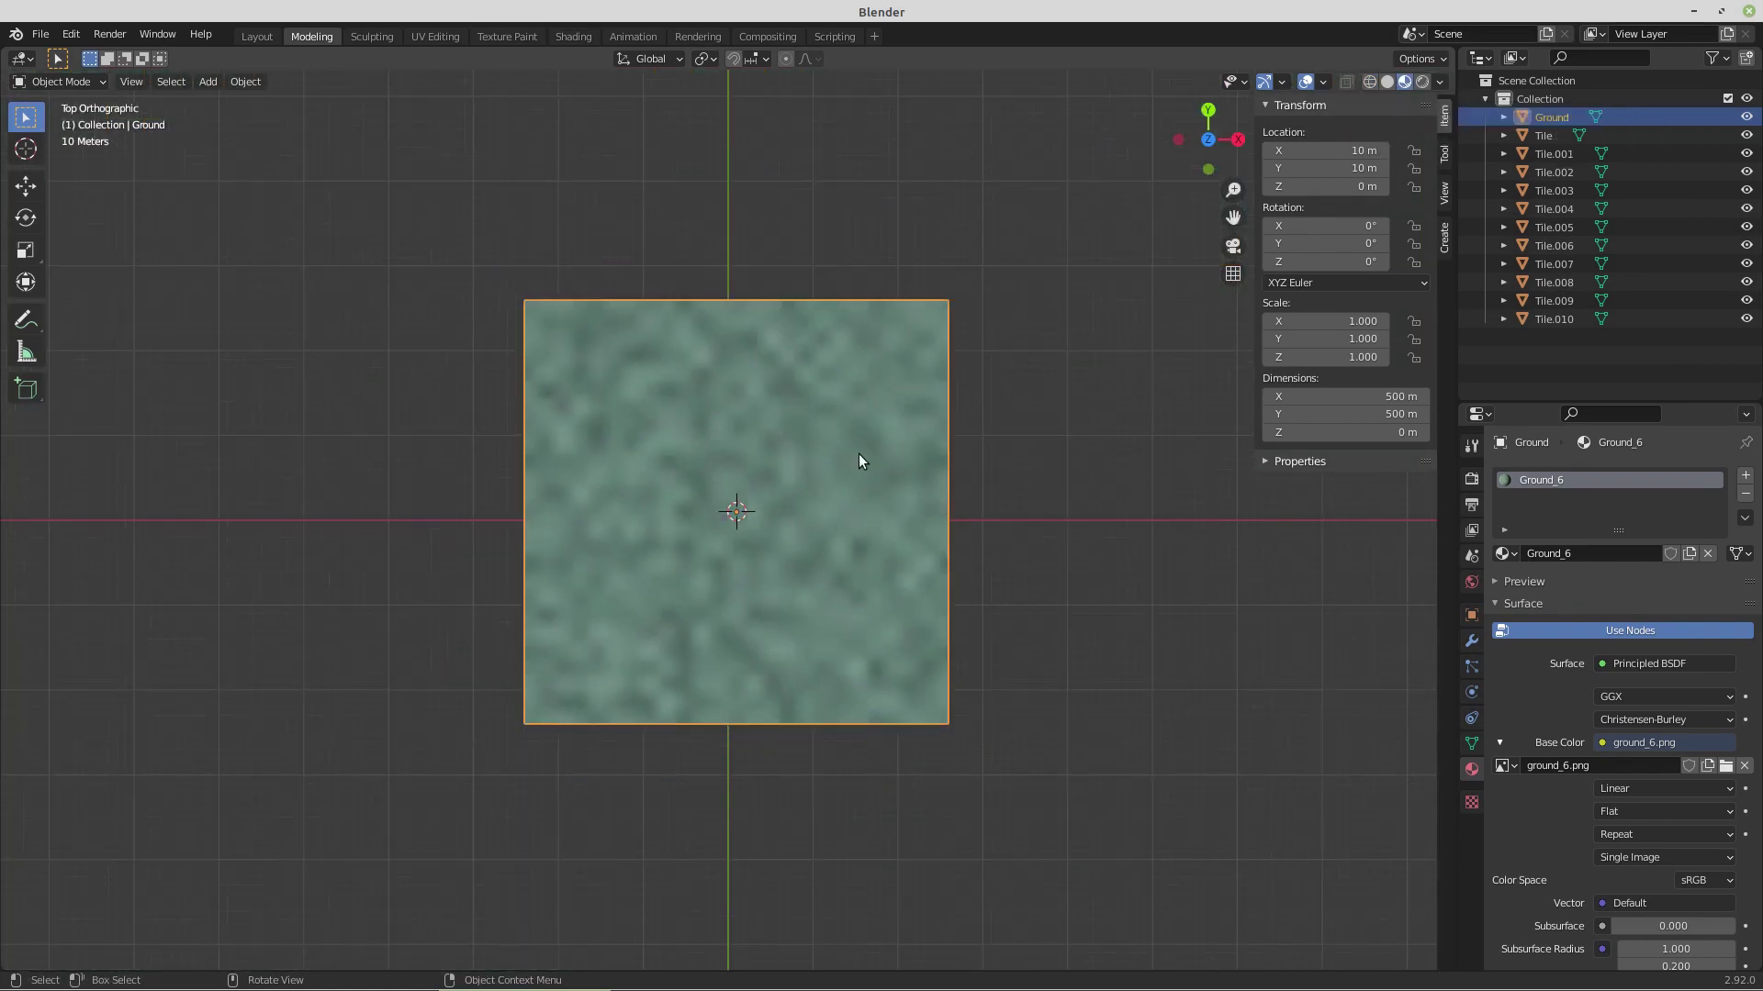
{"action": "scroll", "coordinate": [735, 576], "scroll_direction": "up", "scroll_amount": 5}
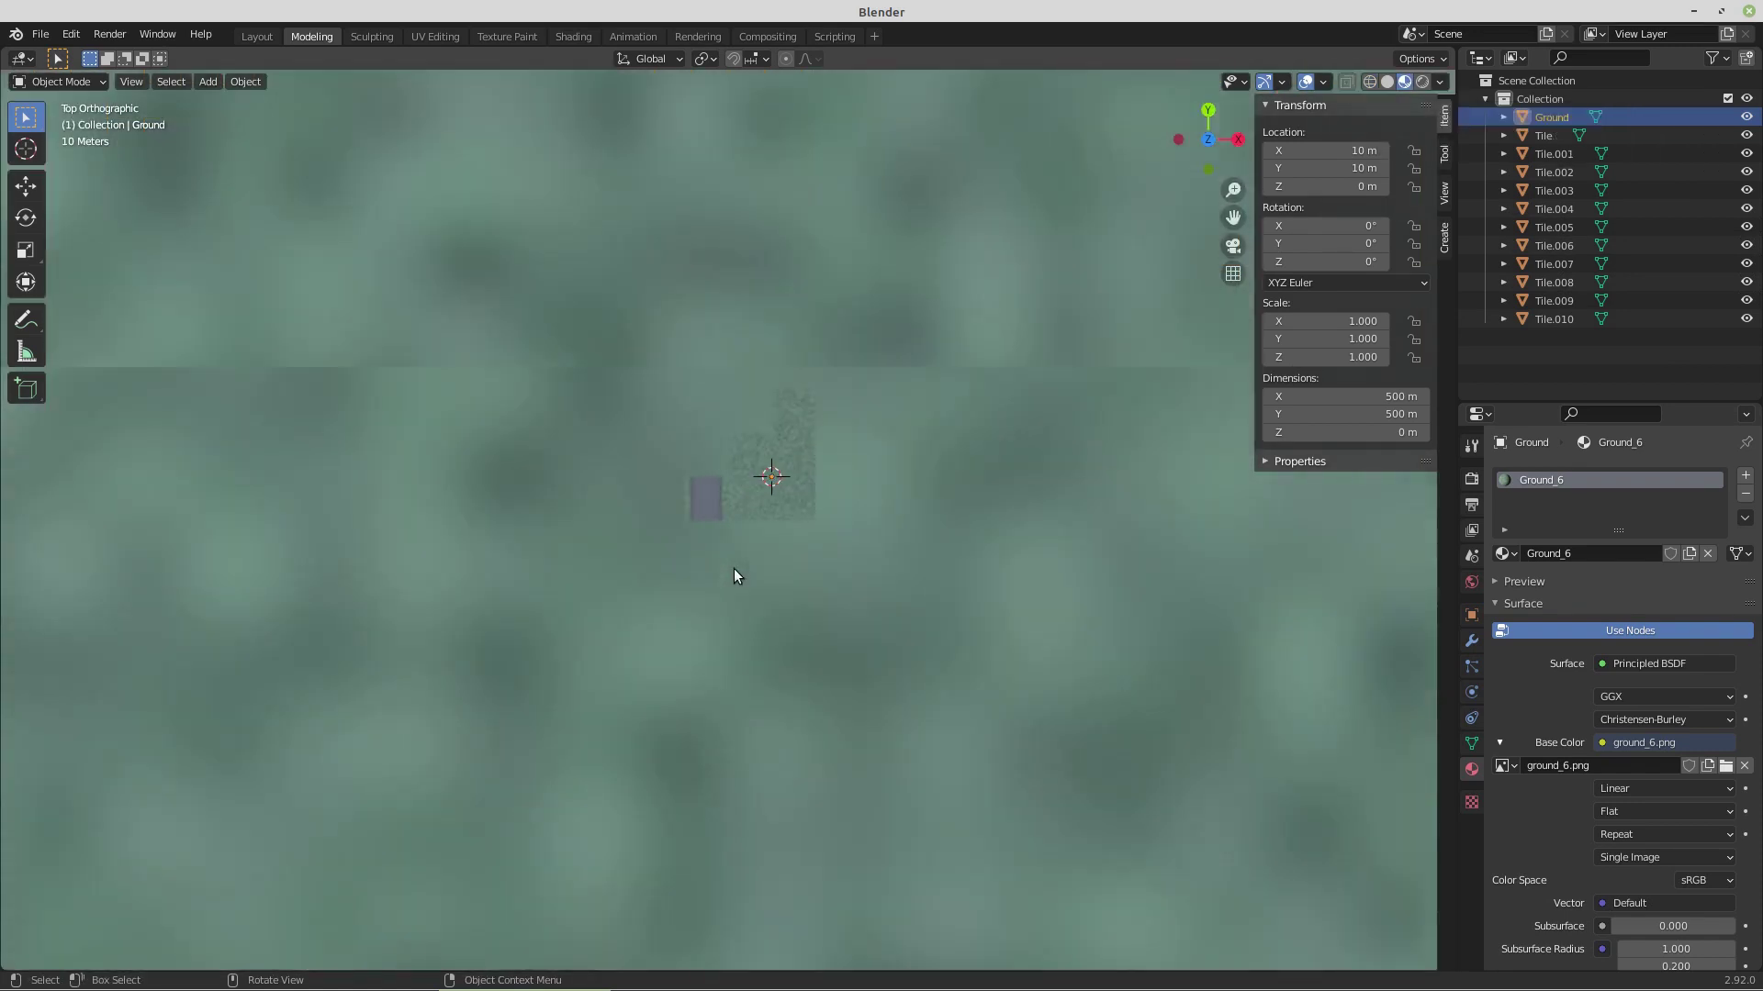
- In the UV Editing workspace, scale all of the Ground mesh's UVs by 50
{"action": "left_click", "coordinate": [435, 36]}
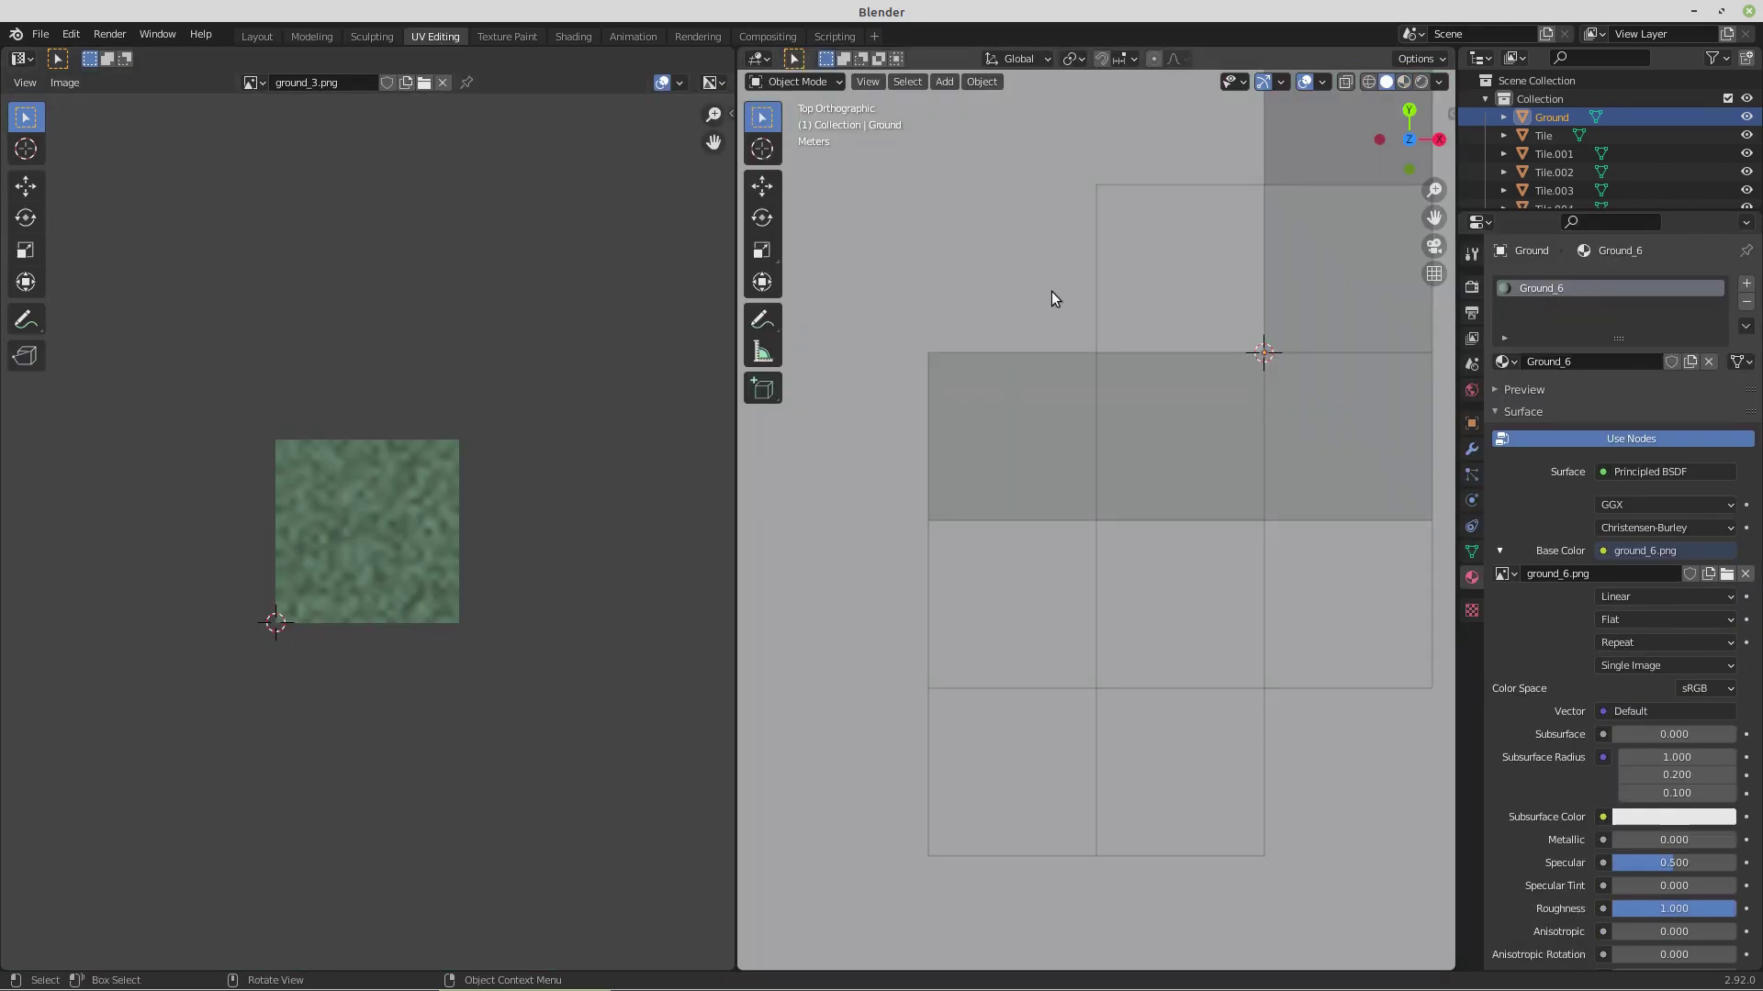
{"action": "key", "text": "Tab"}
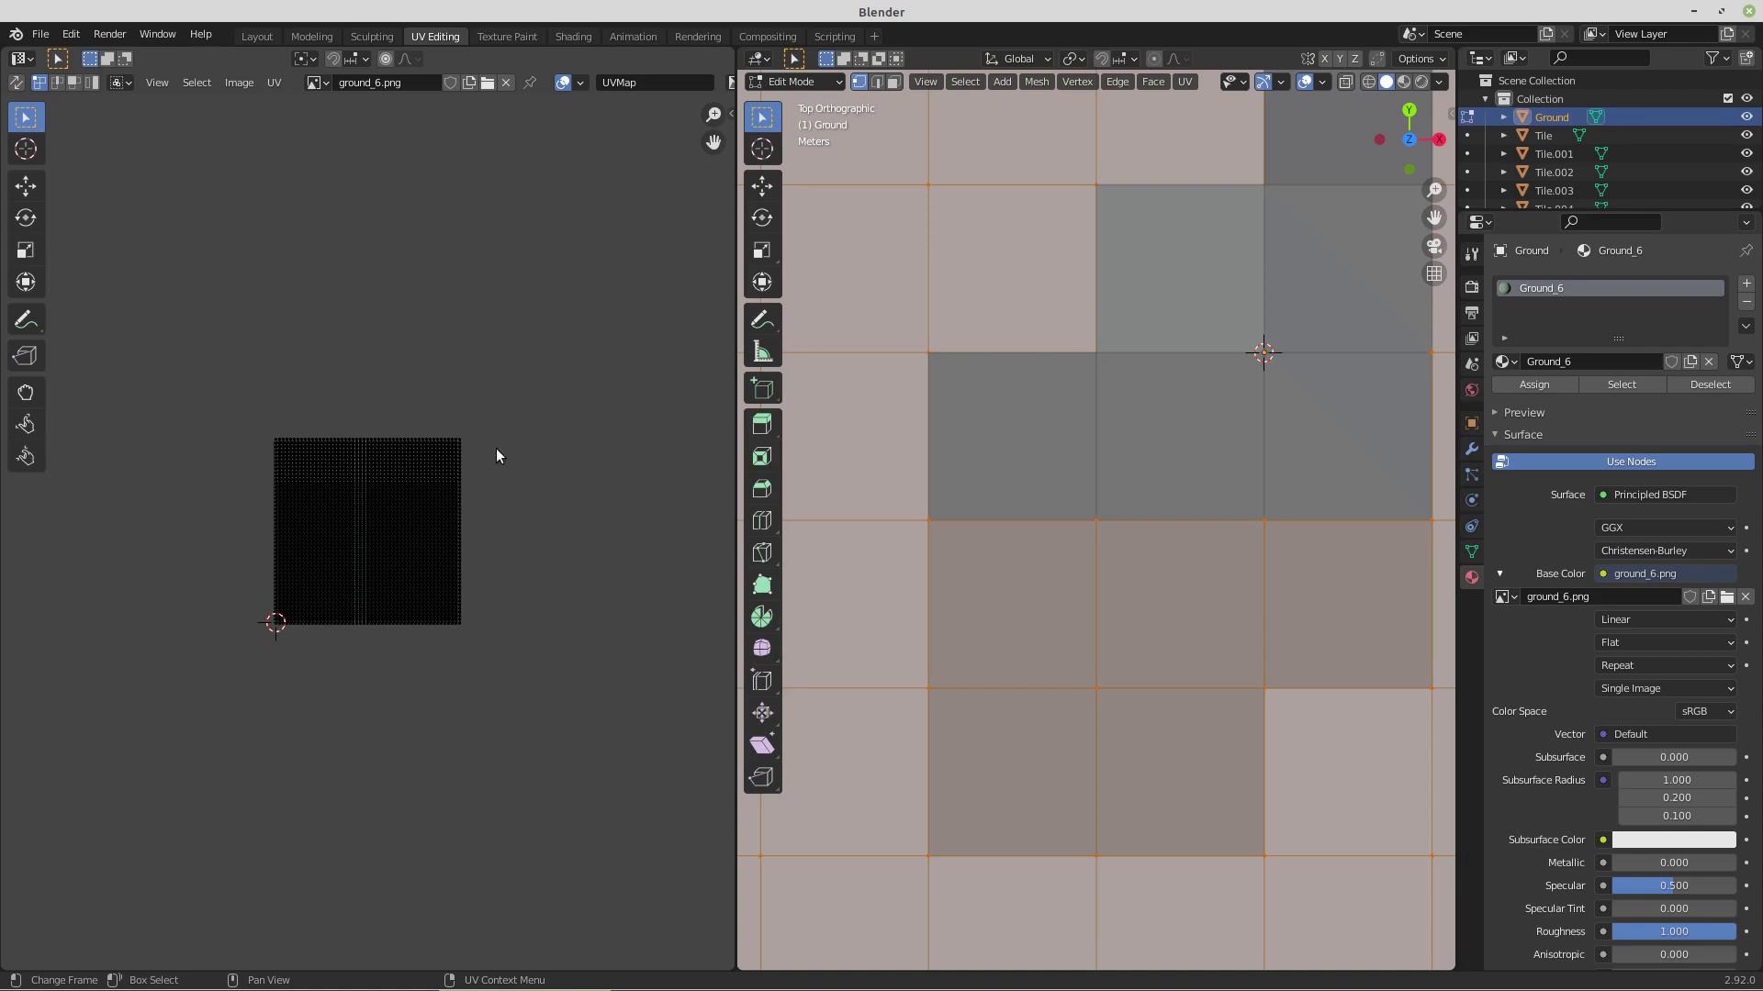
{"action": "key", "text": "a"}
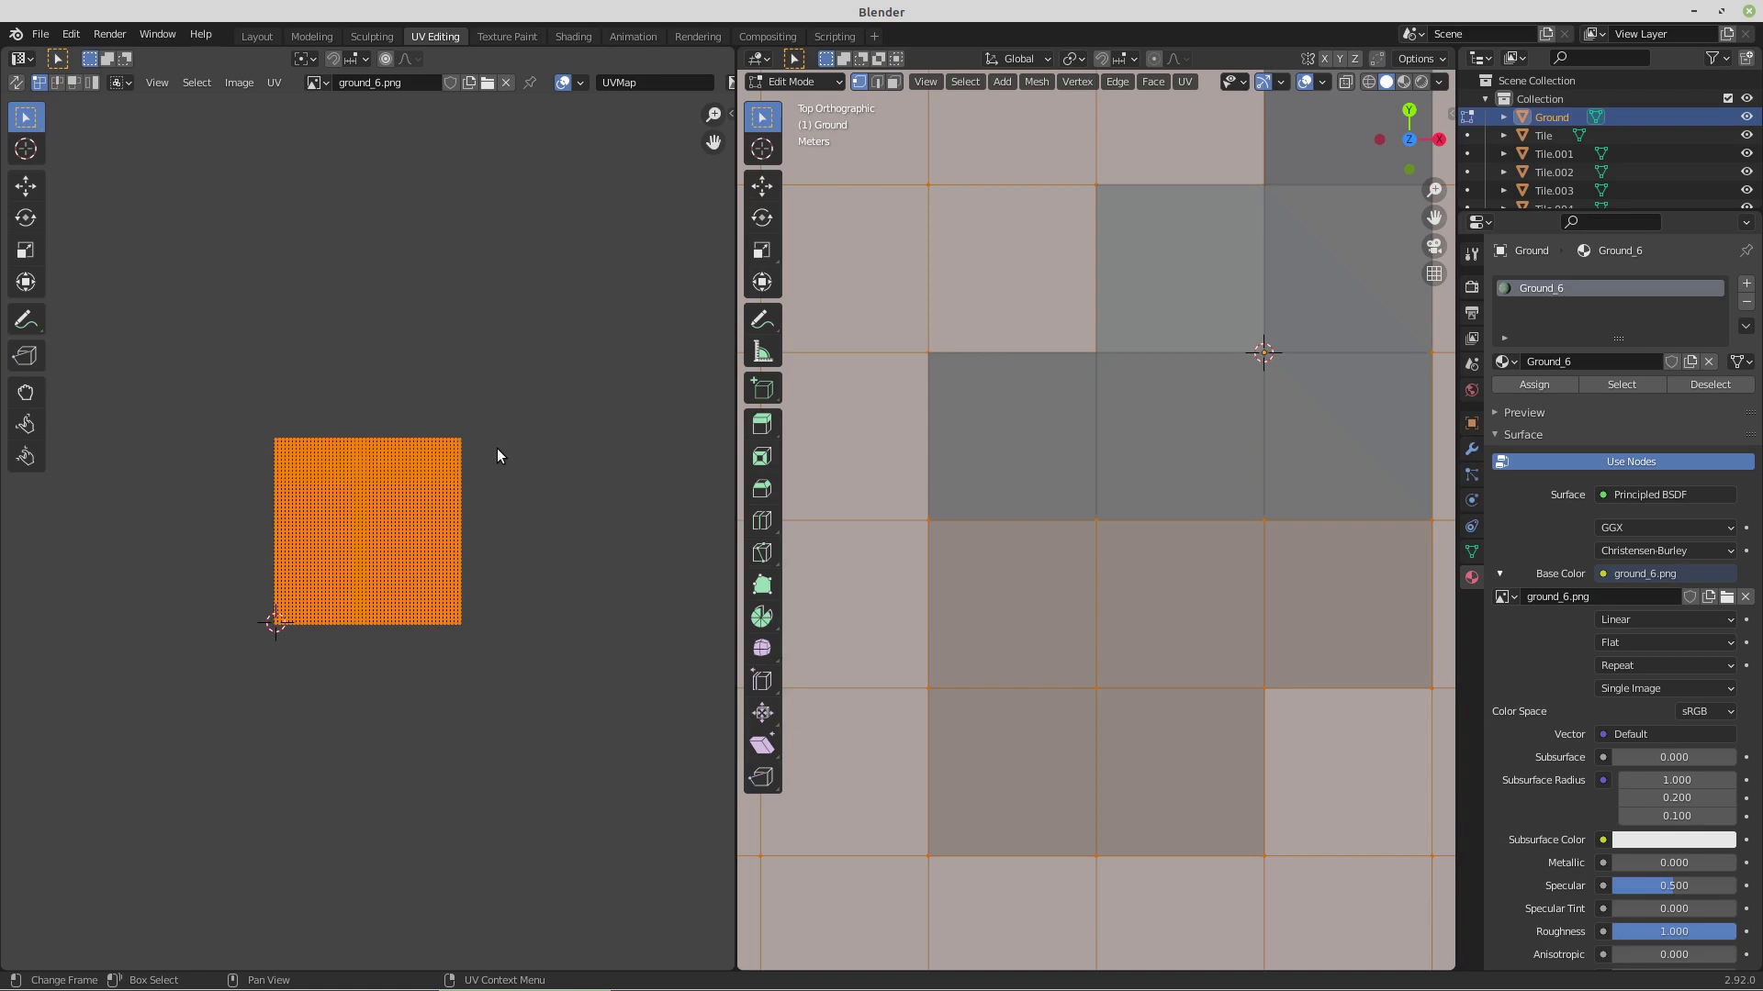
{"action": "key", "text": "s"}
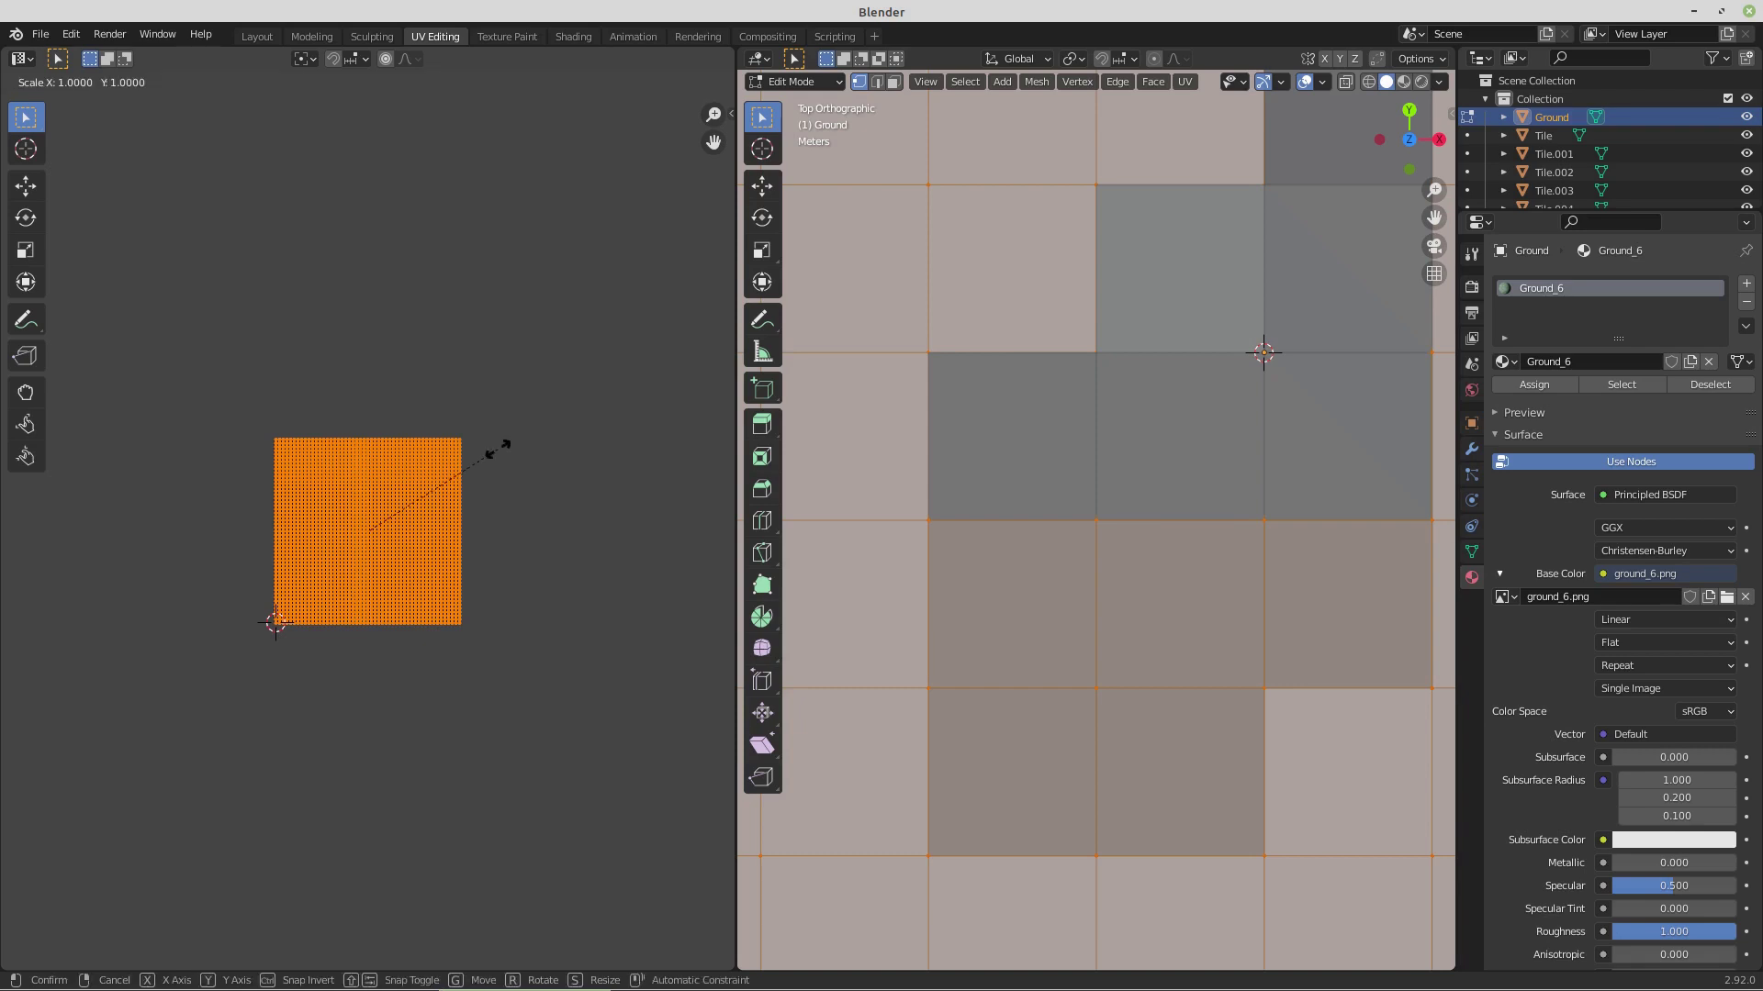
{"action": "type", "text": "50"}
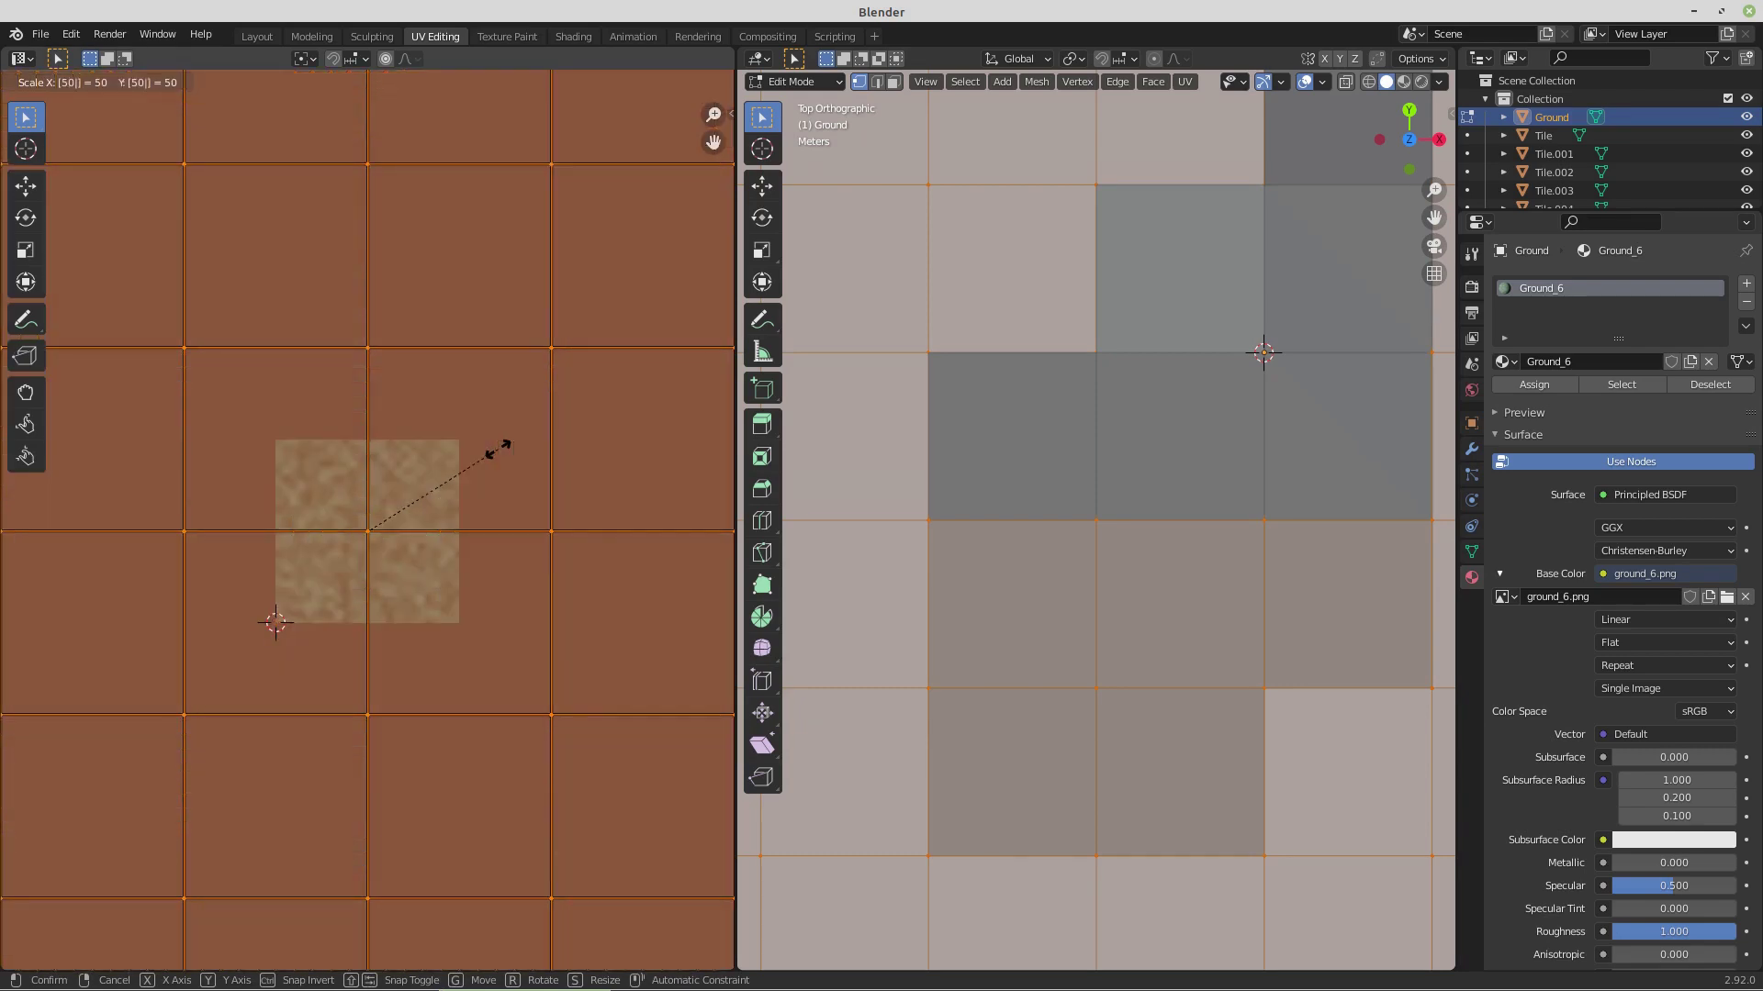
{"action": "key", "text": "Return"}
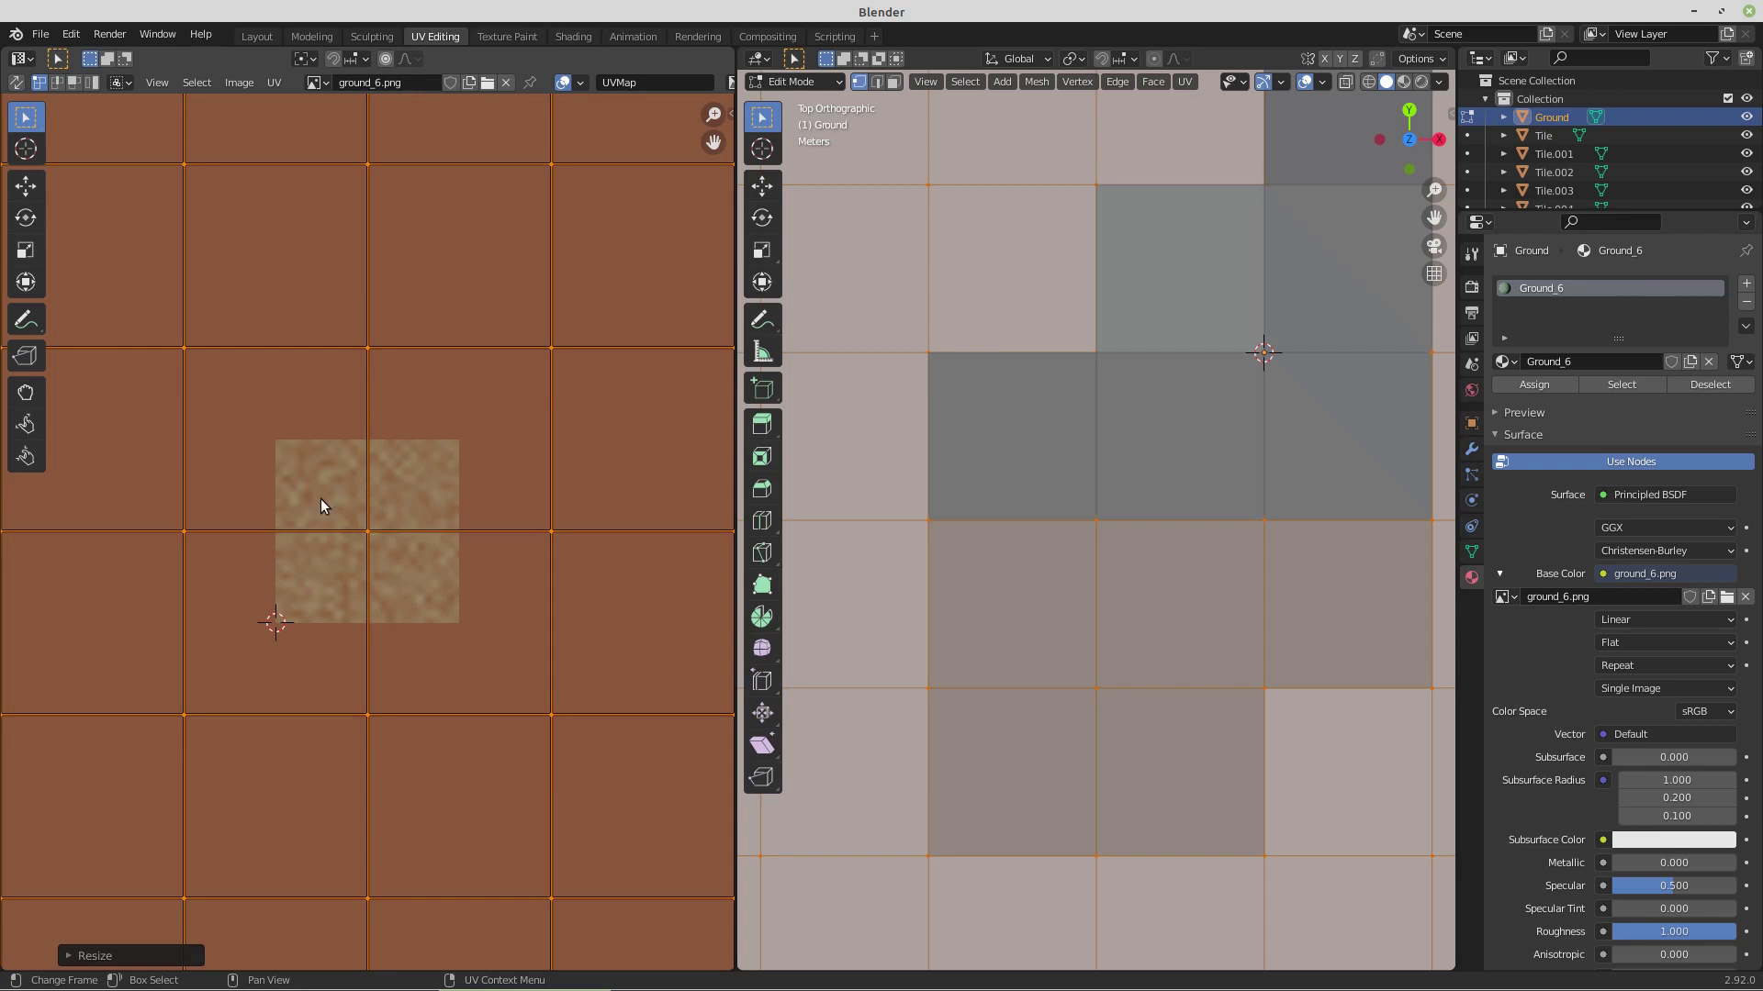
- Align the Ground UVs with the image by setting the selected UV vertices' X and Y position to 0
{"action": "left_click", "coordinate": [732, 111]}
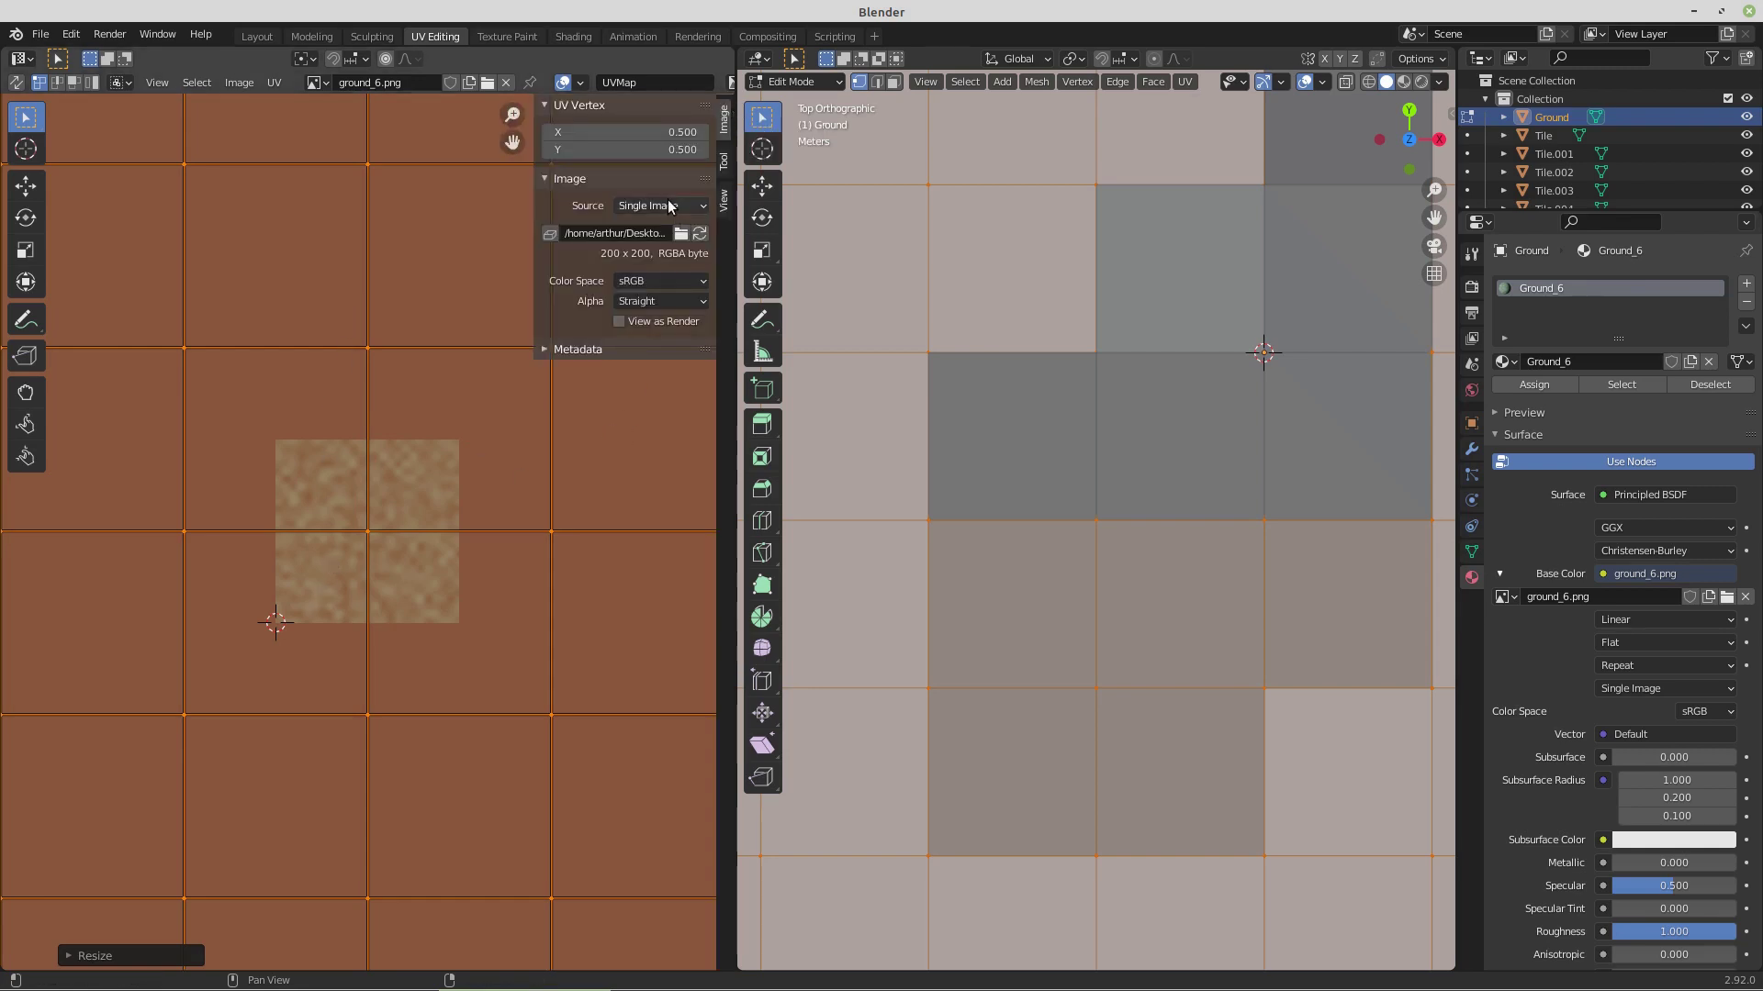
{"action": "left_click", "coordinate": [660, 129]}
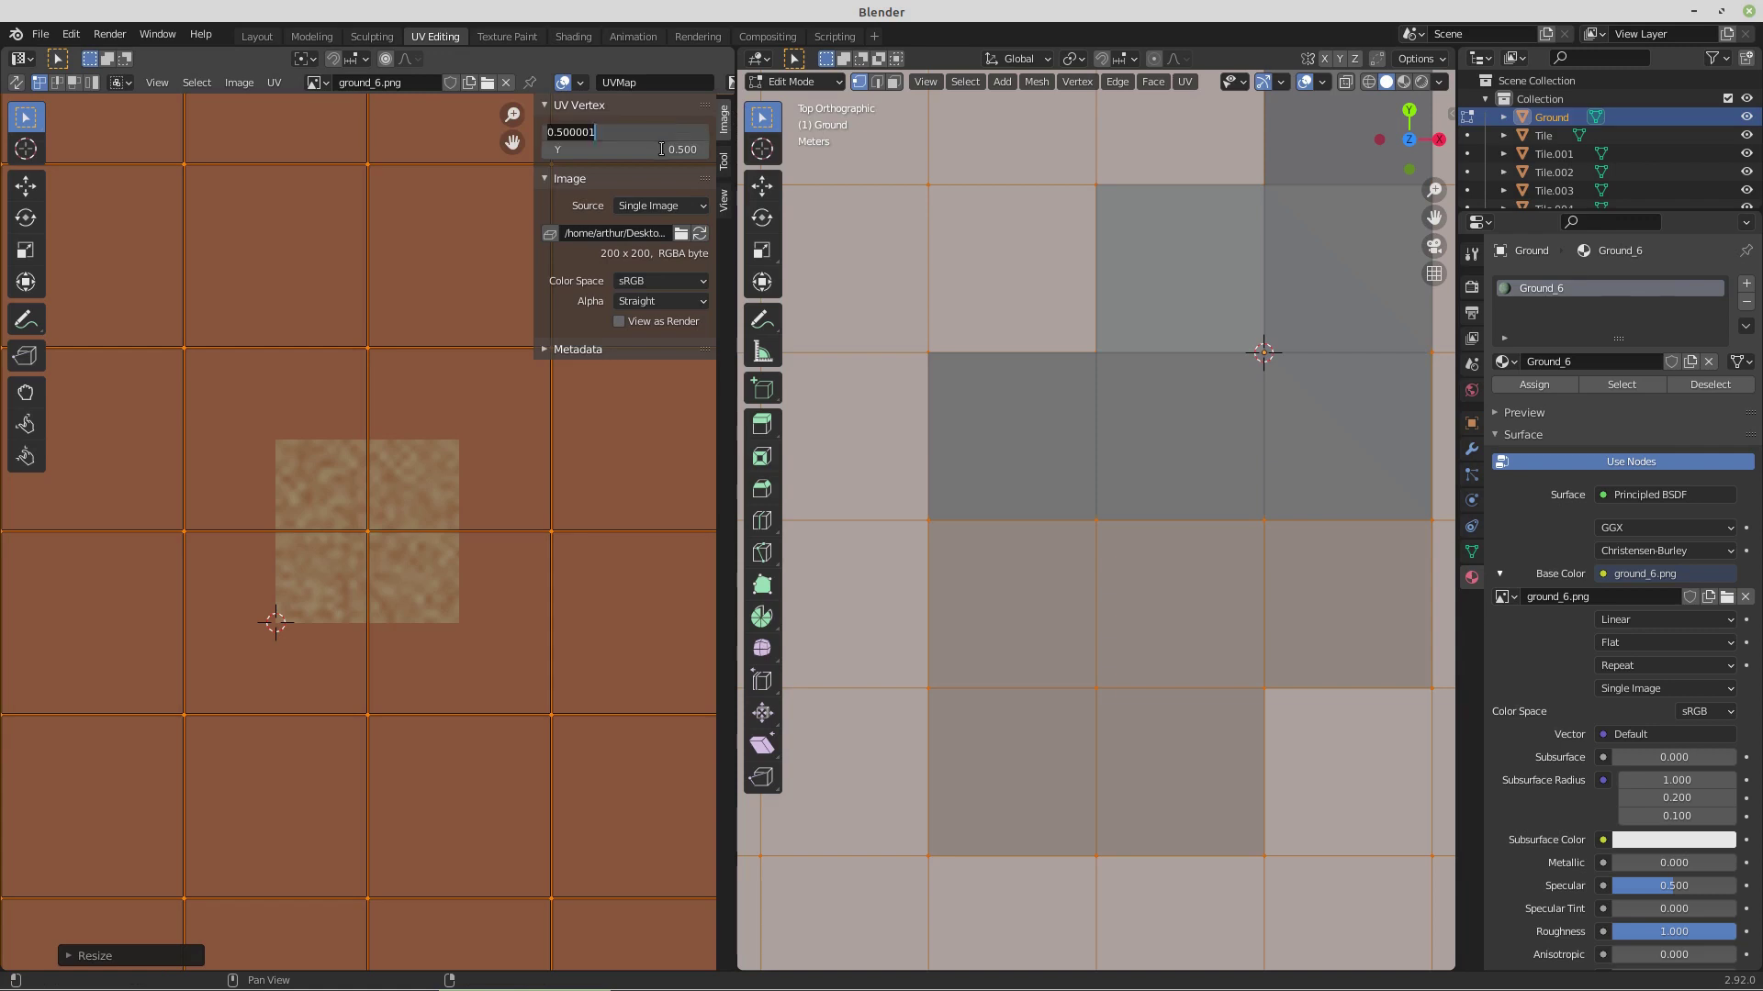
{"action": "type", "text": "0"}
{"action": "key", "text": "Return"}
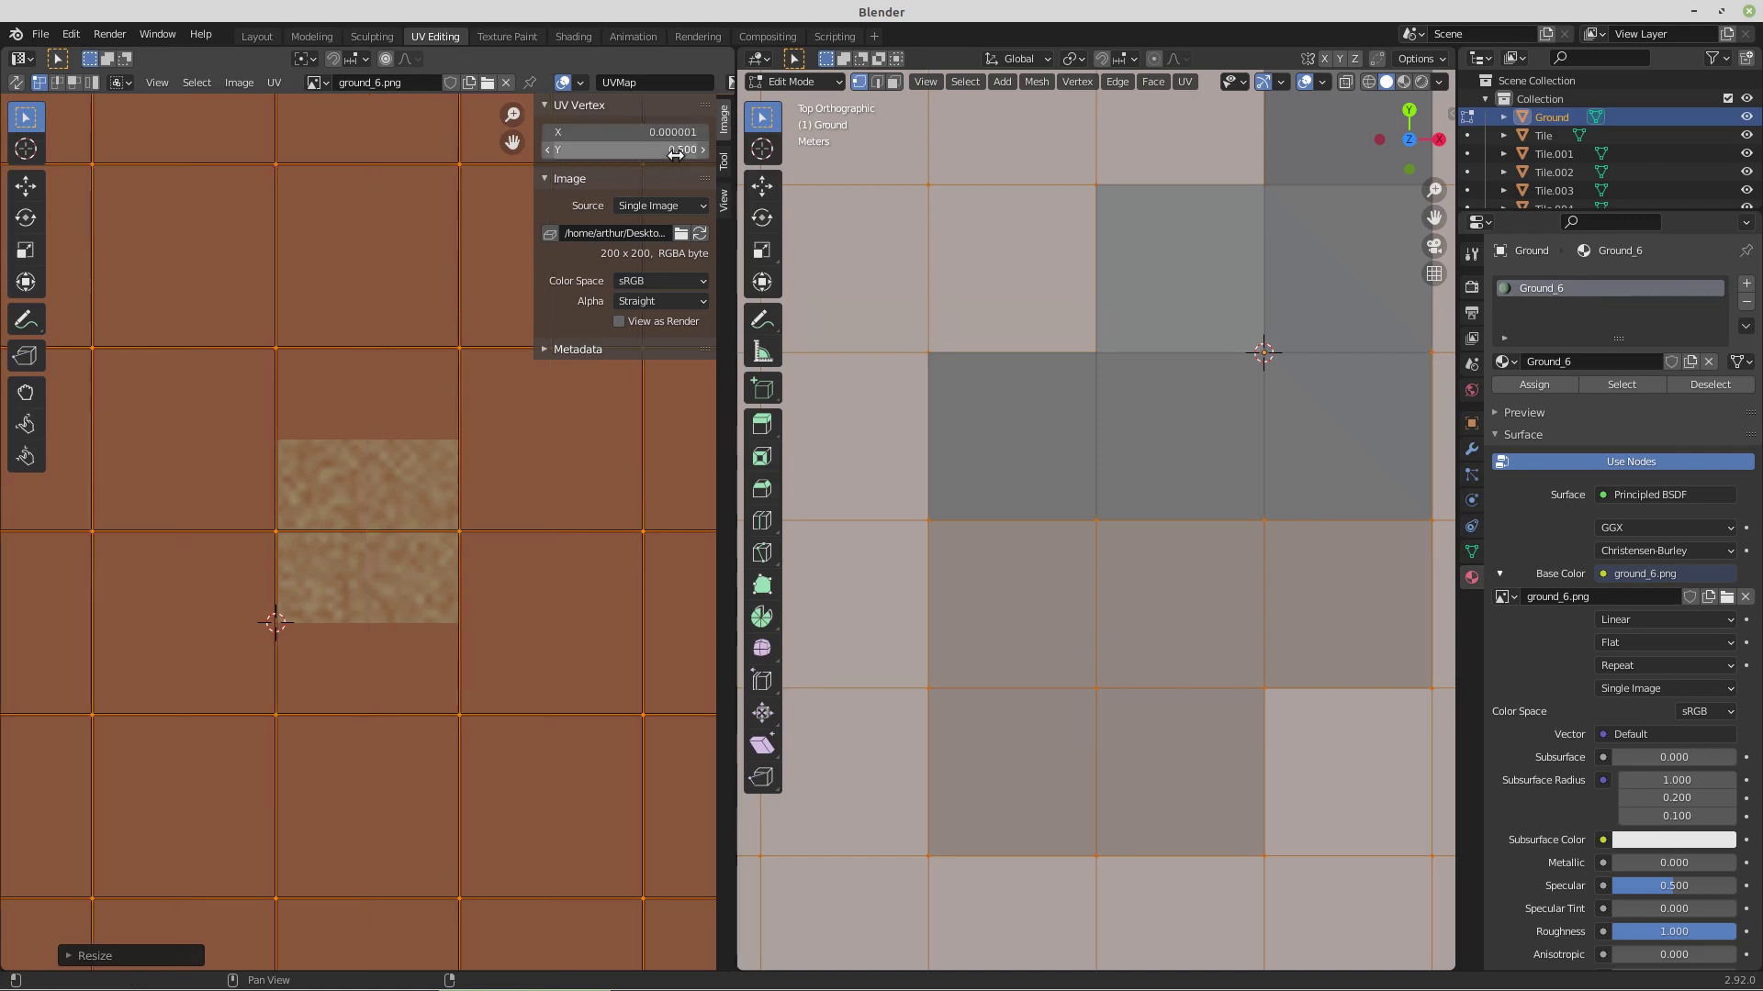
{"action": "left_click", "coordinate": [675, 155]}
{"action": "type", "text": "0"}
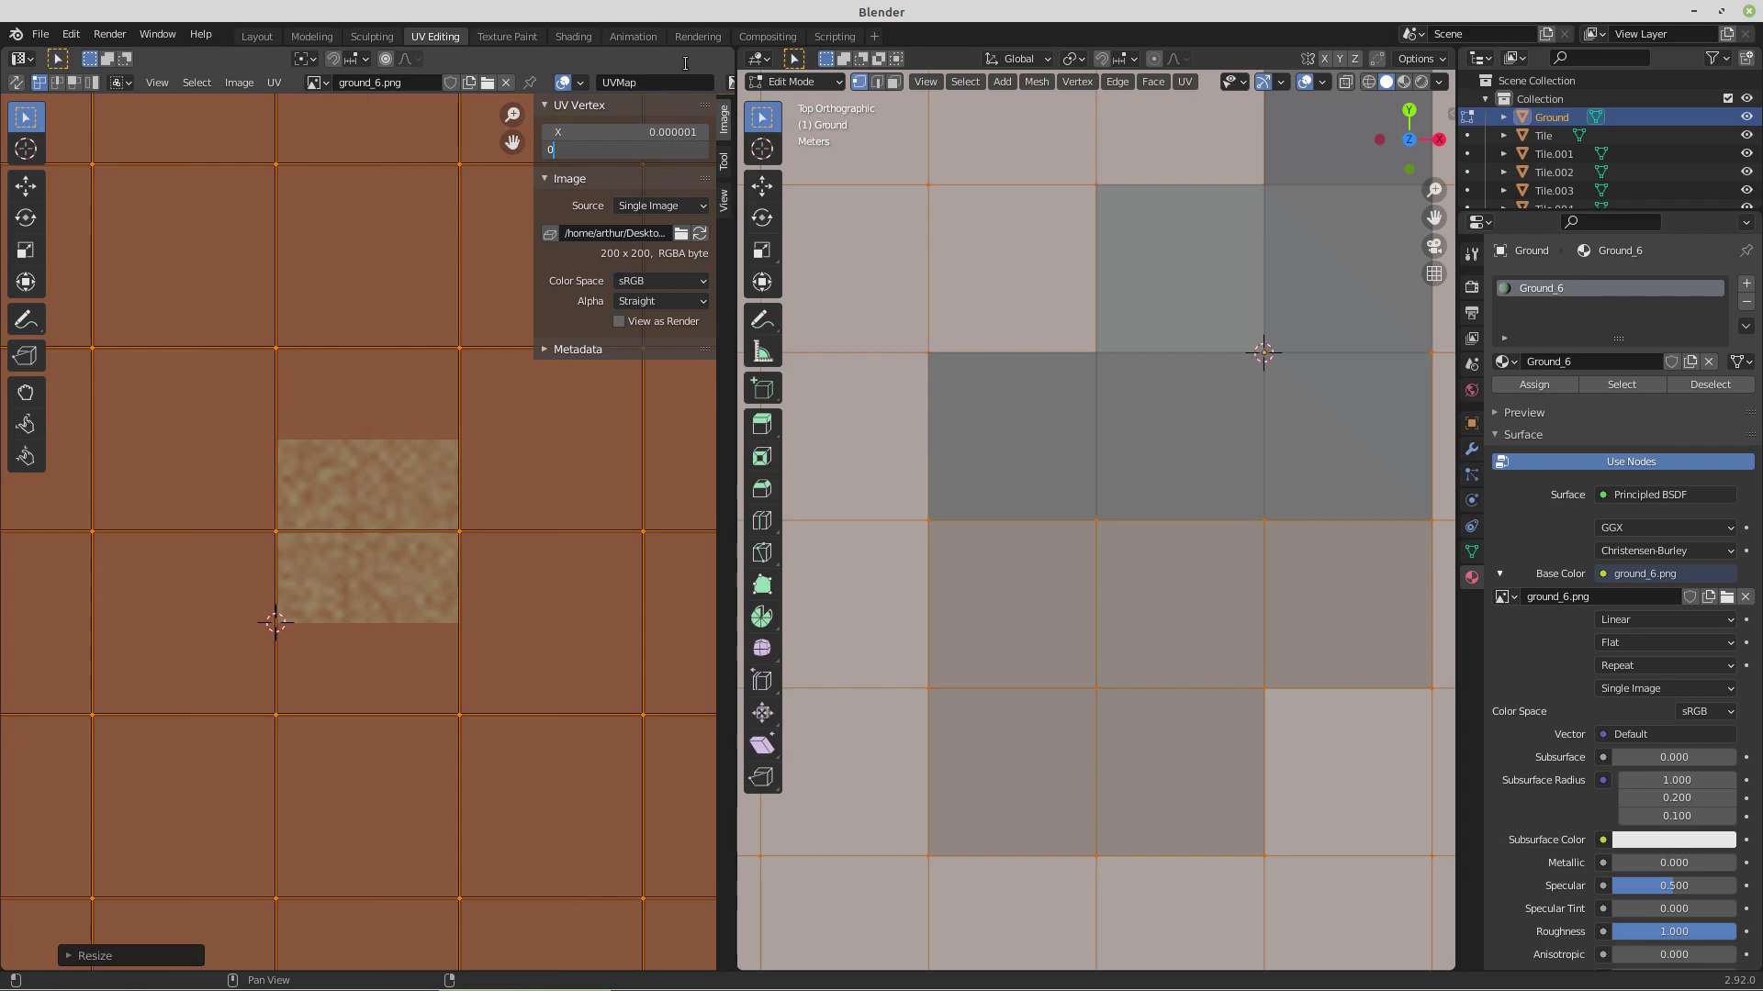
{"action": "key", "text": "Return"}
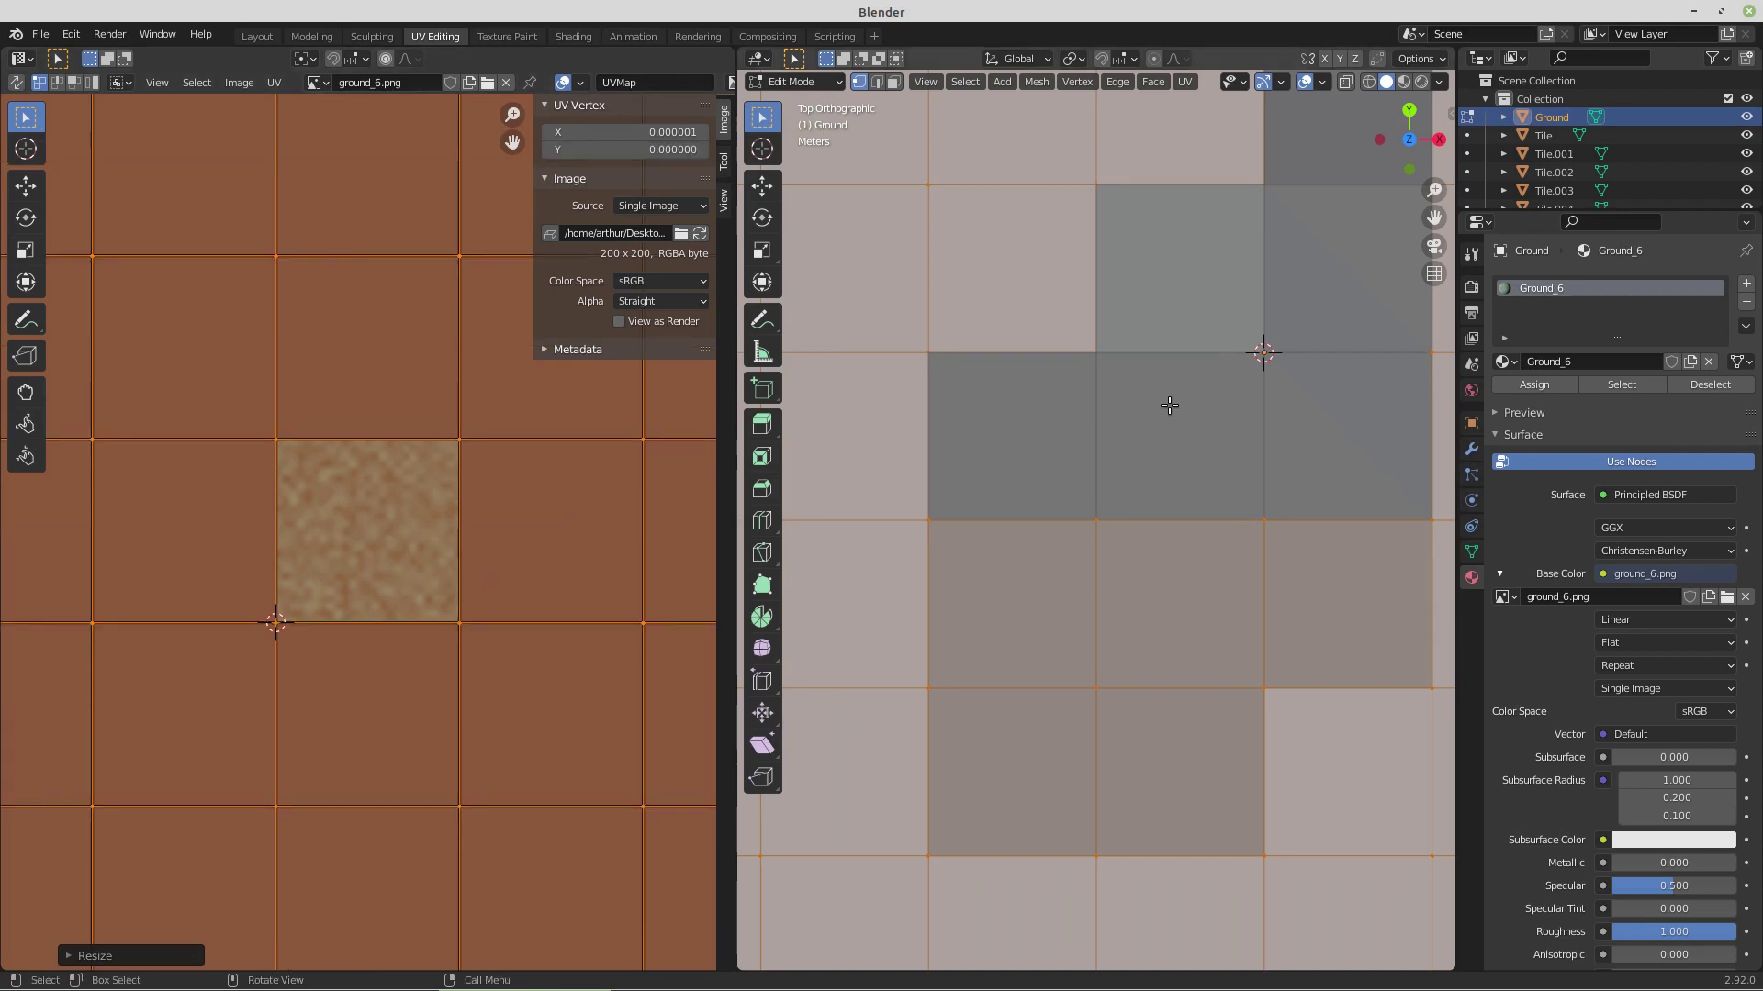
- Return to the Modeling workspace, check the repeated ground texture around the tiles, and switch to face selection
{"action": "left_click", "coordinate": [311, 37]}
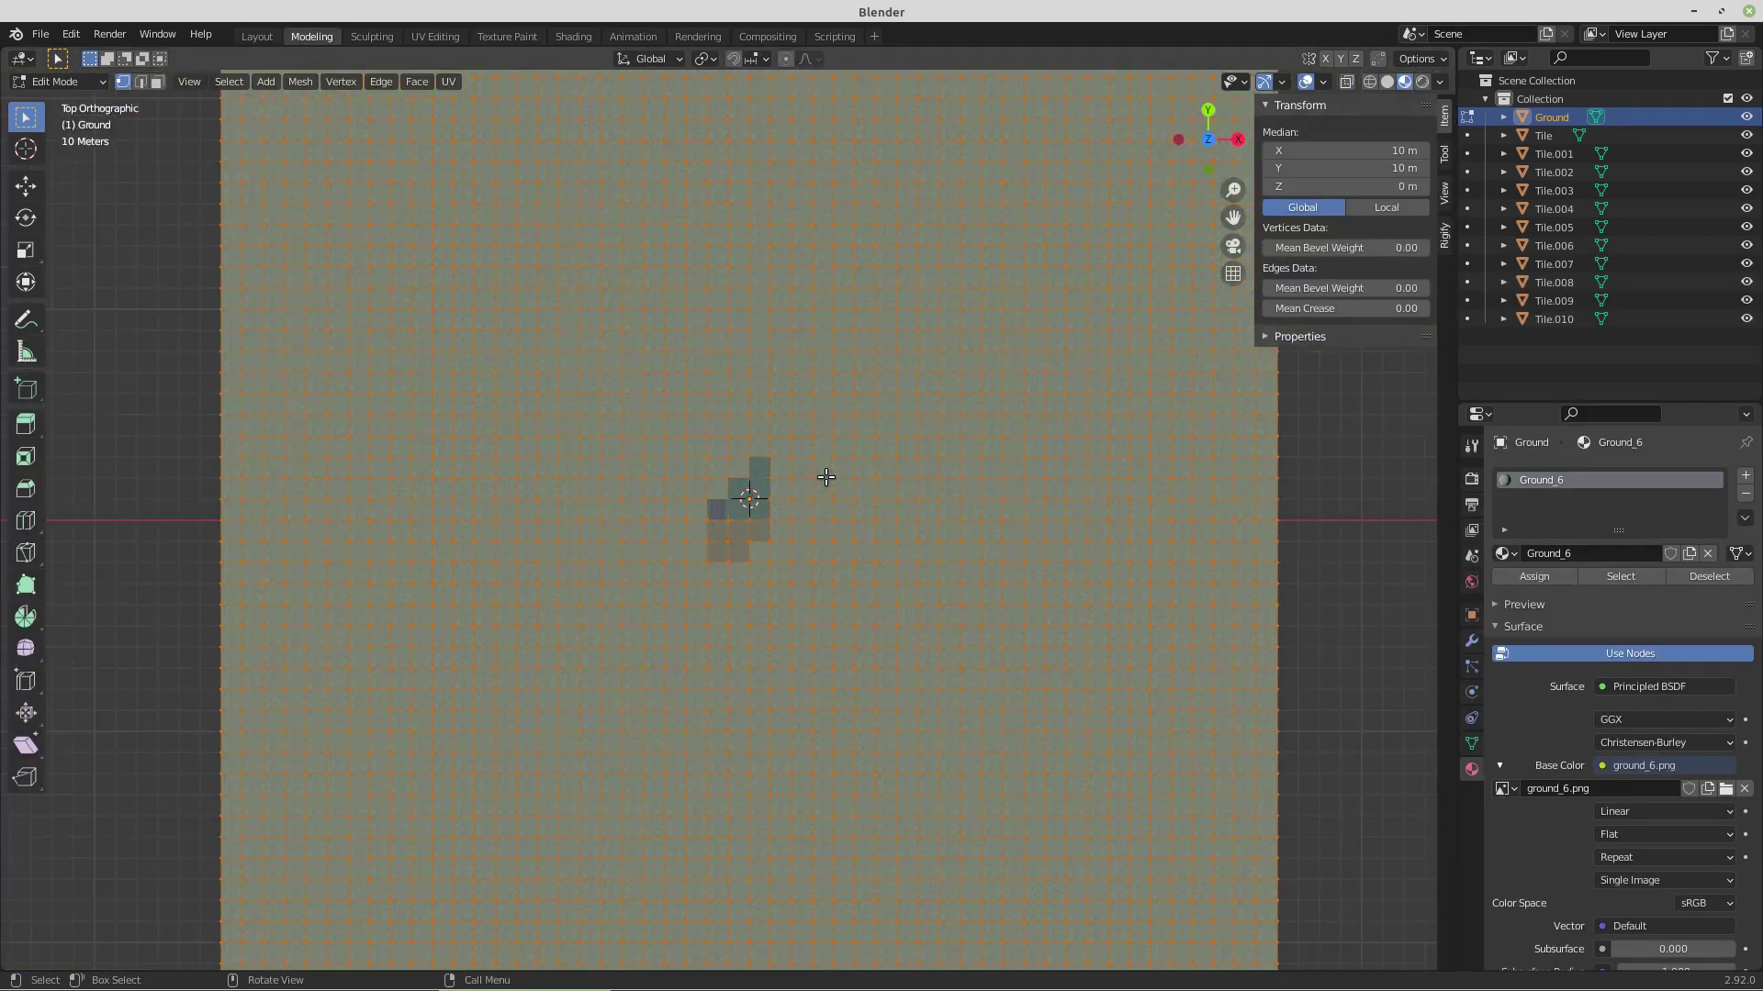
{"action": "scroll", "coordinate": [830, 540], "scroll_direction": "up", "scroll_amount": 10}
{"action": "left_click_drag", "start_coordinate": [684, 551], "coordinate": [584, 680]}
{"action": "scroll", "coordinate": [588, 681], "scroll_direction": "down", "scroll_amount": 5}
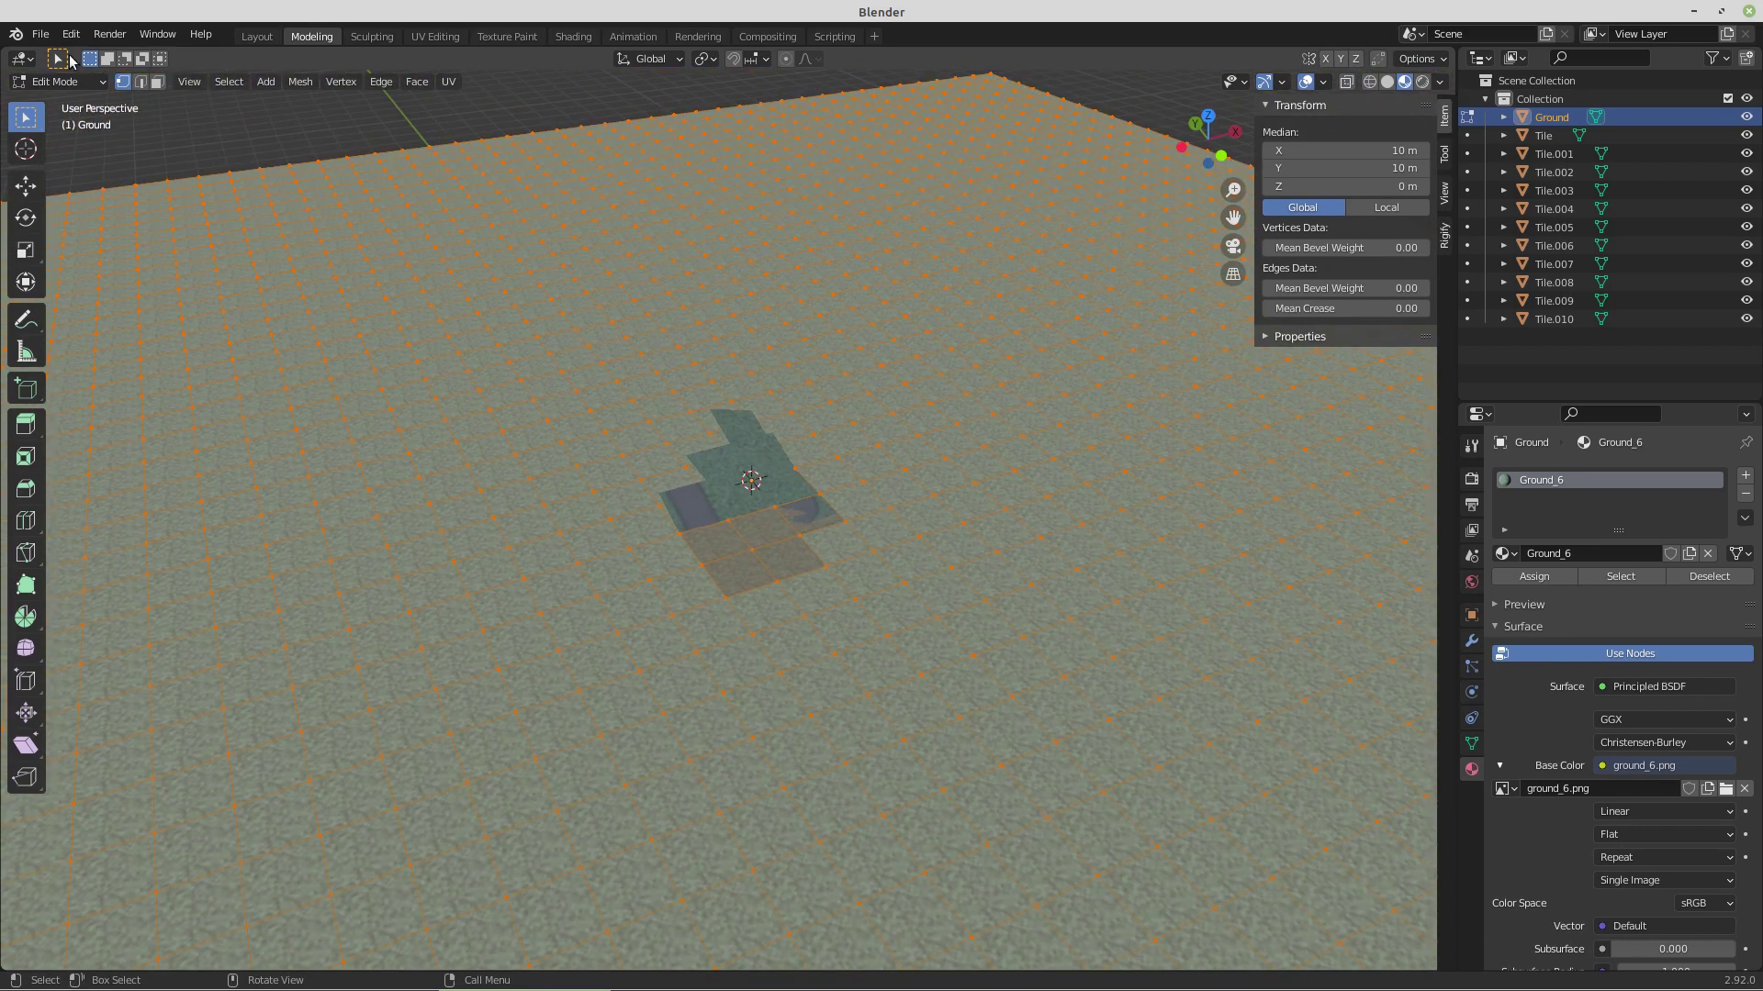
{"action": "left_click", "coordinate": [157, 83]}
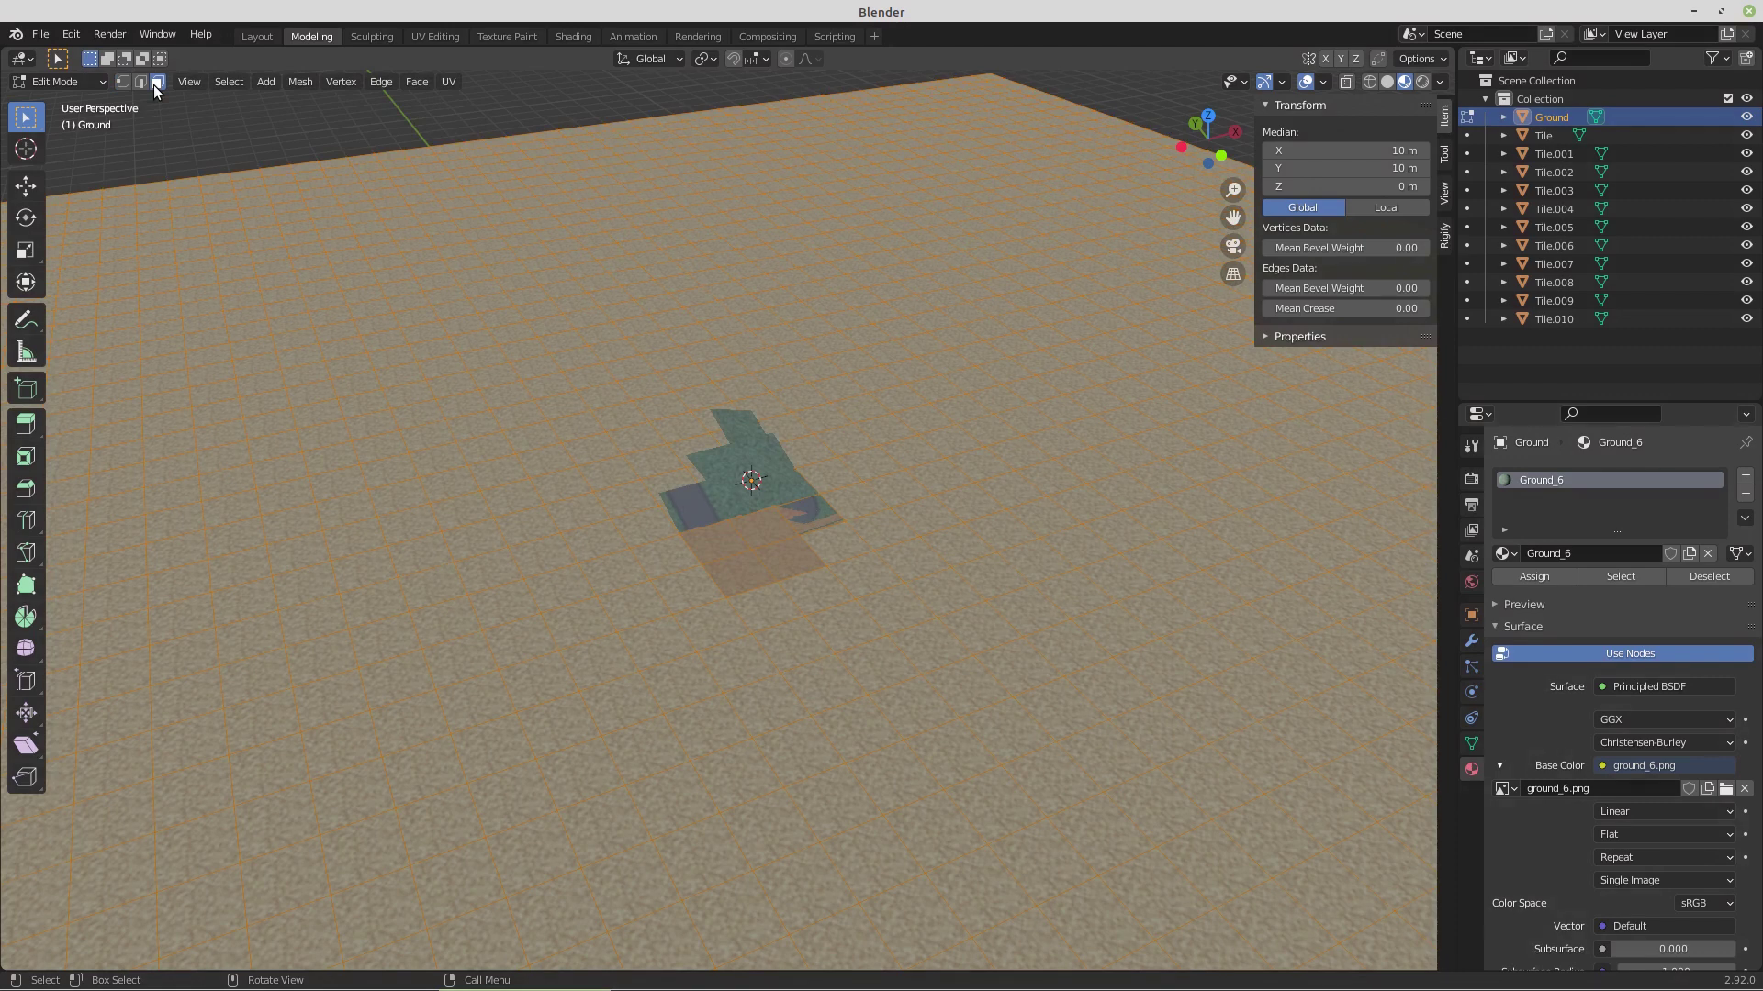
- Thin the Ground face selection with Checker Deselect and assign the still-selected faces the existing Ground_5 material in a new slot
{"action": "left_click", "coordinate": [220, 82]}
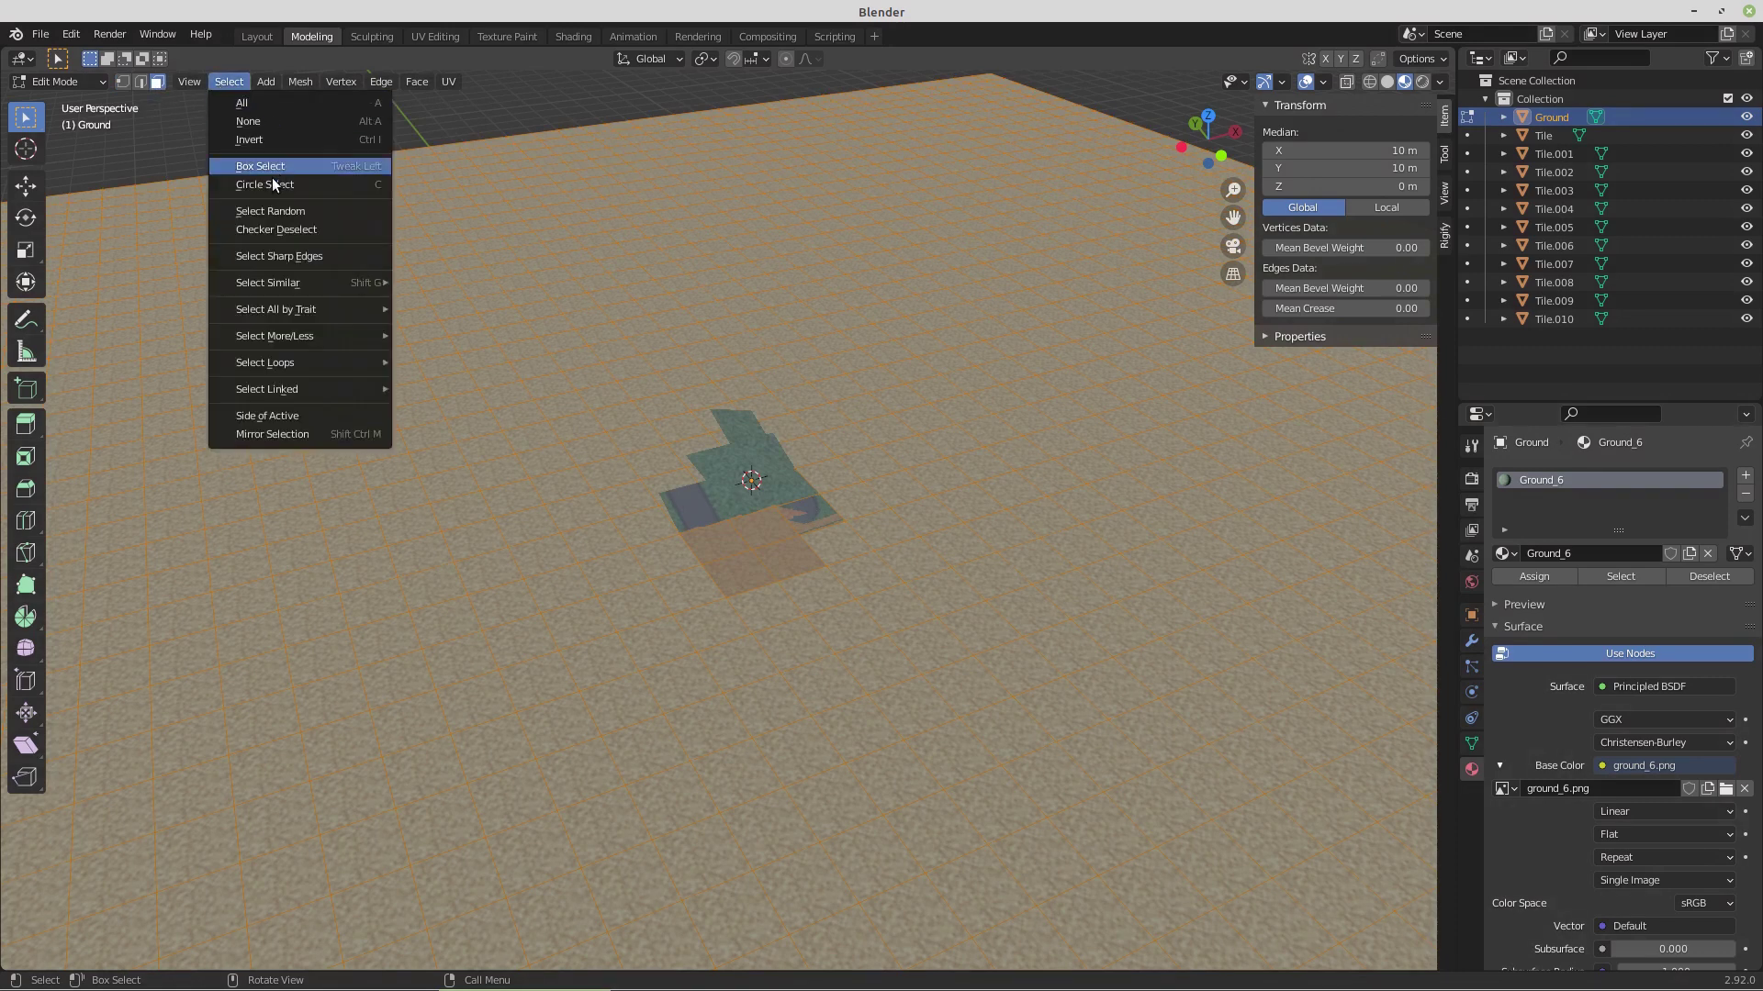
{"action": "left_click", "coordinate": [273, 229]}
{"action": "scroll", "coordinate": [461, 393], "scroll_direction": "down", "scroll_amount": 5}
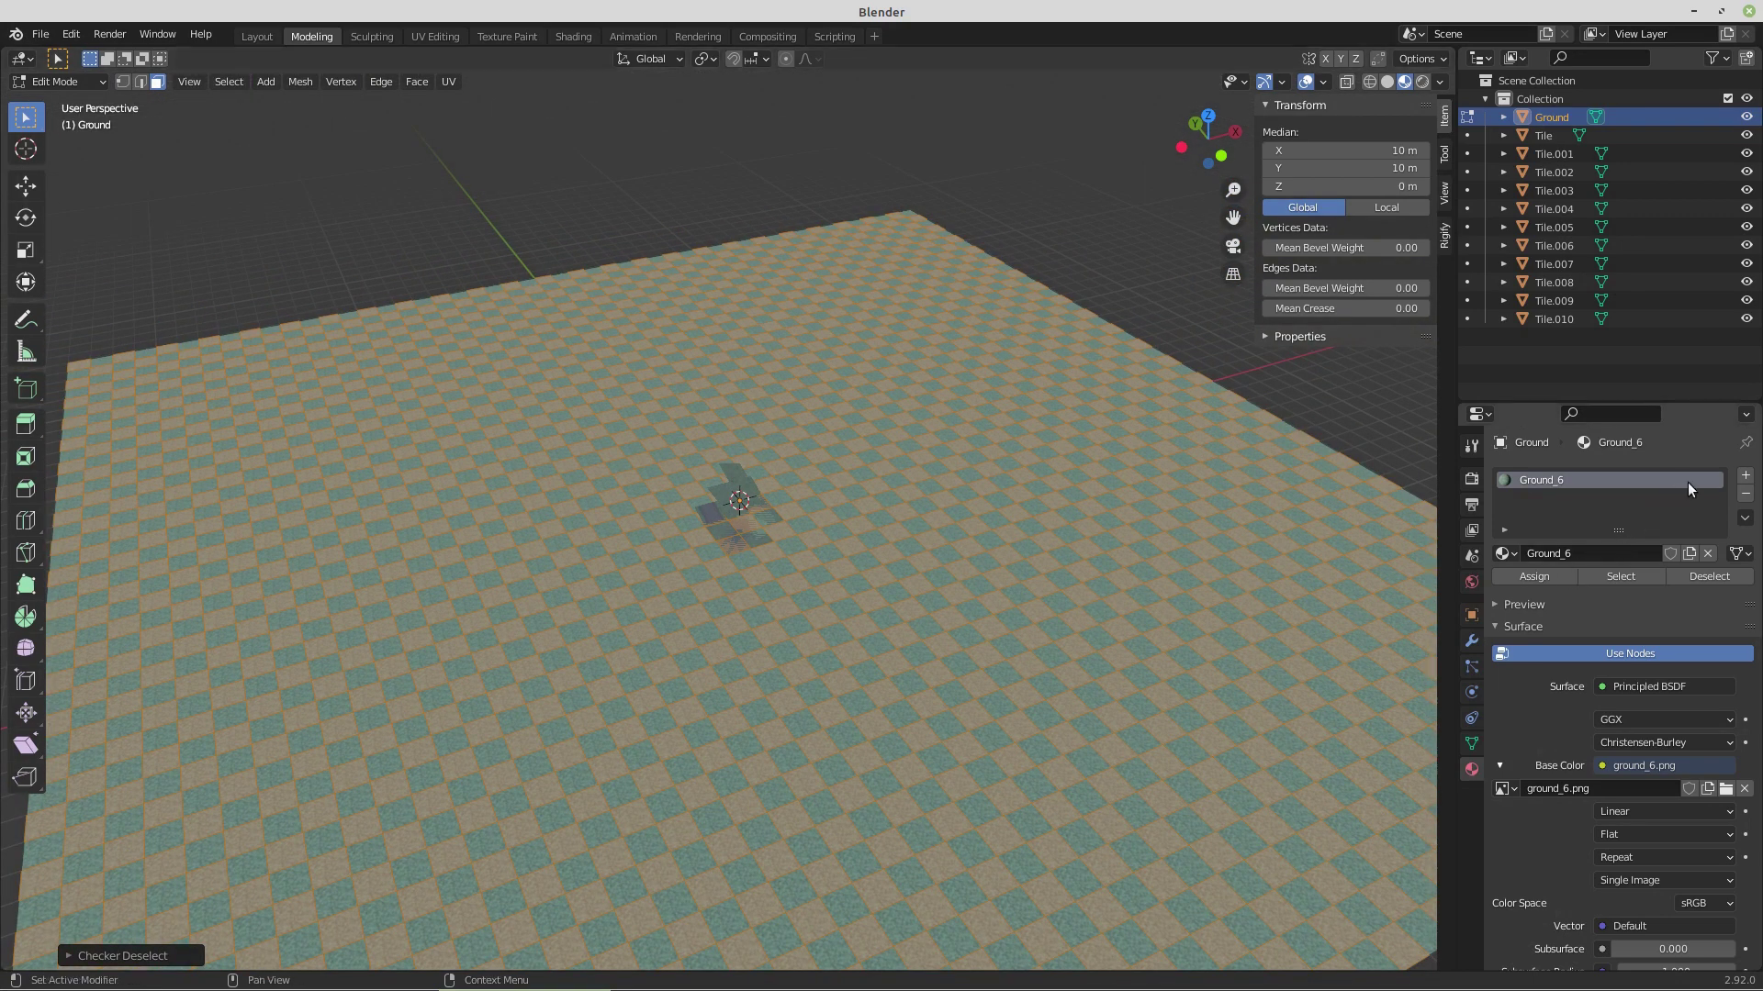
{"action": "left_click", "coordinate": [1745, 476]}
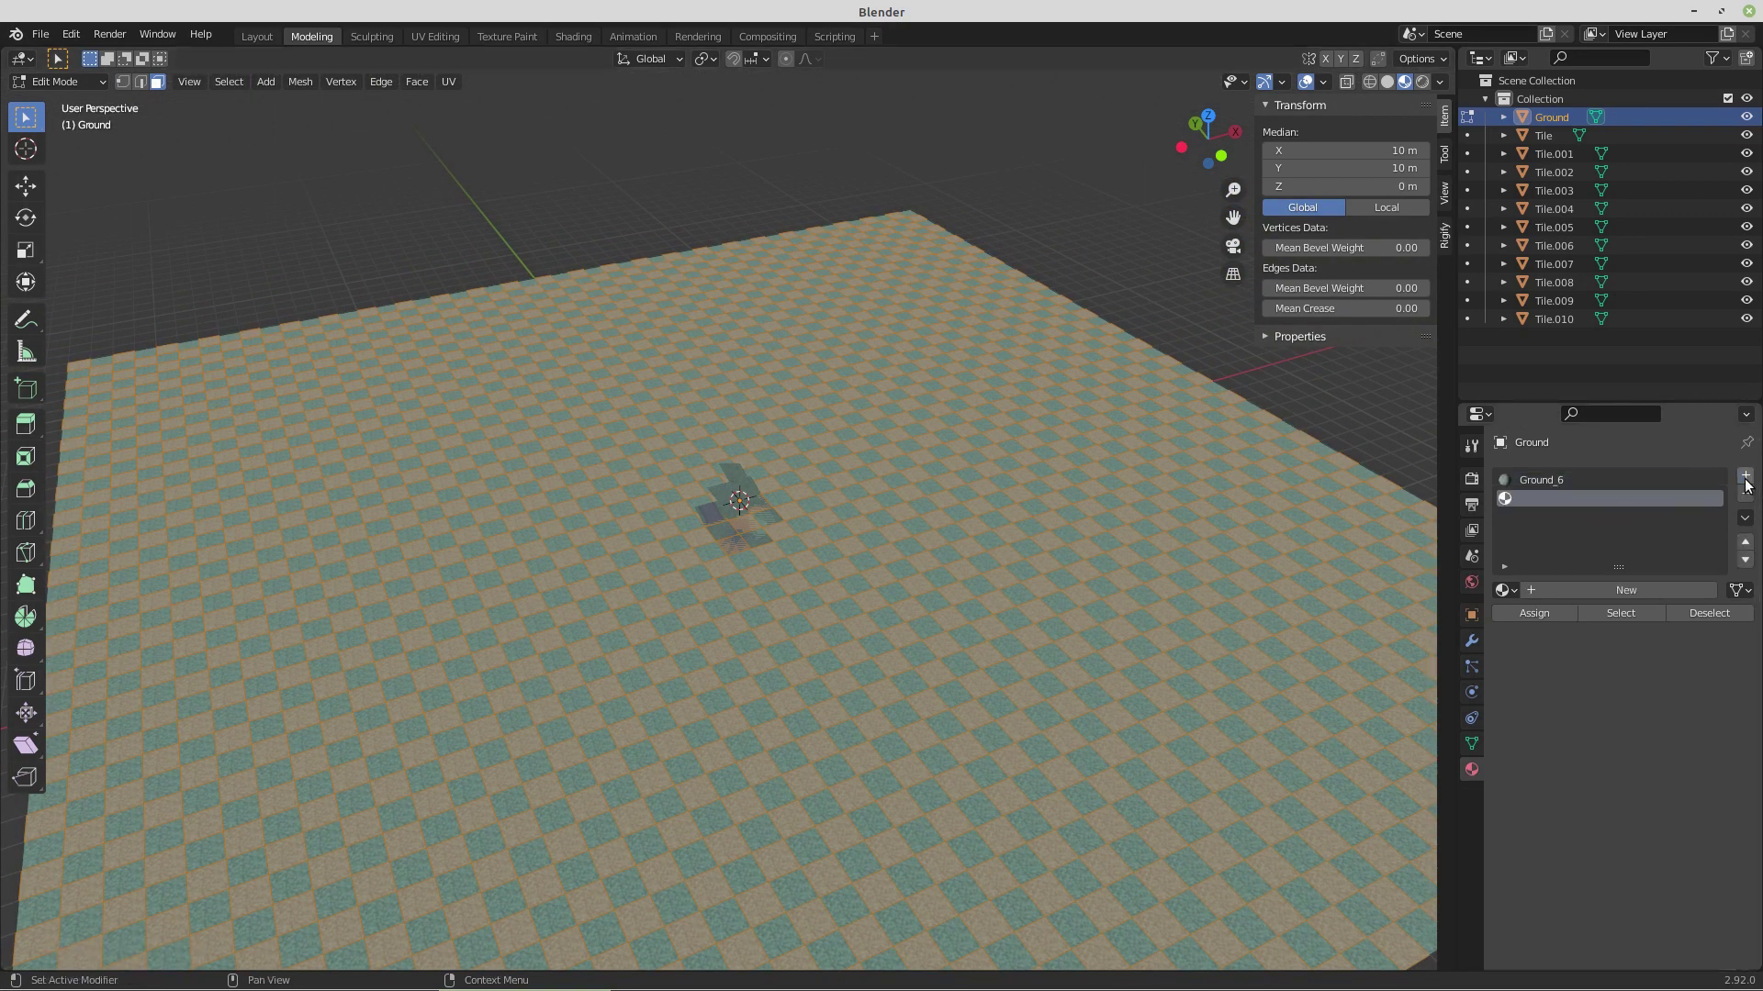
{"action": "left_click", "coordinate": [1505, 589]}
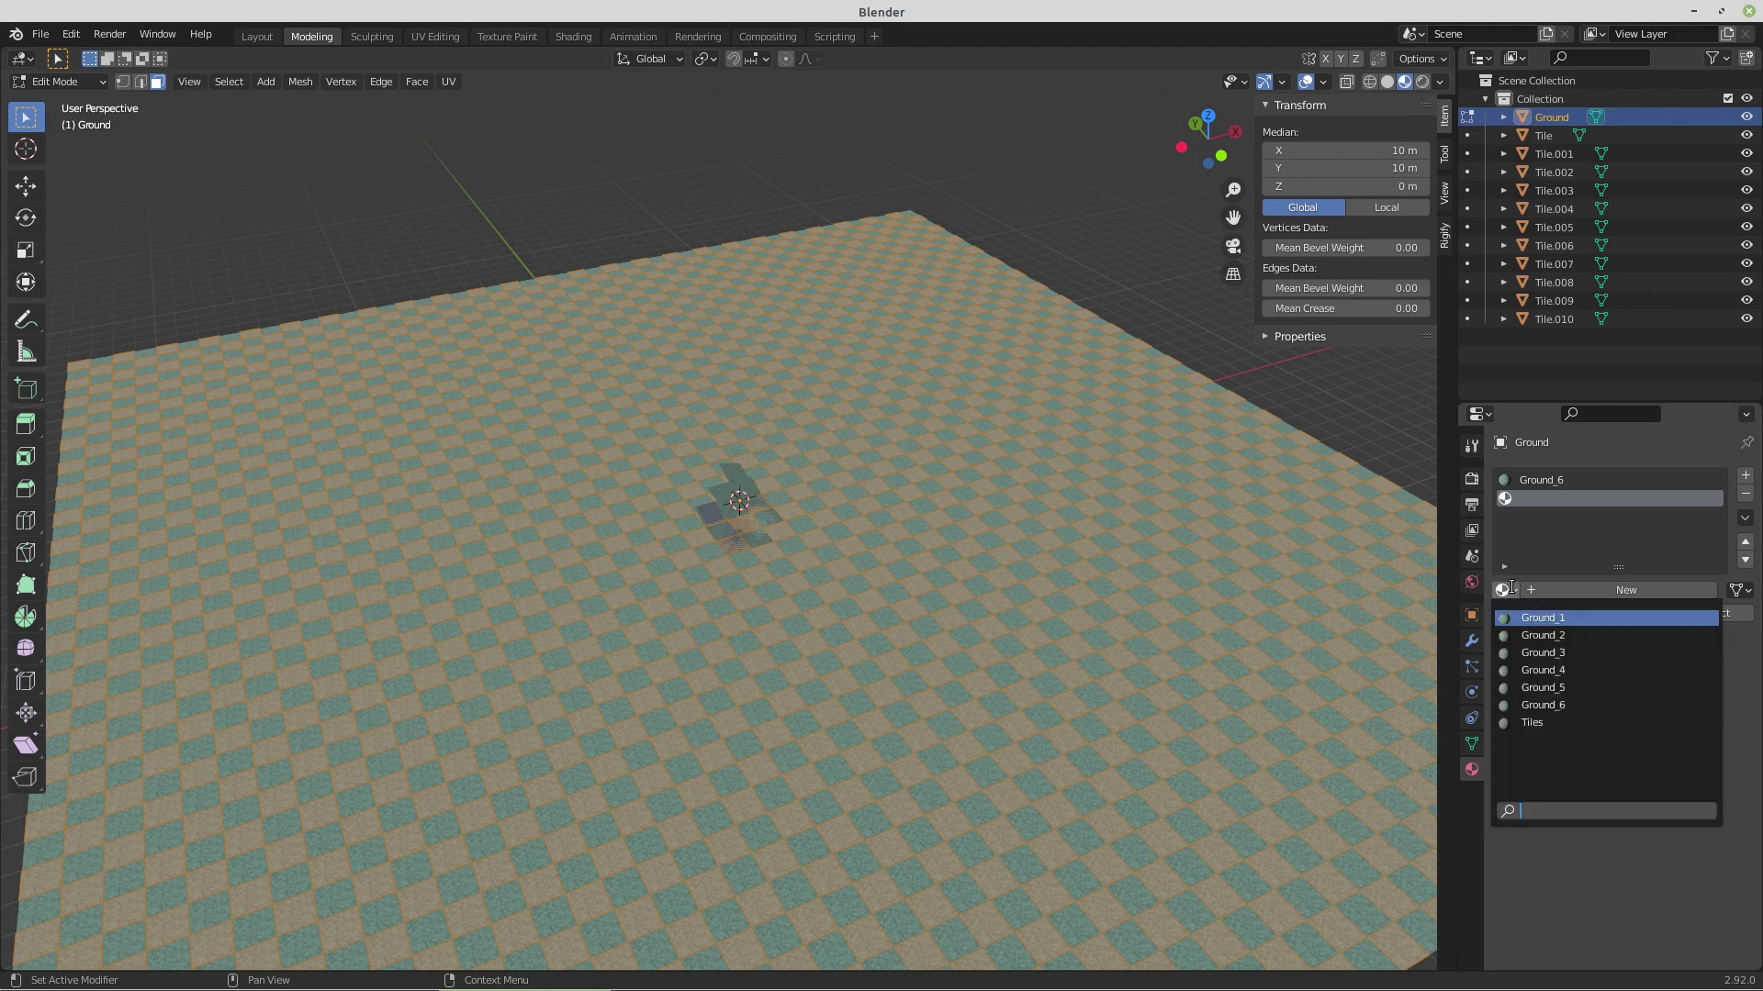
{"action": "left_click", "coordinate": [1561, 688]}
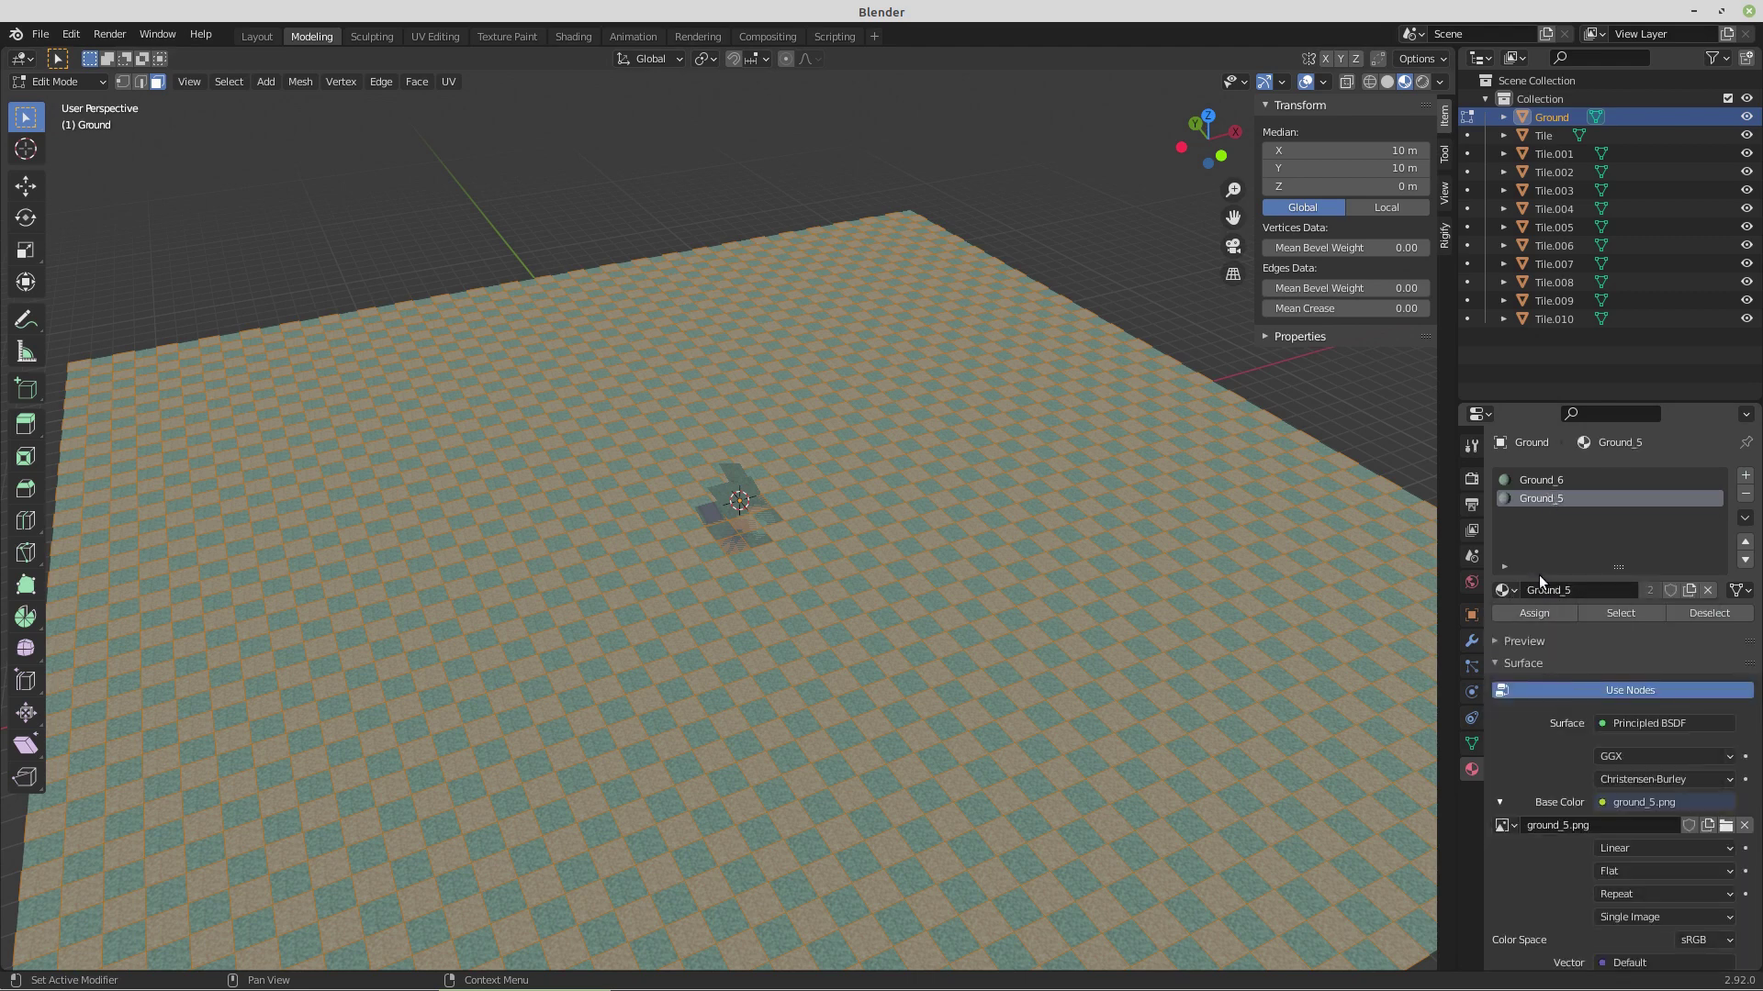
{"action": "left_click", "coordinate": [1534, 613]}
{"action": "key", "text": "Tab"}
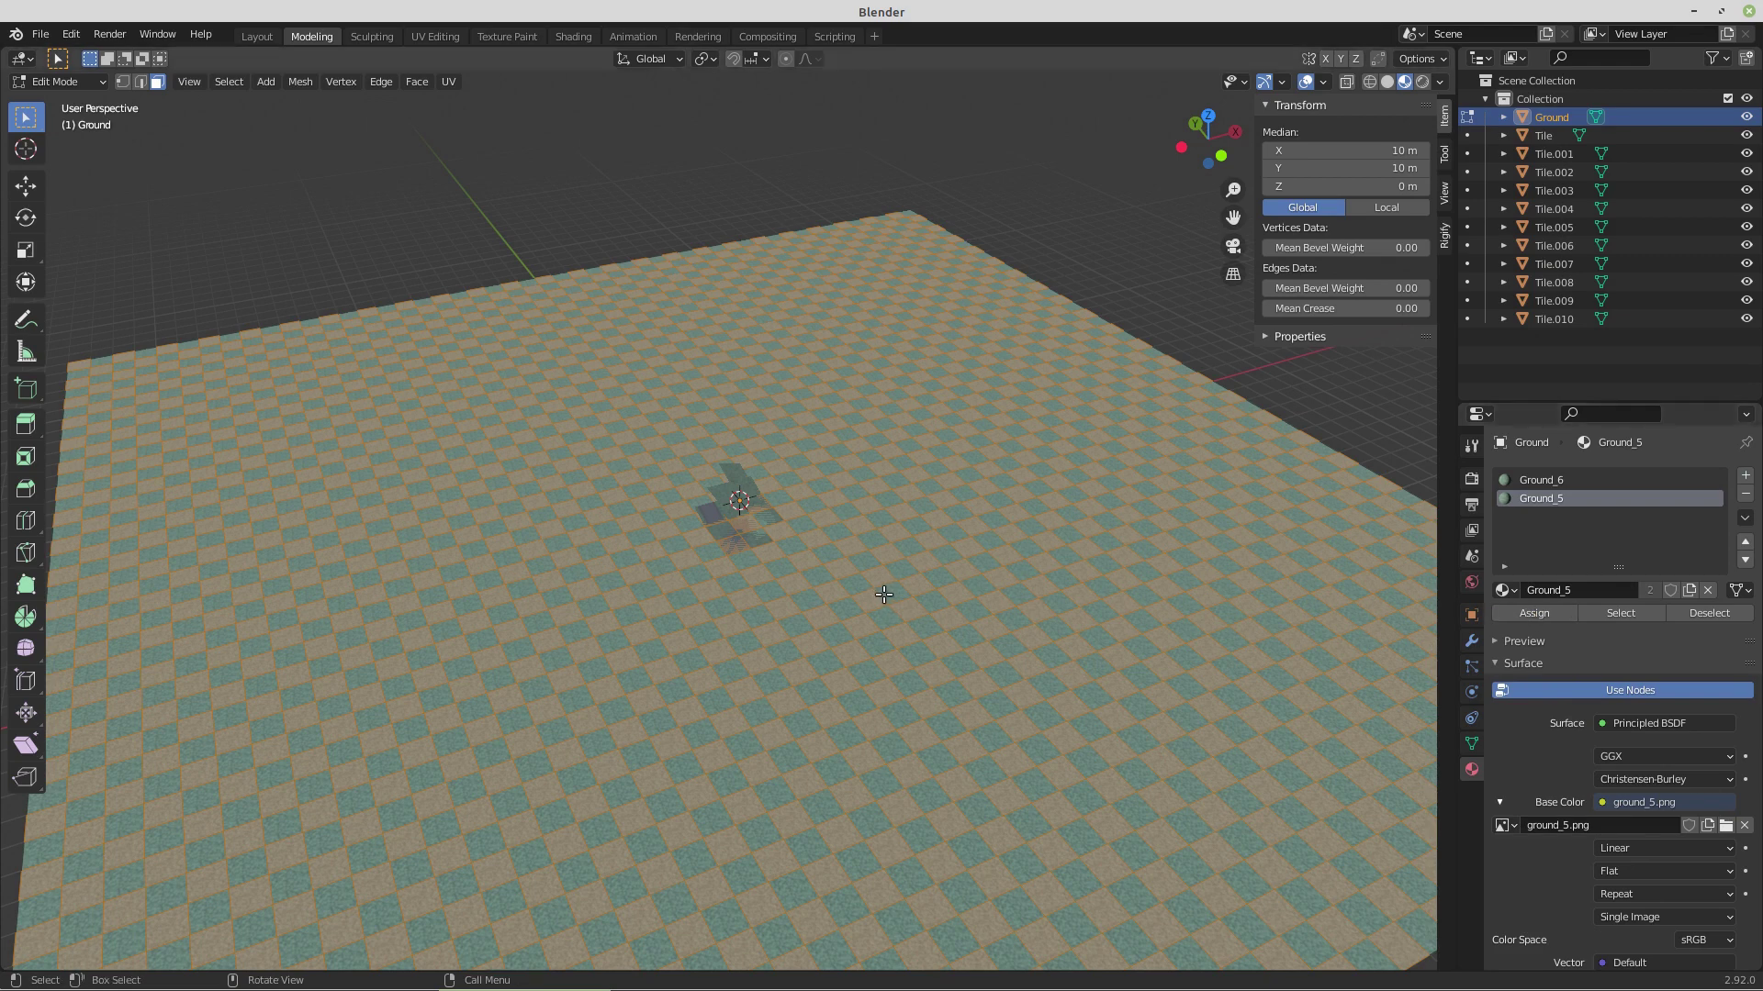
{"action": "left_click_drag", "start_coordinate": [821, 592], "coordinate": [769, 735]}
{"action": "scroll", "coordinate": [770, 734], "scroll_direction": "down", "scroll_amount": 3}
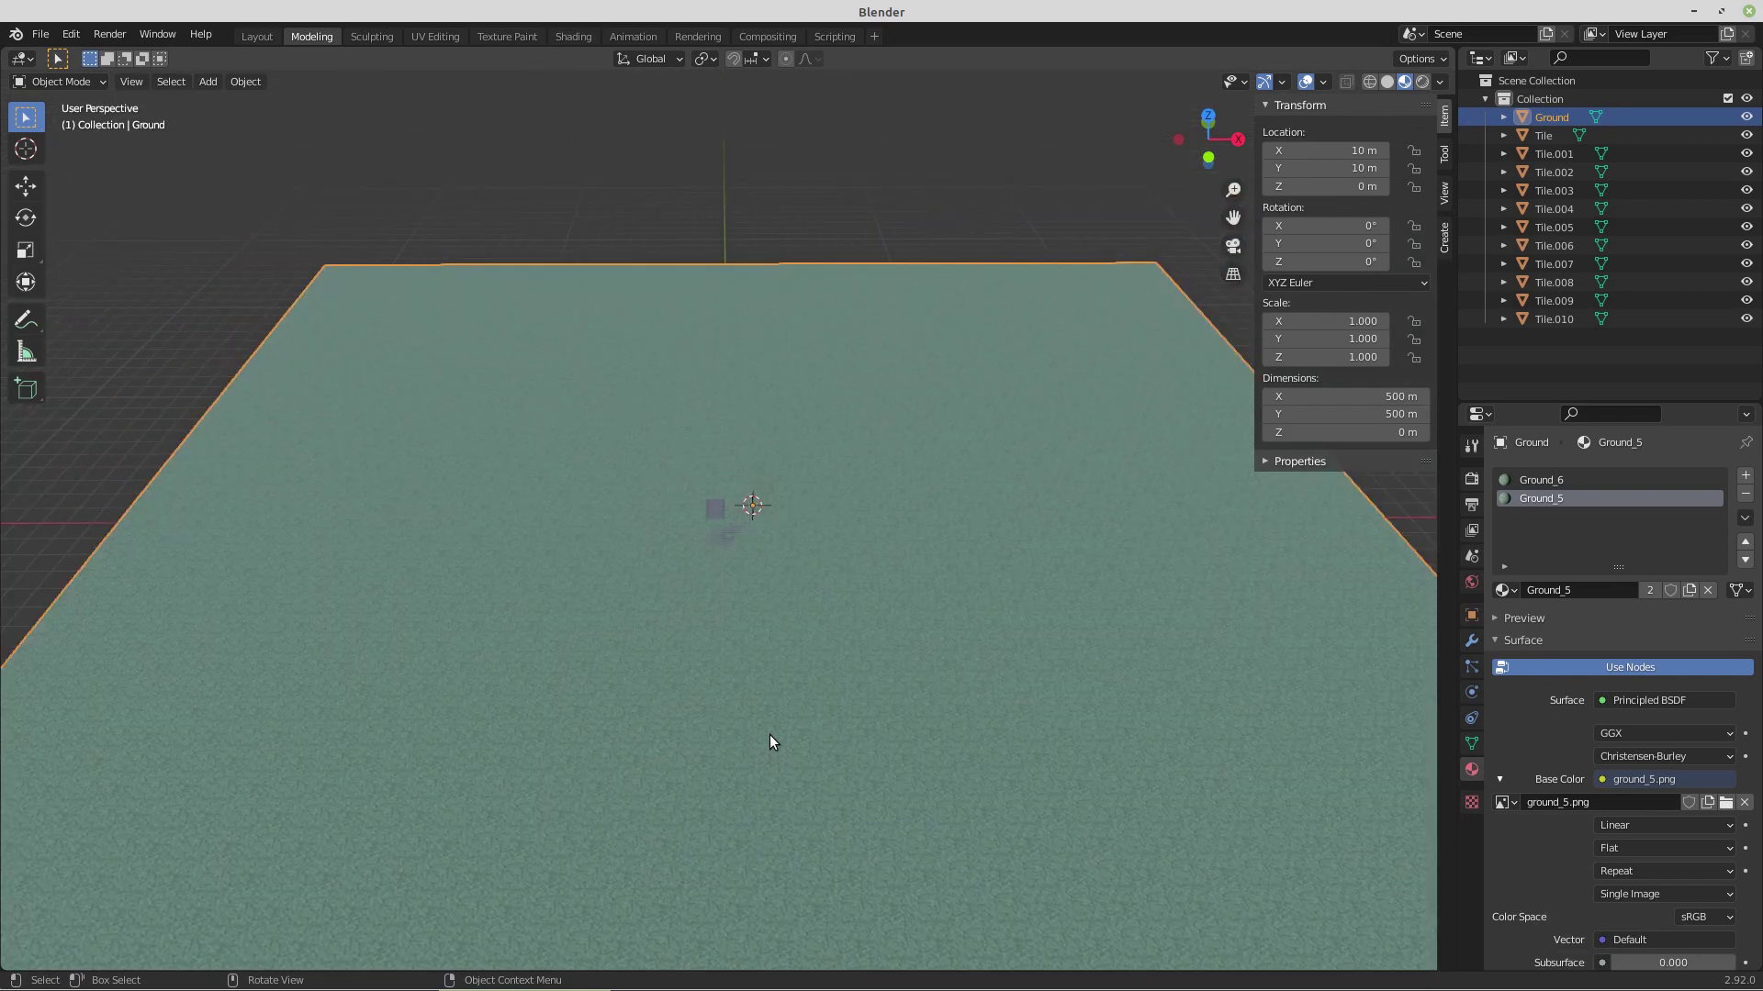
- Replace the selection with a random set of Ground faces and exclude every face that uses the Ground_5 material
{"action": "key", "text": "Tab"}
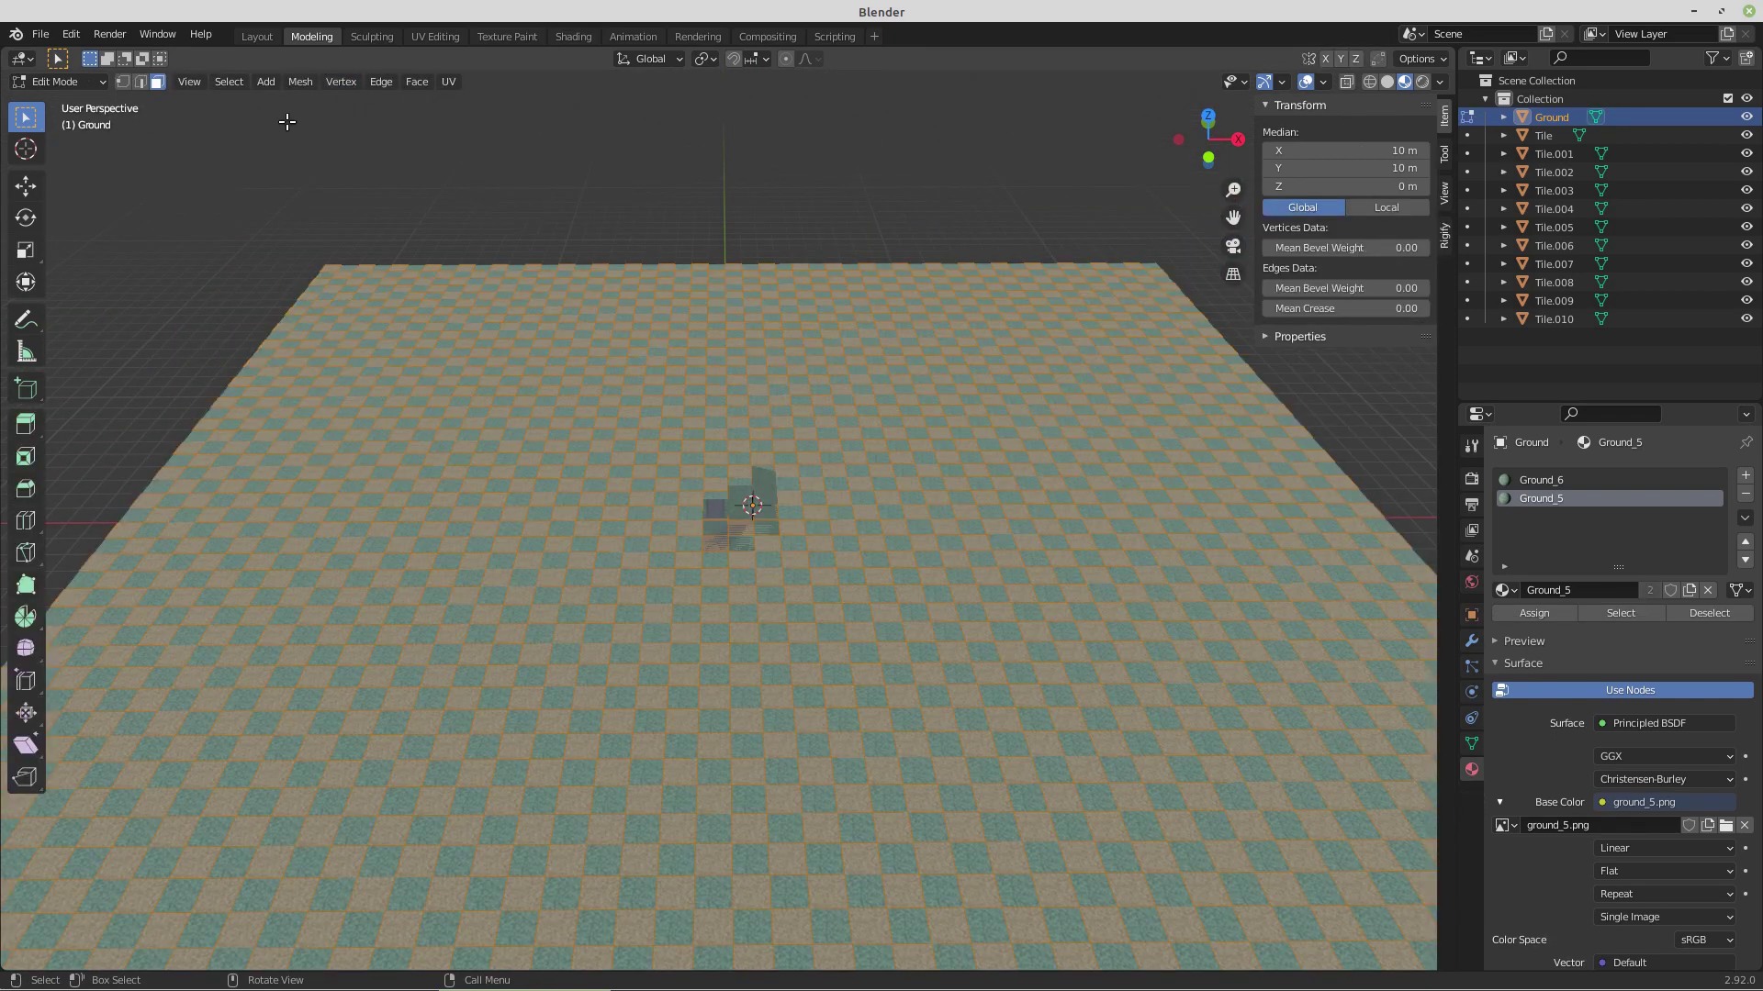
{"action": "left_click", "coordinate": [228, 181]}
{"action": "left_click", "coordinate": [229, 85]}
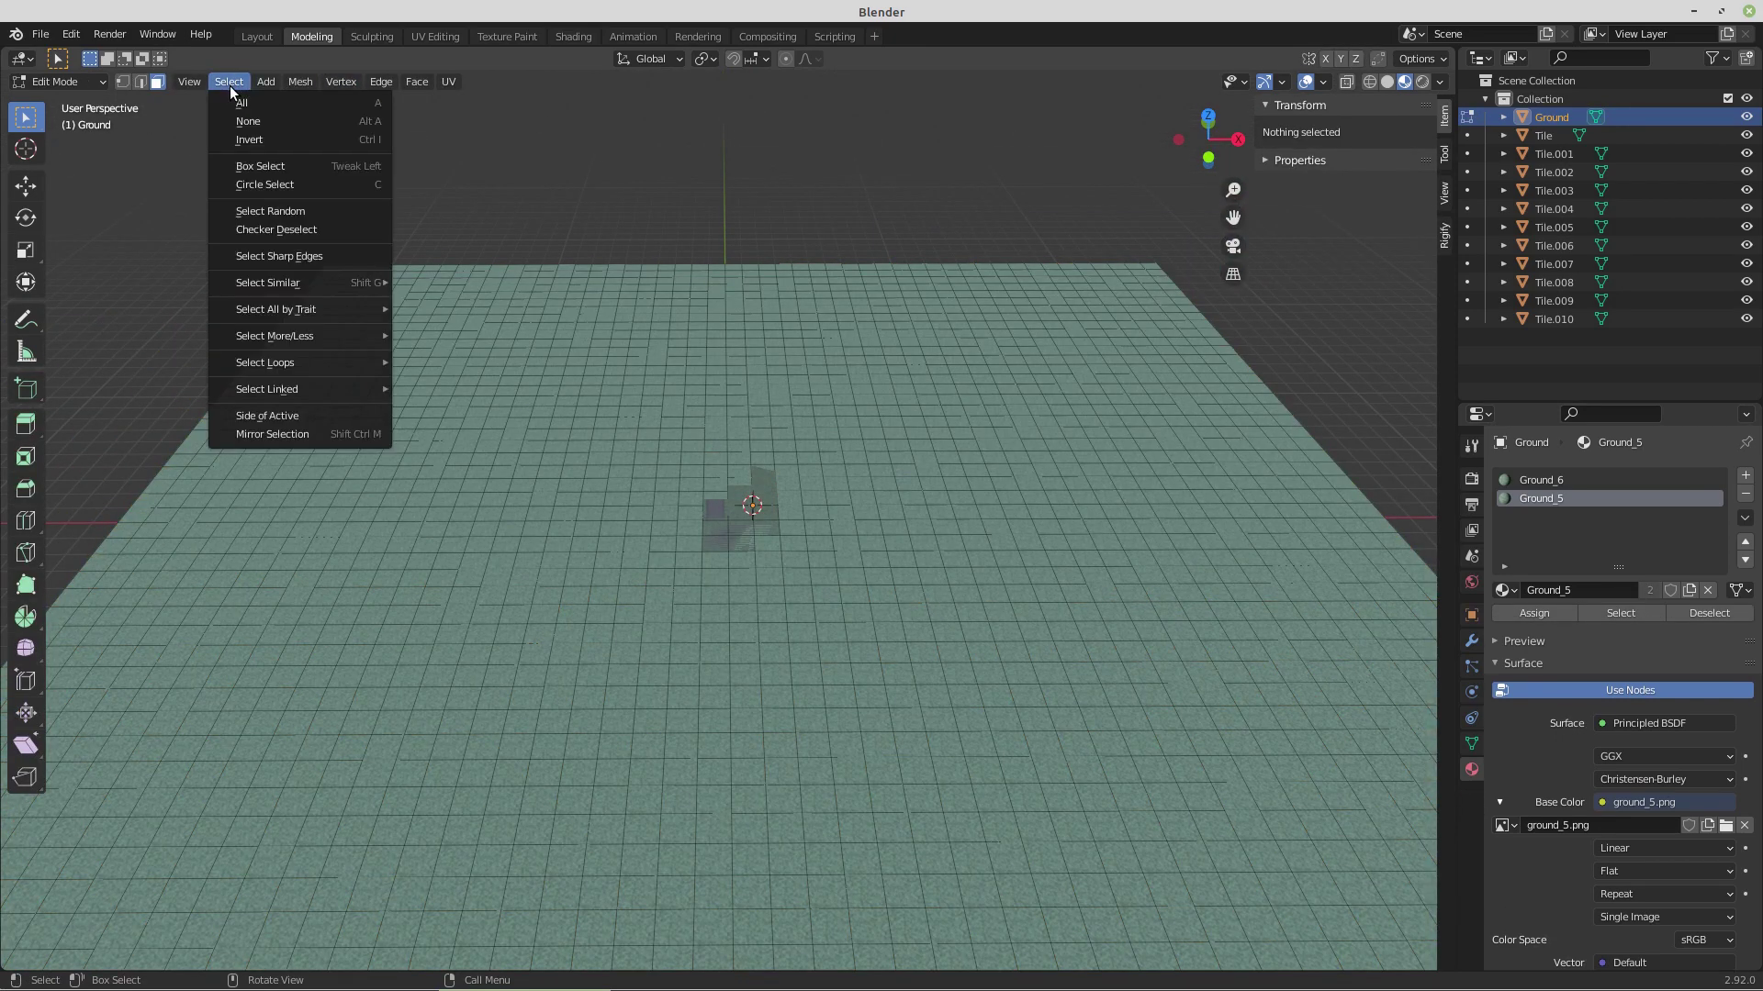
{"action": "left_click", "coordinate": [262, 211]}
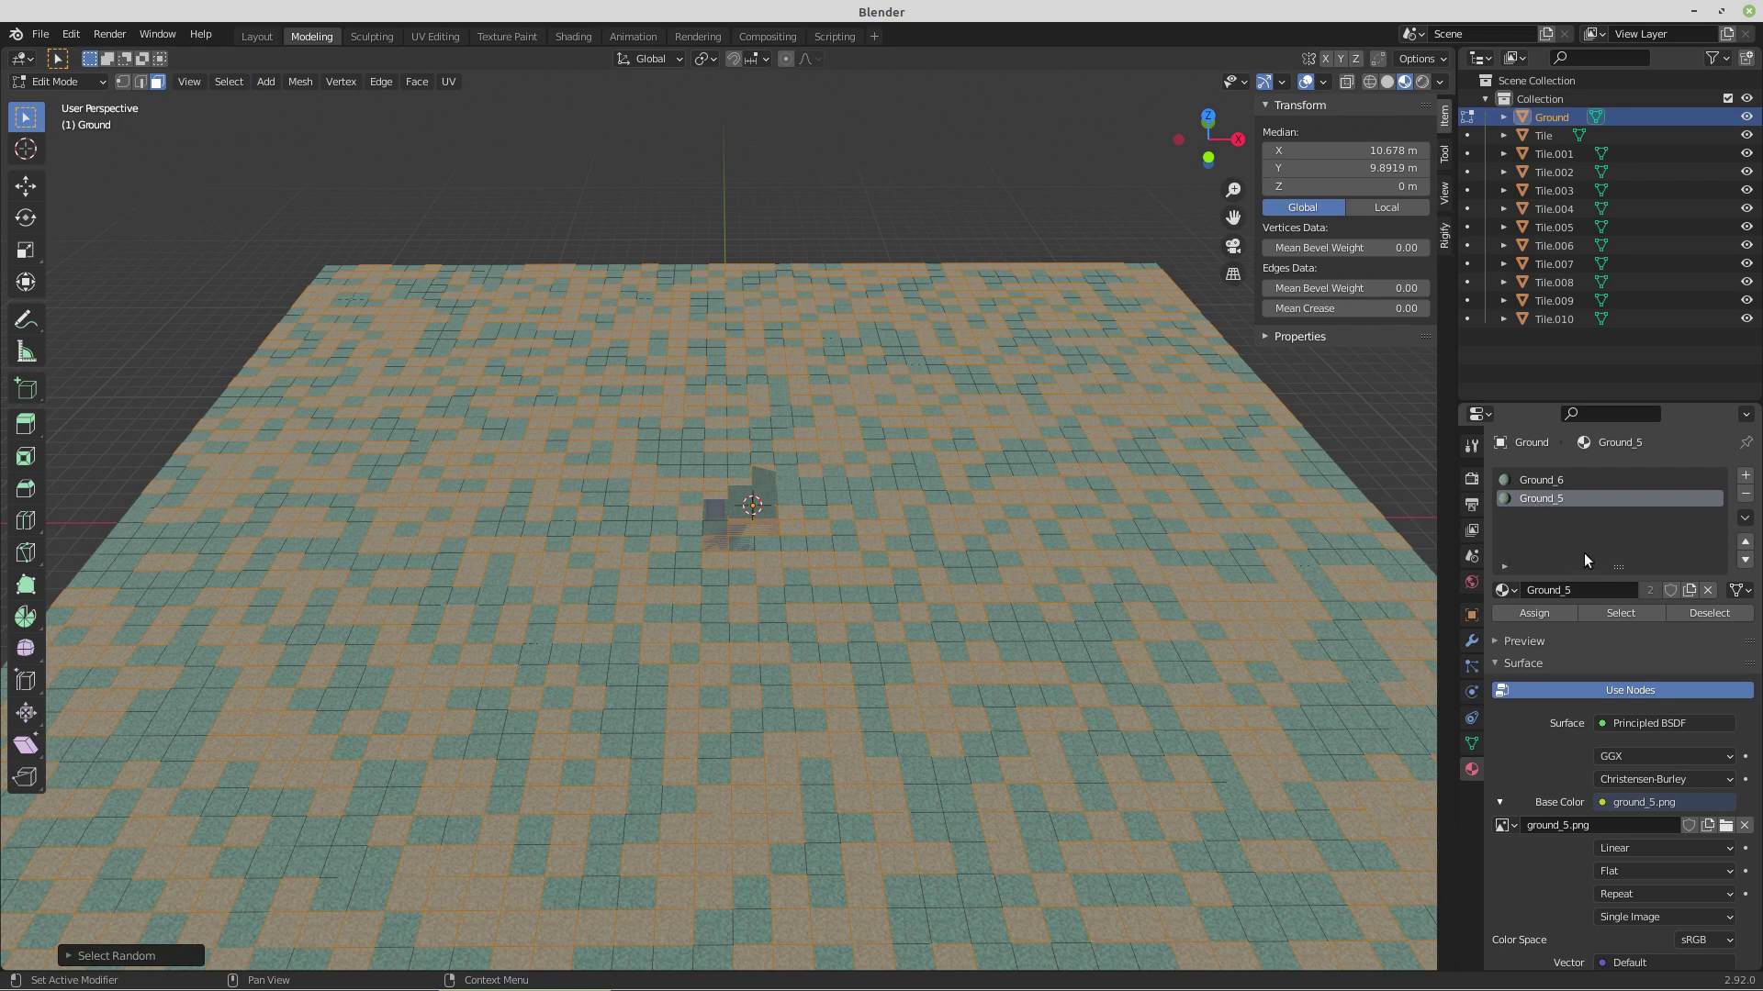
{"action": "left_click", "coordinate": [1611, 618]}
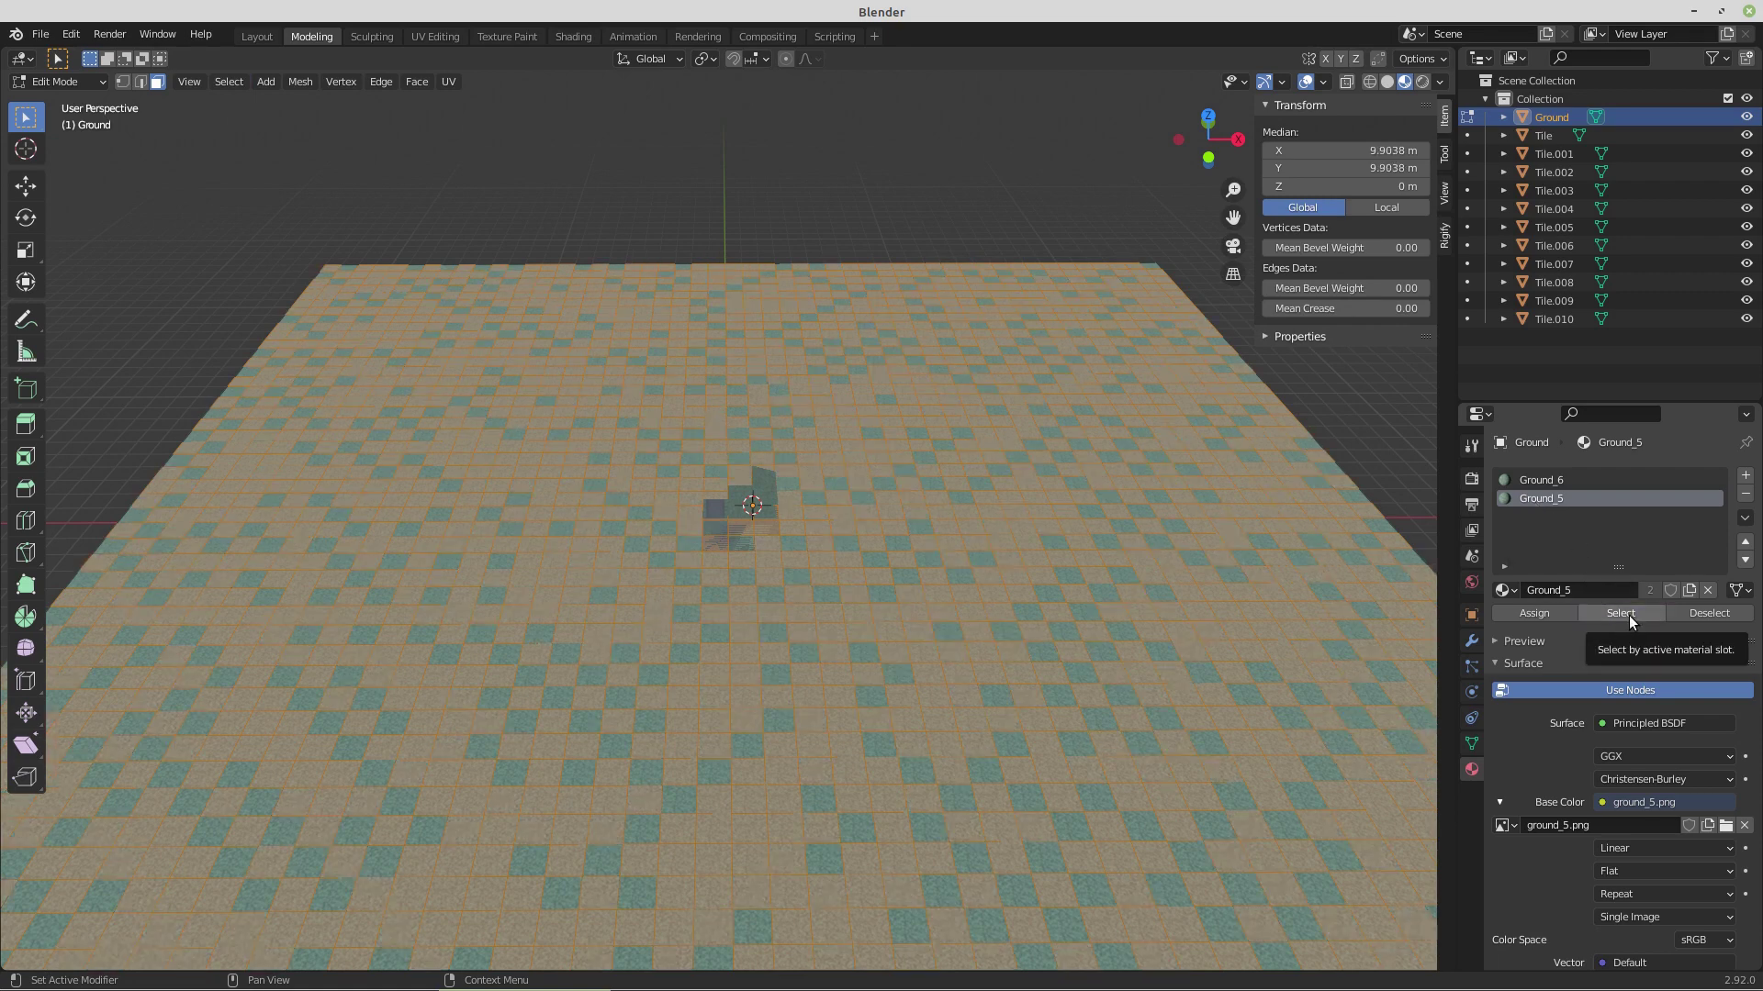
{"action": "left_click", "coordinate": [1683, 614]}
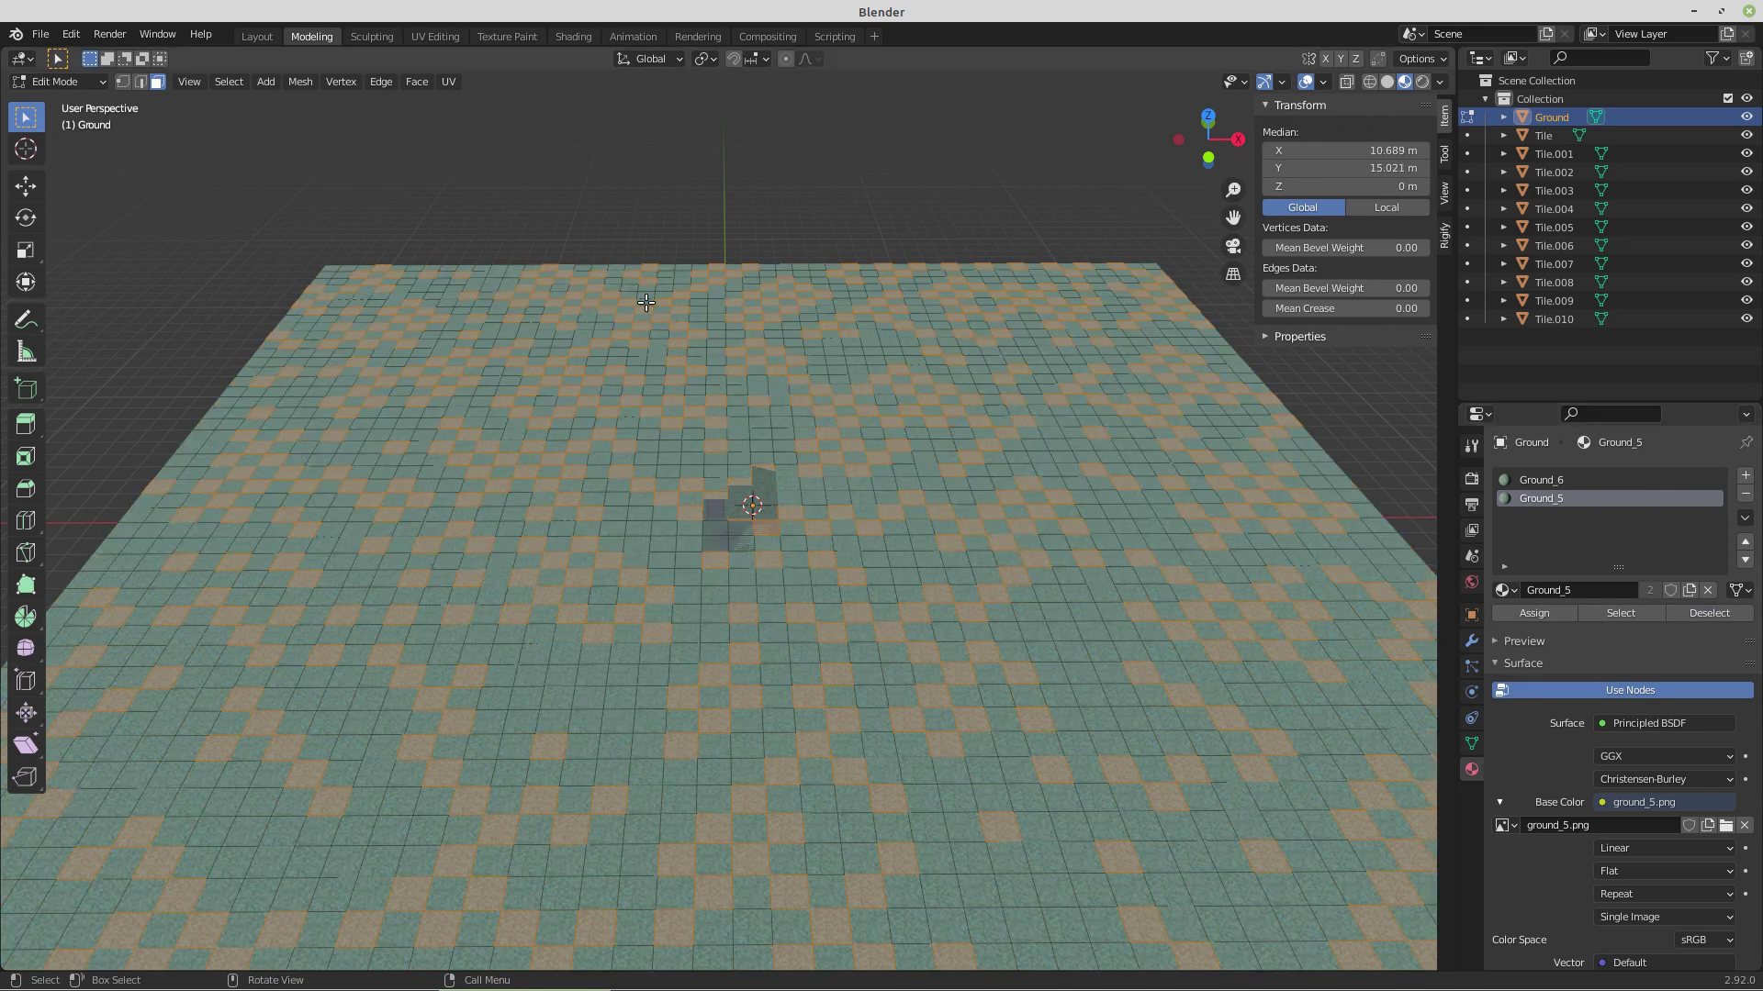
- Add a third material slot with Ground_4 and assign it to the selected Ground faces
{"action": "scroll", "coordinate": [666, 550], "scroll_direction": "down", "scroll_amount": 2}
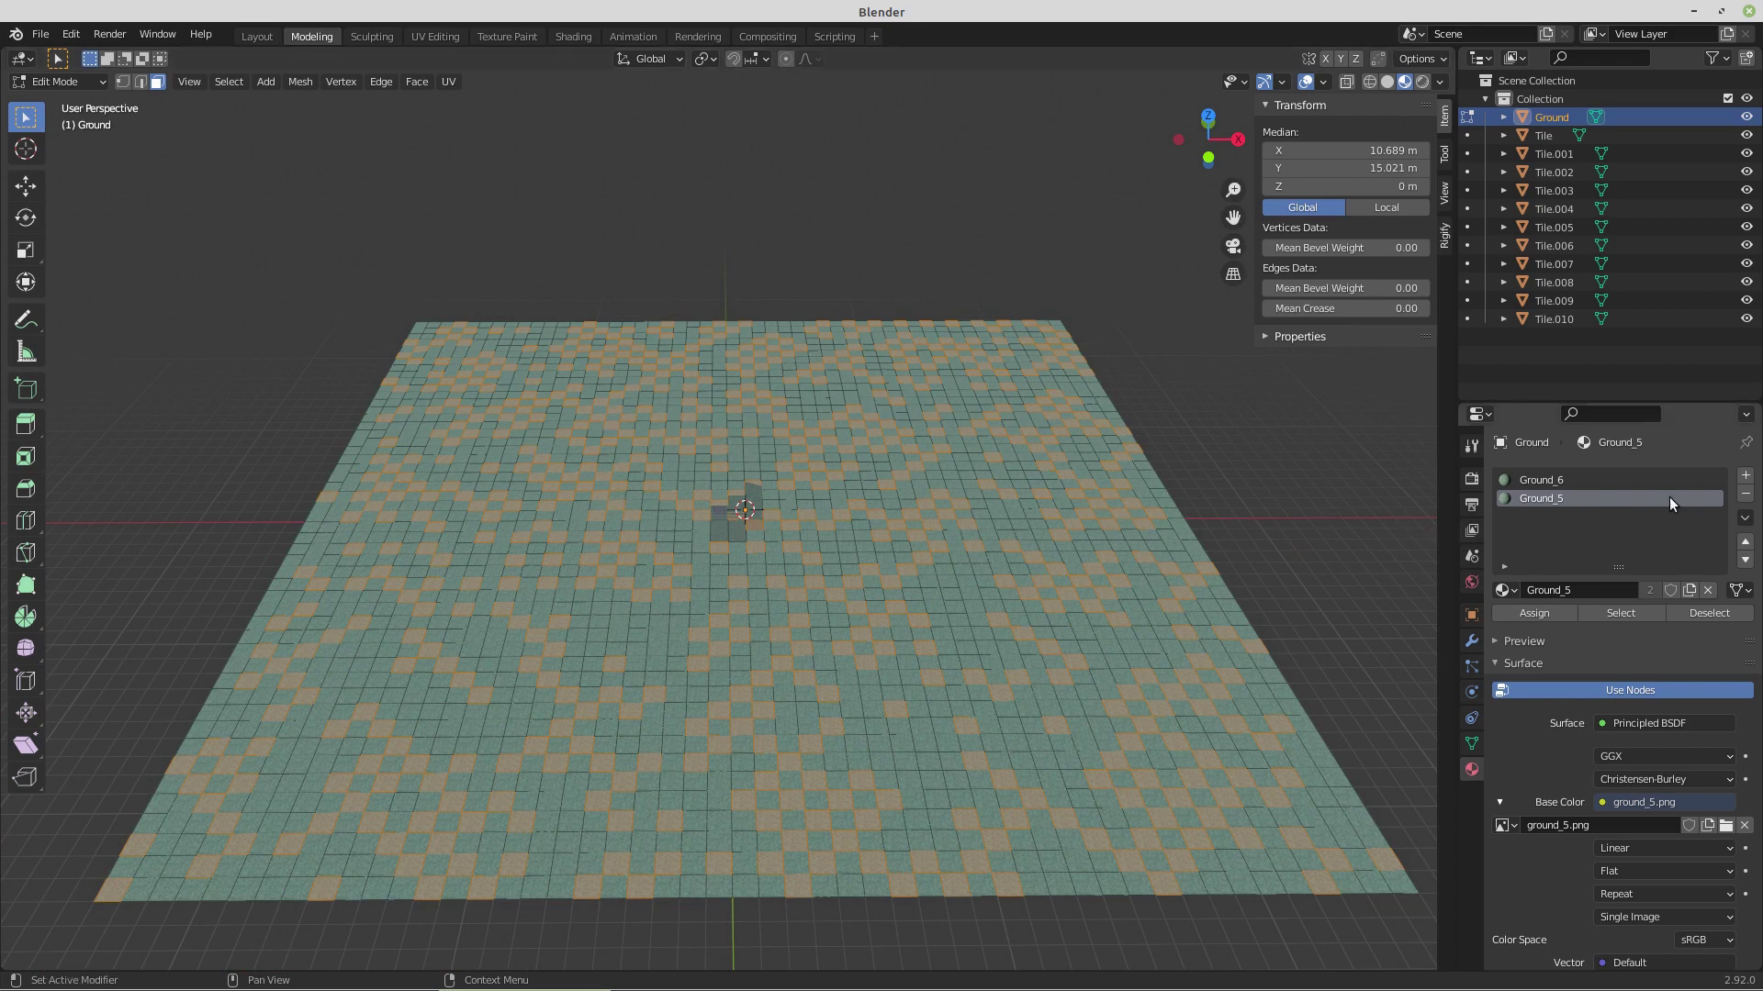
{"action": "left_click", "coordinate": [1746, 475]}
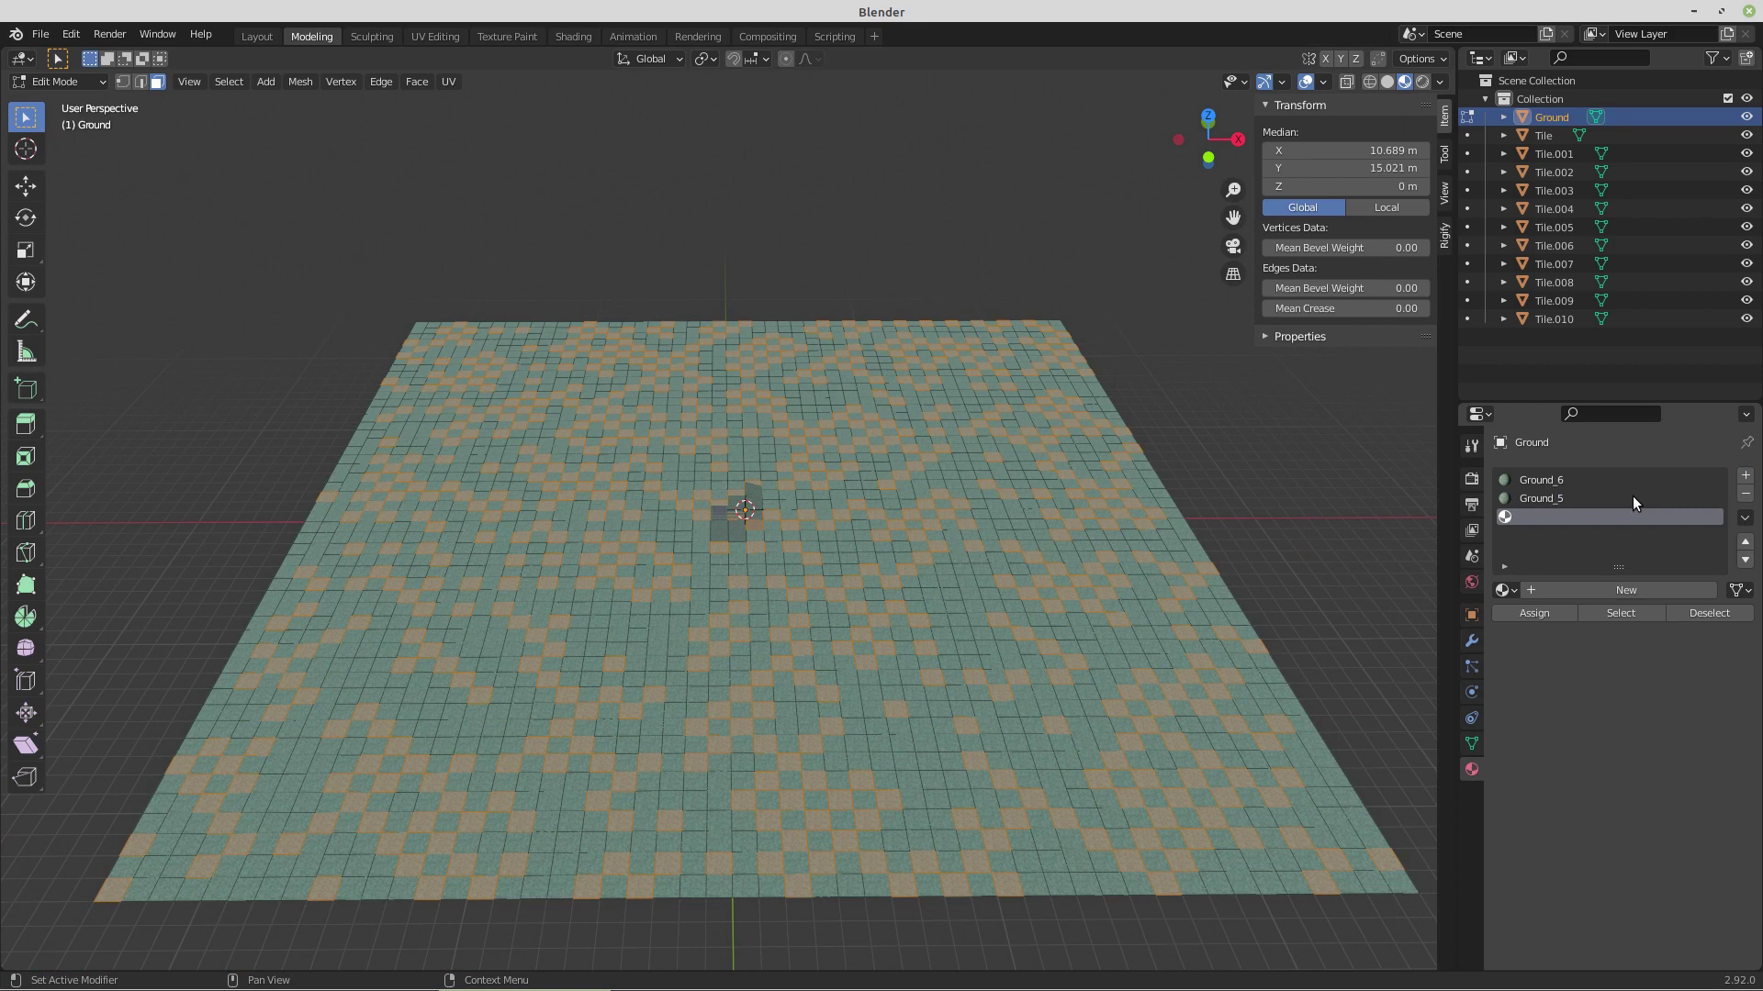
{"action": "left_click", "coordinate": [1506, 590]}
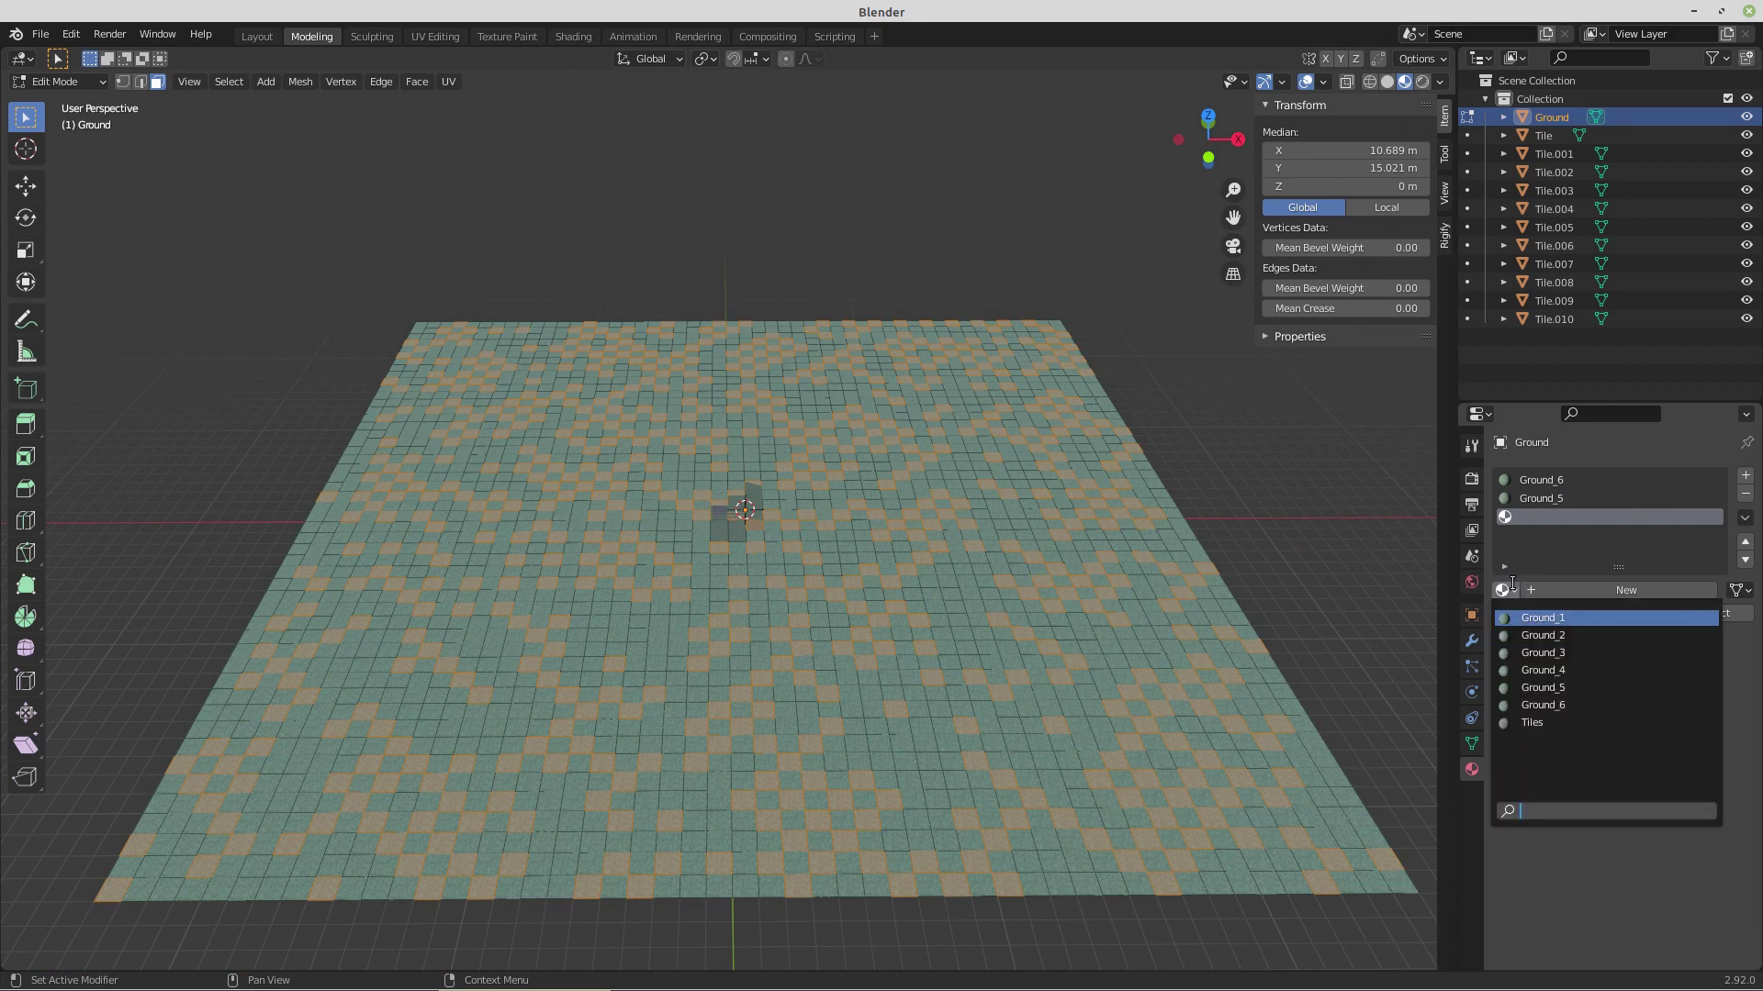
{"action": "left_click", "coordinate": [1557, 671]}
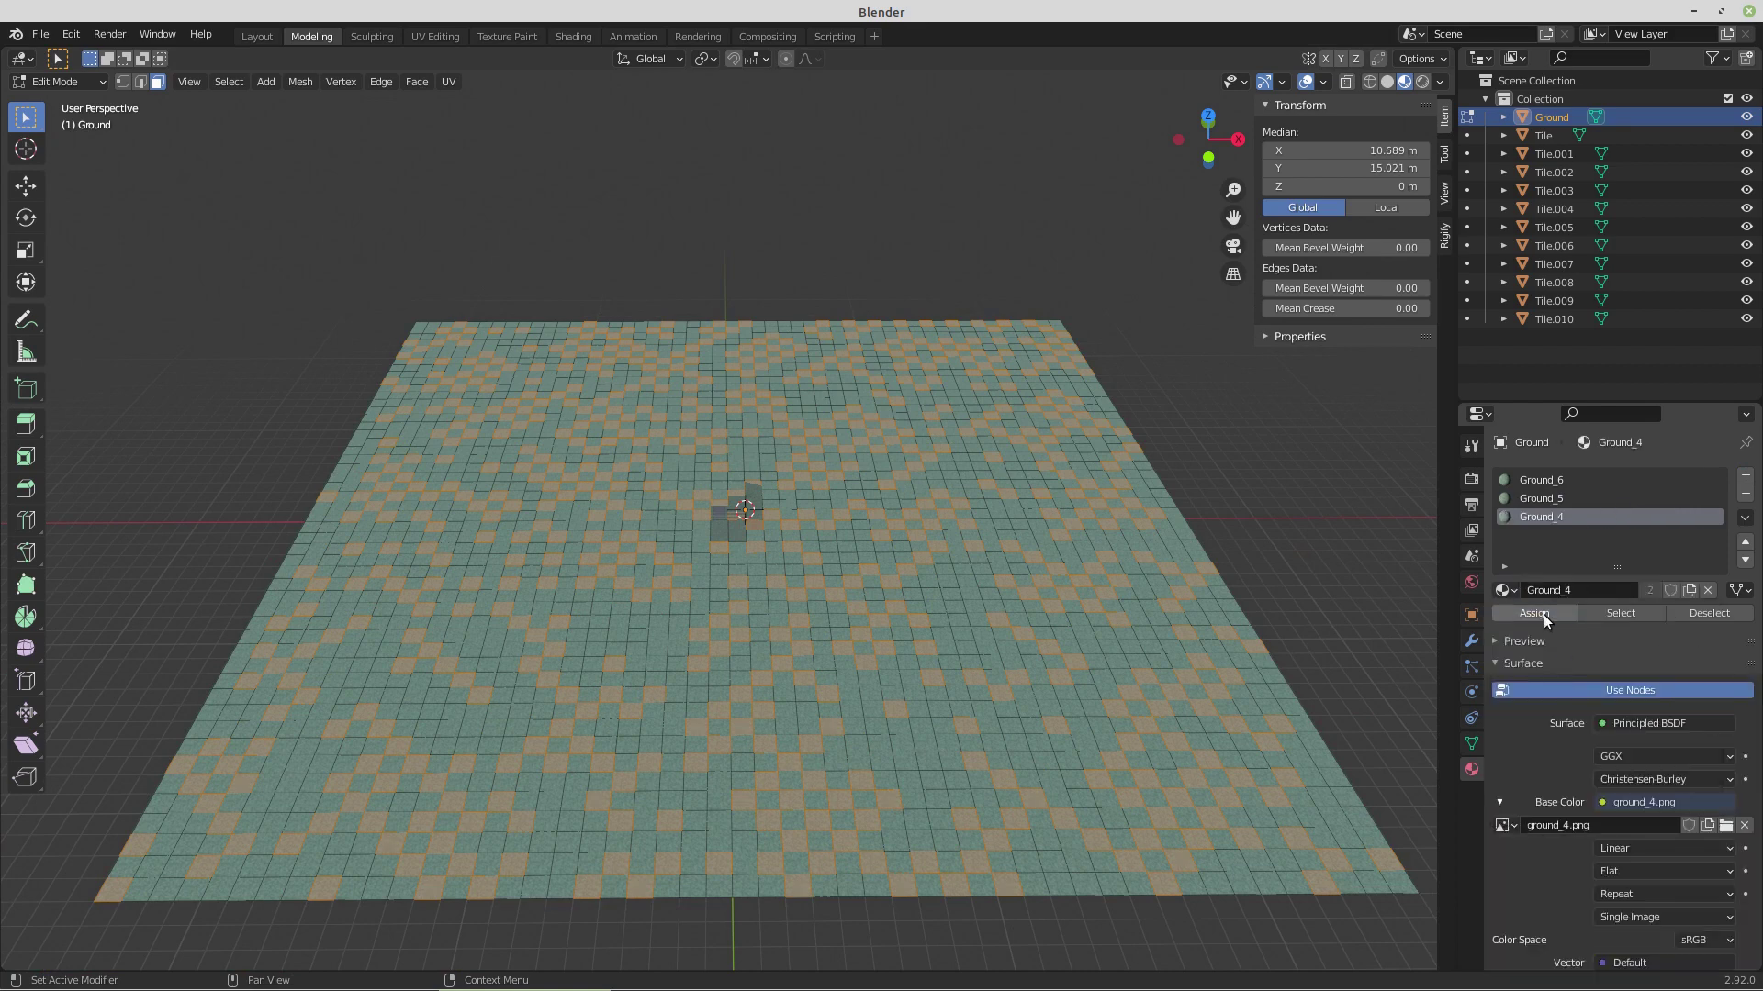
- Clear the selection, randomly select Ground faces again, and exclude the faces that use the Ground_6 material
{"action": "left_click", "coordinate": [253, 349]}
{"action": "left_click", "coordinate": [229, 80]}
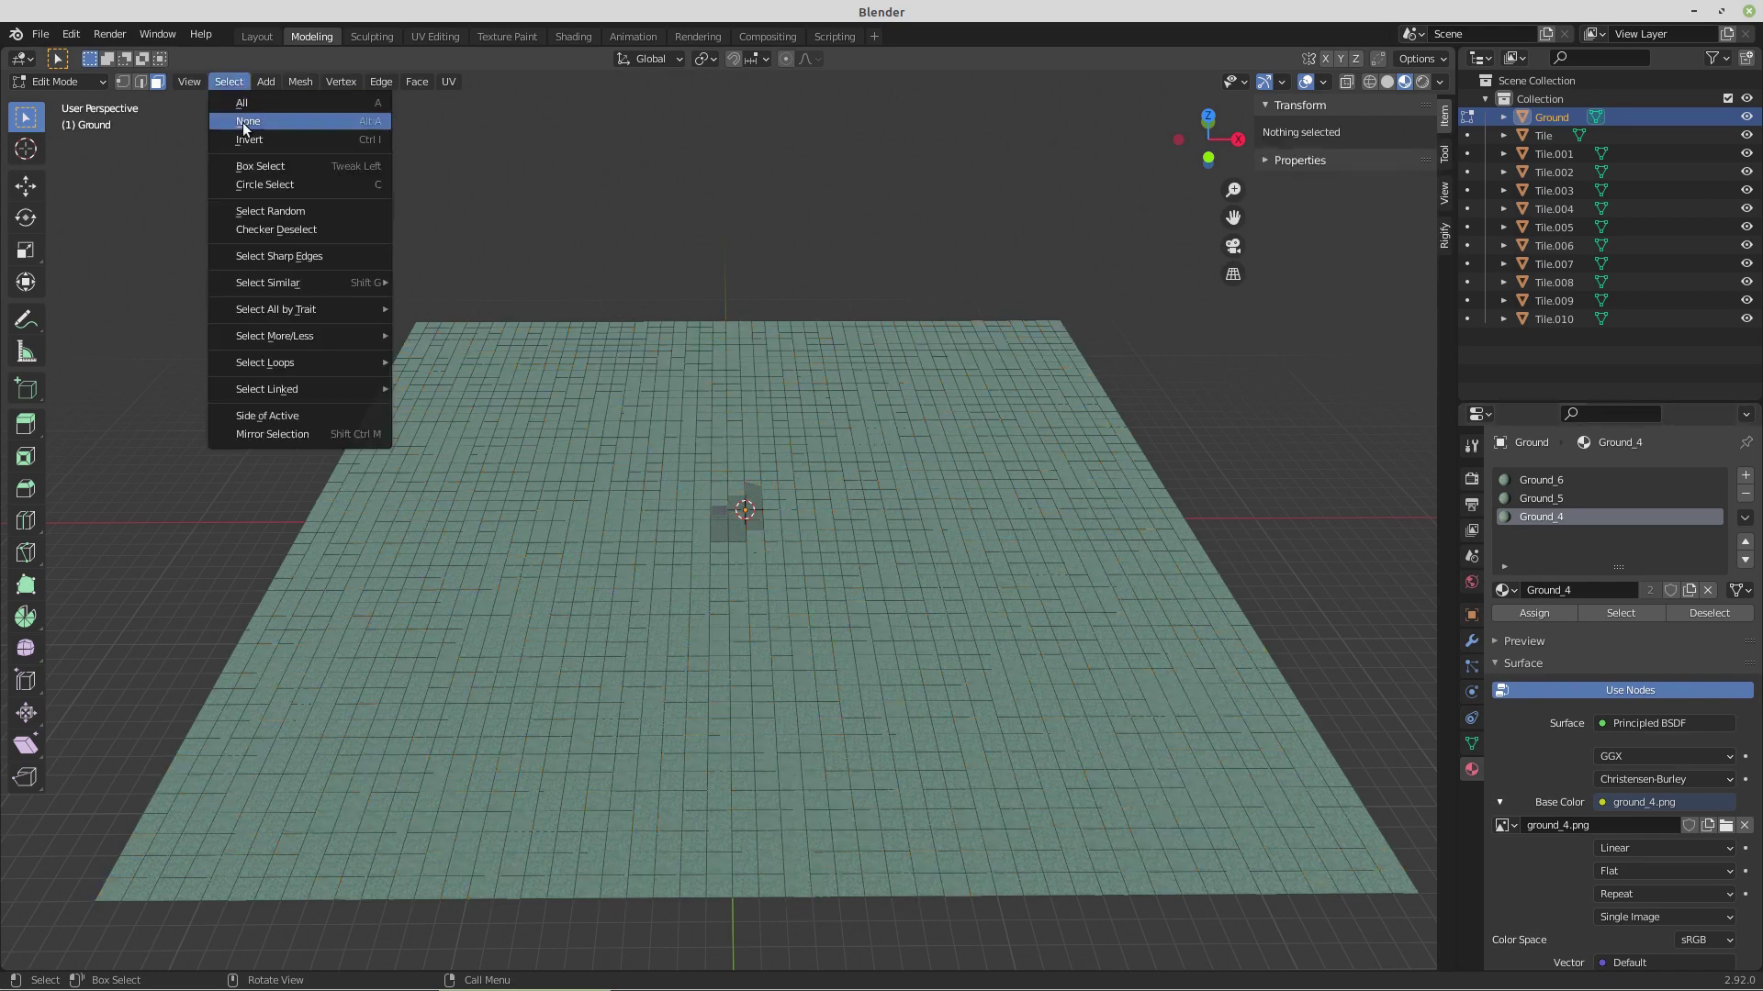
{"action": "left_click", "coordinate": [253, 210]}
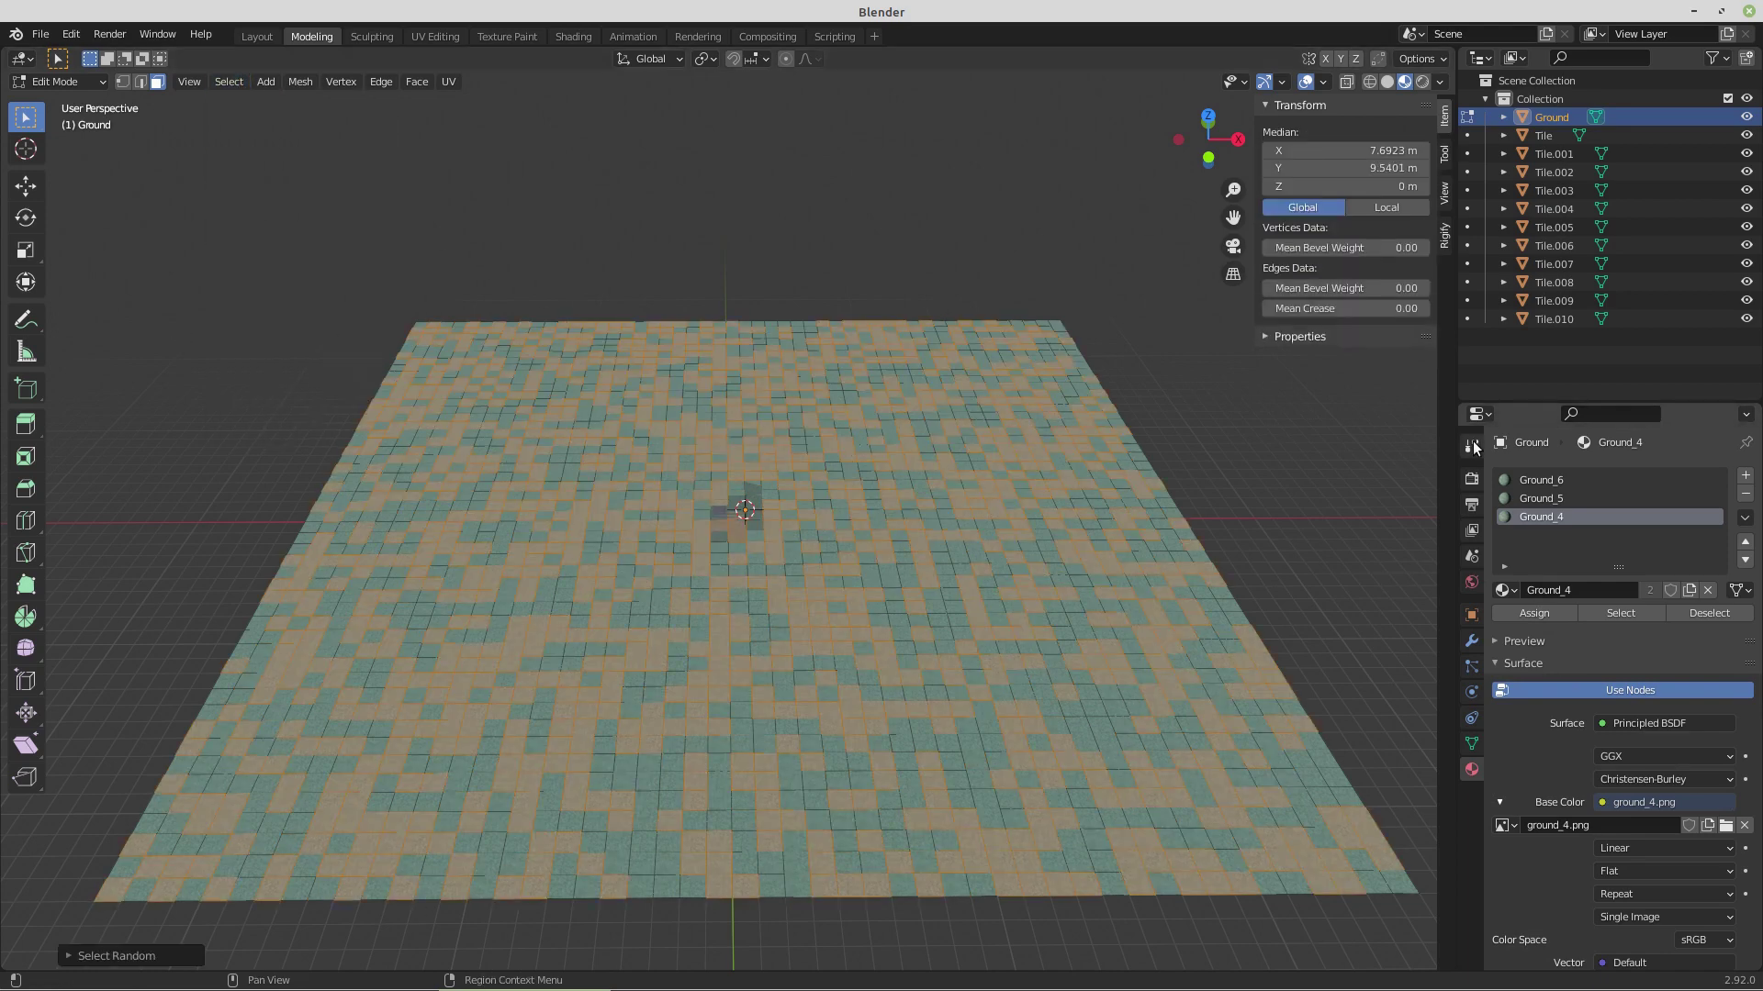
{"action": "left_click", "coordinate": [1531, 479]}
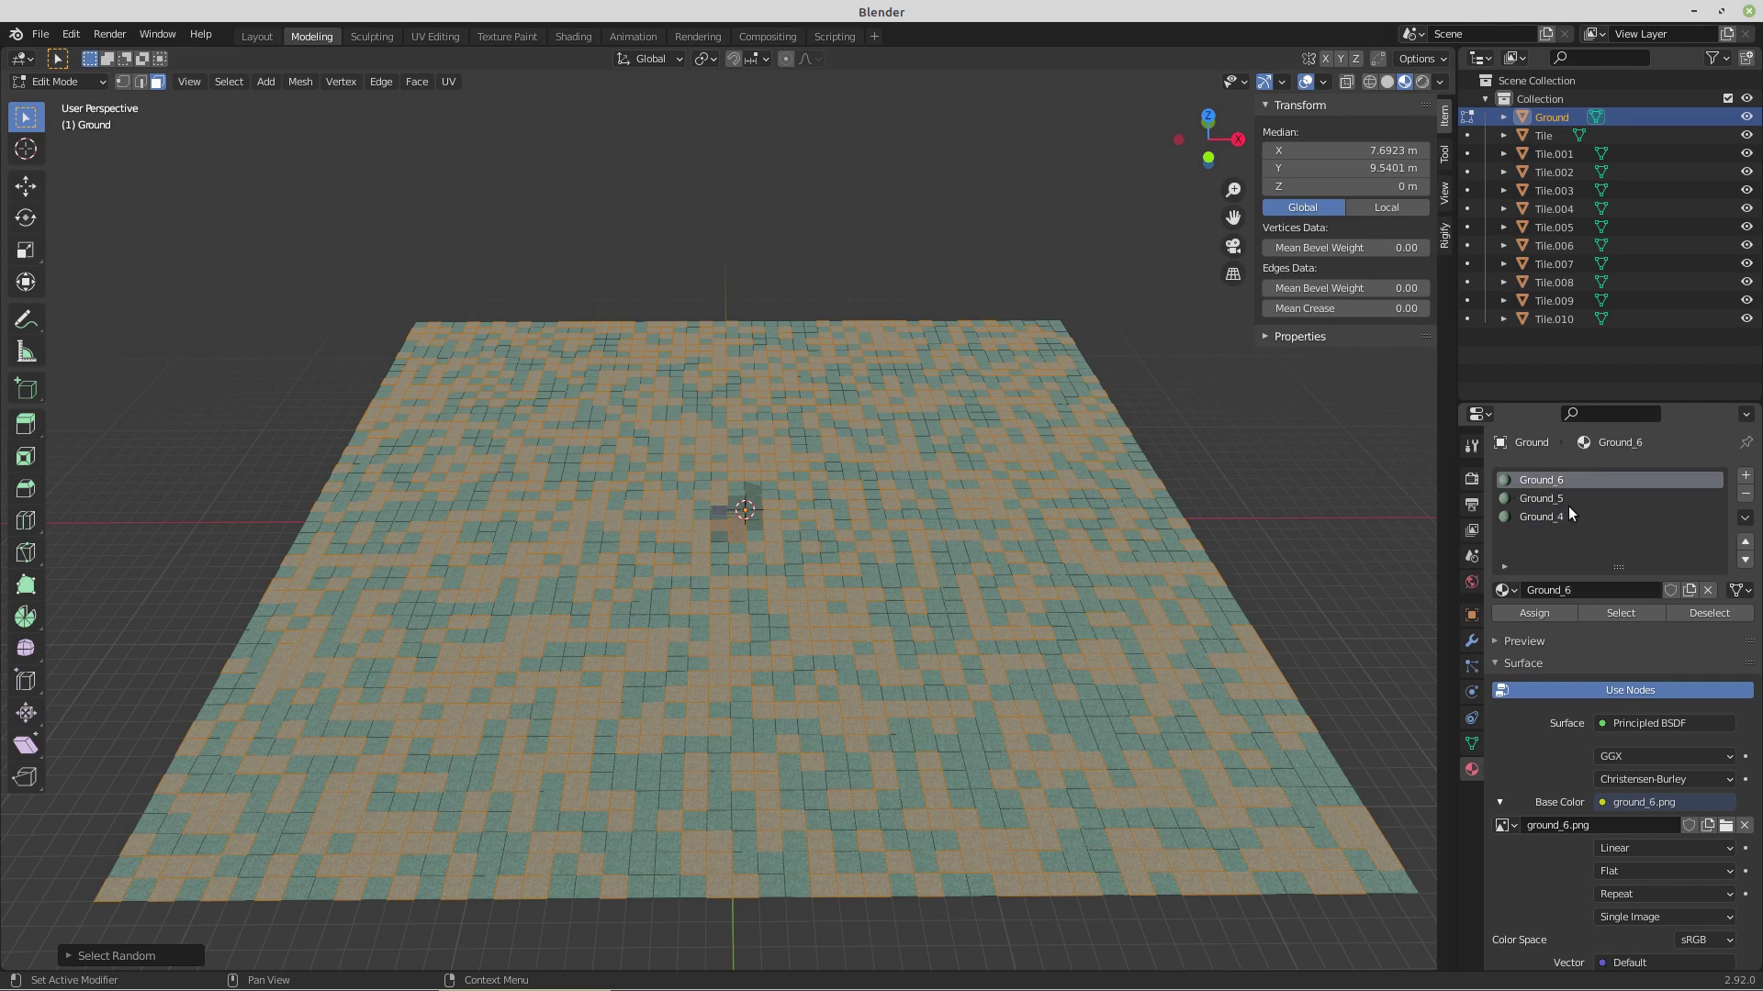
{"action": "left_click", "coordinate": [1700, 613]}
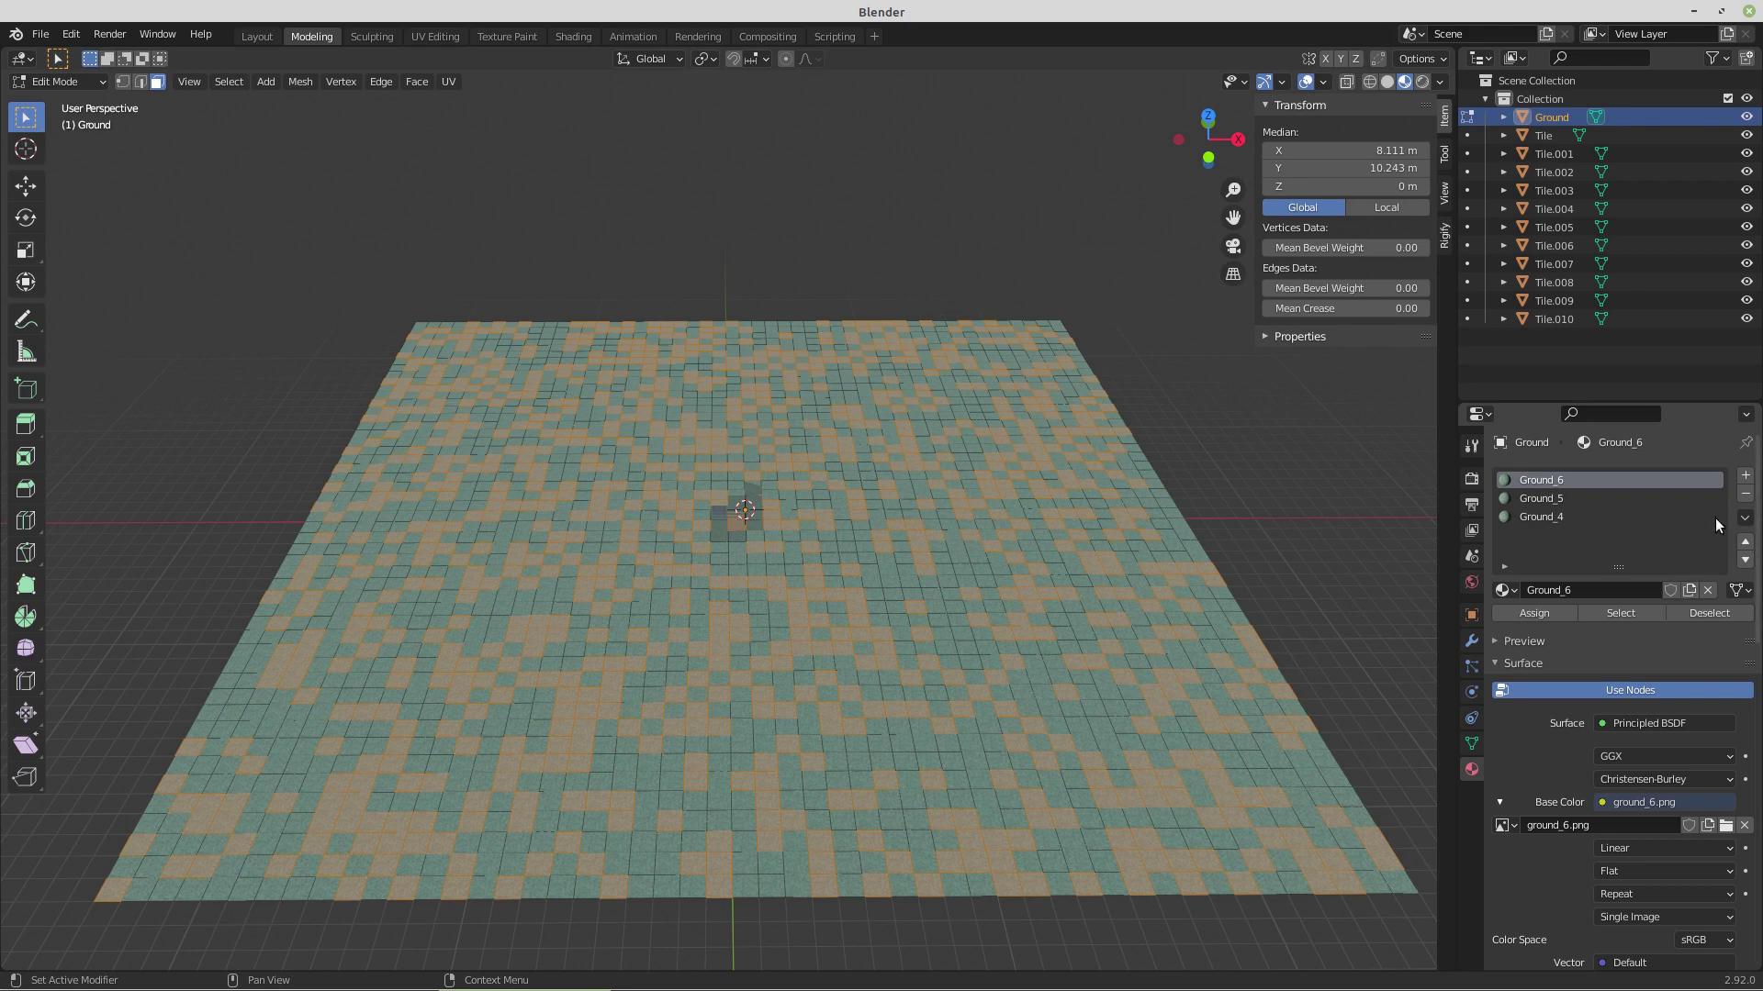
- Add a fourth material slot with Ground_3 and assign it to the selected Ground faces
{"action": "left_click", "coordinate": [1745, 475]}
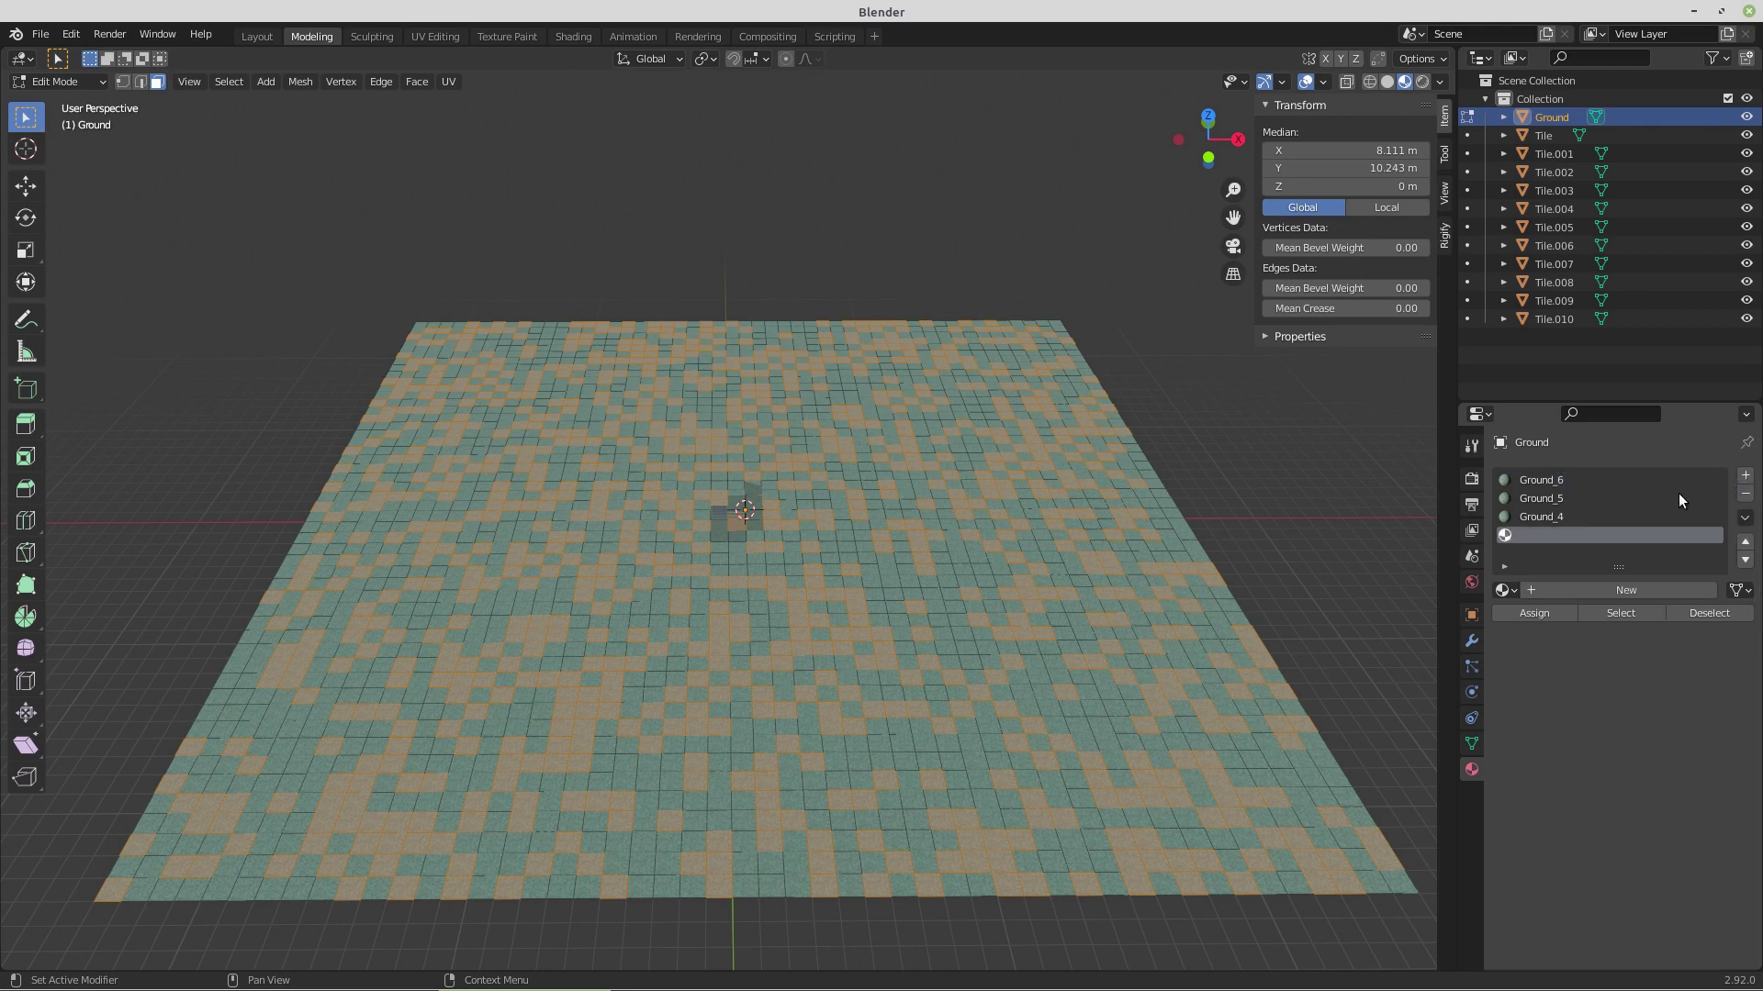
{"action": "left_click", "coordinate": [1511, 590]}
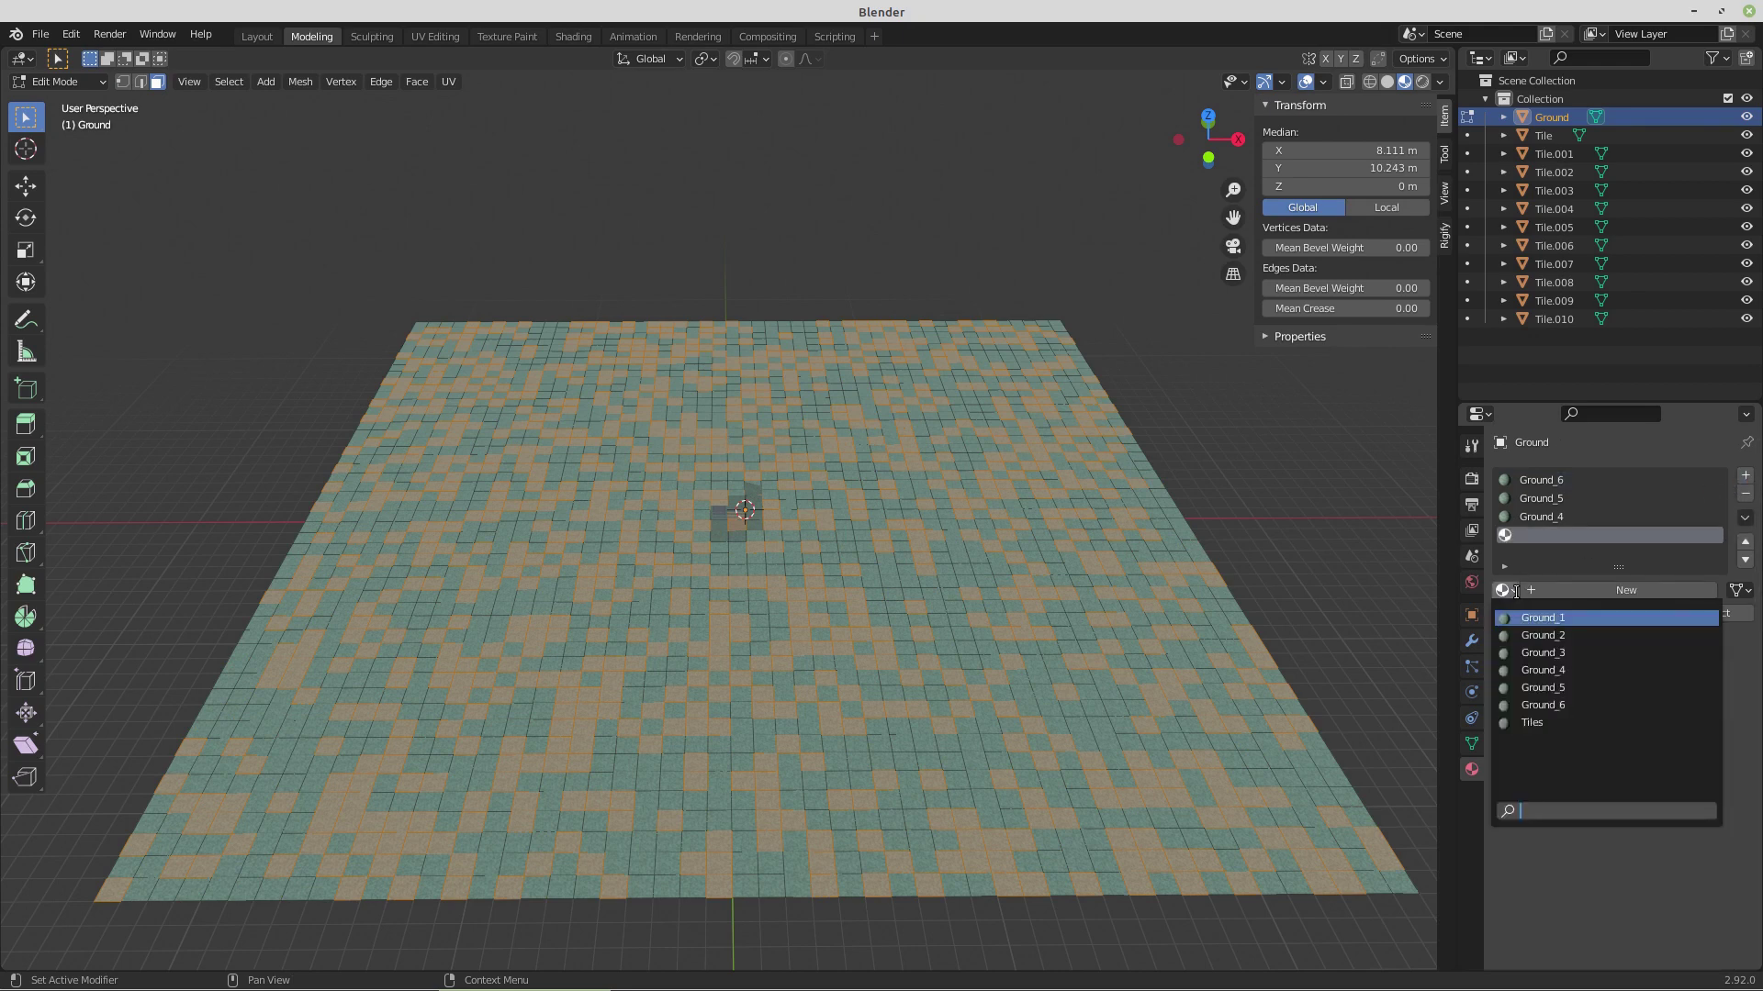
{"action": "left_click", "coordinate": [1556, 653]}
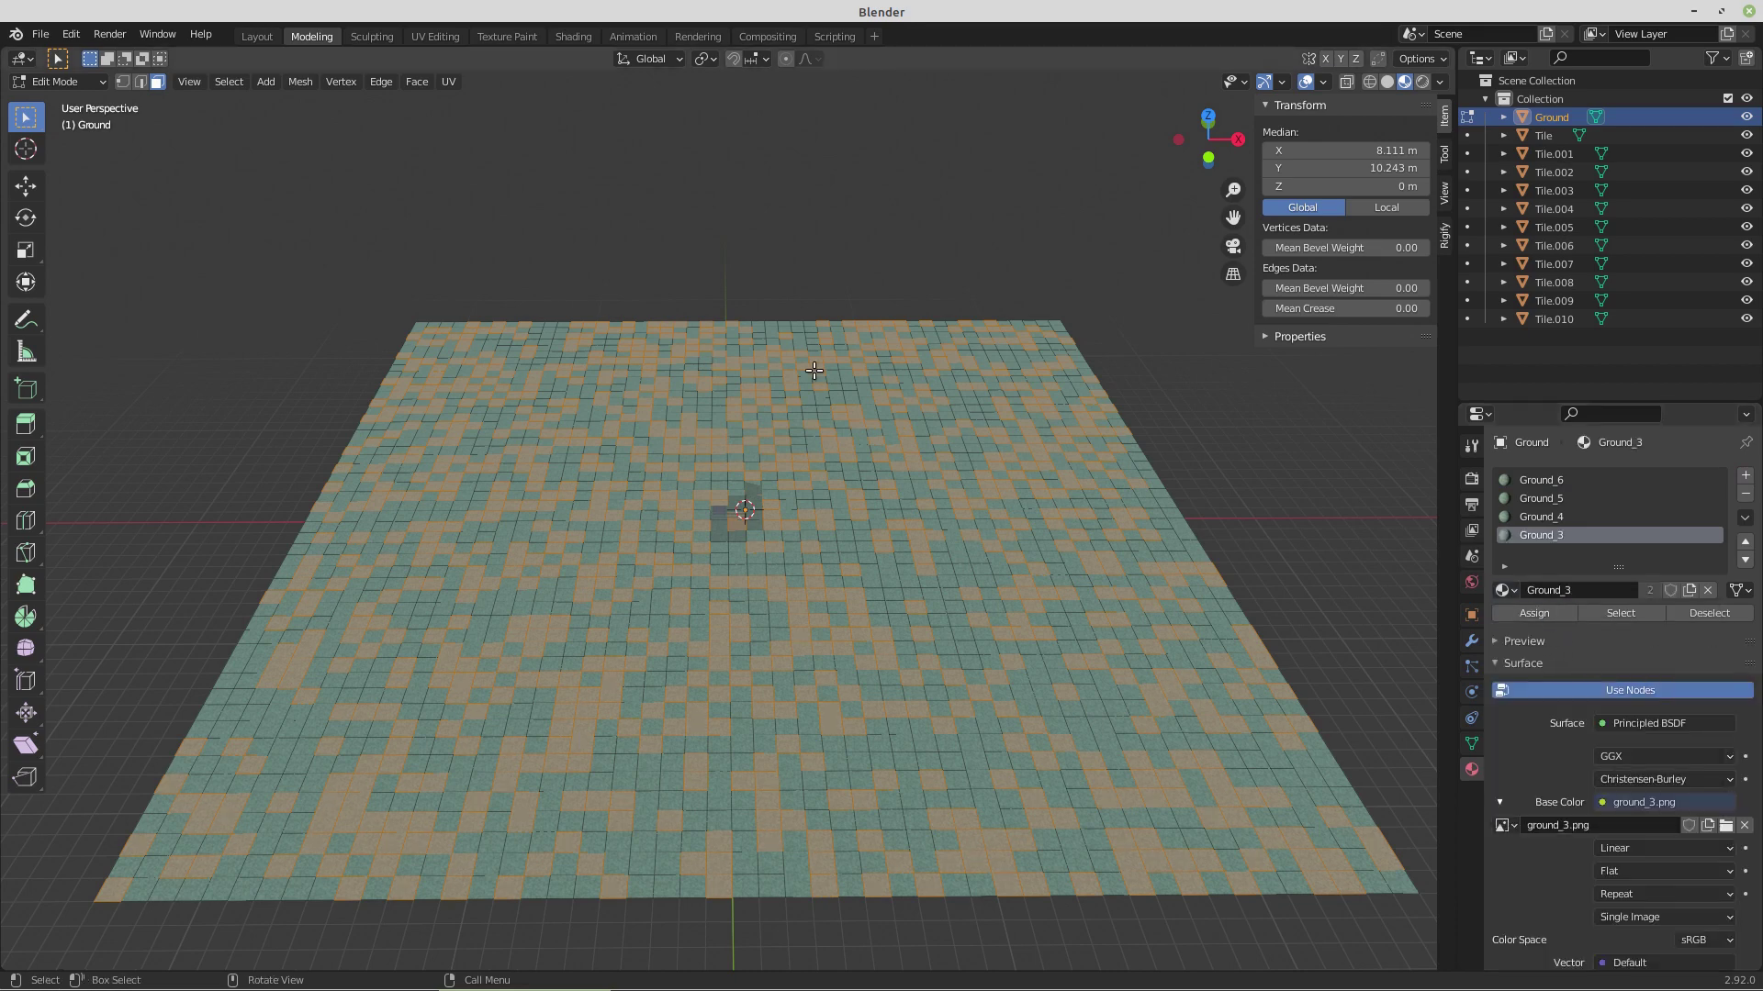
- Leave edit mode and examine the mixed ground textures up close around the road tiles
{"action": "key", "text": "Tab"}
{"action": "scroll", "coordinate": [817, 581], "scroll_direction": "up", "scroll_amount": 8}
{"action": "left_click_drag", "start_coordinate": [817, 580], "coordinate": [724, 575]}
{"action": "scroll", "coordinate": [723, 575], "scroll_direction": "down", "scroll_amount": 3}
{"action": "left_click_drag", "start_coordinate": [806, 644], "coordinate": [976, 612]}
{"action": "scroll", "coordinate": [806, 592], "scroll_direction": "up", "scroll_amount": 5}
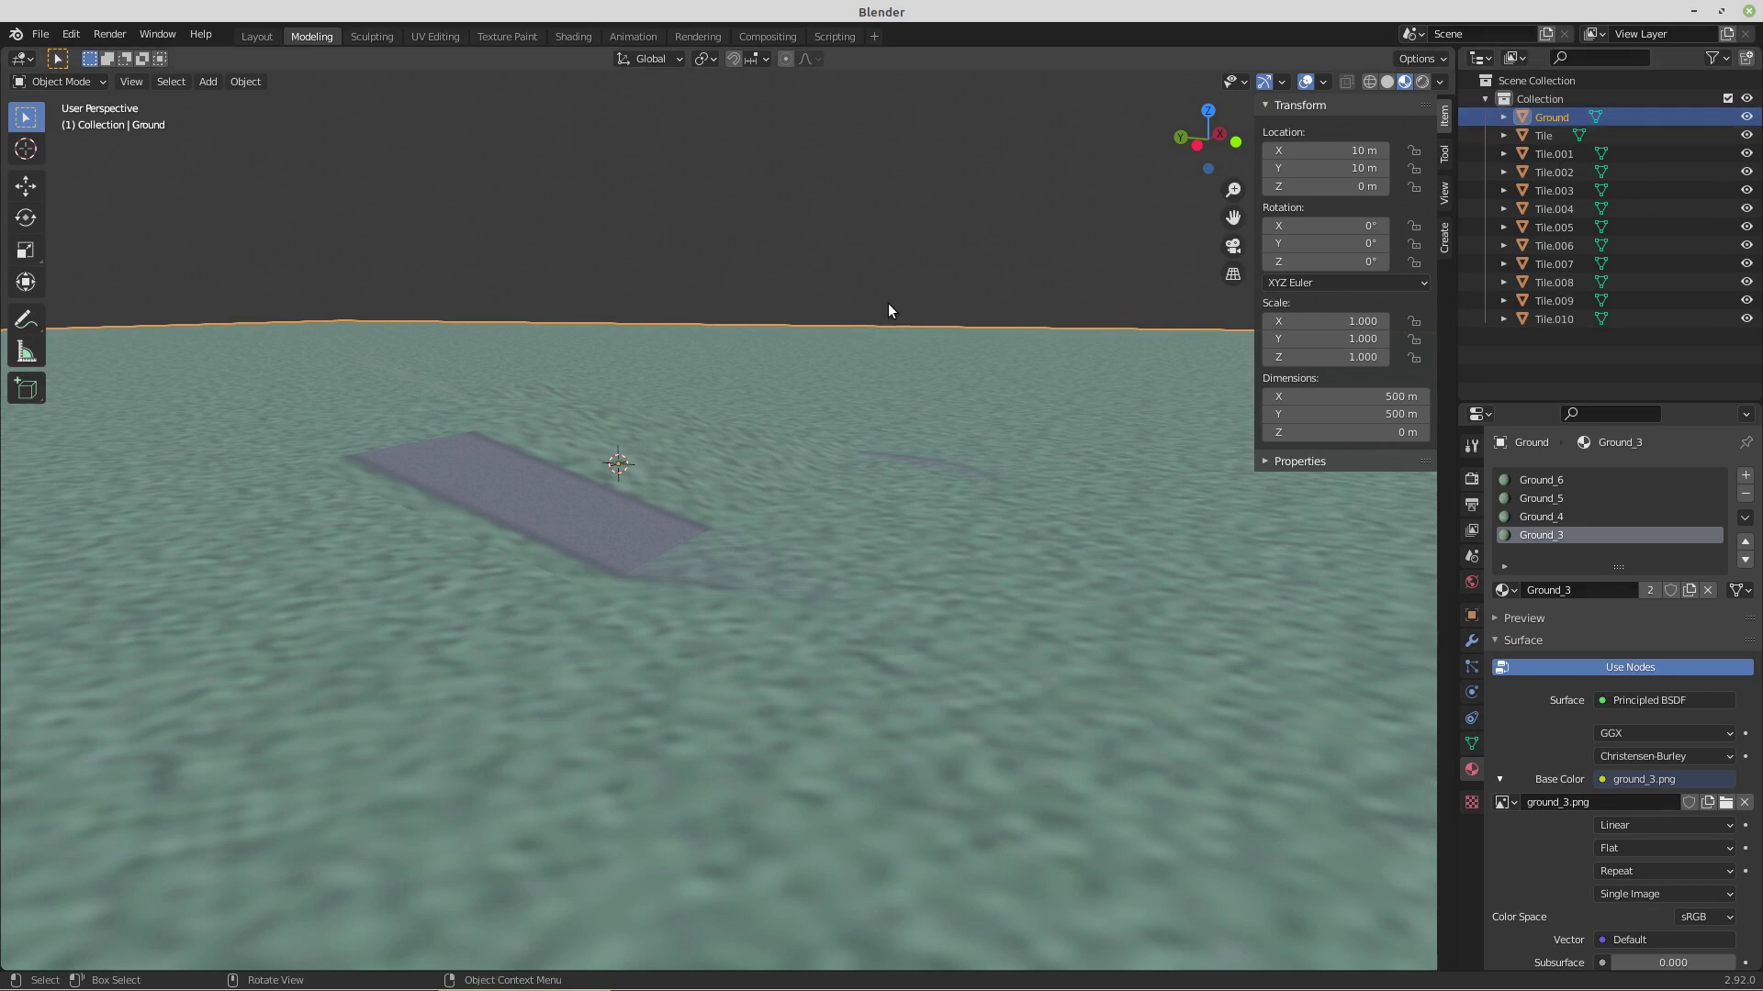
- Edit Ground from the top view with X-ray on, circle-select the faces beneath all the tiles, and delete those faces
{"action": "key", "text": "Tab"}
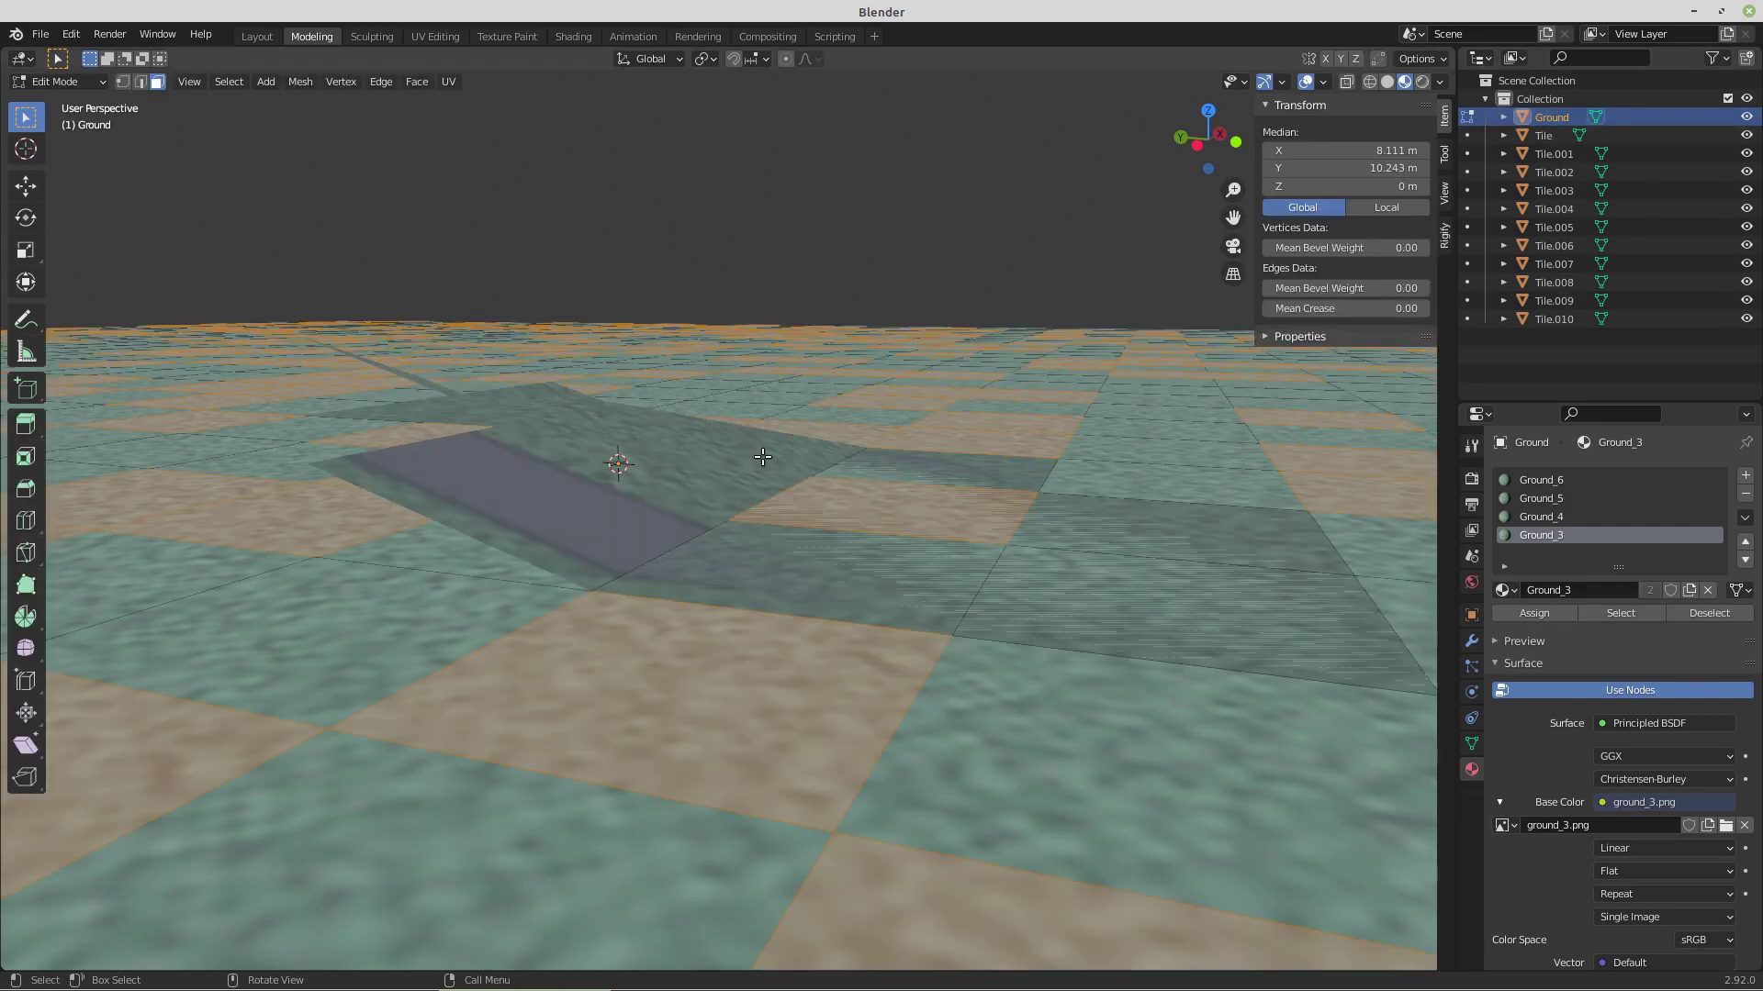
{"action": "key", "text": "KP_7"}
{"action": "scroll", "coordinate": [909, 330], "scroll_direction": "down", "scroll_amount": 4}
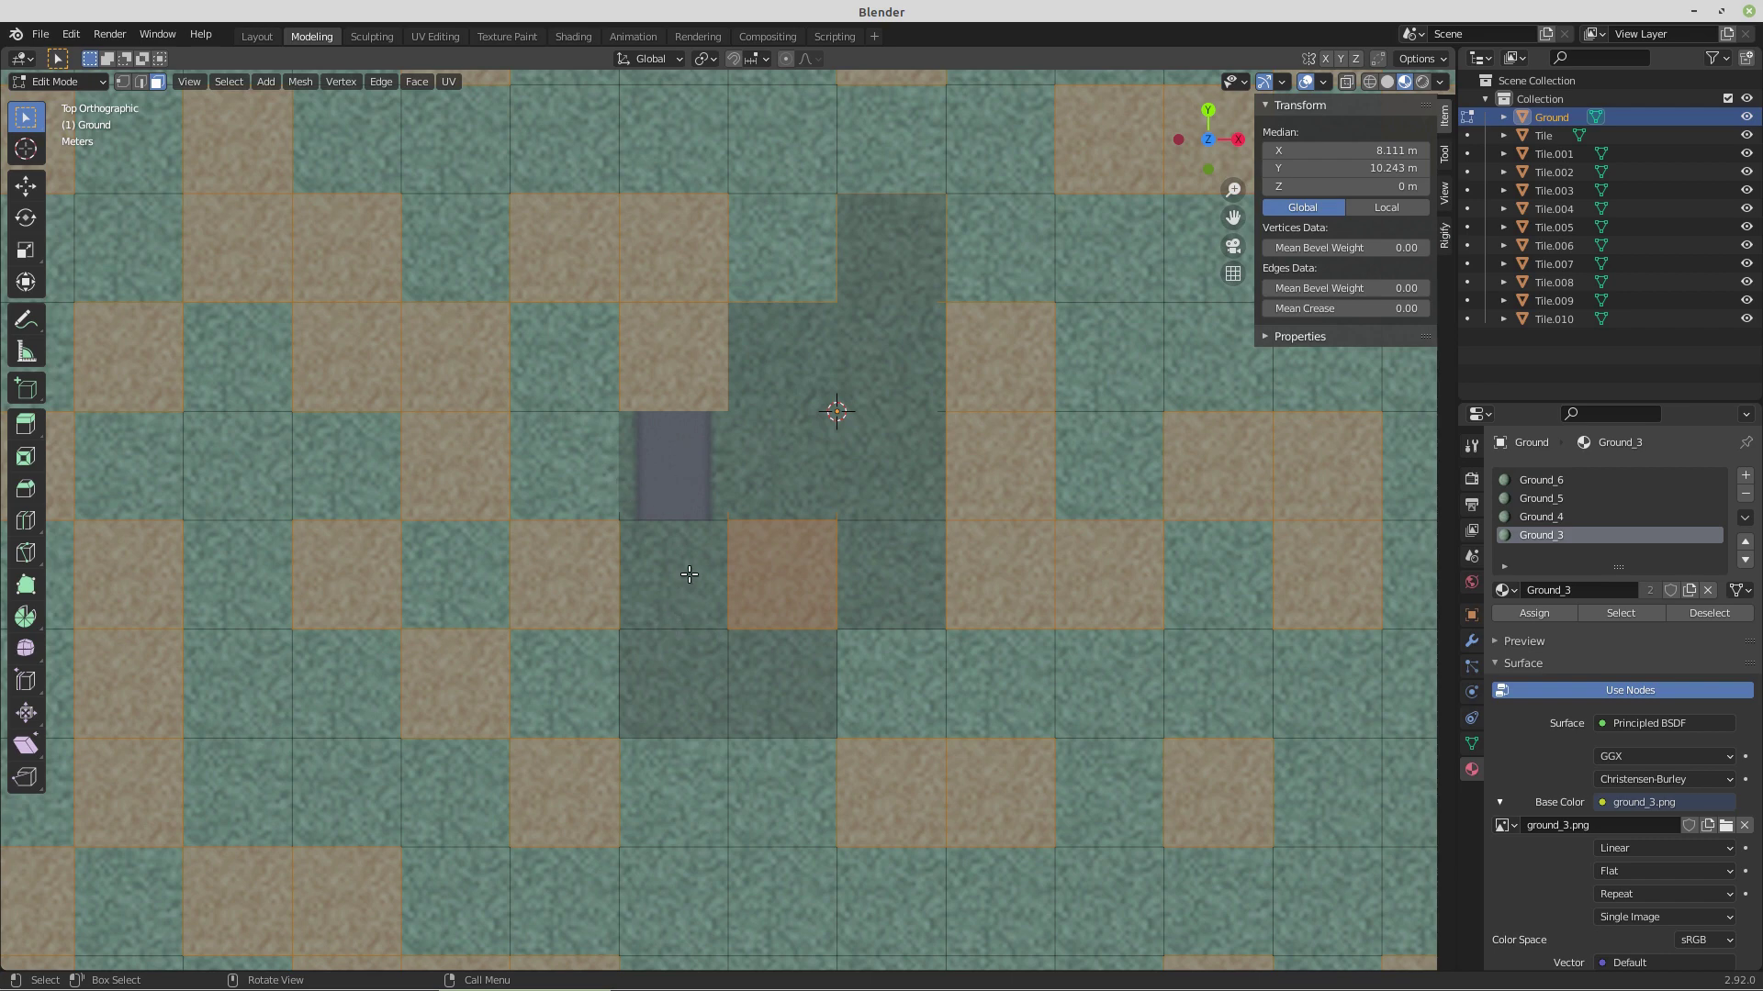
{"action": "scroll", "coordinate": [876, 330], "scroll_direction": "down", "scroll_amount": 1}
{"action": "scroll", "coordinate": [879, 335], "scroll_direction": "down", "scroll_amount": 3}
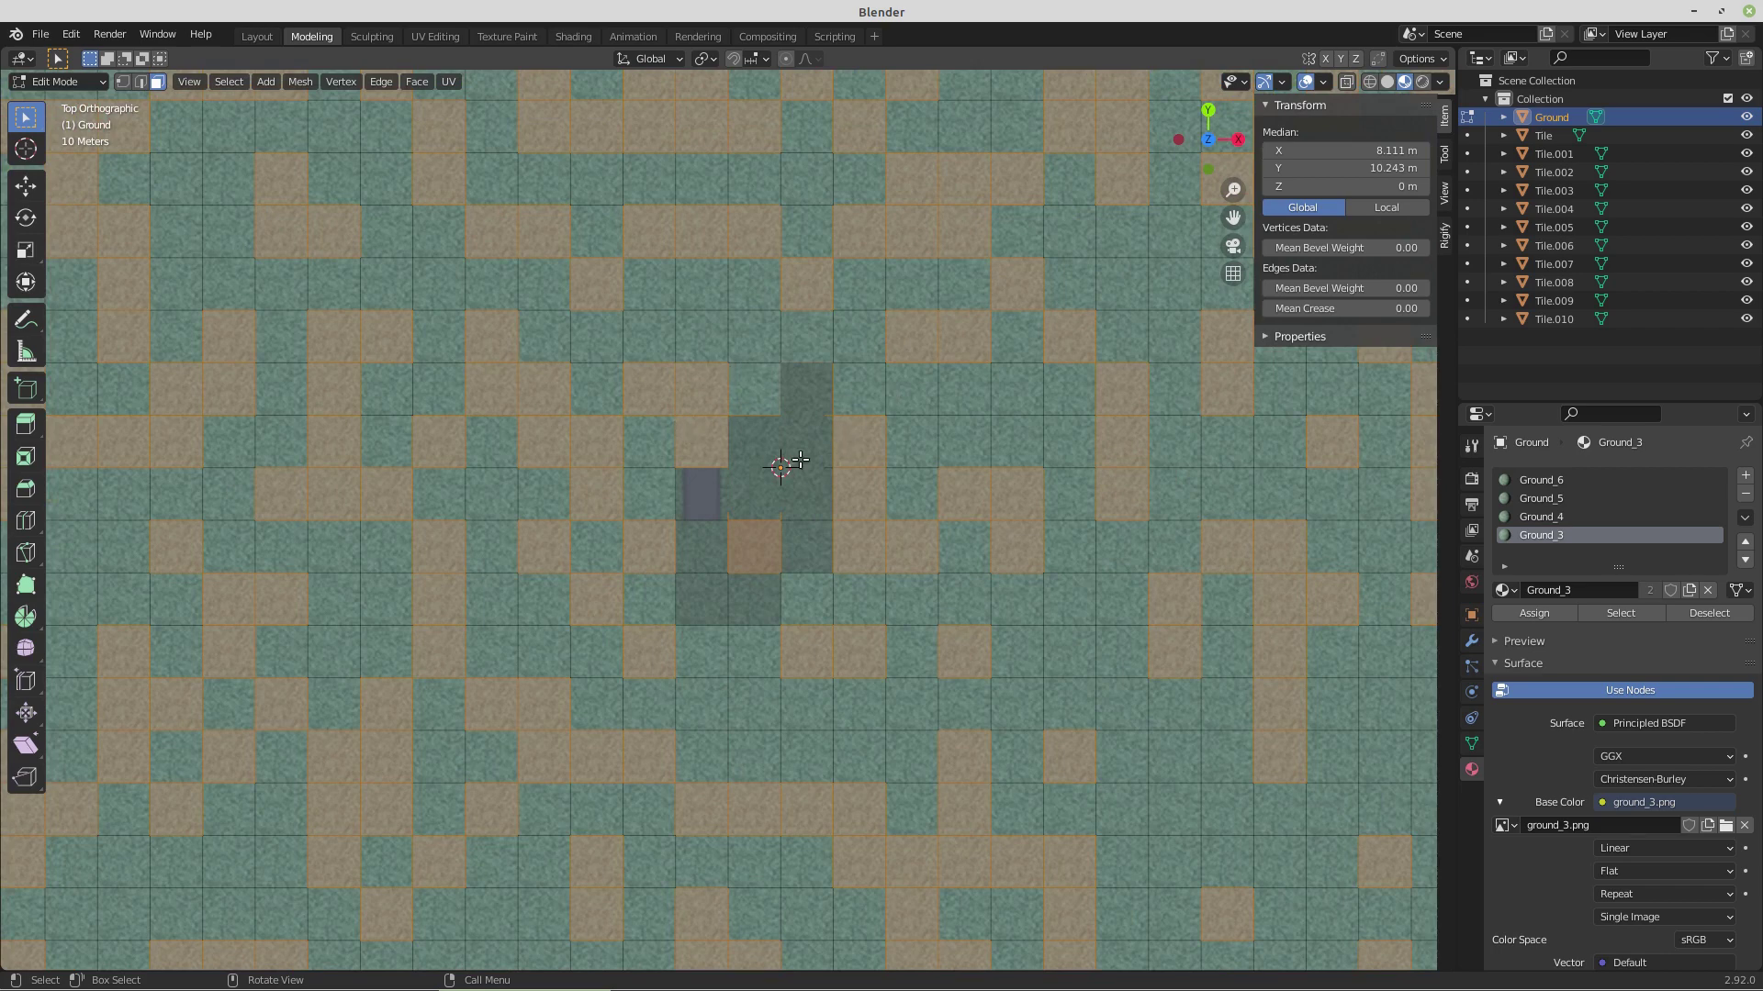
{"action": "scroll", "coordinate": [793, 459], "scroll_direction": "up", "scroll_amount": 2}
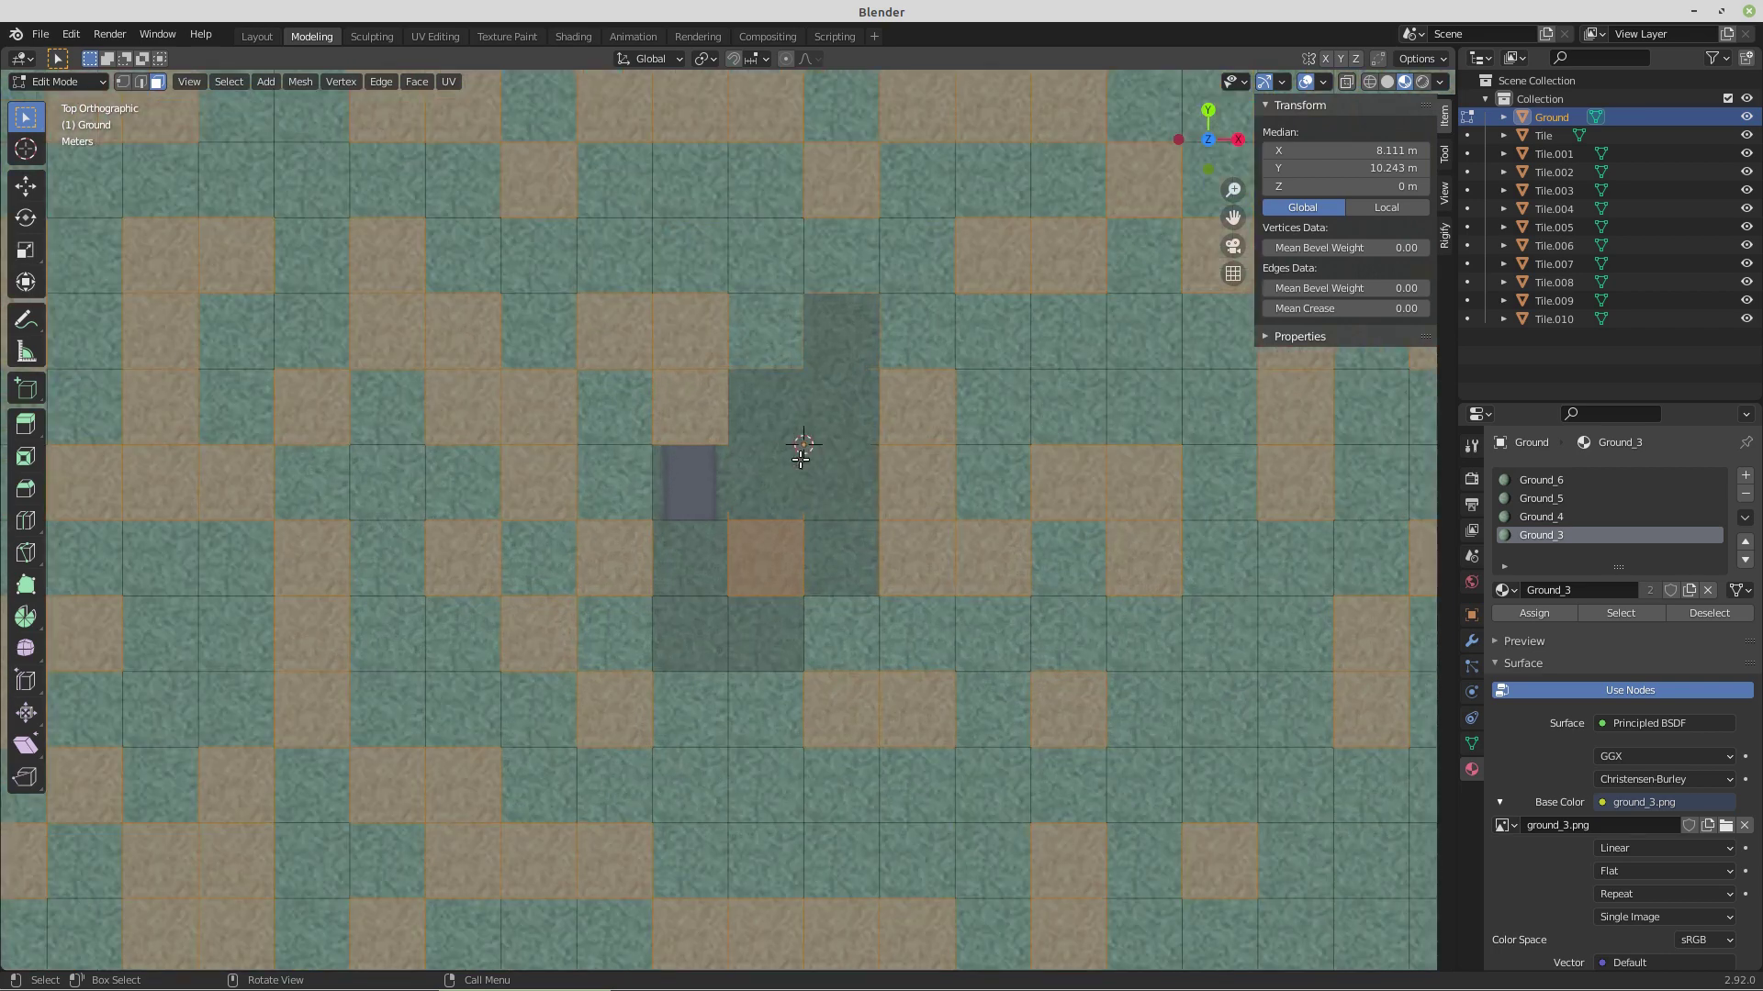
{"action": "left_click", "coordinate": [833, 337]}
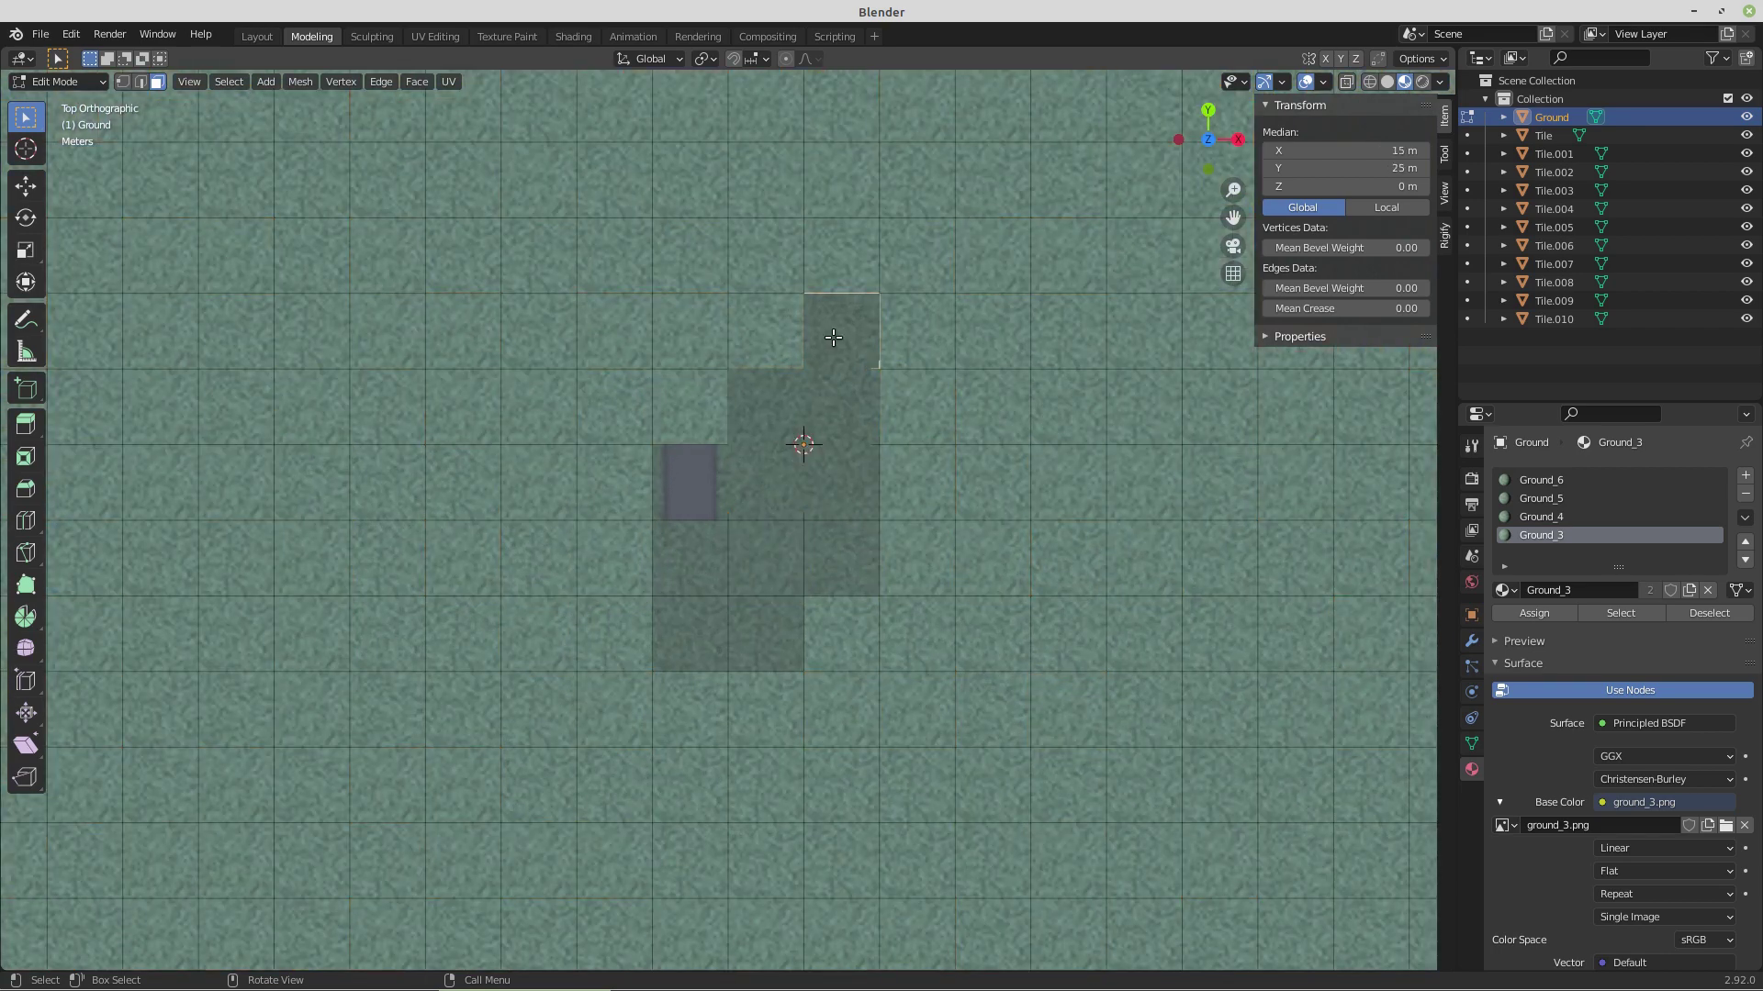
{"action": "left_click", "coordinate": [1346, 82]}
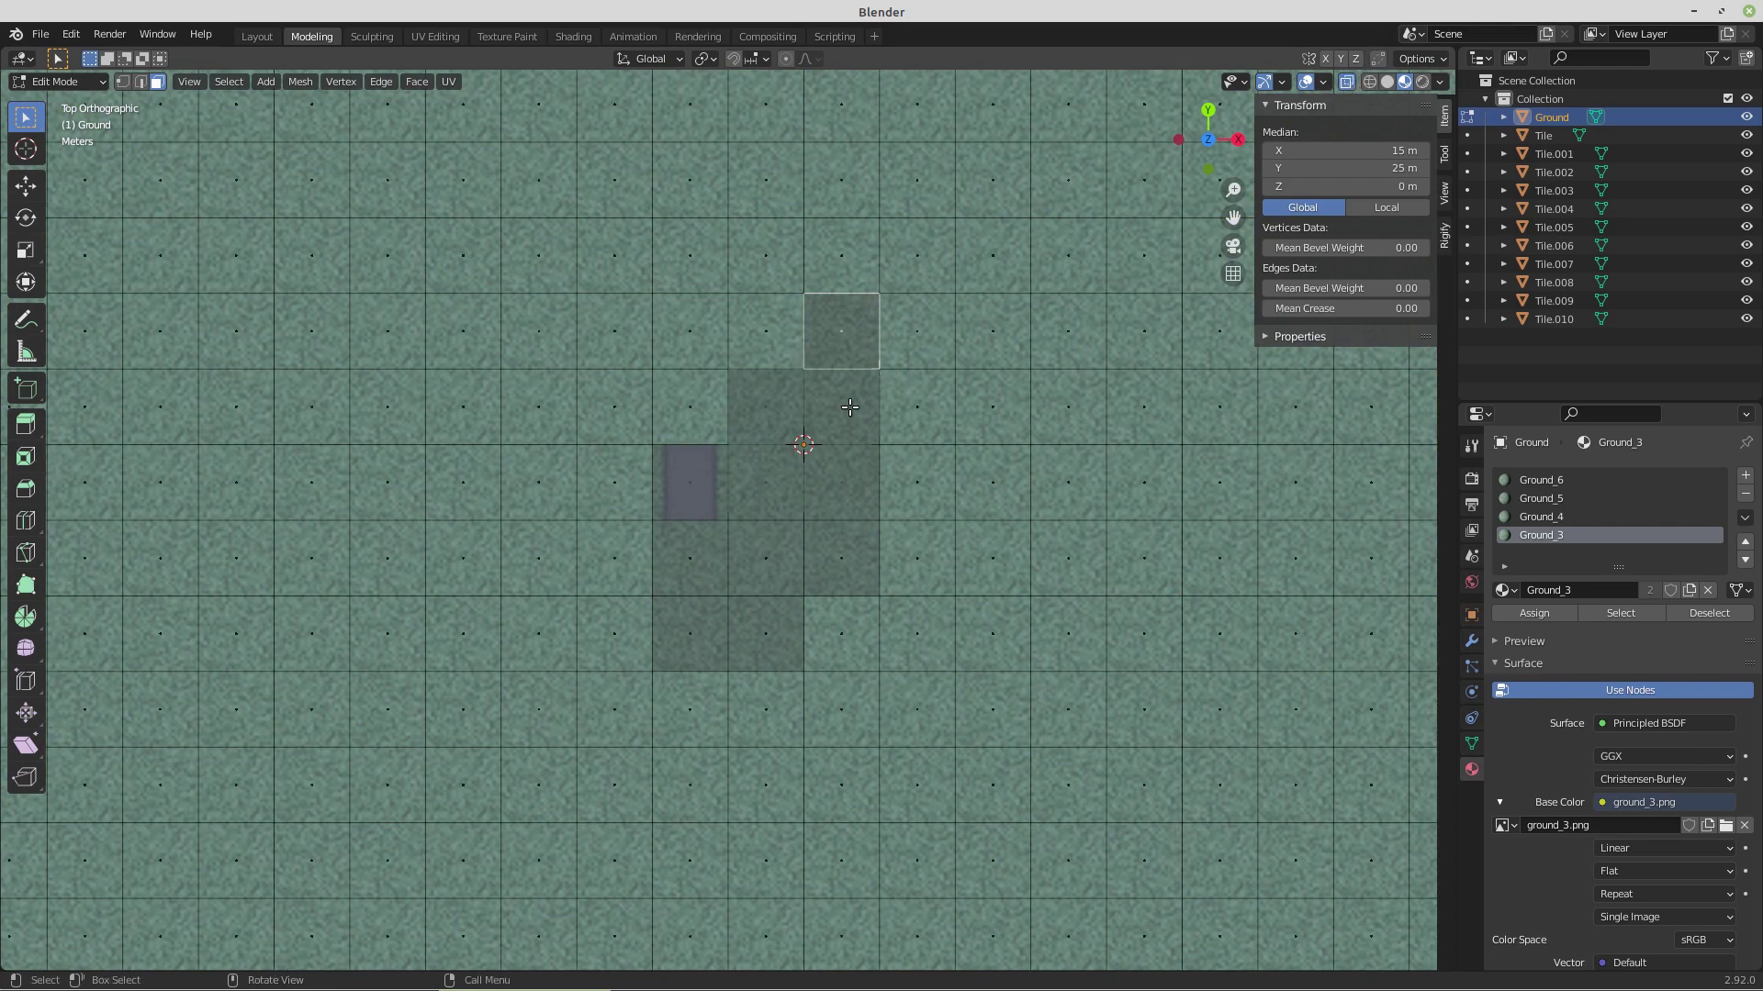
{"action": "key", "text": "c"}
{"action": "mouse_move", "coordinate": [850, 407]}
{"action": "left_mouse_down"}
{"action": "mouse_move", "coordinate": [770, 426]}
{"action": "mouse_move", "coordinate": [770, 494]}
{"action": "mouse_move", "coordinate": [827, 489]}
{"action": "mouse_move", "coordinate": [692, 495]}
{"action": "mouse_move", "coordinate": [700, 553]}
{"action": "mouse_move", "coordinate": [839, 545]}
{"action": "mouse_move", "coordinate": [777, 551]}
{"action": "mouse_move", "coordinate": [760, 616]}
{"action": "mouse_move", "coordinate": [689, 618]}
{"action": "left_mouse_up"}
{"action": "right_click", "coordinate": [767, 489]}
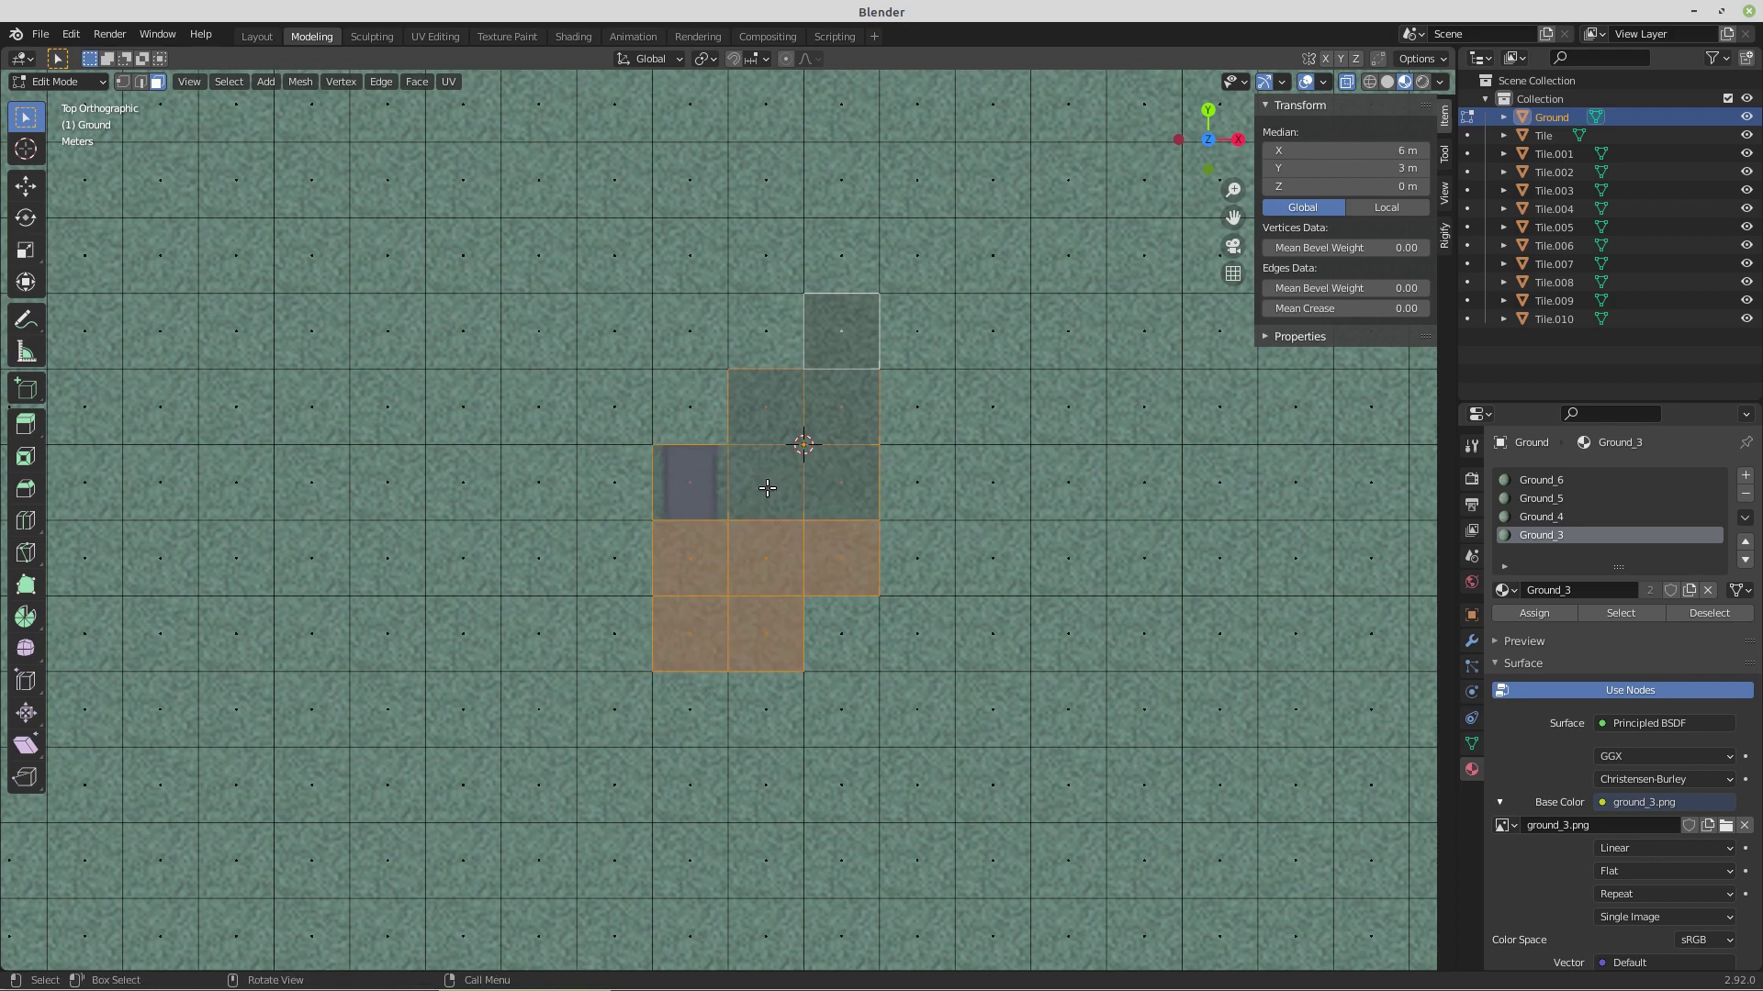
{"action": "key", "text": "x"}
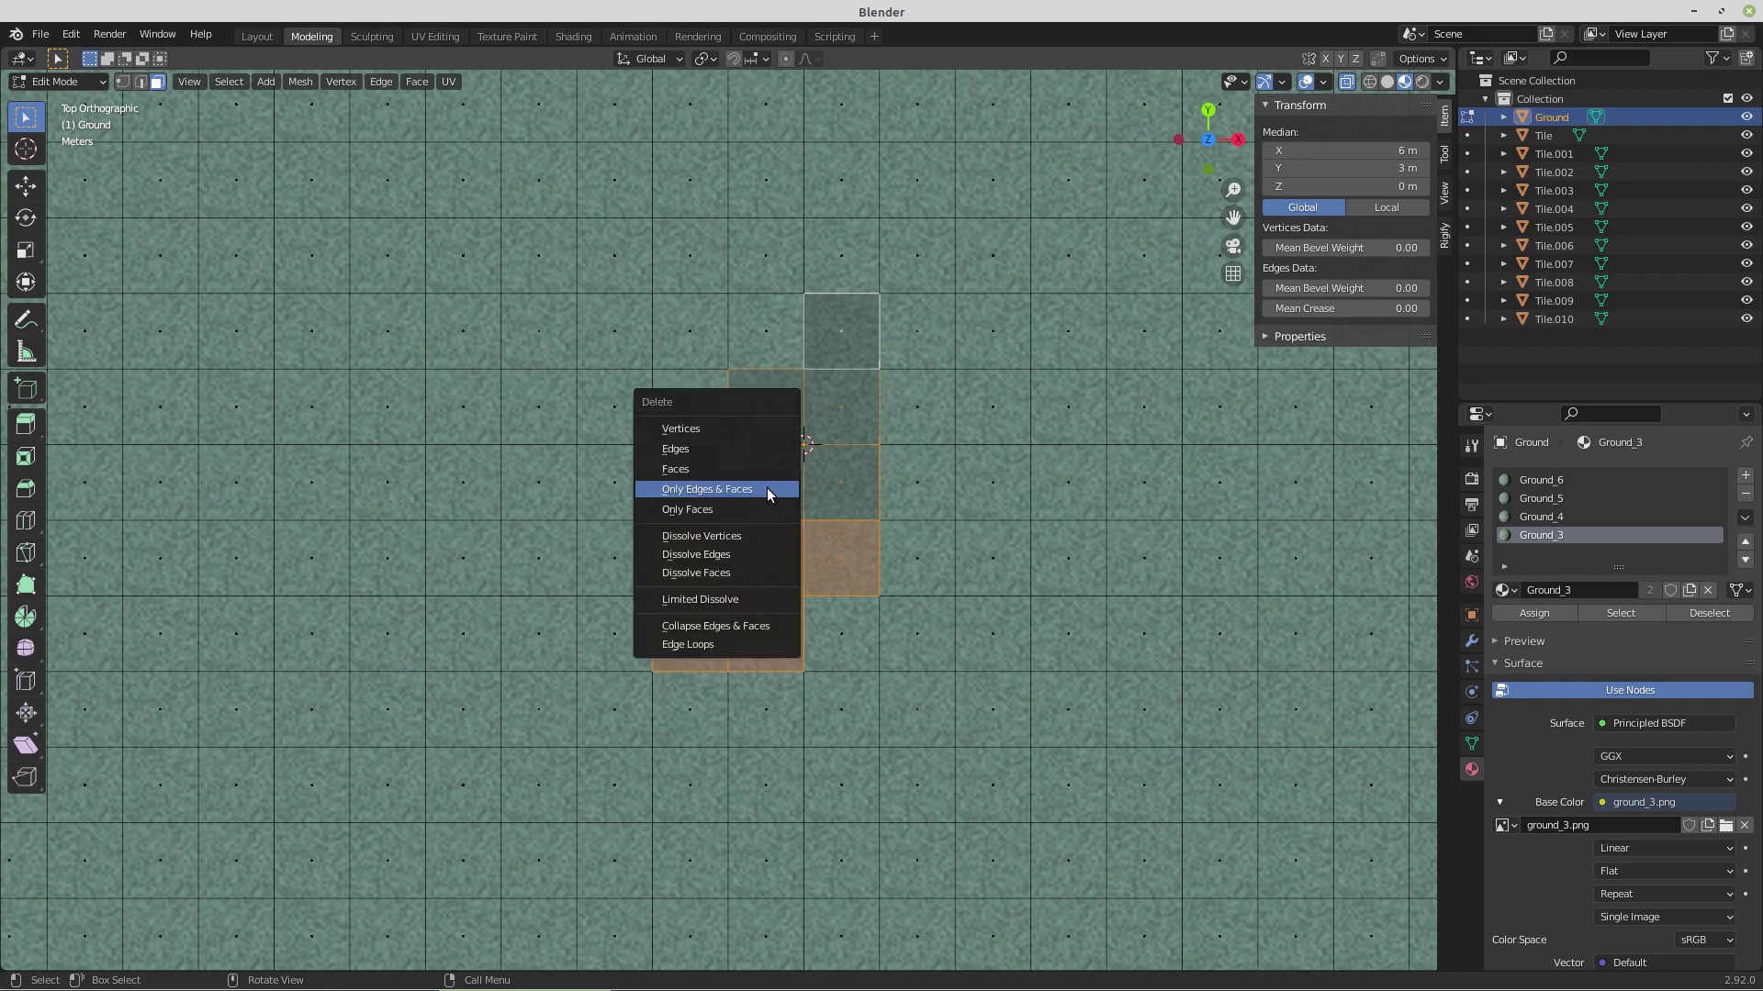
{"action": "left_click", "coordinate": [728, 471]}
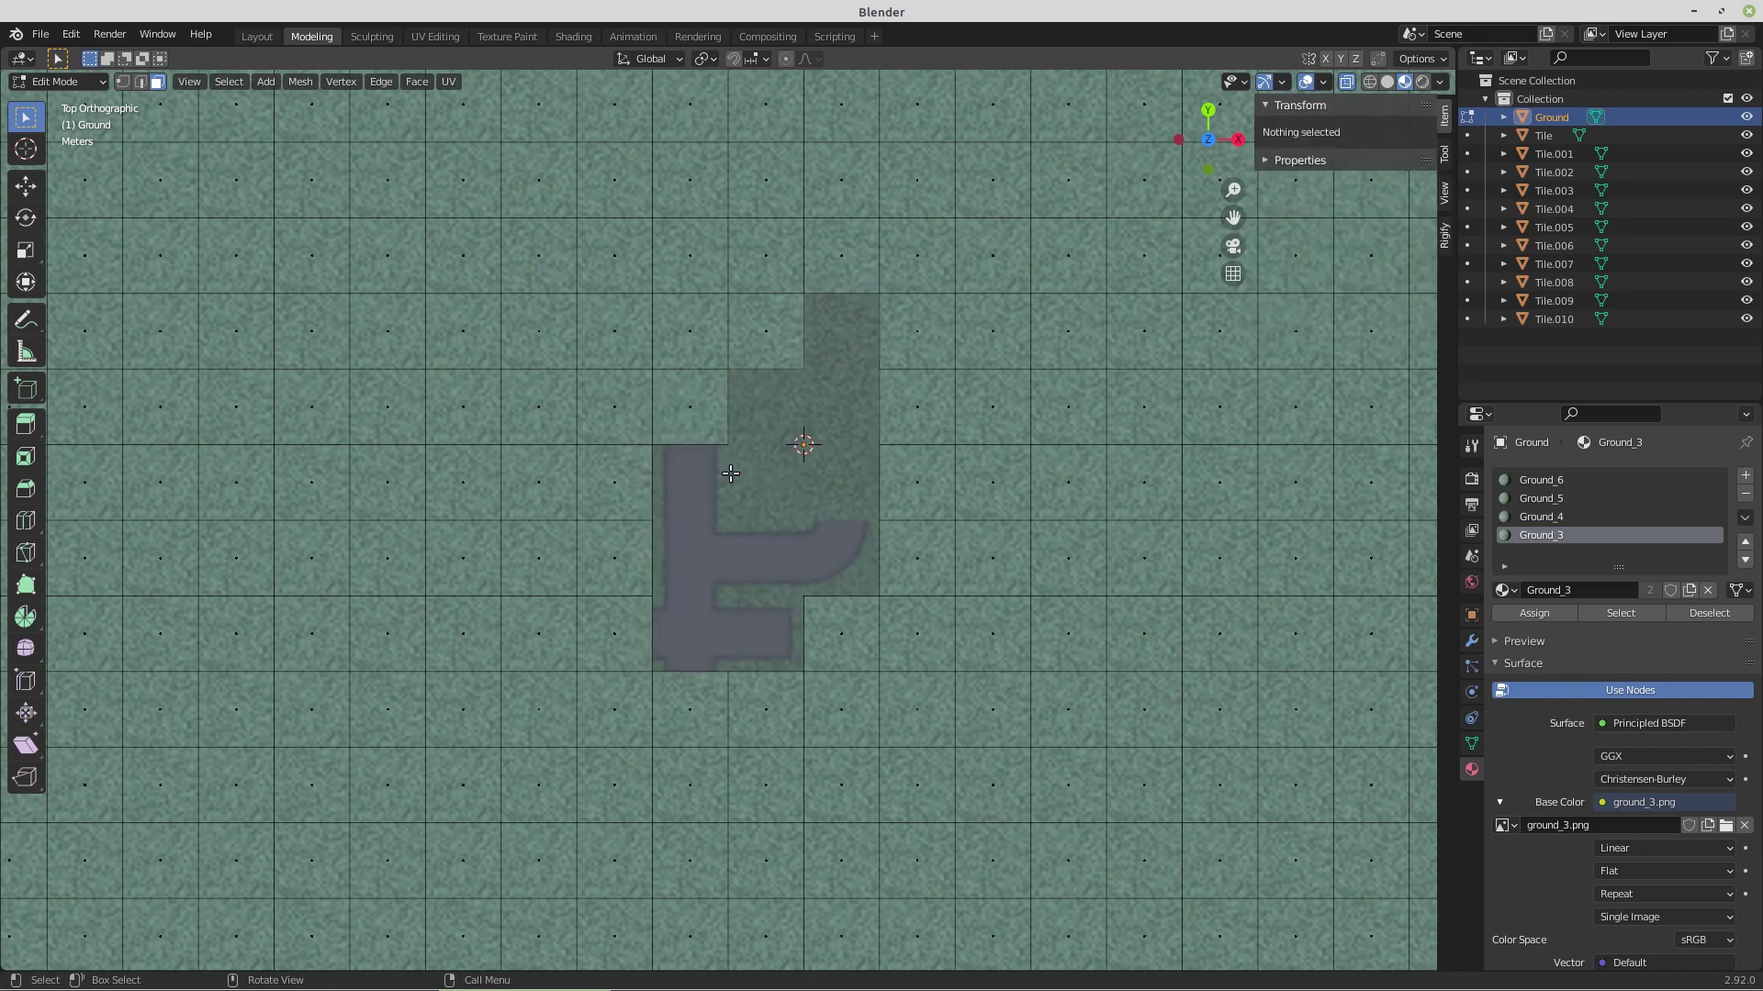
- Examine the cut-out in the Ground mesh around the tiles in perspective, from close up and from farther away
{"action": "mouse_move", "coordinate": [729, 472]}
{"action": "left_mouse_down"}
{"action": "mouse_move", "coordinate": [840, 407]}
{"action": "mouse_move", "coordinate": [721, 486]}
{"action": "left_mouse_up"}
{"action": "scroll", "coordinate": [720, 486], "scroll_direction": "up", "scroll_amount": 3}
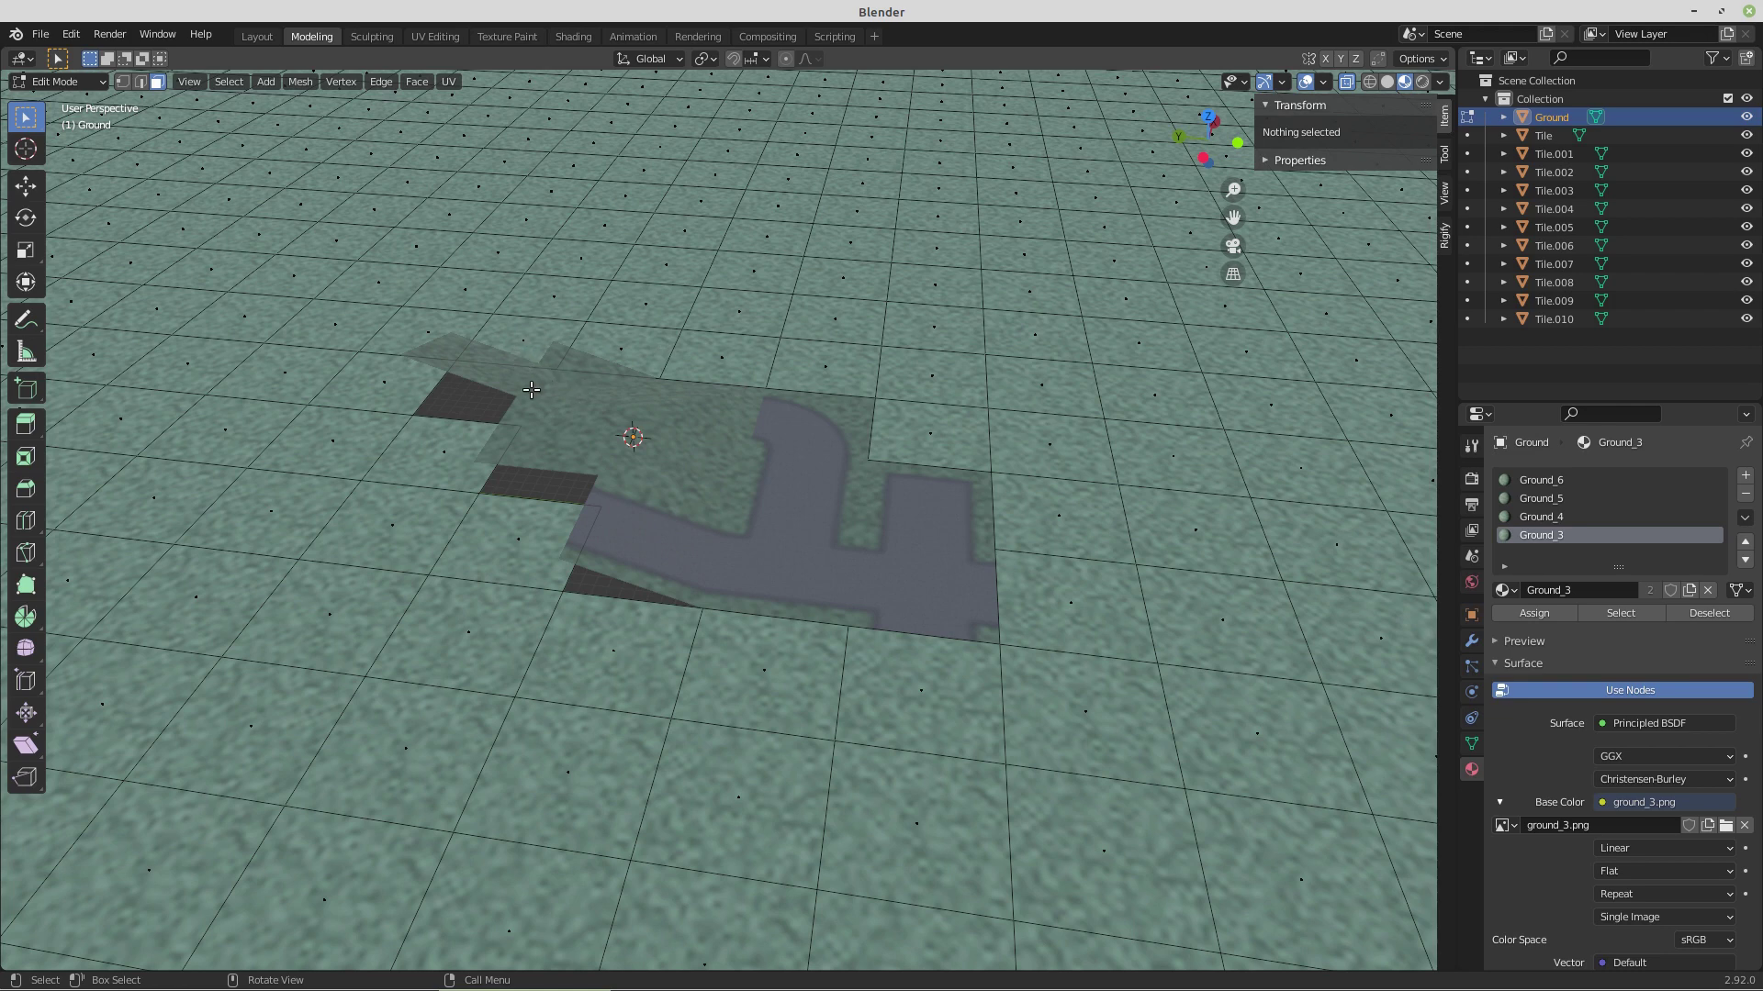
{"action": "scroll", "coordinate": [620, 394], "scroll_direction": "down", "scroll_amount": 3}
{"action": "scroll", "coordinate": [620, 395], "scroll_direction": "down", "scroll_amount": 3}
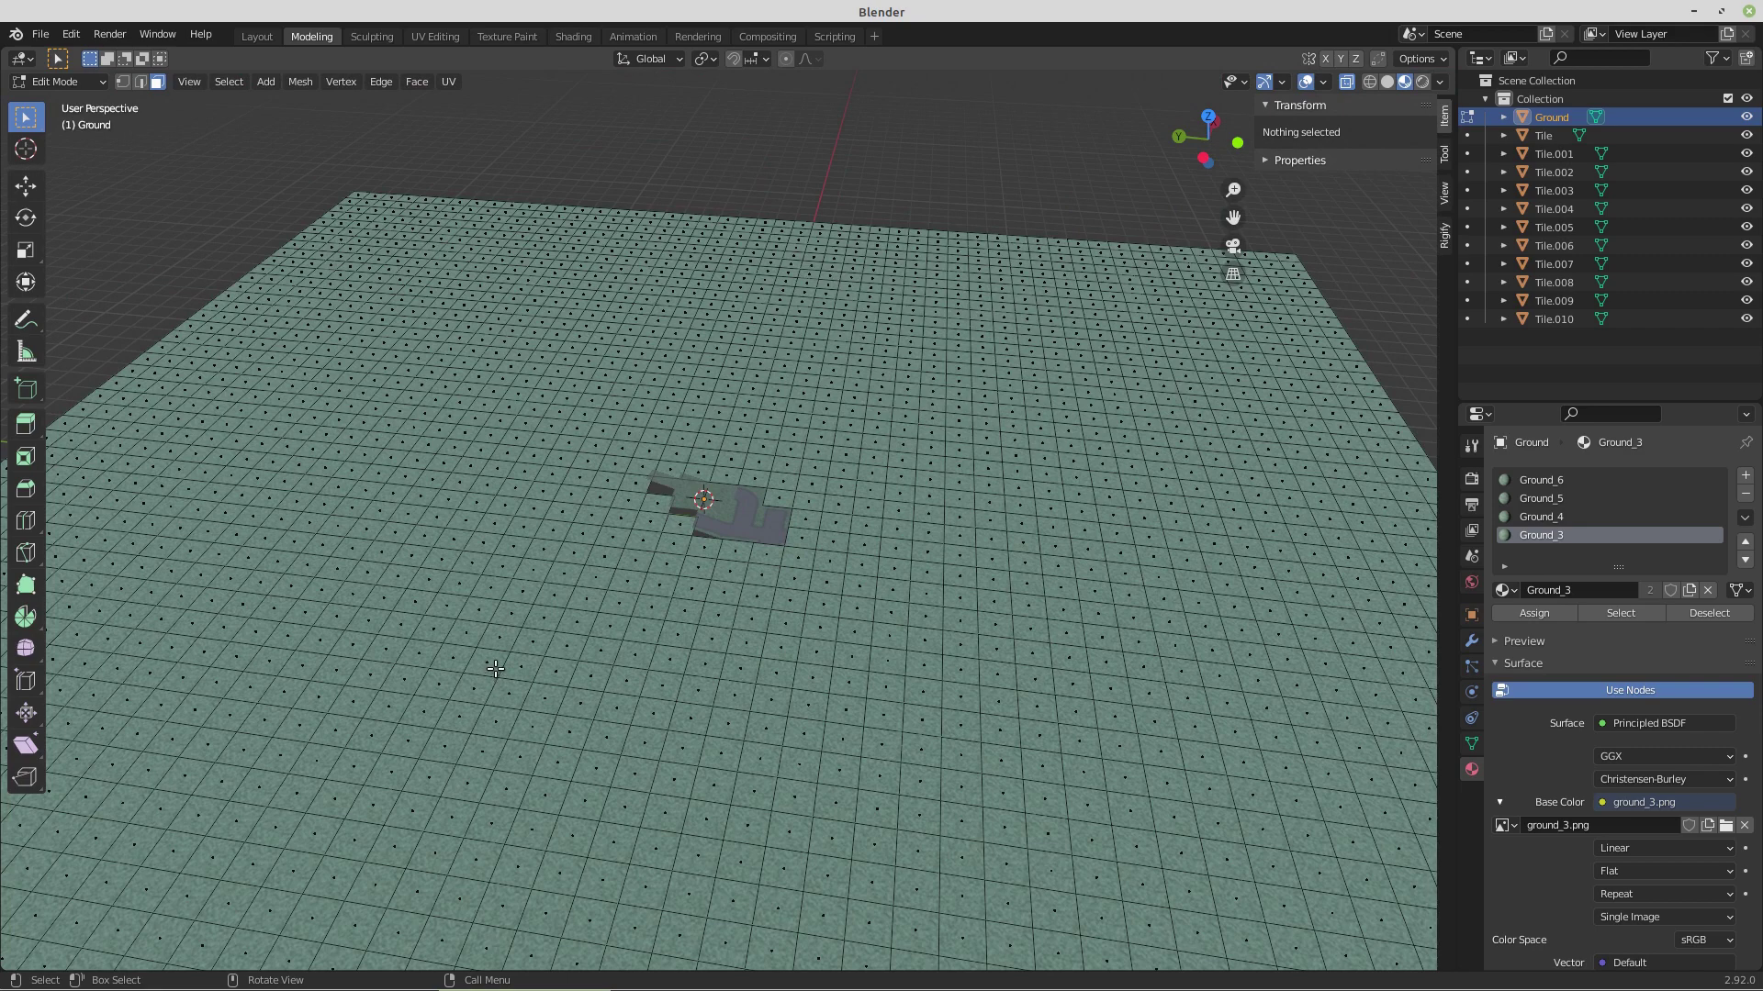
- Undo the deletion of the Ground faces beneath the tiles, deselect them, and return to object mode
{"action": "scroll", "coordinate": [905, 543], "scroll_direction": "up", "scroll_amount": 5}
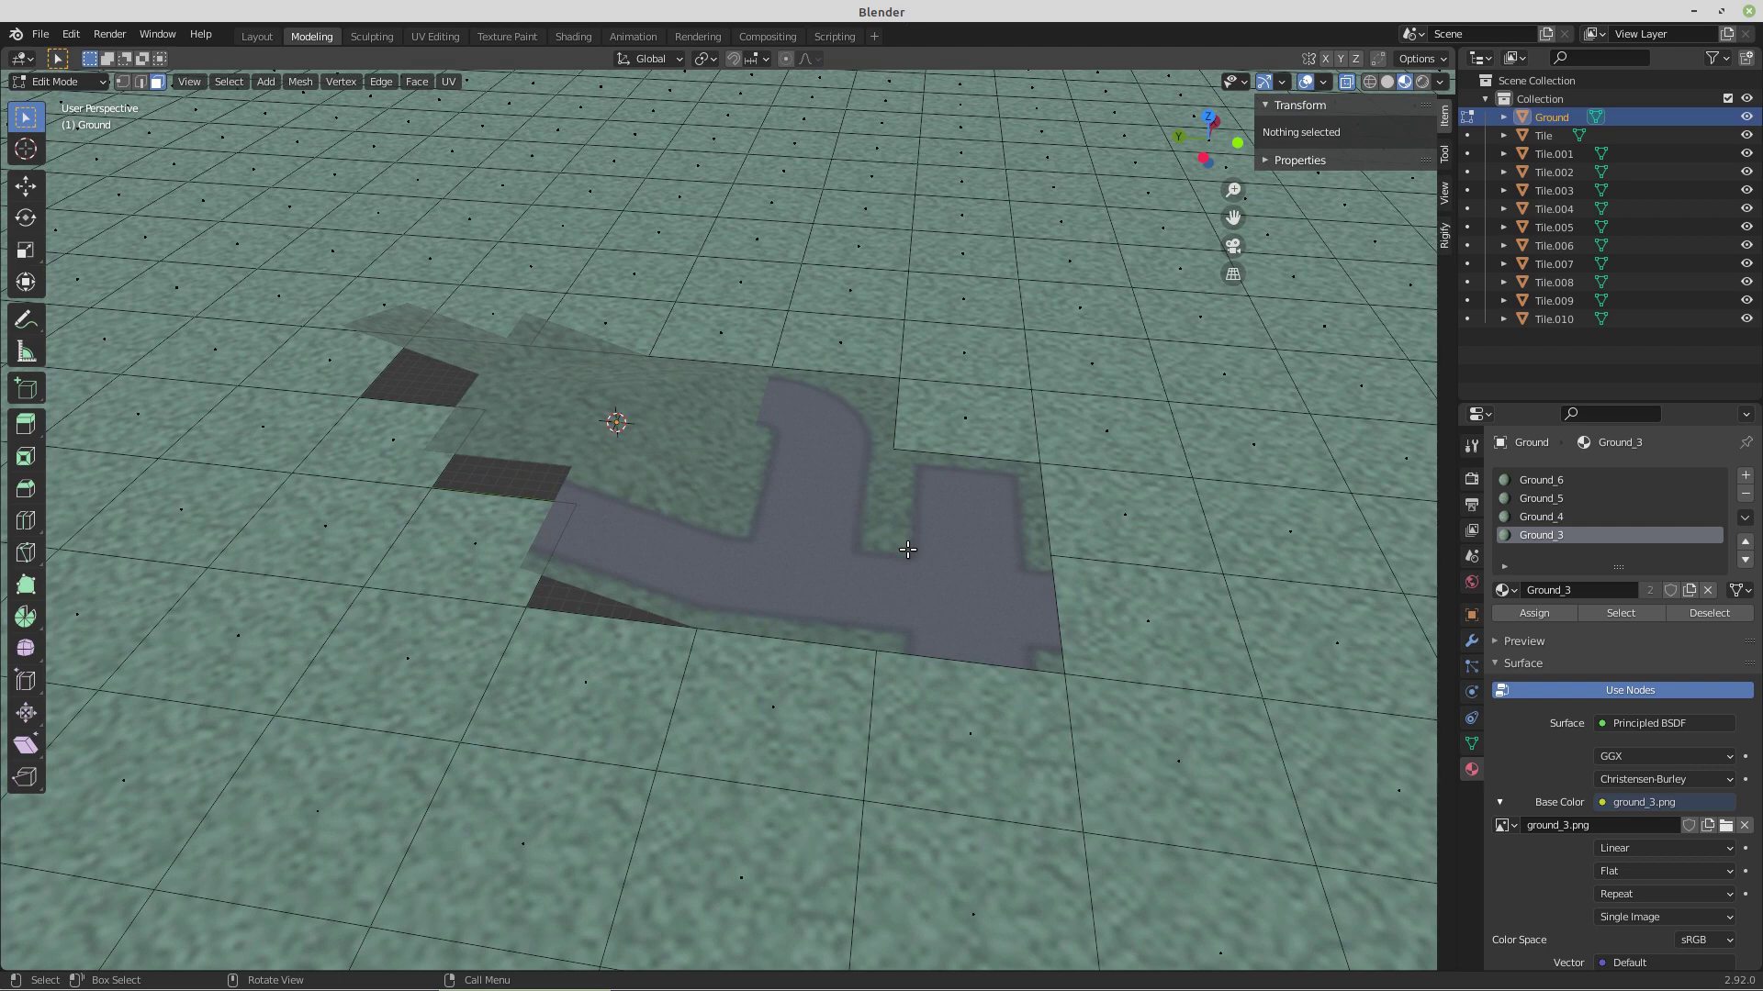
{"action": "key", "text": "Tab"}
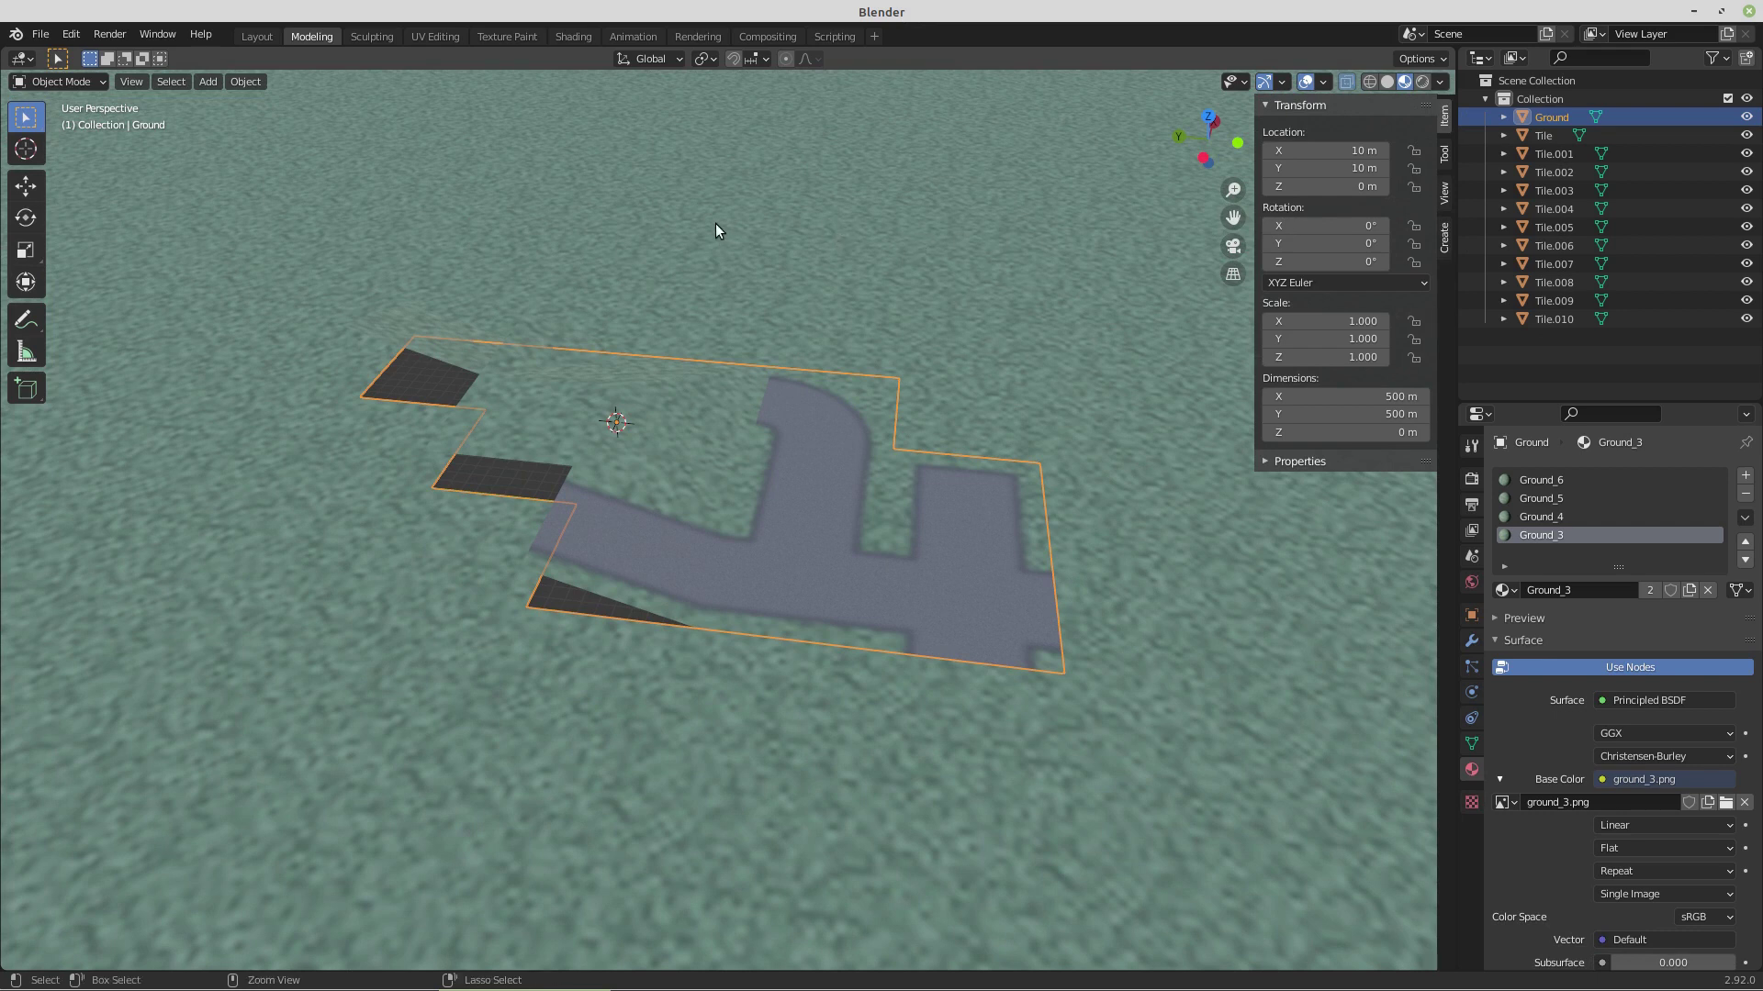
{"action": "key", "text": "Tab"}
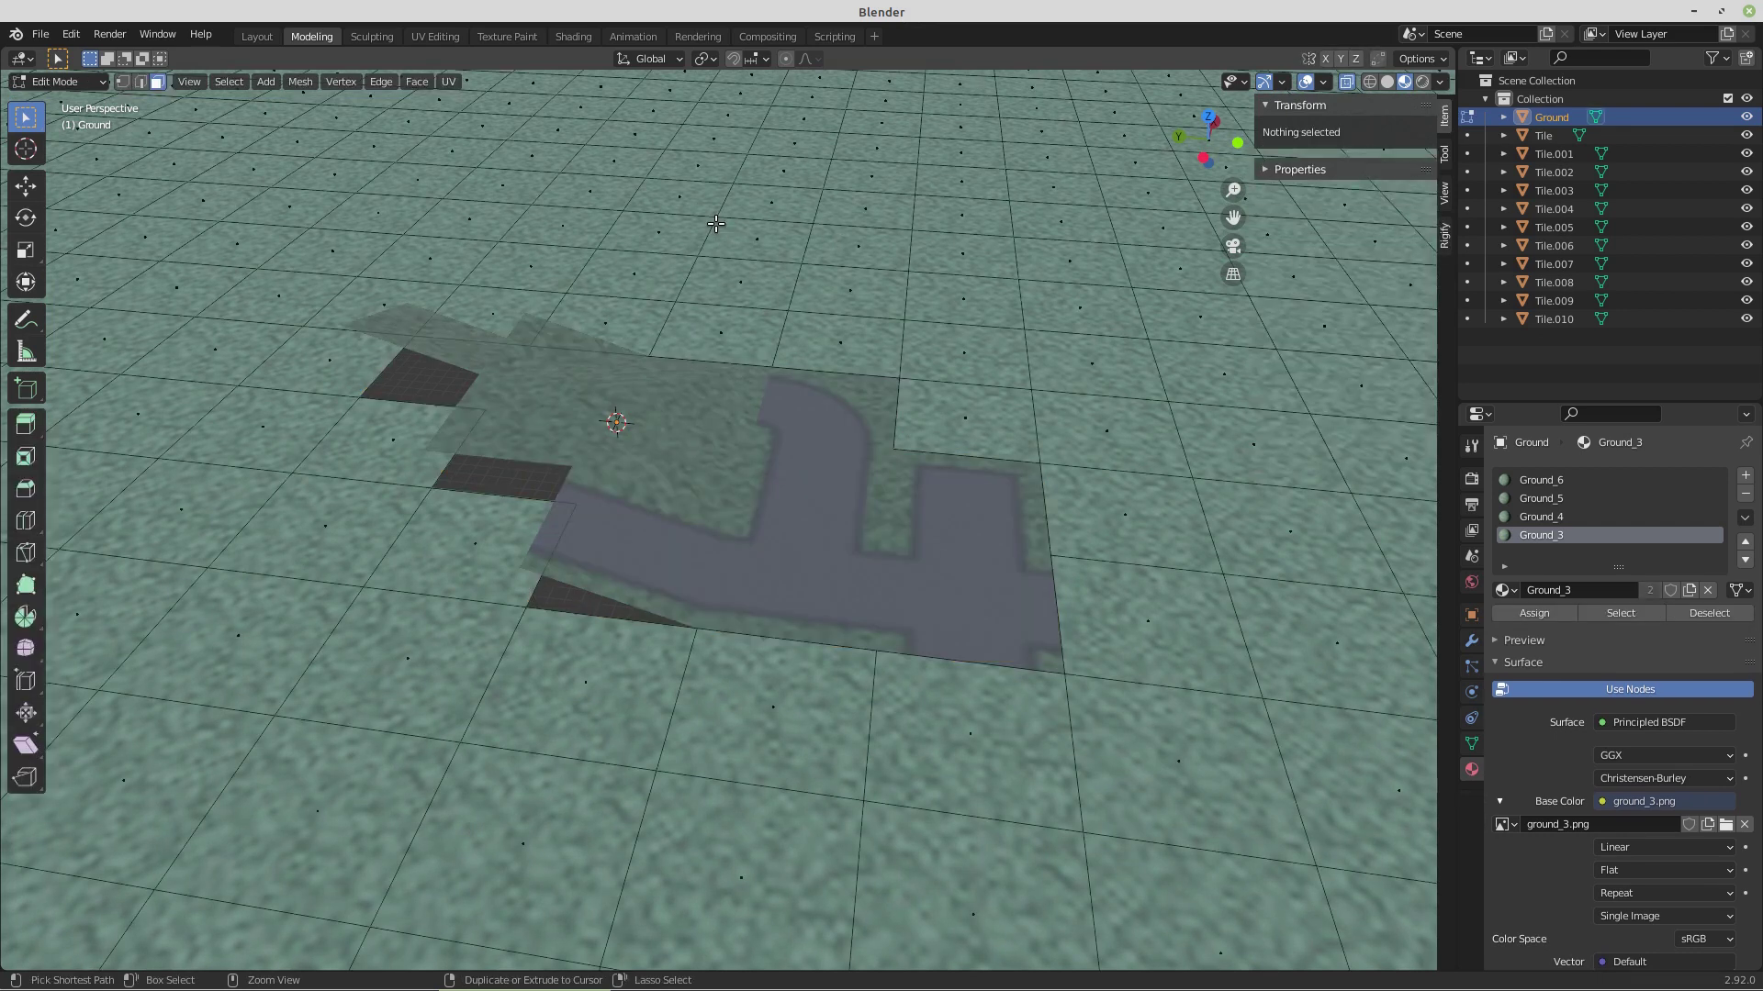
{"action": "key", "text": "a"}
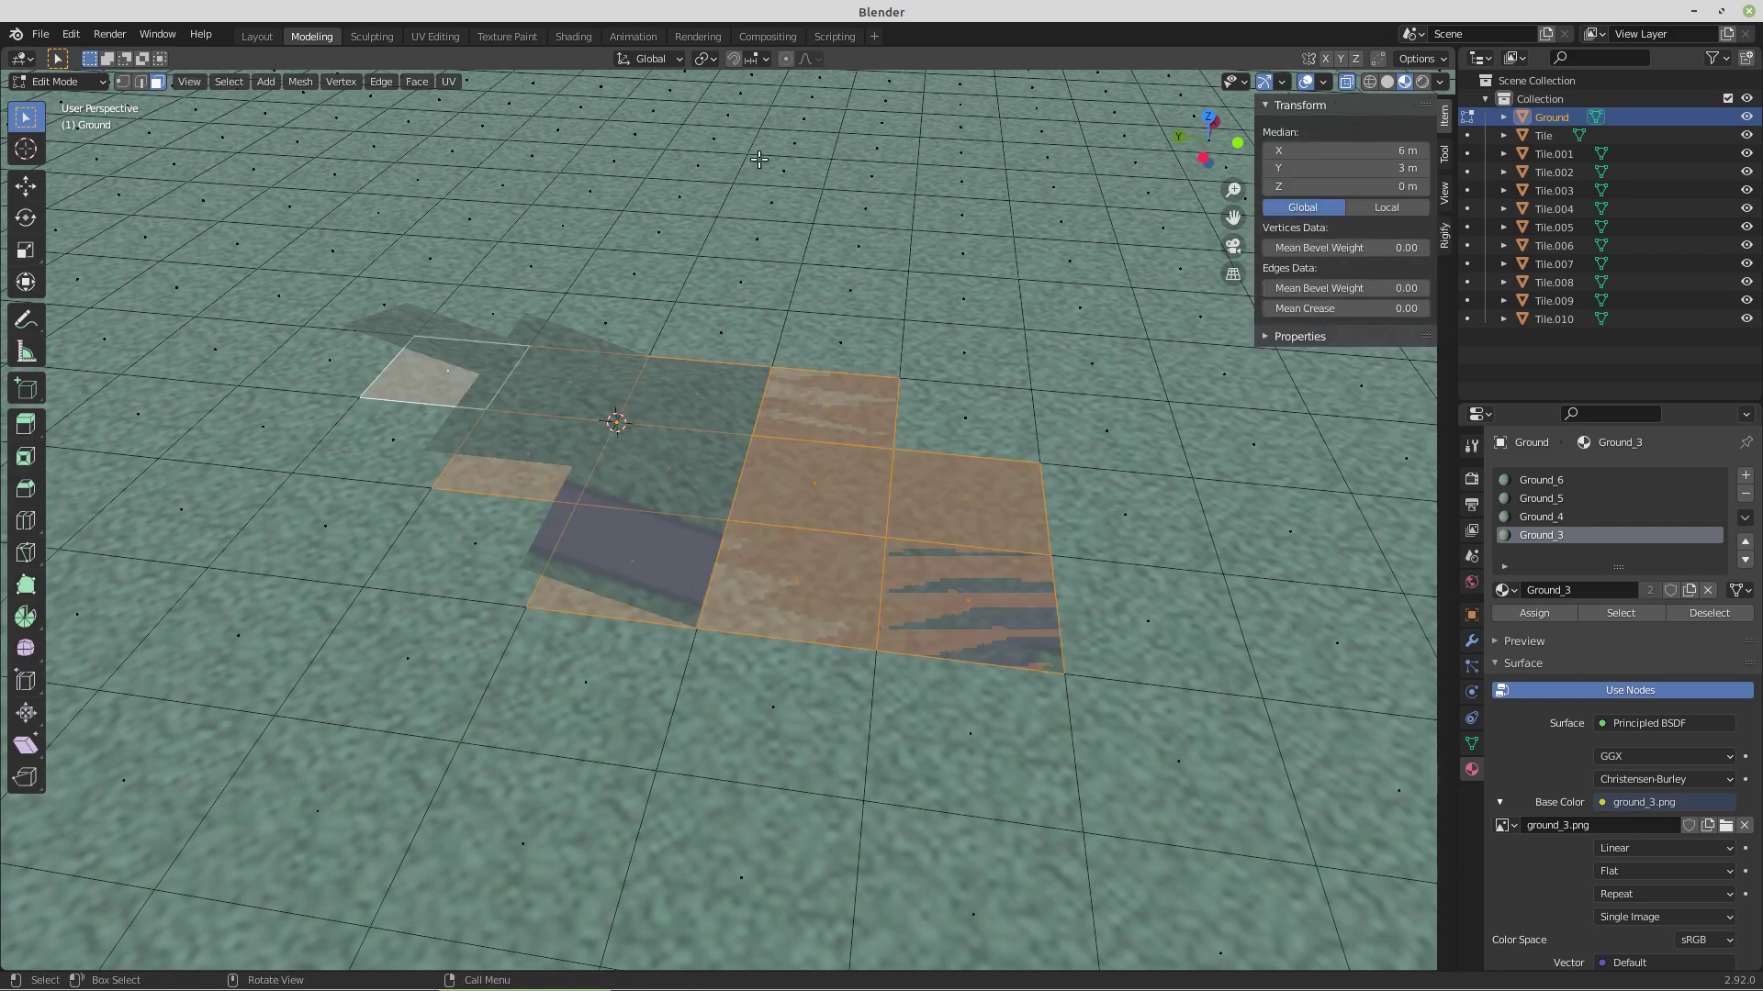
{"action": "left_click", "coordinate": [766, 208]}
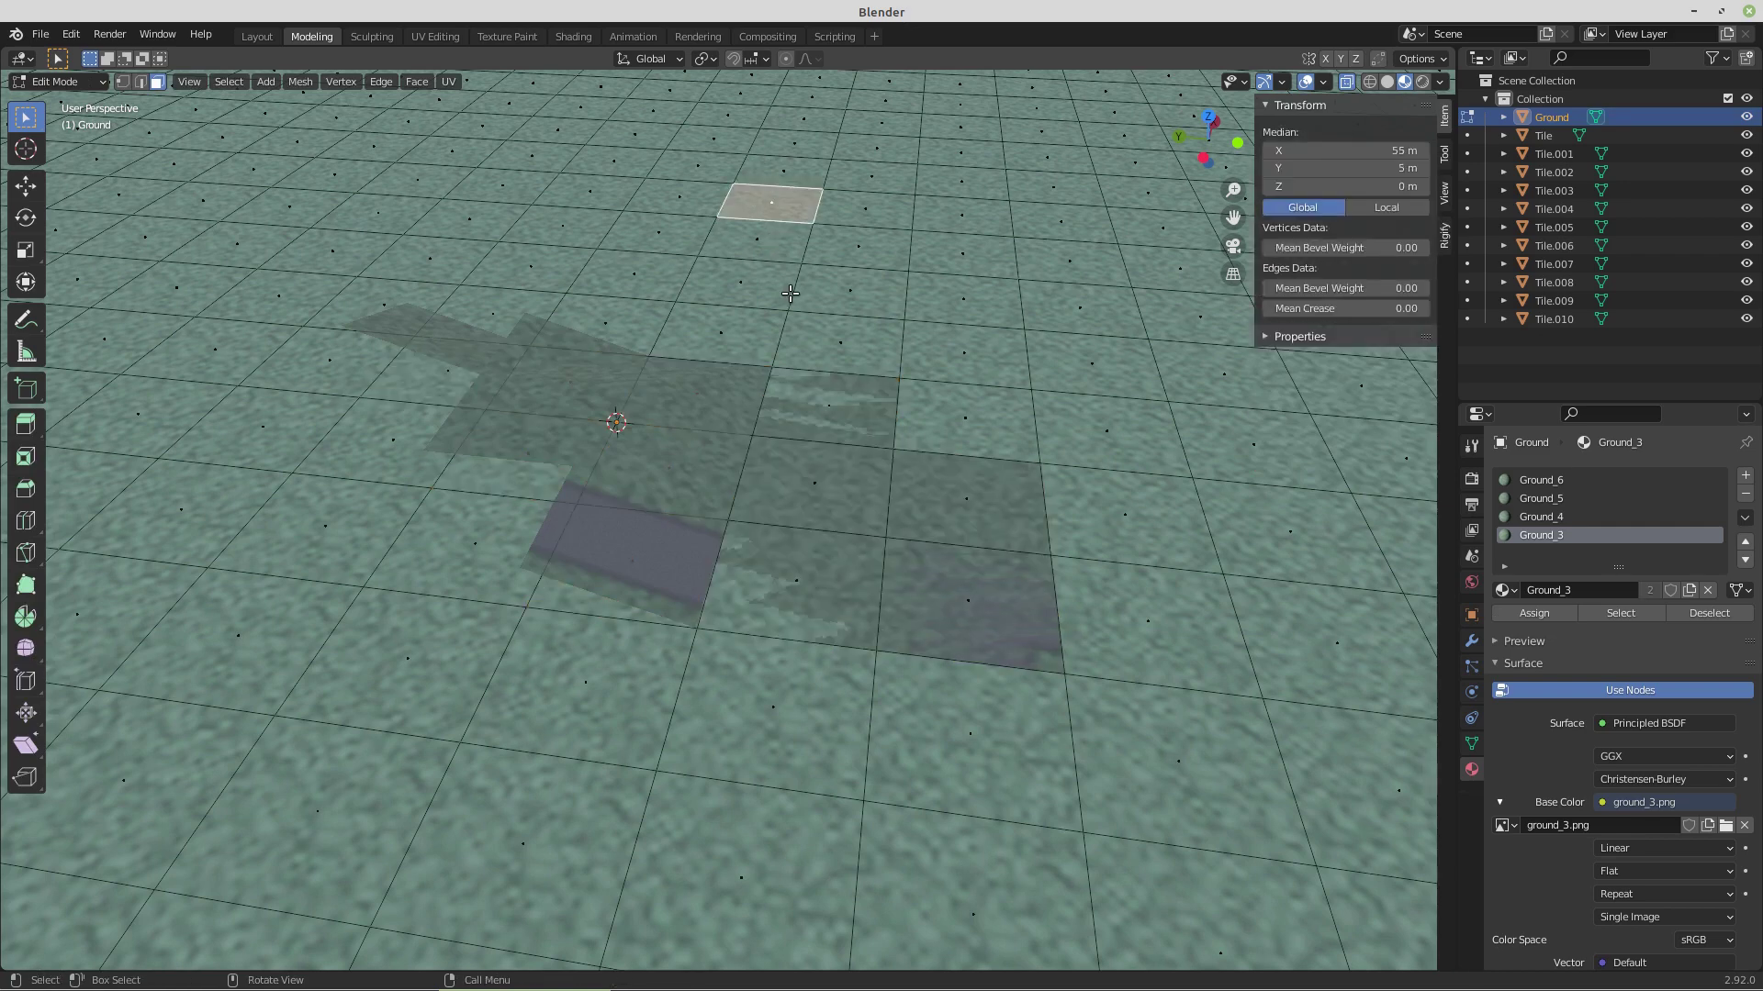
{"action": "key", "text": "Tab"}
- Hide Ground temporarily to examine the joined road and grass tiles alone, and show it again
{"action": "left_click_drag", "start_coordinate": [790, 428], "coordinate": [650, 421]}
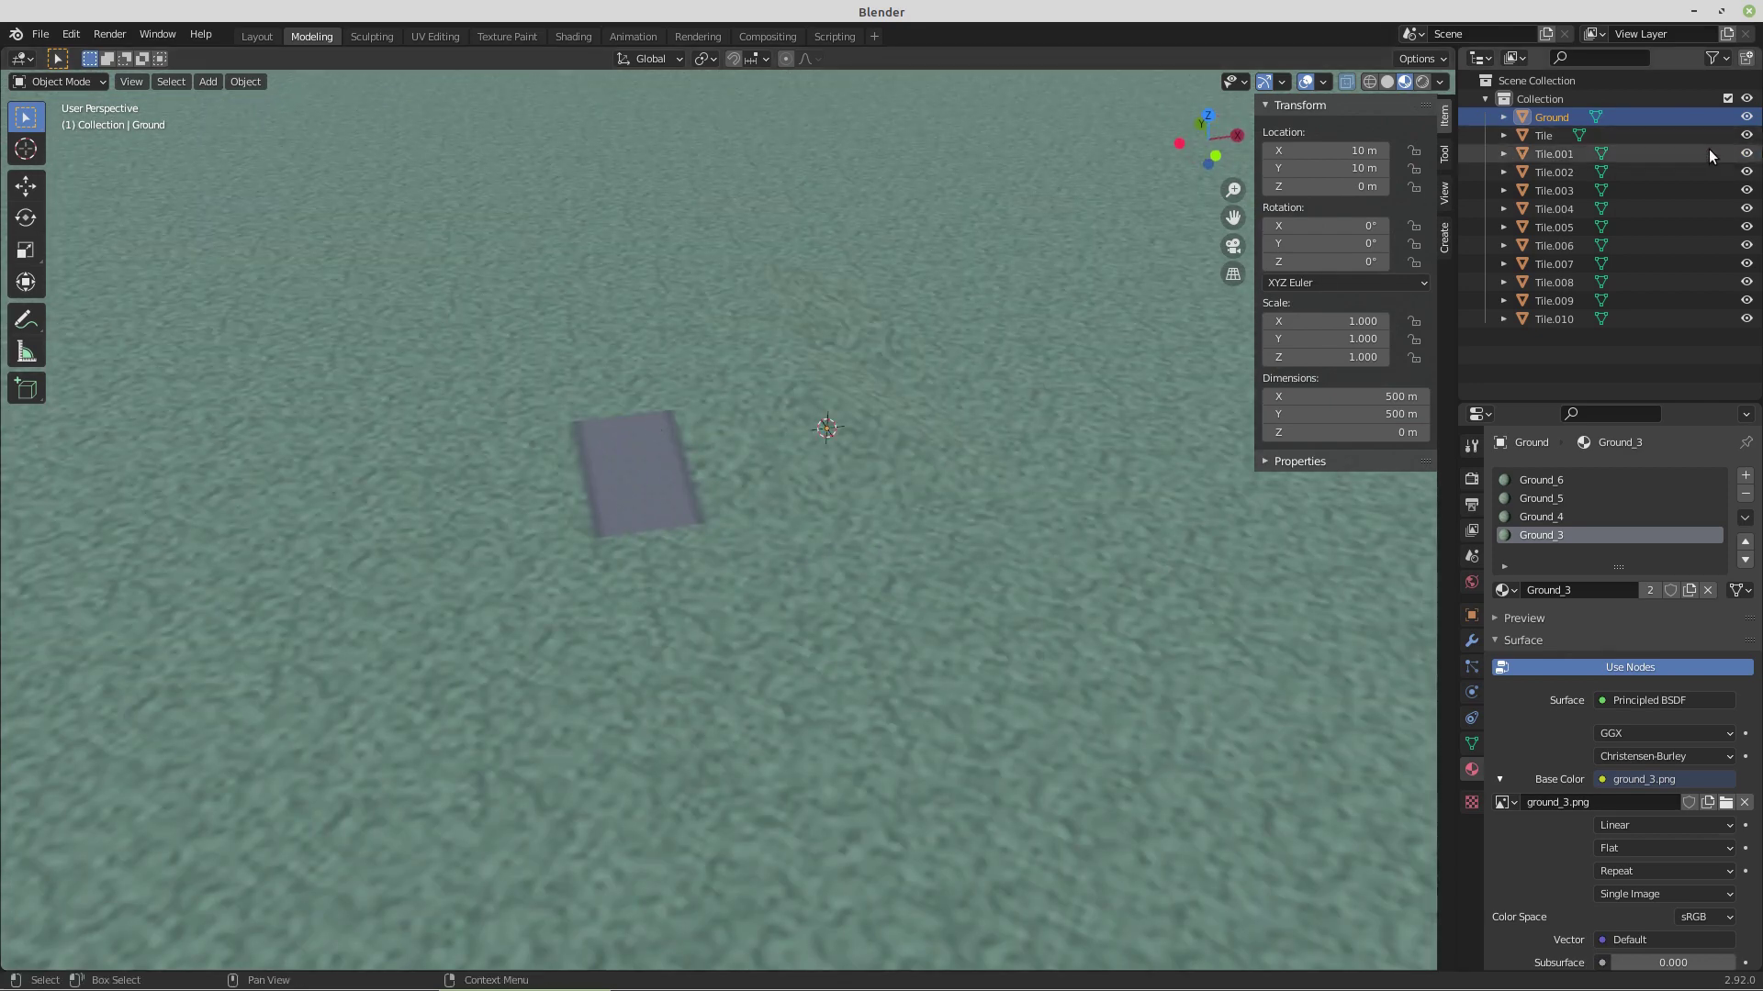
{"action": "left_click", "coordinate": [1748, 117]}
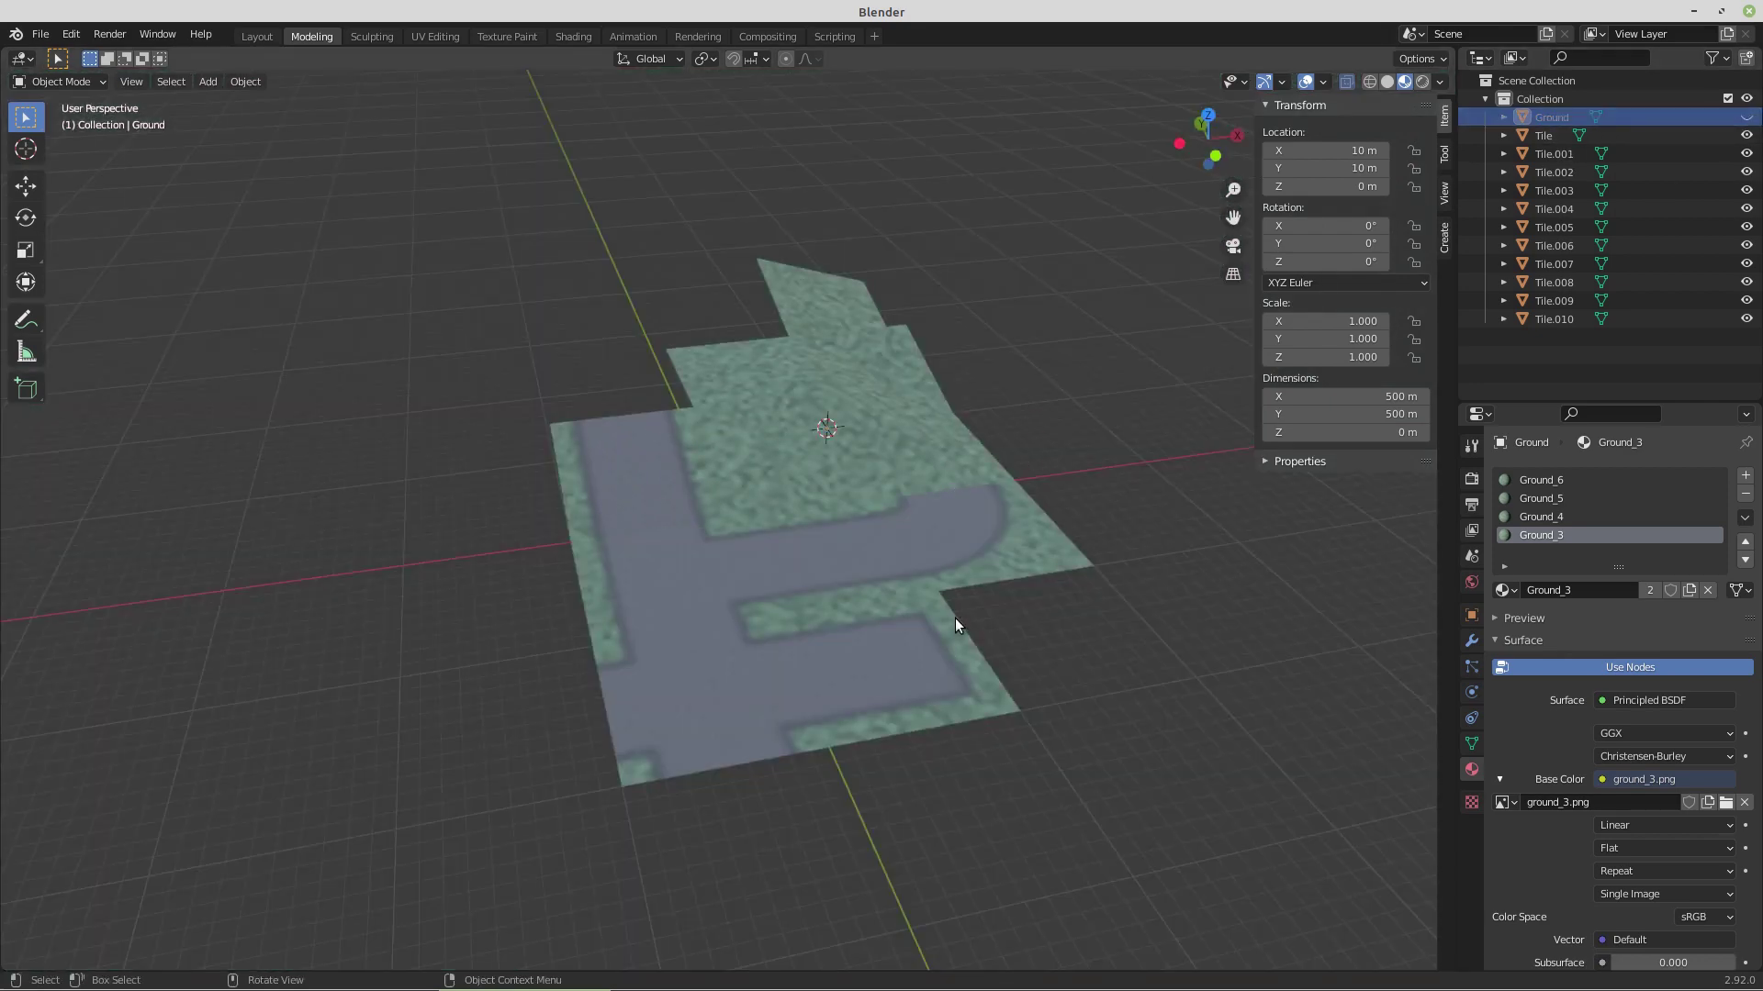
{"action": "left_click", "coordinate": [1748, 117]}
- Compare the materials of the raised grass tile Tile.007 and the adjoining Ground by selecting each from a low viewpoint
{"action": "left_click_drag", "start_coordinate": [1110, 511], "coordinate": [962, 668]}
{"action": "left_click", "coordinate": [1006, 661]}
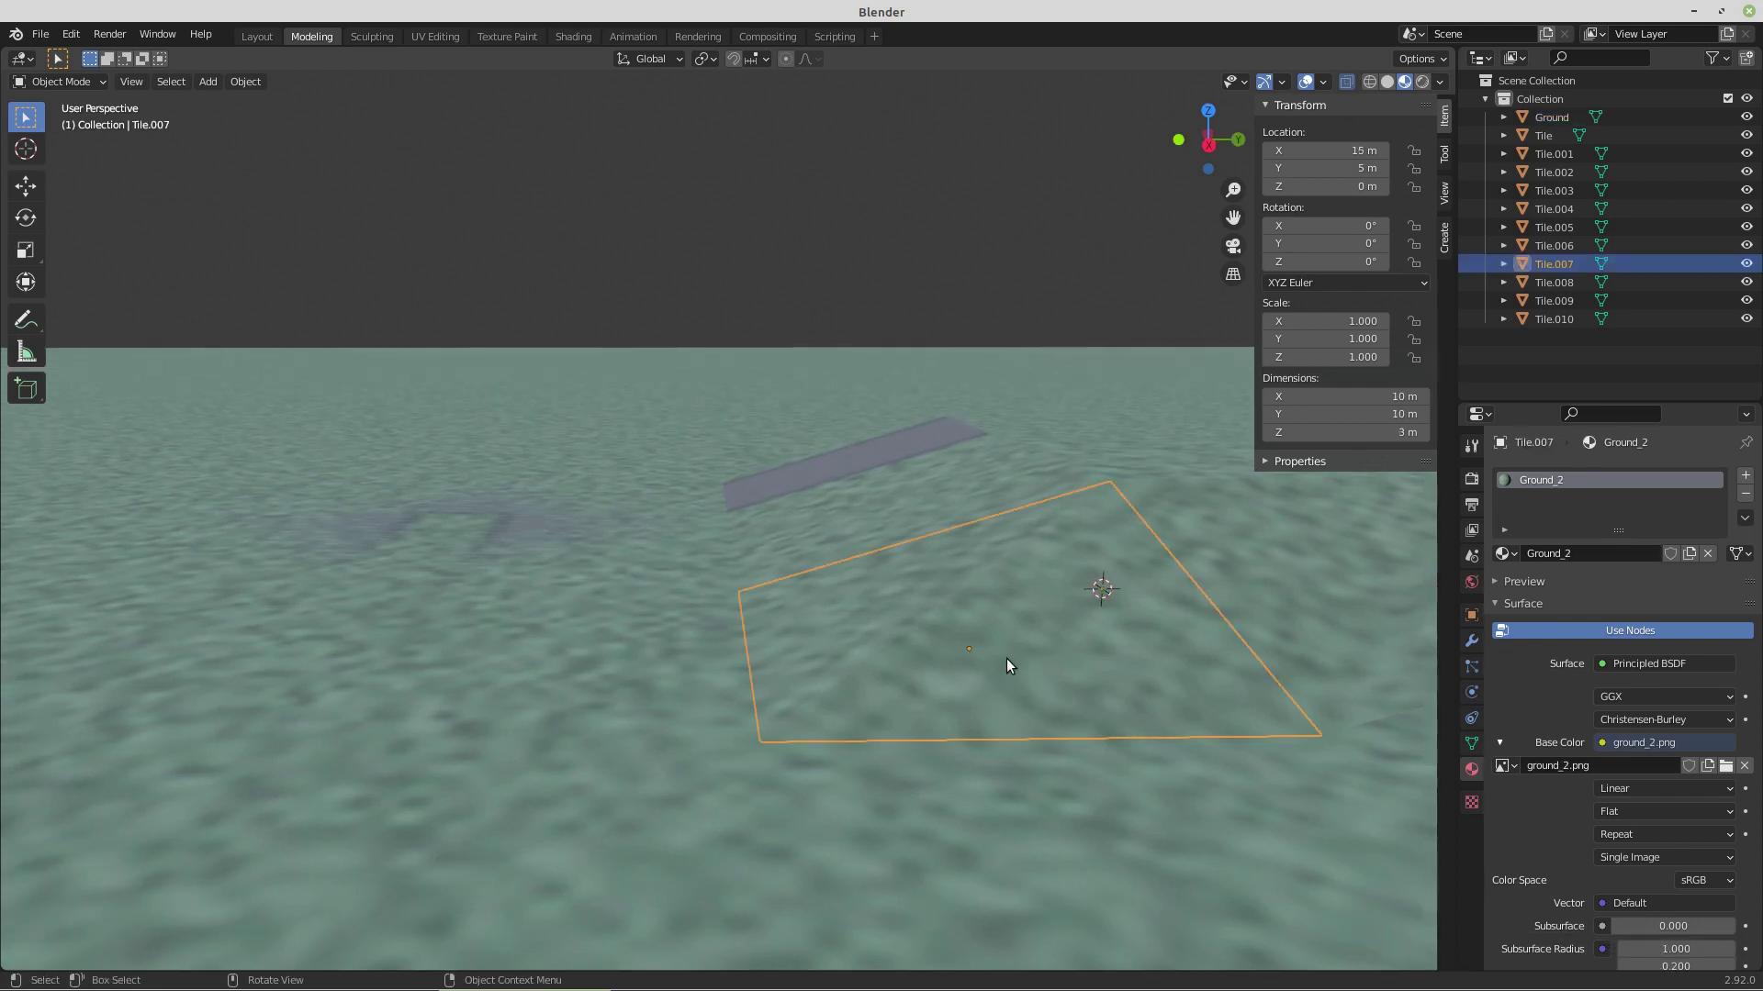
{"action": "left_click", "coordinate": [950, 778]}
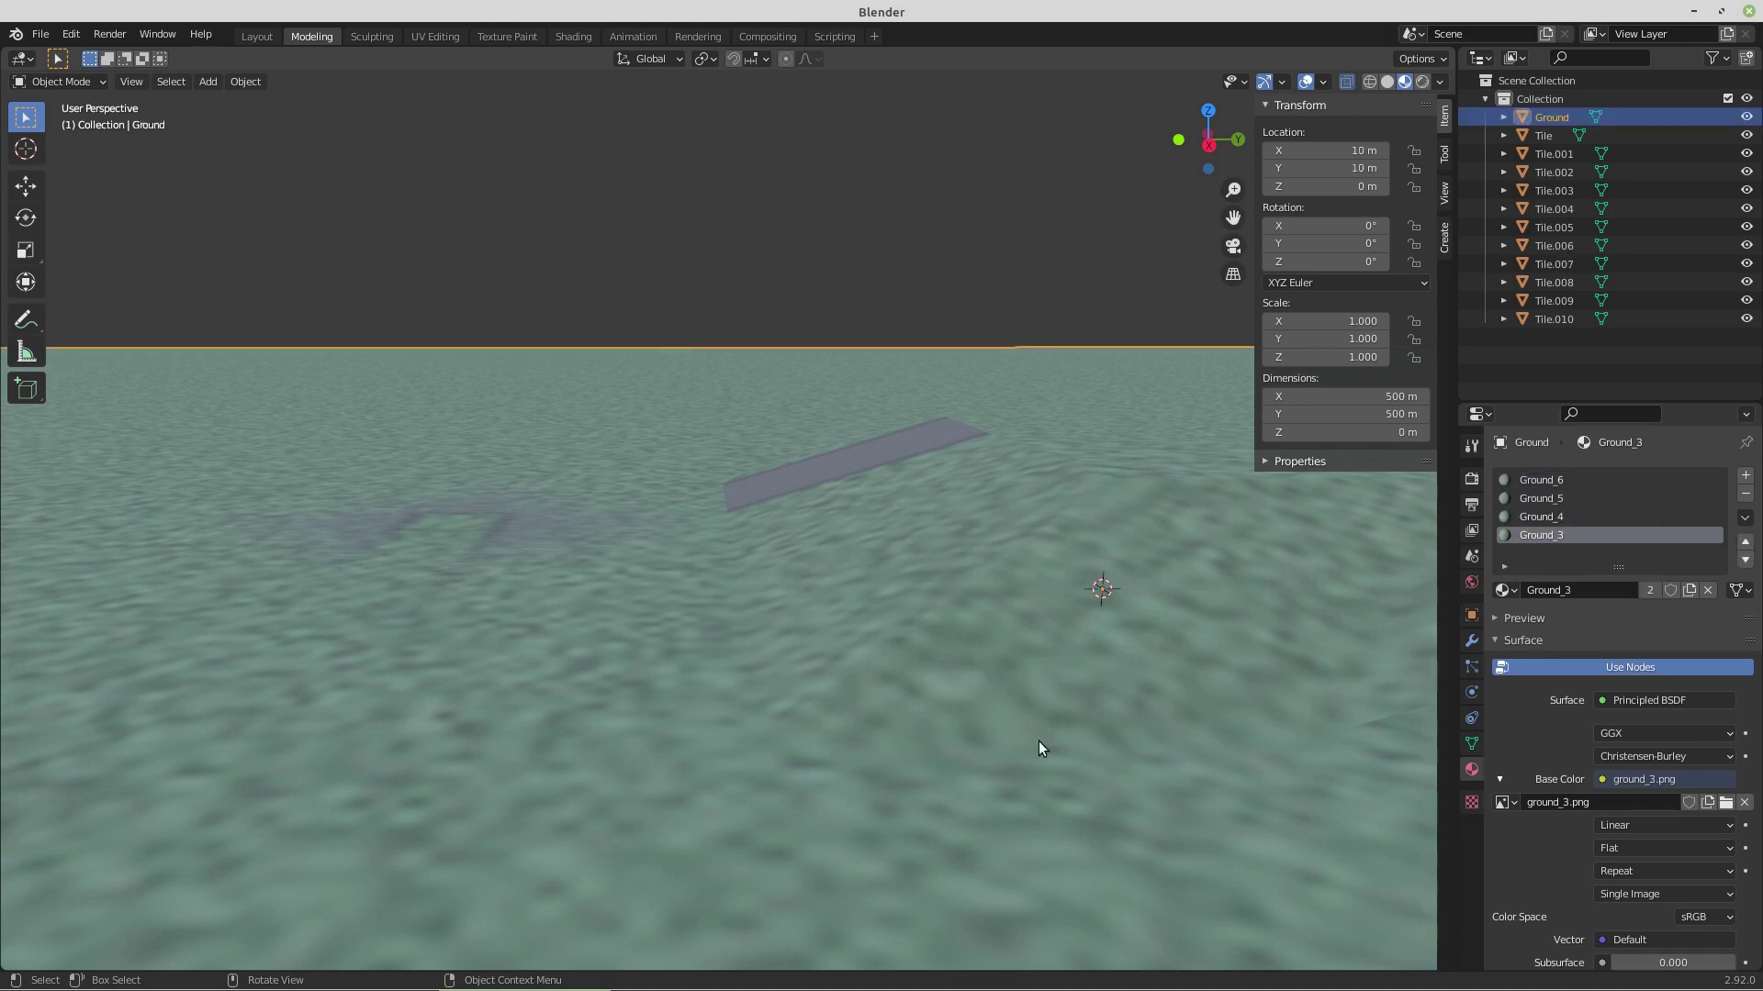
{"action": "left_click", "coordinate": [1046, 695]}
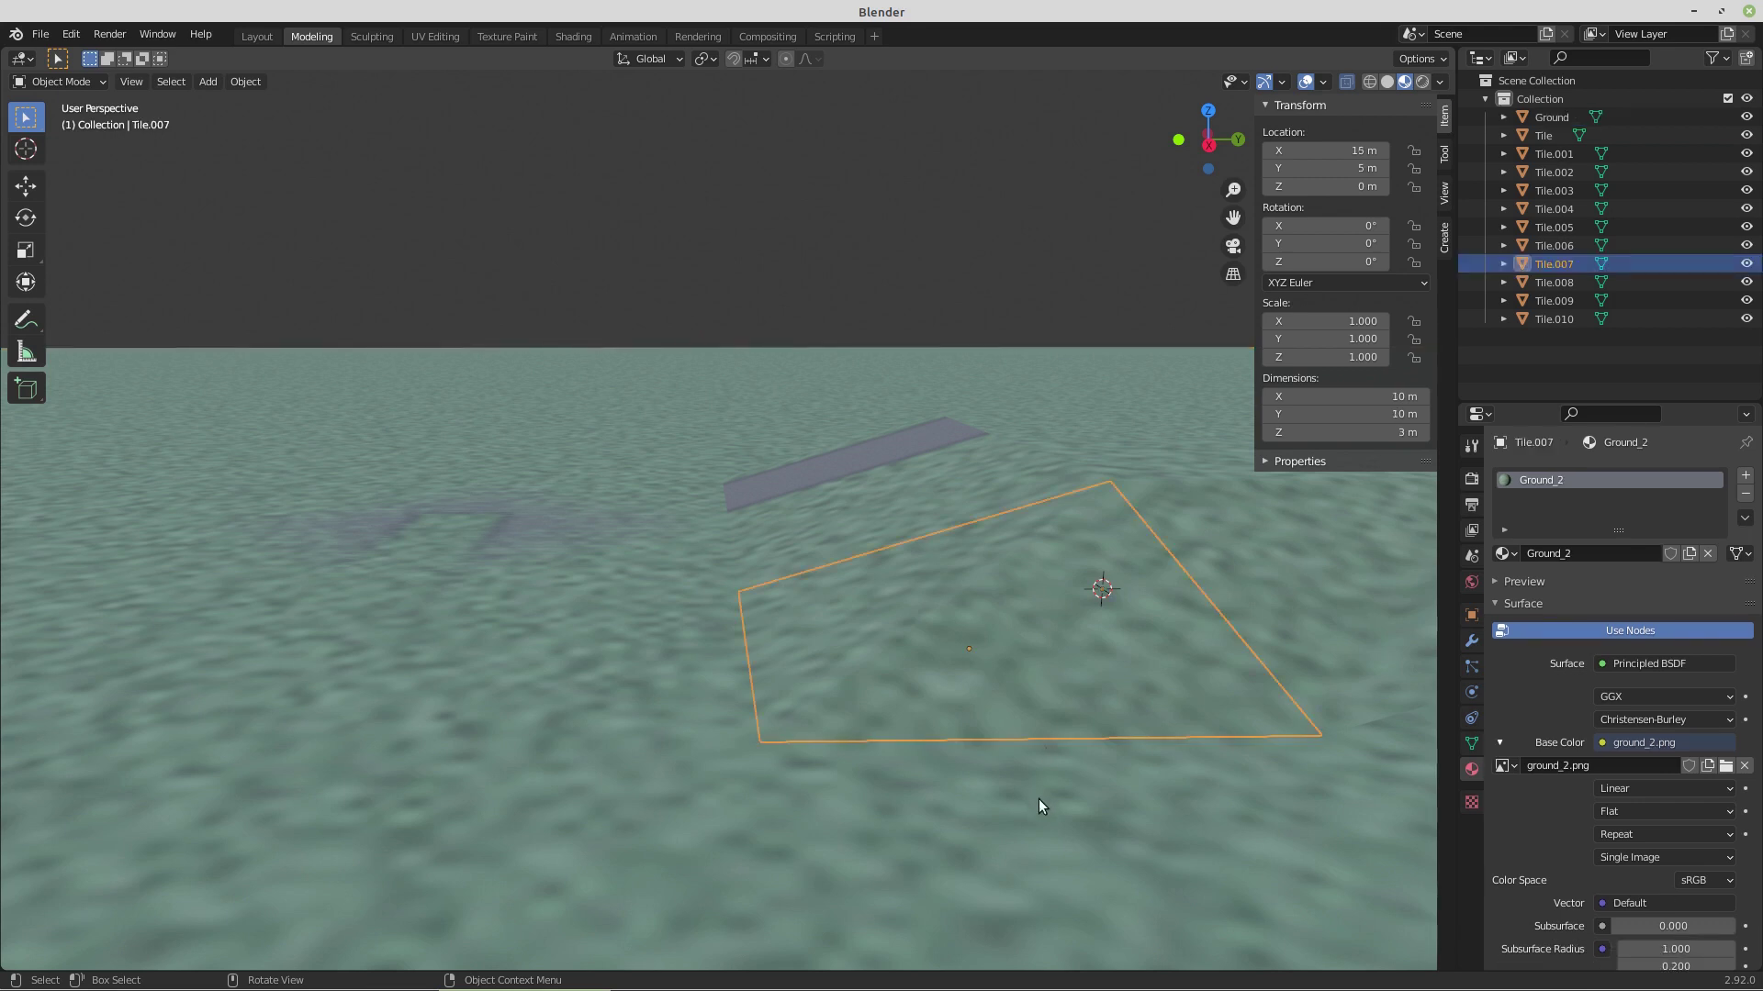
- Assign the Ground_4 material to the single Ground face directly in front of Tile.007 and leave edit mode
{"action": "left_click", "coordinate": [1028, 819]}
{"action": "key", "text": "Tab"}
{"action": "key", "text": "alt+a"}
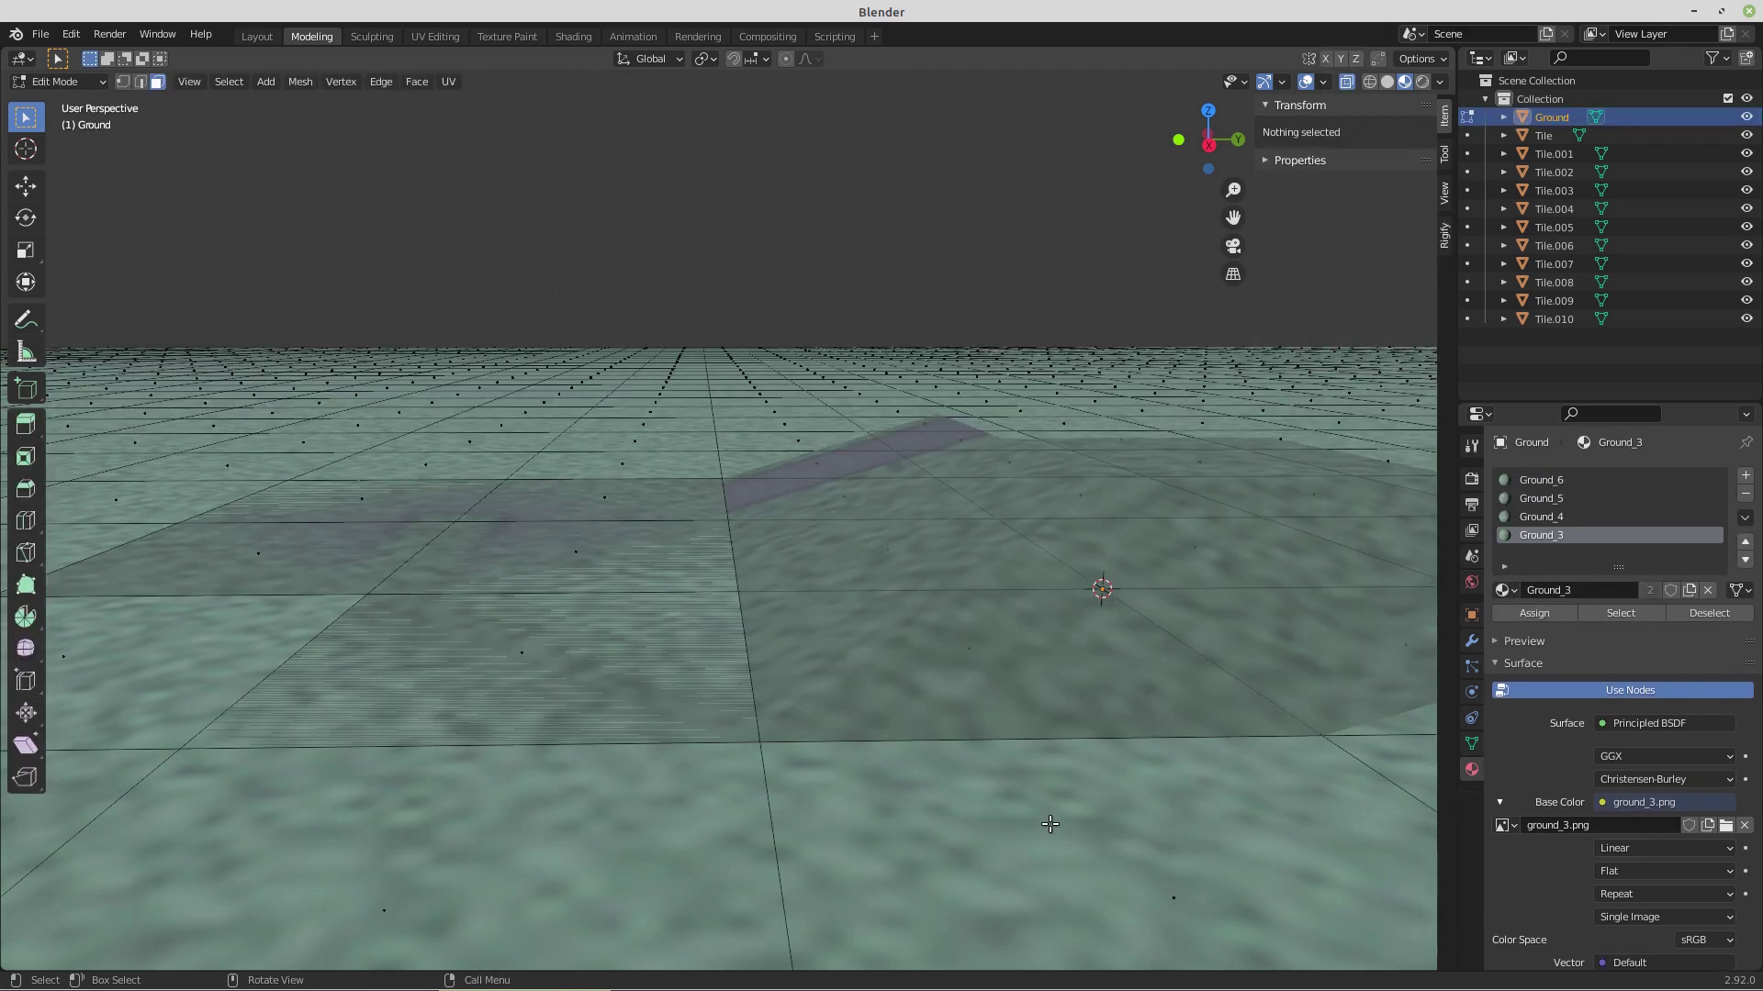
{"action": "left_click", "coordinate": [1180, 898]}
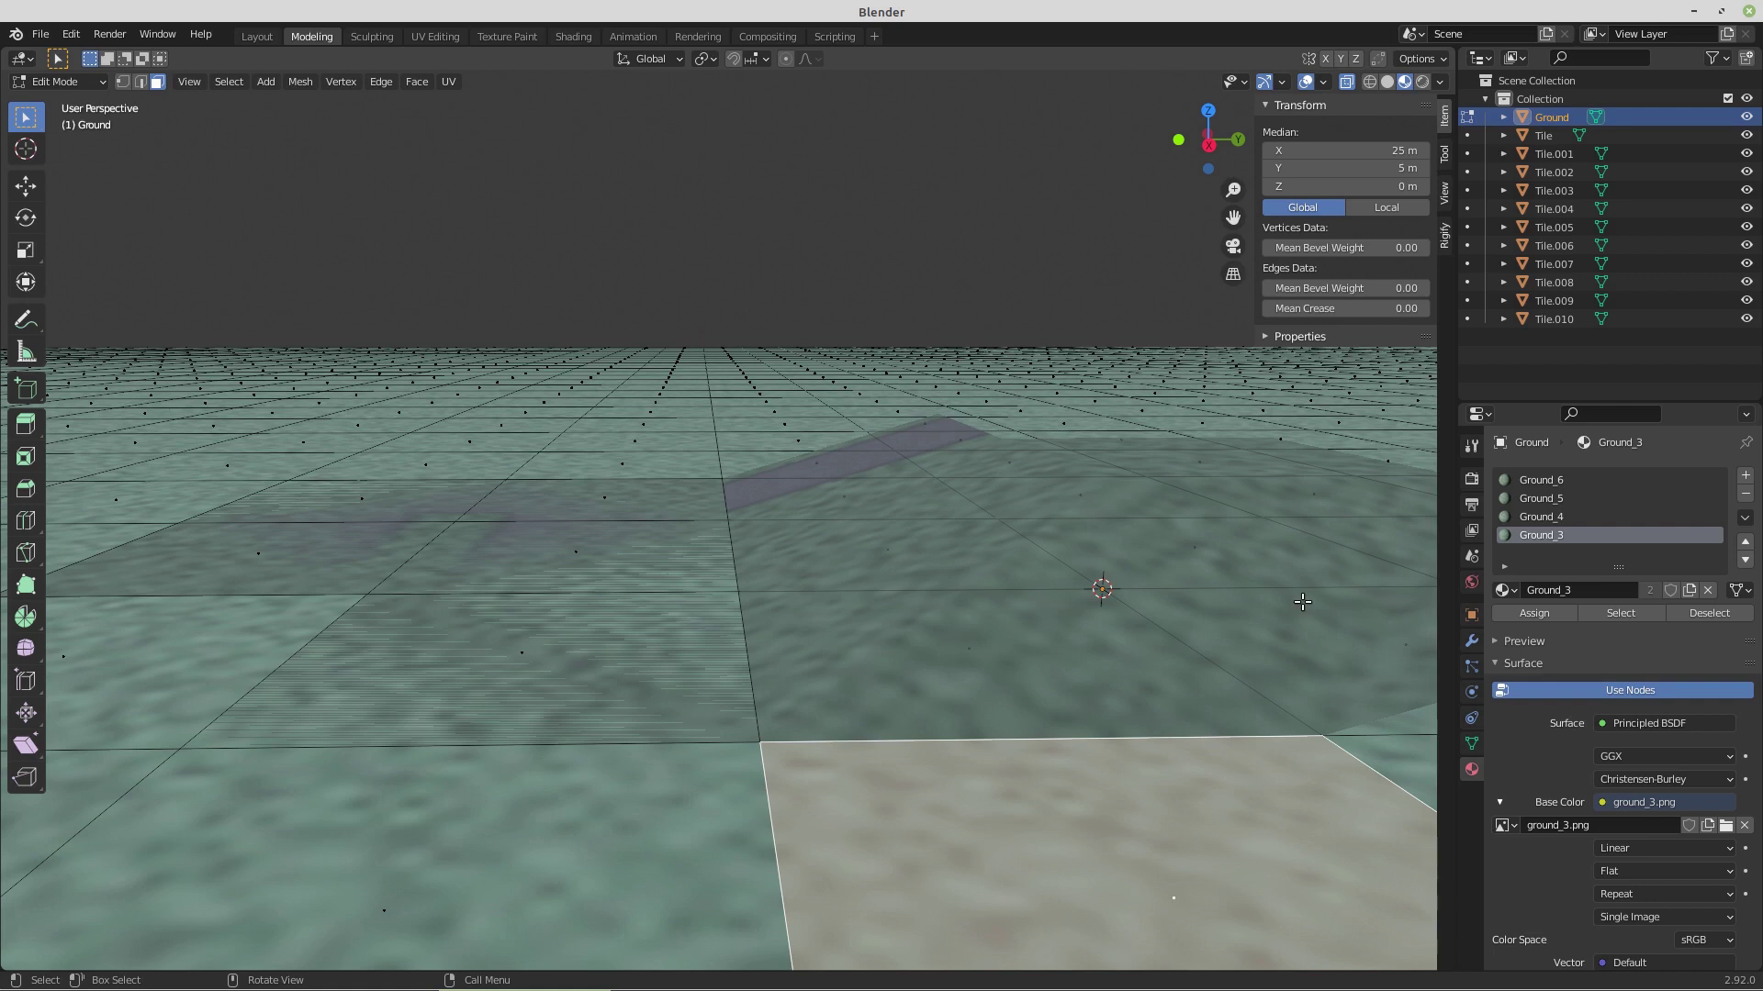
{"action": "left_click", "coordinate": [1534, 516]}
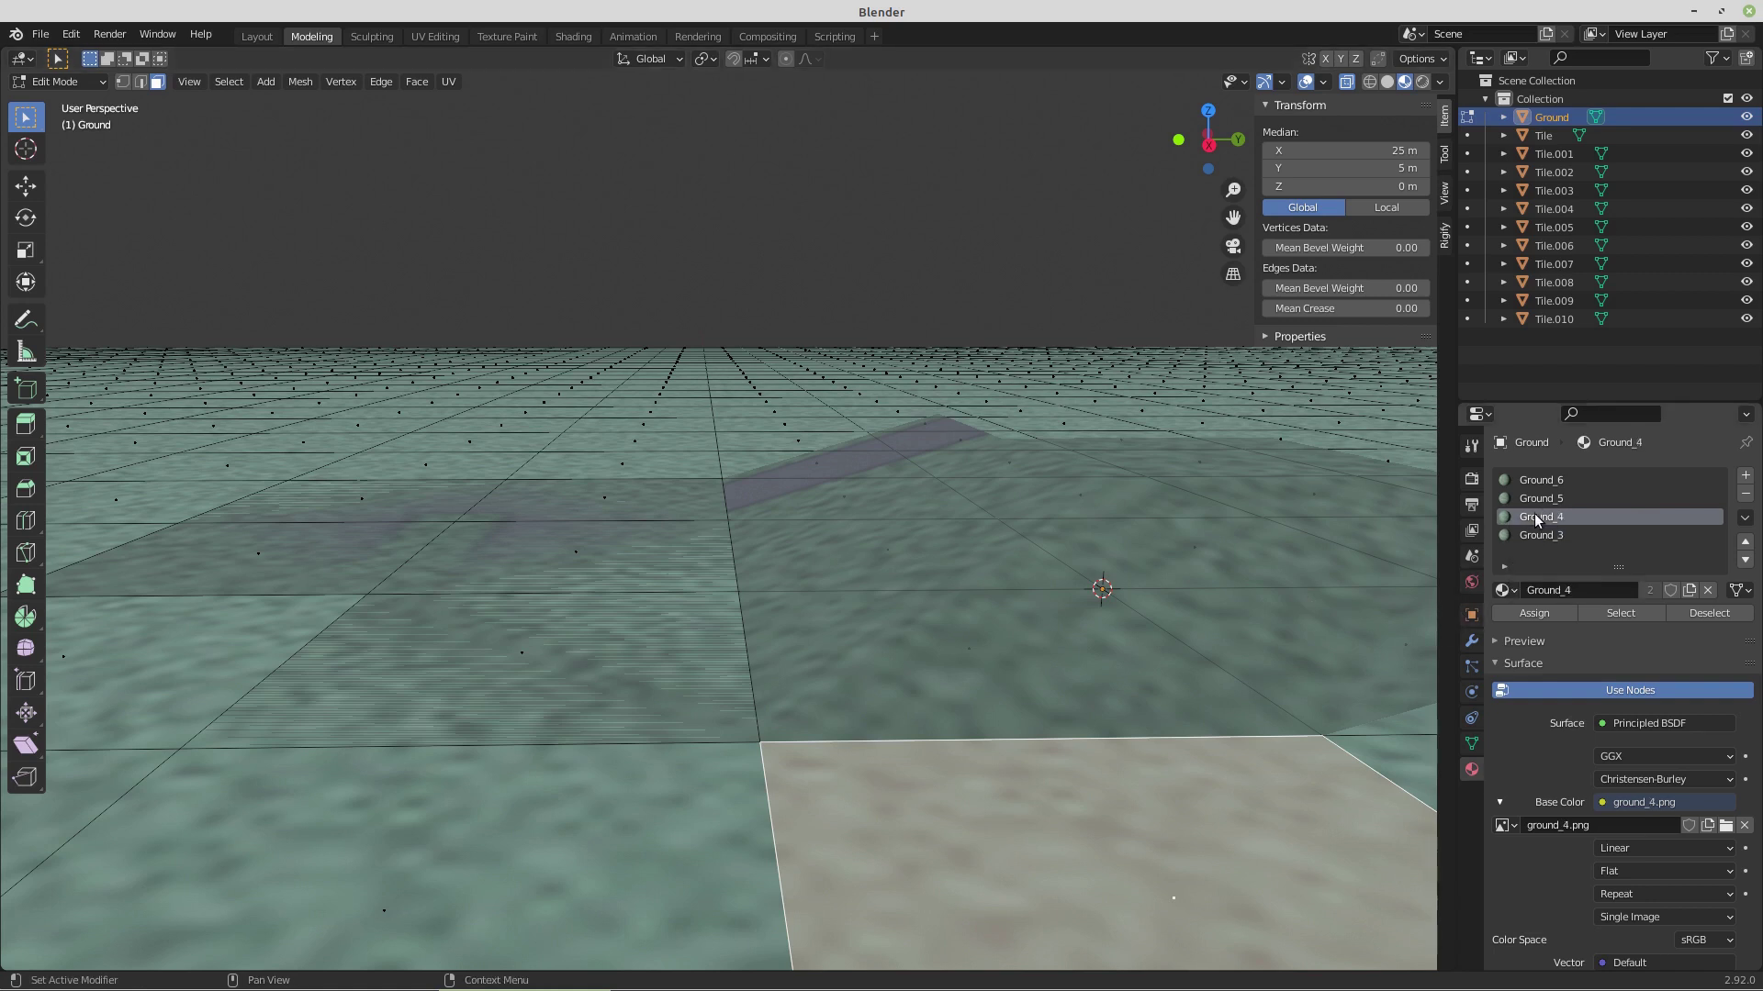
{"action": "left_click", "coordinate": [1533, 615]}
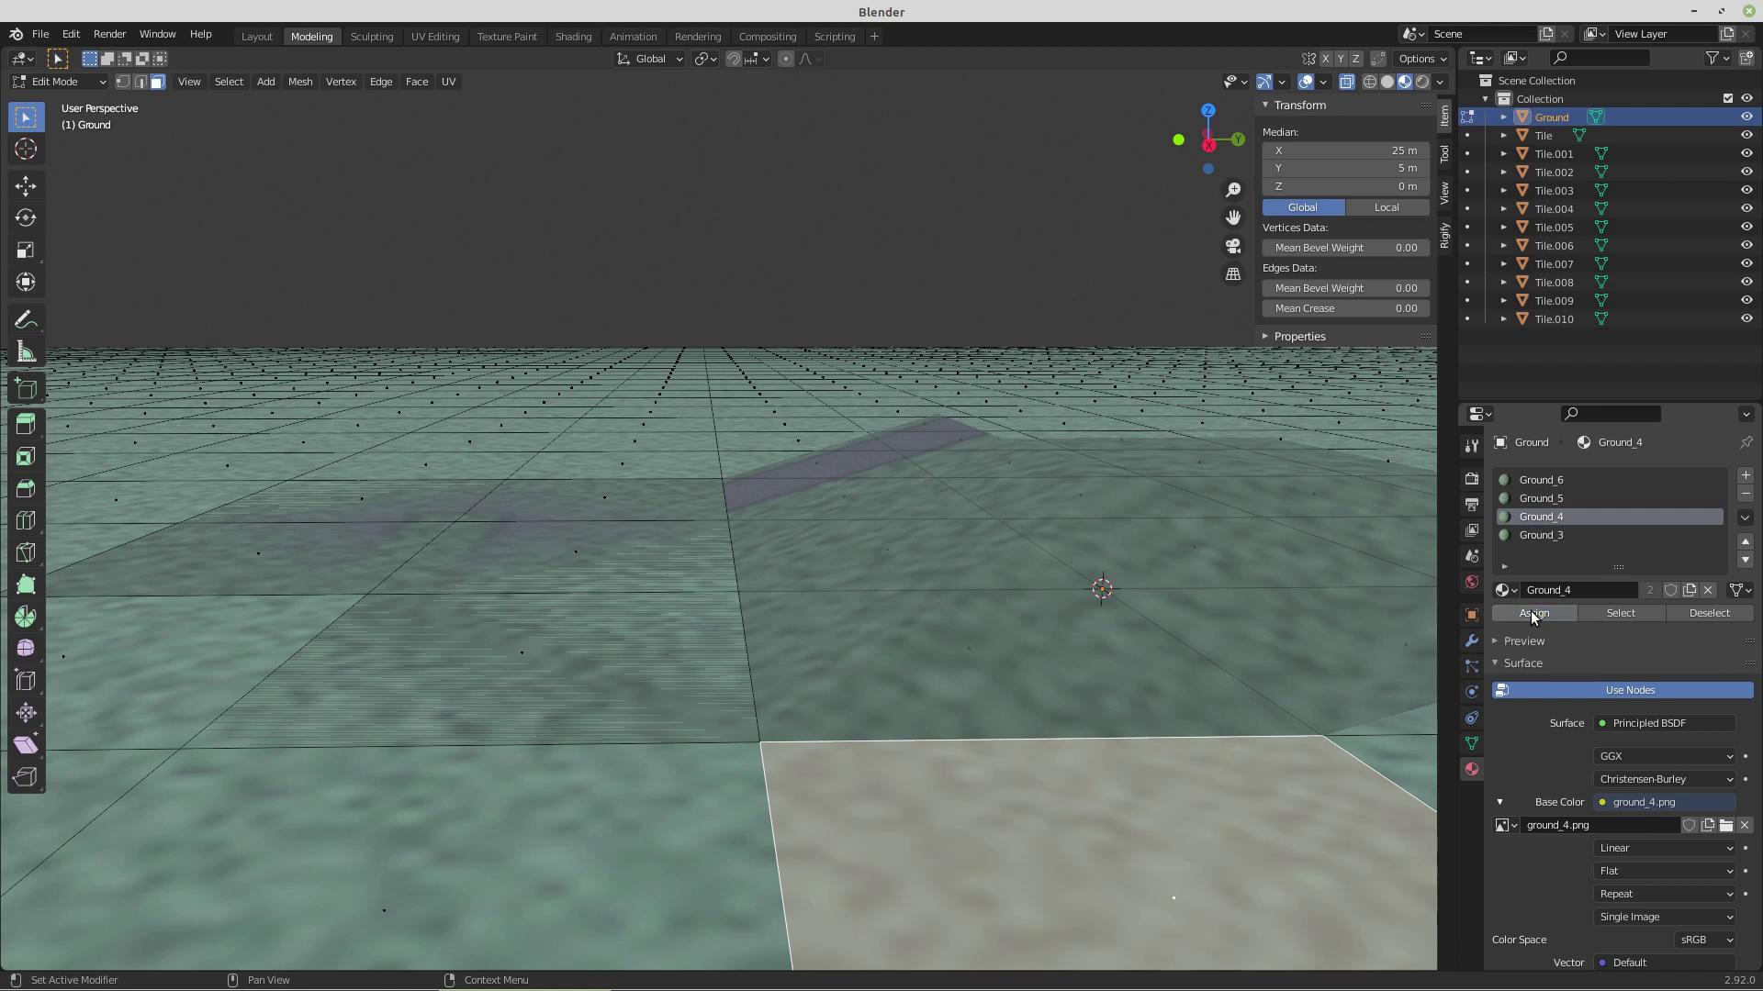
{"action": "key", "text": "Tab"}
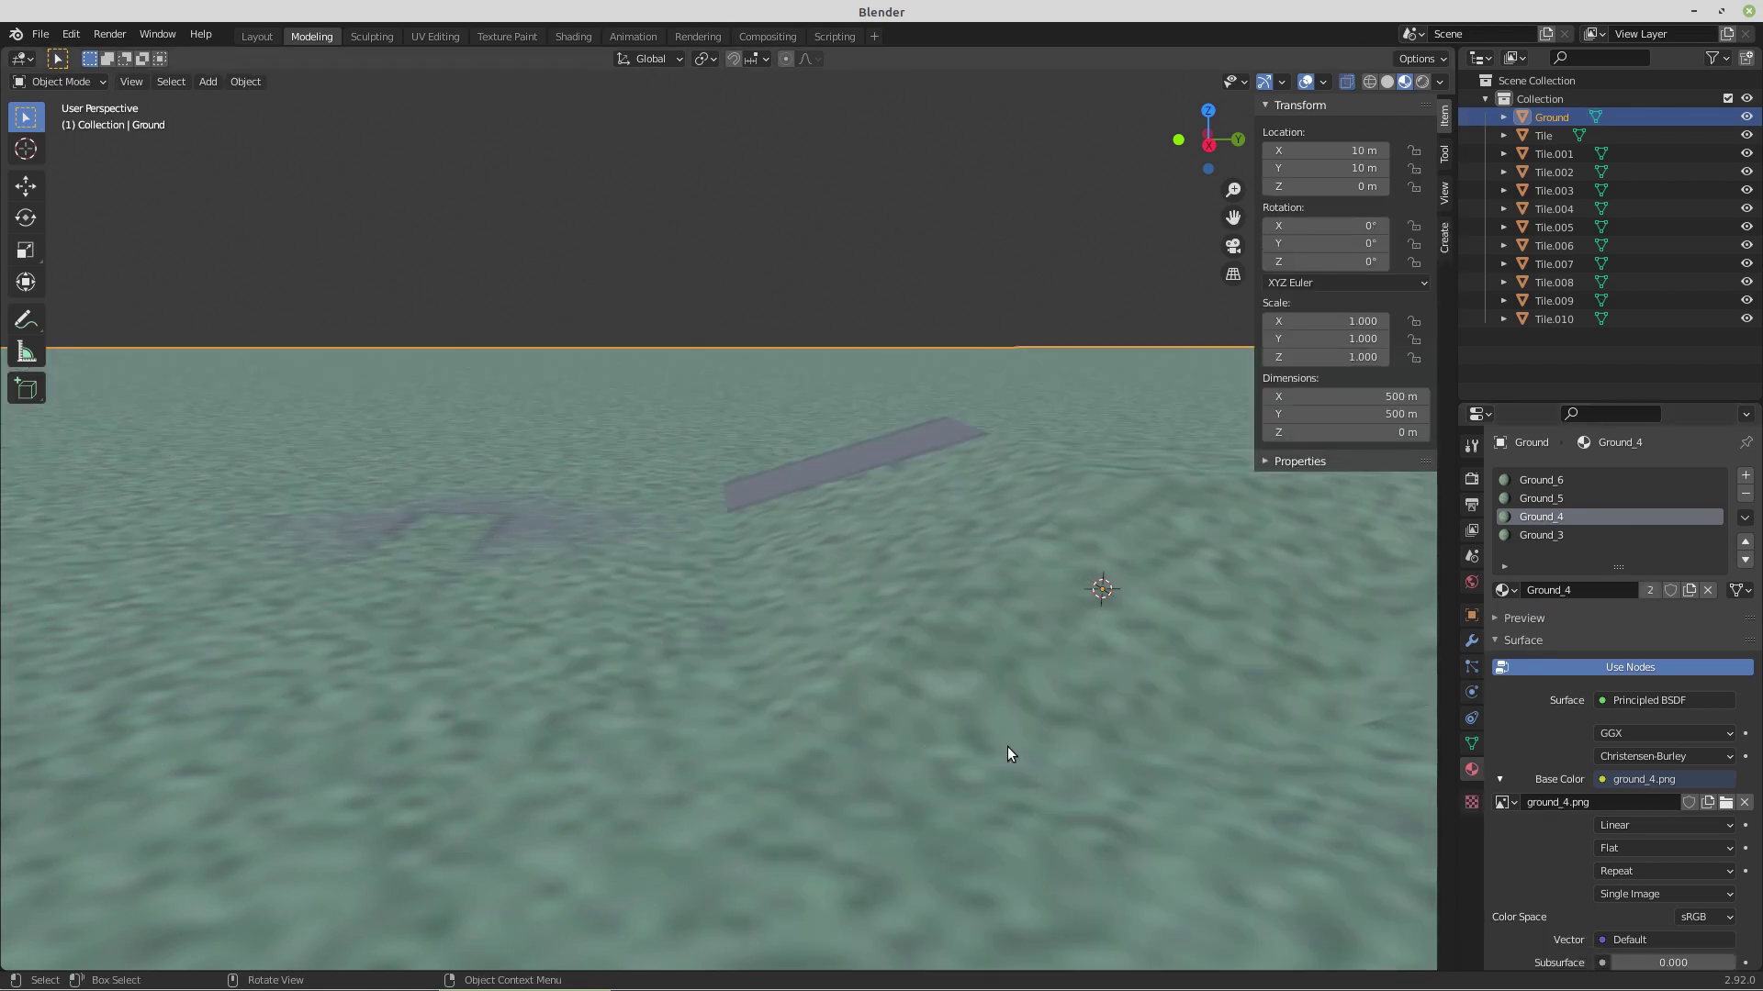
- Examine how the ground textures blend around the road ramp and raised tiles from several sides, close up and farther away
{"action": "scroll", "coordinate": [989, 747], "scroll_direction": "down", "scroll_amount": 2}
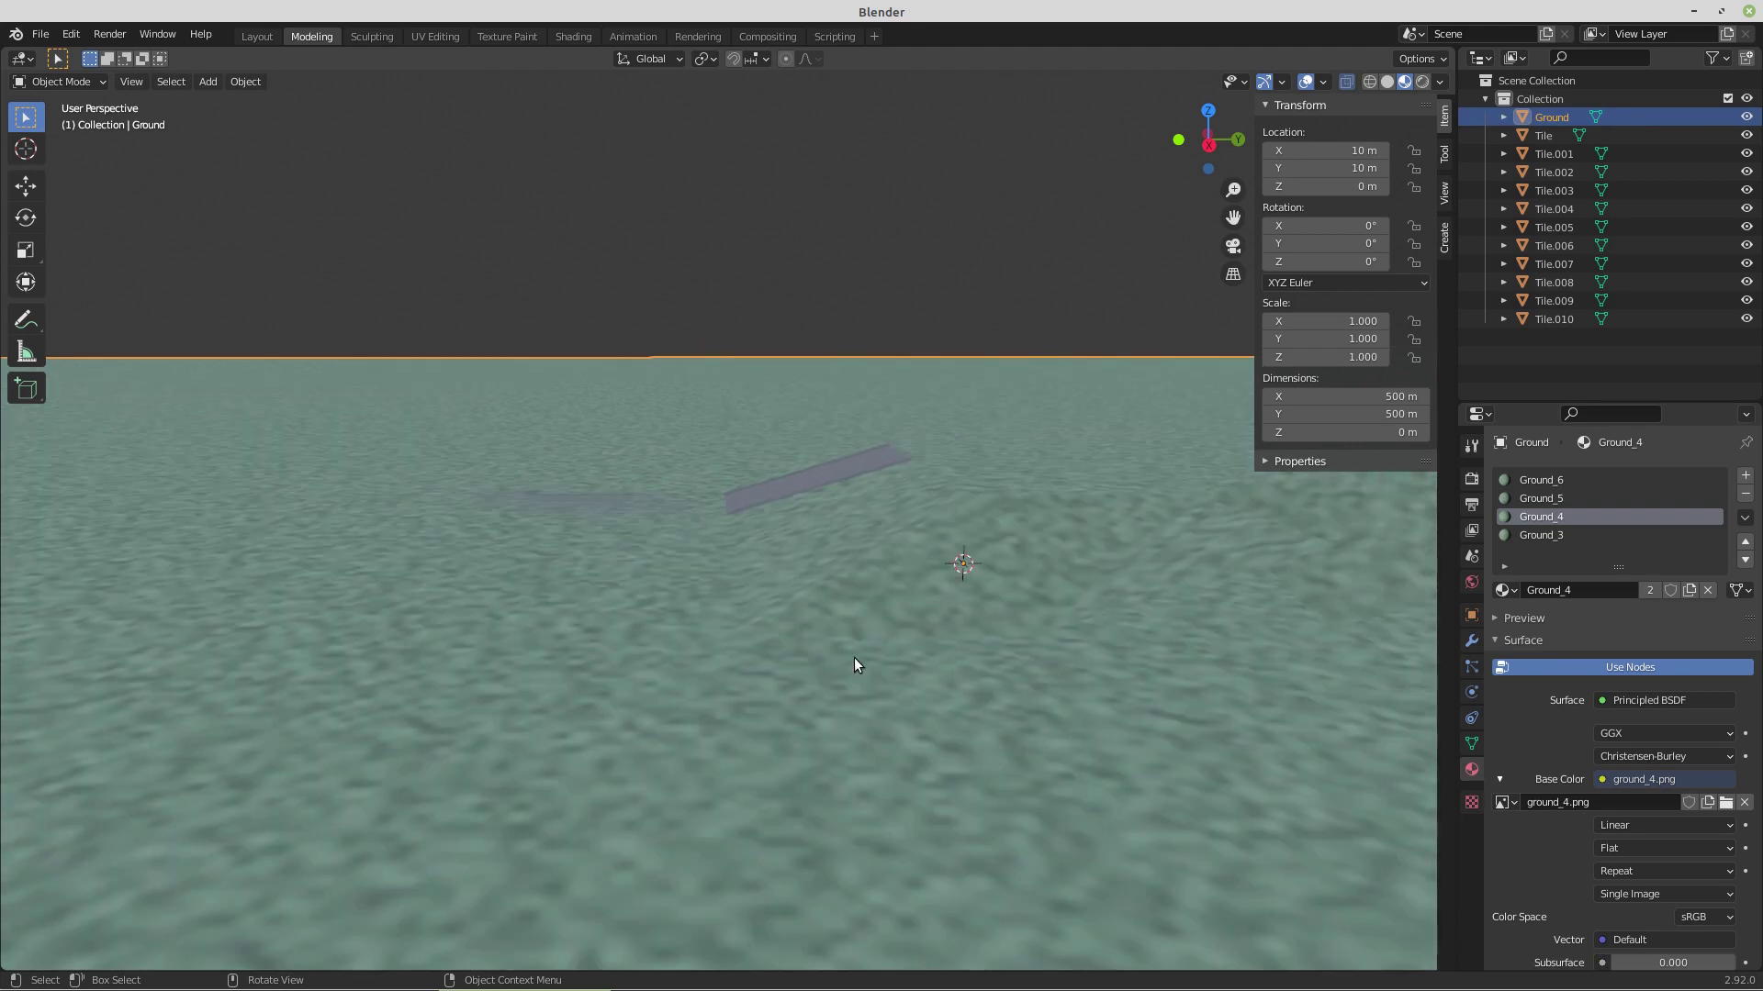
{"action": "left_click_drag", "start_coordinate": [853, 657], "coordinate": [984, 681]}
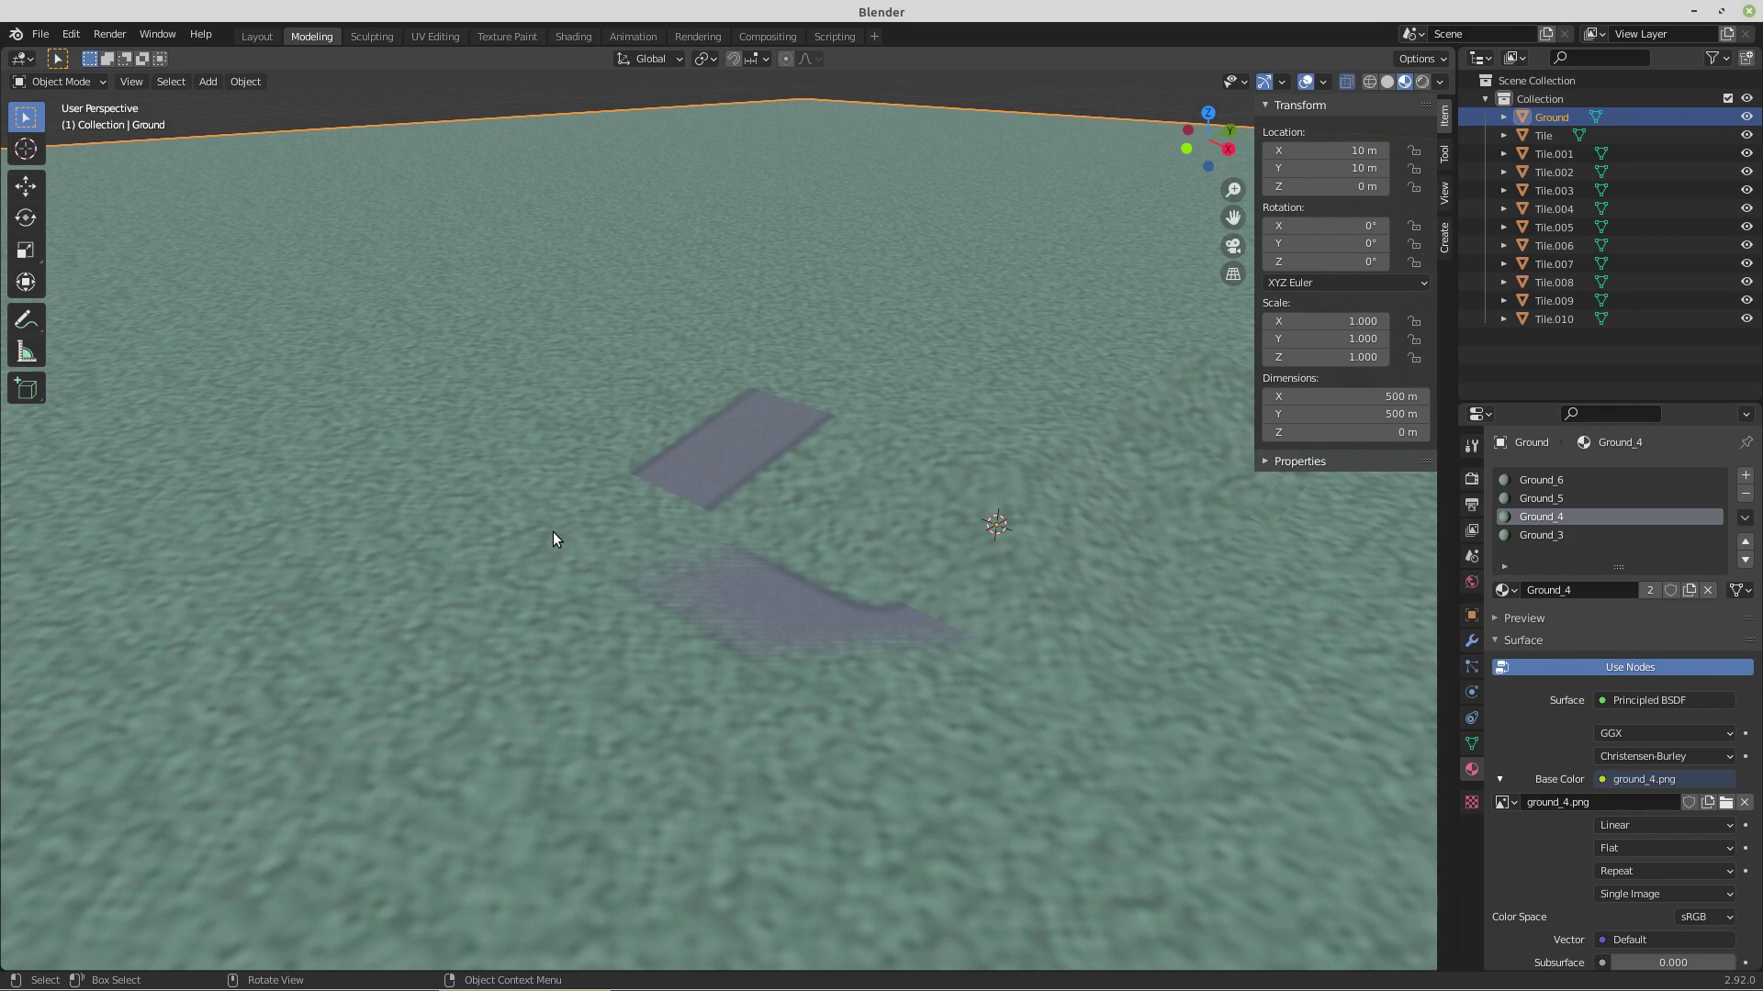
{"action": "left_click_drag", "start_coordinate": [553, 532], "coordinate": [691, 562]}
{"action": "scroll", "coordinate": [694, 580], "scroll_direction": "up", "scroll_amount": 2}
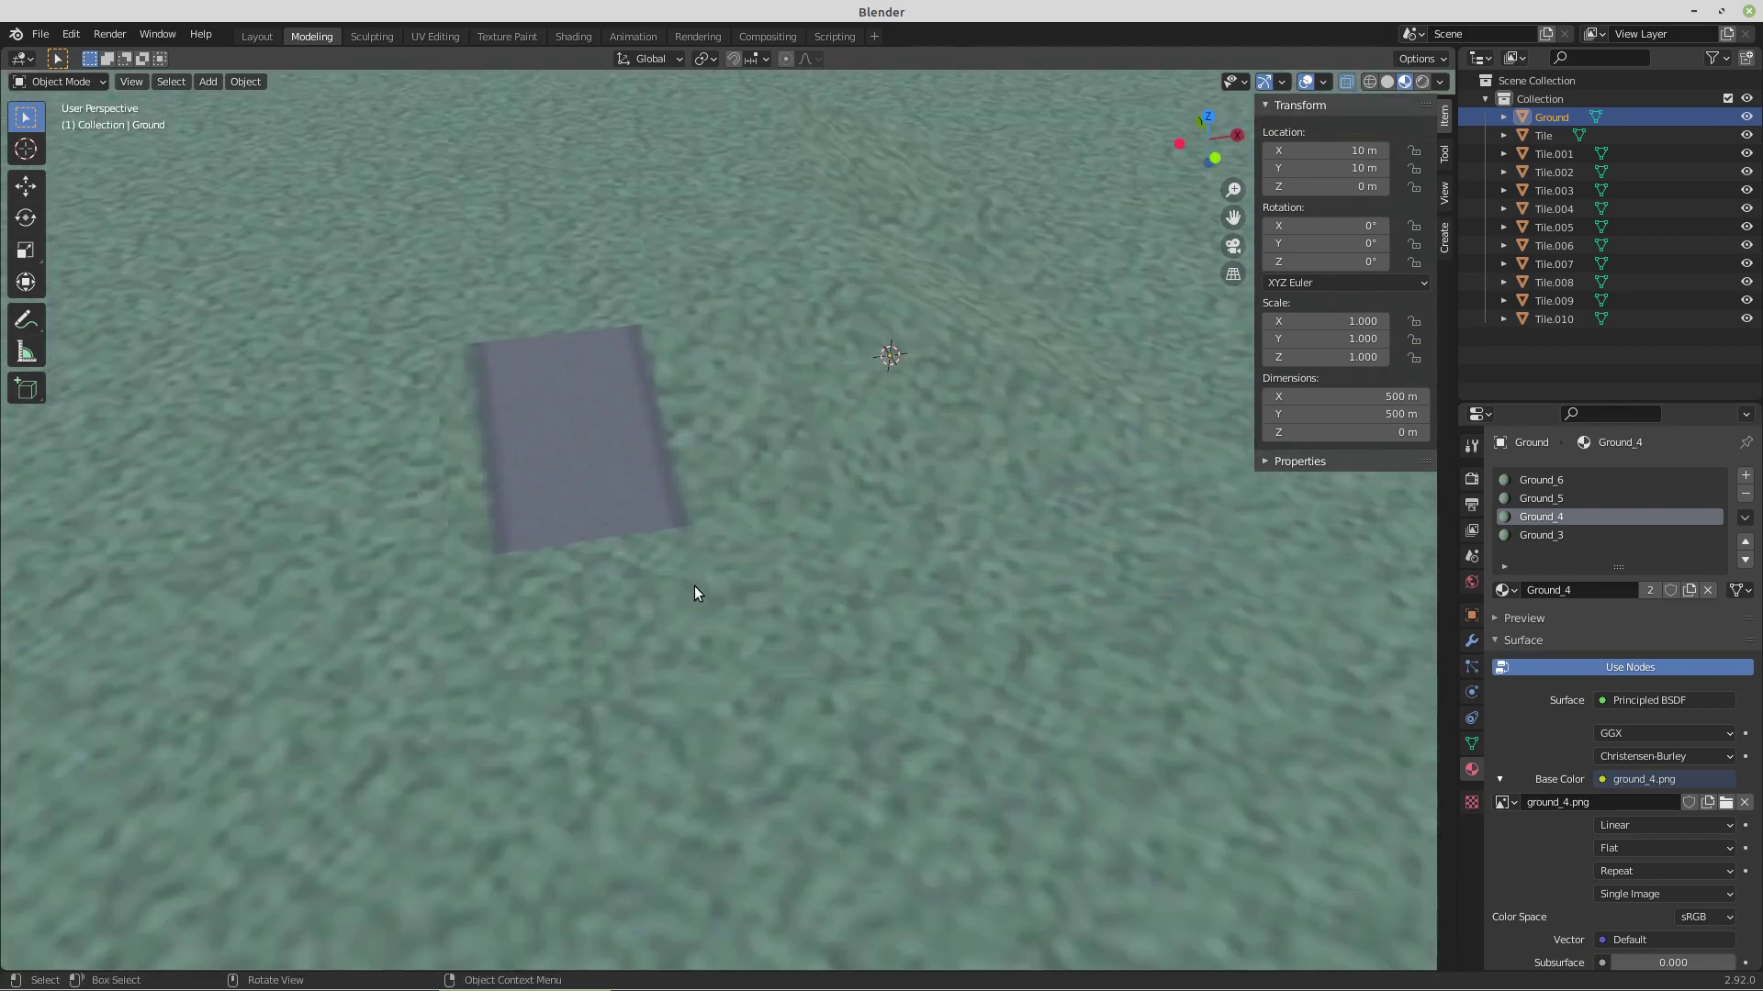
{"action": "left_click_drag", "start_coordinate": [478, 548], "coordinate": [624, 507]}
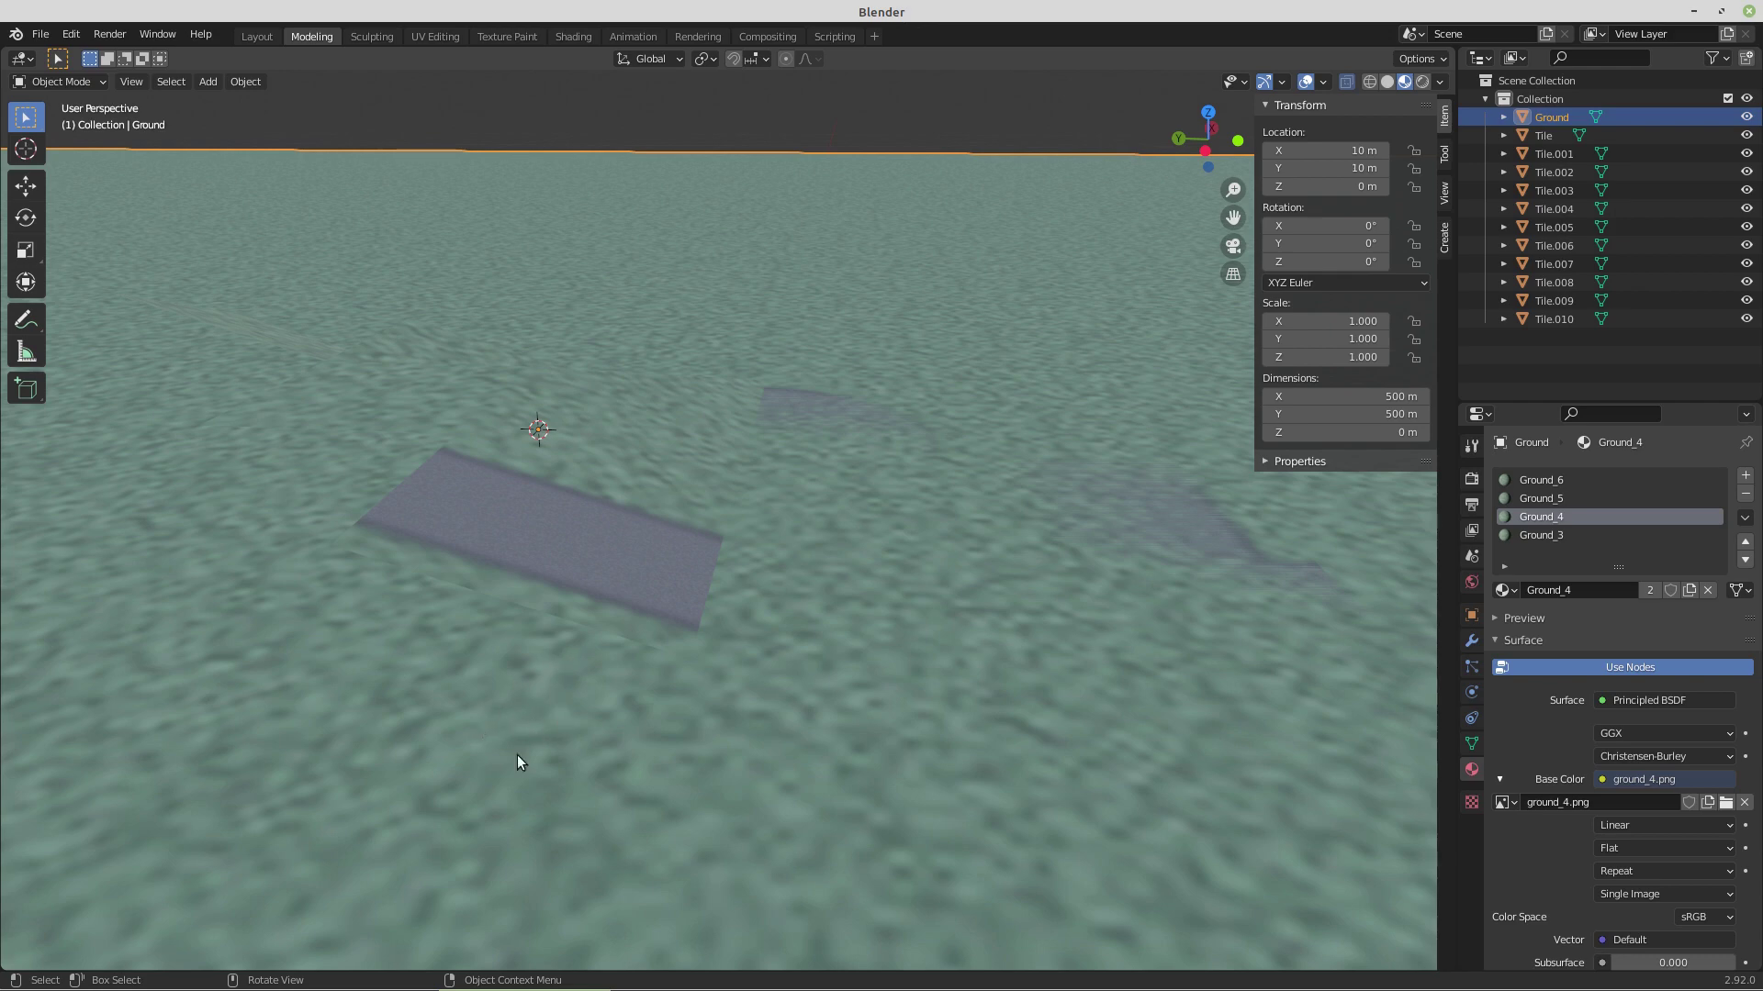
{"action": "left_click_drag", "start_coordinate": [516, 755], "coordinate": [646, 714]}
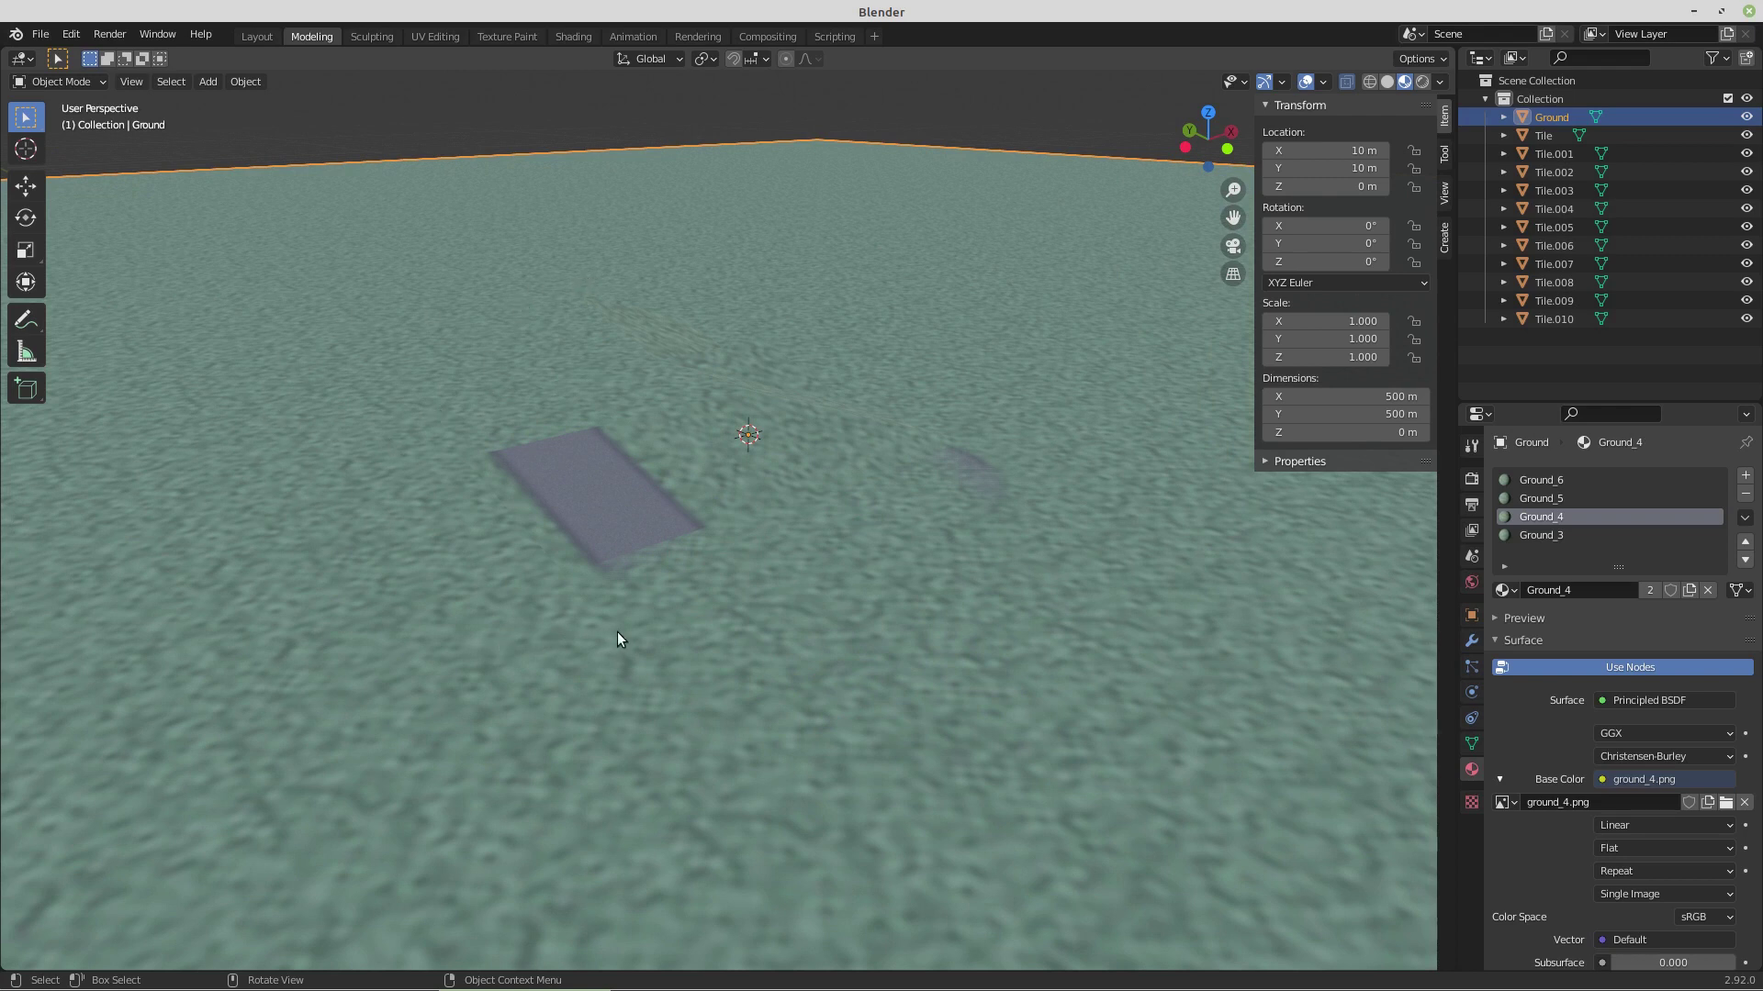
{"action": "scroll", "coordinate": [641, 640], "scroll_direction": "up", "scroll_amount": 5}
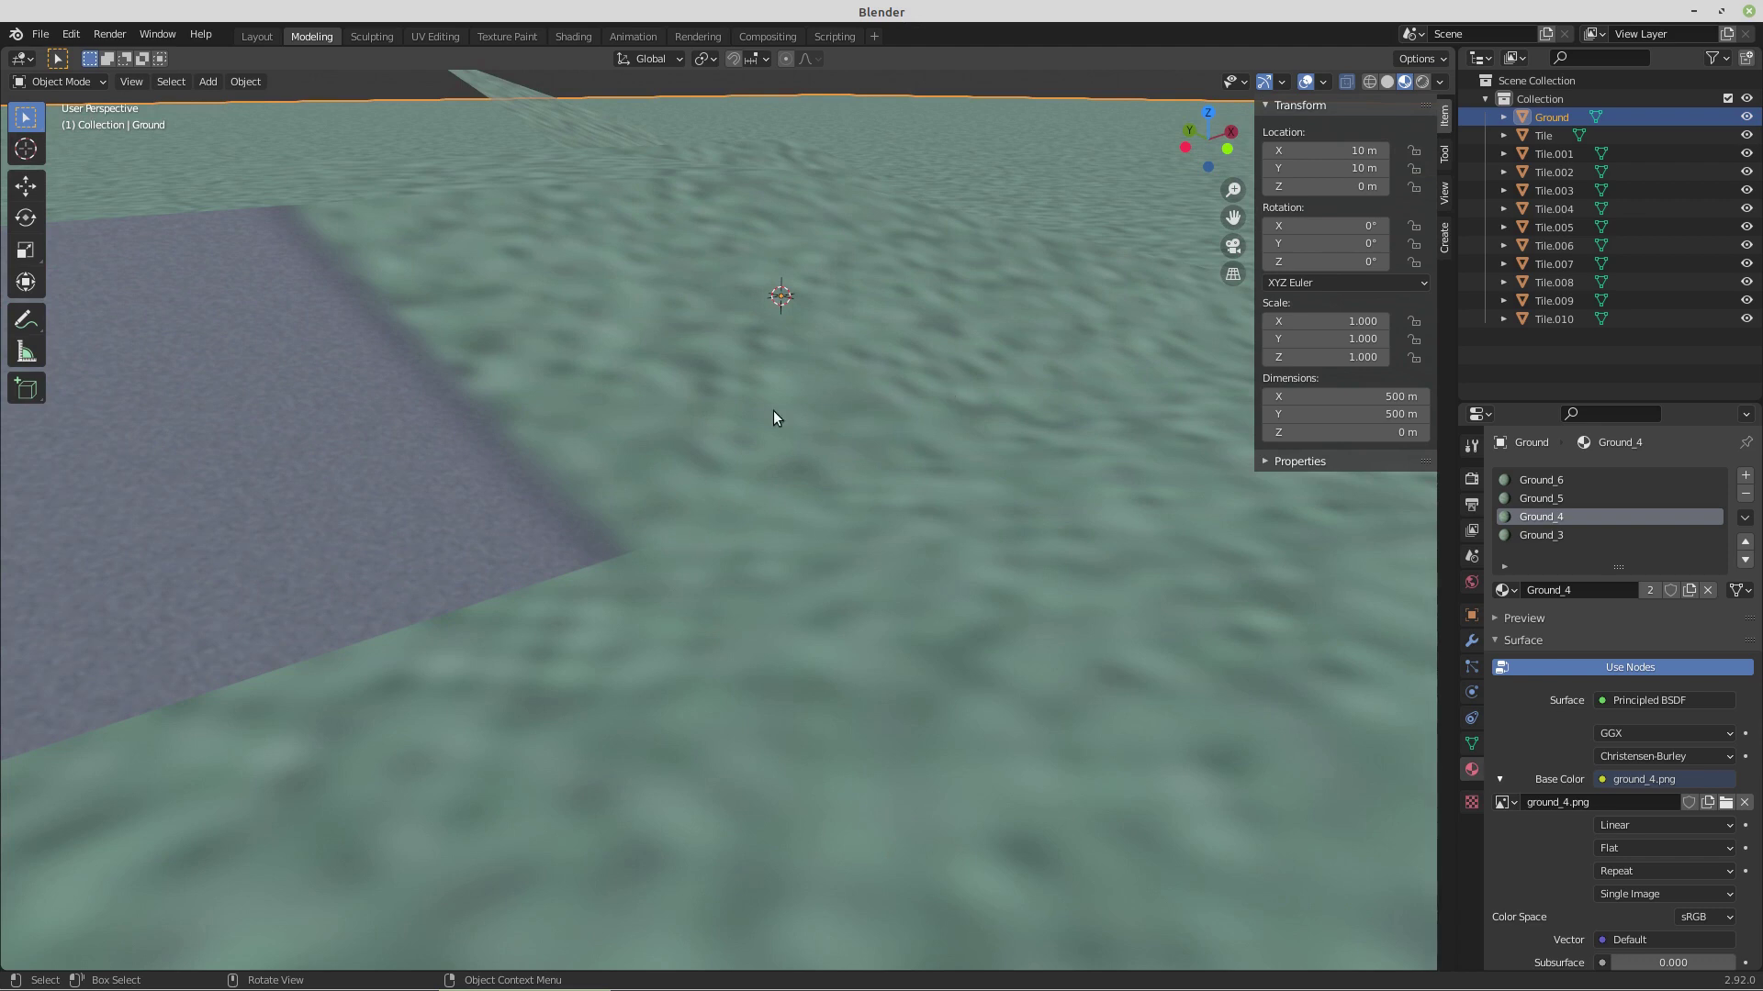
{"action": "scroll", "coordinate": [833, 597], "scroll_direction": "down", "scroll_amount": 5}
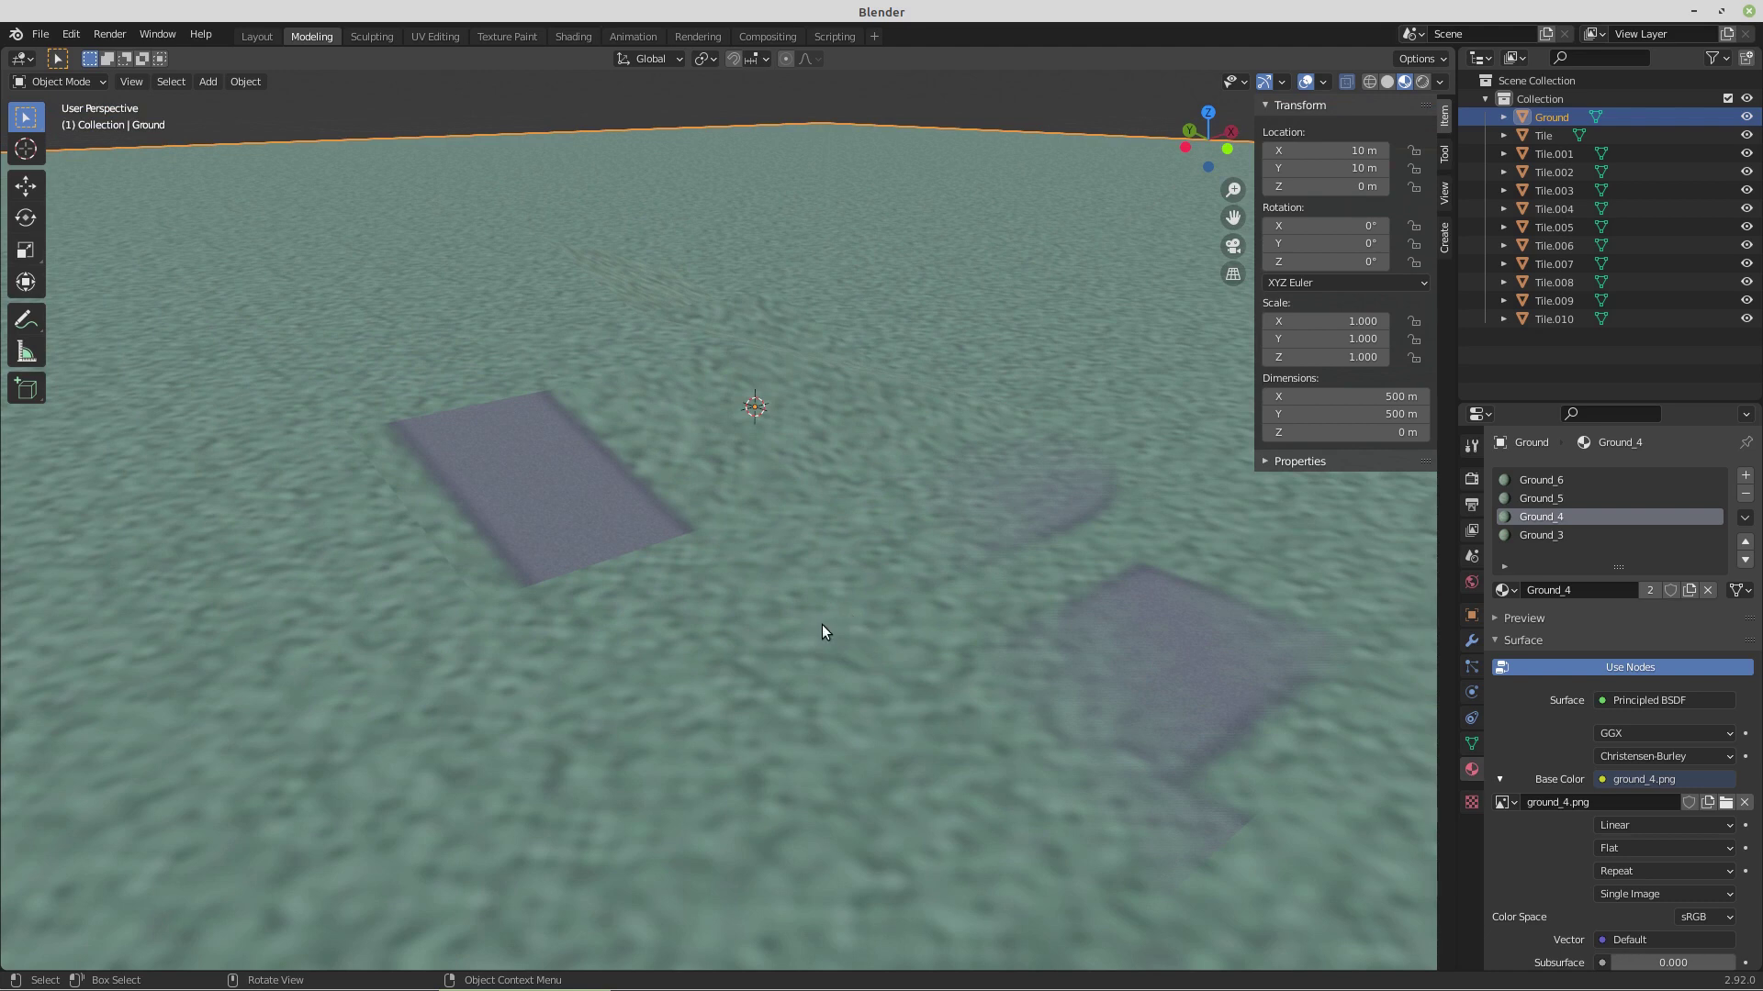
{"action": "scroll", "coordinate": [832, 608], "scroll_direction": "down", "scroll_amount": 3}
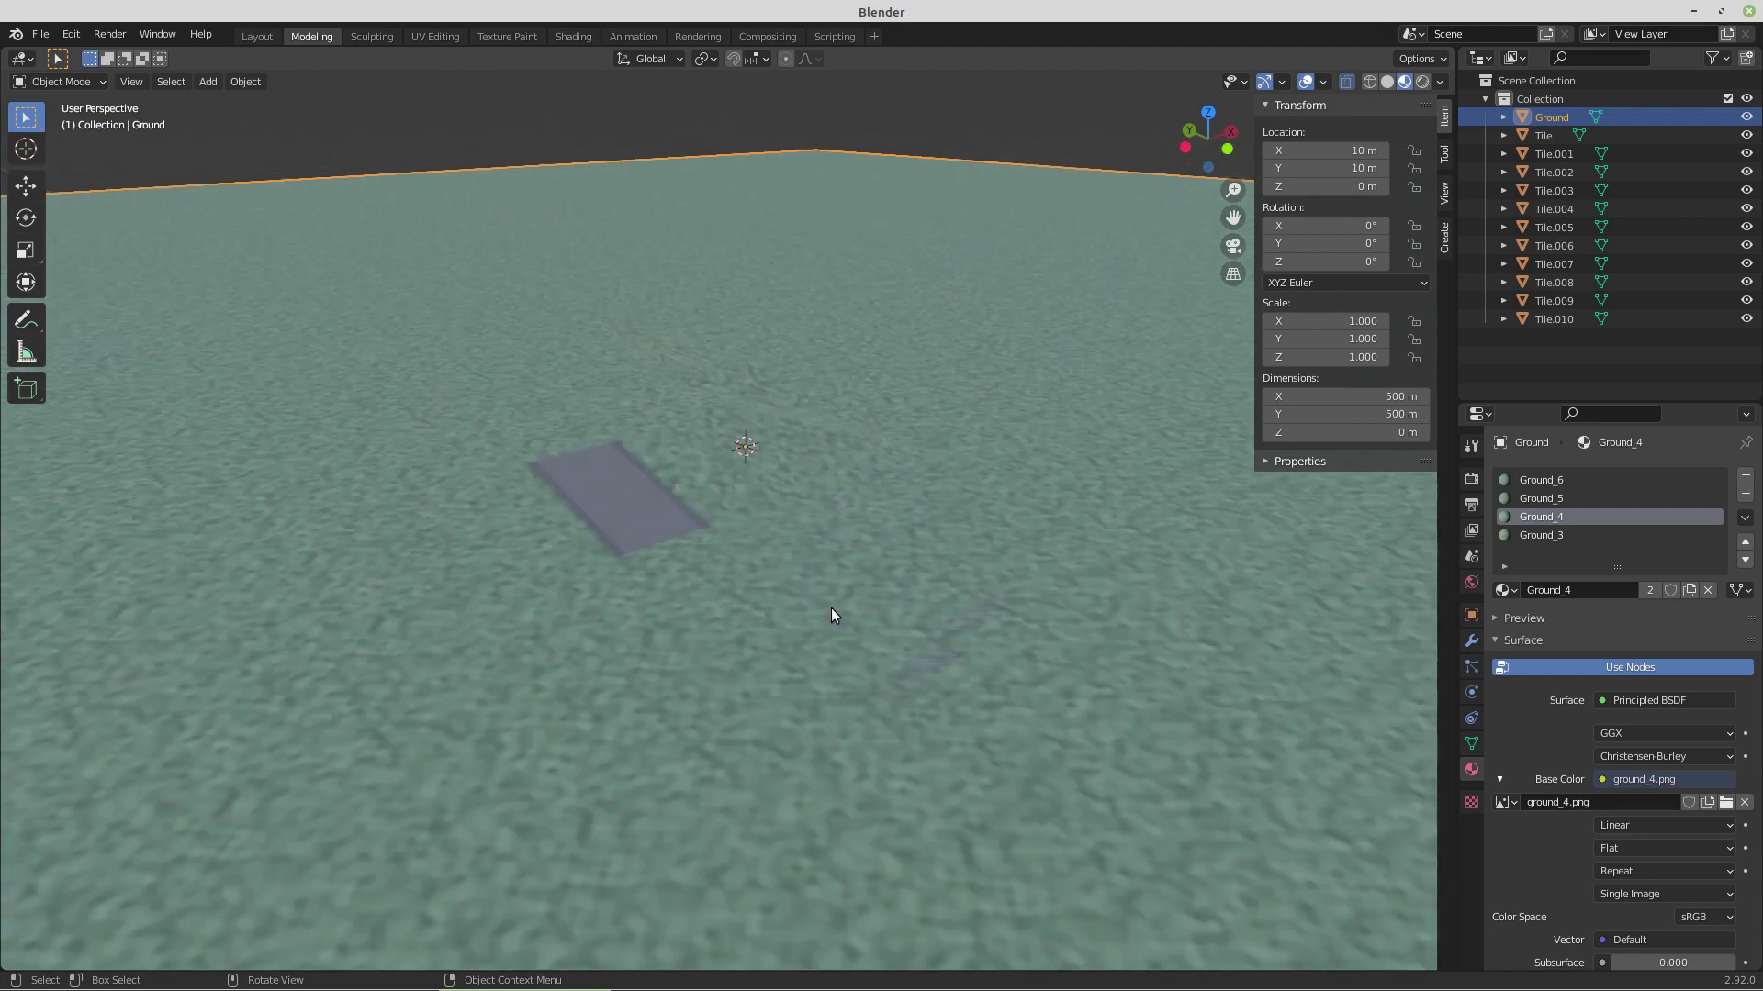